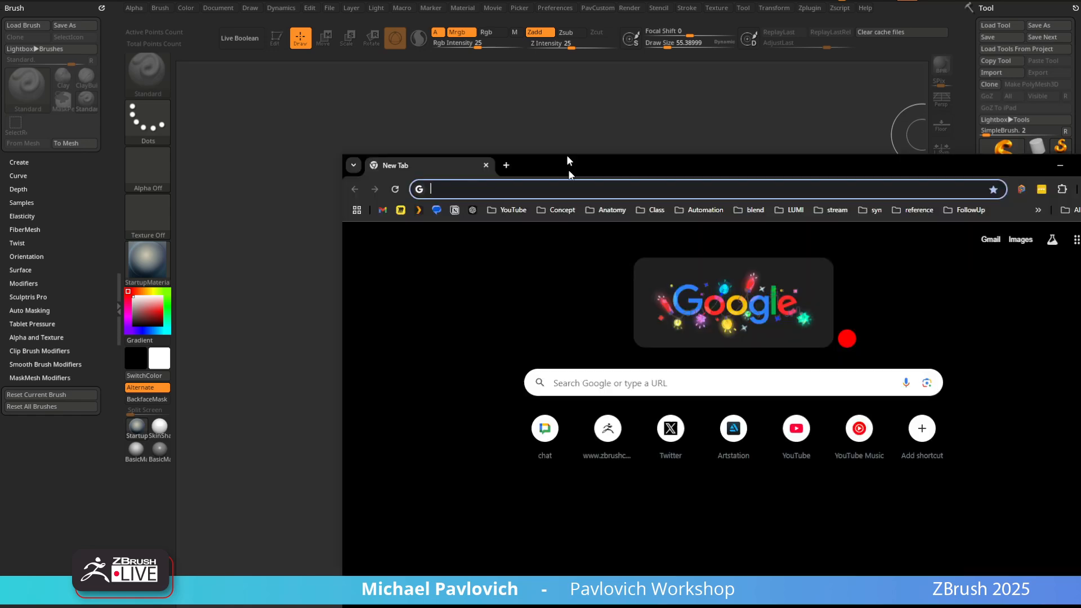
Search Google for "ketchup packets" and browse the image results for a reference photo
{"action": "left_click_drag", "start_coordinate": [567, 154], "coordinate": [556, 103]}
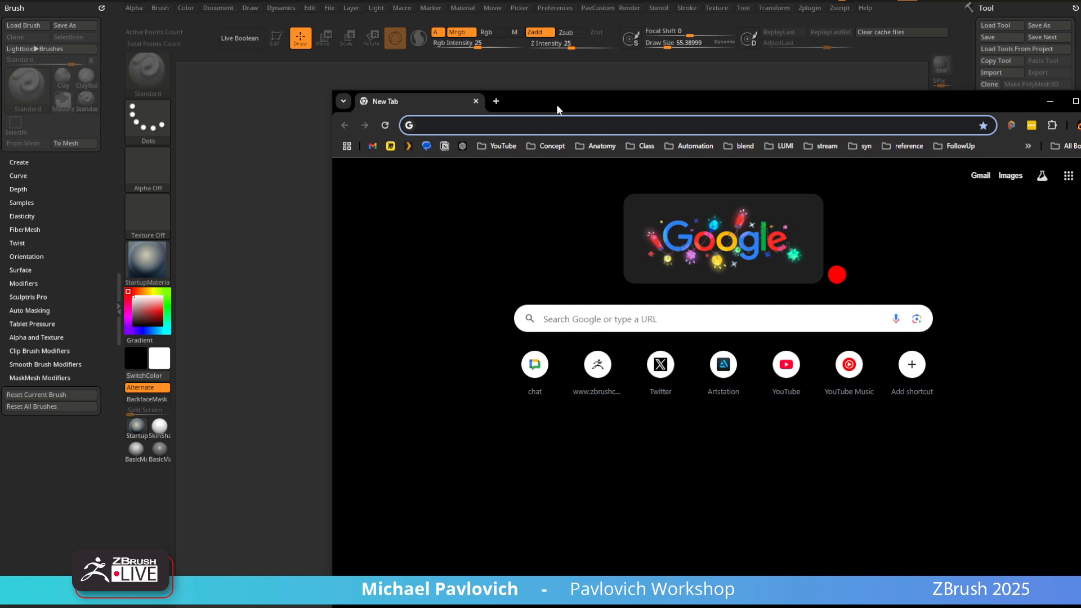
{"action": "type", "text": "ketchup packet"}
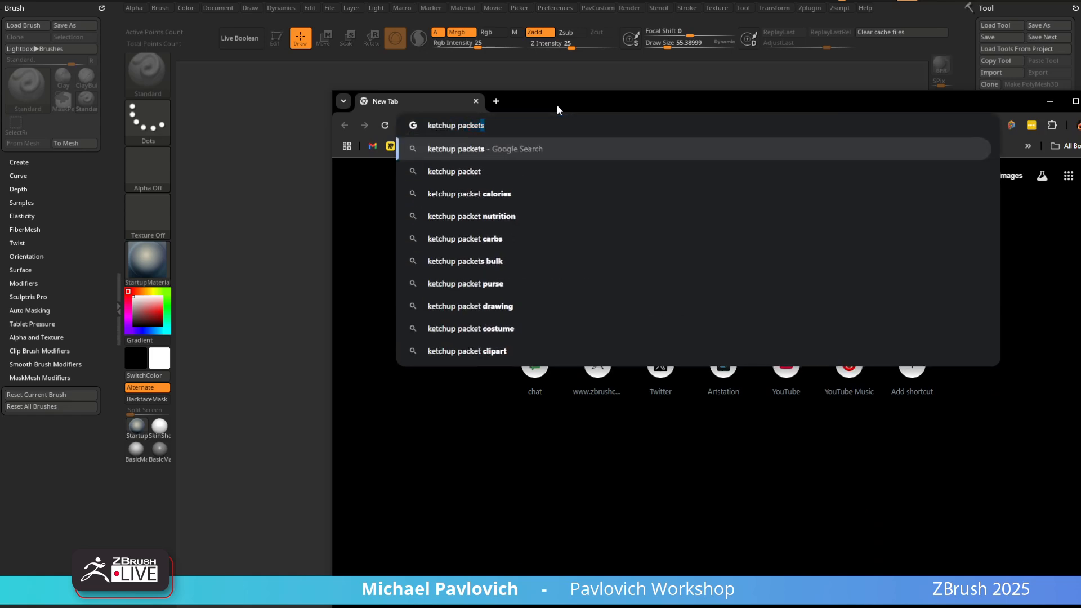
{"action": "key", "text": "Return"}
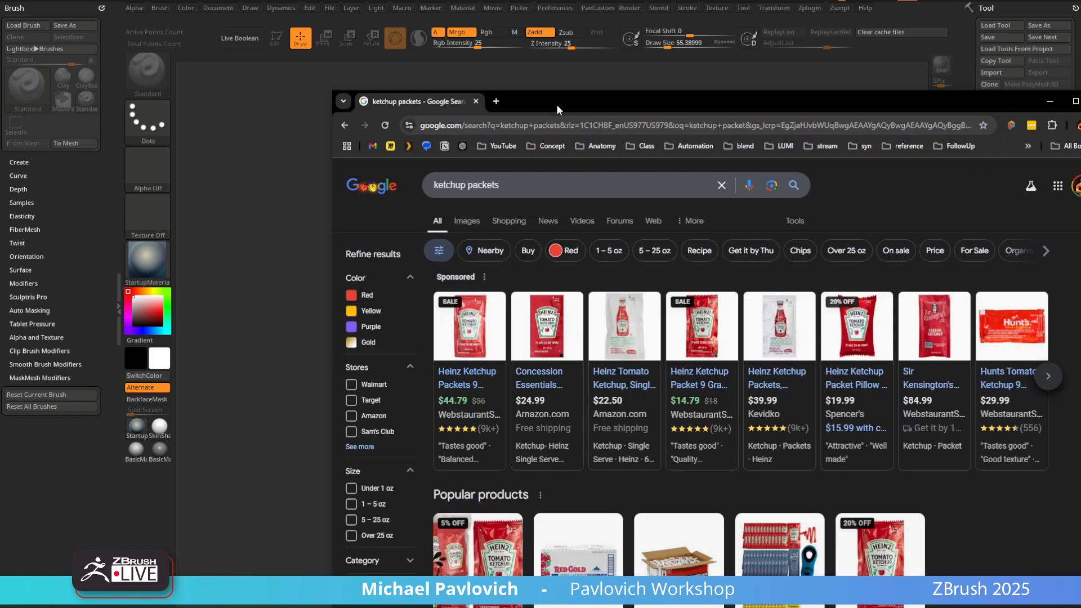
{"action": "left_click", "coordinate": [468, 221]}
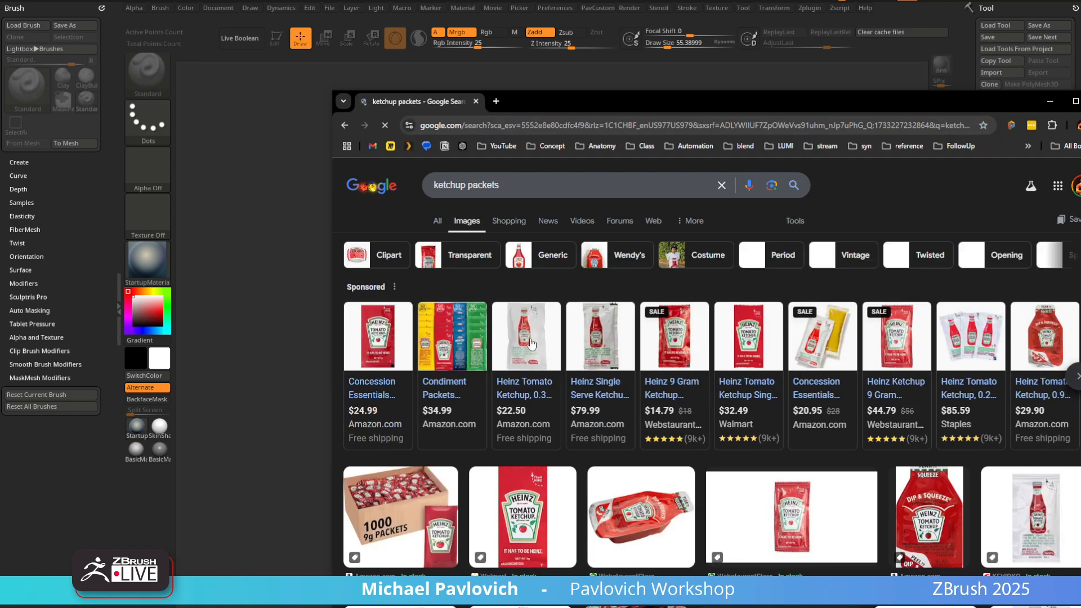
{"action": "scroll", "coordinate": [499, 385], "scroll_direction": "down", "scroll_amount": 1}
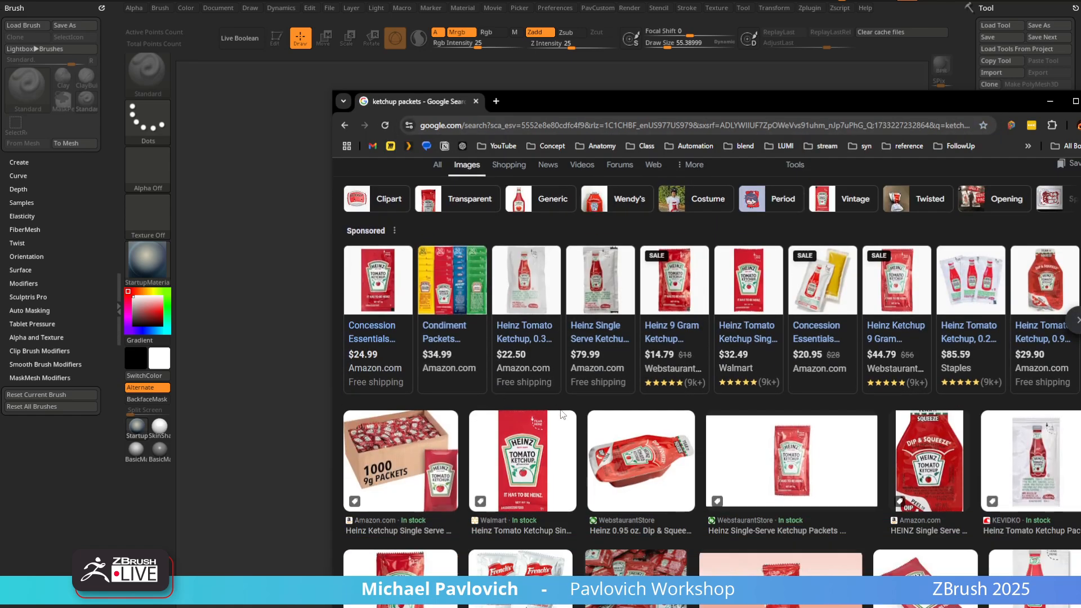
{"action": "scroll", "coordinate": [505, 468], "scroll_direction": "down", "scroll_amount": 2}
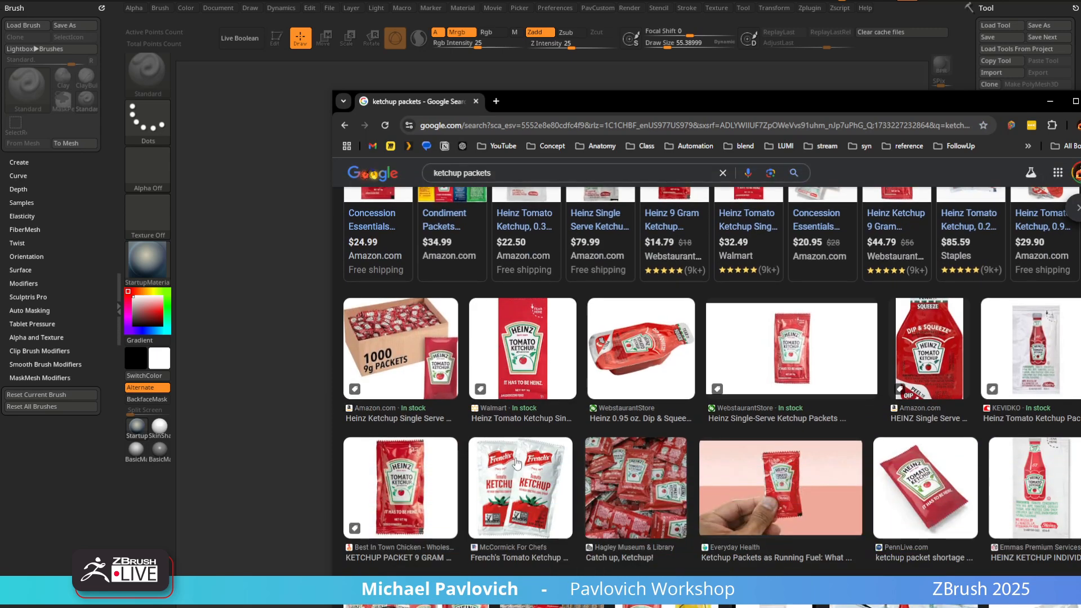
{"action": "scroll", "coordinate": [519, 463], "scroll_direction": "down", "scroll_amount": 1}
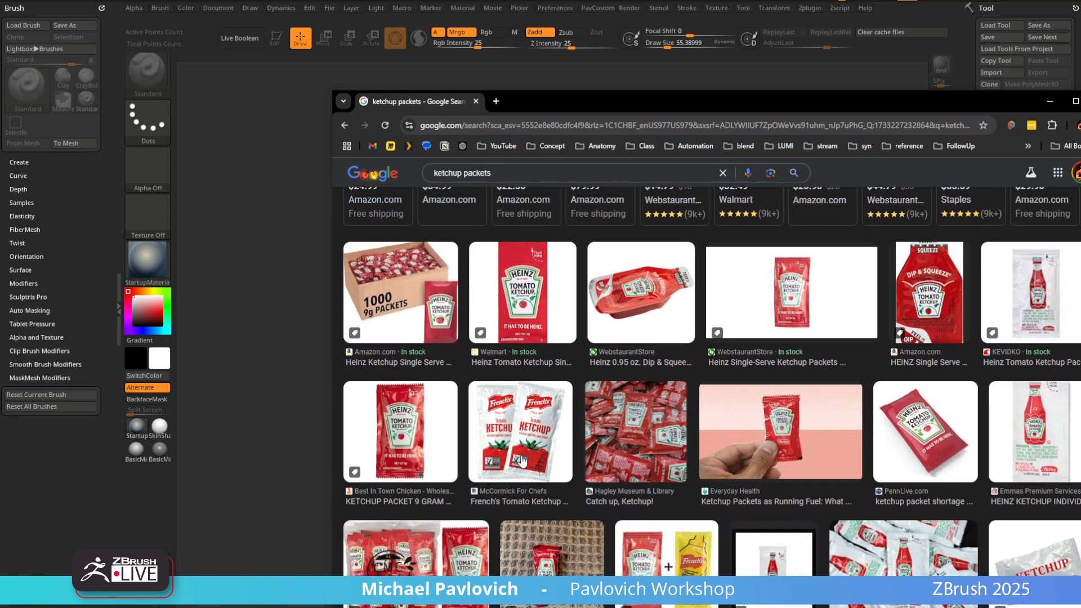
Save the Heinz "KETCHUP PACKET 9 GRAM" image to the Desktop as 5360pc_709x.webp and minimize the browser
{"action": "left_click", "coordinate": [413, 429]}
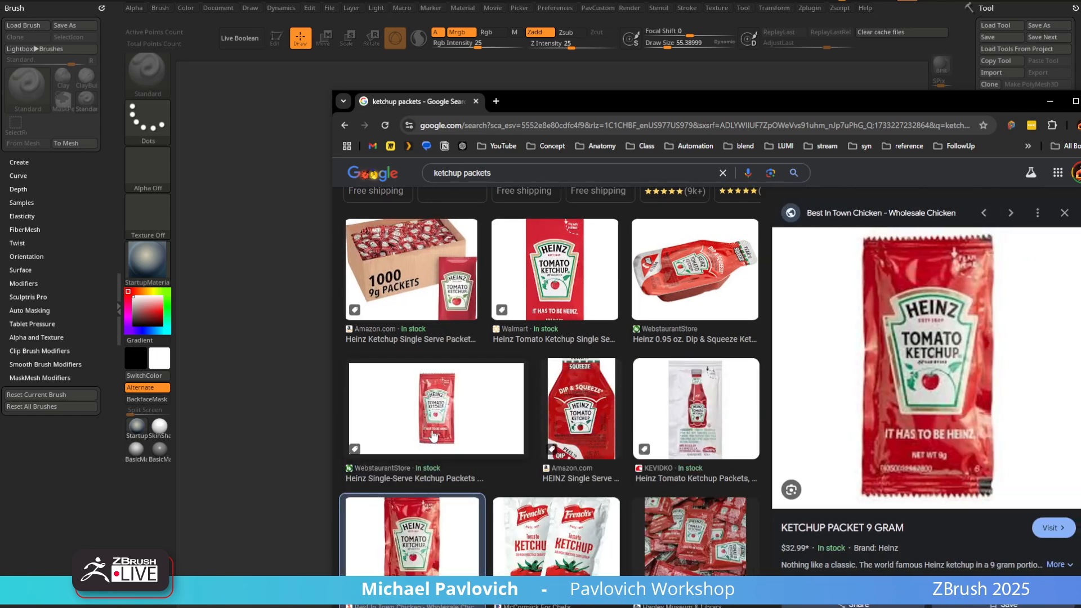
{"action": "right_click", "coordinate": [925, 326]}
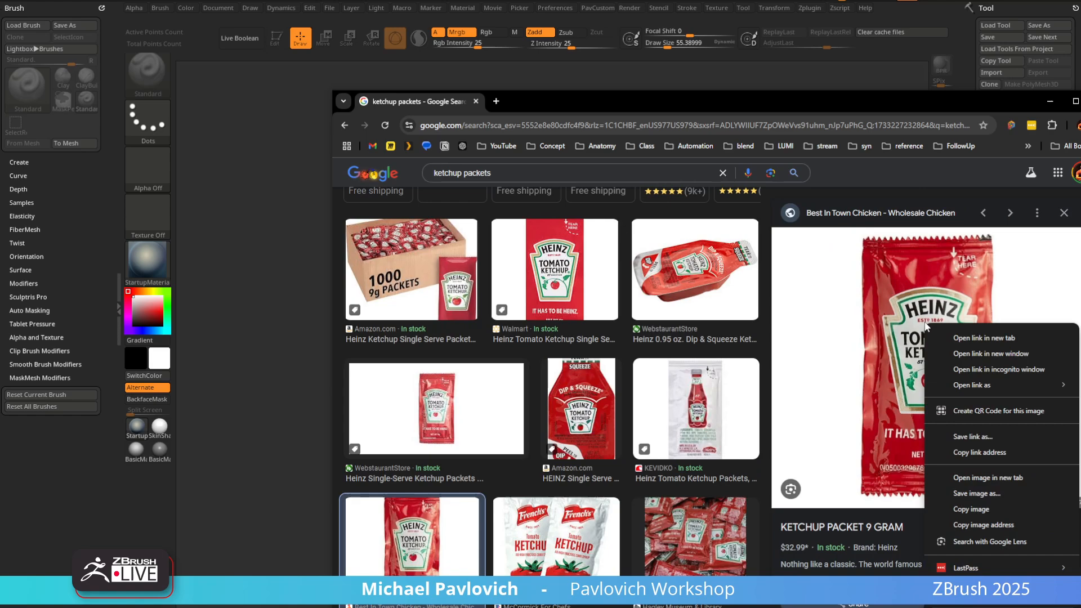
{"action": "left_click", "coordinate": [979, 493]}
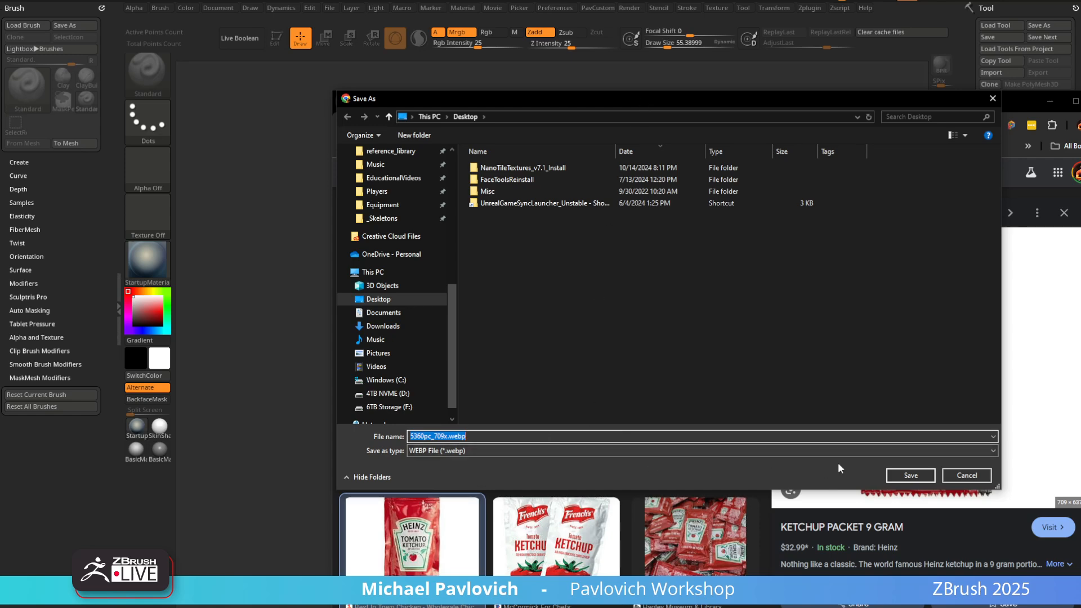
{"action": "left_click", "coordinate": [903, 475]}
{"action": "left_click", "coordinate": [1049, 102]}
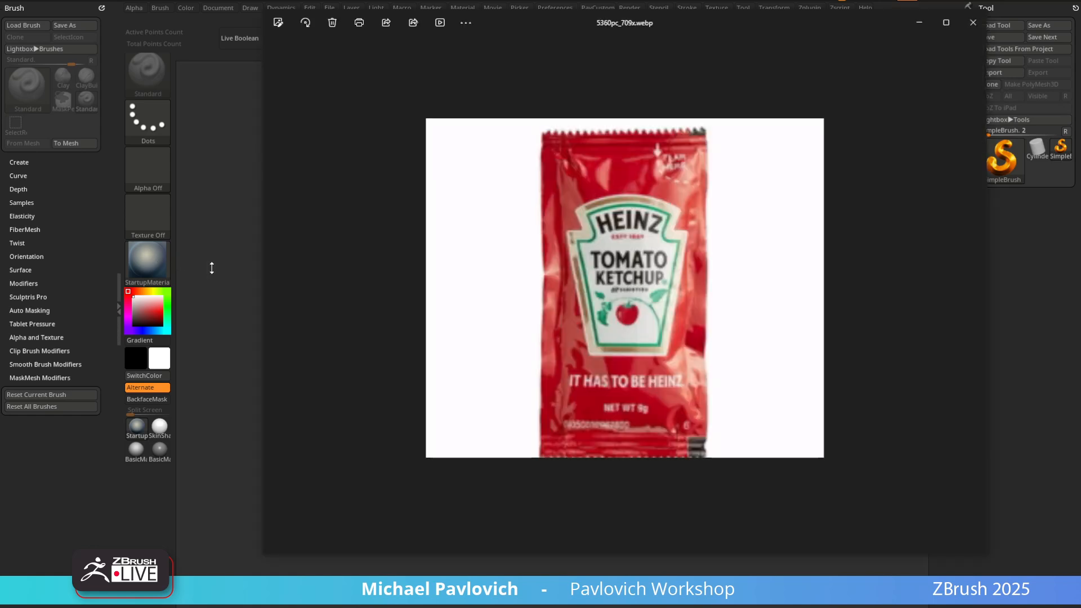
Save a JPEG copy of the ketchup packet image to the Desktop as 5360pc_709x.jpeg and close the image viewer
{"action": "left_click", "coordinate": [450, 23]}
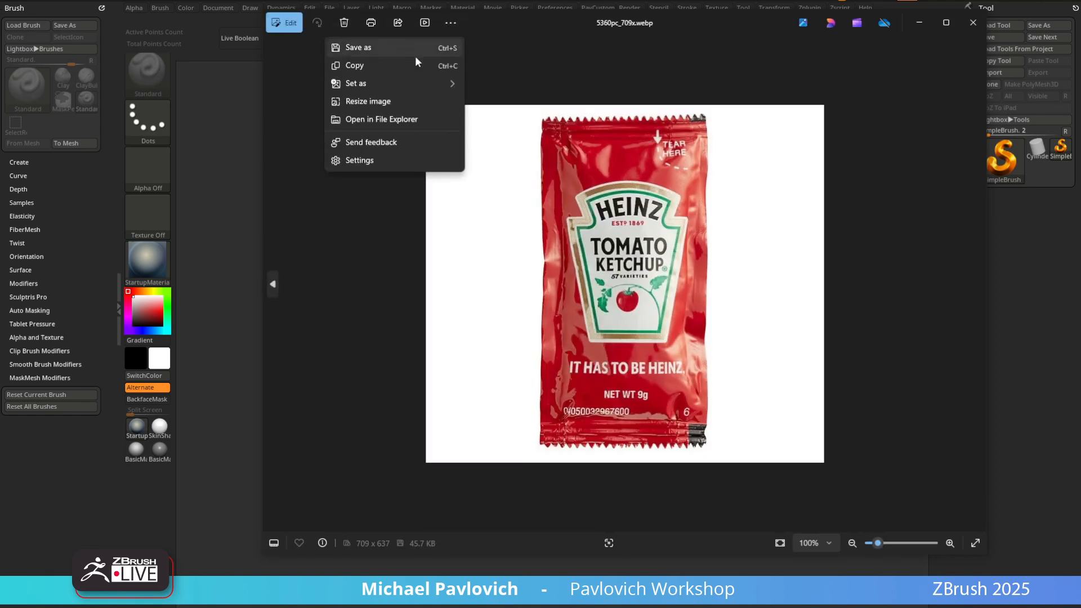
{"action": "left_click", "coordinate": [393, 46]}
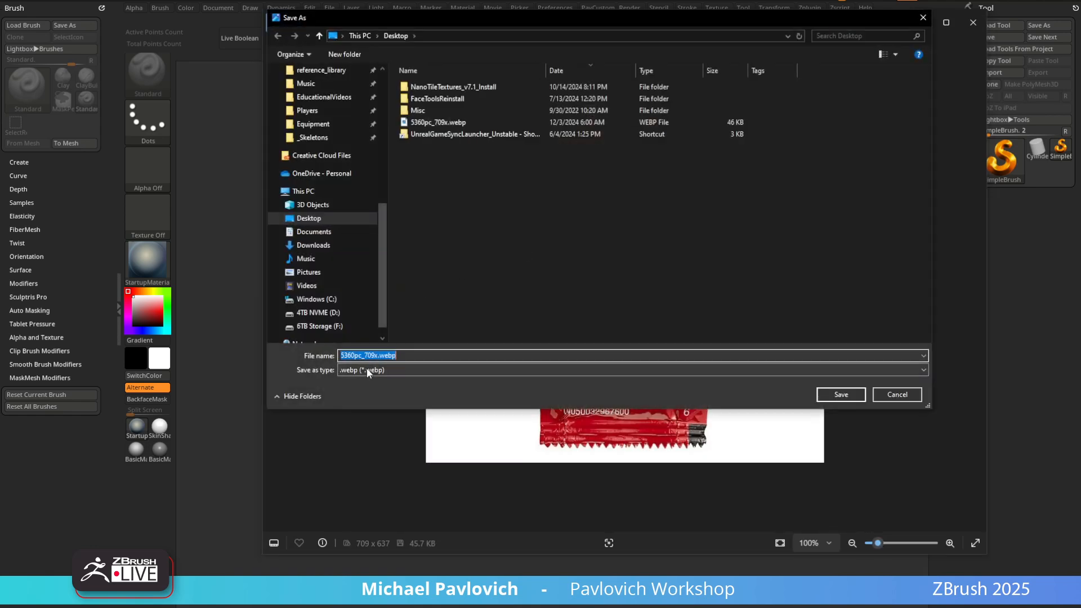
{"action": "left_click", "coordinate": [367, 369]}
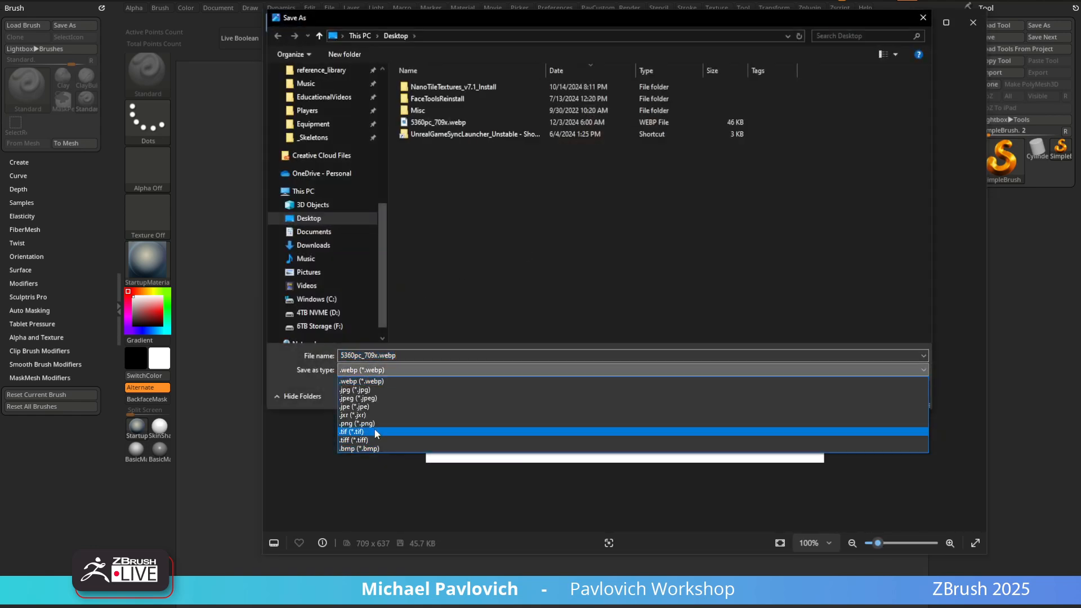
{"action": "left_click", "coordinate": [375, 398]}
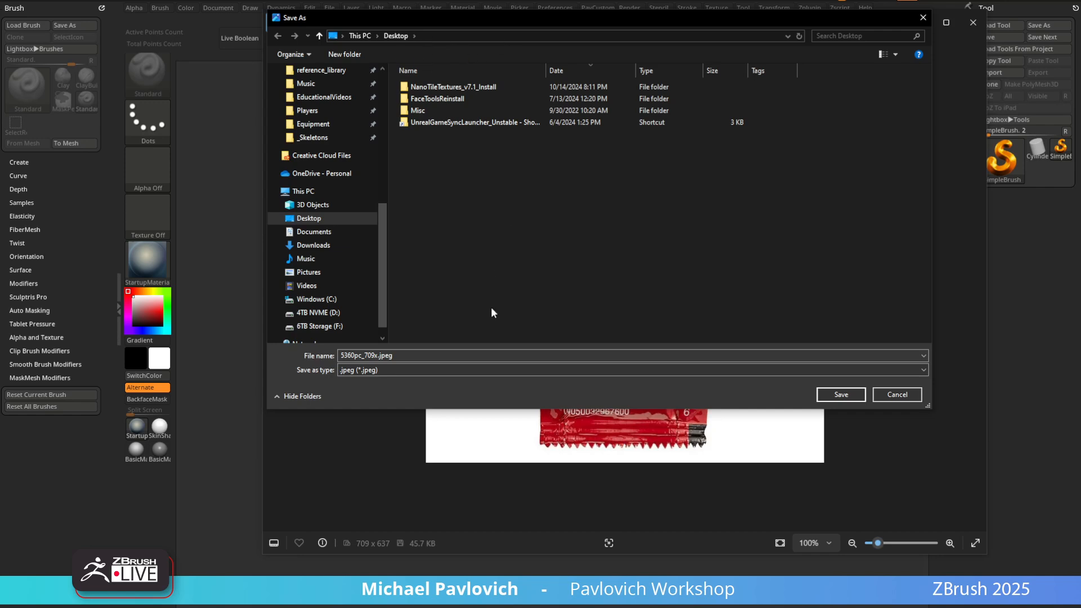
{"action": "double_click", "coordinate": [492, 354]}
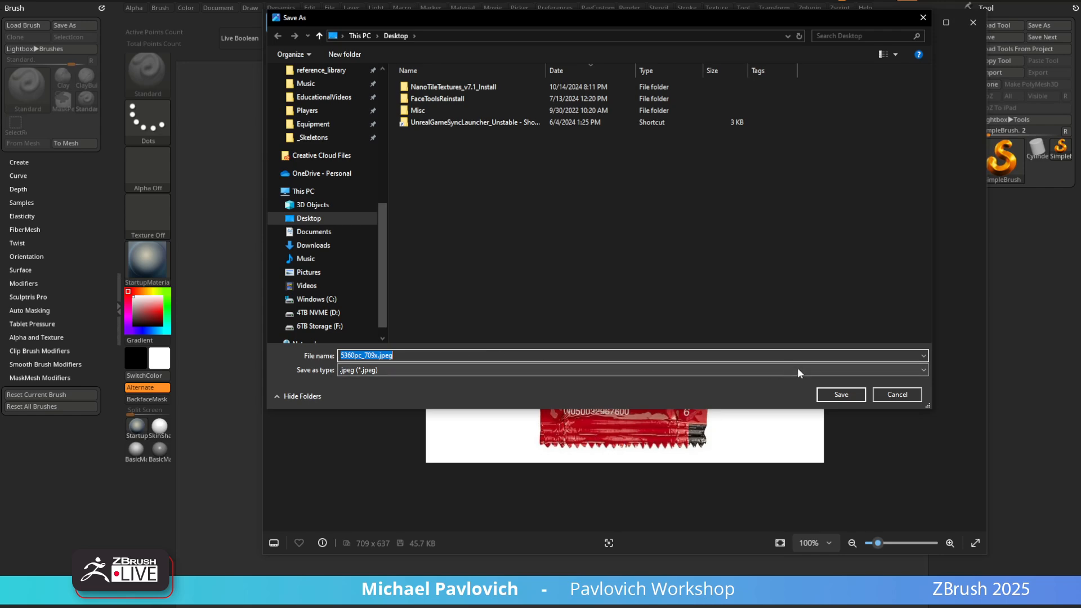
{"action": "left_click", "coordinate": [830, 392]}
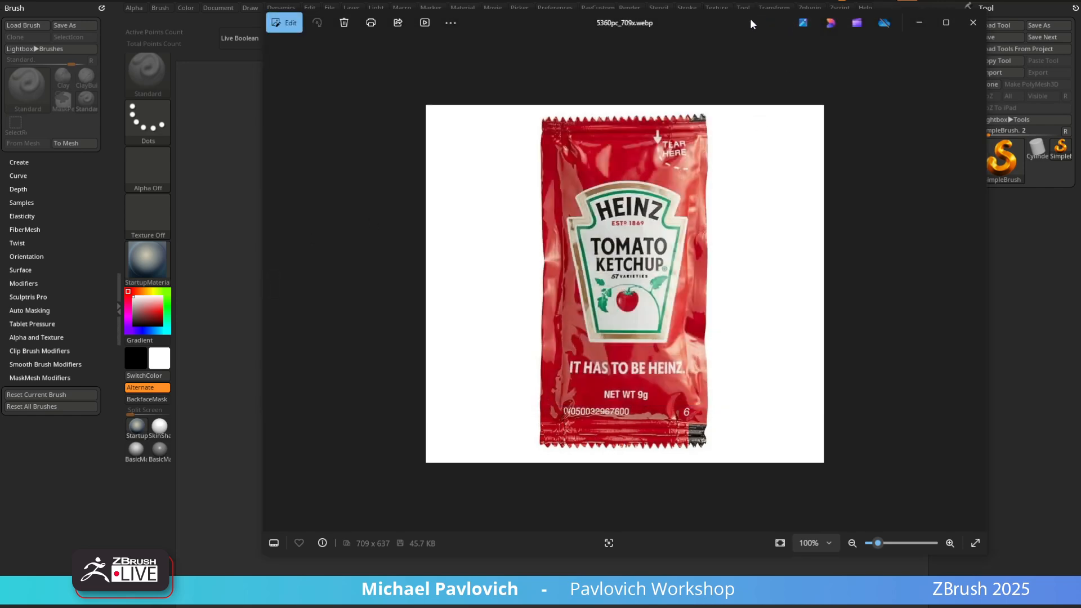
{"action": "left_click", "coordinate": [973, 23]}
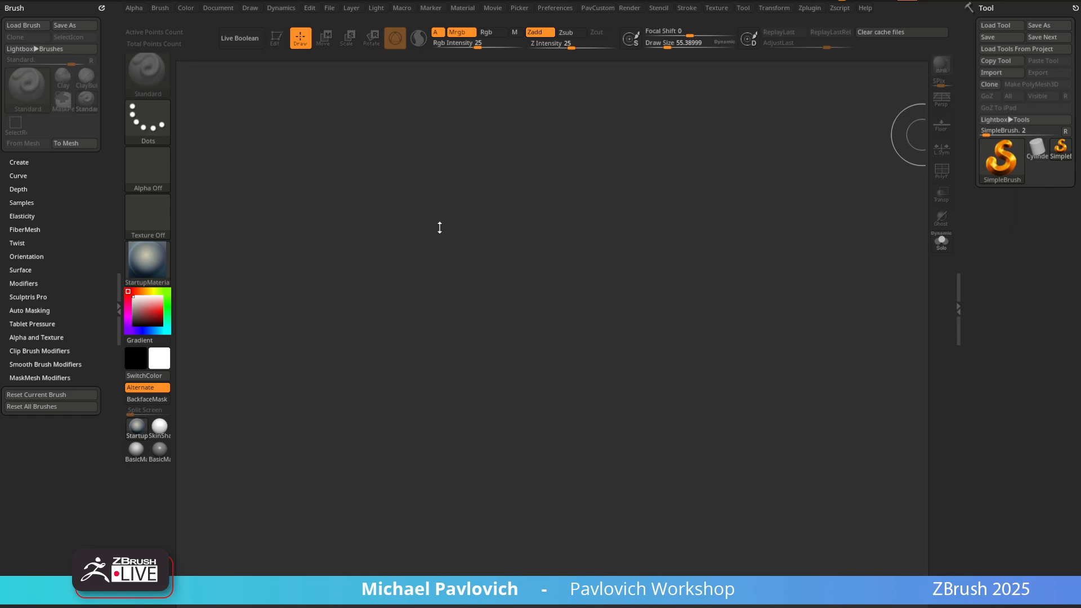
Import 5360pc_709x.jpeg from the Desktop as a texture, sorting the files by date to find it
{"action": "left_click", "coordinate": [716, 8]}
{"action": "left_click", "coordinate": [739, 74]}
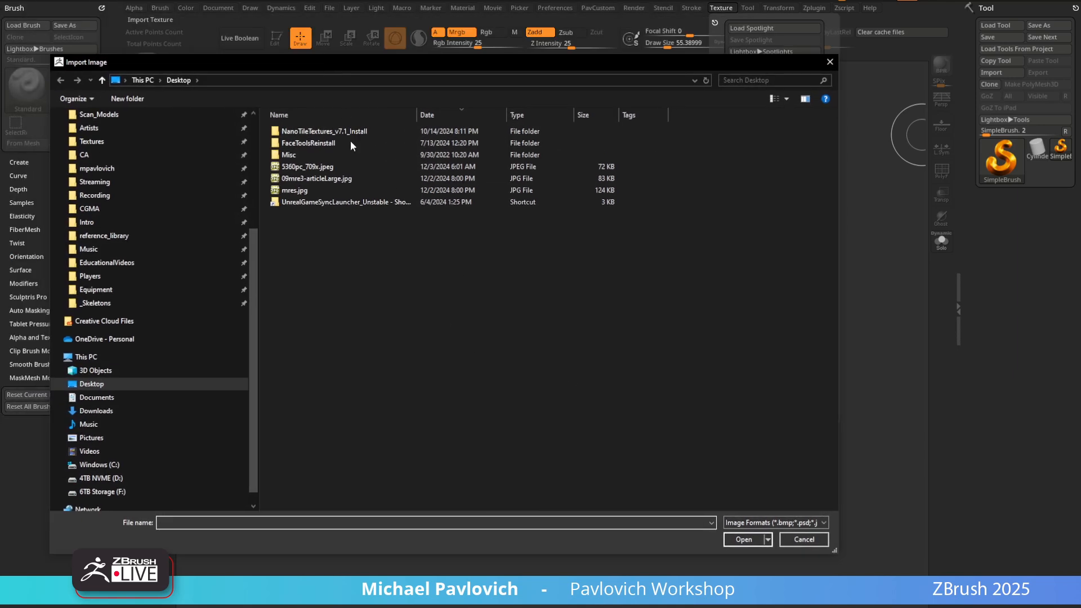
{"action": "left_click", "coordinate": [459, 113]}
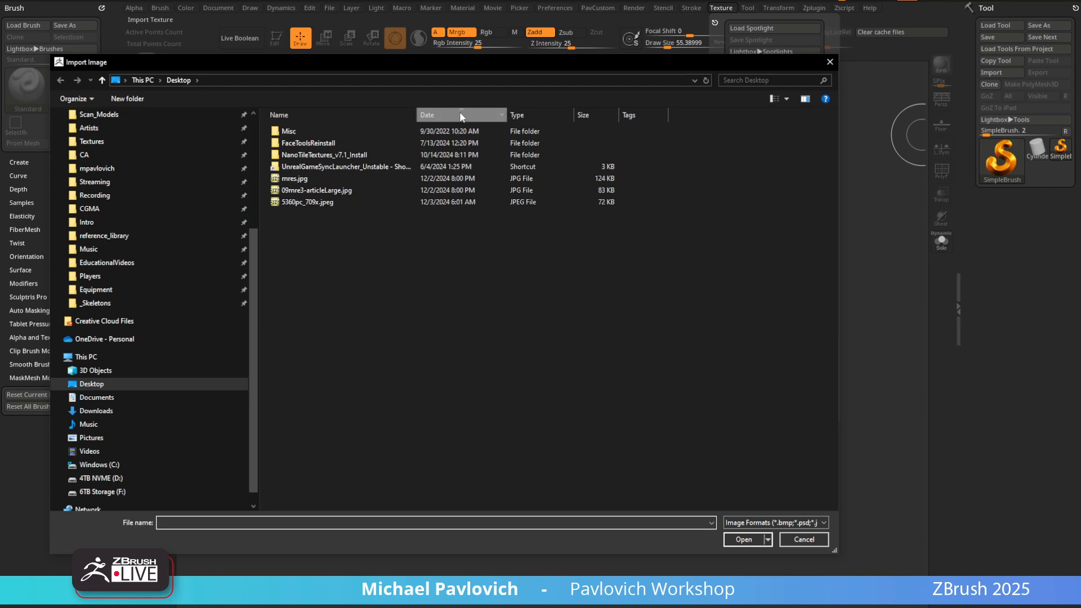
{"action": "left_click", "coordinate": [459, 112]}
{"action": "double_click", "coordinate": [316, 167]}
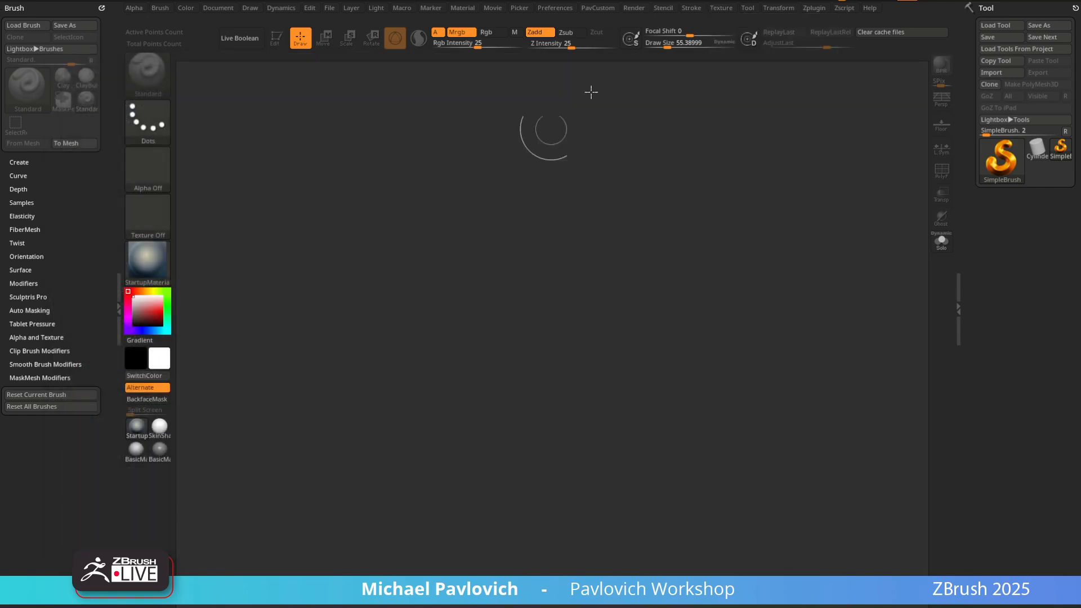
{"action": "left_click", "coordinate": [721, 8]}
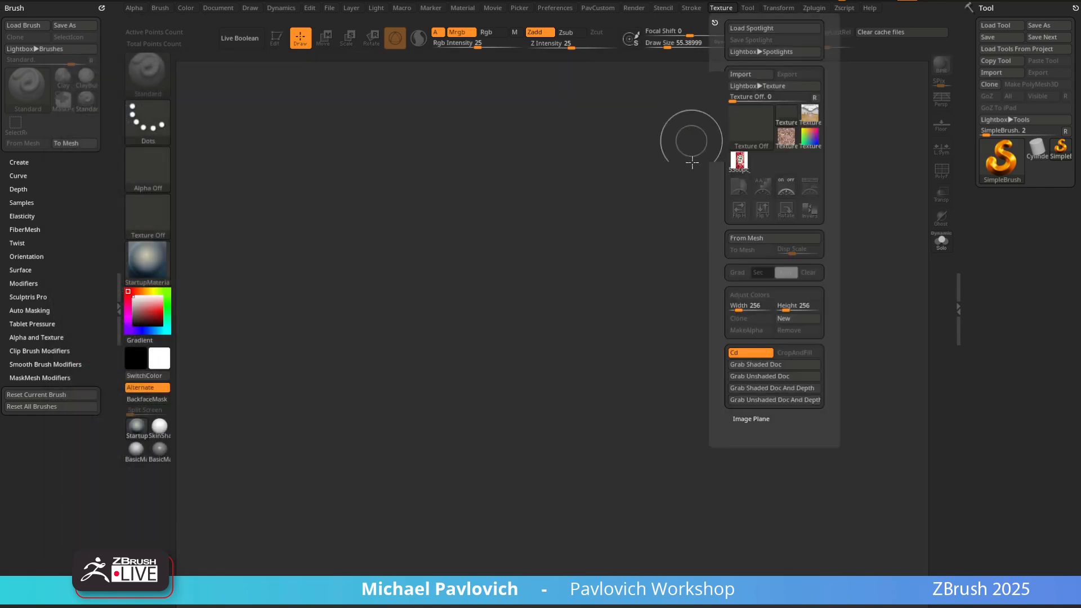
{"action": "left_click", "coordinate": [723, 8]}
{"action": "left_click", "coordinate": [738, 161]}
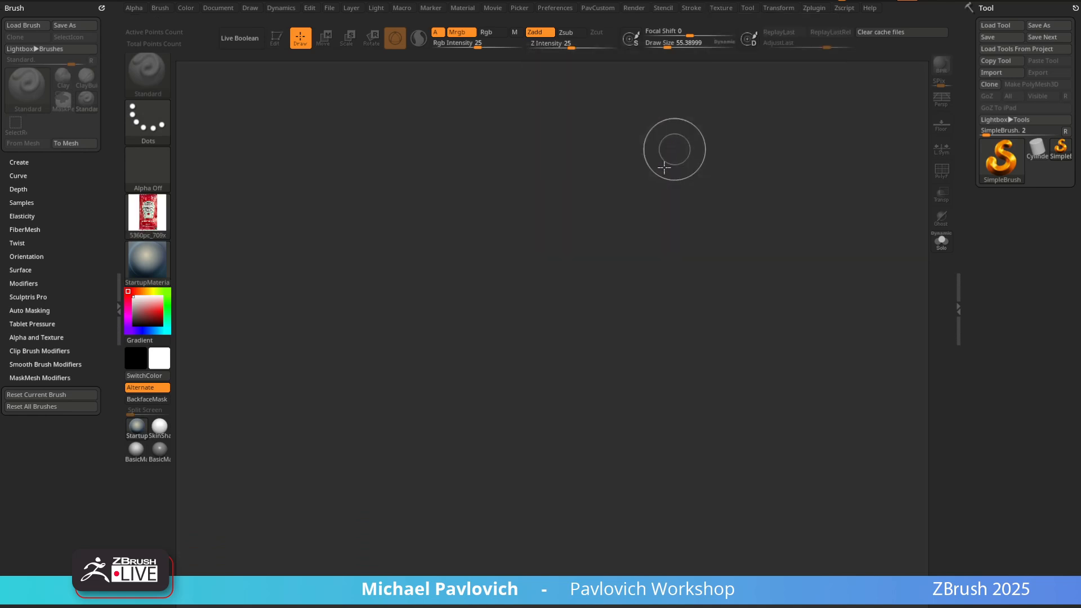
{"action": "left_click", "coordinate": [168, 212]}
{"action": "left_click", "coordinate": [213, 222]}
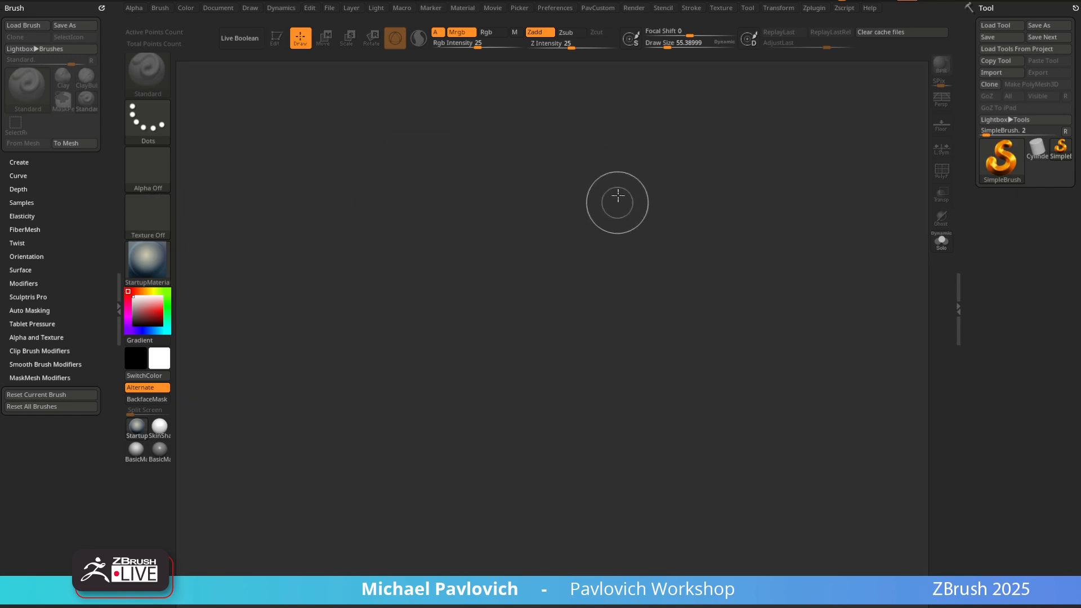
Draw a Plane3D on the canvas in Edit mode, snap it to a straight front view and display its PolyFrame wireframe
{"action": "left_click", "coordinate": [997, 164]}
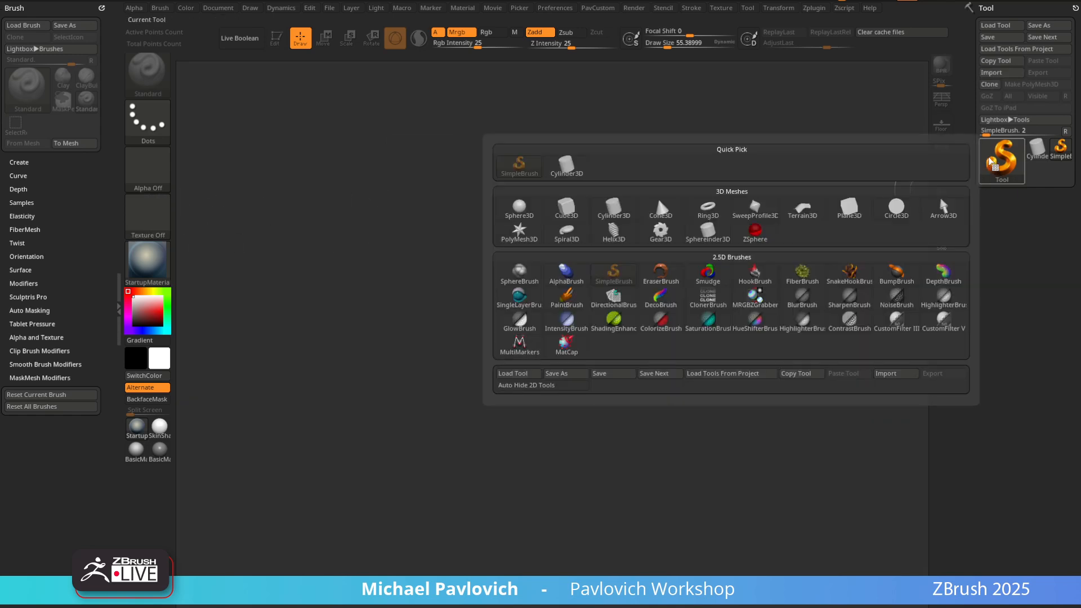
{"action": "left_click", "coordinate": [850, 211]}
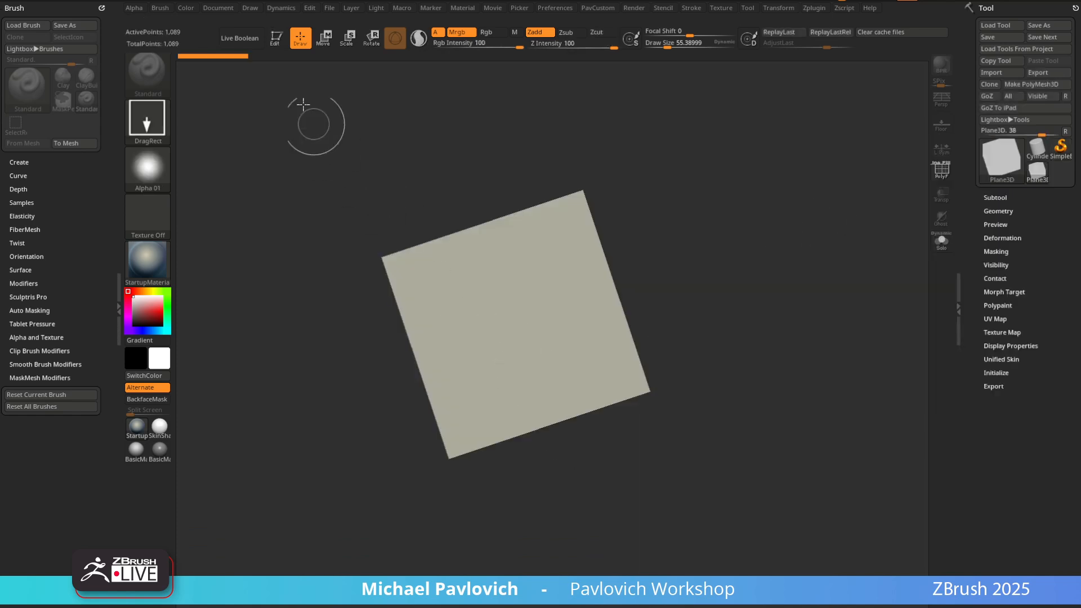
{"action": "left_click_drag", "start_coordinate": [762, 261], "coordinate": [780, 280], "text": "shift"}
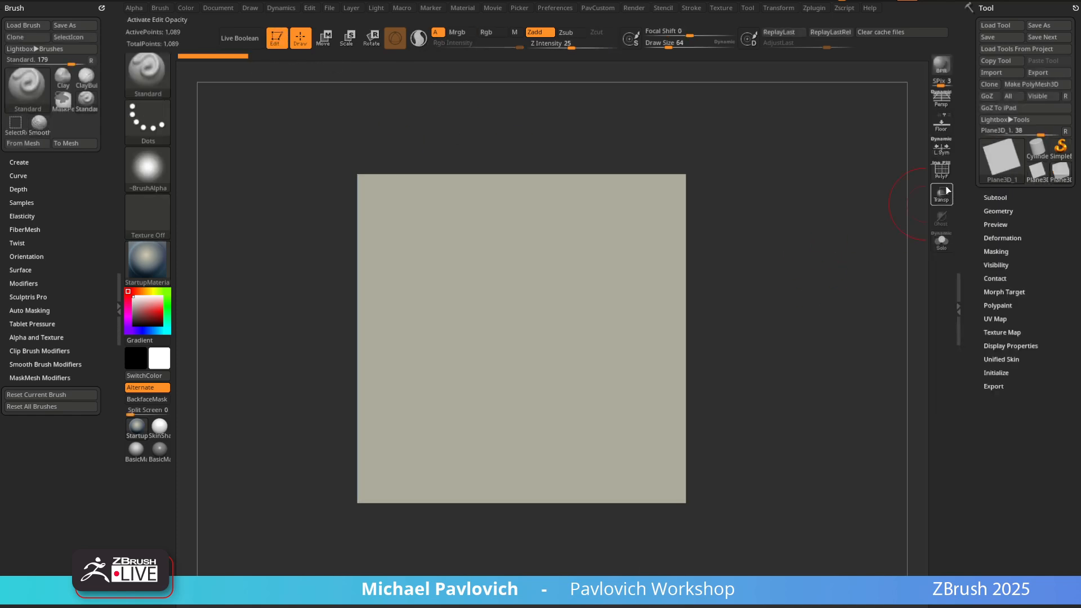
{"action": "left_click", "coordinate": [941, 169]}
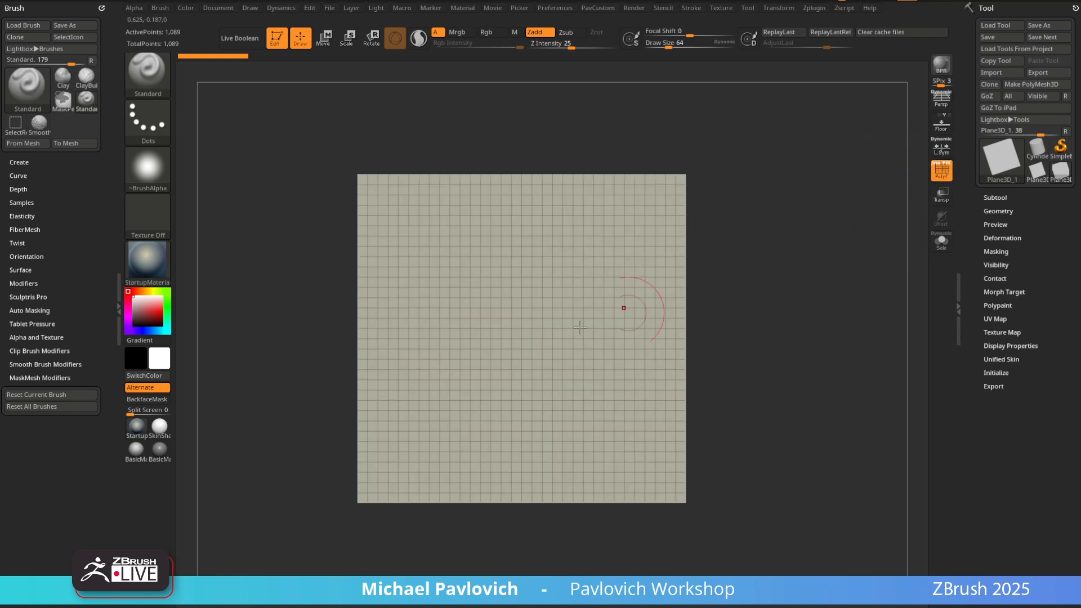
Convert the plane to a PolyMesh3D and set the draw size to about 72
{"action": "left_click", "coordinate": [1031, 85]}
{"action": "left_click_drag", "start_coordinate": [790, 221], "coordinate": [791, 223], "text": "alt"}
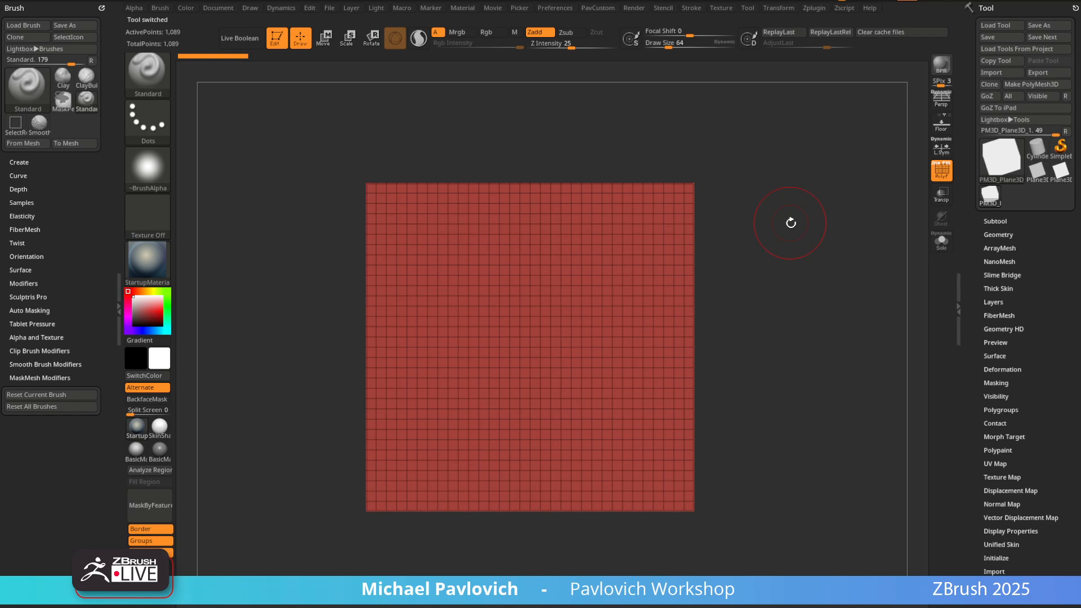
{"action": "mouse_move", "coordinate": [784, 229]}
{"action": "left_mouse_down", "text": "alt"}
{"action": "mouse_move", "coordinate": [796, 246]}
{"action": "mouse_move", "coordinate": [786, 248]}
{"action": "left_mouse_up", "text": "alt"}
{"action": "key", "text": "s"}
{"action": "key", "text": "s"}
{"action": "mouse_move", "coordinate": [784, 252]}
{"action": "left_mouse_down", "text": "alt"}
{"action": "mouse_move", "coordinate": [786, 229]}
{"action": "mouse_move", "coordinate": [800, 237]}
{"action": "left_mouse_up", "text": "alt"}
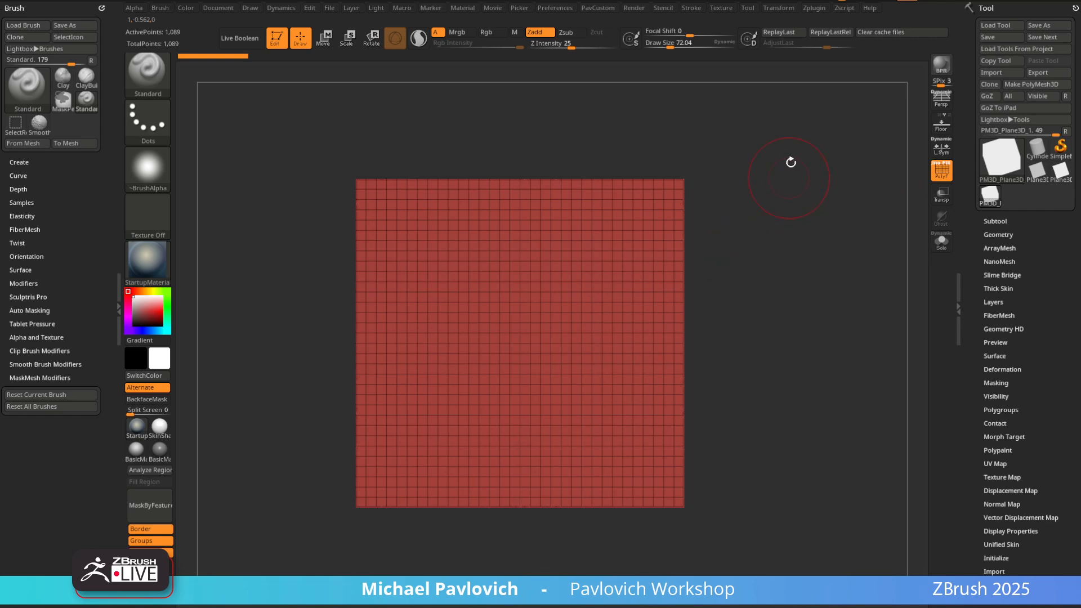
Add the ketchup packet texture to Spotlight, make it slightly smaller and semi-transparent, position it over the plane, and leave Spotlight editing
{"action": "left_click", "coordinate": [720, 8]}
{"action": "left_click", "coordinate": [740, 162]}
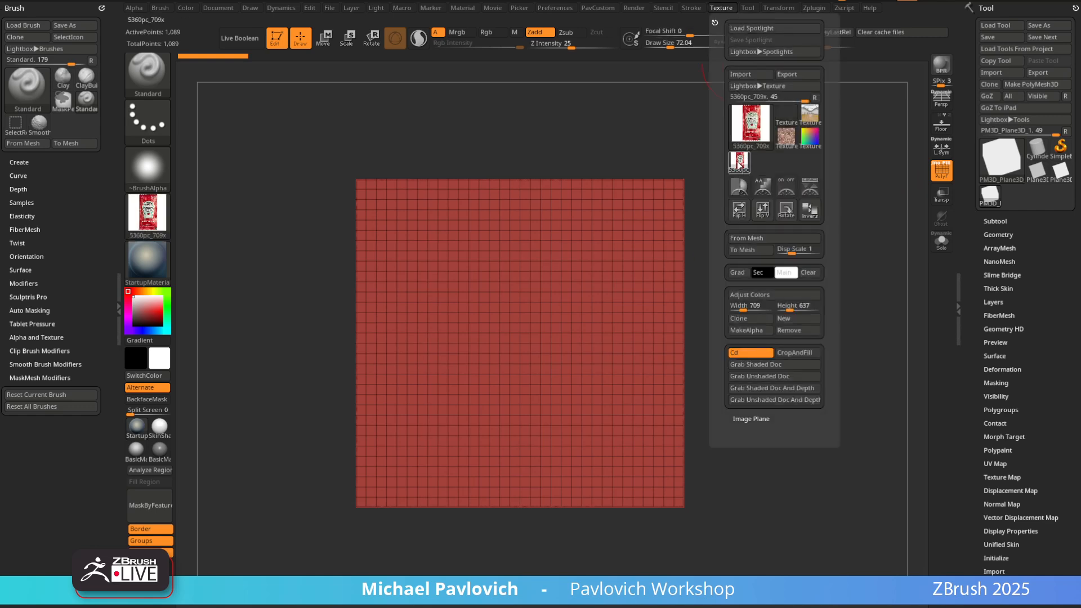
{"action": "left_click", "coordinate": [809, 186]}
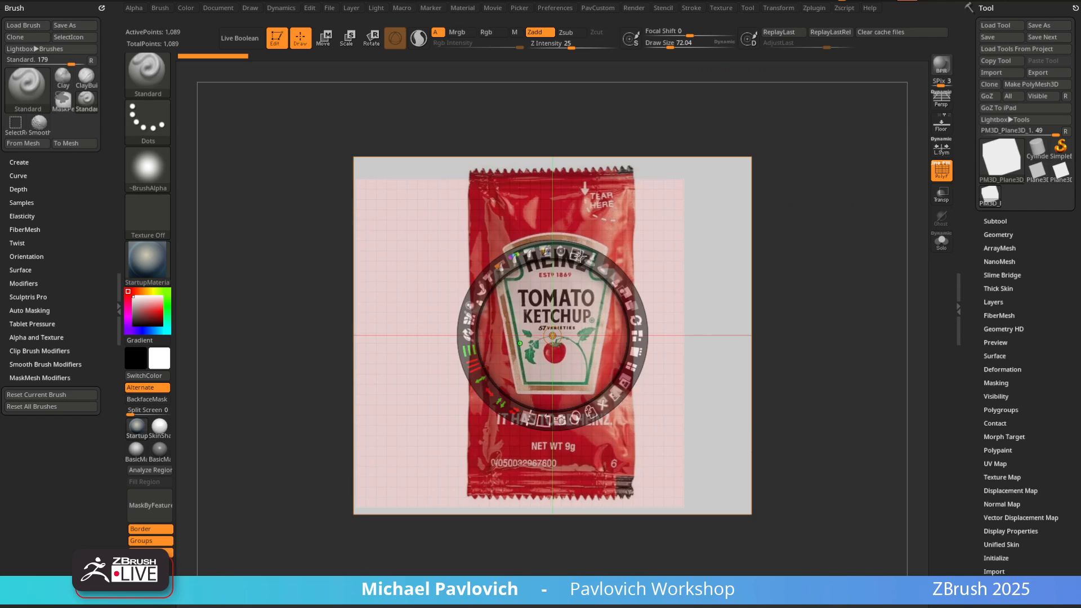
{"action": "left_click_drag", "start_coordinate": [582, 255], "coordinate": [623, 275]}
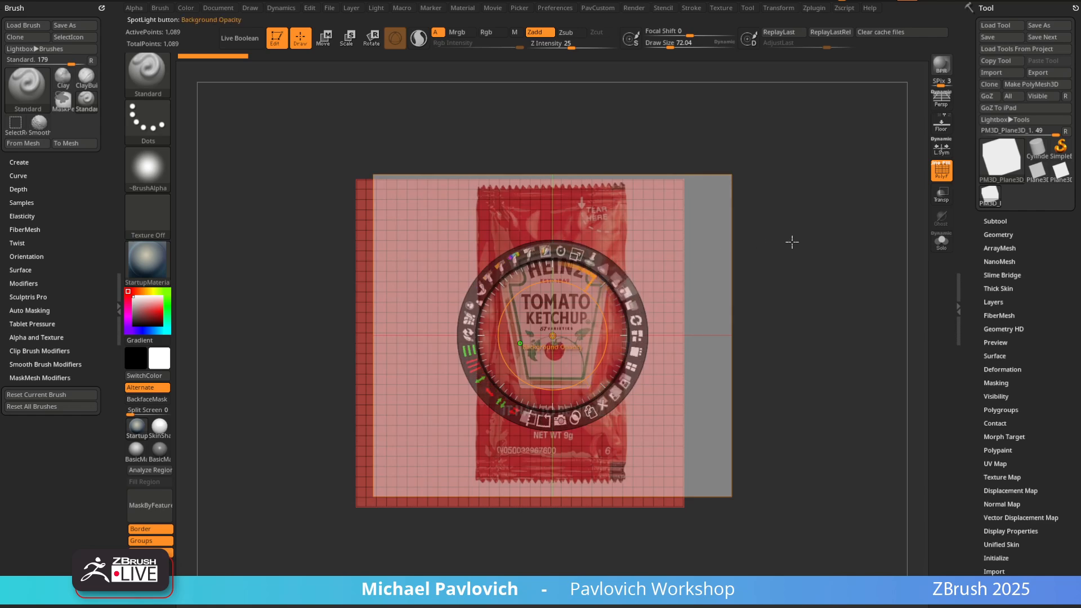
{"action": "mouse_move", "coordinate": [798, 242]}
{"action": "left_mouse_down"}
{"action": "mouse_move", "coordinate": [822, 231]}
{"action": "mouse_move", "coordinate": [781, 251]}
{"action": "left_mouse_up"}
{"action": "key", "text": "z"}
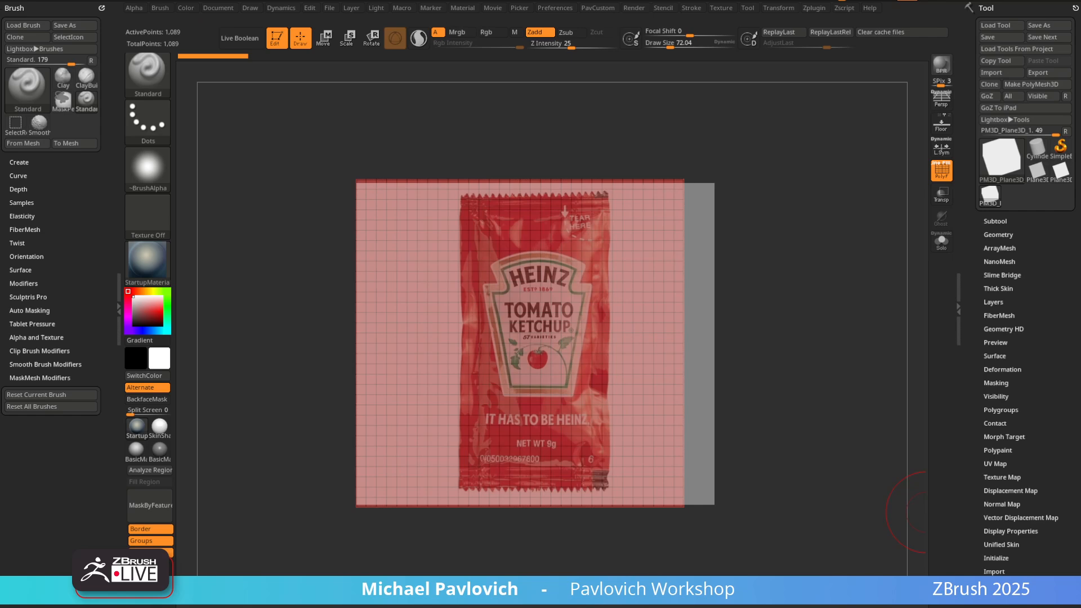
{"action": "key", "text": "alt+Tab"}
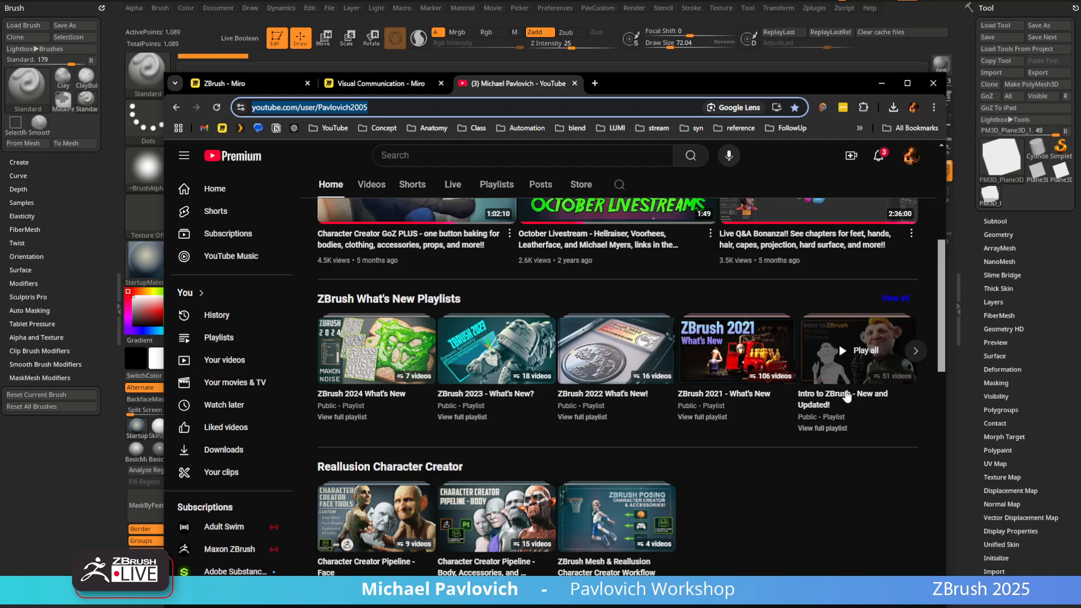
{"action": "key", "text": "alt+Tab"}
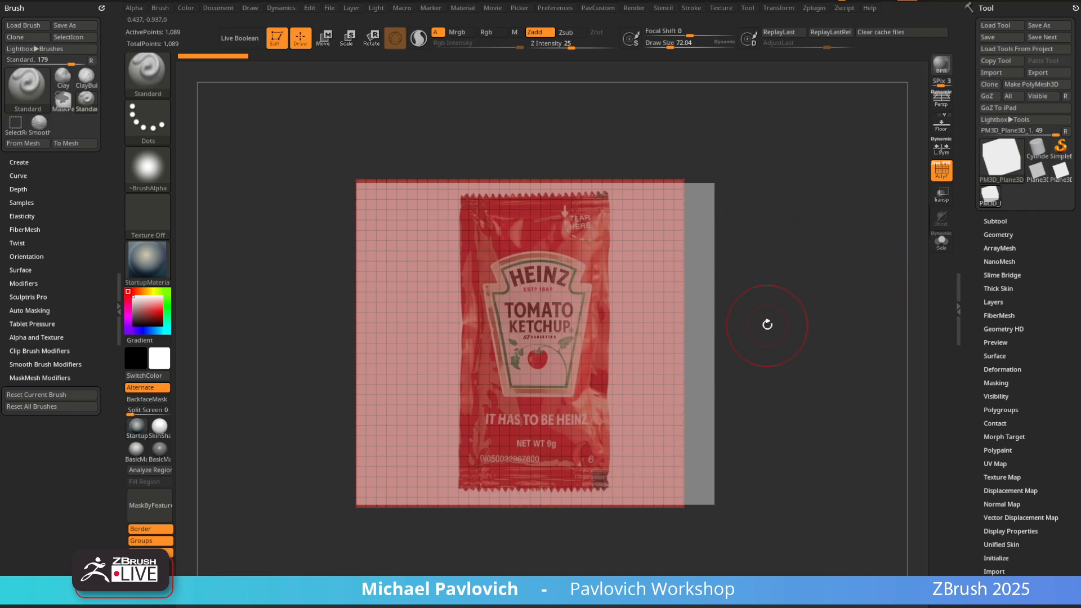
Hide the Spotlight image and wireframe, assign the ketchup packet photo as the plane's texture map, and turn the plane so the packet is upright
{"action": "key", "text": "shift+z"}
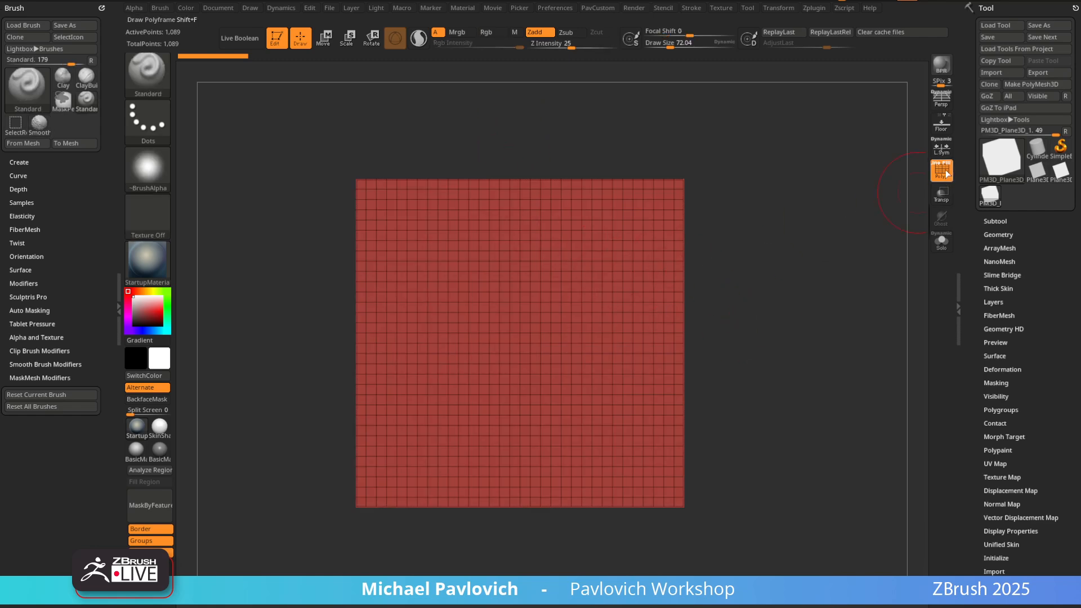
{"action": "key", "text": "shift+f"}
{"action": "left_click", "coordinate": [999, 477]}
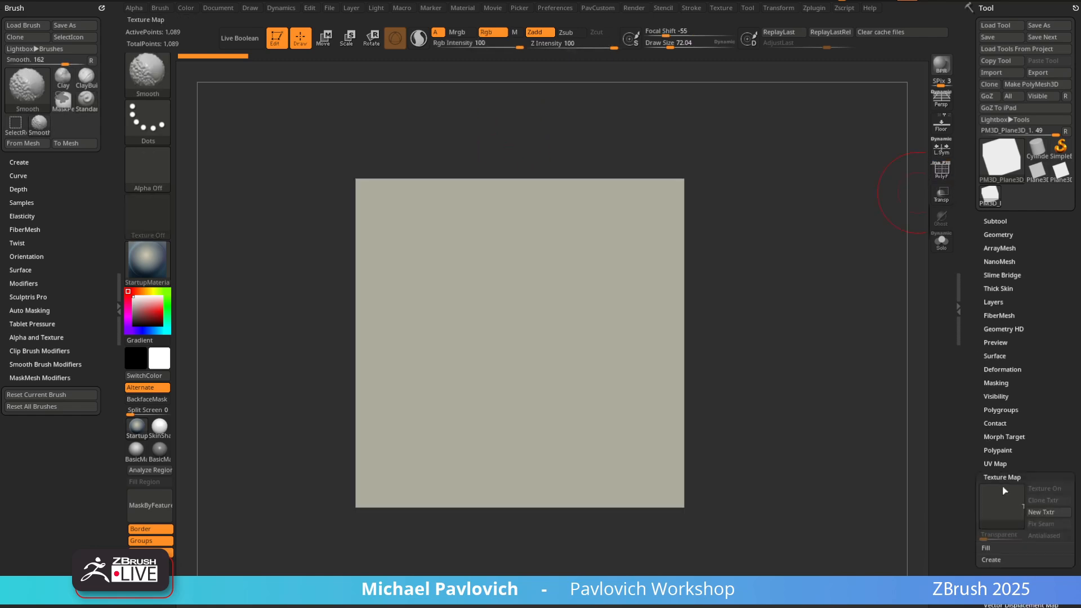
{"action": "left_click", "coordinate": [1002, 502]}
{"action": "left_click", "coordinate": [849, 499]}
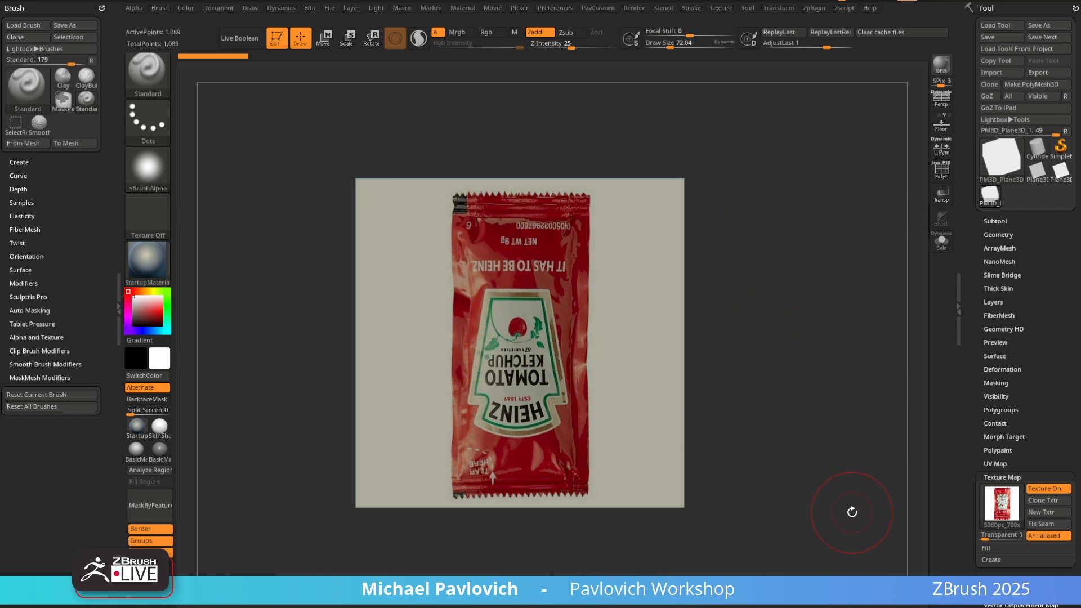
{"action": "left_click_drag", "start_coordinate": [830, 320], "coordinate": [817, 284]}
{"action": "left_click_drag", "start_coordinate": [793, 422], "coordinate": [842, 281], "text": "alt"}
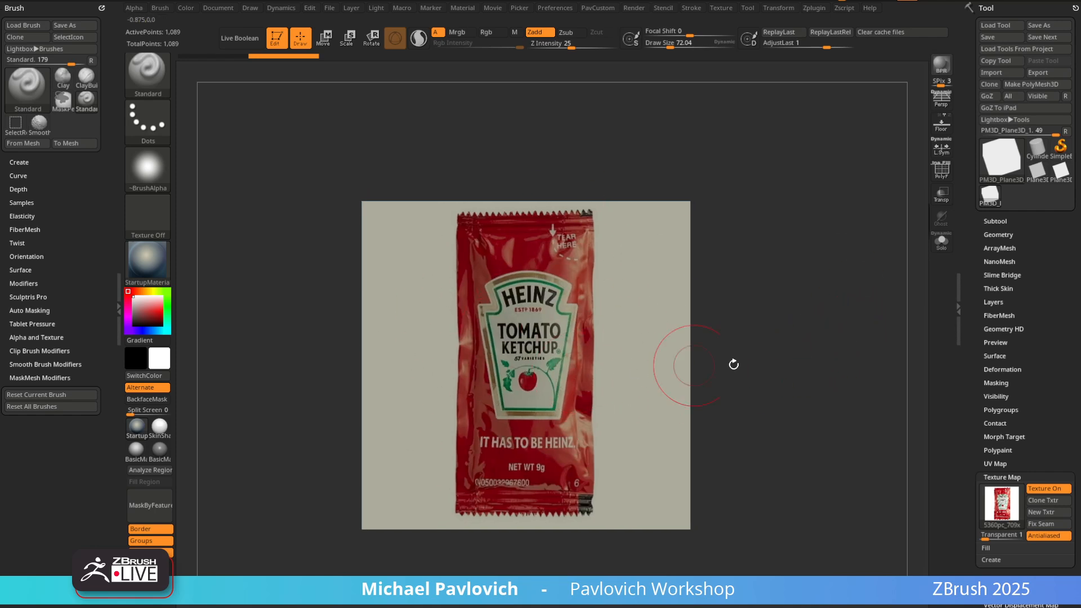
Convert the plane's ketchup packet texture map into polypaint
{"action": "left_click", "coordinate": [998, 451]}
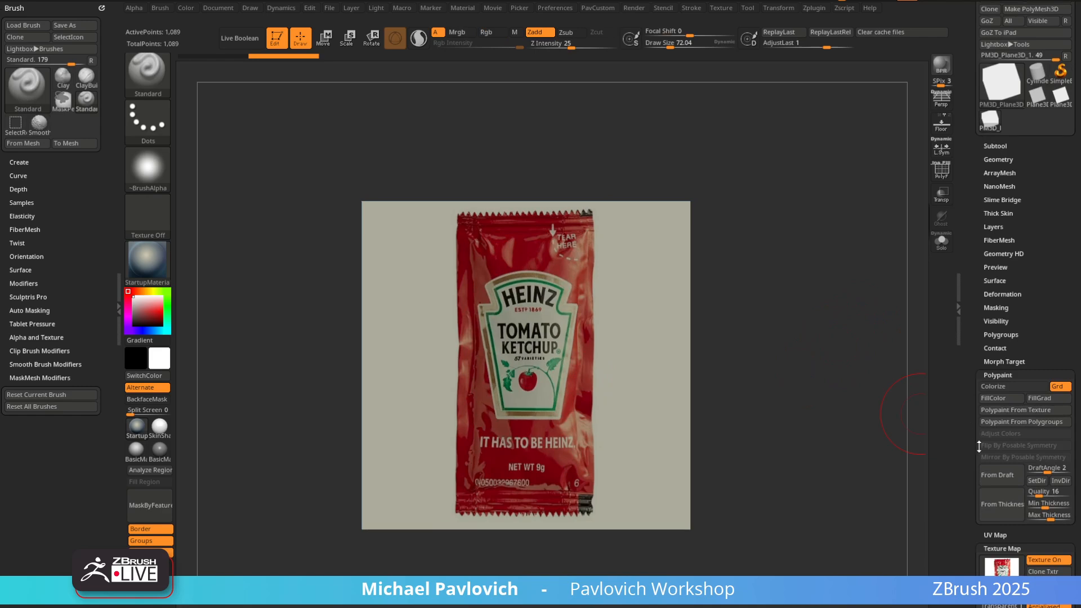
{"action": "key", "text": "shift"}
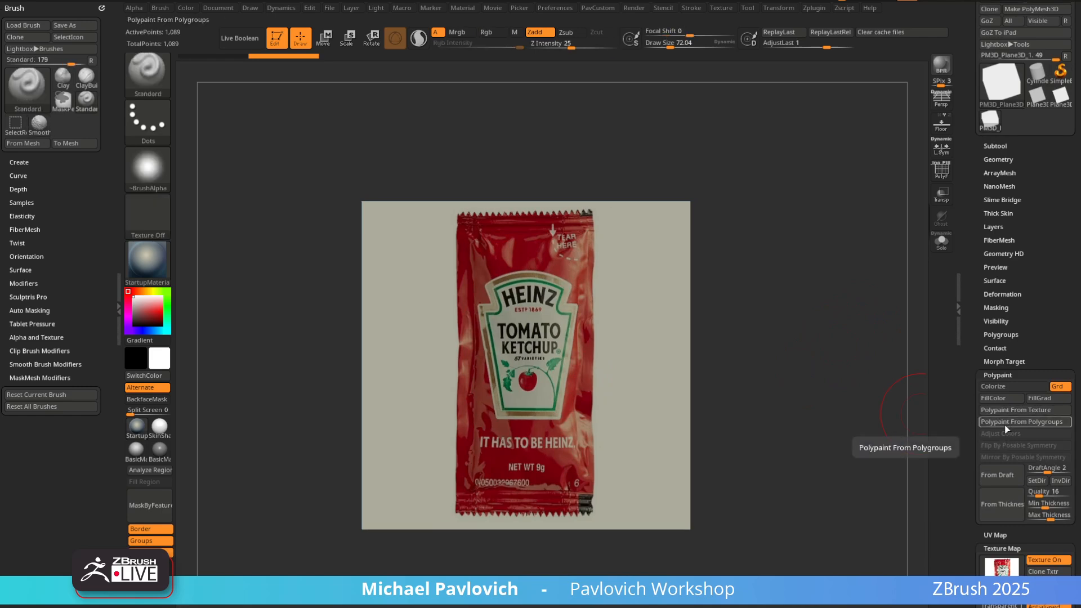
{"action": "key", "text": "shift"}
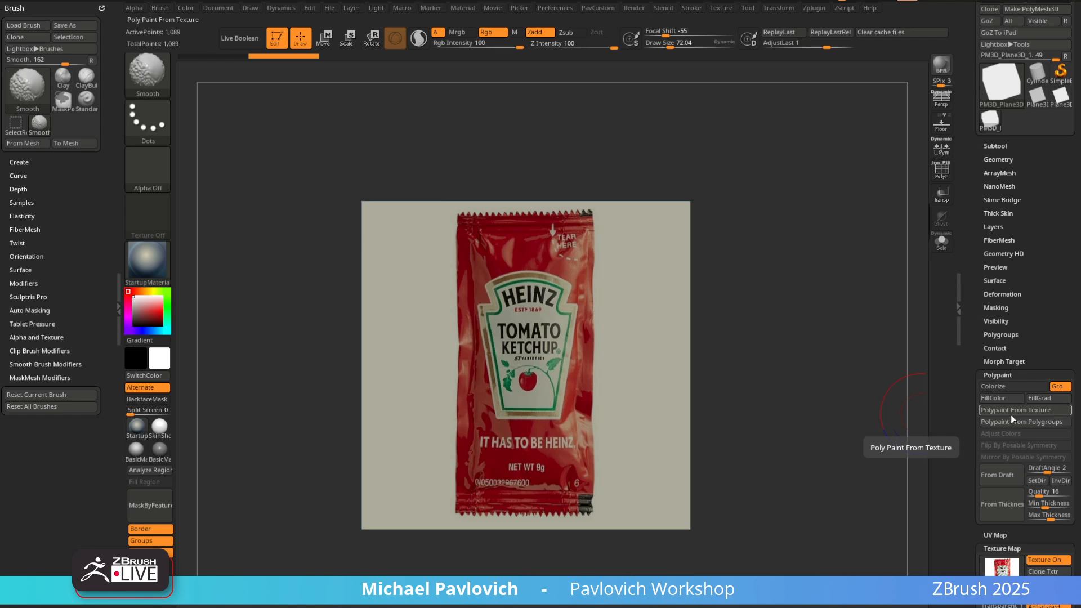
{"action": "left_click", "coordinate": [1008, 422]}
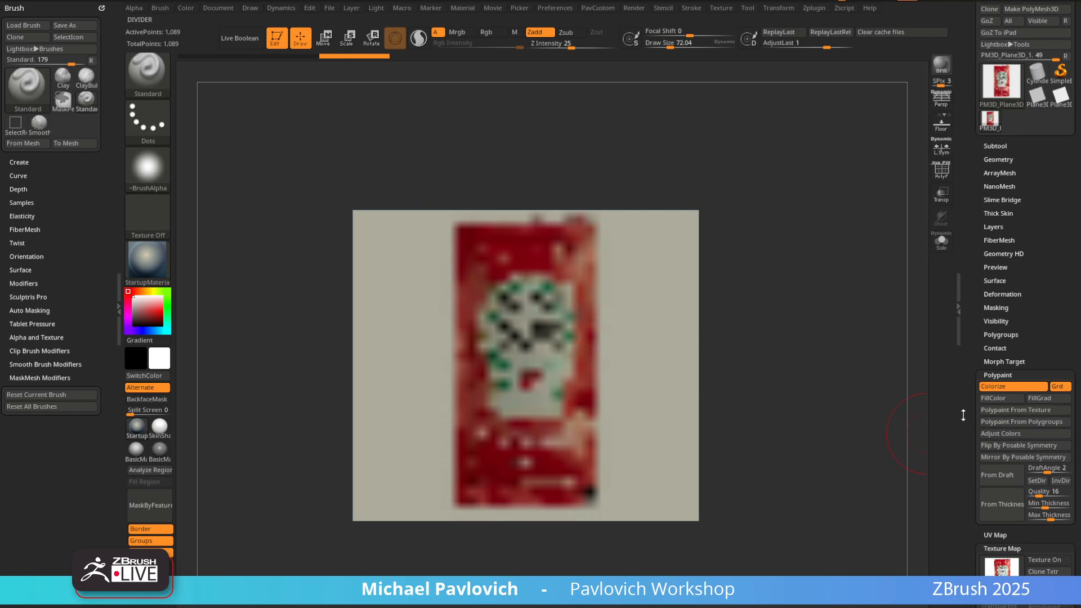
Check the plane's wireframe density against the blurry polypaint, and turn its texture map back on
{"action": "left_click_drag", "start_coordinate": [963, 415], "coordinate": [963, 323]}
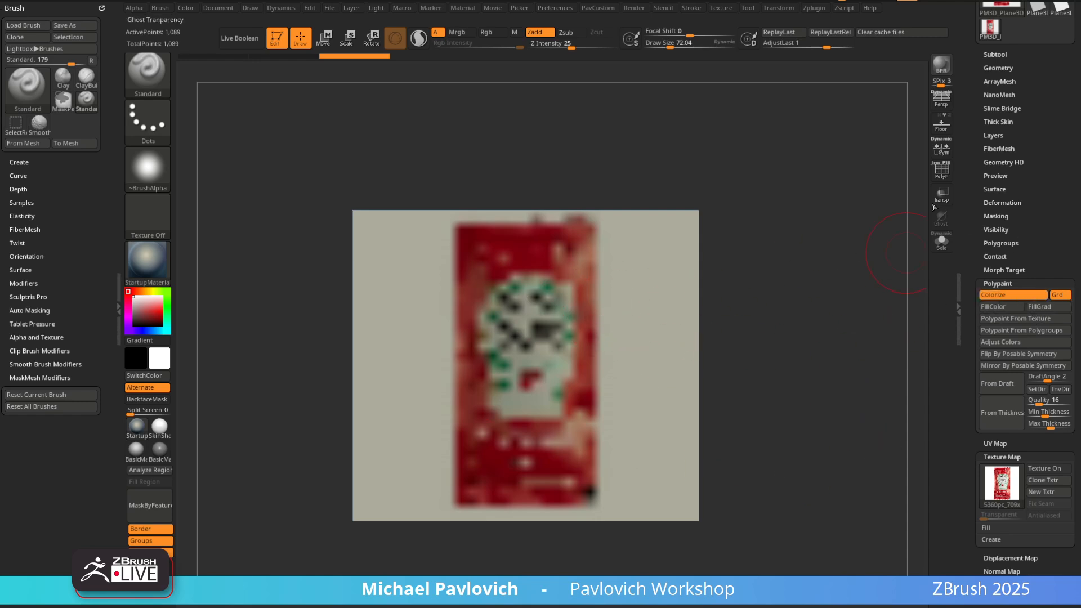
{"action": "left_click", "coordinate": [946, 176]}
{"action": "left_click", "coordinate": [947, 176]}
{"action": "left_click", "coordinate": [1050, 471]}
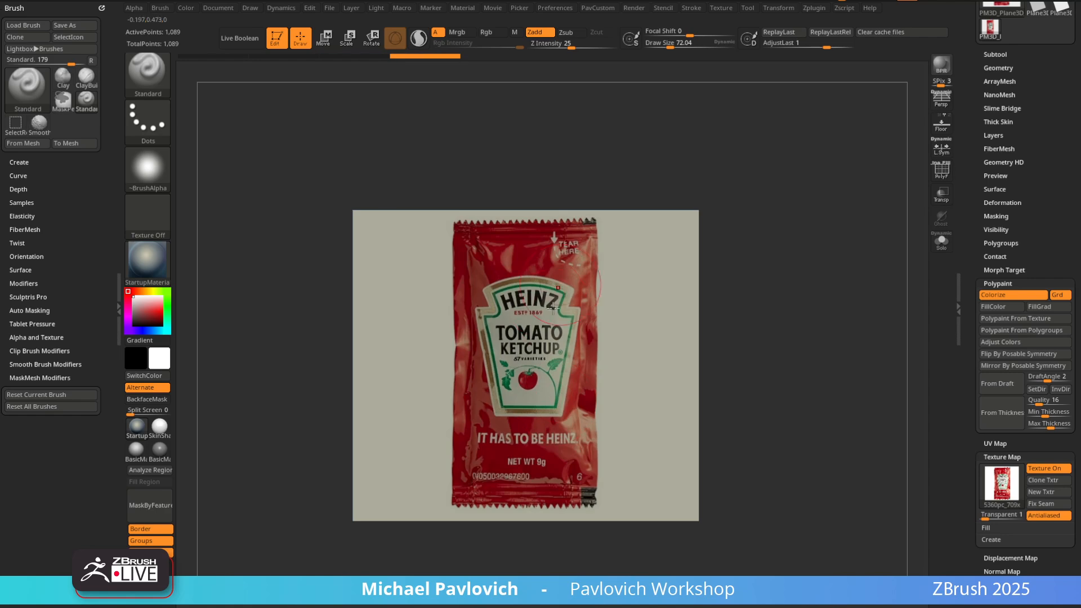
Preview the SkinShade4 material on the textured plane and switch to the Flat Color material
{"action": "left_click", "coordinate": [148, 260]}
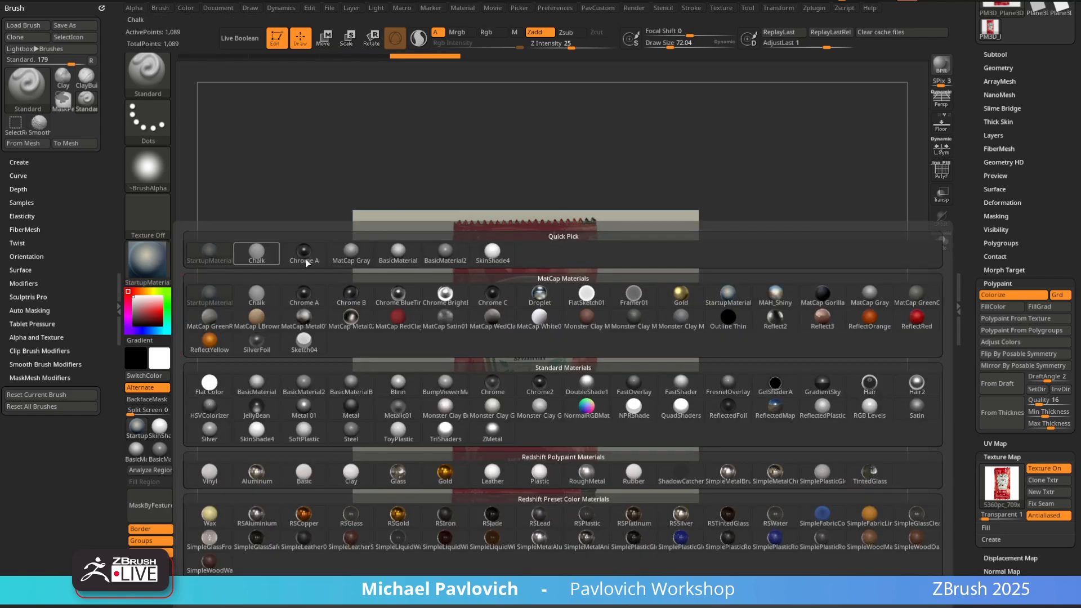
{"action": "left_click", "coordinate": [492, 253]}
{"action": "left_click", "coordinate": [147, 260]}
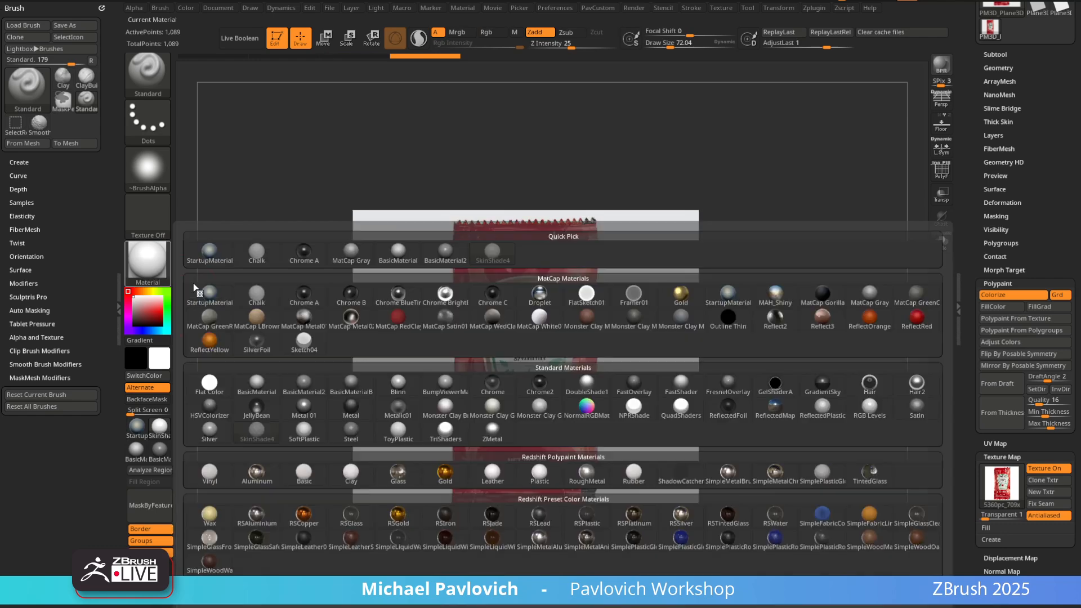
{"action": "left_click", "coordinate": [210, 384]}
{"action": "mouse_move", "coordinate": [785, 281]}
{"action": "left_mouse_down", "text": "alt"}
{"action": "mouse_move", "coordinate": [782, 270]}
{"action": "mouse_move", "coordinate": [780, 288]}
{"action": "left_mouse_up", "text": "alt"}
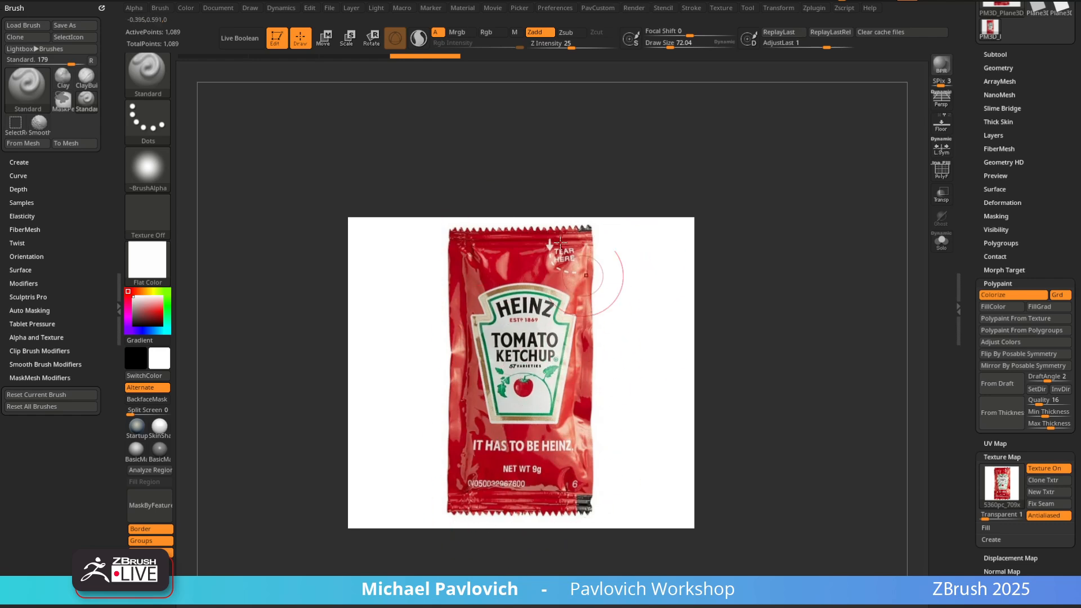
{"action": "left_click_drag", "start_coordinate": [787, 320], "coordinate": [791, 332], "text": "alt"}
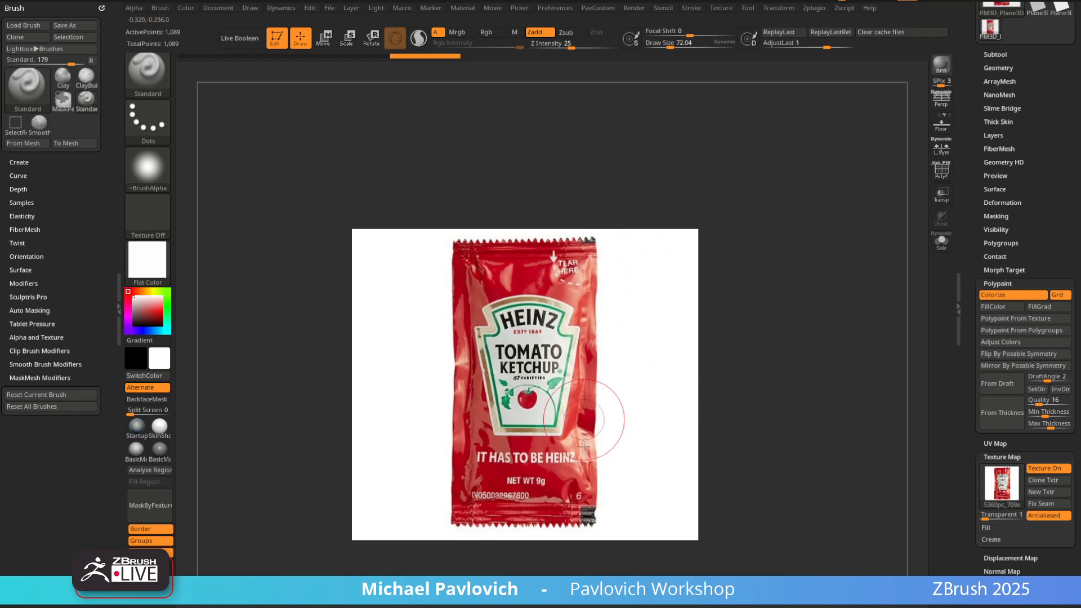
Show the PolyFrame wireframe and try a vertical SliceCurve cut along the packet's right edge
{"action": "key", "text": "shift+f"}
{"action": "left_click_drag", "start_coordinate": [794, 289], "coordinate": [782, 288], "text": "alt"}
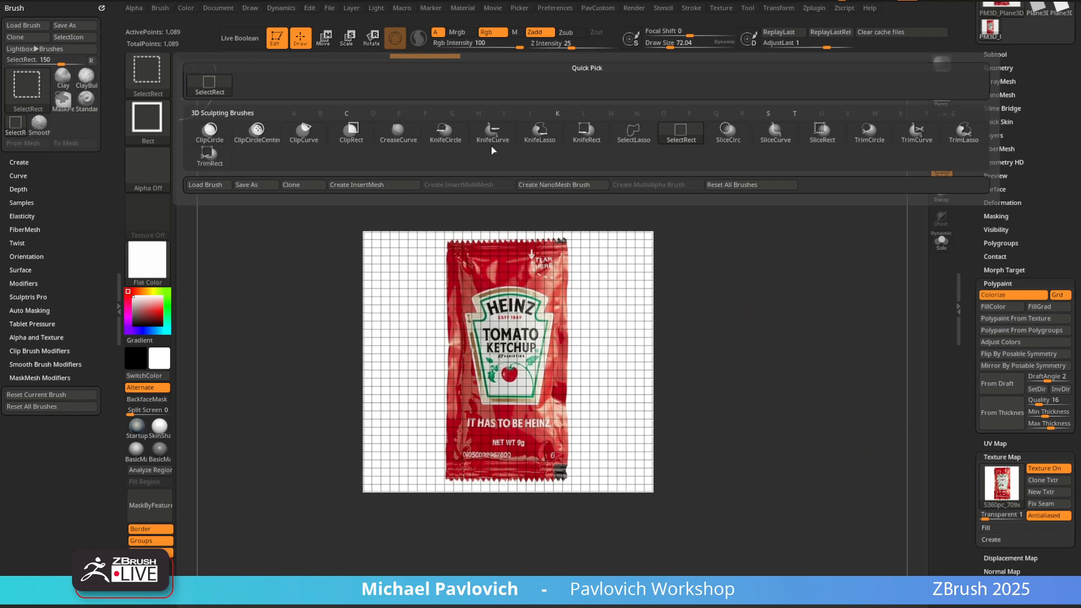
{"action": "left_click", "coordinate": [772, 138]}
{"action": "mouse_move", "coordinate": [569, 157]}
{"action": "left_mouse_down"}
{"action": "mouse_move", "coordinate": [556, 526]}
{"action": "mouse_move", "coordinate": [566, 560]}
{"action": "left_mouse_up"}
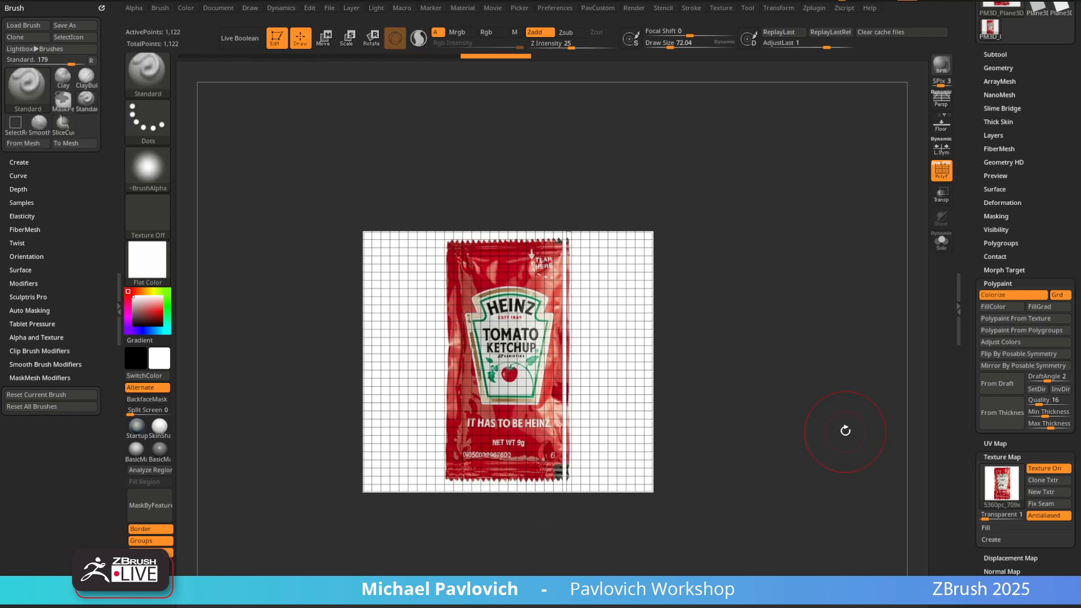
{"action": "key", "text": "ctrl+z"}
{"action": "left_click_drag", "start_coordinate": [781, 313], "coordinate": [771, 315], "text": "alt"}
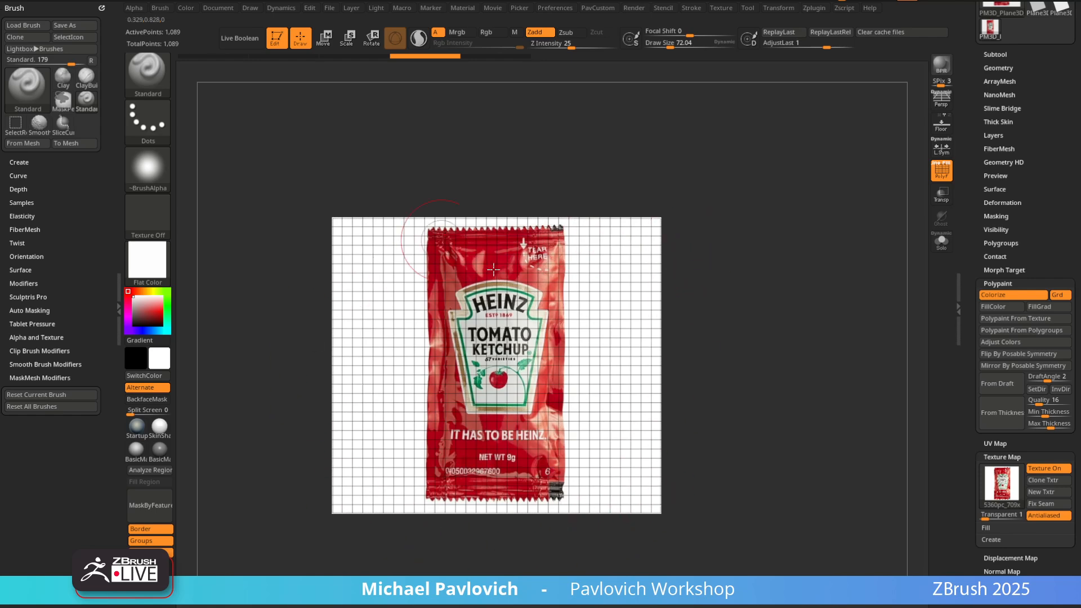
Try Polypaint From Texture on the plane and set the draw mode to Mrgb for the conversion
{"action": "left_click_drag", "start_coordinate": [758, 282], "coordinate": [749, 323]}
{"action": "left_click", "coordinate": [1008, 320]}
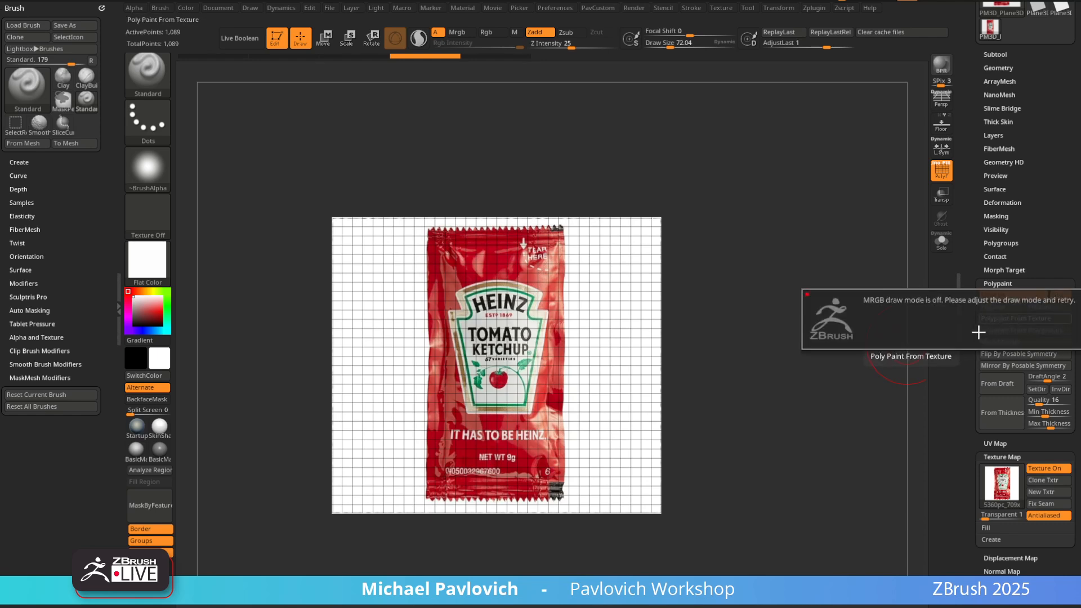
{"action": "left_click", "coordinate": [463, 34]}
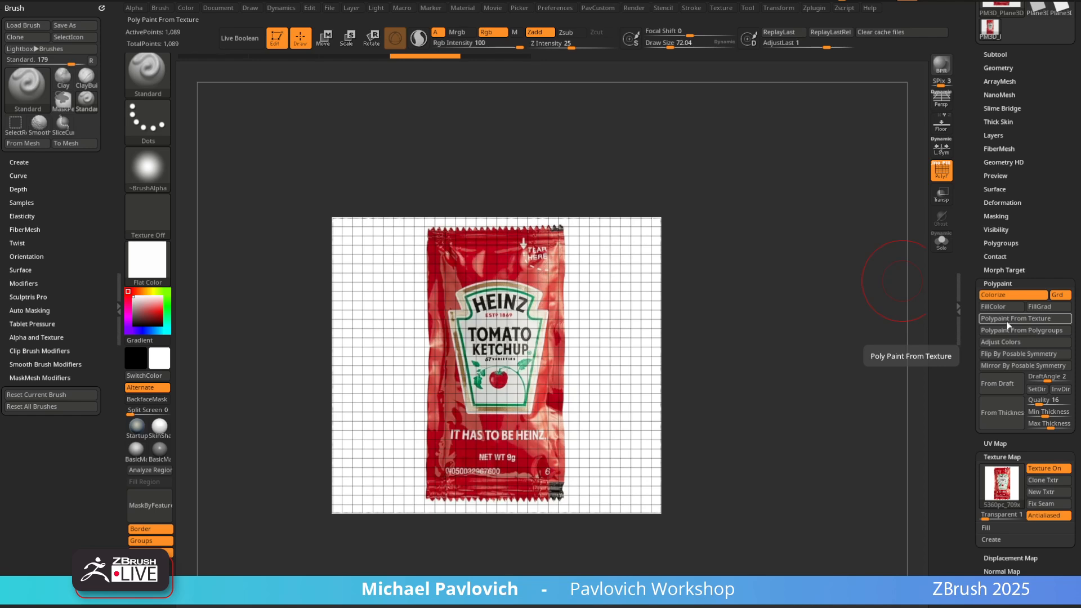
{"action": "left_click", "coordinate": [465, 35]}
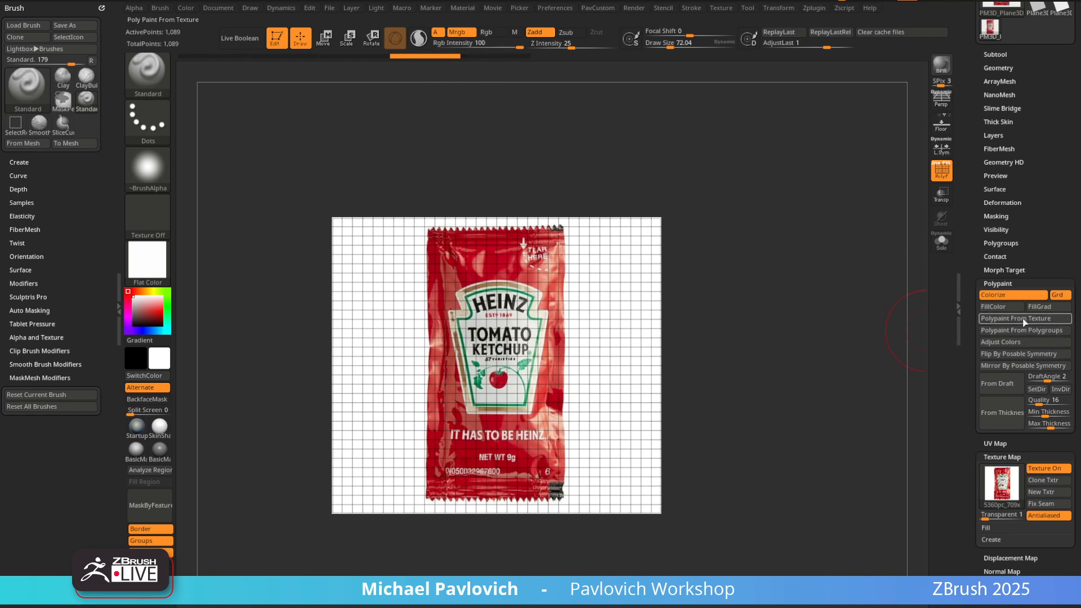
Expand the subtool list, turn off the plane's texture map and hide the PolyFrame wireframe to view the polypaint
{"action": "scroll", "coordinate": [970, 332], "scroll_direction": "up", "scroll_amount": 3}
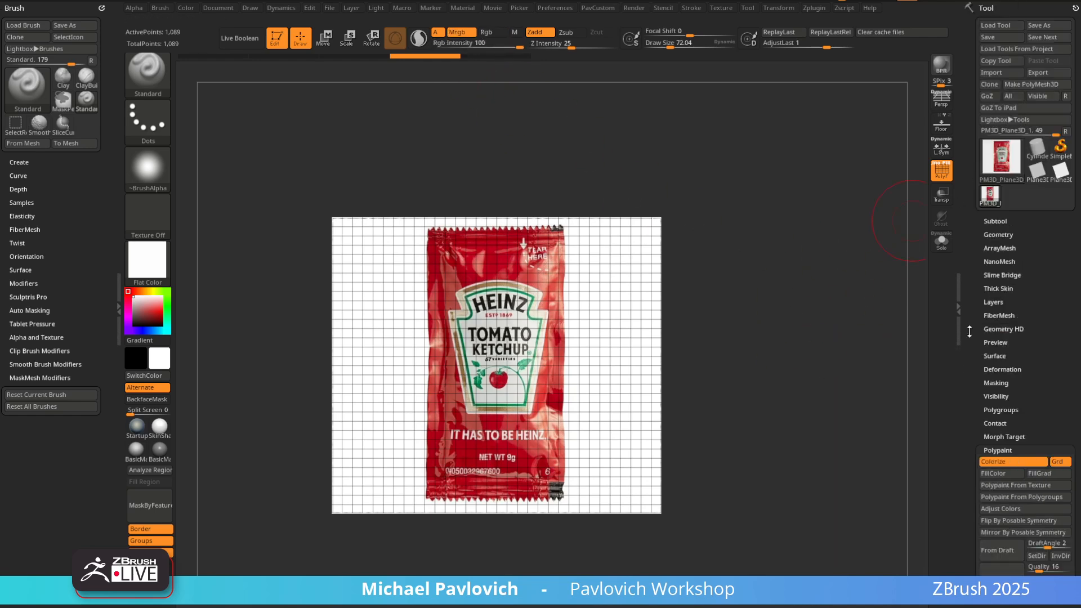
{"action": "left_click", "coordinate": [995, 221]}
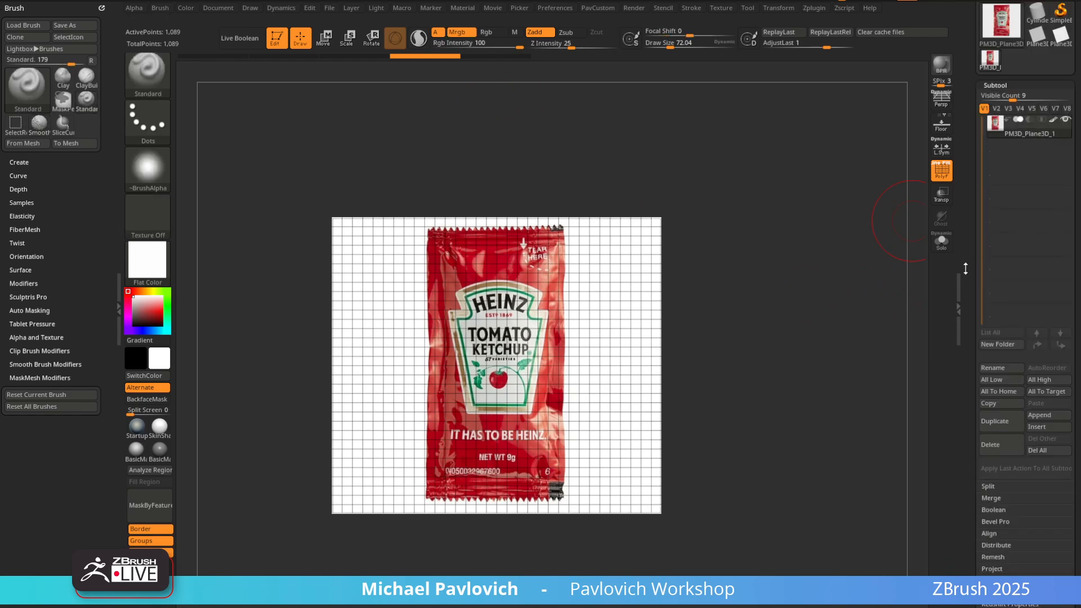
{"action": "scroll", "coordinate": [975, 150], "scroll_direction": "down", "scroll_amount": 5}
{"action": "scroll", "coordinate": [975, 150], "scroll_direction": "down", "scroll_amount": 5}
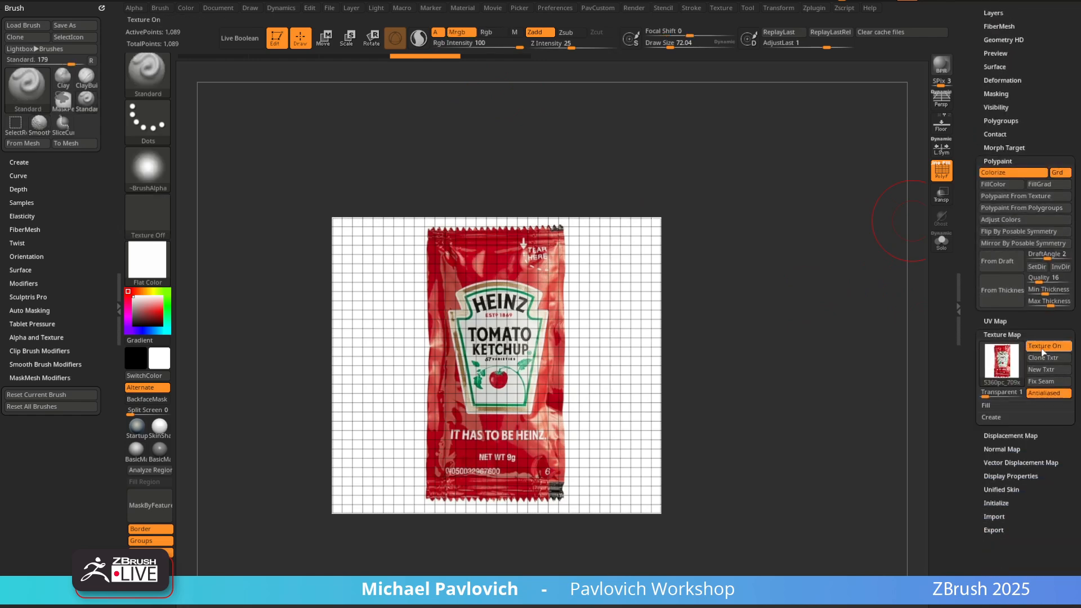
{"action": "left_click", "coordinate": [1041, 350]}
{"action": "left_click", "coordinate": [942, 169]}
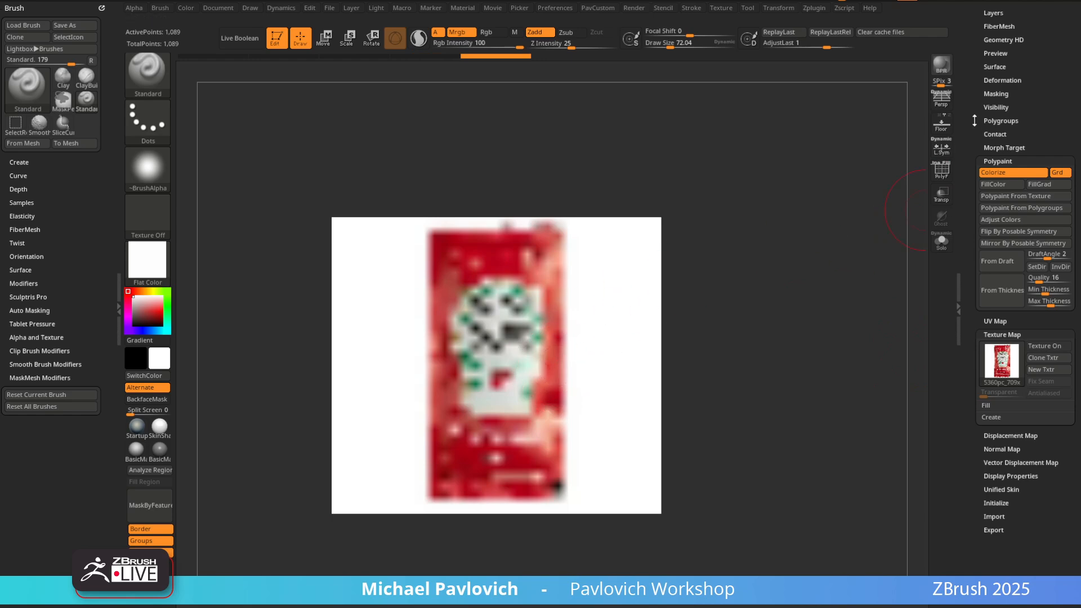
Subdivide the plane up to SDiv 6 with Smt and Suv off, and return to the polypaint settings
{"action": "left_click_drag", "start_coordinate": [975, 121], "coordinate": [975, 357]}
{"action": "left_click", "coordinate": [998, 181]}
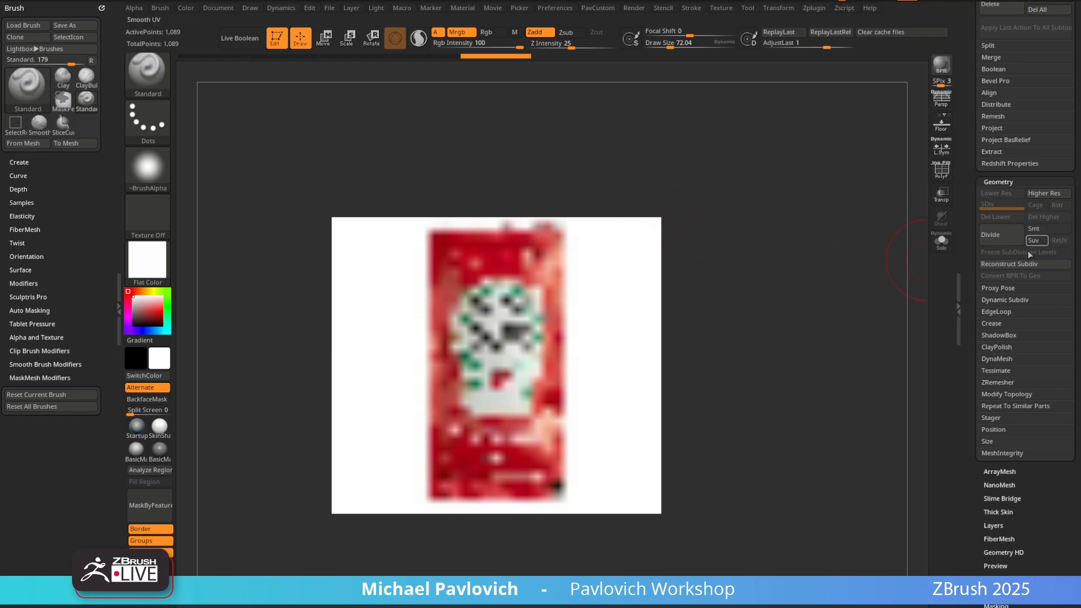
{"action": "left_click", "coordinate": [1000, 236]}
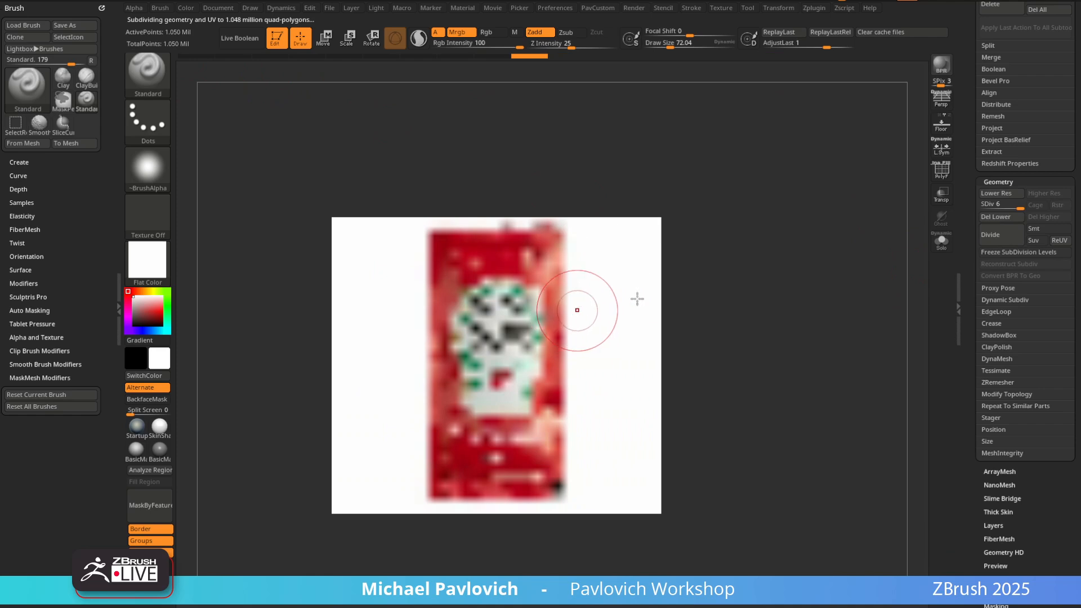
{"action": "scroll", "coordinate": [973, 293], "scroll_direction": "down", "scroll_amount": 5}
{"action": "scroll", "coordinate": [977, 222], "scroll_direction": "down", "scroll_amount": 1}
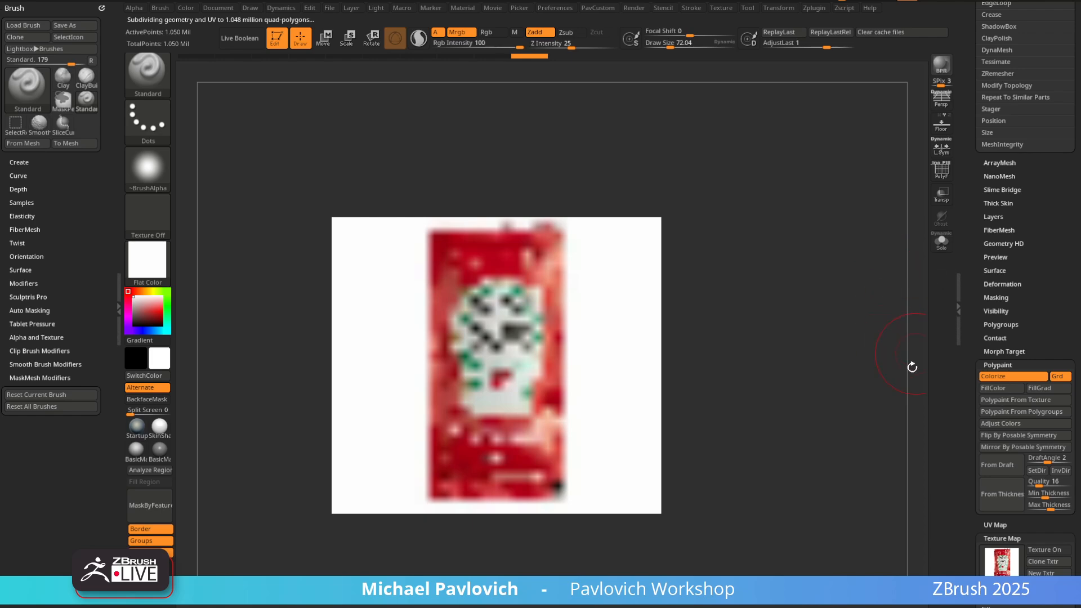
Switch to the browser, open the "Intro to ZBrush - New and Updated!" playlist in a new tab and pause its first video
{"action": "key", "text": "alt+Tab"}
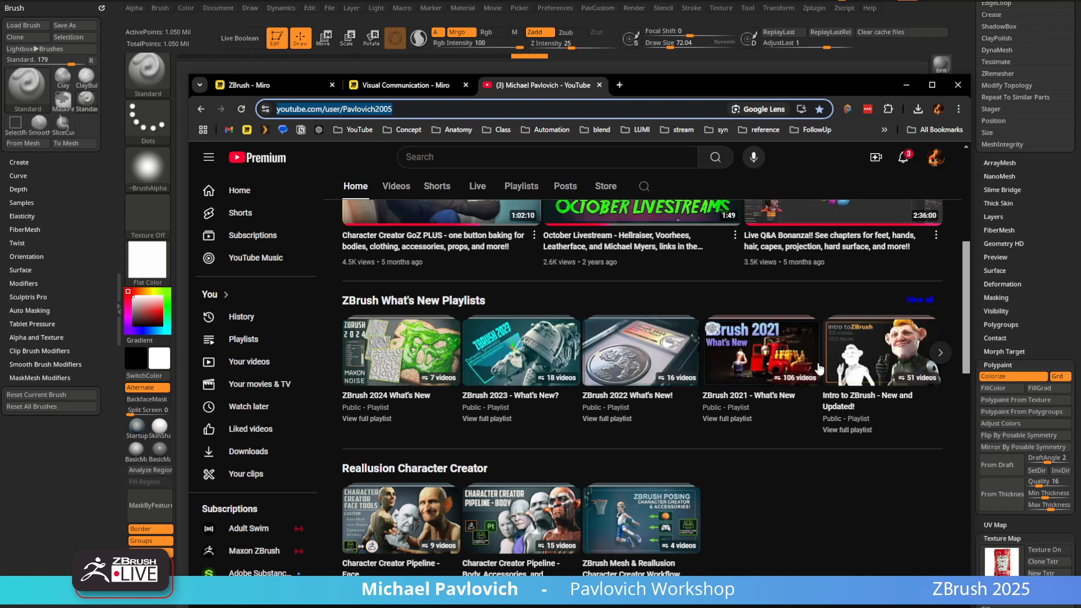
{"action": "middle_click", "coordinate": [848, 415]}
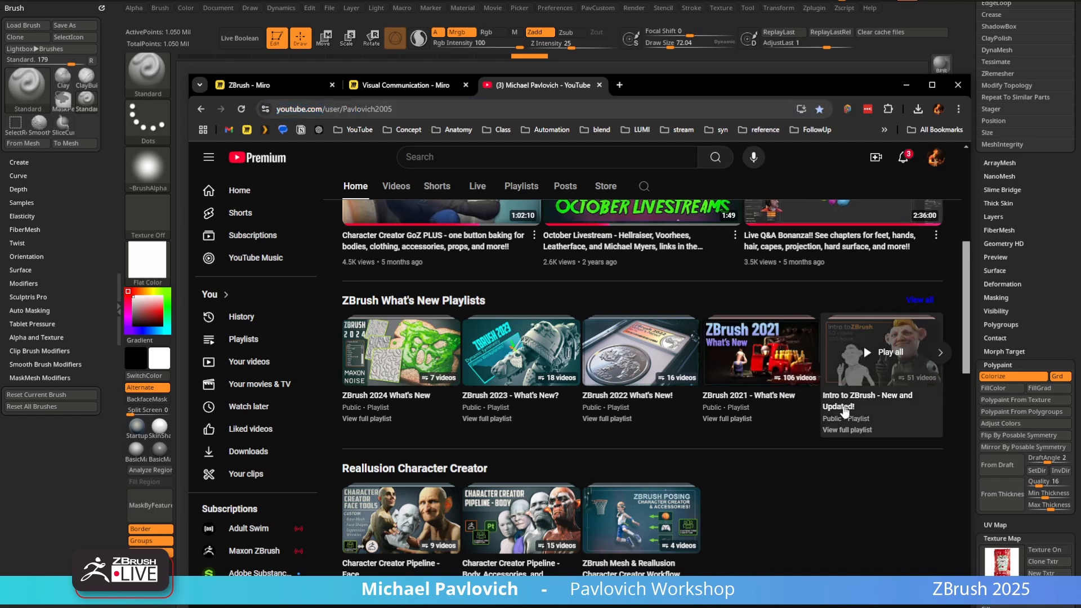
{"action": "left_click", "coordinate": [673, 83]}
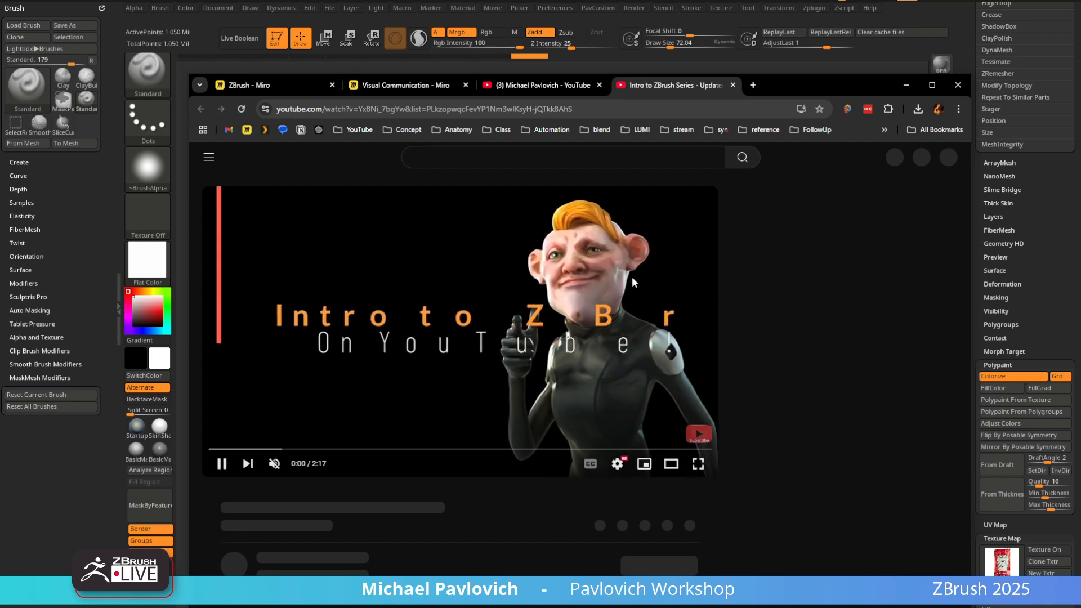
{"action": "left_click", "coordinate": [251, 458]}
Look through the playlist's episodes down to the last one and select the page's web address
{"action": "scroll", "coordinate": [832, 320], "scroll_direction": "down", "scroll_amount": 20}
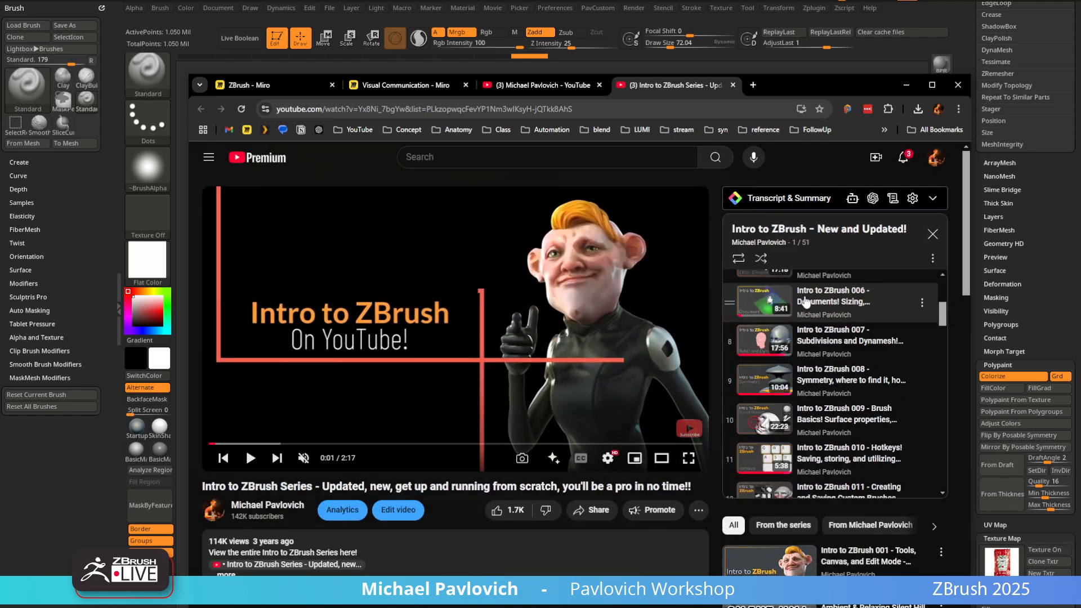
{"action": "scroll", "coordinate": [832, 320], "scroll_direction": "down", "scroll_amount": 4}
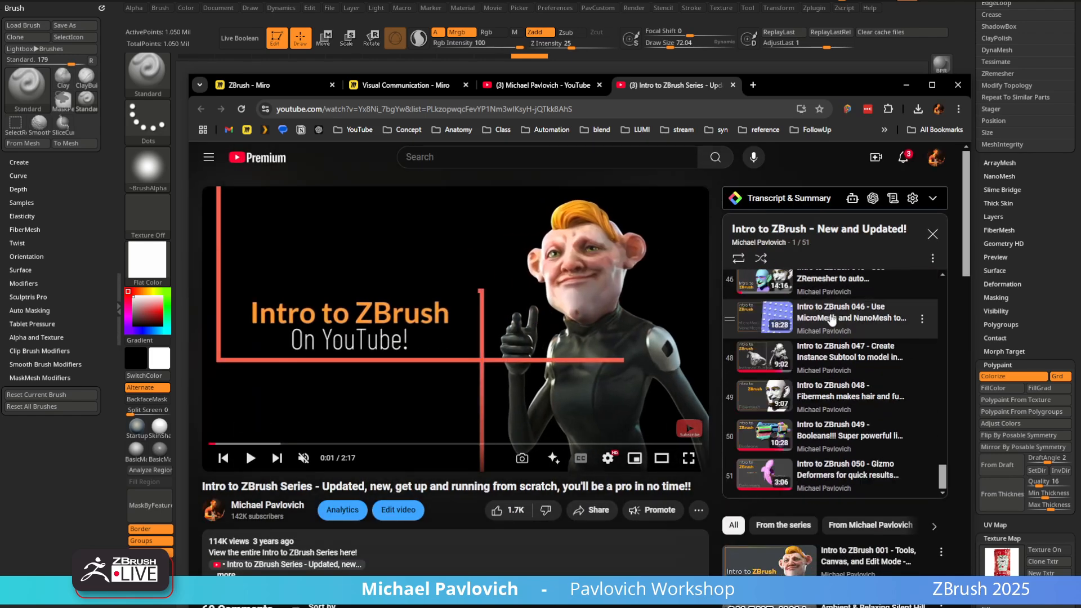
{"action": "left_click", "coordinate": [415, 111]}
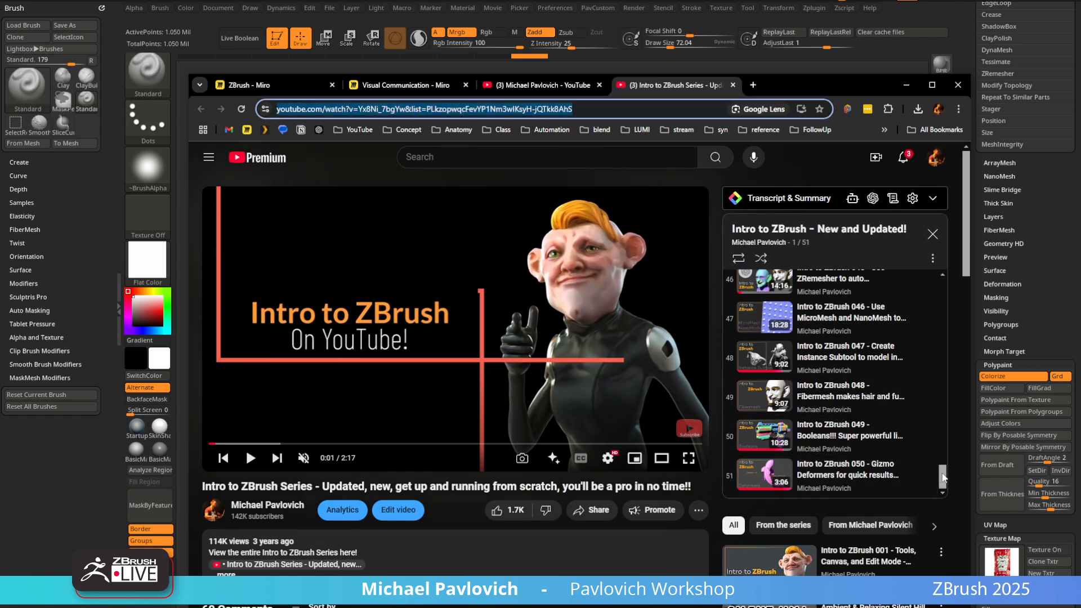
Return the playlist to its first episode and open the channel owner's ArtStation profile in a new browser tab
{"action": "left_click_drag", "start_coordinate": [942, 476], "coordinate": [909, 279]}
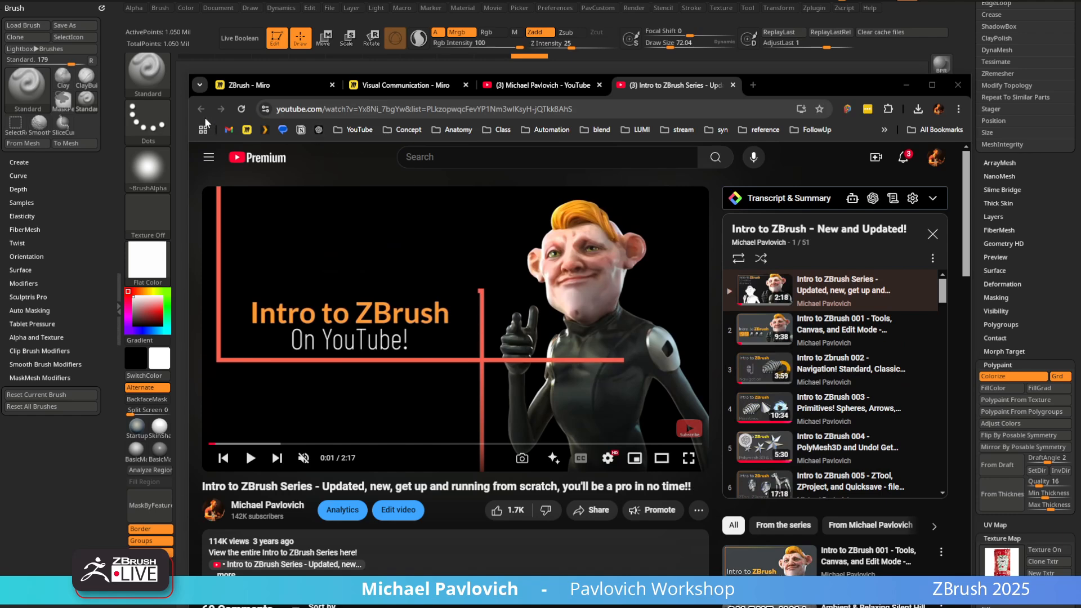
{"action": "left_click", "coordinate": [751, 86]}
{"action": "type", "text": "art"}
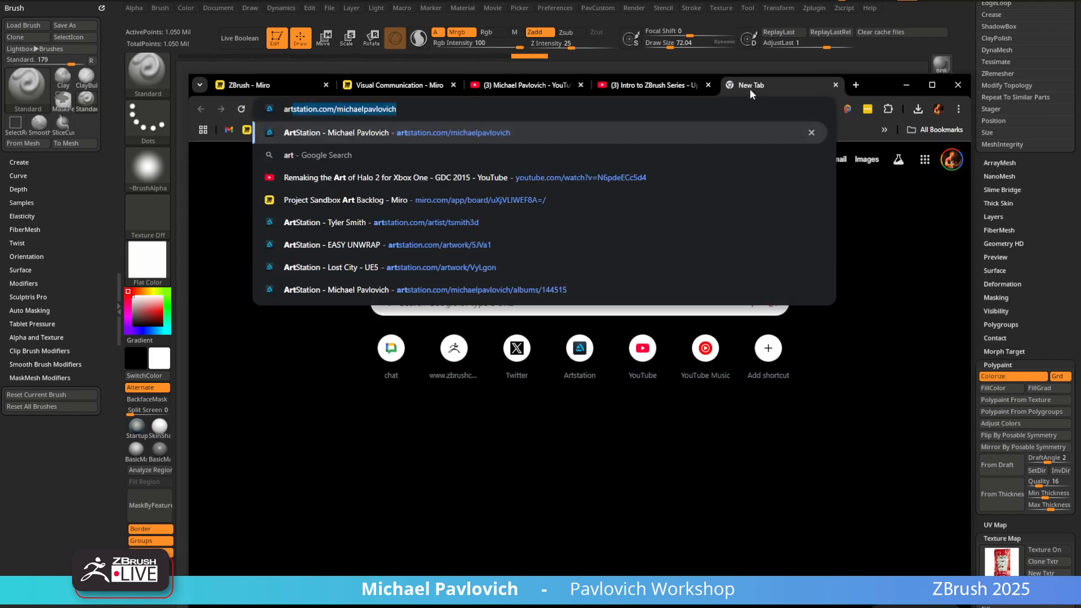
{"action": "key", "text": "Return"}
Return to the YouTube channel page and look through its ZBrush What's New playlists and livestream episodes
{"action": "left_click", "coordinate": [654, 86]}
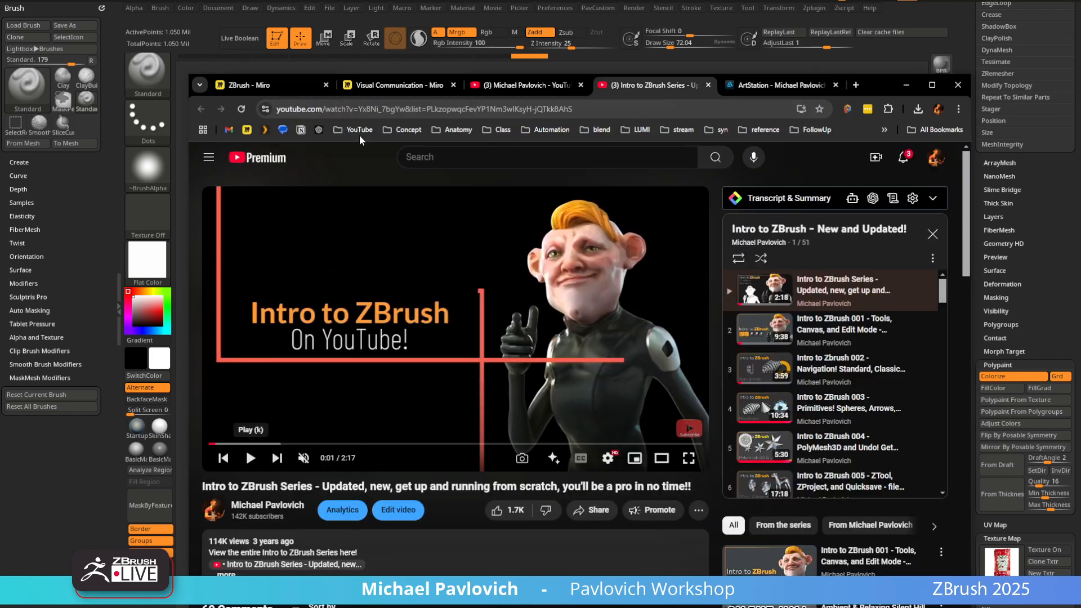
{"action": "left_click", "coordinate": [523, 85]}
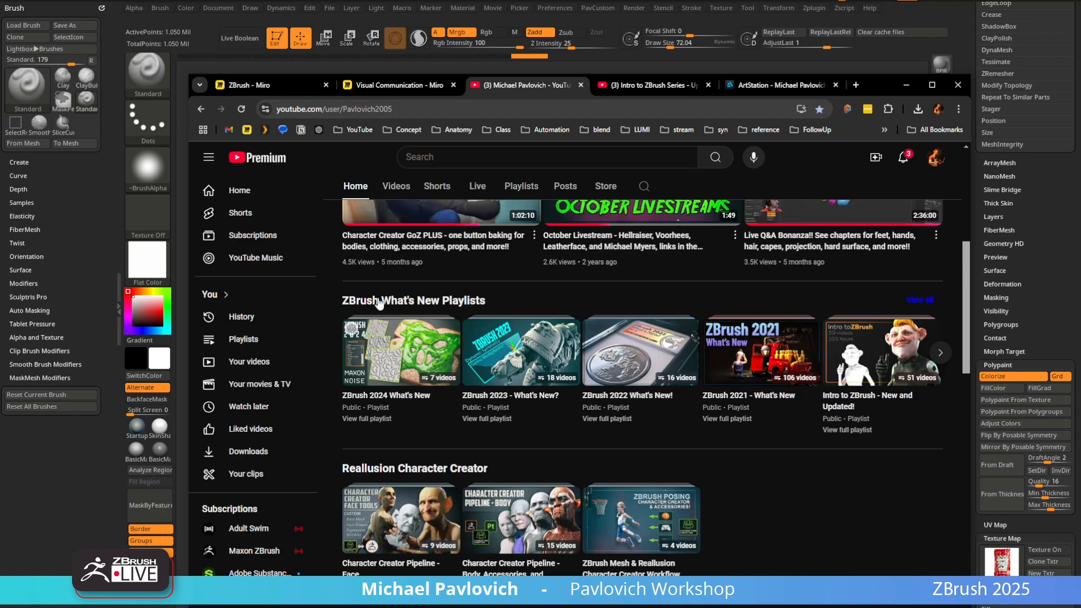
{"action": "scroll", "coordinate": [405, 298], "scroll_direction": "up", "scroll_amount": 6}
{"action": "scroll", "coordinate": [435, 387], "scroll_direction": "down", "scroll_amount": 3}
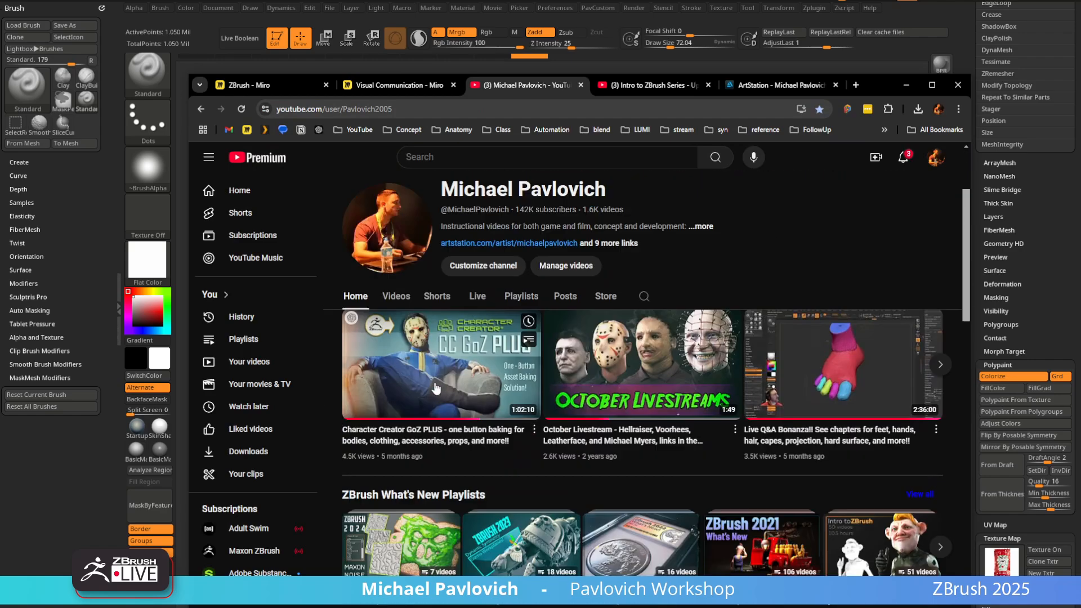
{"action": "scroll", "coordinate": [435, 387], "scroll_direction": "down", "scroll_amount": 10}
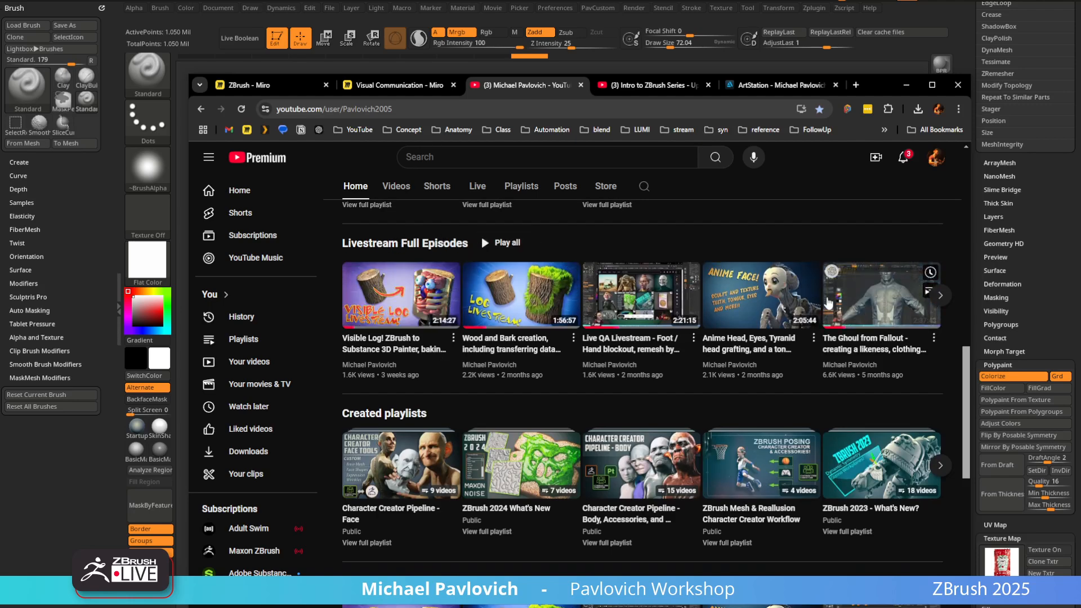
Open the ZBrush What's New album on the ArtStation profile and look through its artworks down to ZBrush 4R8
{"action": "left_click", "coordinate": [766, 85]}
{"action": "left_click", "coordinate": [654, 110]}
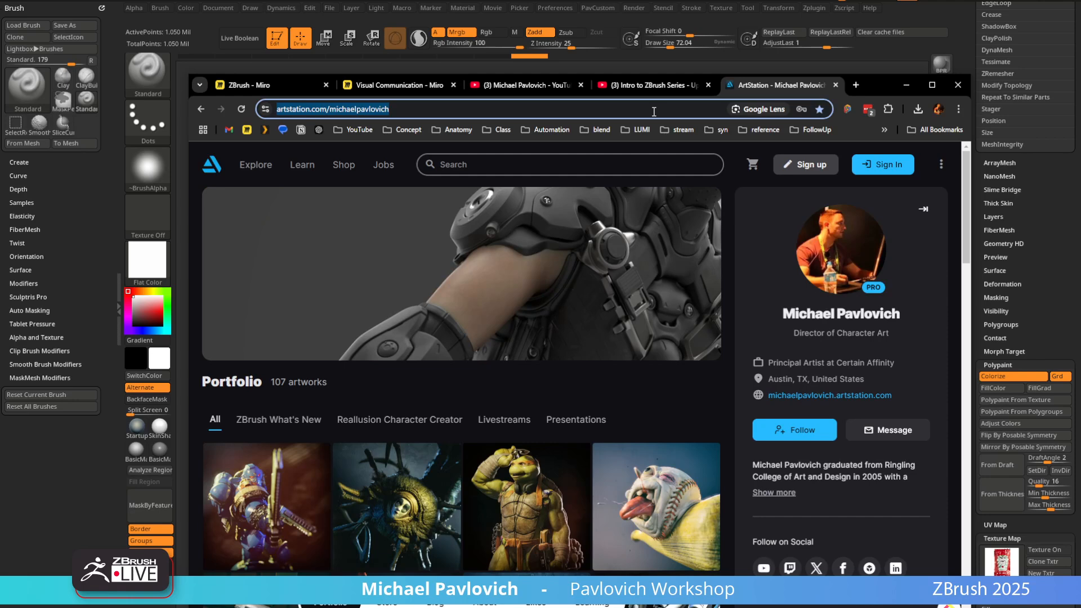
{"action": "left_click", "coordinate": [279, 420]}
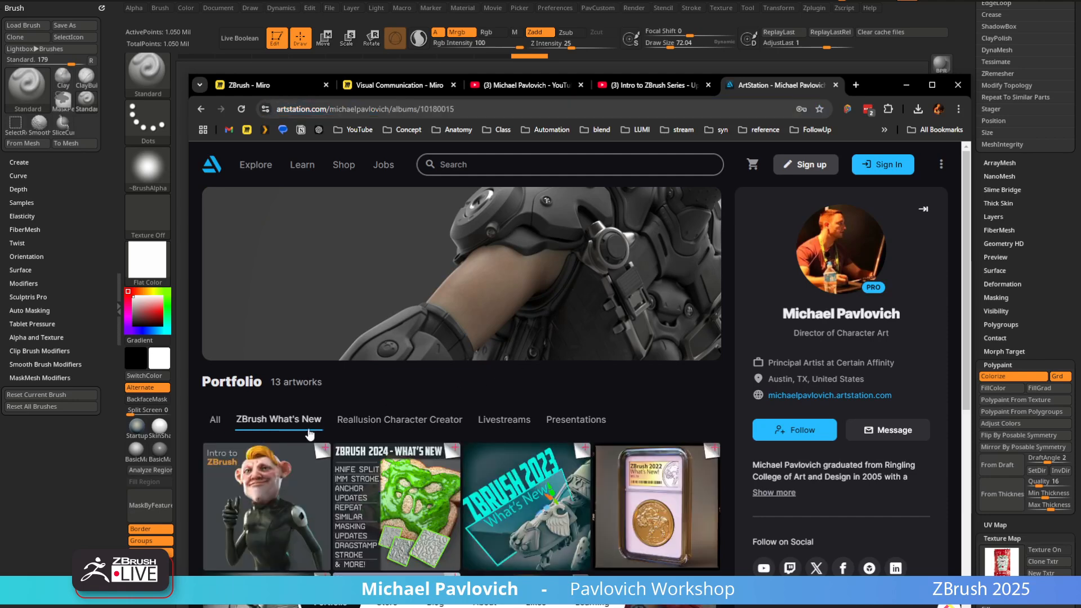
{"action": "scroll", "coordinate": [281, 400], "scroll_direction": "down", "scroll_amount": 3}
{"action": "scroll", "coordinate": [550, 372], "scroll_direction": "down", "scroll_amount": 4}
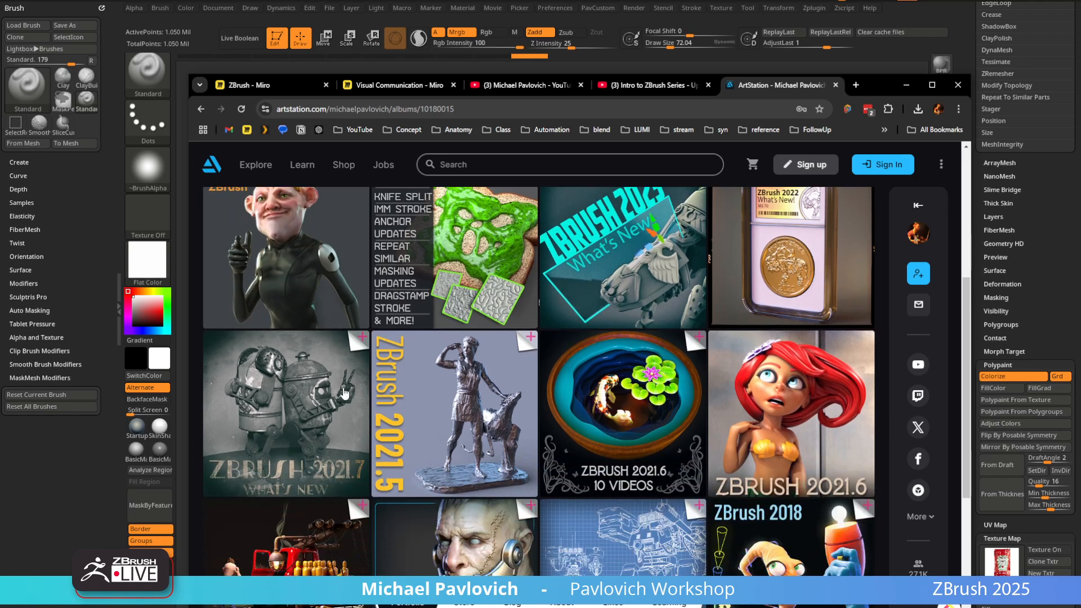
{"action": "scroll", "coordinate": [312, 477], "scroll_direction": "down", "scroll_amount": 2}
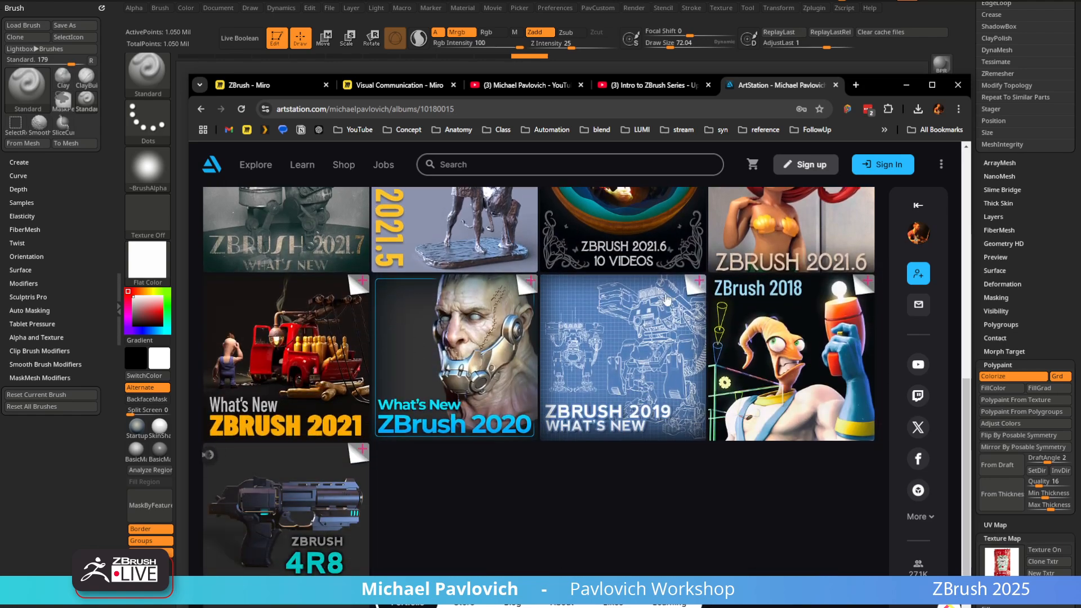
{"action": "scroll", "coordinate": [688, 352], "scroll_direction": "up", "scroll_amount": 4}
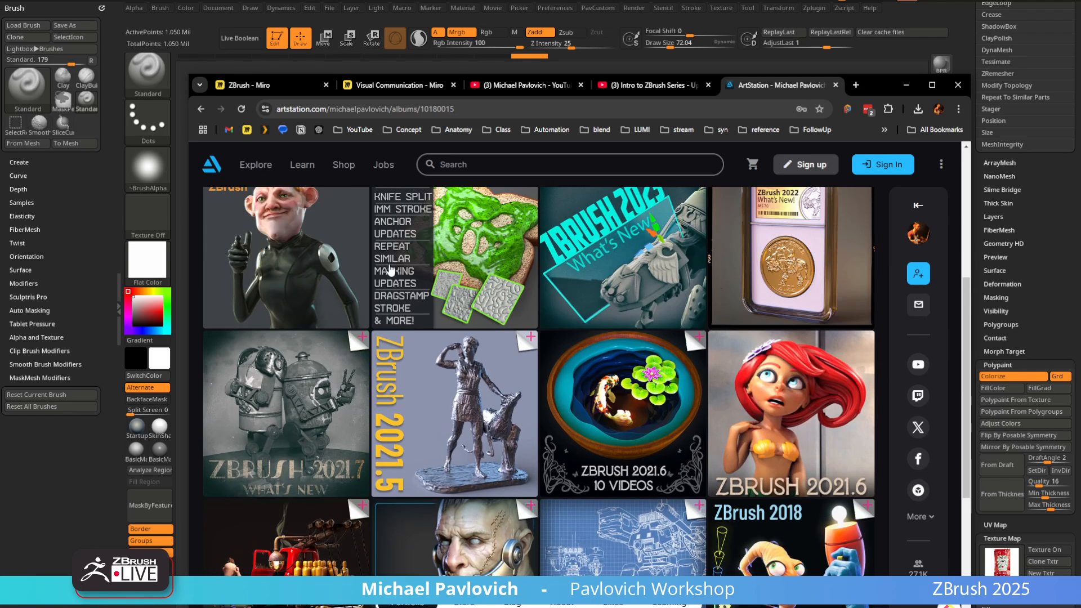
{"action": "scroll", "coordinate": [585, 371], "scroll_direction": "down", "scroll_amount": 1}
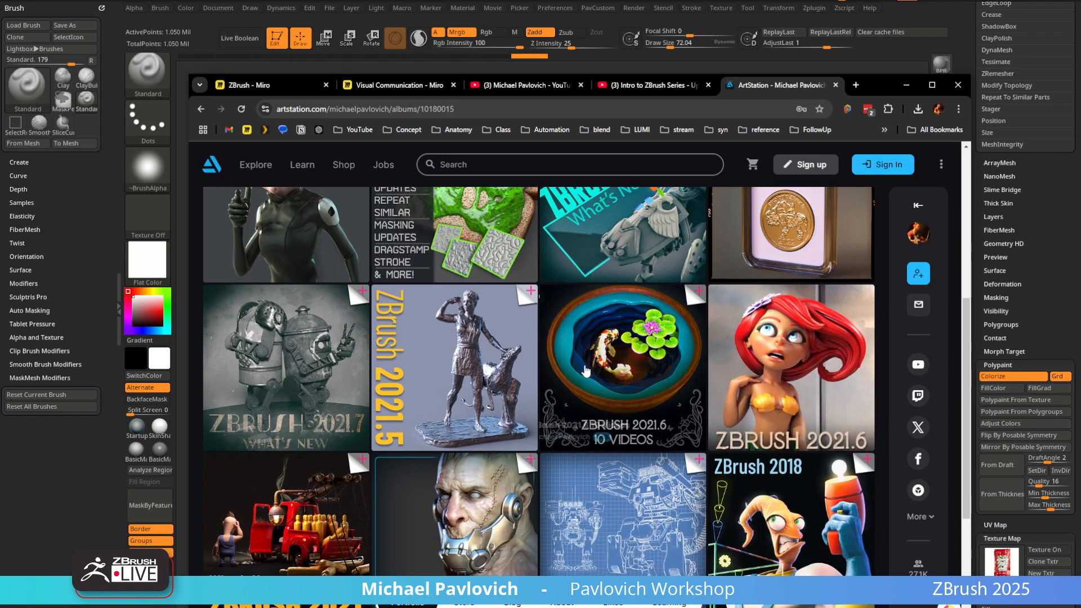
{"action": "scroll", "coordinate": [585, 371], "scroll_direction": "down", "scroll_amount": 6}
Look through the video list in the ZBrush 2020 What's New artwork, and switch back to ZBrush
{"action": "left_click", "coordinate": [452, 349]}
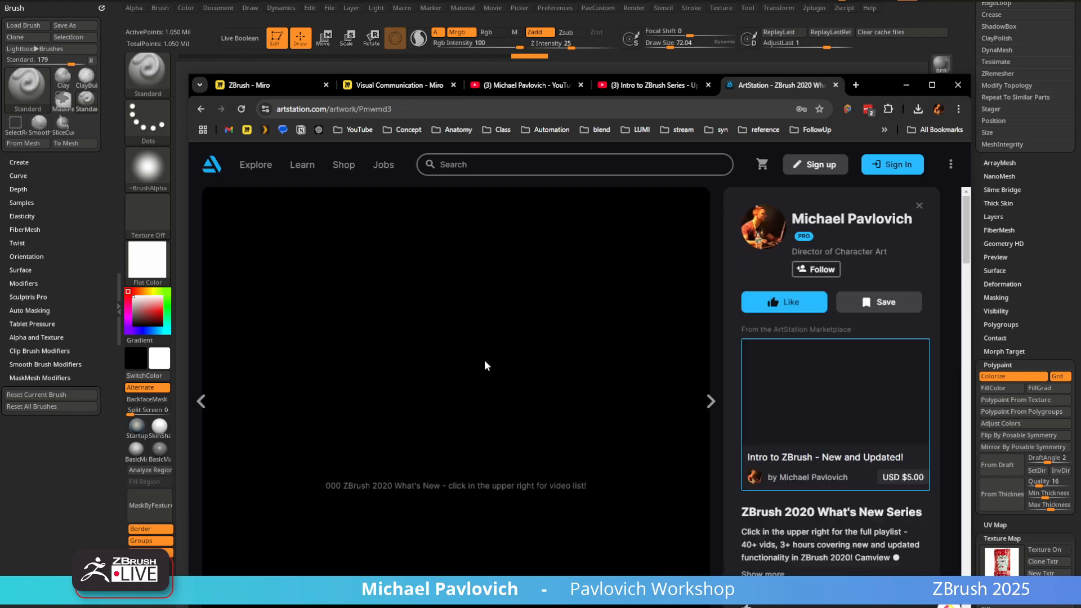
{"action": "left_click", "coordinate": [666, 228]}
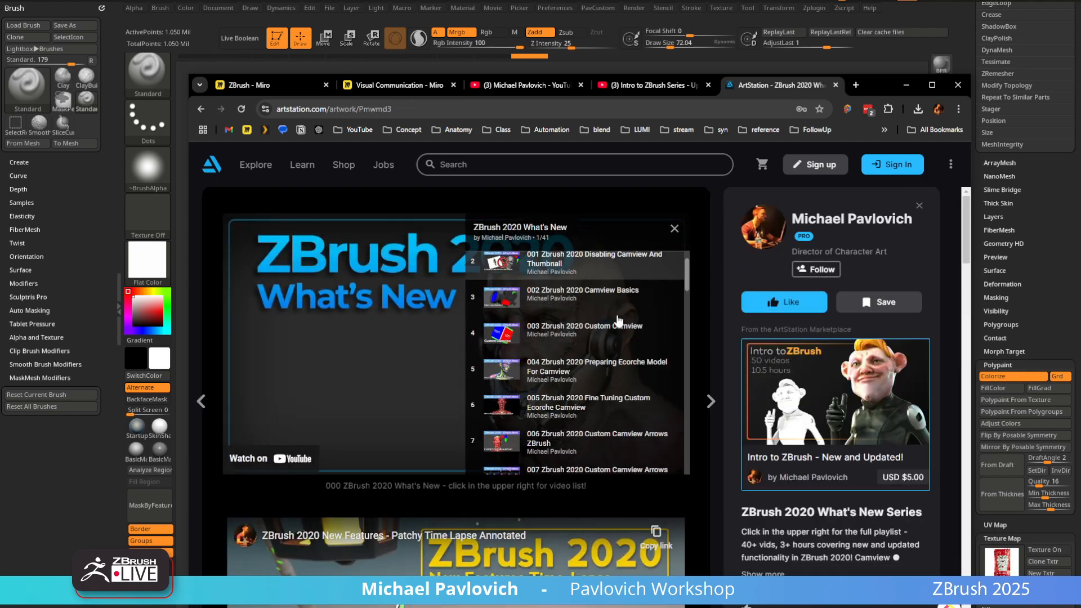
{"action": "scroll", "coordinate": [618, 321], "scroll_direction": "down", "scroll_amount": 3}
{"action": "left_click", "coordinate": [201, 109]}
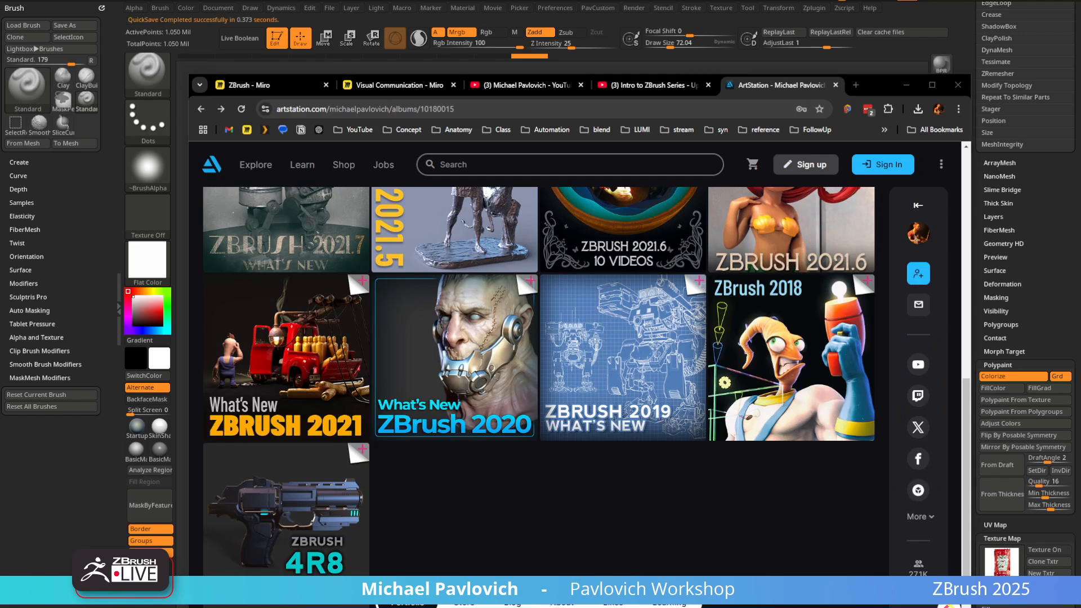
{"action": "left_click", "coordinate": [906, 85]}
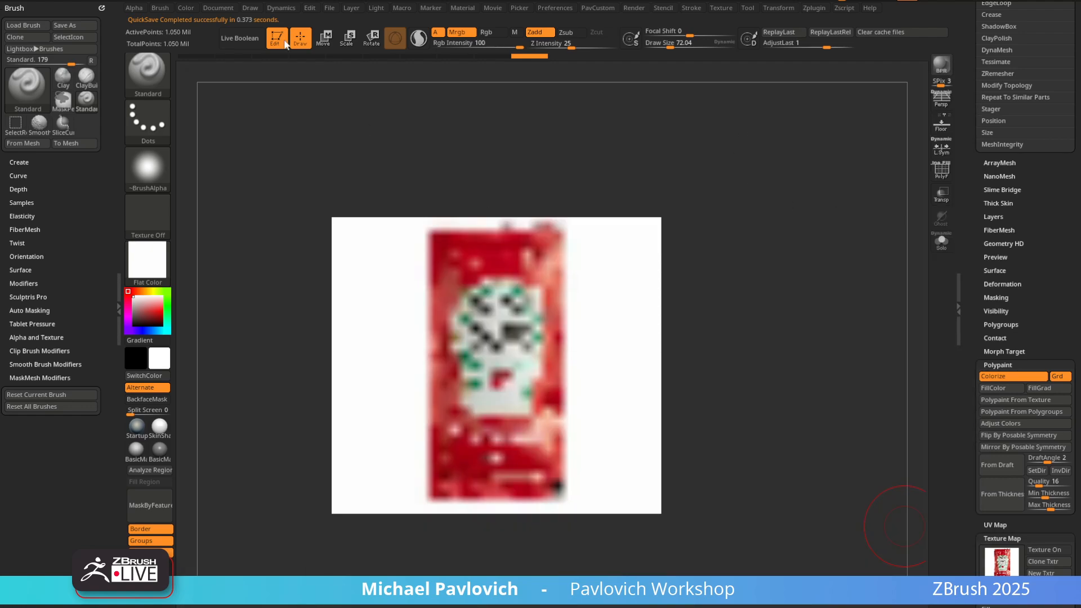
Collapse the tool's open sections and expand only the Polypaint settings
{"action": "left_click", "coordinate": [979, 325]}
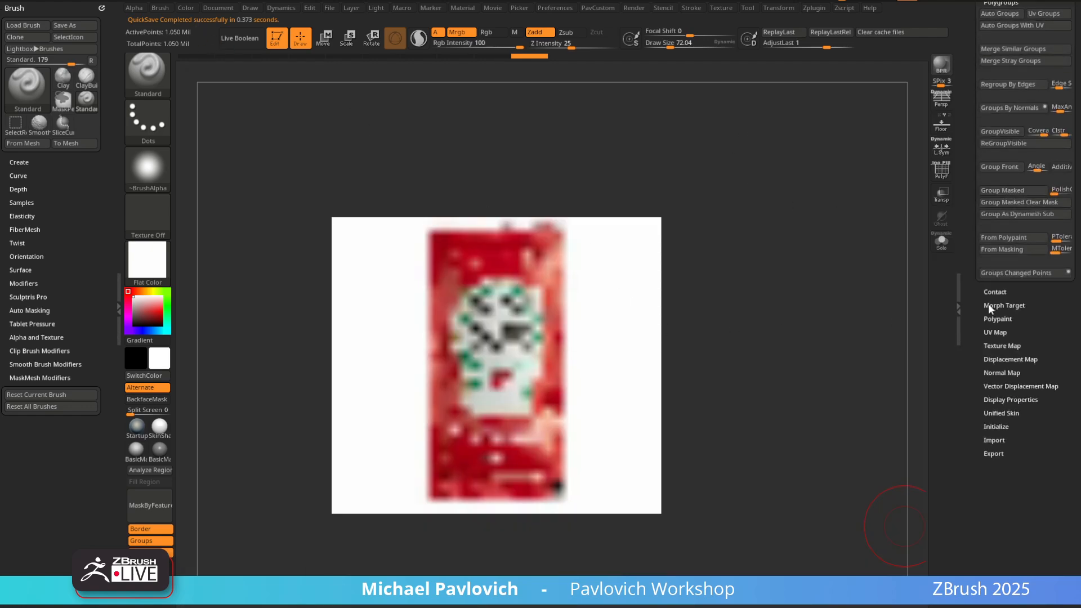
{"action": "key", "text": "shift"}
{"action": "left_click", "coordinate": [1002, 298]}
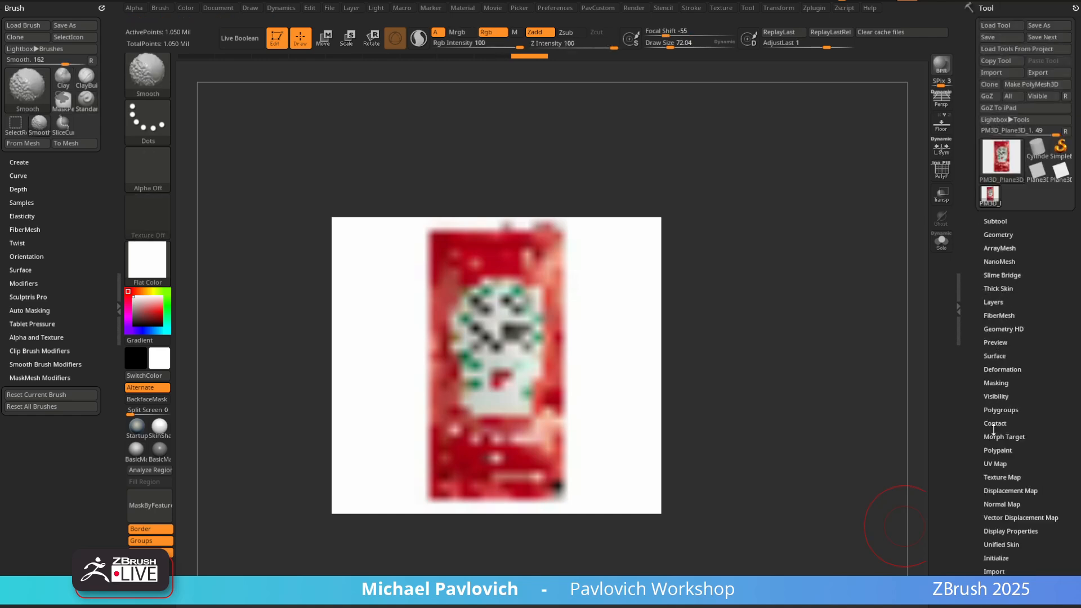
{"action": "left_click", "coordinate": [996, 451]}
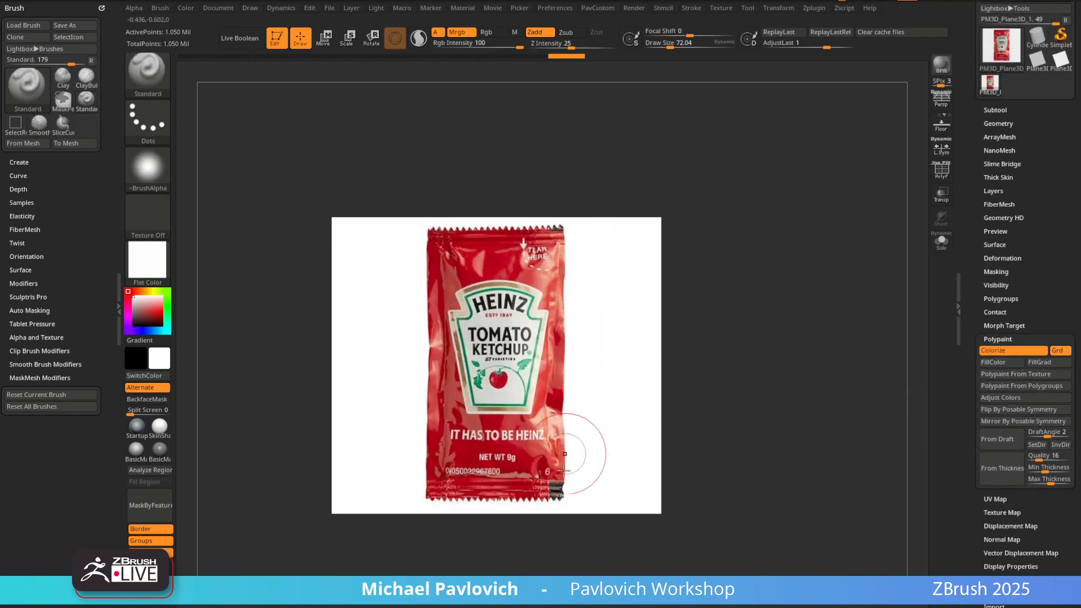
Delete the plane's lower subdivision levels from its geometry settings
{"action": "left_click_drag", "start_coordinate": [774, 289], "coordinate": [719, 366]}
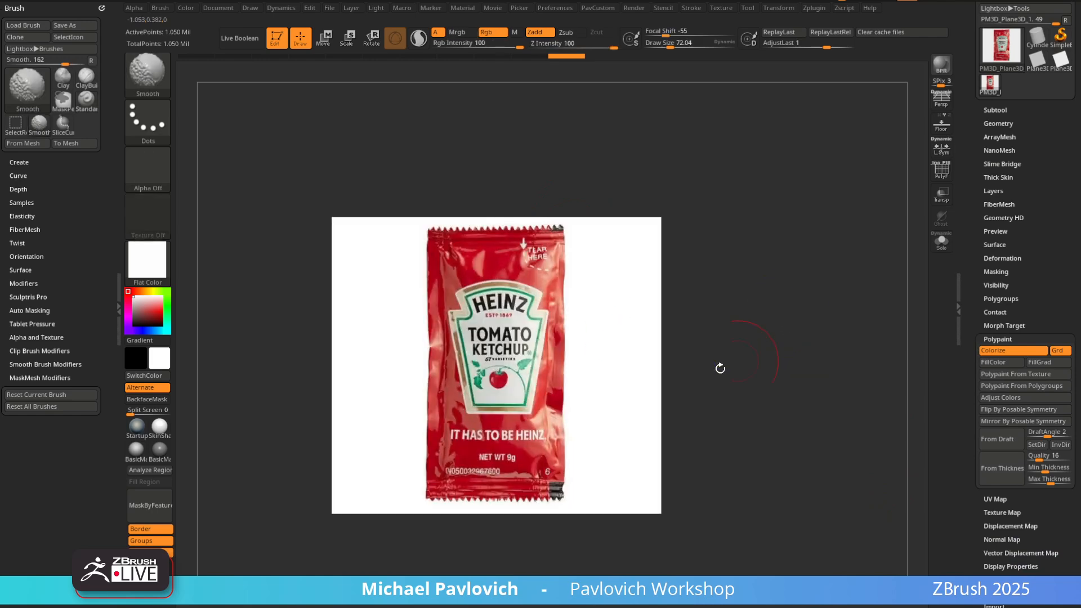
{"action": "left_click_drag", "start_coordinate": [977, 228], "coordinate": [978, 340]}
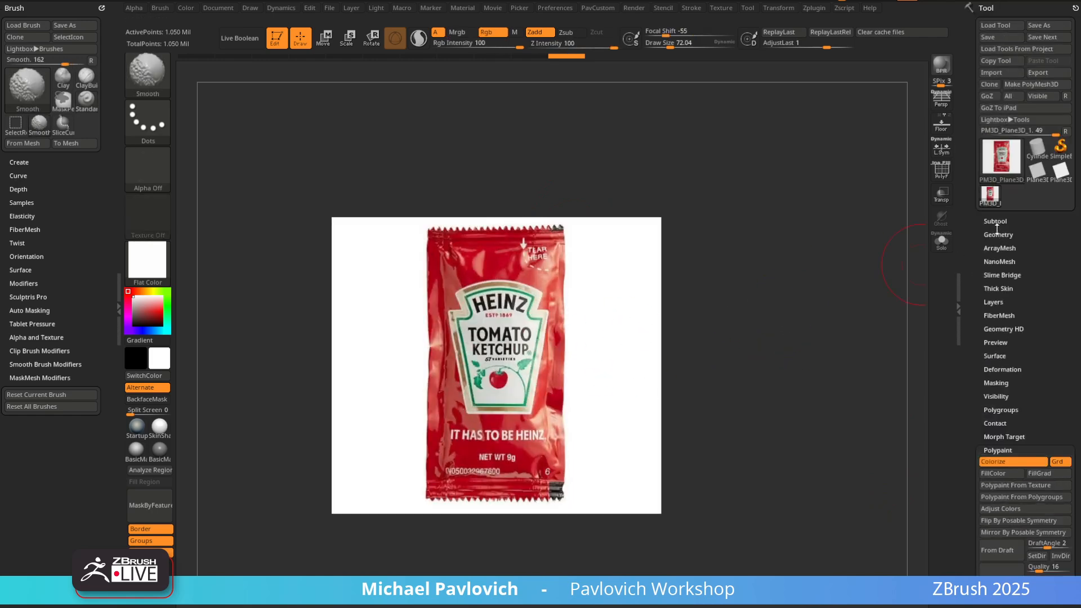
{"action": "left_click", "coordinate": [998, 235]}
{"action": "left_click", "coordinate": [995, 270]}
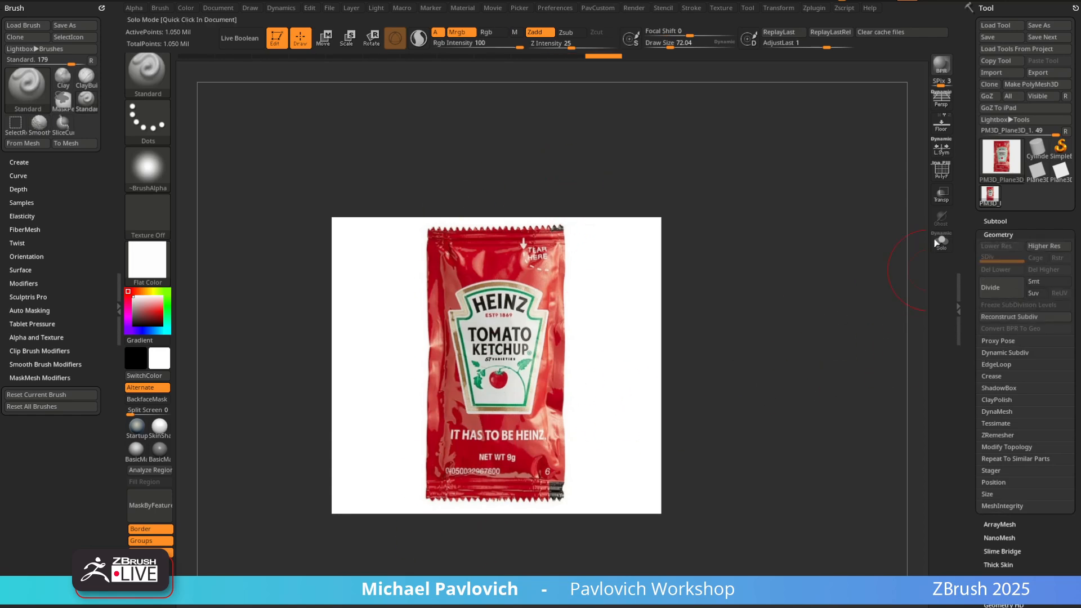
Turn on PolyFrame for the plane and hide its wireframe lines, leaving only the polygroup fill
{"action": "left_click", "coordinate": [943, 172]}
{"action": "left_click_drag", "start_coordinate": [792, 252], "coordinate": [757, 323], "text": "alt"}
{"action": "left_click_drag", "start_coordinate": [757, 267], "coordinate": [816, 265]}
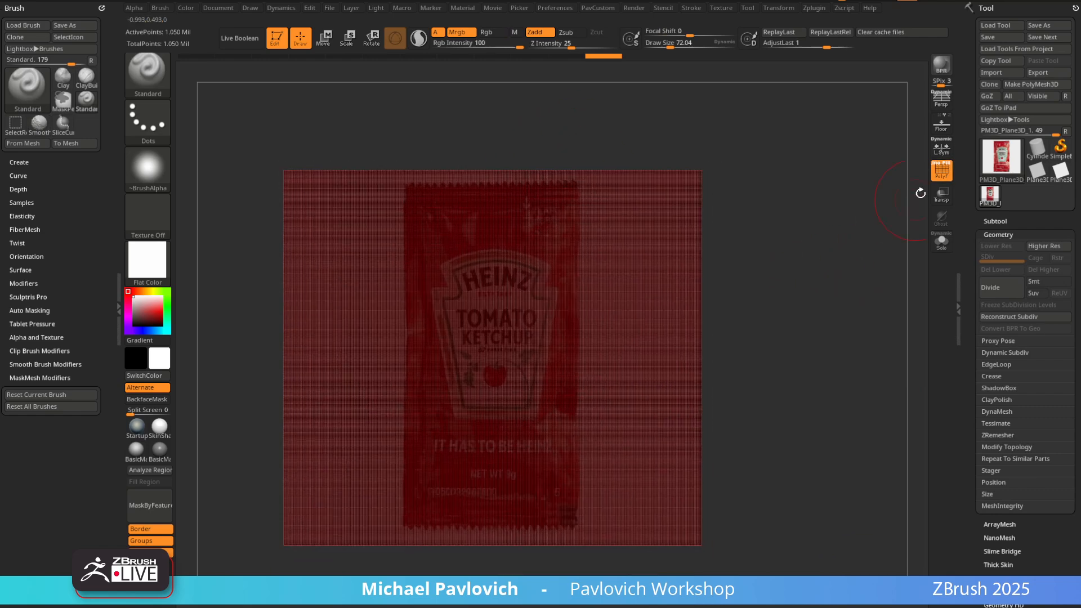
{"action": "left_click", "coordinate": [940, 170]}
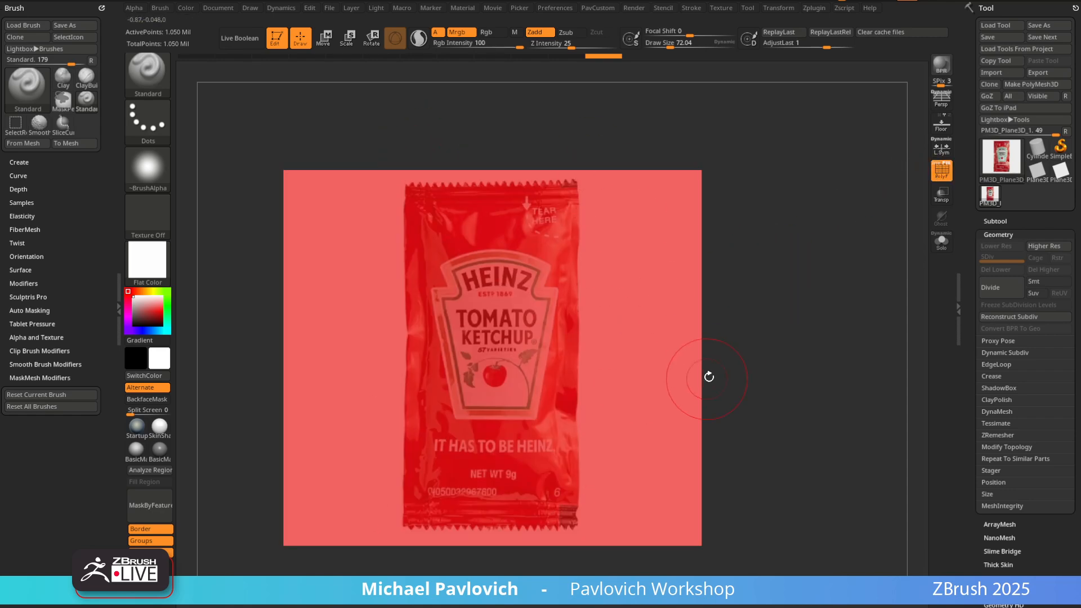
Choose the SliceCurve brush and slice the plane vertically along the packet's right edge
{"action": "left_click", "coordinate": [153, 72], "text": "ctrl"}
{"action": "left_click", "coordinate": [253, 89], "text": "ctrl"}
{"action": "key", "text": "ctrl+shift"}
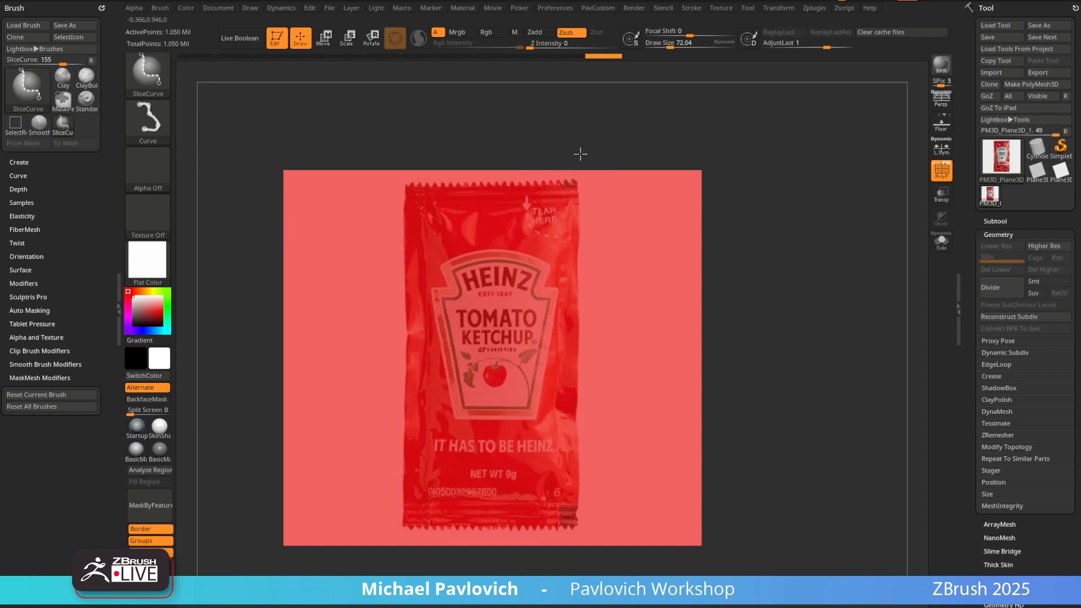
{"action": "left_click_drag", "start_coordinate": [580, 144], "coordinate": [564, 575]}
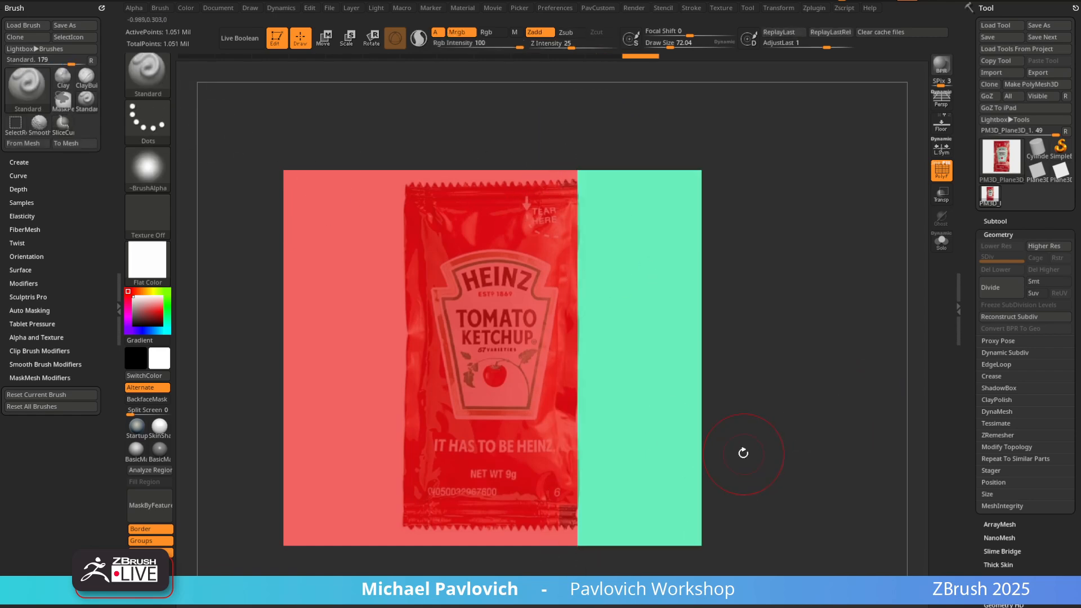
Slice the plane horizontally along the packet's top and bottom serrated edges
{"action": "key", "text": "ctrl+shift"}
{"action": "mouse_move", "coordinate": [242, 176]}
{"action": "left_mouse_down", "text": "ctrl+shift"}
{"action": "mouse_move", "coordinate": [856, 220]}
{"action": "mouse_move", "coordinate": [872, 195]}
{"action": "left_mouse_up", "text": "ctrl+shift"}
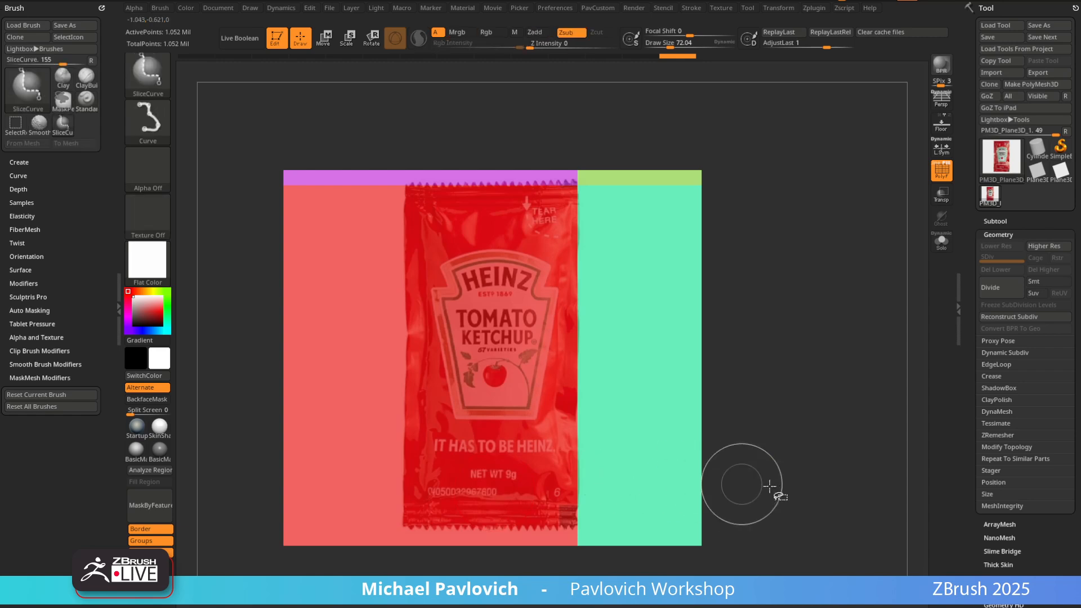
{"action": "mouse_move", "coordinate": [797, 509]}
{"action": "left_mouse_down", "text": "ctrl+shift"}
{"action": "mouse_move", "coordinate": [243, 484]}
{"action": "mouse_move", "coordinate": [186, 516]}
{"action": "left_mouse_up", "text": "ctrl+shift"}
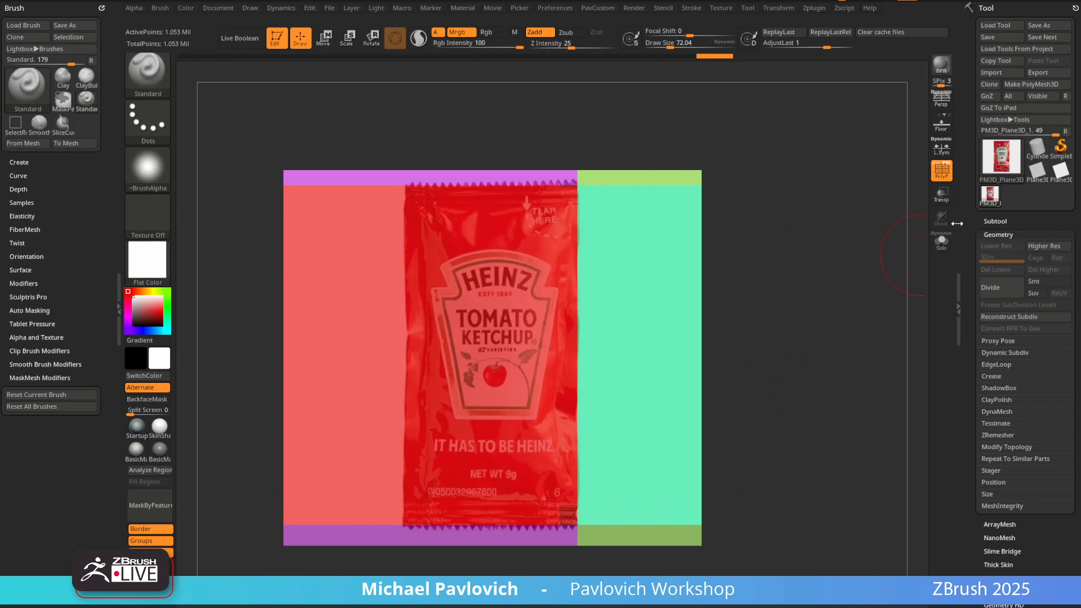
Show the floor grid to check the plane against the centre axes, and hide the grid again
{"action": "left_click", "coordinate": [941, 127]}
{"action": "left_click_drag", "start_coordinate": [824, 346], "coordinate": [871, 317]}
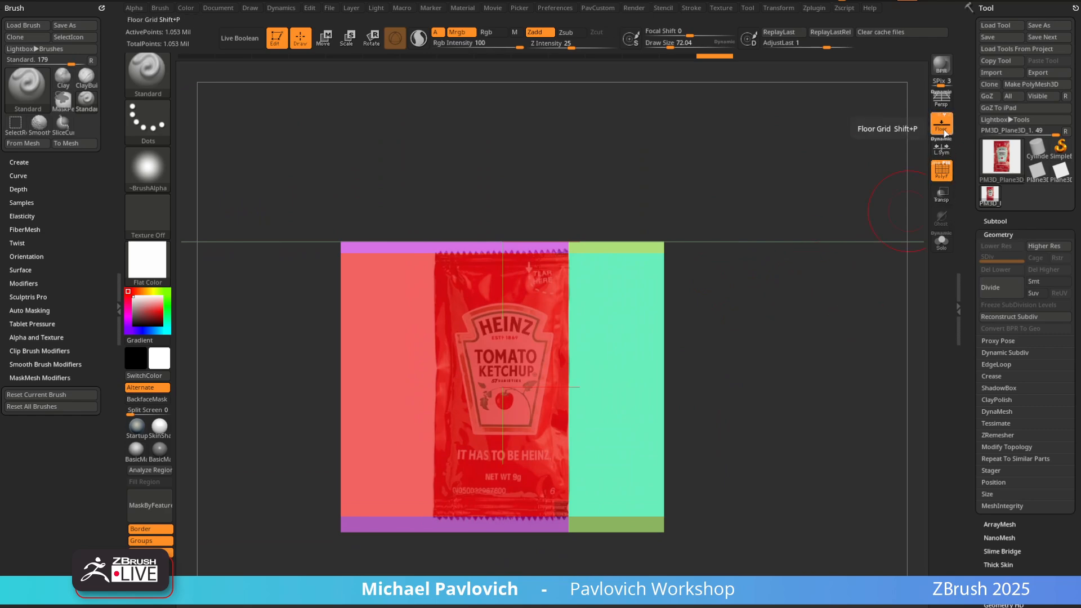
{"action": "left_click", "coordinate": [942, 124]}
Mirror and weld the sliced plane through the Modify Topology settings of its geometry
{"action": "scroll", "coordinate": [999, 225], "scroll_direction": "down", "scroll_amount": 1}
{"action": "left_click", "coordinate": [996, 202], "text": "shift"}
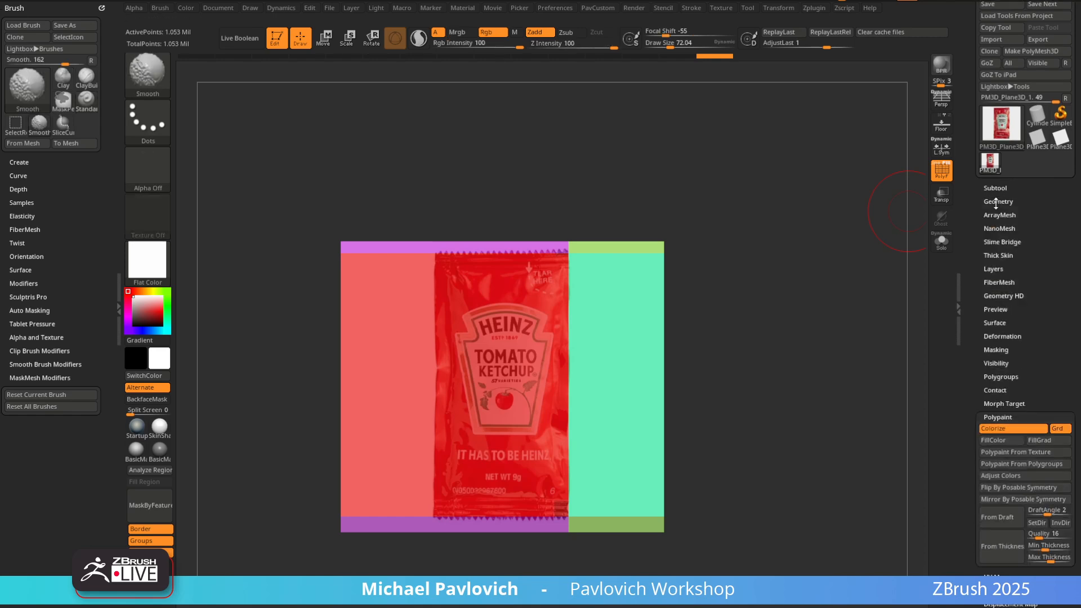
{"action": "left_click", "coordinate": [996, 202]}
{"action": "scroll", "coordinate": [988, 366], "scroll_direction": "down", "scroll_amount": 3}
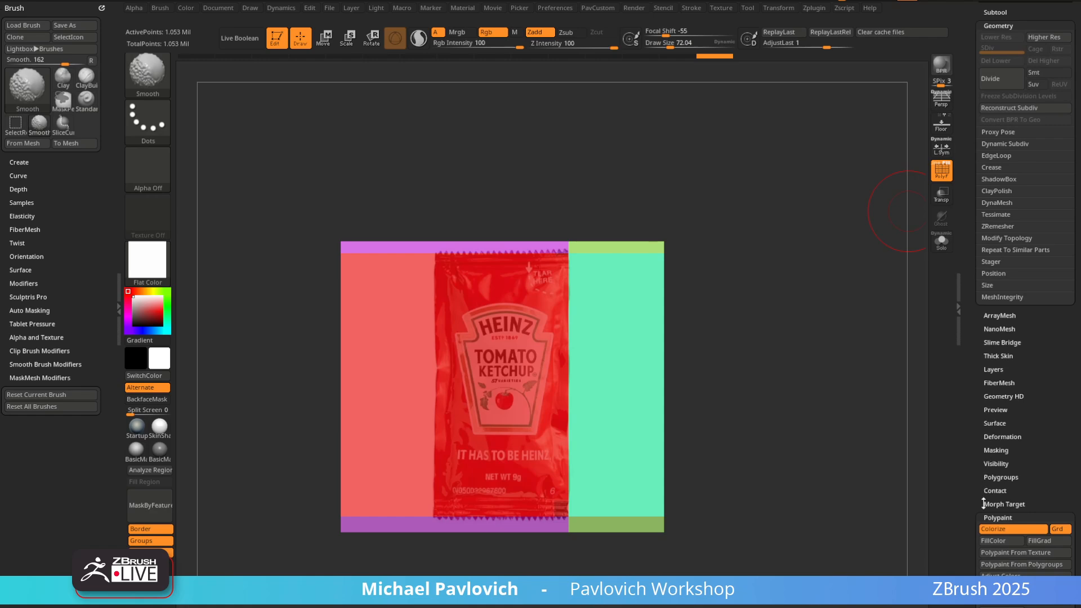
{"action": "left_click_drag", "start_coordinate": [977, 369], "coordinate": [973, 361]}
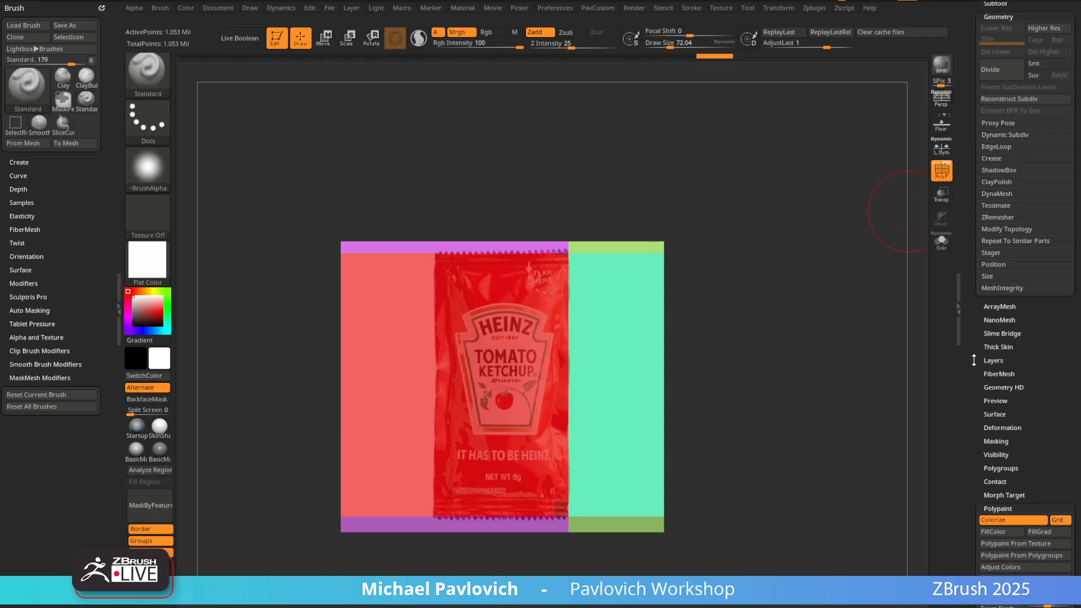
{"action": "left_click", "coordinate": [1000, 228]}
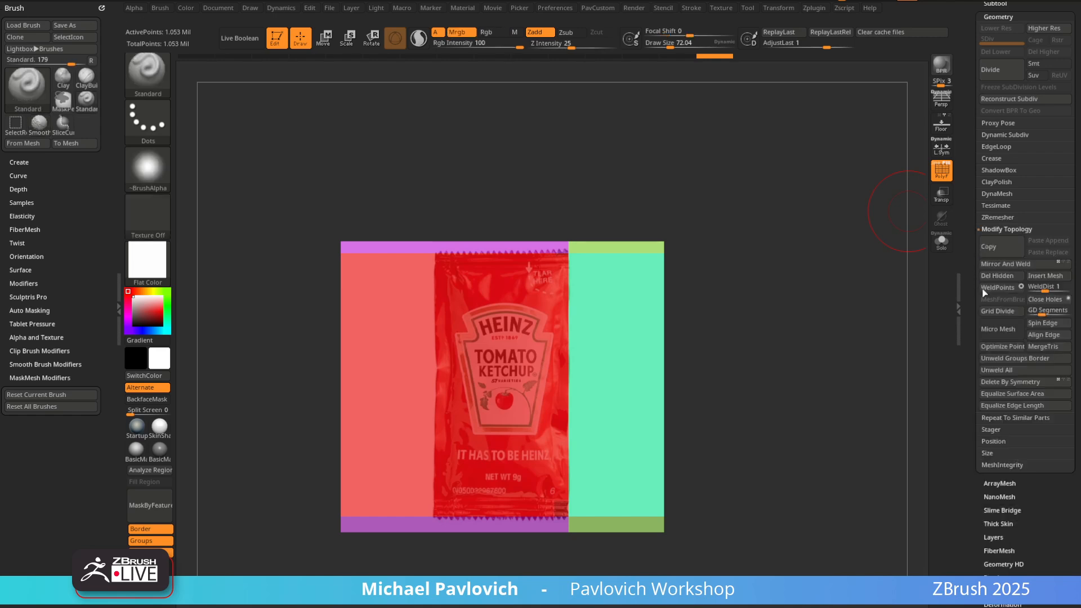
{"action": "left_click", "coordinate": [1030, 265]}
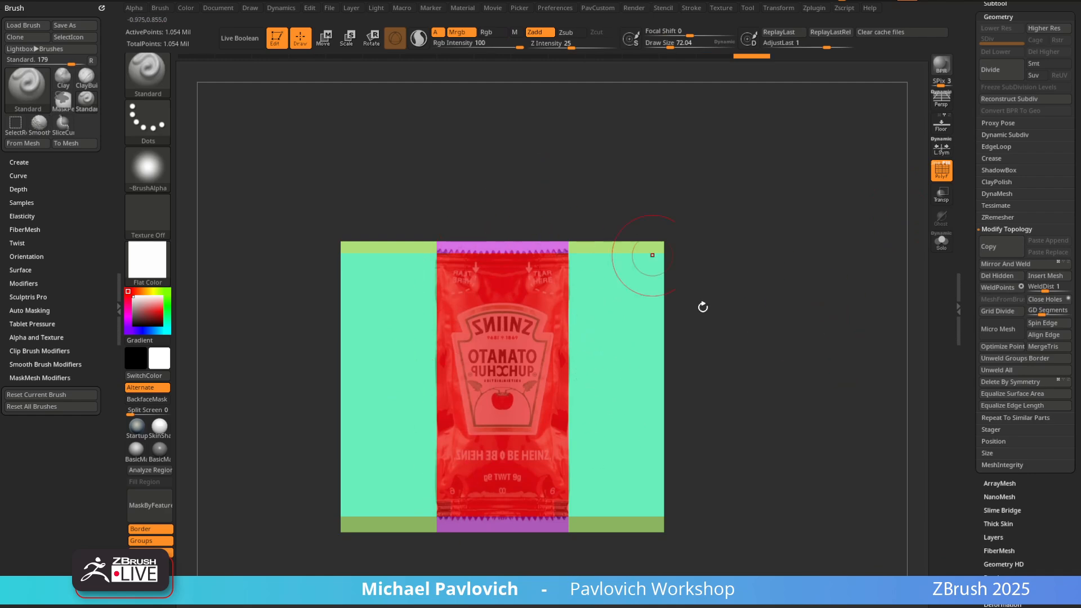
{"action": "left_click_drag", "start_coordinate": [792, 315], "coordinate": [780, 322], "text": "alt"}
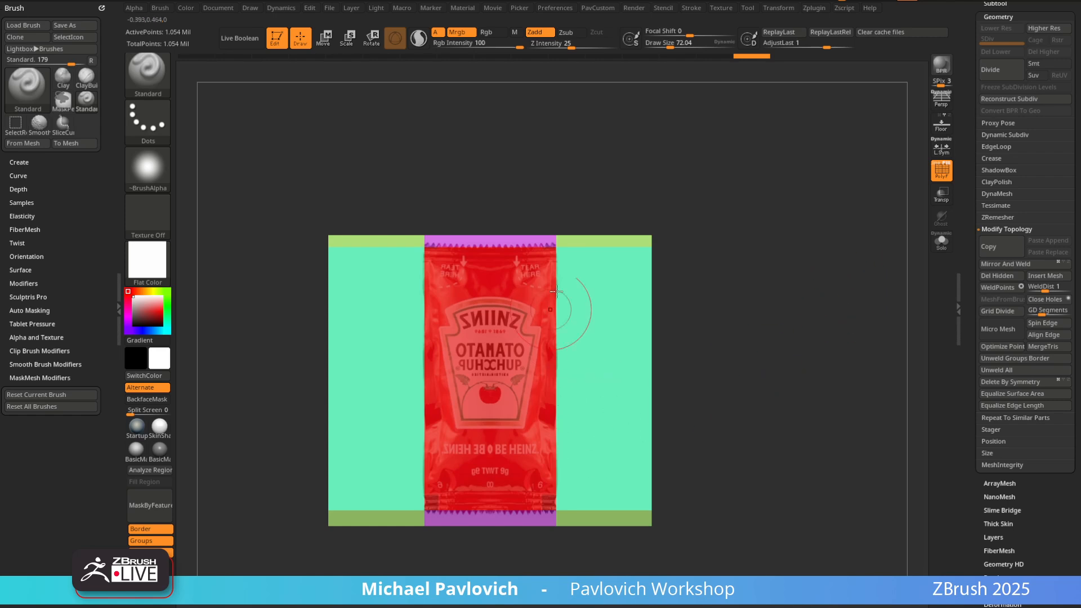
Hide the plane's polypaint to examine its polygroups, isolate the centre group, and restore full visibility and the polypaint
{"action": "left_click_drag", "start_coordinate": [804, 283], "coordinate": [772, 297], "text": "alt"}
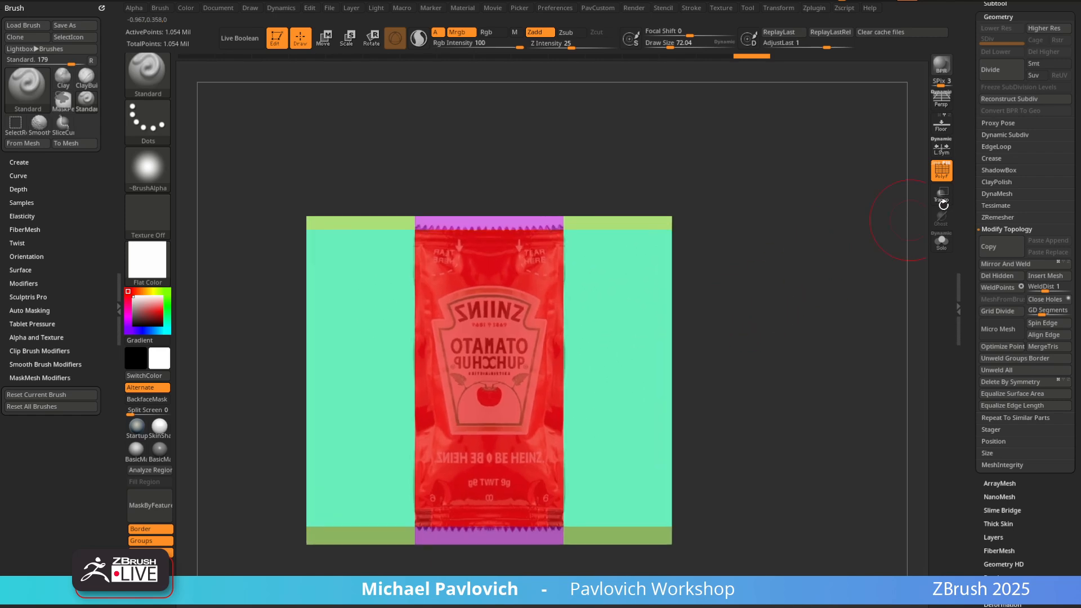
{"action": "left_click_drag", "start_coordinate": [973, 183], "coordinate": [977, 401]}
{"action": "left_click", "coordinate": [1008, 222]}
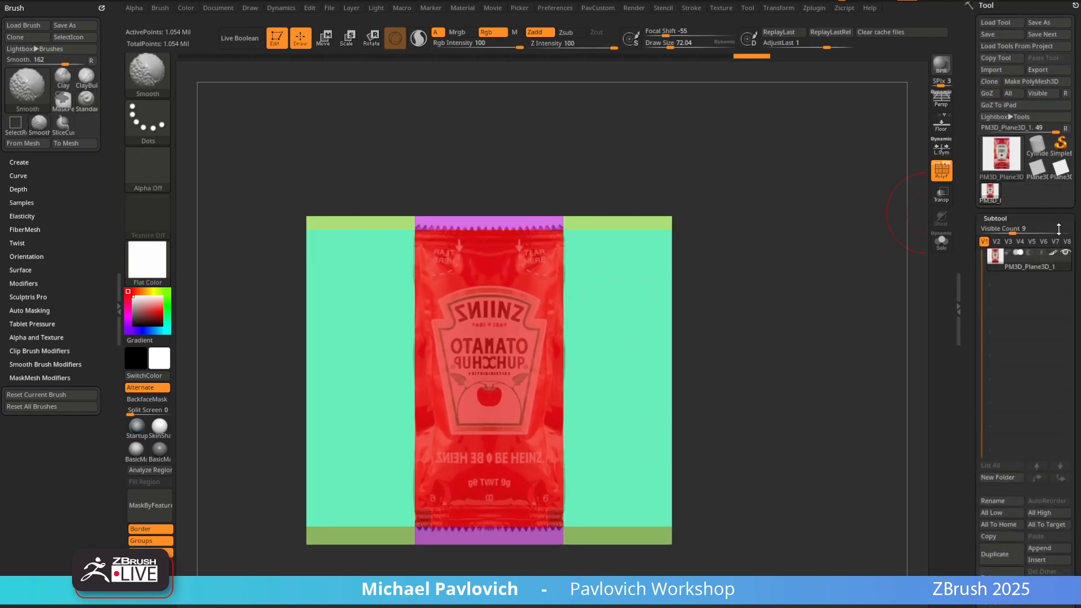
{"action": "left_click", "coordinate": [1053, 119]}
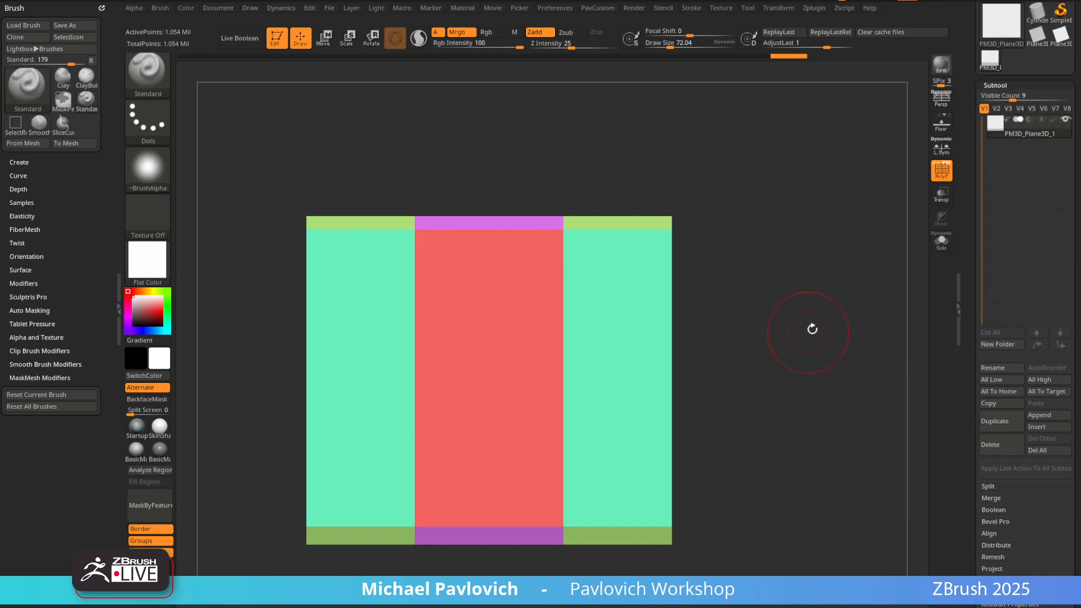
{"action": "left_click", "coordinate": [503, 329], "text": "ctrl+shift"}
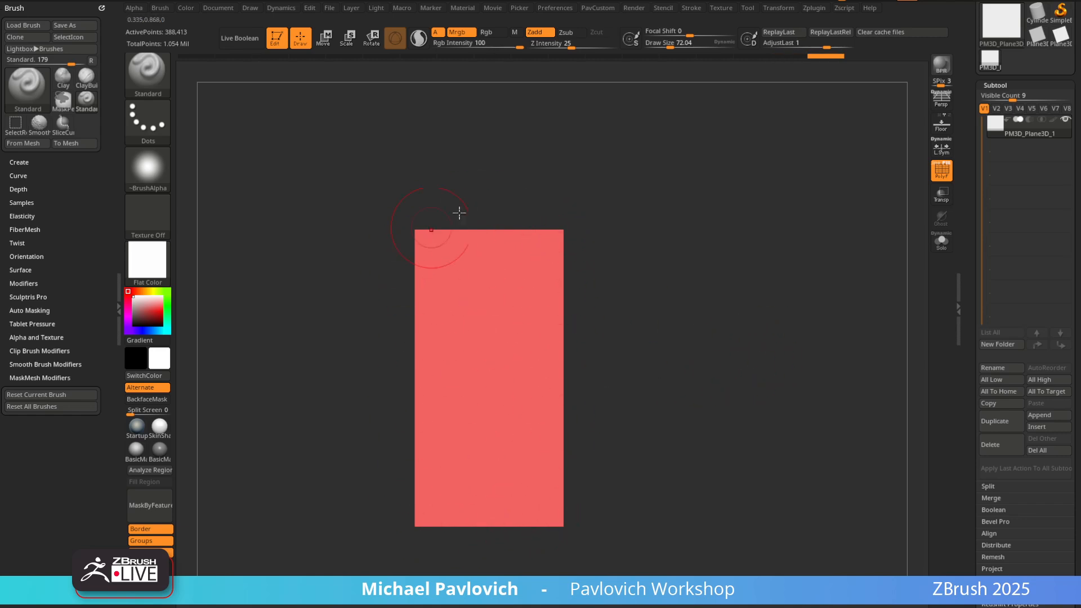
{"action": "left_click", "coordinate": [782, 326], "text": "ctrl+shift"}
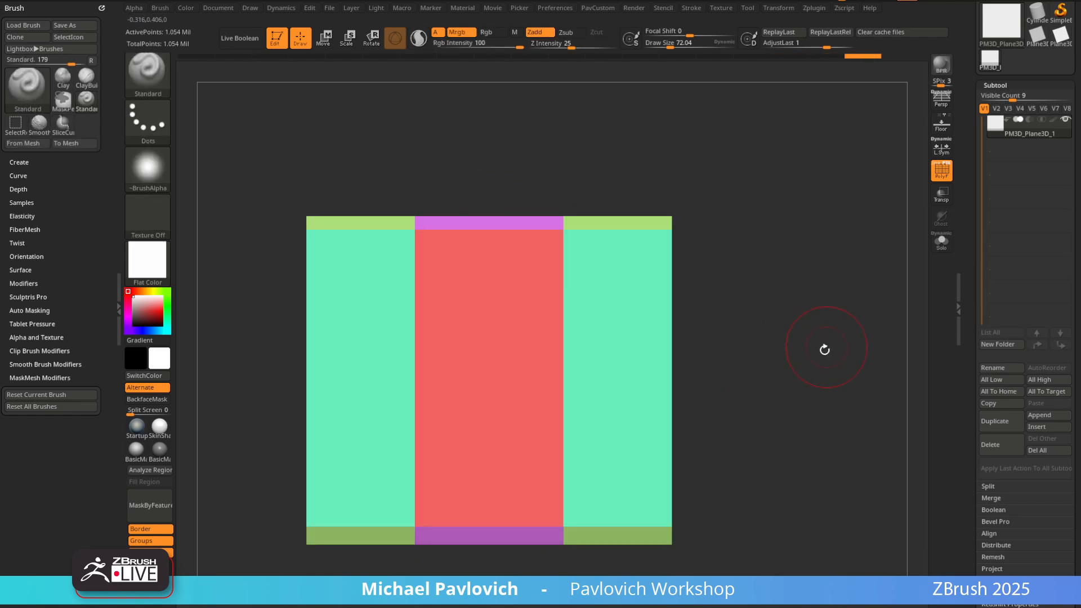
{"action": "left_click", "coordinate": [1051, 120]}
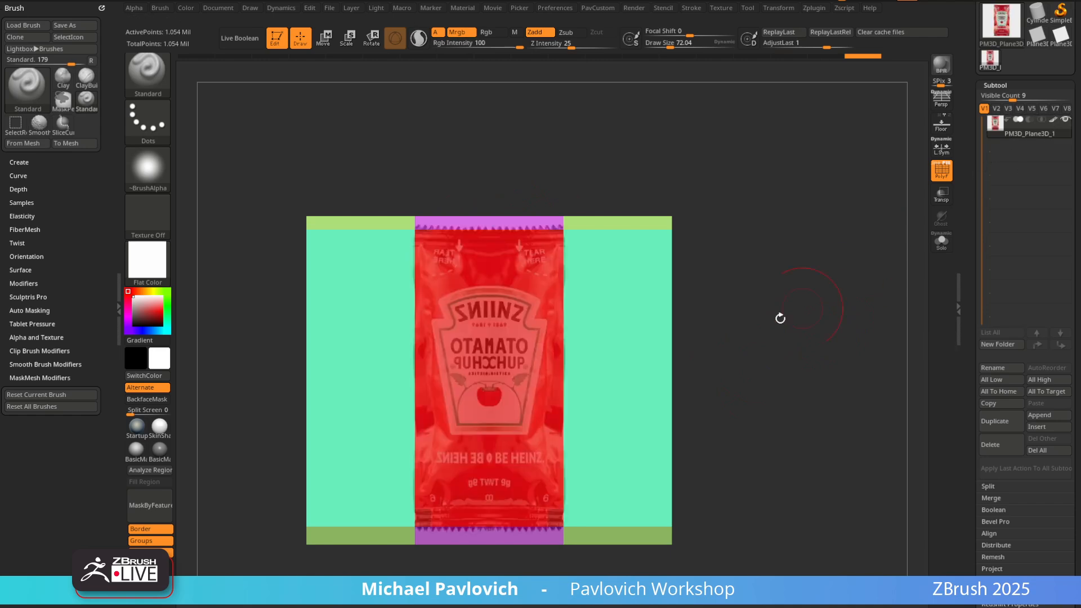
Bring up the browser's ketchup packet reference photo to examine the packet's sealed edges, and return to the sculpt
{"action": "left_click_drag", "start_coordinate": [789, 252], "coordinate": [811, 299]}
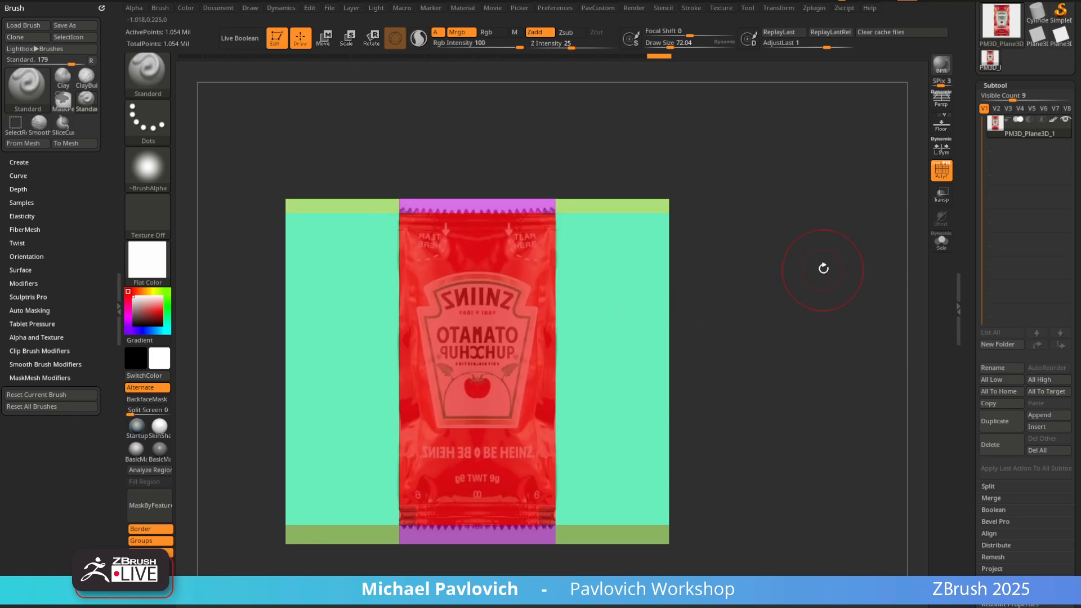
{"action": "left_click_drag", "start_coordinate": [628, 606], "coordinate": [464, 46]}
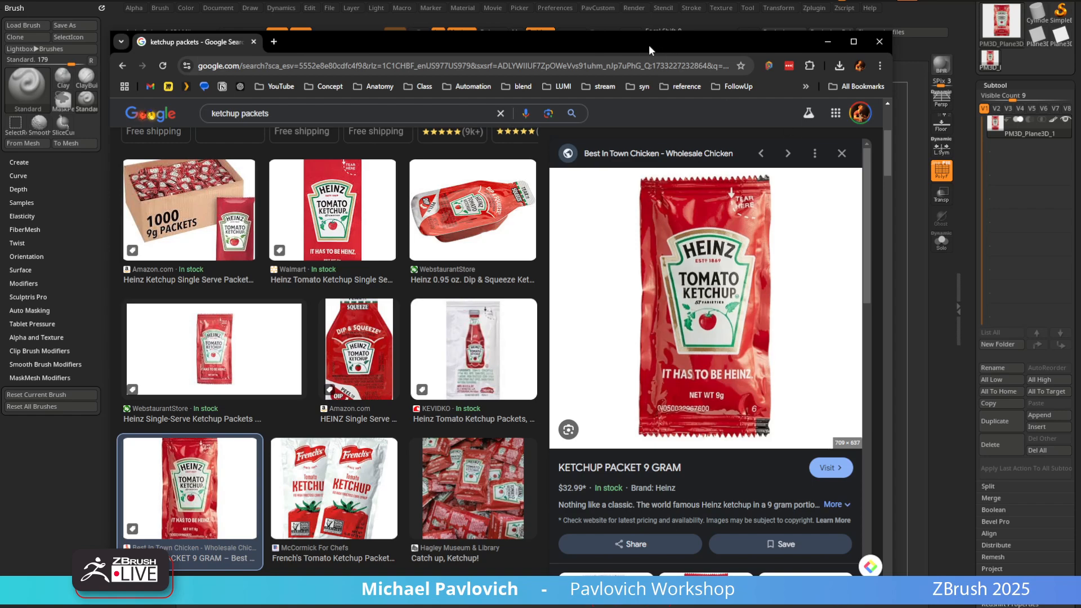
{"action": "left_click_drag", "start_coordinate": [648, 45], "coordinate": [632, 590]}
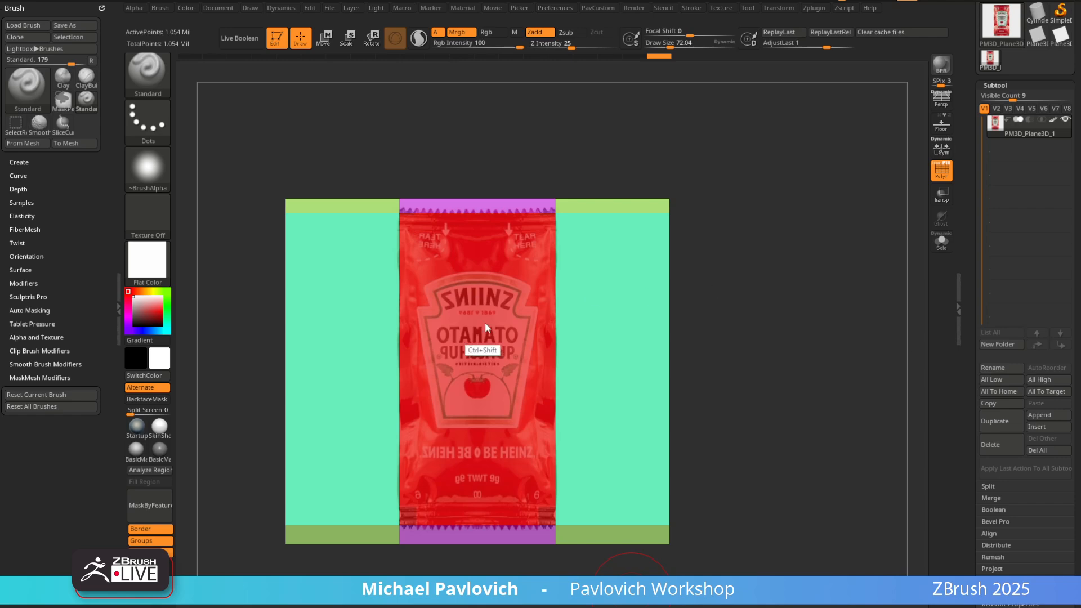
Isolate the packet's centre polygroup and delete the hidden geometry around it
{"action": "key", "text": "shift"}
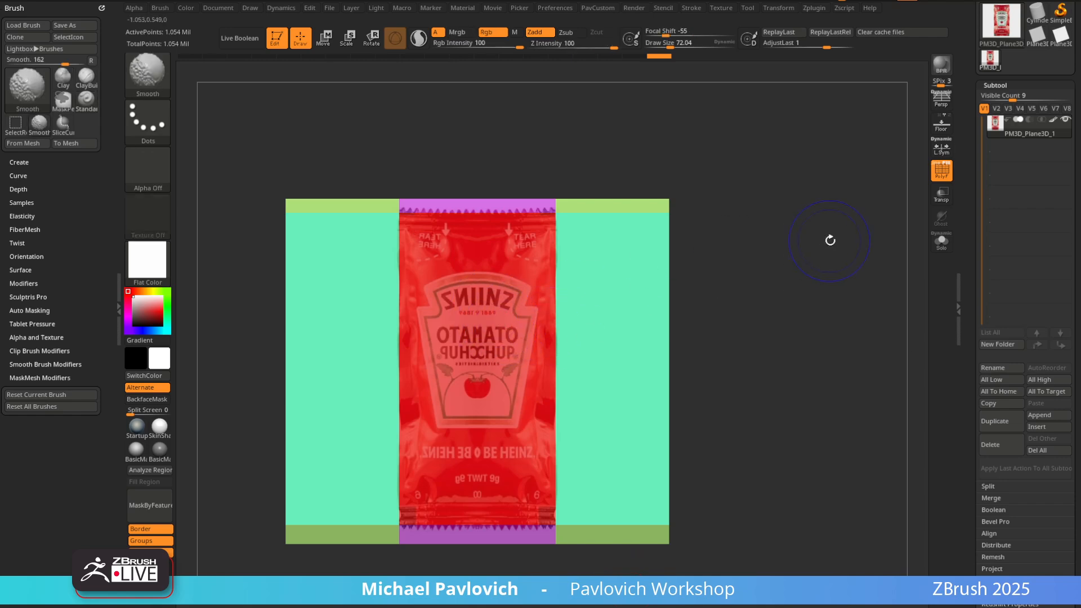
{"action": "left_click", "coordinate": [539, 316], "text": "ctrl+shift"}
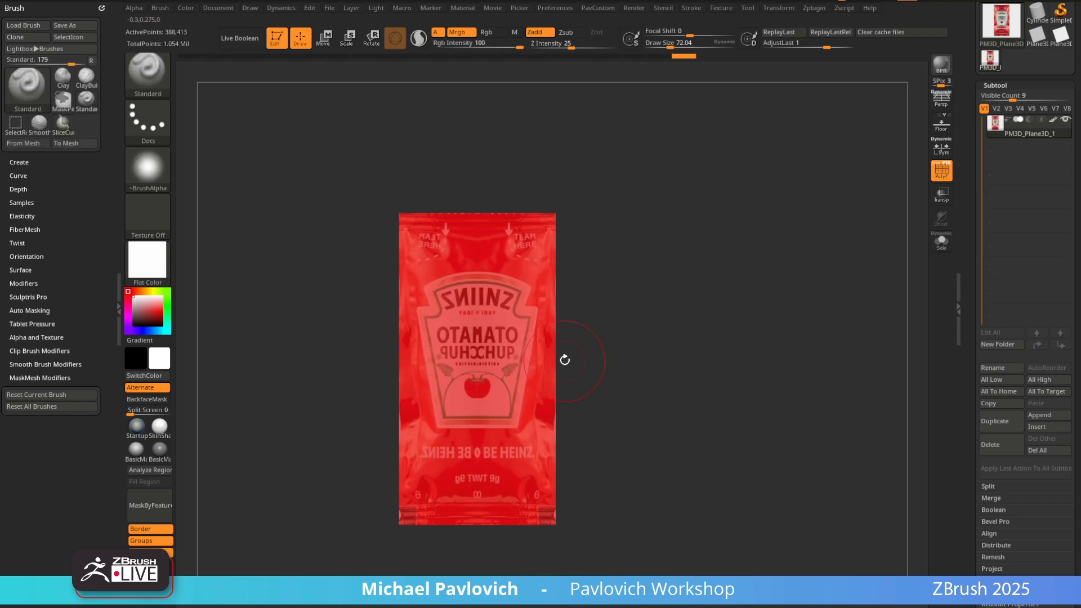
{"action": "scroll", "coordinate": [967, 290], "scroll_direction": "down", "scroll_amount": 6}
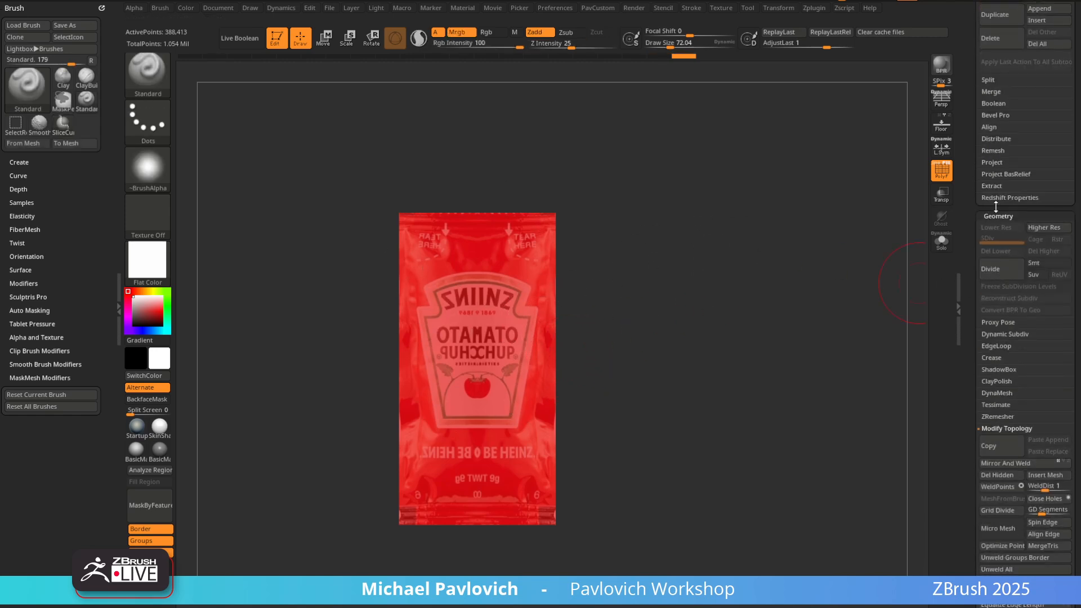
{"action": "key", "text": "shift"}
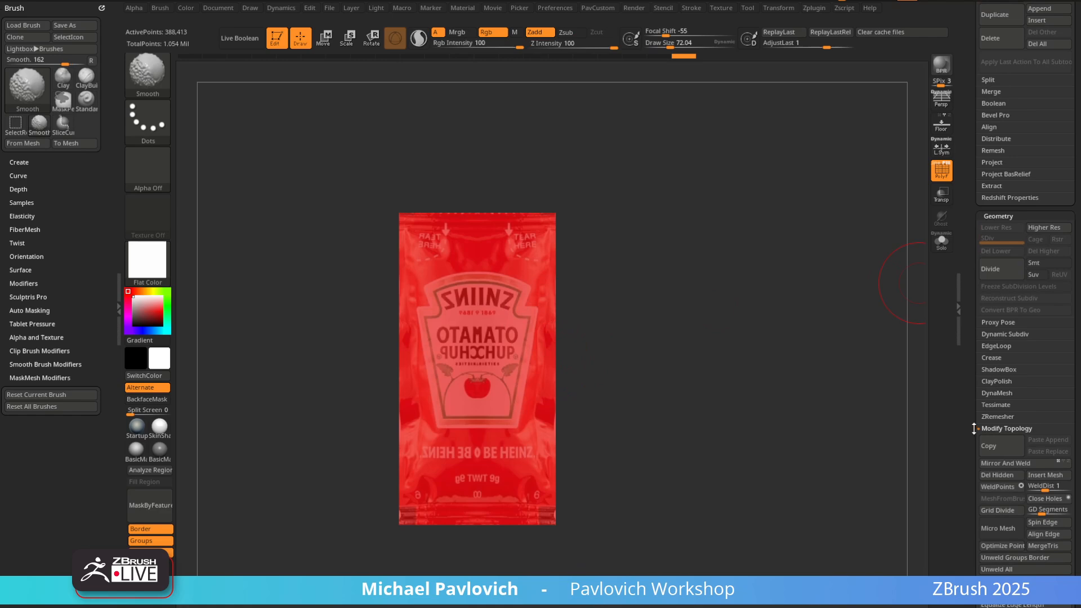
{"action": "scroll", "coordinate": [974, 429], "scroll_direction": "down", "scroll_amount": 2}
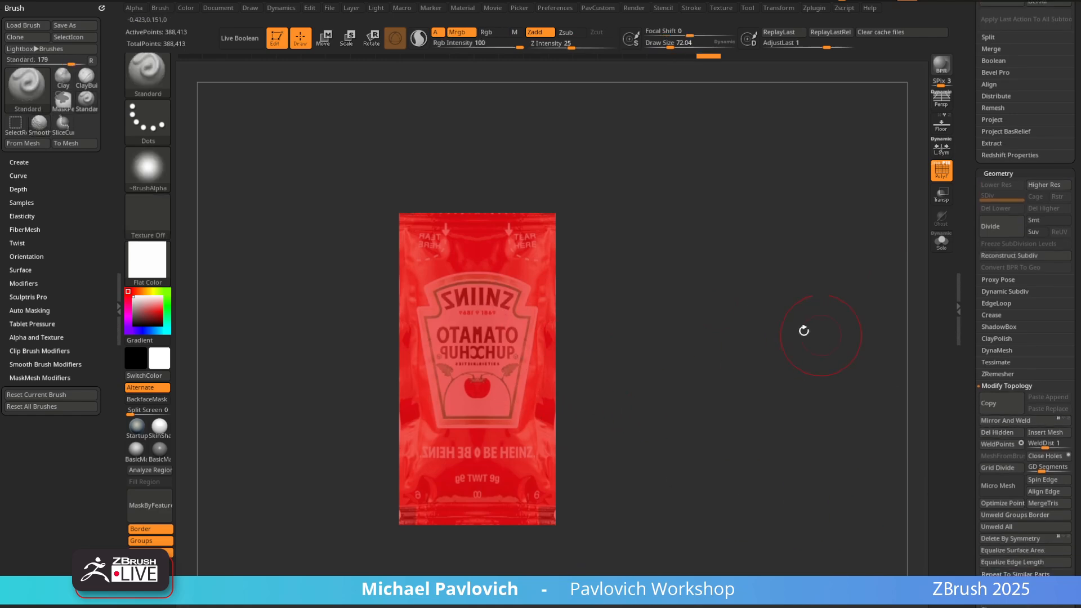
Toggle the polyframe display to compare the trimmed packet's polypaint with its polygroup colouring
{"action": "left_click_drag", "start_coordinate": [788, 331], "coordinate": [813, 341], "text": "alt"}
{"action": "left_click", "coordinate": [941, 169]}
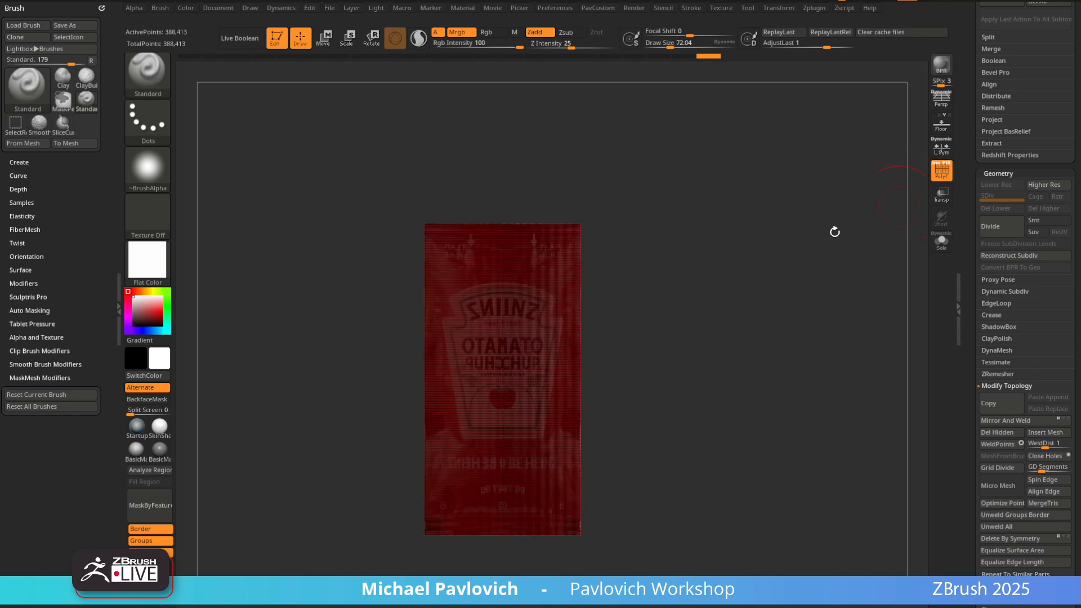
{"action": "left_click", "coordinate": [943, 171]}
{"action": "mouse_move", "coordinate": [711, 303]}
{"action": "left_mouse_down", "text": "alt"}
{"action": "mouse_move", "coordinate": [704, 283]}
{"action": "mouse_move", "coordinate": [725, 287]}
{"action": "left_mouse_up", "text": "alt"}
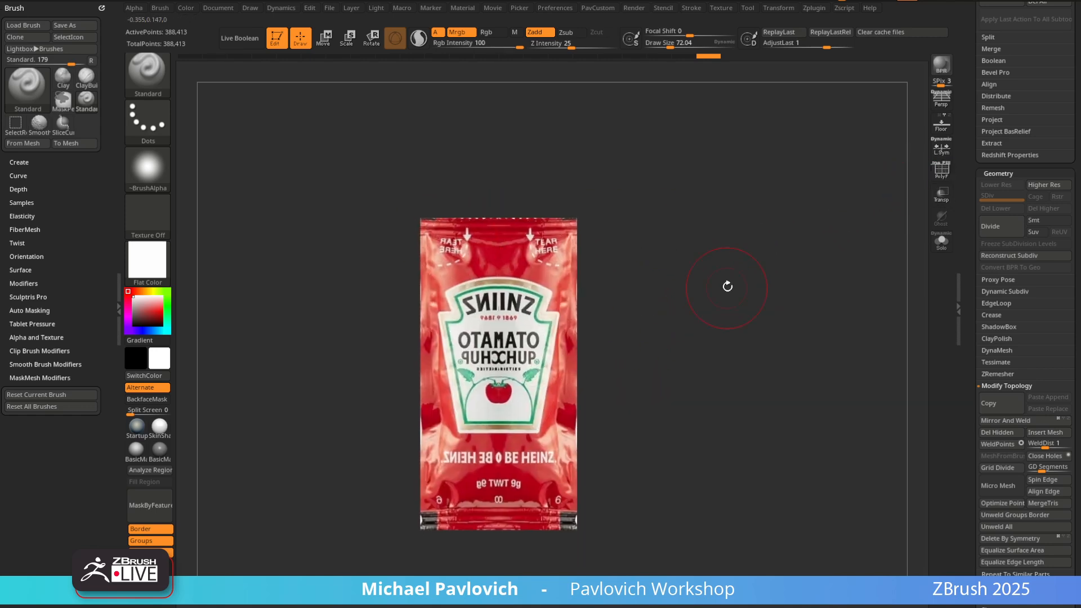
{"action": "left_click", "coordinate": [941, 169]}
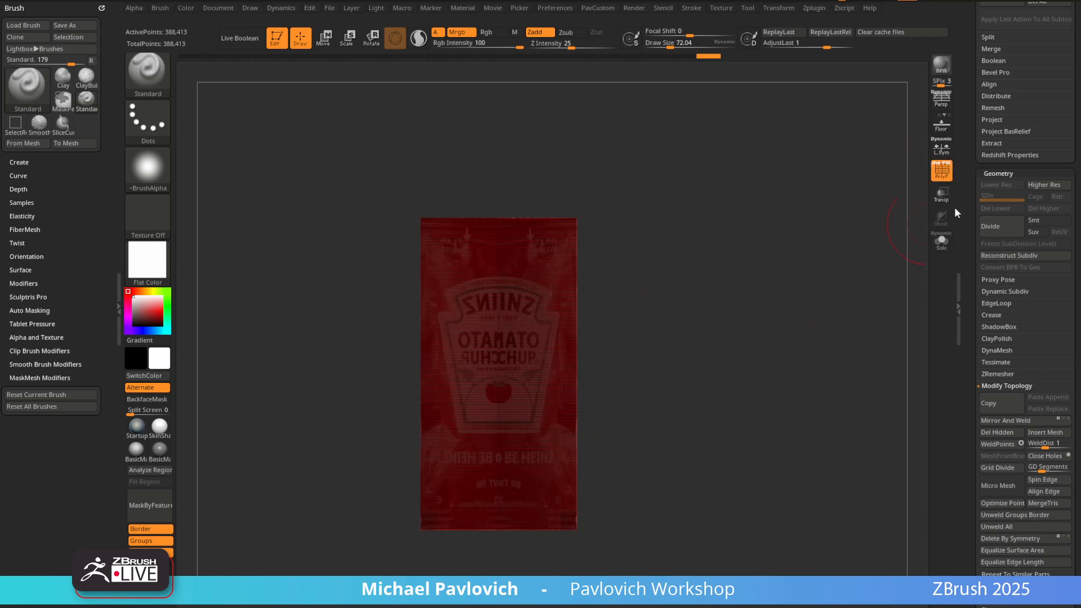
{"action": "key", "text": "shift+f"}
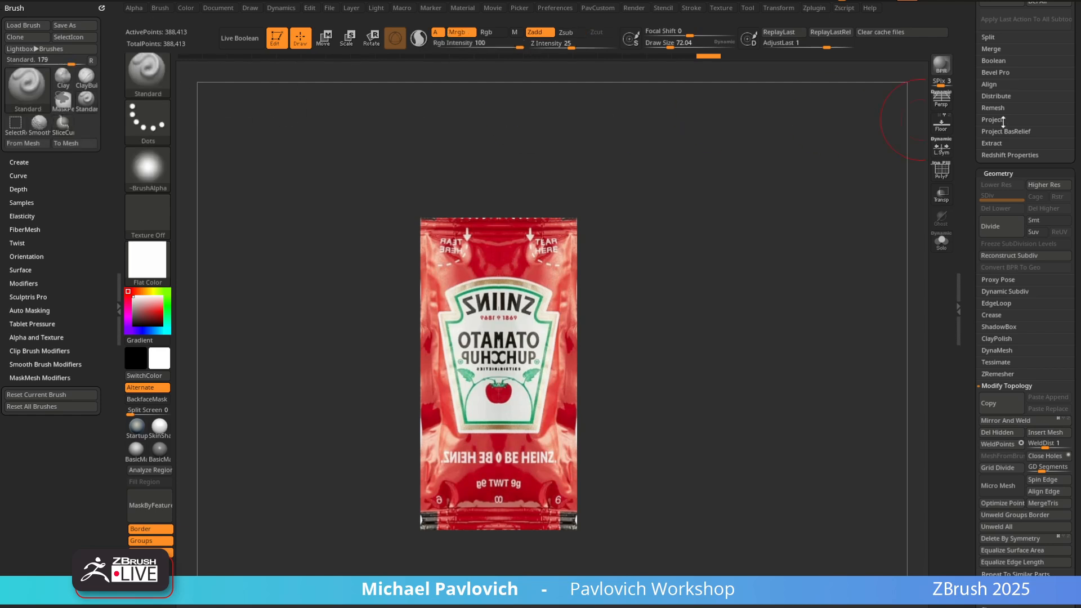
{"action": "left_click", "coordinate": [942, 171]}
{"action": "left_click", "coordinate": [937, 163]}
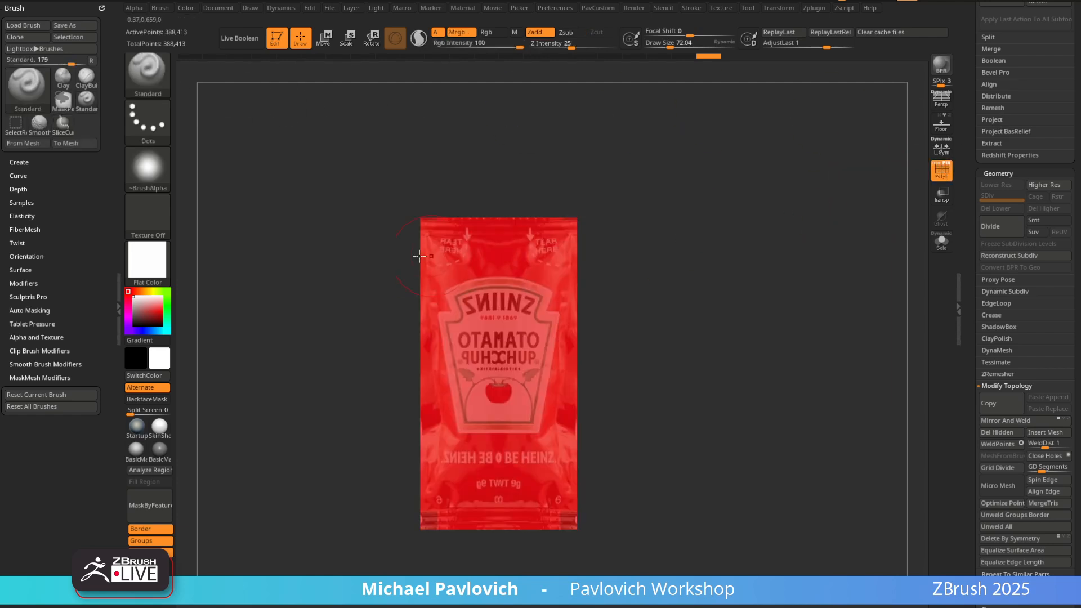
Slice the packet along its upper, side and lower seal lines, and mirror and weld the cuts across
{"action": "mouse_move", "coordinate": [338, 241]}
{"action": "left_mouse_down", "text": "ctrl+shift"}
{"action": "mouse_move", "coordinate": [780, 283]}
{"action": "mouse_move", "coordinate": [791, 224]}
{"action": "mouse_move", "coordinate": [794, 243]}
{"action": "left_mouse_up", "text": "ctrl+shift"}
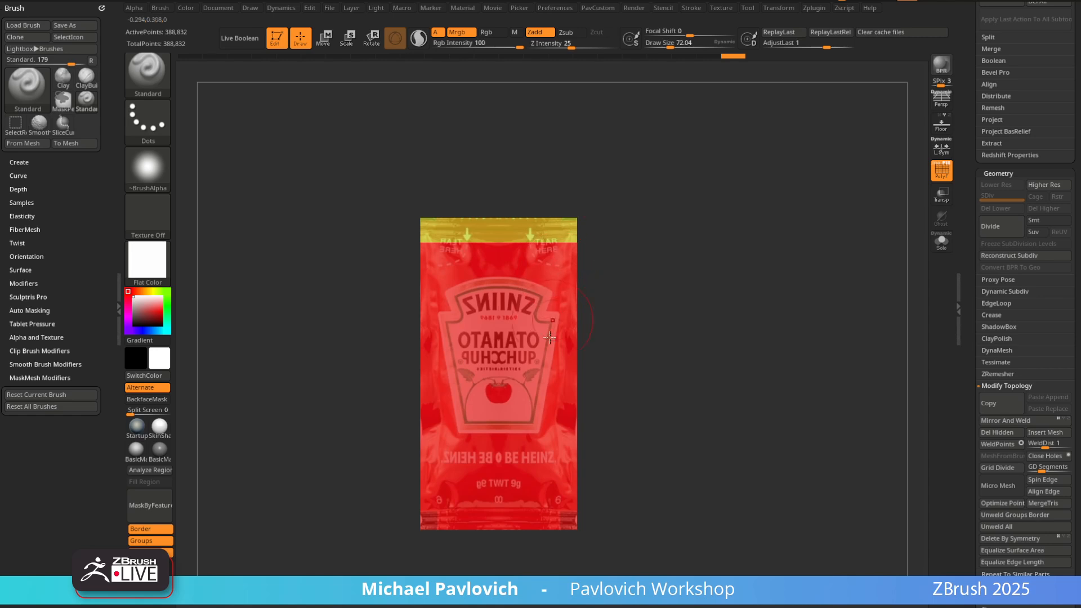
{"action": "left_click_drag", "start_coordinate": [563, 164], "coordinate": [550, 572], "text": "ctrl+shift"}
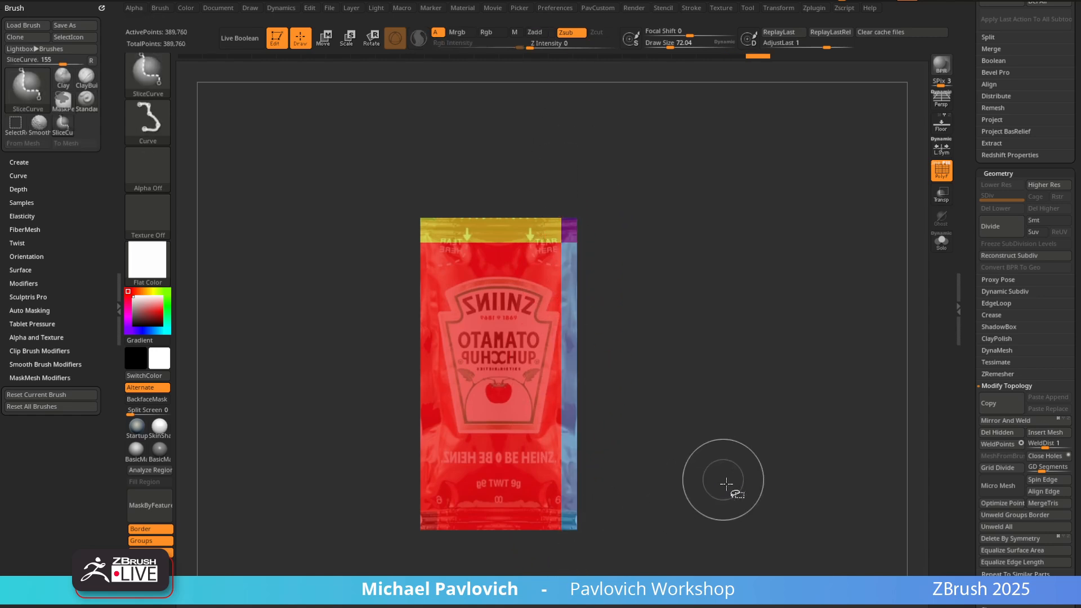
{"action": "mouse_move", "coordinate": [726, 497]}
{"action": "left_mouse_down", "text": "ctrl+shift"}
{"action": "mouse_move", "coordinate": [262, 483]}
{"action": "mouse_move", "coordinate": [255, 496]}
{"action": "mouse_move", "coordinate": [285, 470]}
{"action": "left_mouse_up", "text": "ctrl+shift"}
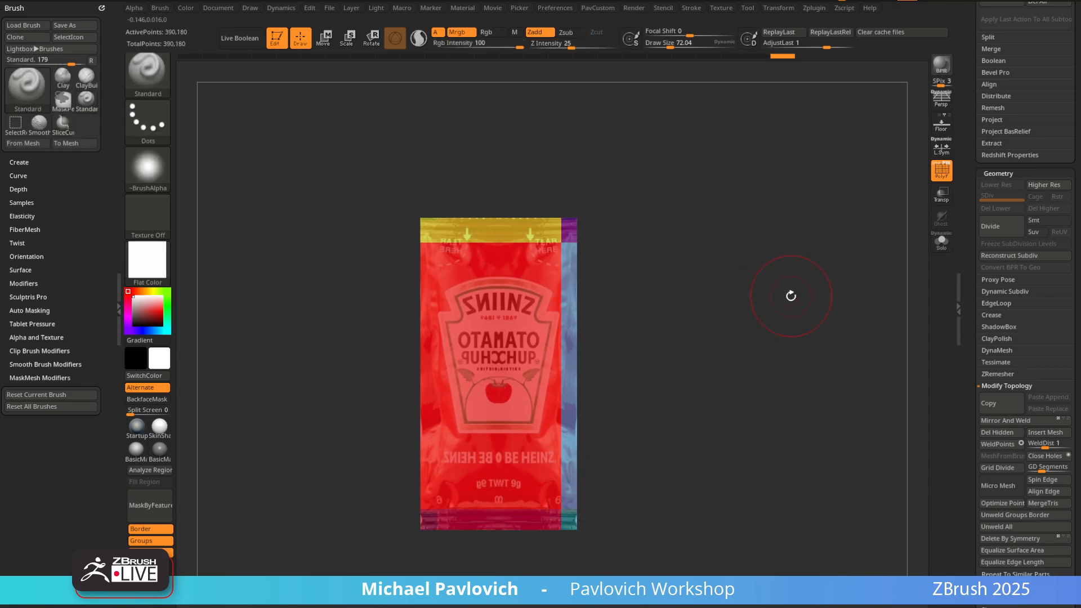
{"action": "key", "text": "3"}
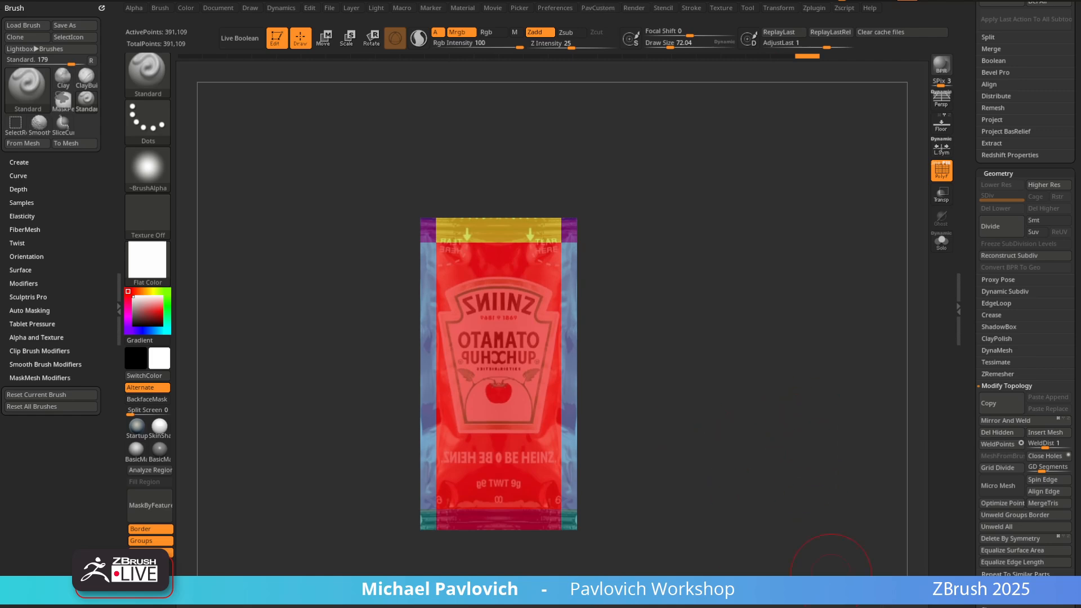
Switch to the Intro to ZBrush playlist in the browser, search the page for "custom", and minimize the browser
{"action": "key", "text": "alt+Tab"}
{"action": "left_click", "coordinate": [621, 58]}
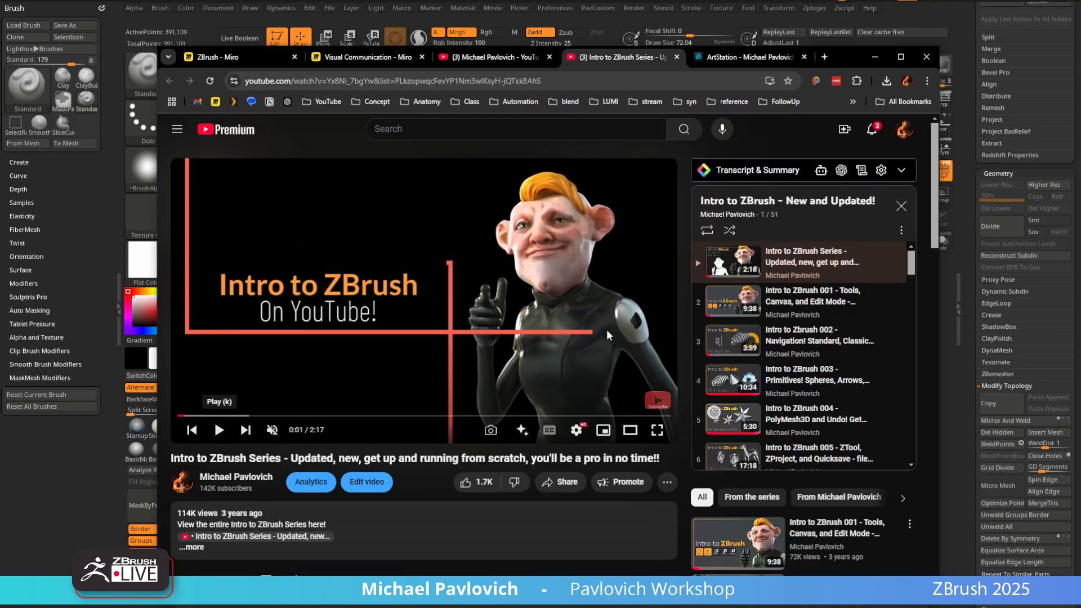
{"action": "scroll", "coordinate": [717, 321], "scroll_direction": "down", "scroll_amount": 10}
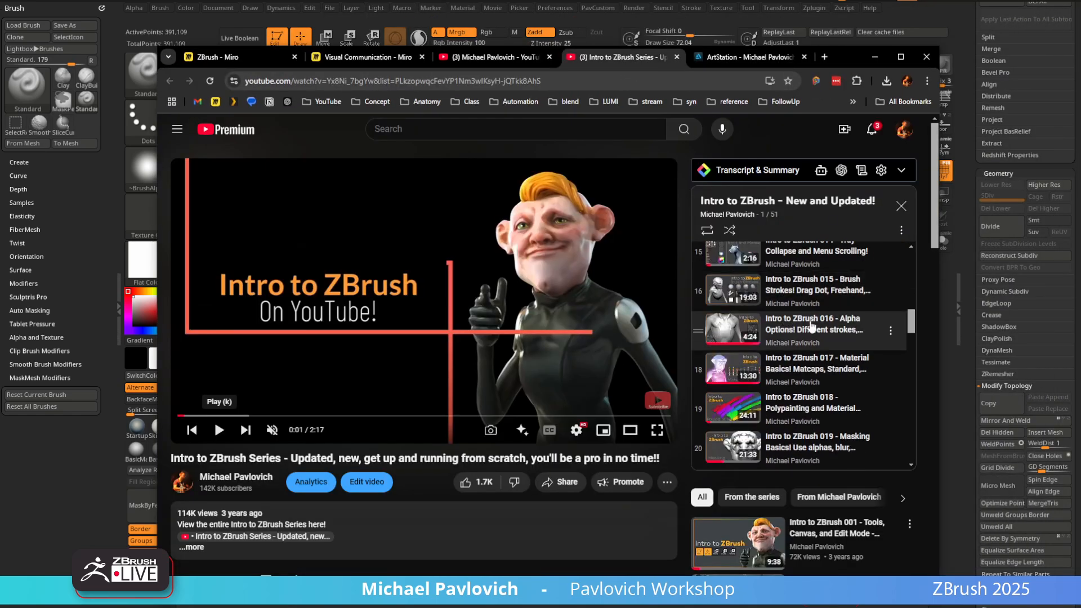
{"action": "key", "text": "ctrl+f"}
{"action": "type", "text": "custom"}
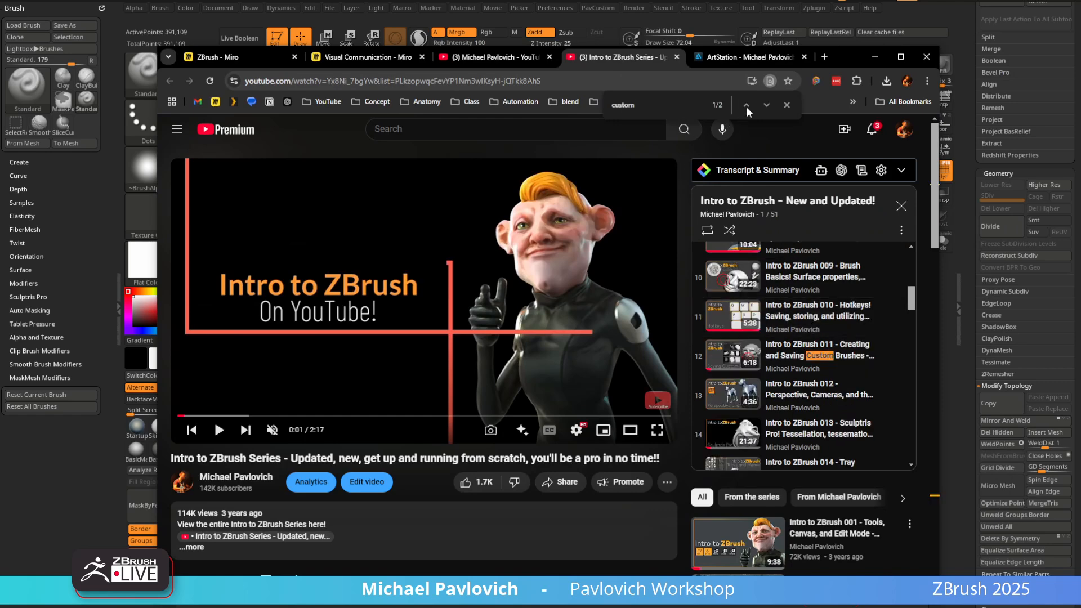
{"action": "left_click", "coordinate": [765, 106]}
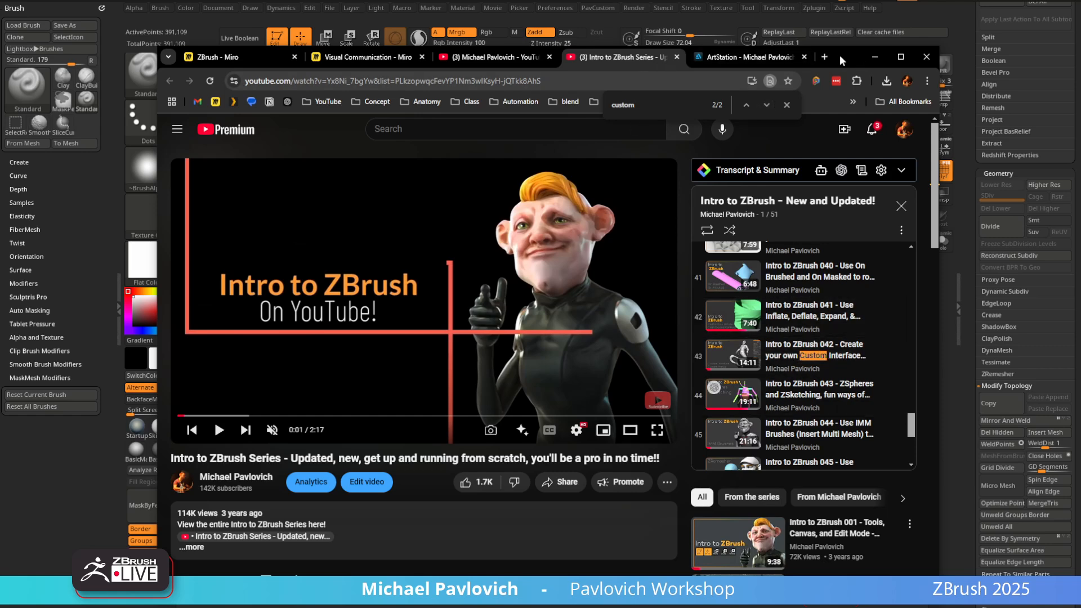
{"action": "left_click", "coordinate": [874, 56]}
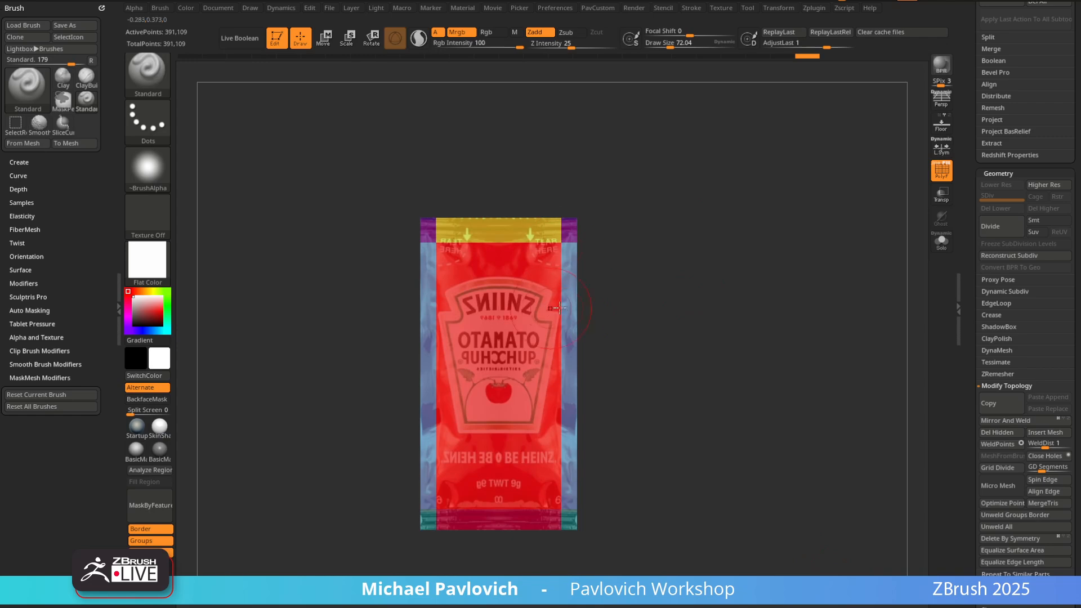
Use the SelectRect brush to show only the strips around the centre panel, merge them into one polygroup, and show the whole mesh
{"action": "left_click", "coordinate": [534, 312], "text": "ctrl+shift"}
{"action": "left_click_drag", "start_coordinate": [667, 284], "coordinate": [695, 282]}
{"action": "left_click", "coordinate": [698, 283], "text": "ctrl+shift"}
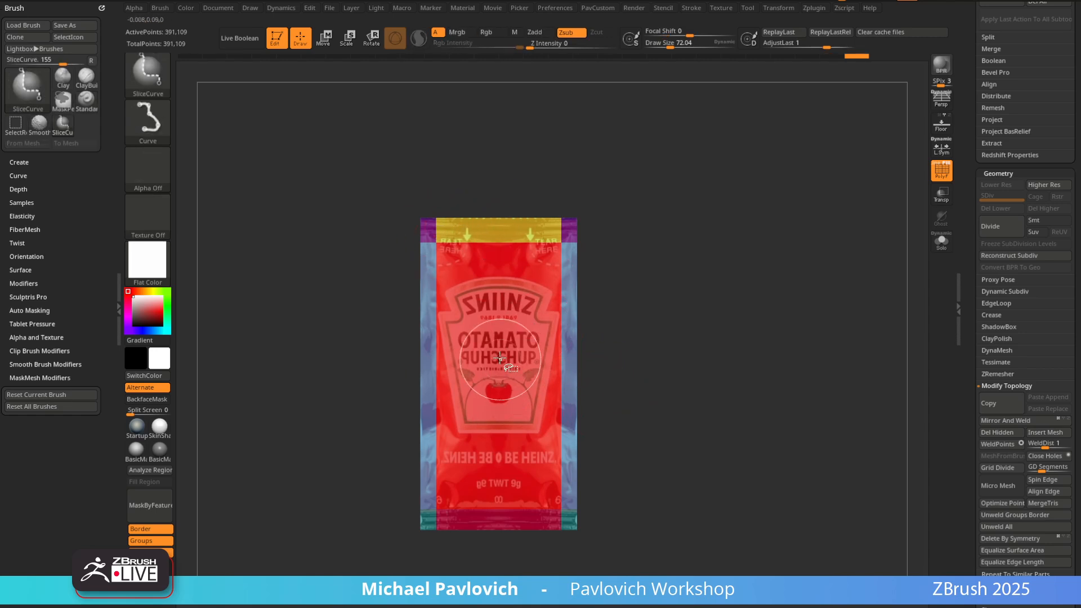
{"action": "left_click", "coordinate": [555, 360], "text": "ctrl+shift"}
{"action": "left_click", "coordinate": [148, 84], "text": "ctrl+shift"}
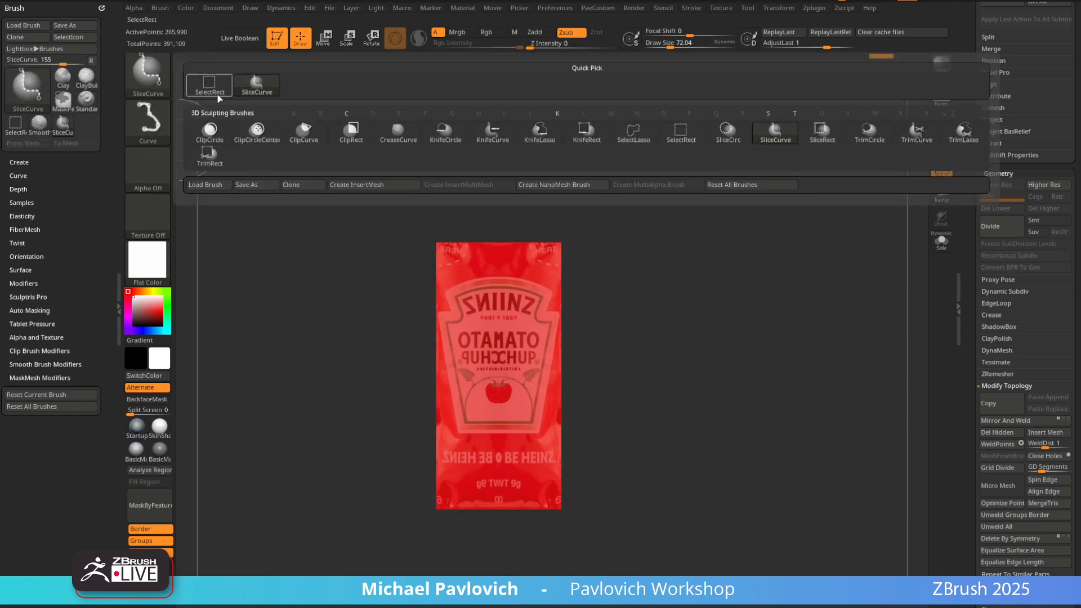
{"action": "left_click", "coordinate": [217, 94], "text": "ctrl+shift"}
{"action": "left_click_drag", "start_coordinate": [768, 239], "coordinate": [824, 297], "text": "ctrl+shift"}
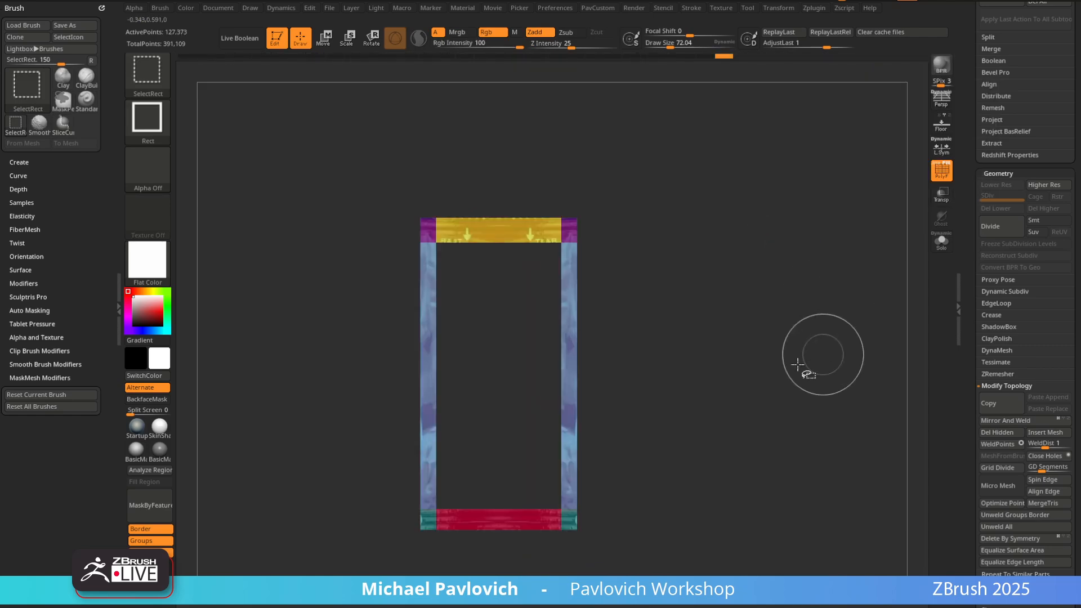
{"action": "key", "text": "ctrl+w"}
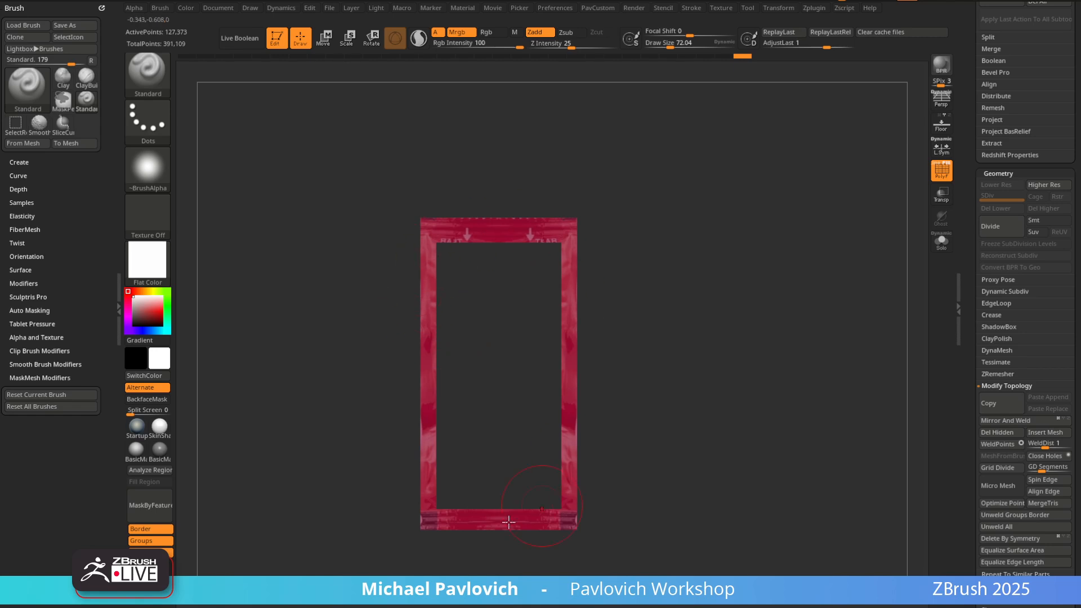
{"action": "left_click", "coordinate": [729, 309], "text": "ctrl+shift"}
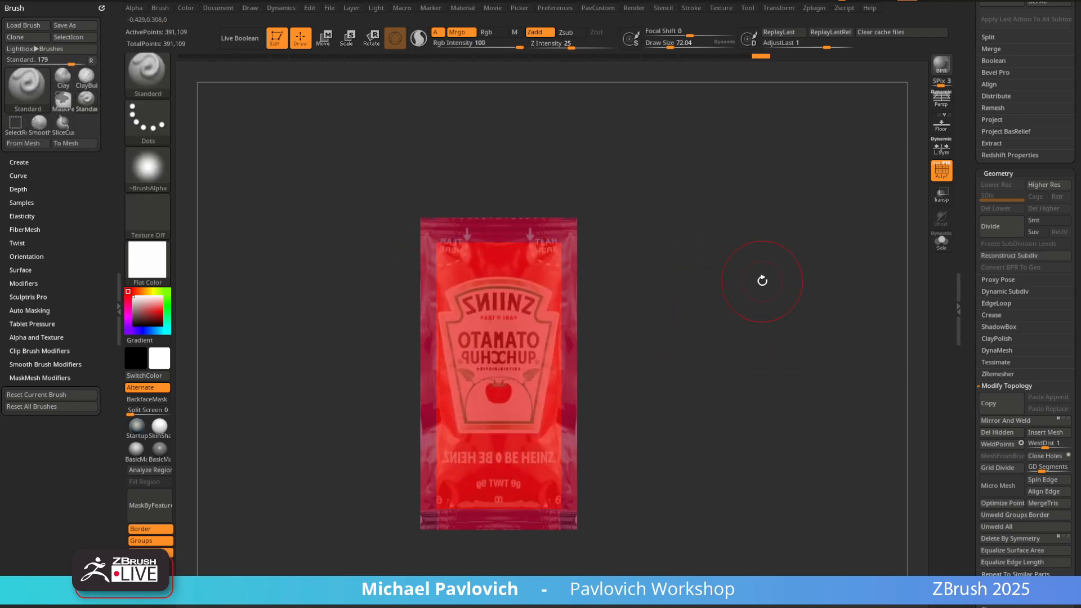
Turn off the polyframe display and the packet subtool's polypaint
{"action": "left_click", "coordinate": [941, 169]}
{"action": "key", "text": "f"}
{"action": "left_click_drag", "start_coordinate": [972, 234], "coordinate": [957, 415]}
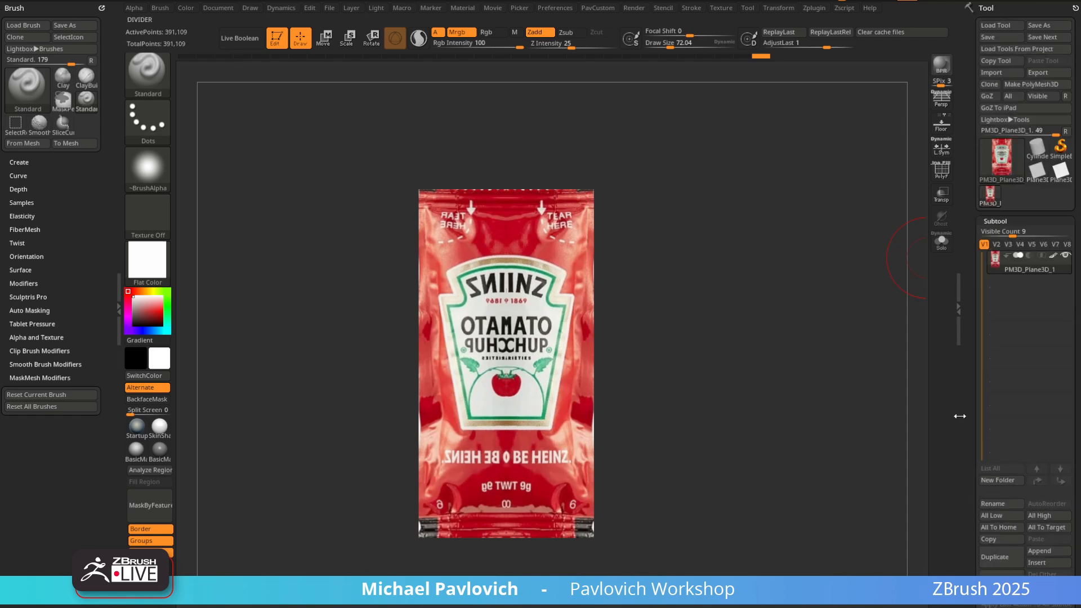
{"action": "left_click", "coordinate": [1053, 258]}
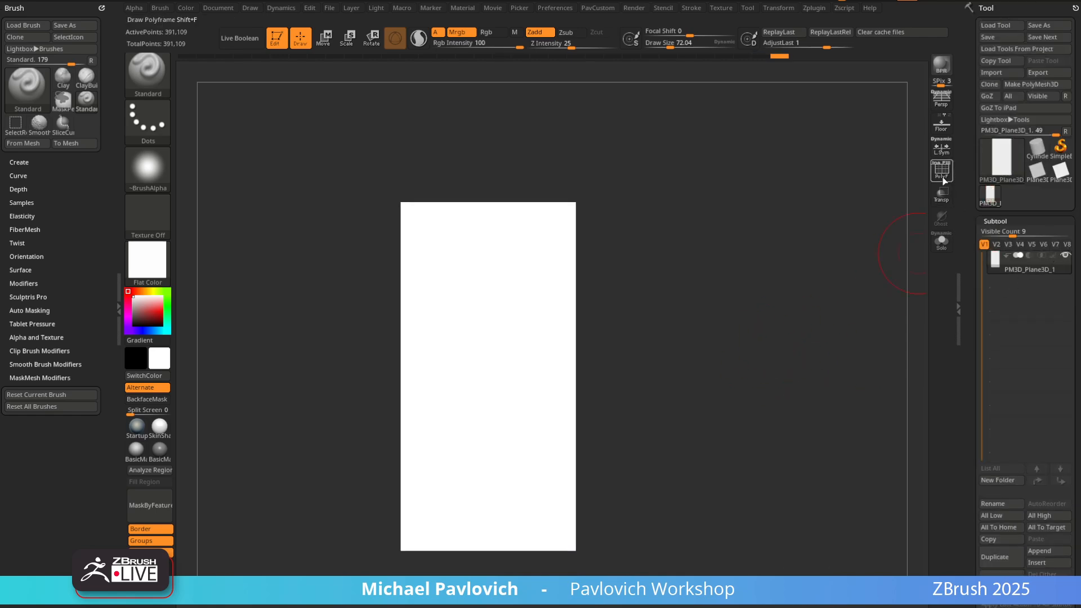
Turn on the polyframe and set ZRemesher to KeepGroups with target polygons count 5.539, AdaptiveSize 0 and SmoothGroups 0
{"action": "key", "text": "shift+f"}
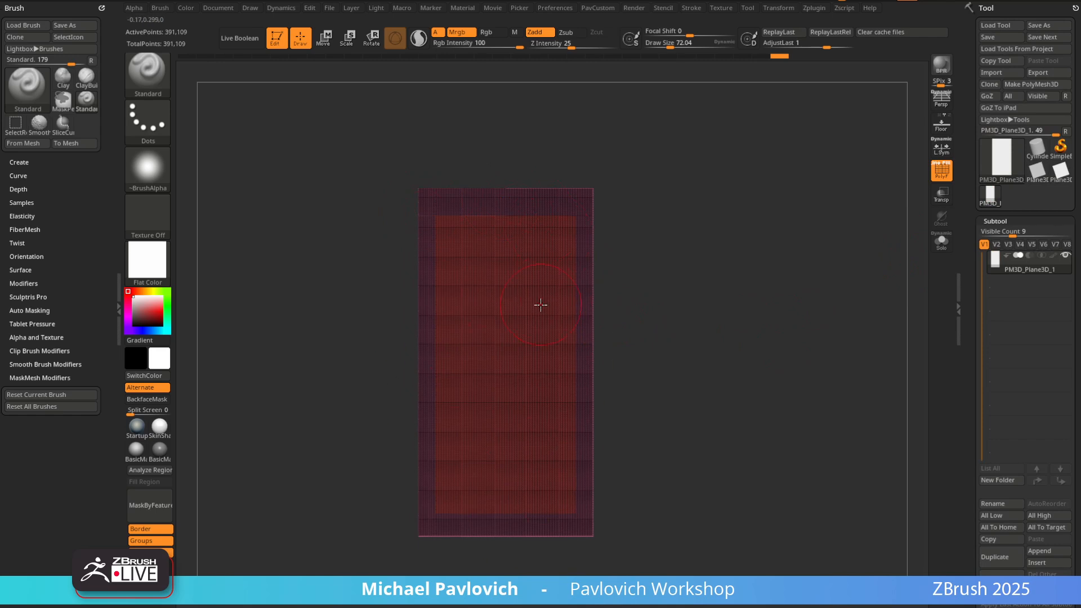
{"action": "left_click_drag", "start_coordinate": [774, 339], "coordinate": [774, 342], "text": "alt"}
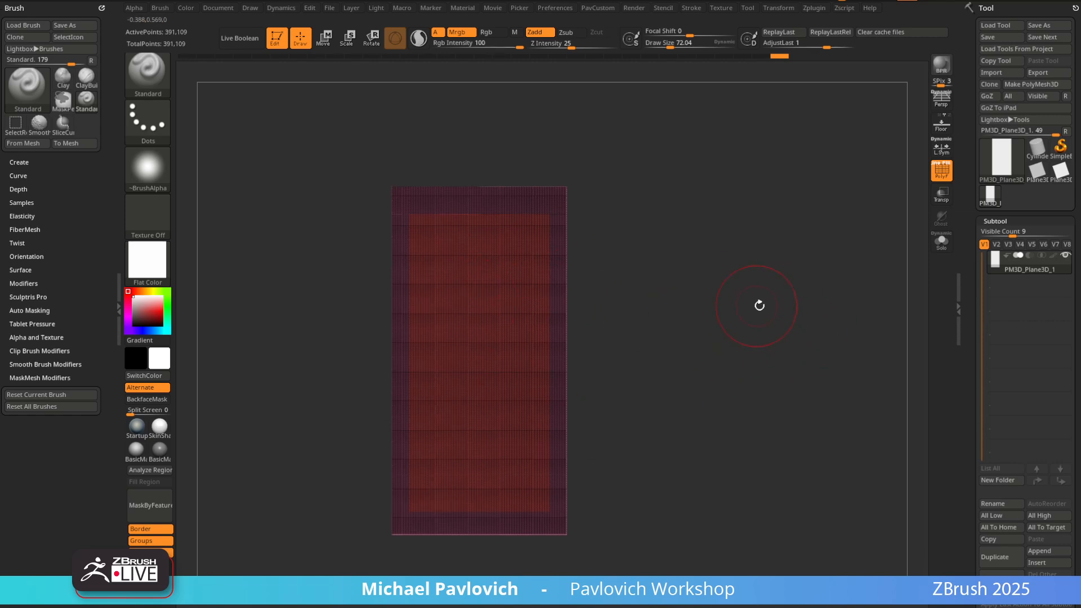
{"action": "left_click_drag", "start_coordinate": [965, 337], "coordinate": [954, 256]}
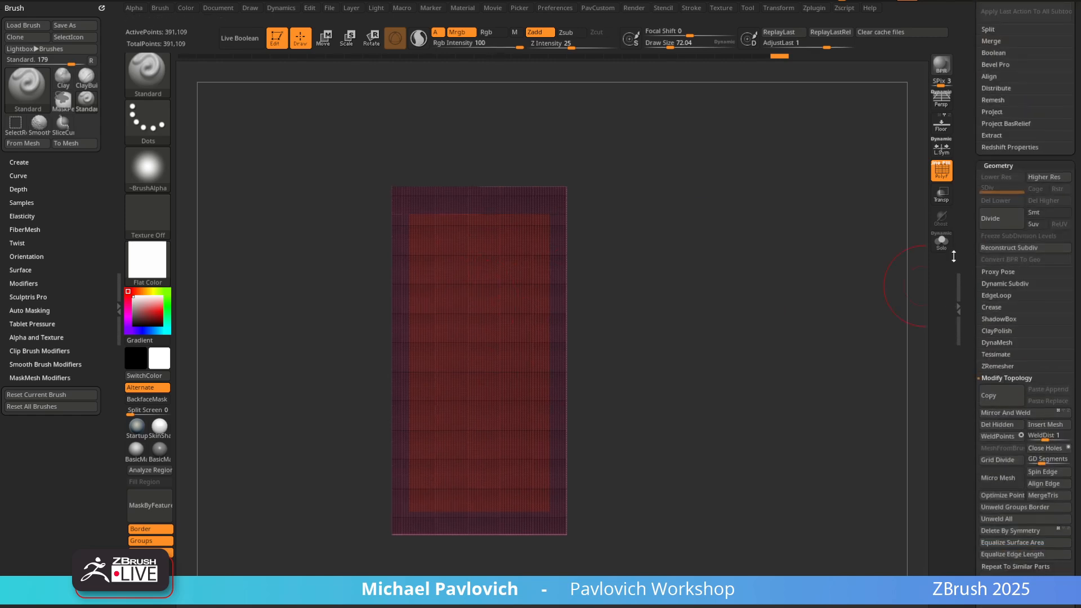
{"action": "left_click", "coordinate": [1000, 366]}
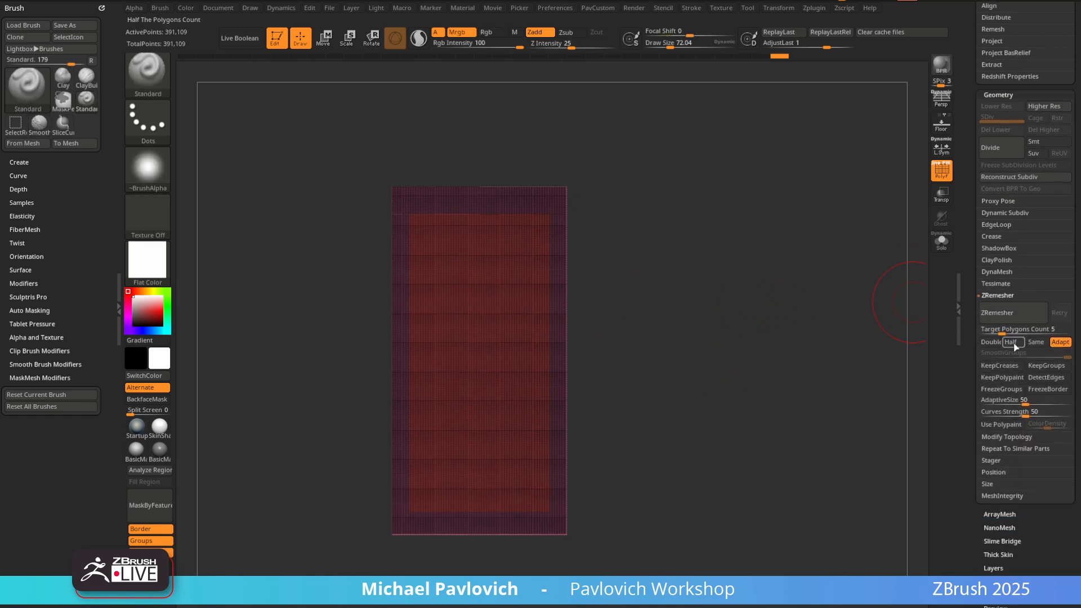
{"action": "left_click", "coordinate": [1010, 342]}
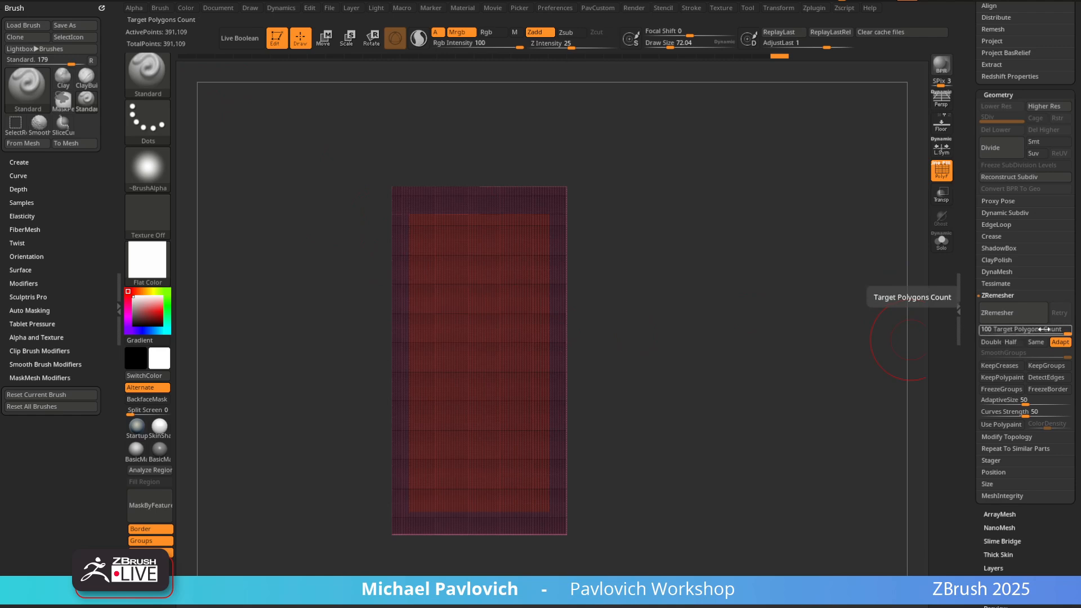
{"action": "left_click_drag", "start_coordinate": [1048, 331], "coordinate": [999, 333]}
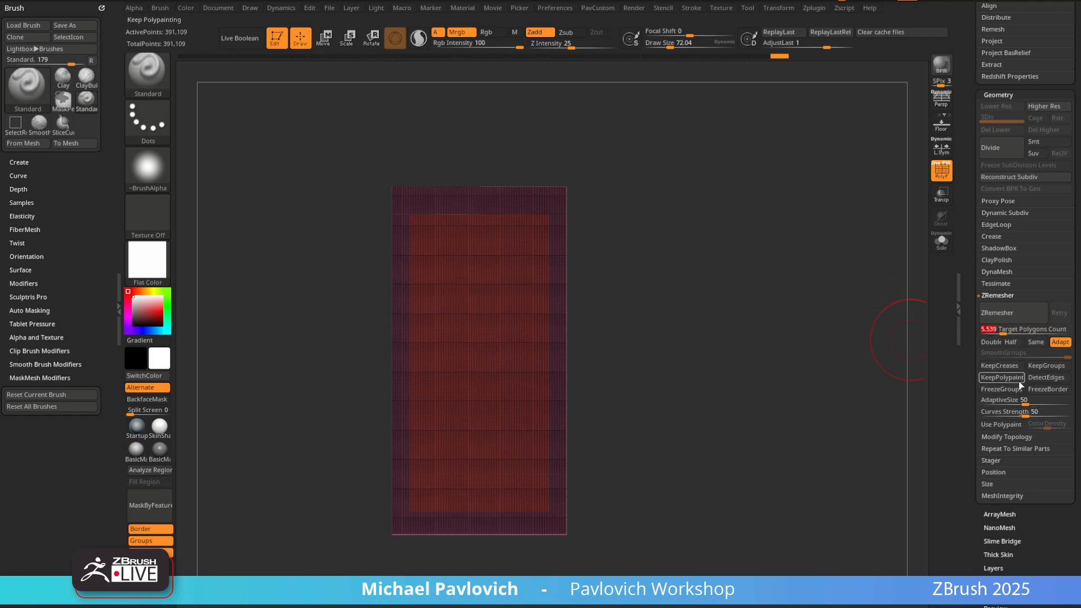
{"action": "left_click_drag", "start_coordinate": [1024, 404], "coordinate": [990, 405]}
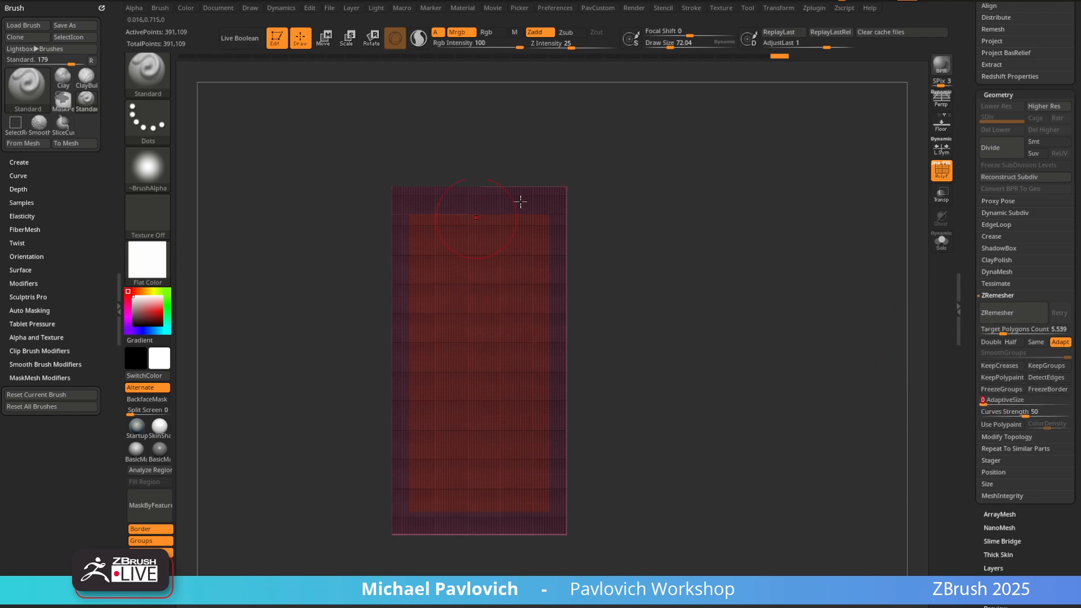
{"action": "left_click", "coordinate": [1046, 365]}
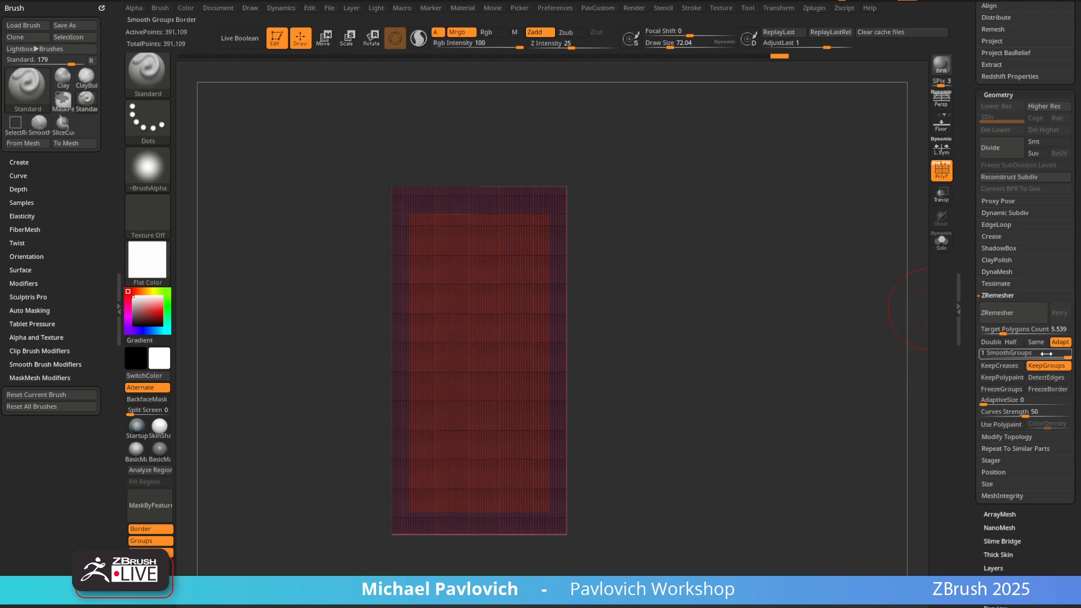
{"action": "left_click_drag", "start_coordinate": [1049, 355], "coordinate": [971, 356]}
Cancel the first remesh, check the symmetry axes, and run ZRemesher on the packet plane
{"action": "left_click", "coordinate": [1012, 313]}
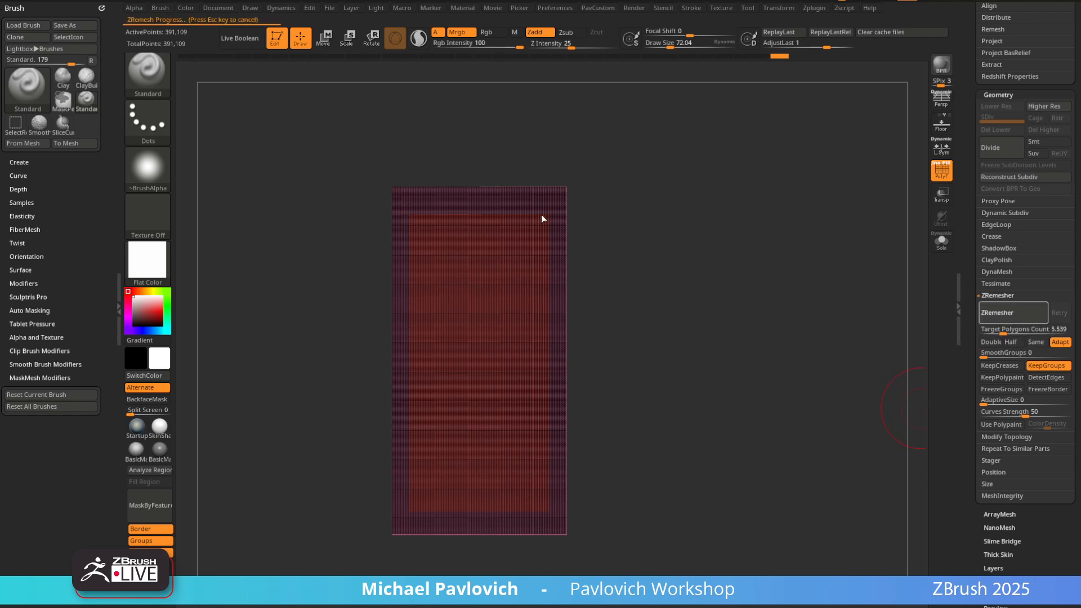
{"action": "key", "text": "Escape"}
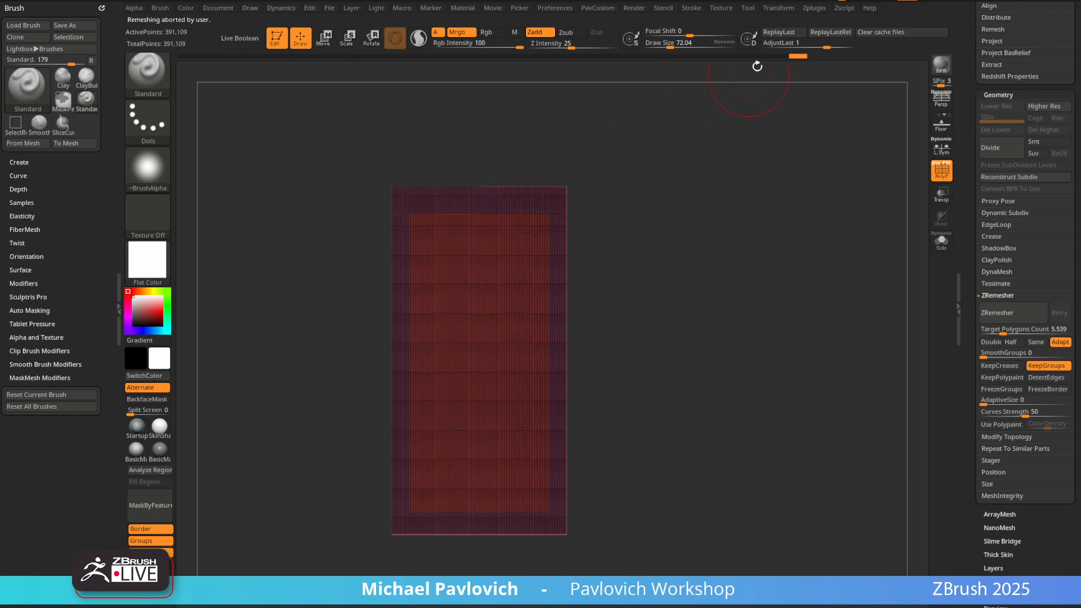
{"action": "left_click", "coordinate": [780, 8]}
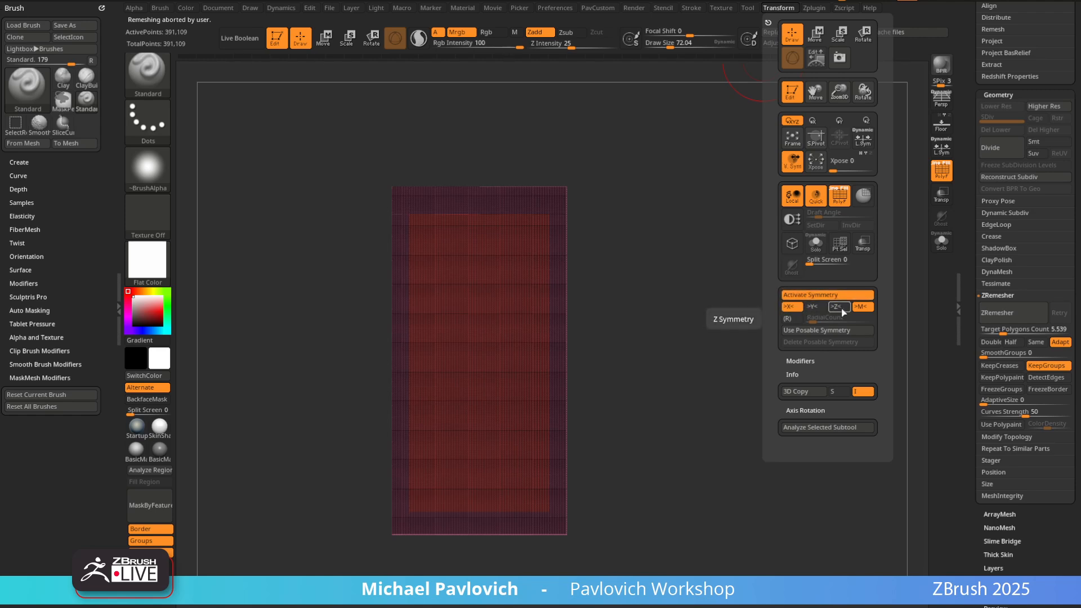
{"action": "left_click", "coordinate": [1013, 312]}
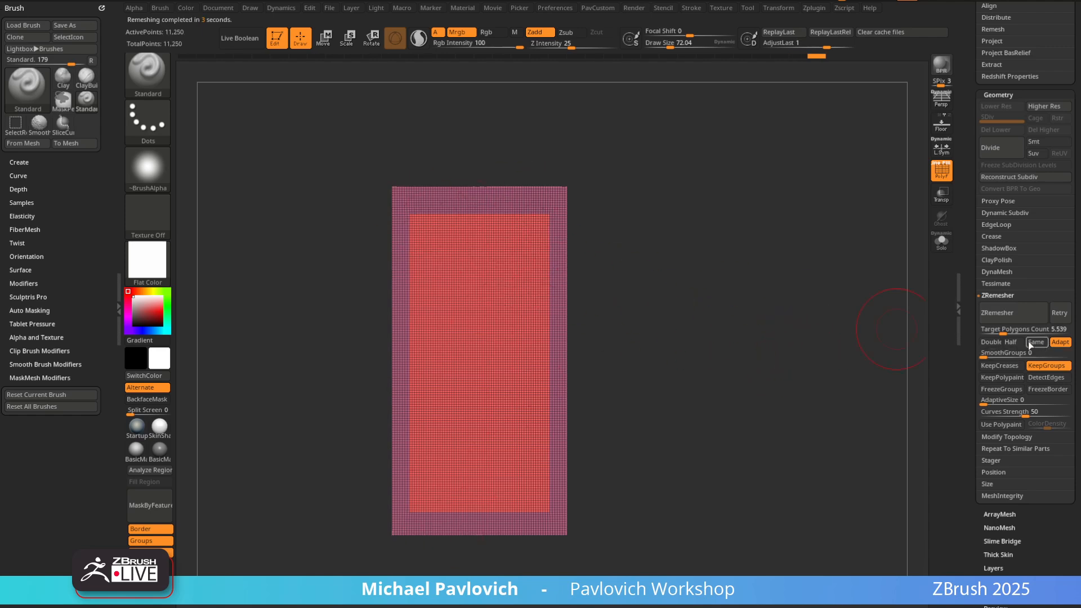
Remesh the plane repeatedly with the Half option until only a coarse quad grid is left
{"action": "left_click", "coordinate": [1011, 341]}
{"action": "left_click", "coordinate": [1014, 316]}
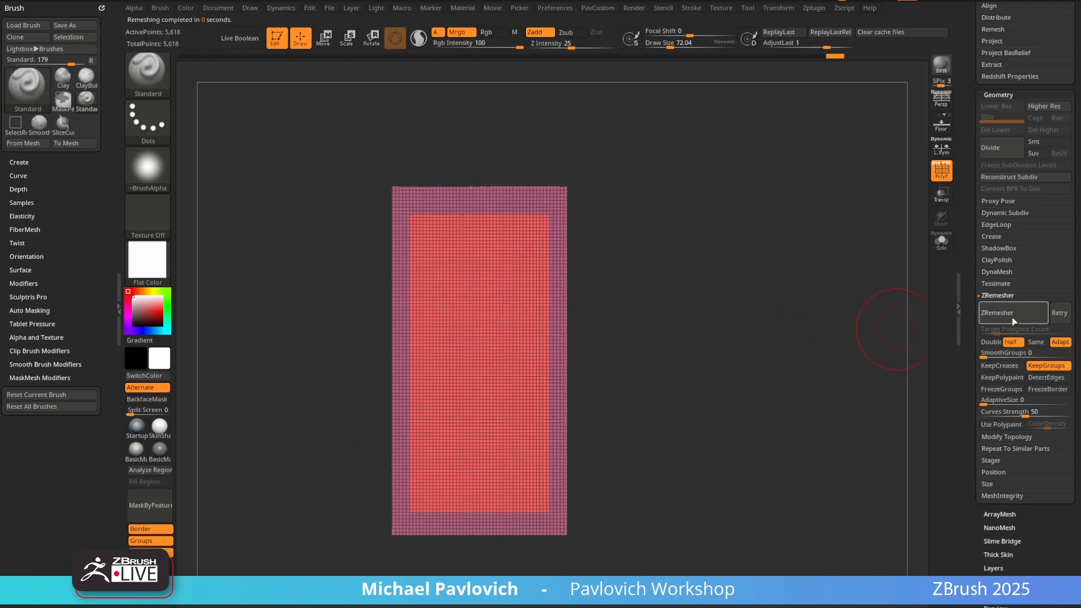
{"action": "left_click", "coordinate": [1016, 318]}
{"action": "left_click", "coordinate": [1015, 316]}
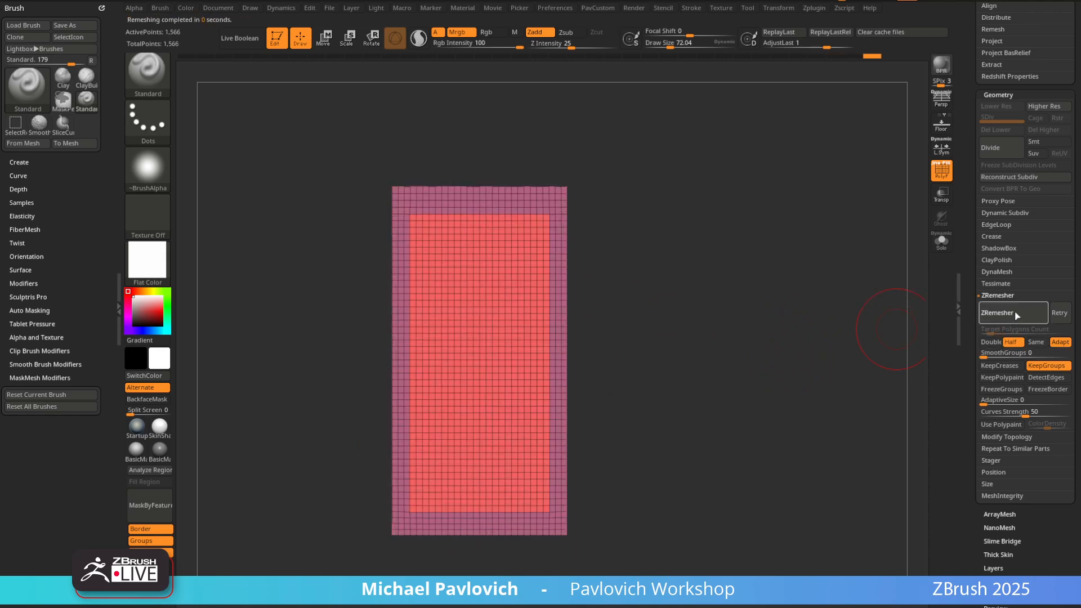
{"action": "left_click", "coordinate": [1015, 317]}
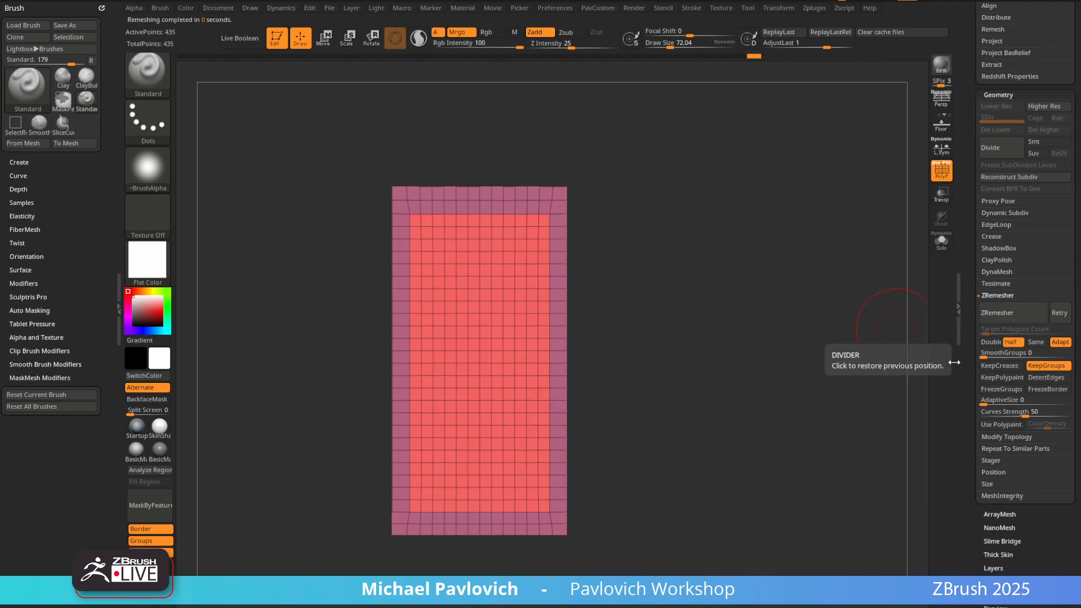
Enable Dynamic Subdiv with SmoothSubdiv 0 and a thickness of 0.01679, and apply it to give the plane real thickness
{"action": "left_click_drag", "start_coordinate": [765, 313], "coordinate": [610, 427]}
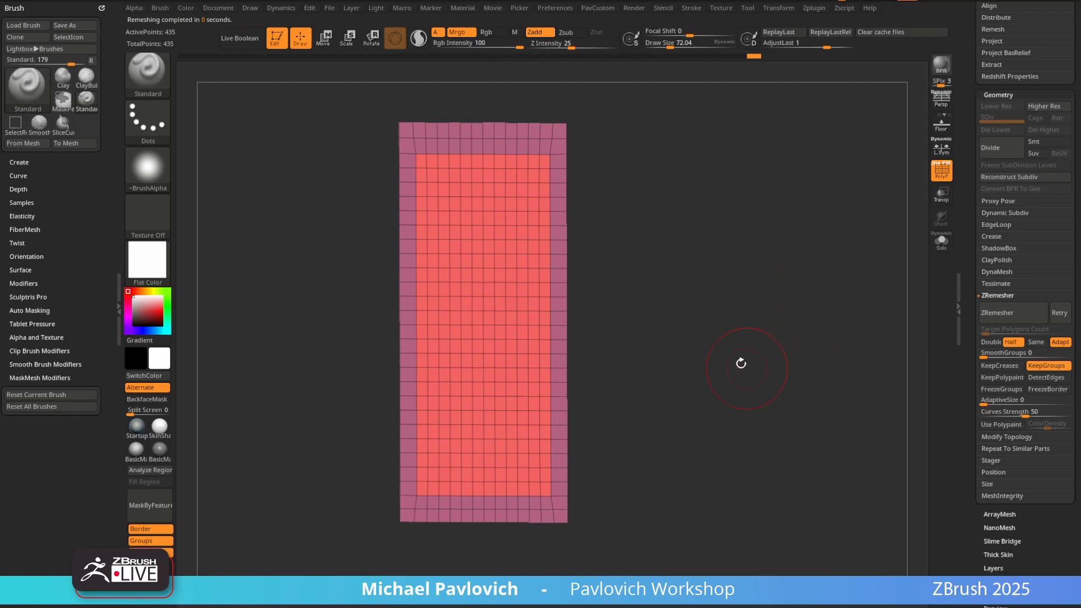
{"action": "mouse_move", "coordinate": [738, 362]}
{"action": "left_mouse_down"}
{"action": "mouse_move", "coordinate": [730, 349]}
{"action": "mouse_move", "coordinate": [752, 356]}
{"action": "left_mouse_up"}
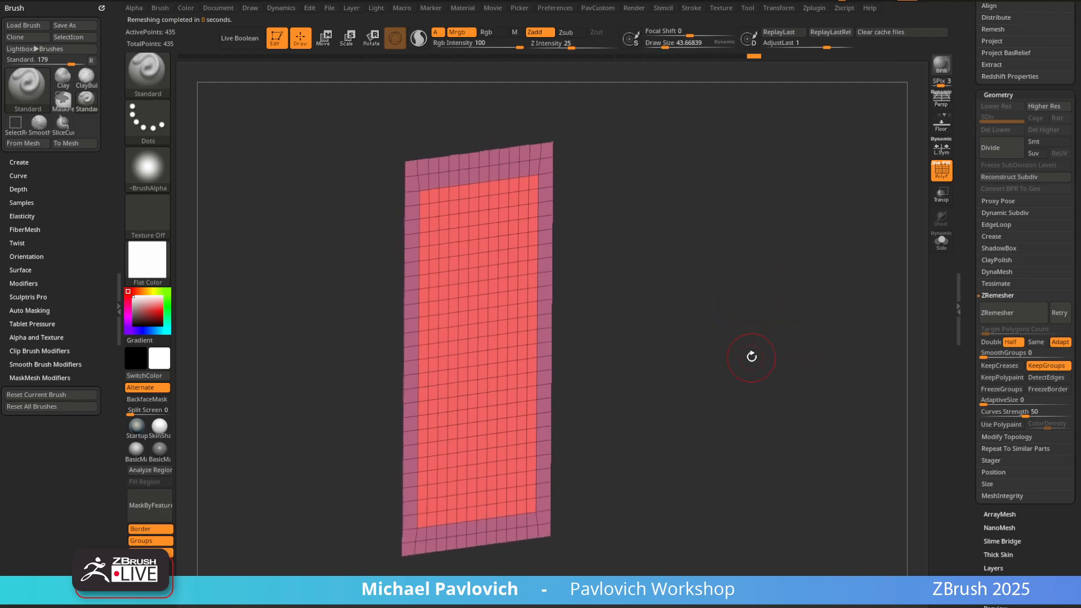
{"action": "left_click", "coordinate": [997, 213]}
{"action": "left_click", "coordinate": [999, 226]}
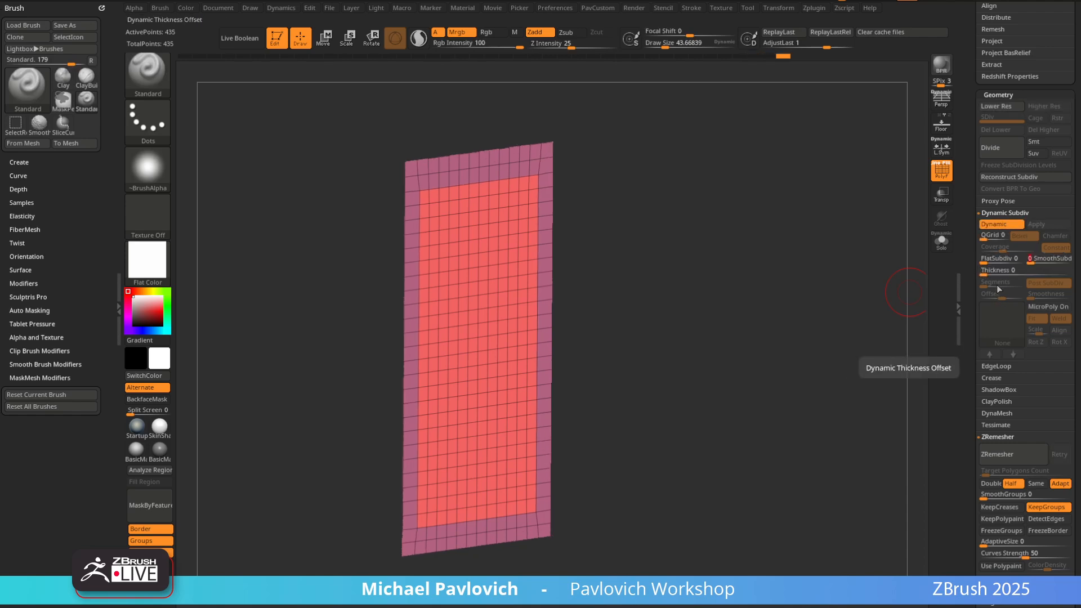
{"action": "left_click_drag", "start_coordinate": [1024, 270], "coordinate": [1002, 272]}
{"action": "left_click_drag", "start_coordinate": [933, 282], "coordinate": [535, 204]}
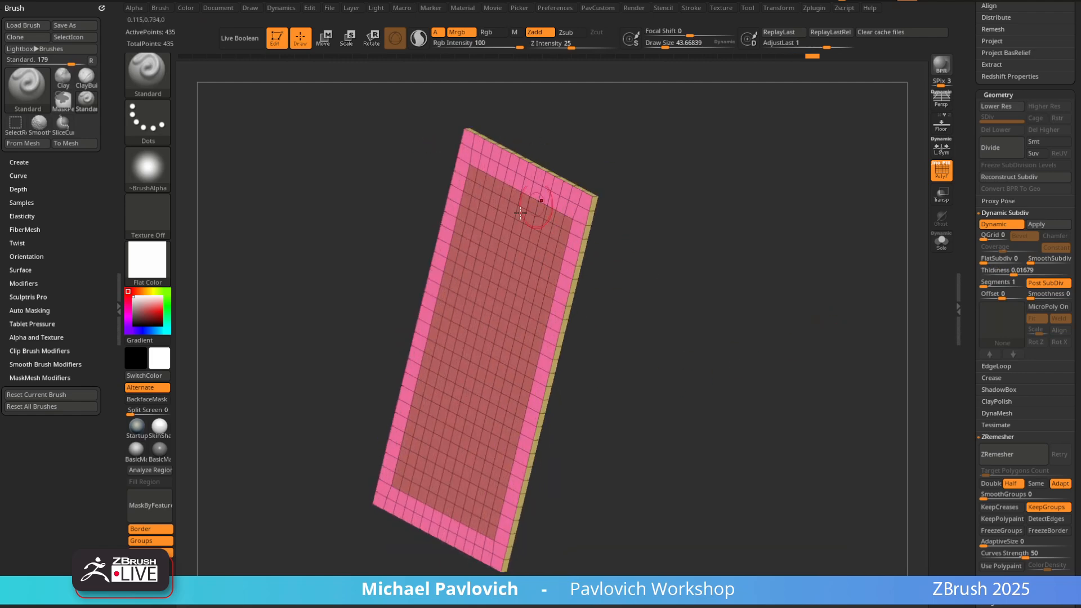
{"action": "left_click_drag", "start_coordinate": [688, 258], "coordinate": [798, 343]}
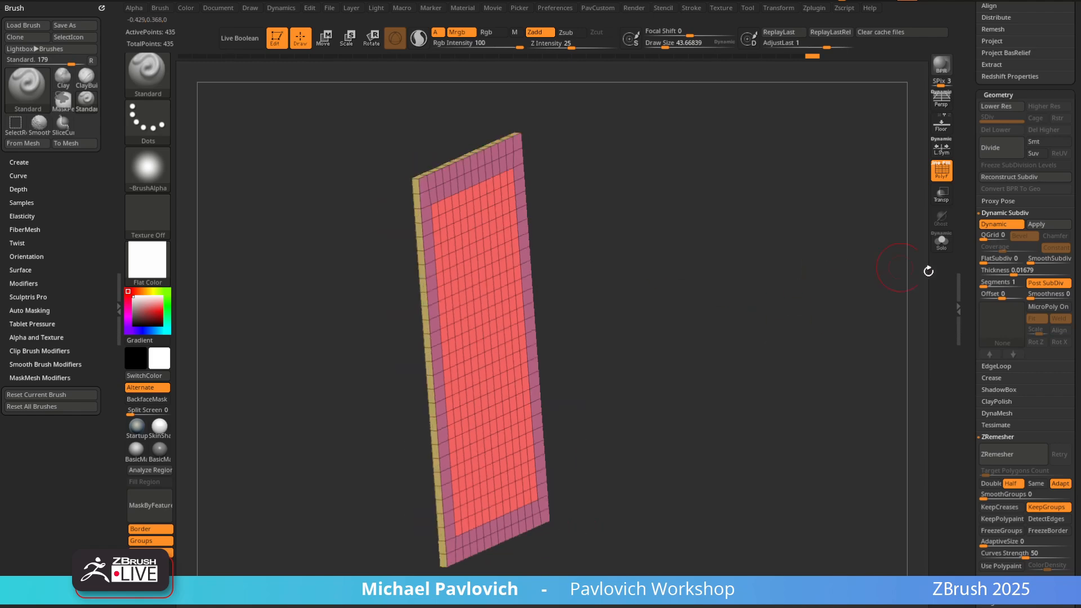
{"action": "left_click", "coordinate": [1036, 224]}
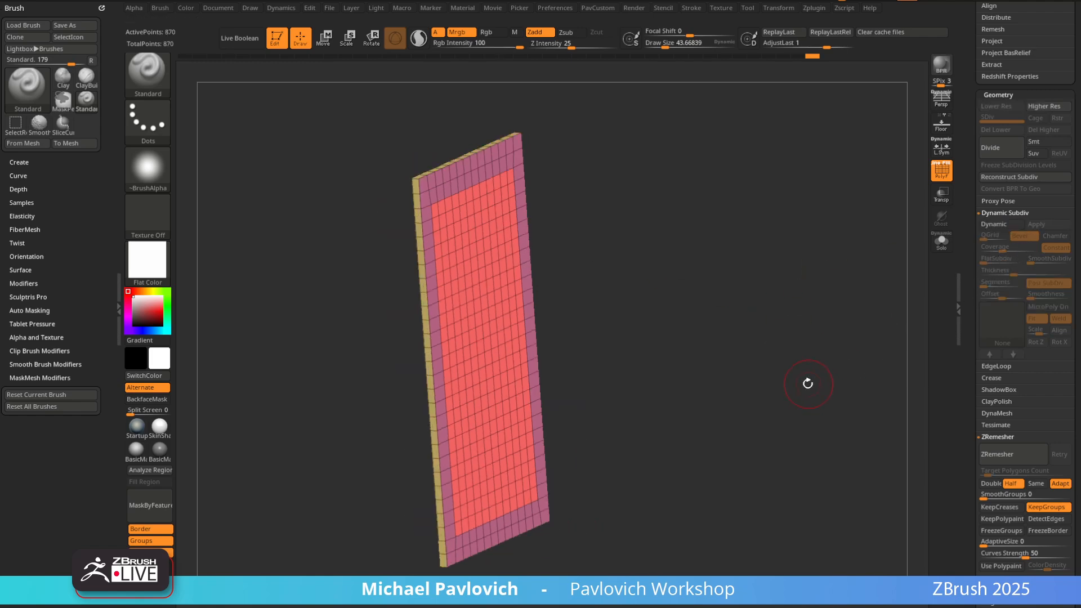
Preview the thickened packet with Dynamic Subdiv at thickness 0 and SmoothSubdiv 2, and crease its polygroup borders
{"action": "left_click_drag", "start_coordinate": [807, 383], "coordinate": [788, 353]}
{"action": "key", "text": "d"}
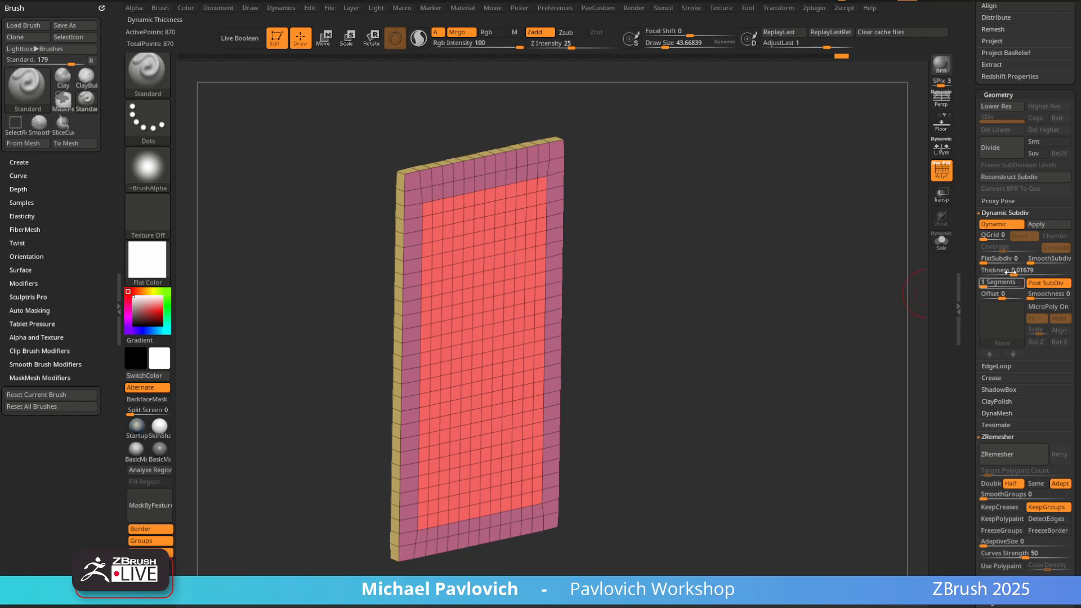
{"action": "left_click_drag", "start_coordinate": [1009, 273], "coordinate": [973, 282]}
{"action": "left_click_drag", "start_coordinate": [1048, 263], "coordinate": [1040, 262]}
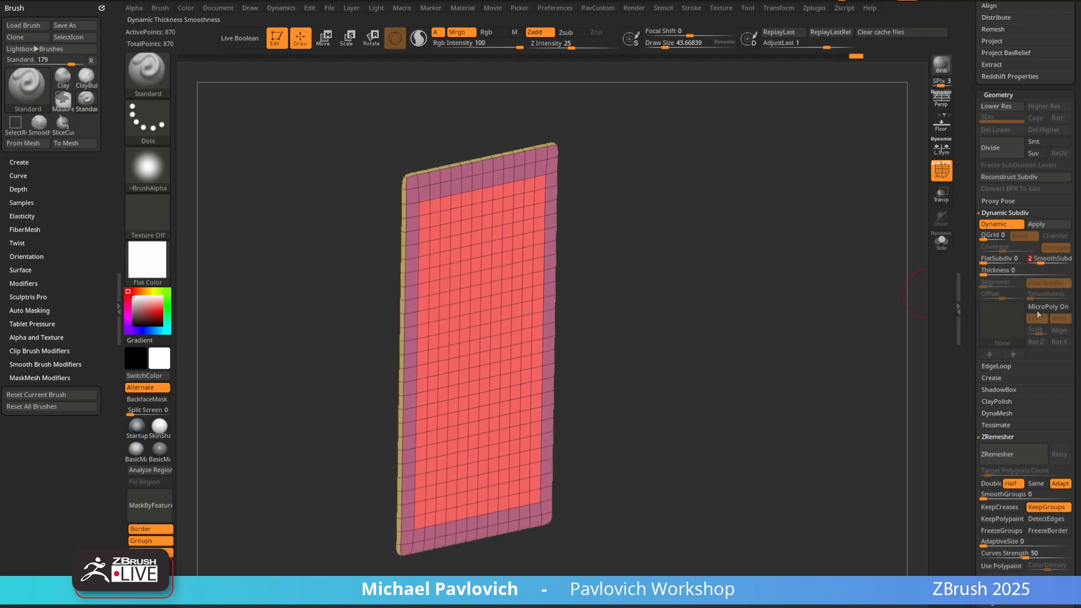
{"action": "left_click", "coordinate": [992, 378]}
{"action": "left_click", "coordinate": [1005, 426]}
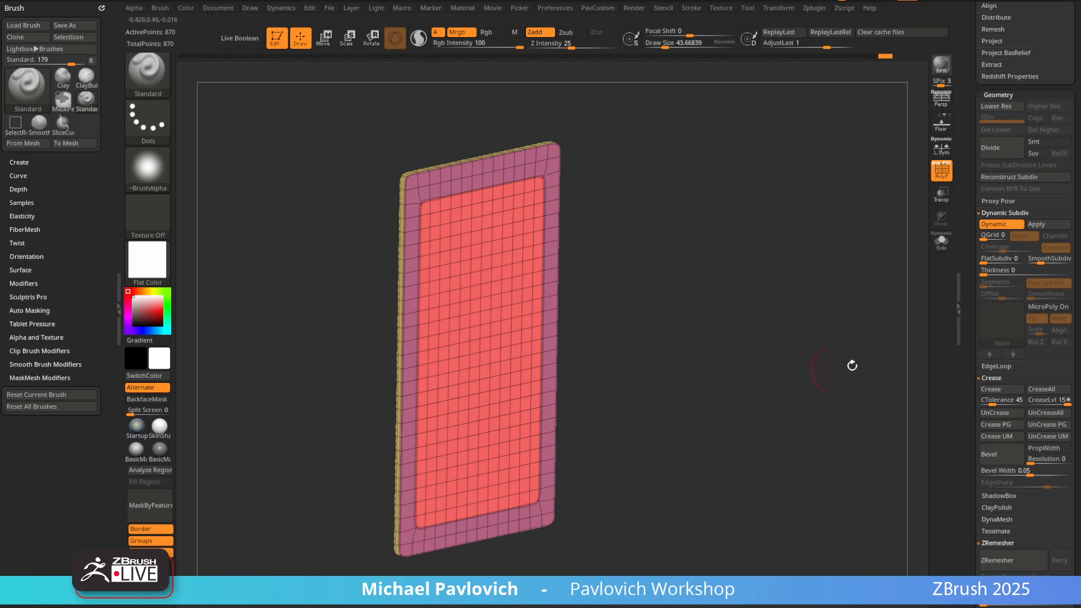
Undo the creasing and the applied thickness to return to the flat plane, and reset the dynamic thickness to 0
{"action": "key", "text": "ctrl+z"}
{"action": "key", "text": "ctrl+z"}
{"action": "key", "text": "ctrl+z"}
{"action": "key", "text": "ctrl+z"}
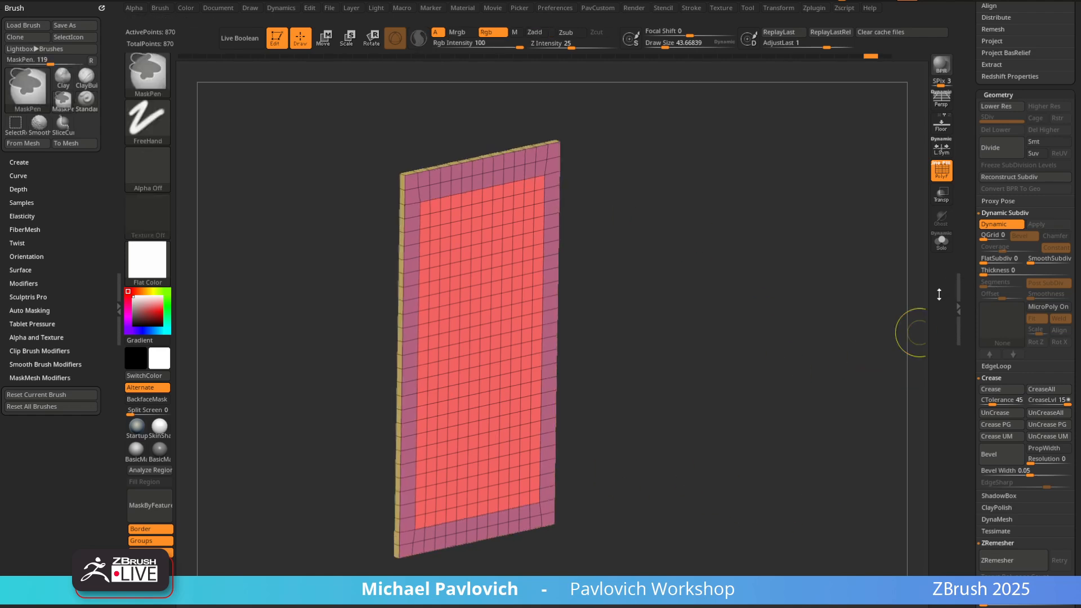
{"action": "key", "text": "ctrl+z"}
{"action": "key", "text": "ctrl+z"}
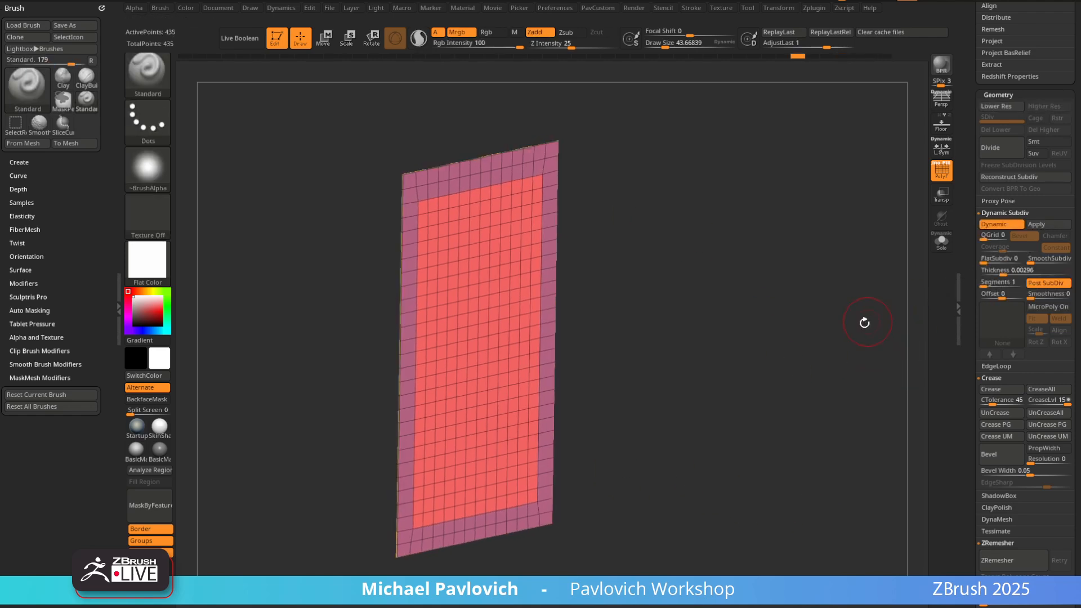
{"action": "left_click_drag", "start_coordinate": [801, 312], "coordinate": [877, 348]}
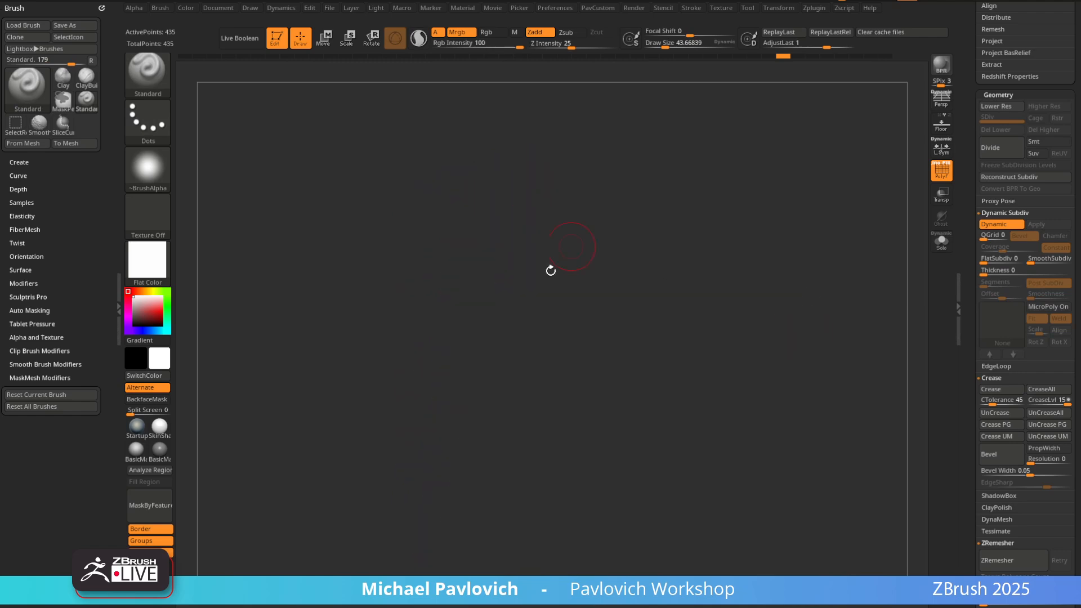
{"action": "left_click_drag", "start_coordinate": [811, 302], "coordinate": [731, 299]}
Try the double-sided display on the plane in Display Properties and turn it off again
{"action": "mouse_move", "coordinate": [964, 333]}
{"action": "left_mouse_down"}
{"action": "mouse_move", "coordinate": [970, 178]}
{"action": "mouse_move", "coordinate": [970, 189]}
{"action": "left_mouse_up"}
{"action": "left_click", "coordinate": [997, 341], "text": "shift"}
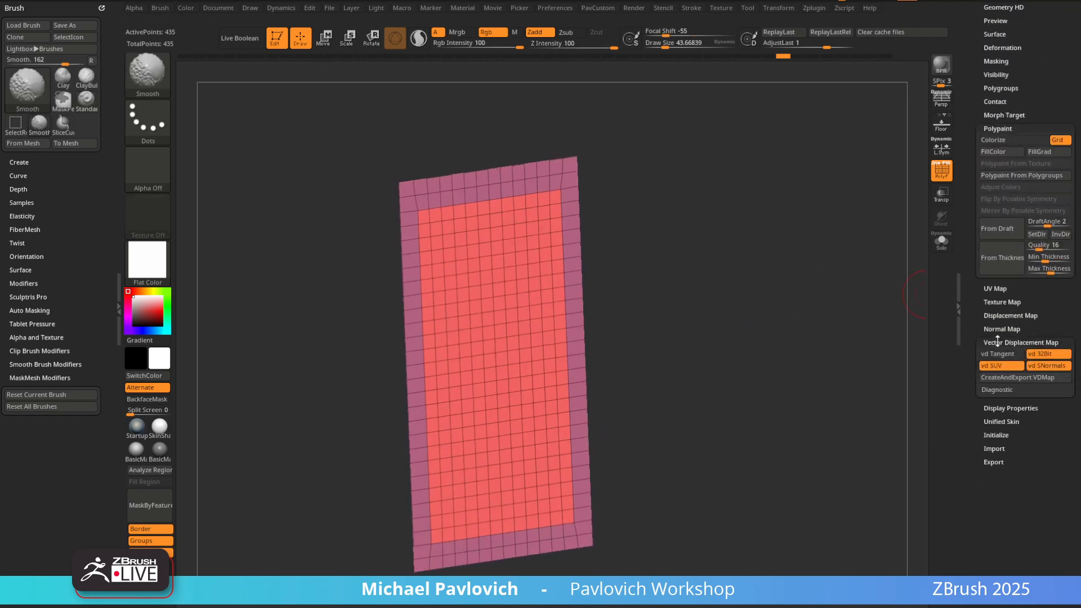
{"action": "left_click", "coordinate": [998, 341]}
{"action": "left_click", "coordinate": [1004, 356]}
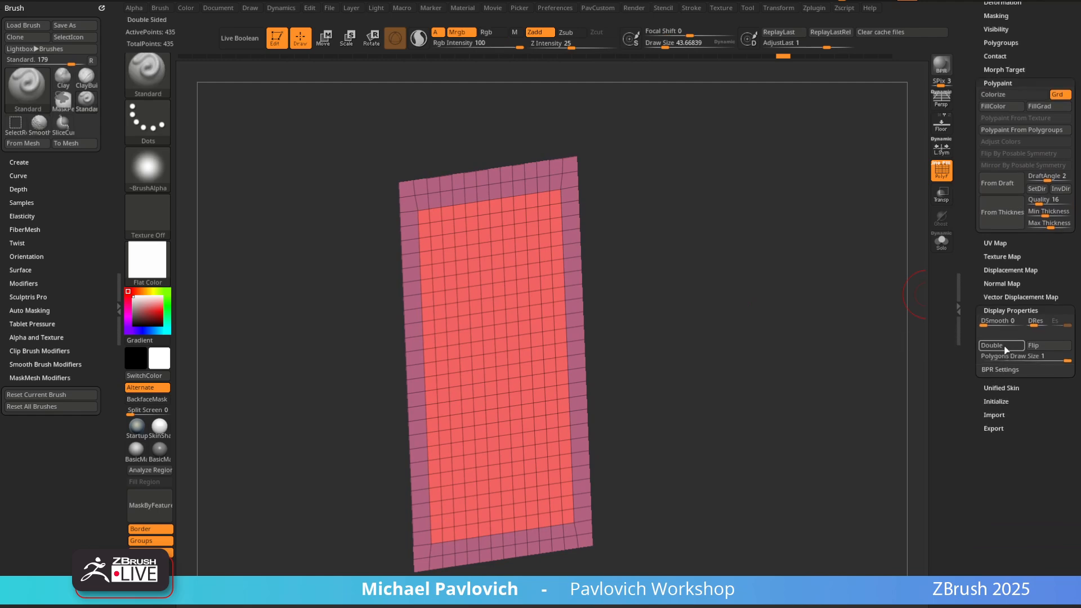
{"action": "left_click", "coordinate": [1006, 350]}
{"action": "left_click_drag", "start_coordinate": [755, 319], "coordinate": [512, 401]}
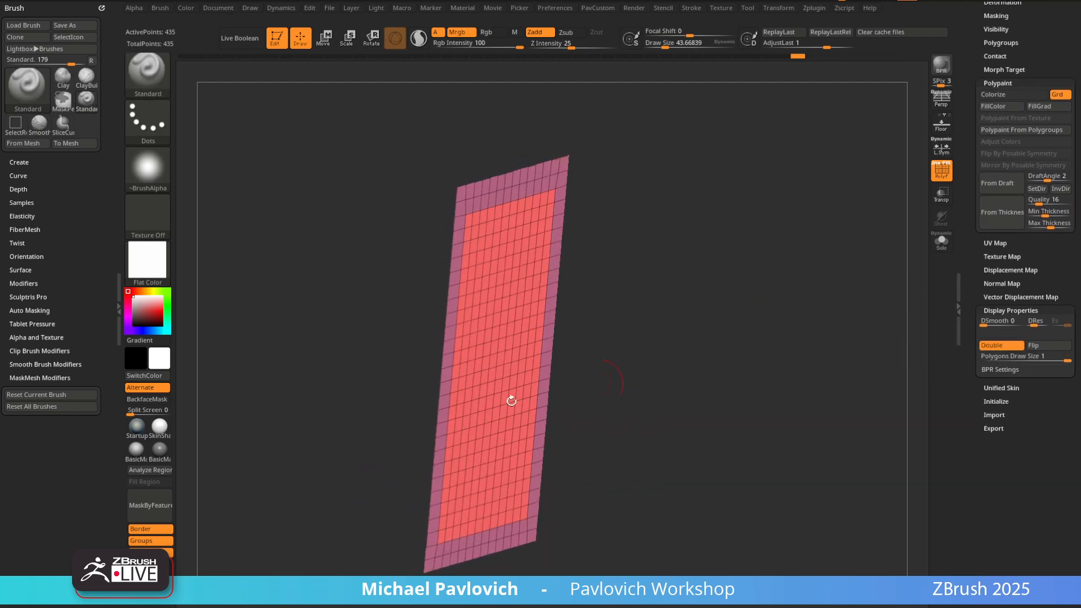
{"action": "left_click", "coordinate": [1001, 345]}
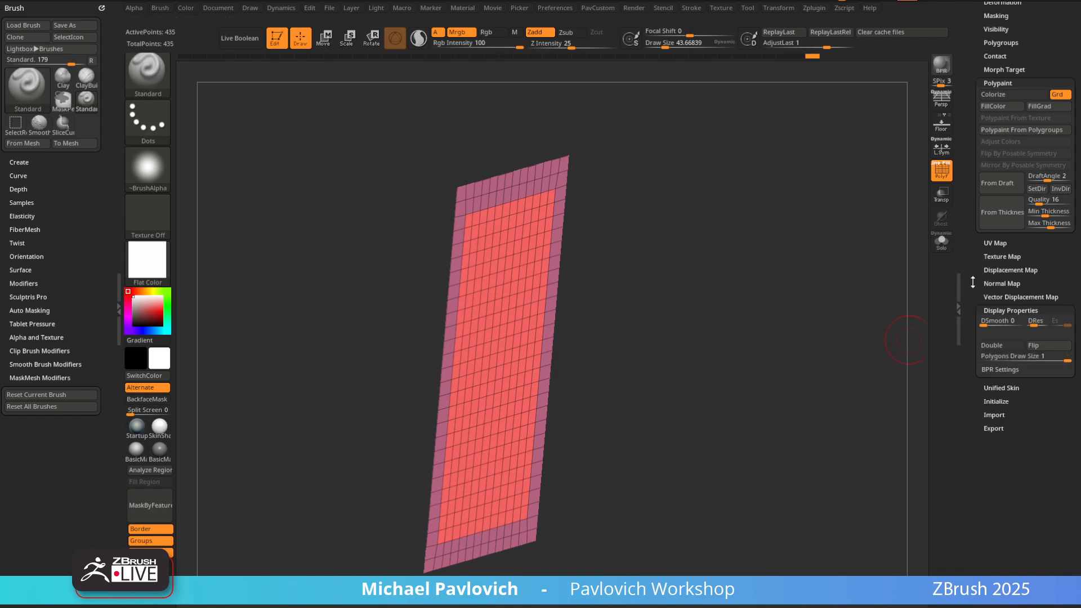
Switch to the ZModeler brush and accept its note about Dynamic Draw Size
{"action": "scroll", "coordinate": [972, 282], "scroll_direction": "up", "scroll_amount": 10}
{"action": "left_click_drag", "start_coordinate": [753, 333], "coordinate": [589, 260]}
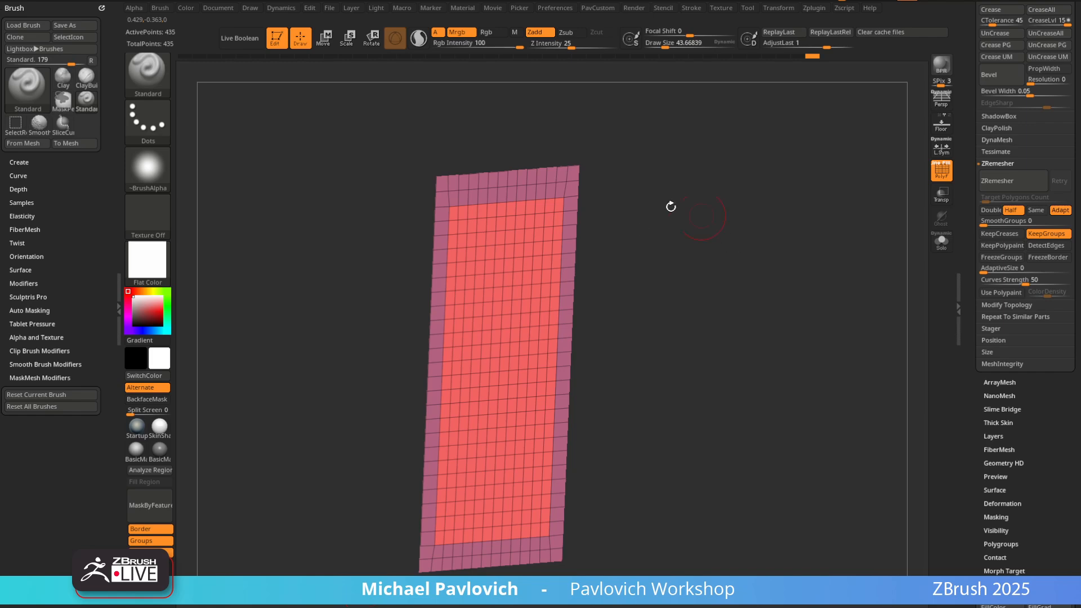
{"action": "key", "text": "b"}
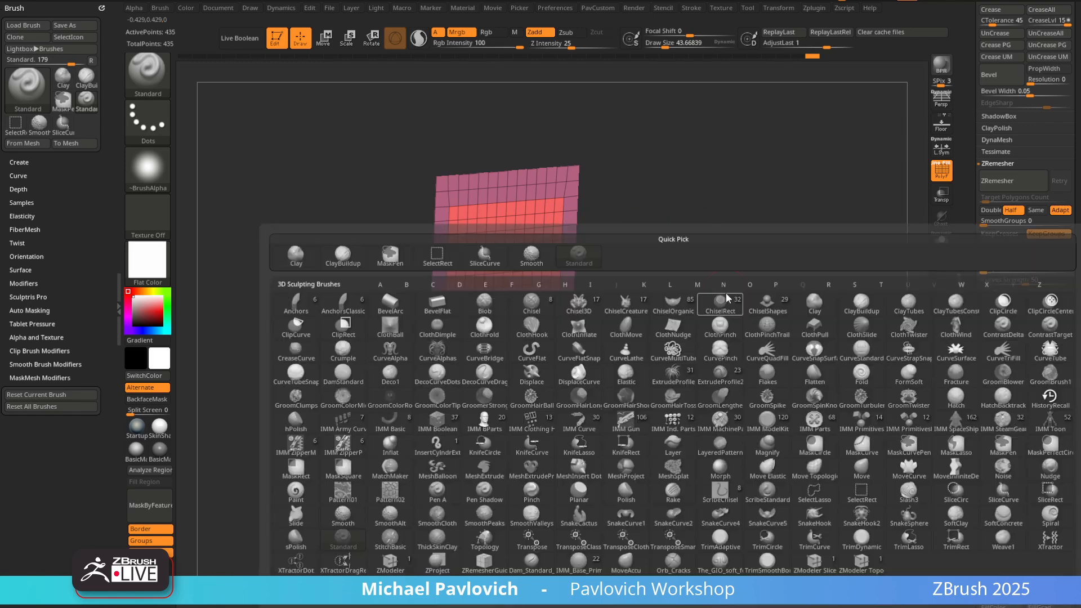
{"action": "key", "text": "z"}
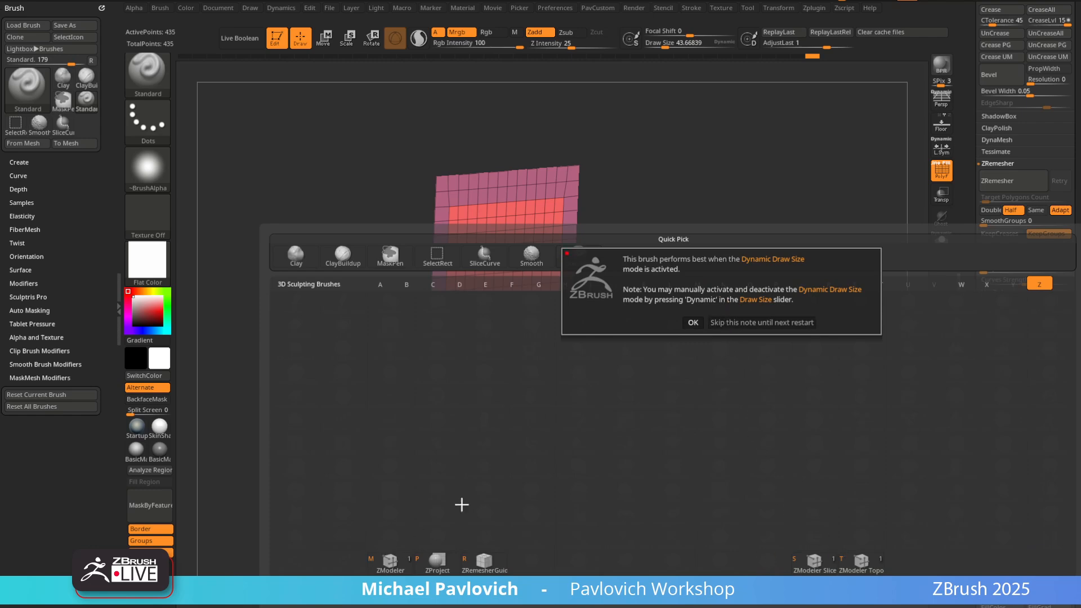
{"action": "left_click", "coordinate": [701, 325]}
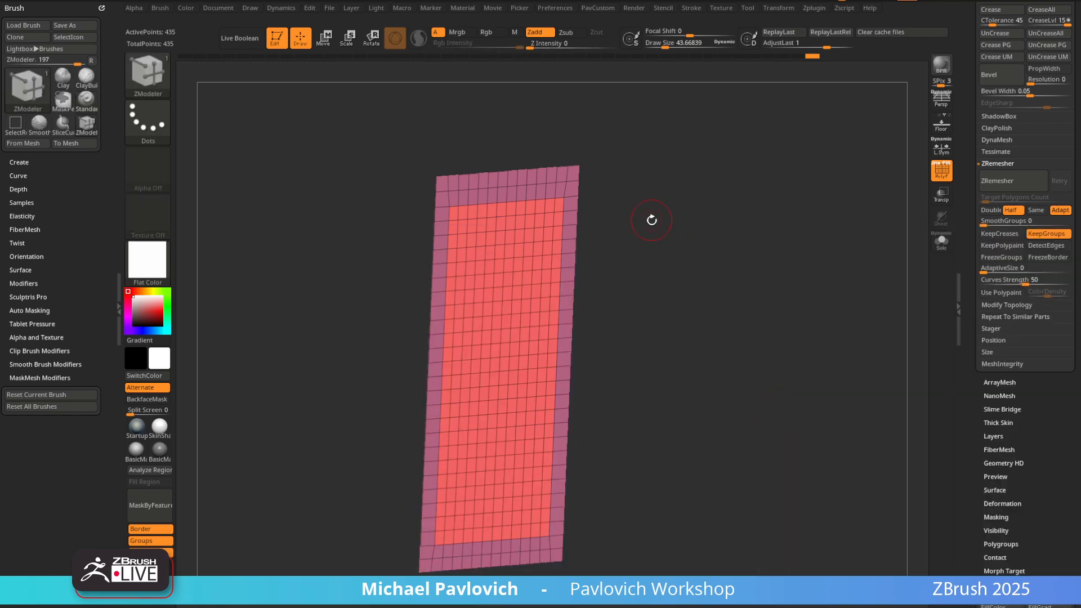
Extrude all polygons of the packet plane slightly using the ZModeler Extrude action with the All Polygons target
{"action": "key", "text": "b"}
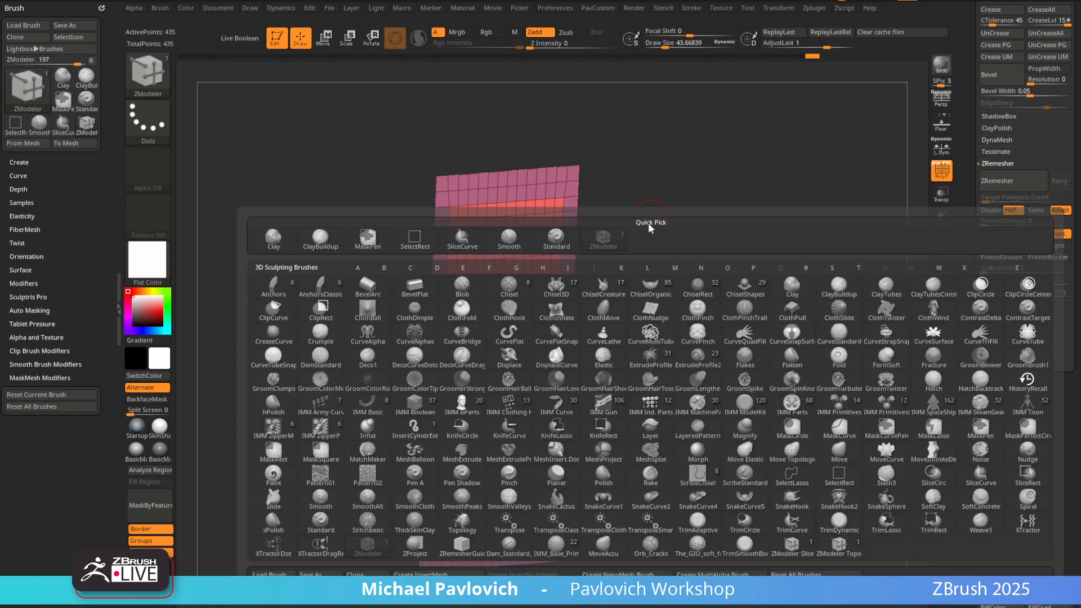
{"action": "key", "text": "z"}
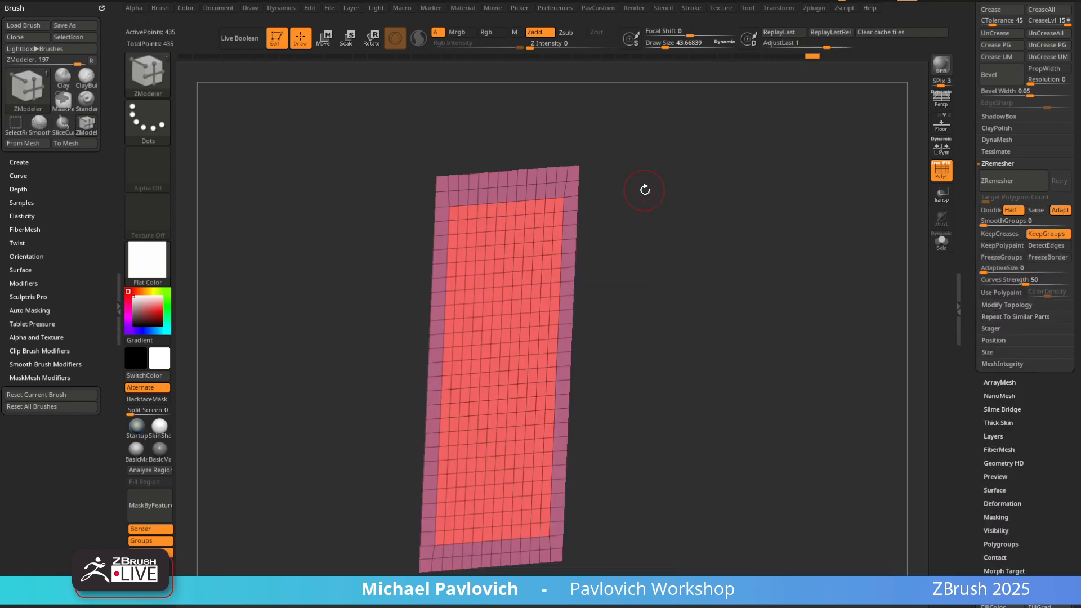
{"action": "right_click", "coordinate": [518, 226]}
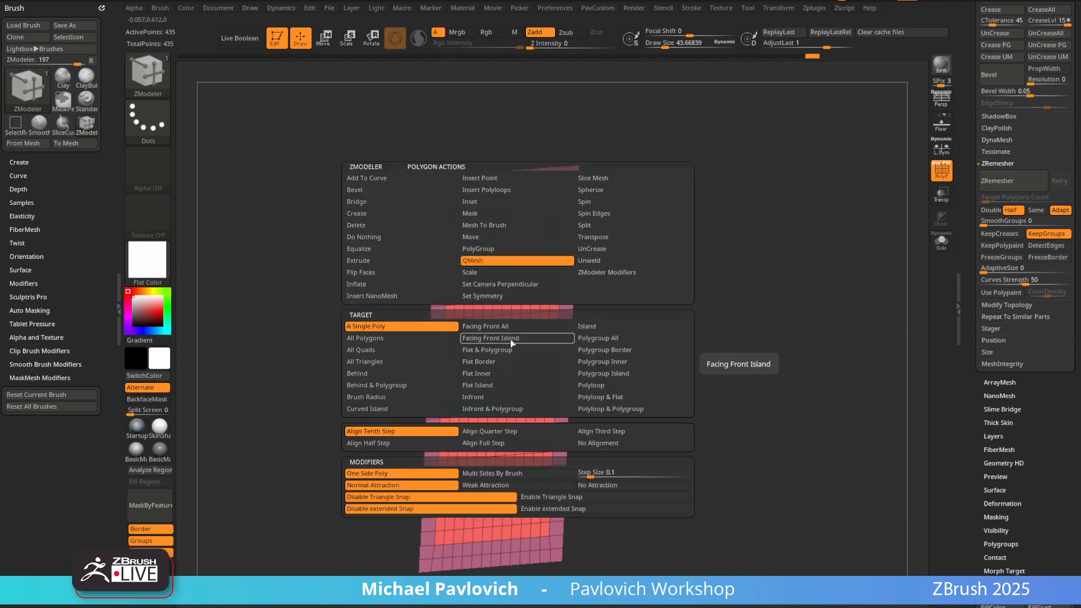
{"action": "left_click", "coordinate": [380, 262]}
{"action": "left_click", "coordinate": [402, 339]}
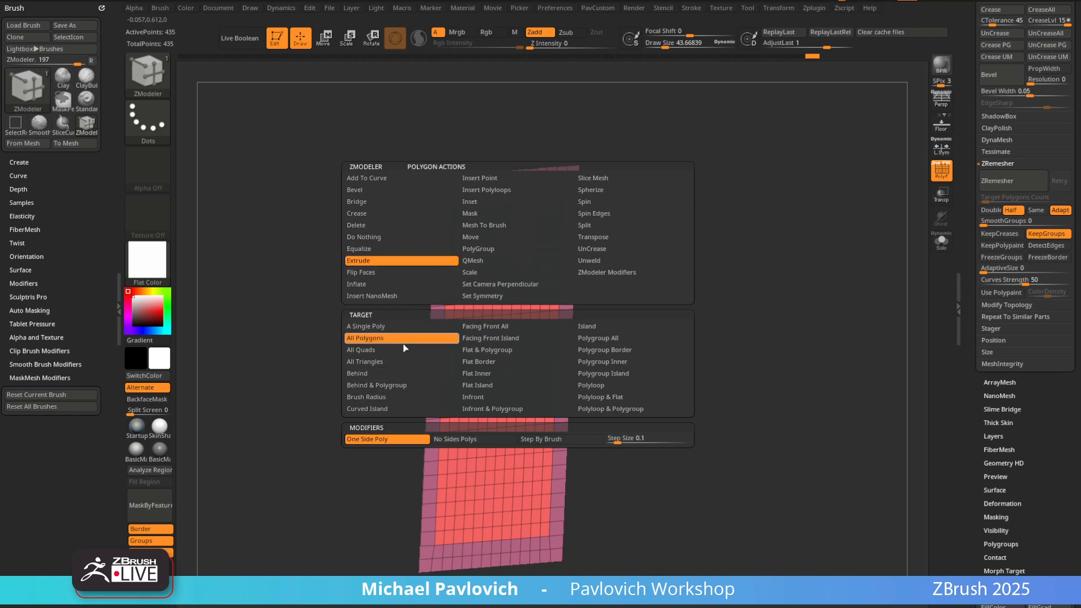
{"action": "left_click_drag", "start_coordinate": [666, 229], "coordinate": [569, 255]}
{"action": "left_click_drag", "start_coordinate": [510, 282], "coordinate": [513, 282]}
{"action": "left_click_drag", "start_coordinate": [614, 315], "coordinate": [631, 299]}
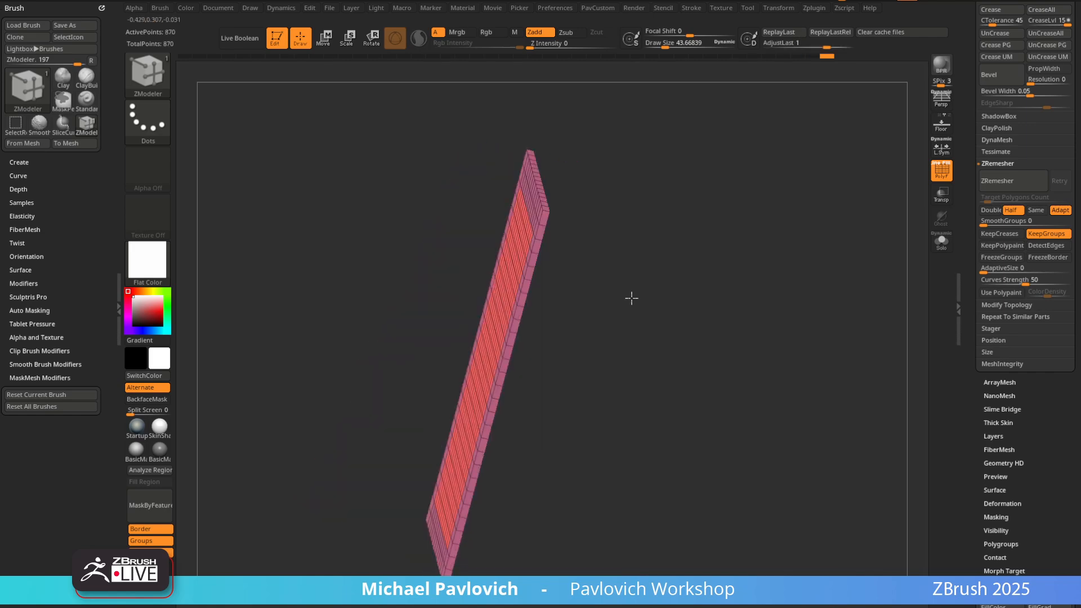
Undo the ZModeler extrusion to return to the flat plane
{"action": "key", "text": "ctrl+z"}
{"action": "mouse_move", "coordinate": [711, 318]}
{"action": "left_mouse_down"}
{"action": "mouse_move", "coordinate": [746, 313]}
{"action": "mouse_move", "coordinate": [726, 321]}
{"action": "mouse_move", "coordinate": [708, 309]}
{"action": "left_mouse_up"}
{"action": "key", "text": "ctrl+z"}
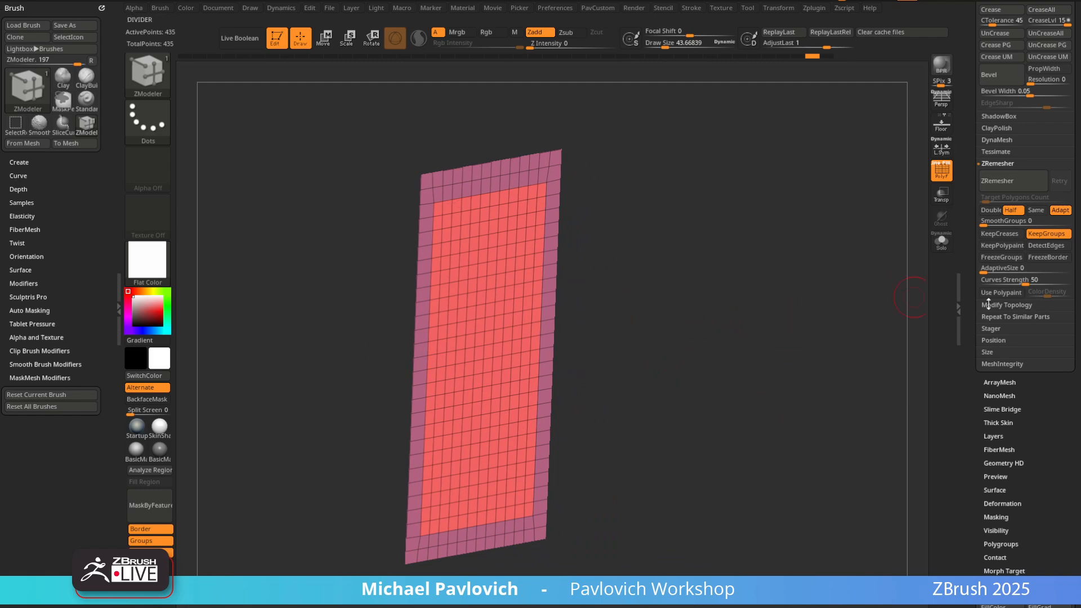
Store a morph target for the flat packet plane
{"action": "left_click_drag", "start_coordinate": [971, 353], "coordinate": [971, 96]}
{"action": "left_click", "coordinate": [1002, 324], "text": "shift"}
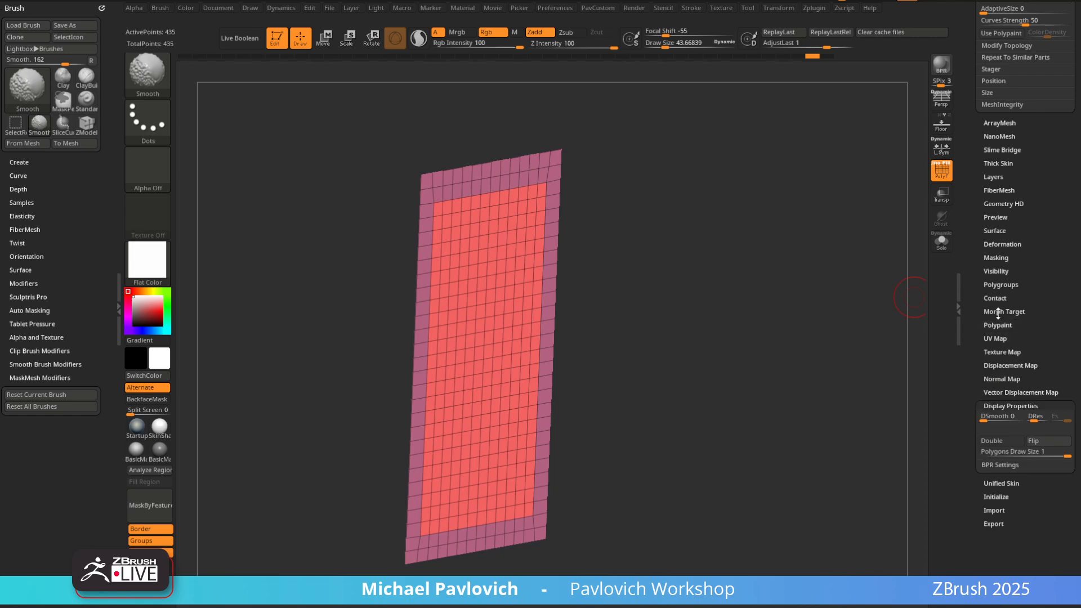
{"action": "left_click", "coordinate": [1001, 324]}
Reset the gizmo's orientation and move the plane a tiny distance along its Z axis
{"action": "key", "text": "w"}
{"action": "left_click_drag", "start_coordinate": [751, 383], "coordinate": [759, 350], "text": "alt"}
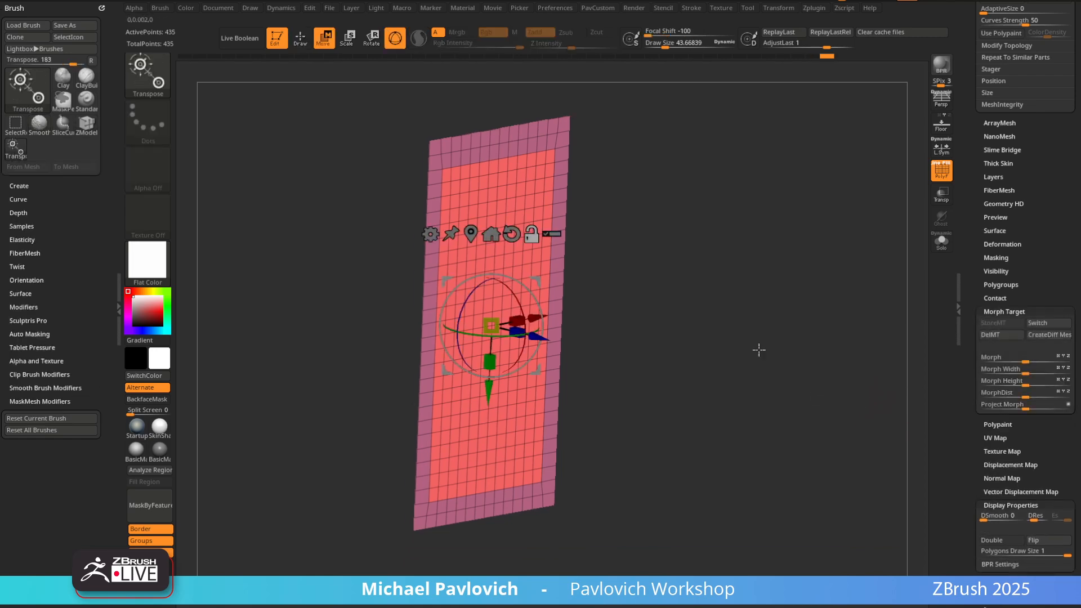
{"action": "left_click", "coordinate": [512, 234], "text": "alt"}
{"action": "left_click_drag", "start_coordinate": [695, 275], "coordinate": [653, 293]}
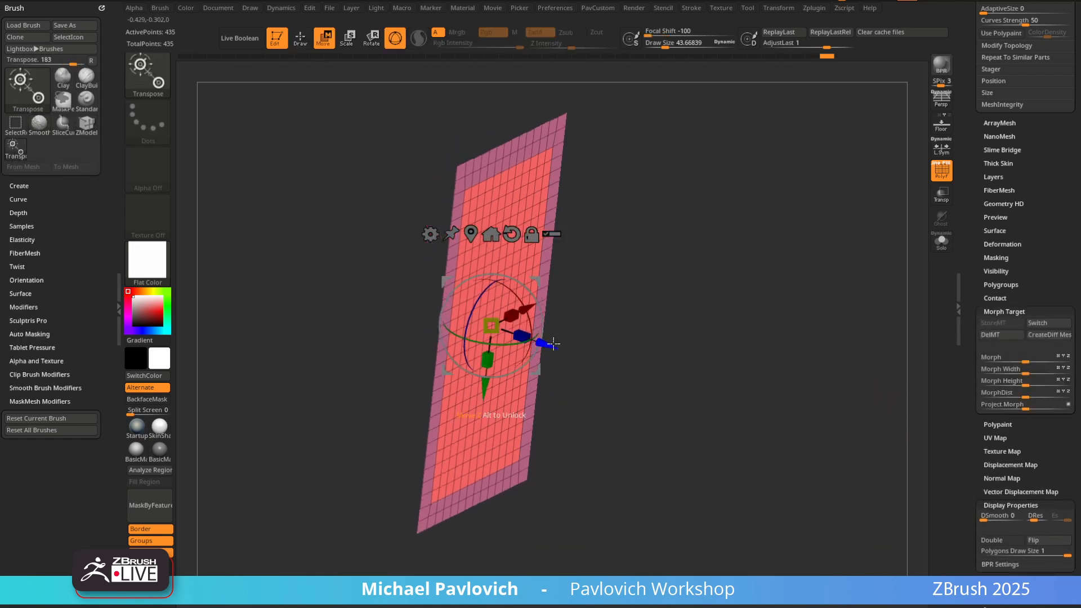
{"action": "left_click_drag", "start_coordinate": [551, 344], "coordinate": [554, 345]}
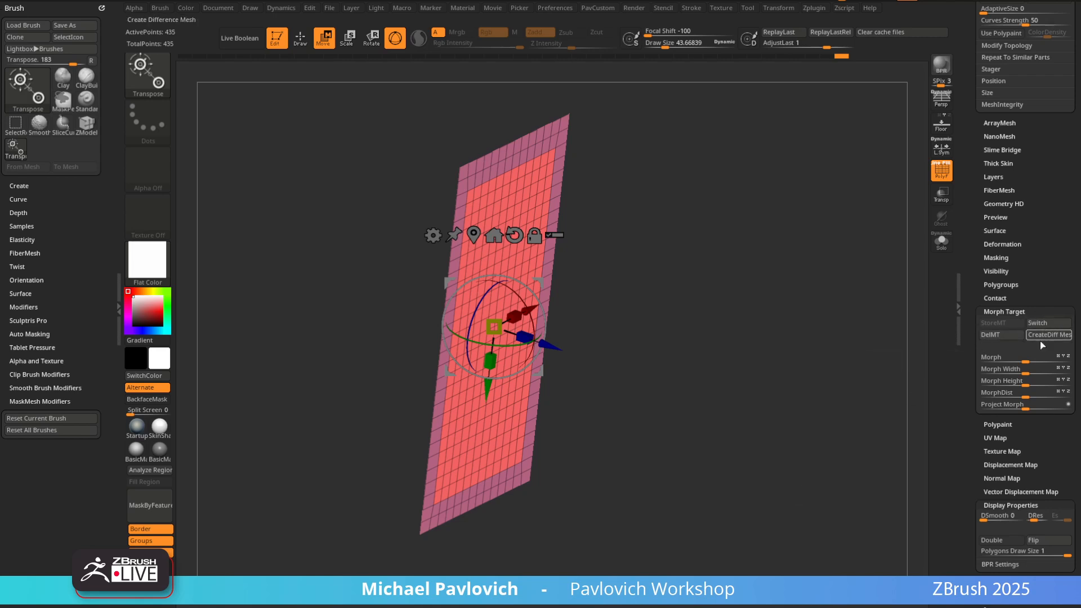
Create a difference mesh between the moved plane and its morph target, and switch to the new morph difference tool
{"action": "left_click_drag", "start_coordinate": [975, 282], "coordinate": [973, 506]}
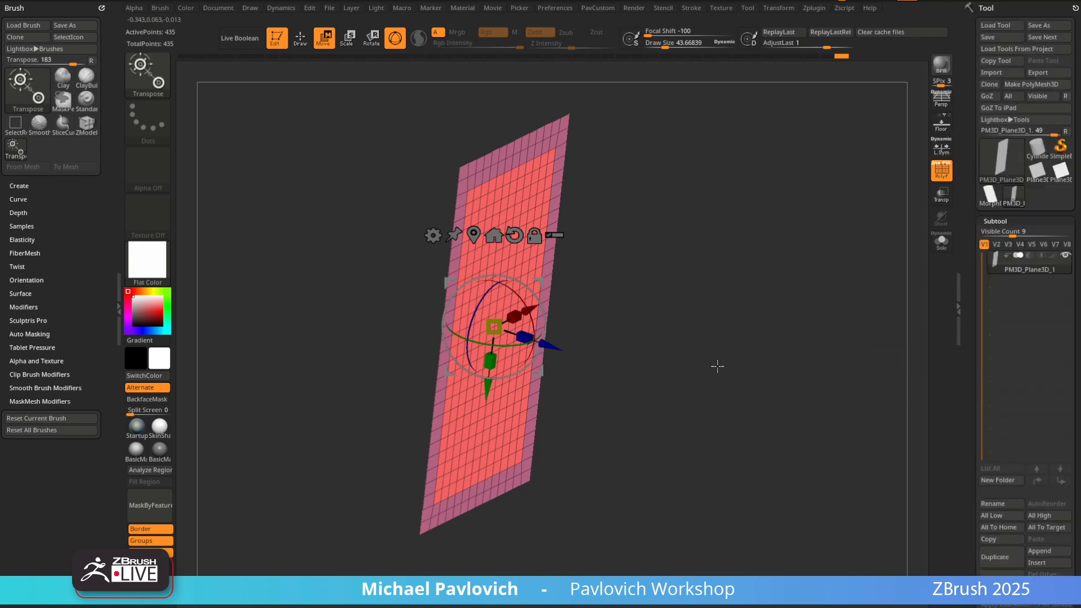
{"action": "left_click", "coordinate": [990, 194]}
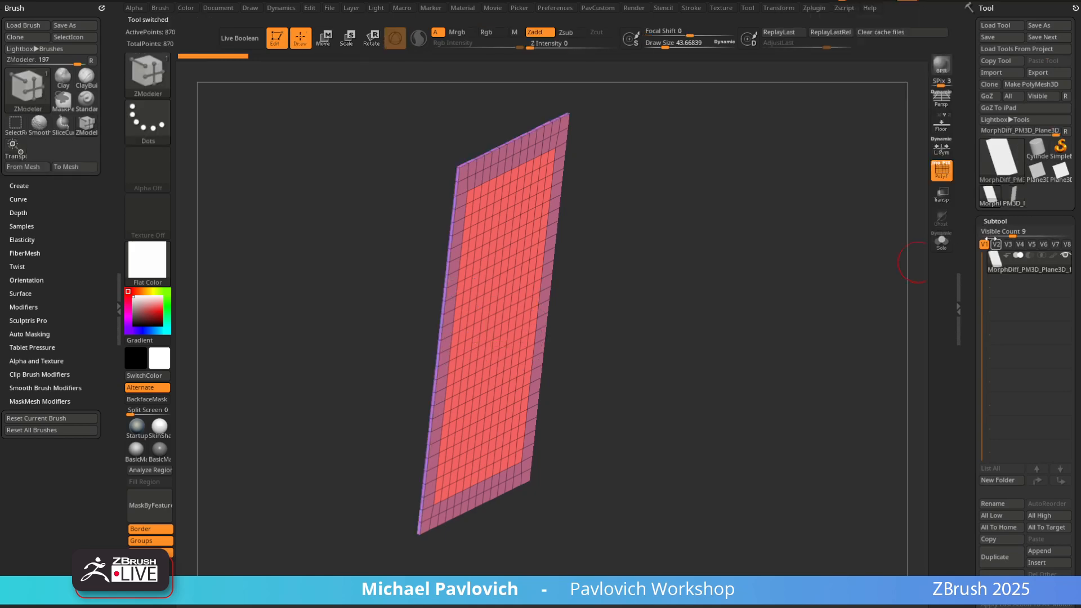
{"action": "mouse_move", "coordinate": [692, 272]}
{"action": "left_mouse_down"}
{"action": "mouse_move", "coordinate": [766, 312]}
{"action": "mouse_move", "coordinate": [710, 288]}
{"action": "mouse_move", "coordinate": [721, 293]}
{"action": "mouse_move", "coordinate": [693, 265]}
{"action": "left_mouse_up"}
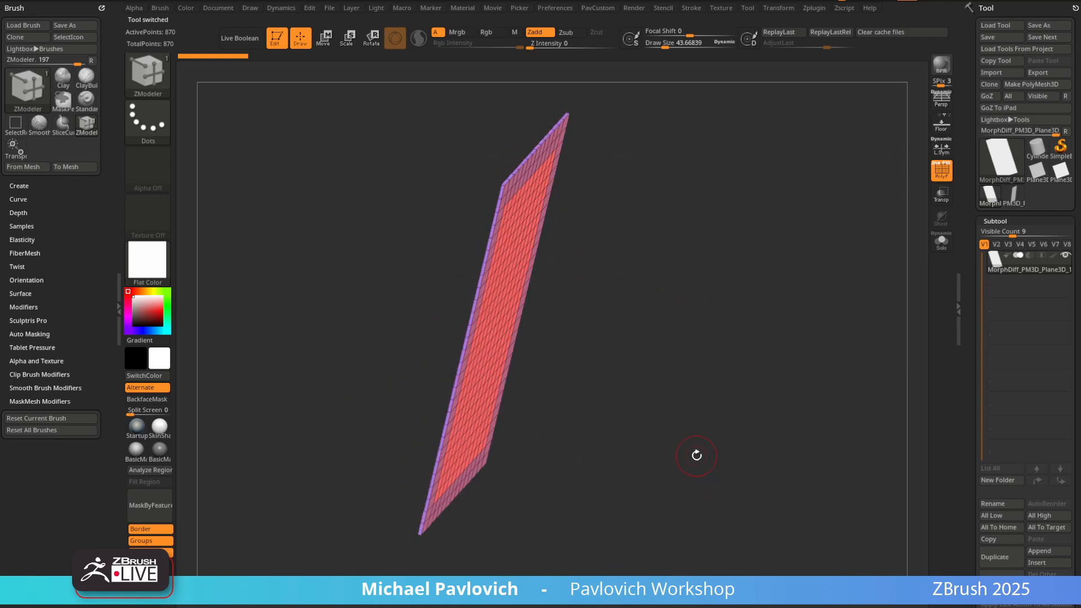
{"action": "left_click_drag", "start_coordinate": [659, 324], "coordinate": [715, 278]}
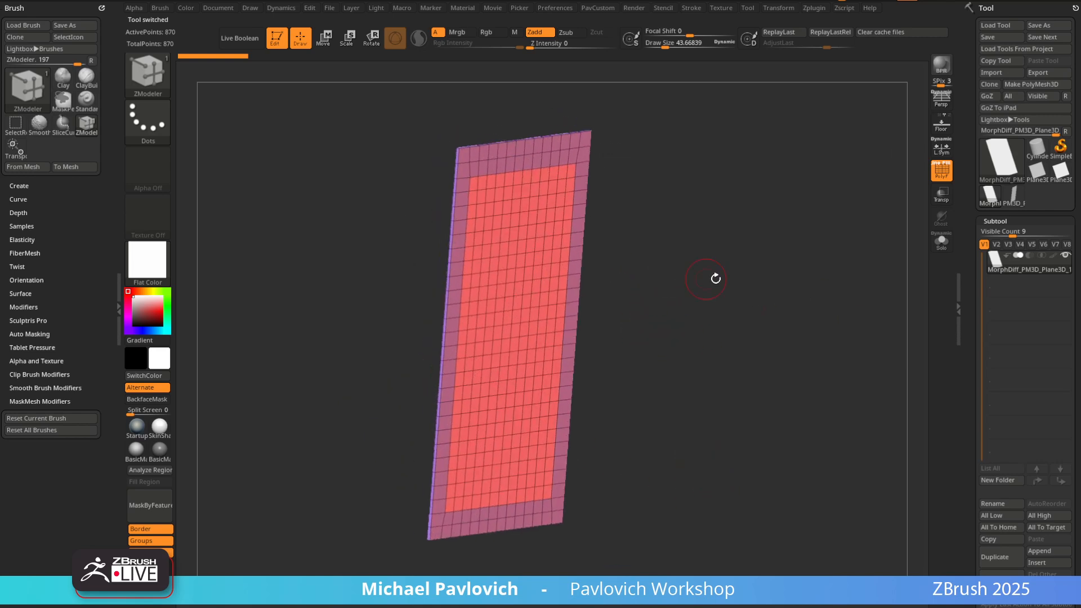
Isolate the front centre polygroup of the difference mesh, show the whole mesh again, and inspect the groups on its back
{"action": "left_click", "coordinate": [502, 233], "text": "ctrl+shift"}
{"action": "left_click_drag", "start_coordinate": [718, 204], "coordinate": [698, 257]}
{"action": "left_click", "coordinate": [816, 252], "text": "ctrl+shift"}
{"action": "left_click_drag", "start_coordinate": [625, 219], "coordinate": [726, 242]}
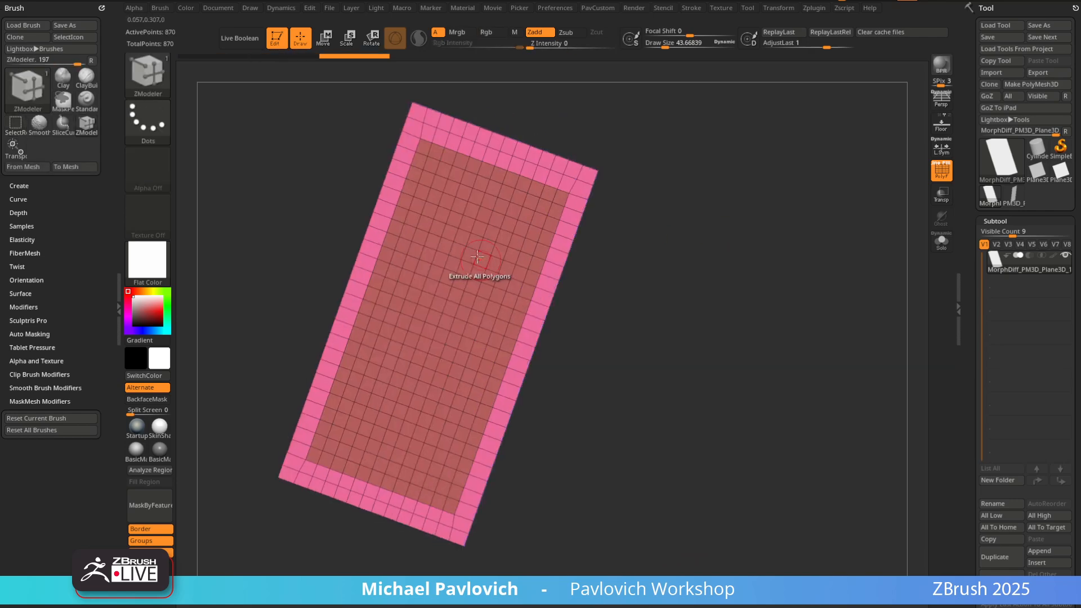
{"action": "left_click_drag", "start_coordinate": [797, 273], "coordinate": [716, 256]}
Use polygroup isolation and inverted visibility to inspect the packet's centre and border groups separately, and restore full visibility
{"action": "left_click", "coordinate": [526, 248], "text": "ctrl+shift"}
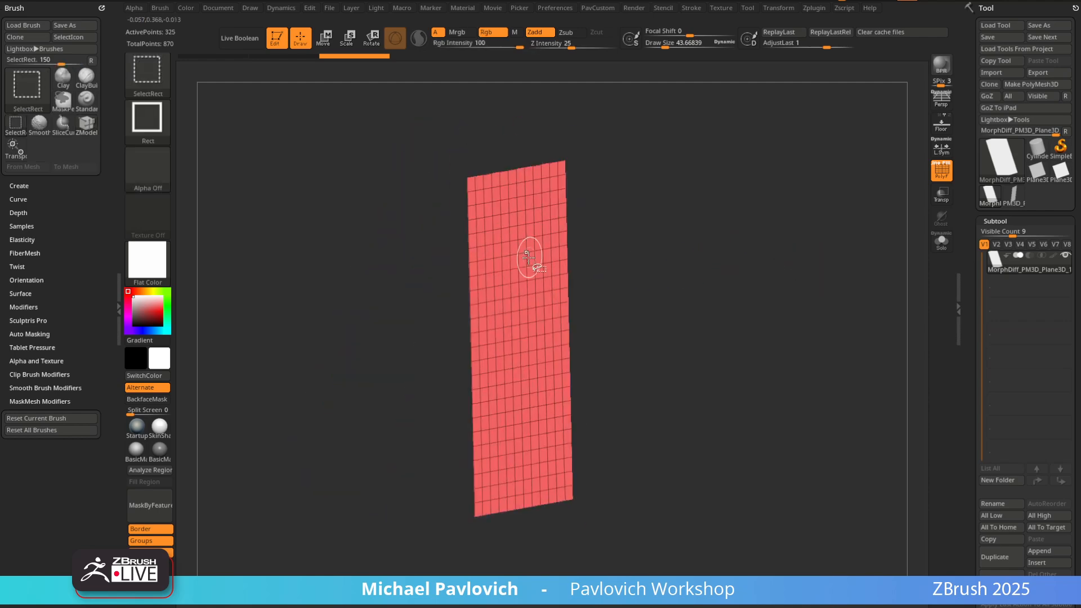
{"action": "left_click_drag", "start_coordinate": [771, 179], "coordinate": [813, 238], "text": "ctrl+shift"}
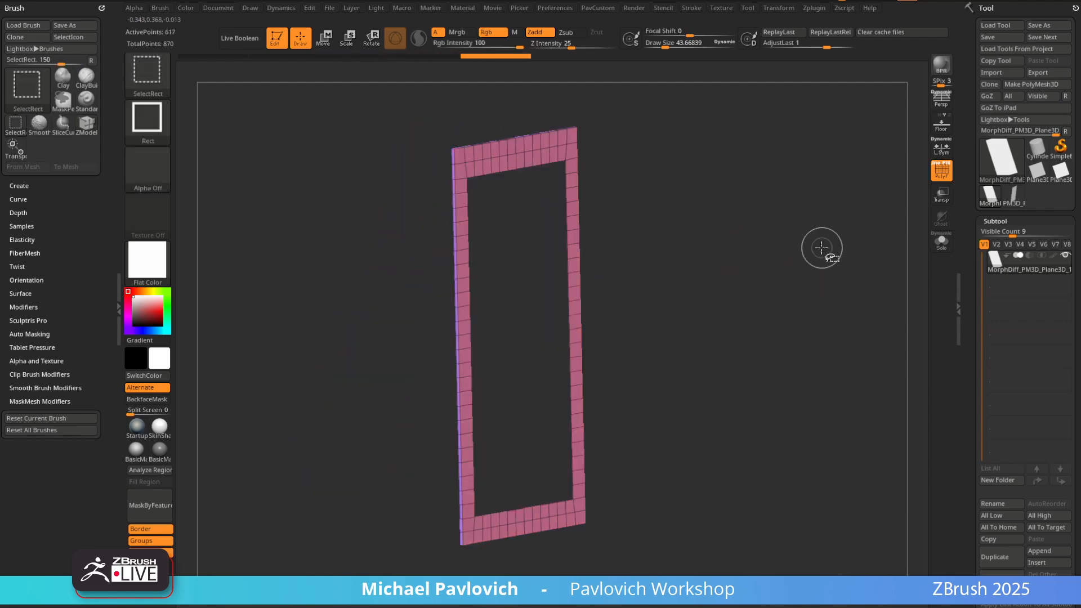
{"action": "mouse_move", "coordinate": [743, 231]}
{"action": "left_mouse_down"}
{"action": "mouse_move", "coordinate": [829, 229]}
{"action": "mouse_move", "coordinate": [757, 218]}
{"action": "left_mouse_up"}
{"action": "left_click", "coordinate": [528, 223], "text": "ctrl+shift"}
{"action": "mouse_move", "coordinate": [664, 192]}
{"action": "left_mouse_down"}
{"action": "mouse_move", "coordinate": [811, 195]}
{"action": "mouse_move", "coordinate": [692, 171]}
{"action": "mouse_move", "coordinate": [815, 188]}
{"action": "mouse_move", "coordinate": [719, 184]}
{"action": "mouse_move", "coordinate": [782, 217]}
{"action": "left_mouse_up"}
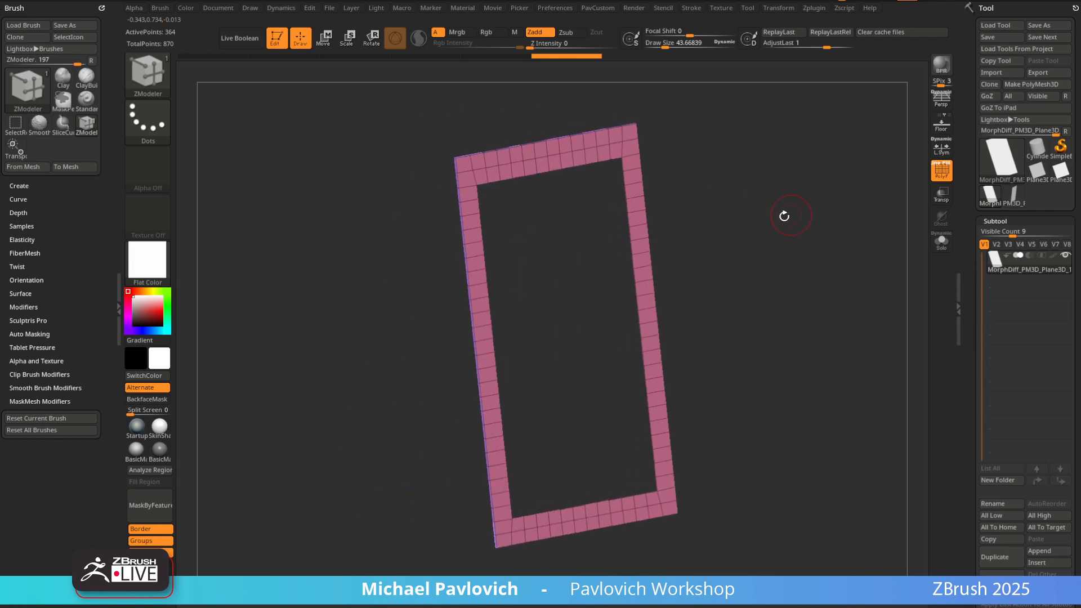
{"action": "left_click", "coordinate": [835, 300], "text": "ctrl+shift"}
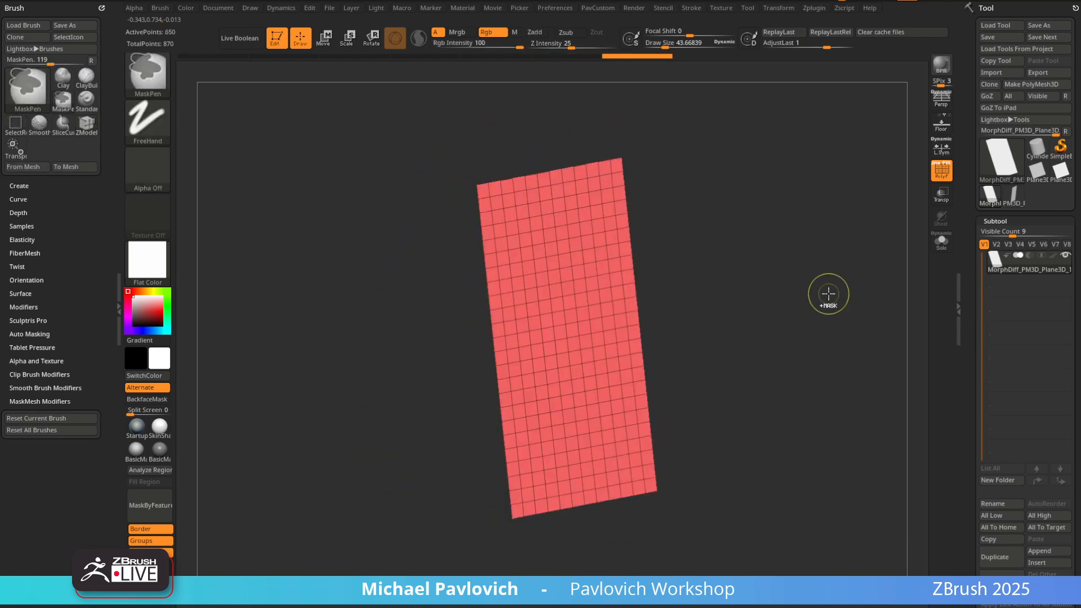
{"action": "mouse_move", "coordinate": [827, 293]}
{"action": "left_mouse_down"}
{"action": "mouse_move", "coordinate": [850, 257]}
{"action": "mouse_move", "coordinate": [881, 242]}
{"action": "mouse_move", "coordinate": [804, 239]}
{"action": "mouse_move", "coordinate": [813, 258]}
{"action": "mouse_move", "coordinate": [777, 241]}
{"action": "mouse_move", "coordinate": [897, 244]}
{"action": "left_mouse_up"}
{"action": "key", "text": "ctrl"}
{"action": "left_click", "coordinate": [842, 273], "text": "ctrl+shift"}
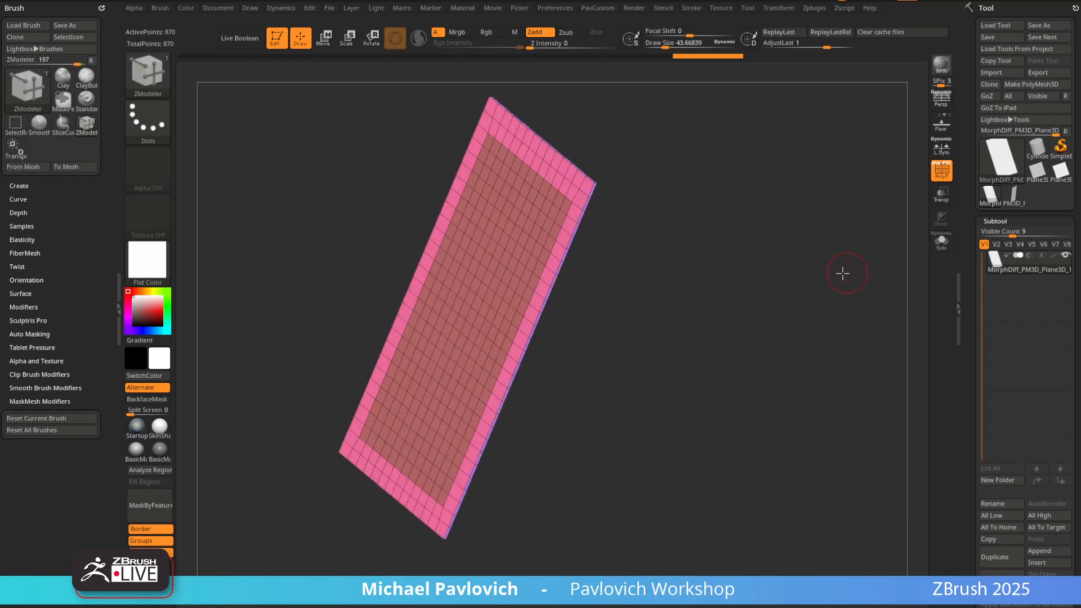
{"action": "mouse_move", "coordinate": [842, 272]}
{"action": "left_mouse_down"}
{"action": "mouse_move", "coordinate": [823, 224]}
{"action": "mouse_move", "coordinate": [812, 249]}
{"action": "left_mouse_up"}
Mask everything except the packet's front centre polygroup, clear the mask, and return to Draw mode
{"action": "key", "text": "w"}
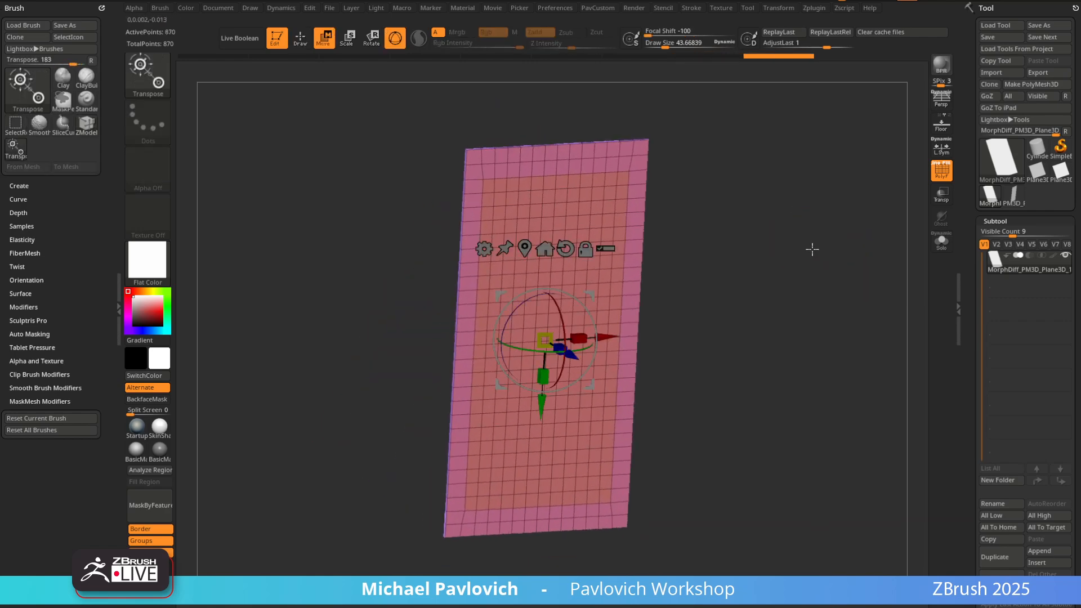
{"action": "left_click", "coordinate": [564, 210], "text": "ctrl"}
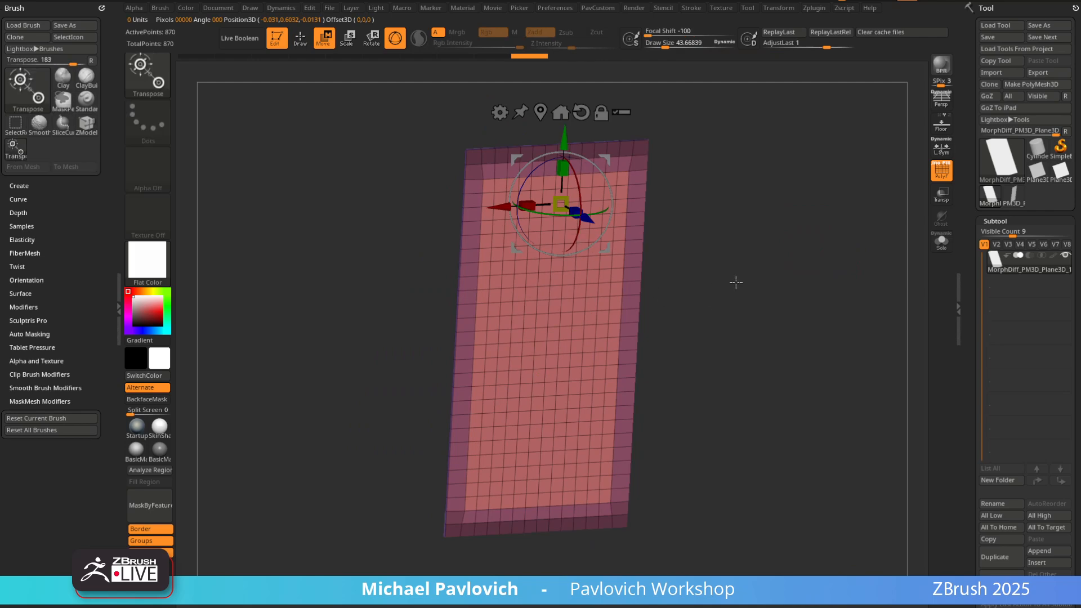
{"action": "left_click_drag", "start_coordinate": [736, 282], "coordinate": [563, 317]}
{"action": "left_click_drag", "start_coordinate": [829, 267], "coordinate": [645, 271]}
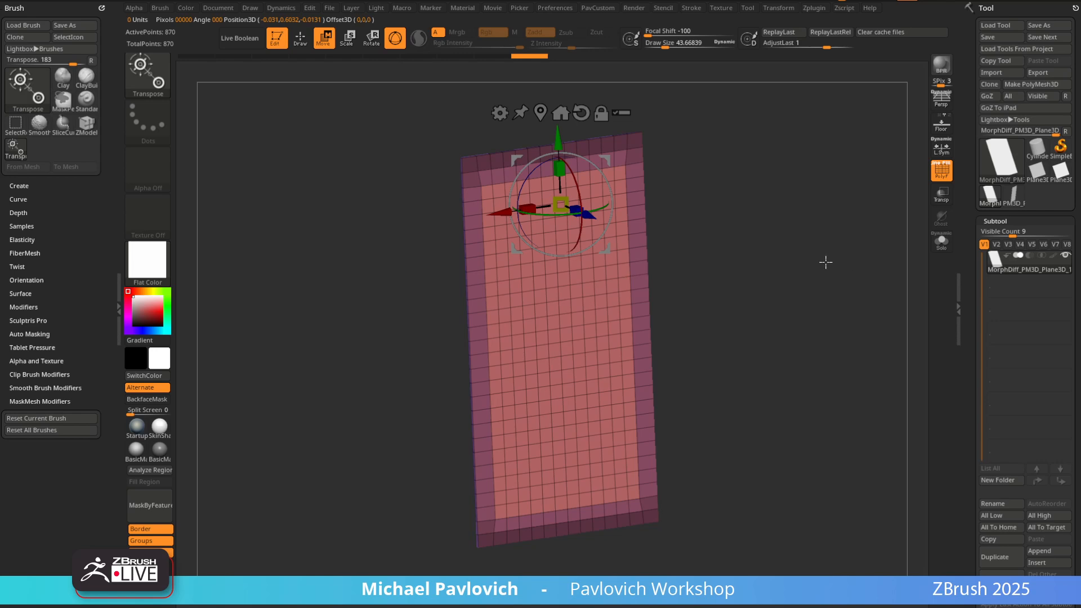
{"action": "left_click_drag", "start_coordinate": [842, 253], "coordinate": [842, 284], "text": "ctrl"}
{"action": "key", "text": "q"}
{"action": "left_click_drag", "start_coordinate": [734, 235], "coordinate": [772, 225]}
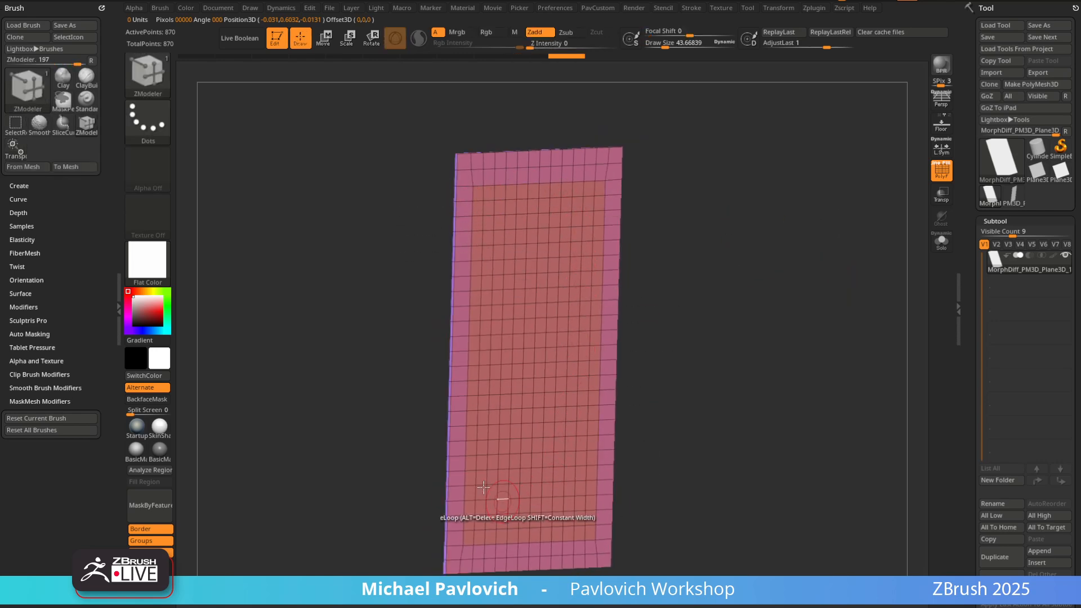
{"action": "left_click_drag", "start_coordinate": [705, 258], "coordinate": [724, 280]}
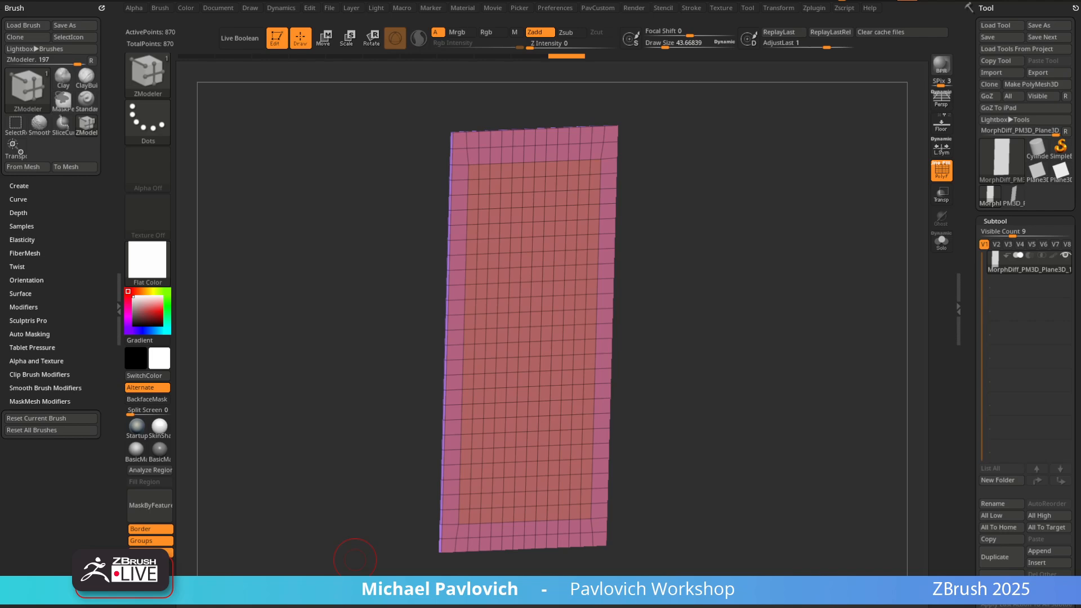
Switch to the browser, accept the advertising notice on the ZBrushLIVE page, and look through its stream listings
{"action": "left_click_drag", "start_coordinate": [355, 607], "coordinate": [361, 22]}
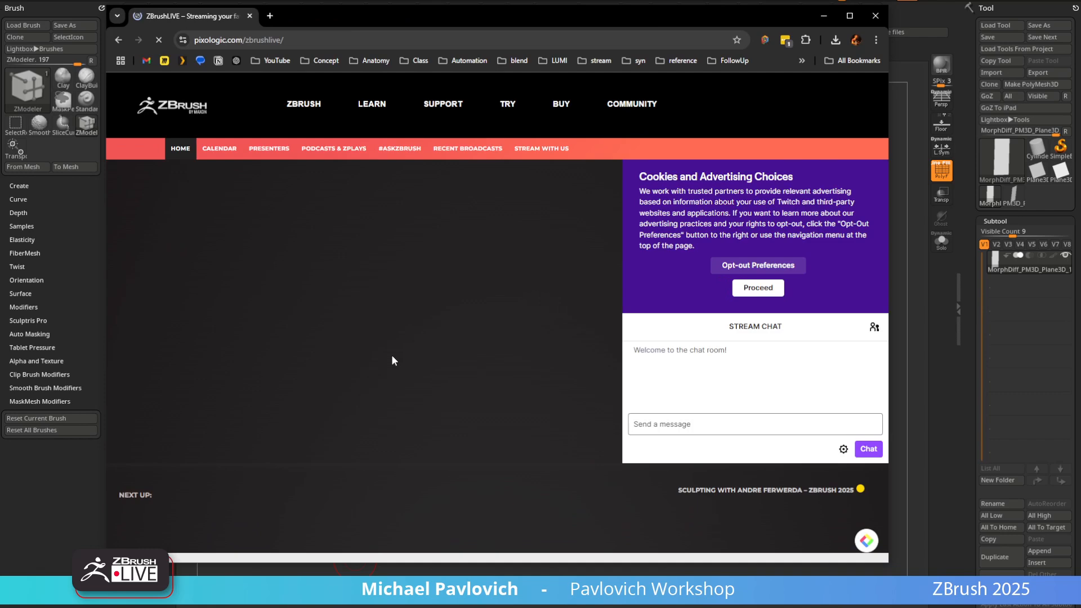
{"action": "left_click", "coordinate": [758, 288]}
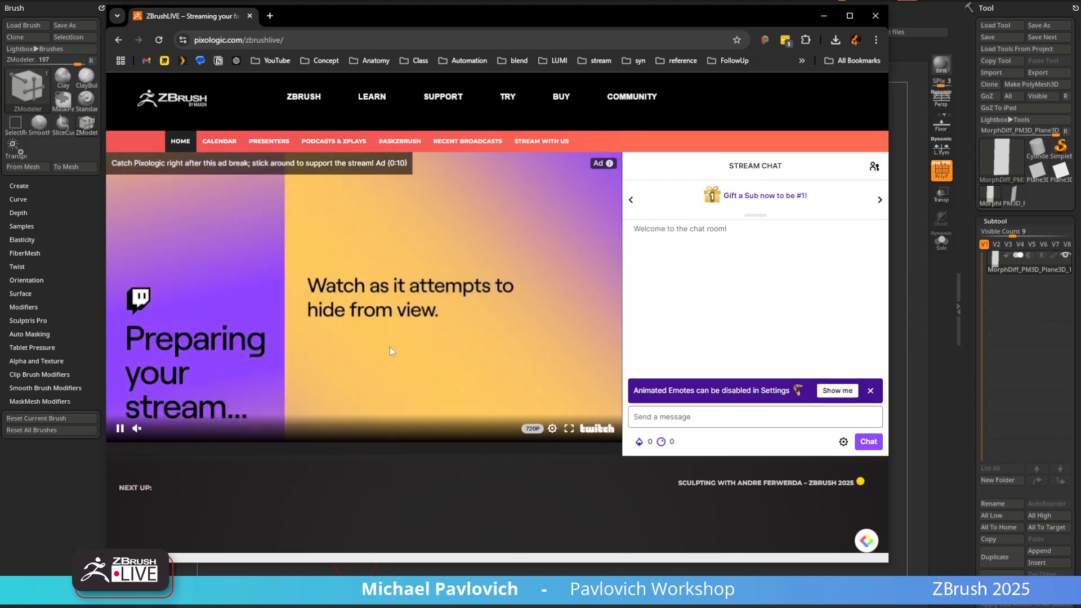
{"action": "scroll", "coordinate": [389, 346], "scroll_direction": "down", "scroll_amount": 4}
{"action": "scroll", "coordinate": [389, 348], "scroll_direction": "down", "scroll_amount": 7}
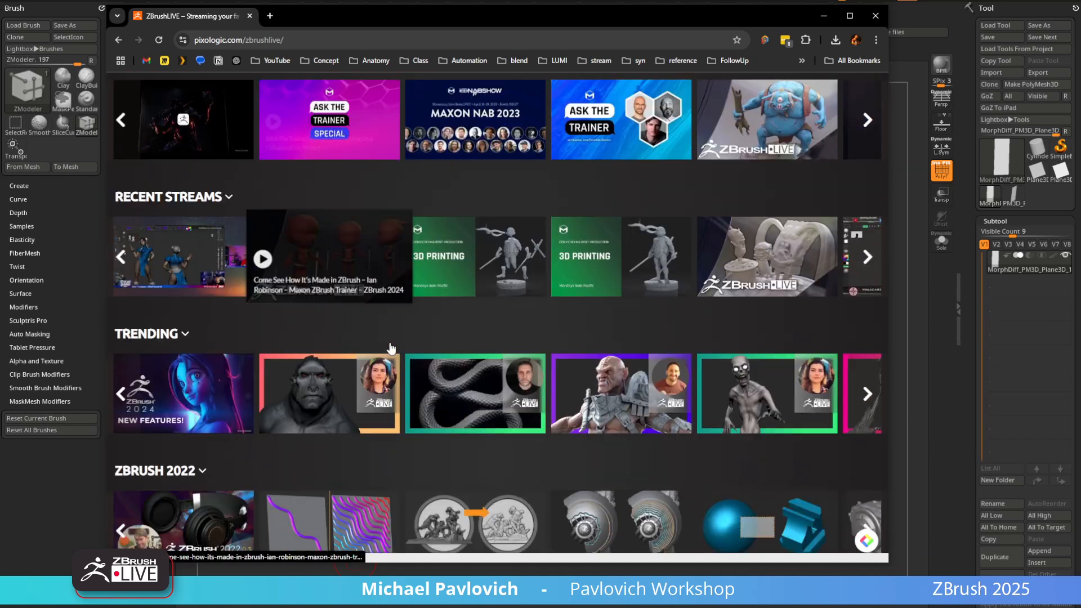
{"action": "scroll", "coordinate": [389, 347], "scroll_direction": "down", "scroll_amount": 10}
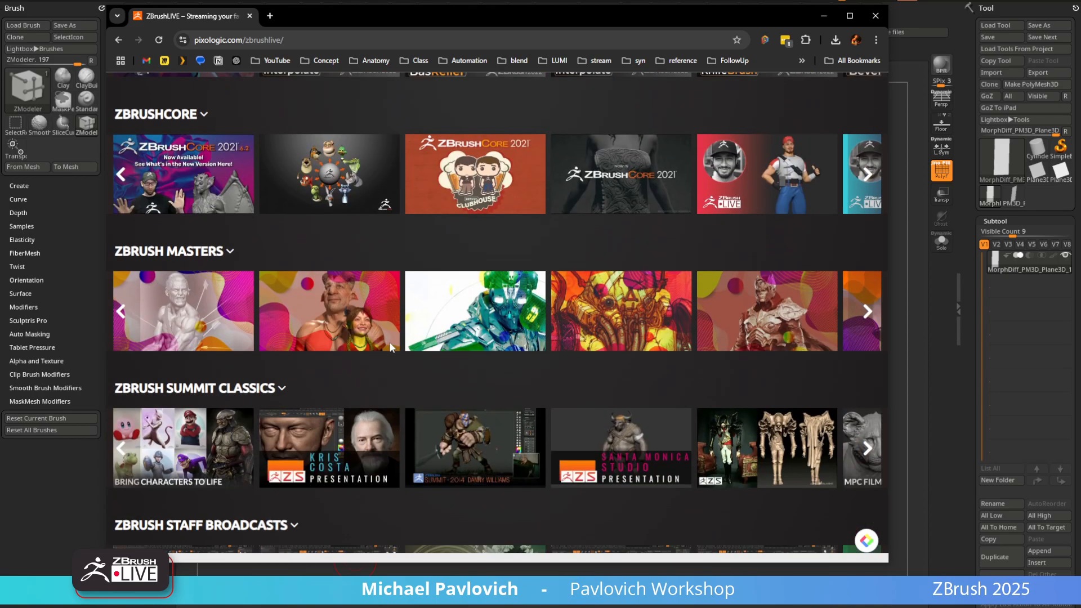
{"action": "scroll", "coordinate": [389, 348], "scroll_direction": "down", "scroll_amount": 6}
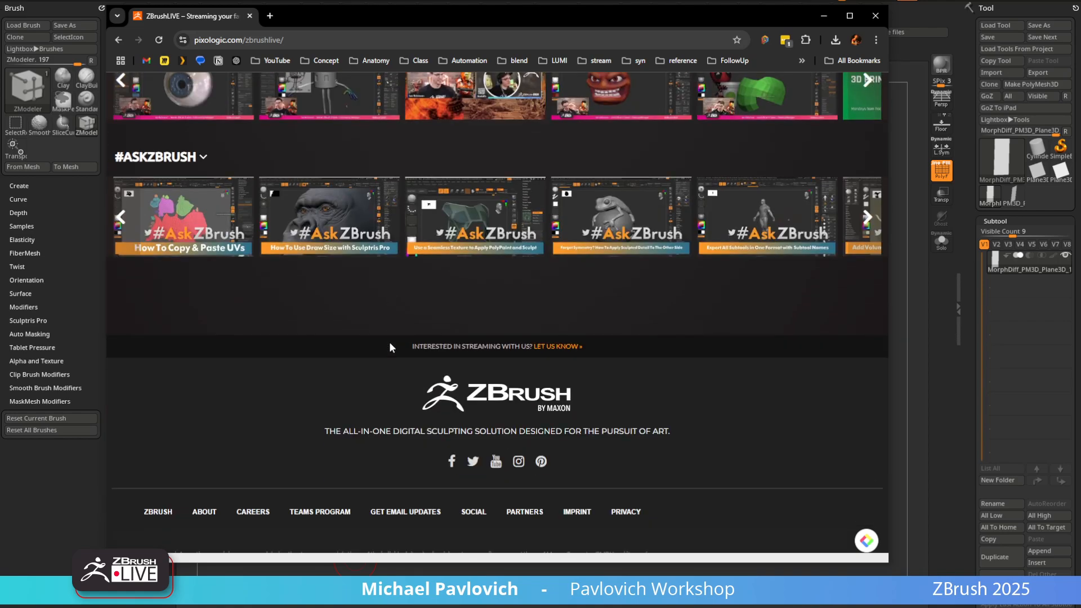
{"action": "scroll", "coordinate": [390, 348], "scroll_direction": "up", "scroll_amount": 7}
{"action": "scroll", "coordinate": [391, 345], "scroll_direction": "up", "scroll_amount": 18}
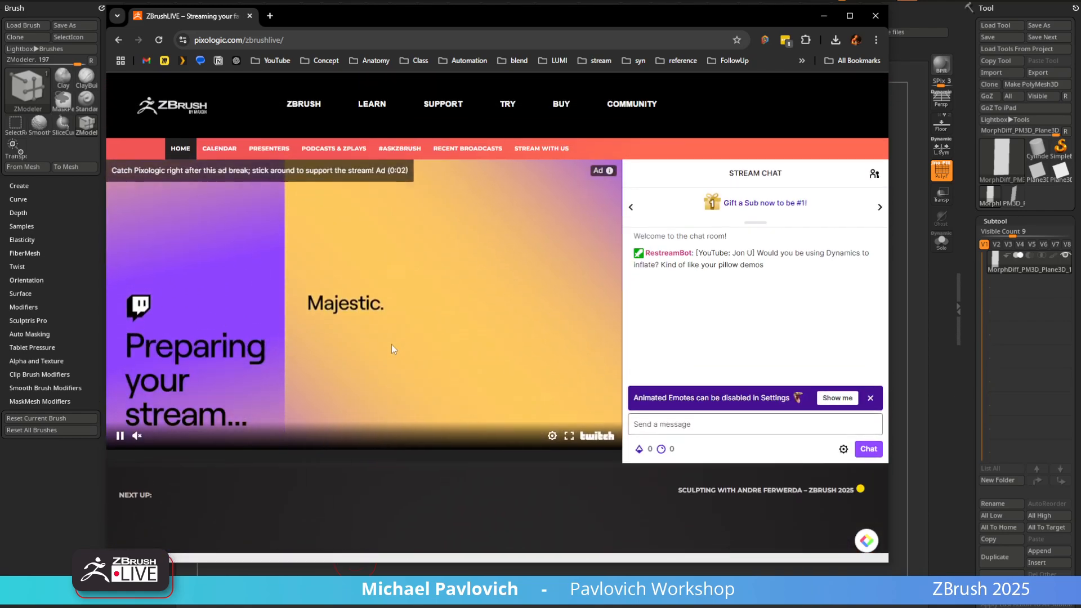
Open the ZBrushLIVE calendar and look through the December 2024 agenda
{"action": "left_click", "coordinate": [223, 150]}
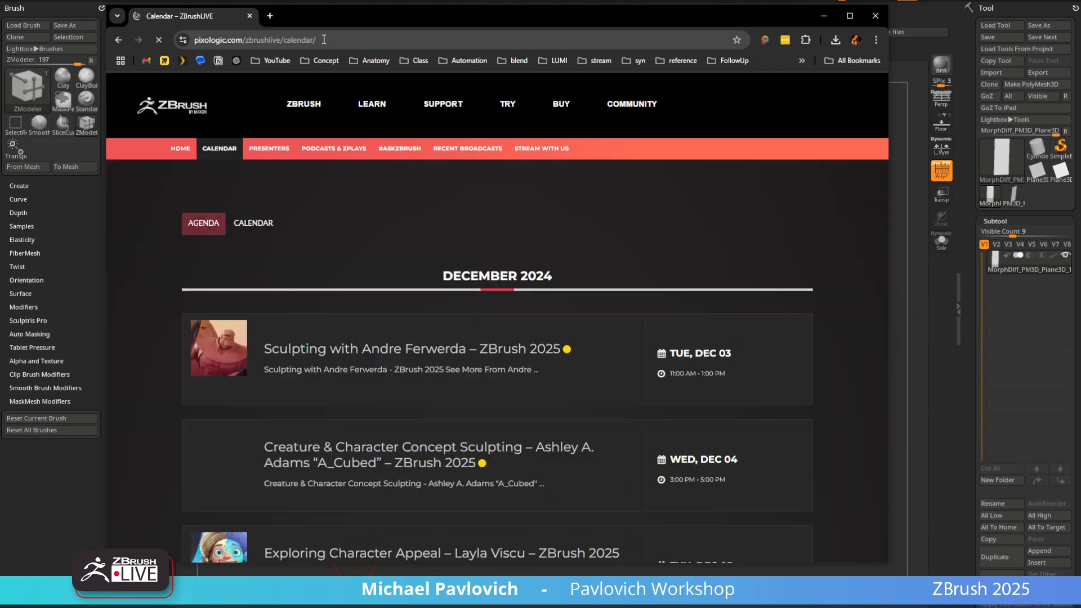
{"action": "left_click", "coordinate": [324, 39]}
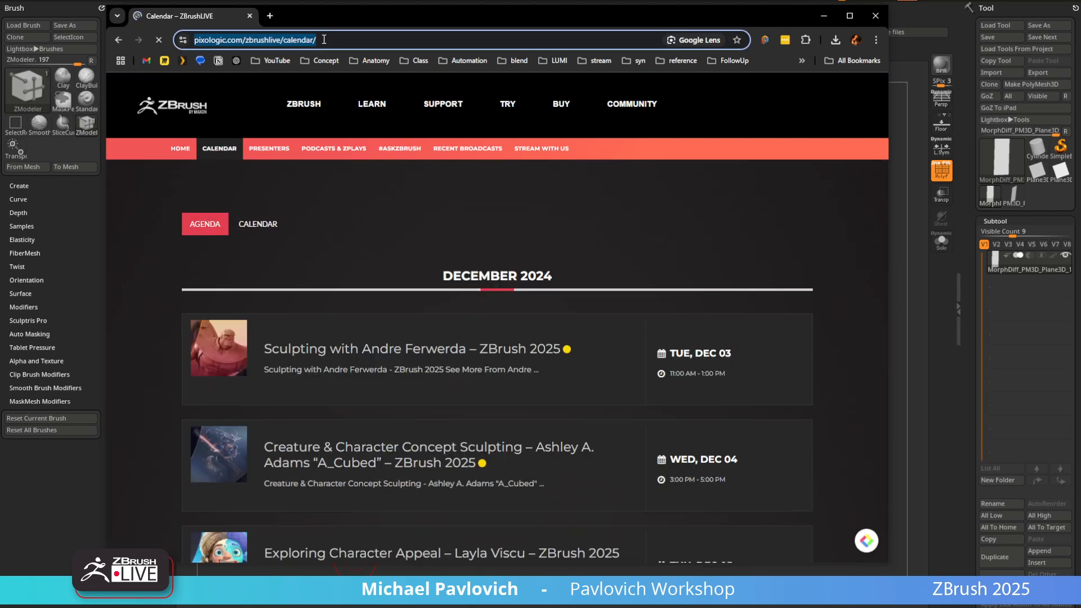
{"action": "scroll", "coordinate": [369, 167], "scroll_direction": "down", "scroll_amount": 4}
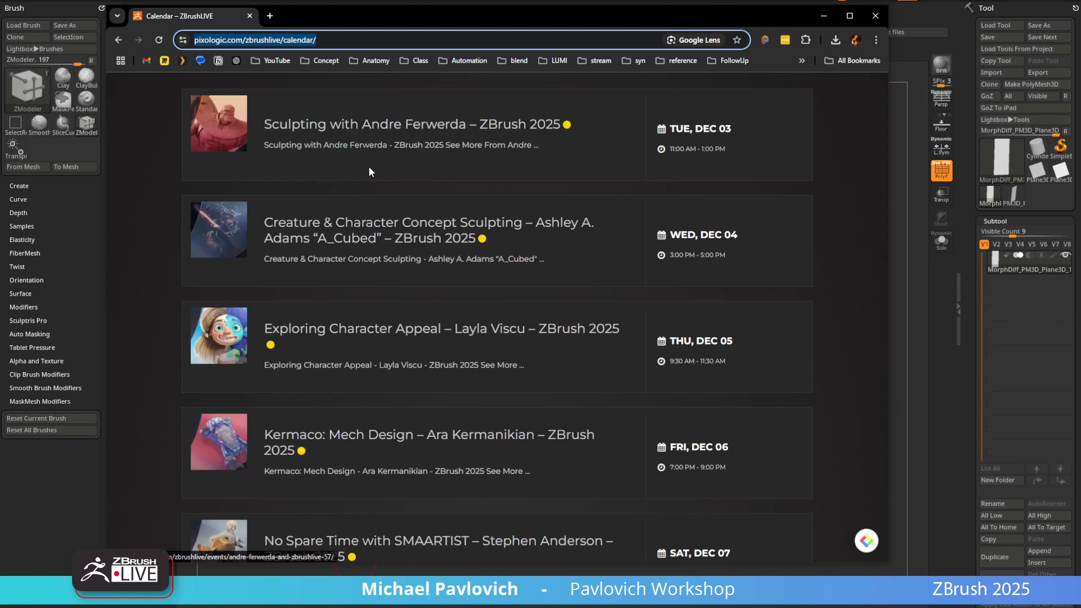
{"action": "scroll", "coordinate": [369, 167], "scroll_direction": "down", "scroll_amount": 4}
{"action": "scroll", "coordinate": [369, 168], "scroll_direction": "up", "scroll_amount": 8}
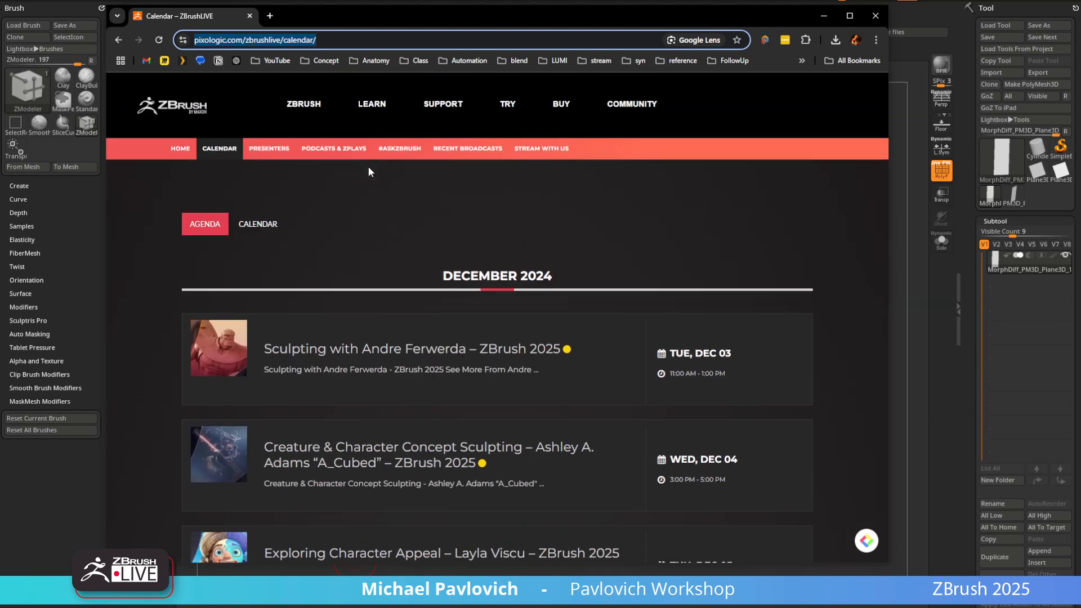
Look further through the ZBrushLIVE December 2024 agenda and switch back to ZBrush
{"action": "scroll", "coordinate": [407, 275], "scroll_direction": "down", "scroll_amount": 7}
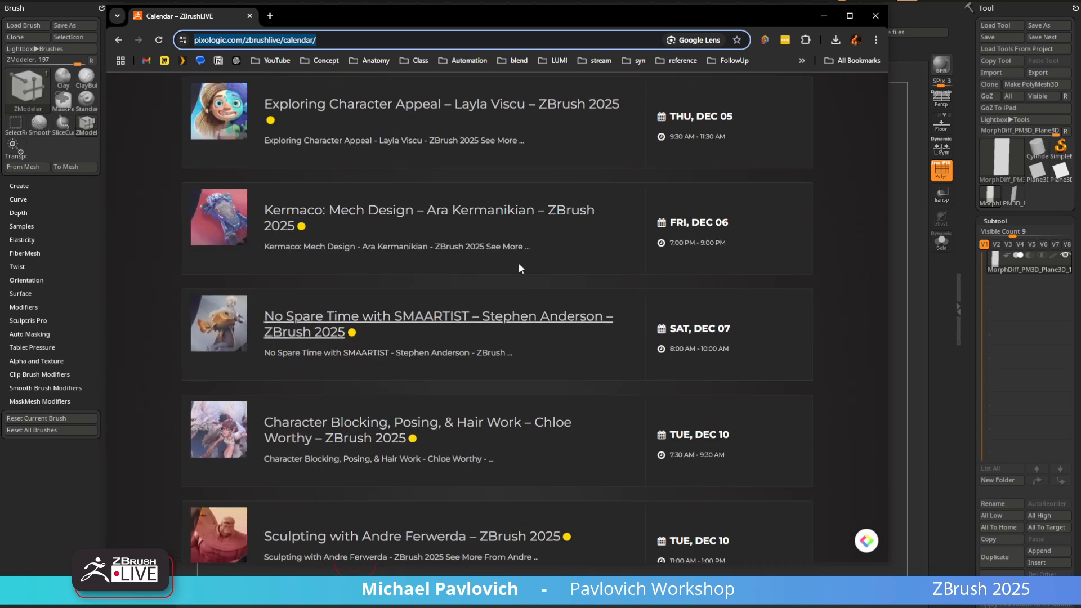
{"action": "key", "text": "alt+Tab"}
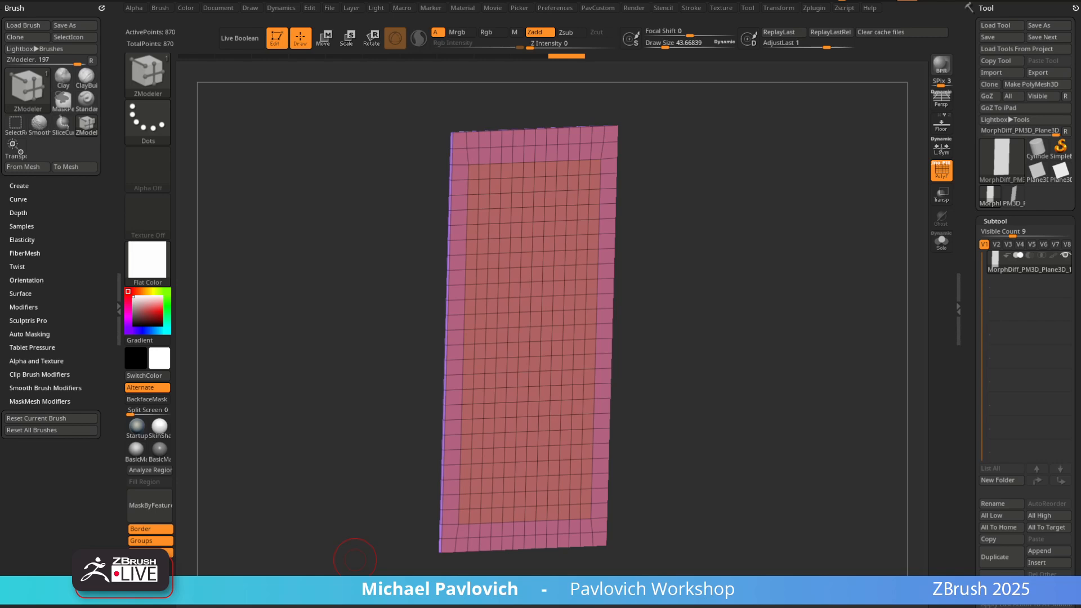
Try DynaMesh on the packet with resolution 176 and blur 0, and undo the remesh
{"action": "left_click_drag", "start_coordinate": [833, 239], "coordinate": [798, 271]}
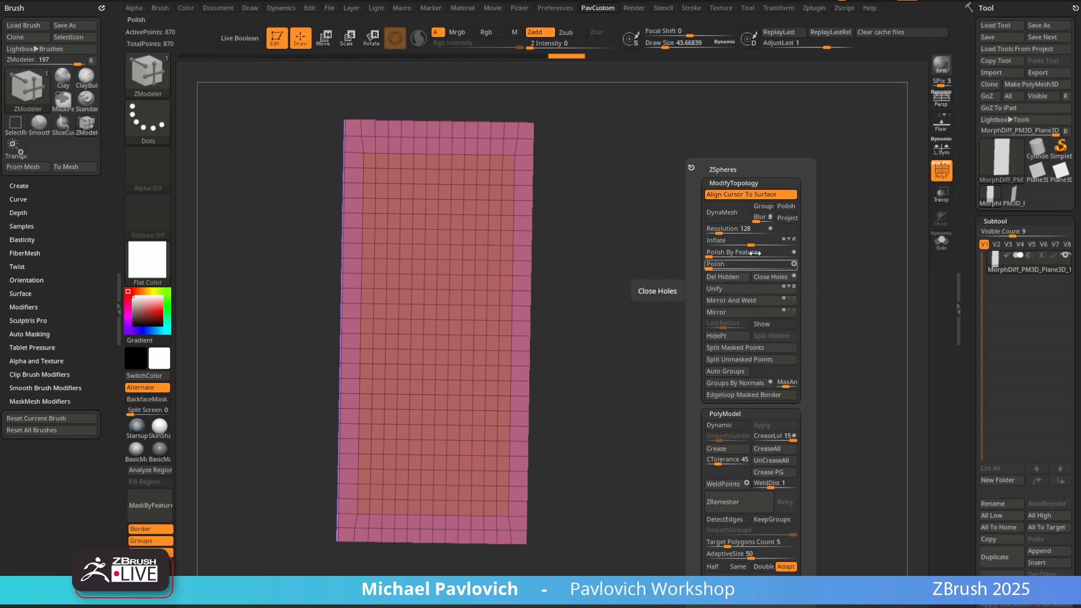
{"action": "left_click", "coordinate": [722, 231]}
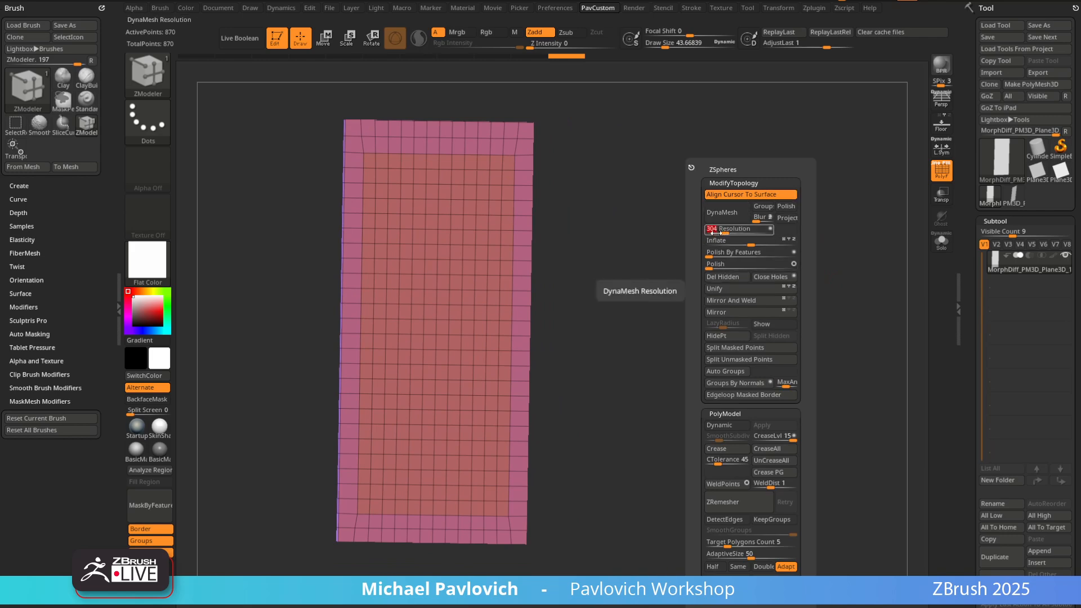
{"action": "left_click", "coordinate": [720, 233]}
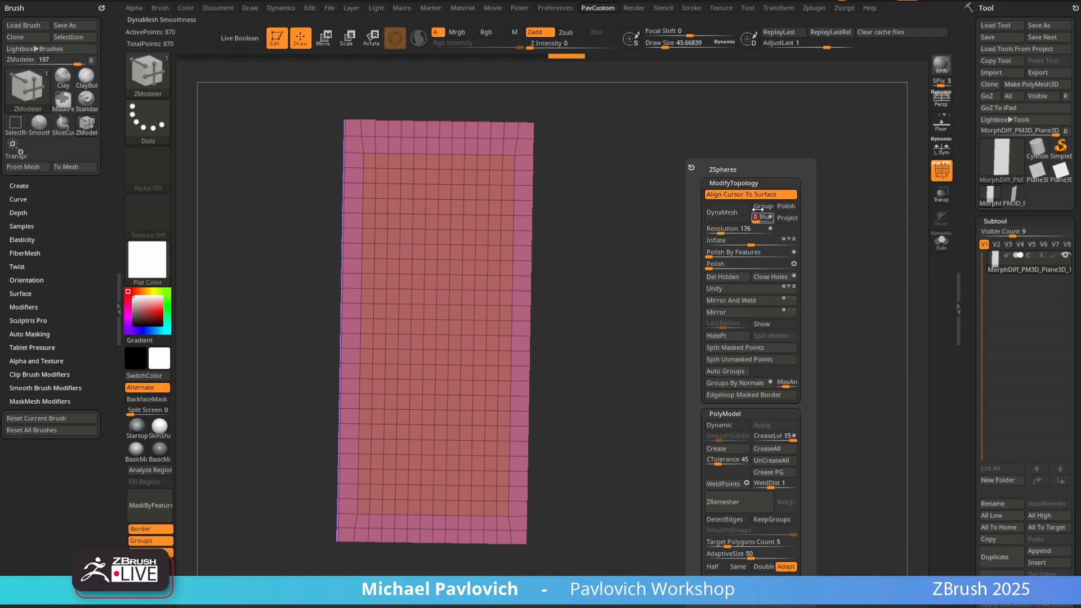
{"action": "left_click", "coordinate": [724, 212]}
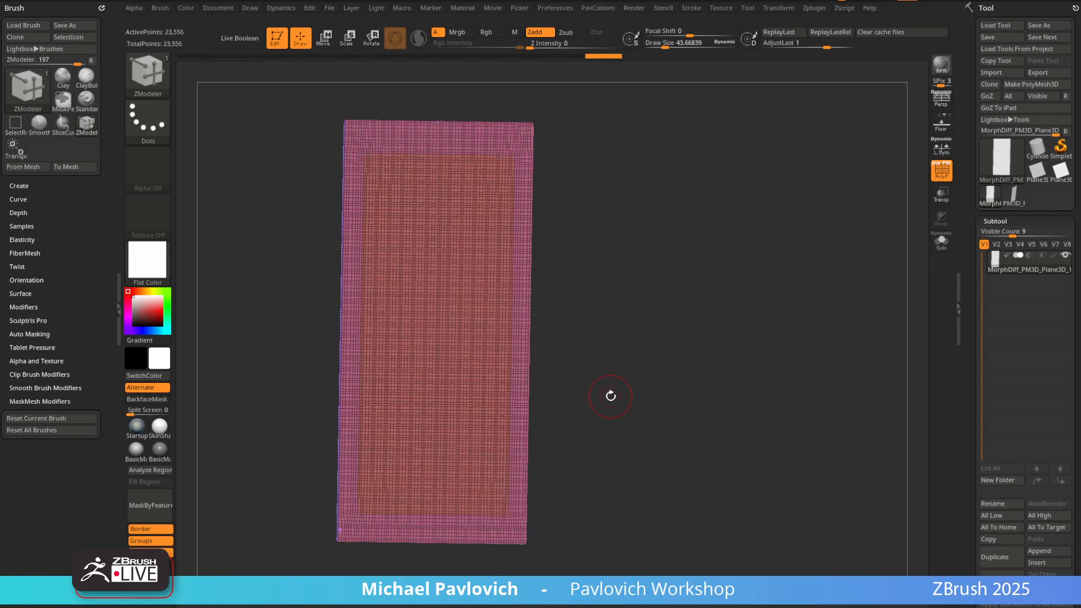
{"action": "key", "text": "ctrl+z"}
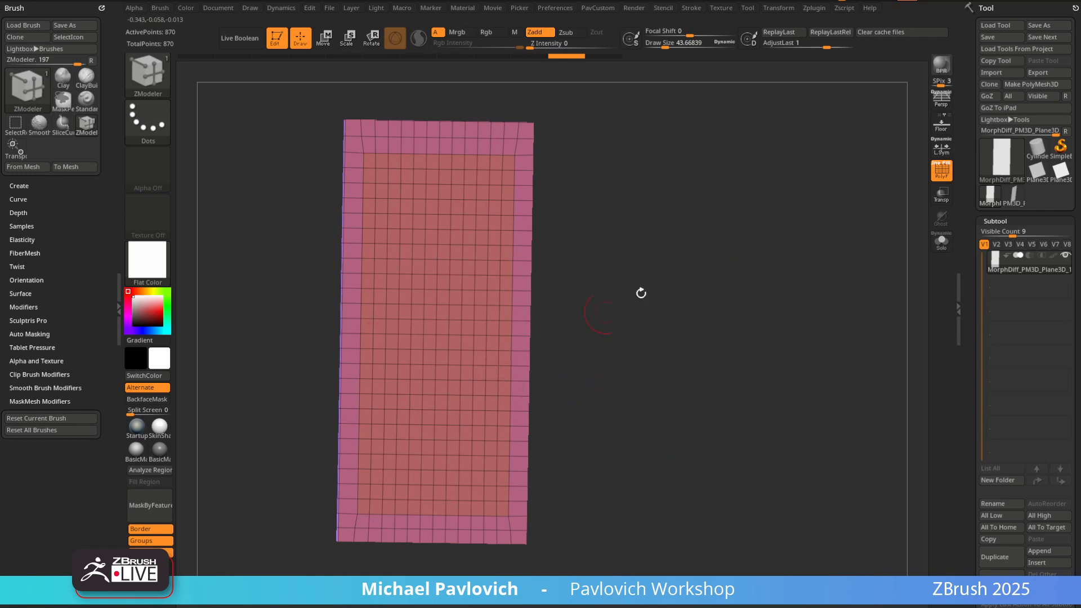
Try DynaMesh on the packet with a lower resolution and undo that coarser remesh
{"action": "key", "text": "space"}
{"action": "left_click", "coordinate": [626, 232]}
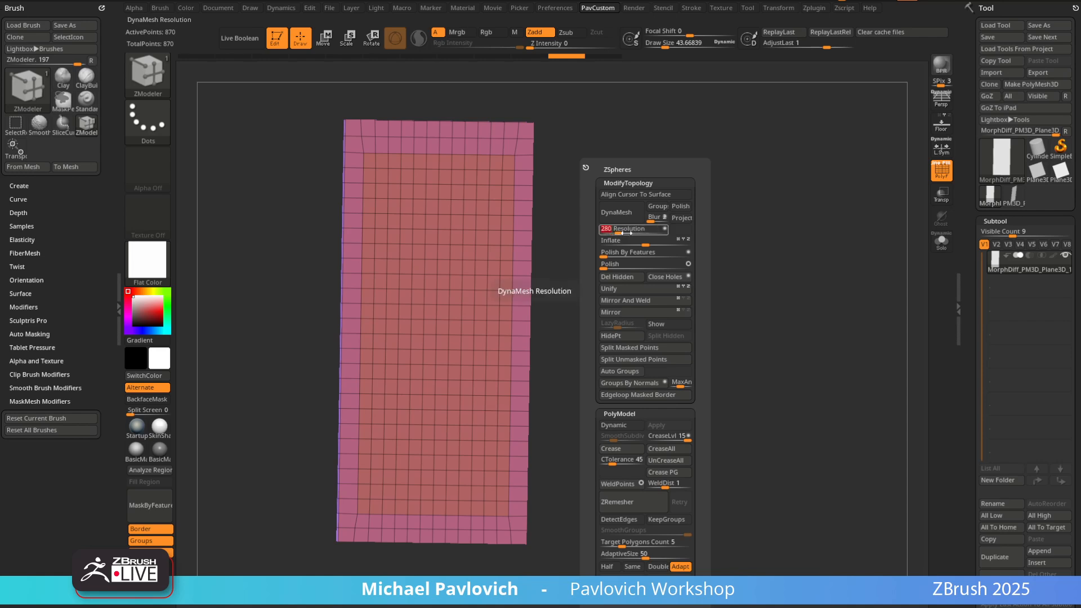
{"action": "type", "text": "152"}
{"action": "key", "text": "Return"}
{"action": "left_click", "coordinate": [616, 213]}
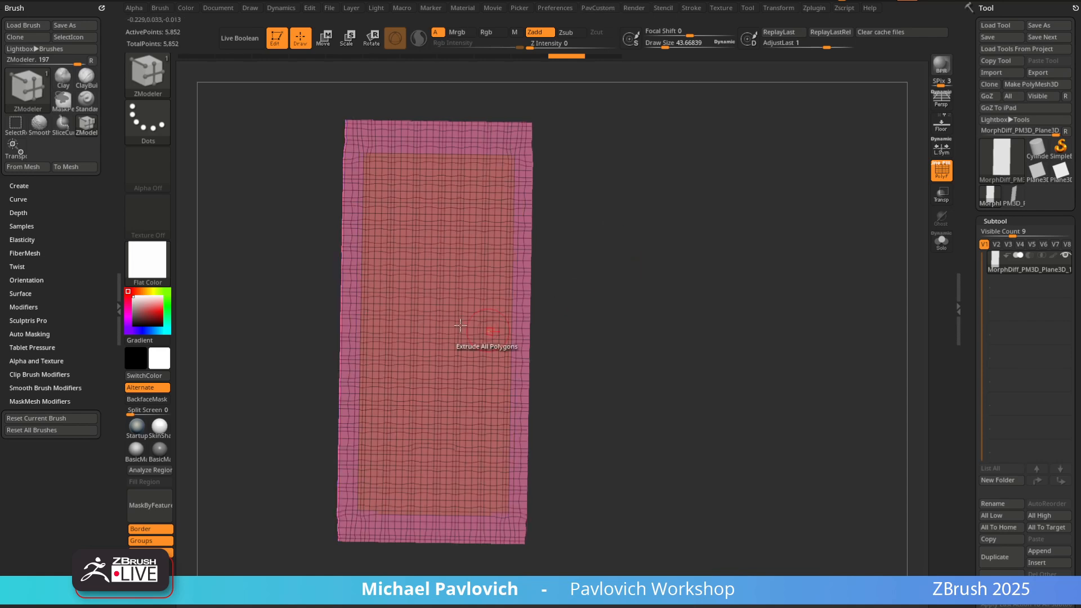
{"action": "key", "text": "ctrl+shift+z"}
{"action": "key", "text": "ctrl+z"}
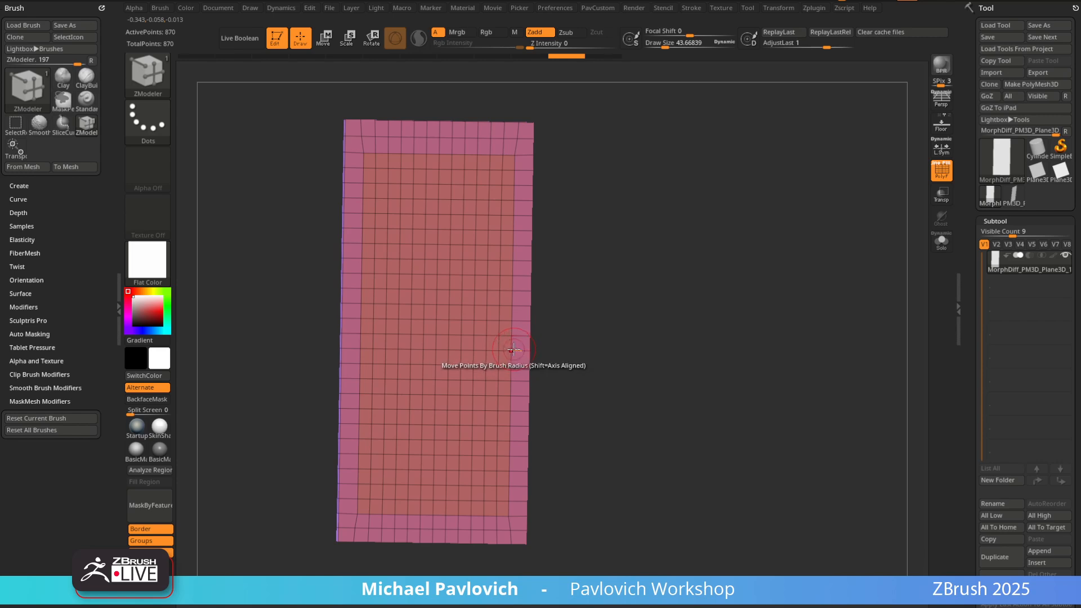
Clear the mask on the packet and apply DynaMesh at resolution 128
{"action": "left_click_drag", "start_coordinate": [663, 268], "coordinate": [732, 298], "text": "alt"}
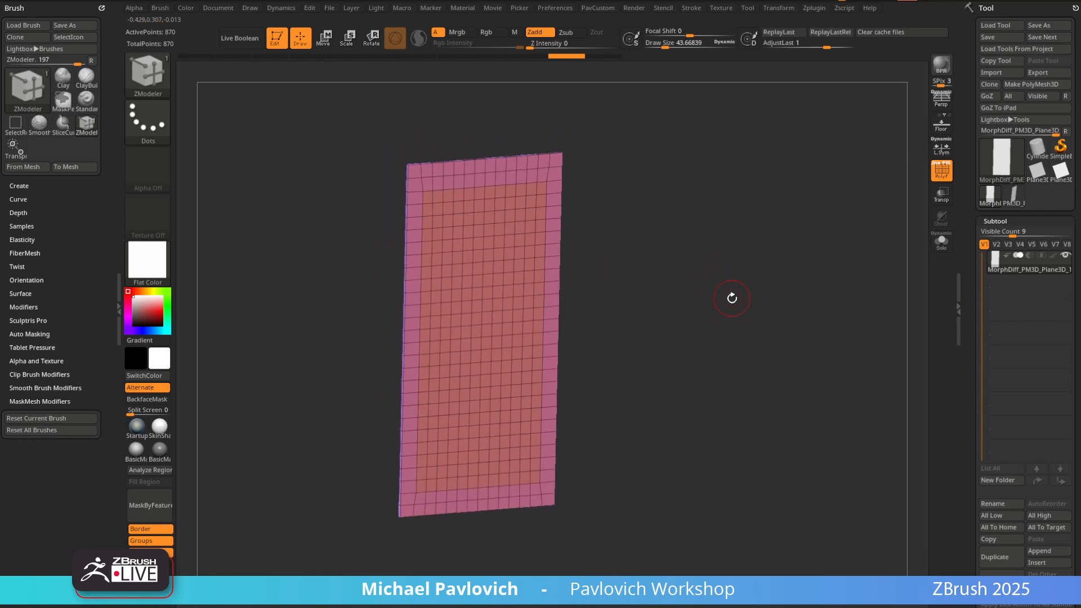
{"action": "key", "text": "grave"}
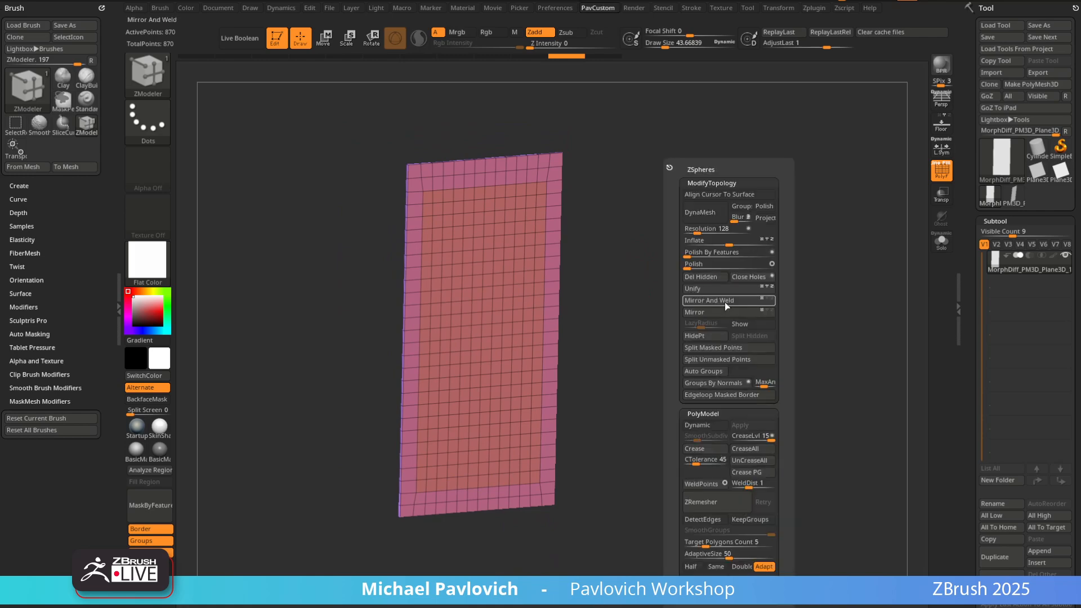
{"action": "left_click", "coordinate": [704, 233]}
{"action": "key", "text": "ctrl+z"}
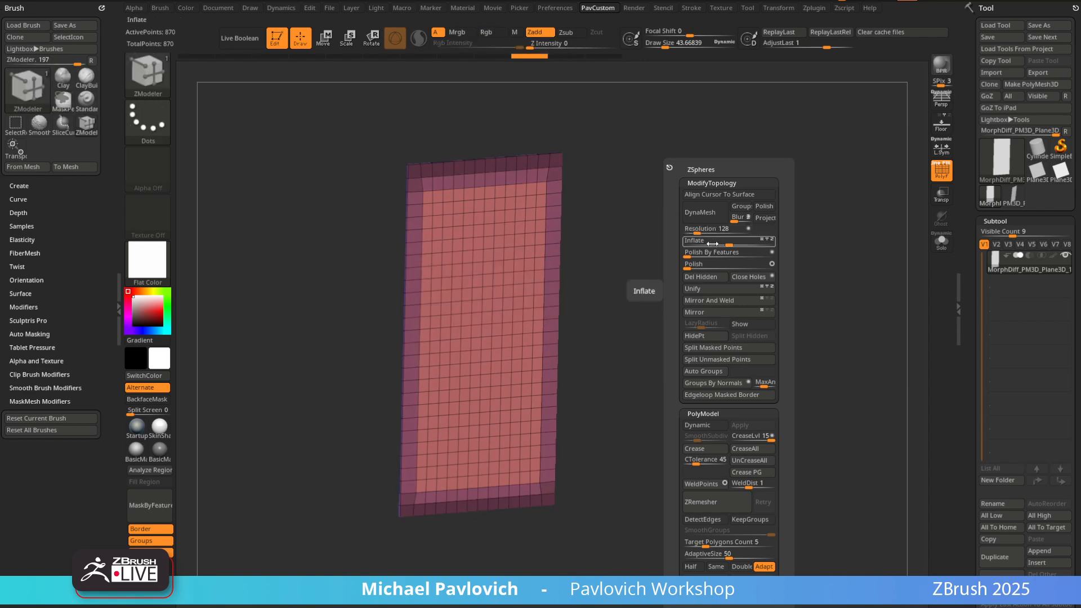
{"action": "left_click_drag", "start_coordinate": [690, 277], "coordinate": [703, 270], "text": "ctrl"}
{"action": "key", "text": "grave"}
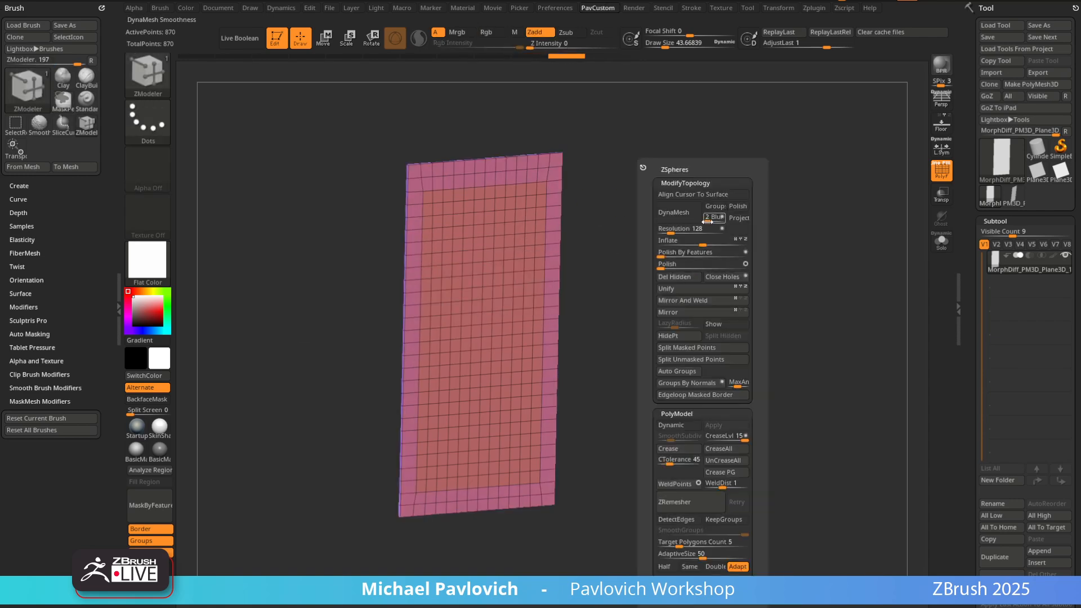
{"action": "left_click", "coordinate": [683, 213]}
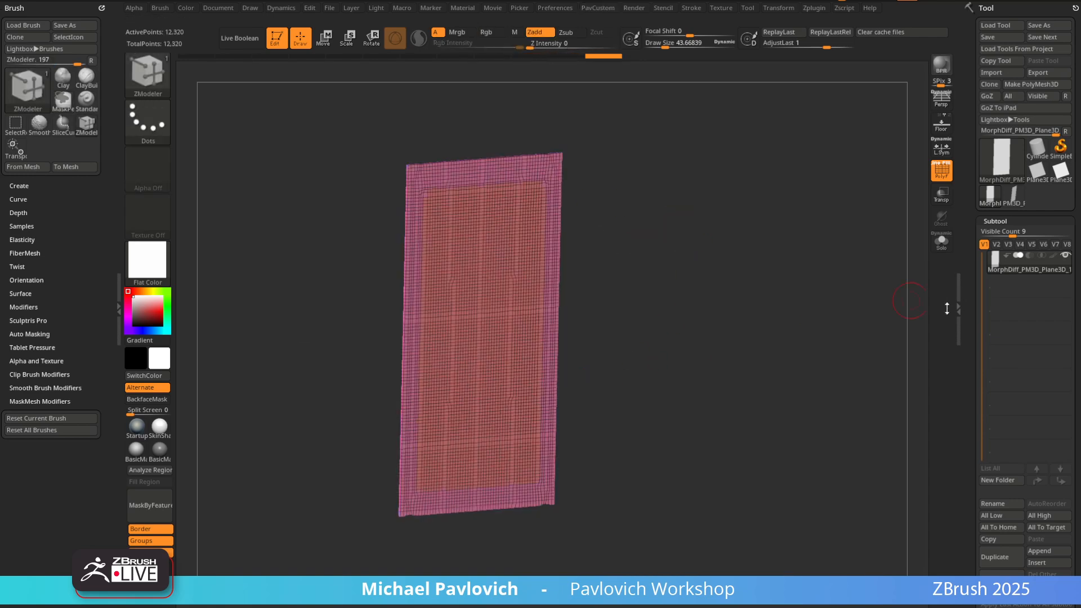
Expand the tool's DynaMesh settings under Geometry, inspect the remeshed packet, and undo the remesh
{"action": "left_click_drag", "start_coordinate": [969, 304], "coordinate": [978, 158]}
{"action": "left_click", "coordinate": [991, 321], "text": "shift"}
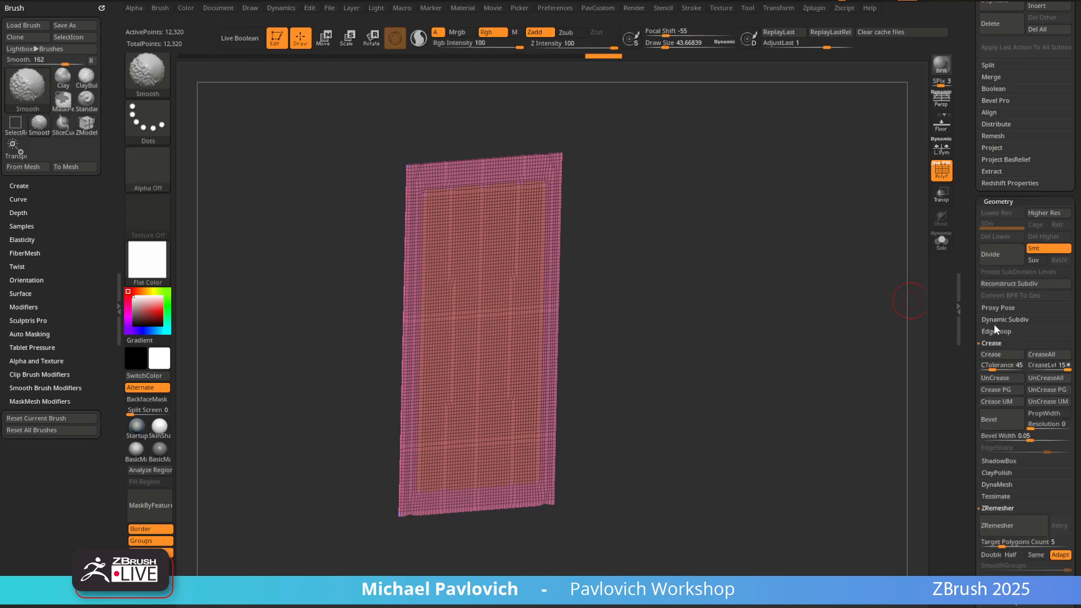
{"action": "left_click", "coordinate": [991, 343], "text": "shift"}
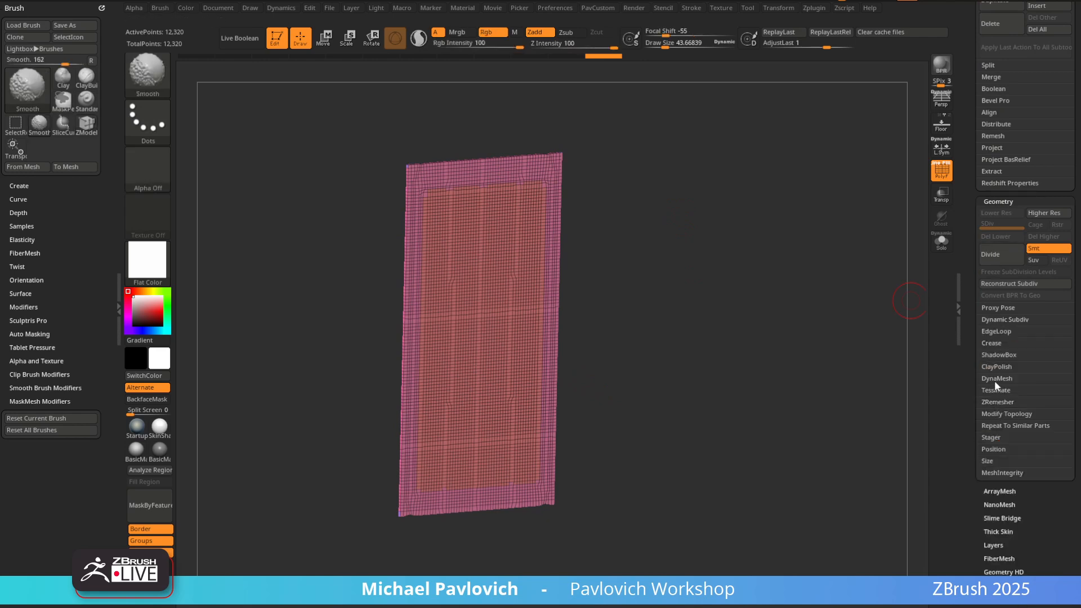
{"action": "left_click", "coordinate": [994, 378], "text": "shift"}
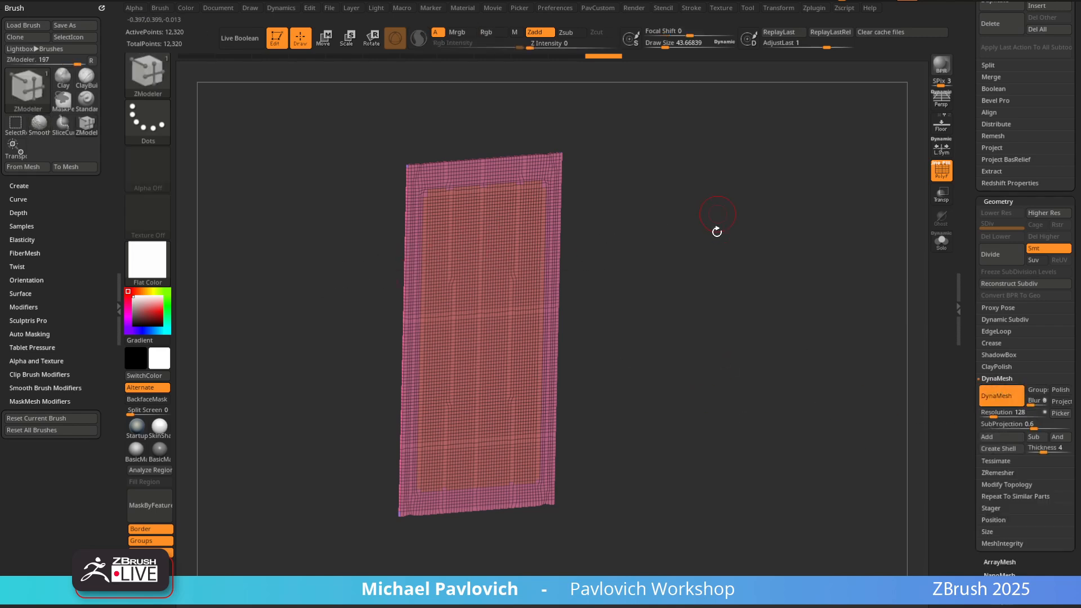
{"action": "left_click_drag", "start_coordinate": [787, 322], "coordinate": [615, 332], "text": "shift"}
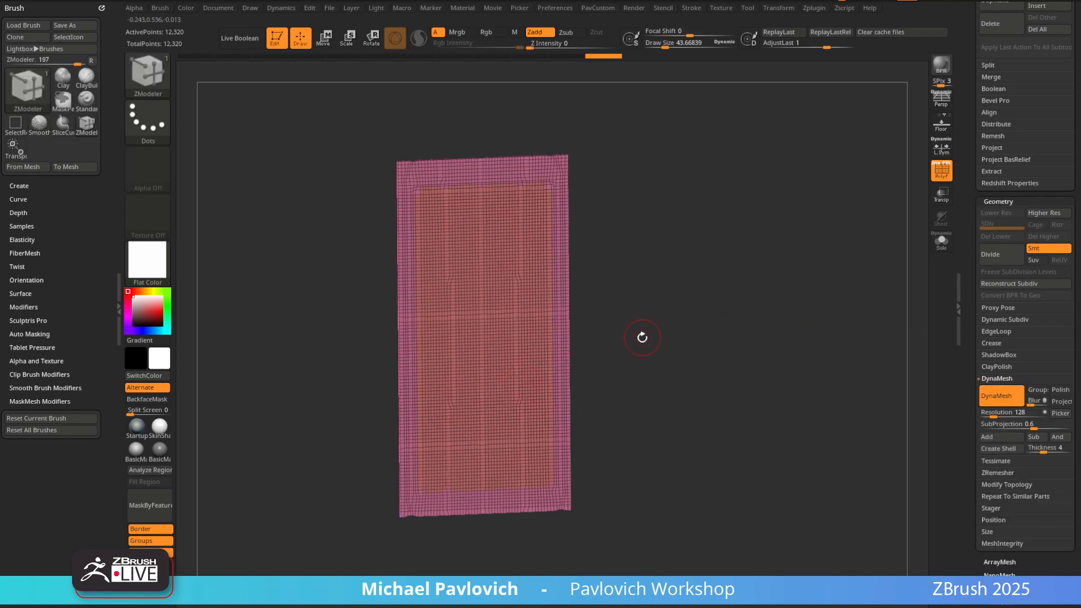
{"action": "key", "text": "ctrl+z"}
Scale the packet up and apply DynaMesh to the enlarged mesh at resolution 128
{"action": "key", "text": "w"}
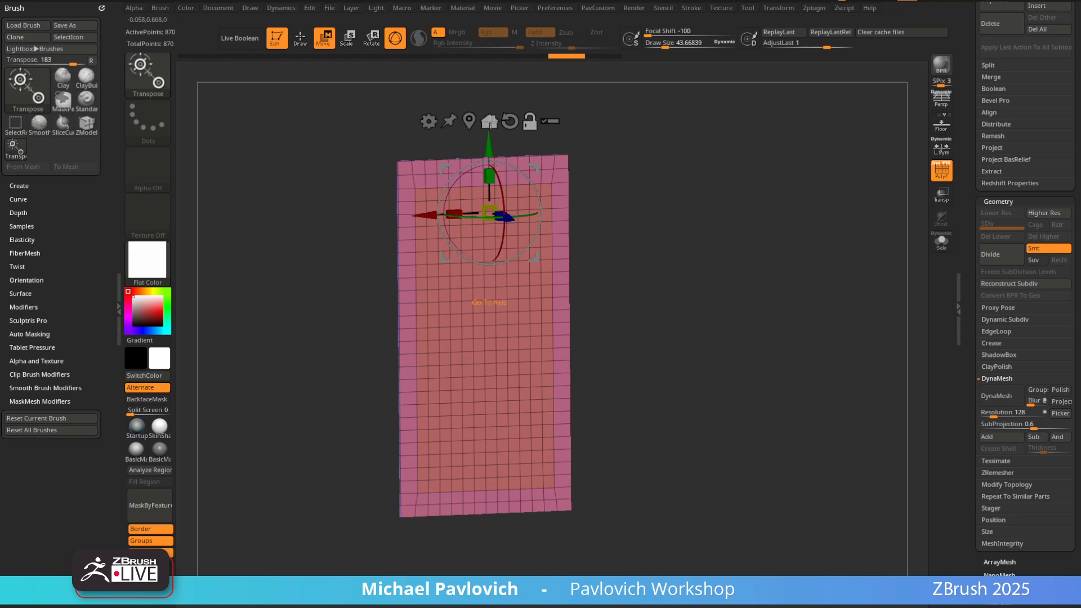
{"action": "right_click_drag", "start_coordinate": [486, 334], "coordinate": [828, 293], "text": "ctrl"}
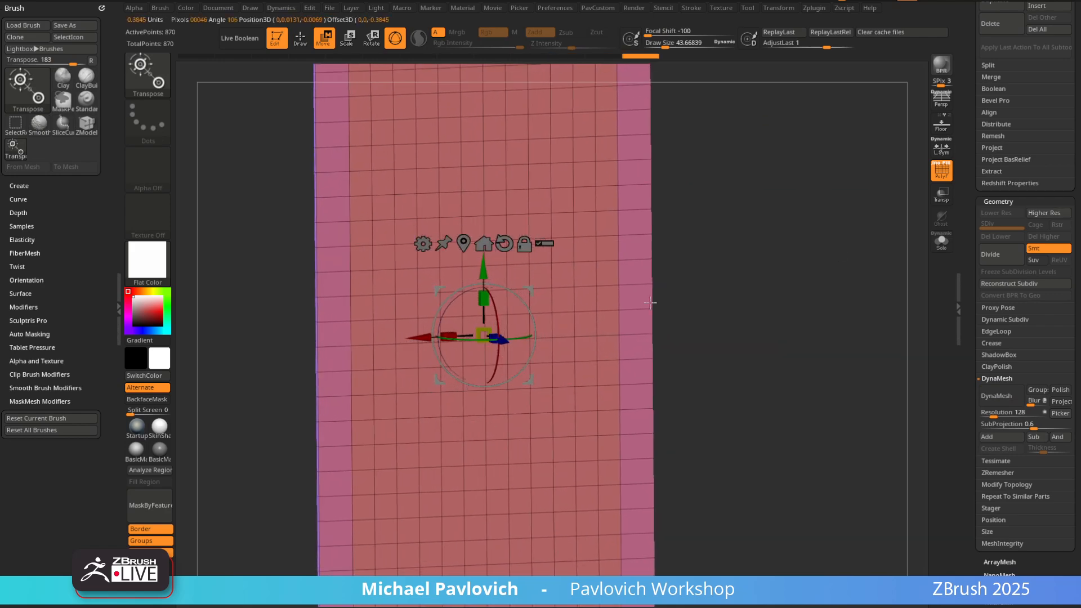
{"action": "key", "text": "space"}
{"action": "left_click", "coordinate": [705, 212]}
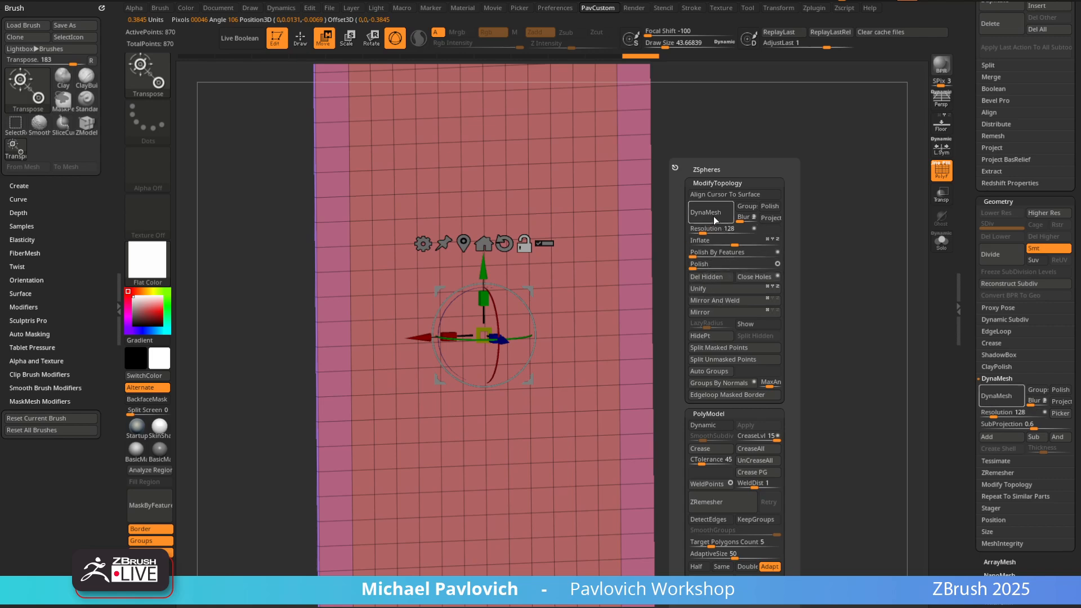
{"action": "right_click_drag", "start_coordinate": [783, 279], "coordinate": [725, 260], "text": "ctrl"}
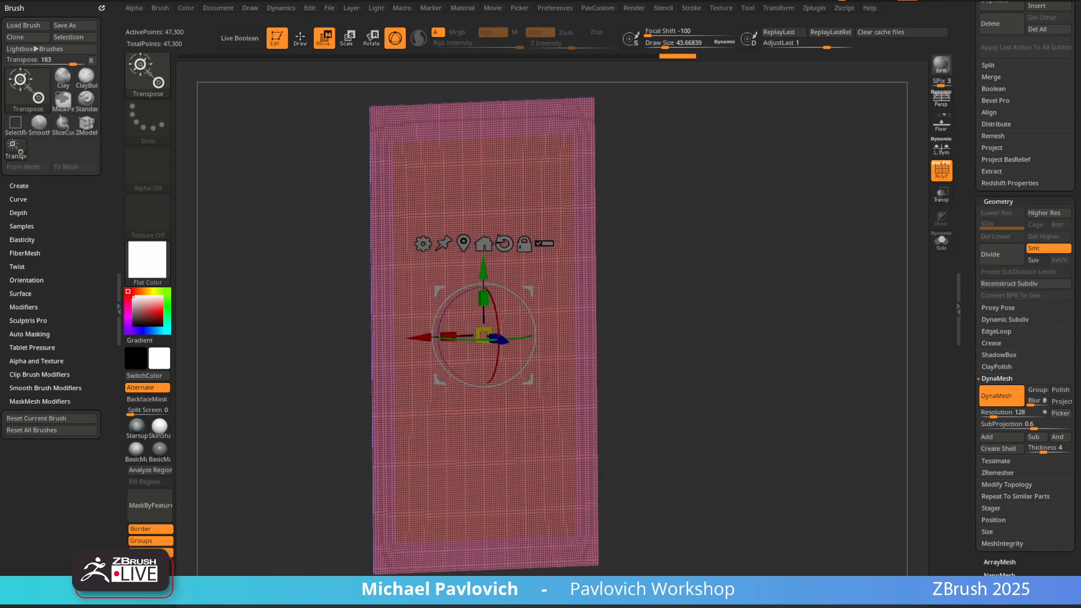
Switch to the browser, open the presenter's YouTube channel, and search it for "dynamesh resolution"
{"action": "left_click_drag", "start_coordinate": [1080, 110], "coordinate": [906, 71]}
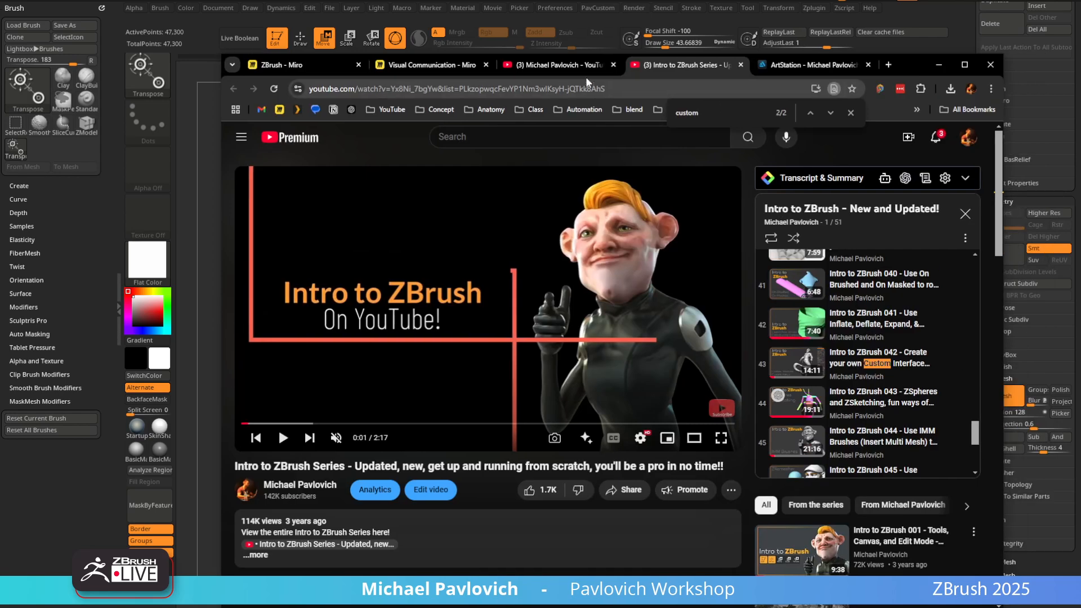
{"action": "left_click", "coordinate": [557, 65]}
{"action": "scroll", "coordinate": [753, 292], "scroll_direction": "up", "scroll_amount": 3}
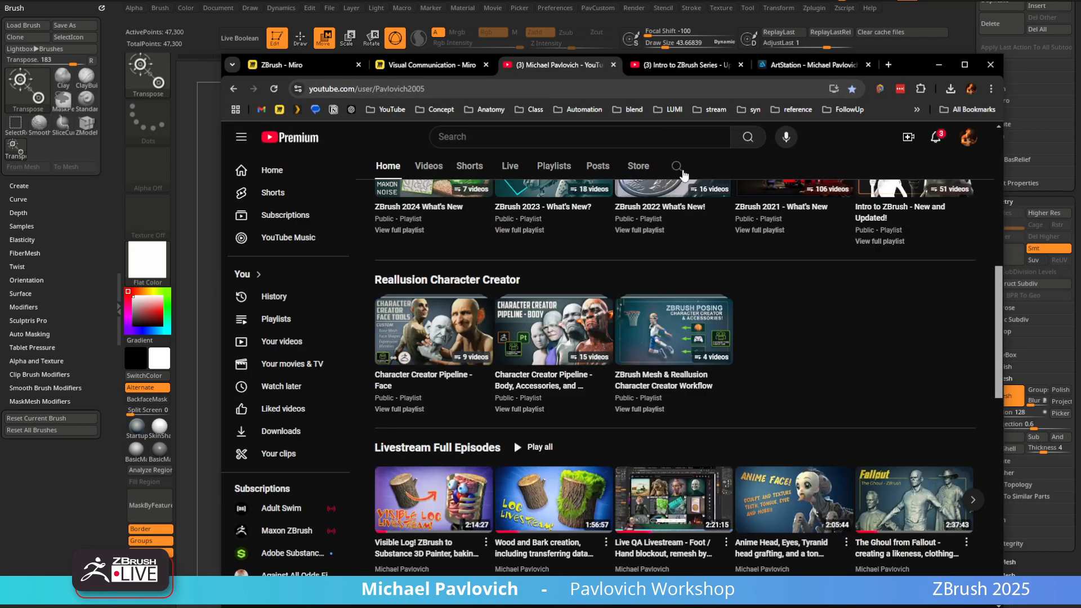
{"action": "left_click", "coordinate": [677, 166]}
{"action": "type", "text": "dynamesh resolution"}
{"action": "key", "text": "Return"}
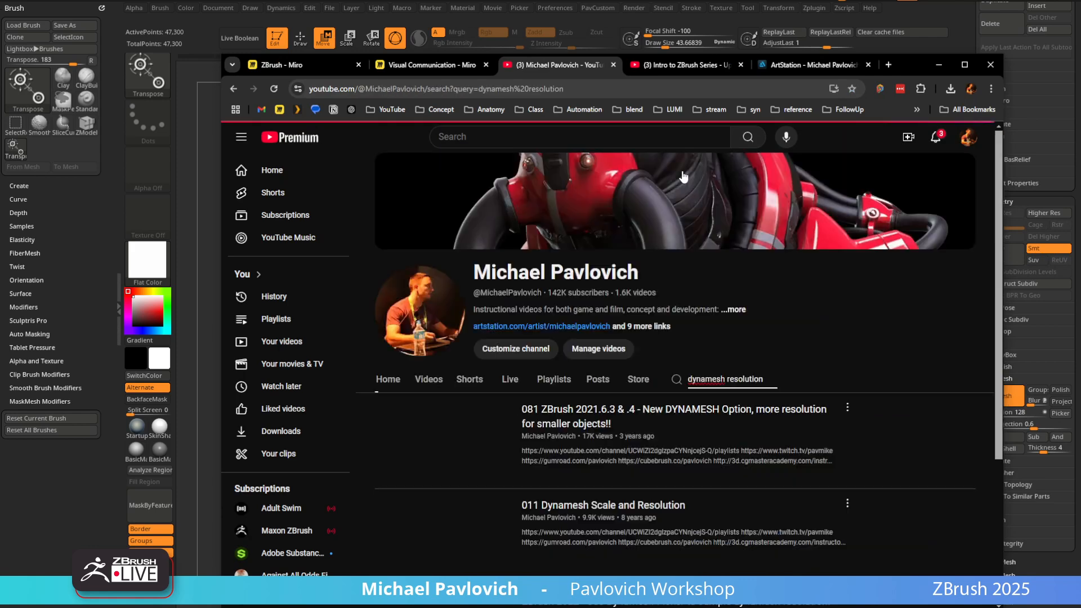
Copy the link to the video "081 ZBrush 2021.6.3 & .4 - New DYNAMESH Option, more resolution for smaller objects!!" and return to ZBrush
{"action": "scroll", "coordinate": [553, 299], "scroll_direction": "down", "scroll_amount": 2}
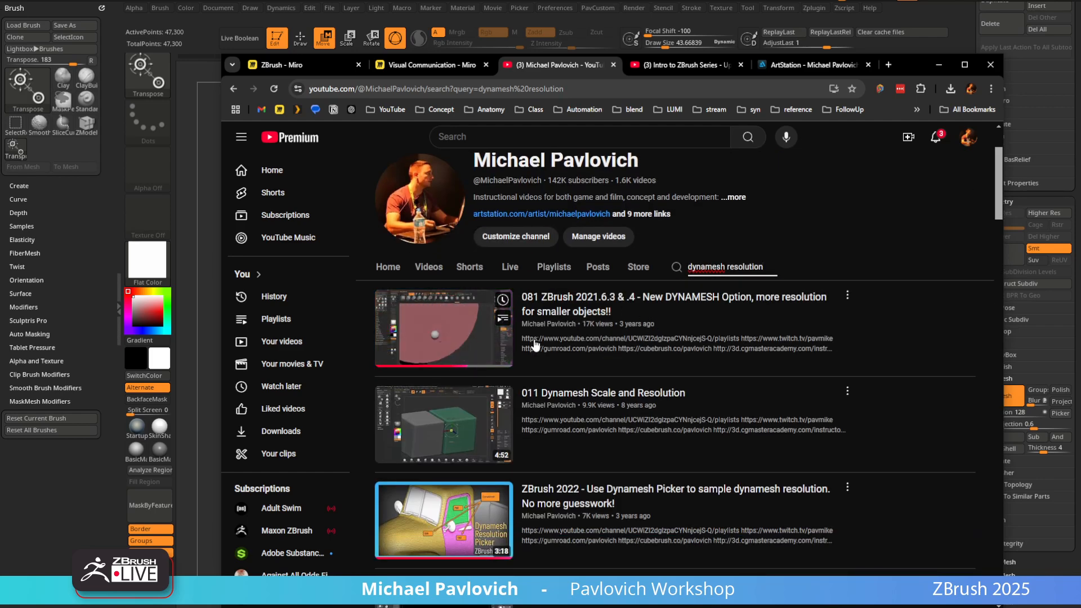
{"action": "right_click", "coordinate": [614, 299]}
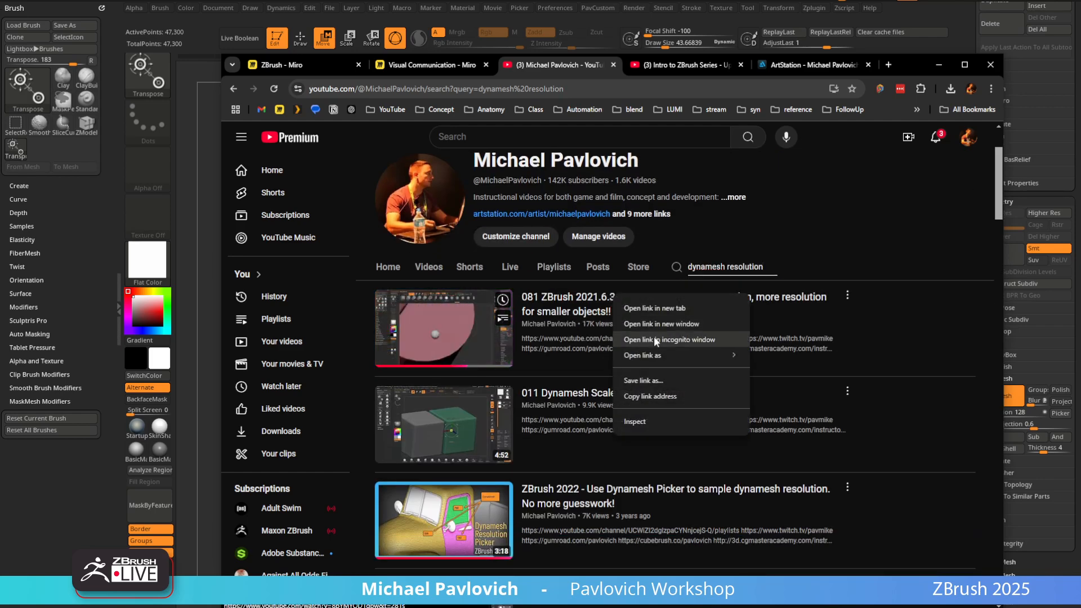
{"action": "left_click", "coordinate": [648, 395]}
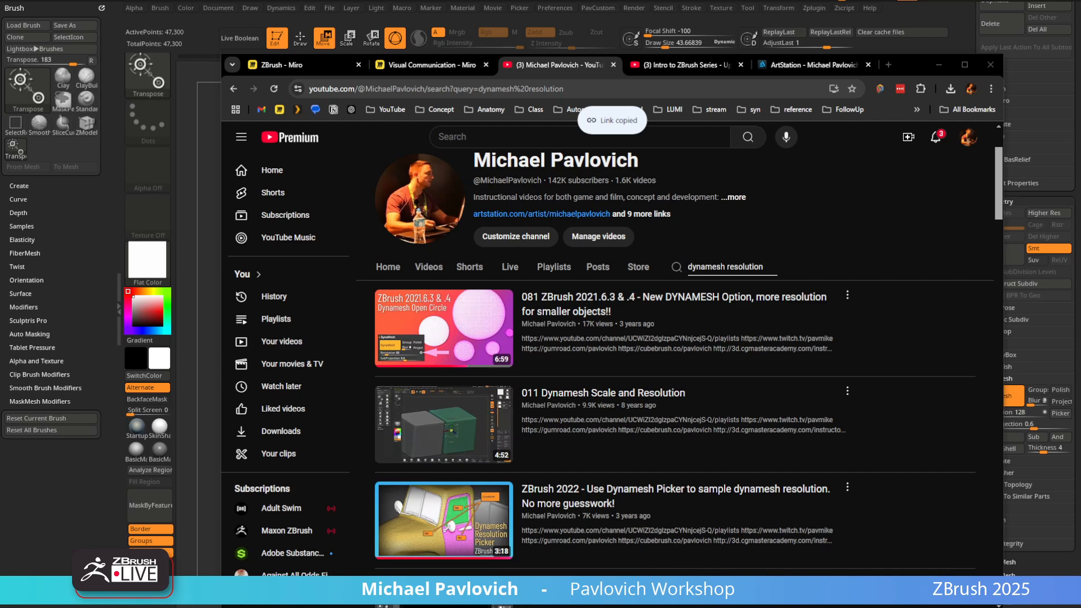
{"action": "left_click", "coordinate": [939, 65]}
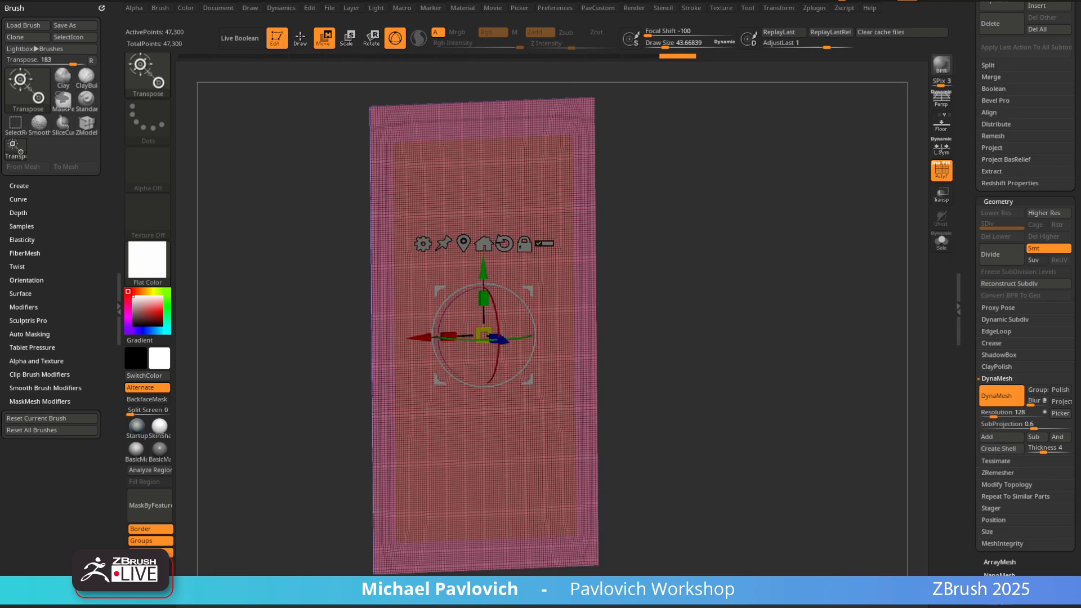
Undo the DynaMesh and the scaling of the packet, back to the original low-resolution mesh
{"action": "left_click_drag", "start_coordinate": [729, 295], "coordinate": [692, 289]}
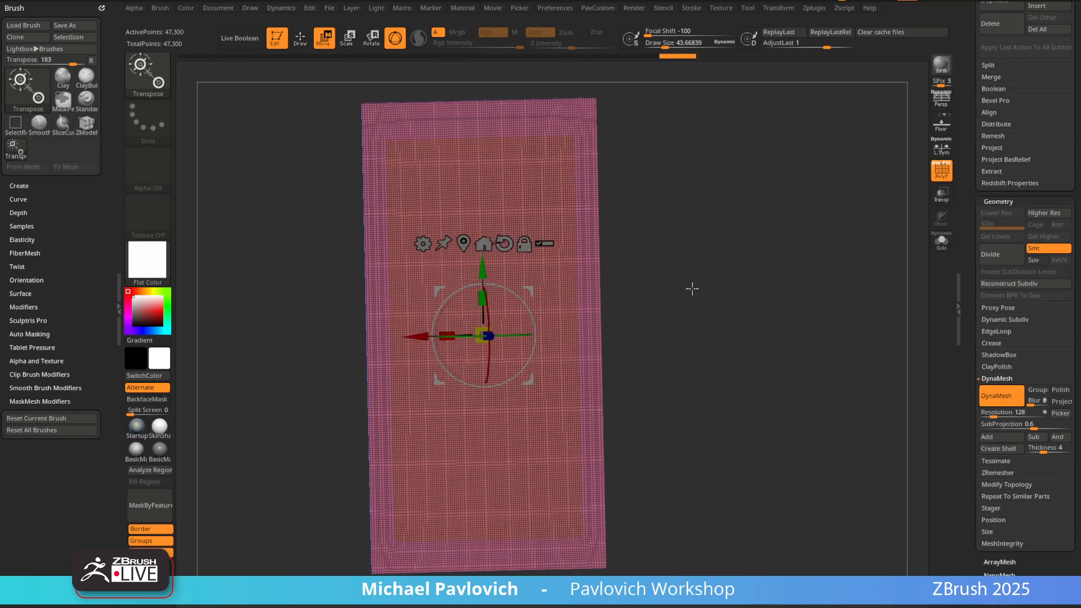
{"action": "key", "text": "ctrl+z"}
{"action": "key", "text": "ctrl+z"}
{"action": "key", "text": "ctrl+z"}
{"action": "key", "text": "ctrl+z"}
{"action": "key", "text": "ctrl+z"}
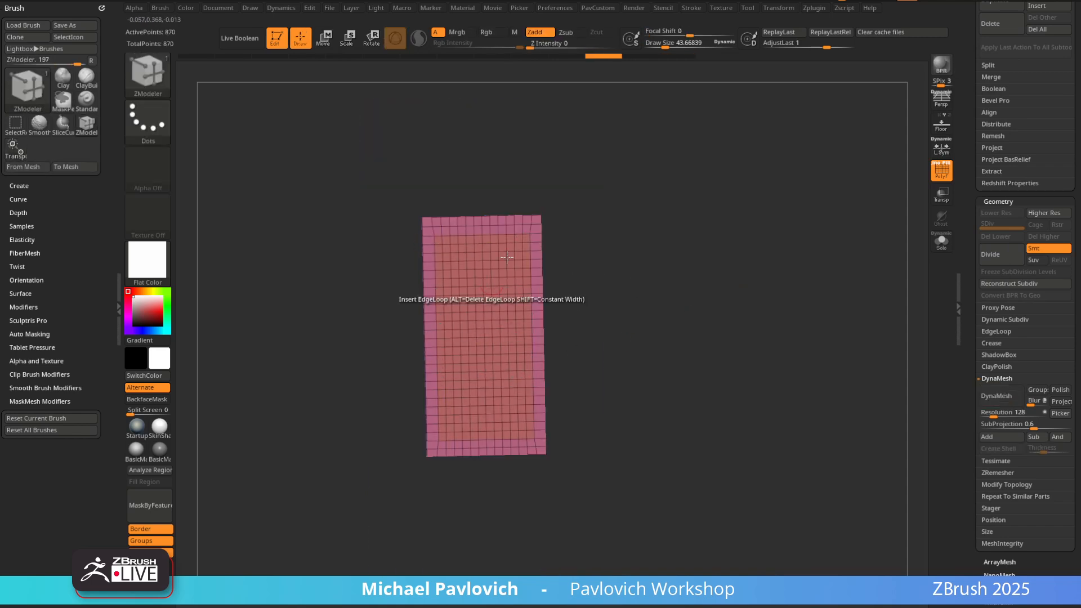
Dock the Zplugin palette above the Brush palette and expand its DynaMesh Utility section
{"action": "left_click", "coordinate": [811, 9]}
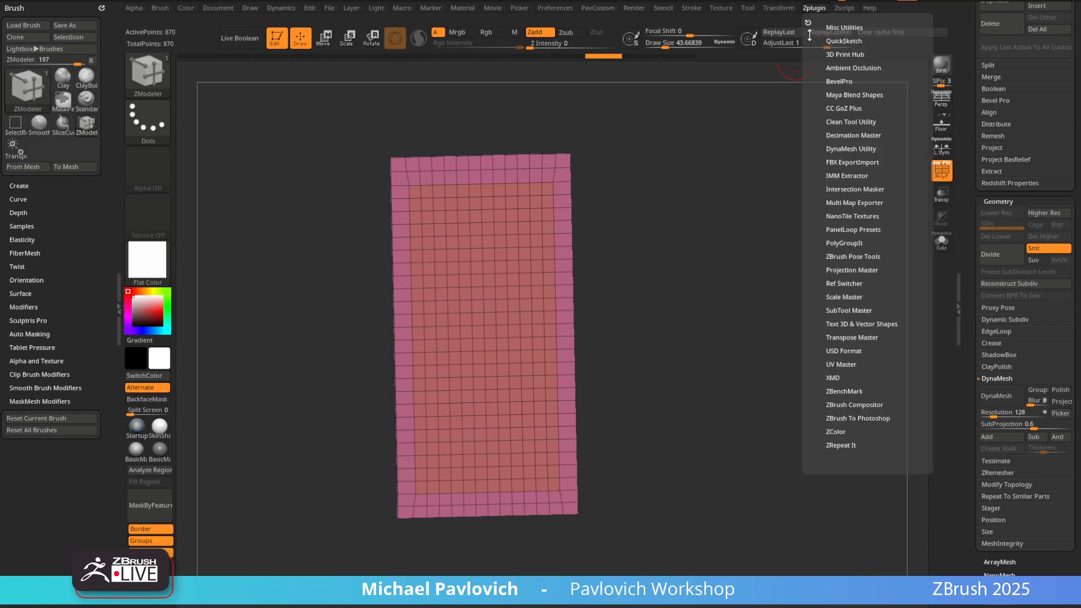
{"action": "left_click_drag", "start_coordinate": [808, 22], "coordinate": [14, 11]}
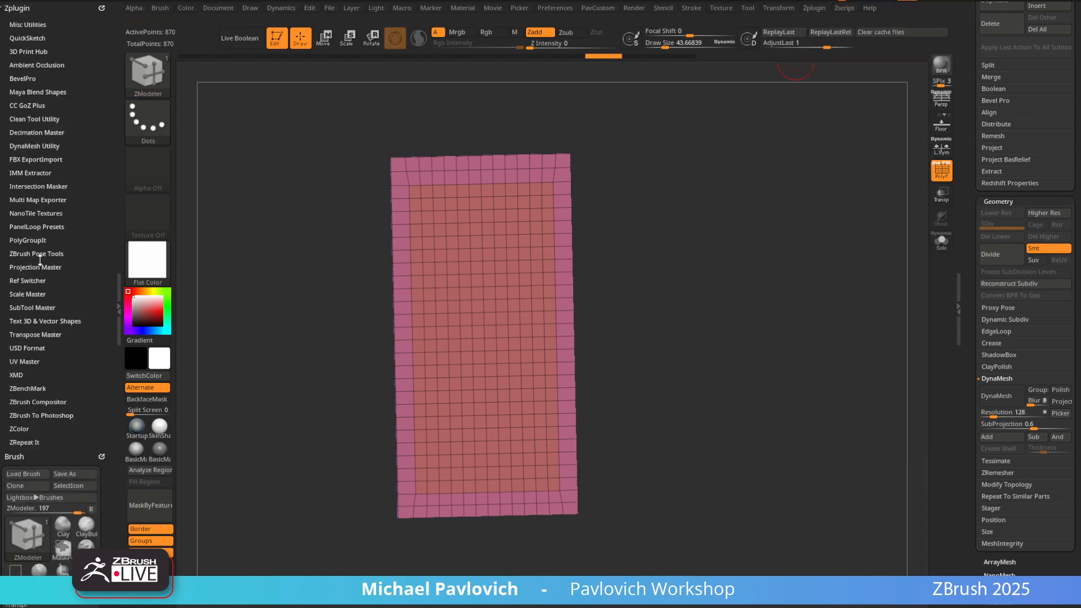
{"action": "left_click", "coordinate": [35, 146]}
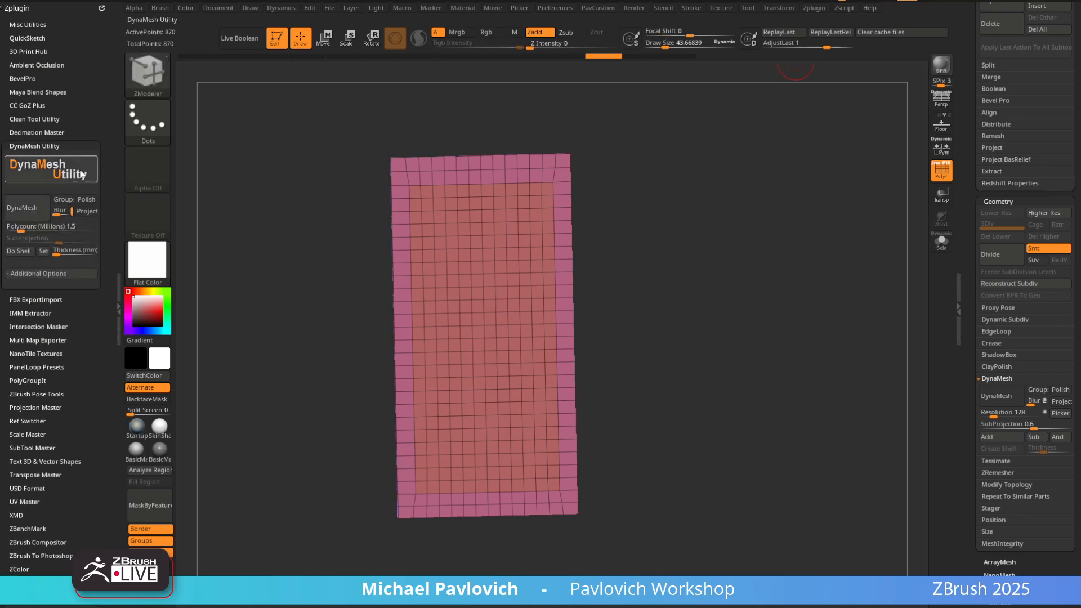
Expand the Additional Options of DynaMesh Utility and examine them against the standard DynaMesh resolution settings
{"action": "left_click", "coordinate": [38, 274]}
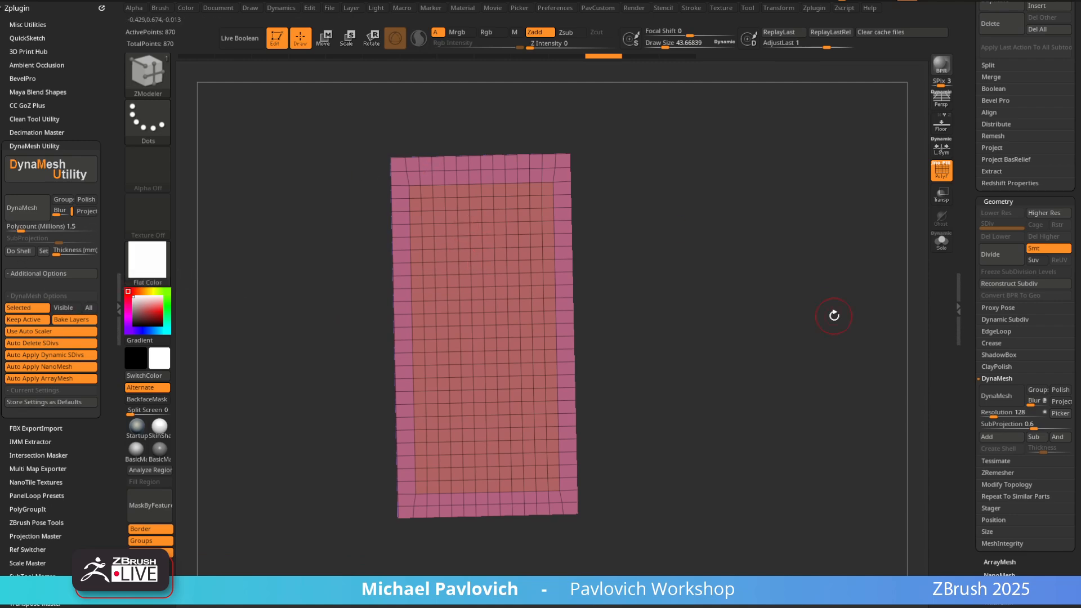
{"action": "left_click_drag", "start_coordinate": [705, 182], "coordinate": [736, 193]}
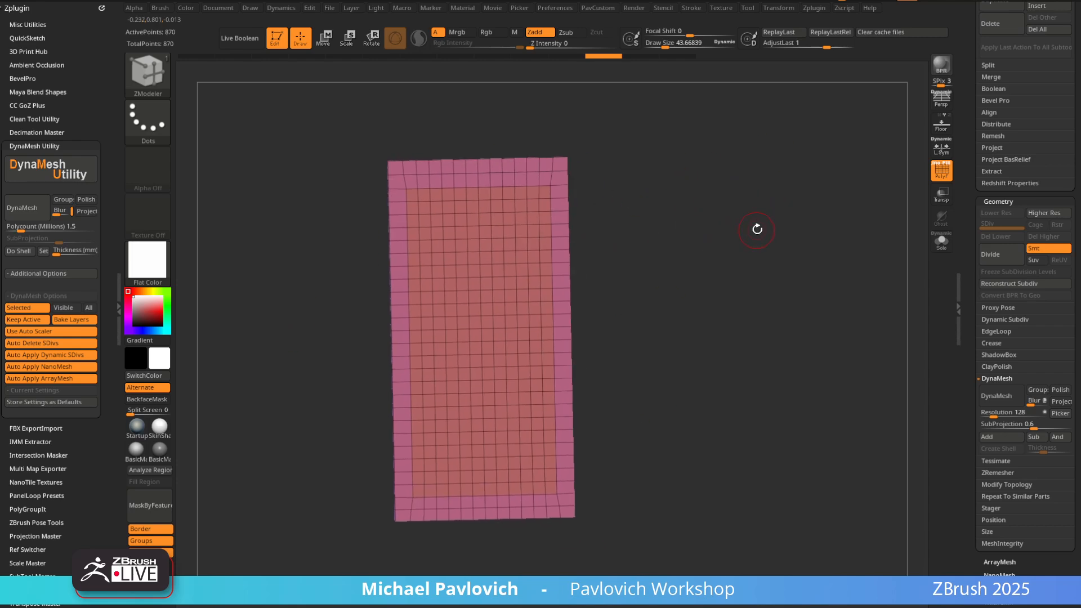
{"action": "left_click_drag", "start_coordinate": [757, 229], "coordinate": [728, 231]}
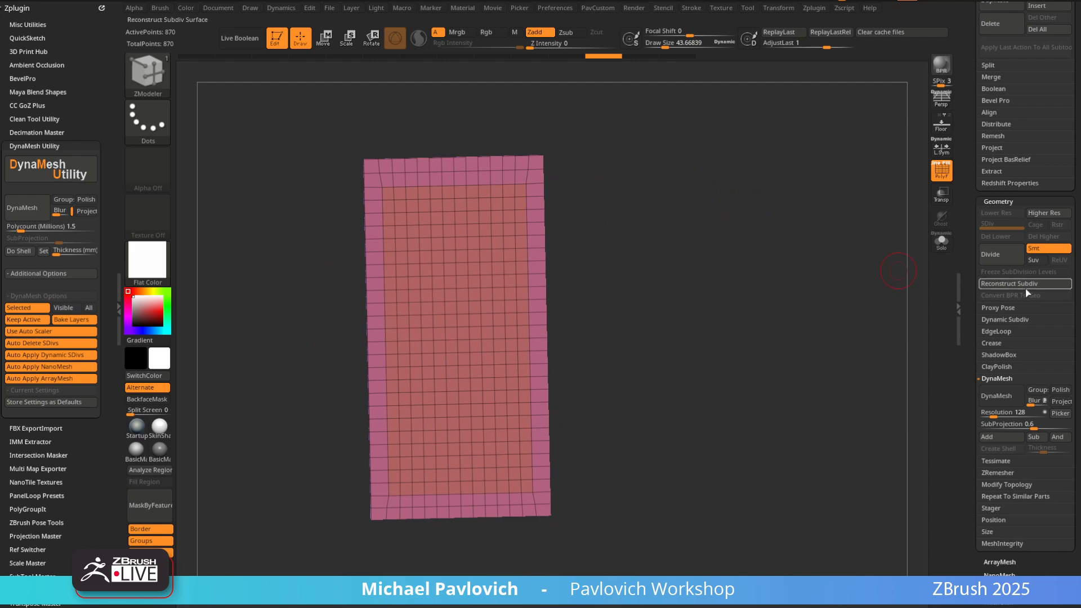
{"action": "scroll", "coordinate": [1037, 344], "scroll_direction": "down", "scroll_amount": 3}
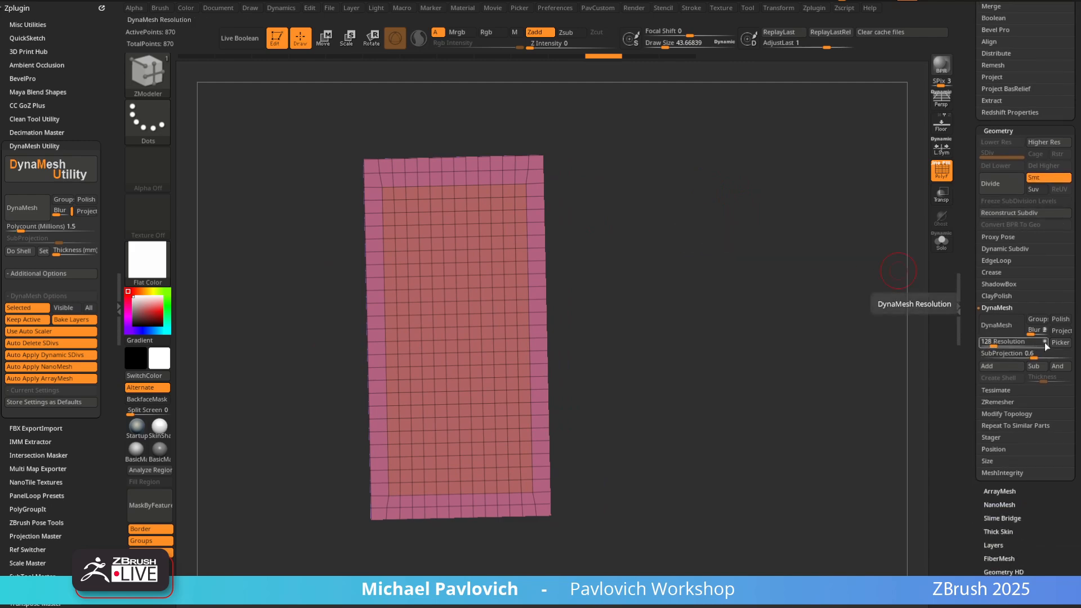
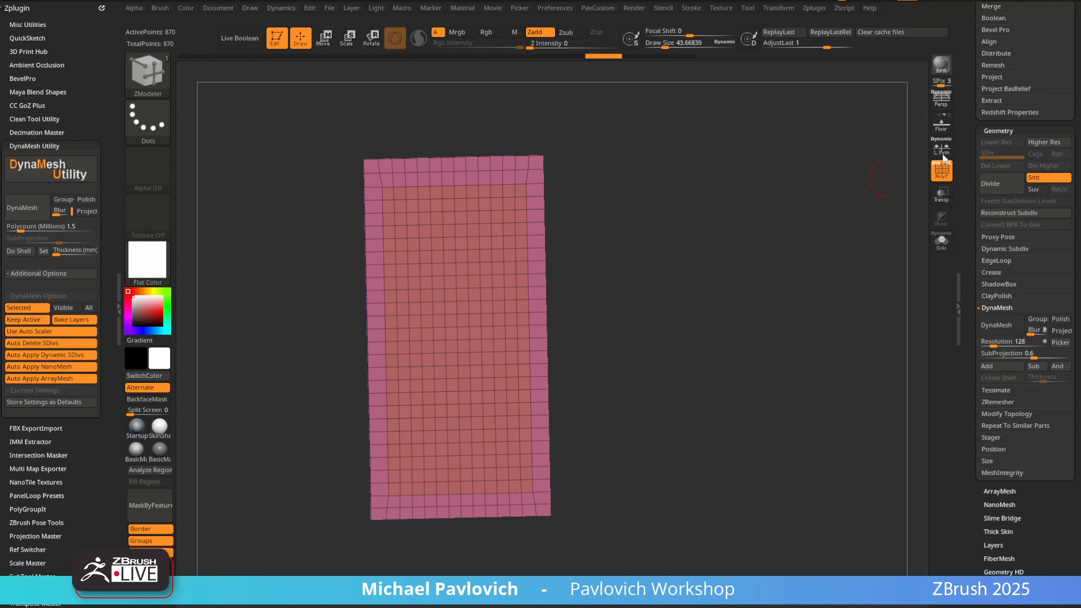
{"action": "left_click", "coordinate": [941, 169]}
{"action": "left_click", "coordinate": [941, 169]}
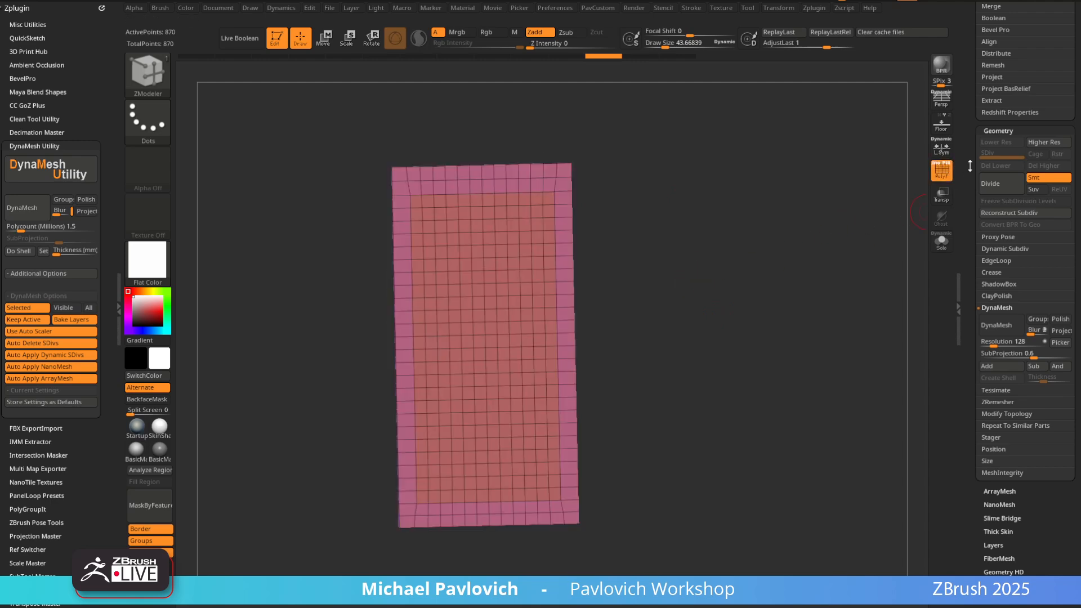
{"action": "left_click_drag", "start_coordinate": [970, 165], "coordinate": [966, 383]}
{"action": "left_click_drag", "start_coordinate": [789, 316], "coordinate": [569, 325]}
{"action": "left_click_drag", "start_coordinate": [685, 247], "coordinate": [726, 255]}
{"action": "left_click", "coordinate": [520, 262], "text": "ctrl+shift"}
{"action": "left_click", "coordinate": [833, 269], "text": "ctrl+shift"}
{"action": "mouse_move", "coordinate": [843, 271]}
{"action": "left_mouse_down"}
{"action": "mouse_move", "coordinate": [731, 252]}
{"action": "mouse_move", "coordinate": [784, 254]}
{"action": "mouse_move", "coordinate": [710, 280]}
{"action": "left_mouse_up"}
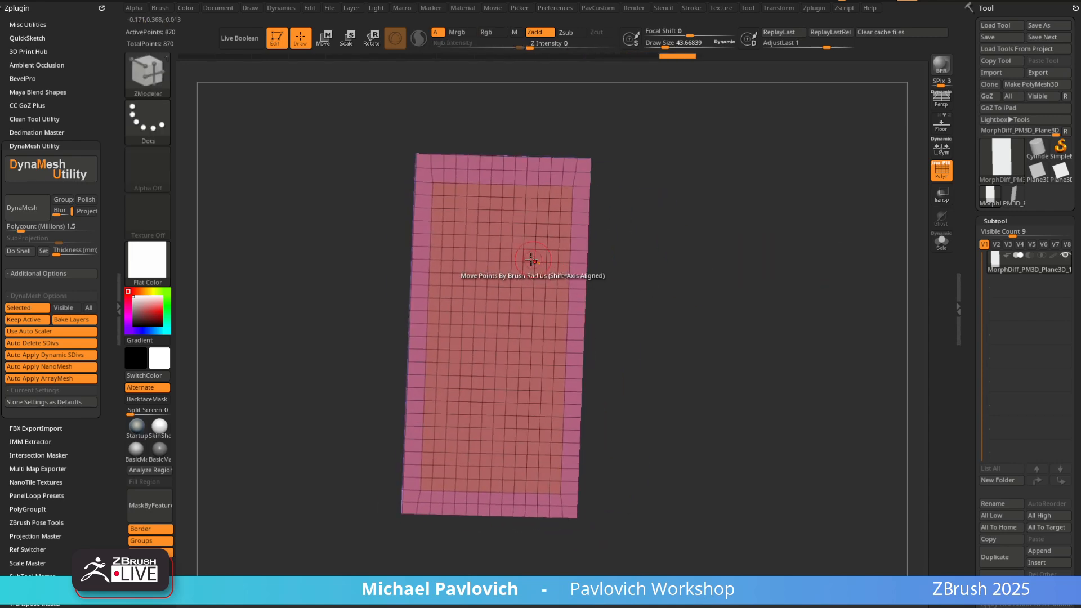
{"action": "left_click_drag", "start_coordinate": [664, 247], "coordinate": [738, 201]}
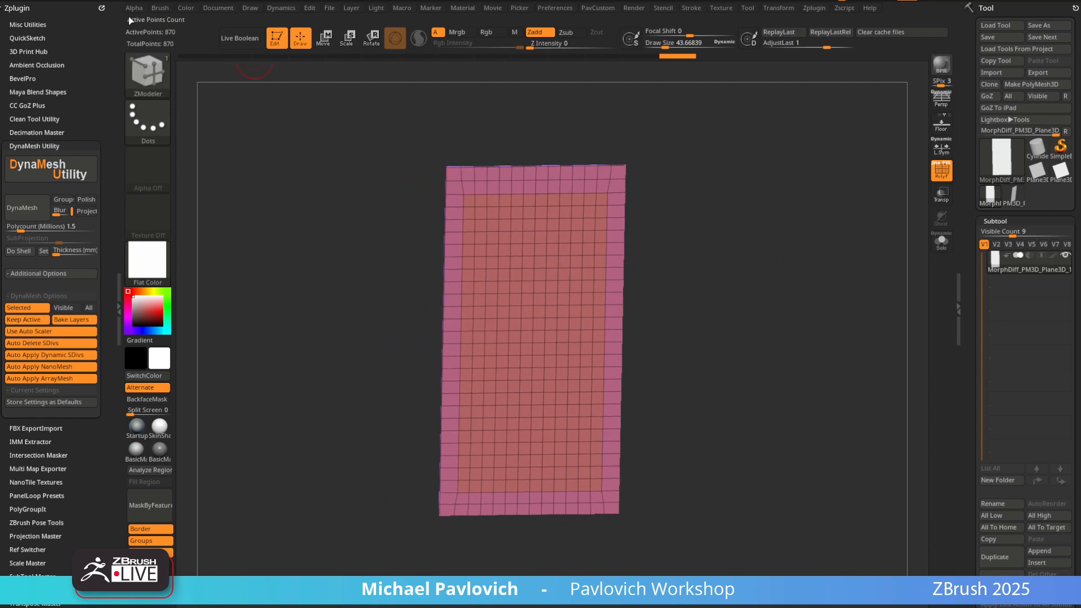
Dock the Dynamics palette above the Brush palette and enable Inflate with an amount of 1
{"action": "left_click", "coordinate": [161, 9]}
{"action": "left_click", "coordinate": [284, 10]}
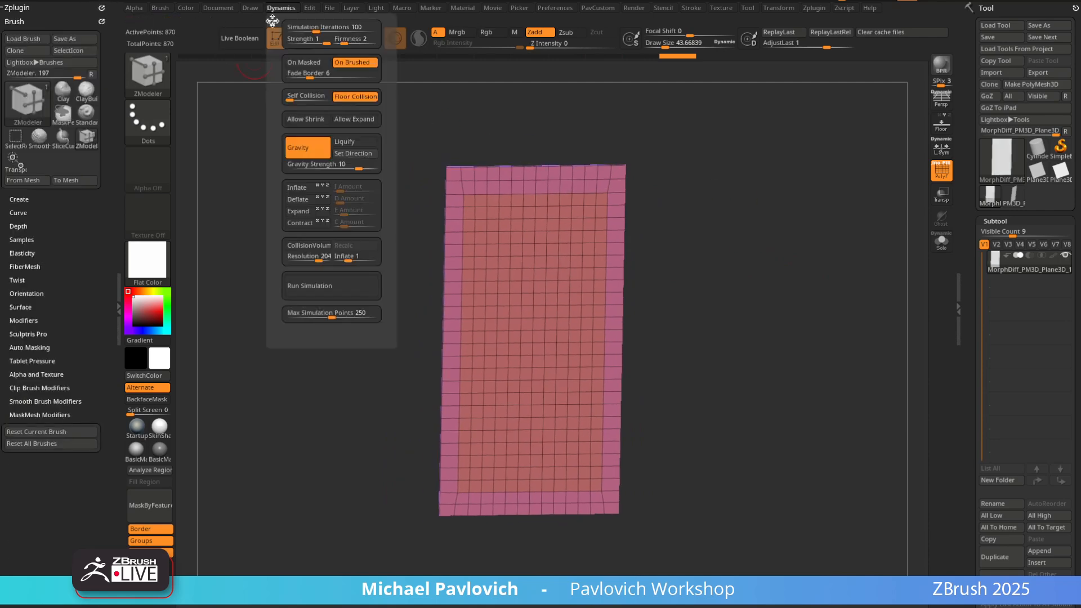
{"action": "left_click", "coordinate": [272, 21]}
{"action": "scroll", "coordinate": [96, 10], "scroll_direction": "down", "scroll_amount": 1}
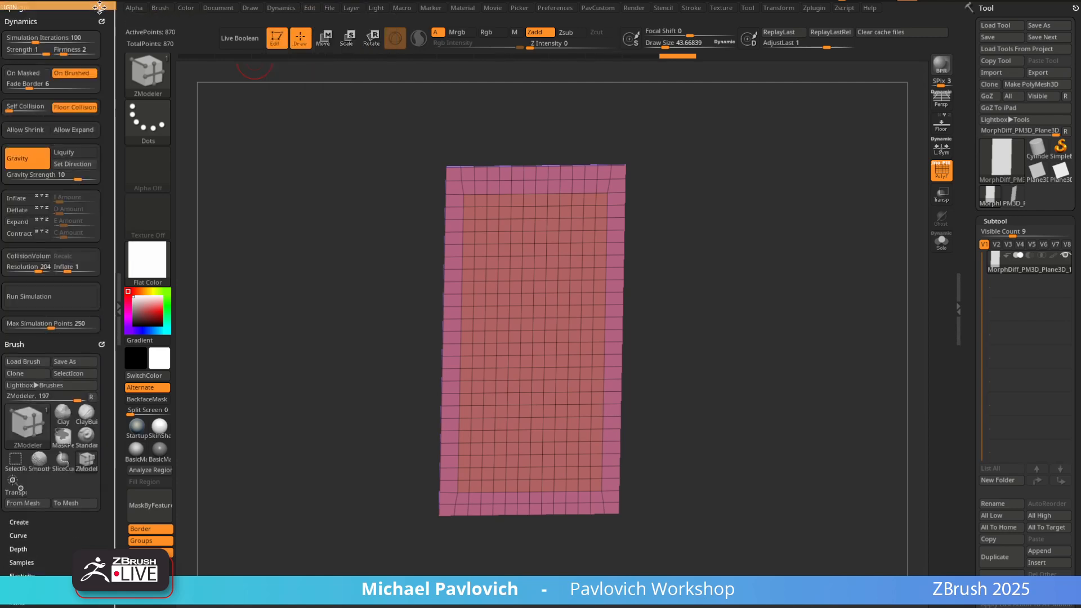
{"action": "left_click", "coordinate": [16, 184]}
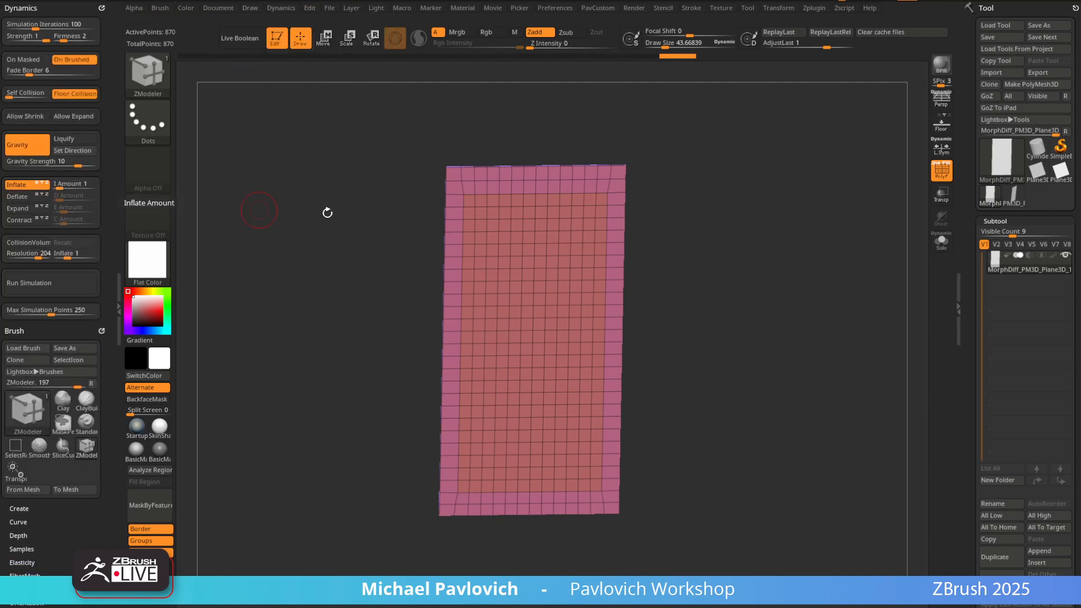
{"action": "left_click_drag", "start_coordinate": [835, 279], "coordinate": [805, 254]}
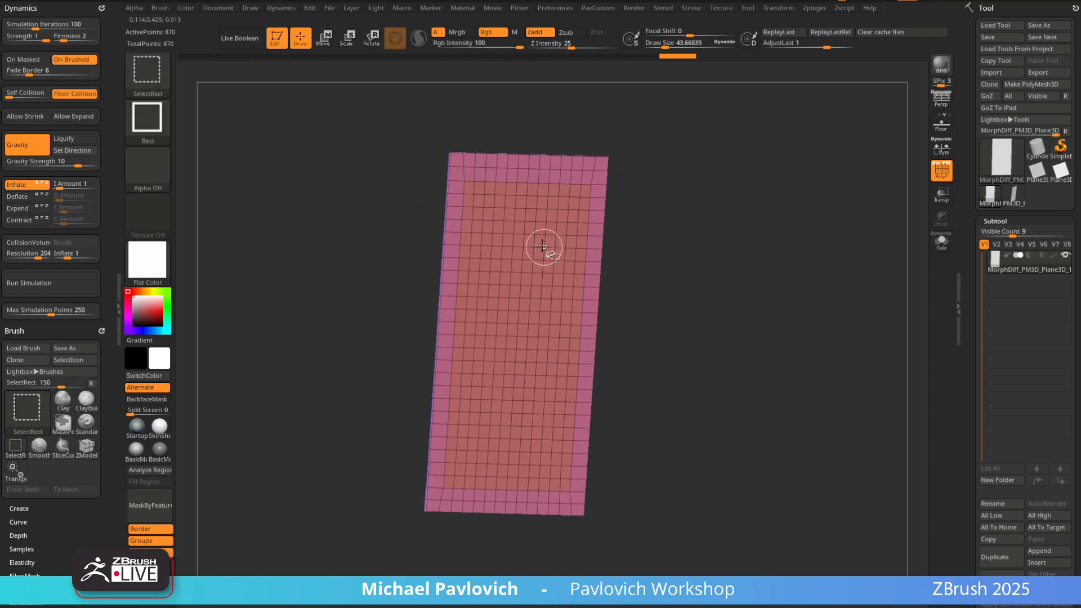
Isolate and mask the packet's inner panel, show the whole mesh again, and invert the mask onto the border
{"action": "left_click", "coordinate": [496, 242], "text": "ctrl+shift"}
{"action": "left_click", "coordinate": [811, 198], "text": "ctrl"}
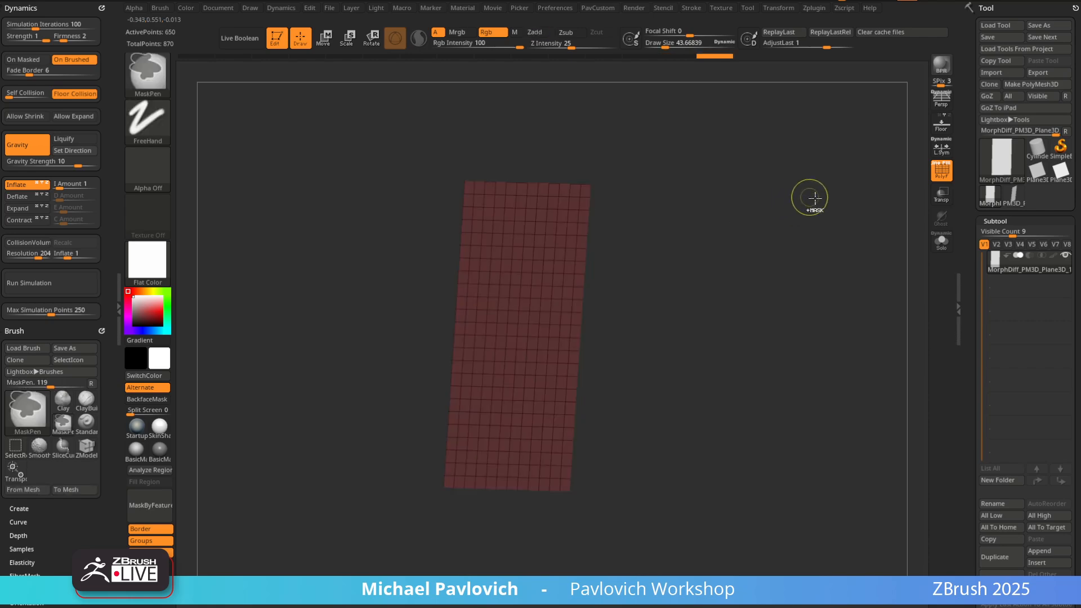
{"action": "left_click_drag", "start_coordinate": [979, 258], "coordinate": [980, 18]}
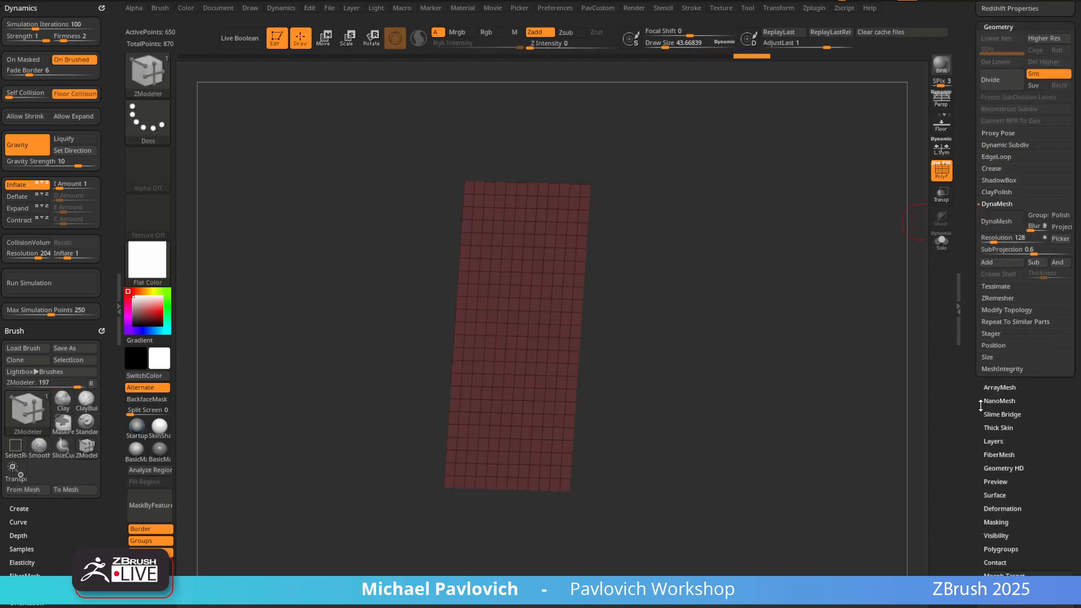
{"action": "left_click", "coordinate": [995, 522]}
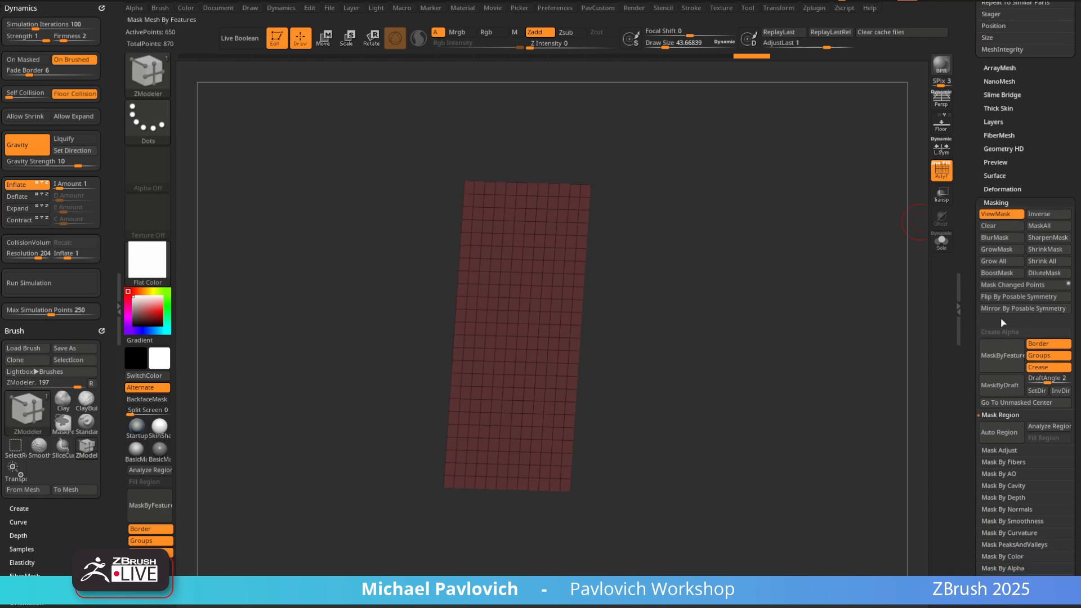
{"action": "left_click", "coordinate": [730, 253], "text": "ctrl+shift"}
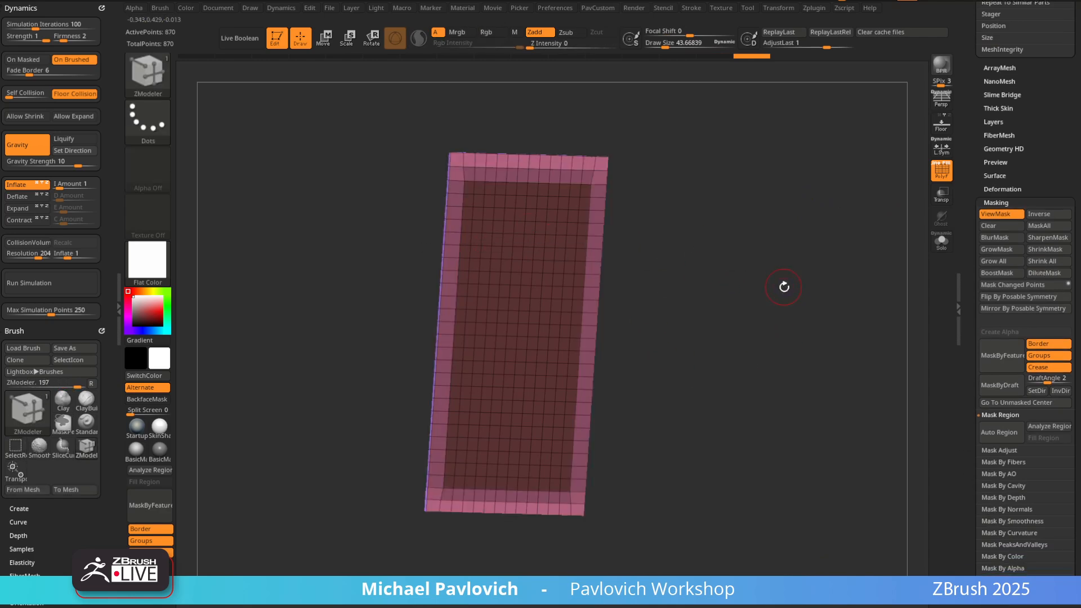
{"action": "left_click", "coordinate": [784, 284], "text": "ctrl"}
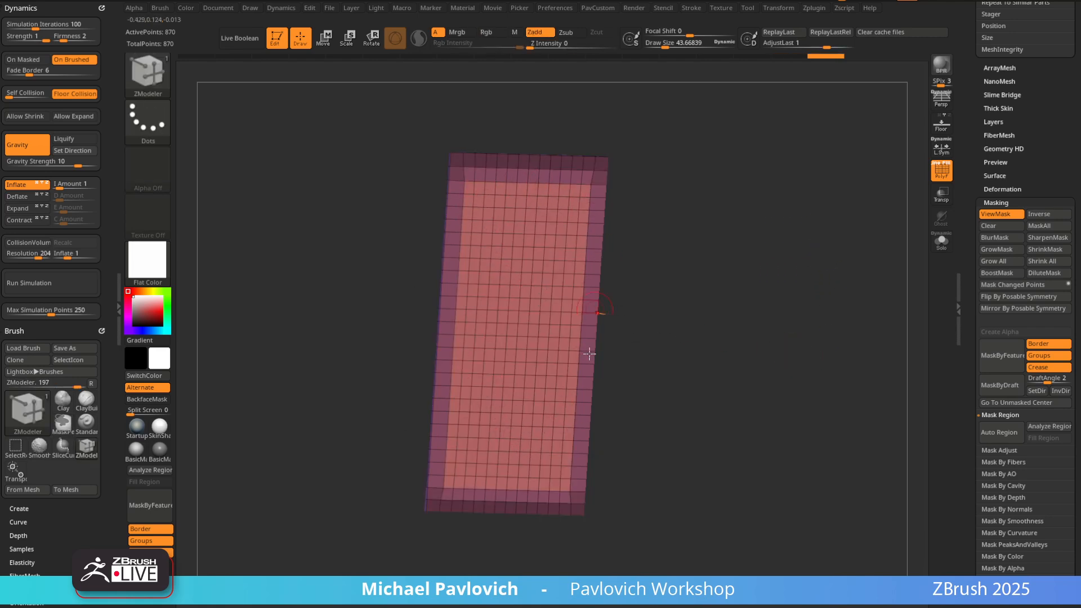
Turn off Gravity and Floor Collision in the simulation settings
{"action": "mouse_move", "coordinate": [847, 303]}
{"action": "left_mouse_down"}
{"action": "mouse_move", "coordinate": [830, 270]}
{"action": "mouse_move", "coordinate": [802, 274]}
{"action": "left_mouse_up"}
{"action": "key", "text": "w"}
{"action": "key", "text": "q"}
{"action": "left_click", "coordinate": [20, 145]}
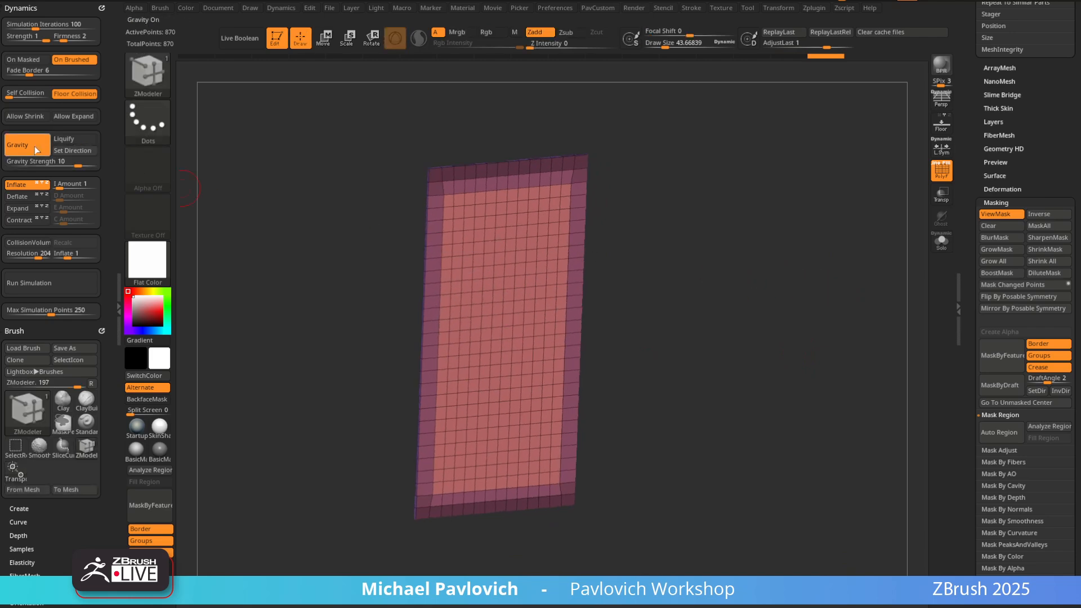
{"action": "left_click", "coordinate": [75, 94]}
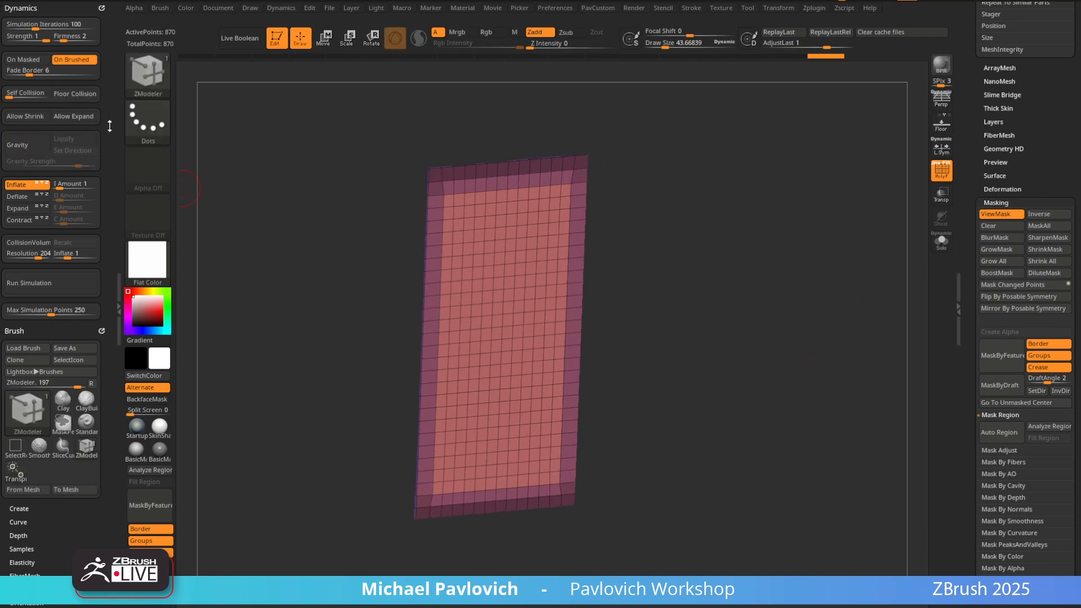
Run the simulation to try inflating the unmasked inner panel, and clear the mask
{"action": "left_click", "coordinate": [52, 282]}
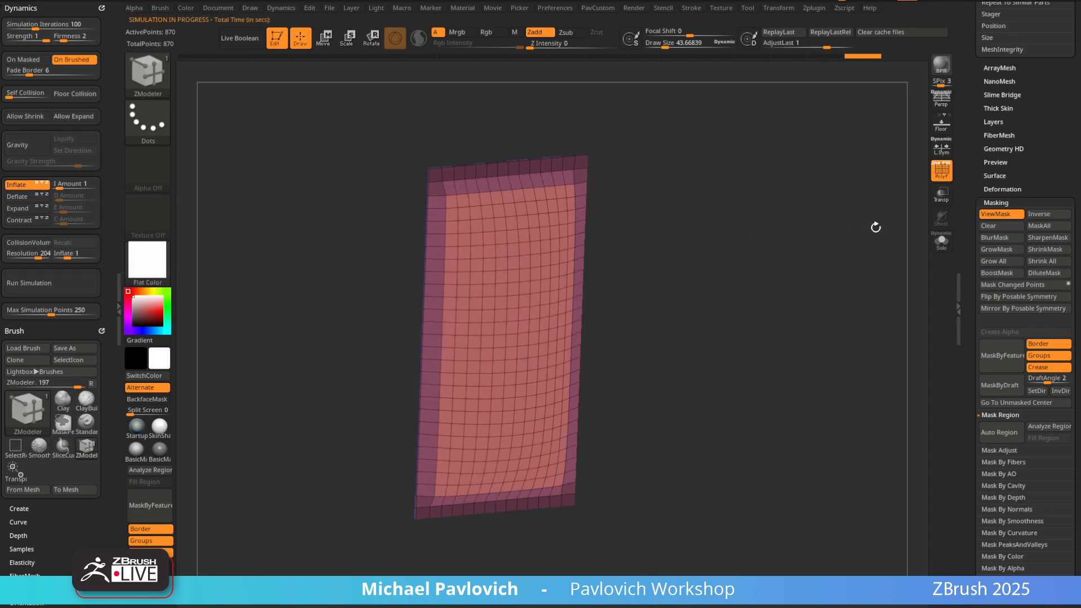
{"action": "left_click_drag", "start_coordinate": [876, 229], "coordinate": [786, 231]}
{"action": "left_click_drag", "start_coordinate": [792, 186], "coordinate": [852, 223], "text": "ctrl"}
Preview the packet in MatCap Gray without PolyFrame, restore PolyFrame, and apply the SkinShade4 material
{"action": "left_click", "coordinate": [941, 170]}
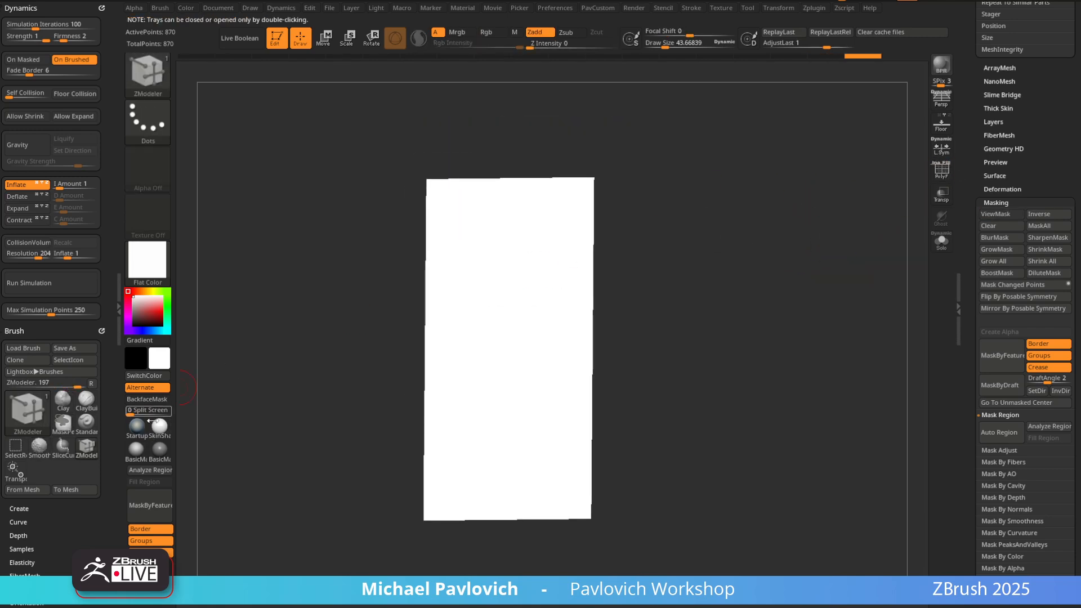
{"action": "left_click", "coordinate": [147, 259]}
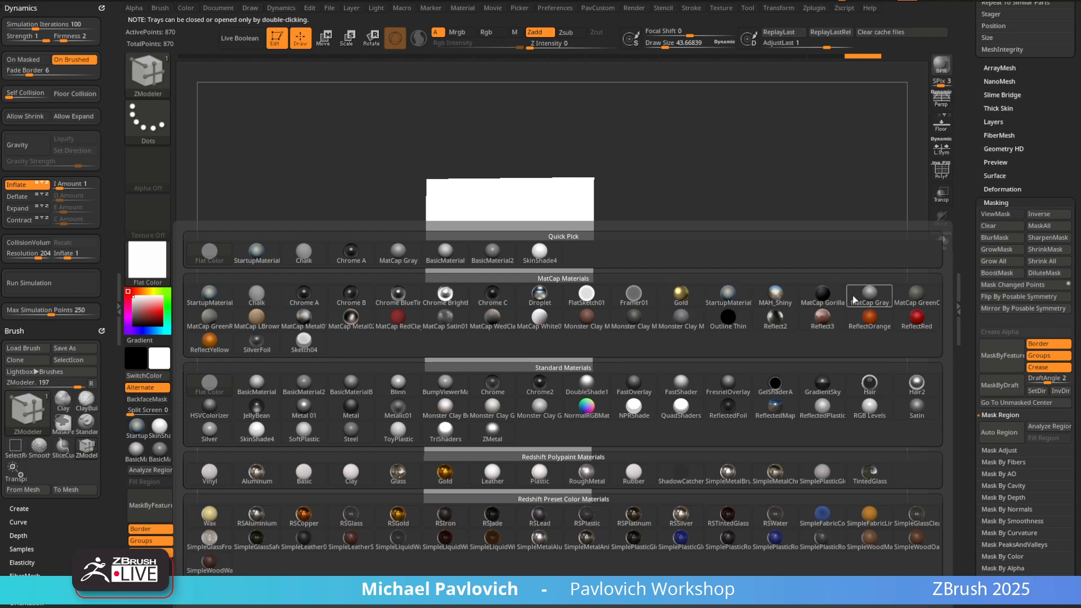
{"action": "left_click", "coordinate": [869, 294]}
{"action": "left_click_drag", "start_coordinate": [780, 239], "coordinate": [900, 179]}
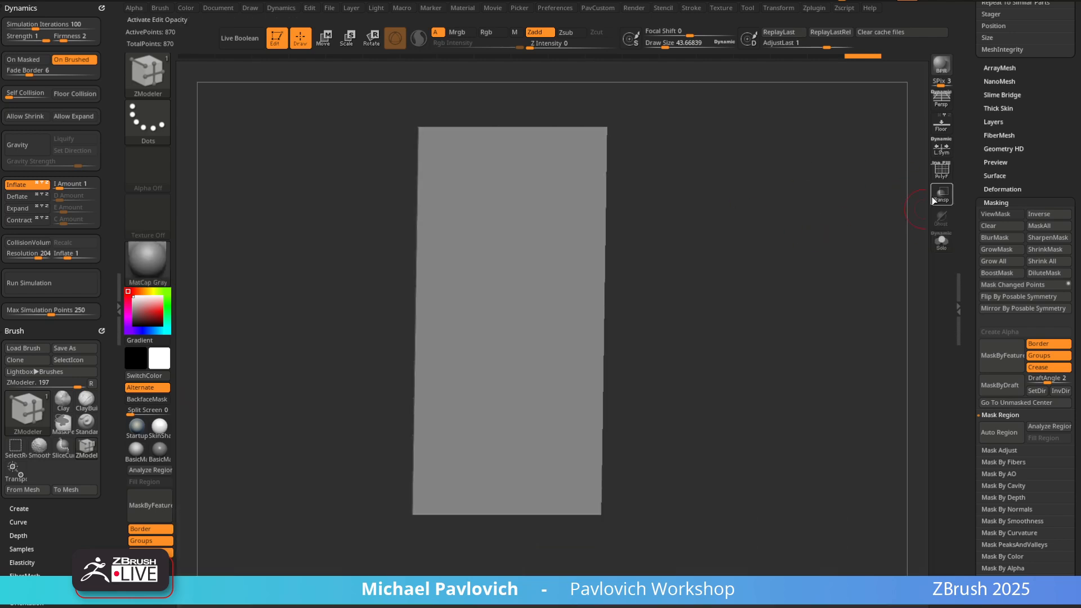
{"action": "left_click", "coordinate": [942, 169]}
{"action": "left_click_drag", "start_coordinate": [856, 240], "coordinate": [835, 232]}
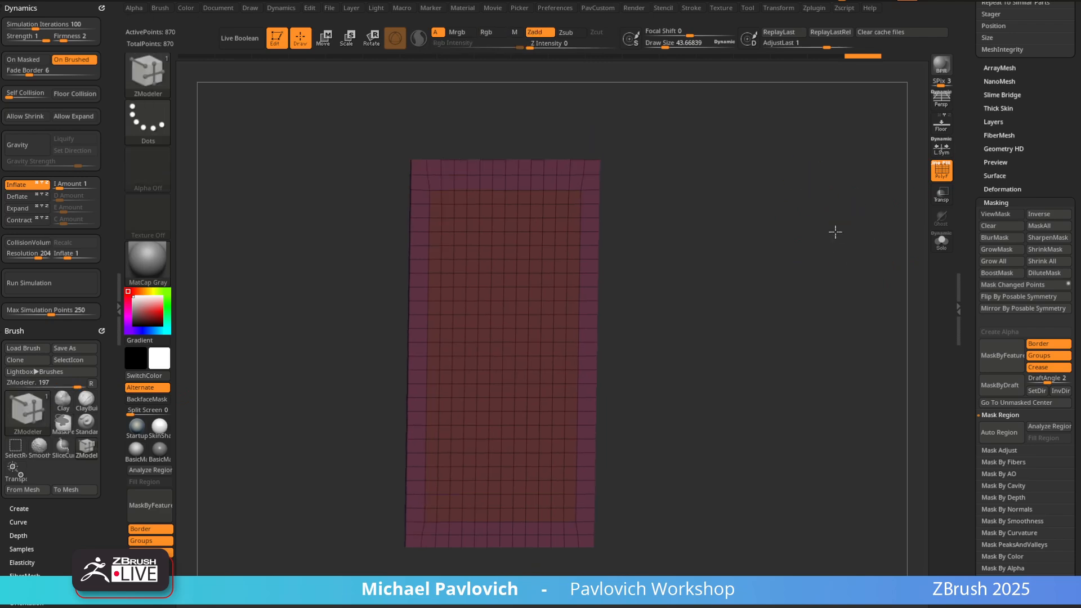
{"action": "left_click", "coordinate": [159, 426]}
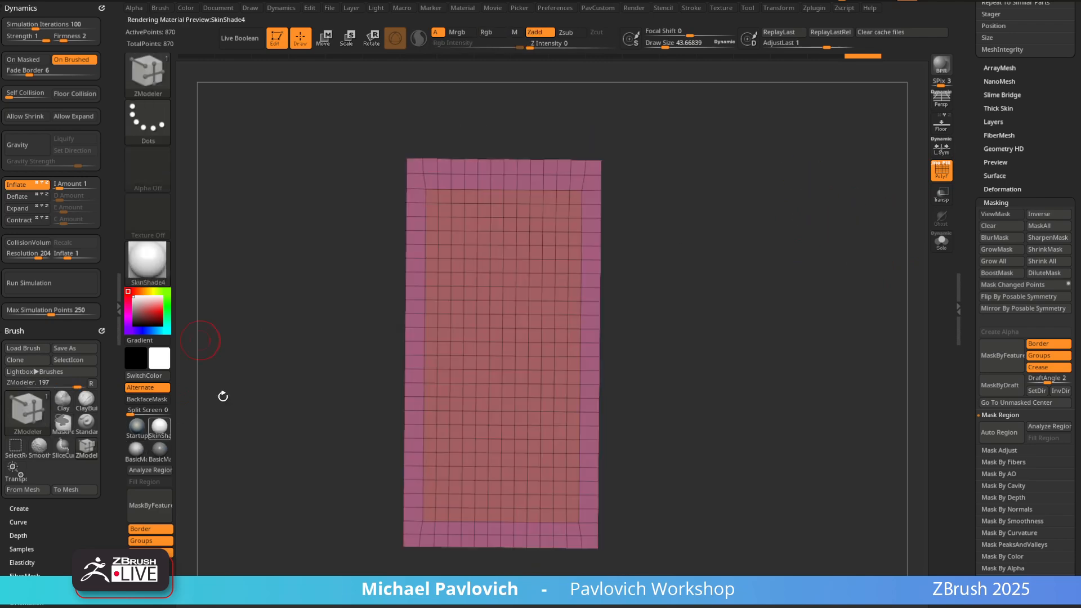
Collapse the DynaMesh section within the Geometry settings
{"action": "scroll", "coordinate": [999, 297], "scroll_direction": "up", "scroll_amount": 6}
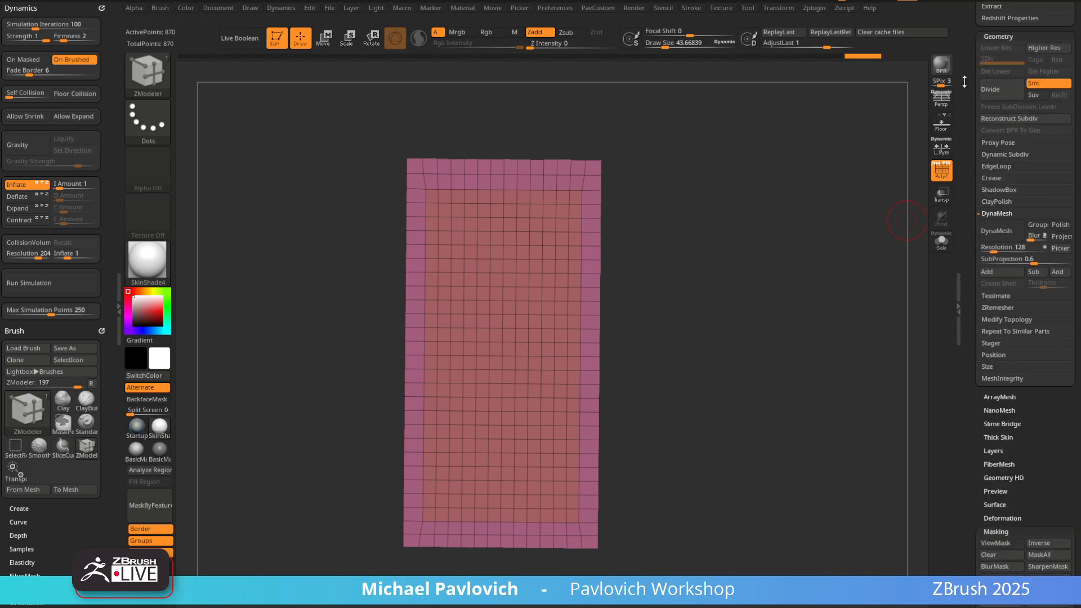
{"action": "scroll", "coordinate": [991, 336], "scroll_direction": "up", "scroll_amount": 3}
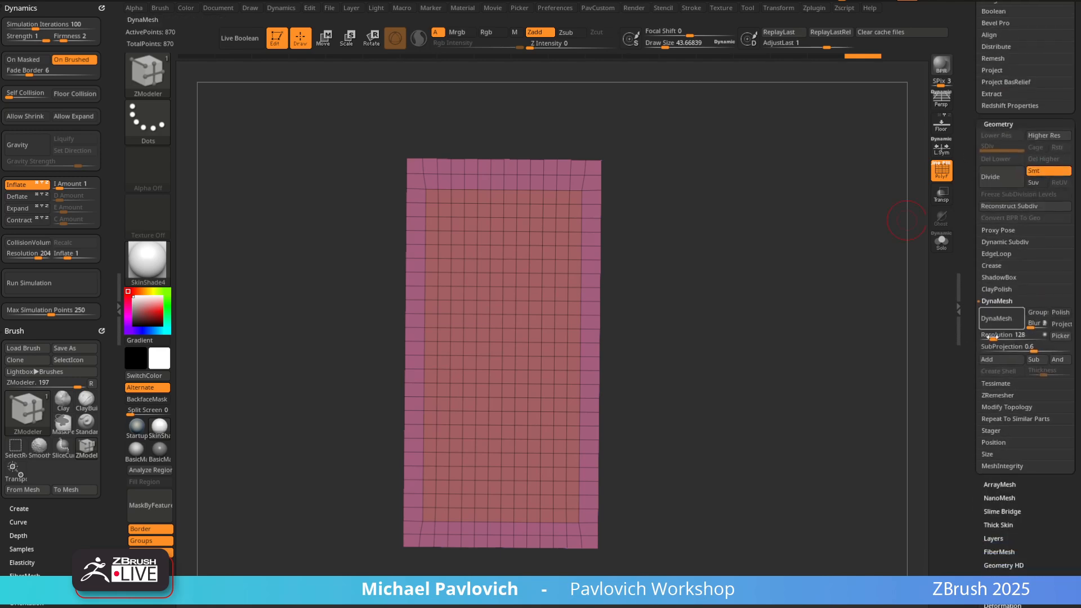
{"action": "scroll", "coordinate": [1000, 286], "scroll_direction": "down", "scroll_amount": 1}
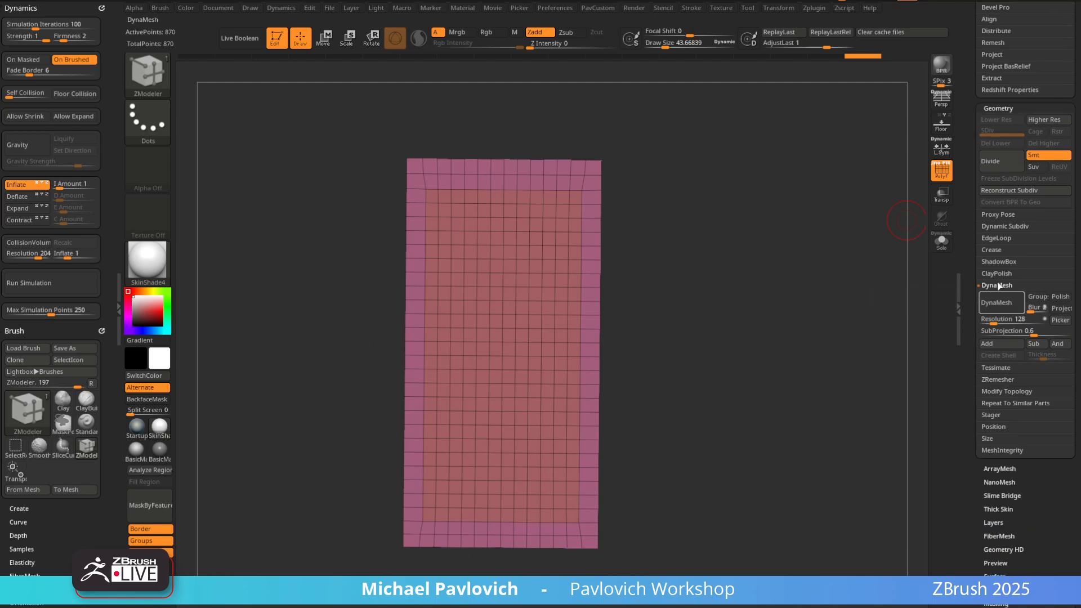
{"action": "left_click", "coordinate": [992, 288]}
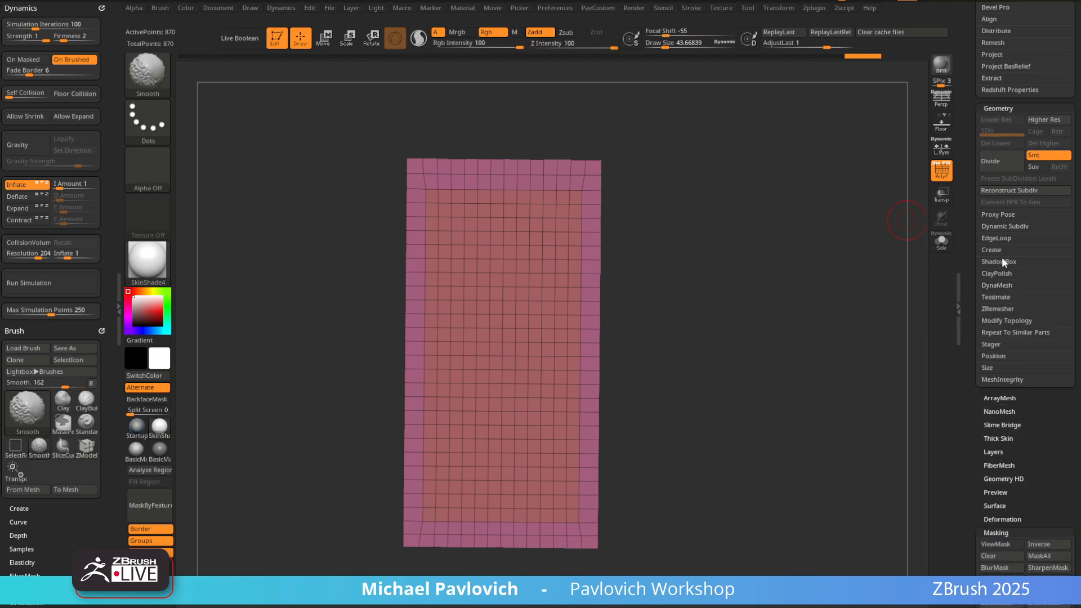
Try dividing the packet mesh once with subdivision smoothing (Smt) on and inspect its corners
{"action": "left_click", "coordinate": [1040, 155]}
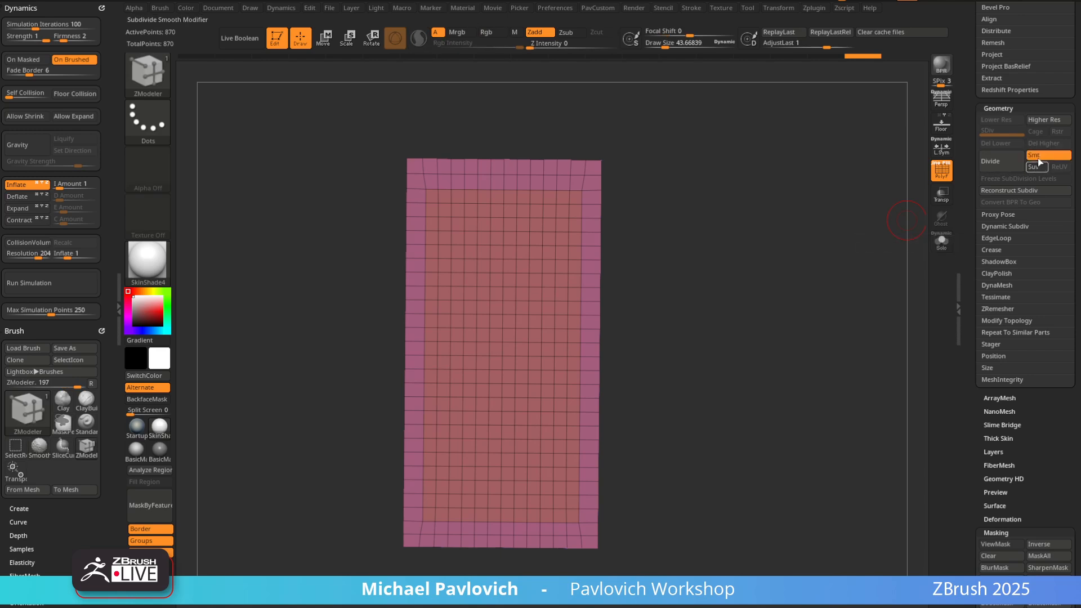
{"action": "left_click", "coordinate": [1040, 156]}
{"action": "left_click", "coordinate": [1001, 161]}
{"action": "left_click_drag", "start_coordinate": [698, 248], "coordinate": [671, 241]}
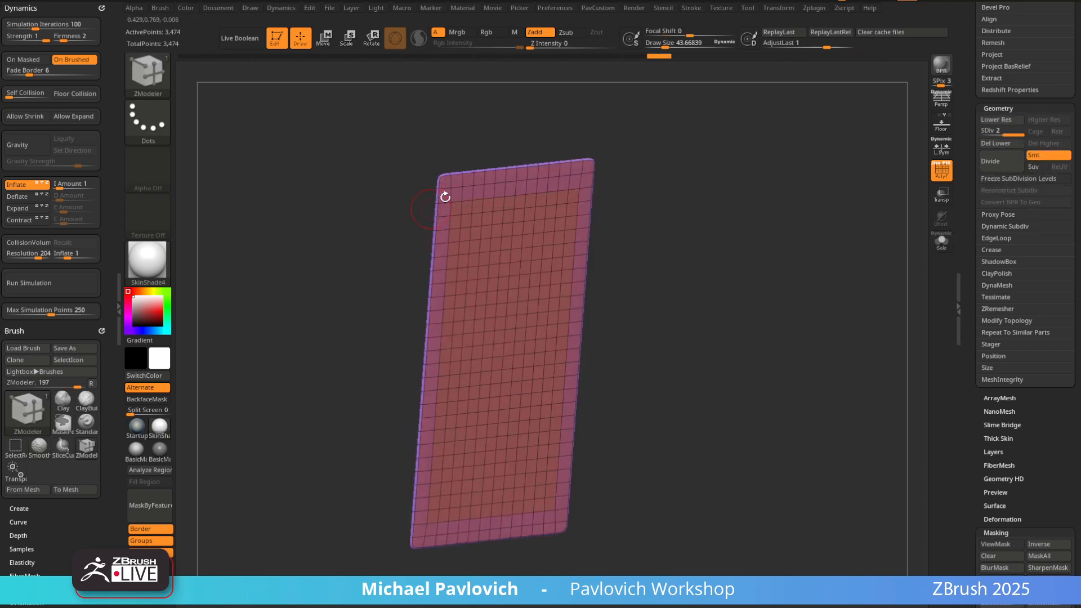
{"action": "left_click_drag", "start_coordinate": [770, 338], "coordinate": [805, 311]}
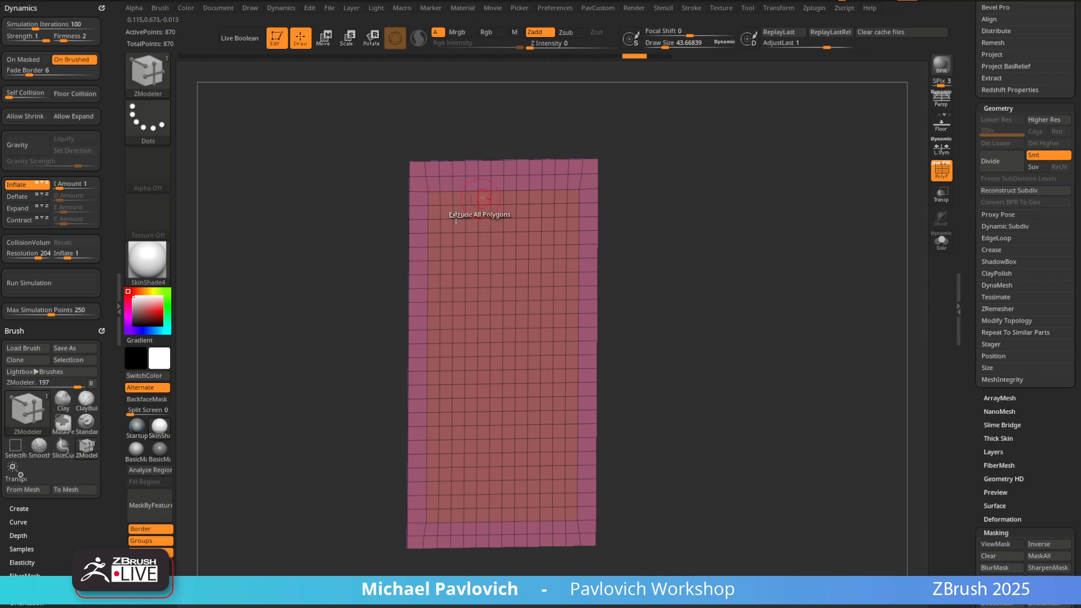
Turn off subdivision smoothing (Smt) and divide the packet mesh three times to subdivision level 4
{"action": "left_click", "coordinate": [1037, 157]}
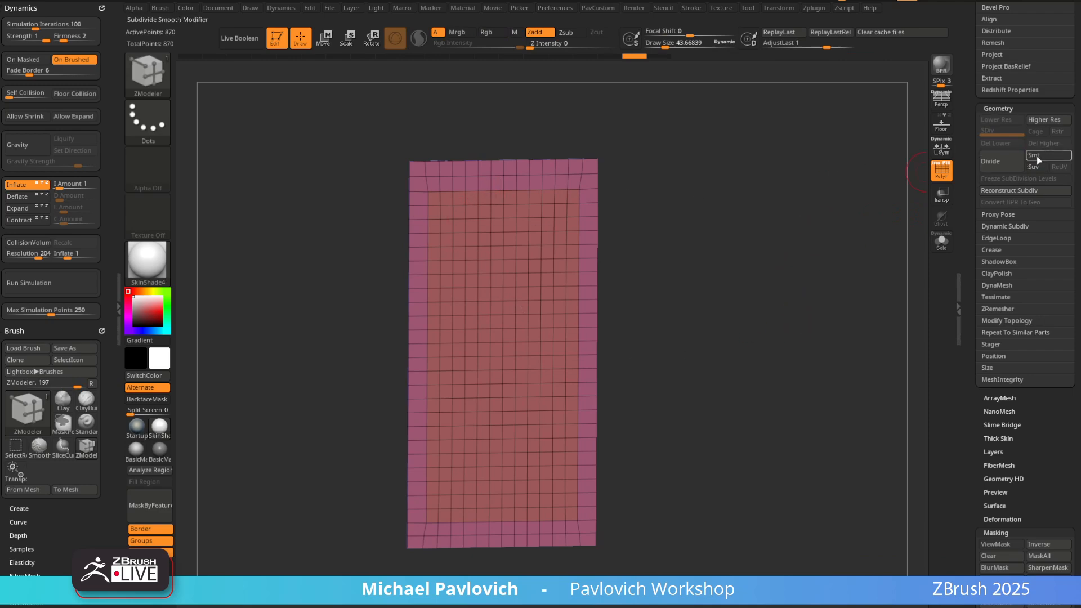
{"action": "left_click", "coordinate": [997, 163]}
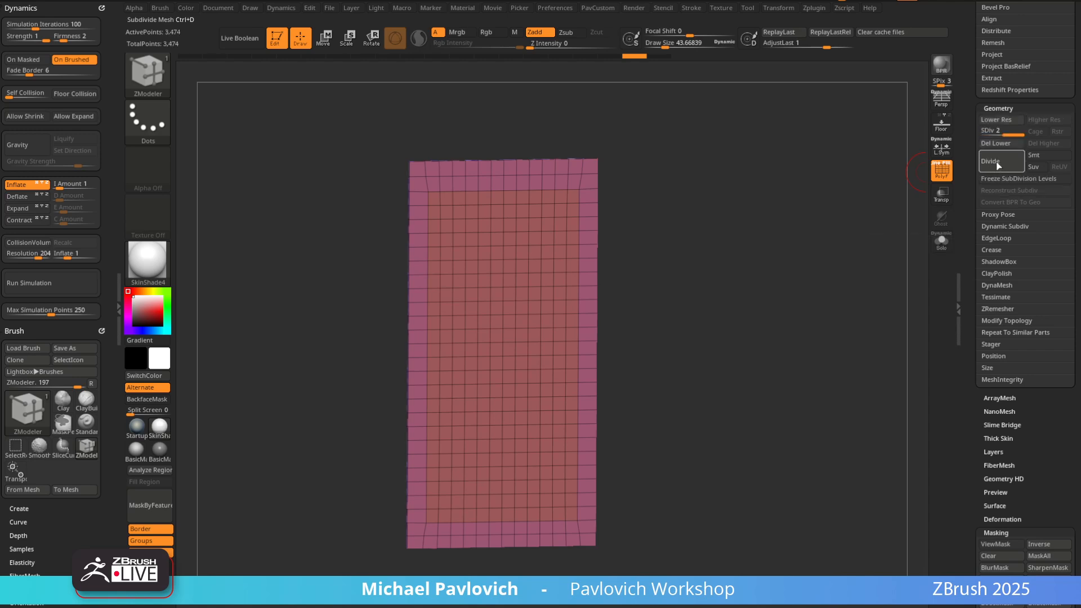
{"action": "left_click", "coordinate": [999, 170]}
{"action": "left_click", "coordinate": [1000, 170]}
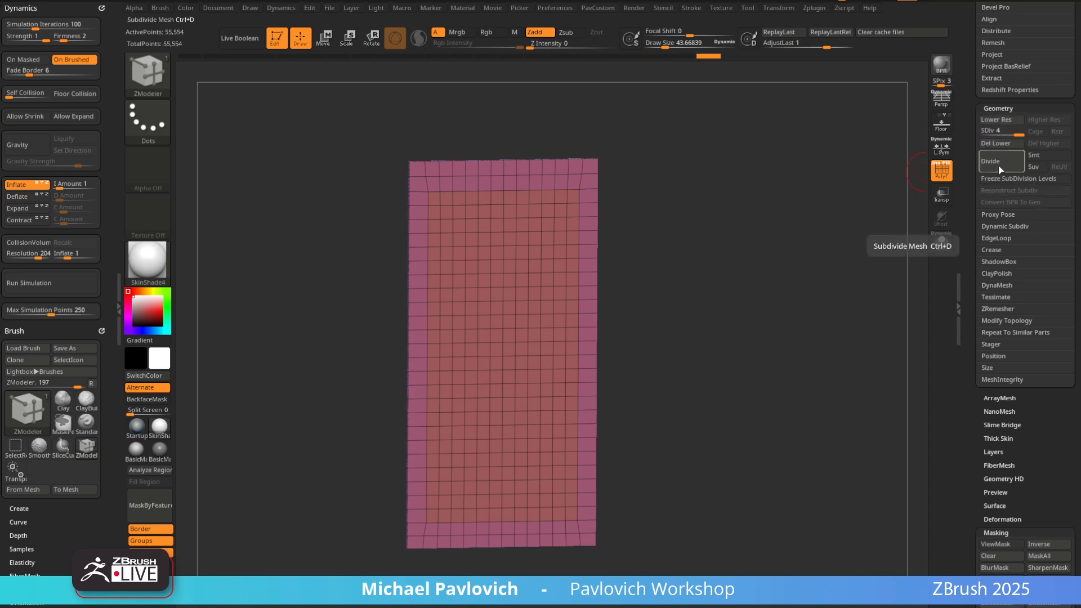
Inspect the divided packet mesh at subdivision level 4 with PolyFrame off and on
{"action": "key", "text": "shift+d"}
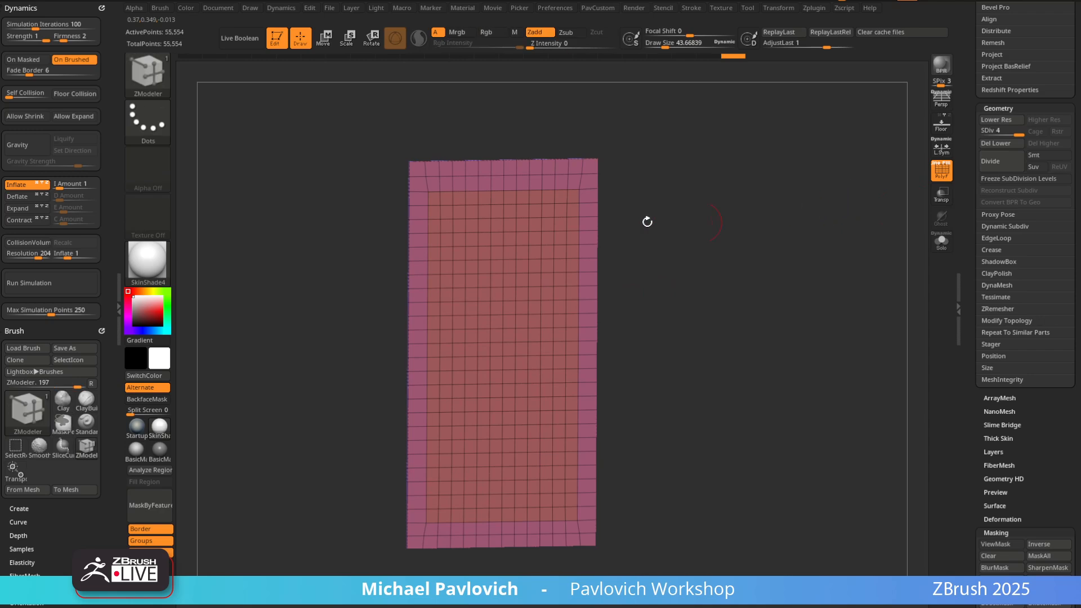
{"action": "mouse_move", "coordinate": [730, 268]}
{"action": "left_mouse_down"}
{"action": "mouse_move", "coordinate": [745, 241]}
{"action": "mouse_move", "coordinate": [771, 234]}
{"action": "left_mouse_up"}
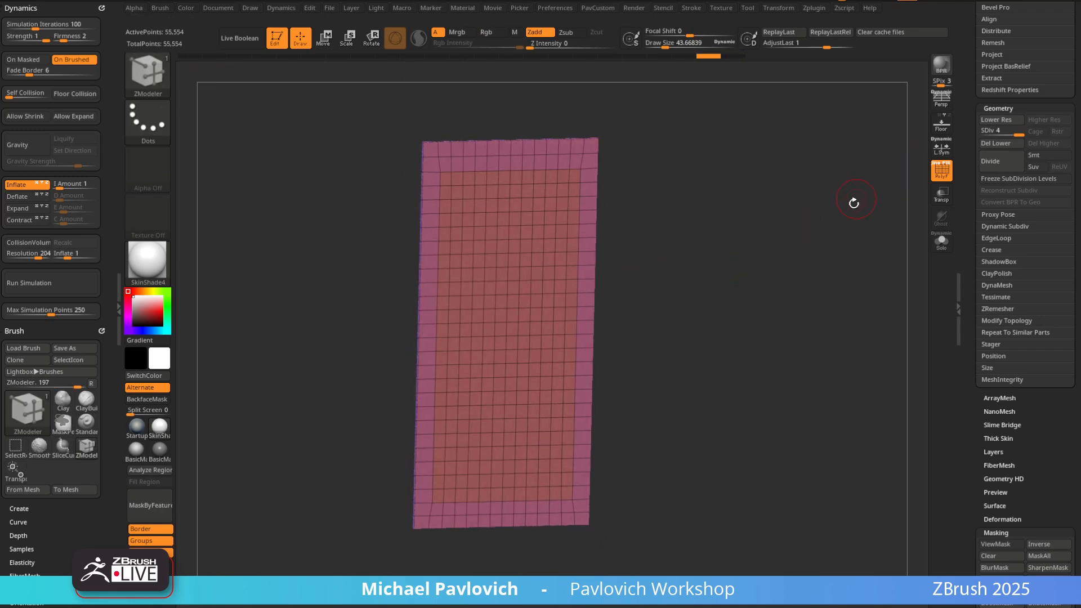
{"action": "left_click_drag", "start_coordinate": [854, 203], "coordinate": [818, 219]}
{"action": "mouse_move", "coordinate": [1002, 133]}
{"action": "left_mouse_down"}
{"action": "mouse_move", "coordinate": [983, 133]}
{"action": "mouse_move", "coordinate": [1018, 132]}
{"action": "left_mouse_up"}
{"action": "left_click", "coordinate": [942, 170]}
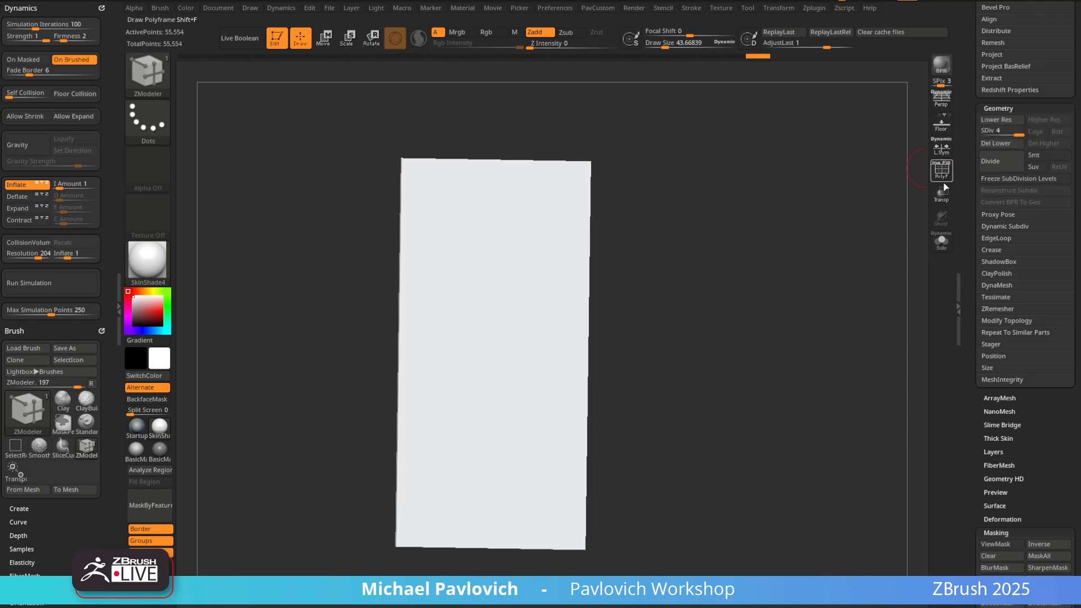
{"action": "left_click", "coordinate": [942, 170]}
{"action": "left_click_drag", "start_coordinate": [733, 237], "coordinate": [814, 215]}
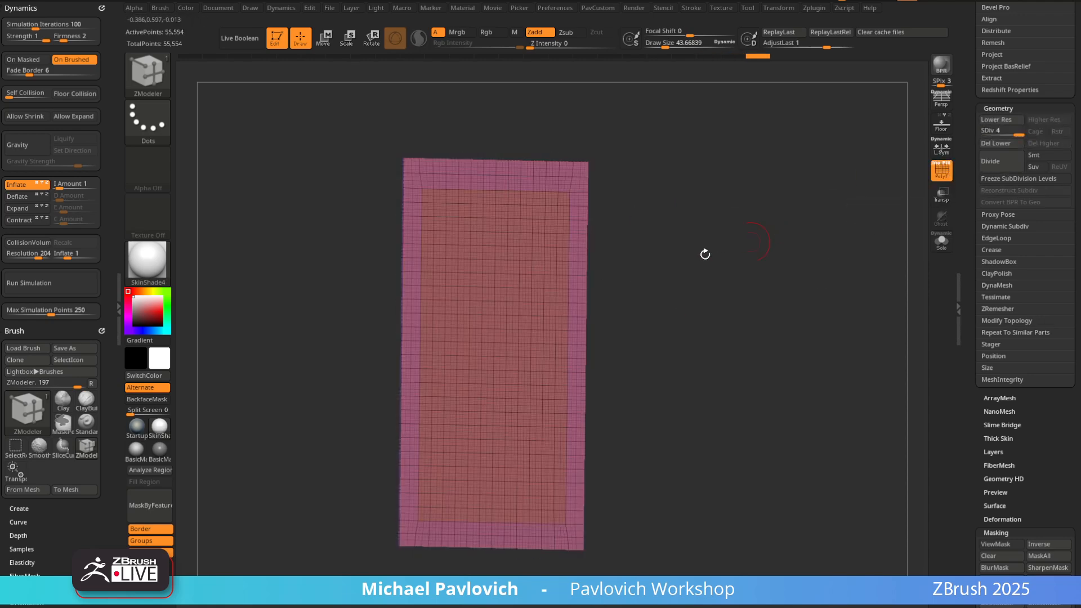
Mask the packet's border by isolating the inner panel's polygroup, masking it, showing the whole mesh and inverting the mask
{"action": "left_click", "coordinate": [505, 283], "text": "ctrl+shift"}
{"action": "left_click", "coordinate": [804, 184], "text": "ctrl"}
{"action": "left_click", "coordinate": [820, 154], "text": "ctrl+shift"}
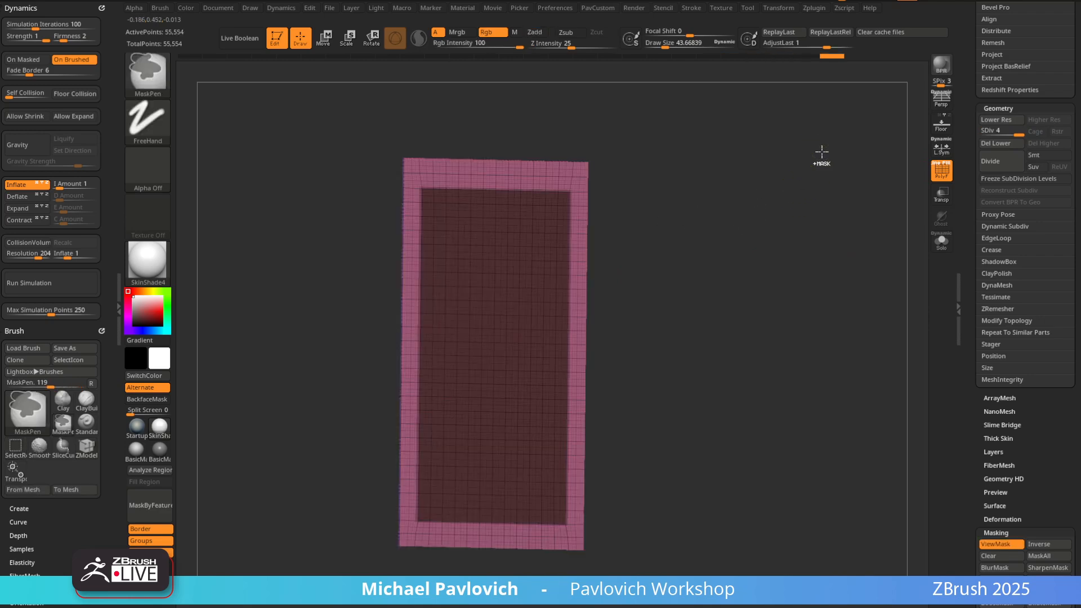
{"action": "left_click", "coordinate": [820, 157], "text": "ctrl"}
{"action": "key", "text": "w"}
{"action": "key", "text": "q"}
{"action": "left_click_drag", "start_coordinate": [747, 195], "coordinate": [766, 179], "text": "alt"}
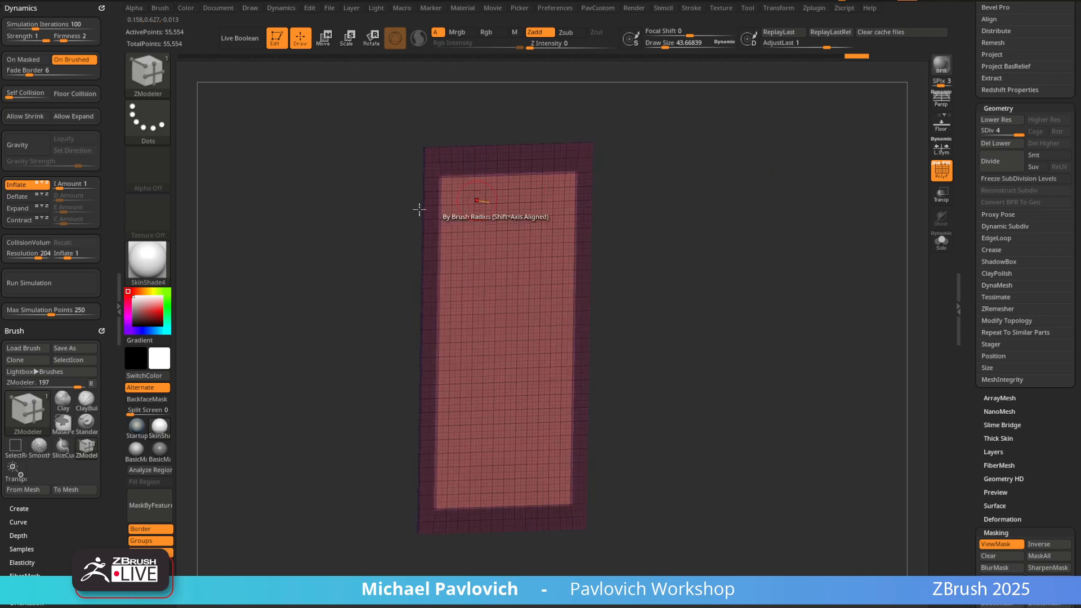
Try the Dynamics simulation on the unmasked inner panel with Inflate alone, and again with Expand added
{"action": "left_click", "coordinate": [56, 283]}
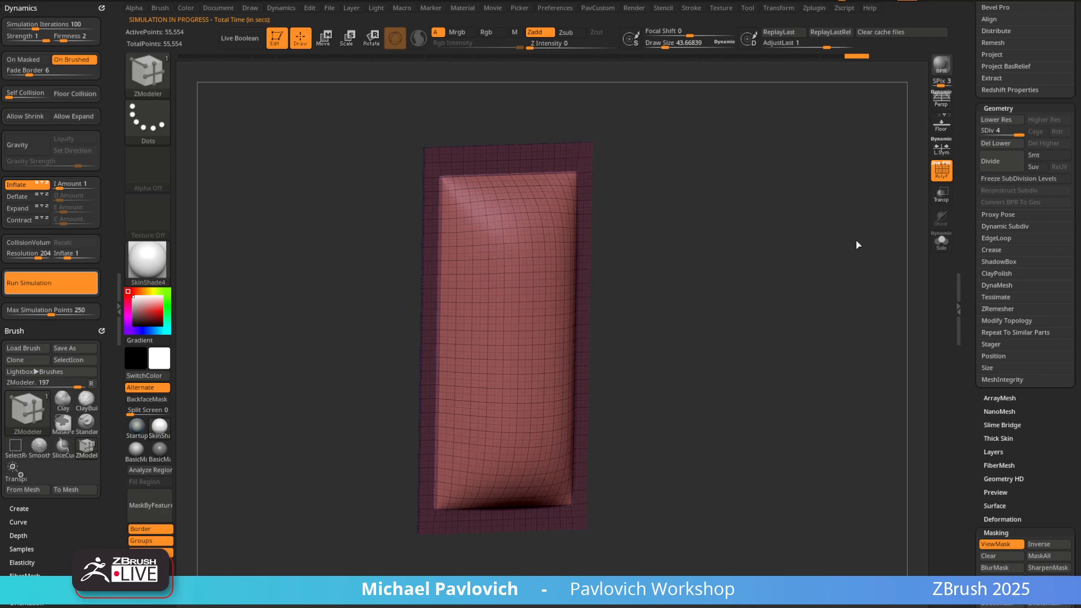
{"action": "mouse_move", "coordinate": [833, 220]}
{"action": "left_mouse_down"}
{"action": "mouse_move", "coordinate": [883, 225]}
{"action": "mouse_move", "coordinate": [846, 231]}
{"action": "mouse_move", "coordinate": [863, 217]}
{"action": "mouse_move", "coordinate": [832, 236]}
{"action": "mouse_move", "coordinate": [809, 215]}
{"action": "mouse_move", "coordinate": [818, 219]}
{"action": "left_mouse_up"}
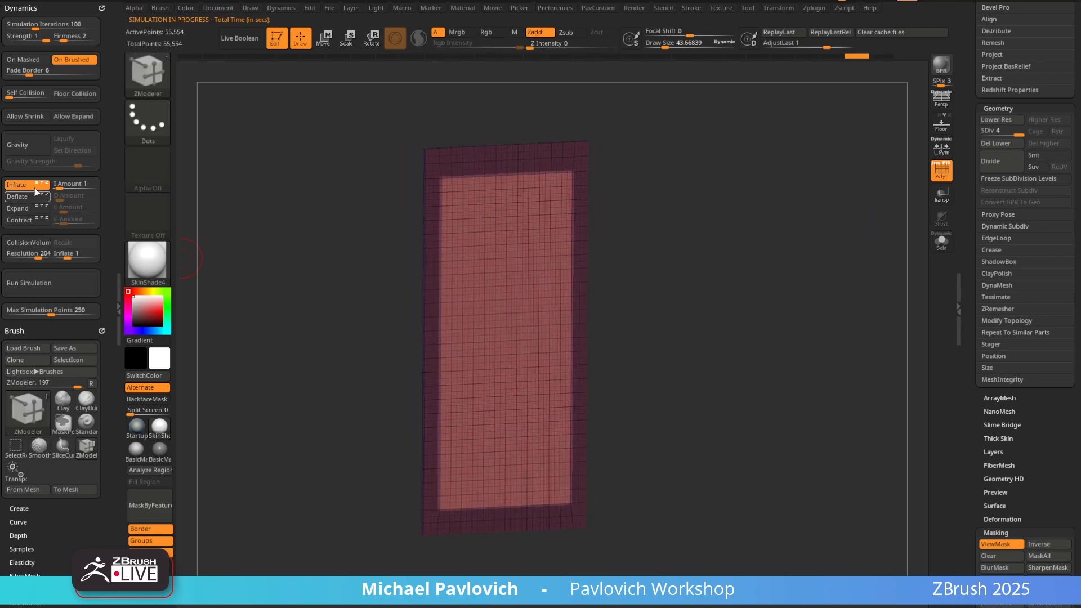
{"action": "left_click", "coordinate": [63, 283]}
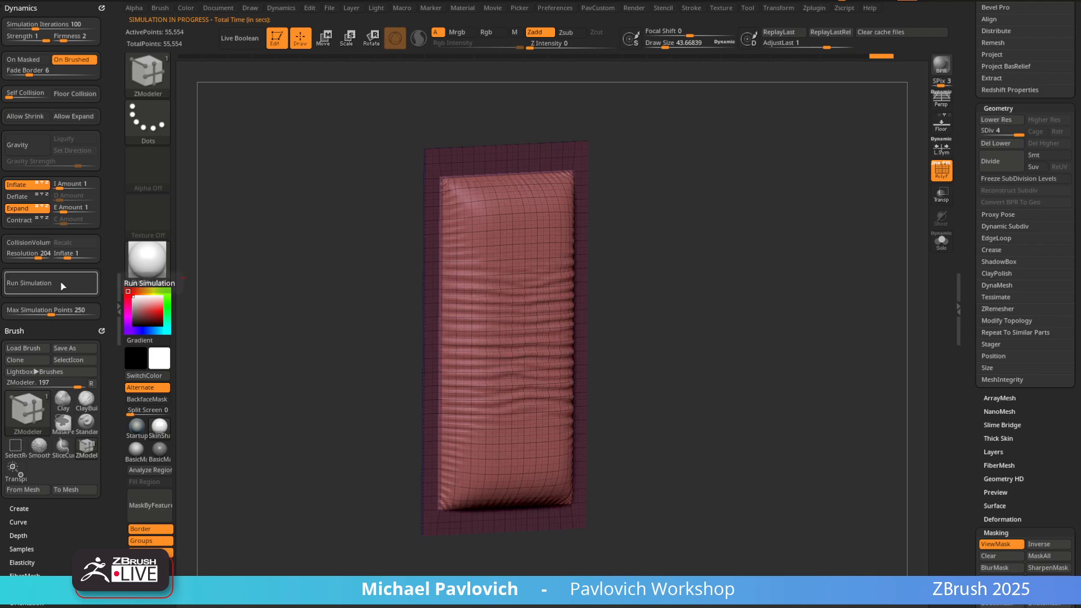
{"action": "left_click_drag", "start_coordinate": [776, 185], "coordinate": [807, 196]}
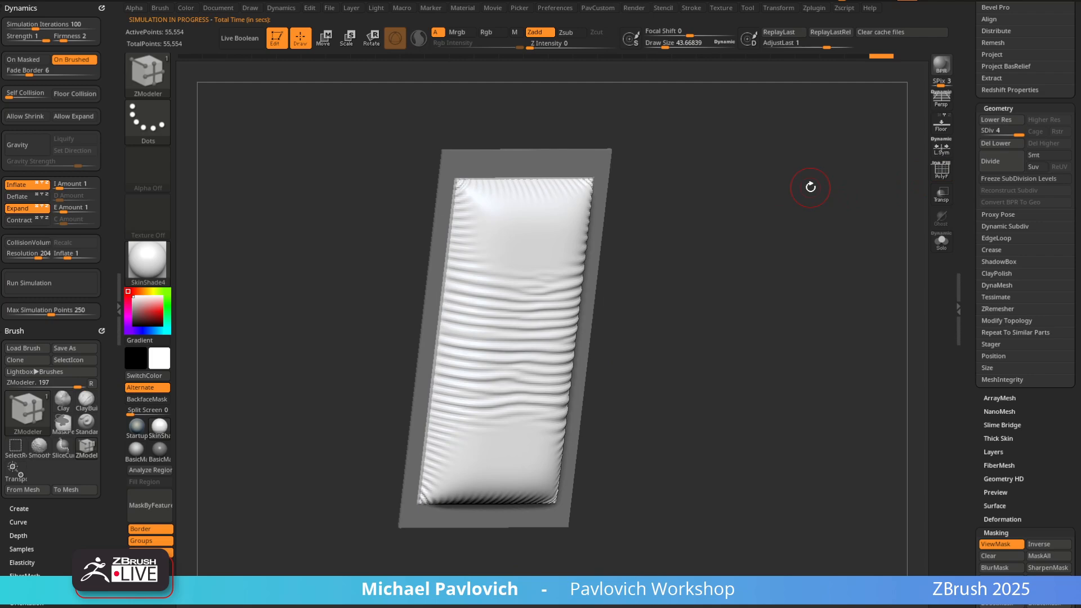
{"action": "left_click_drag", "start_coordinate": [722, 222], "coordinate": [773, 161]}
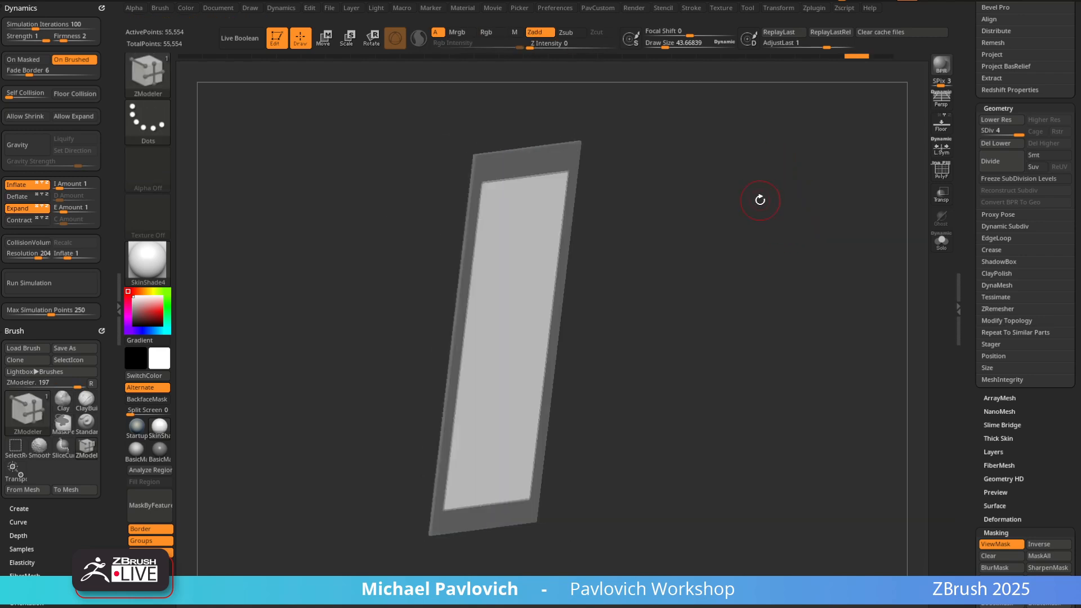
Try thickening the unmasked inner panel along its depth with the standard Transpose gizmo, and undo it
{"action": "key", "text": "w"}
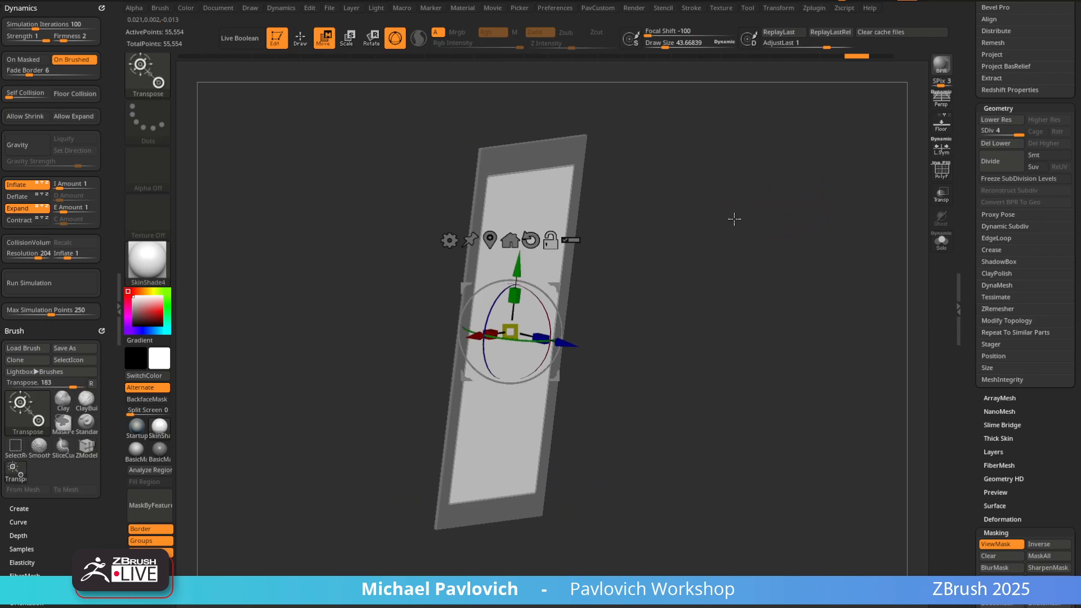
{"action": "left_click_drag", "start_coordinate": [644, 265], "coordinate": [619, 268], "text": "shift"}
{"action": "left_click", "coordinate": [491, 242], "text": "alt"}
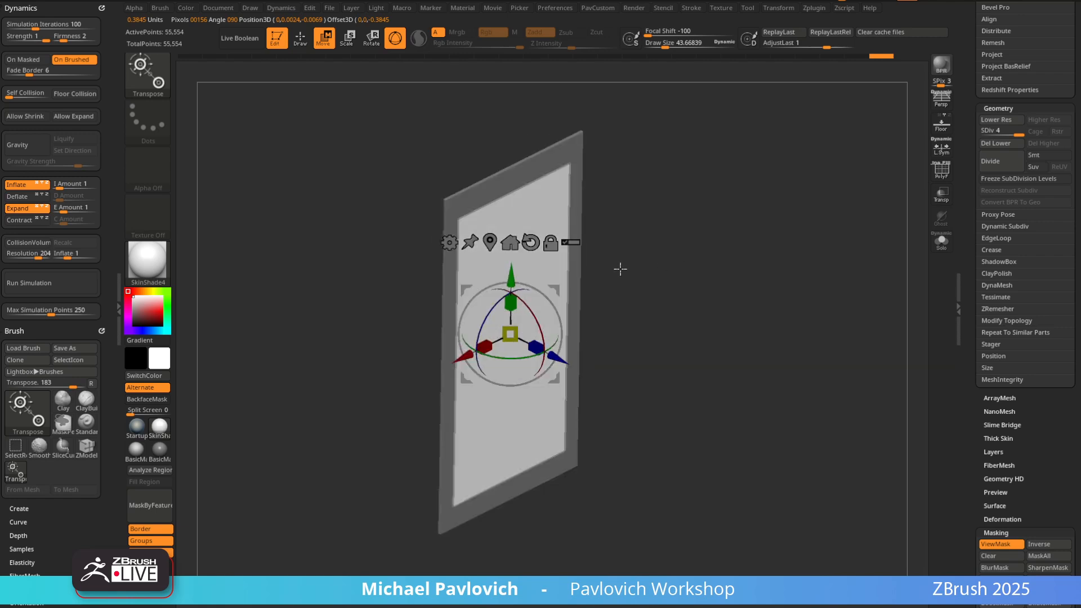
{"action": "mouse_move", "coordinate": [687, 222]}
{"action": "left_mouse_down"}
{"action": "mouse_move", "coordinate": [732, 246]}
{"action": "mouse_move", "coordinate": [695, 210]}
{"action": "left_mouse_up"}
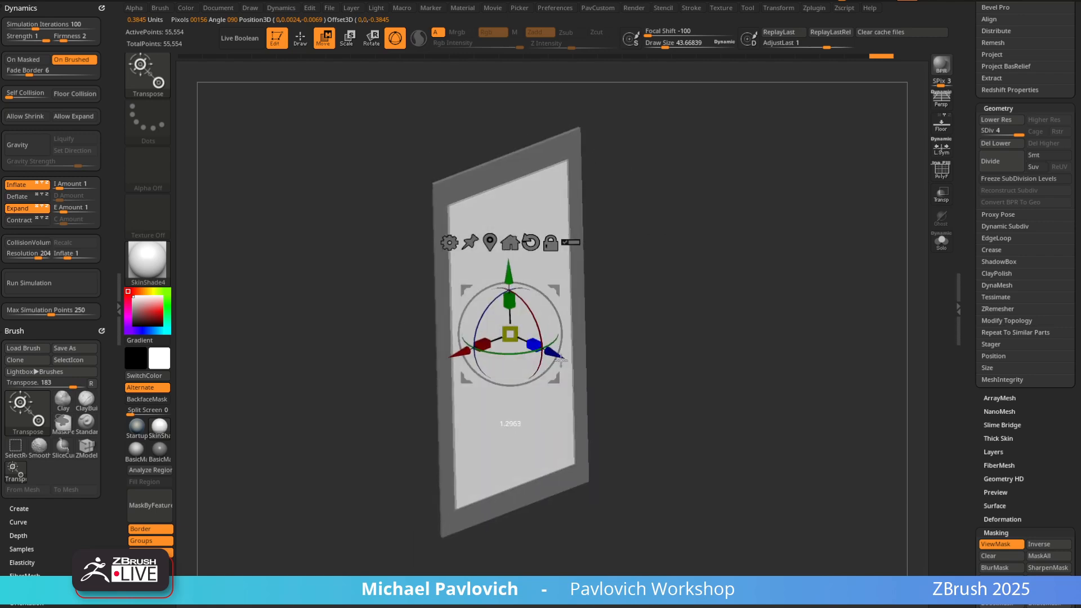
{"action": "left_click_drag", "start_coordinate": [655, 406], "coordinate": [1068, 444]}
{"action": "left_click_drag", "start_coordinate": [758, 356], "coordinate": [833, 197]}
{"action": "key", "text": "shift+f"}
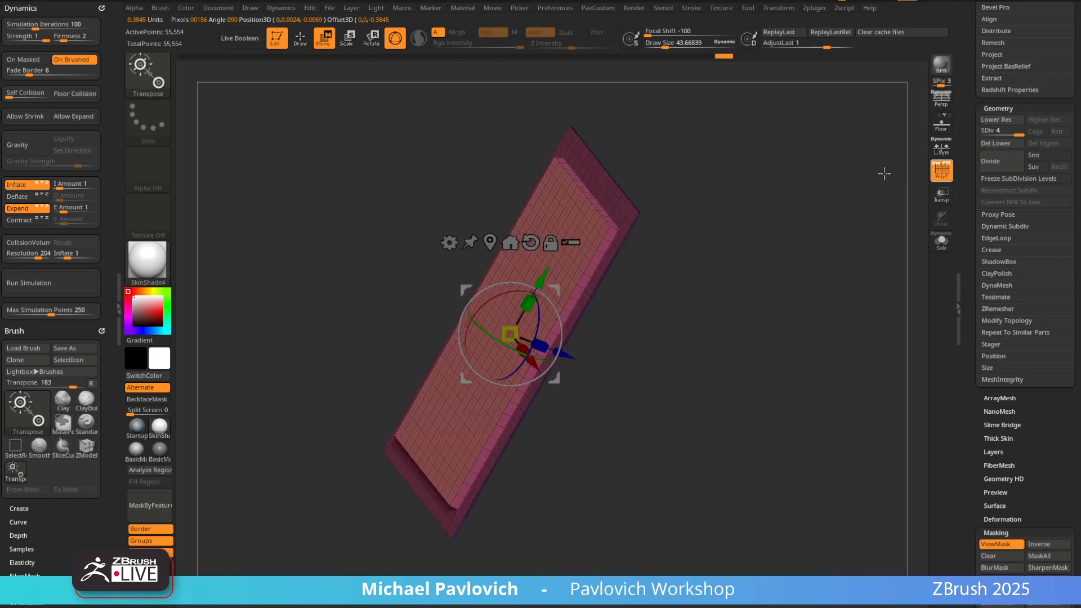
{"action": "left_click_drag", "start_coordinate": [798, 290], "coordinate": [769, 316]}
{"action": "key", "text": "ctrl+z"}
{"action": "key", "text": "q"}
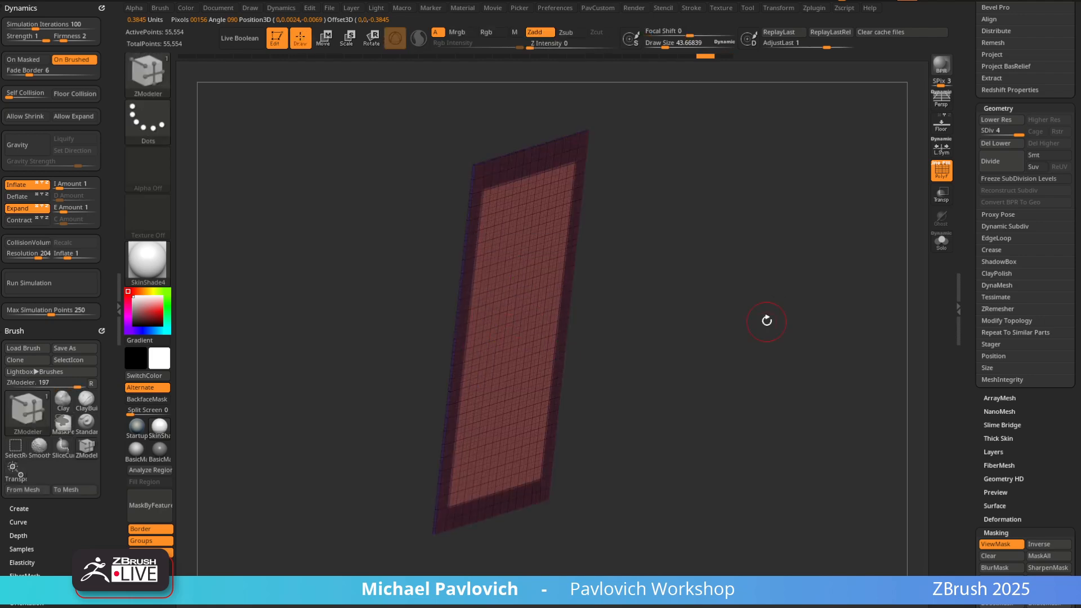
Choose the TransposeCloth brush, turn off Expand in Dynamics, and puff out the inner panel by transforming it along its depth
{"action": "key", "text": "b"}
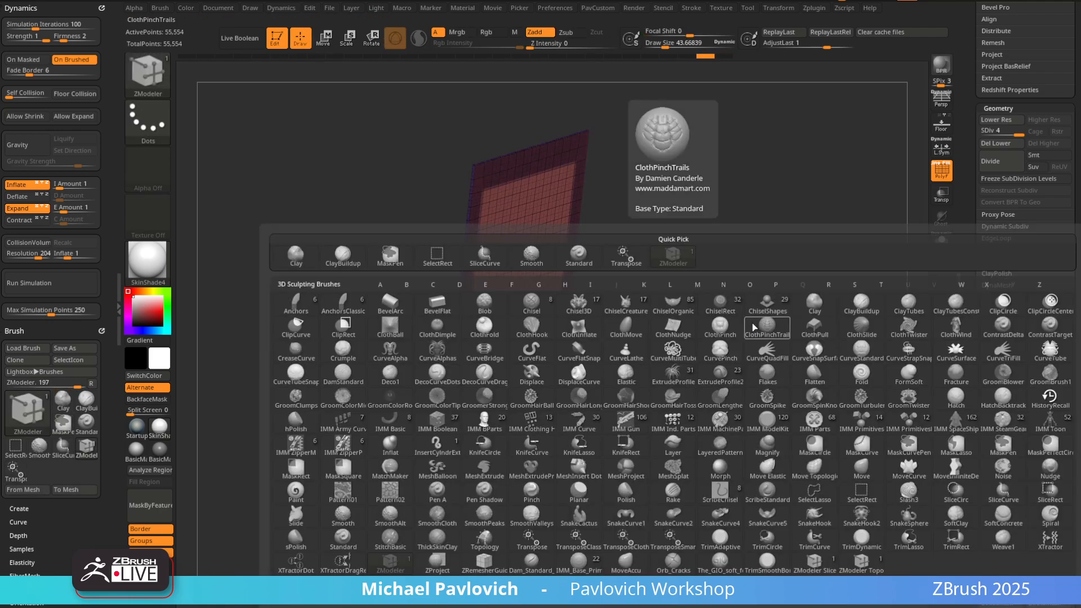
{"action": "key", "text": "t"}
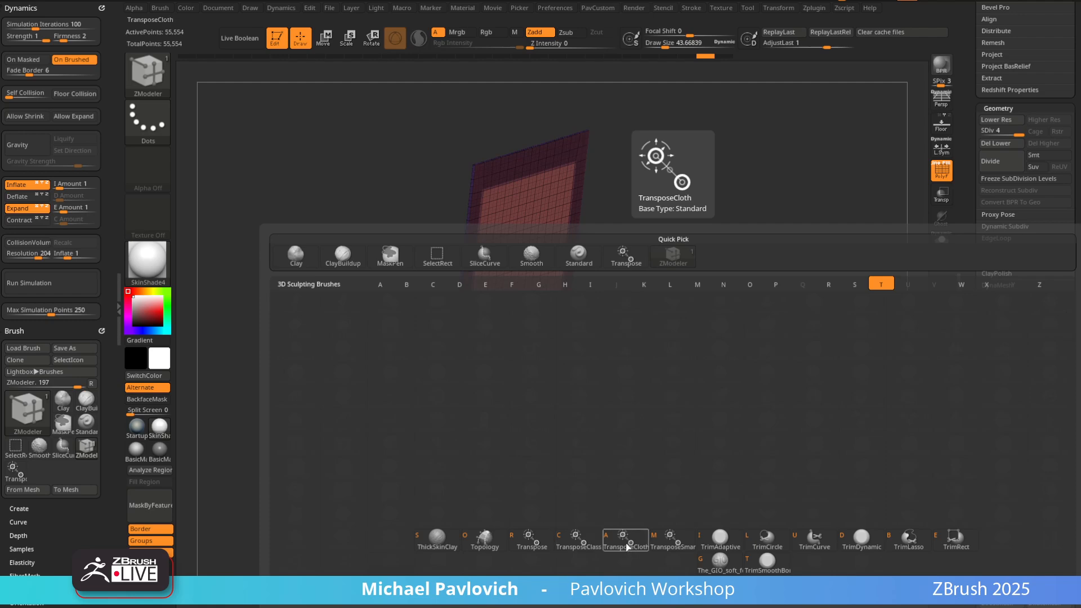
{"action": "left_click", "coordinate": [625, 544]}
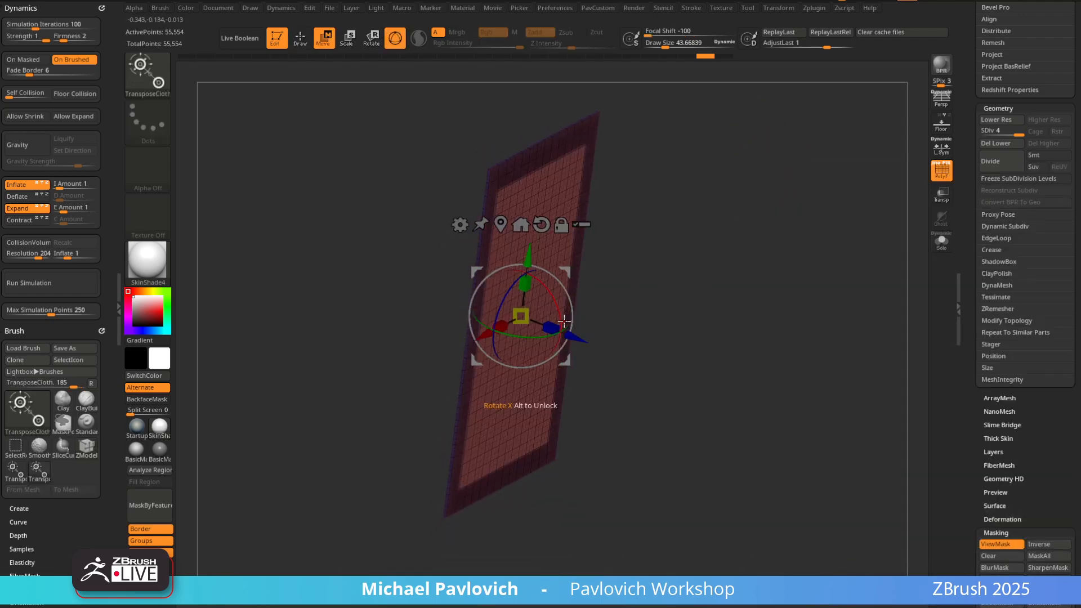
{"action": "left_click", "coordinate": [23, 209]}
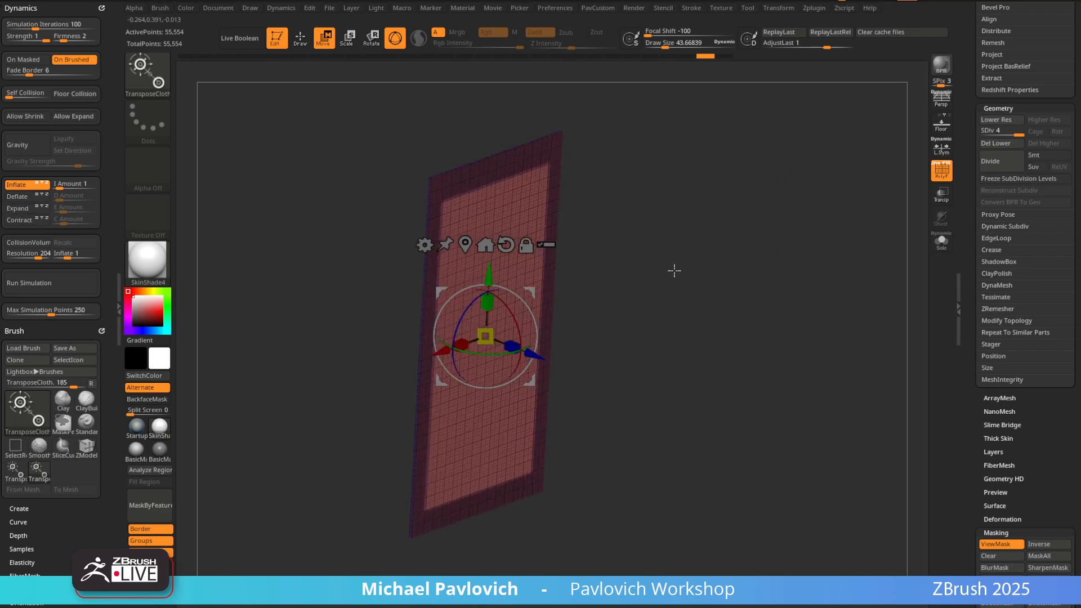
{"action": "left_click_drag", "start_coordinate": [540, 357], "coordinate": [559, 366]}
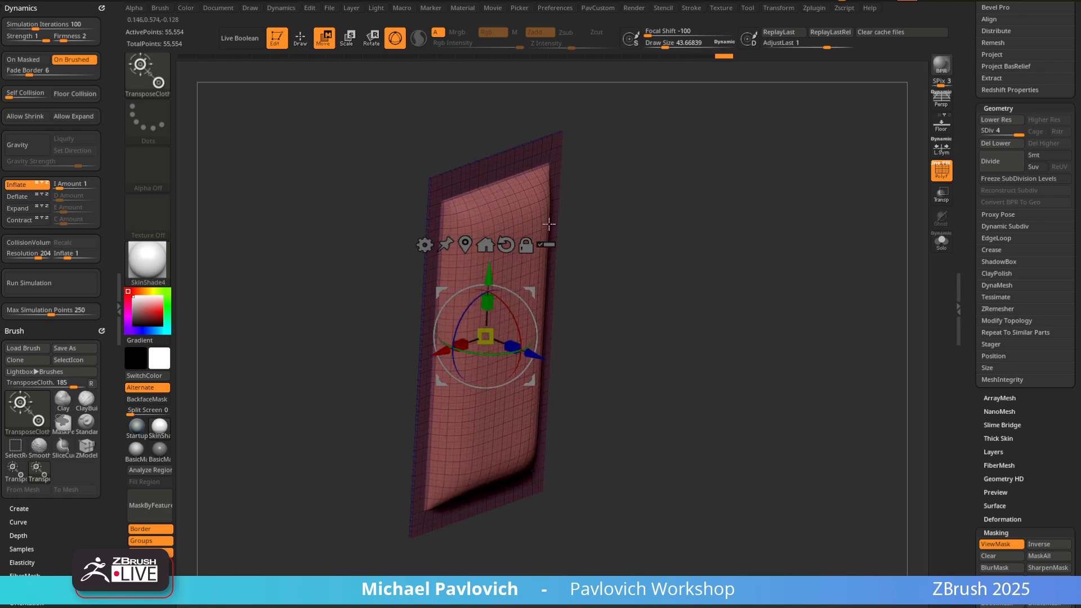
Step back and forth through the cloth inflation history, and rescale the inner panel along its depth more gently with TransposeCloth
{"action": "key", "text": "ctrl+z"}
{"action": "key", "text": "ctrl+z"}
{"action": "key", "text": "ctrl+z"}
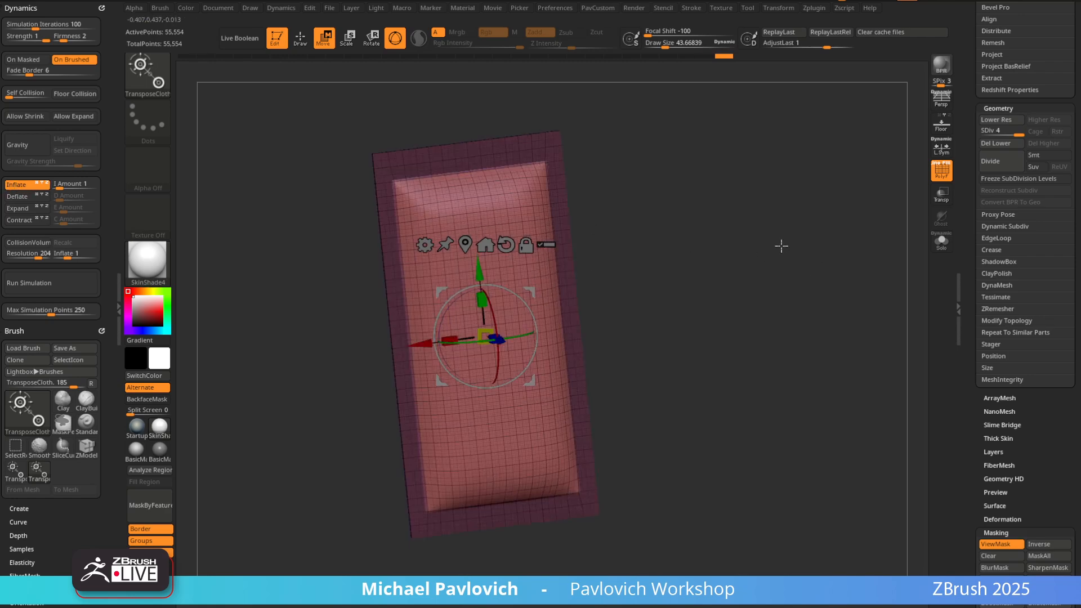
{"action": "key", "text": "ctrl+shift+z"}
{"action": "key", "text": "ctrl+shift+z"}
{"action": "key", "text": "ctrl+shift+z"}
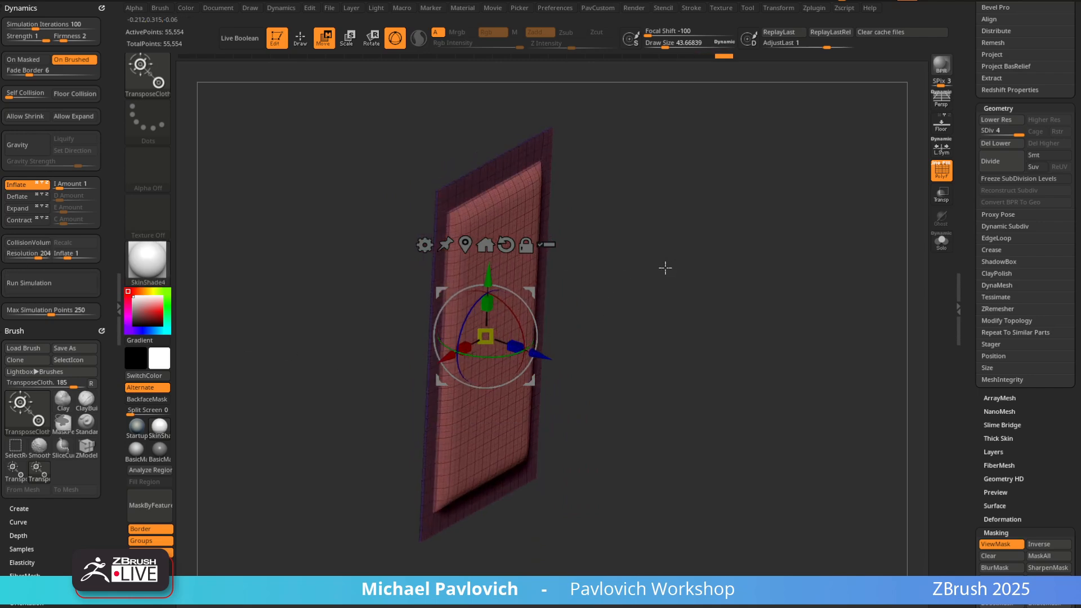
{"action": "key", "text": "ctrl+z"}
{"action": "key", "text": "ctrl+z"}
{"action": "key", "text": "ctrl+z"}
{"action": "key", "text": "ctrl+shift+z"}
{"action": "key", "text": "ctrl+shift+z"}
{"action": "key", "text": "ctrl+shift+z"}
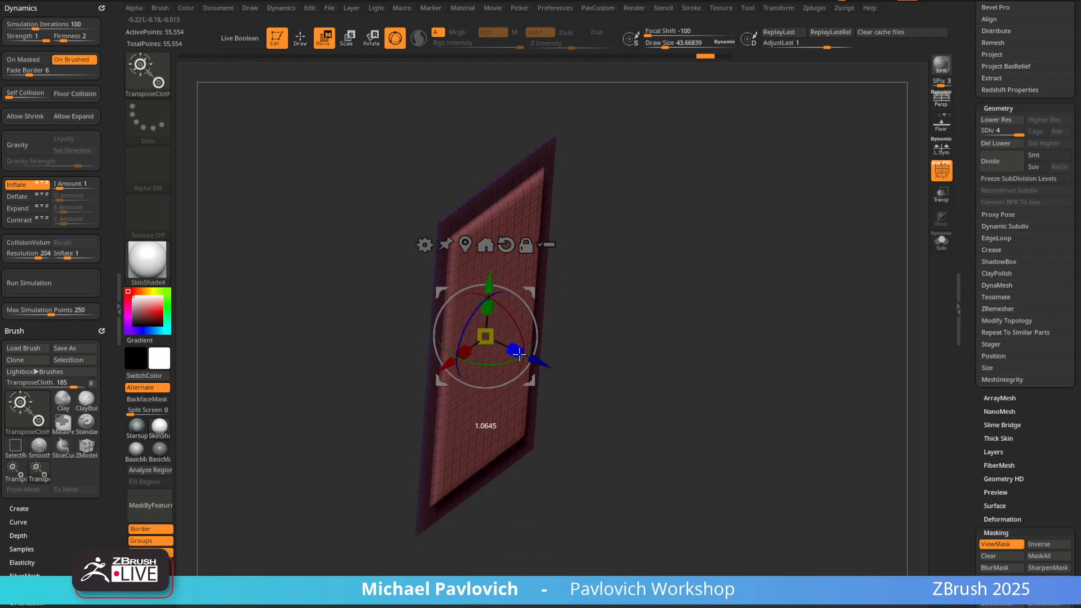
{"action": "left_click_drag", "start_coordinate": [738, 251], "coordinate": [805, 244]}
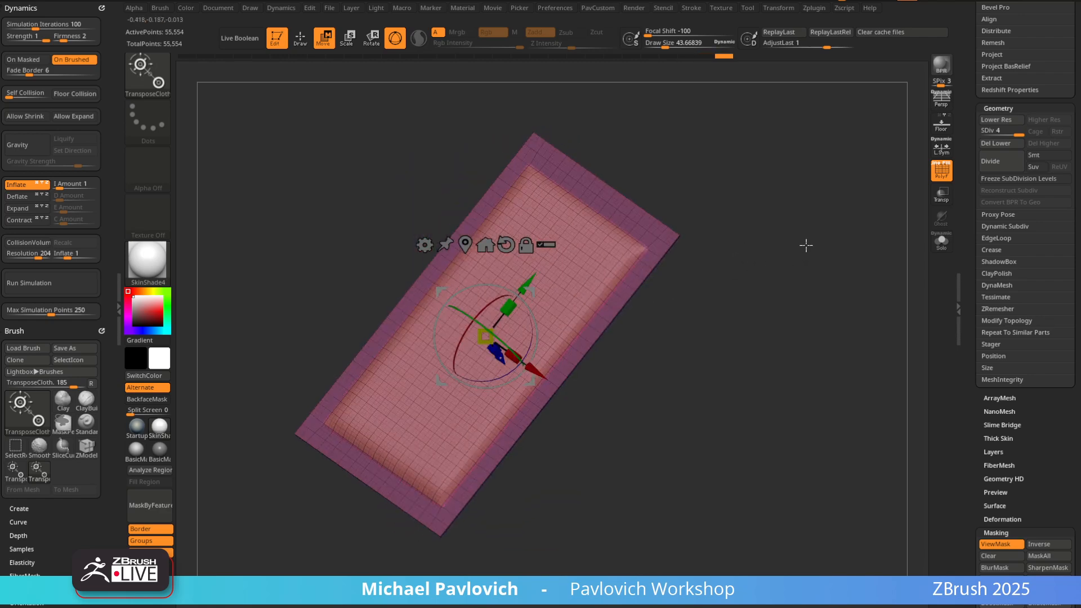
Return to Draw mode without PolyFrame, check the inflated packet with the border mask cleared, and restore the mask
{"action": "key", "text": "q"}
{"action": "key", "text": "shift+f"}
{"action": "mouse_move", "coordinate": [784, 190]}
{"action": "left_mouse_down"}
{"action": "mouse_move", "coordinate": [822, 267]}
{"action": "mouse_move", "coordinate": [811, 200]}
{"action": "mouse_move", "coordinate": [779, 208]}
{"action": "mouse_move", "coordinate": [786, 175]}
{"action": "mouse_move", "coordinate": [811, 236]}
{"action": "mouse_move", "coordinate": [524, 341]}
{"action": "mouse_move", "coordinate": [832, 212]}
{"action": "mouse_move", "coordinate": [809, 229]}
{"action": "mouse_move", "coordinate": [765, 225]}
{"action": "mouse_move", "coordinate": [751, 235]}
{"action": "left_mouse_up"}
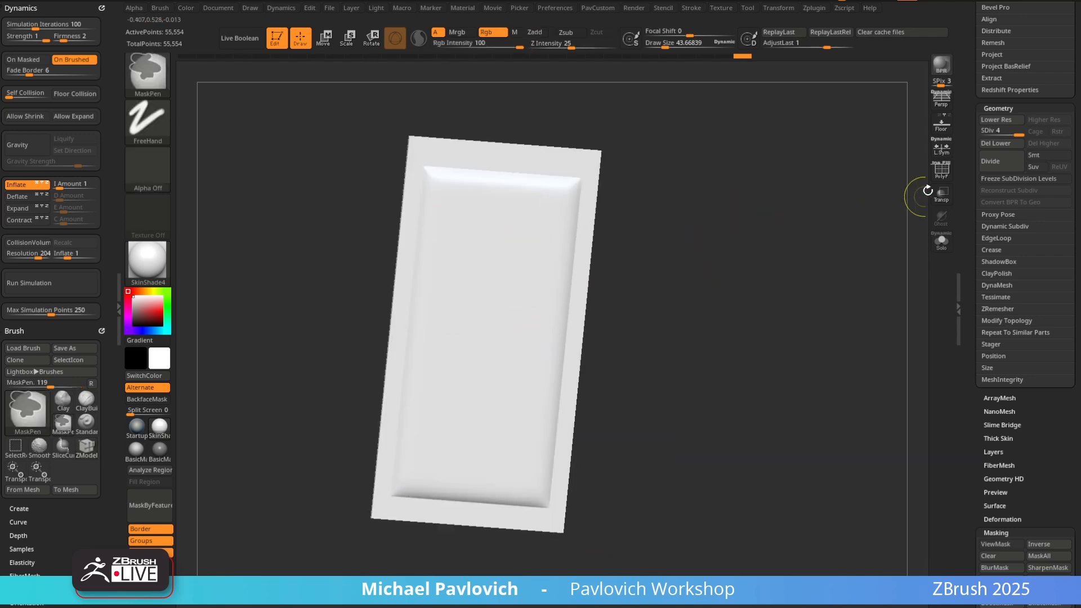
{"action": "key", "text": "ctrl+h"}
{"action": "key", "text": "ctrl+z"}
{"action": "left_click_drag", "start_coordinate": [833, 197], "coordinate": [835, 210], "text": "alt"}
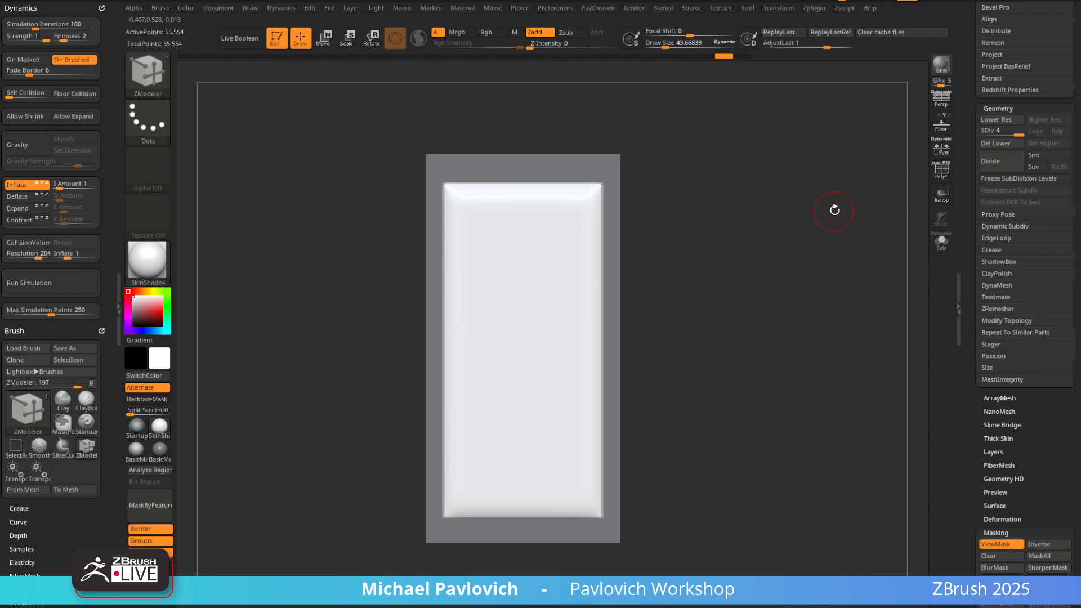
Bring up the browser to examine the Heinz ketchup packet reference, and return to the model
{"action": "left_click_drag", "start_coordinate": [0, 25], "coordinate": [251, 23]}
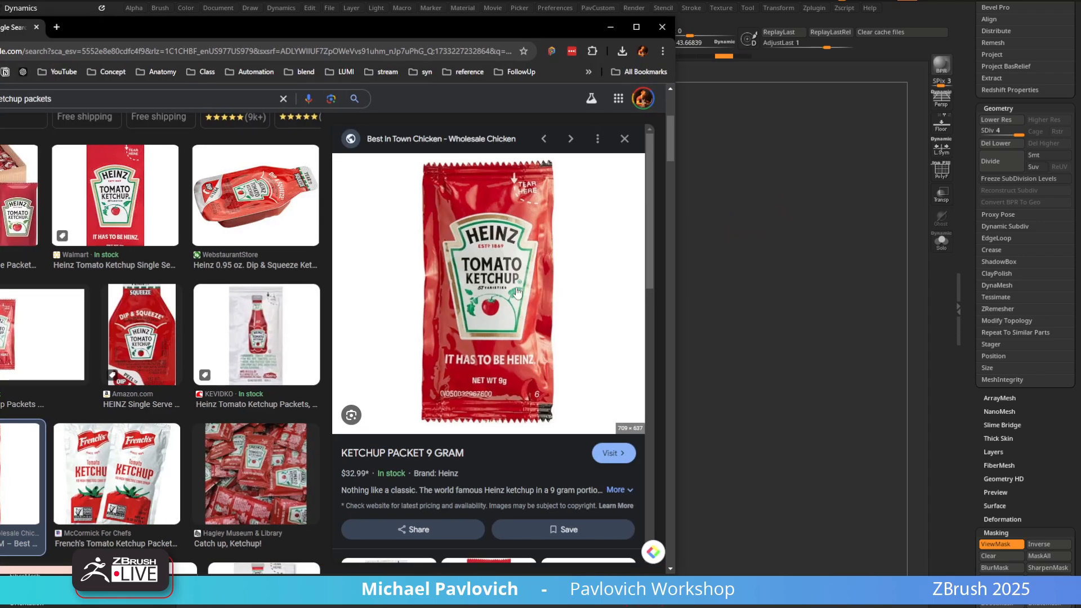
{"action": "left_click_drag", "start_coordinate": [457, 27], "coordinate": [464, 606]}
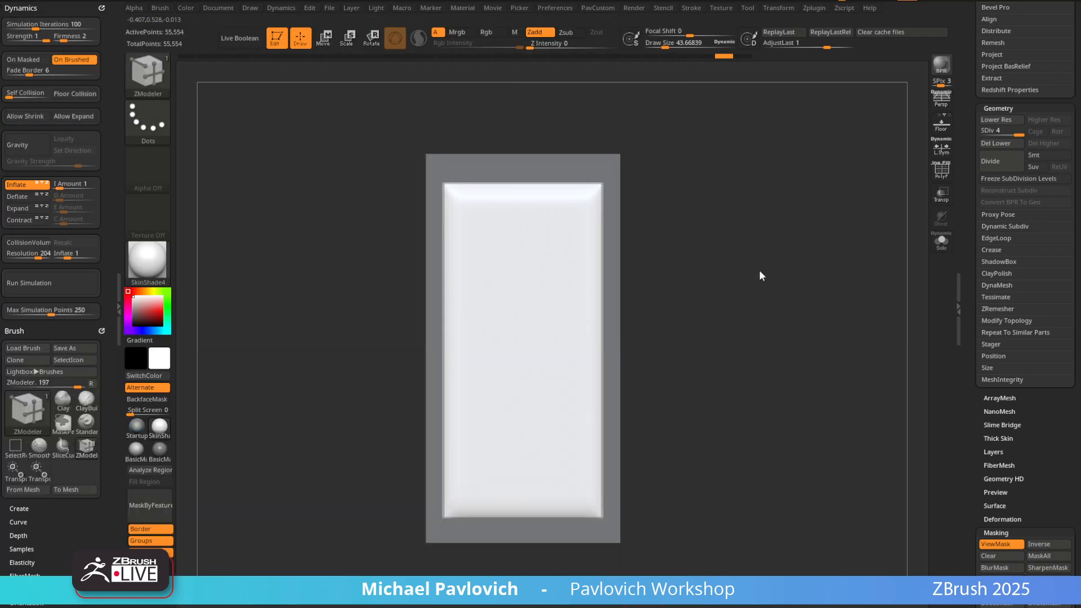
{"action": "left_click_drag", "start_coordinate": [796, 205], "coordinate": [817, 232], "text": "alt"}
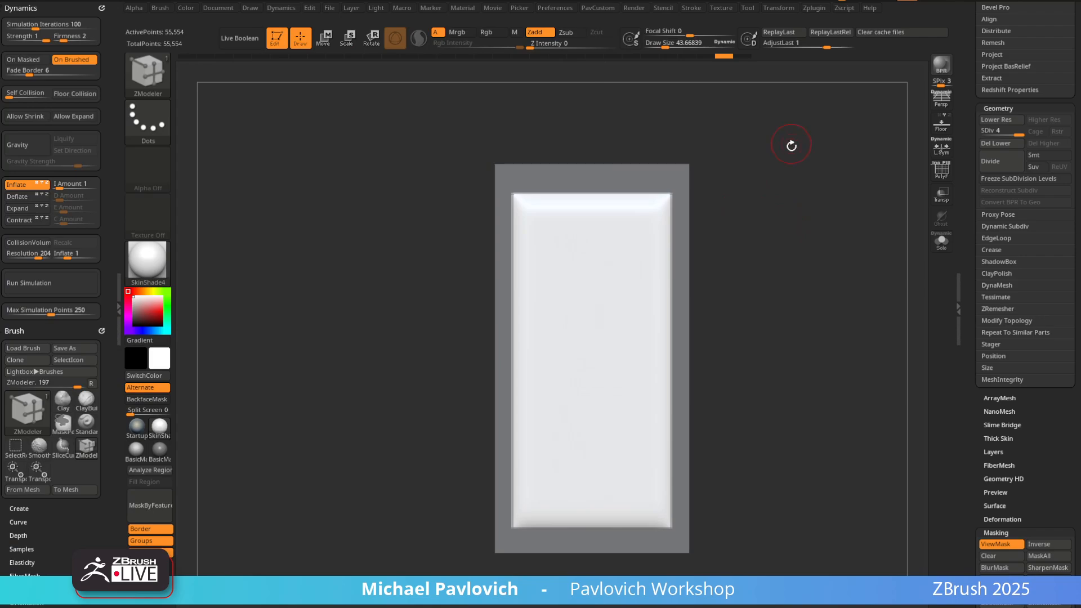
Try overlaying the browser's ketchup packet photo behind the model with See-through, closing the Creative Cloud Desktop window in the way
{"action": "left_click_drag", "start_coordinate": [389, 604], "coordinate": [255, 64]}
{"action": "left_click", "coordinate": [702, 4]}
{"action": "left_click_drag", "start_coordinate": [842, 1], "coordinate": [866, 1]}
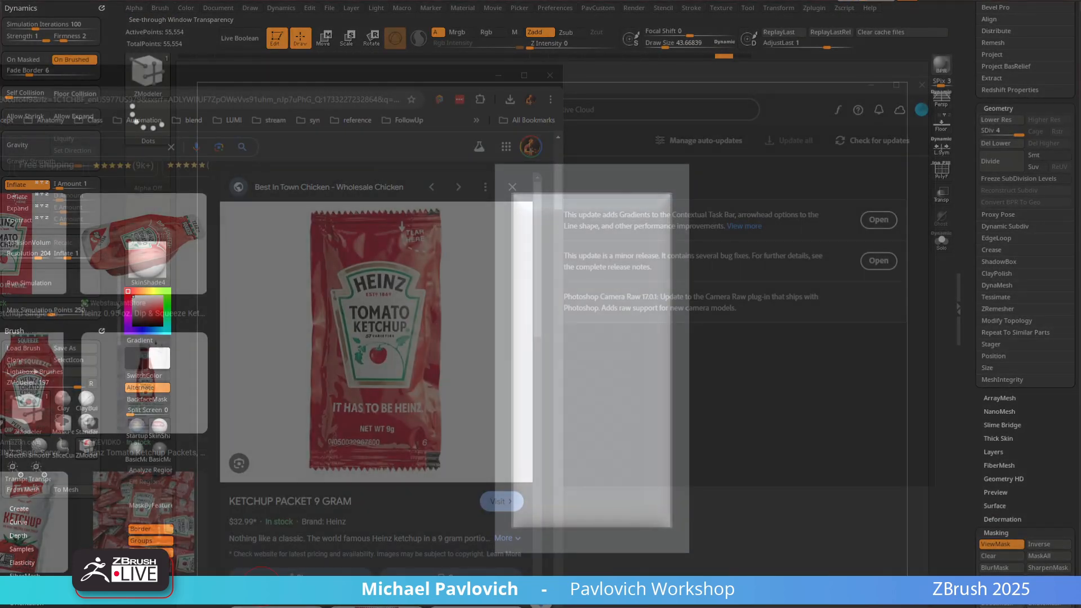
{"action": "key", "text": "alt+Tab"}
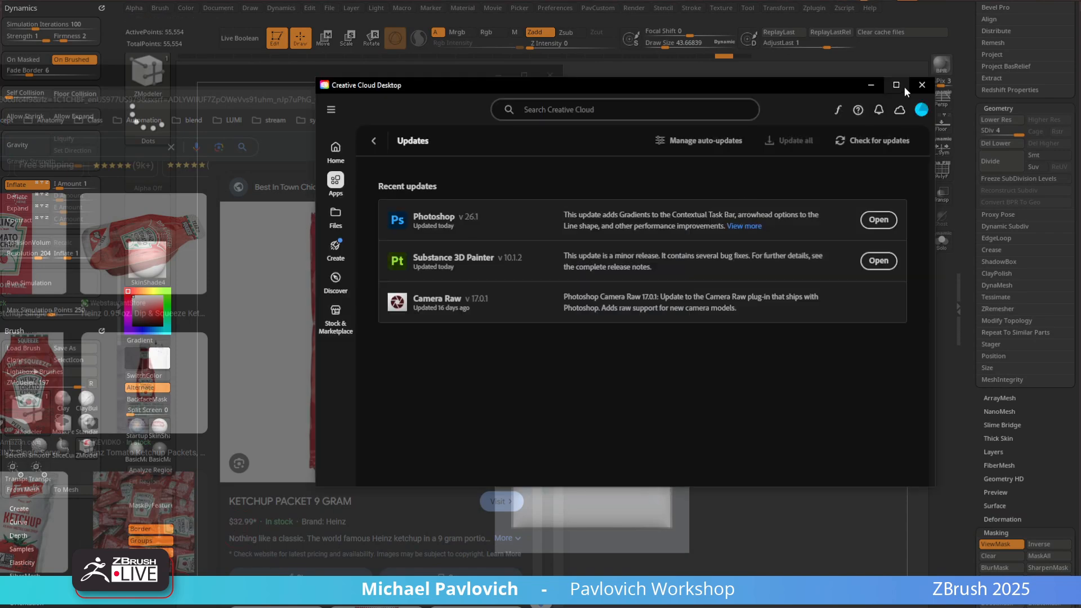
{"action": "left_click", "coordinate": [922, 85]}
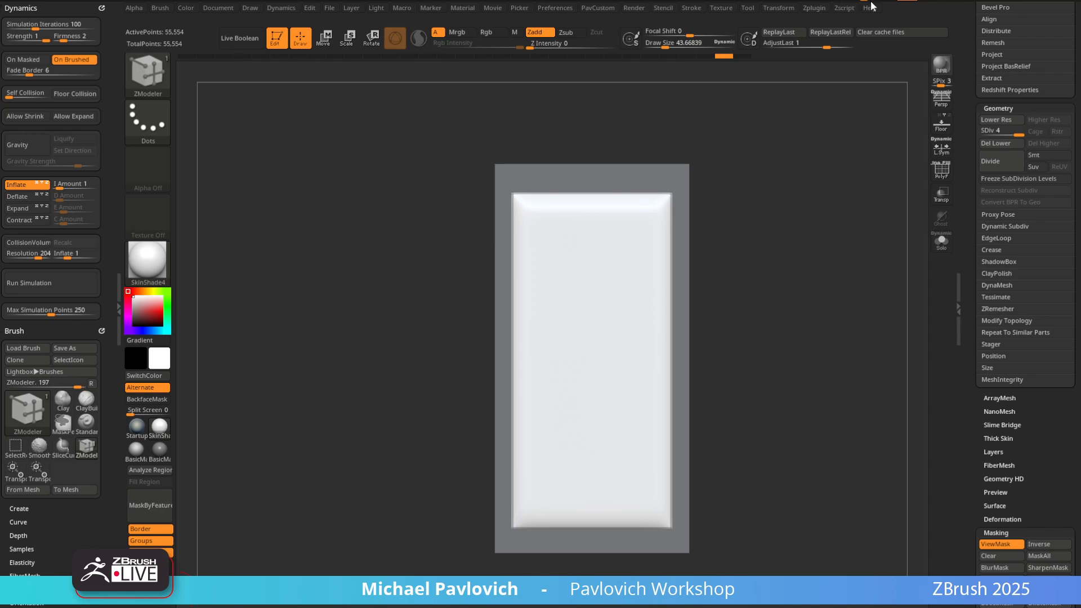
{"action": "mouse_move", "coordinate": [871, 1]}
{"action": "left_mouse_down"}
{"action": "mouse_move", "coordinate": [884, 1]}
{"action": "mouse_move", "coordinate": [870, 1]}
{"action": "left_mouse_up"}
Load the Heinz ketchup packet image into Spotlight, place it beside the model, and leave Spotlight editing
{"action": "left_click", "coordinate": [720, 8]}
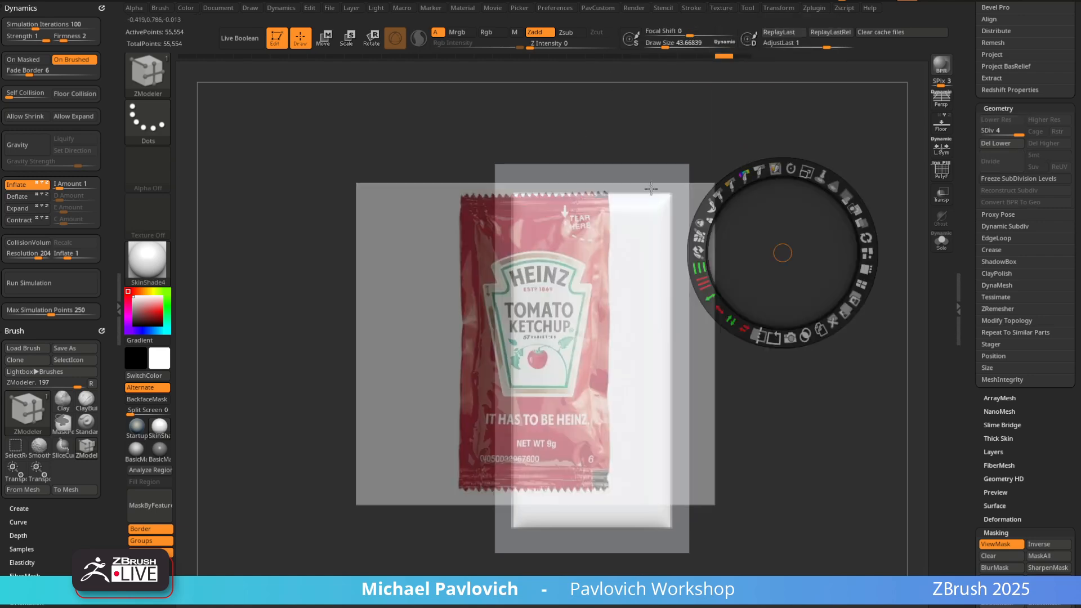
{"action": "left_click_drag", "start_coordinate": [621, 302], "coordinate": [381, 206]}
{"action": "key", "text": "z"}
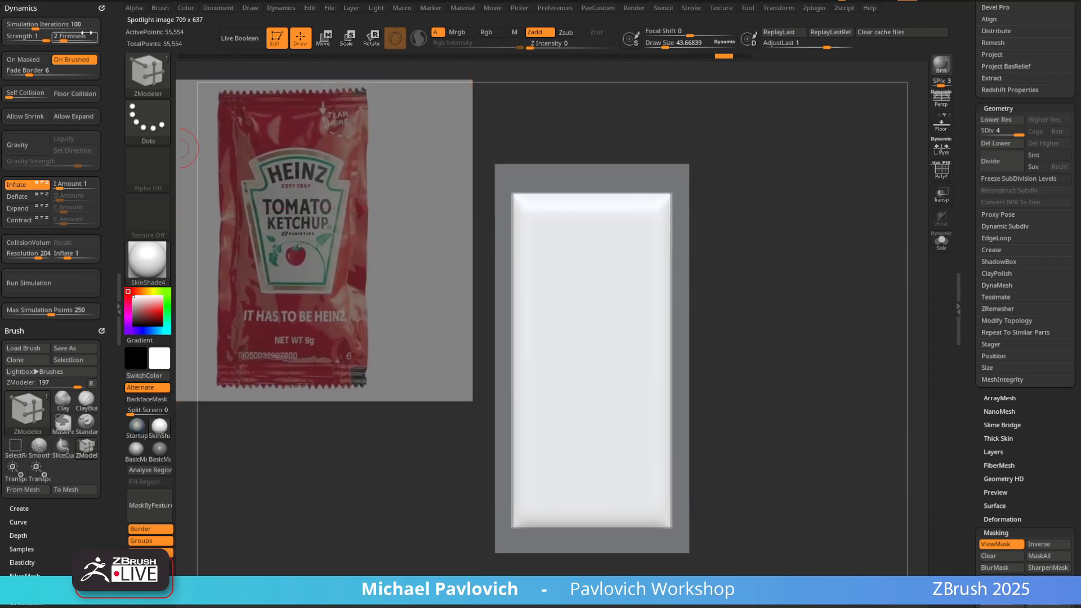
Expand the brush's Samples settings, leave Spotlight editing, and hide the Heinz reference image
{"action": "left_click_drag", "start_coordinate": [109, 270], "coordinate": [103, 199]}
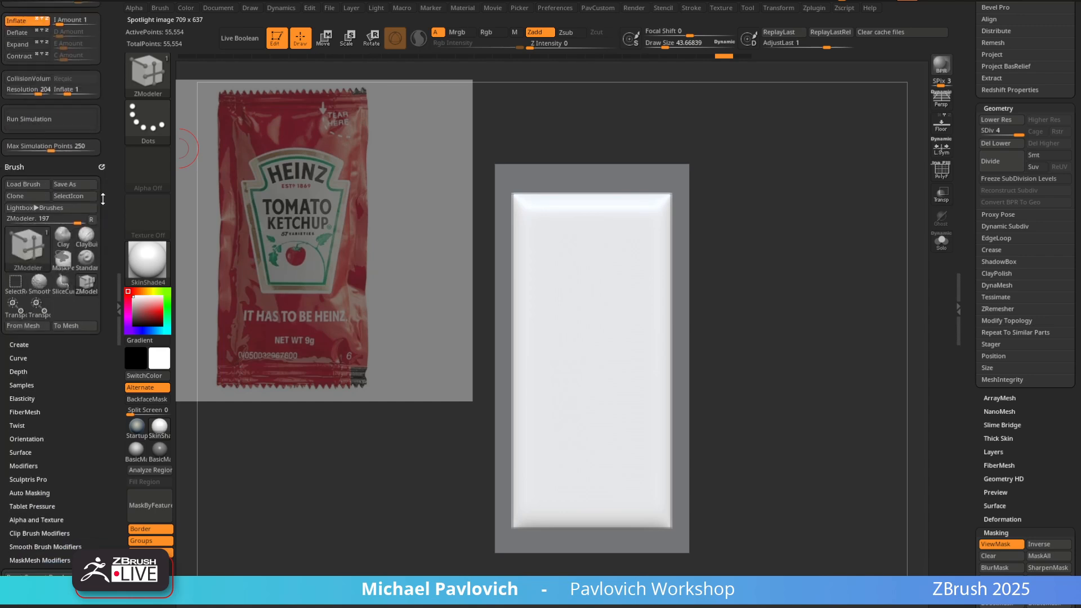
{"action": "left_click", "coordinate": [29, 386]}
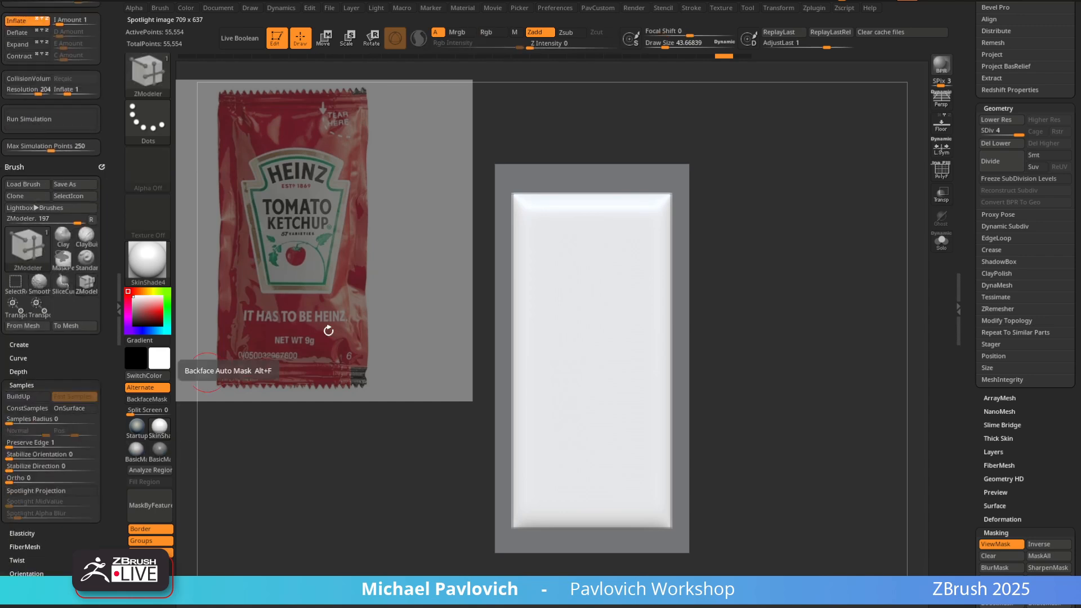
{"action": "left_click_drag", "start_coordinate": [792, 265], "coordinate": [809, 271], "text": "alt"}
{"action": "key", "text": "z"}
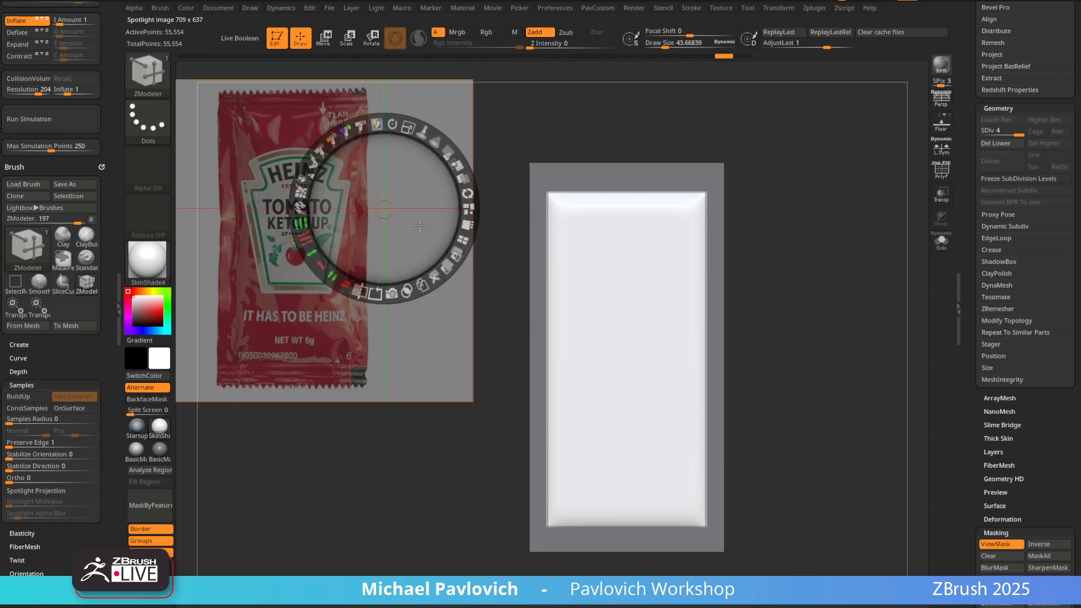
{"action": "key", "text": "z"}
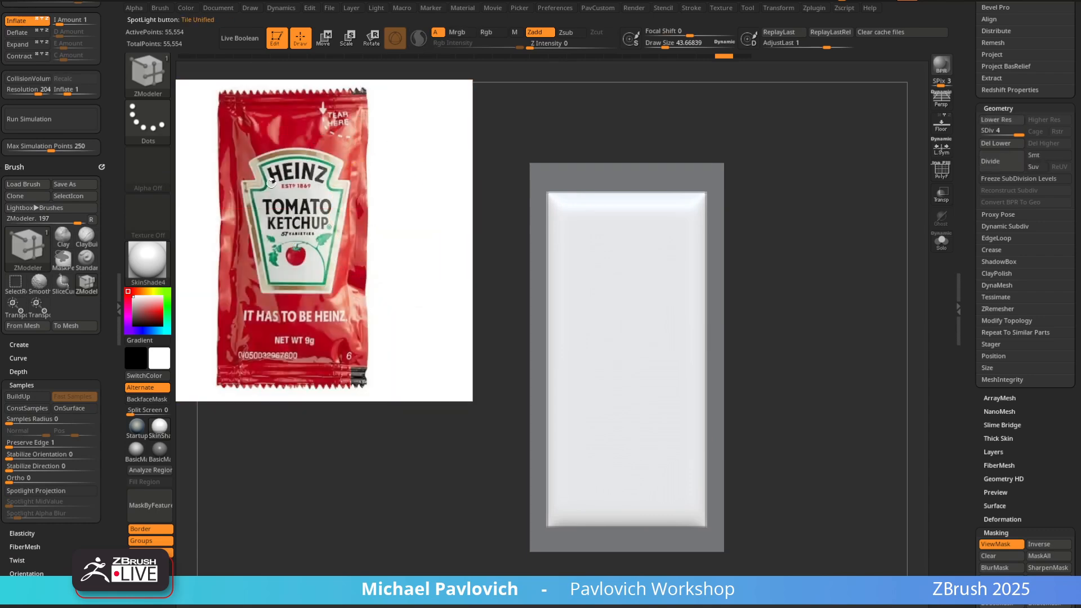
{"action": "left_click_drag", "start_coordinate": [968, 159], "coordinate": [965, 369]}
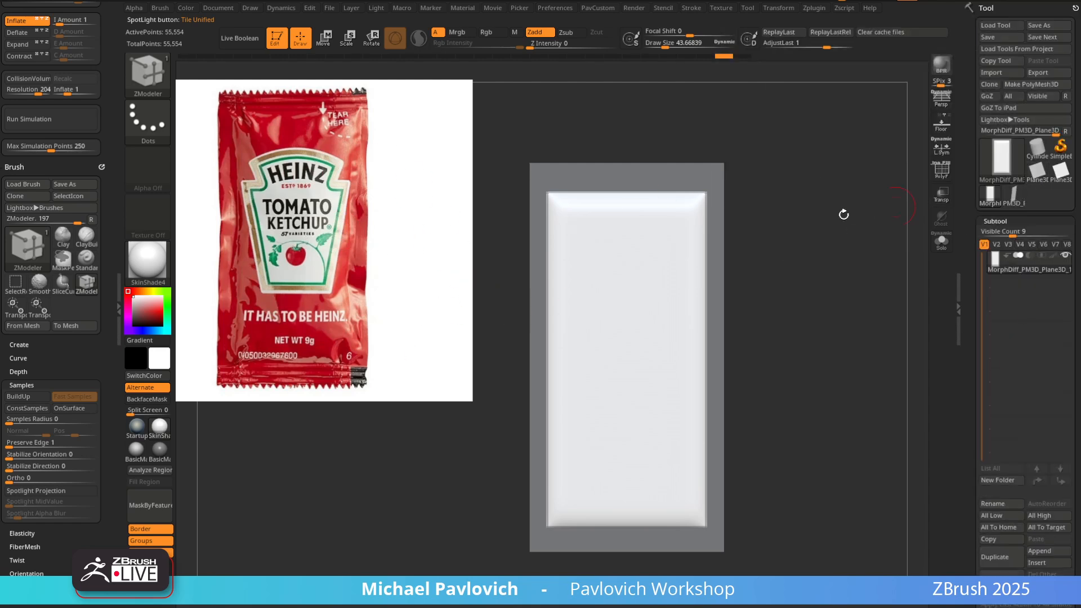
{"action": "key", "text": "shift+z"}
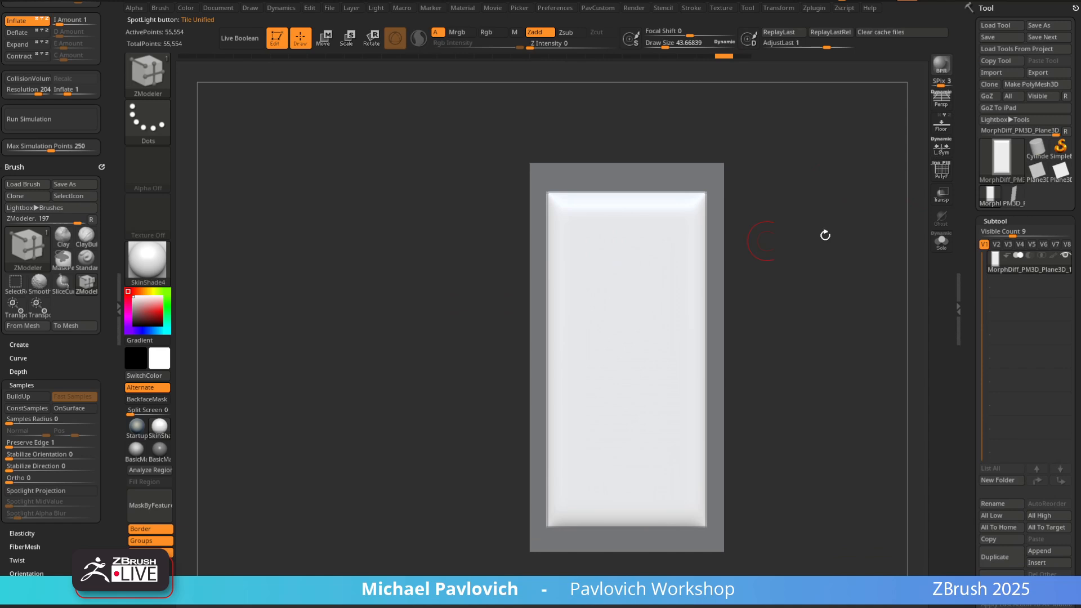
Switch the active tool to the Plane3D_1 primitive
{"action": "left_click", "coordinate": [1012, 198]}
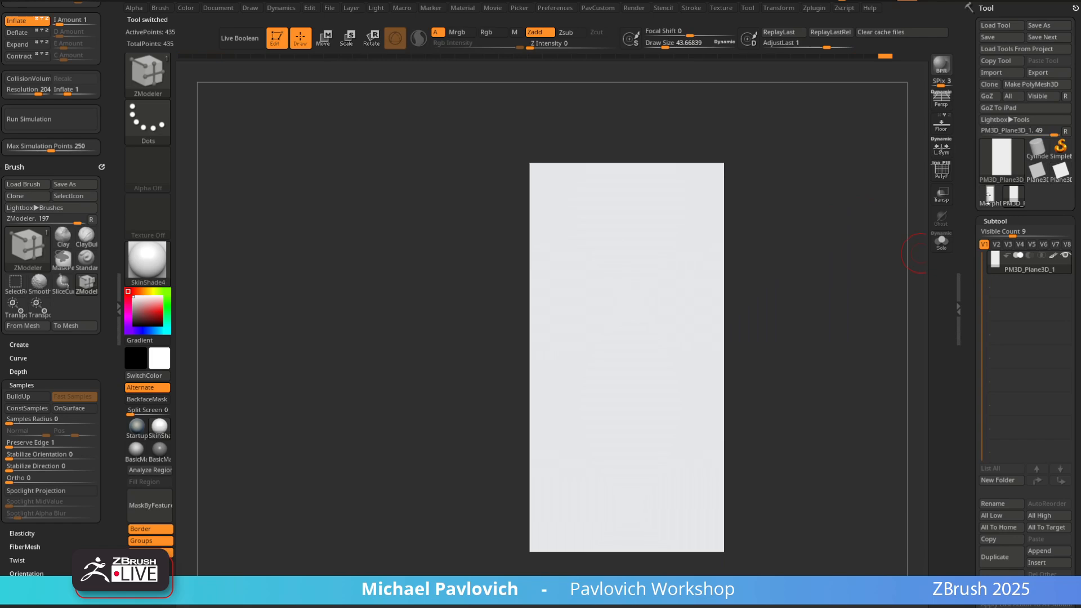
{"action": "left_click", "coordinate": [1003, 179]}
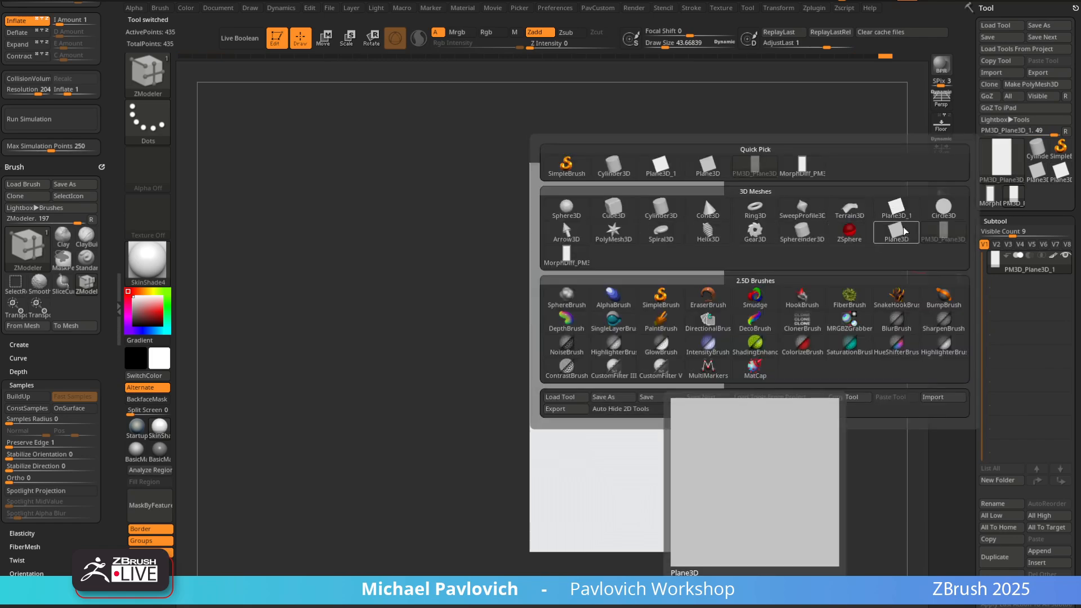
{"action": "left_click", "coordinate": [898, 209]}
{"action": "scroll", "coordinate": [967, 205], "scroll_direction": "down", "scroll_amount": 10}
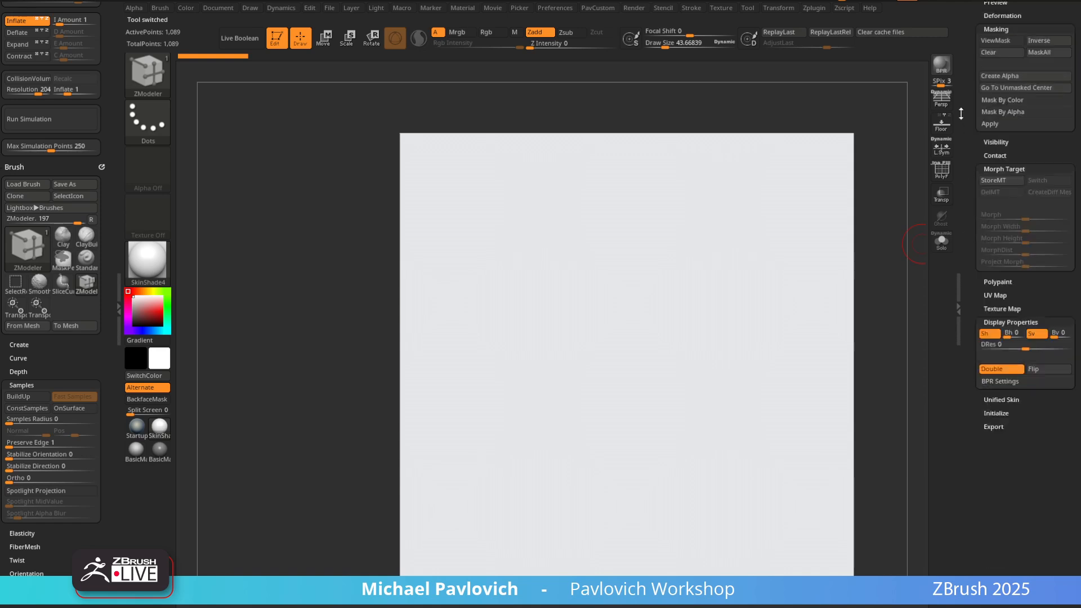
Collapse the plane's Geometry, Masking and Morph Target settings
{"action": "scroll", "coordinate": [967, 204], "scroll_direction": "up", "scroll_amount": 10}
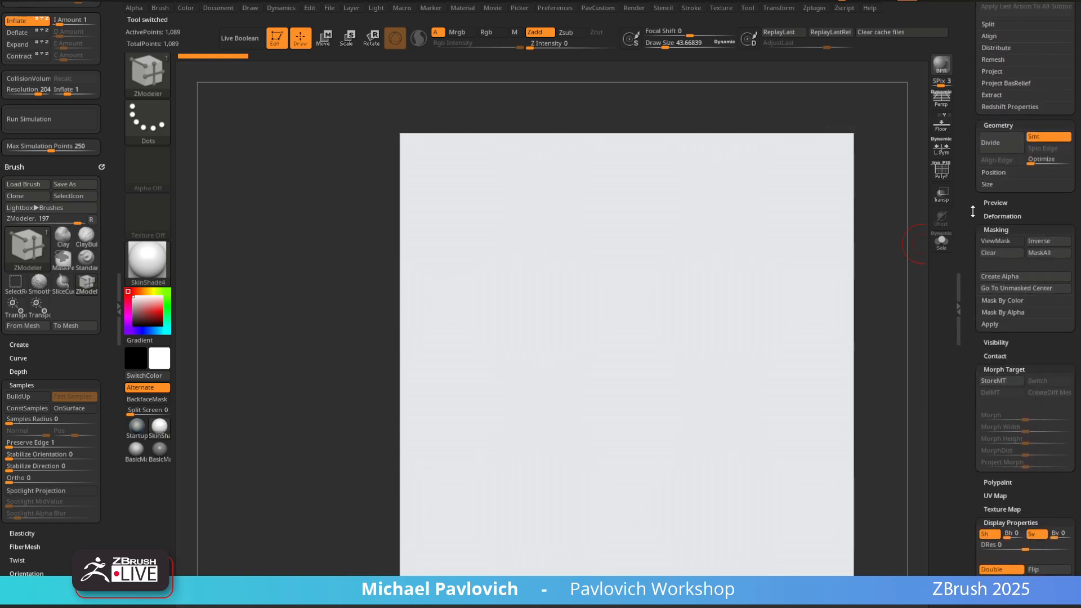
{"action": "left_click_drag", "start_coordinate": [971, 257], "coordinate": [973, 158]}
{"action": "left_click_drag", "start_coordinate": [995, 421], "coordinate": [996, 415], "text": "shift"}
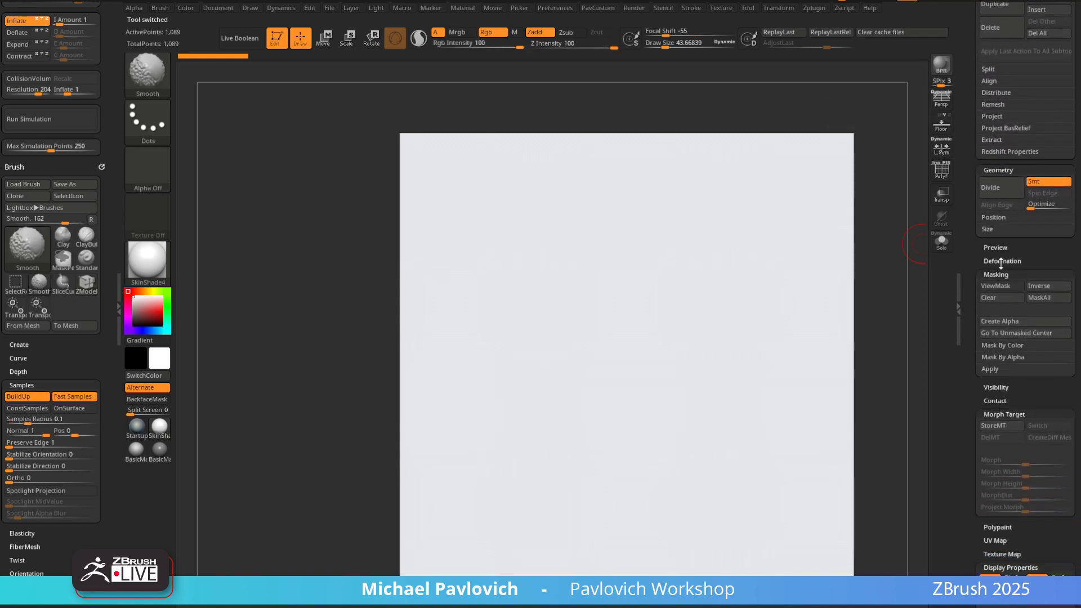
{"action": "left_click", "coordinate": [1001, 274], "text": "shift"}
{"action": "left_click", "coordinate": [1003, 315], "text": "shift"}
{"action": "left_click", "coordinate": [997, 170], "text": "shift"}
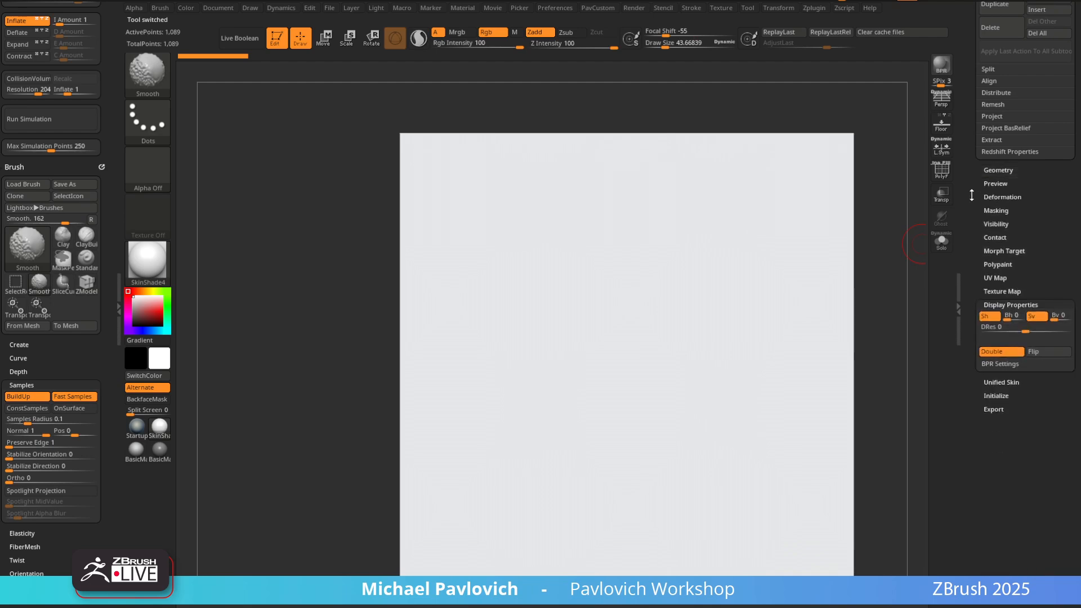
Convert the plane to a PolyMesh3D and assign the Heinz packet image as its Texture Map
{"action": "left_click_drag", "start_coordinate": [973, 195], "coordinate": [972, 312]}
{"action": "scroll", "coordinate": [995, 467], "scroll_direction": "down", "scroll_amount": 10}
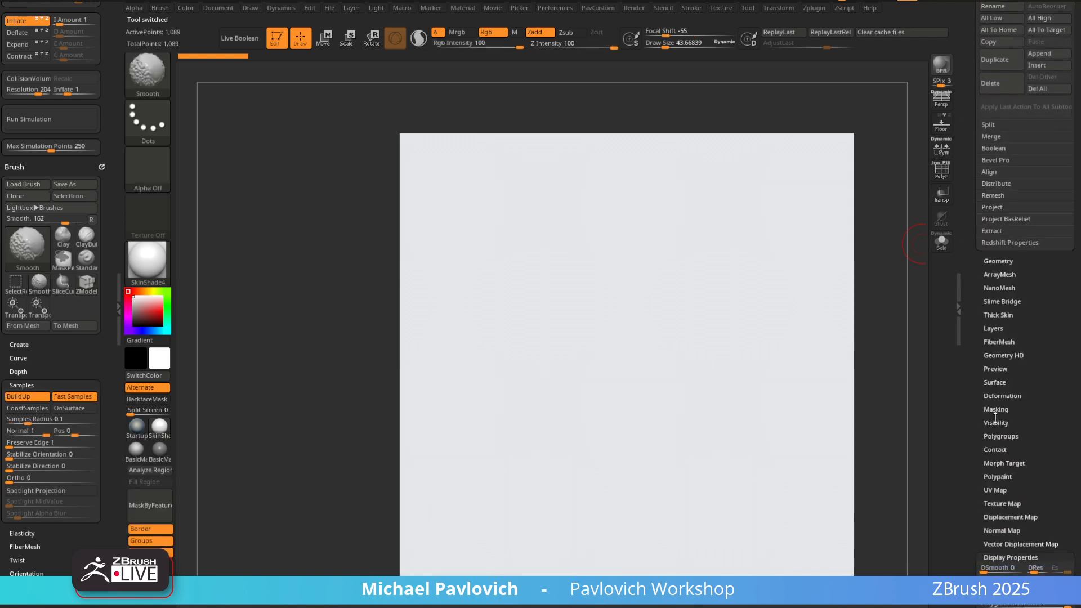
{"action": "left_click", "coordinate": [990, 503], "text": "shift"}
{"action": "left_click", "coordinate": [1006, 380]}
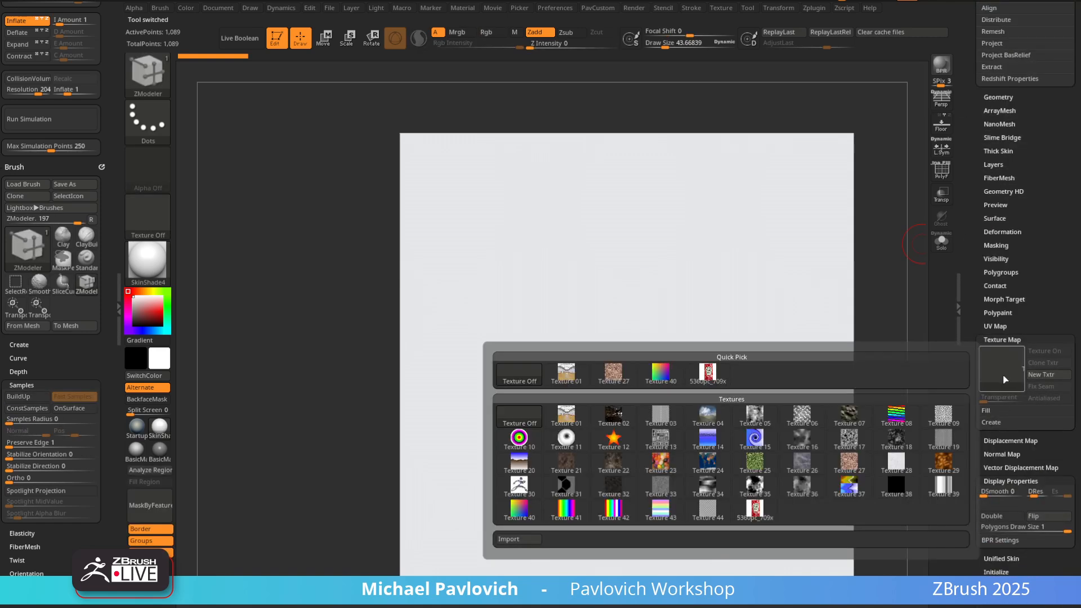
{"action": "left_click", "coordinate": [709, 372]}
Create the plane's polypaint from the Heinz texture and turn the texture display back on
{"action": "left_click", "coordinate": [998, 312], "text": "shift"}
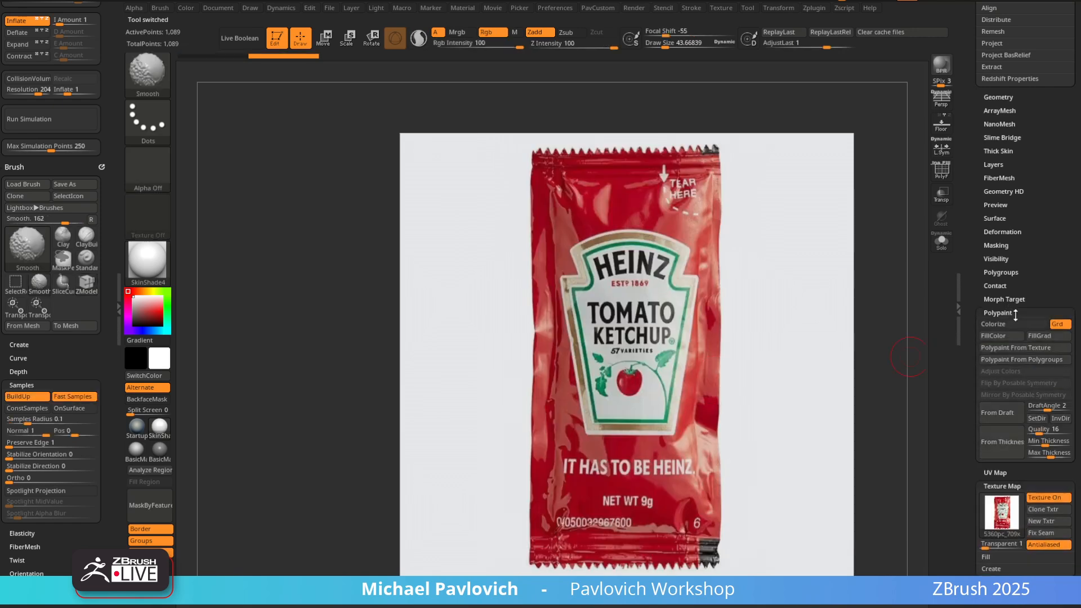
{"action": "left_click", "coordinate": [1017, 348], "text": "shift"}
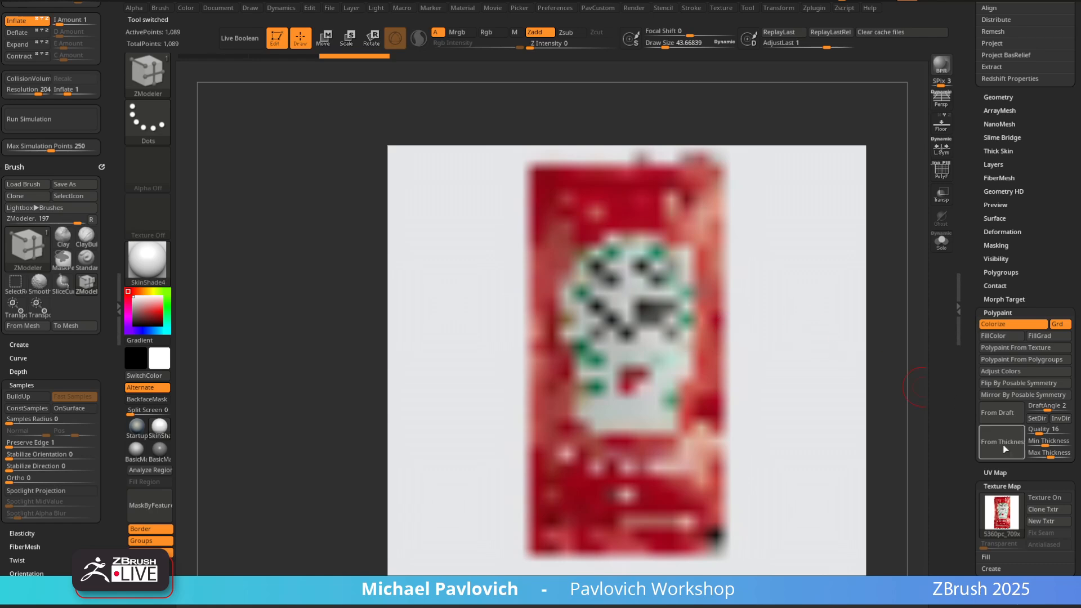
{"action": "left_click", "coordinate": [1037, 499]}
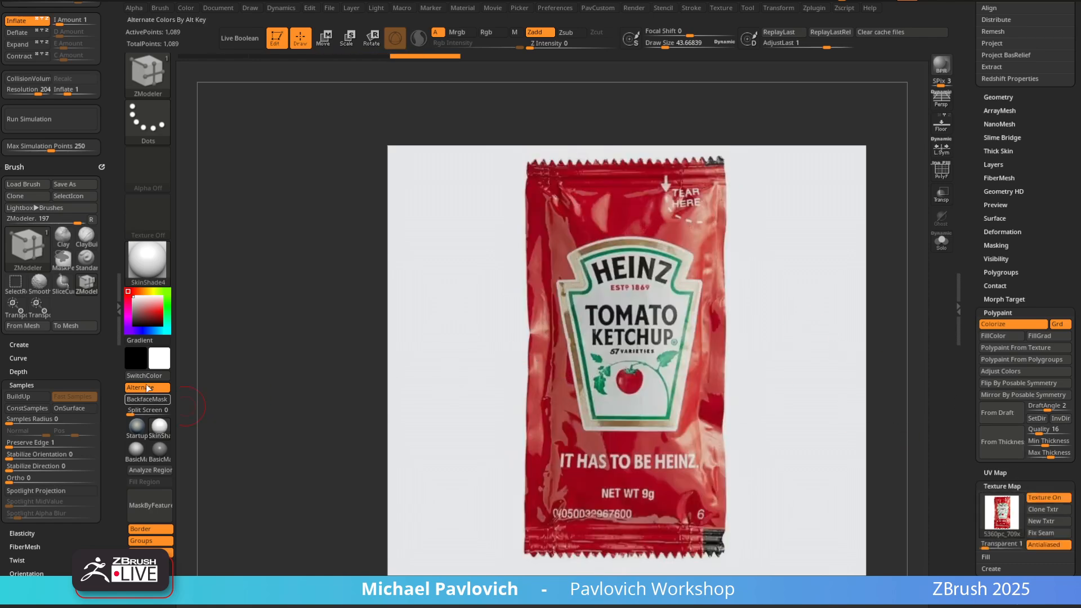
Apply the Flat Color material and hide the white strips on both sides of the packet image
{"action": "left_click", "coordinate": [147, 260]}
{"action": "left_click", "coordinate": [210, 383]}
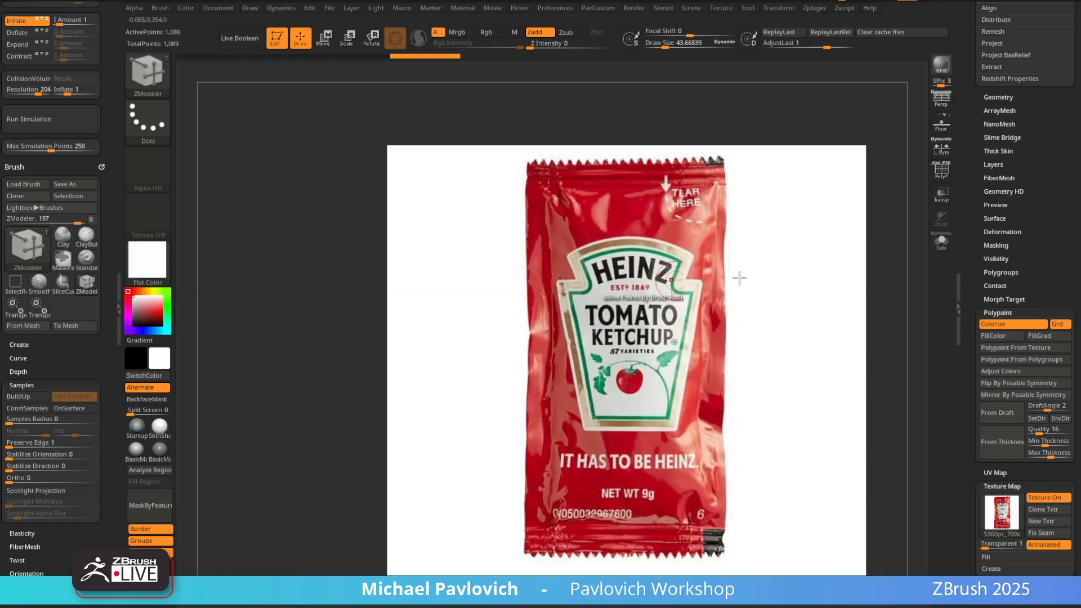
{"action": "left_click_drag", "start_coordinate": [898, 302], "coordinate": [768, 280]}
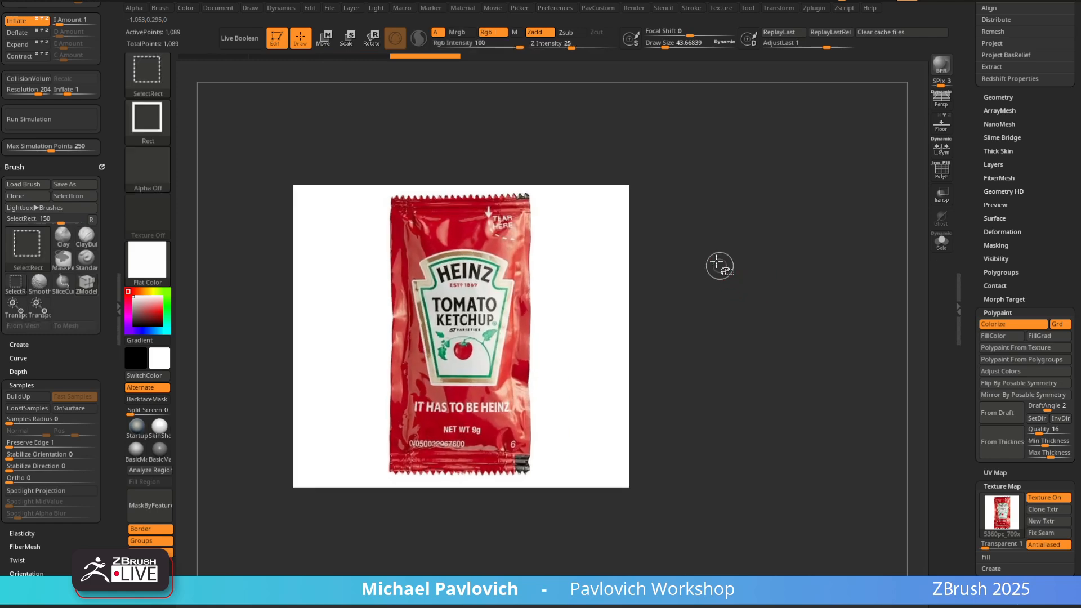
{"action": "mouse_move", "coordinate": [703, 145]}
{"action": "left_mouse_down", "text": "ctrl+shift"}
{"action": "mouse_move", "coordinate": [644, 341]}
{"action": "mouse_move", "coordinate": [534, 511]}
{"action": "mouse_move", "coordinate": [532, 534]}
{"action": "left_mouse_up", "text": "ctrl+shift"}
{"action": "mouse_move", "coordinate": [237, 154]}
{"action": "left_mouse_down", "text": "ctrl+alt+shift"}
{"action": "mouse_move", "coordinate": [389, 555]}
{"action": "mouse_move", "coordinate": [383, 529]}
{"action": "left_mouse_up", "text": "ctrl+alt+shift"}
{"action": "key", "text": "f"}
Park the textured plane in a corner of the canvas and leave Edit mode so it stays as reference
{"action": "left_click_drag", "start_coordinate": [784, 303], "coordinate": [609, 307]}
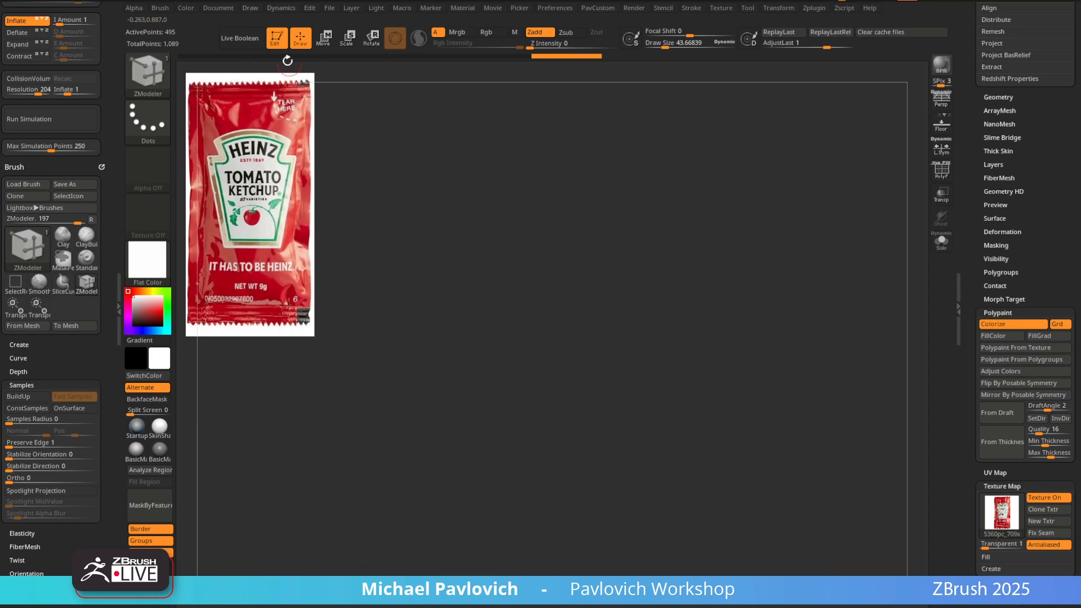
{"action": "left_click", "coordinate": [278, 39]}
{"action": "left_click", "coordinate": [290, 68]}
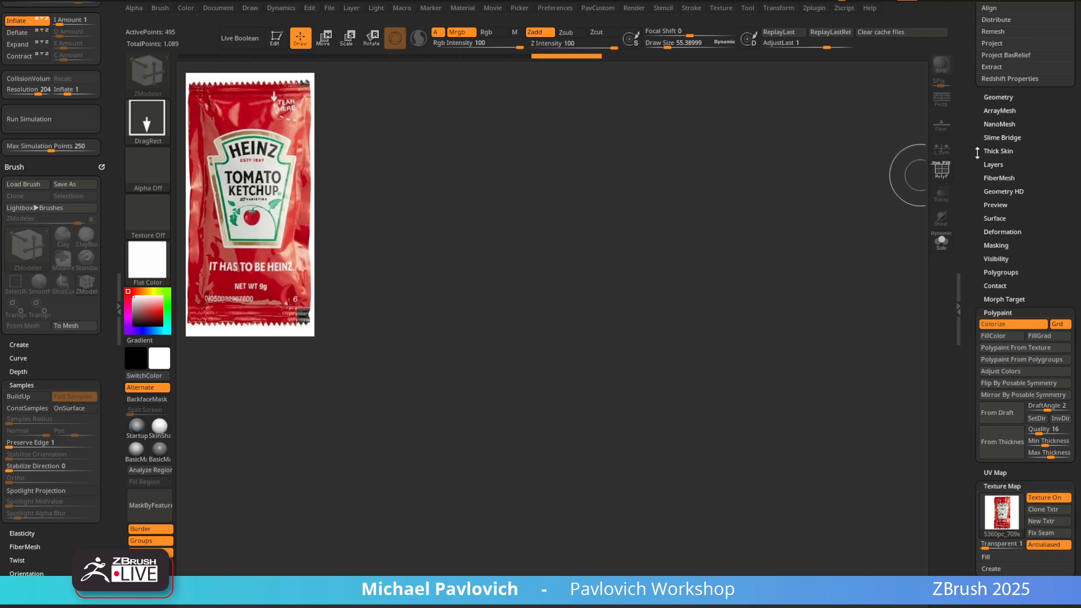
Switch to the inflated packet tool, draw it on the canvas beside the reference, and enter Edit mode
{"action": "left_click_drag", "start_coordinate": [977, 153], "coordinate": [951, 427]}
{"action": "left_click", "coordinate": [990, 194]}
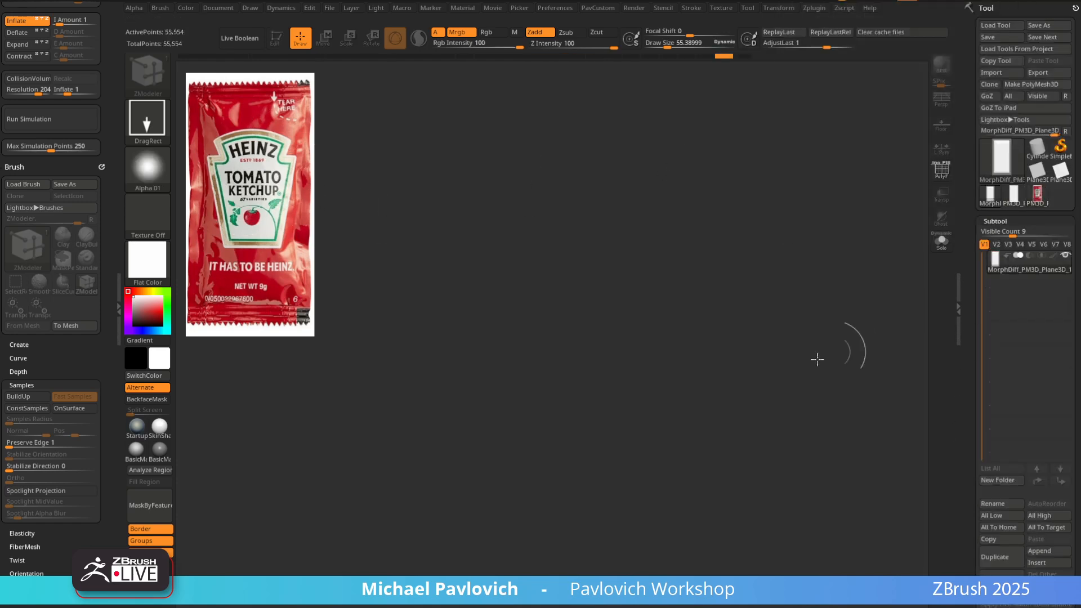
{"action": "left_click_drag", "start_coordinate": [567, 331], "coordinate": [590, 420]}
{"action": "left_click", "coordinate": [276, 40]}
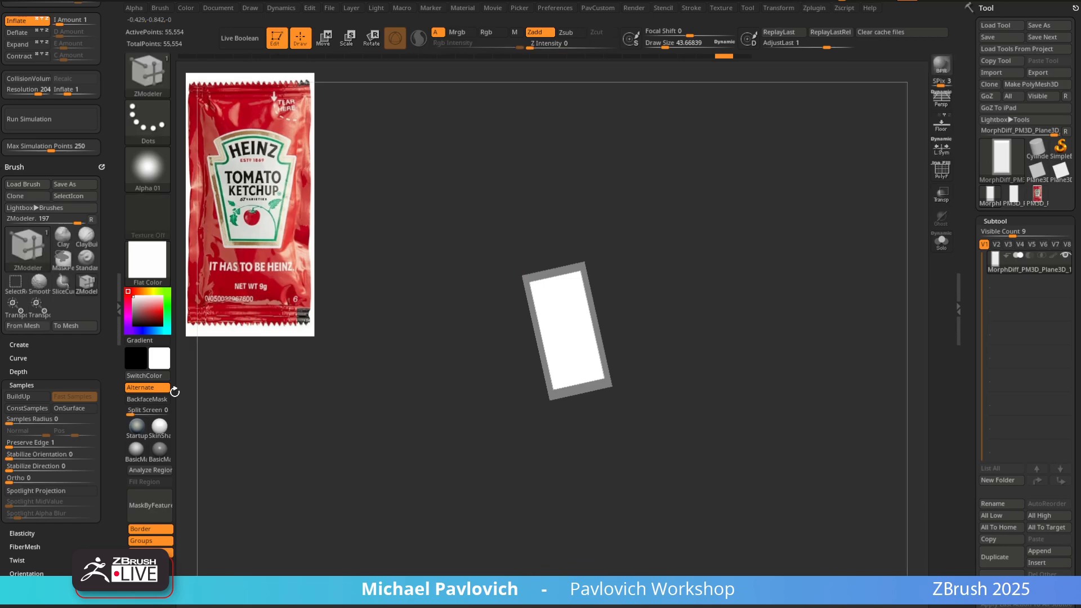
Apply BasicMaterial to the packet and frame it squarely from the front
{"action": "left_click", "coordinate": [136, 454]}
{"action": "left_click_drag", "start_coordinate": [805, 301], "coordinate": [823, 294], "text": "shift"}
{"action": "key", "text": "f"}
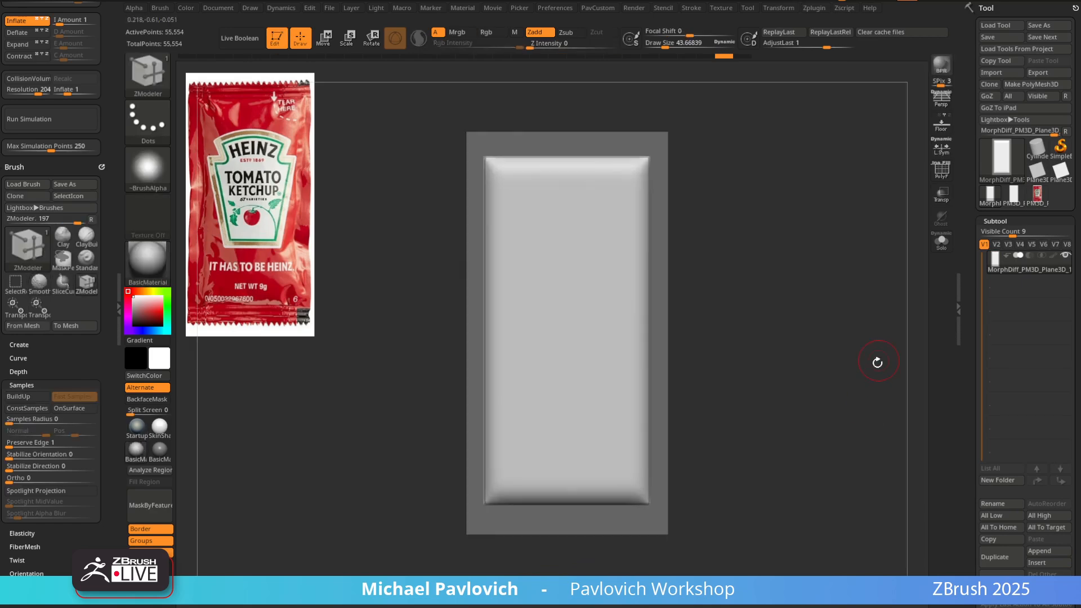
{"action": "left_click_drag", "start_coordinate": [876, 362], "coordinate": [856, 335]}
{"action": "left_click_drag", "start_coordinate": [755, 156], "coordinate": [790, 215], "text": "alt"}
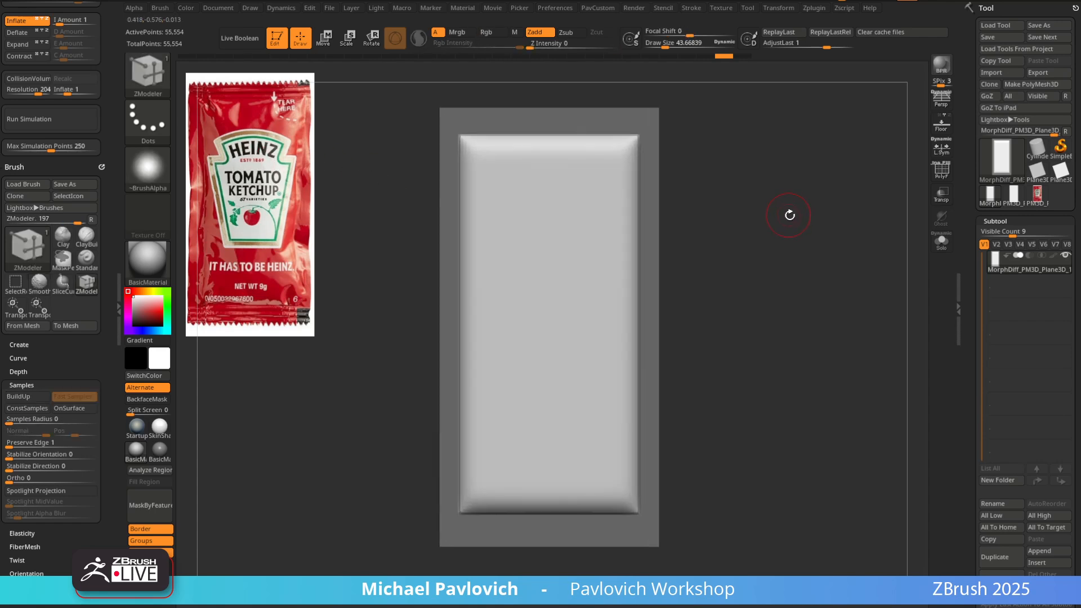
Select the Standard brush and clear the packet's border mask
{"action": "key", "text": "b"}
{"action": "key", "text": "s"}
{"action": "key", "text": "t"}
{"action": "left_click_drag", "start_coordinate": [724, 212], "coordinate": [792, 213], "text": "alt"}
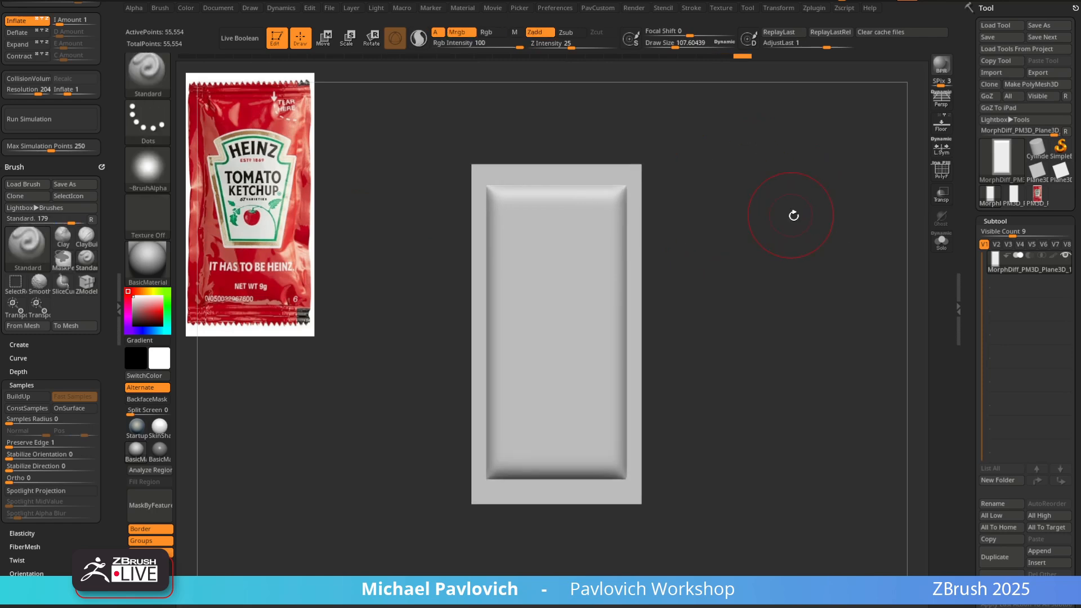
Show the Spotlight image, align its Heinz packet over the model, and leave Spotlight editing
{"action": "key", "text": "shift+z"}
{"action": "left_click_drag", "start_coordinate": [433, 111], "coordinate": [696, 238]}
{"action": "left_click_drag", "start_coordinate": [767, 192], "coordinate": [698, 161]}
{"action": "key", "text": "z"}
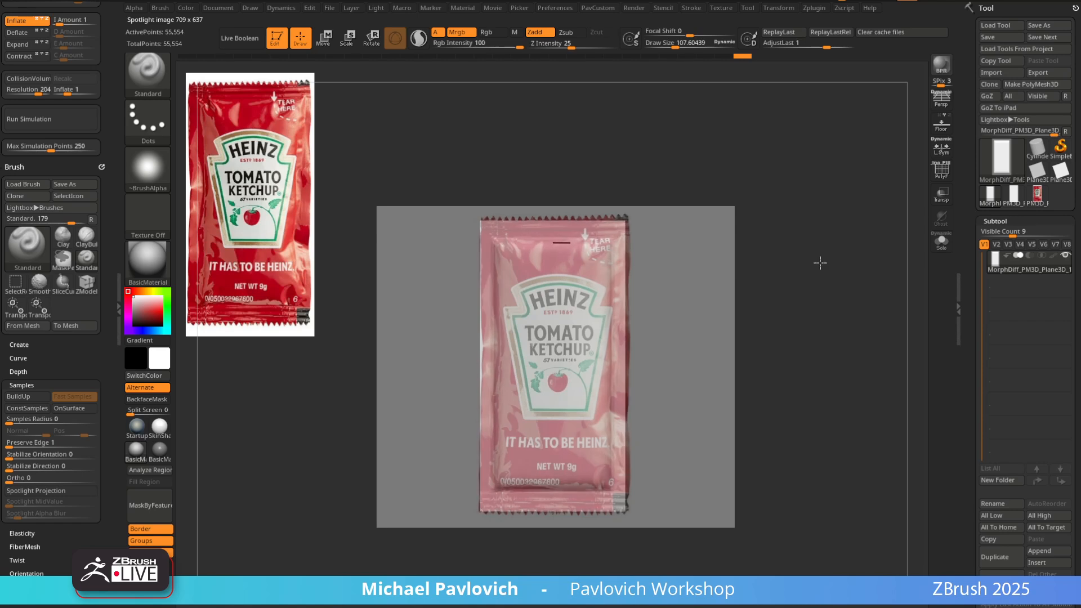
Enlarge the Standard brush's draw size to about 172 and enable Spotlight Projection
{"action": "key", "text": "s"}
{"action": "mouse_move", "coordinate": [798, 257]}
{"action": "left_mouse_down"}
{"action": "mouse_move", "coordinate": [811, 256]}
{"action": "mouse_move", "coordinate": [800, 254]}
{"action": "left_mouse_up"}
{"action": "key", "text": "s"}
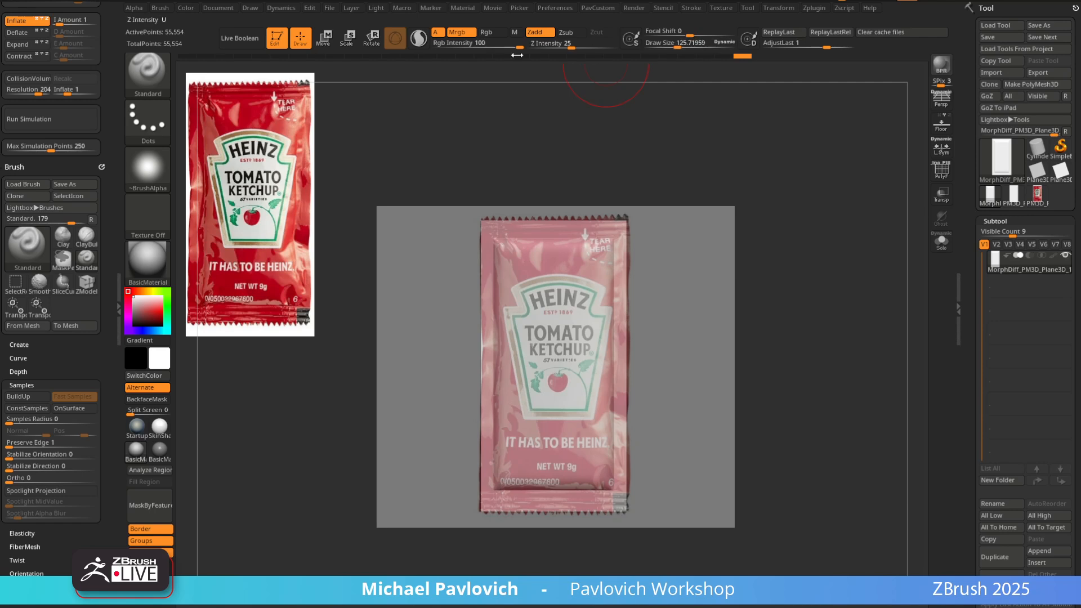
{"action": "left_click_drag", "start_coordinate": [14, 385], "coordinate": [14, 317]}
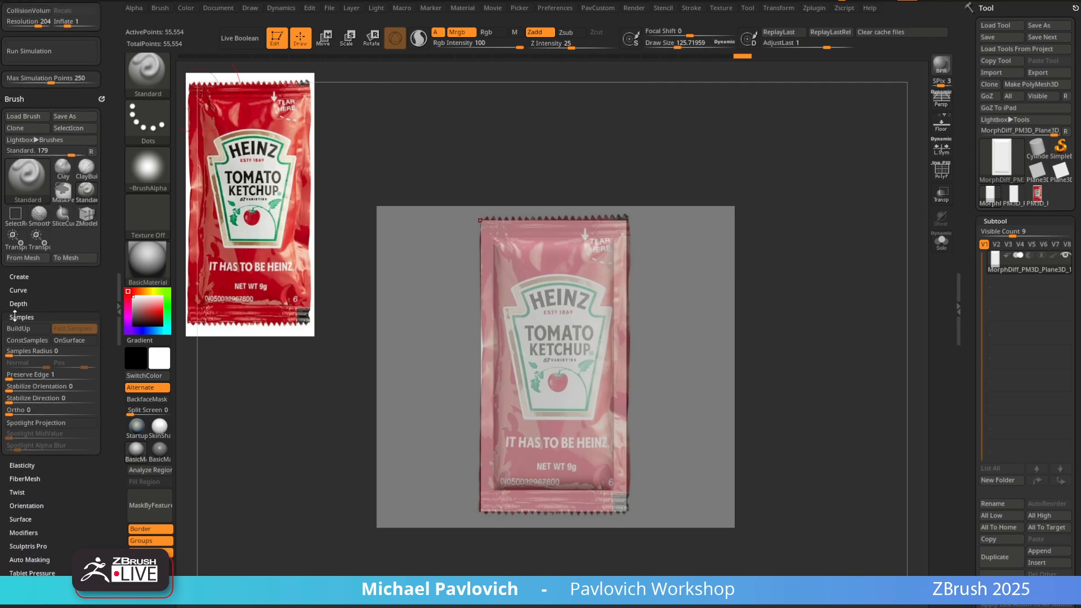
{"action": "left_click", "coordinate": [30, 424]}
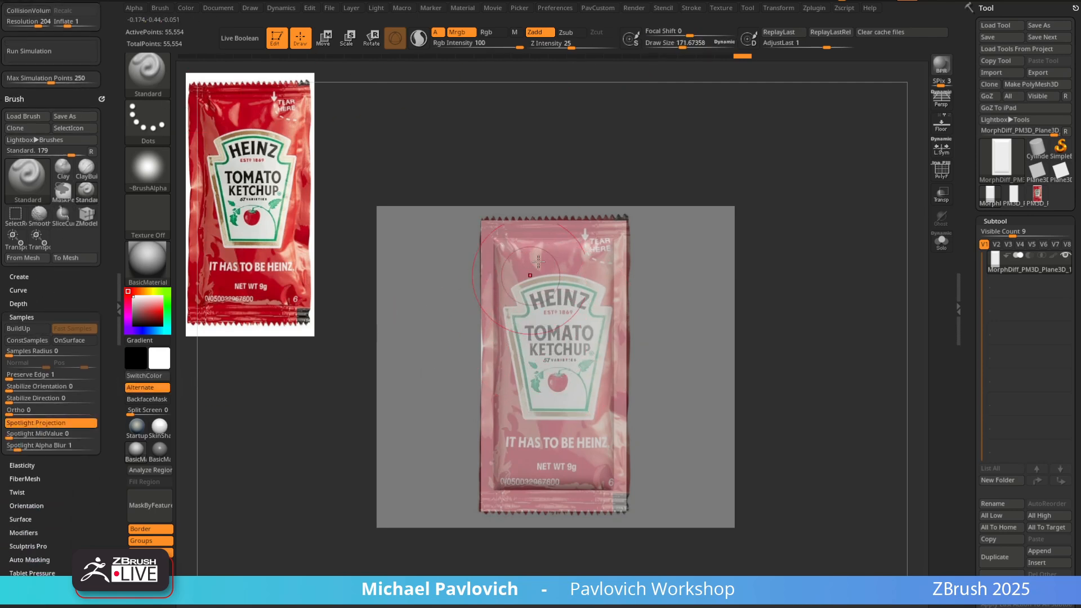
Try sculpting the Heinz label onto the packet through Spotlight Projection, inspect it without Spotlight, undo it, and show Spotlight again
{"action": "mouse_move", "coordinate": [539, 262]}
{"action": "left_mouse_down"}
{"action": "mouse_move", "coordinate": [531, 293]}
{"action": "mouse_move", "coordinate": [572, 397]}
{"action": "left_mouse_up"}
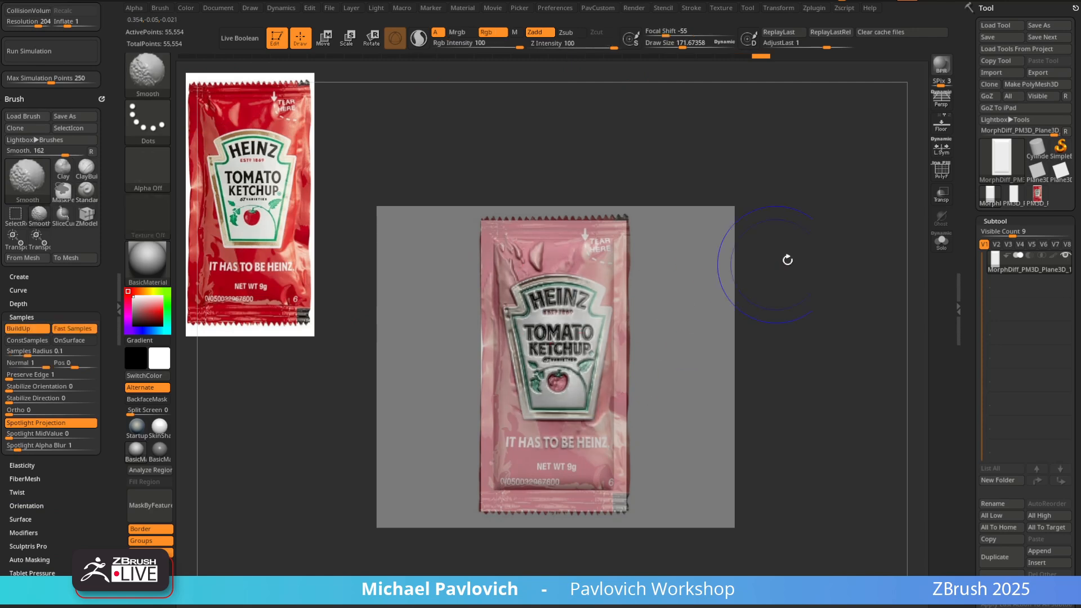
{"action": "key", "text": "shift+z"}
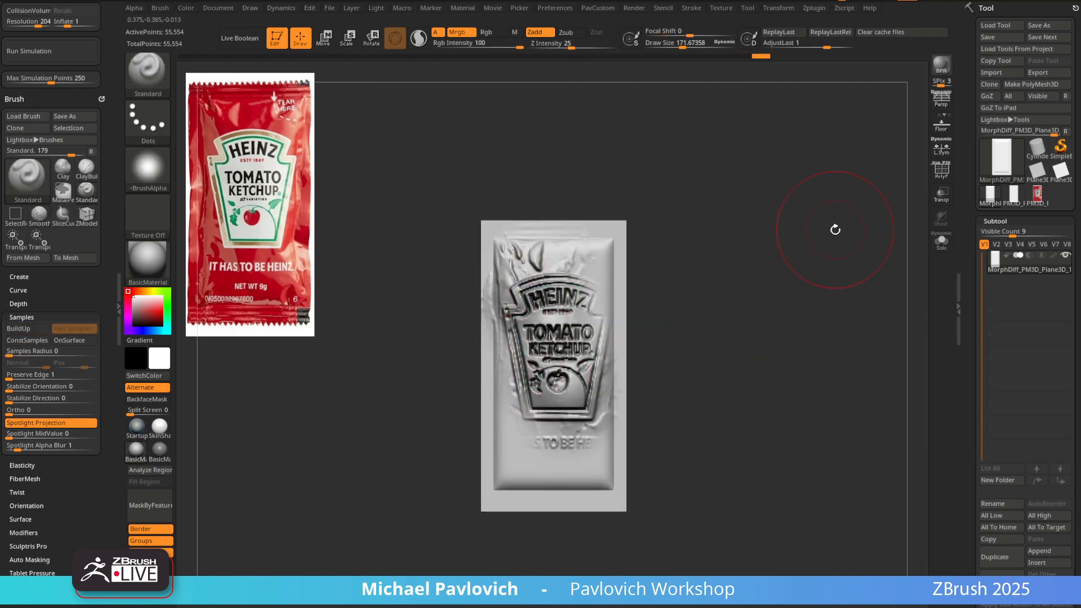
{"action": "key", "text": "ctrl+z"}
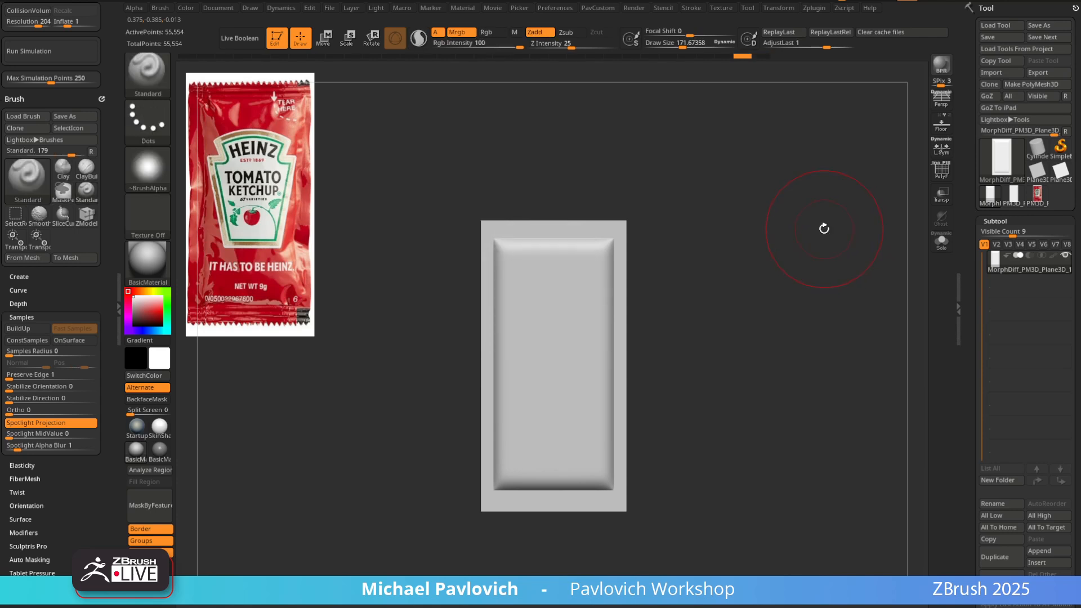
{"action": "key", "text": "shift+z"}
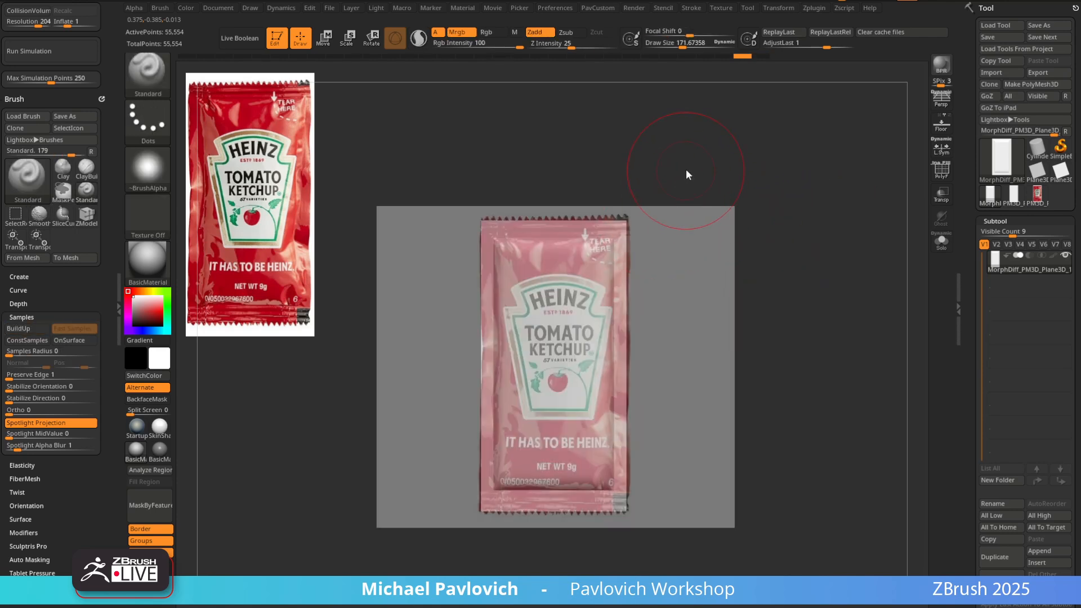
Reduce the draw size to about 161 and set the brush to color only, with Rgb on and Zadd off
{"action": "key", "text": "["}
{"action": "left_click", "coordinate": [476, 36]}
{"action": "left_click", "coordinate": [535, 32]}
{"action": "left_click", "coordinate": [491, 34]}
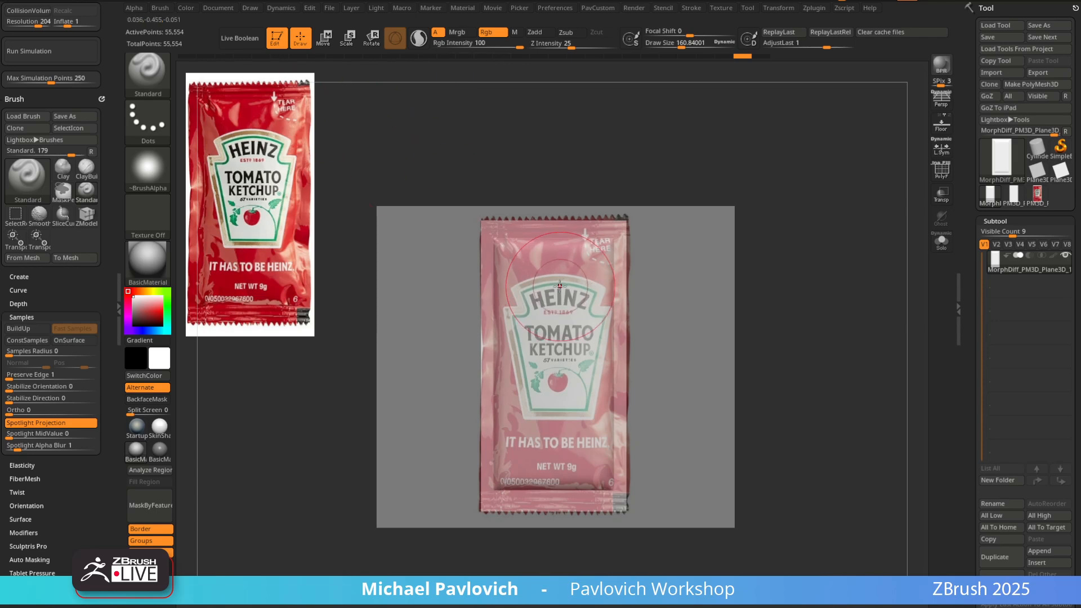
Switch to the Paint brush, paint the Heinz label onto the packet through Spotlight Projection, and hide the Spotlight image
{"action": "key", "text": "b"}
{"action": "key", "text": "p"}
{"action": "key", "text": "a"}
{"action": "mouse_move", "coordinate": [554, 292]}
{"action": "left_mouse_down"}
{"action": "mouse_move", "coordinate": [531, 331]}
{"action": "mouse_move", "coordinate": [509, 256]}
{"action": "mouse_move", "coordinate": [552, 228]}
{"action": "mouse_move", "coordinate": [605, 270]}
{"action": "mouse_move", "coordinate": [489, 372]}
{"action": "mouse_move", "coordinate": [509, 417]}
{"action": "mouse_move", "coordinate": [589, 471]}
{"action": "mouse_move", "coordinate": [581, 336]}
{"action": "left_mouse_up"}
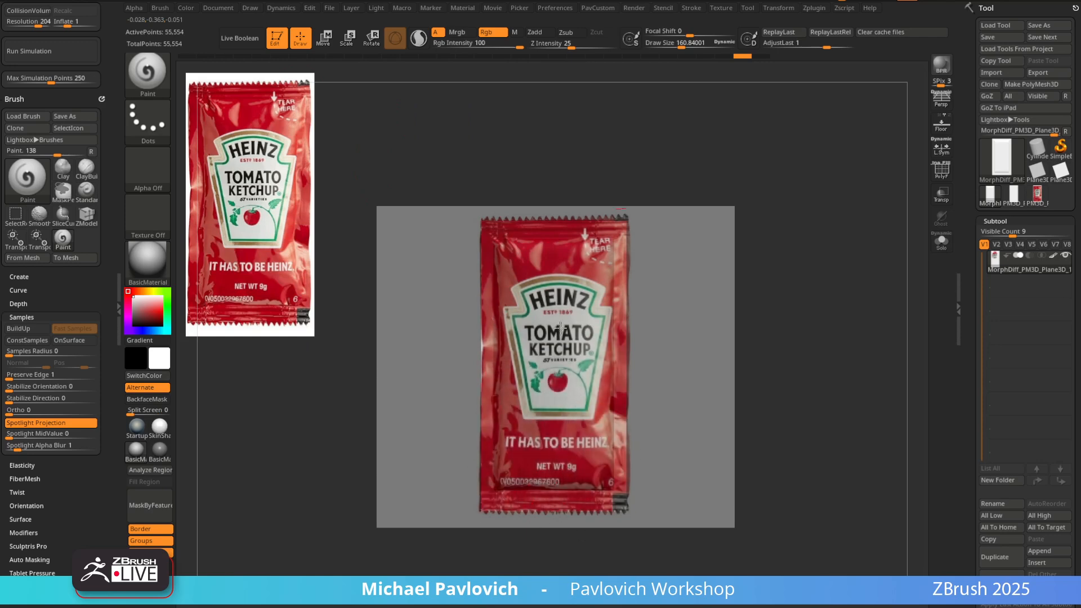
{"action": "key", "text": "shift+z"}
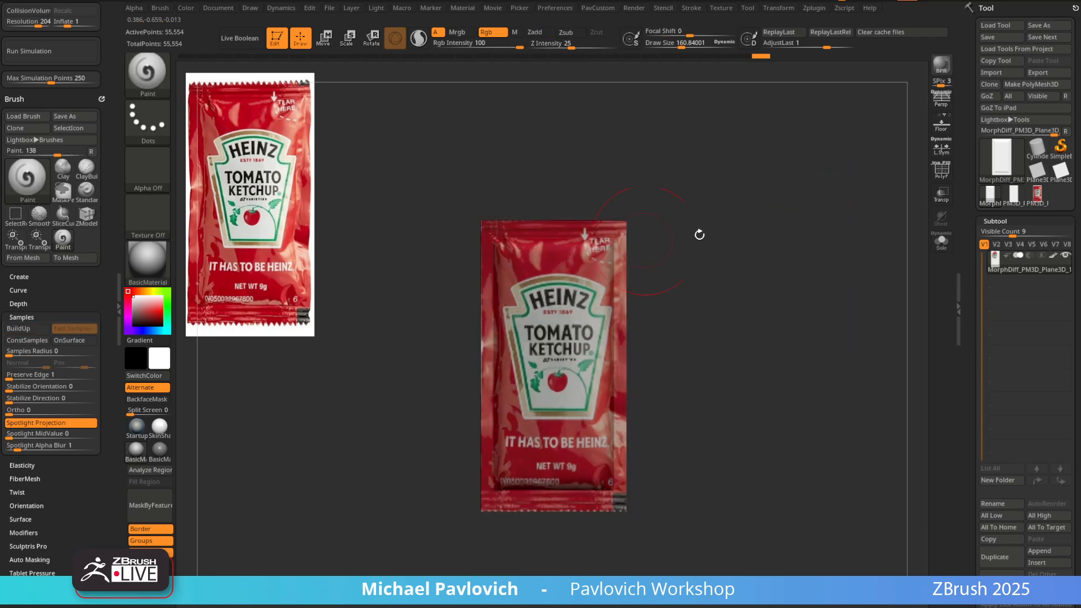
Return to the Standard brush with a draw size of about 62, turning Rgb off and Zadd on
{"action": "mouse_move", "coordinate": [699, 234]}
{"action": "left_mouse_down"}
{"action": "mouse_move", "coordinate": [804, 248]}
{"action": "mouse_move", "coordinate": [681, 273]}
{"action": "mouse_move", "coordinate": [782, 273]}
{"action": "mouse_move", "coordinate": [762, 294]}
{"action": "mouse_move", "coordinate": [760, 257]}
{"action": "mouse_move", "coordinate": [732, 260]}
{"action": "left_mouse_up"}
{"action": "key", "text": "s"}
{"action": "mouse_move", "coordinate": [739, 267]}
{"action": "left_mouse_down", "text": "alt"}
{"action": "mouse_move", "coordinate": [760, 259]}
{"action": "mouse_move", "coordinate": [743, 268]}
{"action": "mouse_move", "coordinate": [759, 270]}
{"action": "left_mouse_up", "text": "alt"}
{"action": "key", "text": "b"}
{"action": "key", "text": "s"}
{"action": "key", "text": "t"}
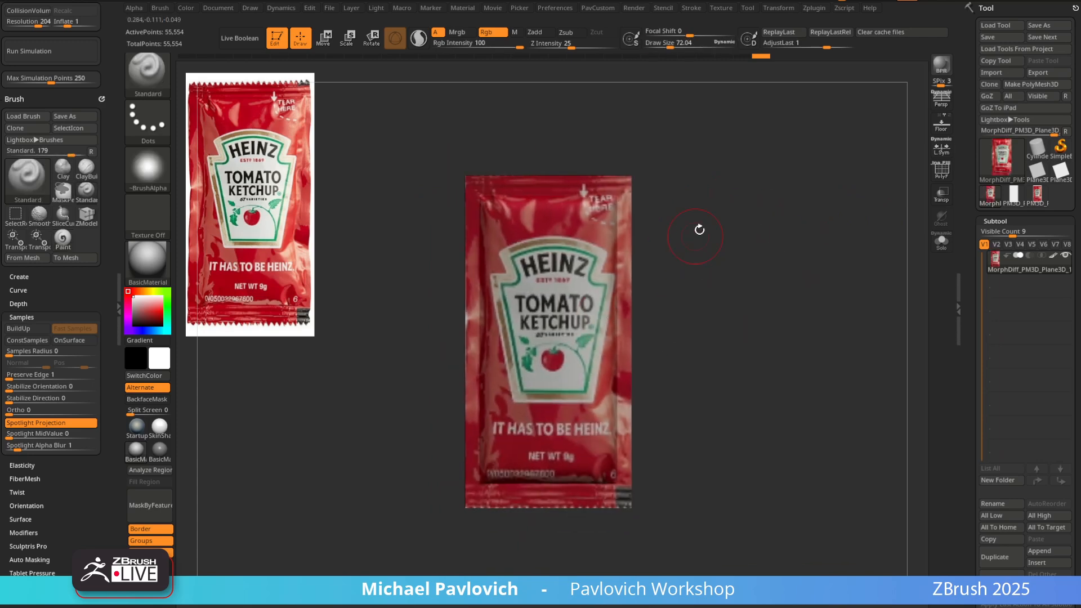
{"action": "key", "text": "f"}
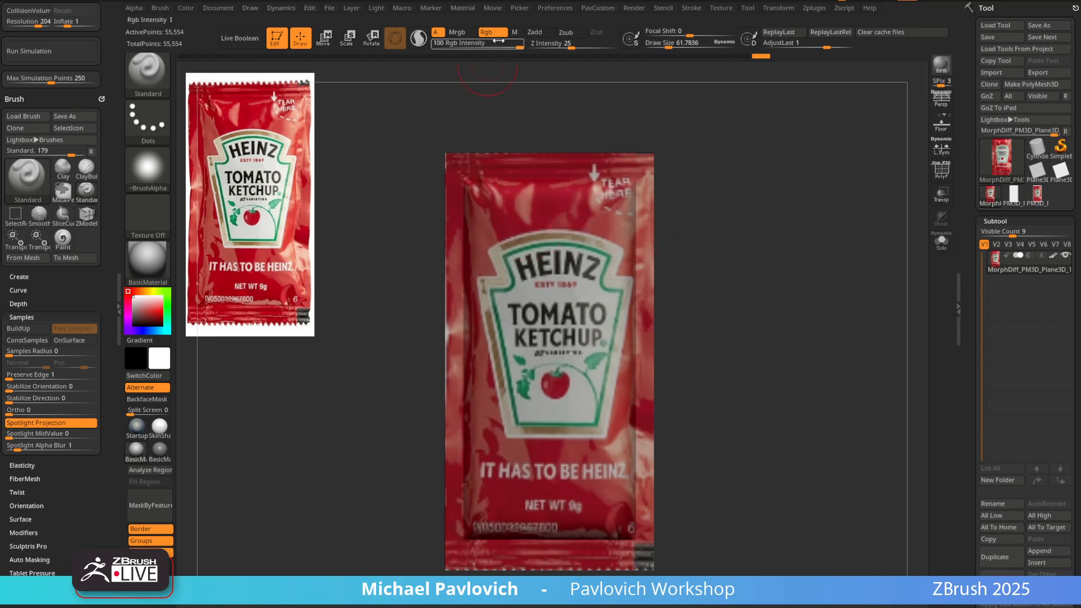
{"action": "left_click", "coordinate": [502, 33]}
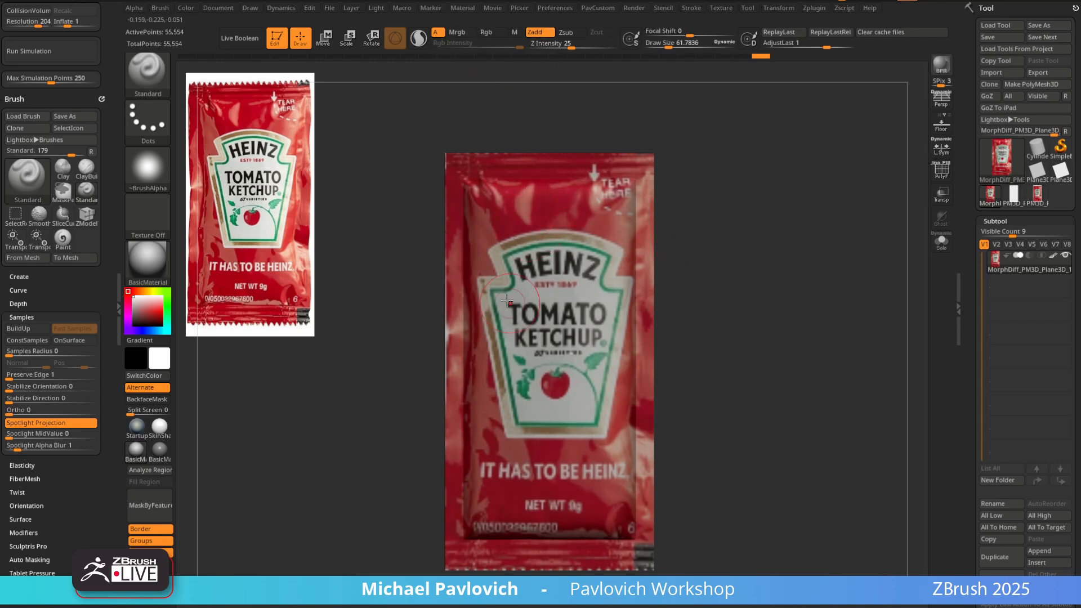
Fade the packet's painted color by setting the render Fade Opacity to 47
{"action": "left_click_drag", "start_coordinate": [743, 207], "coordinate": [772, 212]}
{"action": "left_click", "coordinate": [634, 8]}
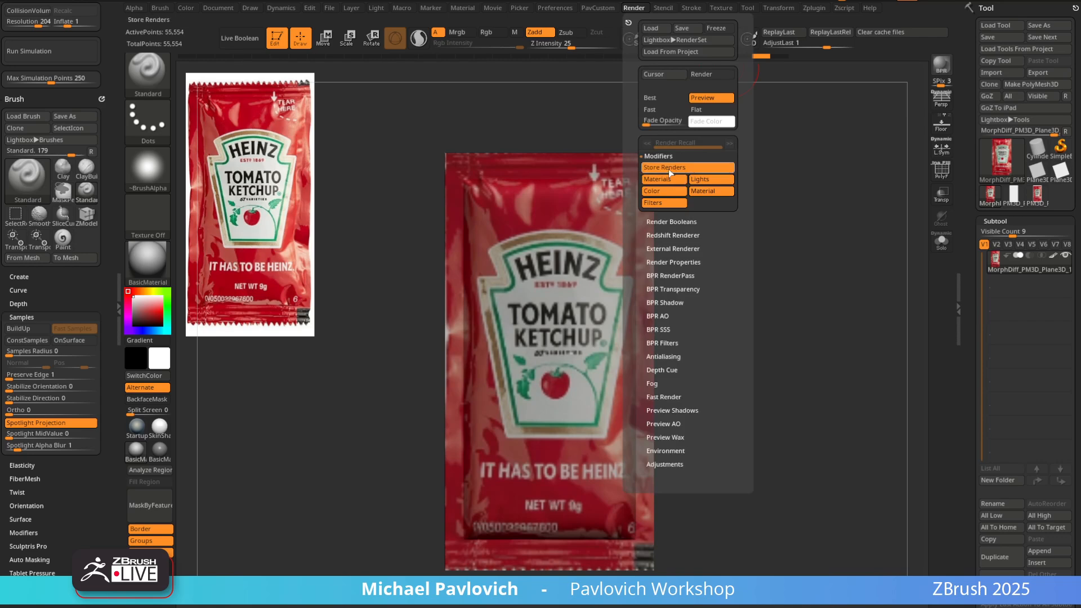
{"action": "left_click_drag", "start_coordinate": [647, 121], "coordinate": [663, 120]}
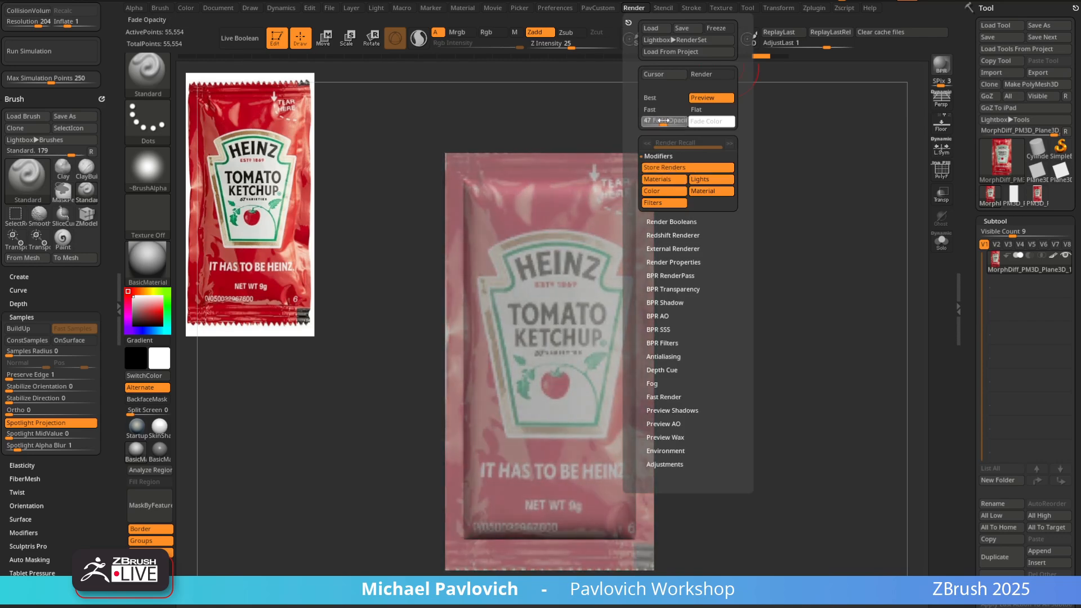
{"action": "mouse_move", "coordinate": [732, 207]}
{"action": "left_mouse_down"}
{"action": "mouse_move", "coordinate": [736, 197]}
{"action": "mouse_move", "coordinate": [714, 188]}
{"action": "mouse_move", "coordinate": [728, 201]}
{"action": "mouse_move", "coordinate": [714, 220]}
{"action": "left_mouse_up"}
{"action": "right_click_drag", "start_coordinate": [498, 169], "coordinate": [514, 161], "text": "alt"}
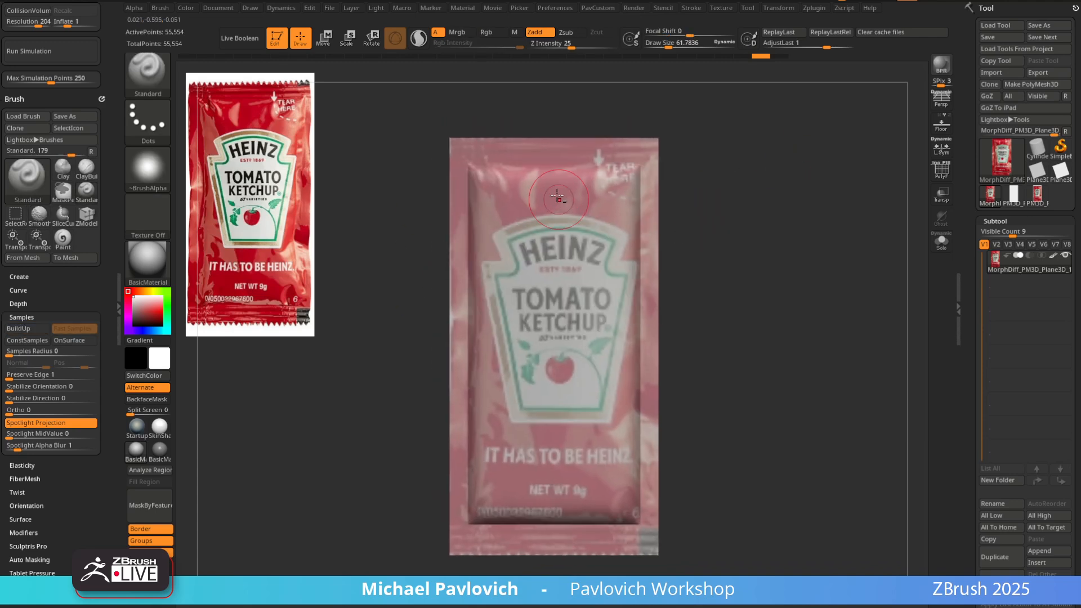
Reduce the Standard brush's draw size to about 52
{"action": "key", "text": "s"}
{"action": "left_click_drag", "start_coordinate": [547, 200], "coordinate": [551, 199]}
{"action": "key", "text": "ctrl"}
{"action": "key", "text": "s"}
{"action": "left_click_drag", "start_coordinate": [540, 181], "coordinate": [535, 182]}
{"action": "left_click_drag", "start_coordinate": [625, 218], "coordinate": [636, 206]}
{"action": "key", "text": "ctrl"}
Isolate the packet's inflated center, mask it, unhide the whole packet, and invert the mask onto the border
{"action": "left_click", "coordinate": [600, 269], "text": "ctrl+shift"}
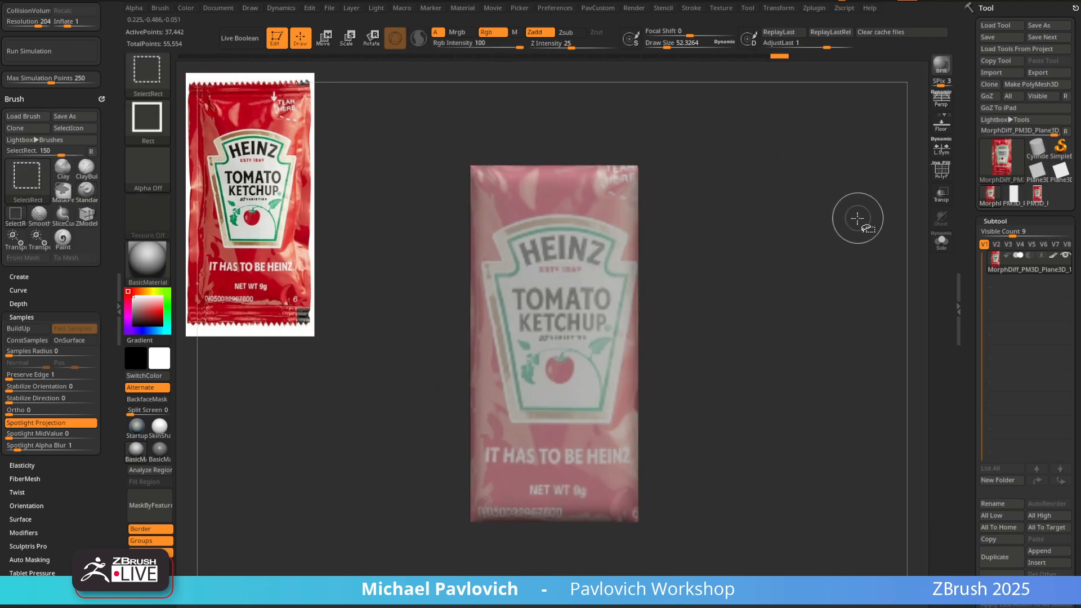
{"action": "left_click", "coordinate": [842, 189], "text": "ctrl"}
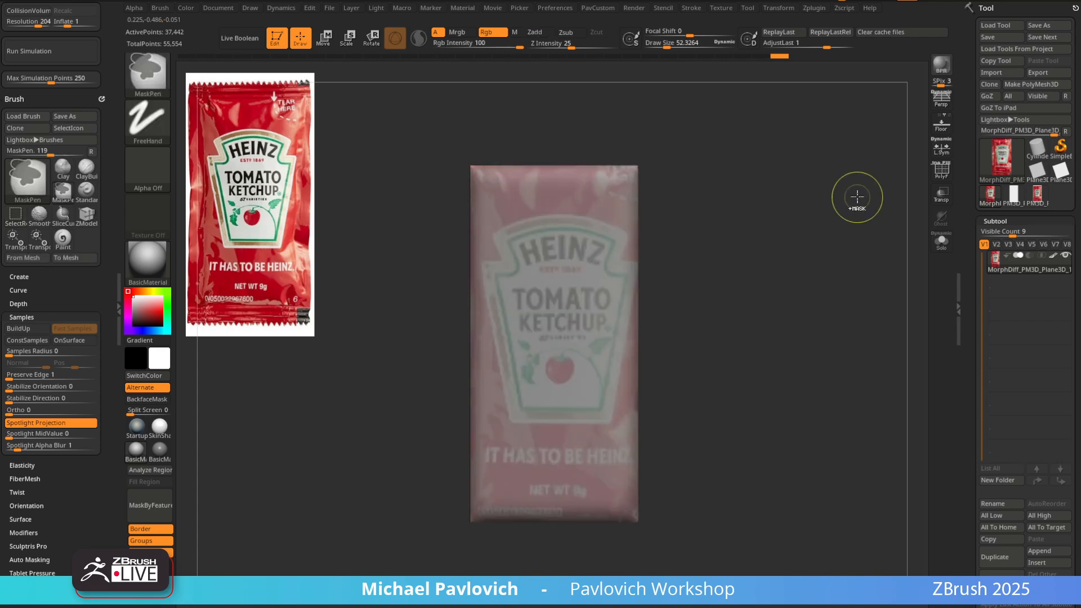
{"action": "left_click", "coordinate": [857, 189], "text": "ctrl+shift"}
{"action": "left_click", "coordinate": [862, 200], "text": "ctrl"}
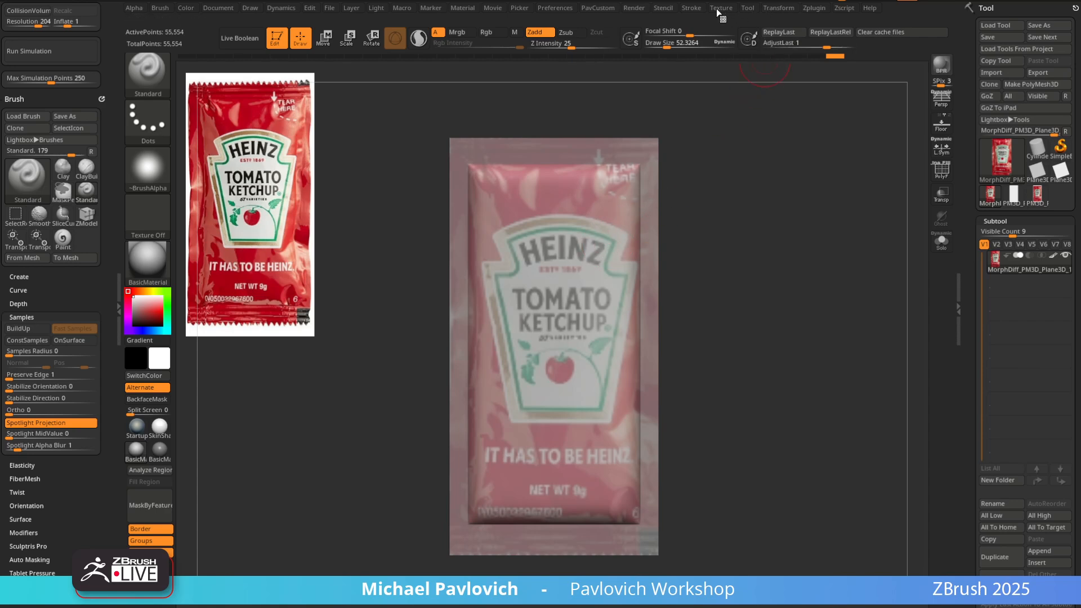
Lower the render Fade Opacity to its minimum to restore the painted color, and open the color settings
{"action": "left_click", "coordinate": [634, 8]}
{"action": "left_click_drag", "start_coordinate": [665, 123], "coordinate": [647, 123]}
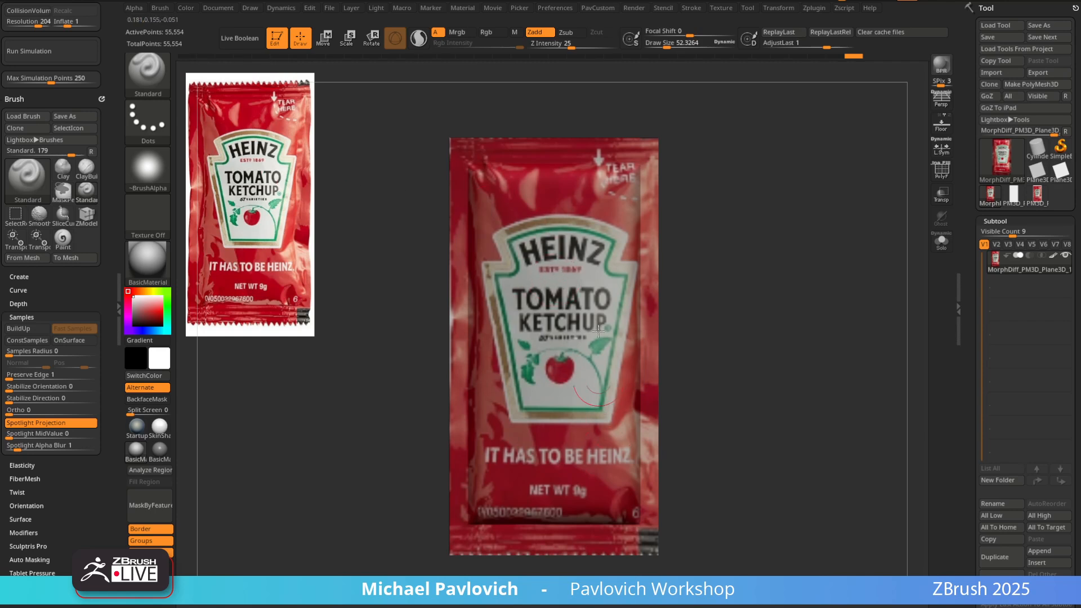
{"action": "left_click", "coordinate": [187, 8]}
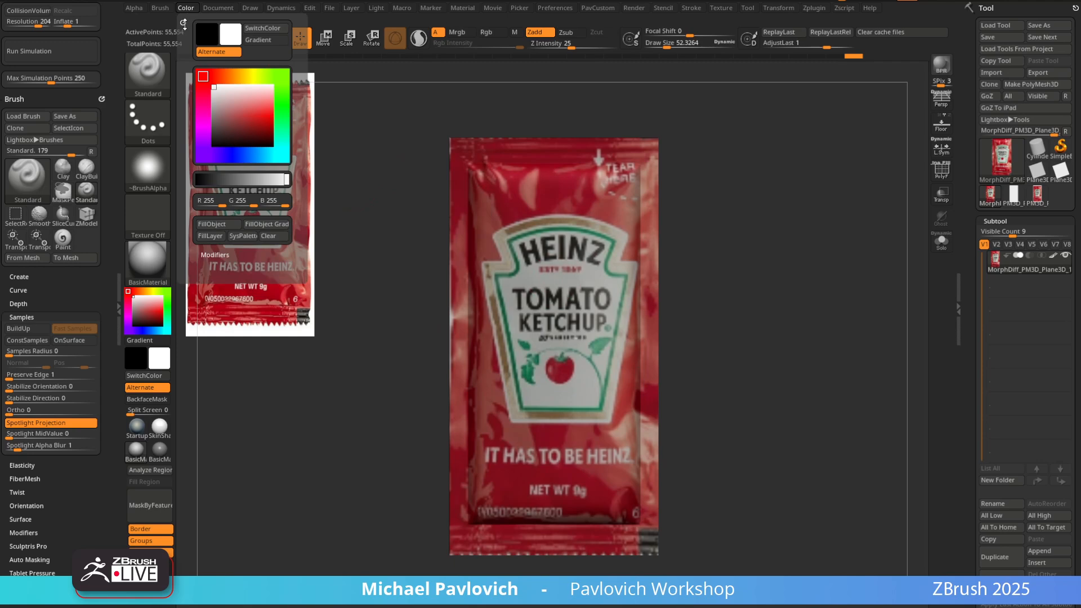
Enable Rgb at intensity 23 and repeatedly fill the packet with white to fade its ketchup texture
{"action": "left_click_drag", "start_coordinate": [183, 21], "coordinate": [51, 28]}
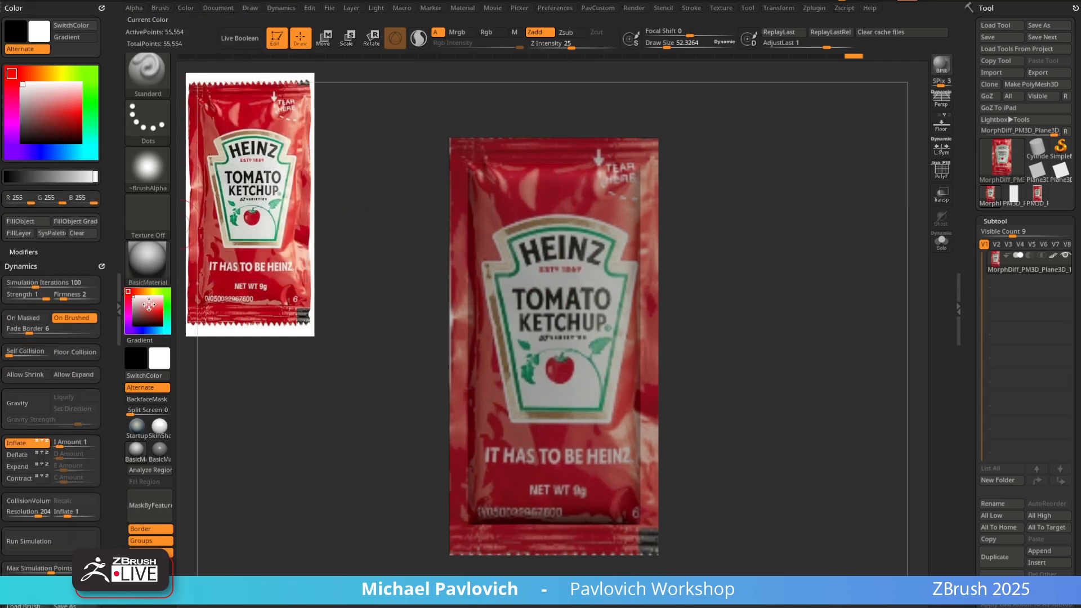
{"action": "left_click", "coordinate": [491, 36]}
{"action": "left_click_drag", "start_coordinate": [519, 48], "coordinate": [483, 48]}
{"action": "left_click", "coordinate": [32, 220]}
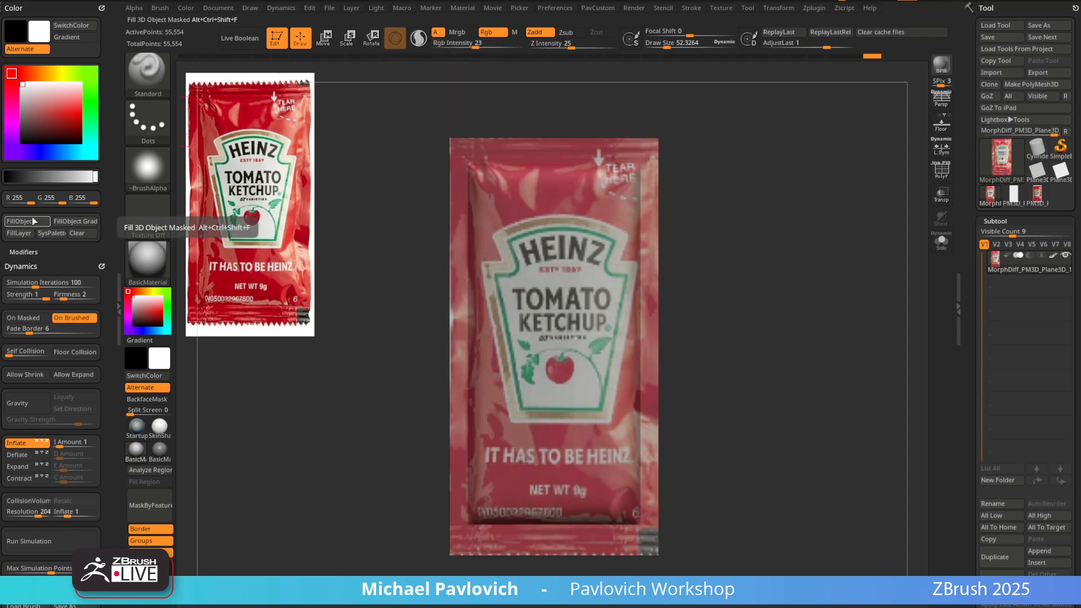
{"action": "left_click", "coordinate": [33, 217]}
{"action": "left_click", "coordinate": [32, 220]}
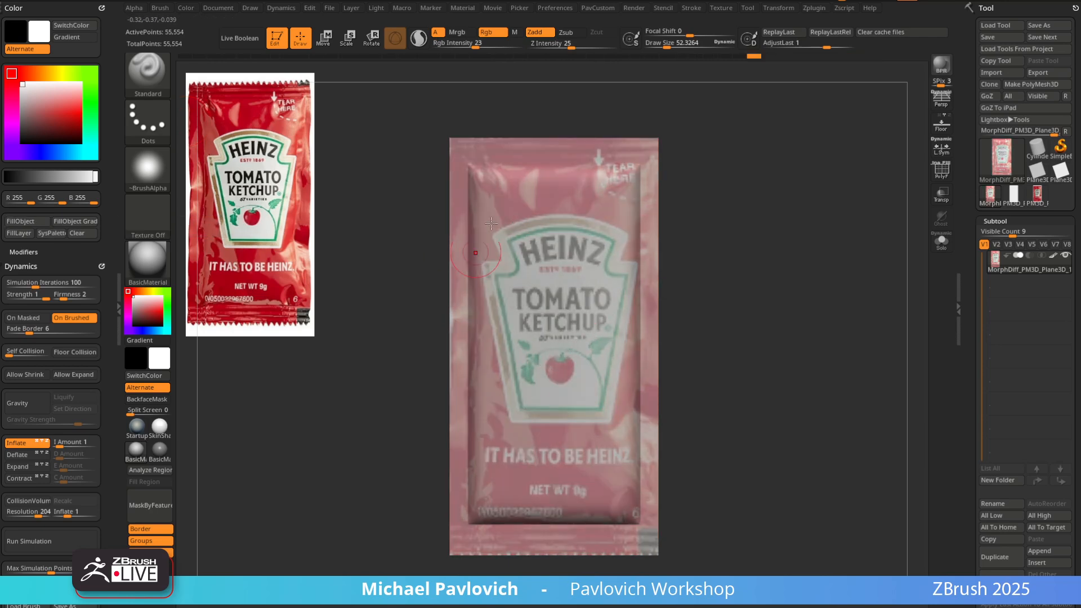
Mask the packet's flat border by isolating and masking the raised centre polygroup, restoring full visibility and inverting the mask
{"action": "left_click_drag", "start_coordinate": [810, 211], "coordinate": [852, 217]}
{"action": "left_click", "coordinate": [641, 9]}
{"action": "left_click", "coordinate": [614, 226], "text": "ctrl+shift"}
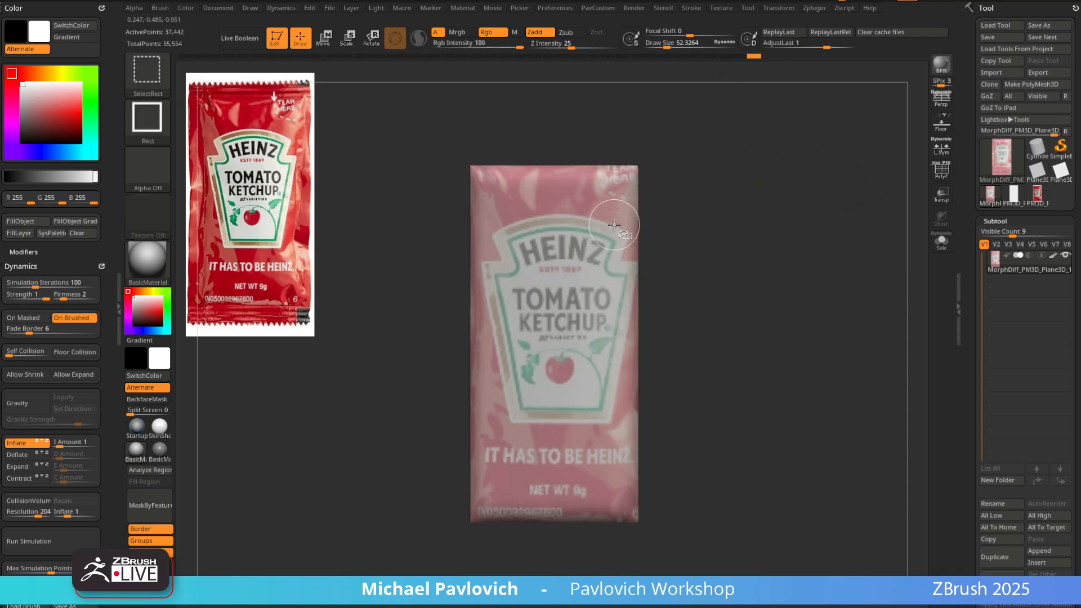
{"action": "left_click", "coordinate": [765, 194], "text": "ctrl"}
{"action": "left_click", "coordinate": [769, 175], "text": "ctrl+shift"}
{"action": "left_click", "coordinate": [767, 158], "text": "ctrl"}
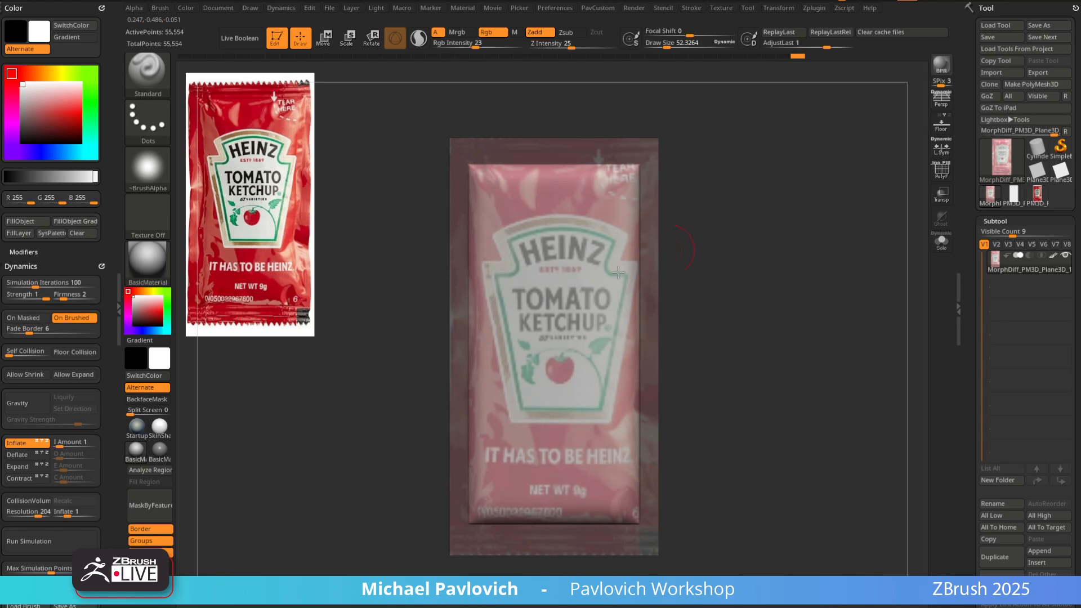
Sculpt a test stroke near the packet's upper-left corner and lower the mesh to subdivision level 3
{"action": "left_click_drag", "start_coordinate": [790, 176], "coordinate": [688, 145]}
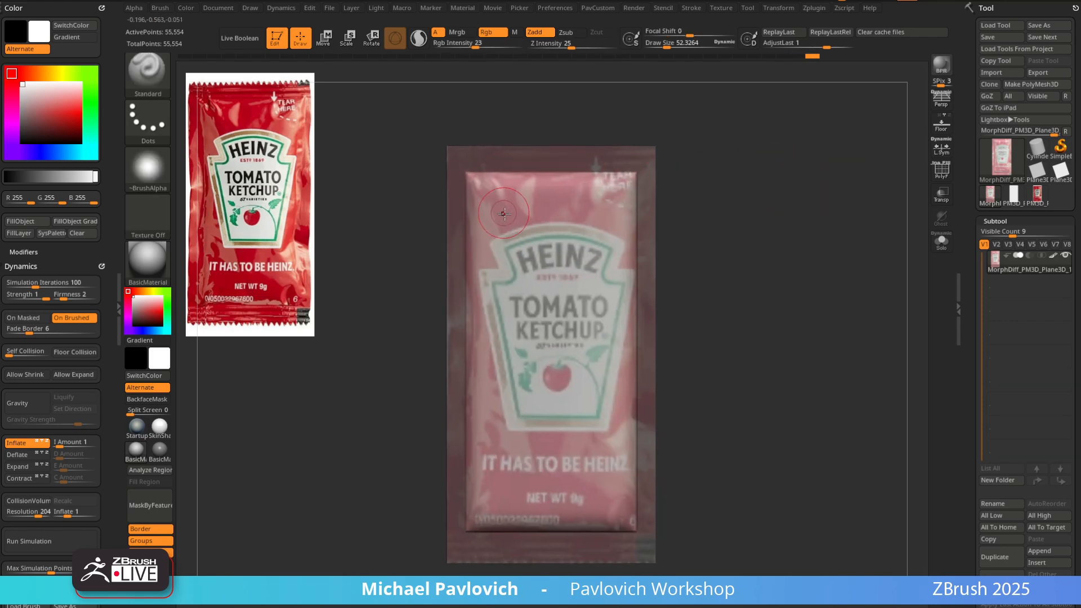
{"action": "left_click_drag", "start_coordinate": [809, 242], "coordinate": [802, 208], "text": "alt"}
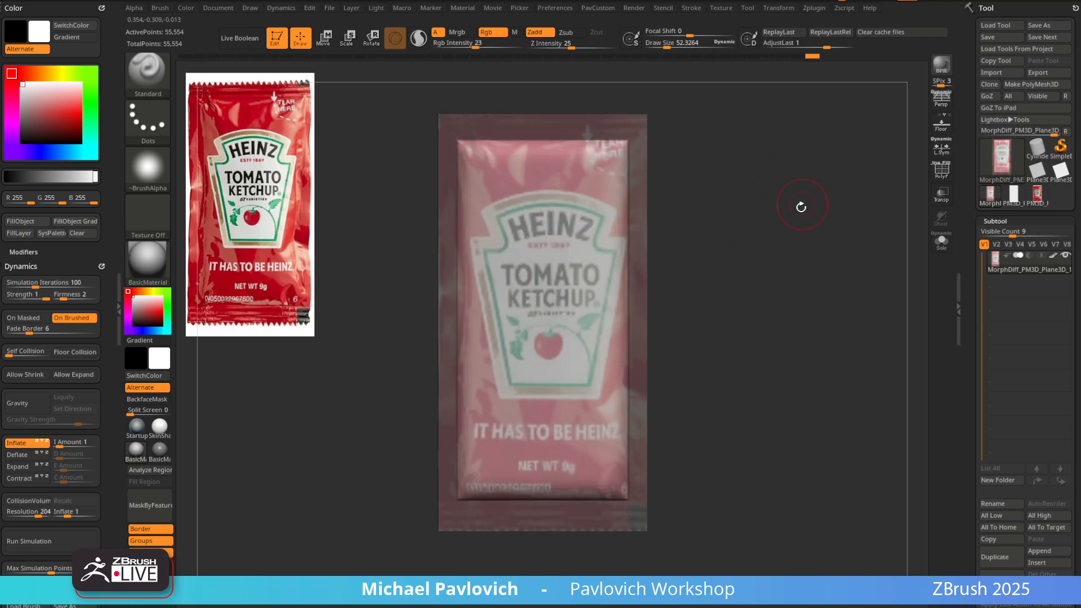
{"action": "left_click_drag", "start_coordinate": [739, 137], "coordinate": [744, 164], "text": "alt"}
{"action": "key", "text": "s"}
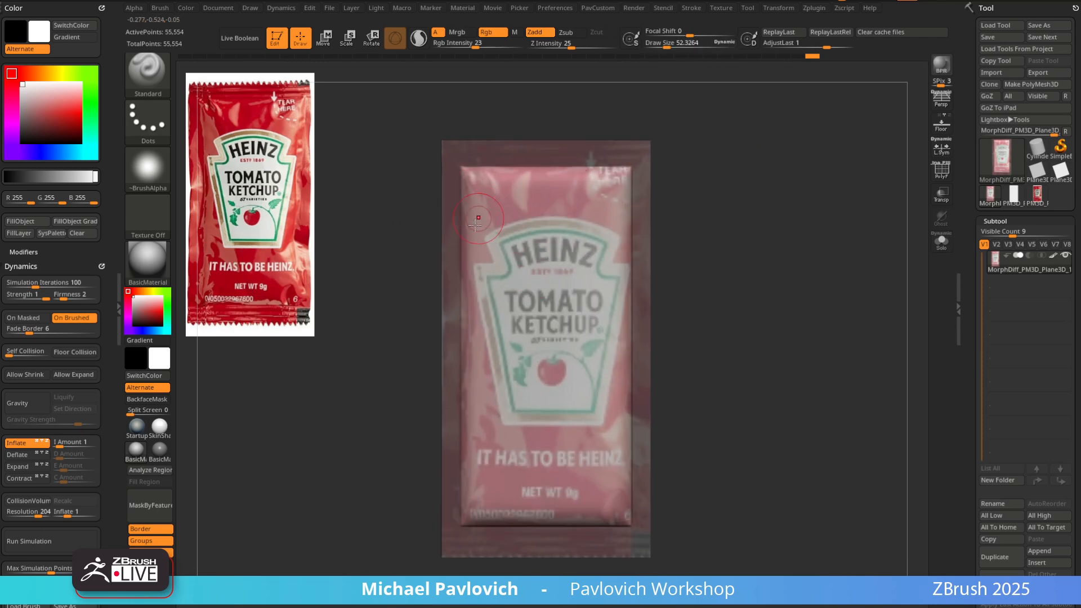
{"action": "left_click_drag", "start_coordinate": [474, 225], "coordinate": [476, 196]}
{"action": "left_click_drag", "start_coordinate": [971, 259], "coordinate": [973, 107]}
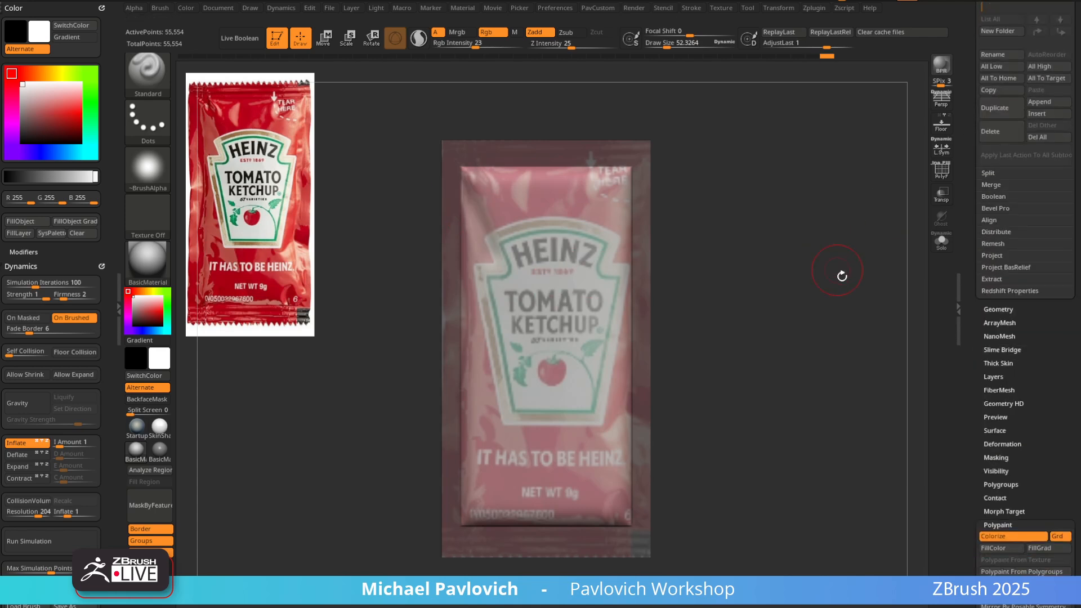
{"action": "left_click", "coordinate": [1007, 310]}
{"action": "mouse_move", "coordinate": [1017, 333]}
{"action": "left_mouse_down"}
{"action": "mouse_move", "coordinate": [989, 332]}
{"action": "mouse_move", "coordinate": [1019, 331]}
{"action": "mouse_move", "coordinate": [1008, 332]}
{"action": "left_mouse_up"}
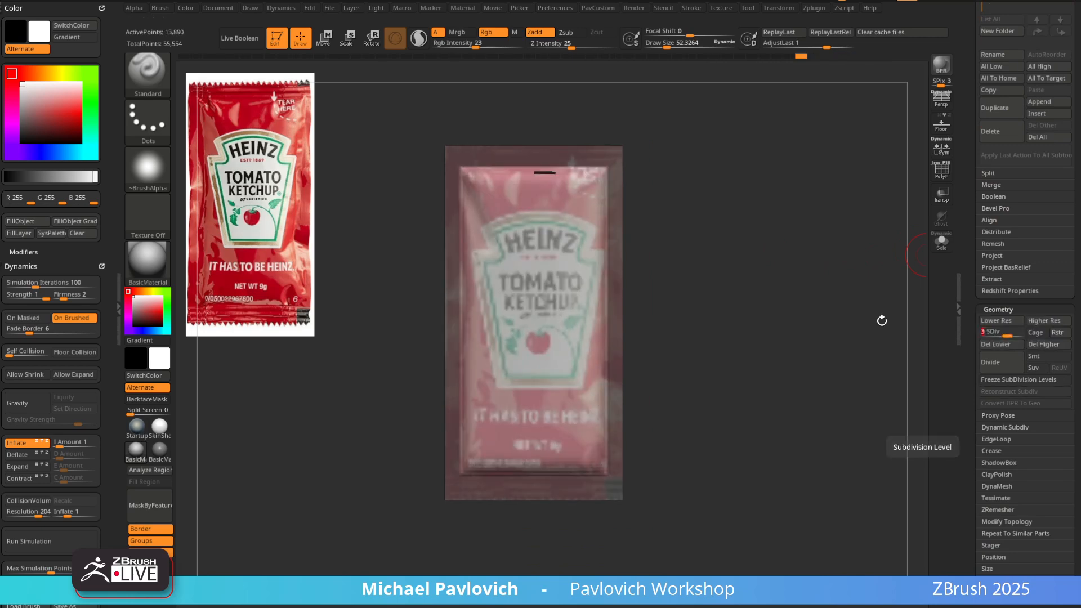
Sculpt a diagonal crease from the front's upper-left corner, check the back, and undo the last stroke
{"action": "left_click_drag", "start_coordinate": [881, 320], "coordinate": [892, 366], "text": "alt"}
{"action": "left_click_drag", "start_coordinate": [473, 240], "coordinate": [487, 259], "text": "alt"}
{"action": "mouse_move", "coordinate": [529, 237]}
{"action": "right_mouse_down", "text": "alt"}
{"action": "mouse_move", "coordinate": [517, 200]}
{"action": "mouse_move", "coordinate": [794, 185]}
{"action": "right_mouse_up", "text": "alt"}
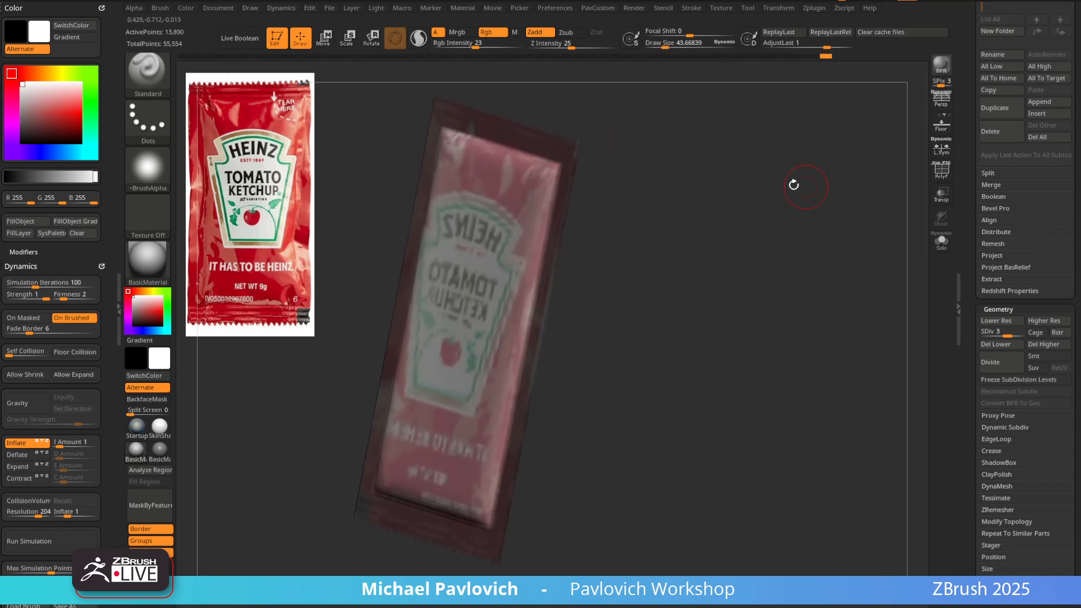
{"action": "mouse_move", "coordinate": [485, 228]}
{"action": "right_mouse_down"}
{"action": "mouse_move", "coordinate": [695, 205]}
{"action": "mouse_move", "coordinate": [685, 198]}
{"action": "mouse_move", "coordinate": [394, 364]}
{"action": "right_mouse_up"}
{"action": "key", "text": "ctrl+z"}
{"action": "right_click_drag", "start_coordinate": [838, 252], "coordinate": [726, 232], "text": "shift"}
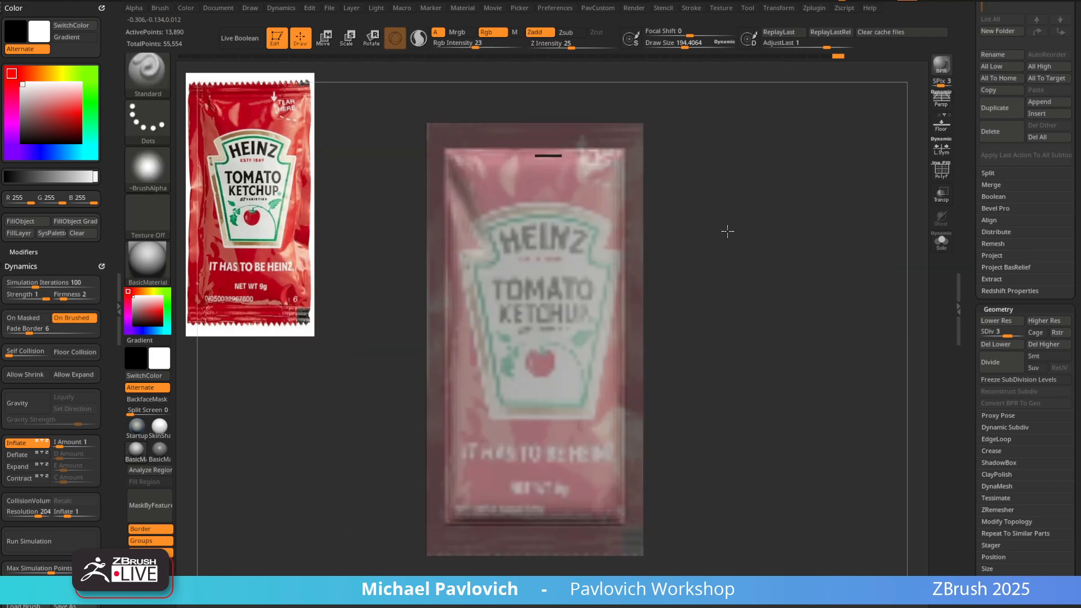
Set the draw size to about 65 and enable BackfaceMask in the Standard brush's auto masking
{"action": "key", "text": "s"}
{"action": "left_click", "coordinate": [733, 237]}
{"action": "left_click_drag", "start_coordinate": [109, 388], "coordinate": [99, 245]}
{"action": "left_click", "coordinate": [27, 387]}
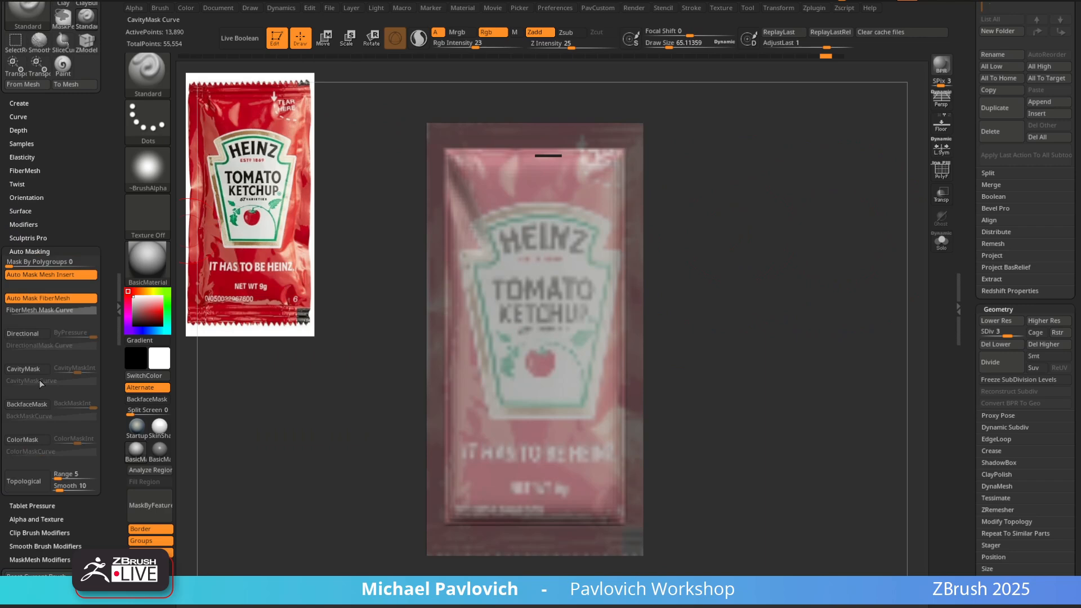
{"action": "left_click", "coordinate": [23, 404]}
Sculpt short wrinkles running down from the packet's top seam beside the upper-left corner, using draw sizes of about 33 to 46
{"action": "right_click_drag", "start_coordinate": [664, 233], "coordinate": [678, 231], "text": "alt"}
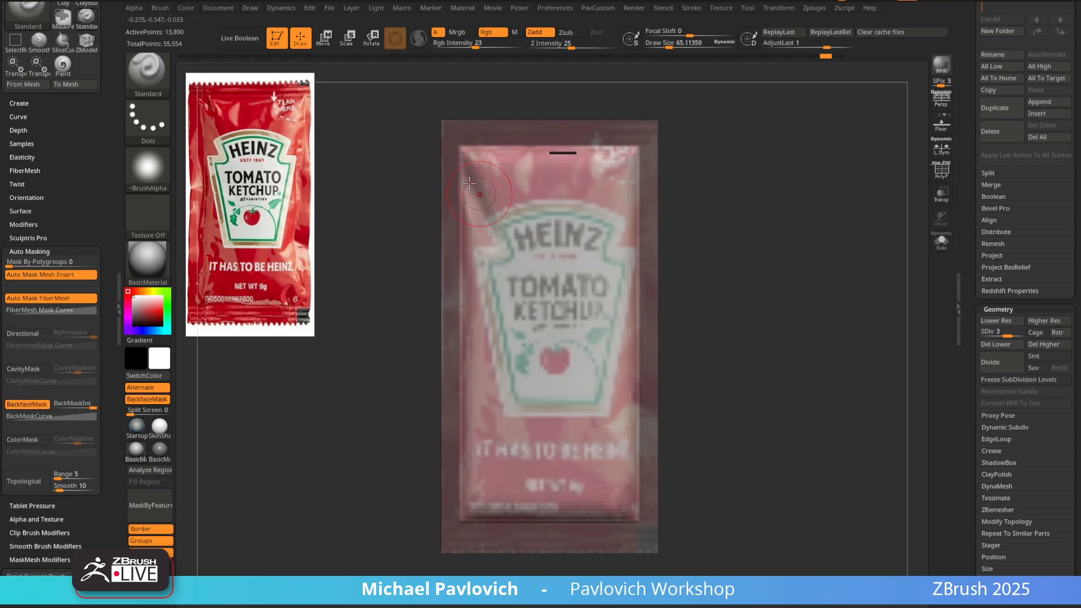
{"action": "right_click_drag", "start_coordinate": [518, 178], "coordinate": [505, 204], "text": "alt"}
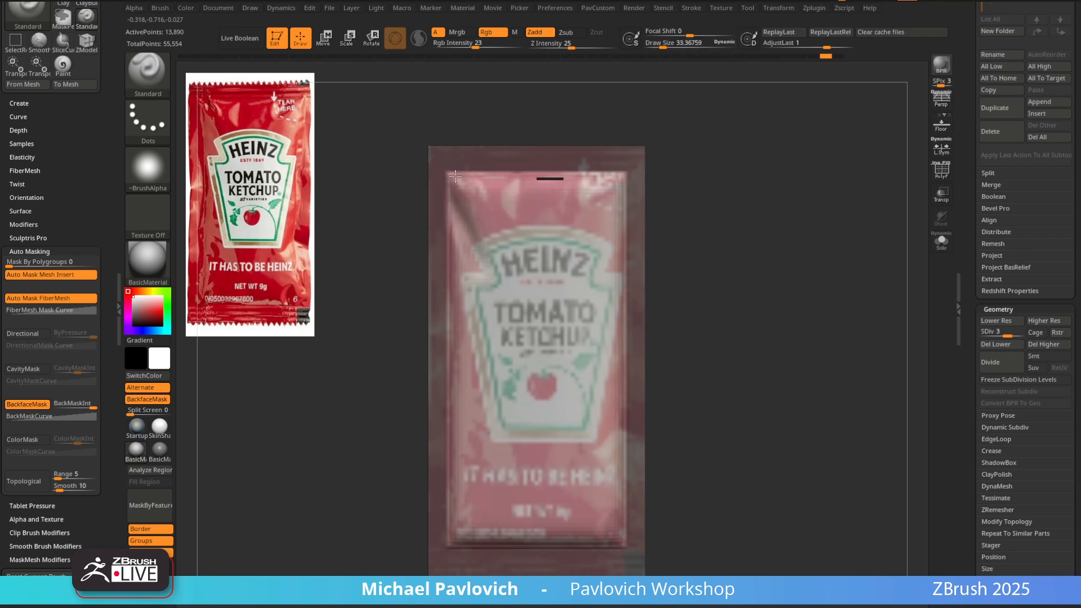
{"action": "key", "text": "bracketright"}
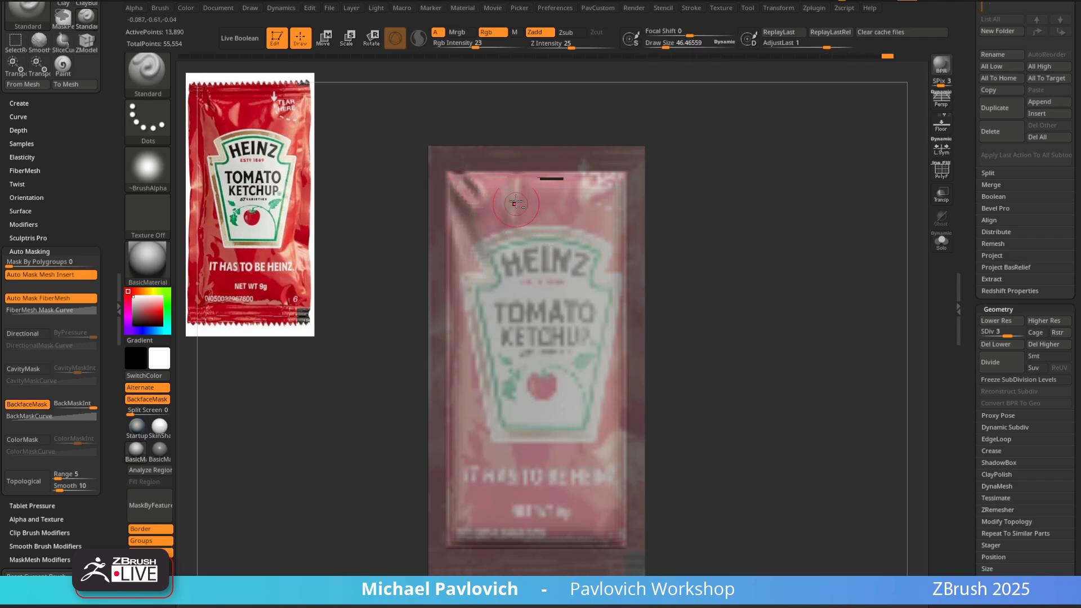
{"action": "left_click_drag", "start_coordinate": [520, 176], "coordinate": [512, 209]}
Sculpt diagonal wrinkles fanning from the packet's upper-right corner towards the label
{"action": "right_click_drag", "start_coordinate": [599, 219], "coordinate": [583, 188], "text": "alt"}
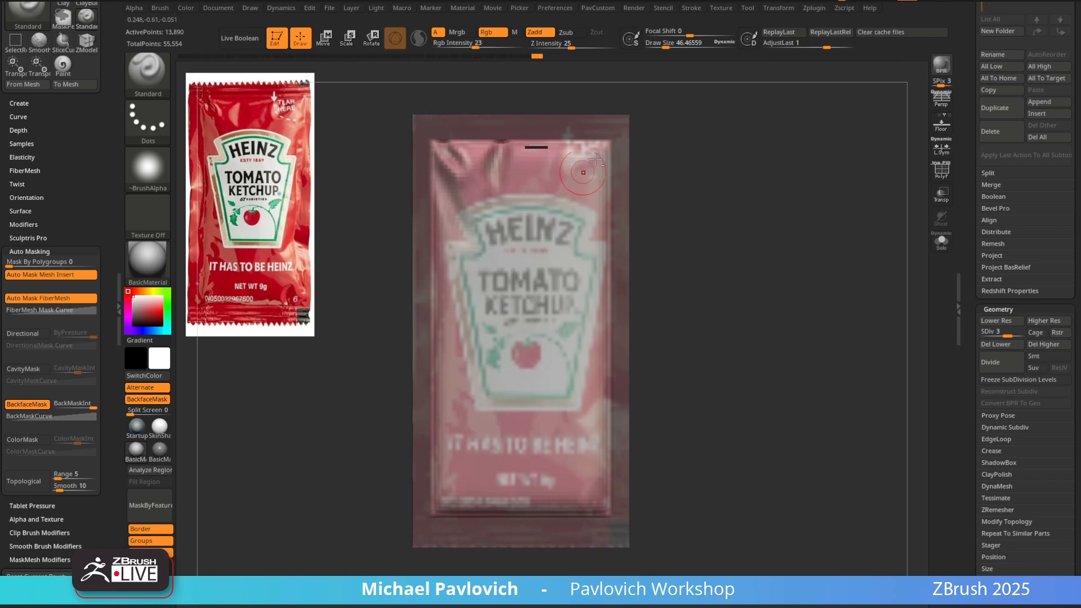
{"action": "key", "text": "bracketright"}
{"action": "key", "text": "bracketright"}
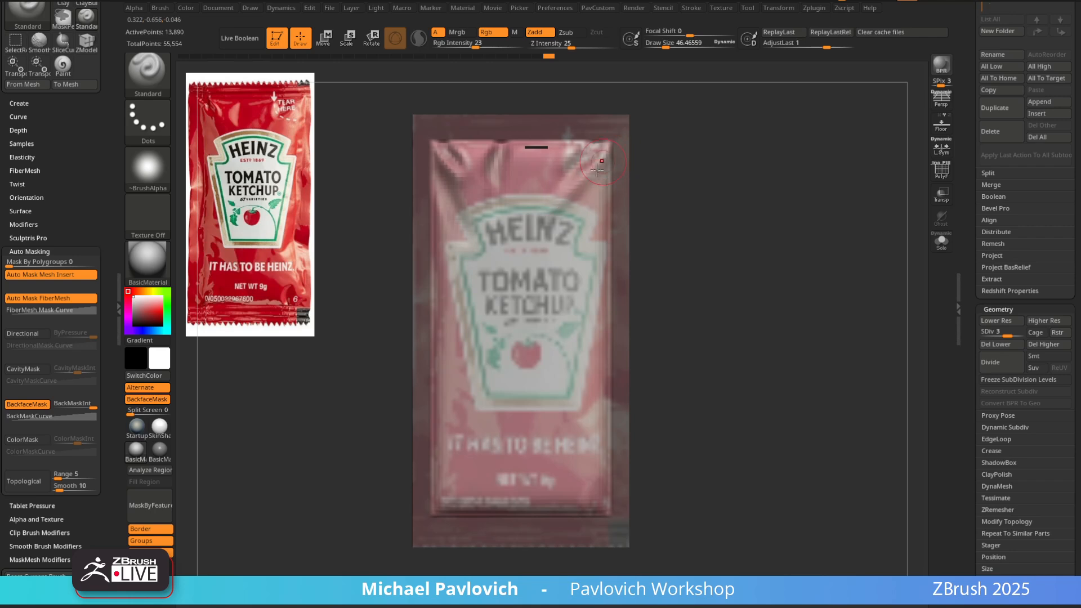
{"action": "left_click_drag", "start_coordinate": [602, 158], "coordinate": [545, 232]}
Sculpt soft creases at the label's upper-left edge and down the packet's left seam, reducing the draw size to about 59
{"action": "right_click_drag", "start_coordinate": [567, 224], "coordinate": [587, 229], "text": "alt"}
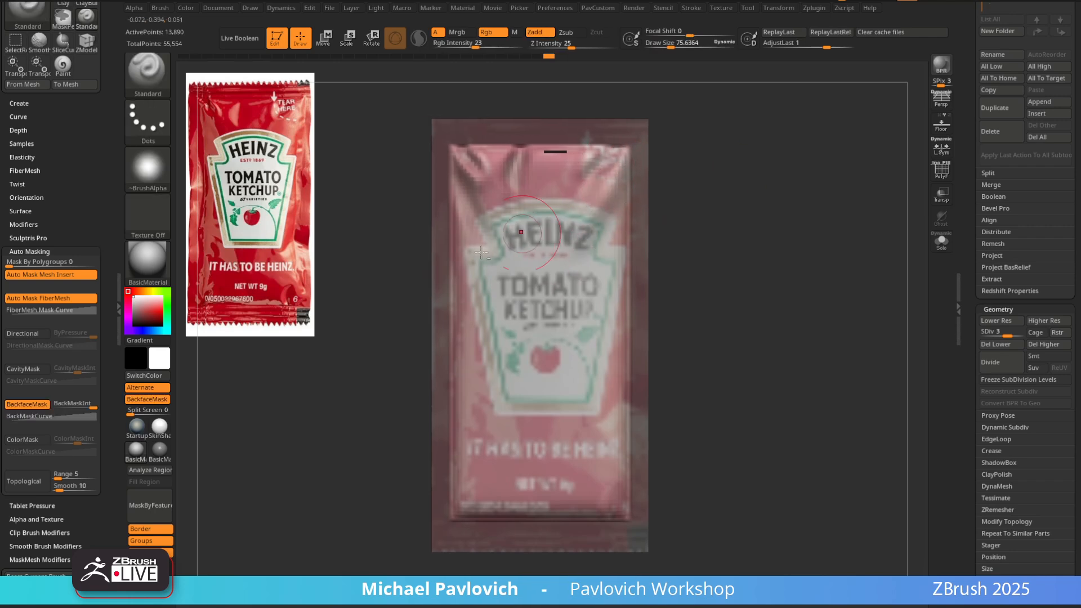
{"action": "left_click_drag", "start_coordinate": [522, 232], "coordinate": [476, 256]}
{"action": "right_click_drag", "start_coordinate": [683, 207], "coordinate": [669, 196], "text": "alt"}
{"action": "key", "text": "bracketleft"}
{"action": "left_click_drag", "start_coordinate": [436, 214], "coordinate": [449, 337]}
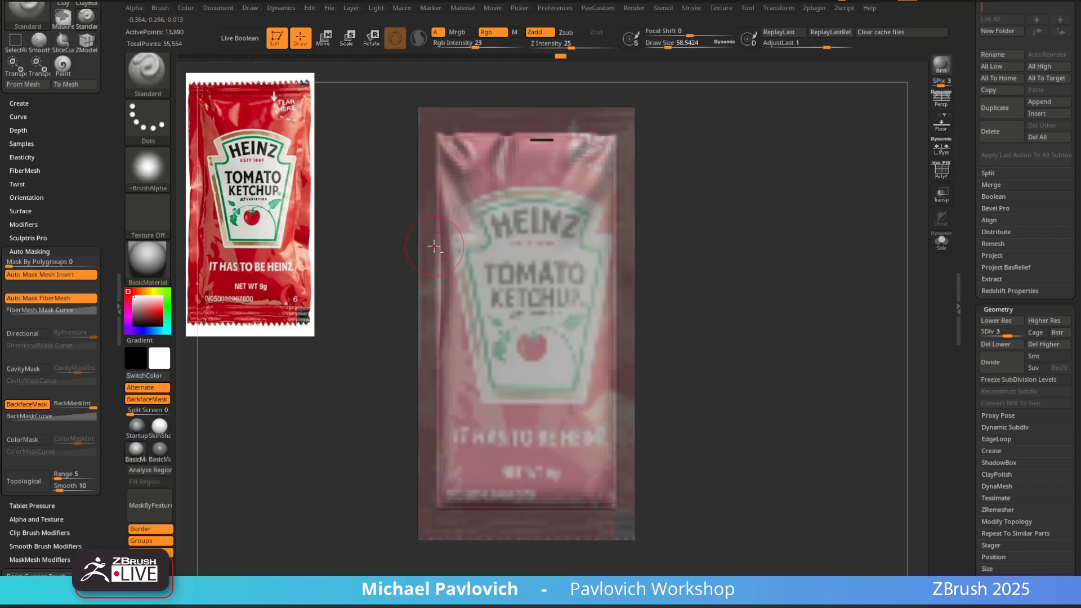
{"action": "right_click_drag", "start_coordinate": [746, 228], "coordinate": [725, 189], "text": "alt"}
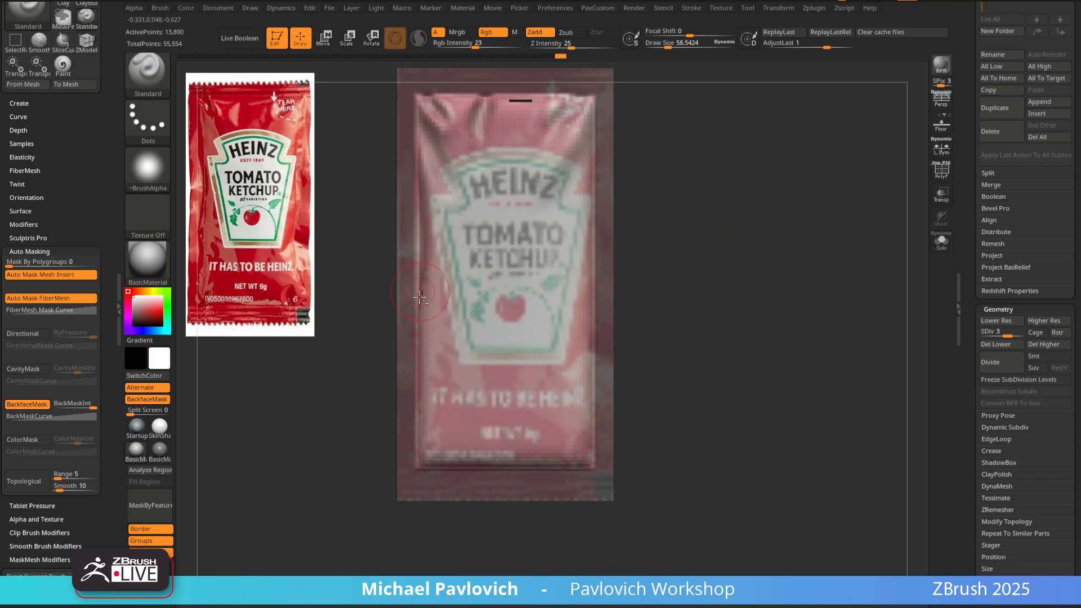
{"action": "left_click_drag", "start_coordinate": [419, 296], "coordinate": [428, 416]}
Sculpt diagonal wrinkles rising inward from the packet's lower-left corner and set the draw size to about 52
{"action": "right_click_drag", "start_coordinate": [494, 416], "coordinate": [480, 426], "text": "alt"}
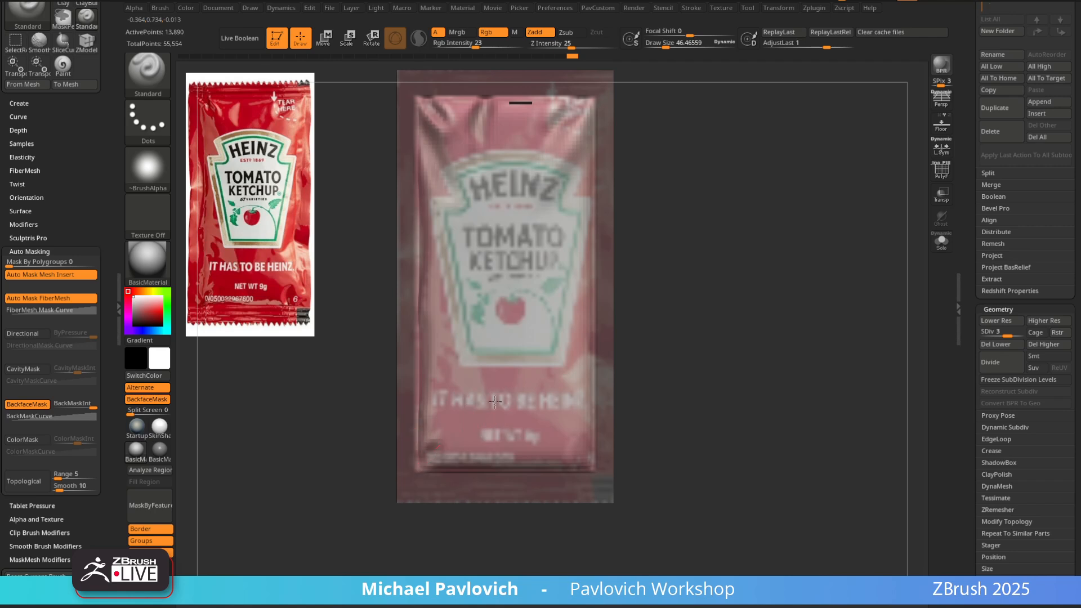
{"action": "left_click_drag", "start_coordinate": [433, 446], "coordinate": [446, 426]}
{"action": "left_click_drag", "start_coordinate": [432, 445], "coordinate": [450, 423]}
{"action": "right_click_drag", "start_coordinate": [530, 395], "coordinate": [514, 412], "text": "alt"}
{"action": "key", "text": "s"}
{"action": "left_click", "coordinate": [547, 459]}
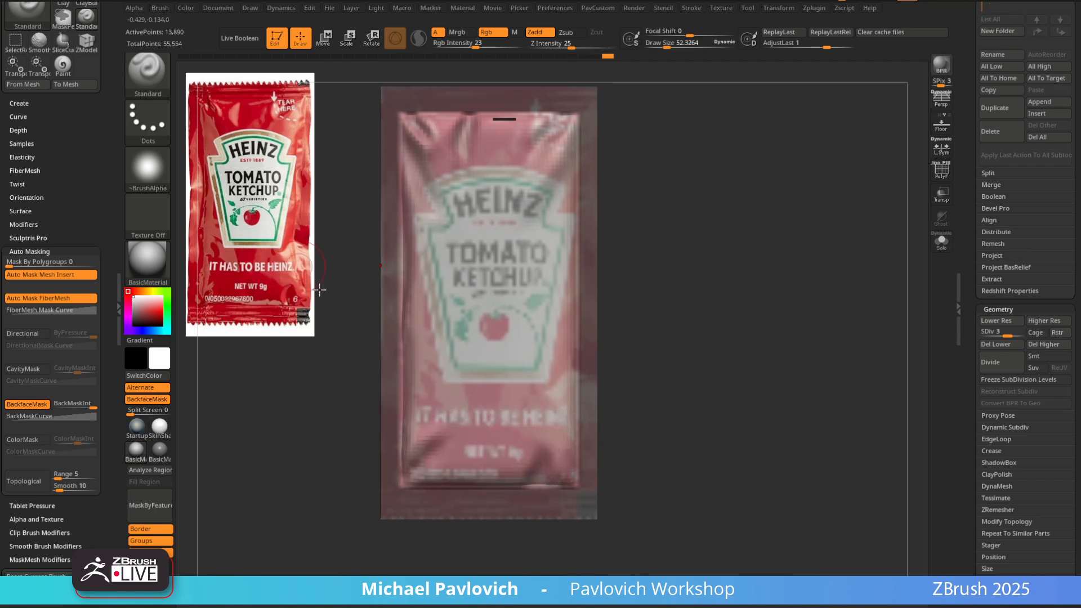
Sculpt small dents and creases along the packet's right seam, from beside the label down to the lower text
{"action": "right_click_drag", "start_coordinate": [602, 340], "coordinate": [606, 365], "text": "alt"}
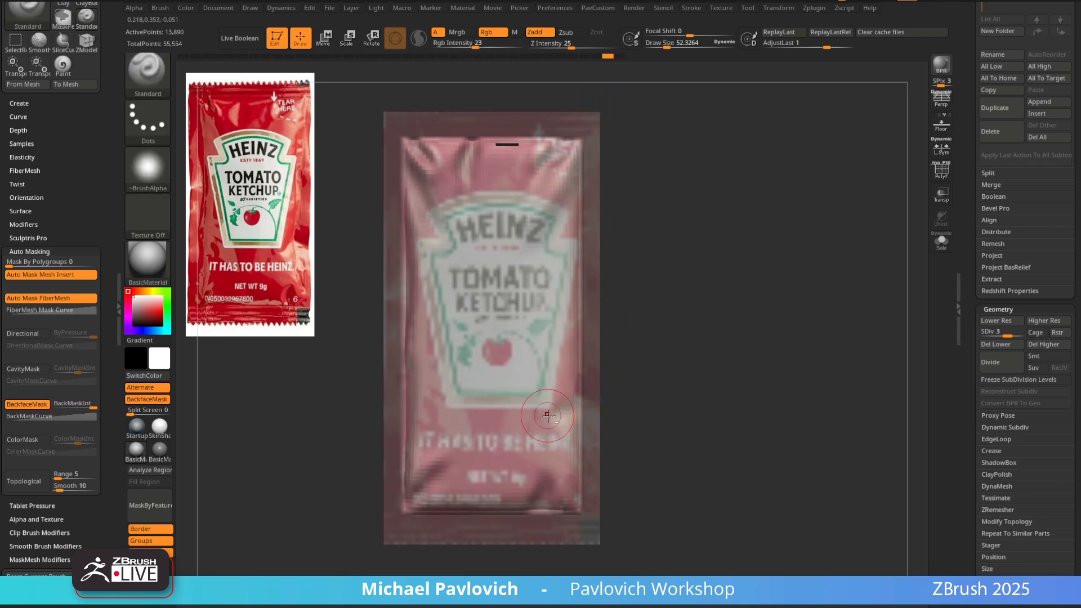
{"action": "right_click_drag", "start_coordinate": [574, 402], "coordinate": [578, 435], "text": "alt"}
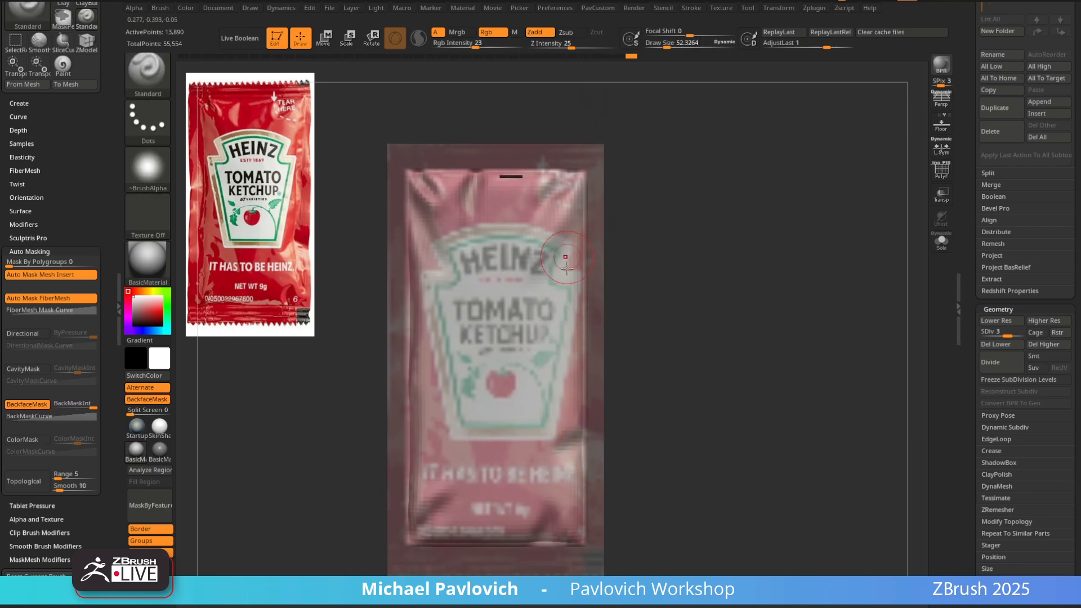
{"action": "key", "text": "bracketright"}
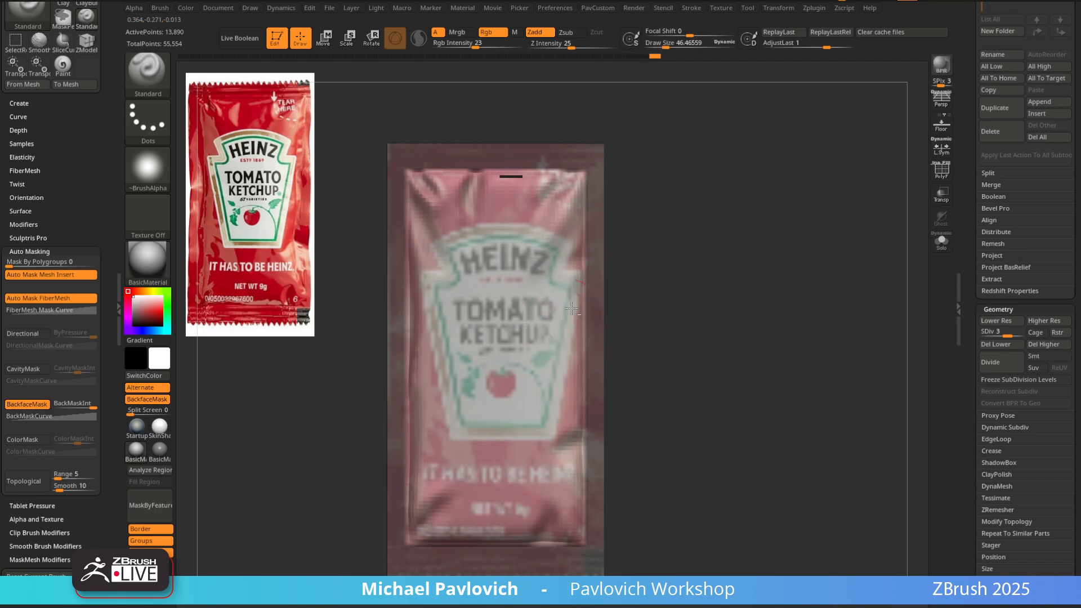
{"action": "mouse_move", "coordinate": [739, 270]}
{"action": "left_mouse_down", "text": "alt"}
{"action": "mouse_move", "coordinate": [754, 277]}
{"action": "mouse_move", "coordinate": [707, 266]}
{"action": "mouse_move", "coordinate": [696, 291]}
{"action": "mouse_move", "coordinate": [676, 295]}
{"action": "left_mouse_up", "text": "alt"}
{"action": "left_click_drag", "start_coordinate": [584, 377], "coordinate": [571, 391]}
Sculpt short inward creases on the packet's lower-left side beside the label, varying the draw size between about 38 and 65
{"action": "left_click_drag", "start_coordinate": [379, 433], "coordinate": [385, 446], "text": "alt"}
{"action": "key", "text": "s"}
{"action": "left_click_drag", "start_coordinate": [484, 339], "coordinate": [491, 333]}
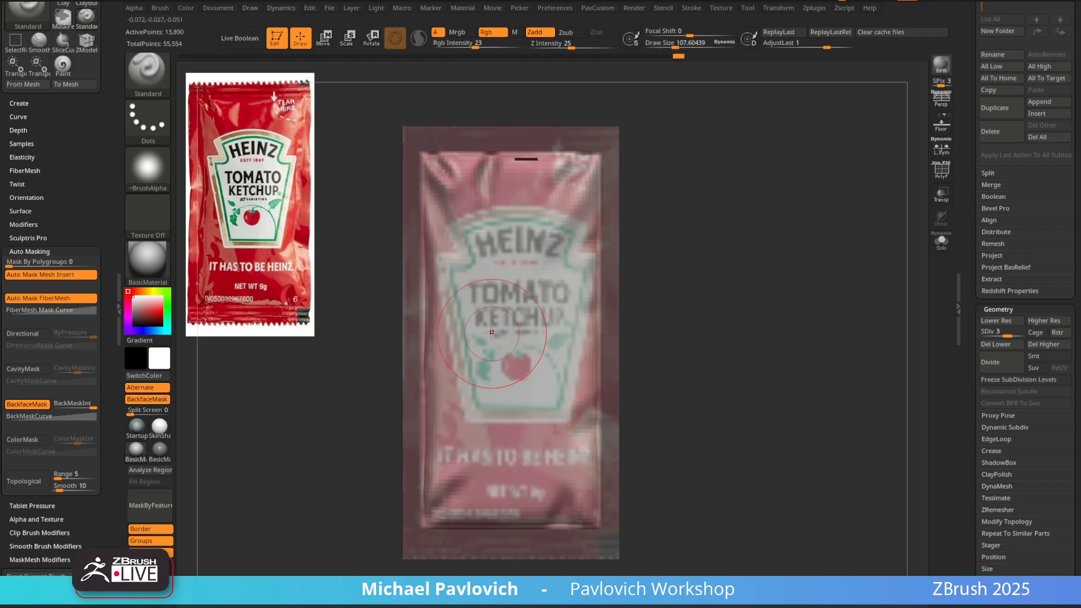
{"action": "key", "text": "s"}
{"action": "left_click_drag", "start_coordinate": [480, 370], "coordinate": [467, 374]}
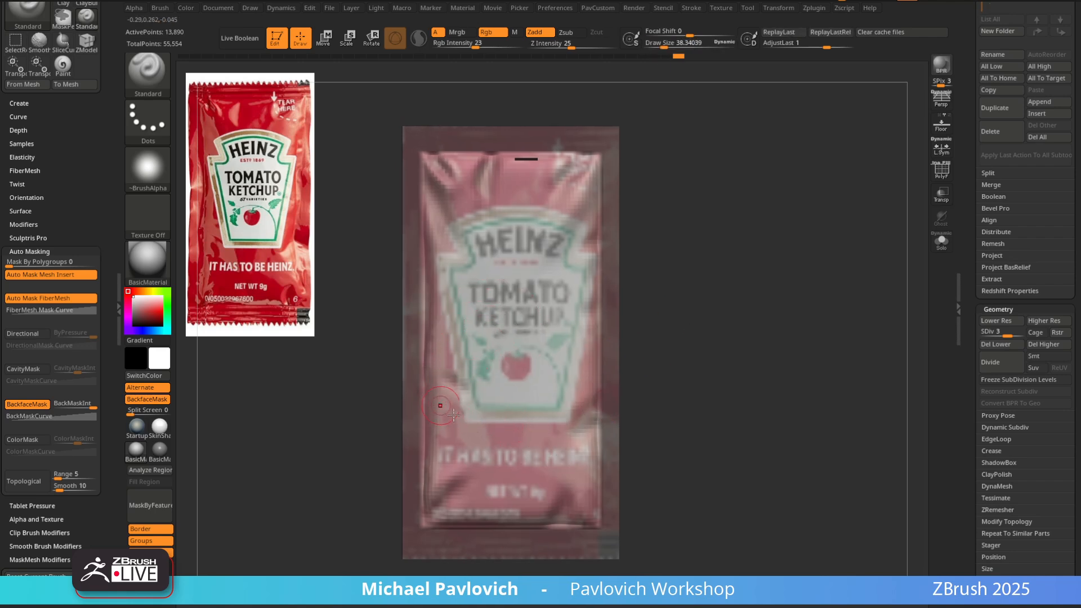
{"action": "left_click_drag", "start_coordinate": [503, 410], "coordinate": [468, 401]}
{"action": "key", "text": "s"}
{"action": "left_click_drag", "start_coordinate": [463, 398], "coordinate": [468, 398]}
{"action": "left_click_drag", "start_coordinate": [438, 385], "coordinate": [468, 406]}
{"action": "left_click_drag", "start_coordinate": [453, 397], "coordinate": [486, 394]}
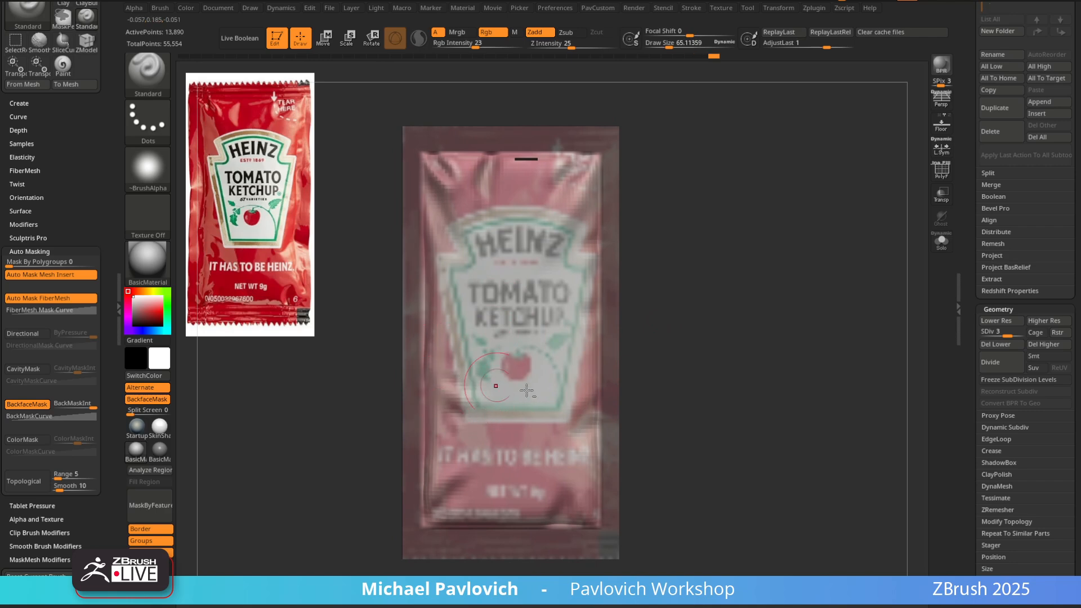
Turn off the packet's polypaint display and add a stroke along the middle of its left seam
{"action": "right_click_drag", "start_coordinate": [514, 298], "coordinate": [514, 319], "text": "alt"}
{"action": "left_click_drag", "start_coordinate": [978, 206], "coordinate": [802, 493]}
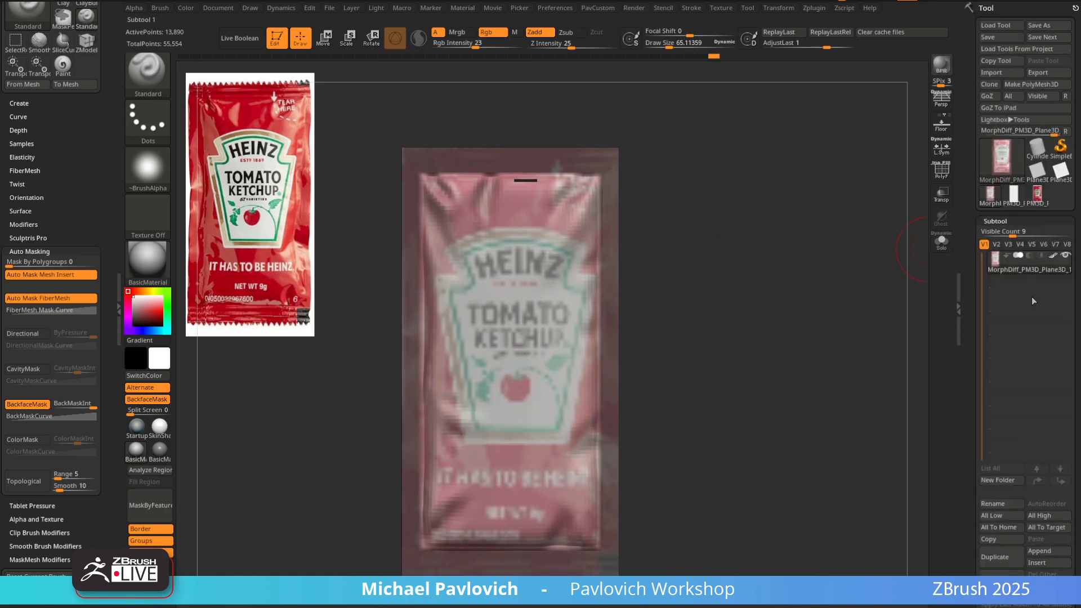
{"action": "left_click", "coordinate": [1053, 256]}
{"action": "right_click_drag", "start_coordinate": [800, 360], "coordinate": [818, 328], "text": "alt"}
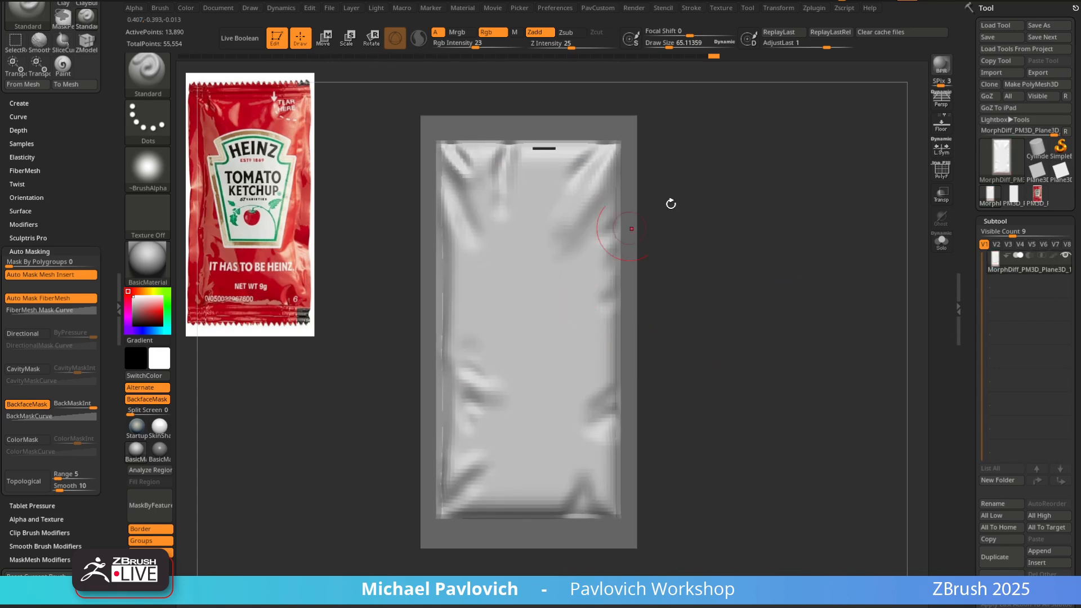
{"action": "right_click_drag", "start_coordinate": [670, 204], "coordinate": [721, 215]}
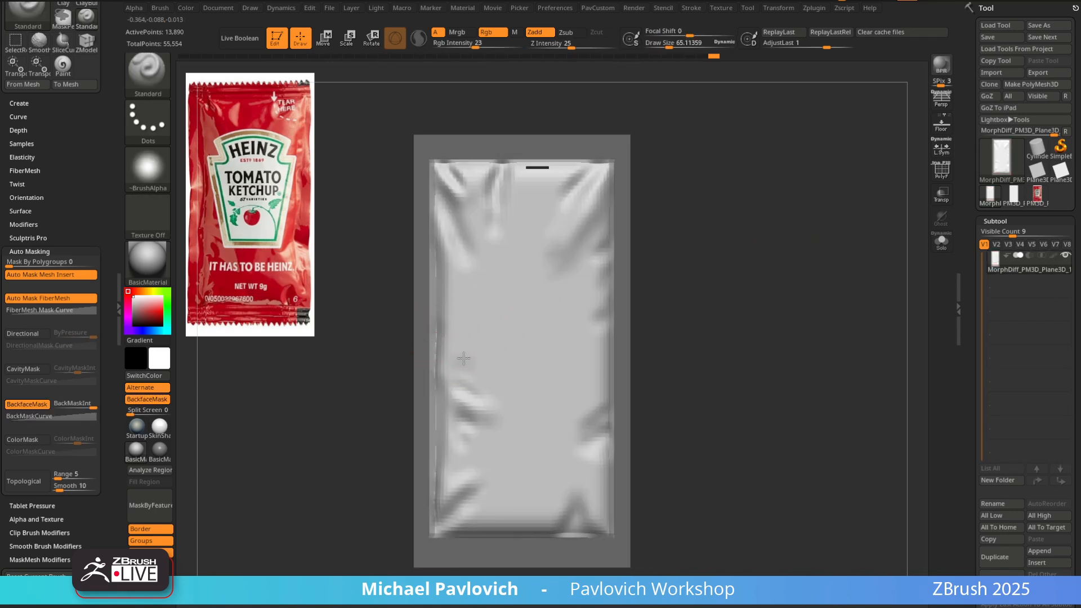
{"action": "left_click_drag", "start_coordinate": [436, 324], "coordinate": [455, 321]}
Sculpt a diagonal wrinkle from the upper-left corner of the packet's back at draw size about 46, then reduce the size to about 38
{"action": "right_click_drag", "start_coordinate": [704, 270], "coordinate": [810, 264]}
{"action": "mouse_move", "coordinate": [687, 265]}
{"action": "right_mouse_down", "text": "alt"}
{"action": "mouse_move", "coordinate": [791, 278]}
{"action": "mouse_move", "coordinate": [780, 291]}
{"action": "right_mouse_up", "text": "alt"}
{"action": "right_click_drag", "start_coordinate": [781, 291], "coordinate": [801, 311], "text": "alt"}
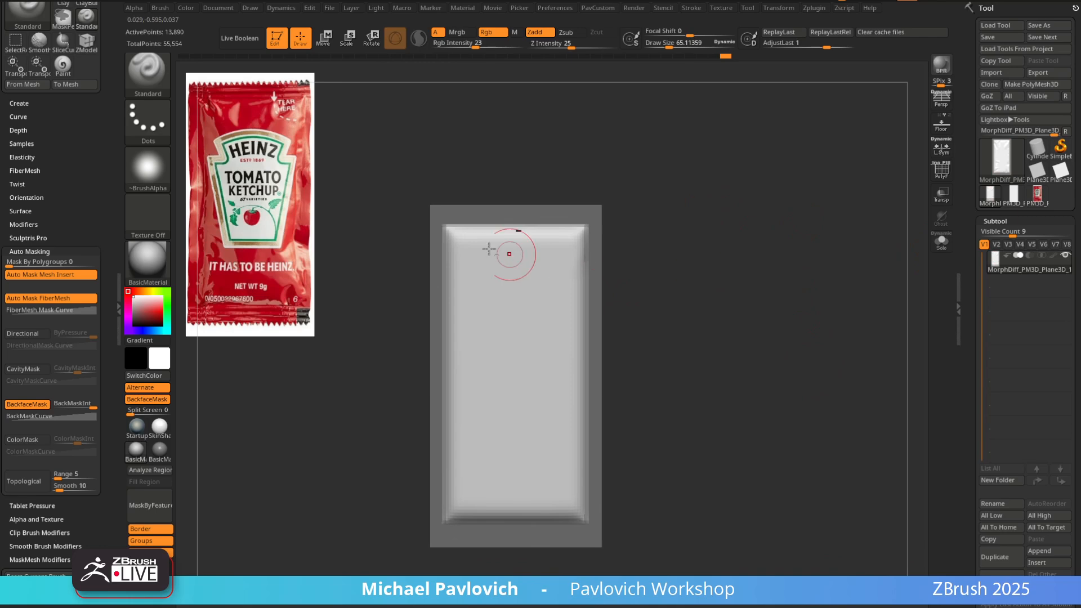
{"action": "right_click_drag", "start_coordinate": [596, 167], "coordinate": [650, 162], "text": "alt"}
{"action": "key", "text": "bracketright"}
{"action": "right_click_drag", "start_coordinate": [650, 163], "coordinate": [648, 189], "text": "ctrl"}
{"action": "key", "text": "ctrl+z"}
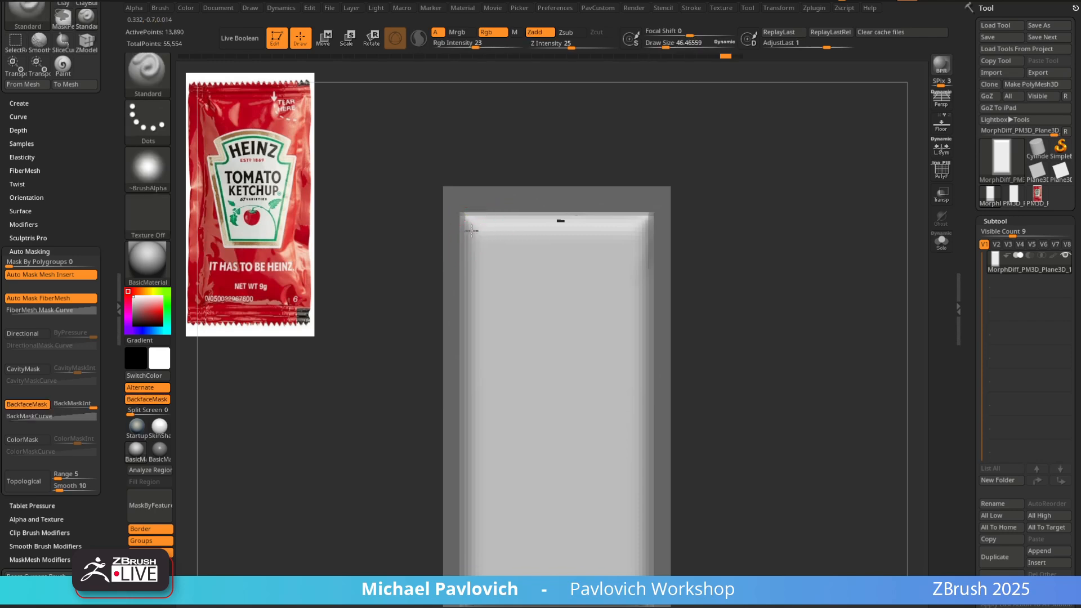
{"action": "left_click_drag", "start_coordinate": [471, 230], "coordinate": [499, 263]}
{"action": "key", "text": "bracketleft"}
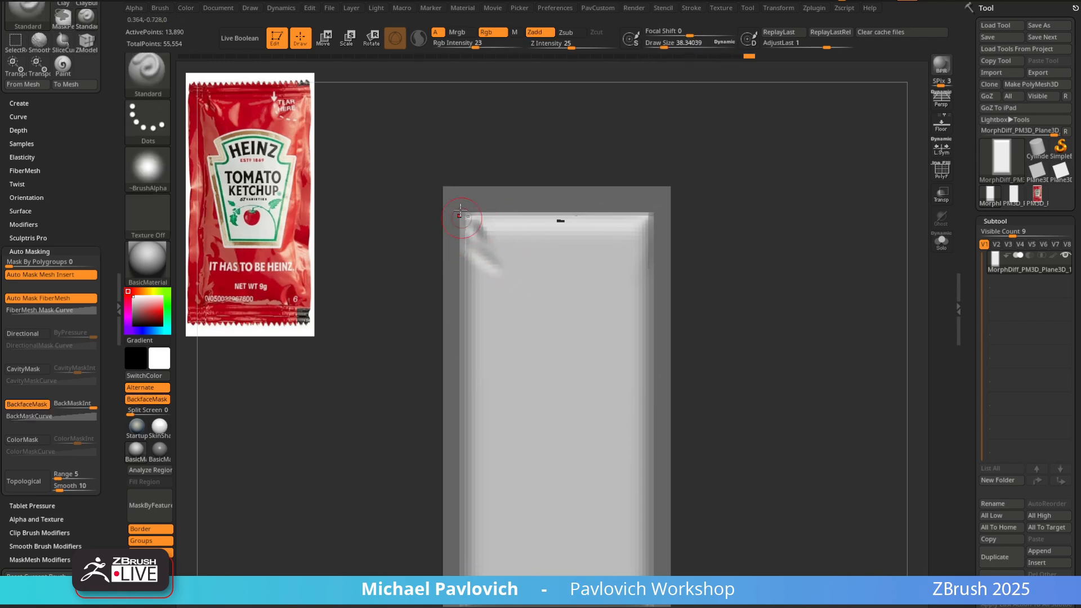
Sculpt diagonal creases into the upper-left and upper-right corners of the packet's back, reducing the draw size to about 31
{"action": "left_click_drag", "start_coordinate": [460, 211], "coordinate": [477, 232]}
{"action": "right_click_drag", "start_coordinate": [623, 264], "coordinate": [614, 215], "text": "alt"}
{"action": "left_click_drag", "start_coordinate": [643, 168], "coordinate": [608, 204]}
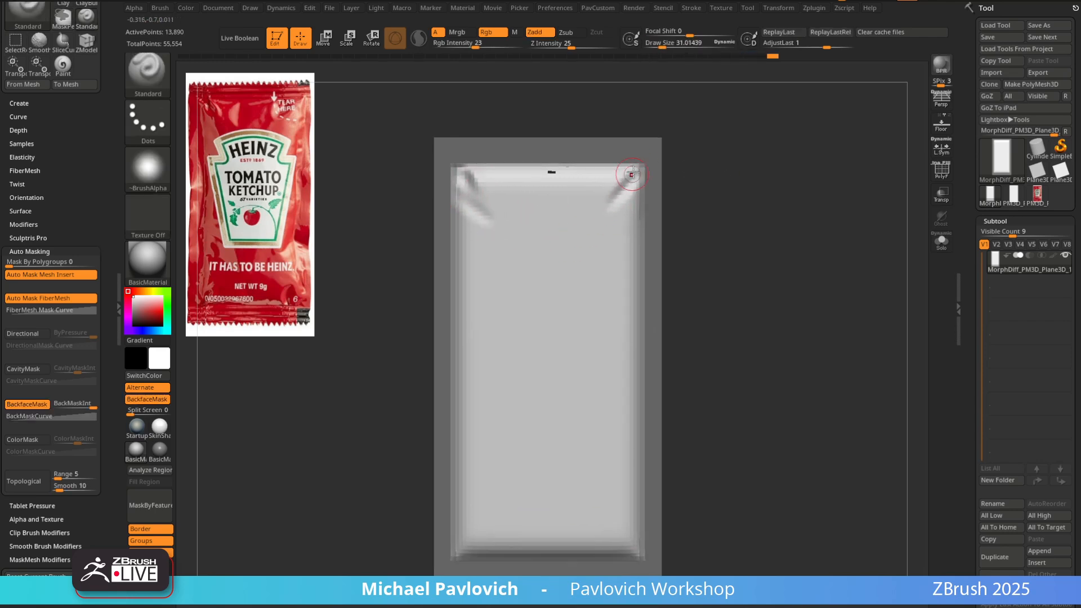
{"action": "mouse_move", "coordinate": [635, 163]}
{"action": "left_mouse_down"}
{"action": "mouse_move", "coordinate": [619, 228]}
{"action": "mouse_move", "coordinate": [630, 192]}
{"action": "mouse_move", "coordinate": [600, 211]}
{"action": "left_mouse_up"}
{"action": "key", "text": "s"}
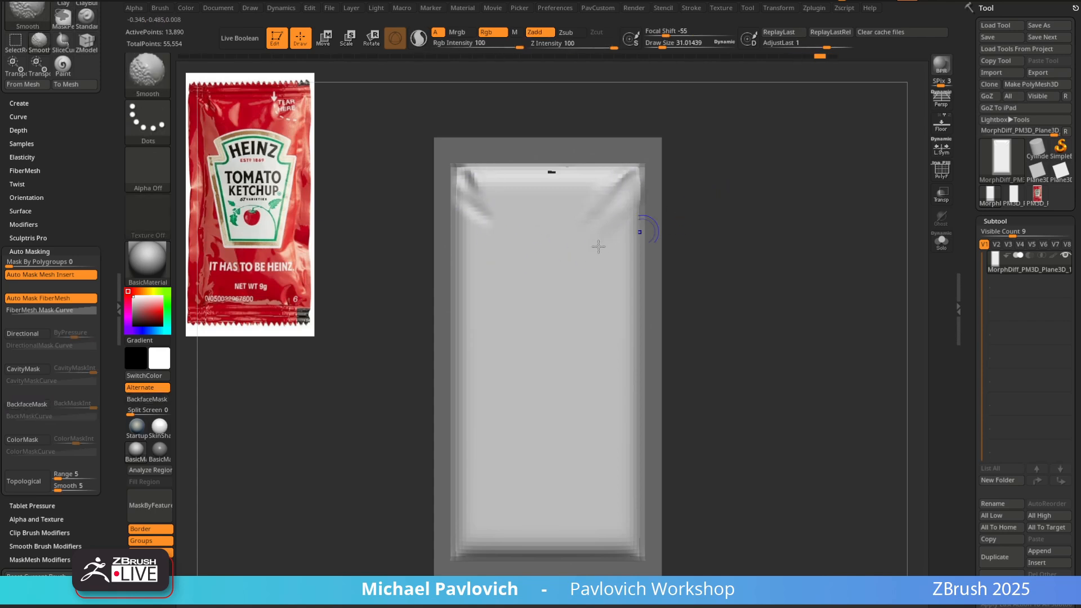
Set the Smooth brush's Z intensity to 26 and soften the creases in the packet's upper-right corner
{"action": "left_click", "coordinate": [45, 546]}
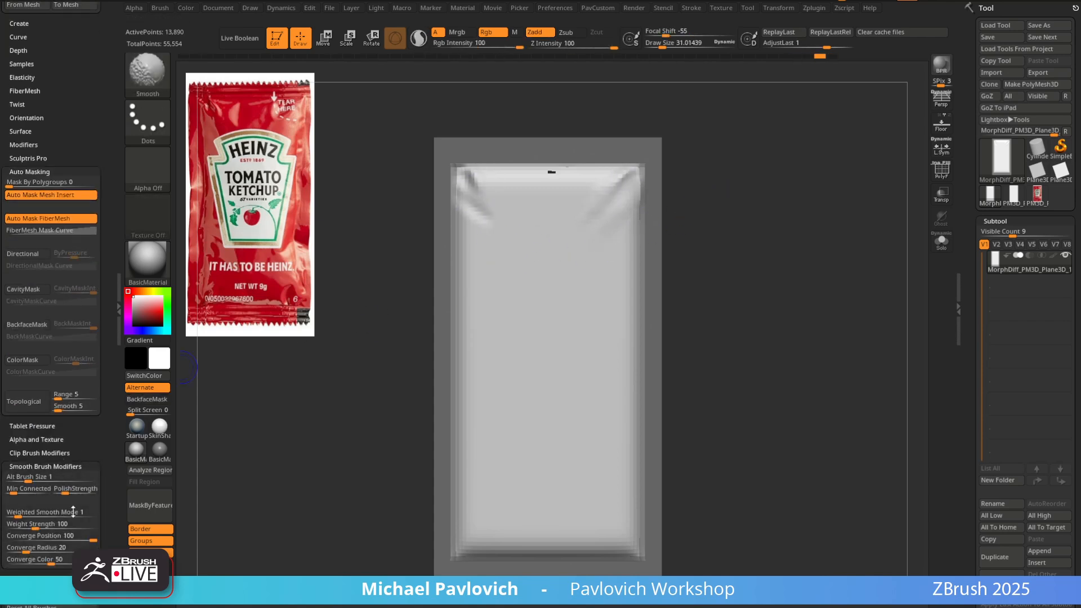
{"action": "key", "text": "shift"}
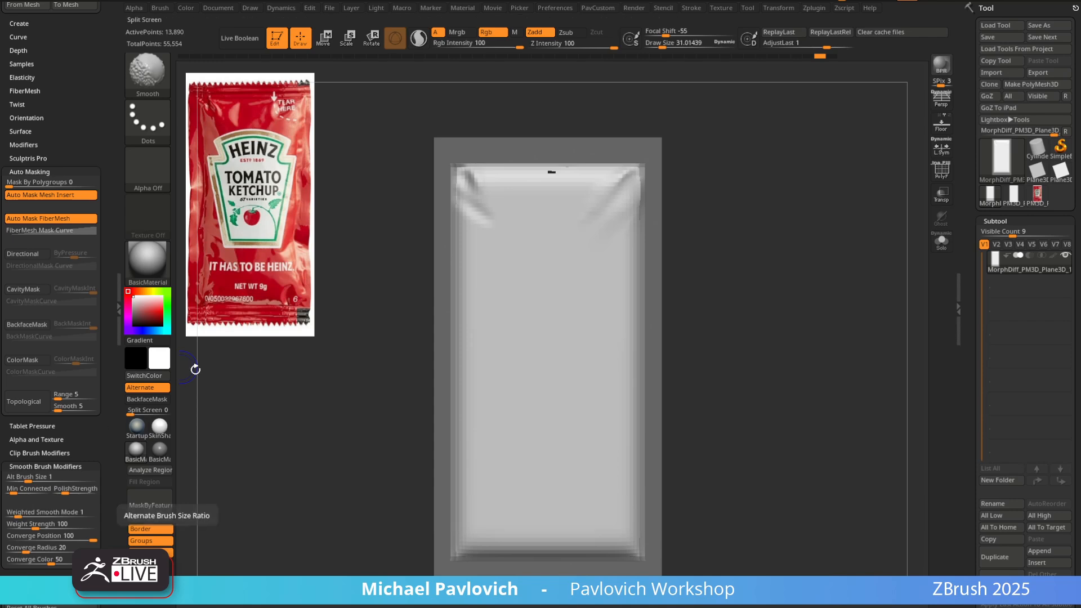
{"action": "left_click_drag", "start_coordinate": [613, 44], "coordinate": [572, 46]}
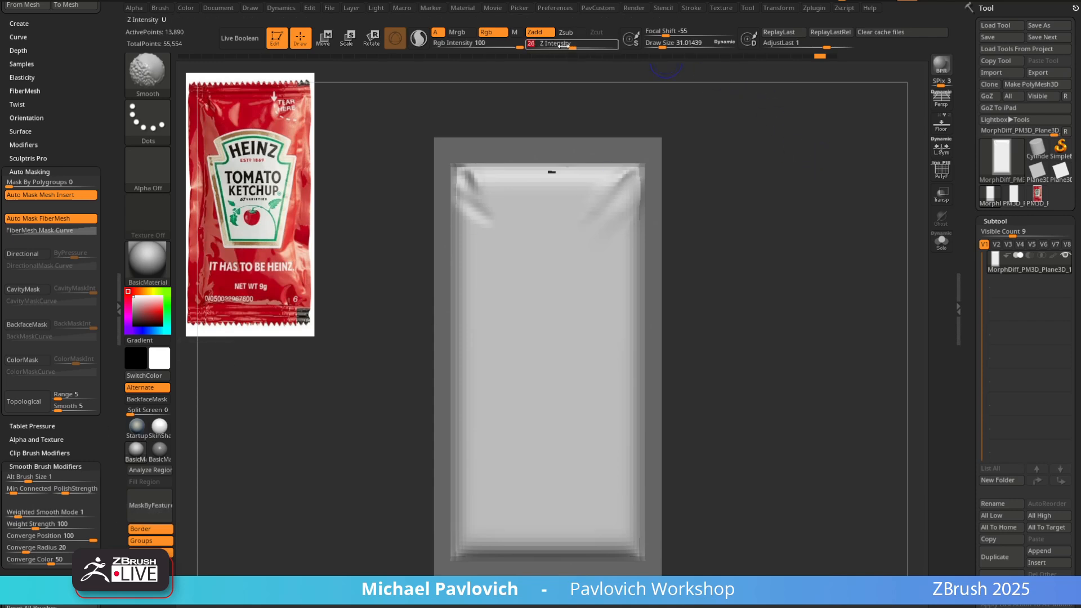
{"action": "right_click_drag", "start_coordinate": [708, 242], "coordinate": [712, 197], "text": "ctrl"}
{"action": "left_click_drag", "start_coordinate": [609, 158], "coordinate": [588, 212], "text": "shift"}
{"action": "mouse_move", "coordinate": [698, 201]}
{"action": "right_mouse_down", "text": "alt"}
{"action": "mouse_move", "coordinate": [692, 169]}
{"action": "mouse_move", "coordinate": [692, 192]}
{"action": "right_mouse_up", "text": "alt"}
Sculpt short diagonal creases, carved and raised, into the lower-left corner of the packet's back
{"action": "key", "text": "s"}
{"action": "left_click_drag", "start_coordinate": [442, 504], "coordinate": [484, 446], "text": "alt"}
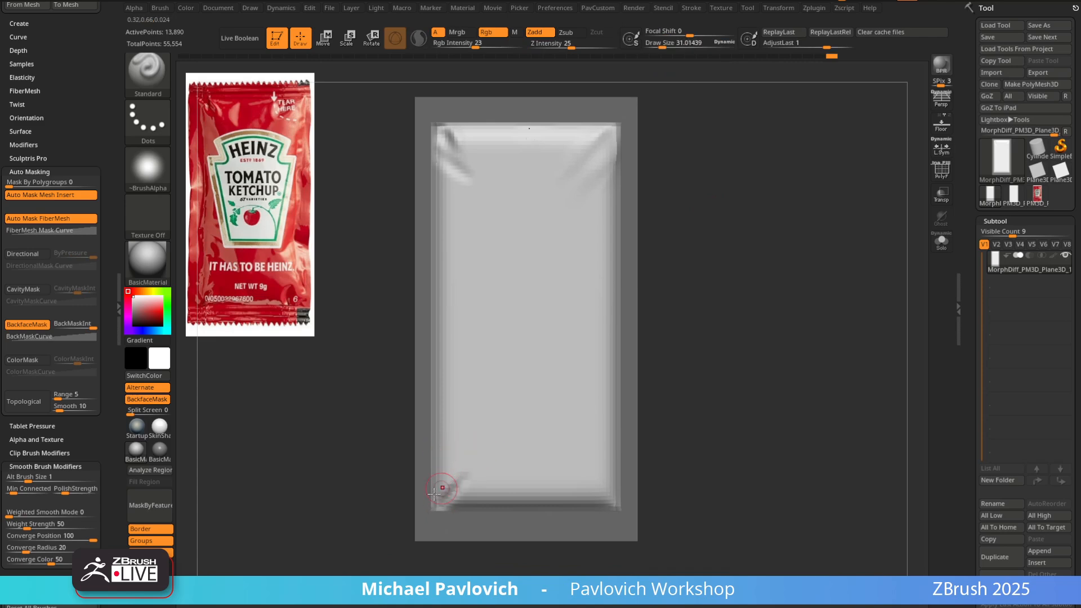
{"action": "left_click_drag", "start_coordinate": [434, 494], "coordinate": [486, 467]}
{"action": "key", "text": "s"}
{"action": "right_click_drag", "start_coordinate": [604, 386], "coordinate": [584, 362], "text": "alt"}
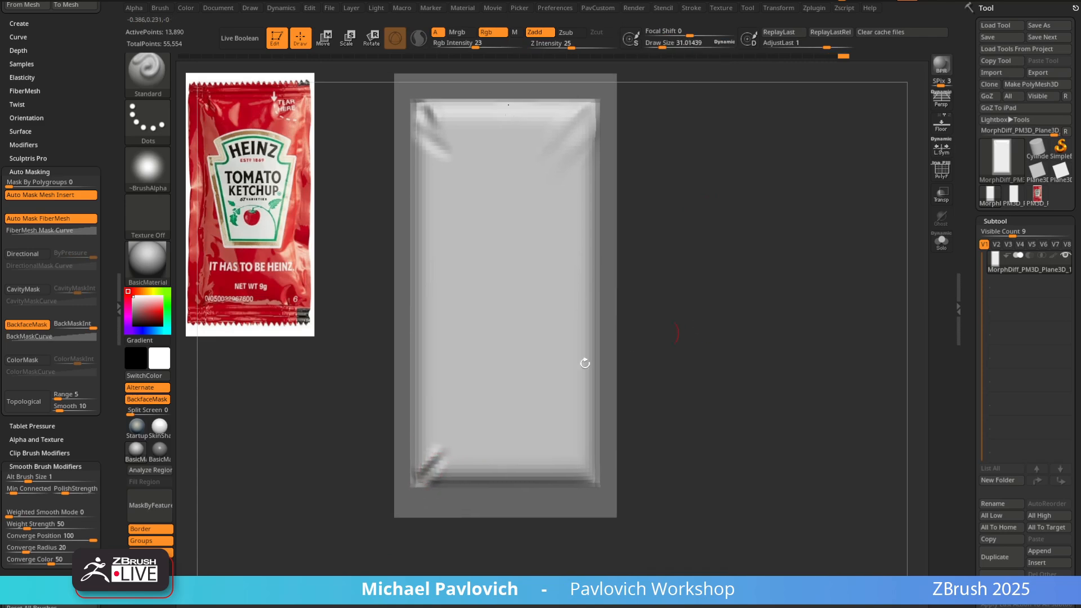
Carve a long diagonal crease from the packet's left-centre down to its bottom edge and smooth it at draw size about 62
{"action": "key", "text": "s"}
{"action": "mouse_move", "coordinate": [450, 352]}
{"action": "left_mouse_down"}
{"action": "mouse_move", "coordinate": [478, 437]}
{"action": "mouse_move", "coordinate": [475, 382]}
{"action": "left_mouse_up"}
{"action": "mouse_move", "coordinate": [463, 298]}
{"action": "left_mouse_down", "text": "alt"}
{"action": "mouse_move", "coordinate": [493, 473]}
{"action": "mouse_move", "coordinate": [505, 478]}
{"action": "left_mouse_up", "text": "alt"}
{"action": "key", "text": "s"}
{"action": "left_click_drag", "start_coordinate": [530, 437], "coordinate": [527, 432]}
{"action": "left_click_drag", "start_coordinate": [470, 274], "coordinate": [505, 396], "text": "shift"}
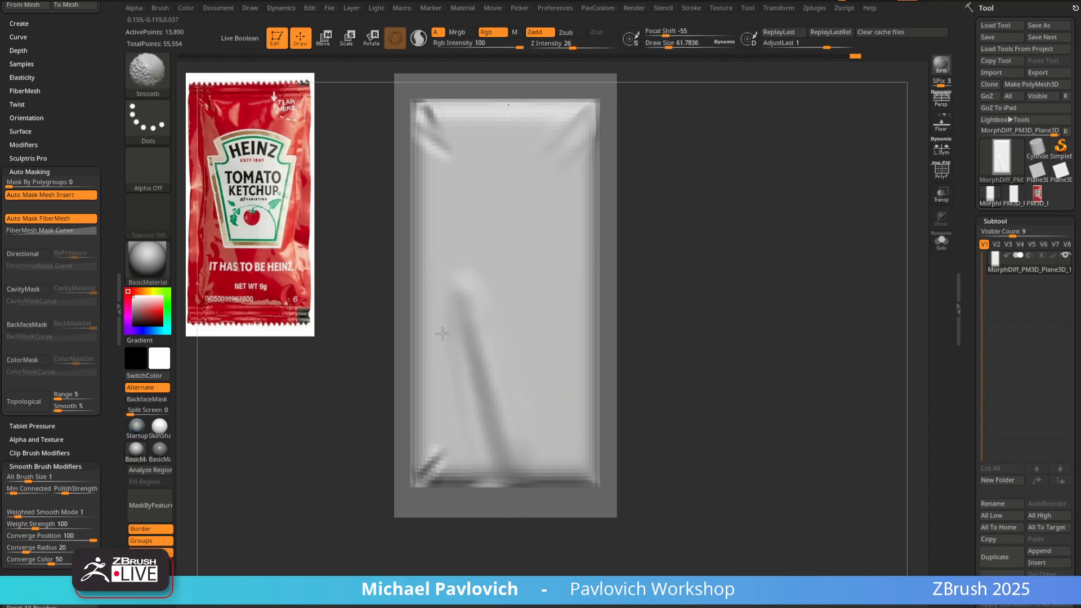
{"action": "left_click_drag", "start_coordinate": [442, 333], "coordinate": [450, 365], "text": "shift"}
{"action": "right_click_drag", "start_coordinate": [567, 344], "coordinate": [552, 358], "text": "alt"}
Carve two folds fanning in from the middle of the packet's right edge and soften the area at draw size about 79
{"action": "key", "text": "s"}
{"action": "mouse_move", "coordinate": [513, 331]}
{"action": "left_mouse_down", "text": "alt"}
{"action": "mouse_move", "coordinate": [588, 366]}
{"action": "mouse_move", "coordinate": [634, 351]}
{"action": "left_mouse_up", "text": "alt"}
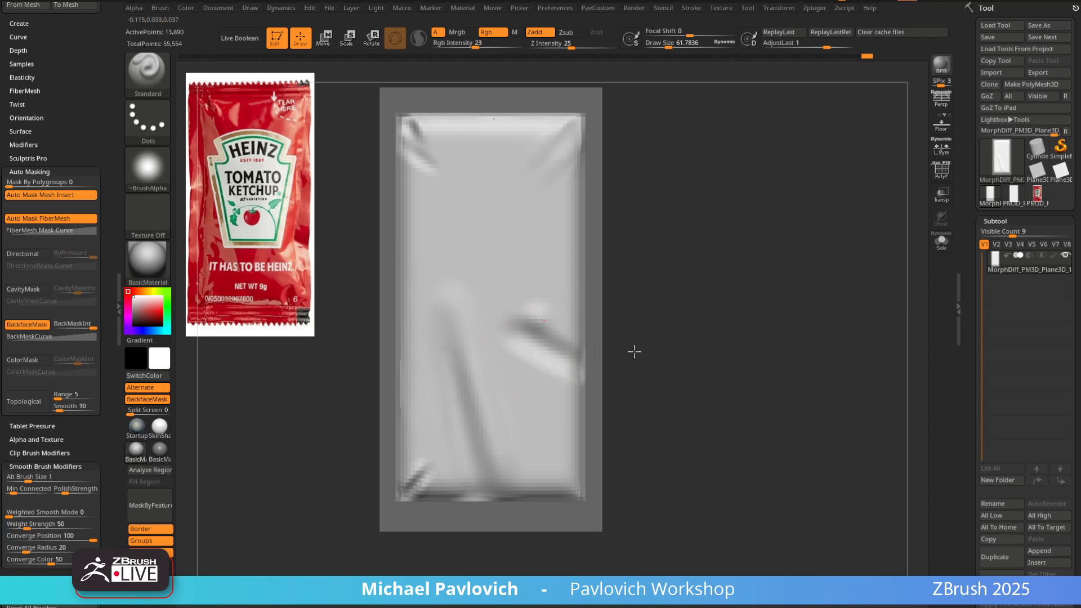
{"action": "mouse_move", "coordinate": [514, 302]}
{"action": "left_mouse_down", "text": "alt"}
{"action": "mouse_move", "coordinate": [599, 308]}
{"action": "mouse_move", "coordinate": [597, 267]}
{"action": "left_mouse_up", "text": "alt"}
{"action": "right_click_drag", "start_coordinate": [627, 255], "coordinate": [632, 293], "text": "alt"}
{"action": "key", "text": "s"}
{"action": "left_click_drag", "start_coordinate": [632, 292], "coordinate": [636, 292]}
{"action": "left_click_drag", "start_coordinate": [555, 301], "coordinate": [471, 349], "text": "shift"}
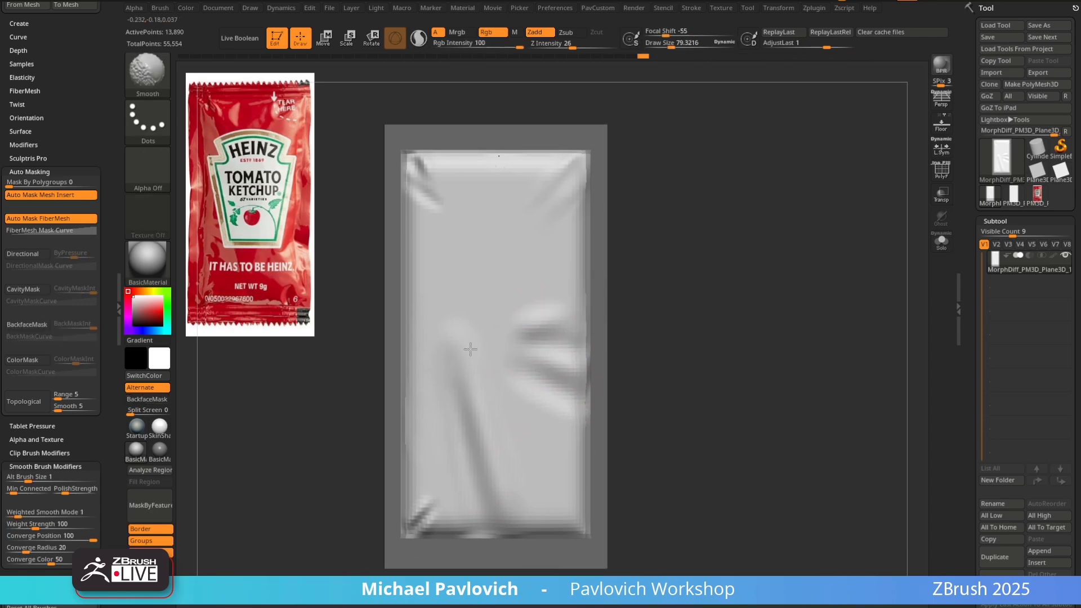
Sculpt short inward dents along the left seam of the packet's back, reducing the draw size to about 44
{"action": "right_click_drag", "start_coordinate": [470, 349], "coordinate": [503, 374], "text": "alt"}
{"action": "left_click_drag", "start_coordinate": [495, 292], "coordinate": [441, 296], "text": "alt"}
{"action": "mouse_move", "coordinate": [491, 367]}
{"action": "left_mouse_down"}
{"action": "mouse_move", "coordinate": [441, 293]}
{"action": "mouse_move", "coordinate": [465, 314]}
{"action": "left_mouse_up"}
{"action": "key", "text": "s"}
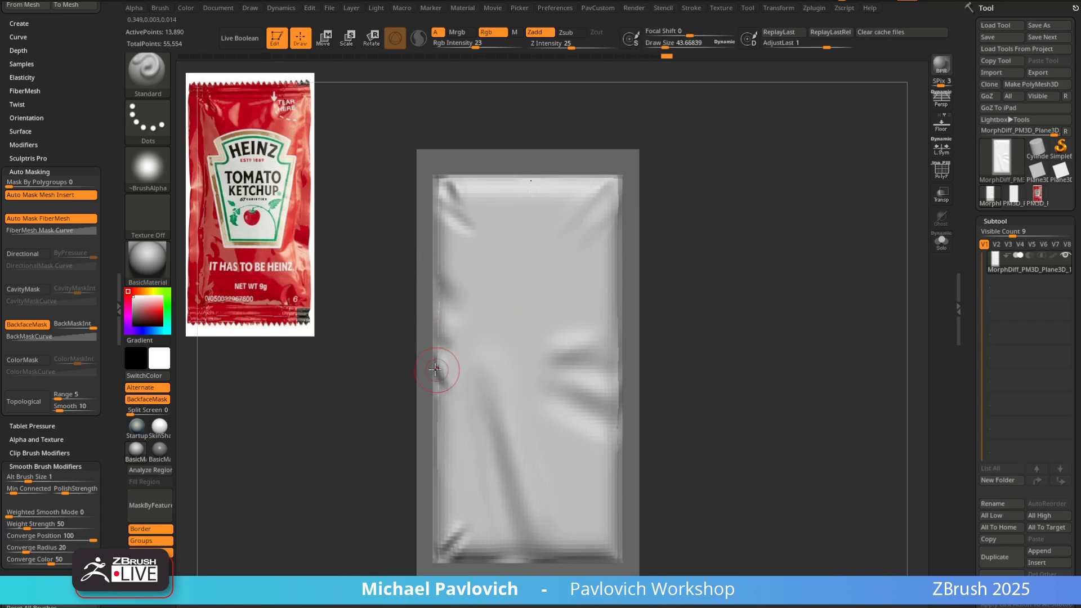
{"action": "left_click_drag", "start_coordinate": [435, 348], "coordinate": [448, 307], "text": "shift"}
Add small creases along the upper part of the packet's right seam at draw size about 41
{"action": "right_click_drag", "start_coordinate": [561, 300], "coordinate": [550, 273], "text": "alt"}
{"action": "key", "text": "s"}
{"action": "left_click_drag", "start_coordinate": [547, 275], "coordinate": [544, 276]}
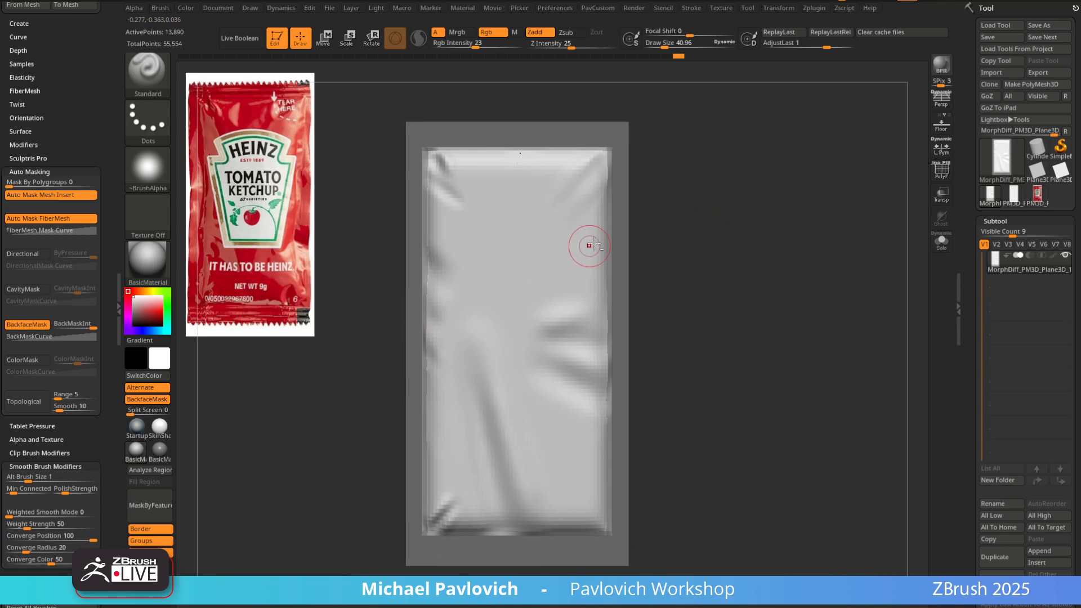
{"action": "left_click_drag", "start_coordinate": [613, 204], "coordinate": [591, 230], "text": "shift"}
{"action": "right_click_drag", "start_coordinate": [560, 276], "coordinate": [576, 282], "text": "alt"}
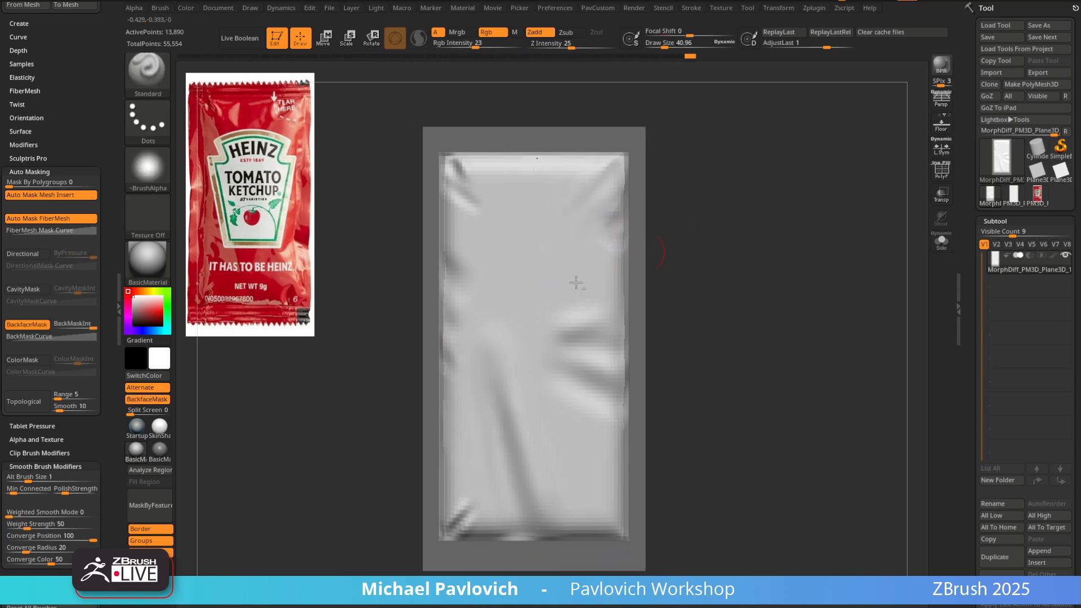
Add a fine crease from the packet's centre towards its right seam at draw size about 22
{"action": "key", "text": "s"}
{"action": "left_click_drag", "start_coordinate": [502, 356], "coordinate": [498, 355]}
{"action": "left_click_drag", "start_coordinate": [569, 324], "coordinate": [618, 315]}
Smooth the wrinkles on the packet's front with the Smooth brush at draw size about 62
{"action": "mouse_move", "coordinate": [768, 261]}
{"action": "right_mouse_down", "text": "ctrl"}
{"action": "mouse_move", "coordinate": [770, 277]}
{"action": "mouse_move", "coordinate": [732, 281]}
{"action": "right_mouse_up", "text": "ctrl"}
{"action": "mouse_move", "coordinate": [732, 282]}
{"action": "right_mouse_down", "text": "ctrl"}
{"action": "mouse_move", "coordinate": [726, 249]}
{"action": "mouse_move", "coordinate": [772, 272]}
{"action": "mouse_move", "coordinate": [664, 292]}
{"action": "mouse_move", "coordinate": [547, 288]}
{"action": "right_mouse_up", "text": "ctrl"}
{"action": "left_click_drag", "start_coordinate": [547, 287], "coordinate": [512, 311], "text": "shift"}
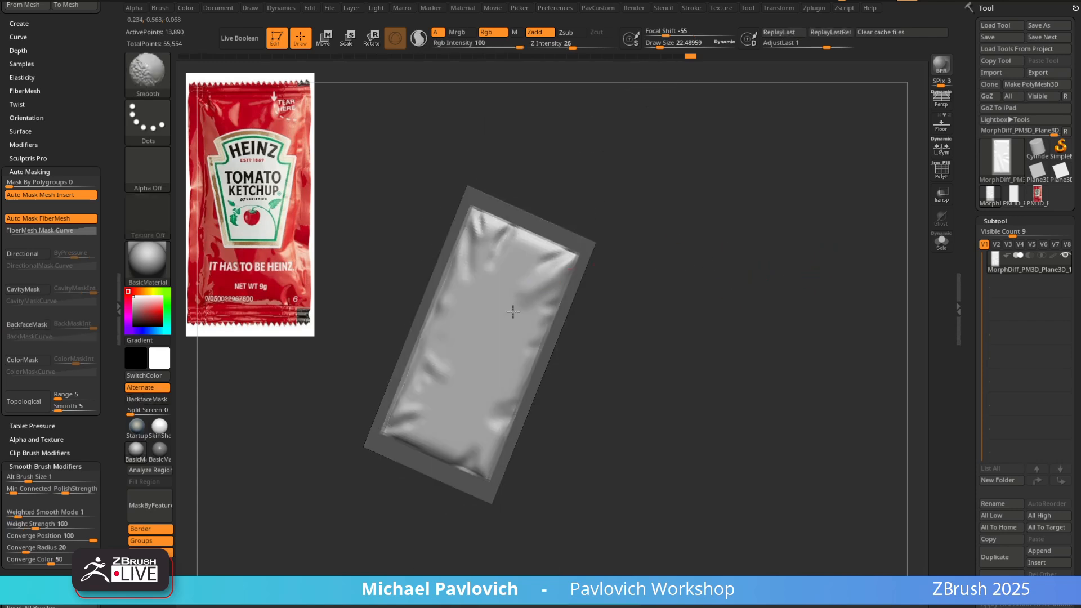
{"action": "right_click_drag", "start_coordinate": [511, 282], "coordinate": [524, 302], "text": "ctrl"}
{"action": "key", "text": "s"}
{"action": "left_click_drag", "start_coordinate": [524, 301], "coordinate": [495, 283]}
{"action": "mouse_move", "coordinate": [684, 286]}
{"action": "right_mouse_down", "text": "shift"}
{"action": "mouse_move", "coordinate": [714, 292]}
{"action": "mouse_move", "coordinate": [756, 262]}
{"action": "right_mouse_up", "text": "shift"}
{"action": "left_click_drag", "start_coordinate": [503, 427], "coordinate": [499, 434], "text": "shift"}
{"action": "right_click_drag", "start_coordinate": [612, 367], "coordinate": [568, 359], "text": "alt"}
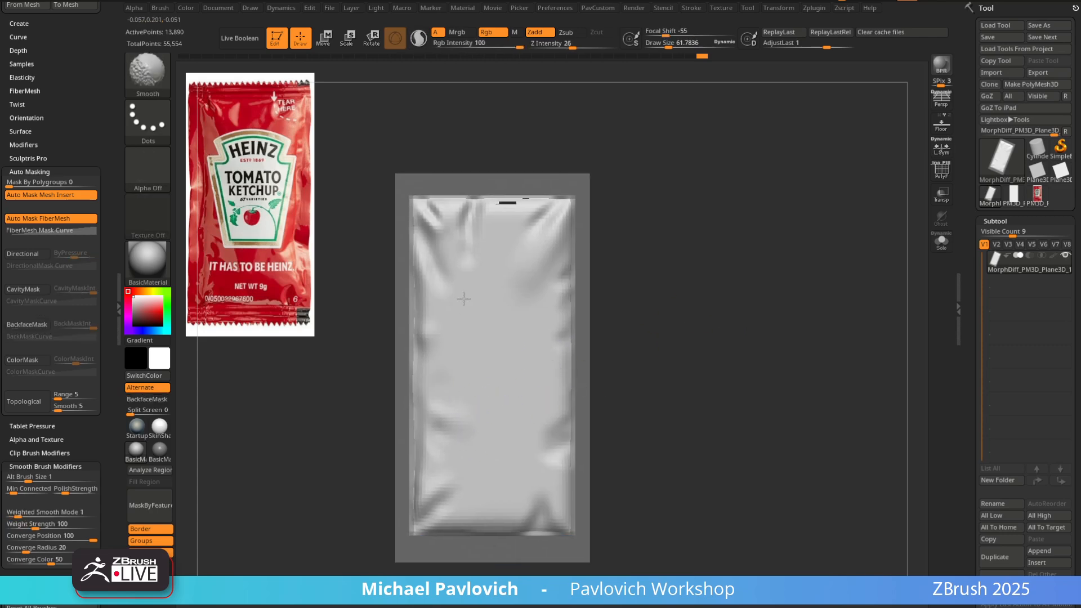
{"action": "mouse_move", "coordinate": [693, 225]}
{"action": "right_mouse_down", "text": "alt"}
{"action": "mouse_move", "coordinate": [678, 231]}
{"action": "mouse_move", "coordinate": [742, 233]}
{"action": "right_mouse_up", "text": "alt"}
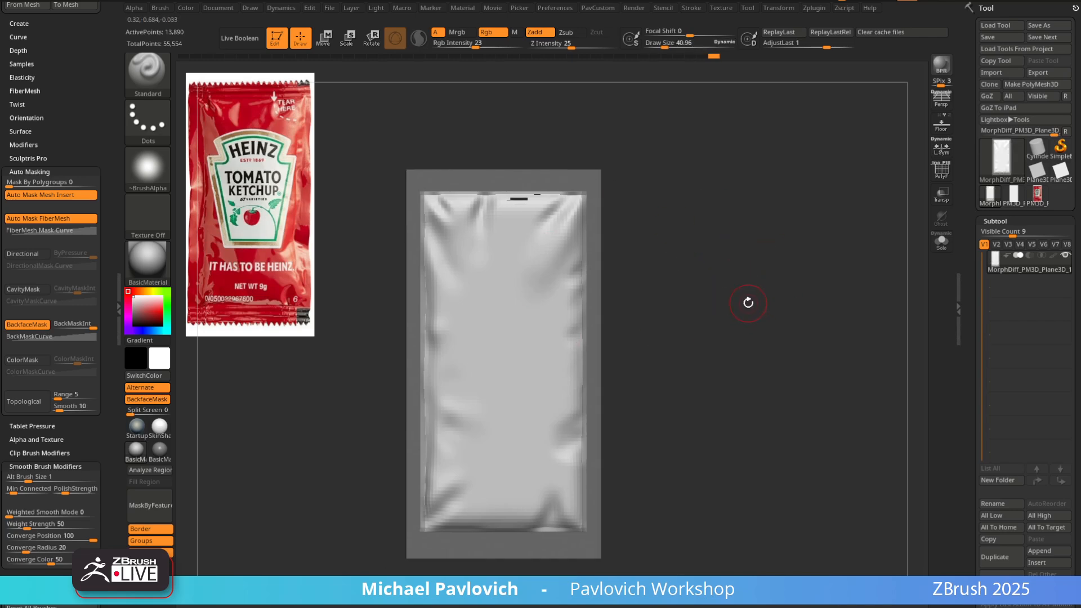
Try the ClothSlide brush on the packet's upper and middle surface at draw size about 116, undoing each stroke
{"action": "key", "text": "b"}
{"action": "key", "text": "c"}
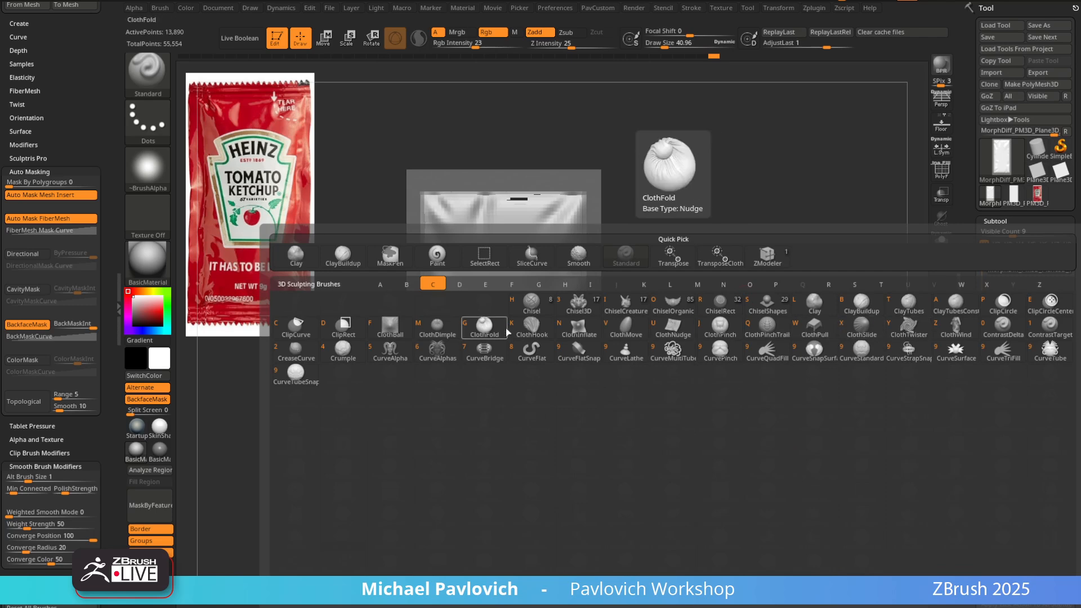
{"action": "left_click", "coordinate": [858, 331]}
{"action": "key", "text": "s"}
{"action": "mouse_move", "coordinate": [540, 273]}
{"action": "left_mouse_down"}
{"action": "mouse_move", "coordinate": [559, 272]}
{"action": "mouse_move", "coordinate": [518, 280]}
{"action": "left_mouse_up"}
{"action": "key", "text": "ctrl+z"}
{"action": "key", "text": "s"}
{"action": "mouse_move", "coordinate": [532, 228]}
{"action": "left_mouse_down"}
{"action": "mouse_move", "coordinate": [504, 299]}
{"action": "mouse_move", "coordinate": [473, 310]}
{"action": "mouse_move", "coordinate": [521, 406]}
{"action": "mouse_move", "coordinate": [558, 349]}
{"action": "left_mouse_up"}
{"action": "key", "text": "ctrl+z"}
{"action": "left_click_drag", "start_coordinate": [681, 285], "coordinate": [710, 275], "text": "alt"}
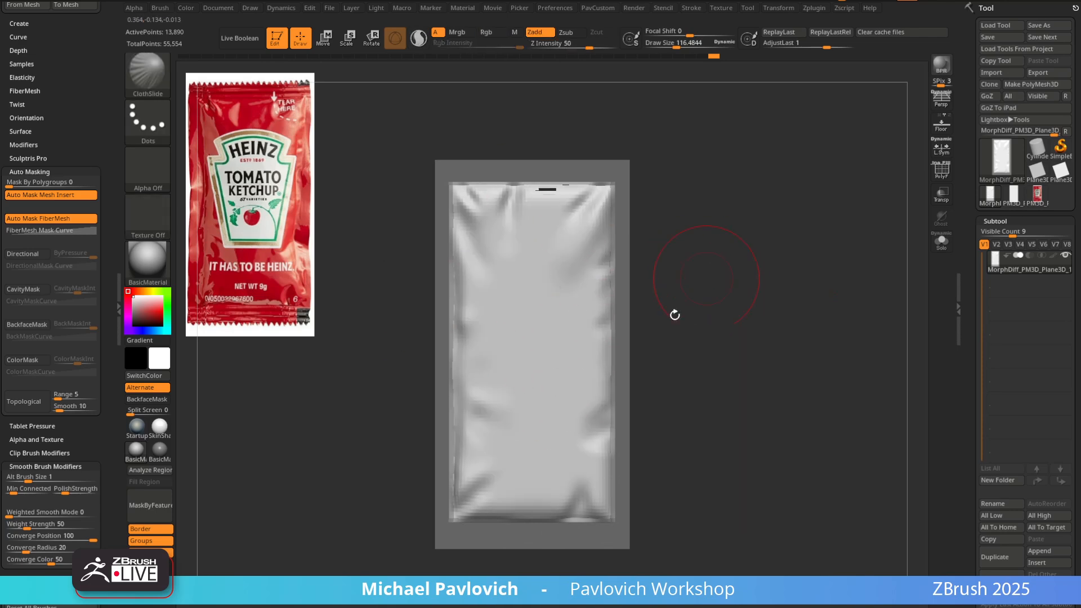
{"action": "left_click_drag", "start_coordinate": [775, 234], "coordinate": [764, 255], "text": "alt"}
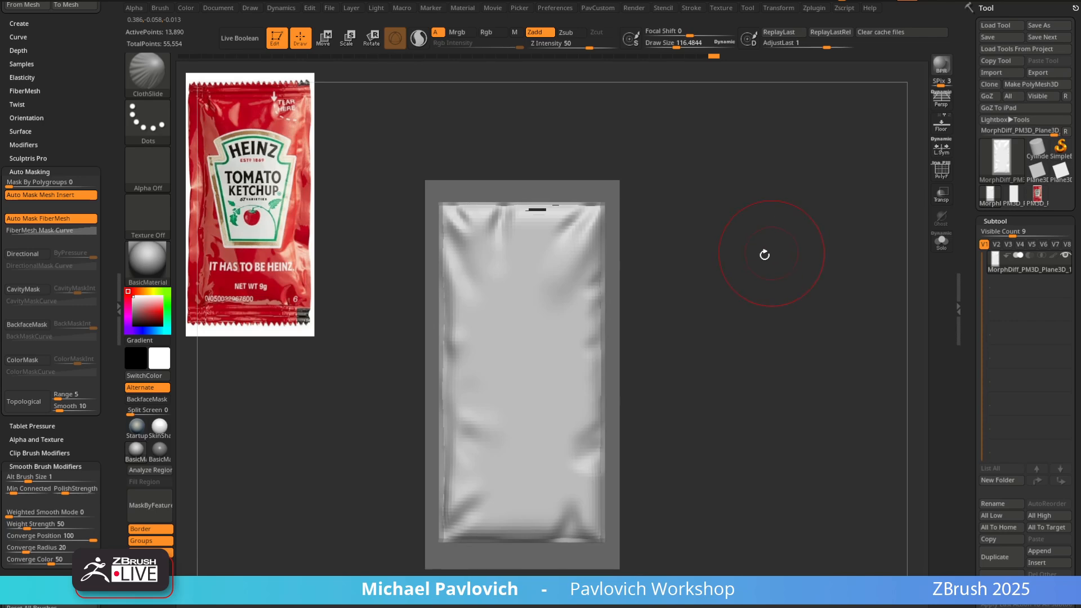
Switch to the Pinch brush
{"action": "key", "text": "b"}
{"action": "key", "text": "p"}
{"action": "key", "text": "i"}
{"action": "left_click_drag", "start_coordinate": [731, 291], "coordinate": [732, 270], "text": "alt"}
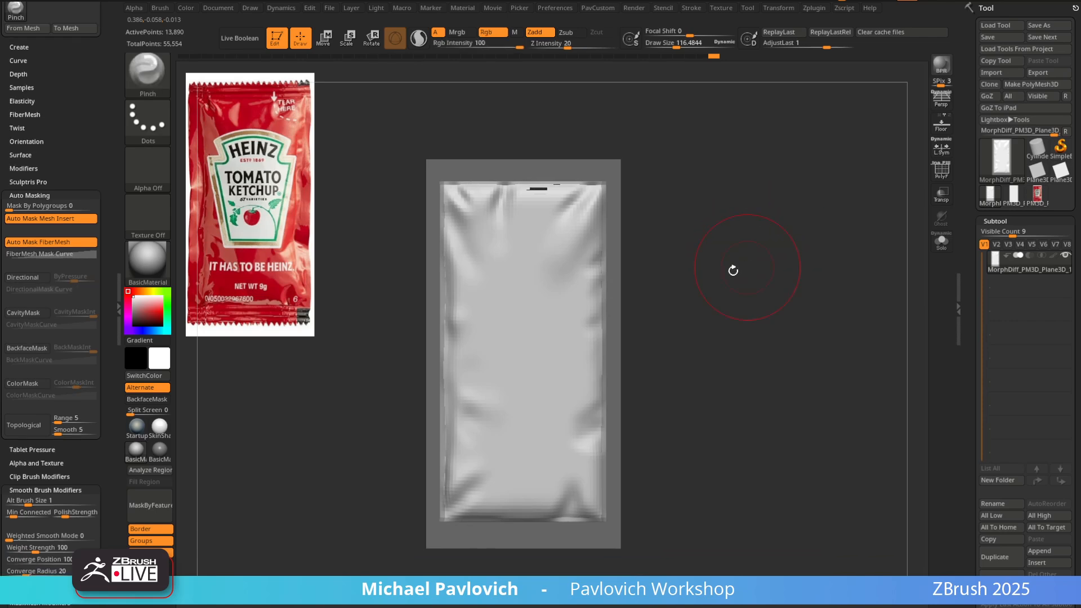
{"action": "key", "text": "b"}
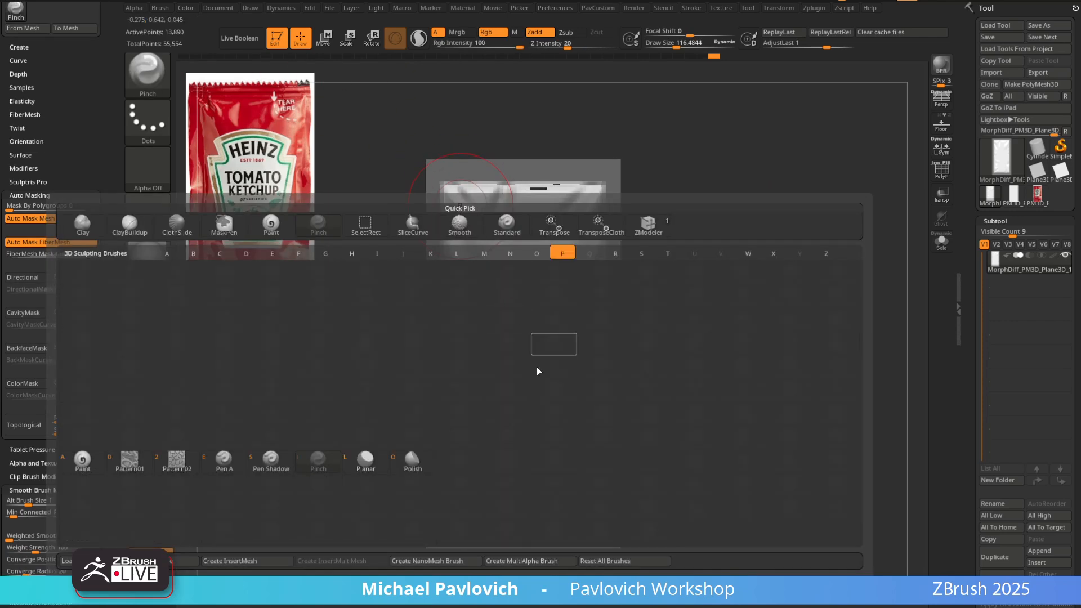
{"action": "key", "text": "i"}
{"action": "left_click_drag", "start_coordinate": [761, 211], "coordinate": [782, 239], "text": "alt"}
Try pinching the wrinkles on the packet's lower half at draw size 112, undoing each stroke
{"action": "key", "text": "s"}
{"action": "left_click", "coordinate": [568, 284]}
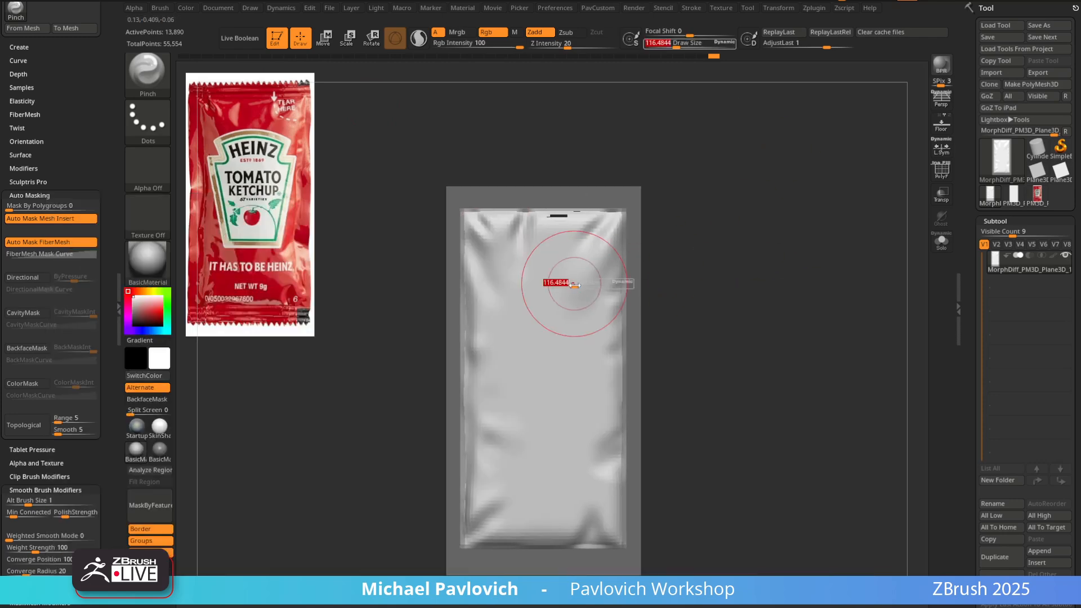
{"action": "left_click_drag", "start_coordinate": [581, 263], "coordinate": [611, 229]}
{"action": "left_click_drag", "start_coordinate": [686, 269], "coordinate": [683, 219], "text": "alt"}
{"action": "mouse_move", "coordinate": [487, 383]}
{"action": "left_mouse_down", "text": "shift"}
{"action": "mouse_move", "coordinate": [500, 413]}
{"action": "mouse_move", "coordinate": [469, 500]}
{"action": "left_mouse_up", "text": "shift"}
{"action": "key", "text": "ctrl+z"}
{"action": "mouse_move", "coordinate": [492, 453]}
{"action": "left_mouse_down"}
{"action": "mouse_move", "coordinate": [524, 496]}
{"action": "mouse_move", "coordinate": [634, 441]}
{"action": "left_mouse_up"}
{"action": "key", "text": "ctrl+z"}
{"action": "left_click_drag", "start_coordinate": [814, 268], "coordinate": [824, 296], "text": "alt"}
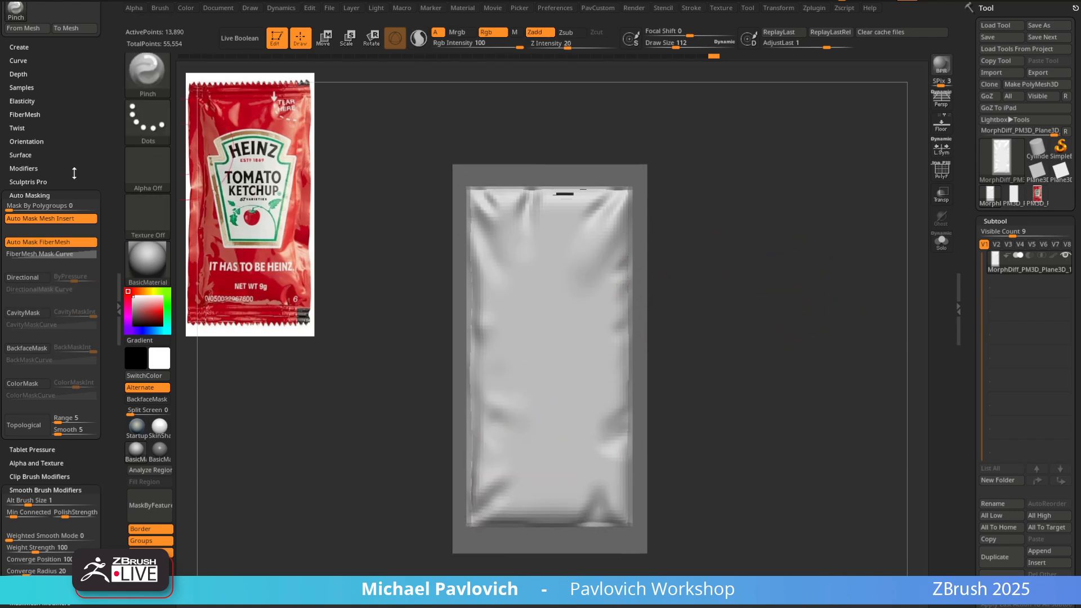
Set the Pinch brush's elasticity simulation iterations to 100
{"action": "left_click", "coordinate": [50, 195], "text": "shift"}
{"action": "left_click", "coordinate": [25, 101], "text": "shift"}
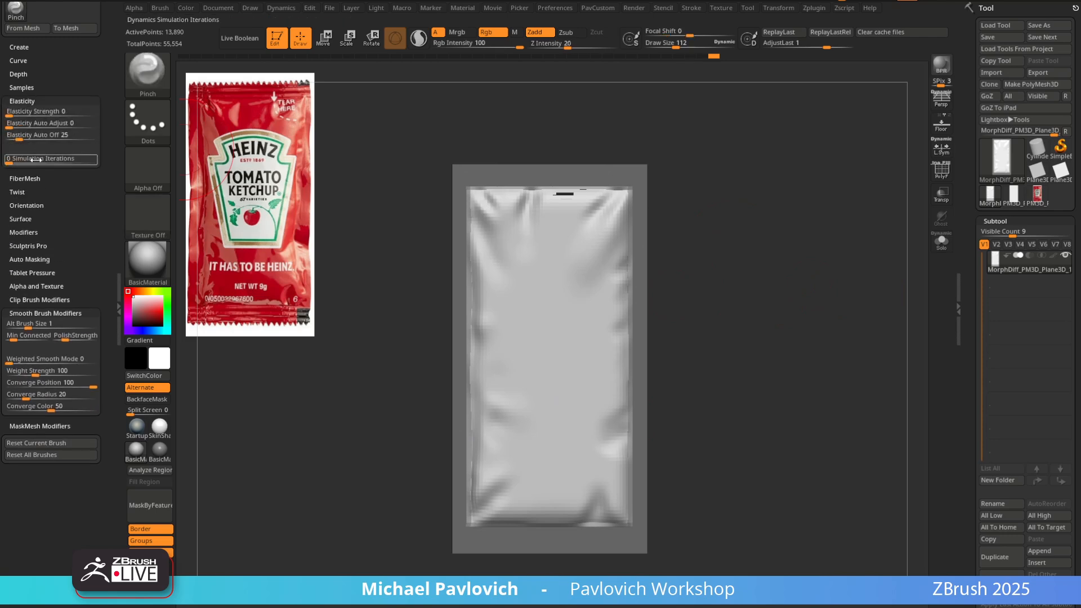
{"action": "left_click_drag", "start_coordinate": [94, 162], "coordinate": [20, 161]}
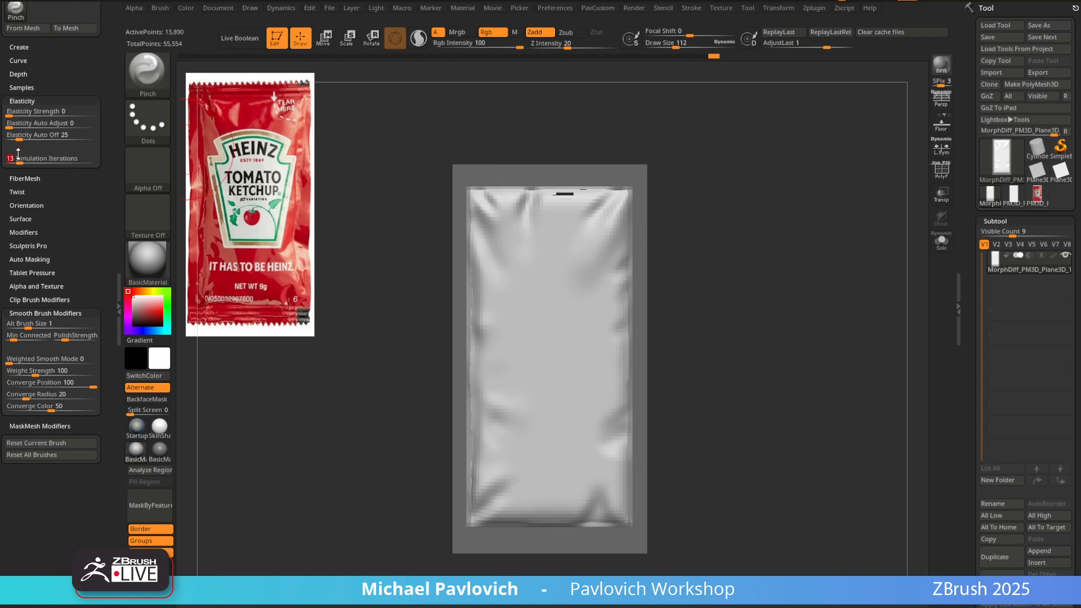
{"action": "left_click_drag", "start_coordinate": [1, 111], "coordinate": [1, 225]}
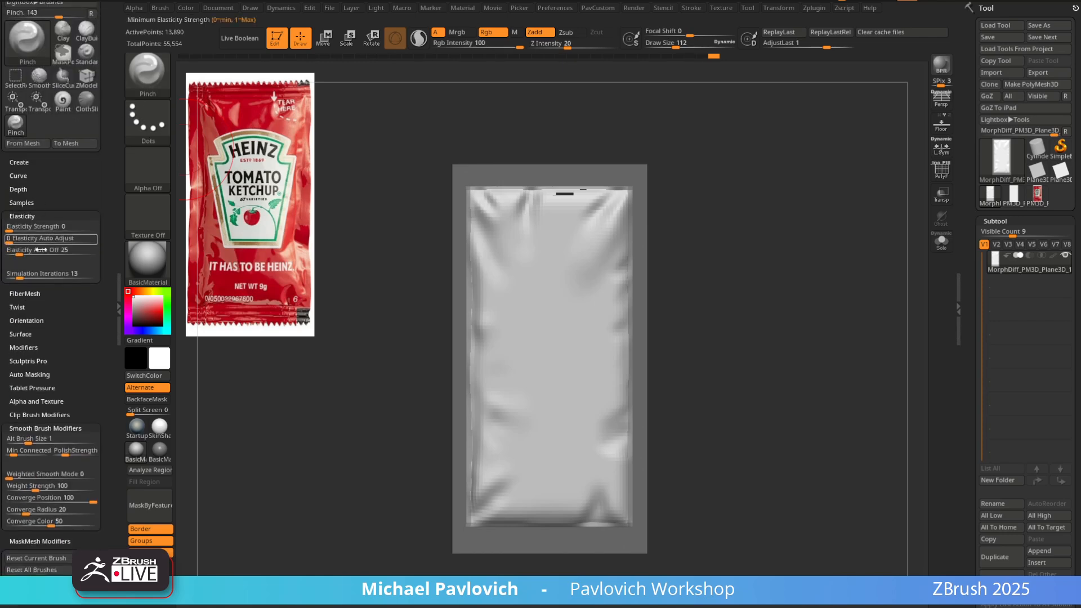
{"action": "left_click_drag", "start_coordinate": [33, 275], "coordinate": [83, 274]}
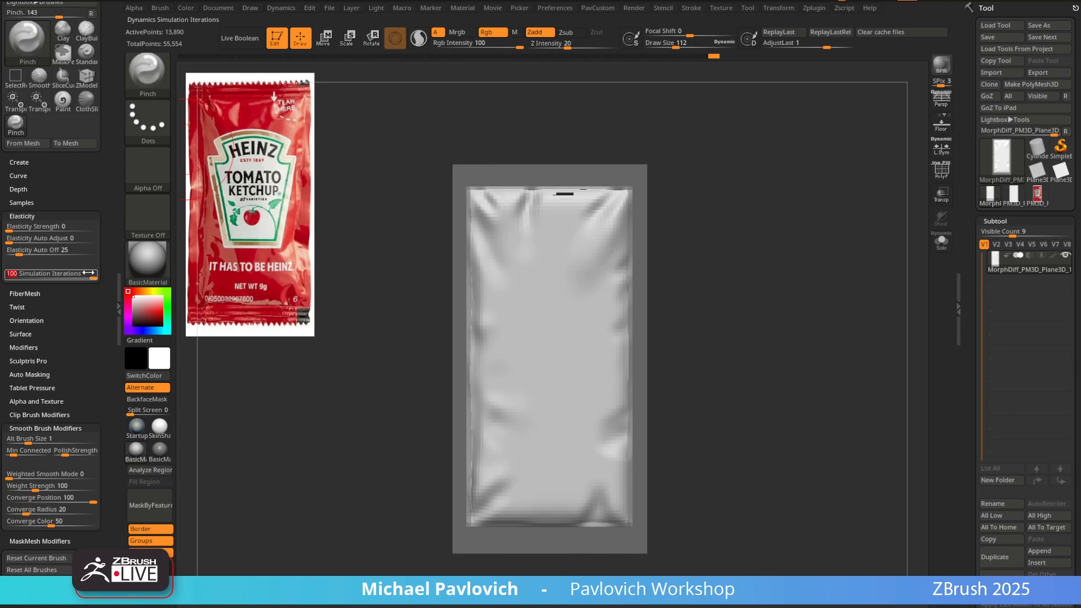
Try simulated Pinch strokes across the packet's upper part at draw size about 150, undoing each one
{"action": "left_click_drag", "start_coordinate": [747, 207], "coordinate": [754, 188], "text": "alt"}
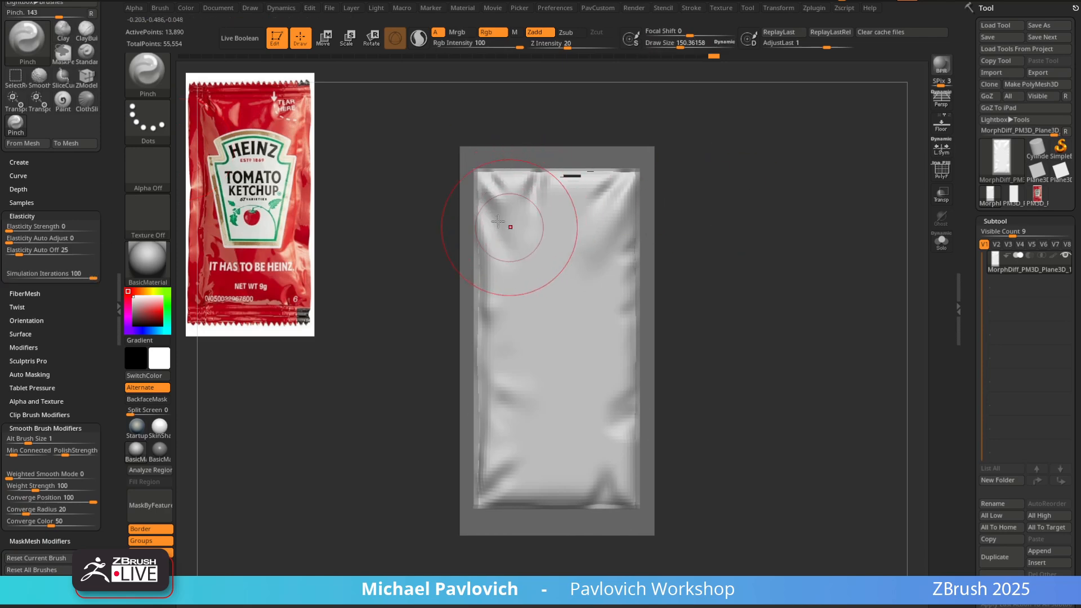
{"action": "left_click_drag", "start_coordinate": [423, 211], "coordinate": [412, 216], "text": "alt"}
{"action": "mouse_move", "coordinate": [494, 209]}
{"action": "left_mouse_down"}
{"action": "mouse_move", "coordinate": [491, 199]}
{"action": "mouse_move", "coordinate": [548, 258]}
{"action": "left_mouse_up"}
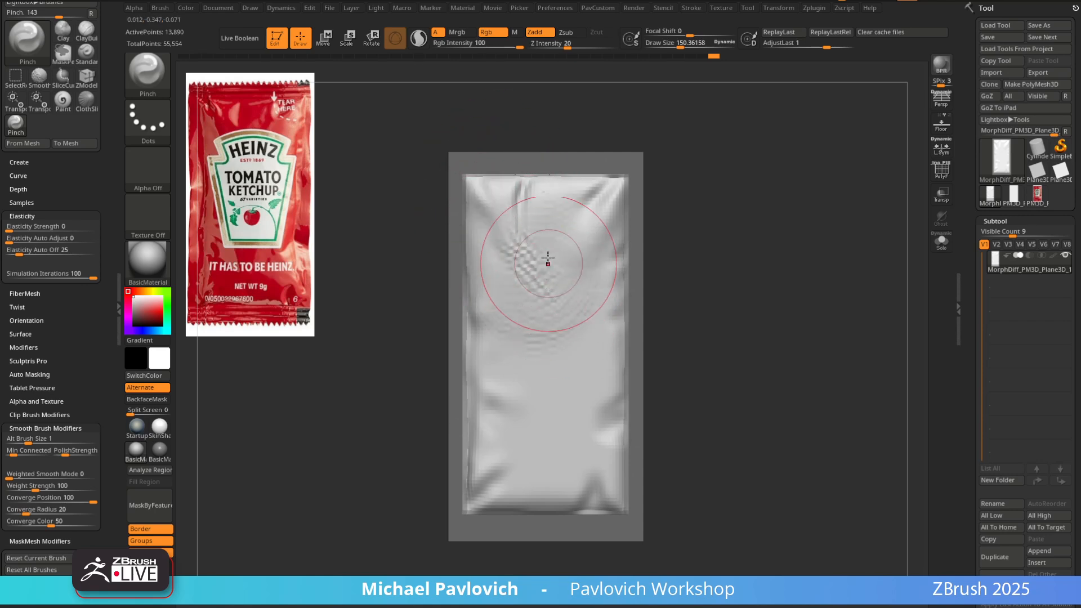
{"action": "key", "text": "ctrl+z"}
{"action": "mouse_move", "coordinate": [487, 204]}
{"action": "left_mouse_down"}
{"action": "mouse_move", "coordinate": [557, 237]}
{"action": "mouse_move", "coordinate": [603, 200]}
{"action": "mouse_move", "coordinate": [625, 203]}
{"action": "left_mouse_up"}
{"action": "key", "text": "ctrl+z"}
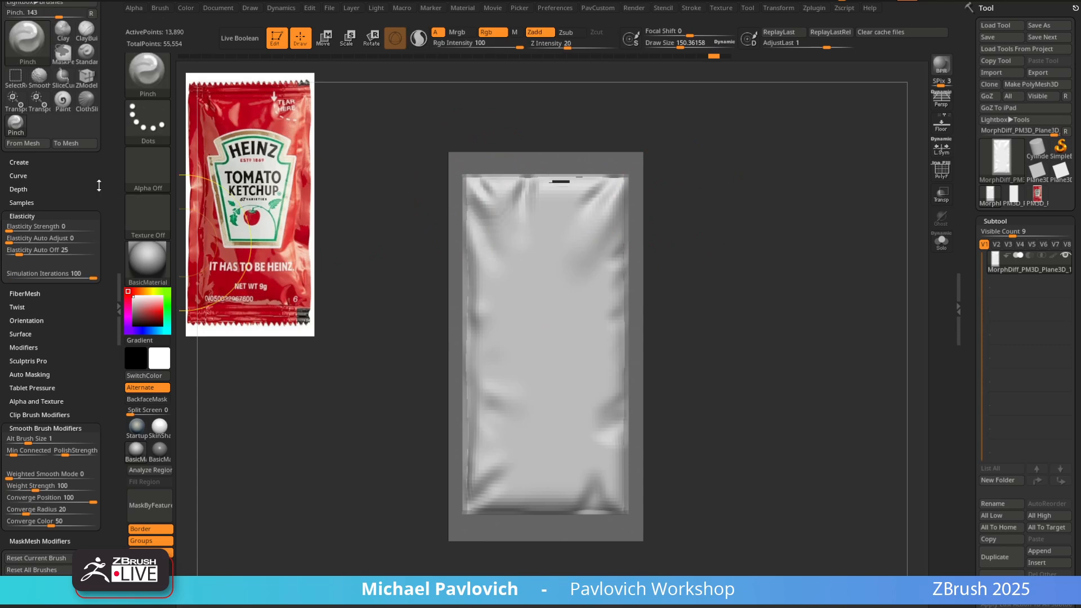
Test a Pinch stroke with Inflate active, undo it, and turn off Inflate in the dynamics settings
{"action": "left_click_drag", "start_coordinate": [100, 183], "coordinate": [103, 304]}
{"action": "mouse_move", "coordinate": [529, 226]}
{"action": "left_mouse_down"}
{"action": "mouse_move", "coordinate": [507, 219]}
{"action": "mouse_move", "coordinate": [554, 296]}
{"action": "left_mouse_up"}
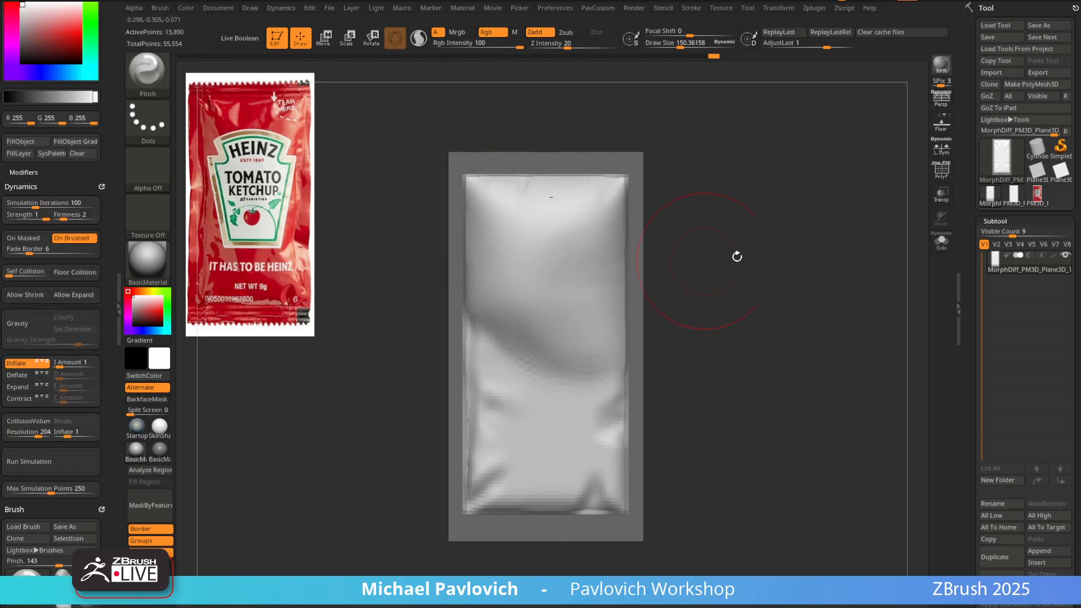
{"action": "key", "text": "ctrl+z"}
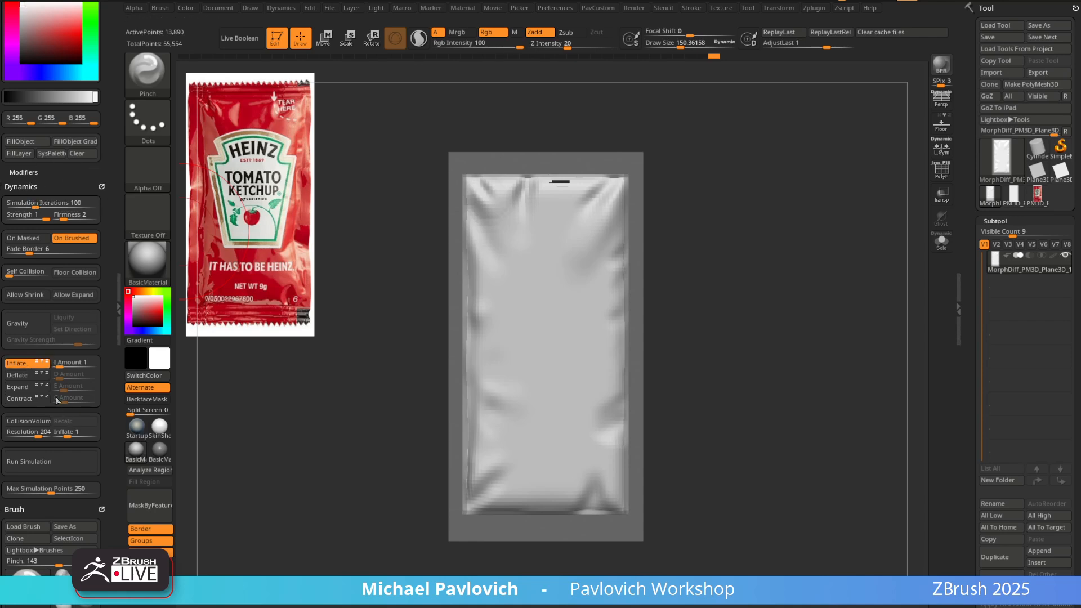
{"action": "left_click", "coordinate": [22, 363]}
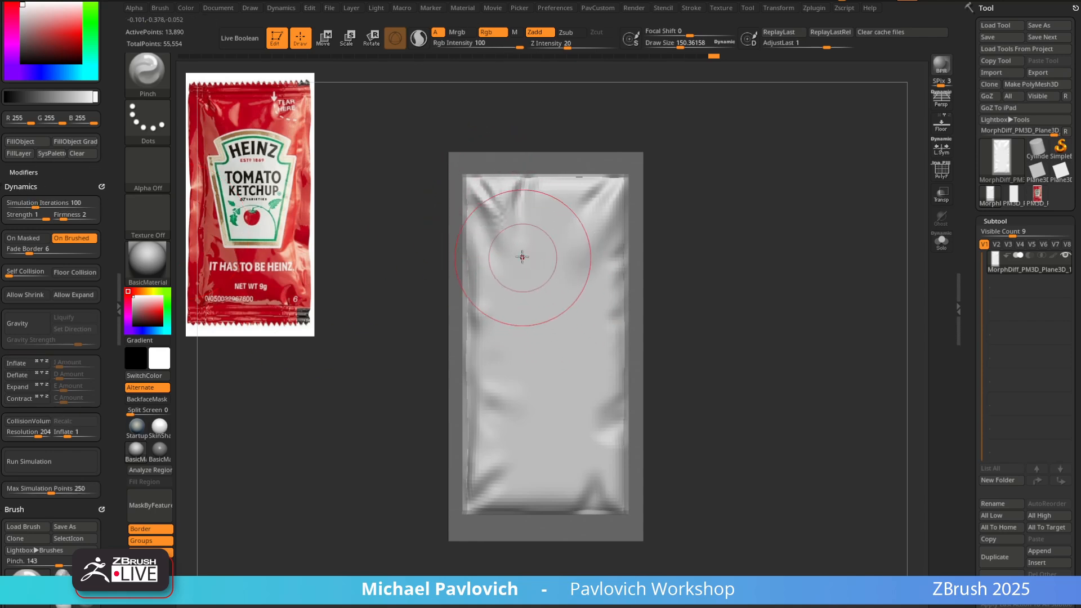
Try a Pinch stroke across the packet's upper part at draw size about 156, and raise the mesh to subdivision level 4
{"action": "key", "text": "s"}
{"action": "mouse_move", "coordinate": [525, 240]}
{"action": "left_mouse_down"}
{"action": "mouse_move", "coordinate": [639, 226]}
{"action": "mouse_move", "coordinate": [603, 242]}
{"action": "left_mouse_up"}
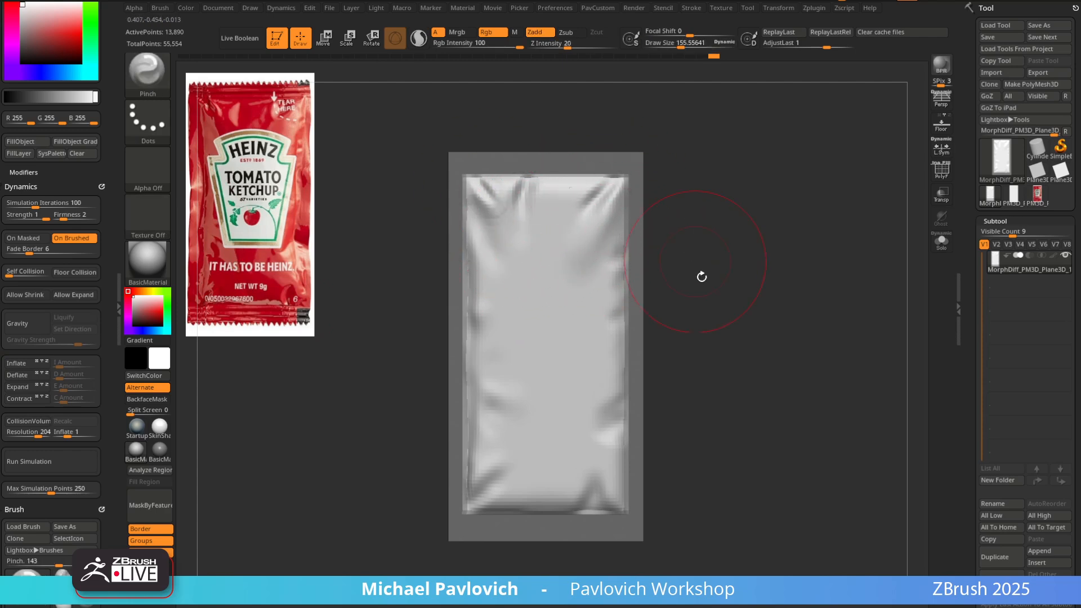
{"action": "left_click_drag", "start_coordinate": [702, 276], "coordinate": [695, 226], "text": "alt"}
{"action": "mouse_move", "coordinate": [965, 325]}
{"action": "left_mouse_down"}
{"action": "mouse_move", "coordinate": [980, 166]}
{"action": "mouse_move", "coordinate": [1028, 151]}
{"action": "left_mouse_up"}
{"action": "left_click_drag", "start_coordinate": [760, 254], "coordinate": [753, 279], "text": "alt"}
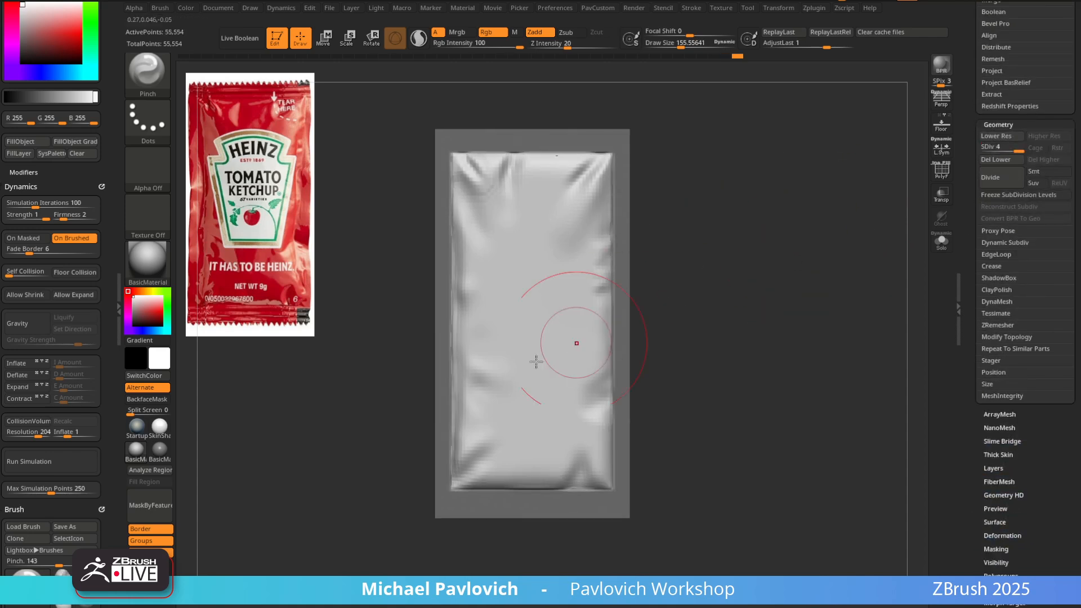
Try Pinch strokes across the packet's lower part at subdivision level 4, then undo them
{"action": "mouse_move", "coordinate": [493, 380]}
{"action": "left_mouse_down"}
{"action": "mouse_move", "coordinate": [471, 376]}
{"action": "mouse_move", "coordinate": [506, 383]}
{"action": "left_mouse_up"}
{"action": "mouse_move", "coordinate": [490, 452]}
{"action": "left_mouse_down"}
{"action": "mouse_move", "coordinate": [518, 447]}
{"action": "mouse_move", "coordinate": [495, 388]}
{"action": "mouse_move", "coordinate": [514, 261]}
{"action": "mouse_move", "coordinate": [538, 248]}
{"action": "left_mouse_up"}
{"action": "key", "text": "ctrl+z"}
{"action": "key", "text": "ctrl+z"}
{"action": "key", "text": "ctrl+z"}
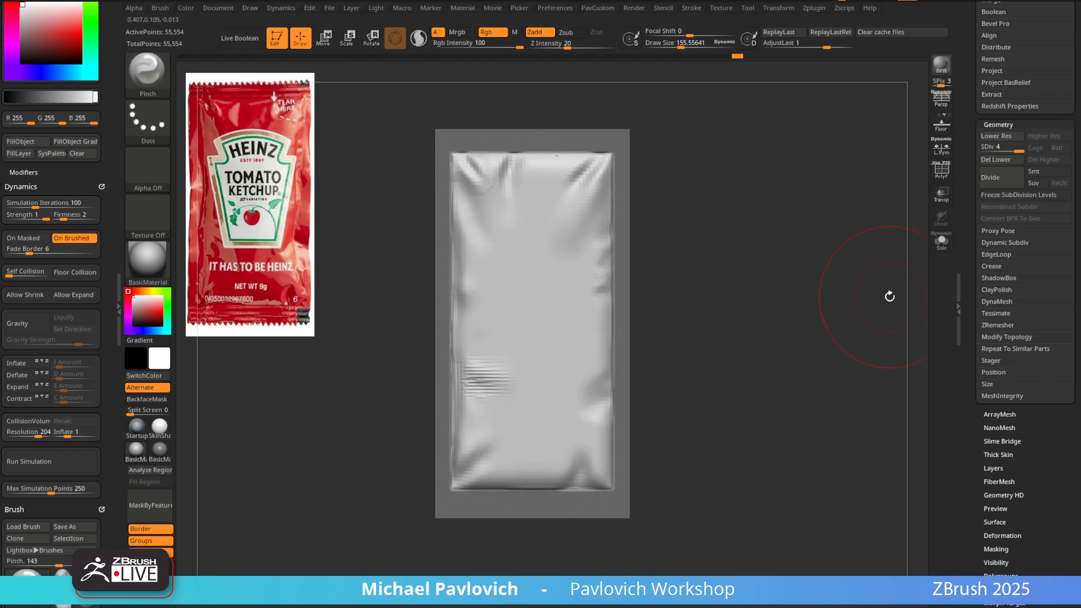
Lower the mesh to subdivision level 3, testing and undoing a Pinch stroke near the packet's bottom corner
{"action": "left_click_drag", "start_coordinate": [1012, 148], "coordinate": [1009, 148]}
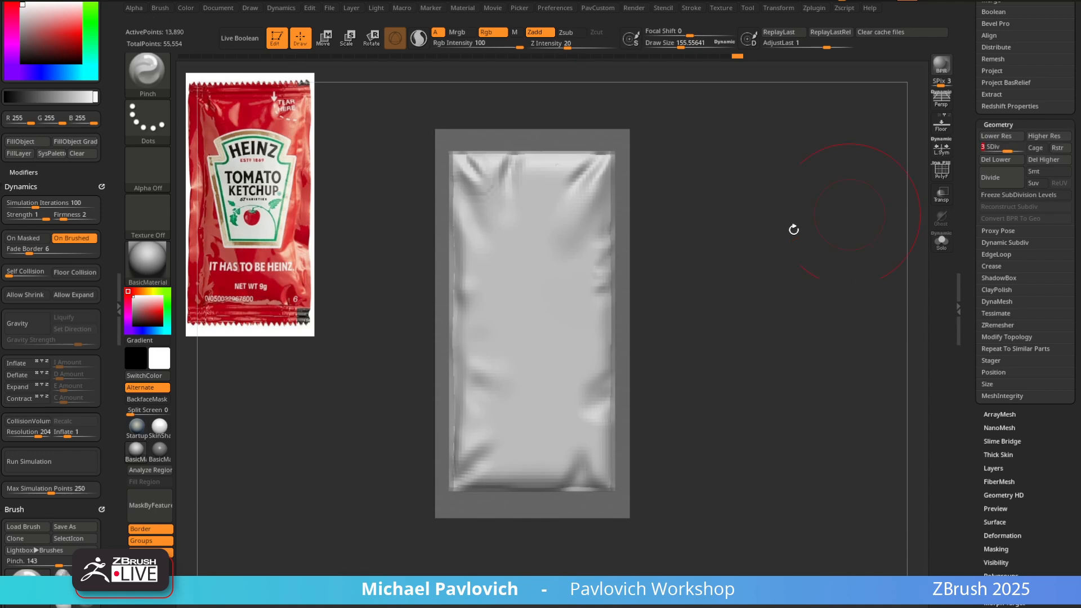
{"action": "left_click_drag", "start_coordinate": [577, 413], "coordinate": [596, 467]}
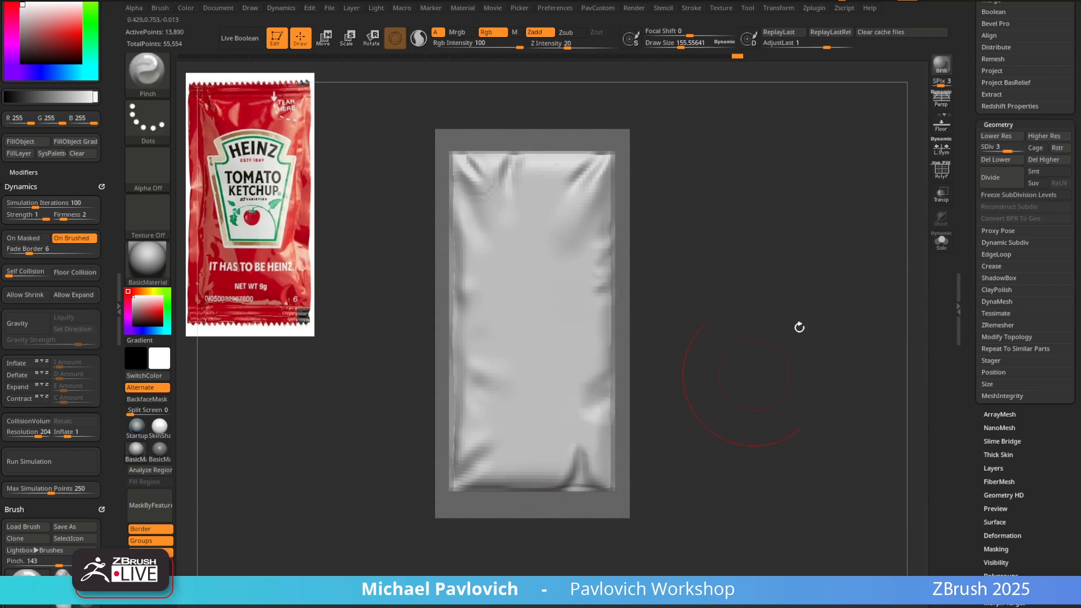
{"action": "key", "text": "ctrl+z"}
{"action": "left_click", "coordinate": [997, 149]}
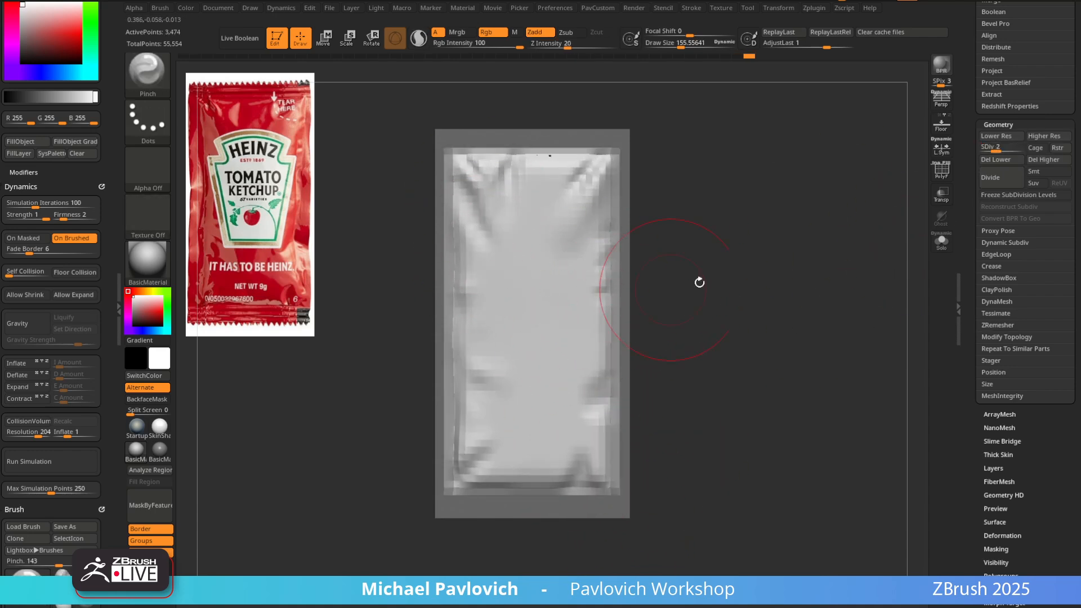
{"action": "left_click", "coordinate": [1003, 148]}
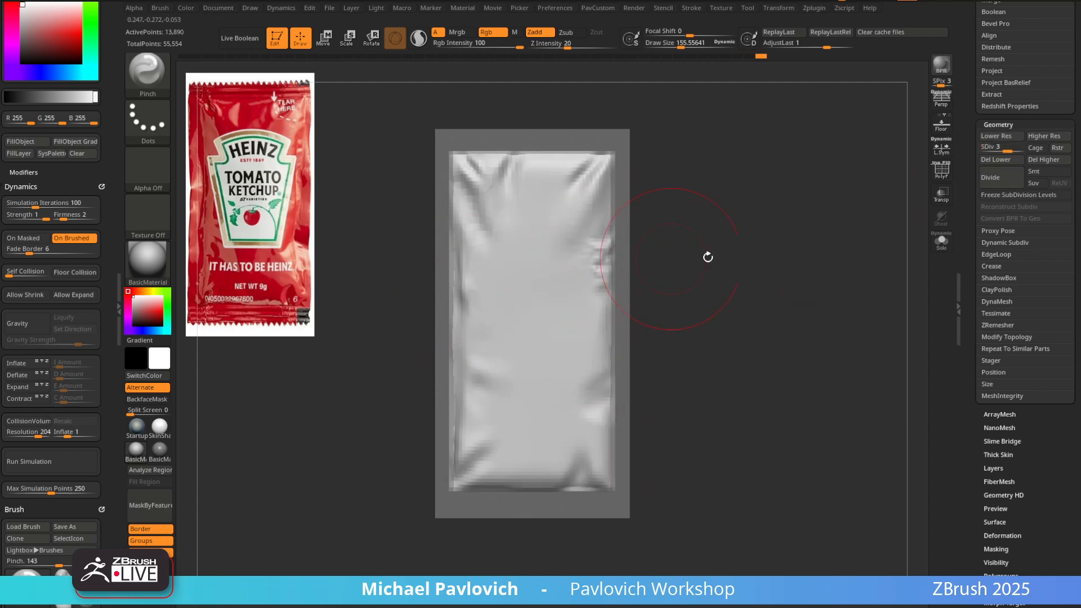
Pinch the diagonal folds on the packet's other side with the Pinch brush at draw size about 161
{"action": "left_click_drag", "start_coordinate": [737, 248], "coordinate": [867, 211], "text": "shift"}
{"action": "left_click_drag", "start_coordinate": [811, 206], "coordinate": [764, 216], "text": "alt"}
{"action": "left_click_drag", "start_coordinate": [628, 318], "coordinate": [734, 363]}
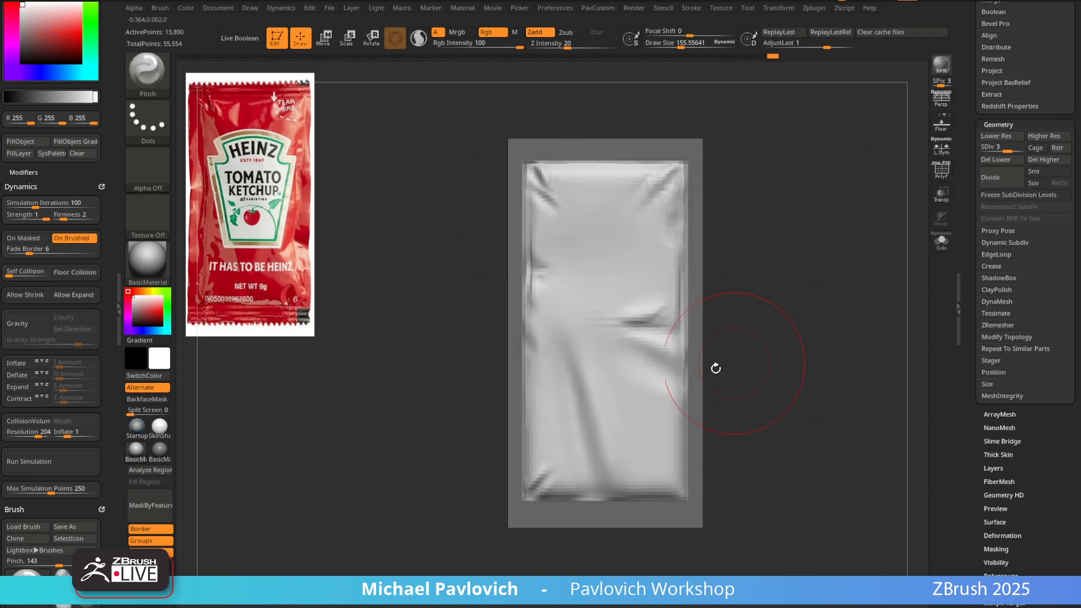
{"action": "mouse_move", "coordinate": [653, 335]}
{"action": "left_mouse_down"}
{"action": "mouse_move", "coordinate": [715, 333]}
{"action": "mouse_move", "coordinate": [697, 313]}
{"action": "left_mouse_up"}
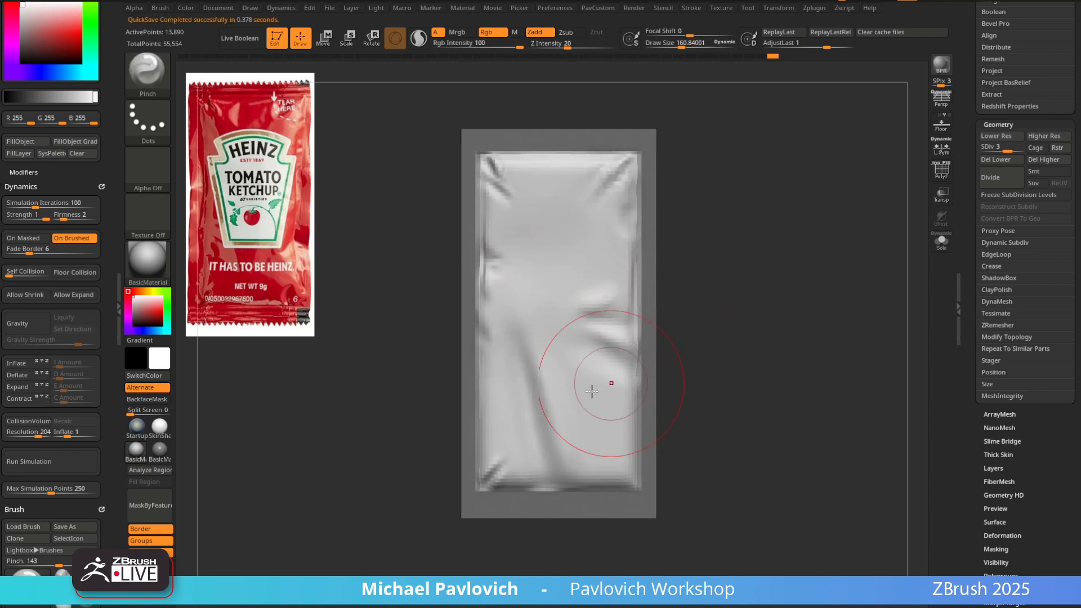
{"action": "mouse_move", "coordinate": [524, 357]}
{"action": "left_mouse_down"}
{"action": "mouse_move", "coordinate": [560, 509]}
{"action": "mouse_move", "coordinate": [536, 513]}
{"action": "left_mouse_up"}
{"action": "left_click_drag", "start_coordinate": [733, 305], "coordinate": [726, 329], "text": "alt"}
Switch to the Standard brush and smooth the wrinkles along the packet's side edge at draw size about 69
{"action": "key", "text": "b"}
{"action": "key", "text": "s"}
{"action": "key", "text": "t"}
{"action": "key", "text": "s"}
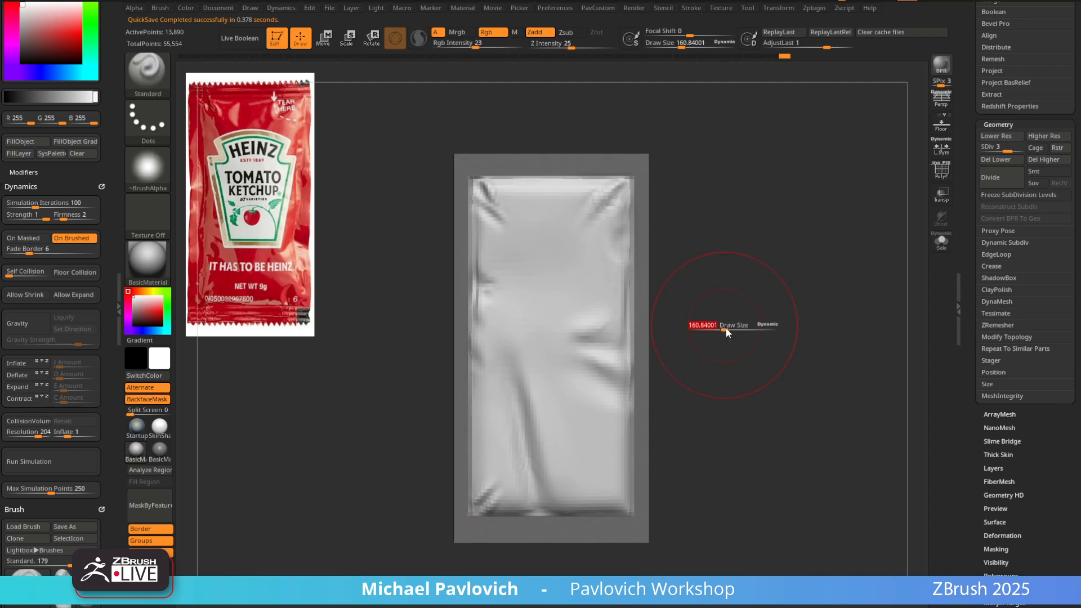
{"action": "left_click_drag", "start_coordinate": [832, 231], "coordinate": [880, 251], "text": "shift"}
{"action": "left_click_drag", "start_coordinate": [629, 285], "coordinate": [624, 307], "text": "shift"}
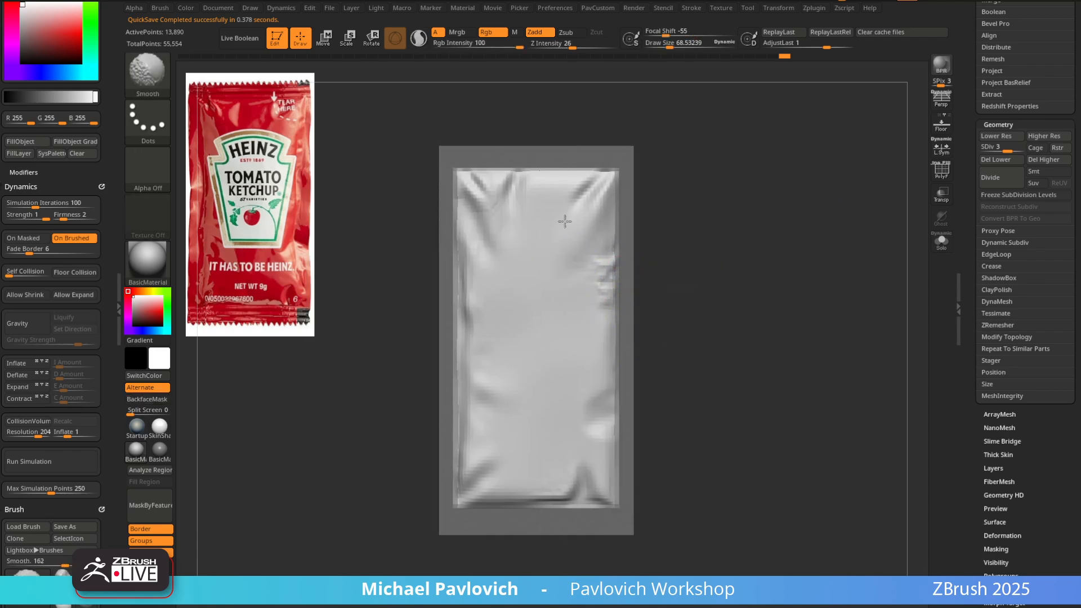
Raise the mesh to subdivision level 4, smooth the packet's wrinkles, and clear the mask from its flat border
{"action": "key", "text": "d"}
{"action": "left_click_drag", "start_coordinate": [762, 196], "coordinate": [800, 205], "text": "alt"}
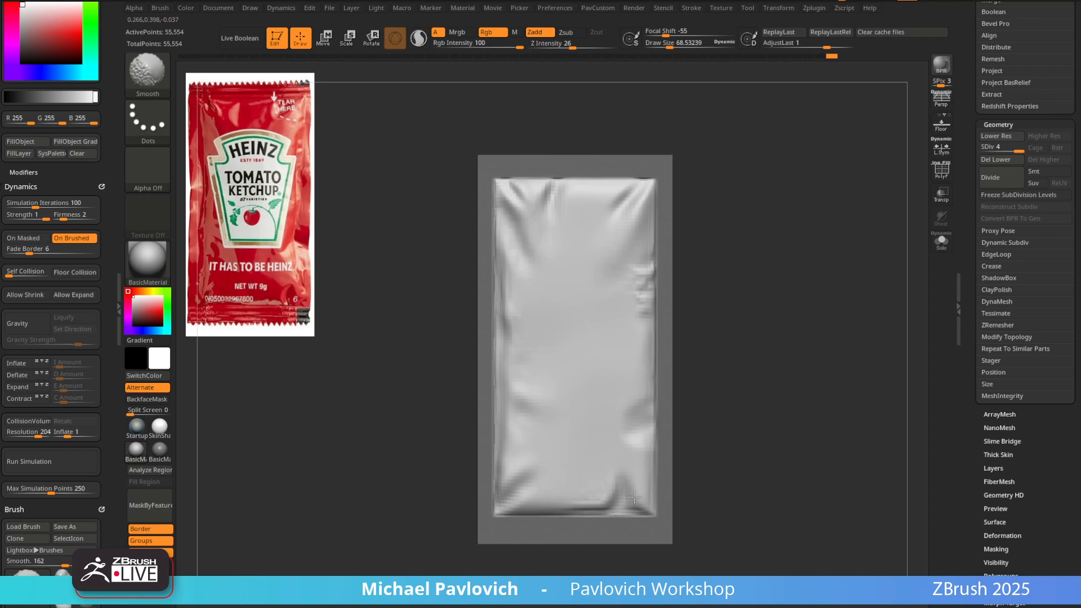
{"action": "left_click_drag", "start_coordinate": [750, 152], "coordinate": [828, 236], "text": "shift"}
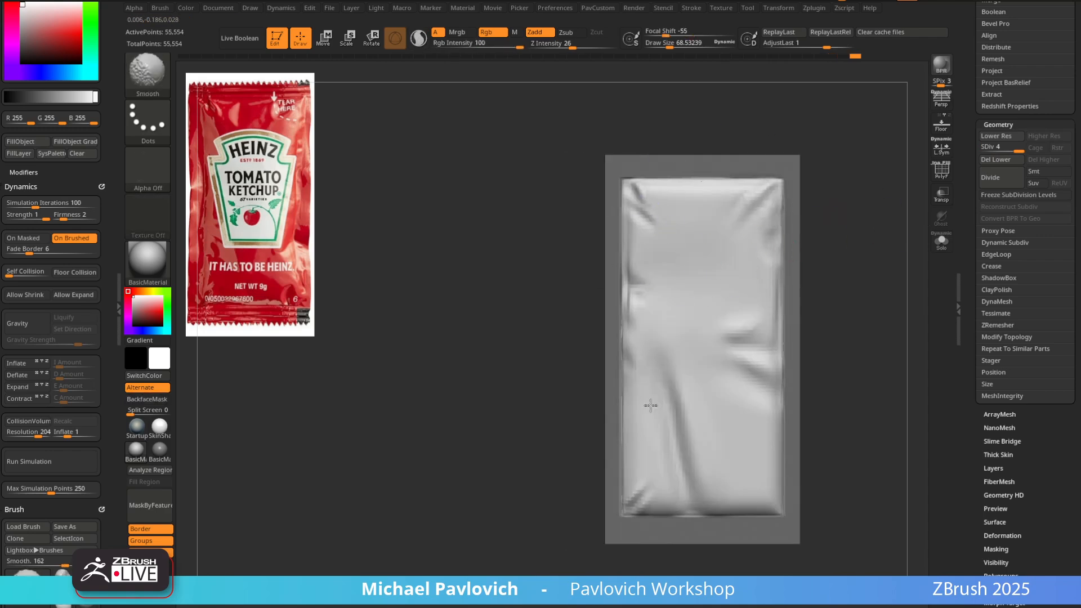
{"action": "left_click_drag", "start_coordinate": [672, 277], "coordinate": [642, 197], "text": "shift"}
{"action": "mouse_move", "coordinate": [893, 204]}
{"action": "left_mouse_down", "text": "alt"}
{"action": "mouse_move", "coordinate": [784, 195]}
{"action": "mouse_move", "coordinate": [903, 297]}
{"action": "left_mouse_up", "text": "alt"}
{"action": "left_click_drag", "start_coordinate": [867, 232], "coordinate": [837, 241], "text": "alt"}
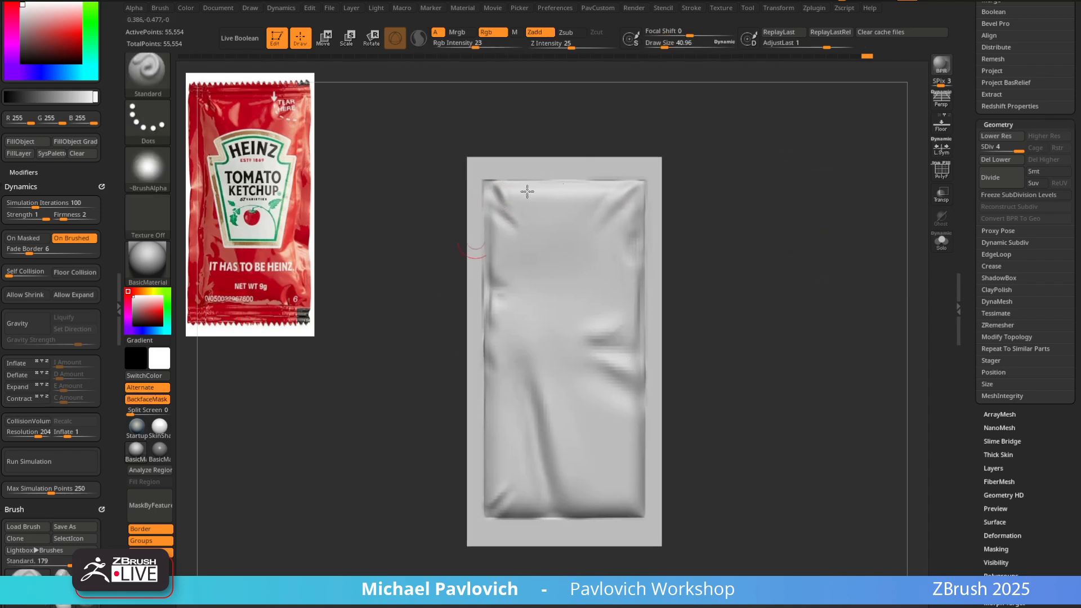
Smooth the transition between the pouch and its flat border, reducing the draw size from about 41 to about 29
{"action": "left_click_drag", "start_coordinate": [682, 210], "coordinate": [690, 203], "text": "alt"}
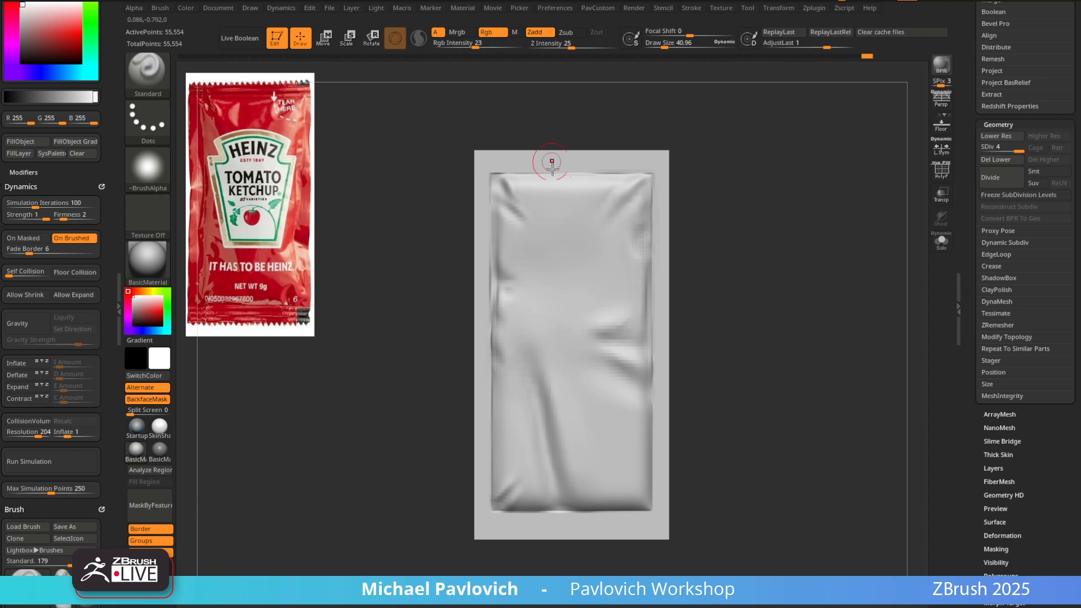
{"action": "key", "text": "shift"}
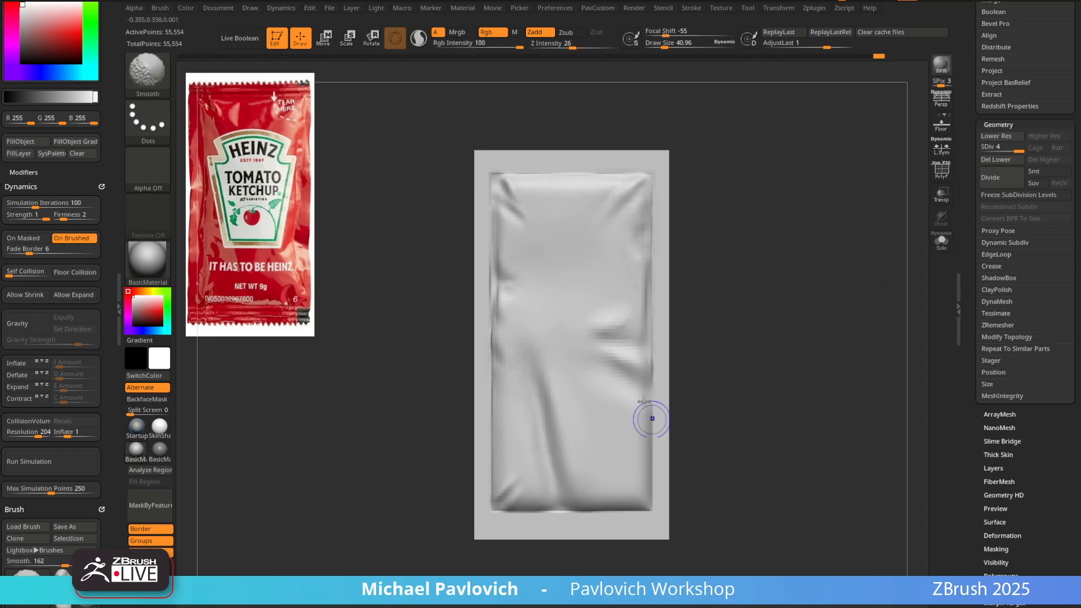
{"action": "left_click_drag", "start_coordinate": [644, 402], "coordinate": [641, 390], "text": "shift"}
{"action": "key", "text": "shift"}
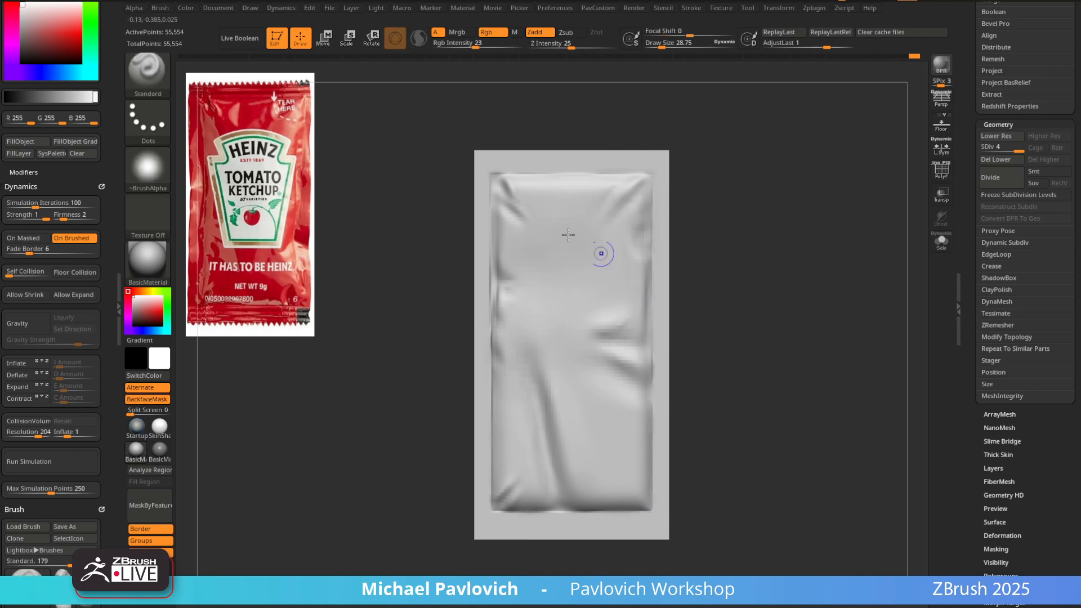
{"action": "key", "text": "shift"}
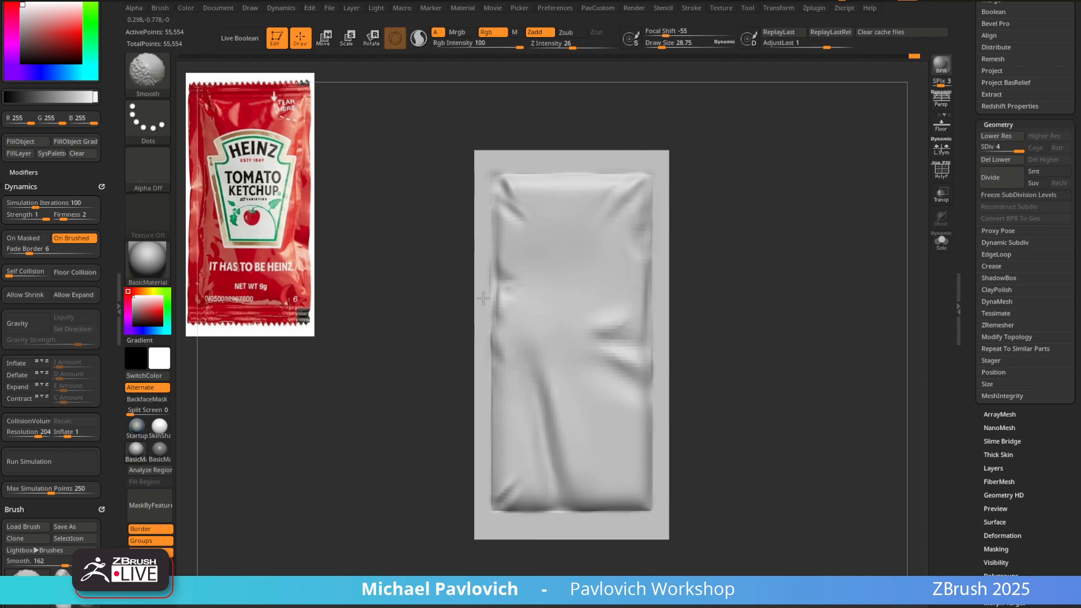
{"action": "left_click_drag", "start_coordinate": [751, 420], "coordinate": [727, 442], "text": "alt"}
{"action": "key", "text": "shift"}
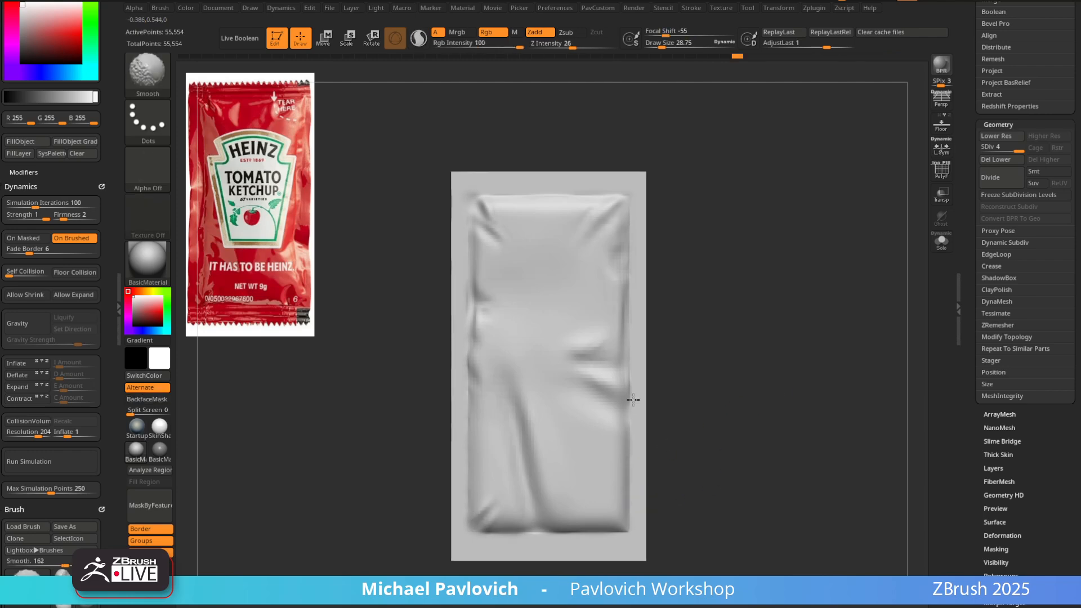
Smooth the pouch outline on the packet's other side and reduce the Standard brush's draw size to about 21
{"action": "mouse_move", "coordinate": [708, 174]}
{"action": "left_mouse_down"}
{"action": "mouse_move", "coordinate": [841, 182]}
{"action": "mouse_move", "coordinate": [752, 194]}
{"action": "left_mouse_up"}
{"action": "key", "text": "shift"}
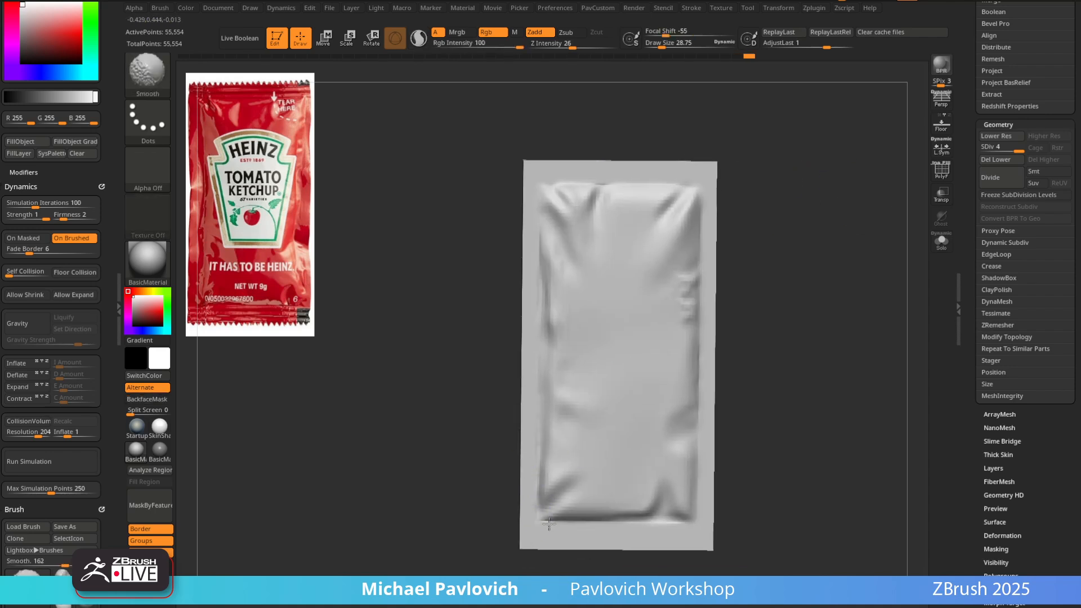
{"action": "left_click_drag", "start_coordinate": [530, 163], "coordinate": [489, 157], "text": "alt"}
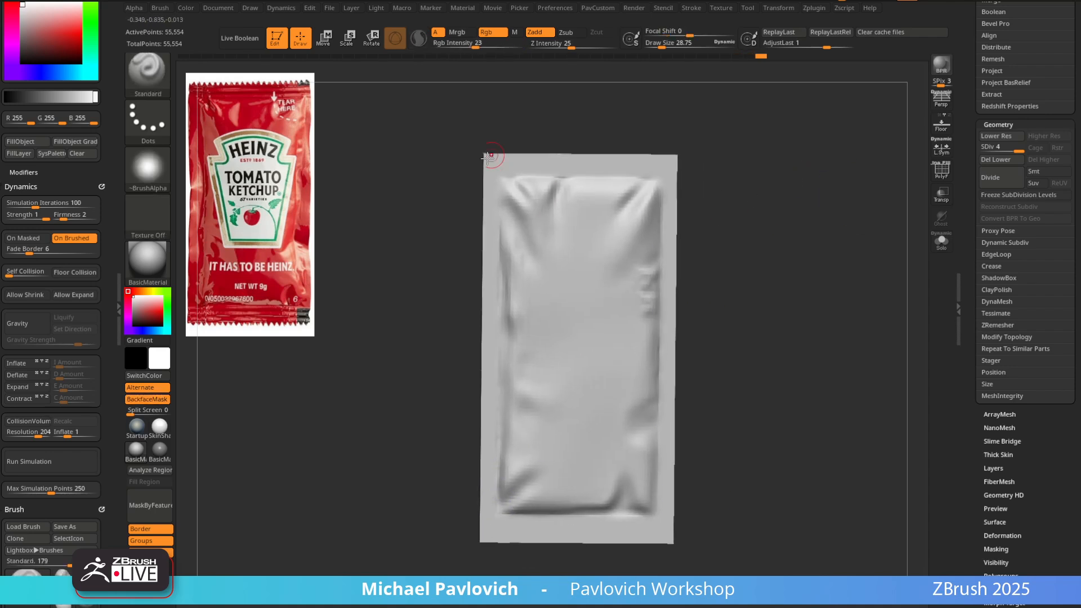
{"action": "mouse_move", "coordinate": [794, 221]}
{"action": "left_mouse_down", "text": "alt"}
{"action": "mouse_move", "coordinate": [763, 226]}
{"action": "mouse_move", "coordinate": [779, 215]}
{"action": "left_mouse_up", "text": "alt"}
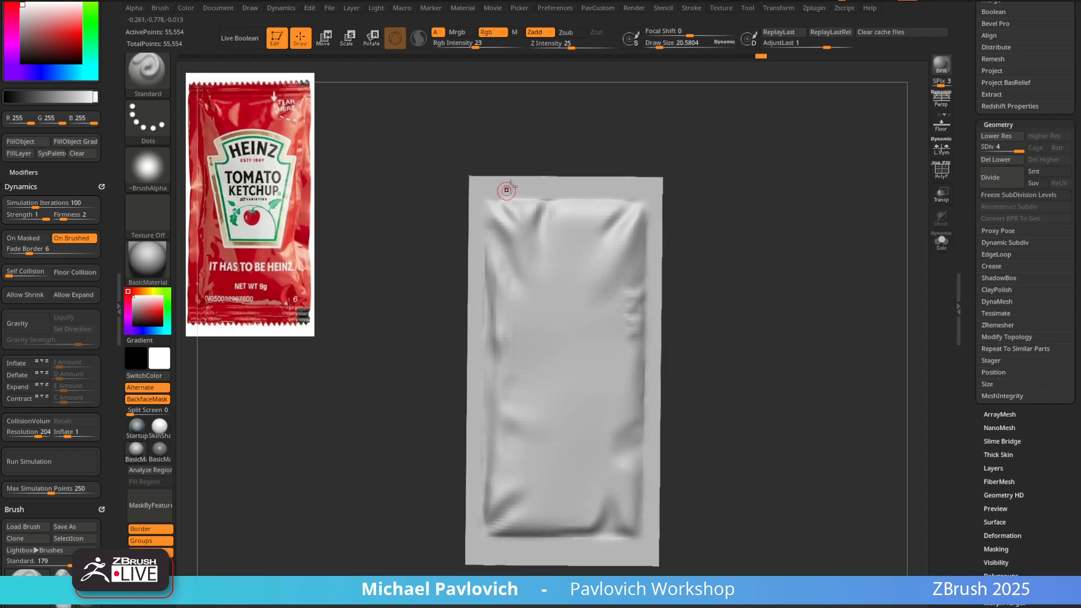
{"action": "left_click_drag", "start_coordinate": [334, 136], "coordinate": [327, 124], "text": "alt"}
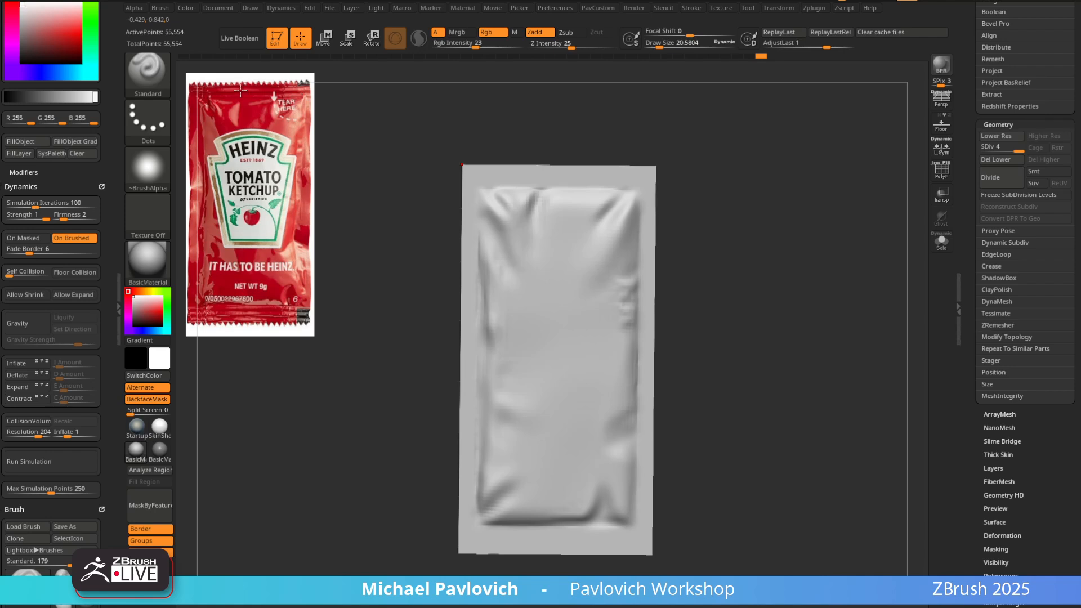
{"action": "left_click_drag", "start_coordinate": [731, 154], "coordinate": [700, 164], "text": "alt"}
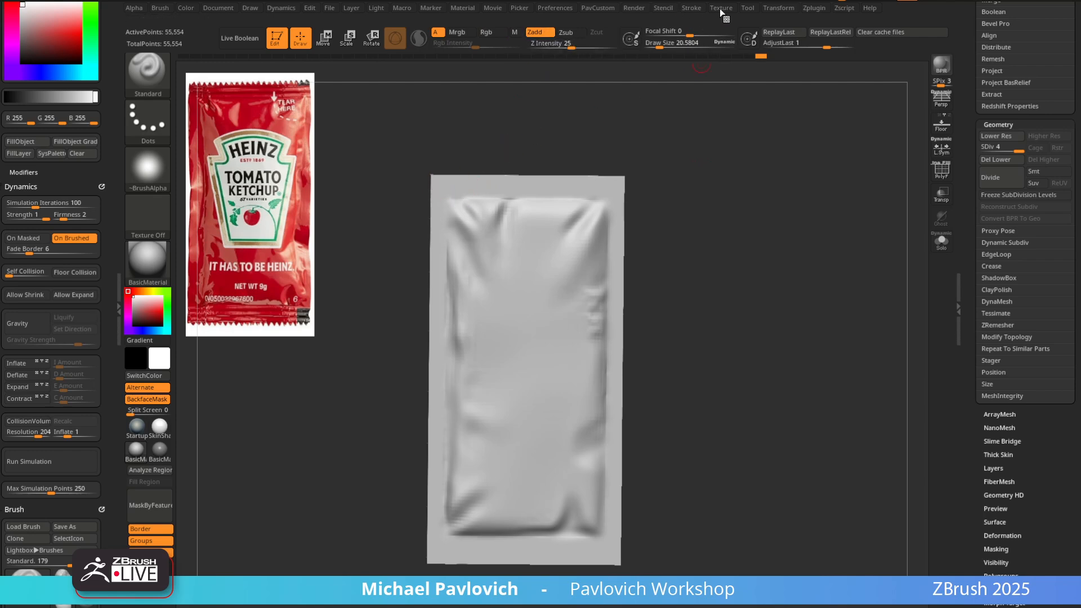
Toggle LazyMouse off and on, try a straight Standard ridge across the packet's top border at draw size about 19, and undo it
{"action": "left_click", "coordinate": [688, 8]}
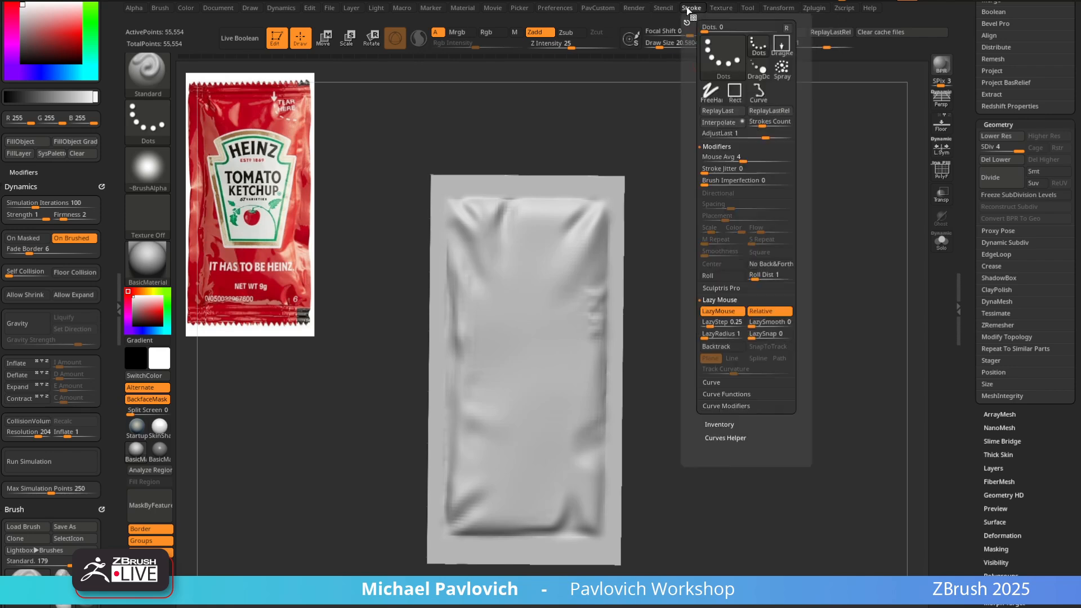
{"action": "left_click", "coordinate": [722, 312]}
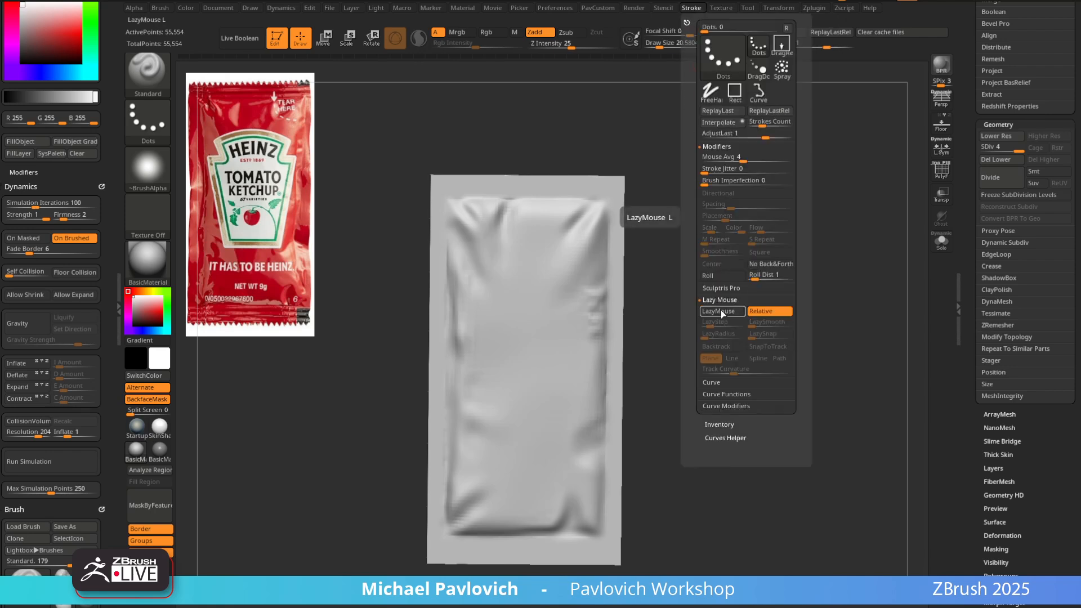
{"action": "left_click", "coordinate": [721, 312]}
{"action": "key", "text": "bracketleft"}
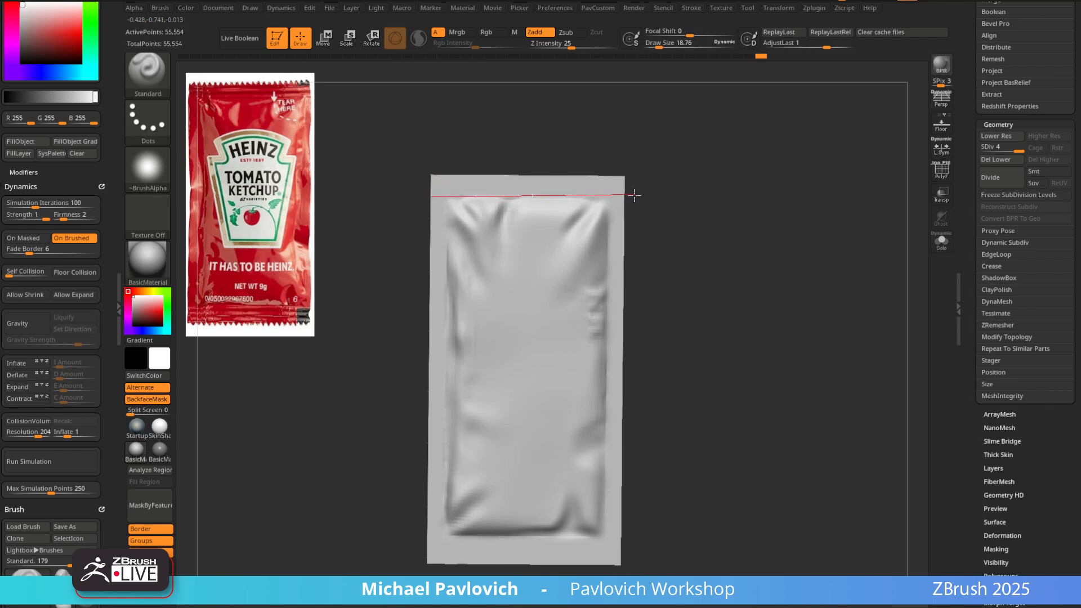
{"action": "left_click_drag", "start_coordinate": [633, 197], "coordinate": [632, 197]}
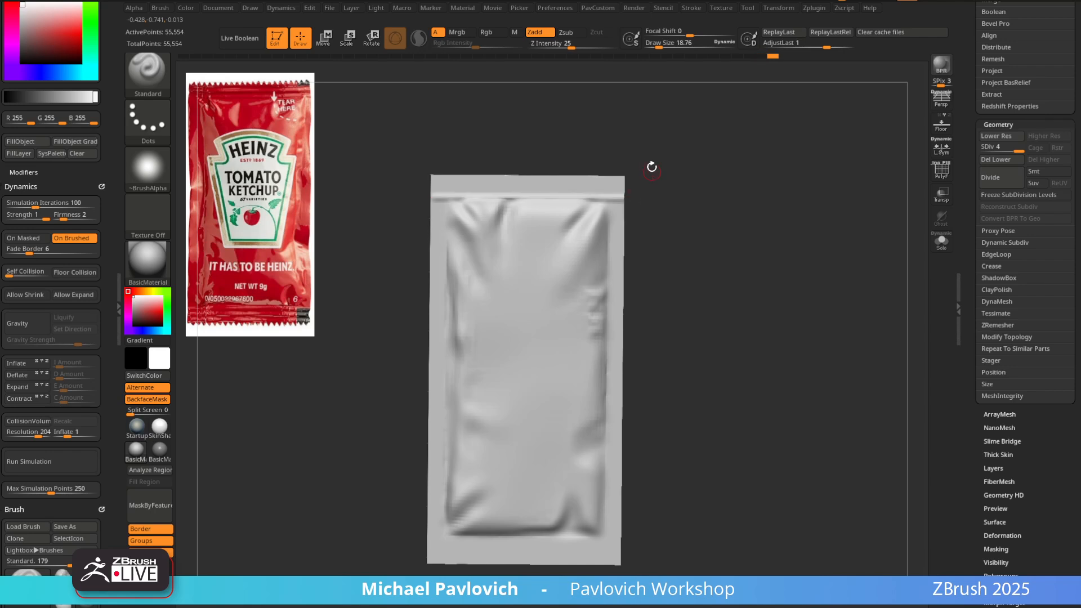
{"action": "key", "text": "ctrl+z"}
Reduce the draw size to about 17, try straight ridges across the packet's top border, and undo them
{"action": "key", "text": "s"}
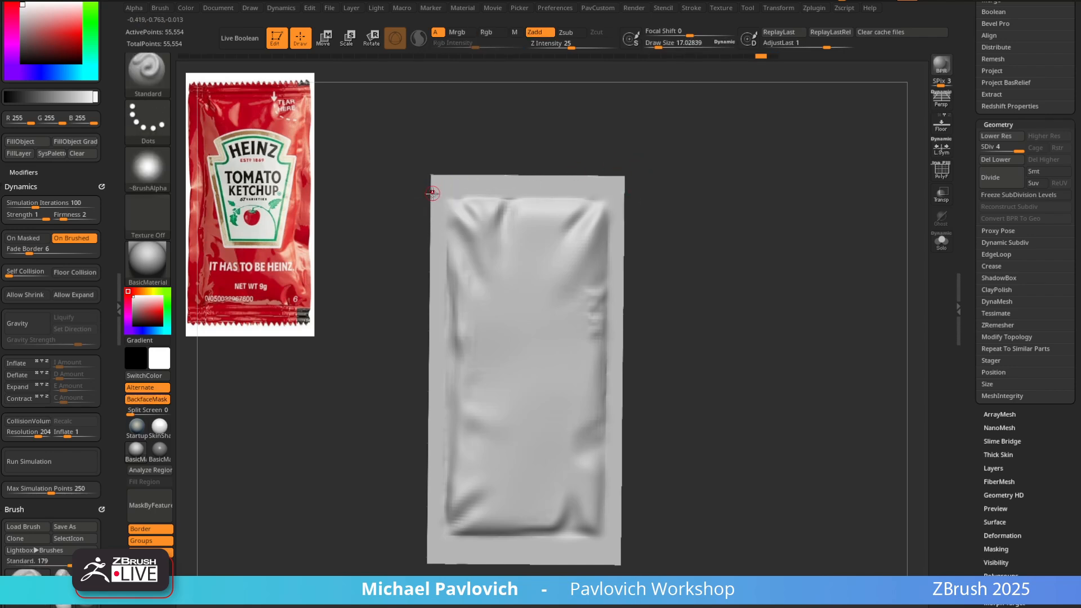
{"action": "left_click_drag", "start_coordinate": [431, 195], "coordinate": [639, 191]}
{"action": "mouse_move", "coordinate": [435, 194]}
{"action": "left_mouse_down", "text": "shift"}
{"action": "mouse_move", "coordinate": [653, 195]}
{"action": "mouse_move", "coordinate": [642, 167]}
{"action": "mouse_move", "coordinate": [626, 163]}
{"action": "mouse_move", "coordinate": [647, 194]}
{"action": "left_mouse_up", "text": "shift"}
{"action": "key", "text": "ctrl+z"}
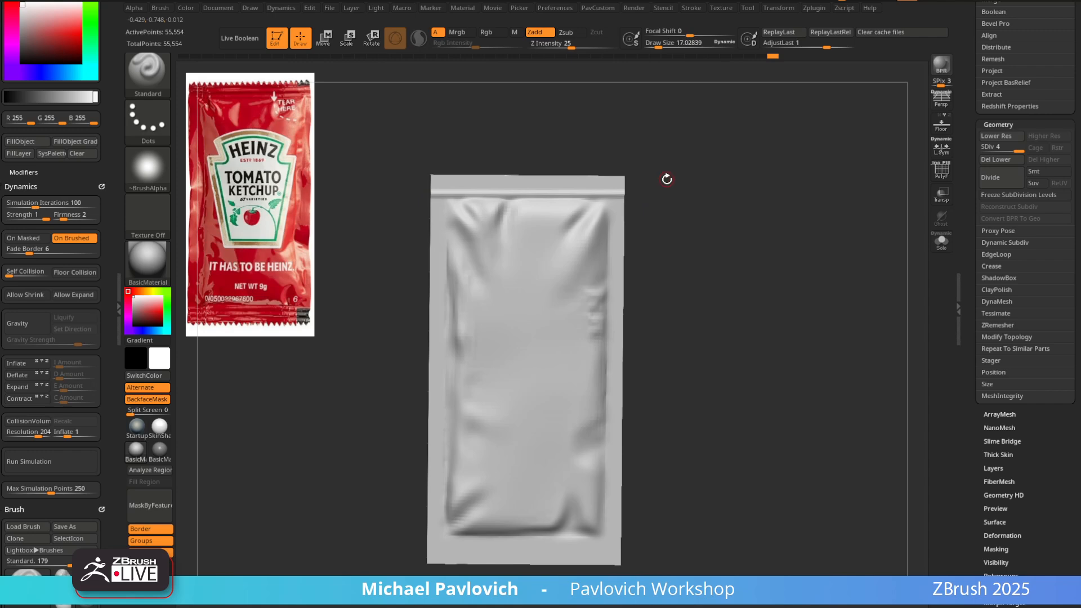
{"action": "mouse_move", "coordinate": [714, 203]}
{"action": "left_mouse_down", "text": "shift"}
{"action": "mouse_move", "coordinate": [818, 215]}
{"action": "mouse_move", "coordinate": [702, 189]}
{"action": "left_mouse_up", "text": "shift"}
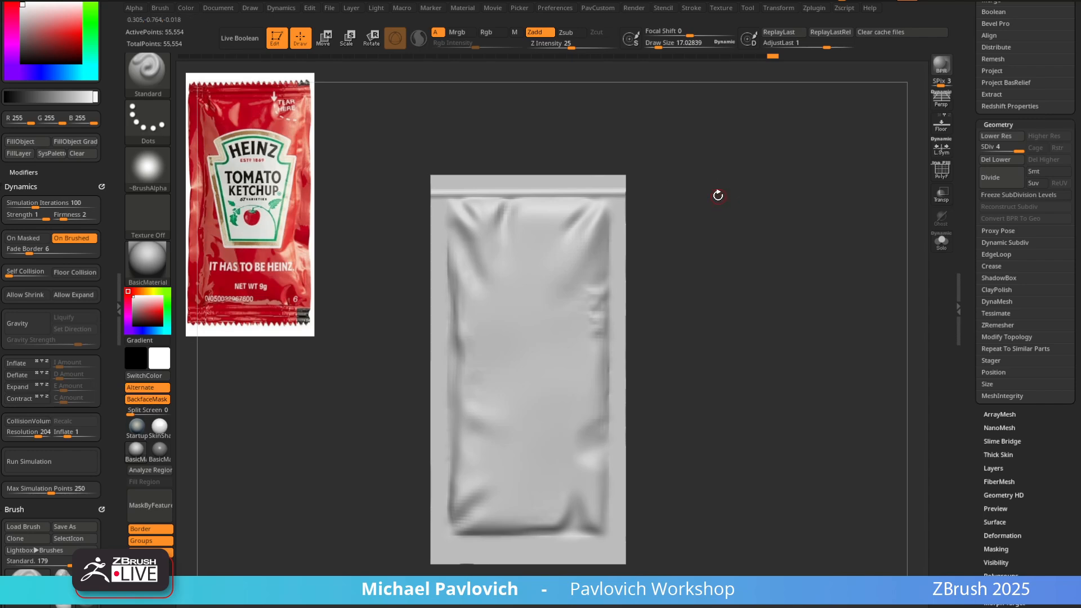
{"action": "key", "text": "ctrl+z"}
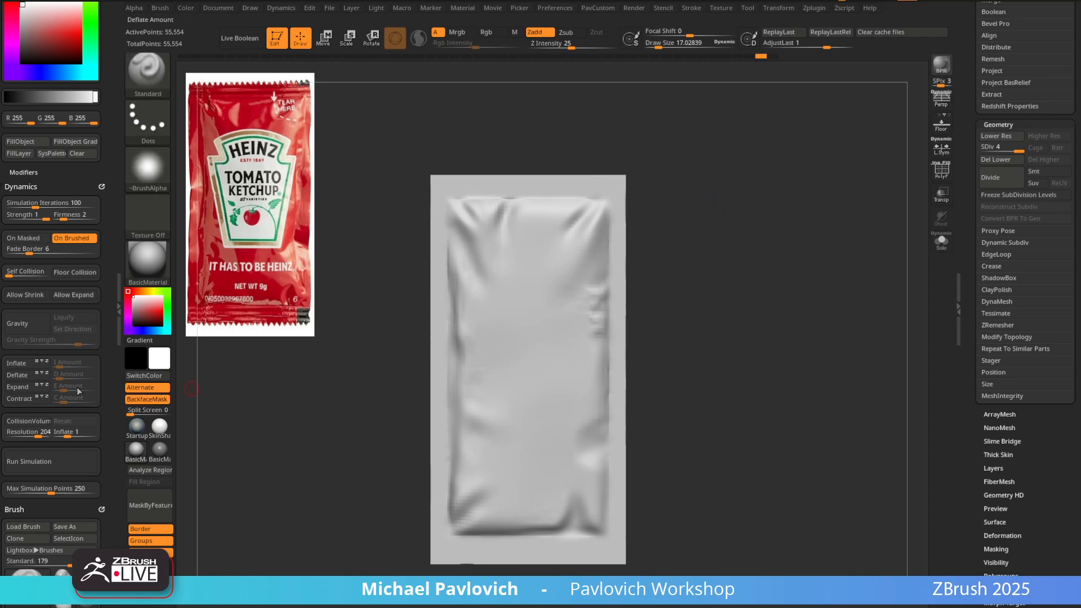
Turn off BackfaceMask for the Standard brush and sculpt a straight ridge across the packet's top border through both sides
{"action": "scroll", "coordinate": [79, 391], "scroll_direction": "down", "scroll_amount": 10}
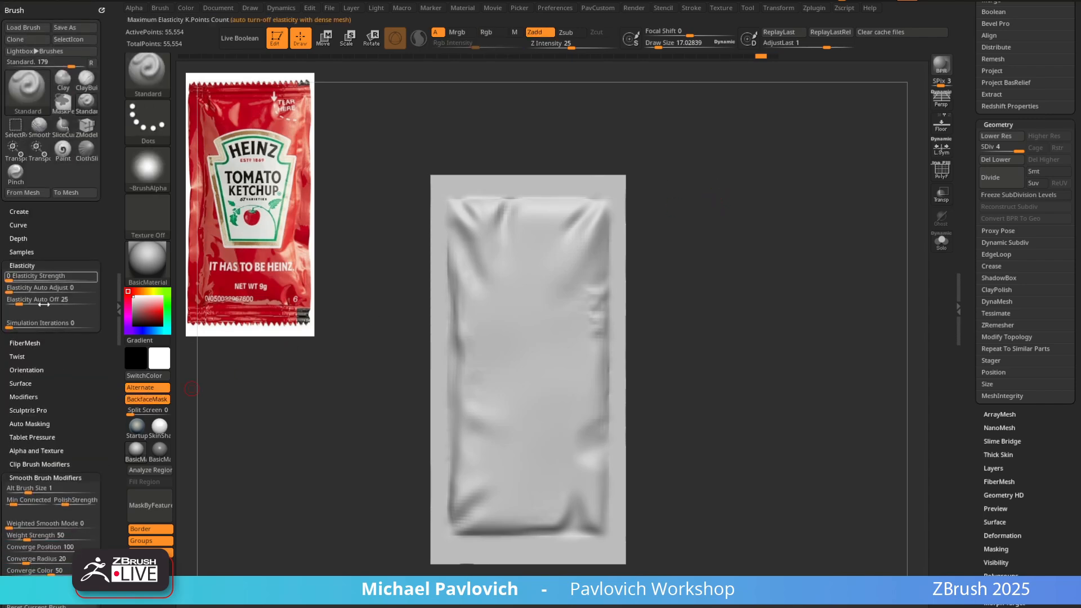
{"action": "scroll", "coordinate": [44, 304], "scroll_direction": "down", "scroll_amount": 3}
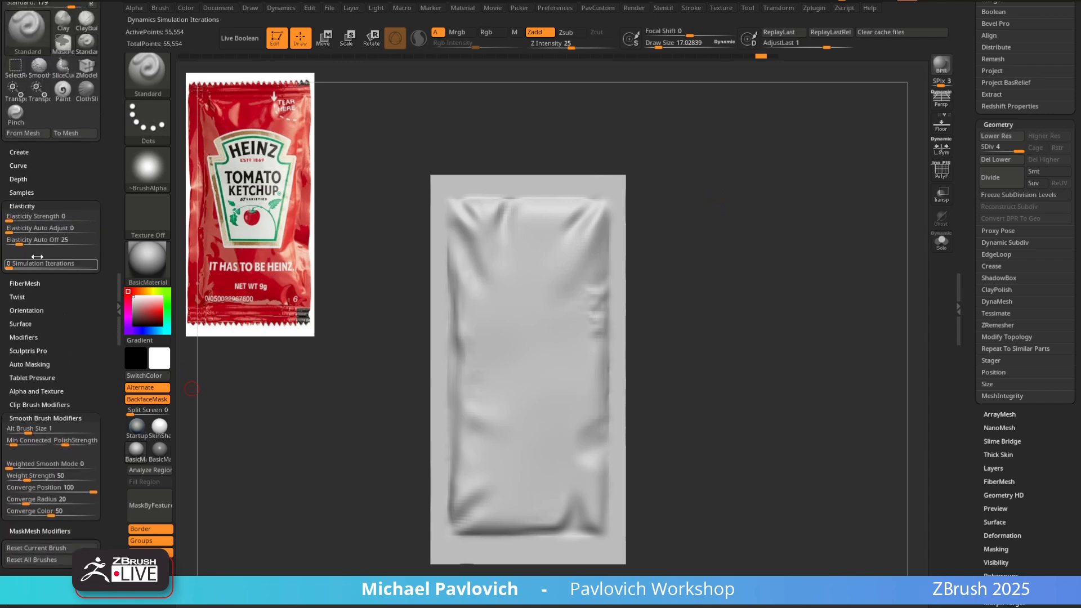
{"action": "key", "text": "shift"}
{"action": "left_click", "coordinate": [33, 208], "text": "shift"}
{"action": "left_click", "coordinate": [33, 300], "text": "shift"}
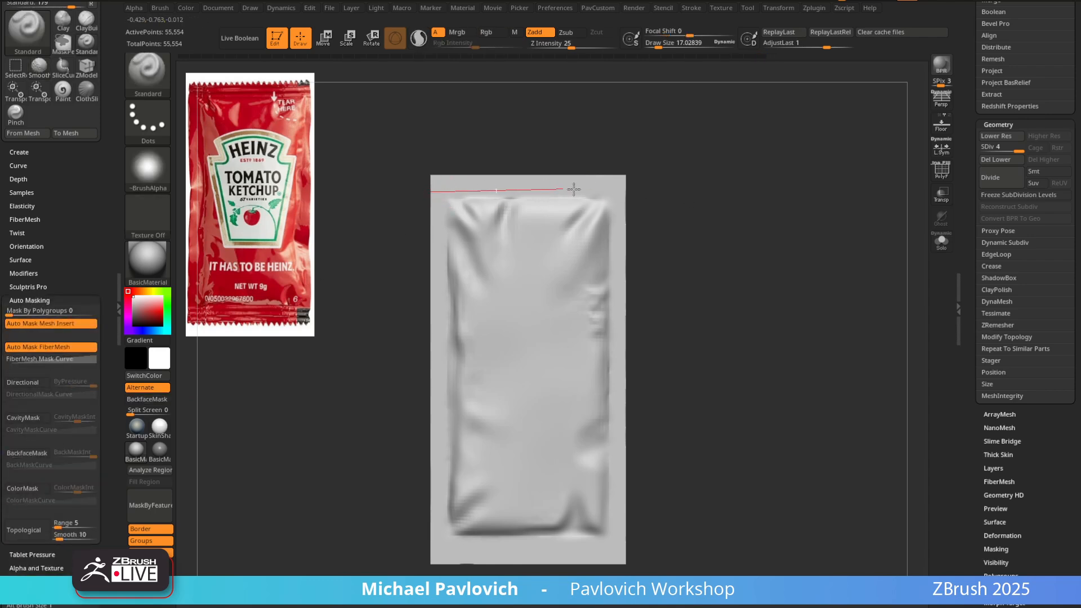
{"action": "mouse_move", "coordinate": [573, 189]}
{"action": "left_mouse_down"}
{"action": "mouse_move", "coordinate": [652, 194]}
{"action": "mouse_move", "coordinate": [451, 216]}
{"action": "left_mouse_up"}
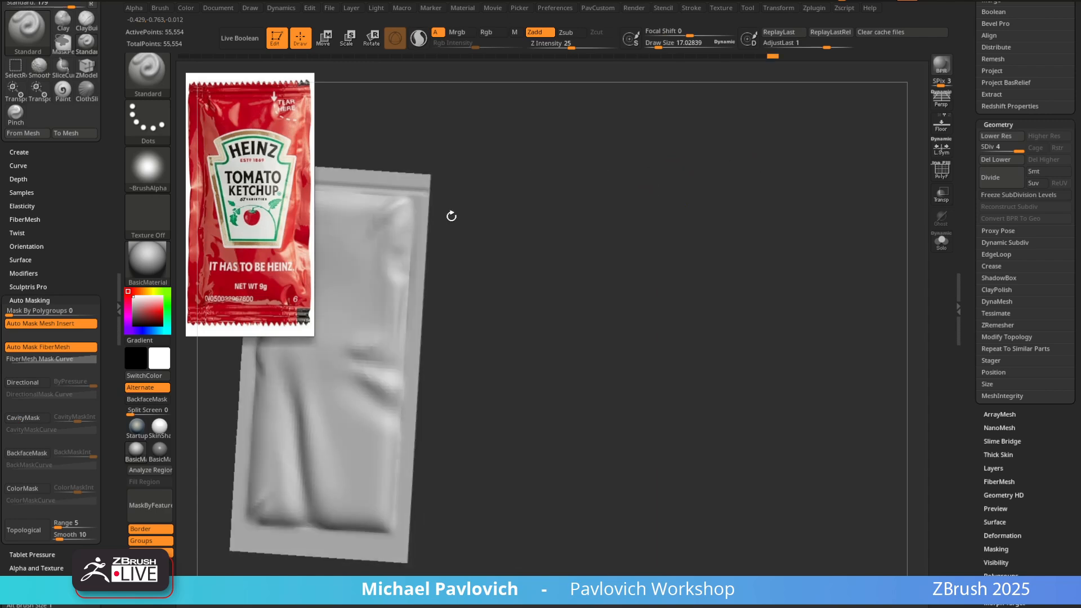
{"action": "mouse_move", "coordinate": [679, 167]}
{"action": "left_mouse_down", "text": "alt"}
{"action": "mouse_move", "coordinate": [780, 172]}
{"action": "mouse_move", "coordinate": [702, 147]}
{"action": "mouse_move", "coordinate": [560, 157]}
{"action": "left_mouse_up", "text": "alt"}
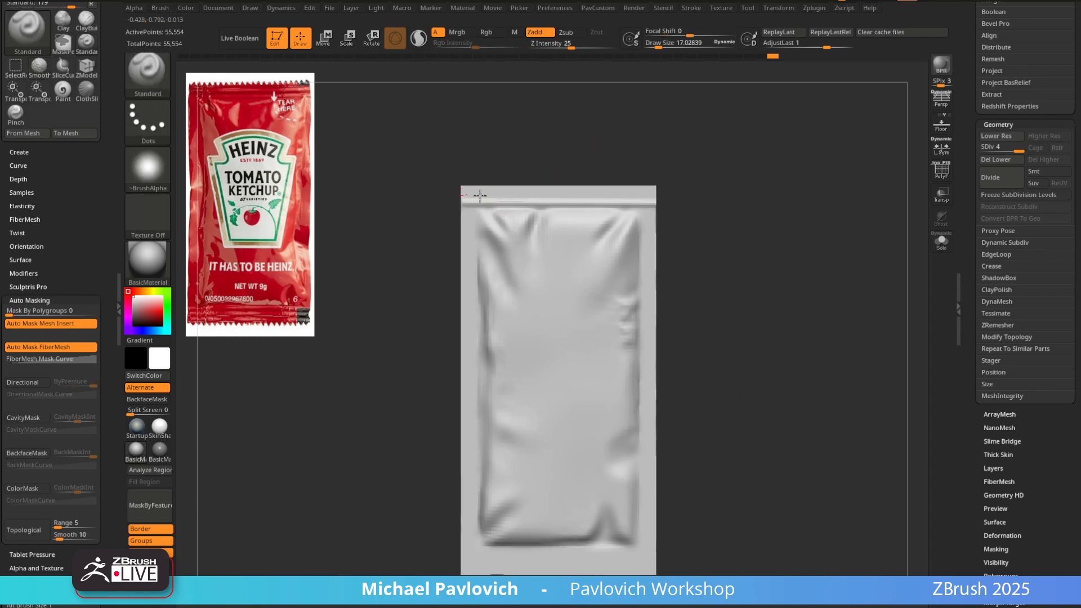
Sculpt further straight ridges across the packet's top sealed border with the Standard brush
{"action": "mouse_move", "coordinate": [480, 196]}
{"action": "left_mouse_down"}
{"action": "mouse_move", "coordinate": [810, 202]}
{"action": "mouse_move", "coordinate": [666, 163]}
{"action": "left_mouse_up"}
{"action": "left_click_drag", "start_coordinate": [512, 187], "coordinate": [744, 191]}
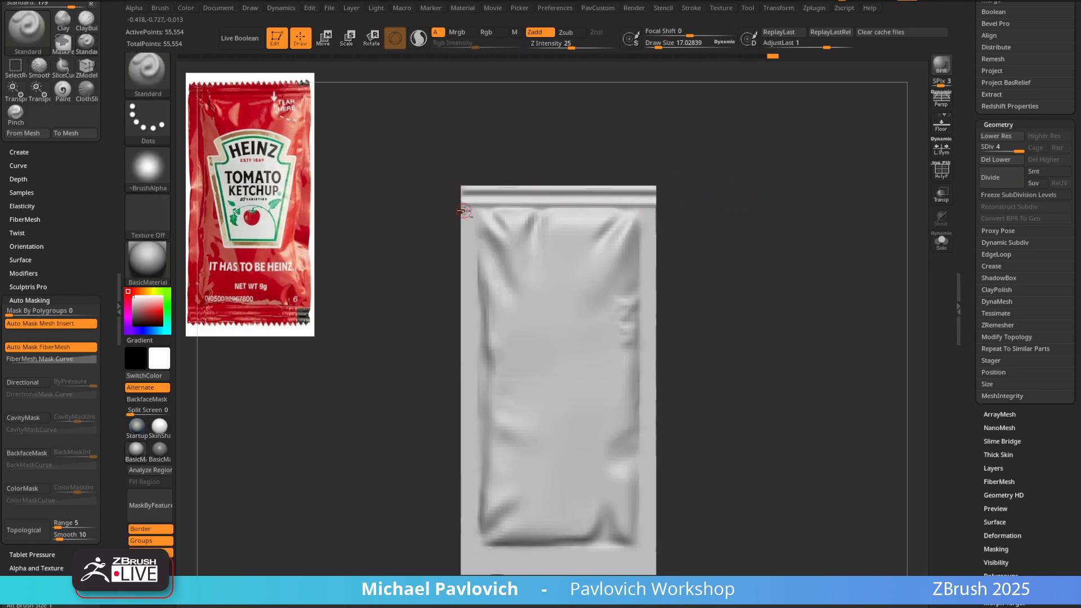
{"action": "mouse_move", "coordinate": [467, 207]}
{"action": "left_mouse_down"}
{"action": "mouse_move", "coordinate": [722, 207]}
{"action": "mouse_move", "coordinate": [842, 188]}
{"action": "mouse_move", "coordinate": [502, 218]}
{"action": "left_mouse_up"}
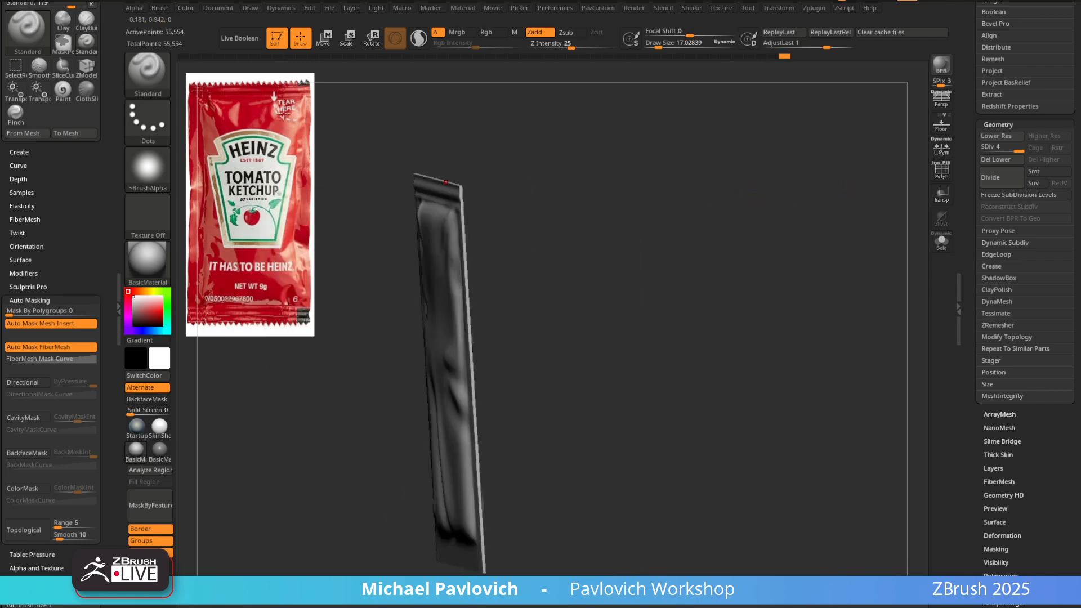
Try a straight ridge across the packet's bottom border with the Dots stroke and undo it
{"action": "left_click_drag", "start_coordinate": [724, 182], "coordinate": [704, 210], "text": "shift"}
{"action": "left_click_drag", "start_coordinate": [675, 424], "coordinate": [620, 302], "text": "alt"}
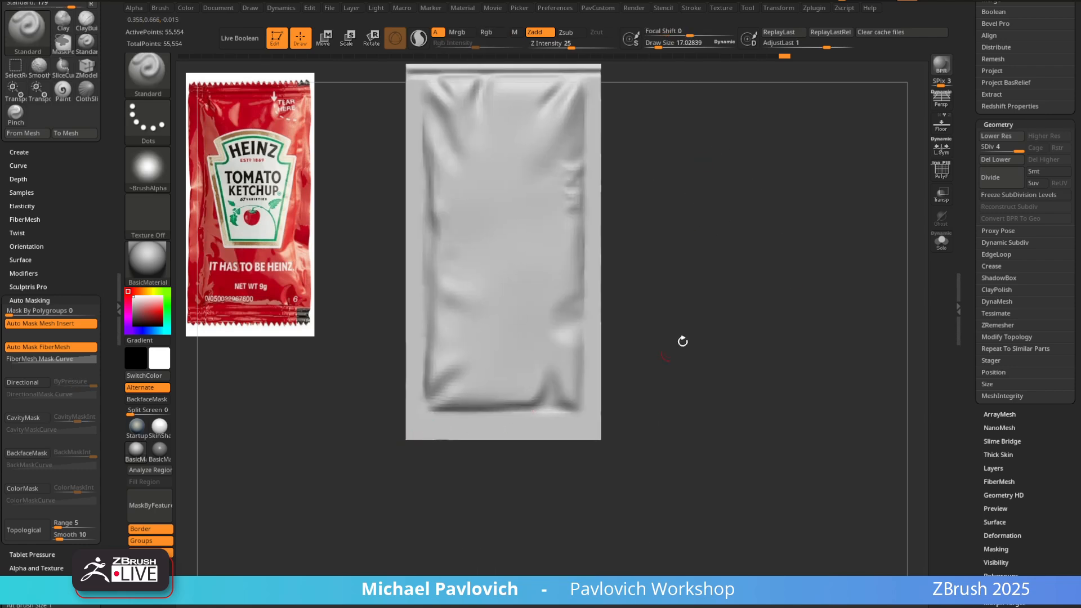
{"action": "left_click_drag", "start_coordinate": [700, 317], "coordinate": [695, 349], "text": "alt"}
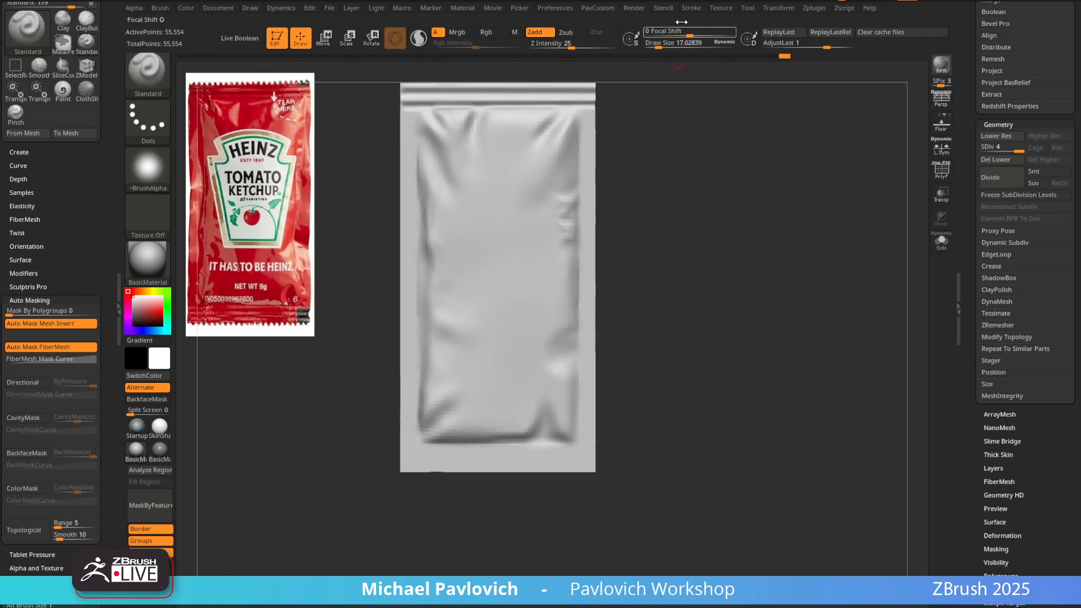
{"action": "left_click", "coordinate": [692, 8]}
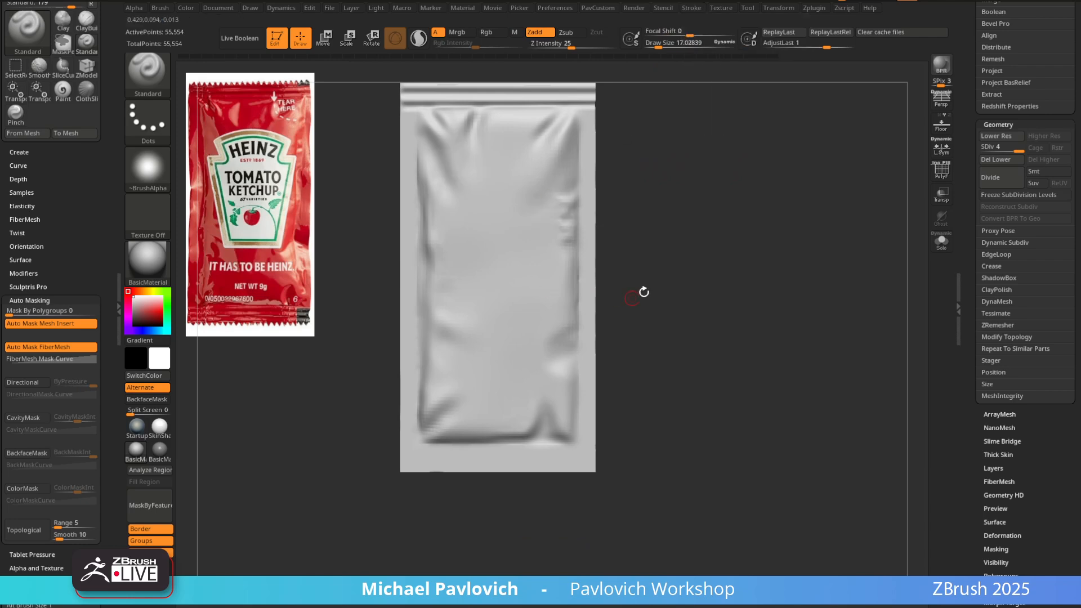
{"action": "left_click_drag", "start_coordinate": [644, 291], "coordinate": [644, 307], "text": "alt"}
{"action": "left_click_drag", "start_coordinate": [401, 464], "coordinate": [595, 469]}
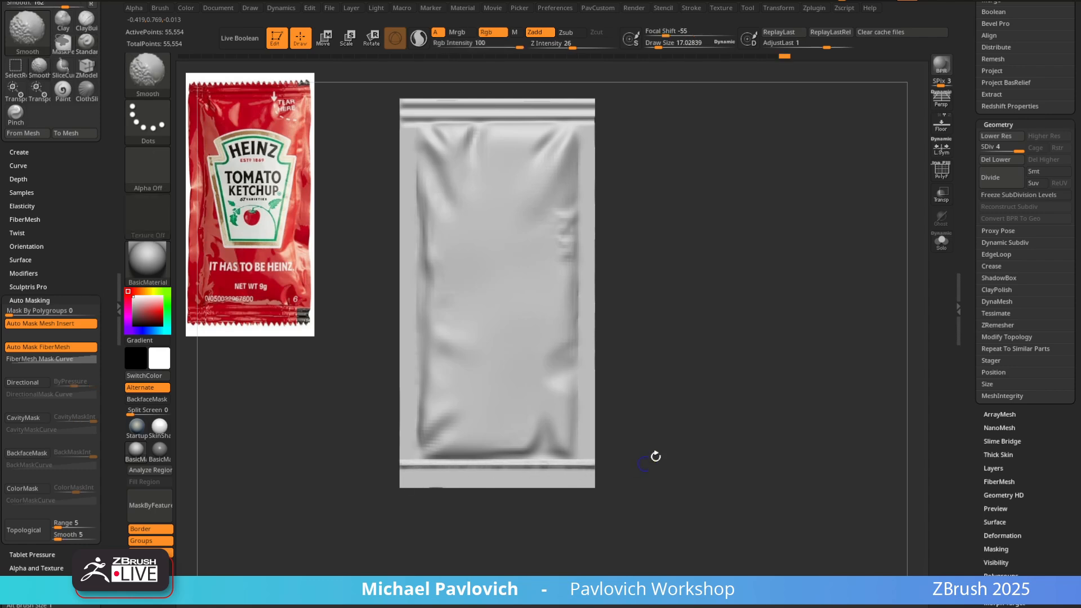
{"action": "mouse_move", "coordinate": [772, 386]}
{"action": "left_mouse_down"}
{"action": "mouse_move", "coordinate": [761, 417]}
{"action": "mouse_move", "coordinate": [696, 394]}
{"action": "left_mouse_up"}
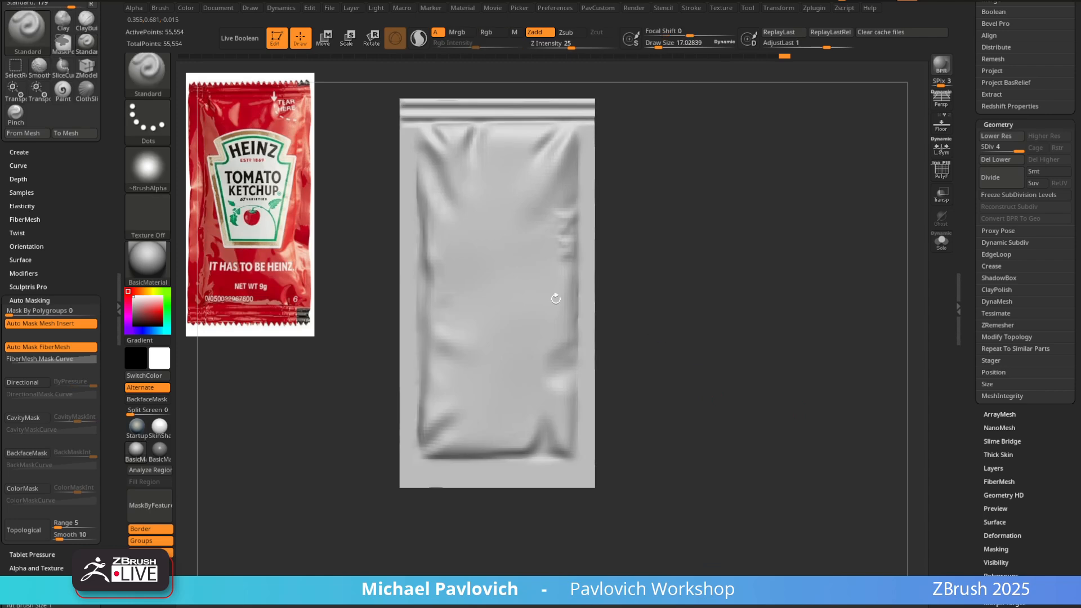
Switch the Standard brush's stroke to FreeHand and sculpt straight ridges across the packet's bottom sealed border
{"action": "left_click", "coordinate": [149, 125]}
{"action": "left_click", "coordinate": [691, 8]}
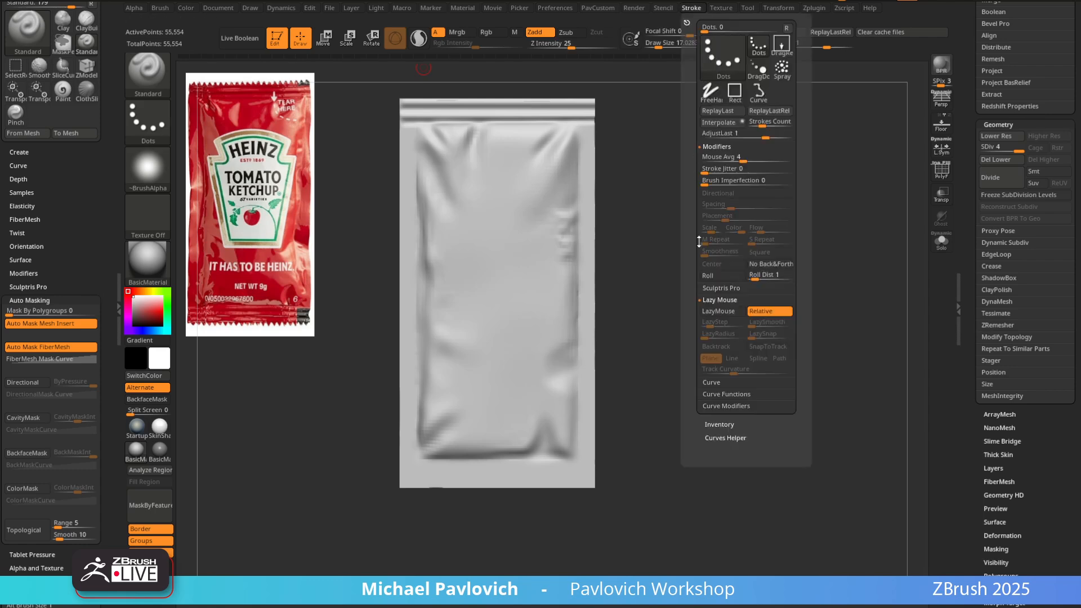
{"action": "left_click", "coordinate": [148, 119]}
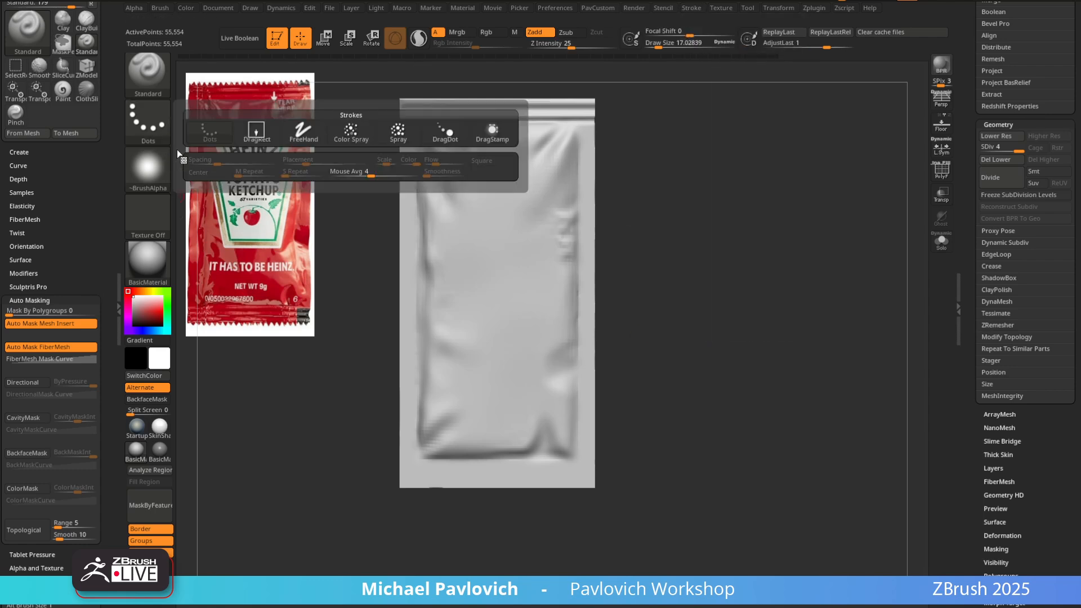
{"action": "left_click", "coordinate": [313, 140]}
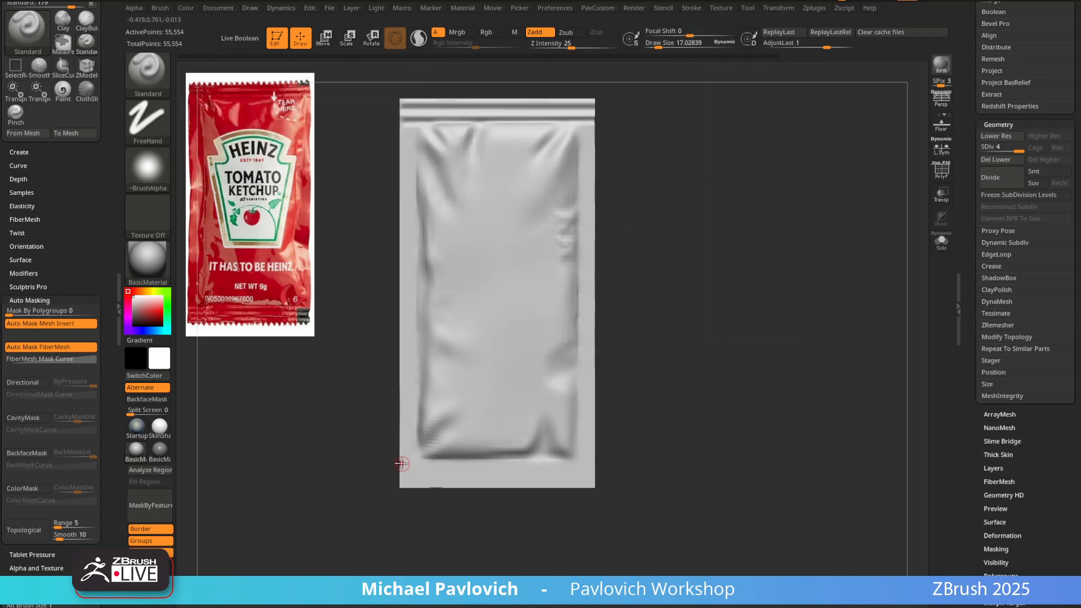
{"action": "mouse_move", "coordinate": [401, 465]}
{"action": "left_mouse_down"}
{"action": "mouse_move", "coordinate": [589, 461]}
{"action": "mouse_move", "coordinate": [475, 463]}
{"action": "left_mouse_up"}
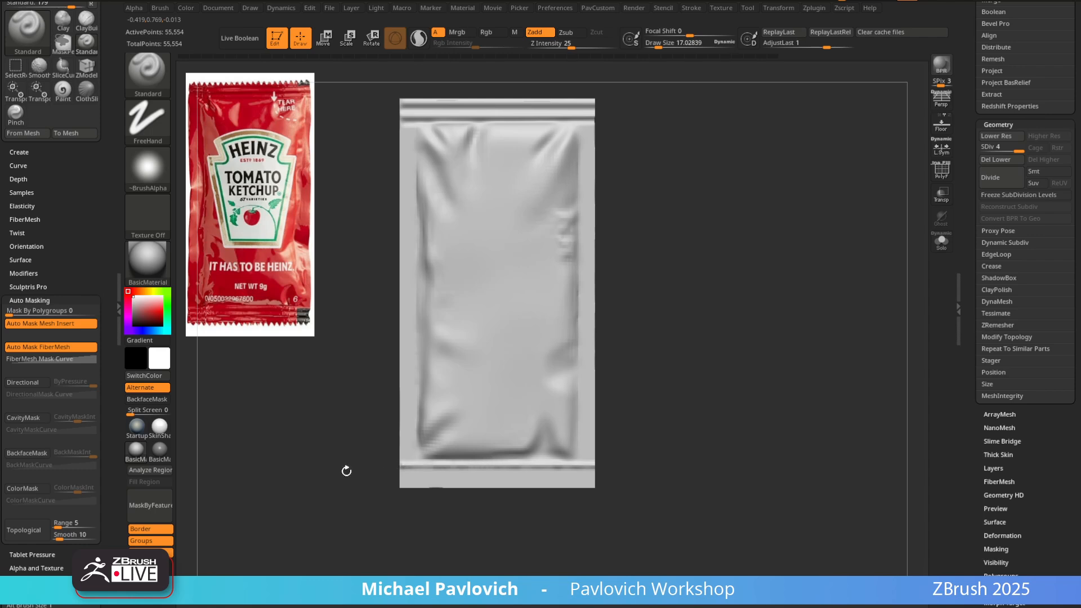
{"action": "mouse_move", "coordinate": [412, 473]}
{"action": "left_mouse_down"}
{"action": "mouse_move", "coordinate": [588, 467]}
{"action": "mouse_move", "coordinate": [402, 483]}
{"action": "mouse_move", "coordinate": [596, 473]}
{"action": "mouse_move", "coordinate": [433, 475]}
{"action": "left_mouse_up"}
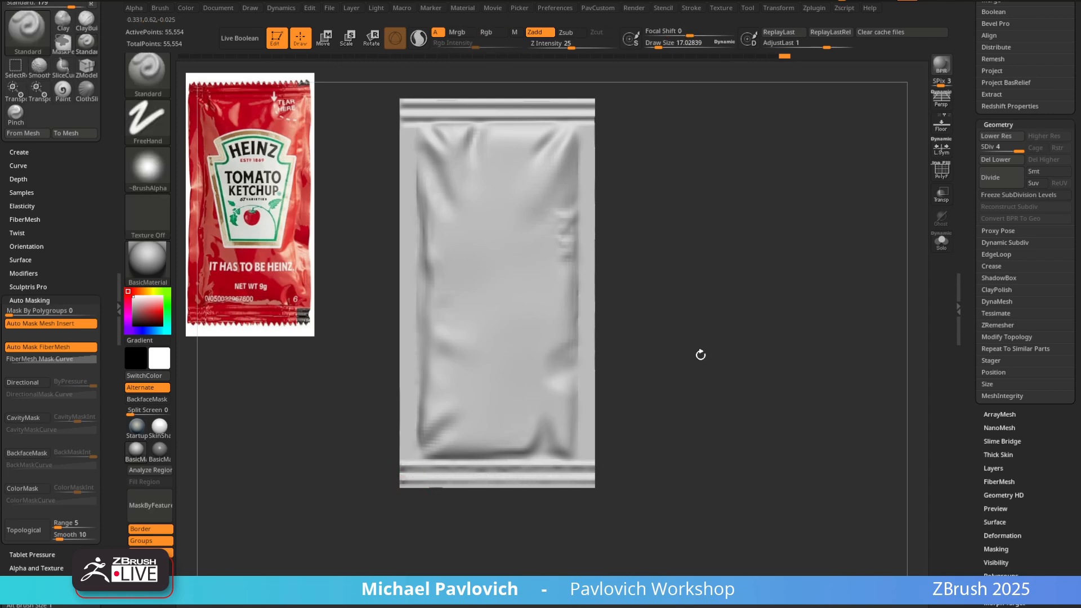
{"action": "left_click_drag", "start_coordinate": [700, 355], "coordinate": [801, 357]}
{"action": "left_click_drag", "start_coordinate": [490, 357], "coordinate": [625, 390], "text": "alt"}
{"action": "left_click_drag", "start_coordinate": [822, 308], "coordinate": [719, 306], "text": "shift"}
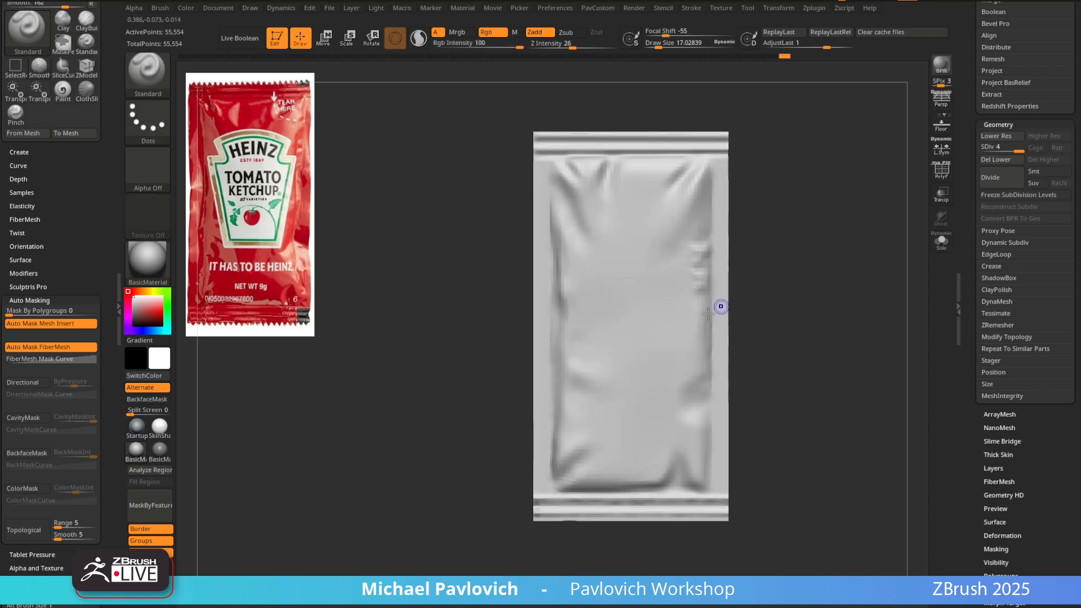
{"action": "left_click_drag", "start_coordinate": [845, 280], "coordinate": [709, 295], "text": "alt"}
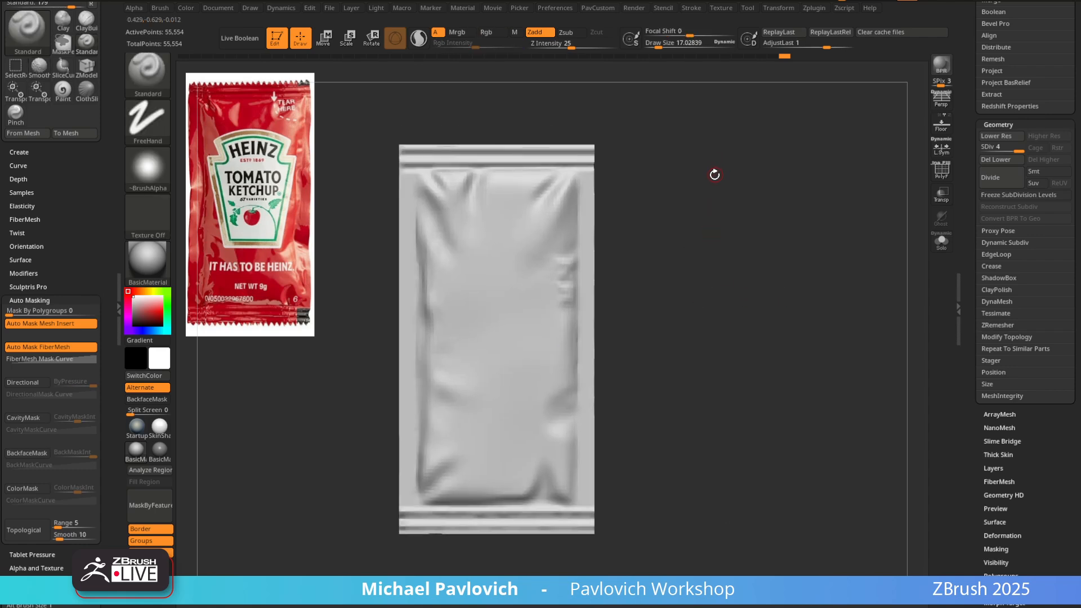
{"action": "left_click_drag", "start_coordinate": [681, 248], "coordinate": [725, 231], "text": "alt"}
{"action": "key", "text": "s"}
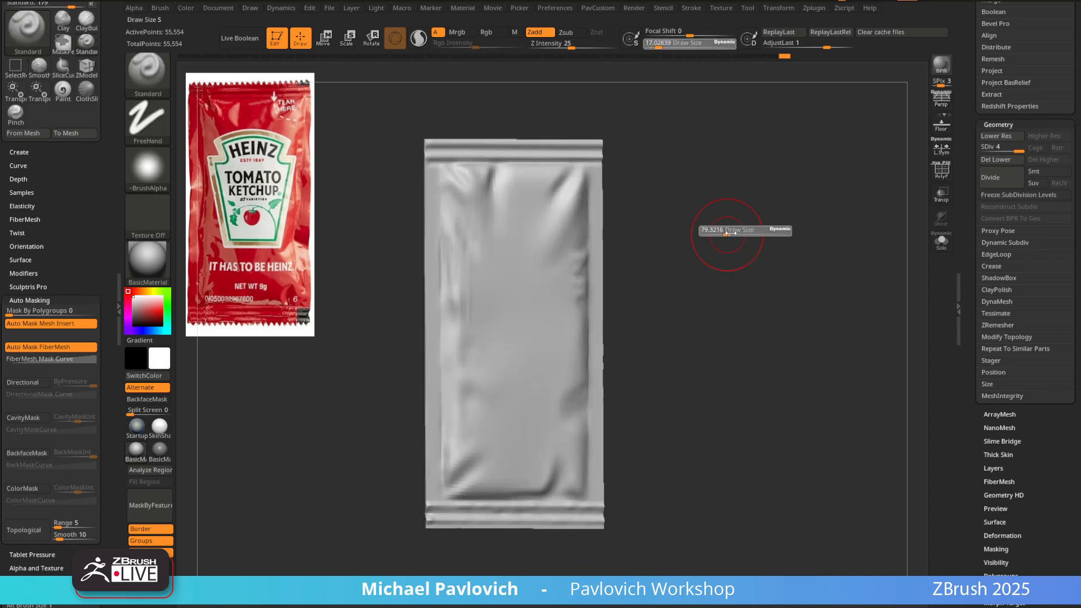
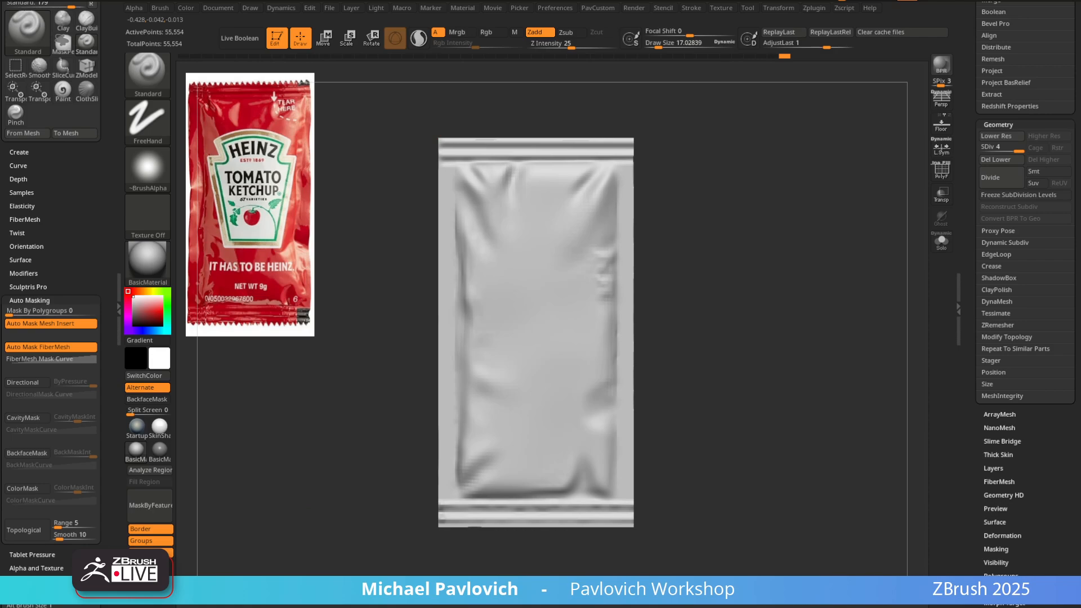
Switch to the Miro board Visual Communication in the browser and find its Designing for Entertainment notes
{"action": "left_click_drag", "start_coordinate": [931, 607], "coordinate": [903, 37]}
{"action": "middle_click_drag", "start_coordinate": [675, 343], "coordinate": [704, 605]}
{"action": "scroll", "coordinate": [607, 242], "scroll_direction": "down", "scroll_amount": 3}
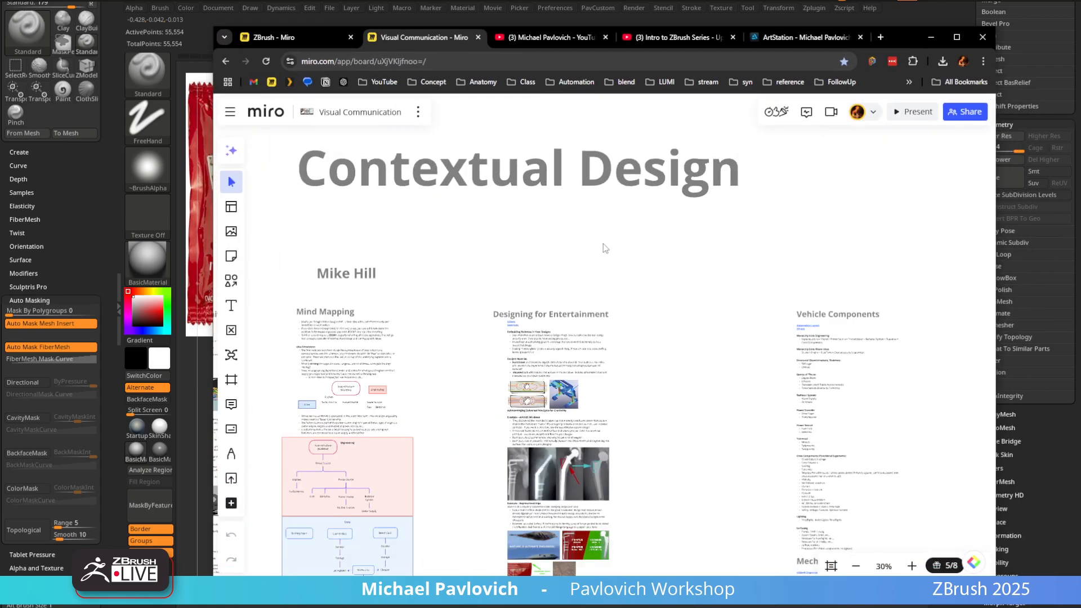
{"action": "scroll", "coordinate": [604, 248], "scroll_direction": "down", "scroll_amount": 10}
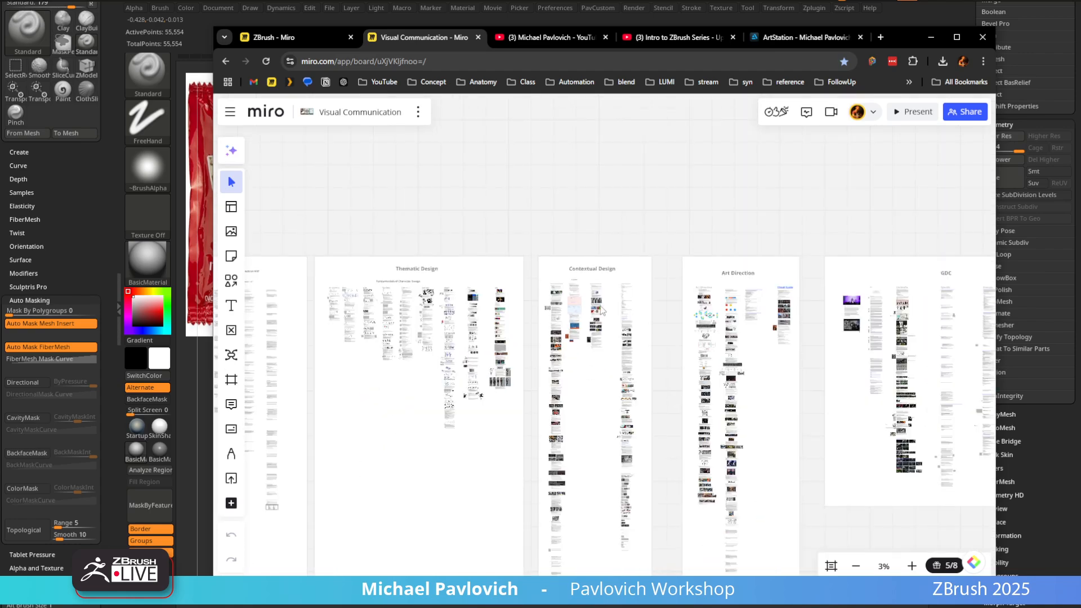
{"action": "scroll", "coordinate": [601, 309], "scroll_direction": "up", "scroll_amount": 15}
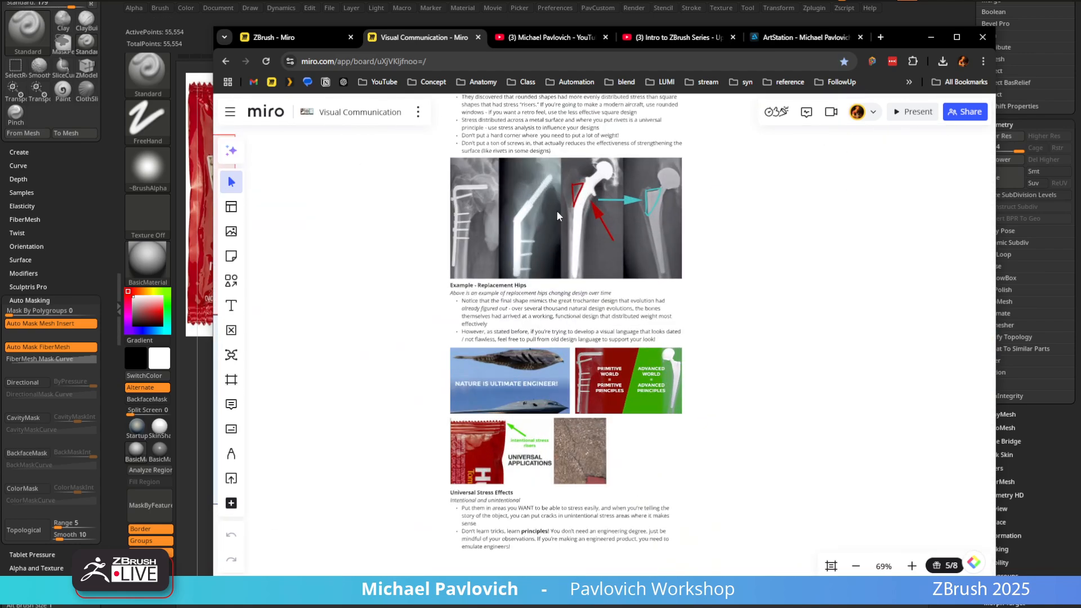
{"action": "middle_click_drag", "start_coordinate": [556, 211], "coordinate": [625, 597]}
{"action": "scroll", "coordinate": [603, 292], "scroll_direction": "up", "scroll_amount": 3}
Open the Vimeo link under the notes' Videos heading and look through the channel's video list
{"action": "left_click", "coordinate": [480, 215]}
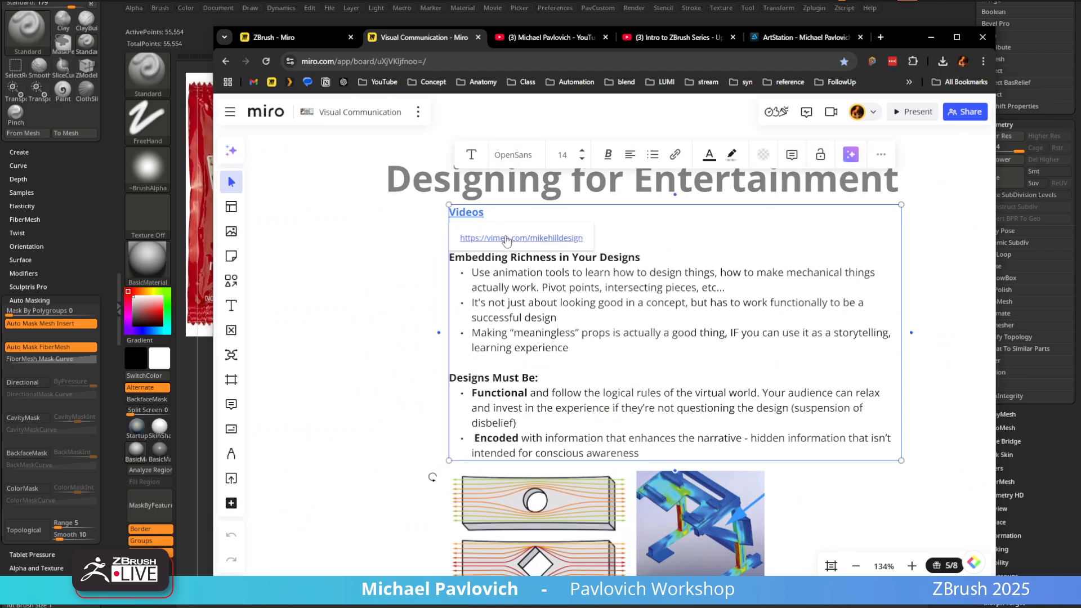
{"action": "left_click", "coordinate": [506, 239]}
{"action": "left_click", "coordinate": [428, 68]}
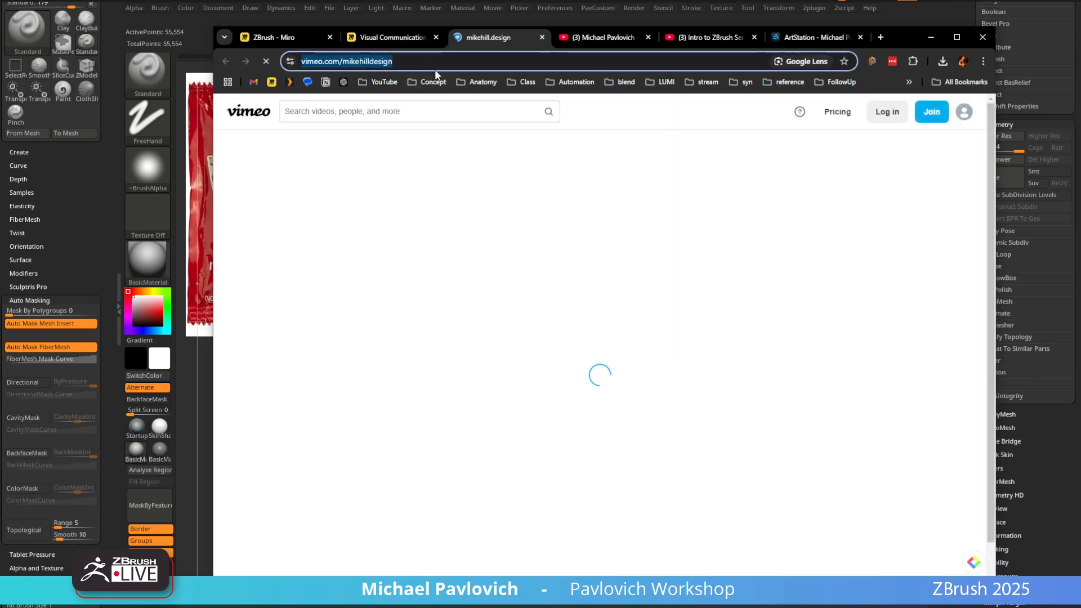
{"action": "scroll", "coordinate": [653, 359], "scroll_direction": "down", "scroll_amount": 10}
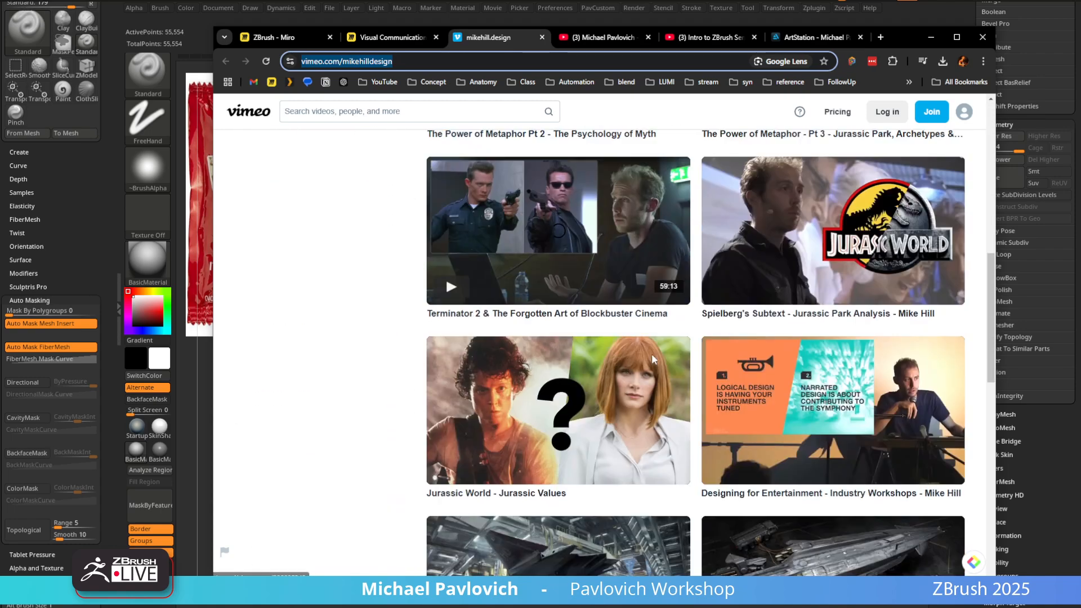
{"action": "scroll", "coordinate": [654, 359], "scroll_direction": "down", "scroll_amount": 2}
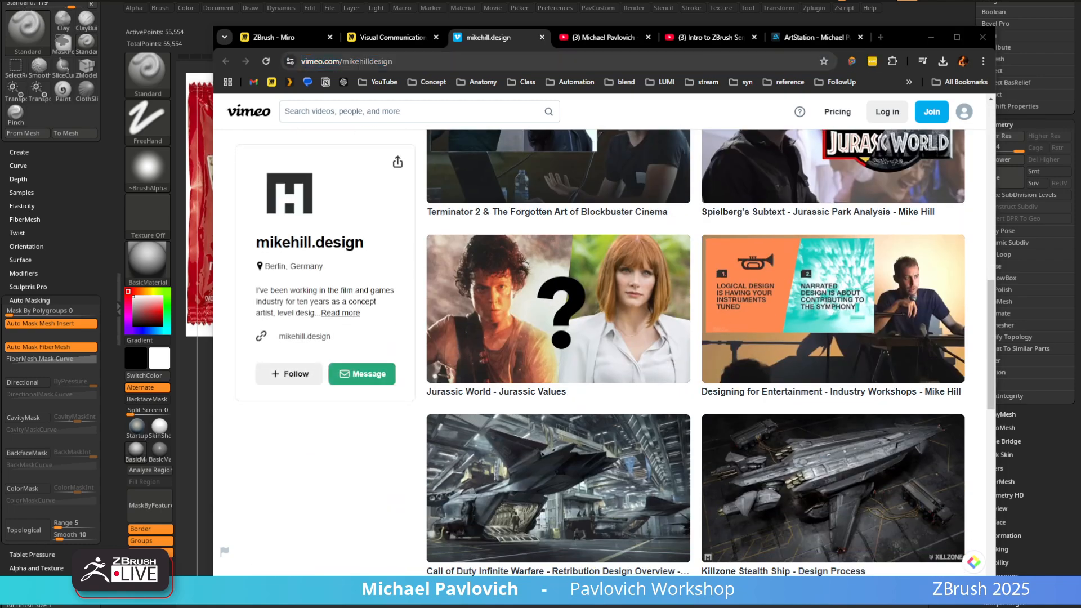
Examine the Miro board's ketchup packet image about intentional stress risers and return to ZBrush
{"action": "left_click", "coordinate": [375, 38]}
{"action": "middle_click_drag", "start_coordinate": [527, 523], "coordinate": [752, 108]}
{"action": "middle_click_drag", "start_coordinate": [603, 417], "coordinate": [567, 316]}
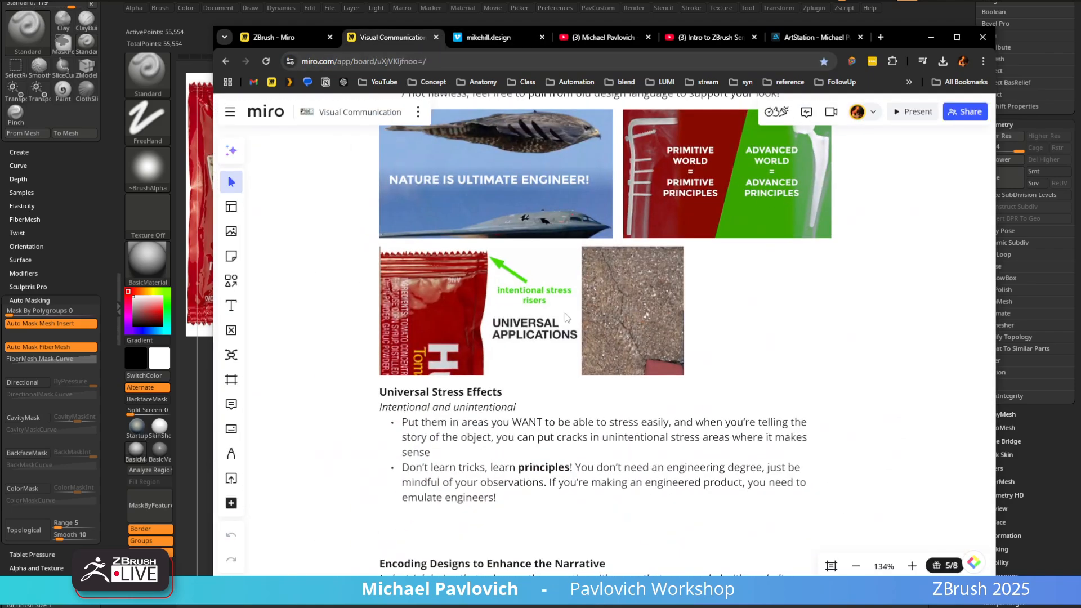
{"action": "scroll", "coordinate": [526, 321], "scroll_direction": "up", "scroll_amount": 5}
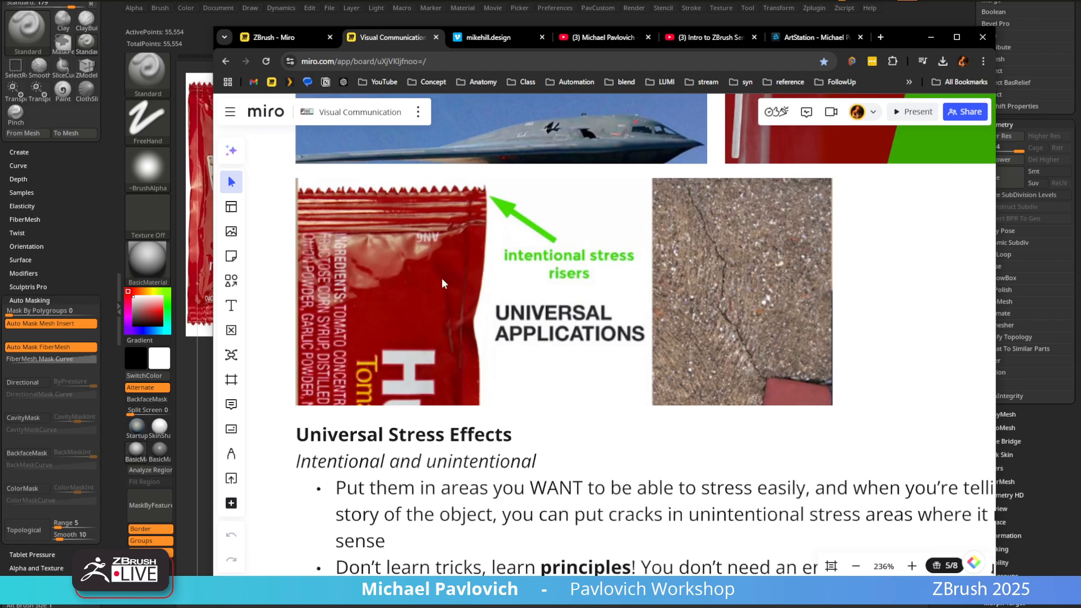
{"action": "left_click", "coordinate": [931, 38]}
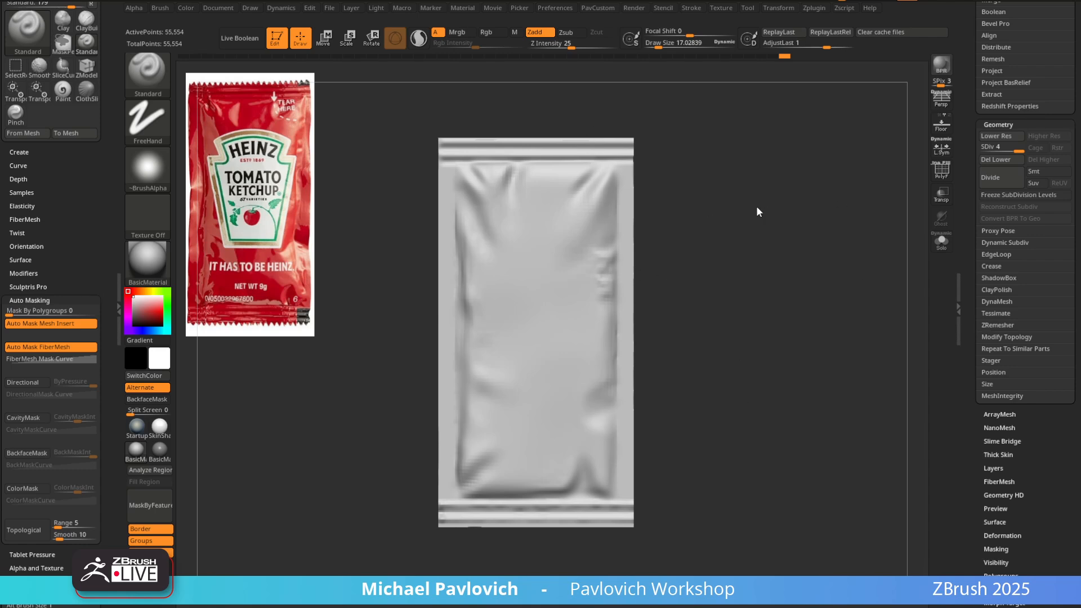
Sculpt soft wrinkles down the packet's right side border with the Standard brush at draw sizes from about 65 to 108
{"action": "left_click_drag", "start_coordinate": [782, 213], "coordinate": [770, 231], "text": "alt"}
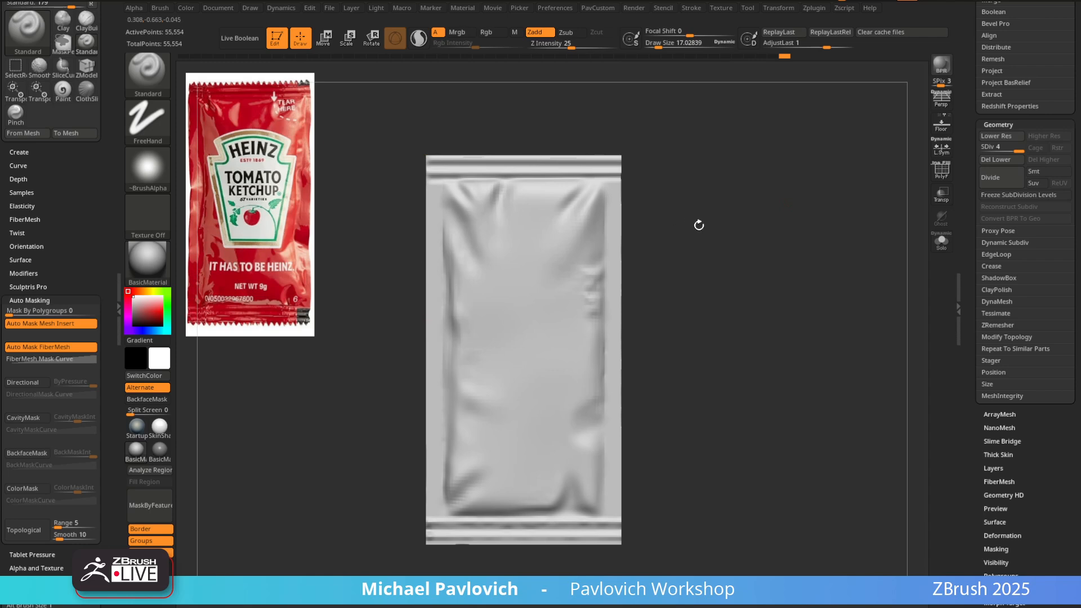
{"action": "mouse_move", "coordinate": [699, 225]}
{"action": "left_mouse_down"}
{"action": "mouse_move", "coordinate": [707, 231]}
{"action": "mouse_move", "coordinate": [415, 205]}
{"action": "mouse_move", "coordinate": [724, 202]}
{"action": "mouse_move", "coordinate": [698, 219]}
{"action": "mouse_move", "coordinate": [668, 198]}
{"action": "mouse_move", "coordinate": [644, 212]}
{"action": "left_mouse_up"}
{"action": "key", "text": "s"}
{"action": "key", "text": "s"}
{"action": "key", "text": "s"}
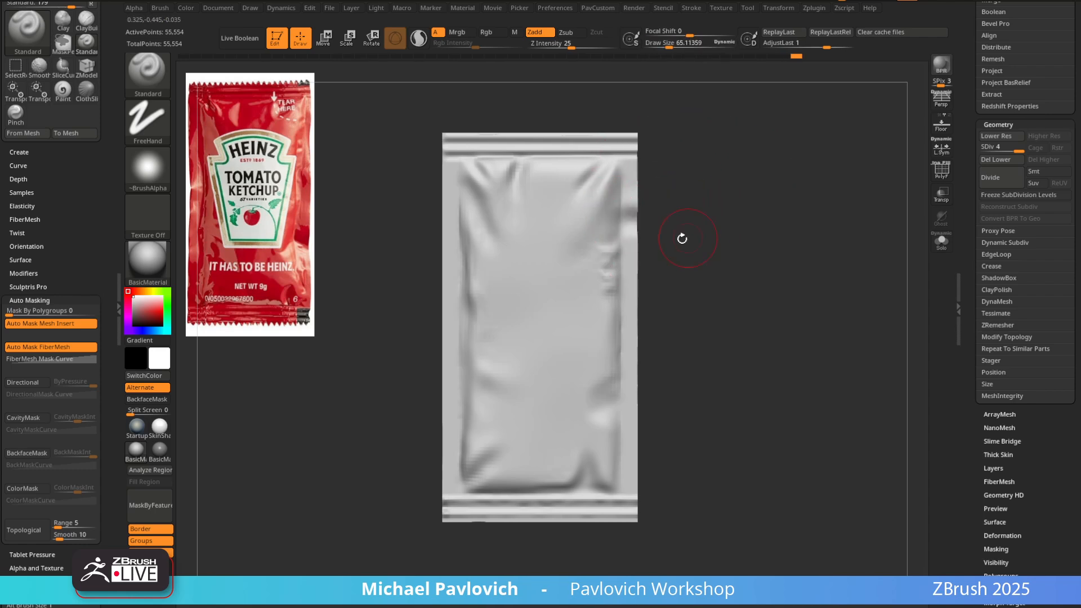
{"action": "key", "text": "s"}
{"action": "left_click_drag", "start_coordinate": [644, 245], "coordinate": [690, 284]}
{"action": "mouse_move", "coordinate": [619, 276]}
{"action": "left_mouse_down"}
{"action": "mouse_move", "coordinate": [657, 302]}
{"action": "mouse_move", "coordinate": [656, 355]}
{"action": "mouse_move", "coordinate": [680, 420]}
{"action": "left_mouse_up"}
{"action": "mouse_move", "coordinate": [608, 398]}
{"action": "left_mouse_down"}
{"action": "mouse_move", "coordinate": [654, 442]}
{"action": "mouse_move", "coordinate": [643, 483]}
{"action": "left_mouse_up"}
{"action": "key", "text": "s"}
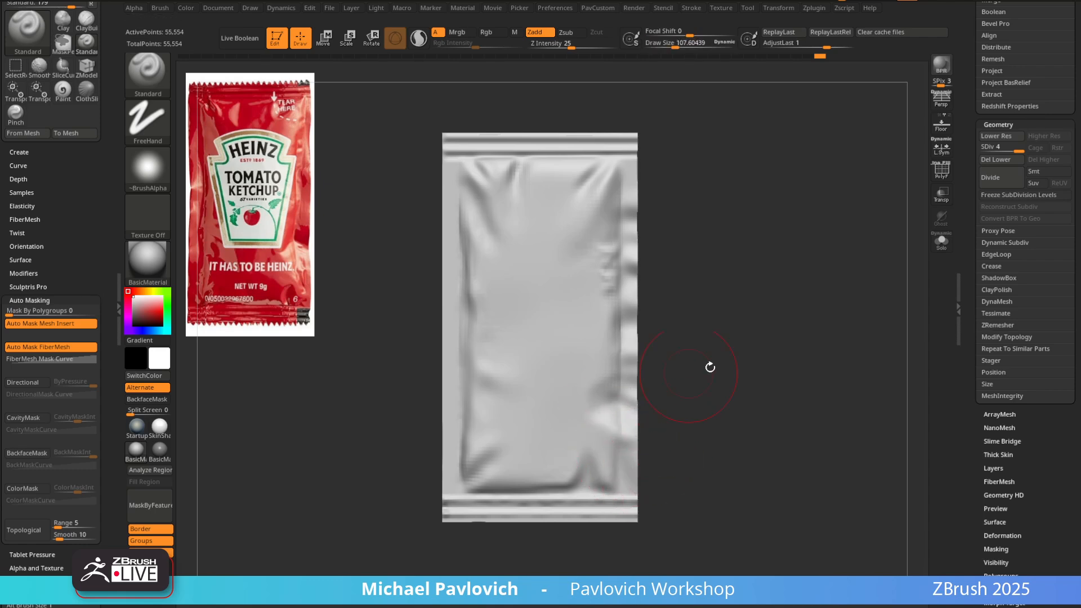
Sculpt soft wrinkles down the packet's left side border with the Standard brush at draw sizes of about 83 and 65
{"action": "left_click_drag", "start_coordinate": [710, 367], "coordinate": [735, 411], "text": "alt"}
{"action": "key", "text": "s"}
{"action": "left_click_drag", "start_coordinate": [492, 256], "coordinate": [470, 287]}
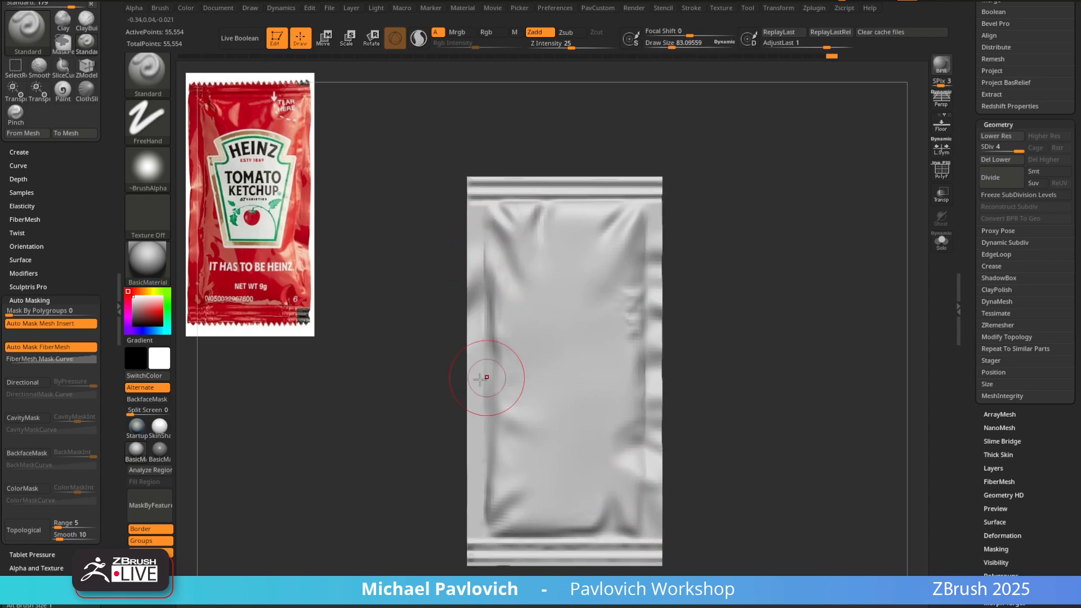
{"action": "mouse_move", "coordinate": [479, 379]}
{"action": "left_mouse_down"}
{"action": "mouse_move", "coordinate": [467, 391]}
{"action": "mouse_move", "coordinate": [468, 429]}
{"action": "left_mouse_up"}
{"action": "mouse_move", "coordinate": [463, 430]}
{"action": "left_mouse_down", "text": "alt"}
{"action": "mouse_move", "coordinate": [507, 454]}
{"action": "mouse_move", "coordinate": [411, 347]}
{"action": "left_mouse_up", "text": "alt"}
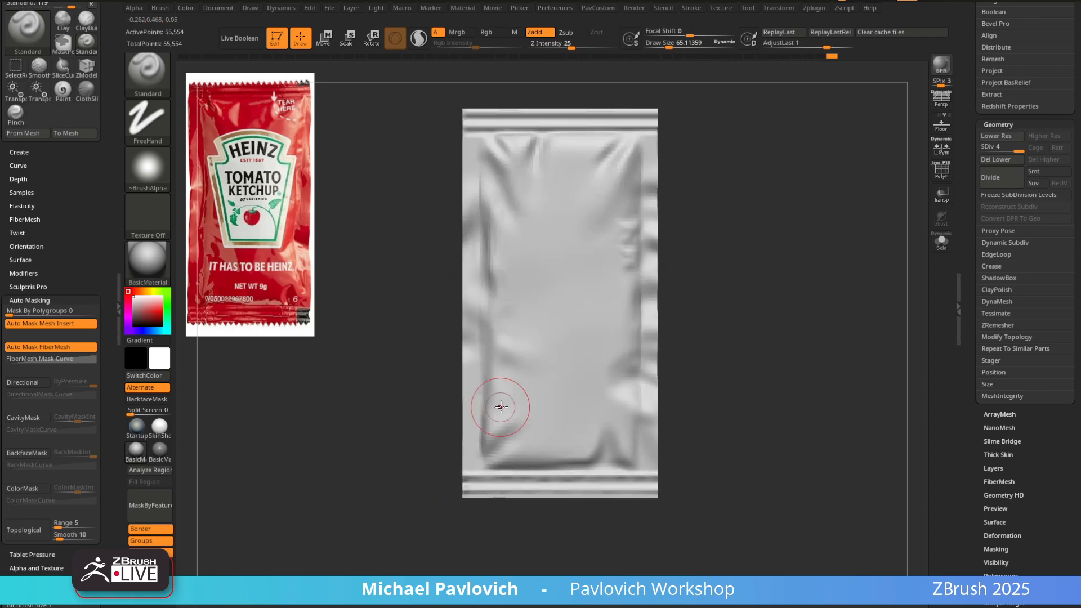
{"action": "mouse_move", "coordinate": [496, 388]}
{"action": "left_mouse_down"}
{"action": "mouse_move", "coordinate": [488, 415]}
{"action": "mouse_move", "coordinate": [463, 432]}
{"action": "left_mouse_up"}
{"action": "left_click_drag", "start_coordinate": [416, 375], "coordinate": [408, 426], "text": "alt"}
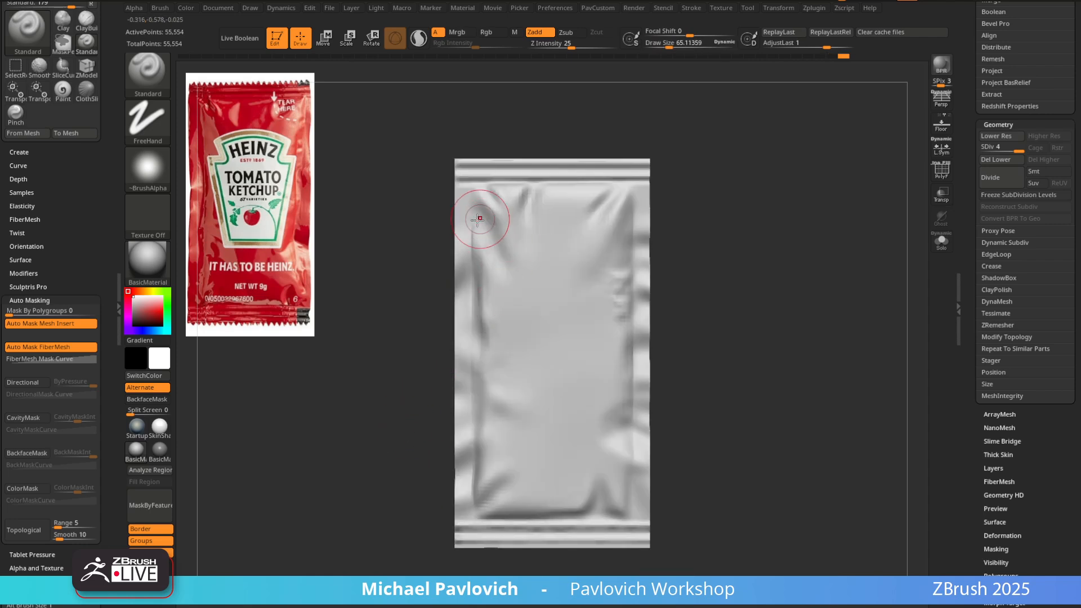
{"action": "mouse_move", "coordinate": [417, 255]}
{"action": "left_mouse_down"}
{"action": "mouse_move", "coordinate": [557, 234]}
{"action": "mouse_move", "coordinate": [770, 233]}
{"action": "mouse_move", "coordinate": [717, 242]}
{"action": "mouse_move", "coordinate": [720, 264]}
{"action": "mouse_move", "coordinate": [699, 255]}
{"action": "mouse_move", "coordinate": [744, 179]}
{"action": "mouse_move", "coordinate": [770, 185]}
{"action": "mouse_move", "coordinate": [708, 251]}
{"action": "left_mouse_up"}
Switch to the Move brush and set its draw size to about 21 for work on the packet's top edge
{"action": "key", "text": "f"}
{"action": "key", "text": "s"}
{"action": "left_click", "coordinate": [725, 261]}
{"action": "key", "text": "b"}
{"action": "key", "text": "m"}
{"action": "key", "text": "v"}
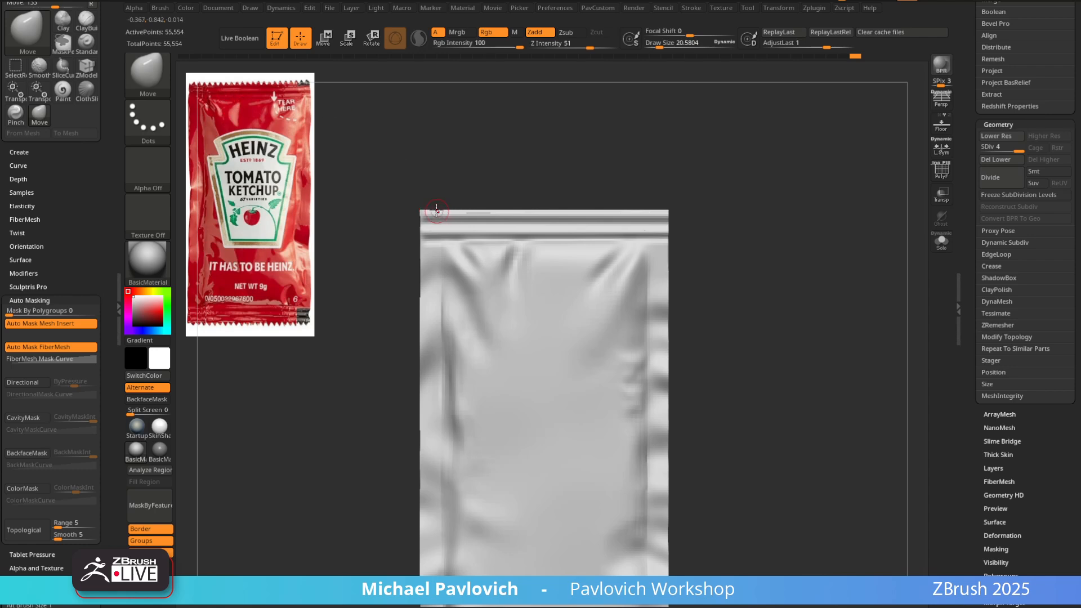
Undo the last edits and push a small V-shaped notch into the top edge near its left corner at draw size about 12
{"action": "key", "text": "ctrl+z"}
{"action": "key", "text": "ctrl+z"}
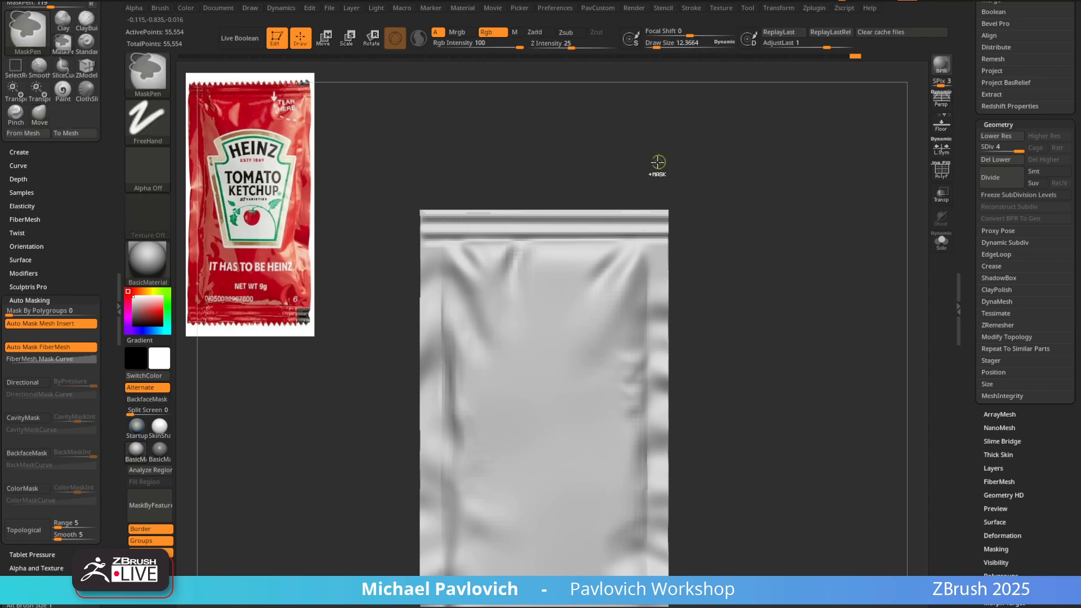
{"action": "left_click_drag", "start_coordinate": [619, 114], "coordinate": [583, 194], "text": "alt"}
{"action": "left_click_drag", "start_coordinate": [521, 217], "coordinate": [431, 239]}
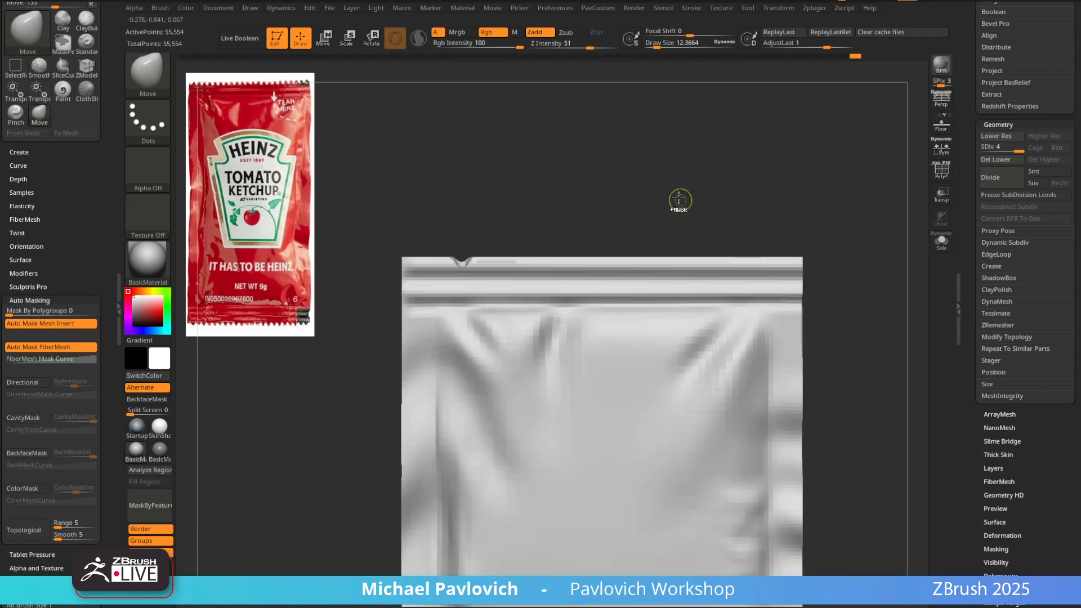
Show the floor grid and rotate the upright packet 90° so that it lies flat on the floor
{"action": "left_click", "coordinate": [943, 131]}
{"action": "left_click_drag", "start_coordinate": [883, 314], "coordinate": [771, 289], "text": "alt"}
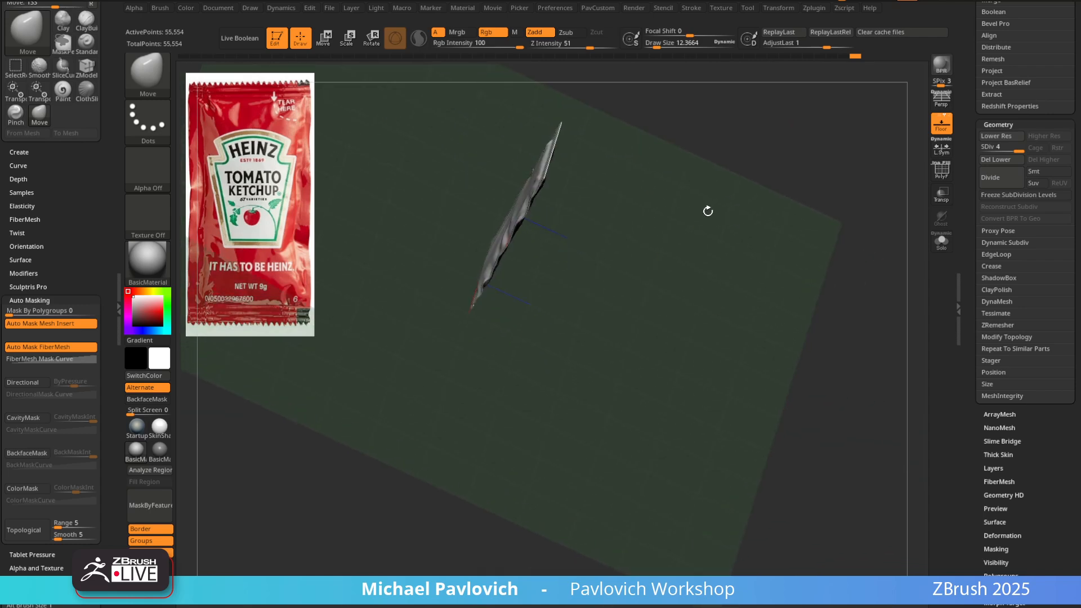
{"action": "left_click_drag", "start_coordinate": [708, 211], "coordinate": [762, 273]}
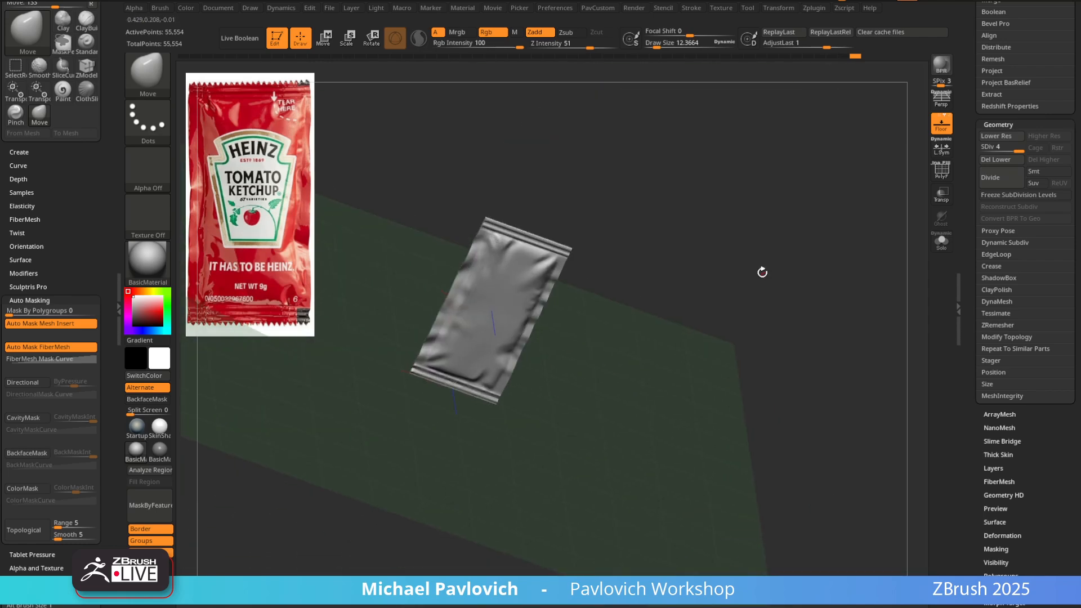
{"action": "left_click_drag", "start_coordinate": [550, 353], "coordinate": [770, 252]}
{"action": "key", "text": "w"}
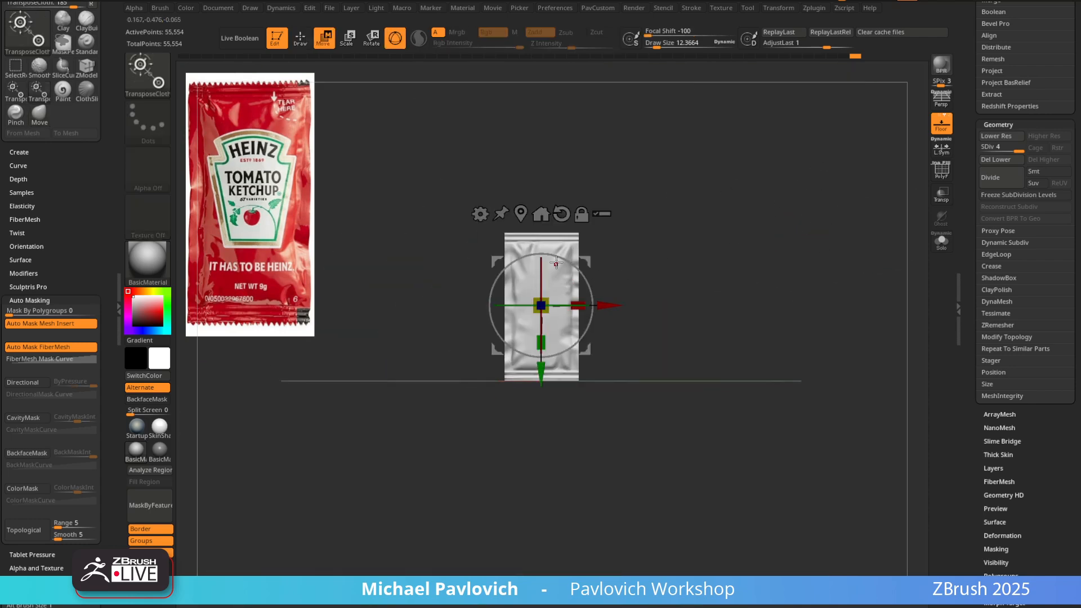
{"action": "left_click_drag", "start_coordinate": [558, 257], "coordinate": [755, 281]}
{"action": "key", "text": "ctrl+z"}
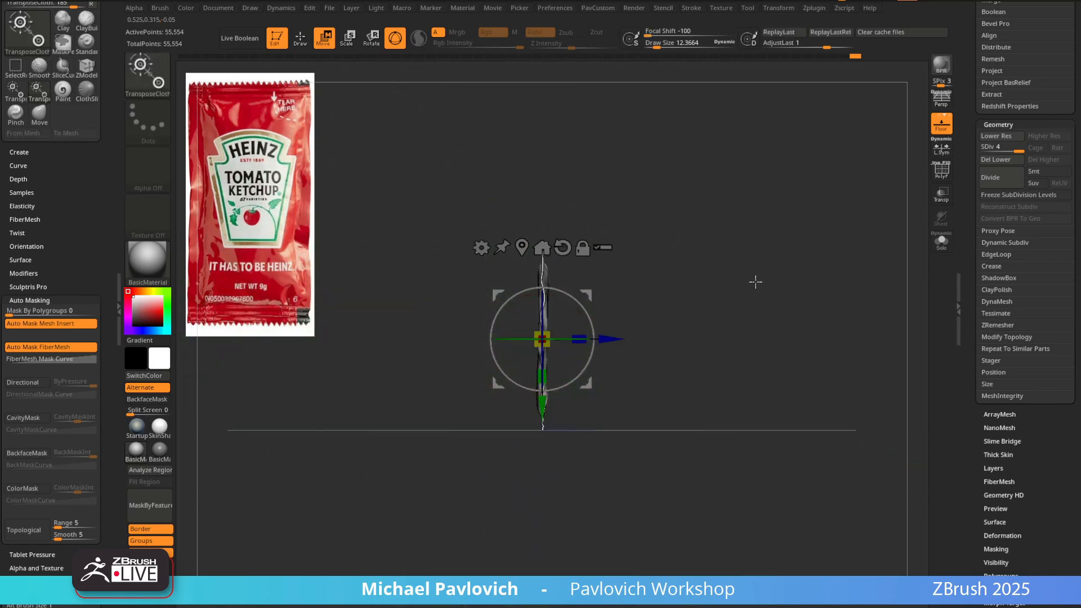
{"action": "left_click_drag", "start_coordinate": [579, 301], "coordinate": [500, 297]}
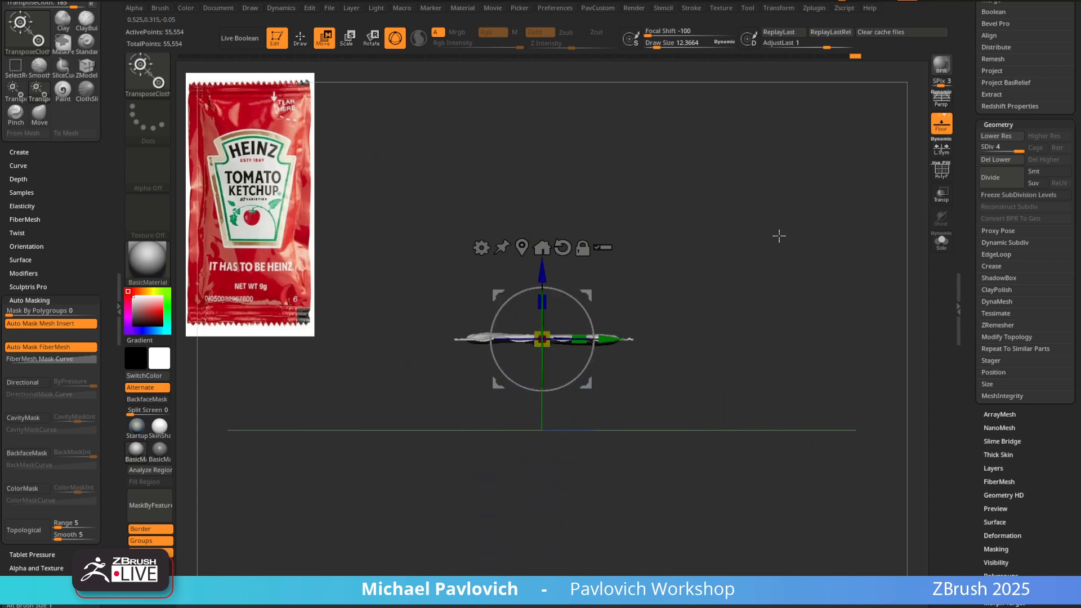
{"action": "left_click_drag", "start_coordinate": [779, 236], "coordinate": [627, 392]}
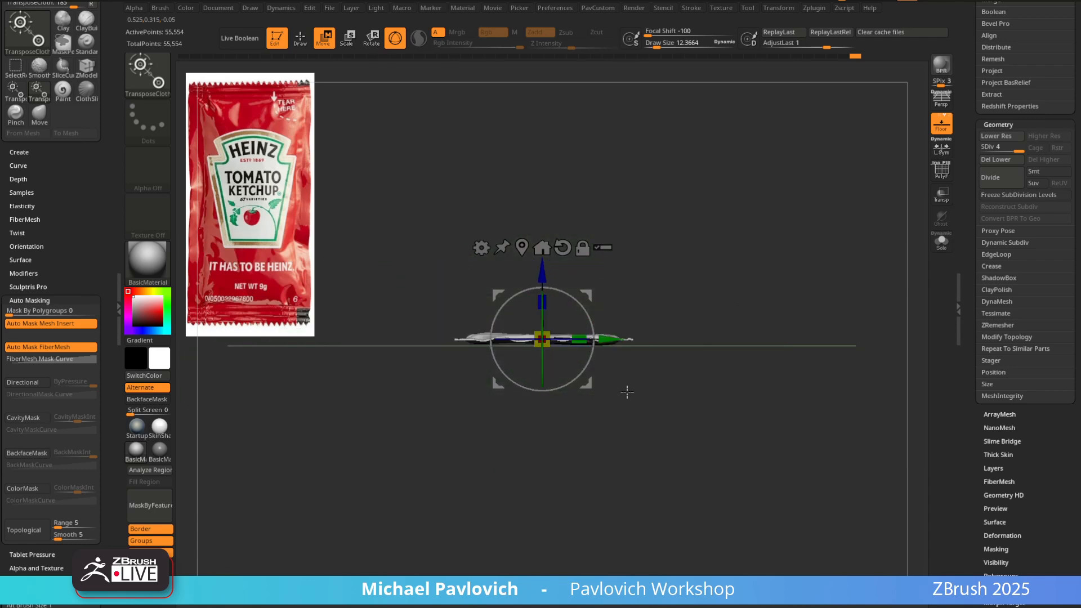
Return to Draw mode with the Move brush and set its draw size to about 49
{"action": "key", "text": "q"}
{"action": "mouse_move", "coordinate": [750, 250]}
{"action": "left_mouse_down"}
{"action": "mouse_move", "coordinate": [801, 265]}
{"action": "mouse_move", "coordinate": [799, 224]}
{"action": "mouse_move", "coordinate": [799, 292]}
{"action": "left_mouse_up"}
{"action": "key", "text": "s"}
{"action": "left_click_drag", "start_coordinate": [745, 307], "coordinate": [685, 288]}
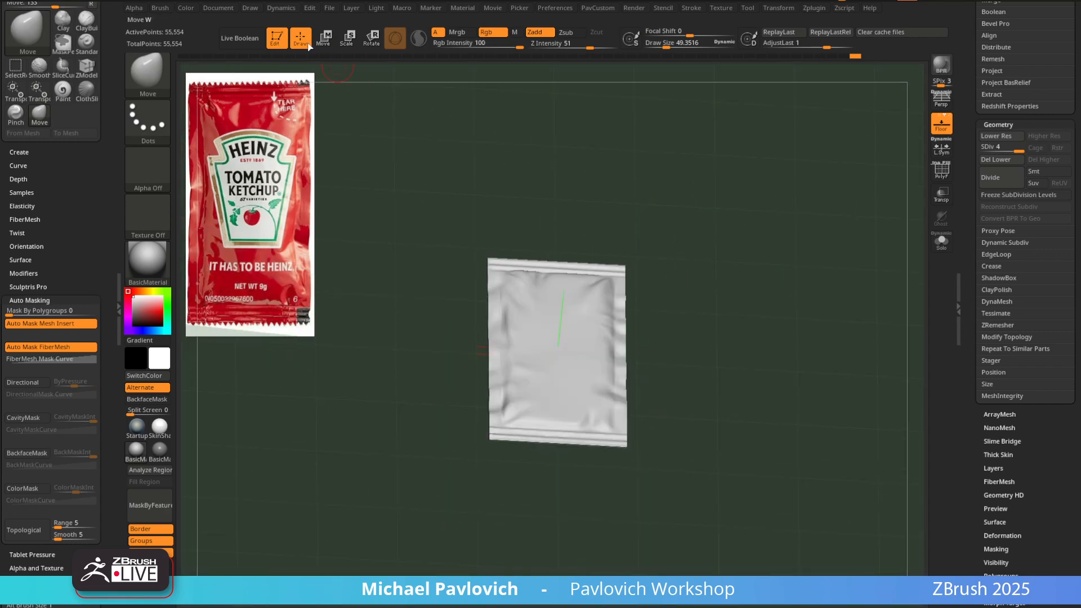
Check the grid elevation setting, render a BPR preview of the packet on the floor, and hide the floor
{"action": "left_click", "coordinate": [249, 8]}
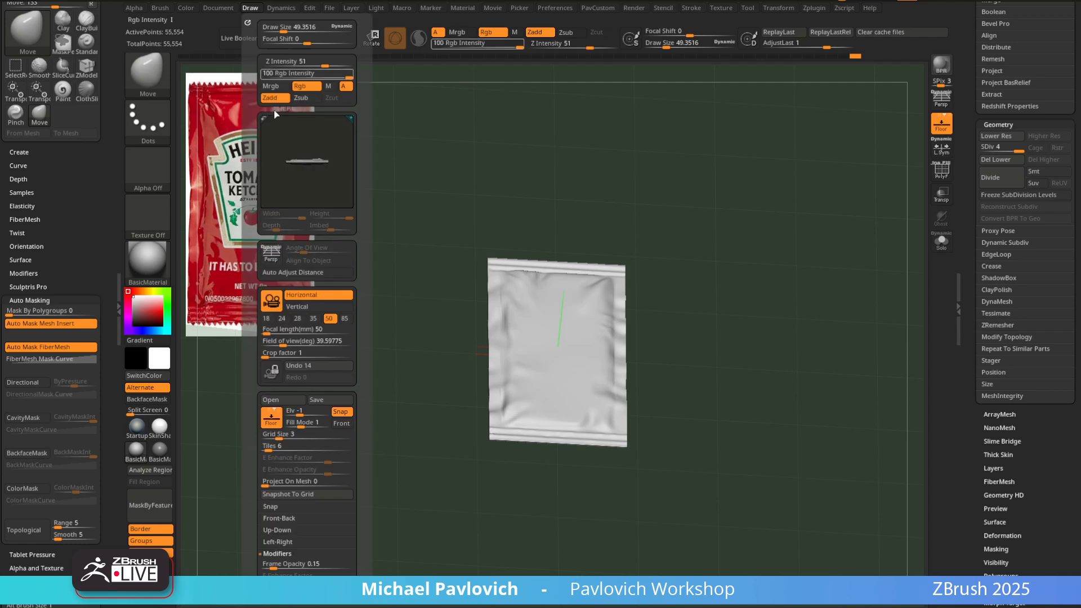
{"action": "left_click", "coordinate": [303, 415]}
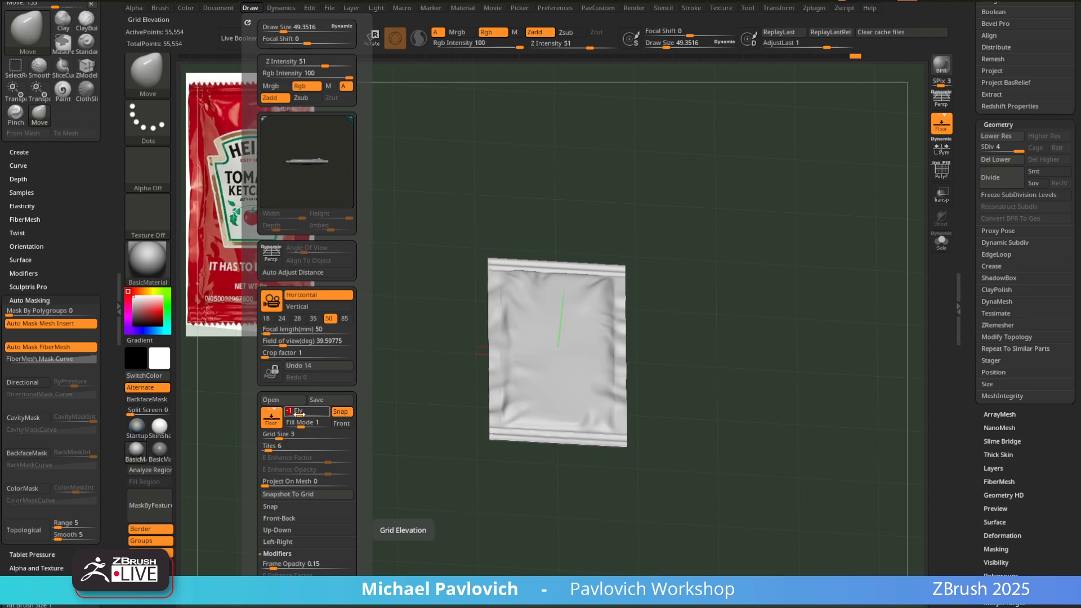
{"action": "mouse_move", "coordinate": [755, 203]}
{"action": "left_mouse_down"}
{"action": "mouse_move", "coordinate": [796, 239]}
{"action": "mouse_move", "coordinate": [792, 270]}
{"action": "left_mouse_up"}
{"action": "key", "text": "shift+r"}
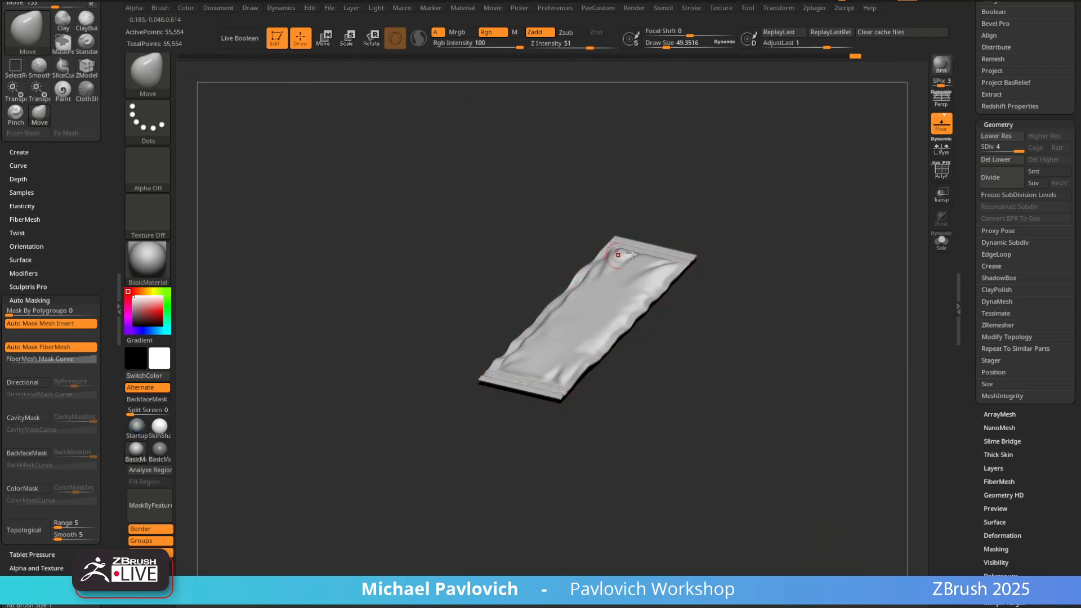
{"action": "key", "text": "shift+p"}
{"action": "left_click_drag", "start_coordinate": [812, 239], "coordinate": [785, 260]}
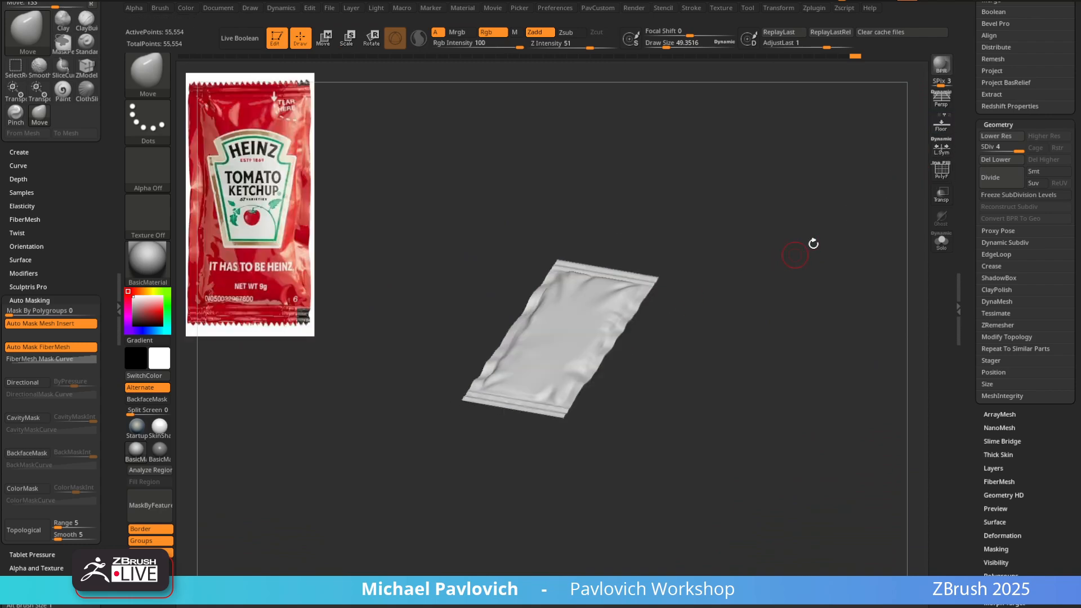
Show the floor grid again, raise its elevation into the packet, and render a BPR preview
{"action": "left_click", "coordinate": [941, 100]}
{"action": "key", "text": "p"}
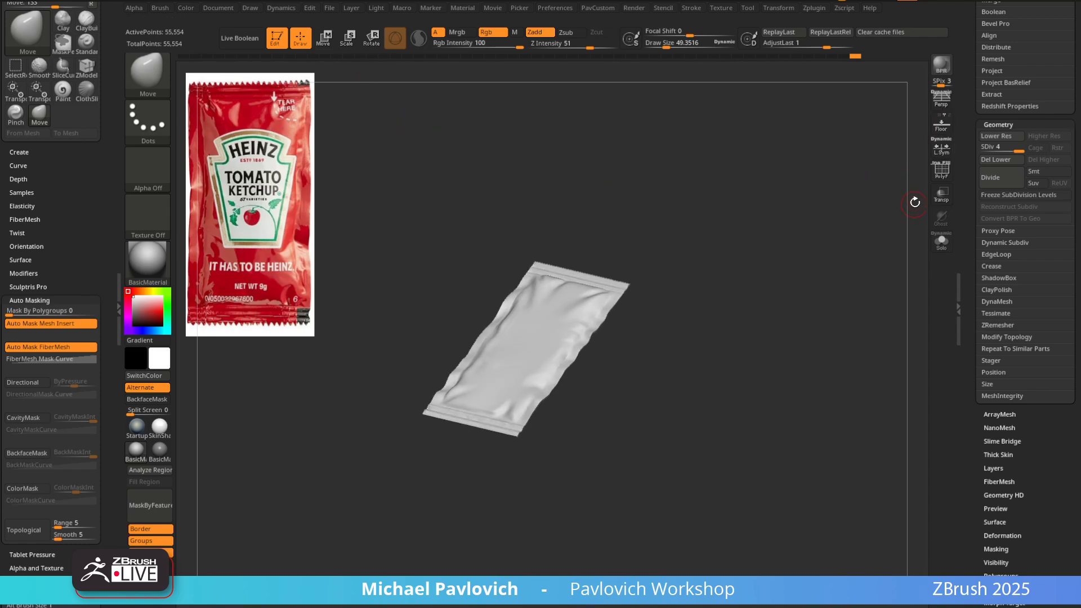
{"action": "left_click", "coordinate": [941, 123]}
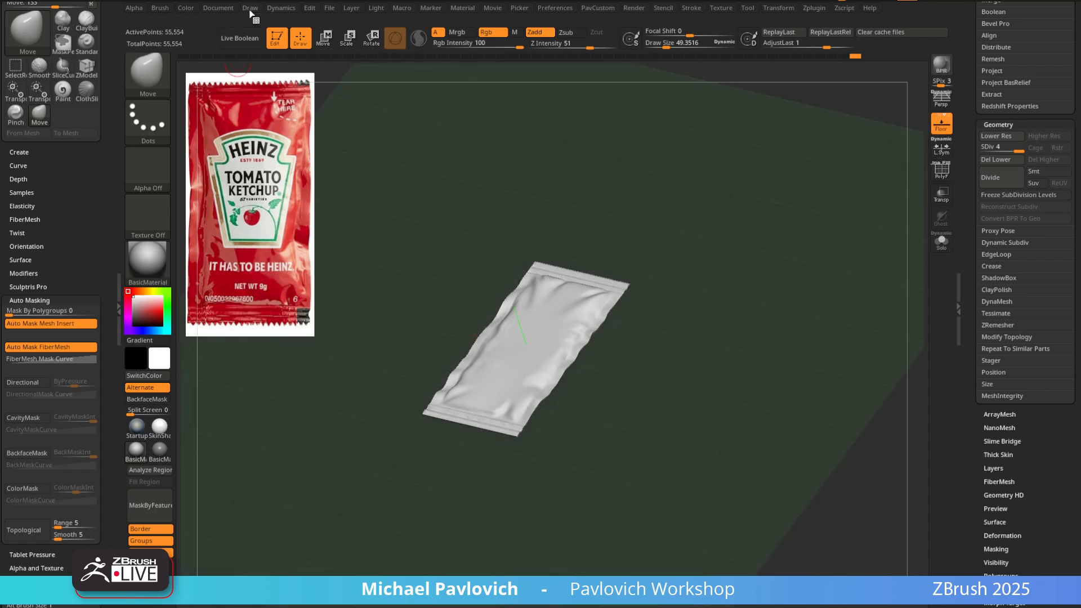
{"action": "left_click", "coordinate": [250, 8]}
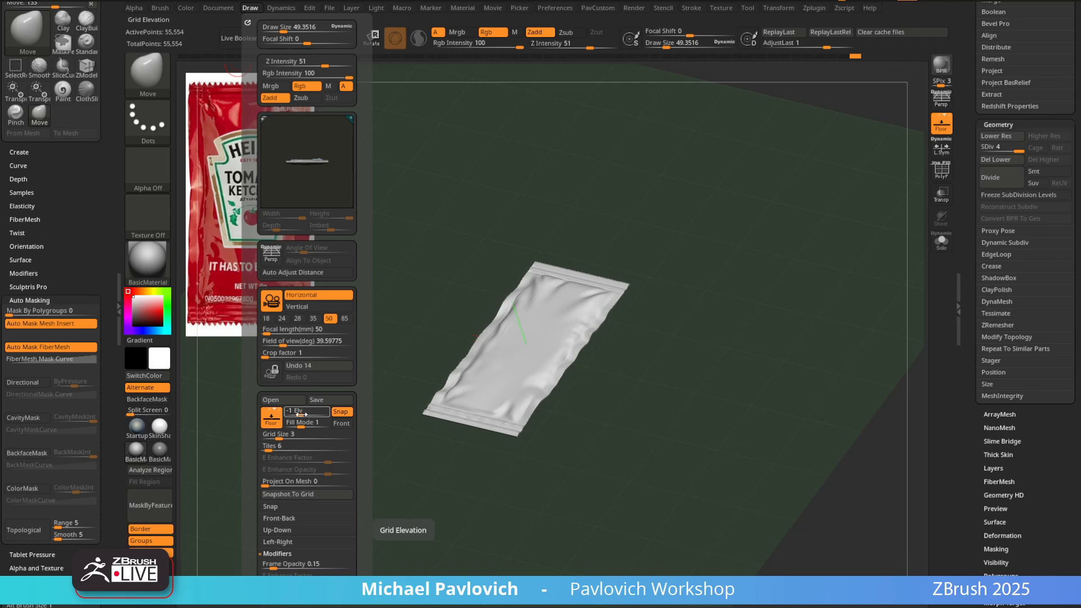
{"action": "left_click_drag", "start_coordinate": [301, 414], "coordinate": [307, 414]}
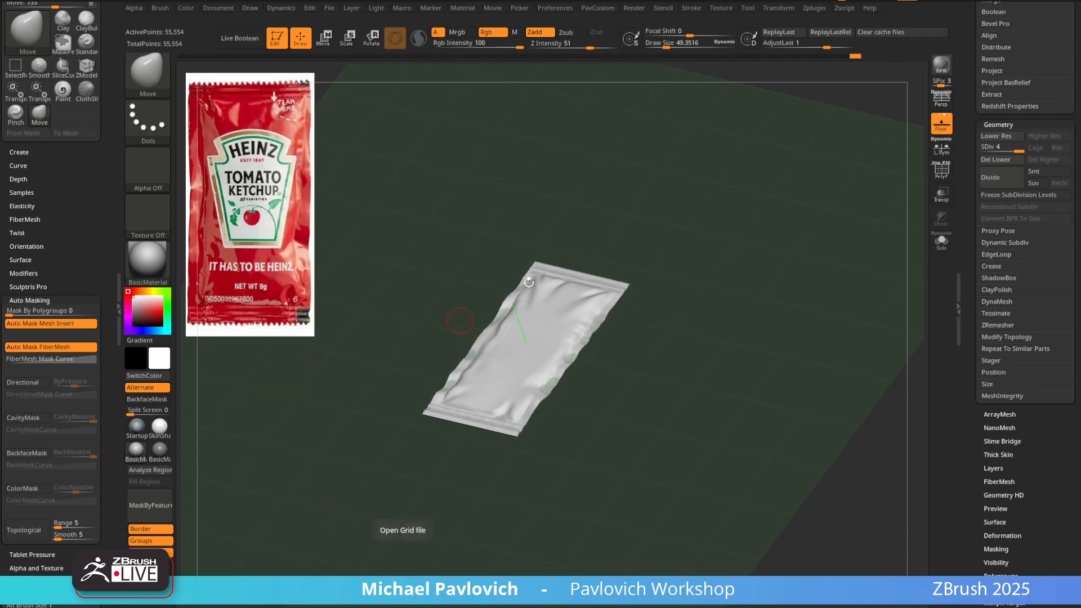
{"action": "left_click_drag", "start_coordinate": [529, 282], "coordinate": [786, 266]}
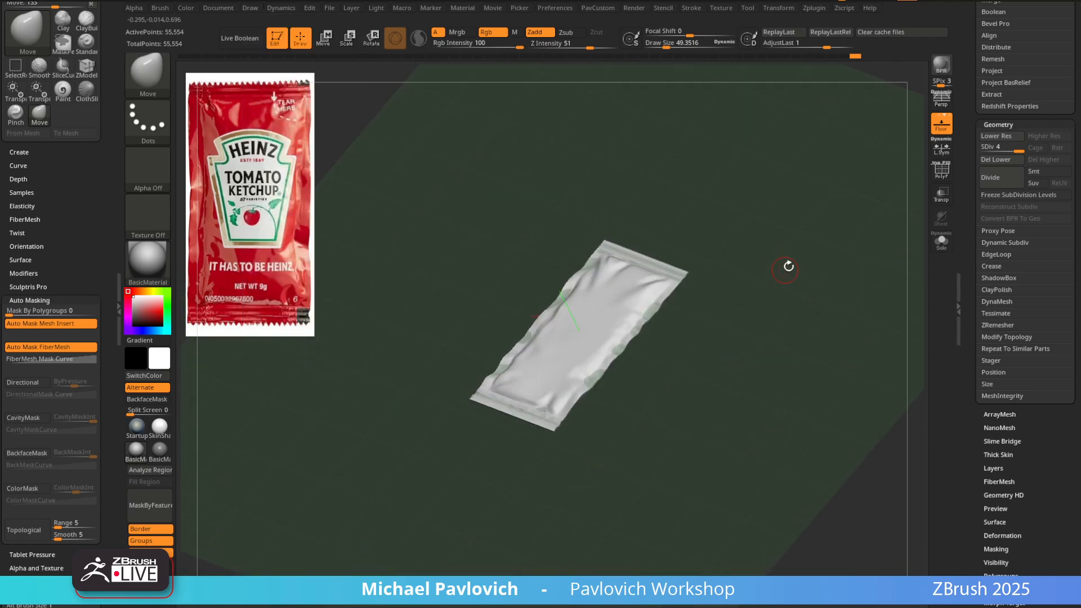
{"action": "left_click", "coordinate": [941, 65]}
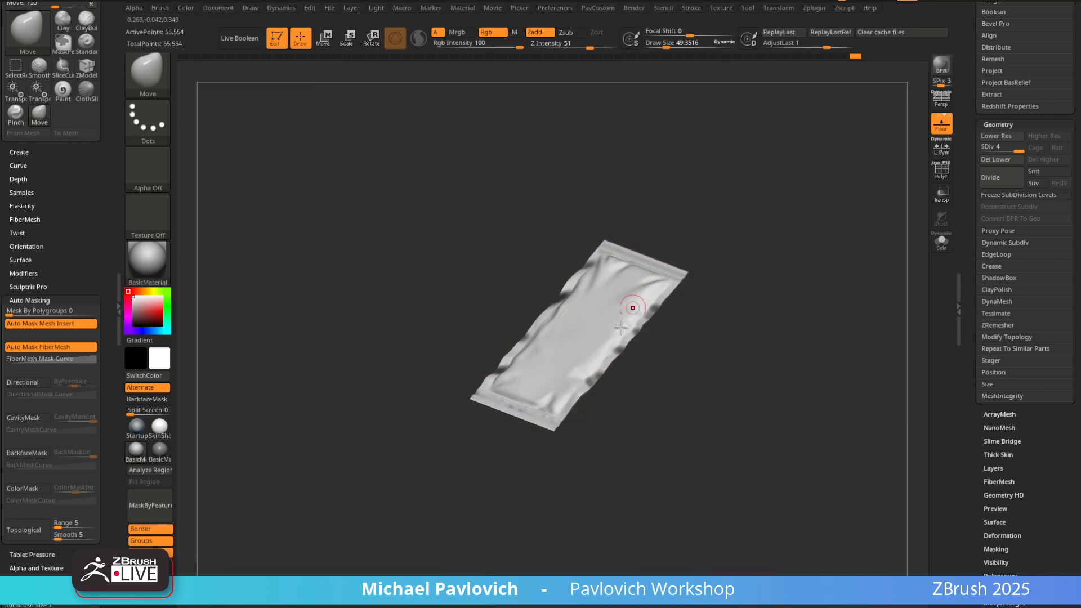
{"action": "left_click_drag", "start_coordinate": [790, 294], "coordinate": [877, 217]}
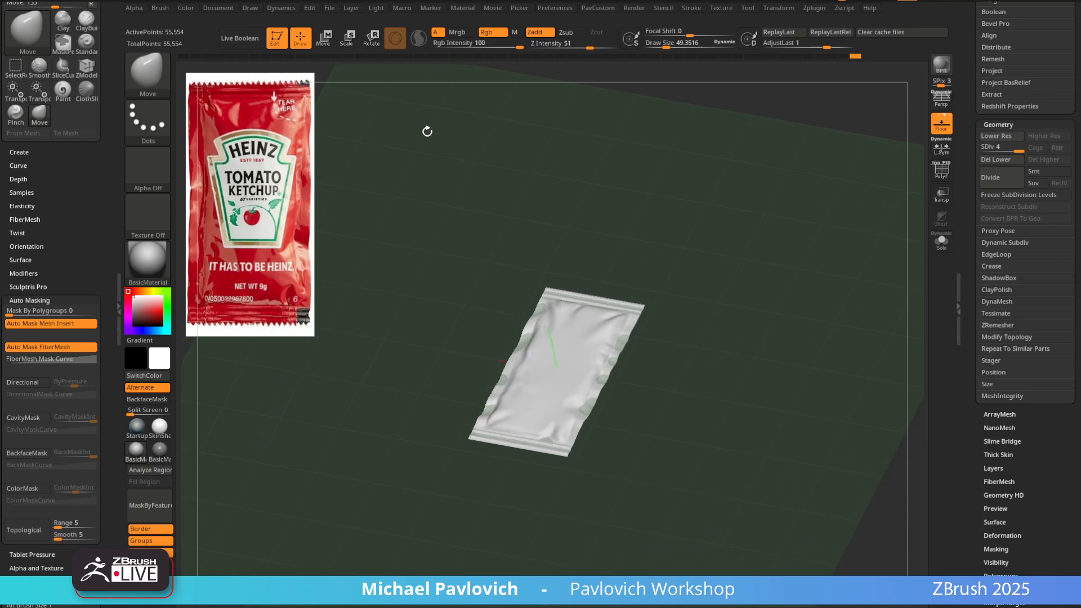
Lower the floor grid's elevation beneath the packet for a BPR preview, and hide the floor again
{"action": "left_click", "coordinate": [250, 7]}
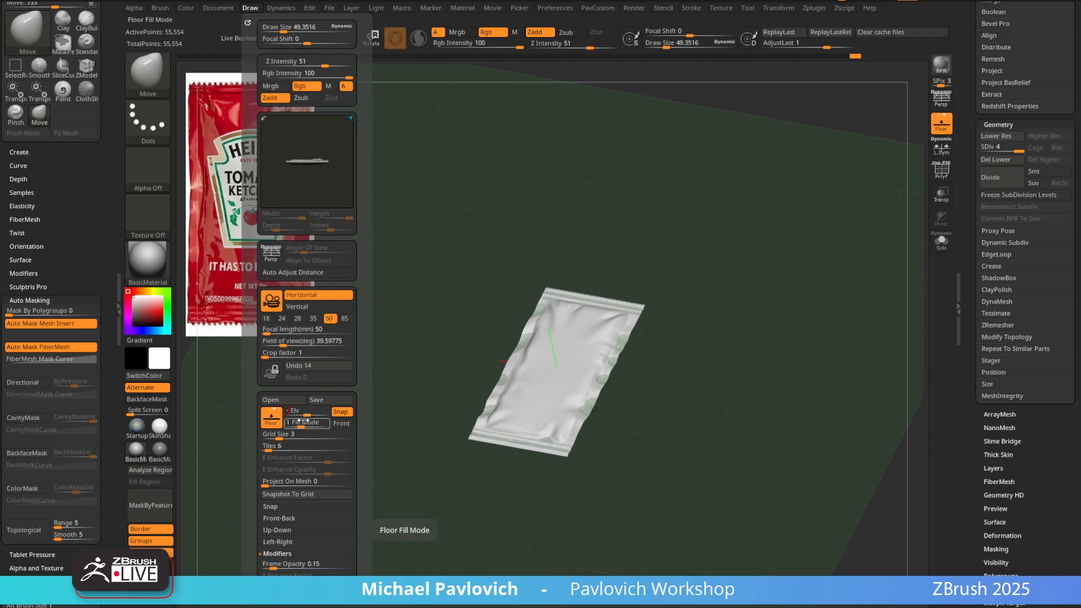
{"action": "left_click_drag", "start_coordinate": [306, 414], "coordinate": [299, 415]}
{"action": "mouse_move", "coordinate": [783, 315]}
{"action": "left_mouse_down"}
{"action": "mouse_move", "coordinate": [804, 205]}
{"action": "mouse_move", "coordinate": [779, 208]}
{"action": "left_mouse_up"}
{"action": "left_click_drag", "start_coordinate": [700, 282], "coordinate": [685, 296]}
{"action": "key", "text": "shift+r"}
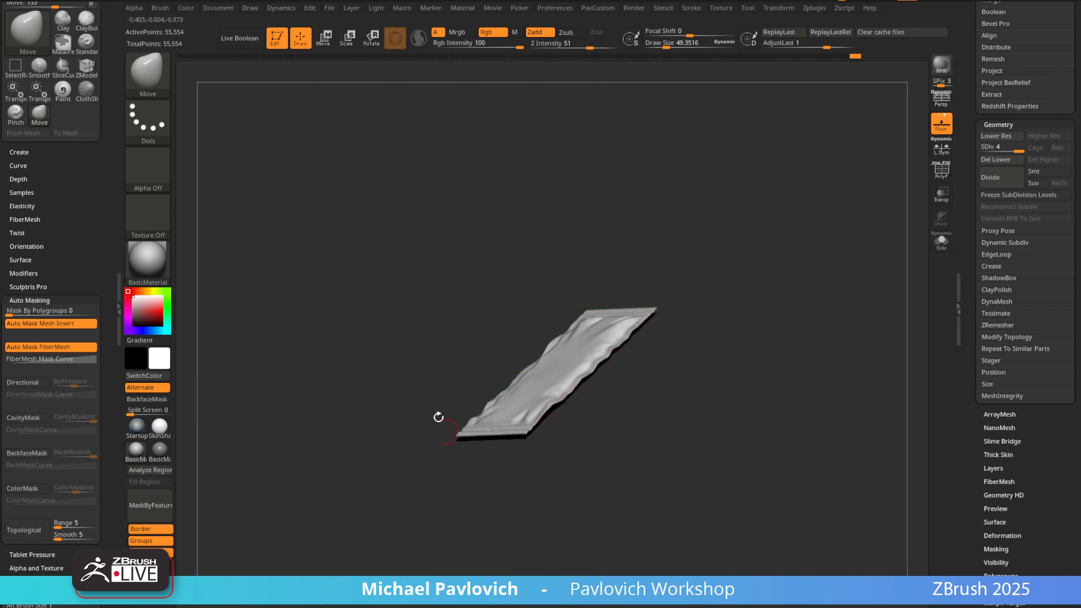
{"action": "mouse_move", "coordinate": [723, 225]}
{"action": "left_mouse_down"}
{"action": "mouse_move", "coordinate": [775, 309]}
{"action": "mouse_move", "coordinate": [757, 289]}
{"action": "mouse_move", "coordinate": [792, 292]}
{"action": "mouse_move", "coordinate": [774, 255]}
{"action": "mouse_move", "coordinate": [755, 246]}
{"action": "mouse_move", "coordinate": [813, 256]}
{"action": "mouse_move", "coordinate": [802, 355]}
{"action": "left_mouse_up"}
{"action": "left_click", "coordinate": [951, 120]}
Try reshaping the top edge near its left corner with the Move brush at draw size about 21, undoing the strokes
{"action": "key", "text": "bracketleft"}
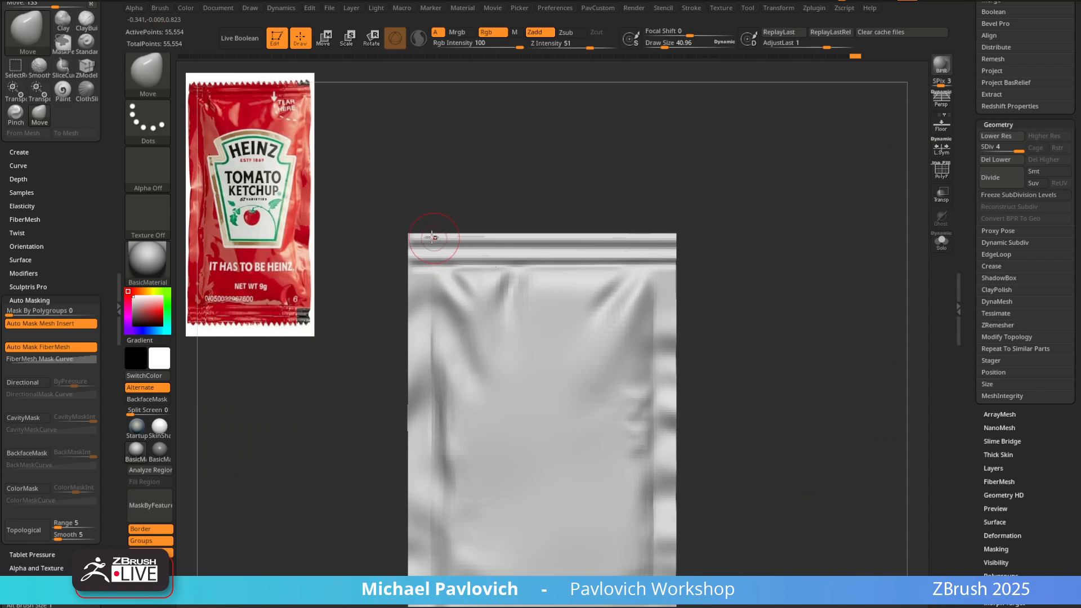
{"action": "left_click_drag", "start_coordinate": [619, 167], "coordinate": [613, 240], "text": "alt"}
{"action": "key", "text": "bracketleft"}
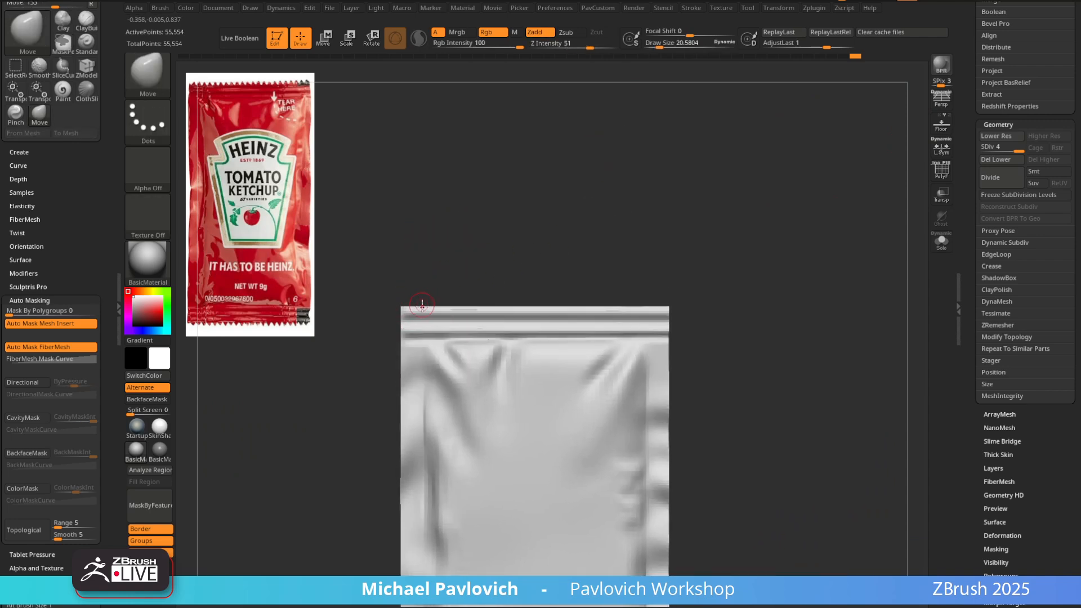
{"action": "mouse_move", "coordinate": [422, 306]}
{"action": "left_mouse_down"}
{"action": "mouse_move", "coordinate": [423, 291]}
{"action": "mouse_move", "coordinate": [505, 290]}
{"action": "left_mouse_up"}
{"action": "key", "text": "ctrl+z"}
{"action": "mouse_move", "coordinate": [434, 322]}
{"action": "left_mouse_down"}
{"action": "mouse_move", "coordinate": [447, 339]}
{"action": "mouse_move", "coordinate": [450, 312]}
{"action": "left_mouse_up"}
{"action": "key", "text": "ctrl+z"}
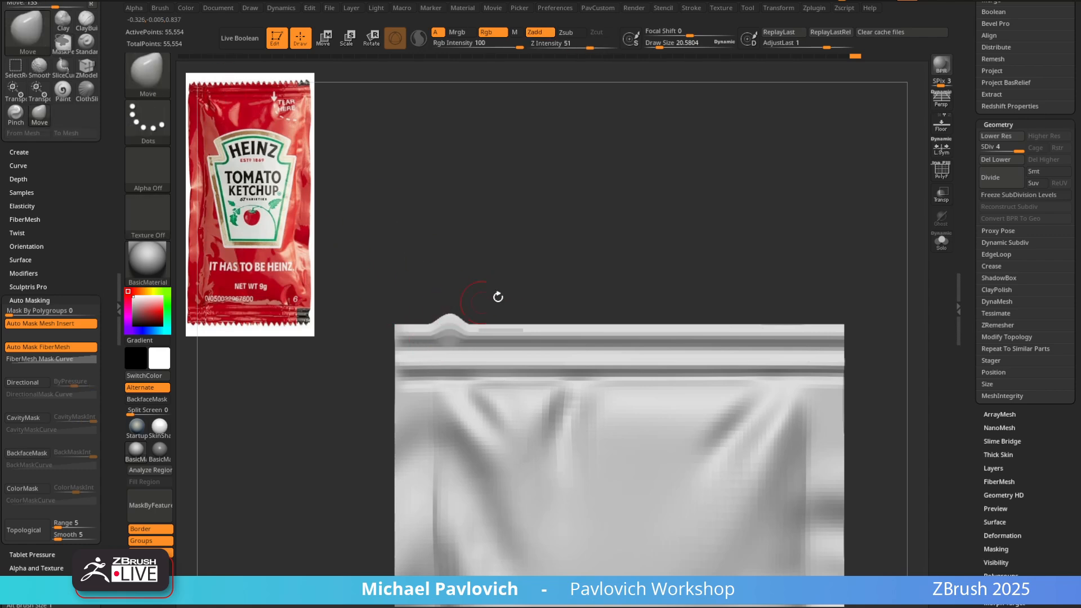
{"action": "key", "text": "ctrl+z"}
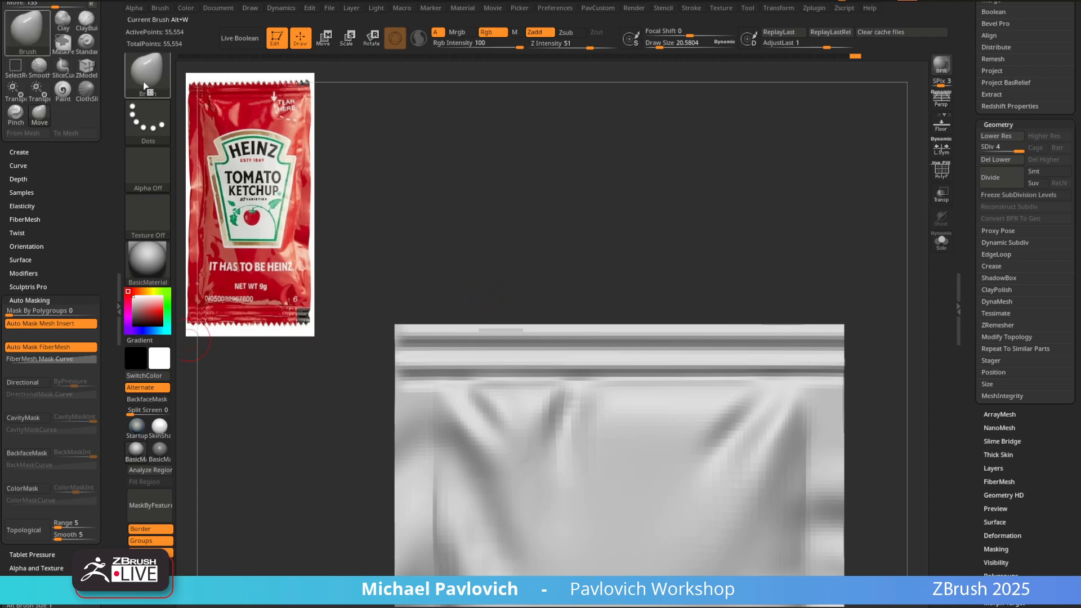
Open the brush's curve settings, switch to the MoveAccu brush, and set its draw size to about 15
{"action": "left_click", "coordinate": [21, 166], "text": "shift"}
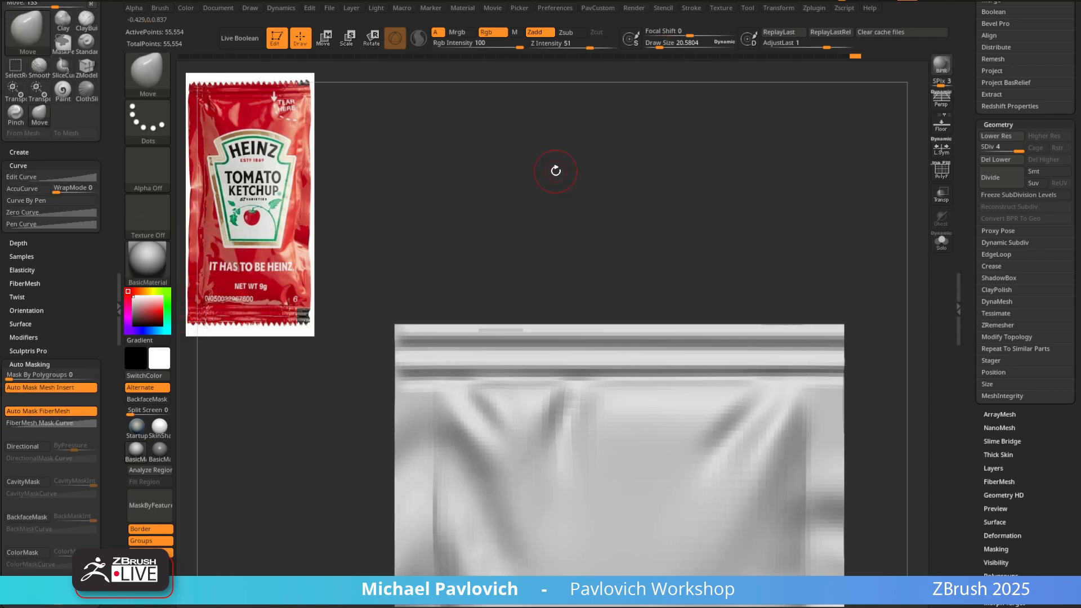
{"action": "key", "text": "2"}
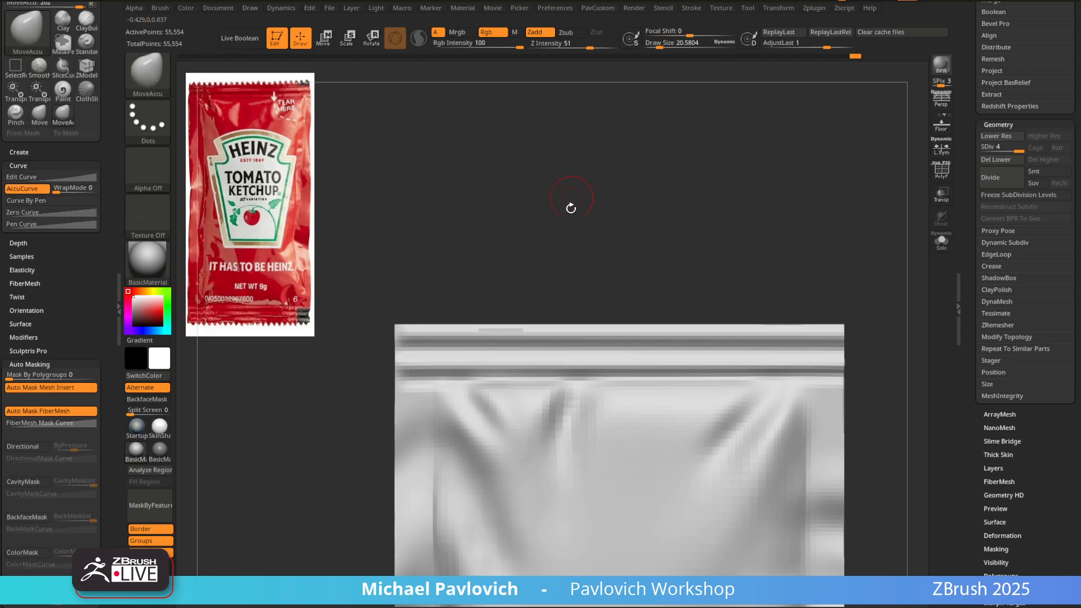
{"action": "left_click_drag", "start_coordinate": [570, 209], "coordinate": [563, 186], "text": "alt"}
{"action": "left_click_drag", "start_coordinate": [437, 293], "coordinate": [426, 304], "text": "alt"}
{"action": "key", "text": "["}
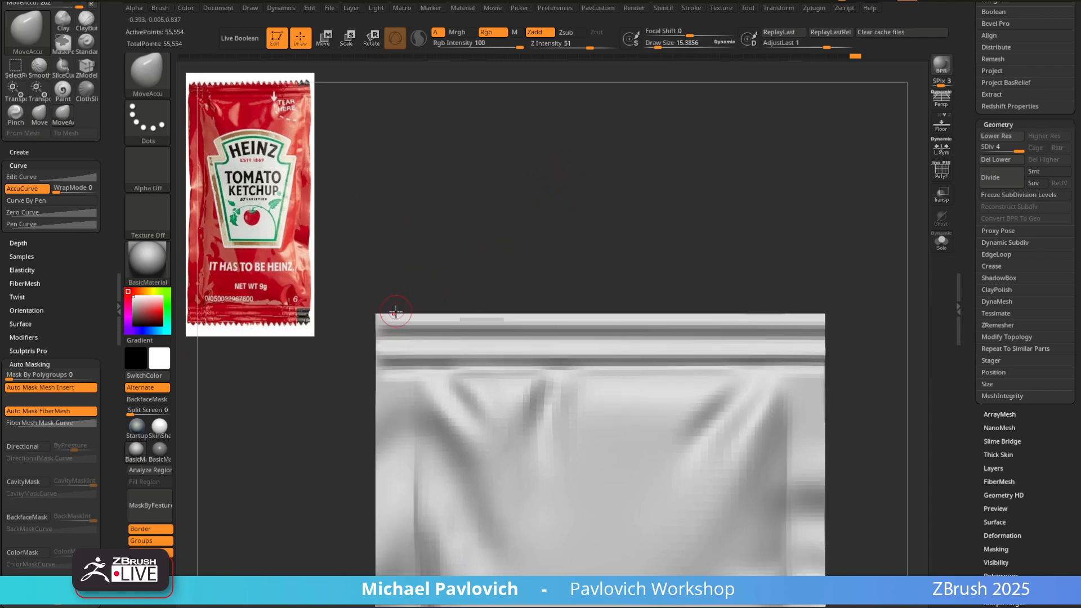
Try pushing a notch into the top edge with MoveAccu, and inspect the packet side-on against the floor grid
{"action": "left_click_drag", "start_coordinate": [415, 309], "coordinate": [420, 321]}
{"action": "key", "text": "ctrl+z"}
{"action": "mouse_move", "coordinate": [608, 229]}
{"action": "left_mouse_down"}
{"action": "mouse_move", "coordinate": [623, 261]}
{"action": "mouse_move", "coordinate": [411, 314]}
{"action": "mouse_move", "coordinate": [618, 315]}
{"action": "mouse_move", "coordinate": [619, 218]}
{"action": "left_mouse_up"}
{"action": "left_click_drag", "start_coordinate": [708, 205], "coordinate": [492, 408], "text": "alt"}
{"action": "left_click", "coordinate": [941, 123]}
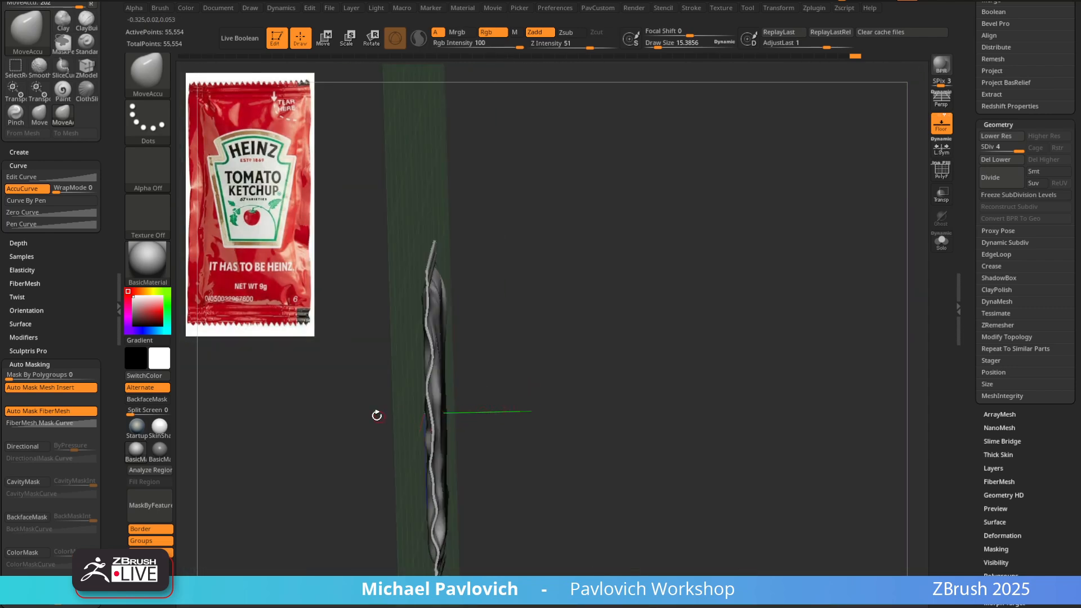
{"action": "left_click_drag", "start_coordinate": [467, 371], "coordinate": [837, 203]}
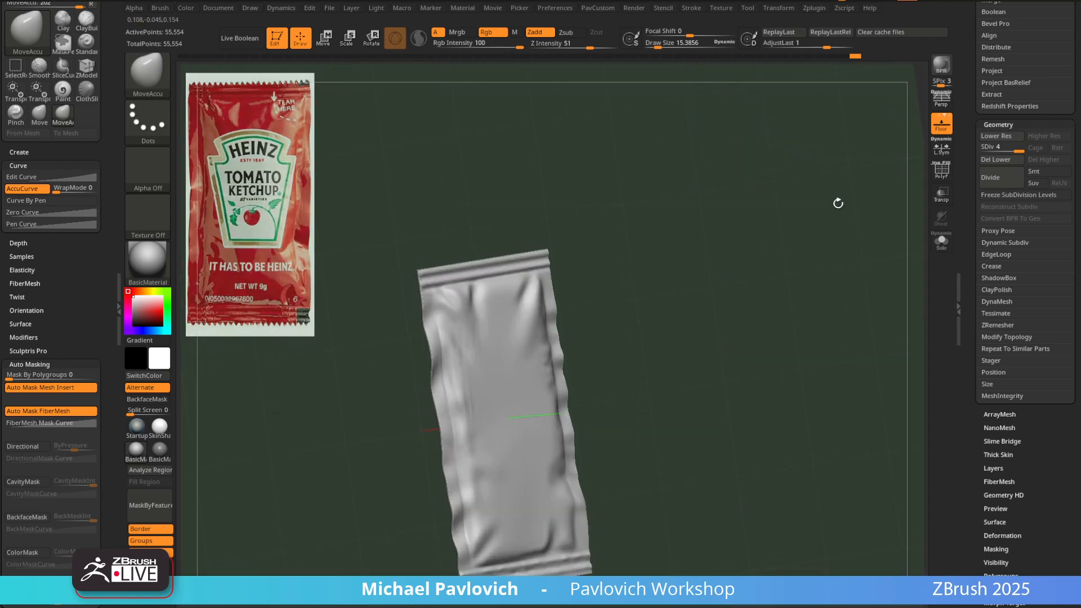
{"action": "left_click", "coordinate": [942, 122]}
Turn on Infinite Depth in the MoveAccu brush's depth settings for notching the packet's top edge
{"action": "scroll", "coordinate": [67, 279], "scroll_direction": "down", "scroll_amount": 3}
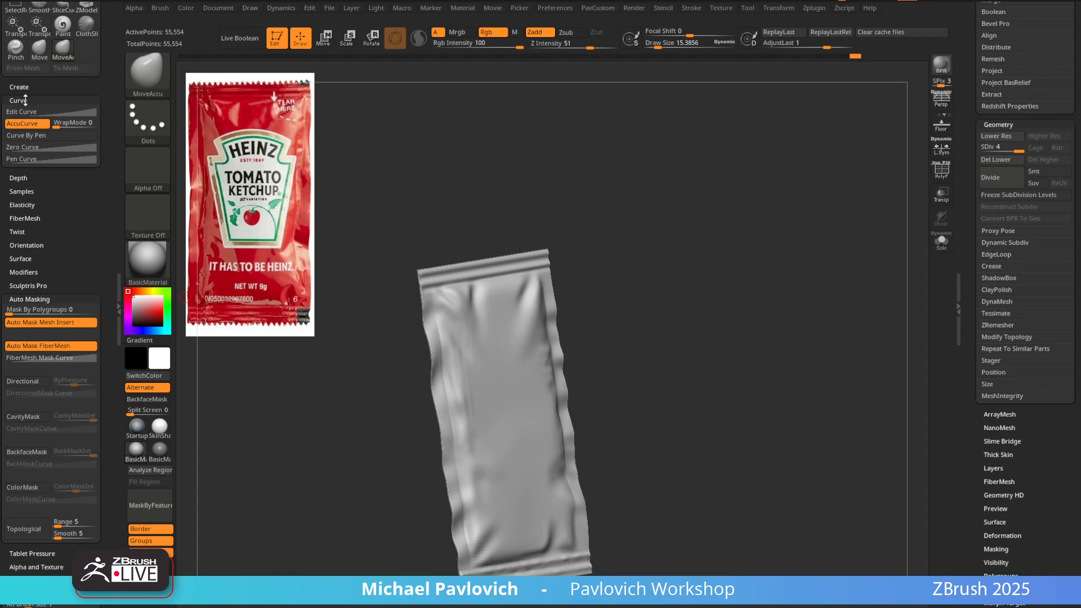
{"action": "left_click", "coordinate": [18, 177]}
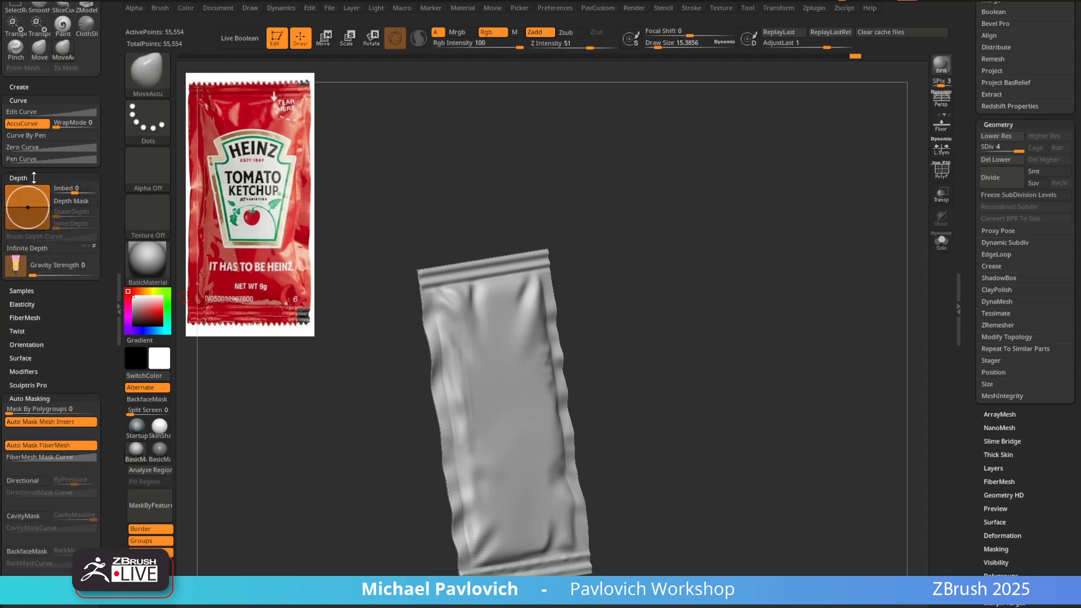
{"action": "left_click", "coordinate": [50, 248]}
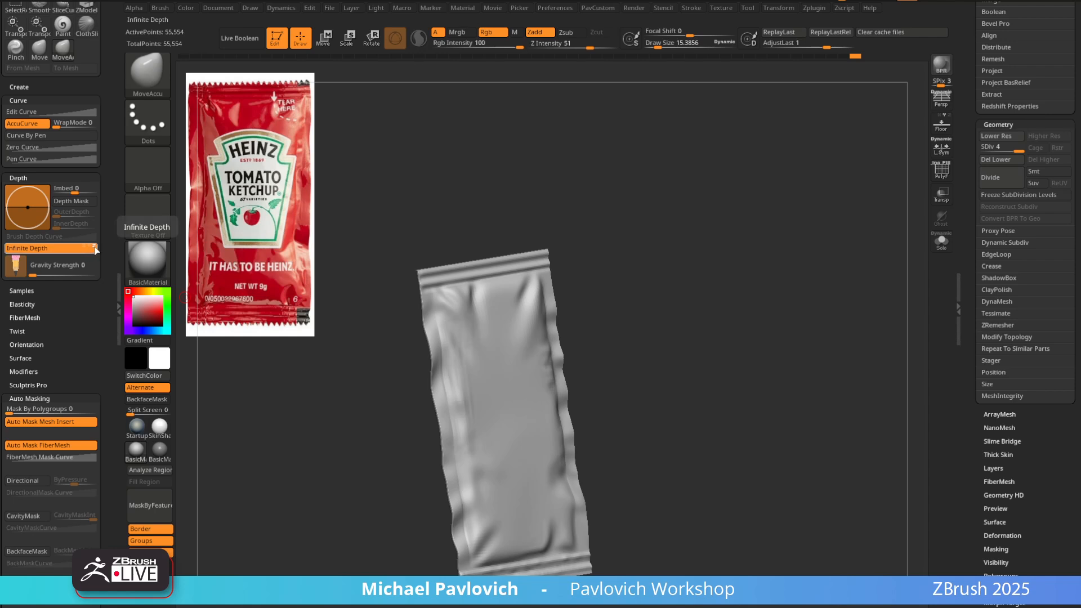
{"action": "left_click_drag", "start_coordinate": [741, 297], "coordinate": [608, 347]}
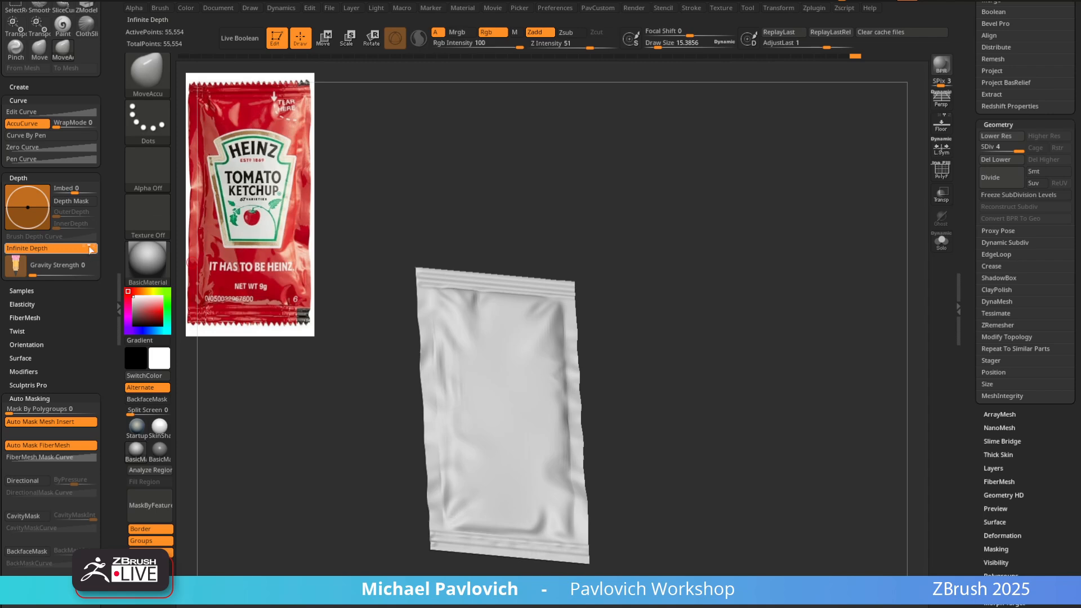
{"action": "left_click_drag", "start_coordinate": [596, 210], "coordinate": [680, 170], "text": "shift"}
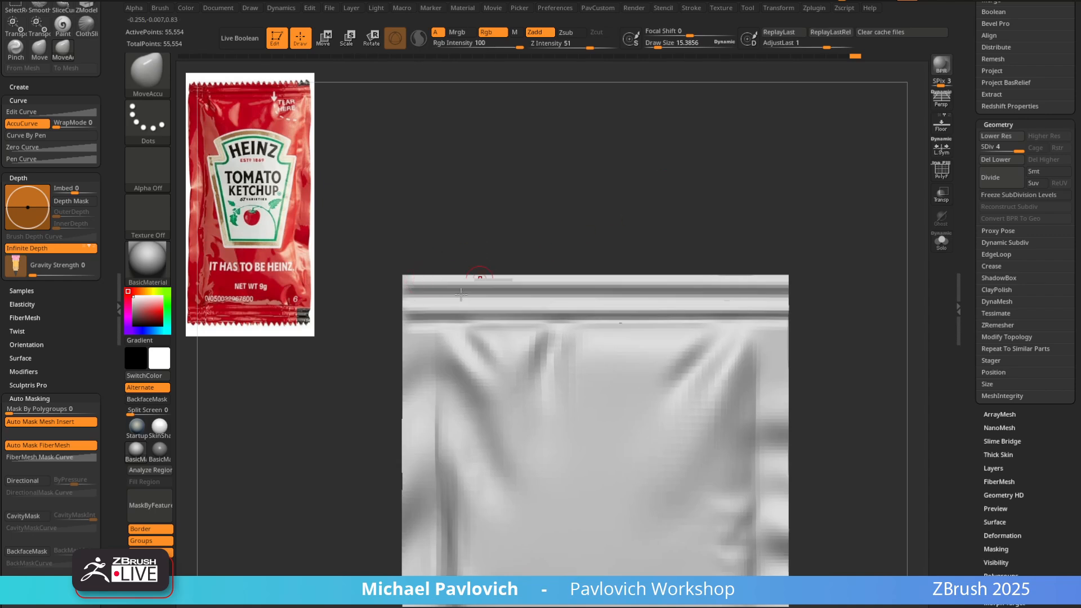
{"action": "left_click_drag", "start_coordinate": [505, 202], "coordinate": [476, 188], "text": "alt"}
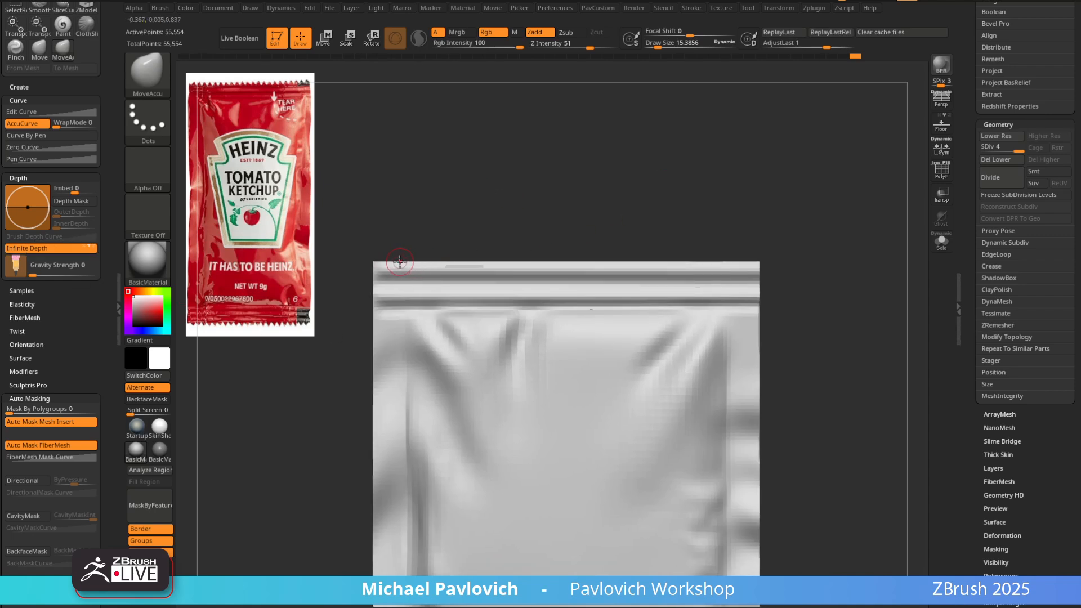
Try pushing and pulling notches into the top edge near its left corner with MoveAccu, and undo the strokes
{"action": "left_click_drag", "start_coordinate": [399, 262], "coordinate": [401, 269]}
{"action": "key", "text": "ctrl+z"}
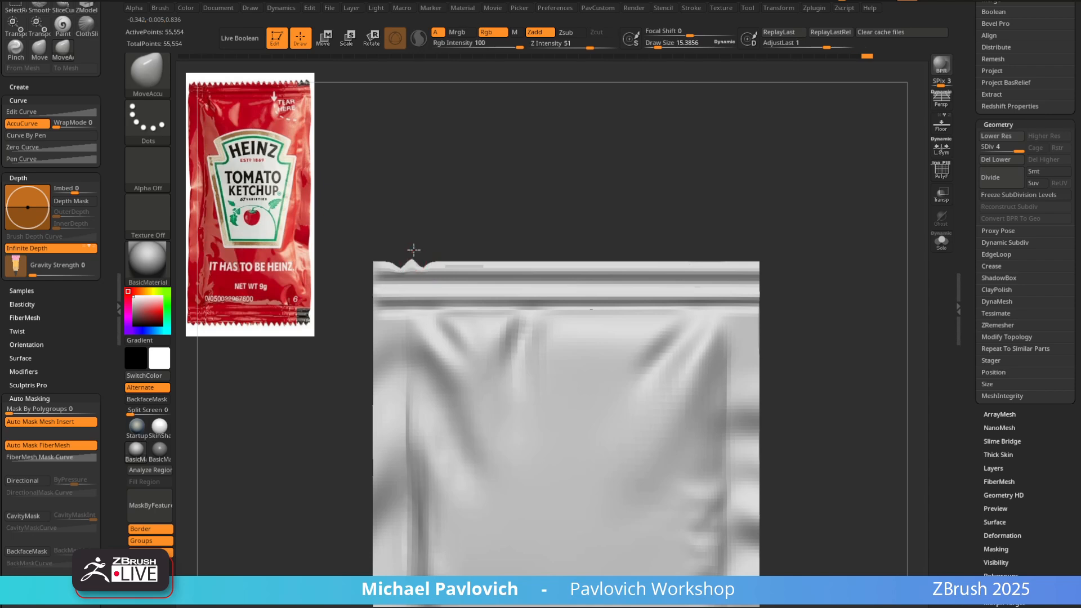
{"action": "key", "text": "ctrl+z"}
{"action": "key", "text": "ctrl+z"}
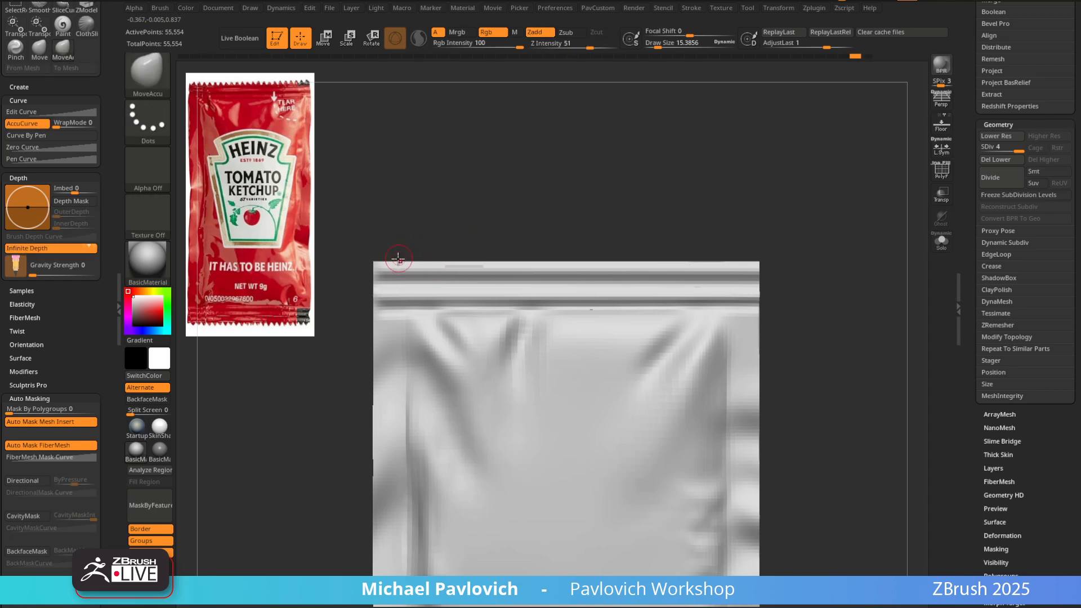
{"action": "left_click_drag", "start_coordinate": [399, 262], "coordinate": [397, 250]}
{"action": "key", "text": "ctrl+z"}
{"action": "key", "text": "ctrl+z"}
Push evenly spaced notches along the packet's entire top and bottom edges with the MoveAccu brush at draw size about 15
{"action": "left_click_drag", "start_coordinate": [481, 221], "coordinate": [469, 213], "text": "alt"}
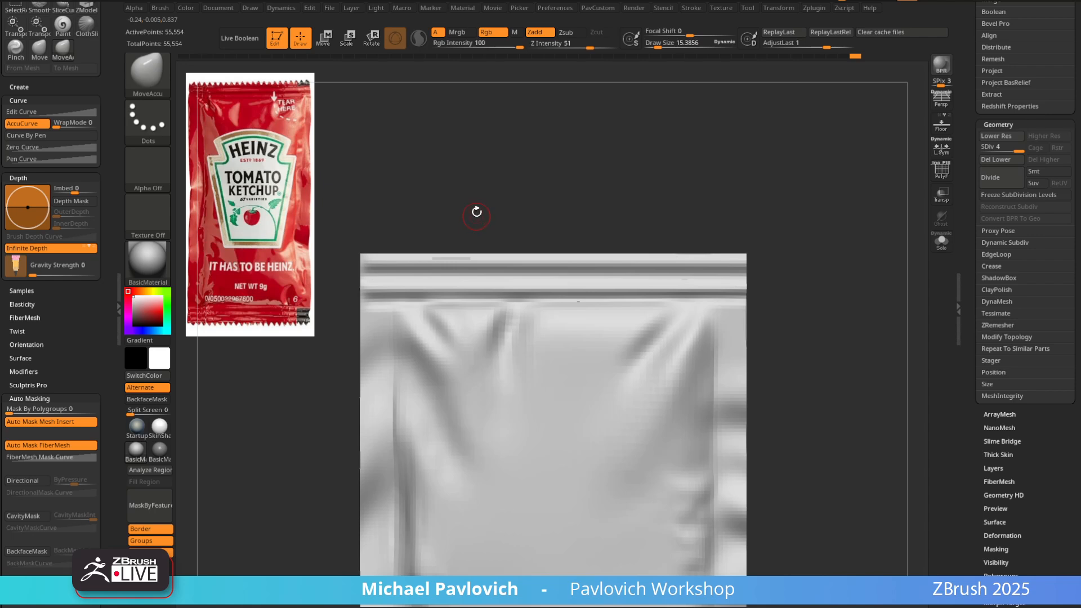
{"action": "left_click_drag", "start_coordinate": [551, 251], "coordinate": [750, 258]}
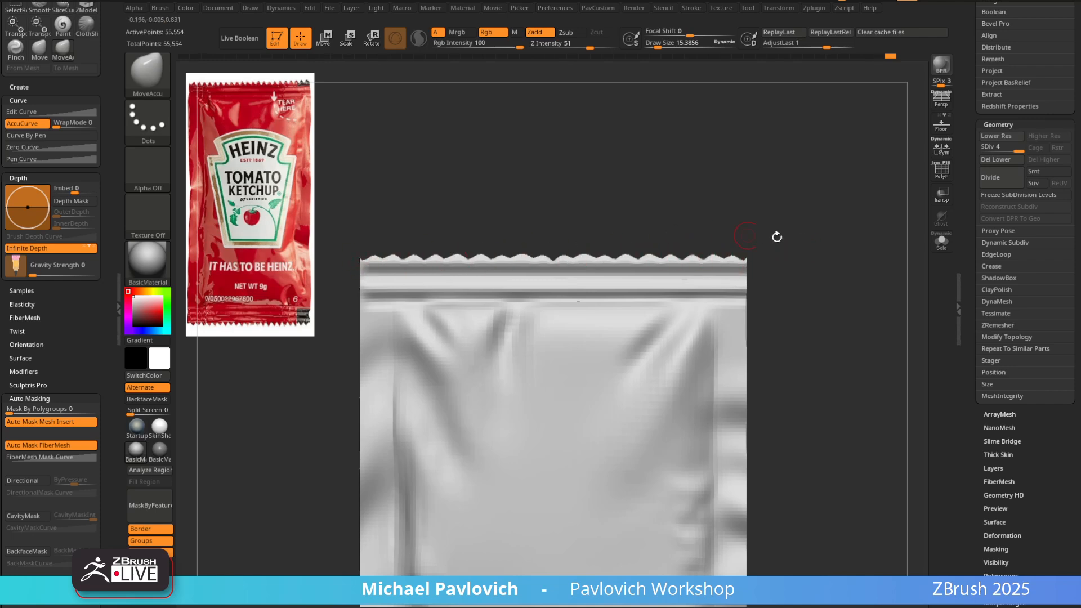
{"action": "left_click_drag", "start_coordinate": [829, 332], "coordinate": [827, 236], "text": "alt"}
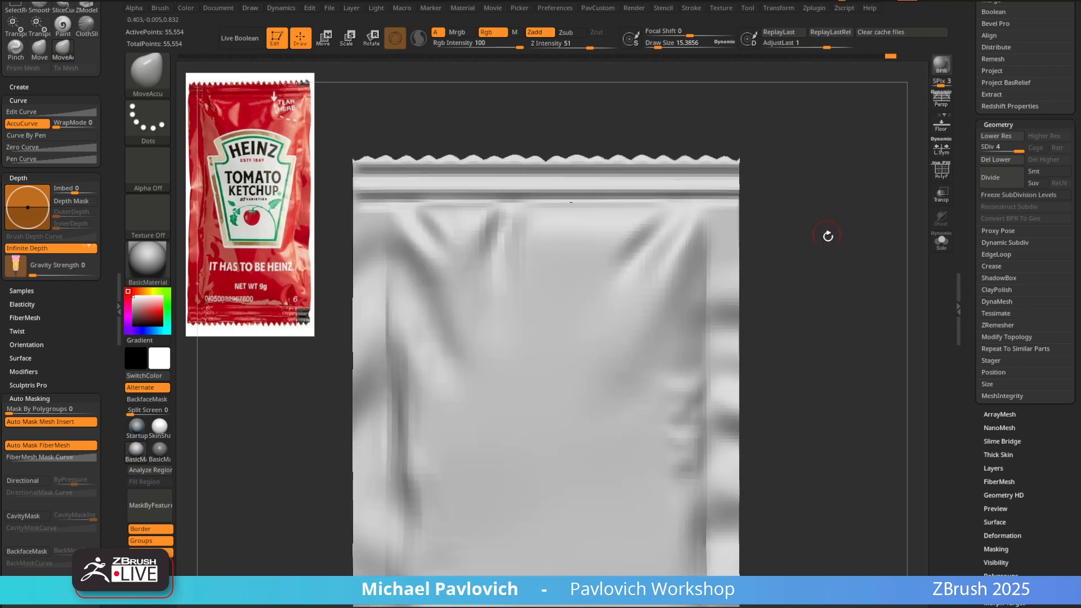
{"action": "left_click_drag", "start_coordinate": [818, 321], "coordinate": [839, 121], "text": "alt"}
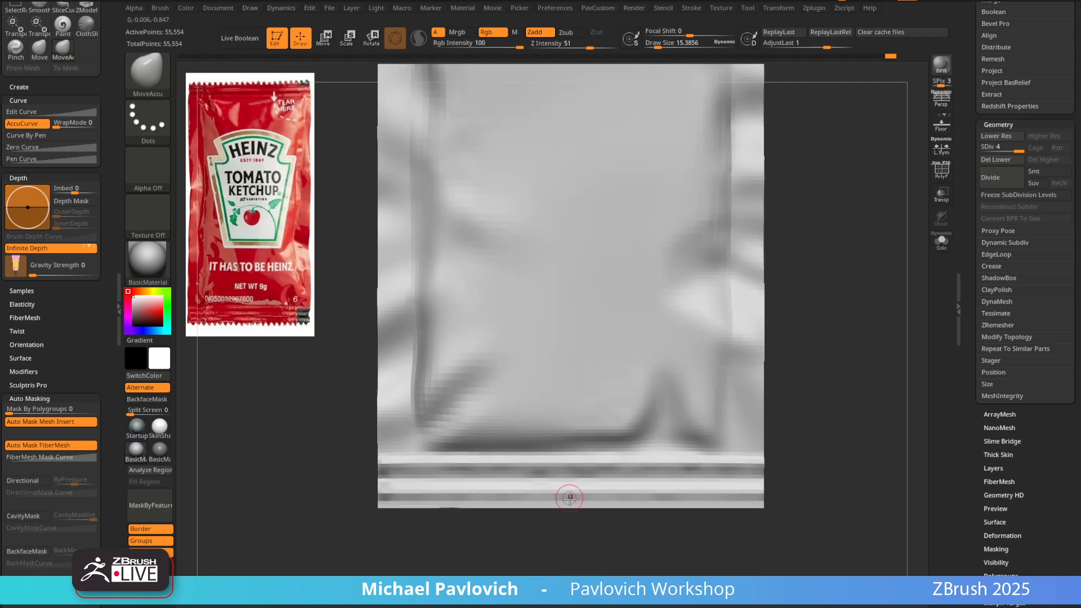
{"action": "left_click_drag", "start_coordinate": [569, 508], "coordinate": [759, 501]}
Pull the teeth between the notches into sharper points along the top and bottom edges with MoveAccu at draw size about 11
{"action": "left_click_drag", "start_coordinate": [806, 415], "coordinate": [380, 216]}
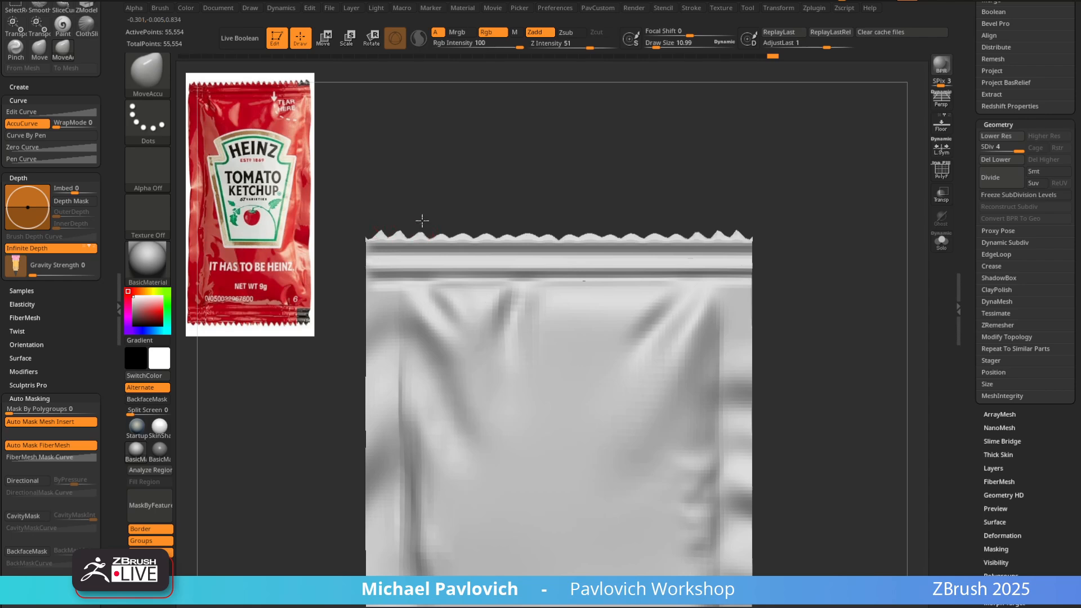
{"action": "left_click_drag", "start_coordinate": [465, 233], "coordinate": [464, 226]}
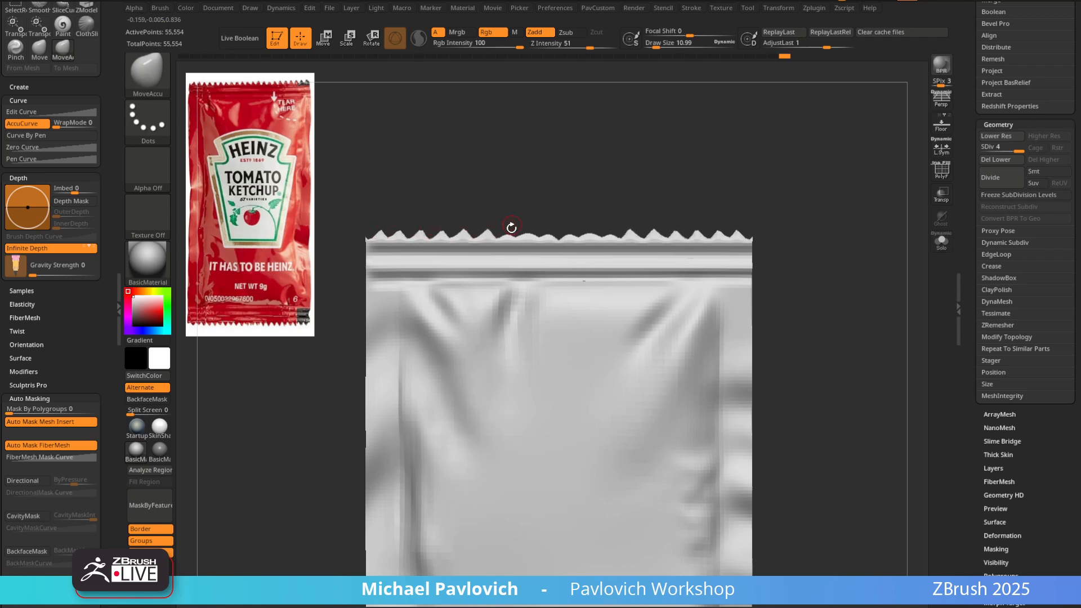
{"action": "left_click_drag", "start_coordinate": [549, 232], "coordinate": [549, 228]}
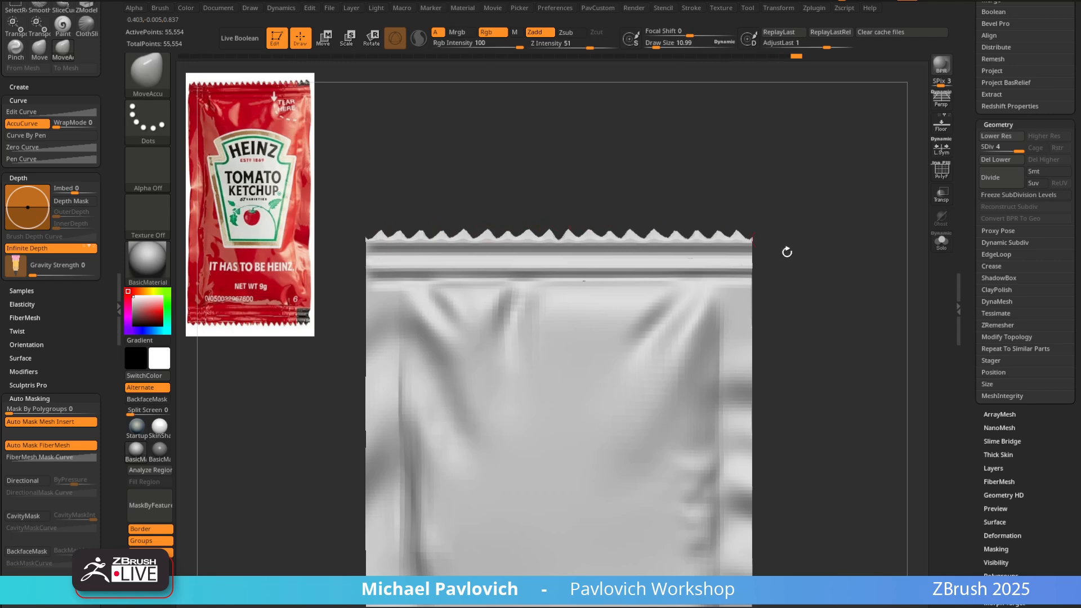
{"action": "mouse_move", "coordinate": [786, 248]}
{"action": "left_mouse_down"}
{"action": "mouse_move", "coordinate": [837, 193]}
{"action": "mouse_move", "coordinate": [673, 304]}
{"action": "left_mouse_up"}
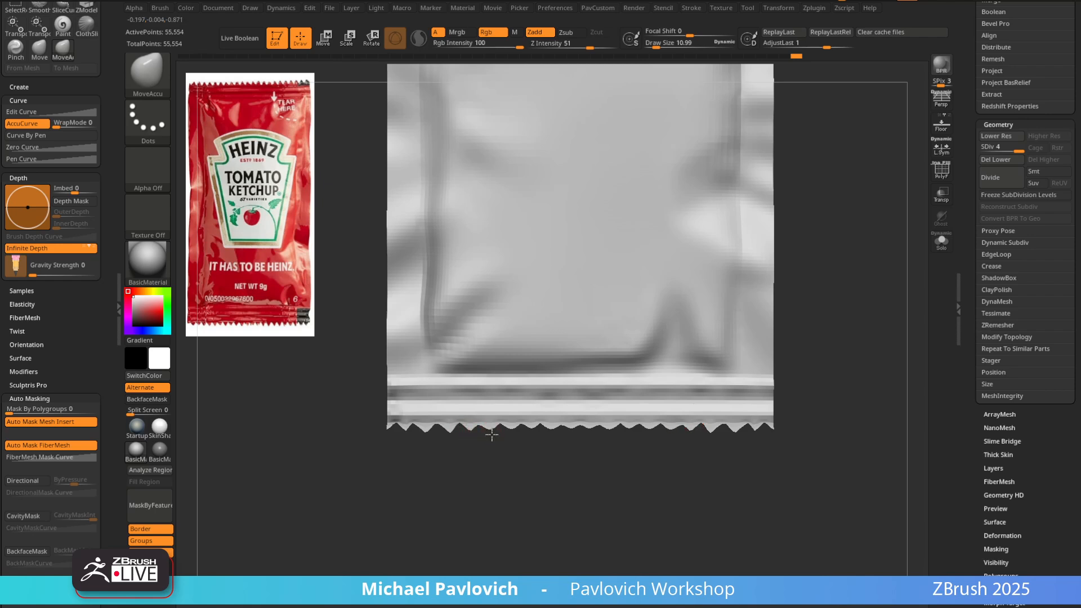
{"action": "left_click_drag", "start_coordinate": [511, 430], "coordinate": [535, 435]}
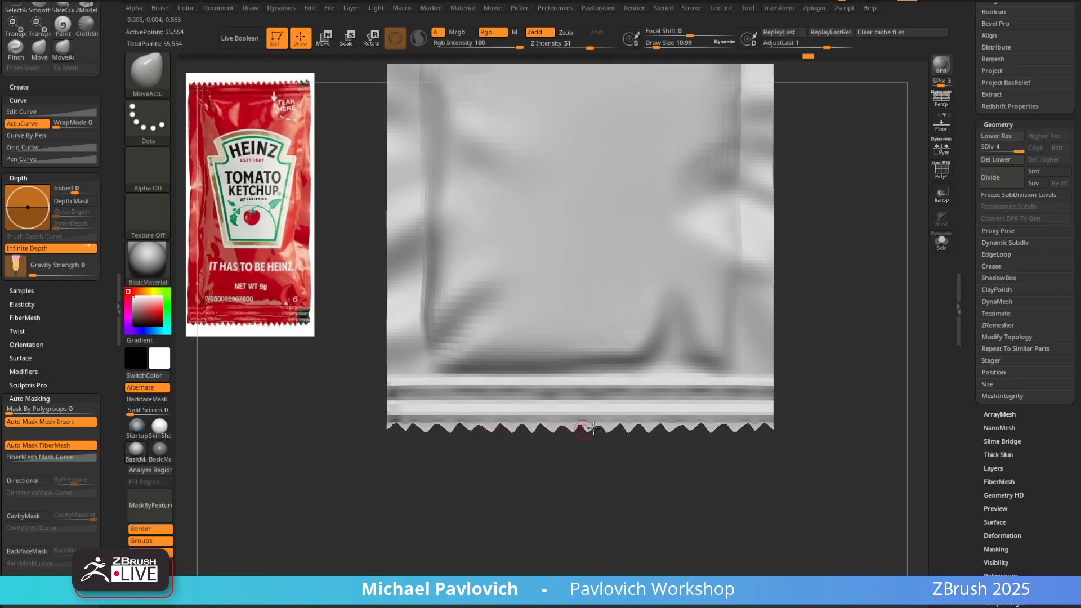
Try subdividing the whole packet with Smt off, and undo the subdivision
{"action": "key", "text": "f"}
{"action": "left_click_drag", "start_coordinate": [796, 282], "coordinate": [765, 348]}
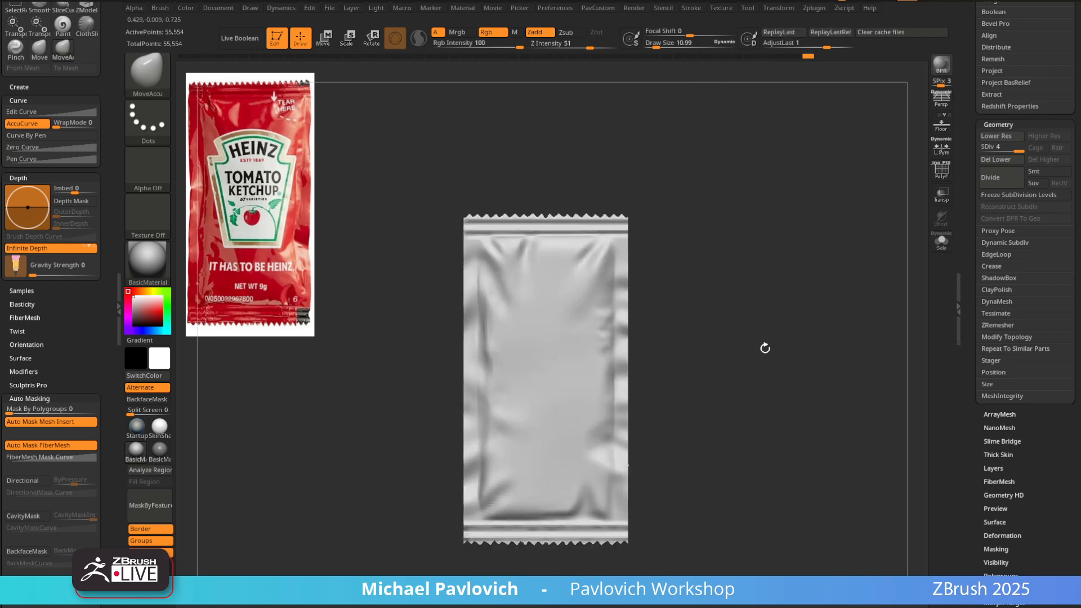
{"action": "left_click", "coordinate": [998, 176]}
{"action": "key", "text": "ctrl+z"}
{"action": "key", "text": "ctrl+z"}
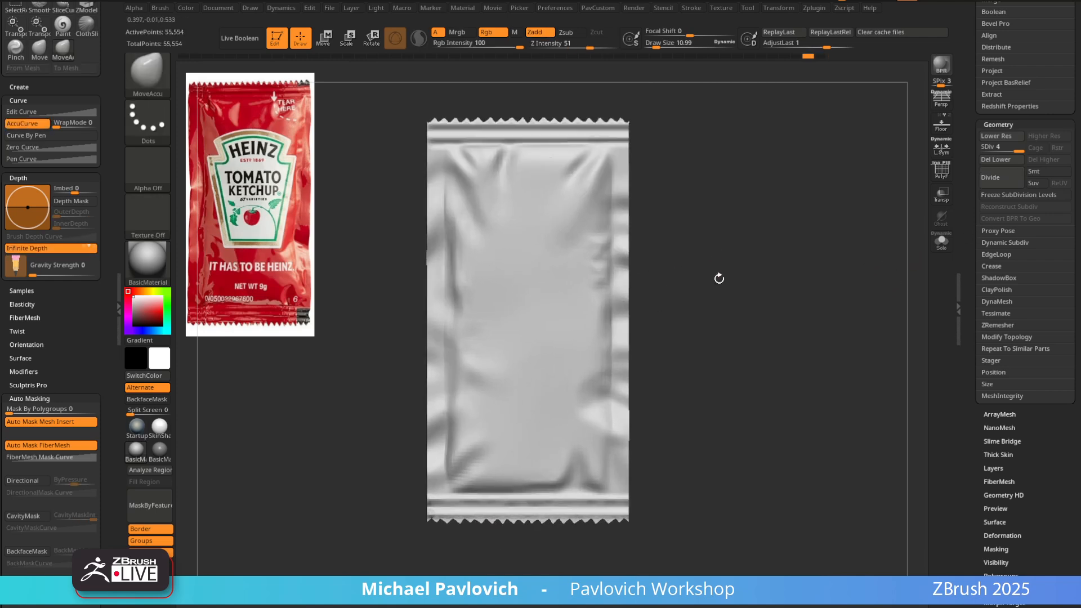
Turn on Smt and divide the packet's mesh to subdivision level 5
{"action": "left_click", "coordinate": [1048, 171]}
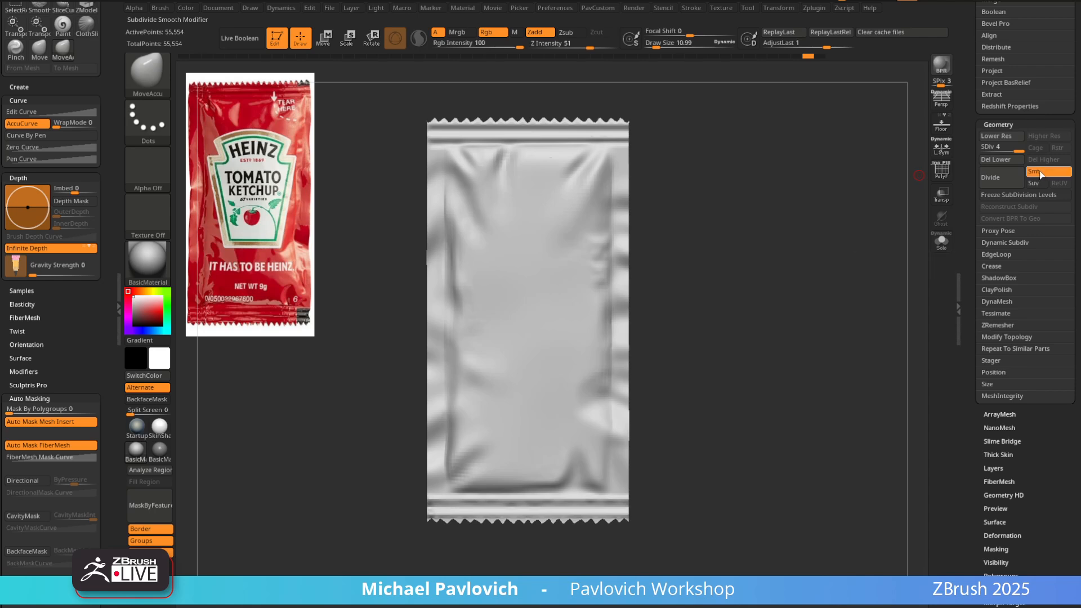
{"action": "left_click", "coordinate": [1008, 178]}
{"action": "right_click_drag", "start_coordinate": [524, 297], "coordinate": [525, 325], "text": "alt"}
Smooth the wrinkles and centre surfaces on both sides of the packet with the Smooth brush at draw size about 46
{"action": "key", "text": "s"}
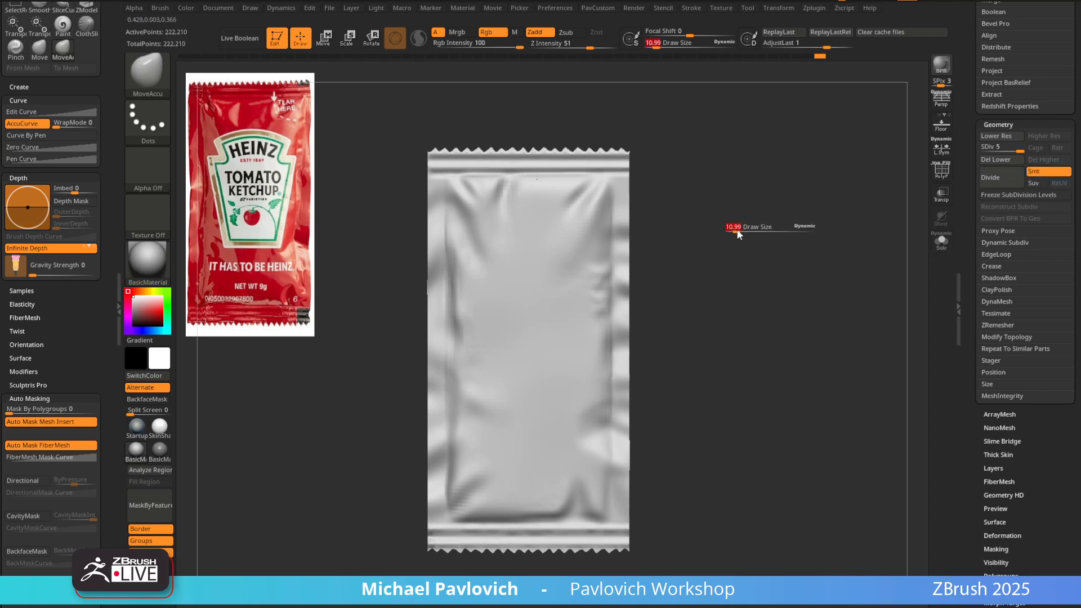
{"action": "key", "text": "s"}
{"action": "left_click_drag", "start_coordinate": [735, 230], "coordinate": [772, 235]}
{"action": "right_click_drag", "start_coordinate": [573, 295], "coordinate": [596, 286], "text": "alt"}
{"action": "mouse_move", "coordinate": [595, 287]}
{"action": "left_mouse_down", "text": "shift"}
{"action": "mouse_move", "coordinate": [616, 284]}
{"action": "mouse_move", "coordinate": [612, 275]}
{"action": "left_mouse_up", "text": "shift"}
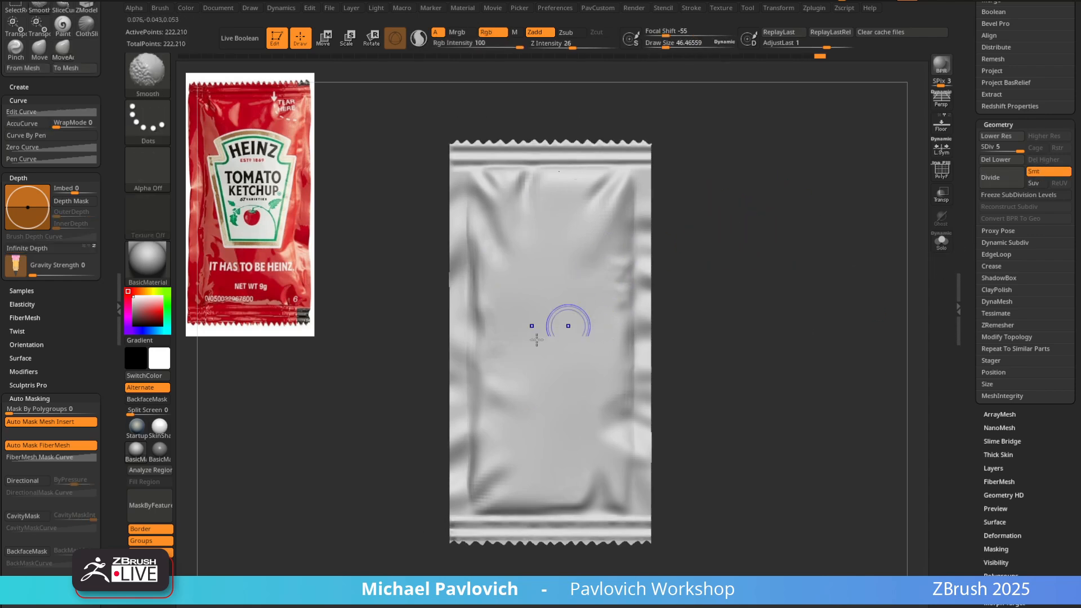
{"action": "left_click_drag", "start_coordinate": [488, 350], "coordinate": [493, 372], "text": "shift"}
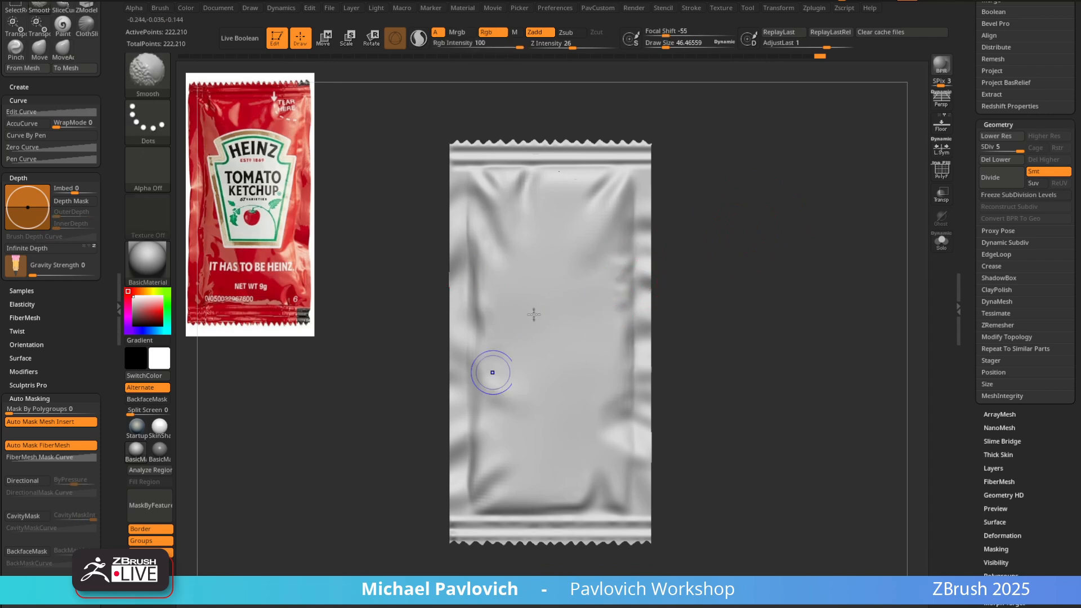
{"action": "mouse_move", "coordinate": [769, 242]}
{"action": "right_mouse_down", "text": "alt"}
{"action": "mouse_move", "coordinate": [821, 258]}
{"action": "mouse_move", "coordinate": [568, 293]}
{"action": "right_mouse_up", "text": "alt"}
{"action": "left_click_drag", "start_coordinate": [541, 346], "coordinate": [559, 326], "text": "shift"}
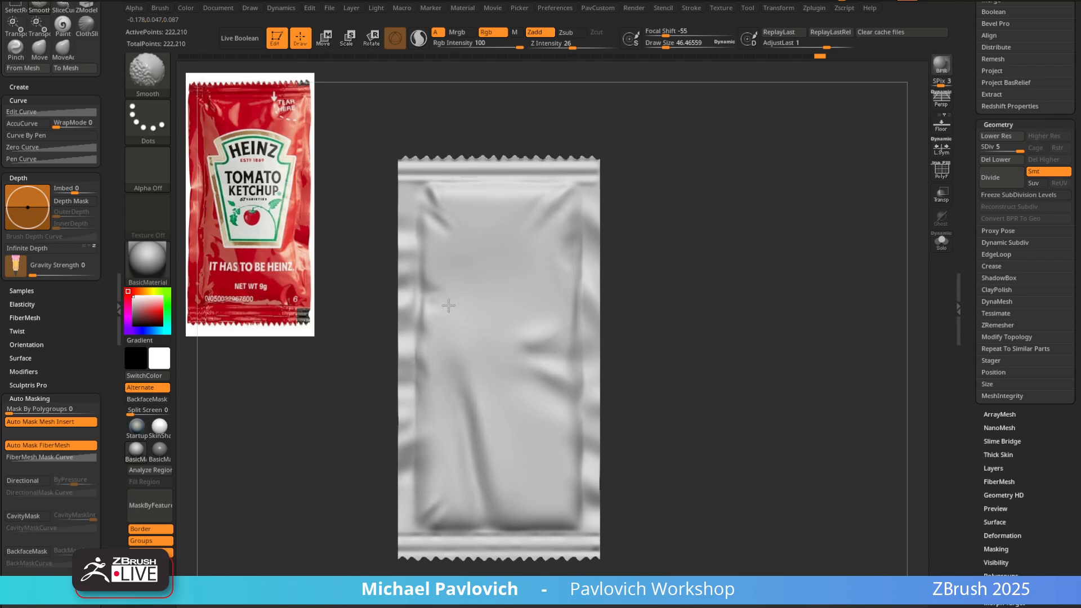
{"action": "mouse_move", "coordinate": [755, 205]}
{"action": "right_mouse_down"}
{"action": "mouse_move", "coordinate": [716, 227]}
{"action": "mouse_move", "coordinate": [749, 227]}
{"action": "mouse_move", "coordinate": [650, 200]}
{"action": "right_mouse_up"}
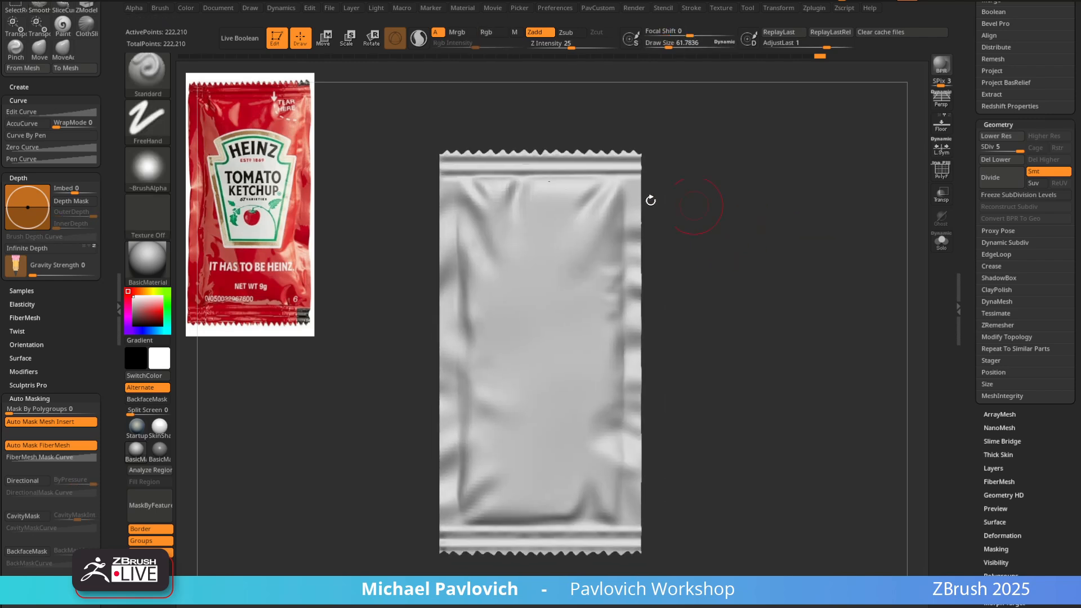
Overlay the ketchup reference image in Spotlight and line it up with the front of the packet
{"action": "mouse_move", "coordinate": [744, 184]}
{"action": "right_mouse_down"}
{"action": "mouse_move", "coordinate": [806, 241]}
{"action": "mouse_move", "coordinate": [764, 227]}
{"action": "mouse_move", "coordinate": [813, 244]}
{"action": "mouse_move", "coordinate": [799, 249]}
{"action": "mouse_move", "coordinate": [811, 259]}
{"action": "right_mouse_up"}
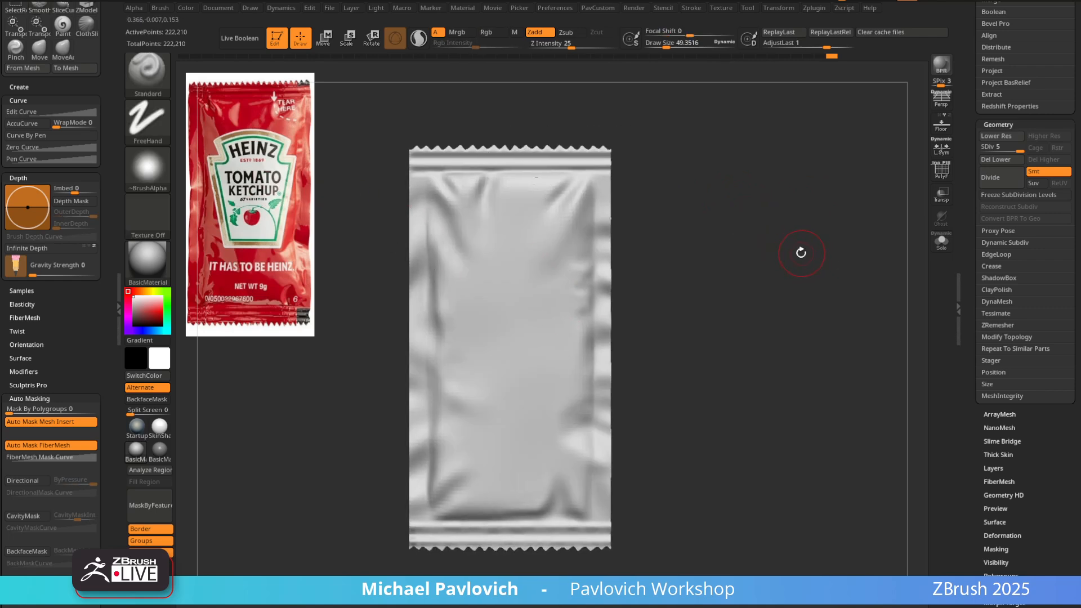
{"action": "key", "text": "shift+z"}
{"action": "key", "text": "z"}
{"action": "key", "text": "z"}
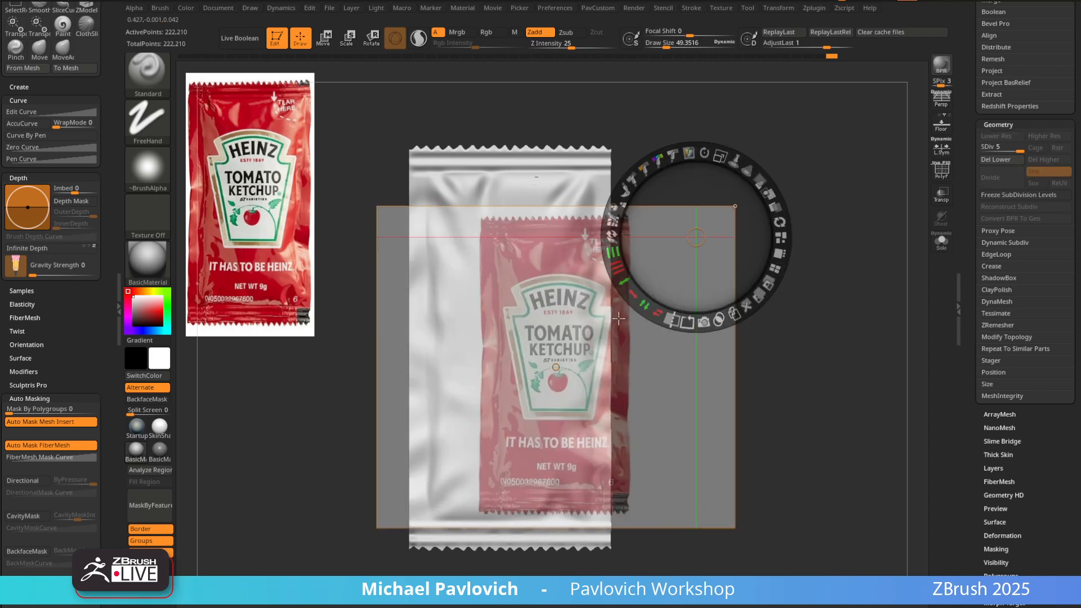
{"action": "left_click_drag", "start_coordinate": [663, 387], "coordinate": [623, 364]}
{"action": "key", "text": "z"}
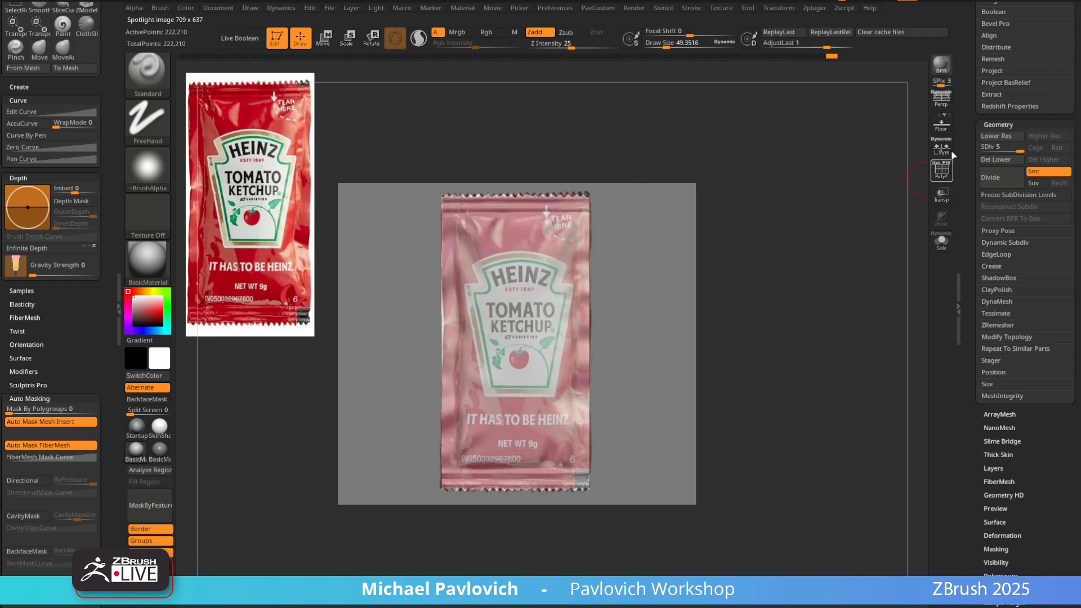
Toggle the floor grid on and off, compare the packet with the Spotlight reference overlay, and hide the overlay
{"action": "left_click", "coordinate": [942, 123]}
{"action": "left_click_drag", "start_coordinate": [827, 229], "coordinate": [811, 261]}
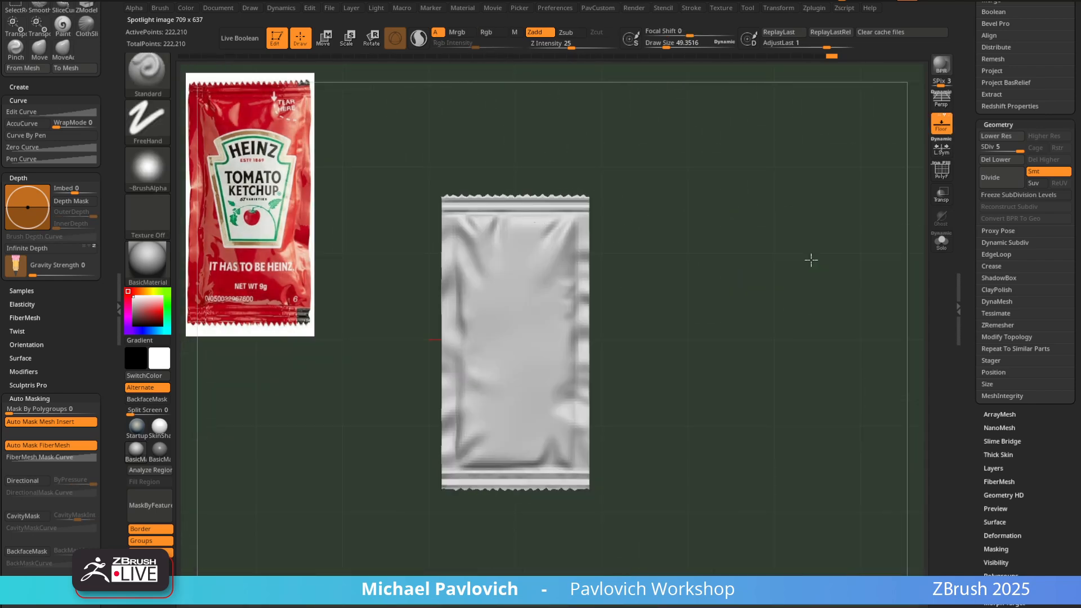
{"action": "left_click", "coordinate": [939, 127]}
{"action": "key", "text": "shift+z"}
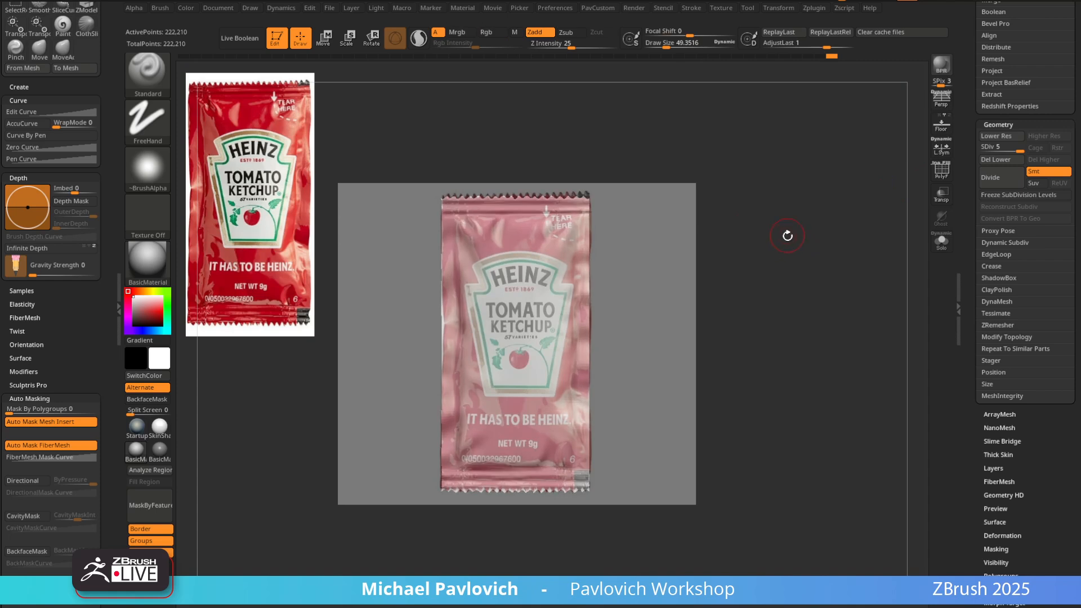
{"action": "left_click_drag", "start_coordinate": [786, 235], "coordinate": [787, 240]}
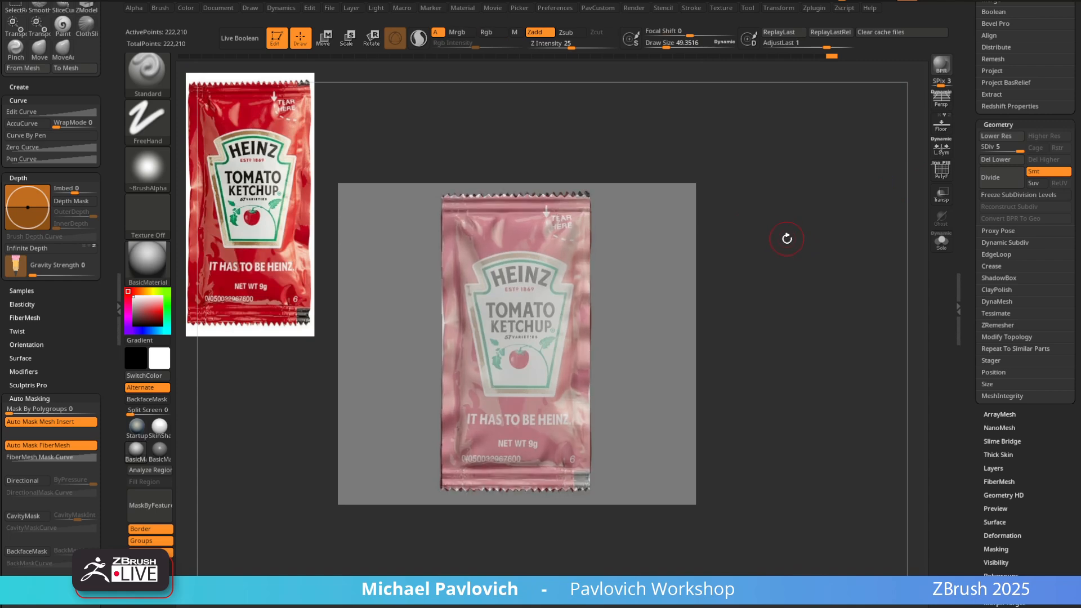
{"action": "key", "text": "s"}
{"action": "left_click", "coordinate": [783, 243]}
{"action": "key", "text": "shift+z"}
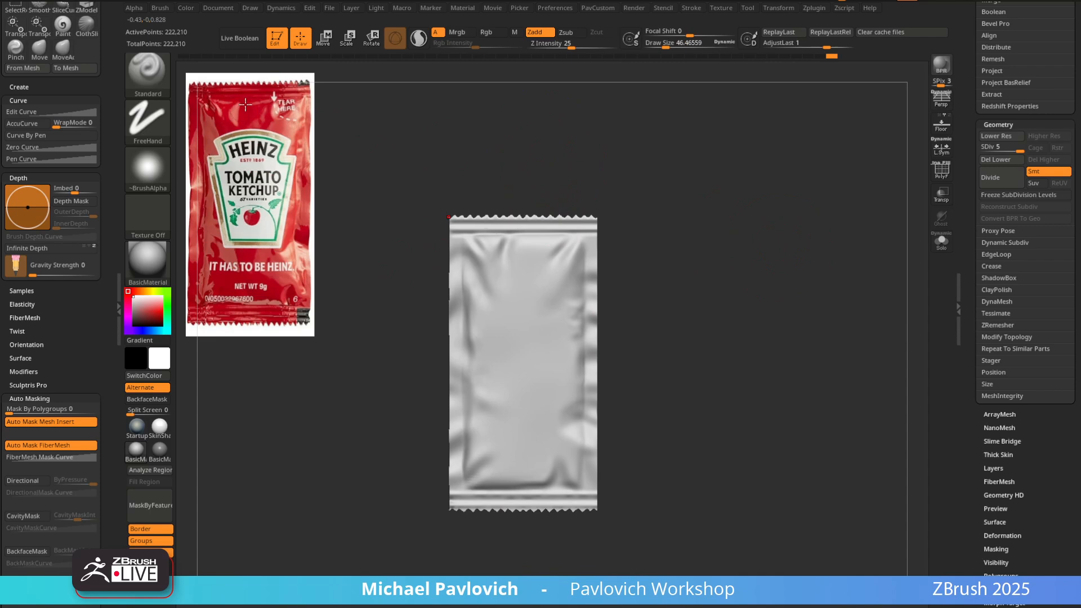
Sample colours from the reference packet image, finishing on its deep red with RGB values 178, 2, 29
{"action": "key", "text": "c"}
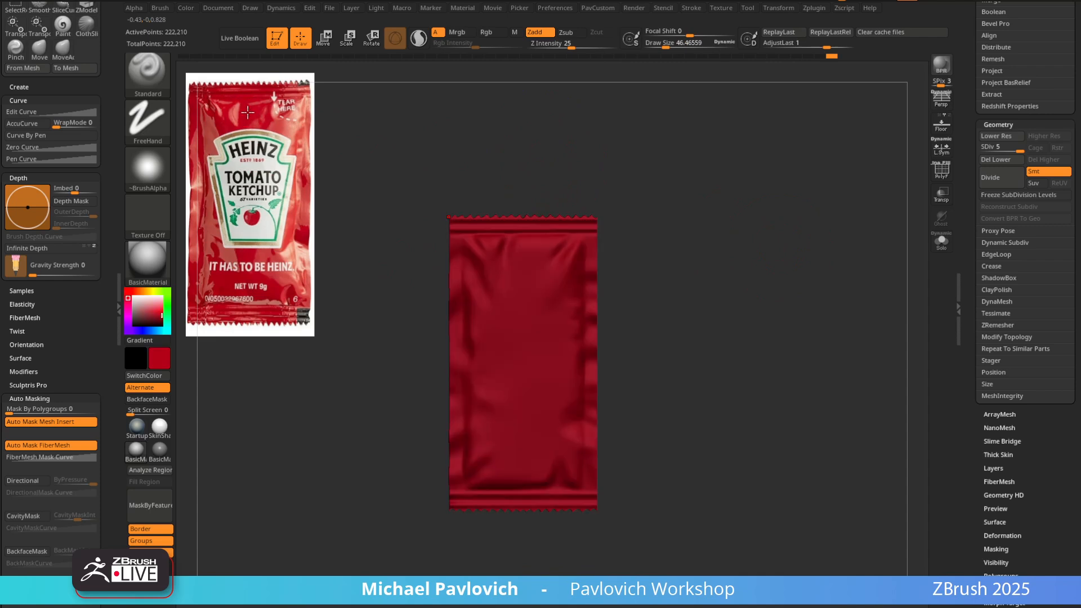
{"action": "key", "text": "c"}
{"action": "key", "text": "c"}
{"action": "key", "text": "c"}
{"action": "key", "text": "c"}
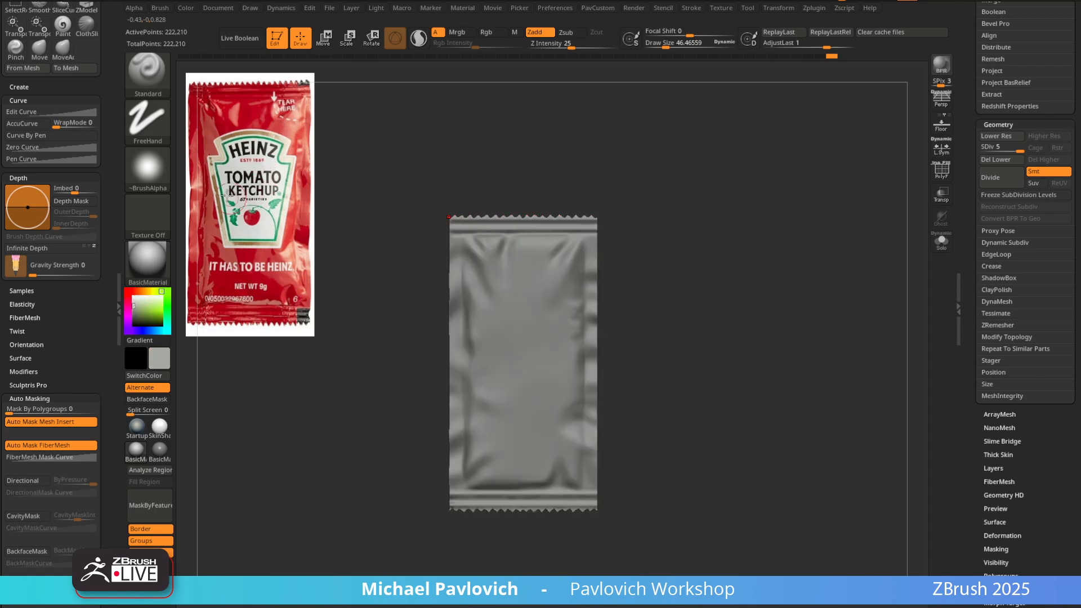
{"action": "key", "text": "c"}
{"action": "key", "text": "c"}
{"action": "key", "text": "c"}
{"action": "key", "text": "c"}
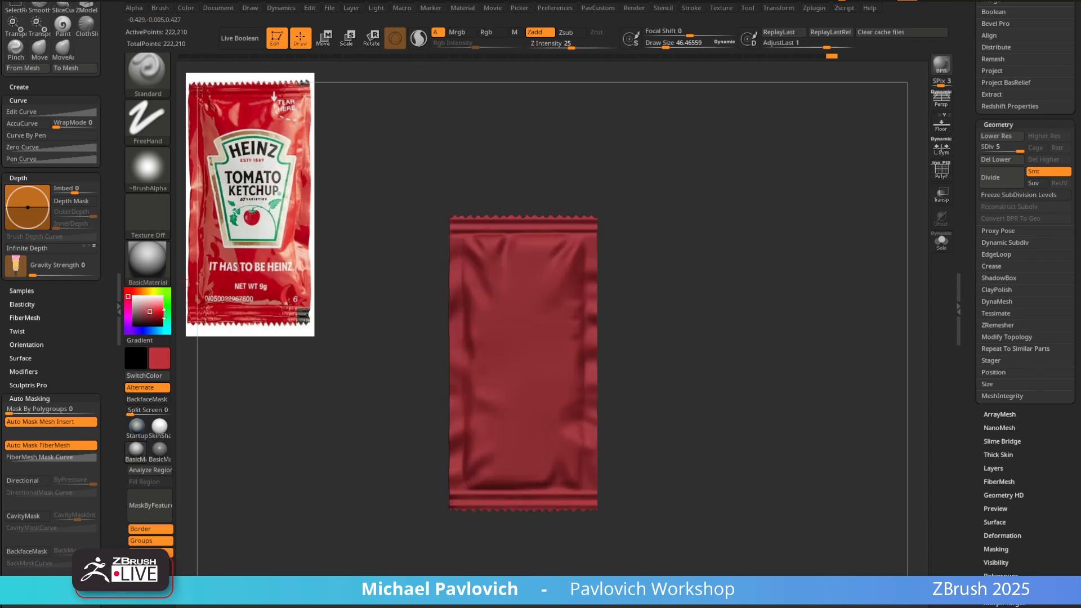
{"action": "key", "text": "c"}
{"action": "key", "text": "c"}
{"action": "key", "text": "c"}
{"action": "key", "text": "c"}
{"action": "key", "text": "c"}
{"action": "key", "text": "c"}
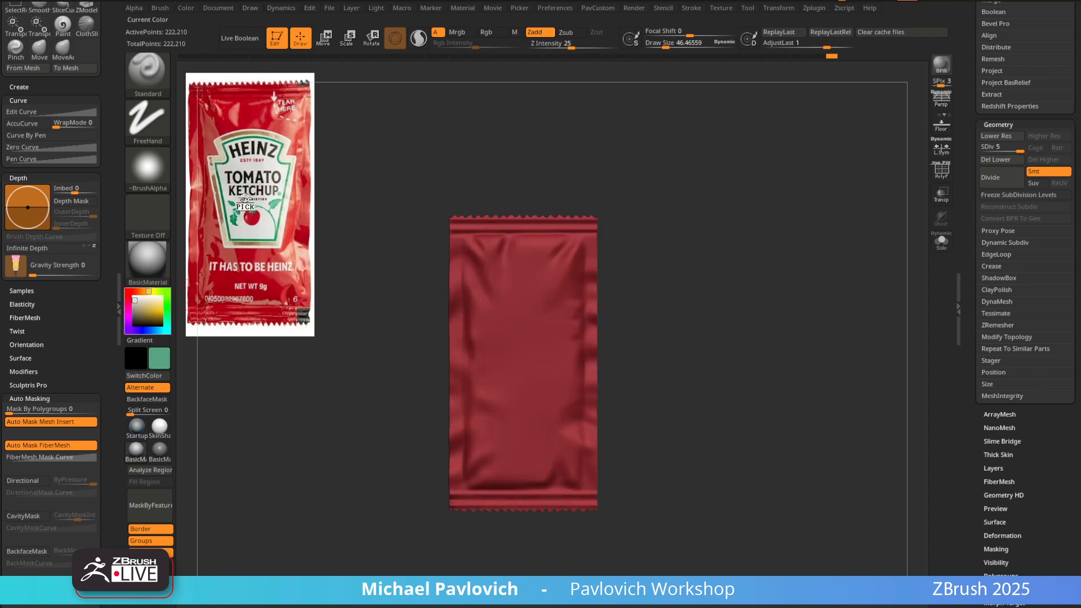
{"action": "key", "text": "c"}
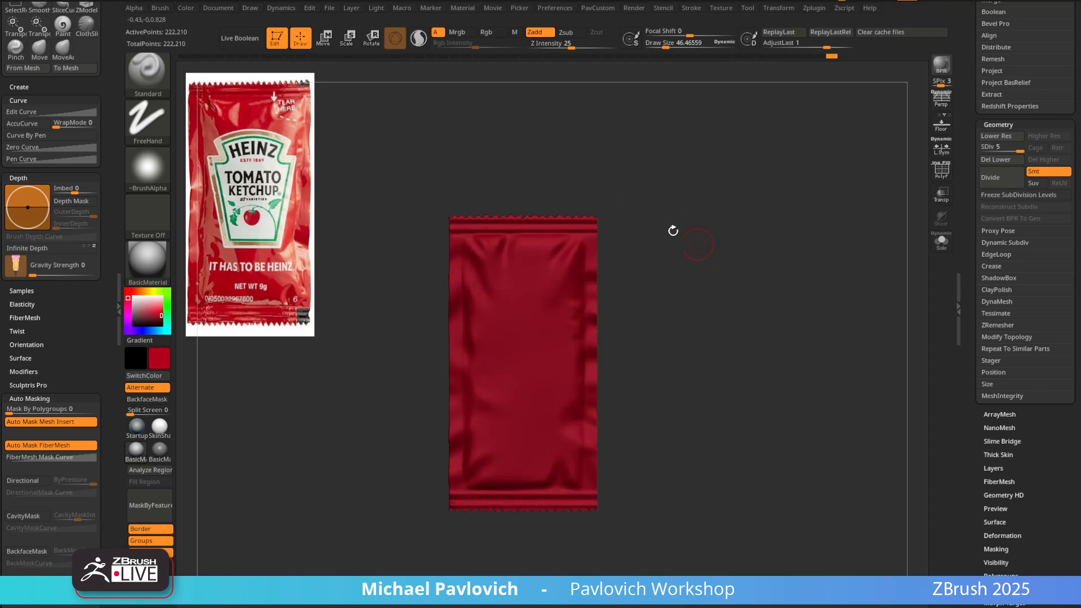
Switch to the SkinShade4 material, enable Rgb at intensity 100, and fill the packet with the red RGB 178, 2, 29
{"action": "left_click", "coordinate": [159, 429]}
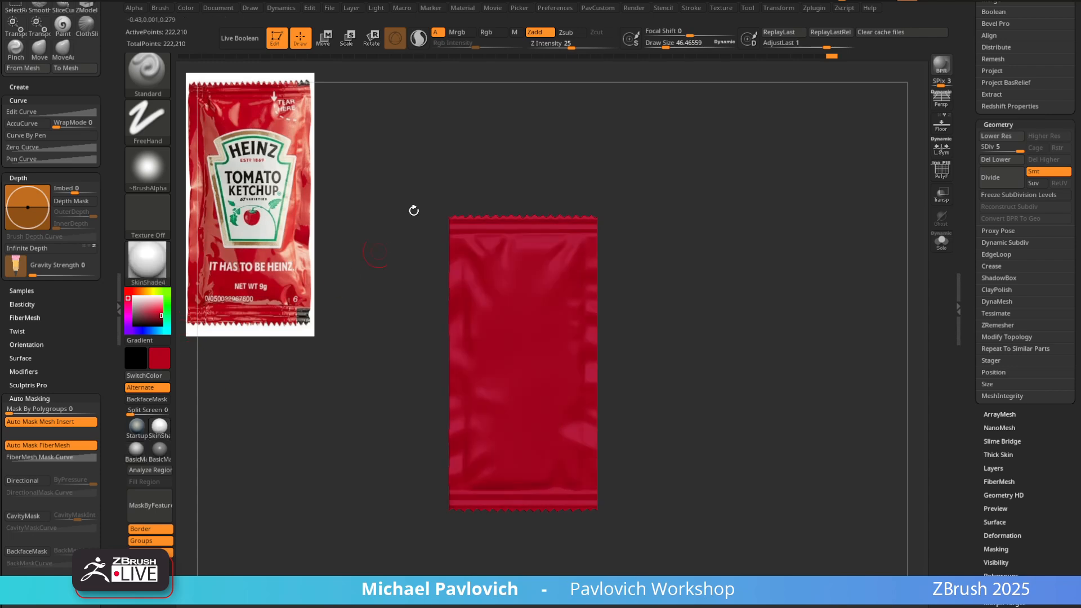
{"action": "left_click", "coordinate": [195, 8]}
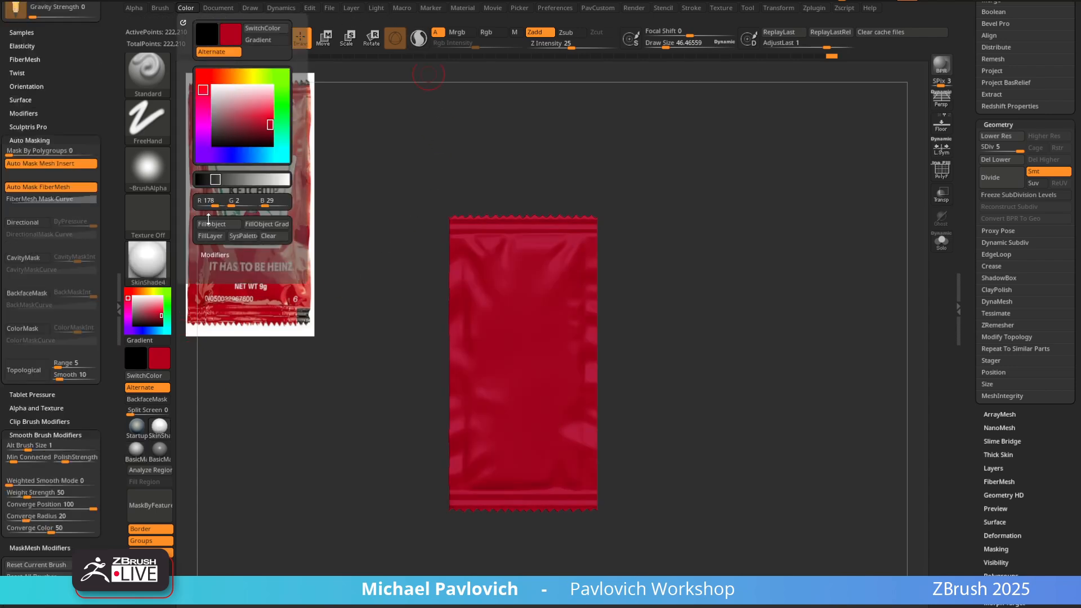
{"action": "left_click", "coordinate": [483, 33]}
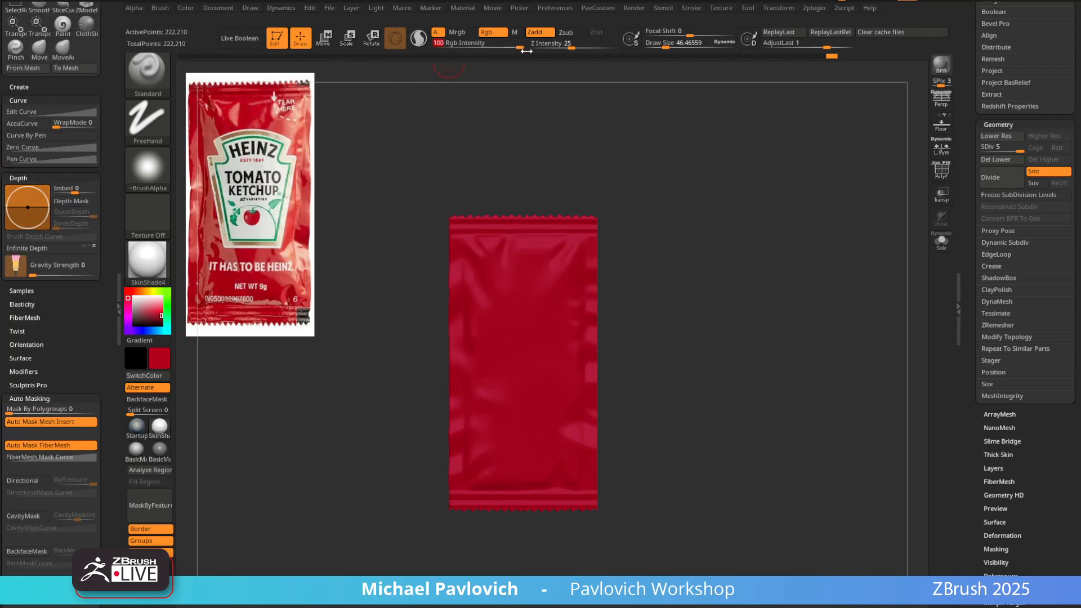
{"action": "left_click", "coordinate": [182, 8]}
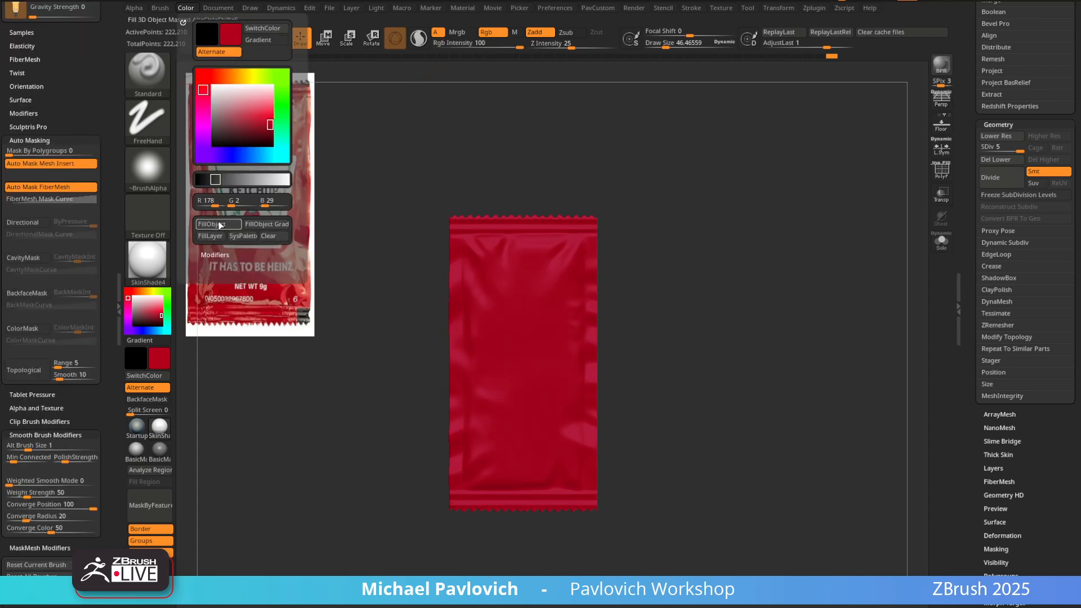
{"action": "left_click", "coordinate": [219, 225]}
{"action": "mouse_move", "coordinate": [817, 269]}
{"action": "left_mouse_down"}
{"action": "mouse_move", "coordinate": [747, 288]}
{"action": "mouse_move", "coordinate": [764, 296]}
{"action": "left_mouse_up"}
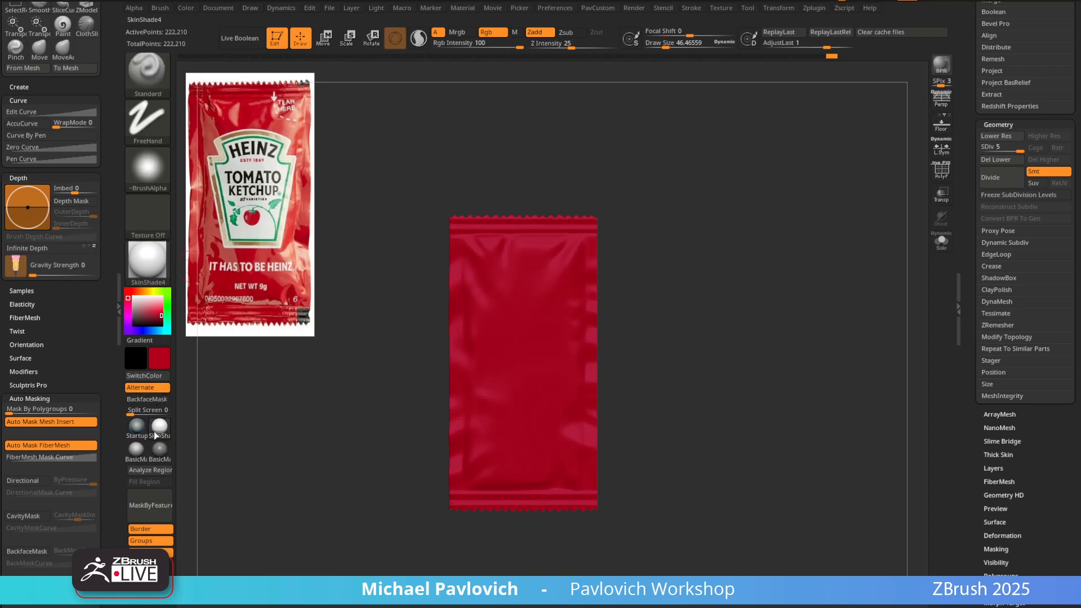
Assign the ToyPlastic material to the packet and reshape its specular curve to broaden the glossy highlights
{"action": "left_click", "coordinate": [148, 259]}
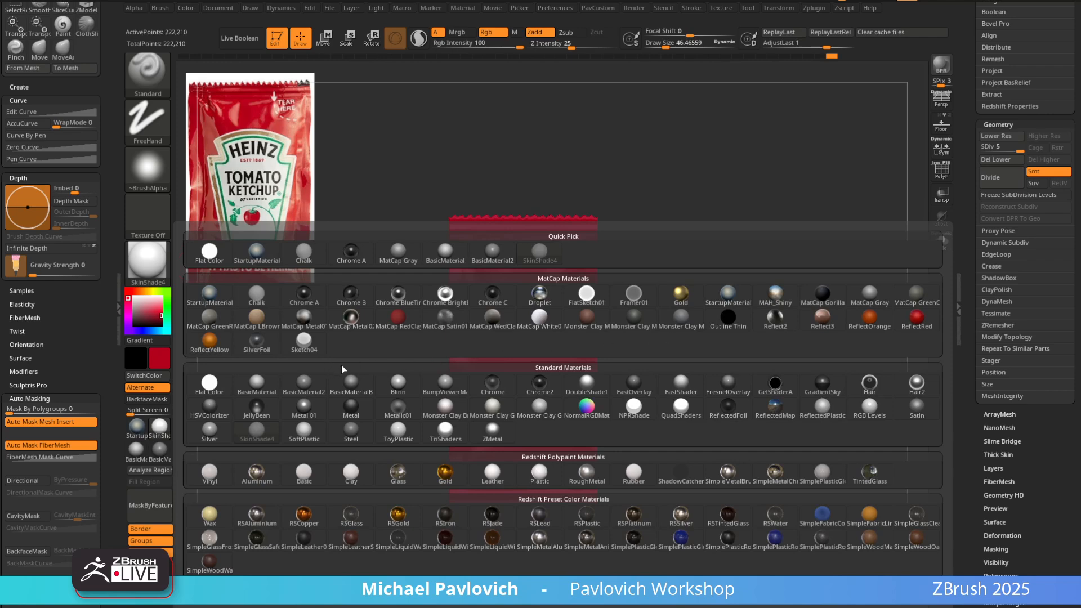
{"action": "left_click", "coordinate": [398, 431]}
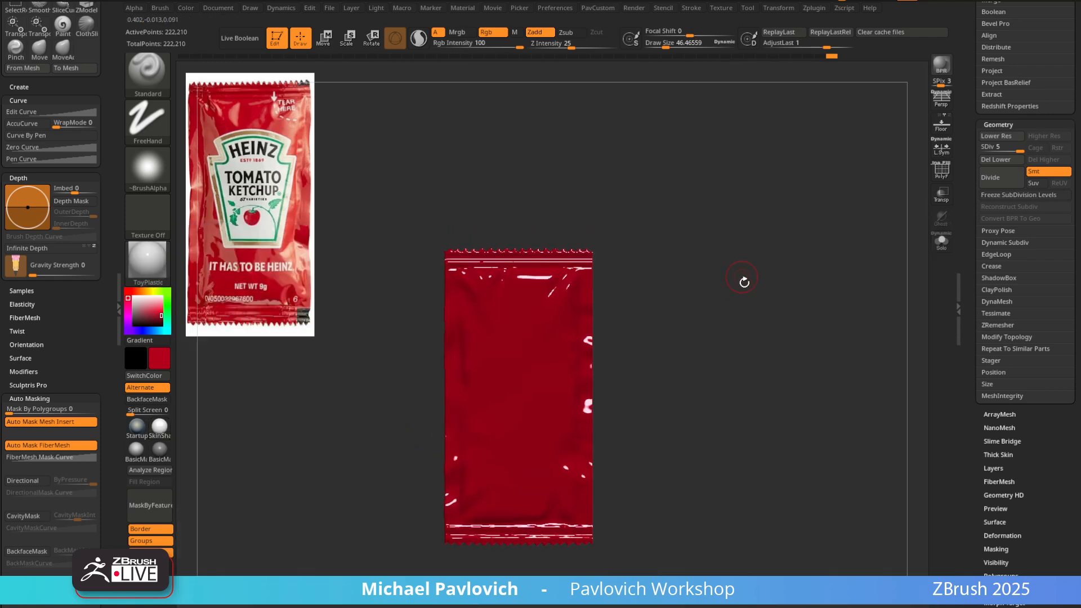
{"action": "left_click_drag", "start_coordinate": [744, 281], "coordinate": [699, 259]}
{"action": "left_click", "coordinate": [463, 8]}
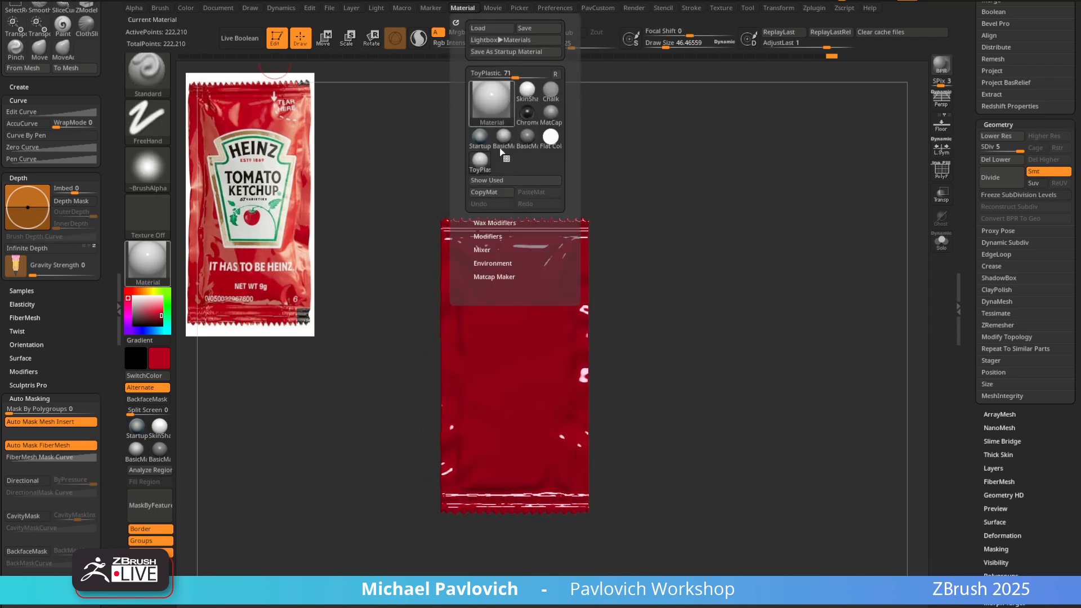
{"action": "left_click", "coordinate": [487, 236]}
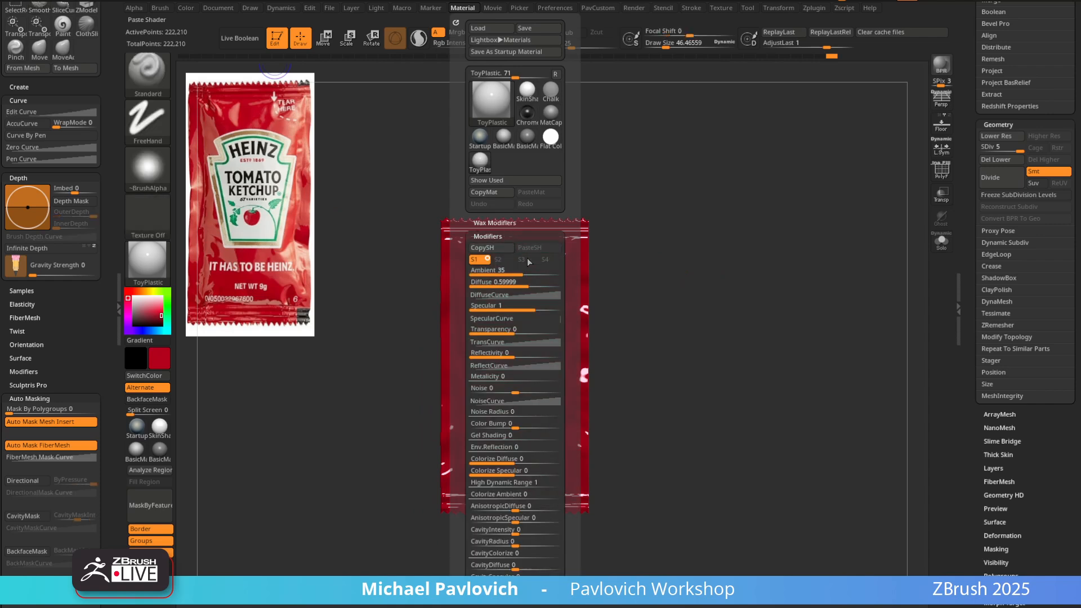
{"action": "left_click", "coordinate": [522, 318]}
{"action": "left_click_drag", "start_coordinate": [557, 403], "coordinate": [555, 403]}
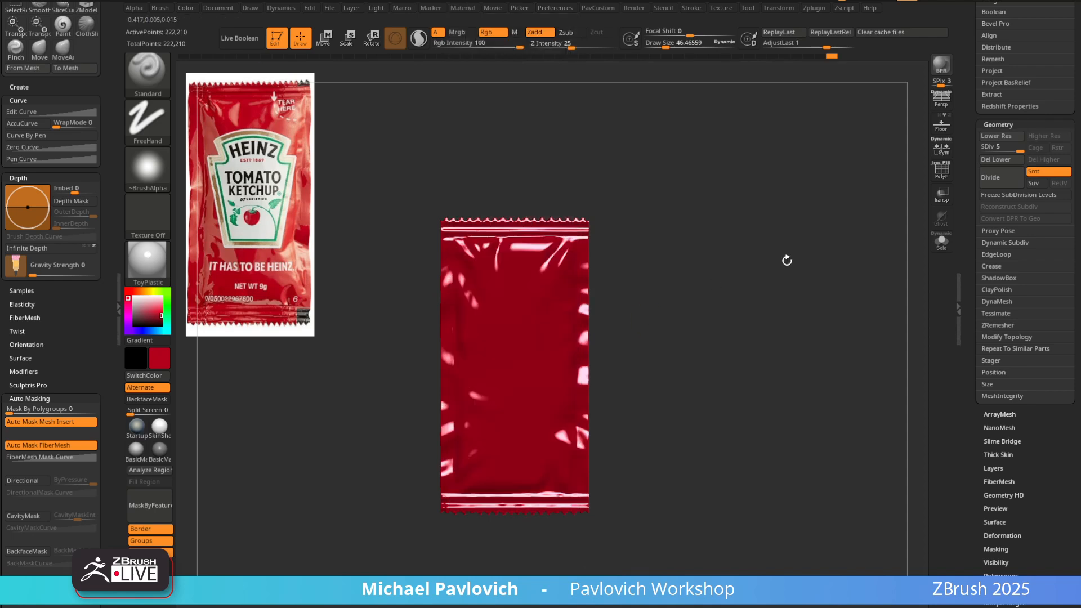
{"action": "mouse_move", "coordinate": [798, 297]}
{"action": "left_mouse_down"}
{"action": "mouse_move", "coordinate": [787, 285]}
{"action": "mouse_move", "coordinate": [821, 287]}
{"action": "mouse_move", "coordinate": [777, 275]}
{"action": "mouse_move", "coordinate": [774, 253]}
{"action": "left_mouse_up"}
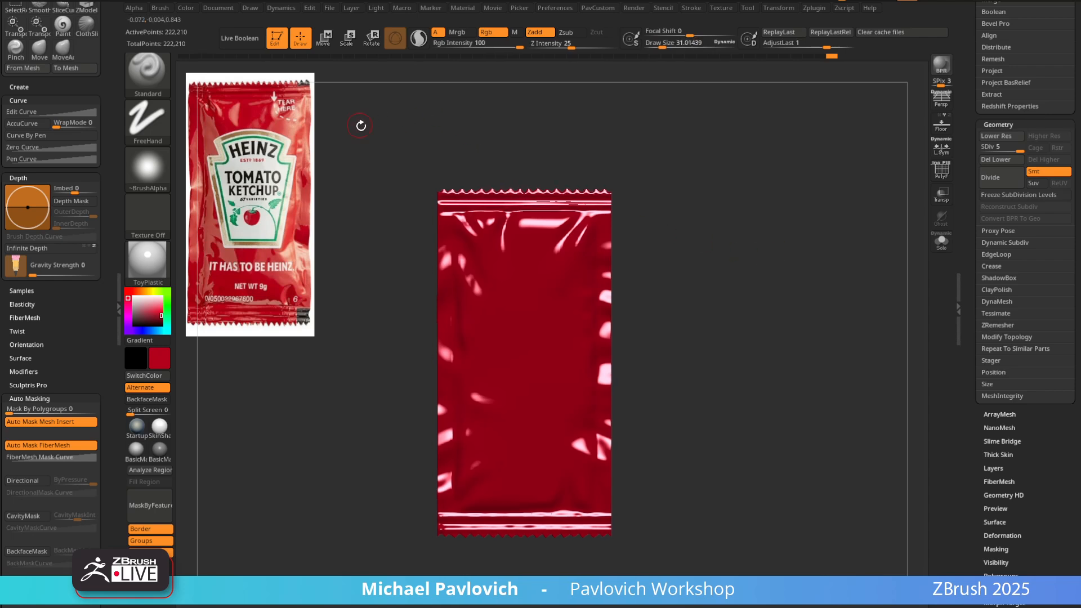
Turn off Zadd for colour-only painting, sample a brown, and undo a test stroke painted across the packet front
{"action": "left_click", "coordinate": [535, 33]}
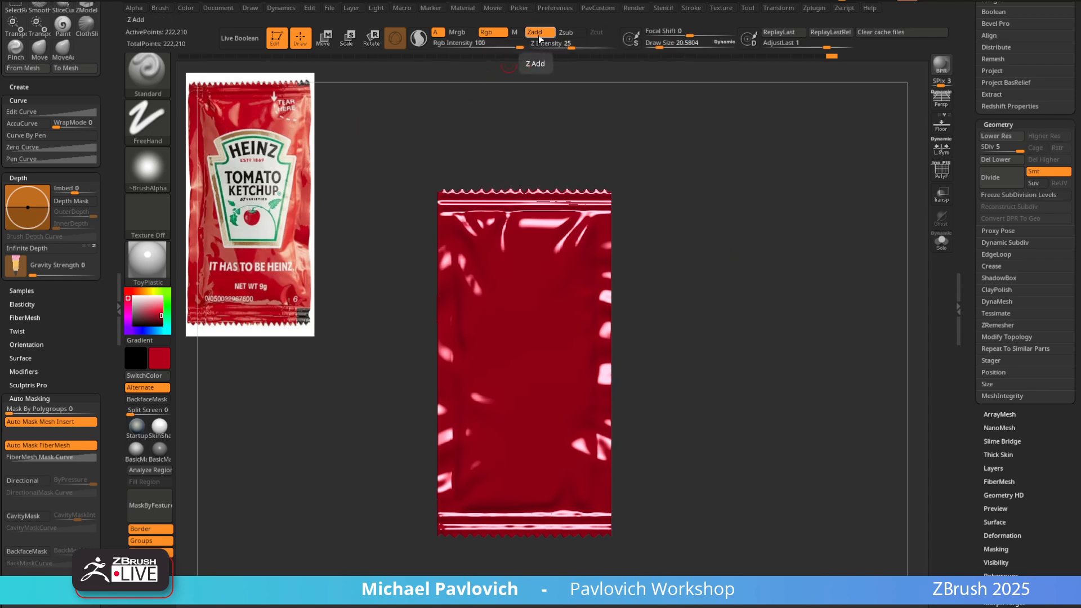
{"action": "left_click_drag", "start_coordinate": [474, 122], "coordinate": [462, 132], "text": "alt"}
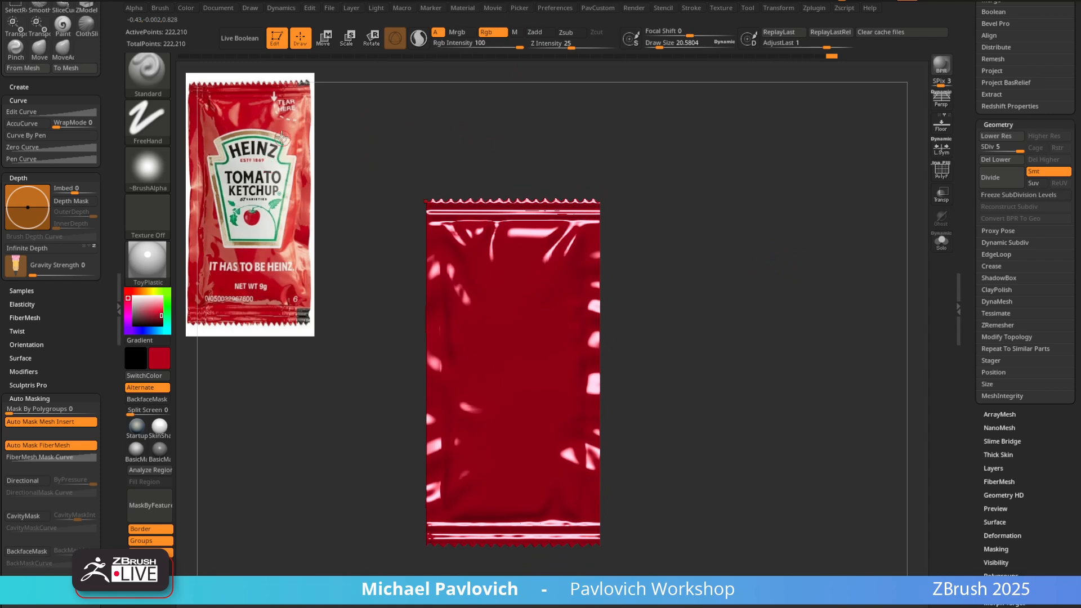
{"action": "key", "text": "c"}
{"action": "left_click_drag", "start_coordinate": [414, 107], "coordinate": [408, 101], "text": "alt"}
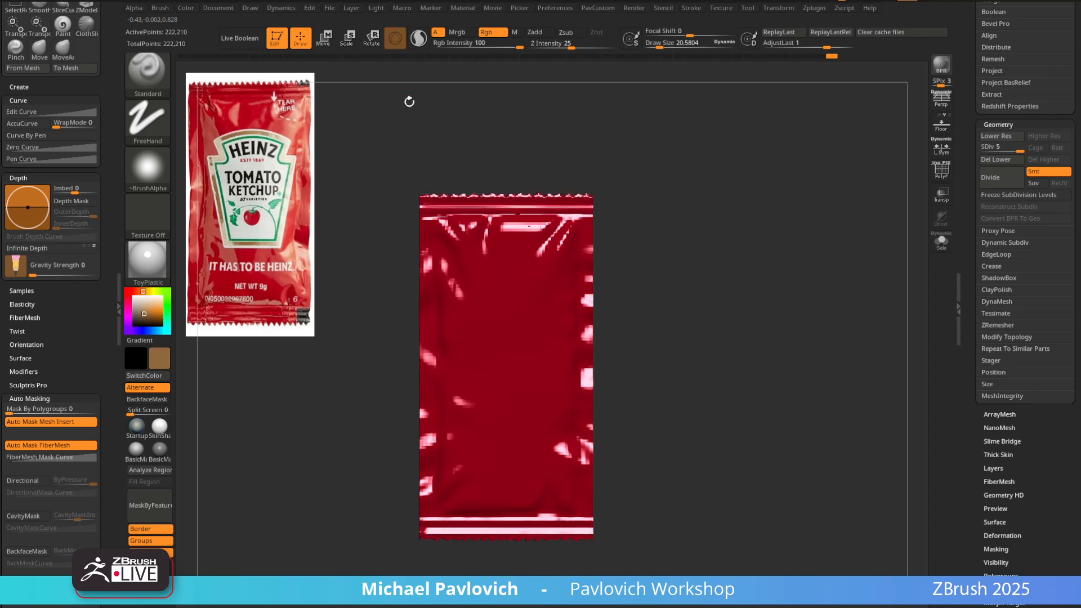
{"action": "mouse_move", "coordinate": [495, 253]}
{"action": "left_mouse_down"}
{"action": "mouse_move", "coordinate": [512, 246]}
{"action": "mouse_move", "coordinate": [493, 345]}
{"action": "mouse_move", "coordinate": [545, 409]}
{"action": "left_mouse_up"}
{"action": "key", "text": "ctrl+z"}
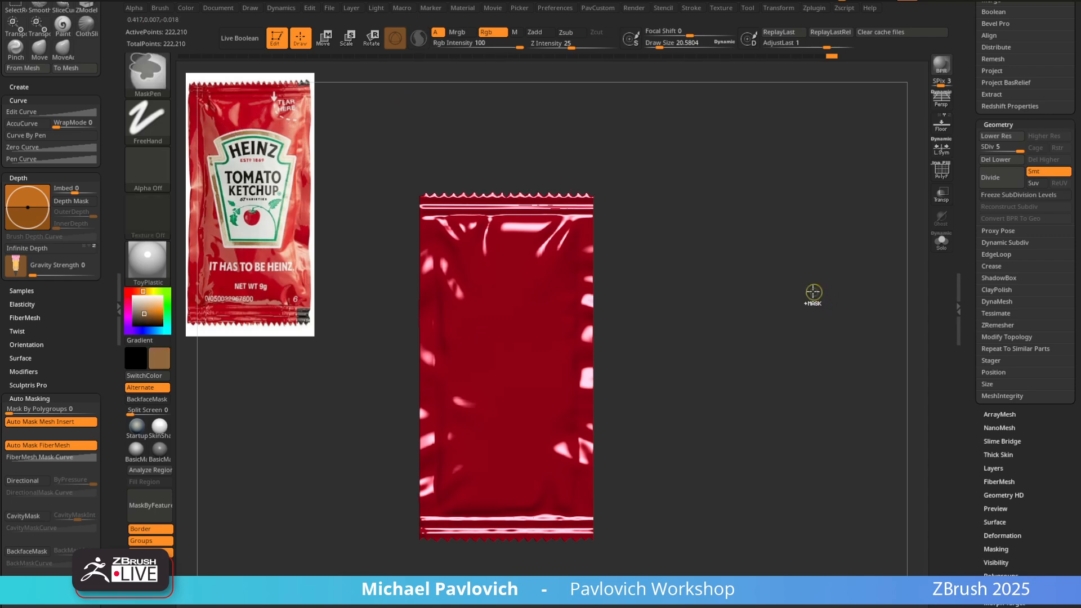
Try filling a small masked patch on the packet front with brown RGB 144, 105, 62 by inverting the mask, and undo it
{"action": "left_click_drag", "start_coordinate": [506, 273], "coordinate": [483, 316], "text": "ctrl"}
{"action": "left_click", "coordinate": [732, 251], "text": "ctrl"}
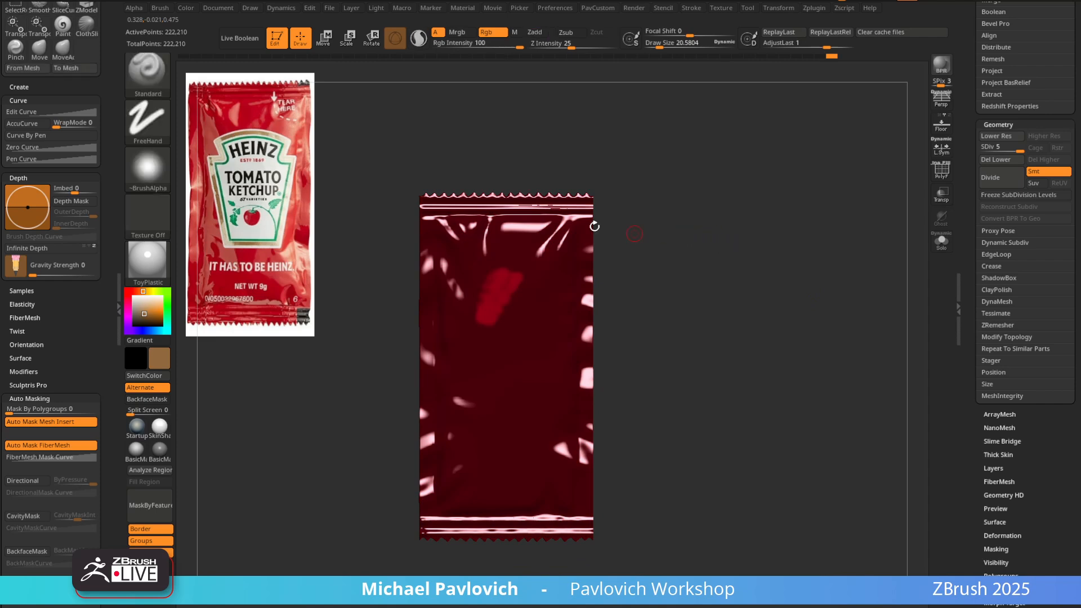
{"action": "left_click", "coordinate": [186, 8]}
{"action": "left_click", "coordinate": [218, 226]}
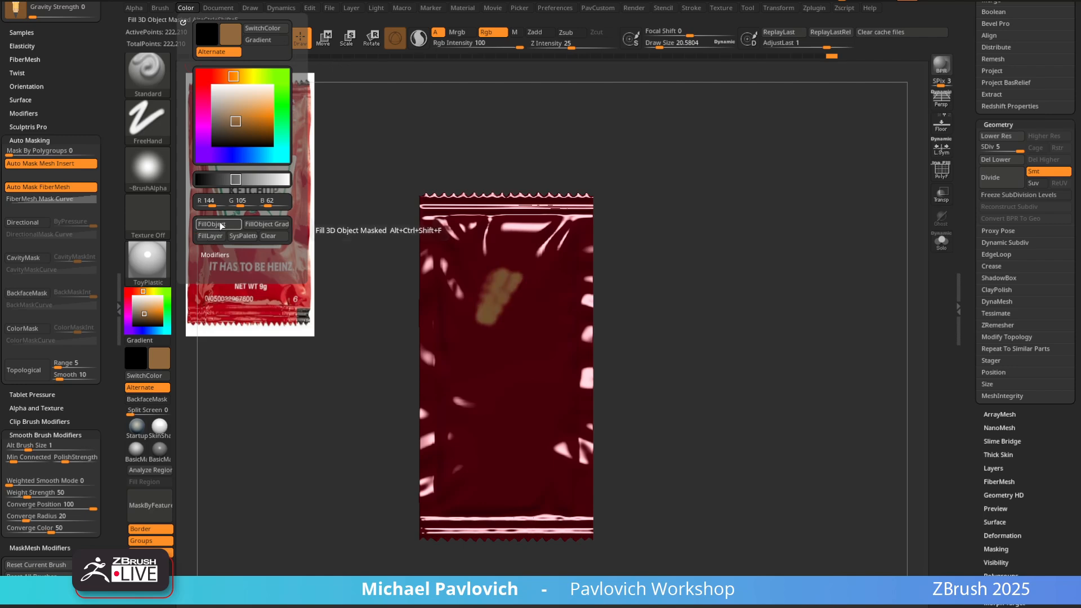
{"action": "left_click_drag", "start_coordinate": [758, 284], "coordinate": [772, 299], "text": "ctrl"}
{"action": "mouse_move", "coordinate": [765, 254]}
{"action": "left_mouse_down"}
{"action": "mouse_move", "coordinate": [694, 242]}
{"action": "mouse_move", "coordinate": [766, 233]}
{"action": "left_mouse_up"}
{"action": "key", "text": "ctrl+z"}
{"action": "key", "text": "ctrl+z"}
{"action": "key", "text": "ctrl+z"}
{"action": "key", "text": "ctrl+z"}
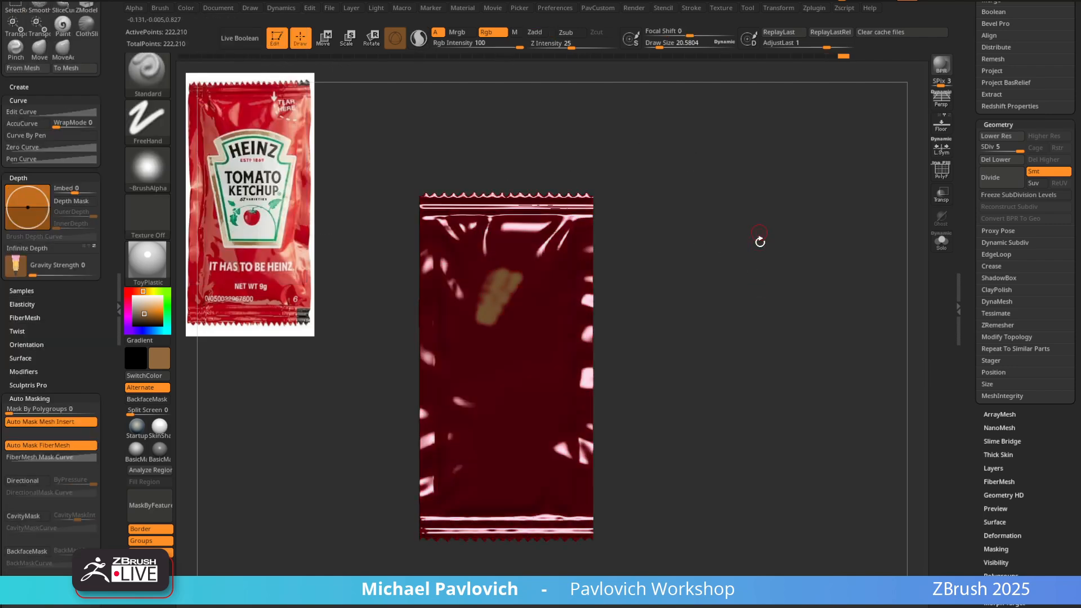
Show the Spotlight ketchup image over the packet and check the Spotlight Projection option in the brush's sample settings
{"action": "mouse_move", "coordinate": [695, 225]}
{"action": "left_mouse_down", "text": "alt"}
{"action": "mouse_move", "coordinate": [708, 211]}
{"action": "mouse_move", "coordinate": [758, 218]}
{"action": "mouse_move", "coordinate": [766, 243]}
{"action": "mouse_move", "coordinate": [820, 251]}
{"action": "mouse_move", "coordinate": [806, 248]}
{"action": "mouse_move", "coordinate": [825, 233]}
{"action": "left_mouse_up", "text": "alt"}
{"action": "key", "text": "shift+z"}
{"action": "key", "text": "z"}
{"action": "key", "text": "s"}
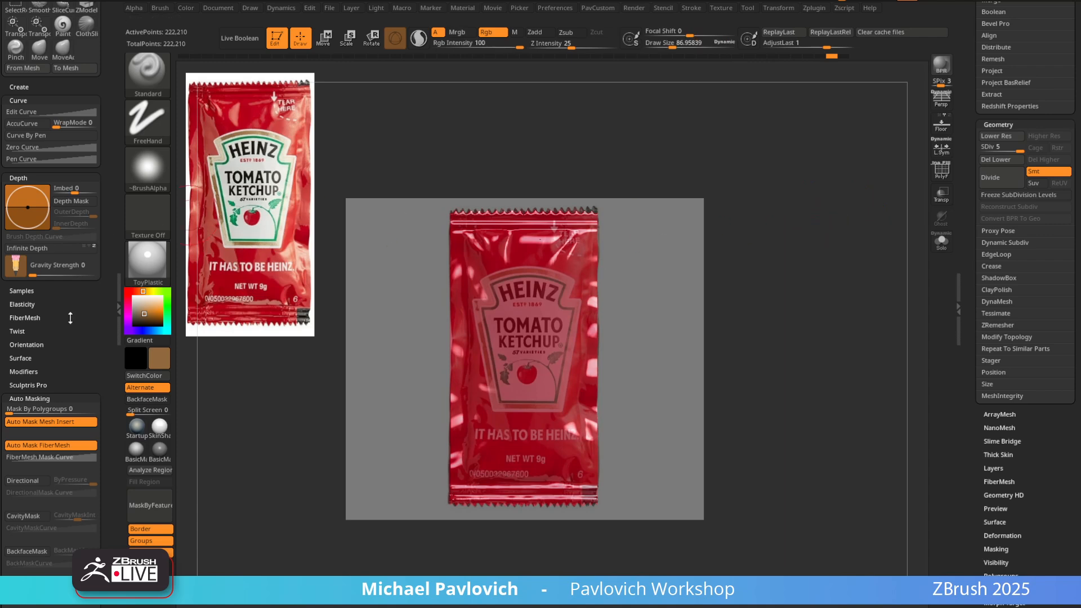
{"action": "left_click", "coordinate": [21, 291]}
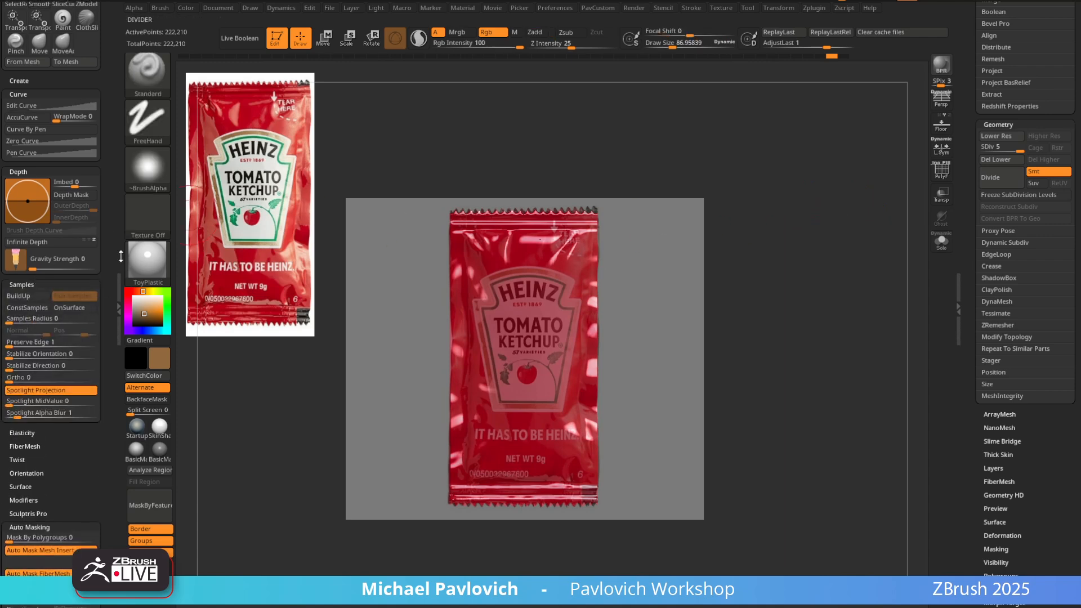
{"action": "left_click_drag", "start_coordinate": [120, 256], "coordinate": [111, 235]}
{"action": "left_click", "coordinate": [56, 344]}
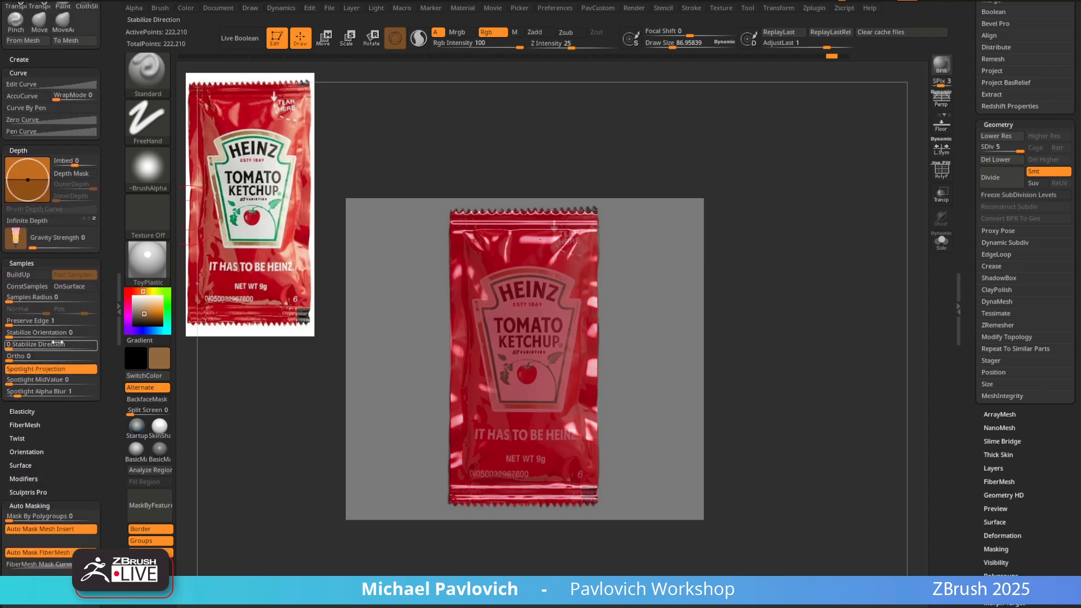
Try projecting the Spotlight ketchup artwork onto the packet front at draw size about 183, and inspect it without the overlay
{"action": "key", "text": "s"}
{"action": "mouse_move", "coordinate": [499, 290]}
{"action": "left_mouse_down"}
{"action": "mouse_move", "coordinate": [512, 288]}
{"action": "mouse_move", "coordinate": [492, 288]}
{"action": "mouse_move", "coordinate": [510, 329]}
{"action": "mouse_move", "coordinate": [476, 282]}
{"action": "mouse_move", "coordinate": [465, 314]}
{"action": "left_mouse_up"}
{"action": "key", "text": "s"}
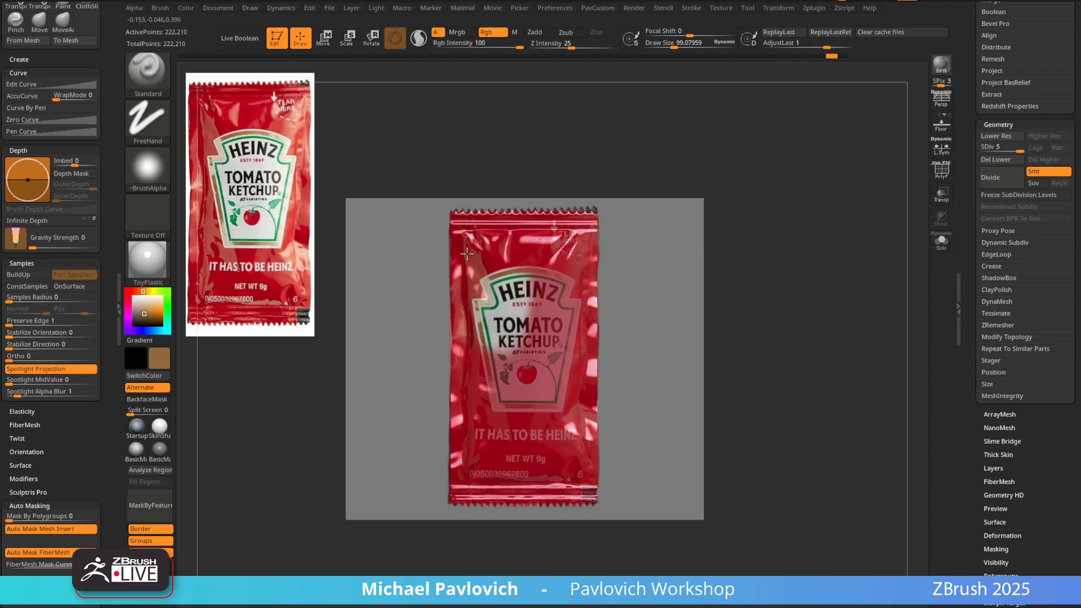
{"action": "mouse_move", "coordinate": [519, 215]}
{"action": "left_mouse_down"}
{"action": "mouse_move", "coordinate": [529, 269]}
{"action": "mouse_move", "coordinate": [568, 262]}
{"action": "mouse_move", "coordinate": [496, 292]}
{"action": "mouse_move", "coordinate": [535, 383]}
{"action": "mouse_move", "coordinate": [470, 445]}
{"action": "mouse_move", "coordinate": [550, 419]}
{"action": "mouse_move", "coordinate": [587, 449]}
{"action": "left_mouse_up"}
{"action": "key", "text": "s"}
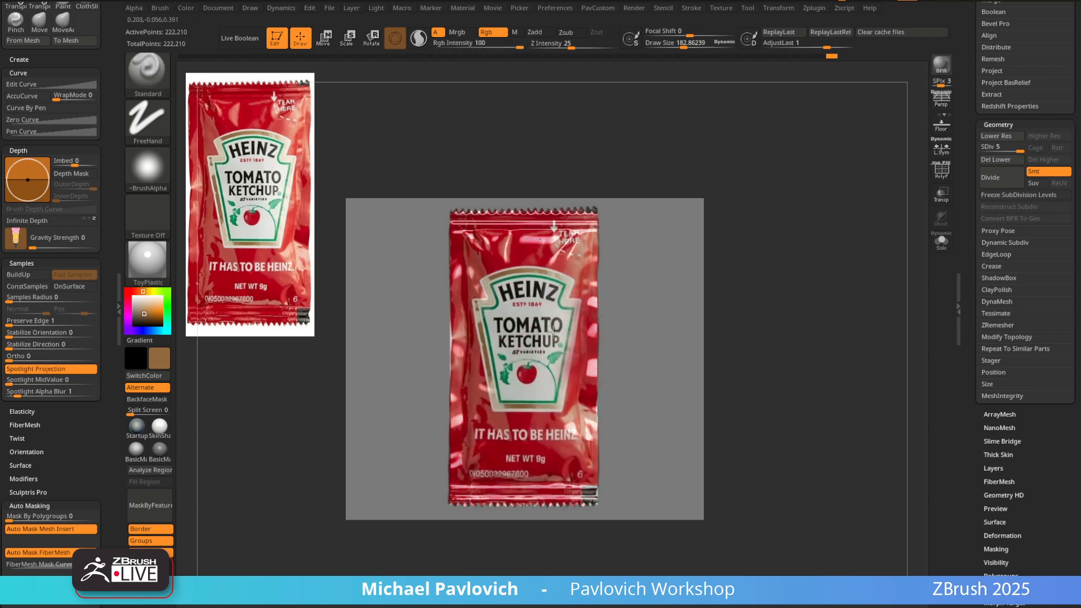
{"action": "left_click_drag", "start_coordinate": [554, 331], "coordinate": [586, 457]}
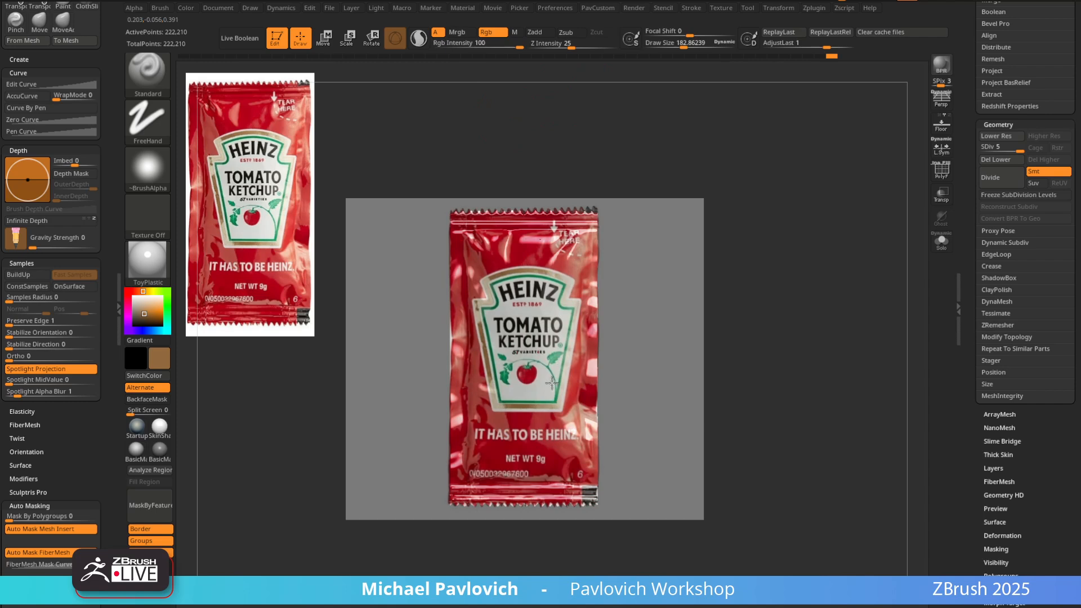
{"action": "key", "text": "shift+z"}
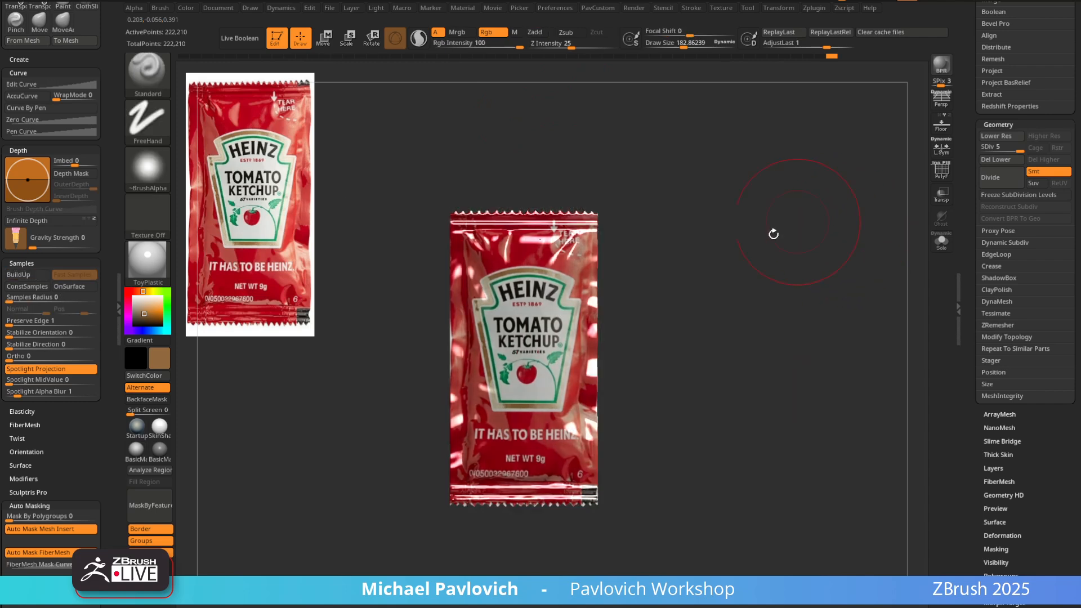
{"action": "left_click_drag", "start_coordinate": [773, 233], "coordinate": [659, 250]}
Sample the reference red, refill the whole packet with it, and enable BackfaceMask for the Standard brush
{"action": "key", "text": "c"}
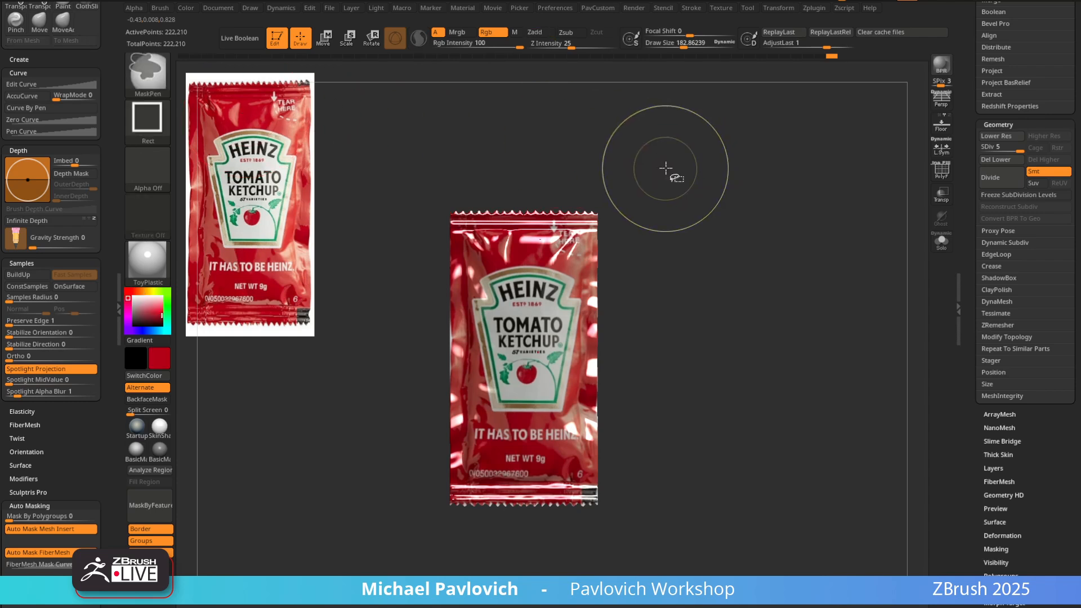
{"action": "key", "text": "ctrl+shift+f"}
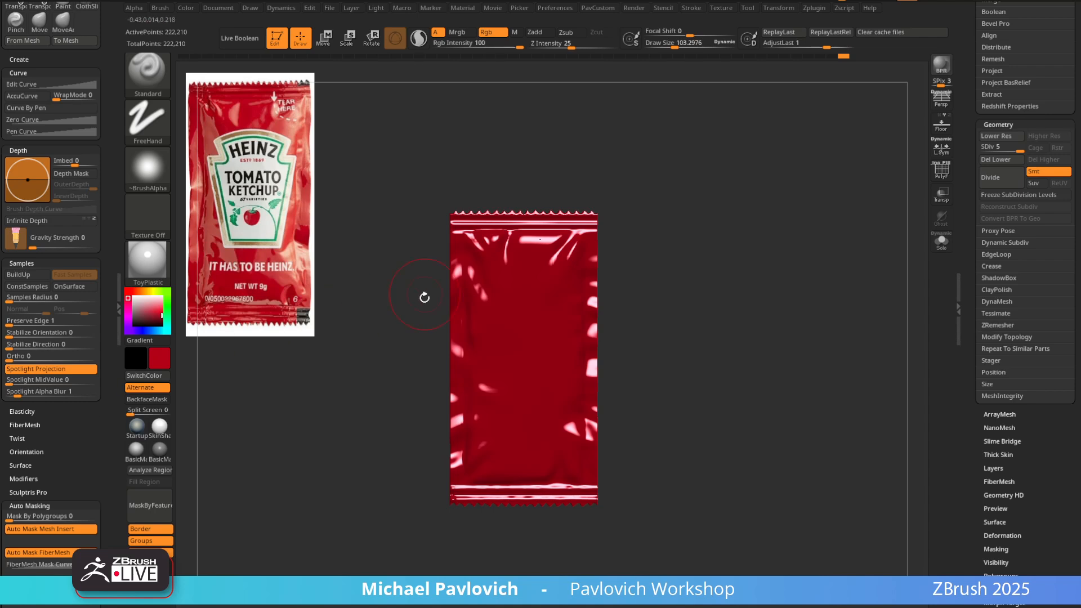
{"action": "left_click_drag", "start_coordinate": [621, 202], "coordinate": [511, 278]}
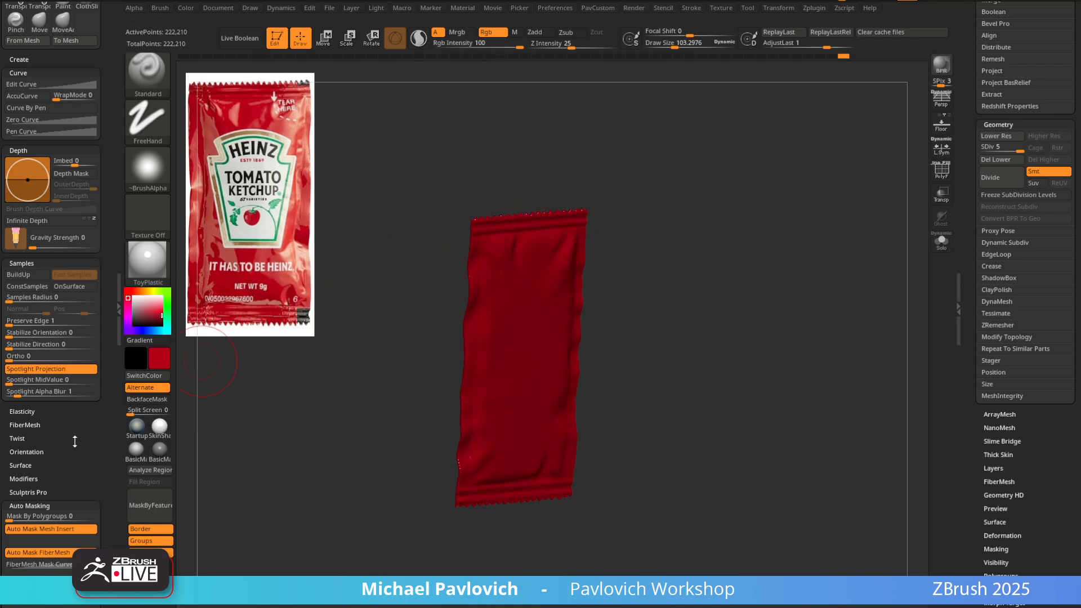
{"action": "left_click_drag", "start_coordinate": [75, 441], "coordinate": [68, 297]}
{"action": "left_click", "coordinate": [30, 427]}
{"action": "left_click_drag", "start_coordinate": [656, 241], "coordinate": [690, 222], "text": "shift"}
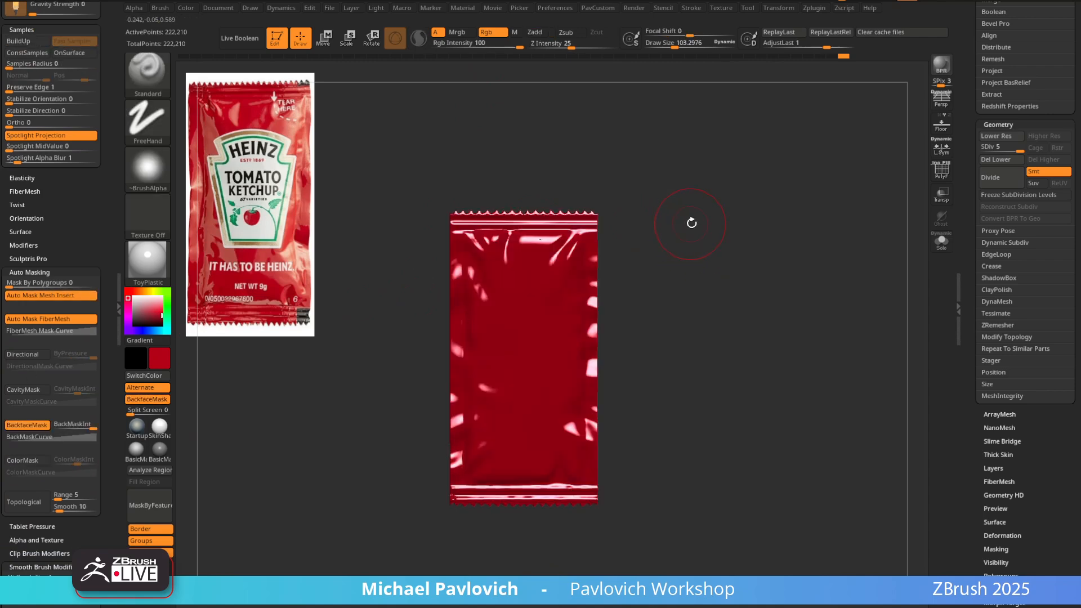
Paint the Spotlight ketchup artwork onto one side of the packet at draw size about 219 and hide the overlay
{"action": "key", "text": "shift+z"}
{"action": "key", "text": "s"}
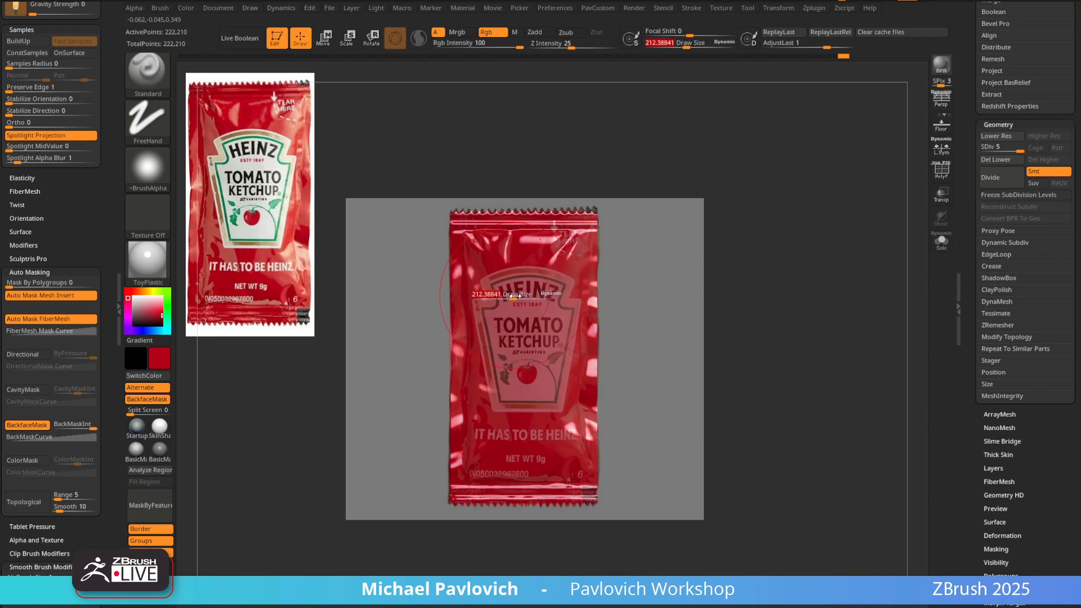
{"action": "left_click", "coordinate": [514, 295]}
{"action": "mouse_move", "coordinate": [515, 295]}
{"action": "left_mouse_down"}
{"action": "mouse_move", "coordinate": [505, 248]}
{"action": "mouse_move", "coordinate": [550, 171]}
{"action": "mouse_move", "coordinate": [454, 535]}
{"action": "mouse_move", "coordinate": [557, 526]}
{"action": "mouse_move", "coordinate": [530, 353]}
{"action": "left_mouse_up"}
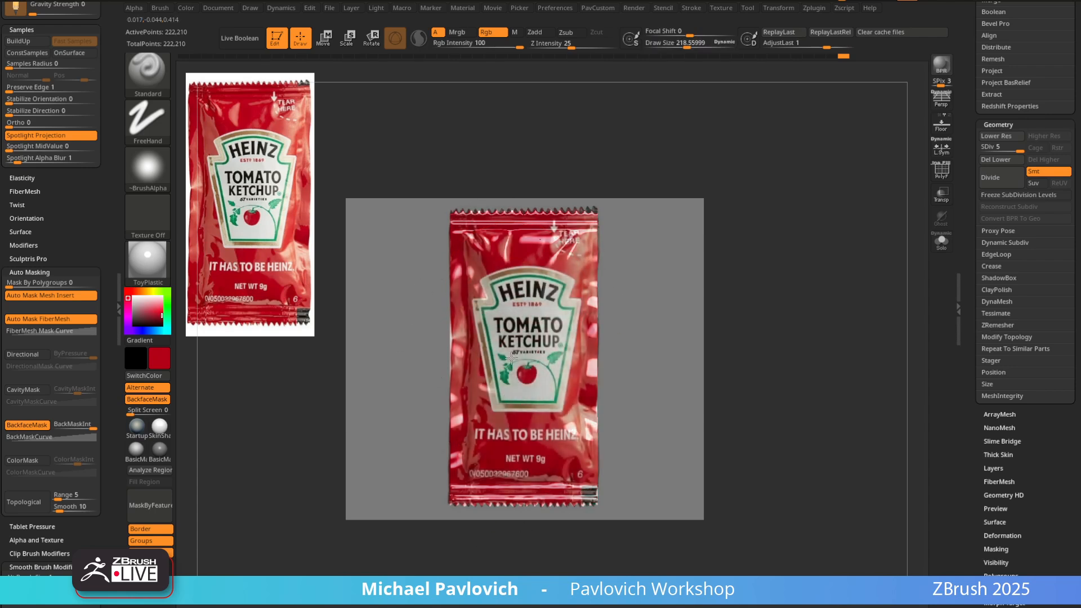
{"action": "left_click_drag", "start_coordinate": [639, 346], "coordinate": [624, 470]}
{"action": "key", "text": "shift+z"}
Turn the packet to its other side, project the Spotlight artwork across that face, and hide the overlay
{"action": "left_click_drag", "start_coordinate": [714, 280], "coordinate": [833, 267]}
{"action": "key", "text": "shift+z"}
{"action": "key", "text": "z"}
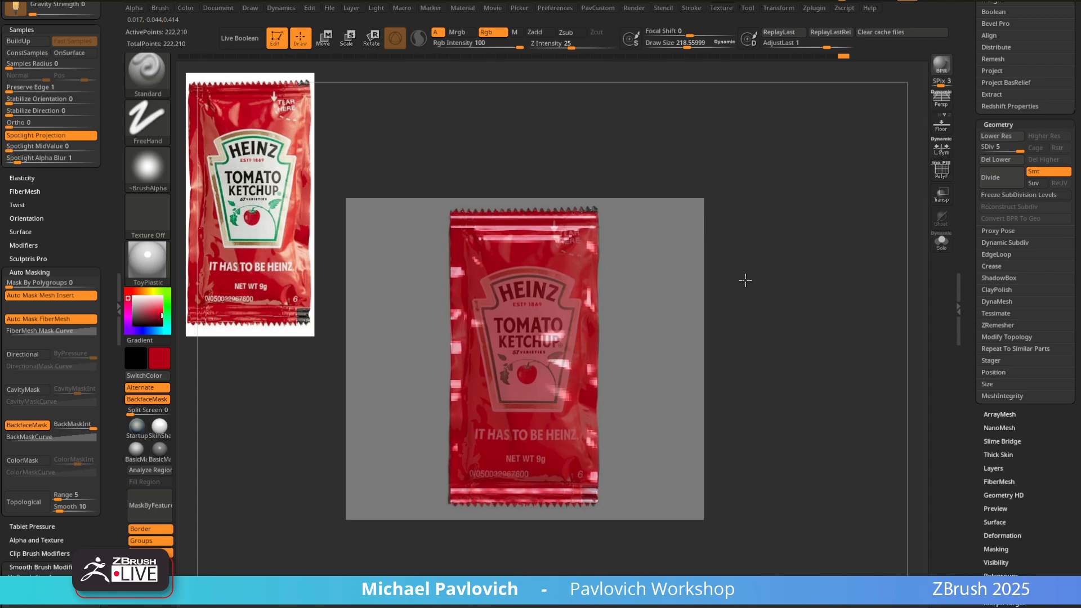
{"action": "mouse_move", "coordinate": [538, 301]}
{"action": "left_mouse_down"}
{"action": "mouse_move", "coordinate": [507, 276]}
{"action": "mouse_move", "coordinate": [574, 293]}
{"action": "mouse_move", "coordinate": [482, 449]}
{"action": "mouse_move", "coordinate": [563, 513]}
{"action": "left_mouse_up"}
{"action": "left_click_drag", "start_coordinate": [621, 329], "coordinate": [478, 327]}
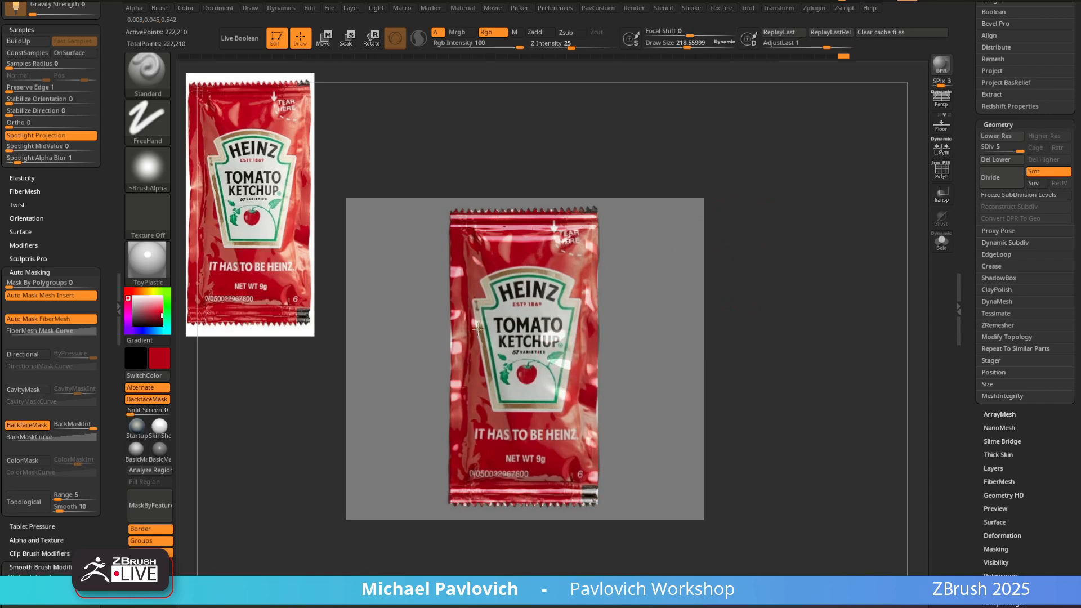
{"action": "key", "text": "shift+z"}
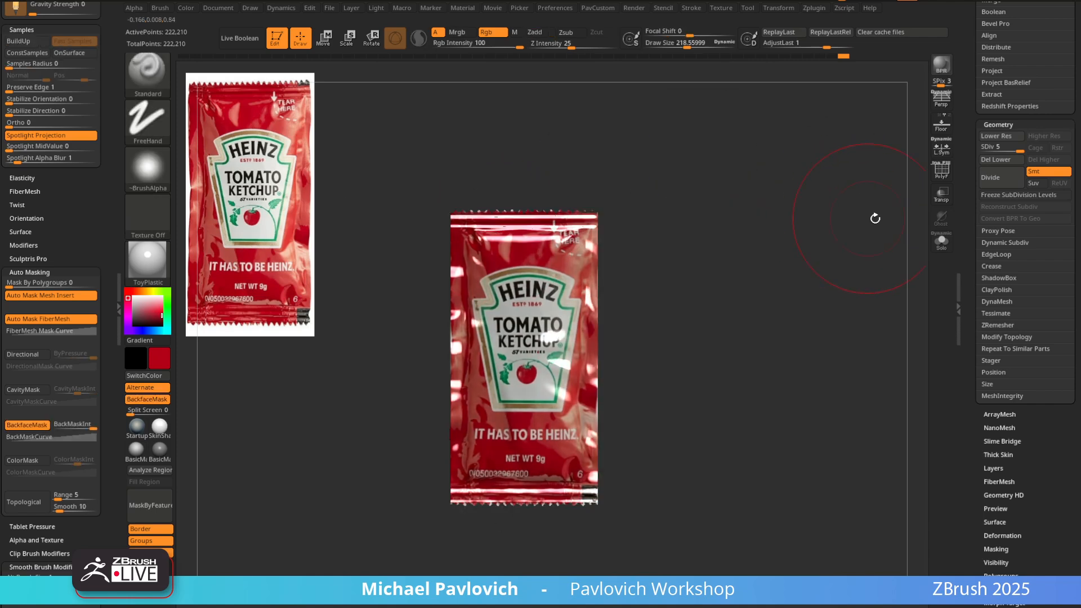
Run a BPR render of the textured packet and turn on the floor grid in an angled view
{"action": "left_click_drag", "start_coordinate": [873, 218], "coordinate": [802, 281]}
{"action": "left_click", "coordinate": [941, 65]}
{"action": "left_click_drag", "start_coordinate": [766, 333], "coordinate": [798, 257]}
{"action": "left_click", "coordinate": [941, 133]}
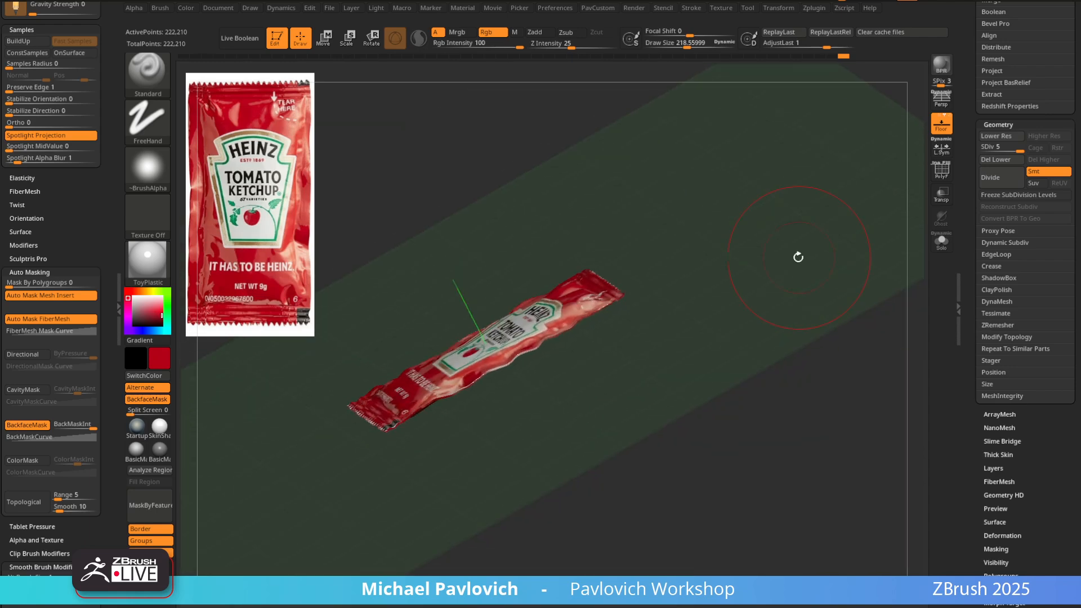
Rotate the packet about 2 degrees in side view so it lies level with the floor grid
{"action": "left_click_drag", "start_coordinate": [807, 220], "coordinate": [822, 231], "text": "shift"}
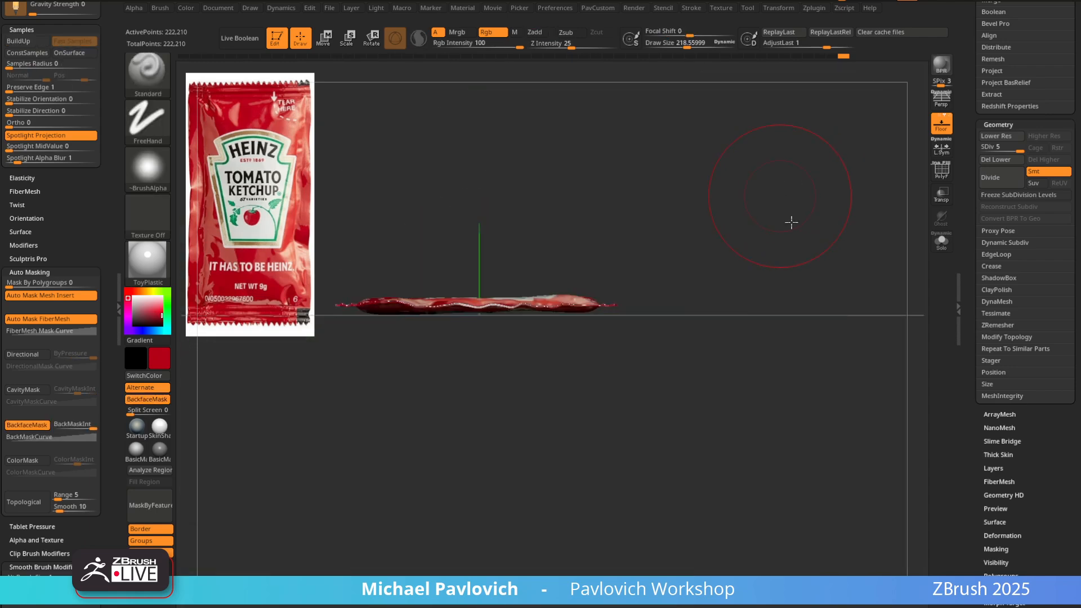
{"action": "key", "text": "w"}
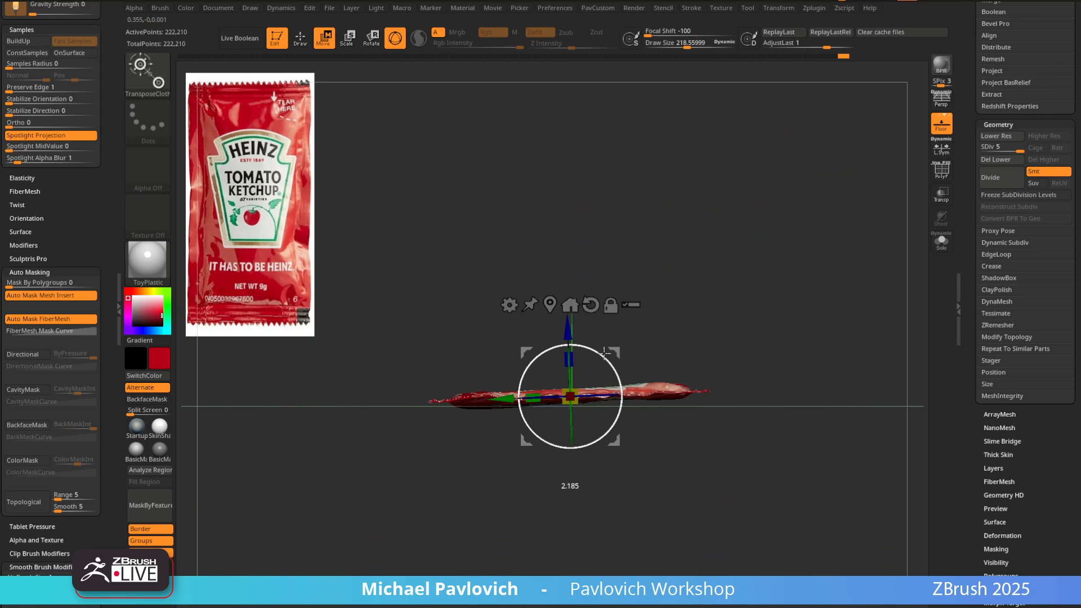
{"action": "left_click_drag", "start_coordinate": [604, 354], "coordinate": [587, 342]}
{"action": "key", "text": "q"}
{"action": "mouse_move", "coordinate": [785, 271]}
{"action": "left_mouse_down"}
{"action": "mouse_move", "coordinate": [815, 290]}
{"action": "mouse_move", "coordinate": [794, 286]}
{"action": "left_mouse_up"}
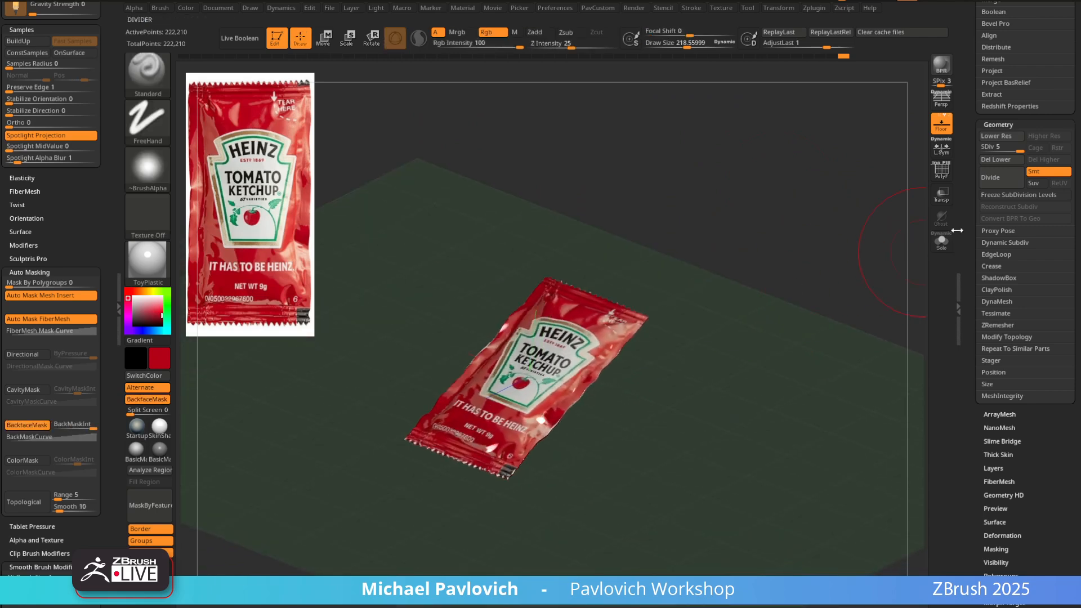
Run a BPR render of the packet from an angled view and turn off the floor grid
{"action": "key", "text": "shift"}
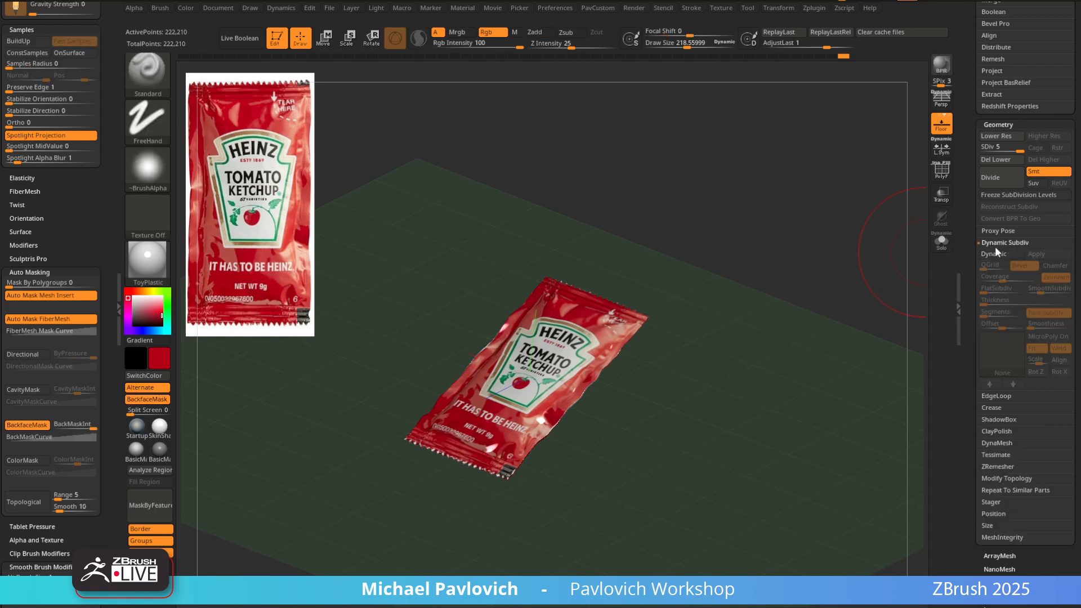
{"action": "mouse_move", "coordinate": [839, 265]}
{"action": "left_mouse_down"}
{"action": "mouse_move", "coordinate": [810, 268]}
{"action": "mouse_move", "coordinate": [822, 254]}
{"action": "mouse_move", "coordinate": [805, 281]}
{"action": "left_mouse_up"}
{"action": "key", "text": "shift+r"}
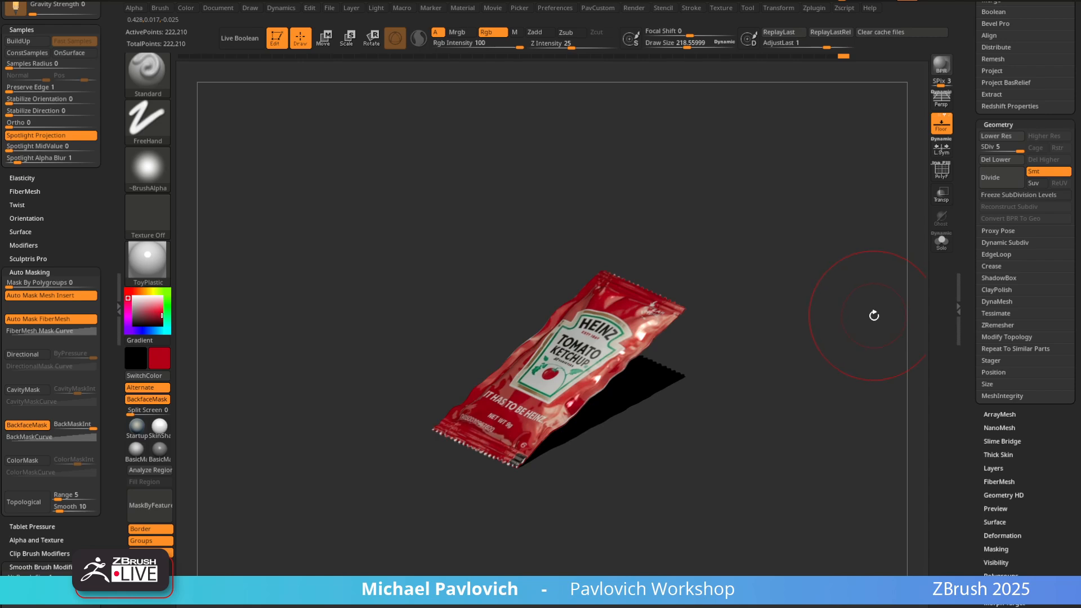
{"action": "left_click", "coordinate": [936, 129]}
{"action": "mouse_move", "coordinate": [822, 270]}
{"action": "right_mouse_down", "text": "alt"}
{"action": "mouse_move", "coordinate": [790, 275]}
{"action": "mouse_move", "coordinate": [811, 281]}
{"action": "mouse_move", "coordinate": [801, 272]}
{"action": "right_mouse_up", "text": "alt"}
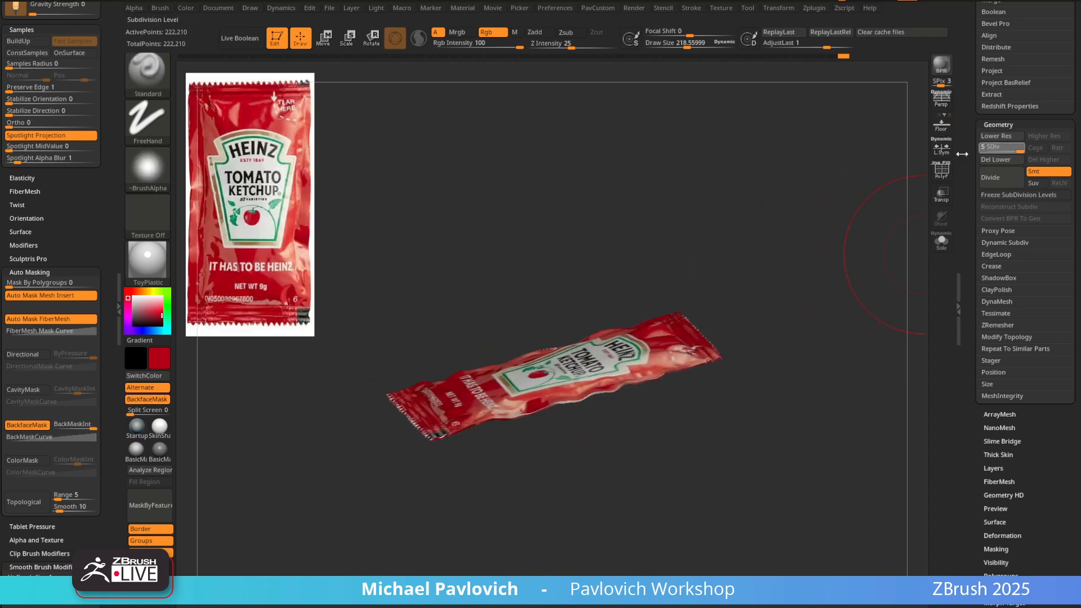
Lower the packet to subdivision level 4 and hide its polypaint in a side view
{"action": "key", "text": "shift+d"}
{"action": "key", "text": "shift+d"}
{"action": "key", "text": "shift+d"}
{"action": "key", "text": "shift+d"}
{"action": "key", "text": "d"}
{"action": "key", "text": "d"}
{"action": "key", "text": "d"}
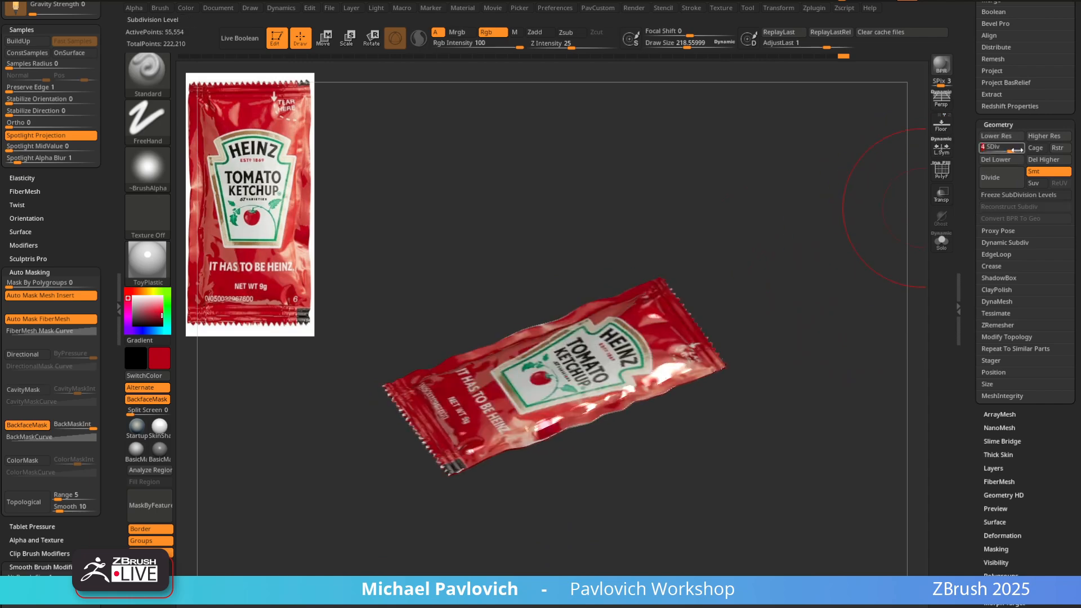
{"action": "right_click_drag", "start_coordinate": [833, 242], "coordinate": [816, 255], "text": "shift"}
{"action": "key", "text": "w"}
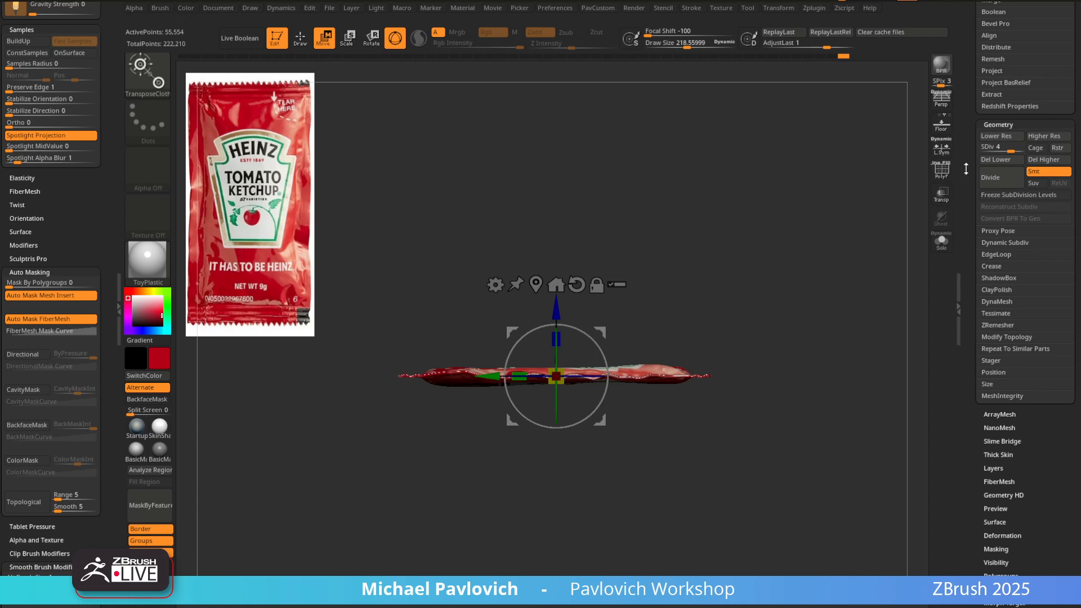
{"action": "scroll", "coordinate": [966, 168], "scroll_direction": "up", "scroll_amount": 5}
{"action": "key", "text": "q"}
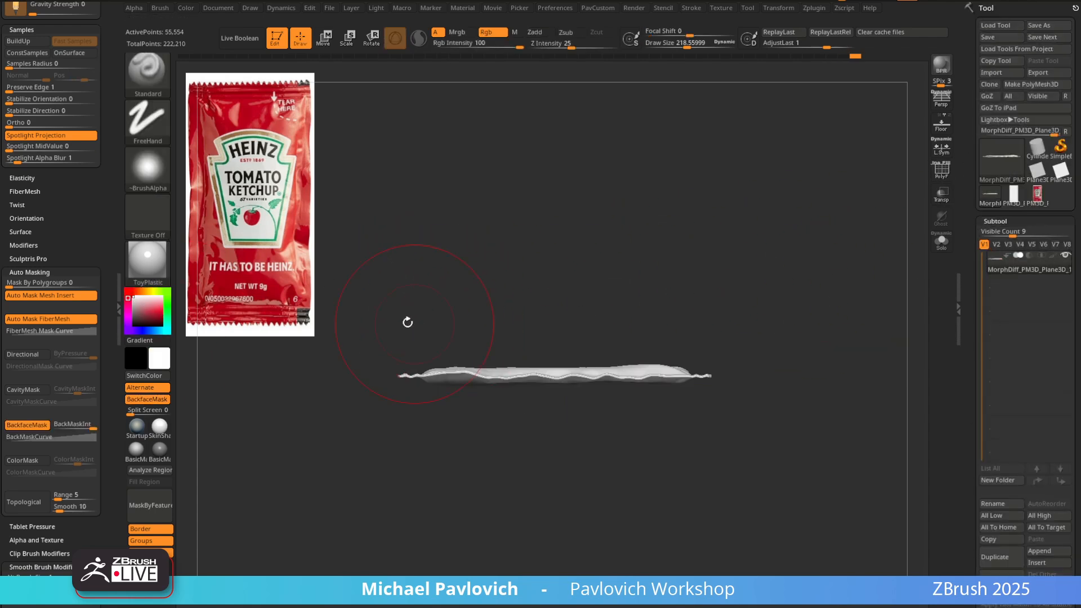
Mask one end half of the packet up to its middle and soften the mask edge with BlurMask
{"action": "mouse_move", "coordinate": [362, 302]}
{"action": "left_mouse_down", "text": "ctrl"}
{"action": "mouse_move", "coordinate": [398, 399]}
{"action": "mouse_move", "coordinate": [554, 461]}
{"action": "left_mouse_up", "text": "ctrl"}
{"action": "right_click_drag", "start_coordinate": [796, 253], "coordinate": [789, 318], "text": "shift"}
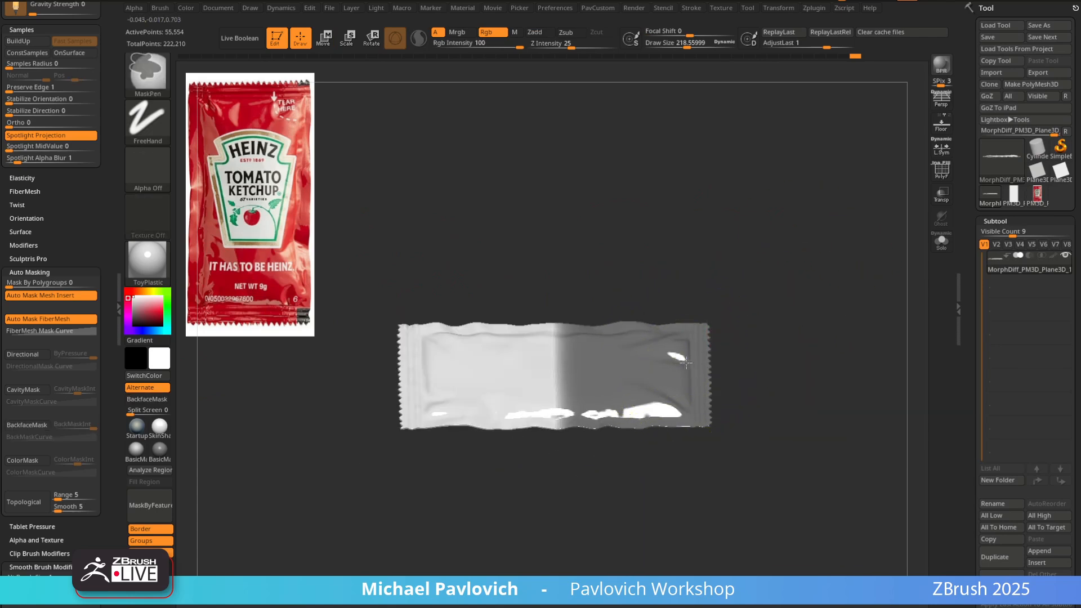
{"action": "left_click_drag", "start_coordinate": [963, 300], "coordinate": [1000, 172]}
{"action": "left_click", "coordinate": [999, 224]}
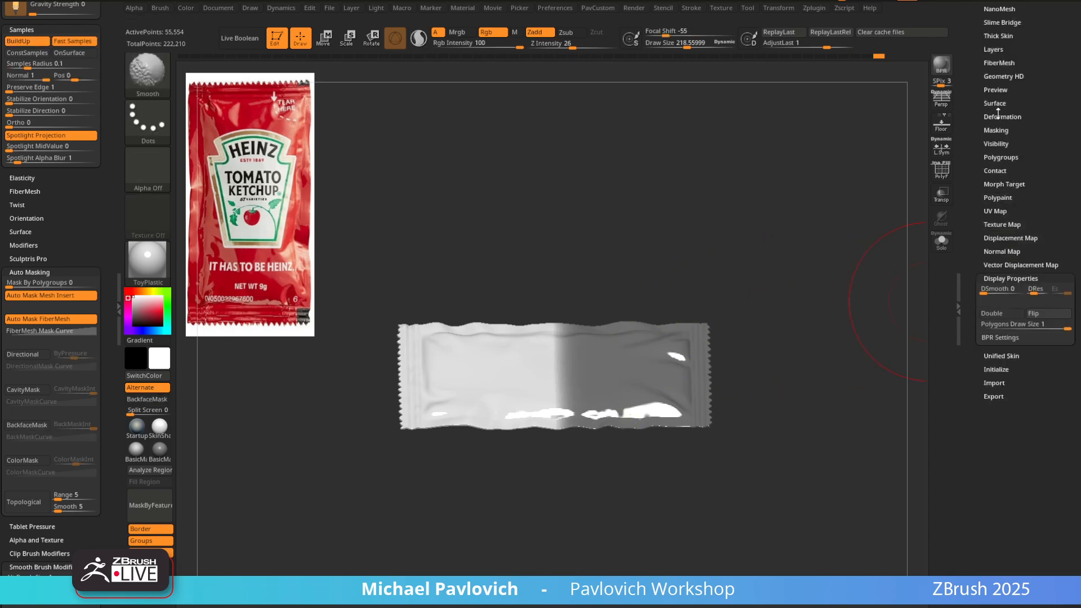
{"action": "left_click_drag", "start_coordinate": [977, 86], "coordinate": [1000, 250]}
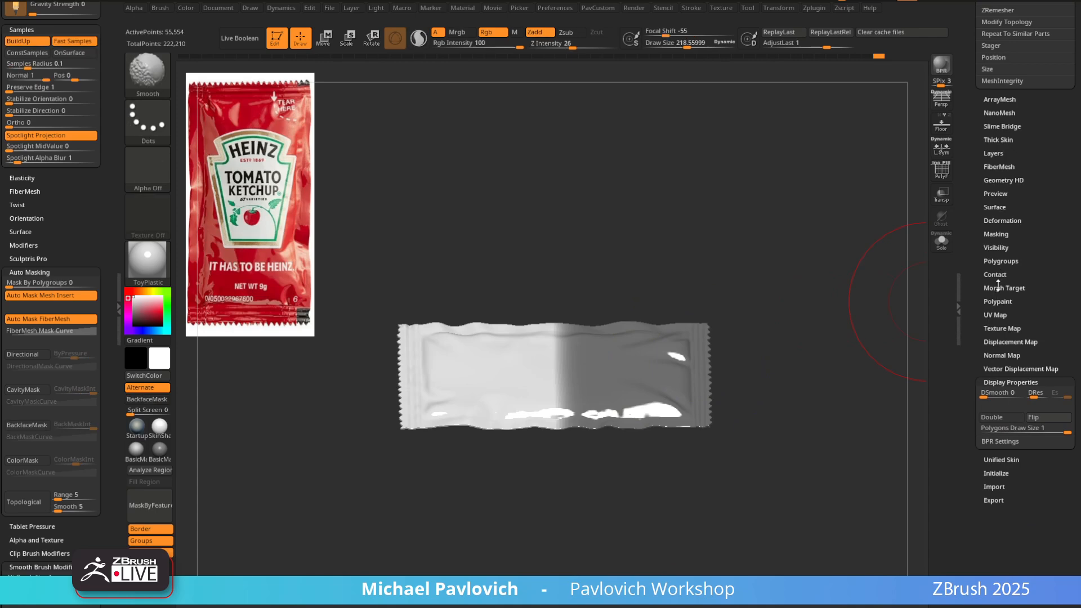
{"action": "left_click", "coordinate": [996, 234]}
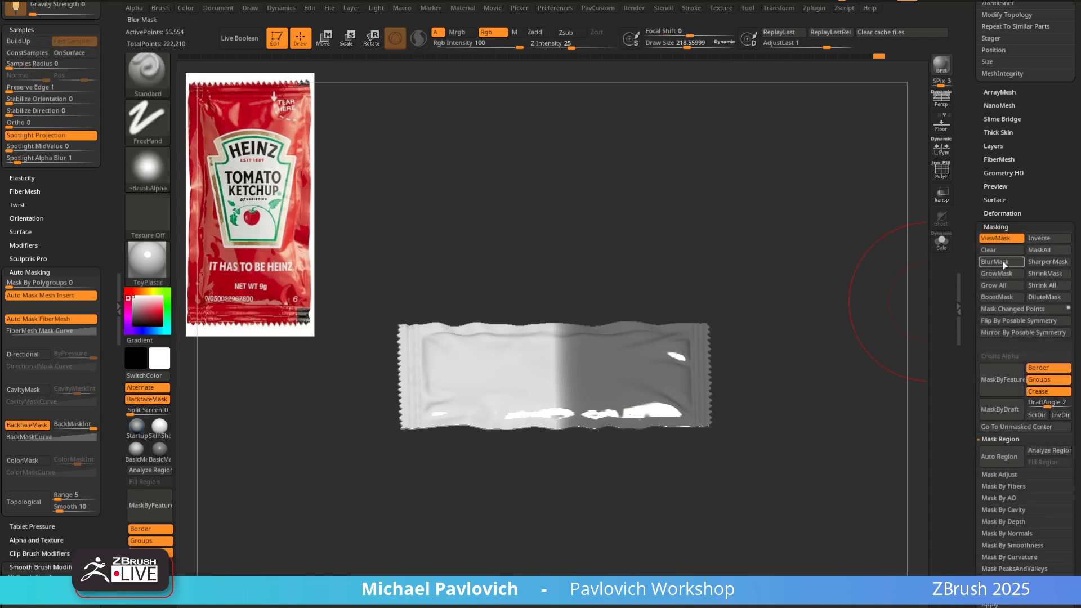
Try to fold the packet's unmasked half upward by about 53 degrees at subdivision level 4
{"action": "left_click_drag", "start_coordinate": [773, 248], "coordinate": [726, 299], "text": "alt"}
{"action": "key", "text": "w"}
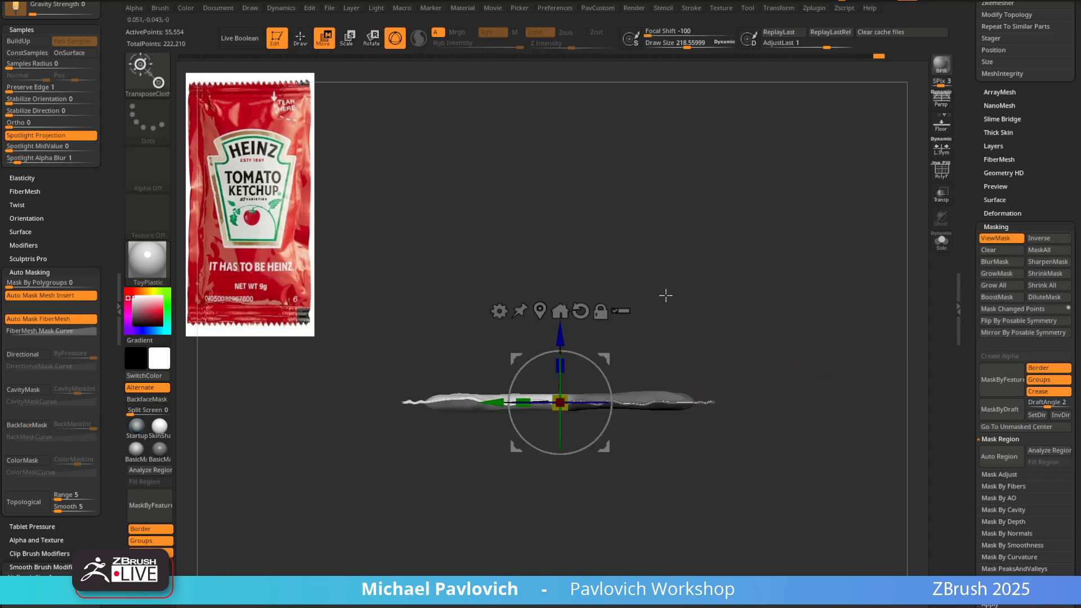
{"action": "key", "text": "b"}
{"action": "key", "text": "t"}
{"action": "left_click_drag", "start_coordinate": [748, 231], "coordinate": [754, 242], "text": "alt"}
{"action": "left_click_drag", "start_coordinate": [586, 366], "coordinate": [616, 400]}
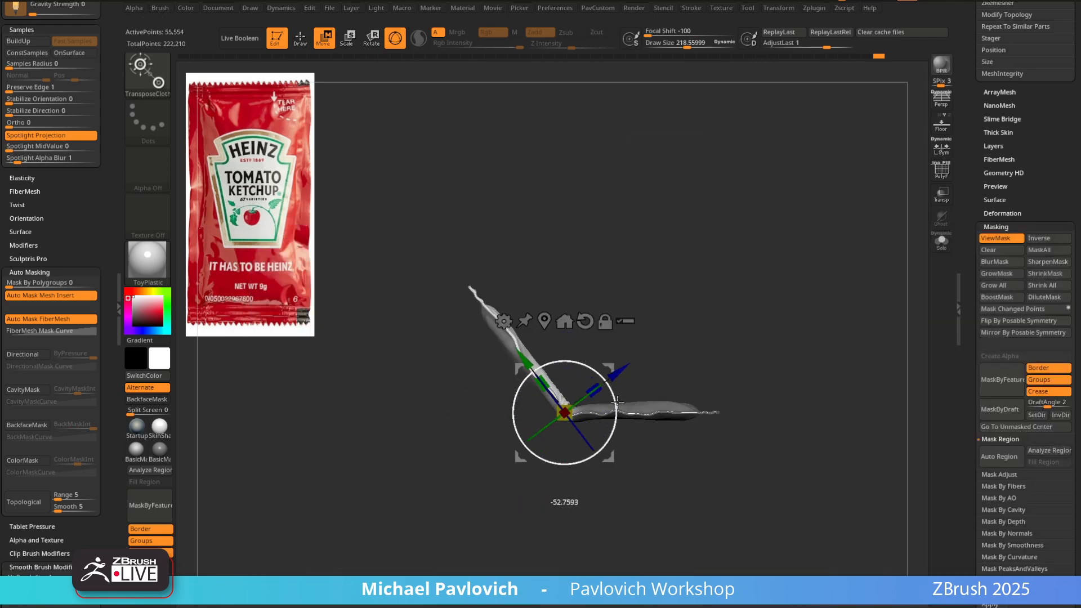
{"action": "left_click_drag", "start_coordinate": [738, 335], "coordinate": [700, 374]}
{"action": "key", "text": "q"}
{"action": "mouse_move", "coordinate": [717, 336]}
{"action": "left_mouse_down"}
{"action": "mouse_move", "coordinate": [728, 368]}
{"action": "mouse_move", "coordinate": [709, 343]}
{"action": "mouse_move", "coordinate": [821, 304]}
{"action": "mouse_move", "coordinate": [811, 325]}
{"action": "left_mouse_up"}
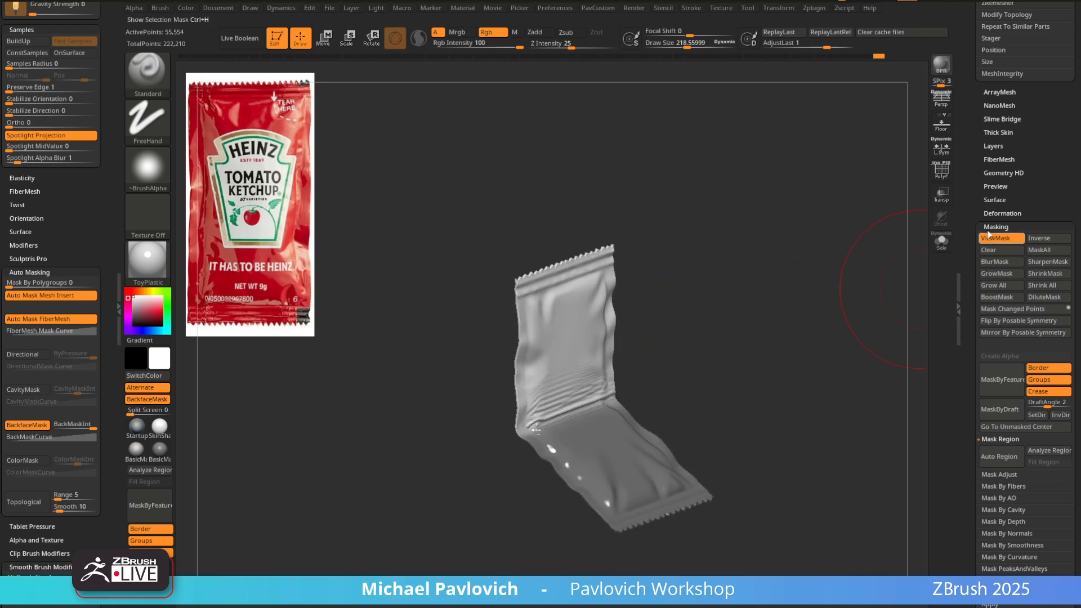
{"action": "key", "text": "ctrl+z"}
Lower the packet to subdivision level 3 and fold its unmasked half upward around the middle
{"action": "scroll", "coordinate": [987, 314], "scroll_direction": "up", "scroll_amount": 10}
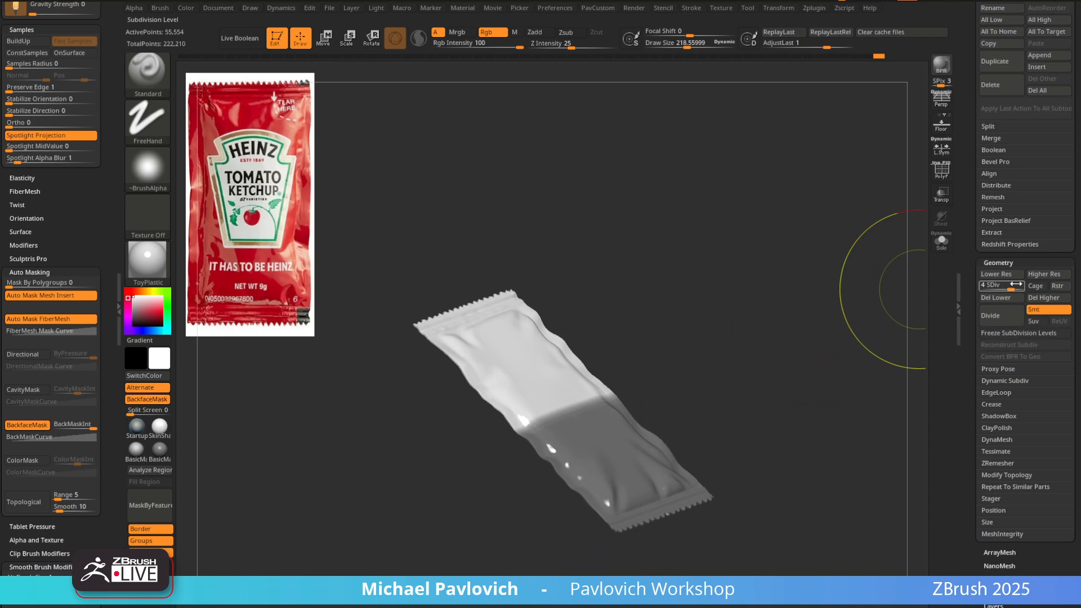
{"action": "left_click_drag", "start_coordinate": [1012, 286], "coordinate": [1002, 286]}
{"action": "left_click_drag", "start_coordinate": [795, 309], "coordinate": [785, 367]}
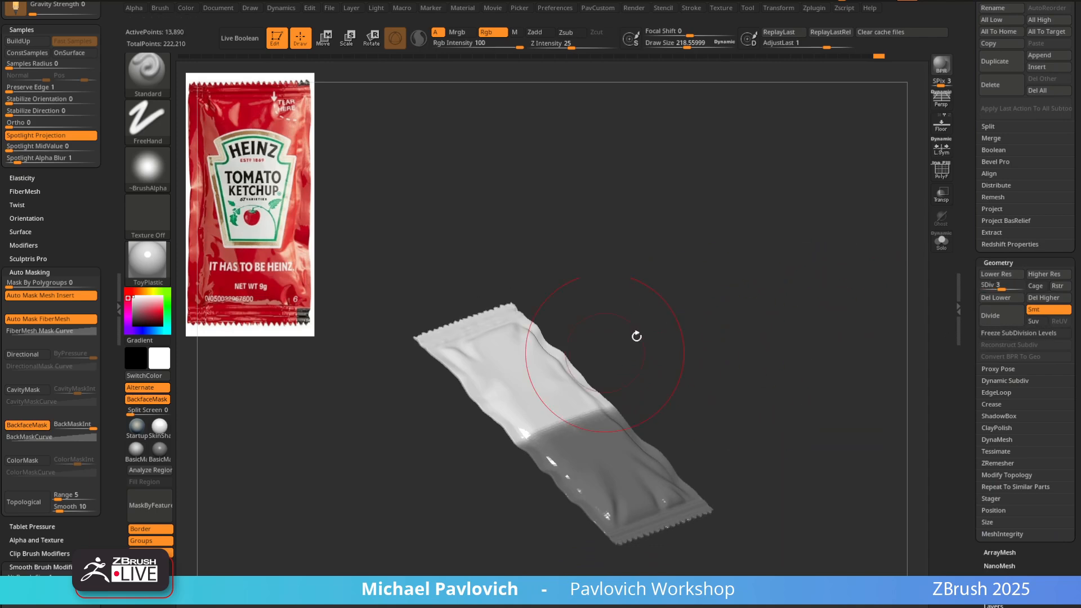
{"action": "left_click_drag", "start_coordinate": [637, 335], "coordinate": [657, 361], "text": "shift"}
{"action": "key", "text": "w"}
{"action": "left_click_drag", "start_coordinate": [586, 378], "coordinate": [616, 417]}
{"action": "key", "text": "q"}
{"action": "mouse_move", "coordinate": [803, 314]}
{"action": "left_mouse_down"}
{"action": "mouse_move", "coordinate": [780, 337]}
{"action": "mouse_move", "coordinate": [833, 315]}
{"action": "left_mouse_up"}
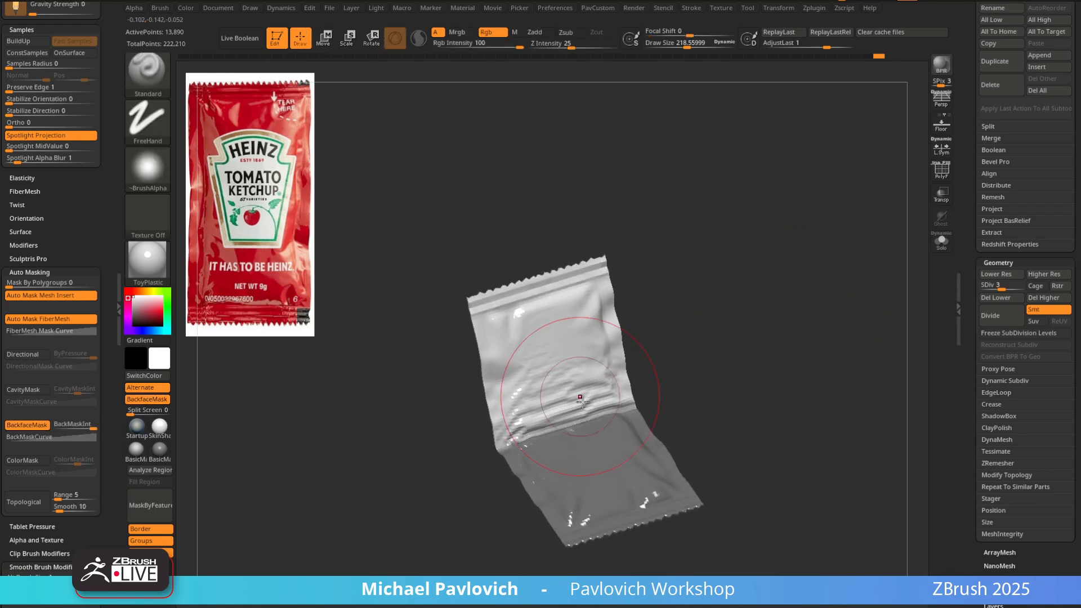
{"action": "left_click_drag", "start_coordinate": [755, 345], "coordinate": [808, 314]}
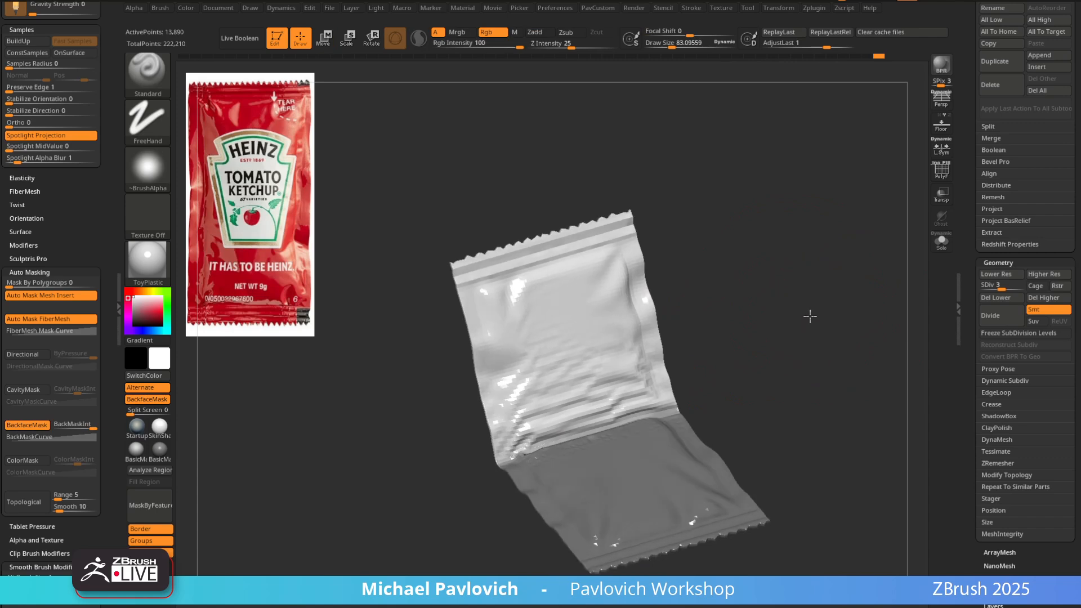
Apply the StartupMaterial and smooth the rippled wrinkles beside the fold at draw size about 62
{"action": "left_click", "coordinate": [138, 428]}
{"action": "left_click_drag", "start_coordinate": [750, 279], "coordinate": [721, 255], "text": "alt"}
{"action": "left_click_drag", "start_coordinate": [533, 318], "coordinate": [507, 388], "text": "shift"}
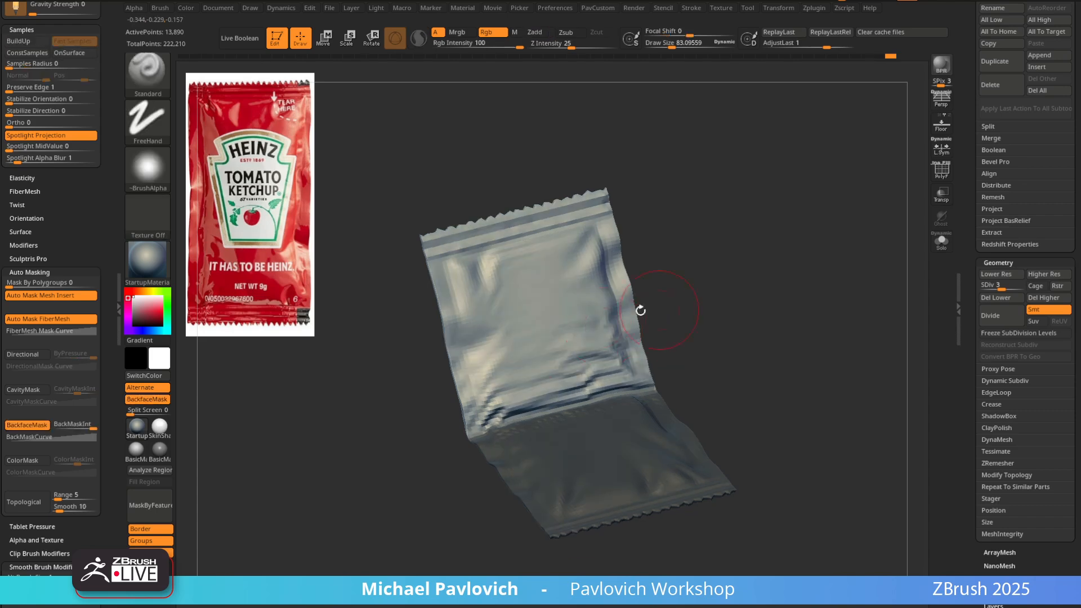
{"action": "left_click_drag", "start_coordinate": [593, 317], "coordinate": [609, 372], "text": "shift"}
{"action": "mouse_move", "coordinate": [752, 265]}
{"action": "left_mouse_down"}
{"action": "mouse_move", "coordinate": [760, 242]}
{"action": "mouse_move", "coordinate": [767, 251]}
{"action": "left_mouse_up"}
{"action": "left_click_drag", "start_coordinate": [613, 363], "coordinate": [619, 395], "text": "shift"}
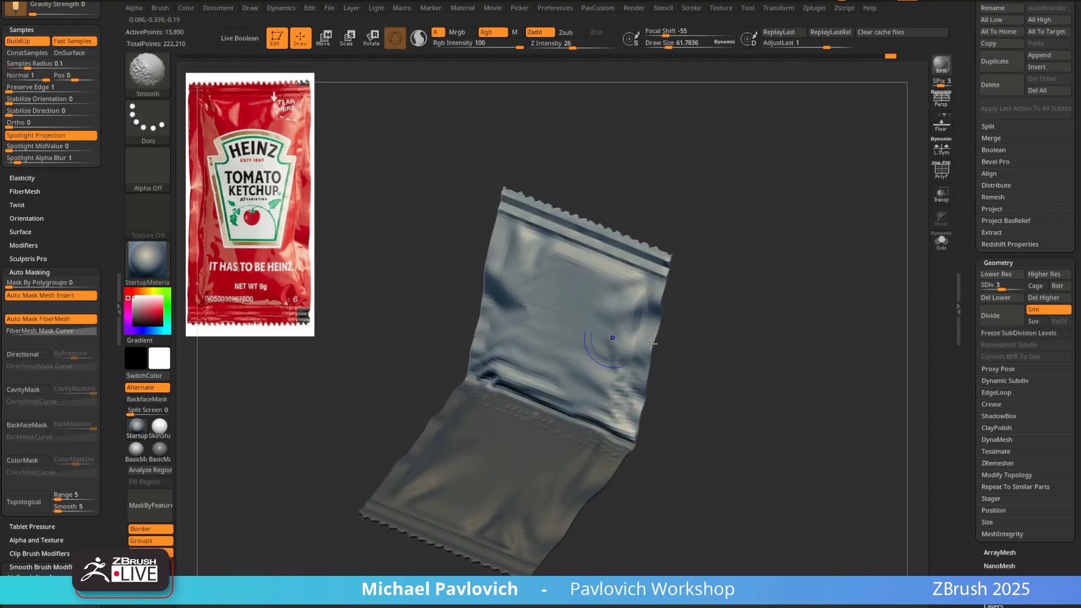
{"action": "left_click_drag", "start_coordinate": [783, 271], "coordinate": [823, 242]}
{"action": "left_click_drag", "start_coordinate": [554, 369], "coordinate": [495, 387], "text": "shift"}
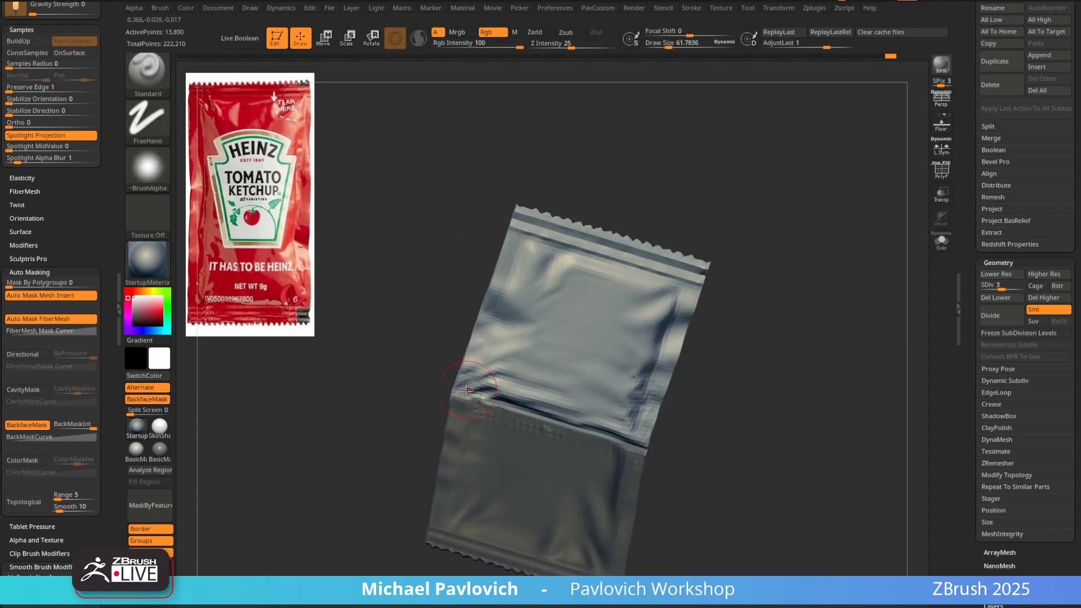
Set the Standard brush to Zadd with Rgb off and sculpt a crease across the packet's fold
{"action": "mouse_move", "coordinate": [734, 366]}
{"action": "left_mouse_down", "text": "alt"}
{"action": "mouse_move", "coordinate": [719, 331]}
{"action": "mouse_move", "coordinate": [684, 324]}
{"action": "left_mouse_up", "text": "alt"}
{"action": "key", "text": "s"}
{"action": "left_click", "coordinate": [534, 32]}
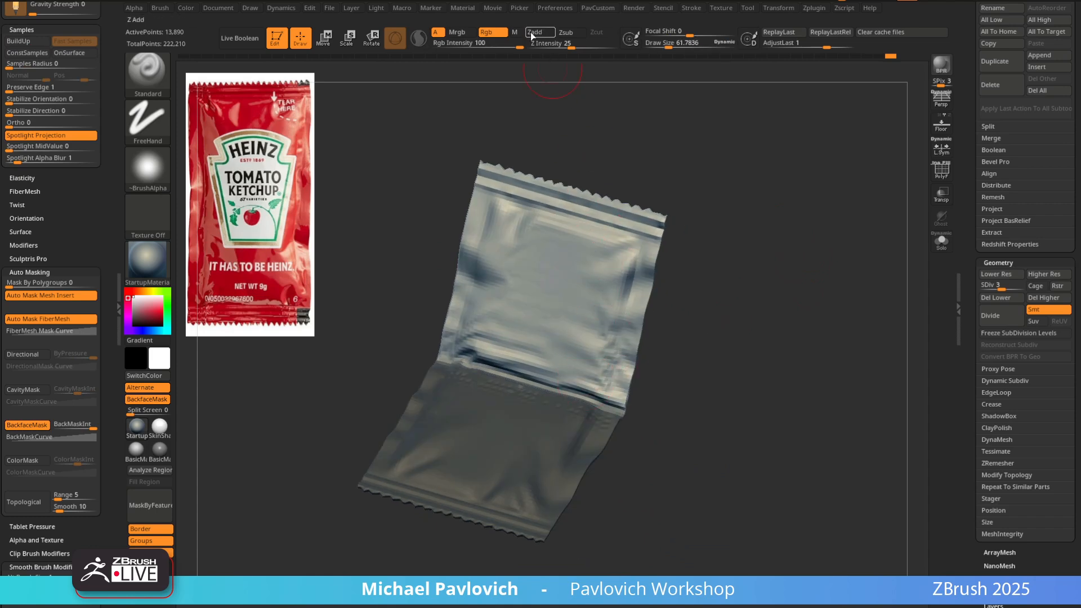
{"action": "left_click", "coordinate": [486, 32]}
{"action": "mouse_move", "coordinate": [641, 374]}
{"action": "left_mouse_down"}
{"action": "mouse_move", "coordinate": [635, 369]}
{"action": "mouse_move", "coordinate": [702, 391]}
{"action": "mouse_move", "coordinate": [809, 321]}
{"action": "mouse_move", "coordinate": [773, 353]}
{"action": "mouse_move", "coordinate": [496, 382]}
{"action": "left_mouse_up"}
{"action": "mouse_move", "coordinate": [693, 417]}
{"action": "left_mouse_down"}
{"action": "mouse_move", "coordinate": [741, 372]}
{"action": "mouse_move", "coordinate": [709, 361]}
{"action": "left_mouse_up"}
Refine the creases along the fold with the Standard brush at draw sizes of about 44 and 33
{"action": "key", "text": "s"}
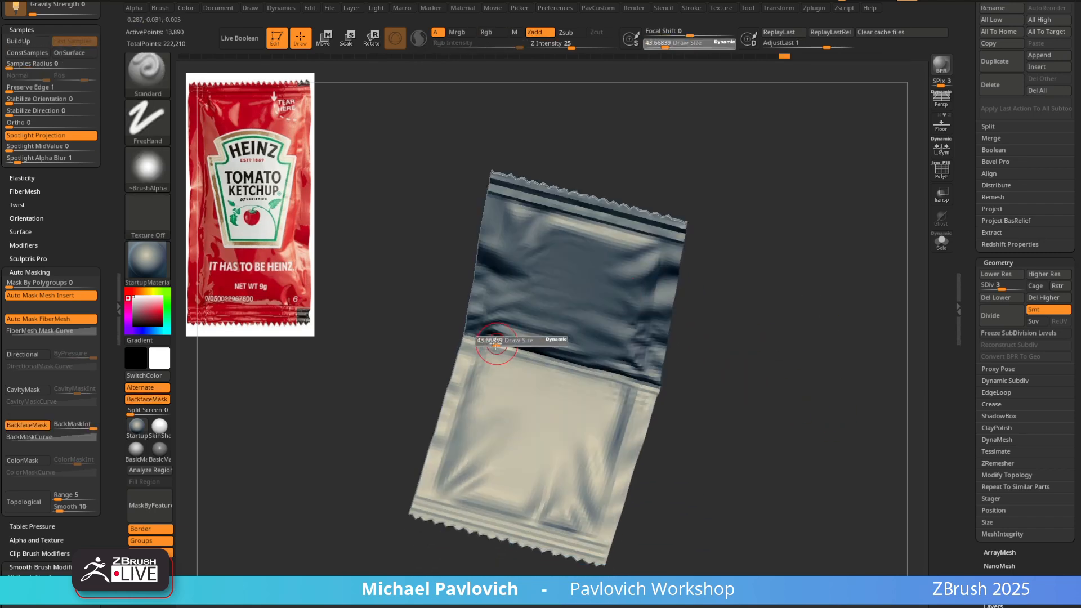
{"action": "left_click_drag", "start_coordinate": [482, 346], "coordinate": [497, 372]}
{"action": "left_click_drag", "start_coordinate": [720, 375], "coordinate": [692, 383]}
{"action": "key", "text": "s"}
{"action": "mouse_move", "coordinate": [625, 393]}
{"action": "left_mouse_down"}
{"action": "mouse_move", "coordinate": [599, 406]}
{"action": "mouse_move", "coordinate": [614, 413]}
{"action": "mouse_move", "coordinate": [587, 417]}
{"action": "left_mouse_up"}
Smooth the sculpted creases along the fold and around its side edges
{"action": "mouse_move", "coordinate": [485, 364]}
{"action": "left_mouse_down", "text": "shift"}
{"action": "mouse_move", "coordinate": [590, 409]}
{"action": "mouse_move", "coordinate": [608, 396]}
{"action": "left_mouse_up", "text": "shift"}
{"action": "mouse_move", "coordinate": [754, 361]}
{"action": "left_mouse_down"}
{"action": "mouse_move", "coordinate": [820, 326]}
{"action": "mouse_move", "coordinate": [811, 349]}
{"action": "left_mouse_up"}
{"action": "left_click_drag", "start_coordinate": [519, 394], "coordinate": [496, 388], "text": "shift"}
{"action": "mouse_move", "coordinate": [774, 336]}
{"action": "left_mouse_down"}
{"action": "mouse_move", "coordinate": [813, 302]}
{"action": "mouse_move", "coordinate": [734, 301]}
{"action": "left_mouse_up"}
{"action": "key", "text": "shift"}
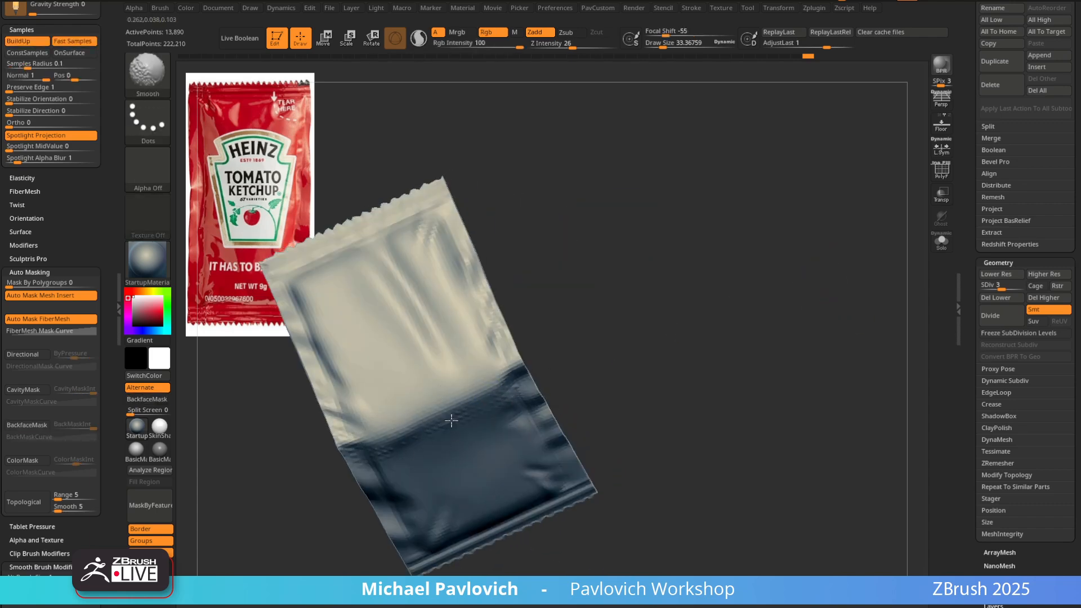
Clear the mask and raise the packet to subdivision level 5
{"action": "mouse_move", "coordinate": [647, 388]}
{"action": "left_mouse_down"}
{"action": "mouse_move", "coordinate": [728, 343]}
{"action": "mouse_move", "coordinate": [743, 290]}
{"action": "mouse_move", "coordinate": [765, 356]}
{"action": "mouse_move", "coordinate": [800, 358]}
{"action": "mouse_move", "coordinate": [828, 313]}
{"action": "mouse_move", "coordinate": [845, 321]}
{"action": "mouse_move", "coordinate": [883, 303]}
{"action": "left_mouse_up"}
{"action": "key", "text": "d"}
{"action": "key", "text": "d"}
{"action": "left_click_drag", "start_coordinate": [970, 250], "coordinate": [966, 434]}
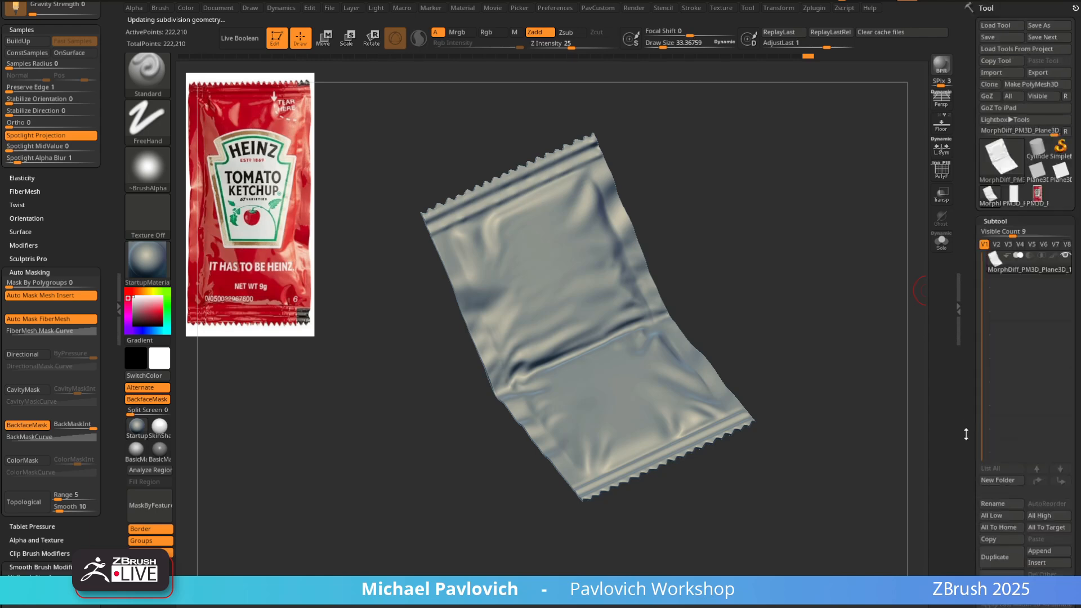
Show the packet's polypaint and apply the SkinShade4 material
{"action": "left_click", "coordinate": [1052, 255]}
{"action": "left_click_drag", "start_coordinate": [810, 315], "coordinate": [788, 350]}
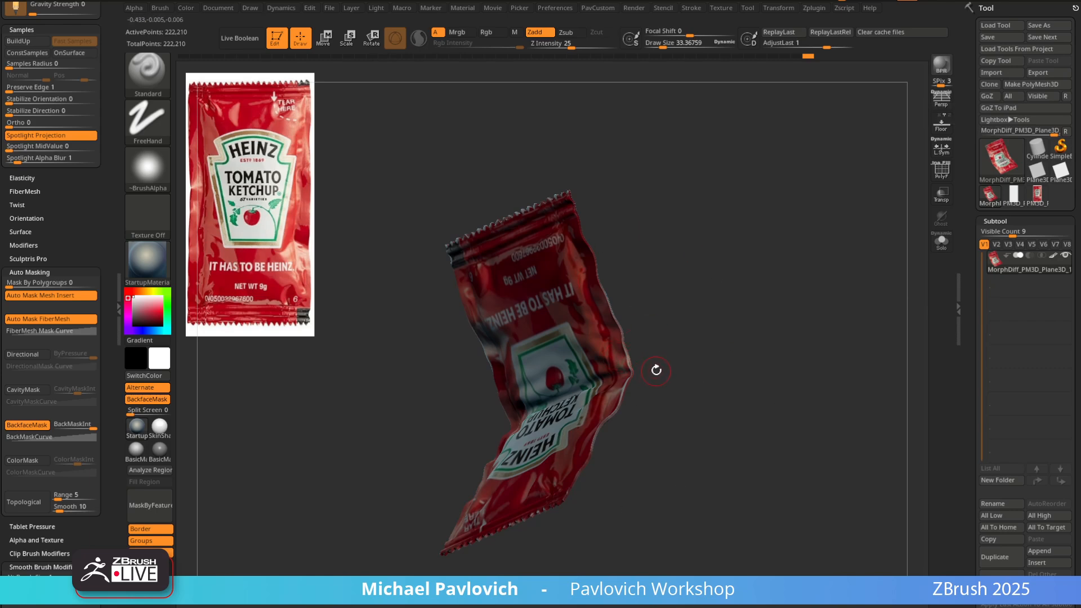
{"action": "left_click_drag", "start_coordinate": [656, 370], "coordinate": [719, 347]}
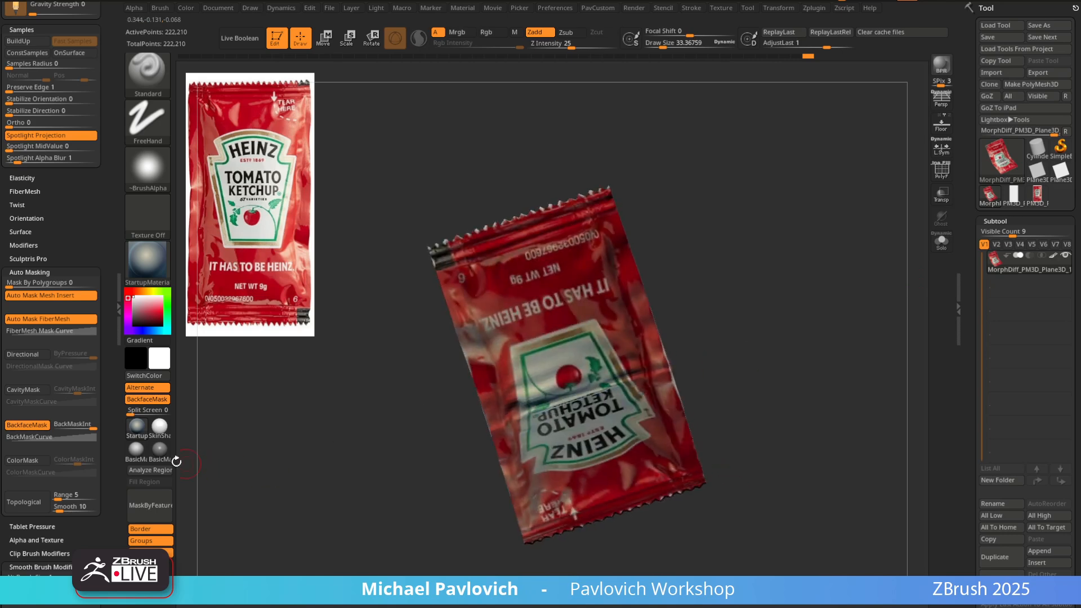
{"action": "left_click", "coordinate": [159, 426]}
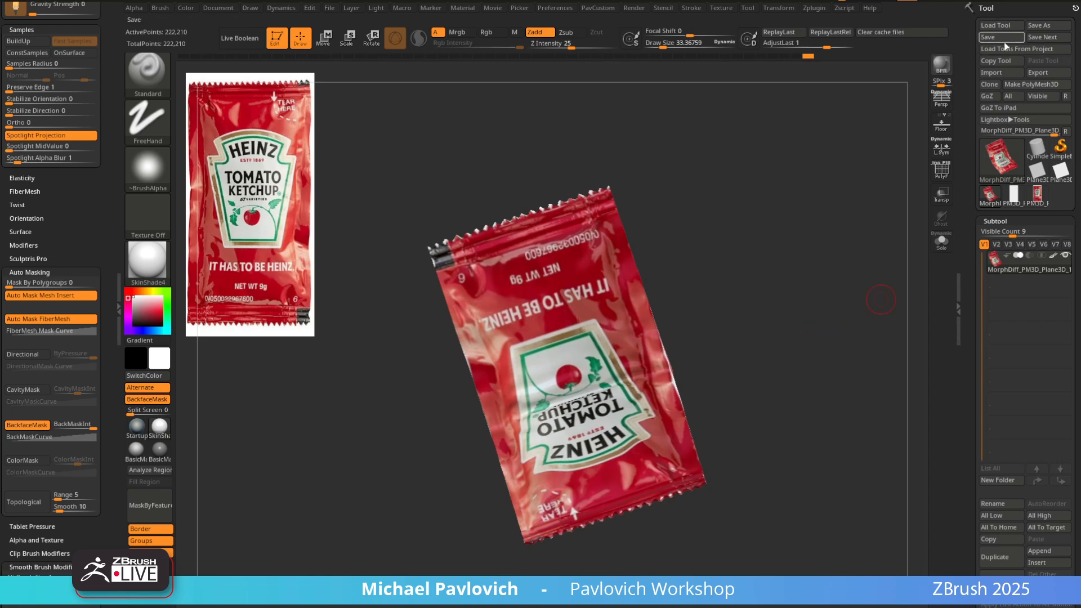
{"action": "mouse_move", "coordinate": [1020, 257]}
{"action": "left_click", "coordinate": [329, 8]}
{"action": "left_click", "coordinate": [1046, 71]}
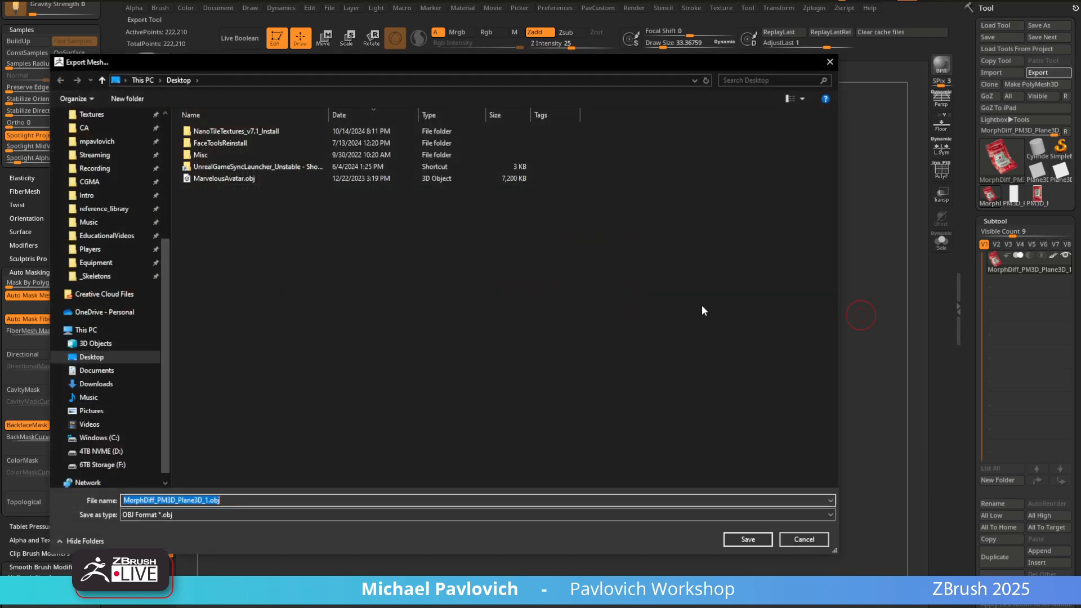
{"action": "left_click", "coordinate": [788, 539]}
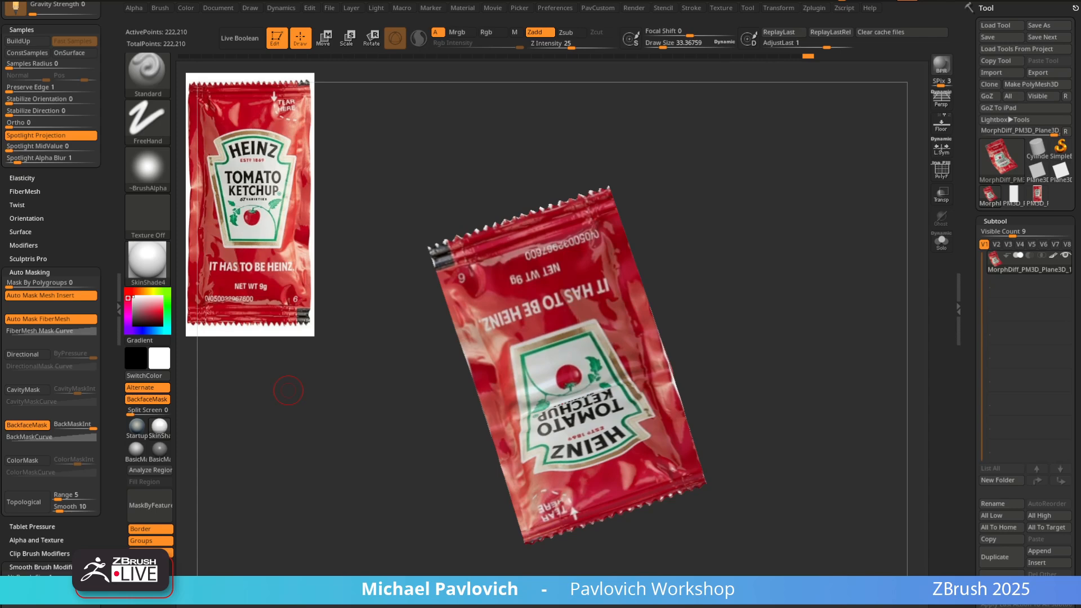
Duplicate the ketchup packet subtool and reselect the original
{"action": "left_click_drag", "start_coordinate": [799, 195], "coordinate": [811, 316]}
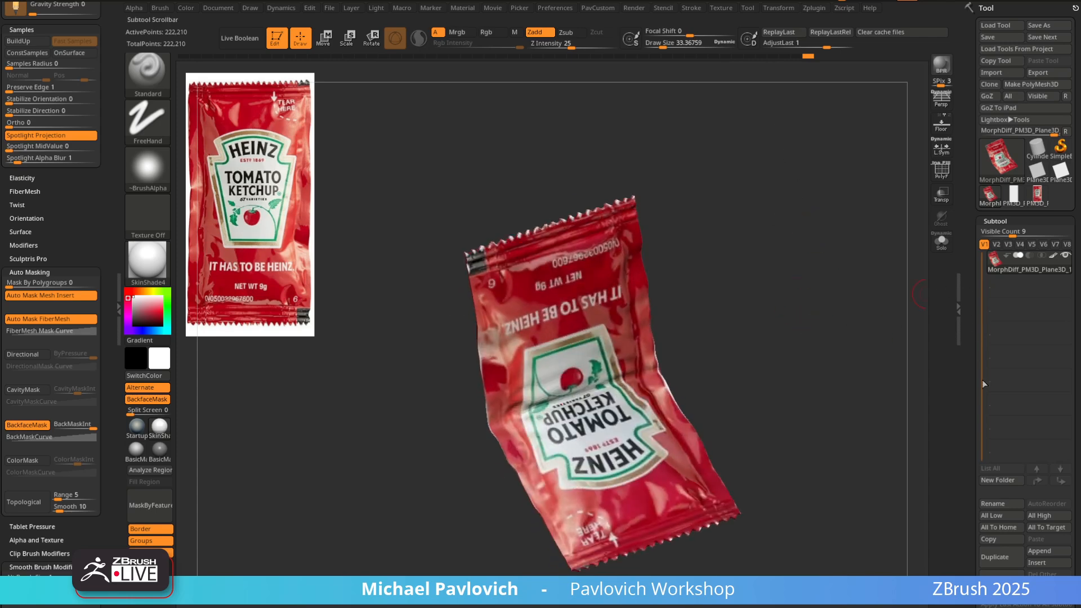
{"action": "left_click", "coordinate": [995, 558]}
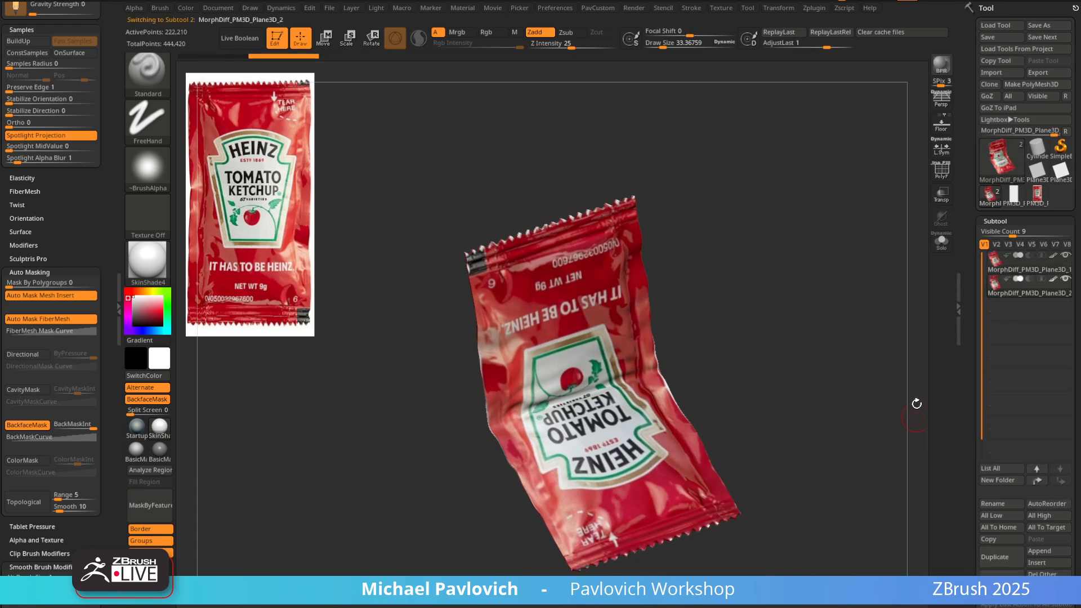
{"action": "left_click", "coordinate": [1020, 263]}
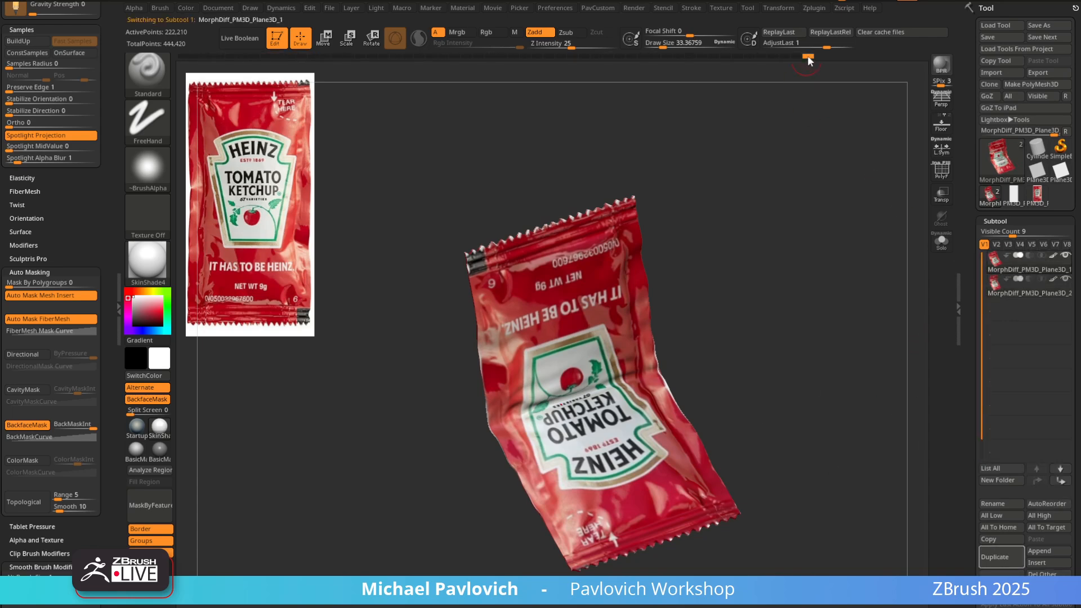
Rewind the first packet's undo history to its flat, unbent state, isolate it and clear its mask, discarding the newer history
{"action": "left_click_drag", "start_coordinate": [808, 57], "coordinate": [752, 61]}
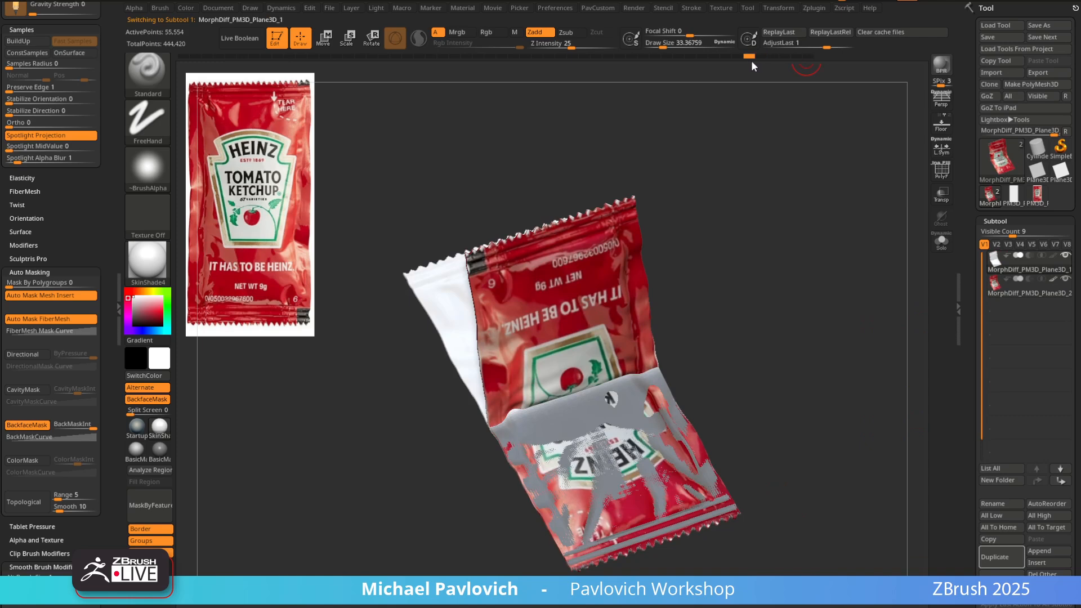
{"action": "left_click", "coordinate": [941, 243]}
{"action": "left_click_drag", "start_coordinate": [833, 219], "coordinate": [844, 237]}
{"action": "left_click_drag", "start_coordinate": [797, 180], "coordinate": [843, 248], "text": "ctrl"}
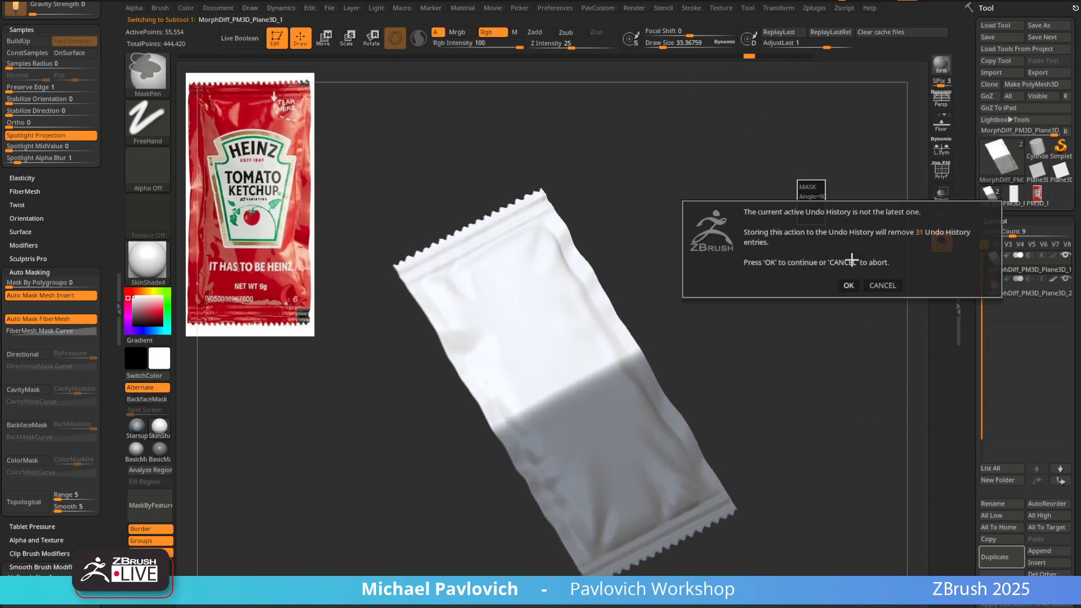
{"action": "left_click", "coordinate": [850, 282]}
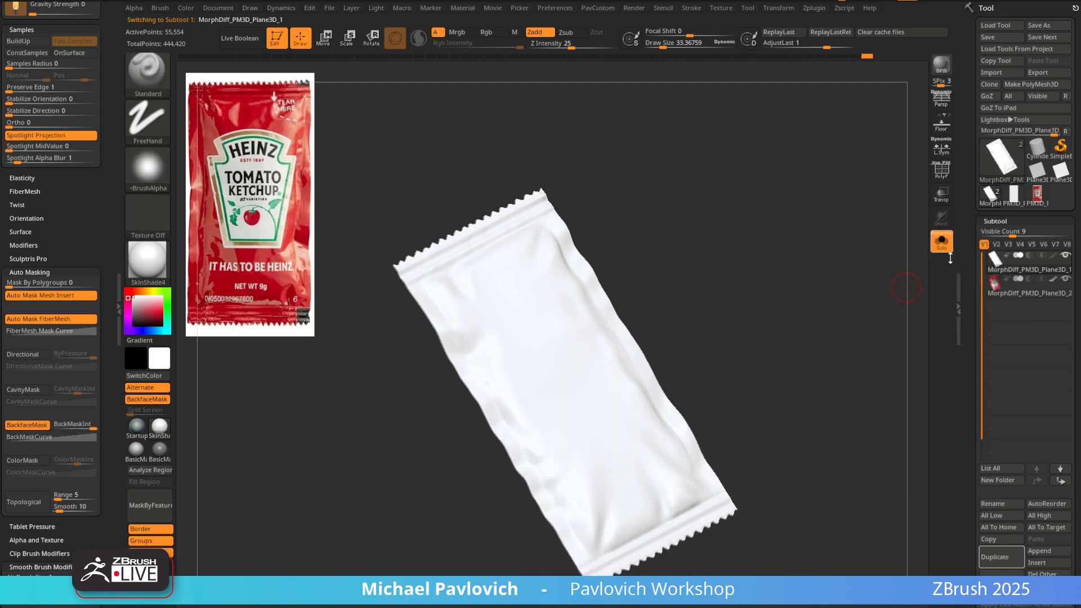
Show the polypaint on the flat packet and select the bent duplicate subtool to compare the two
{"action": "left_click", "coordinate": [1054, 255]}
{"action": "mouse_move", "coordinate": [828, 298]}
{"action": "left_mouse_down"}
{"action": "mouse_move", "coordinate": [782, 273]}
{"action": "mouse_move", "coordinate": [924, 290]}
{"action": "left_mouse_up"}
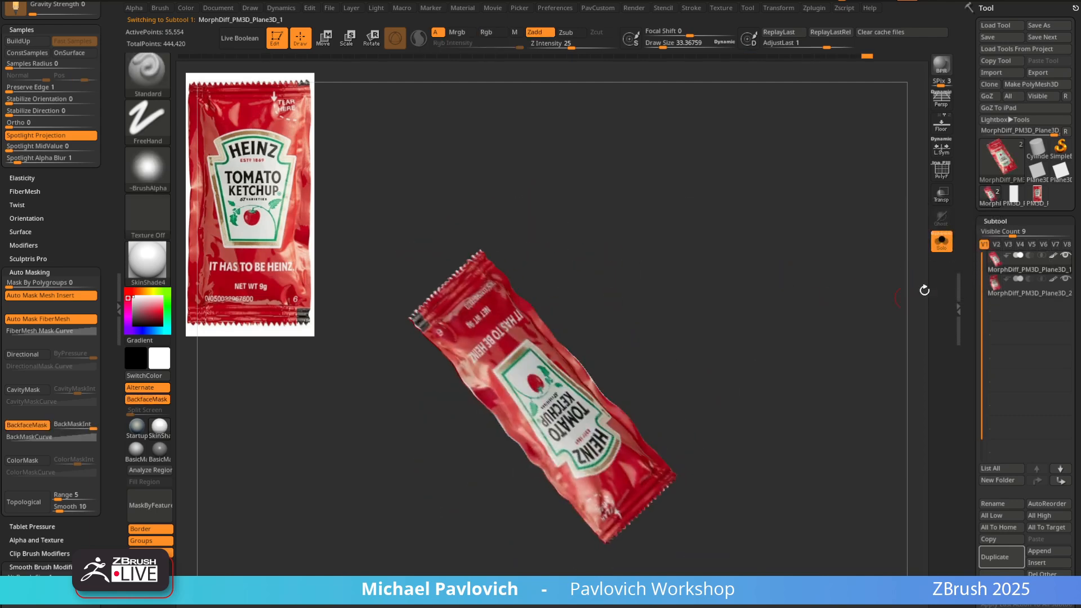
{"action": "left_click", "coordinate": [1017, 296]}
{"action": "left_click_drag", "start_coordinate": [798, 344], "coordinate": [757, 325]}
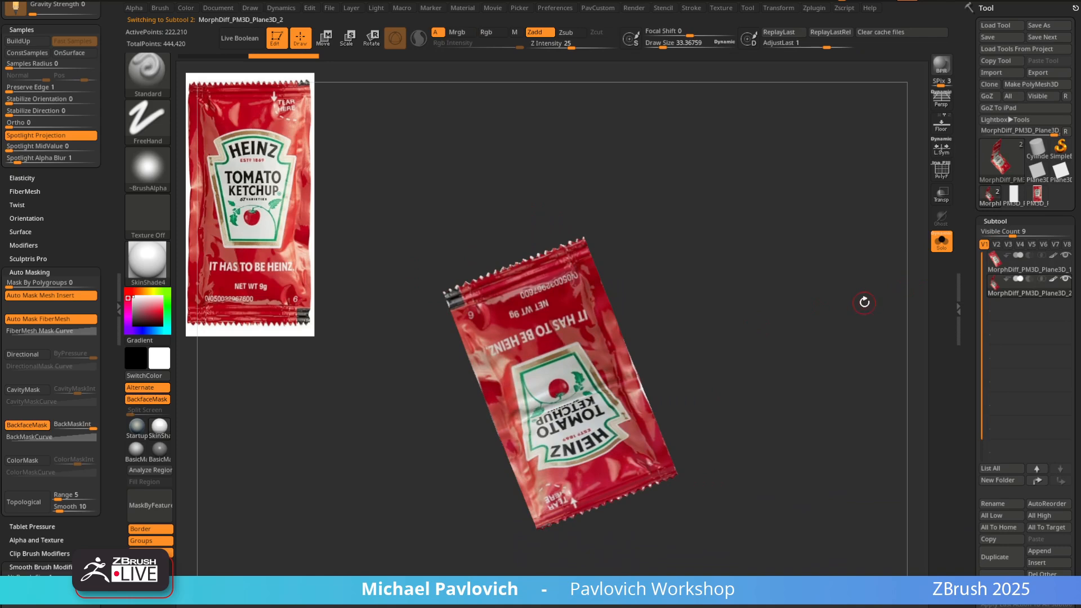
{"action": "left_click_drag", "start_coordinate": [368, 141], "coordinate": [393, 145]}
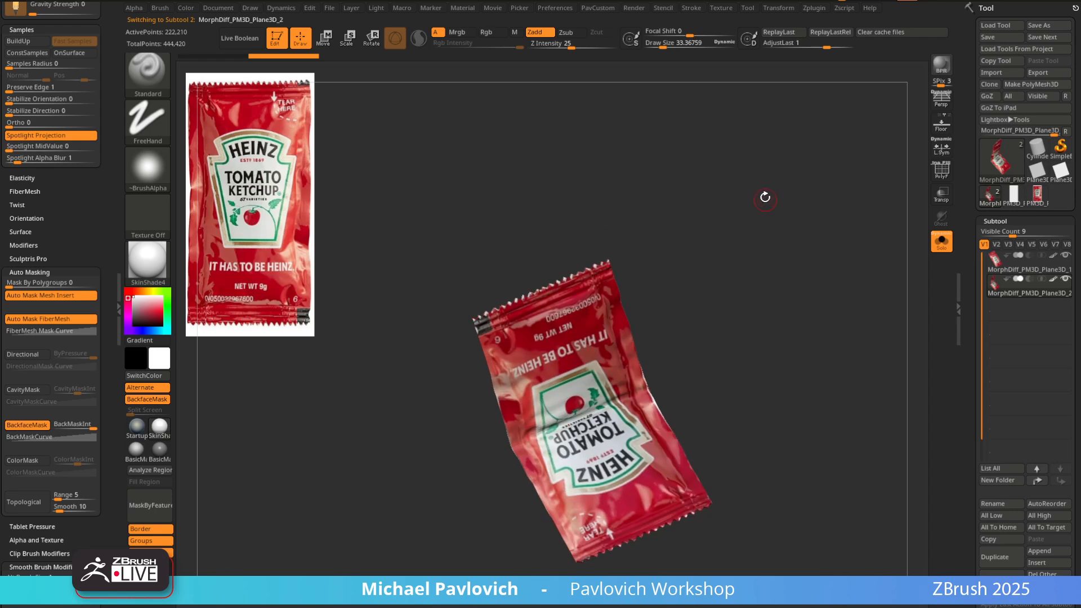
Hide the Spotlight reference image and inspect the bent packet from different angles
{"action": "key", "text": "ctrl"}
{"action": "key", "text": "shift+z"}
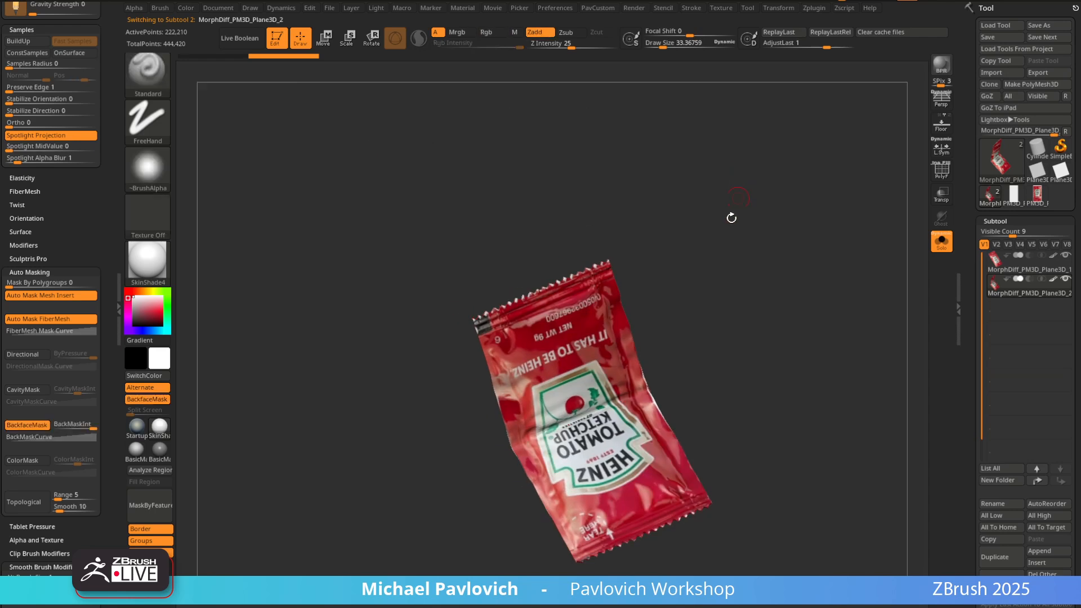
{"action": "mouse_move", "coordinate": [748, 317]}
{"action": "left_mouse_down"}
{"action": "mouse_move", "coordinate": [753, 276]}
{"action": "mouse_move", "coordinate": [757, 306]}
{"action": "left_mouse_up"}
{"action": "key", "text": "s"}
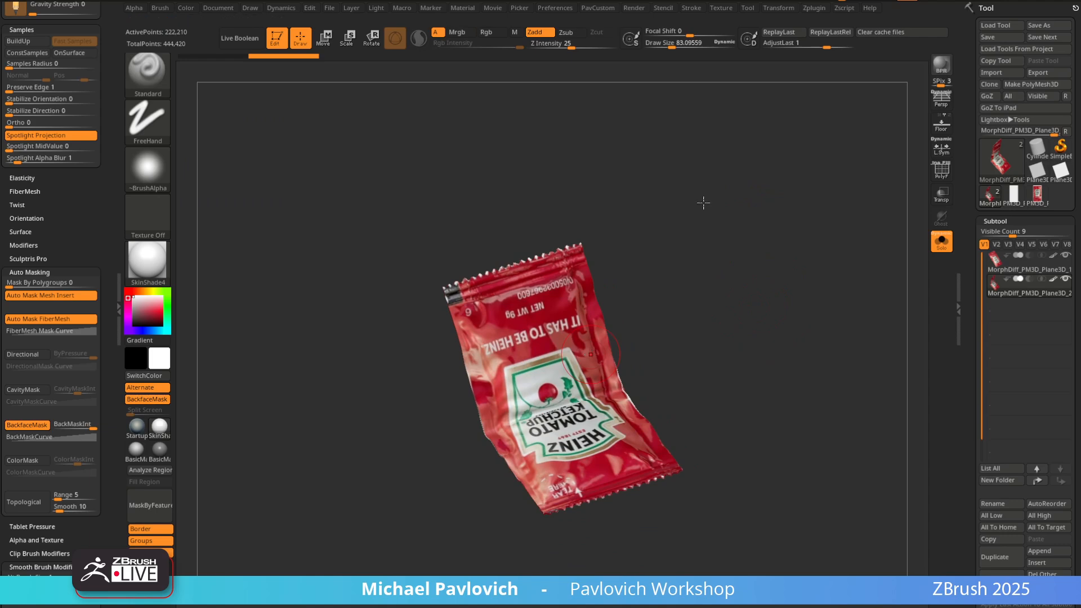
{"action": "left_click_drag", "start_coordinate": [753, 269], "coordinate": [901, 220]}
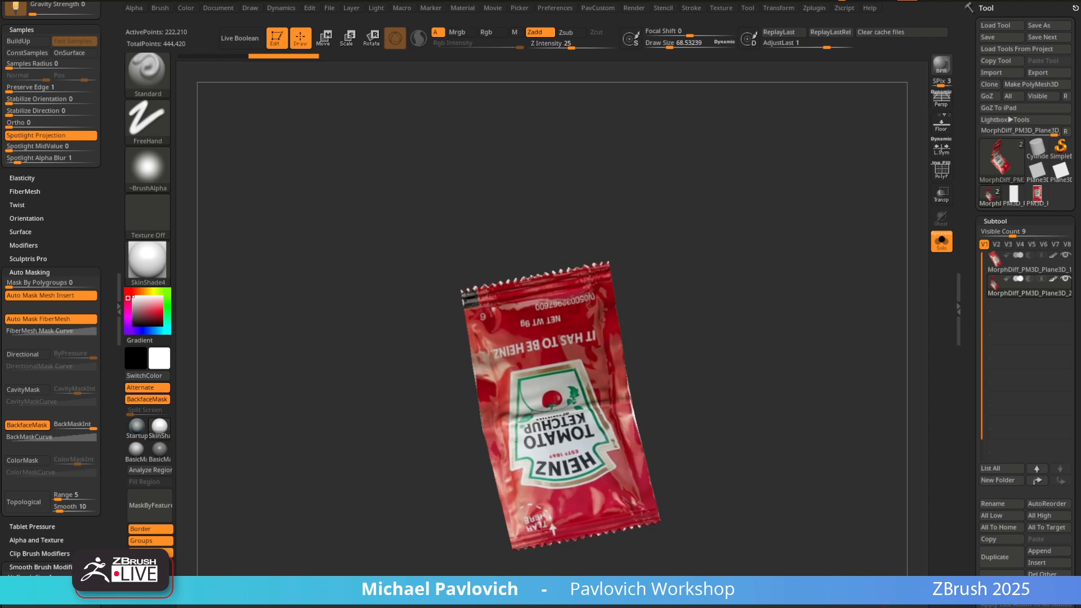
Switch to the browser and look through the "mre's" image results for a reference showing several MRE packets laid out
{"action": "key", "text": "alt+Tab"}
{"action": "scroll", "coordinate": [378, 371], "scroll_direction": "down", "scroll_amount": 3}
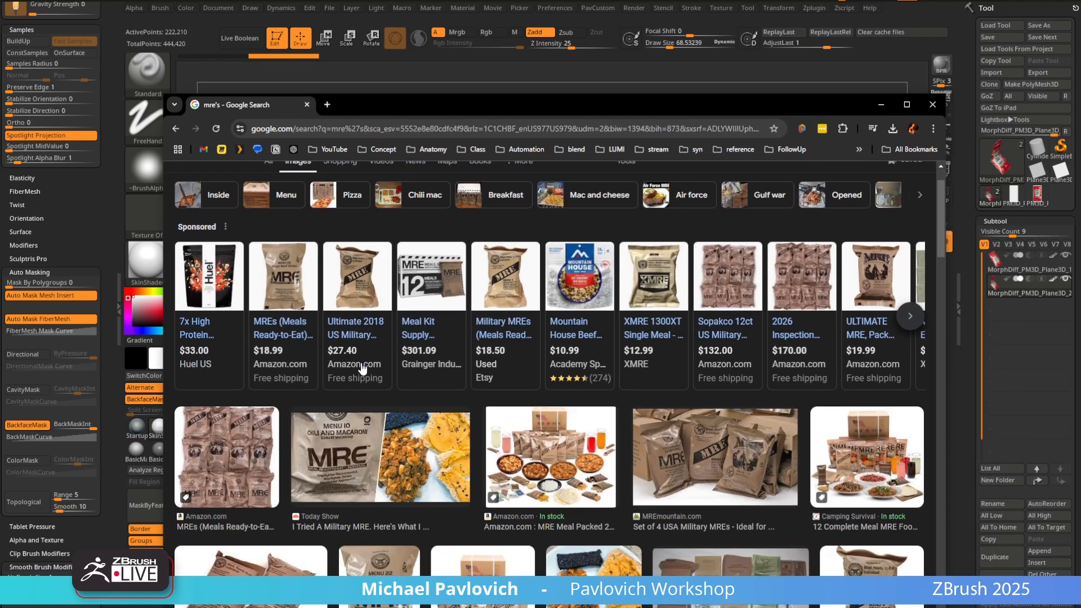
{"action": "scroll", "coordinate": [379, 369], "scroll_direction": "down", "scroll_amount": 5}
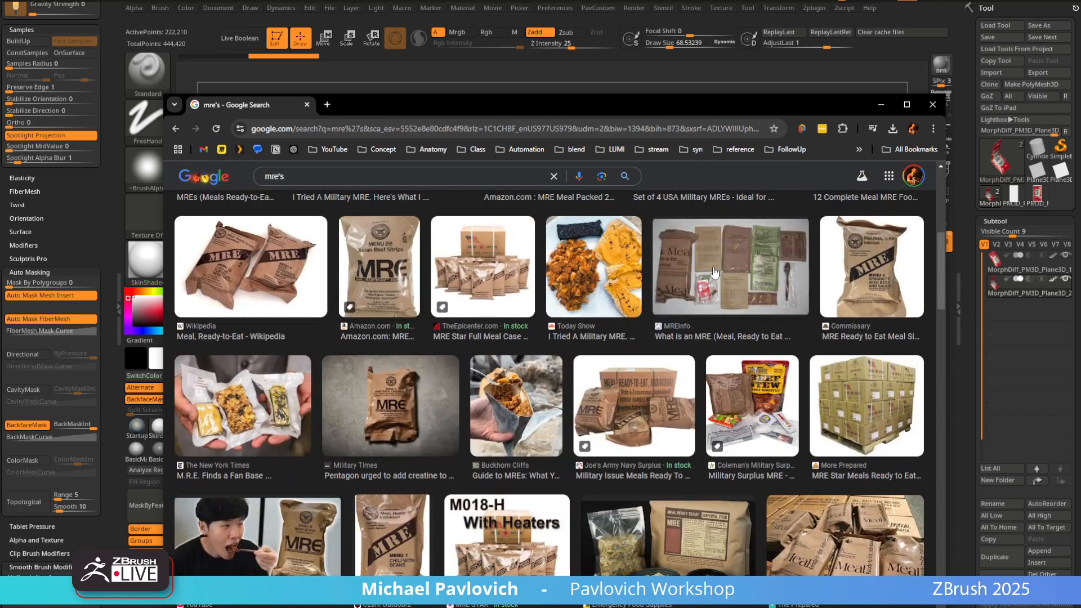
{"action": "scroll", "coordinate": [599, 280], "scroll_direction": "down", "scroll_amount": 4}
{"action": "scroll", "coordinate": [460, 400], "scroll_direction": "down", "scroll_amount": 3}
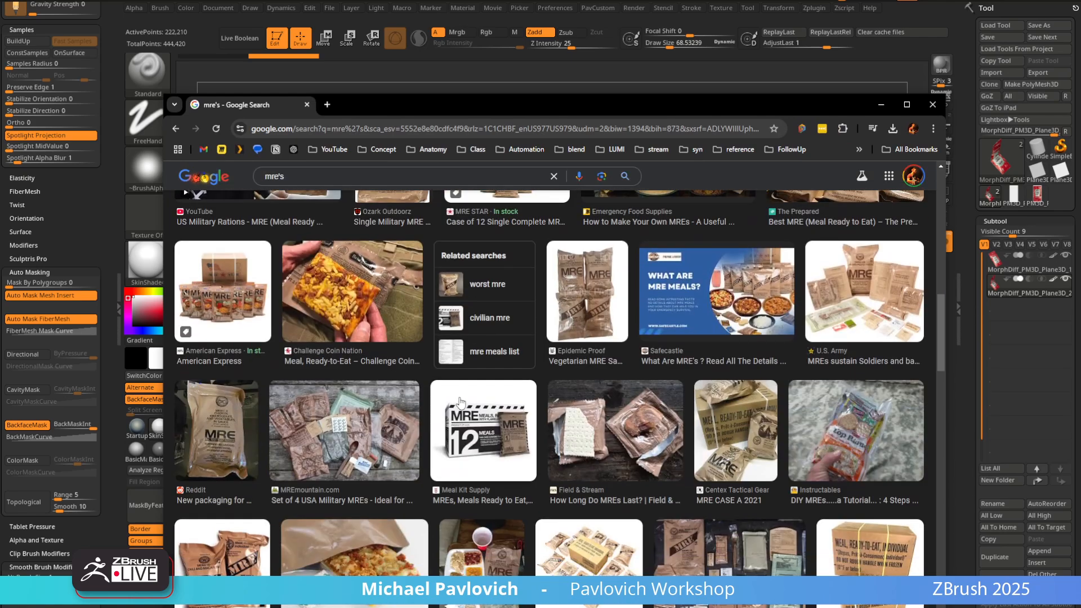
{"action": "scroll", "coordinate": [467, 402], "scroll_direction": "down", "scroll_amount": 2}
{"action": "scroll", "coordinate": [467, 401], "scroll_direction": "down", "scroll_amount": 2}
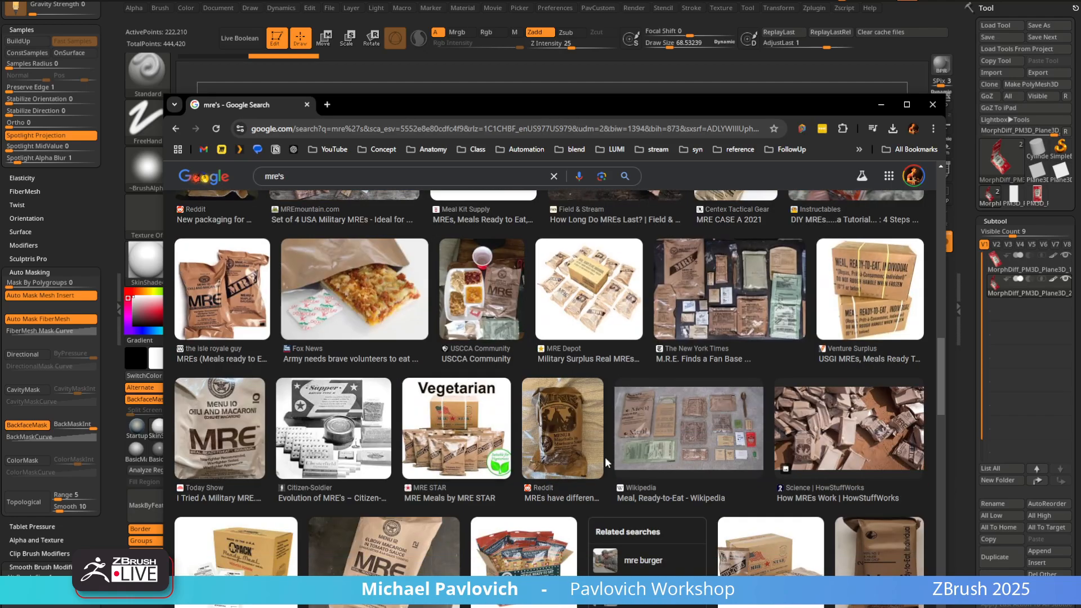
{"action": "scroll", "coordinate": [611, 445], "scroll_direction": "down", "scroll_amount": 5}
{"action": "scroll", "coordinate": [615, 442], "scroll_direction": "down", "scroll_amount": 4}
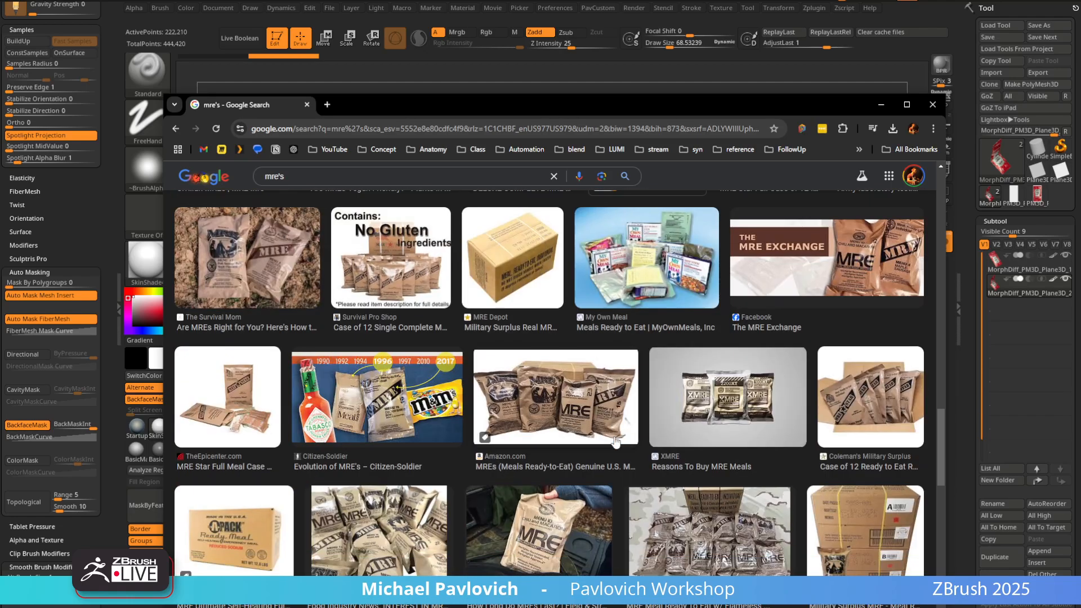
{"action": "scroll", "coordinate": [616, 441], "scroll_direction": "down", "scroll_amount": 5}
{"action": "scroll", "coordinate": [615, 441], "scroll_direction": "down", "scroll_amount": 4}
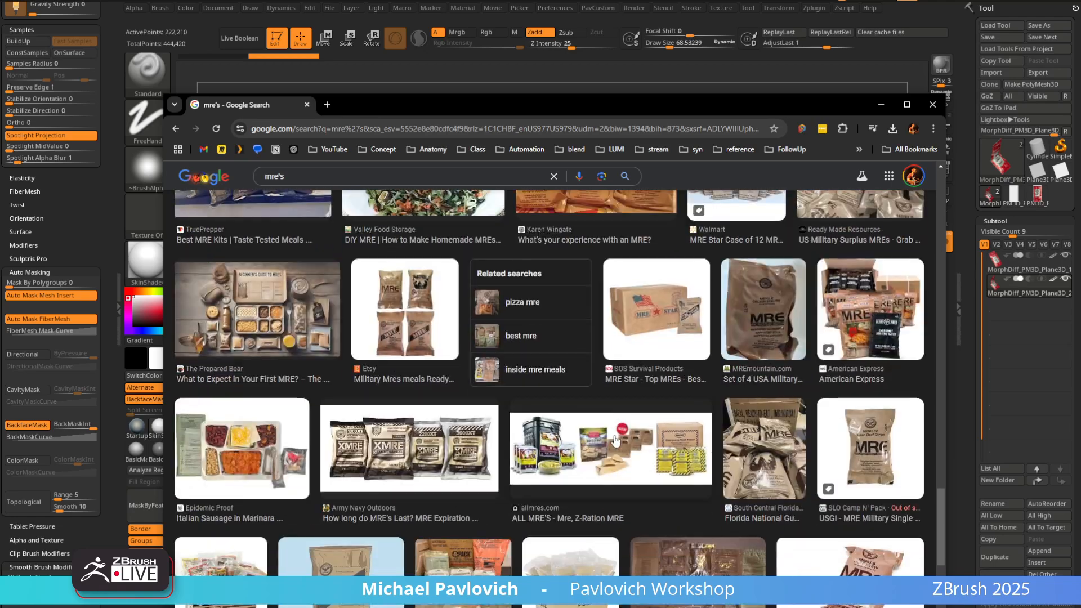
{"action": "scroll", "coordinate": [615, 442], "scroll_direction": "down", "scroll_amount": 3}
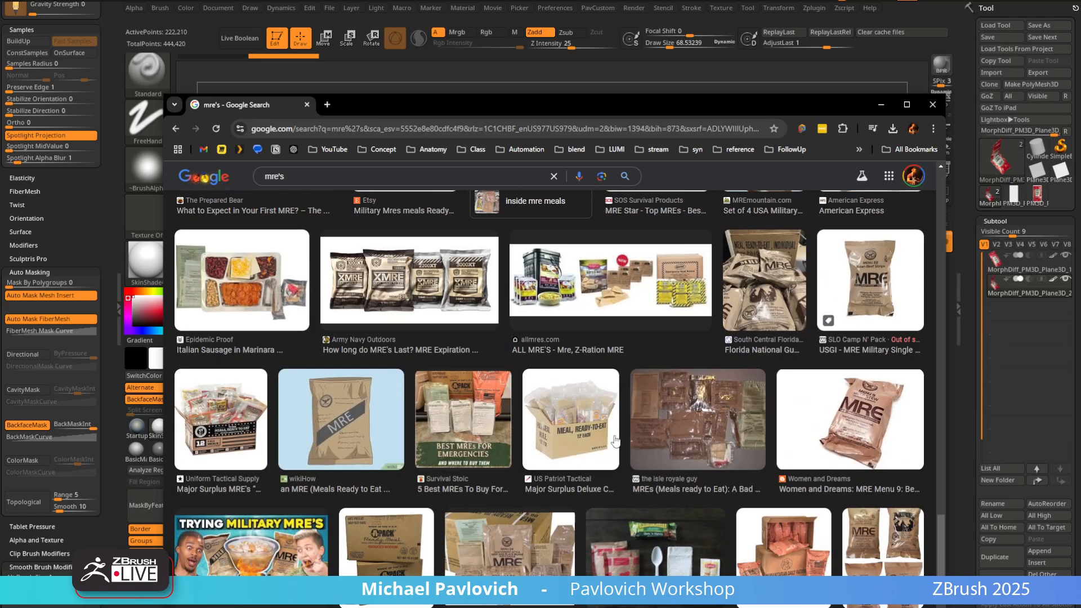
Open the laid-out MRE contents photo from "the isle royale guy" and save it to the Desktop as a JPEG
{"action": "left_click", "coordinate": [686, 449]}
{"action": "right_click", "coordinate": [758, 378]}
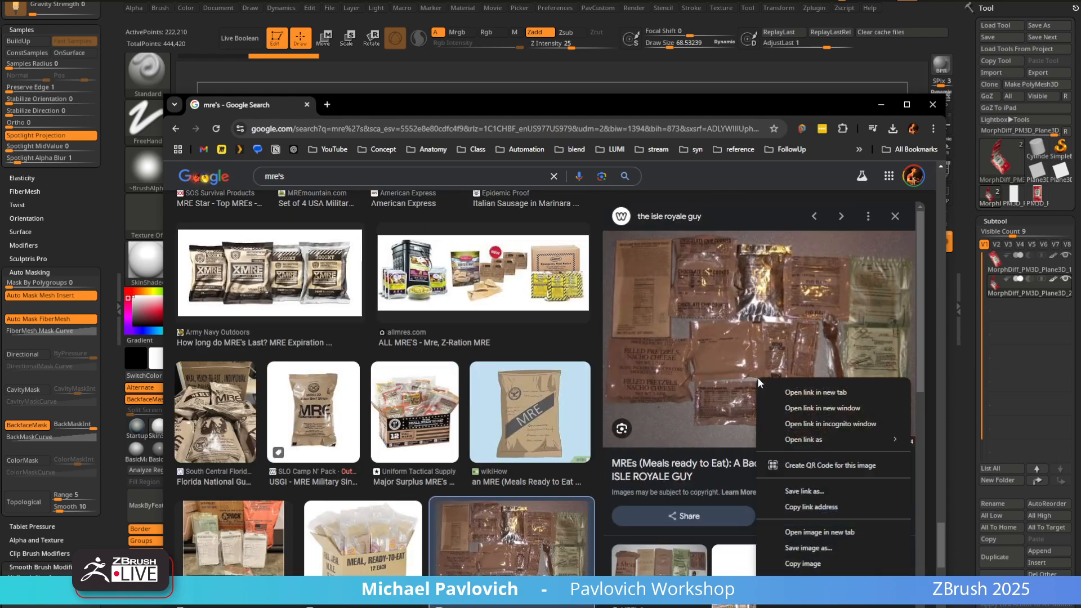
{"action": "left_click", "coordinate": [809, 549]}
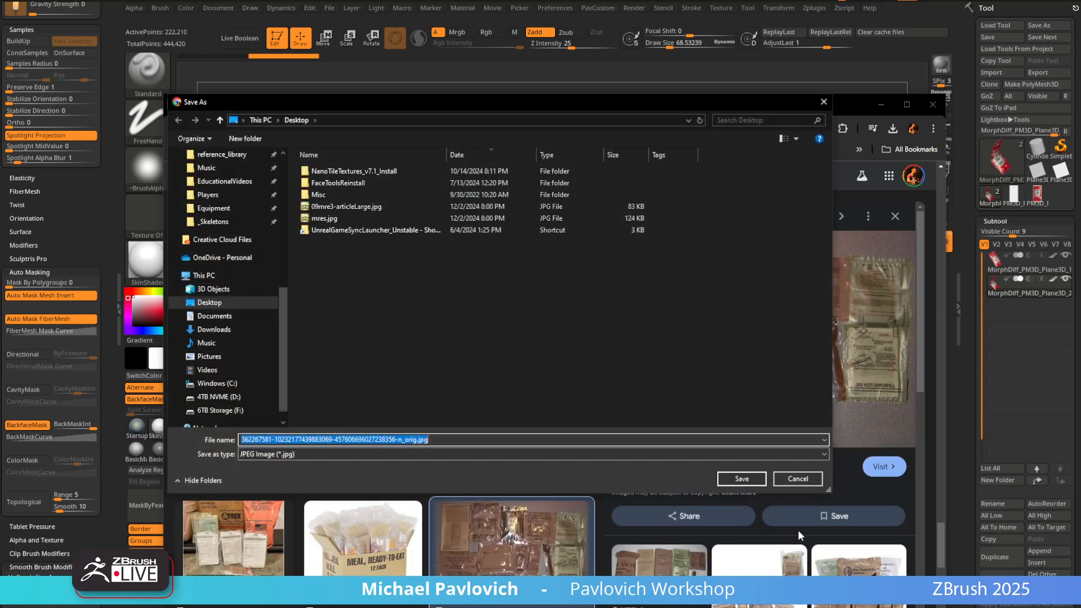
Open the related MREInfo photo of MRE contents and save it to the Desktop as mre-contents-800.jpg
{"action": "scroll", "coordinate": [659, 478], "scroll_direction": "down", "scroll_amount": 4}
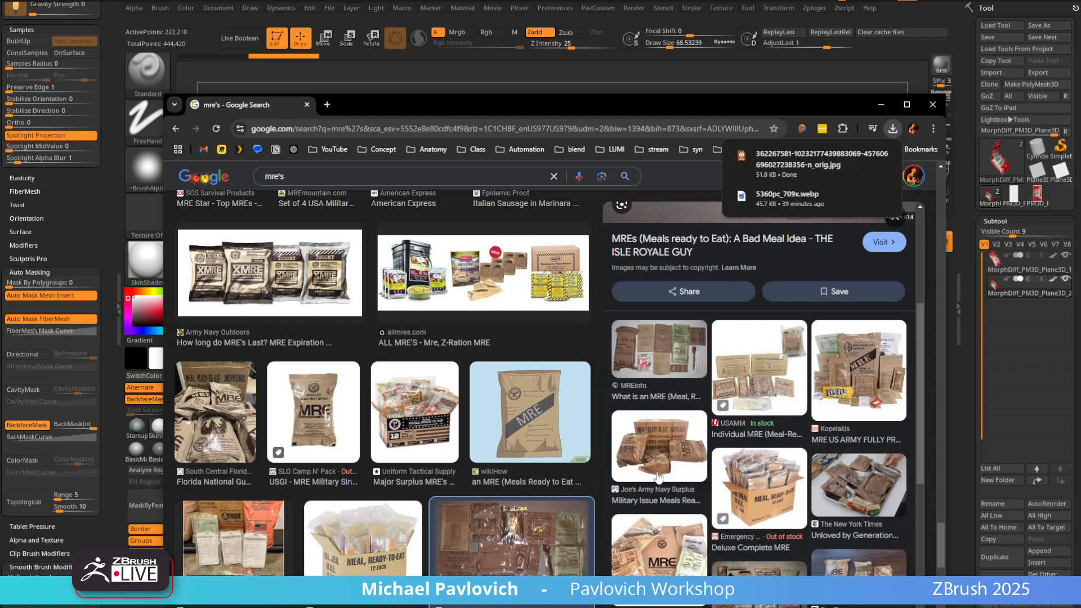
{"action": "left_click", "coordinate": [646, 361]}
{"action": "right_click", "coordinate": [741, 357]}
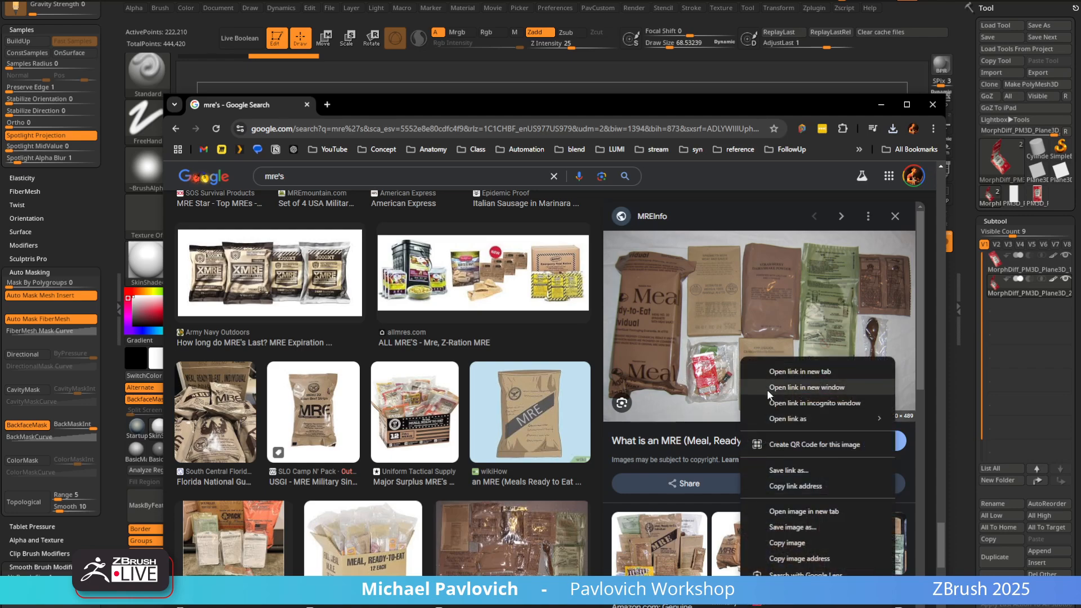
{"action": "left_click", "coordinate": [789, 527]}
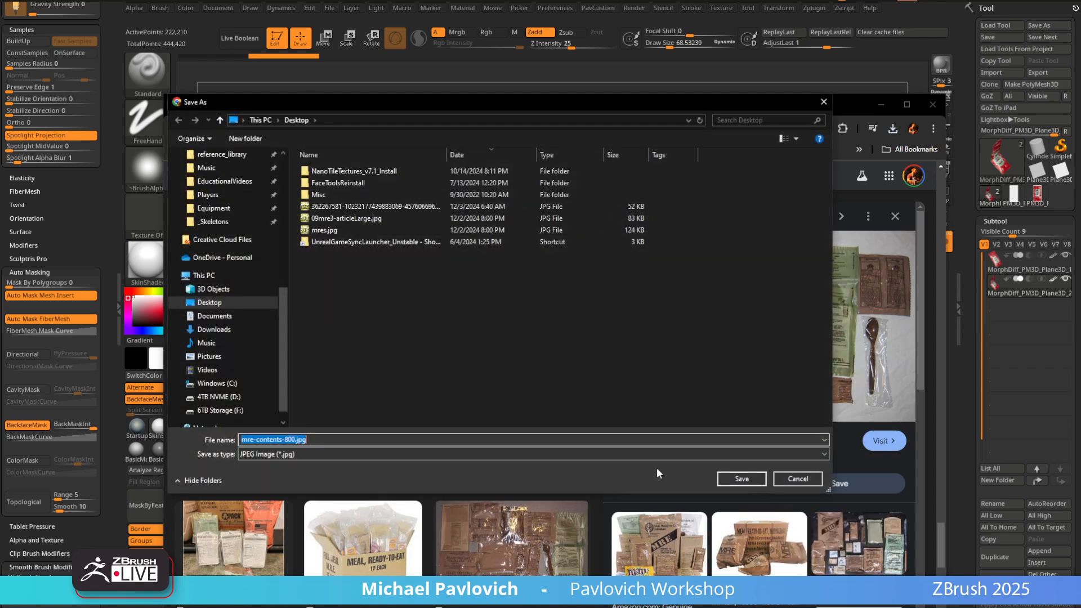
{"action": "left_click", "coordinate": [731, 478]}
Look through the remaining related MRE images and close the browser to return to ZBrush
{"action": "scroll", "coordinate": [665, 478], "scroll_direction": "down", "scroll_amount": 5}
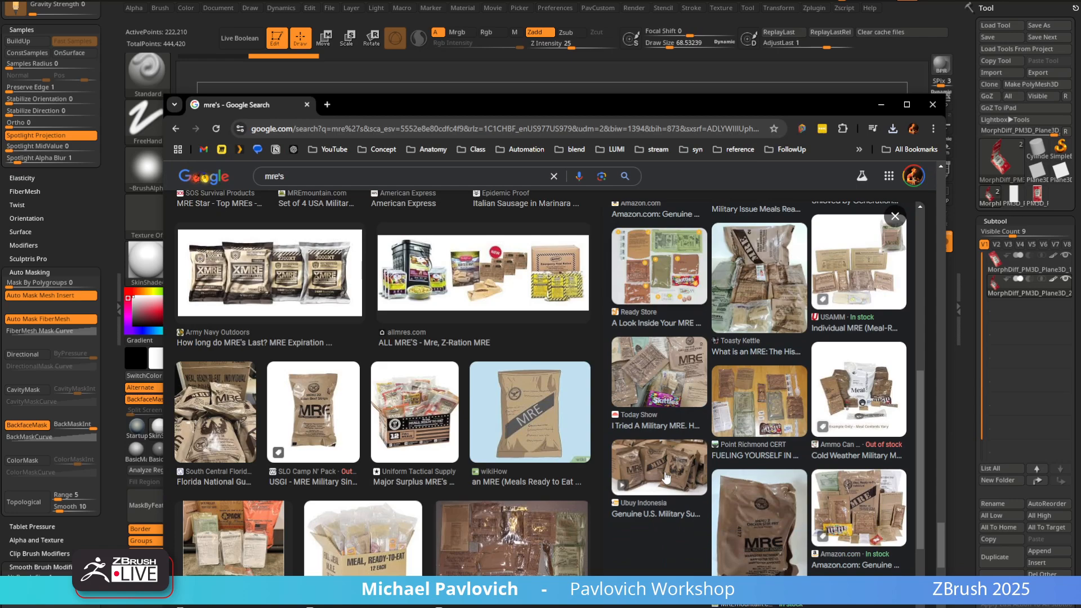
{"action": "scroll", "coordinate": [665, 477], "scroll_direction": "down", "scroll_amount": 3}
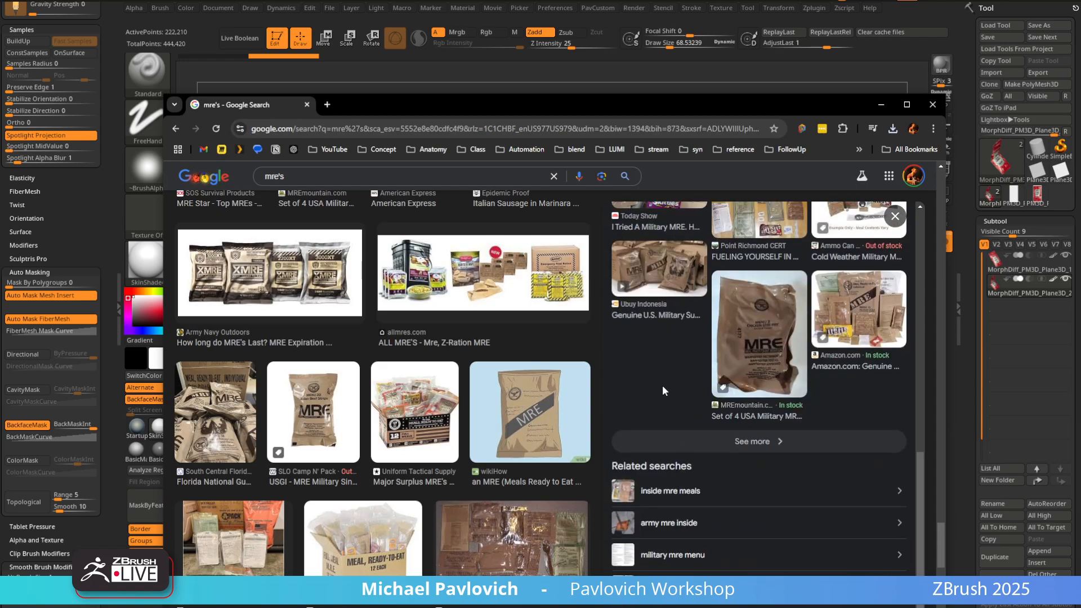
{"action": "left_click", "coordinate": [307, 105]}
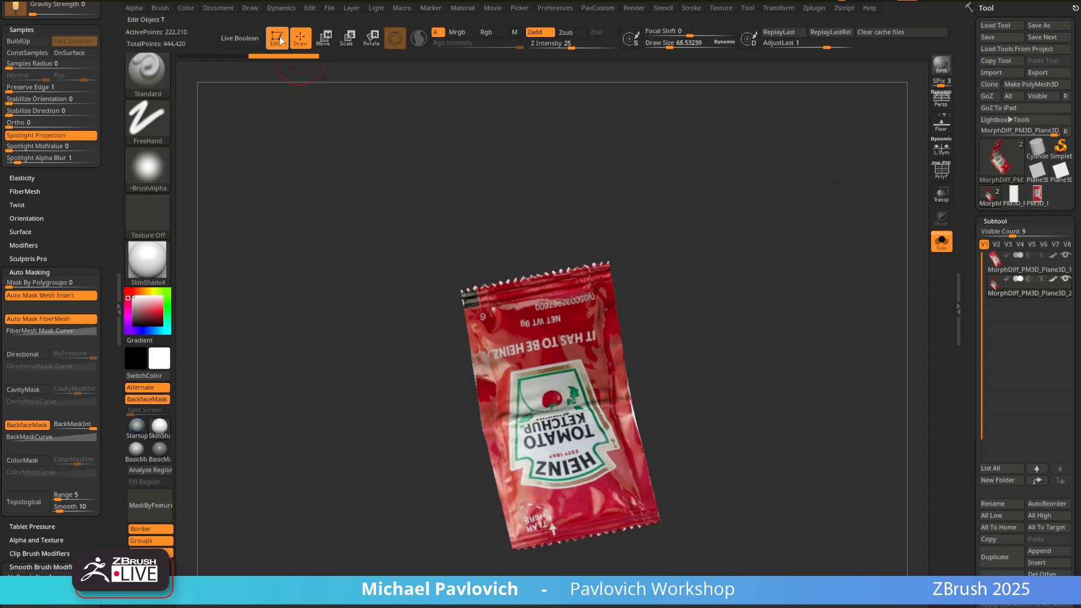
Leave Edit mode, clear the packet from the canvas and reduce the Draw Size to about 52
{"action": "left_click", "coordinate": [277, 38]}
{"action": "key", "text": "ctrl+n"}
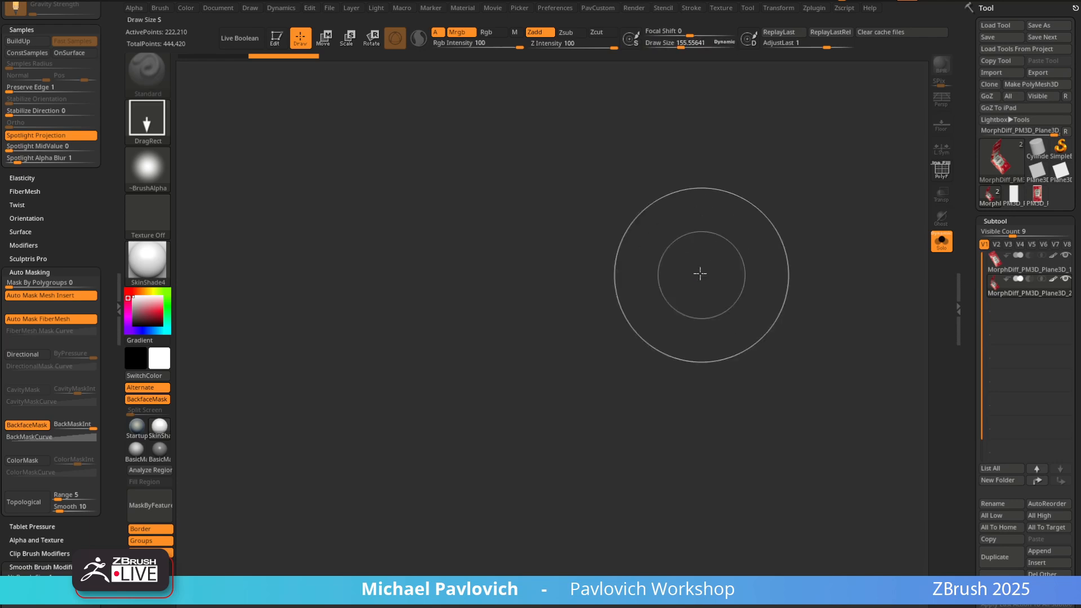
{"action": "key", "text": "s"}
{"action": "left_click_drag", "start_coordinate": [699, 273], "coordinate": [687, 266]}
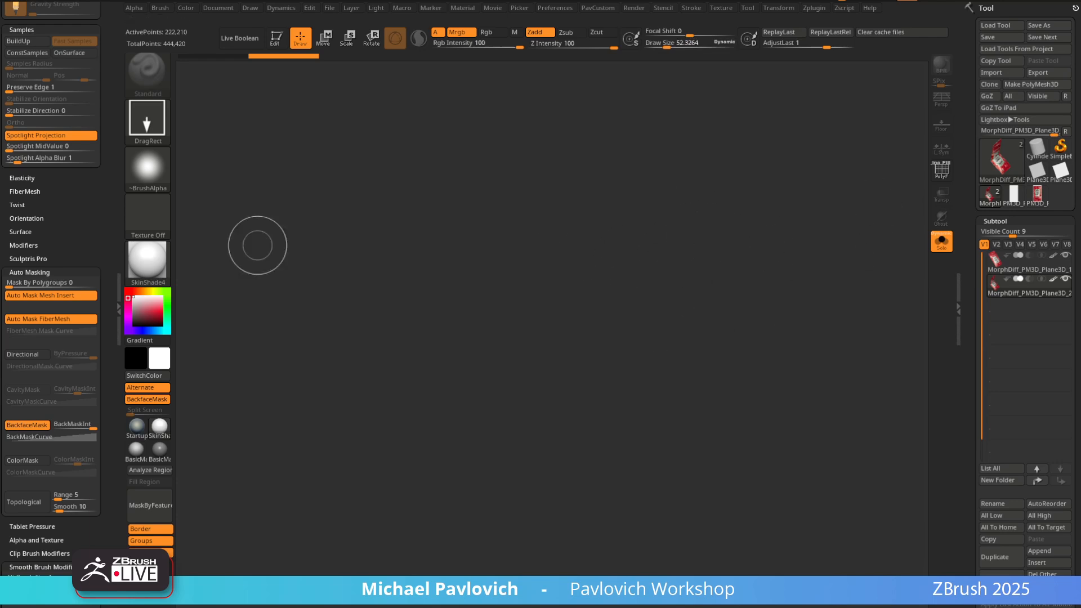
Import mres.jpg from the Desktop as a texture
{"action": "left_click", "coordinate": [719, 8]}
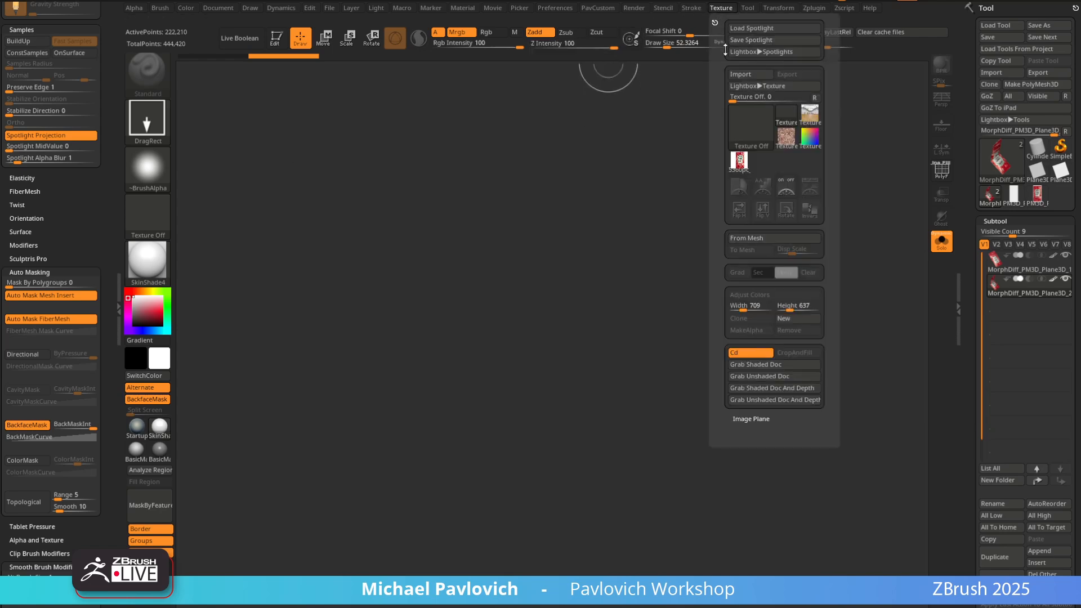
{"action": "left_click", "coordinate": [741, 75]}
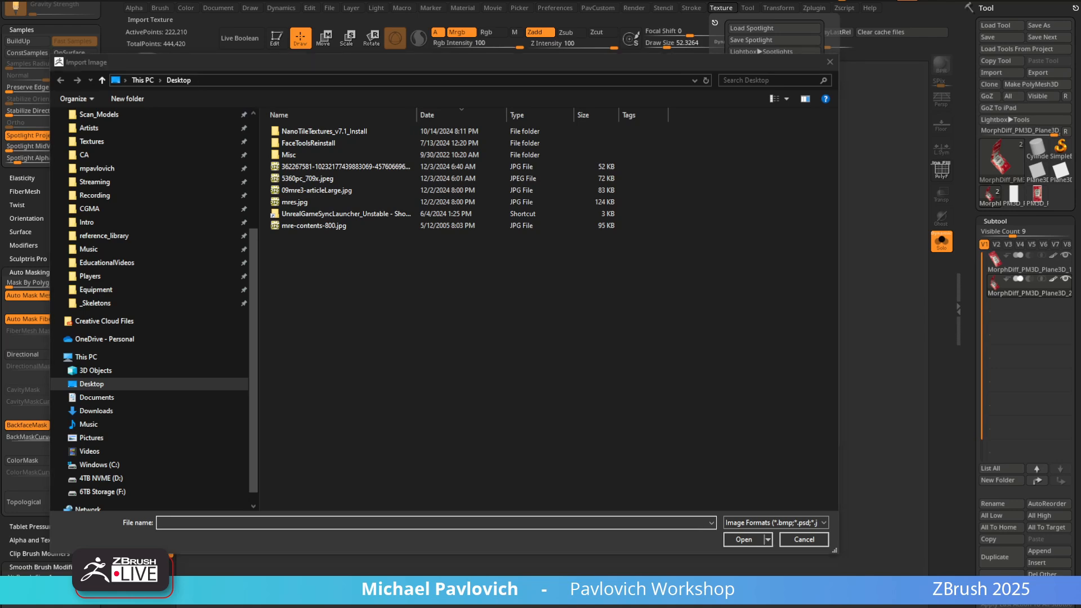
{"action": "double_click", "coordinate": [294, 202]}
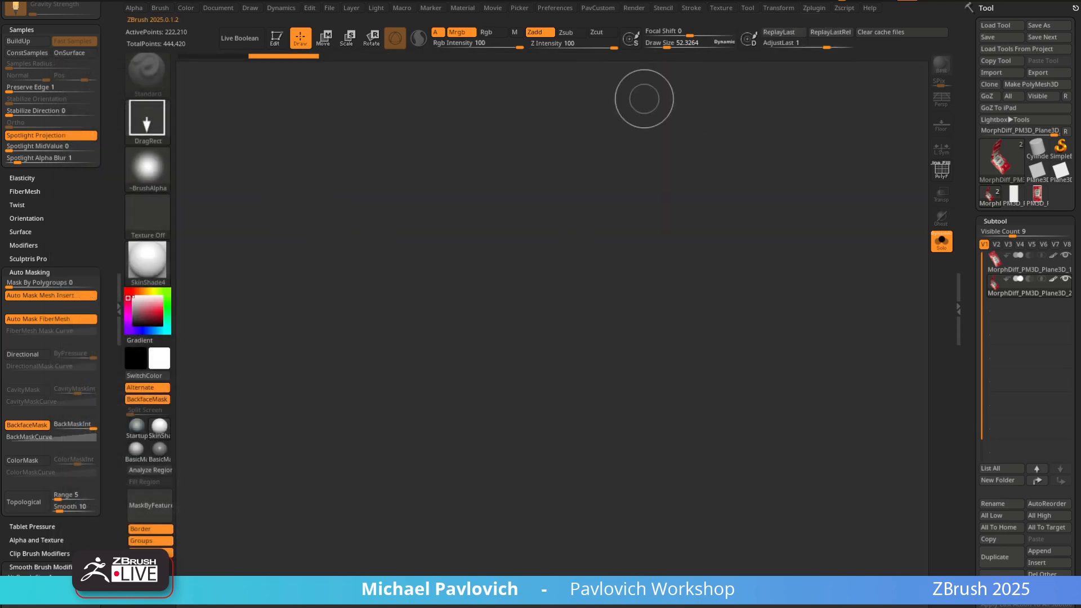
Select the mres texture and add it to Spotlight
{"action": "left_click", "coordinate": [720, 10]}
{"action": "left_click", "coordinate": [741, 162]}
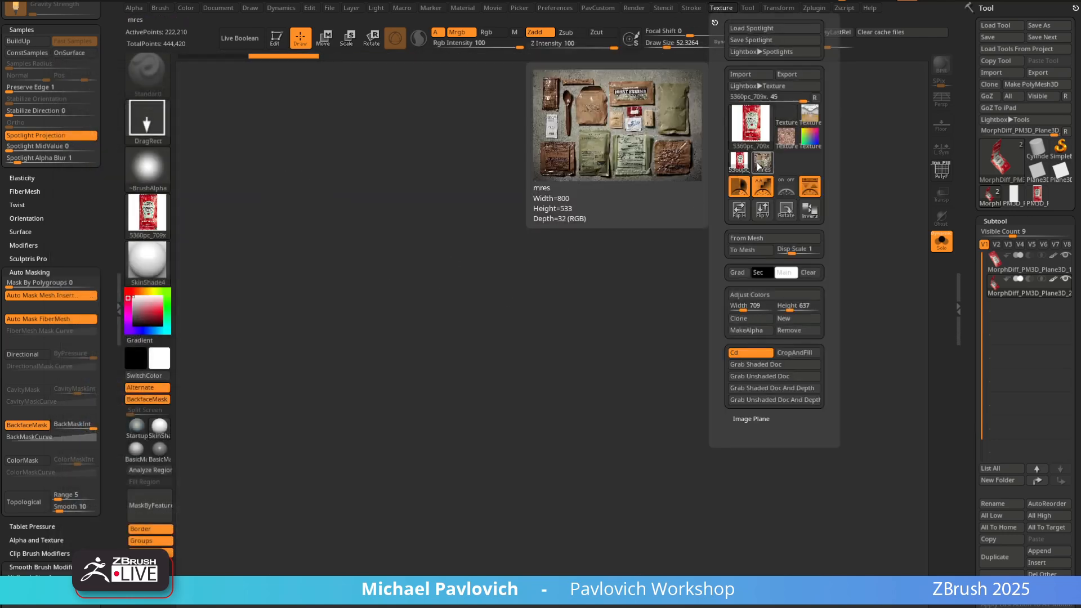
{"action": "left_click", "coordinate": [764, 163]}
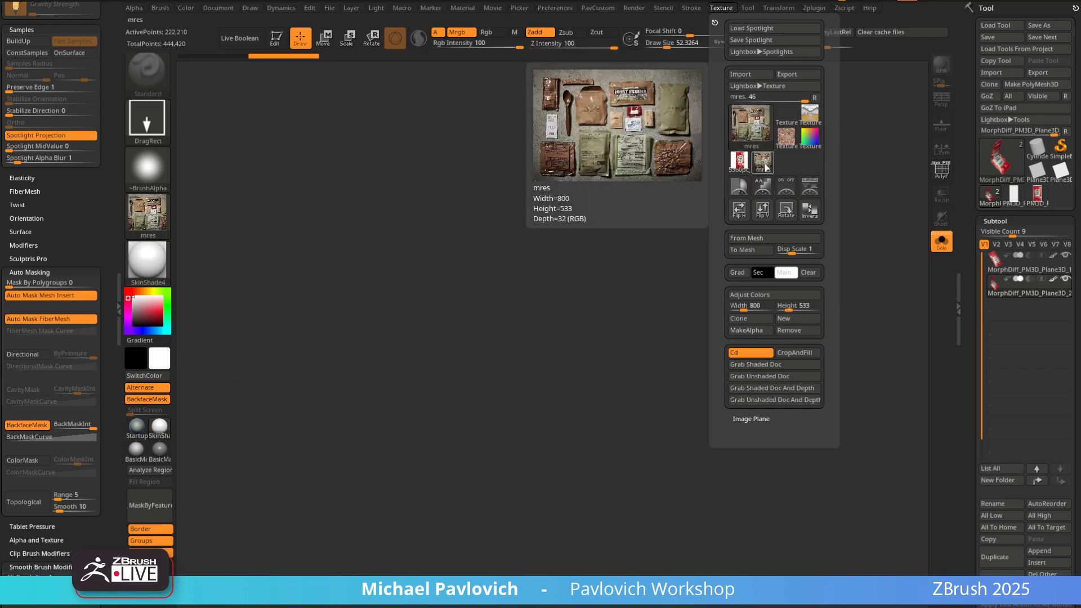
{"action": "left_click", "coordinate": [805, 191]}
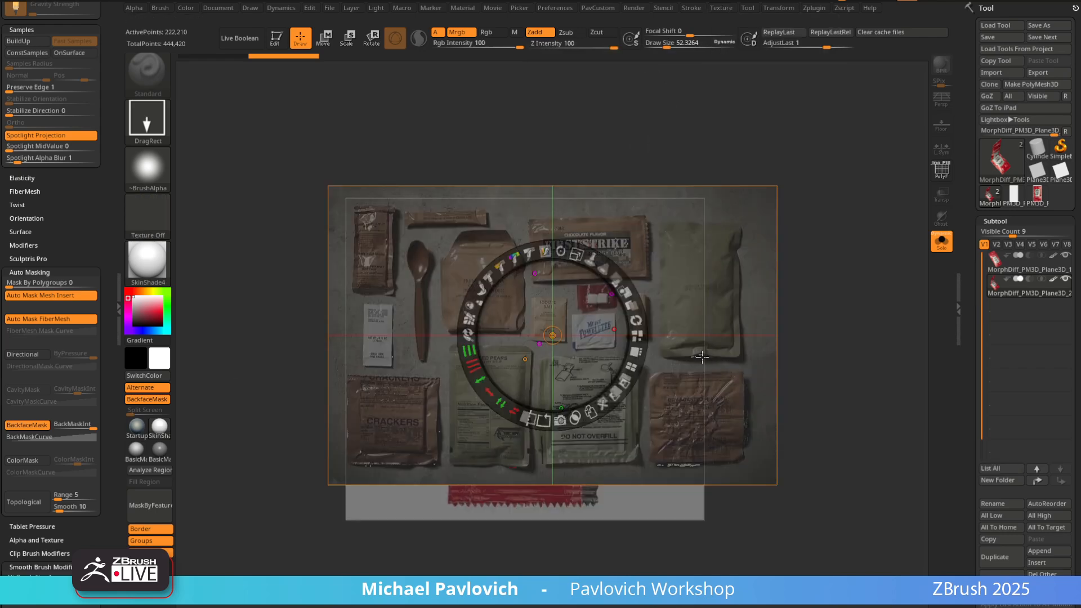
Delete the ketchup reference image from Spotlight and reposition the MRE image in the middle of the canvas
{"action": "left_click_drag", "start_coordinate": [710, 343], "coordinate": [769, 229]}
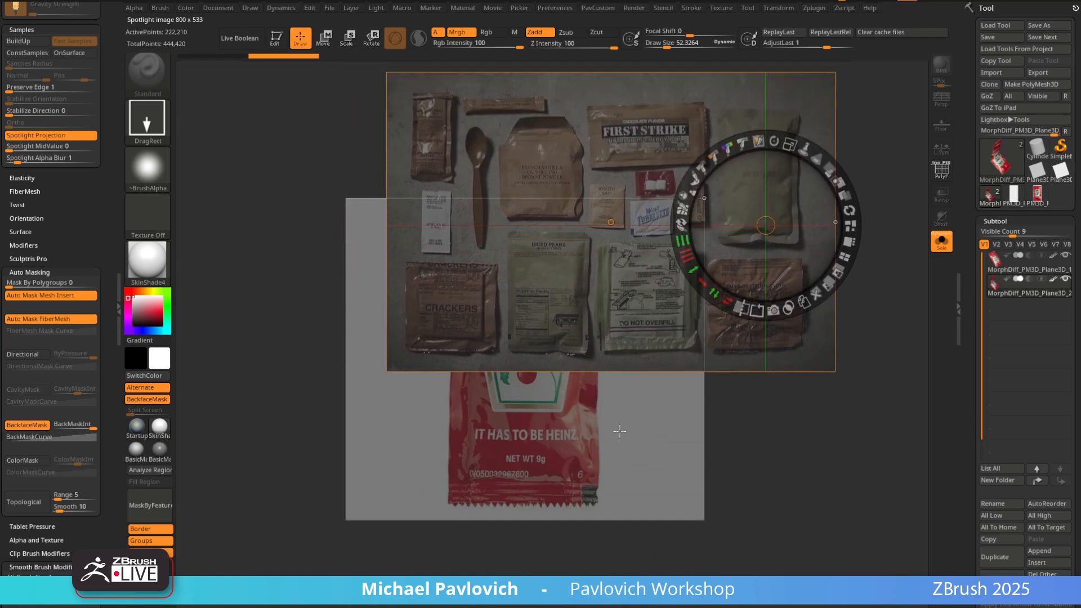
{"action": "left_click_drag", "start_coordinate": [619, 435], "coordinate": [567, 430]}
{"action": "left_click", "coordinate": [619, 498]}
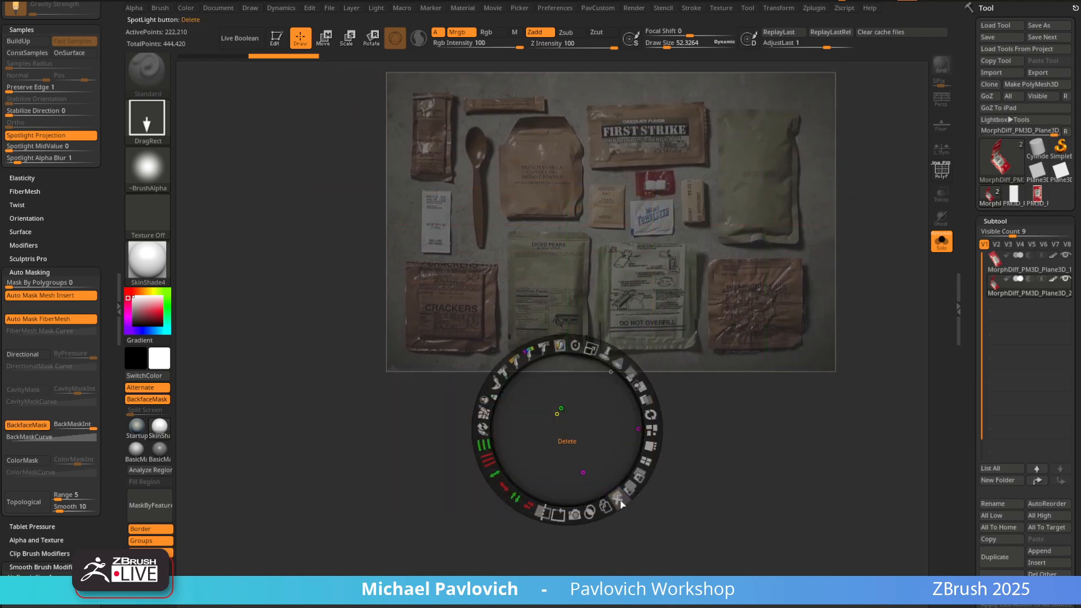
{"action": "left_click_drag", "start_coordinate": [665, 260], "coordinate": [624, 388]}
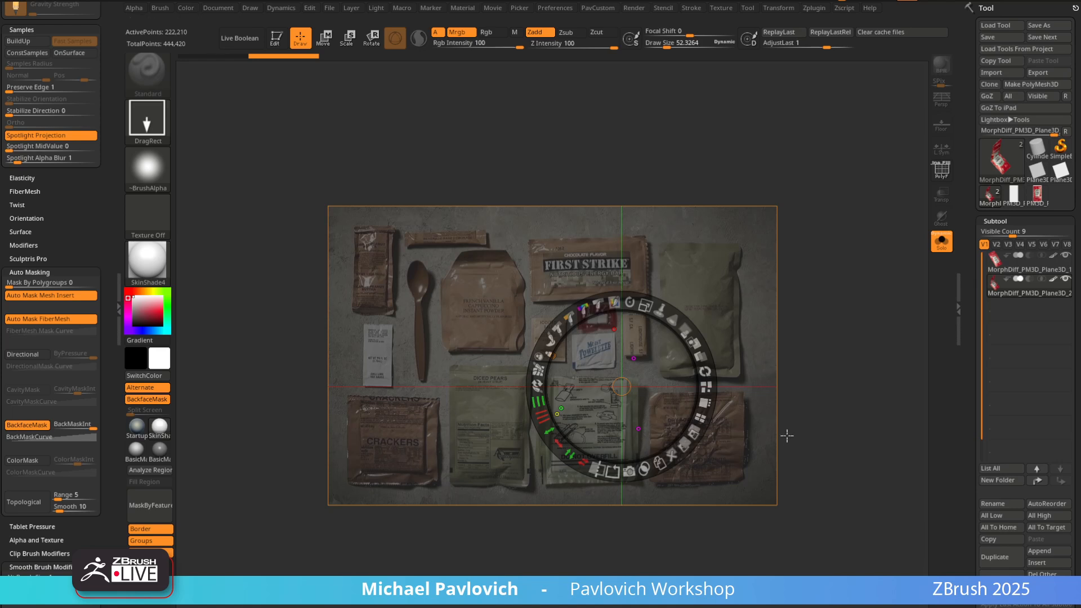
Toggle the Spotlight image off over the canvas and reduce the Draw Size to about 33
{"action": "key", "text": "shift+z"}
{"action": "key", "text": "s"}
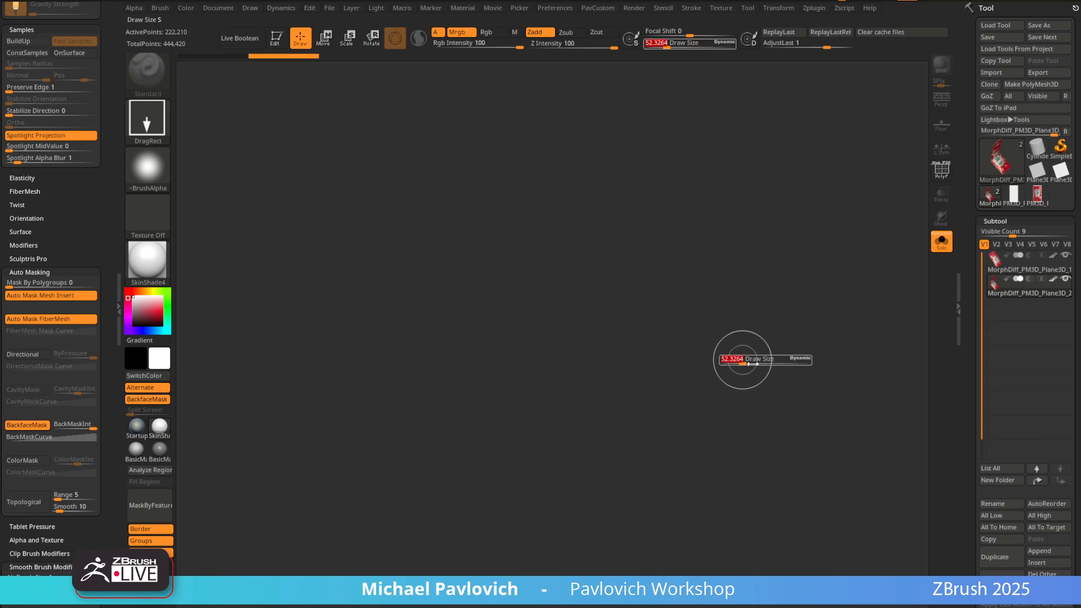
{"action": "left_click_drag", "start_coordinate": [743, 360], "coordinate": [736, 359]}
{"action": "key", "text": "shift+z"}
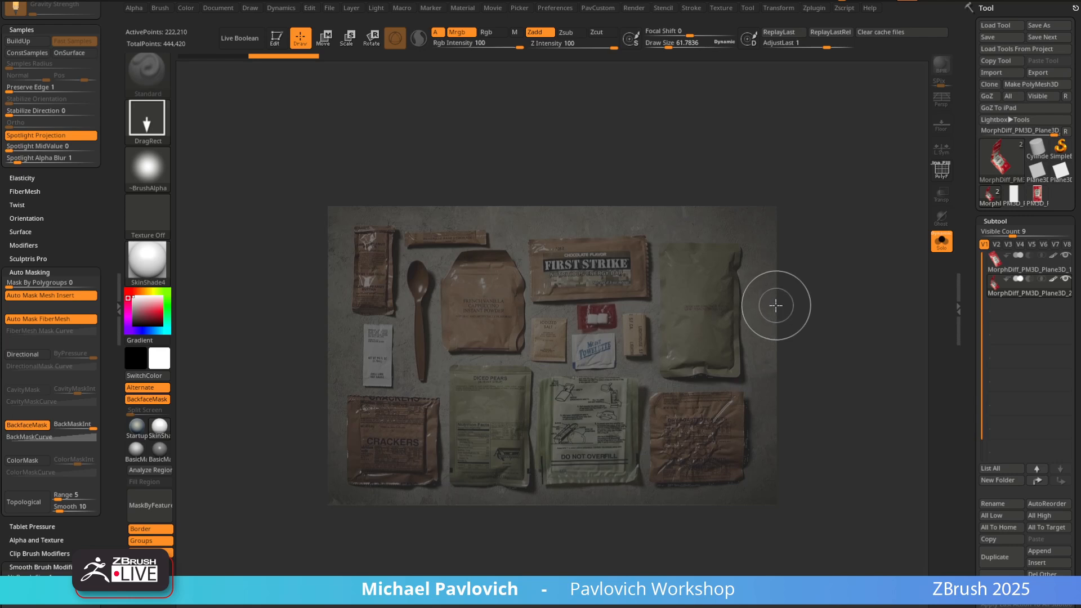
{"action": "key", "text": "shift+z"}
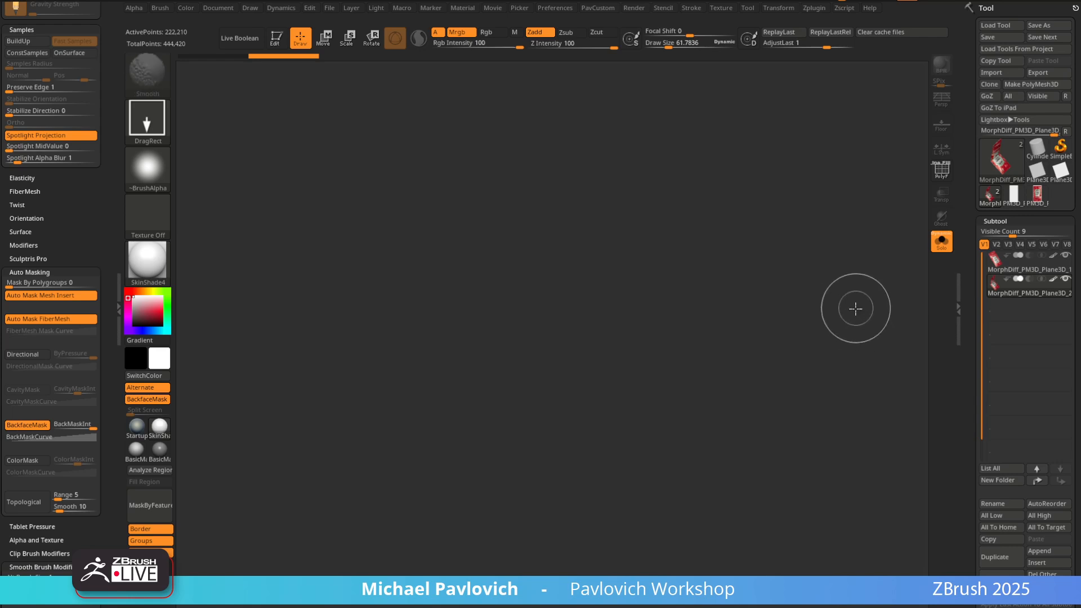
{"action": "key", "text": "s"}
{"action": "left_click_drag", "start_coordinate": [697, 346], "coordinate": [692, 346]}
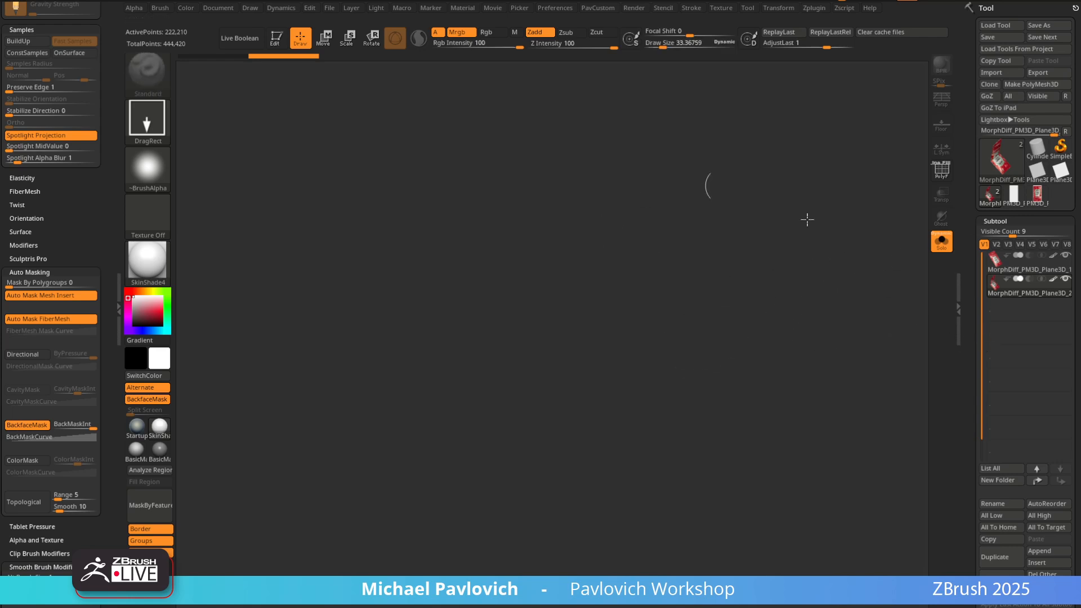
Place a Plane3D on the canvas in Edit mode and convert it to a PolyMesh3D
{"action": "left_click", "coordinate": [1000, 160]}
{"action": "left_click", "coordinate": [895, 209]}
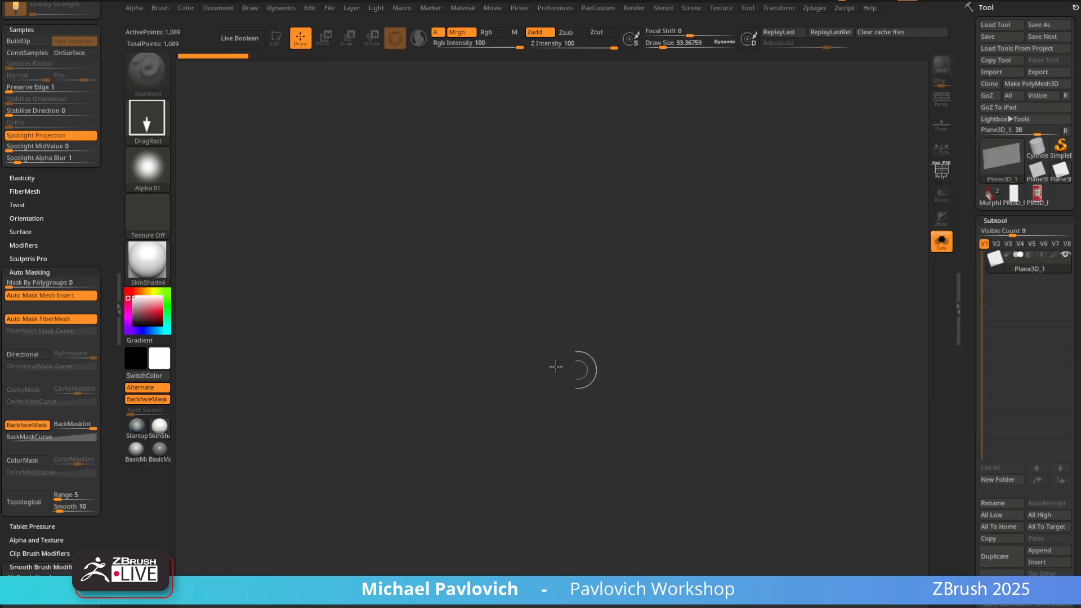
{"action": "left_click_drag", "start_coordinate": [560, 367], "coordinate": [642, 397]}
{"action": "key", "text": "t"}
{"action": "left_click", "coordinate": [1031, 83]}
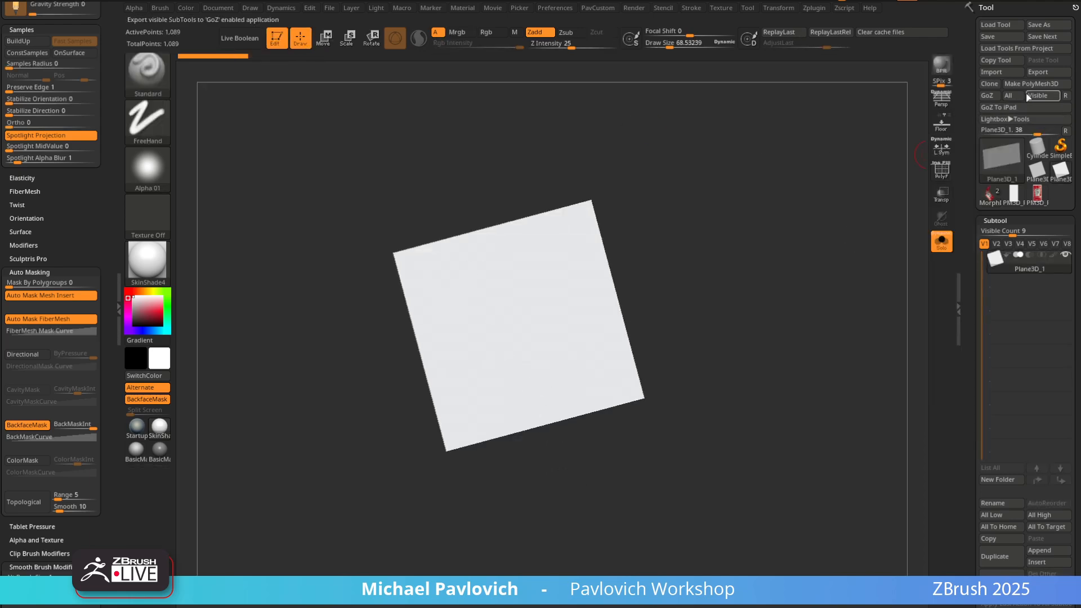
Assign the mres image as the plane's texture map
{"action": "left_click_drag", "start_coordinate": [973, 330], "coordinate": [988, 112]}
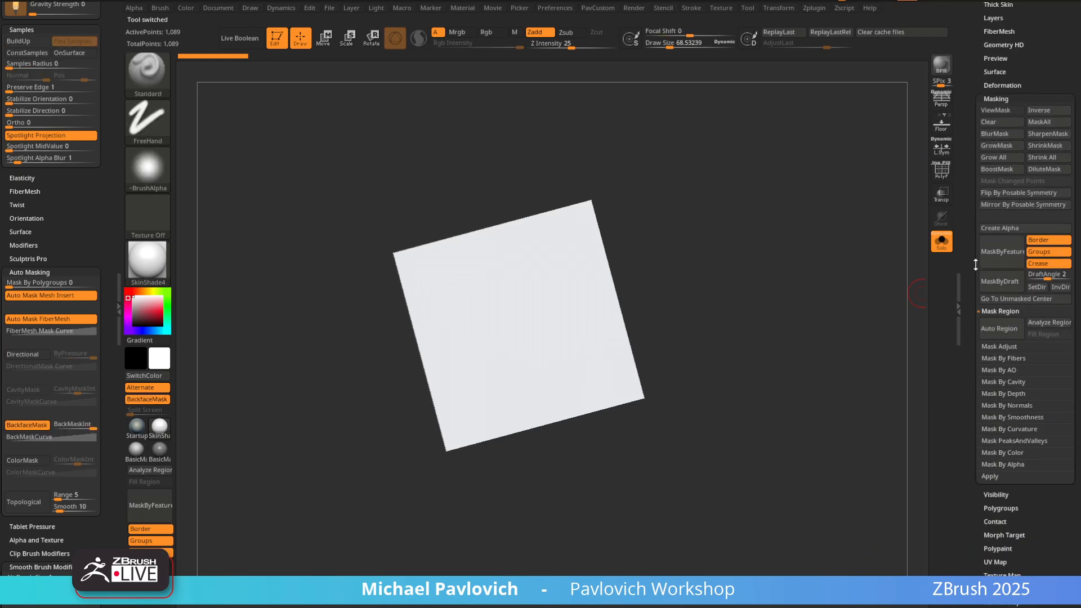
{"action": "left_click", "coordinate": [1001, 101]}
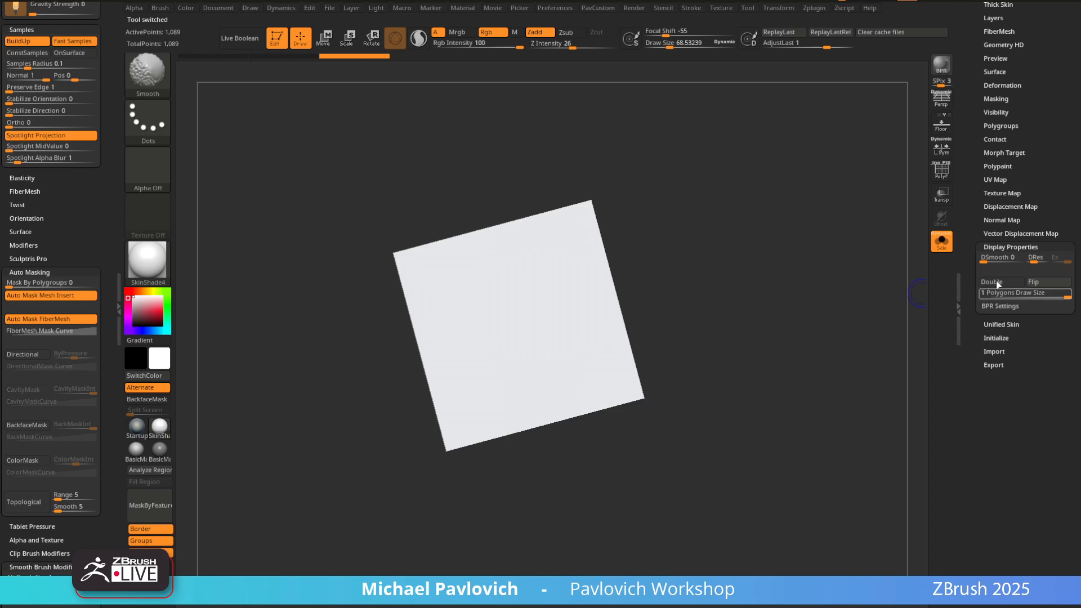
{"action": "left_click", "coordinate": [1004, 193]}
{"action": "left_click", "coordinate": [991, 239]}
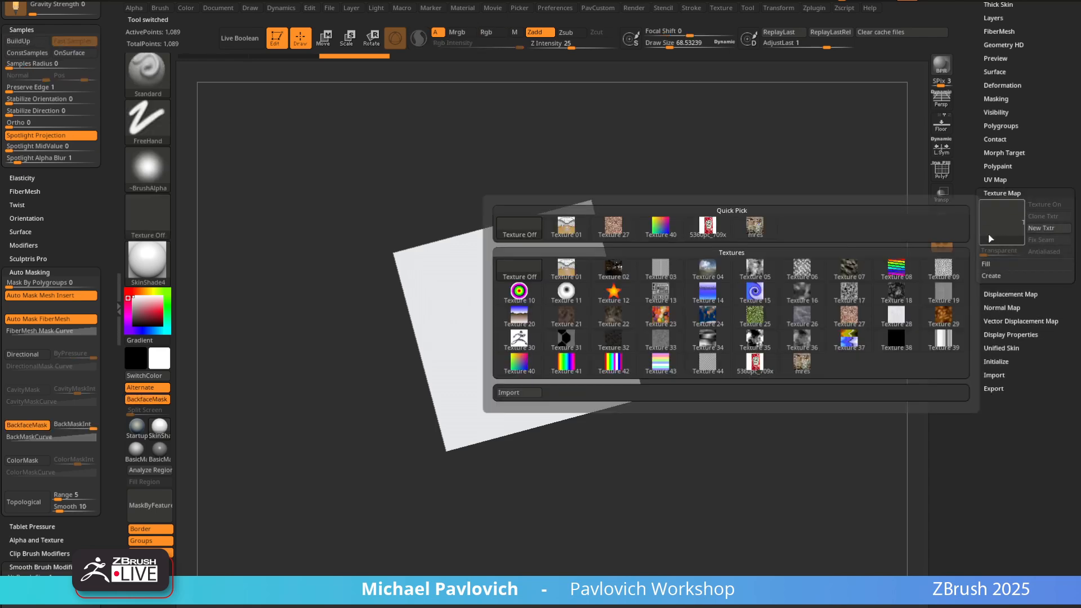
{"action": "left_click", "coordinate": [746, 236]}
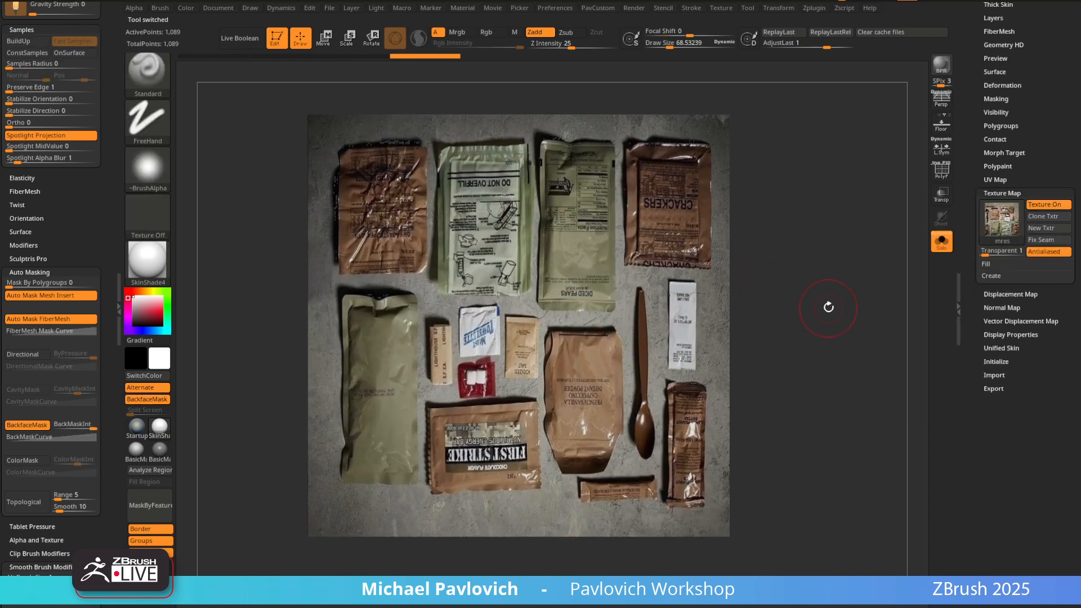
Convert the mres texture to polypaint on the plane and turn the plane so the image is upright
{"action": "left_click", "coordinate": [998, 166]}
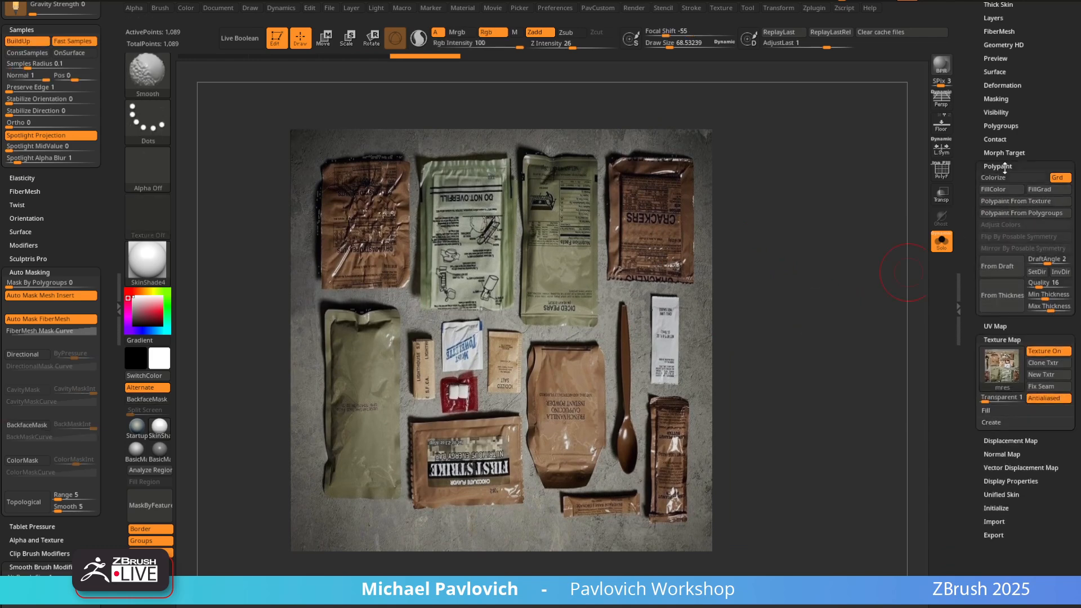
{"action": "left_click", "coordinate": [1014, 202]}
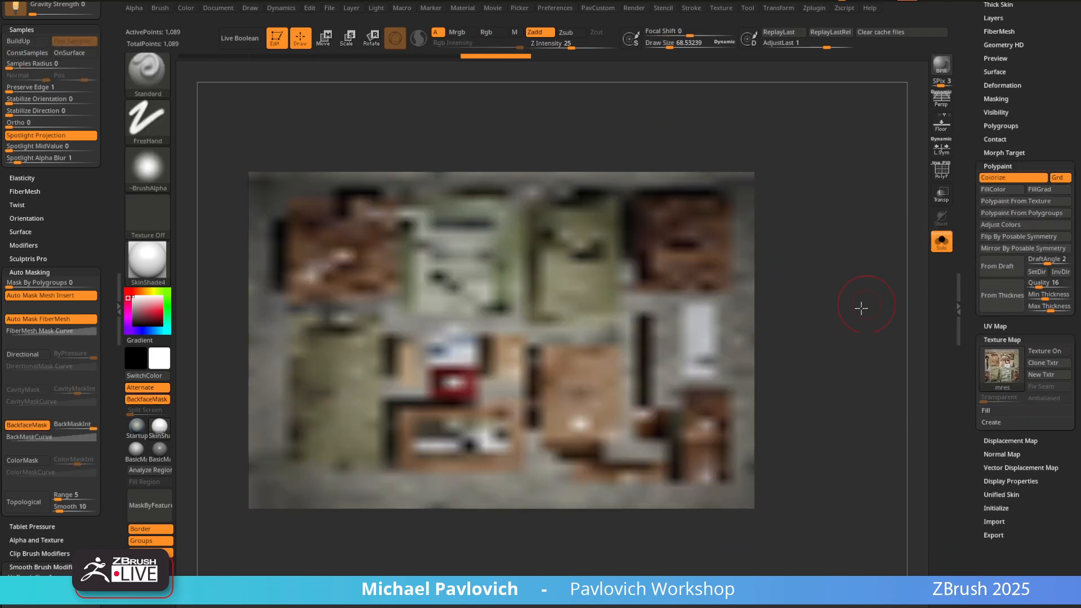
{"action": "left_click_drag", "start_coordinate": [929, 306], "coordinate": [861, 295]}
{"action": "mouse_move", "coordinate": [861, 295]}
{"action": "right_mouse_down", "text": "ctrl"}
{"action": "mouse_move", "coordinate": [874, 325]}
{"action": "mouse_move", "coordinate": [859, 297]}
{"action": "mouse_move", "coordinate": [714, 182]}
{"action": "mouse_move", "coordinate": [775, 240]}
{"action": "right_mouse_up", "text": "ctrl"}
Reapply Polypaint From Texture with the Rgb channel active and switch the texture display off
{"action": "left_click", "coordinate": [1043, 350]}
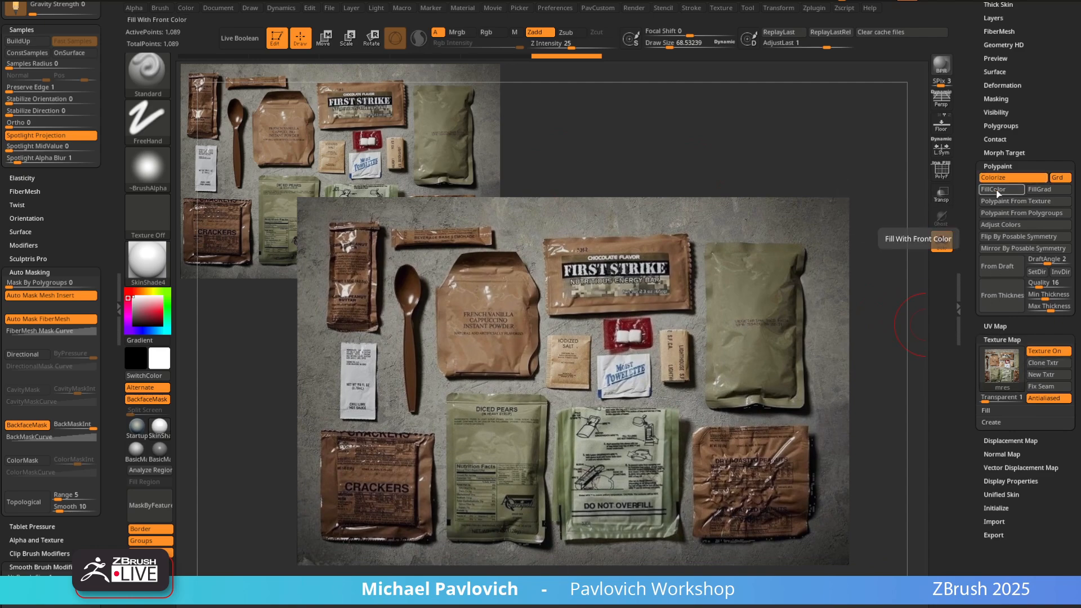
{"action": "left_click", "coordinate": [1031, 213]}
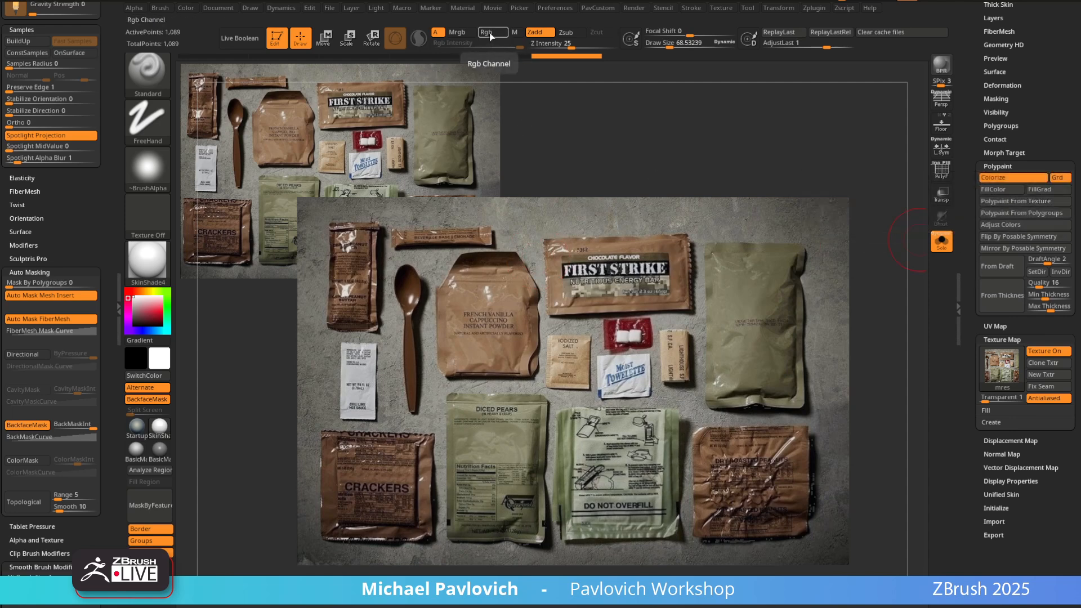
{"action": "left_click", "coordinate": [1018, 201]}
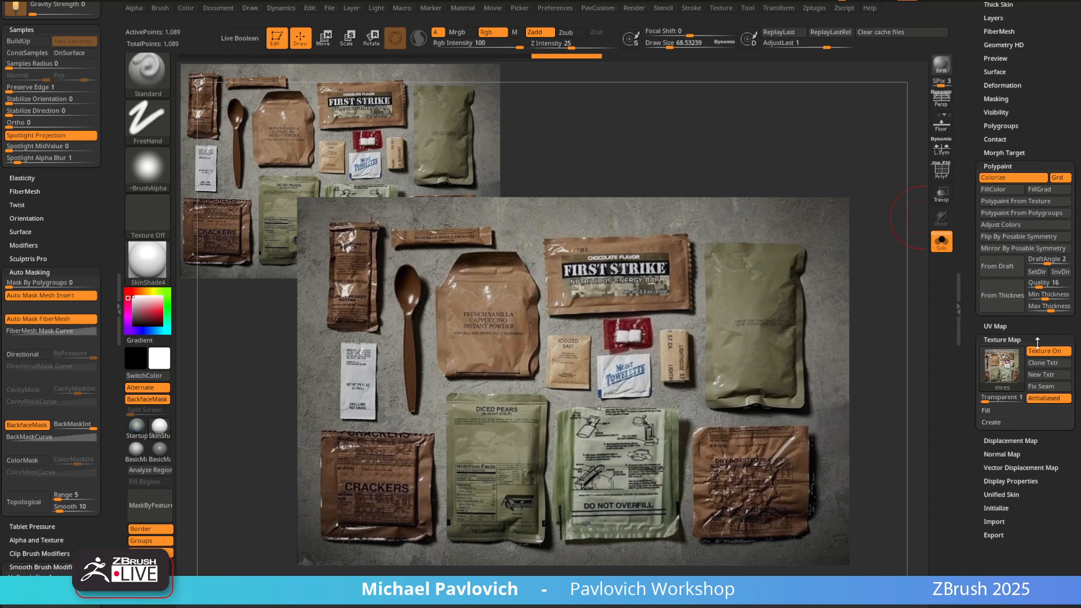
{"action": "left_click", "coordinate": [1048, 352]}
{"action": "left_click_drag", "start_coordinate": [899, 371], "coordinate": [890, 380], "text": "alt"}
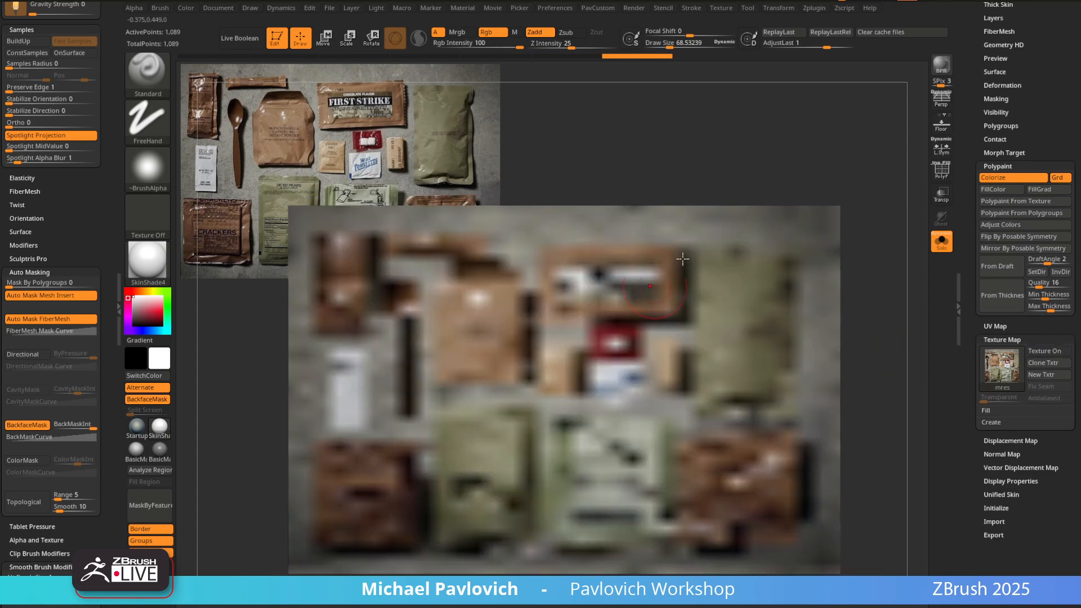
Turn off subdivision smoothing and divide the plane up to subdivision level 6
{"action": "left_click", "coordinate": [961, 198]}
{"action": "scroll", "coordinate": [1006, 270], "scroll_direction": "up", "scroll_amount": 8}
{"action": "left_click", "coordinate": [1043, 186]}
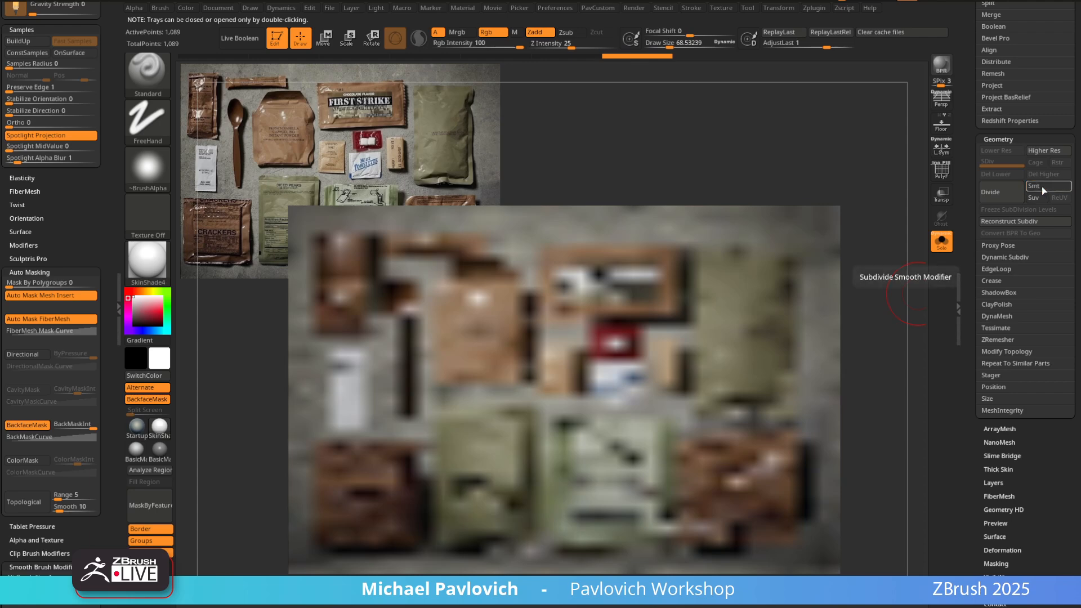
{"action": "left_click", "coordinate": [1000, 193]}
{"action": "left_click", "coordinate": [1000, 192]}
{"action": "left_click", "coordinate": [1001, 193]}
{"action": "left_click", "coordinate": [1001, 193]}
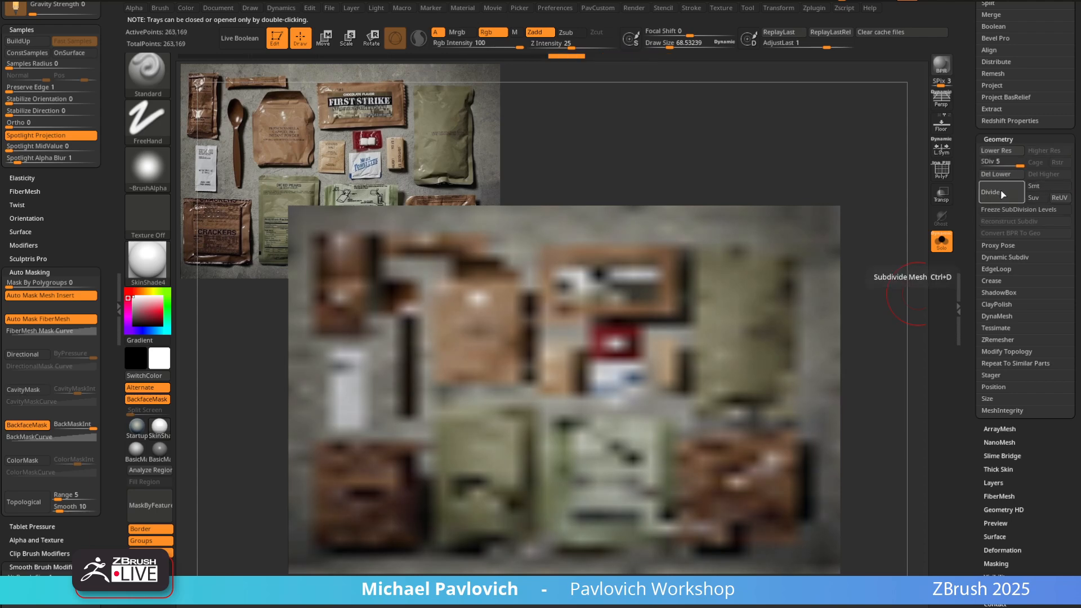
{"action": "left_click", "coordinate": [1002, 195]}
Bake the mres texture into polypaint on the subdivided plane
{"action": "left_click_drag", "start_coordinate": [972, 261], "coordinate": [980, 135]}
{"action": "left_click", "coordinate": [1008, 179]}
{"action": "mouse_move", "coordinate": [861, 288]}
{"action": "left_mouse_down"}
{"action": "mouse_move", "coordinate": [854, 268]}
{"action": "mouse_move", "coordinate": [767, 282]}
{"action": "mouse_move", "coordinate": [879, 278]}
{"action": "mouse_move", "coordinate": [871, 293]}
{"action": "left_mouse_up"}
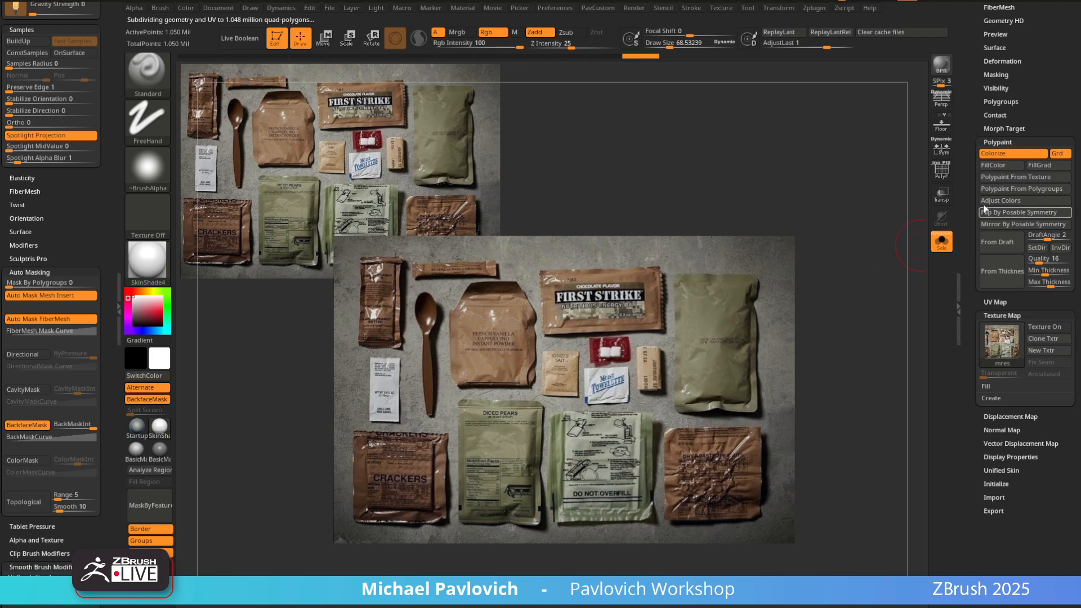
Step the plane down three subdivision levels and back up to the highest, then return to the Tool palette
{"action": "left_click_drag", "start_coordinate": [968, 160], "coordinate": [955, 451]}
{"action": "key", "text": "s"}
{"action": "mouse_move", "coordinate": [868, 308]}
{"action": "left_mouse_down", "text": "alt"}
{"action": "mouse_move", "coordinate": [855, 302]}
{"action": "mouse_move", "coordinate": [865, 299]}
{"action": "left_mouse_up", "text": "alt"}
{"action": "left_click_drag", "start_coordinate": [870, 298], "coordinate": [882, 311], "text": "alt"}
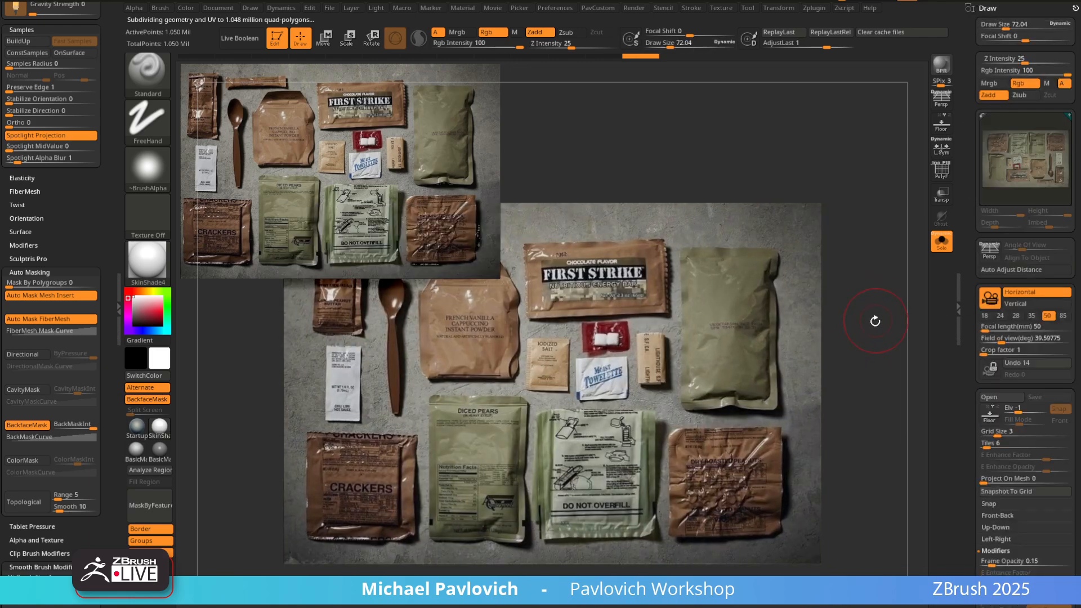
{"action": "key", "text": "shift+d"}
{"action": "key", "text": "shift+d"}
{"action": "key", "text": "shift+d"}
{"action": "key", "text": "d"}
{"action": "key", "text": "d"}
{"action": "key", "text": "d"}
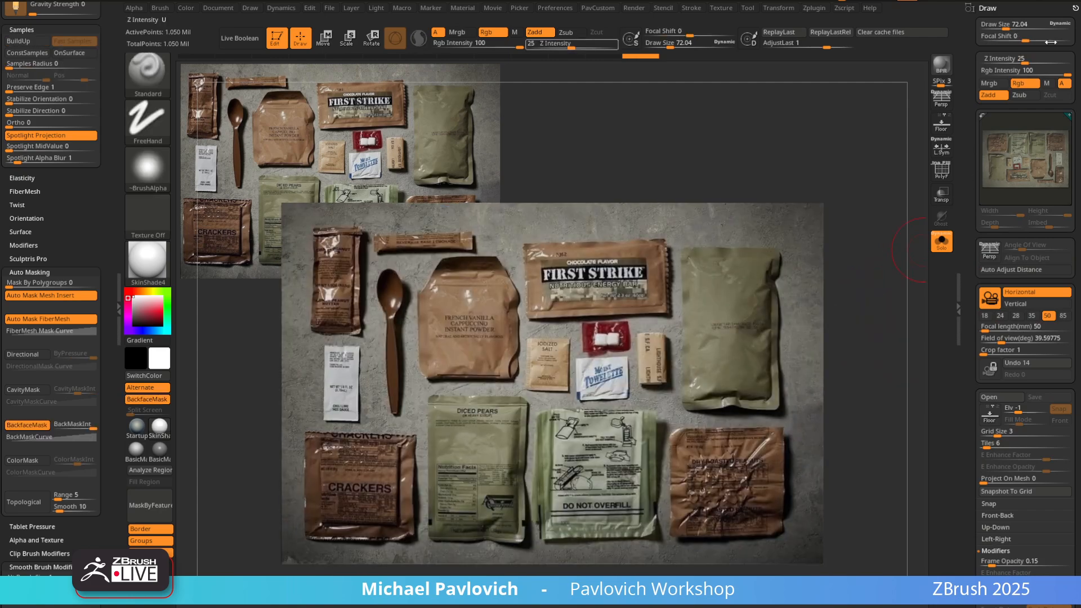
{"action": "left_click", "coordinate": [1073, 6]}
{"action": "mouse_move", "coordinate": [902, 249]}
{"action": "left_mouse_down", "text": "alt"}
{"action": "mouse_move", "coordinate": [872, 251]}
{"action": "mouse_move", "coordinate": [899, 237]}
{"action": "left_mouse_up", "text": "alt"}
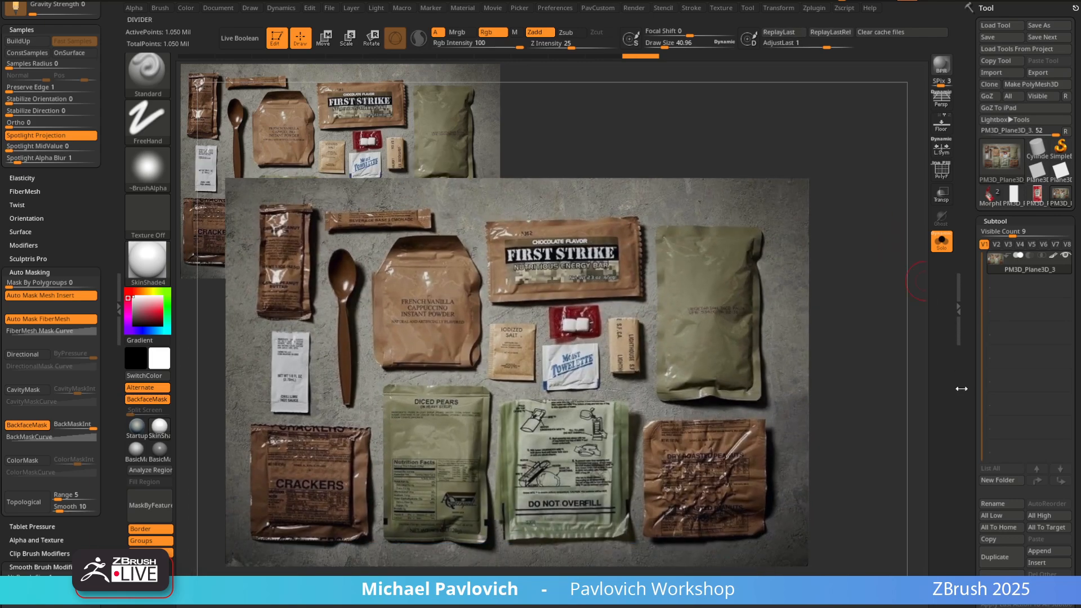
Duplicate the plane subtool and choose the SliceCurve brush
{"action": "left_click", "coordinate": [991, 557]}
{"action": "left_click_drag", "start_coordinate": [889, 316], "coordinate": [879, 327]}
{"action": "key", "text": "ctrl+shift"}
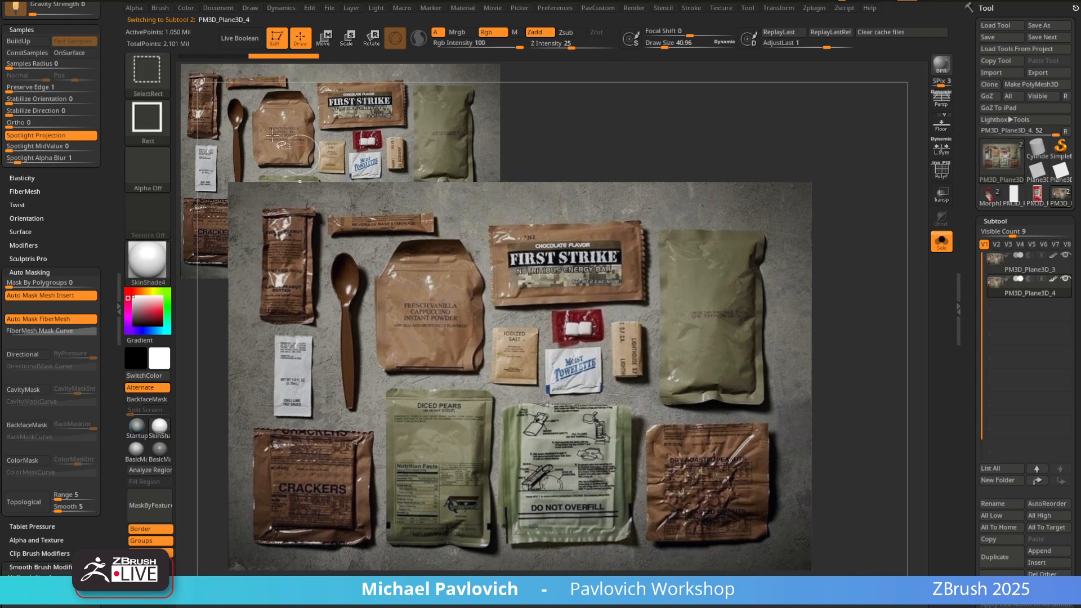
{"action": "key", "text": "b"}
{"action": "left_click", "coordinate": [261, 90], "text": "ctrl+shift"}
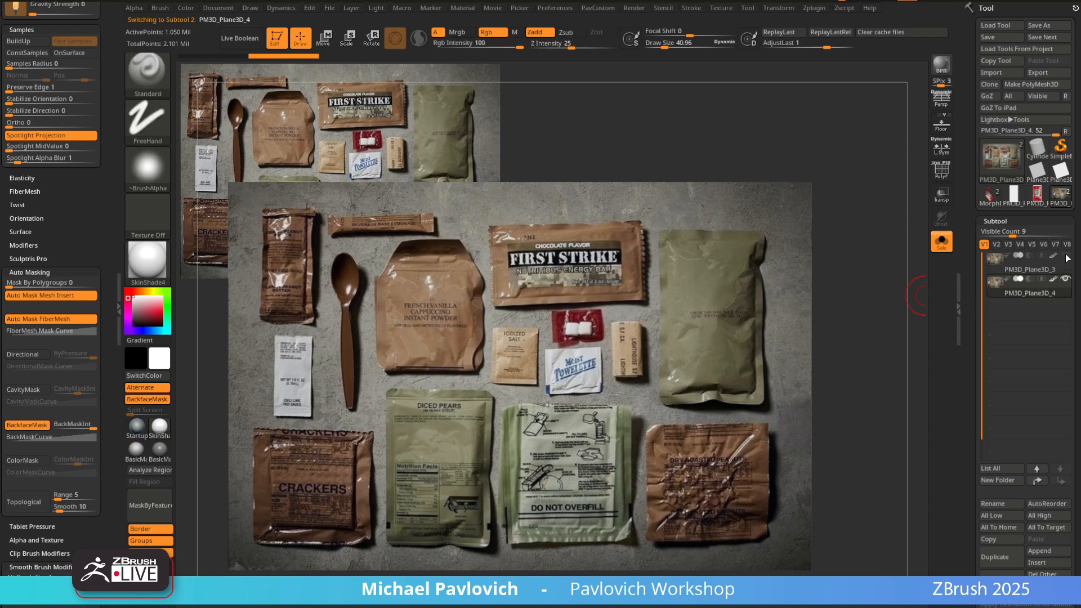
Show the polygroups on the duplicate plane and delete its lower subdivision levels
{"action": "key", "text": "shift+f"}
{"action": "left_click", "coordinate": [941, 165]}
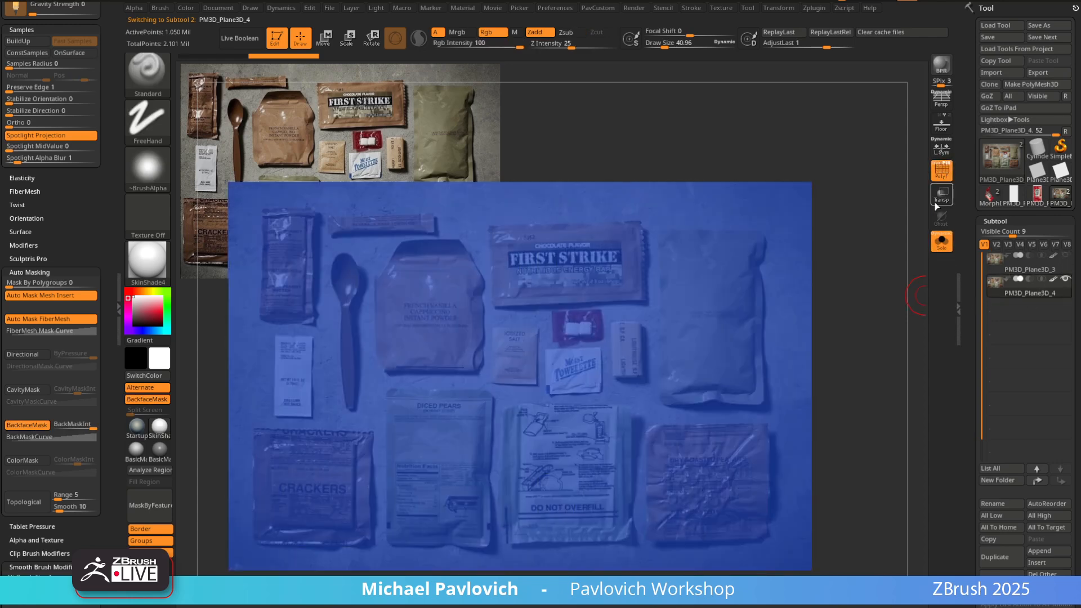
{"action": "mouse_move", "coordinate": [339, 179]}
{"action": "left_mouse_down", "text": "ctrl+shift"}
{"action": "mouse_move", "coordinate": [919, 191]}
{"action": "mouse_move", "coordinate": [764, 233]}
{"action": "mouse_move", "coordinate": [782, 238]}
{"action": "mouse_move", "coordinate": [816, 195]}
{"action": "mouse_move", "coordinate": [813, 210]}
{"action": "mouse_move", "coordinate": [865, 204]}
{"action": "mouse_move", "coordinate": [856, 212]}
{"action": "mouse_move", "coordinate": [884, 214]}
{"action": "left_mouse_up", "text": "ctrl+shift"}
{"action": "scroll", "coordinate": [985, 248], "scroll_direction": "down", "scroll_amount": 9}
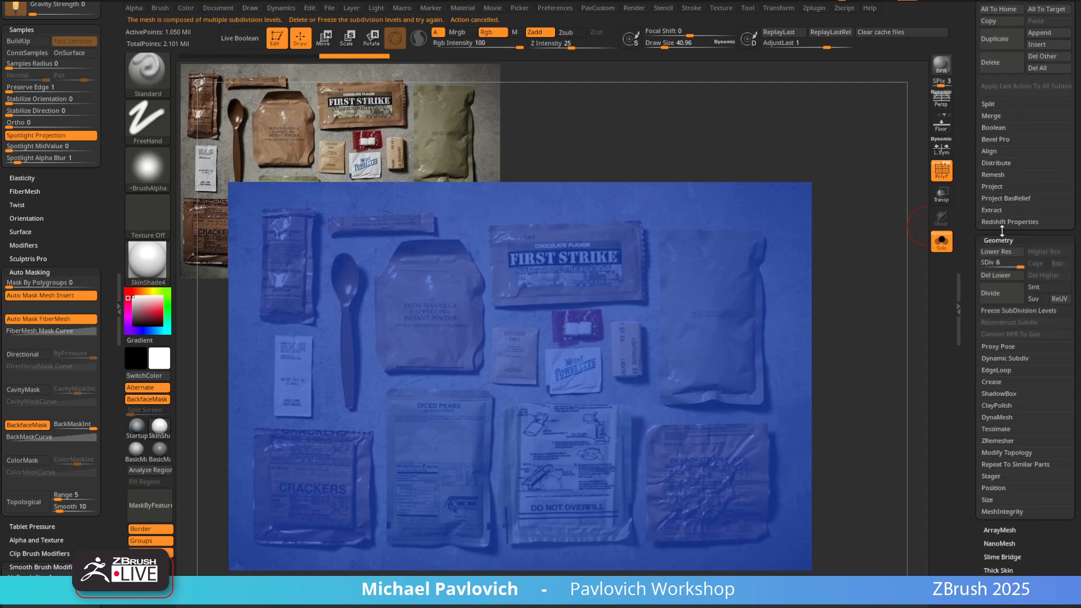
{"action": "left_click", "coordinate": [1006, 277]}
Slice the plane along all four sides of the First Strike energy bar packet with SliceCurve
{"action": "left_click_drag", "start_coordinate": [295, 203], "coordinate": [879, 213], "text": "ctrl+shift"}
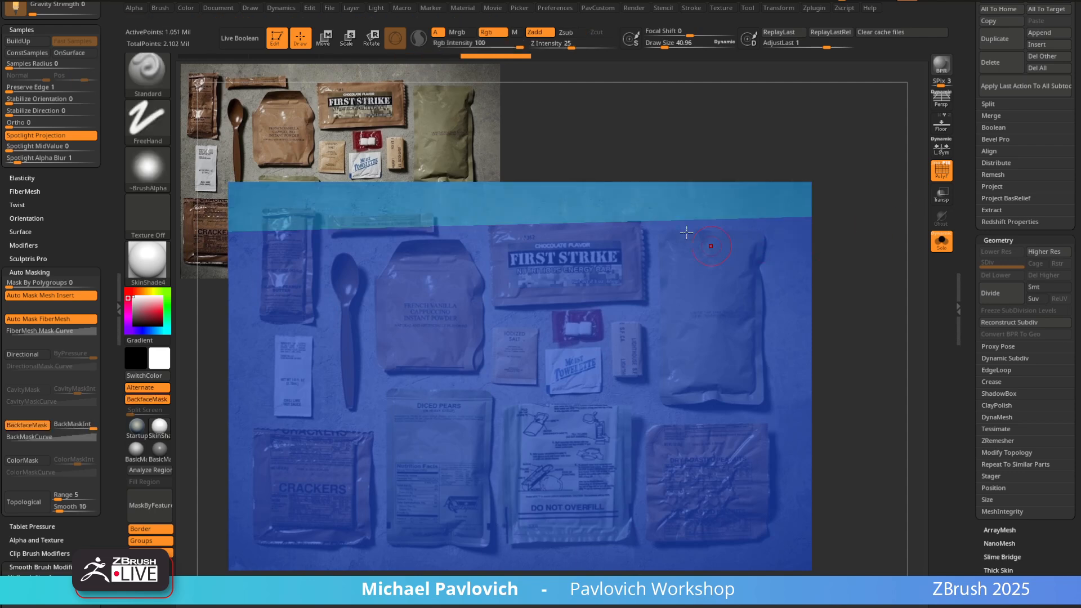
{"action": "left_click_drag", "start_coordinate": [663, 131], "coordinate": [657, 574], "text": "ctrl+shift"}
{"action": "mouse_move", "coordinate": [890, 311]}
{"action": "left_mouse_down", "text": "ctrl+shift"}
{"action": "mouse_move", "coordinate": [208, 346]}
{"action": "mouse_move", "coordinate": [214, 320]}
{"action": "left_mouse_up", "text": "ctrl+shift"}
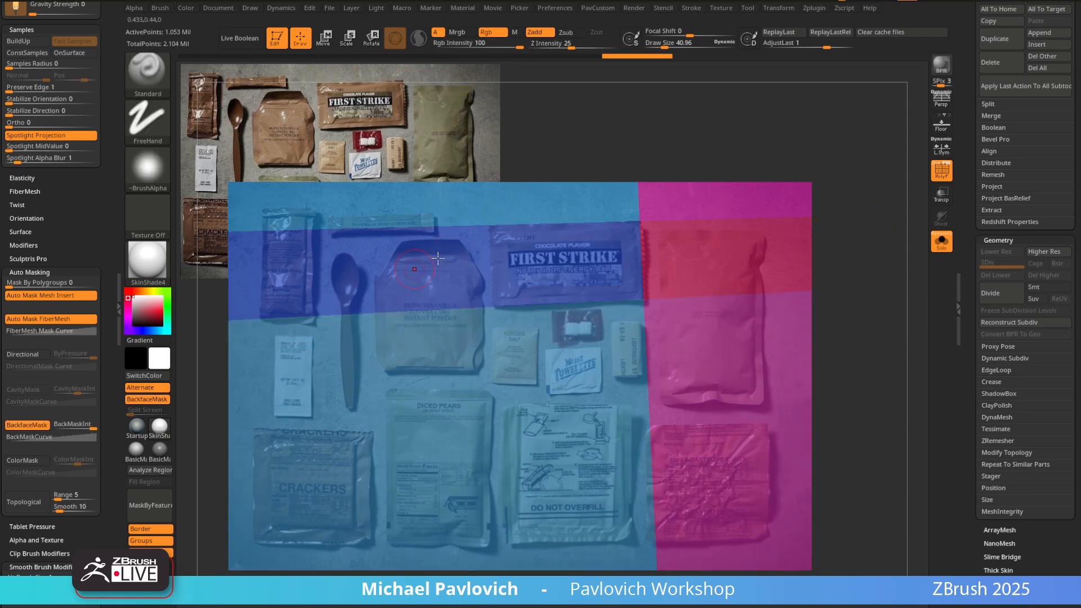
{"action": "left_click_drag", "start_coordinate": [497, 573], "coordinate": [483, 137], "text": "ctrl+shift"}
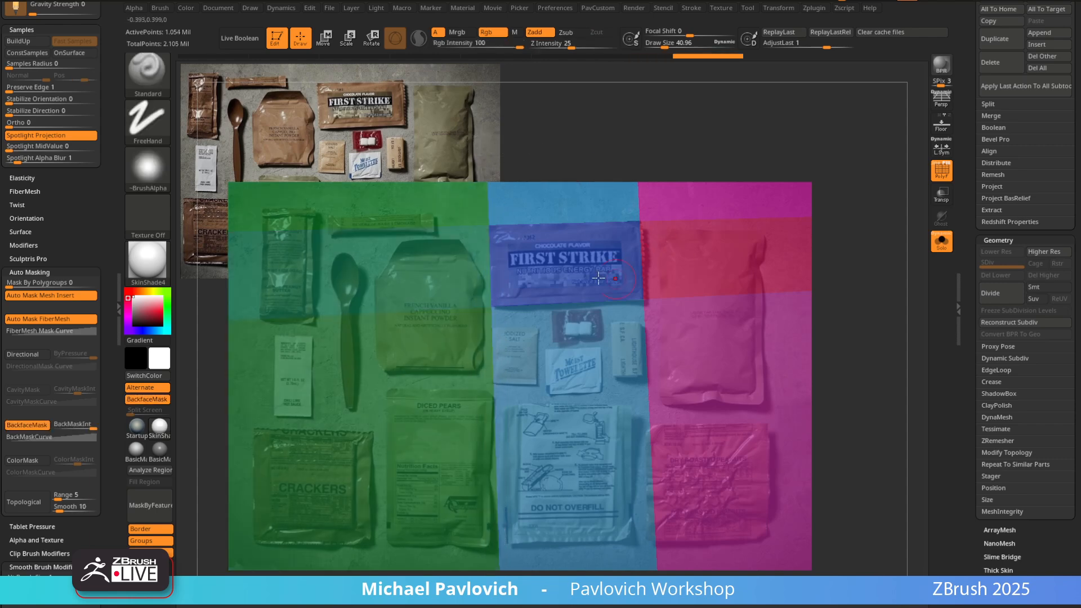
Isolate the First Strike packet's polygroup and delete the hidden geometry around it
{"action": "left_click", "coordinate": [563, 265], "text": "ctrl+shift"}
{"action": "key", "text": "2"}
{"action": "left_click", "coordinate": [762, 281]}
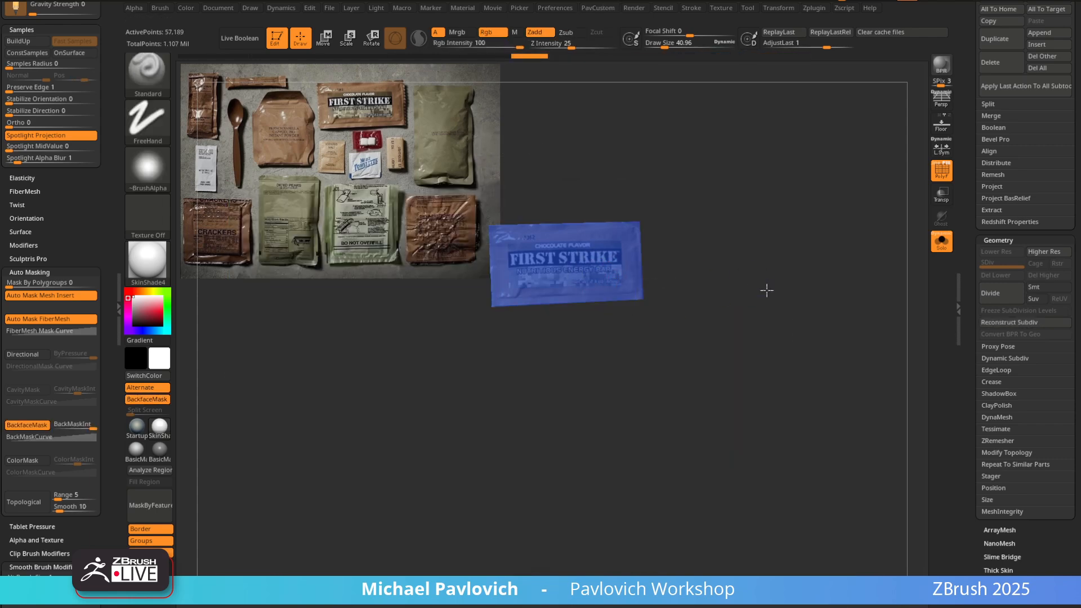
Rotate the First Strike packet piece about -2.31 degrees to straighten it
{"action": "key", "text": "f"}
{"action": "left_click_drag", "start_coordinate": [818, 316], "coordinate": [809, 360]}
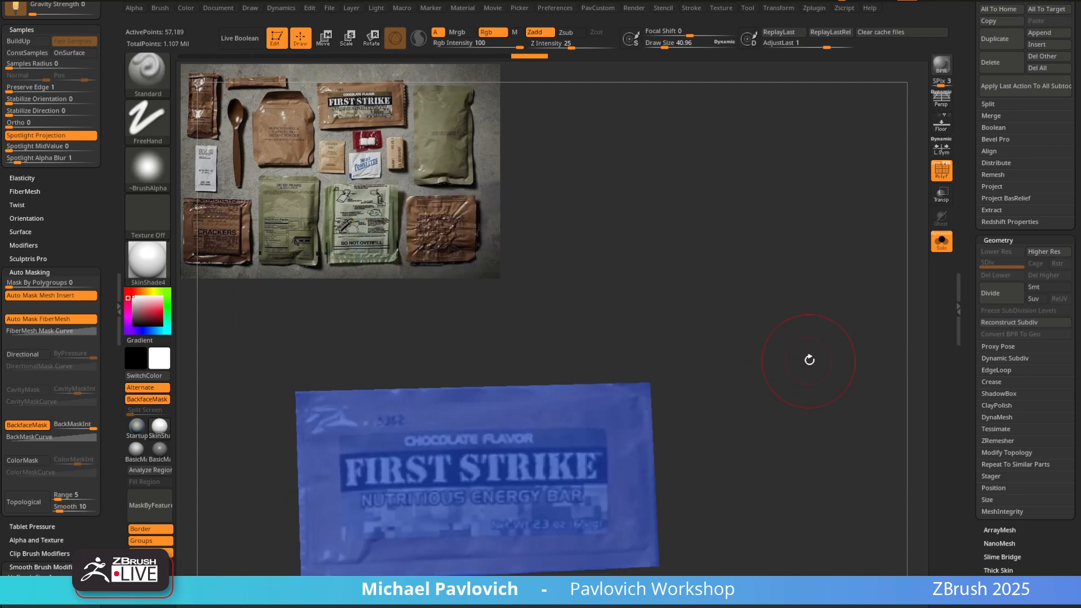
{"action": "key", "text": "w"}
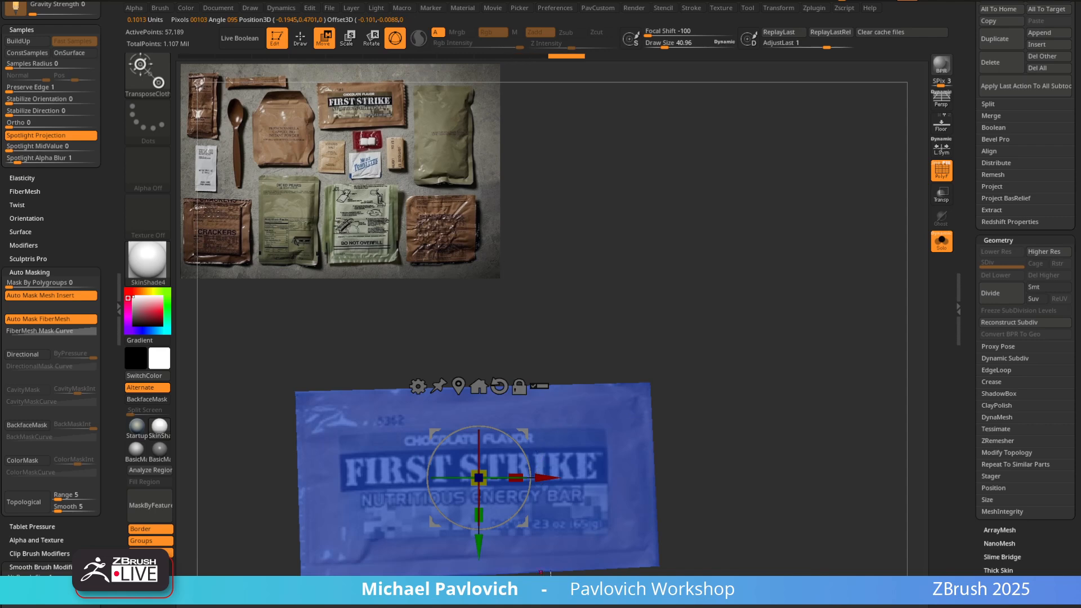
{"action": "left_click_drag", "start_coordinate": [526, 430], "coordinate": [516, 444]}
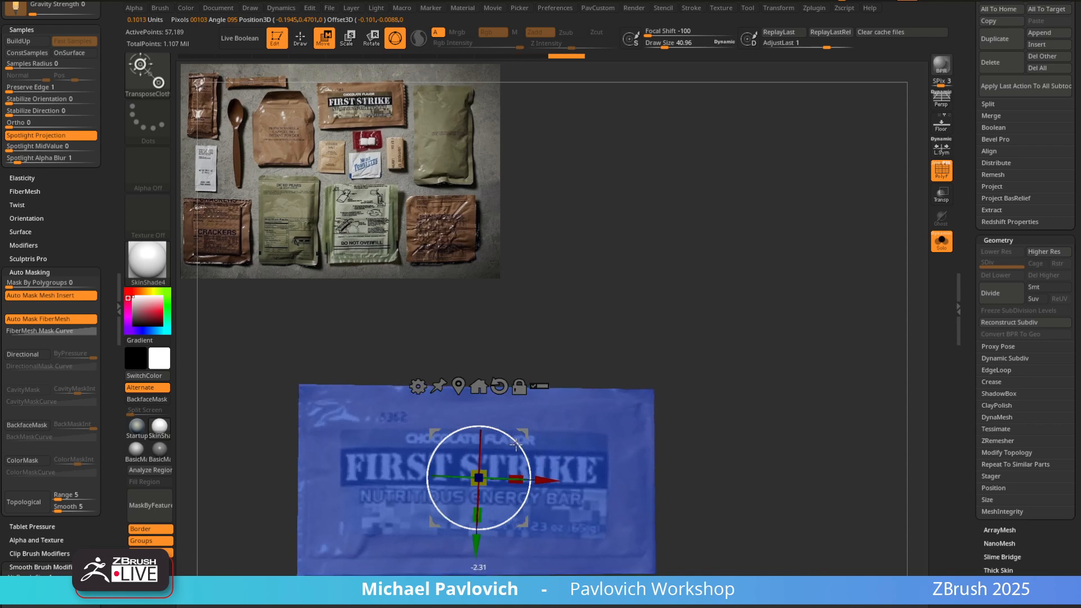
{"action": "key", "text": "q"}
Trim thin slivers off all four edges of the First Strike packet with SliceCurve and delete the hidden leftovers
{"action": "mouse_move", "coordinate": [755, 361]}
{"action": "left_mouse_down", "text": "alt"}
{"action": "mouse_move", "coordinate": [665, 367]}
{"action": "mouse_move", "coordinate": [763, 294]}
{"action": "mouse_move", "coordinate": [888, 259]}
{"action": "left_mouse_up", "text": "alt"}
{"action": "mouse_move", "coordinate": [274, 342]}
{"action": "left_mouse_down", "text": "ctrl+shift"}
{"action": "mouse_move", "coordinate": [907, 331]}
{"action": "mouse_move", "coordinate": [913, 352]}
{"action": "left_mouse_up", "text": "ctrl+shift"}
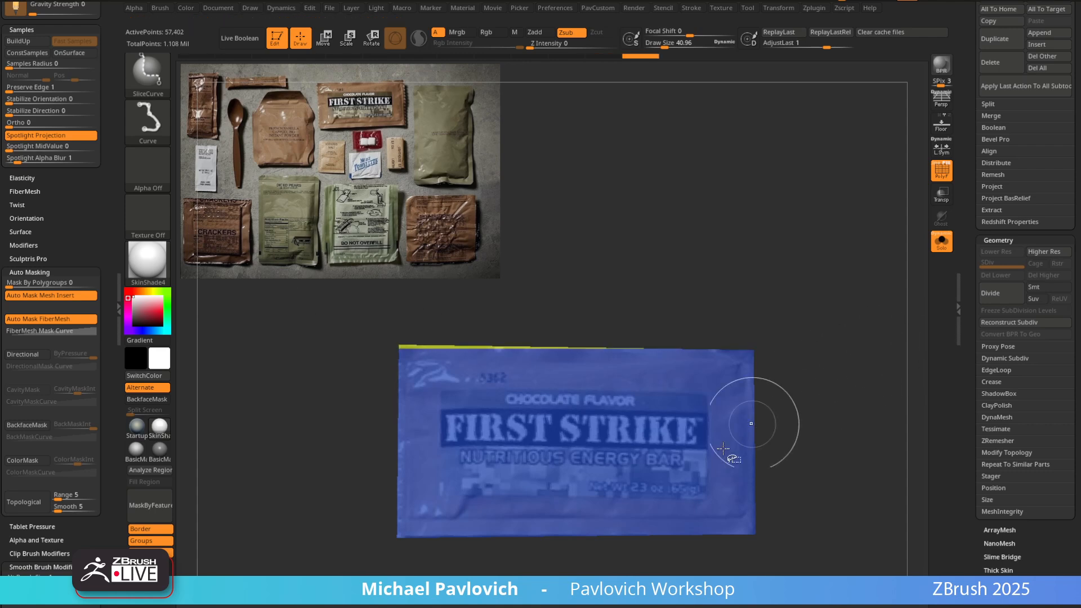
{"action": "left_click_drag", "start_coordinate": [817, 546], "coordinate": [277, 523], "text": "ctrl+shift"}
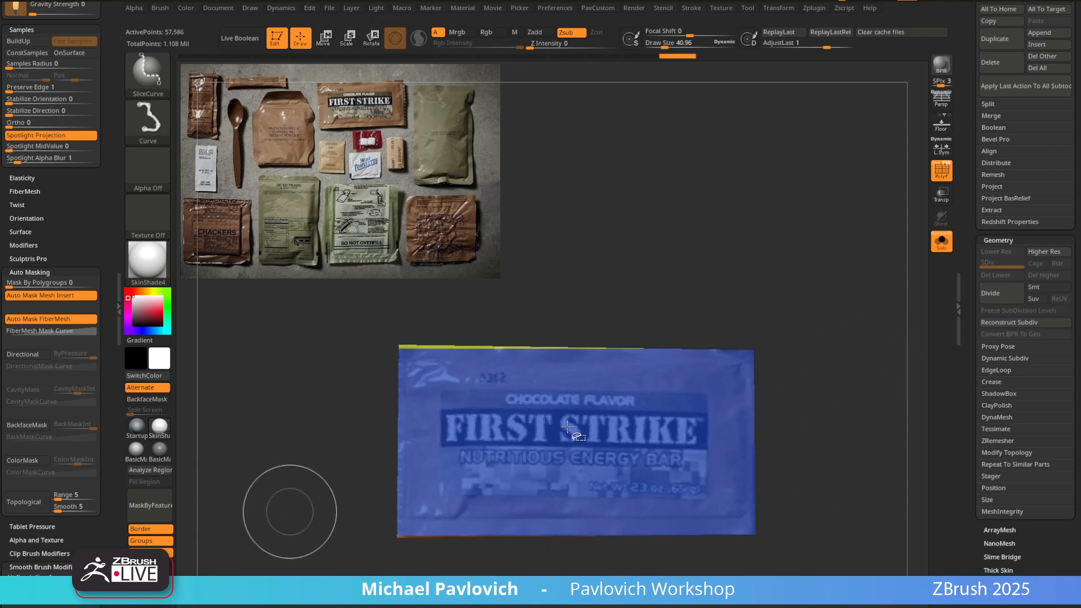
{"action": "left_click_drag", "start_coordinate": [786, 238], "coordinate": [780, 536], "text": "ctrl+shift"}
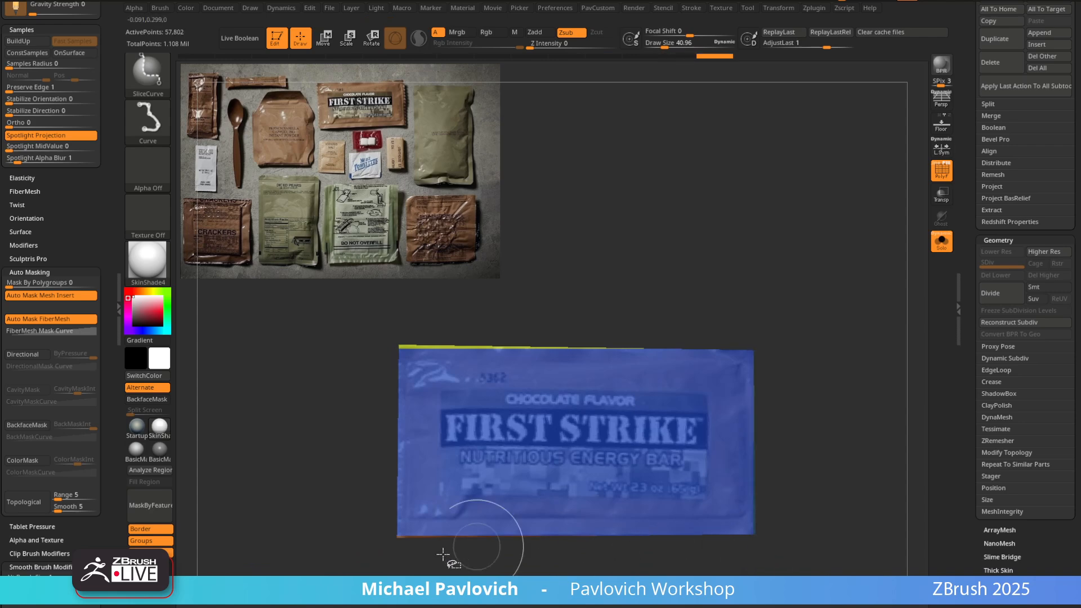
{"action": "mouse_move", "coordinate": [417, 572]}
{"action": "left_mouse_down", "text": "ctrl+shift"}
{"action": "mouse_move", "coordinate": [414, 247]}
{"action": "mouse_move", "coordinate": [399, 252]}
{"action": "left_mouse_up", "text": "ctrl+shift"}
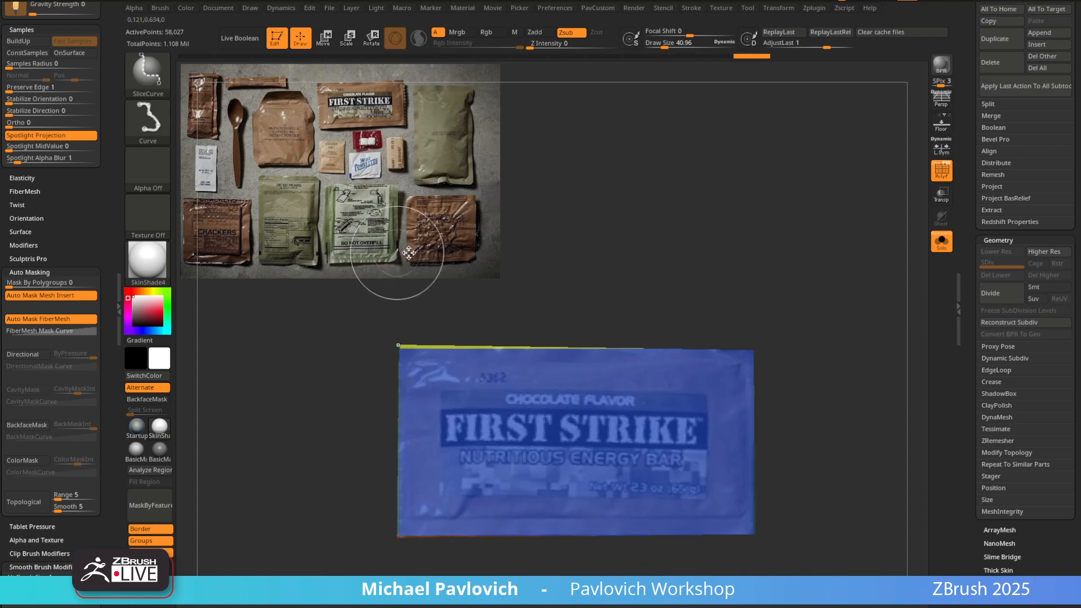
{"action": "key", "text": "space"}
{"action": "left_click", "coordinate": [772, 290]}
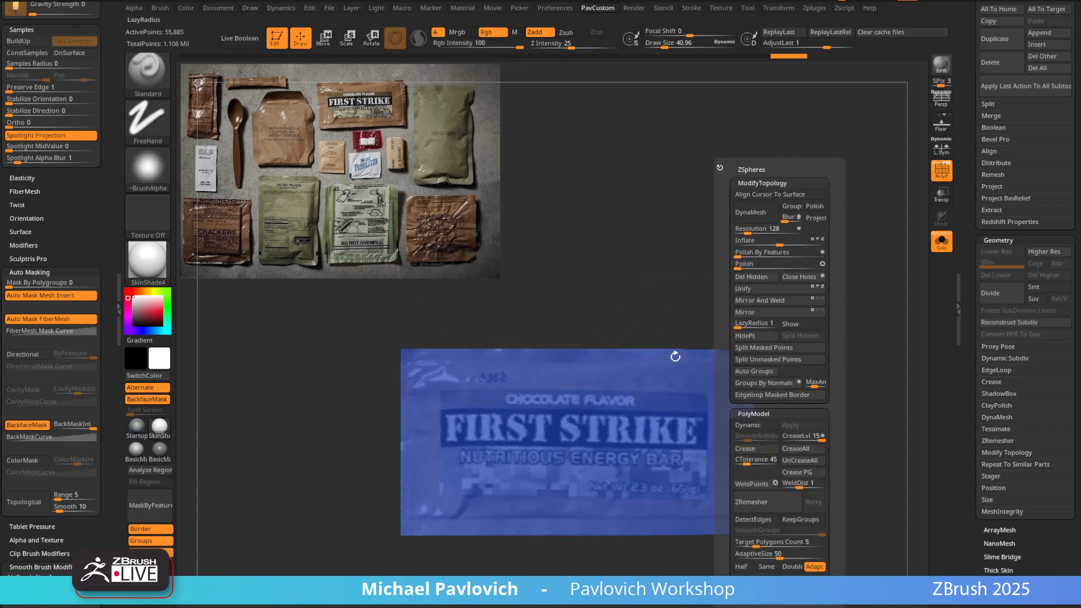
Slice a narrow border along all four sides inside the packet's edges and isolate the central polygroup
{"action": "left_click_drag", "start_coordinate": [382, 371], "coordinate": [849, 387], "text": "ctrl+shift"}
{"action": "left_click_drag", "start_coordinate": [825, 546], "coordinate": [242, 516], "text": "ctrl+shift"}
{"action": "left_click_drag", "start_coordinate": [385, 571], "coordinate": [389, 288], "text": "ctrl+shift"}
{"action": "left_click_drag", "start_coordinate": [717, 571], "coordinate": [716, 286], "text": "ctrl+shift"}
{"action": "left_click", "coordinate": [618, 451], "text": "ctrl+shift"}
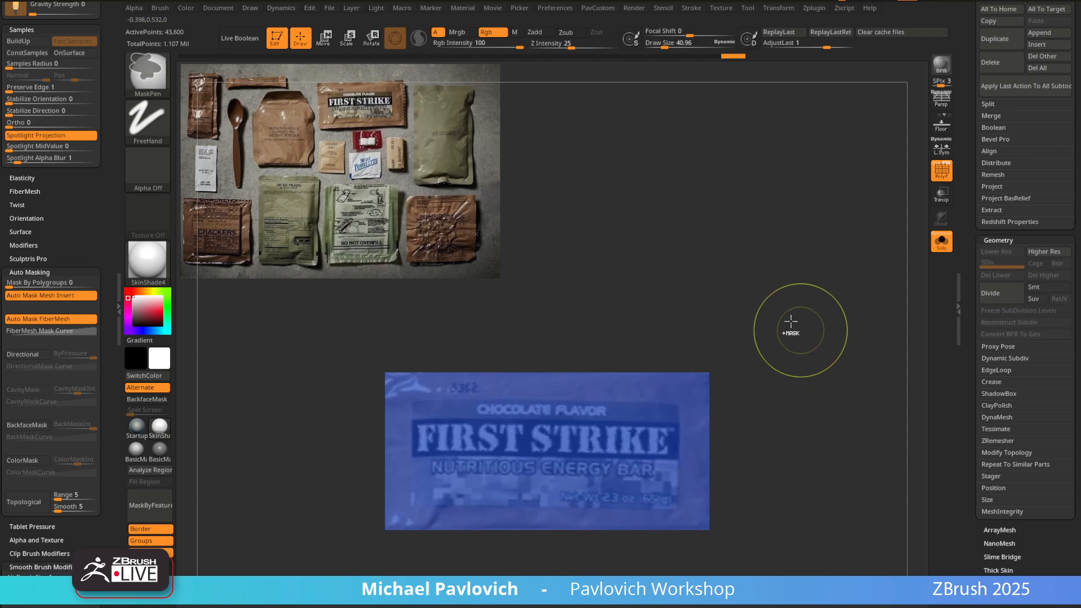
Assign the packet's centre one new polygroup, combine the surrounding border pieces into another, and show the whole mesh
{"action": "key", "text": "ctrl+w"}
{"action": "left_click", "coordinate": [150, 78], "text": "ctrl+shift"}
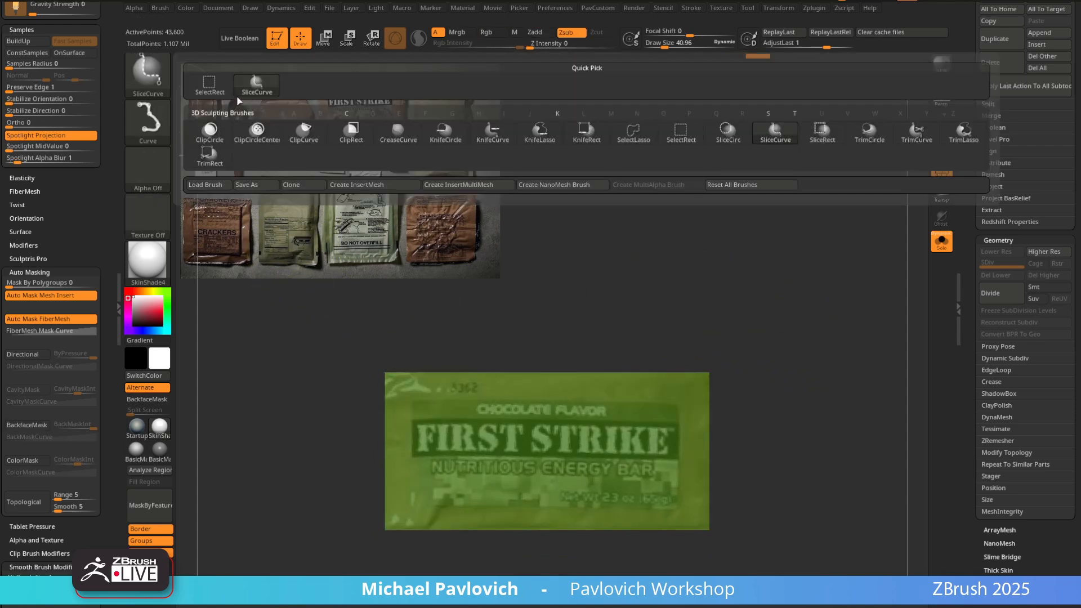
{"action": "left_click", "coordinate": [256, 84], "text": "ctrl+shift"}
{"action": "left_click_drag", "start_coordinate": [772, 208], "coordinate": [838, 326], "text": "ctrl+shift"}
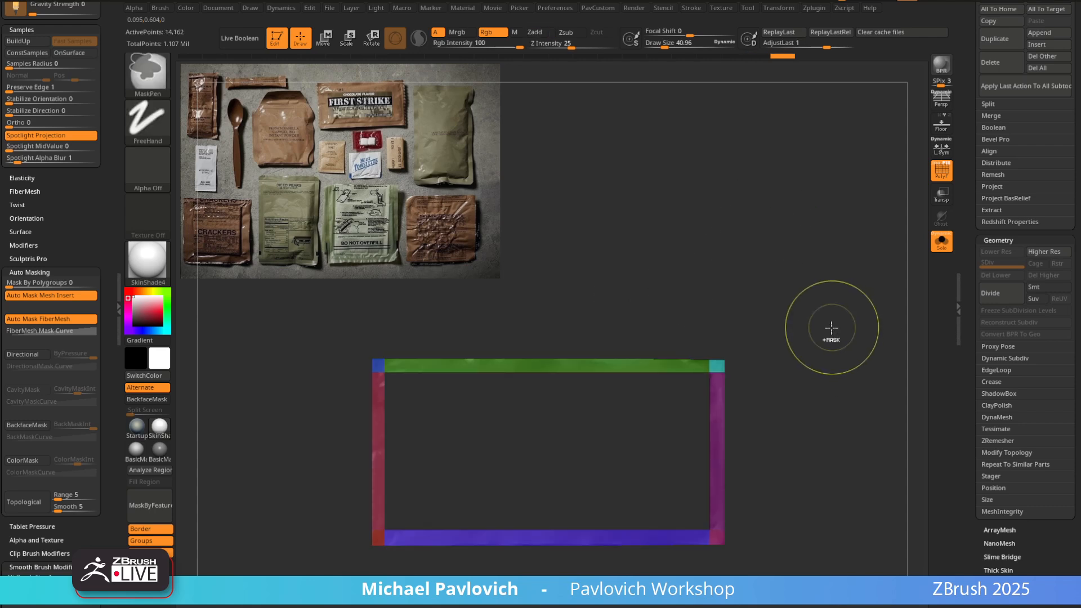
{"action": "left_click", "coordinate": [822, 309], "text": "ctrl+shift"}
{"action": "left_click", "coordinate": [938, 170]}
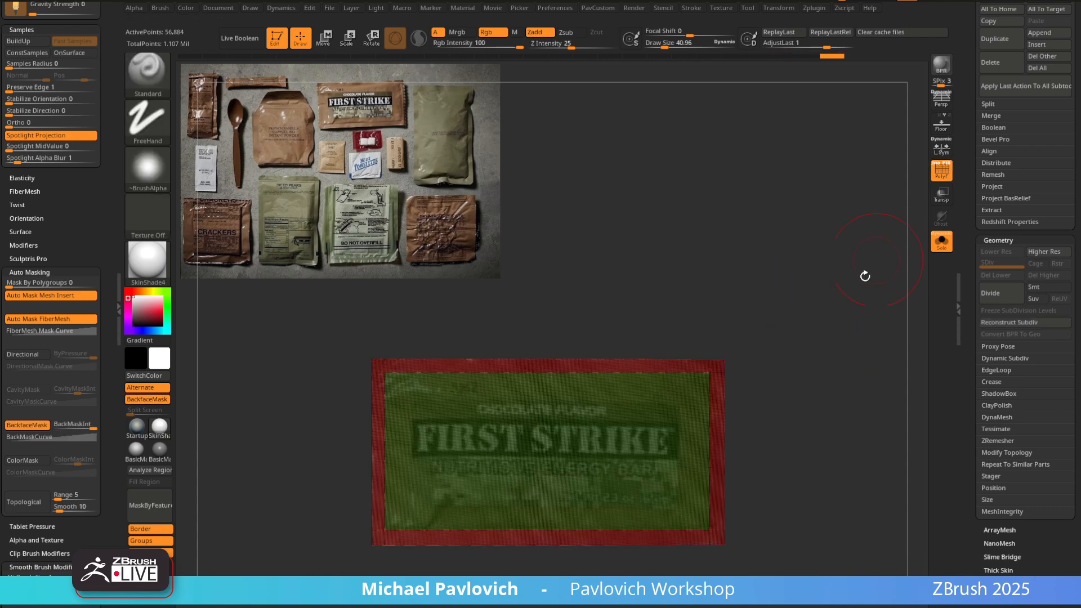
Configure ZRemesher with Half, AdaptiveSize 0, KeepGroups enabled and SmoothGroups 0
{"action": "left_click", "coordinate": [997, 440]}
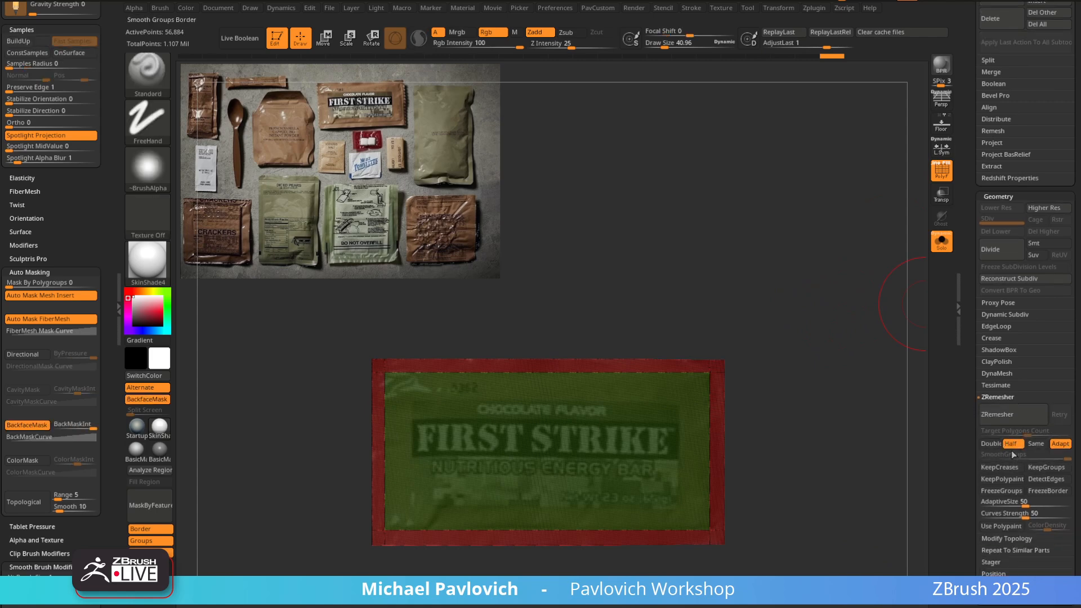
{"action": "mouse_move", "coordinate": [1016, 503]}
{"action": "left_mouse_down"}
{"action": "mouse_move", "coordinate": [977, 503]}
{"action": "mouse_move", "coordinate": [1009, 503]}
{"action": "left_mouse_up"}
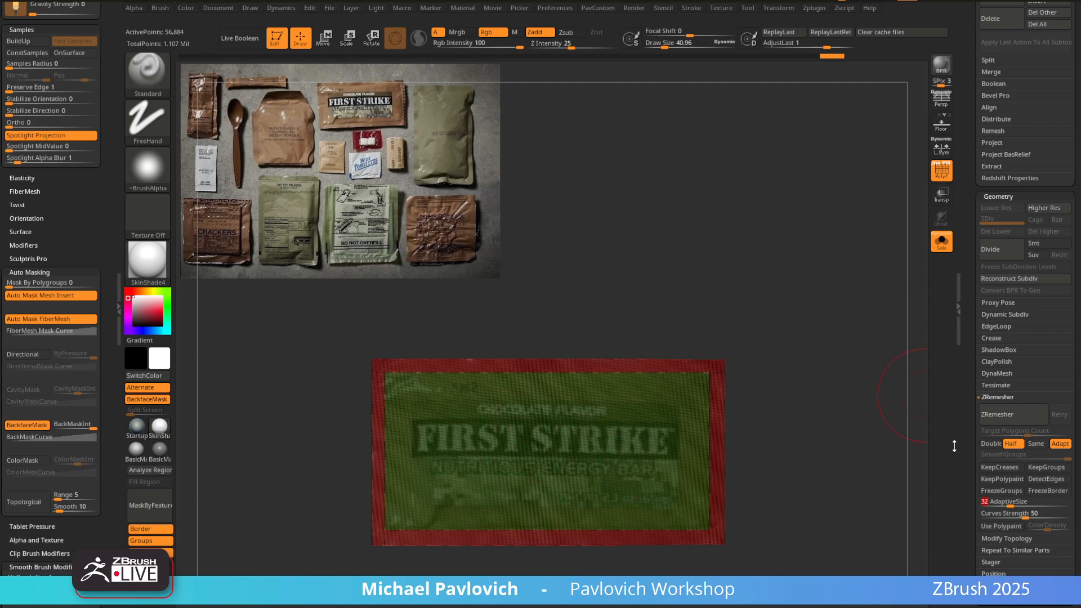
{"action": "left_click_drag", "start_coordinate": [1009, 503], "coordinate": [980, 502]}
{"action": "left_click", "coordinate": [1046, 467]}
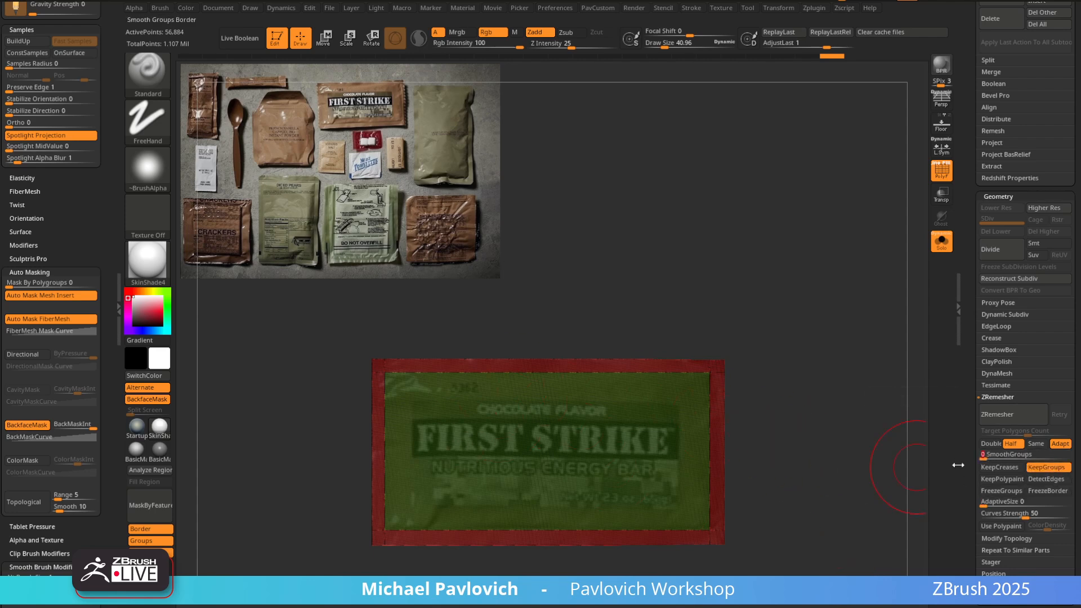
ZRemesh the packet plane repeatedly at half density down to a coarse grid with a border one quad wide
{"action": "left_click", "coordinate": [1014, 415]}
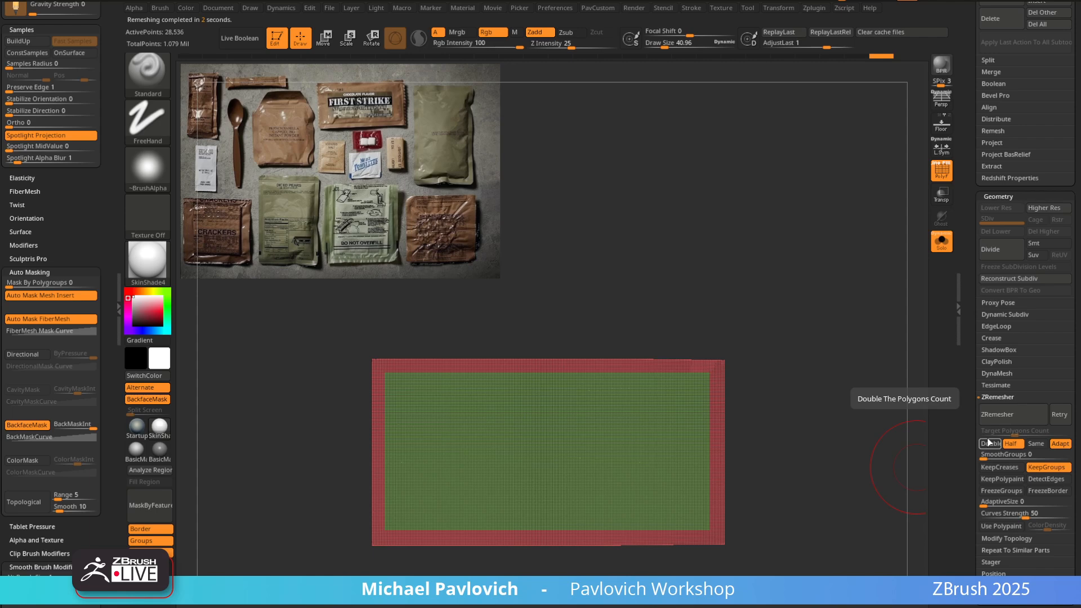
{"action": "left_click", "coordinate": [1002, 415]}
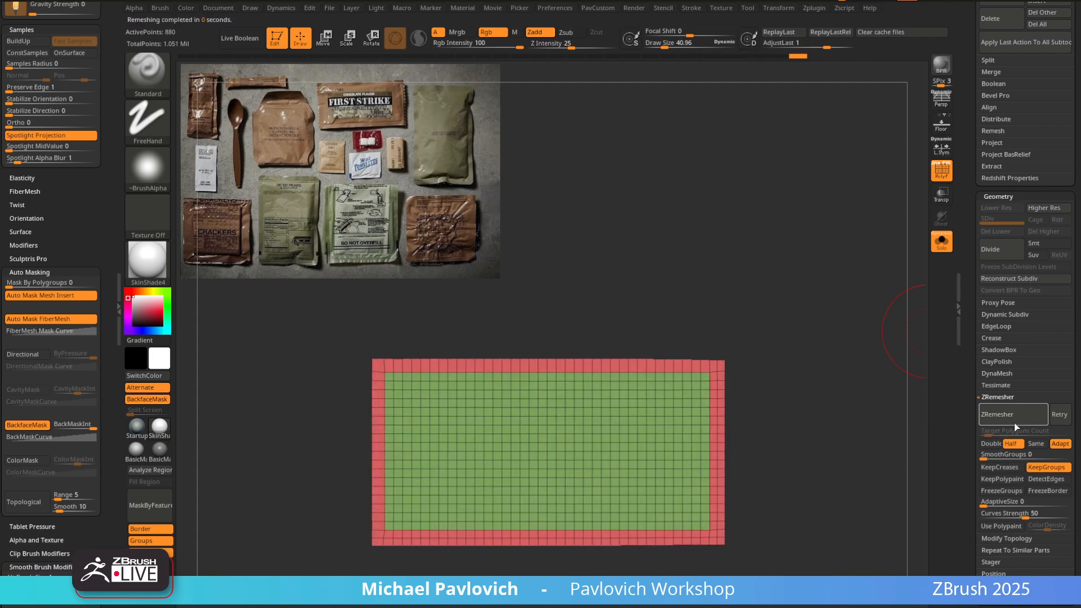
{"action": "left_click", "coordinate": [1014, 423]}
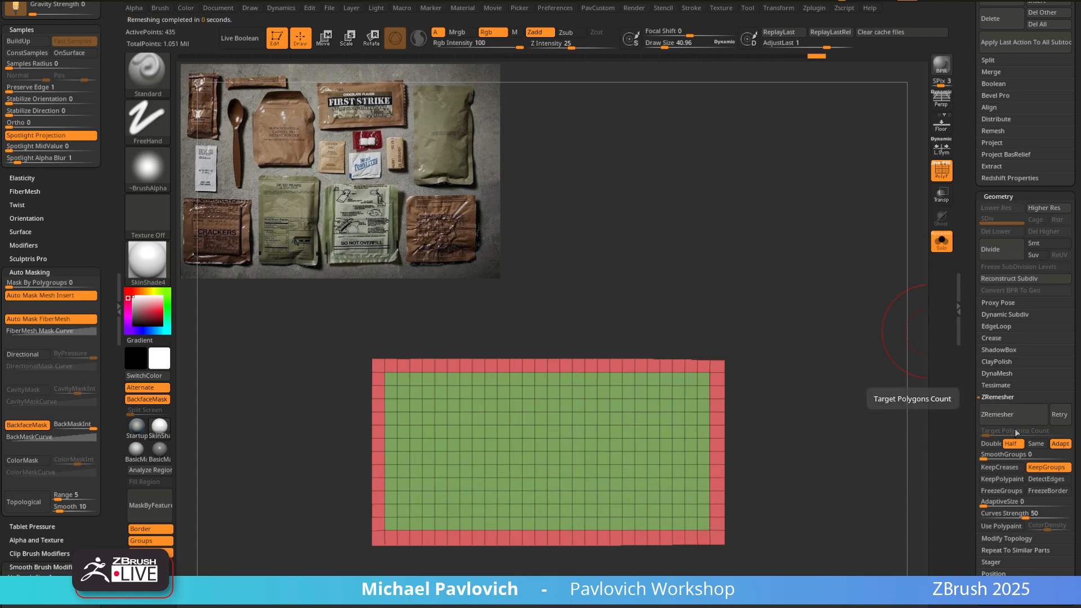
Activate the Move gizmo on the remeshed packet plane
{"action": "left_click_drag", "start_coordinate": [851, 368], "coordinate": [838, 353], "text": "alt"}
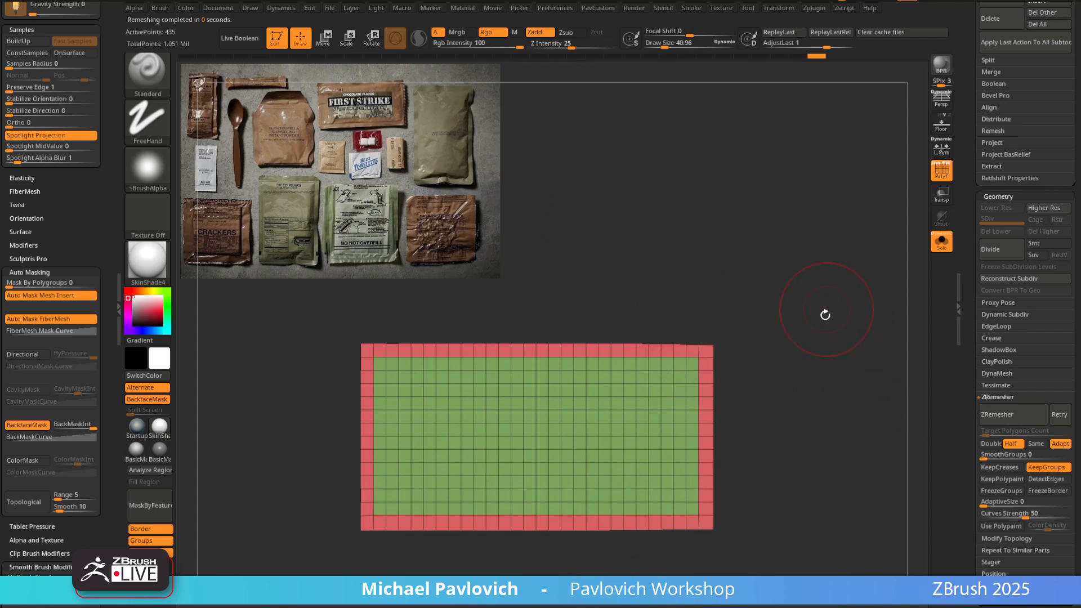
{"action": "left_click_drag", "start_coordinate": [826, 314], "coordinate": [850, 364], "text": "alt"}
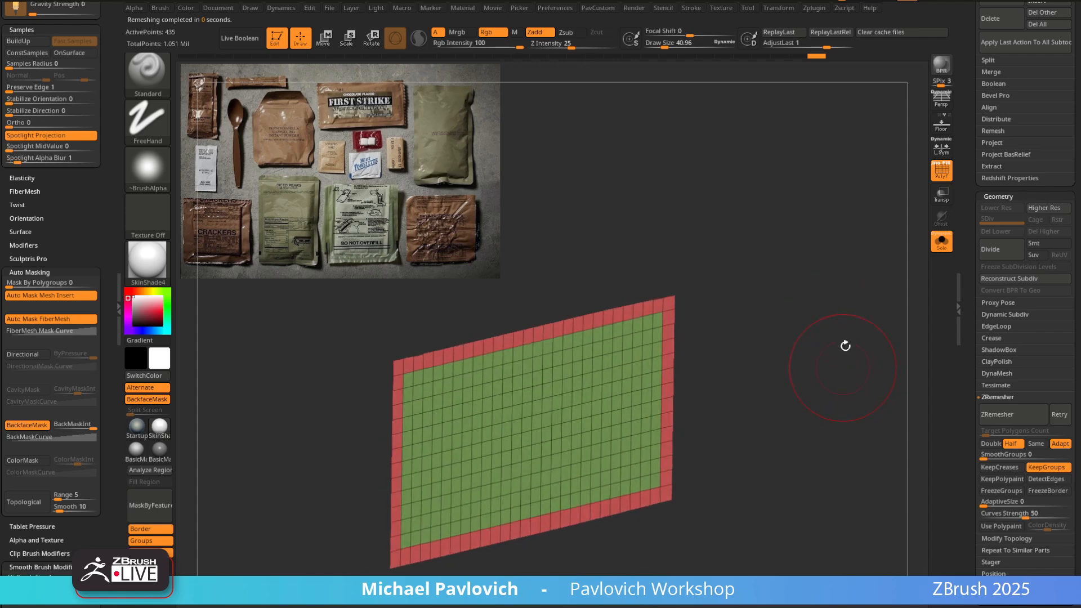
{"action": "key", "text": "w"}
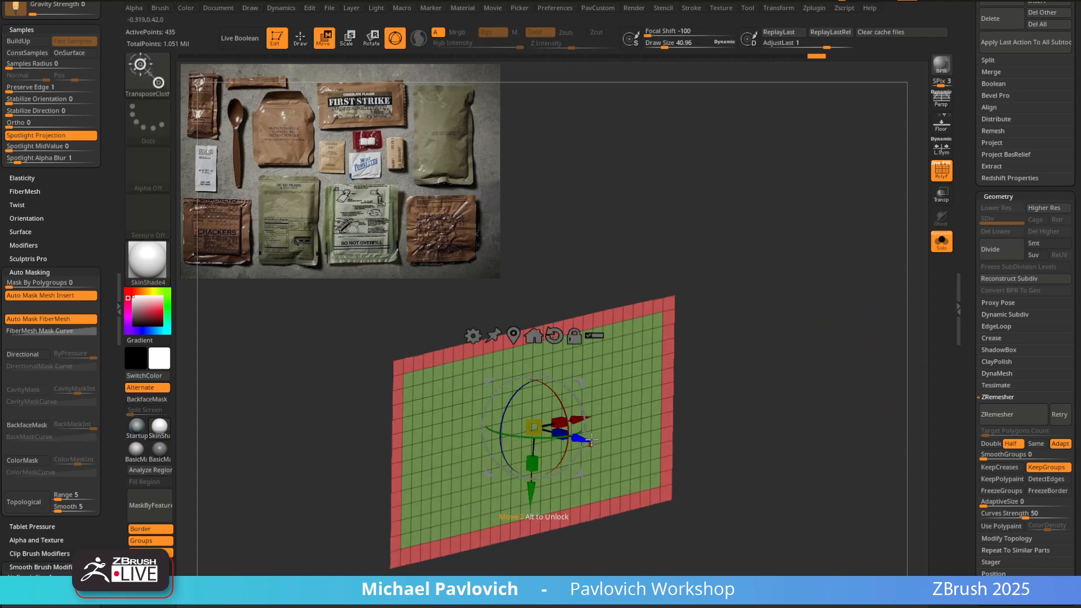
Store a morph target for the plane, offset it about 0.006 along its normal, and create a difference mesh
{"action": "left_click", "coordinate": [998, 196]}
{"action": "left_click", "coordinate": [999, 399]}
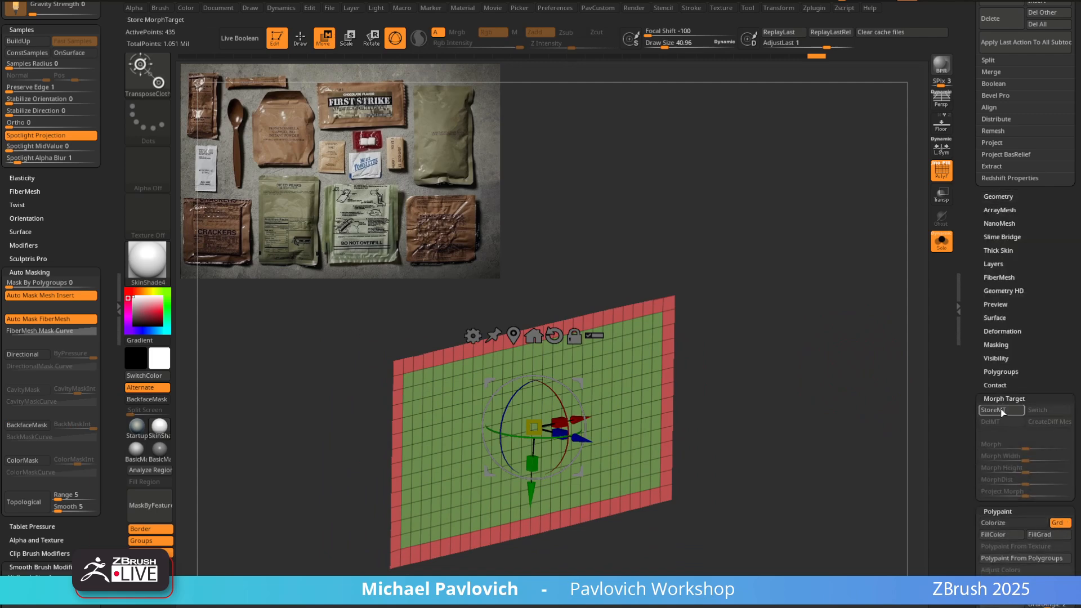
{"action": "left_click_drag", "start_coordinate": [586, 441], "coordinate": [588, 445]}
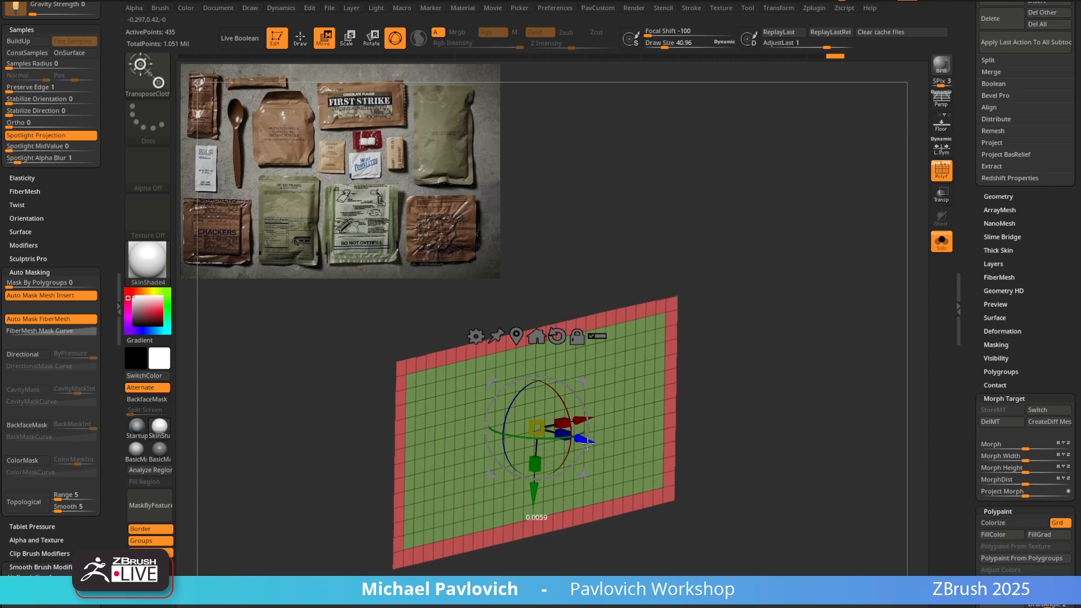
{"action": "left_click", "coordinate": [1035, 423]}
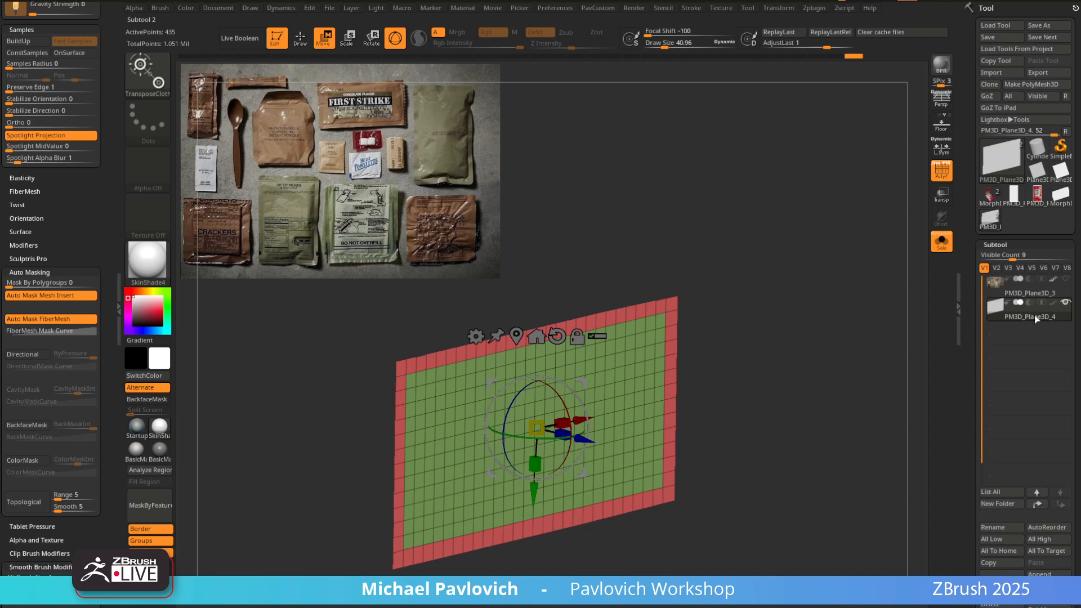
Append the MorphDiff mesh as a subtool and delete the original PM3D_Plane3D_4 subtool
{"action": "left_click", "coordinate": [1048, 573]}
{"action": "left_click", "coordinate": [755, 472]}
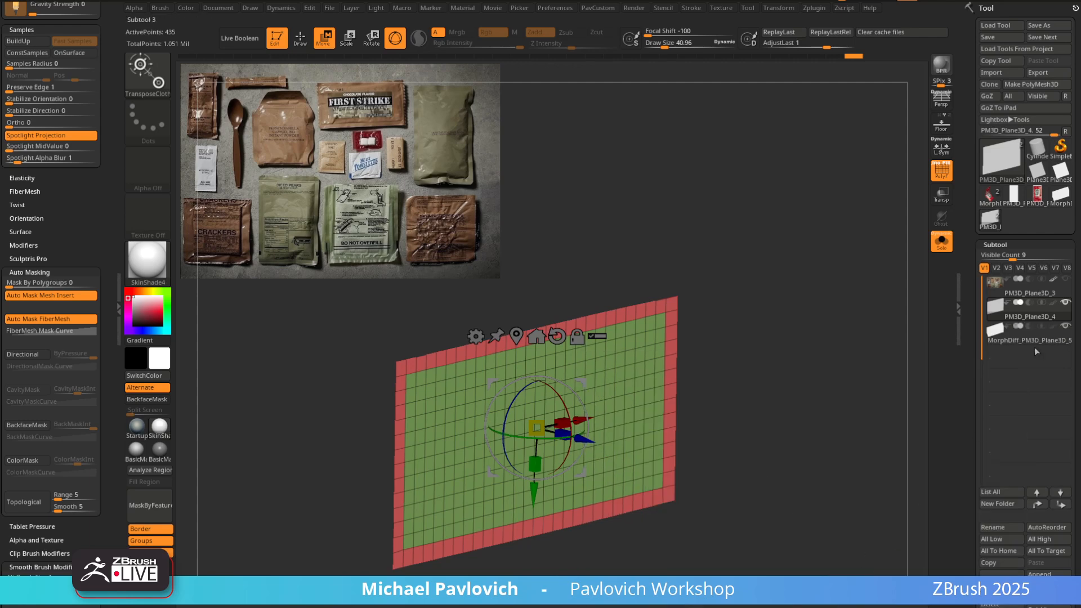
{"action": "left_click", "coordinate": [1031, 316]}
{"action": "left_click", "coordinate": [989, 605]}
{"action": "left_click", "coordinate": [898, 603]}
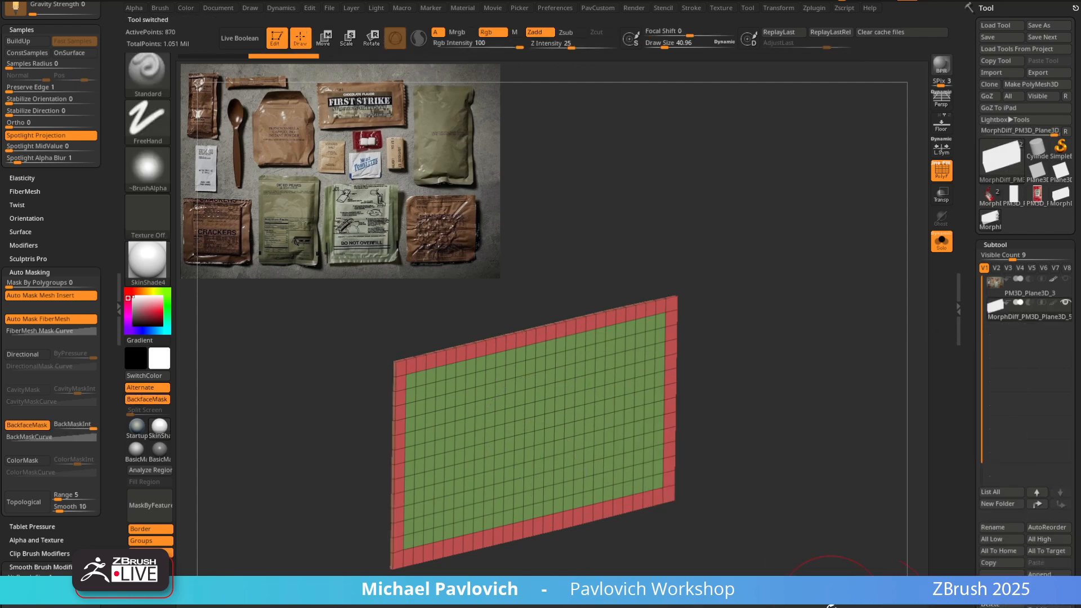
Isolate the shell's front and back centre faces, assign them one new polygroup, and show the whole mesh again
{"action": "left_click_drag", "start_coordinate": [800, 566], "coordinate": [861, 386]}
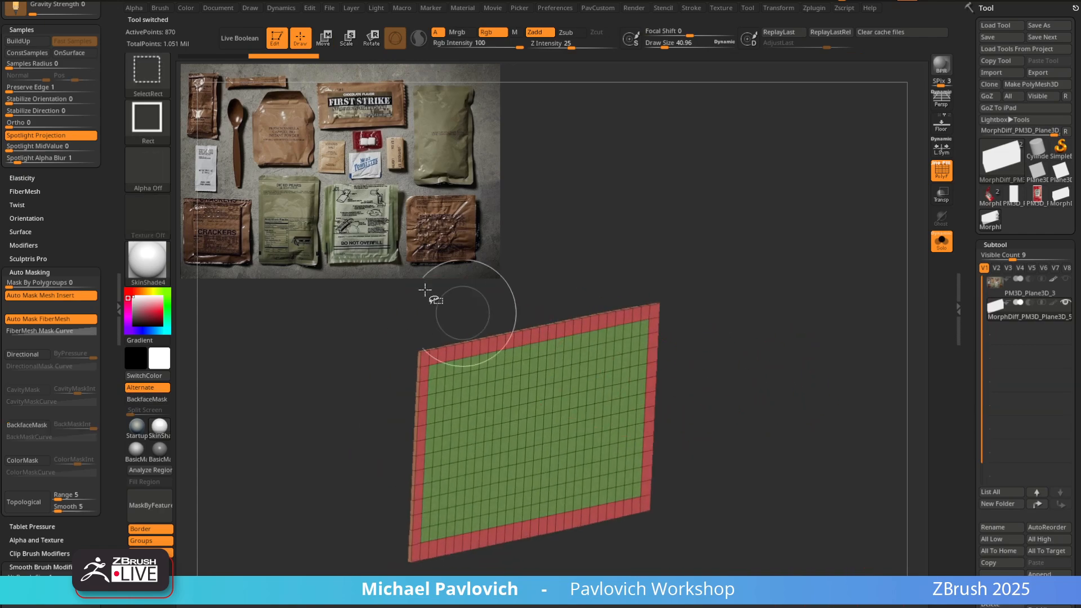
{"action": "left_click", "coordinate": [534, 416], "text": "ctrl+shift"}
{"action": "left_click_drag", "start_coordinate": [789, 389], "coordinate": [838, 417], "text": "ctrl+shift"}
{"action": "left_click", "coordinate": [798, 339], "text": "ctrl+shift"}
{"action": "left_click_drag", "start_coordinate": [782, 344], "coordinate": [705, 368]}
{"action": "left_click", "coordinate": [670, 403], "text": "ctrl+shift"}
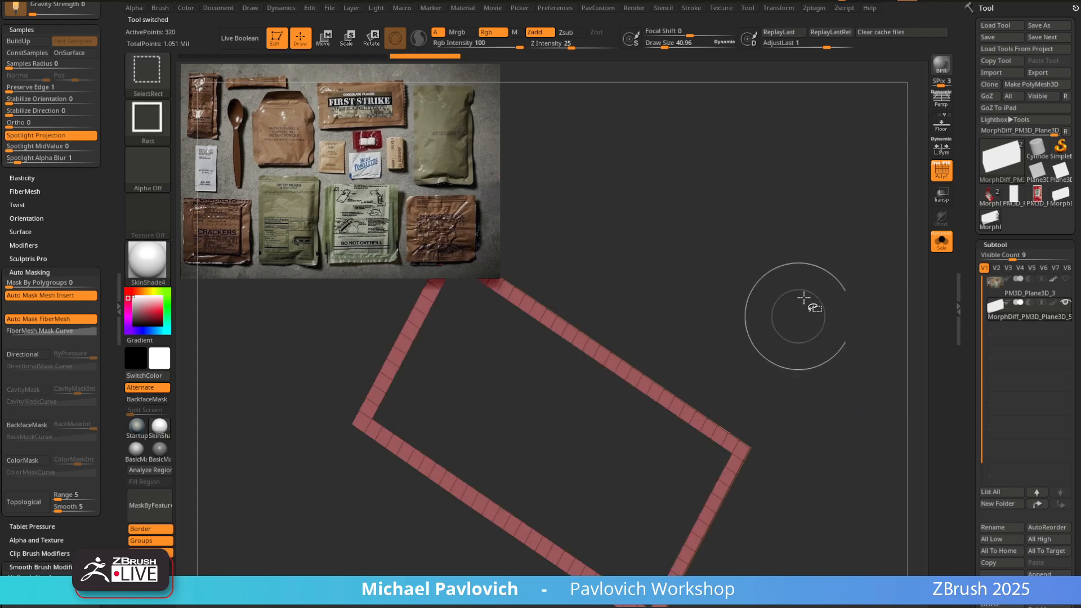
{"action": "left_click_drag", "start_coordinate": [804, 299], "coordinate": [870, 377], "text": "ctrl+shift"}
{"action": "key", "text": "ctrl+w"}
{"action": "left_click", "coordinate": [807, 340], "text": "ctrl+shift"}
{"action": "left_click_drag", "start_coordinate": [810, 337], "coordinate": [833, 317]}
Subdivide the shell mesh up to subdivision level 4
{"action": "left_click_drag", "start_coordinate": [967, 350], "coordinate": [971, 204]}
{"action": "left_click", "coordinate": [998, 167]}
{"action": "left_click", "coordinate": [1000, 219]}
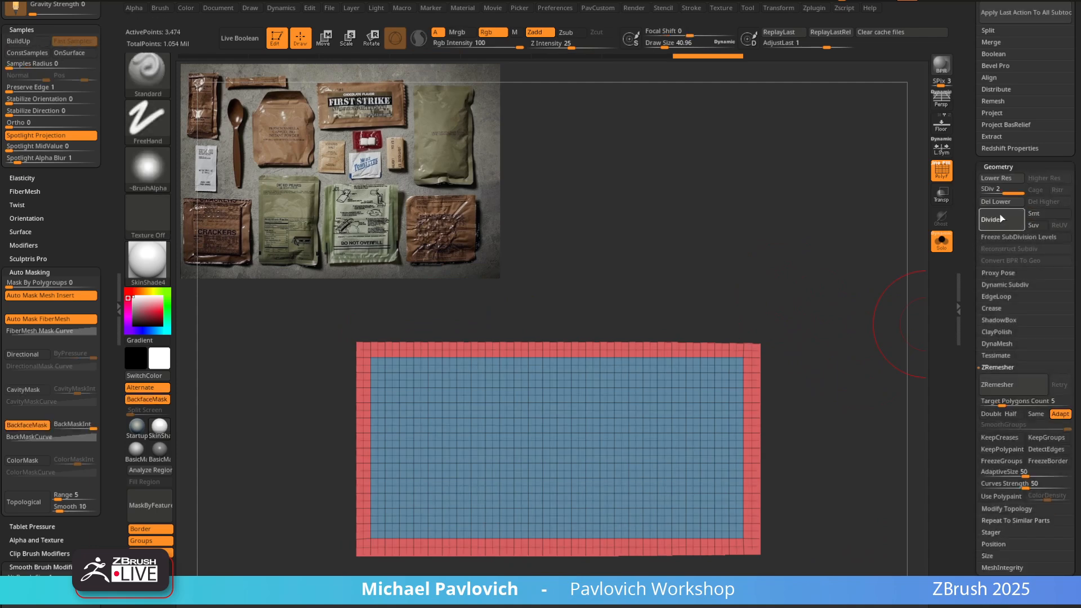
{"action": "left_click_drag", "start_coordinate": [882, 354], "coordinate": [851, 346], "text": "alt"}
Mask the shell's border using the centre polygroup, leaving only the centre panel unmasked
{"action": "left_click", "coordinate": [688, 381], "text": "ctrl+shift"}
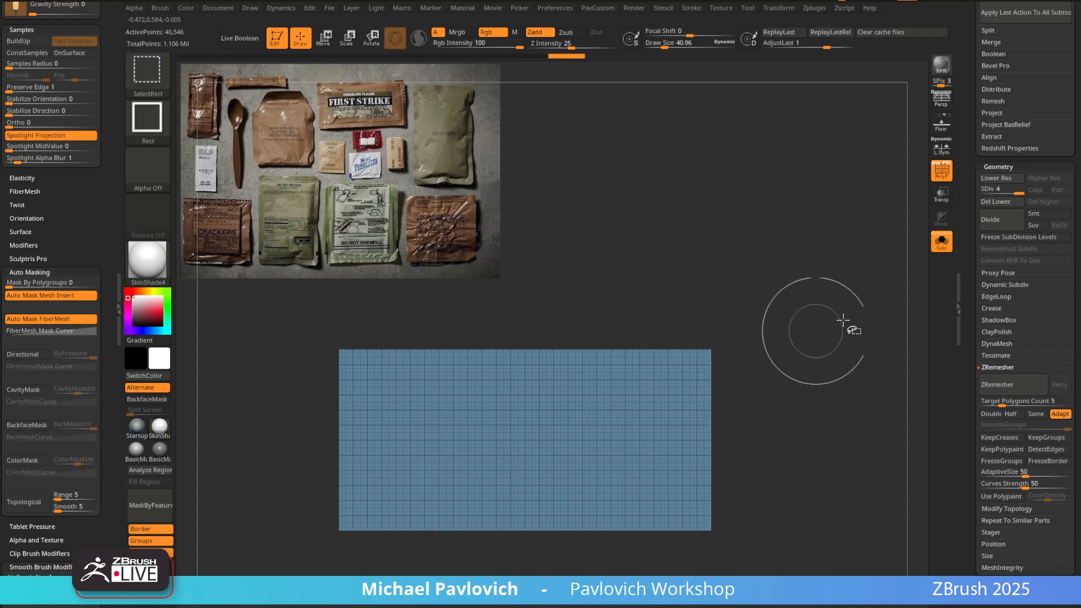
{"action": "left_click", "coordinate": [851, 303], "text": "ctrl"}
{"action": "left_click", "coordinate": [850, 268], "text": "ctrl+shift"}
{"action": "left_click", "coordinate": [851, 263], "text": "ctrl"}
{"action": "left_click_drag", "start_coordinate": [847, 291], "coordinate": [848, 313]}
Turn on Inflate with an amount of 1 in the Dynamics settings and run the cloth simulation on the unmasked centre
{"action": "key", "text": "2"}
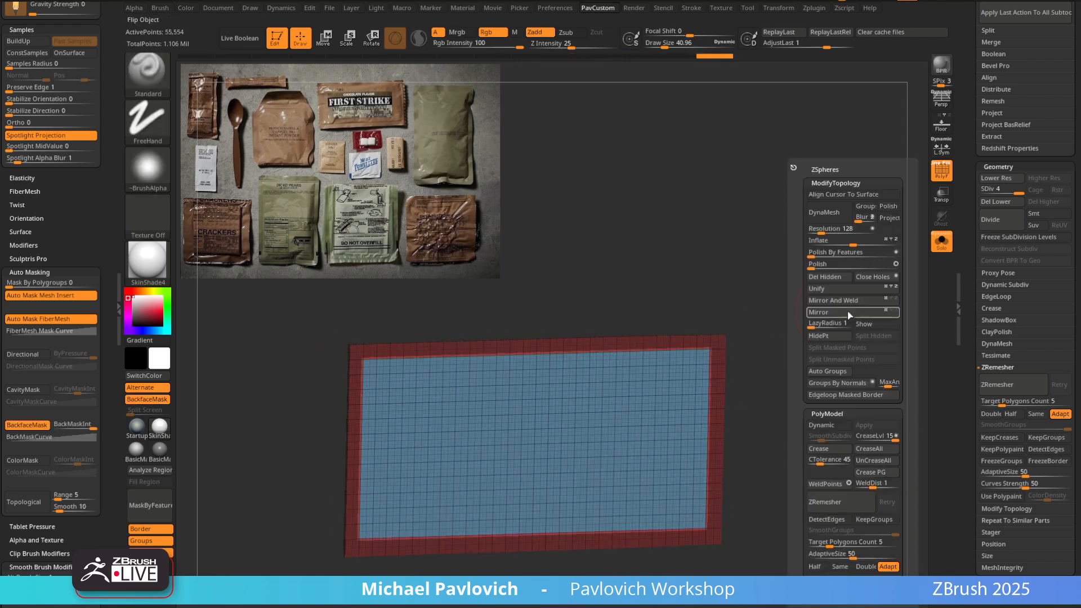
{"action": "scroll", "coordinate": [89, 456], "scroll_direction": "up", "scroll_amount": 10}
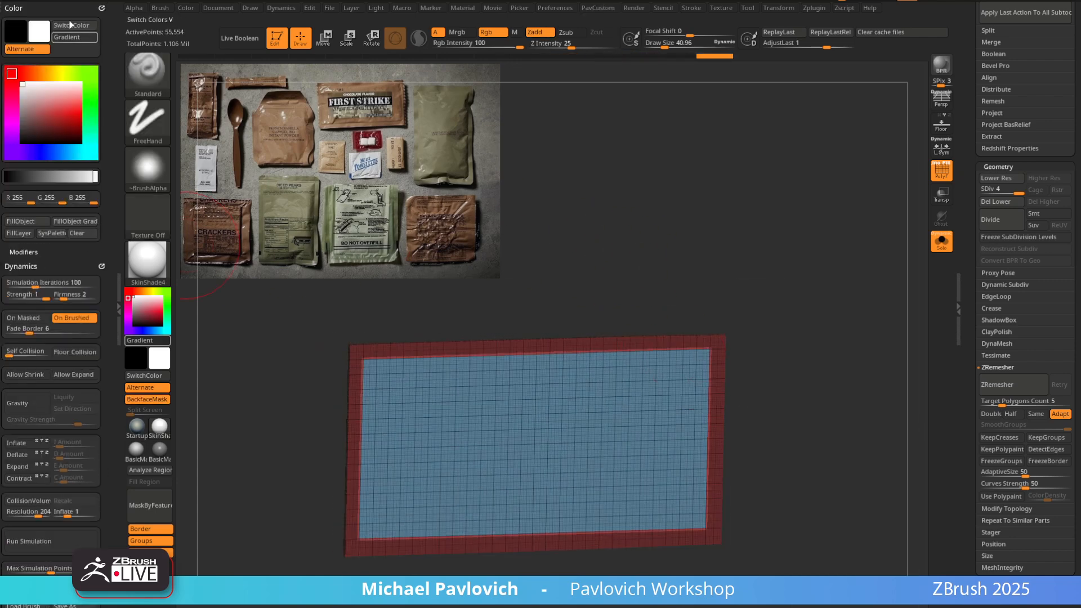
{"action": "scroll", "coordinate": [87, 11], "scroll_direction": "down", "scroll_amount": 5}
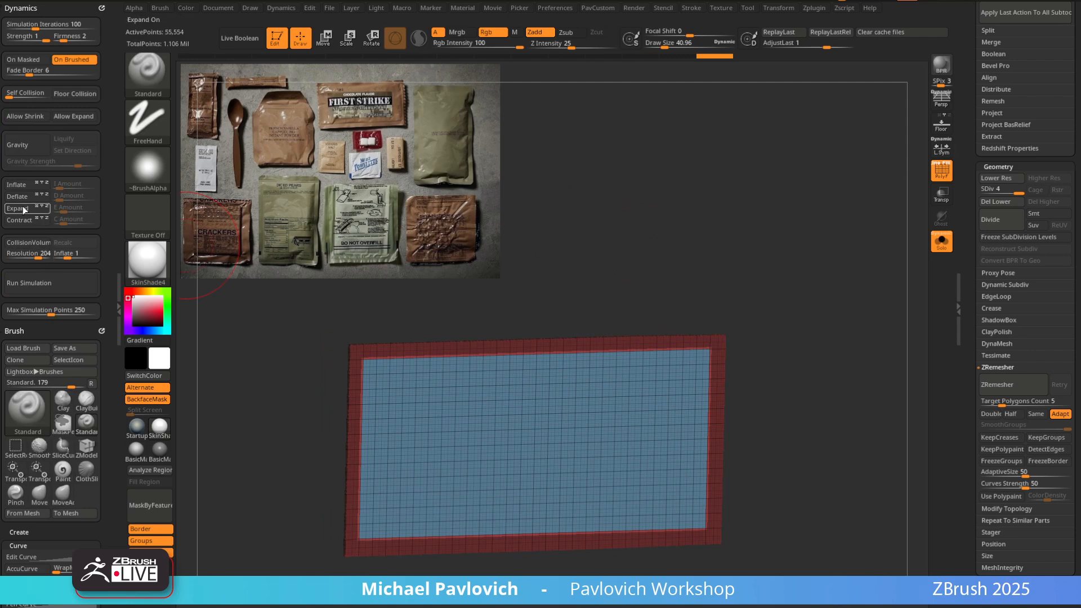
{"action": "left_click", "coordinate": [17, 185]}
{"action": "left_click", "coordinate": [53, 283]}
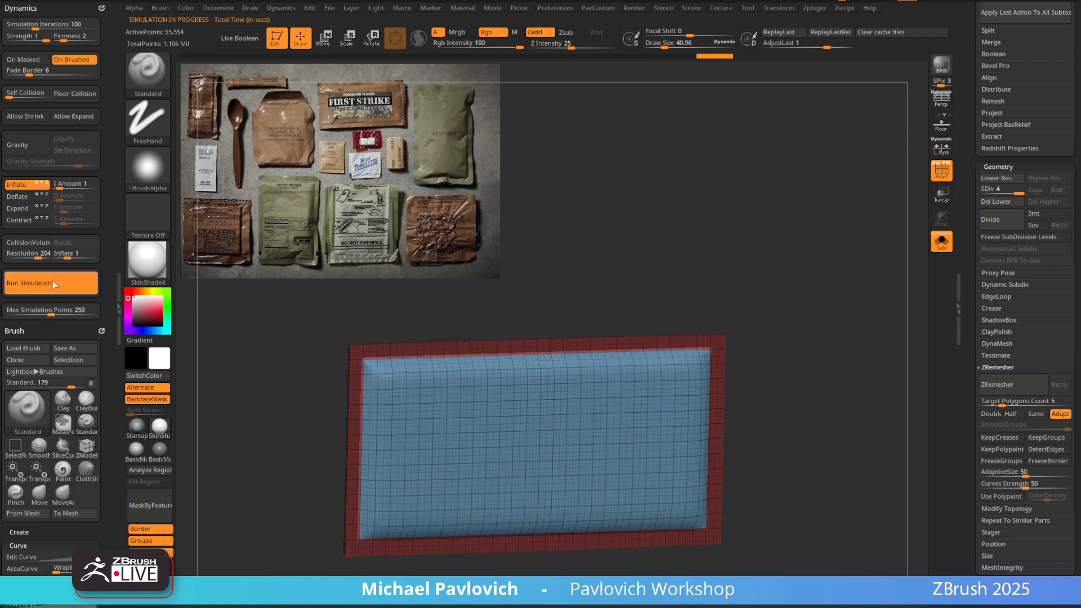
{"action": "mouse_move", "coordinate": [598, 231]}
{"action": "left_mouse_down"}
{"action": "mouse_move", "coordinate": [791, 244]}
{"action": "mouse_move", "coordinate": [763, 210]}
{"action": "left_mouse_up"}
Using TransposeCloth from an edge-on view, scale the puffed centre's thickness outward by about 1.14 and return to sculpting
{"action": "key", "text": "w"}
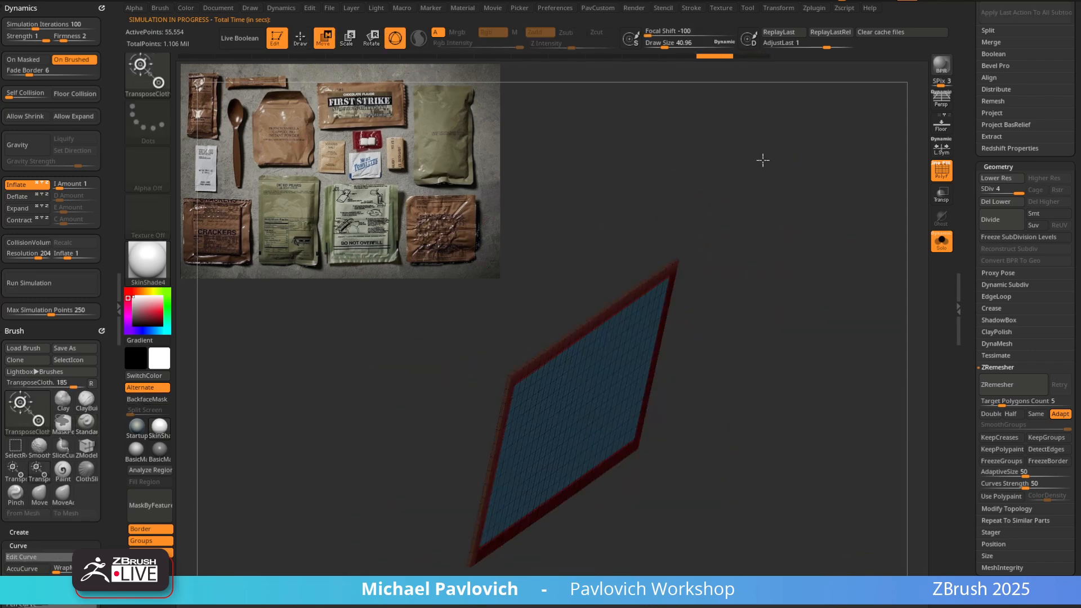
{"action": "key", "text": "b"}
{"action": "key", "text": "t"}
{"action": "key", "text": "c"}
{"action": "left_click_drag", "start_coordinate": [746, 188], "coordinate": [778, 207], "text": "shift"}
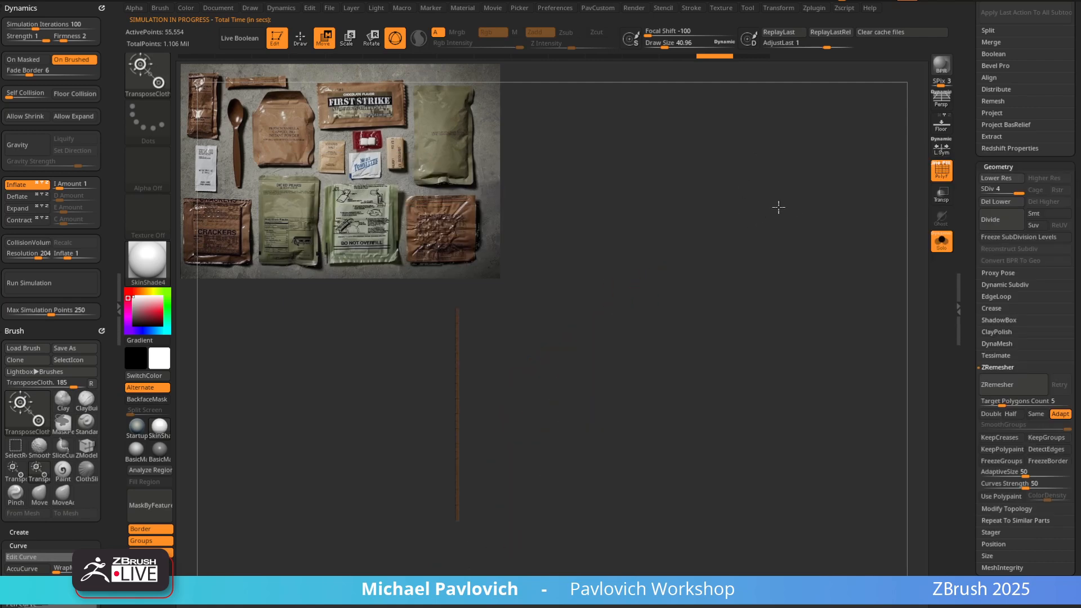
{"action": "left_click_drag", "start_coordinate": [650, 280], "coordinate": [694, 302]}
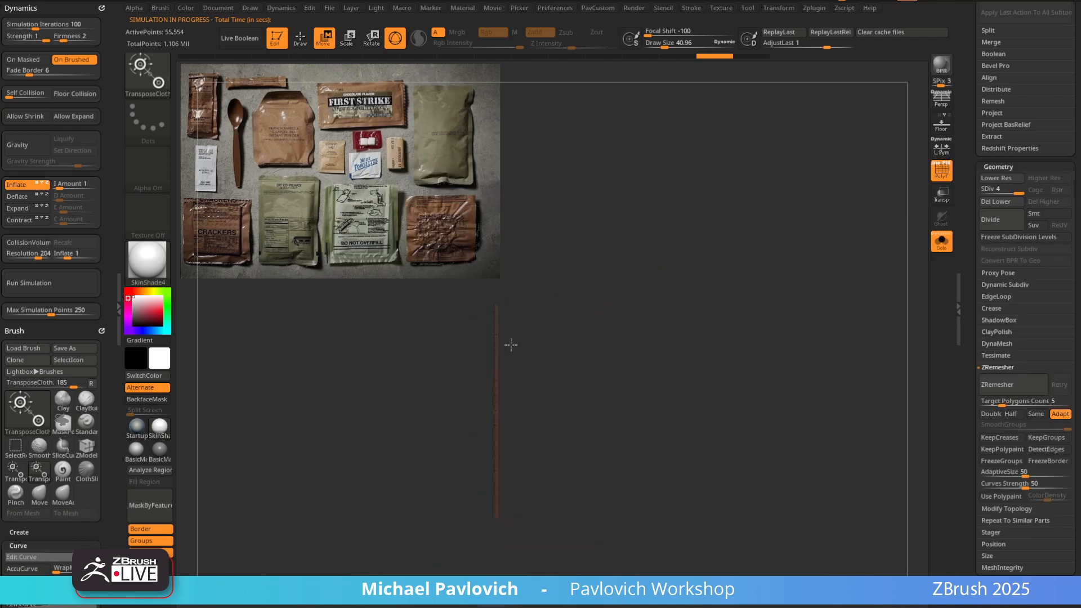
{"action": "left_click_drag", "start_coordinate": [511, 344], "coordinate": [505, 344]}
{"action": "left_click_drag", "start_coordinate": [644, 257], "coordinate": [507, 261], "text": "shift"}
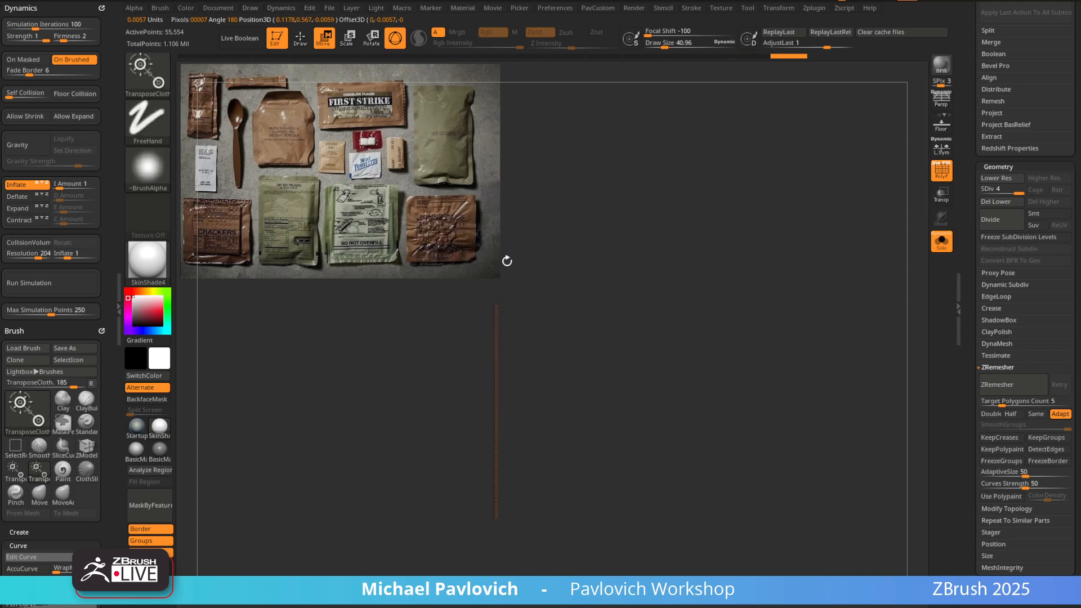
{"action": "left_click", "coordinate": [497, 323]}
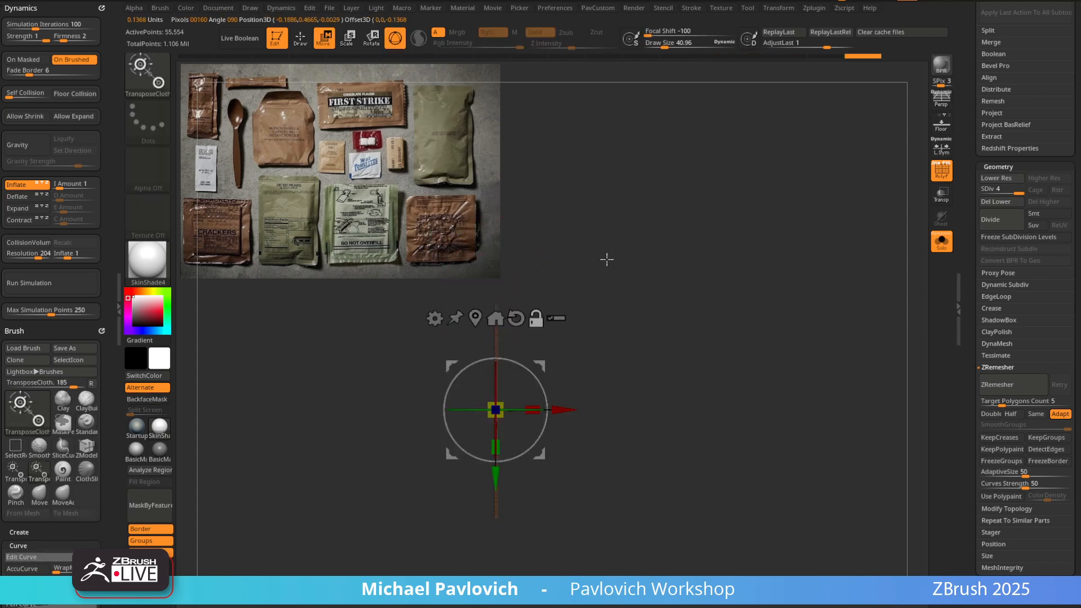
{"action": "left_click_drag", "start_coordinate": [642, 260], "coordinate": [522, 414]}
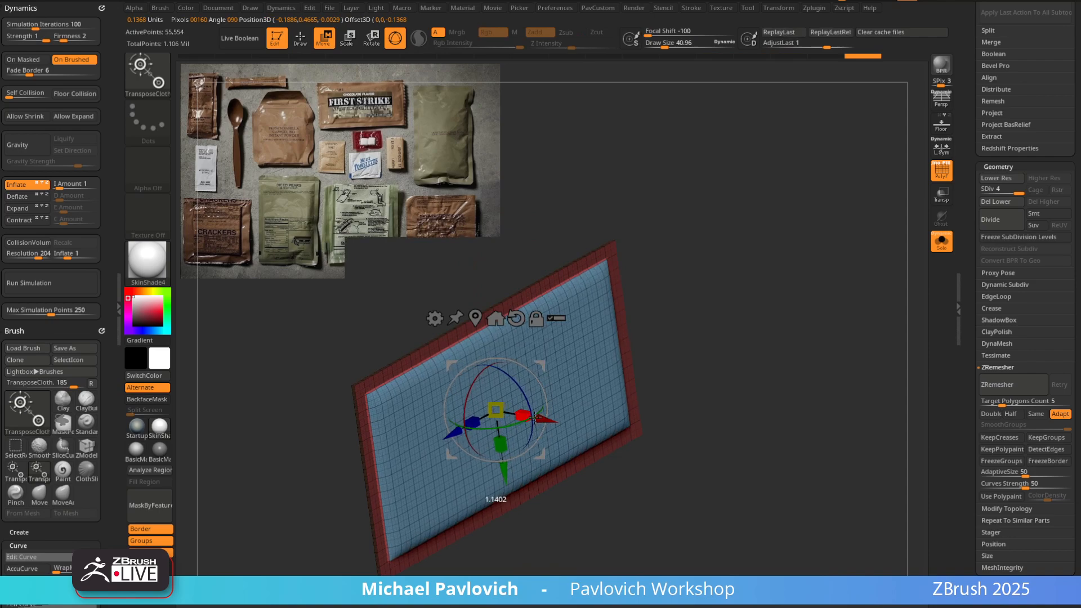
{"action": "key", "text": "q"}
{"action": "mouse_move", "coordinate": [737, 313]}
{"action": "left_mouse_down"}
{"action": "mouse_move", "coordinate": [799, 288]}
{"action": "mouse_move", "coordinate": [816, 258]}
{"action": "mouse_move", "coordinate": [824, 282]}
{"action": "mouse_move", "coordinate": [806, 304]}
{"action": "mouse_move", "coordinate": [827, 270]}
{"action": "mouse_move", "coordinate": [823, 321]}
{"action": "mouse_move", "coordinate": [821, 232]}
{"action": "left_mouse_up"}
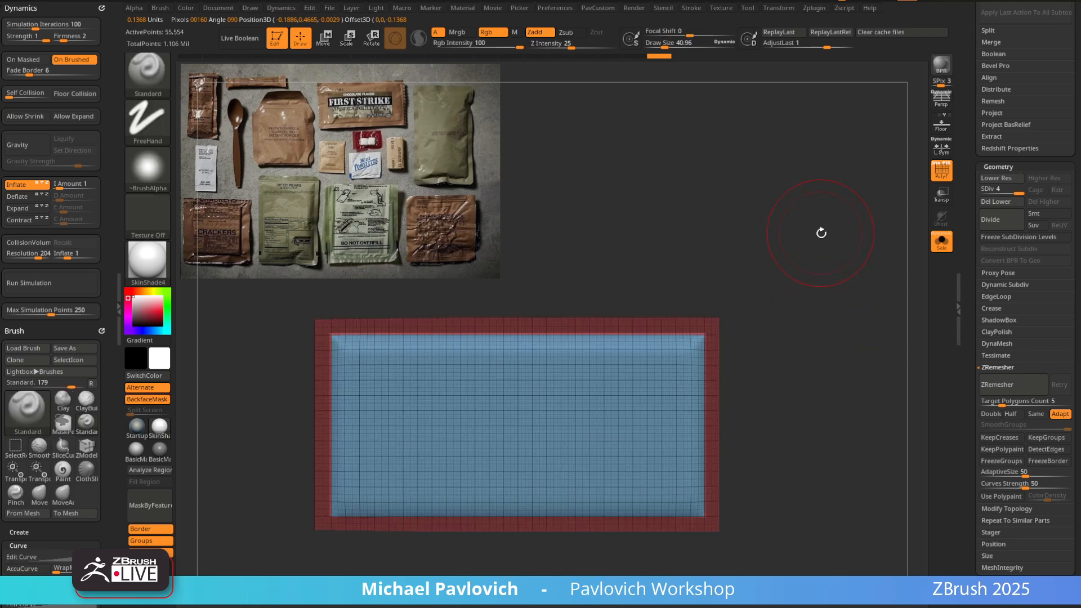
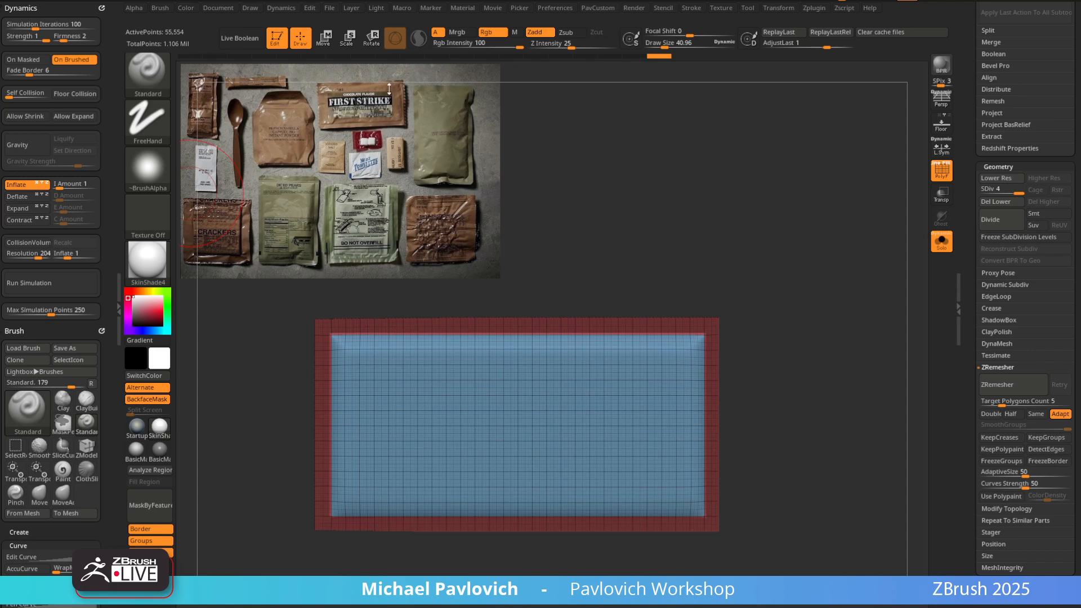
Hide the polygroup wireframe on the pouch and set the Standard brush's draw size to about 17
{"action": "left_click_drag", "start_coordinate": [780, 234], "coordinate": [816, 231], "text": "alt"}
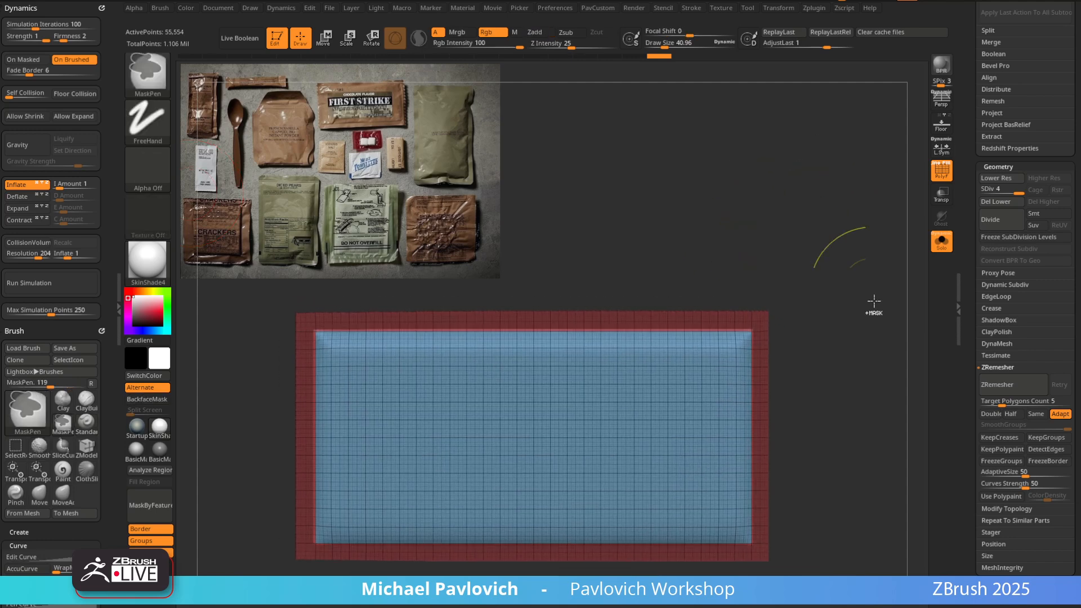
{"action": "mouse_move", "coordinate": [874, 302]}
{"action": "left_mouse_down", "text": "ctrl"}
{"action": "mouse_move", "coordinate": [849, 282]}
{"action": "mouse_move", "coordinate": [834, 287]}
{"action": "mouse_move", "coordinate": [853, 275]}
{"action": "left_mouse_up", "text": "ctrl"}
{"action": "left_click", "coordinate": [941, 170]}
{"action": "key", "text": "s"}
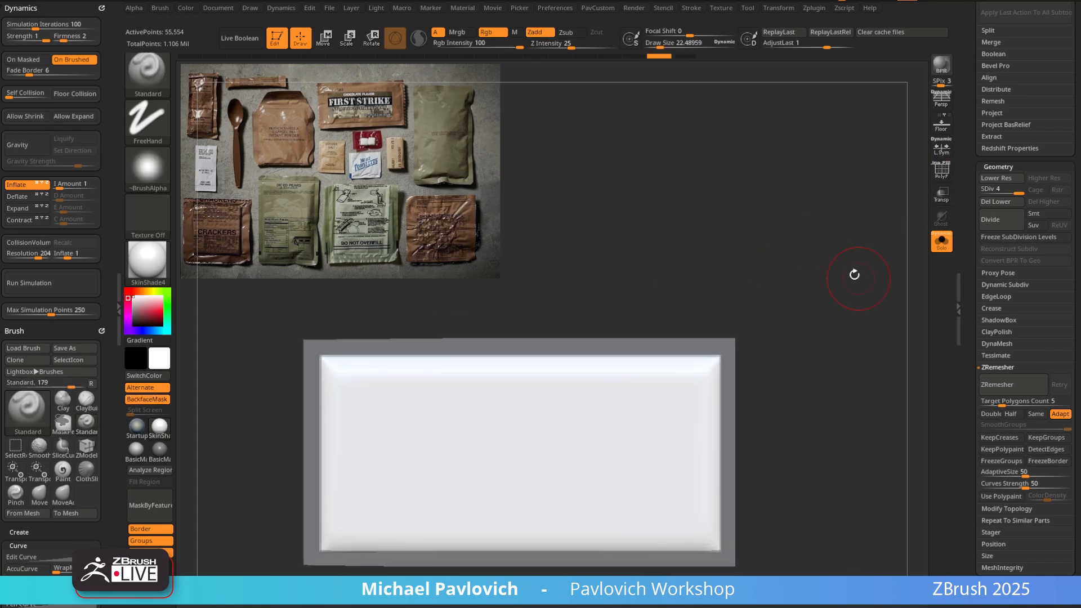
{"action": "key", "text": "s"}
Sculpt a small crease in the upper-left corner of the pouch's puffed panel with the Standard brush
{"action": "left_click", "coordinate": [387, 374]}
{"action": "left_click_drag", "start_coordinate": [387, 374], "coordinate": [385, 374]}
{"action": "left_click_drag", "start_coordinate": [331, 374], "coordinate": [335, 383]}
{"action": "left_click_drag", "start_coordinate": [377, 331], "coordinate": [383, 331], "text": "alt"}
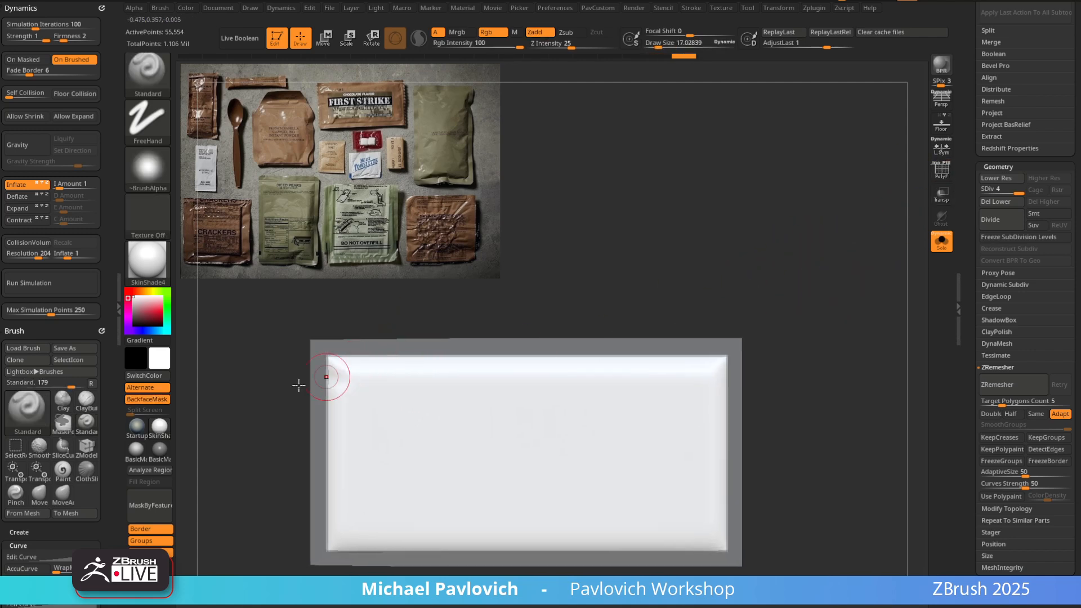
{"action": "scroll", "coordinate": [70, 525], "scroll_direction": "down", "scroll_amount": 10}
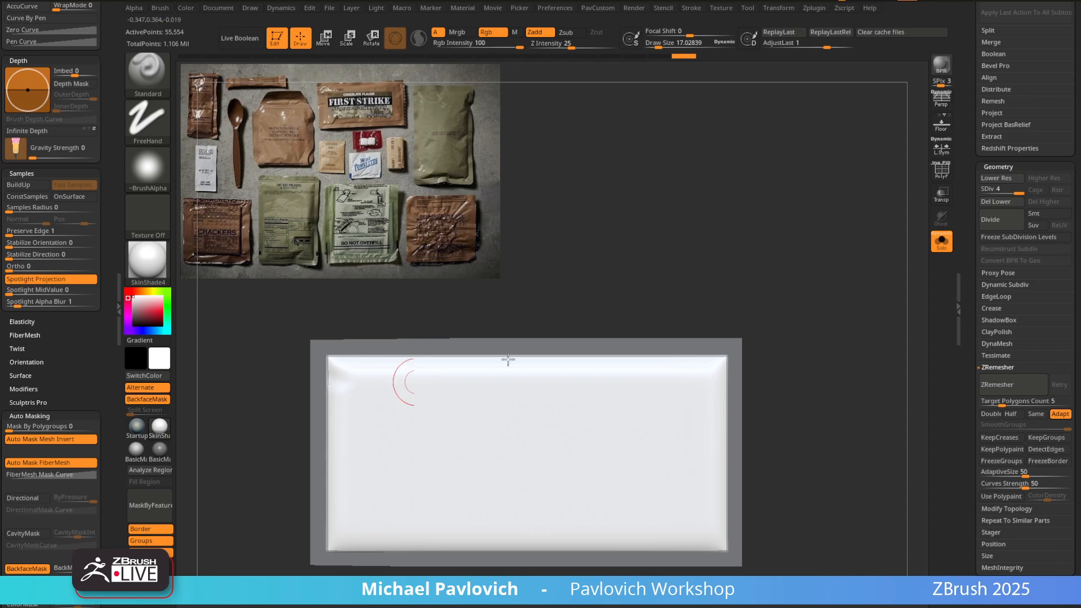
Switch the material to BasicMaterial and carve a diagonal crease into the panel's lower-left corner
{"action": "mouse_move", "coordinate": [826, 317]}
{"action": "left_mouse_down", "text": "alt"}
{"action": "mouse_move", "coordinate": [815, 320]}
{"action": "mouse_move", "coordinate": [823, 310]}
{"action": "mouse_move", "coordinate": [832, 328]}
{"action": "left_mouse_up", "text": "alt"}
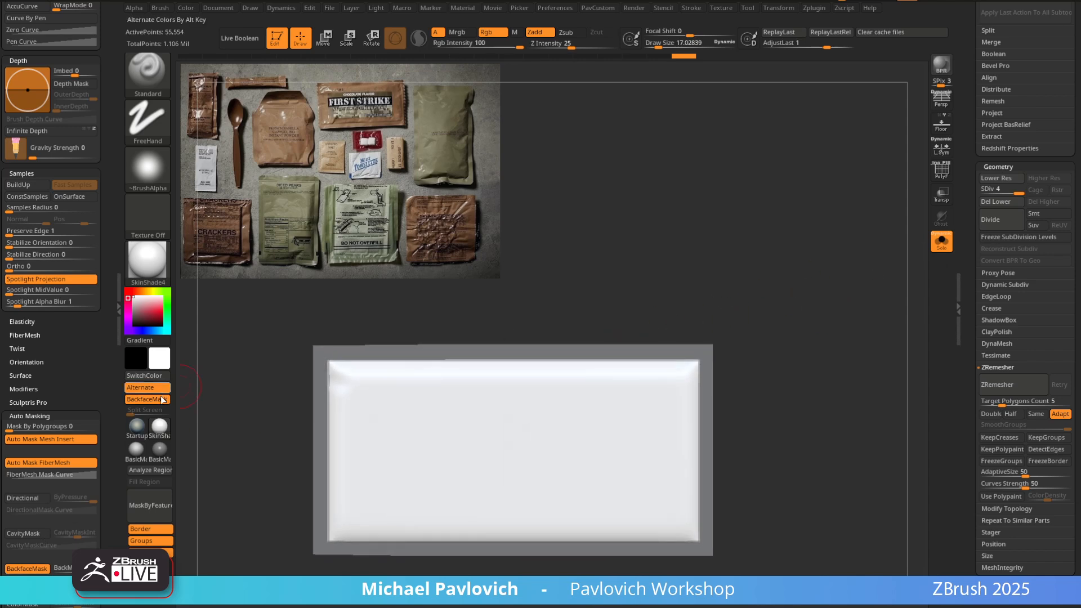
{"action": "left_click", "coordinate": [135, 448]}
{"action": "left_click_drag", "start_coordinate": [754, 294], "coordinate": [819, 305]}
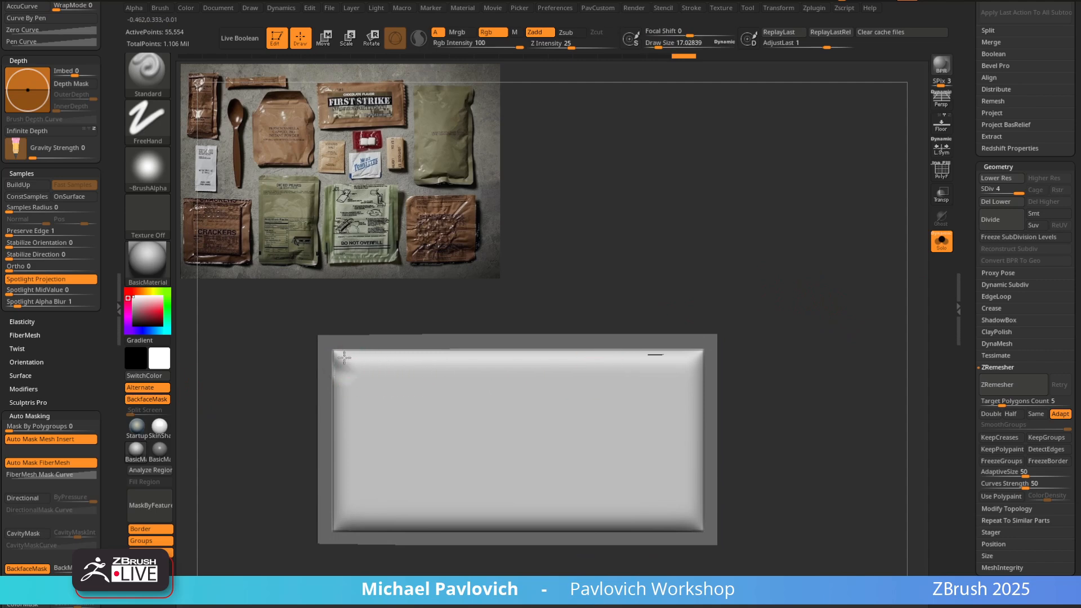
{"action": "left_click_drag", "start_coordinate": [736, 342], "coordinate": [731, 329], "text": "alt"}
{"action": "left_click_drag", "start_coordinate": [367, 512], "coordinate": [403, 495], "text": "alt"}
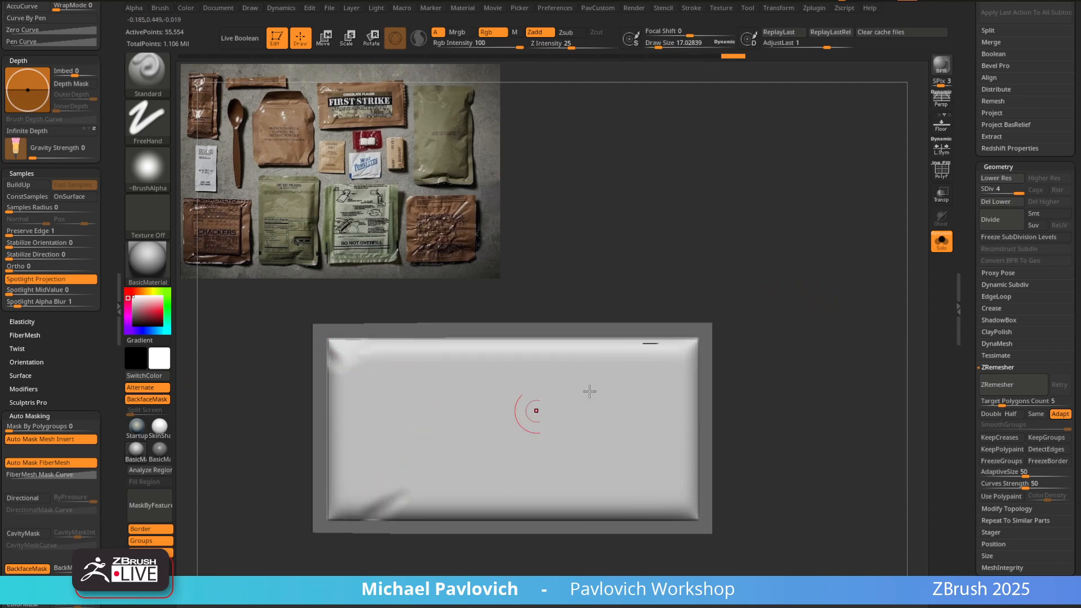
Drop to subdivision level 3 and sculpt folds along the panel's lower edge and in from its right edge
{"action": "left_click", "coordinate": [1008, 190]}
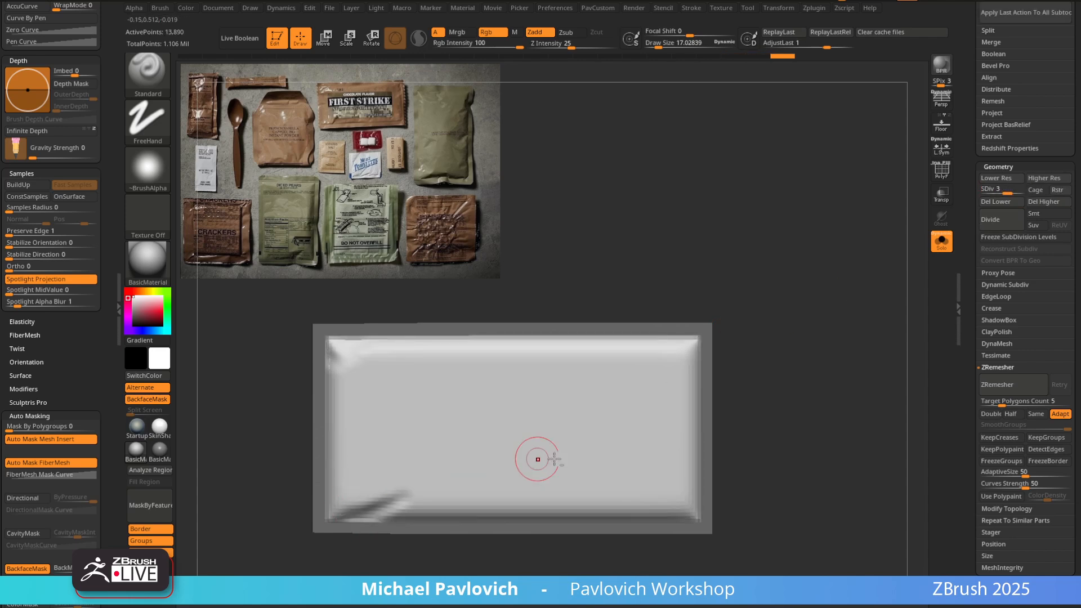
{"action": "key", "text": "s"}
{"action": "left_click_drag", "start_coordinate": [403, 494], "coordinate": [512, 519], "text": "alt"}
{"action": "key", "text": "s"}
{"action": "mouse_move", "coordinate": [576, 495]}
{"action": "left_mouse_down"}
{"action": "mouse_move", "coordinate": [608, 518]}
{"action": "mouse_move", "coordinate": [678, 484]}
{"action": "mouse_move", "coordinate": [700, 493]}
{"action": "left_mouse_up"}
{"action": "mouse_move", "coordinate": [755, 403]}
{"action": "left_mouse_down", "text": "alt"}
{"action": "mouse_move", "coordinate": [780, 414]}
{"action": "mouse_move", "coordinate": [695, 419]}
{"action": "left_mouse_up", "text": "alt"}
Set the draw size to about 24 and carve folds at the panel's upper-right corner and along its upper edge
{"action": "key", "text": "s"}
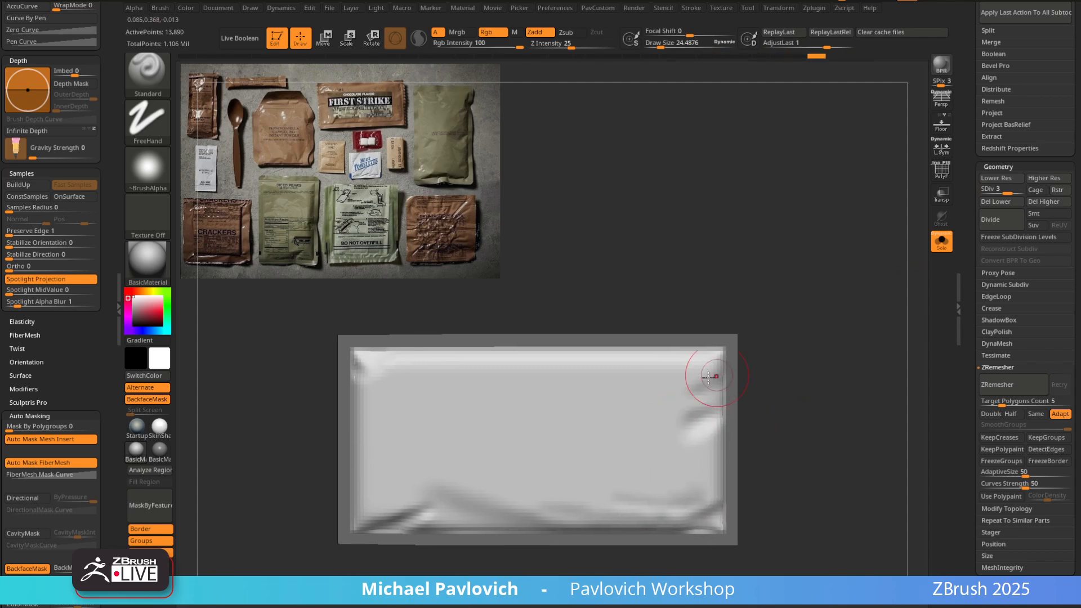
{"action": "left_click_drag", "start_coordinate": [714, 375], "coordinate": [681, 383], "text": "alt"}
{"action": "left_click_drag", "start_coordinate": [647, 318], "coordinate": [667, 306], "text": "alt"}
{"action": "left_click_drag", "start_coordinate": [531, 356], "coordinate": [465, 363], "text": "alt"}
{"action": "left_click_drag", "start_coordinate": [653, 355], "coordinate": [569, 359], "text": "alt"}
{"action": "left_click_drag", "start_coordinate": [499, 368], "coordinate": [447, 379], "text": "alt"}
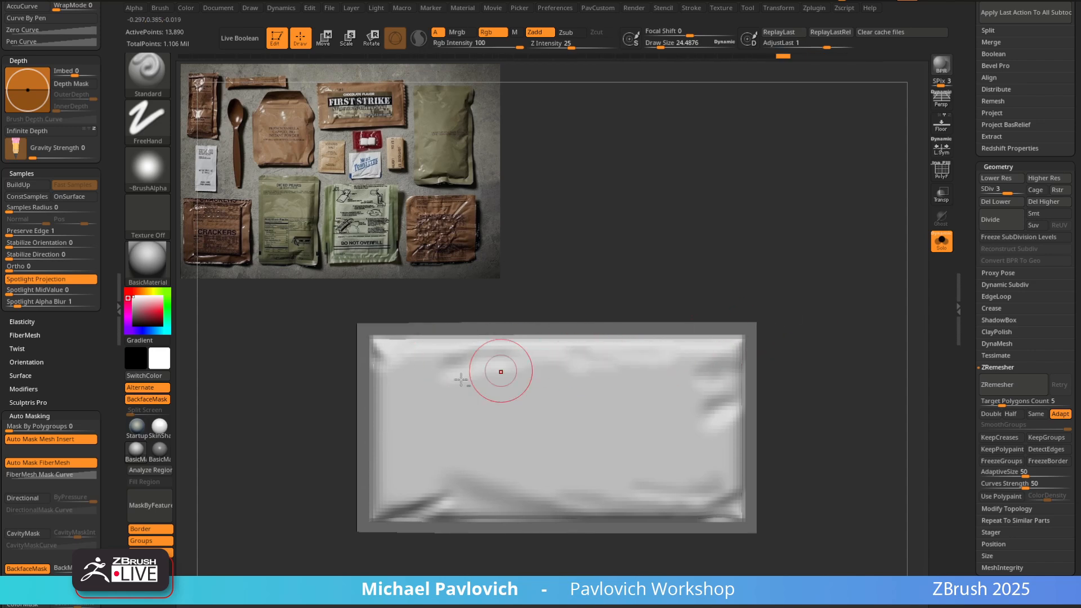
Sculpt wrinkles down the panel's left edge and around its upper-left corner
{"action": "mouse_move", "coordinate": [397, 354]}
{"action": "left_mouse_down", "text": "alt"}
{"action": "mouse_move", "coordinate": [380, 376]}
{"action": "mouse_move", "coordinate": [383, 442]}
{"action": "left_mouse_up", "text": "alt"}
{"action": "left_click_drag", "start_coordinate": [325, 404], "coordinate": [427, 405], "text": "alt"}
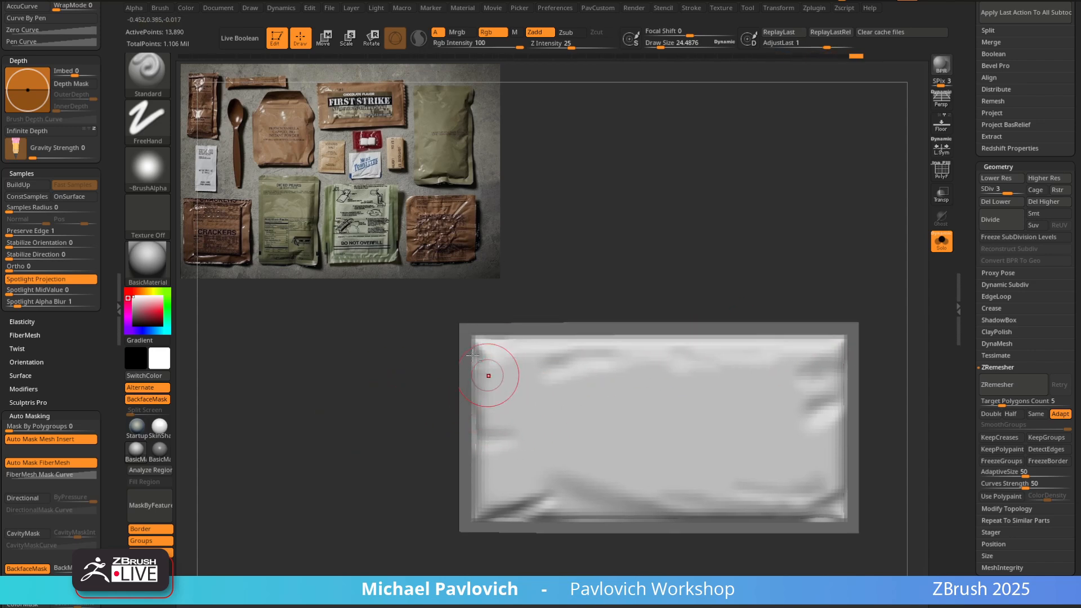
{"action": "left_click_drag", "start_coordinate": [487, 376], "coordinate": [538, 379]}
{"action": "mouse_move", "coordinate": [859, 311]}
{"action": "left_mouse_down", "text": "alt"}
{"action": "mouse_move", "coordinate": [713, 297]}
{"action": "mouse_move", "coordinate": [698, 324]}
{"action": "mouse_move", "coordinate": [711, 348]}
{"action": "left_mouse_up", "text": "alt"}
Set the draw size to about 12 and carve fine creases into the panel's lower-right corner
{"action": "key", "text": "s"}
{"action": "key", "text": "s"}
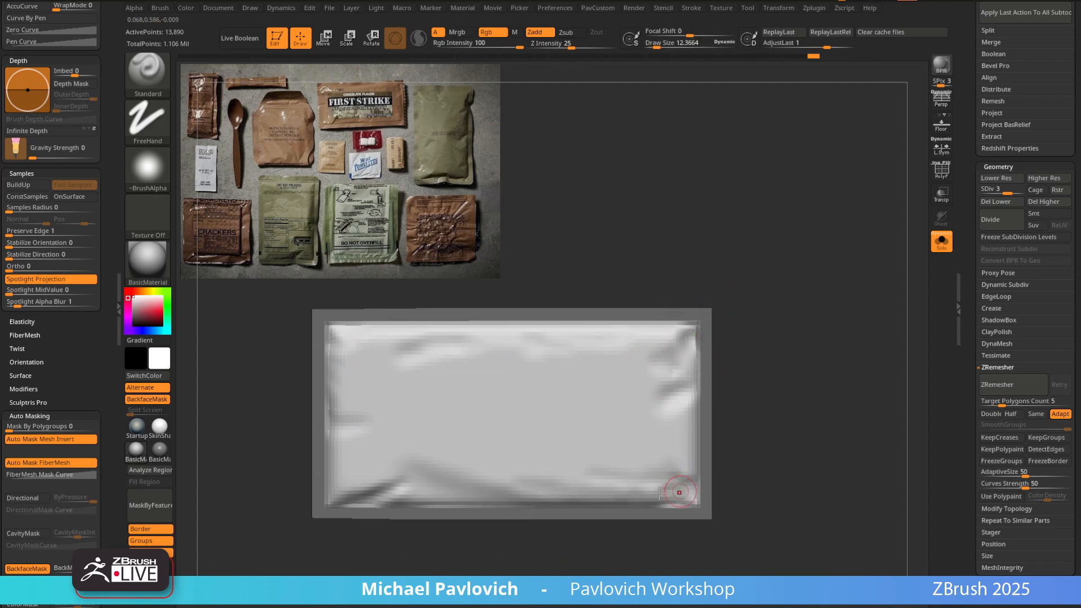
{"action": "left_click_drag", "start_coordinate": [658, 493], "coordinate": [684, 489], "text": "alt"}
{"action": "left_click_drag", "start_coordinate": [805, 405], "coordinate": [841, 389], "text": "alt"}
Set the draw size to about 22 and smooth the folds near the panel's lower-left corner
{"action": "key", "text": "s"}
{"action": "left_click_drag", "start_coordinate": [422, 451], "coordinate": [393, 458], "text": "shift"}
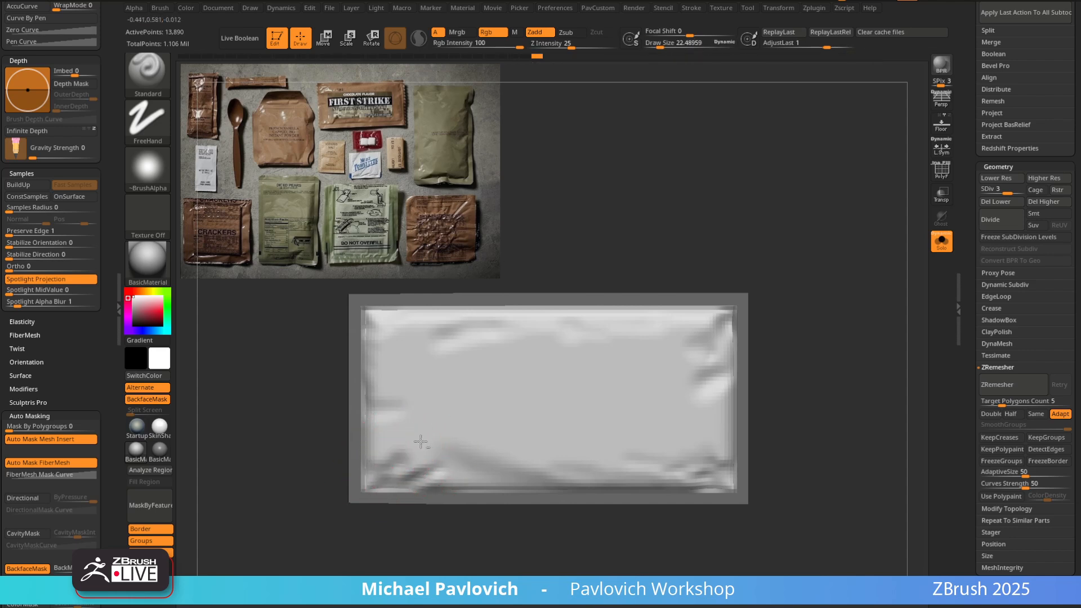
{"action": "left_click_drag", "start_coordinate": [737, 248], "coordinate": [766, 284], "text": "alt"}
{"action": "left_click_drag", "start_coordinate": [689, 270], "coordinate": [777, 266], "text": "shift"}
{"action": "left_click_drag", "start_coordinate": [543, 296], "coordinate": [796, 302], "text": "alt"}
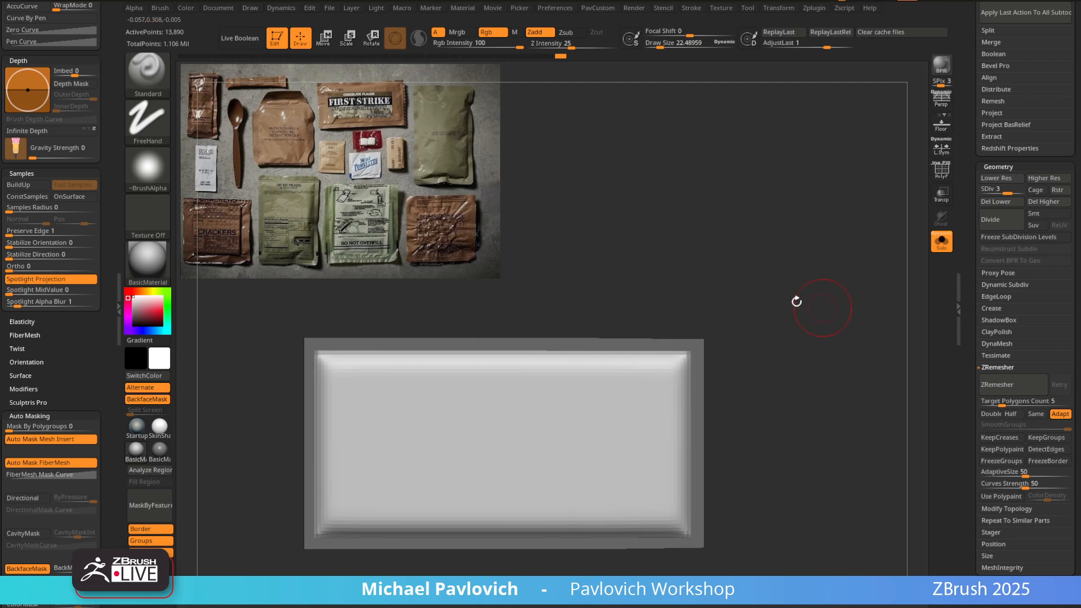
Carve shallow folds at the panel's upper-left corner and along its upper edge with a draw size of about 22
{"action": "left_click_drag", "start_coordinate": [321, 359], "coordinate": [365, 387], "text": "alt"}
{"action": "key", "text": "s"}
{"action": "left_click_drag", "start_coordinate": [505, 378], "coordinate": [568, 368], "text": "alt"}
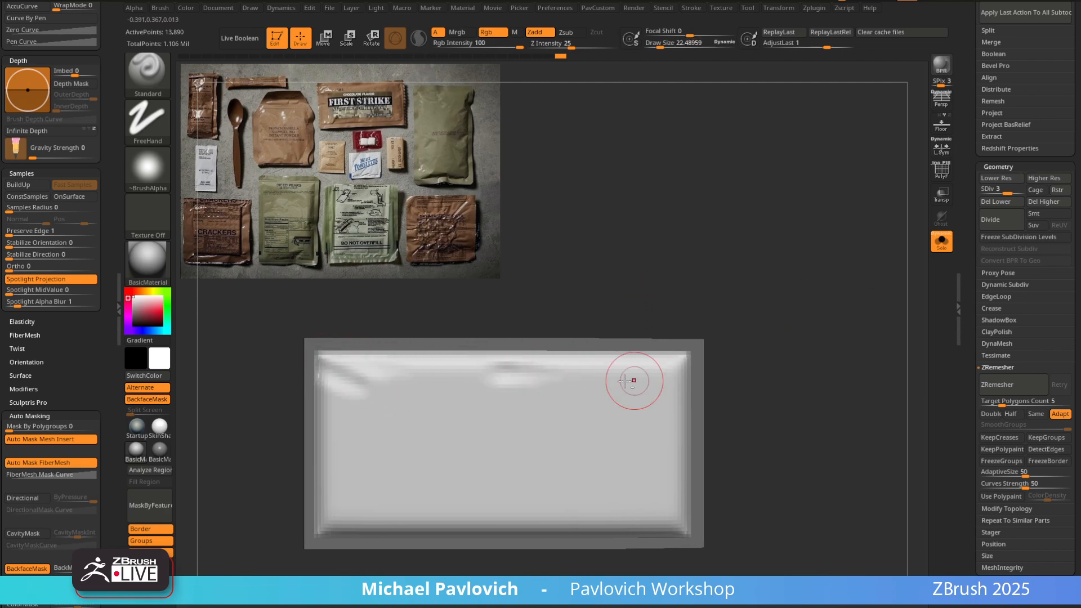
{"action": "mouse_move", "coordinate": [633, 380]}
{"action": "left_mouse_down", "text": "alt"}
{"action": "mouse_move", "coordinate": [597, 365]}
{"action": "mouse_move", "coordinate": [675, 371]}
{"action": "left_mouse_up", "text": "alt"}
{"action": "left_click_drag", "start_coordinate": [769, 362], "coordinate": [723, 340], "text": "alt"}
Set the draw size to about 24 and carve folds around the panel's upper-right corner and down its right edge
{"action": "key", "text": "s"}
{"action": "left_click_drag", "start_coordinate": [586, 363], "coordinate": [632, 341], "text": "alt"}
{"action": "mouse_move", "coordinate": [595, 367]}
{"action": "left_mouse_down", "text": "alt"}
{"action": "mouse_move", "coordinate": [631, 352]}
{"action": "mouse_move", "coordinate": [633, 403]}
{"action": "mouse_move", "coordinate": [639, 376]}
{"action": "left_mouse_up", "text": "alt"}
{"action": "key", "text": "s"}
{"action": "left_click_drag", "start_coordinate": [626, 366], "coordinate": [618, 504], "text": "alt"}
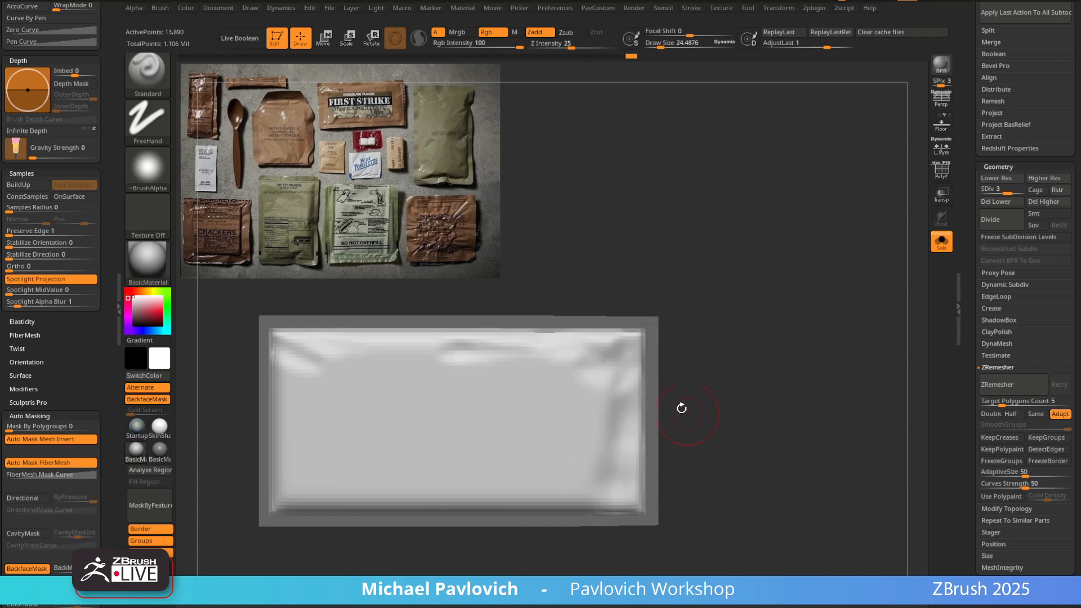
Sculpt folds along the panel's lower edge, reducing the draw size to about 12 for the sharper creases
{"action": "left_click_drag", "start_coordinate": [682, 408], "coordinate": [736, 417], "text": "alt"}
{"action": "left_click_drag", "start_coordinate": [550, 490], "coordinate": [482, 495], "text": "alt"}
{"action": "left_click_drag", "start_coordinate": [579, 487], "coordinate": [524, 504], "text": "alt"}
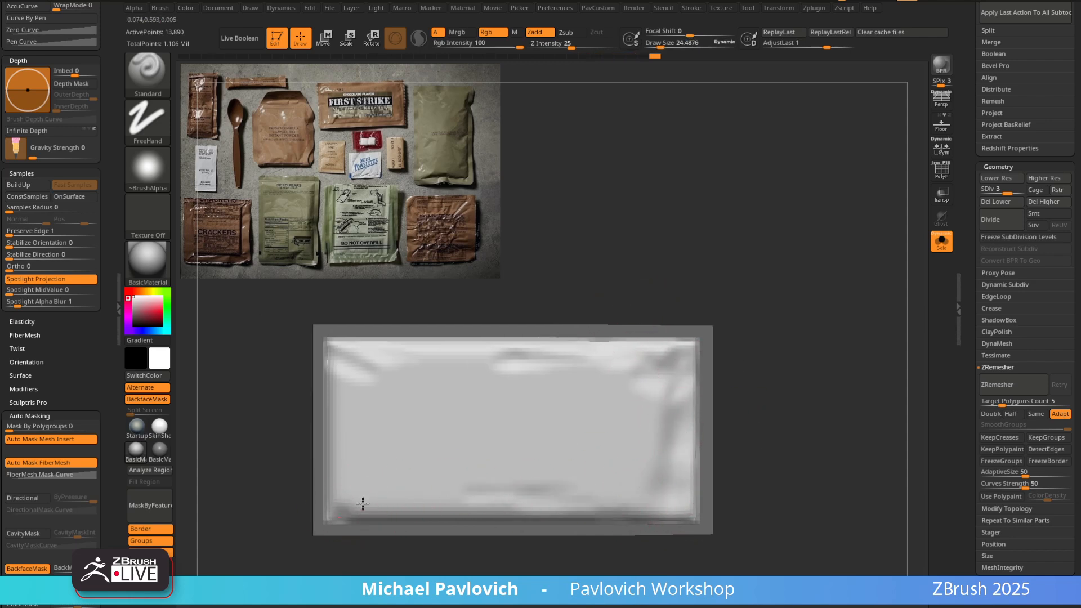
{"action": "left_click_drag", "start_coordinate": [362, 504], "coordinate": [338, 514], "text": "alt"}
{"action": "mouse_move", "coordinate": [432, 476]}
{"action": "left_mouse_down", "text": "alt"}
{"action": "mouse_move", "coordinate": [407, 513]}
{"action": "mouse_move", "coordinate": [432, 483]}
{"action": "mouse_move", "coordinate": [466, 500]}
{"action": "left_mouse_up", "text": "alt"}
{"action": "mouse_move", "coordinate": [546, 480]}
{"action": "left_mouse_down", "text": "alt"}
{"action": "mouse_move", "coordinate": [532, 506]}
{"action": "mouse_move", "coordinate": [592, 507]}
{"action": "left_mouse_up", "text": "alt"}
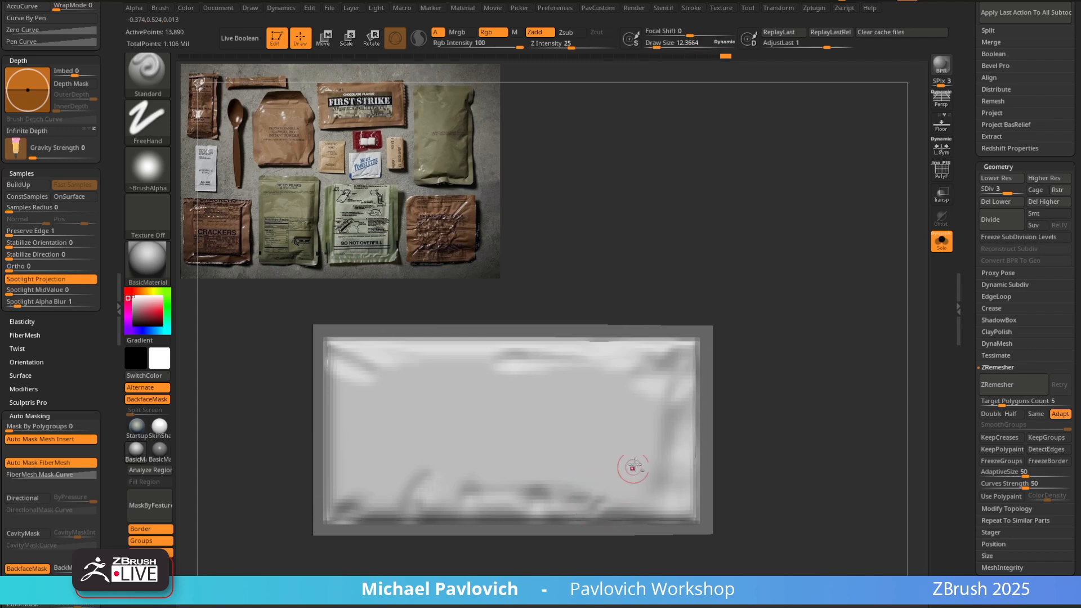
{"action": "left_click_drag", "start_coordinate": [632, 468], "coordinate": [590, 509], "text": "alt"}
{"action": "left_click_drag", "start_coordinate": [756, 405], "coordinate": [739, 406], "text": "alt"}
{"action": "mouse_move", "coordinate": [478, 466]}
{"action": "left_mouse_down", "text": "alt"}
{"action": "mouse_move", "coordinate": [630, 497]}
{"action": "mouse_move", "coordinate": [600, 464]}
{"action": "left_mouse_up", "text": "alt"}
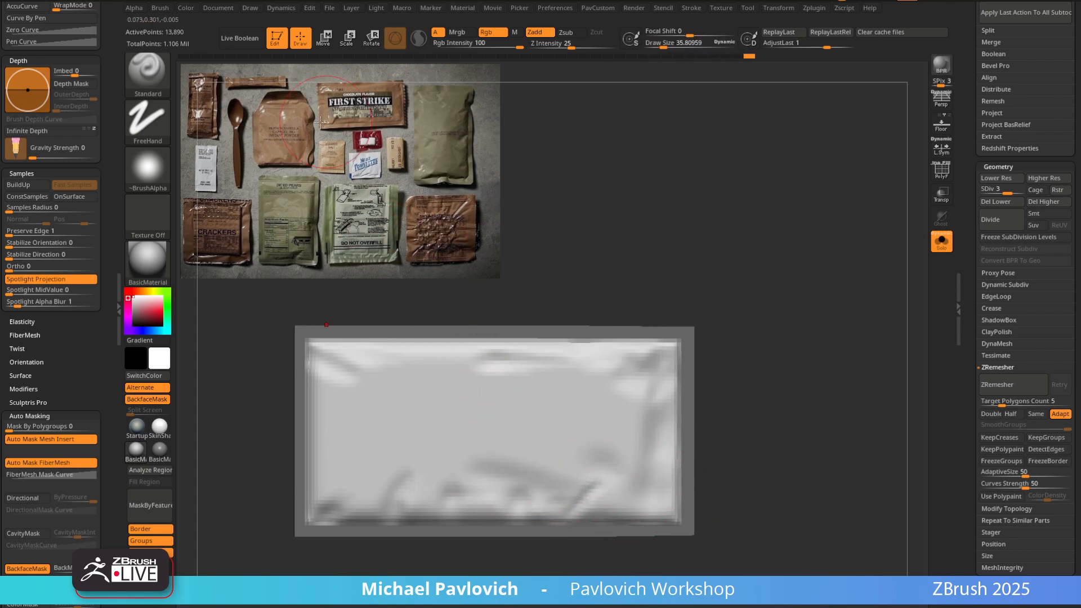
Carve a crease running inward from the middle of the panel's left edge
{"action": "key", "text": "bracketleft"}
{"action": "key", "text": "bracketleft"}
{"action": "left_click_drag", "start_coordinate": [345, 442], "coordinate": [382, 442], "text": "alt"}
Enlarge the draw size to about 75 and smooth the folds across the panel from lower left to upper right
{"action": "key", "text": "shift"}
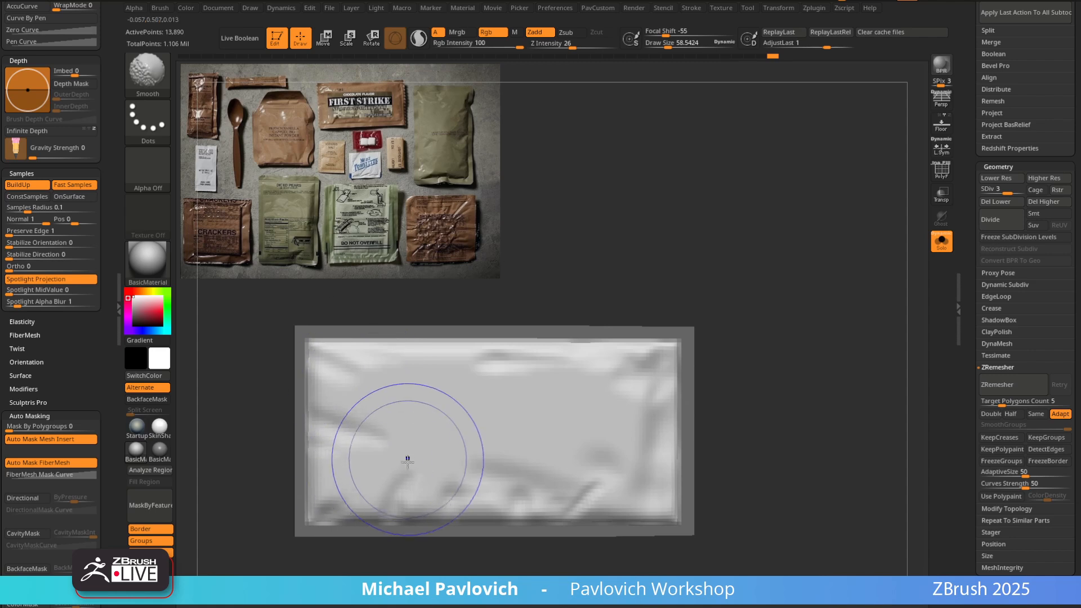
{"action": "key", "text": "bracketright"}
{"action": "key", "text": "bracketright"}
{"action": "key", "text": "bracketright"}
{"action": "key", "text": "bracketright"}
{"action": "key", "text": "bracketright"}
{"action": "key", "text": "bracketright"}
{"action": "key", "text": "bracketright"}
{"action": "mouse_move", "coordinate": [394, 484]}
{"action": "left_mouse_down", "text": "shift"}
{"action": "mouse_move", "coordinate": [516, 451]}
{"action": "mouse_move", "coordinate": [647, 394]}
{"action": "left_mouse_up", "text": "shift"}
Raise the mesh to subdivision level 4 and smooth the folds along the lower edge with draw sizes of about 12 and 36
{"action": "left_click", "coordinate": [1013, 182]}
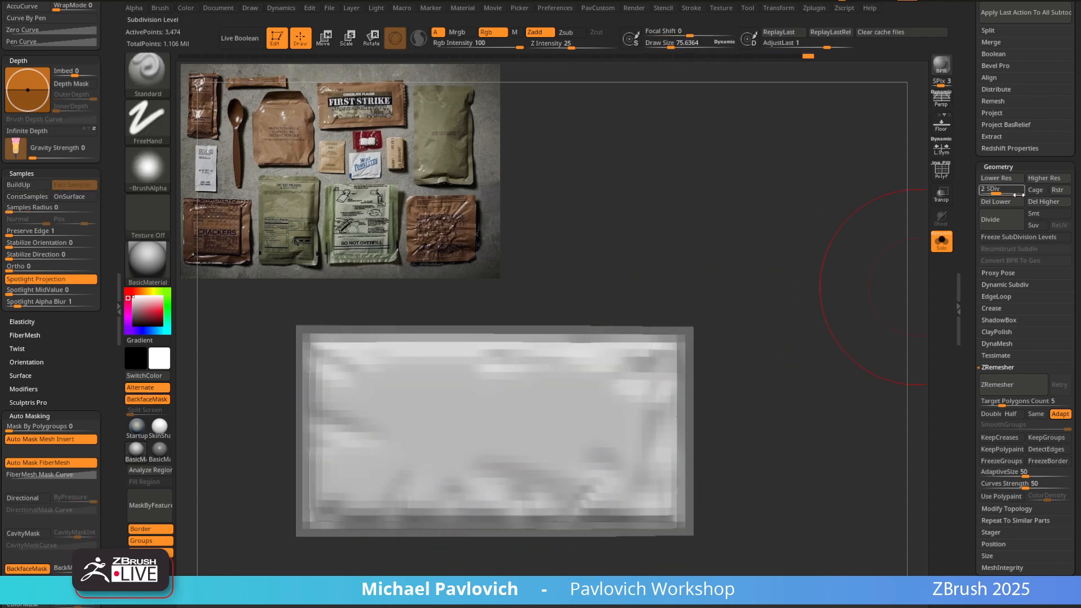
{"action": "left_click", "coordinate": [1019, 193]}
{"action": "key", "text": "bracketleft"}
{"action": "key", "text": "bracketleft"}
{"action": "key", "text": "bracketleft"}
{"action": "key", "text": "bracketleft"}
{"action": "key", "text": "bracketleft"}
{"action": "key", "text": "bracketleft"}
{"action": "key", "text": "shift"}
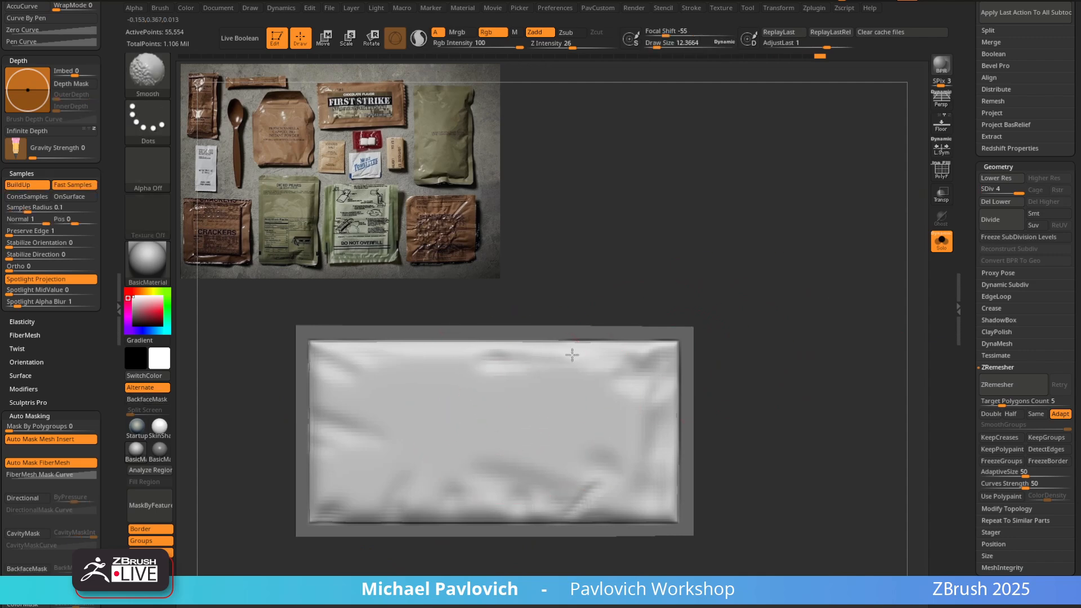
{"action": "left_click_drag", "start_coordinate": [592, 484], "coordinate": [590, 500], "text": "shift"}
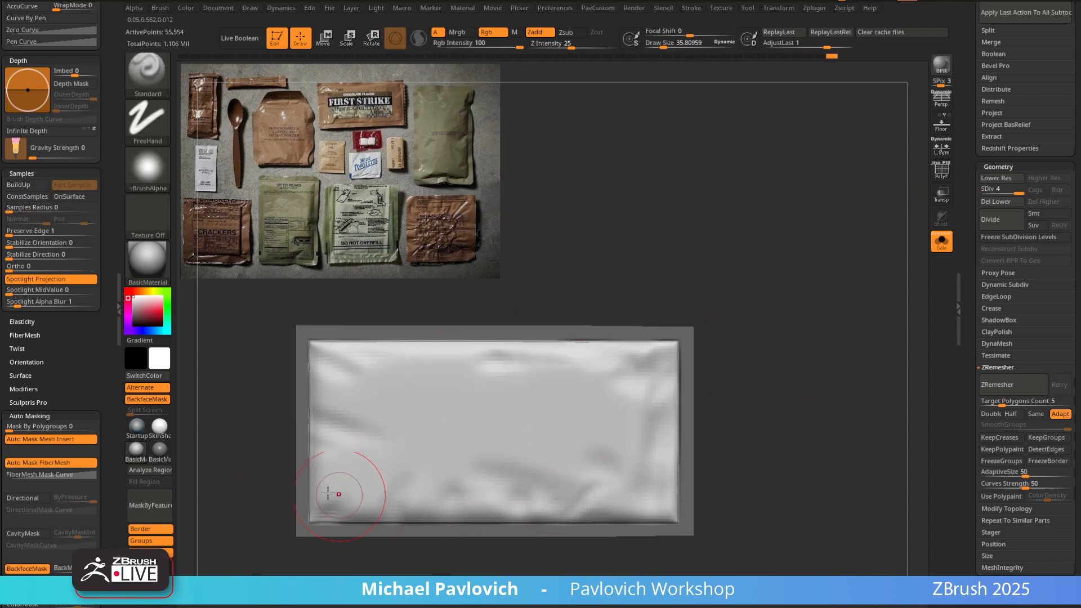
{"action": "mouse_move", "coordinate": [338, 495]}
{"action": "left_mouse_down", "text": "shift"}
{"action": "mouse_move", "coordinate": [340, 364]}
{"action": "mouse_move", "coordinate": [551, 355]}
{"action": "left_mouse_up", "text": "shift"}
Clear the mask from the pouch's border and smooth the inner seam at its right edge with a draw size of about 14
{"action": "mouse_move", "coordinate": [575, 306]}
{"action": "left_mouse_down"}
{"action": "mouse_move", "coordinate": [692, 299]}
{"action": "mouse_move", "coordinate": [684, 302]}
{"action": "left_mouse_up"}
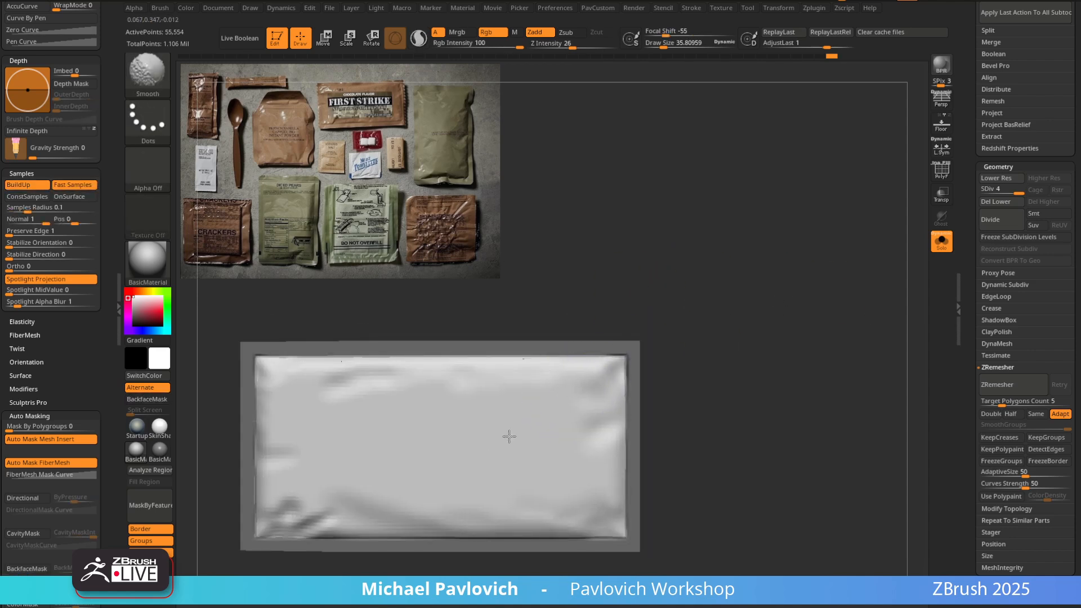
{"action": "key", "text": "ctrl"}
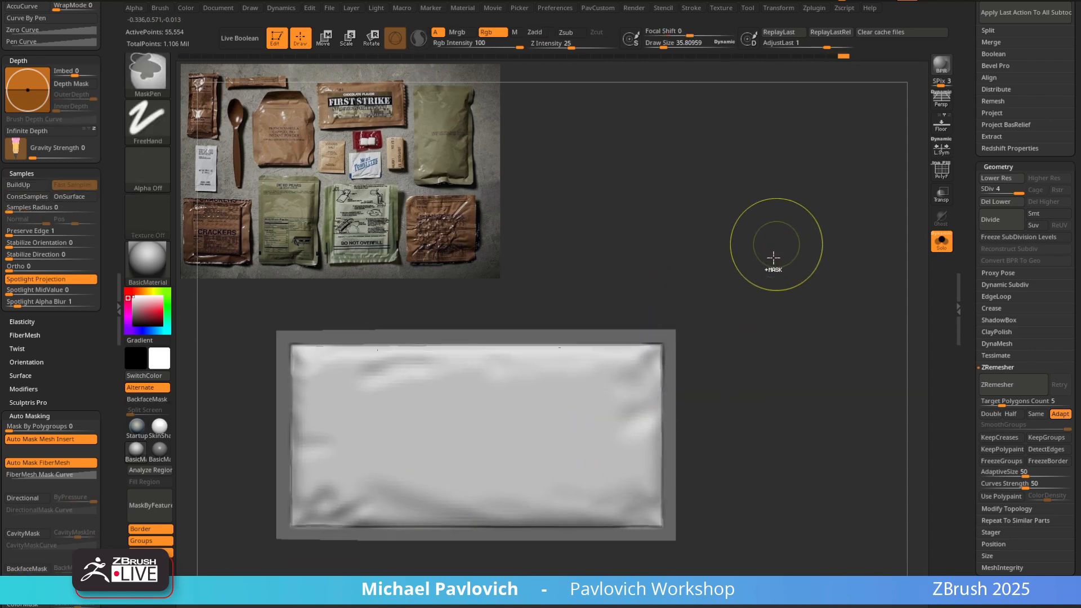
{"action": "mouse_move", "coordinate": [901, 393]}
{"action": "left_mouse_down"}
{"action": "mouse_move", "coordinate": [791, 299]}
{"action": "mouse_move", "coordinate": [714, 329]}
{"action": "left_mouse_up"}
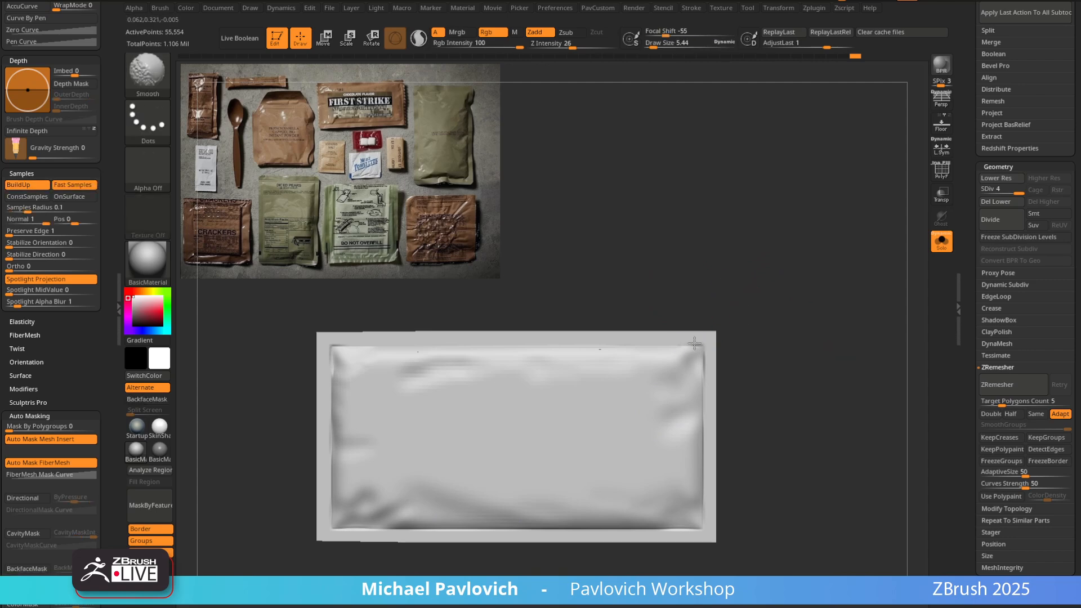
{"action": "key", "text": "s"}
{"action": "key", "text": "s"}
{"action": "left_click_drag", "start_coordinate": [708, 370], "coordinate": [707, 390]}
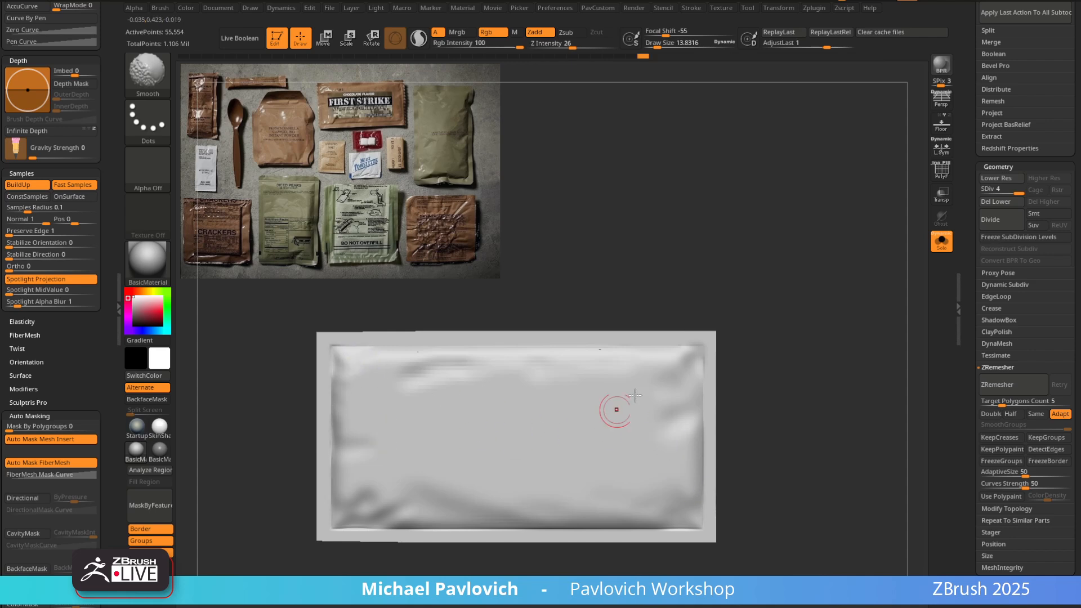
Set the draw size to about 5 and try a vertical line down the pouch's left border
{"action": "left_click_drag", "start_coordinate": [768, 311], "coordinate": [782, 306], "text": "alt"}
{"action": "key", "text": "s"}
{"action": "mouse_move", "coordinate": [348, 360]}
{"action": "left_mouse_down"}
{"action": "mouse_move", "coordinate": [362, 361]}
{"action": "mouse_move", "coordinate": [341, 357]}
{"action": "left_mouse_up"}
{"action": "key", "text": "s"}
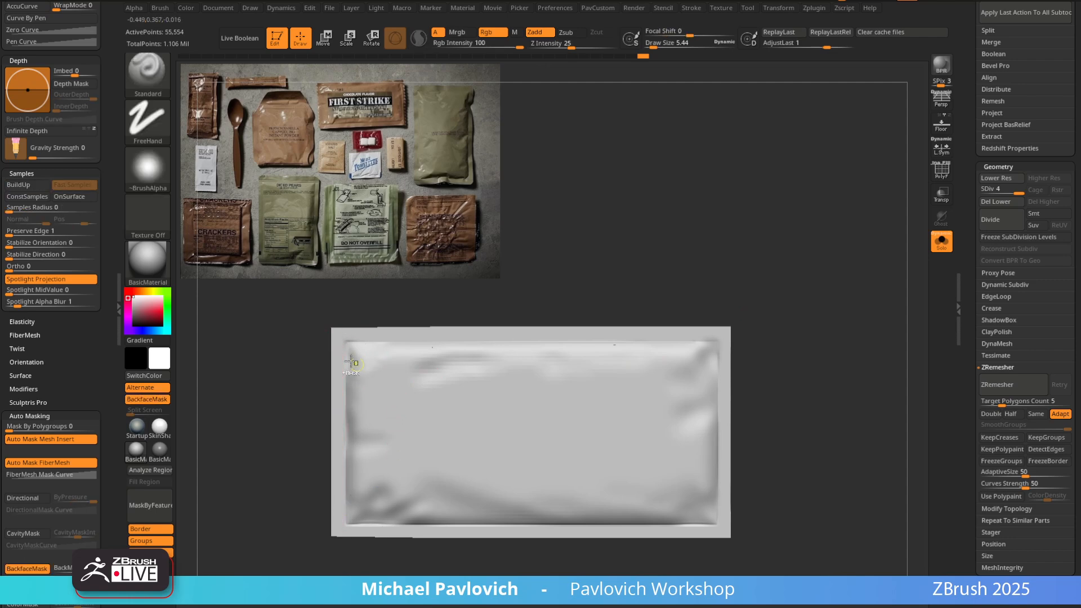
{"action": "left_click_drag", "start_coordinate": [344, 395], "coordinate": [344, 545]}
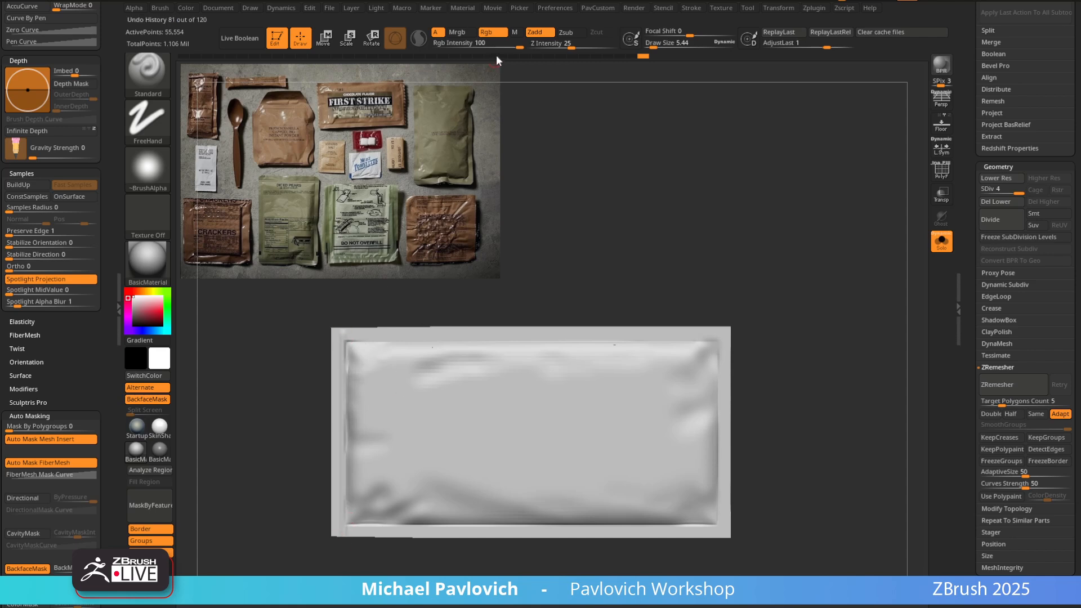
Turn off Rgb painting and switch the material to StartupMaterial
{"action": "left_click", "coordinate": [486, 32]}
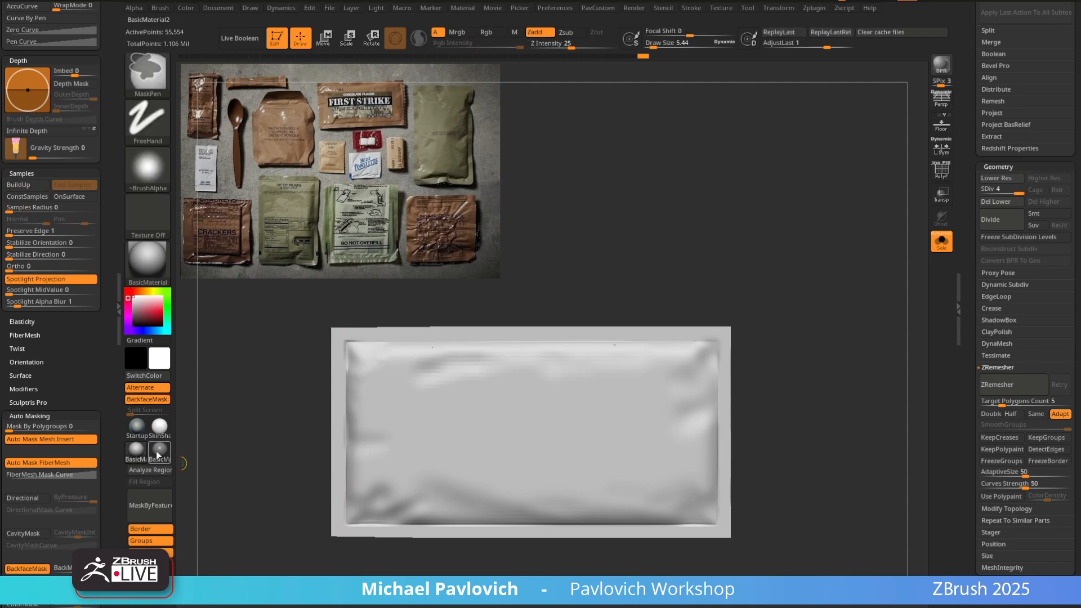
{"action": "left_click", "coordinate": [137, 427]}
{"action": "left_click_drag", "start_coordinate": [345, 463], "coordinate": [342, 553]}
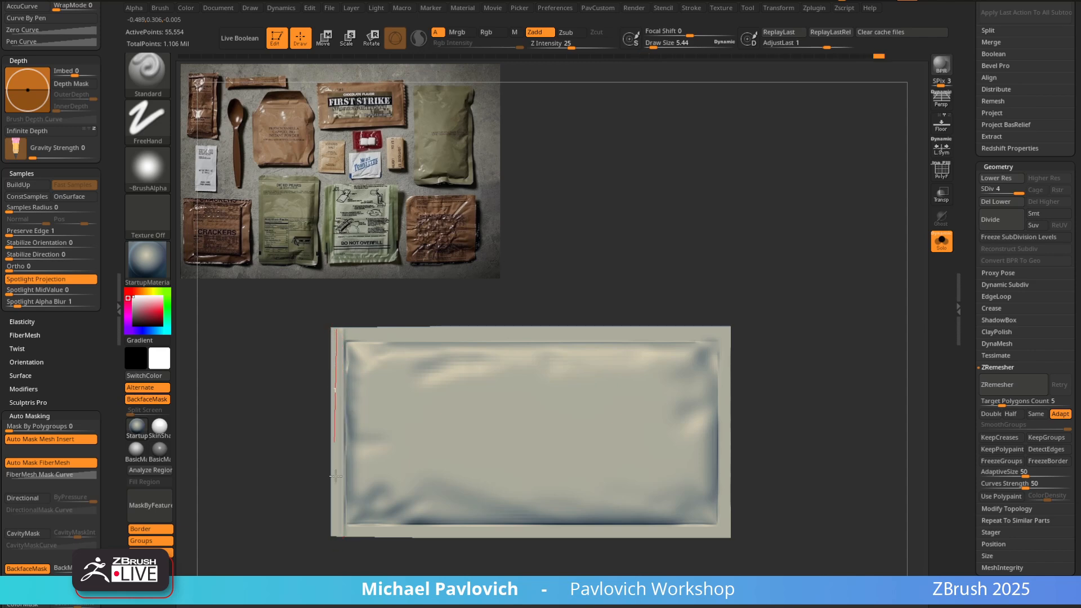
{"action": "left_click_drag", "start_coordinate": [335, 476], "coordinate": [335, 557]}
{"action": "left_click_drag", "start_coordinate": [340, 331], "coordinate": [341, 458]}
{"action": "key", "text": "shift"}
{"action": "left_click_drag", "start_coordinate": [335, 529], "coordinate": [336, 536], "text": "shift"}
{"action": "mouse_move", "coordinate": [338, 405]}
{"action": "left_mouse_down"}
{"action": "mouse_move", "coordinate": [339, 556]}
{"action": "mouse_move", "coordinate": [369, 509]}
{"action": "mouse_move", "coordinate": [379, 418]}
{"action": "mouse_move", "coordinate": [564, 351]}
{"action": "left_mouse_up"}
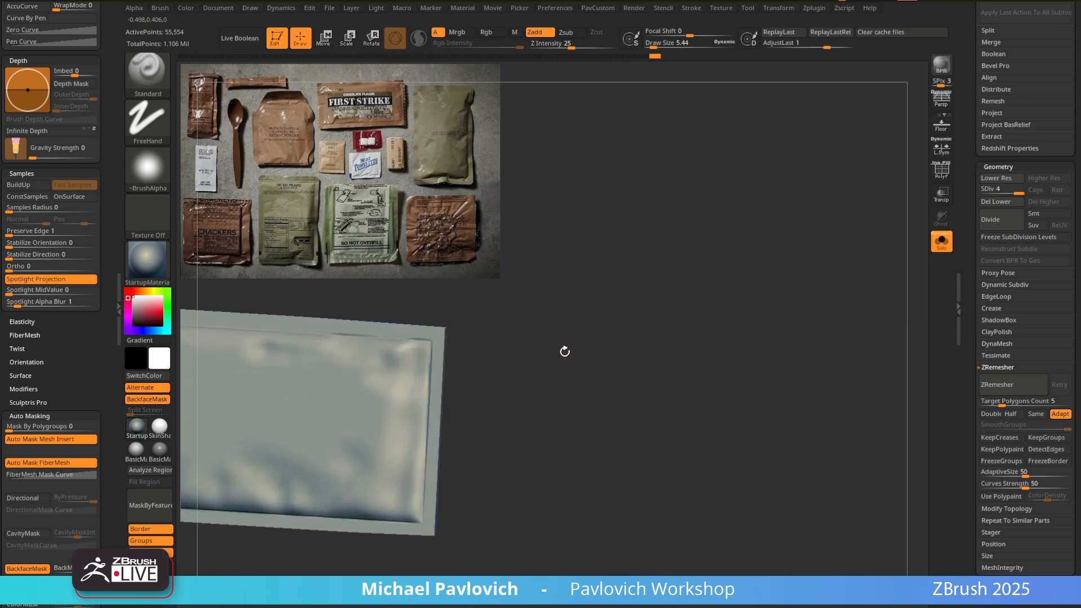
{"action": "key", "text": "ctrl+z"}
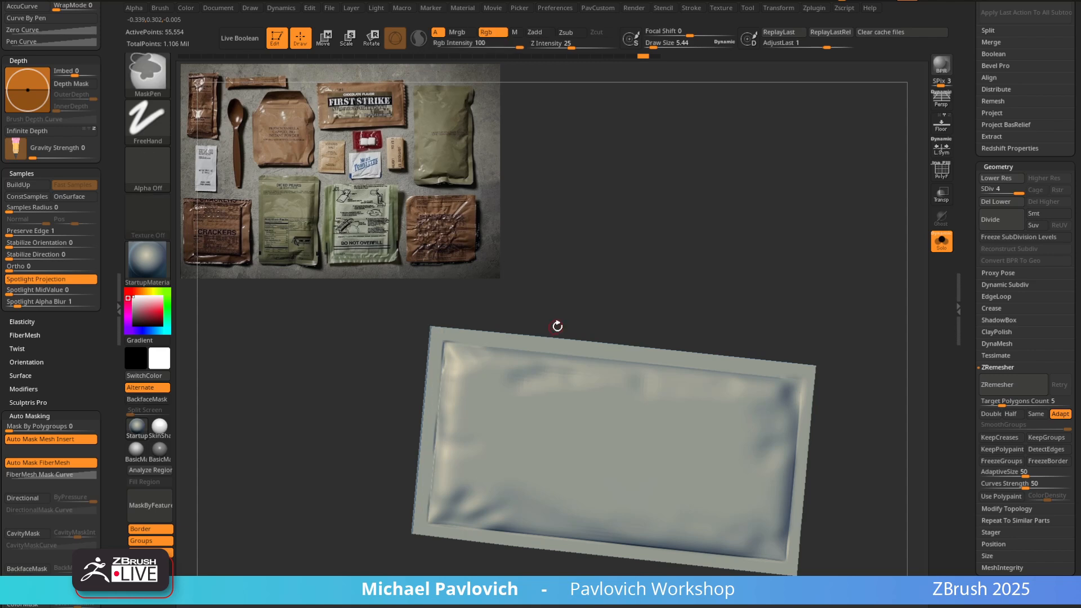
Turn off BackfaceMask and draw straight vertical seal lines down the pouch's left border
{"action": "left_click", "coordinate": [27, 569]}
{"action": "left_click_drag", "start_coordinate": [360, 395], "coordinate": [382, 383], "text": "shift"}
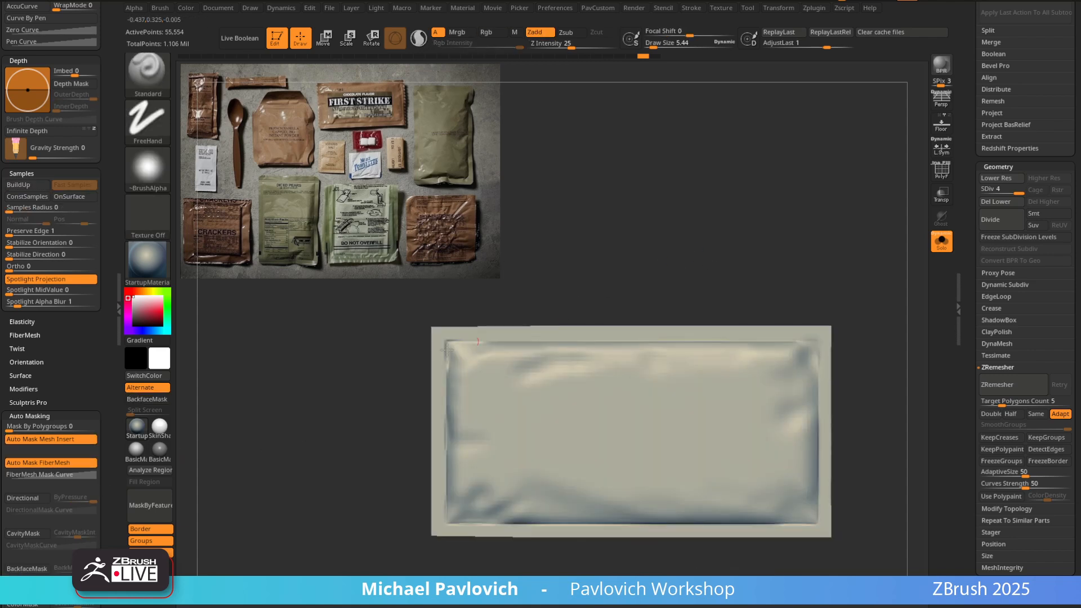
{"action": "left_click_drag", "start_coordinate": [434, 490], "coordinate": [434, 566], "text": "shift"}
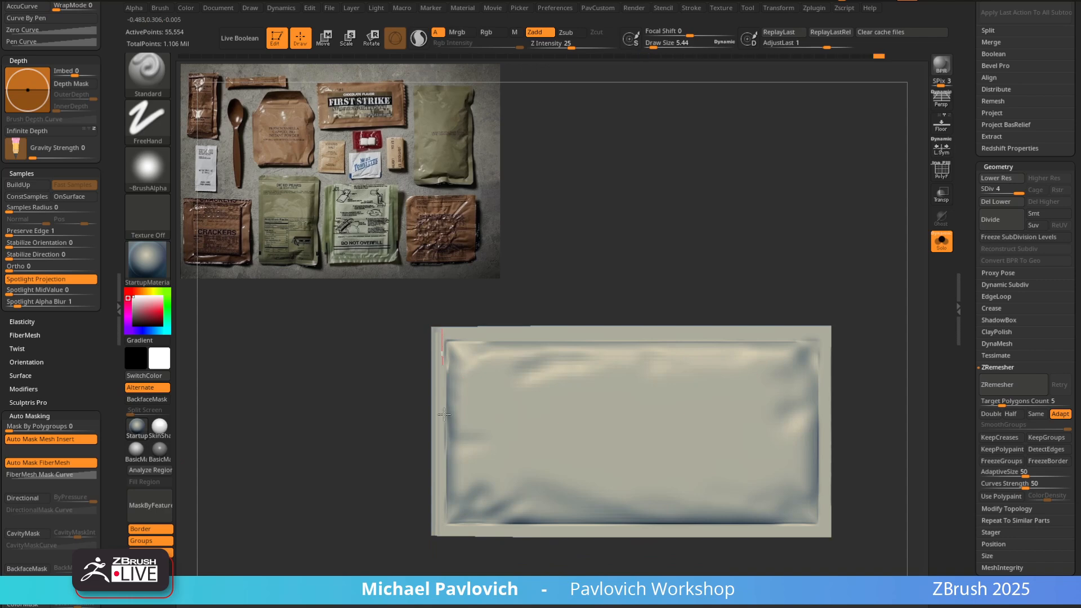
{"action": "key", "text": "ctrl+z"}
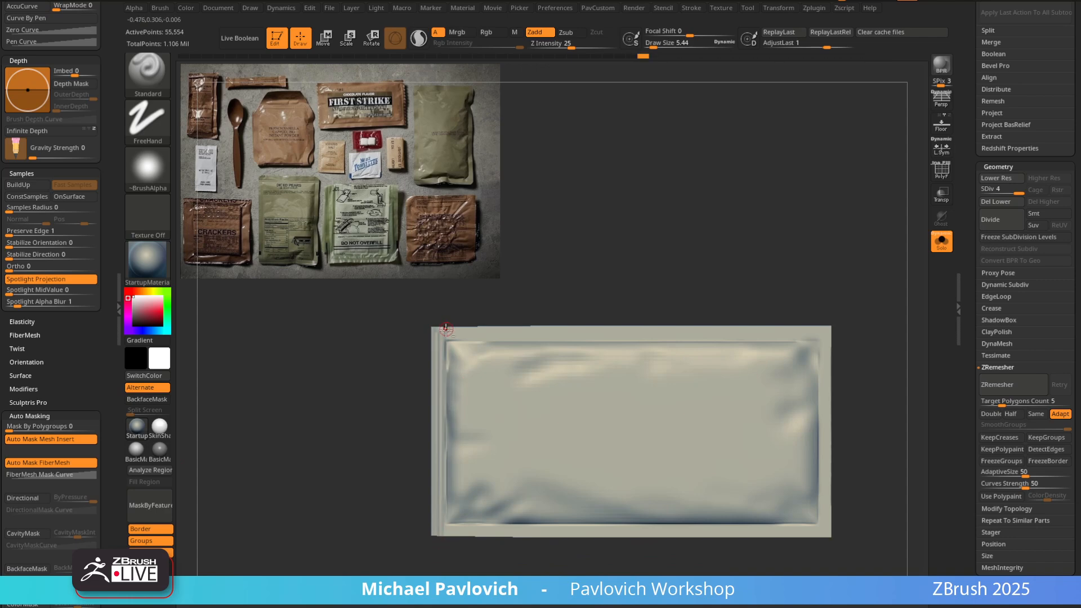
{"action": "left_click_drag", "start_coordinate": [446, 551], "coordinate": [445, 554], "text": "shift"}
Draw three straight vertical seal lines down the pouch's right border
{"action": "left_click_drag", "start_coordinate": [800, 270], "coordinate": [547, 256], "text": "alt"}
{"action": "left_click_drag", "start_coordinate": [570, 324], "coordinate": [572, 533], "text": "shift"}
{"action": "left_click_drag", "start_coordinate": [571, 317], "coordinate": [572, 537], "text": "shift"}
{"action": "left_click_drag", "start_coordinate": [576, 313], "coordinate": [577, 546], "text": "shift"}
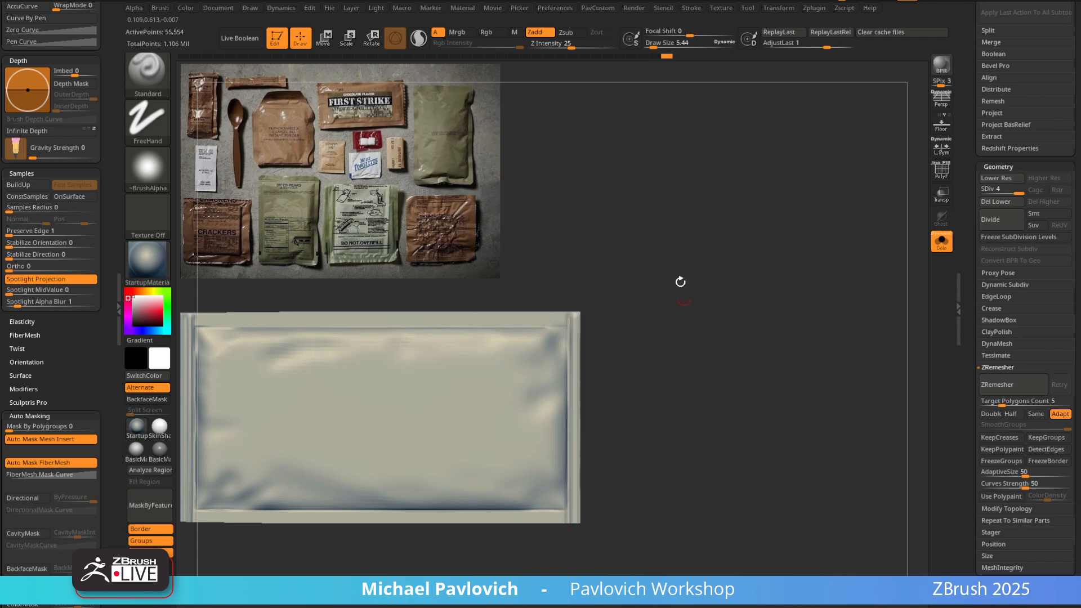
Sculpt small wrinkles along the pouch's upper border, using draw sizes of about 15 and 21
{"action": "left_click_drag", "start_coordinate": [680, 282], "coordinate": [827, 278], "text": "alt"}
{"action": "left_click_drag", "start_coordinate": [622, 287], "coordinate": [608, 311], "text": "alt"}
{"action": "key", "text": "bracketright"}
{"action": "key", "text": "bracketright"}
{"action": "key", "text": "bracketright"}
{"action": "key", "text": "bracketright"}
{"action": "key", "text": "bracketleft"}
{"action": "key", "text": "bracketleft"}
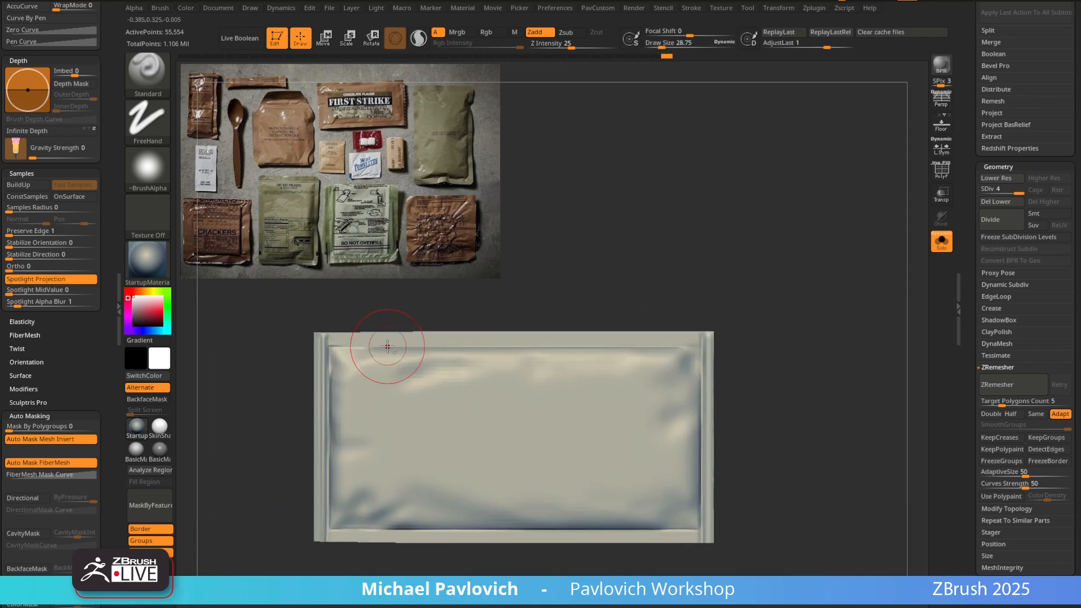
{"action": "key", "text": "bracketleft"}
{"action": "key", "text": "bracketleft"}
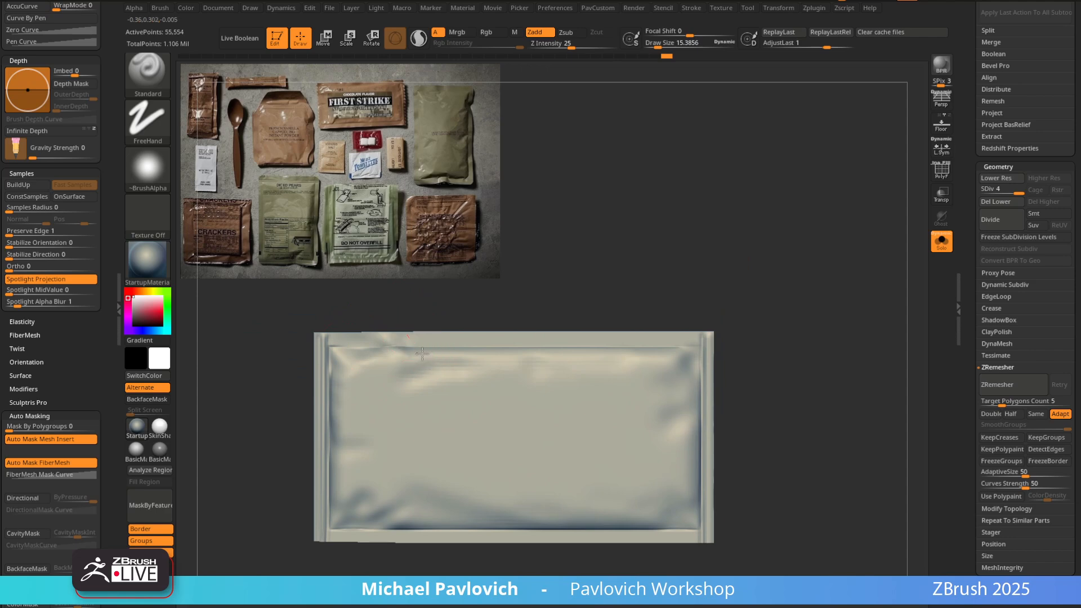
{"action": "key", "text": "s"}
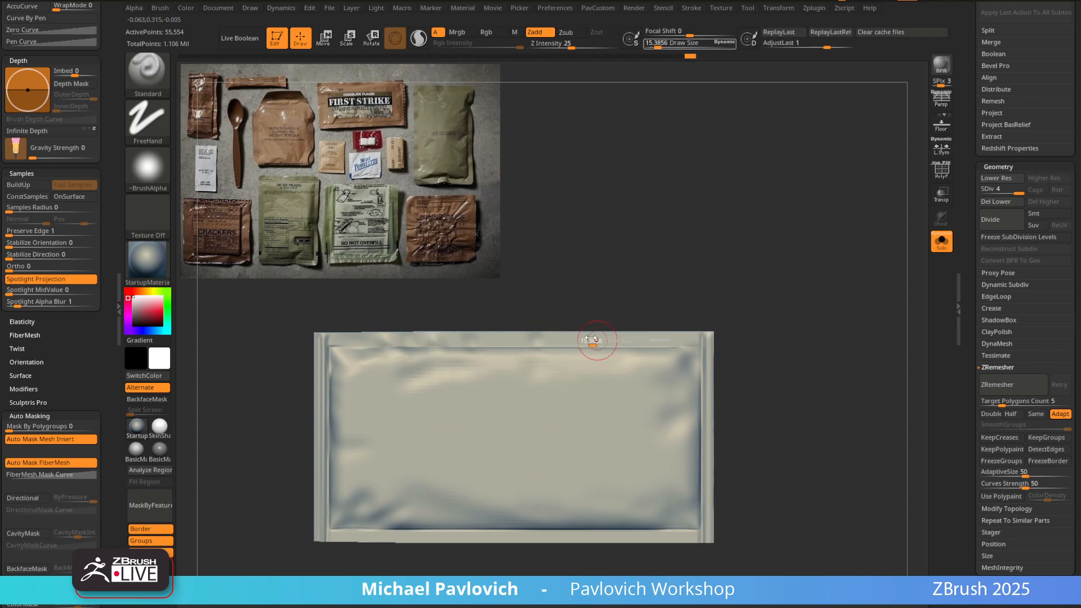
{"action": "left_click_drag", "start_coordinate": [591, 339], "coordinate": [659, 332]}
Lower the mesh to subdivision level 3 and sculpt wrinkles along the pouch's lower border
{"action": "left_click_drag", "start_coordinate": [830, 360], "coordinate": [837, 279], "text": "alt"}
{"action": "left_click_drag", "start_coordinate": [378, 451], "coordinate": [390, 473]}
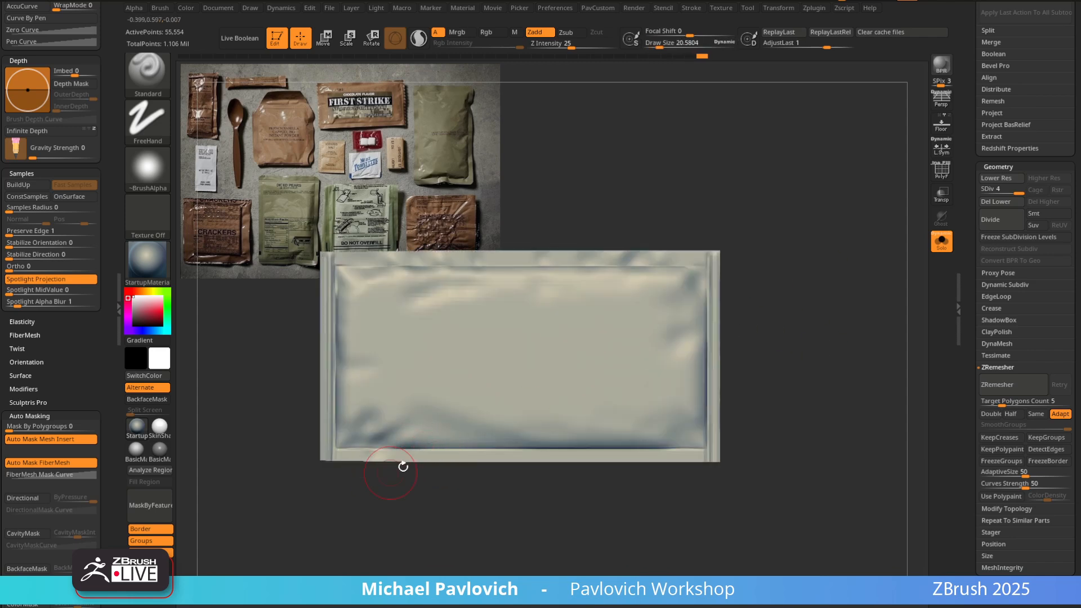
{"action": "key", "text": "shift+d"}
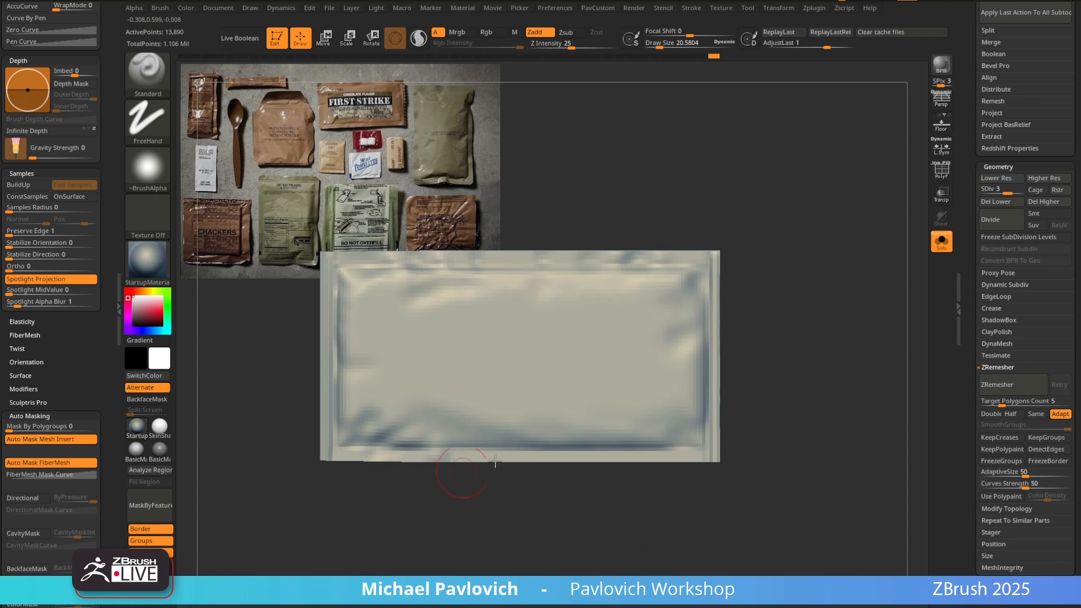
{"action": "left_click_drag", "start_coordinate": [496, 462], "coordinate": [709, 465]}
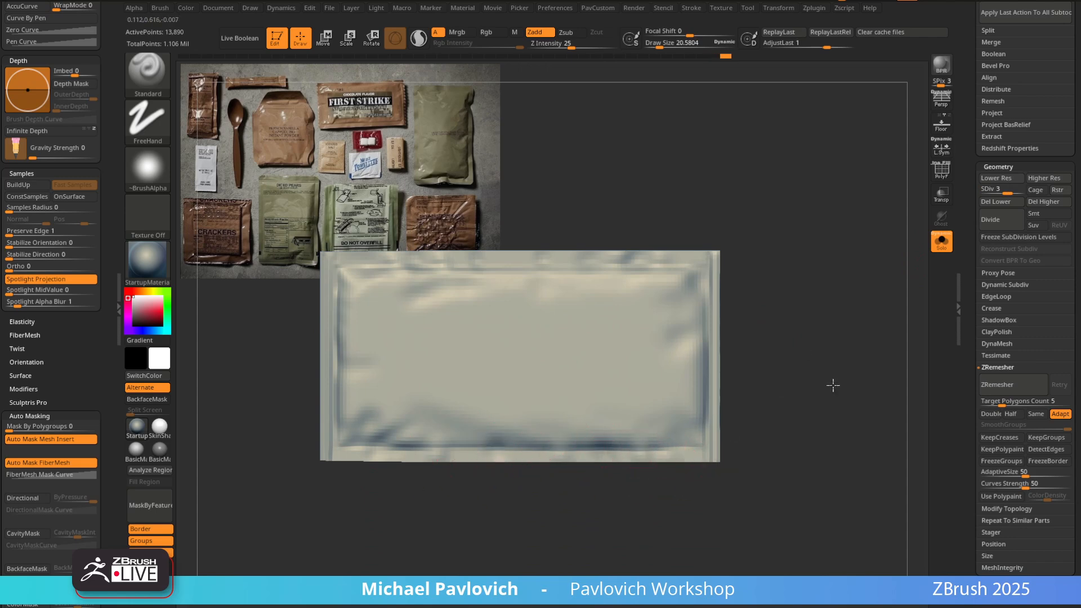
Check the pouch's other side, then return the mesh to subdivision level 4 with a draw size of about 15
{"action": "mouse_move", "coordinate": [833, 386]}
{"action": "left_mouse_down"}
{"action": "mouse_move", "coordinate": [767, 321]}
{"action": "mouse_move", "coordinate": [514, 326]}
{"action": "mouse_move", "coordinate": [523, 351]}
{"action": "left_mouse_up"}
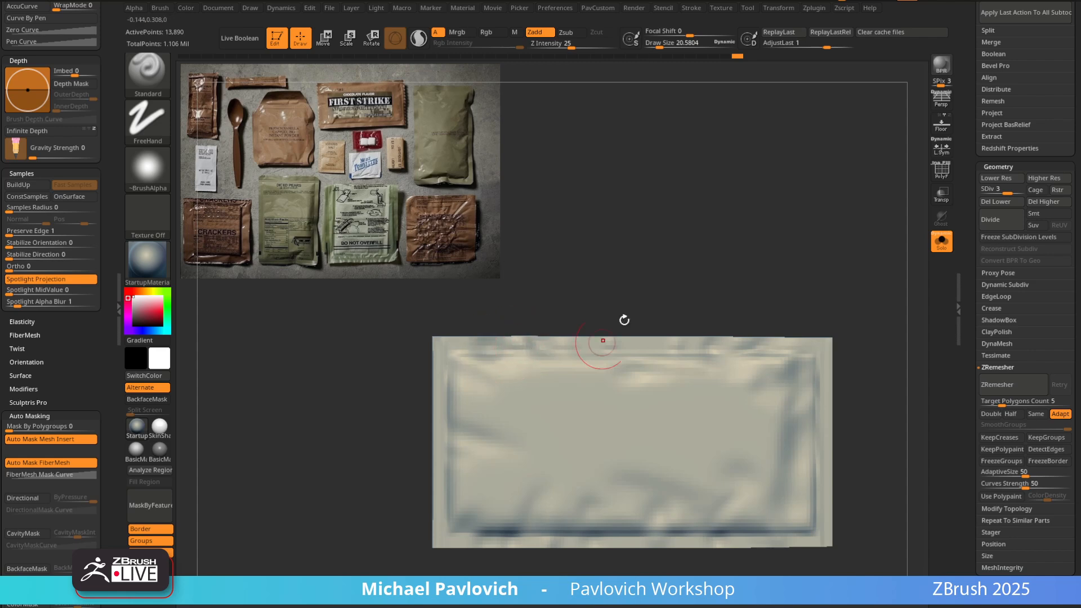
{"action": "mouse_move", "coordinate": [622, 318]}
{"action": "left_mouse_down", "text": "shift"}
{"action": "mouse_move", "coordinate": [716, 285]}
{"action": "mouse_move", "coordinate": [823, 271]}
{"action": "left_mouse_up", "text": "shift"}
{"action": "key", "text": "s"}
{"action": "left_click", "coordinate": [739, 294]}
{"action": "key", "text": "d"}
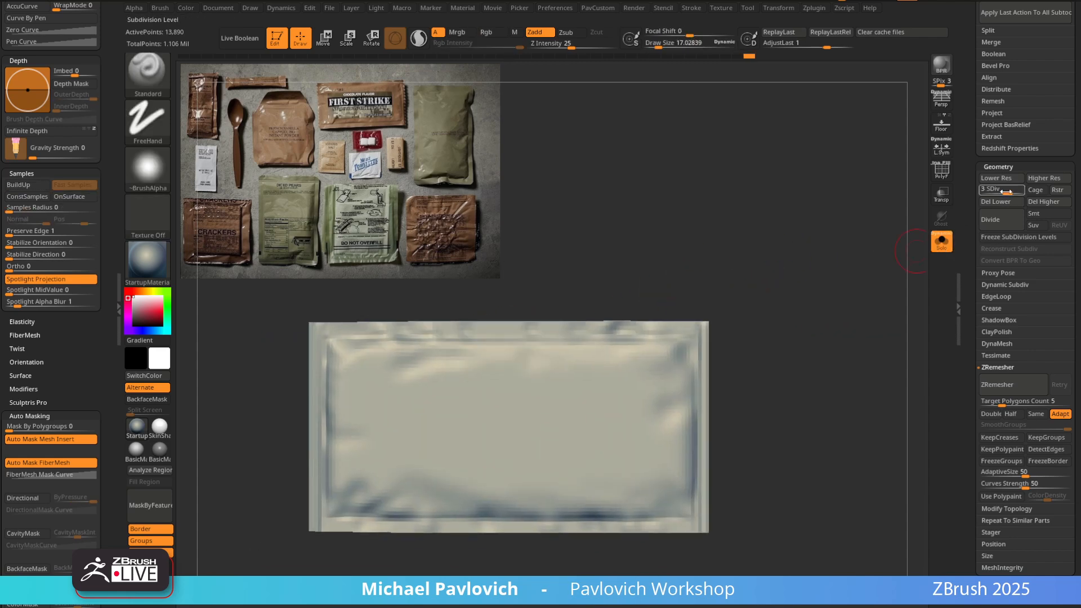
{"action": "left_click_drag", "start_coordinate": [897, 237], "coordinate": [791, 271]}
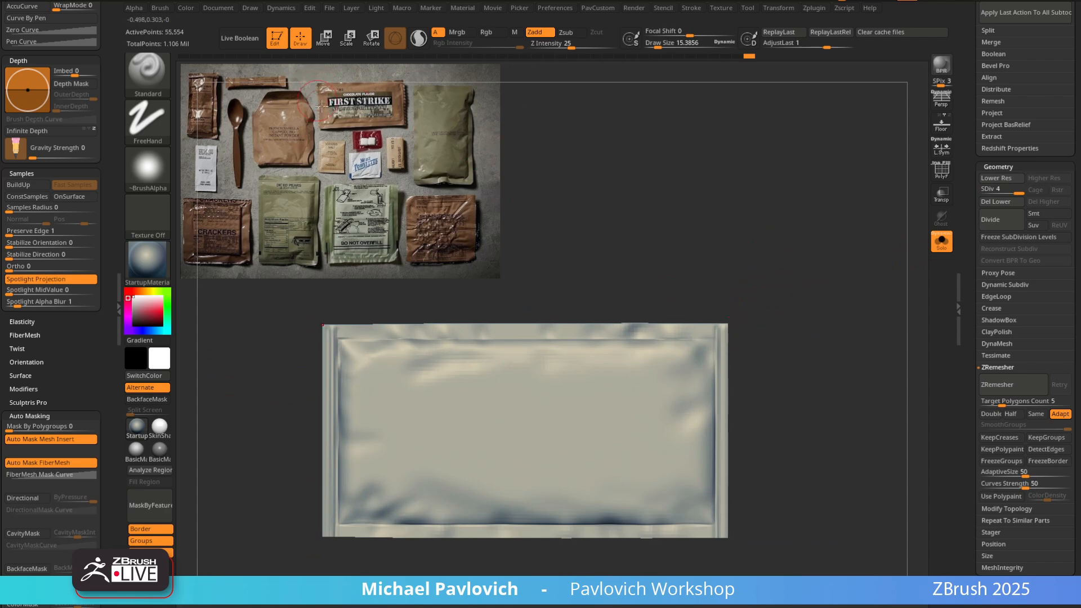
Choose the MoveAccu brush with a draw size of about 7.4 for shaping the pouch's edges
{"action": "key", "text": "1"}
{"action": "left_click_drag", "start_coordinate": [754, 238], "coordinate": [784, 229], "text": "alt"}
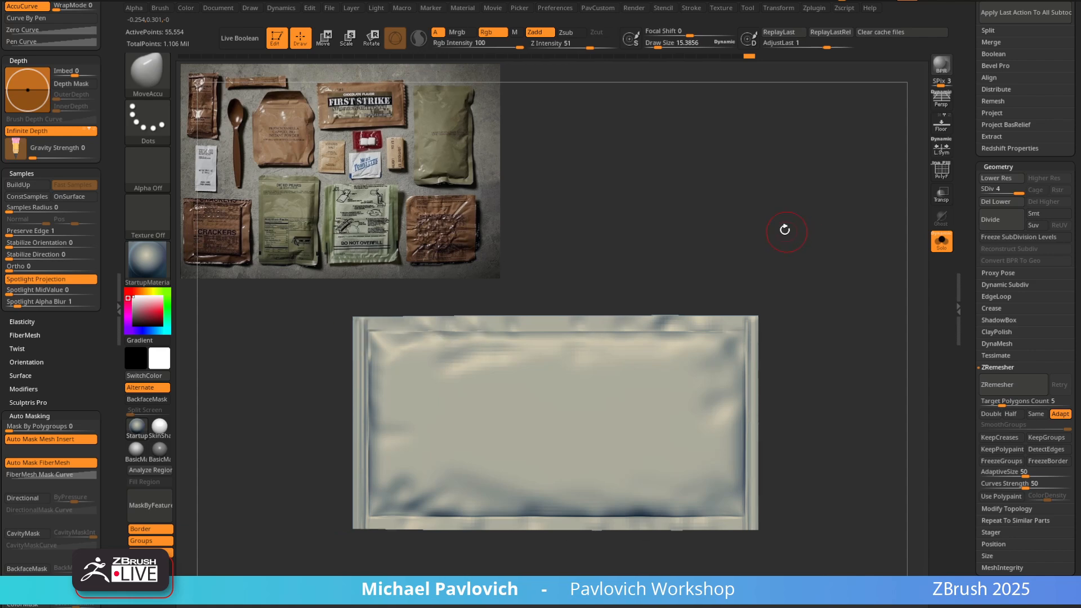
{"action": "mouse_move", "coordinate": [831, 269]}
{"action": "left_mouse_down", "text": "alt"}
{"action": "mouse_move", "coordinate": [742, 247]}
{"action": "mouse_move", "coordinate": [839, 316]}
{"action": "mouse_move", "coordinate": [849, 270]}
{"action": "left_mouse_up", "text": "alt"}
{"action": "key", "text": "s"}
{"action": "left_click_drag", "start_coordinate": [740, 297], "coordinate": [738, 298]}
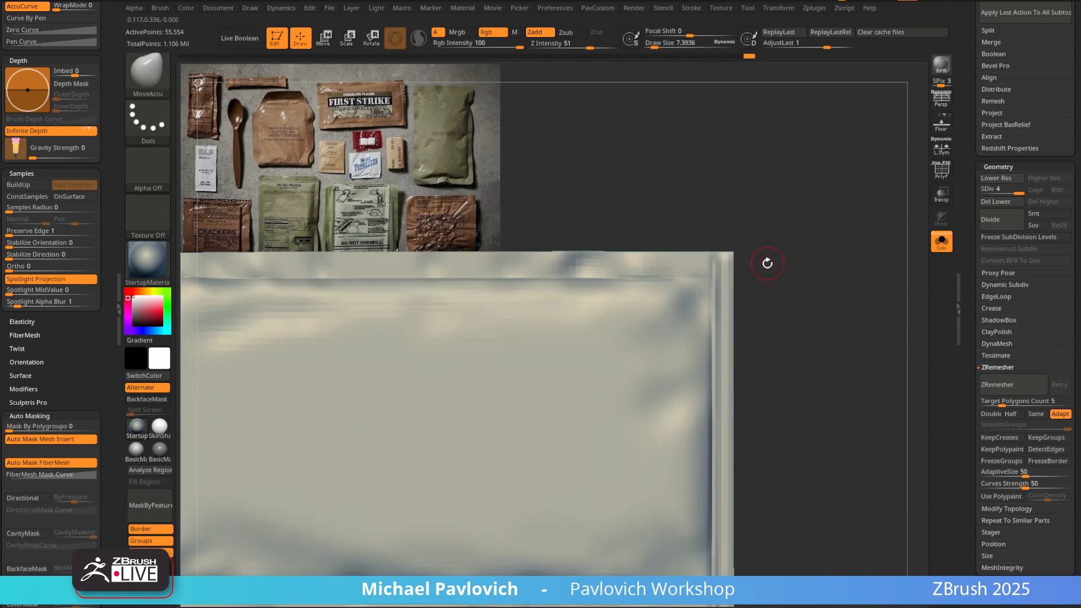
{"action": "key", "text": "2"}
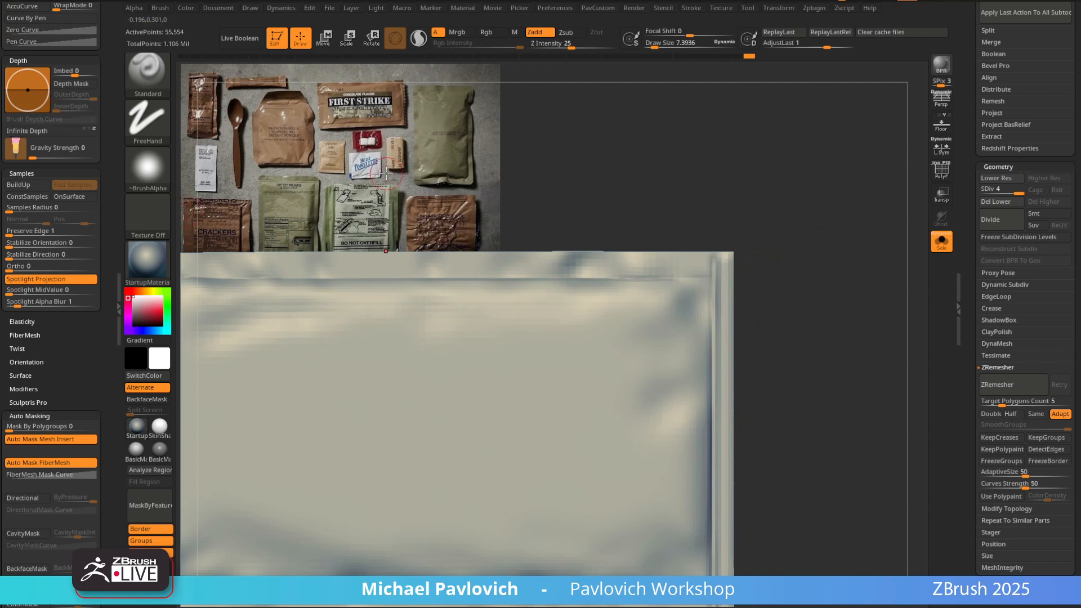
{"action": "key", "text": "1"}
{"action": "left_click_drag", "start_coordinate": [794, 221], "coordinate": [856, 265], "text": "alt"}
{"action": "left_click_drag", "start_coordinate": [746, 225], "coordinate": [703, 233], "text": "alt"}
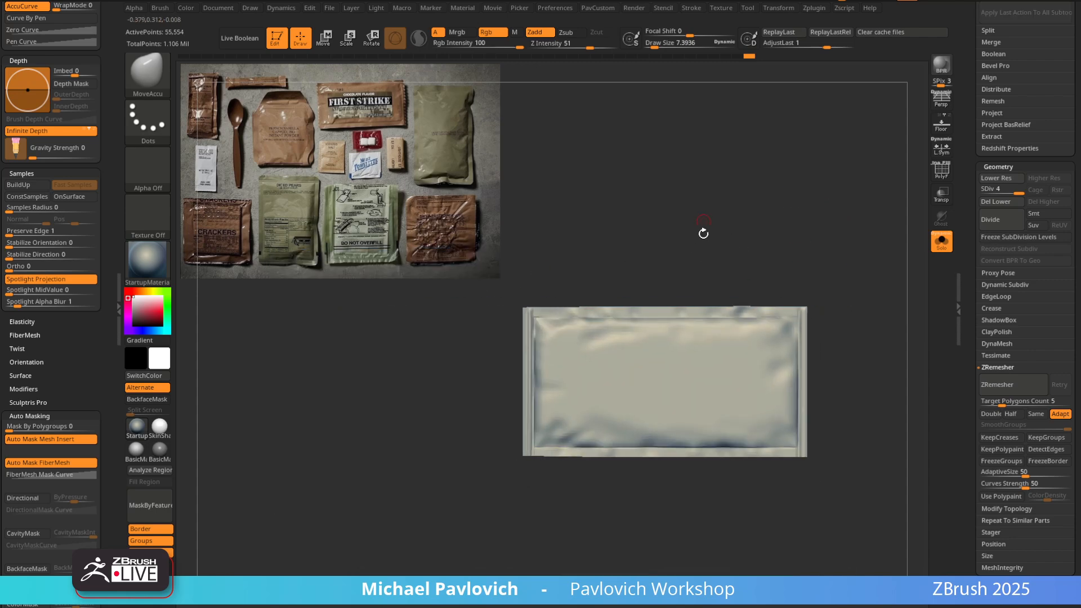
Show the floor grid and turn on local symmetry for the pouch
{"action": "key", "text": "shift+p"}
{"action": "left_click_drag", "start_coordinate": [793, 258], "coordinate": [560, 362]}
{"action": "left_click_drag", "start_coordinate": [763, 259], "coordinate": [752, 342], "text": "alt"}
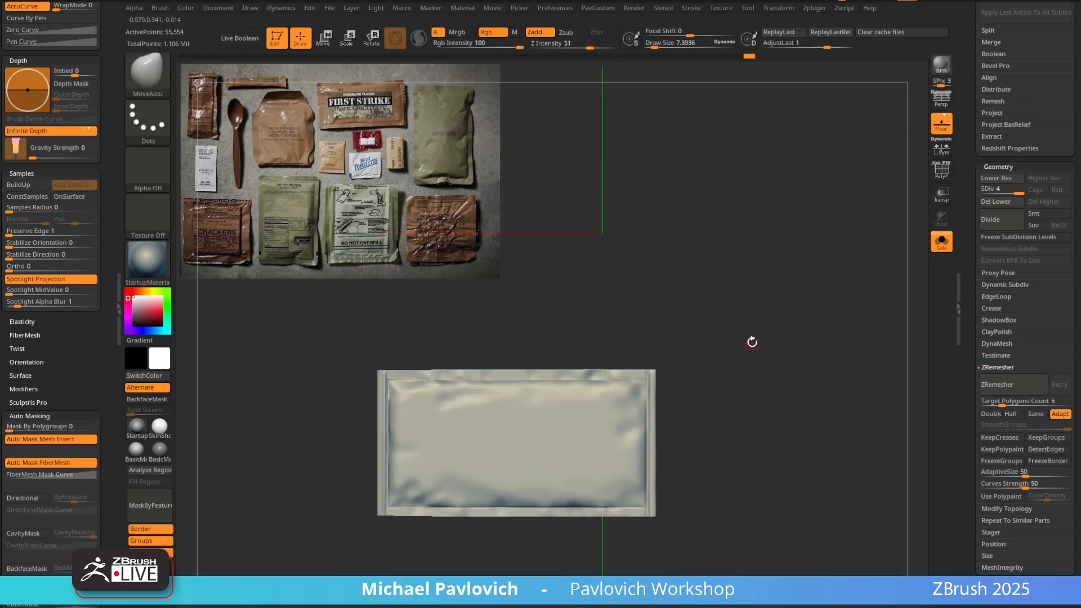
{"action": "left_click_drag", "start_coordinate": [556, 360], "coordinate": [590, 365], "text": "alt"}
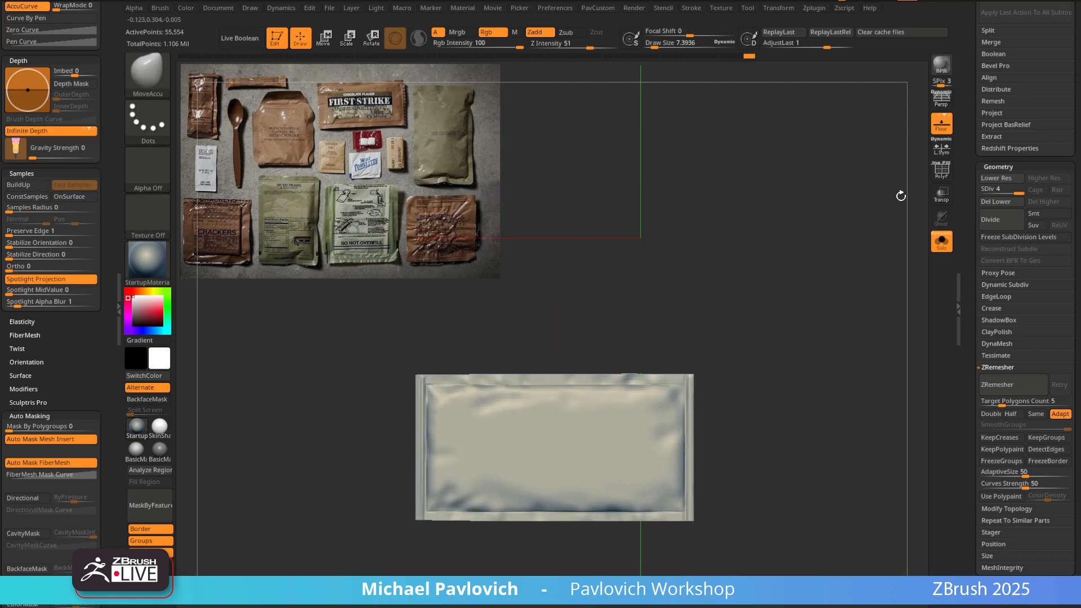
{"action": "left_click", "coordinate": [942, 147]}
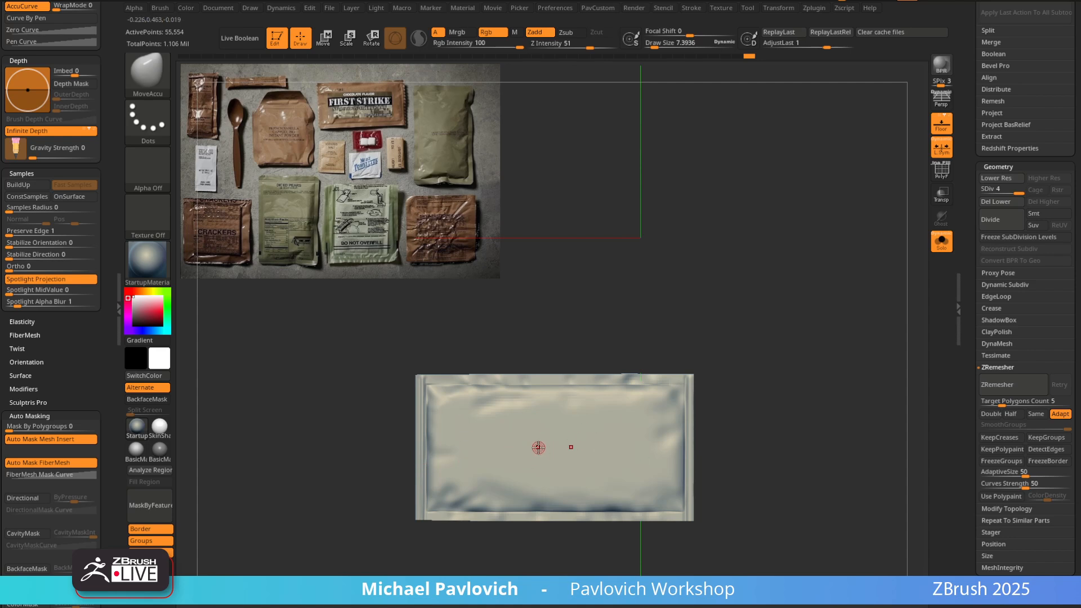
Set the sculpting symmetry to mirror across both the X and Y axes
{"action": "left_click", "coordinate": [769, 9]}
{"action": "left_click", "coordinate": [720, 8]}
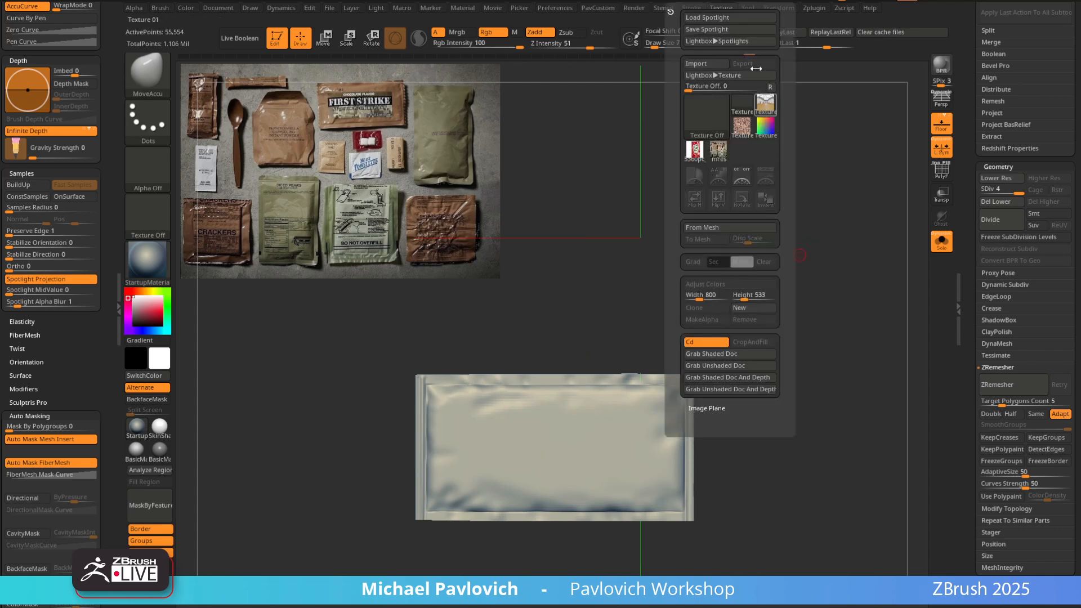
{"action": "left_click", "coordinate": [779, 8]}
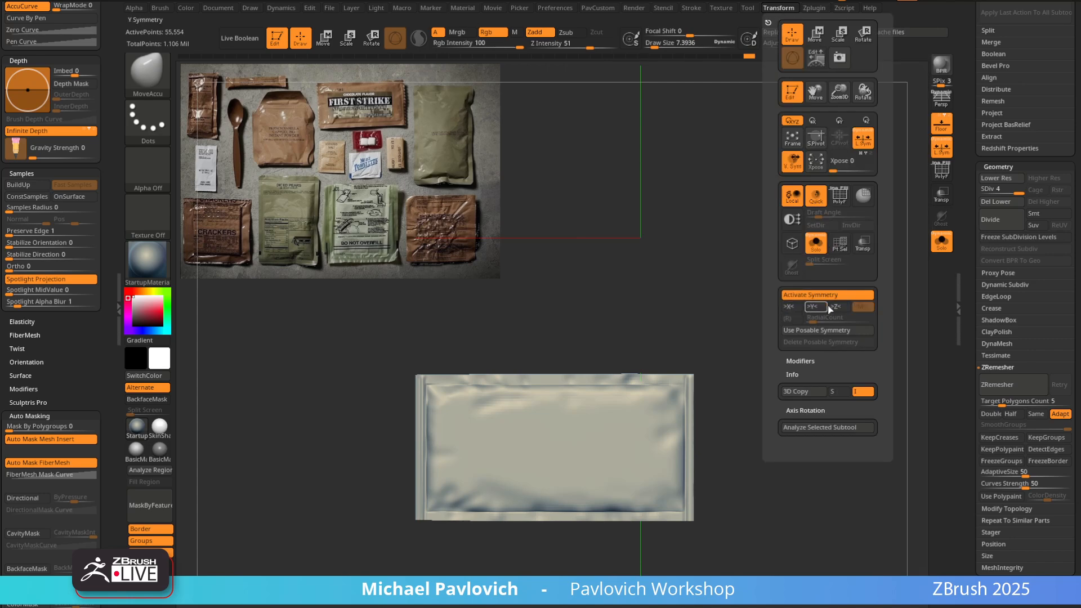
{"action": "left_click", "coordinate": [791, 306]}
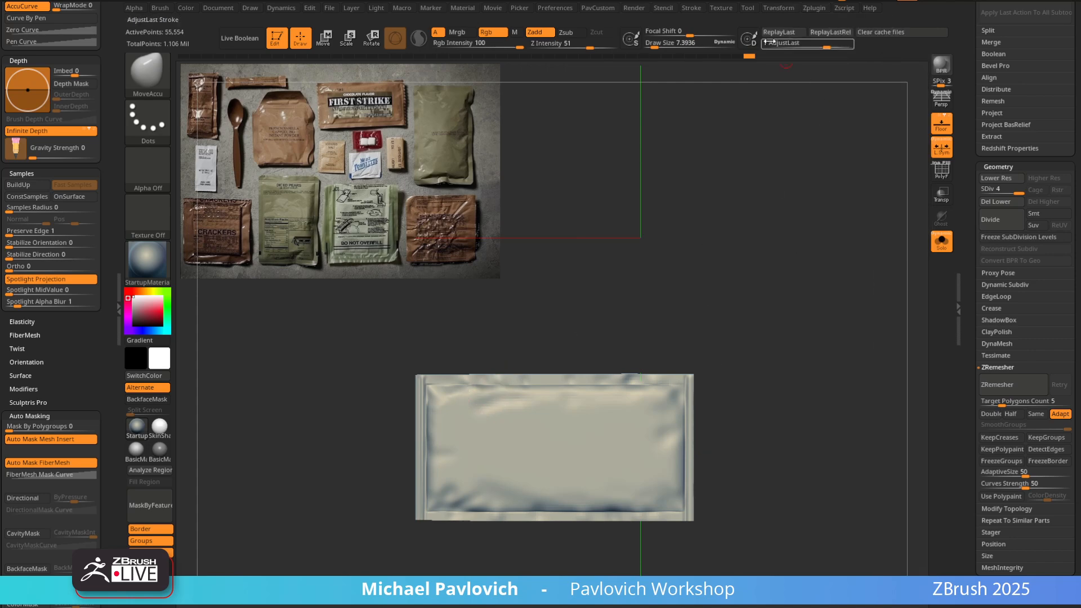
{"action": "left_click_drag", "start_coordinate": [618, 224], "coordinate": [480, 396]}
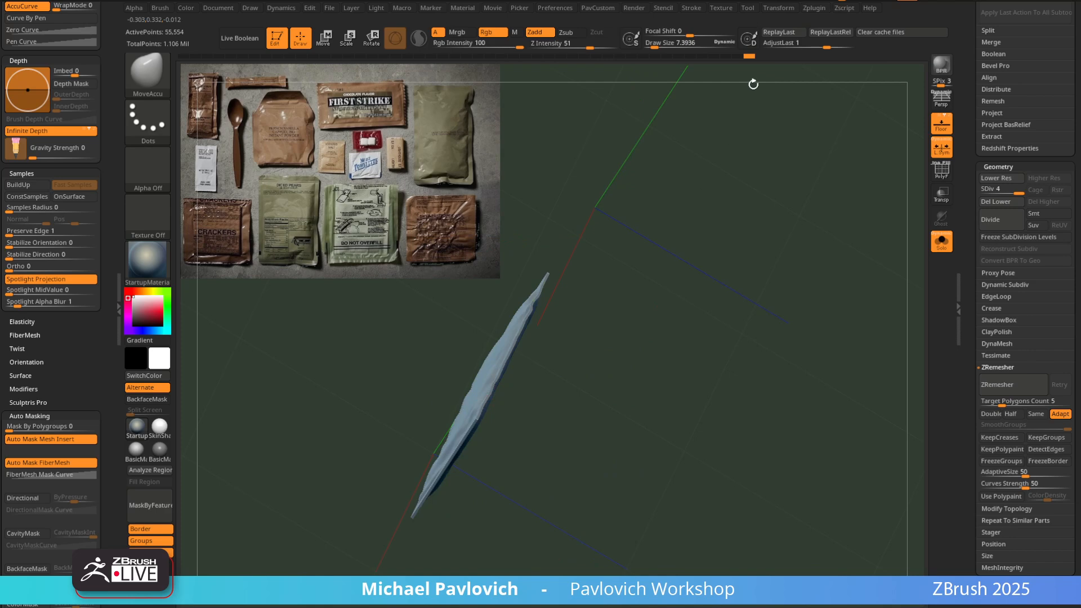
{"action": "left_click", "coordinate": [779, 8]}
{"action": "left_click", "coordinate": [838, 307]}
{"action": "left_click_drag", "start_coordinate": [647, 385], "coordinate": [615, 358], "text": "shift"}
{"action": "left_click_drag", "start_coordinate": [720, 299], "coordinate": [725, 363], "text": "alt"}
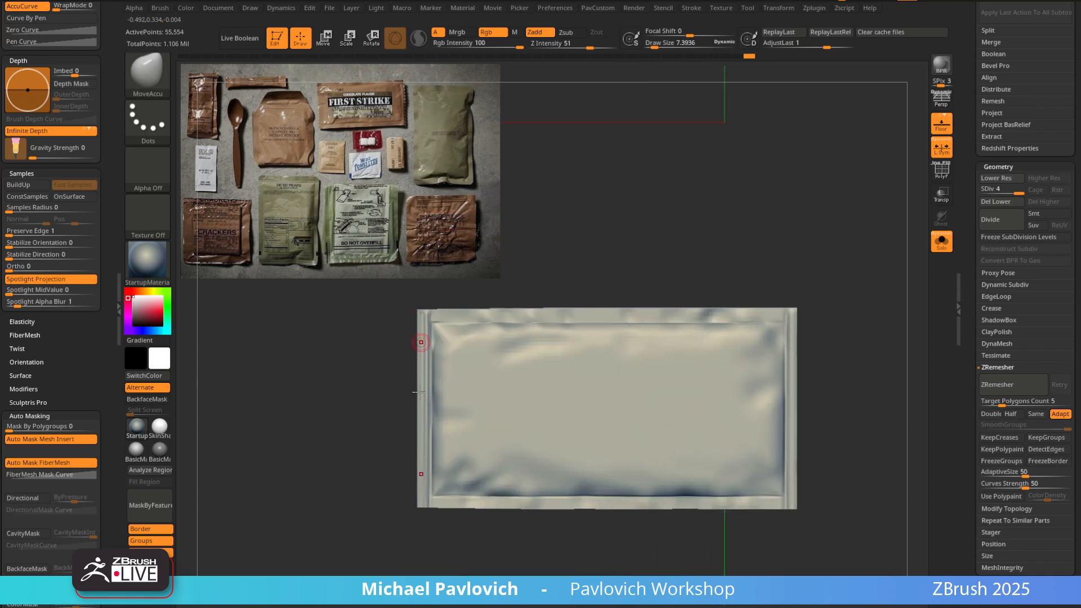
{"action": "left_click_drag", "start_coordinate": [571, 243], "coordinate": [608, 259], "text": "alt"}
{"action": "left_click", "coordinate": [778, 8]}
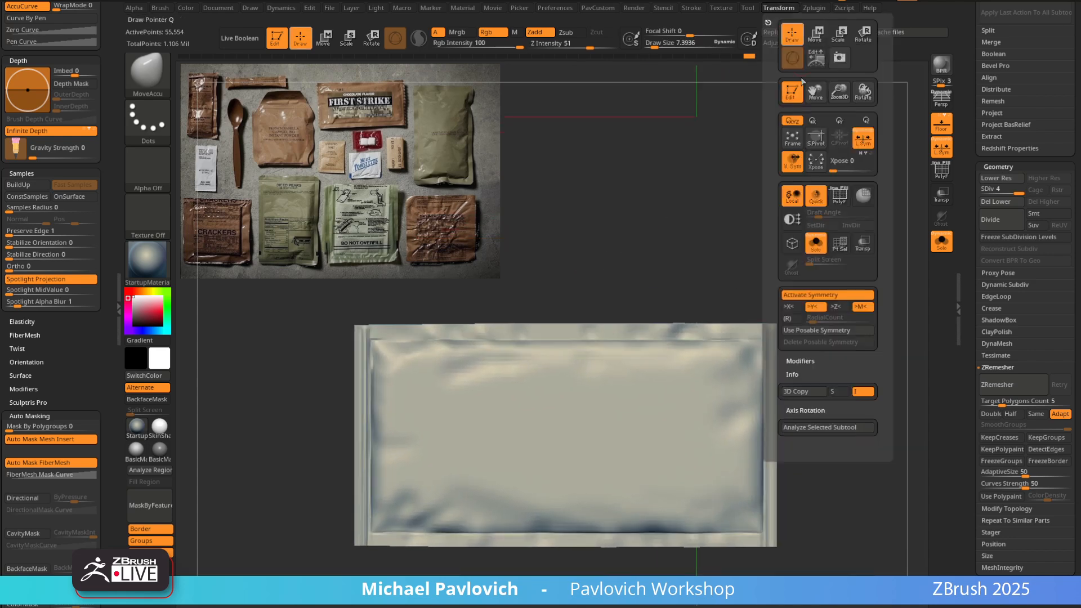
{"action": "left_click", "coordinate": [799, 306]}
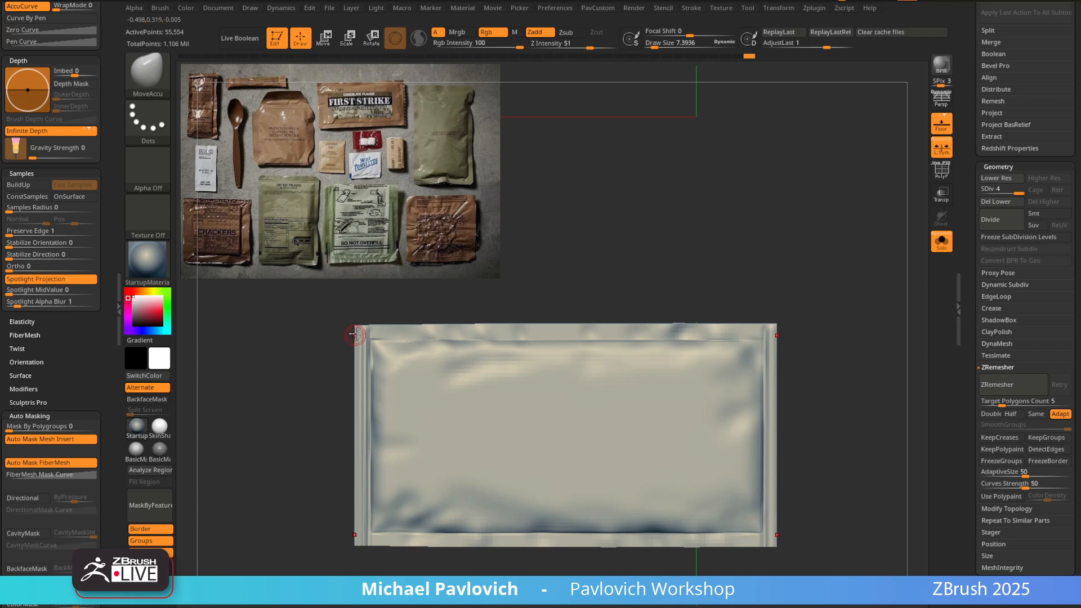
Set the draw size to about 4.6 and try a small pull on the pouch's side edges
{"action": "left_click_drag", "start_coordinate": [300, 367], "coordinate": [324, 308], "text": "alt"}
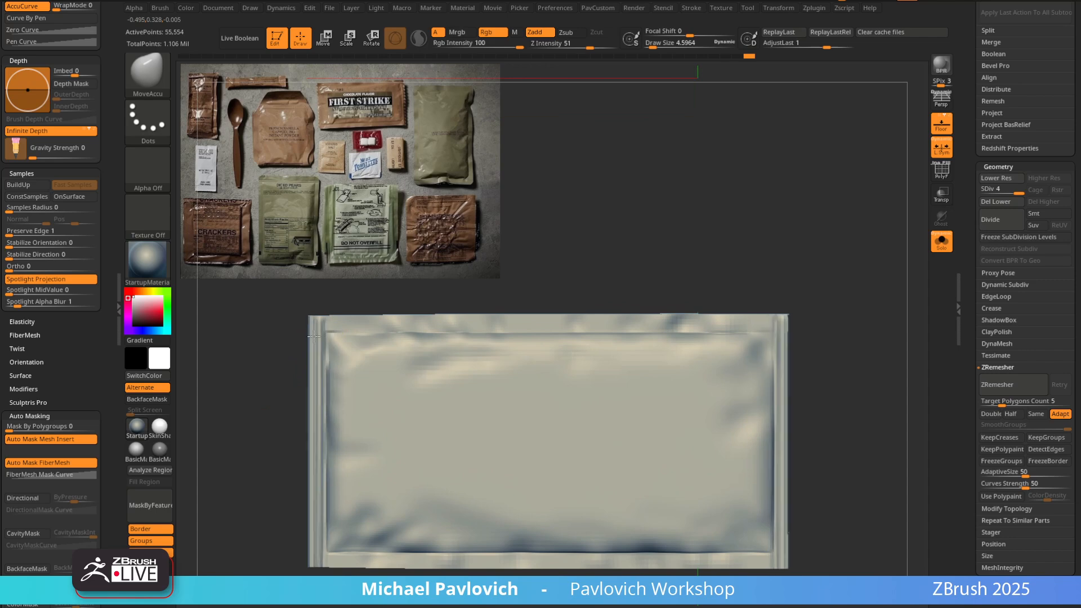
{"action": "key", "text": "ctrl"}
{"action": "key", "text": "ctrl+shift+z"}
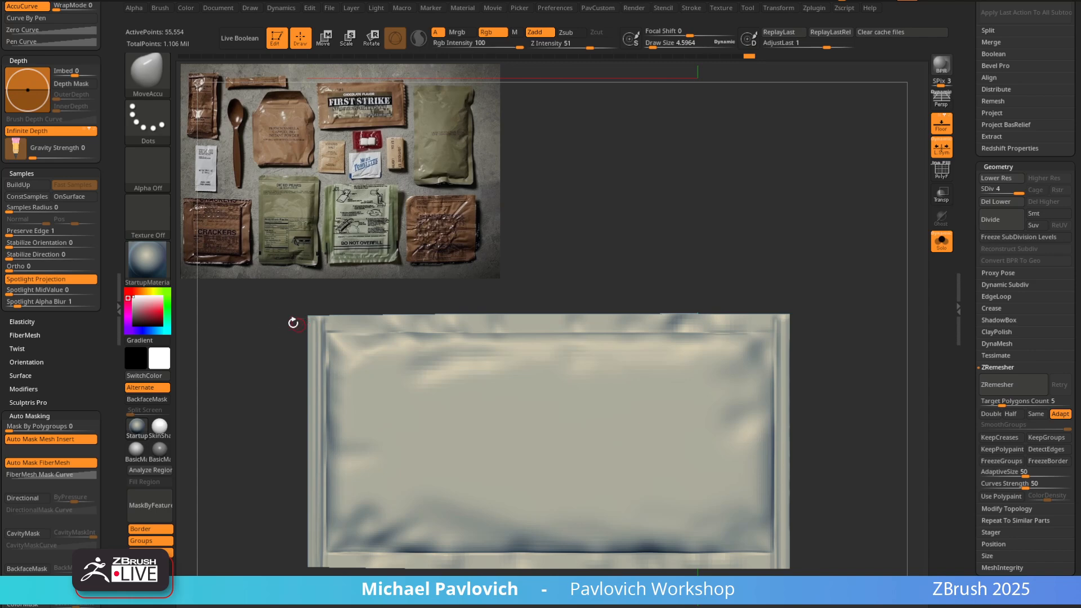
{"action": "mouse_move", "coordinate": [293, 323]}
{"action": "left_mouse_down"}
{"action": "mouse_move", "coordinate": [731, 248]}
{"action": "mouse_move", "coordinate": [762, 255]}
{"action": "mouse_move", "coordinate": [496, 462]}
{"action": "left_mouse_up"}
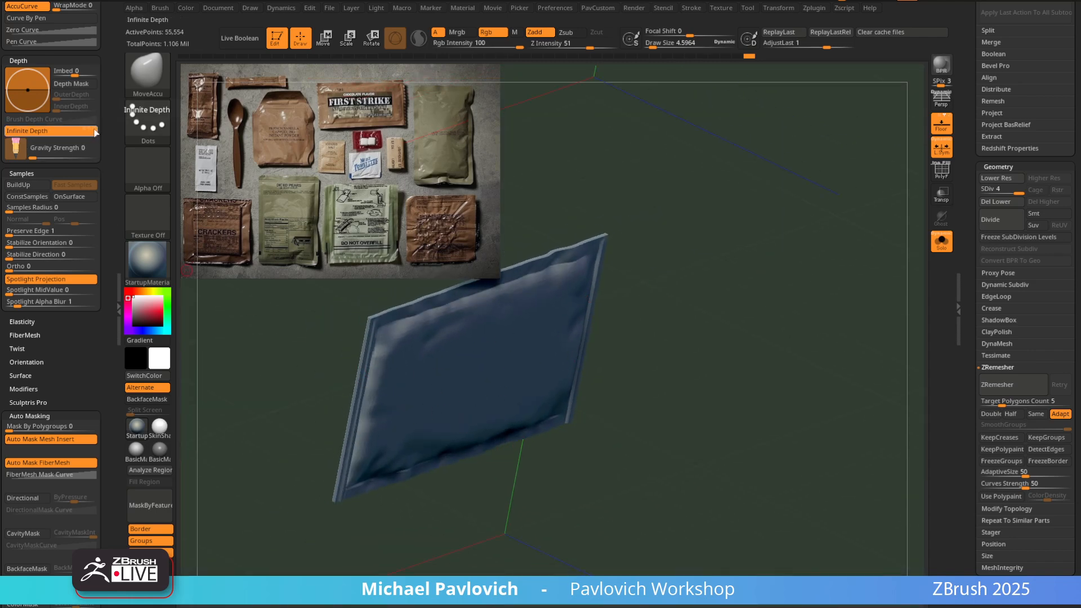
{"action": "left_click_drag", "start_coordinate": [748, 332], "coordinate": [772, 229], "text": "shift"}
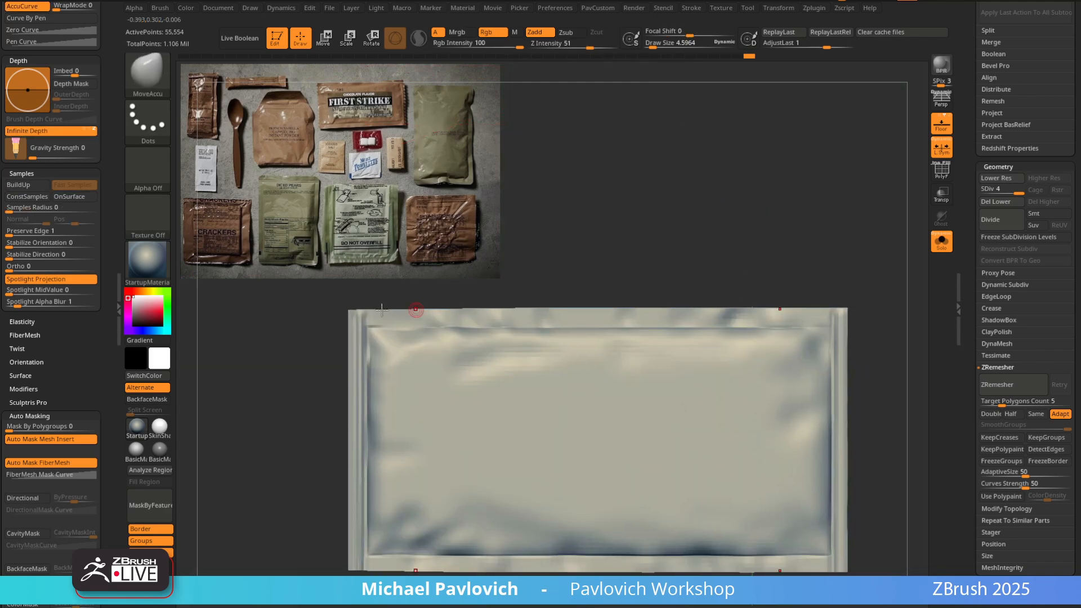
{"action": "left_click_drag", "start_coordinate": [515, 267], "coordinate": [501, 257], "text": "alt"}
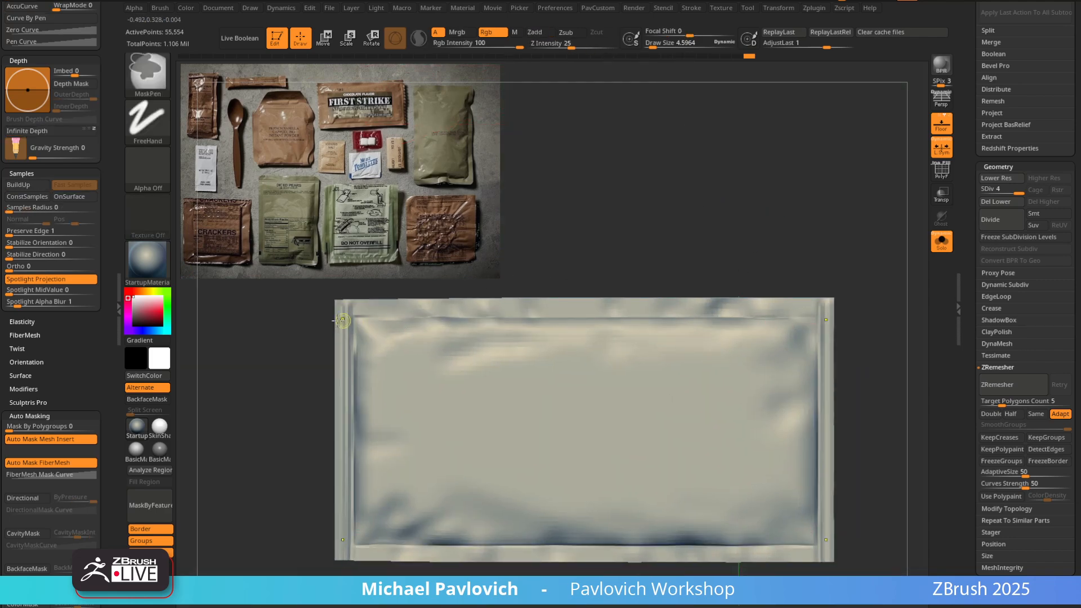
Push scalloped notches along the pouch's left and right edges, raising the draw size to about 9.7 and reducing it to about 8.5
{"action": "left_click_drag", "start_coordinate": [335, 314], "coordinate": [340, 333]}
{"action": "key", "text": "]"}
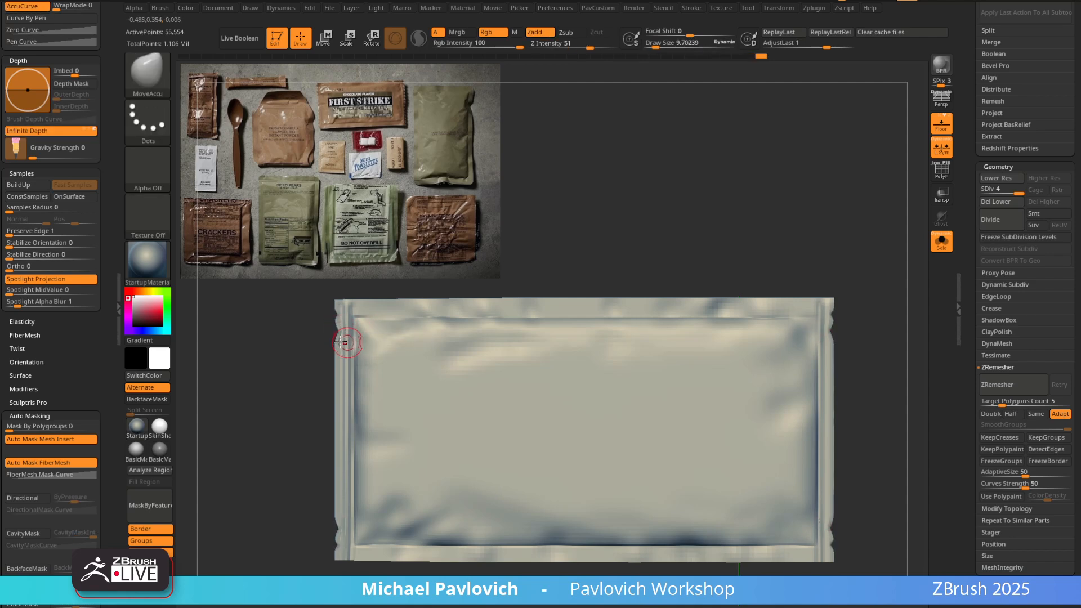
{"action": "key", "text": "["}
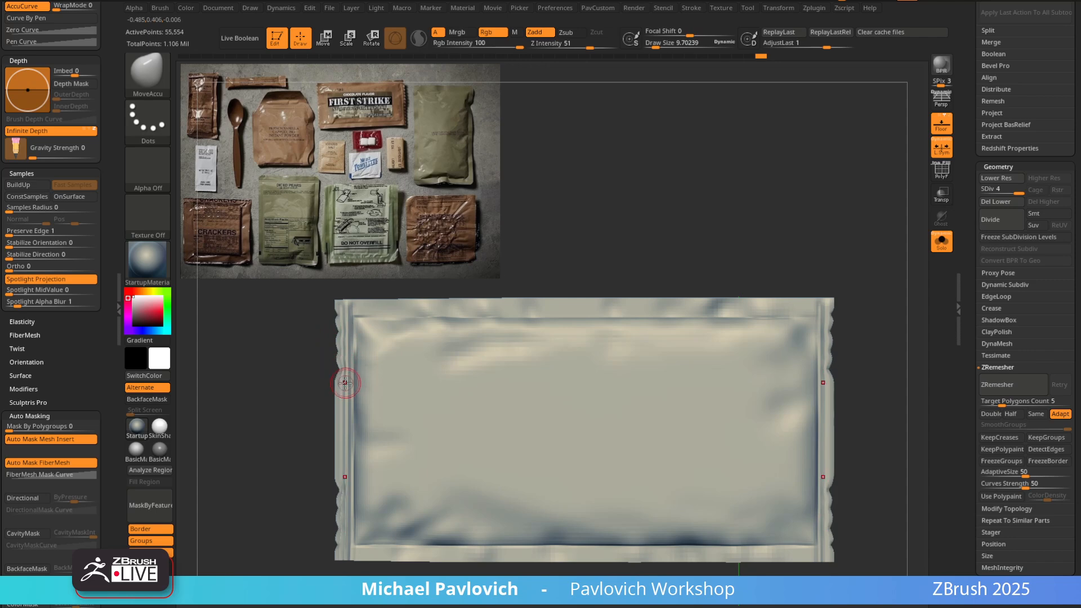
{"action": "left_click_drag", "start_coordinate": [337, 390], "coordinate": [344, 399]}
{"action": "key", "text": "s"}
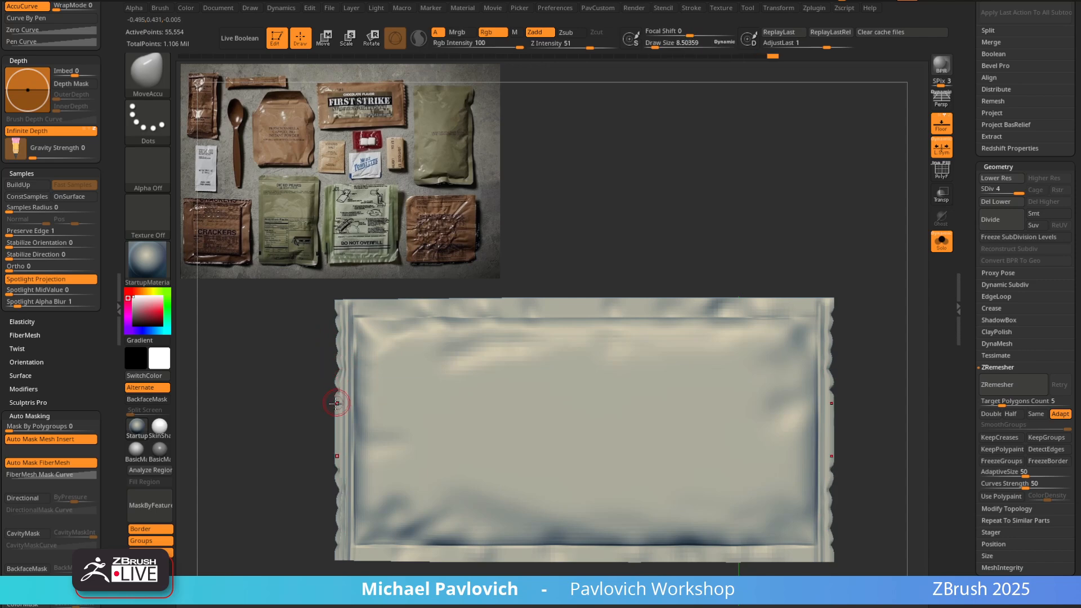
Refine the notches on the pouch's side edges into pointed serrations with a draw size of about 3.8
{"action": "left_click_drag", "start_coordinate": [842, 280], "coordinate": [829, 280], "text": "alt"}
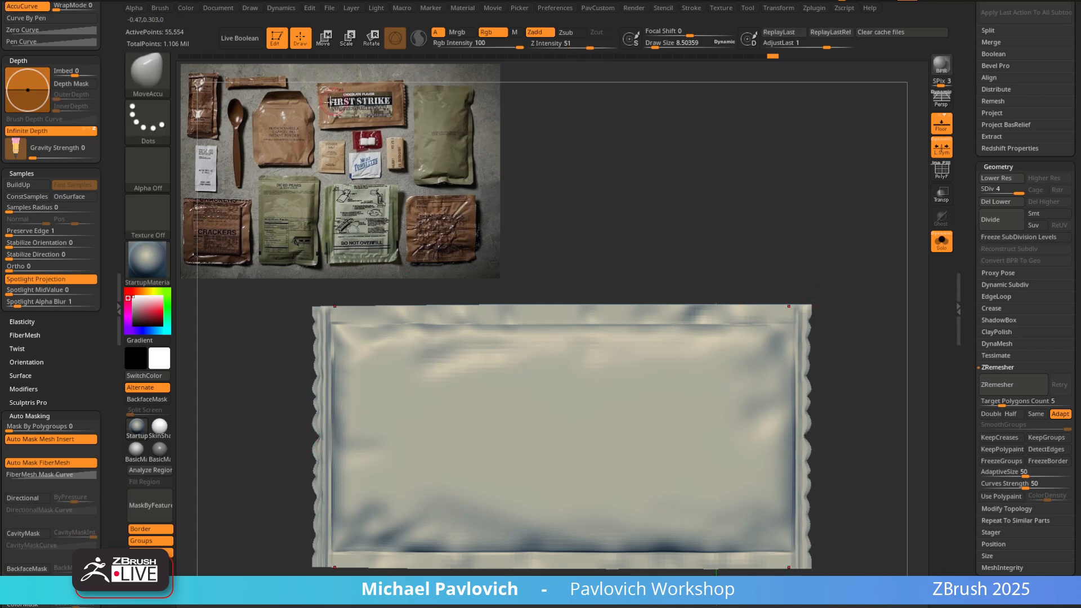
{"action": "key", "text": "s"}
{"action": "left_click_drag", "start_coordinate": [313, 330], "coordinate": [311, 330]}
{"action": "left_click_drag", "start_coordinate": [702, 262], "coordinate": [786, 269]}
Turn on smooth subdivision (Smt) and divide the pouch mesh to subdivision level 5
{"action": "key", "text": "ctrl+d"}
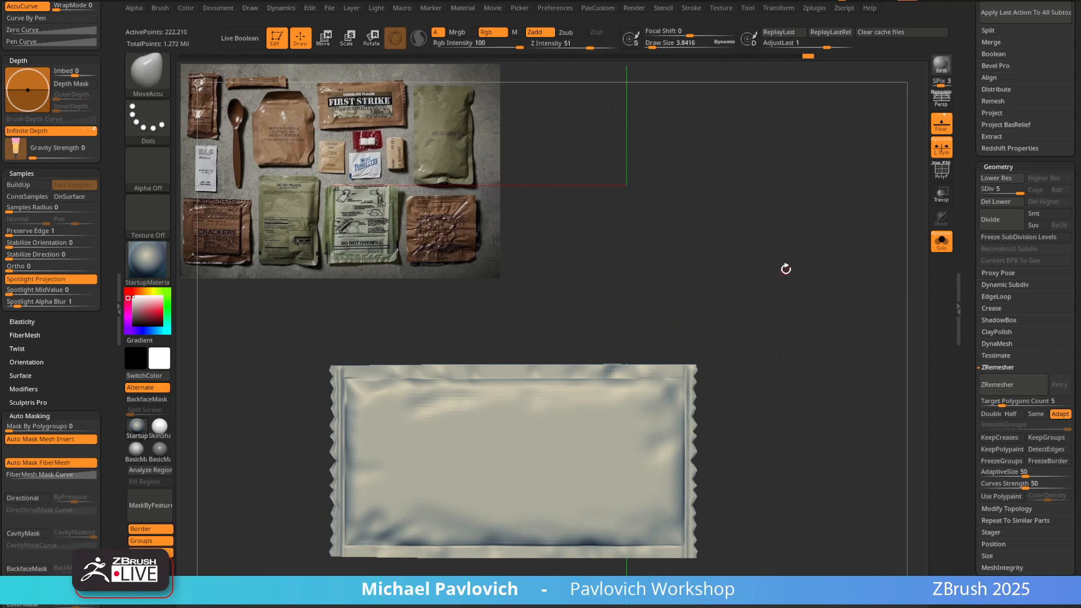
{"action": "key", "text": "ctrl+z"}
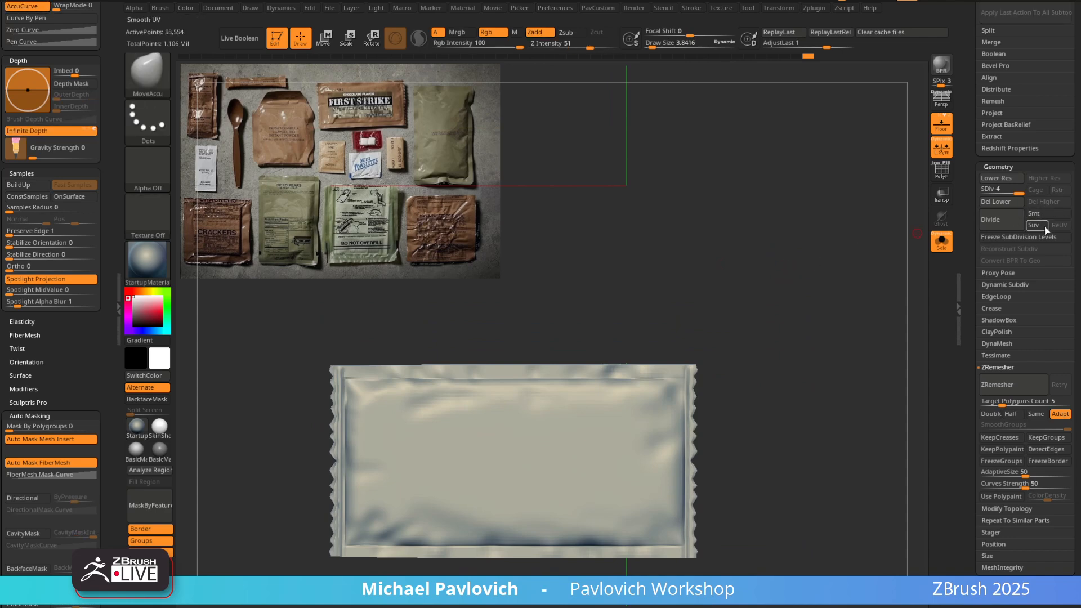
{"action": "left_click", "coordinate": [1042, 215]}
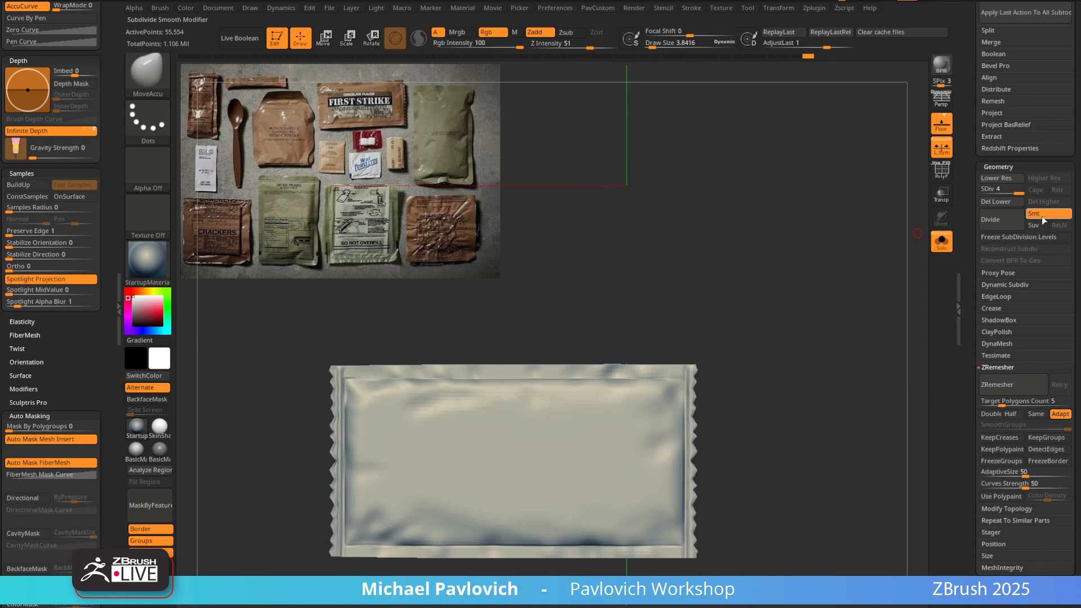
{"action": "left_click", "coordinate": [1002, 220]}
{"action": "mouse_move", "coordinate": [796, 299]}
{"action": "left_mouse_down"}
{"action": "mouse_move", "coordinate": [784, 278]}
{"action": "mouse_move", "coordinate": [750, 275]}
{"action": "mouse_move", "coordinate": [704, 295]}
{"action": "mouse_move", "coordinate": [805, 288]}
{"action": "mouse_move", "coordinate": [755, 287]}
{"action": "mouse_move", "coordinate": [774, 274]}
{"action": "left_mouse_up"}
Choose the Standard brush with a draw size of about 22
{"action": "key", "text": "b"}
{"action": "key", "text": "s"}
{"action": "key", "text": "t"}
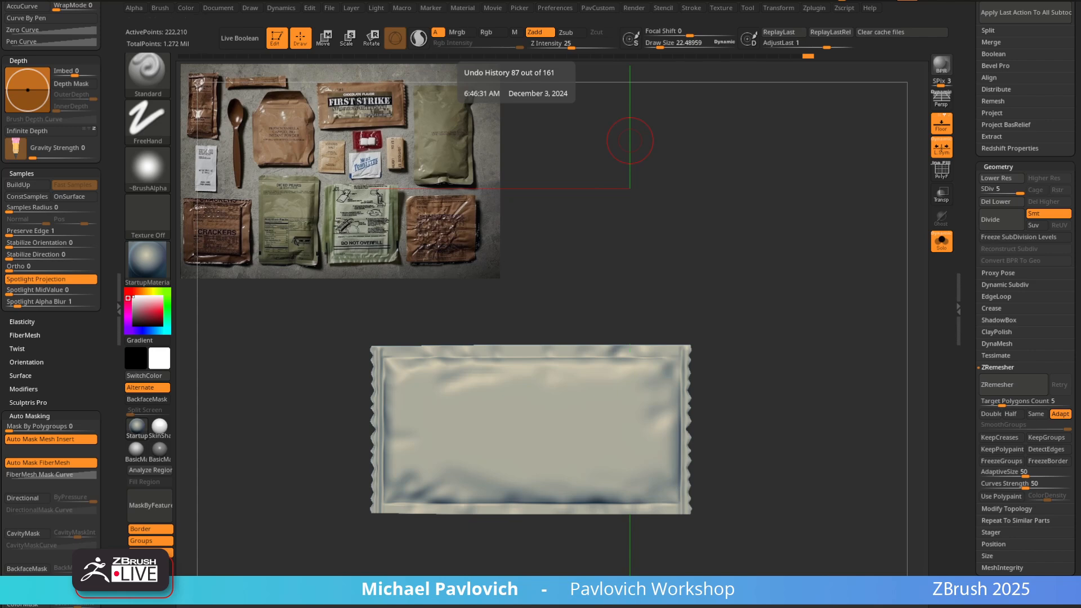
Switch to the browser and search the open YouTube channel's videos for "scale"
{"action": "key", "text": "alt+Tab"}
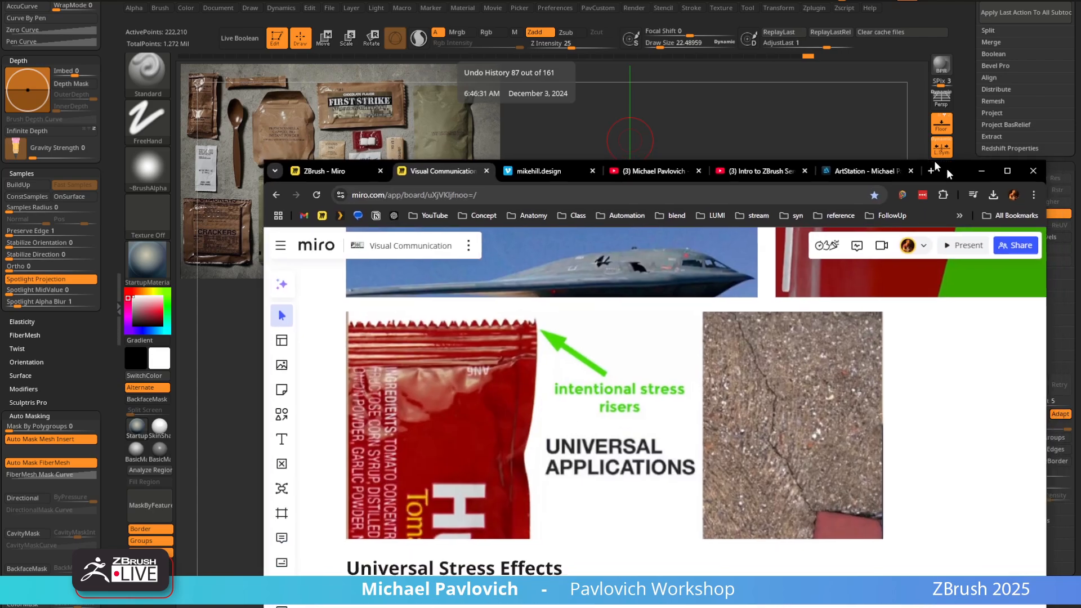
{"action": "left_click", "coordinate": [543, 114]}
{"action": "scroll", "coordinate": [733, 336], "scroll_direction": "up", "scroll_amount": 1}
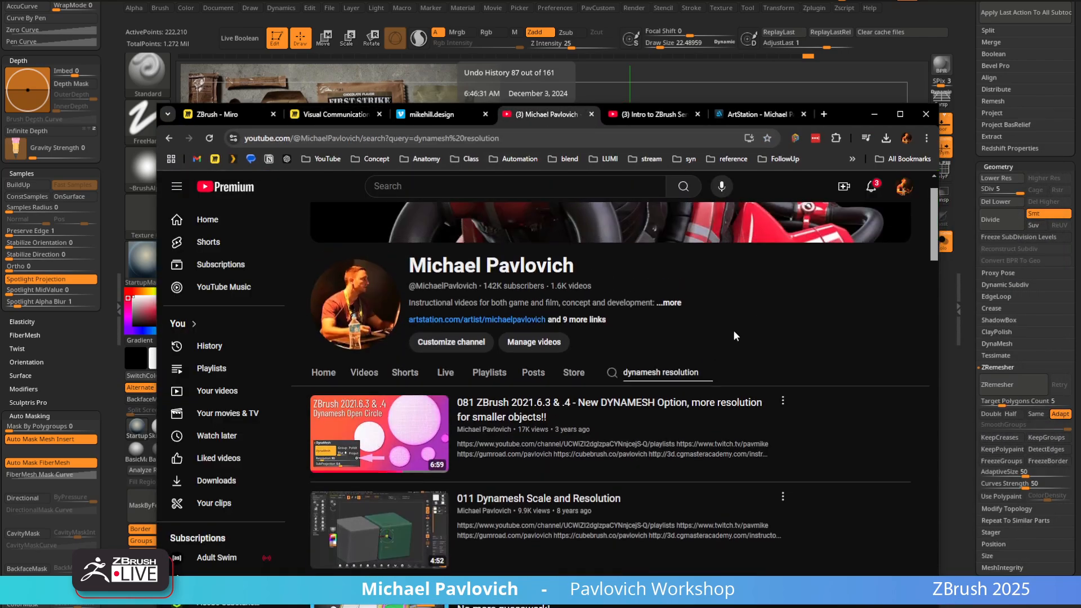
{"action": "triple_click", "coordinate": [669, 372]}
{"action": "type", "text": "scale"}
{"action": "key", "text": "Return"}
Look through the channel's search results for videos on ZBrush scene scale, and return to ZBrush
{"action": "scroll", "coordinate": [585, 430], "scroll_direction": "down", "scroll_amount": 2}
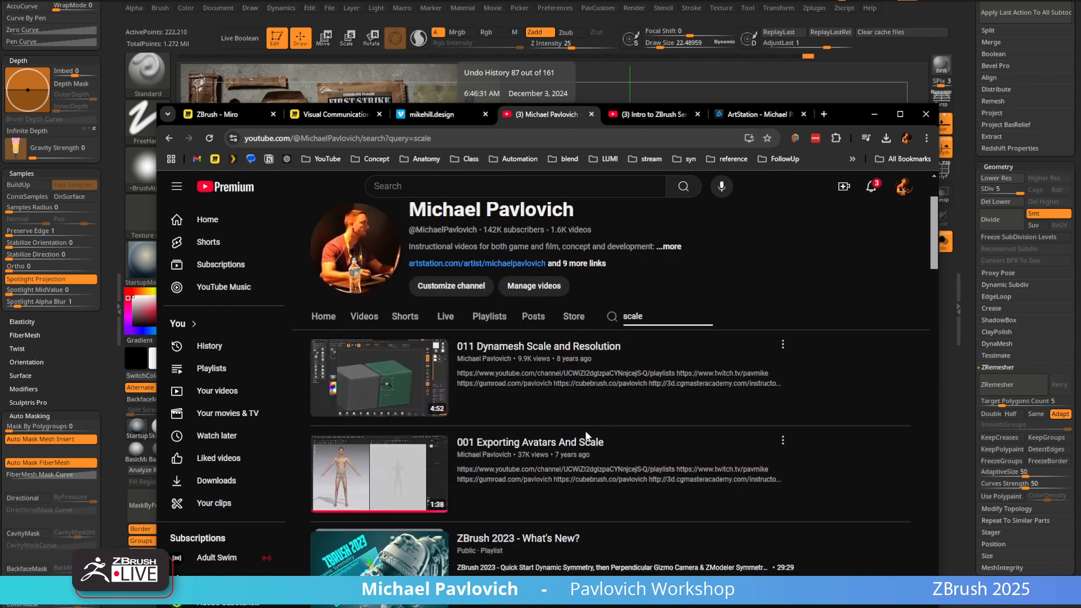
{"action": "scroll", "coordinate": [590, 423], "scroll_direction": "down", "scroll_amount": 2}
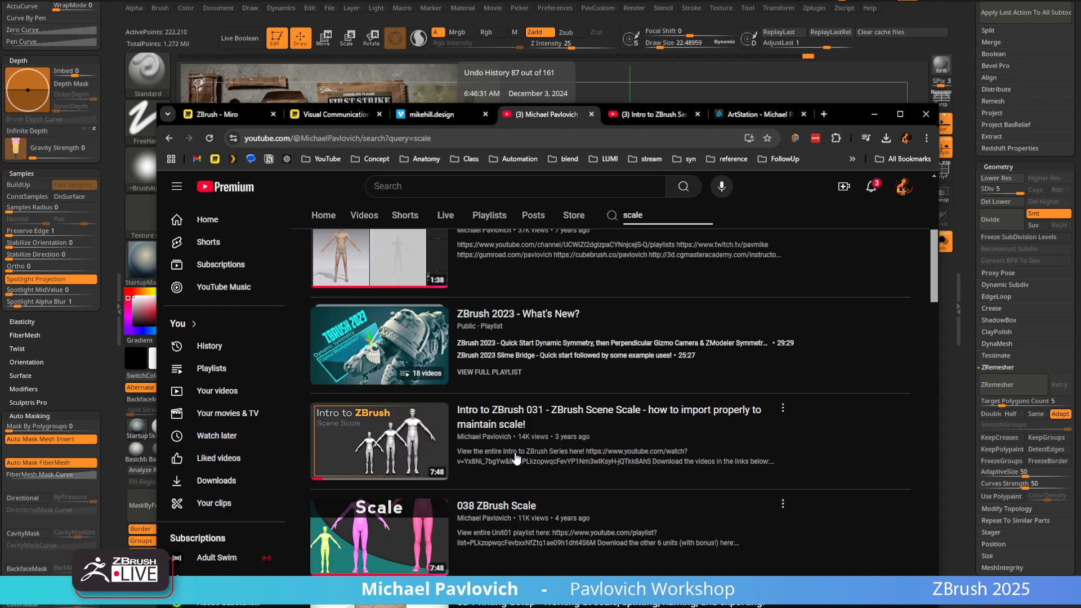
{"action": "left_click", "coordinate": [448, 139]}
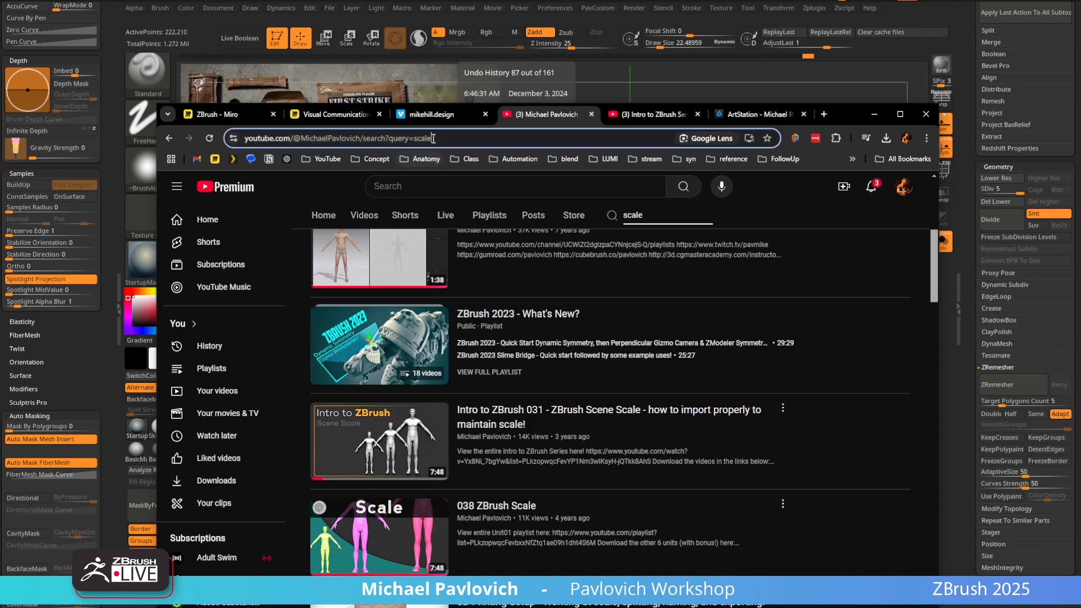
{"action": "left_click", "coordinate": [319, 219]}
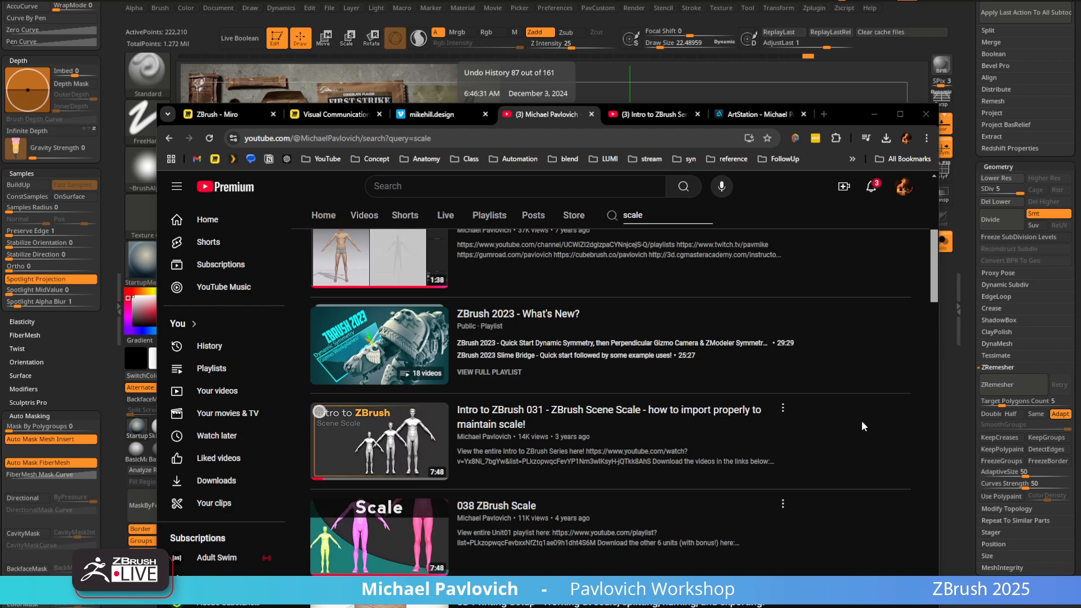
{"action": "left_click", "coordinate": [874, 115]}
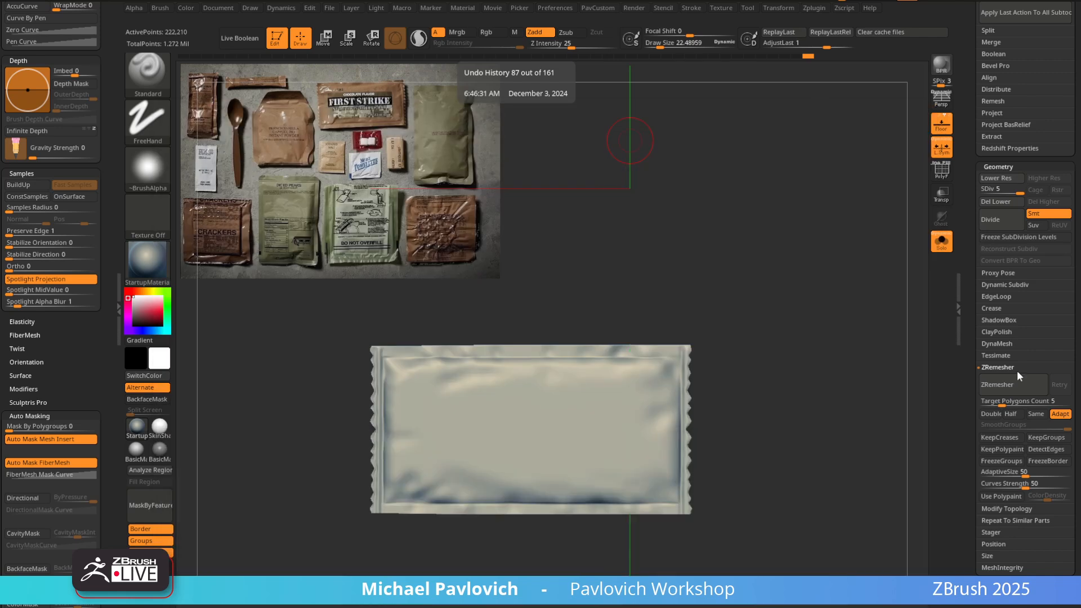
Clear the pouch from the canvas and make the PolyMesh3D star the active tool
{"action": "left_click_drag", "start_coordinate": [974, 272], "coordinate": [974, 507]}
{"action": "left_click", "coordinate": [278, 39]}
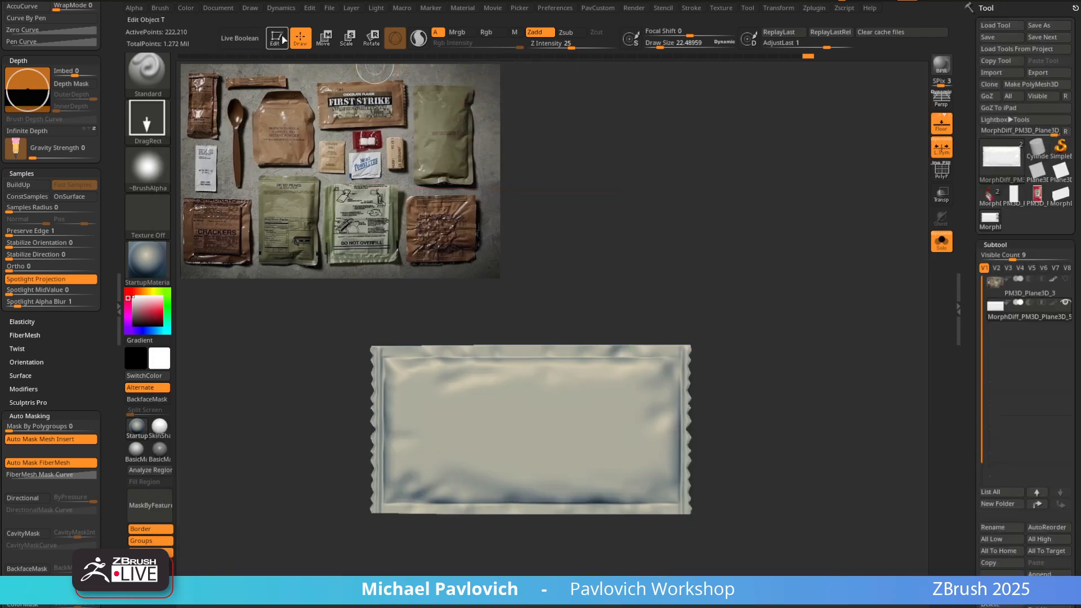
{"action": "key", "text": "ctrl+n"}
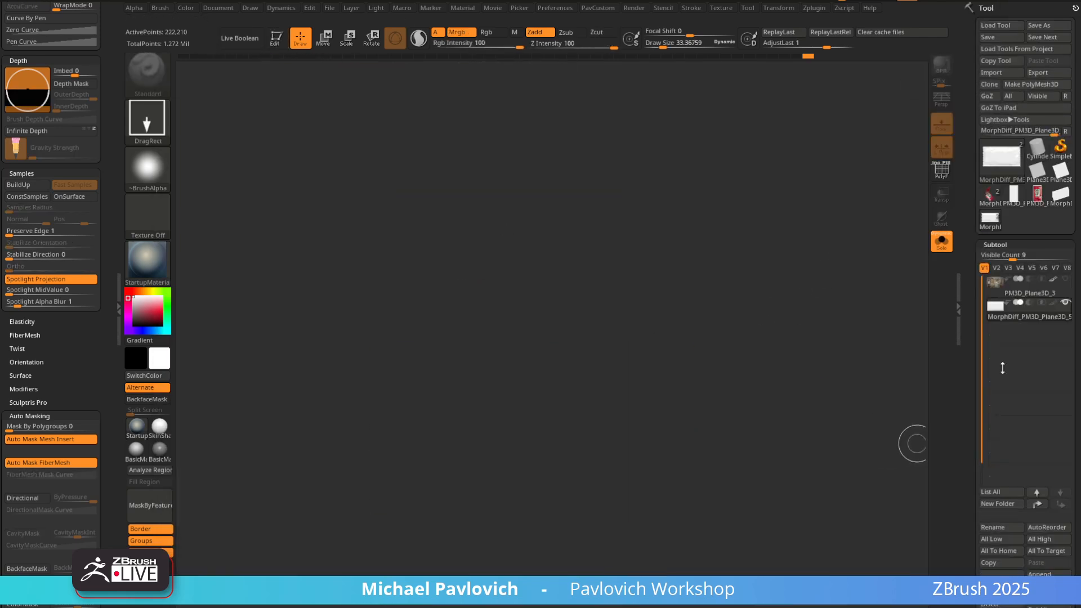
{"action": "left_click", "coordinate": [1060, 148]}
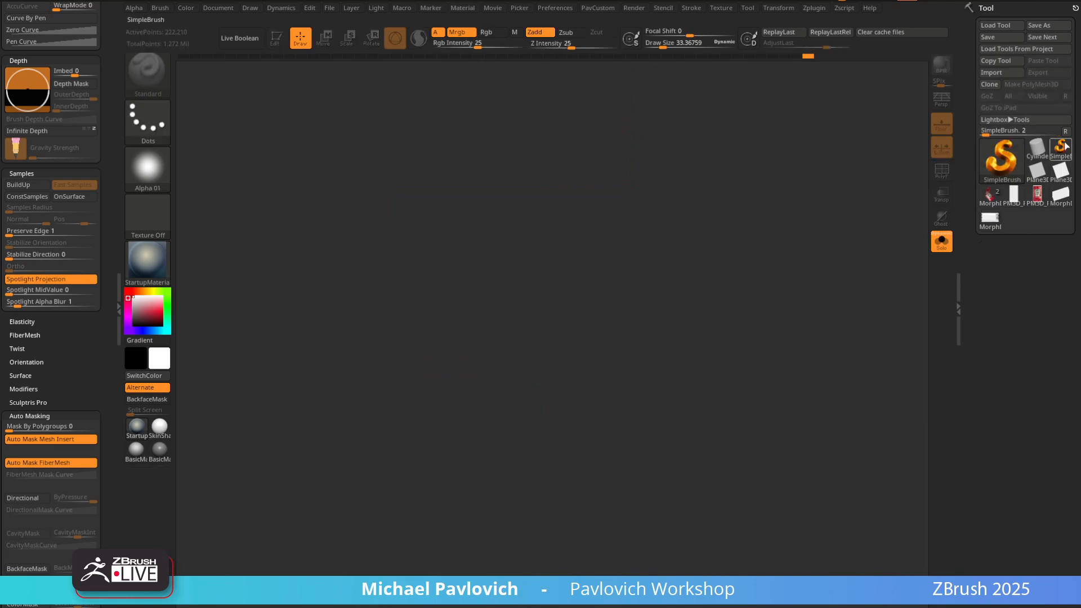
Import MarvelousAvatar.obj from the Desktop and place it on the empty canvas as an editable, framed model
{"action": "left_click", "coordinate": [1001, 73]}
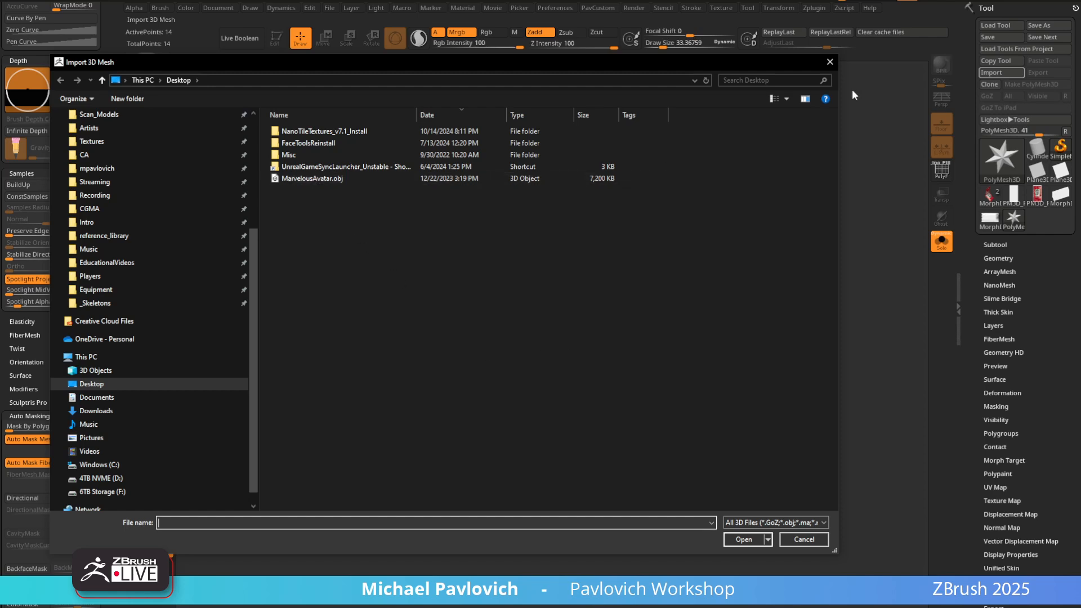
{"action": "double_click", "coordinate": [350, 179]}
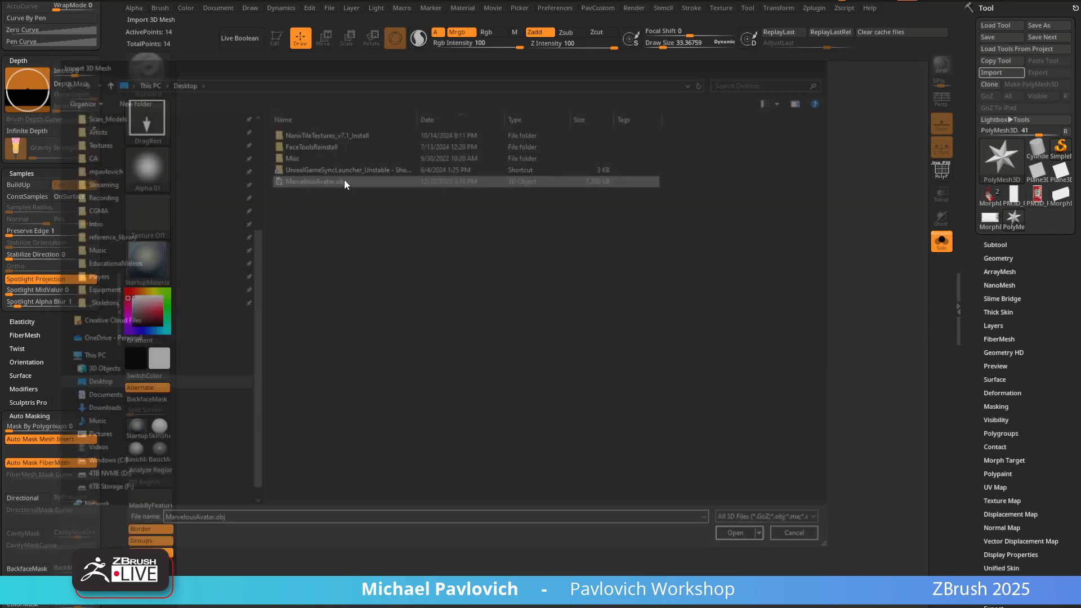
{"action": "left_click_drag", "start_coordinate": [511, 347], "coordinate": [557, 431]}
{"action": "left_click", "coordinate": [276, 39]}
{"action": "left_click_drag", "start_coordinate": [684, 289], "coordinate": [704, 283], "text": "shift"}
{"action": "key", "text": "f"}
Check the export scale and offset values stored with the imported avatar
{"action": "mouse_move", "coordinate": [765, 338]}
{"action": "left_mouse_down"}
{"action": "mouse_move", "coordinate": [588, 252]}
{"action": "mouse_move", "coordinate": [588, 235]}
{"action": "mouse_move", "coordinate": [551, 235]}
{"action": "mouse_move", "coordinate": [629, 229]}
{"action": "mouse_move", "coordinate": [604, 236]}
{"action": "left_mouse_up"}
{"action": "key", "text": "s"}
{"action": "left_click_drag", "start_coordinate": [968, 302], "coordinate": [982, 174]}
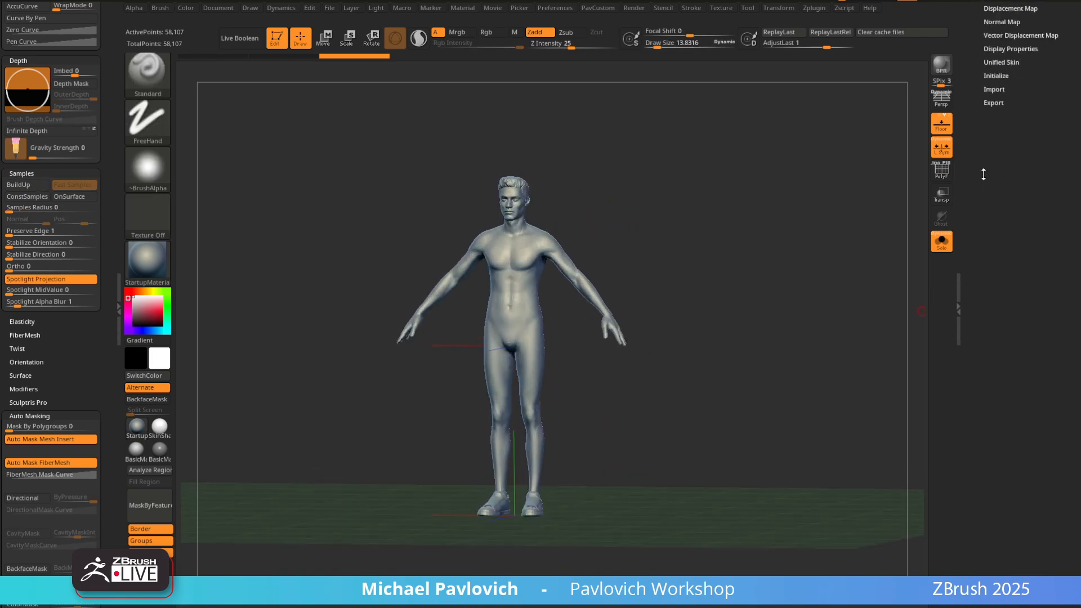
{"action": "left_click_drag", "start_coordinate": [980, 73], "coordinate": [981, 165], "text": "shift"}
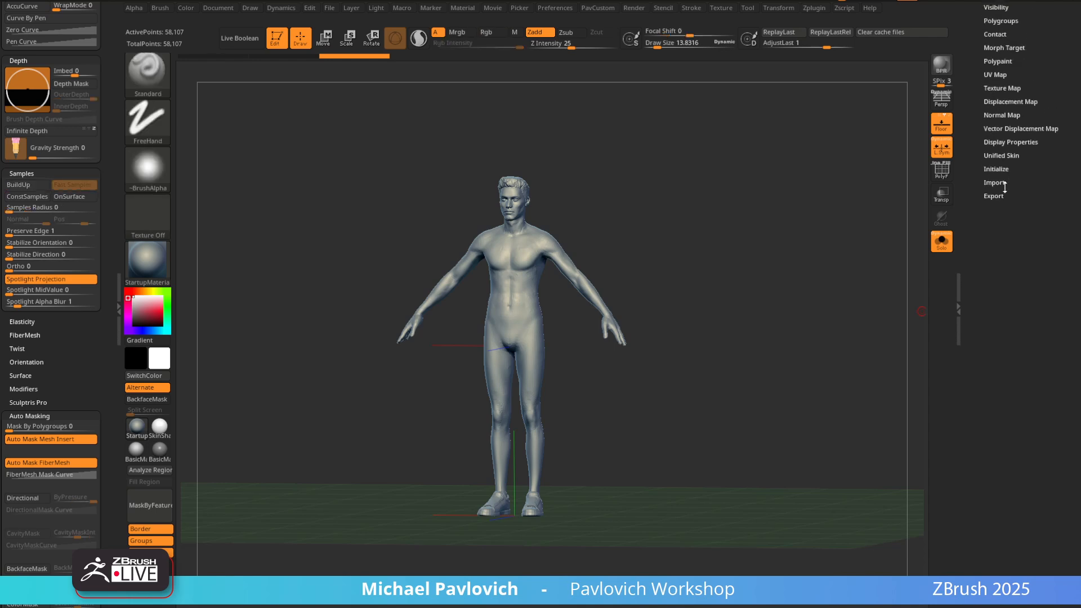
{"action": "left_click", "coordinate": [994, 196]}
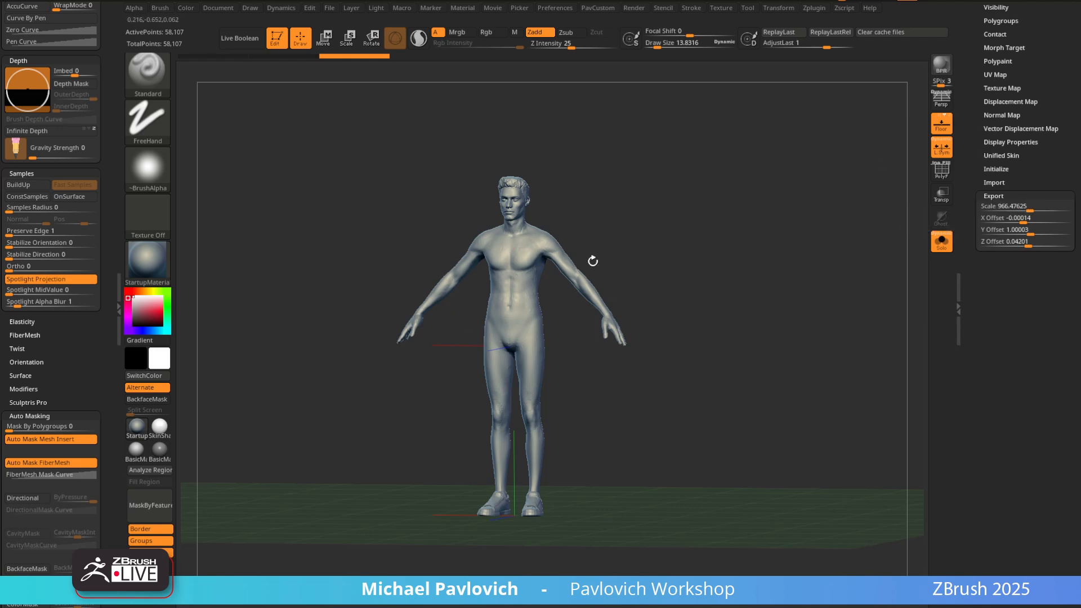
{"action": "left_click", "coordinate": [1018, 206]}
{"action": "left_click", "coordinate": [1001, 195], "text": "shift"}
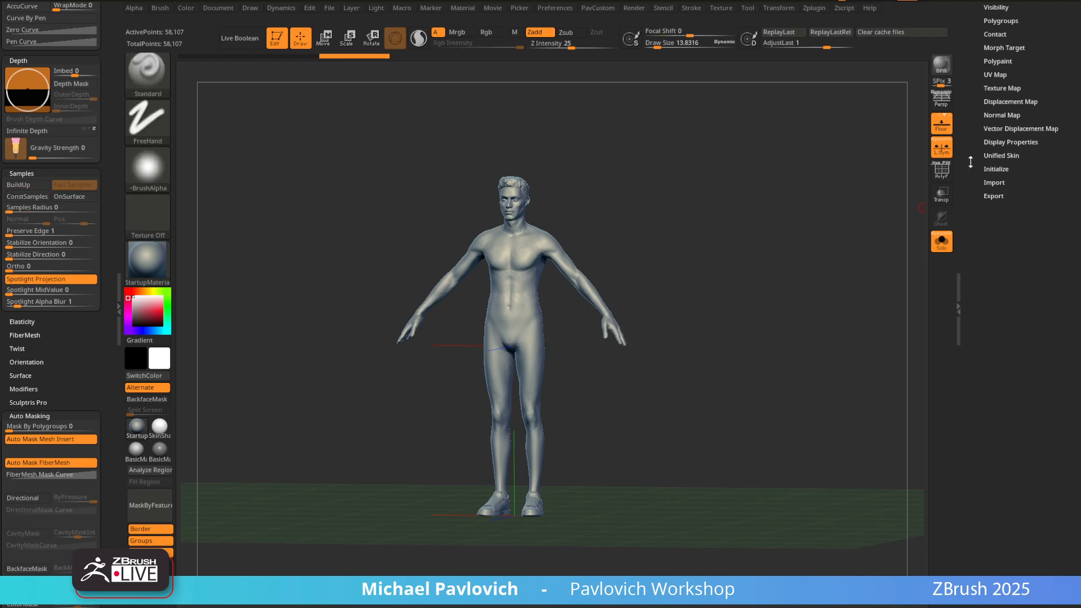
Set the floor grid elevation to 0 and compare the floor's position with the avatar
{"action": "left_click_drag", "start_coordinate": [970, 161], "coordinate": [968, 326]}
{"action": "left_click_drag", "start_coordinate": [777, 339], "coordinate": [908, 264]}
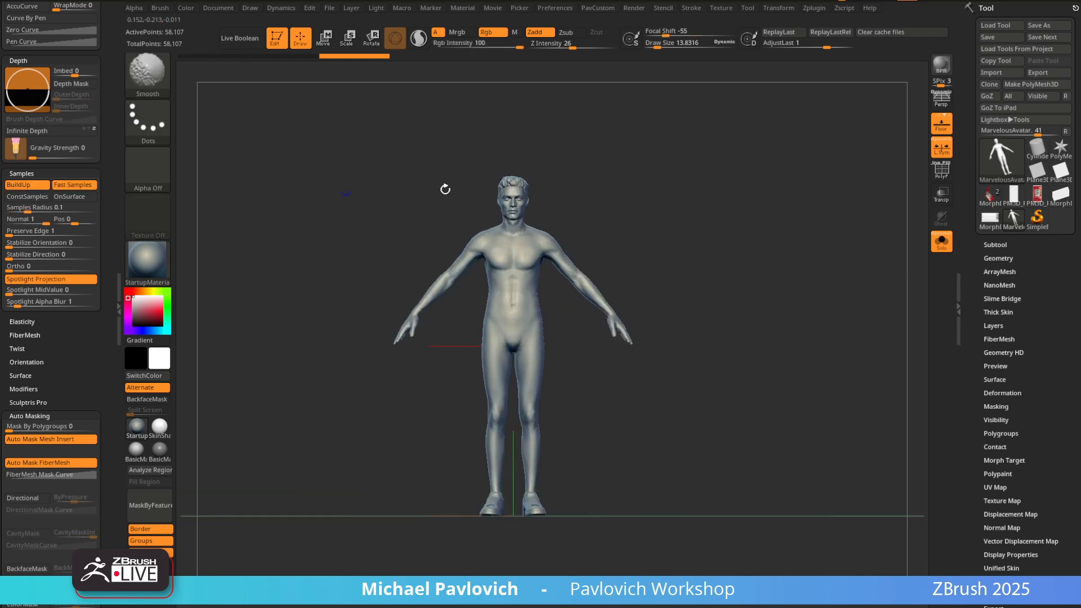
{"action": "key", "text": "s"}
{"action": "mouse_move", "coordinate": [705, 247]}
{"action": "left_mouse_down"}
{"action": "mouse_move", "coordinate": [684, 242]}
{"action": "mouse_move", "coordinate": [626, 403]}
{"action": "left_mouse_up"}
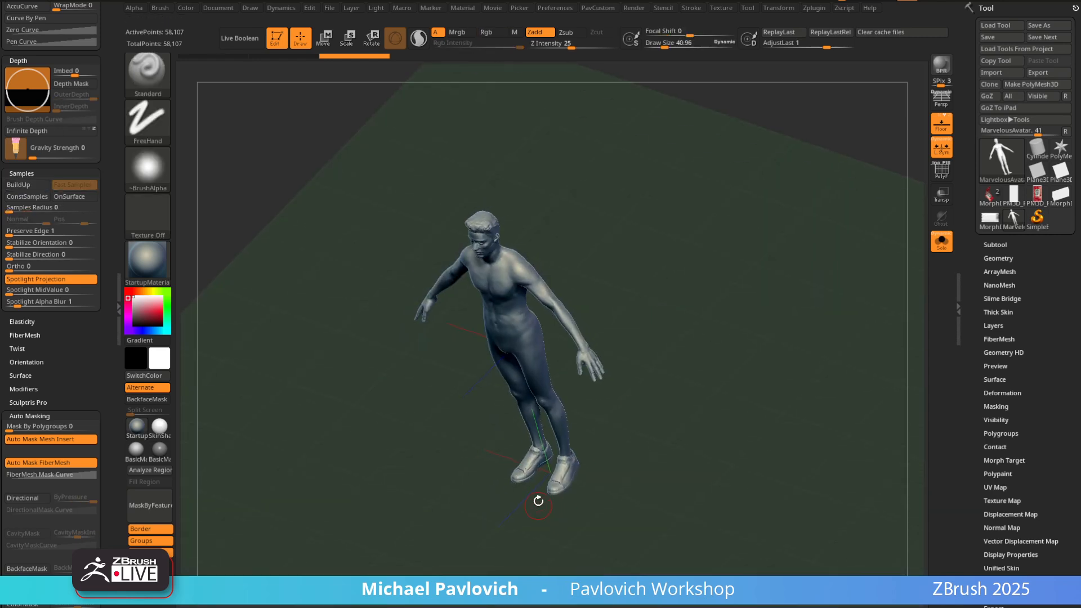
{"action": "left_click_drag", "start_coordinate": [687, 436], "coordinate": [701, 386]}
{"action": "left_click_drag", "start_coordinate": [570, 411], "coordinate": [611, 397]}
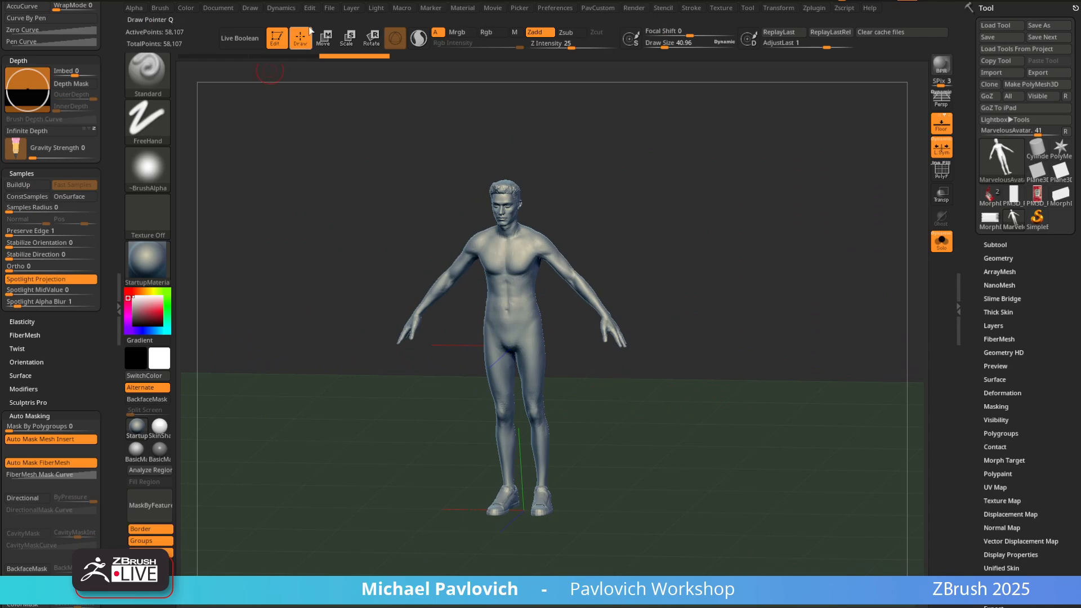
{"action": "left_click", "coordinate": [251, 8]}
{"action": "left_click", "coordinate": [304, 412]}
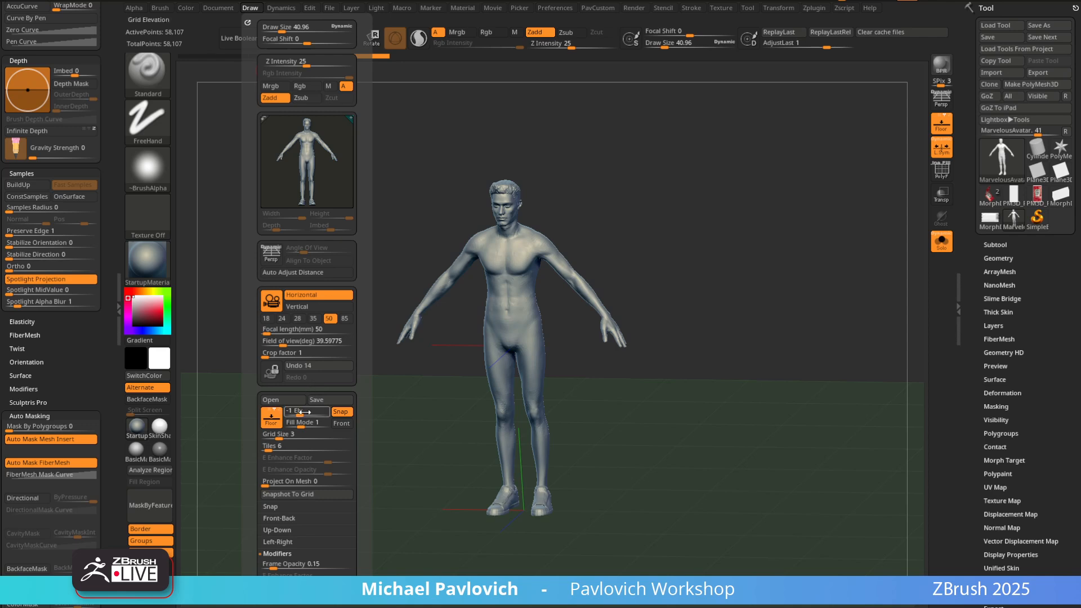
{"action": "type", "text": "0"}
{"action": "key", "text": "Return"}
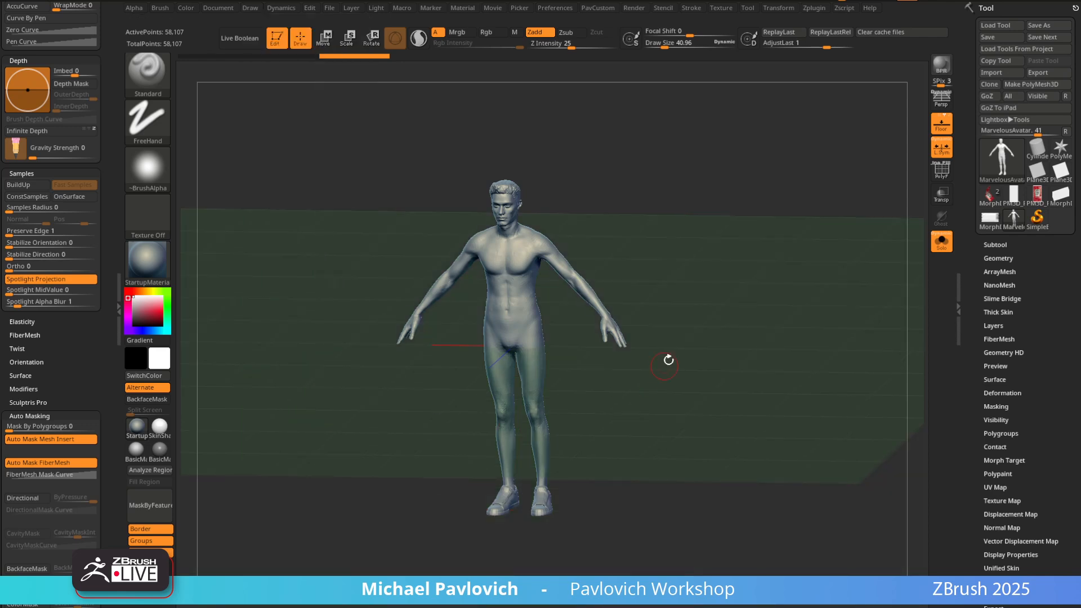
{"action": "mouse_move", "coordinate": [668, 360]}
{"action": "left_mouse_down", "text": "shift"}
{"action": "mouse_move", "coordinate": [759, 282]}
{"action": "mouse_move", "coordinate": [743, 258]}
{"action": "mouse_move", "coordinate": [500, 304]}
{"action": "mouse_move", "coordinate": [574, 309]}
{"action": "mouse_move", "coordinate": [770, 285]}
{"action": "mouse_move", "coordinate": [671, 346]}
{"action": "left_mouse_up", "text": "shift"}
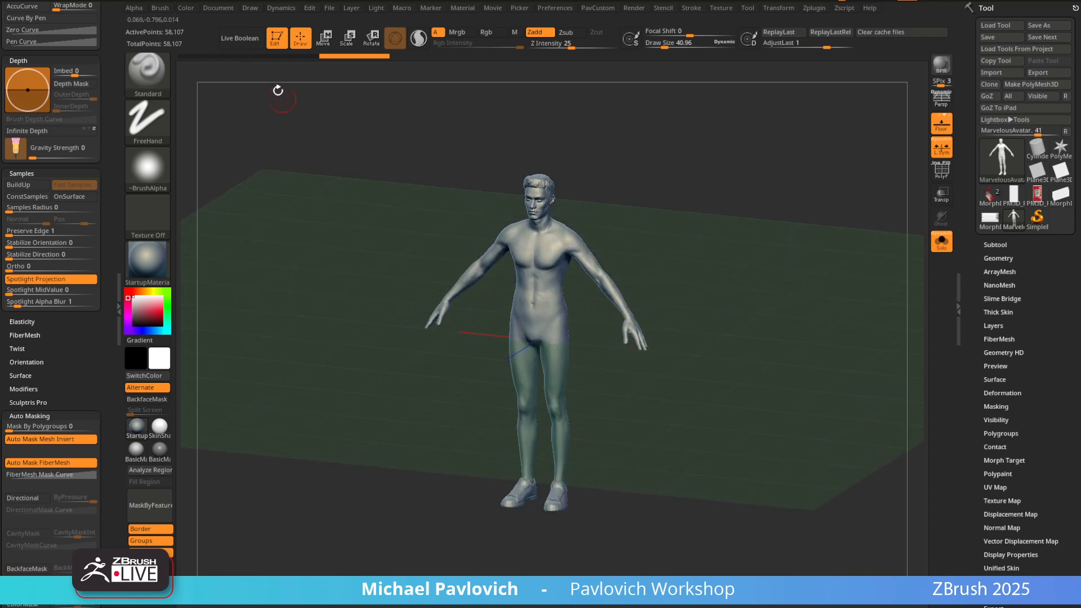
Set the floor grid elevation to -1
{"action": "left_click", "coordinate": [250, 8]}
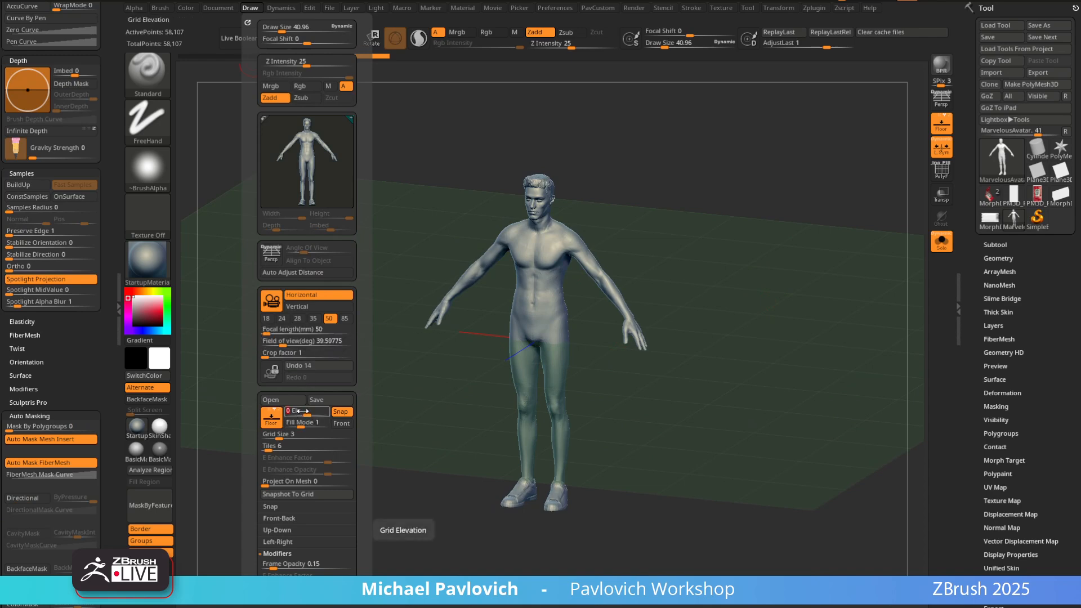
{"action": "left_click", "coordinate": [297, 410]}
{"action": "type", "text": "-1"}
{"action": "key", "text": "Return"}
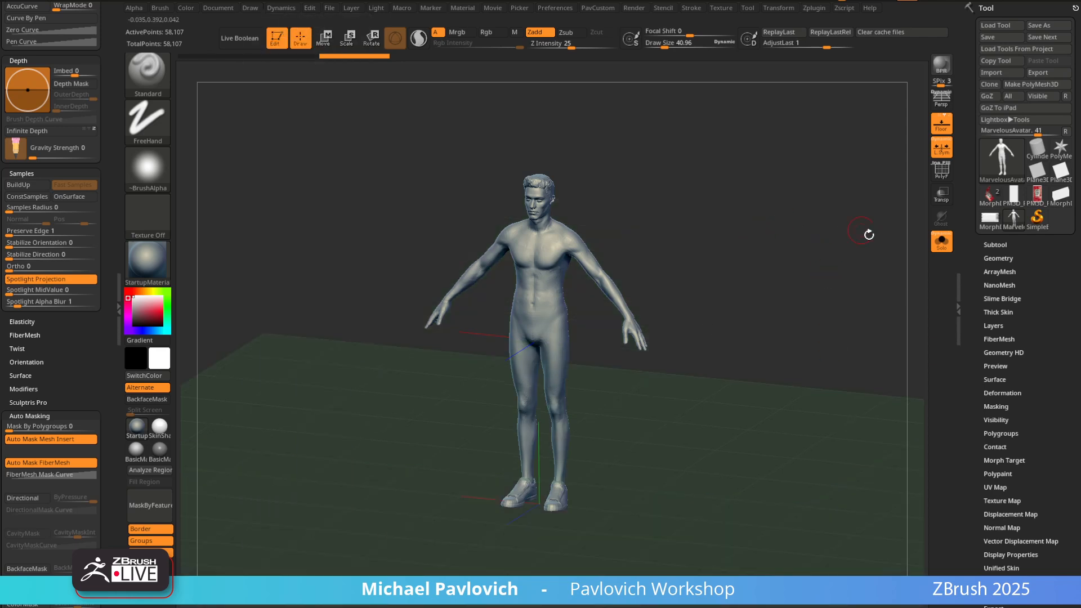
Delete all subtools of the avatar tool and accept that this cannot be undone
{"action": "key", "text": "shift"}
{"action": "left_click", "coordinate": [995, 242], "text": "shift"}
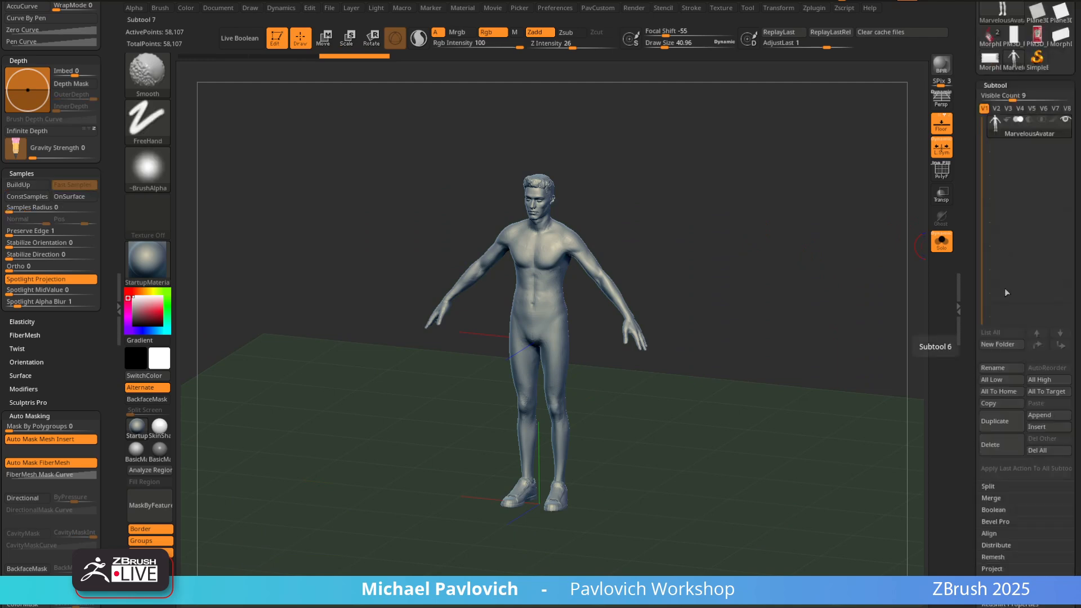
{"action": "left_click", "coordinate": [1056, 453]}
{"action": "left_click", "coordinate": [983, 477]}
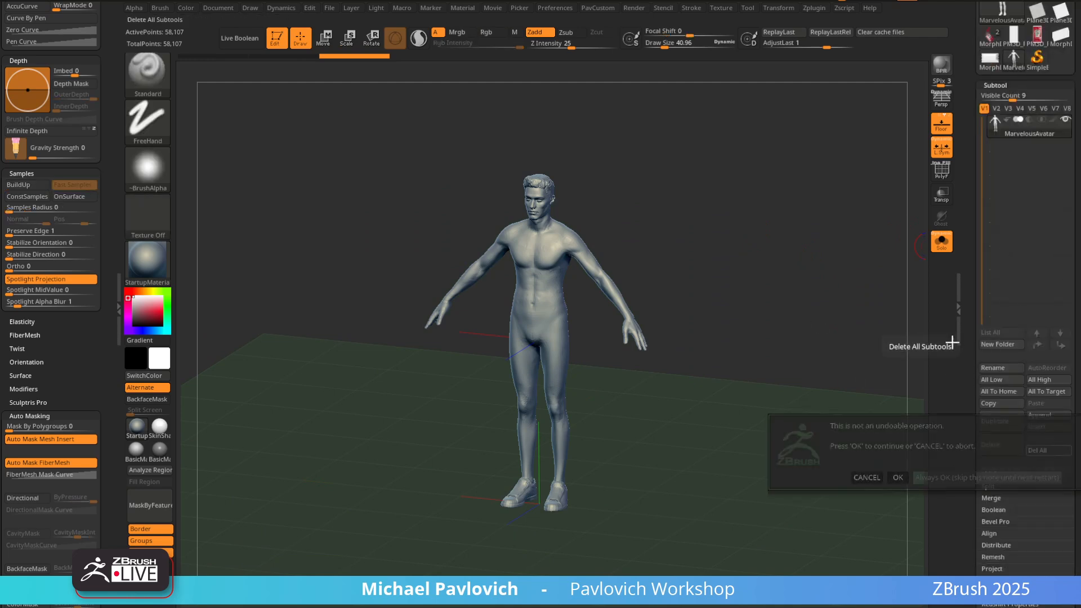
Switch to the red ketchup packet tool and page through the Scale Master plugin's help pages
{"action": "left_click", "coordinate": [989, 195]}
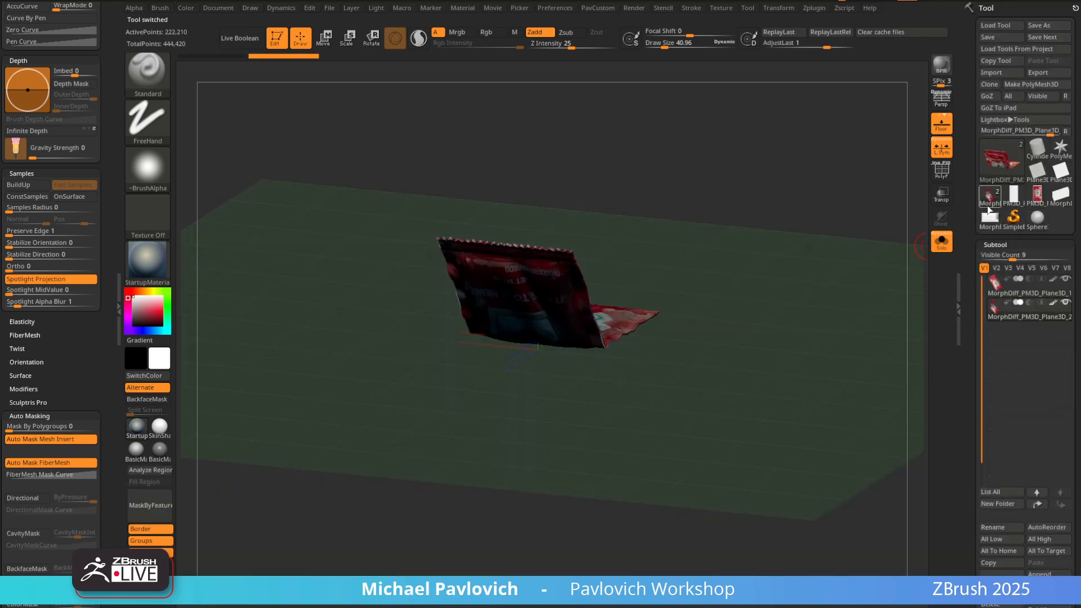
{"action": "left_click", "coordinate": [815, 8]}
{"action": "key", "text": "shift"}
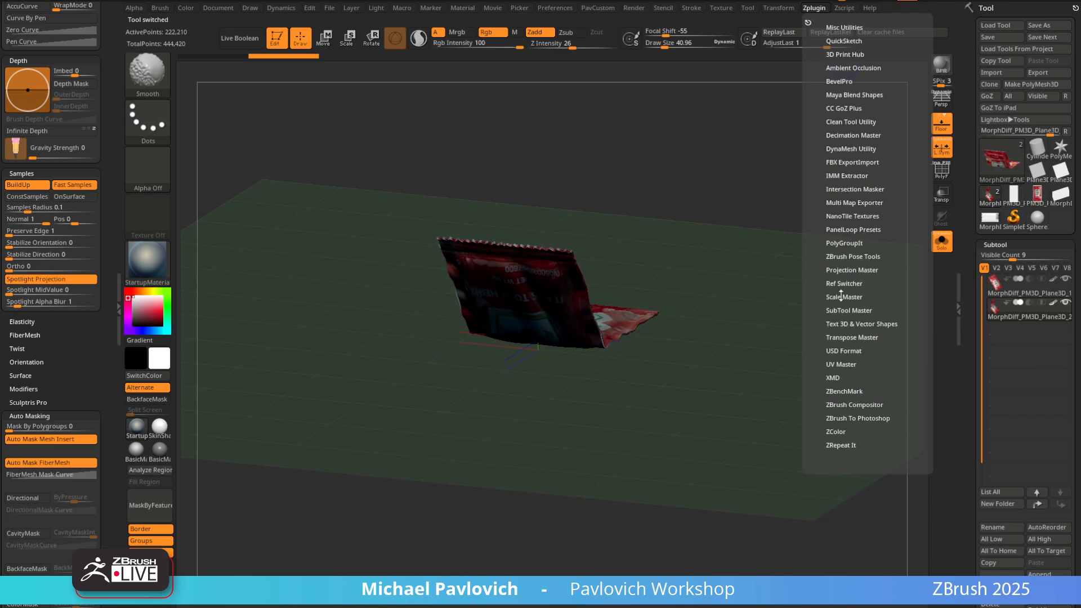
{"action": "left_click", "coordinate": [841, 296]}
{"action": "left_click", "coordinate": [844, 317]}
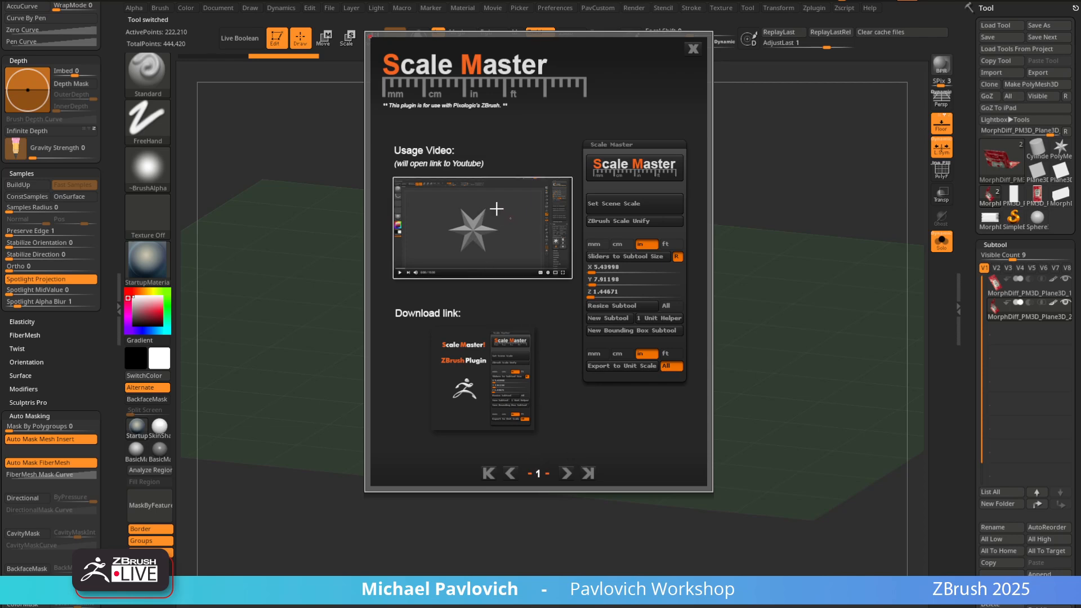
{"action": "left_click", "coordinate": [566, 472]}
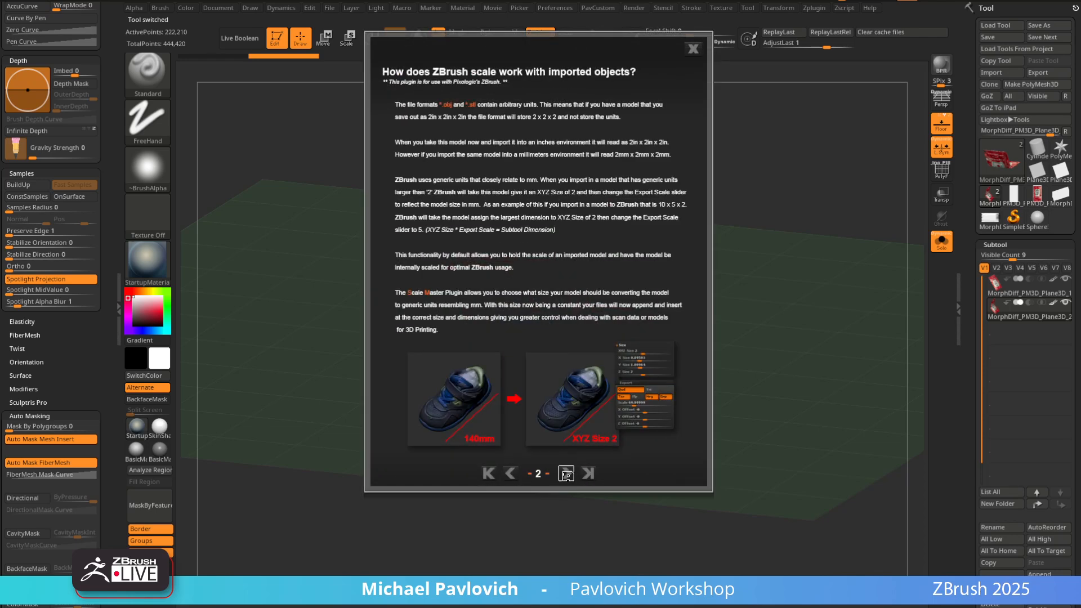
{"action": "left_click", "coordinate": [566, 473]}
{"action": "left_click", "coordinate": [566, 473]}
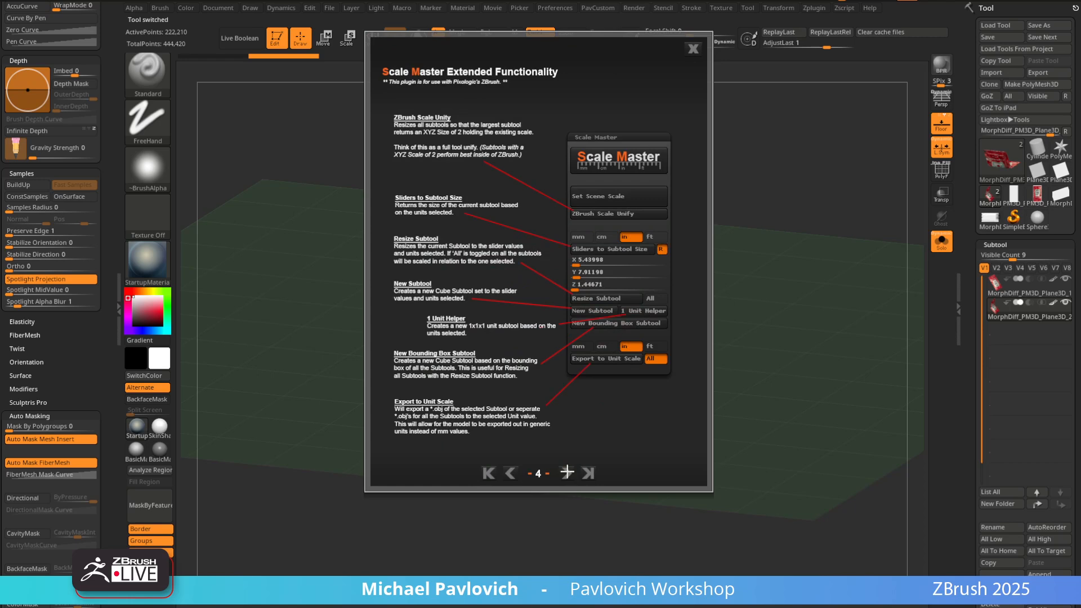
{"action": "left_click", "coordinate": [693, 49]}
Switch back to the plain pouch tool and face it straight on
{"action": "left_click_drag", "start_coordinate": [743, 255], "coordinate": [797, 275], "text": "shift"}
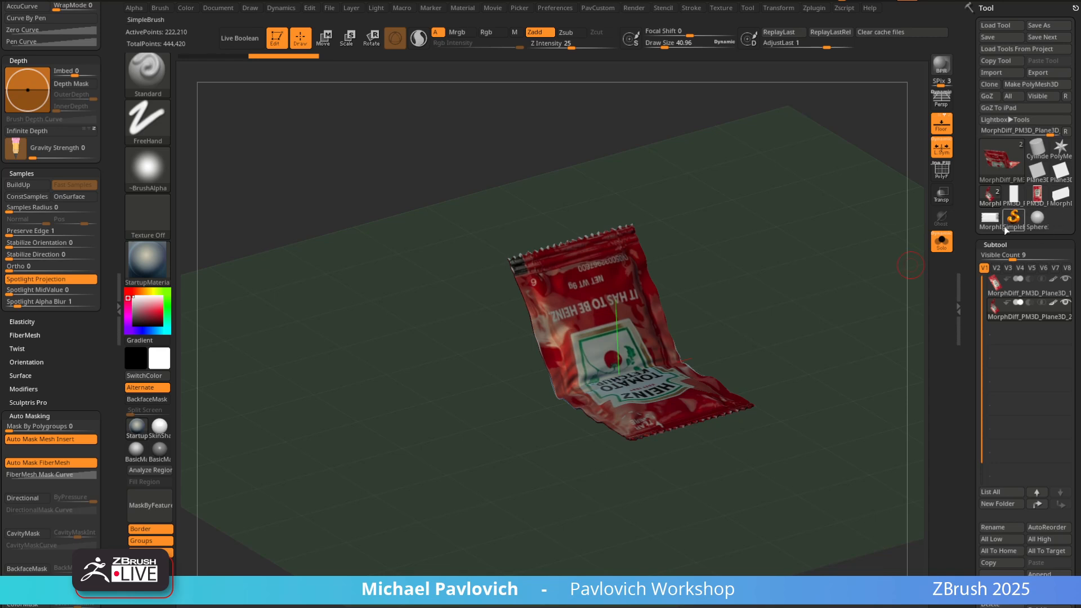
{"action": "left_click", "coordinate": [989, 216]}
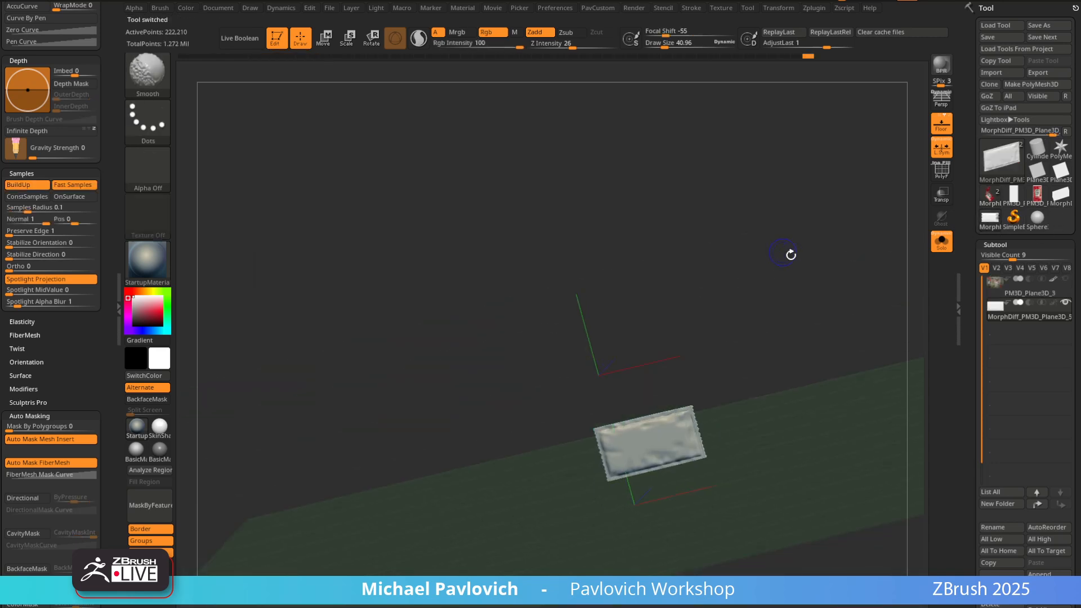
{"action": "left_click_drag", "start_coordinate": [844, 277], "coordinate": [847, 306], "text": "alt"}
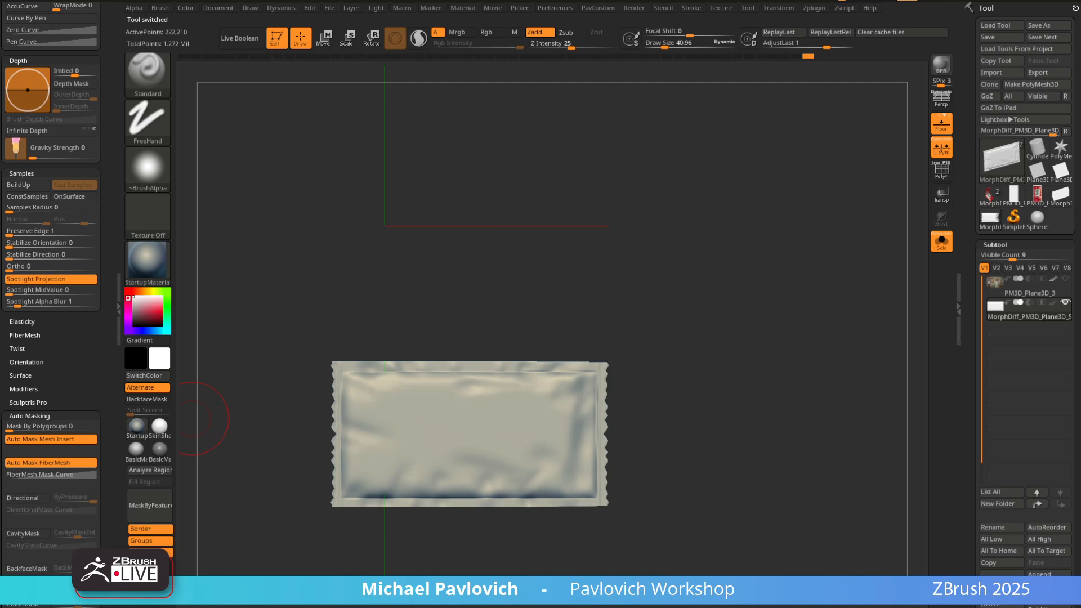
{"action": "left_click_drag", "start_coordinate": [757, 204], "coordinate": [743, 218], "text": "alt"}
{"action": "left_click_drag", "start_coordinate": [812, 183], "coordinate": [805, 203], "text": "alt"}
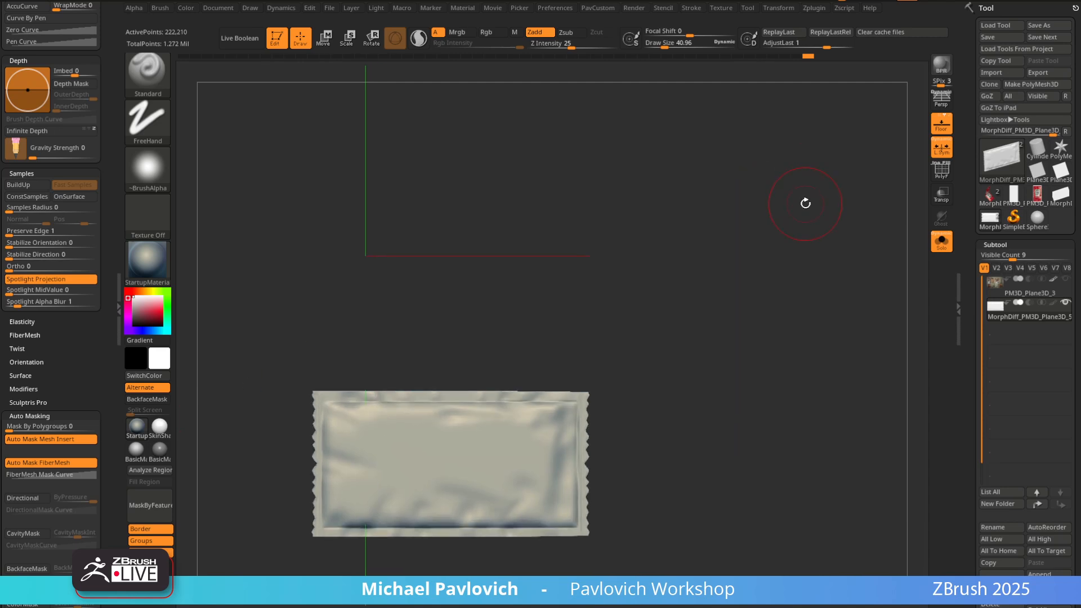
Switch to the browser, look over the ArtStation album and the YouTube channel's "dynamesh resolution" search results, and return to ZBrush
{"action": "left_click_drag", "start_coordinate": [806, 586], "coordinate": [797, 104]}
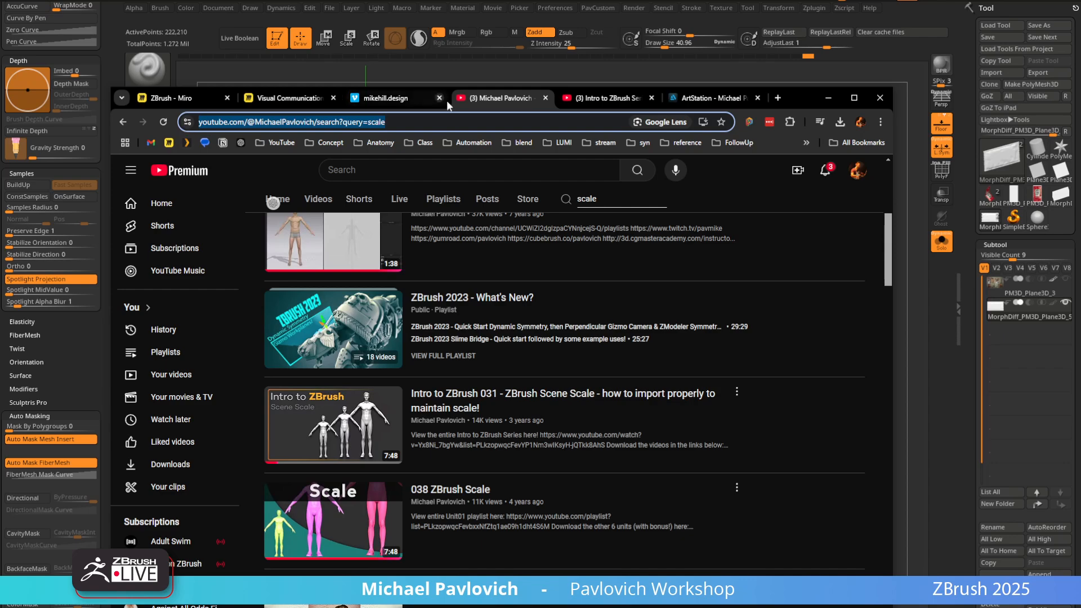
{"action": "left_click", "coordinate": [602, 98]}
{"action": "left_click", "coordinate": [671, 99]}
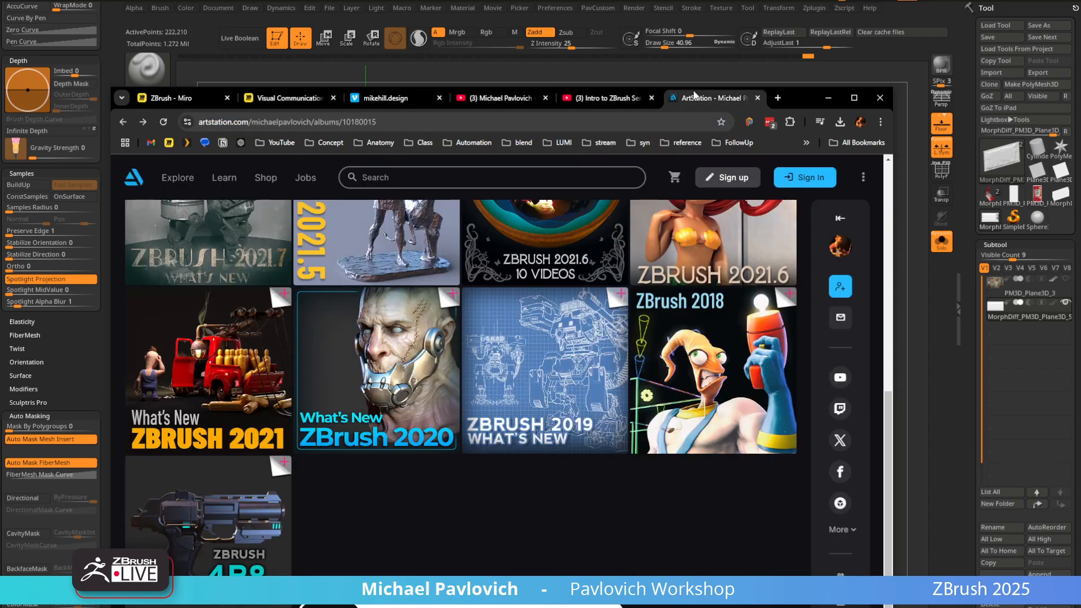
{"action": "scroll", "coordinate": [276, 279], "scroll_direction": "up", "scroll_amount": 10}
{"action": "left_click", "coordinate": [485, 98]}
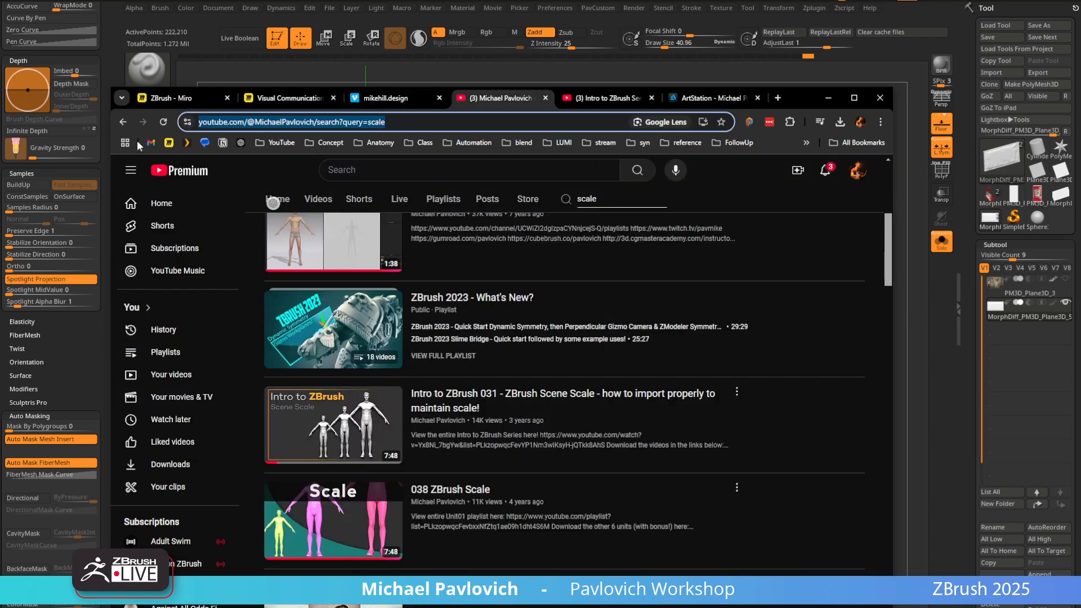
{"action": "left_click", "coordinate": [124, 122]}
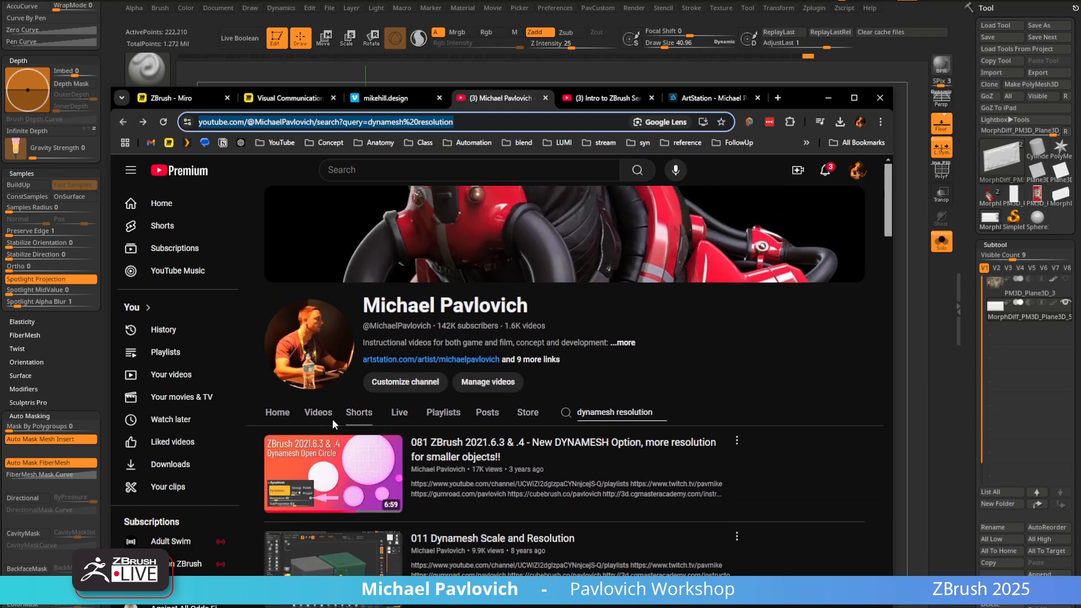
{"action": "scroll", "coordinate": [290, 394], "scroll_direction": "down", "scroll_amount": 2}
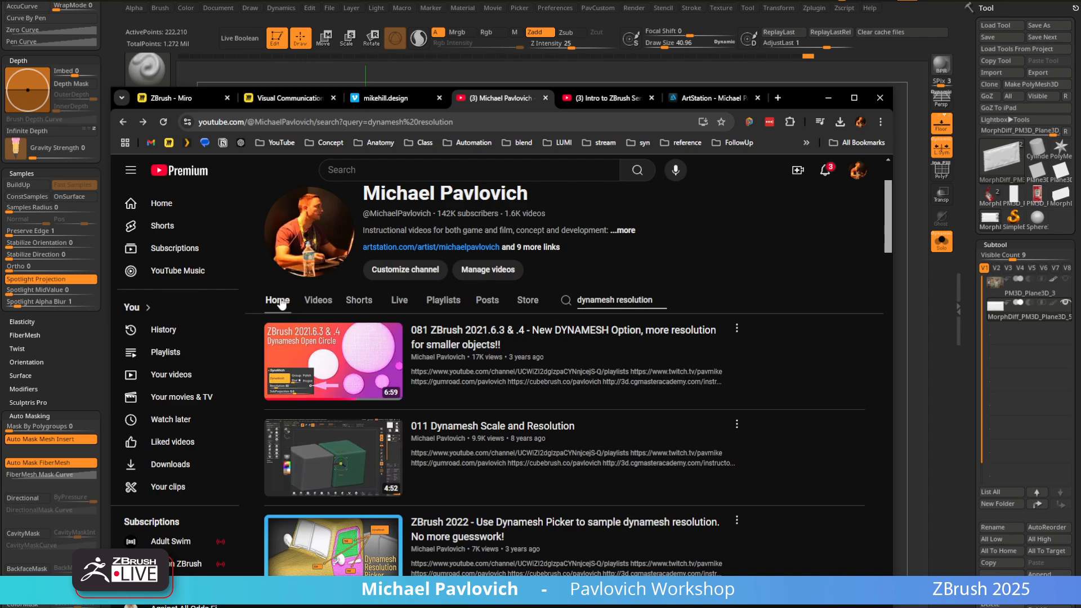
{"action": "left_click", "coordinate": [162, 123]}
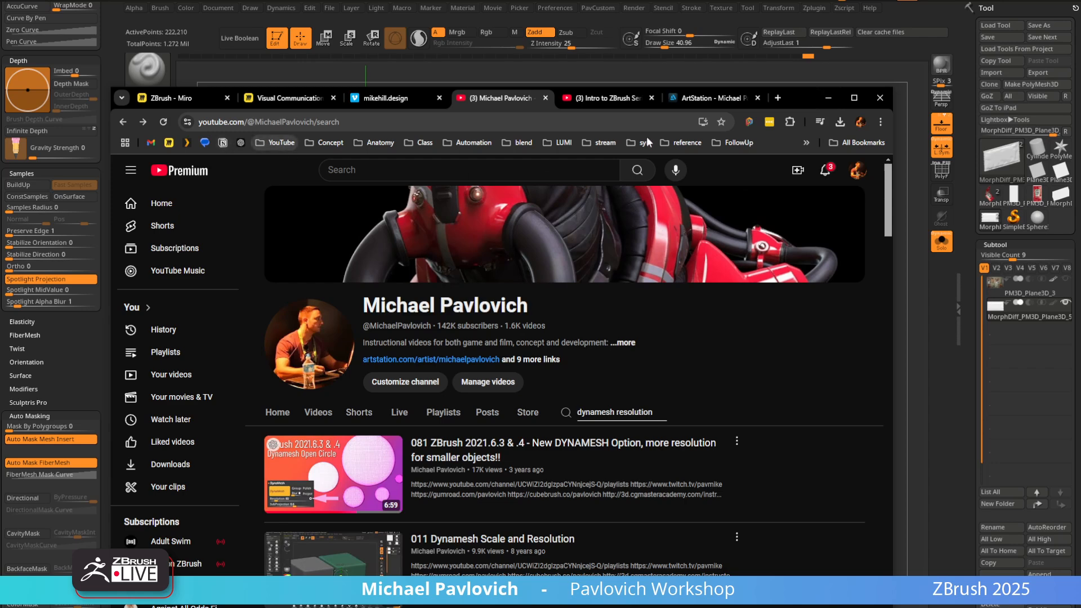
{"action": "left_click", "coordinate": [829, 98]}
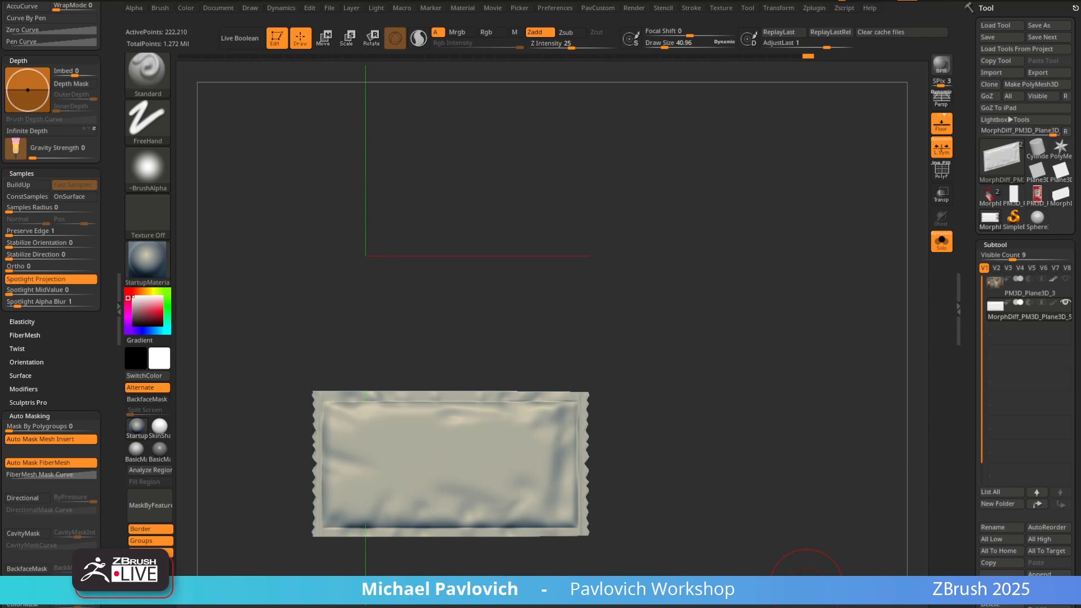
{"action": "left_click_drag", "start_coordinate": [662, 349], "coordinate": [688, 374]}
{"action": "left_click_drag", "start_coordinate": [728, 147], "coordinate": [708, 283]}
{"action": "mouse_move", "coordinate": [810, 607]}
{"action": "left_mouse_down"}
{"action": "mouse_move", "coordinate": [808, 310]}
{"action": "mouse_move", "coordinate": [805, 607]}
{"action": "left_mouse_up"}
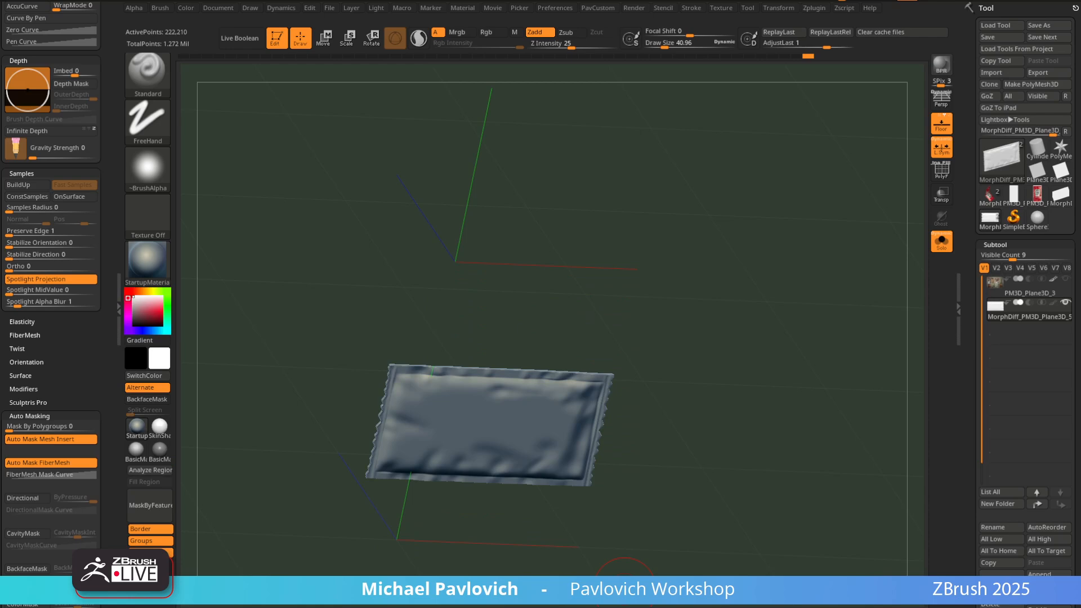
Switch to the browser, open the YouTube channel's home page and look through its ZBrush, Character Creator and livestream playlists
{"action": "left_click_drag", "start_coordinate": [837, 607], "coordinate": [836, 182]}
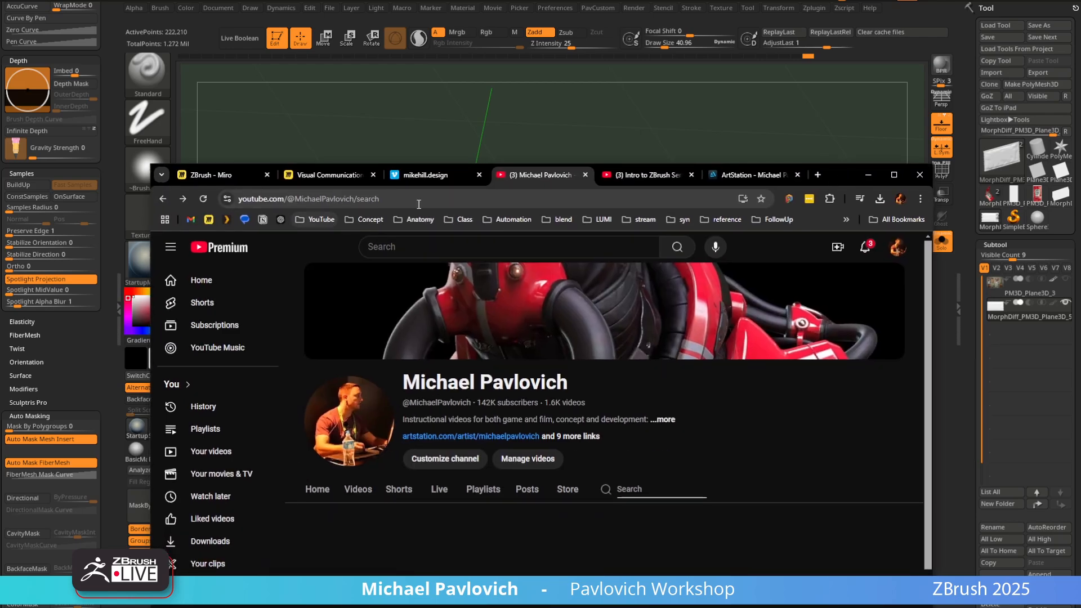
{"action": "left_click", "coordinate": [322, 219]}
{"action": "left_click", "coordinate": [327, 241]}
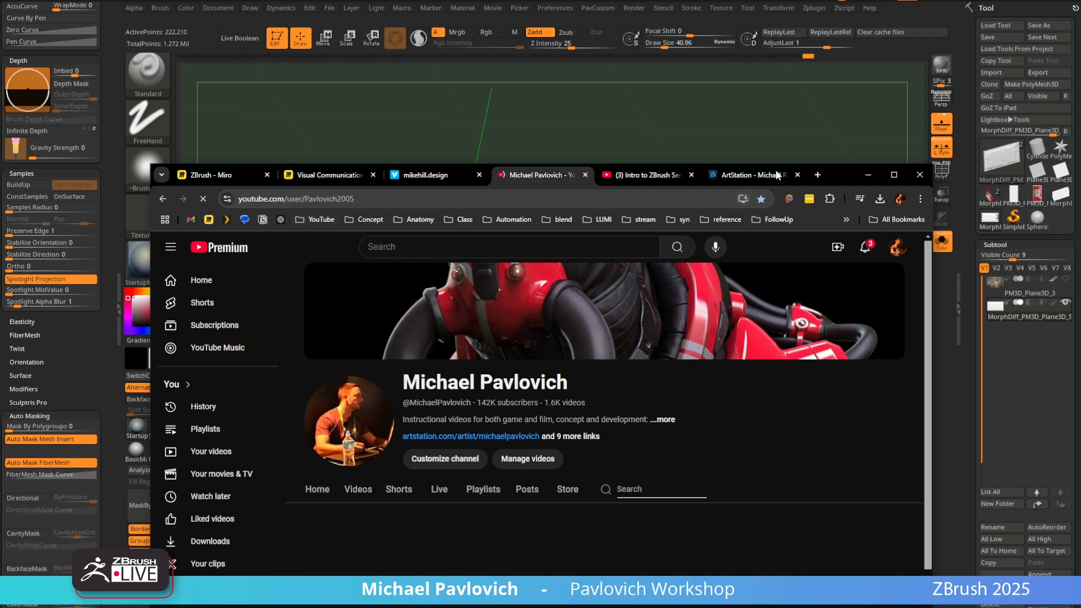
{"action": "left_click_drag", "start_coordinate": [839, 166], "coordinate": [788, 6]}
{"action": "scroll", "coordinate": [451, 281], "scroll_direction": "down", "scroll_amount": 2}
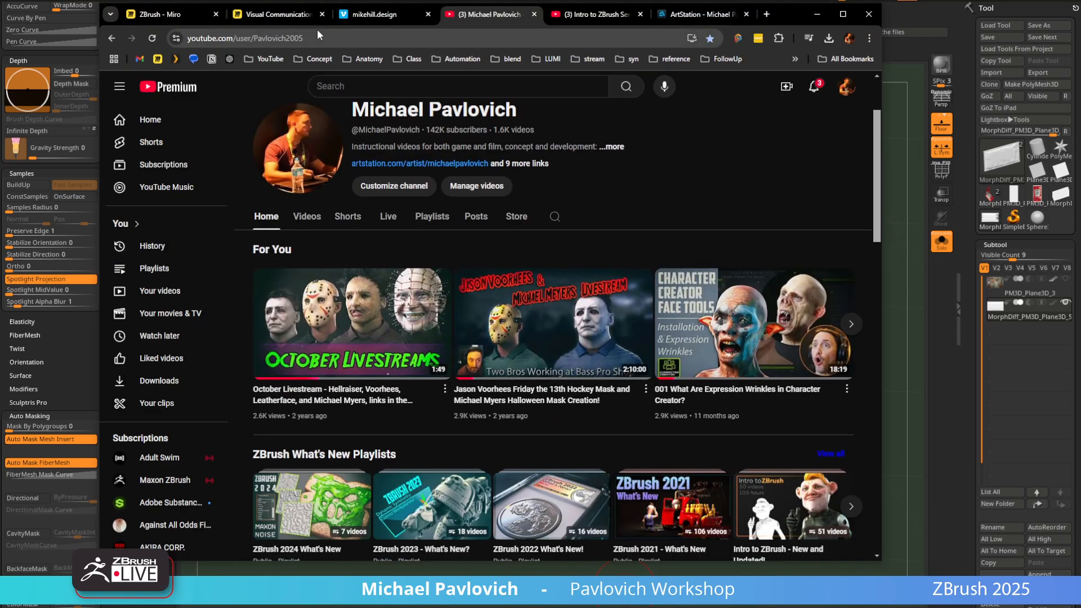
{"action": "left_click", "coordinate": [319, 35]}
{"action": "scroll", "coordinate": [503, 316], "scroll_direction": "down", "scroll_amount": 5}
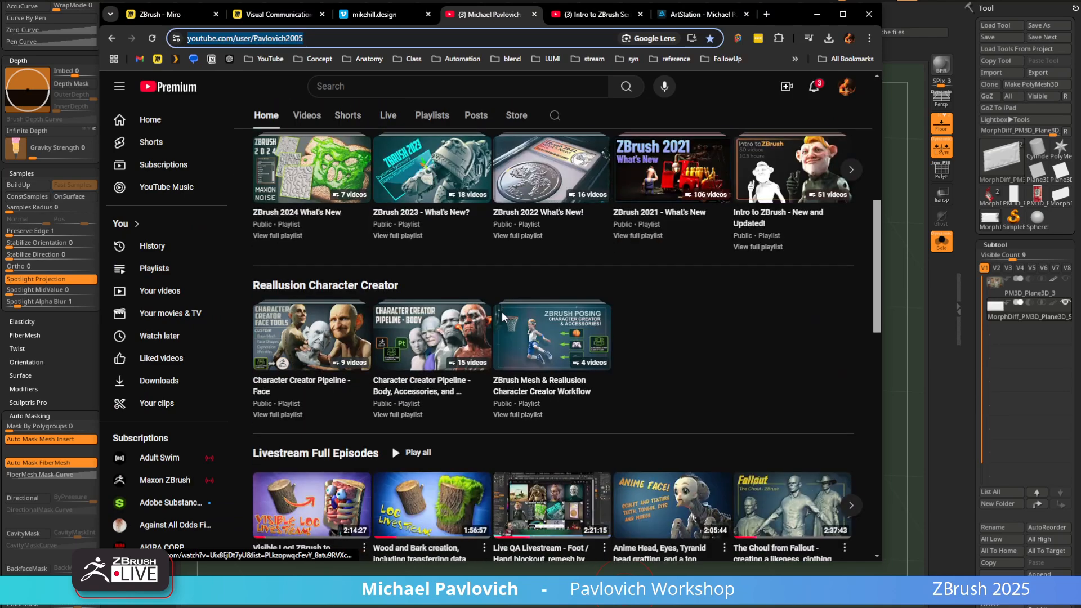
{"action": "scroll", "coordinate": [503, 316], "scroll_direction": "up", "scroll_amount": 2}
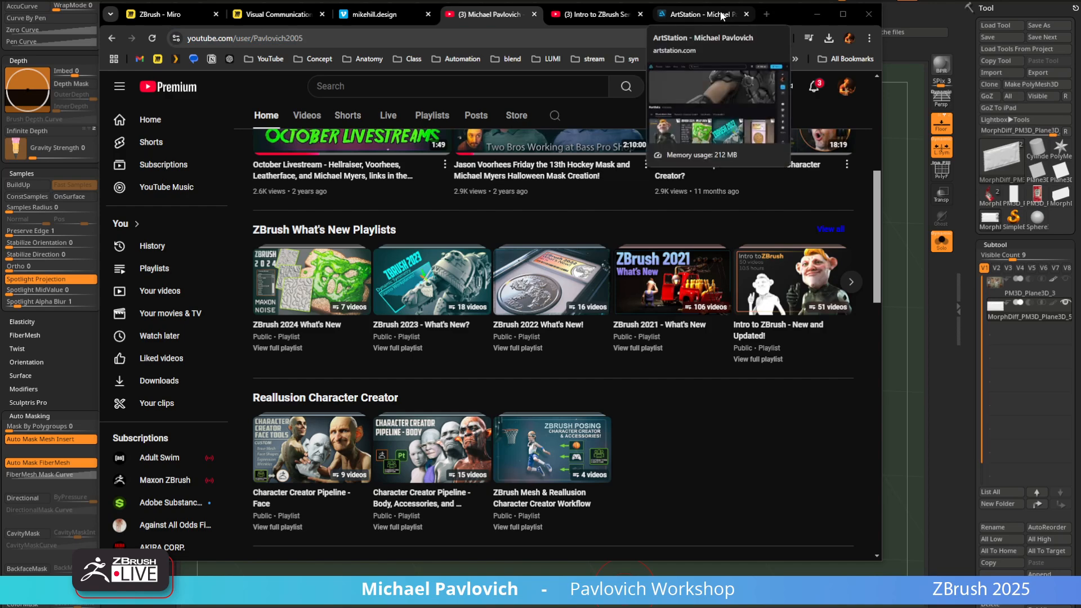
{"action": "scroll", "coordinate": [530, 283], "scroll_direction": "up", "scroll_amount": 5}
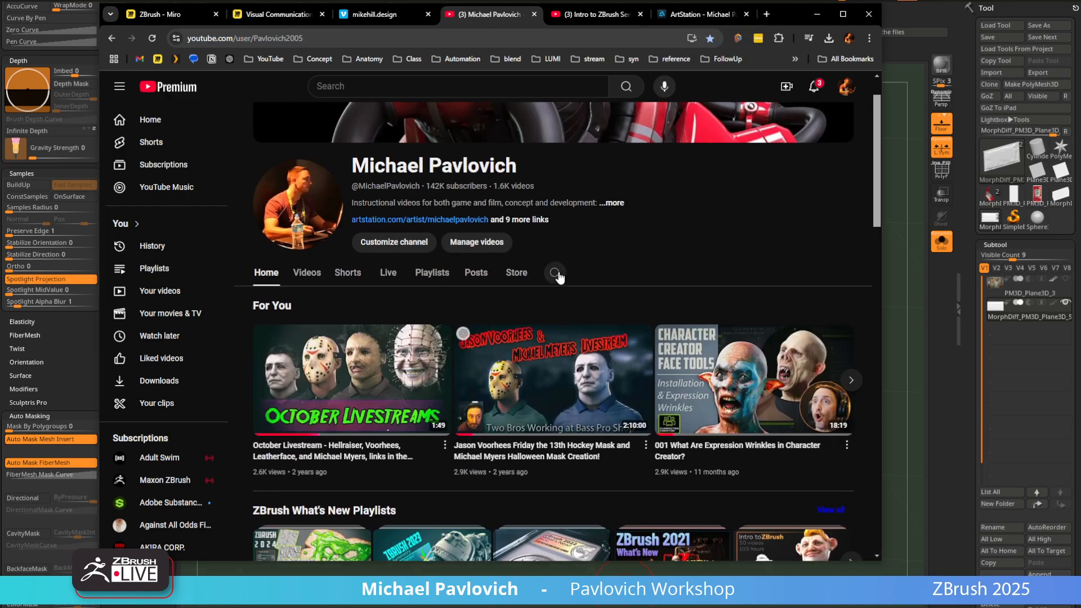
Look at the artist's ArtStation album page and its address, and return to ZBrush with the browser out of the way
{"action": "left_click", "coordinate": [704, 15]}
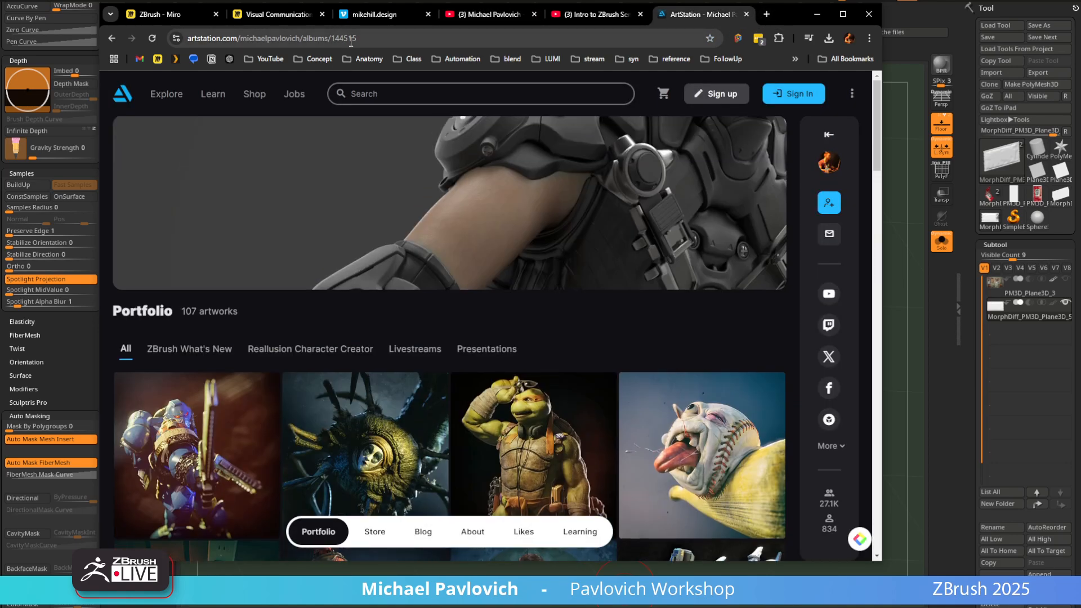
{"action": "left_click", "coordinate": [351, 39]}
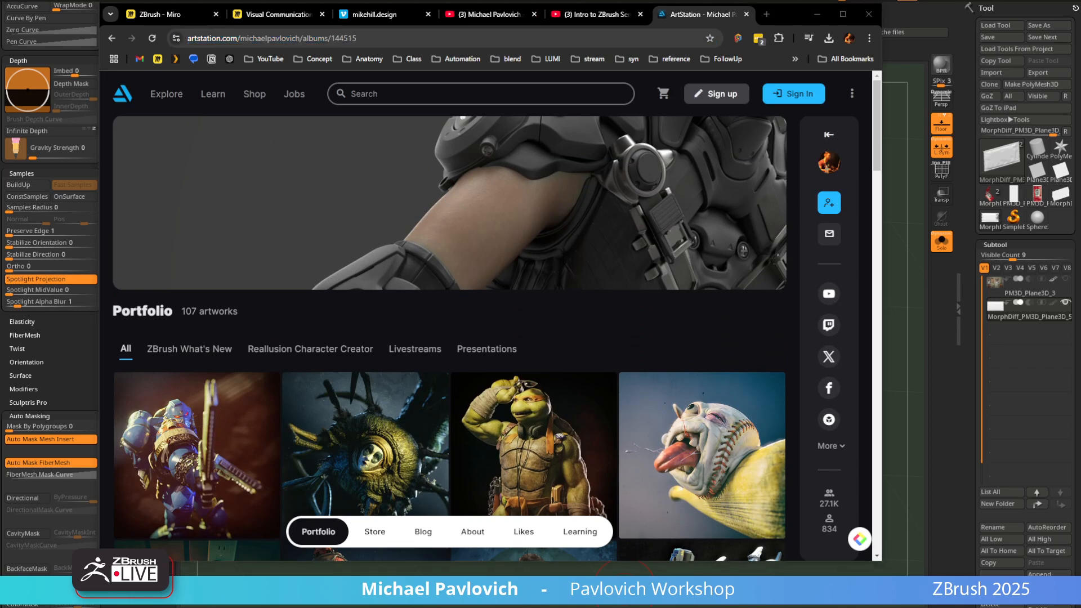
{"action": "left_click_drag", "start_coordinate": [782, 14], "coordinate": [1080, 14]}
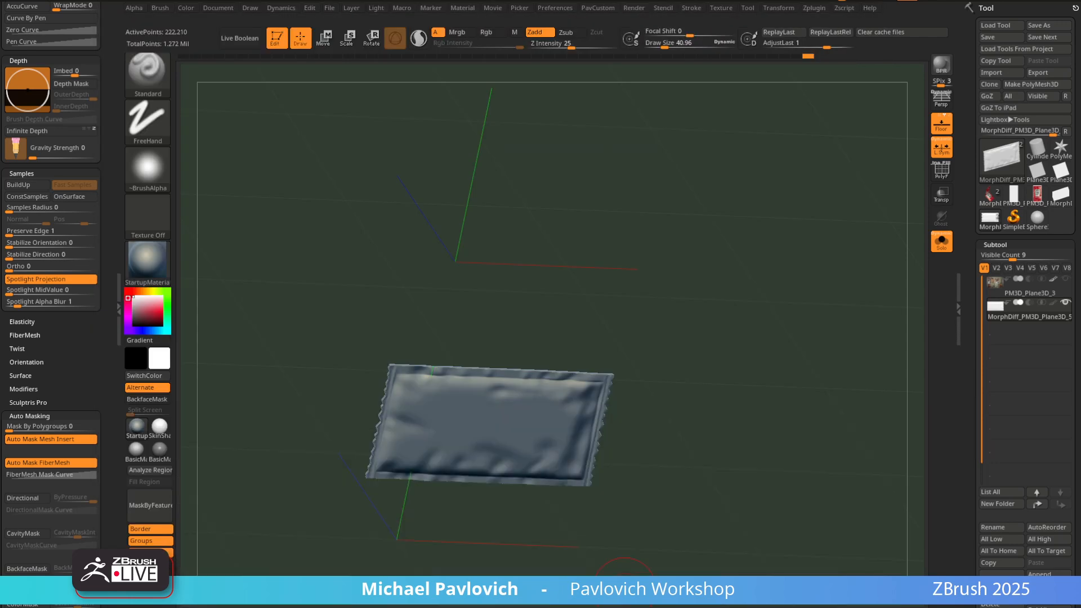
Select the PM3D_Plane3D_3 reference image subtool, turn off Floor and local symmetry, and view the image upright and straight on
{"action": "mouse_move", "coordinate": [695, 268]}
{"action": "left_mouse_down"}
{"action": "mouse_move", "coordinate": [705, 260]}
{"action": "mouse_move", "coordinate": [680, 304]}
{"action": "mouse_move", "coordinate": [703, 304]}
{"action": "left_mouse_up"}
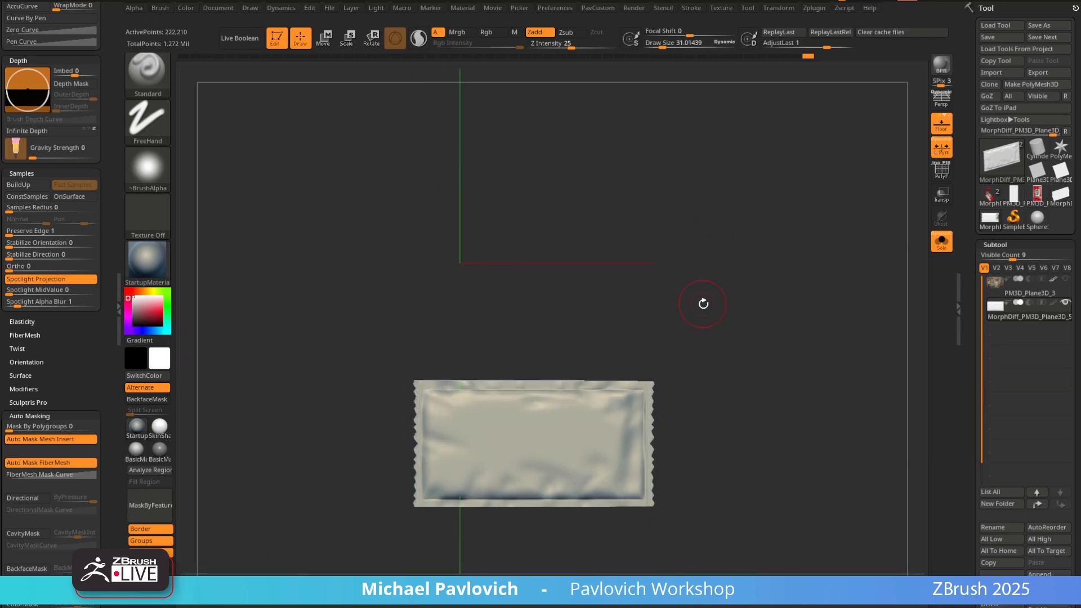
{"action": "left_click", "coordinate": [1022, 294]}
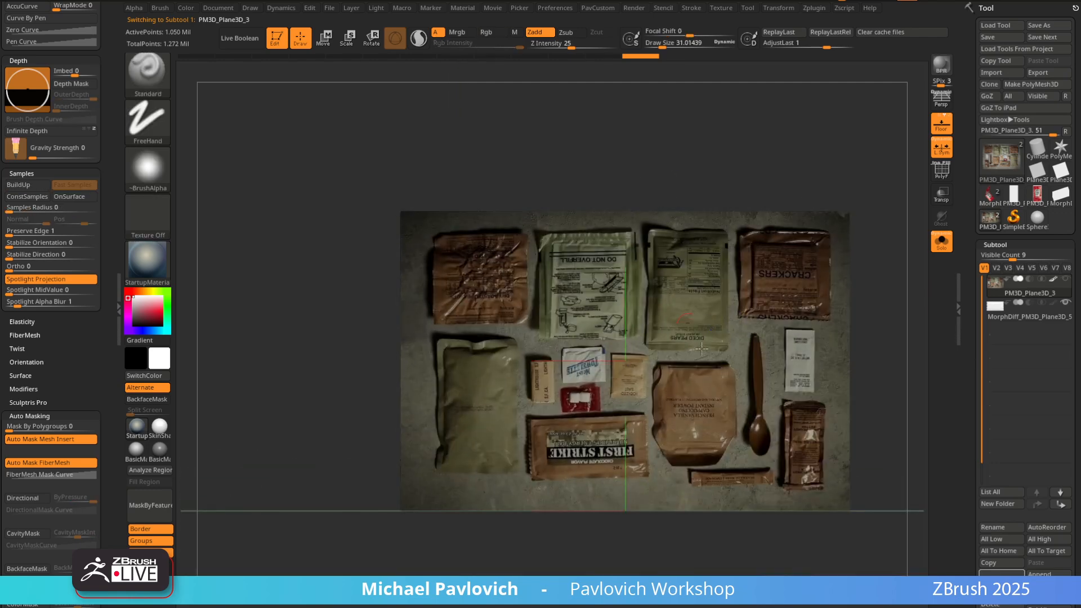
{"action": "left_click_drag", "start_coordinate": [858, 319], "coordinate": [854, 276]}
{"action": "left_click", "coordinate": [949, 156]}
{"action": "left_click", "coordinate": [943, 130]}
{"action": "left_click_drag", "start_coordinate": [779, 272], "coordinate": [797, 240], "text": "alt"}
{"action": "mouse_move", "coordinate": [853, 301]}
{"action": "left_mouse_down"}
{"action": "mouse_move", "coordinate": [849, 322]}
{"action": "mouse_move", "coordinate": [842, 311]}
{"action": "left_mouse_up"}
{"action": "key", "text": "s"}
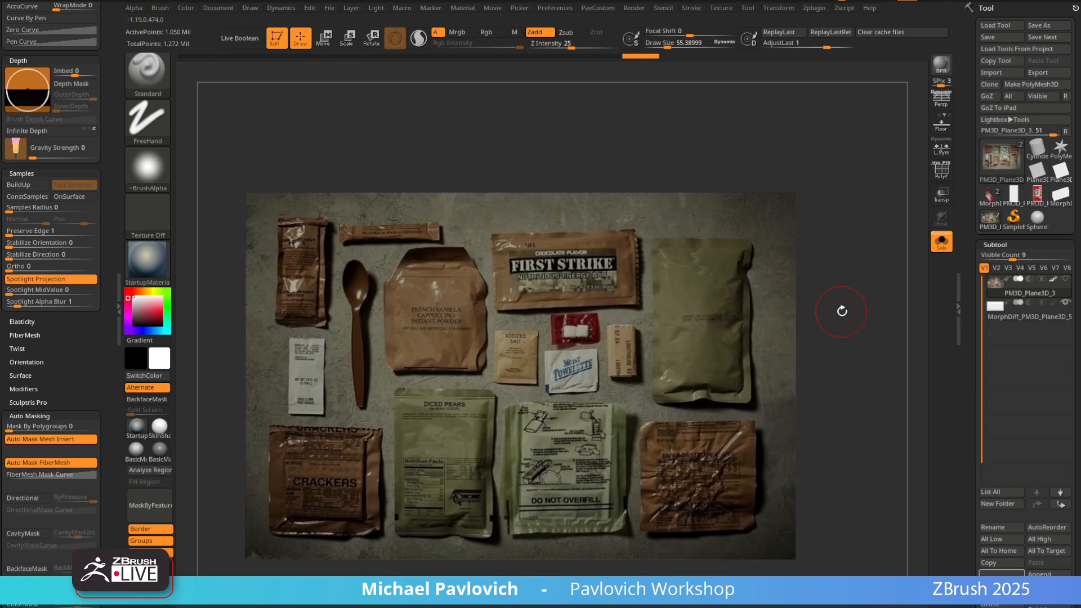
Duplicate the reference image subtool and delete the copy's lower subdivision levels
{"action": "scroll", "coordinate": [1004, 210], "scroll_direction": "down", "scroll_amount": 4}
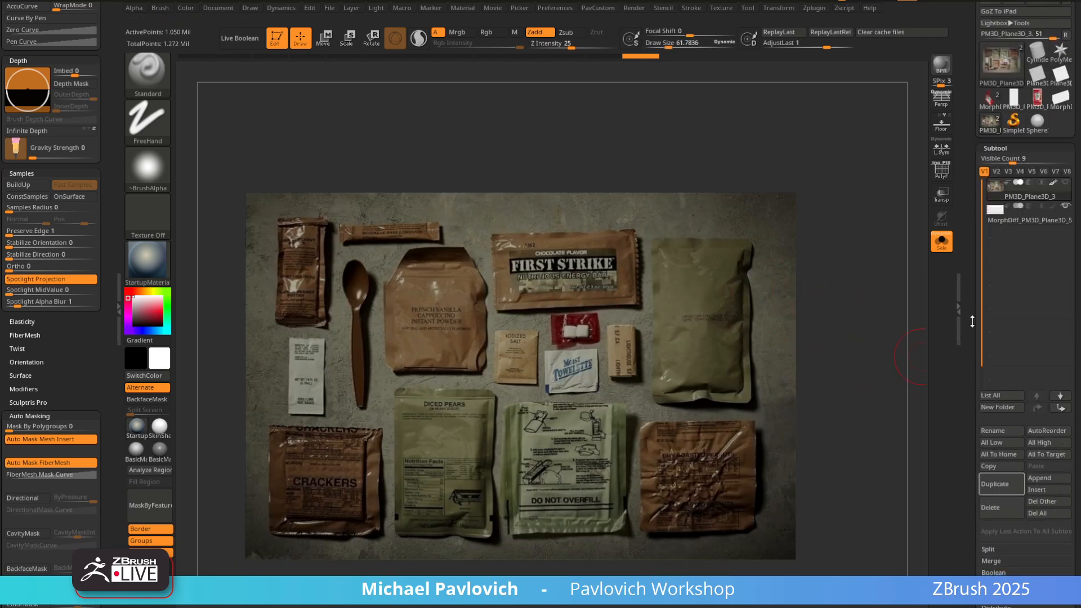
{"action": "left_click", "coordinate": [991, 467]}
{"action": "mouse_move", "coordinate": [863, 357]}
{"action": "left_mouse_down"}
{"action": "mouse_move", "coordinate": [885, 332]}
{"action": "mouse_move", "coordinate": [879, 359]}
{"action": "left_mouse_up"}
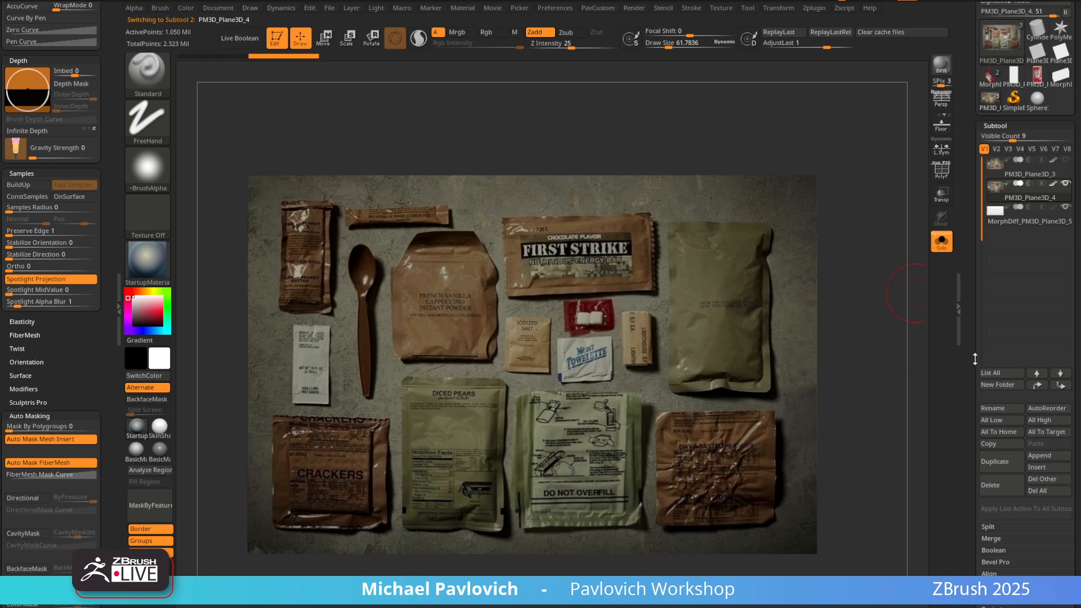
{"action": "scroll", "coordinate": [991, 338], "scroll_direction": "down", "scroll_amount": 15}
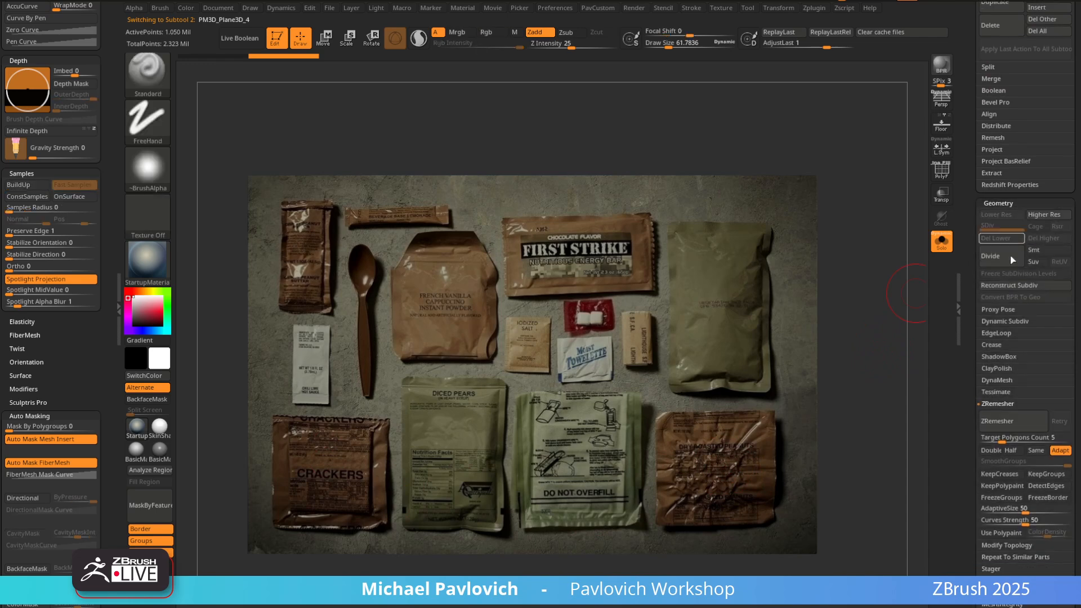
Choose the SliceCurve brush, show the polyframe, try a slice beside the CRACKERS packet, and apply the SkinShade4 material
{"action": "key", "text": "ctrl+shift+b"}
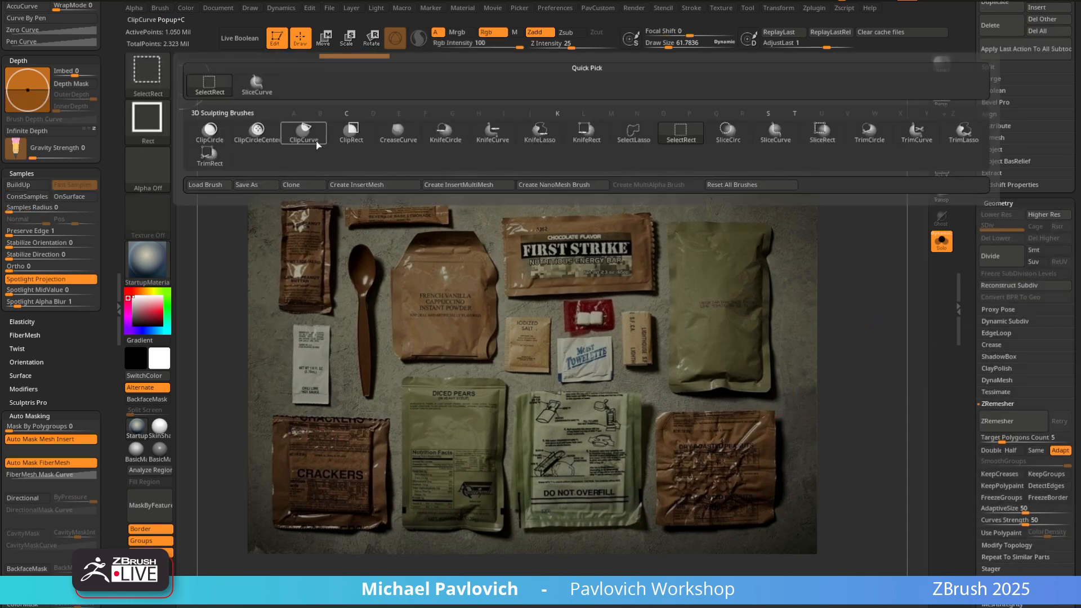
{"action": "left_click", "coordinate": [259, 97]}
{"action": "key", "text": "shift+f"}
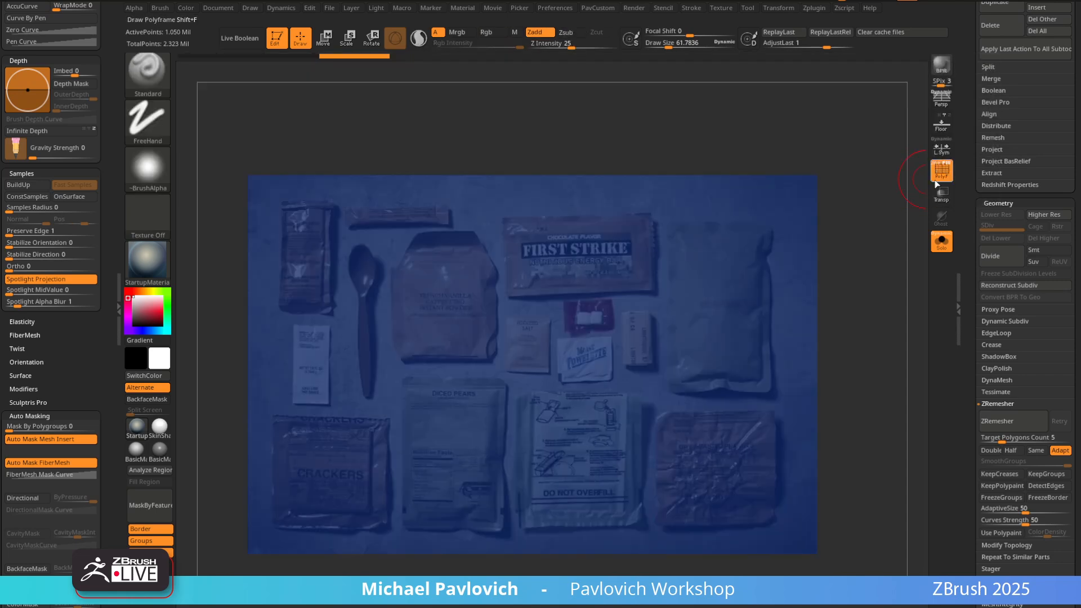
{"action": "left_click_drag", "start_coordinate": [293, 552], "coordinate": [283, 218], "text": "ctrl+shift"}
{"action": "left_click_drag", "start_coordinate": [235, 260], "coordinate": [236, 260], "text": "ctrl+shift"}
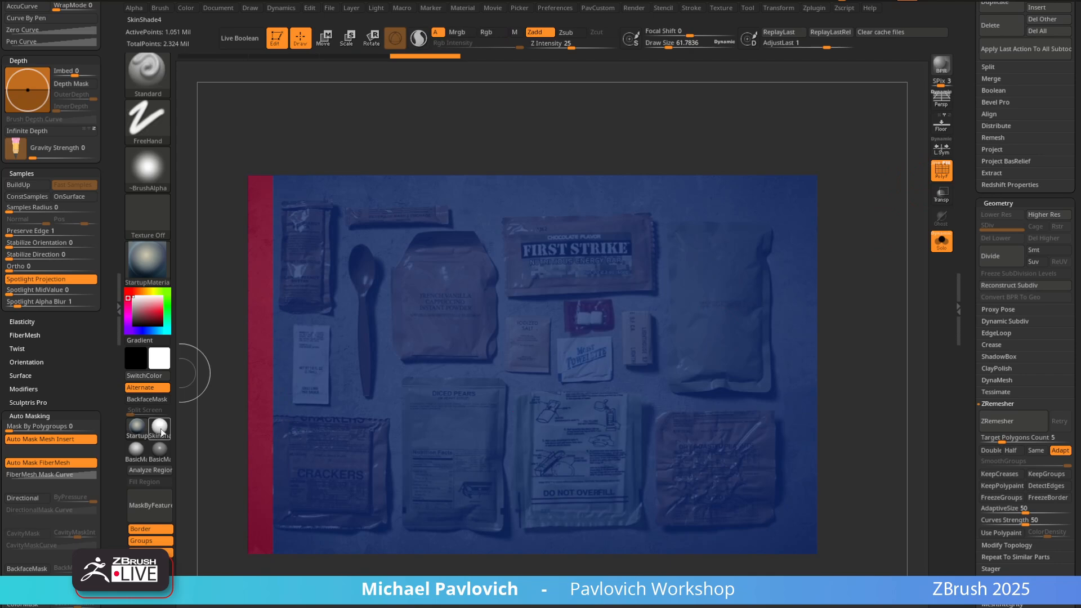
{"action": "left_click", "coordinate": [161, 428]}
{"action": "key", "text": "ctrl+z"}
Slice the reference image copy along the left, right, upper and lower edges of the CRACKERS packet
{"action": "mouse_move", "coordinate": [264, 571]}
{"action": "left_mouse_down", "text": "ctrl+shift"}
{"action": "mouse_move", "coordinate": [282, 171]}
{"action": "mouse_move", "coordinate": [270, 153]}
{"action": "mouse_move", "coordinate": [282, 155]}
{"action": "left_mouse_up", "text": "ctrl+shift"}
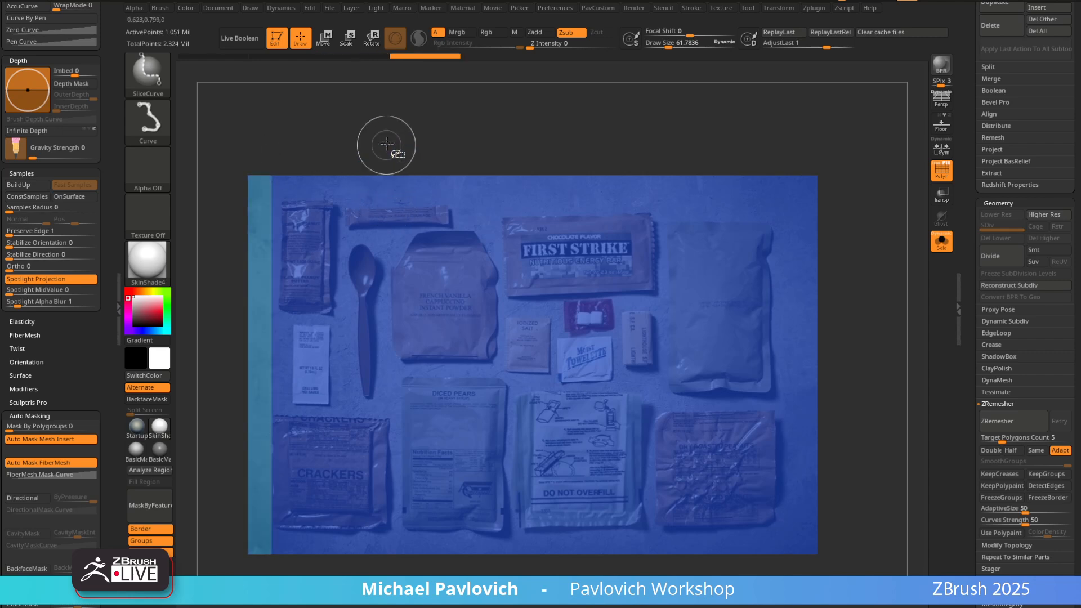
{"action": "left_click_drag", "start_coordinate": [386, 146], "coordinate": [387, 574], "text": "ctrl+shift"}
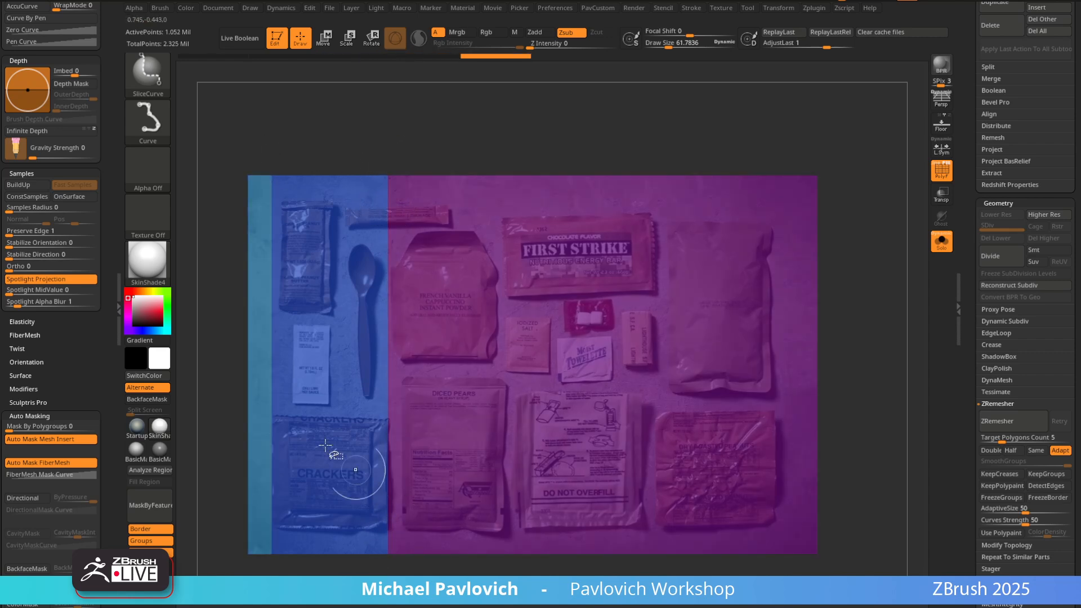
{"action": "left_click_drag", "start_coordinate": [194, 414], "coordinate": [769, 414], "text": "ctrl+shift"}
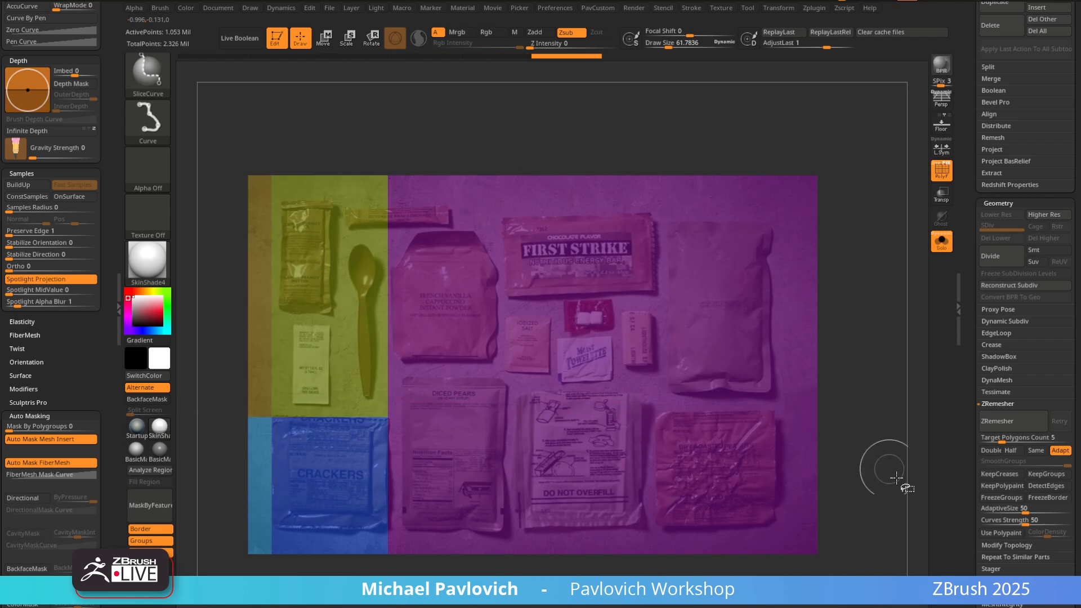
{"action": "mouse_move", "coordinate": [888, 504]}
{"action": "left_mouse_down", "text": "ctrl+shift"}
{"action": "mouse_move", "coordinate": [174, 500]}
{"action": "mouse_move", "coordinate": [178, 531]}
{"action": "left_mouse_up", "text": "ctrl+shift"}
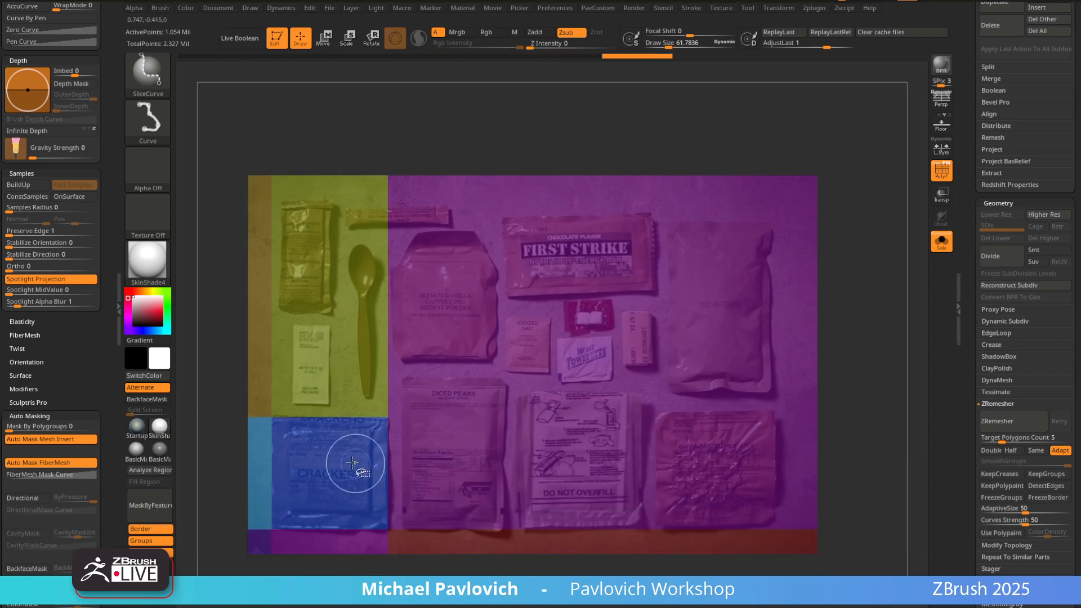
Isolate the CRACKERS packet polygroup, delete the hidden remainder of the image and frame the packet
{"action": "left_click", "coordinate": [353, 463], "text": "ctrl+shift"}
{"action": "key", "text": "3"}
{"action": "left_click", "coordinate": [632, 277]}
{"action": "right_click_drag", "start_coordinate": [532, 347], "coordinate": [524, 401], "text": "ctrl"}
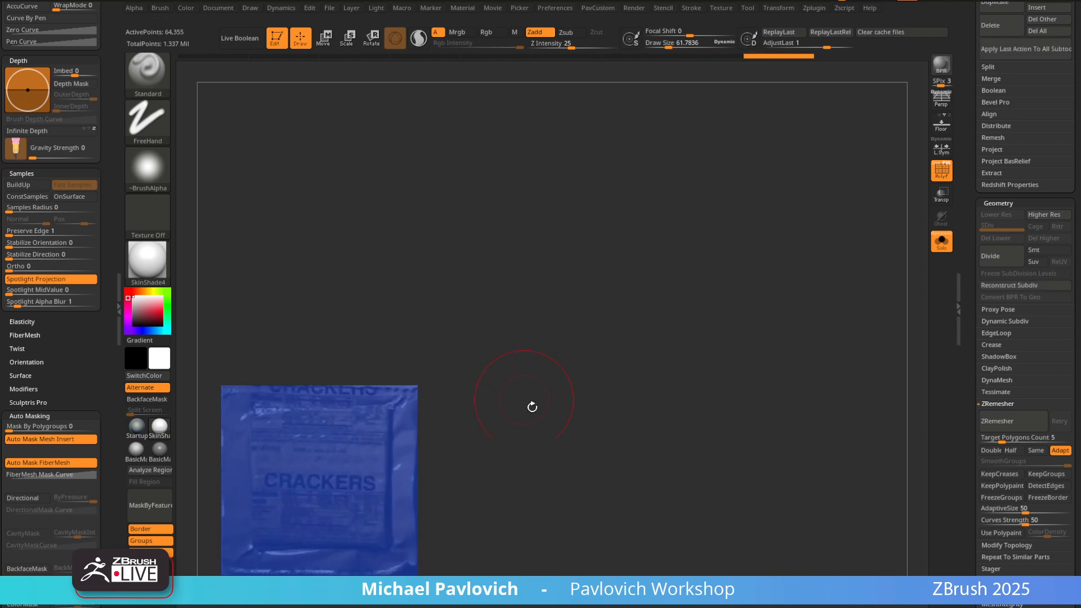
{"action": "key", "text": "f"}
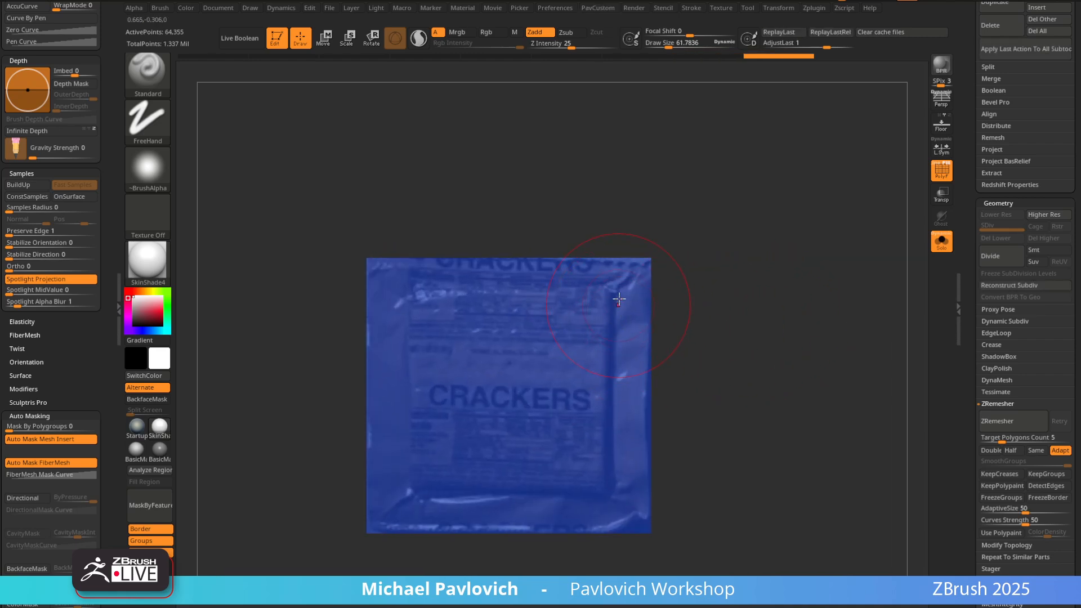
Turn on local symmetry and apply Mirror And Weld to the CRACKERS packet piece
{"action": "left_click", "coordinate": [941, 150]}
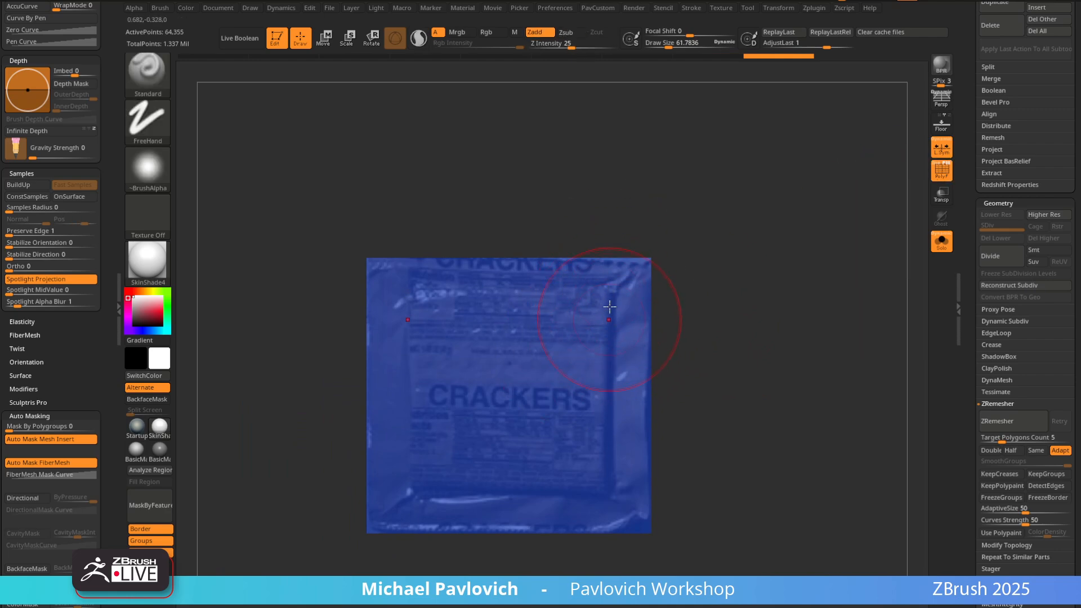
{"action": "key", "text": "3"}
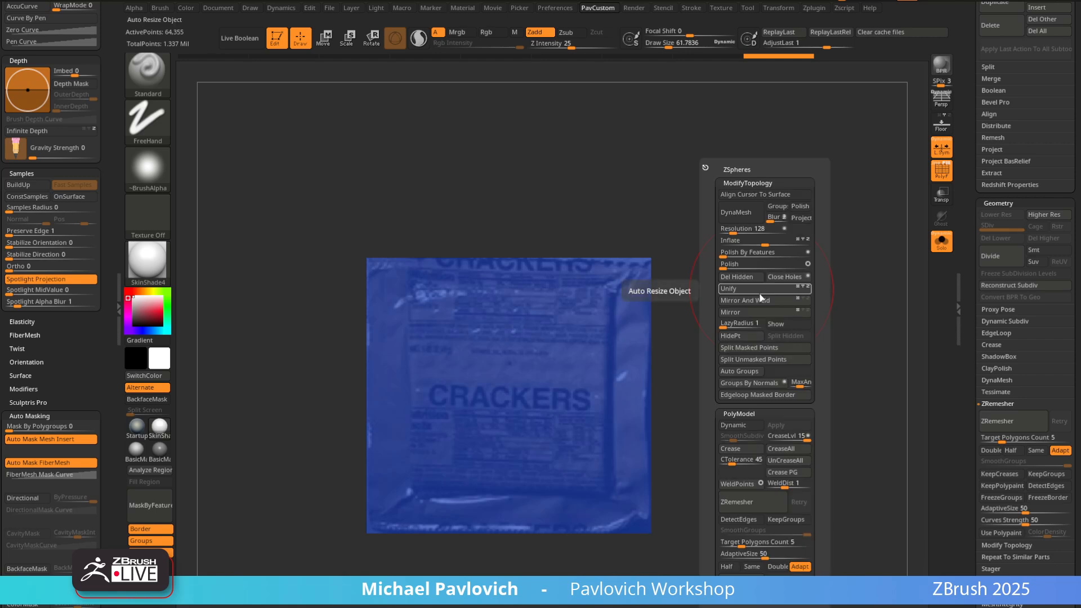
{"action": "left_click", "coordinate": [764, 301]}
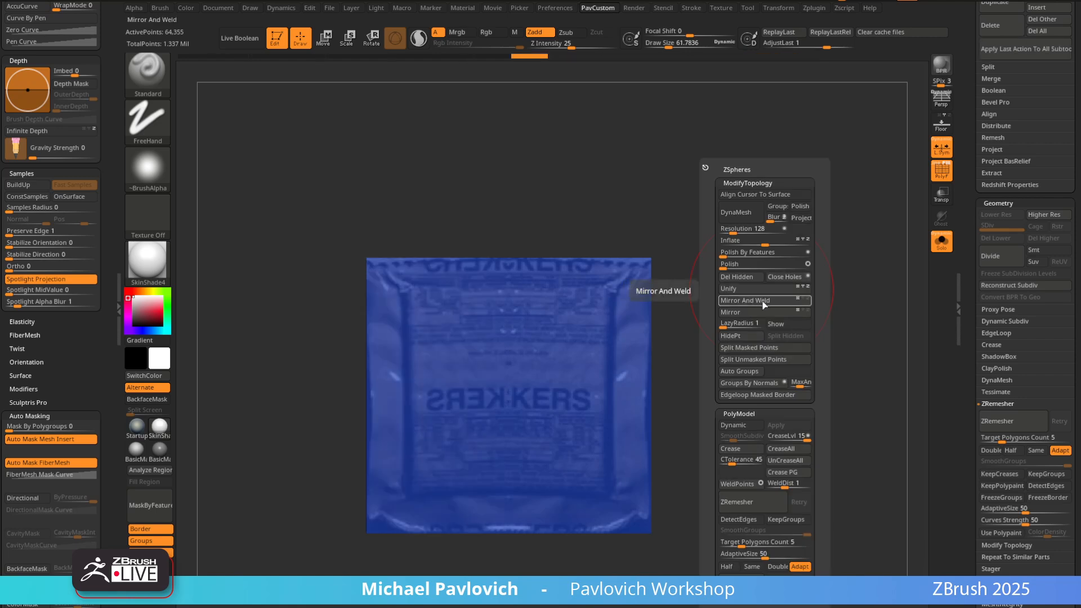
Slice the mirrored packet along its left, upper and lower seal lines to separate the borders from the centre
{"action": "mouse_move", "coordinate": [415, 556]}
{"action": "left_mouse_down", "text": "ctrl+shift"}
{"action": "mouse_move", "coordinate": [414, 164]}
{"action": "mouse_move", "coordinate": [408, 171]}
{"action": "left_mouse_up", "text": "ctrl+shift"}
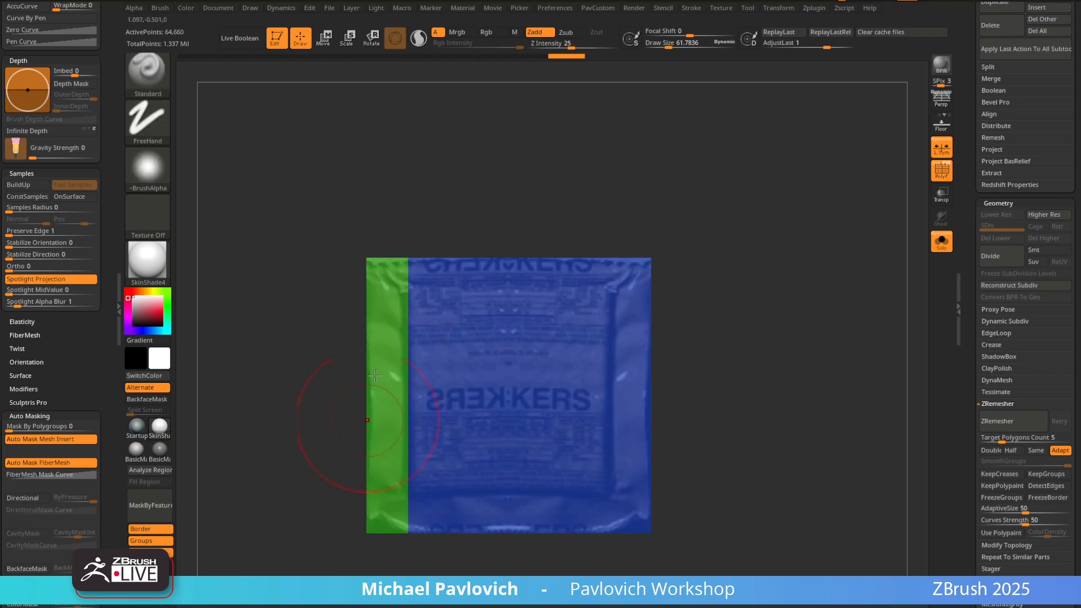
{"action": "key", "text": "ctrl+z"}
{"action": "left_click_drag", "start_coordinate": [399, 564], "coordinate": [409, 172], "text": "ctrl+shift"}
{"action": "left_click_drag", "start_coordinate": [269, 293], "coordinate": [796, 261], "text": "ctrl+shift"}
{"action": "left_click_drag", "start_coordinate": [796, 261], "coordinate": [804, 265], "text": "ctrl+shift"}
{"action": "left_click_drag", "start_coordinate": [749, 523], "coordinate": [264, 497], "text": "ctrl+shift"}
Try Mirror And Weld on the sliced packet and undo it
{"action": "key", "text": "2"}
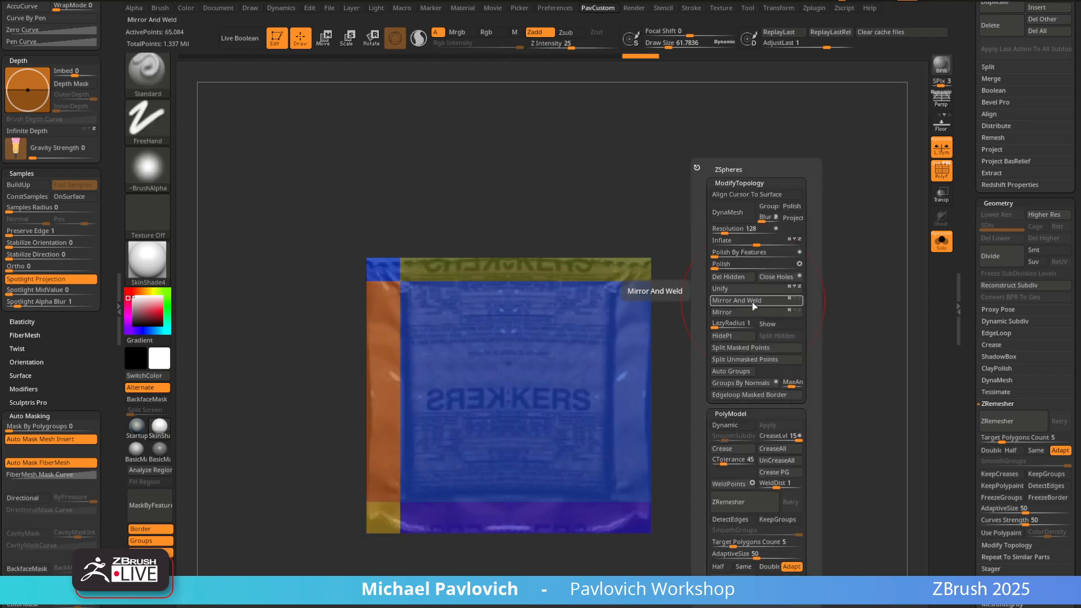
{"action": "left_click", "coordinate": [755, 303]}
{"action": "key", "text": "ctrl+z"}
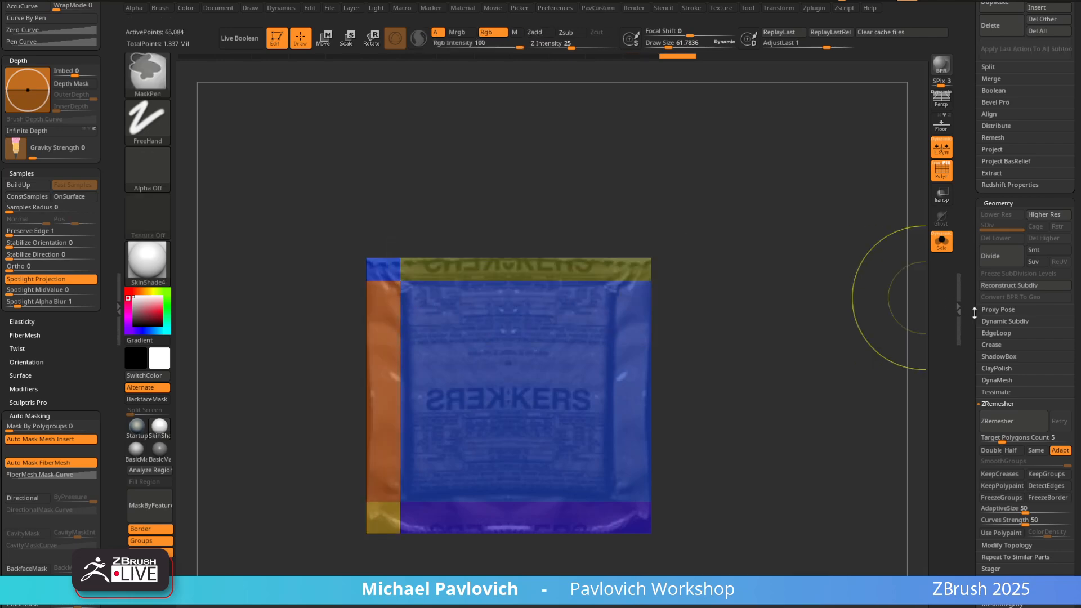
Flip the packet with the Mirror deformation, apply Mirror And Weld to copy the side border slices across, and flip it back
{"action": "left_click", "coordinate": [999, 204]}
{"action": "key", "text": "shift"}
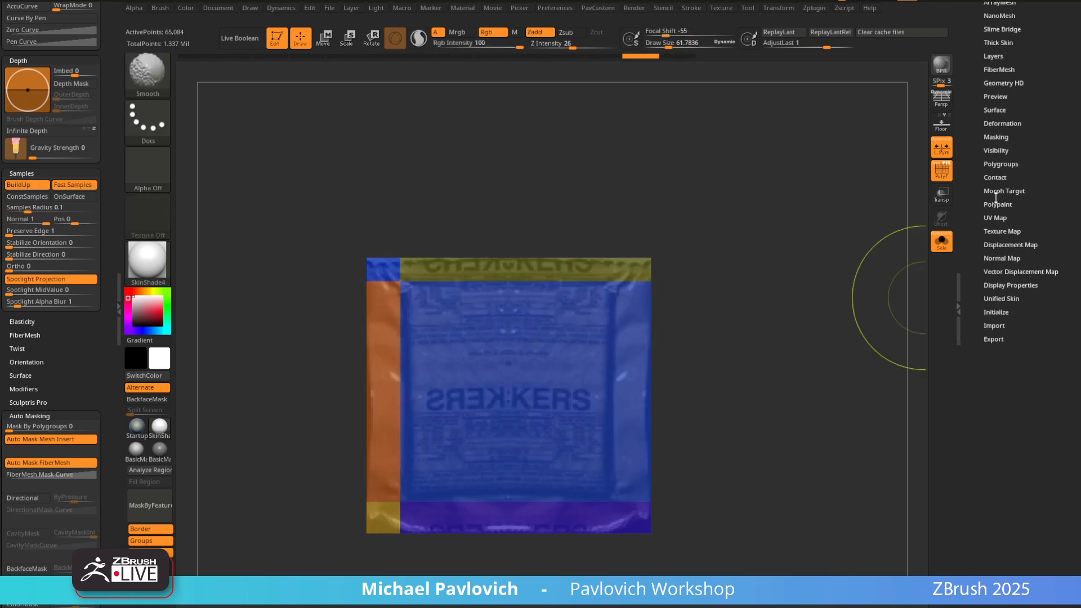
{"action": "left_click", "coordinate": [997, 126], "text": "shift"}
{"action": "left_click", "coordinate": [1000, 147]}
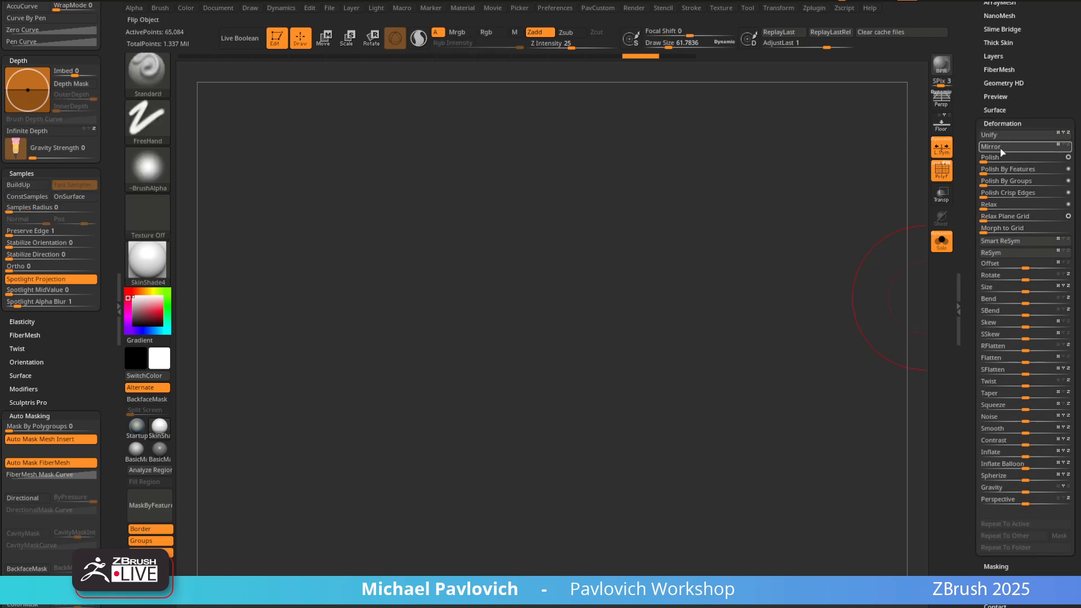
{"action": "key", "text": "space"}
{"action": "left_click", "coordinate": [738, 301]}
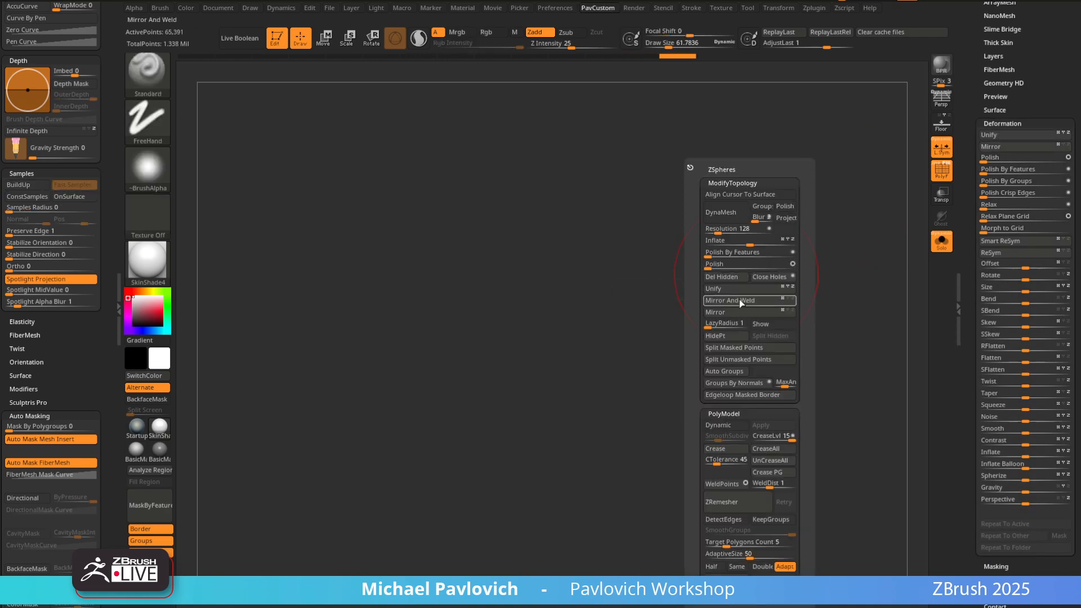
{"action": "left_click", "coordinate": [1008, 148]}
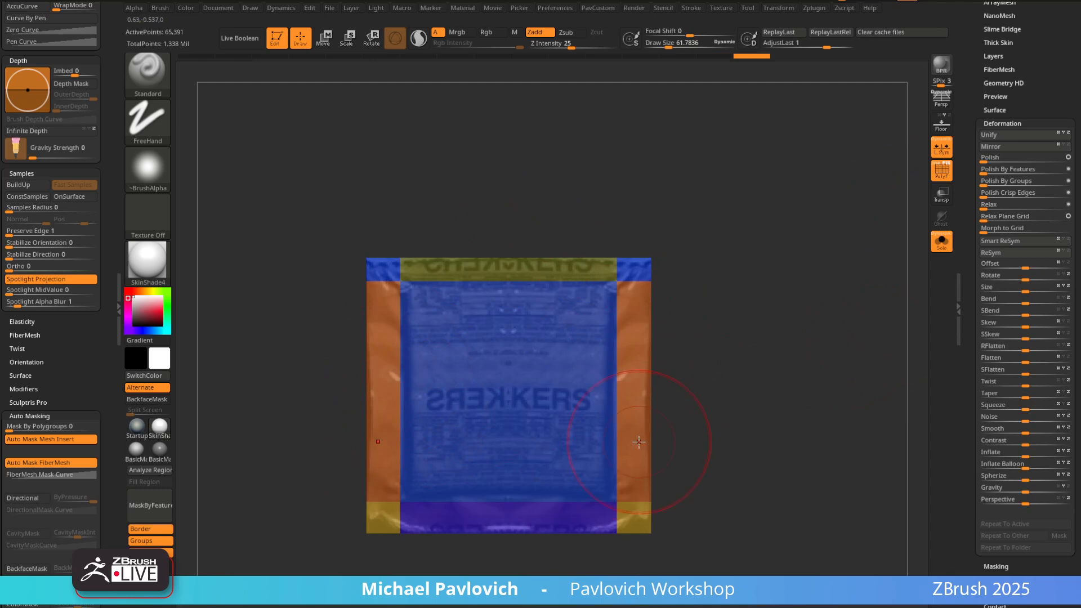
Turn on the floor grid and examine where the packet sits relative to the world origin
{"action": "left_click_drag", "start_coordinate": [809, 306], "coordinate": [695, 239], "text": "alt"}
{"action": "left_click", "coordinate": [946, 121]}
{"action": "left_click_drag", "start_coordinate": [830, 210], "coordinate": [734, 292]}
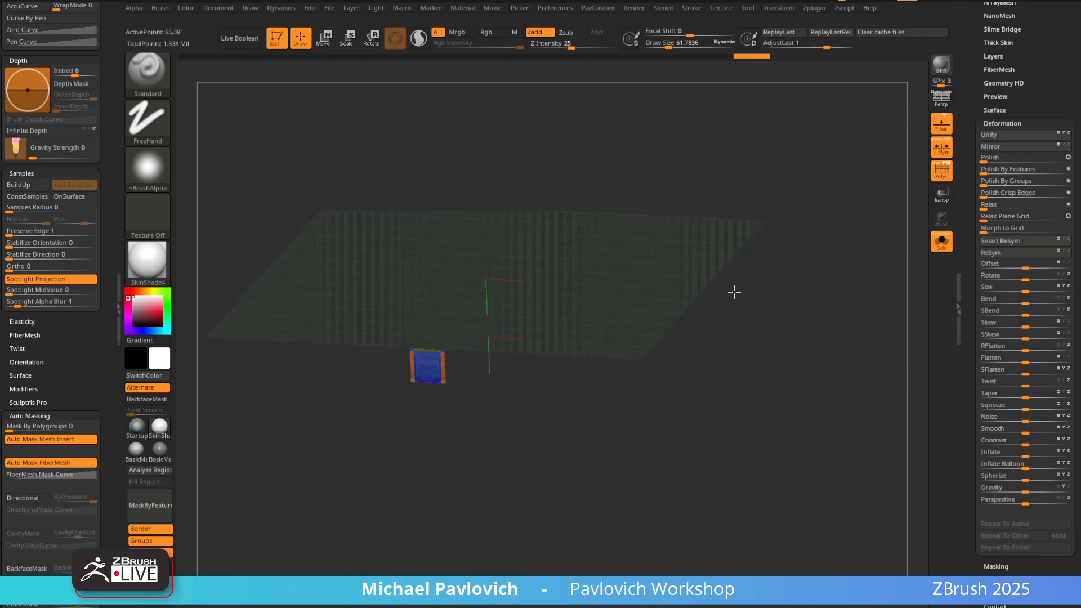
{"action": "left_click_drag", "start_coordinate": [410, 413], "coordinate": [445, 322]}
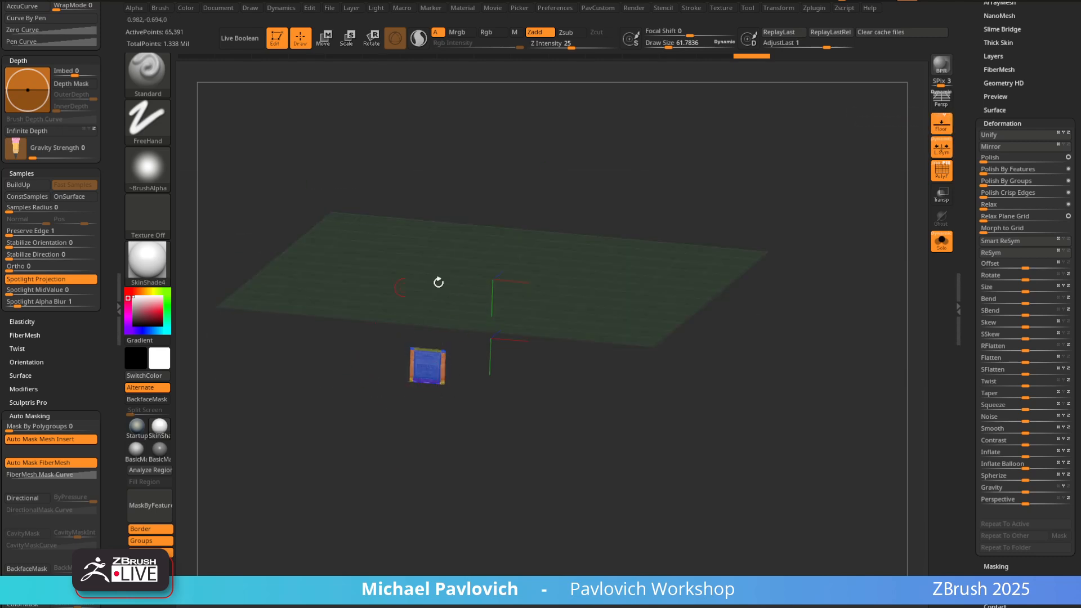
{"action": "left_click_drag", "start_coordinate": [378, 423], "coordinate": [428, 405], "text": "shift"}
{"action": "left_click_drag", "start_coordinate": [638, 270], "coordinate": [659, 335], "text": "alt"}
Centre the gizmo on the packet, try its home placement and undo that change
{"action": "key", "text": "w"}
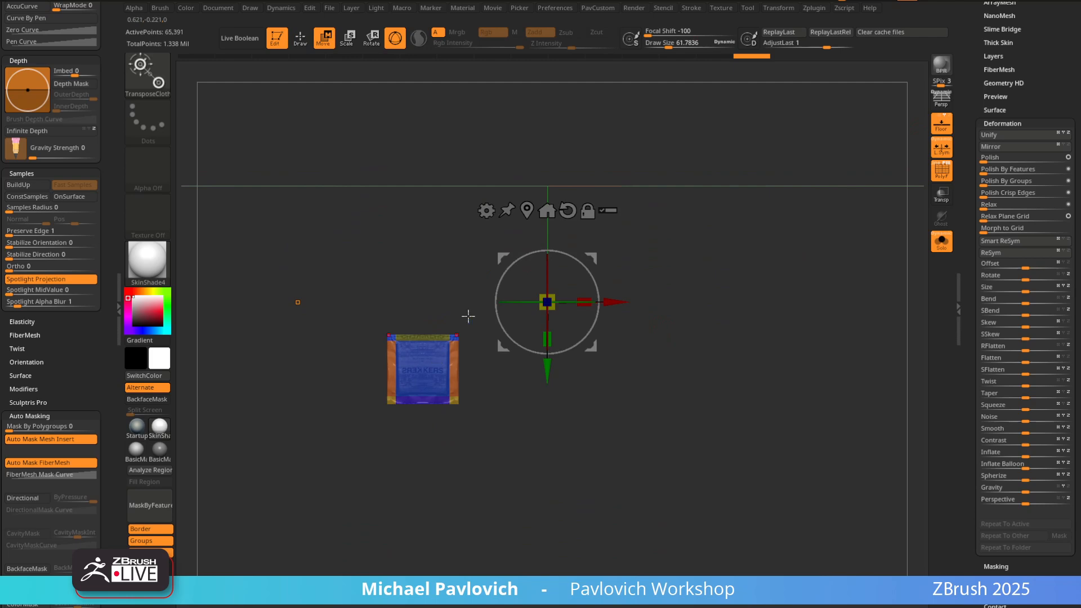
{"action": "left_click", "coordinate": [527, 210]}
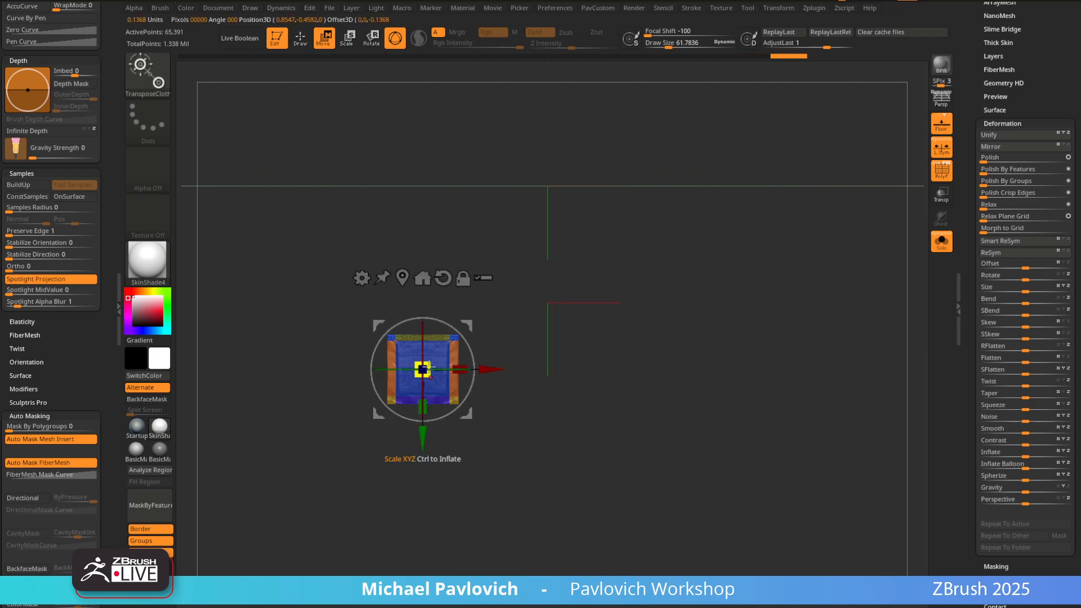
{"action": "left_click", "coordinate": [422, 282]}
{"action": "mouse_move", "coordinate": [747, 323]}
{"action": "left_mouse_down"}
{"action": "mouse_move", "coordinate": [847, 330]}
{"action": "mouse_move", "coordinate": [738, 332]}
{"action": "left_mouse_up"}
{"action": "key", "text": "ctrl+z"}
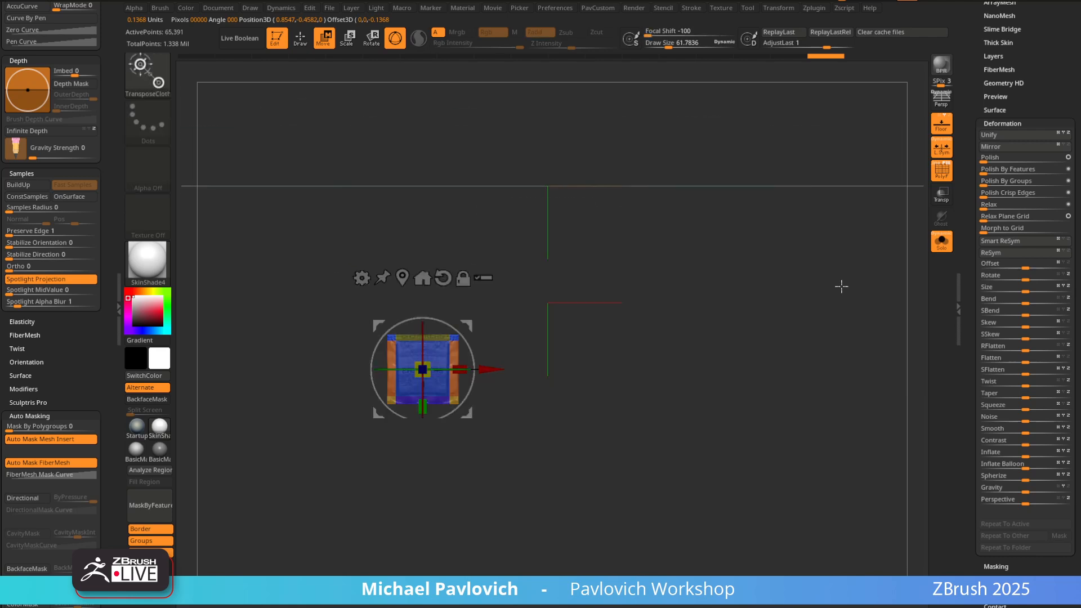
{"action": "mouse_move", "coordinate": [562, 303]}
{"action": "left_mouse_down", "text": "alt"}
{"action": "mouse_move", "coordinate": [649, 359]}
{"action": "mouse_move", "coordinate": [651, 343]}
{"action": "mouse_move", "coordinate": [666, 344]}
{"action": "left_mouse_up", "text": "alt"}
Choose SelectRect as the selection brush and merge all border slices around the packet's centre panel into one polygroup
{"action": "key", "text": "q"}
{"action": "left_click_drag", "start_coordinate": [698, 256], "coordinate": [658, 321], "text": "alt"}
{"action": "left_click", "coordinate": [151, 77], "text": "ctrl+shift"}
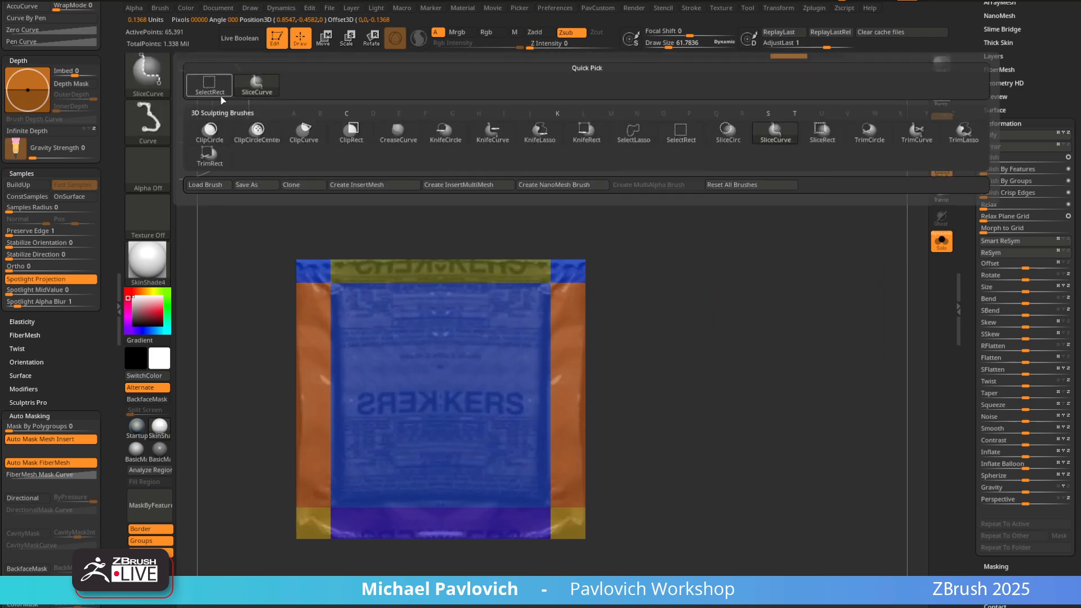
{"action": "left_click", "coordinate": [220, 93], "text": "ctrl+shift"}
{"action": "left_click", "coordinate": [511, 360], "text": "ctrl+shift"}
{"action": "left_click", "coordinate": [772, 318], "text": "ctrl+shift"}
{"action": "left_click", "coordinate": [459, 374], "text": "ctrl+shift"}
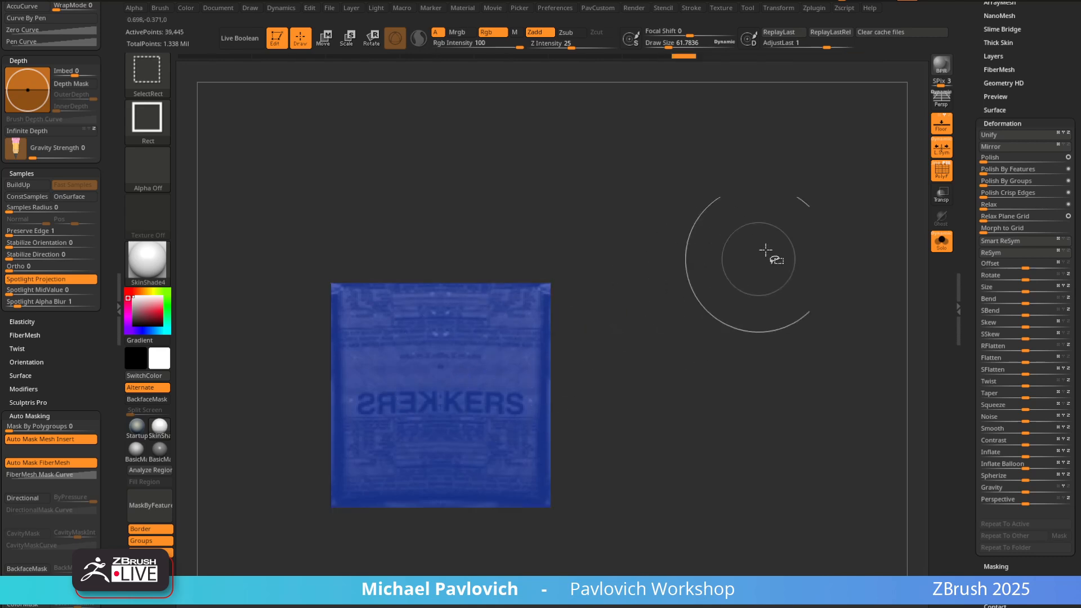
{"action": "left_click", "coordinate": [443, 391], "text": "ctrl+shift"}
{"action": "left_click", "coordinate": [792, 253], "text": "ctrl+shift"}
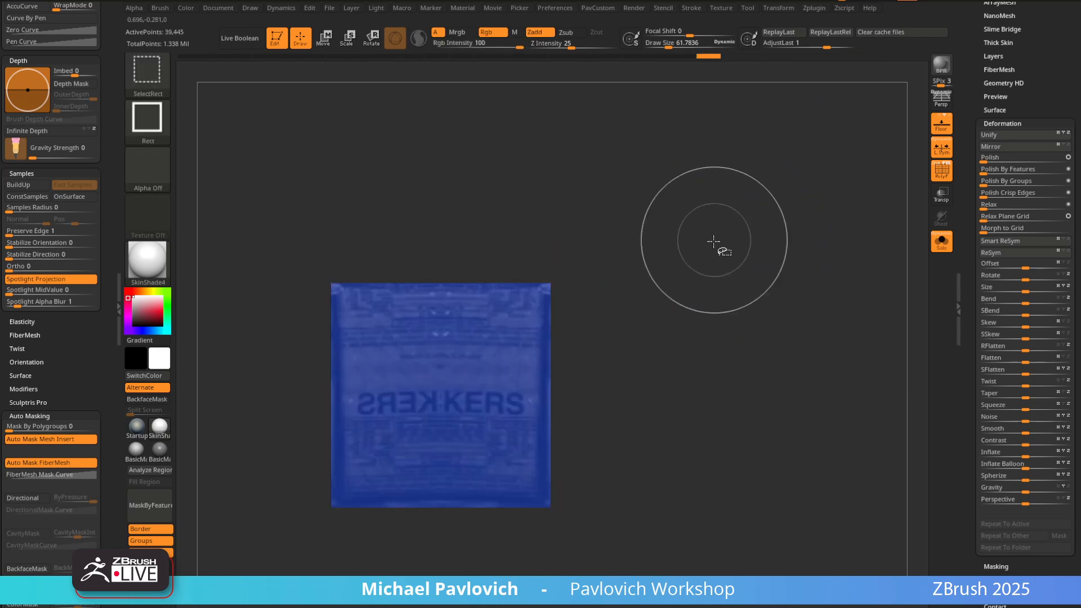
{"action": "left_click", "coordinate": [788, 298], "text": "ctrl+shift"}
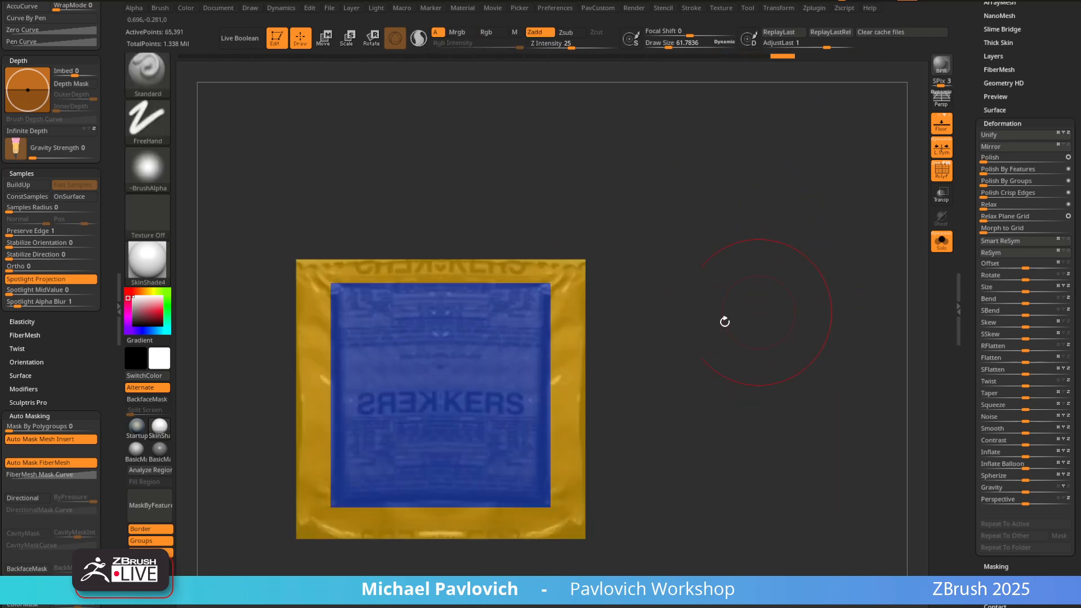
{"action": "left_click", "coordinate": [485, 362], "text": "ctrl+shift"}
{"action": "left_click", "coordinate": [624, 259], "text": "ctrl+shift"}
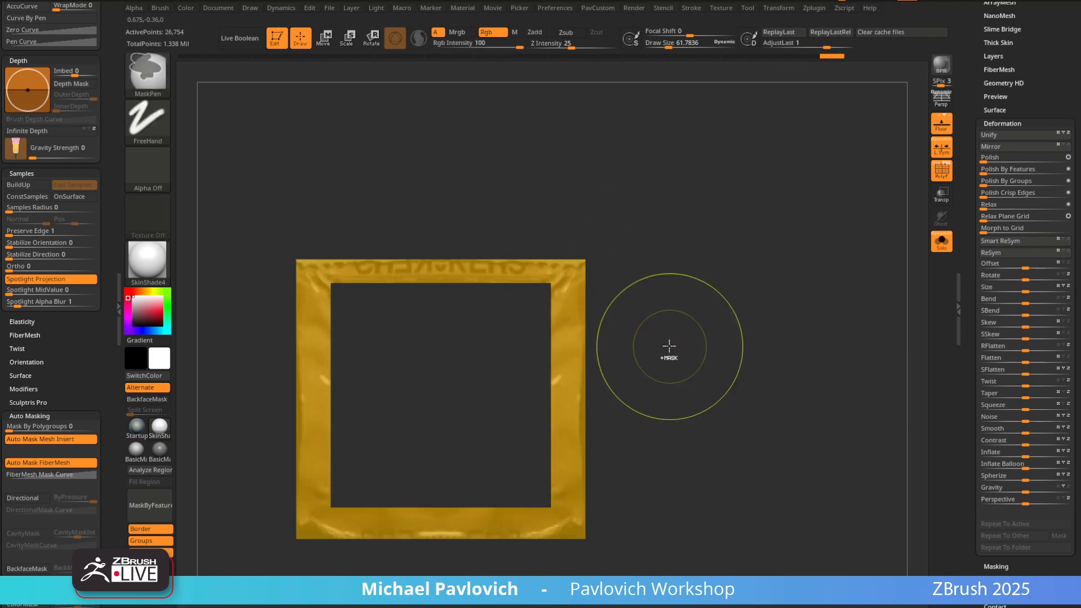
{"action": "left_click", "coordinate": [693, 338], "text": "ctrl+shift"}
Display the packet's wireframe and set ZRemesher to Half with KeepGroups on
{"action": "left_click_drag", "start_coordinate": [721, 286], "coordinate": [801, 259], "text": "alt"}
{"action": "left_click", "coordinate": [938, 164]}
{"action": "key", "text": "space"}
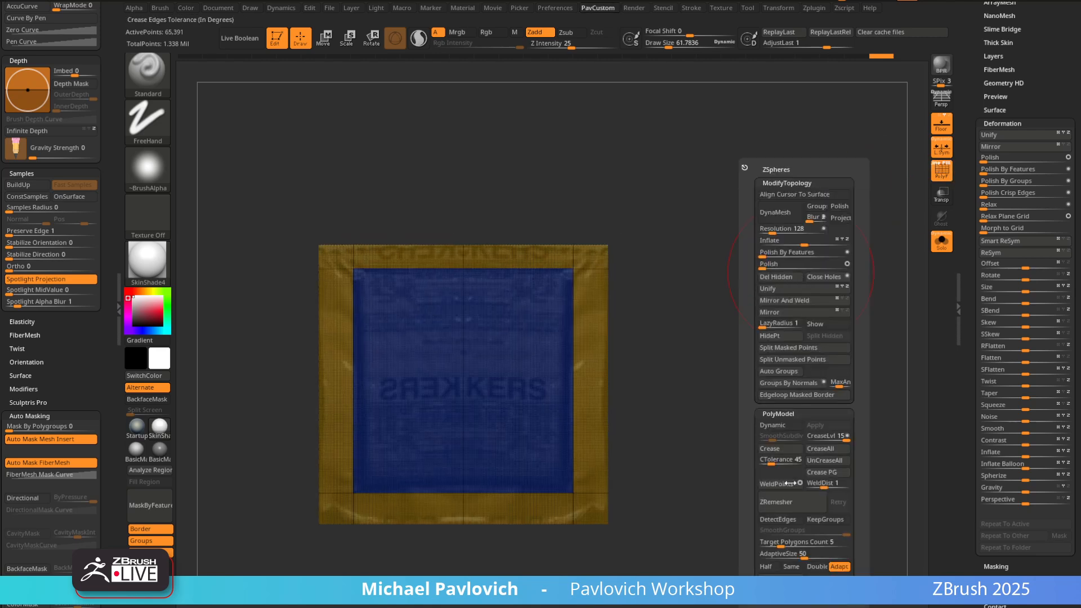
{"action": "left_click", "coordinate": [767, 567]}
{"action": "left_click", "coordinate": [824, 519]}
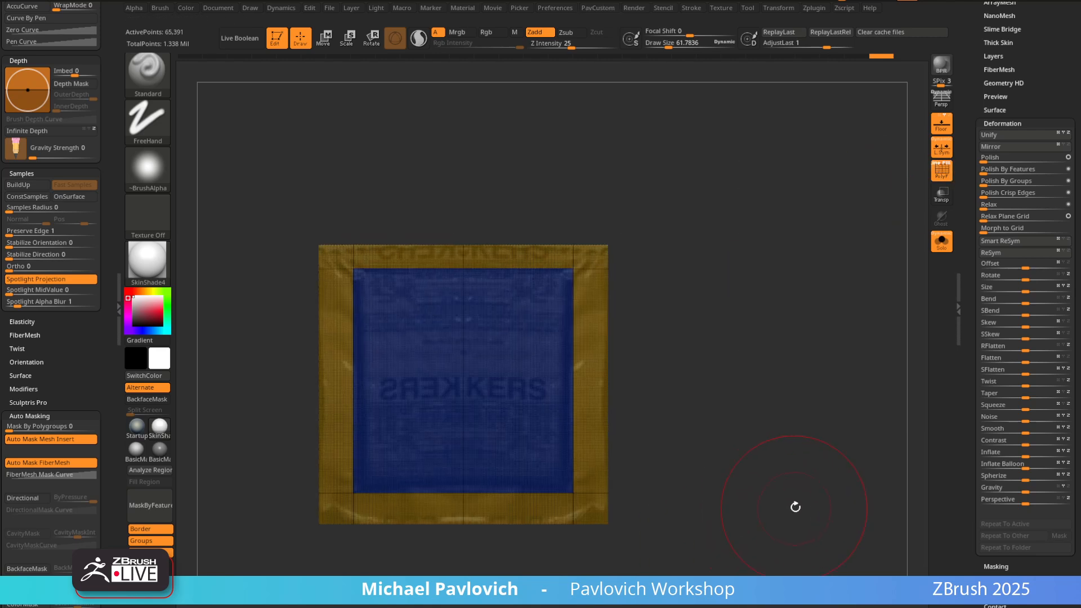
Set AdaptiveSize to 0 and ZRemesh the packet repeatedly at half density down to 600 points
{"action": "key", "text": "space"}
{"action": "left_click", "coordinate": [785, 506]}
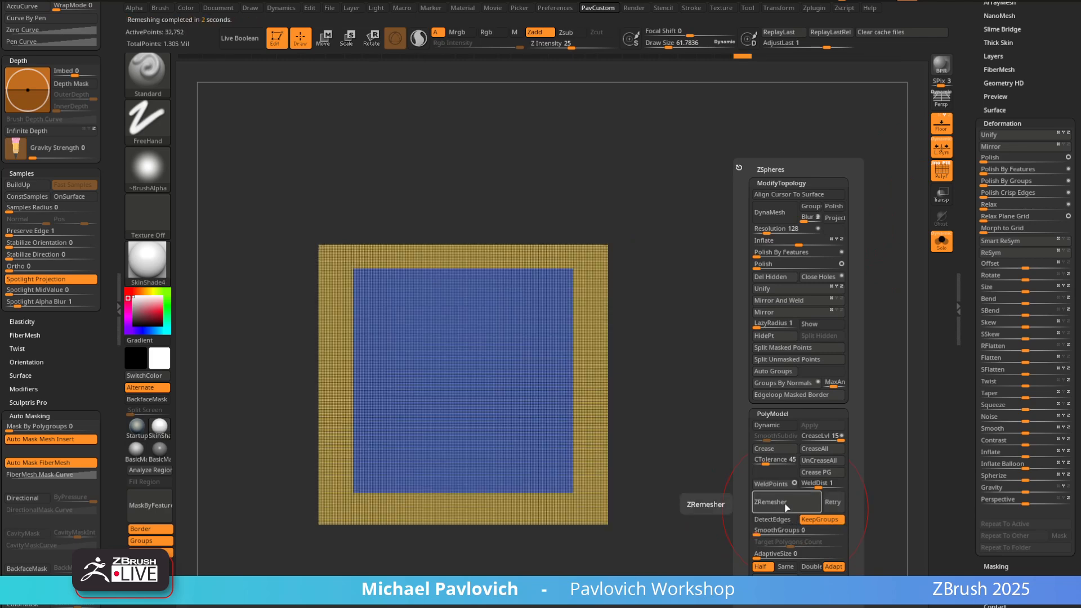
{"action": "left_click", "coordinate": [791, 509]}
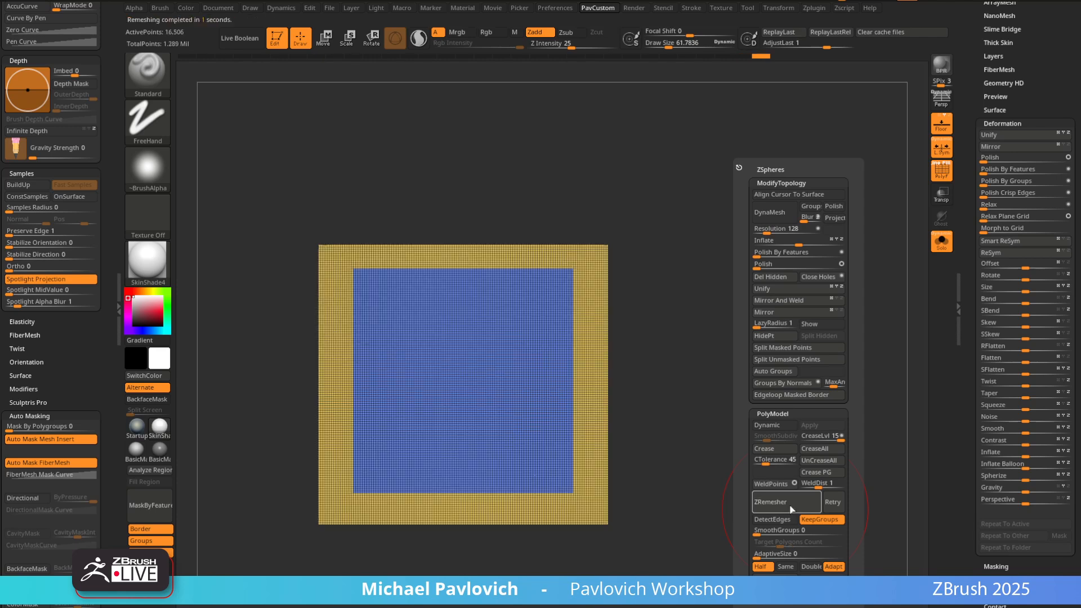
{"action": "left_click", "coordinate": [796, 509]}
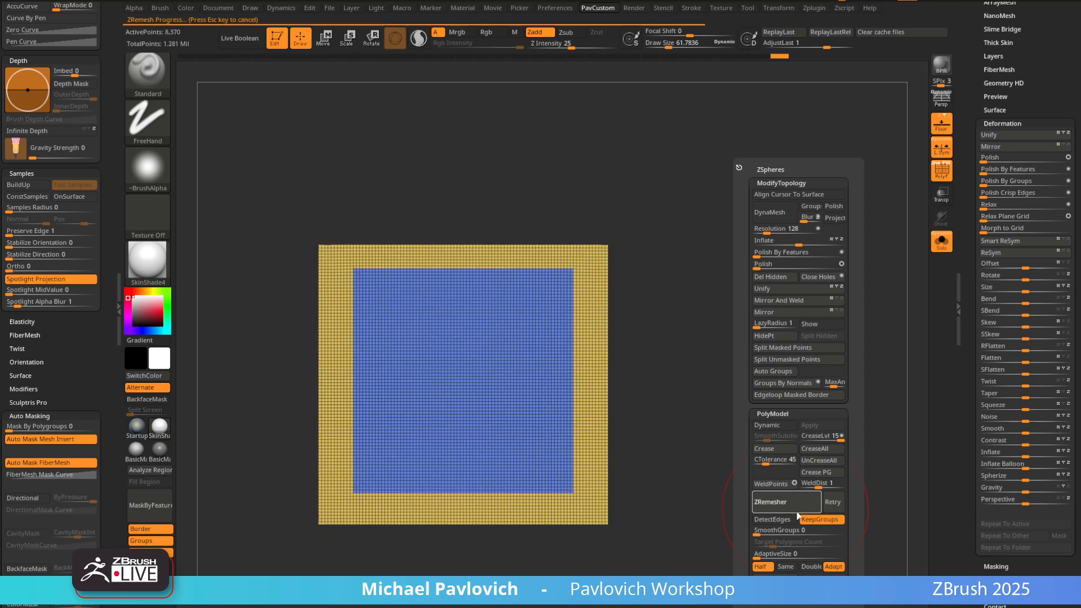
{"action": "left_click", "coordinate": [798, 511]}
{"action": "left_click", "coordinate": [799, 511]}
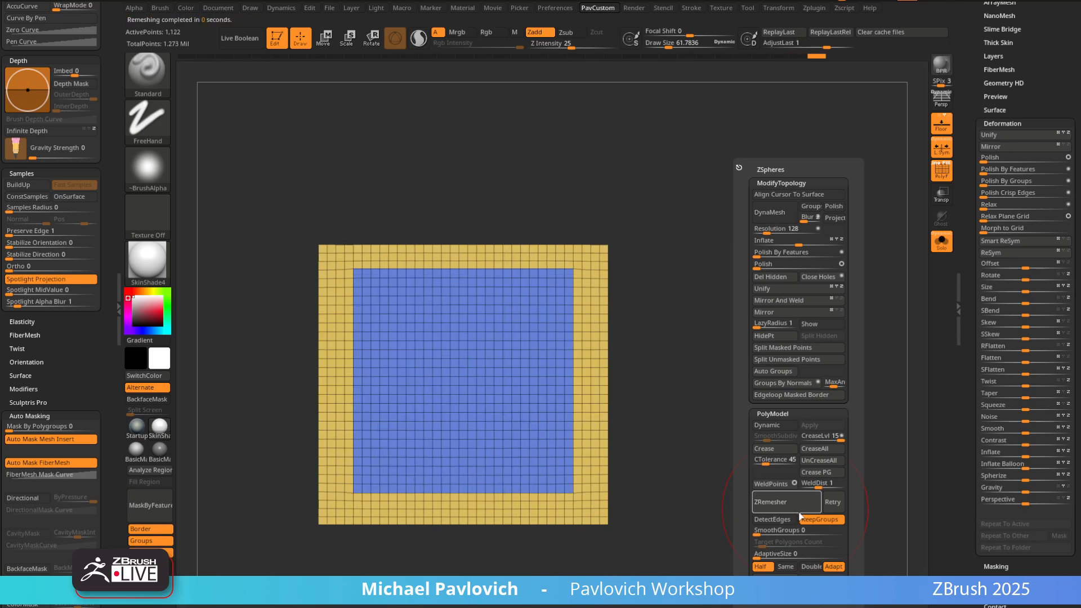
{"action": "left_click", "coordinate": [798, 511]}
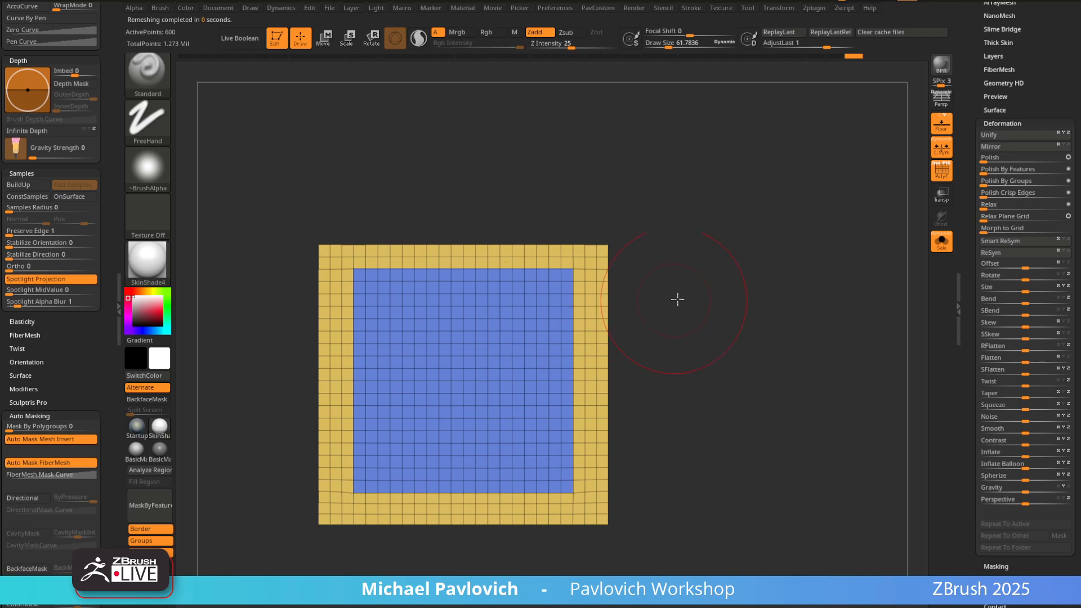
Undo the last two ZRemesher passes to compare densities, and run them again down to 600 points
{"action": "left_click_drag", "start_coordinate": [691, 239], "coordinate": [703, 264], "text": "alt"}
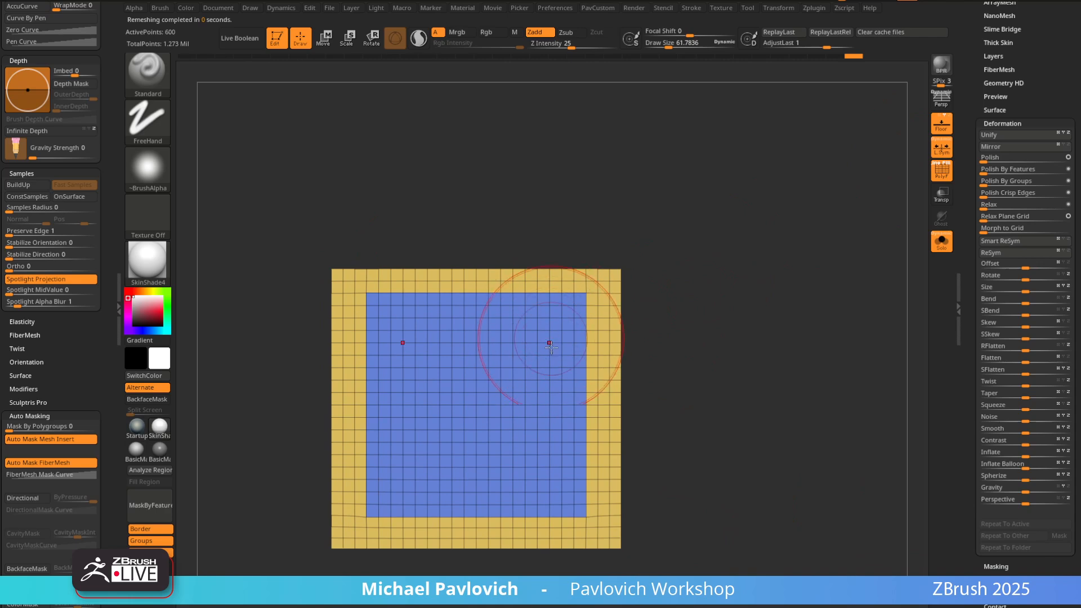
{"action": "key", "text": "ctrl+z"}
{"action": "key", "text": "ctrl+z"}
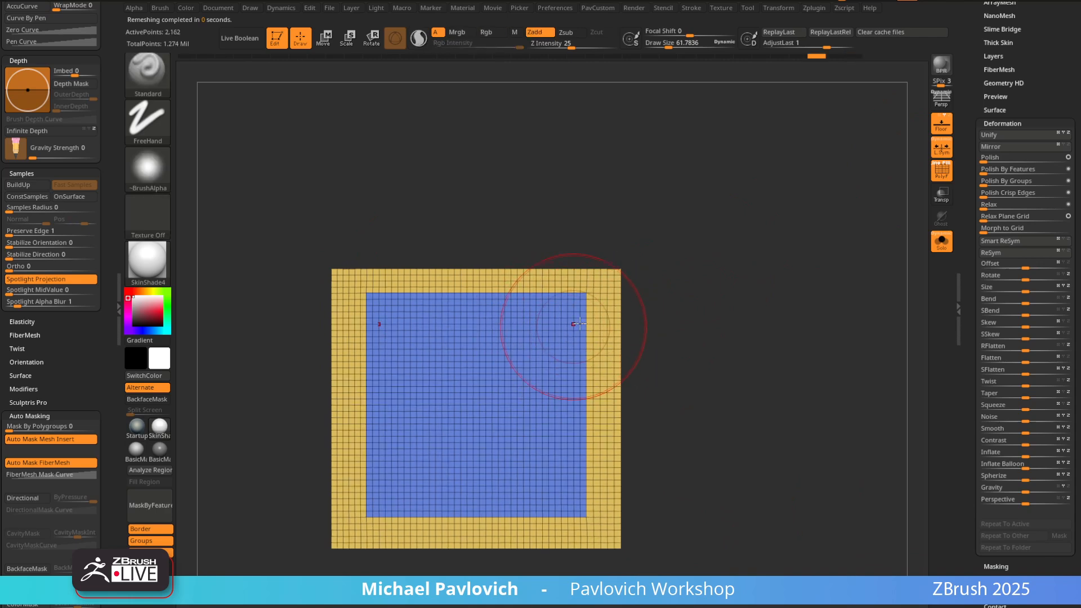
{"action": "key", "text": "5"}
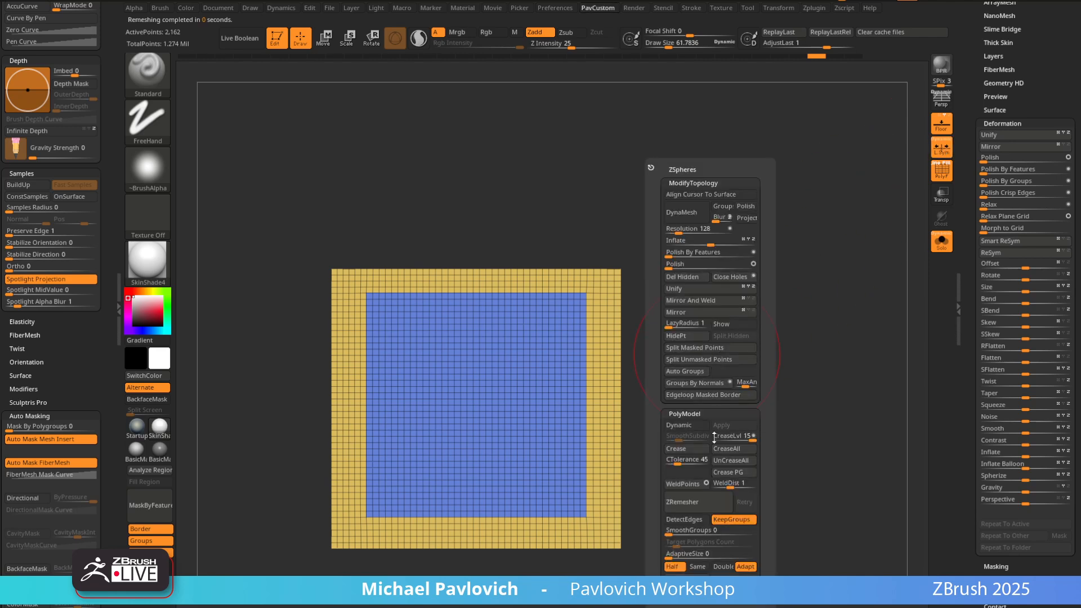
{"action": "left_click", "coordinate": [695, 506]}
{"action": "left_click", "coordinate": [701, 503]}
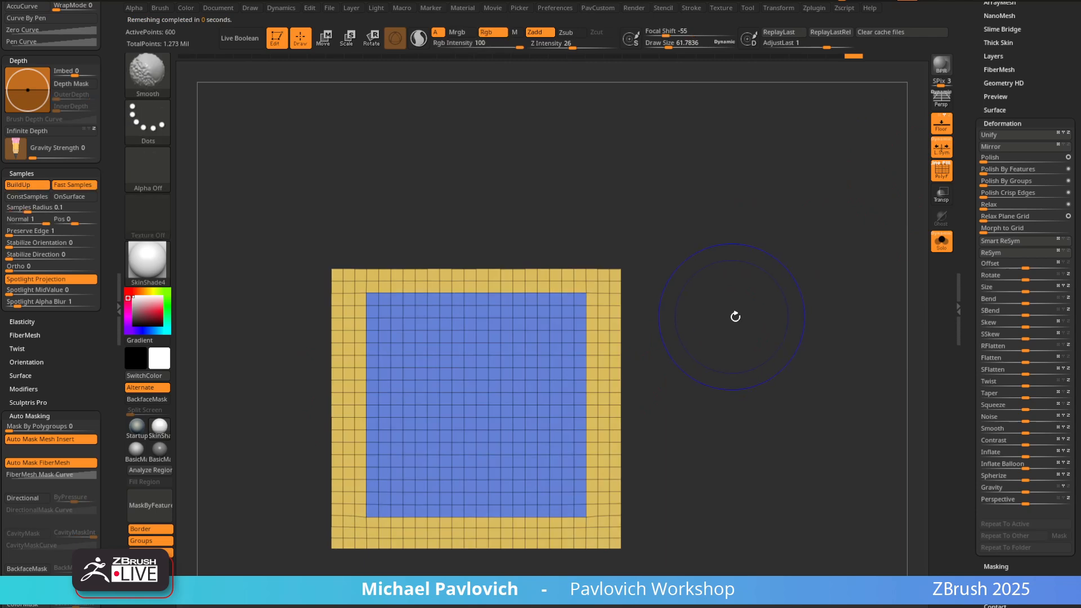
Give the flat packet a thin thickness with ZModeler's Extrude on All Polygons using One Side Poly
{"action": "left_click_drag", "start_coordinate": [733, 340], "coordinate": [774, 326]}
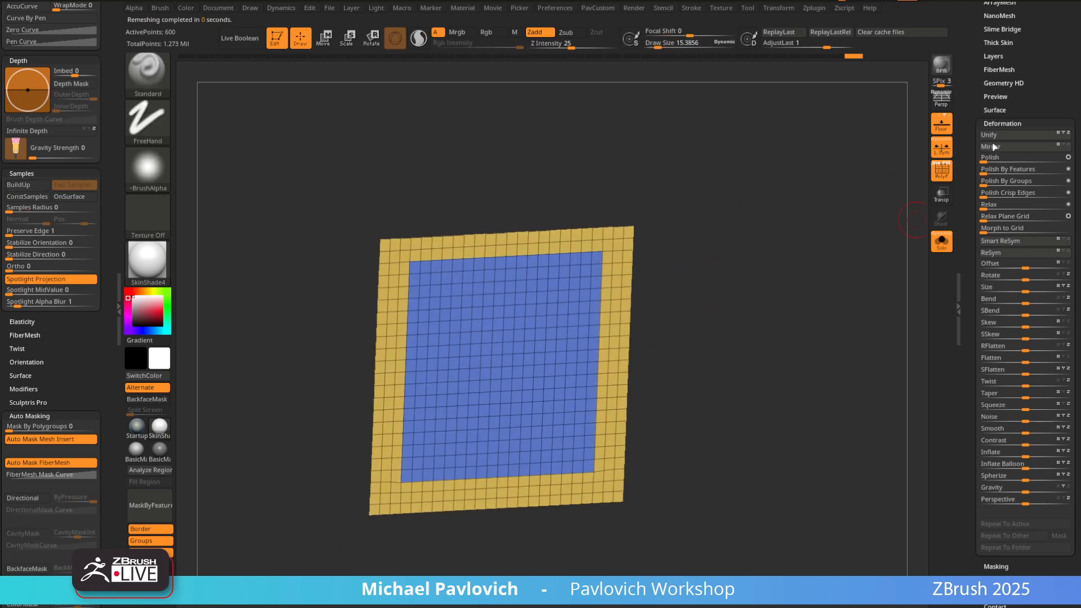
{"action": "left_click", "coordinate": [1002, 123]}
{"action": "left_click_drag", "start_coordinate": [975, 70], "coordinate": [975, 271]}
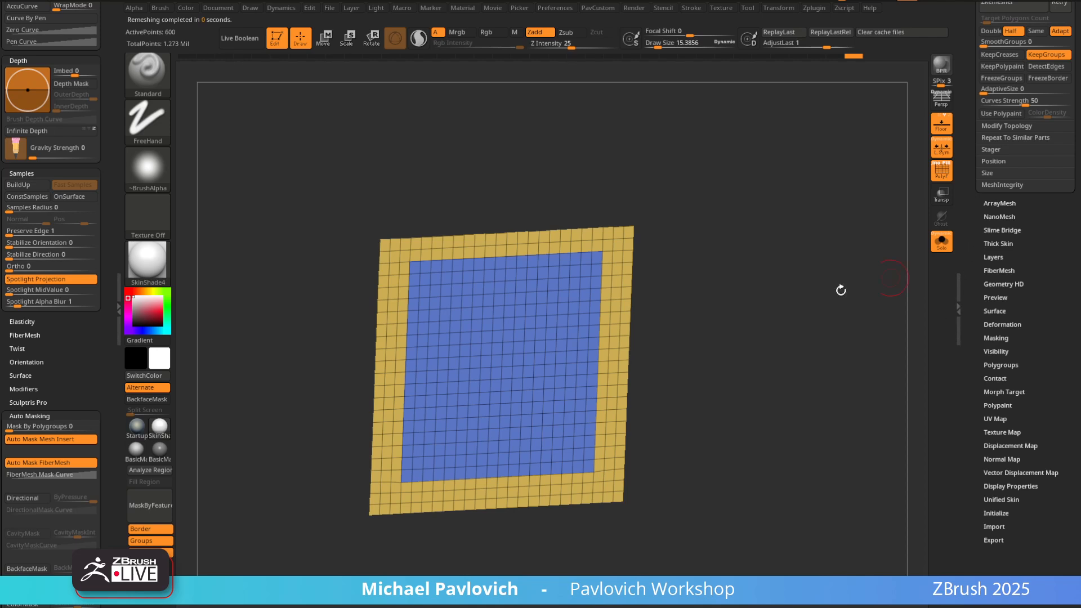
{"action": "left_click_drag", "start_coordinate": [841, 290], "coordinate": [796, 286]}
{"action": "key", "text": "b"}
{"action": "key", "text": "z"}
{"action": "key", "text": "m"}
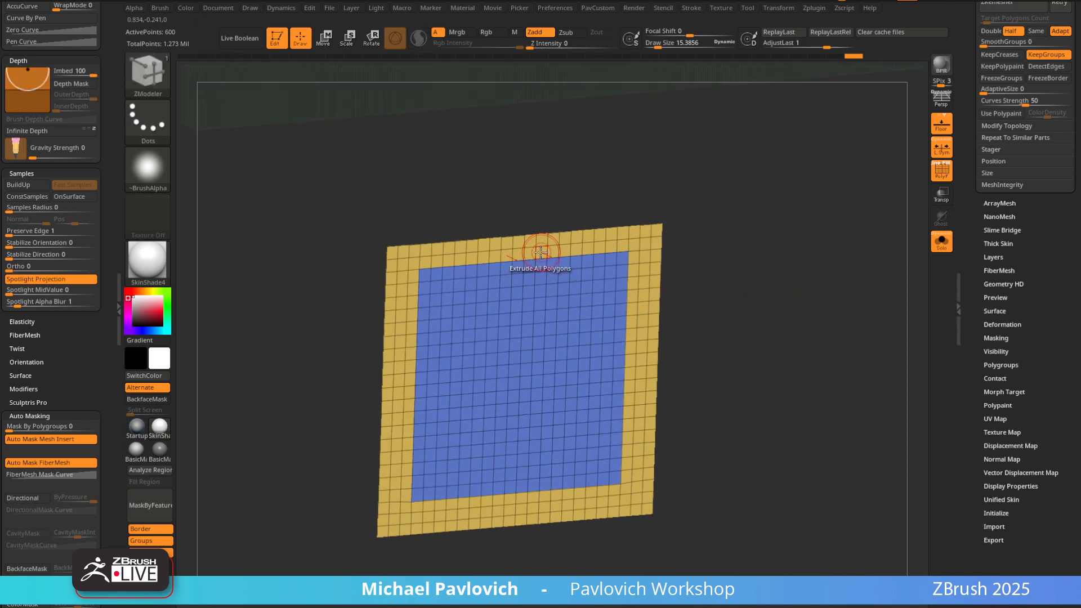
{"action": "key", "text": "space"}
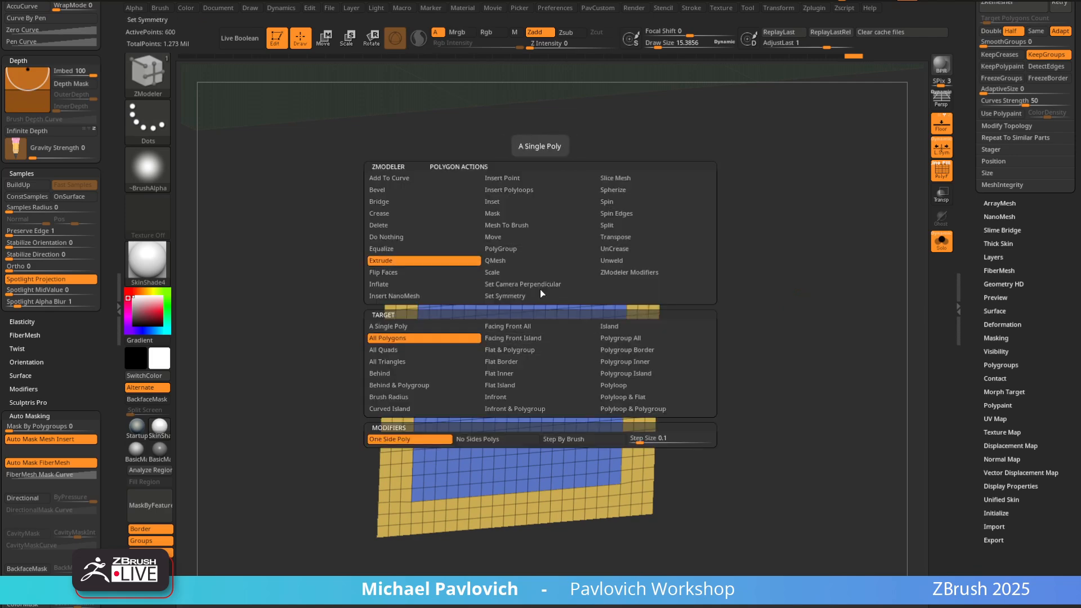
{"action": "right_click_drag", "start_coordinate": [548, 265], "coordinate": [588, 253]}
{"action": "left_click_drag", "start_coordinate": [588, 247], "coordinate": [596, 258]}
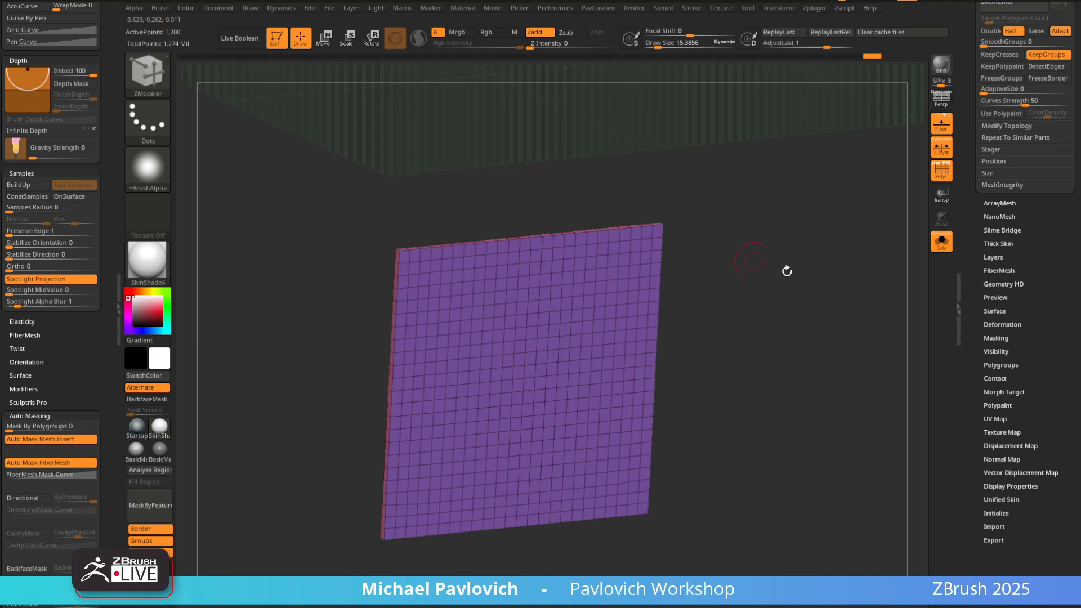
Isolate the packet's centre panel inside the seal border and give it its own polygroup, with the whole mesh shown again
{"action": "left_click_drag", "start_coordinate": [786, 271], "coordinate": [882, 274]}
{"action": "mouse_move", "coordinate": [882, 274]}
{"action": "left_mouse_down", "text": "alt"}
{"action": "mouse_move", "coordinate": [731, 279]}
{"action": "mouse_move", "coordinate": [749, 287]}
{"action": "left_mouse_up", "text": "alt"}
{"action": "mouse_move", "coordinate": [693, 254]}
{"action": "left_mouse_down", "text": "ctrl+shift"}
{"action": "mouse_move", "coordinate": [746, 369]}
{"action": "mouse_move", "coordinate": [521, 338]}
{"action": "mouse_move", "coordinate": [642, 482]}
{"action": "left_mouse_up", "text": "ctrl+shift"}
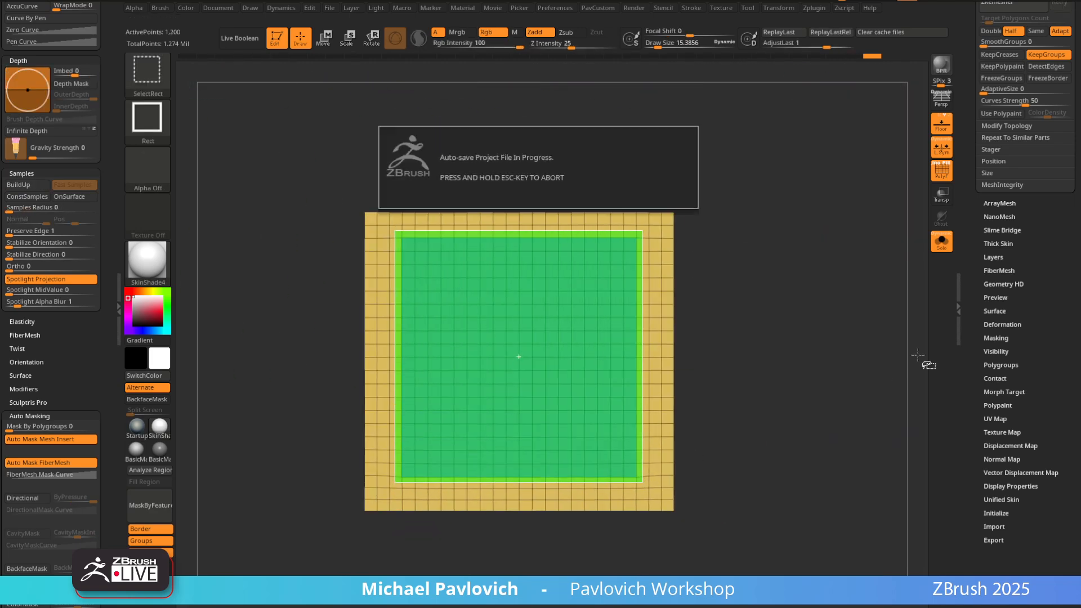
{"action": "key", "text": "b"}
{"action": "key", "text": "z"}
{"action": "key", "text": "m"}
{"action": "left_click_drag", "start_coordinate": [844, 338], "coordinate": [779, 338]}
{"action": "left_click", "coordinate": [805, 338], "text": "ctrl+shift"}
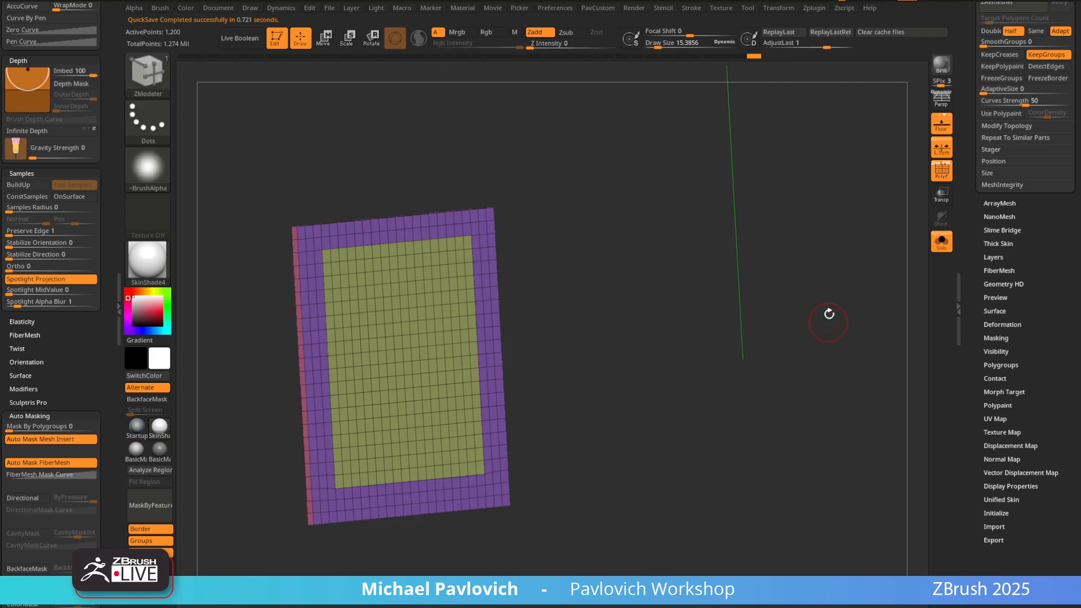
Replace the cloth transpose brush with the classic one and scale the packet's thickness down to about 0.59
{"action": "key", "text": "f"}
{"action": "mouse_move", "coordinate": [830, 314]}
{"action": "left_mouse_down"}
{"action": "mouse_move", "coordinate": [870, 313]}
{"action": "mouse_move", "coordinate": [881, 297]}
{"action": "mouse_move", "coordinate": [854, 319]}
{"action": "mouse_move", "coordinate": [890, 309]}
{"action": "mouse_move", "coordinate": [872, 317]}
{"action": "left_mouse_up"}
{"action": "key", "text": "w"}
{"action": "left_click_drag", "start_coordinate": [575, 372], "coordinate": [574, 369]}
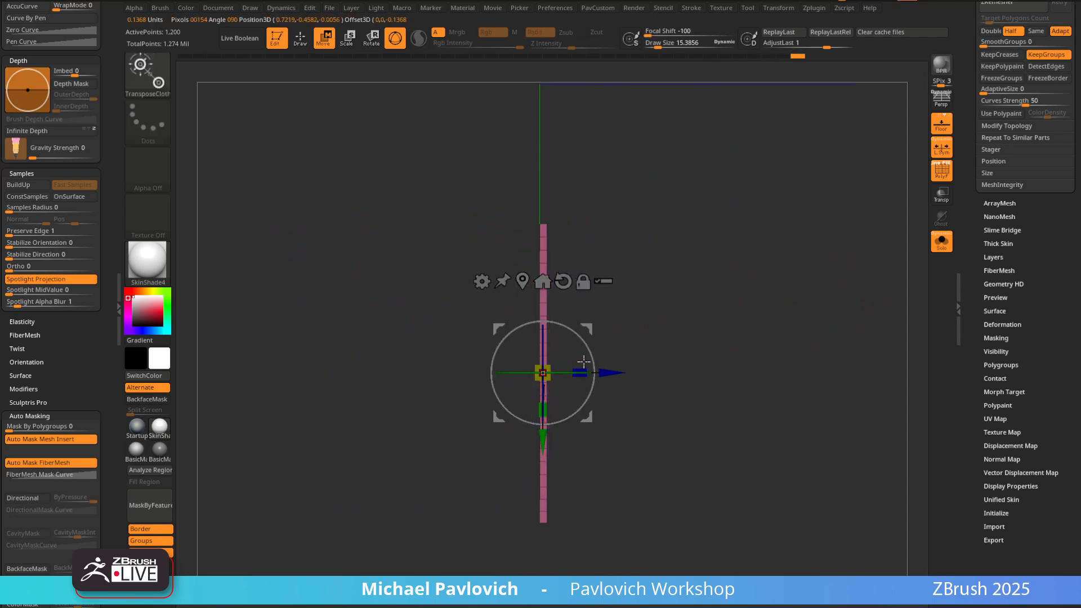
{"action": "key", "text": "b"}
{"action": "key", "text": "t"}
{"action": "key", "text": "r"}
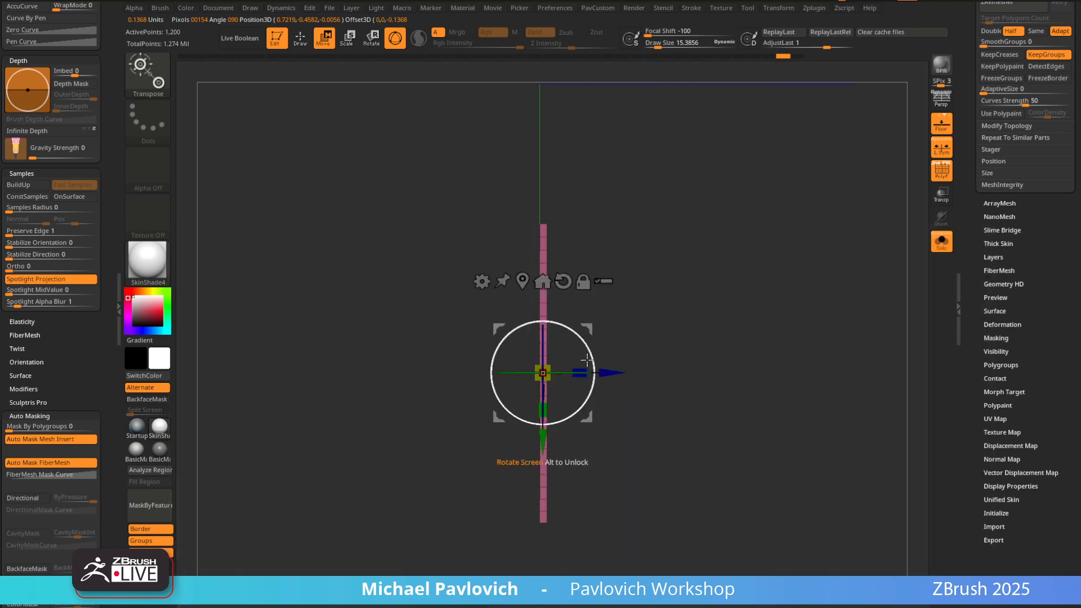
{"action": "key", "text": "b"}
{"action": "key", "text": "t"}
{"action": "key", "text": "c"}
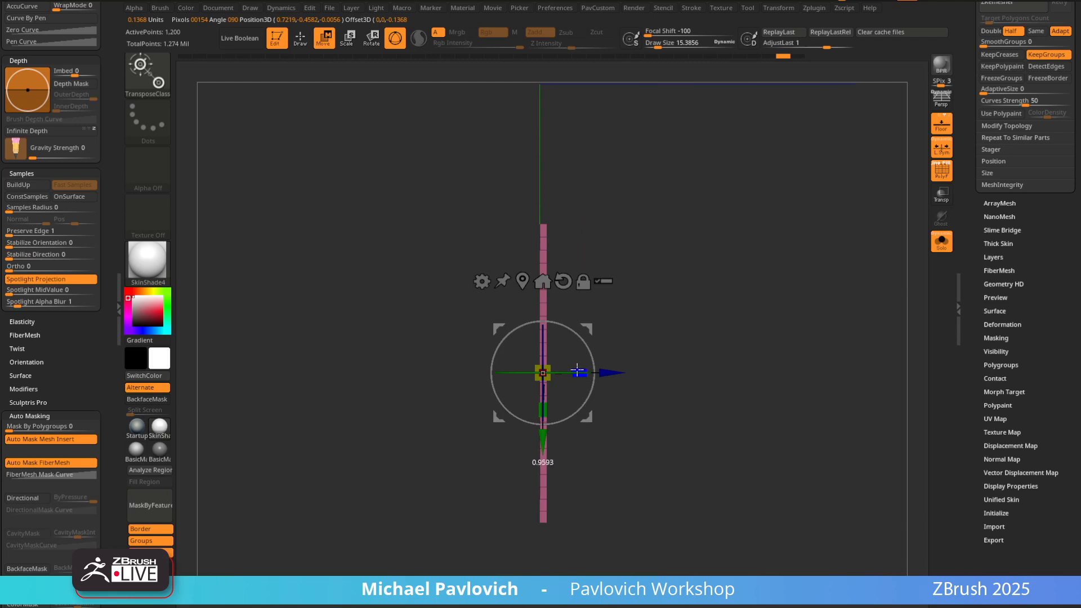
{"action": "left_click_drag", "start_coordinate": [562, 369], "coordinate": [532, 365]}
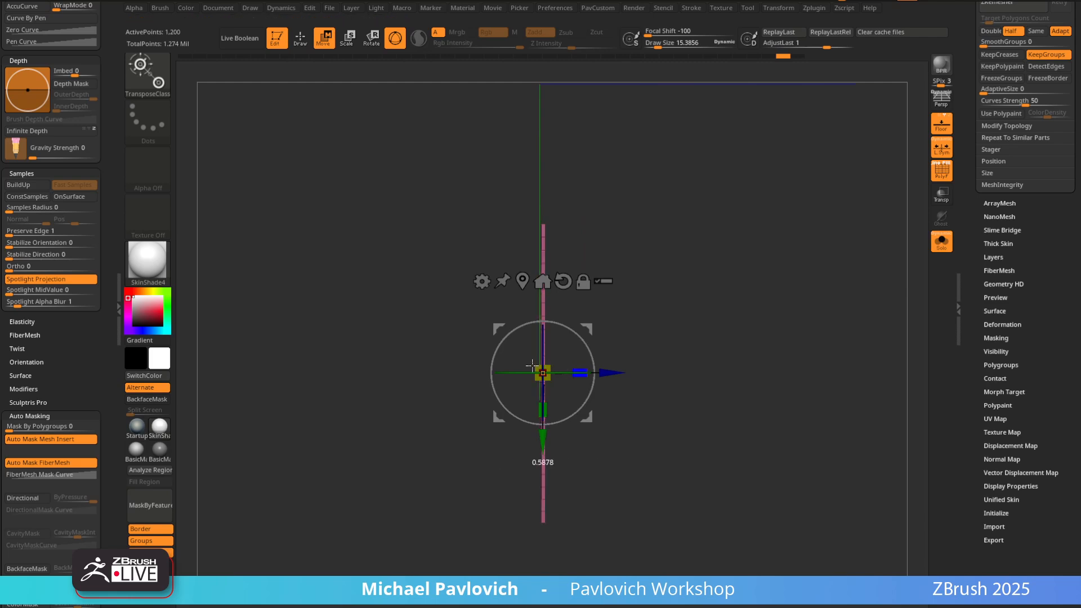
Return to draw mode and divide the packet mesh up to subdivision level 4
{"action": "key", "text": "q"}
{"action": "left_click_drag", "start_coordinate": [836, 284], "coordinate": [781, 290]}
{"action": "left_click_drag", "start_coordinate": [980, 231], "coordinate": [971, 326]}
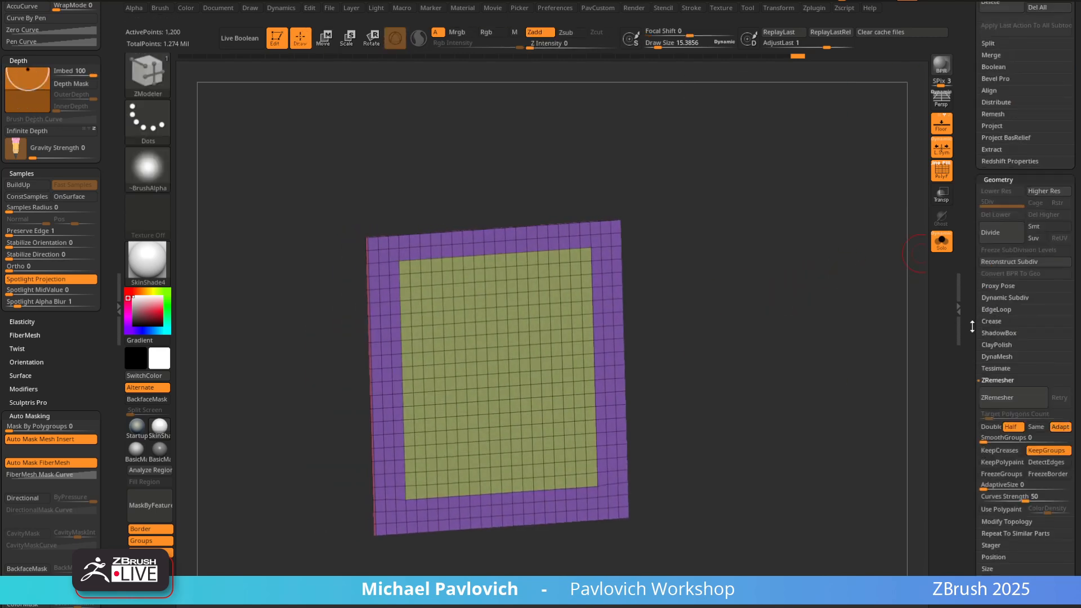
{"action": "left_click", "coordinate": [998, 237]}
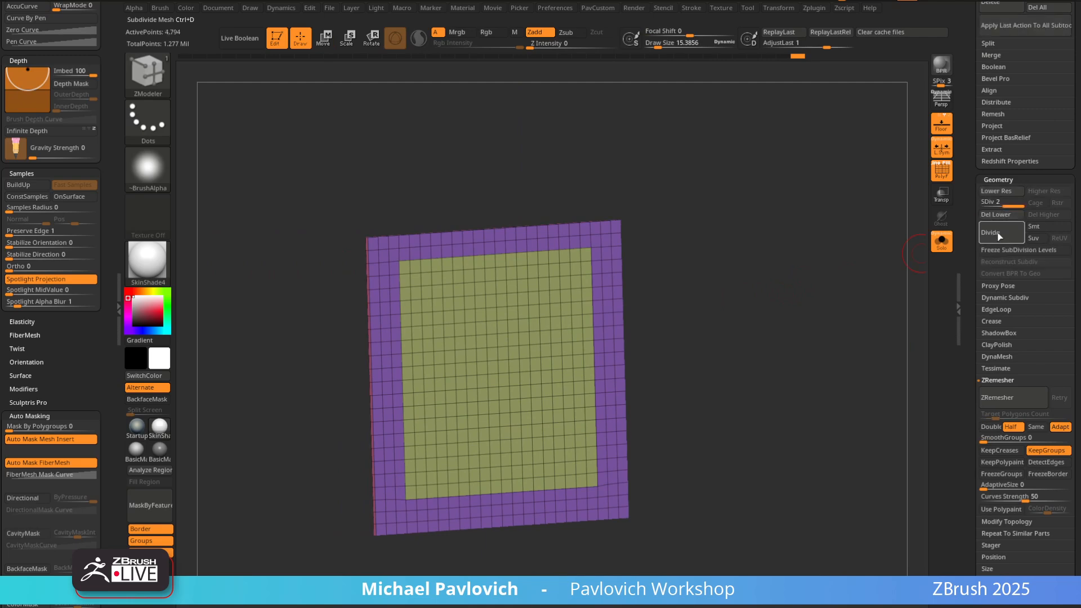
{"action": "left_click", "coordinate": [998, 234]}
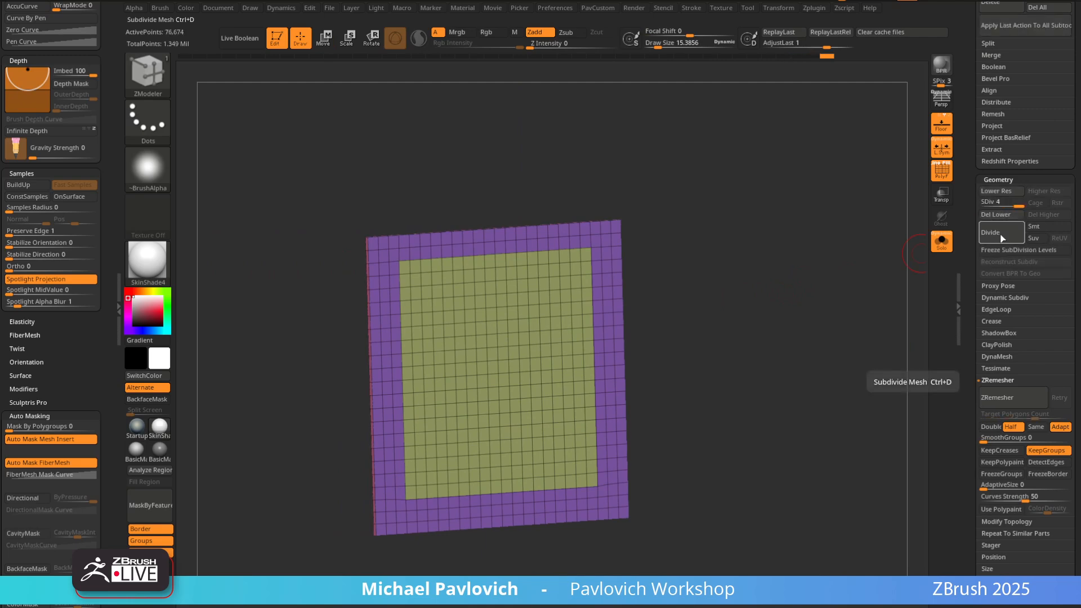
Mask the packet's border polygroup so only the centre panel stays unmasked
{"action": "left_click_drag", "start_coordinate": [765, 313], "coordinate": [768, 309]}
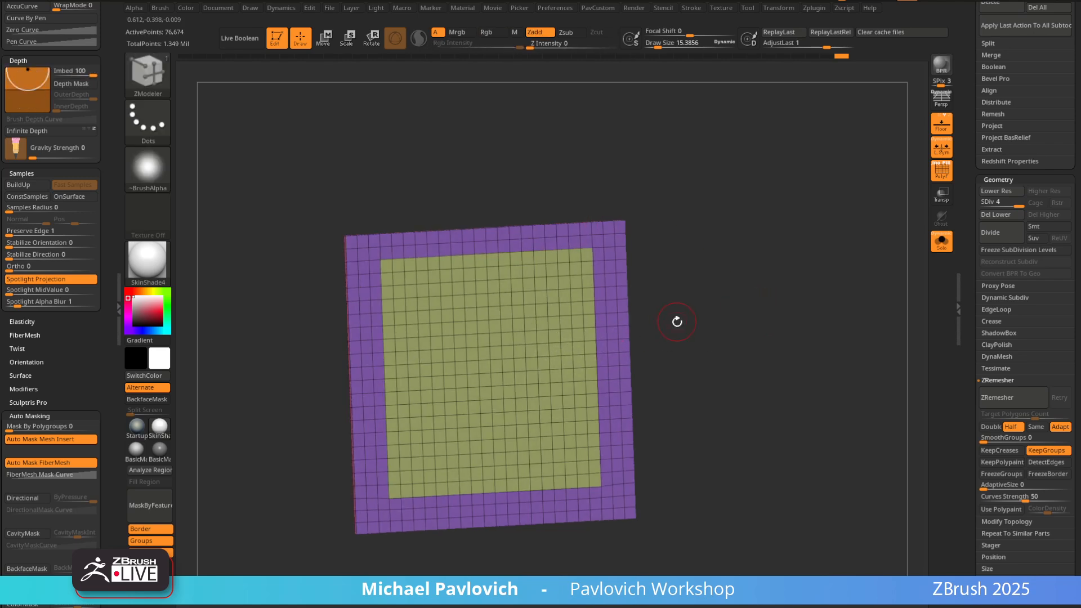
{"action": "key", "text": "w"}
{"action": "left_click_drag", "start_coordinate": [724, 357], "coordinate": [755, 336]}
{"action": "mouse_move", "coordinate": [811, 313]}
{"action": "left_mouse_down"}
{"action": "mouse_move", "coordinate": [697, 292]}
{"action": "mouse_move", "coordinate": [761, 285]}
{"action": "left_mouse_up"}
{"action": "key", "text": "q"}
{"action": "key", "text": "w"}
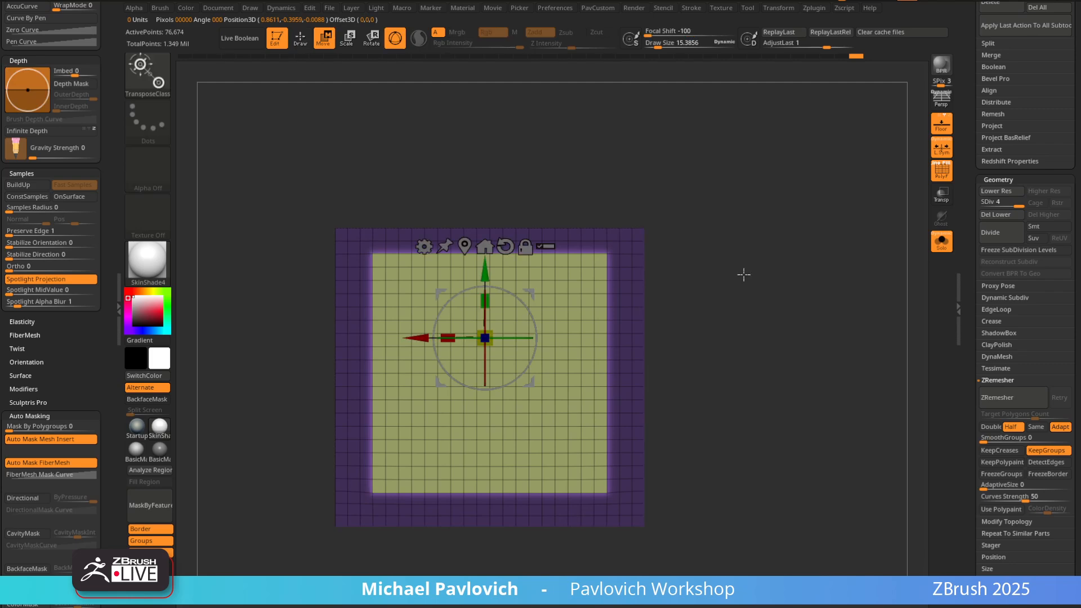
Try puffing up the unmasked centre panel with the TransposeCloth brush
{"action": "key", "text": "b"}
{"action": "key", "text": "t"}
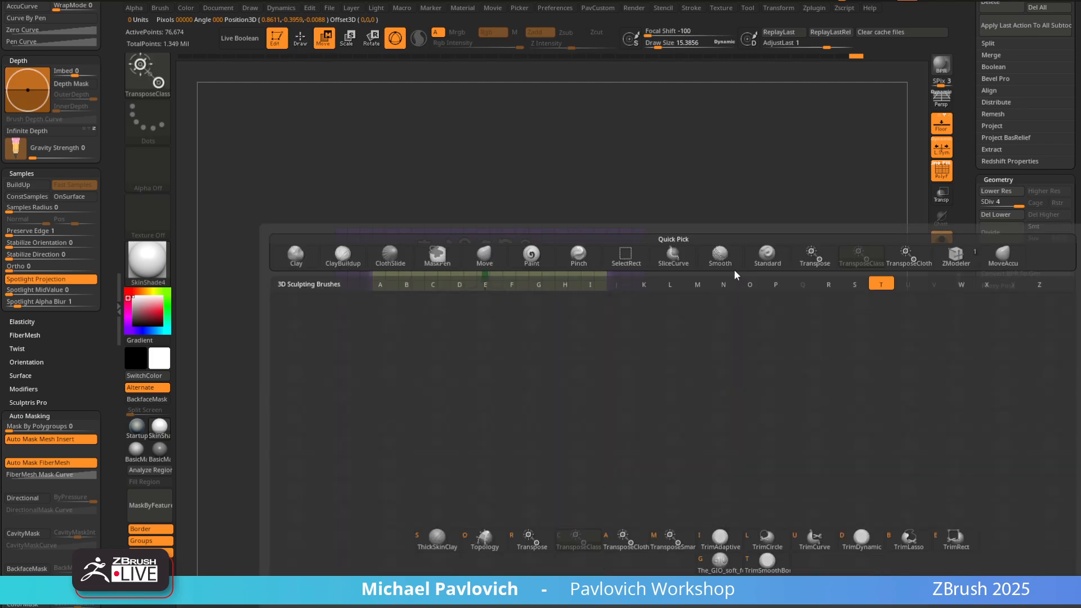
{"action": "key", "text": "c"}
{"action": "left_click", "coordinate": [501, 246], "text": "alt"}
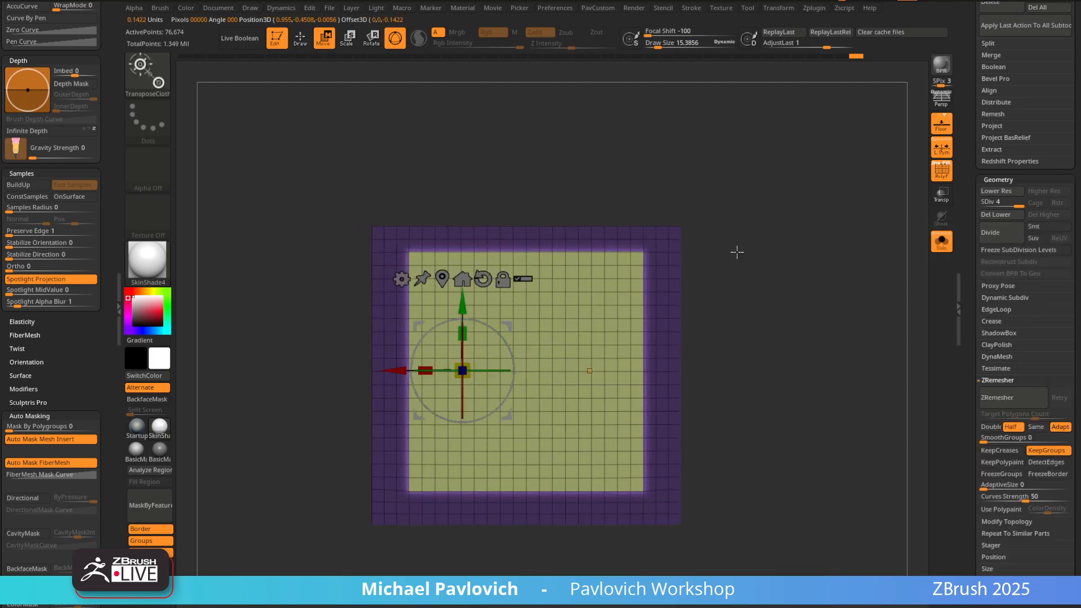
{"action": "key", "text": "x"}
{"action": "left_click", "coordinate": [442, 279], "text": "alt"}
{"action": "mouse_move", "coordinate": [749, 259]}
{"action": "left_mouse_down"}
{"action": "mouse_move", "coordinate": [771, 288]}
{"action": "mouse_move", "coordinate": [586, 358]}
{"action": "mouse_move", "coordinate": [586, 376]}
{"action": "mouse_move", "coordinate": [644, 396]}
{"action": "left_mouse_up"}
{"action": "key", "text": "q"}
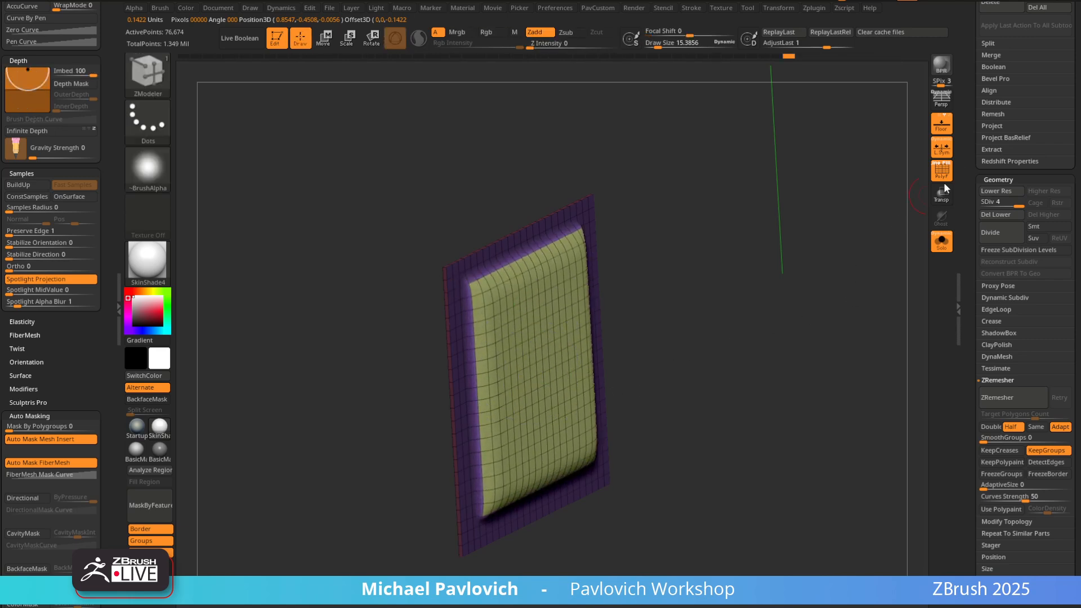
Undo the centre panel's cloth inflation and hide the polyframe and floor grid
{"action": "left_click", "coordinate": [942, 172]}
{"action": "left_click_drag", "start_coordinate": [846, 249], "coordinate": [828, 263]}
{"action": "key", "text": "ctrl+z"}
{"action": "key", "text": "b"}
{"action": "key", "text": "z"}
{"action": "key", "text": "m"}
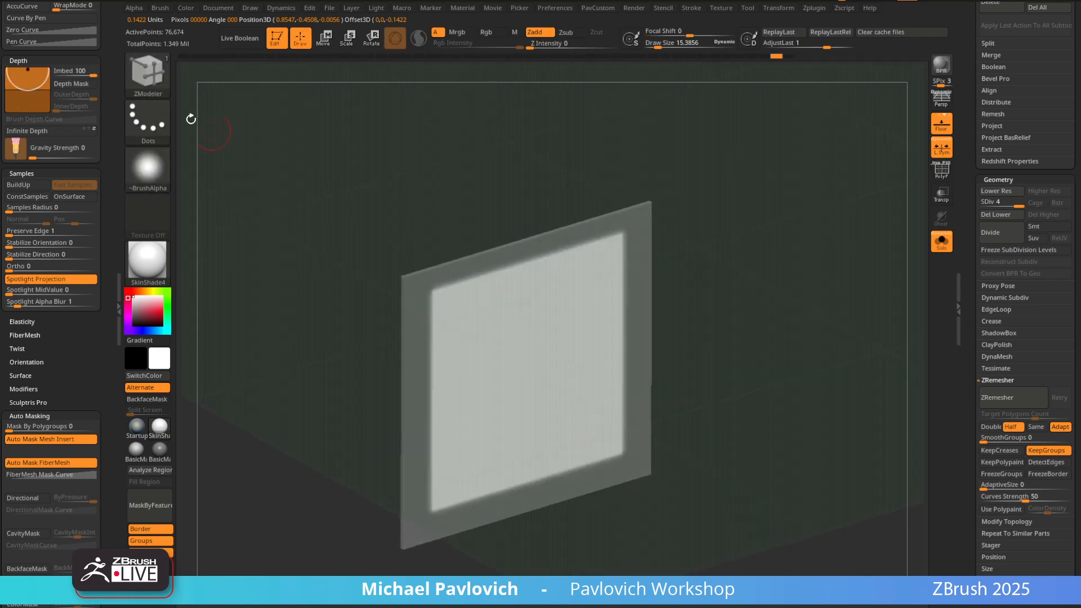
{"action": "left_click", "coordinate": [941, 123]}
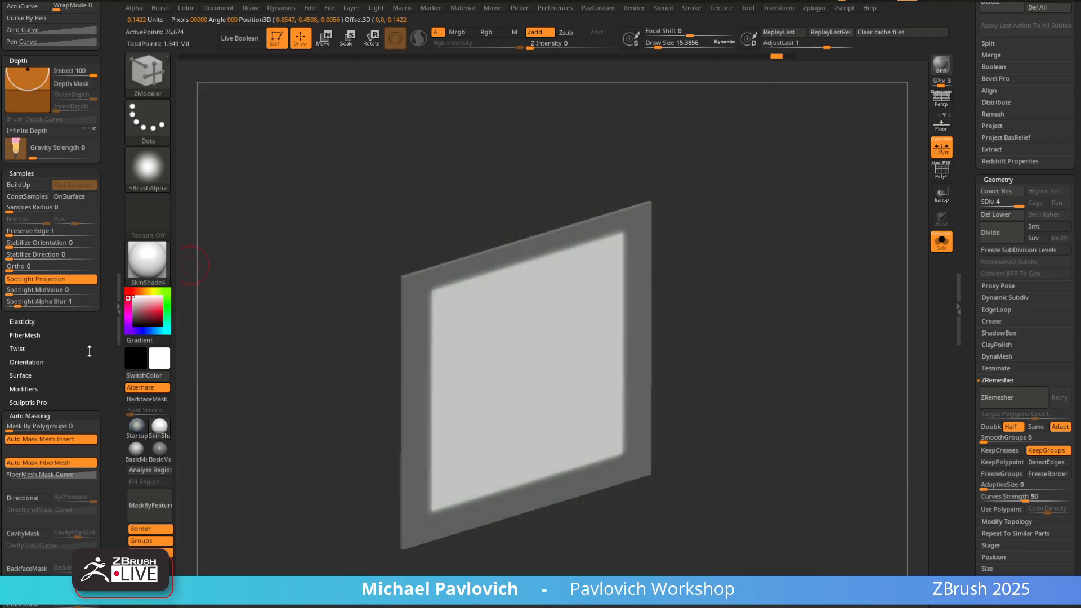
Try puffing up the centre panel with a Dynamics simulation using Inflate with gravity off
{"action": "scroll", "coordinate": [110, 516], "scroll_direction": "up", "scroll_amount": 10}
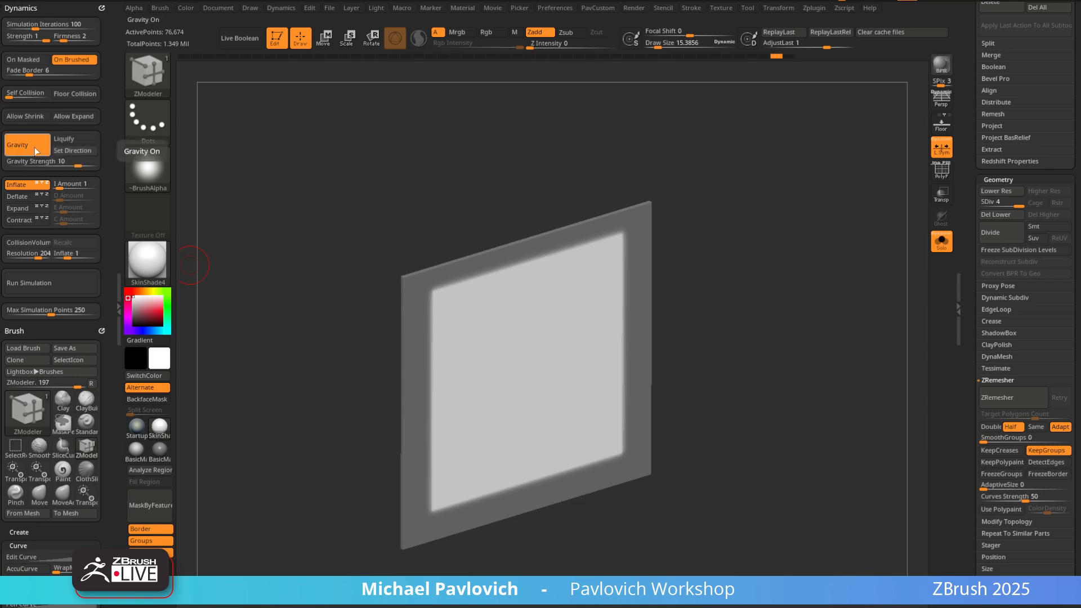
{"action": "left_click", "coordinate": [50, 283]}
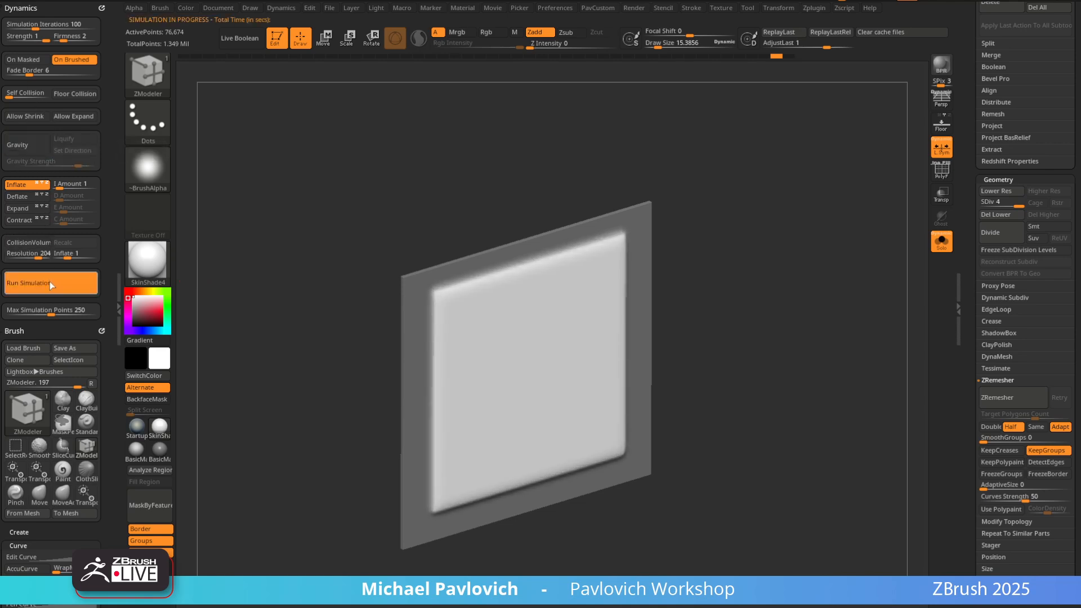
{"action": "left_click", "coordinate": [49, 283]}
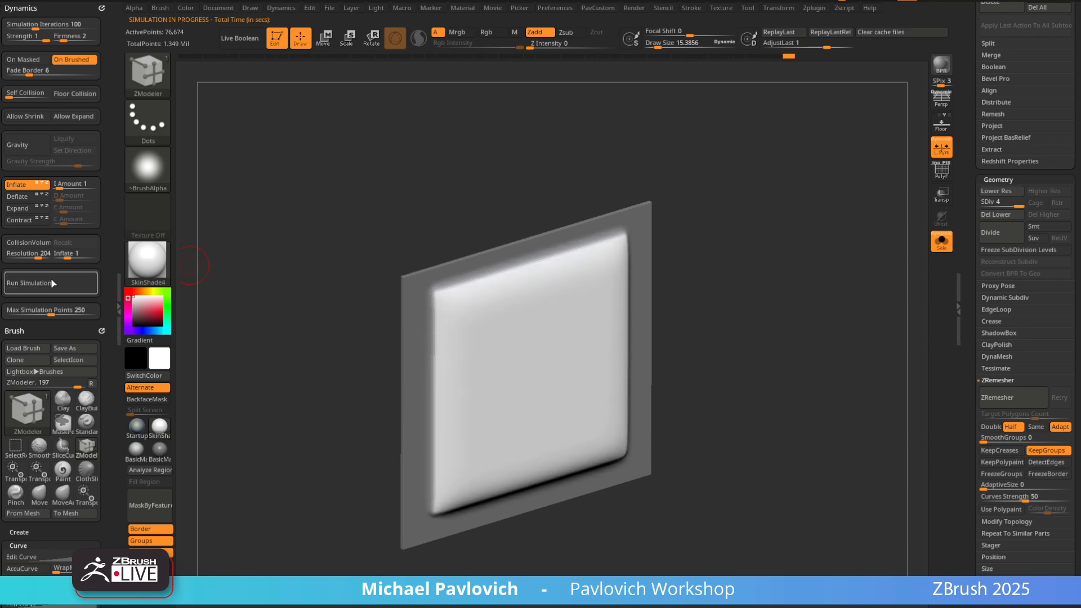
{"action": "mouse_move", "coordinate": [726, 228]}
{"action": "left_mouse_down"}
{"action": "mouse_move", "coordinate": [779, 246]}
{"action": "mouse_move", "coordinate": [775, 266]}
{"action": "left_mouse_up"}
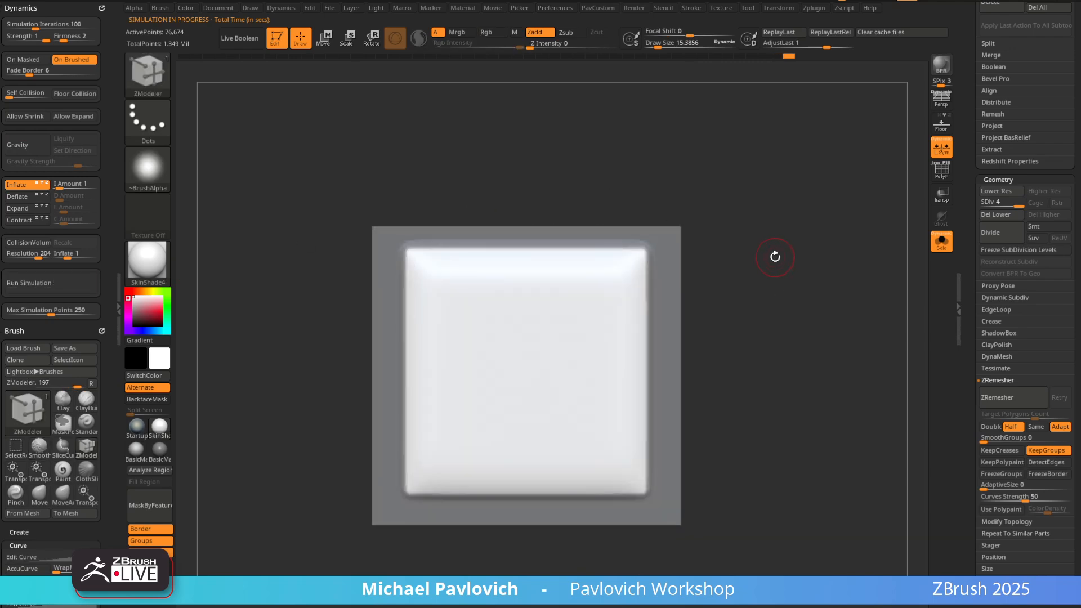
{"action": "left_click_drag", "start_coordinate": [709, 304], "coordinate": [755, 313]}
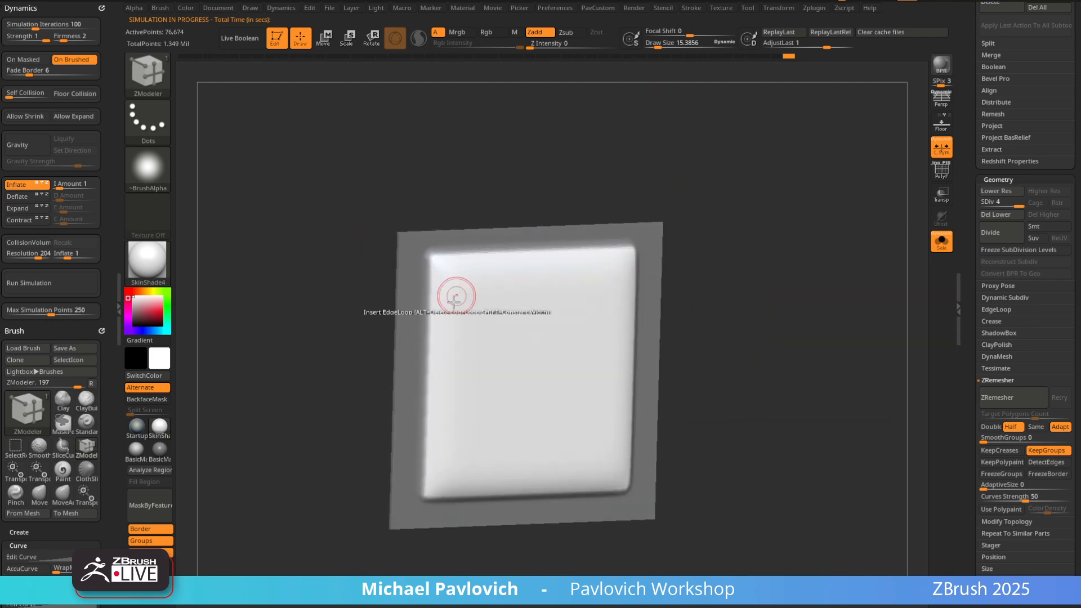
Check the crackers packet in the mres.jpg reference photo, and search Google Images in Chrome for saltine crackers
{"action": "key", "text": "alt+Tab"}
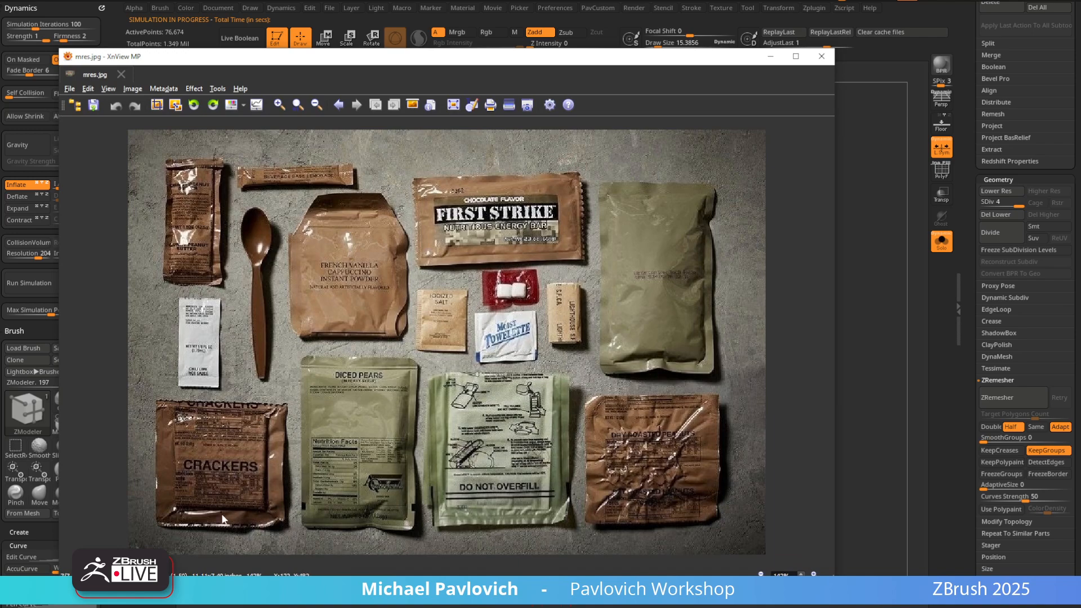
{"action": "key", "text": "alt+Tab"}
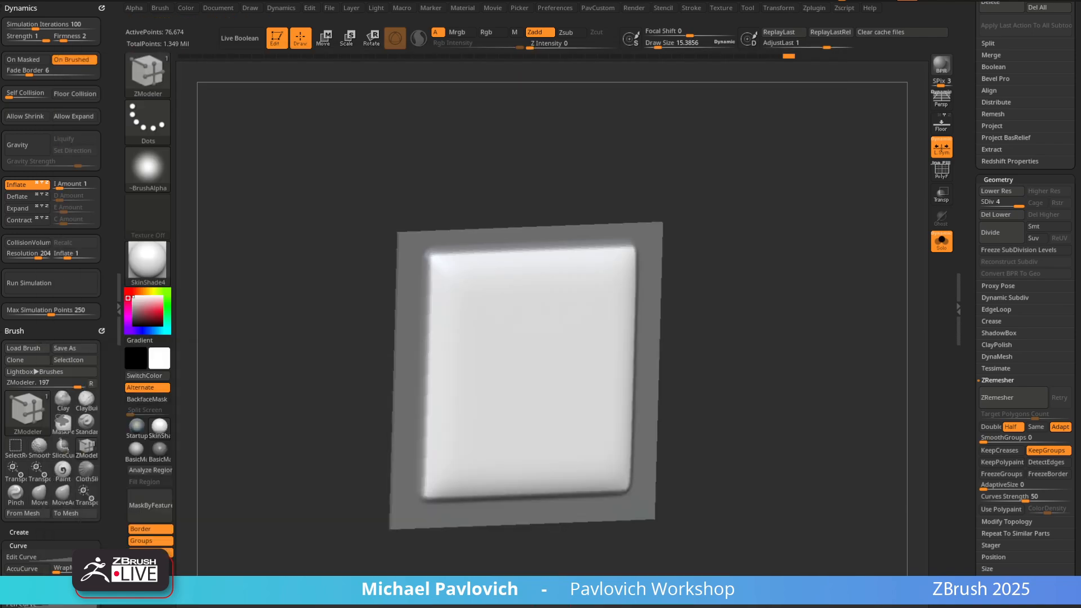
{"action": "left_click_drag", "start_coordinate": [852, 111], "coordinate": [830, 133]}
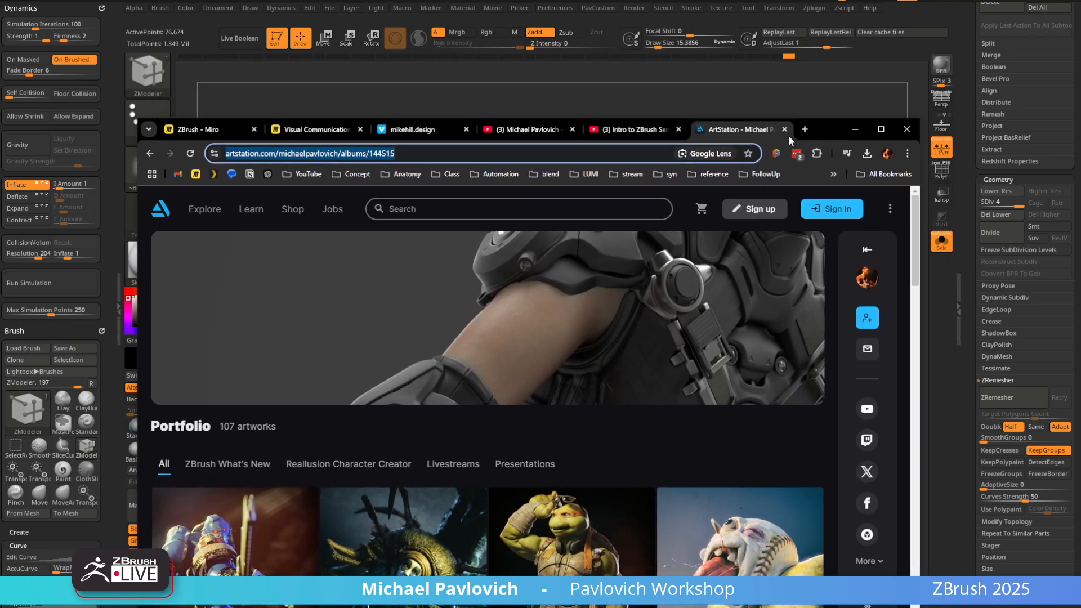
{"action": "left_click", "coordinate": [805, 130]}
{"action": "type", "text": "SALTINE"}
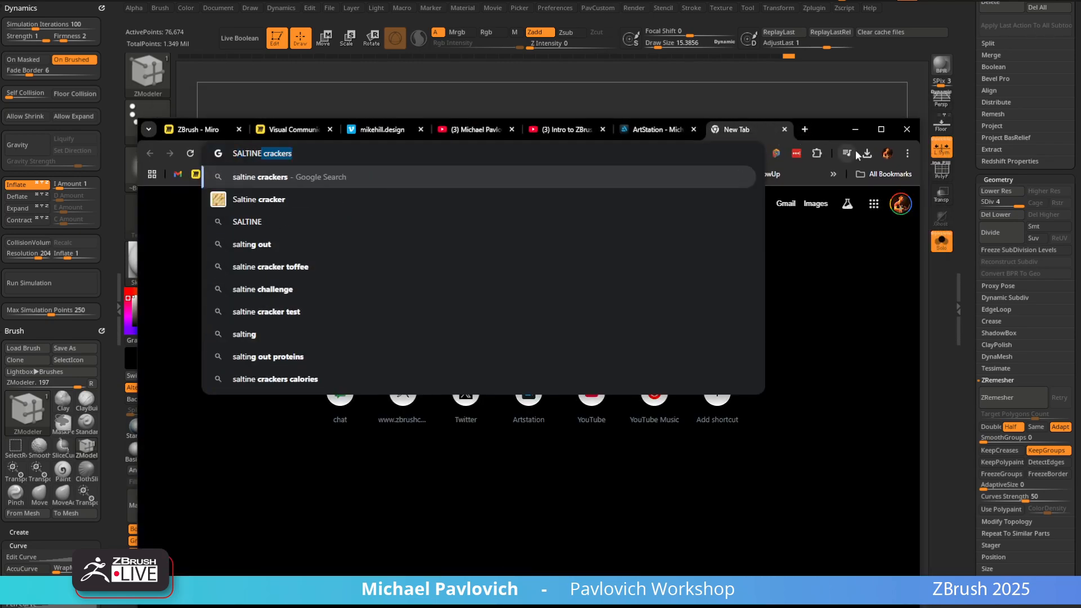
{"action": "key", "text": "Return"}
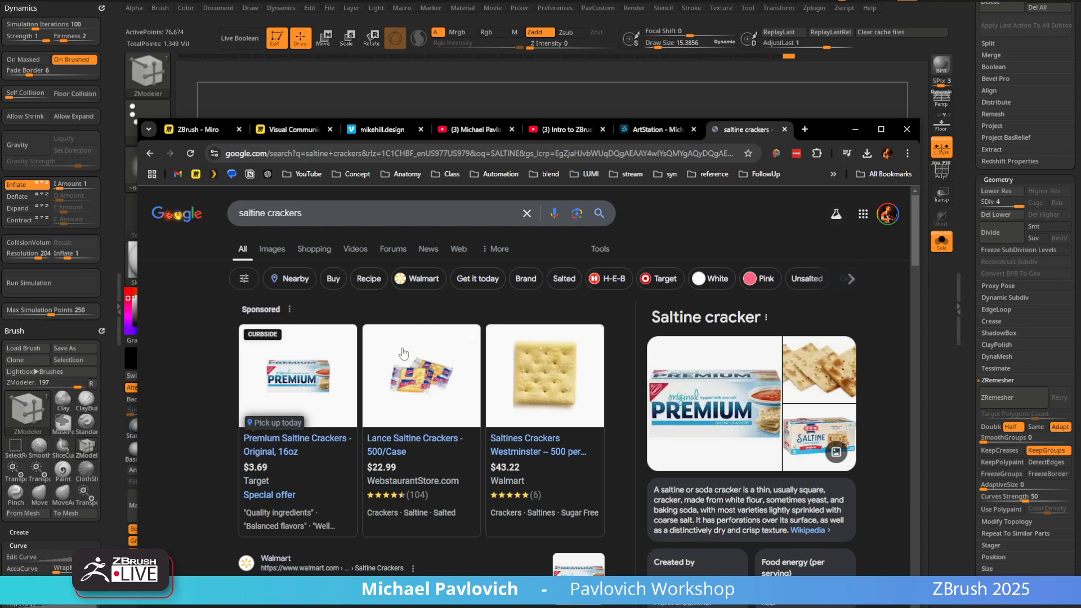
{"action": "left_click", "coordinate": [270, 250]}
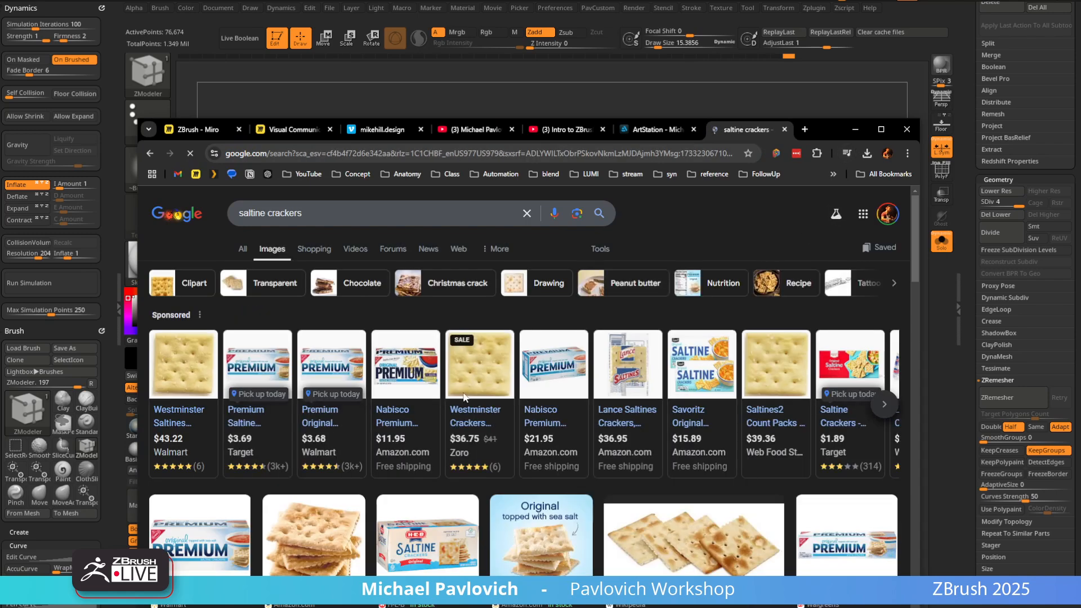
Examine the shape and surface of the saltine crackers in the image results, and return to the packet in ZBrush
{"action": "scroll", "coordinate": [465, 395], "scroll_direction": "down", "scroll_amount": 1}
{"action": "scroll", "coordinate": [467, 397], "scroll_direction": "down", "scroll_amount": 2}
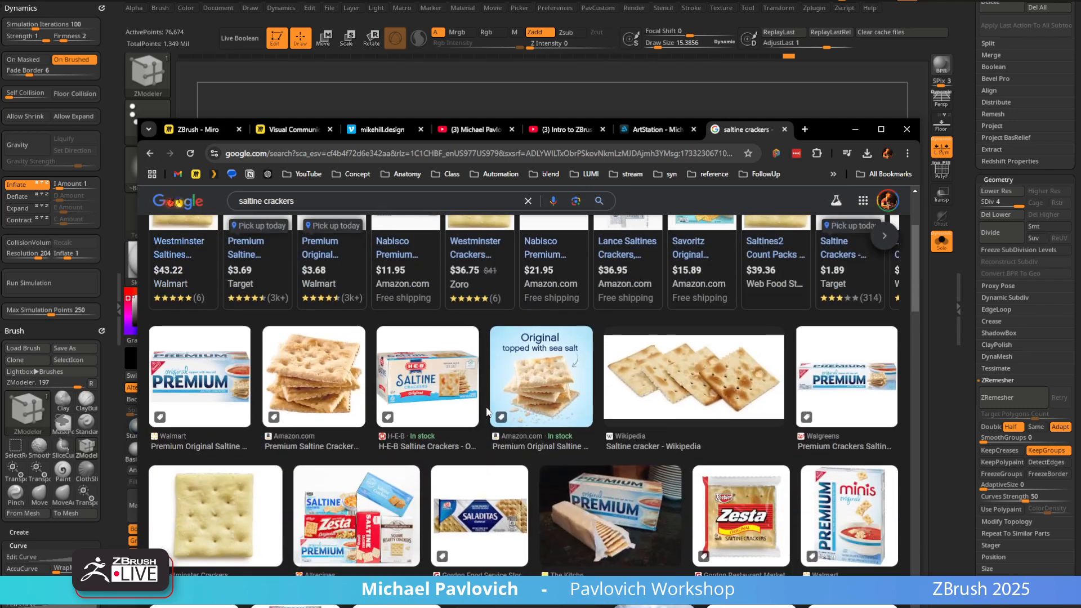
{"action": "scroll", "coordinate": [486, 412], "scroll_direction": "down", "scroll_amount": 1}
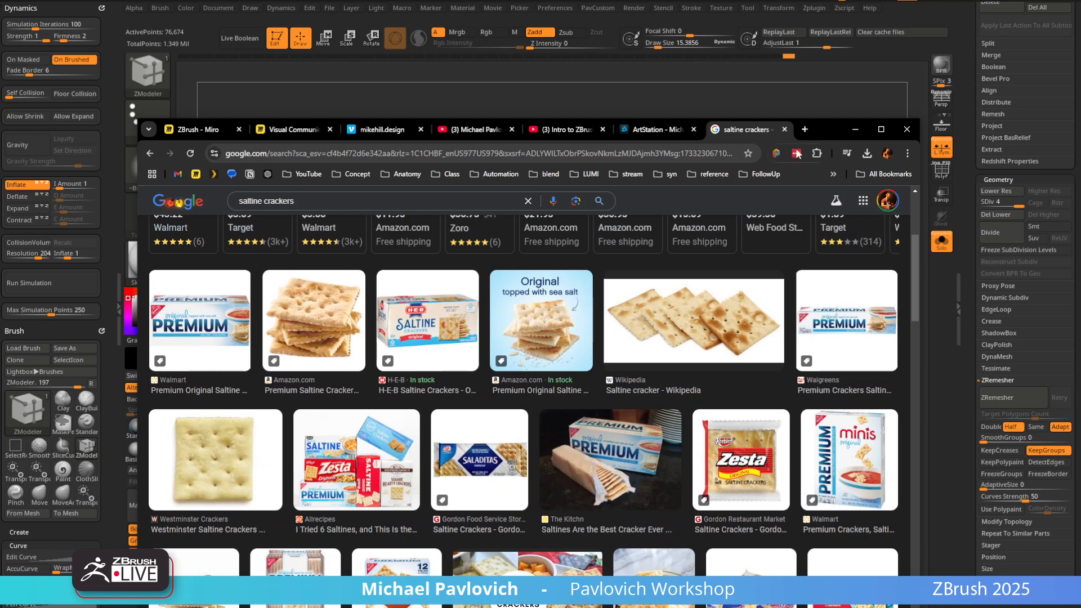
{"action": "left_click_drag", "start_coordinate": [819, 127], "coordinate": [778, 66]}
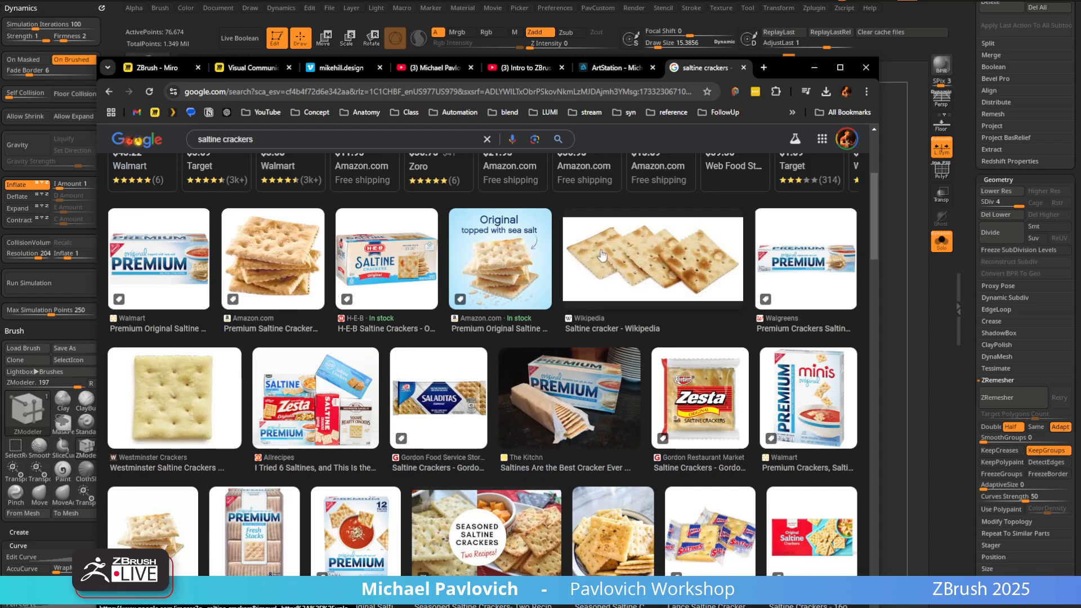
{"action": "left_click_drag", "start_coordinate": [780, 68], "coordinate": [924, 603]}
{"action": "left_click_drag", "start_coordinate": [769, 246], "coordinate": [808, 225]}
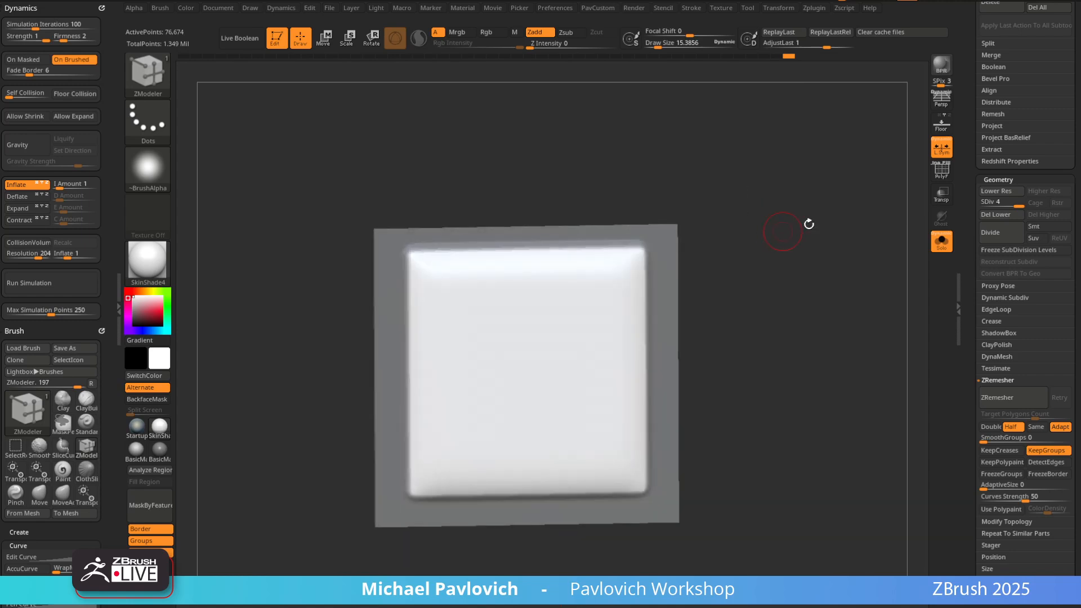
Undo the simulated inflation, clear the packet's mask and show the polyframe again
{"action": "key", "text": "ctrl+z"}
{"action": "left_click_drag", "start_coordinate": [792, 263], "coordinate": [809, 282], "text": "shift"}
{"action": "left_click_drag", "start_coordinate": [824, 212], "coordinate": [854, 265], "text": "ctrl"}
{"action": "key", "text": "b"}
{"action": "key", "text": "z"}
{"action": "key", "text": "m"}
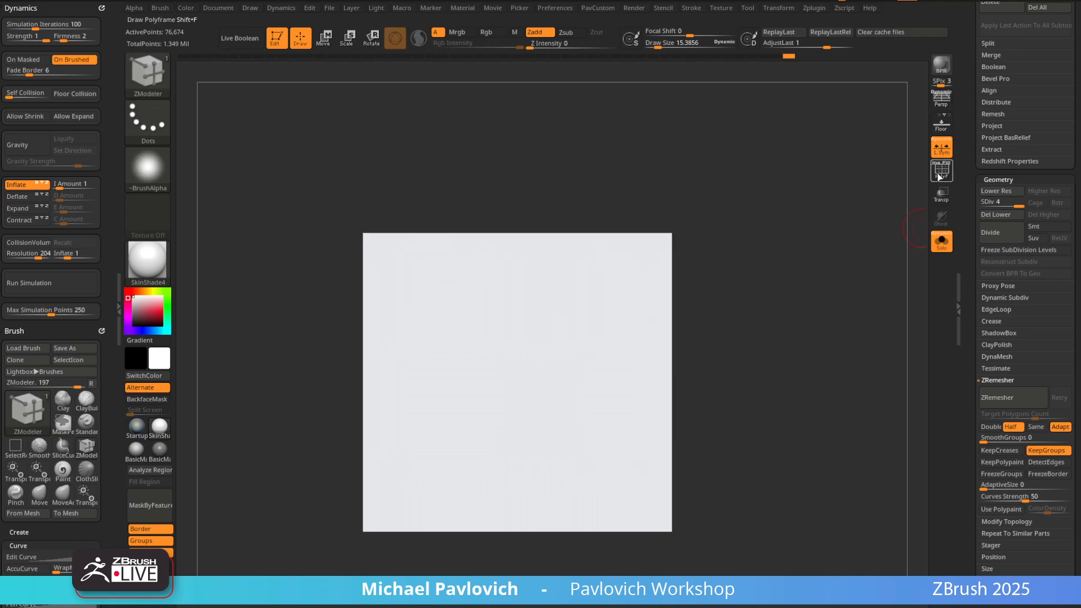
{"action": "key", "text": "shift+f"}
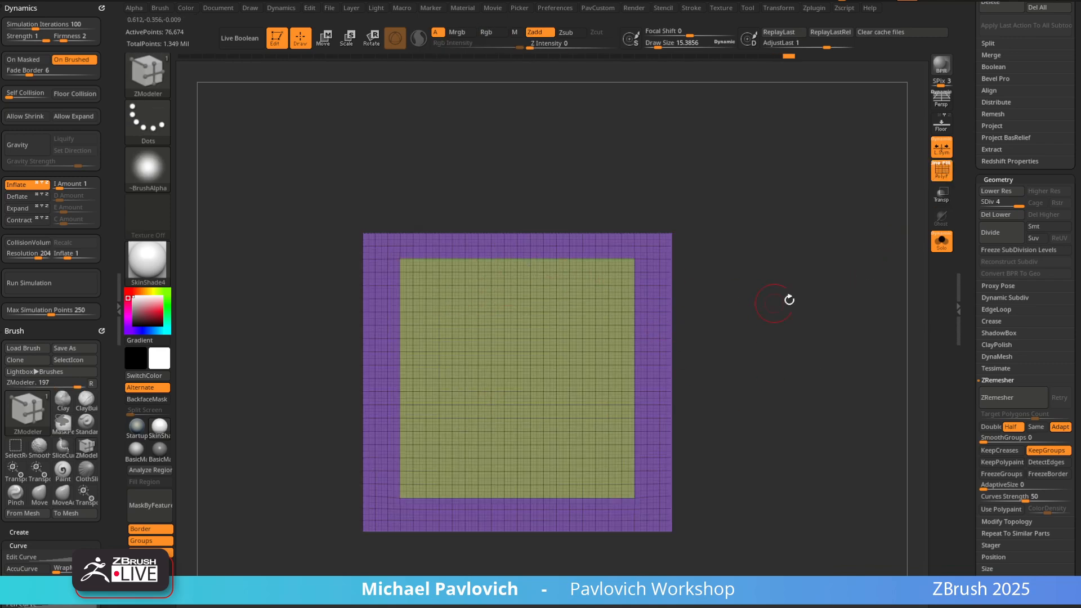
Duplicate the flat packet subtool PM3D_Plane3D_4
{"action": "left_click_drag", "start_coordinate": [790, 300], "coordinate": [775, 311], "text": "alt"}
{"action": "left_click_drag", "start_coordinate": [971, 242], "coordinate": [963, 435]}
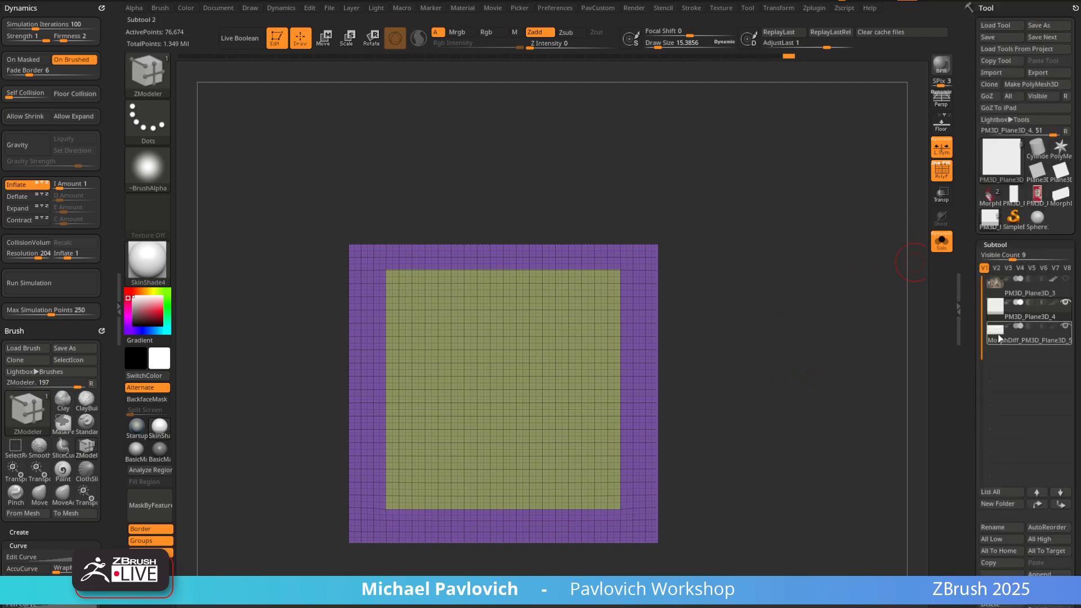
{"action": "left_click_drag", "start_coordinate": [963, 354], "coordinate": [962, 299]}
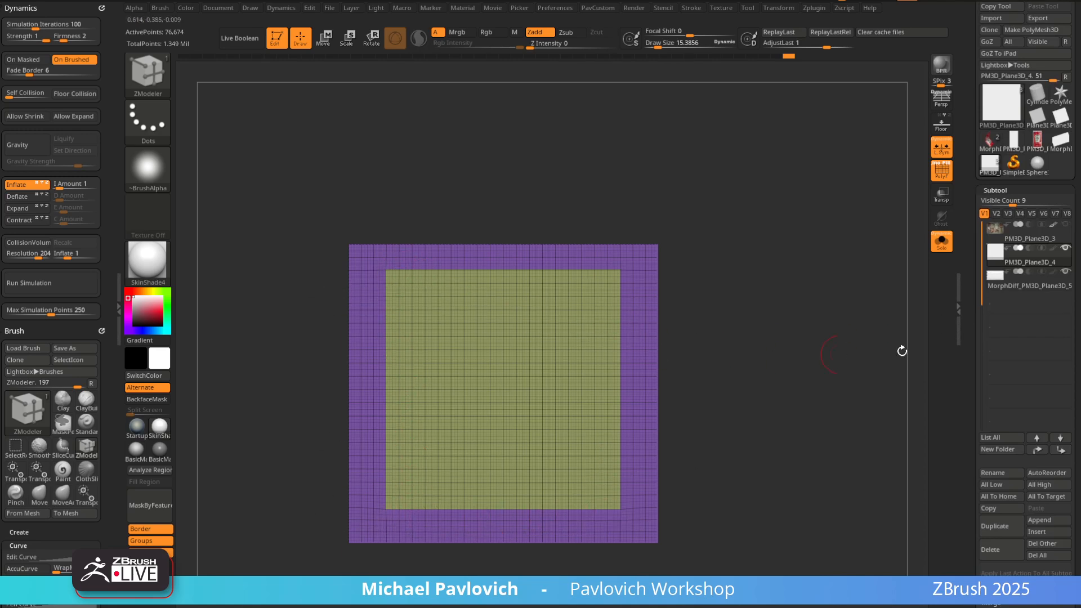
{"action": "left_click_drag", "start_coordinate": [968, 342], "coordinate": [970, 277]}
{"action": "left_click", "coordinate": [994, 471]}
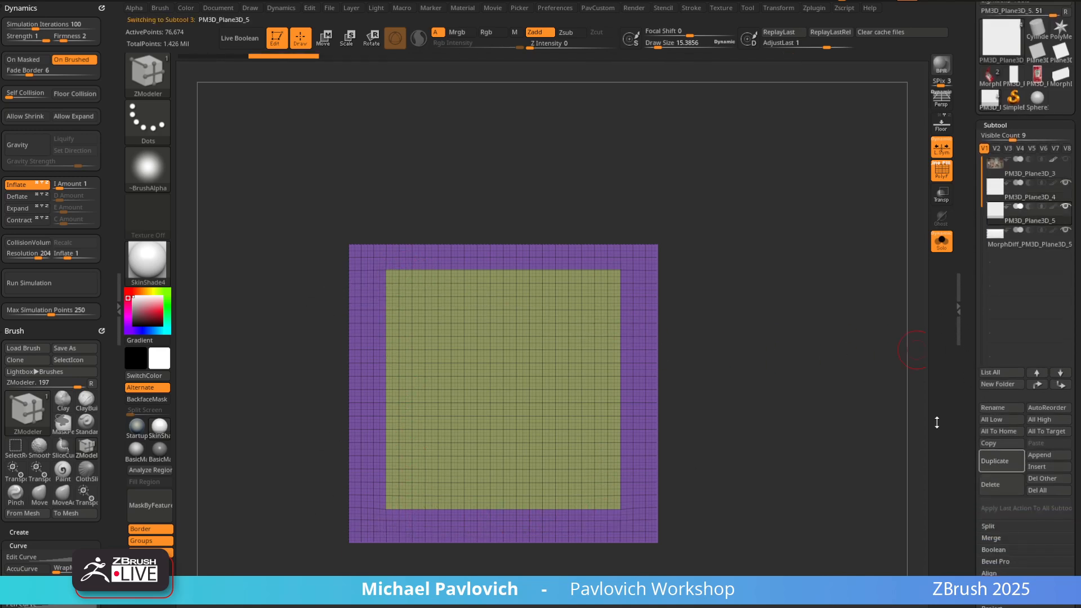
Isolate the duplicate's centre panel and delete its higher subdivision levels, keeping only the lowest
{"action": "left_click", "coordinate": [567, 362], "text": "ctrl+shift"}
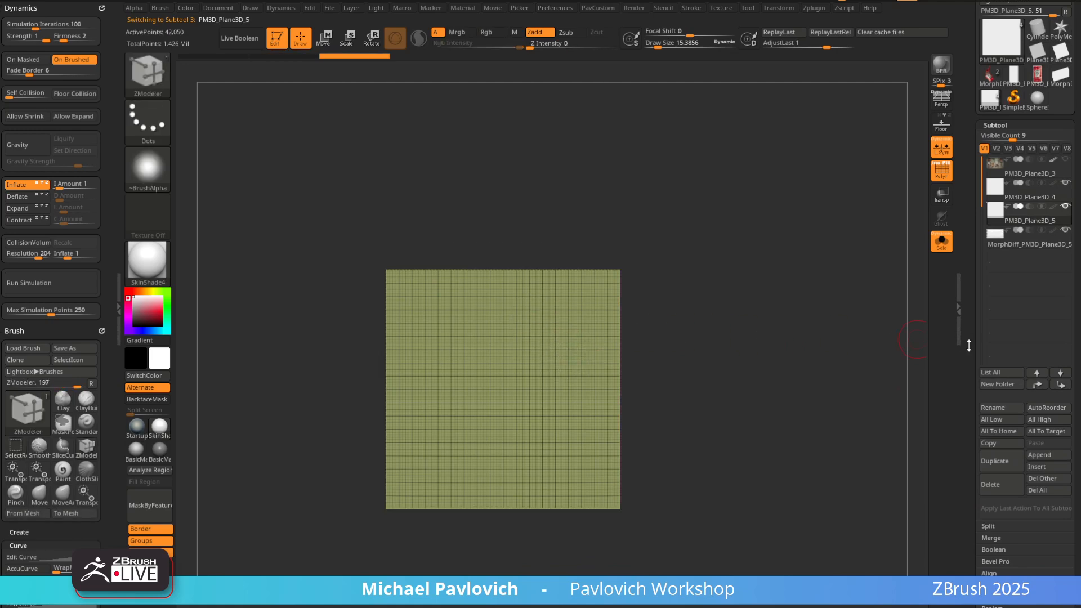
{"action": "left_click_drag", "start_coordinate": [969, 346], "coordinate": [964, 232]}
{"action": "left_click", "coordinate": [983, 375]}
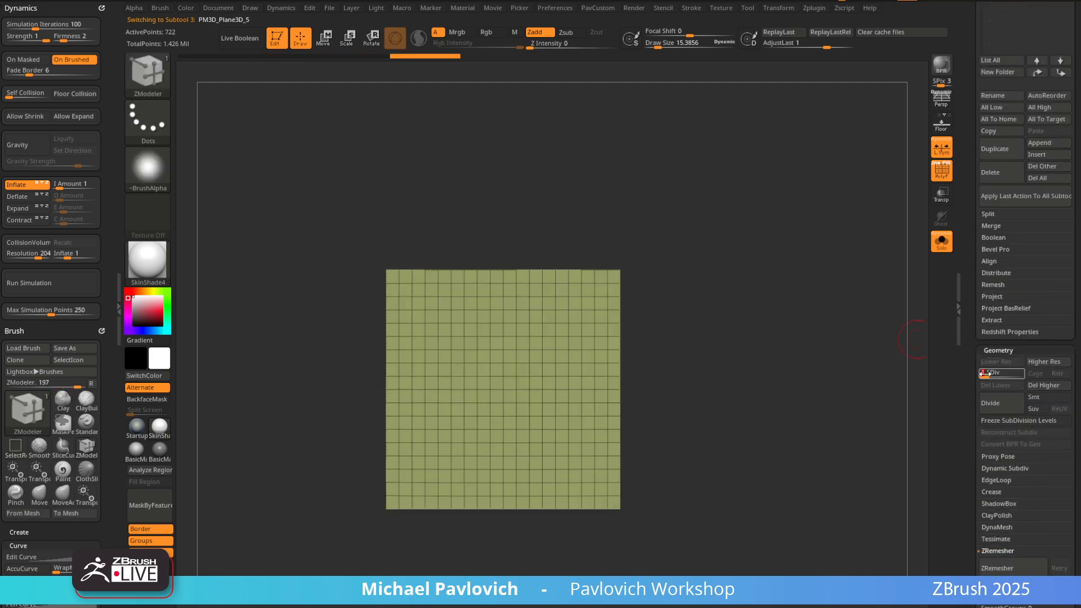
{"action": "left_click", "coordinate": [1040, 388]}
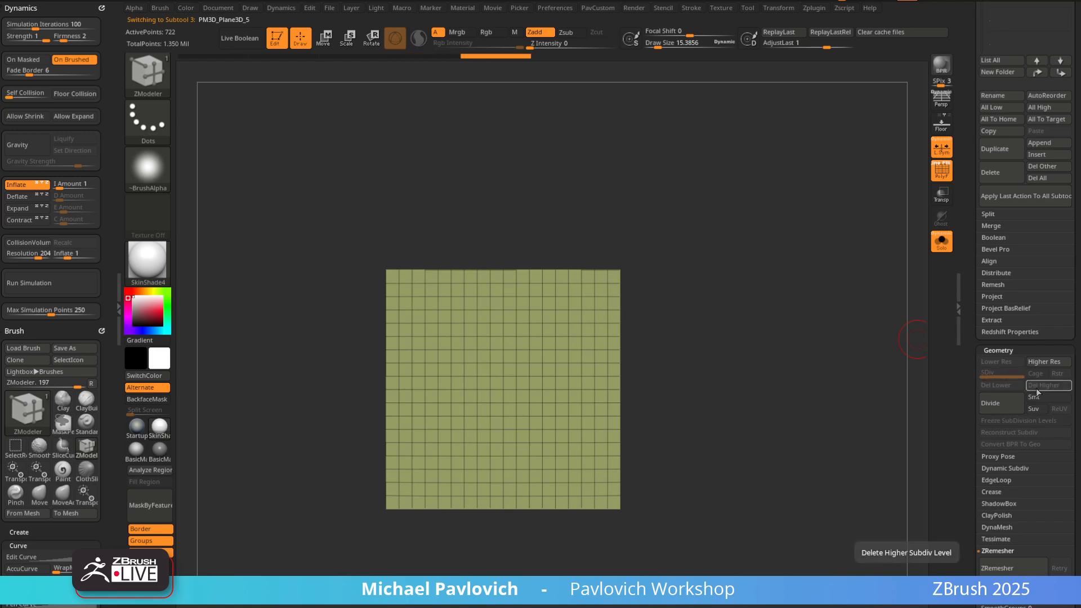
Delete the duplicate's hidden border geometry so only the centre panel is kept
{"action": "key", "text": "space"}
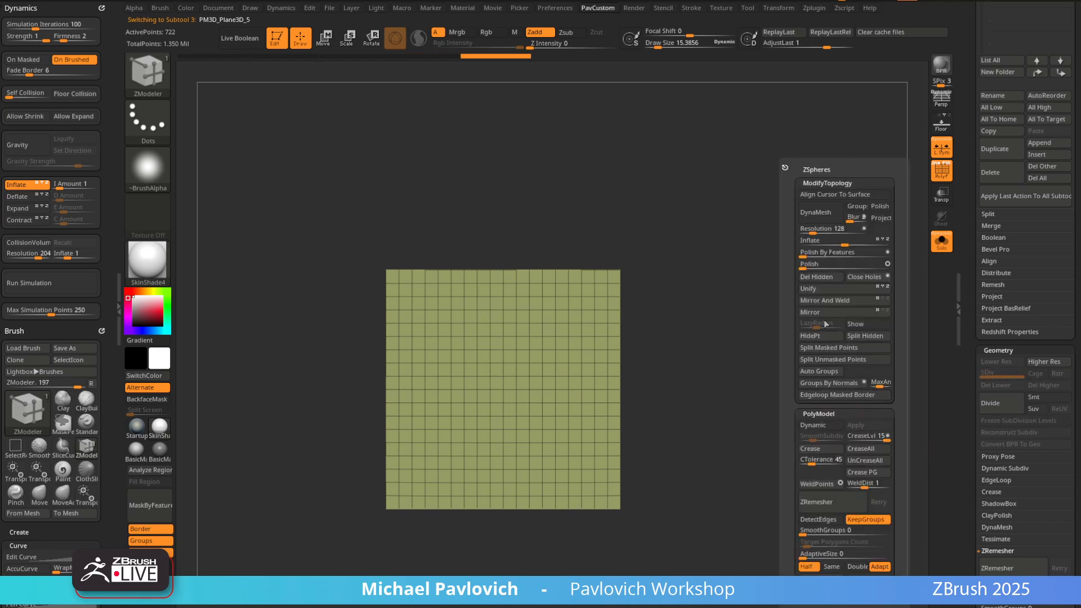
{"action": "scroll", "coordinate": [1002, 338], "scroll_direction": "down", "scroll_amount": 4}
{"action": "key", "text": "shift"}
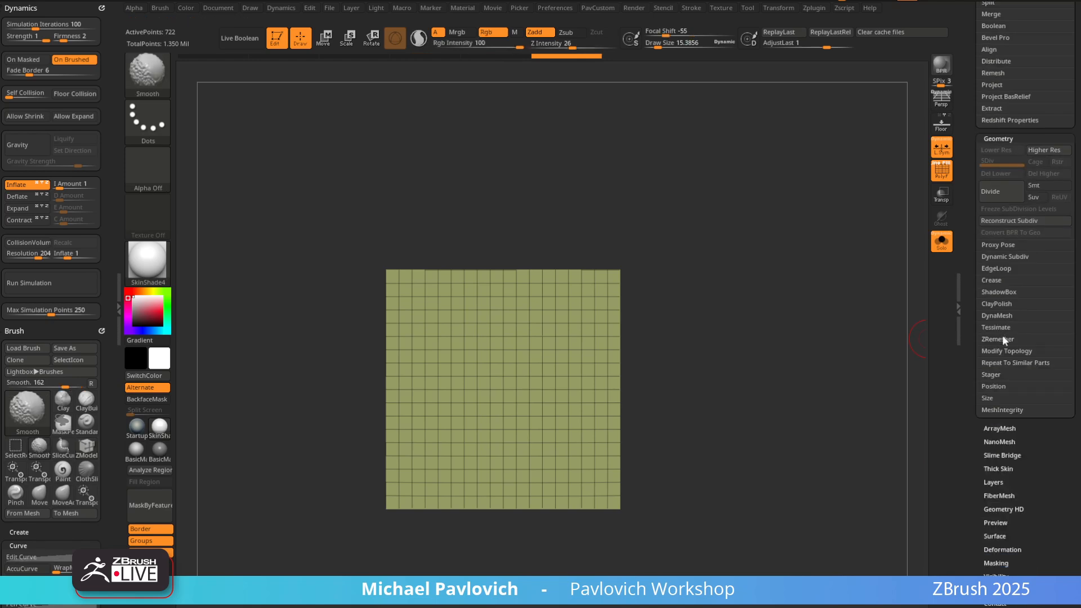
{"action": "left_click", "coordinate": [1000, 354], "text": "shift"}
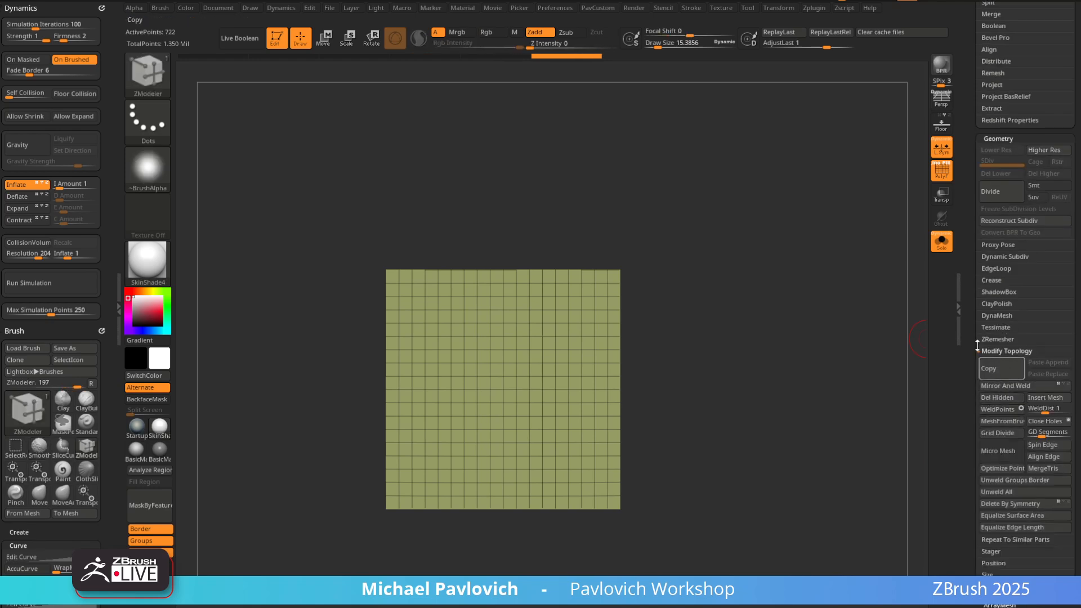
{"action": "left_click_drag", "start_coordinate": [976, 345], "coordinate": [926, 396]}
{"action": "key", "text": "space"}
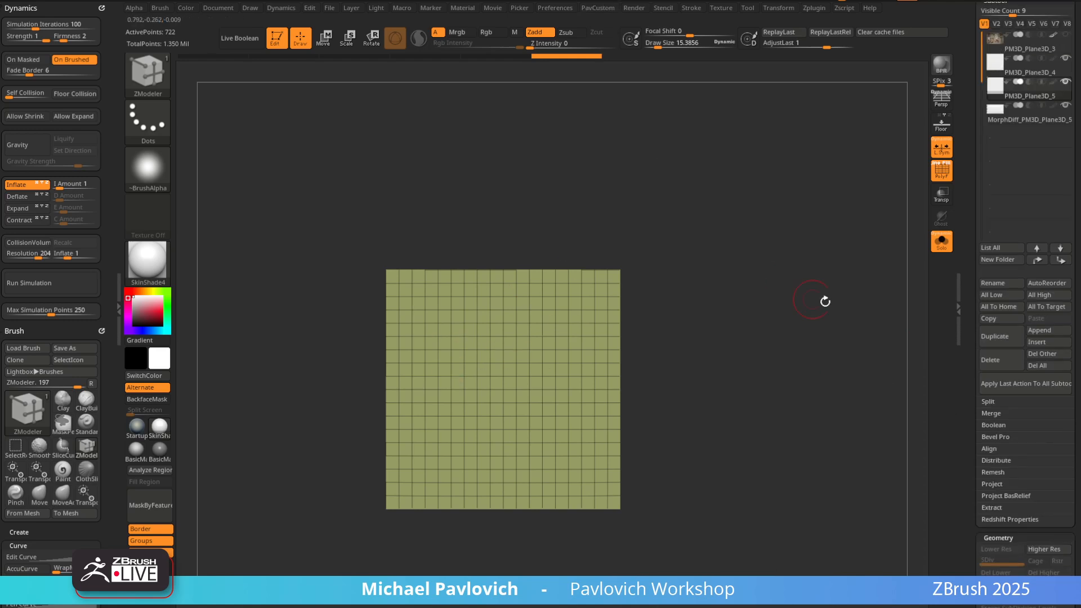
{"action": "left_click_drag", "start_coordinate": [825, 302], "coordinate": [910, 321], "text": "alt"}
{"action": "scroll", "coordinate": [1024, 394], "scroll_direction": "down", "scroll_amount": 10}
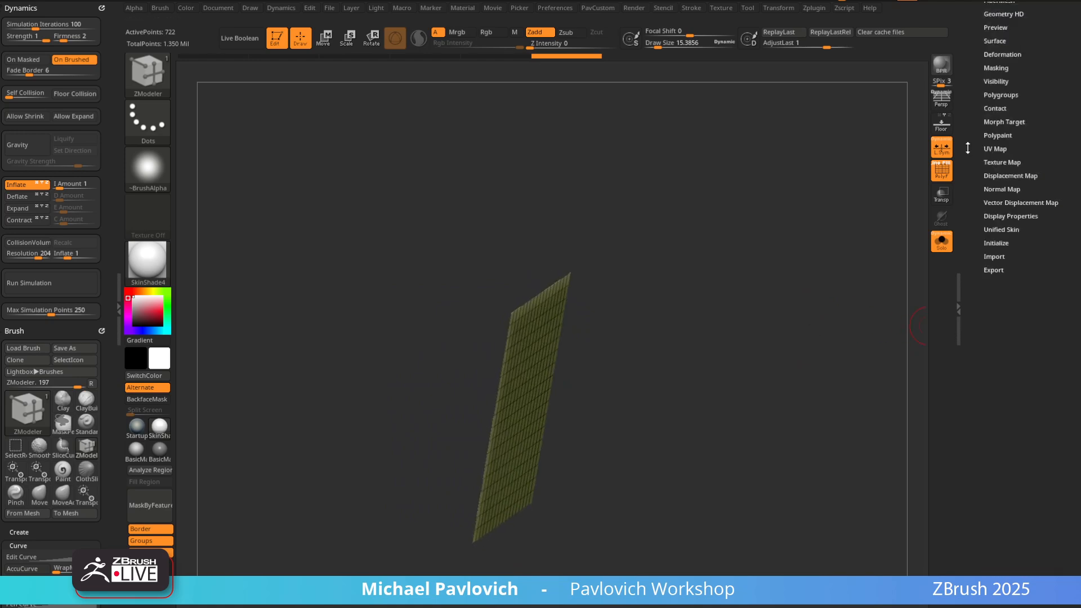
Turn on double-sided display for the duplicated centre panel
{"action": "left_click", "coordinate": [1000, 142]}
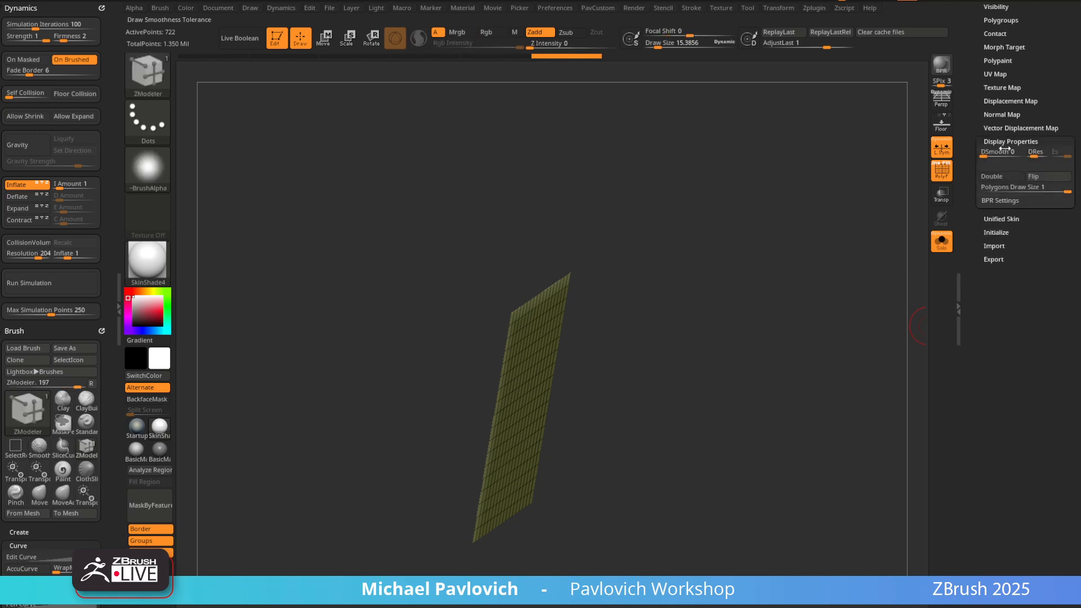
{"action": "left_click", "coordinate": [992, 176]}
{"action": "mouse_move", "coordinate": [750, 304]}
{"action": "left_mouse_down"}
{"action": "mouse_move", "coordinate": [767, 319]}
{"action": "mouse_move", "coordinate": [749, 314]}
{"action": "mouse_move", "coordinate": [760, 313]}
{"action": "left_mouse_up"}
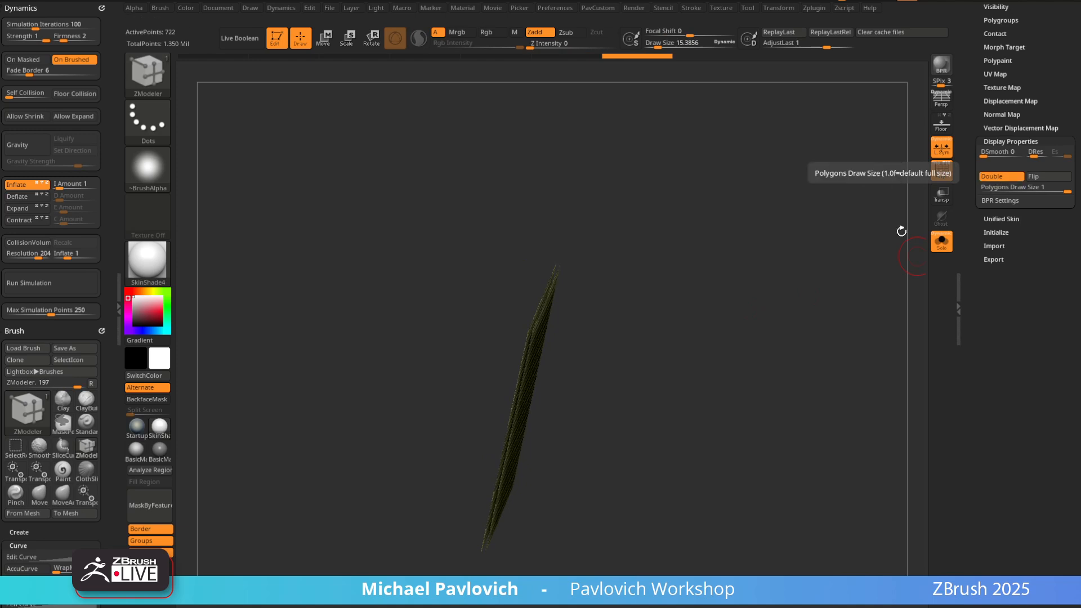
{"action": "left_click_drag", "start_coordinate": [901, 232], "coordinate": [862, 248]}
Isolate the panel's upper corner to inspect its layers, and show the whole mesh again
{"action": "left_click_drag", "start_coordinate": [578, 266], "coordinate": [550, 306], "text": "ctrl+shift"}
{"action": "left_click_drag", "start_coordinate": [591, 268], "coordinate": [553, 305], "text": "ctrl+shift"}
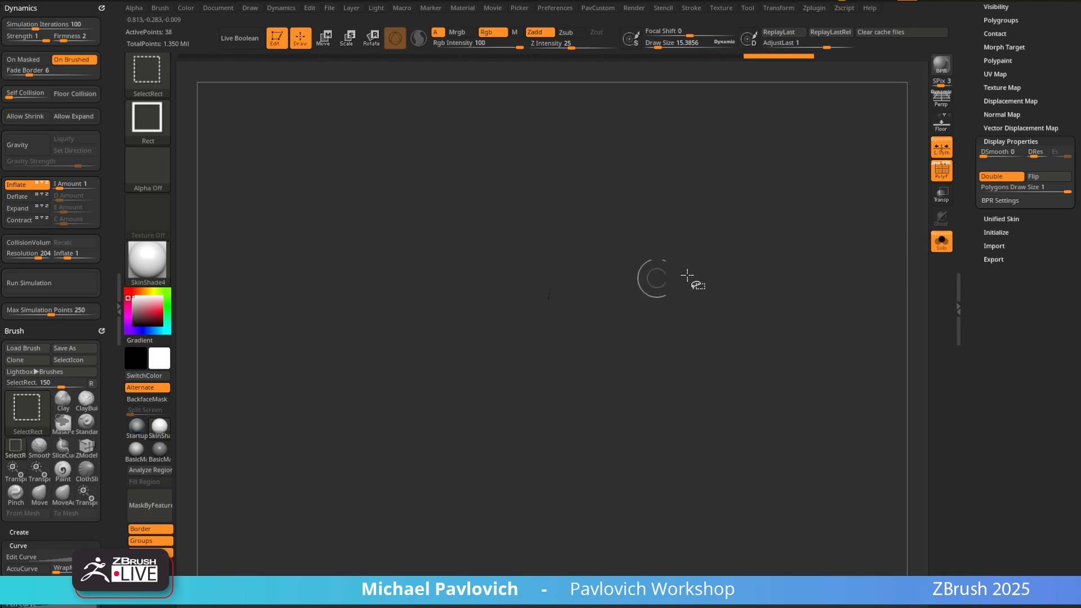
{"action": "left_click_drag", "start_coordinate": [707, 280], "coordinate": [677, 280]}
{"action": "left_click", "coordinate": [684, 281], "text": "ctrl+shift"}
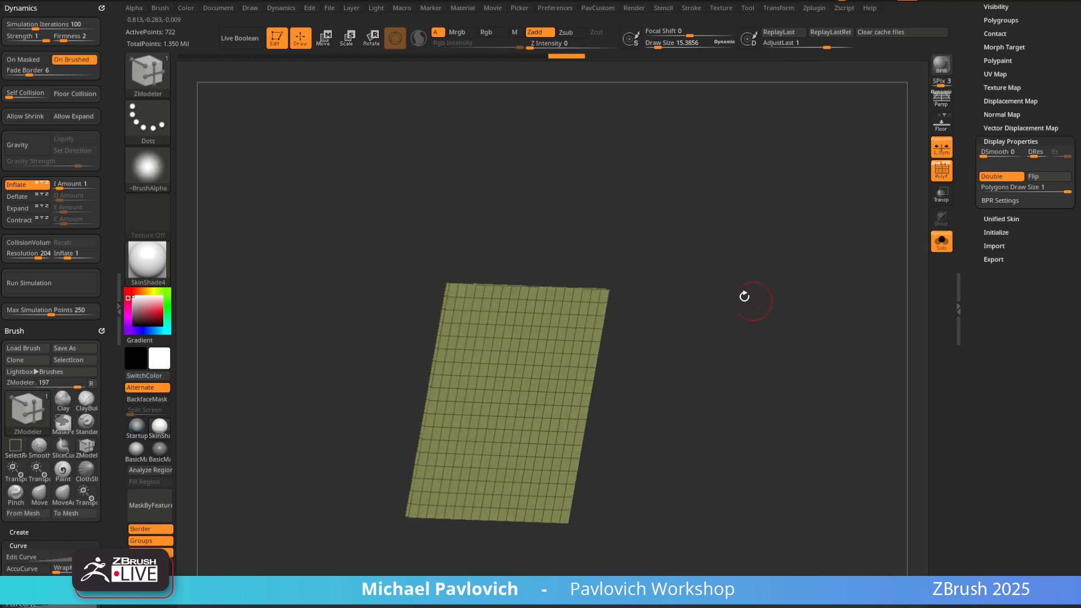
{"action": "left_click_drag", "start_coordinate": [743, 296], "coordinate": [752, 307]}
Assign separate polygroups to the panel's disconnected sheets with Auto Groups
{"action": "left_click", "coordinate": [1011, 141]}
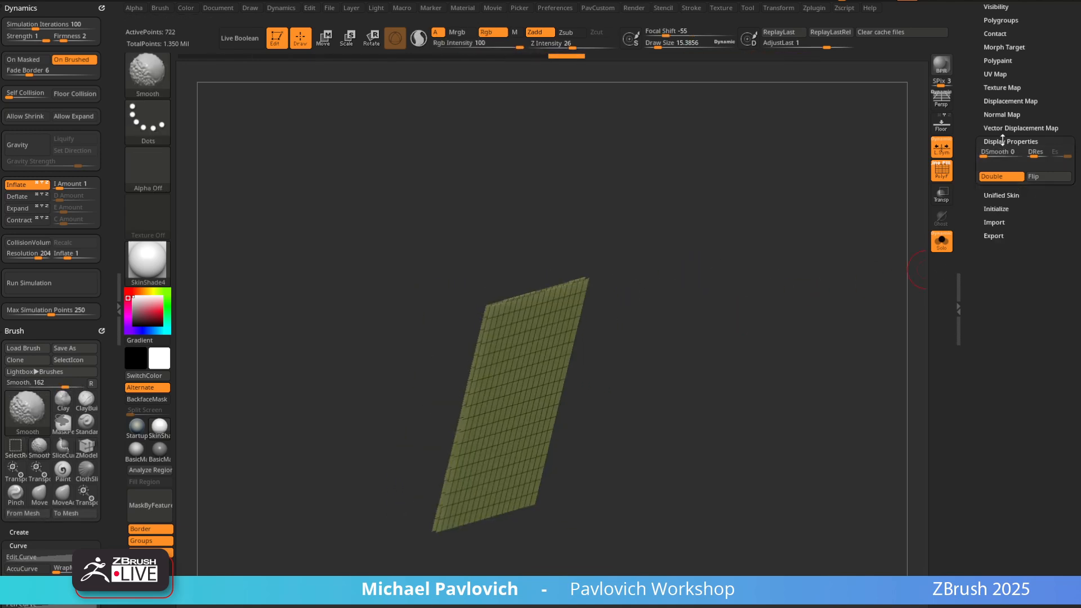
{"action": "scroll", "coordinate": [1008, 169], "scroll_direction": "up", "scroll_amount": 5}
{"action": "left_click", "coordinate": [1001, 241]}
{"action": "left_click", "coordinate": [1011, 261]}
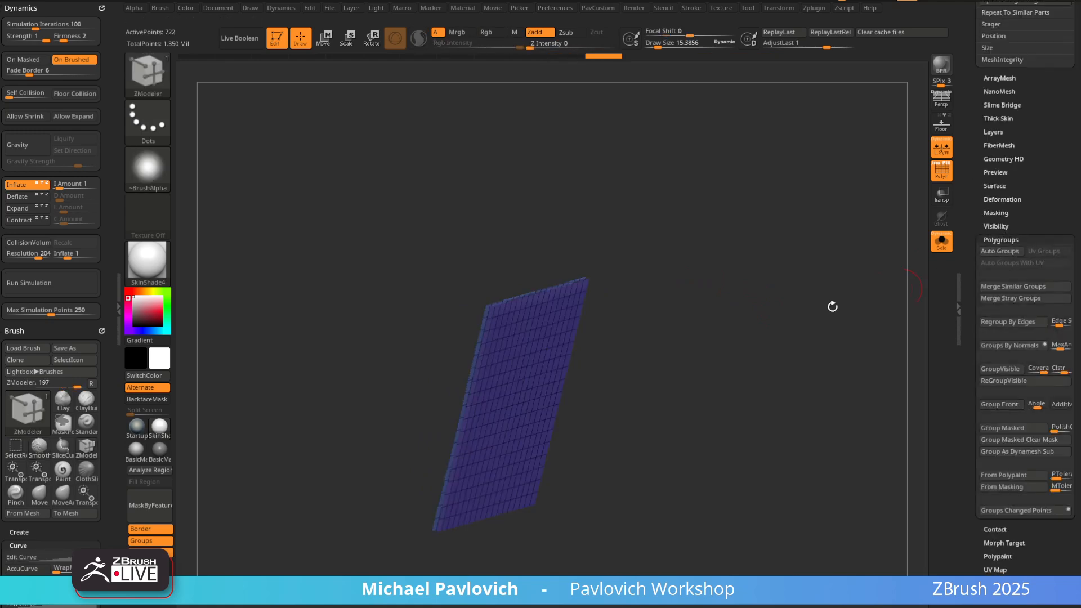
Isolate one of the panel's two sheets and delete the hidden one
{"action": "left_click_drag", "start_coordinate": [658, 326], "coordinate": [687, 299]}
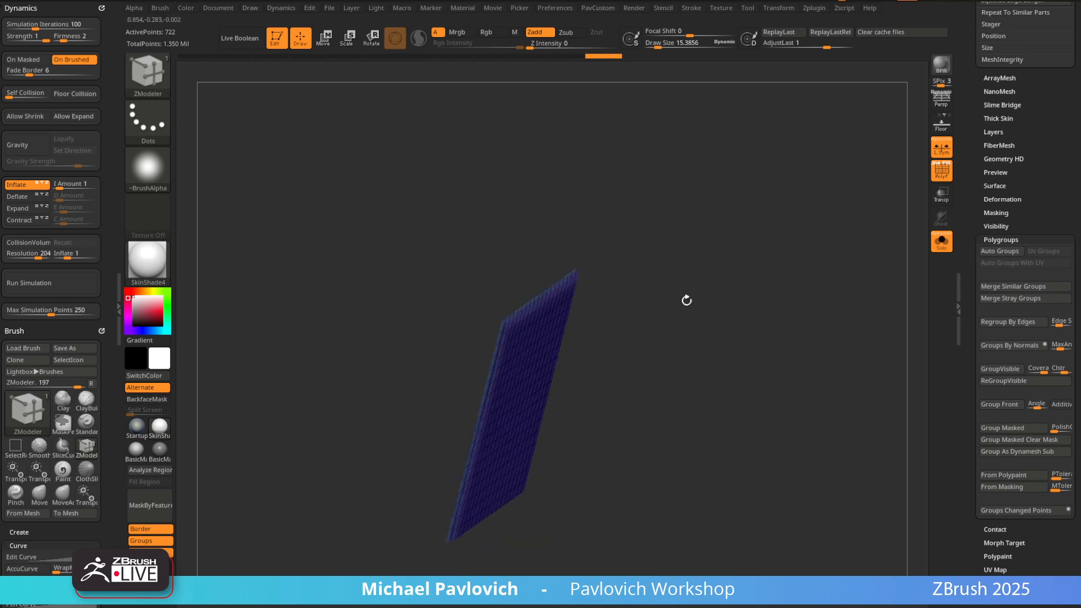
{"action": "key", "text": "3"}
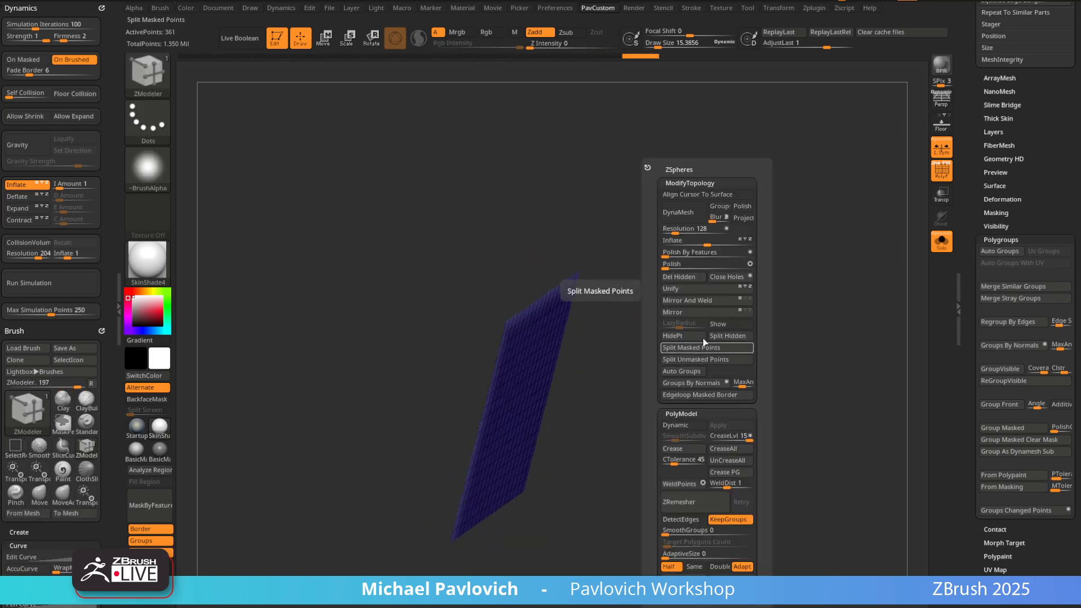
{"action": "left_click", "coordinate": [692, 278]}
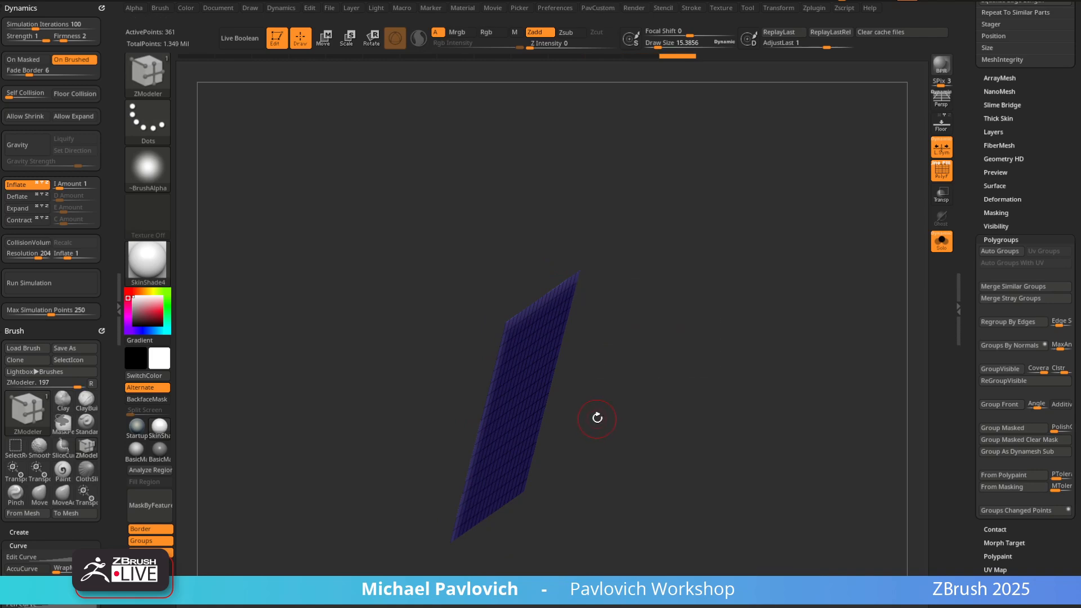
Set the ZModeler polygon action to Extrude with target Polygroup All and extrude the sheet into a thin slab
{"action": "left_click_drag", "start_coordinate": [627, 300], "coordinate": [737, 273]}
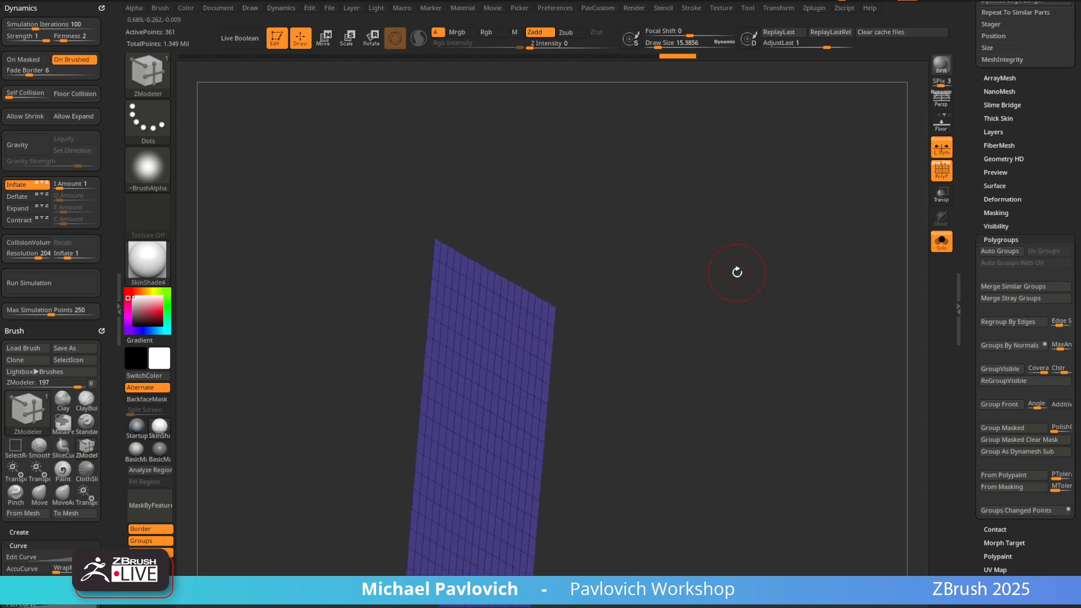
{"action": "left_click_drag", "start_coordinate": [644, 273], "coordinate": [745, 260]}
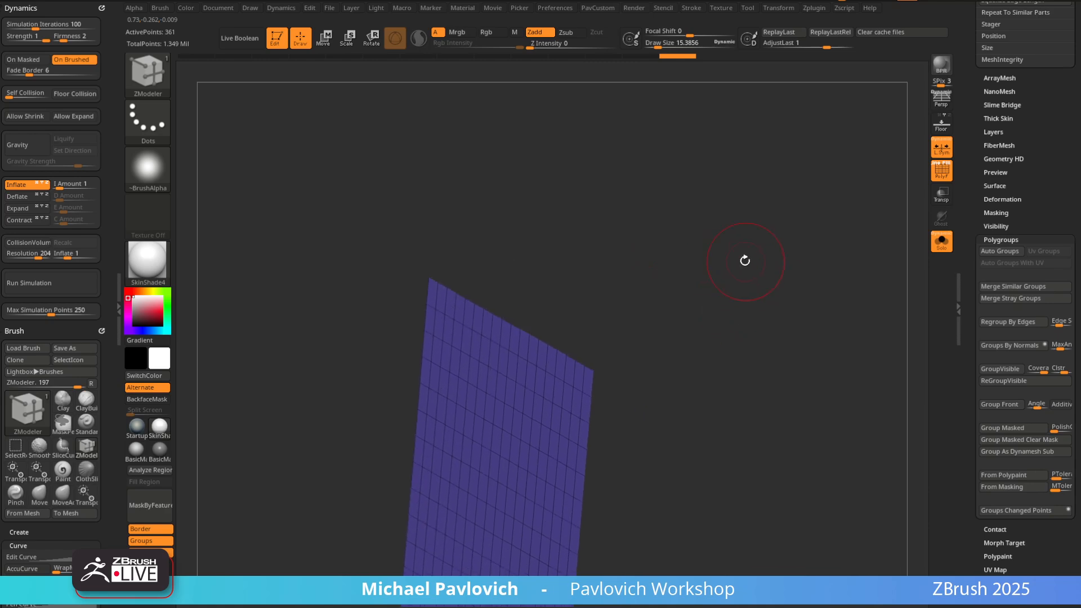
{"action": "key", "text": "space"}
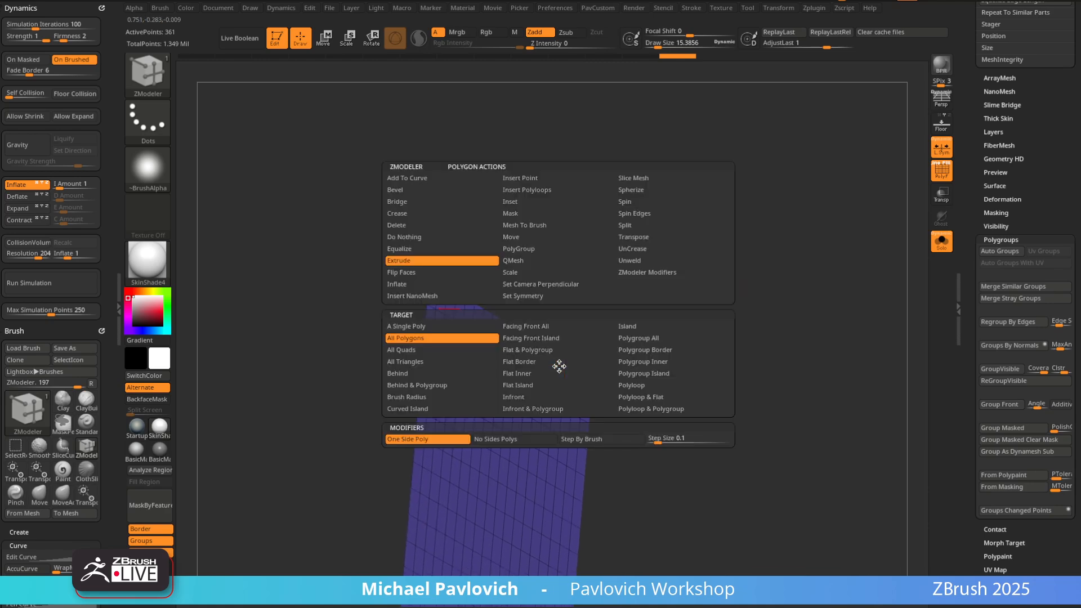
{"action": "key", "text": "space"}
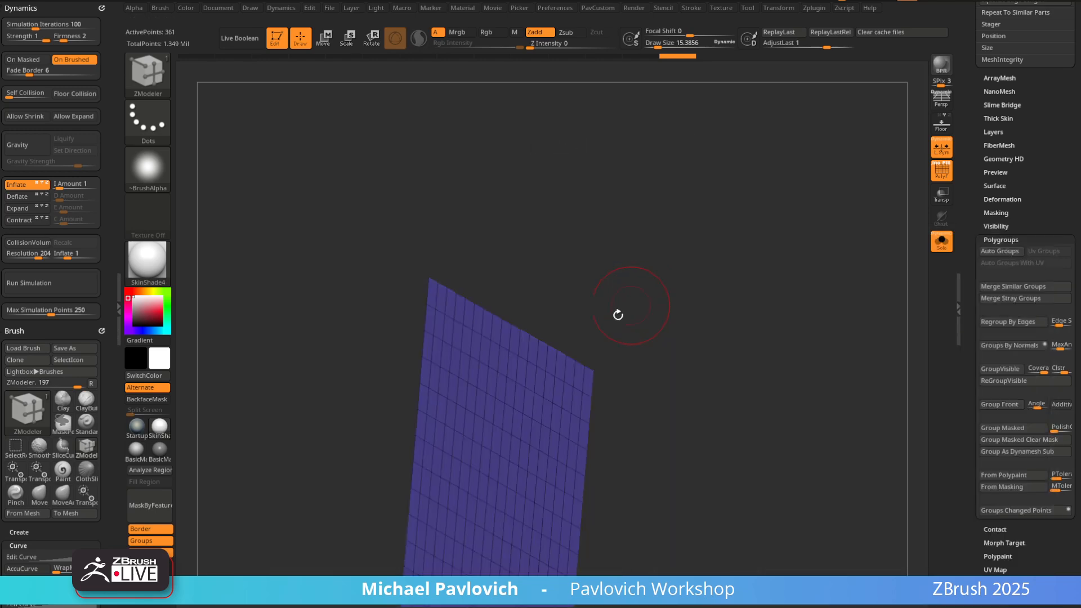
{"action": "key", "text": "space"}
{"action": "key", "text": "space"}
{"action": "left_click", "coordinate": [657, 340]}
{"action": "key", "text": "space"}
{"action": "left_click_drag", "start_coordinate": [568, 382], "coordinate": [567, 377]}
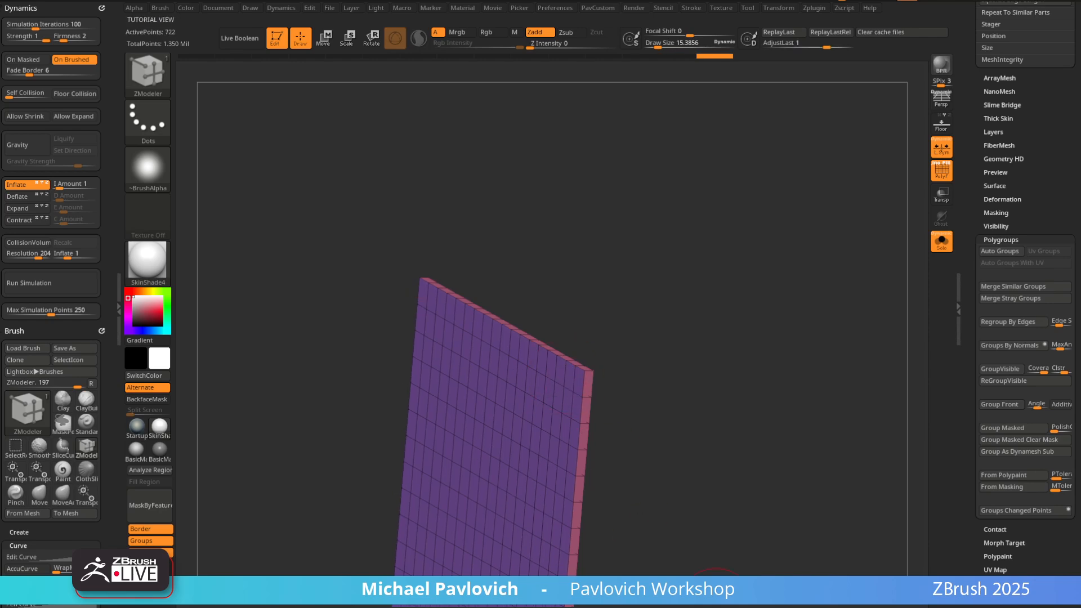
Switch to the browser, open the Intro to ZBrush video playlist on ArtStation and search it for "zmodeler"
{"action": "left_click_drag", "start_coordinate": [842, 607], "coordinate": [834, 63]}
{"action": "left_click", "coordinate": [240, 402]}
{"action": "scroll", "coordinate": [321, 350], "scroll_direction": "down", "scroll_amount": 3}
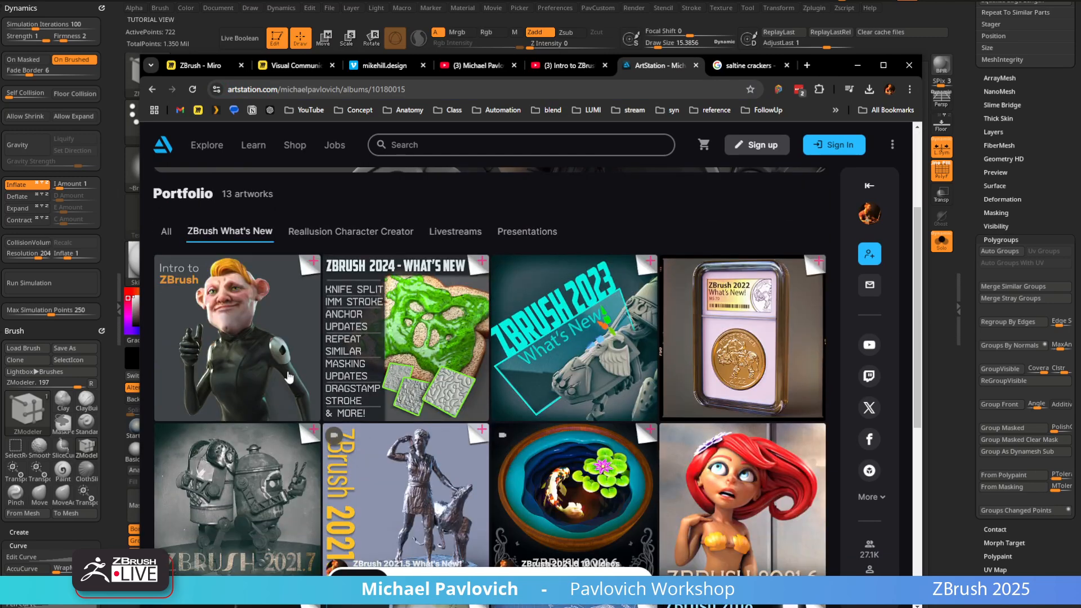
{"action": "left_click", "coordinate": [215, 327]}
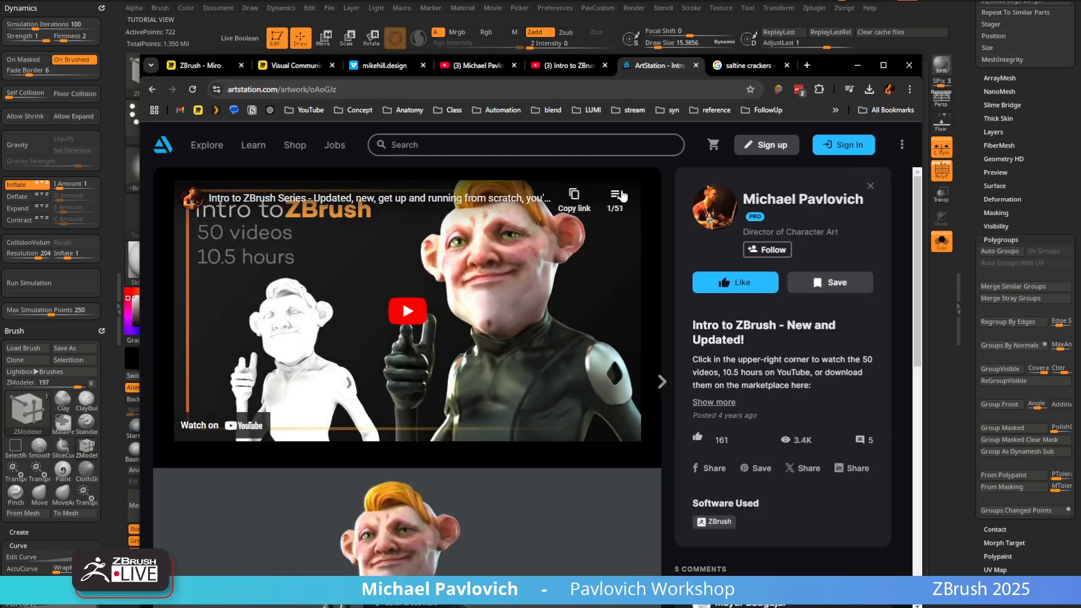
{"action": "left_click", "coordinate": [616, 198]}
{"action": "key", "text": "ctrl+f"}
{"action": "type", "text": "zmodl"}
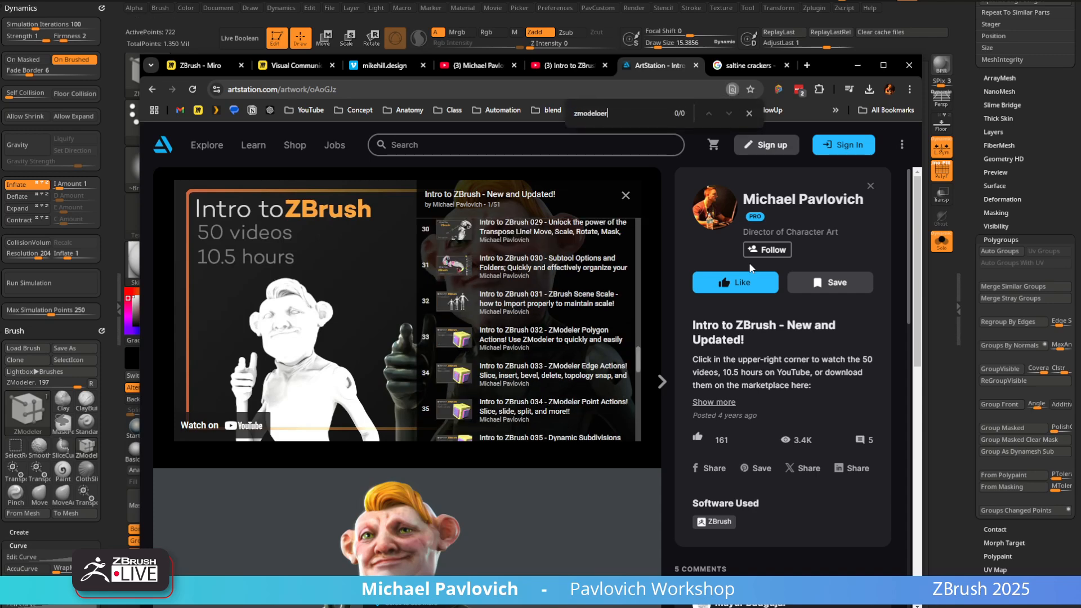
{"action": "key", "text": "BackSpace"}
{"action": "key", "text": "BackSpace"}
{"action": "key", "text": "BackSpace"}
{"action": "type", "text": "e"}
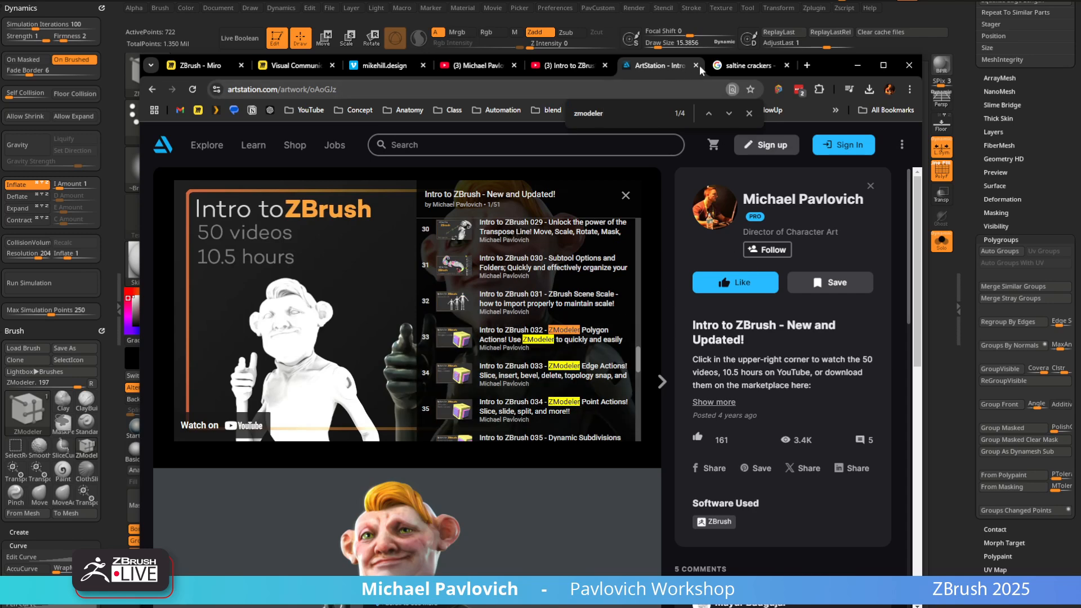
{"action": "left_click", "coordinate": [858, 65]}
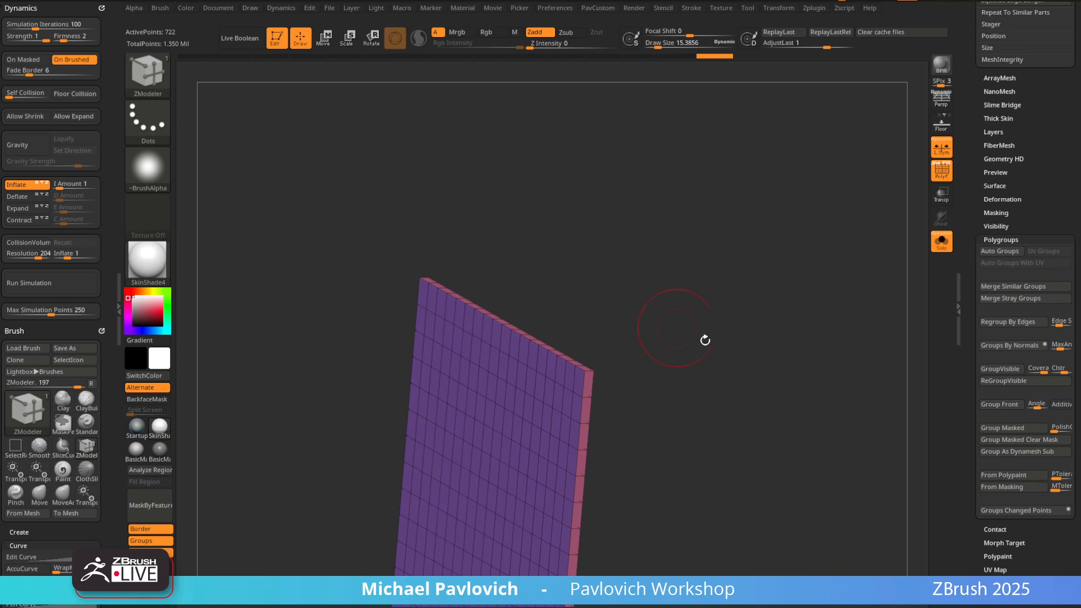
Try to scale the slab along its thickness with the TransposeCloth gizmo, and undo it
{"action": "mouse_move", "coordinate": [704, 338]}
{"action": "left_mouse_down"}
{"action": "mouse_move", "coordinate": [791, 297]}
{"action": "mouse_move", "coordinate": [774, 292]}
{"action": "mouse_move", "coordinate": [736, 319]}
{"action": "mouse_move", "coordinate": [755, 294]}
{"action": "left_mouse_up"}
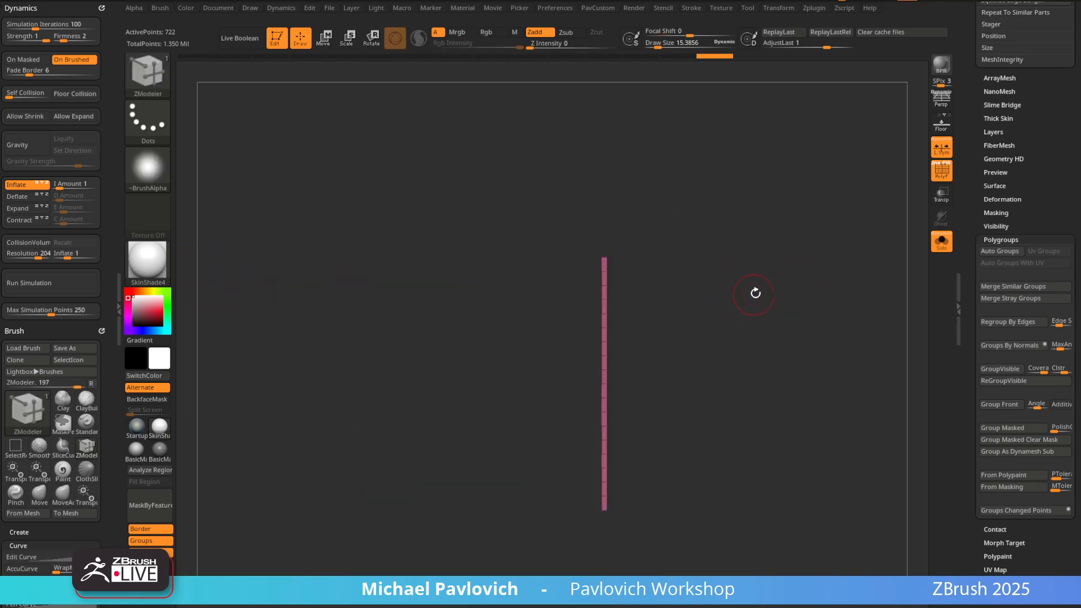
{"action": "key", "text": "w"}
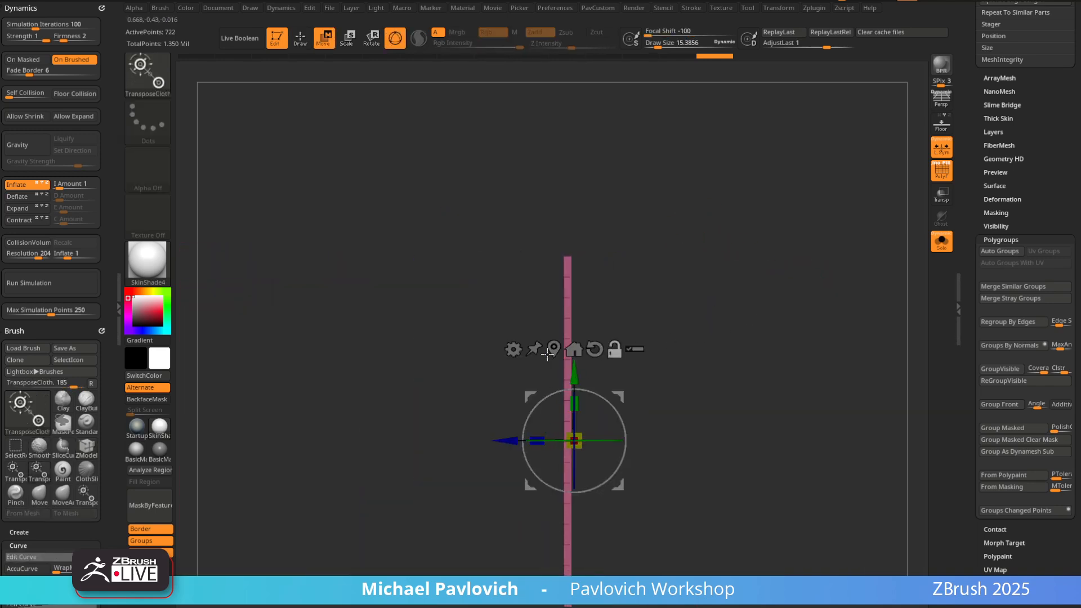
{"action": "left_click_drag", "start_coordinate": [543, 438], "coordinate": [511, 440]}
{"action": "key", "text": "ctrl+z"}
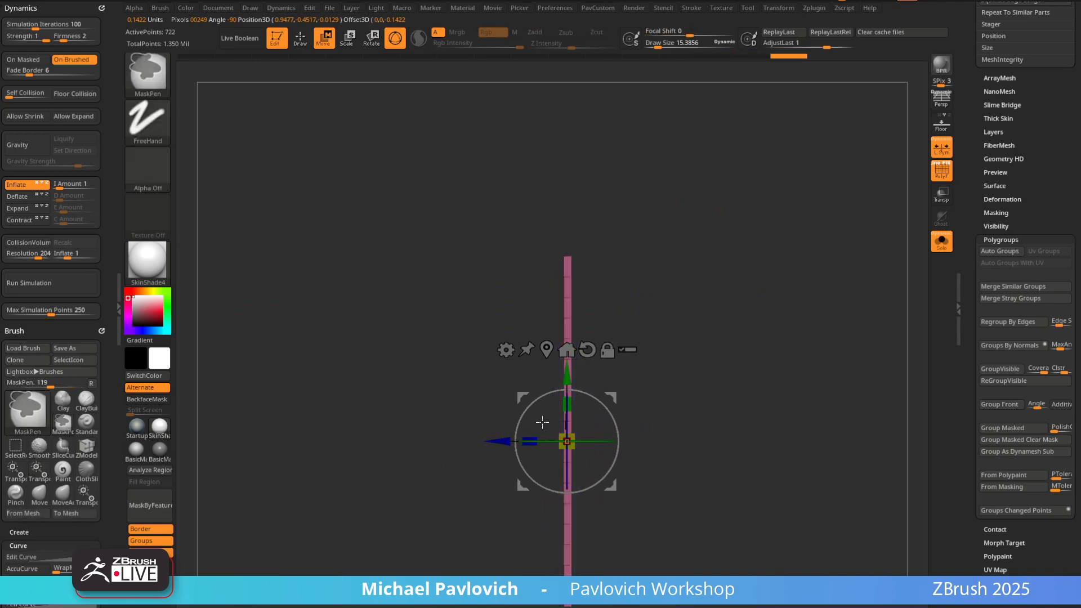
Replace TransposeCloth with the regular Transpose brush for transforms and return to the ZModeler brush
{"action": "key", "text": "b"}
{"action": "key", "text": "t"}
{"action": "key", "text": "r"}
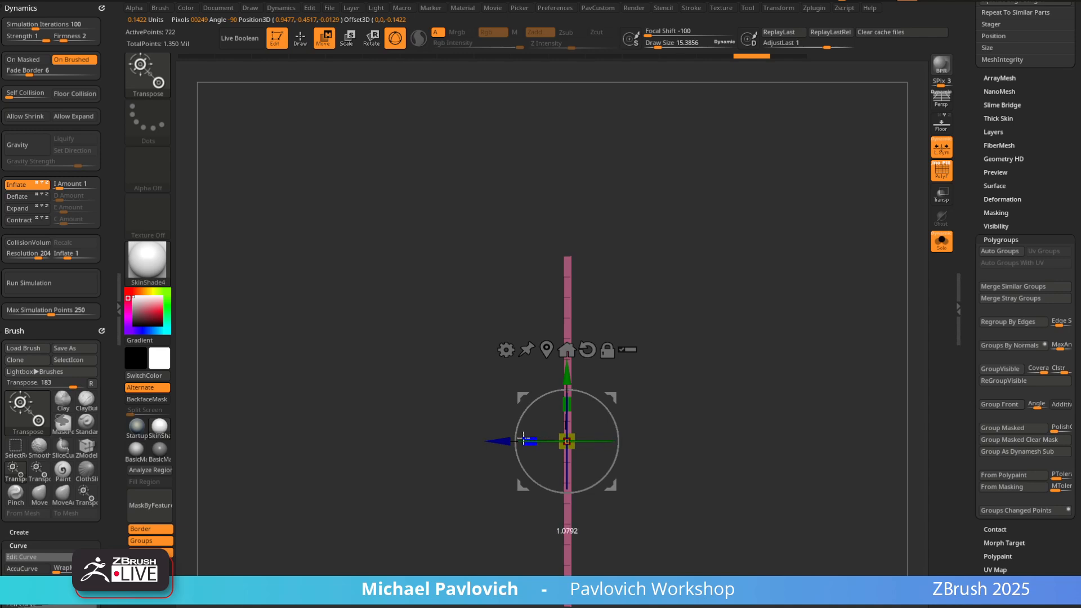
{"action": "key", "text": "b"}
{"action": "key", "text": "z"}
{"action": "key", "text": "m"}
{"action": "mouse_move", "coordinate": [735, 335]}
{"action": "left_mouse_down"}
{"action": "mouse_move", "coordinate": [716, 341]}
{"action": "mouse_move", "coordinate": [753, 345]}
{"action": "mouse_move", "coordinate": [677, 340]}
{"action": "left_mouse_up"}
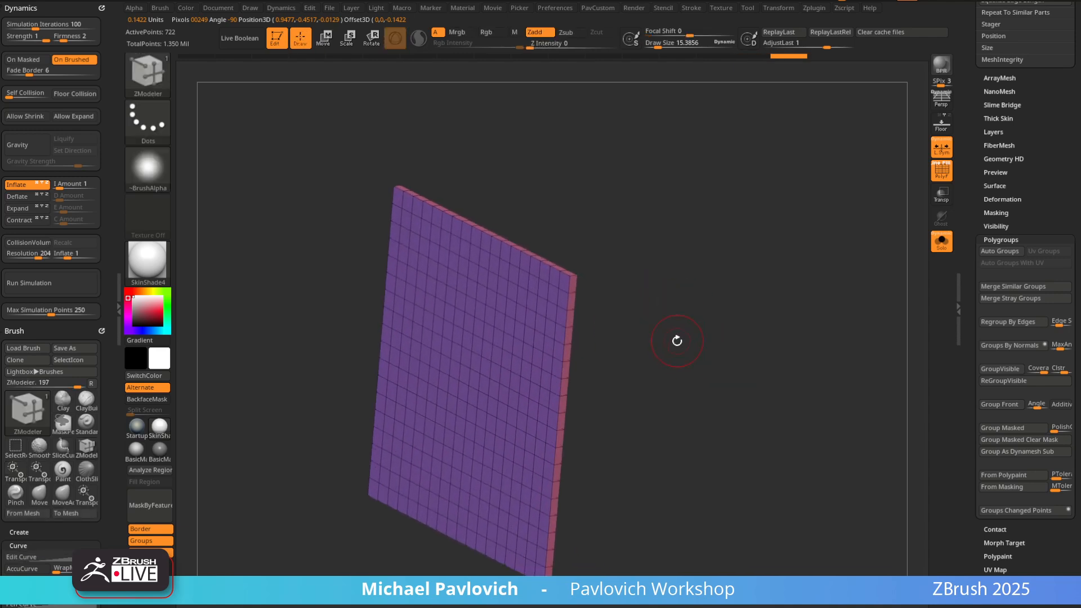
Switch to the browser to check the saltine cracker reference images, and return to the slab in ZBrush
{"action": "key", "text": "alt+Tab"}
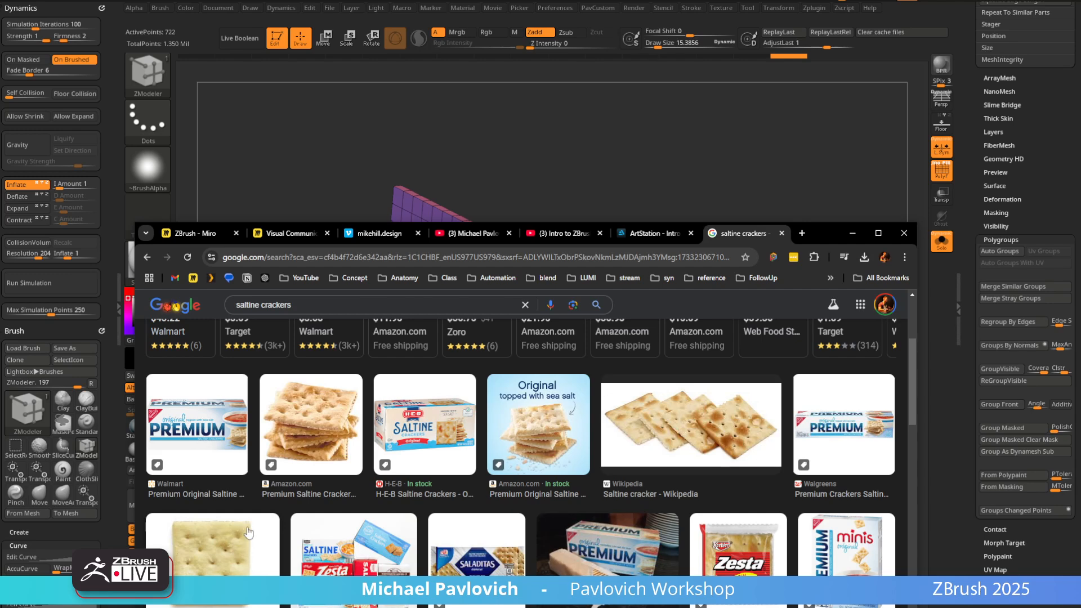
{"action": "key", "text": "alt+Tab"}
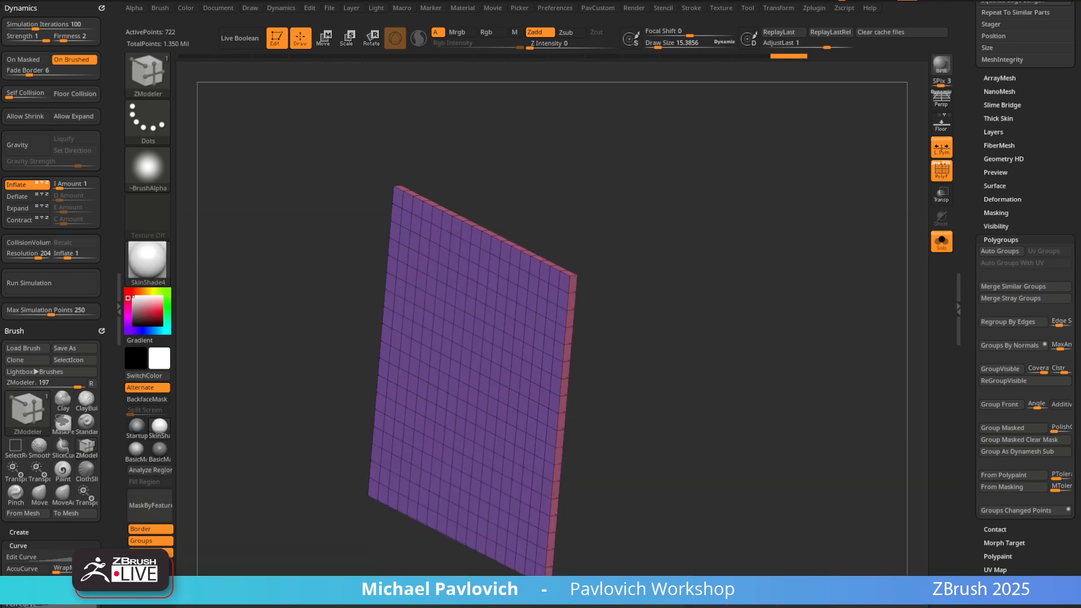
{"action": "left_click_drag", "start_coordinate": [710, 277], "coordinate": [740, 323]}
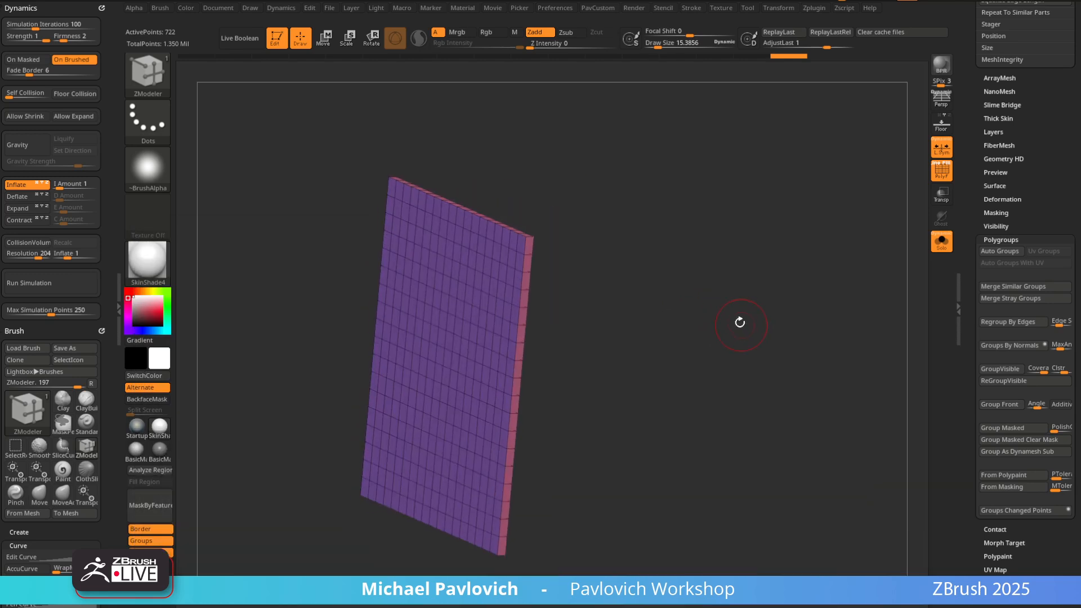
Activate Dynamic Subdiv on the slab, compare it switched off, and turn it back on with the Always YES option
{"action": "left_click_drag", "start_coordinate": [986, 217], "coordinate": [956, 345]}
{"action": "left_click", "coordinate": [1002, 138]}
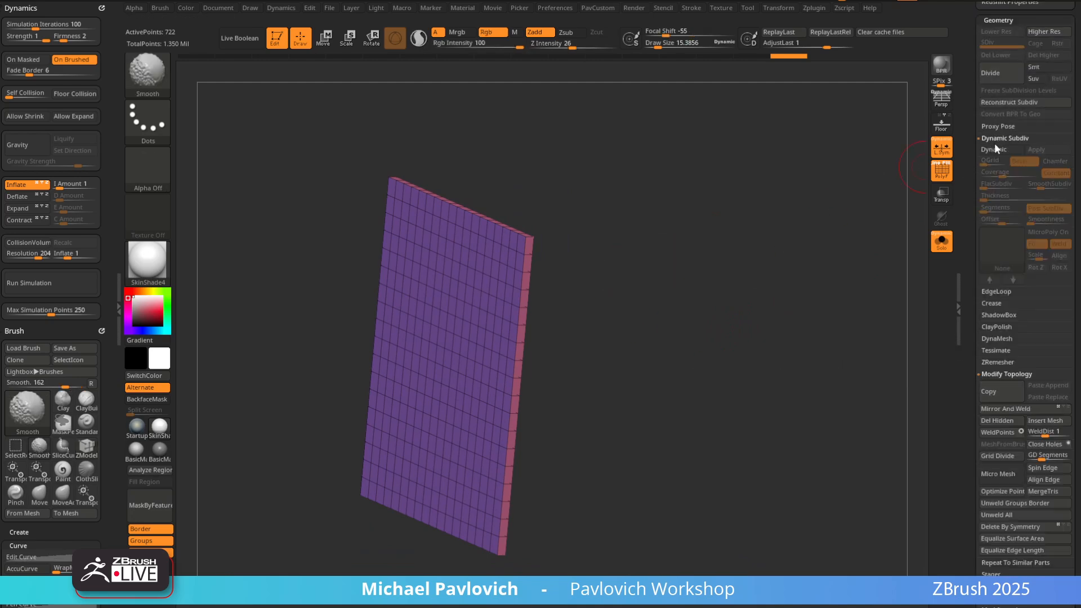
{"action": "left_click", "coordinate": [993, 149]}
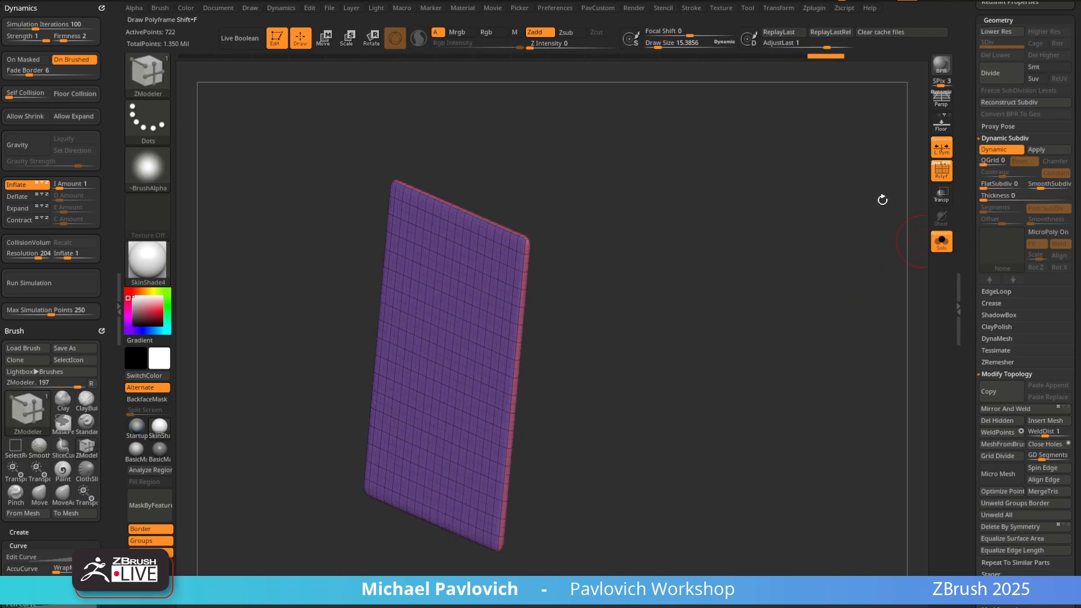
{"action": "key", "text": "shift+d"}
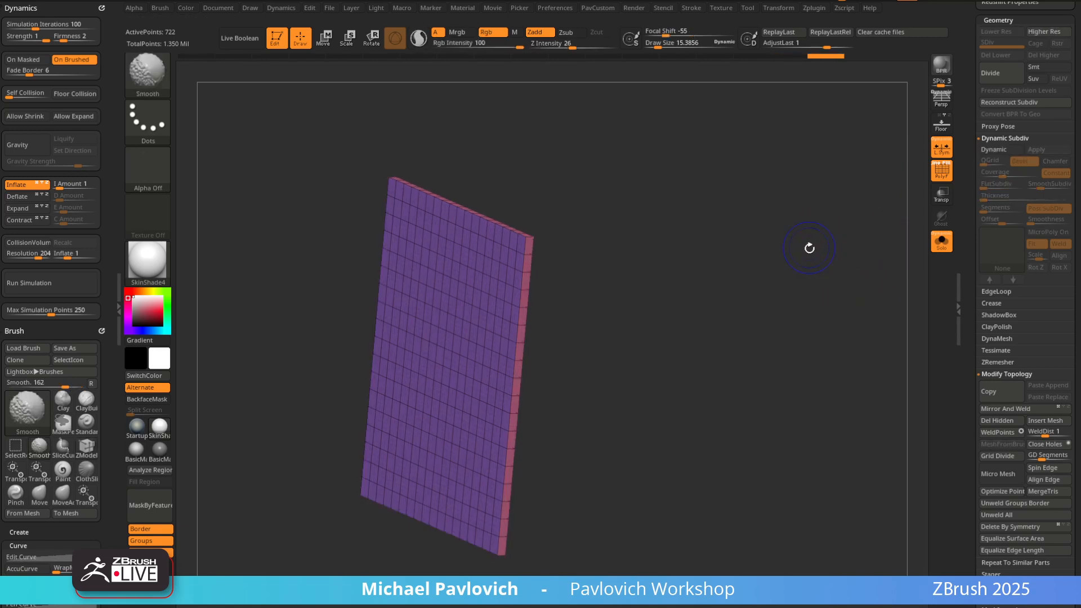
{"action": "key", "text": "d"}
{"action": "left_click", "coordinate": [732, 369]}
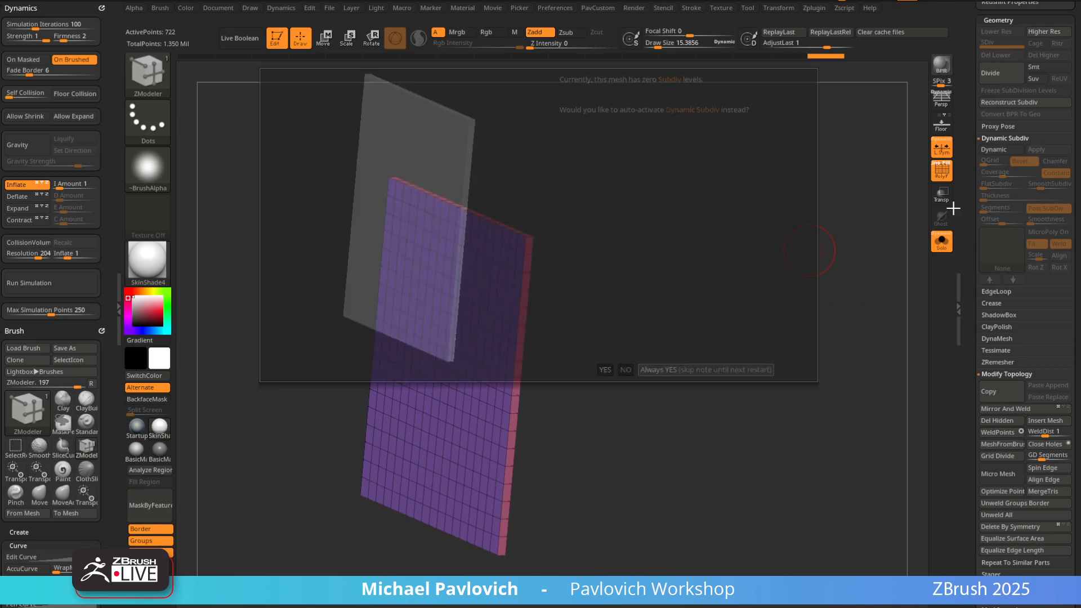
Hide the polyframe to examine the slab's smoothed surface, and show it again
{"action": "left_click_drag", "start_coordinate": [738, 263], "coordinate": [915, 302]}
{"action": "left_click", "coordinate": [946, 176]}
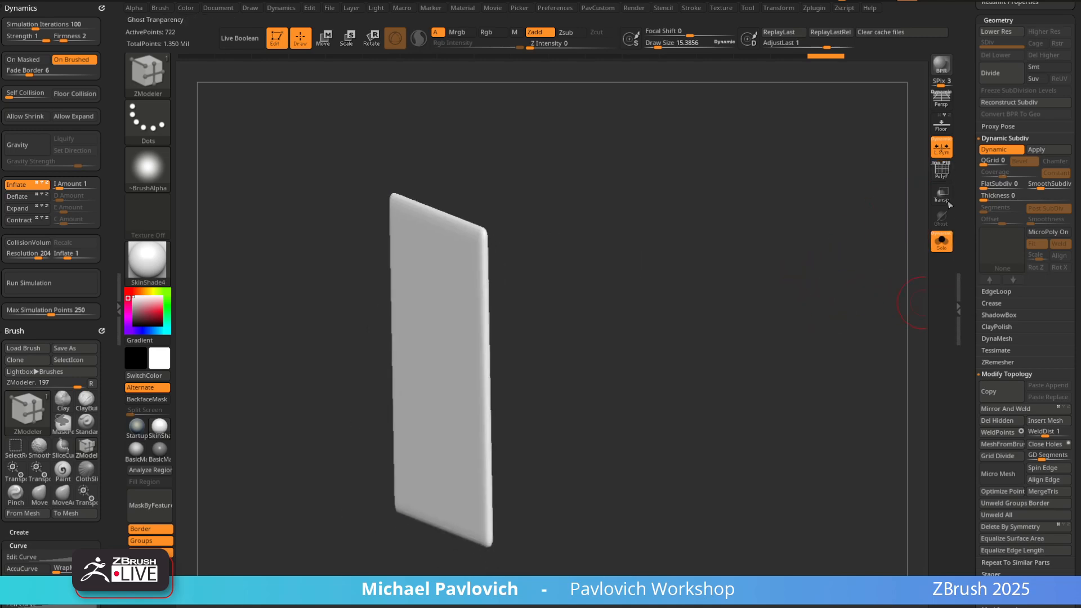
{"action": "left_click", "coordinate": [947, 176]}
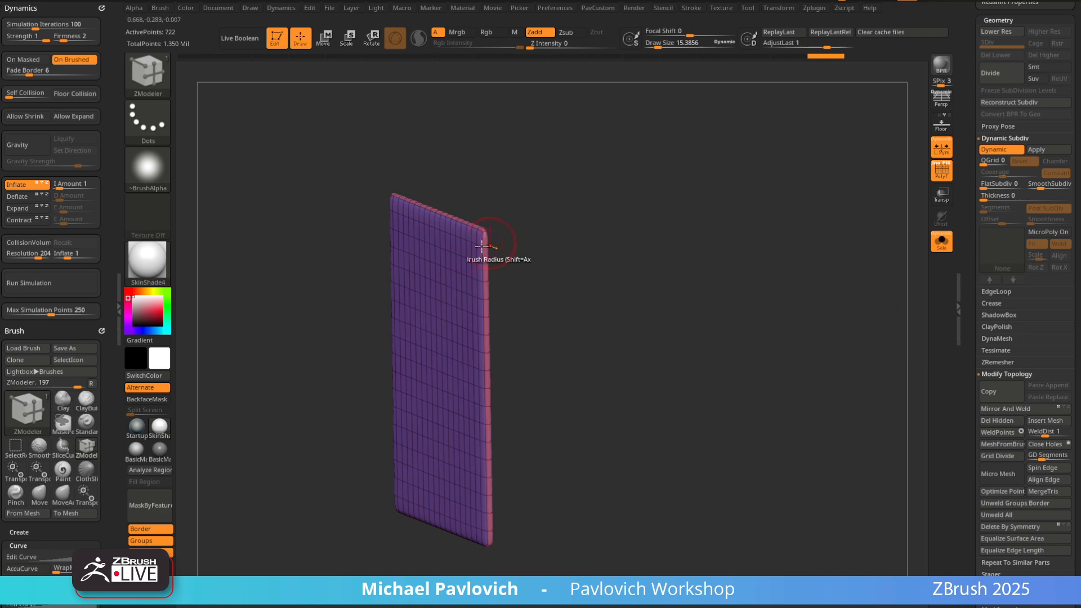
Crease the slab's edges along its polygroup borders with Crease PG
{"action": "left_click", "coordinate": [1001, 303]}
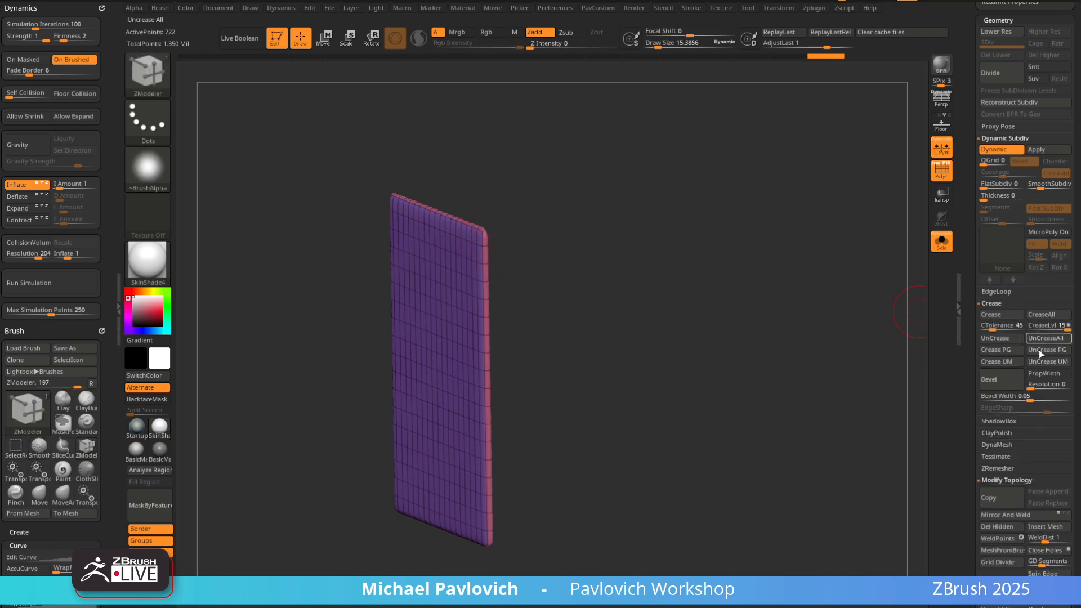
{"action": "left_click", "coordinate": [1005, 353]}
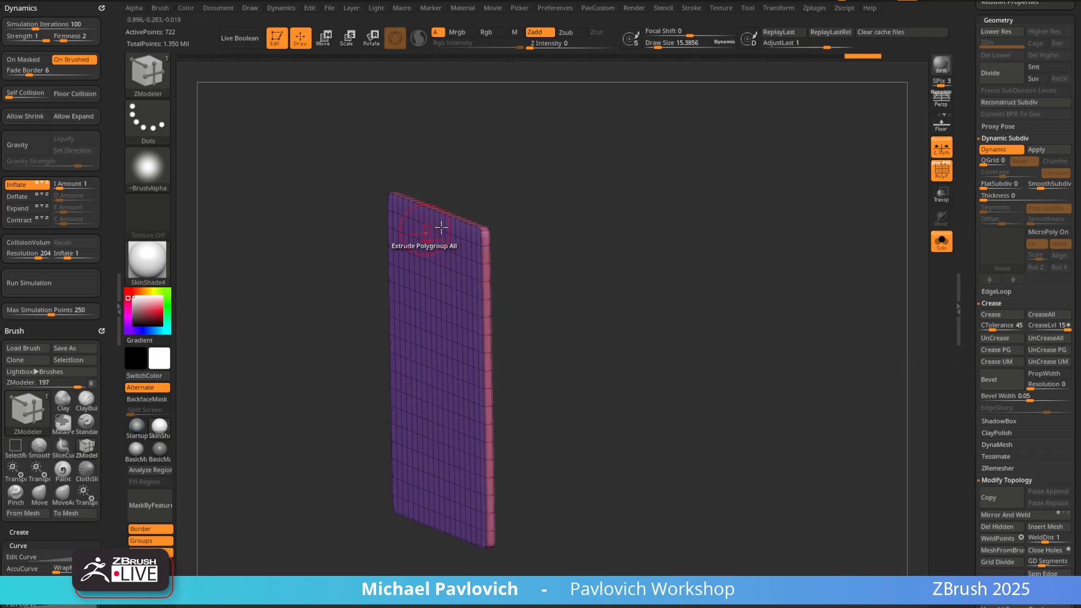
Hide the slab's polyframe and set its crease level to 1
{"action": "left_click", "coordinate": [941, 170]}
{"action": "left_click_drag", "start_coordinate": [859, 256], "coordinate": [855, 263]}
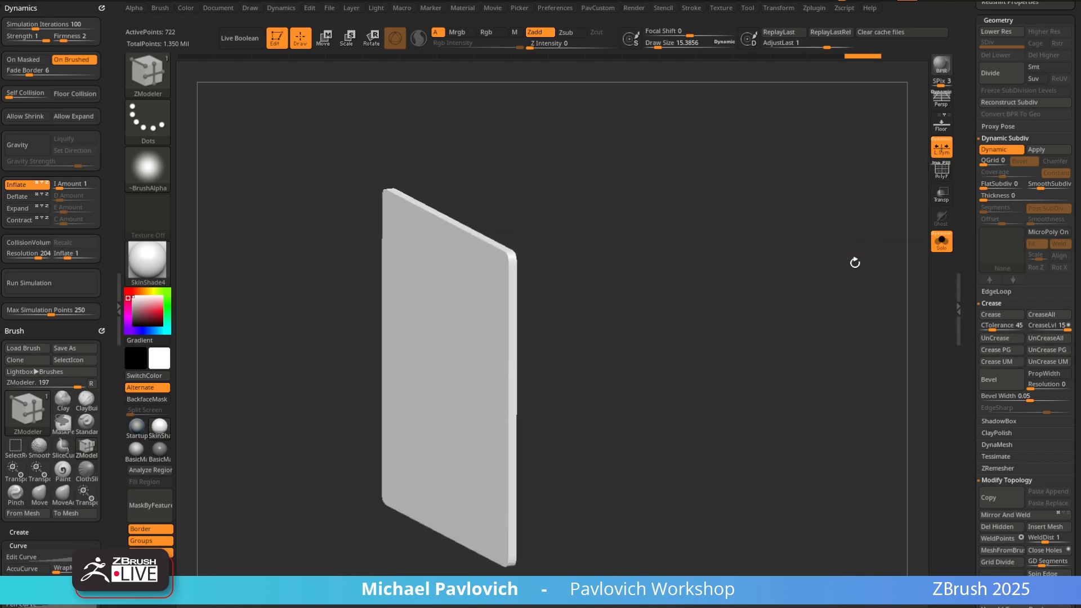
{"action": "left_click", "coordinate": [1034, 331]}
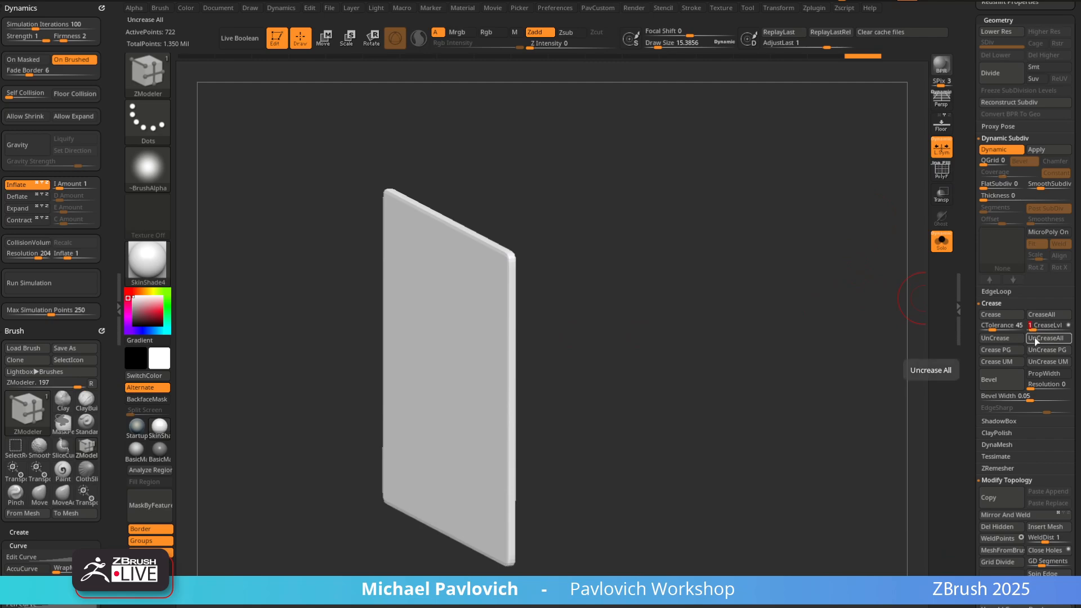
{"action": "left_click_drag", "start_coordinate": [874, 314], "coordinate": [885, 306]}
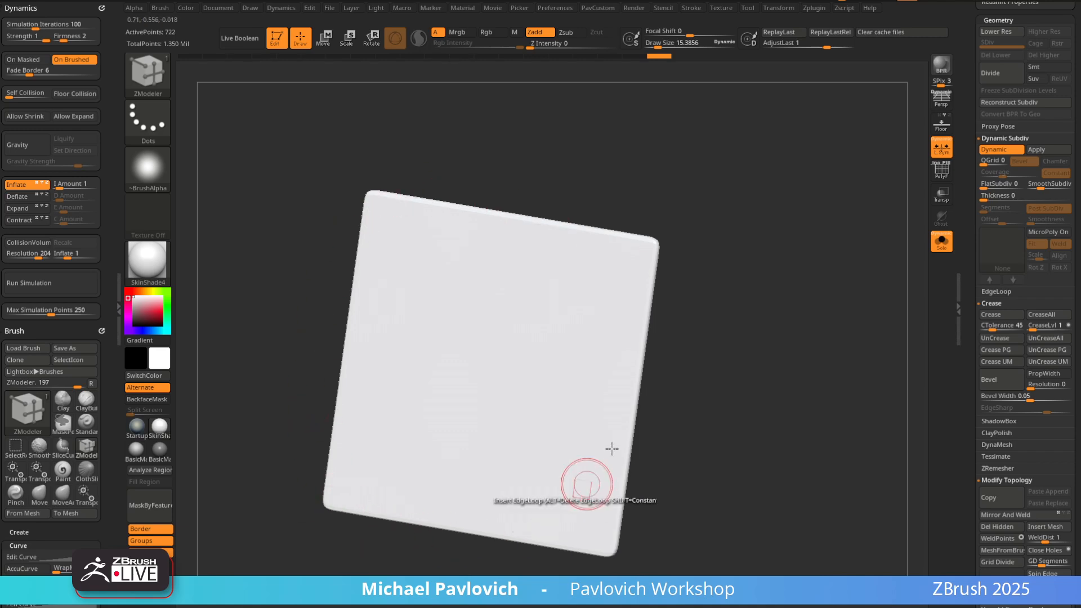
Switch the slab's display to the StartupMaterial and view it edge-on
{"action": "left_click_drag", "start_coordinate": [779, 343], "coordinate": [700, 321]}
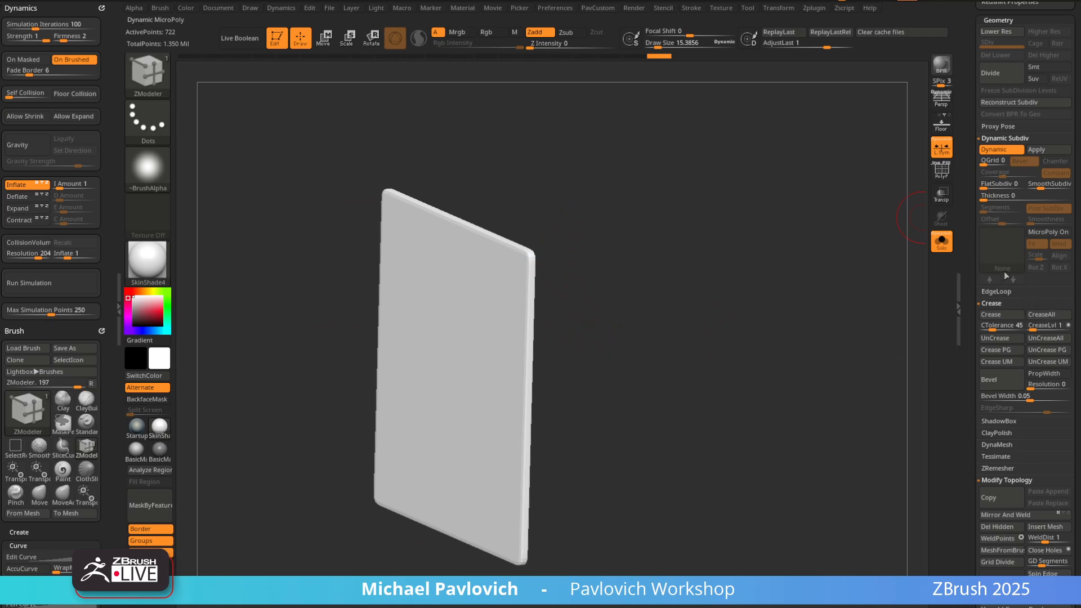
{"action": "left_click", "coordinate": [142, 437]}
{"action": "left_click_drag", "start_coordinate": [712, 258], "coordinate": [750, 286]}
Try to duplicate the slab with the Move gizmo, placing the copy face to face beside it
{"action": "key", "text": "w"}
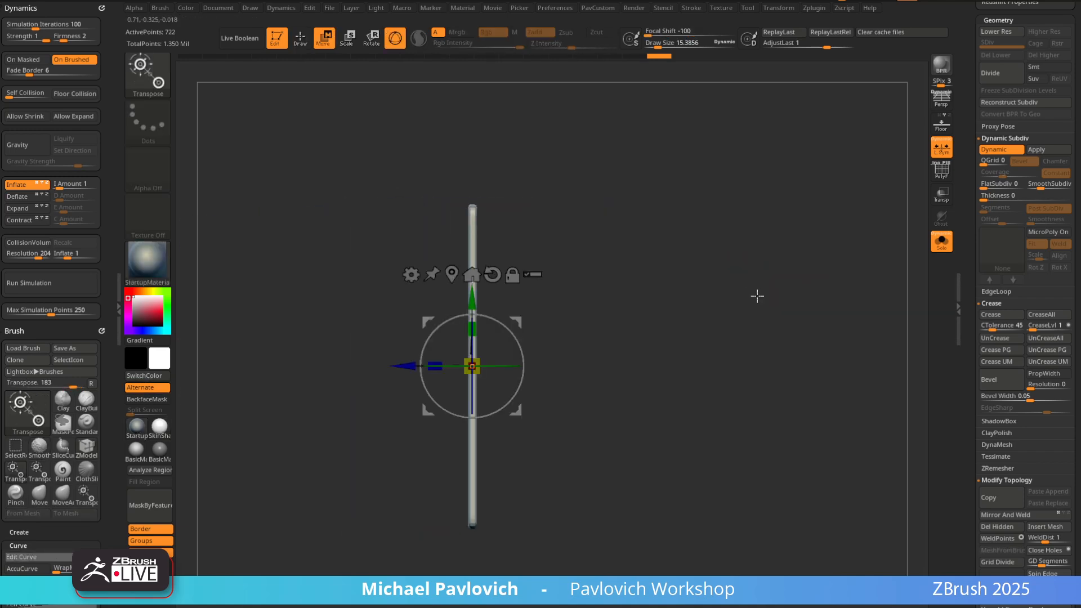
{"action": "mouse_move", "coordinate": [406, 357]}
{"action": "left_mouse_down", "text": "ctrl"}
{"action": "mouse_move", "coordinate": [419, 355]}
{"action": "mouse_move", "coordinate": [409, 360]}
{"action": "left_mouse_up", "text": "ctrl"}
{"action": "key", "text": "ctrl+z"}
{"action": "key", "text": "q"}
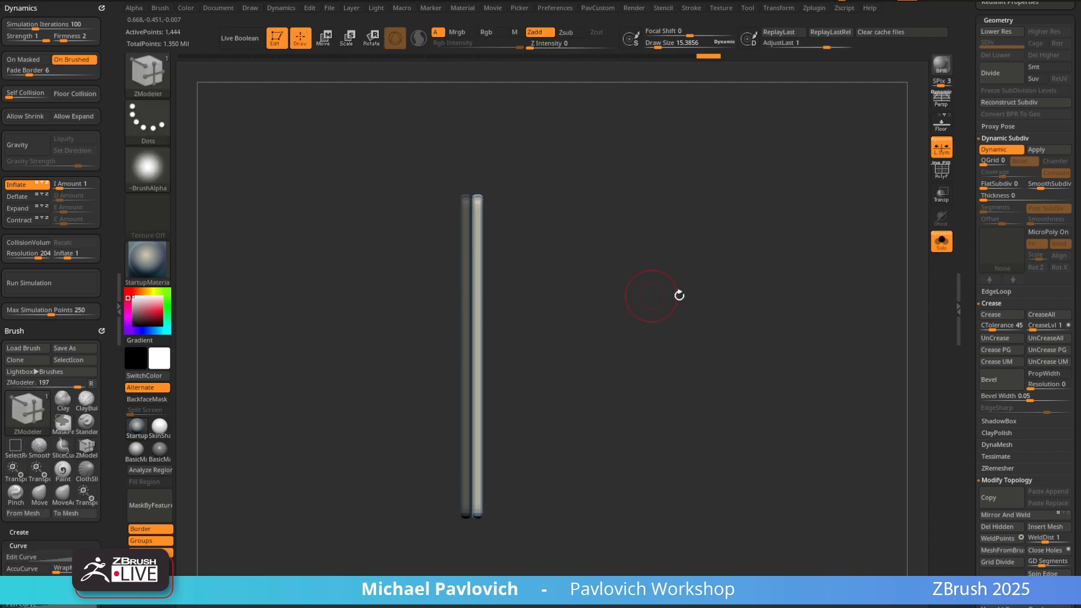
{"action": "left_click_drag", "start_coordinate": [670, 292], "coordinate": [682, 301], "text": "ctrl"}
Select the Standard brush with a draw size of about 13.83 and show the polyframe on the slab's front face
{"action": "left_click_drag", "start_coordinate": [682, 300], "coordinate": [707, 285], "text": "shift"}
{"action": "key", "text": "s"}
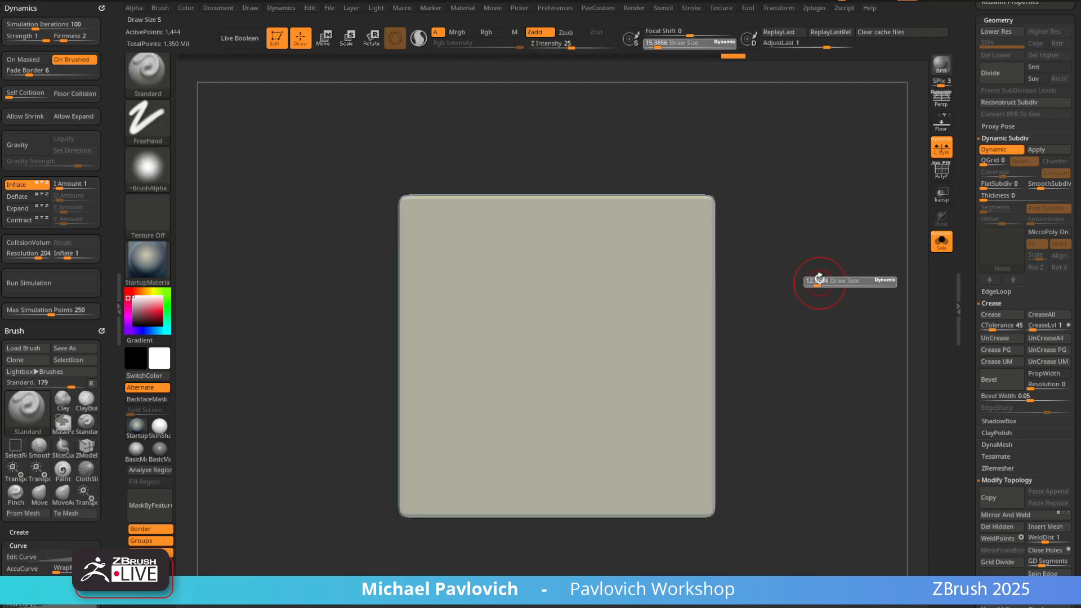
{"action": "left_click_drag", "start_coordinate": [847, 254], "coordinate": [817, 281], "text": "alt"}
{"action": "key", "text": "shift+f"}
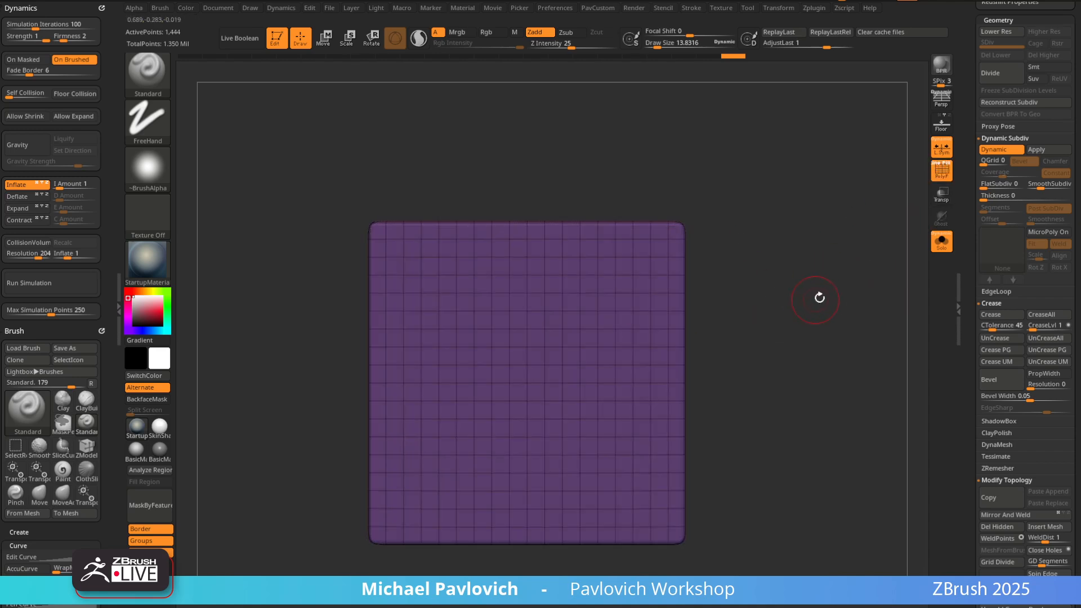
{"action": "left_click_drag", "start_coordinate": [819, 297], "coordinate": [789, 299]}
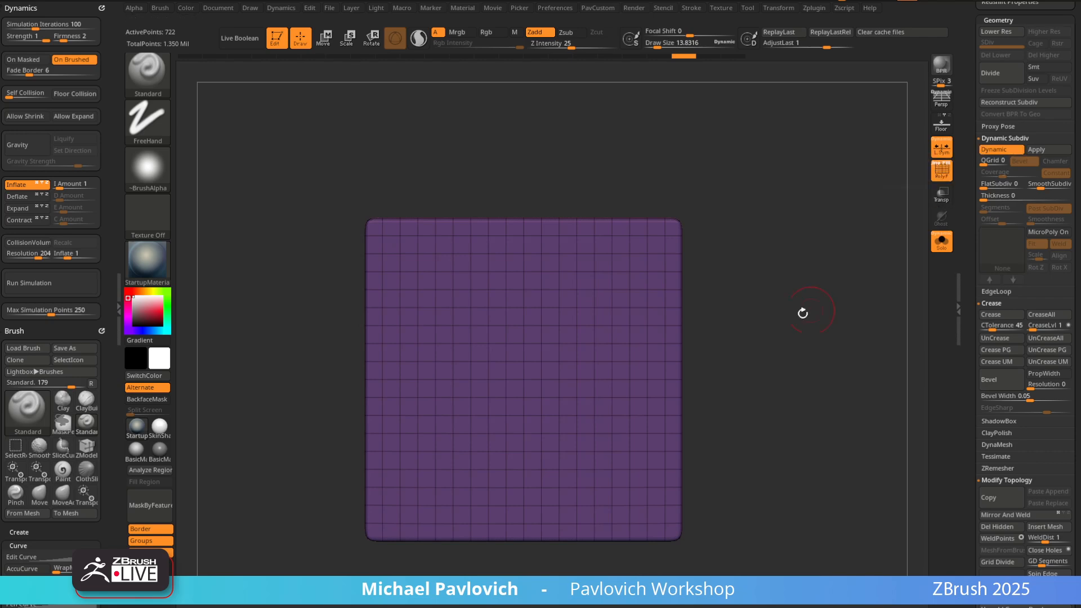
Switch to the browser to check the saltine cracker hole pattern, and return to ZBrush with the polyframe hidden
{"action": "left_click_drag", "start_coordinate": [877, 604], "coordinate": [808, 39]}
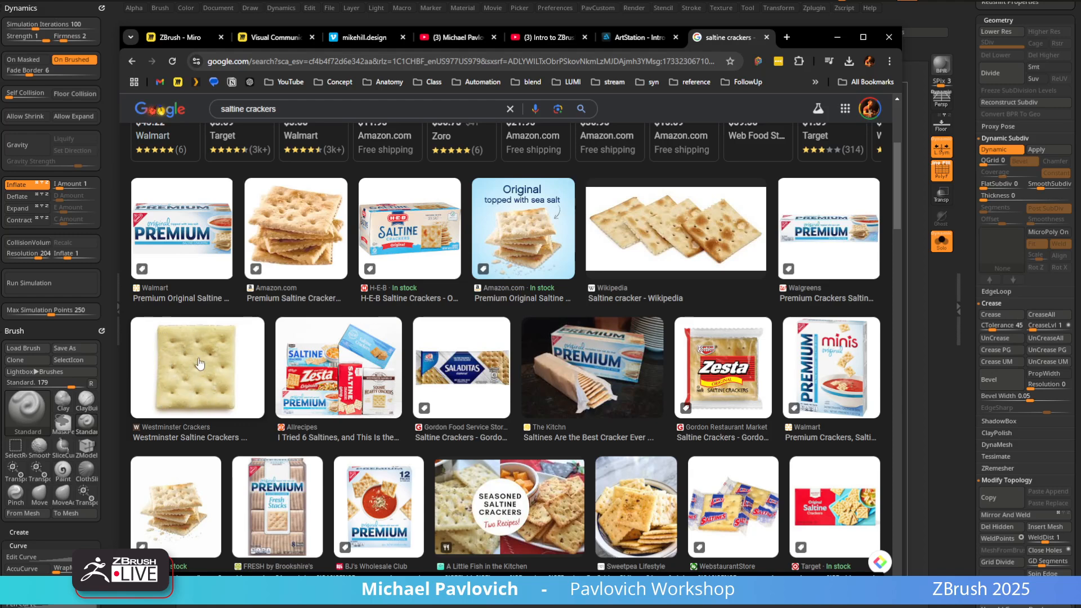
{"action": "left_click", "coordinate": [837, 37]}
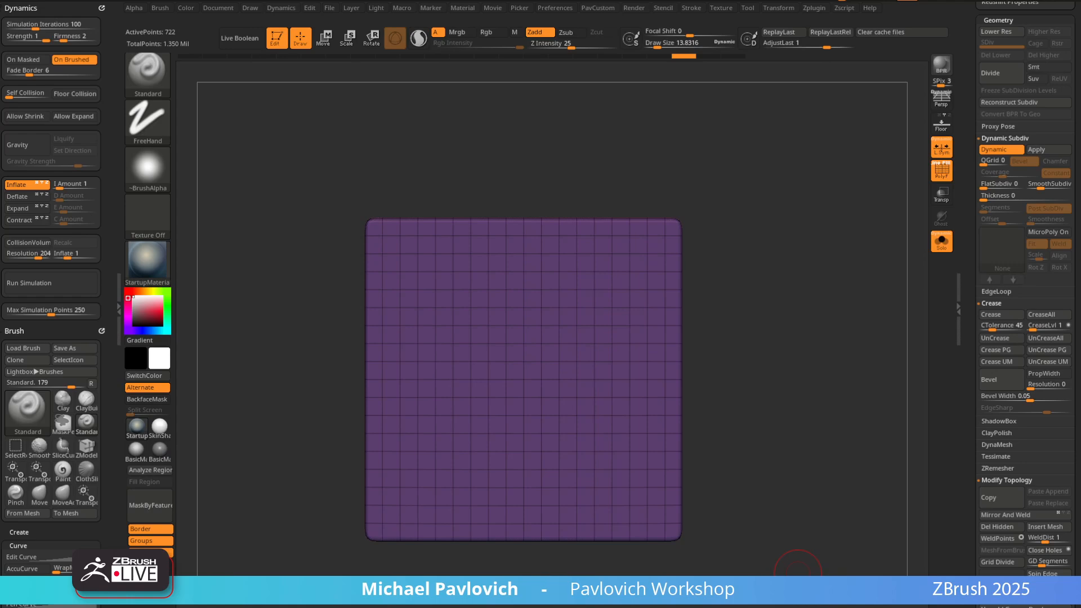
{"action": "key", "text": "shift+f"}
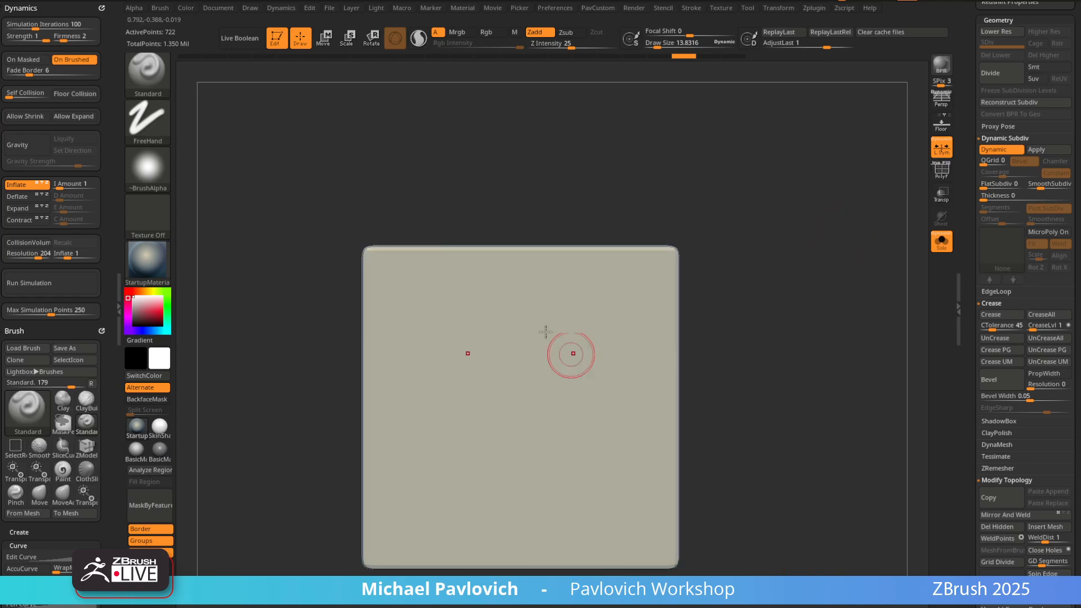
Try Standard brush strokes on the upper part of the dynamically subdivided slab, reducing the draw size to 10.99
{"action": "mouse_move", "coordinate": [824, 275]}
{"action": "left_mouse_down"}
{"action": "mouse_move", "coordinate": [803, 265]}
{"action": "mouse_move", "coordinate": [783, 295]}
{"action": "mouse_move", "coordinate": [772, 282]}
{"action": "left_mouse_up"}
{"action": "left_click_drag", "start_coordinate": [560, 321], "coordinate": [630, 400]}
{"action": "key", "text": "ctrl+z"}
{"action": "key", "text": "["}
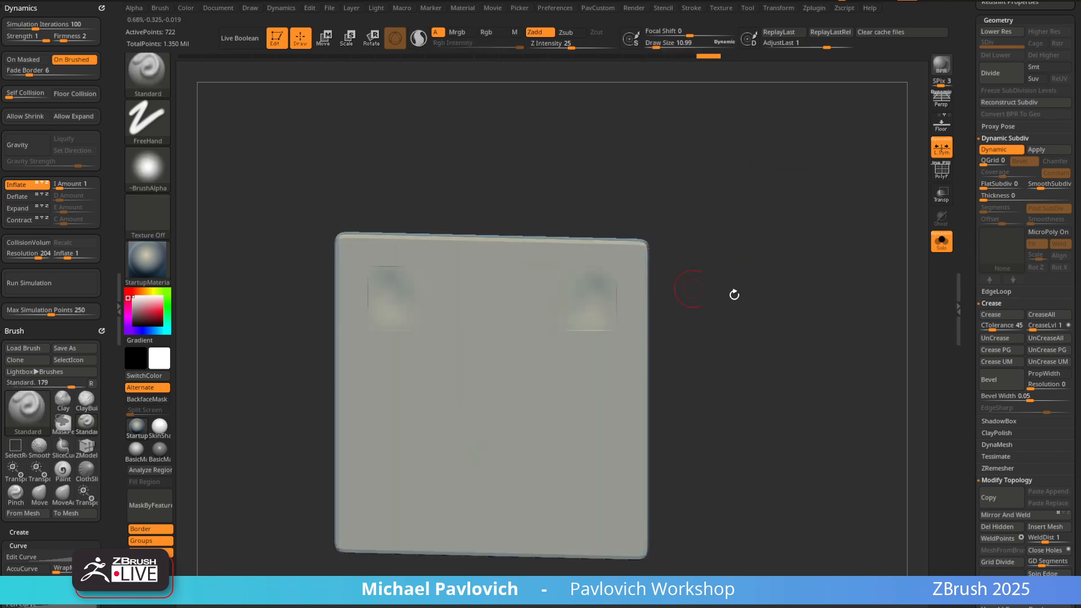
{"action": "left_click_drag", "start_coordinate": [735, 294], "coordinate": [753, 303]}
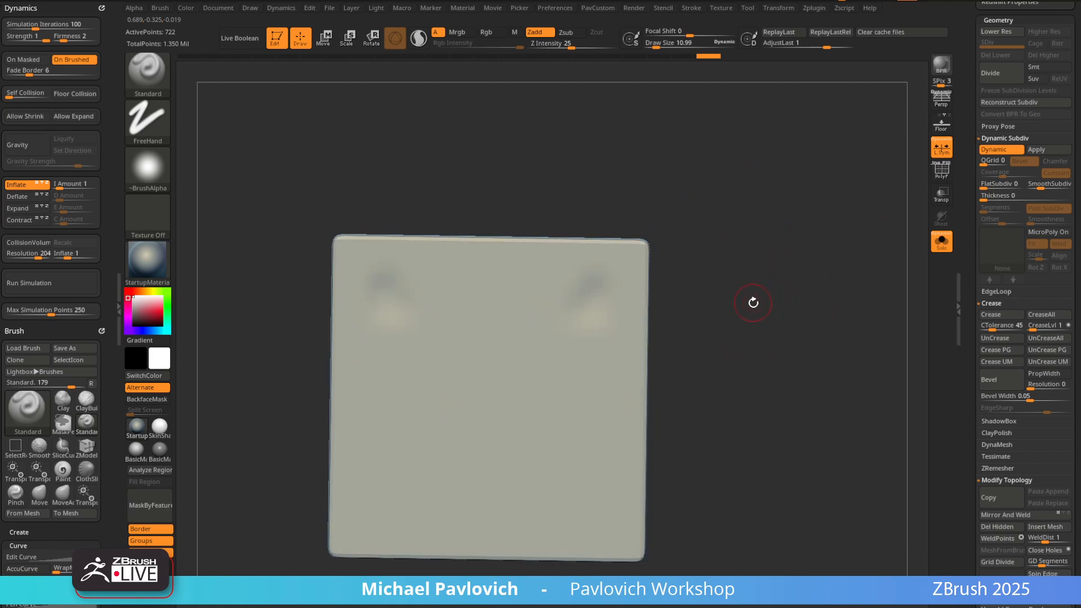
Examine the slab's base mesh with Dynamic Subdiv off and the polyframe shown, and restore the smoothed view
{"action": "left_click", "coordinate": [995, 149]}
{"action": "left_click", "coordinate": [941, 169]}
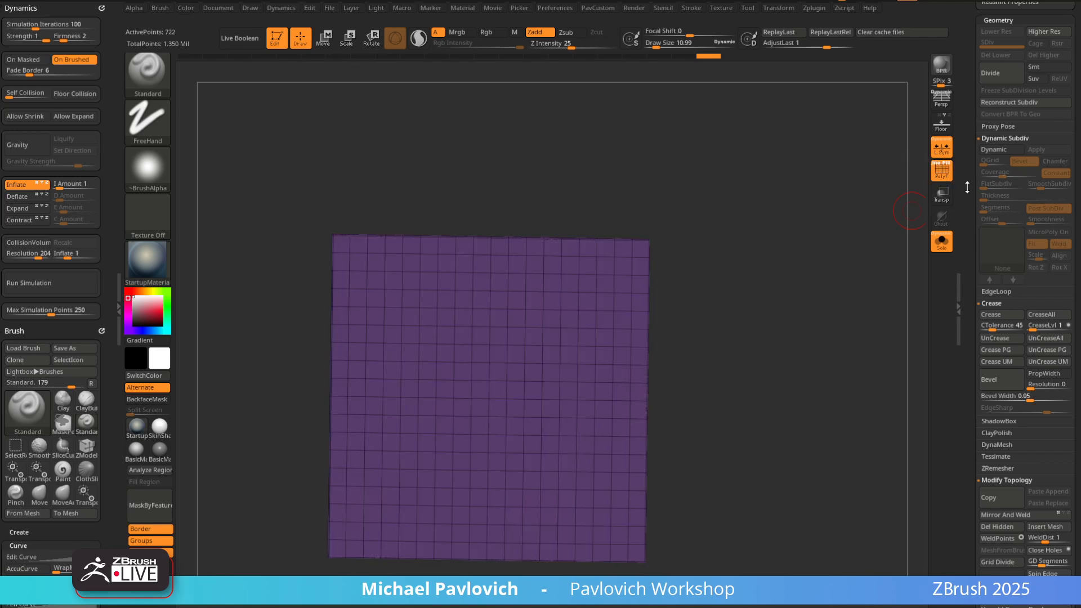
{"action": "mouse_move", "coordinate": [577, 282]}
{"action": "left_mouse_down"}
{"action": "mouse_move", "coordinate": [571, 338]}
{"action": "mouse_move", "coordinate": [596, 343]}
{"action": "left_mouse_up"}
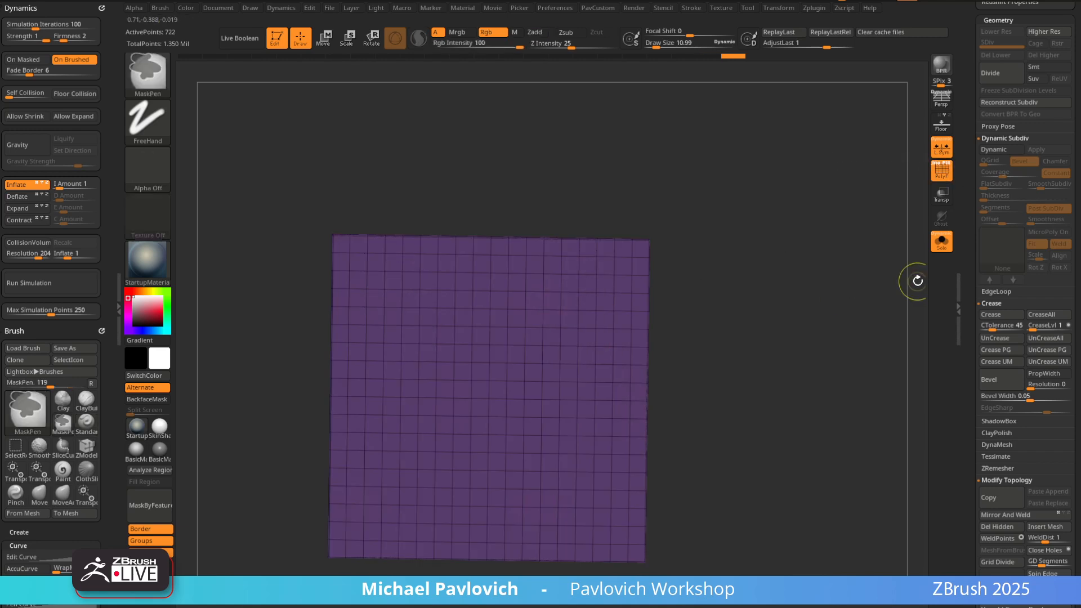
{"action": "left_click", "coordinate": [1000, 150]}
{"action": "left_click", "coordinate": [941, 169]}
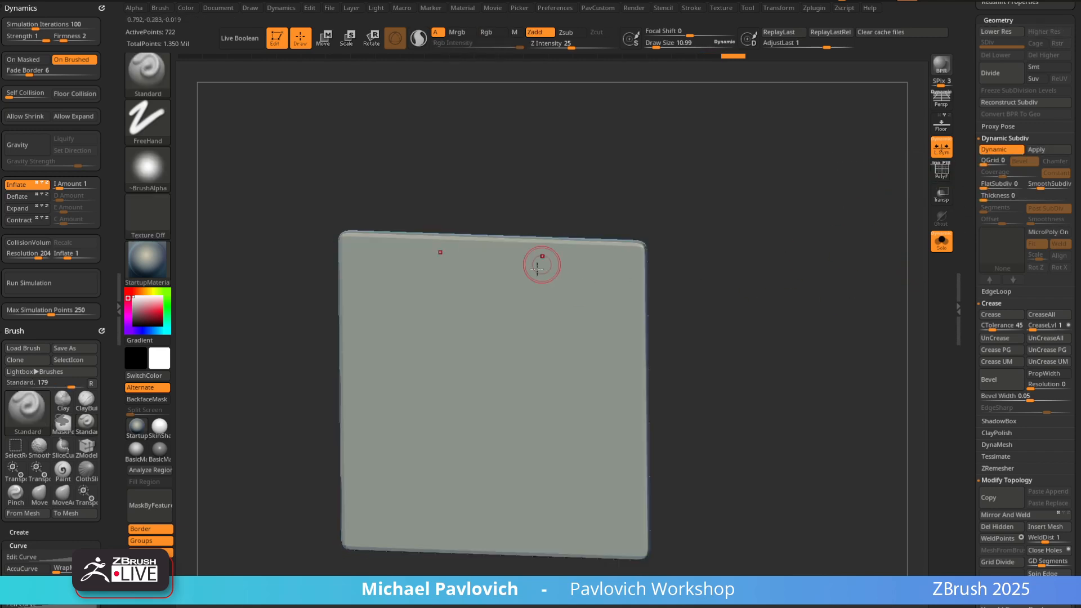
{"action": "left_click_drag", "start_coordinate": [777, 306], "coordinate": [779, 298]}
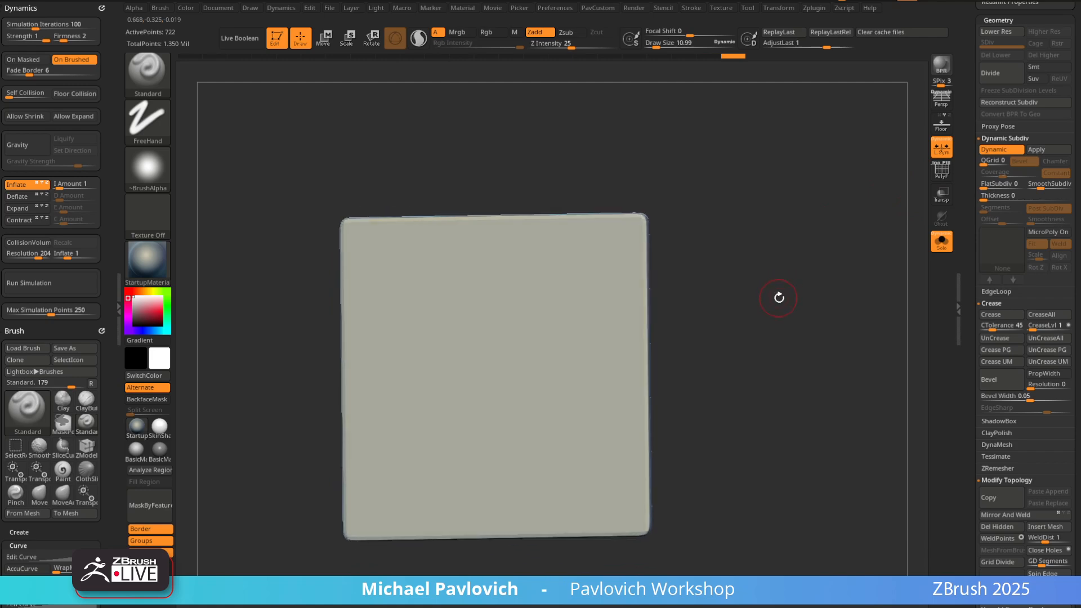
Compare the slab with Dynamic Subdiv off, apply it as real subdivision levels, and try a brush stroke on the result
{"action": "left_click", "coordinate": [999, 151]}
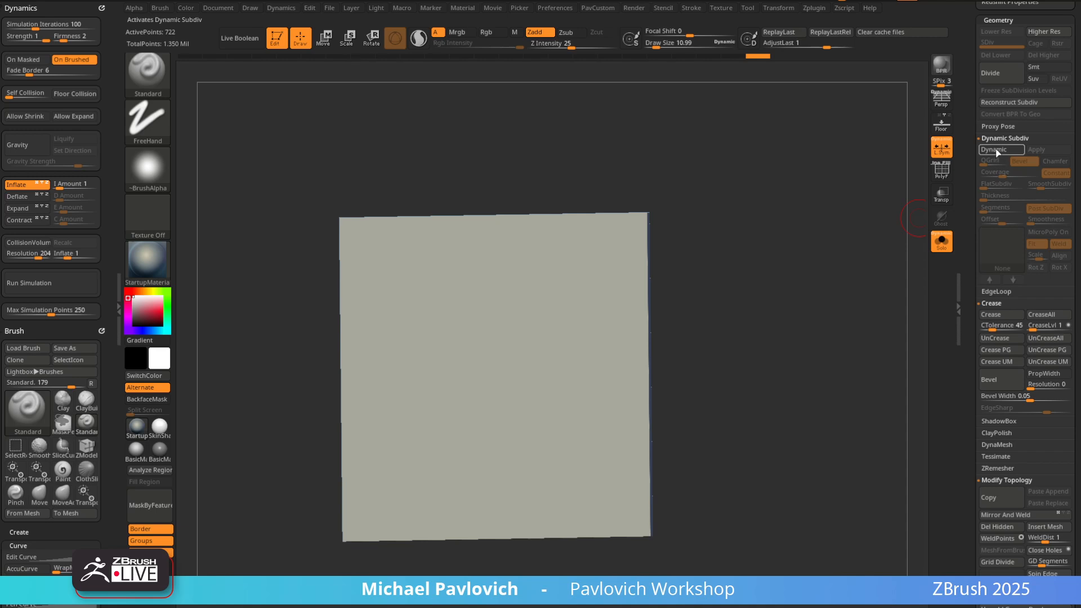
{"action": "left_click", "coordinate": [998, 150]}
{"action": "left_click", "coordinate": [1036, 150]}
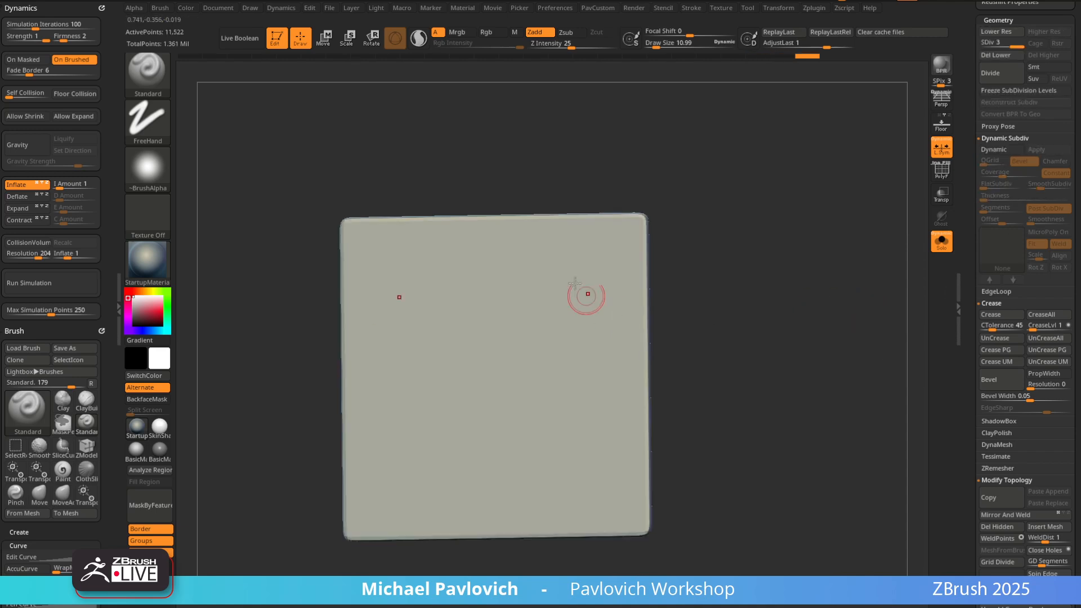
{"action": "left_click_drag", "start_coordinate": [586, 294], "coordinate": [594, 308]}
{"action": "key", "text": "ctrl+z"}
Enable the Smt subdivision modifier and divide the slab to subdivision level 4
{"action": "scroll", "coordinate": [968, 127], "scroll_direction": "up", "scroll_amount": 5}
{"action": "left_click", "coordinate": [1046, 207]}
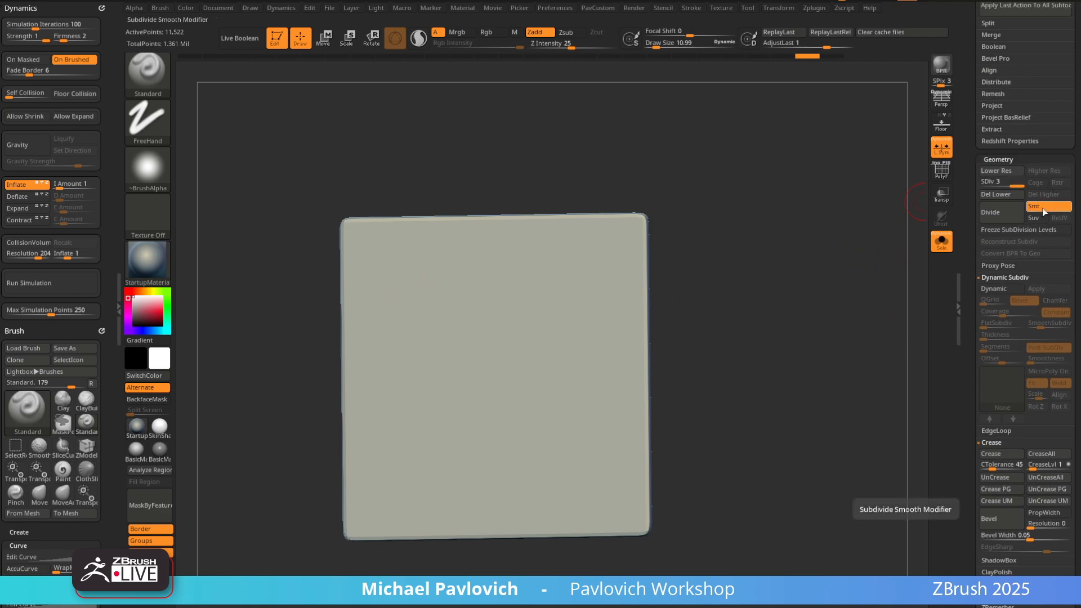
{"action": "key", "text": "ctrl+d"}
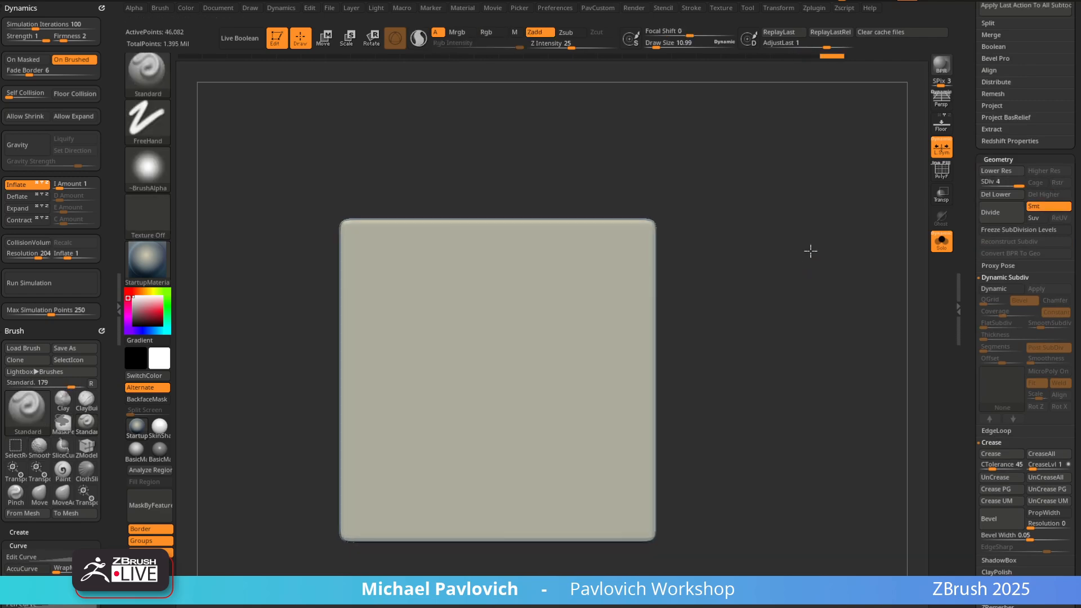
Try a small mirrored mark near the slab's upper corners with the draw size reduced to about 4.6, and undo it
{"action": "key", "text": "["}
{"action": "key", "text": "s"}
{"action": "left_click_drag", "start_coordinate": [438, 283], "coordinate": [426, 288]}
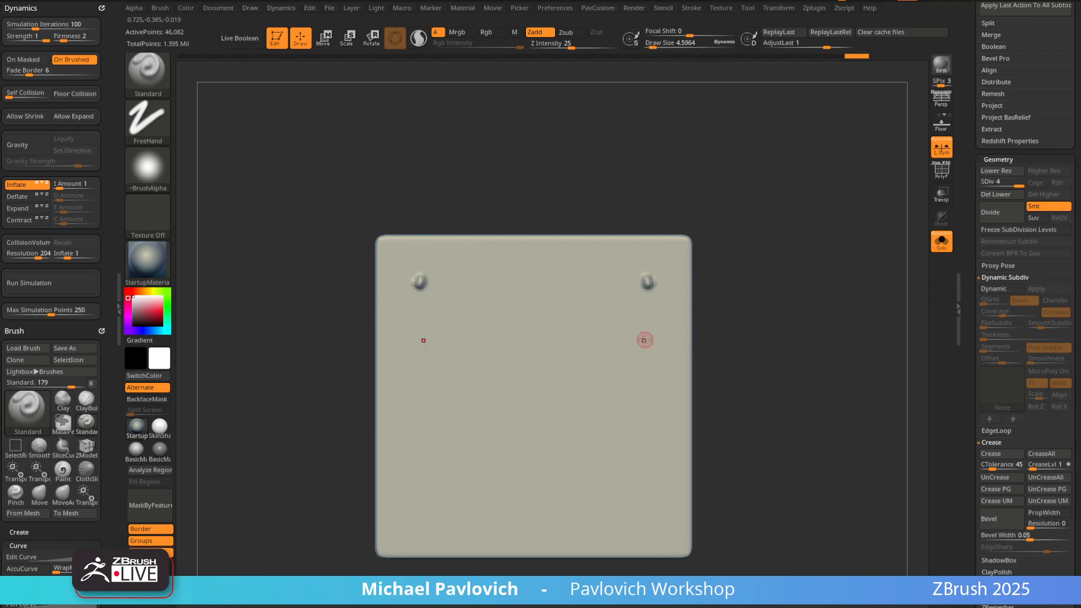
{"action": "key", "text": "ctrl+z"}
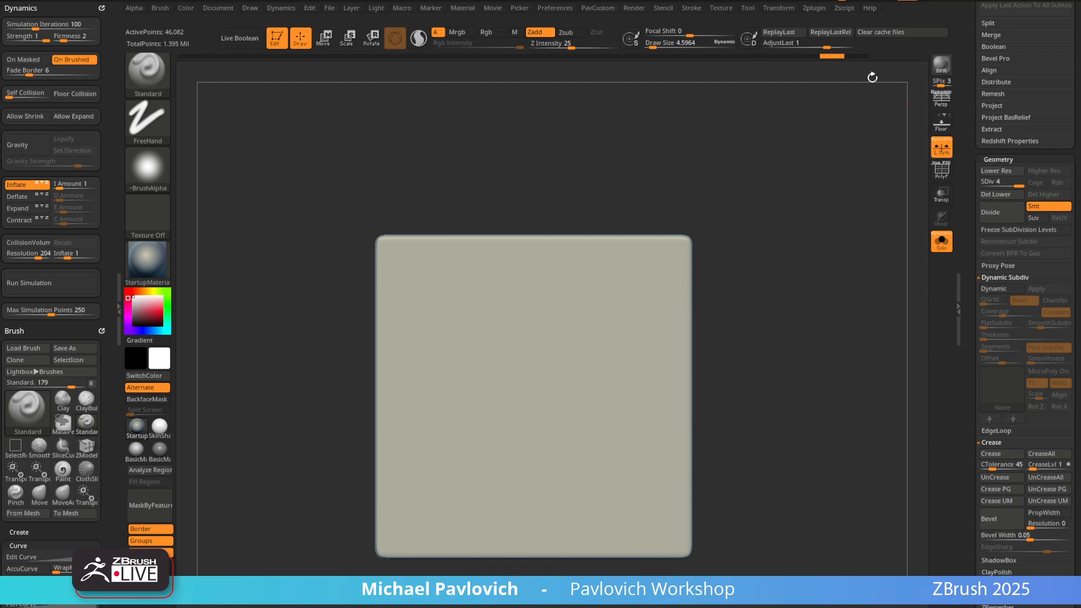
Activate Y symmetry alongside X for the slab, and set the Standard brush's draw size to about 6.37
{"action": "left_click", "coordinate": [729, 9]}
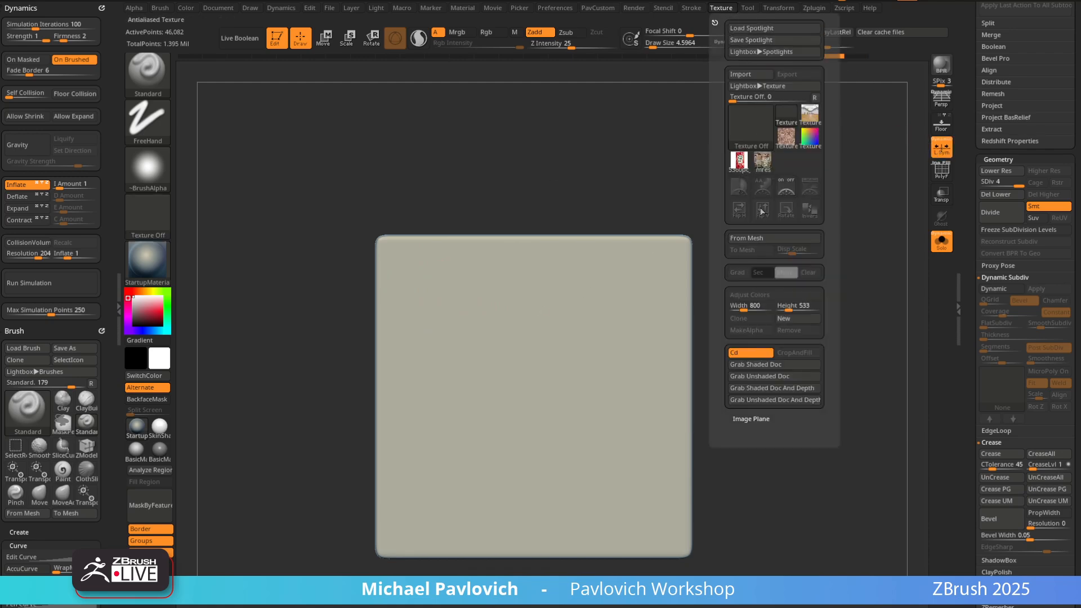
{"action": "left_click", "coordinate": [780, 9]}
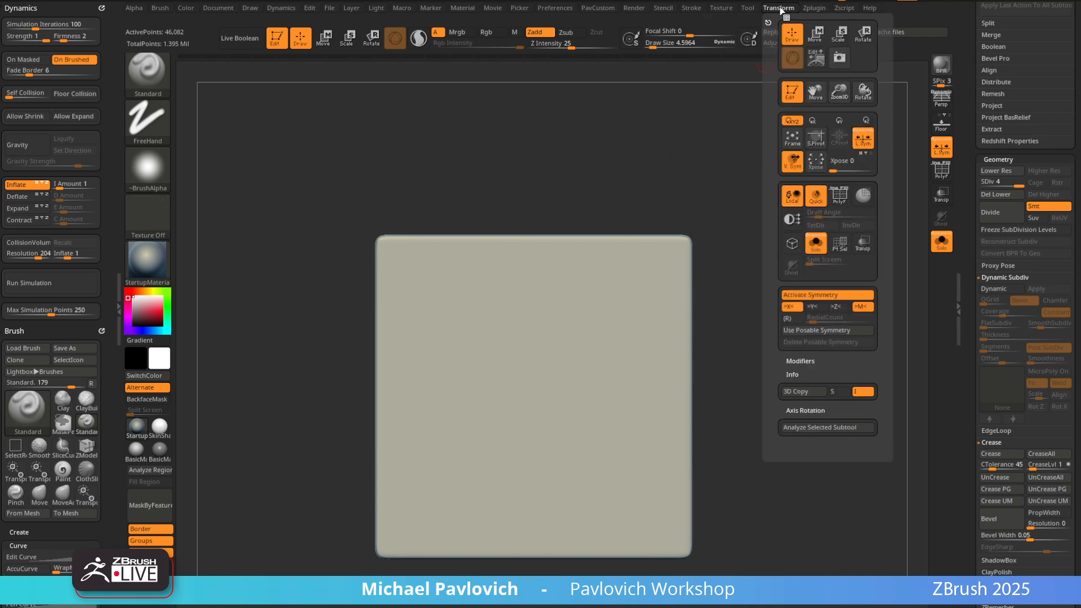
{"action": "left_click", "coordinate": [815, 307]}
{"action": "right_click_drag", "start_coordinate": [626, 271], "coordinate": [418, 362]}
{"action": "right_click_drag", "start_coordinate": [590, 307], "coordinate": [666, 248], "text": "shift"}
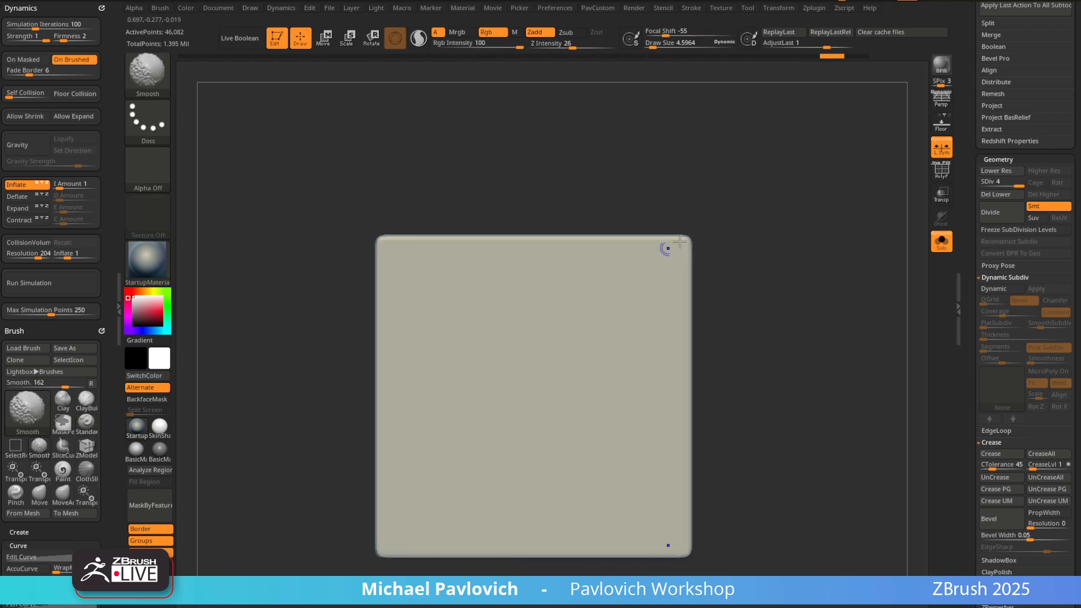
{"action": "mouse_move", "coordinate": [793, 206]}
{"action": "right_mouse_down", "text": "alt"}
{"action": "mouse_move", "coordinate": [821, 200]}
{"action": "mouse_move", "coordinate": [789, 212]}
{"action": "right_mouse_up", "text": "alt"}
{"action": "key", "text": "bracketright"}
{"action": "key", "text": "bracketleft"}
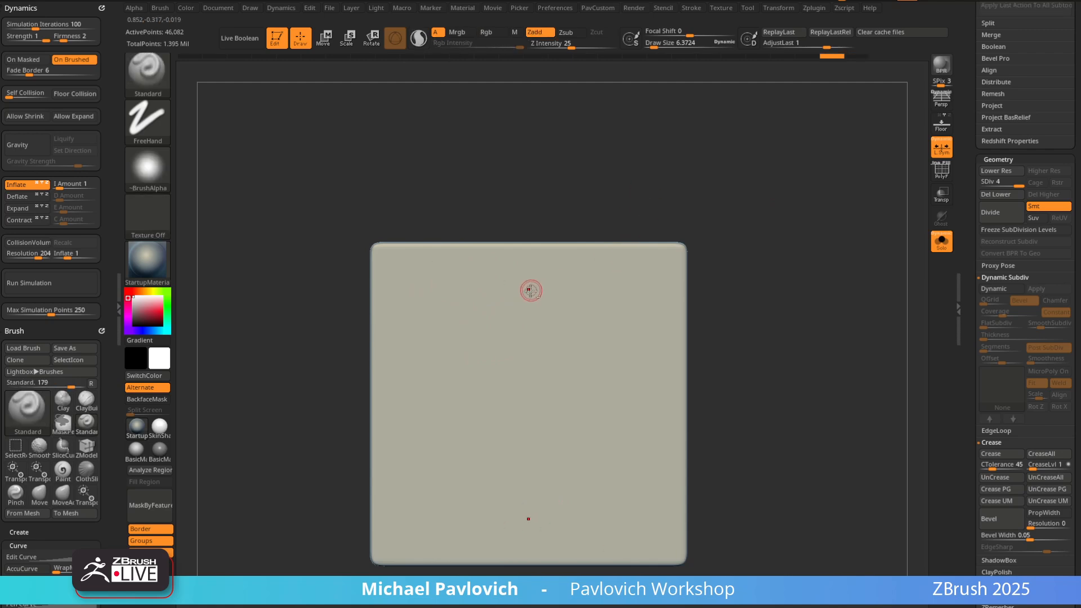
Test a carved dimple near the slab's upper centre, undo it, and turn off LazyMouse for the Standard brush
{"action": "left_click", "coordinate": [527, 295], "text": "alt"}
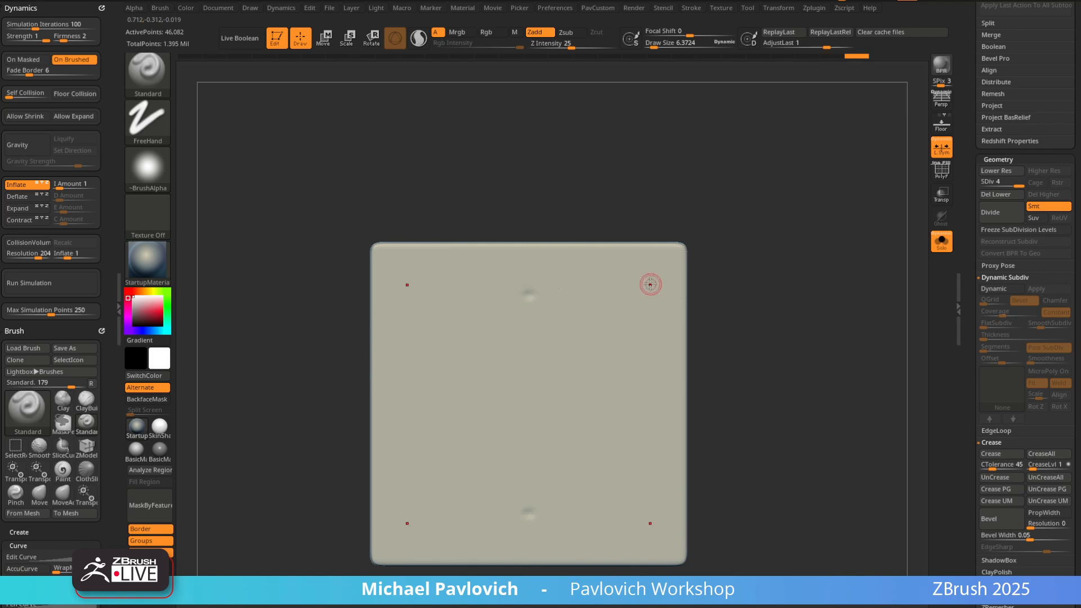
{"action": "key", "text": "ctrl+z"}
{"action": "left_click", "coordinate": [691, 8]}
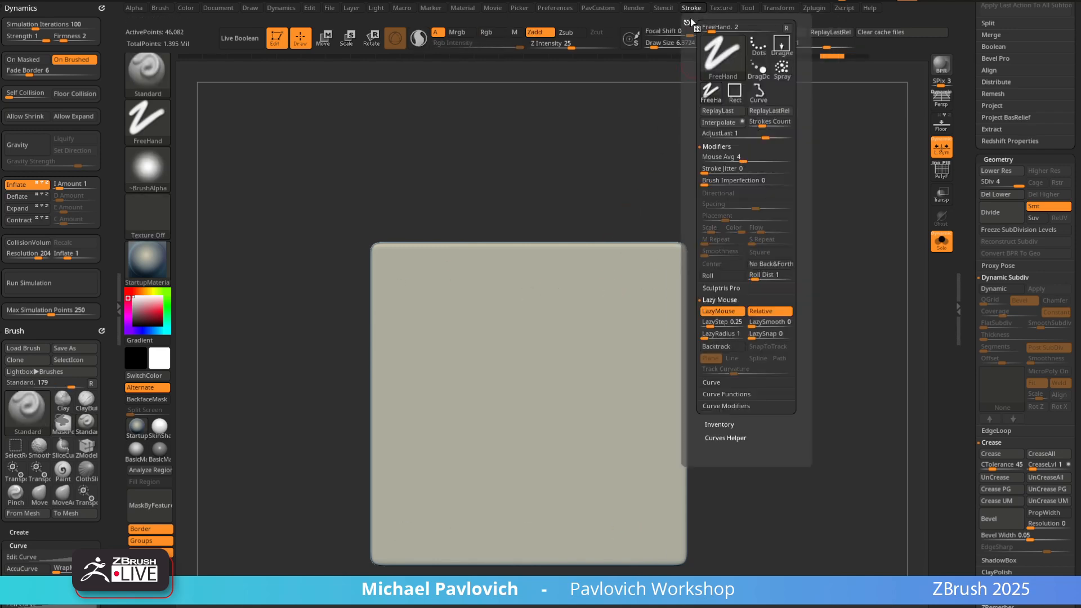
{"action": "left_click", "coordinate": [720, 312]}
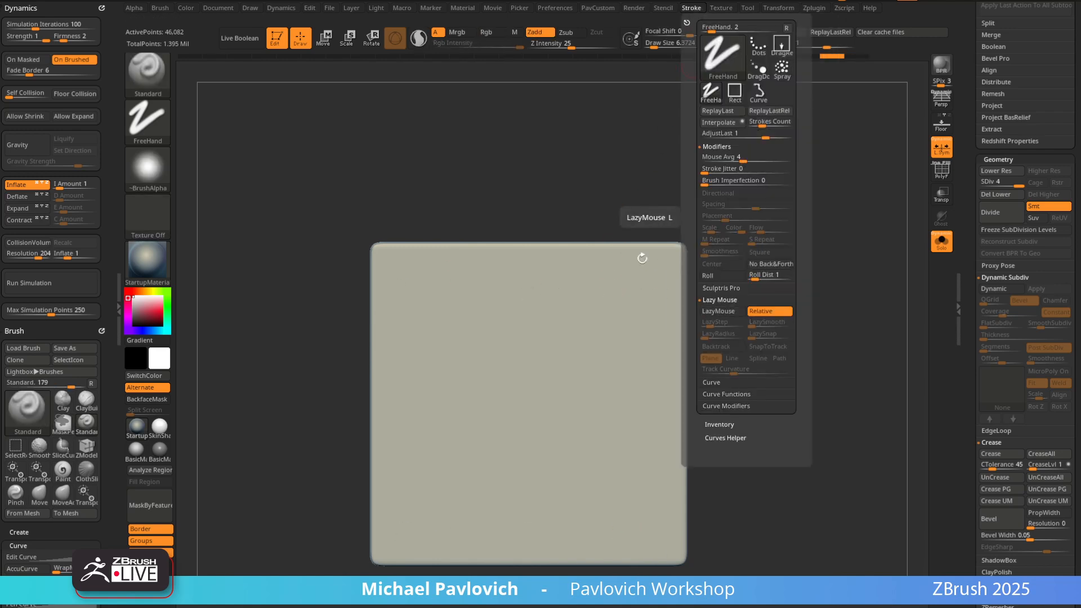
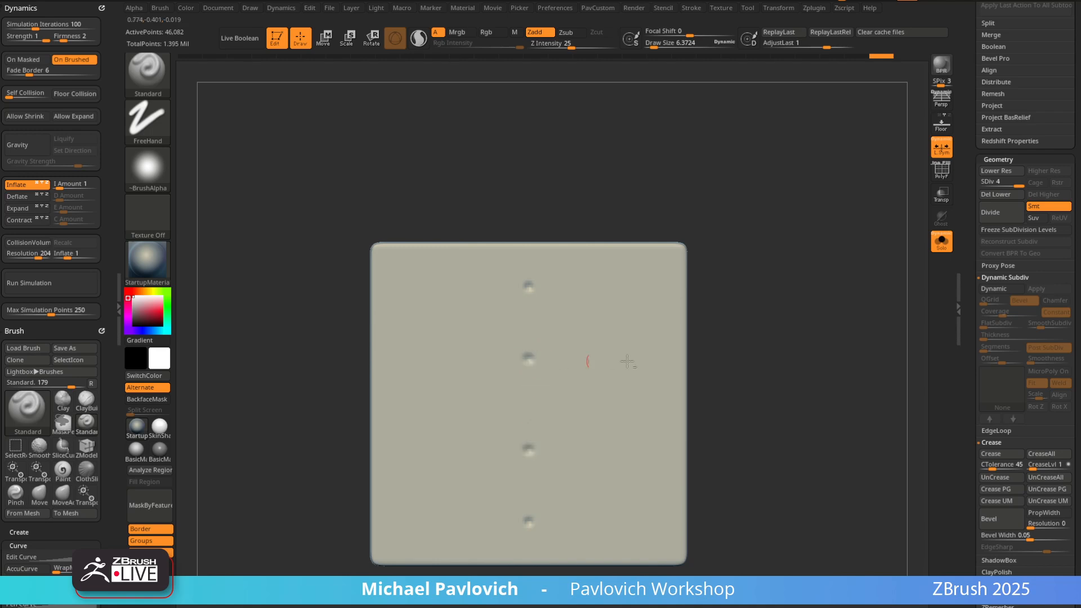
Carve symmetrical cracker dimples across the slab's face in a grid of five columns by four rows
{"action": "left_click", "coordinate": [599, 286]}
{"action": "left_click", "coordinate": [666, 290]}
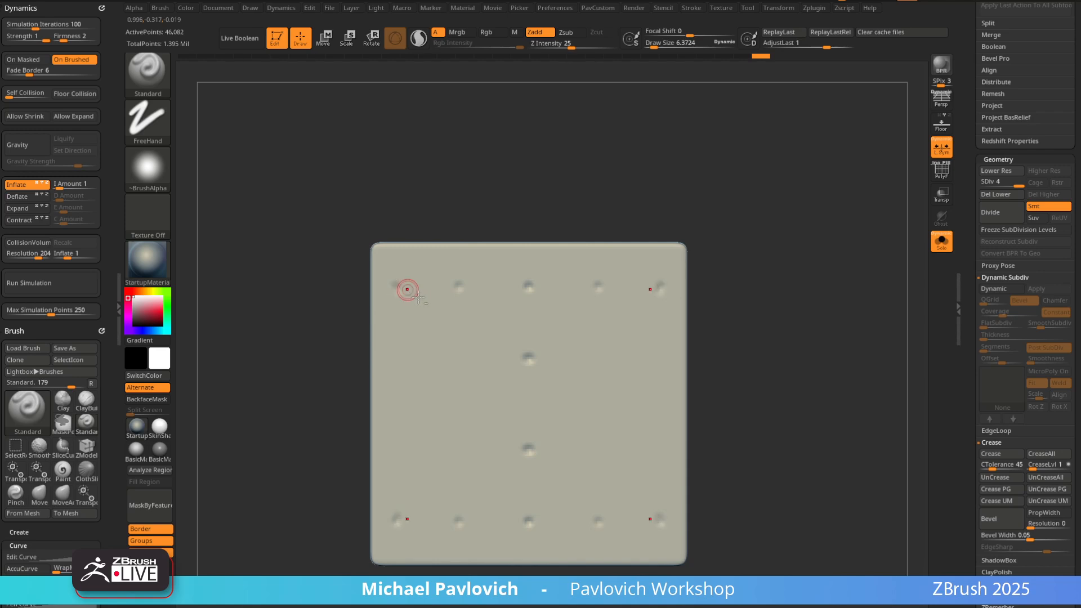
{"action": "left_click", "coordinate": [400, 355]}
{"action": "left_click", "coordinate": [460, 355]}
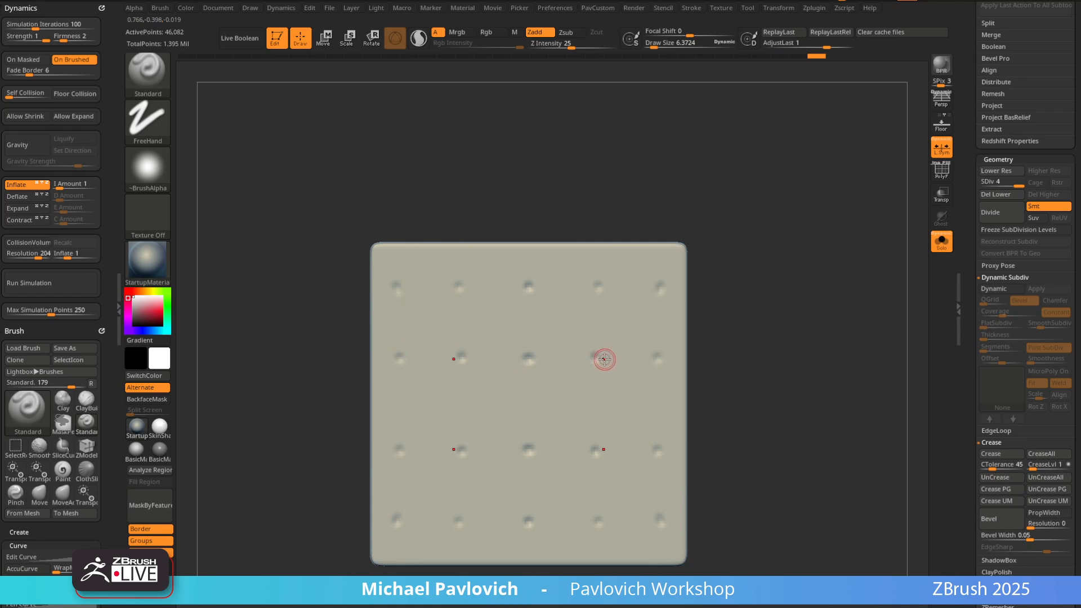
{"action": "left_click", "coordinate": [460, 283]}
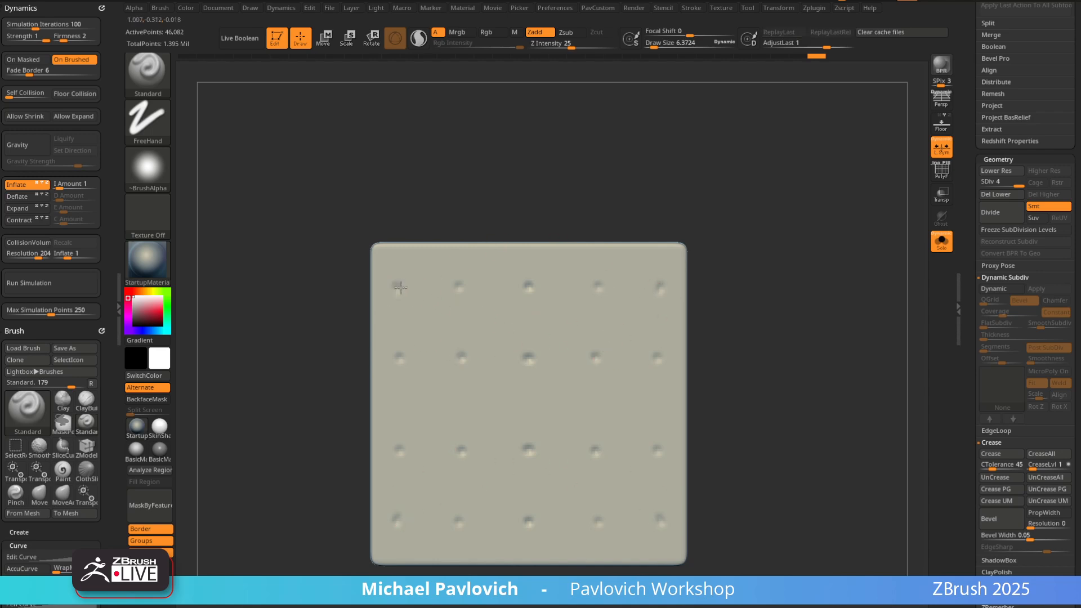
Carve mirrored dimples between the existing rows and along the slab's middle row, undoing the misplaced middle-row marks
{"action": "left_click", "coordinate": [427, 320]}
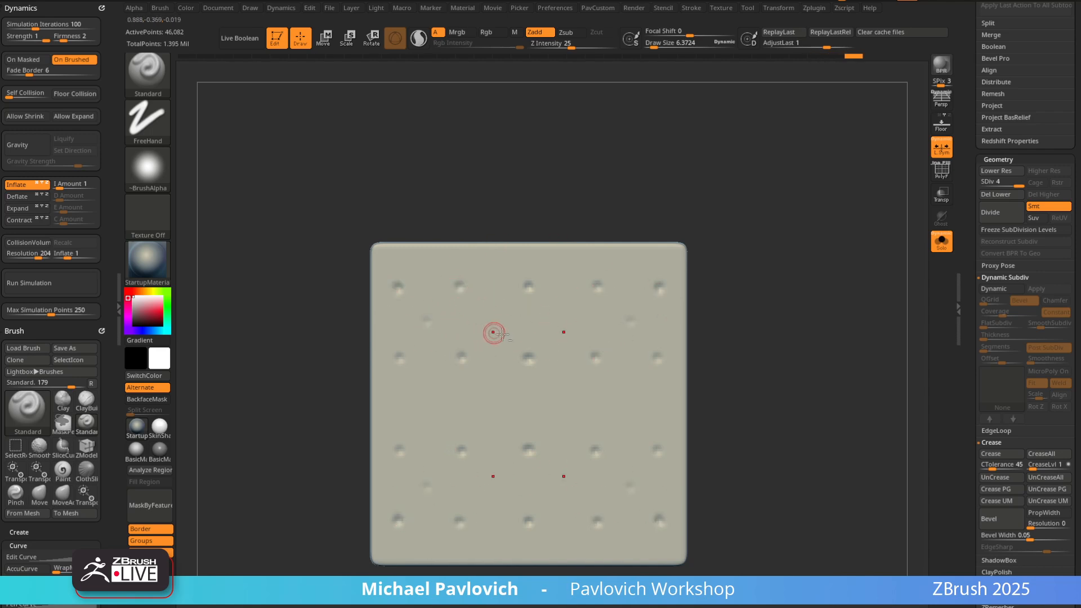
{"action": "left_click", "coordinate": [494, 320]}
{"action": "left_click", "coordinate": [425, 404], "text": "alt"}
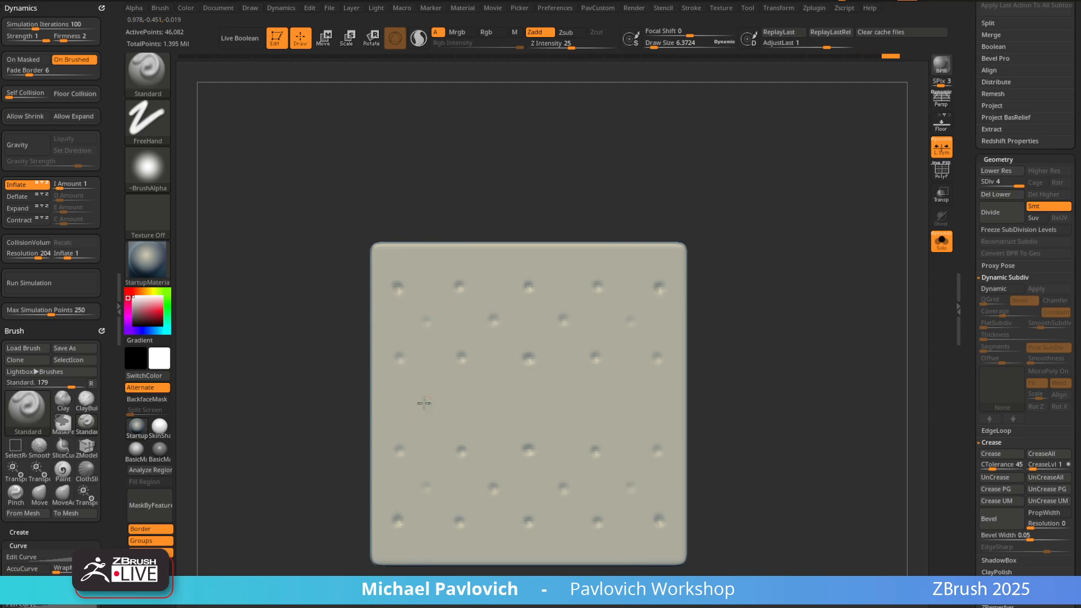
{"action": "left_click", "coordinate": [495, 407], "text": "alt"}
{"action": "key", "text": "ctrl+z"}
{"action": "left_click", "coordinate": [426, 402], "text": "alt"}
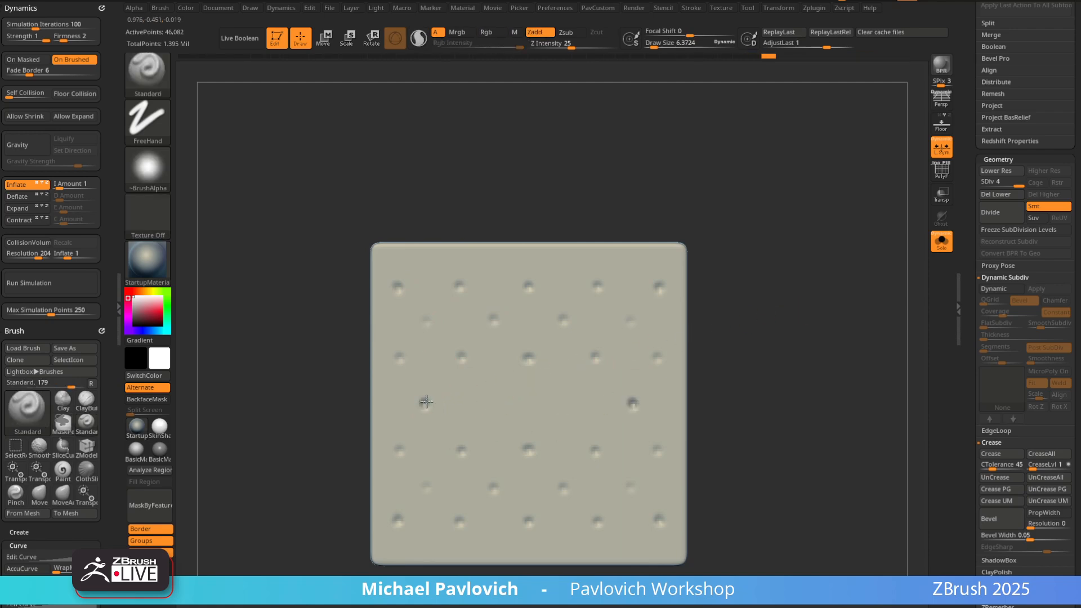
{"action": "key", "text": "ctrl+z"}
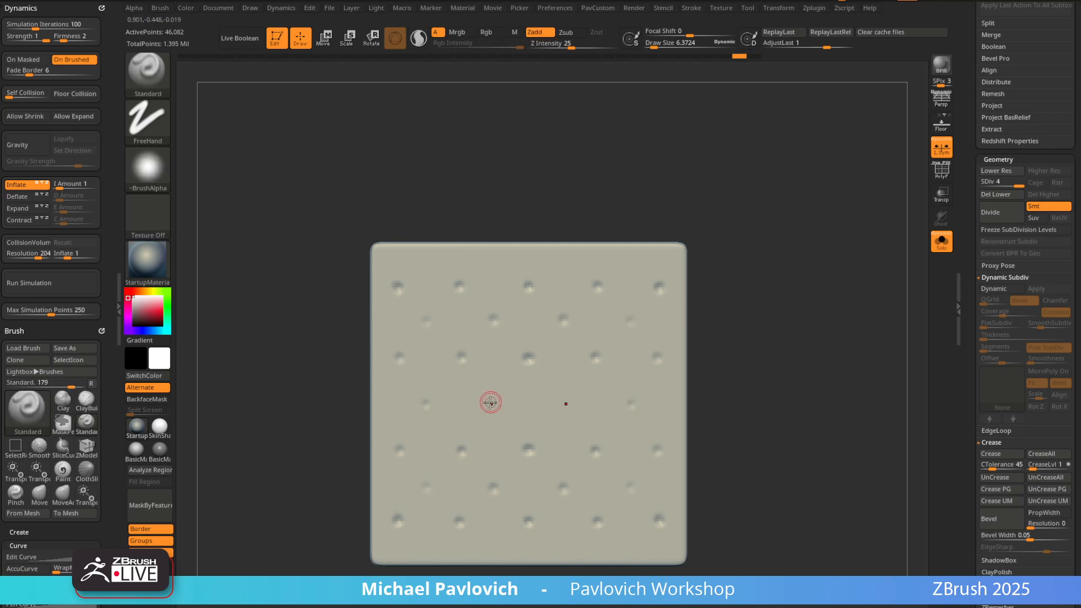
{"action": "left_click", "coordinate": [491, 403], "text": "alt"}
{"action": "left_click_drag", "start_coordinate": [811, 305], "coordinate": [791, 303], "text": "alt"}
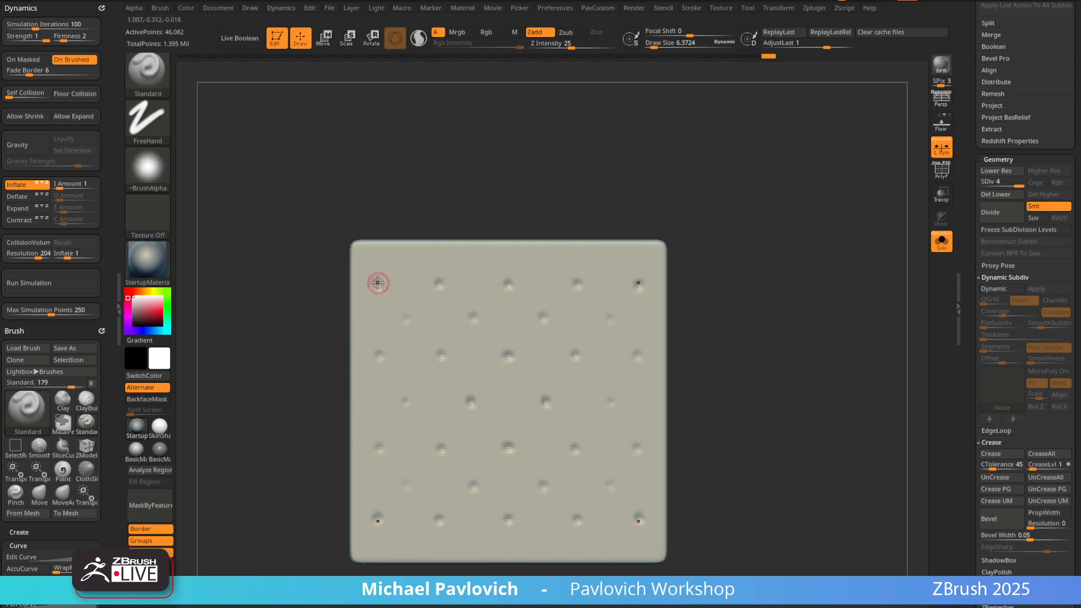
Deepen the faint dimples of the in-between and middle rows with further symmetrical carving across the slab
{"action": "left_click", "coordinate": [403, 319], "text": "alt"}
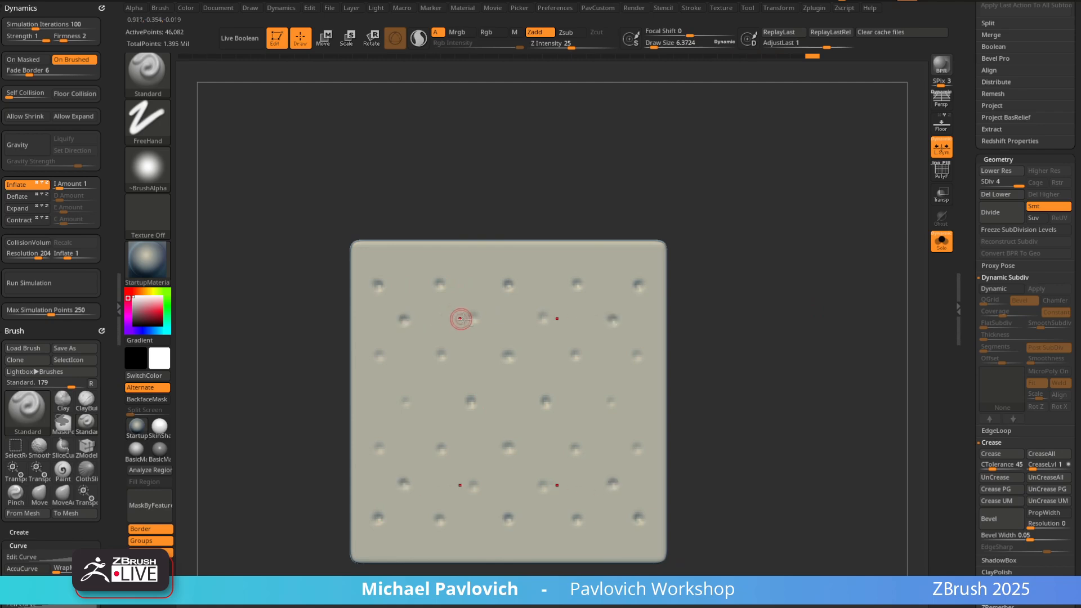
{"action": "left_click", "coordinate": [474, 319]}
{"action": "left_click", "coordinate": [441, 352]}
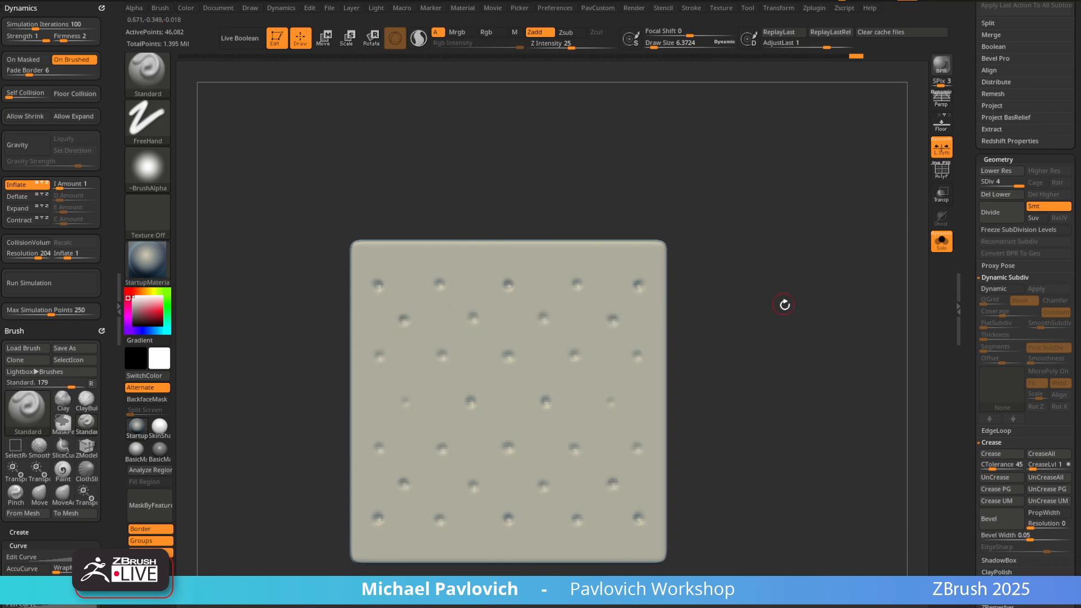
{"action": "left_click", "coordinate": [407, 404]}
{"action": "left_click", "coordinate": [512, 369]}
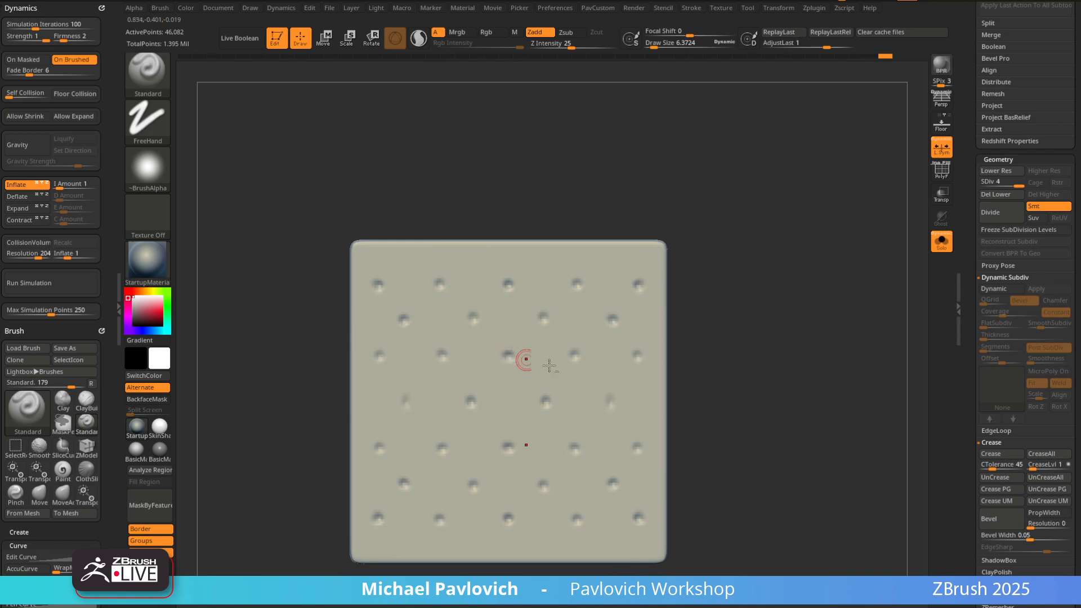
{"action": "left_click", "coordinate": [609, 404]}
Mark the undimpled slab in the undo history, return to the dimpled state, and deepen the dimples with AdjustLast
{"action": "left_click_drag", "start_coordinate": [792, 316], "coordinate": [671, 338]}
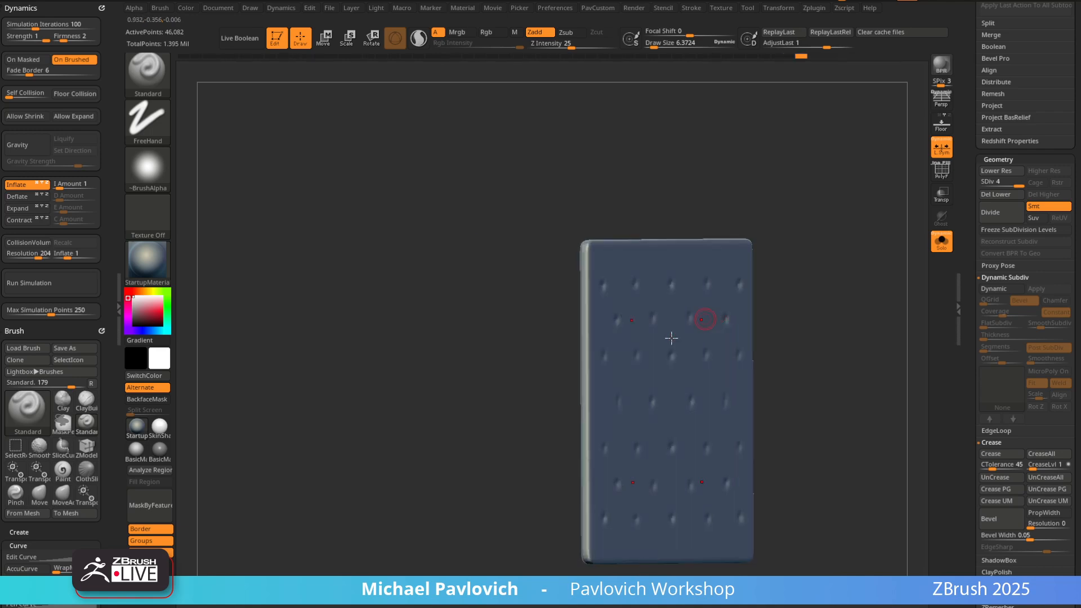
{"action": "left_click_drag", "start_coordinate": [843, 238], "coordinate": [891, 262]}
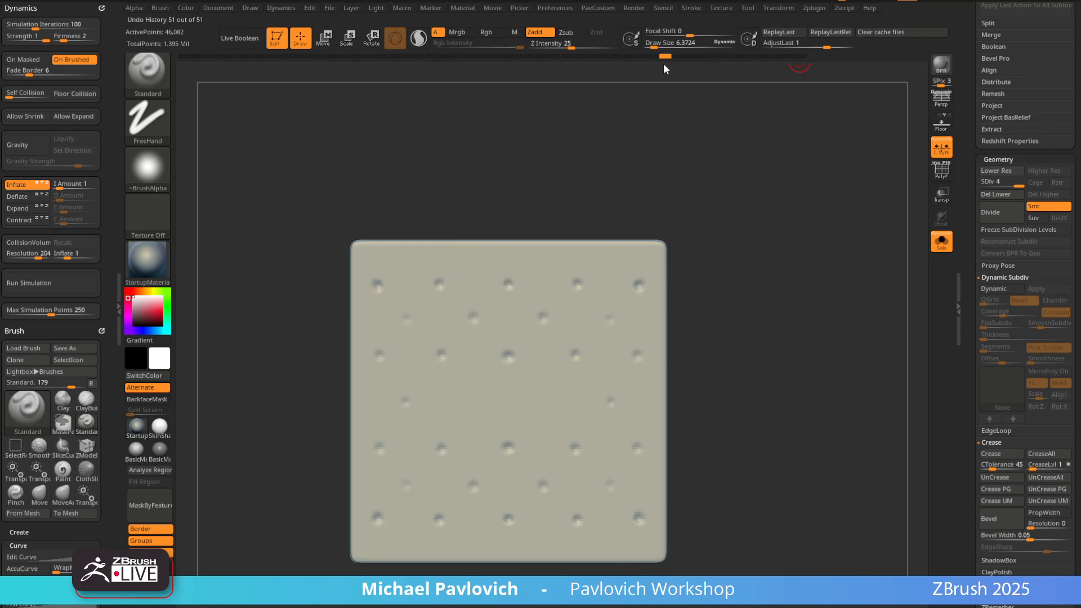
{"action": "left_click_drag", "start_coordinate": [627, 67], "coordinate": [593, 67]}
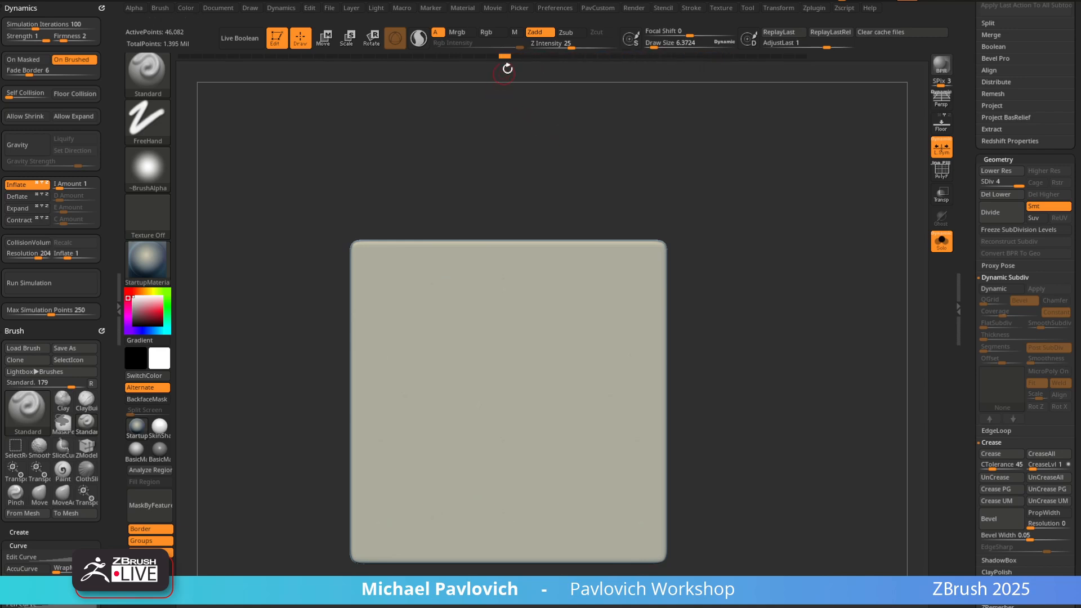
{"action": "left_click", "coordinate": [507, 58], "text": "ctrl"}
{"action": "left_click", "coordinate": [803, 57]}
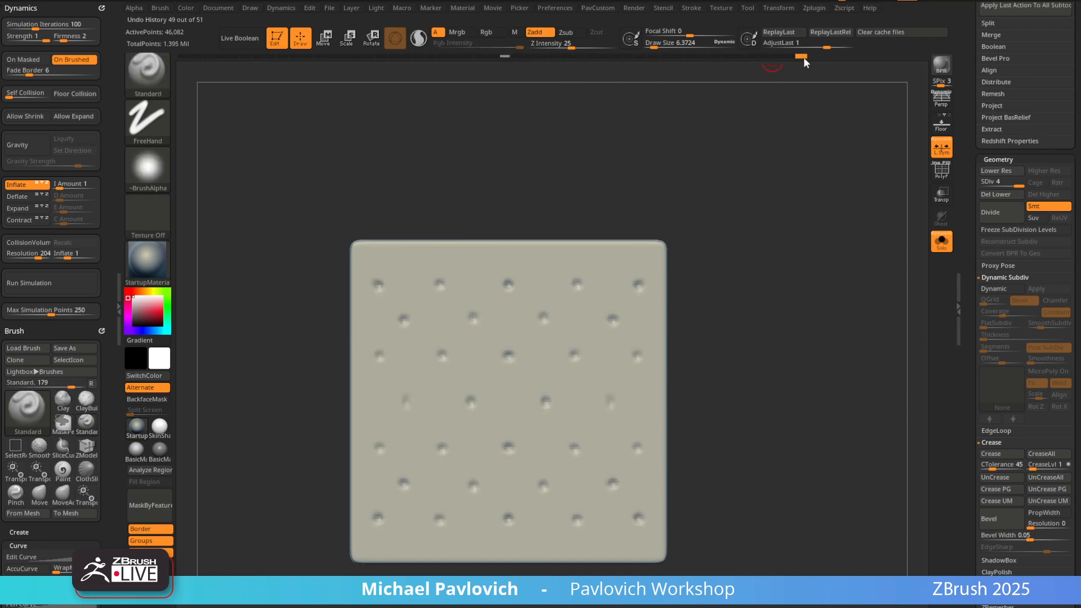
{"action": "mouse_move", "coordinate": [826, 47]}
{"action": "left_mouse_down"}
{"action": "mouse_move", "coordinate": [810, 48]}
{"action": "mouse_move", "coordinate": [830, 52]}
{"action": "left_mouse_up"}
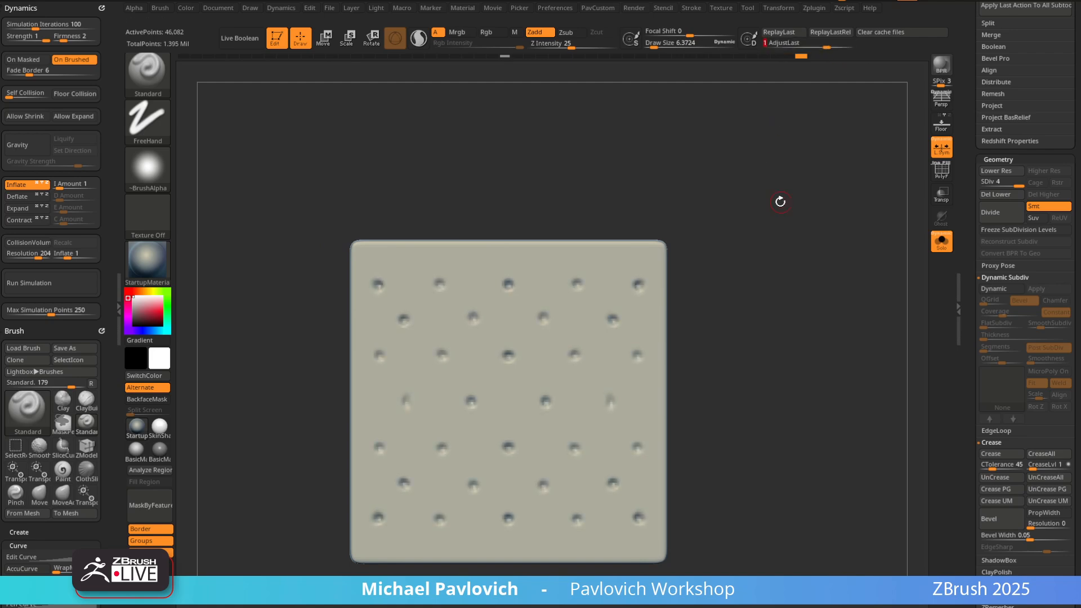
Set the Standard brush to Z Intensity 13 with an enlarged draw size of about 28.75
{"action": "left_click_drag", "start_coordinate": [780, 202], "coordinate": [776, 180]}
{"action": "left_click_drag", "start_coordinate": [715, 164], "coordinate": [735, 163], "text": "alt"}
{"action": "key", "text": "s"}
{"action": "left_click_drag", "start_coordinate": [740, 171], "coordinate": [715, 180]}
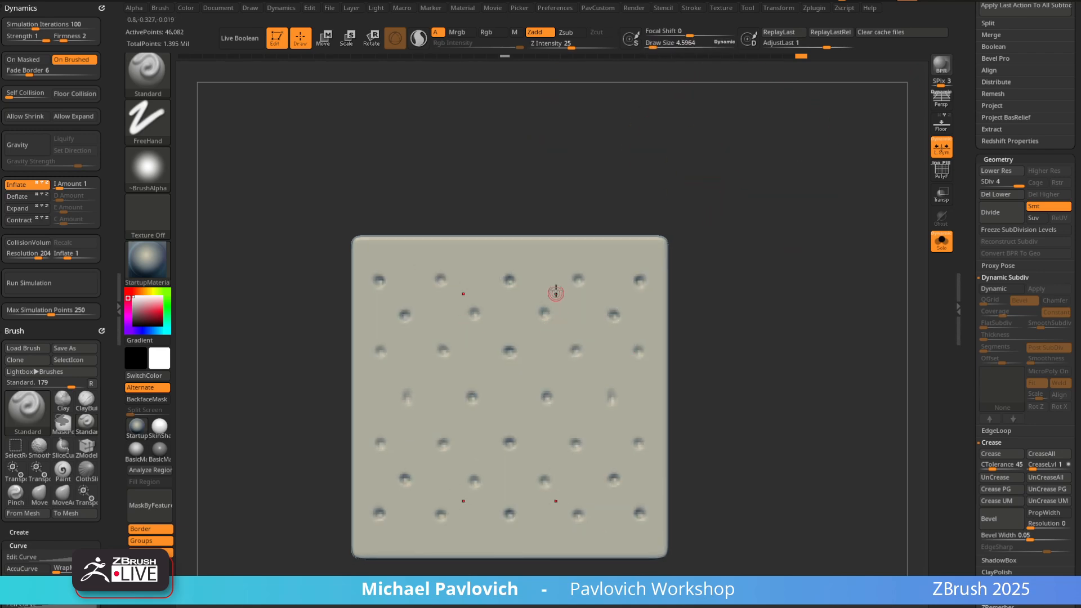
{"action": "key", "text": "s"}
{"action": "mouse_move", "coordinate": [423, 326]}
{"action": "left_mouse_down"}
{"action": "mouse_move", "coordinate": [411, 295]}
{"action": "mouse_move", "coordinate": [434, 309]}
{"action": "mouse_move", "coordinate": [553, 53]}
{"action": "left_mouse_up"}
{"action": "key", "text": "s"}
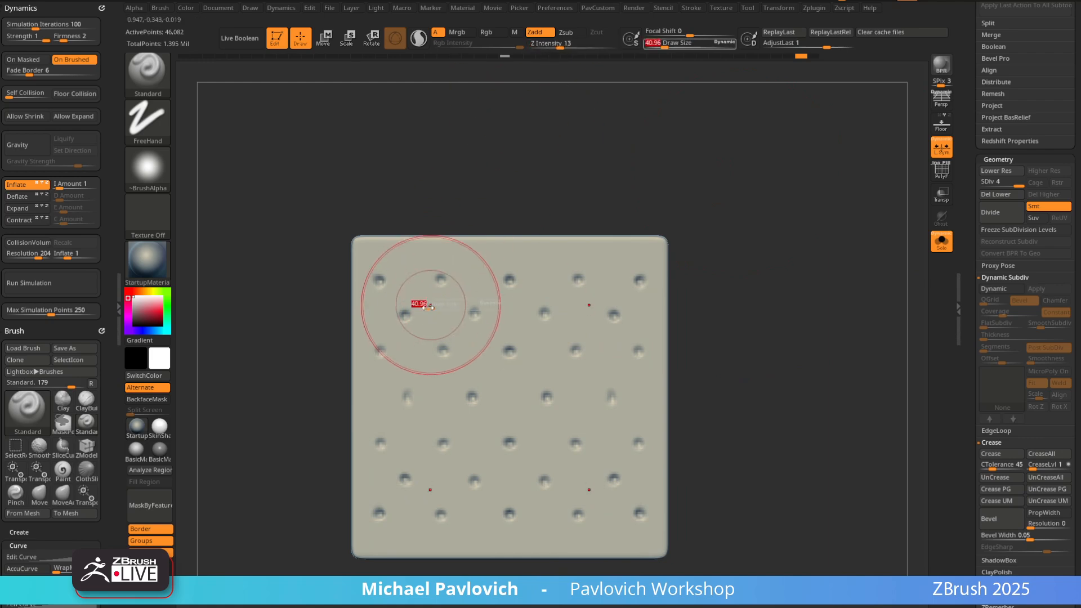
{"action": "left_click_drag", "start_coordinate": [431, 307], "coordinate": [422, 306]}
Brush soft, irregular undulations over the slab's upper and central areas, undoing unwanted strokes
{"action": "mouse_move", "coordinate": [403, 285]}
{"action": "left_mouse_down"}
{"action": "mouse_move", "coordinate": [475, 328]}
{"action": "mouse_move", "coordinate": [465, 333]}
{"action": "mouse_move", "coordinate": [507, 381]}
{"action": "mouse_move", "coordinate": [473, 346]}
{"action": "mouse_move", "coordinate": [487, 309]}
{"action": "mouse_move", "coordinate": [465, 260]}
{"action": "left_mouse_up"}
{"action": "key", "text": "ctrl+z"}
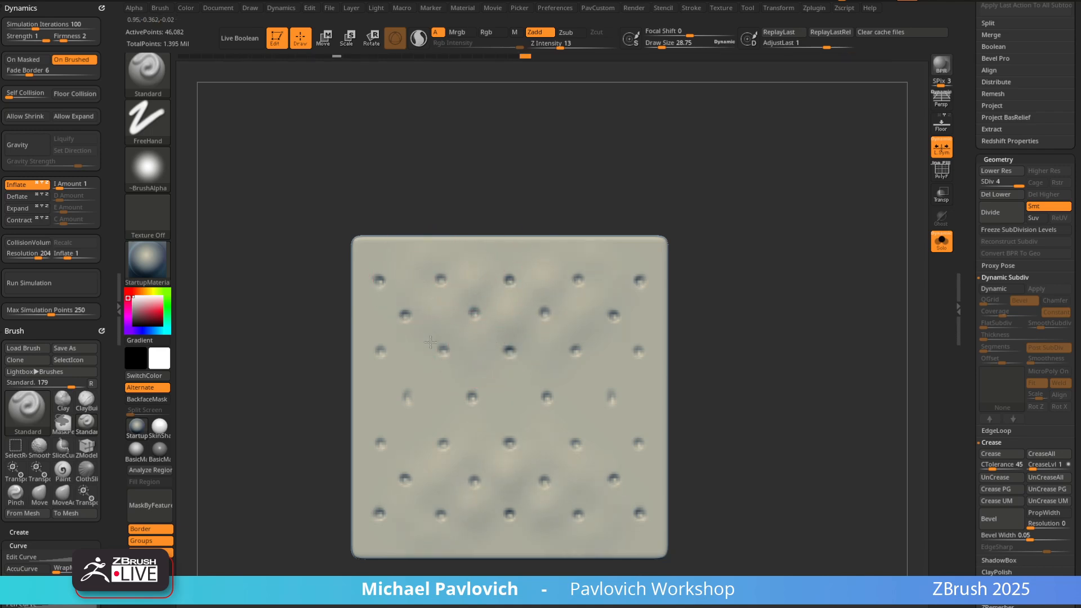
{"action": "mouse_move", "coordinate": [399, 334]}
{"action": "left_mouse_down"}
{"action": "mouse_move", "coordinate": [446, 410]}
{"action": "mouse_move", "coordinate": [388, 399]}
{"action": "left_mouse_up"}
{"action": "mouse_move", "coordinate": [476, 392]}
{"action": "left_mouse_down"}
{"action": "mouse_move", "coordinate": [509, 411]}
{"action": "mouse_move", "coordinate": [541, 394]}
{"action": "left_mouse_up"}
{"action": "right_click_drag", "start_coordinate": [585, 381], "coordinate": [575, 357], "text": "alt"}
{"action": "left_click_drag", "start_coordinate": [478, 405], "coordinate": [501, 367]}
{"action": "key", "text": "ctrl+z"}
{"action": "key", "text": "ctrl+z"}
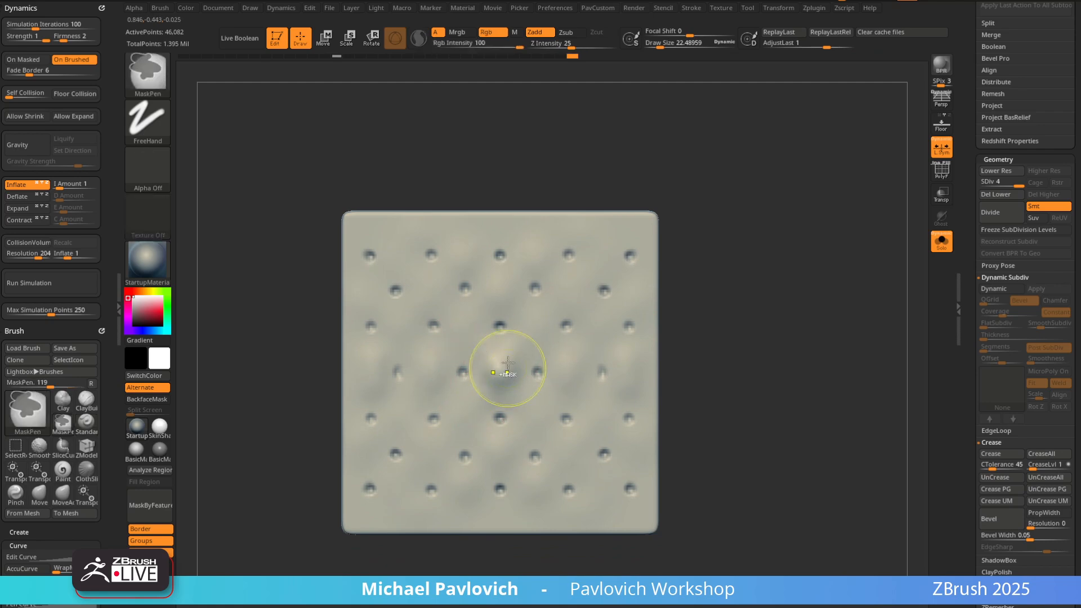
Restore the last undone stroke, then brush broader undulations over the slab's lower area and centre at a draw size of about 38.34
{"action": "key", "text": "ctrl+shift+z"}
{"action": "key", "text": "s"}
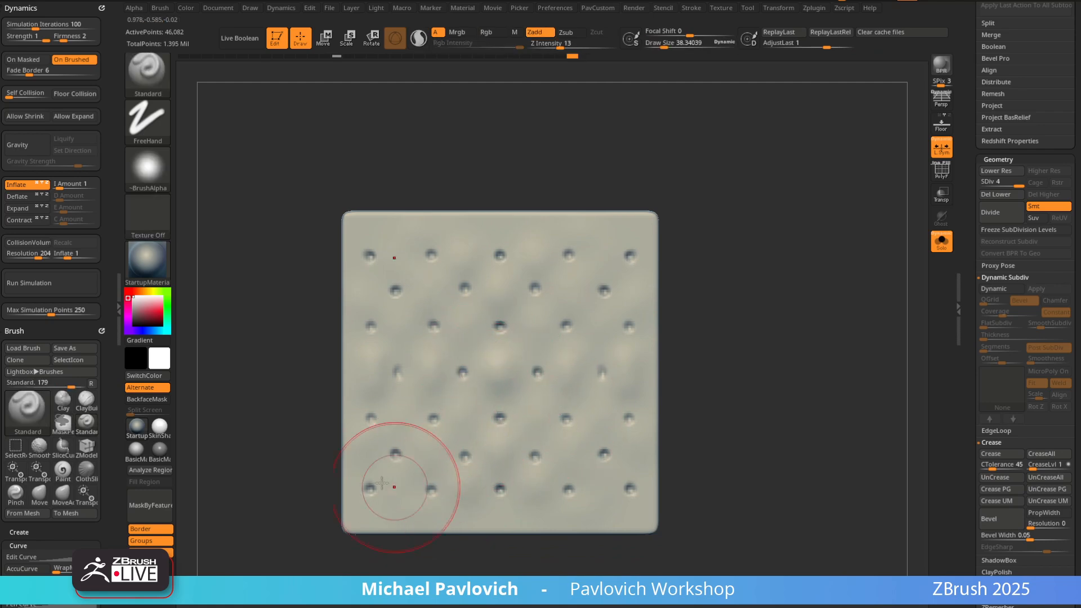
{"action": "mouse_move", "coordinate": [405, 495]}
{"action": "left_mouse_down"}
{"action": "mouse_move", "coordinate": [453, 521]}
{"action": "mouse_move", "coordinate": [465, 498]}
{"action": "left_mouse_up"}
{"action": "left_click_drag", "start_coordinate": [695, 287], "coordinate": [683, 326], "text": "alt"}
{"action": "mouse_move", "coordinate": [518, 372]}
{"action": "left_mouse_down"}
{"action": "mouse_move", "coordinate": [456, 362]}
{"action": "mouse_move", "coordinate": [522, 347]}
{"action": "left_mouse_up"}
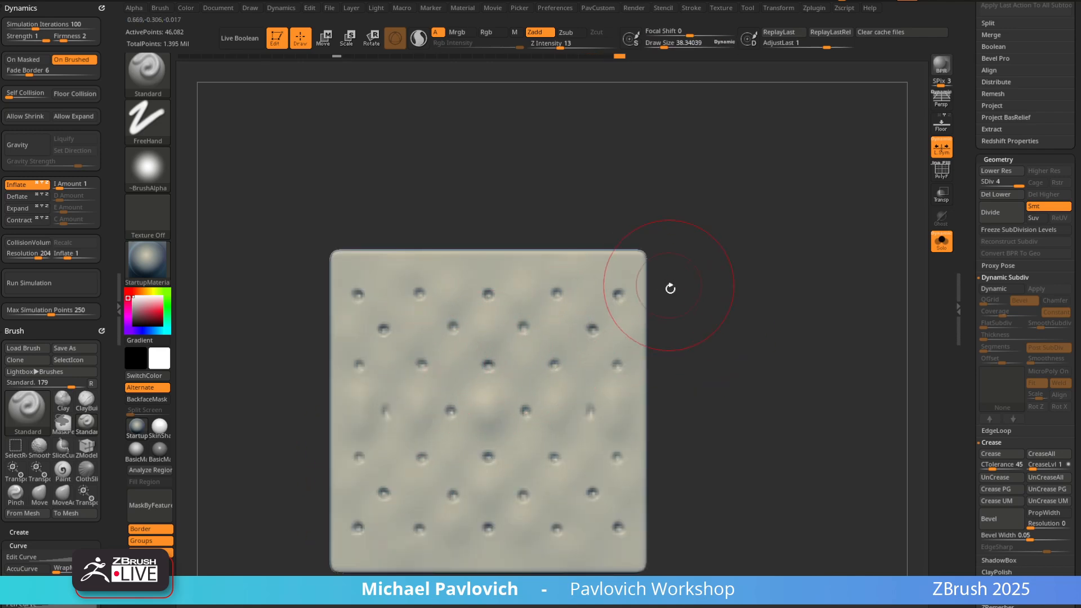
Compare the slab's dimples and uneven surface with the saltine cracker reference images in the browser
{"action": "mouse_move", "coordinate": [725, 251]}
{"action": "left_mouse_down"}
{"action": "mouse_move", "coordinate": [688, 244]}
{"action": "mouse_move", "coordinate": [738, 237]}
{"action": "mouse_move", "coordinate": [727, 251]}
{"action": "left_mouse_up"}
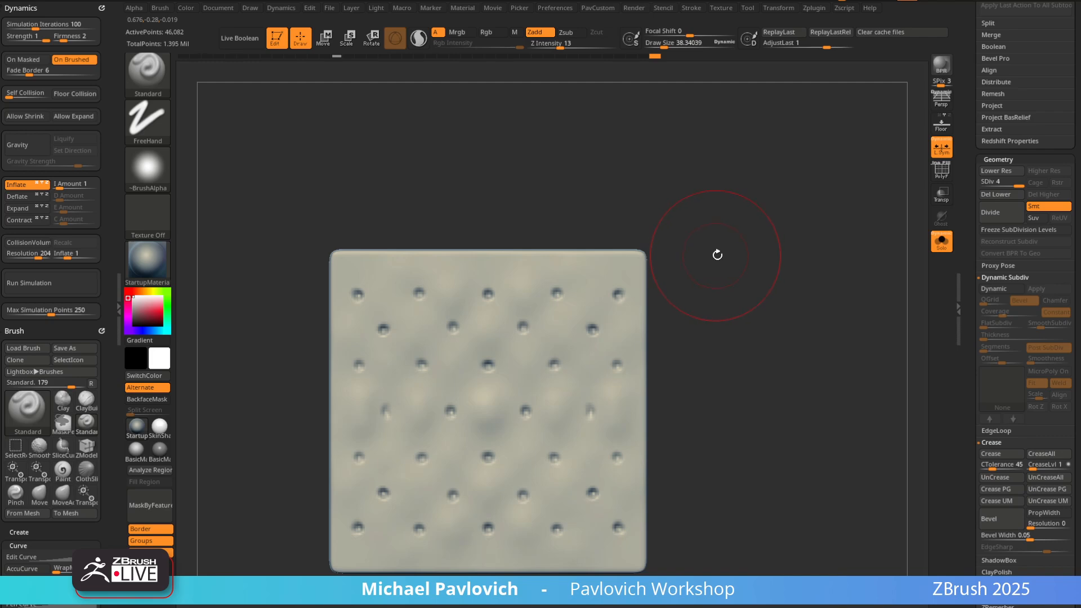
{"action": "left_click_drag", "start_coordinate": [1080, 341], "coordinate": [739, 224]}
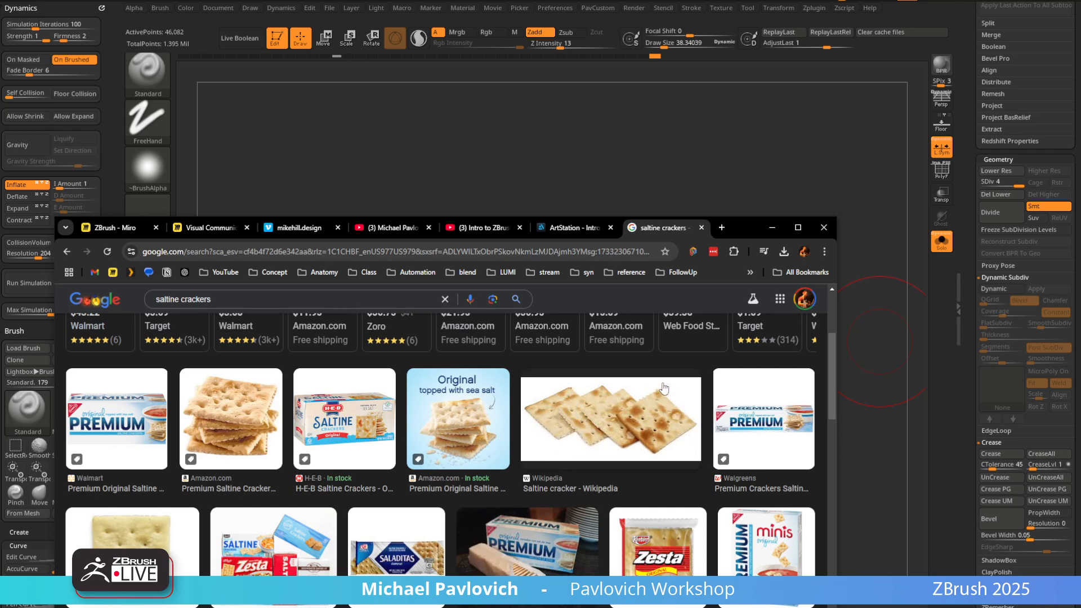
{"action": "left_click_drag", "start_coordinate": [732, 229], "coordinate": [731, 607]}
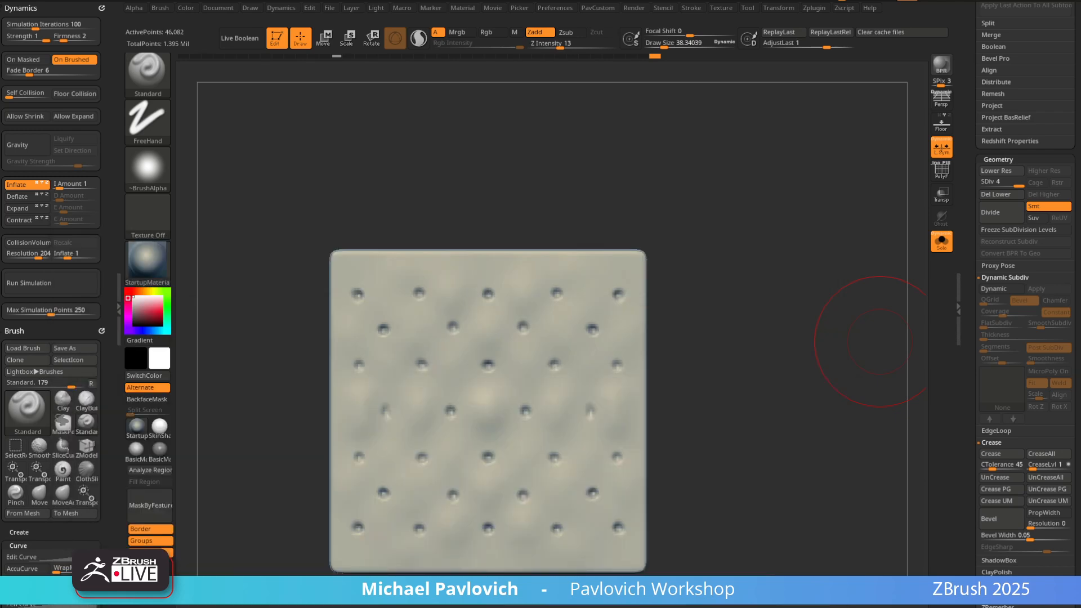
Delete the slab's lower subdivision levels, try duplicating it along its thickness, and undo the attempt
{"action": "left_click_drag", "start_coordinate": [721, 165], "coordinate": [779, 294]}
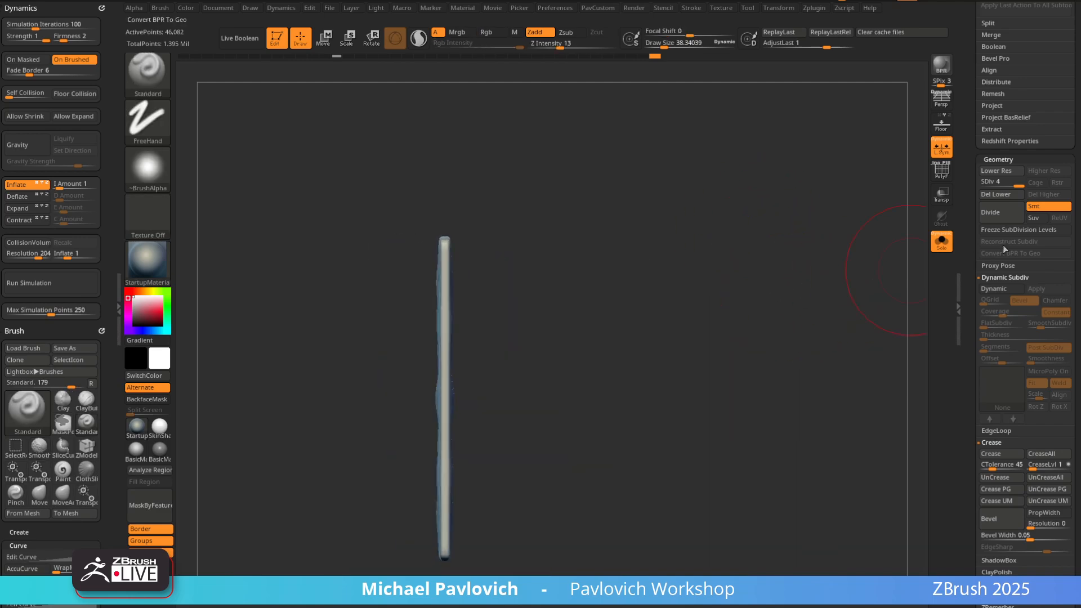
{"action": "key", "text": "w"}
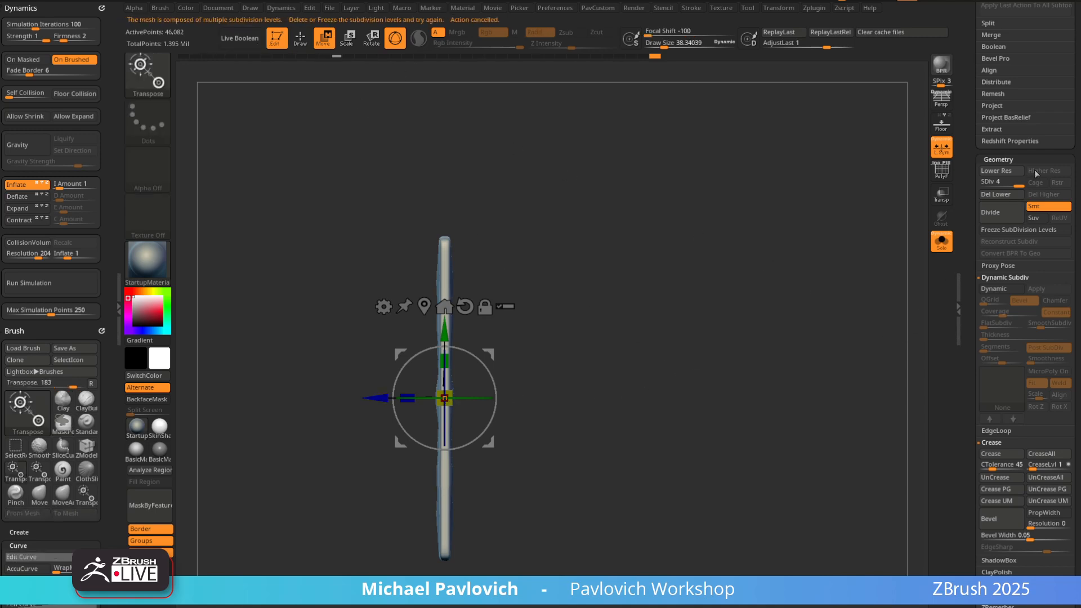
{"action": "left_click", "coordinate": [995, 194]}
{"action": "left_click_drag", "start_coordinate": [373, 401], "coordinate": [400, 401], "text": "ctrl"}
{"action": "key", "text": "ctrl+z"}
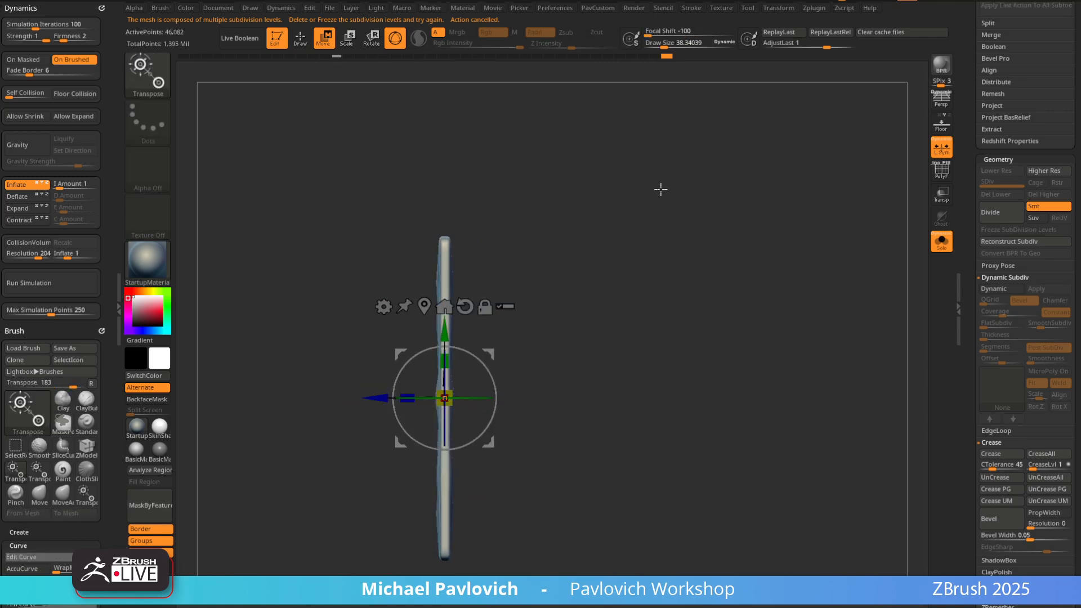
Turn off Y symmetry, then duplicate the cracker slab along its thickness and clear the mask
{"action": "left_click", "coordinate": [779, 8]}
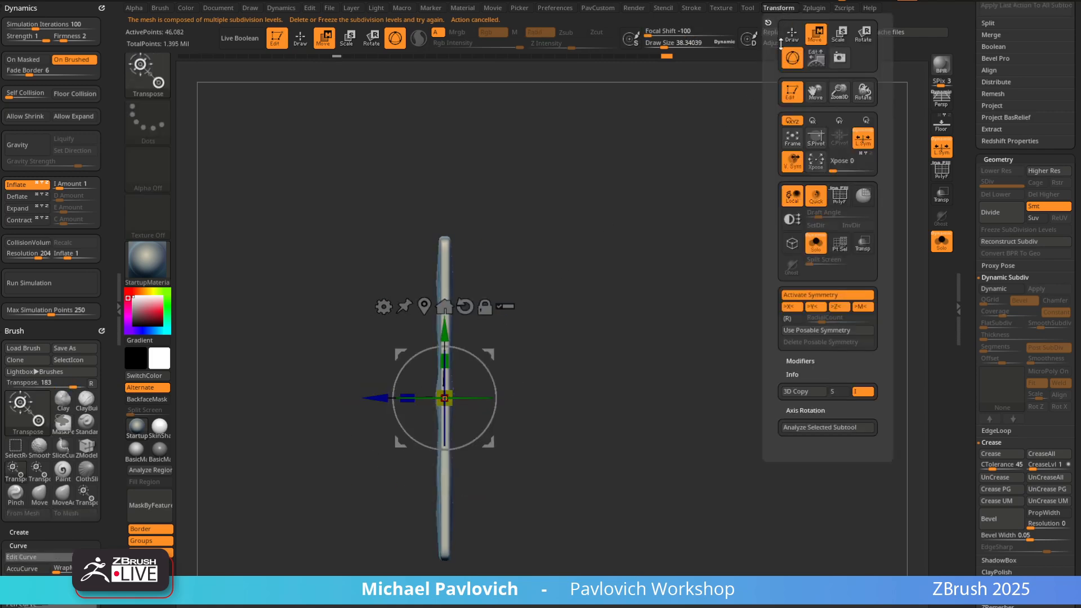
{"action": "left_click", "coordinate": [811, 306]}
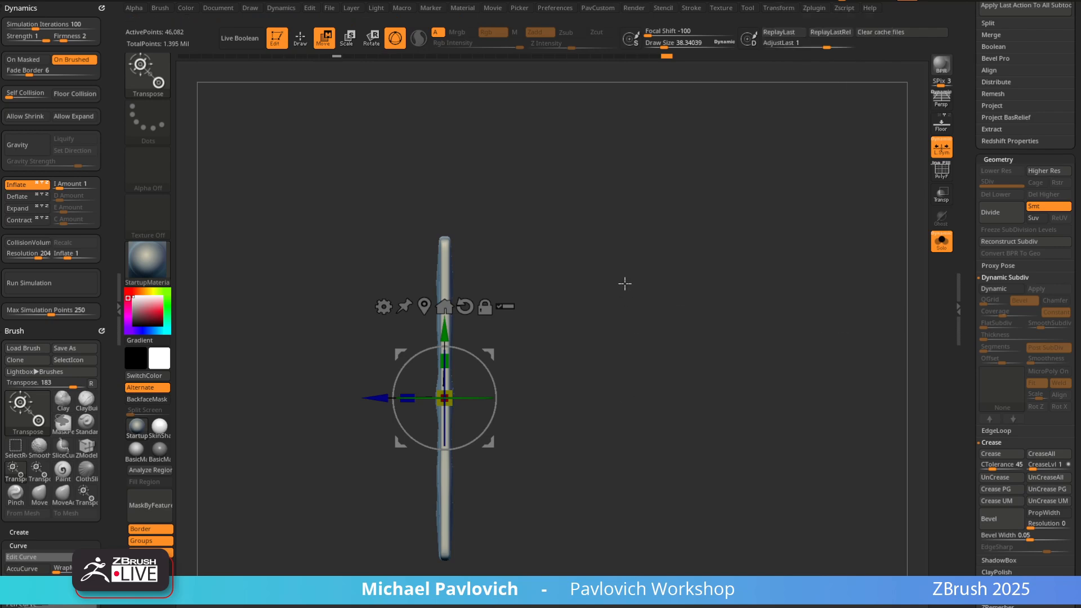
{"action": "left_click_drag", "start_coordinate": [389, 393], "coordinate": [426, 393]}
{"action": "key", "text": "ctrl"}
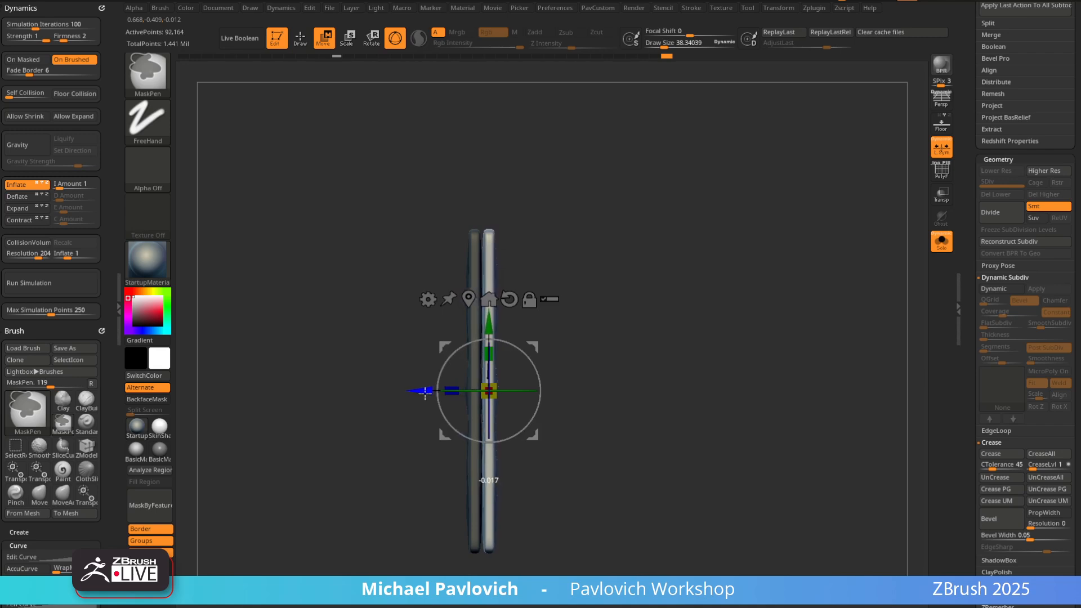
{"action": "key", "text": "q"}
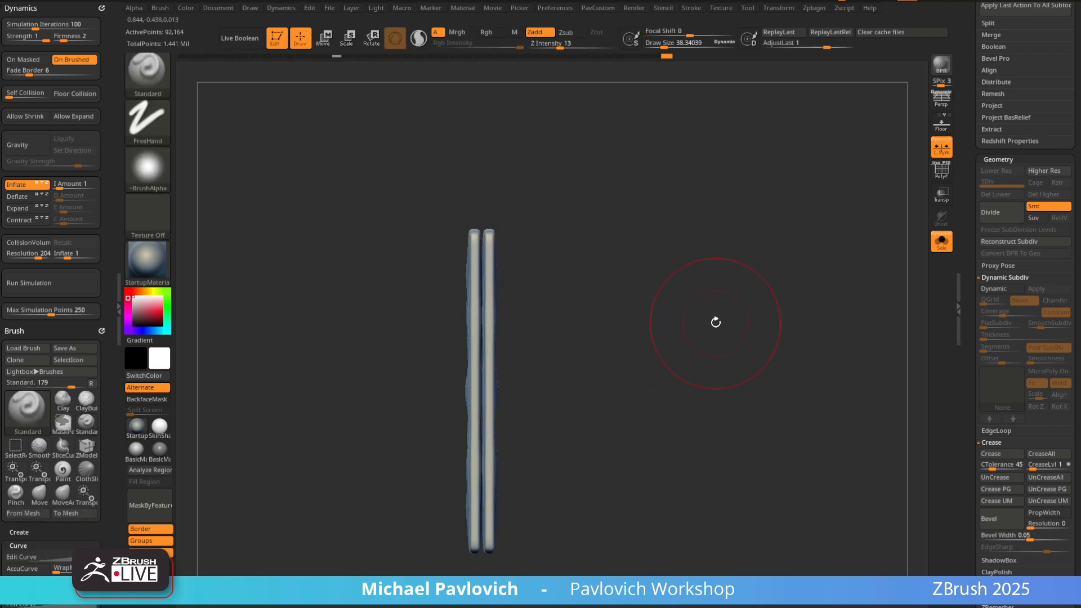
{"action": "mouse_move", "coordinate": [716, 322]}
{"action": "left_mouse_down", "text": "ctrl"}
{"action": "mouse_move", "coordinate": [651, 340]}
{"action": "mouse_move", "coordinate": [678, 264]}
{"action": "left_mouse_up", "text": "ctrl"}
Reconstruct the subdivision levels of the two stacked crackers and set them to SDiv 4
{"action": "key", "text": "bracketleft"}
{"action": "left_click_drag", "start_coordinate": [772, 293], "coordinate": [744, 270], "text": "alt"}
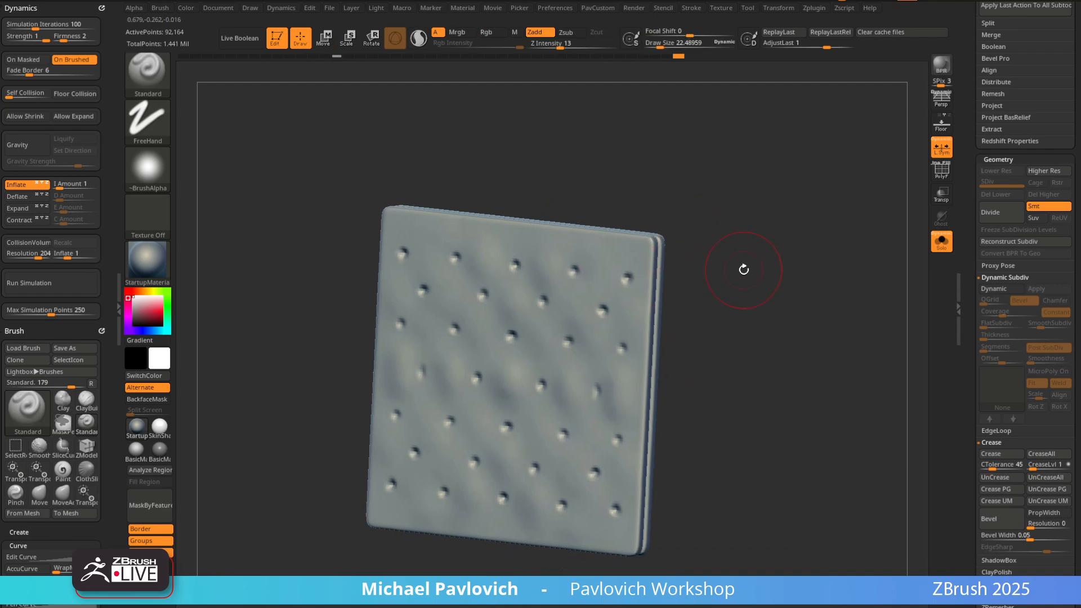
{"action": "left_click", "coordinate": [1009, 241]}
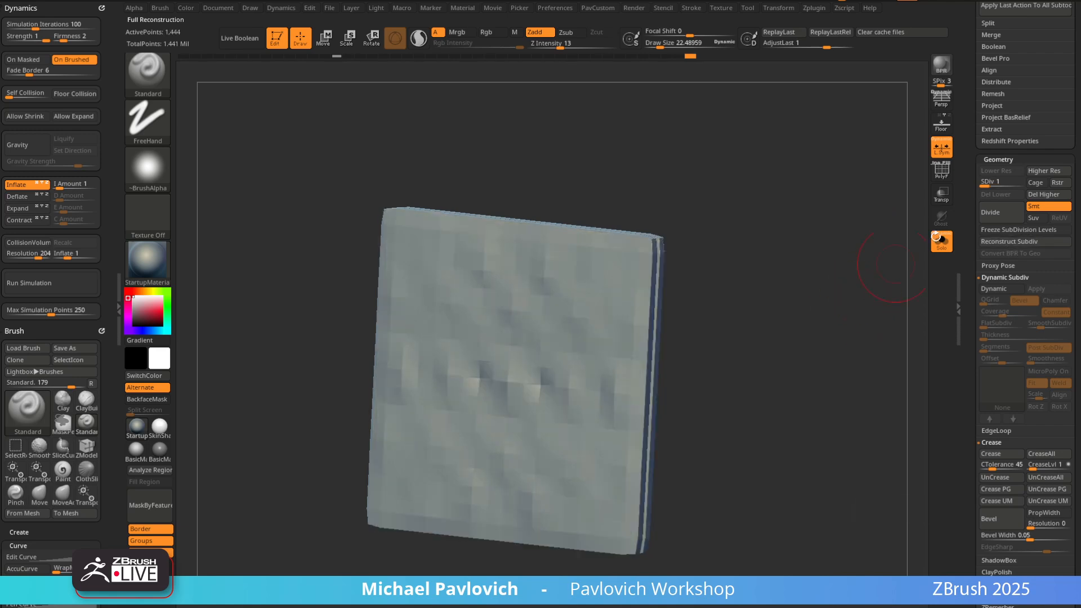
{"action": "left_click", "coordinate": [1017, 185]}
{"action": "left_click_drag", "start_coordinate": [844, 246], "coordinate": [813, 252], "text": "shift"}
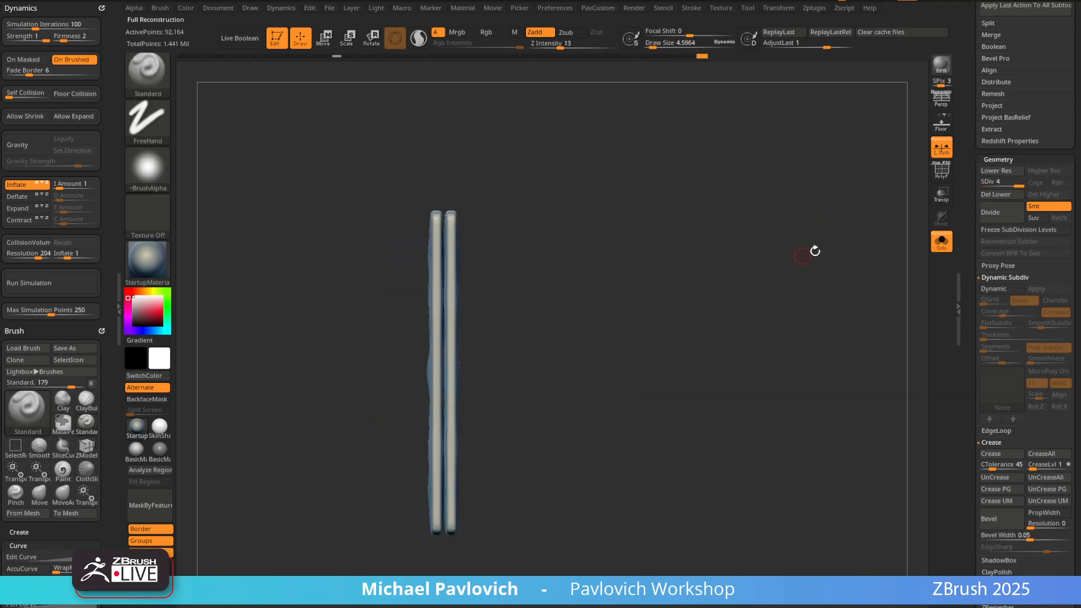
Turn off Solo to show the crackers against the flat pouch sheet, and select the PM3D_Plane3D_4 sheet subtool
{"action": "left_click", "coordinate": [972, 206]}
{"action": "left_click_drag", "start_coordinate": [799, 314], "coordinate": [833, 332]}
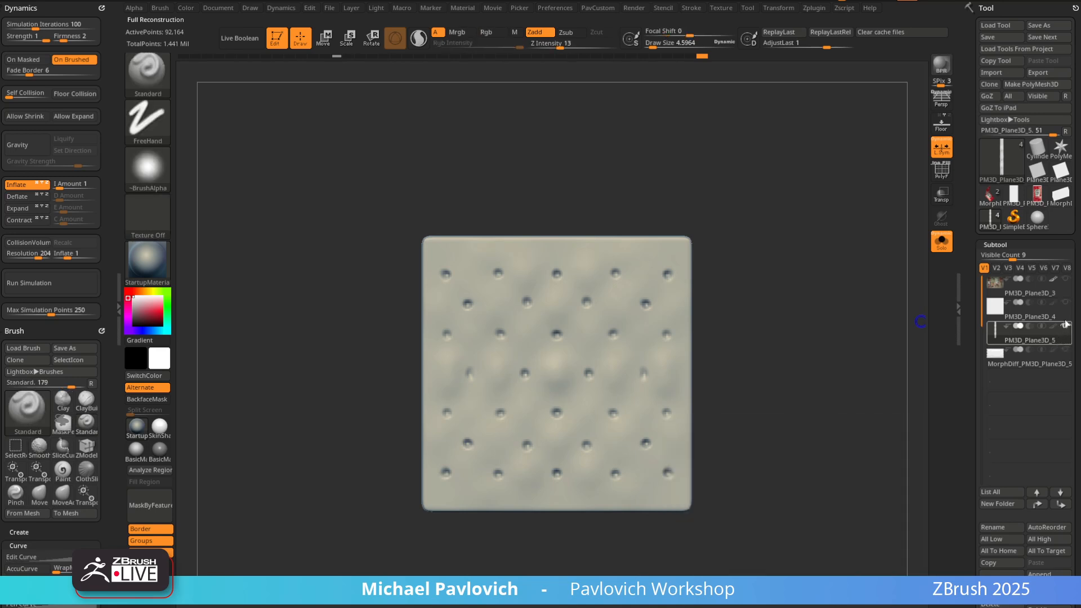
{"action": "left_click", "coordinate": [944, 249]}
{"action": "left_click_drag", "start_coordinate": [783, 289], "coordinate": [841, 302]}
{"action": "mouse_move", "coordinate": [670, 235]}
{"action": "left_mouse_down", "text": "alt"}
{"action": "mouse_move", "coordinate": [688, 255]}
{"action": "mouse_move", "coordinate": [619, 249]}
{"action": "left_mouse_up", "text": "alt"}
{"action": "left_click", "coordinate": [555, 238], "text": "alt"}
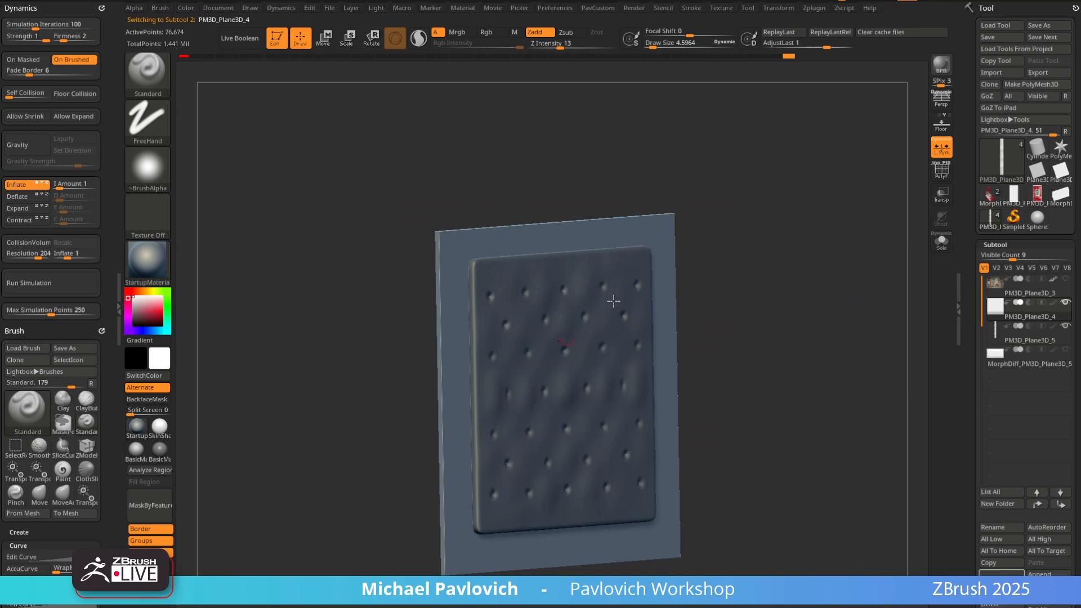
Show the polygroup wireframe on the PM3D_Plane3D_4 sheet and isolate the sheet with Solo
{"action": "key", "text": "s"}
{"action": "left_click_drag", "start_coordinate": [718, 298], "coordinate": [898, 251]}
{"action": "key", "text": "s"}
{"action": "left_click", "coordinate": [760, 288]}
{"action": "left_click", "coordinate": [941, 173]}
{"action": "left_click_drag", "start_coordinate": [794, 260], "coordinate": [864, 268]}
{"action": "left_click", "coordinate": [941, 244]}
Mask the sheet's outer border polygroup and center the transform gizmo on the unmasked central panel
{"action": "key", "text": "w"}
{"action": "left_click", "coordinate": [621, 306], "text": "ctrl"}
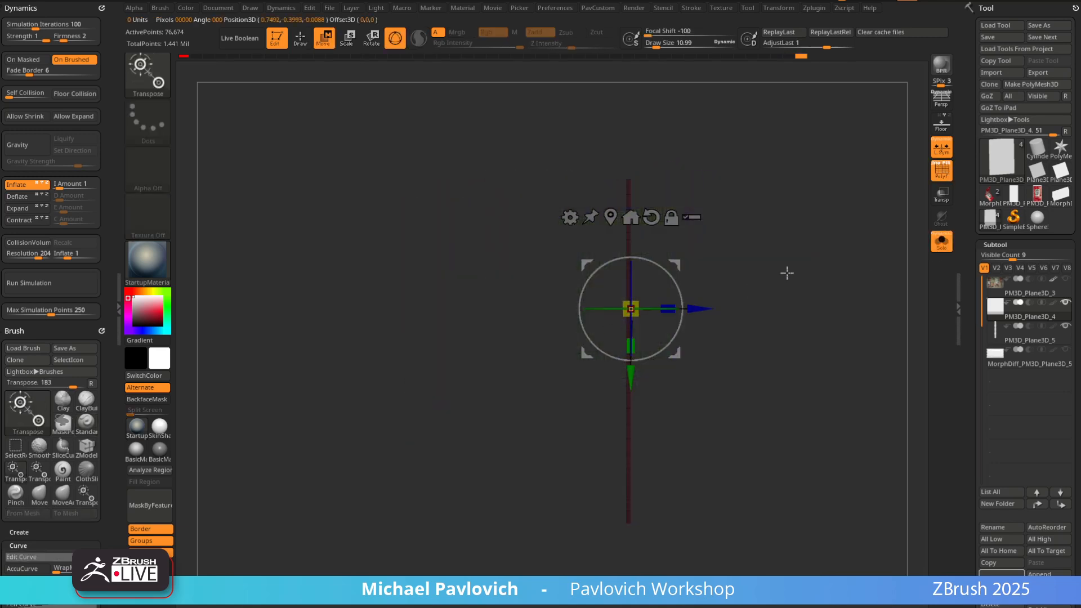
{"action": "left_click_drag", "start_coordinate": [787, 273], "coordinate": [808, 285]}
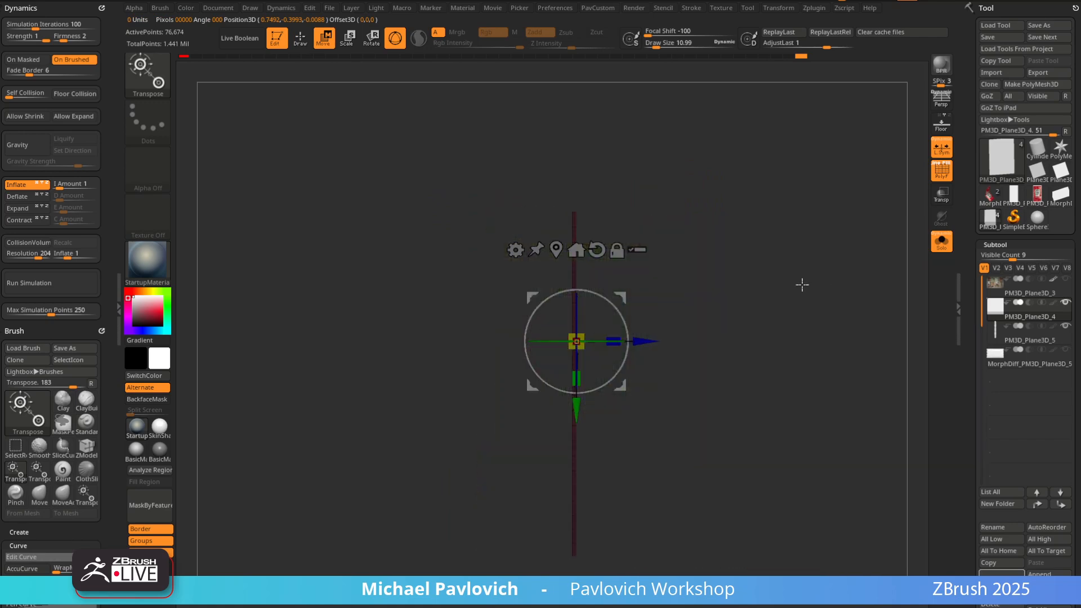
{"action": "left_click", "coordinate": [556, 249]}
{"action": "left_click_drag", "start_coordinate": [670, 334], "coordinate": [659, 302], "text": "alt"}
{"action": "left_click_drag", "start_coordinate": [690, 306], "coordinate": [658, 320]}
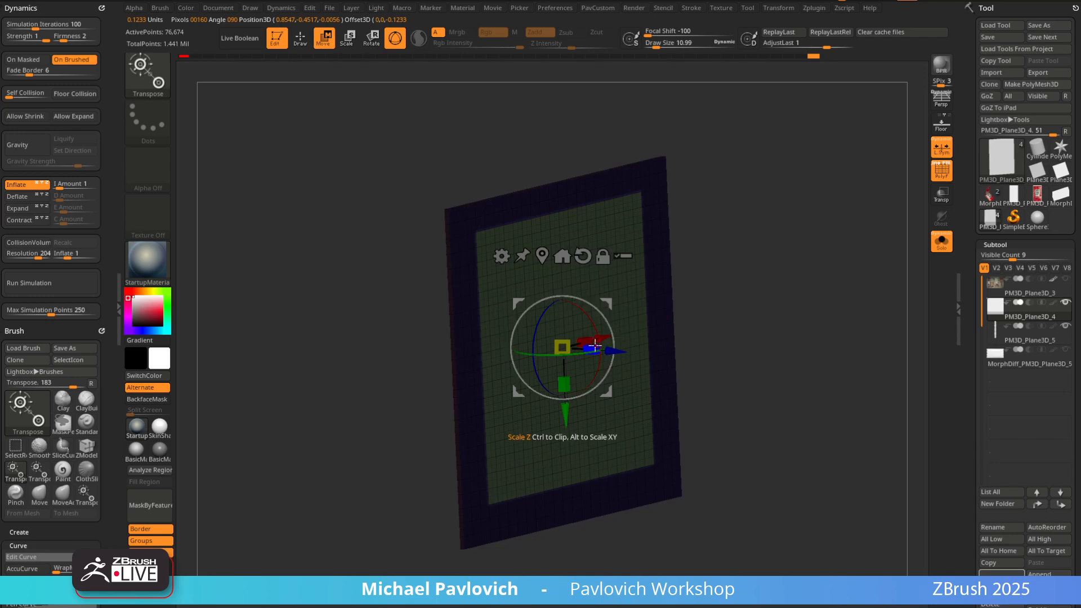
{"action": "left_click_drag", "start_coordinate": [595, 346], "coordinate": [815, 345]}
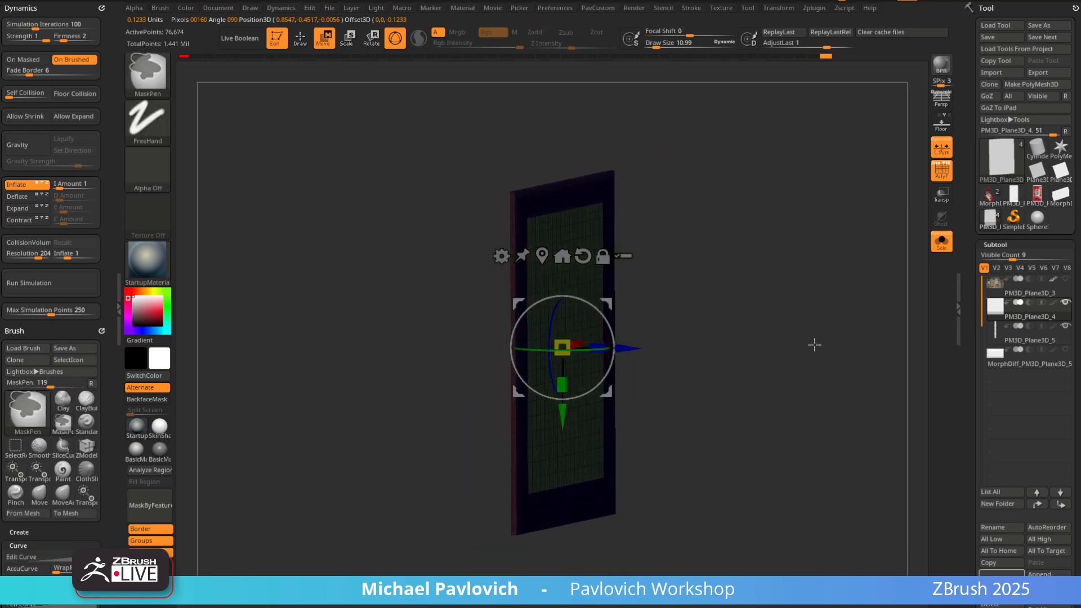
{"action": "key", "text": "ctrl+z"}
{"action": "key", "text": "b"}
{"action": "key", "text": "t"}
{"action": "key", "text": "c"}
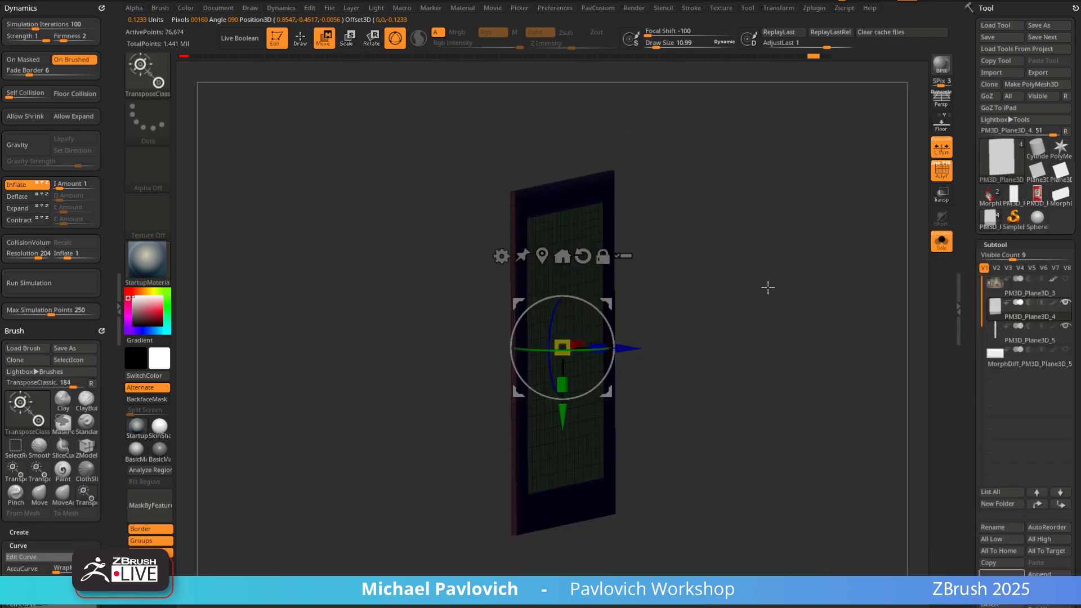
{"action": "left_click_drag", "start_coordinate": [767, 287], "coordinate": [728, 307]}
{"action": "left_click_drag", "start_coordinate": [597, 347], "coordinate": [598, 347]}
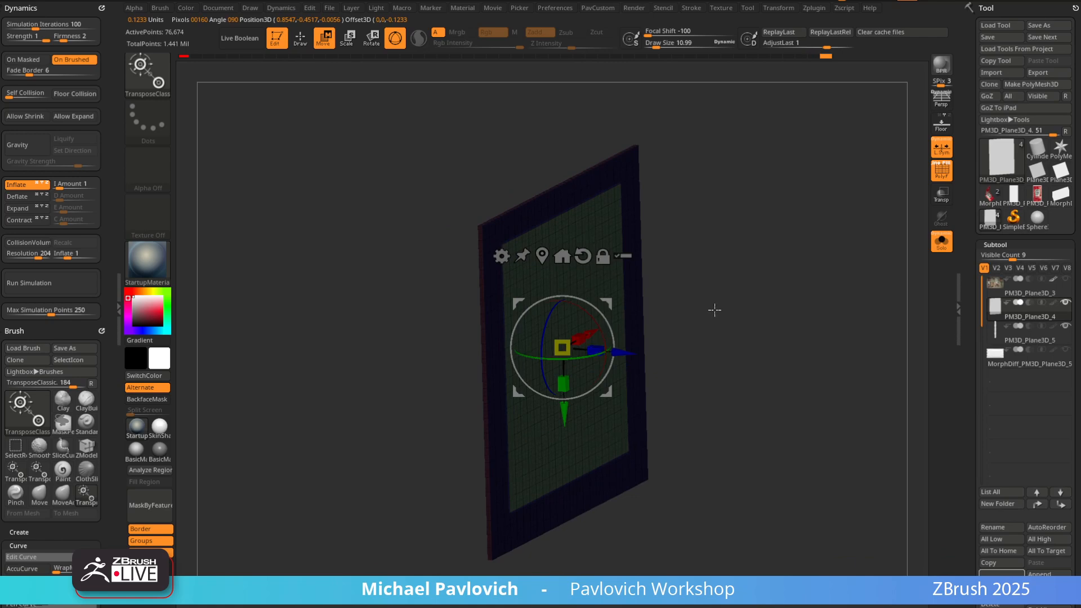
With the TransposeCloth brush, scale the sheet's unmasked central panel along Z by about 1.78 to puff it out
{"action": "key", "text": "b"}
{"action": "key", "text": "t"}
{"action": "key", "text": "l"}
{"action": "left_click_drag", "start_coordinate": [725, 292], "coordinate": [693, 305], "text": "alt"}
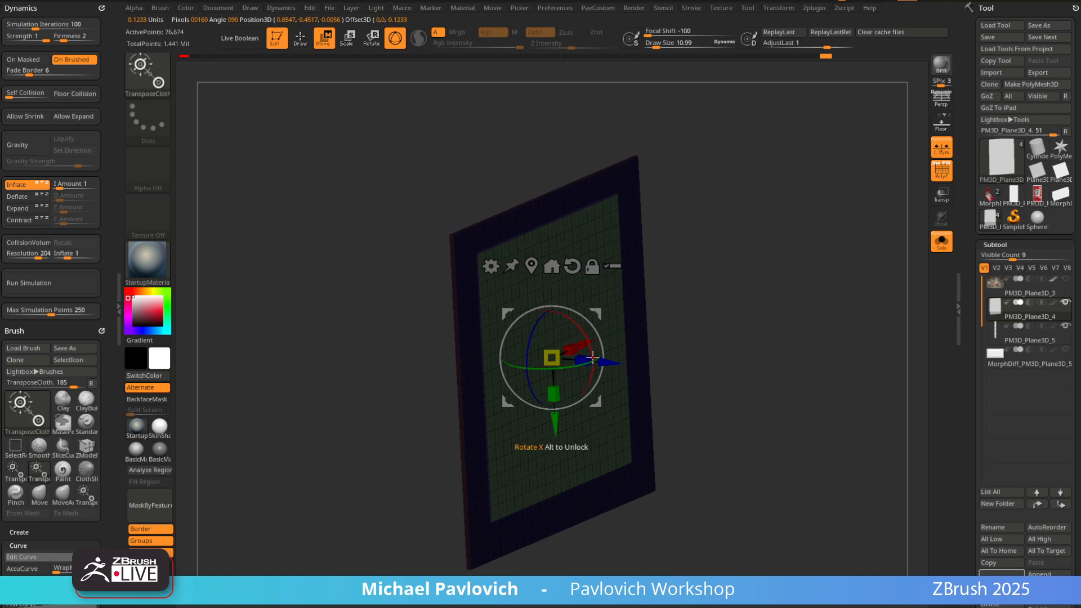
{"action": "mouse_move", "coordinate": [582, 357]}
{"action": "left_mouse_down"}
{"action": "mouse_move", "coordinate": [644, 371]}
{"action": "mouse_move", "coordinate": [710, 339]}
{"action": "left_mouse_up"}
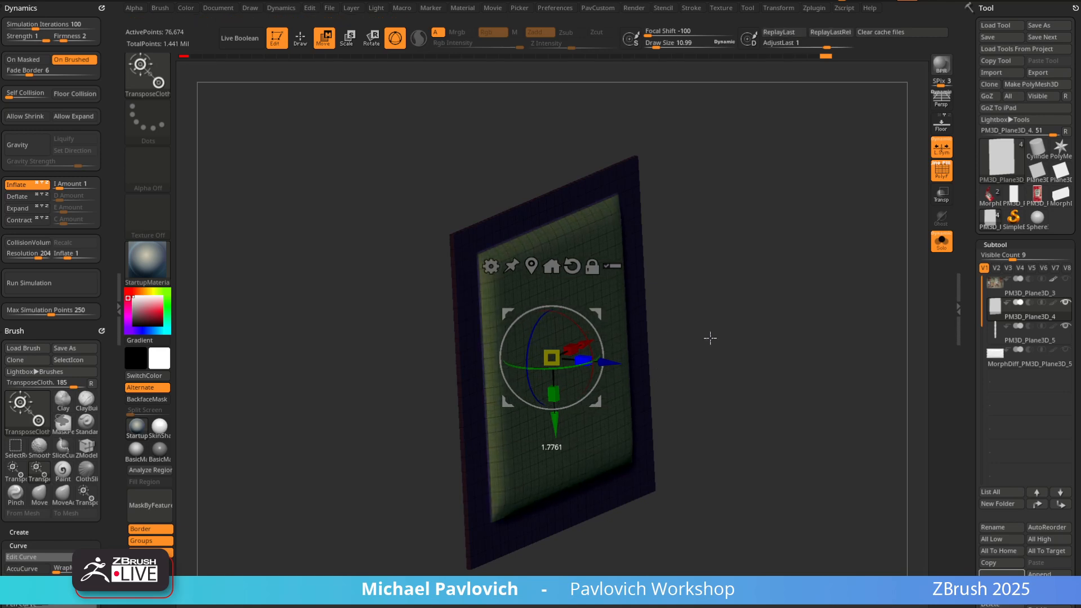
Turn off Solo to show the crackers and fine-tune the puffed panel's Z scale over them
{"action": "left_click", "coordinate": [933, 245]}
{"action": "left_click_drag", "start_coordinate": [845, 268], "coordinate": [781, 280]}
{"action": "mouse_move", "coordinate": [585, 332]}
{"action": "left_mouse_down"}
{"action": "mouse_move", "coordinate": [629, 341]}
{"action": "mouse_move", "coordinate": [599, 338]}
{"action": "left_mouse_up"}
{"action": "key", "text": "ctrl+z"}
{"action": "left_click_drag", "start_coordinate": [752, 268], "coordinate": [780, 274]}
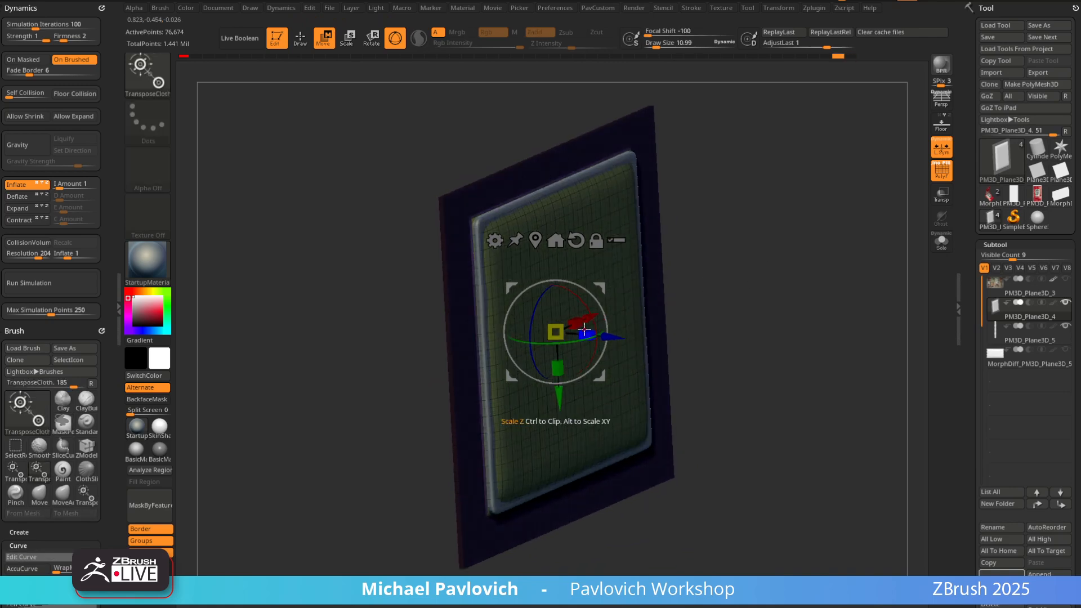
{"action": "mouse_move", "coordinate": [586, 333]}
{"action": "left_mouse_down"}
{"action": "mouse_move", "coordinate": [572, 331]}
{"action": "mouse_move", "coordinate": [585, 334]}
{"action": "left_mouse_up"}
Return to Draw mode, face the sheet's front, and enable Y symmetry in addition to X
{"action": "key", "text": "q"}
{"action": "mouse_move", "coordinate": [819, 270]}
{"action": "left_mouse_down"}
{"action": "mouse_move", "coordinate": [832, 268]}
{"action": "mouse_move", "coordinate": [850, 209]}
{"action": "left_mouse_up"}
{"action": "left_click_drag", "start_coordinate": [850, 209], "coordinate": [885, 249], "text": "alt"}
{"action": "key", "text": "s"}
{"action": "left_click_drag", "start_coordinate": [464, 251], "coordinate": [465, 250]}
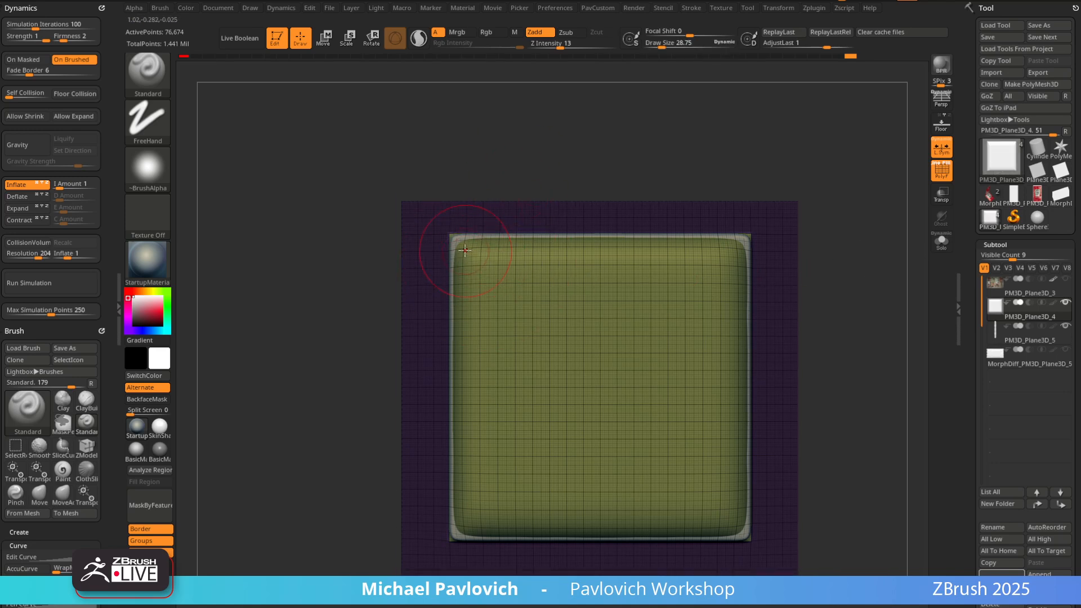
{"action": "left_click_drag", "start_coordinate": [668, 181], "coordinate": [651, 176], "text": "alt"}
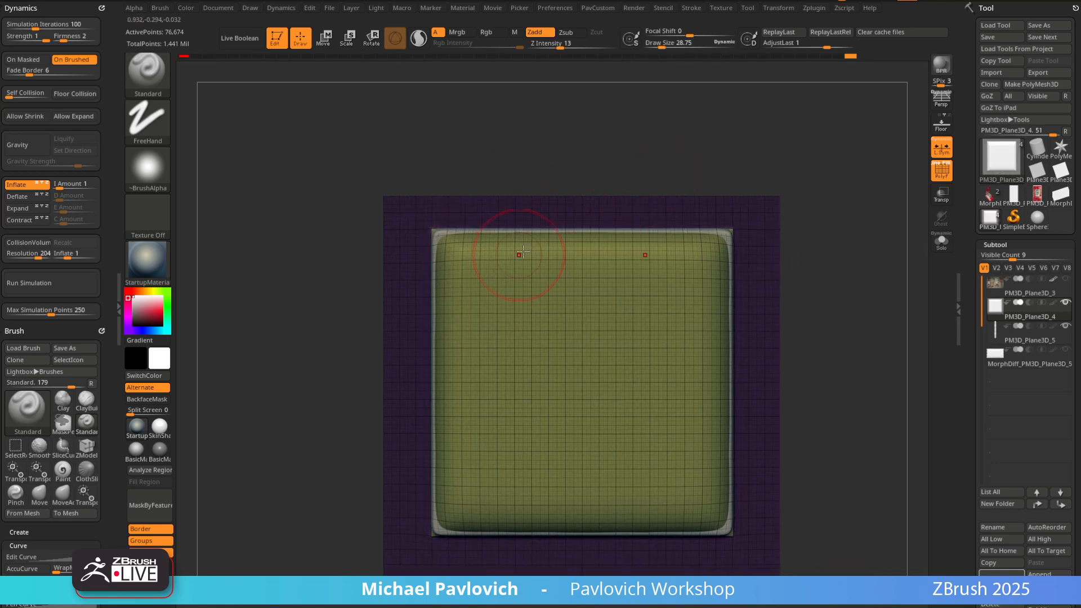
{"action": "mouse_move", "coordinate": [778, 9]}
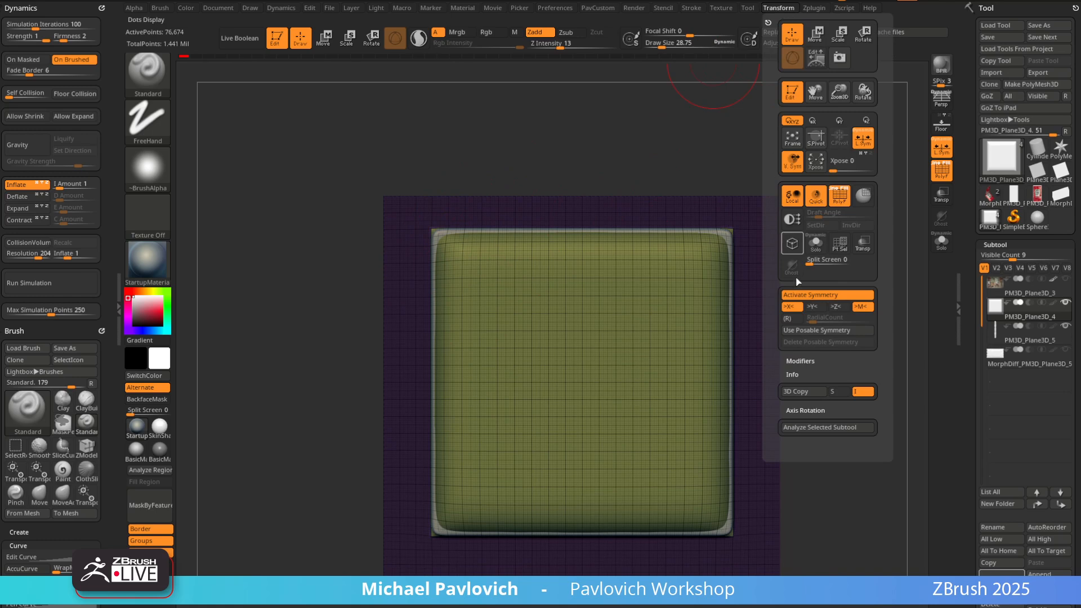
{"action": "left_click", "coordinate": [839, 307]}
Try pulling the puffed panel's corners outward with the Move brush, undo it, and reduce the brush size
{"action": "key", "text": "b"}
{"action": "key", "text": "m"}
{"action": "key", "text": "v"}
{"action": "left_click_drag", "start_coordinate": [444, 241], "coordinate": [439, 234]}
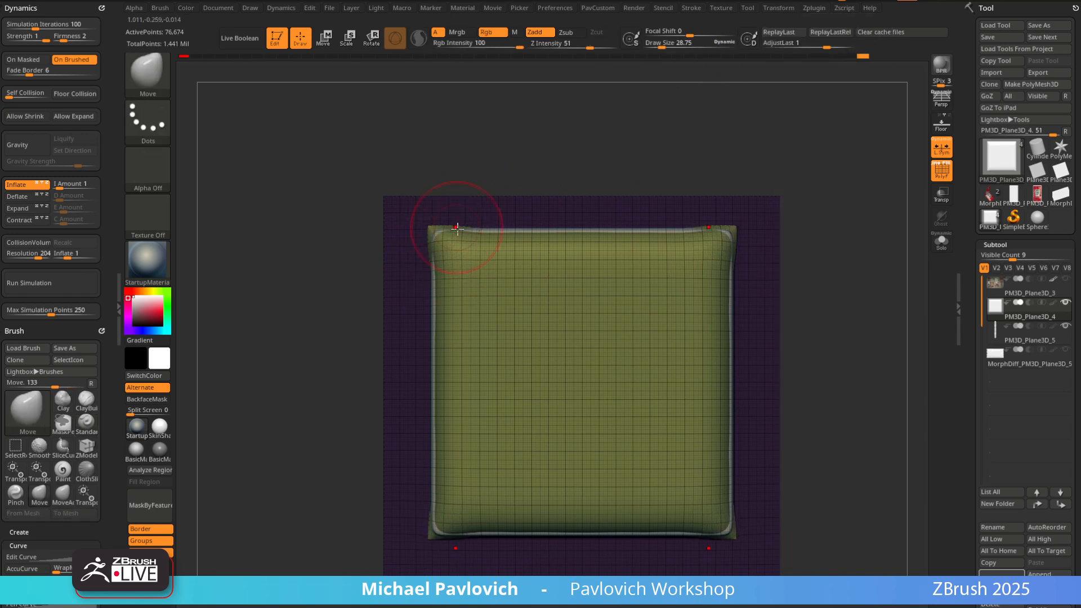
{"action": "key", "text": "ctrl+z"}
{"action": "key", "text": "s"}
{"action": "left_click", "coordinate": [451, 240]}
Rework the mask around the puffed panel, try a smaller outward corner pull with the Move brush, and undo it
{"action": "left_click_drag", "start_coordinate": [794, 192], "coordinate": [865, 245], "text": "ctrl"}
{"action": "key", "text": "w"}
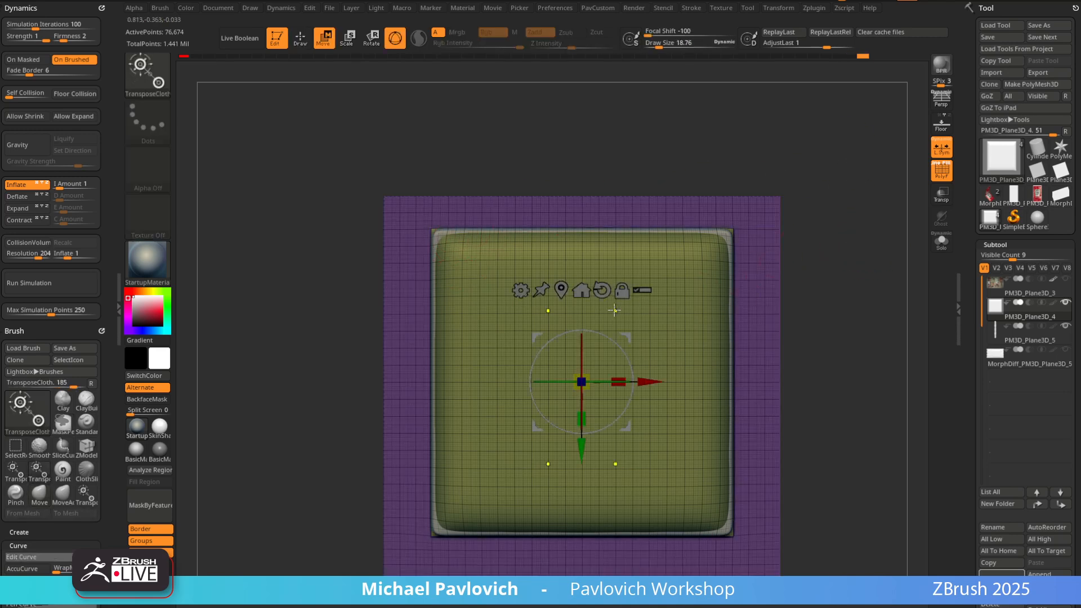
{"action": "key", "text": "q"}
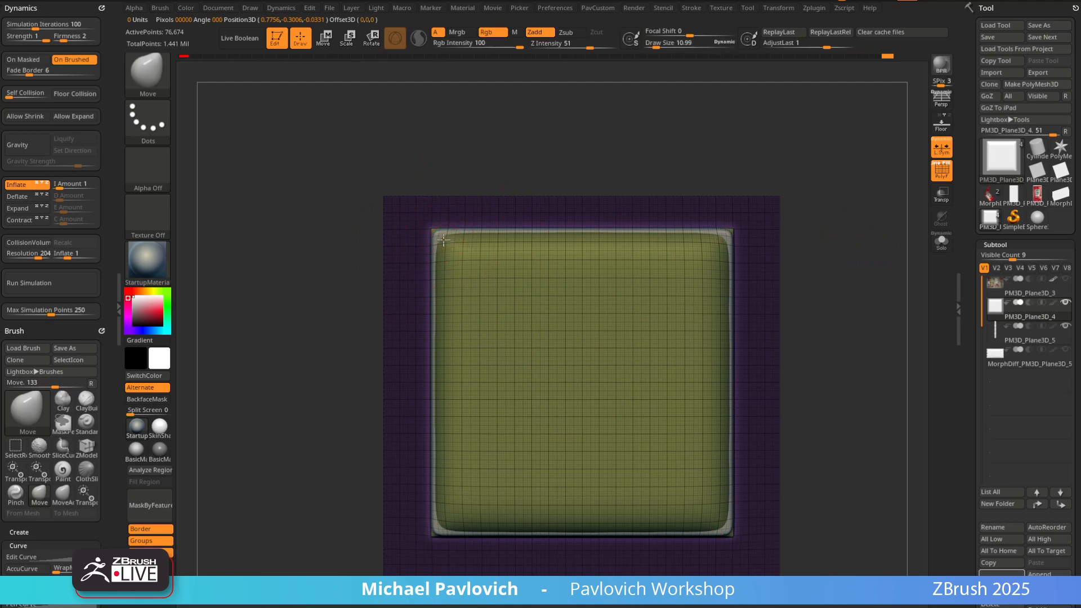
{"action": "left_click_drag", "start_coordinate": [444, 240], "coordinate": [436, 232]}
{"action": "left_click_drag", "start_coordinate": [799, 184], "coordinate": [756, 182]}
{"action": "key", "text": "ctrl+z"}
Select the PM3D_Plane3D_5 cracker subtool and center the transform gizmo on it
{"action": "left_click", "coordinate": [1025, 338]}
{"action": "key", "text": "w"}
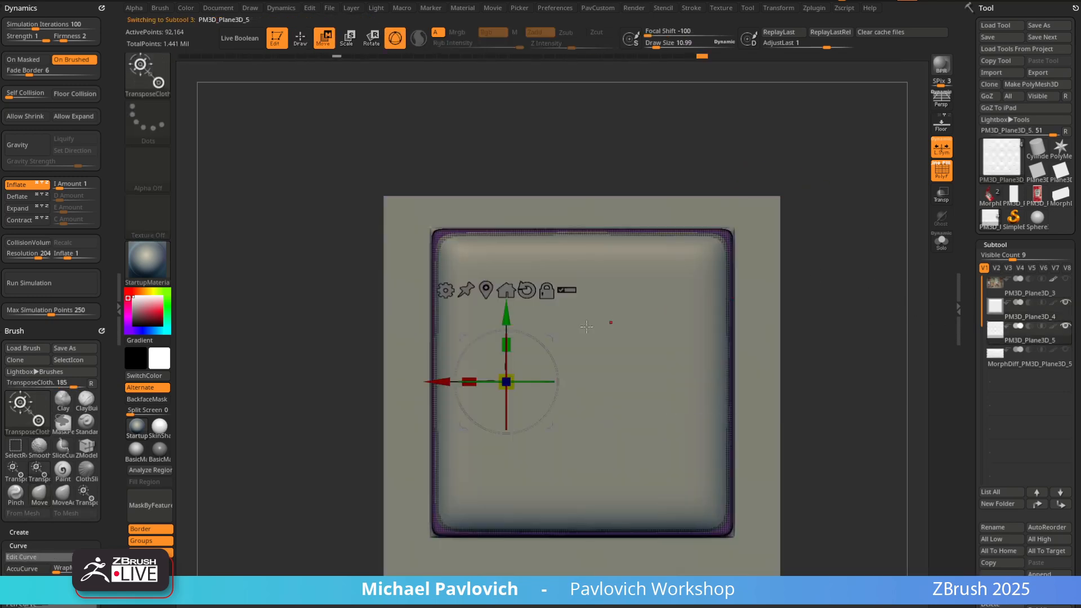
{"action": "left_click", "coordinate": [505, 290]}
{"action": "left_click_drag", "start_coordinate": [801, 289], "coordinate": [689, 329]}
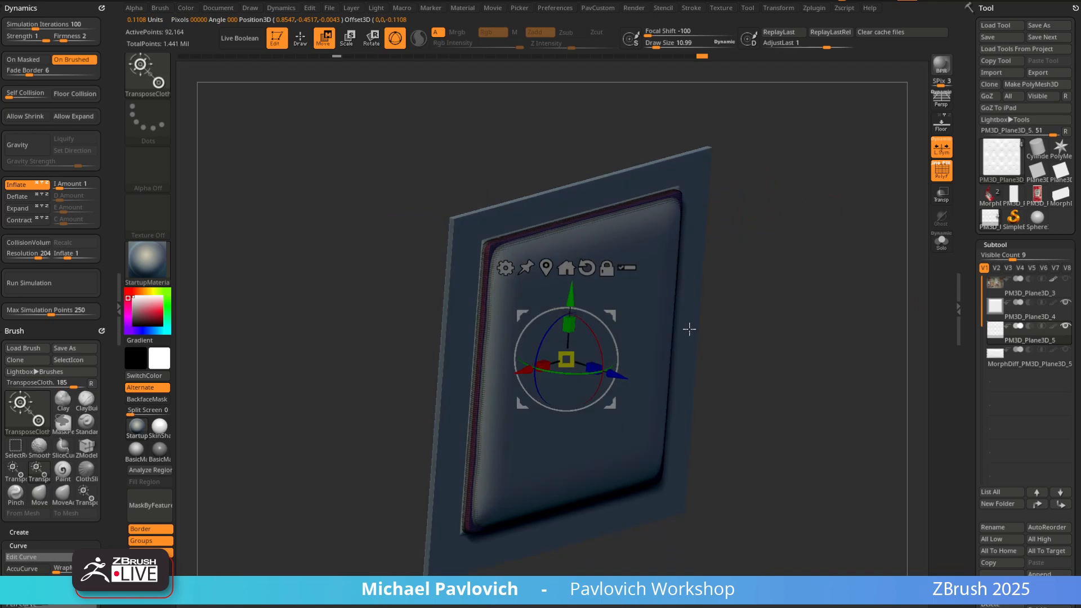
Undo the trial move of the padded panel and return to drawing with the Standard brush at a draw size of about 24
{"action": "left_click_drag", "start_coordinate": [566, 359], "coordinate": [569, 352]}
{"action": "key", "text": "ctrl+z"}
{"action": "key", "text": "b"}
{"action": "key", "text": "t"}
{"action": "key", "text": "r"}
{"action": "key", "text": "q"}
{"action": "mouse_move", "coordinate": [868, 271]}
{"action": "left_mouse_down", "text": "shift"}
{"action": "mouse_move", "coordinate": [837, 249]}
{"action": "mouse_move", "coordinate": [856, 233]}
{"action": "mouse_move", "coordinate": [855, 258]}
{"action": "mouse_move", "coordinate": [846, 258]}
{"action": "left_mouse_up", "text": "shift"}
{"action": "key", "text": "s"}
{"action": "key", "text": "2"}
{"action": "left_click_drag", "start_coordinate": [846, 259], "coordinate": [862, 270]}
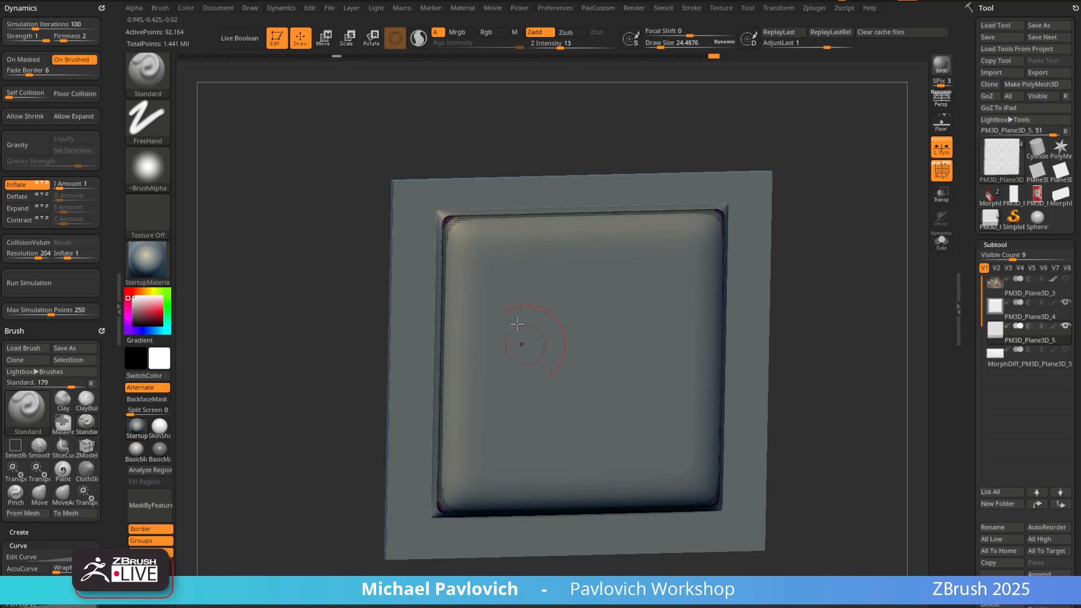
Hide the polyframe wireframe and make the framed panel PM3D_Plane3D_4 the active subtool
{"action": "mouse_move", "coordinate": [837, 273]}
{"action": "left_mouse_down"}
{"action": "mouse_move", "coordinate": [848, 242]}
{"action": "mouse_move", "coordinate": [845, 279]}
{"action": "left_mouse_up"}
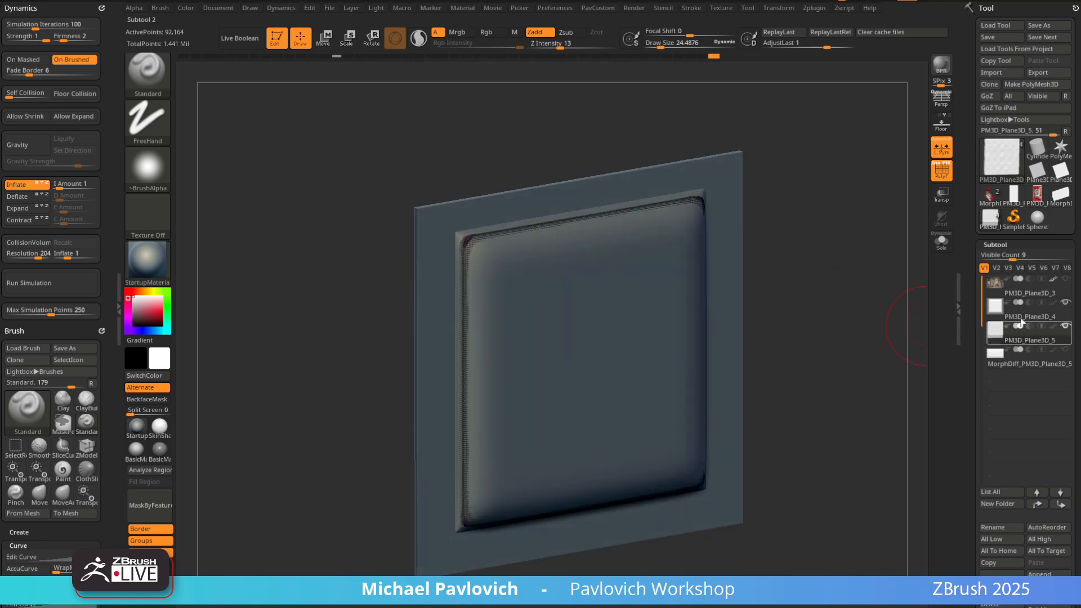
{"action": "left_click", "coordinate": [942, 169]}
{"action": "left_click", "coordinate": [637, 273], "text": "alt"}
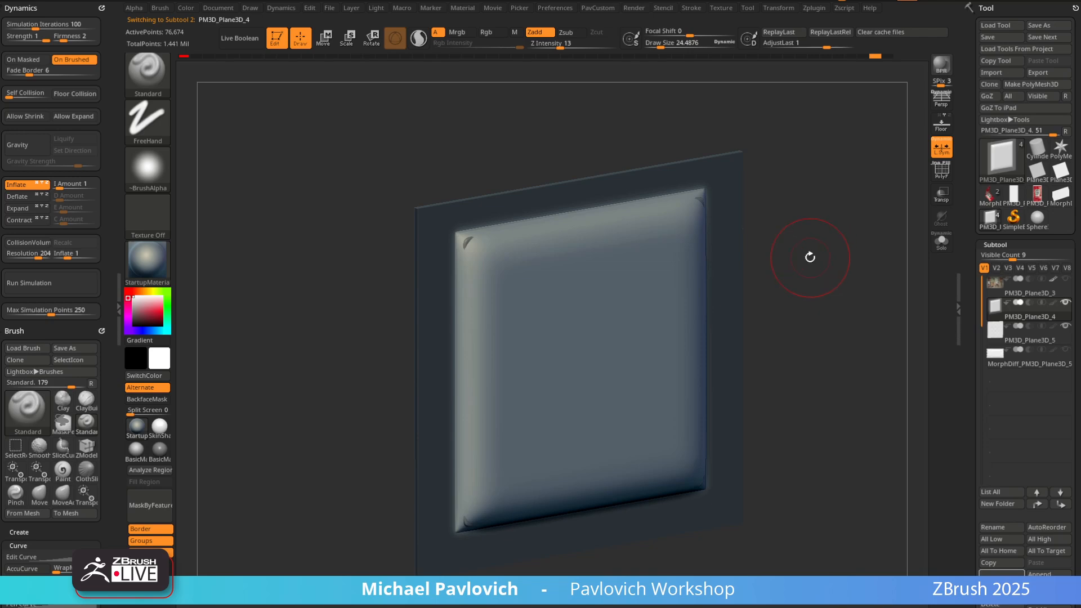
Choose the ZProject brush for projecting onto PM3D_Plane3D_4
{"action": "key", "text": "b"}
{"action": "key", "text": "t"}
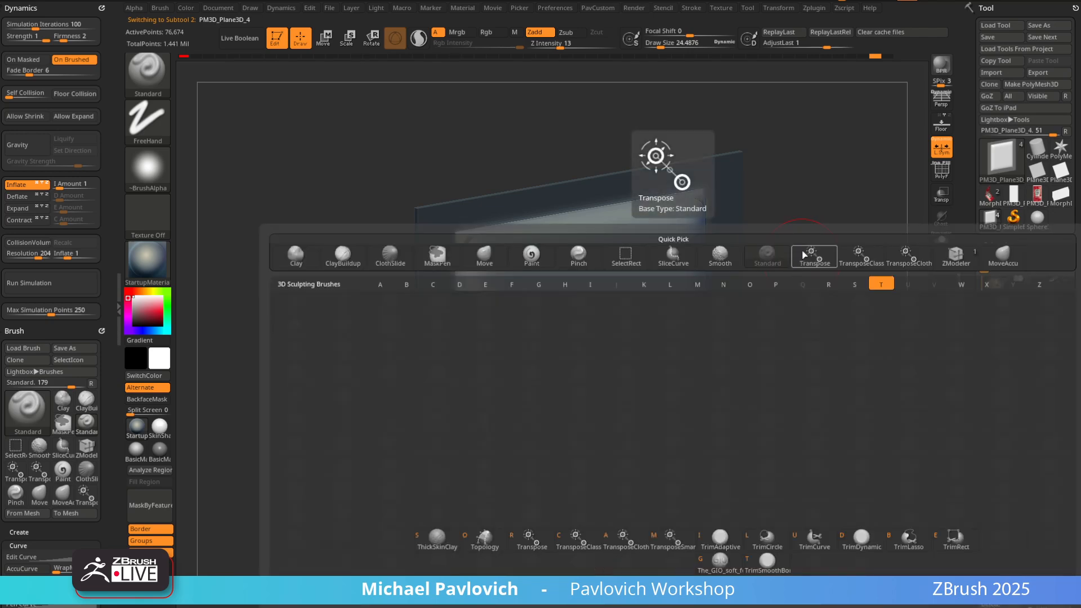
{"action": "key", "text": "b"}
{"action": "key", "text": "z"}
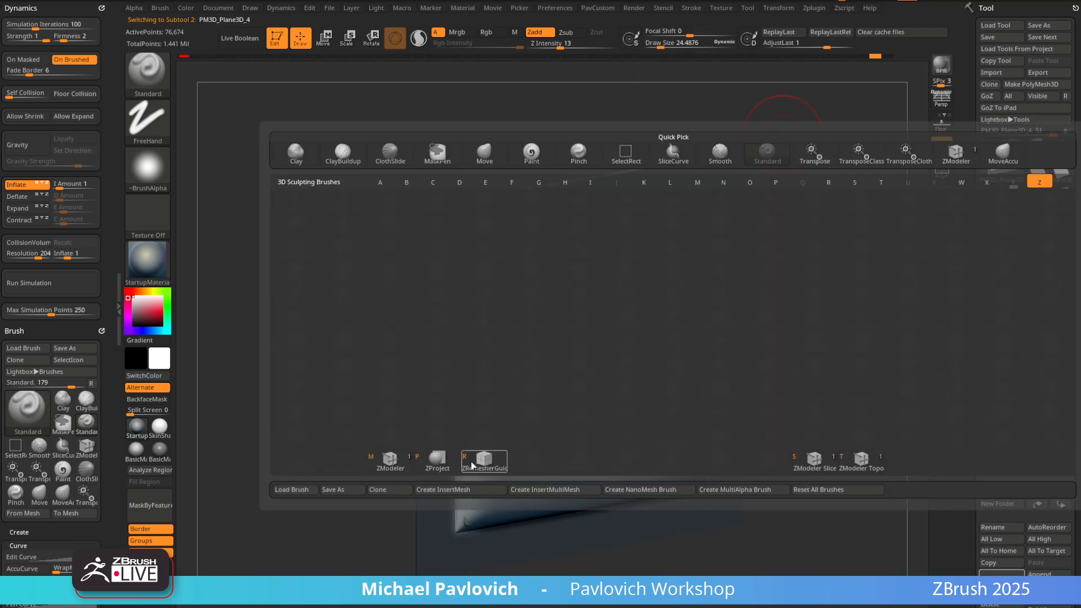
{"action": "left_click", "coordinate": [438, 459]}
Examine from the side how PM3D_Plane3D_5 overlaps the framed panel, using the move gizmo briefly as a reference
{"action": "left_click_drag", "start_coordinate": [779, 263], "coordinate": [854, 267]}
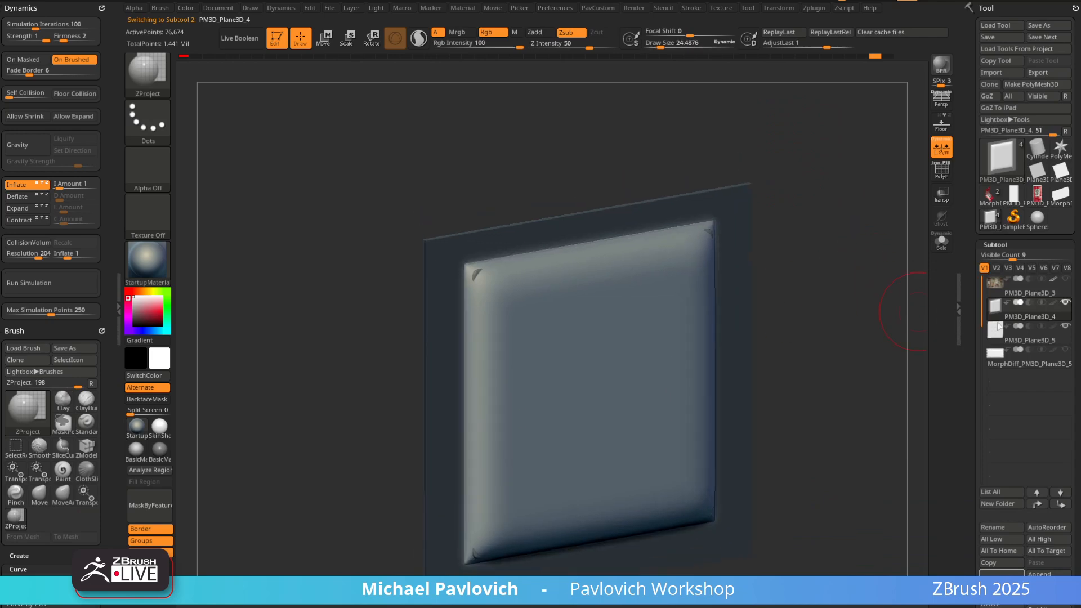
{"action": "left_click_drag", "start_coordinate": [836, 309], "coordinate": [871, 329]}
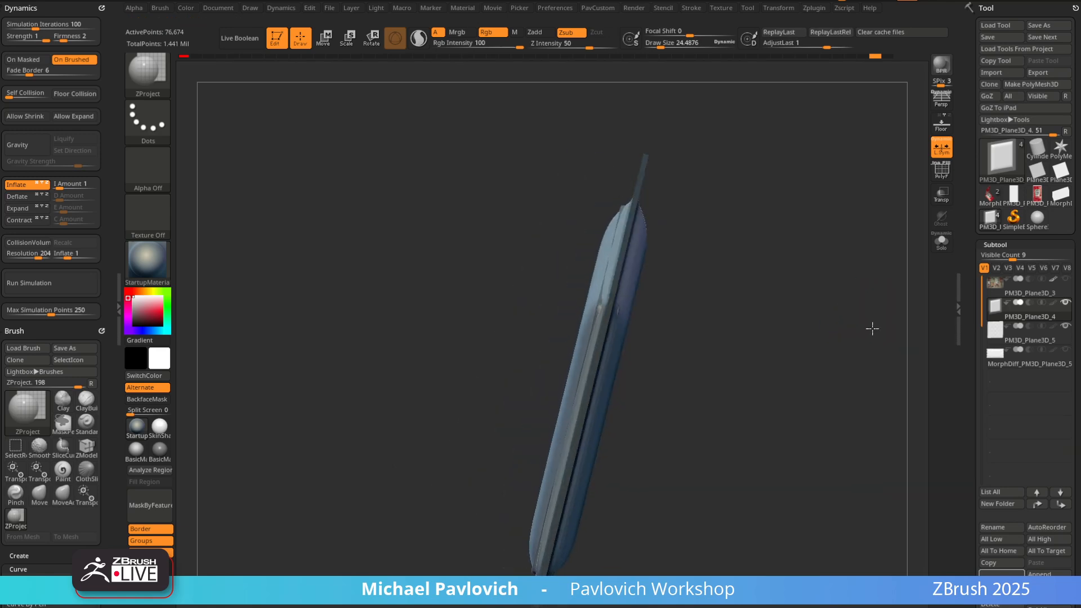
{"action": "left_click", "coordinate": [1025, 333]}
{"action": "key", "text": "w"}
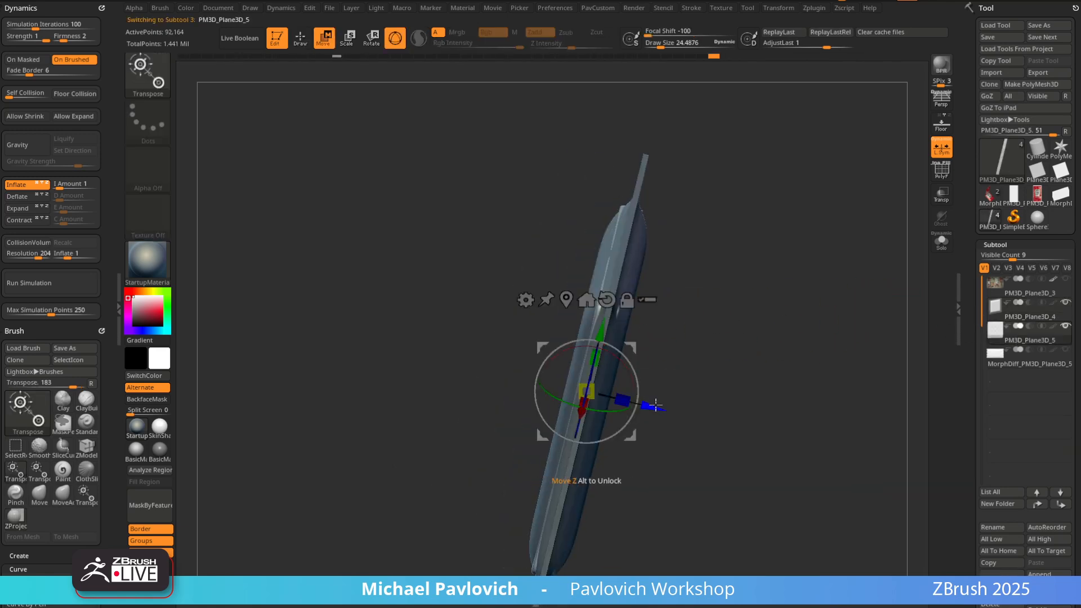
{"action": "key", "text": "q"}
{"action": "left_click_drag", "start_coordinate": [891, 335], "coordinate": [829, 265], "text": "shift"}
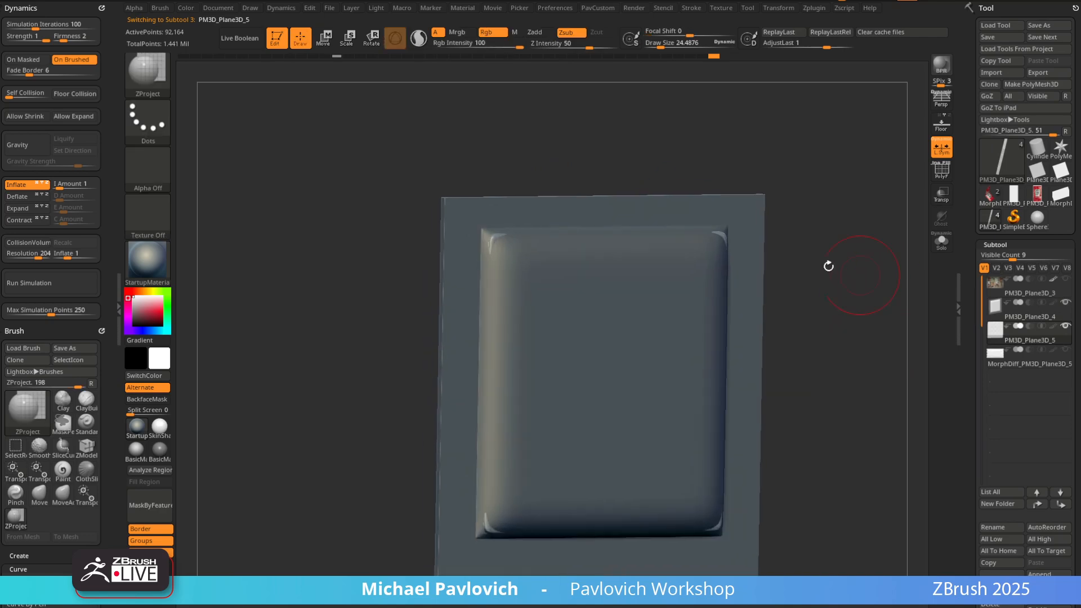
Try ZProject on the corners of PM3D_Plane3D_4, turn symmetry off, reduce the brush size and undo the corner stroke
{"action": "left_click", "coordinate": [520, 248], "text": "alt"}
{"action": "left_click_drag", "start_coordinate": [498, 240], "coordinate": [524, 248]}
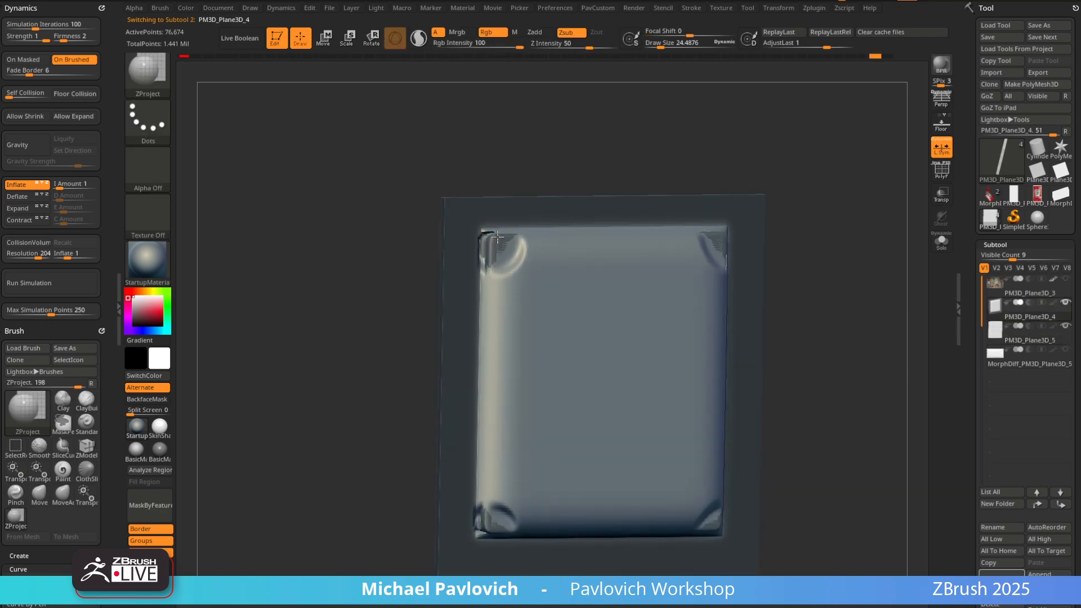
{"action": "left_click_drag", "start_coordinate": [709, 162], "coordinate": [653, 188], "text": "alt"}
{"action": "key", "text": "x"}
{"action": "key", "text": "["}
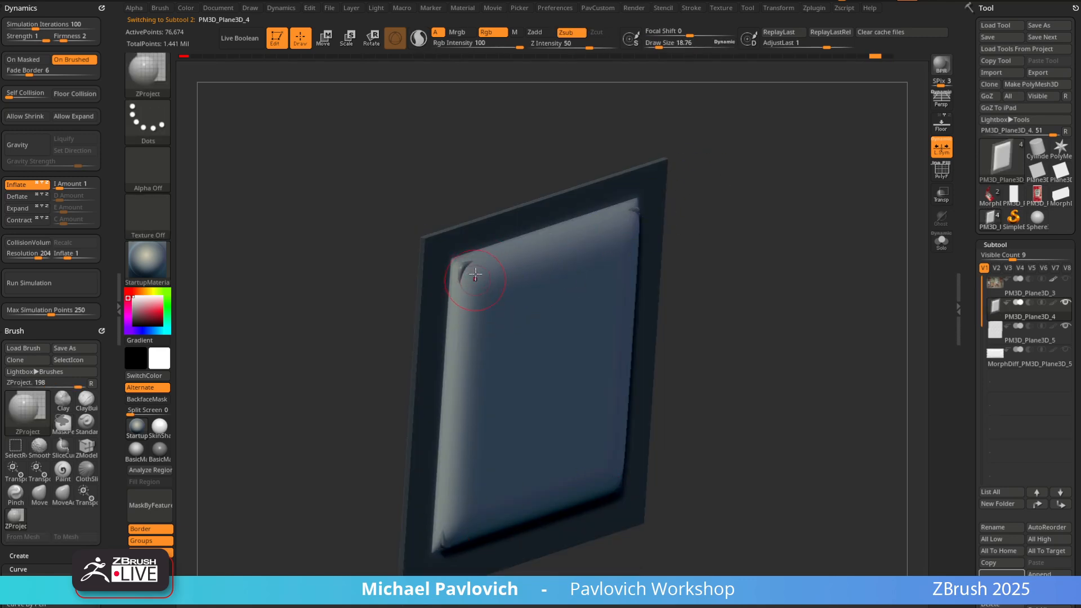
{"action": "left_click_drag", "start_coordinate": [472, 273], "coordinate": [476, 274]}
{"action": "key", "text": "ctrl+z"}
{"action": "left_click_drag", "start_coordinate": [726, 245], "coordinate": [747, 240]}
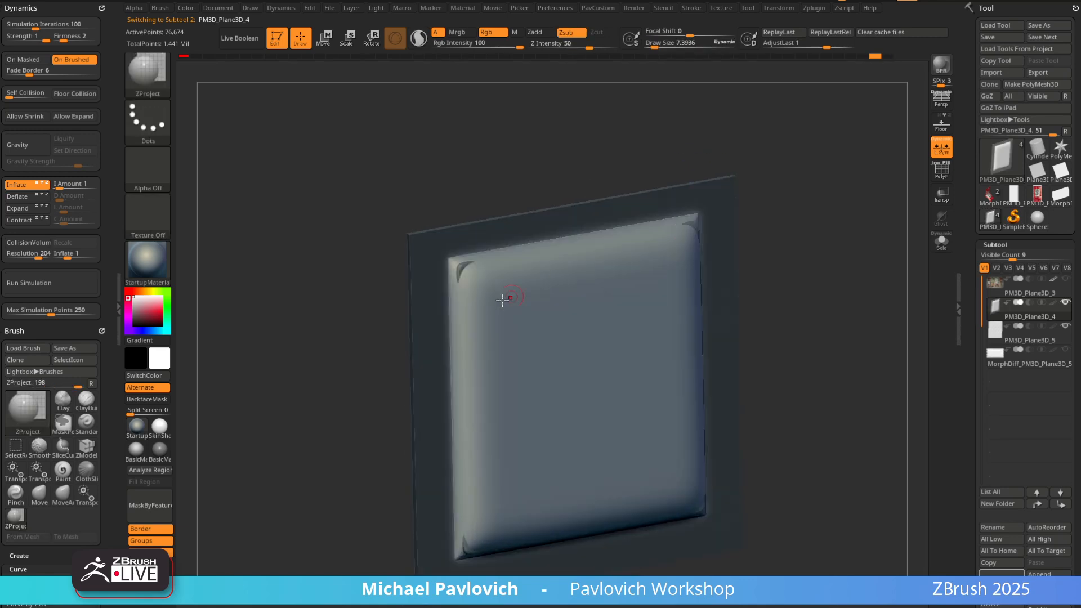
Project the tufted detail of PM3D_Plane3D_5 onto the upper and middle cushion of PM3D_Plane3D_4 at draw size 40.96
{"action": "key", "text": "s"}
{"action": "mouse_move", "coordinate": [511, 298]}
{"action": "left_mouse_down"}
{"action": "mouse_move", "coordinate": [520, 301]}
{"action": "mouse_move", "coordinate": [499, 328]}
{"action": "mouse_move", "coordinate": [551, 324]}
{"action": "left_mouse_up"}
{"action": "mouse_move", "coordinate": [802, 252]}
{"action": "left_mouse_down", "text": "alt"}
{"action": "mouse_move", "coordinate": [777, 219]}
{"action": "mouse_move", "coordinate": [752, 228]}
{"action": "left_mouse_up", "text": "alt"}
{"action": "mouse_move", "coordinate": [613, 291]}
{"action": "left_mouse_down"}
{"action": "mouse_move", "coordinate": [613, 305]}
{"action": "mouse_move", "coordinate": [581, 298]}
{"action": "mouse_move", "coordinate": [580, 322]}
{"action": "left_mouse_up"}
{"action": "left_click_drag", "start_coordinate": [844, 252], "coordinate": [851, 256]}
{"action": "mouse_move", "coordinate": [557, 383]}
{"action": "left_mouse_down"}
{"action": "mouse_move", "coordinate": [555, 392]}
{"action": "mouse_move", "coordinate": [607, 389]}
{"action": "mouse_move", "coordinate": [676, 315]}
{"action": "mouse_move", "coordinate": [645, 270]}
{"action": "left_mouse_up"}
{"action": "left_click_drag", "start_coordinate": [833, 248], "coordinate": [867, 260]}
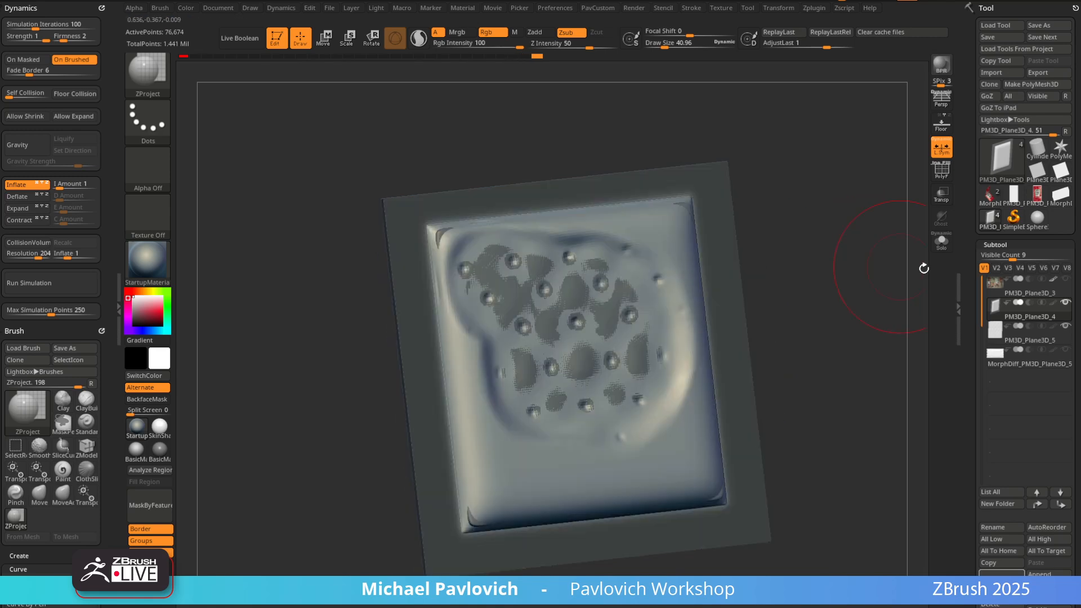
Extend the projection toward the cushion's upper-right corner at draw size 26.57, isolating PM3D_Plane3D_4 to check the transferred detail
{"action": "left_click", "coordinate": [940, 243]}
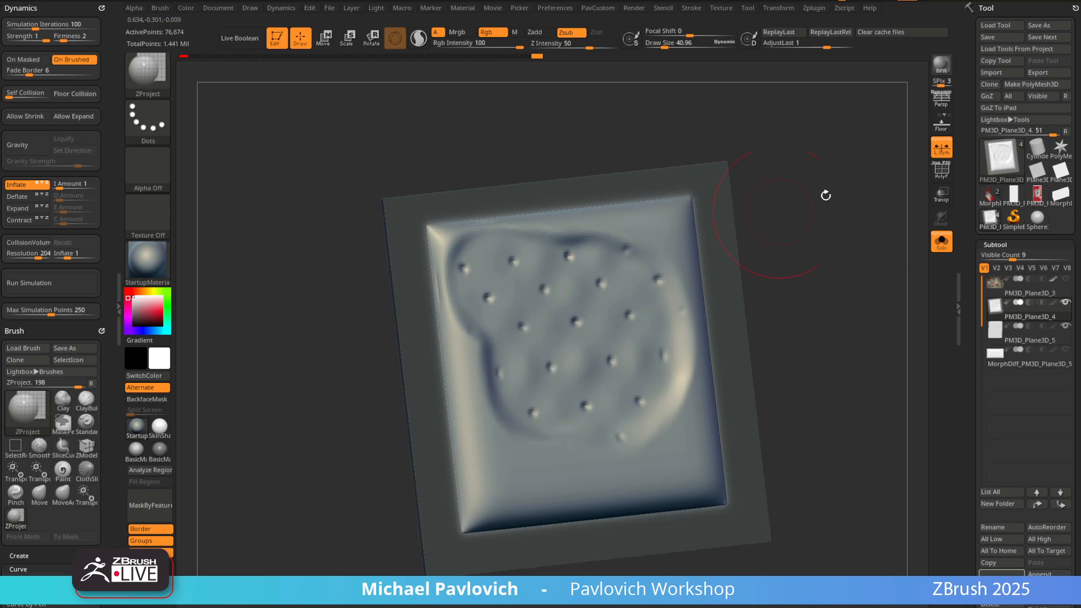
{"action": "left_click_drag", "start_coordinate": [825, 196], "coordinate": [786, 203]}
{"action": "left_click_drag", "start_coordinate": [652, 248], "coordinate": [636, 271]}
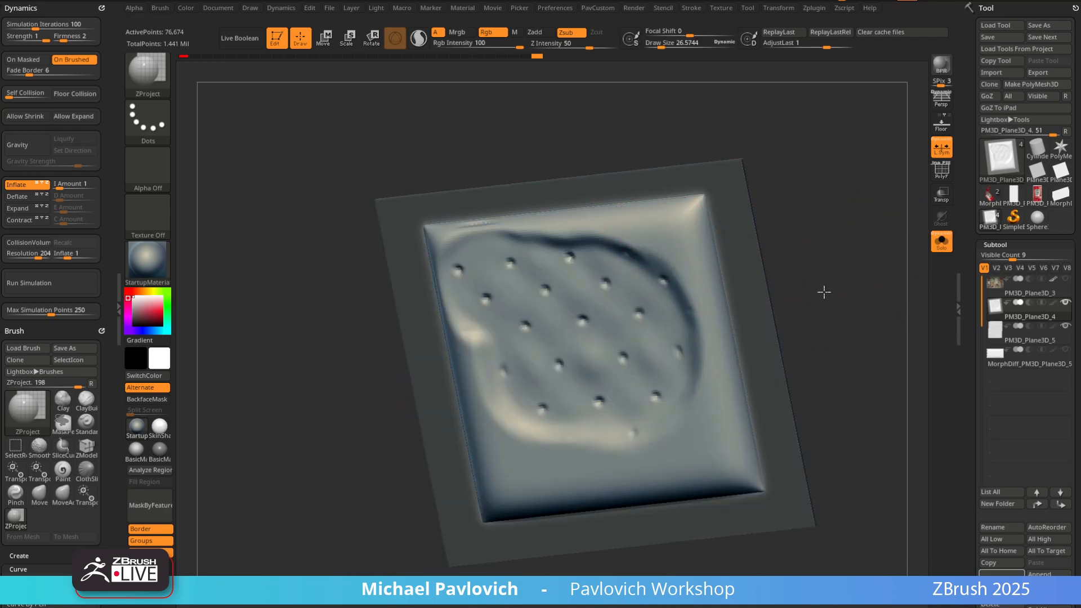
{"action": "left_click_drag", "start_coordinate": [824, 292], "coordinate": [805, 290]}
{"action": "left_click", "coordinate": [941, 243]}
{"action": "left_click_drag", "start_coordinate": [905, 236], "coordinate": [886, 239]}
{"action": "mouse_move", "coordinate": [647, 224]}
{"action": "left_mouse_down"}
{"action": "mouse_move", "coordinate": [656, 243]}
{"action": "mouse_move", "coordinate": [611, 270]}
{"action": "left_mouse_up"}
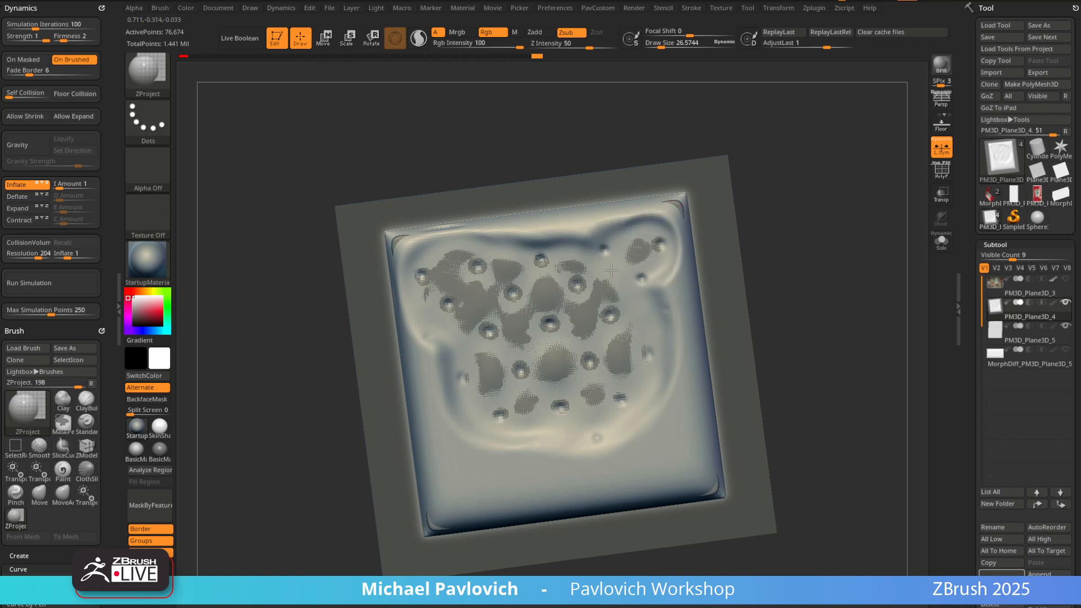
{"action": "left_click", "coordinate": [941, 243]}
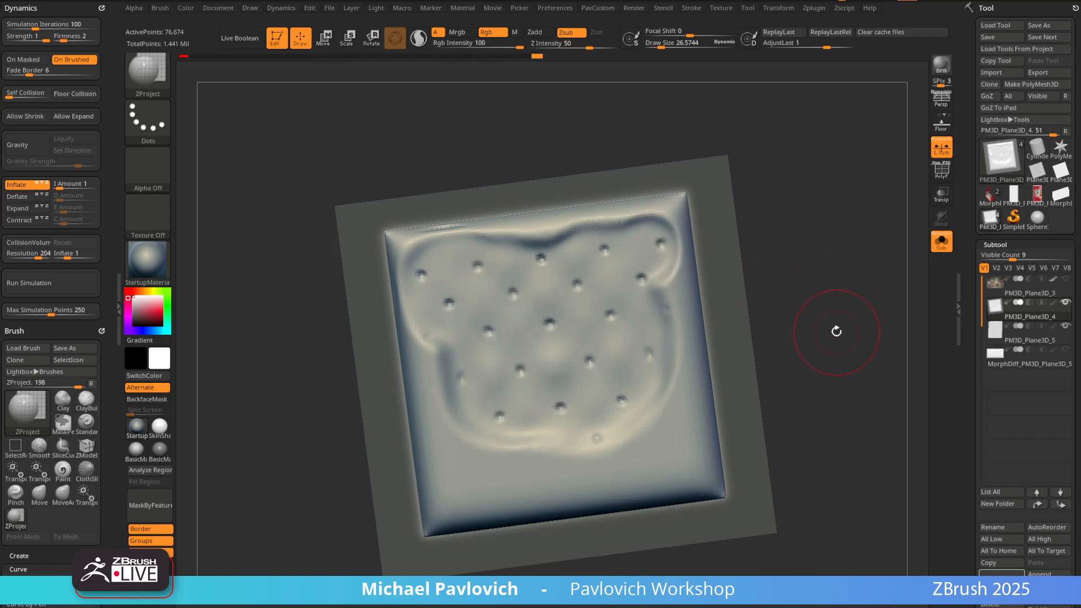
{"action": "mouse_move", "coordinate": [837, 331]}
{"action": "left_mouse_down"}
{"action": "mouse_move", "coordinate": [827, 306]}
{"action": "mouse_move", "coordinate": [713, 303]}
{"action": "left_mouse_up"}
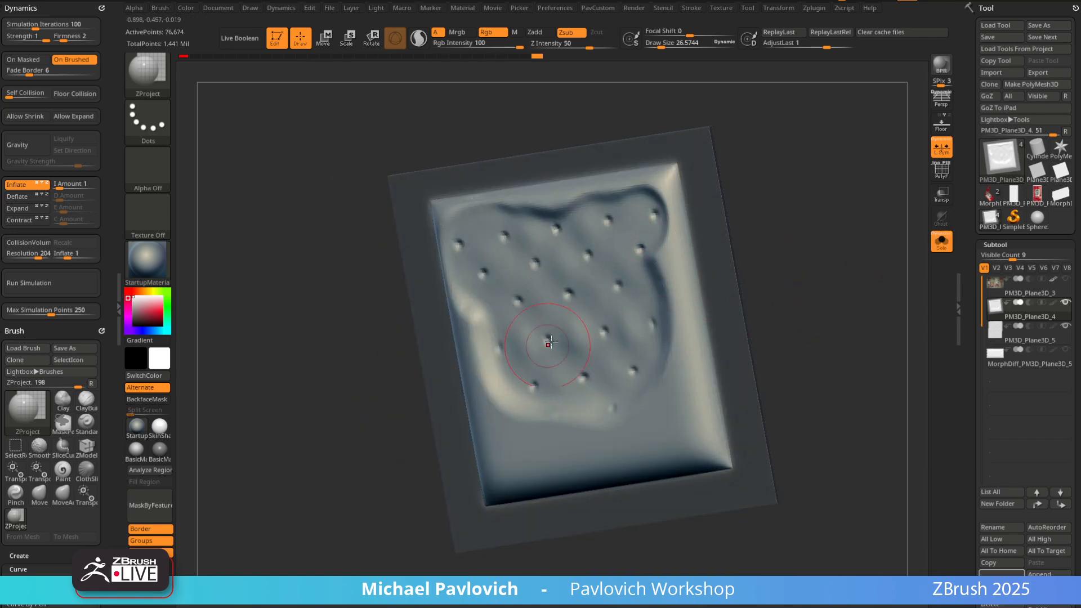
Undo the ZProject strokes on PM3D_Plane3D_4
{"action": "key", "text": "ctrl+z"}
{"action": "key", "text": "ctrl+z"}
{"action": "key", "text": "ctrl+z"}
{"action": "key", "text": "ctrl+z"}
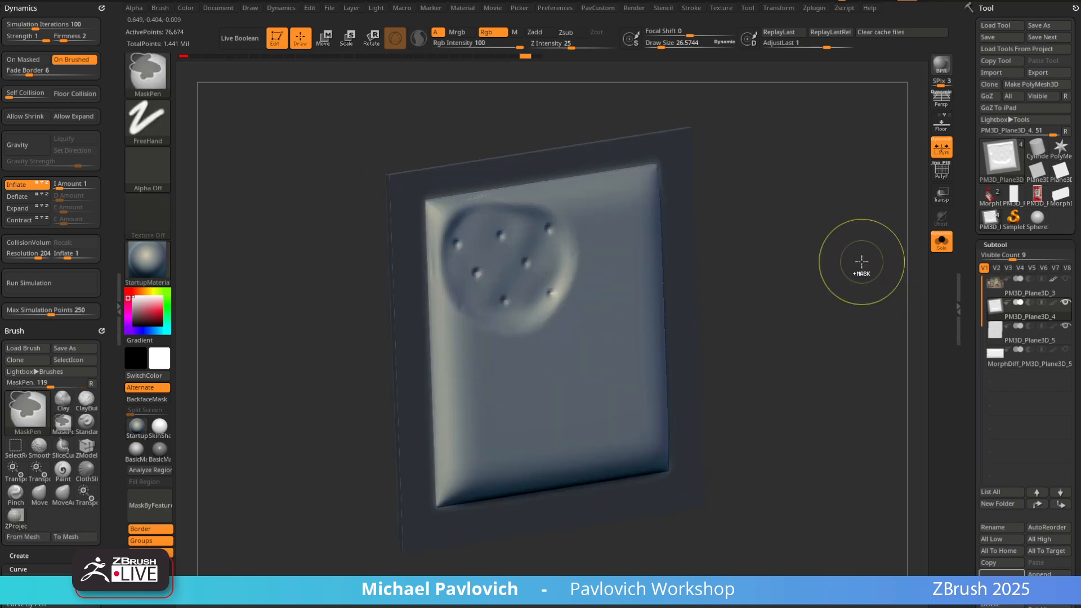
{"action": "key", "text": "ctrl+z"}
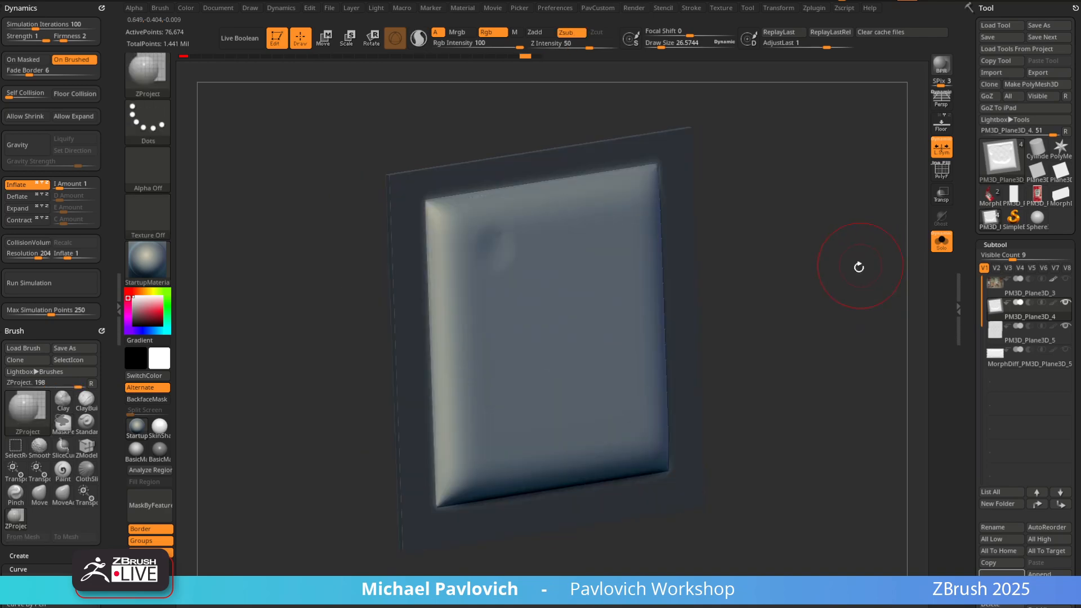
Visit the tufted panel PM3D_Plane3D_5 as the recall source and switch back to PM3D_Plane3D_4
{"action": "left_click", "coordinate": [1020, 340]}
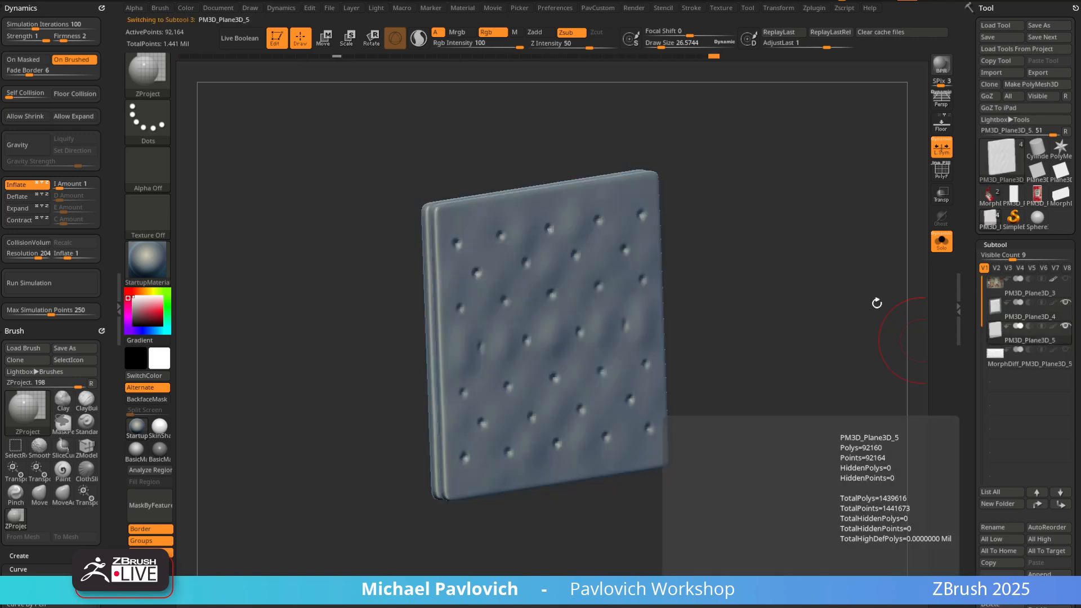
{"action": "key", "text": "ctrl"}
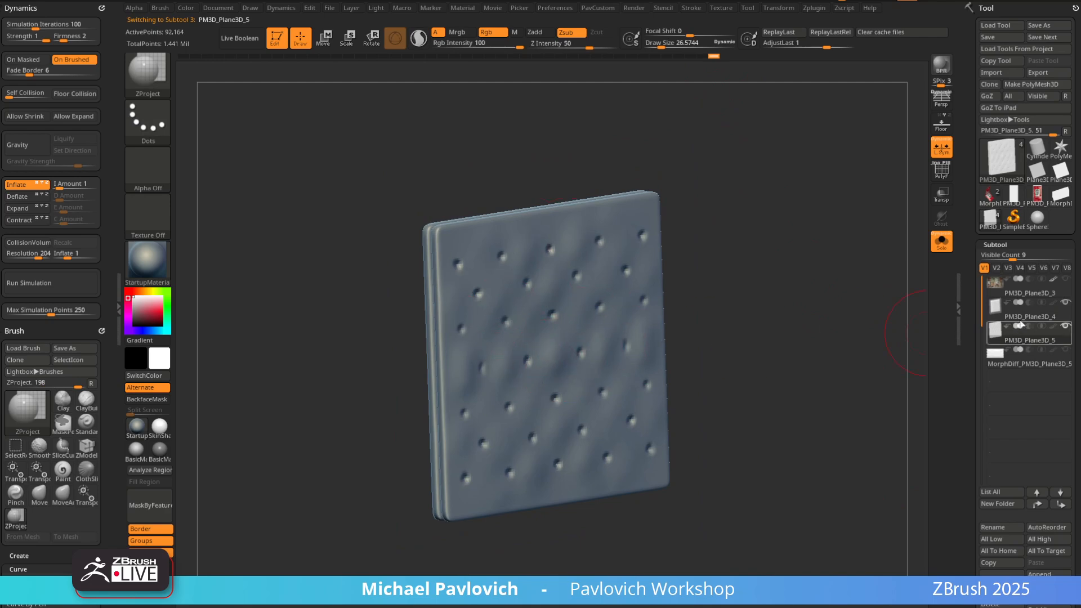
{"action": "key", "text": "alt+Up"}
Choose the HistoryRecall brush
{"action": "key", "text": "b"}
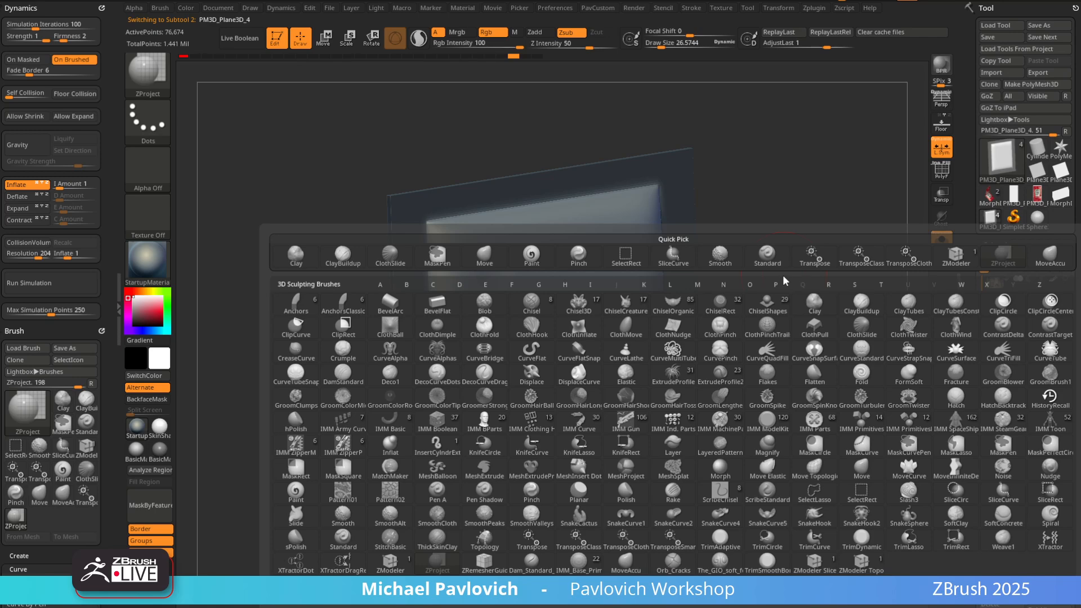
{"action": "key", "text": "h"}
{"action": "left_click", "coordinate": [1043, 403]}
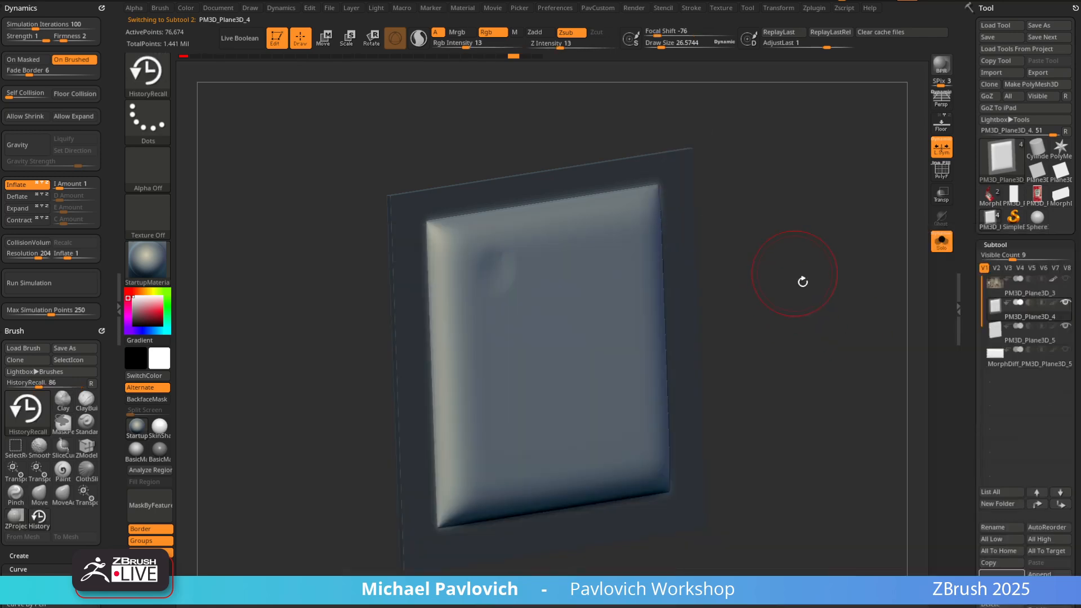
Paint the tufted detail onto the upper-left area of the PM3D_Plane3D_4 cushion with HistoryRecall strokes from several view angles
{"action": "left_click_drag", "start_coordinate": [803, 280], "coordinate": [630, 295]}
{"action": "mouse_move", "coordinate": [524, 284]}
{"action": "left_mouse_down"}
{"action": "mouse_move", "coordinate": [495, 285]}
{"action": "mouse_move", "coordinate": [534, 295]}
{"action": "left_mouse_up"}
{"action": "left_click_drag", "start_coordinate": [794, 242], "coordinate": [737, 251]}
{"action": "mouse_move", "coordinate": [596, 284]}
{"action": "left_mouse_down"}
{"action": "mouse_move", "coordinate": [579, 278]}
{"action": "mouse_move", "coordinate": [546, 318]}
{"action": "left_mouse_up"}
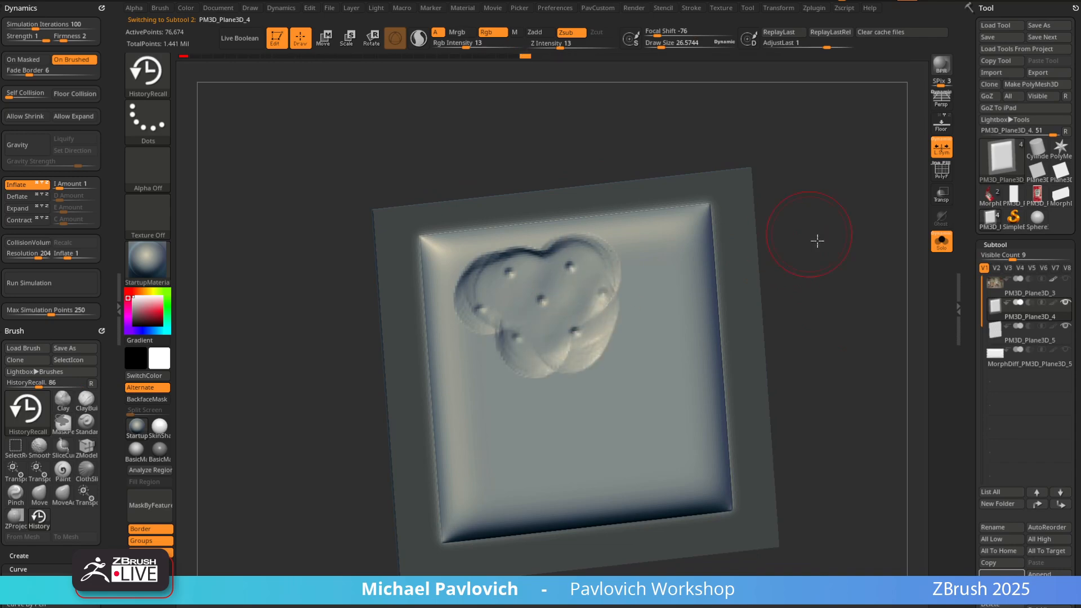
{"action": "left_click_drag", "start_coordinate": [815, 238], "coordinate": [709, 242]}
{"action": "mouse_move", "coordinate": [459, 253]}
{"action": "left_mouse_down"}
{"action": "mouse_move", "coordinate": [479, 320]}
{"action": "mouse_move", "coordinate": [534, 385]}
{"action": "mouse_move", "coordinate": [546, 381]}
{"action": "left_mouse_up"}
{"action": "right_click_drag", "start_coordinate": [554, 380], "coordinate": [666, 366]}
Undo the HistoryRecall strokes on the cushion
{"action": "key", "text": "ctrl+z"}
{"action": "key", "text": "ctrl+z"}
{"action": "key", "text": "ctrl+z"}
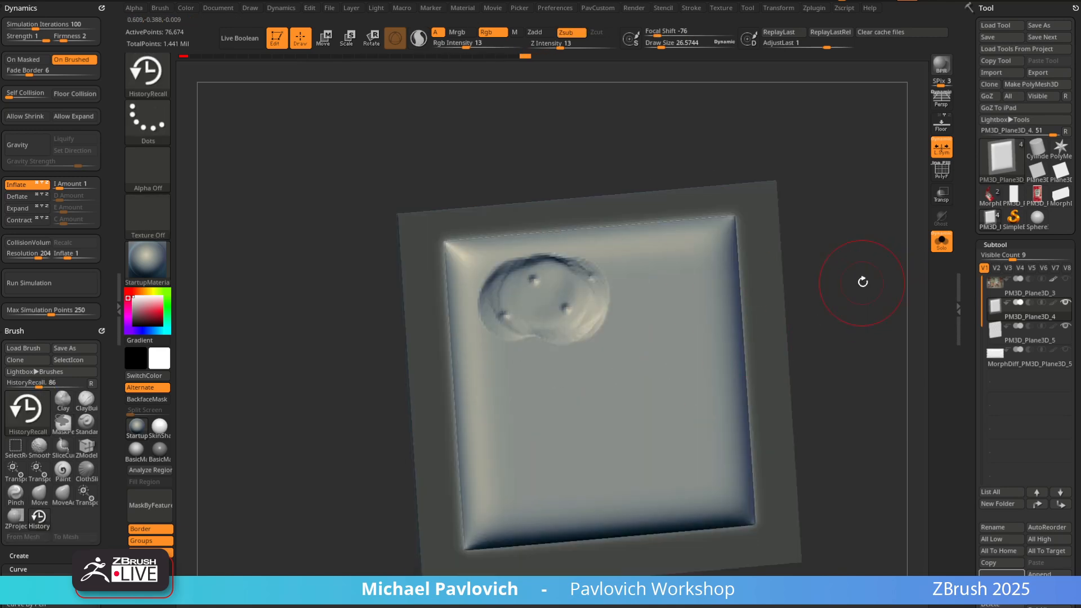
Face the panel from the front, leave solo display, and choose the Standard brush with draw size 10.99
{"action": "mouse_move", "coordinate": [862, 282]}
{"action": "left_mouse_down"}
{"action": "mouse_move", "coordinate": [847, 280]}
{"action": "mouse_move", "coordinate": [854, 241]}
{"action": "left_mouse_up"}
{"action": "key", "text": "b"}
{"action": "key", "text": "s"}
{"action": "key", "text": "t"}
{"action": "left_click", "coordinate": [942, 242]}
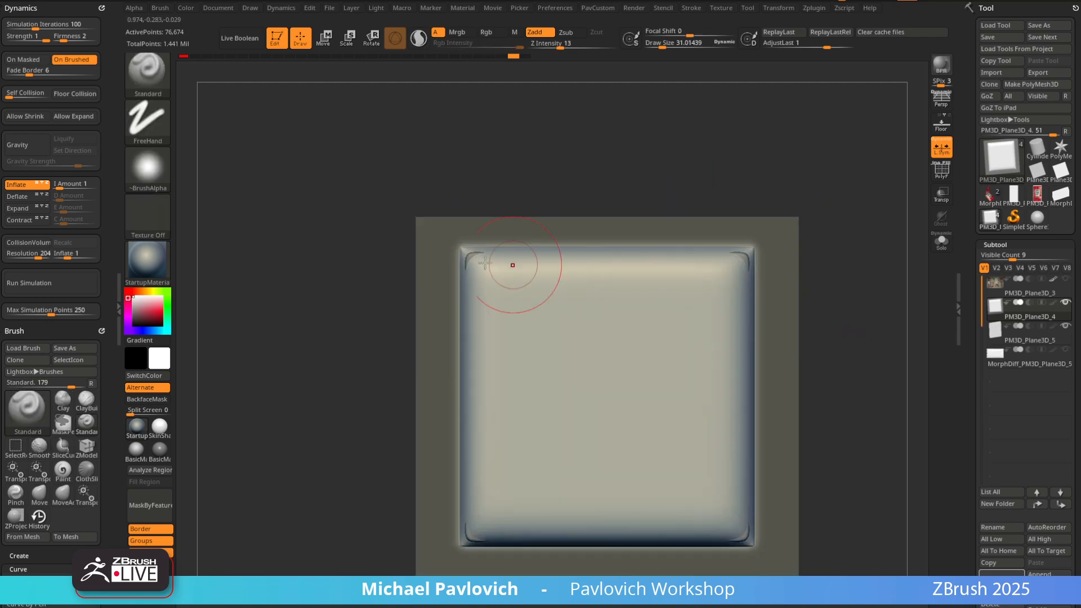
{"action": "key", "text": "s"}
{"action": "left_click_drag", "start_coordinate": [483, 267], "coordinate": [478, 268]}
{"action": "key", "text": "b"}
{"action": "key", "text": "m"}
{"action": "key", "text": "v"}
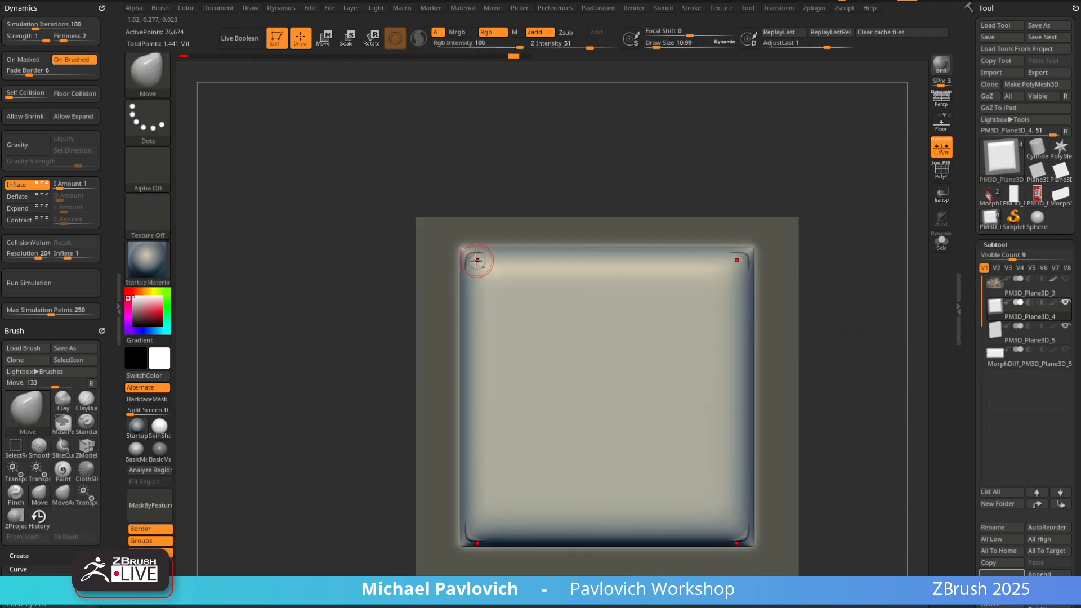
{"action": "key", "text": "b"}
{"action": "key", "text": "s"}
{"action": "key", "text": "t"}
Build up the four corners of the PM3D_Plane3D_4 cushion with symmetrical Standard brush strokes, covering the creases of the panel behind
{"action": "left_click_drag", "start_coordinate": [405, 298], "coordinate": [440, 284]}
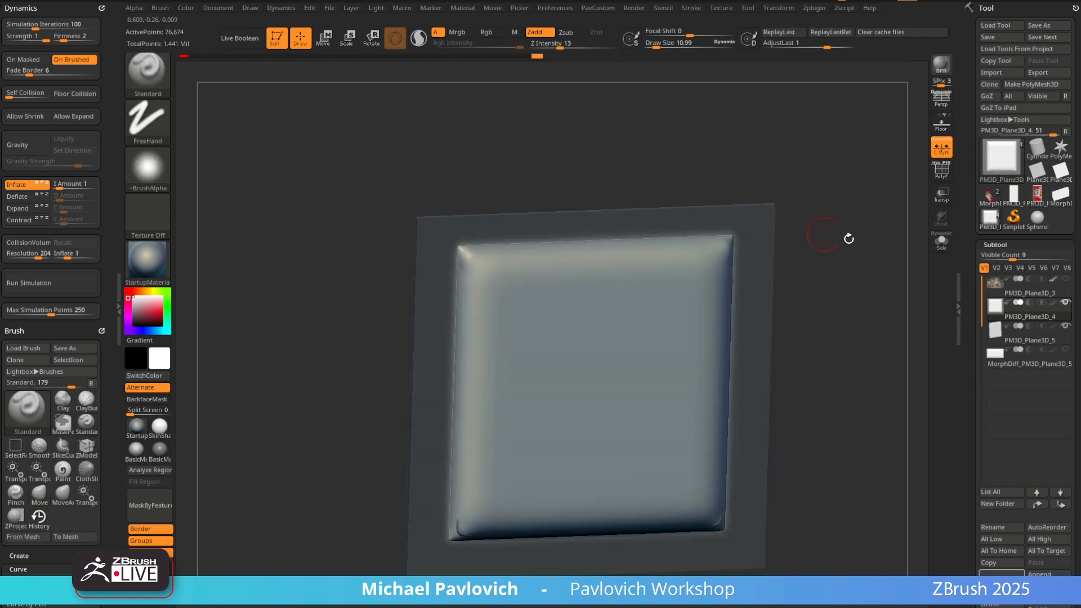
{"action": "left_click_drag", "start_coordinate": [823, 234], "coordinate": [766, 224]}
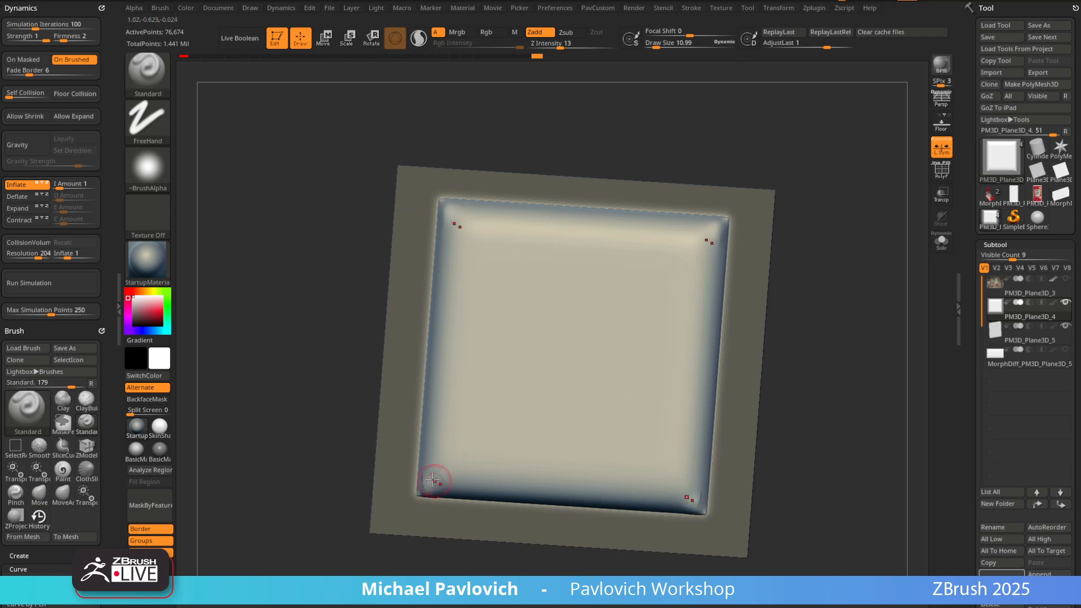
{"action": "left_click_drag", "start_coordinate": [846, 280], "coordinate": [526, 217]}
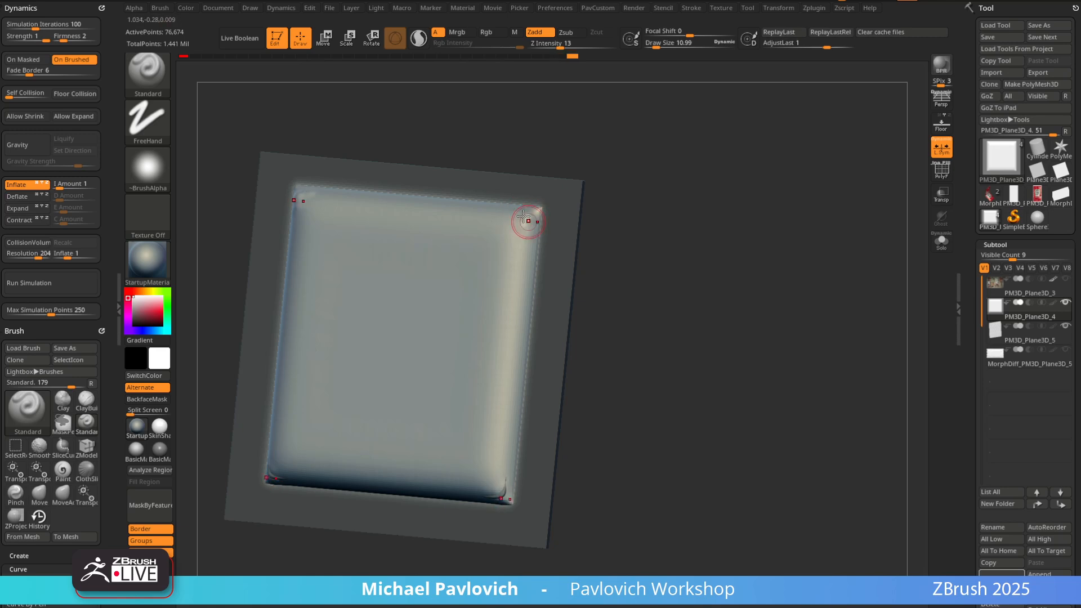
{"action": "left_click_drag", "start_coordinate": [853, 219], "coordinate": [685, 289]}
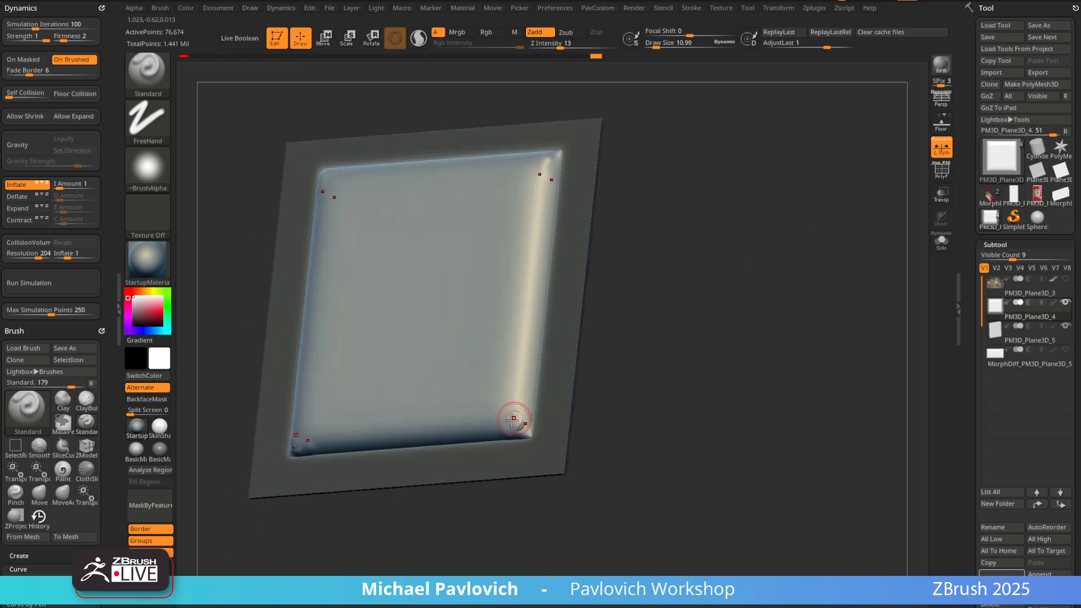
{"action": "left_click_drag", "start_coordinate": [823, 282], "coordinate": [570, 254]}
{"action": "left_click_drag", "start_coordinate": [739, 235], "coordinate": [798, 265]}
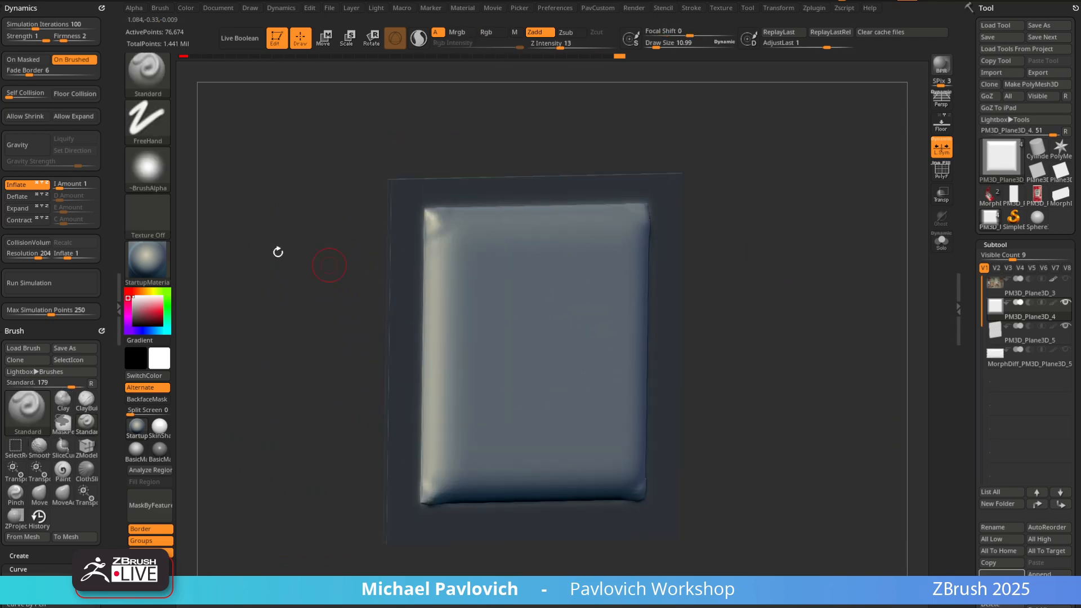
Switch the cloth dynamics from Inflate to Contract with an amount of 1
{"action": "left_click", "coordinate": [22, 184]}
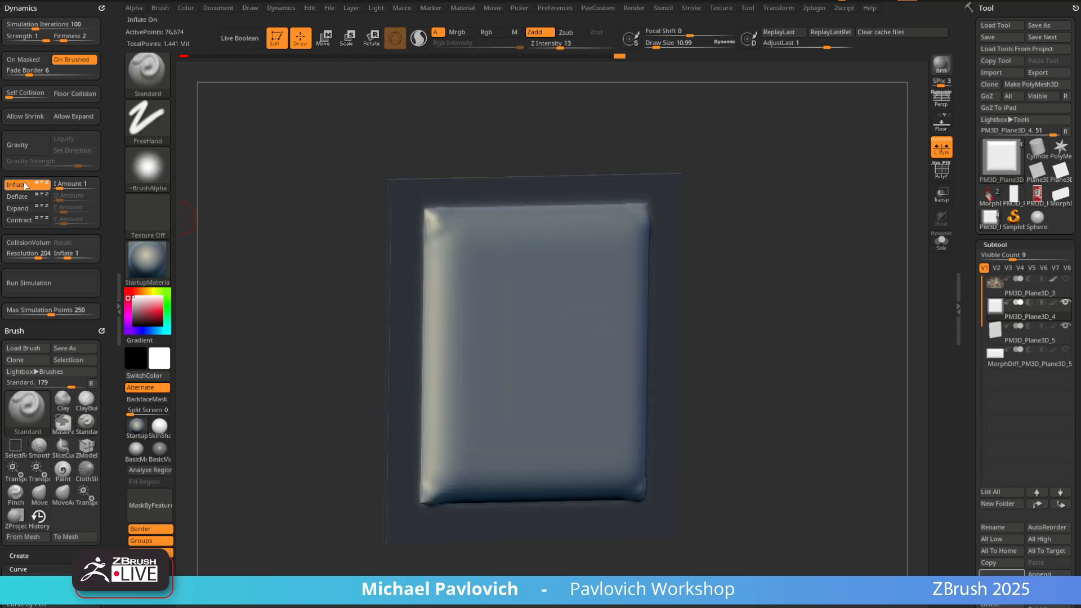
{"action": "left_click", "coordinate": [21, 220]}
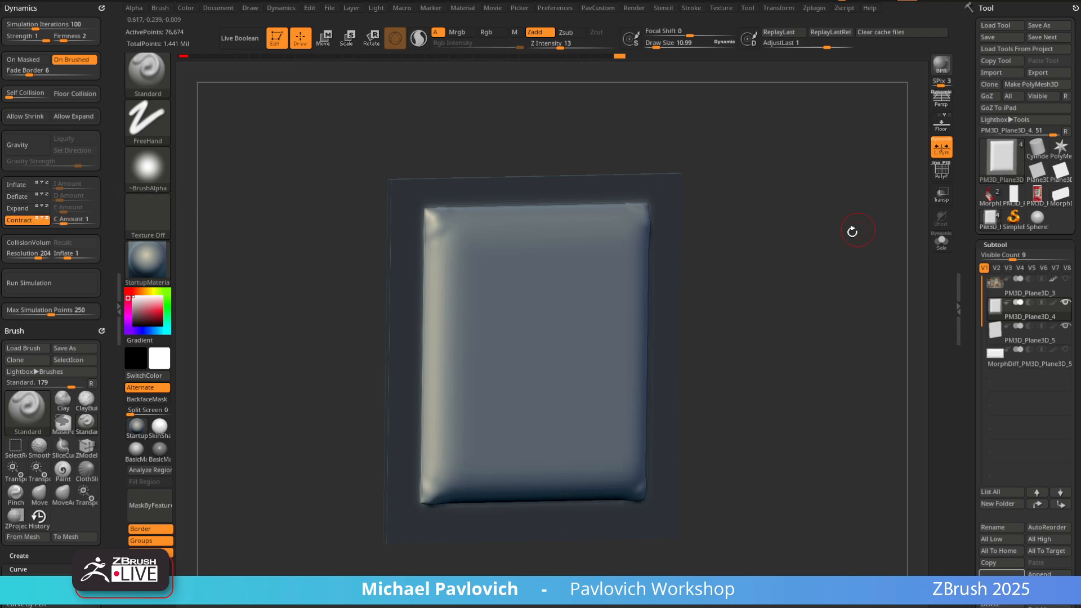
Show the floor grid and try the Contract simulation on the cushion
{"action": "left_click_drag", "start_coordinate": [849, 232], "coordinate": [795, 297]}
{"action": "left_click", "coordinate": [941, 125]}
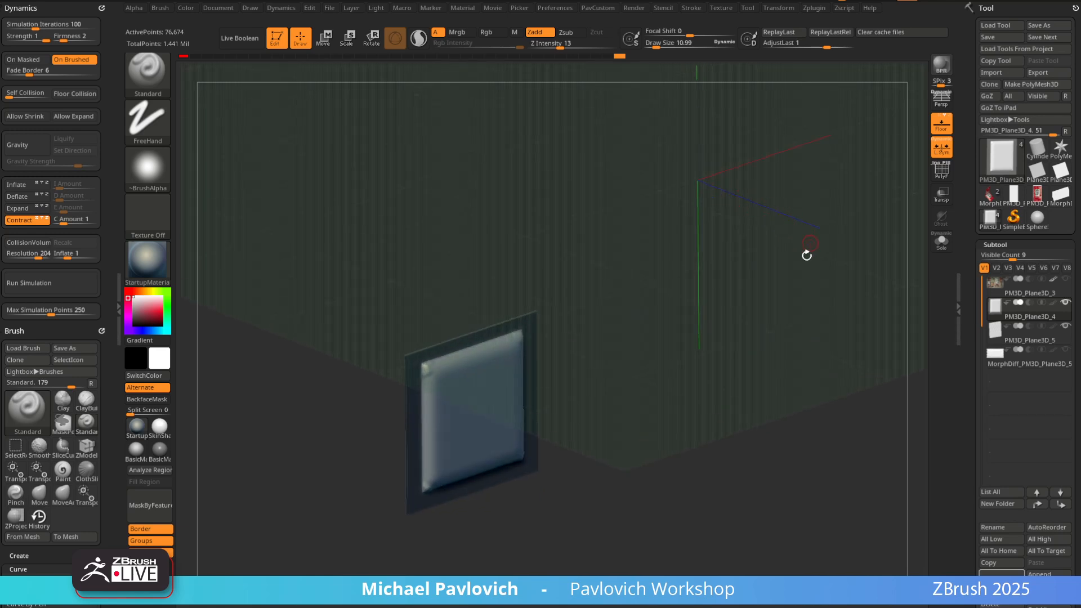
{"action": "left_click_drag", "start_coordinate": [806, 255], "coordinate": [732, 293]}
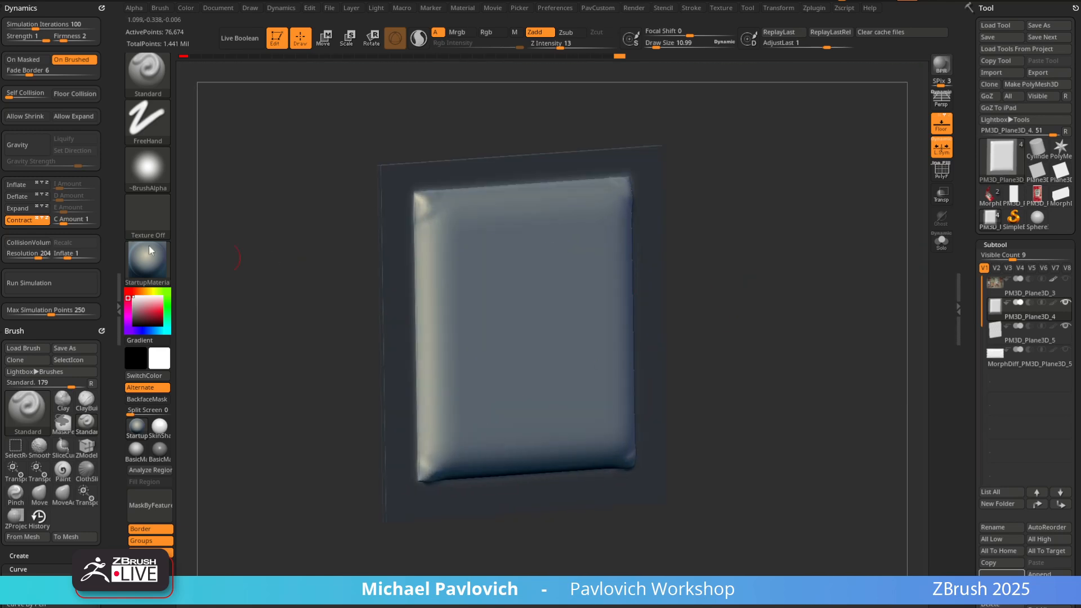
{"action": "left_click", "coordinate": [55, 283]}
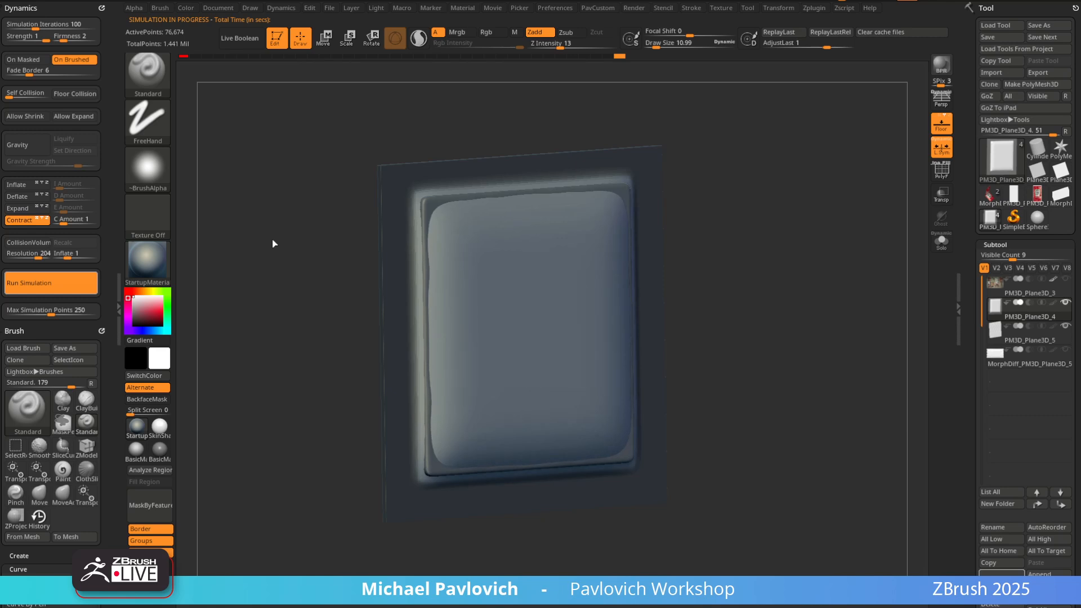
{"action": "left_click_drag", "start_coordinate": [822, 198], "coordinate": [801, 214]}
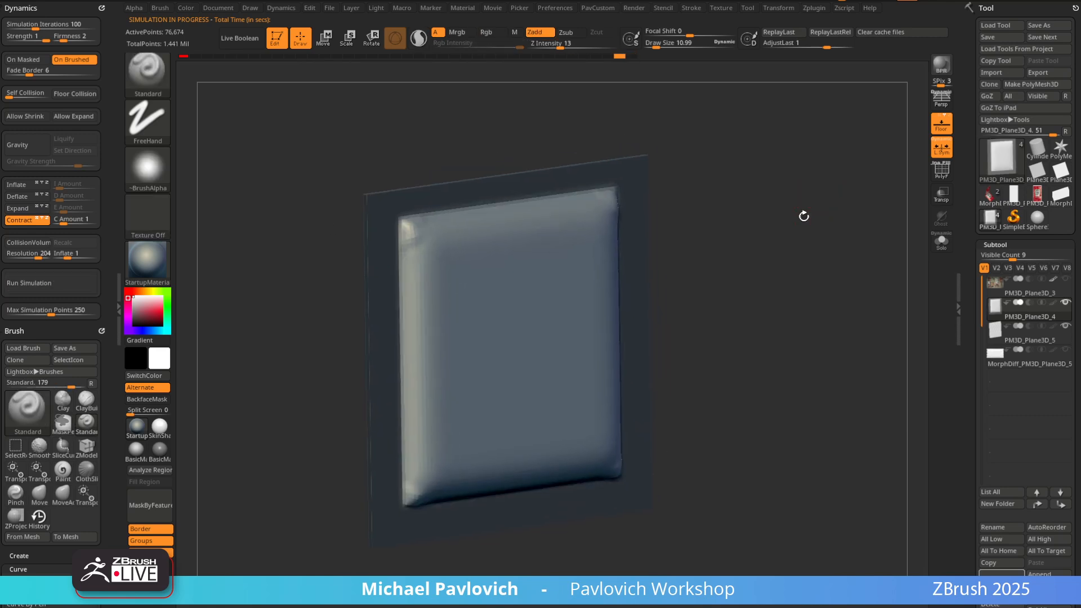
With PM3D_Plane3D_4 selected, enable the collision volume for the cloth dynamics with resolution 3200 and inflate 0.22956
{"action": "left_click", "coordinate": [1034, 340]}
{"action": "left_click", "coordinate": [1035, 315]}
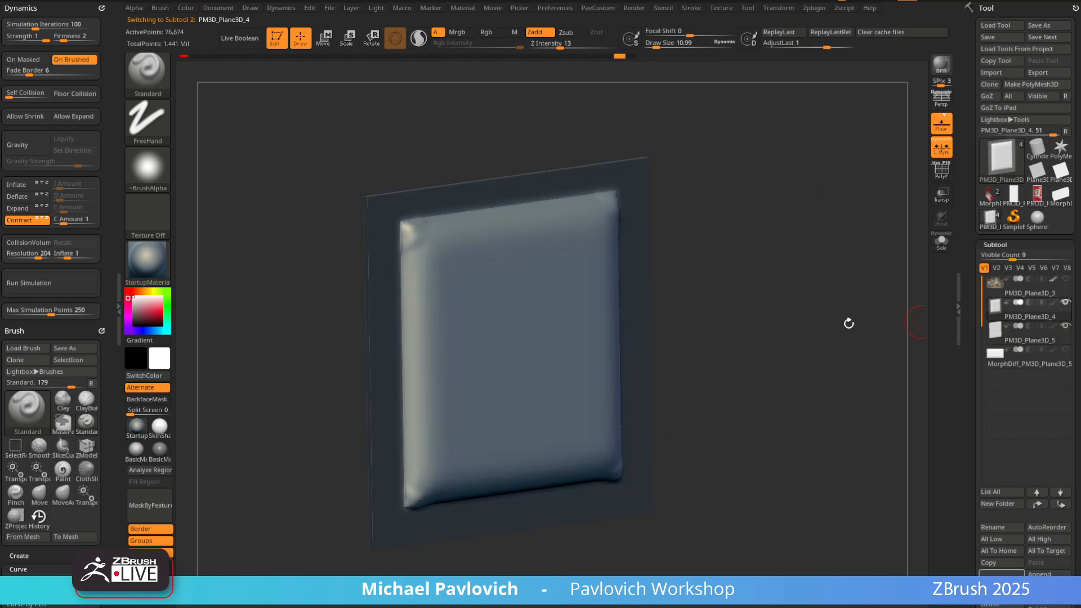
{"action": "left_click_drag", "start_coordinate": [717, 250], "coordinate": [590, 279]}
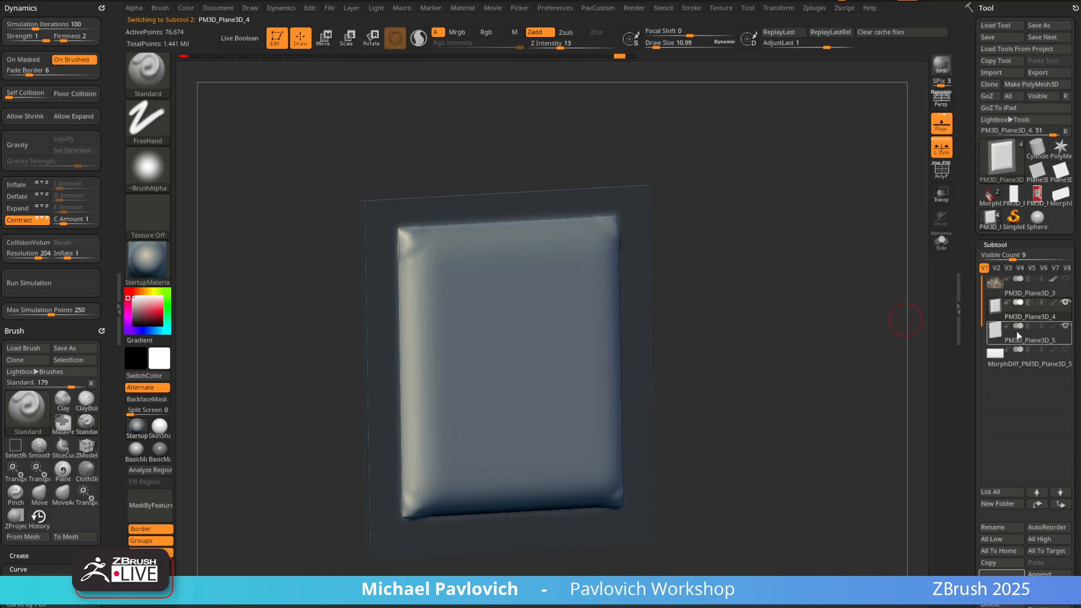
{"action": "left_click", "coordinate": [27, 242]}
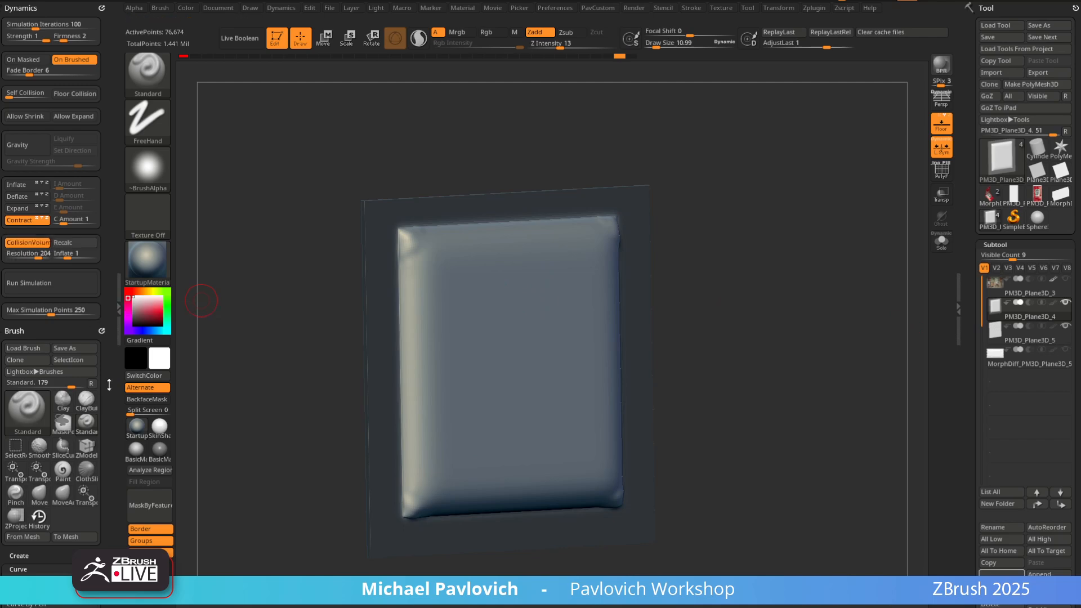
{"action": "left_click_drag", "start_coordinate": [38, 254], "coordinate": [140, 397]}
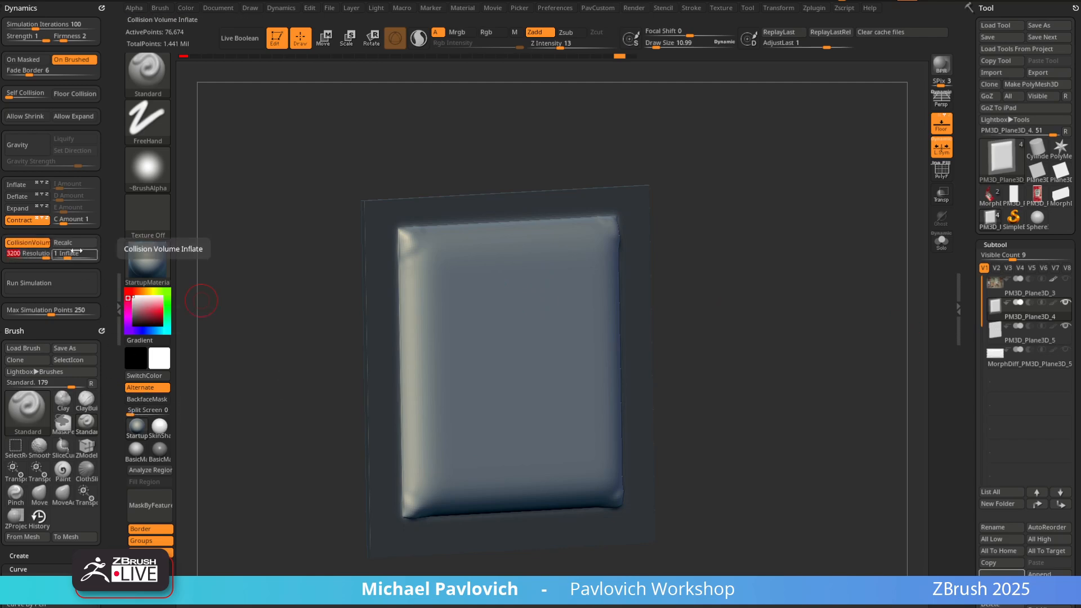
{"action": "left_click_drag", "start_coordinate": [63, 255], "coordinate": [60, 255]}
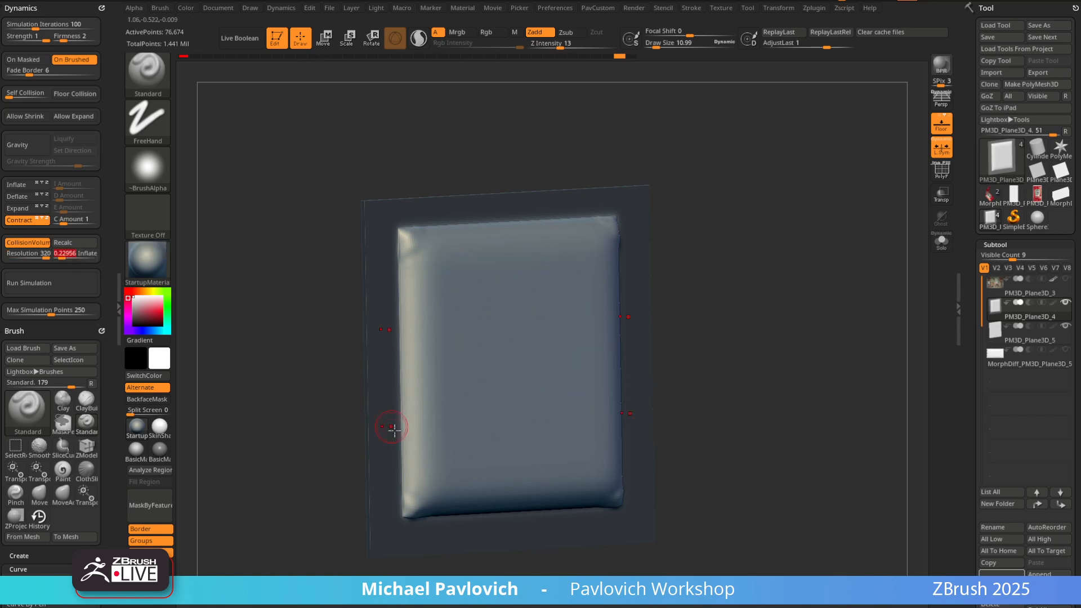
Try the Contract simulation on the cushion with the collision volume active
{"action": "left_click", "coordinate": [67, 285]}
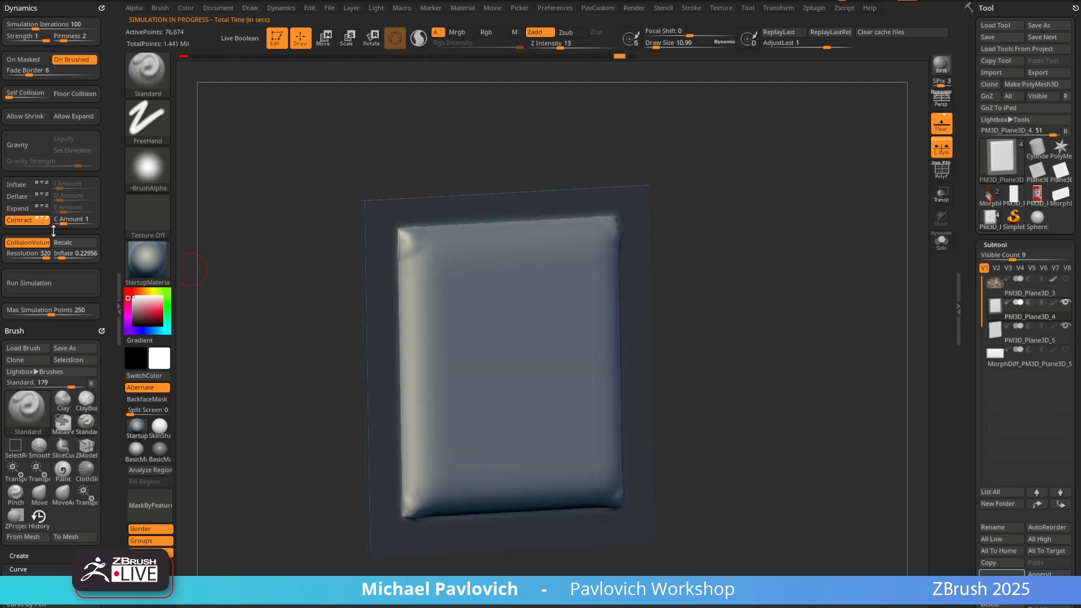
{"action": "left_click", "coordinate": [37, 218]}
{"action": "left_click", "coordinate": [43, 218]}
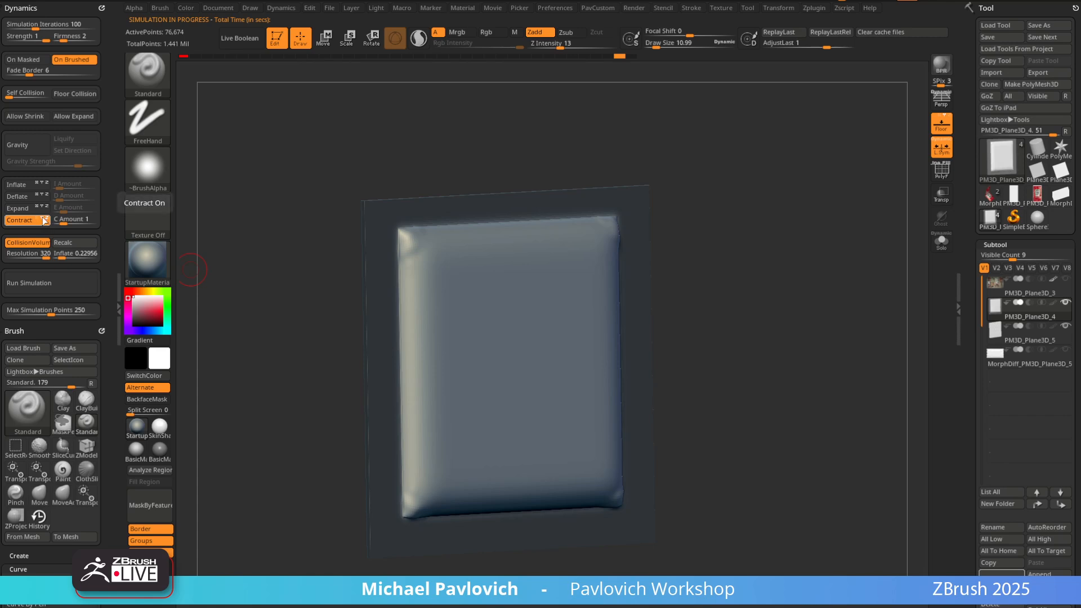
{"action": "left_click", "coordinate": [45, 282]}
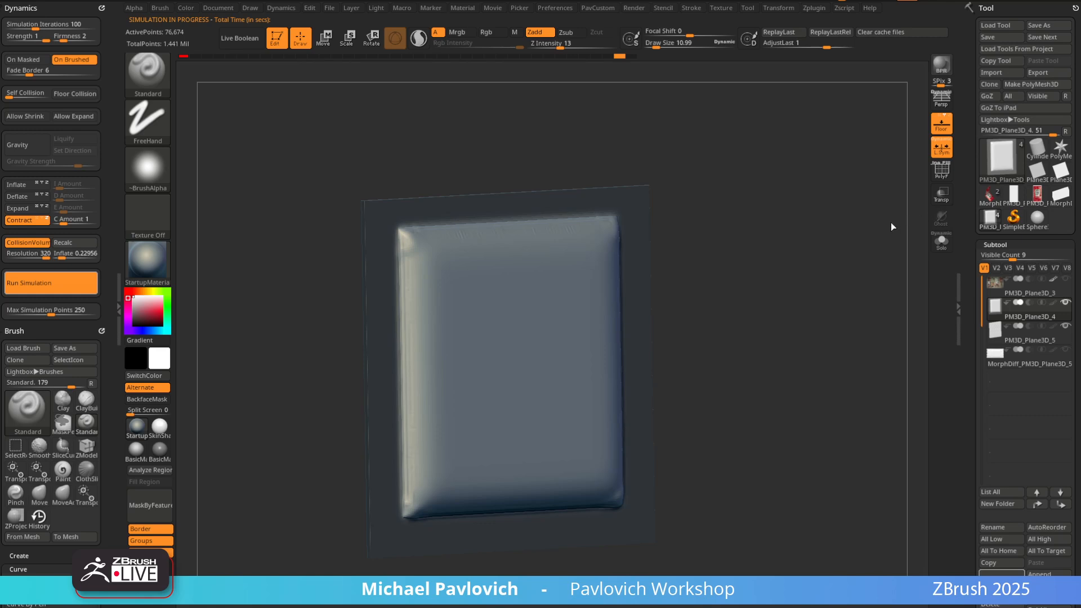
{"action": "left_click", "coordinate": [909, 200]}
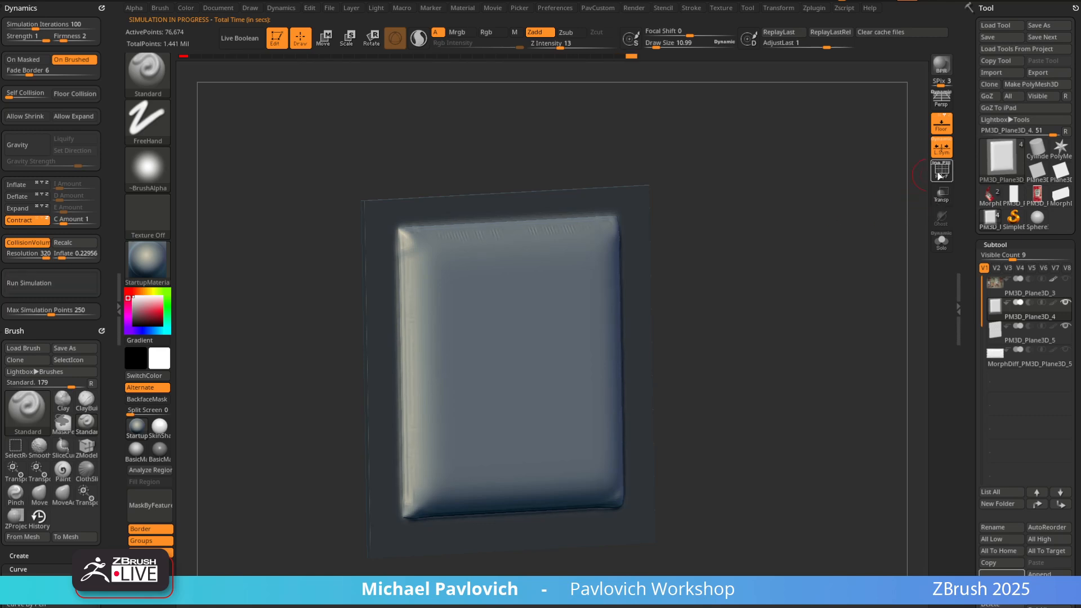
Lower the cushion to subdivision level 3 and run the Contract simulation on it
{"action": "left_click_drag", "start_coordinate": [748, 192], "coordinate": [783, 237]}
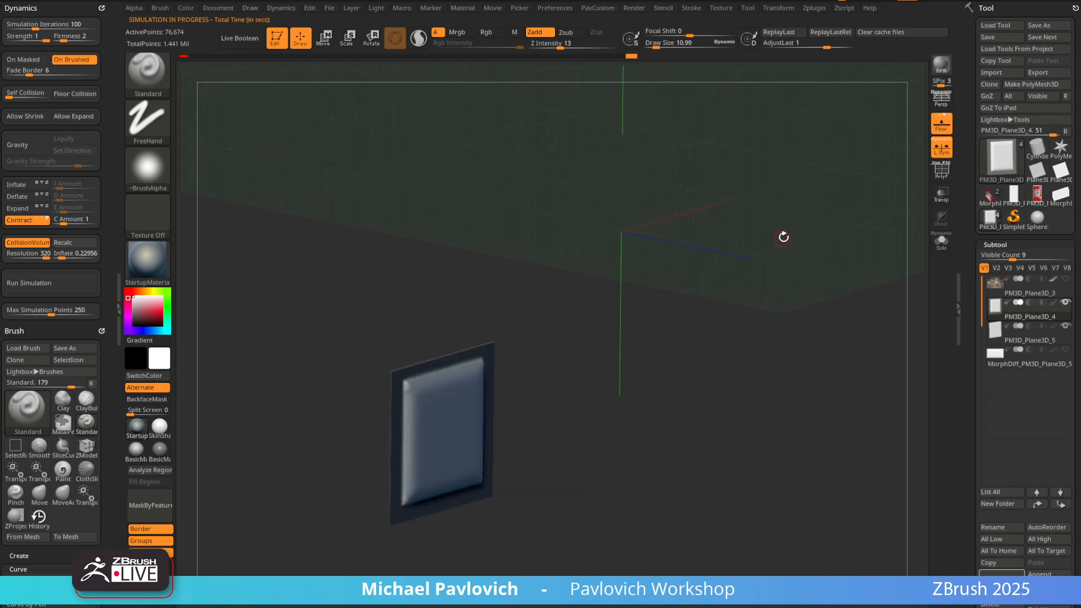
{"action": "right_click_drag", "start_coordinate": [782, 244], "coordinate": [783, 290], "text": "ctrl"}
{"action": "left_click_drag", "start_coordinate": [970, 290], "coordinate": [975, 115]}
{"action": "left_click_drag", "start_coordinate": [1016, 279], "coordinate": [1006, 280]}
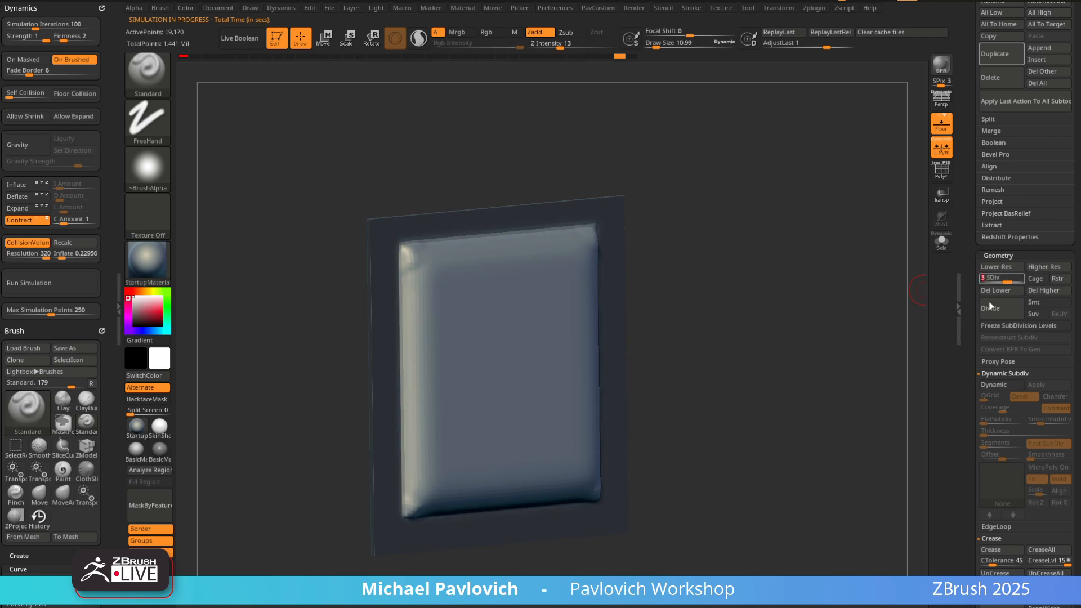
{"action": "left_click", "coordinate": [51, 283]}
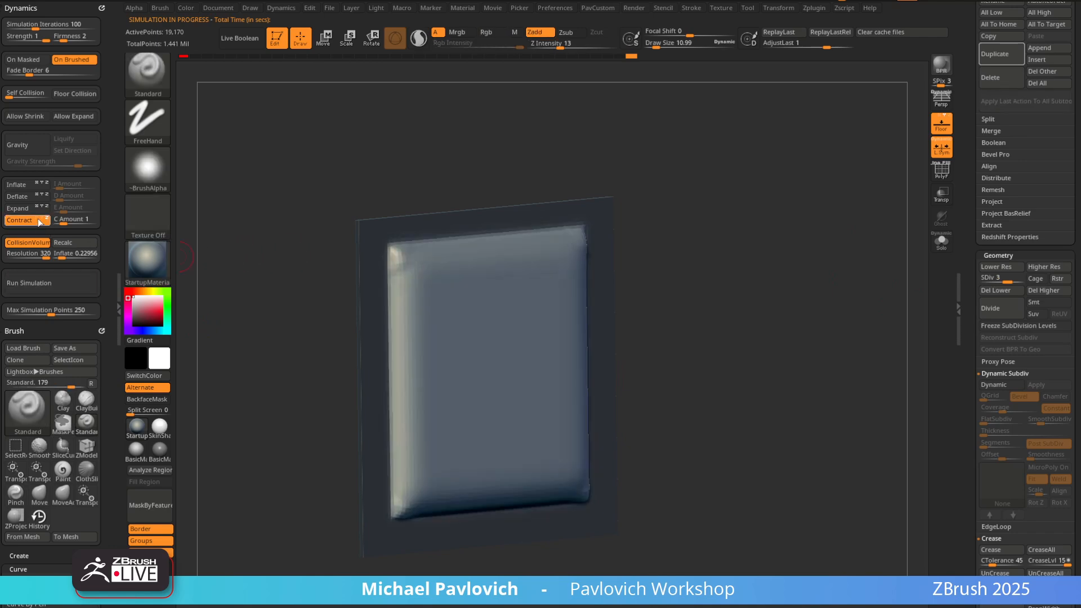
{"action": "left_click", "coordinate": [49, 284]}
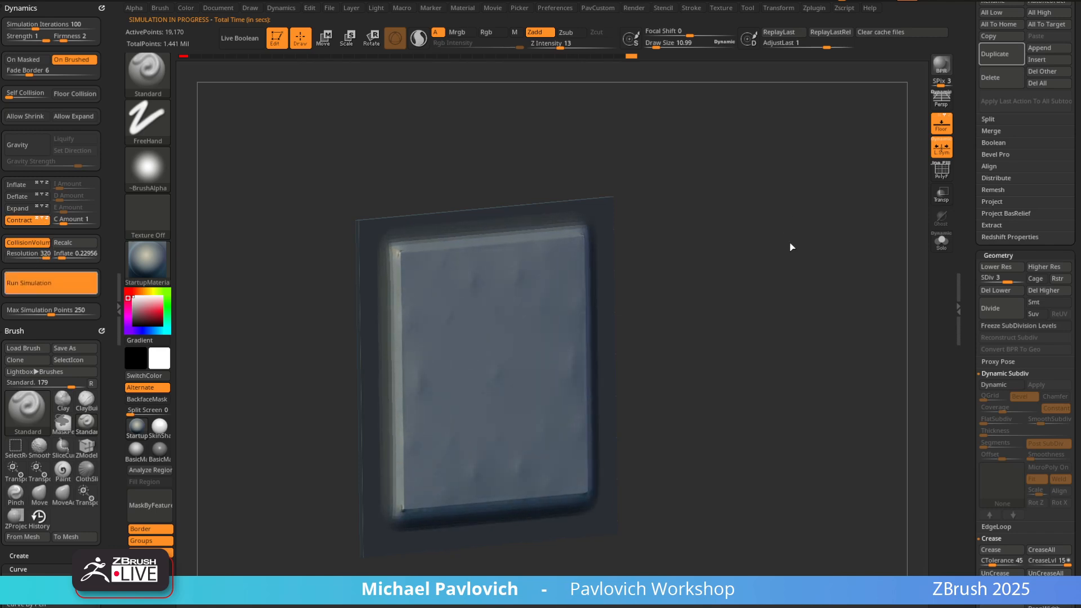
{"action": "left_click_drag", "start_coordinate": [792, 247], "coordinate": [781, 219]}
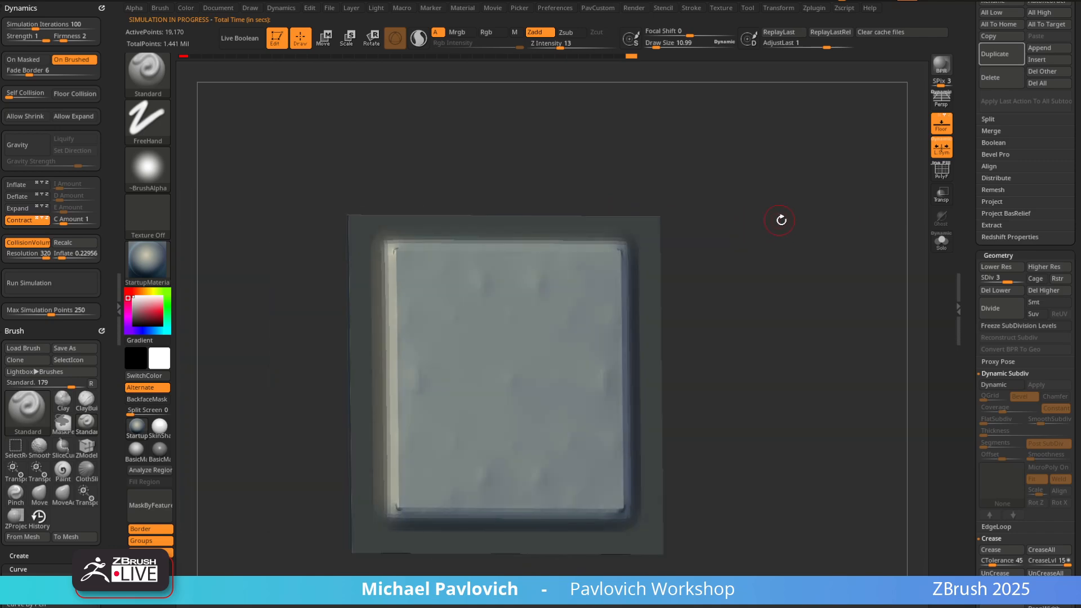
Raise the cushion to subdivision level 4, continue the Contract simulation, and face the panel from the front
{"action": "left_click_drag", "start_coordinate": [1008, 281], "coordinate": [1035, 275]}
{"action": "left_click_drag", "start_coordinate": [827, 265], "coordinate": [823, 265]}
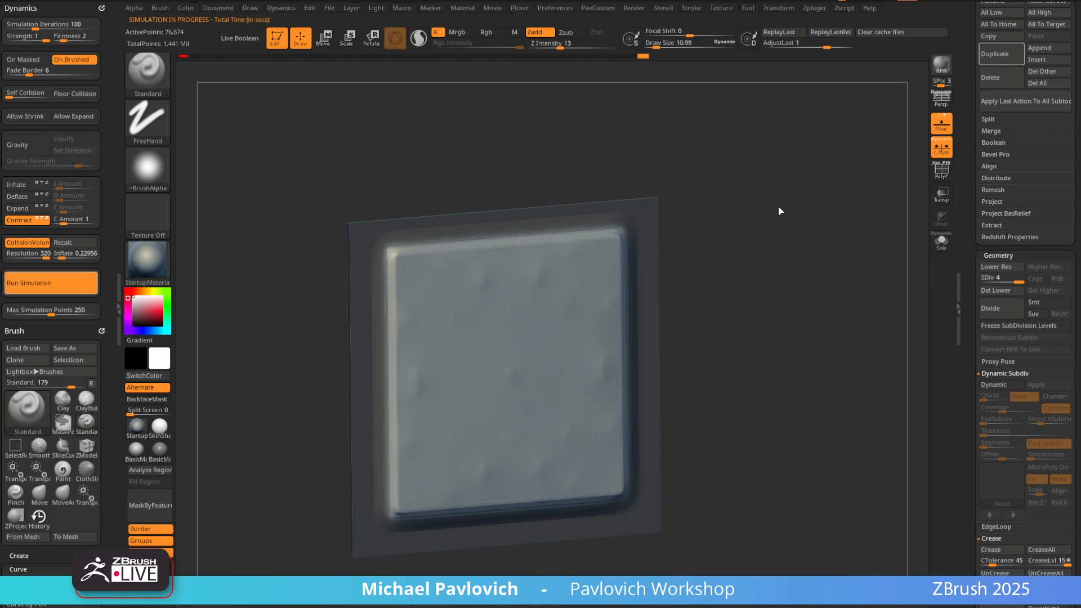
{"action": "left_click_drag", "start_coordinate": [784, 201], "coordinate": [853, 225], "text": "shift"}
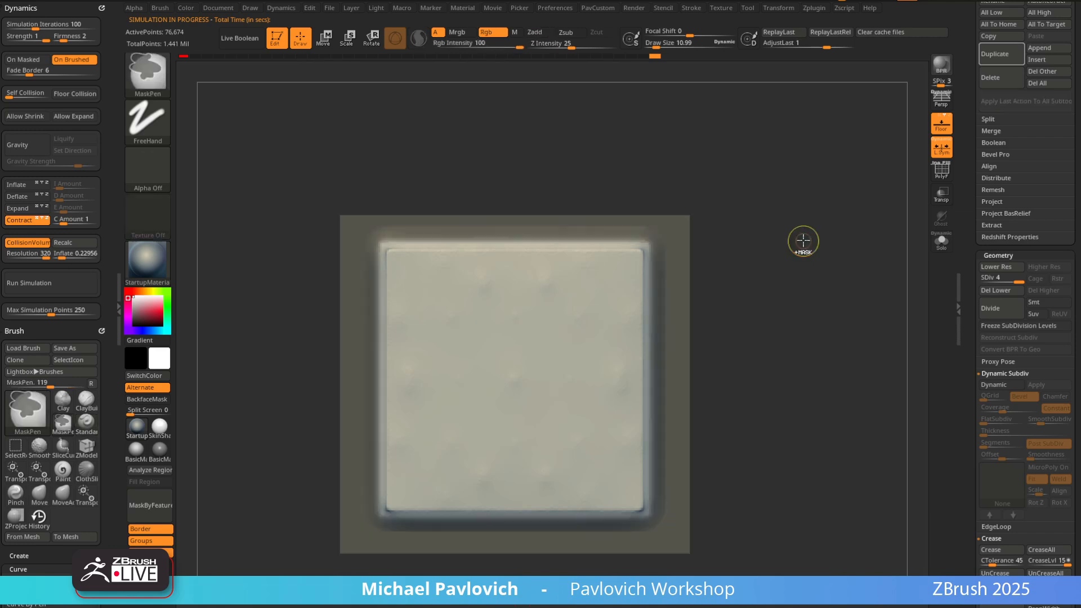
Restore the cushion's shape from before the simulations and return it to subdivision level 4
{"action": "key", "text": "shift+d"}
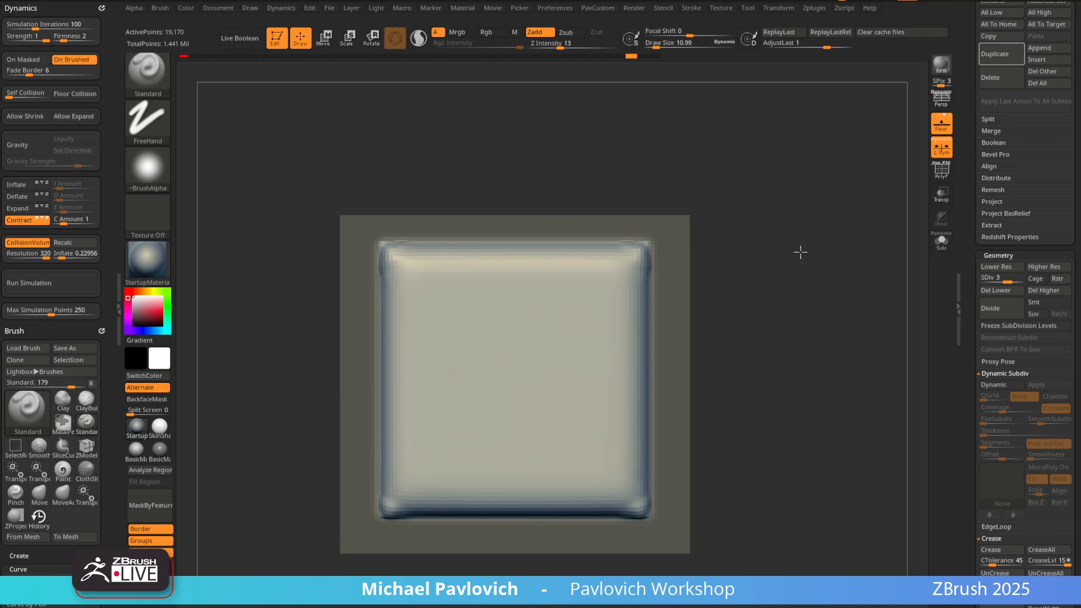
{"action": "key", "text": "d"}
{"action": "mouse_move", "coordinate": [799, 251]}
{"action": "left_mouse_down"}
{"action": "mouse_move", "coordinate": [779, 244]}
{"action": "mouse_move", "coordinate": [847, 261]}
{"action": "mouse_move", "coordinate": [607, 248]}
{"action": "left_mouse_up"}
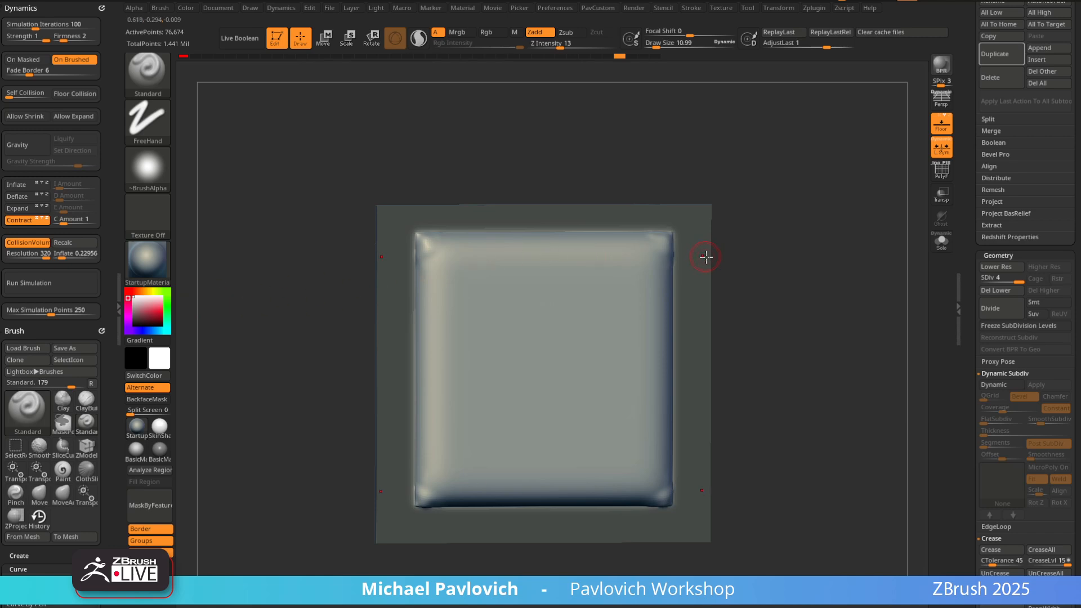
Isolate the inner cushion's polygroup to check it, and show the whole panel again
{"action": "left_click_drag", "start_coordinate": [723, 243], "coordinate": [772, 285], "text": "ctrl"}
{"action": "left_click", "coordinate": [646, 274], "text": "ctrl+shift"}
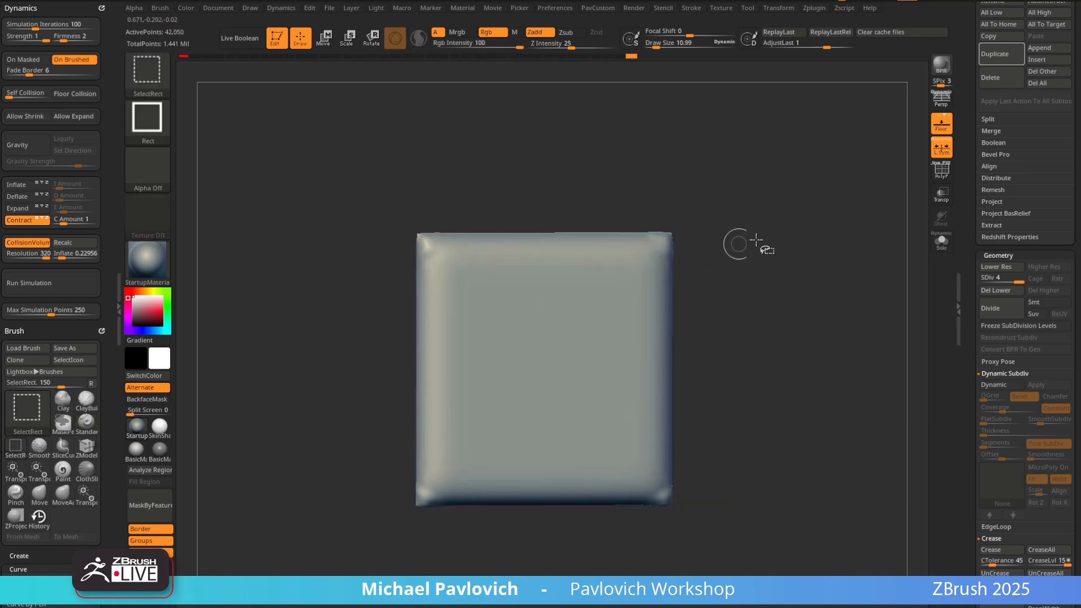
{"action": "left_click", "coordinate": [784, 225], "text": "ctrl+shift"}
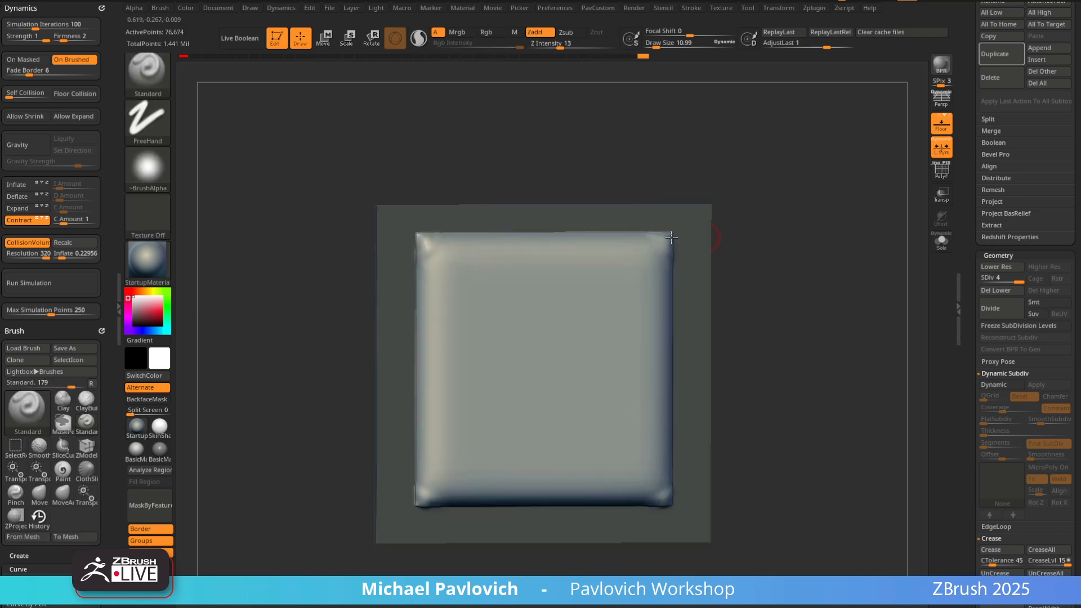
Run the Contract simulation on the subdivision level 4 cushion with the collision volume active
{"action": "left_click", "coordinate": [63, 284]}
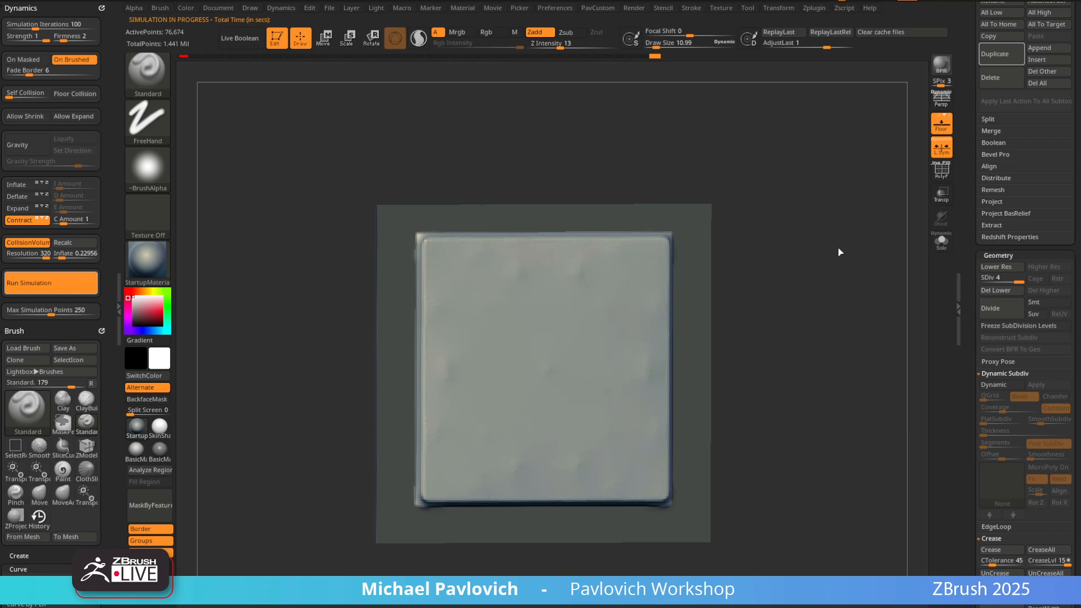
{"action": "left_click_drag", "start_coordinate": [839, 253], "coordinate": [830, 254], "text": "shift"}
{"action": "key", "text": "f"}
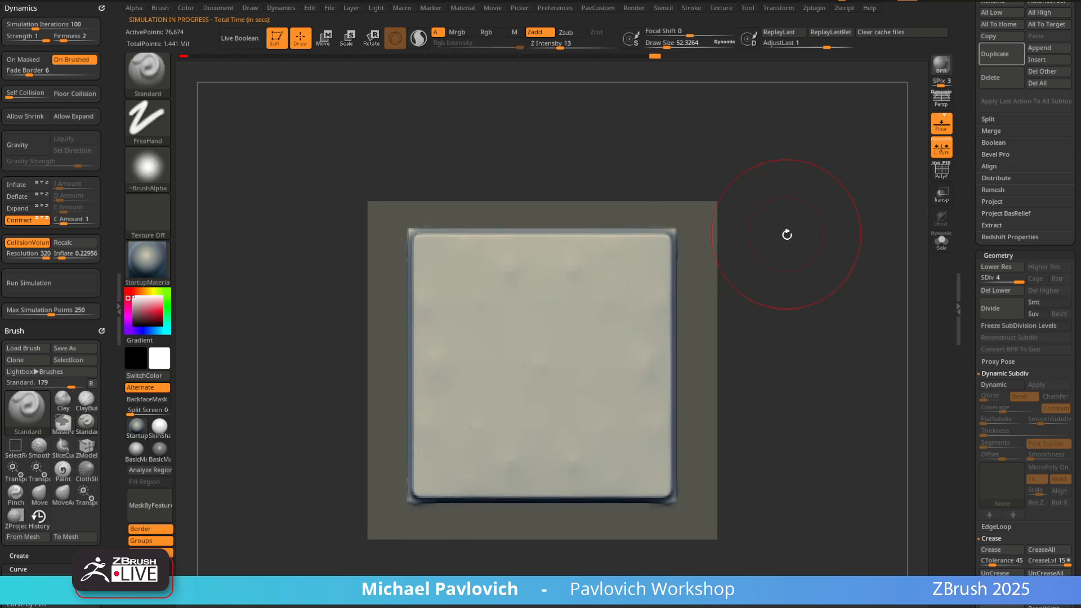
Activate the transform gizmo in Move mode and choose the TransposeCloth brush
{"action": "key", "text": "w"}
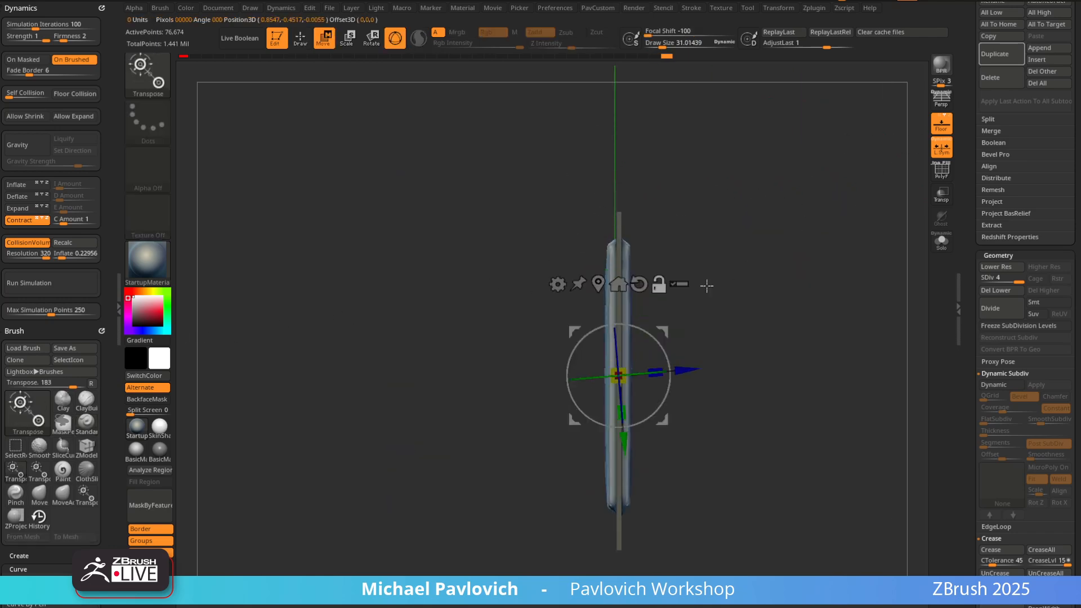
{"action": "left_click_drag", "start_coordinate": [669, 269], "coordinate": [827, 249]}
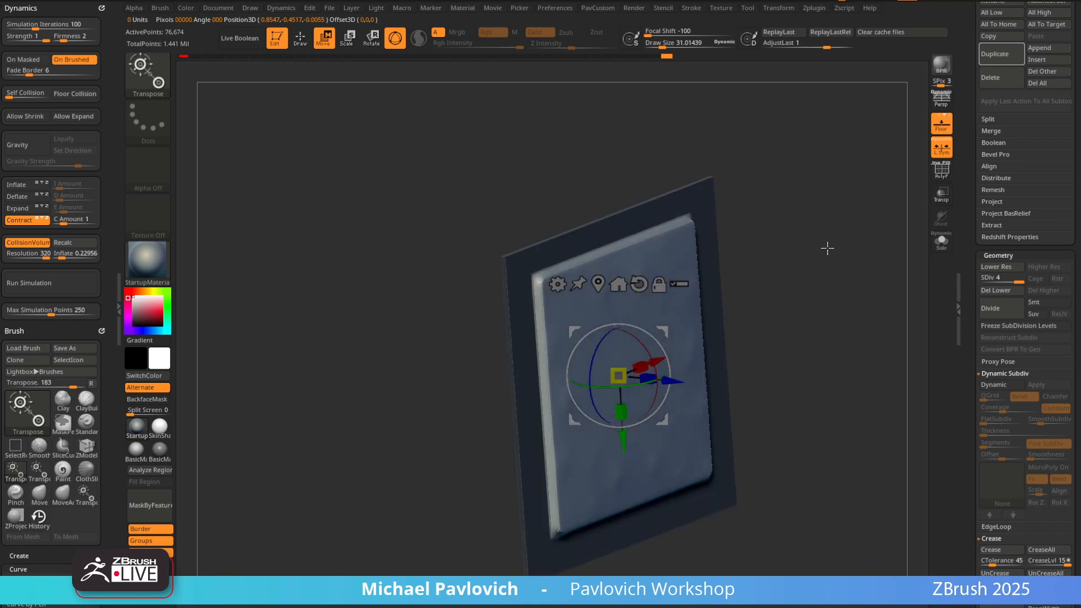
{"action": "left_click_drag", "start_coordinate": [844, 284], "coordinate": [829, 252], "text": "alt"}
{"action": "key", "text": "b"}
{"action": "key", "text": "t"}
{"action": "key", "text": "c"}
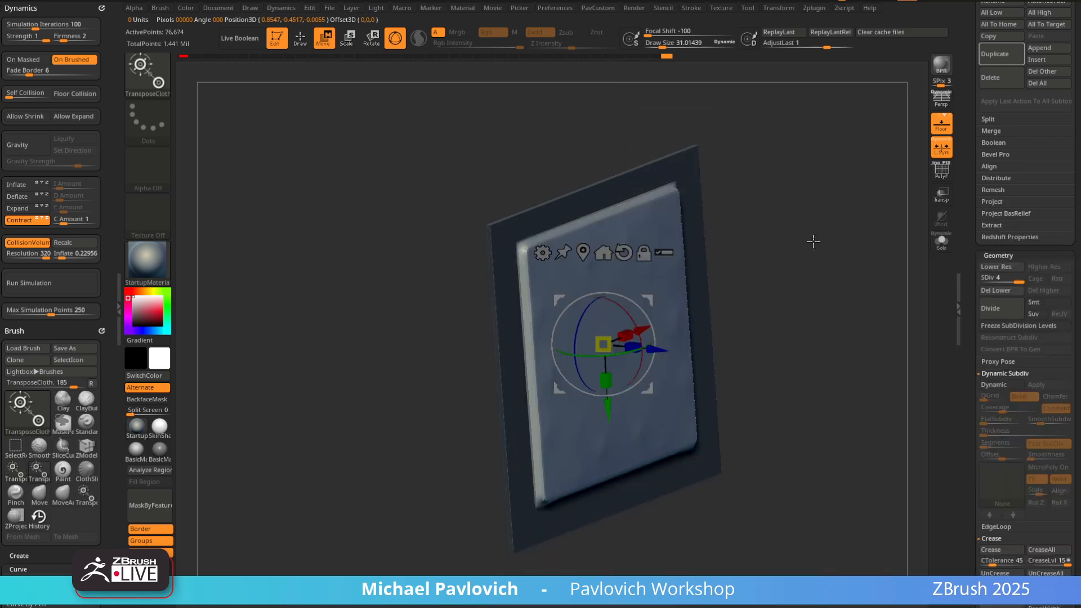
Try a cloth-simulated scale of the cushion to about 0.92 with the gizmo, and undo it
{"action": "right_click_drag", "start_coordinate": [813, 241], "coordinate": [727, 282]}
{"action": "right_click_drag", "start_coordinate": [606, 340], "coordinate": [627, 337]}
{"action": "left_click_drag", "start_coordinate": [627, 336], "coordinate": [616, 344]}
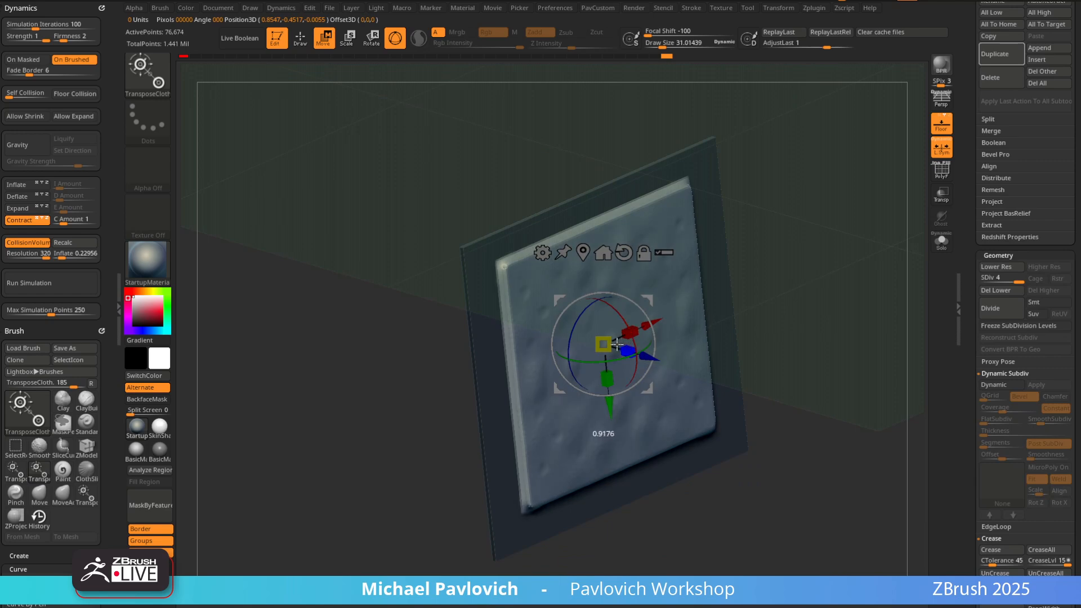
{"action": "right_click_drag", "start_coordinate": [788, 259], "coordinate": [777, 231]}
{"action": "key", "text": "ctrl+z"}
Hide the floor grid and scale the cushion to about 0.93 with the TransposeCloth gizmo
{"action": "left_click", "coordinate": [941, 123]}
{"action": "left_click_drag", "start_coordinate": [587, 337], "coordinate": [557, 333]}
{"action": "mouse_move", "coordinate": [670, 272]}
{"action": "right_mouse_down"}
{"action": "mouse_move", "coordinate": [752, 249]}
{"action": "mouse_move", "coordinate": [682, 259]}
{"action": "right_mouse_up"}
{"action": "left_click_drag", "start_coordinate": [592, 330], "coordinate": [591, 330]}
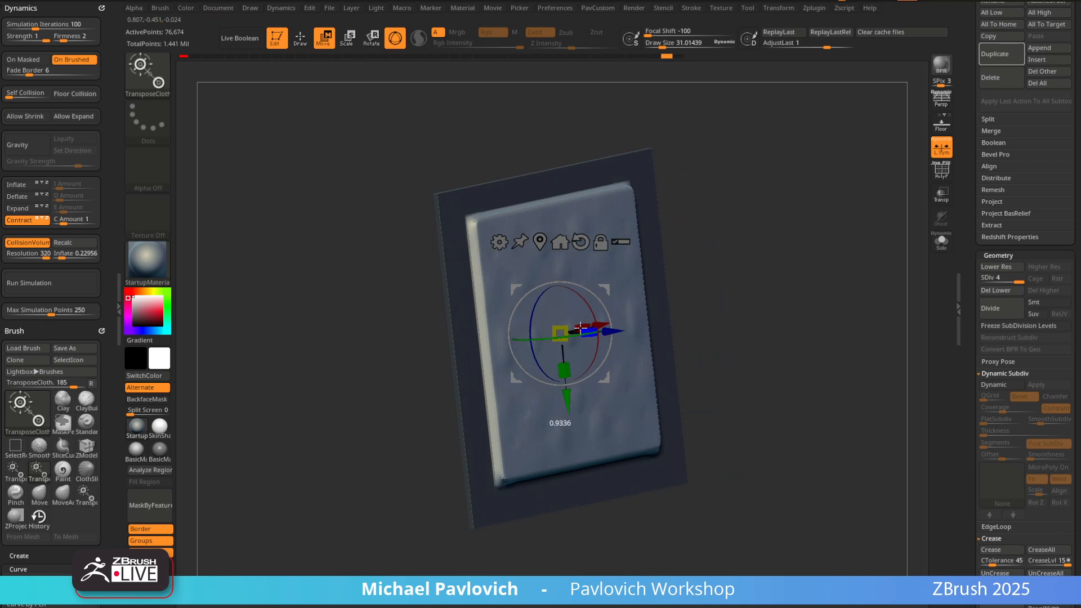
{"action": "key", "text": "q"}
{"action": "right_click_drag", "start_coordinate": [777, 260], "coordinate": [807, 225]}
{"action": "mouse_move", "coordinate": [807, 225]}
{"action": "right_mouse_down", "text": "ctrl"}
{"action": "mouse_move", "coordinate": [837, 229]}
{"action": "mouse_move", "coordinate": [828, 197]}
{"action": "right_mouse_up", "text": "ctrl"}
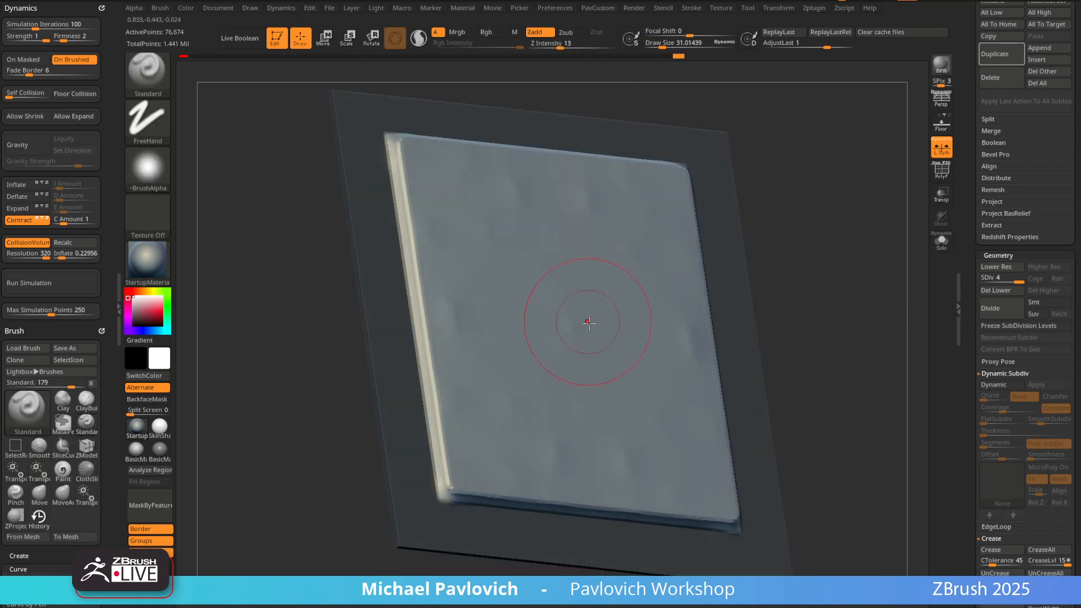
Undo a further TransposeCloth scaling of the cushion, scale it again slightly, and turn off Contract
{"action": "key", "text": "w"}
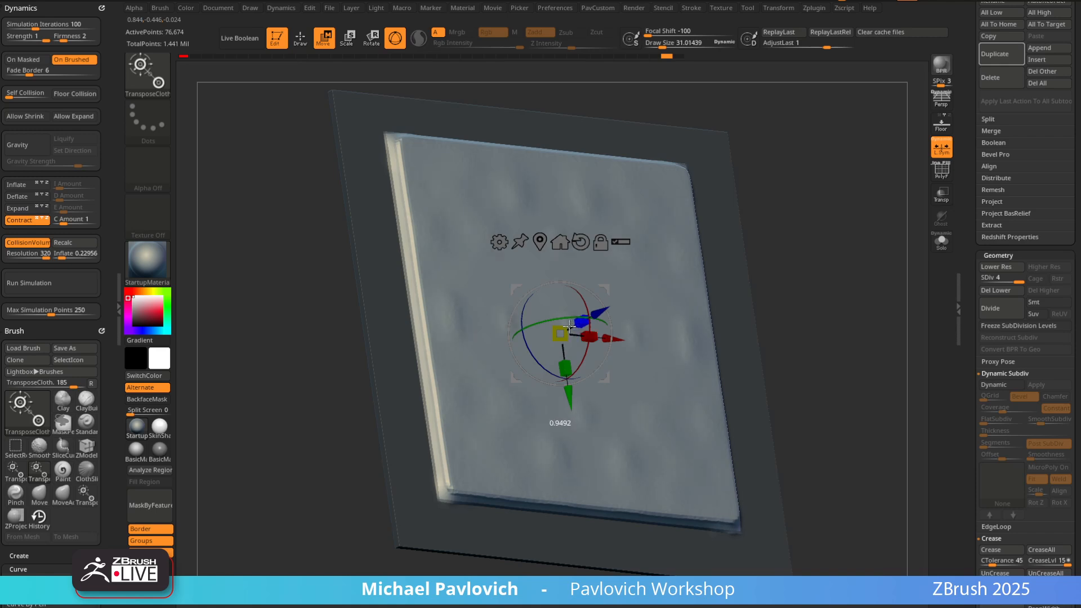
{"action": "key", "text": "ctrl+z"}
{"action": "mouse_move", "coordinate": [563, 329]}
{"action": "left_mouse_down"}
{"action": "mouse_move", "coordinate": [578, 323]}
{"action": "mouse_move", "coordinate": [558, 331]}
{"action": "left_mouse_up"}
{"action": "left_click", "coordinate": [26, 220]}
{"action": "mouse_move", "coordinate": [806, 290]}
{"action": "right_mouse_down", "text": "ctrl"}
{"action": "mouse_move", "coordinate": [811, 265]}
{"action": "mouse_move", "coordinate": [738, 252]}
{"action": "mouse_move", "coordinate": [834, 246]}
{"action": "mouse_move", "coordinate": [876, 276]}
{"action": "mouse_move", "coordinate": [820, 235]}
{"action": "mouse_move", "coordinate": [855, 225]}
{"action": "mouse_move", "coordinate": [851, 250]}
{"action": "right_mouse_up", "text": "ctrl"}
Return to Draw mode and smooth the tufted cushion with the Smooth brush, undoing the first stroke near the upper corner
{"action": "key", "text": "q"}
{"action": "key", "text": "s"}
{"action": "left_click_drag", "start_coordinate": [457, 245], "coordinate": [416, 239], "text": "shift"}
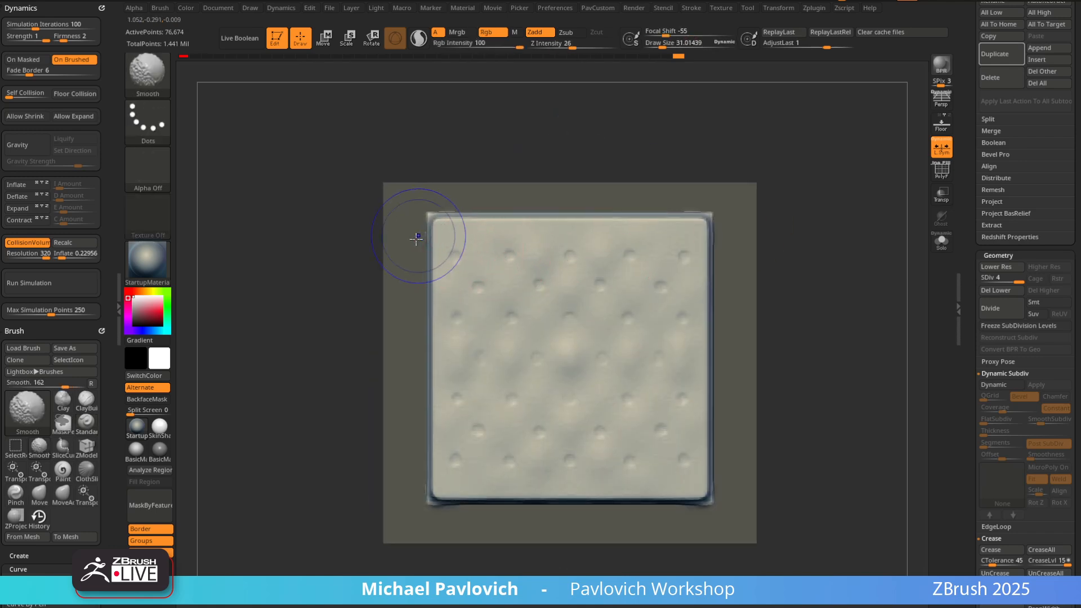
{"action": "key", "text": "ctrl+z"}
{"action": "mouse_move", "coordinate": [641, 378]}
{"action": "left_mouse_down", "text": "shift"}
{"action": "mouse_move", "coordinate": [627, 497]}
{"action": "mouse_move", "coordinate": [636, 259]}
{"action": "mouse_move", "coordinate": [693, 271]}
{"action": "left_mouse_up", "text": "shift"}
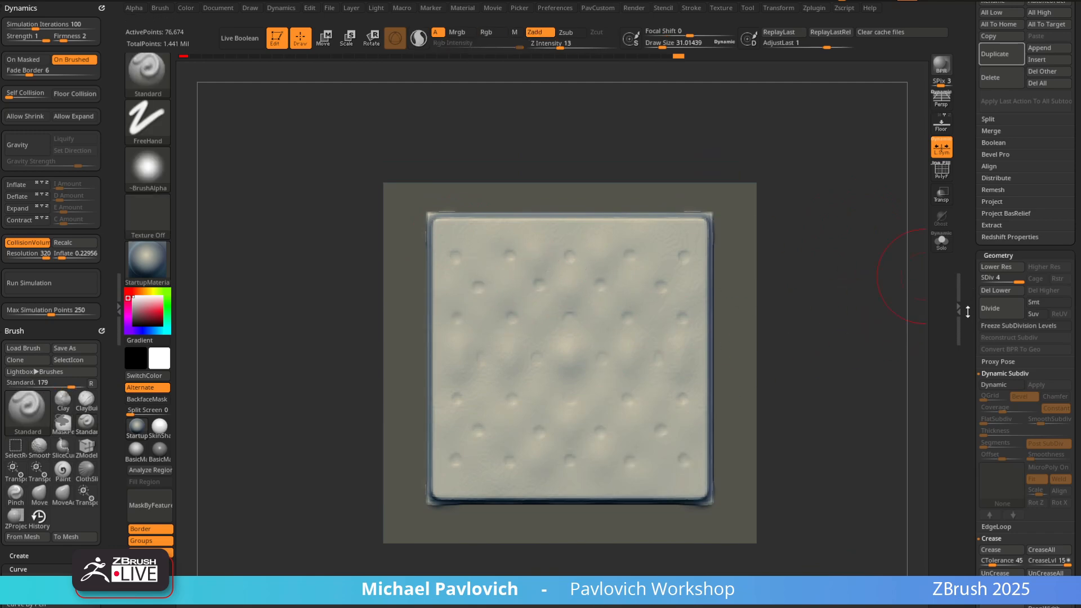
Soften the whole cushion surface with the Smooth deformation
{"action": "left_click_drag", "start_coordinate": [971, 309], "coordinate": [965, 146]}
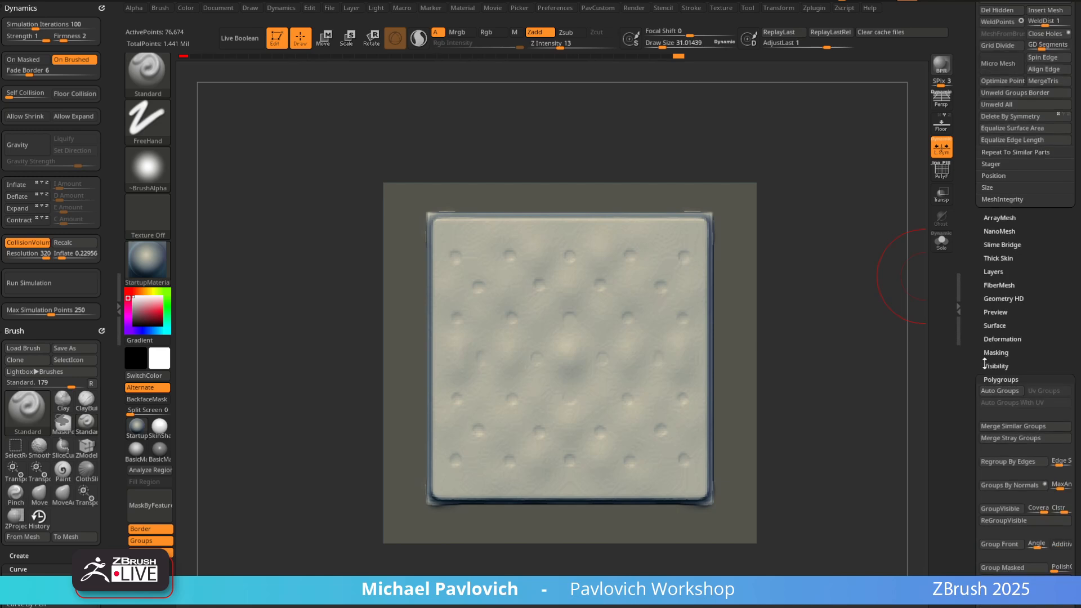
{"action": "left_click", "coordinate": [993, 376], "text": "shift"}
{"action": "left_click", "coordinate": [1003, 337], "text": "shift"}
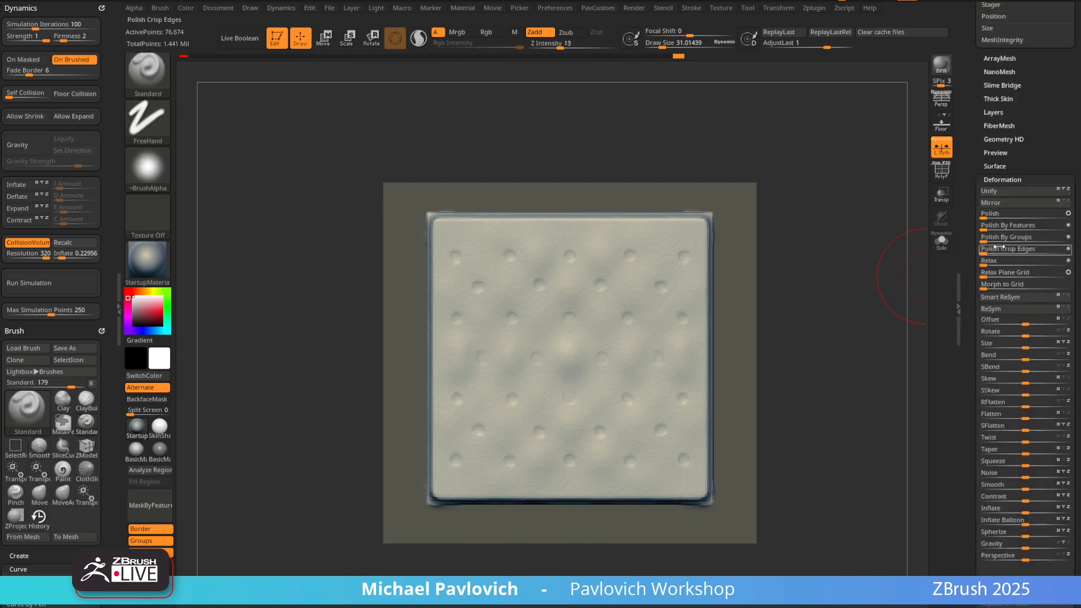
{"action": "left_click", "coordinate": [993, 213]}
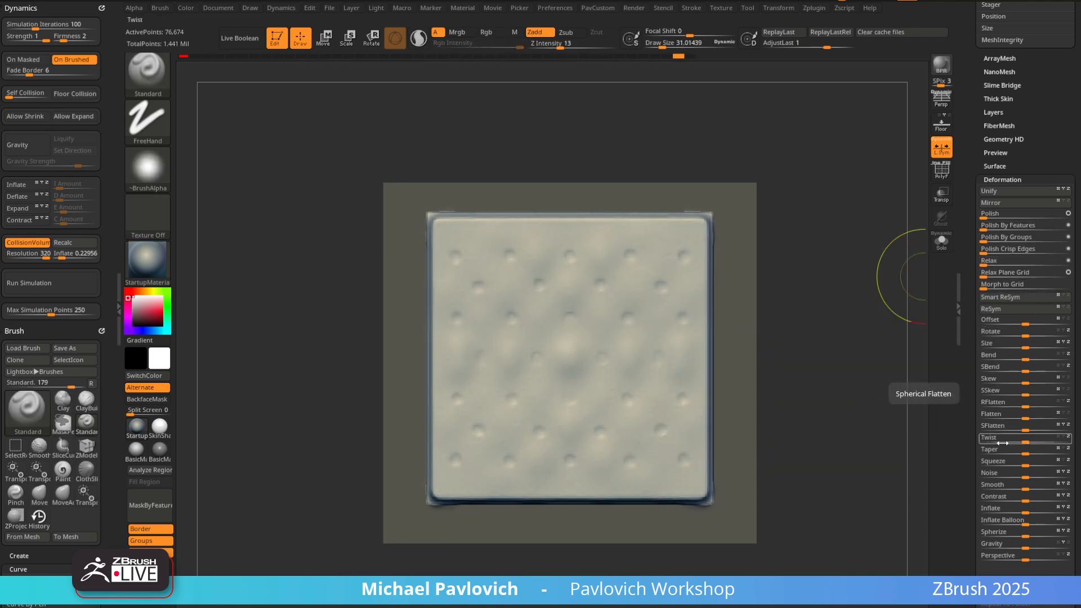
{"action": "mouse_move", "coordinate": [1026, 486]}
{"action": "left_mouse_down"}
{"action": "mouse_move", "coordinate": [1061, 488]}
{"action": "mouse_move", "coordinate": [1044, 487]}
{"action": "left_mouse_up"}
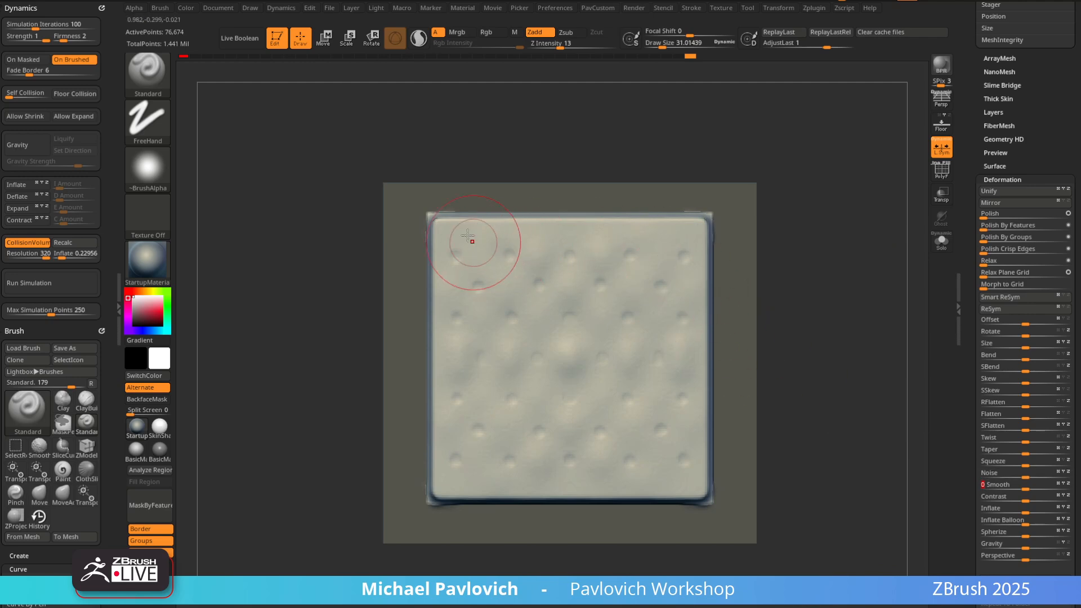
Smooth the tufted middle of the cushion with Smooth brush strokes
{"action": "key", "text": "shift"}
{"action": "mouse_move", "coordinate": [673, 306]}
{"action": "left_mouse_down", "text": "shift"}
{"action": "mouse_move", "coordinate": [719, 270]}
{"action": "mouse_move", "coordinate": [546, 335]}
{"action": "left_mouse_up", "text": "shift"}
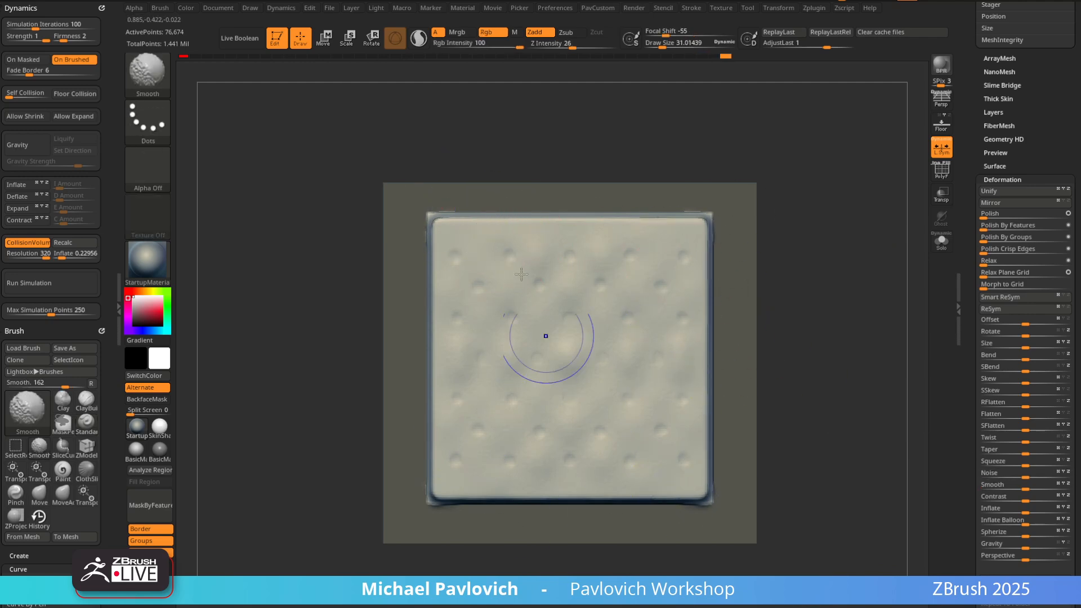
{"action": "left_click_drag", "start_coordinate": [871, 251], "coordinate": [682, 251], "text": "alt"}
{"action": "mouse_move", "coordinate": [319, 445]}
{"action": "left_mouse_down", "text": "shift"}
{"action": "mouse_move", "coordinate": [254, 388]}
{"action": "mouse_move", "coordinate": [248, 358]}
{"action": "left_mouse_up", "text": "shift"}
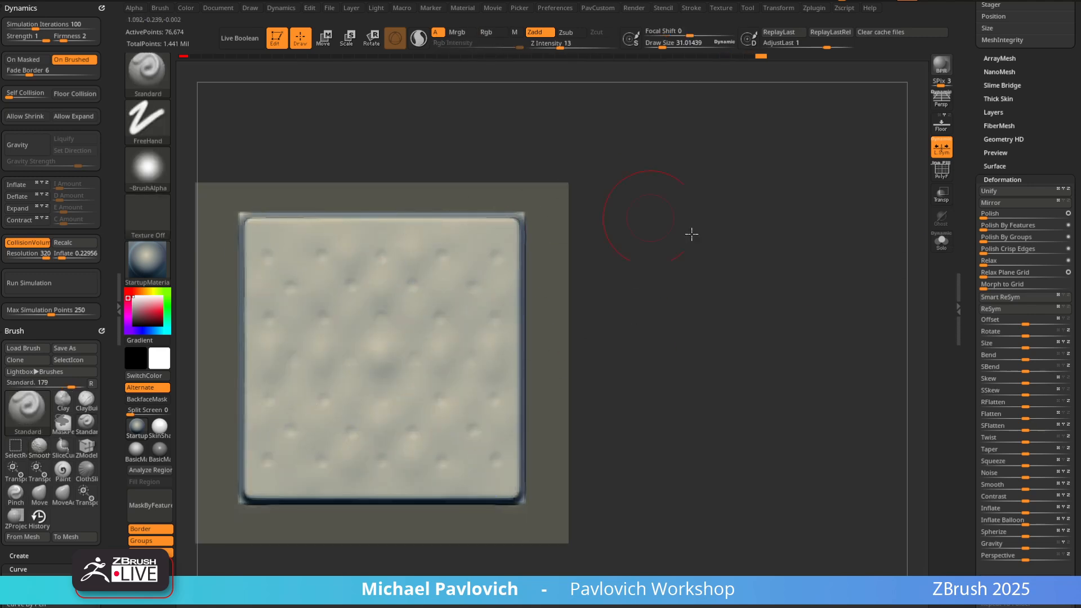
Clear the mask from the frame area and reduce the Draw Size to about 22.5
{"action": "left_click_drag", "start_coordinate": [690, 234], "coordinate": [769, 252], "text": "alt"}
{"action": "left_click_drag", "start_coordinate": [788, 270], "coordinate": [833, 309], "text": "ctrl"}
{"action": "mouse_move", "coordinate": [845, 232]}
{"action": "left_mouse_down", "text": "shift"}
{"action": "mouse_move", "coordinate": [759, 245]}
{"action": "mouse_move", "coordinate": [861, 248]}
{"action": "left_mouse_up", "text": "shift"}
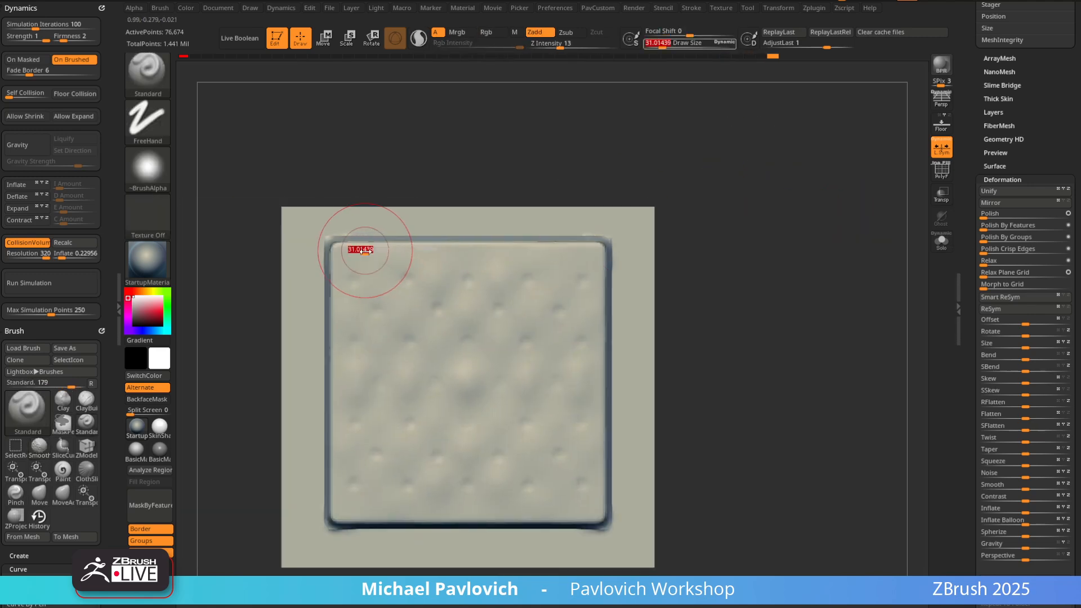
{"action": "left_click_drag", "start_coordinate": [588, 230], "coordinate": [572, 230], "text": "shift"}
{"action": "left_click_drag", "start_coordinate": [699, 220], "coordinate": [716, 206], "text": "alt"}
Hide the PM3D_Plane3D_5 subtool
{"action": "left_click_drag", "start_coordinate": [975, 182], "coordinate": [985, 377]}
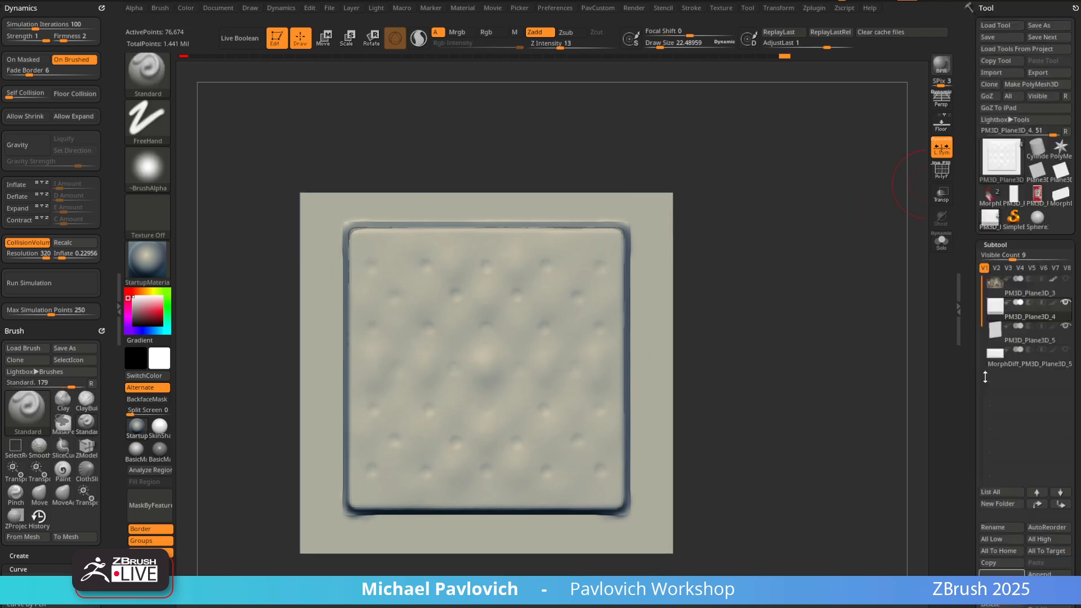
{"action": "left_click", "coordinate": [1067, 328]}
{"action": "left_click_drag", "start_coordinate": [678, 271], "coordinate": [718, 268], "text": "alt"}
{"action": "left_click", "coordinate": [703, 270]}
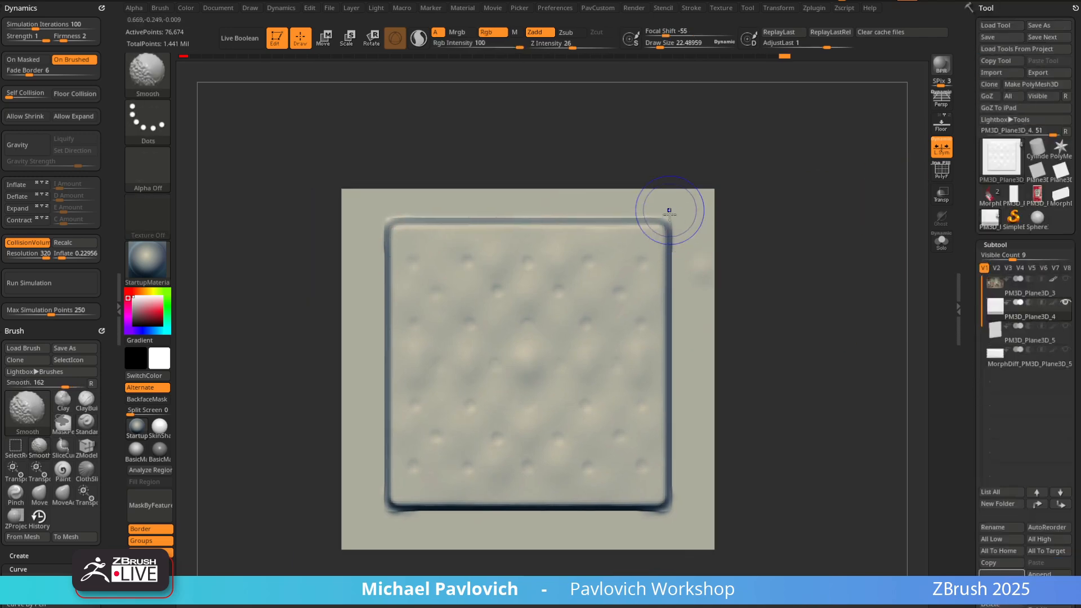
Smooth the seam around the cushion's outer edge and reduce the Draw Size to about 20.6
{"action": "left_click_drag", "start_coordinate": [669, 212], "coordinate": [669, 503], "text": "shift"}
{"action": "mouse_move", "coordinate": [392, 219]}
{"action": "left_mouse_down", "text": "shift"}
{"action": "mouse_move", "coordinate": [391, 499]}
{"action": "mouse_move", "coordinate": [499, 507]}
{"action": "left_mouse_up", "text": "shift"}
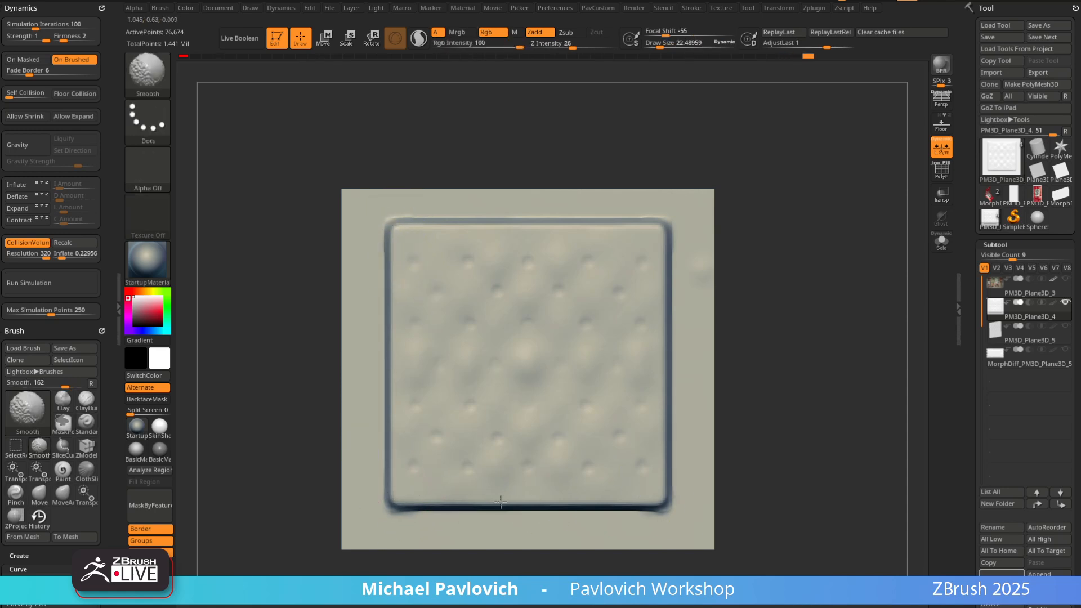
{"action": "mouse_move", "coordinate": [791, 308]}
{"action": "left_mouse_down", "text": "alt"}
{"action": "mouse_move", "coordinate": [807, 323]}
{"action": "mouse_move", "coordinate": [806, 285]}
{"action": "mouse_move", "coordinate": [817, 278]}
{"action": "left_mouse_up", "text": "alt"}
{"action": "key", "text": "s"}
{"action": "left_click", "coordinate": [807, 324]}
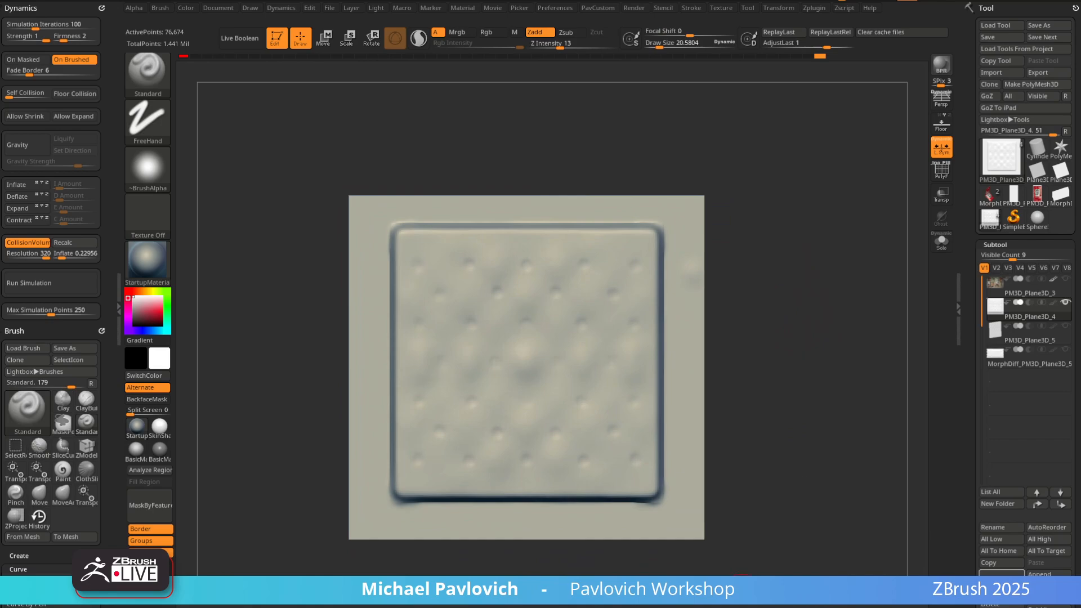
Examine the mres.jpg reference photo of ration packets, and return to the model
{"action": "key", "text": "alt+Tab"}
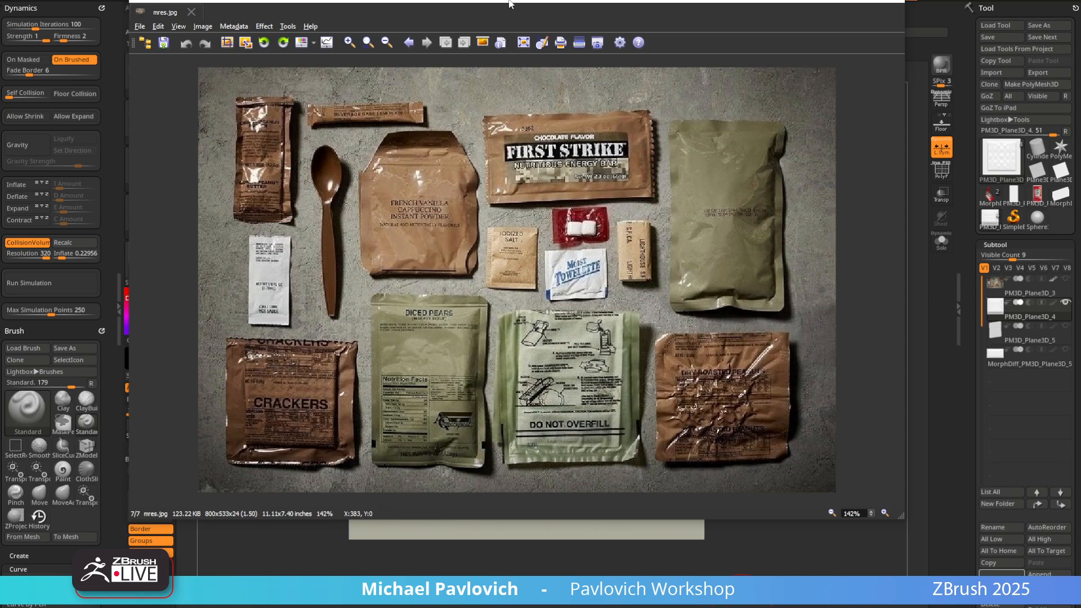
{"action": "key", "text": "alt+Tab"}
{"action": "left_click_drag", "start_coordinate": [739, 191], "coordinate": [755, 201], "text": "alt"}
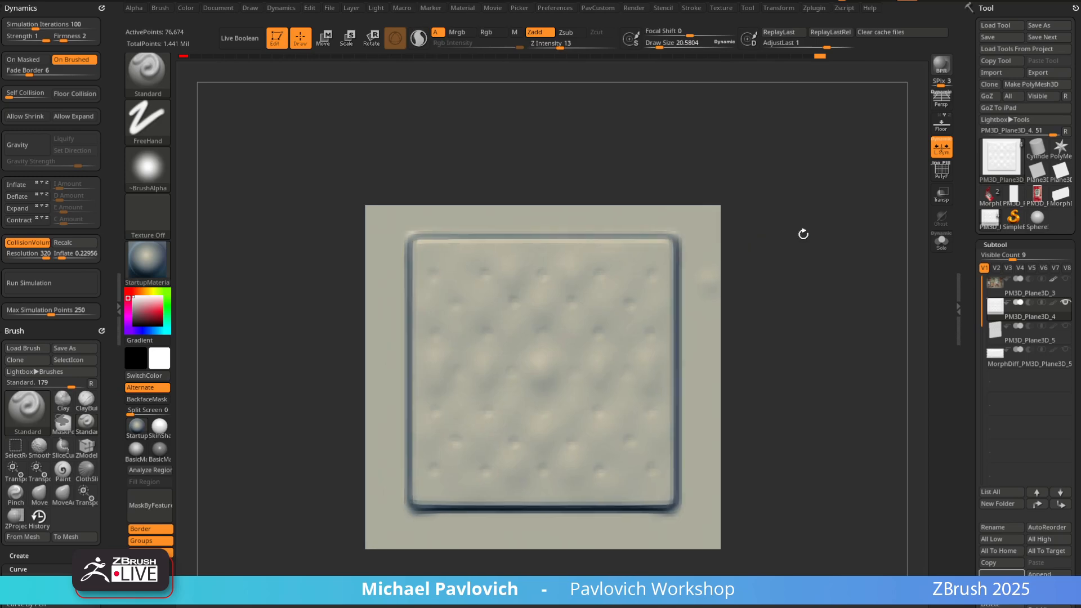
Mask the raised cushion so only the flat border stays editable, and return to Draw mode
{"action": "key", "text": "w"}
{"action": "left_click", "coordinate": [713, 248], "text": "ctrl"}
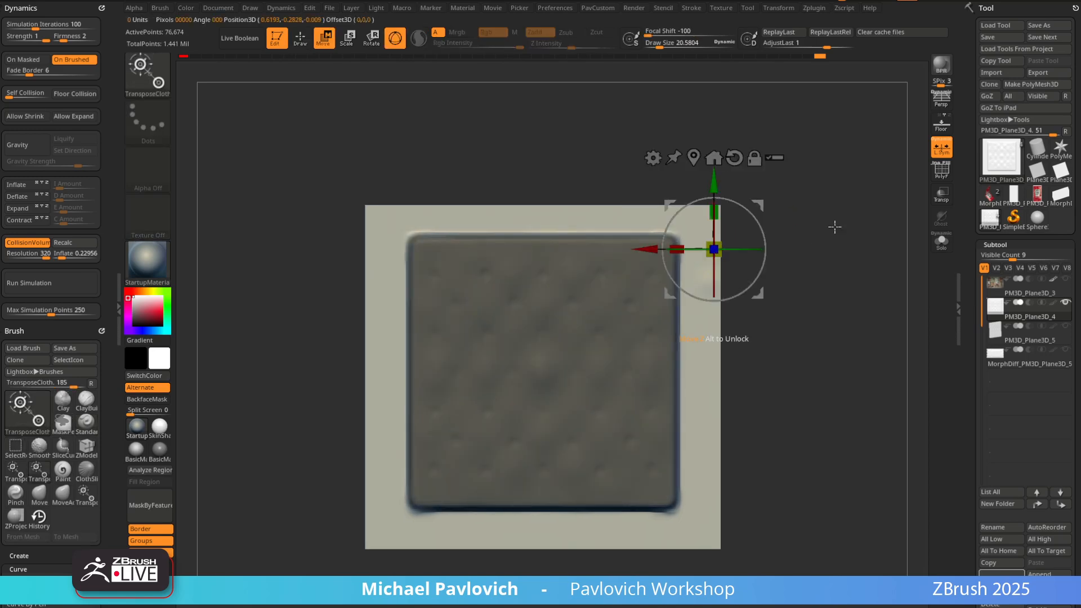
{"action": "left_click", "coordinate": [803, 239], "text": "ctrl"}
{"action": "mouse_move", "coordinate": [781, 212]}
{"action": "left_mouse_down", "text": "ctrl"}
{"action": "mouse_move", "coordinate": [796, 228]}
{"action": "mouse_move", "coordinate": [779, 229]}
{"action": "mouse_move", "coordinate": [789, 212]}
{"action": "mouse_move", "coordinate": [772, 219]}
{"action": "left_mouse_up", "text": "ctrl"}
{"action": "left_click", "coordinate": [564, 329], "text": "ctrl"}
{"action": "key", "text": "q"}
{"action": "left_click", "coordinate": [811, 246], "text": "ctrl"}
Set the Z Intensity to 26 and sculpt a diagonal fold at the border's upper-right corner with Draw Size about 13.8
{"action": "key", "text": "s"}
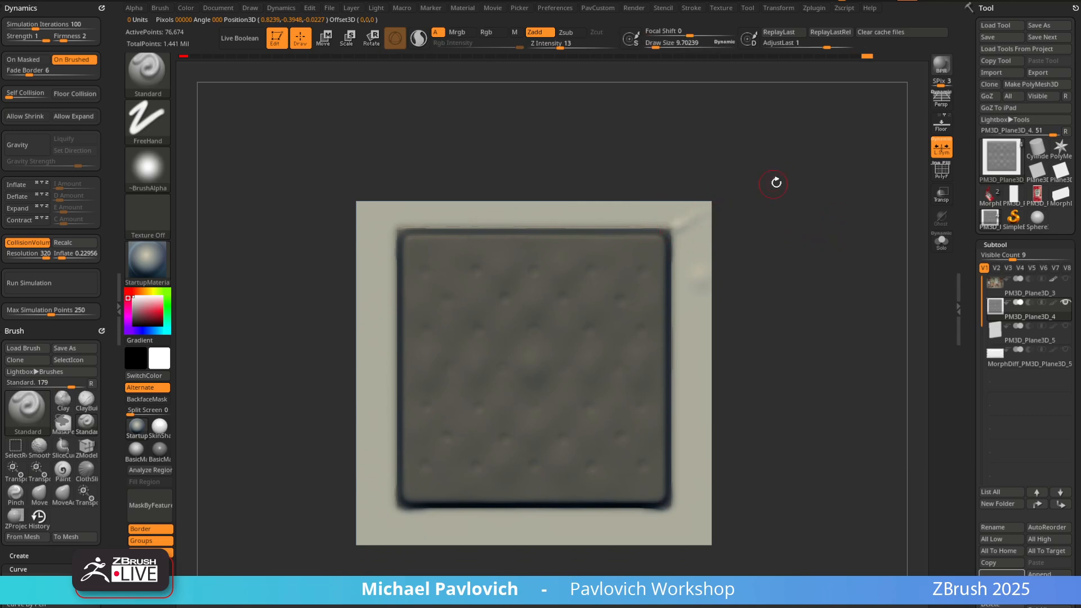
{"action": "left_click_drag", "start_coordinate": [561, 41], "coordinate": [572, 43]}
{"action": "left_click_drag", "start_coordinate": [716, 164], "coordinate": [734, 188], "text": "alt"}
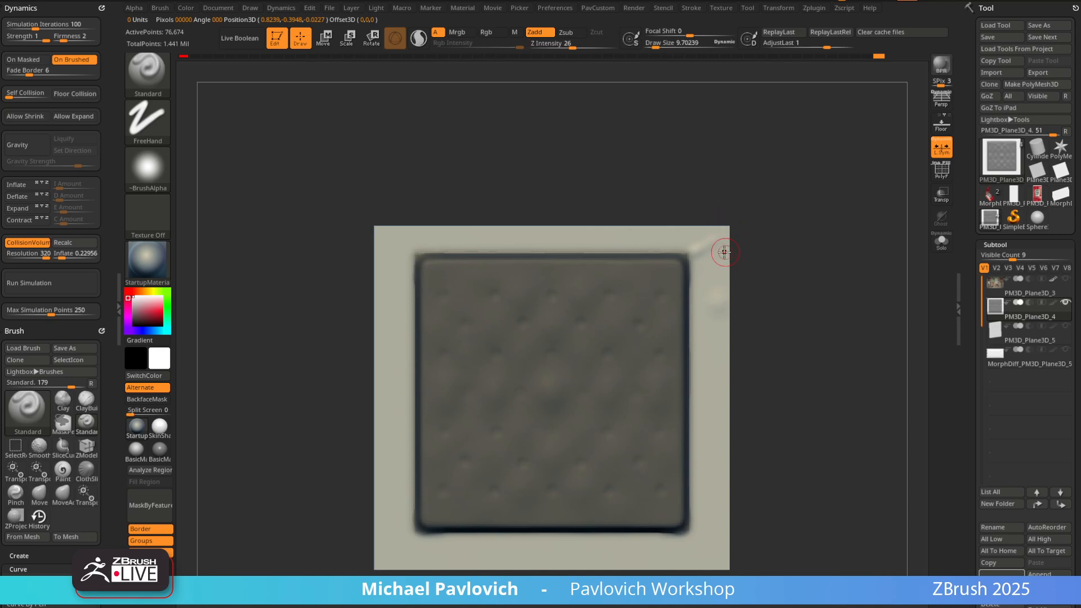
{"action": "key", "text": "s"}
{"action": "left_click_drag", "start_coordinate": [751, 240], "coordinate": [757, 229], "text": "alt"}
{"action": "mouse_move", "coordinate": [696, 241]}
{"action": "left_mouse_down"}
{"action": "mouse_move", "coordinate": [737, 209]}
{"action": "mouse_move", "coordinate": [706, 231]}
{"action": "left_mouse_up"}
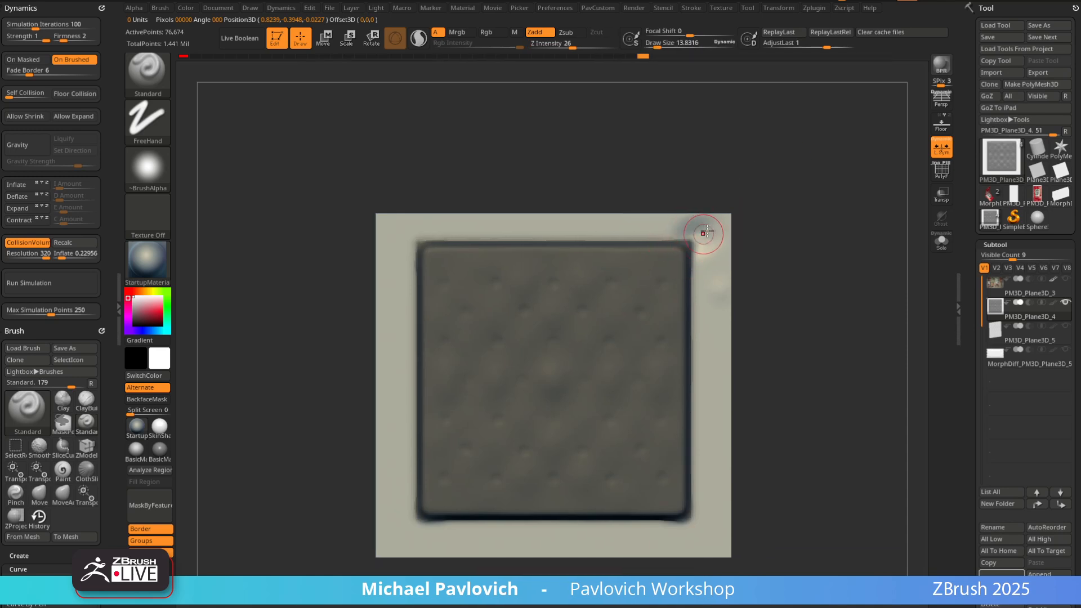
Sculpt folds into the border's upper-left corner with the Standard brush
{"action": "left_click_drag", "start_coordinate": [105, 518], "coordinate": [115, 353]}
{"action": "left_click_drag", "start_coordinate": [812, 200], "coordinate": [838, 207], "text": "alt"}
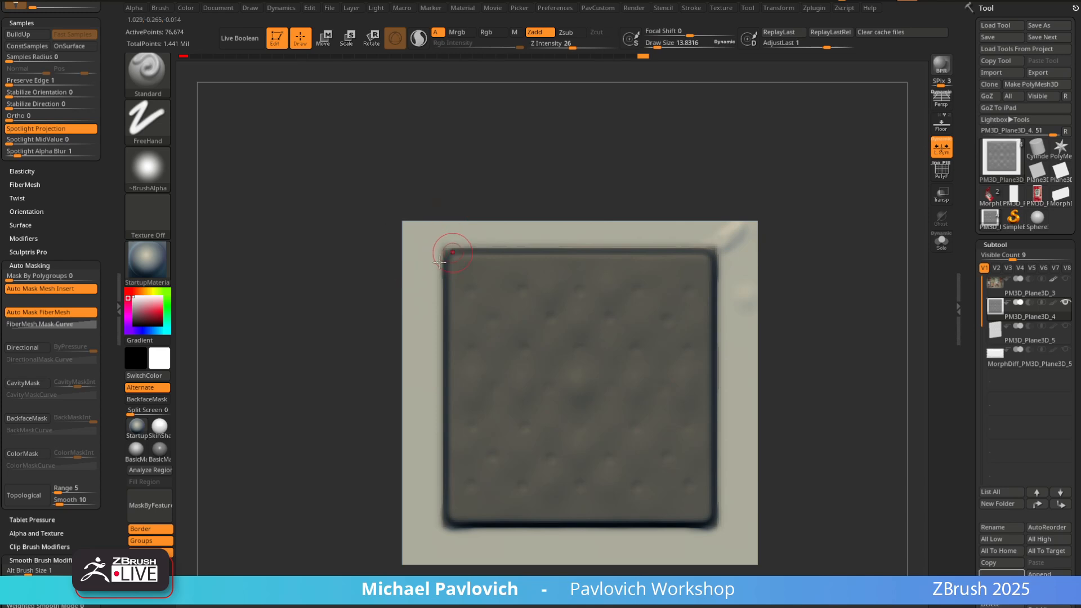
{"action": "mouse_move", "coordinate": [394, 229]}
{"action": "left_mouse_down", "text": "alt"}
{"action": "mouse_move", "coordinate": [497, 287]}
{"action": "mouse_move", "coordinate": [488, 286]}
{"action": "left_mouse_up", "text": "alt"}
{"action": "key", "text": "s"}
{"action": "left_click_drag", "start_coordinate": [475, 267], "coordinate": [496, 290]}
{"action": "left_click_drag", "start_coordinate": [627, 229], "coordinate": [489, 198], "text": "alt"}
{"action": "mouse_move", "coordinate": [340, 234]}
{"action": "left_mouse_down"}
{"action": "mouse_move", "coordinate": [398, 246]}
{"action": "mouse_move", "coordinate": [388, 241]}
{"action": "left_mouse_up"}
Resize the brush and sculpt a long fold along the upper border
{"action": "left_click_drag", "start_coordinate": [735, 210], "coordinate": [742, 193], "text": "alt"}
{"action": "key", "text": "s"}
{"action": "left_click_drag", "start_coordinate": [483, 246], "coordinate": [484, 248]}
{"action": "mouse_move", "coordinate": [397, 228]}
{"action": "left_mouse_down"}
{"action": "mouse_move", "coordinate": [511, 241]}
{"action": "mouse_move", "coordinate": [633, 226]}
{"action": "left_mouse_up"}
Sculpt creases across the upper part of the right border with Draw Size about 26.6
{"action": "left_click_drag", "start_coordinate": [775, 264], "coordinate": [772, 205], "text": "alt"}
{"action": "left_click_drag", "start_coordinate": [741, 248], "coordinate": [732, 242]}
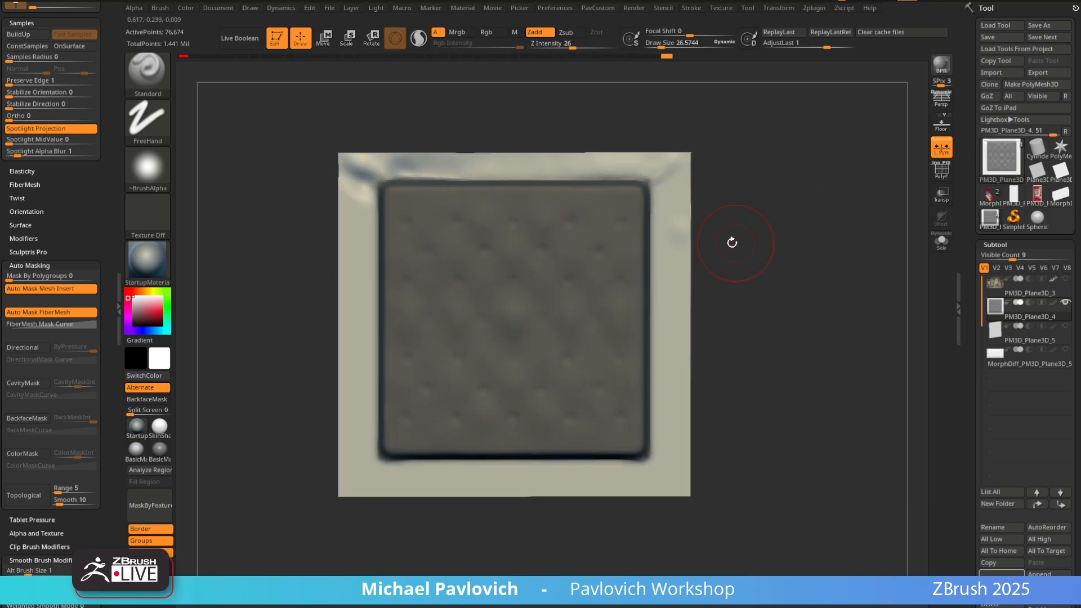
{"action": "mouse_move", "coordinate": [646, 235]}
{"action": "left_mouse_down"}
{"action": "mouse_move", "coordinate": [664, 261]}
{"action": "mouse_move", "coordinate": [678, 227]}
{"action": "mouse_move", "coordinate": [670, 233]}
{"action": "mouse_move", "coordinate": [688, 227]}
{"action": "left_mouse_up"}
{"action": "key", "text": "space"}
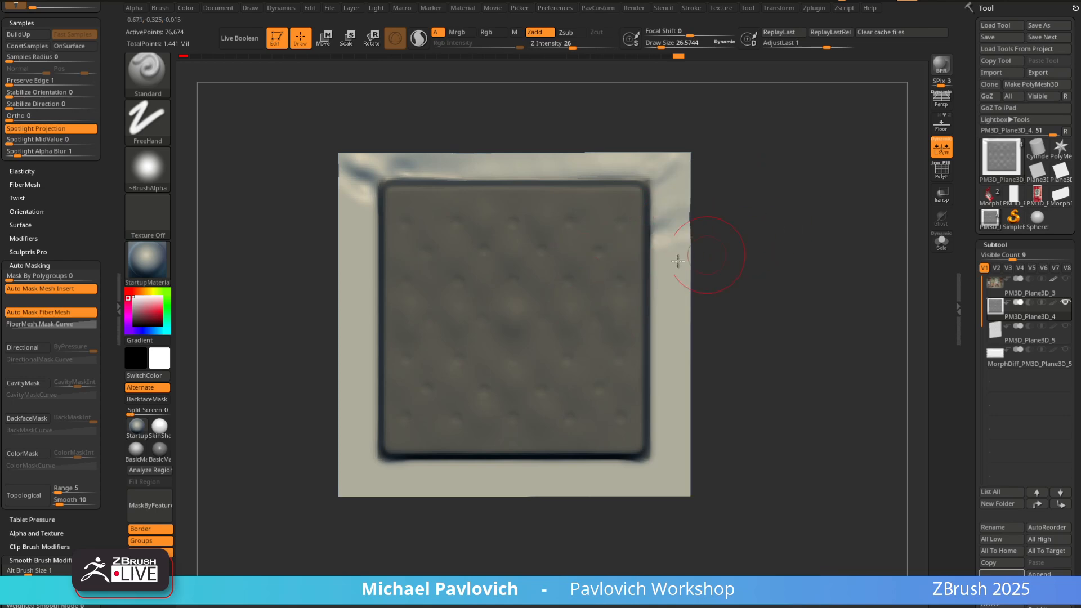
{"action": "left_click_drag", "start_coordinate": [678, 261], "coordinate": [731, 253]}
Sculpt creases across the middle and lower right border, varying the brush size between strokes
{"action": "left_click_drag", "start_coordinate": [732, 292], "coordinate": [757, 268], "text": "alt"}
{"action": "key", "text": "s"}
{"action": "mouse_move", "coordinate": [696, 293]}
{"action": "left_mouse_down"}
{"action": "mouse_move", "coordinate": [746, 352]}
{"action": "mouse_move", "coordinate": [749, 338]}
{"action": "left_mouse_up"}
{"action": "key", "text": "s"}
{"action": "left_click_drag", "start_coordinate": [686, 347], "coordinate": [693, 347]}
{"action": "left_click_drag", "start_coordinate": [678, 403], "coordinate": [755, 415]}
Undo a stroke at the lower-right corner and sculpt the crease again with Draw Size about 24.5
{"action": "key", "text": "s"}
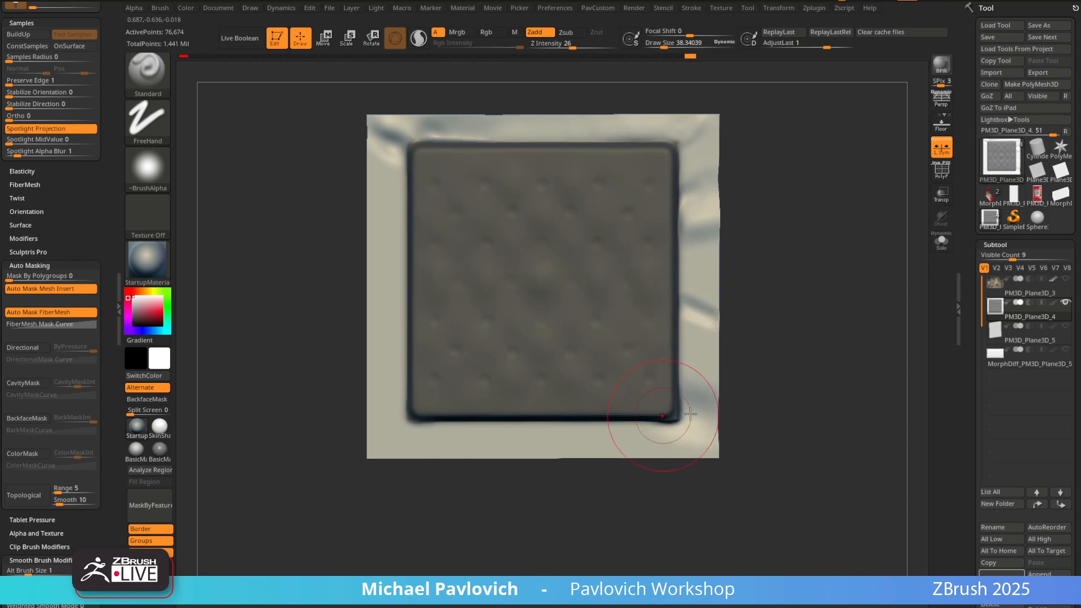
{"action": "mouse_move", "coordinate": [676, 408]}
{"action": "left_mouse_down"}
{"action": "mouse_move", "coordinate": [746, 391]}
{"action": "mouse_move", "coordinate": [698, 406]}
{"action": "left_mouse_up"}
{"action": "key", "text": "ctrl+z"}
{"action": "key", "text": "s"}
{"action": "left_click_drag", "start_coordinate": [678, 403], "coordinate": [752, 401]}
{"action": "left_click_drag", "start_coordinate": [773, 368], "coordinate": [793, 351], "text": "alt"}
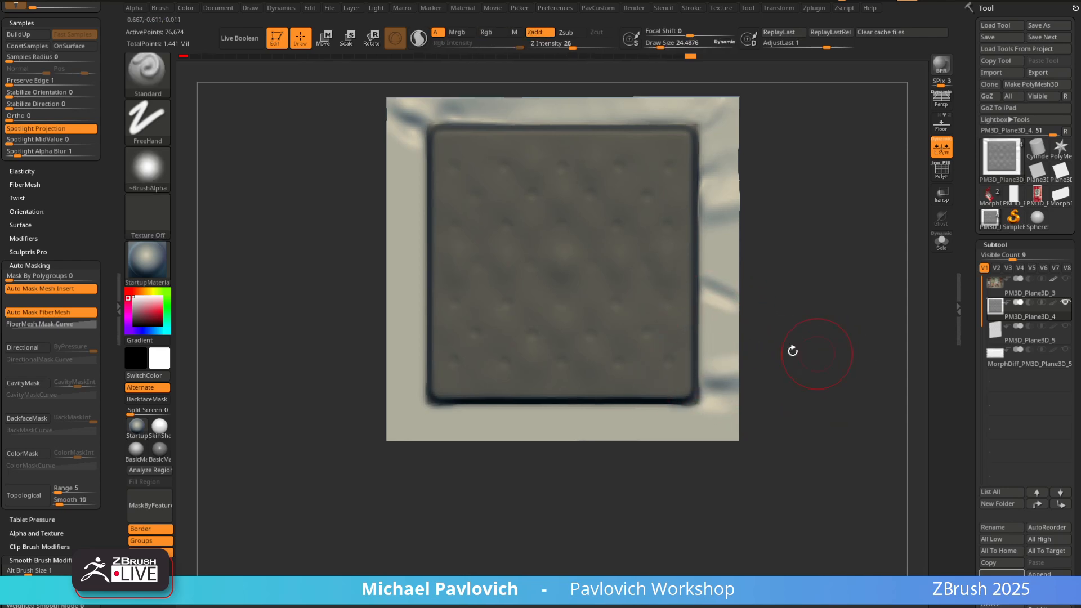
Sculpt folds along the lower border with progressively resized brush strokes, undoing the last one
{"action": "mouse_move", "coordinate": [646, 410]}
{"action": "left_mouse_down"}
{"action": "mouse_move", "coordinate": [565, 446]}
{"action": "mouse_move", "coordinate": [636, 417]}
{"action": "mouse_move", "coordinate": [615, 459]}
{"action": "mouse_move", "coordinate": [657, 454]}
{"action": "left_mouse_up"}
{"action": "left_click_drag", "start_coordinate": [545, 462], "coordinate": [606, 506], "text": "alt"}
{"action": "mouse_move", "coordinate": [493, 446]}
{"action": "left_mouse_down"}
{"action": "mouse_move", "coordinate": [418, 507]}
{"action": "mouse_move", "coordinate": [454, 525]}
{"action": "mouse_move", "coordinate": [520, 479]}
{"action": "left_mouse_up"}
{"action": "key", "text": "s"}
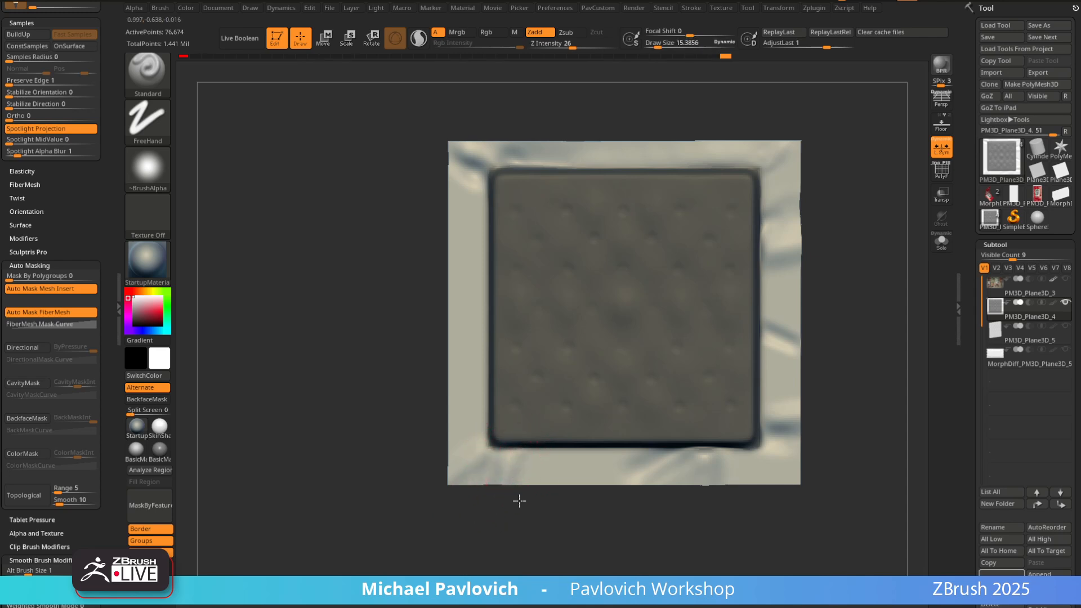
{"action": "right_click_drag", "start_coordinate": [525, 462], "coordinate": [524, 495], "text": "alt"}
{"action": "key", "text": "s"}
{"action": "left_click_drag", "start_coordinate": [549, 504], "coordinate": [553, 505]}
{"action": "mouse_move", "coordinate": [529, 499]}
{"action": "left_mouse_down"}
{"action": "mouse_move", "coordinate": [644, 488]}
{"action": "mouse_move", "coordinate": [534, 492]}
{"action": "left_mouse_up"}
{"action": "key", "text": "ctrl+z"}
{"action": "key", "text": "s"}
Sculpt broad creases across the left border with Draw Size about 38.3
{"action": "left_click_drag", "start_coordinate": [858, 302], "coordinate": [867, 346], "text": "alt"}
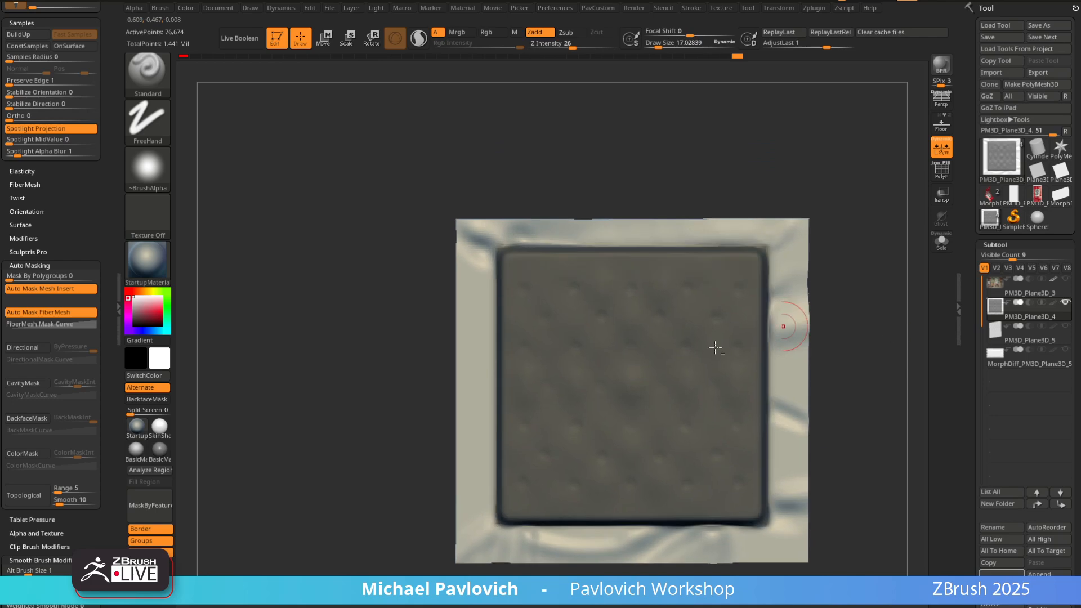
{"action": "key", "text": "s"}
{"action": "left_click_drag", "start_coordinate": [480, 306], "coordinate": [484, 306]}
{"action": "mouse_move", "coordinate": [486, 305]}
{"action": "left_mouse_down"}
{"action": "mouse_move", "coordinate": [432, 322]}
{"action": "mouse_move", "coordinate": [579, 366]}
{"action": "mouse_move", "coordinate": [473, 366]}
{"action": "mouse_move", "coordinate": [543, 388]}
{"action": "mouse_move", "coordinate": [517, 386]}
{"action": "left_mouse_up"}
{"action": "mouse_move", "coordinate": [587, 425]}
{"action": "left_mouse_down"}
{"action": "mouse_move", "coordinate": [529, 445]}
{"action": "mouse_move", "coordinate": [467, 495]}
{"action": "mouse_move", "coordinate": [198, 455]}
{"action": "left_mouse_up"}
{"action": "right_click_drag", "start_coordinate": [622, 250], "coordinate": [665, 296], "text": "alt"}
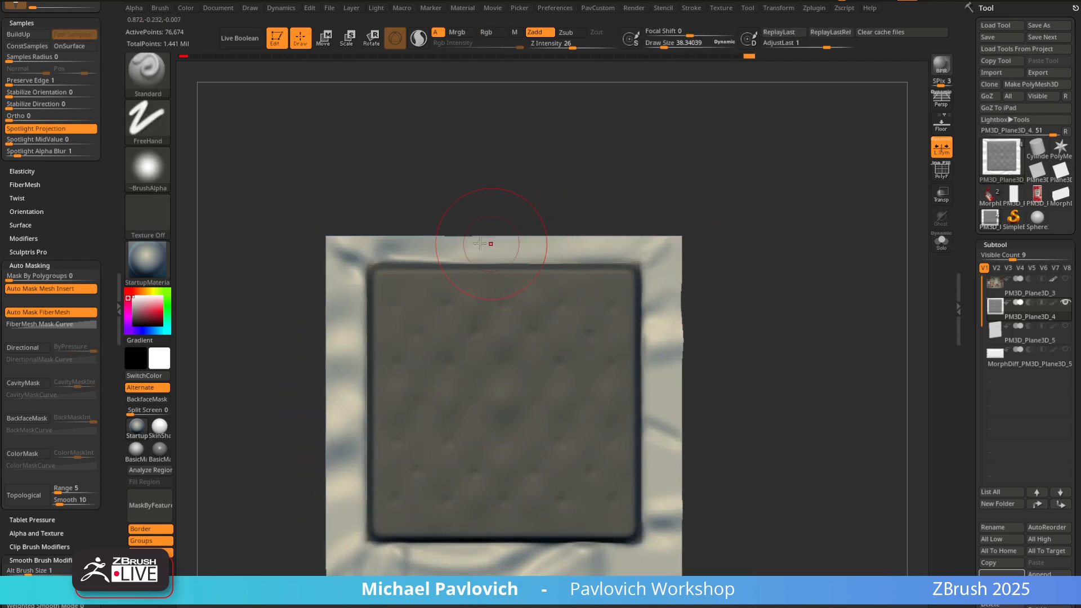
Deepen the long folds along the upper border, reducing the Draw Size to about 24.5
{"action": "left_click_drag", "start_coordinate": [473, 247], "coordinate": [591, 250]}
{"action": "left_click_drag", "start_coordinate": [493, 249], "coordinate": [633, 244]}
{"action": "key", "text": "bracketleft"}
{"action": "key", "text": "bracketleft"}
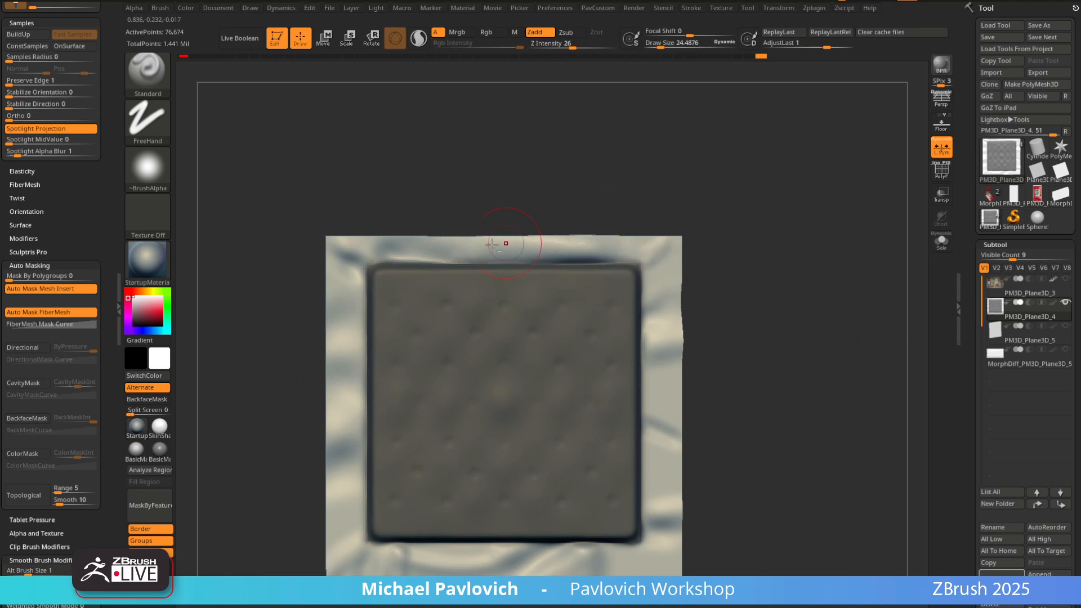
{"action": "left_click_drag", "start_coordinate": [507, 244], "coordinate": [622, 243]}
Clear the cushion mask and smooth the fold along the upper border
{"action": "right_click_drag", "start_coordinate": [782, 217], "coordinate": [815, 203], "text": "alt"}
{"action": "left_click_drag", "start_coordinate": [819, 225], "coordinate": [867, 299], "text": "ctrl"}
{"action": "mouse_move", "coordinate": [802, 271]}
{"action": "right_mouse_down"}
{"action": "mouse_move", "coordinate": [900, 258]}
{"action": "mouse_move", "coordinate": [769, 257]}
{"action": "right_mouse_up"}
{"action": "mouse_move", "coordinate": [642, 256]}
{"action": "right_mouse_down"}
{"action": "mouse_move", "coordinate": [739, 254]}
{"action": "mouse_move", "coordinate": [653, 246]}
{"action": "right_mouse_up"}
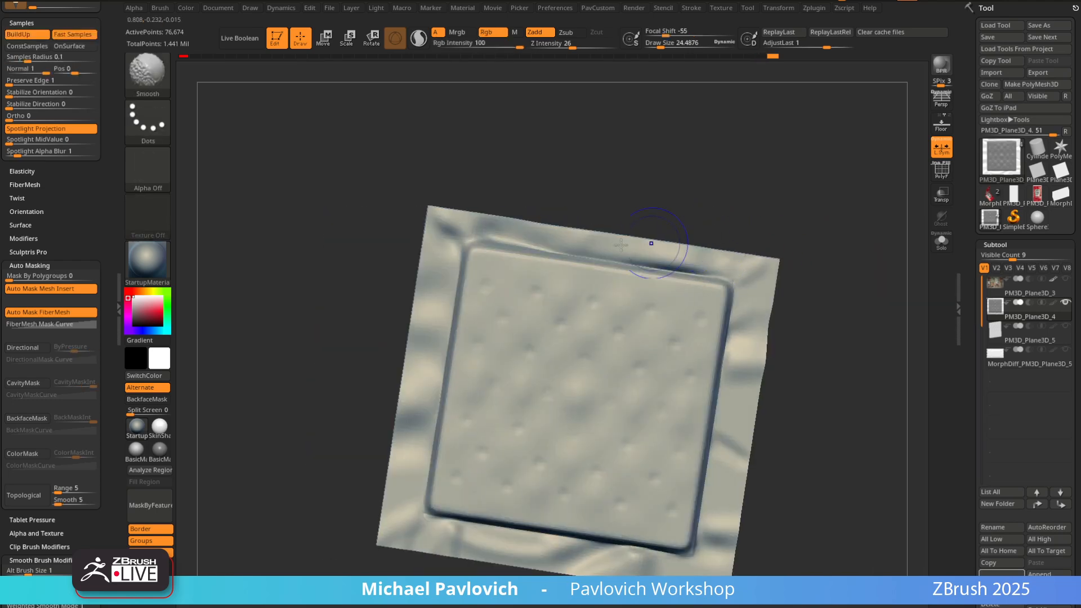
{"action": "left_click_drag", "start_coordinate": [652, 242], "coordinate": [485, 242], "text": "shift"}
{"action": "right_click_drag", "start_coordinate": [700, 268], "coordinate": [731, 333], "text": "shift"}
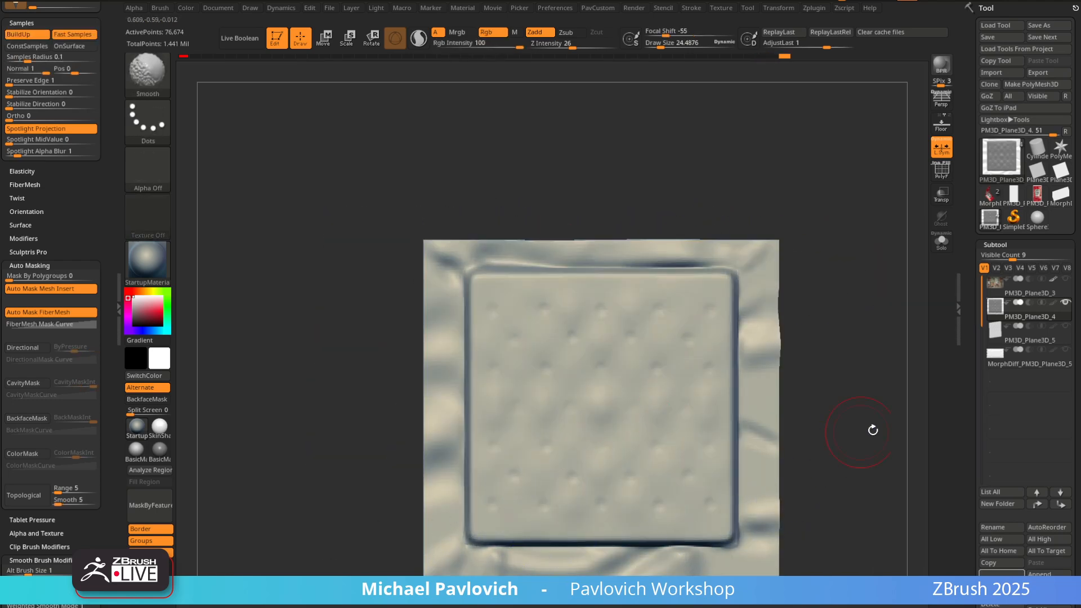
Smooth the creases on the right border with the Smooth brush
{"action": "right_click_drag", "start_coordinate": [874, 429], "coordinate": [832, 391], "text": "alt"}
{"action": "key", "text": "s"}
{"action": "left_click_drag", "start_coordinate": [719, 377], "coordinate": [729, 352]}
{"action": "mouse_move", "coordinate": [777, 264]}
{"action": "right_mouse_down", "text": "alt"}
{"action": "mouse_move", "coordinate": [847, 261]}
{"action": "mouse_move", "coordinate": [811, 265]}
{"action": "right_mouse_up", "text": "alt"}
{"action": "key", "text": "s"}
{"action": "mouse_move", "coordinate": [552, 316]}
{"action": "right_mouse_down", "text": "shift"}
{"action": "mouse_move", "coordinate": [568, 301]}
{"action": "mouse_move", "coordinate": [628, 300]}
{"action": "right_mouse_up", "text": "shift"}
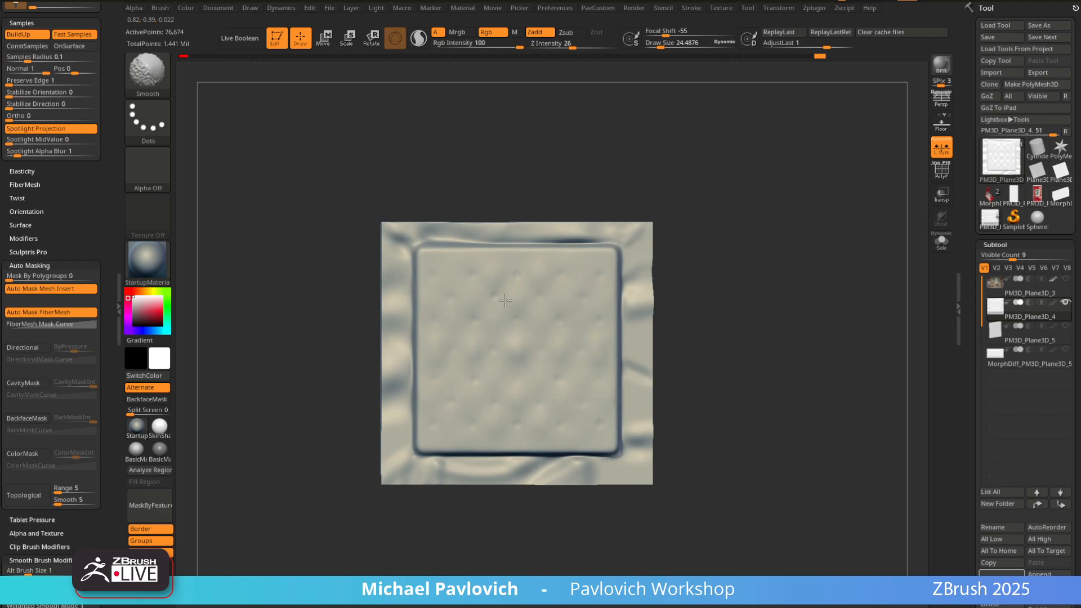
{"action": "left_click_drag", "start_coordinate": [640, 301], "coordinate": [639, 272], "text": "shift"}
Increase the Standard brush's Draw Size to about 65
{"action": "right_click_drag", "start_coordinate": [756, 244], "coordinate": [877, 247], "text": "alt"}
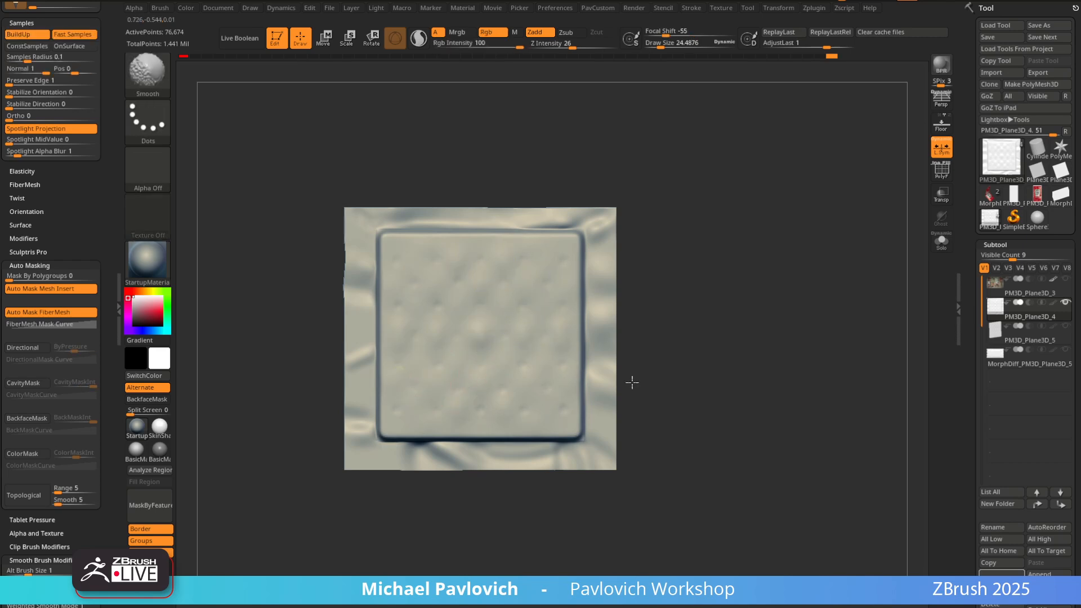
{"action": "mouse_move", "coordinate": [630, 379]}
{"action": "right_mouse_down"}
{"action": "mouse_move", "coordinate": [748, 265]}
{"action": "mouse_move", "coordinate": [752, 277]}
{"action": "mouse_move", "coordinate": [724, 292]}
{"action": "mouse_move", "coordinate": [768, 316]}
{"action": "right_mouse_up"}
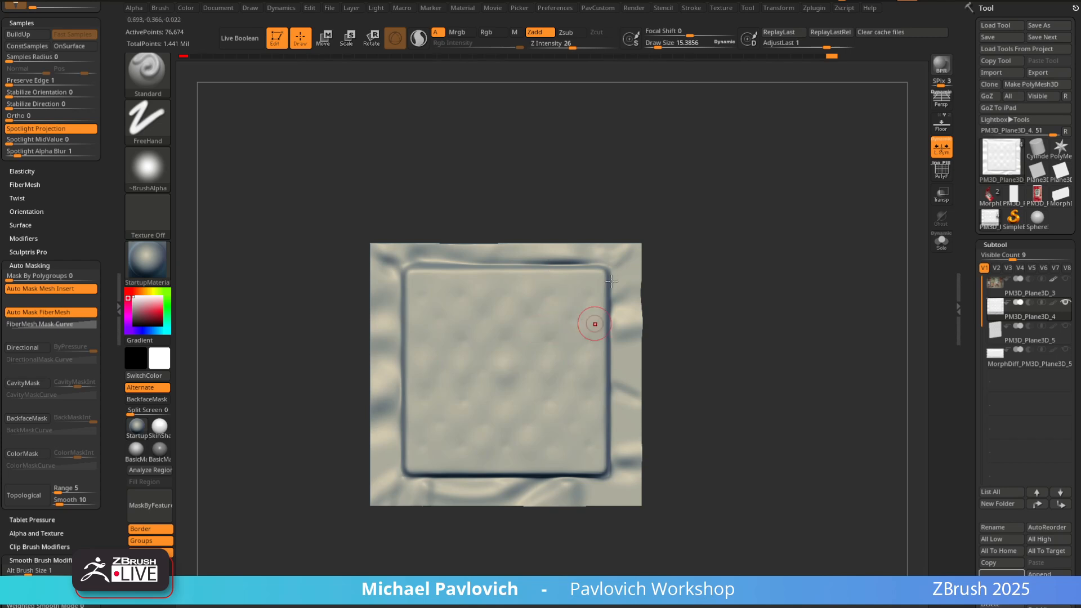
{"action": "right_click_drag", "start_coordinate": [594, 323], "coordinate": [582, 325], "text": "alt"}
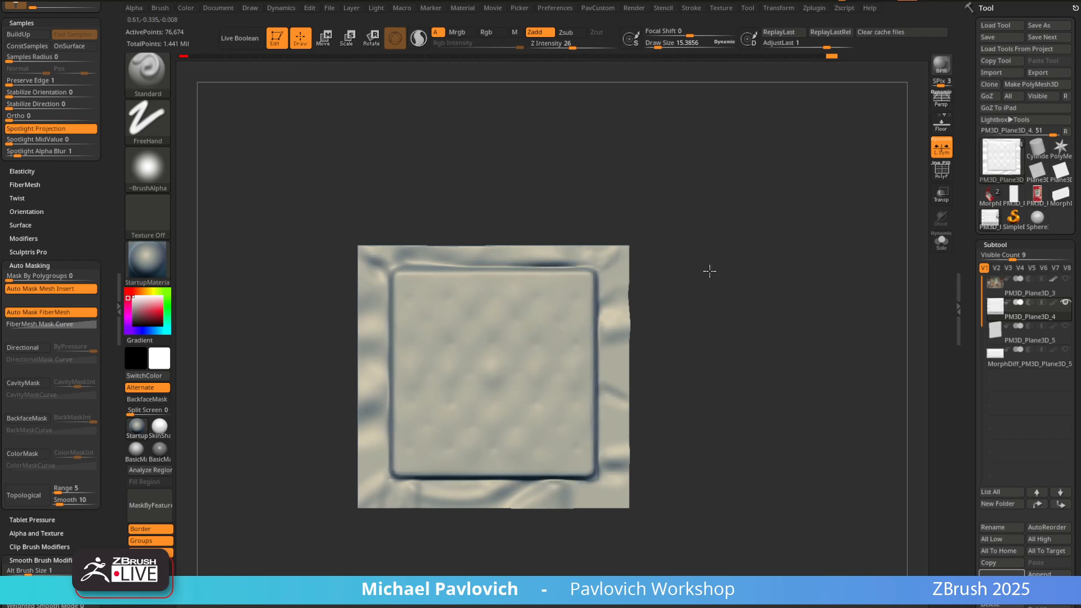
{"action": "right_click_drag", "start_coordinate": [708, 268], "coordinate": [705, 277], "text": "alt"}
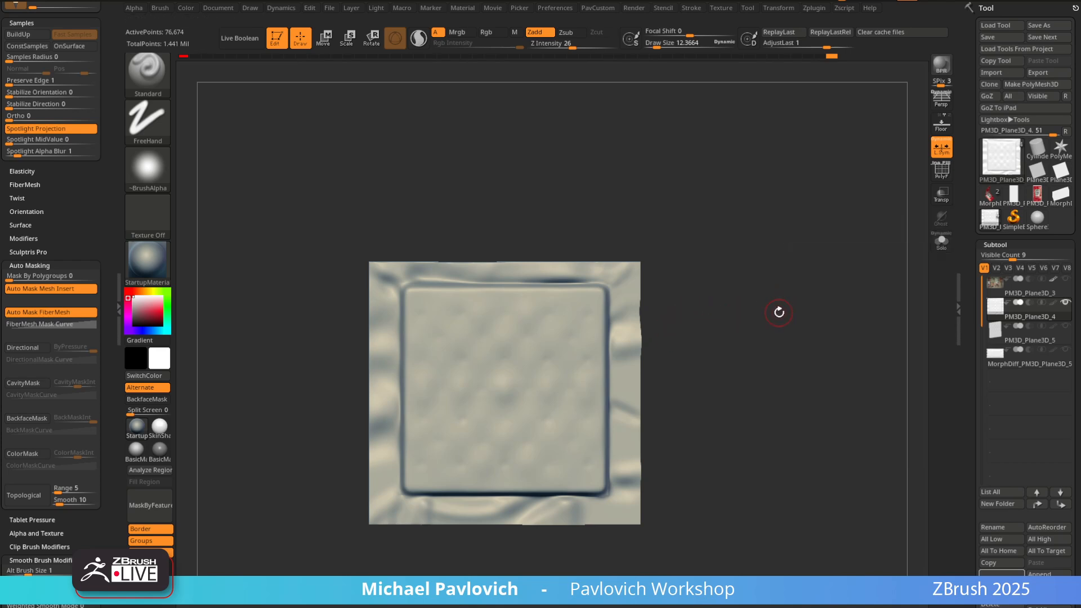
{"action": "key", "text": "s"}
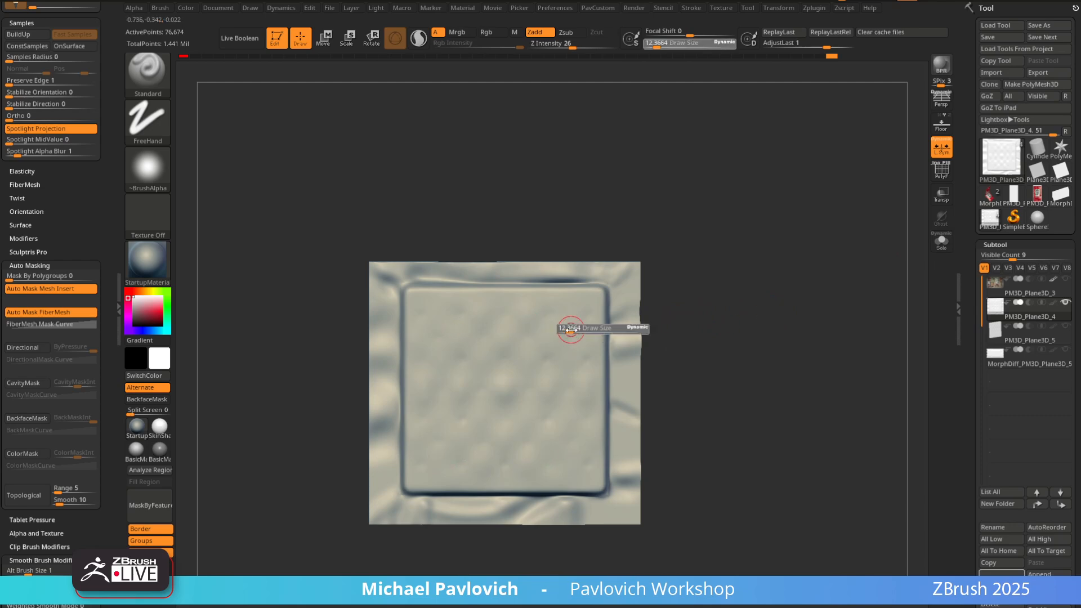
{"action": "mouse_move", "coordinate": [562, 332]}
{"action": "left_mouse_down"}
{"action": "mouse_move", "coordinate": [638, 337]}
{"action": "mouse_move", "coordinate": [574, 315]}
{"action": "left_mouse_up"}
{"action": "key", "text": "s"}
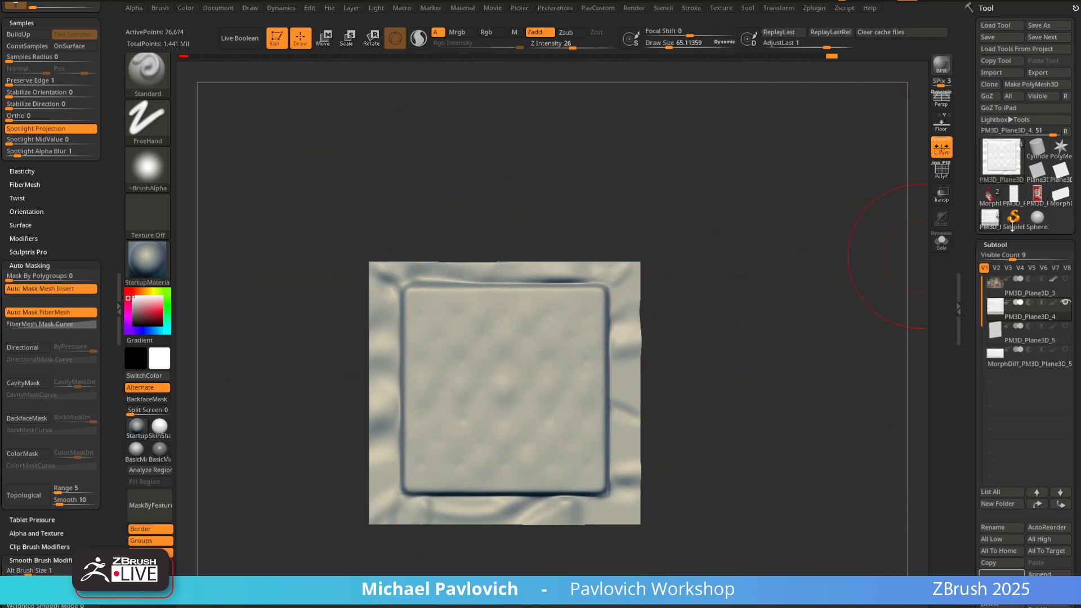
Clone the cushion panel tool, switch to the clone and centre its reset gizmo on the mesh
{"action": "left_click", "coordinate": [987, 87]}
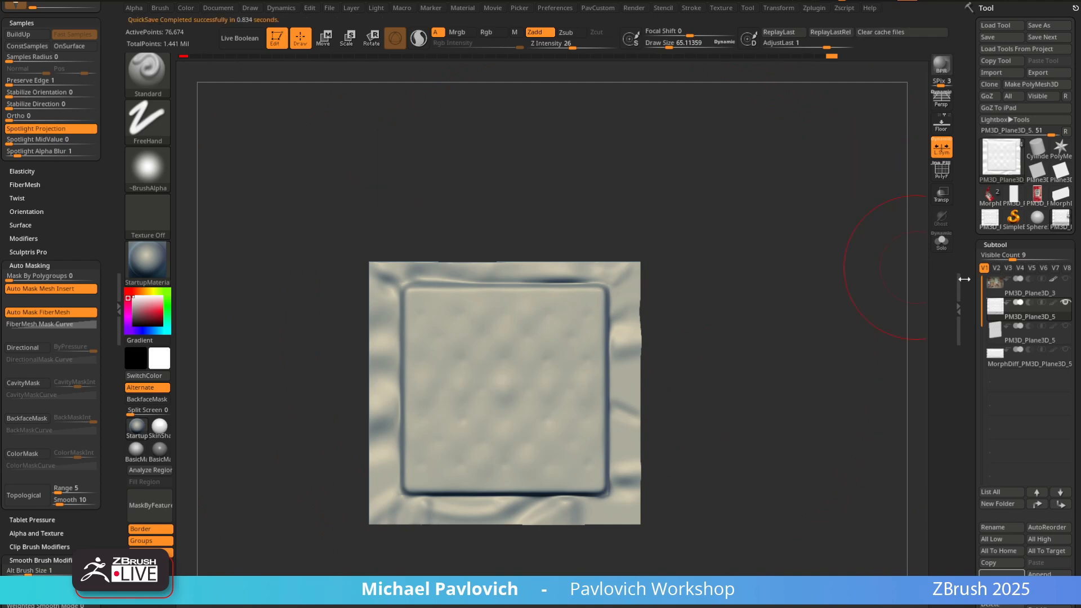
{"action": "left_click", "coordinate": [989, 219]}
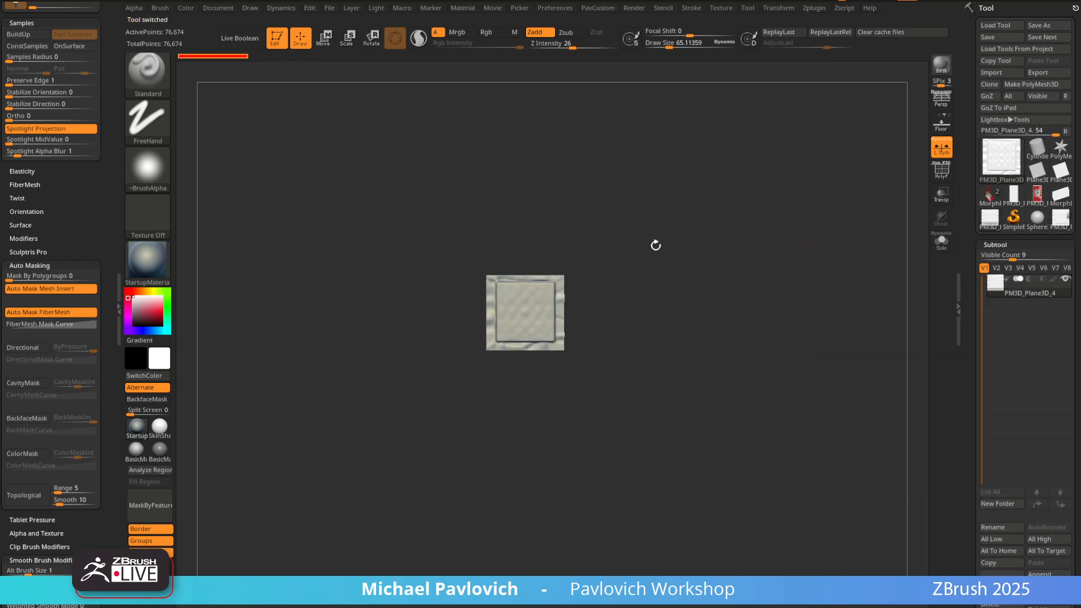
{"action": "key", "text": "w"}
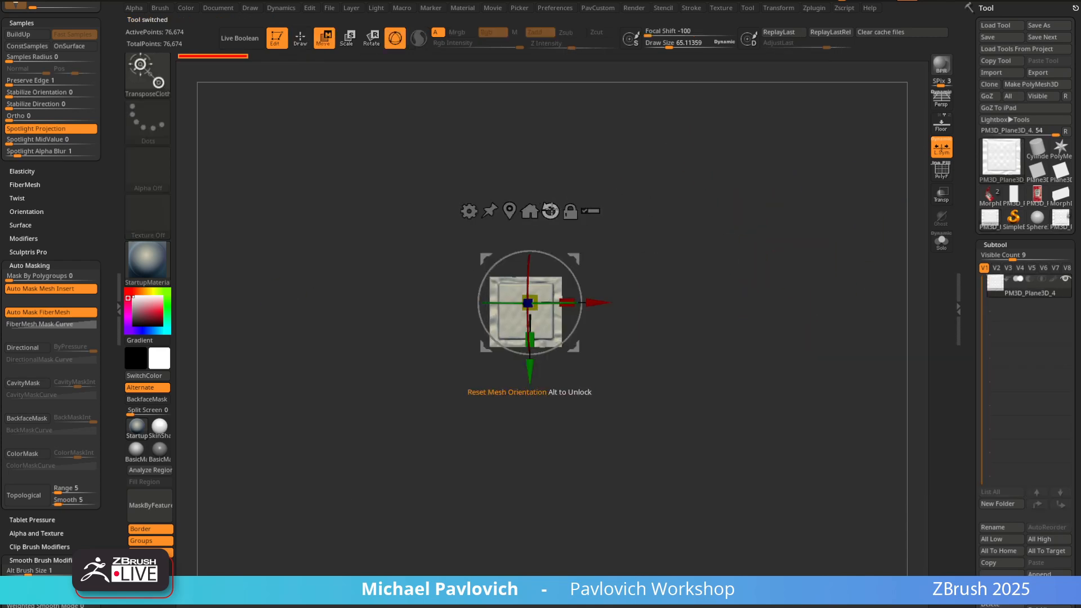
{"action": "left_click", "coordinate": [550, 211]}
{"action": "left_click", "coordinate": [512, 210], "text": "alt"}
{"action": "left_click_drag", "start_coordinate": [670, 228], "coordinate": [626, 265], "text": "alt"}
{"action": "left_click_drag", "start_coordinate": [469, 367], "coordinate": [527, 345]}
{"action": "key", "text": "ctrl+z"}
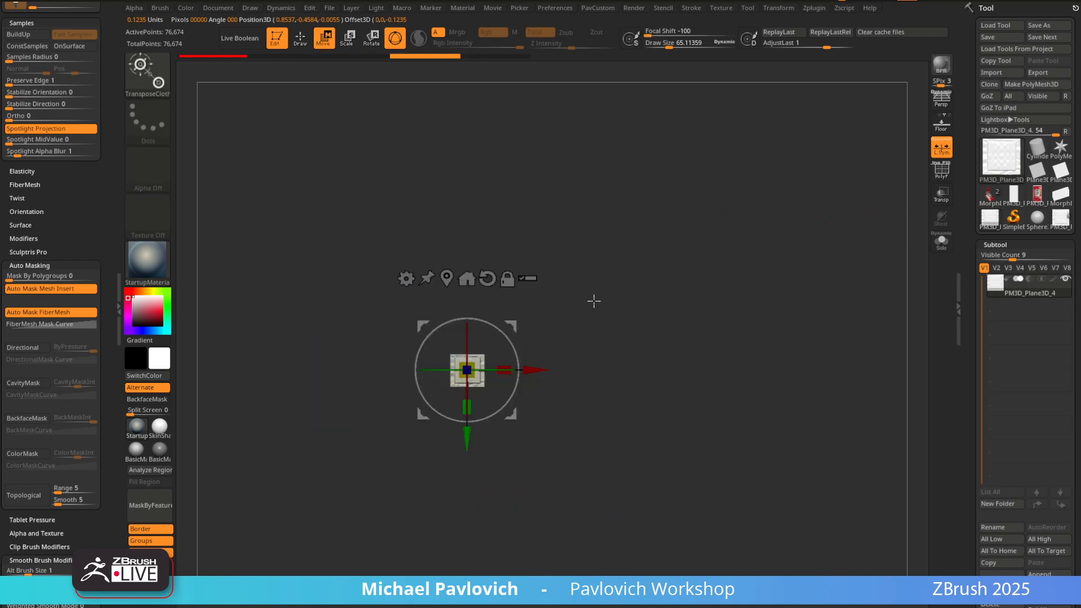
{"action": "key", "text": "ctrl+z"}
Switch to the Transpose brush and repeatedly scale the cloned panel up uniformly to many times its size
{"action": "key", "text": "b"}
{"action": "key", "text": "t"}
{"action": "key", "text": "r"}
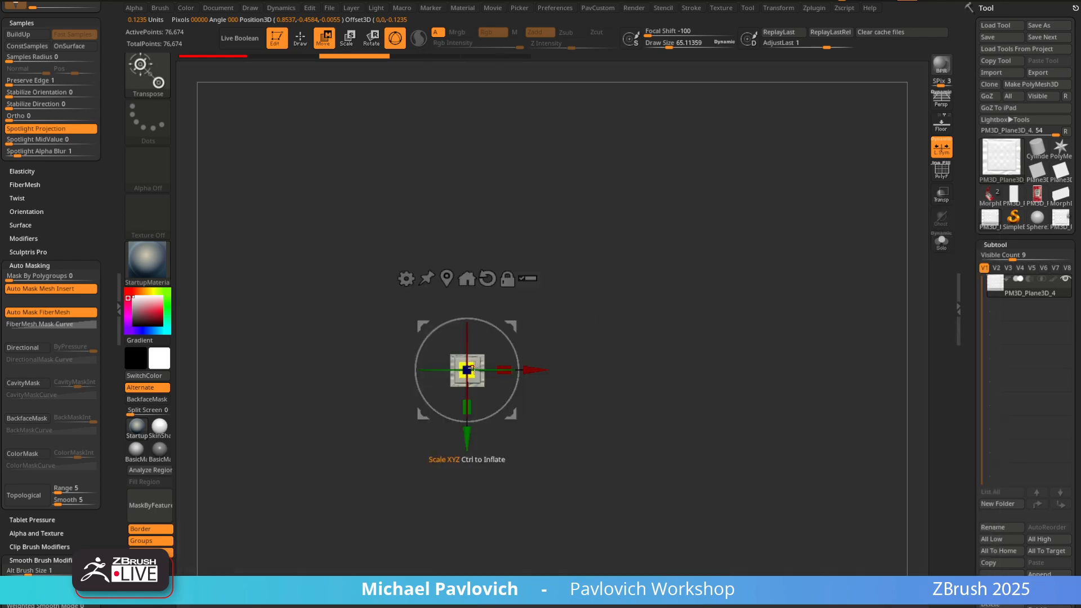
{"action": "left_click_drag", "start_coordinate": [470, 367], "coordinate": [486, 356]}
{"action": "left_click_drag", "start_coordinate": [835, 290], "coordinate": [657, 251], "text": "alt"}
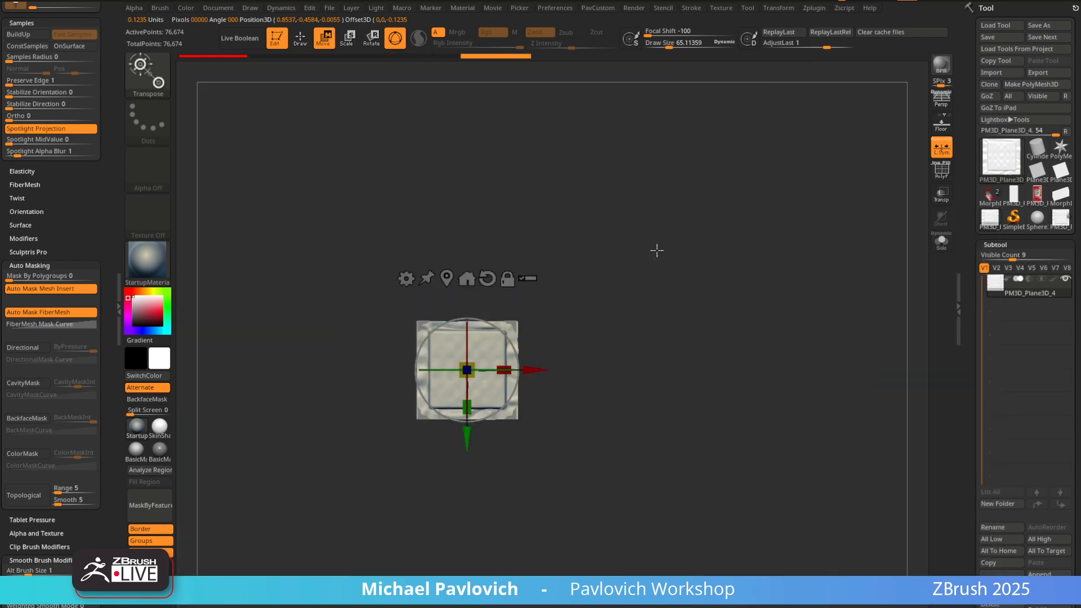
{"action": "left_click_drag", "start_coordinate": [471, 365], "coordinate": [523, 330]}
{"action": "left_click_drag", "start_coordinate": [470, 366], "coordinate": [496, 343]}
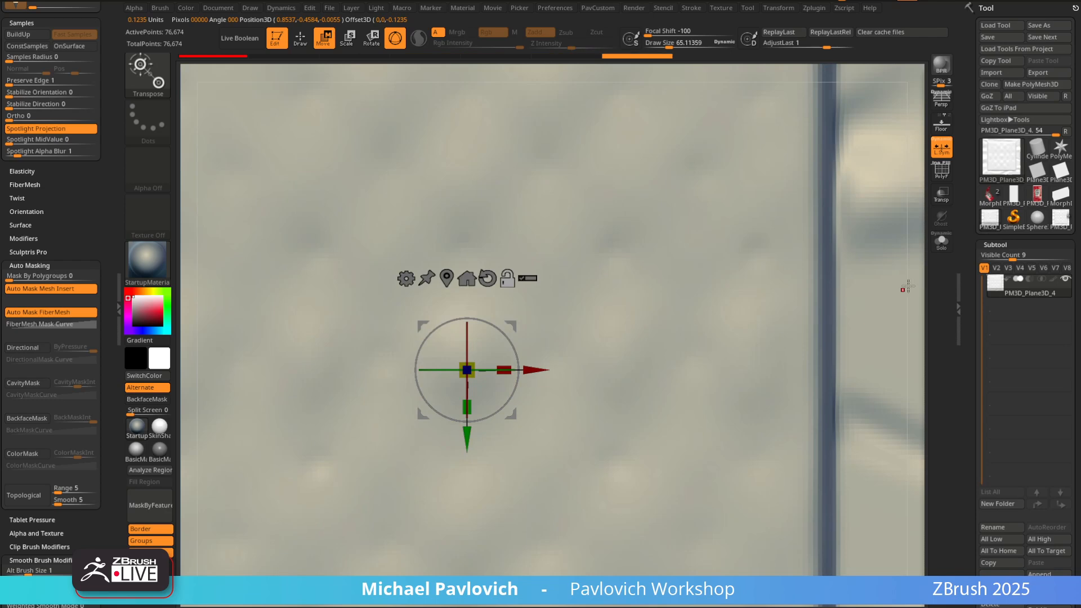
{"action": "left_click_drag", "start_coordinate": [908, 290], "coordinate": [770, 126], "text": "alt"}
{"action": "left_click_drag", "start_coordinate": [522, 322], "coordinate": [738, 246]}
{"action": "left_click_drag", "start_coordinate": [863, 242], "coordinate": [630, 301], "text": "alt"}
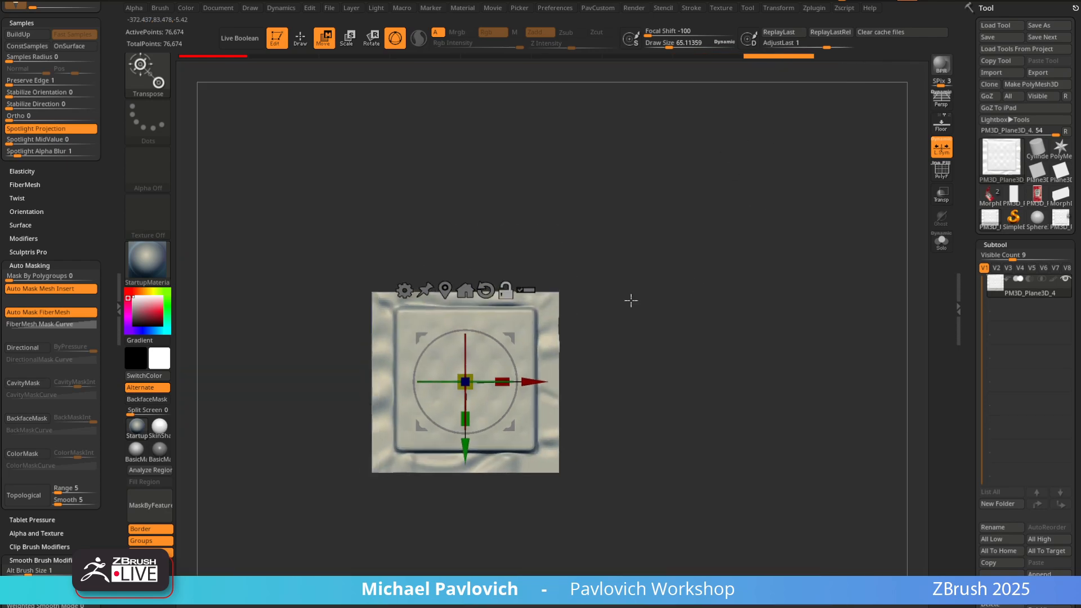
{"action": "left_click_drag", "start_coordinate": [474, 374], "coordinate": [582, 316]}
{"action": "left_click_drag", "start_coordinate": [471, 377], "coordinate": [586, 321]}
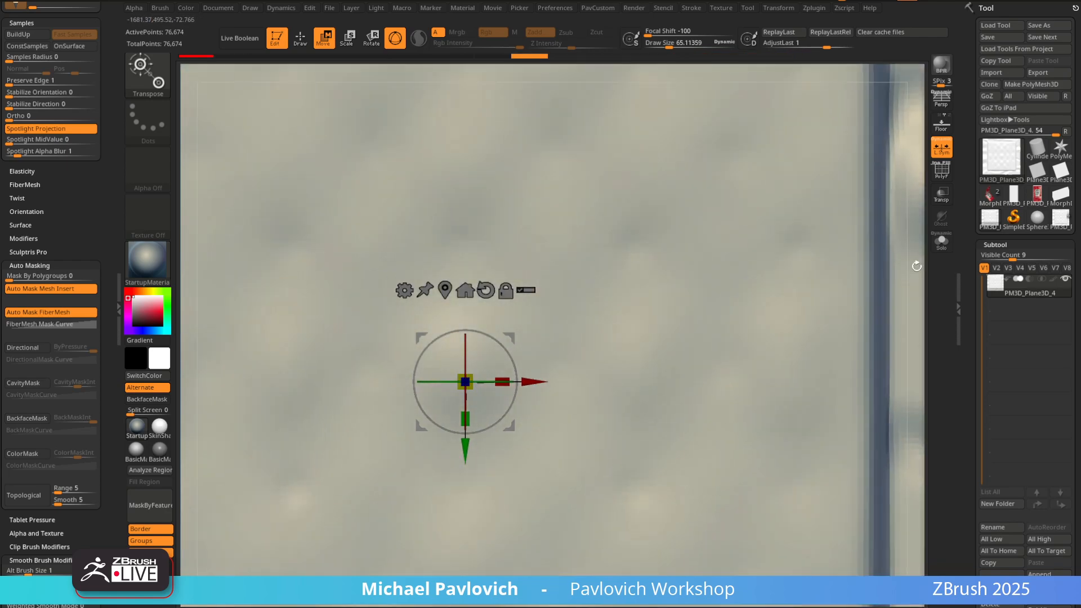
{"action": "mouse_move", "coordinate": [883, 261]}
{"action": "left_mouse_down", "text": "alt"}
{"action": "mouse_move", "coordinate": [848, 229]}
{"action": "mouse_move", "coordinate": [678, 299]}
{"action": "mouse_move", "coordinate": [698, 286]}
{"action": "left_mouse_up", "text": "alt"}
Return to drawing with the Standard brush and raise its Draw Size to 1000
{"action": "key", "text": "q"}
{"action": "key", "text": "s"}
{"action": "left_click_drag", "start_coordinate": [591, 345], "coordinate": [641, 346]}
{"action": "mouse_move", "coordinate": [837, 251]}
{"action": "left_mouse_down"}
{"action": "mouse_move", "coordinate": [835, 234]}
{"action": "mouse_move", "coordinate": [833, 276]}
{"action": "mouse_move", "coordinate": [833, 225]}
{"action": "mouse_move", "coordinate": [872, 229]}
{"action": "left_mouse_up"}
{"action": "key", "text": "s"}
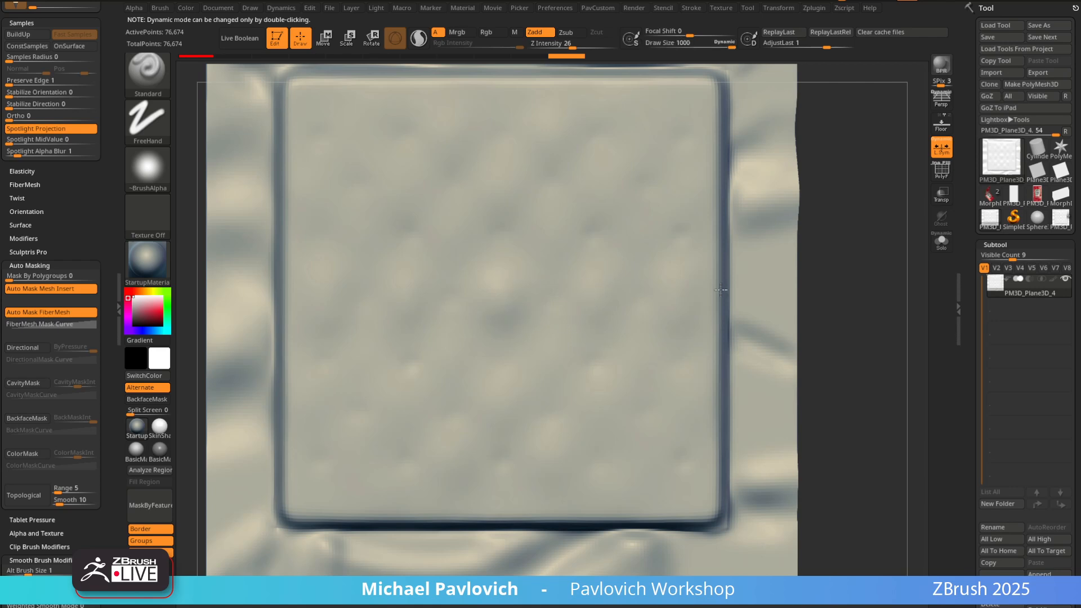
{"action": "left_click_drag", "start_coordinate": [888, 252], "coordinate": [849, 244], "text": "alt"}
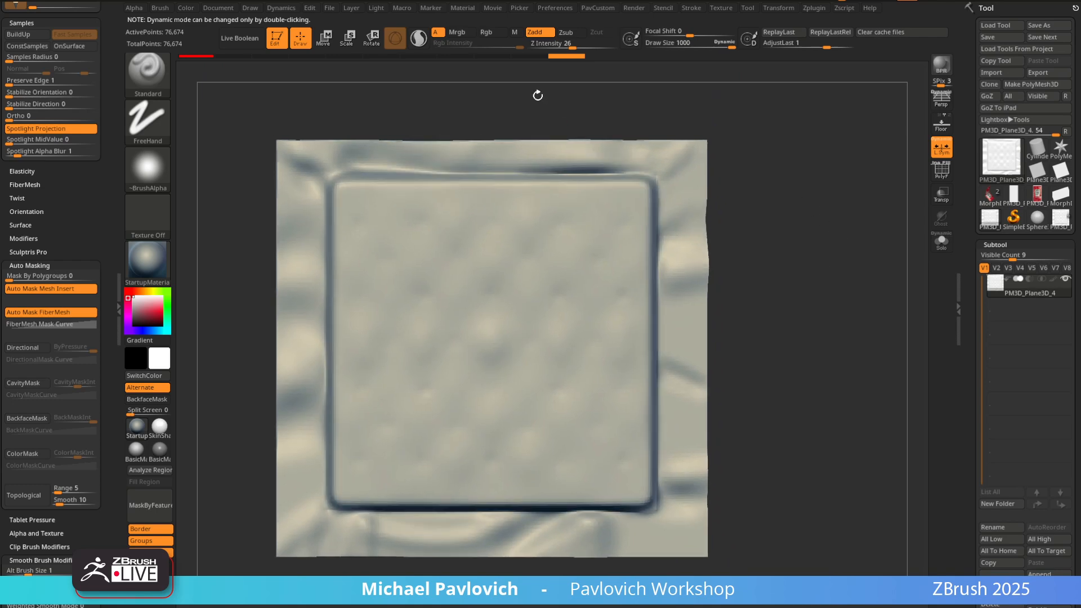
{"action": "key", "text": "shift"}
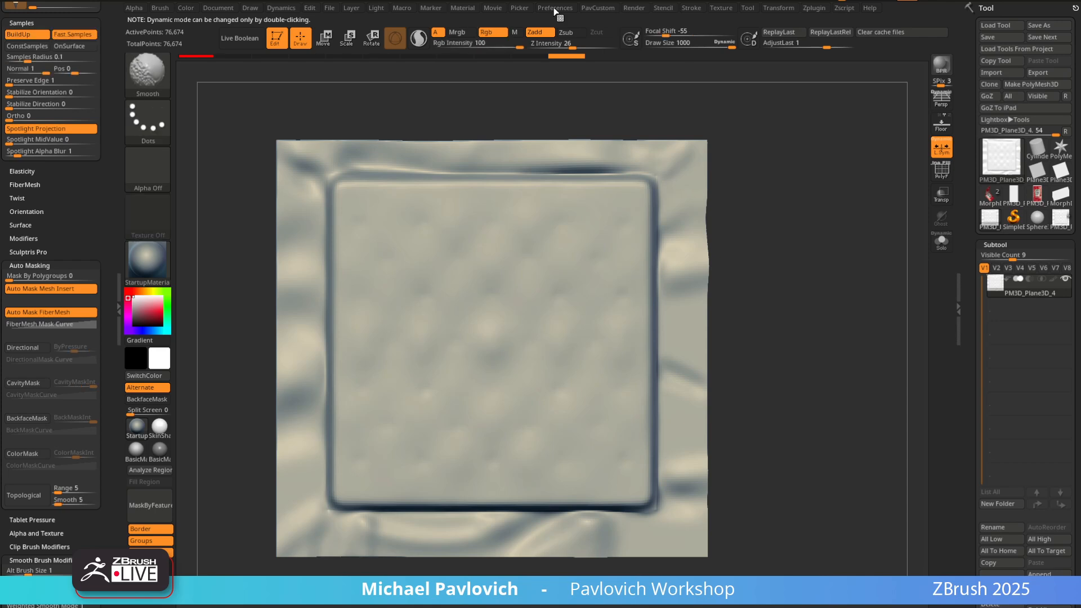
Raise the Max Brush Size preference to 5000 and set the Draw Size to 5000
{"action": "left_click", "coordinate": [554, 8]}
{"action": "left_click", "coordinate": [569, 249]}
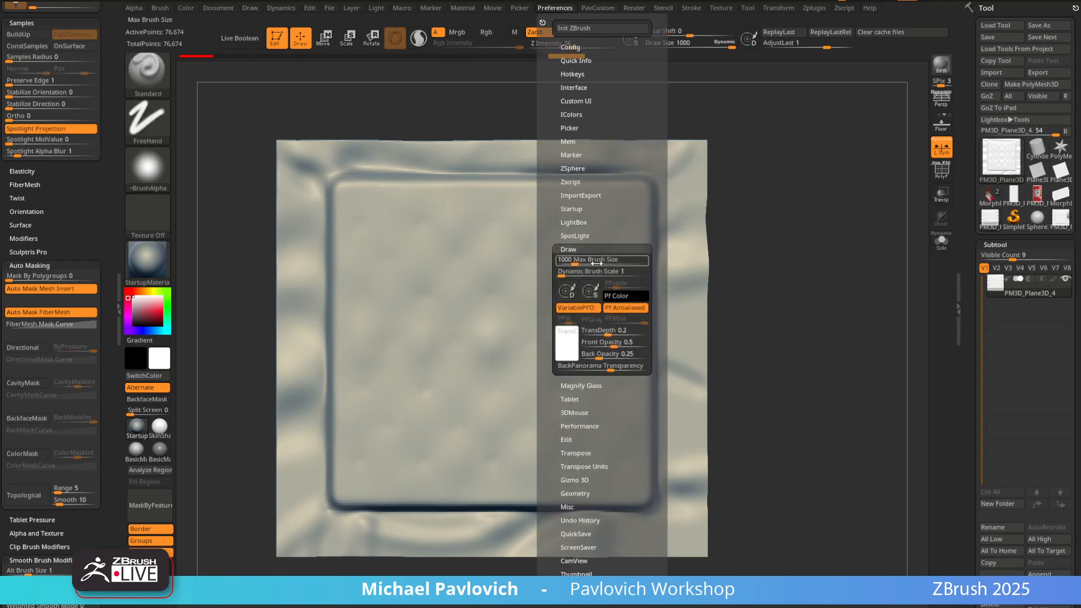
{"action": "left_click", "coordinate": [647, 264]}
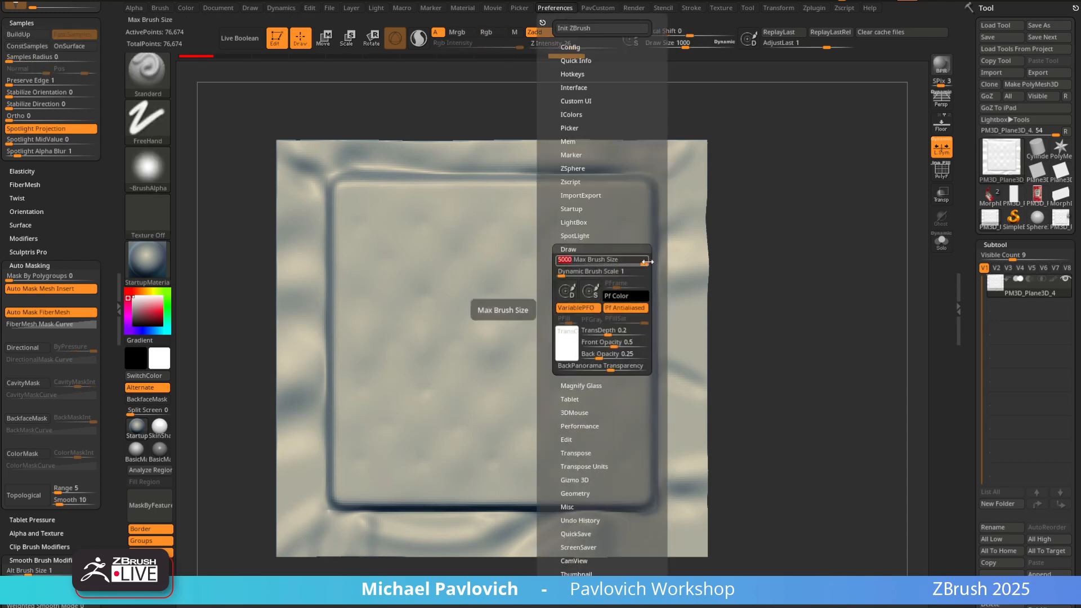
{"action": "key", "text": "s"}
{"action": "left_click_drag", "start_coordinate": [556, 312], "coordinate": [615, 315]}
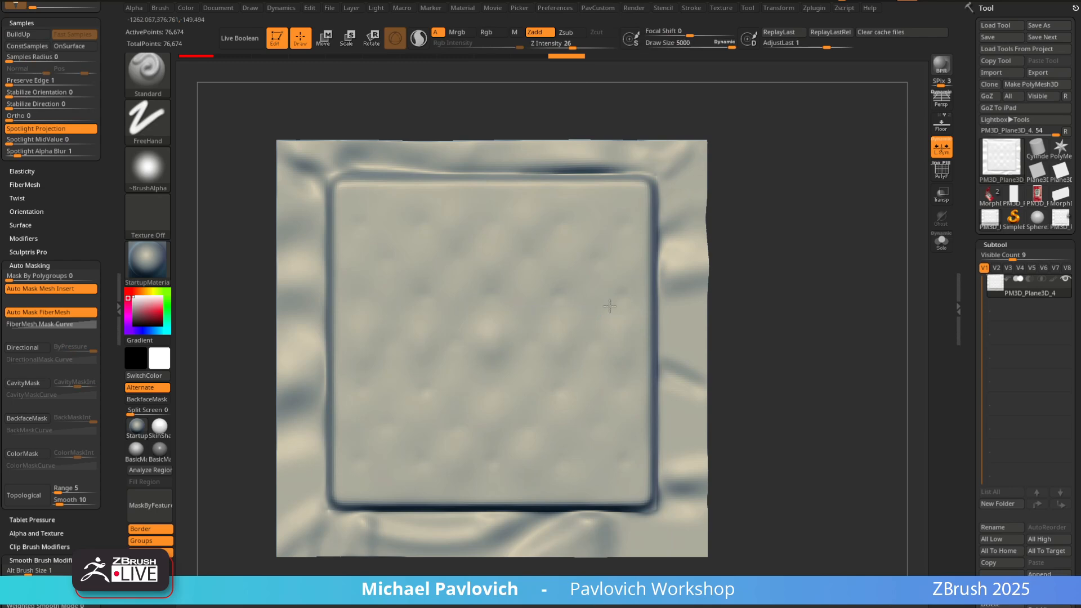
Raise the Dynamic Brush Scale preference to about 40 and test the brush footprint at Draw Size 5000
{"action": "left_click", "coordinate": [555, 9]}
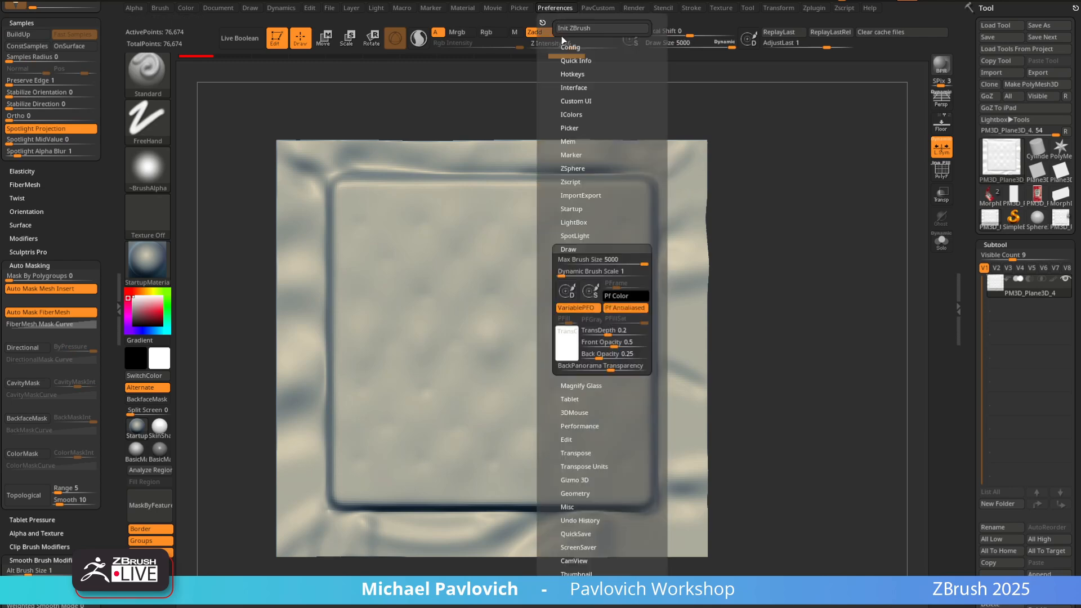
{"action": "left_click_drag", "start_coordinate": [560, 274], "coordinate": [562, 275]}
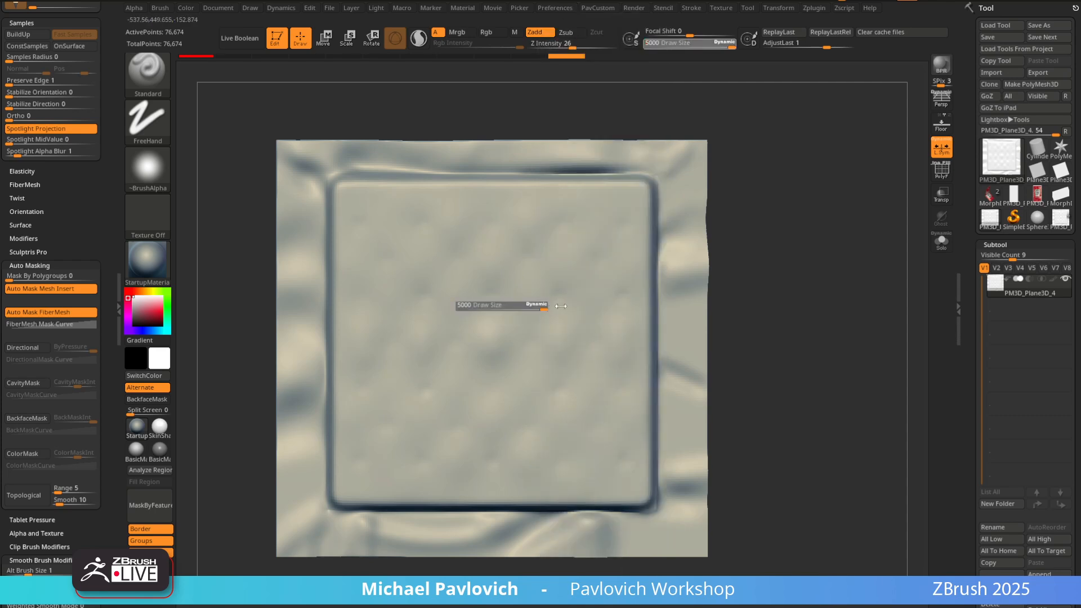
{"action": "left_click", "coordinate": [556, 9]}
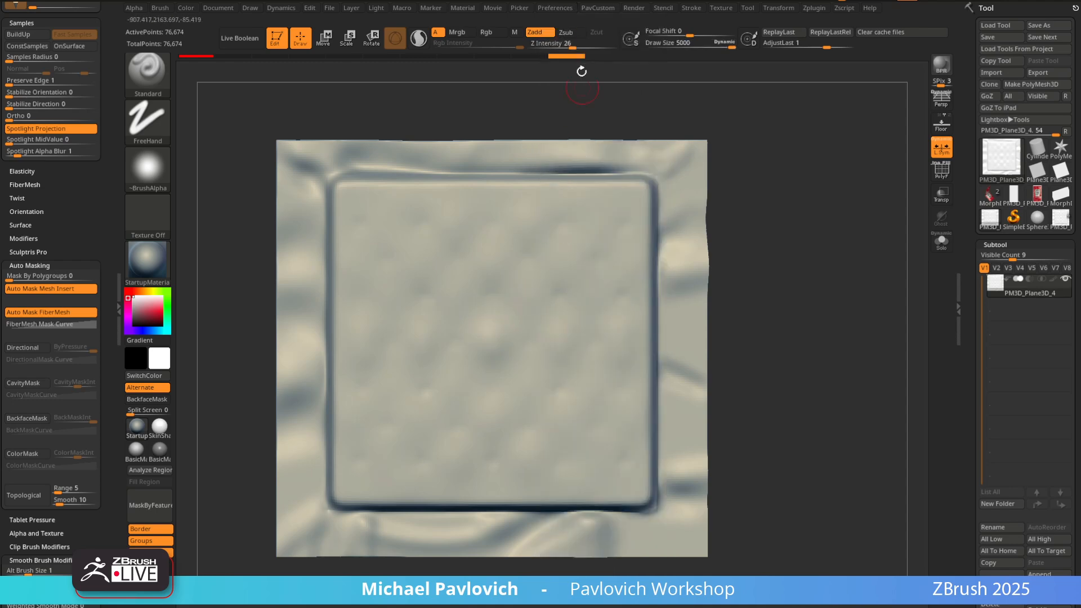
{"action": "left_click", "coordinate": [555, 8]}
{"action": "key", "text": "s"}
{"action": "left_click_drag", "start_coordinate": [453, 321], "coordinate": [532, 327]}
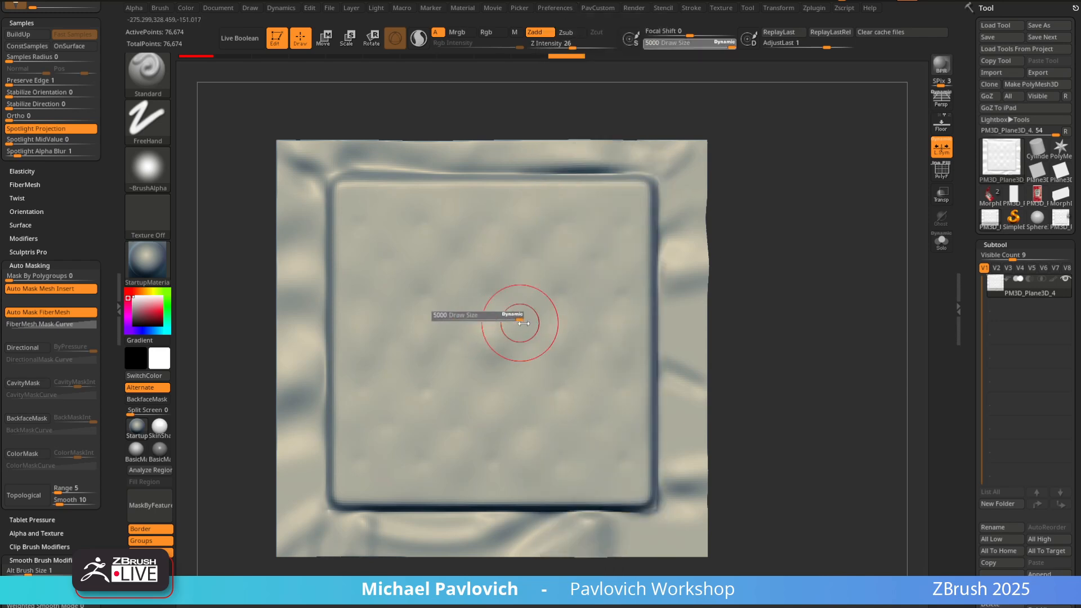
{"action": "mouse_move", "coordinate": [816, 227]}
{"action": "left_mouse_down", "text": "alt"}
{"action": "mouse_move", "coordinate": [799, 226]}
{"action": "mouse_move", "coordinate": [795, 207]}
{"action": "left_mouse_up", "text": "alt"}
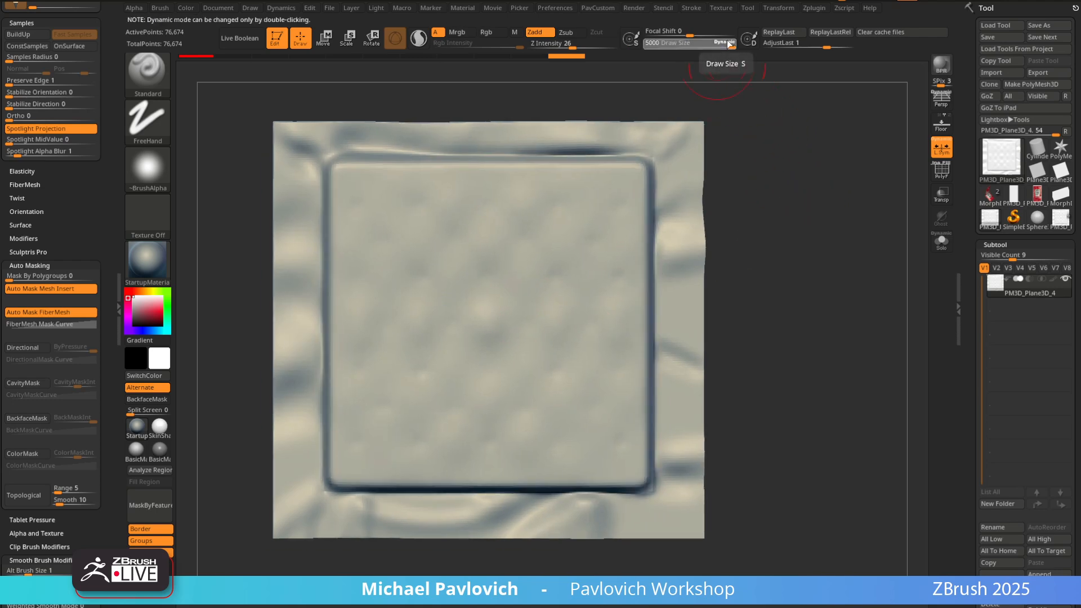
Reduce the Draw Size, enable the D brush-size mode and try a Standard brush stroke across the cushion
{"action": "left_click_drag", "start_coordinate": [719, 44], "coordinate": [712, 44]}
{"action": "left_click", "coordinate": [750, 40]}
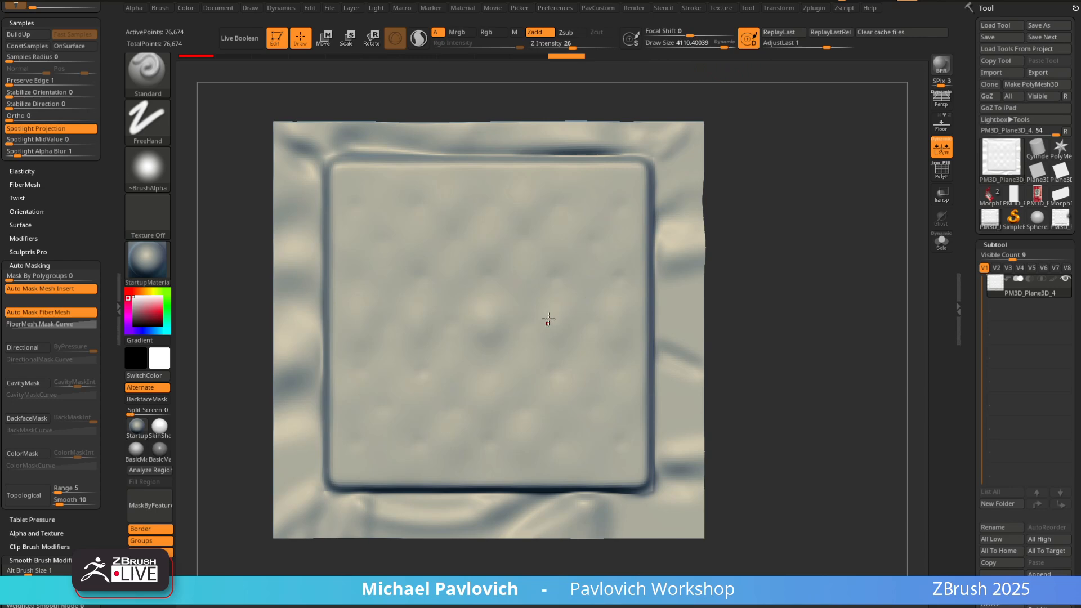
{"action": "key", "text": "s"}
{"action": "mouse_move", "coordinate": [553, 313]}
{"action": "left_mouse_down"}
{"action": "mouse_move", "coordinate": [581, 310]}
{"action": "mouse_move", "coordinate": [478, 312]}
{"action": "mouse_move", "coordinate": [499, 312]}
{"action": "left_mouse_up"}
{"action": "key", "text": "s"}
{"action": "key", "text": "s"}
{"action": "key", "text": "s"}
{"action": "mouse_move", "coordinate": [571, 276]}
{"action": "left_mouse_down"}
{"action": "mouse_move", "coordinate": [548, 278]}
{"action": "mouse_move", "coordinate": [604, 283]}
{"action": "mouse_move", "coordinate": [560, 284]}
{"action": "left_mouse_up"}
{"action": "key", "text": "s"}
{"action": "key", "text": "s"}
{"action": "mouse_move", "coordinate": [568, 266]}
{"action": "left_mouse_down"}
{"action": "mouse_move", "coordinate": [546, 306]}
{"action": "mouse_move", "coordinate": [598, 350]}
{"action": "left_mouse_up"}
{"action": "key", "text": "ctrl+z"}
Nudge the panel's right edge with the Move brush, setting its Draw Size to about 129
{"action": "key", "text": "b"}
{"action": "key", "text": "m"}
{"action": "key", "text": "v"}
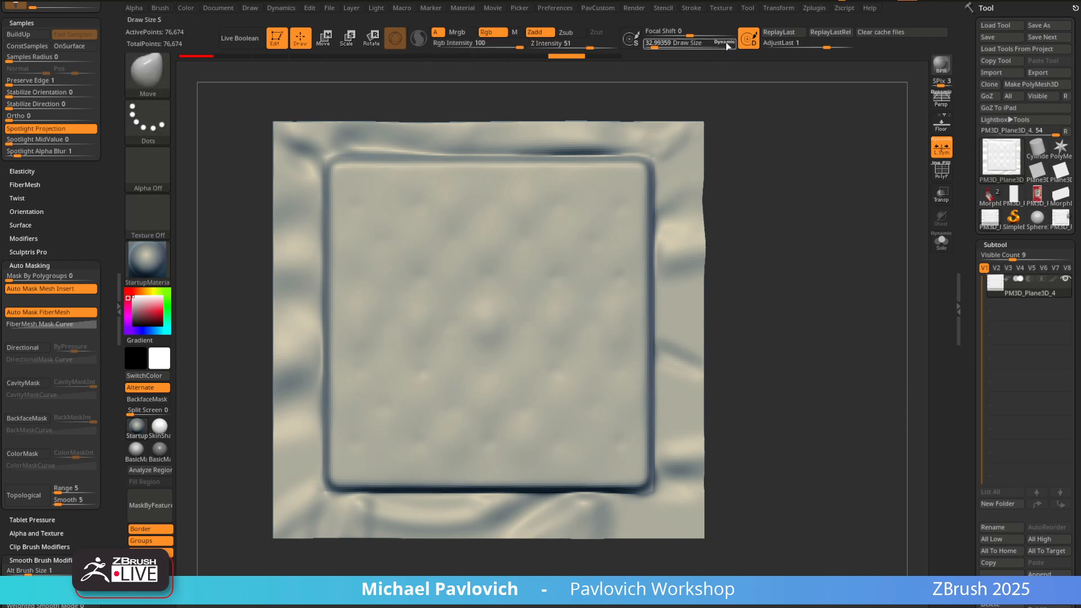
{"action": "key", "text": "s"}
{"action": "mouse_move", "coordinate": [556, 296]}
{"action": "left_mouse_down"}
{"action": "mouse_move", "coordinate": [576, 298]}
{"action": "mouse_move", "coordinate": [565, 298]}
{"action": "left_mouse_up"}
{"action": "left_click_drag", "start_coordinate": [704, 279], "coordinate": [695, 288]}
{"action": "right_click_drag", "start_coordinate": [696, 287], "coordinate": [670, 302]}
{"action": "key", "text": "s"}
{"action": "left_click_drag", "start_coordinate": [669, 302], "coordinate": [647, 298]}
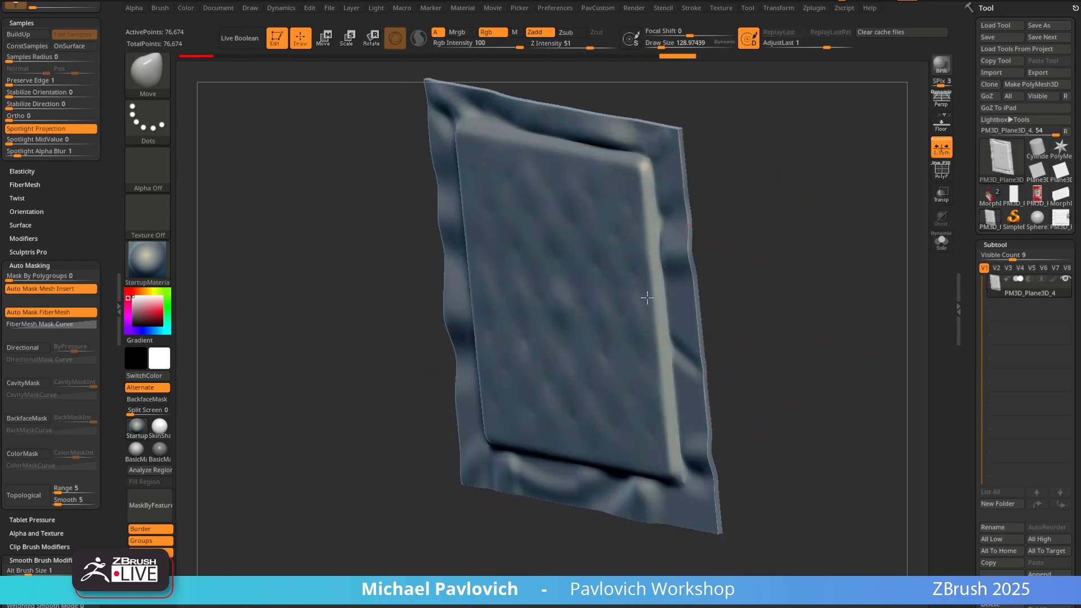
Switch back to the Standard brush and face the panel straight on
{"action": "key", "text": "b"}
{"action": "key", "text": "s"}
{"action": "key", "text": "t"}
{"action": "mouse_move", "coordinate": [741, 256]}
{"action": "left_mouse_down", "text": "shift"}
{"action": "mouse_move", "coordinate": [771, 247]}
{"action": "mouse_move", "coordinate": [742, 256]}
{"action": "mouse_move", "coordinate": [772, 235]}
{"action": "mouse_move", "coordinate": [787, 254]}
{"action": "left_mouse_up", "text": "shift"}
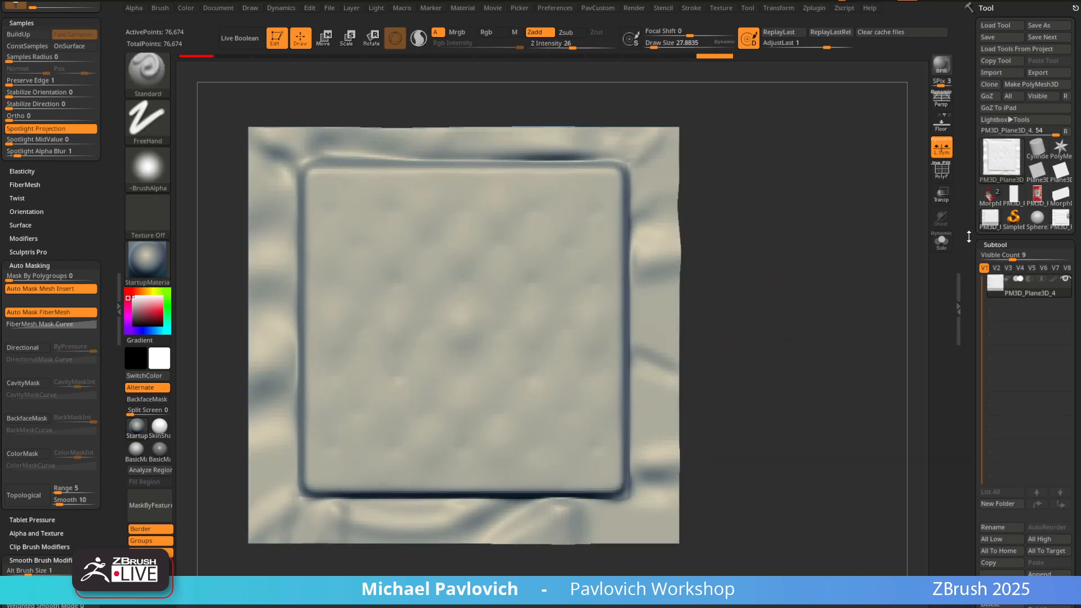
Normalize the oversized panel's scale with the Unify deformation
{"action": "left_click_drag", "start_coordinate": [969, 236], "coordinate": [966, 83]}
{"action": "scroll", "coordinate": [974, 225], "scroll_direction": "down", "scroll_amount": 5}
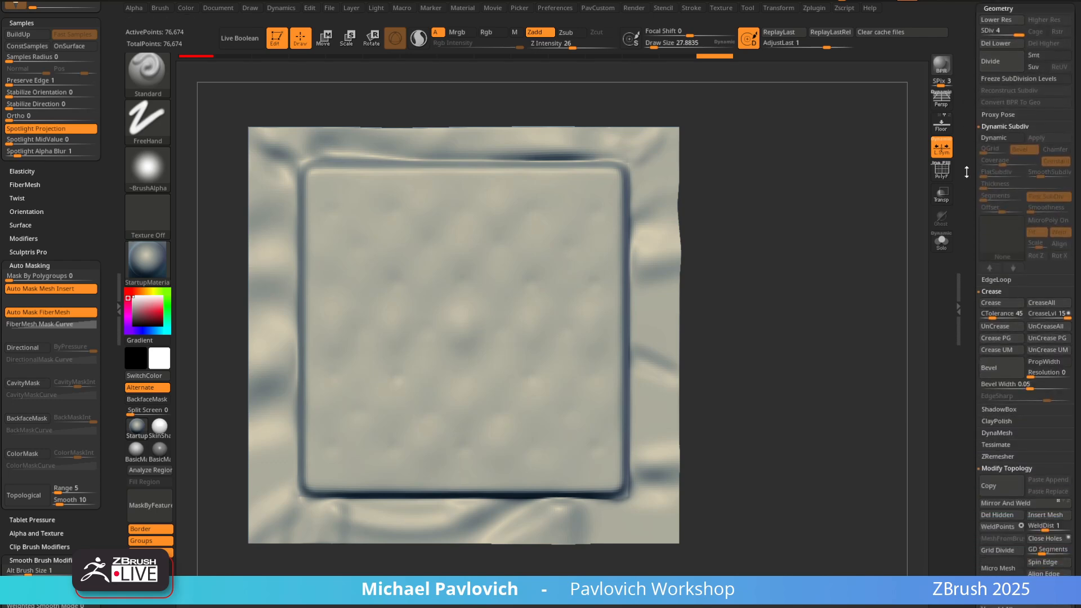
{"action": "key", "text": "shift"}
{"action": "left_click_drag", "start_coordinate": [977, 451], "coordinate": [987, 254]}
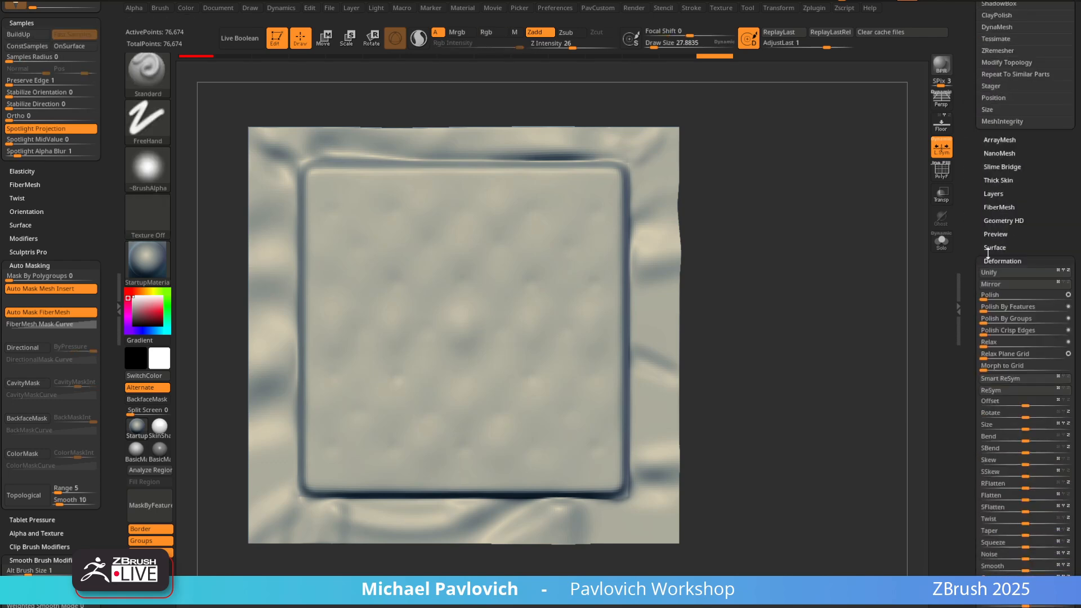
{"action": "key", "text": "shift"}
{"action": "left_click", "coordinate": [1001, 274]}
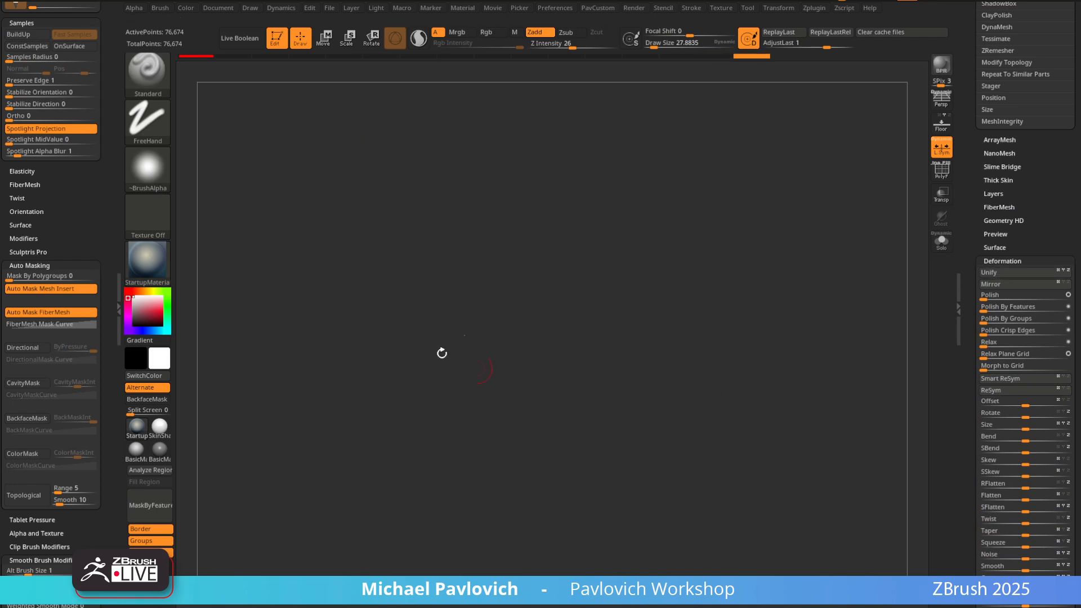
{"action": "key", "text": "f"}
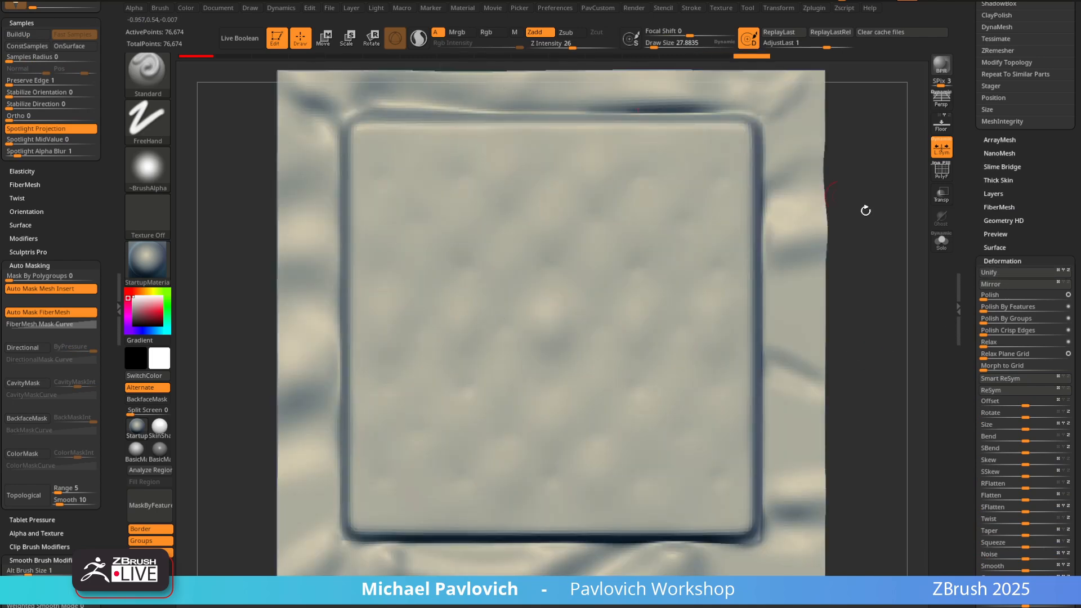
{"action": "left_click_drag", "start_coordinate": [866, 210], "coordinate": [788, 205], "text": "alt"}
{"action": "left_click_drag", "start_coordinate": [720, 256], "coordinate": [678, 287], "text": "alt"}
Reset the Dynamic Brush Scale preference to 1 and the Max Brush Size to 1000
{"action": "left_click", "coordinate": [567, 9]}
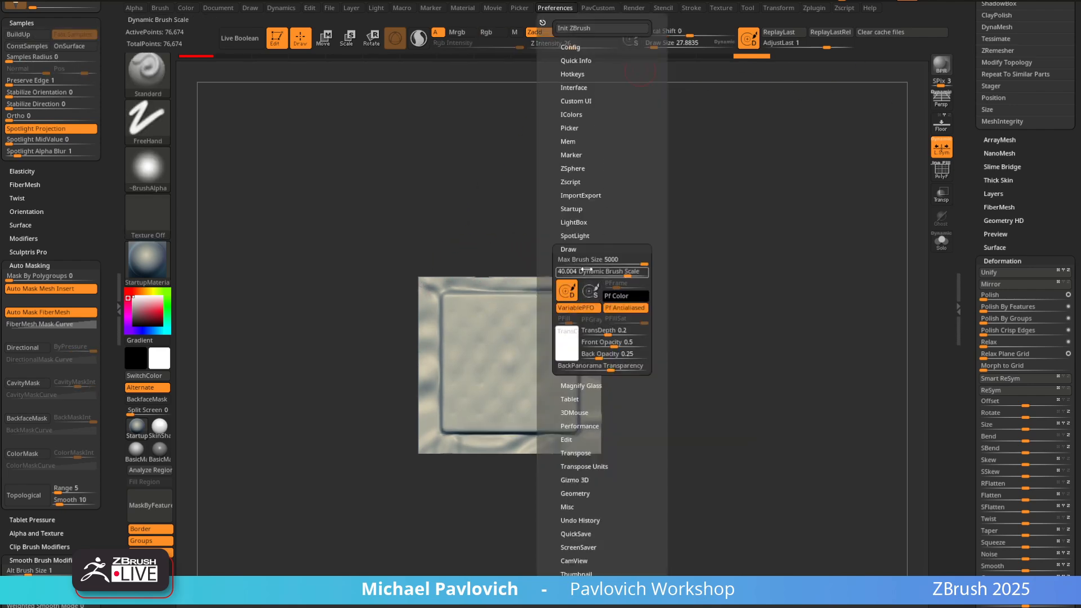
{"action": "type", "text": "1"}
{"action": "key", "text": "Return"}
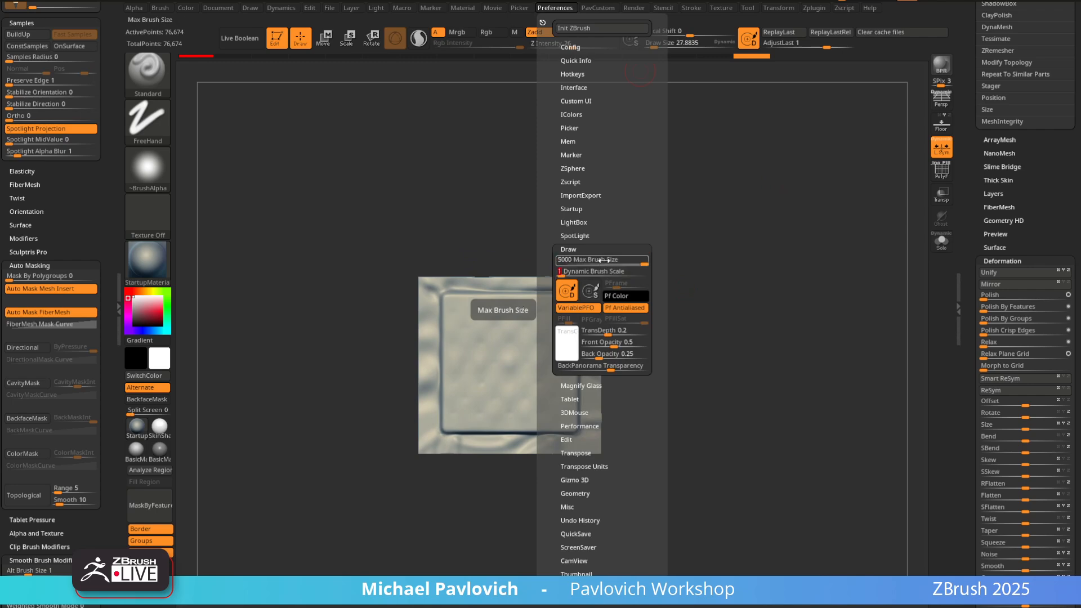
{"action": "type", "text": "1000"}
{"action": "key", "text": "Return"}
Turn on Dynamic draw sizing and adjust the Draw Size to about 177 at different view scales
{"action": "key", "text": "s"}
{"action": "mouse_move", "coordinate": [572, 320]}
{"action": "left_mouse_down"}
{"action": "mouse_move", "coordinate": [600, 322]}
{"action": "mouse_move", "coordinate": [585, 322]}
{"action": "left_mouse_up"}
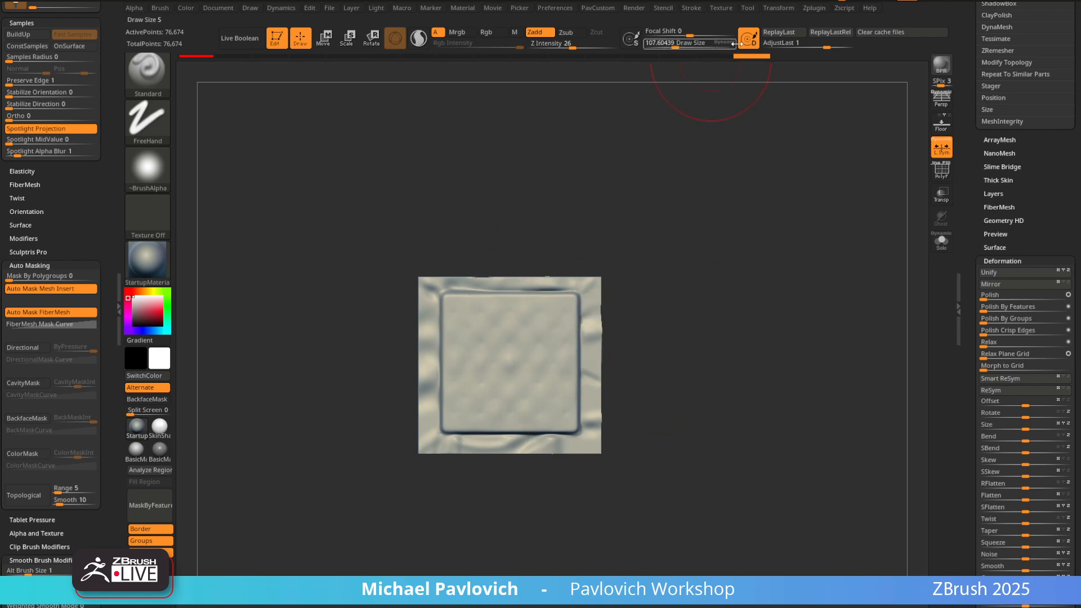
{"action": "left_click", "coordinate": [726, 43]}
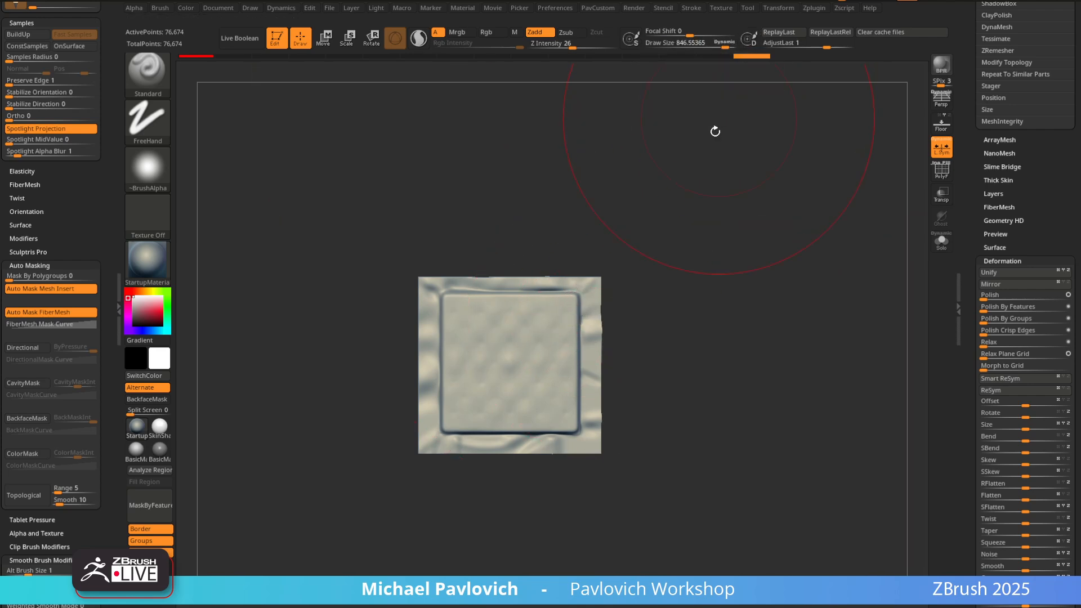
{"action": "key", "text": "s"}
{"action": "left_click_drag", "start_coordinate": [658, 178], "coordinate": [673, 176]}
{"action": "mouse_move", "coordinate": [674, 231]}
{"action": "left_mouse_down", "text": "alt"}
{"action": "mouse_move", "coordinate": [654, 222]}
{"action": "mouse_move", "coordinate": [648, 238]}
{"action": "mouse_move", "coordinate": [671, 262]}
{"action": "left_mouse_up", "text": "alt"}
{"action": "key", "text": "s"}
{"action": "left_click_drag", "start_coordinate": [529, 300], "coordinate": [517, 299]}
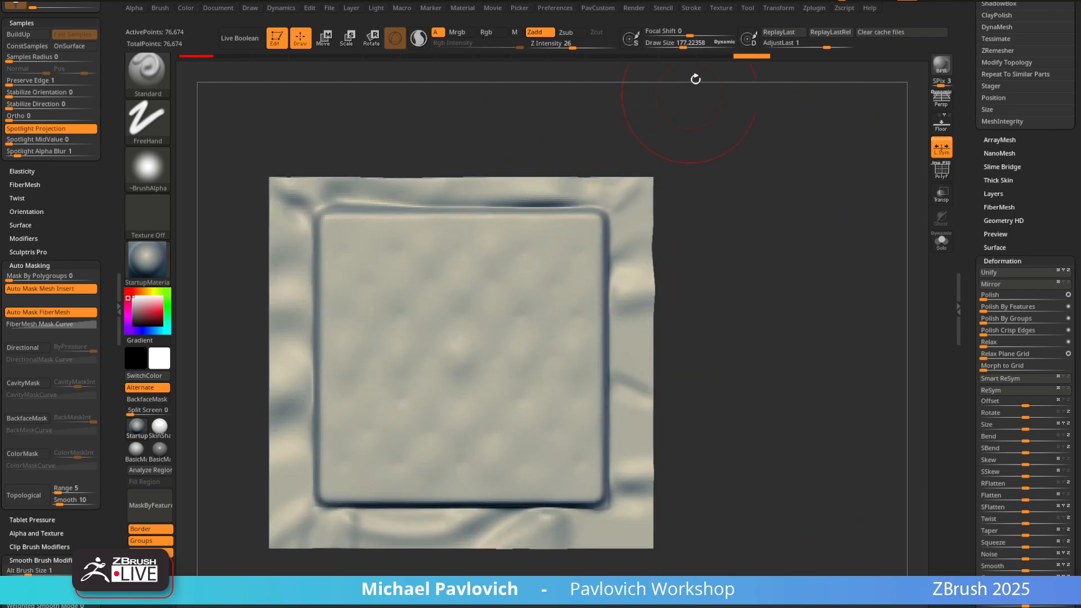
Turn off Dynamic draw sizing and reduce the Standard brush's Draw Size to about 36
{"action": "left_click", "coordinate": [725, 45]}
{"action": "key", "text": "s"}
{"action": "left_click_drag", "start_coordinate": [653, 200], "coordinate": [643, 198]}
{"action": "left_click_drag", "start_coordinate": [689, 169], "coordinate": [711, 172], "text": "alt"}
{"action": "key", "text": "s"}
{"action": "left_click_drag", "start_coordinate": [468, 267], "coordinate": [458, 266]}
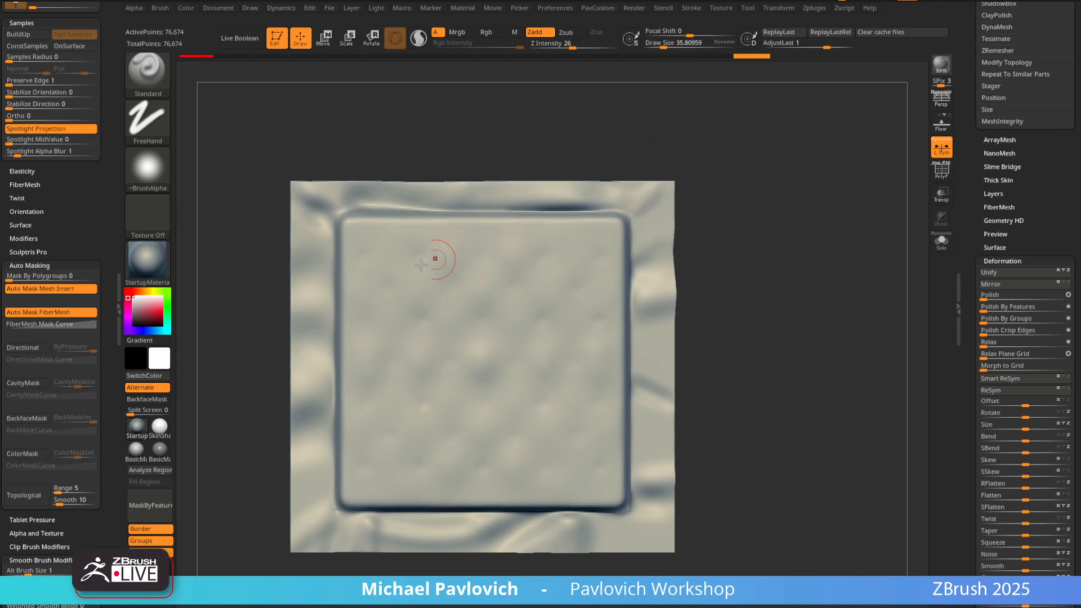
Reduce the Draw Size to about 24.5 and carve a small dimple near the cushion's upper-left corner
{"action": "key", "text": "bracketleft"}
{"action": "left_click", "coordinate": [377, 260], "text": "alt"}
{"action": "left_click_drag", "start_coordinate": [815, 269], "coordinate": [738, 190], "text": "alt"}
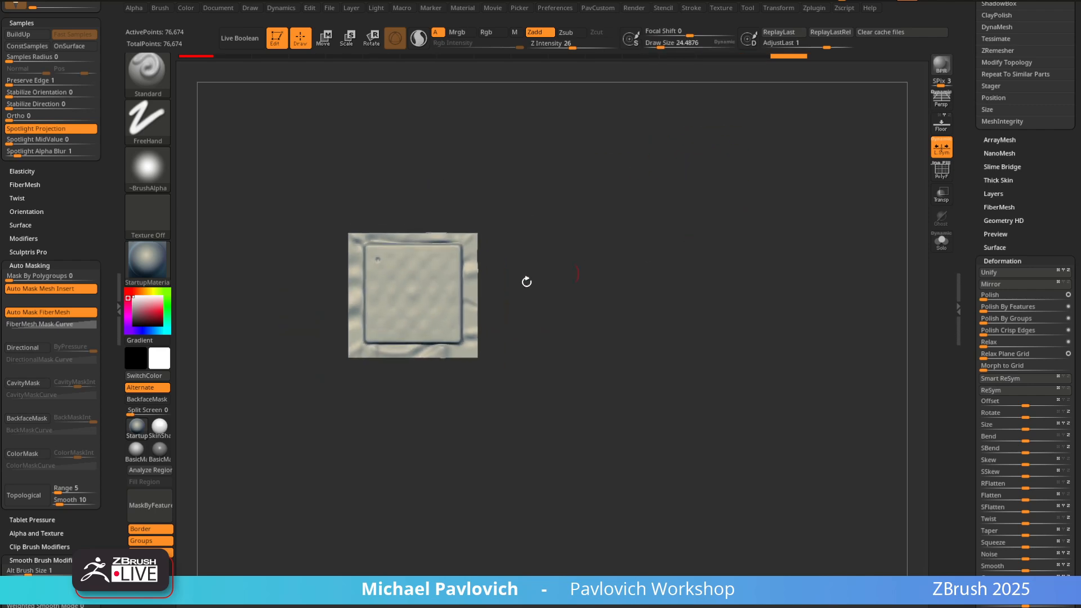
Carve a test dimple below the first one with the Standard brush, and undo it
{"action": "left_click", "coordinate": [380, 278]}
{"action": "left_click", "coordinate": [379, 283]}
{"action": "left_click", "coordinate": [377, 284]}
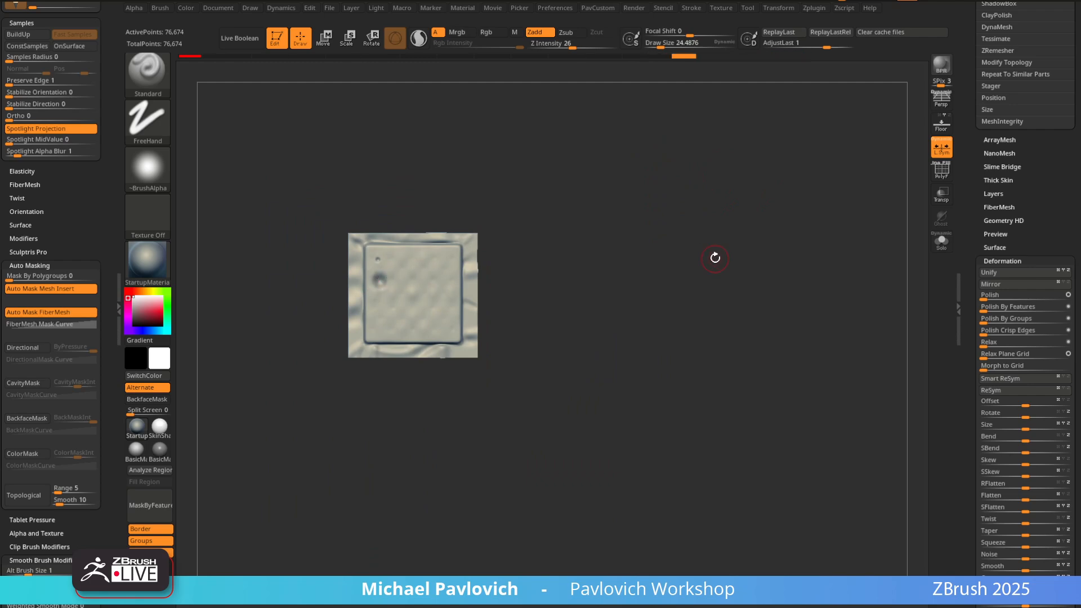
{"action": "key", "text": "ctrl+z"}
{"action": "key", "text": "ctrl+z"}
Turn on Dynamic draw sizing and undo the remaining dimple near the cushion's upper-left corner
{"action": "double_click", "coordinate": [728, 44]}
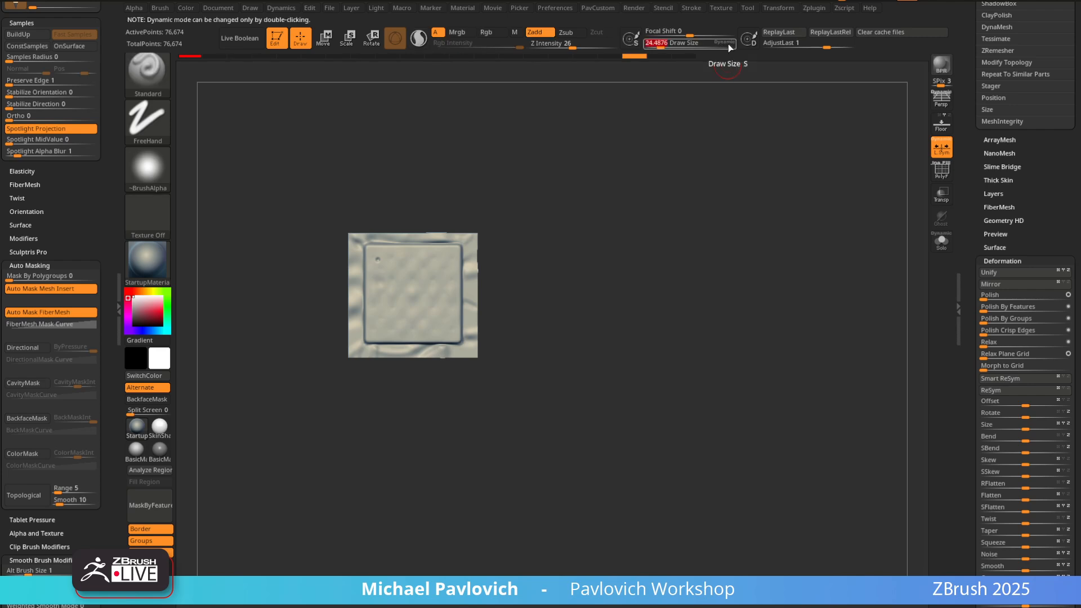
{"action": "left_click_drag", "start_coordinate": [640, 184], "coordinate": [690, 273], "text": "alt"}
{"action": "key", "text": "ctrl+z"}
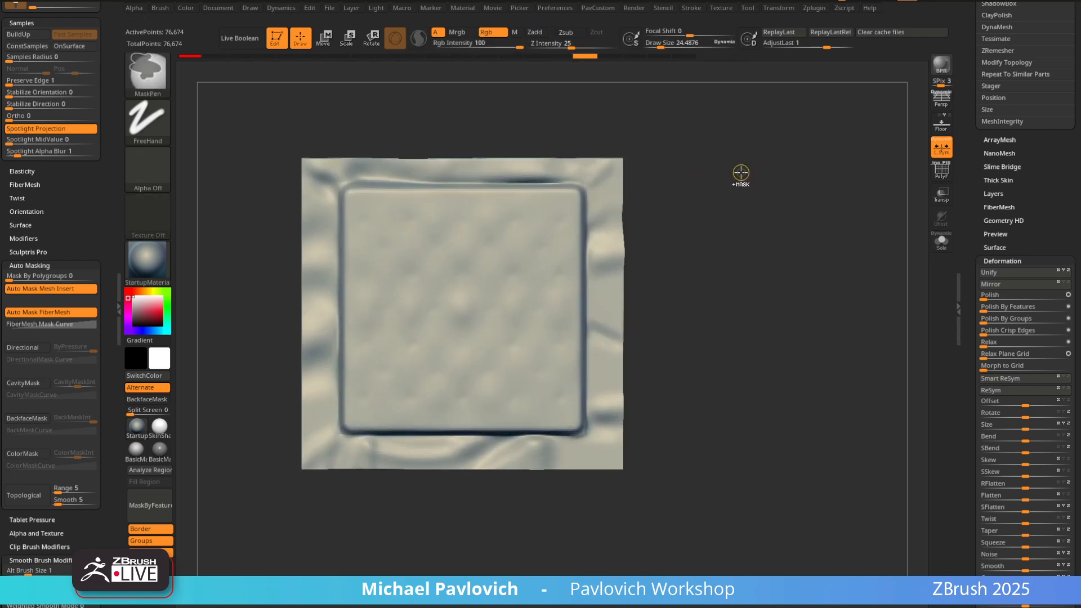
{"action": "key", "text": "ctrl+z"}
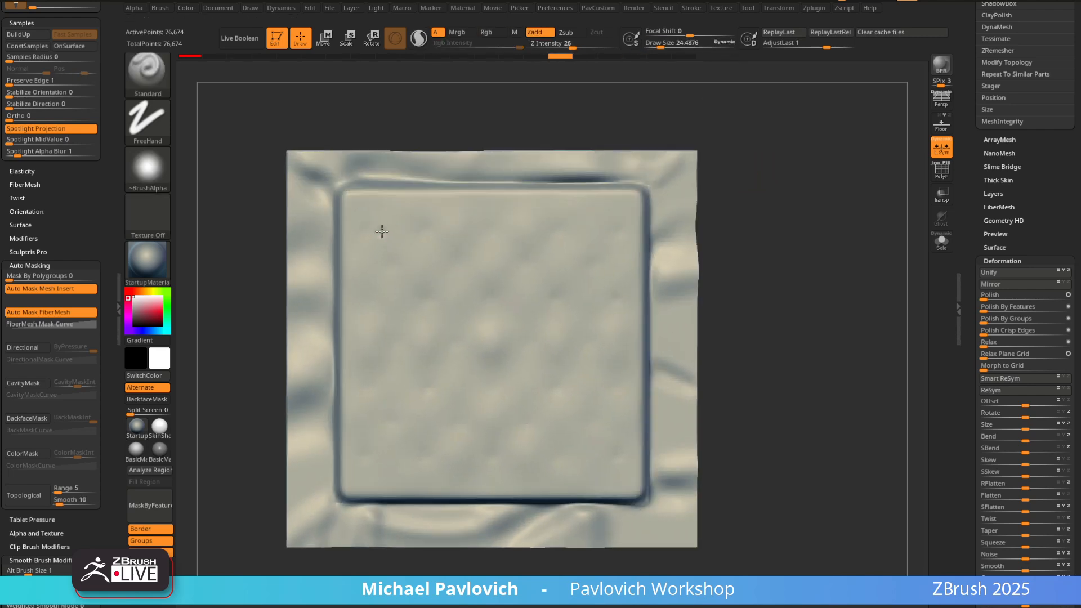
Test small dimples near the cushion's upper-left corner at a reduced view scale with Dynamic sizing, and undo them
{"action": "left_click_drag", "start_coordinate": [817, 201], "coordinate": [594, 208], "text": "alt"}
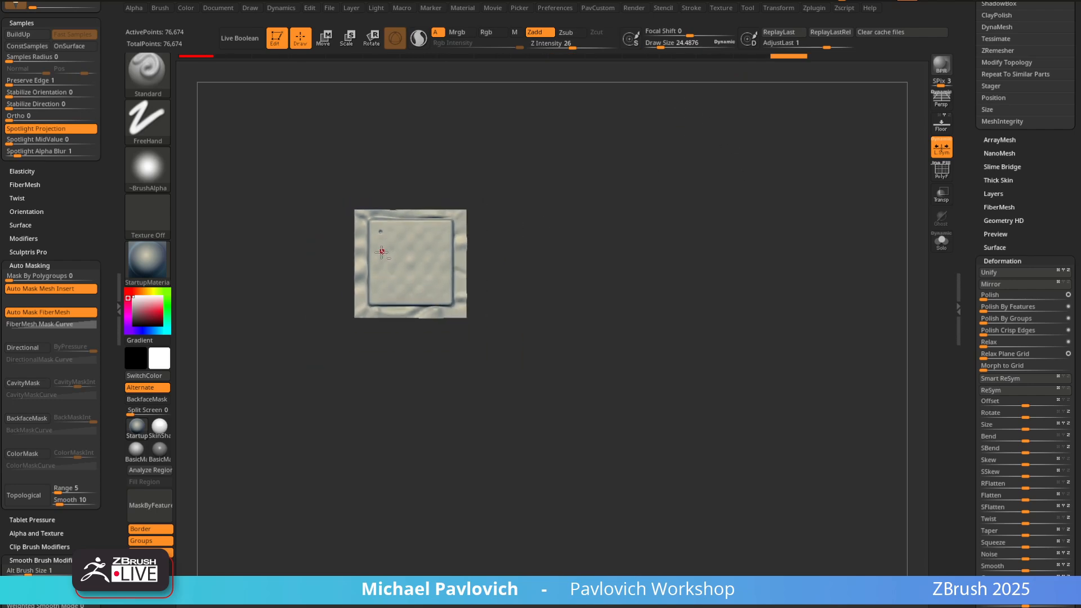
{"action": "left_click", "coordinate": [382, 252]}
{"action": "key", "text": "ctrl+z"}
{"action": "left_click", "coordinate": [383, 252]}
{"action": "key", "text": "ctrl+z"}
{"action": "key", "text": "ctrl+z"}
{"action": "left_click_drag", "start_coordinate": [717, 150], "coordinate": [761, 221], "text": "alt"}
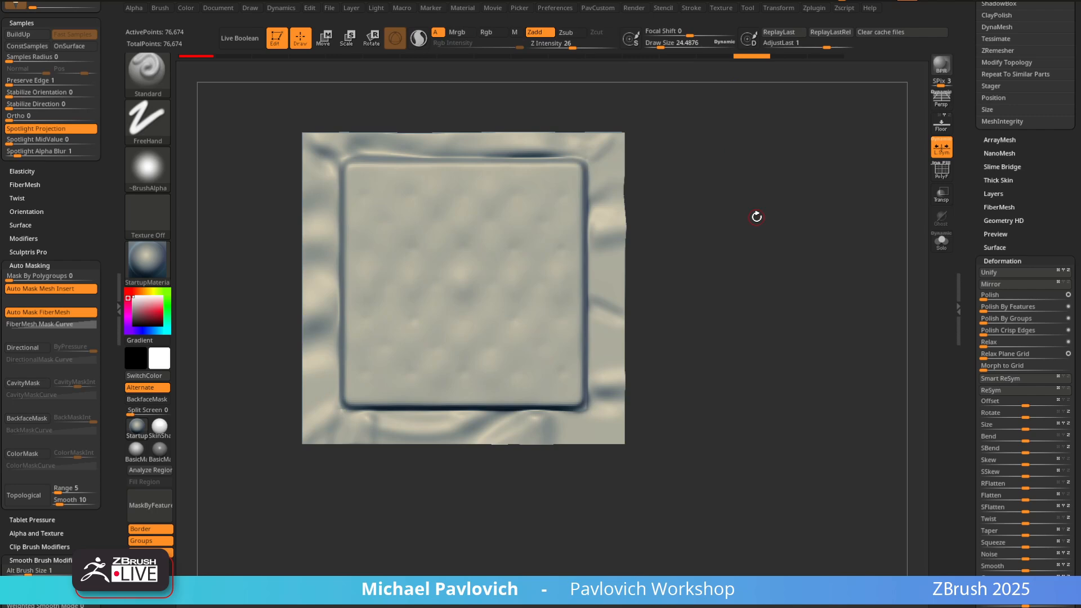
{"action": "left_click_drag", "start_coordinate": [719, 236], "coordinate": [719, 258], "text": "alt"}
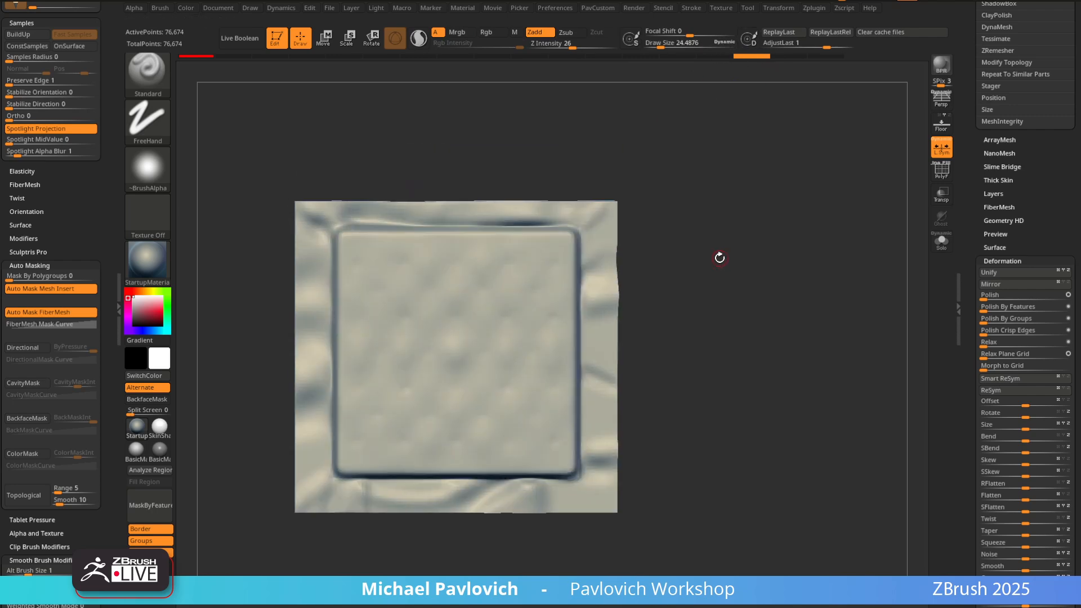
Inspect the Dynamic Brush Scale preference and set the Draw Size to 28.75
{"action": "left_click", "coordinate": [556, 8]}
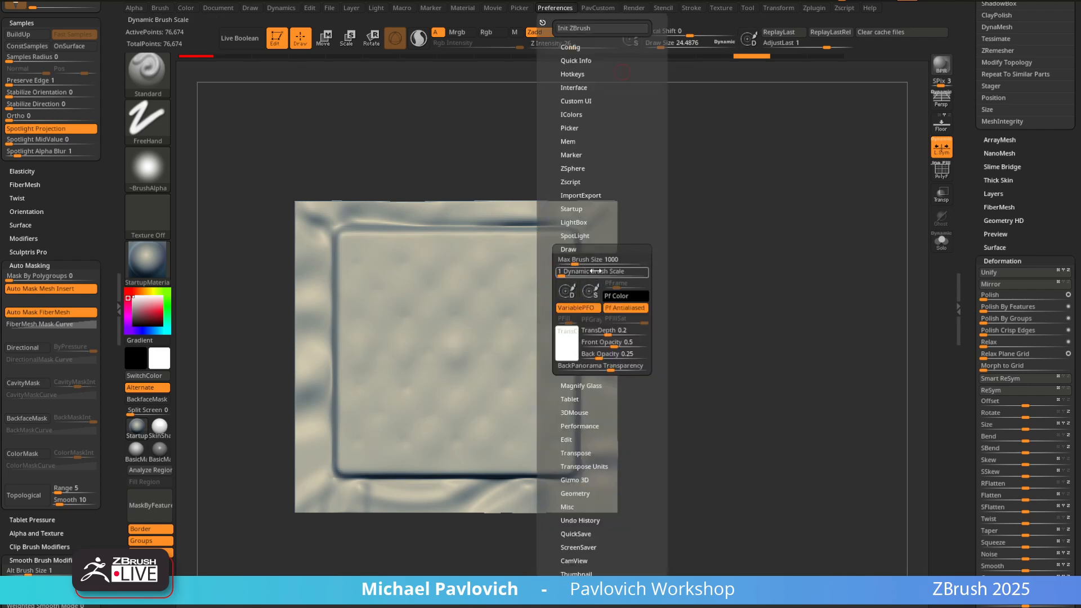
{"action": "key", "text": "bracketright"}
{"action": "key", "text": "bracketleft"}
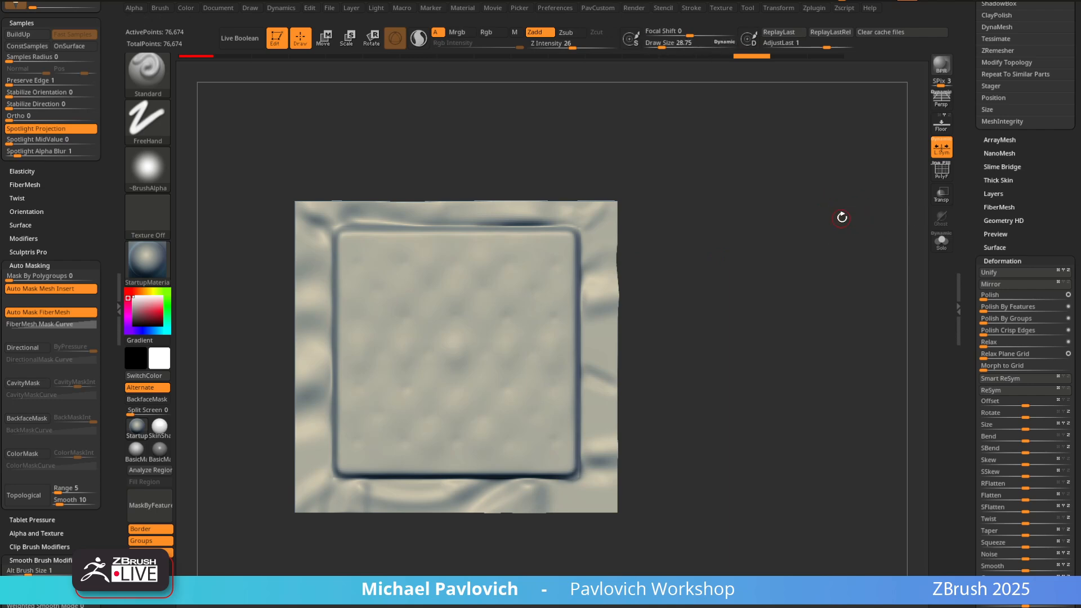
{"action": "left_click_drag", "start_coordinate": [842, 217], "coordinate": [893, 216], "text": "alt"}
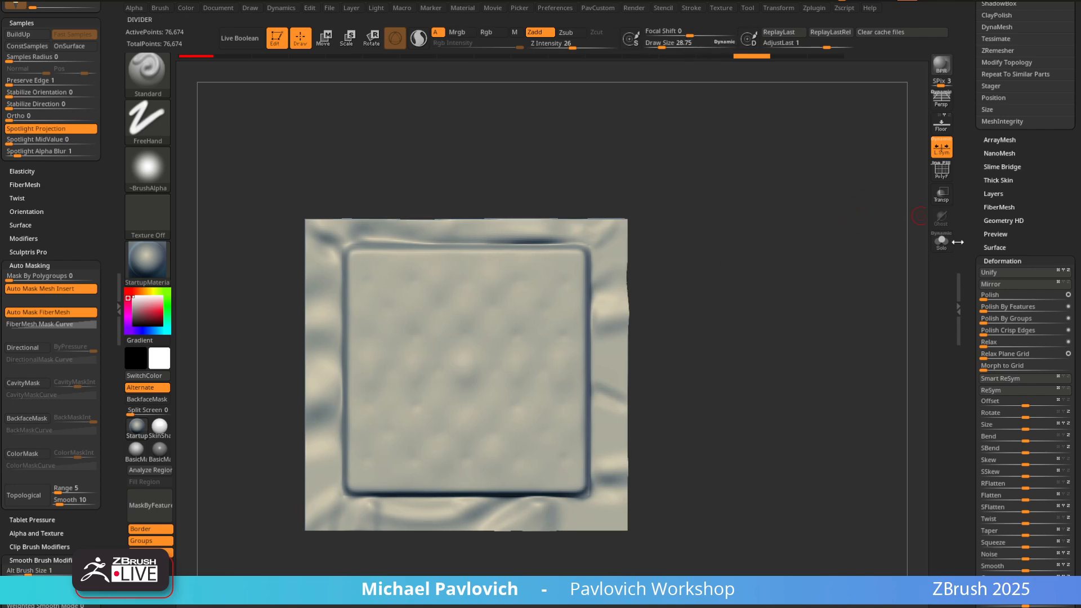
Look up the tool's Export settings and raise the Draw Size to about 135
{"action": "left_click_drag", "start_coordinate": [971, 251], "coordinate": [968, 103]}
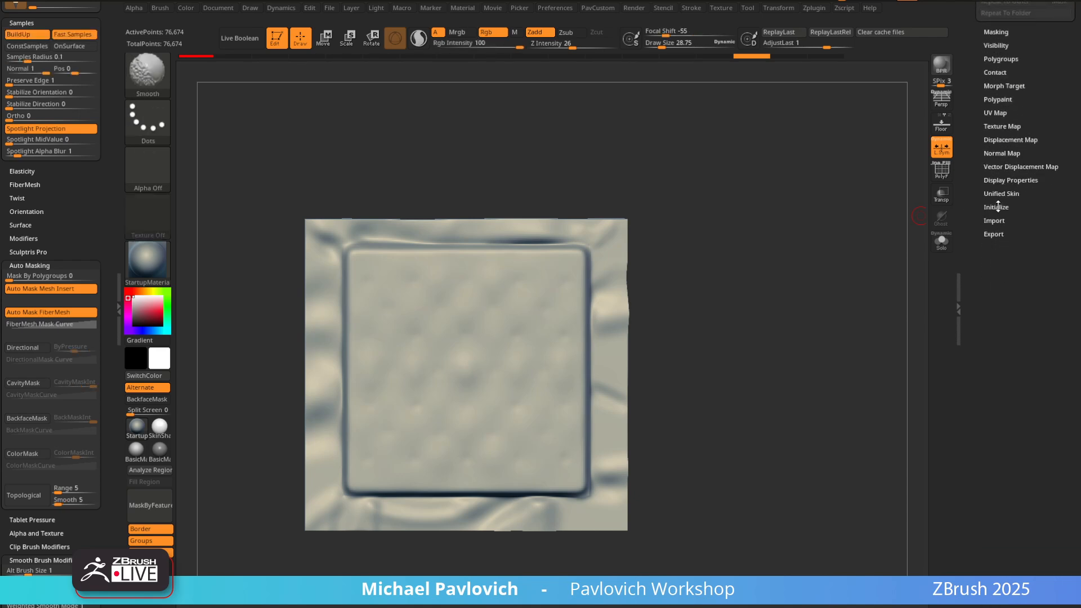
{"action": "left_click", "coordinate": [994, 234]}
{"action": "scroll", "coordinate": [1014, 236], "scroll_direction": "up", "scroll_amount": 10}
{"action": "key", "text": "s"}
{"action": "left_click_drag", "start_coordinate": [708, 282], "coordinate": [717, 252]}
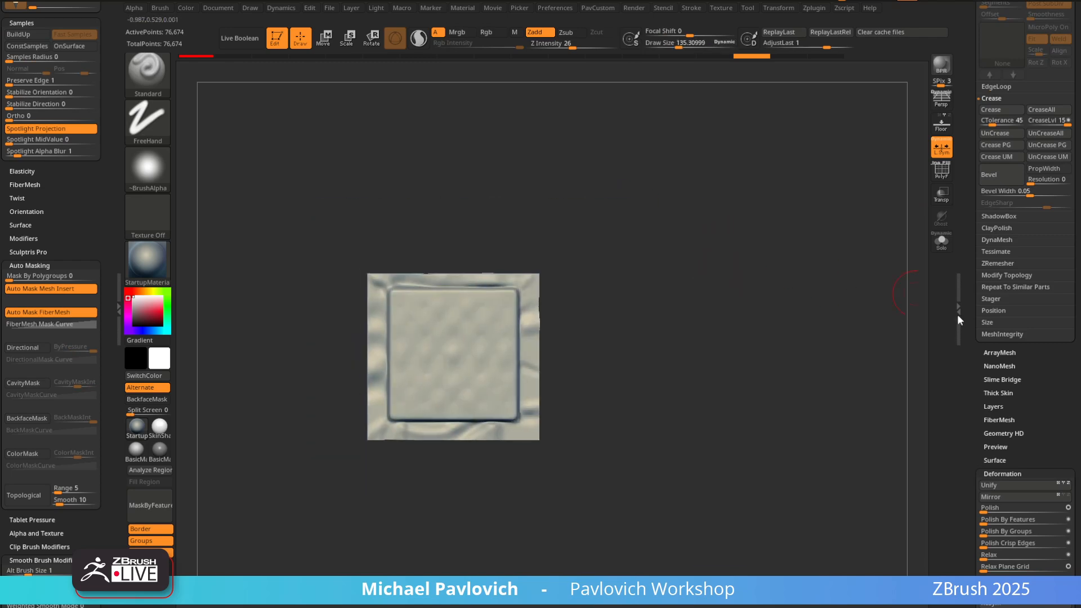
{"action": "left_click_drag", "start_coordinate": [966, 386], "coordinate": [964, 225]}
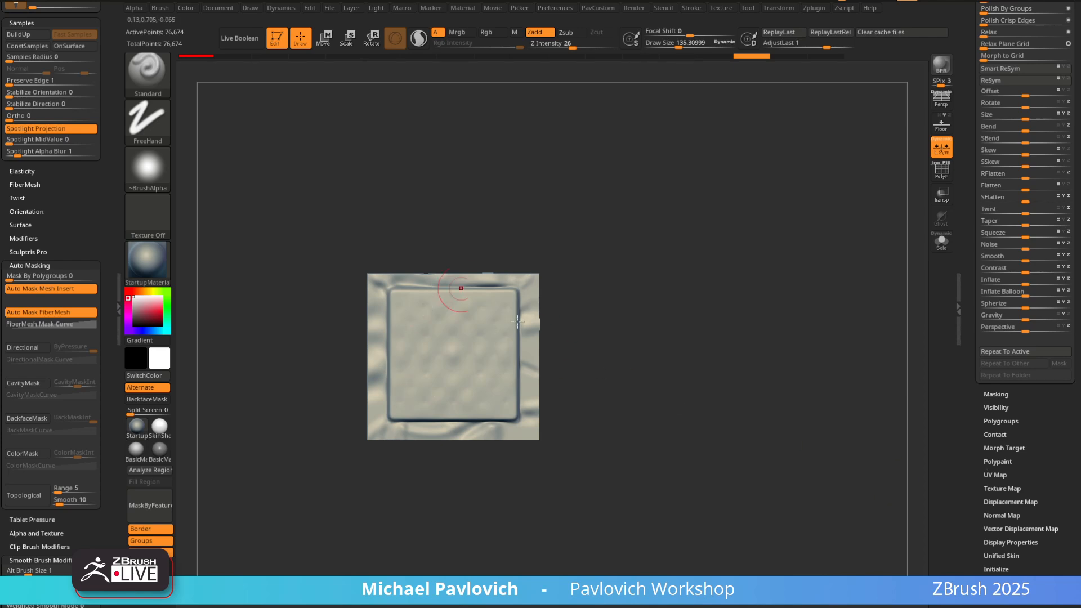
{"action": "left_click_drag", "start_coordinate": [674, 285], "coordinate": [728, 298], "text": "alt"}
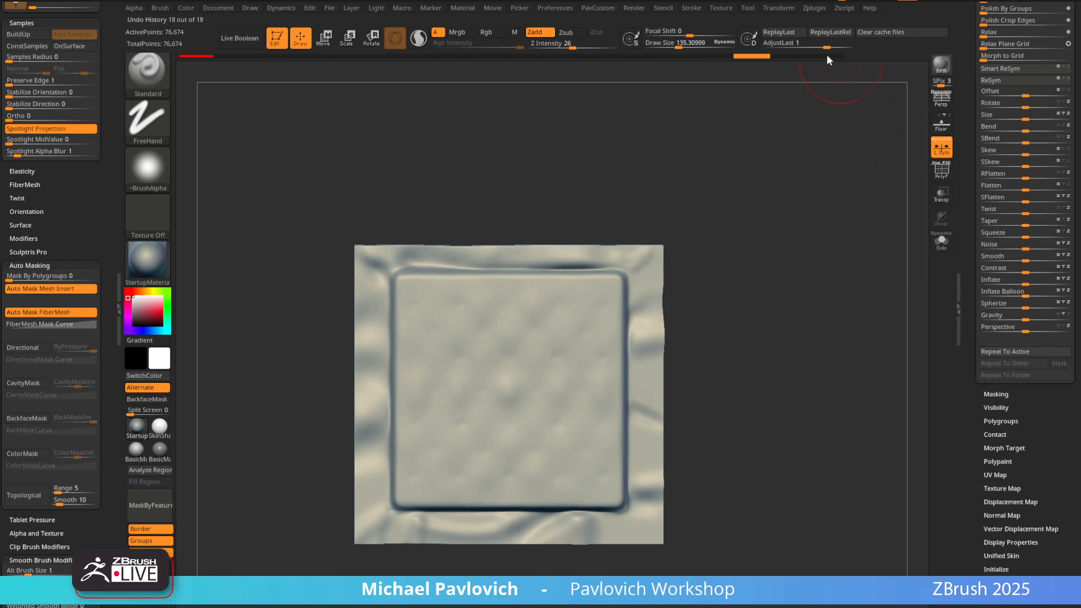
Review the Scale Master plugin's options and its About page
{"action": "left_click", "coordinate": [814, 8]}
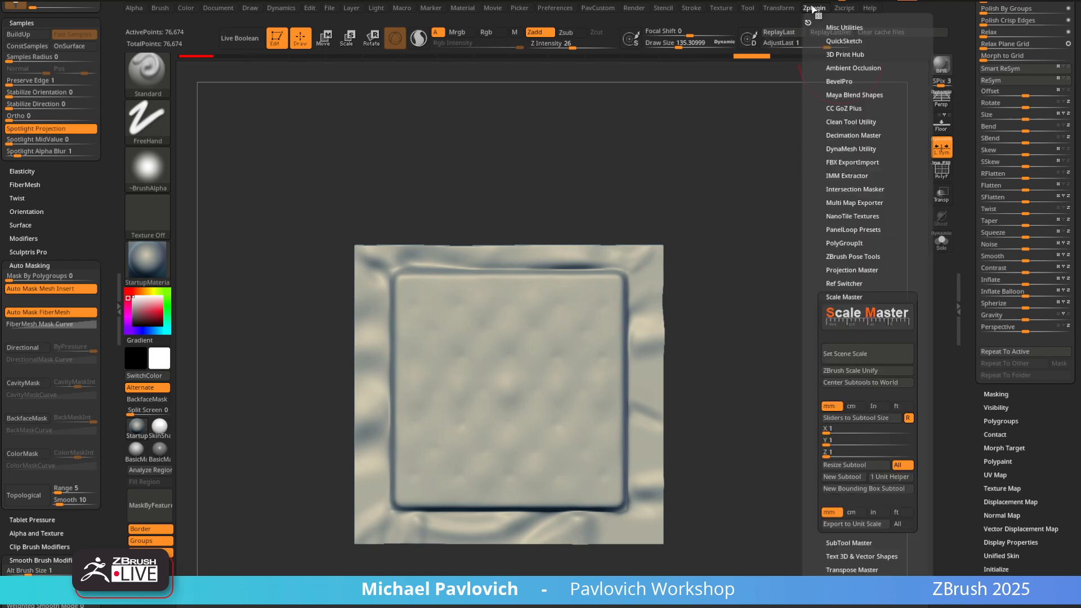
{"action": "left_click", "coordinate": [877, 317]}
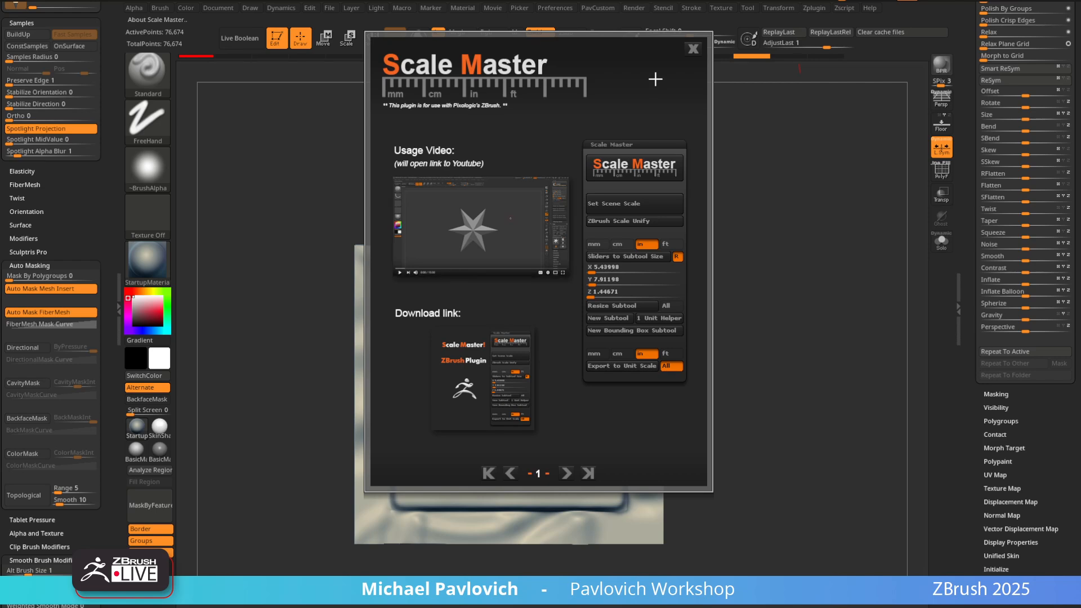
{"action": "left_click", "coordinate": [693, 49]}
Examine the panel's Export scale and X, Y and Z offset values
{"action": "scroll", "coordinate": [1011, 222], "scroll_direction": "down", "scroll_amount": 10}
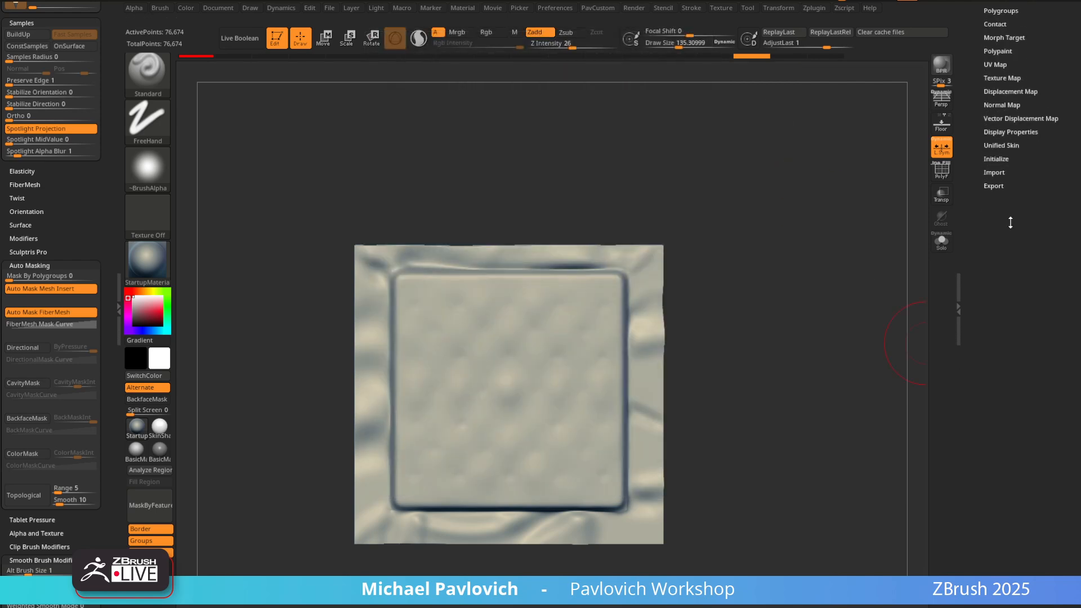
{"action": "key", "text": "shift"}
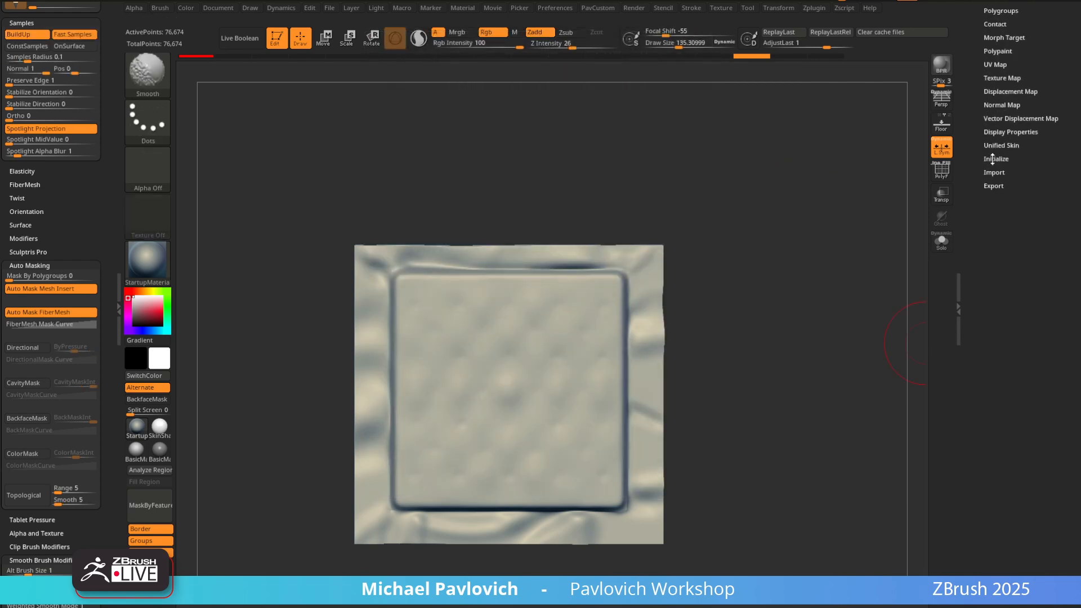
{"action": "left_click", "coordinate": [993, 185]}
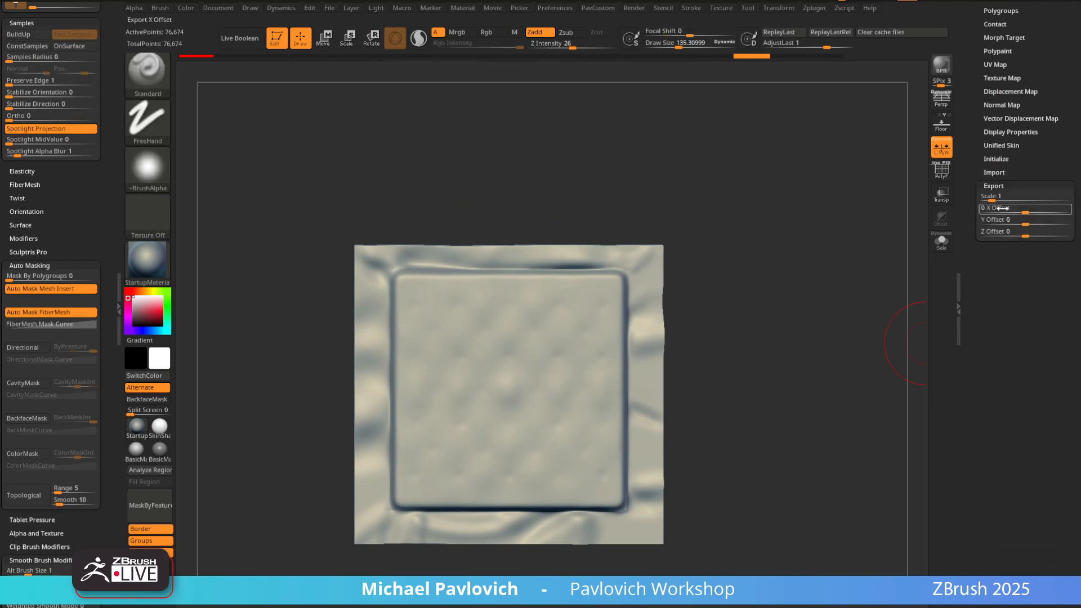
{"action": "left_click", "coordinate": [994, 185]}
{"action": "left_click", "coordinate": [971, 134], "text": "shift"}
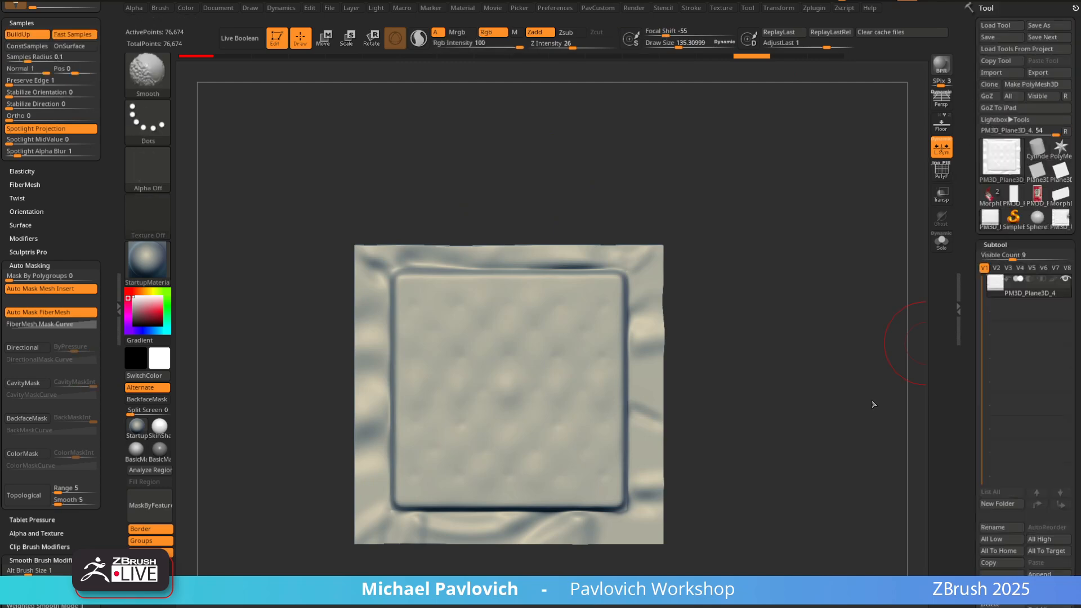
Reduce the Draw Size to about 68.5 and switch the active tool to Sphere3D
{"action": "mouse_move", "coordinate": [786, 251]}
{"action": "left_mouse_down", "text": "alt"}
{"action": "mouse_move", "coordinate": [805, 226]}
{"action": "mouse_move", "coordinate": [764, 293]}
{"action": "left_mouse_up", "text": "alt"}
{"action": "key", "text": "s"}
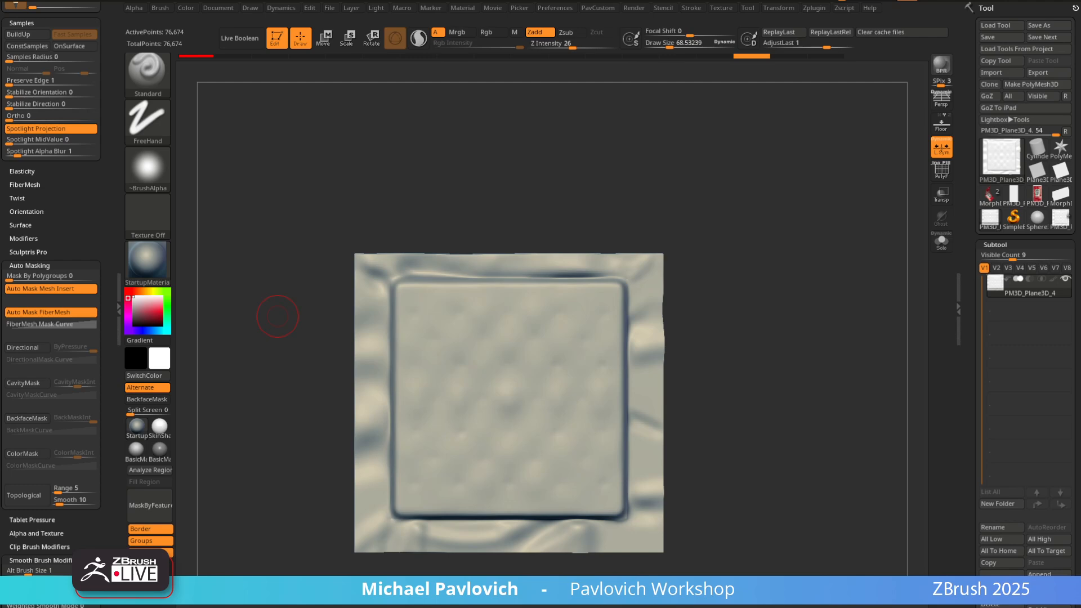
{"action": "left_click", "coordinate": [1002, 159]}
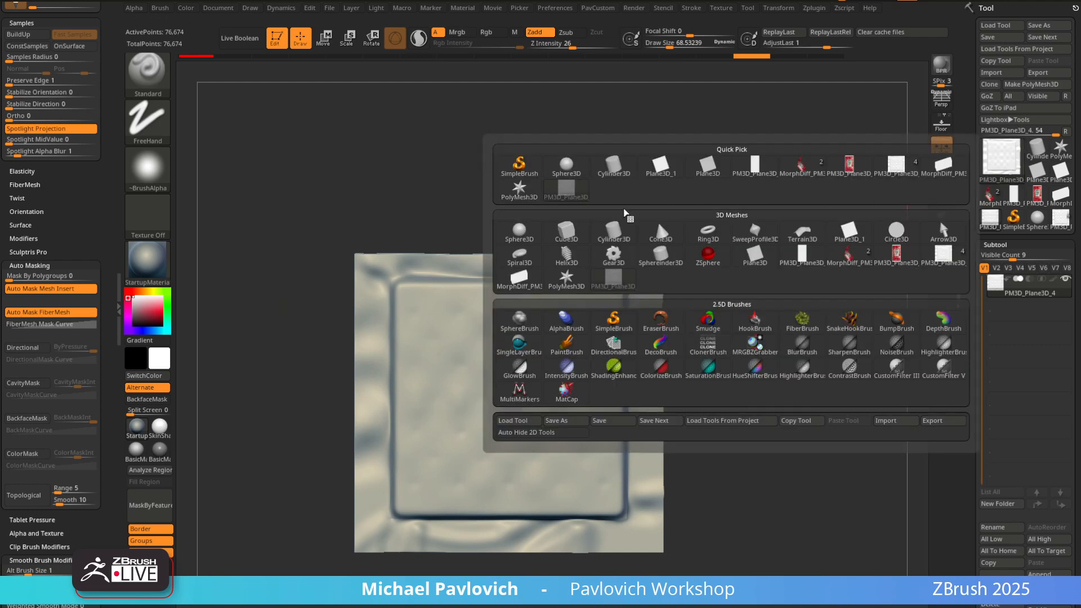
{"action": "left_click", "coordinate": [567, 168]}
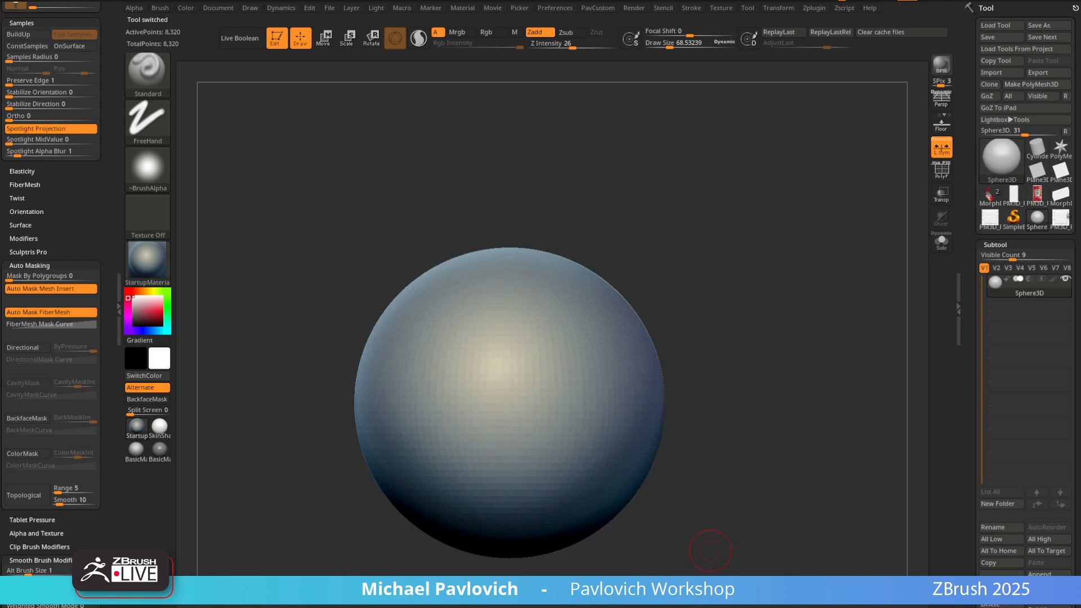
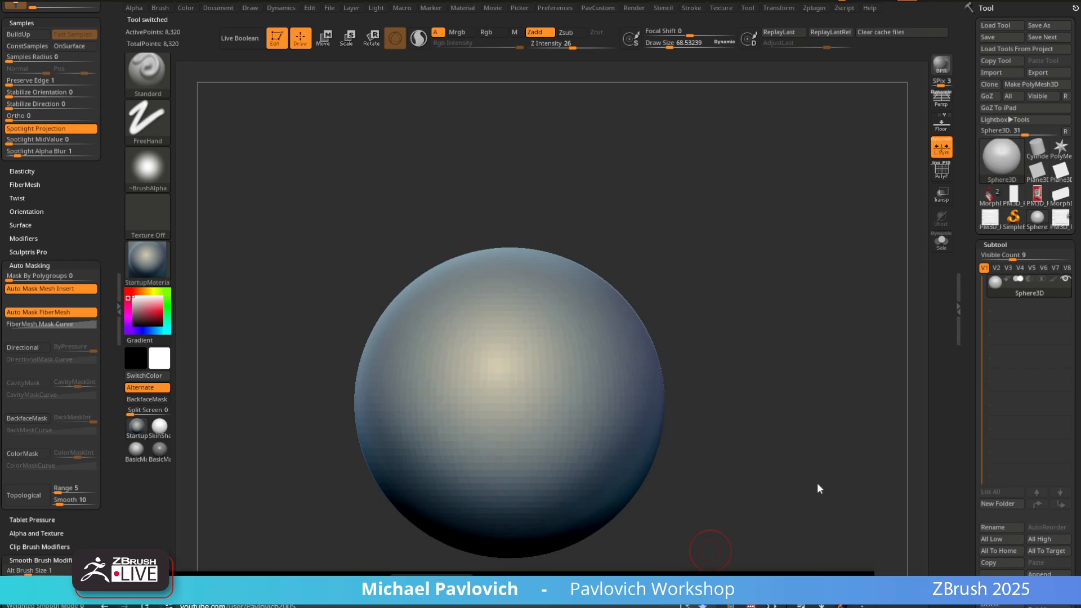
Switch to the browser, search the instructor's YouTube channel for "cape", look through the results, and return to ZBrush
{"action": "key", "text": "alt+Tab"}
{"action": "left_click", "coordinate": [676, 360]}
{"action": "type", "text": "ca"}
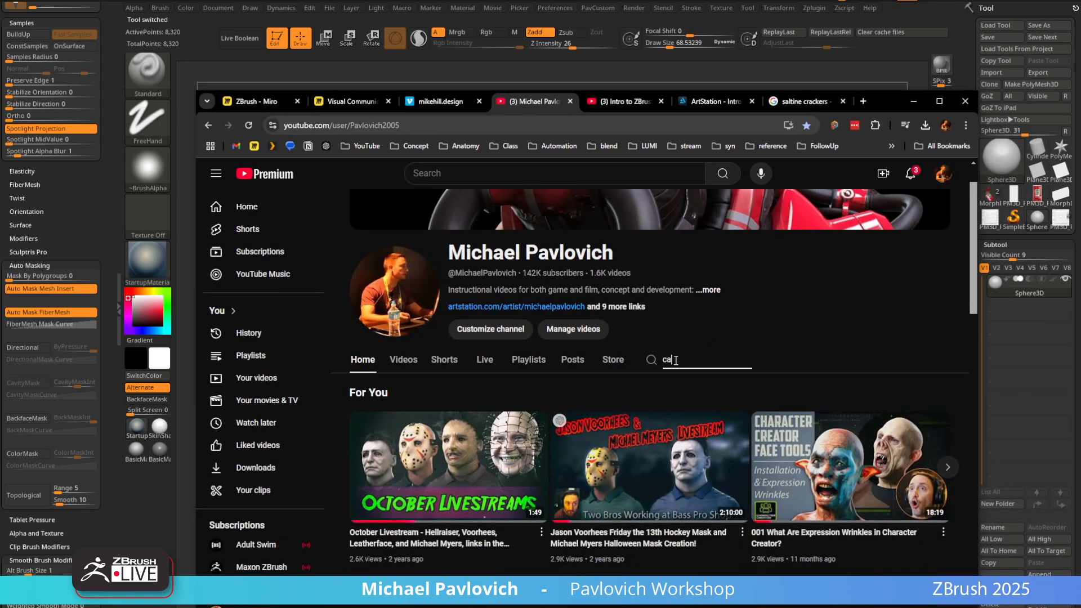
{"action": "type", "text": "pe"}
{"action": "key", "text": "Return"}
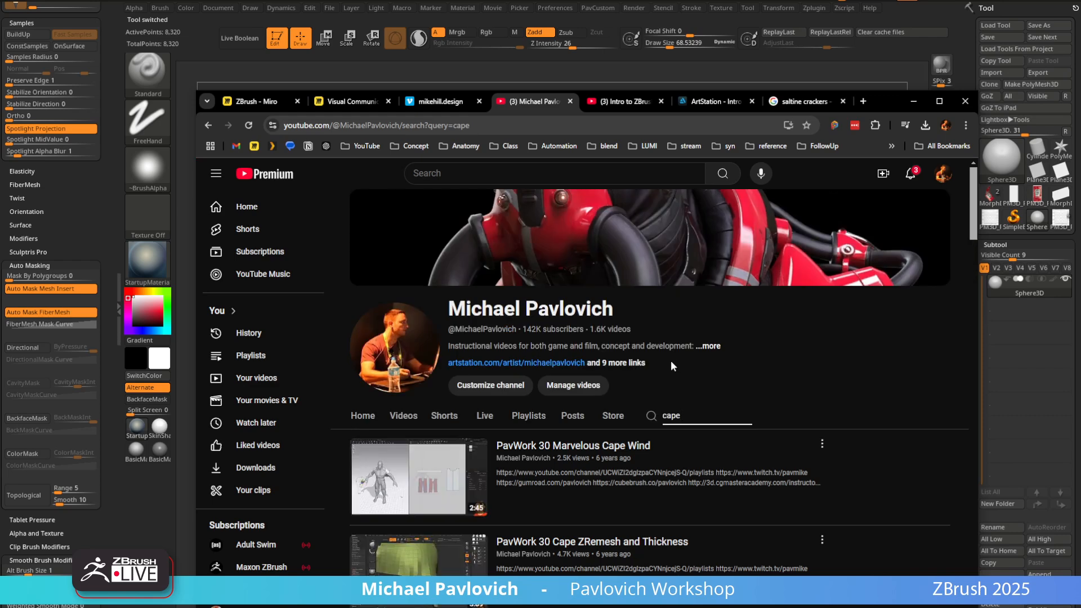
{"action": "scroll", "coordinate": [677, 360], "scroll_direction": "down", "scroll_amount": 1}
{"action": "scroll", "coordinate": [718, 367], "scroll_direction": "down", "scroll_amount": 6}
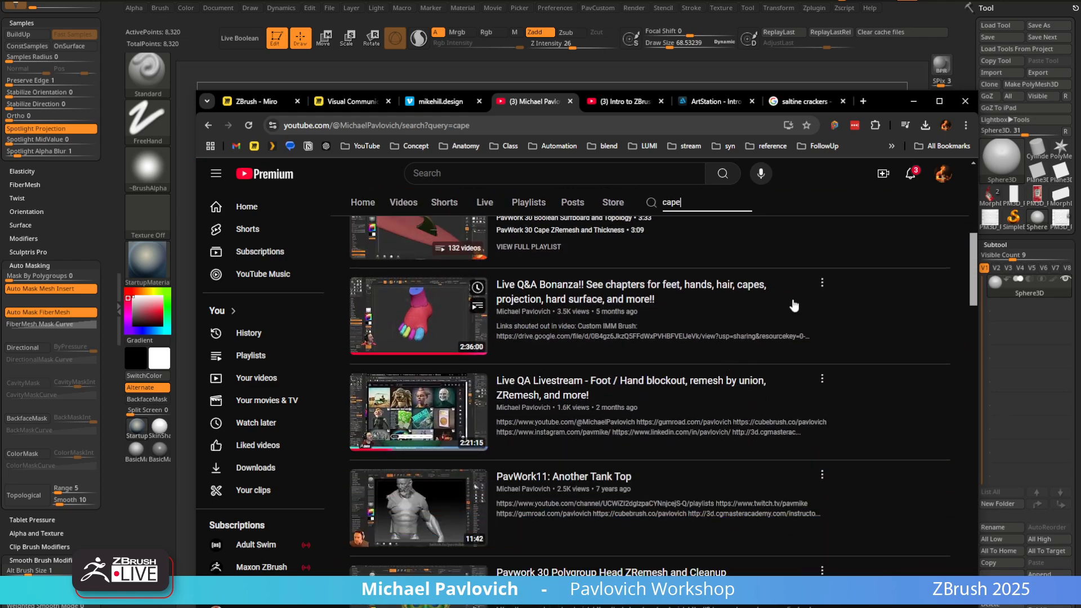
{"action": "left_click", "coordinate": [913, 101]}
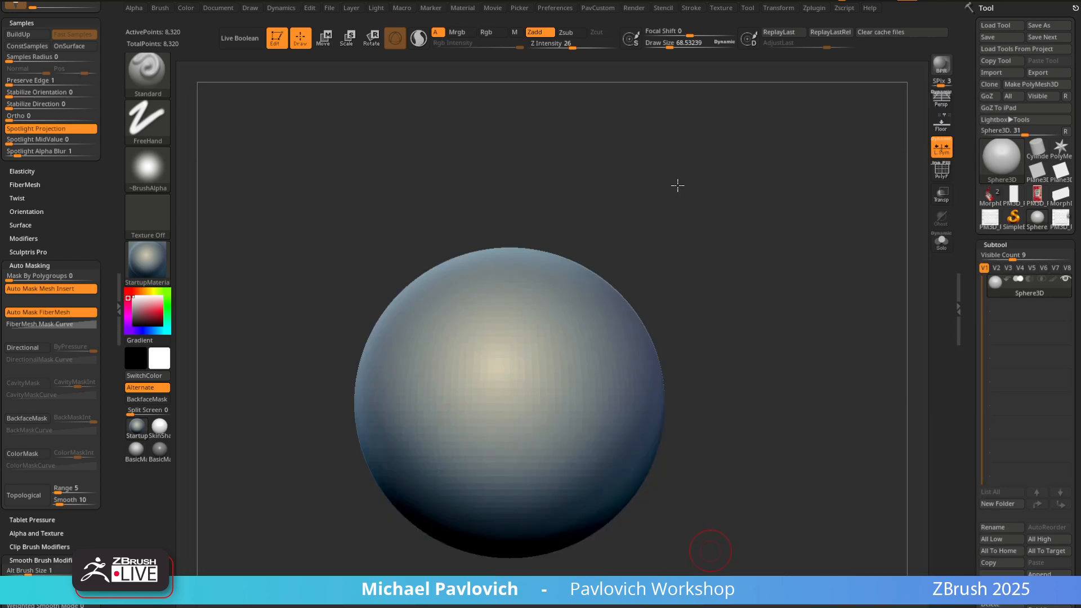
Set the Draw Size to about 385 and convert the sphere to a PolyMesh3D
{"action": "right_click_drag", "start_coordinate": [708, 218], "coordinate": [713, 218], "text": "ctrl"}
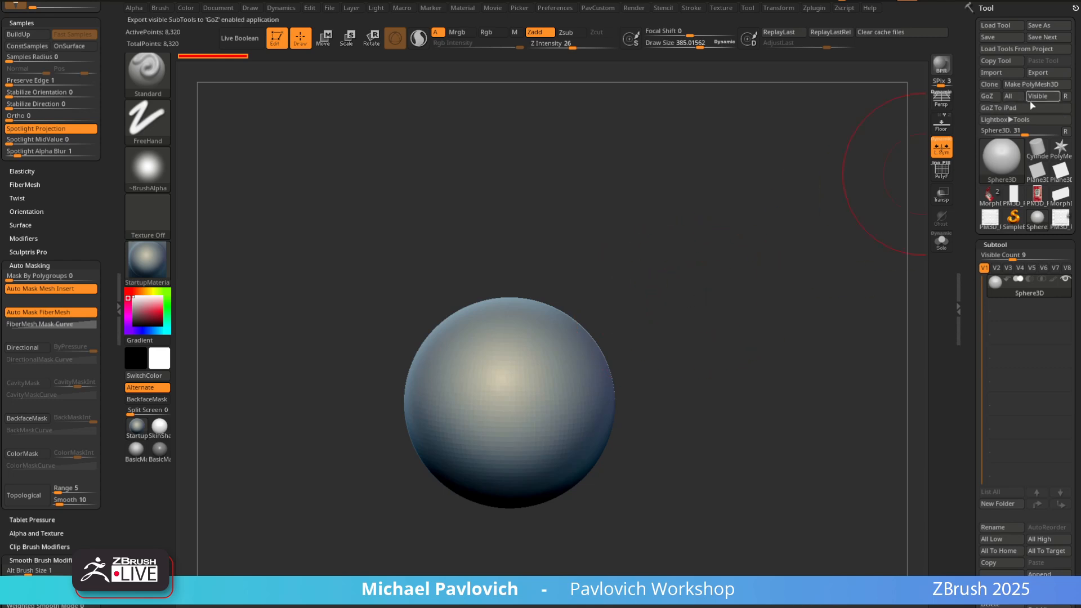
{"action": "left_click", "coordinate": [1032, 84]}
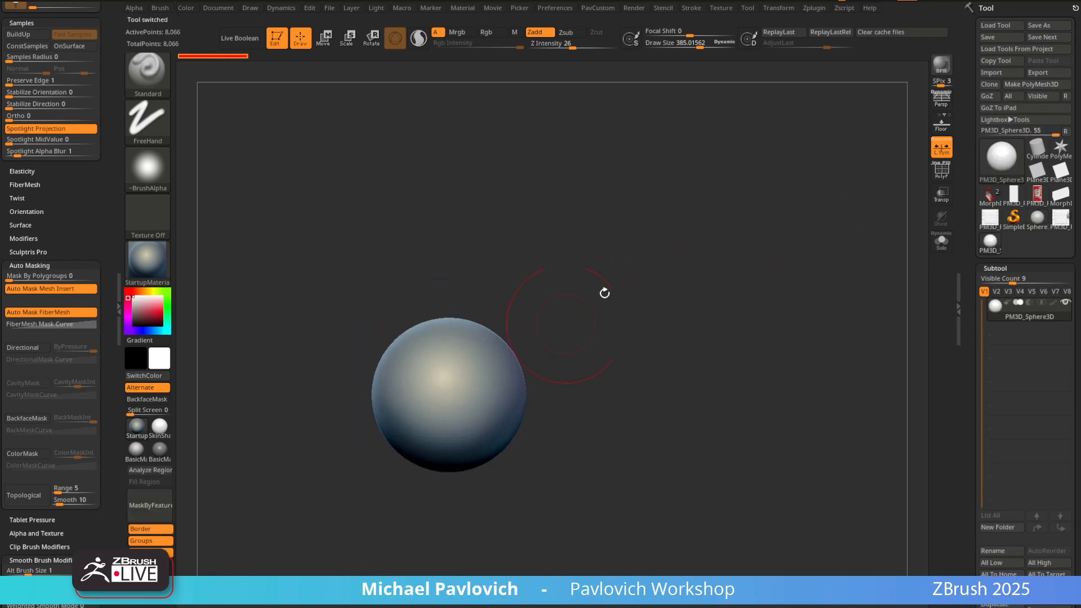
{"action": "right_click_drag", "start_coordinate": [631, 266], "coordinate": [600, 293], "text": "alt"}
Turn on Sculptris Pro and choose the SnakeHook brush for the sphere
{"action": "left_click", "coordinate": [419, 46]}
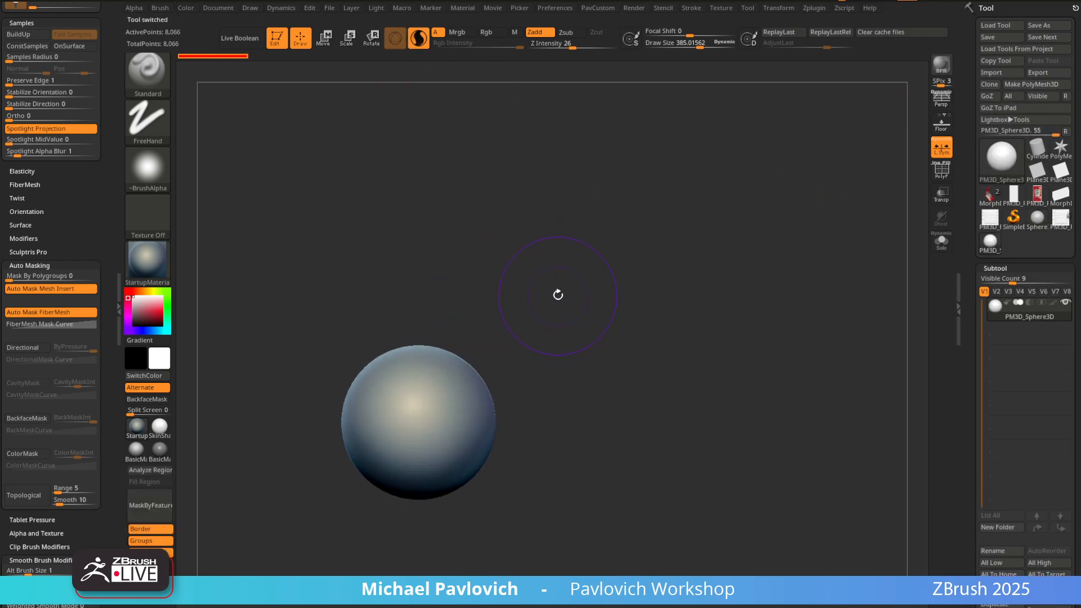
{"action": "key", "text": "b"}
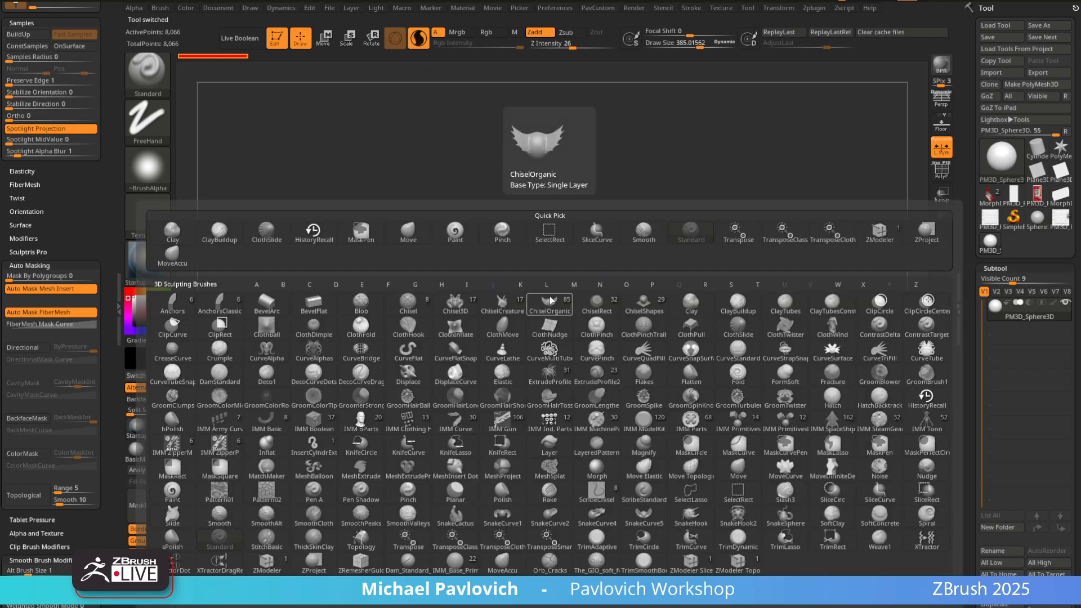
{"action": "key", "text": "s"}
{"action": "key", "text": "h"}
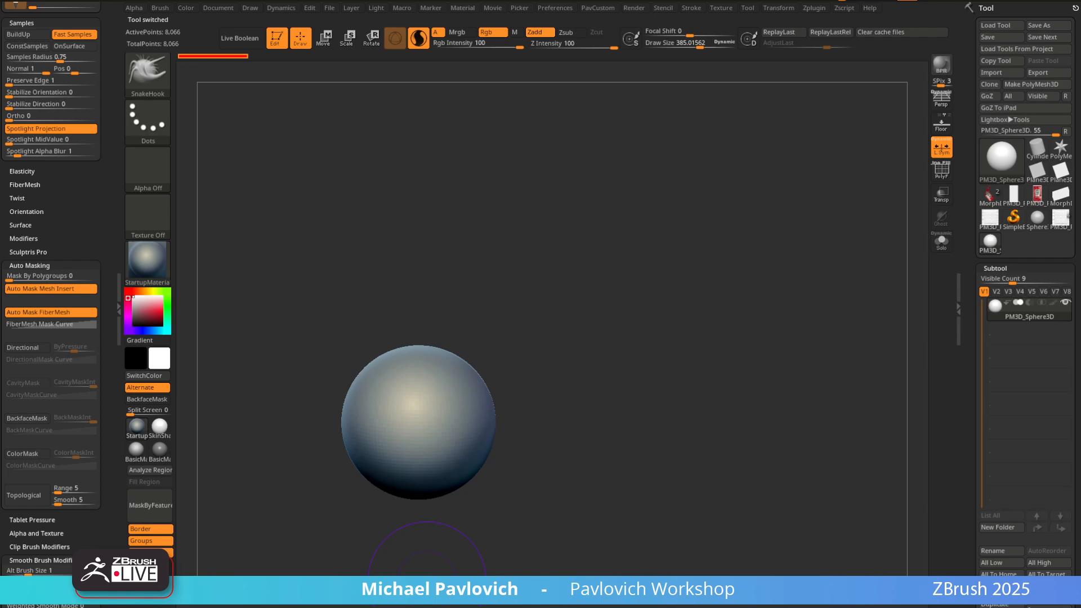
Switch back to the browser and search the YouTube channel for "sculptris"
{"action": "key", "text": "alt+Tab"}
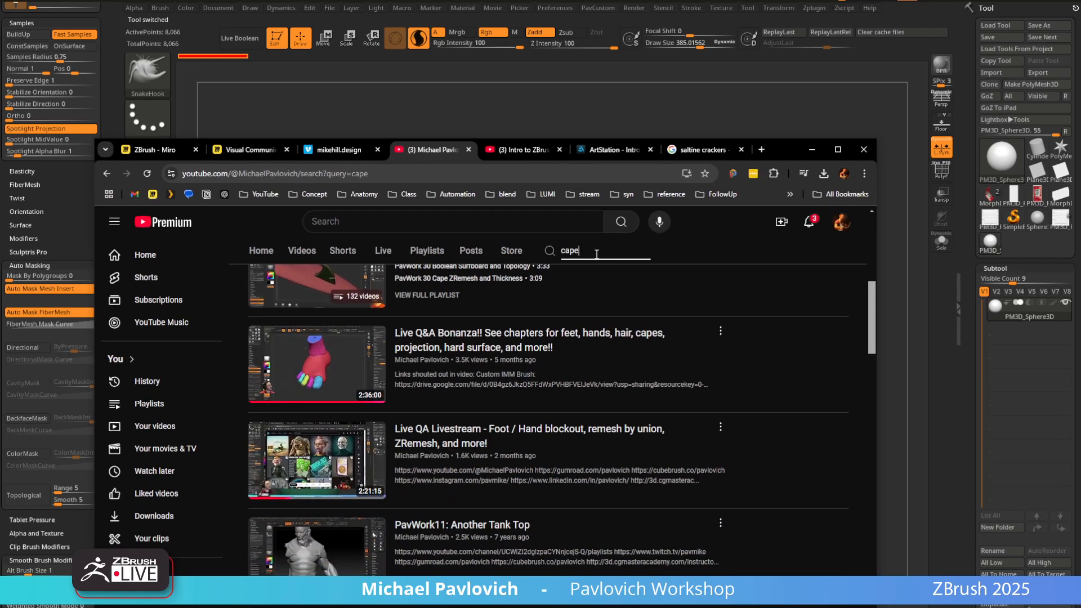
{"action": "left_click_drag", "start_coordinate": [597, 253], "coordinate": [548, 258]}
{"action": "type", "text": "sculptris"}
{"action": "key", "text": "Return"}
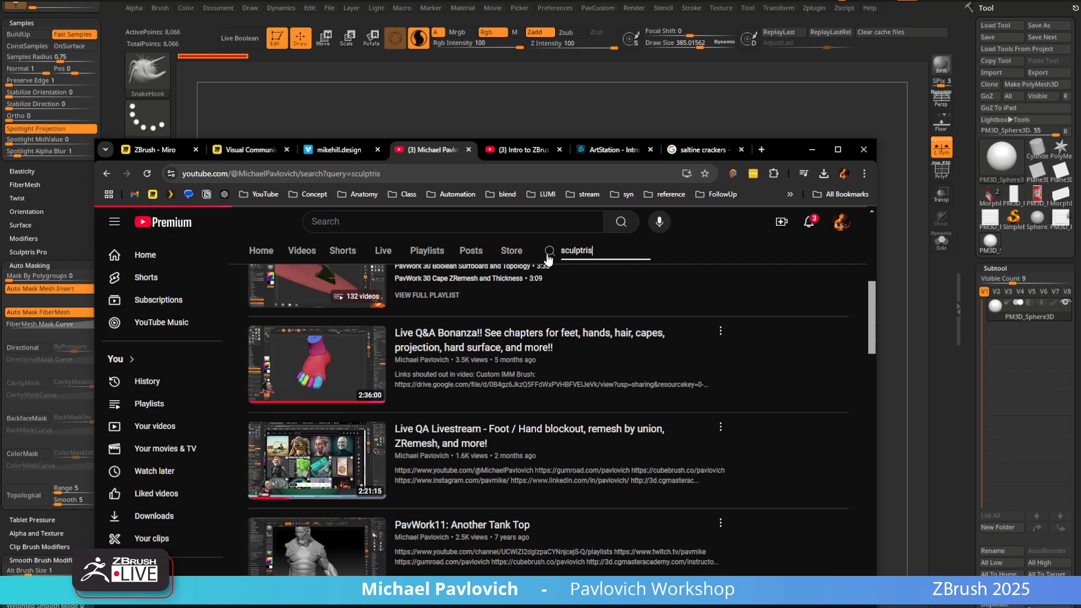
Look through the channel's Sculptris search results, then open its playlists and browse the created ones
{"action": "scroll", "coordinate": [551, 293], "scroll_direction": "down", "scroll_amount": 5}
{"action": "scroll", "coordinate": [431, 369], "scroll_direction": "down", "scroll_amount": 8}
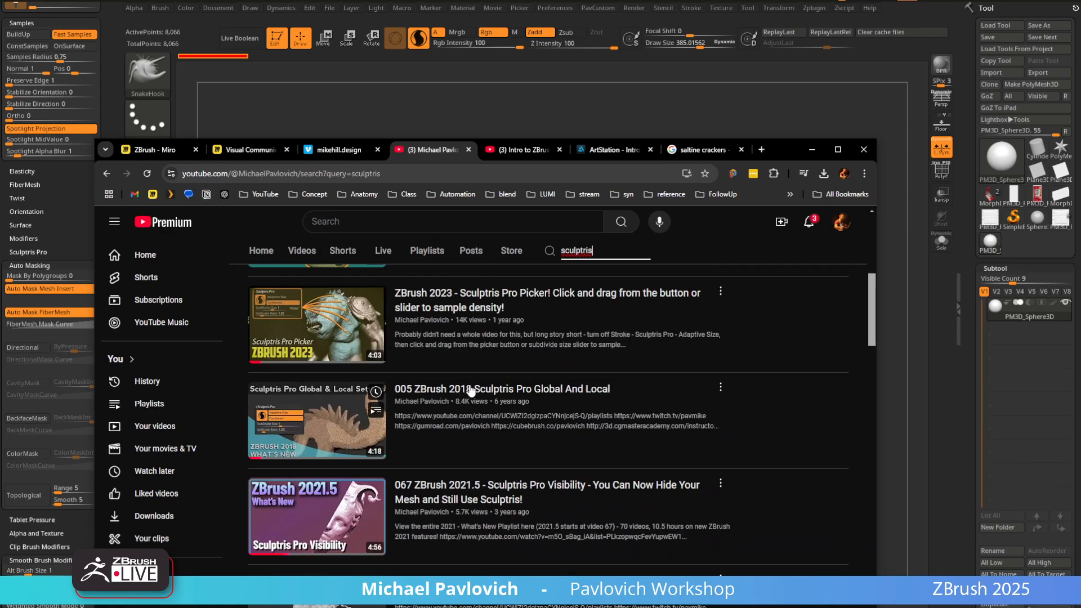
{"action": "scroll", "coordinate": [494, 384], "scroll_direction": "up", "scroll_amount": 9}
{"action": "scroll", "coordinate": [369, 390], "scroll_direction": "up", "scroll_amount": 1}
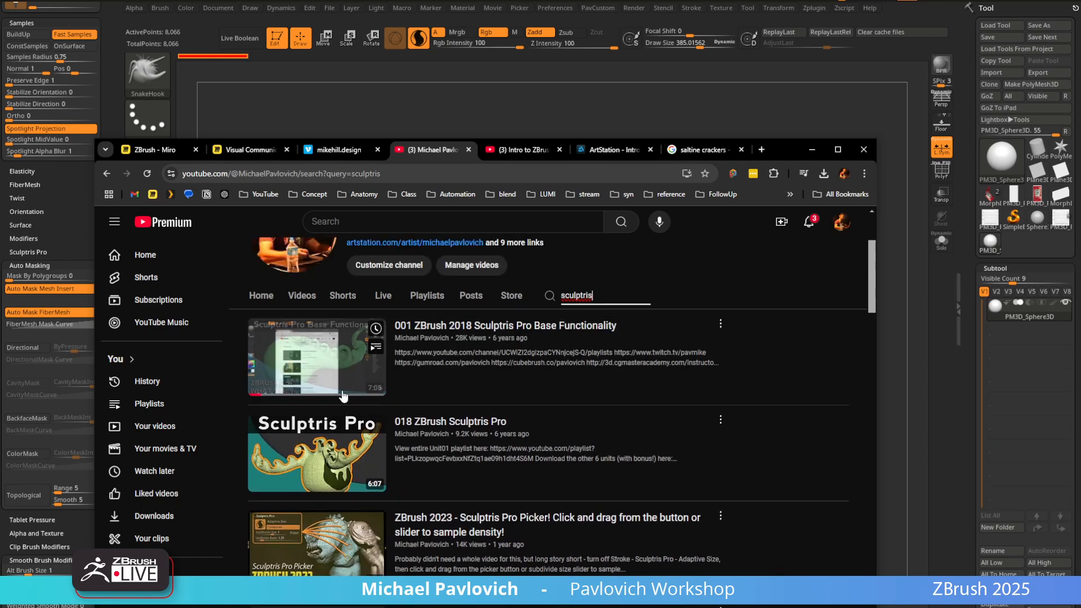
{"action": "mouse_move", "coordinate": [491, 387]}
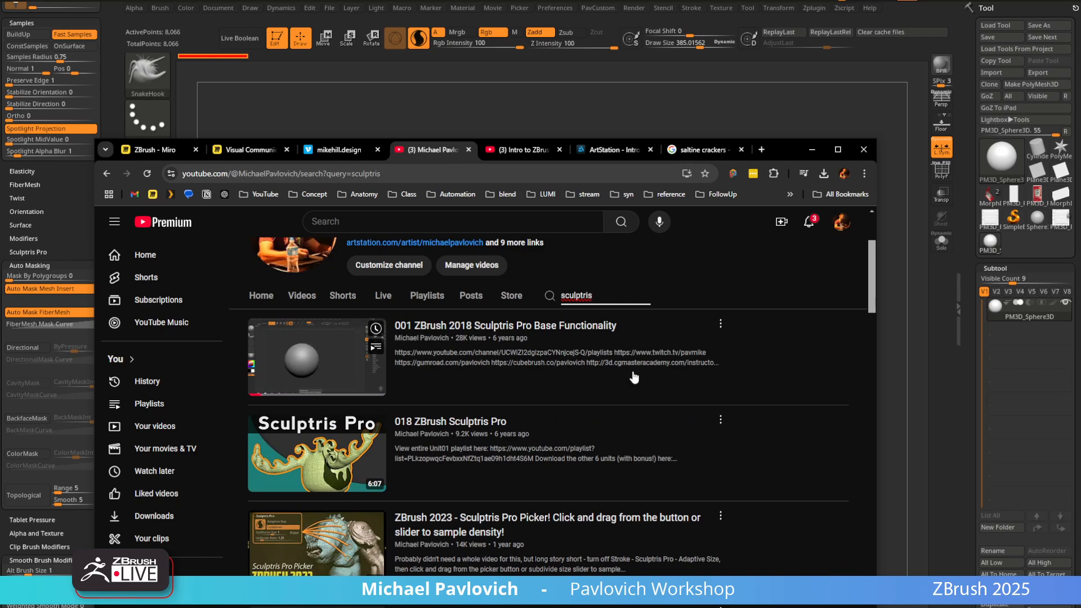
{"action": "left_click", "coordinate": [294, 304]}
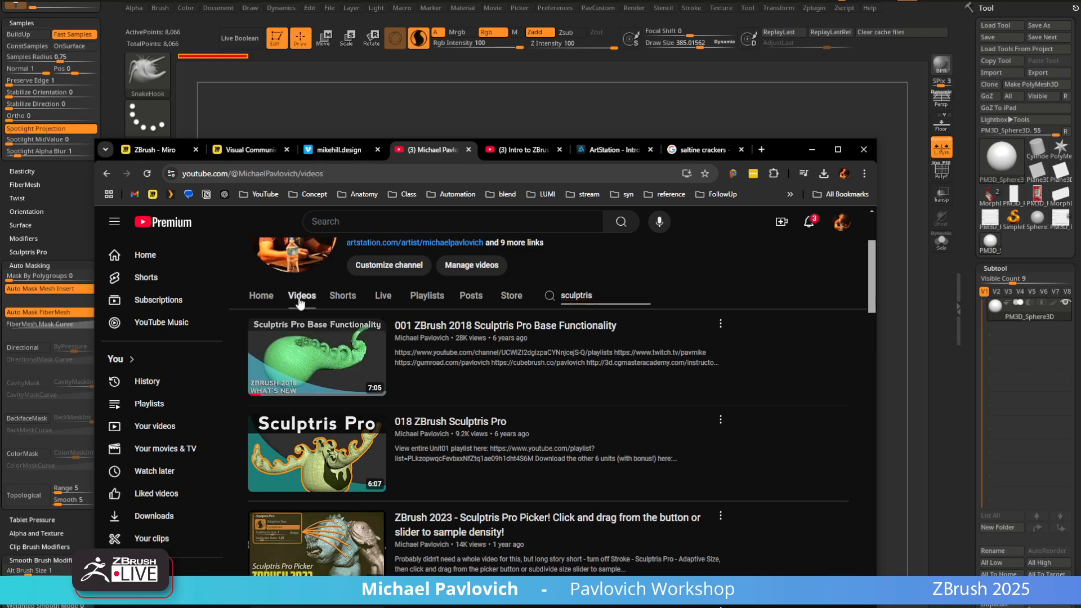
{"action": "left_click", "coordinate": [432, 477]}
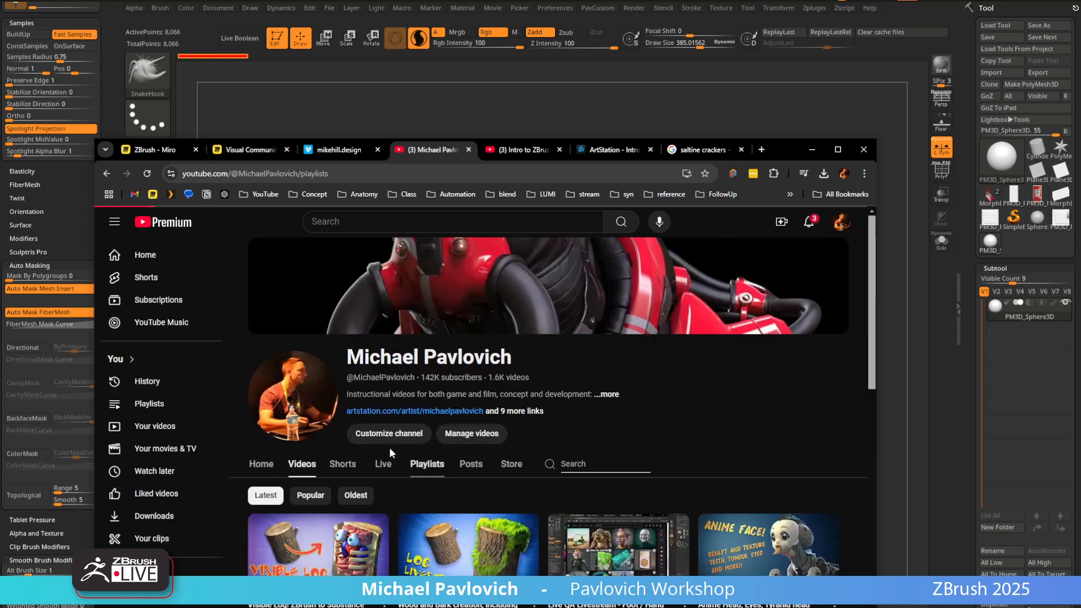
{"action": "scroll", "coordinate": [318, 399], "scroll_direction": "down", "scroll_amount": 4}
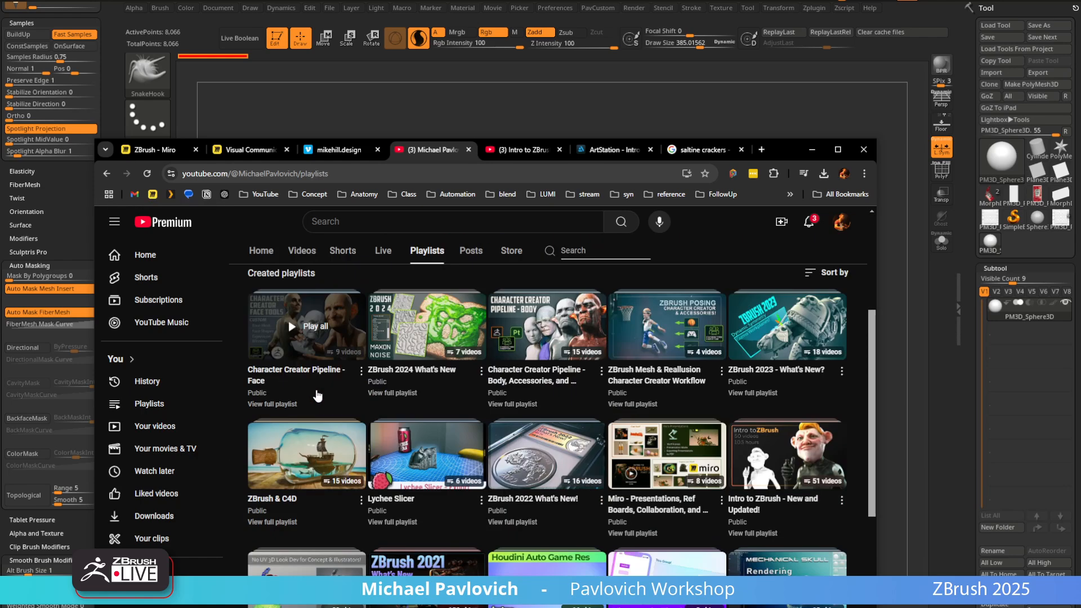
{"action": "scroll", "coordinate": [318, 396], "scroll_direction": "down", "scroll_amount": 3}
Open ZBrush 2018 What's New from the ArtStation ZBrush What's New album, browse its video playlist, and return to ZBrush
{"action": "left_click", "coordinate": [612, 149]}
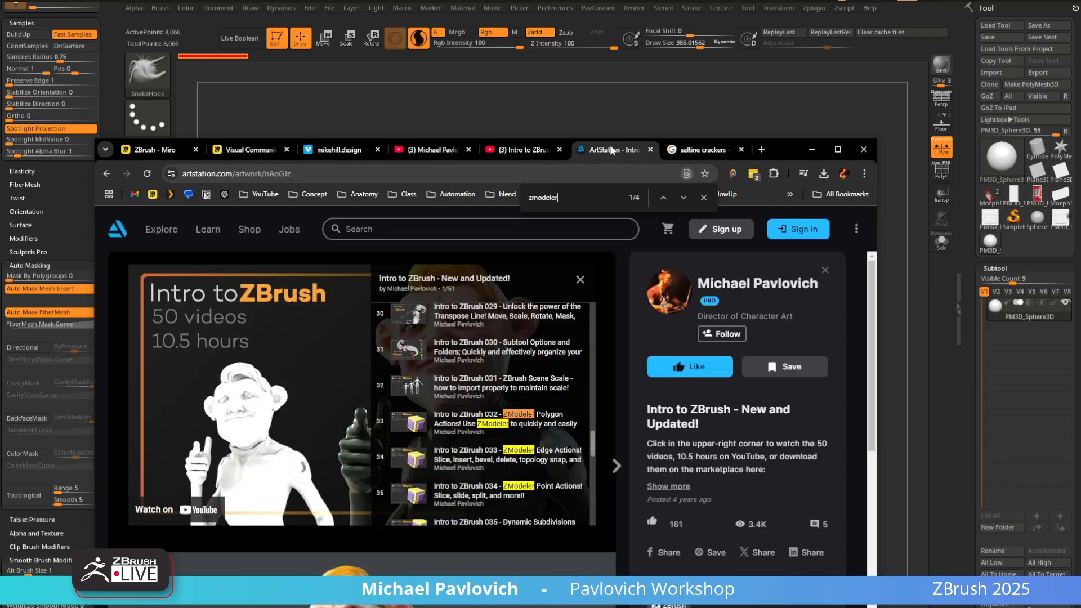
{"action": "left_click", "coordinate": [106, 173]}
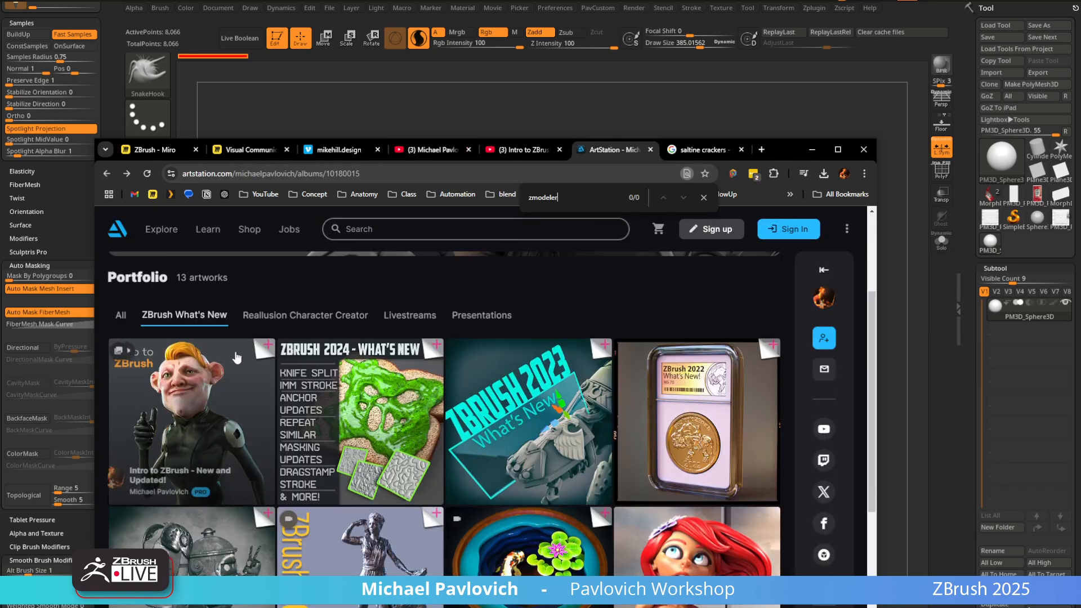
{"action": "scroll", "coordinate": [248, 366], "scroll_direction": "down", "scroll_amount": 7}
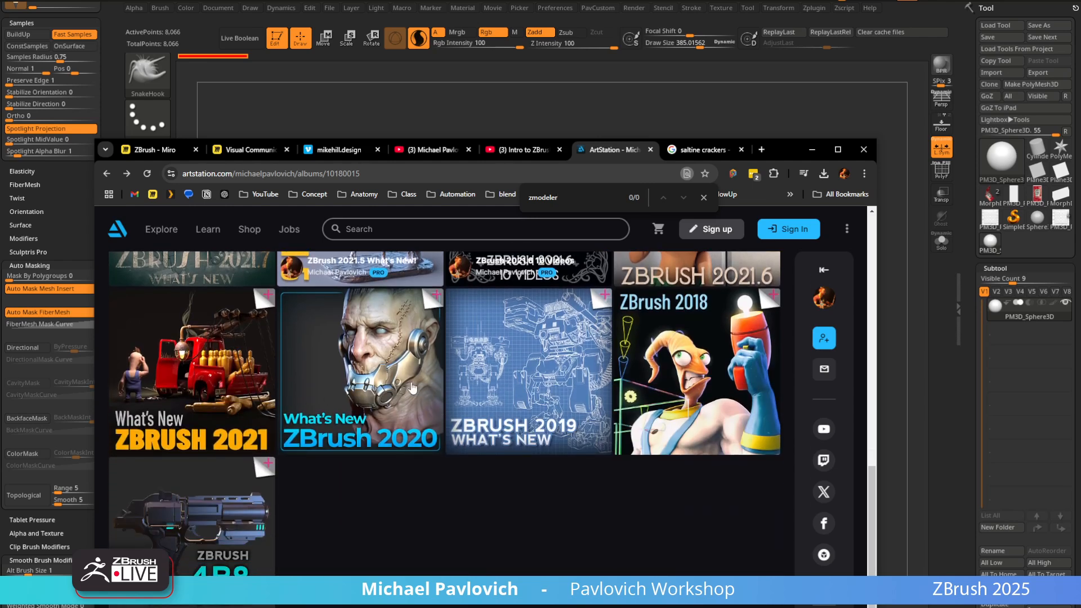
{"action": "left_click", "coordinate": [714, 336]}
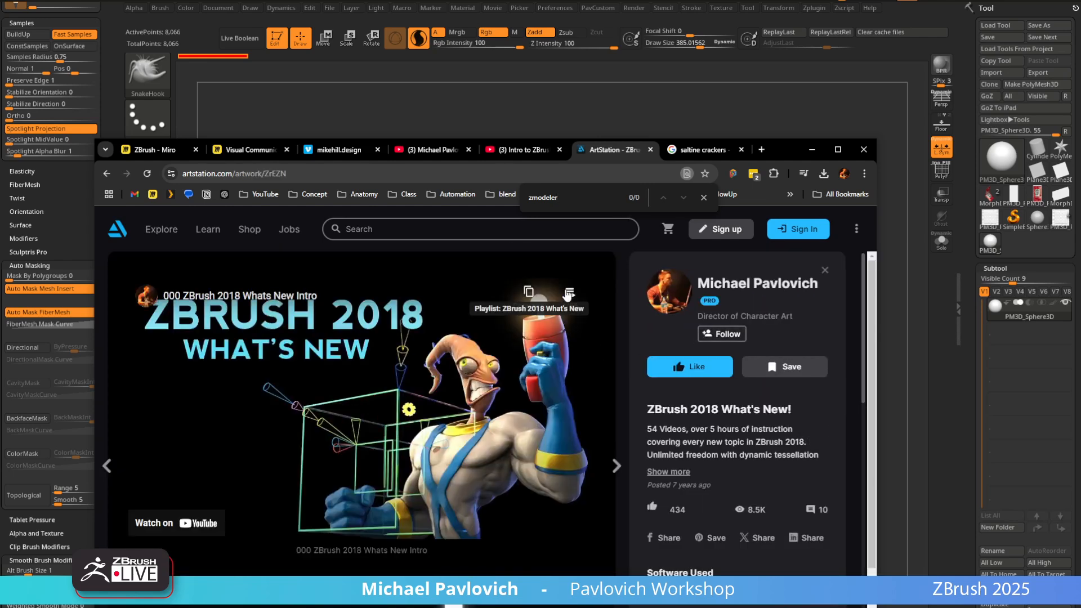
{"action": "left_click", "coordinate": [568, 294]}
{"action": "scroll", "coordinate": [535, 376], "scroll_direction": "down", "scroll_amount": 15}
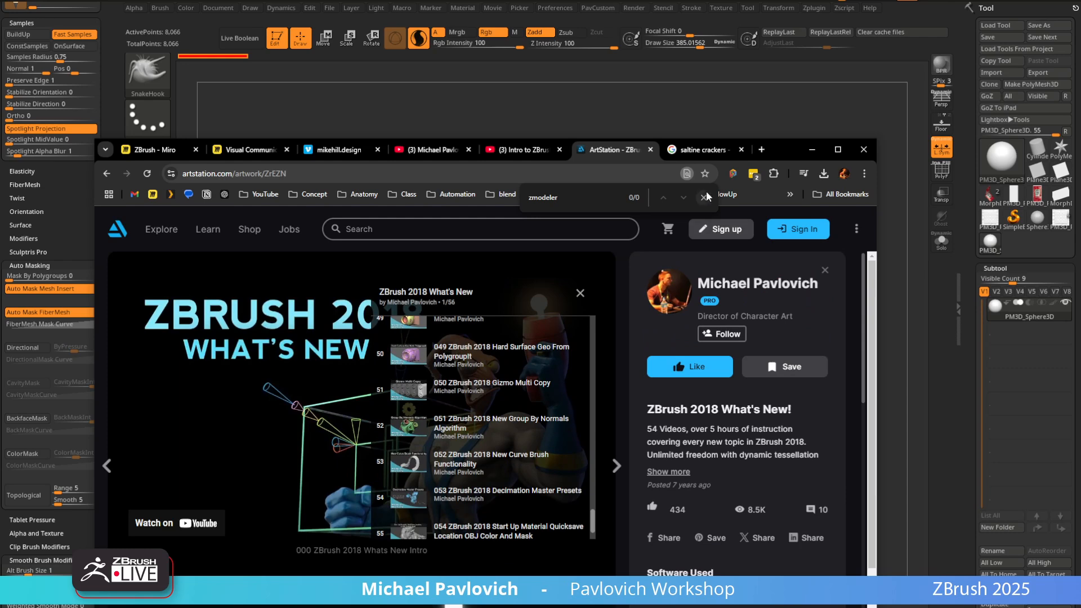
{"action": "left_click", "coordinate": [812, 150]}
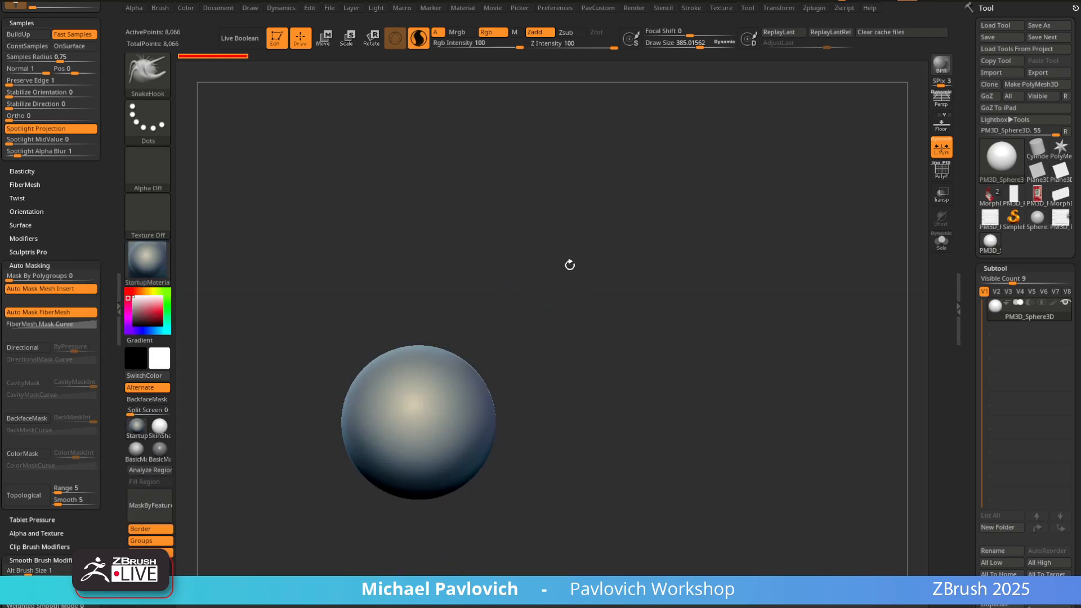
Set the Draw Size to about 509 and pull a long tentacle out of the sphere with SnakeHook
{"action": "left_click_drag", "start_coordinate": [570, 264], "coordinate": [526, 285], "text": "alt"}
{"action": "key", "text": "s"}
{"action": "left_click_drag", "start_coordinate": [413, 391], "coordinate": [602, 355]}
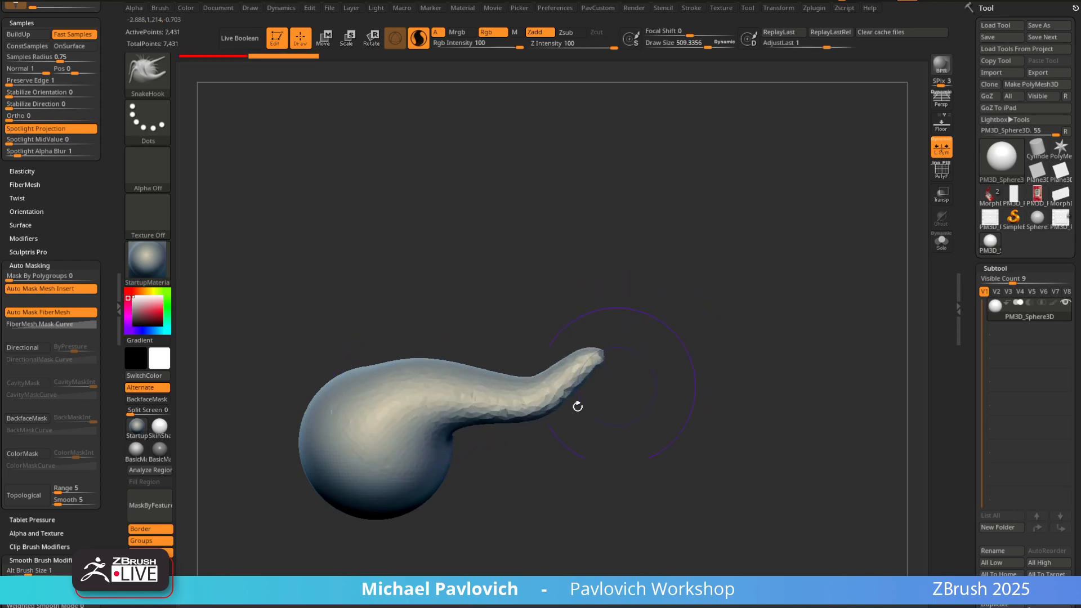
Pull more volume from the tentacle with SnakeHook to form a broad, wavy, cape-like shape hanging from the sphere
{"action": "mouse_move", "coordinate": [580, 453]}
{"action": "left_mouse_down"}
{"action": "mouse_move", "coordinate": [586, 463]}
{"action": "mouse_move", "coordinate": [396, 434]}
{"action": "mouse_move", "coordinate": [444, 438]}
{"action": "mouse_move", "coordinate": [450, 467]}
{"action": "left_mouse_up"}
{"action": "mouse_move", "coordinate": [403, 501]}
{"action": "left_mouse_down"}
{"action": "mouse_move", "coordinate": [592, 504]}
{"action": "mouse_move", "coordinate": [566, 452]}
{"action": "left_mouse_up"}
{"action": "left_click_drag", "start_coordinate": [503, 429], "coordinate": [507, 484]}
{"action": "left_click_drag", "start_coordinate": [500, 343], "coordinate": [399, 360]}
{"action": "mouse_move", "coordinate": [496, 377]}
{"action": "left_mouse_down"}
{"action": "mouse_move", "coordinate": [422, 388]}
{"action": "mouse_move", "coordinate": [459, 396]}
{"action": "left_mouse_up"}
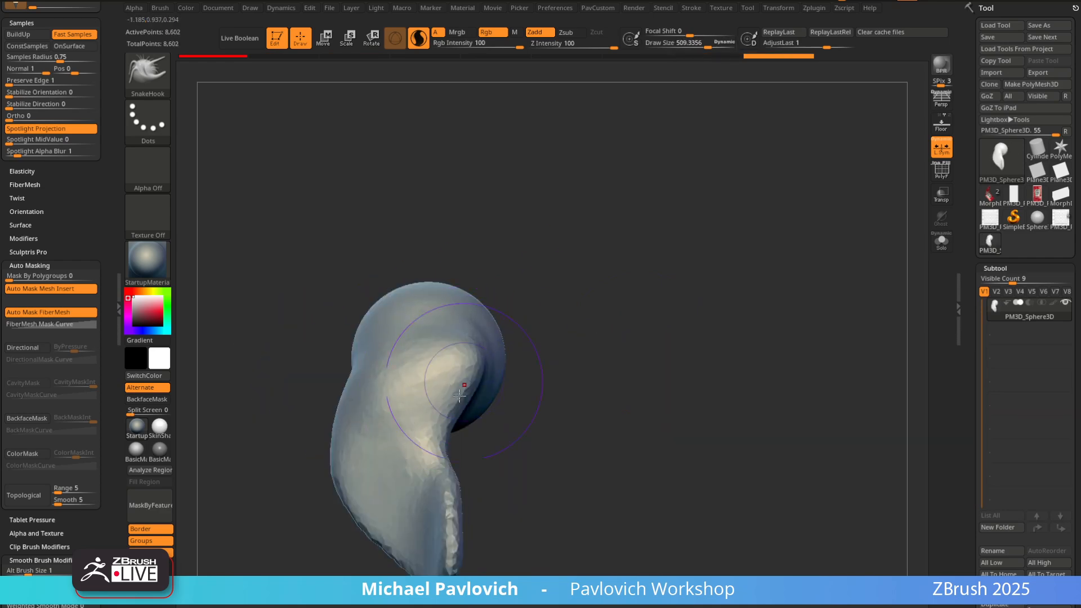
{"action": "right_click_drag", "start_coordinate": [419, 431], "coordinate": [463, 441]}
{"action": "left_click_drag", "start_coordinate": [455, 451], "coordinate": [487, 417]}
{"action": "right_click_drag", "start_coordinate": [530, 367], "coordinate": [570, 345]}
Choose the Standard brush, reduce the Draw Size to about 150, and paint a closed mask outline on the cape-like surface
{"action": "key", "text": "b"}
{"action": "key", "text": "s"}
{"action": "key", "text": "t"}
{"action": "key", "text": "bracketleft"}
{"action": "key", "text": "bracketleft"}
{"action": "key", "text": "bracketleft"}
{"action": "key", "text": "bracketleft"}
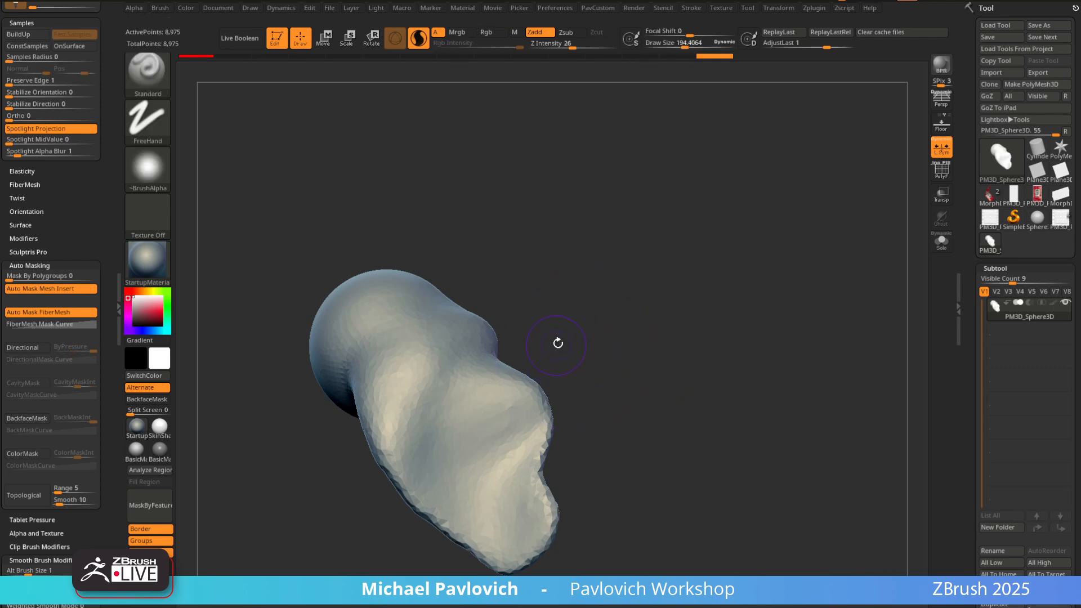
{"action": "mouse_move", "coordinate": [441, 313]}
{"action": "left_mouse_down", "text": "ctrl"}
{"action": "mouse_move", "coordinate": [375, 366]}
{"action": "mouse_move", "coordinate": [420, 479]}
{"action": "mouse_move", "coordinate": [508, 549]}
{"action": "mouse_move", "coordinate": [526, 442]}
{"action": "mouse_move", "coordinate": [481, 360]}
{"action": "mouse_move", "coordinate": [408, 355]}
{"action": "mouse_move", "coordinate": [448, 345]}
{"action": "mouse_move", "coordinate": [450, 434]}
{"action": "left_mouse_up", "text": "ctrl"}
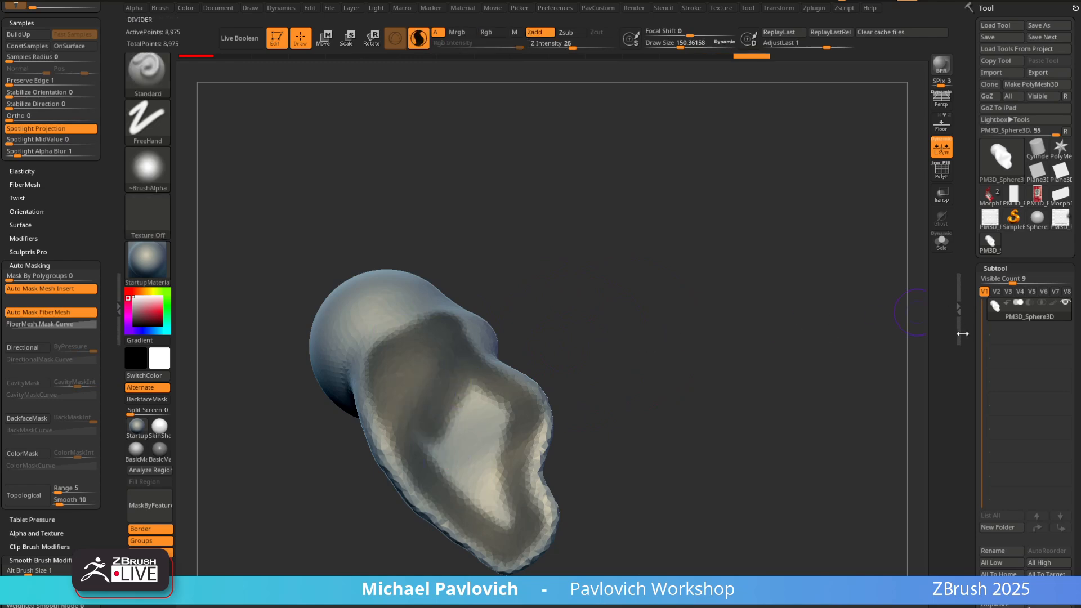
Fill the inside of the mask outline using Analyze Region and Fill Region, and convert the masked area to a polygroup
{"action": "scroll", "coordinate": [987, 266], "scroll_direction": "down", "scroll_amount": 10}
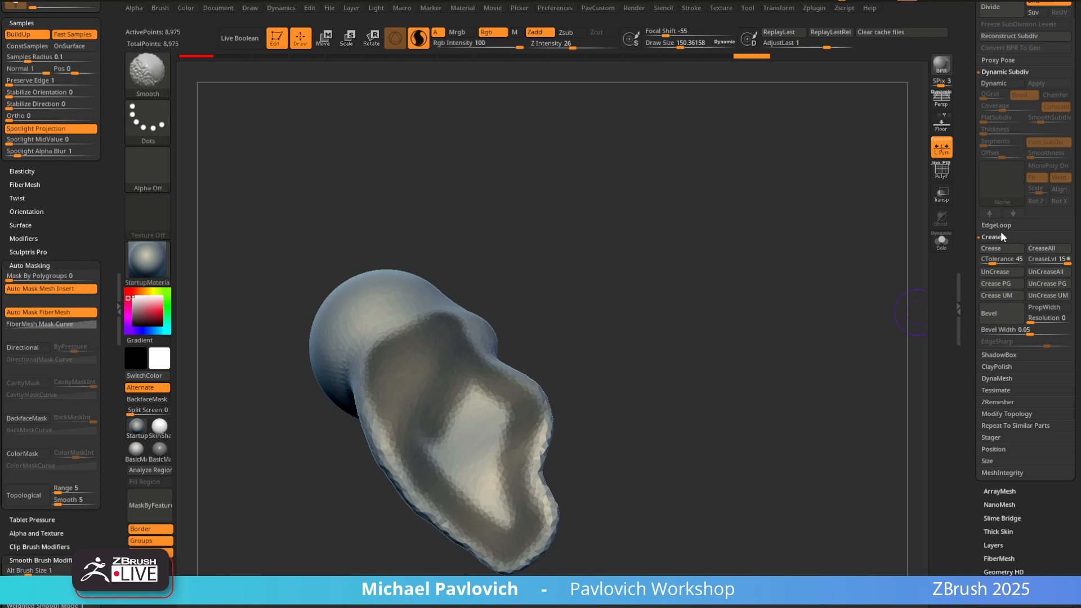
{"action": "left_click", "coordinate": [997, 236], "text": "shift"}
{"action": "scroll", "coordinate": [987, 416], "scroll_direction": "down", "scroll_amount": 5}
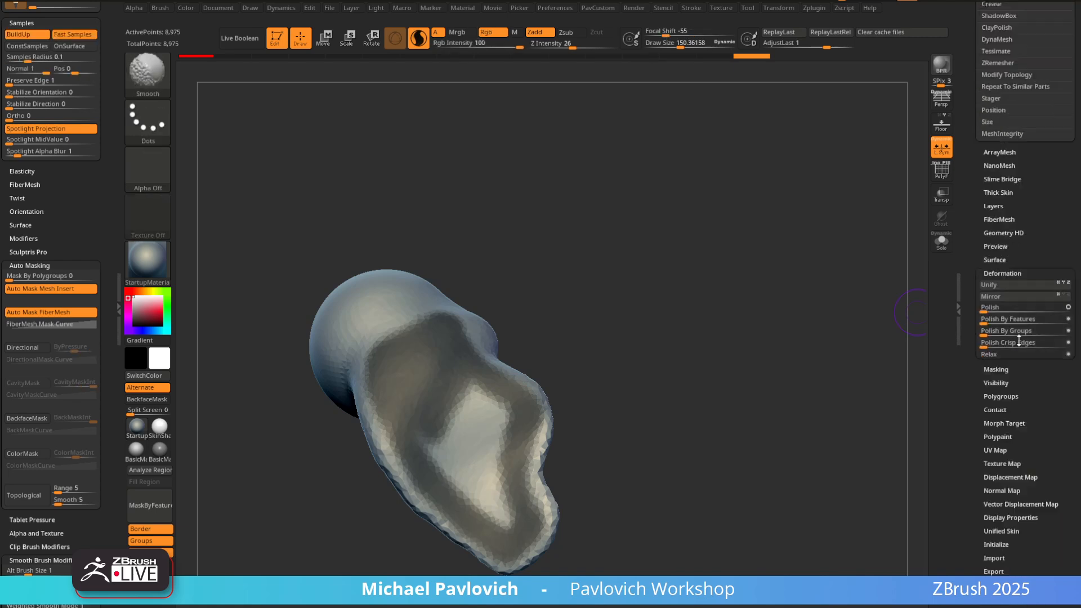
{"action": "left_click", "coordinate": [996, 286]}
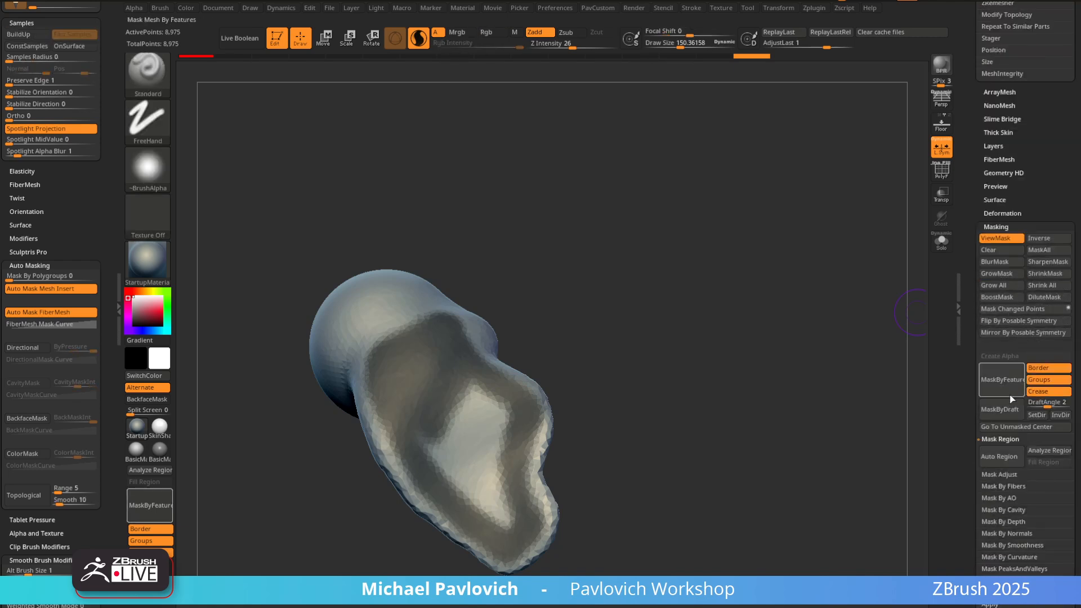
{"action": "left_click", "coordinate": [1037, 449]}
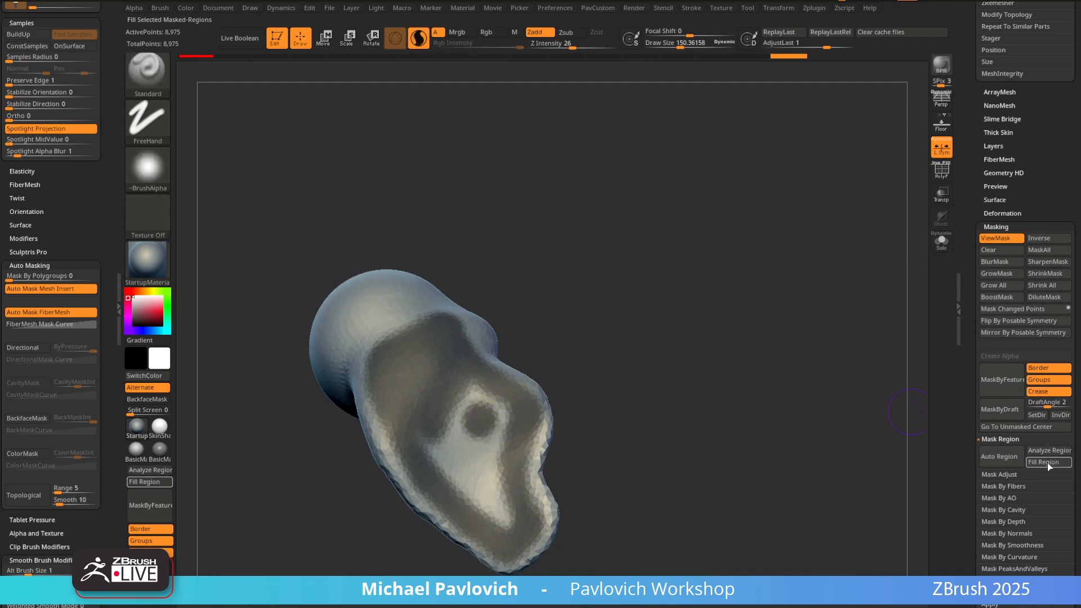
{"action": "left_click", "coordinate": [1047, 463]}
{"action": "key", "text": "ctrl+w"}
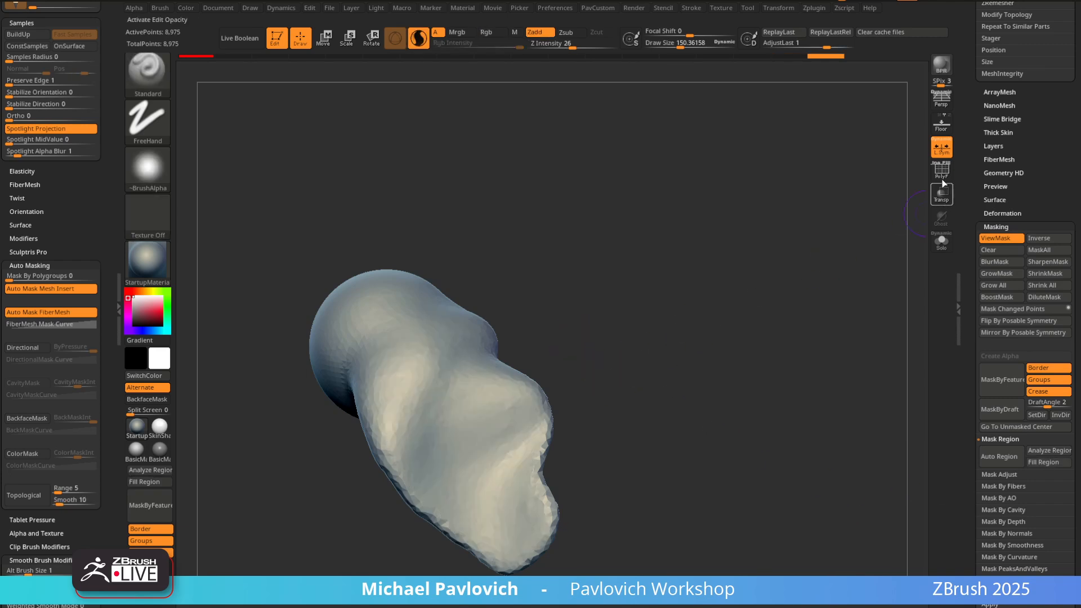
Show the polyframe, keep only the new polygroup's surface, and smooth its border with Polish By Features
{"action": "key", "text": "shift+f"}
{"action": "left_click", "coordinate": [441, 415], "text": "ctrl+shift"}
{"action": "key", "text": "space"}
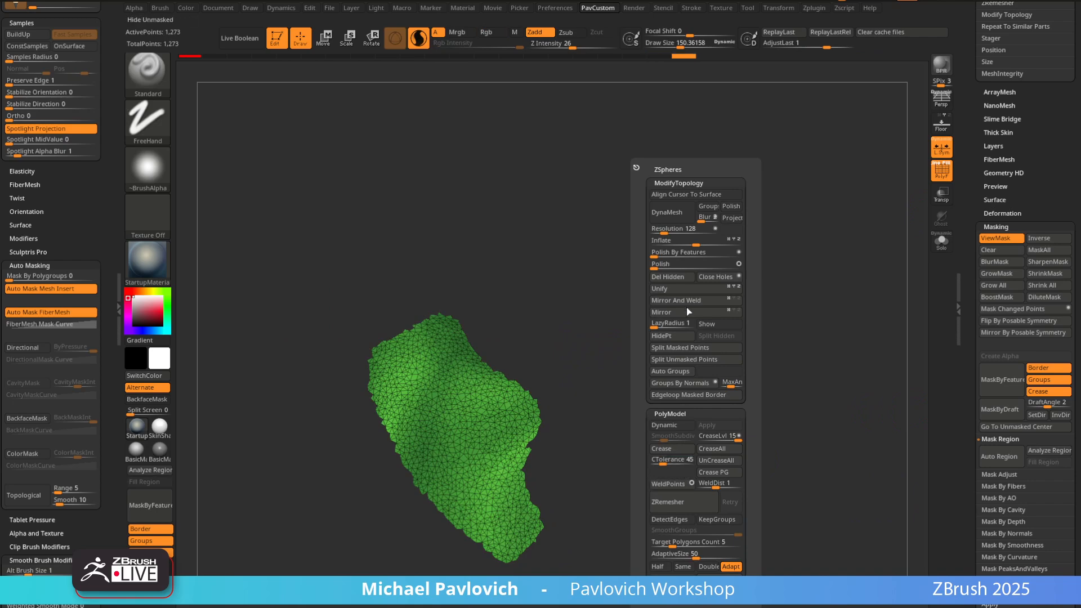
{"action": "left_click", "coordinate": [655, 252]}
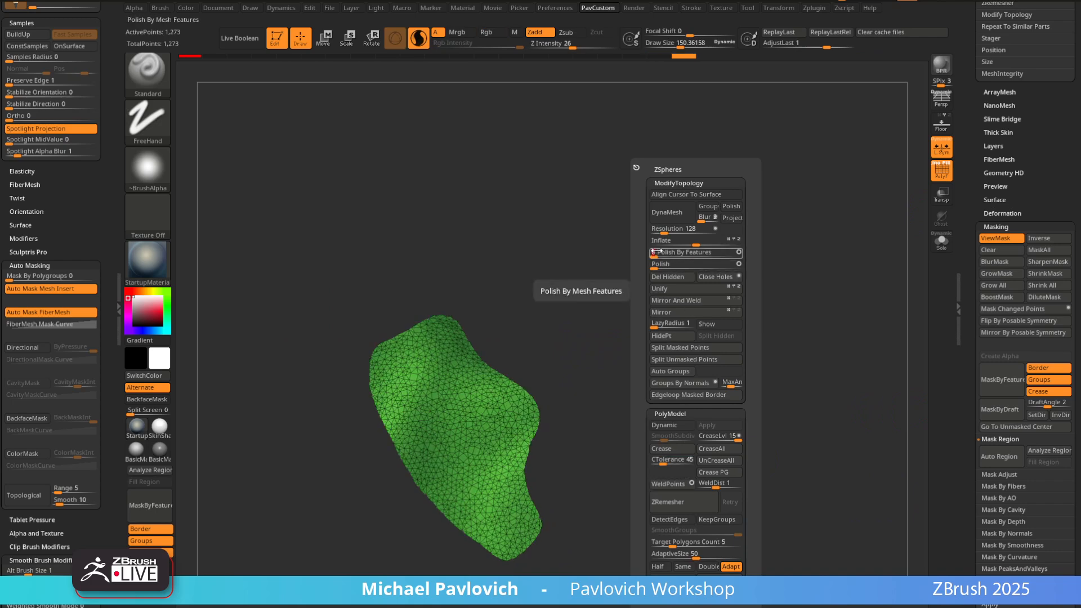
Run ZRemesher twice on the extracted surface with Half enabled and AdaptiveSize set to 0
{"action": "left_click", "coordinate": [657, 567]}
{"action": "left_click_drag", "start_coordinate": [656, 555], "coordinate": [642, 553]}
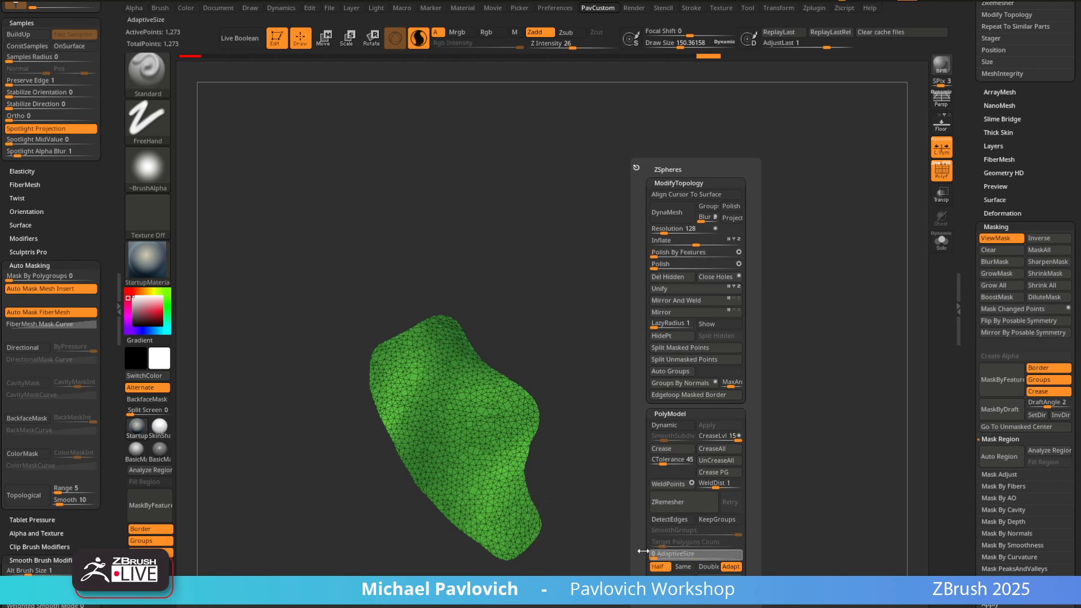
{"action": "left_click", "coordinate": [689, 500]}
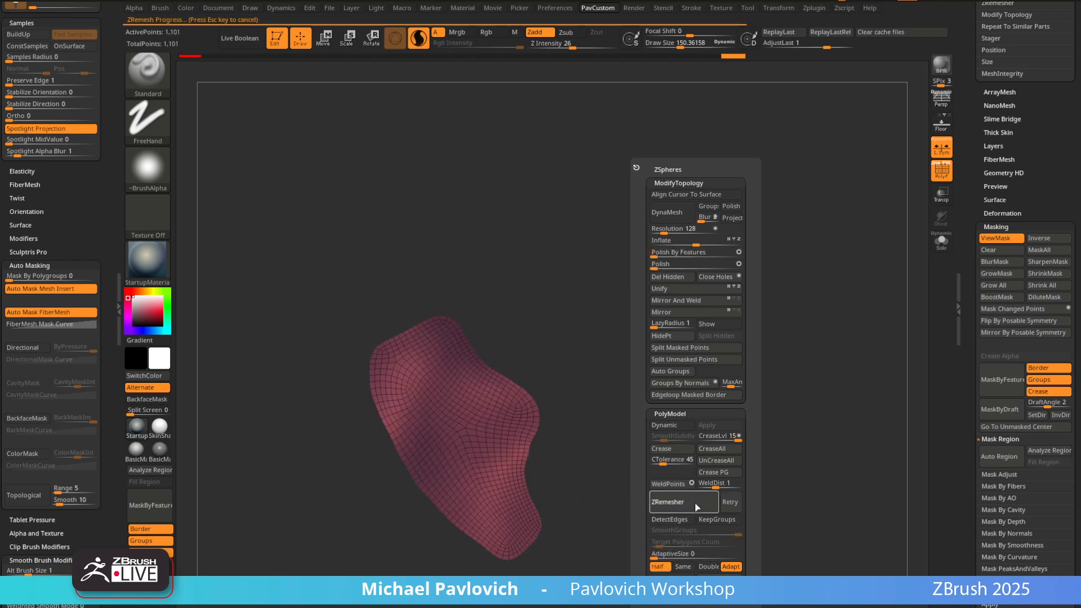
{"action": "left_click", "coordinate": [698, 506]}
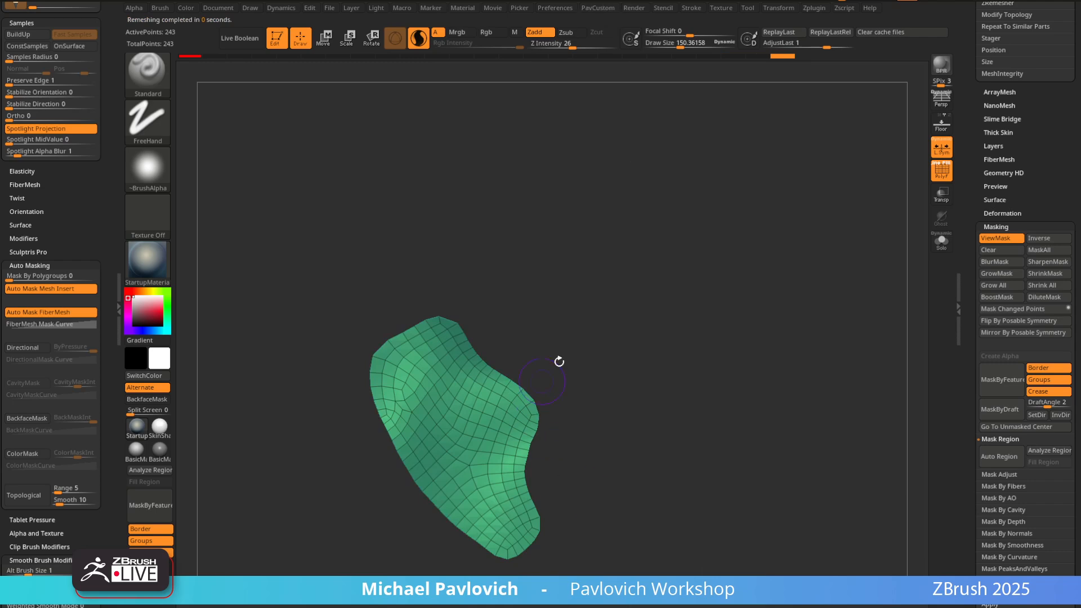
Reshape the remeshed surface with the MoveAccu brush, pulling out its upper corners, side edge and lower tip
{"action": "mouse_move", "coordinate": [592, 272]}
{"action": "left_mouse_down"}
{"action": "mouse_move", "coordinate": [420, 339]}
{"action": "mouse_move", "coordinate": [359, 324]}
{"action": "left_mouse_up"}
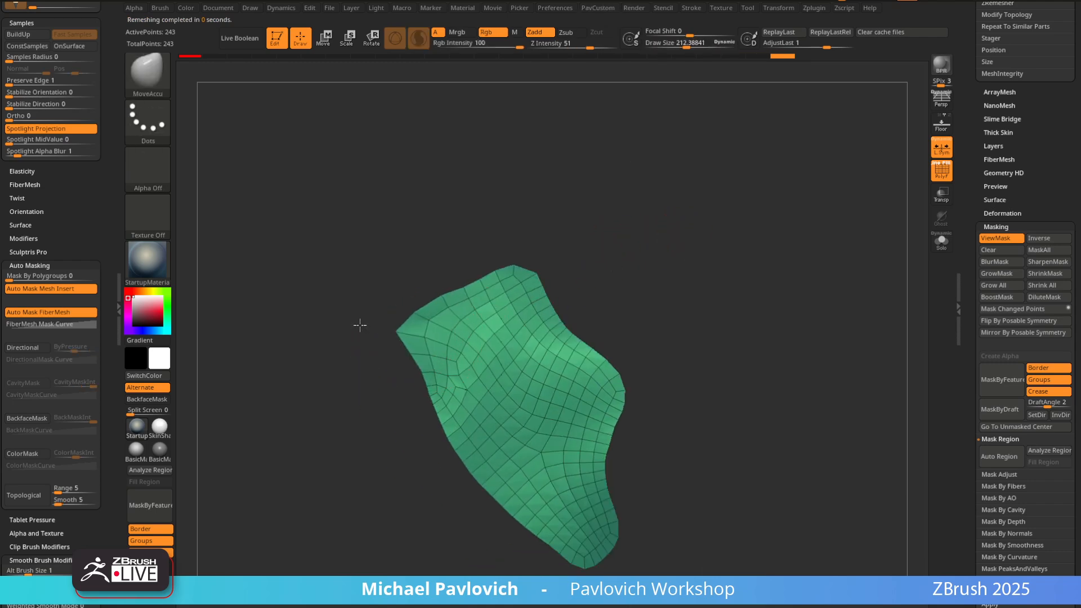
{"action": "left_click_drag", "start_coordinate": [619, 280], "coordinate": [599, 229]}
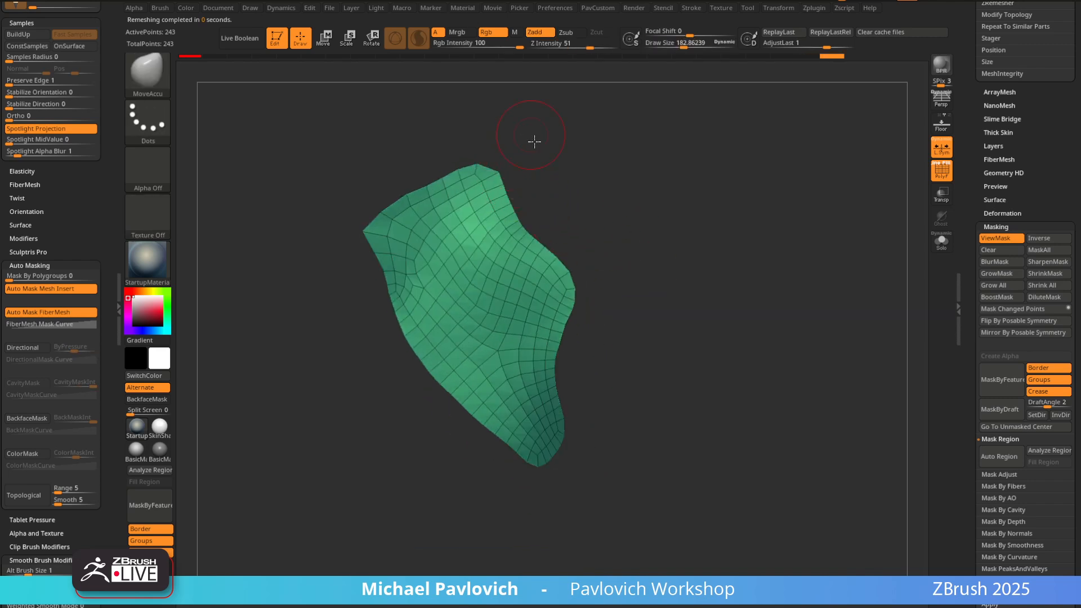
{"action": "mouse_move", "coordinate": [483, 157]}
{"action": "left_mouse_down"}
{"action": "mouse_move", "coordinate": [502, 150]}
{"action": "mouse_move", "coordinate": [627, 177]}
{"action": "mouse_move", "coordinate": [564, 236]}
{"action": "left_mouse_up"}
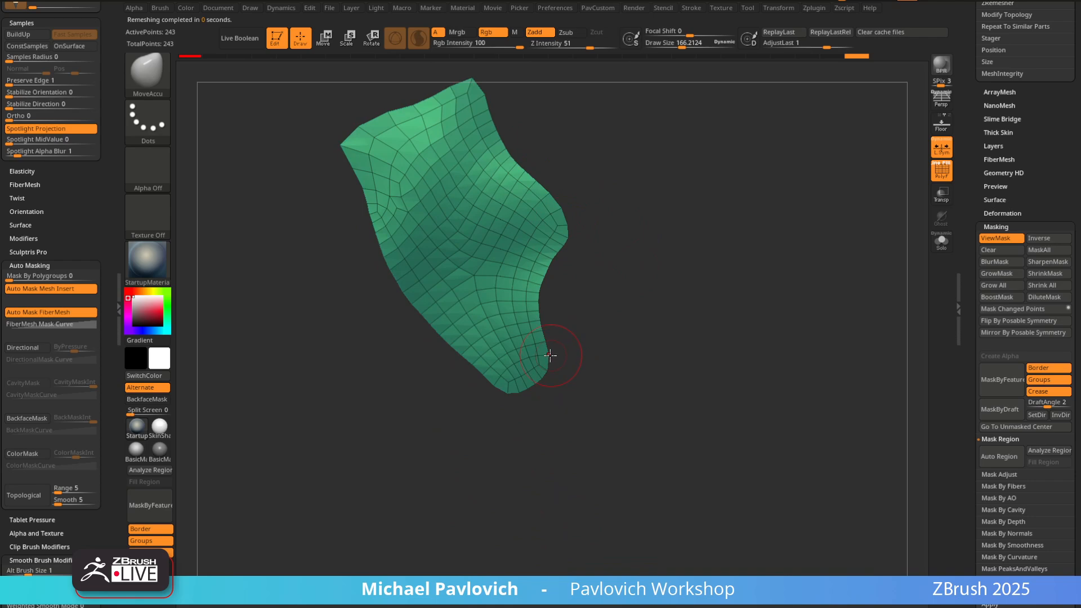
{"action": "key", "text": "s"}
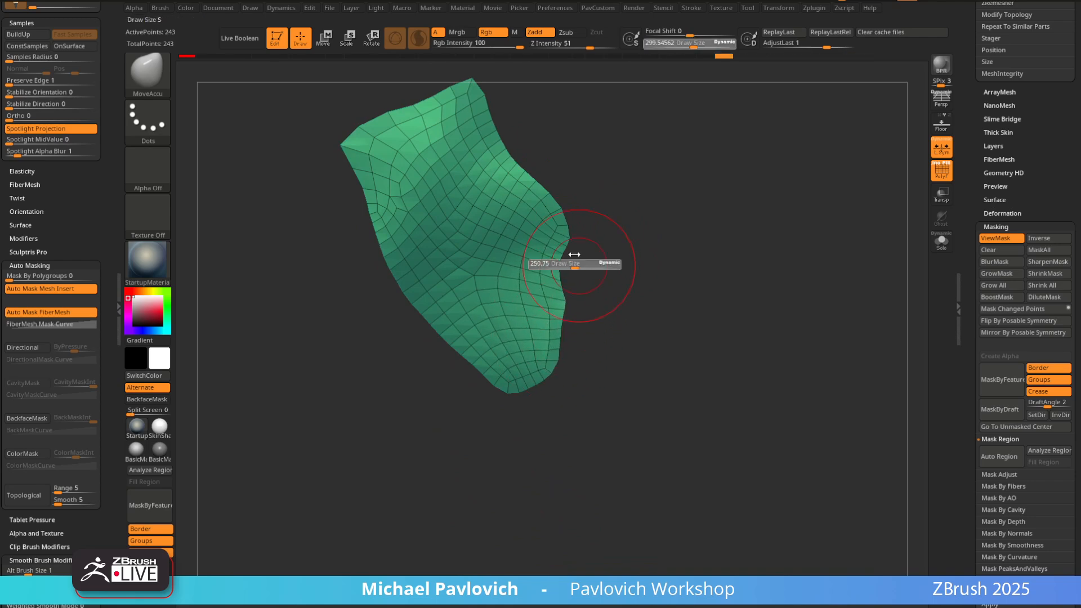
{"action": "mouse_move", "coordinate": [572, 268]}
{"action": "left_mouse_down"}
{"action": "mouse_move", "coordinate": [584, 249]}
{"action": "mouse_move", "coordinate": [567, 267]}
{"action": "mouse_move", "coordinate": [580, 260]}
{"action": "left_mouse_up"}
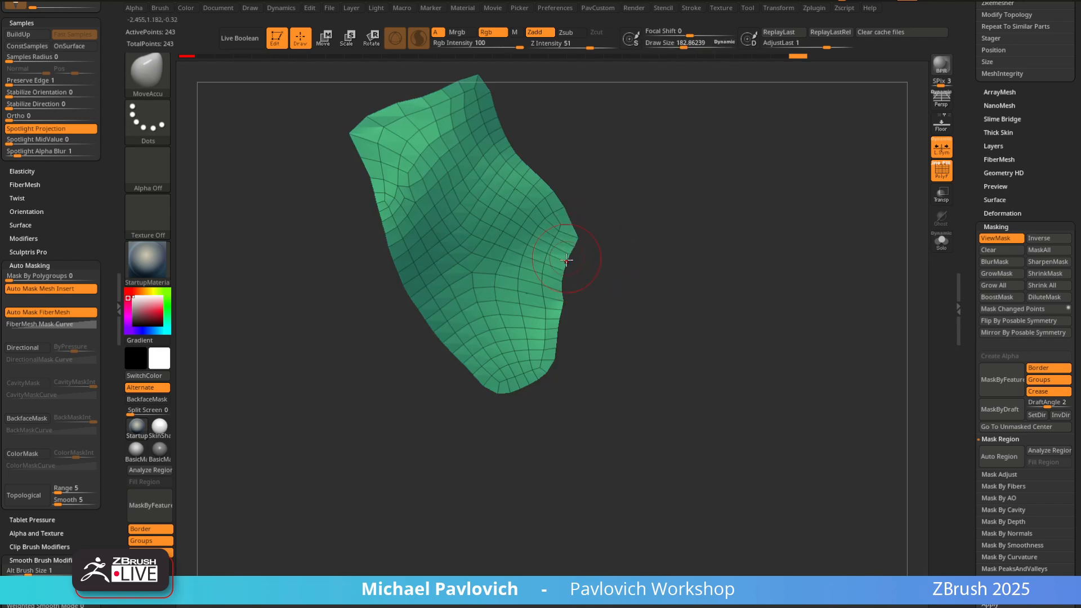
Run ZRemesher once more on the reshaped surface at Half the polygon count
{"action": "key", "text": "space"}
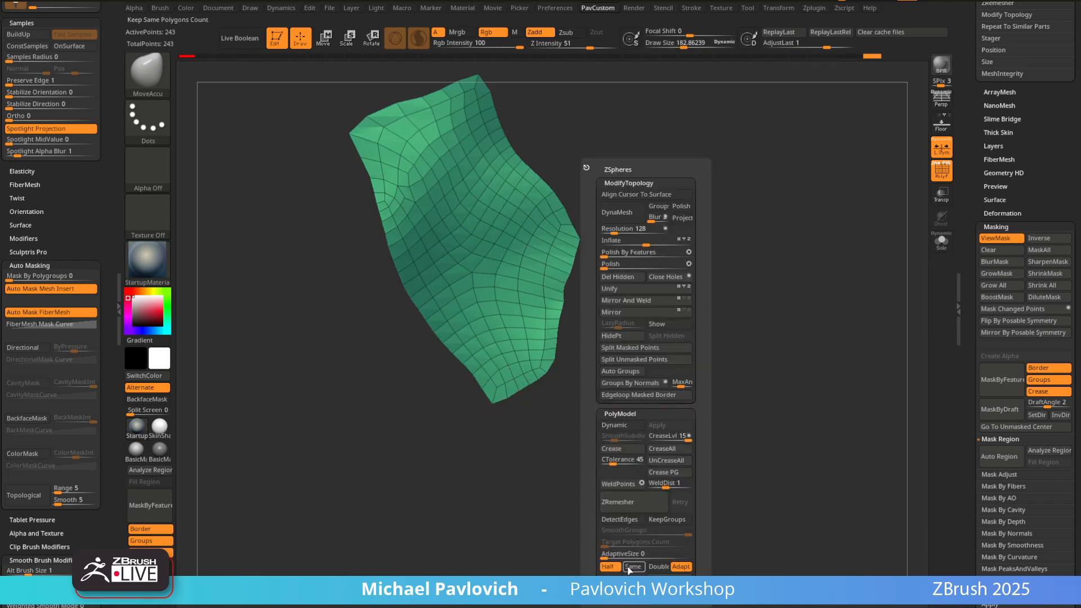
{"action": "left_click", "coordinate": [654, 503]}
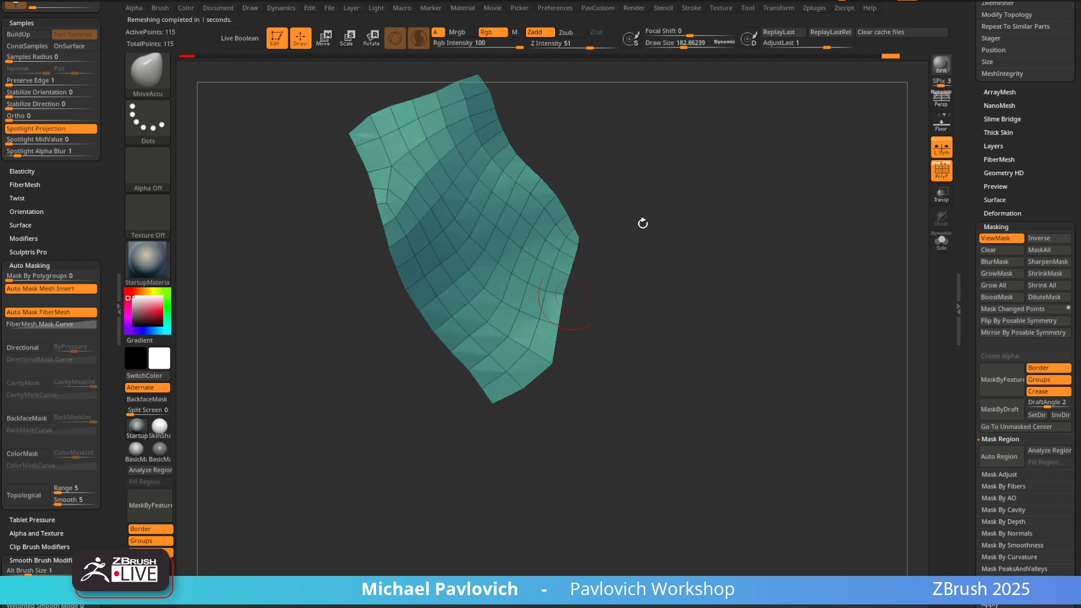
{"action": "left_click_drag", "start_coordinate": [643, 224], "coordinate": [649, 319], "text": "alt"}
{"action": "left_click_drag", "start_coordinate": [716, 317], "coordinate": [731, 289]}
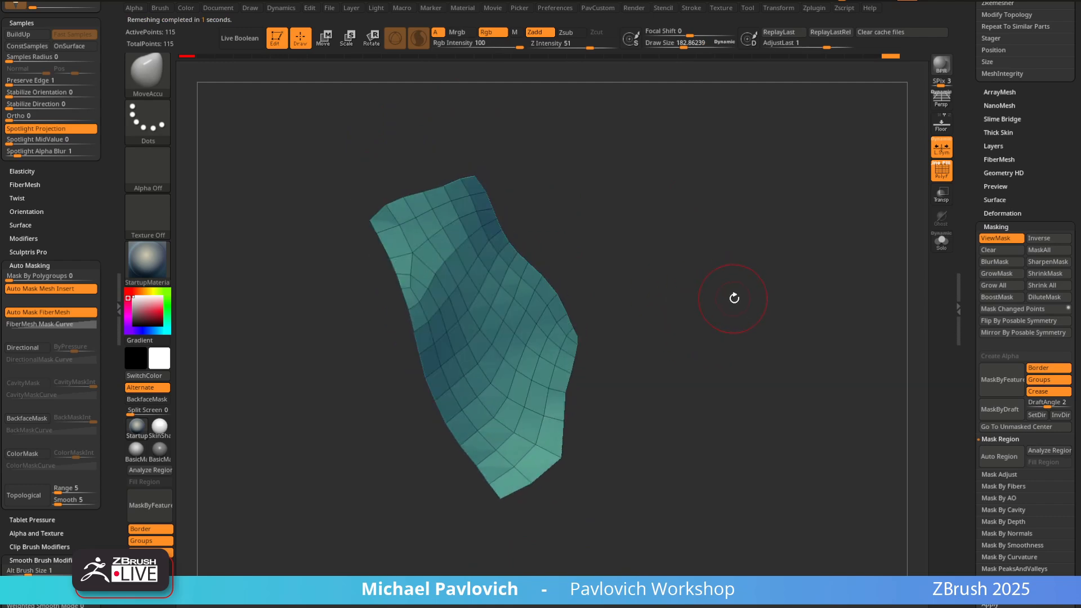
{"action": "scroll", "coordinate": [967, 178], "scroll_direction": "up", "scroll_amount": 10}
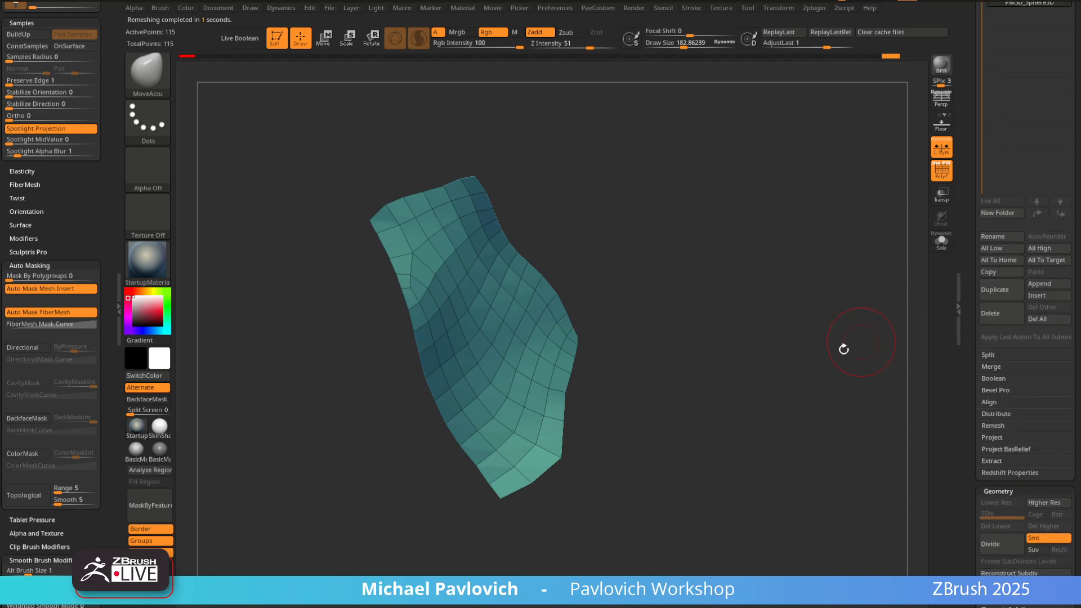
Divide the surface once, turn off Sculptris Pro, and sculpt a few diagonal folds across its lower half with the Standard brush
{"action": "key", "text": "ctrl+d"}
{"action": "left_click_drag", "start_coordinate": [717, 288], "coordinate": [754, 354], "text": "alt"}
{"action": "key", "text": "b"}
{"action": "key", "text": "s"}
{"action": "key", "text": "t"}
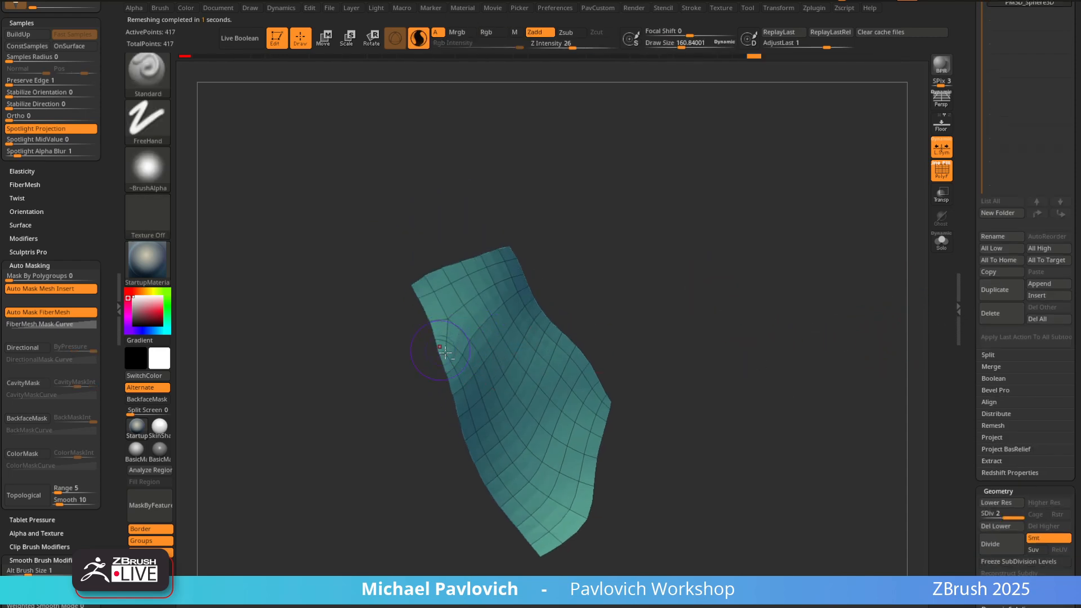
{"action": "left_click", "coordinate": [423, 41]}
{"action": "left_click_drag", "start_coordinate": [647, 194], "coordinate": [563, 270]}
{"action": "mouse_move", "coordinate": [422, 366]}
{"action": "left_mouse_down"}
{"action": "mouse_move", "coordinate": [535, 424]}
{"action": "mouse_move", "coordinate": [529, 417]}
{"action": "left_mouse_up"}
{"action": "left_click_drag", "start_coordinate": [455, 387], "coordinate": [535, 429]}
{"action": "left_click_drag", "start_coordinate": [494, 356], "coordinate": [580, 391]}
Turn on double-sided display for the cape surface in Display Properties
{"action": "left_click_drag", "start_coordinate": [836, 253], "coordinate": [724, 303]}
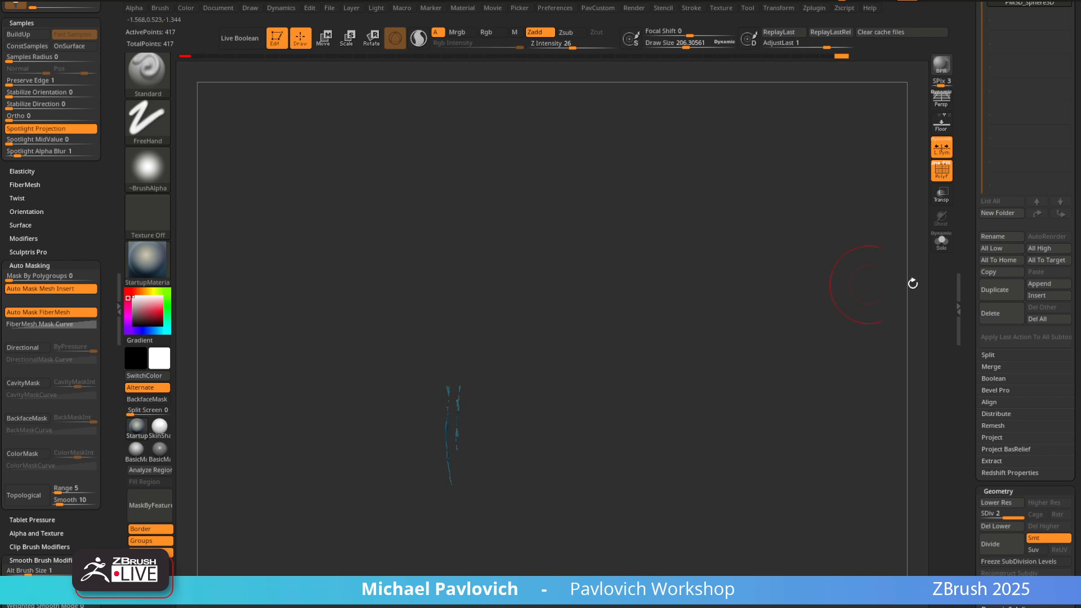
{"action": "left_click_drag", "start_coordinate": [970, 276], "coordinate": [967, 121]}
{"action": "left_click_drag", "start_coordinate": [967, 372], "coordinate": [975, 365]}
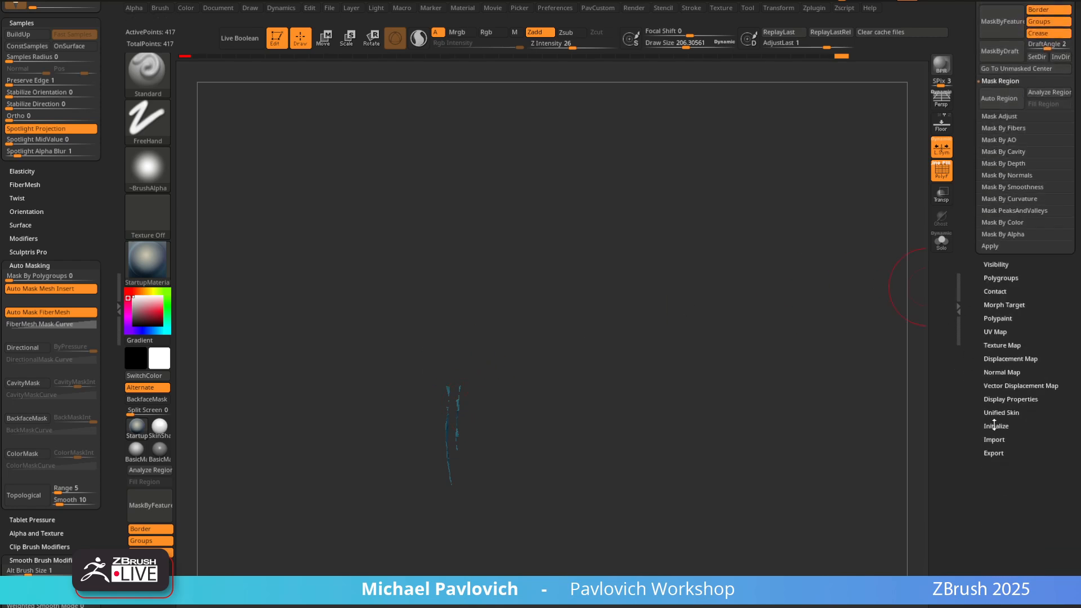
{"action": "left_click", "coordinate": [999, 399]}
{"action": "left_click", "coordinate": [1002, 435]}
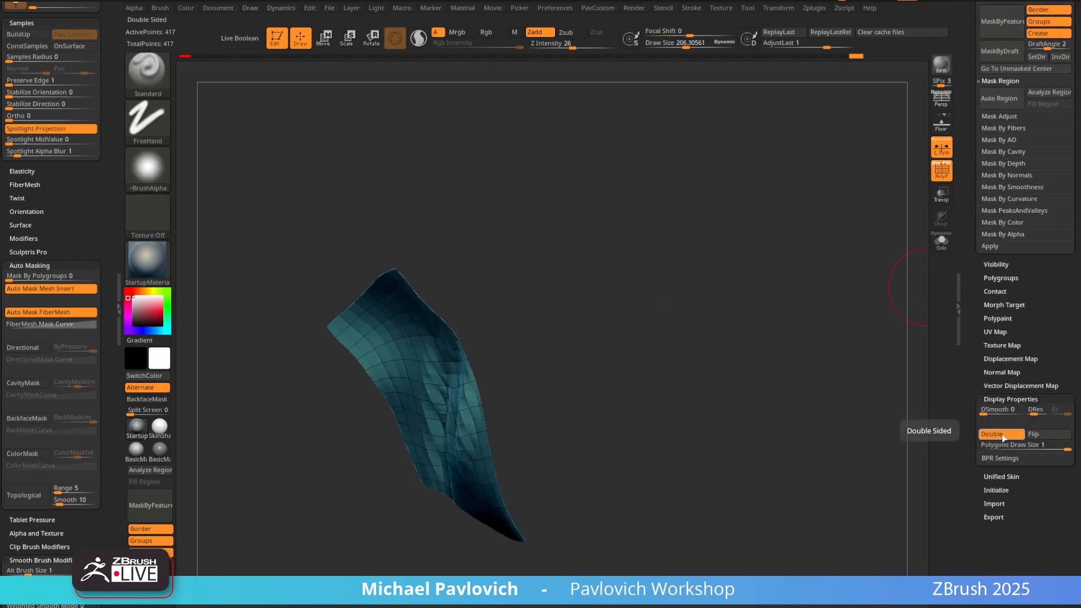
Activate Dynamic Subdiv with SmoothSubdiv at 0 and a Thickness of 0.00963
{"action": "left_click_drag", "start_coordinate": [970, 314], "coordinate": [969, 460]}
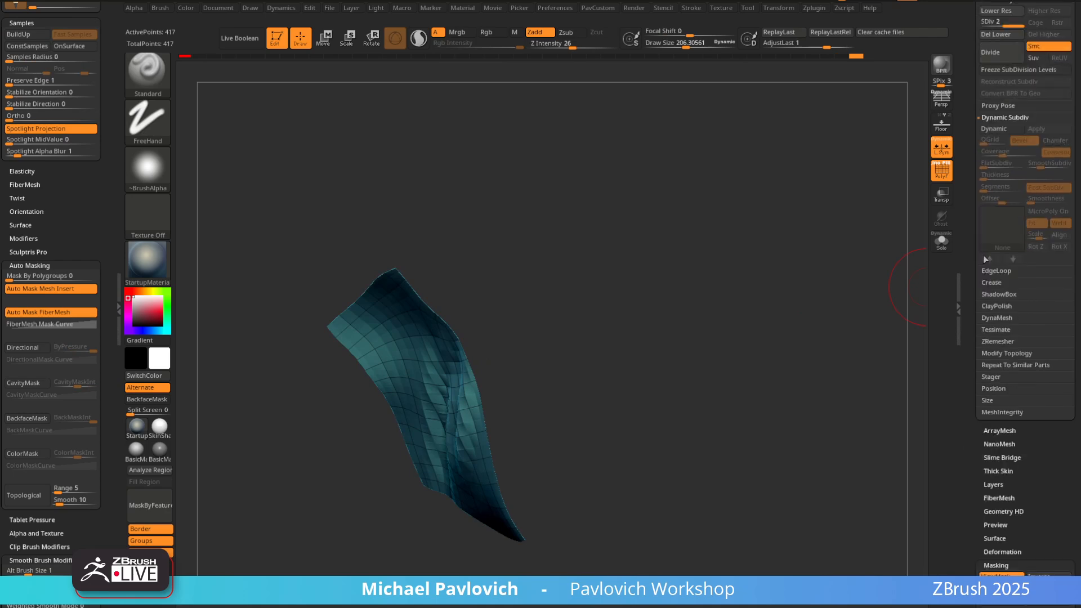
{"action": "left_click", "coordinate": [999, 129]}
{"action": "left_click_drag", "start_coordinate": [905, 193], "coordinate": [888, 246]}
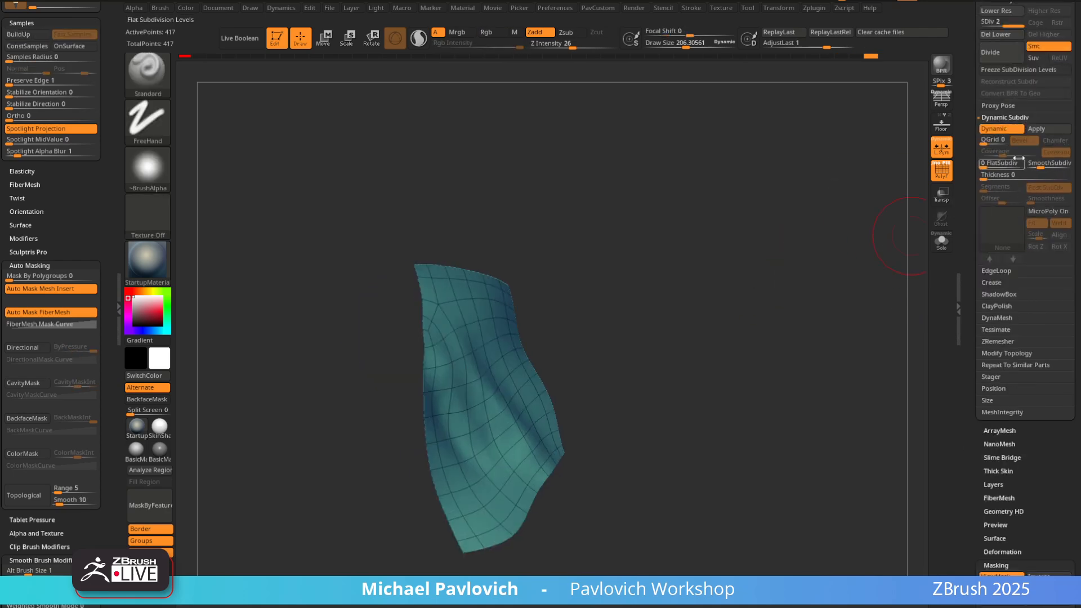
{"action": "left_click_drag", "start_coordinate": [1029, 167], "coordinate": [1028, 167]}
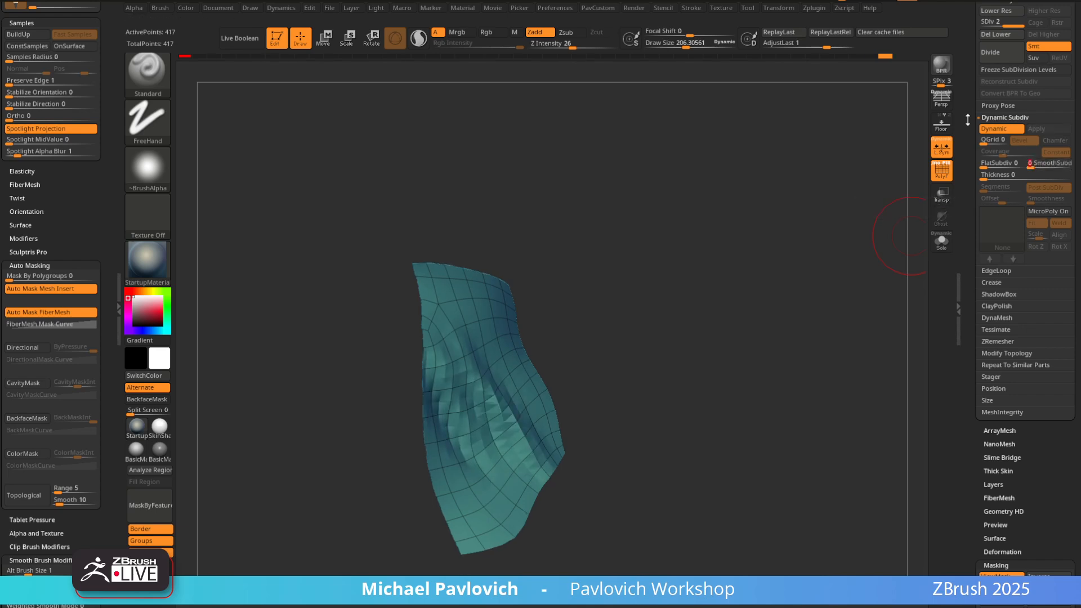
{"action": "left_click_drag", "start_coordinate": [968, 120], "coordinate": [968, 174]}
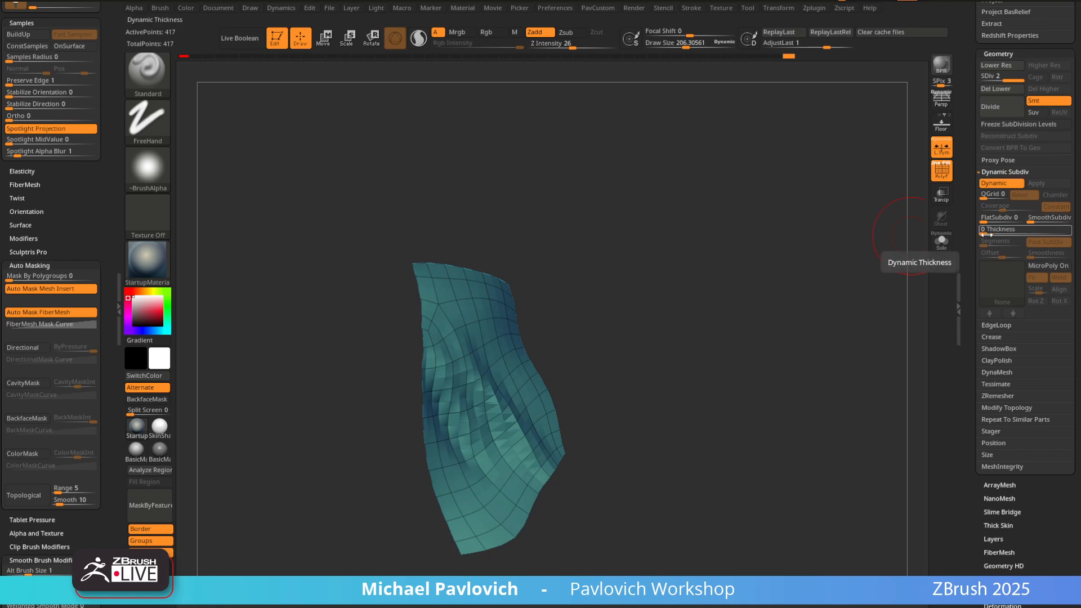
{"action": "left_click_drag", "start_coordinate": [984, 231], "coordinate": [1010, 234]}
Switch off double-sided display for the thickened surface
{"action": "left_click_drag", "start_coordinate": [970, 266], "coordinate": [969, 172]}
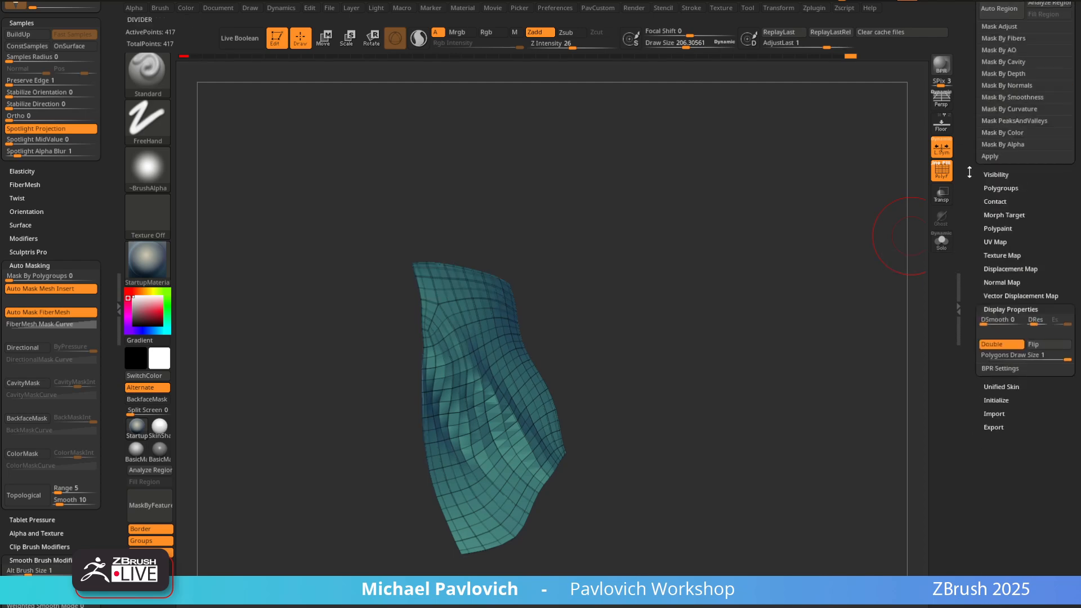
{"action": "left_click", "coordinate": [997, 350]}
{"action": "left_click_drag", "start_coordinate": [968, 361], "coordinate": [959, 507]}
Sculpt additional folds running down the length of the cape with the Standard brush
{"action": "mouse_move", "coordinate": [763, 343]}
{"action": "left_mouse_down"}
{"action": "mouse_move", "coordinate": [726, 310]}
{"action": "mouse_move", "coordinate": [775, 280]}
{"action": "mouse_move", "coordinate": [730, 289]}
{"action": "left_mouse_up"}
{"action": "key", "text": "s"}
{"action": "left_click_drag", "start_coordinate": [535, 265], "coordinate": [559, 432]}
{"action": "mouse_move", "coordinate": [552, 242]}
{"action": "left_mouse_down"}
{"action": "mouse_move", "coordinate": [569, 439]}
{"action": "mouse_move", "coordinate": [620, 481]}
{"action": "mouse_move", "coordinate": [729, 316]}
{"action": "mouse_move", "coordinate": [638, 361]}
{"action": "mouse_move", "coordinate": [805, 285]}
{"action": "mouse_move", "coordinate": [705, 288]}
{"action": "left_mouse_up"}
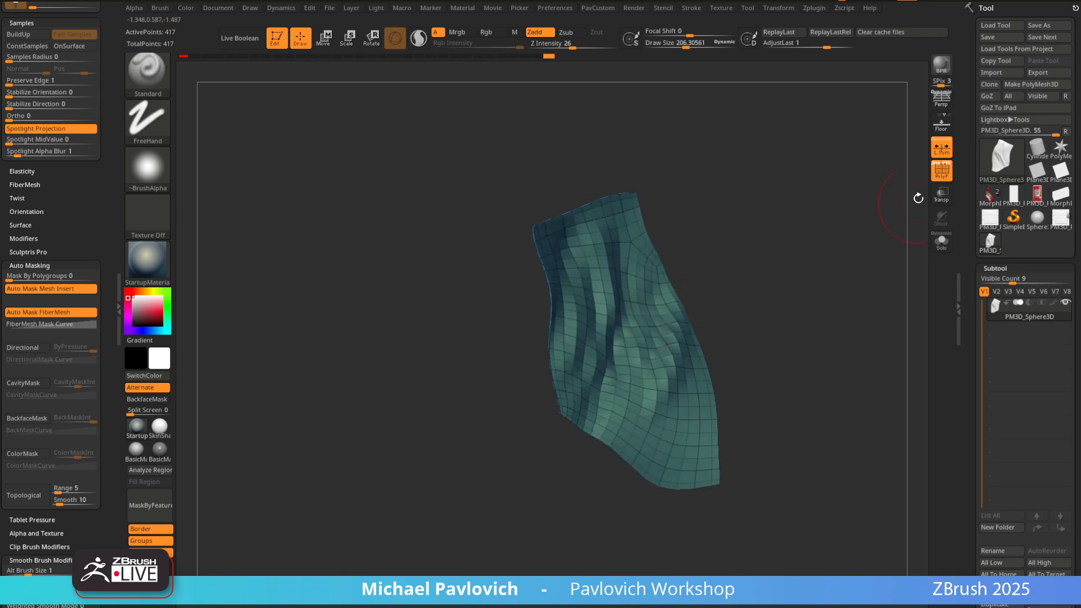
Divide the cape surface once more and hide the polyframe
{"action": "mouse_move", "coordinate": [875, 211]}
{"action": "left_mouse_down"}
{"action": "mouse_move", "coordinate": [849, 215]}
{"action": "mouse_move", "coordinate": [862, 220]}
{"action": "mouse_move", "coordinate": [878, 193]}
{"action": "mouse_move", "coordinate": [779, 212]}
{"action": "mouse_move", "coordinate": [808, 265]}
{"action": "mouse_move", "coordinate": [777, 315]}
{"action": "left_mouse_up"}
{"action": "key", "text": "ctrl+d"}
{"action": "key", "text": "shift+f"}
Choose the Pinch brush and open its Elasticity settings in the Brush palette
{"action": "key", "text": "b"}
{"action": "key", "text": "p"}
{"action": "key", "text": "i"}
{"action": "scroll", "coordinate": [66, 221], "scroll_direction": "down", "scroll_amount": 5}
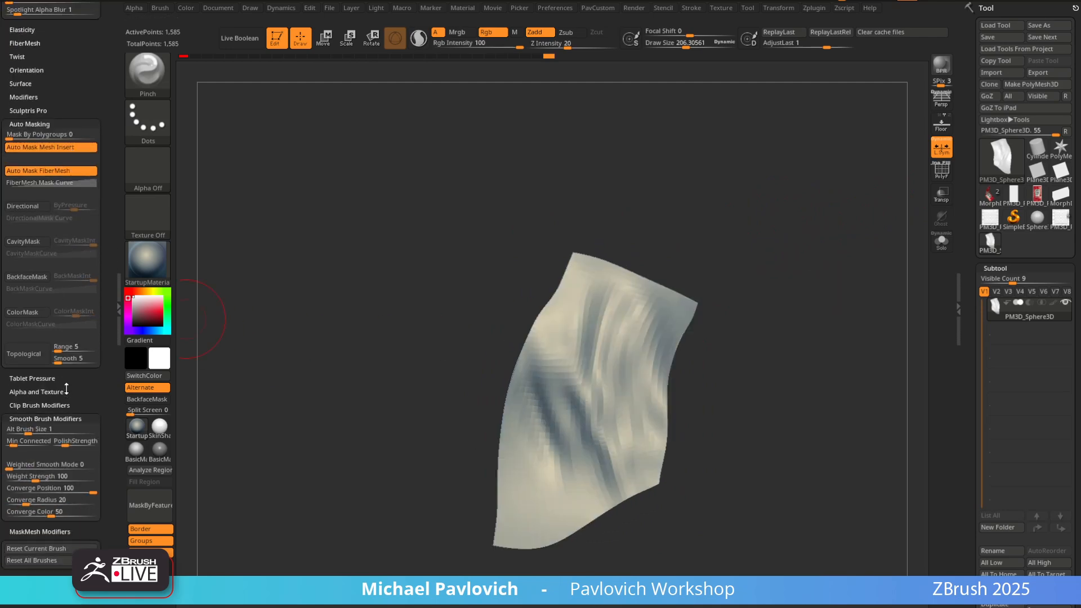
{"action": "left_click_drag", "start_coordinate": [56, 64], "coordinate": [62, 267]}
{"action": "left_click", "coordinate": [53, 267]}
{"action": "left_click", "coordinate": [36, 118], "text": "shift"}
{"action": "left_click_drag", "start_coordinate": [43, 144], "coordinate": [42, 171]}
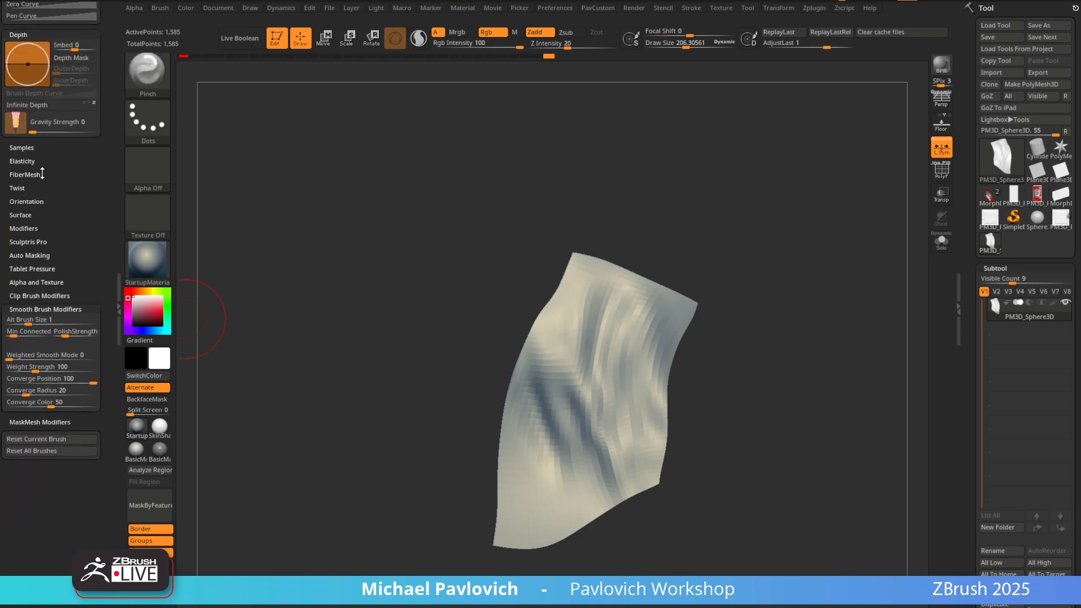
{"action": "left_click", "coordinate": [47, 164], "text": "shift"}
Pinch the cape's folds into tighter creases at a draw size of about 285, undoing an unwanted stroke
{"action": "key", "text": "bracketright"}
{"action": "mouse_move", "coordinate": [588, 358]}
{"action": "left_mouse_down"}
{"action": "mouse_move", "coordinate": [589, 402]}
{"action": "mouse_move", "coordinate": [609, 451]}
{"action": "left_mouse_up"}
{"action": "mouse_move", "coordinate": [599, 439]}
{"action": "left_mouse_down"}
{"action": "mouse_move", "coordinate": [581, 380]}
{"action": "mouse_move", "coordinate": [591, 416]}
{"action": "left_mouse_up"}
{"action": "key", "text": "ctrl+z"}
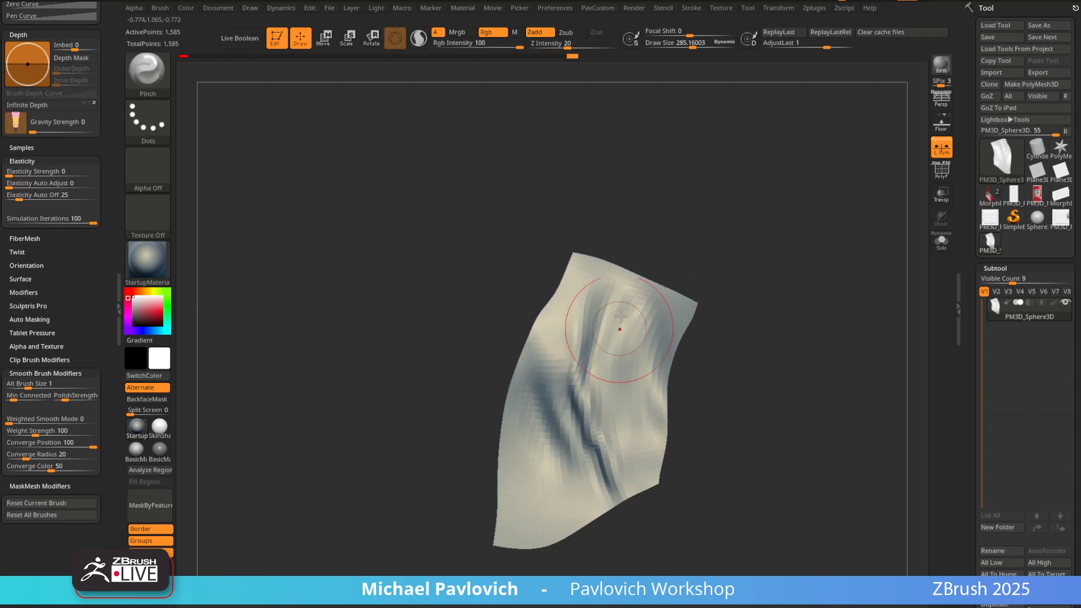
{"action": "mouse_move", "coordinate": [619, 328]}
{"action": "left_mouse_down"}
{"action": "mouse_move", "coordinate": [598, 387]}
{"action": "mouse_move", "coordinate": [619, 436]}
{"action": "left_mouse_up"}
{"action": "left_click_drag", "start_coordinate": [736, 388], "coordinate": [696, 341], "text": "alt"}
{"action": "left_click_drag", "start_coordinate": [696, 342], "coordinate": [648, 341]}
{"action": "left_click_drag", "start_coordinate": [516, 400], "coordinate": [546, 363]}
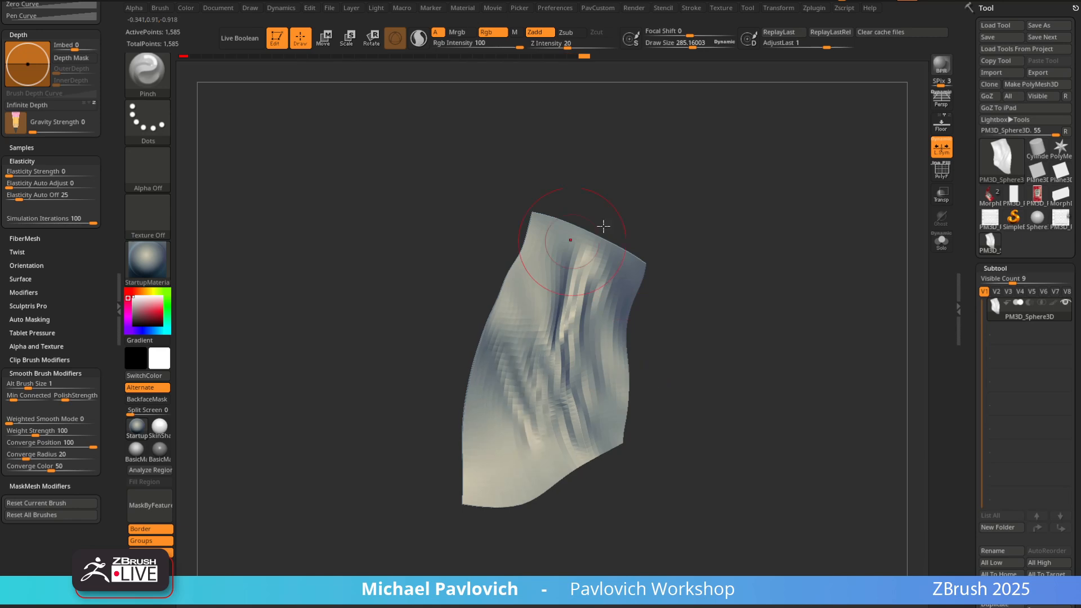
{"action": "mouse_move", "coordinate": [603, 224]}
{"action": "left_mouse_down"}
{"action": "mouse_move", "coordinate": [538, 273]}
{"action": "mouse_move", "coordinate": [596, 243]}
{"action": "left_mouse_up"}
{"action": "mouse_move", "coordinate": [835, 291]}
{"action": "left_mouse_down"}
{"action": "mouse_move", "coordinate": [794, 292]}
{"action": "mouse_move", "coordinate": [812, 273]}
{"action": "left_mouse_up"}
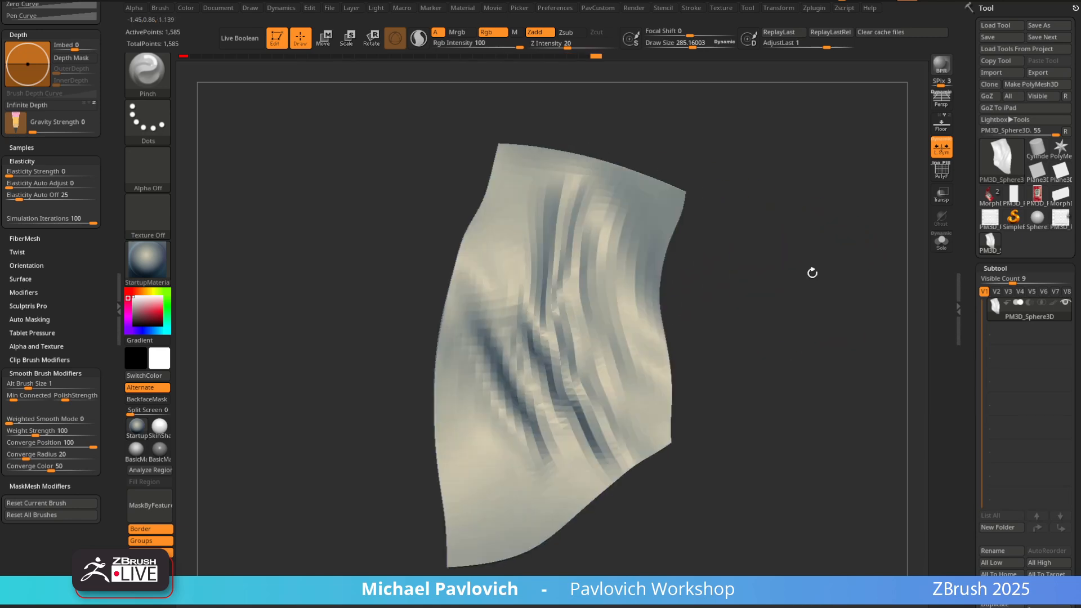
Divide the cape again and build up its long upper folds with the Standard brush at a draw size of about 126
{"action": "key", "text": "ctrl+d"}
{"action": "key", "text": "1"}
{"action": "key", "text": "s"}
{"action": "left_click_drag", "start_coordinate": [599, 291], "coordinate": [587, 292]}
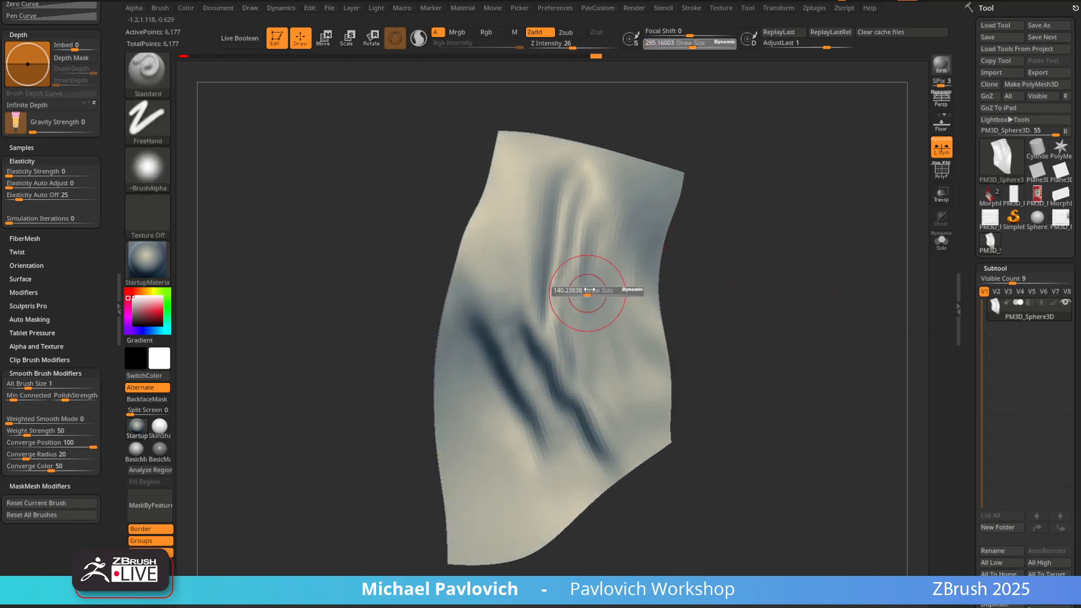
{"action": "mouse_move", "coordinate": [587, 237]}
{"action": "left_mouse_down"}
{"action": "mouse_move", "coordinate": [570, 283]}
{"action": "mouse_move", "coordinate": [583, 383]}
{"action": "left_mouse_up"}
{"action": "left_click_drag", "start_coordinate": [723, 317], "coordinate": [709, 327]}
{"action": "left_click_drag", "start_coordinate": [605, 216], "coordinate": [582, 394]}
{"action": "left_click_drag", "start_coordinate": [606, 228], "coordinate": [583, 391]}
{"action": "left_click_drag", "start_coordinate": [710, 328], "coordinate": [714, 329]}
{"action": "left_click_drag", "start_coordinate": [613, 216], "coordinate": [589, 375]}
Check the cape's thickness edge-on at the lower and higher subdivision levels, and turn off Dynamic Subdiv
{"action": "left_click_drag", "start_coordinate": [776, 286], "coordinate": [642, 241]}
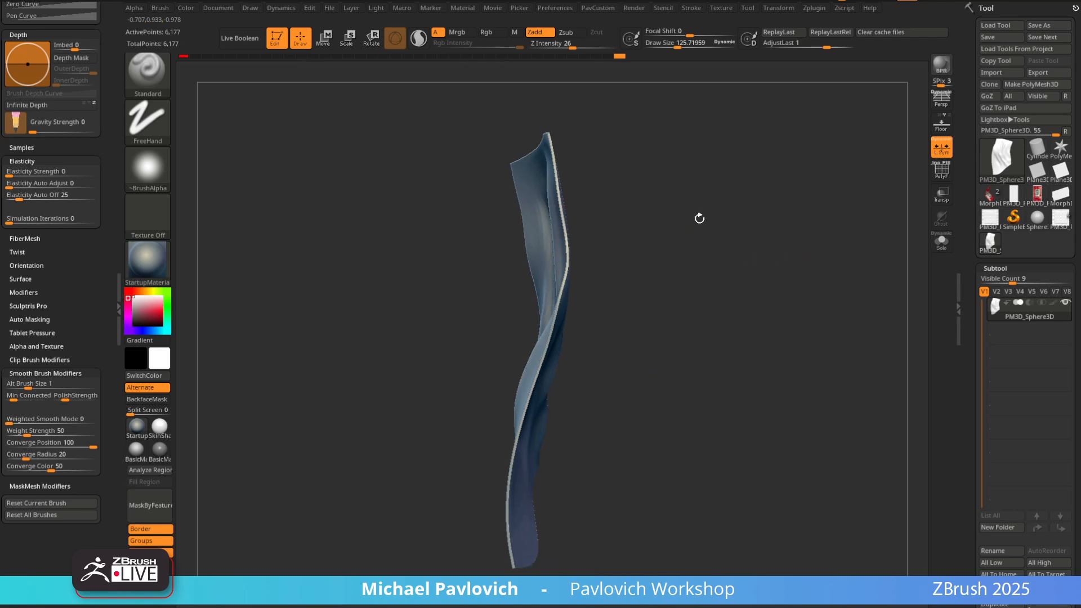
{"action": "left_click_drag", "start_coordinate": [791, 239], "coordinate": [738, 233]}
{"action": "left_click_drag", "start_coordinate": [755, 269], "coordinate": [830, 270]}
{"action": "left_click_drag", "start_coordinate": [968, 273], "coordinate": [963, 189]}
{"action": "mouse_move", "coordinate": [874, 183]}
{"action": "left_mouse_down"}
{"action": "mouse_move", "coordinate": [889, 245]}
{"action": "mouse_move", "coordinate": [915, 237]}
{"action": "left_mouse_up"}
{"action": "key", "text": "shift+d"}
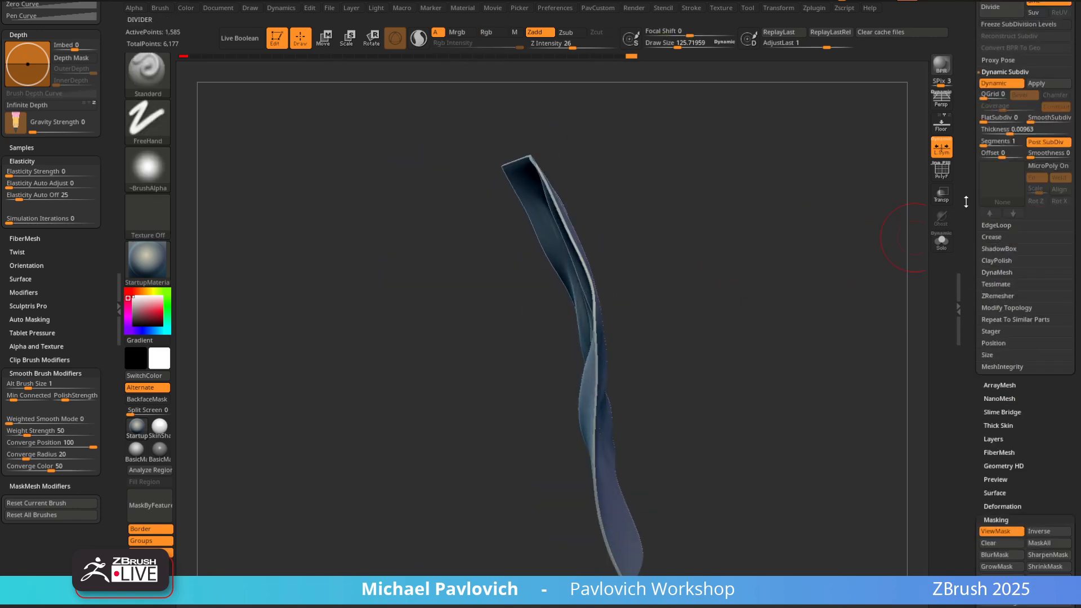
{"action": "key", "text": "shift+d"}
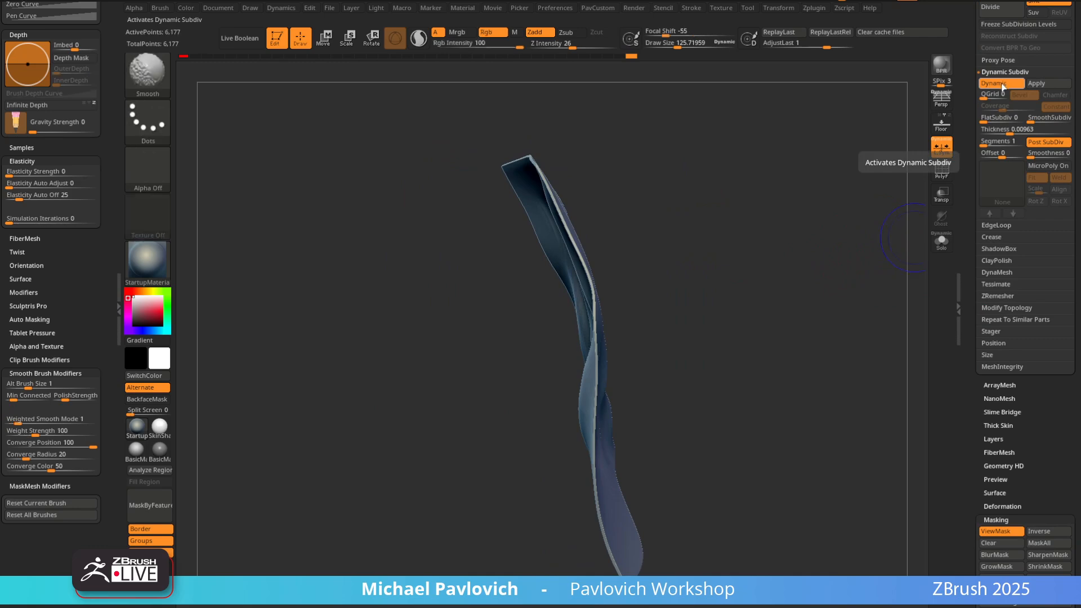
{"action": "mouse_move", "coordinate": [962, 97]}
{"action": "left_mouse_down"}
{"action": "mouse_move", "coordinate": [963, 238]}
{"action": "mouse_move", "coordinate": [964, 98]}
{"action": "left_mouse_up"}
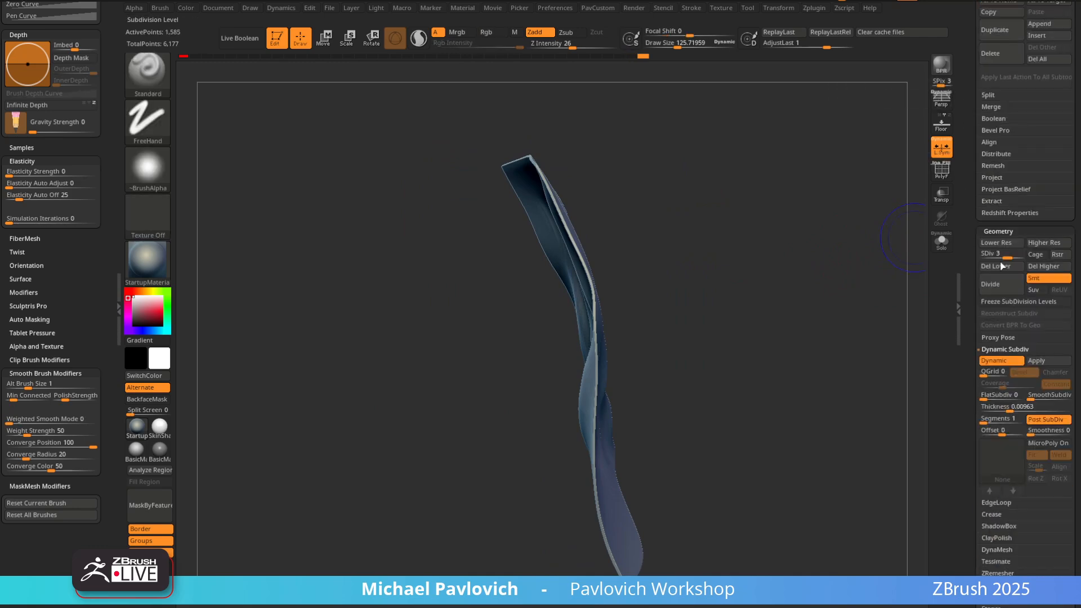
{"action": "left_click_drag", "start_coordinate": [858, 312], "coordinate": [866, 262]}
{"action": "left_click", "coordinate": [999, 360]}
Raise further folds down the upper side of the cape with the Standard brush at a draw size of about 161
{"action": "left_click_drag", "start_coordinate": [827, 449], "coordinate": [734, 400]}
{"action": "left_click_drag", "start_coordinate": [946, 305], "coordinate": [756, 298]}
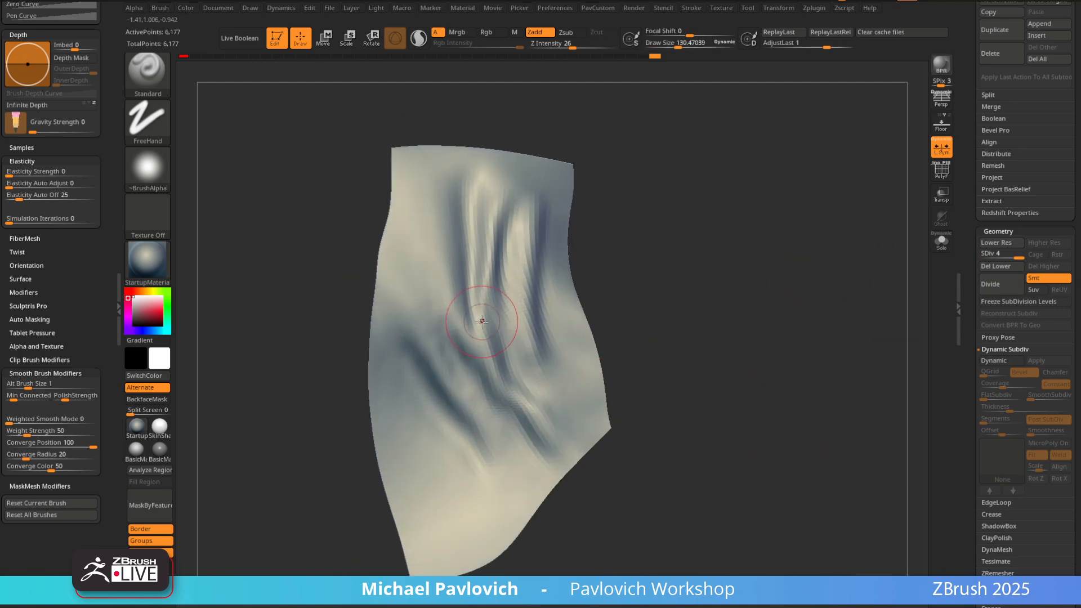
{"action": "key", "text": "s"}
{"action": "left_click_drag", "start_coordinate": [481, 321], "coordinate": [486, 321]}
{"action": "left_click_drag", "start_coordinate": [425, 250], "coordinate": [453, 310]}
{"action": "left_click_drag", "start_coordinate": [438, 223], "coordinate": [472, 335]}
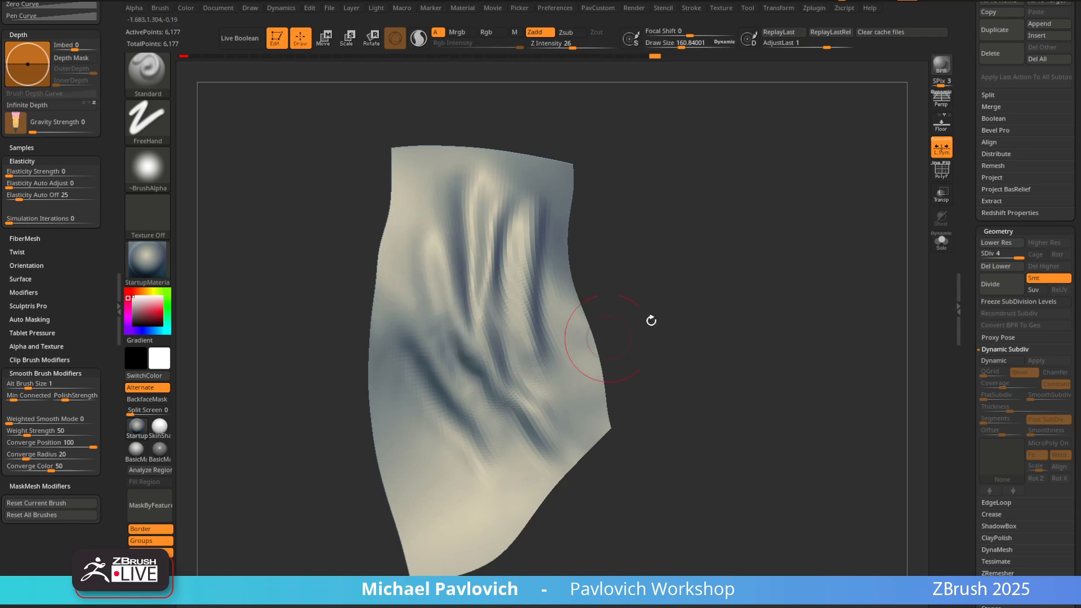
Strengthen the central folds with the Standard brush at a draw size of about 135, and smooth the area below them
{"action": "left_click_drag", "start_coordinate": [651, 320], "coordinate": [667, 319]}
{"action": "left_click_drag", "start_coordinate": [487, 333], "coordinate": [506, 239]}
{"action": "mouse_move", "coordinate": [719, 290]}
{"action": "left_mouse_down", "text": "alt"}
{"action": "mouse_move", "coordinate": [726, 263]}
{"action": "mouse_move", "coordinate": [698, 263]}
{"action": "left_mouse_up", "text": "alt"}
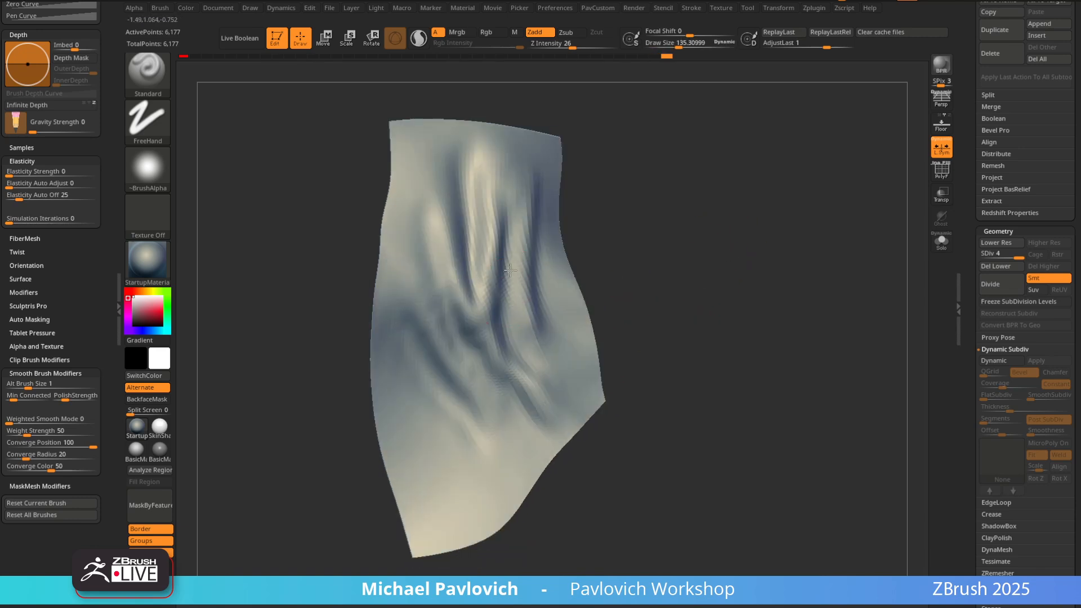
{"action": "mouse_move", "coordinate": [510, 270]}
{"action": "left_mouse_down"}
{"action": "mouse_move", "coordinate": [522, 214]}
{"action": "mouse_move", "coordinate": [515, 313]}
{"action": "left_mouse_up"}
{"action": "left_click_drag", "start_coordinate": [611, 256], "coordinate": [629, 254]}
{"action": "mouse_move", "coordinate": [512, 363]}
{"action": "left_mouse_down", "text": "shift"}
{"action": "mouse_move", "coordinate": [529, 386]}
{"action": "mouse_move", "coordinate": [496, 378]}
{"action": "left_mouse_up", "text": "shift"}
Turn Dynamic Subdiv back on and apply it to convert the thickness into real geometry
{"action": "left_click", "coordinate": [992, 361]}
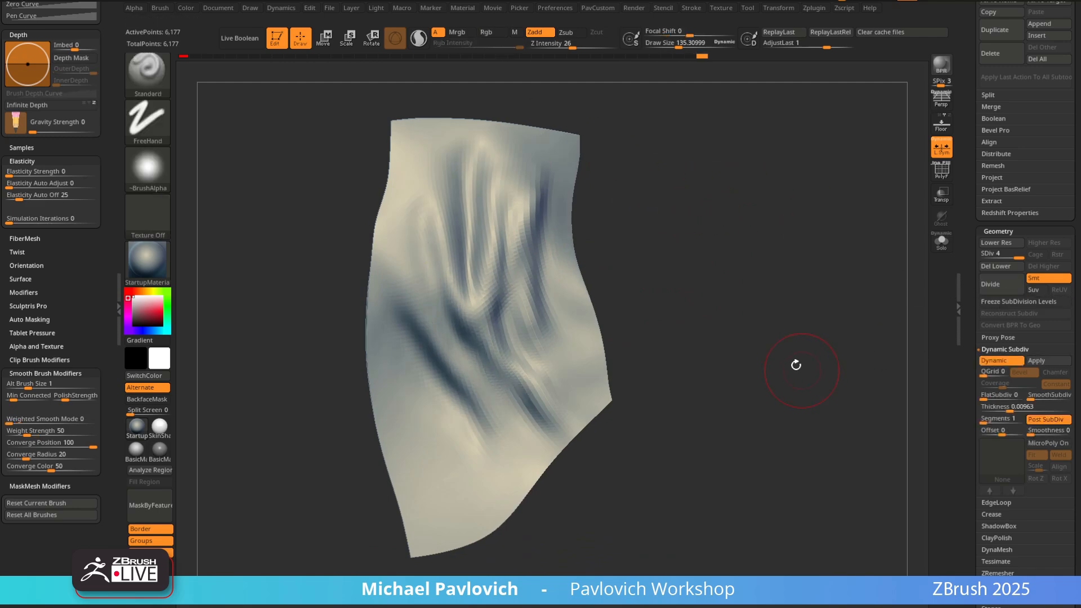
{"action": "left_click_drag", "start_coordinate": [796, 365], "coordinate": [643, 364]}
{"action": "left_click_drag", "start_coordinate": [585, 277], "coordinate": [760, 274]}
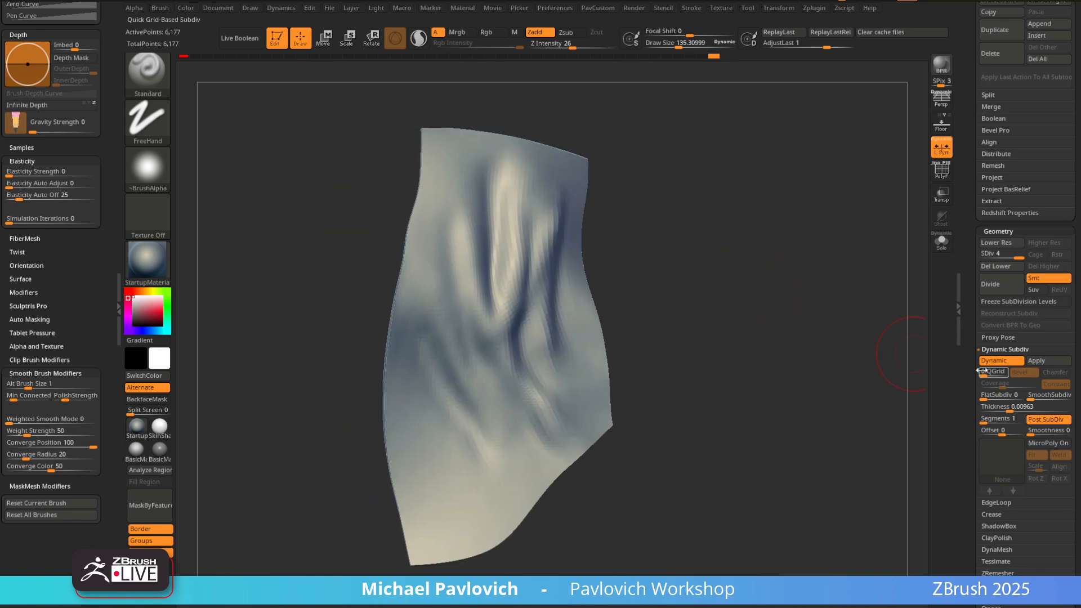
{"action": "left_click", "coordinate": [1033, 361]}
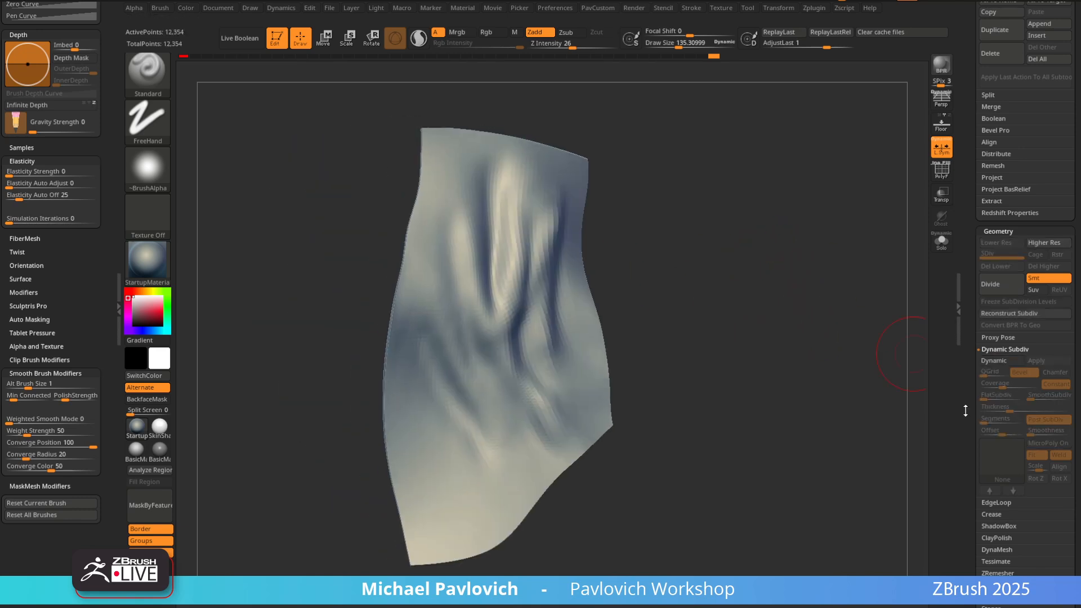
Show the polyframe, frame the cape's thick border up close, and choose the ZModeler brush
{"action": "left_click", "coordinate": [948, 182]}
{"action": "mouse_move", "coordinate": [772, 272]}
{"action": "left_mouse_down"}
{"action": "mouse_move", "coordinate": [844, 302]}
{"action": "mouse_move", "coordinate": [795, 430]}
{"action": "left_mouse_up"}
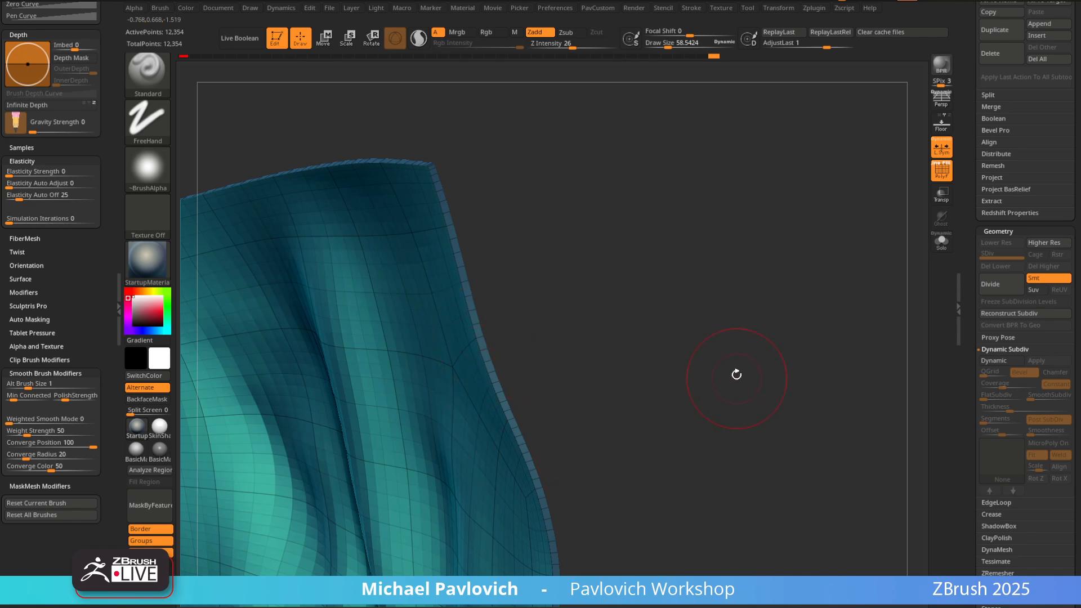
{"action": "mouse_move", "coordinate": [737, 375]}
{"action": "left_mouse_down"}
{"action": "mouse_move", "coordinate": [705, 367]}
{"action": "mouse_move", "coordinate": [695, 299]}
{"action": "left_mouse_up"}
{"action": "mouse_move", "coordinate": [721, 246]}
{"action": "left_mouse_down"}
{"action": "mouse_move", "coordinate": [783, 277]}
{"action": "mouse_move", "coordinate": [748, 357]}
{"action": "mouse_move", "coordinate": [715, 273]}
{"action": "mouse_move", "coordinate": [713, 342]}
{"action": "mouse_move", "coordinate": [710, 287]}
{"action": "mouse_move", "coordinate": [701, 316]}
{"action": "left_mouse_up"}
{"action": "key", "text": "b"}
{"action": "key", "text": "z"}
{"action": "key", "text": "m"}
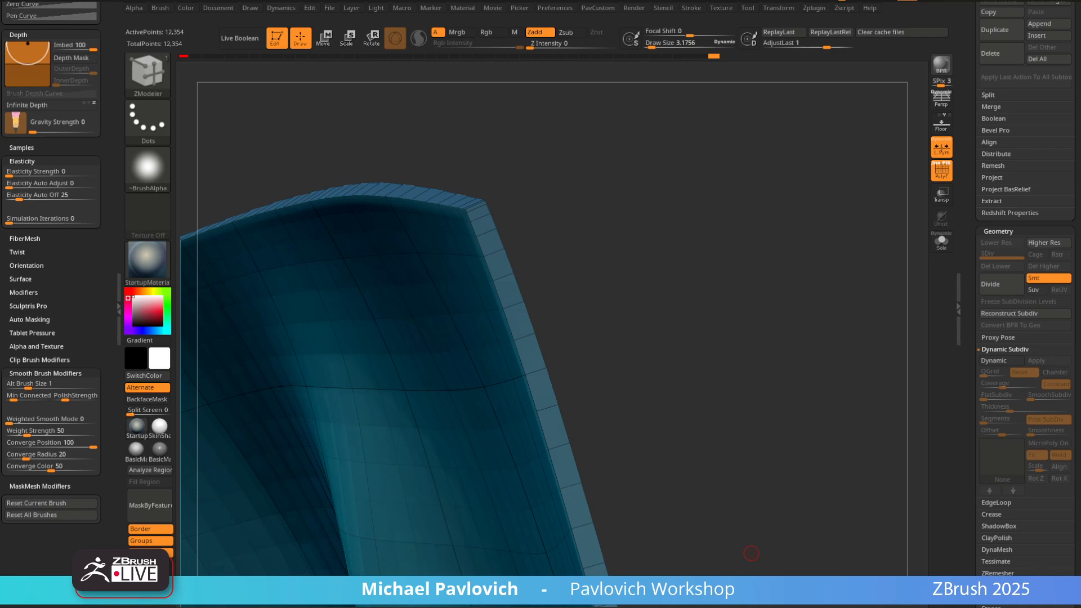
Switch to the browser, search the instructor's YouTube channel for "thickness reconstruct", and return to ZBrush
{"action": "key", "text": "alt+Tab"}
{"action": "left_click", "coordinate": [203, 109]}
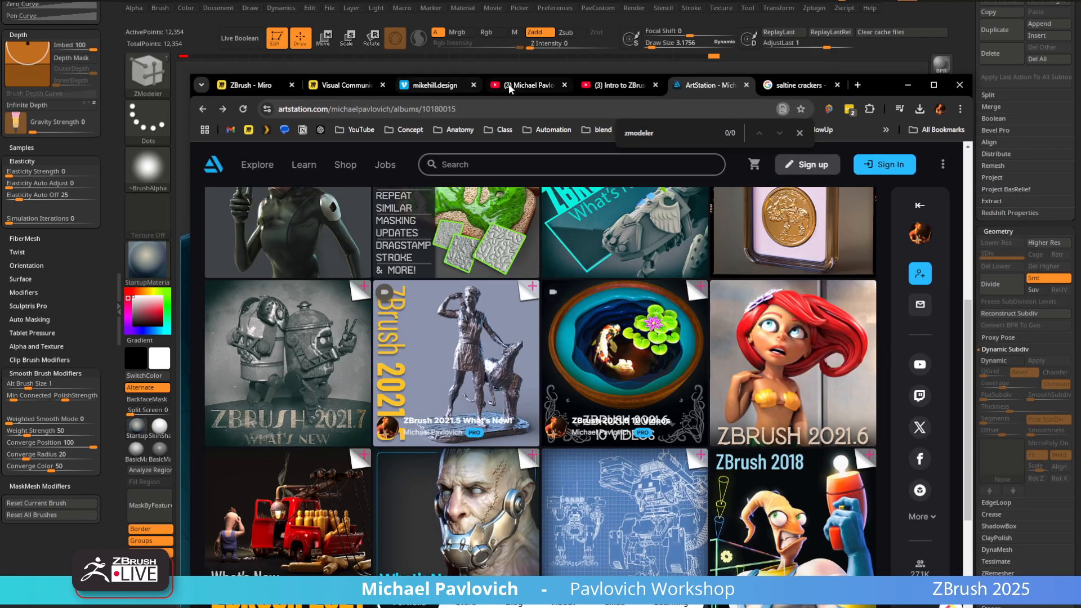
{"action": "left_click", "coordinate": [510, 86]}
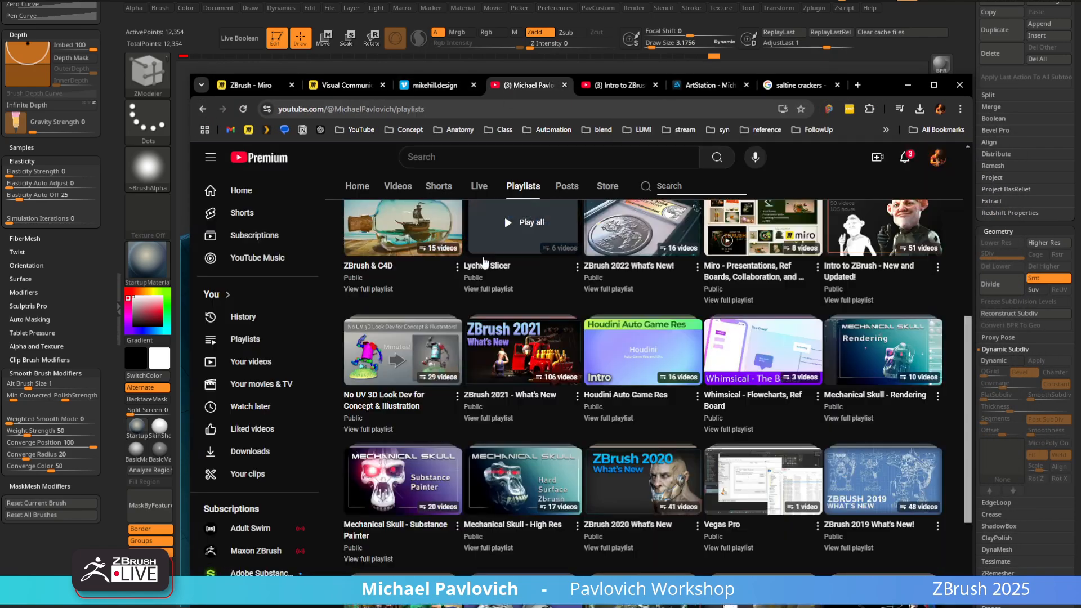
{"action": "scroll", "coordinate": [487, 236], "scroll_direction": "up", "scroll_amount": 3}
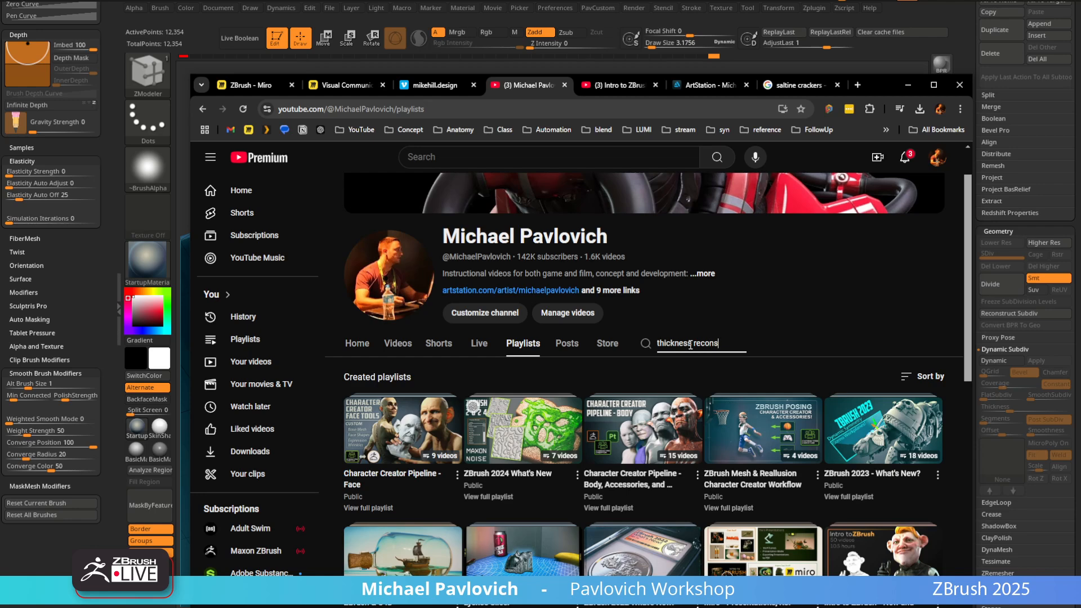
{"action": "type", "text": "truc"}
{"action": "key", "text": "Return"}
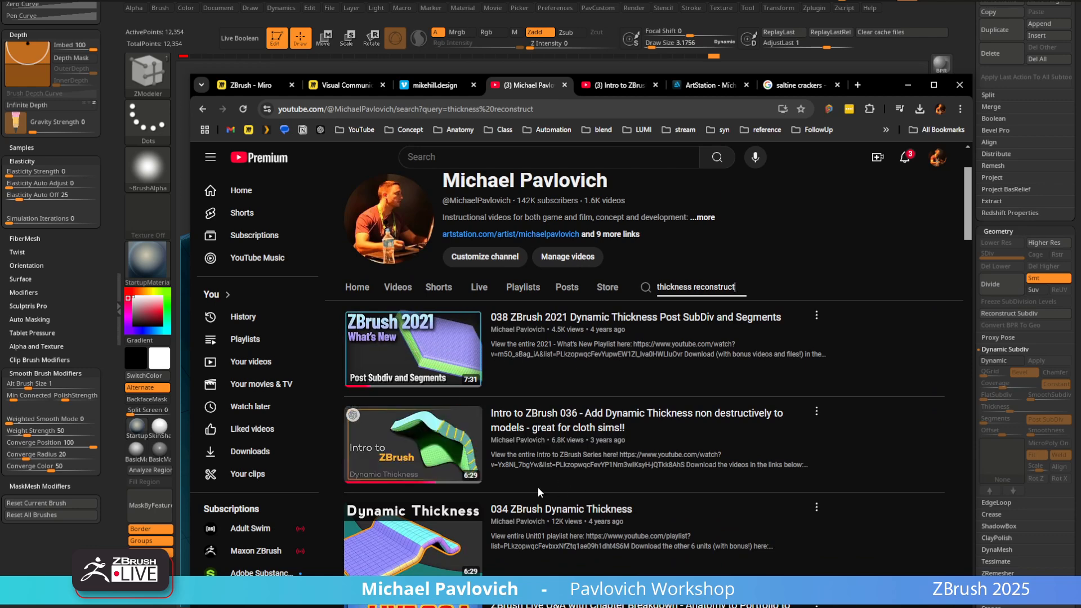
{"action": "left_click", "coordinate": [426, 110]}
{"action": "left_click", "coordinate": [907, 85]}
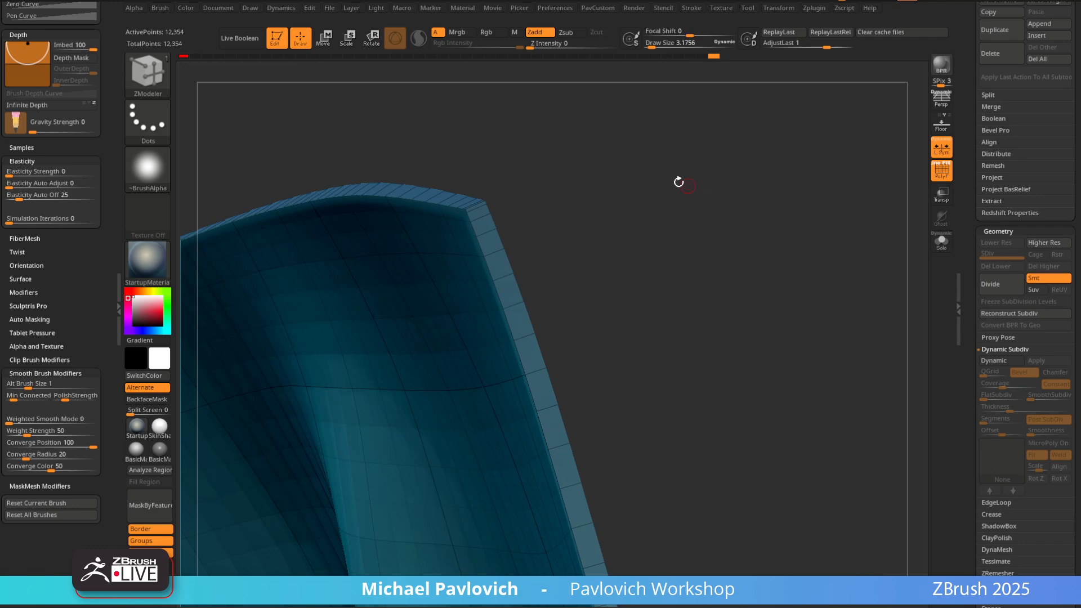
Insert single edge loops along the cape's thick border with the ZModeler edge action
{"action": "left_click_drag", "start_coordinate": [679, 181], "coordinate": [618, 258]}
{"action": "right_click", "coordinate": [499, 302]}
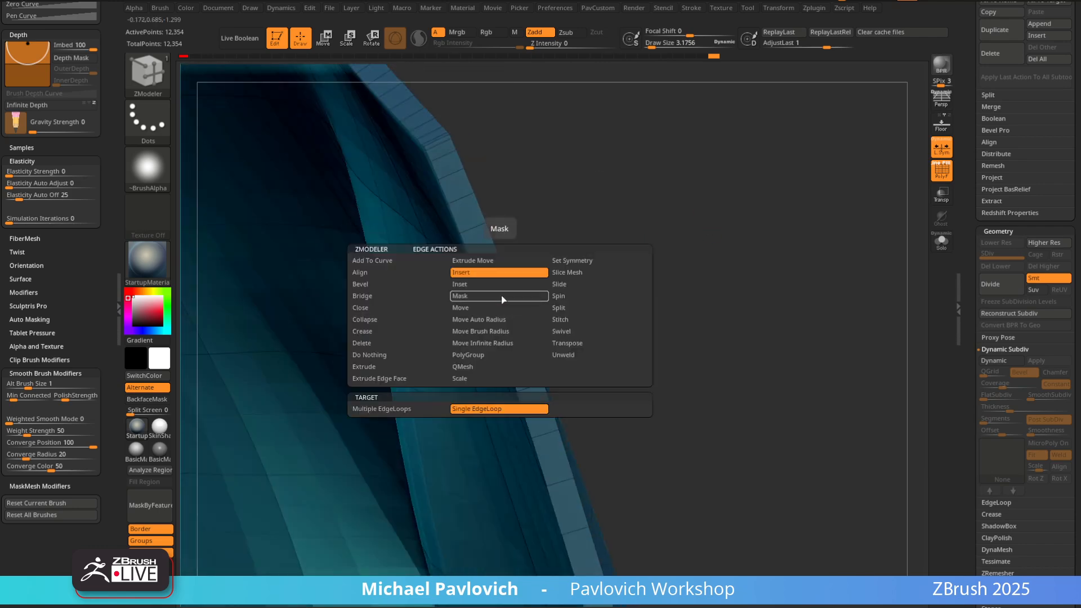
{"action": "left_click_drag", "start_coordinate": [656, 316], "coordinate": [536, 302]}
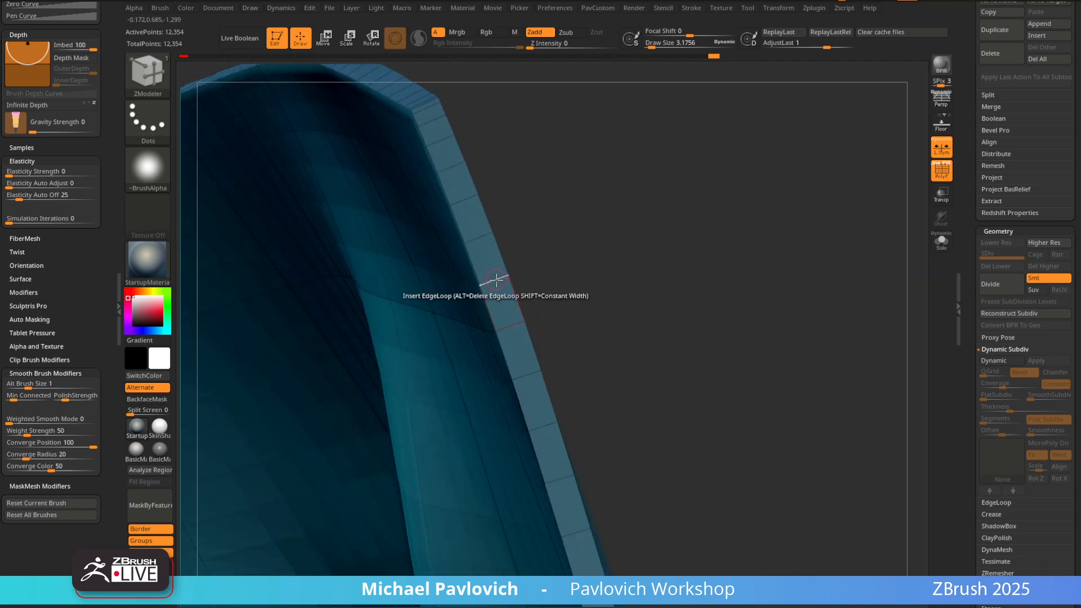
{"action": "left_click", "coordinate": [494, 279]}
Try to reconstruct the cape's lower subdivision levels, and undo the reconstruction
{"action": "left_click", "coordinate": [1038, 313]}
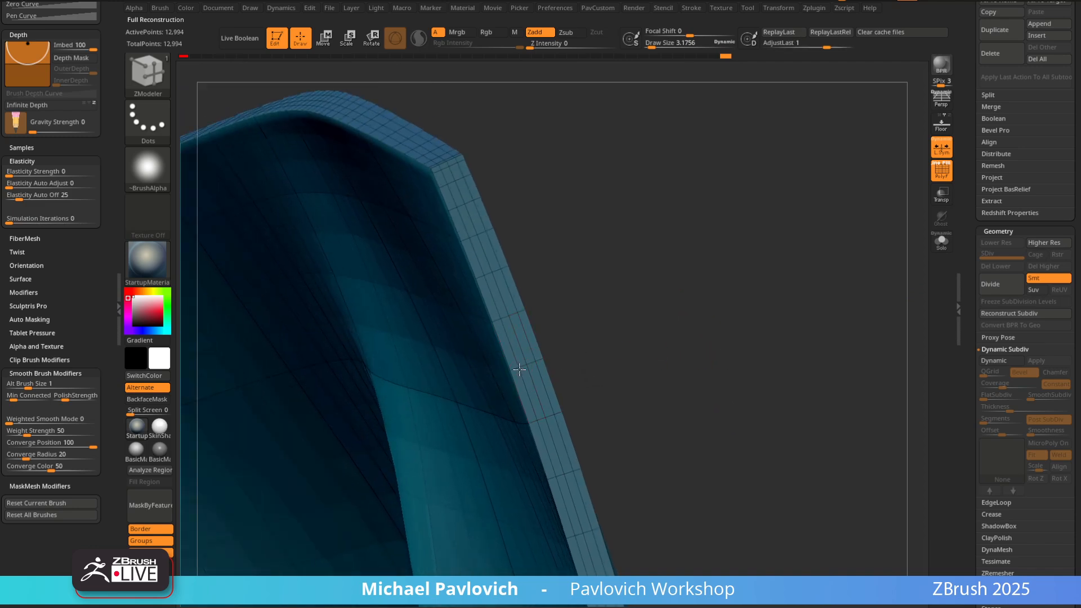
{"action": "left_click", "coordinate": [997, 315]}
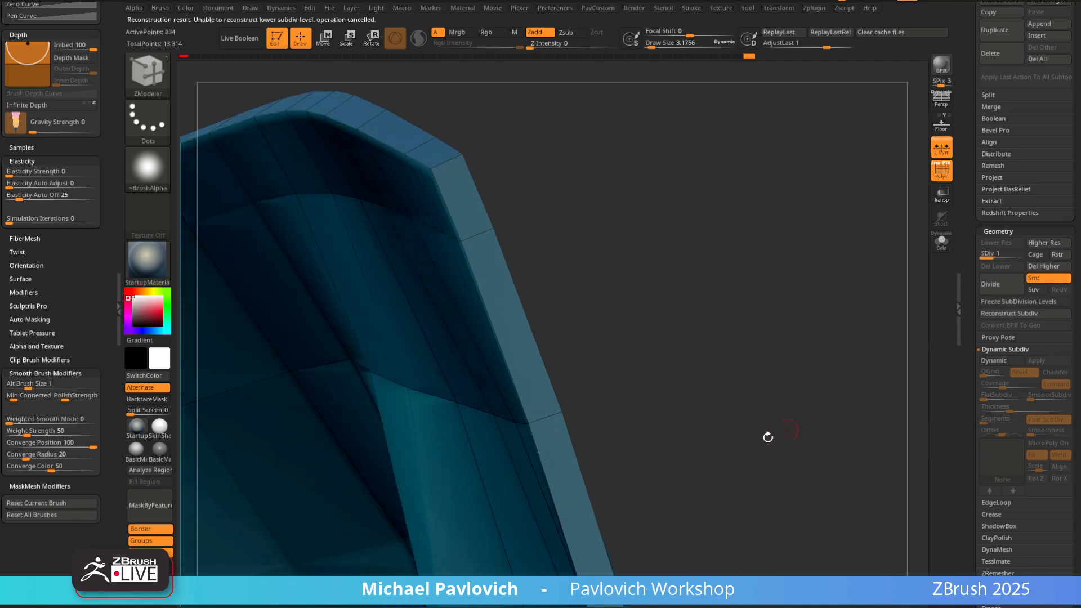
{"action": "key", "text": "ctrl+z"}
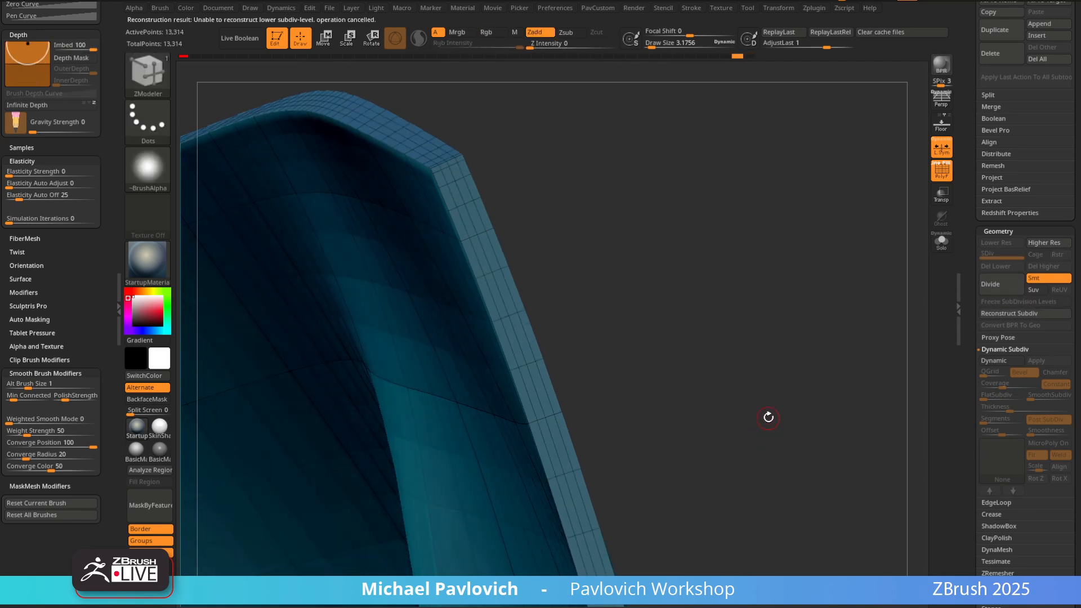
Insert four more edge loops between the existing ones along the cape's thick border
{"action": "left_click_drag", "start_coordinate": [658, 346], "coordinate": [623, 341], "text": "alt"}
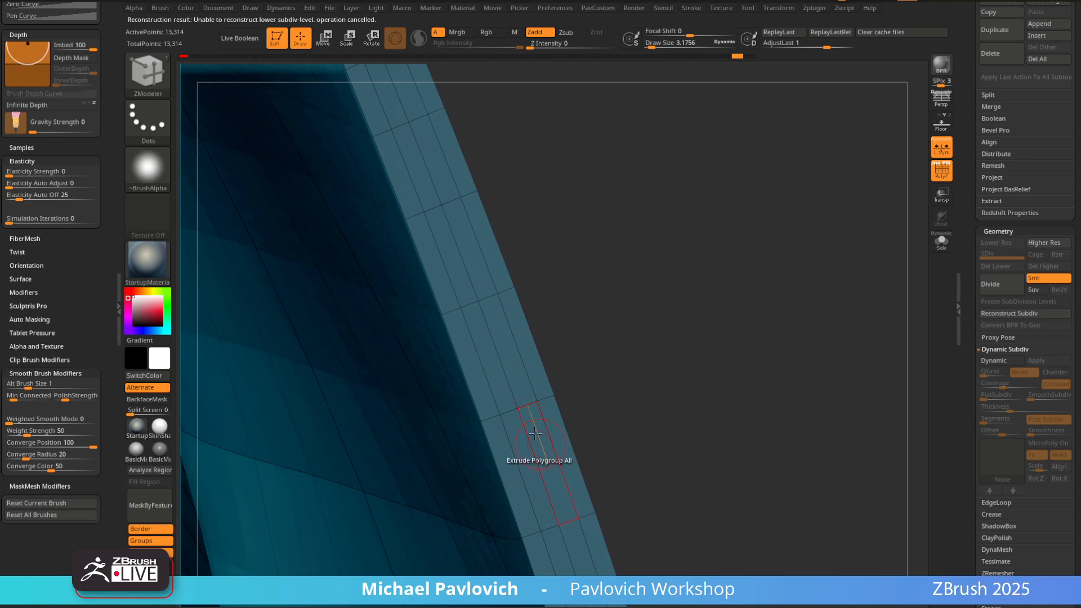
{"action": "left_click", "coordinate": [493, 415]}
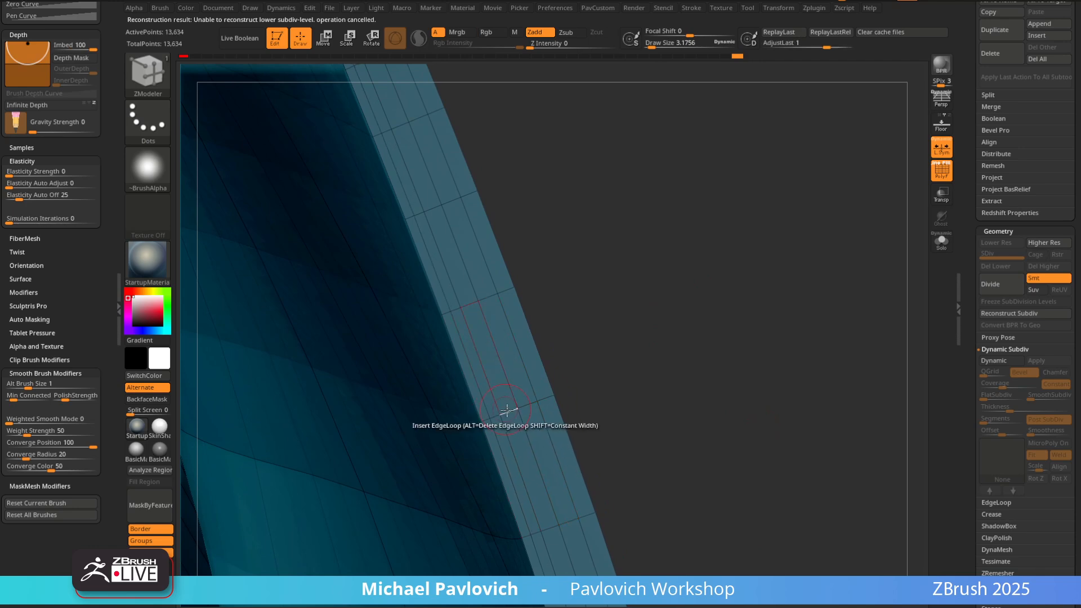
{"action": "left_click", "coordinate": [507, 410]}
{"action": "left_click", "coordinate": [528, 402]}
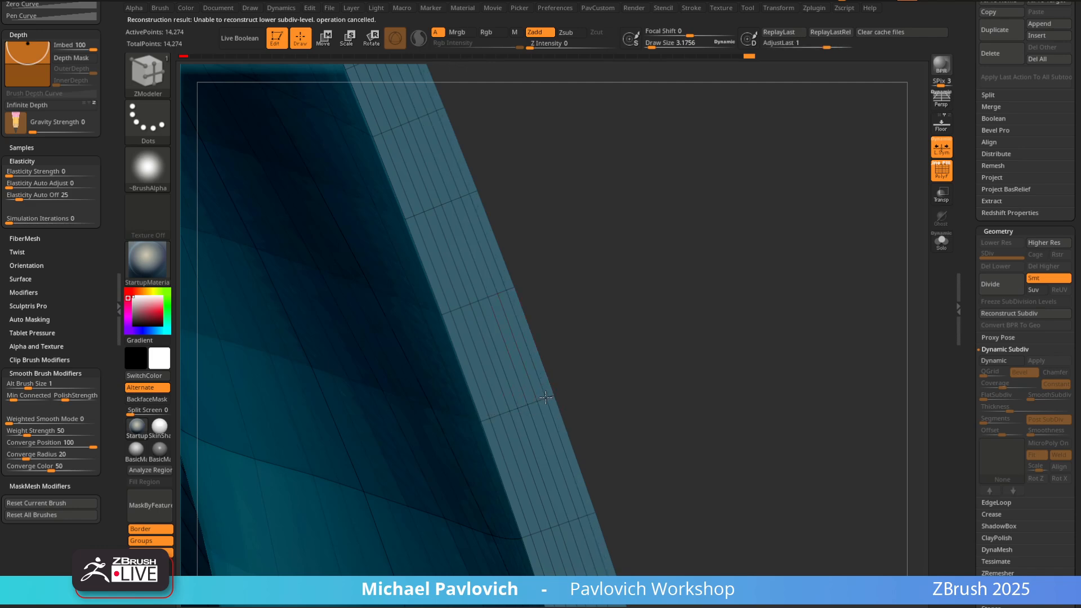
Reconstruct the cape's lower subdivision levels as far as they go, and return to subdivision level 4
{"action": "left_click_drag", "start_coordinate": [722, 379], "coordinate": [603, 231], "text": "alt"}
{"action": "left_click", "coordinate": [1020, 314]}
{"action": "left_click", "coordinate": [1021, 314]}
{"action": "left_click", "coordinate": [1021, 314]}
{"action": "left_click", "coordinate": [1020, 314]}
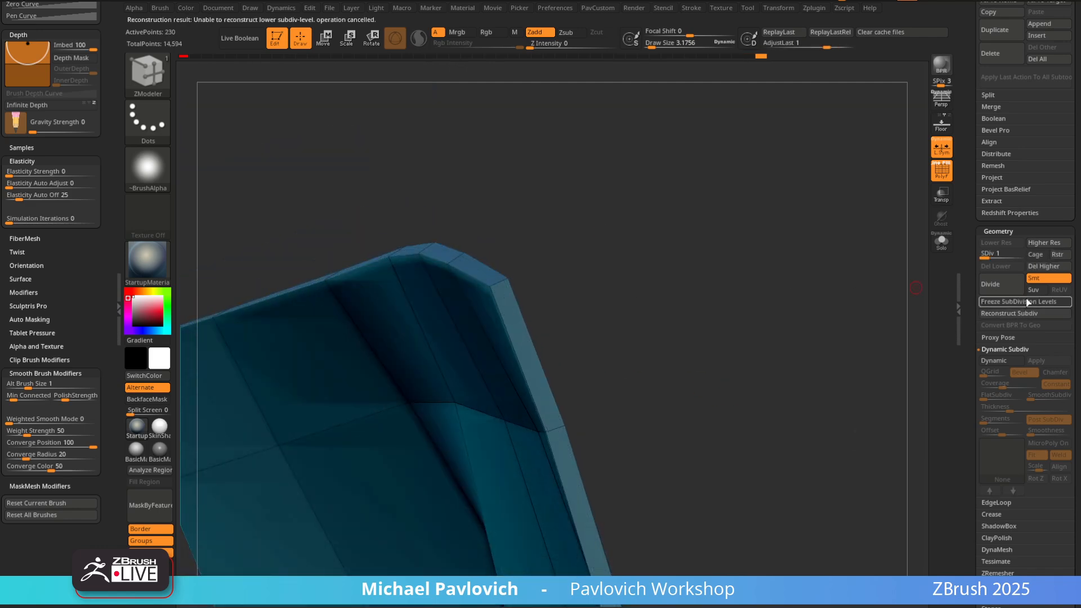
{"action": "left_click_drag", "start_coordinate": [787, 380], "coordinate": [764, 230], "text": "alt"}
{"action": "left_click_drag", "start_coordinate": [1003, 256], "coordinate": [1021, 259]}
{"action": "left_click_drag", "start_coordinate": [764, 361], "coordinate": [782, 344]}
Choose the Standard brush and examine the front, back and side of the reconstructed cape
{"action": "key", "text": "b"}
{"action": "key", "text": "s"}
{"action": "key", "text": "t"}
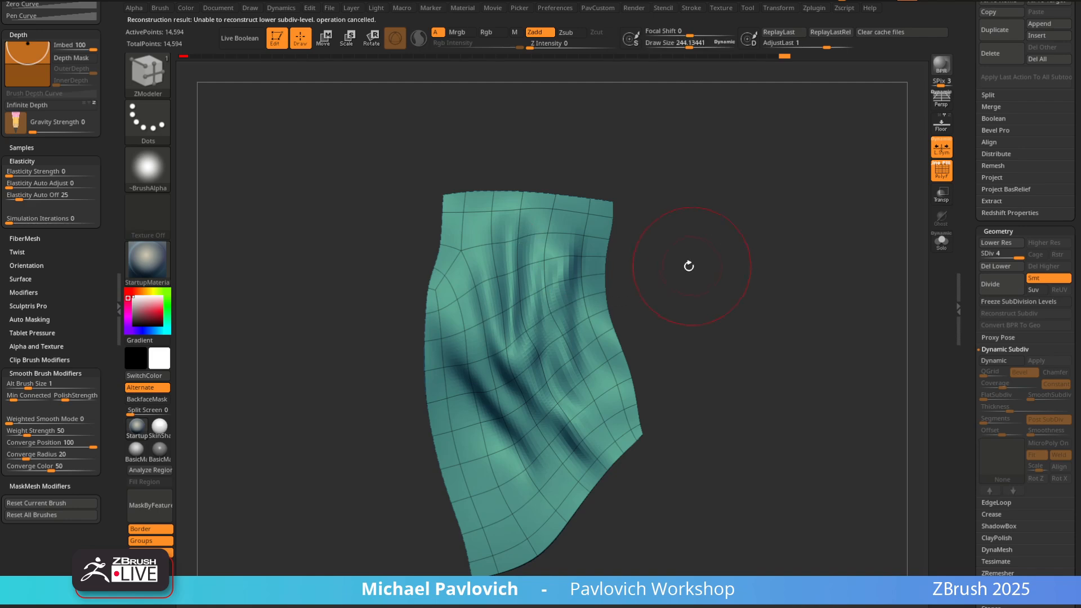
{"action": "left_click_drag", "start_coordinate": [708, 345], "coordinate": [704, 315]}
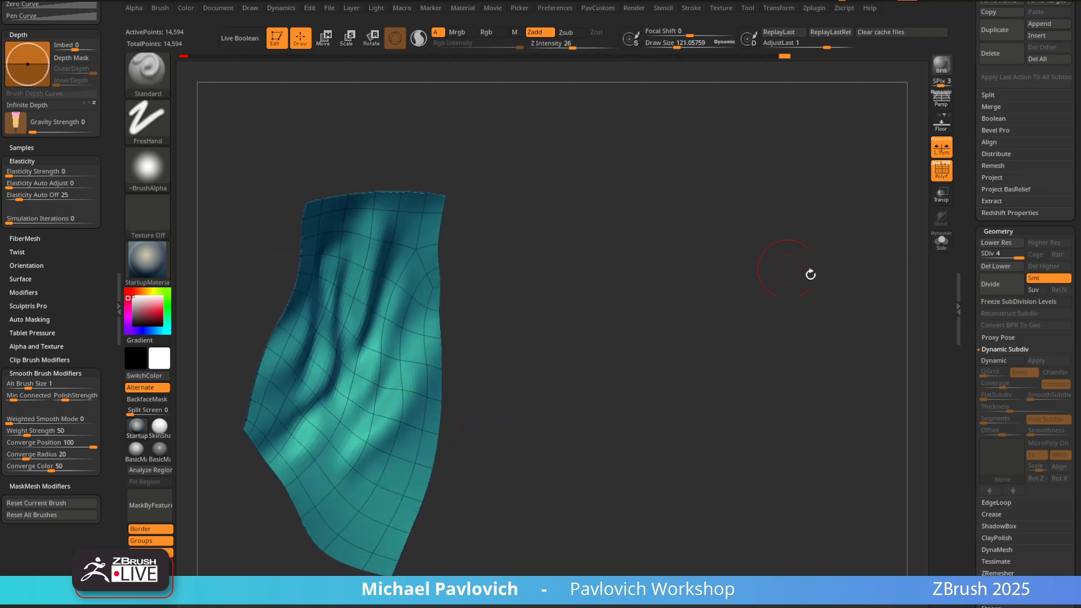
{"action": "left_click_drag", "start_coordinate": [808, 272], "coordinate": [679, 188]}
{"action": "left_click_drag", "start_coordinate": [778, 345], "coordinate": [679, 339]}
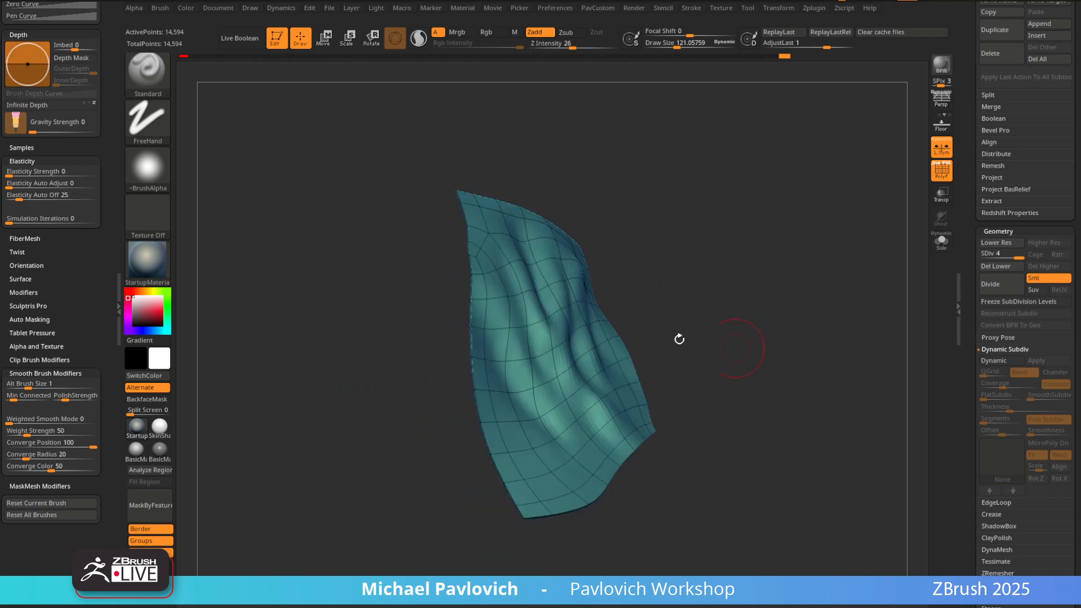
{"action": "left_click_drag", "start_coordinate": [810, 275], "coordinate": [823, 291]}
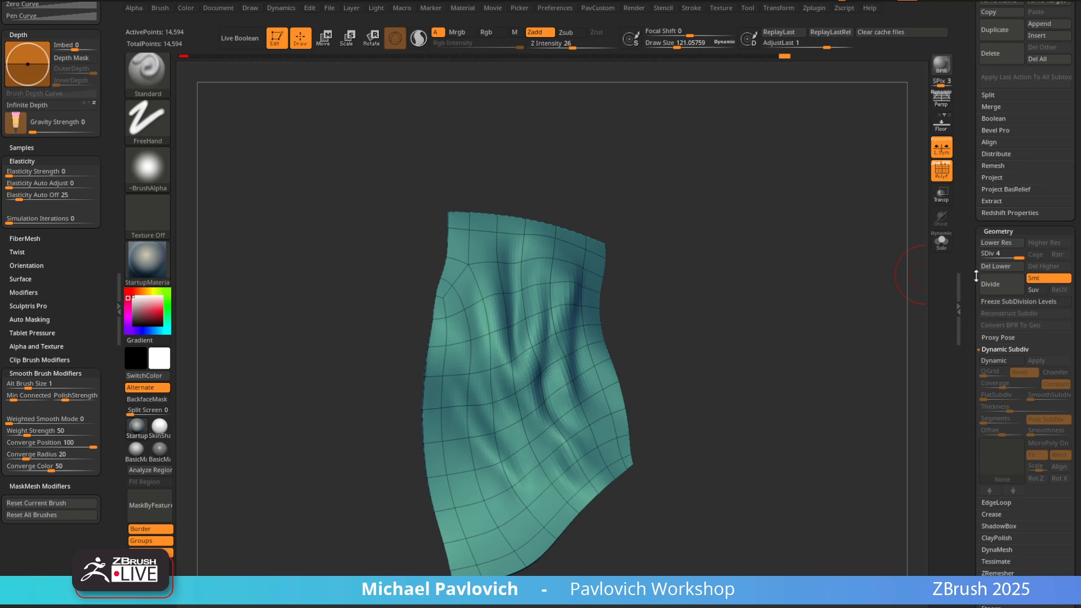
Step the cape one subdivision level down and back up, and hide the polyframe
{"action": "key", "text": "shift+d"}
{"action": "key", "text": "d"}
{"action": "left_click_drag", "start_coordinate": [845, 341], "coordinate": [555, 419]}
{"action": "left_click", "coordinate": [949, 178]}
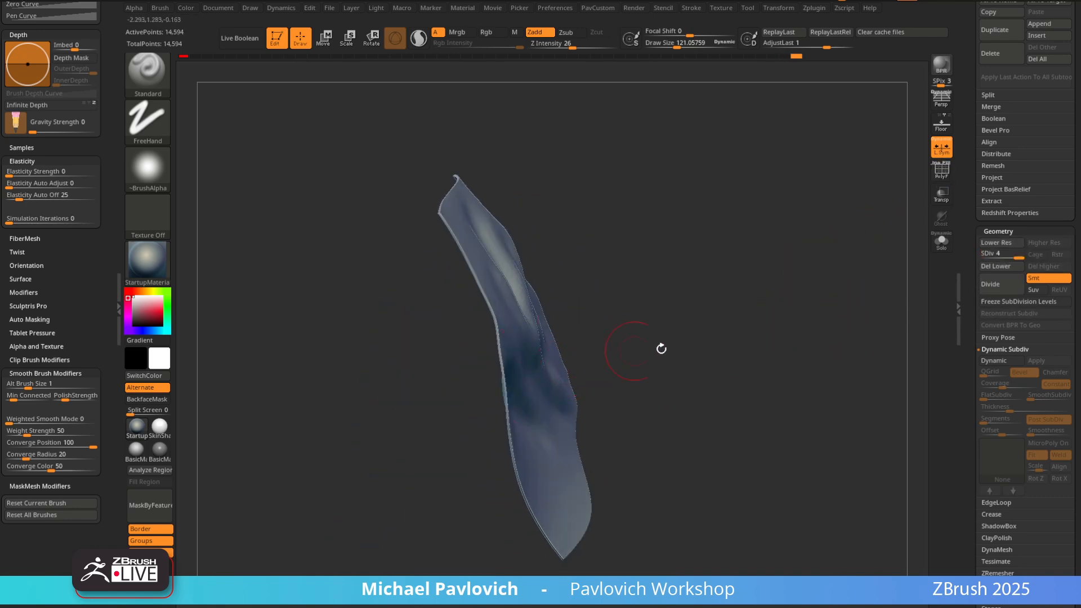
{"action": "left_click_drag", "start_coordinate": [661, 348], "coordinate": [579, 345]}
{"action": "mouse_move", "coordinate": [746, 330]}
{"action": "left_mouse_down"}
{"action": "mouse_move", "coordinate": [755, 305]}
{"action": "mouse_move", "coordinate": [794, 299]}
{"action": "left_mouse_up"}
Delete the lower subdivision levels, isolate one face of the cape and delete the hidden geometry
{"action": "left_click", "coordinate": [1012, 267]}
{"action": "left_click", "coordinate": [514, 312], "text": "ctrl+shift"}
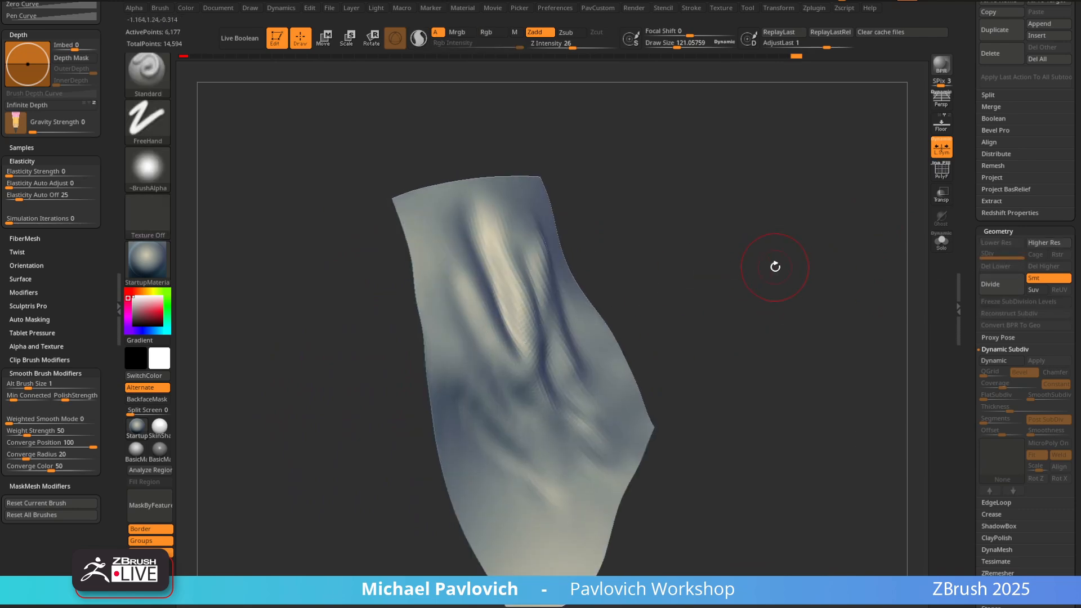
{"action": "key", "text": "v"}
{"action": "left_click", "coordinate": [753, 277]}
Store a morph target of the single-sided cape surface
{"action": "left_click_drag", "start_coordinate": [721, 240], "coordinate": [701, 304]}
{"action": "key", "text": "w"}
{"action": "left_click", "coordinate": [502, 443]}
{"action": "left_click_drag", "start_coordinate": [628, 362], "coordinate": [666, 316]}
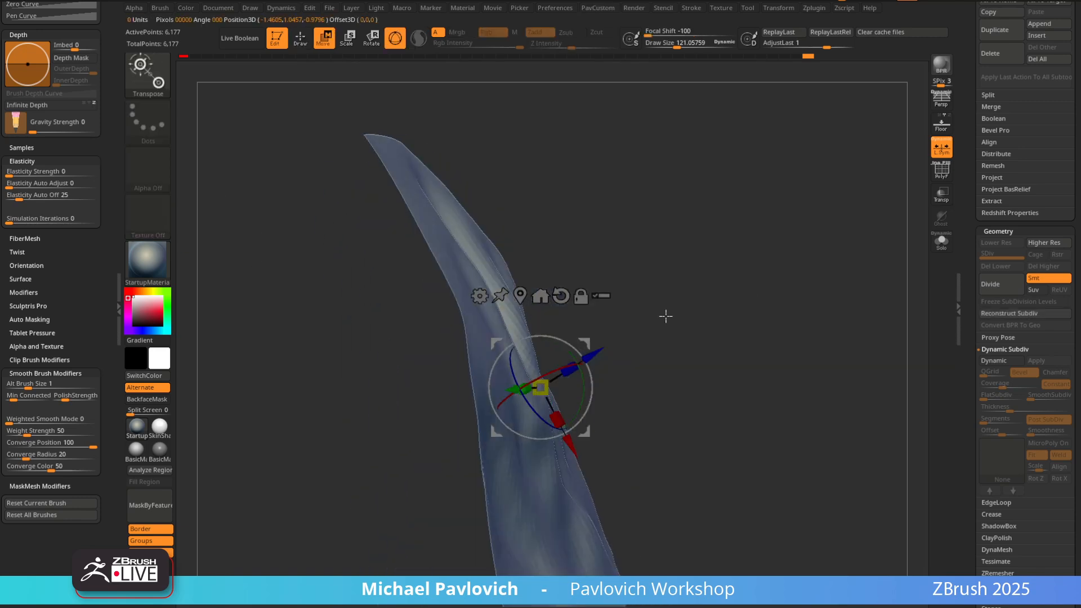
{"action": "scroll", "coordinate": [972, 143], "scroll_direction": "down", "scroll_amount": 15}
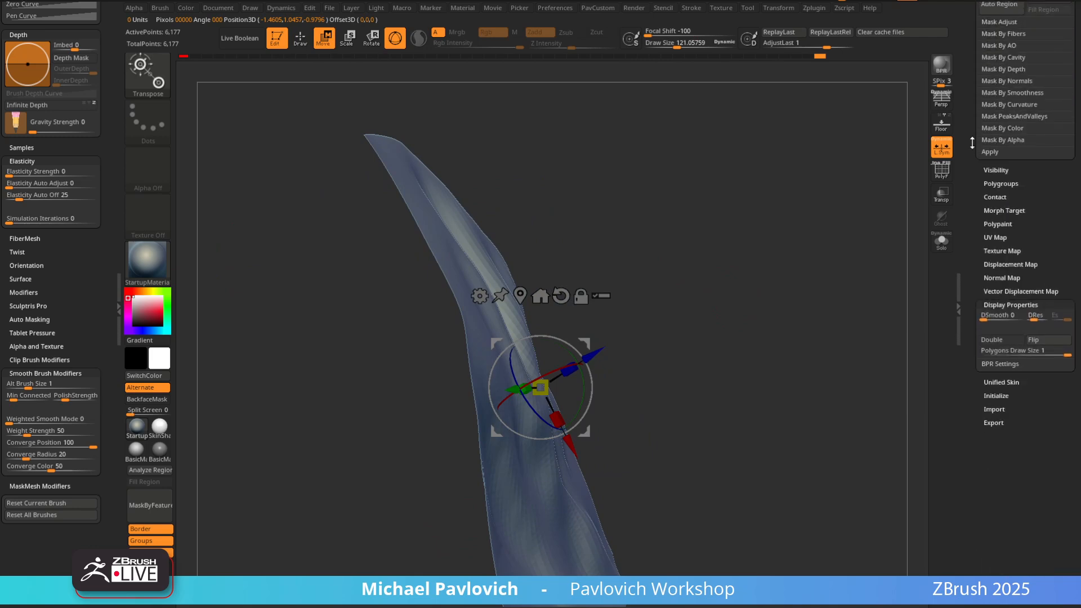
{"action": "scroll", "coordinate": [992, 279], "scroll_direction": "up", "scroll_amount": 3}
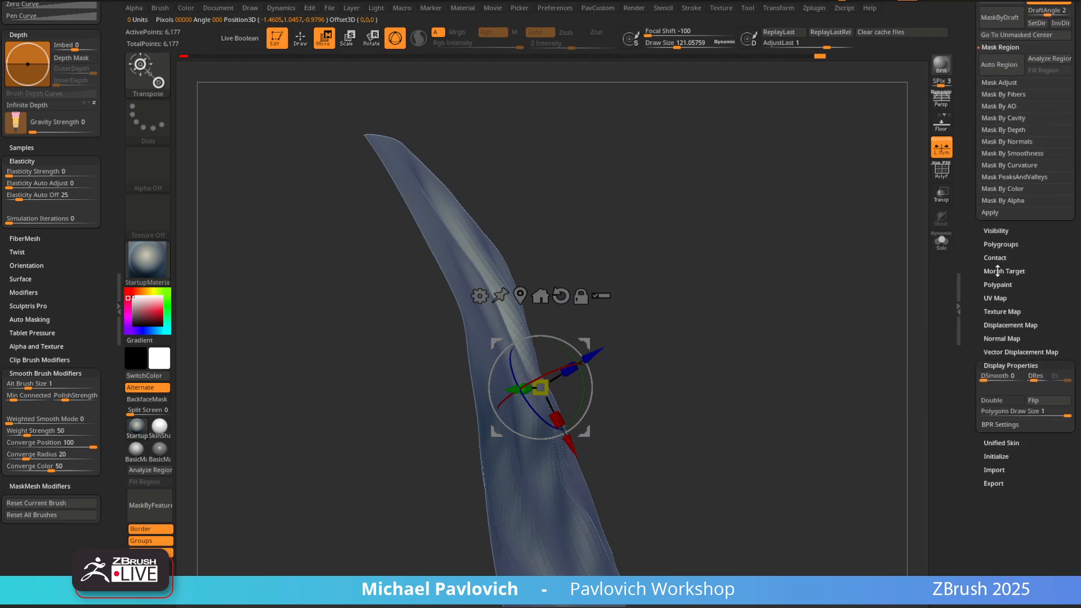
{"action": "left_click", "coordinate": [993, 270]}
{"action": "left_click", "coordinate": [1002, 286]}
Return to Draw mode and inflate the cape surface slightly
{"action": "key", "text": "q"}
{"action": "key", "text": "grave"}
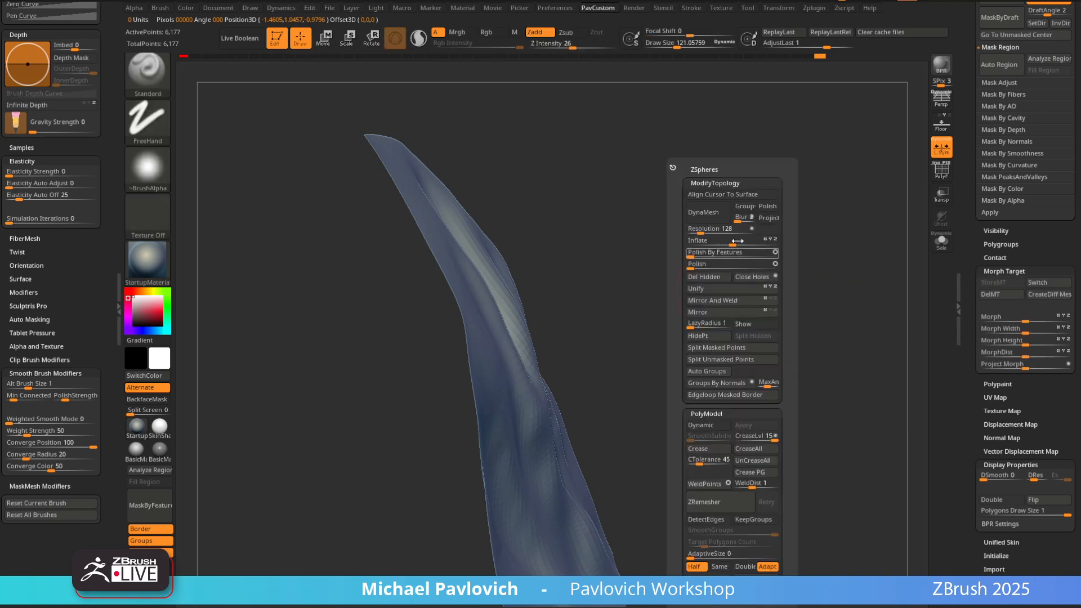
{"action": "left_click_drag", "start_coordinate": [732, 242], "coordinate": [734, 243]}
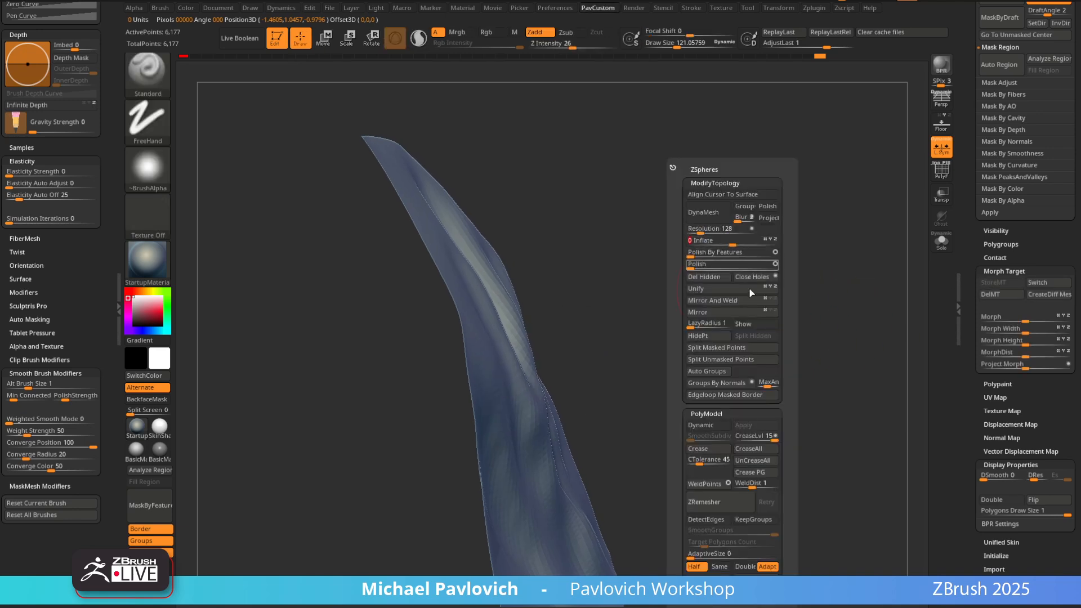
Create a difference mesh from the stored morph target and switch to the MorphDiff tool
{"action": "scroll", "coordinate": [1014, 282], "scroll_direction": "up", "scroll_amount": 10}
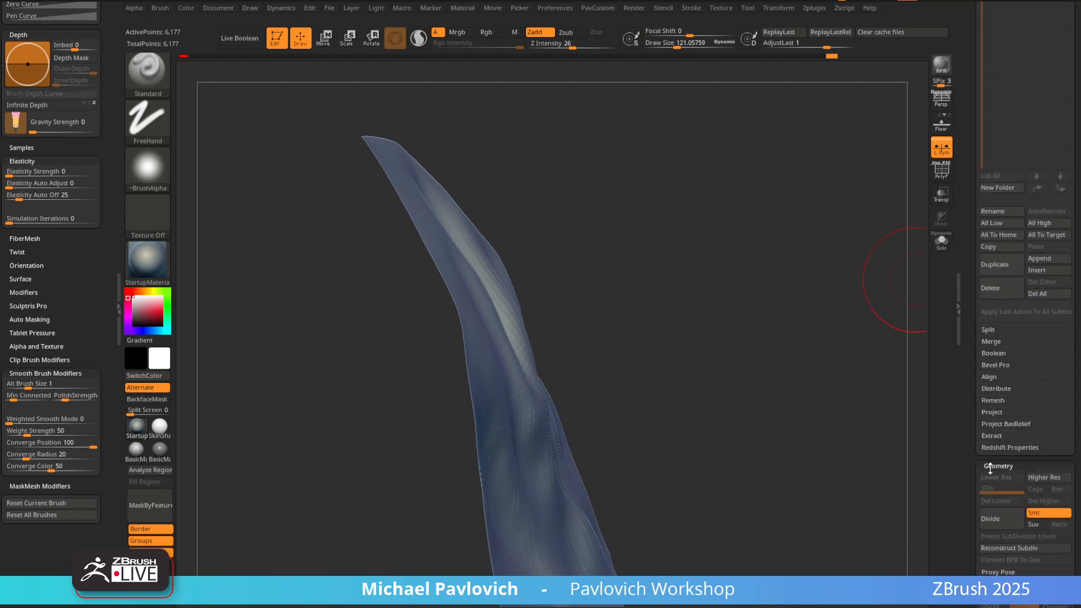
{"action": "left_click", "coordinate": [991, 243]}
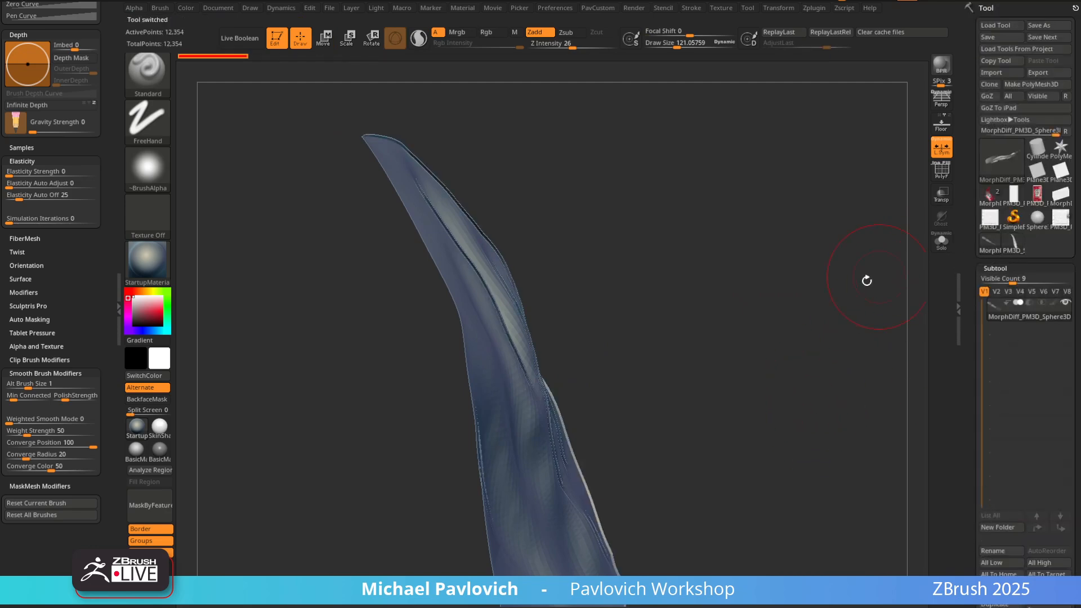
{"action": "mouse_move", "coordinate": [867, 280]}
{"action": "left_mouse_down"}
{"action": "mouse_move", "coordinate": [822, 309]}
{"action": "mouse_move", "coordinate": [475, 268]}
{"action": "left_mouse_up"}
{"action": "left_click_drag", "start_coordinate": [962, 297], "coordinate": [966, 113]}
{"action": "left_click", "coordinate": [1043, 459]}
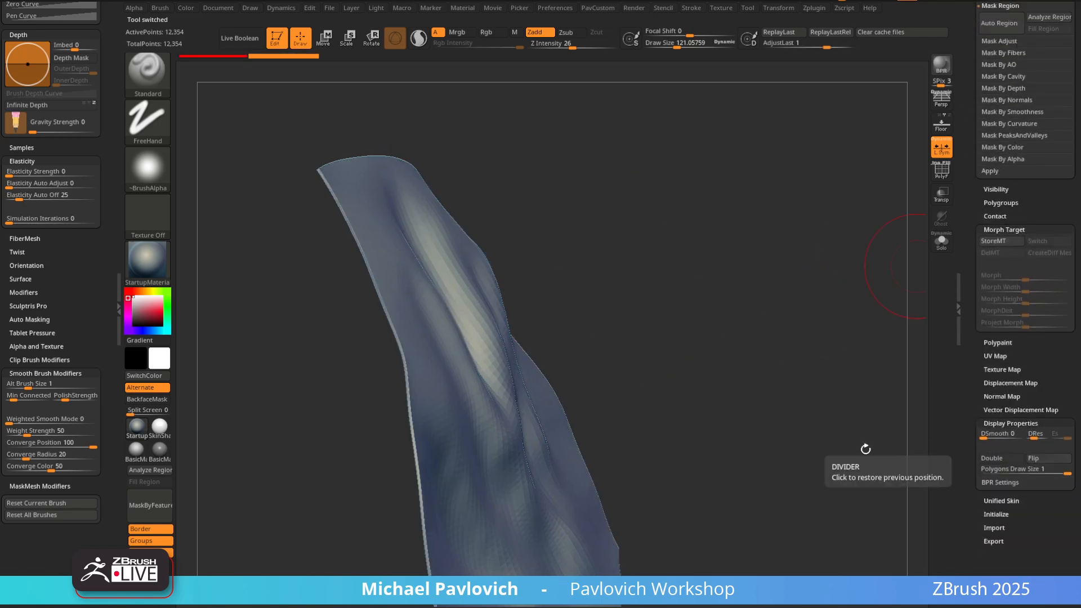
Show the polyframe, set the draw size to about 55, and examine the difference mesh's border up close
{"action": "left_click", "coordinate": [943, 176]}
{"action": "left_click_drag", "start_coordinate": [814, 256], "coordinate": [752, 274]}
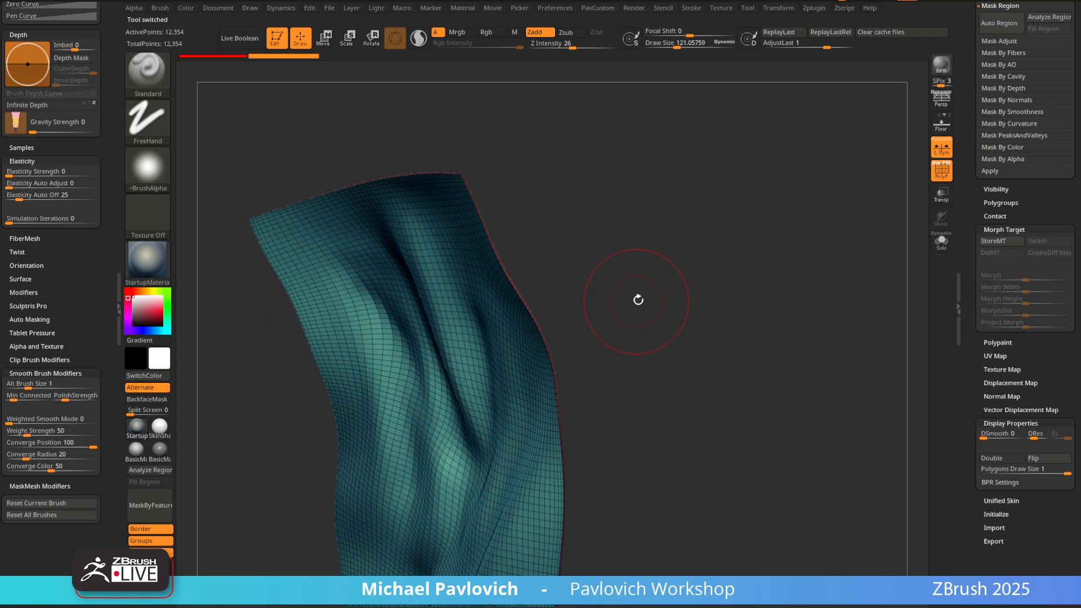
{"action": "key", "text": "s"}
{"action": "left_click_drag", "start_coordinate": [640, 300], "coordinate": [630, 300]}
{"action": "left_click_drag", "start_coordinate": [694, 291], "coordinate": [593, 333]}
{"action": "mouse_move", "coordinate": [722, 269]}
{"action": "left_mouse_down"}
{"action": "mouse_move", "coordinate": [753, 288]}
{"action": "mouse_move", "coordinate": [774, 367]}
{"action": "left_mouse_up"}
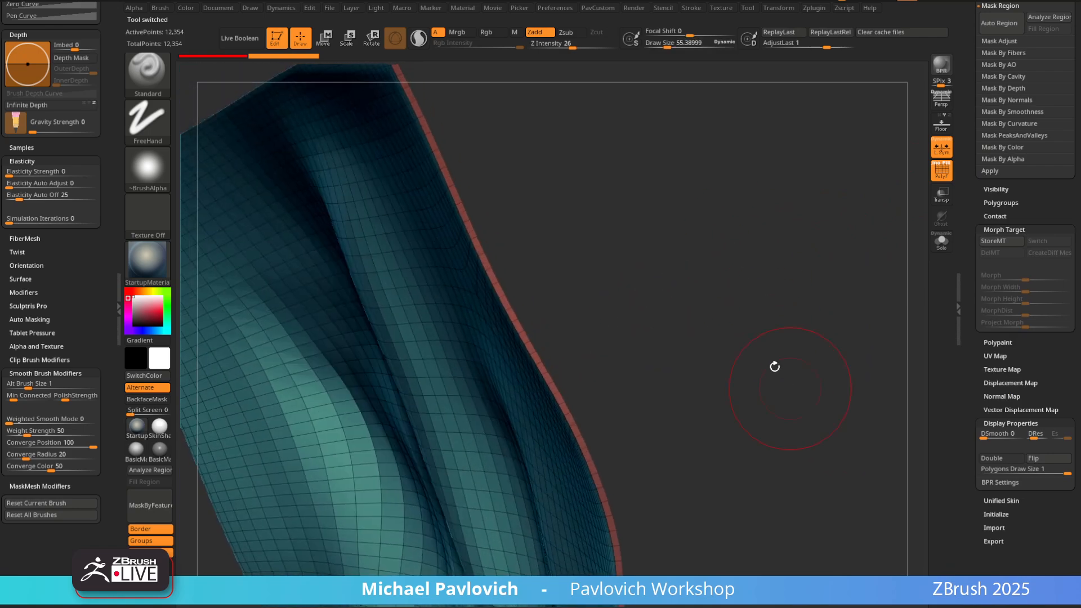
{"action": "left_click_drag", "start_coordinate": [739, 299], "coordinate": [854, 232]}
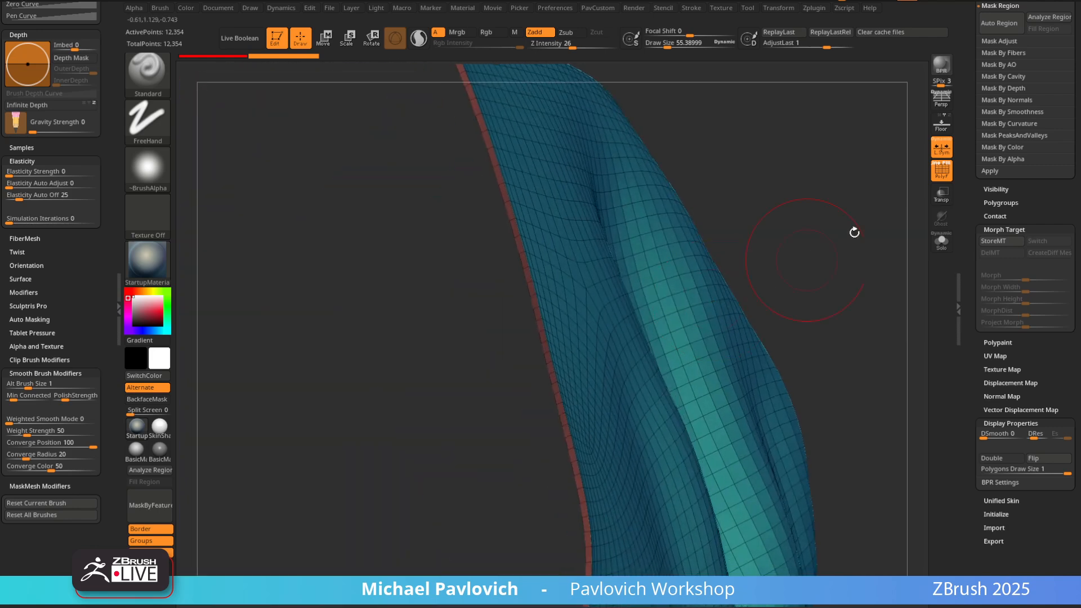
Find and open the subtool's Extract settings
{"action": "left_click_drag", "start_coordinate": [968, 301], "coordinate": [965, 496]}
{"action": "left_click_drag", "start_coordinate": [969, 300], "coordinate": [975, 224]}
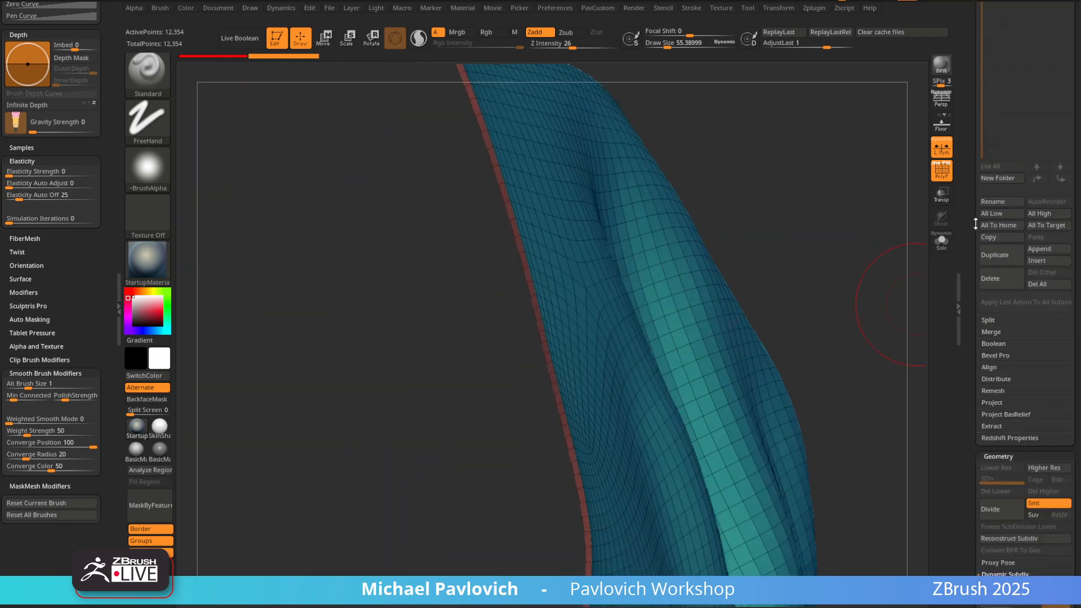
{"action": "mouse_move", "coordinate": [973, 384]}
{"action": "left_mouse_down"}
{"action": "mouse_move", "coordinate": [970, 281]}
{"action": "mouse_move", "coordinate": [973, 291]}
{"action": "left_mouse_up"}
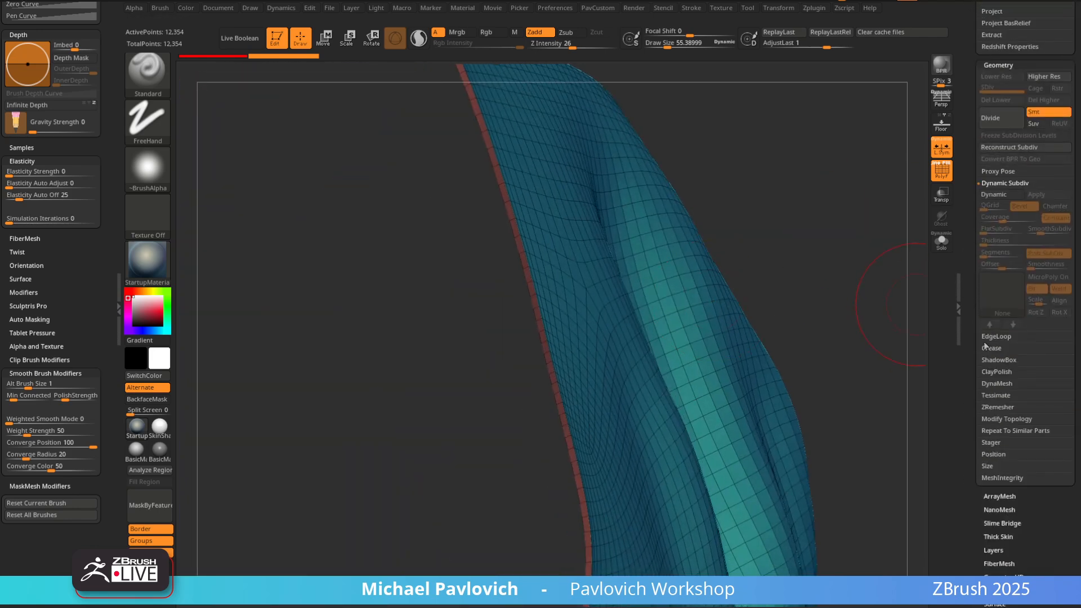
{"action": "key", "text": "shift"}
{"action": "scroll", "coordinate": [997, 337], "scroll_direction": "up", "scroll_amount": 6}
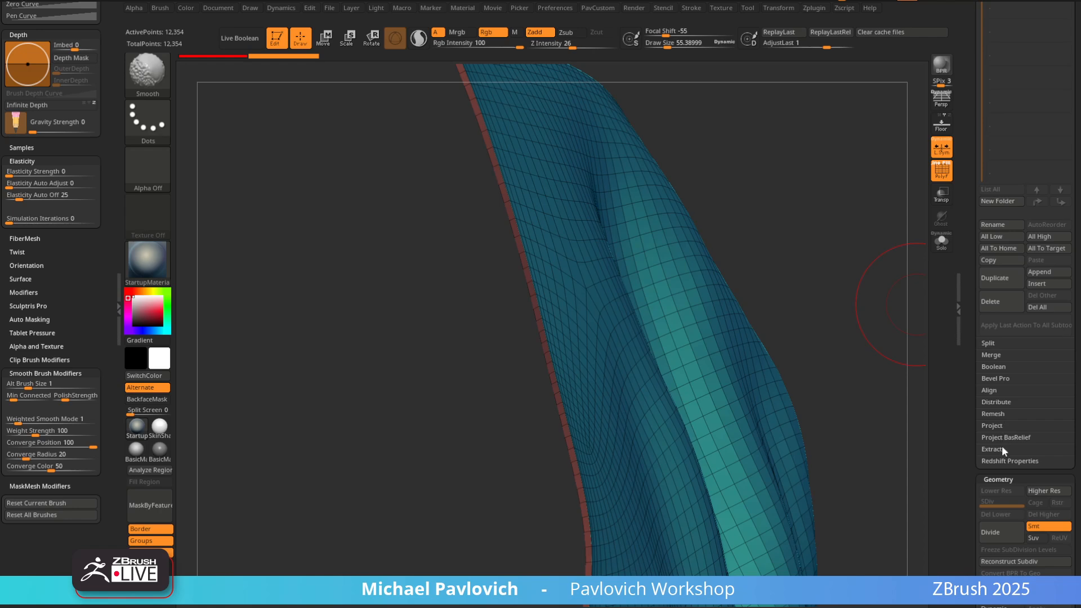
{"action": "left_click", "coordinate": [1002, 450]}
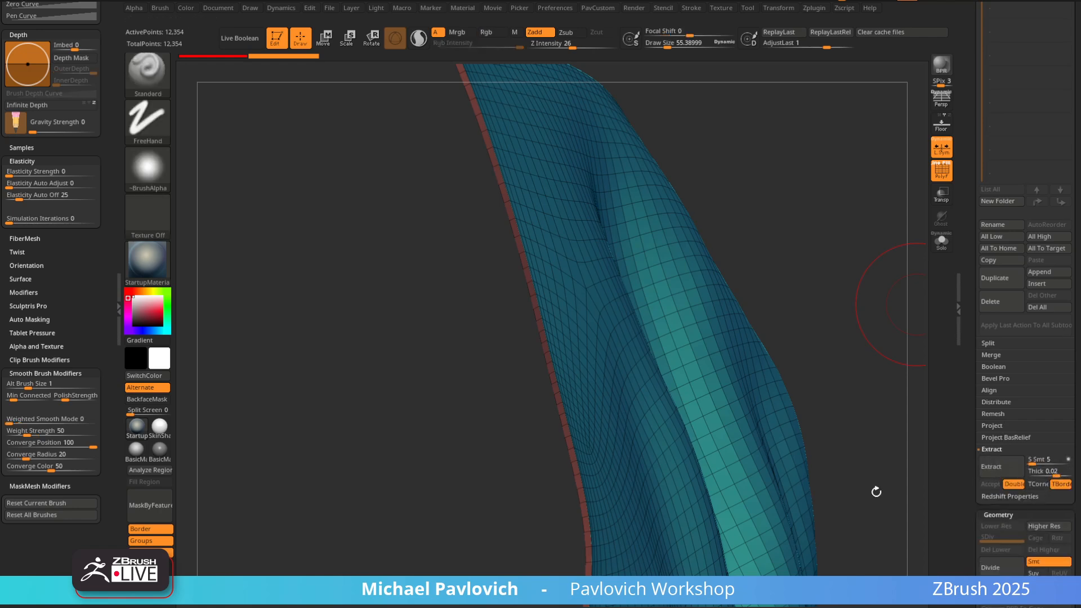
Choose the ZModeler brush and insert a single edge loop along the middle of the red border
{"action": "mouse_move", "coordinate": [845, 319]}
{"action": "left_mouse_down"}
{"action": "mouse_move", "coordinate": [862, 302]}
{"action": "mouse_move", "coordinate": [733, 299]}
{"action": "mouse_move", "coordinate": [653, 321]}
{"action": "left_mouse_up"}
{"action": "key", "text": "b"}
{"action": "key", "text": "z"}
{"action": "key", "text": "m"}
{"action": "key", "text": "space"}
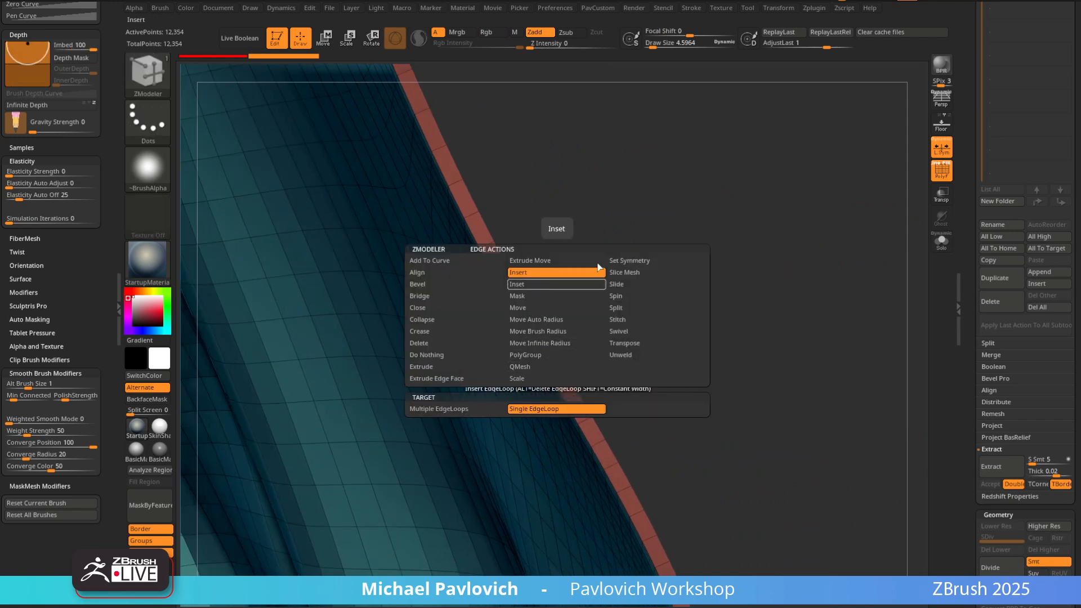
{"action": "left_click_drag", "start_coordinate": [721, 254], "coordinate": [763, 251]}
{"action": "left_click", "coordinate": [571, 403]}
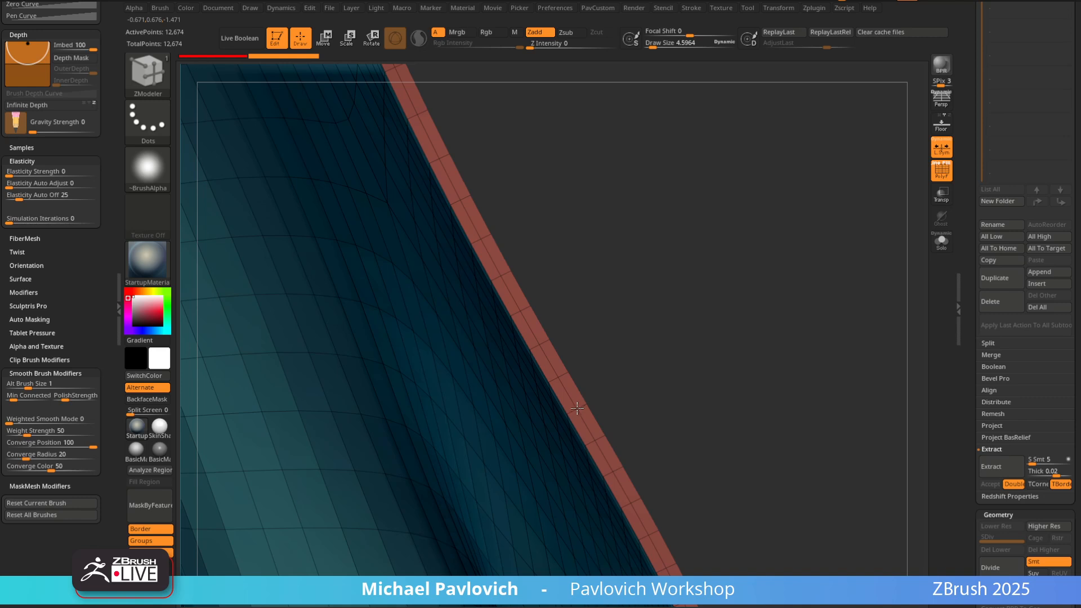
Insert six more edge loops across the red border, and bring the subdivision reconstruction options into view
{"action": "left_click_drag", "start_coordinate": [690, 314], "coordinate": [712, 353], "text": "alt"}
{"action": "left_click", "coordinate": [618, 458]}
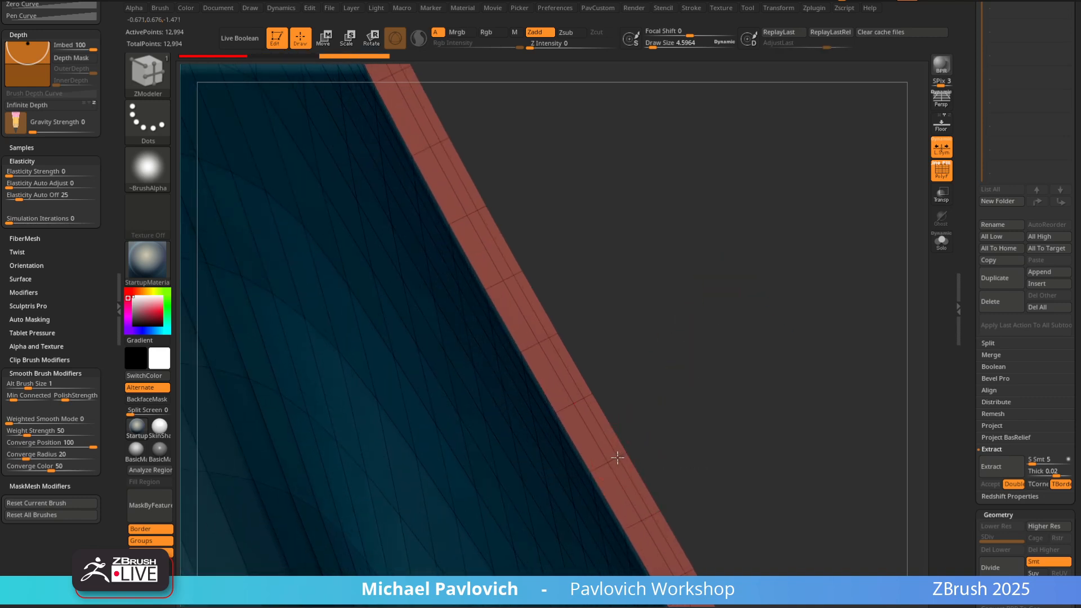
{"action": "left_click", "coordinate": [595, 469]}
{"action": "mouse_move", "coordinate": [732, 338]}
{"action": "left_mouse_down", "text": "alt"}
{"action": "mouse_move", "coordinate": [770, 403]}
{"action": "mouse_move", "coordinate": [730, 351]}
{"action": "left_mouse_up", "text": "alt"}
{"action": "left_click", "coordinate": [565, 429]}
{"action": "left_click", "coordinate": [585, 413]}
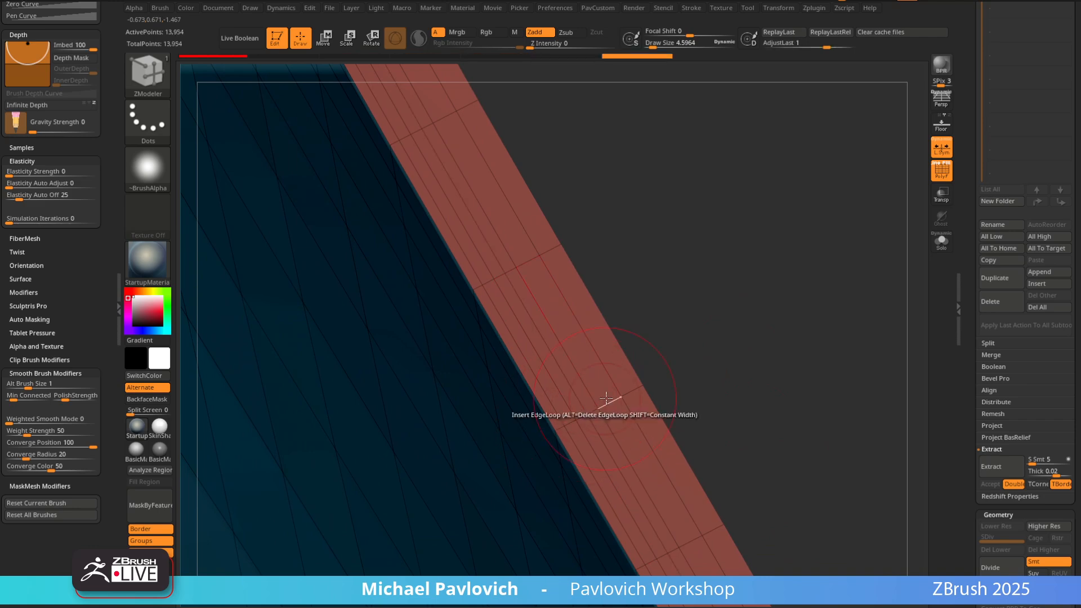
{"action": "left_click", "coordinate": [606, 398]}
{"action": "left_click", "coordinate": [634, 386]}
{"action": "left_click_drag", "start_coordinate": [973, 354], "coordinate": [975, 242]}
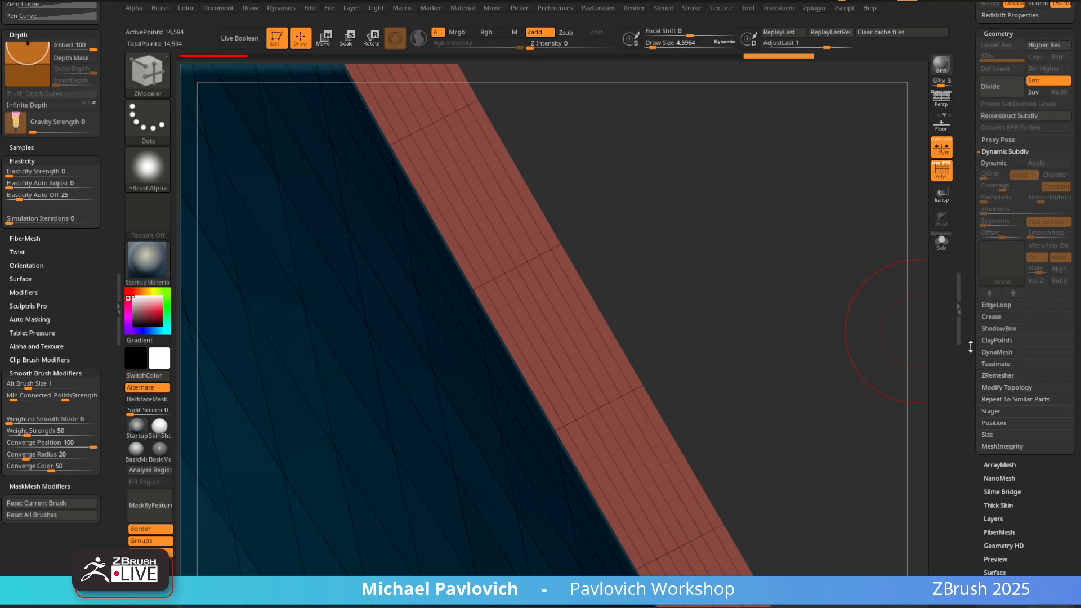
Reconstruct the difference mesh's lower subdivision levels, check levels 1 through 4, and hide the polyframe
{"action": "left_click_drag", "start_coordinate": [970, 347], "coordinate": [979, 443]}
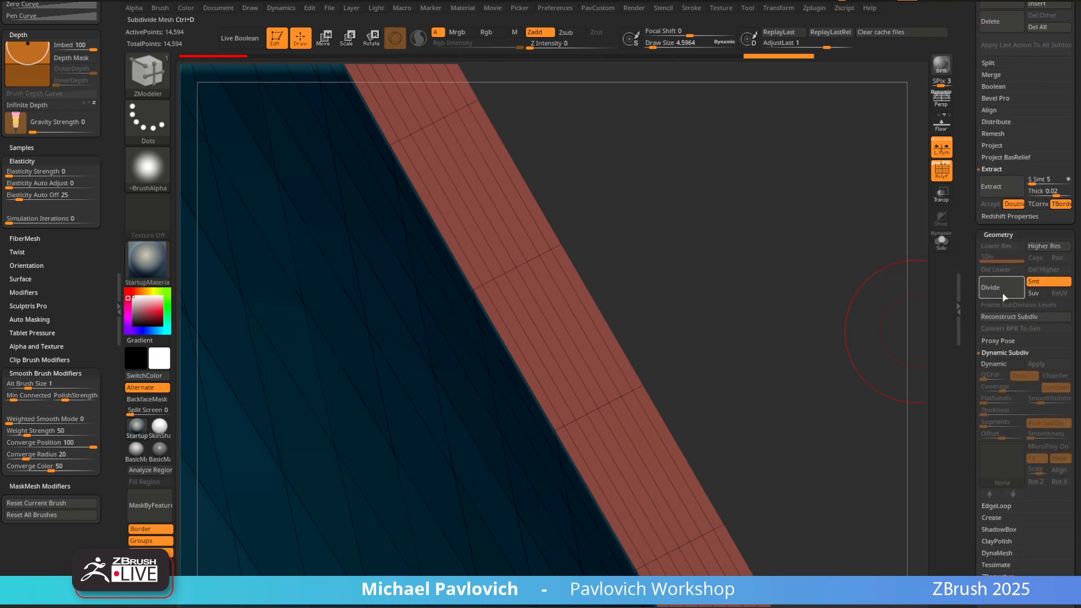
{"action": "left_click", "coordinate": [1009, 316]}
{"action": "left_click_drag", "start_coordinate": [796, 400], "coordinate": [763, 147]}
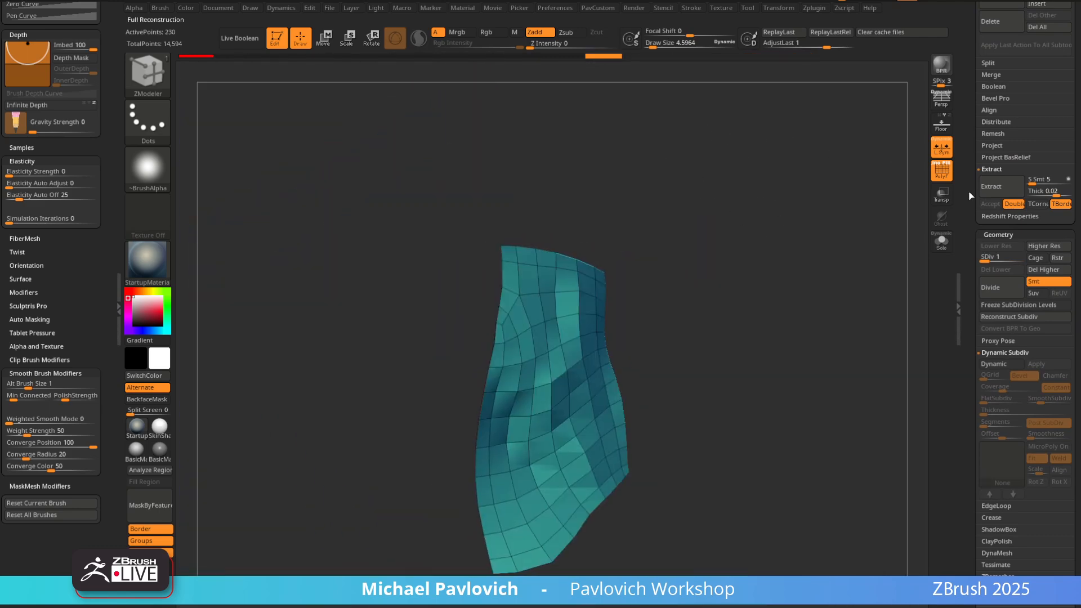
{"action": "left_click_drag", "start_coordinate": [996, 258], "coordinate": [1020, 258]}
{"action": "left_click_drag", "start_coordinate": [876, 369], "coordinate": [758, 402]}
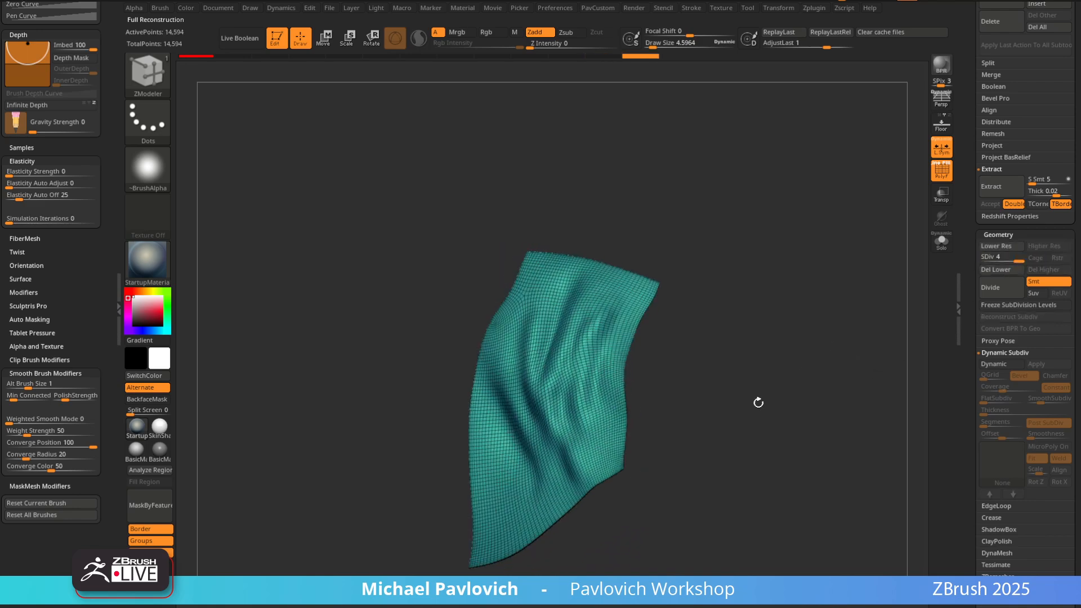
{"action": "left_click", "coordinate": [947, 177]}
{"action": "left_click_drag", "start_coordinate": [837, 309], "coordinate": [838, 299]}
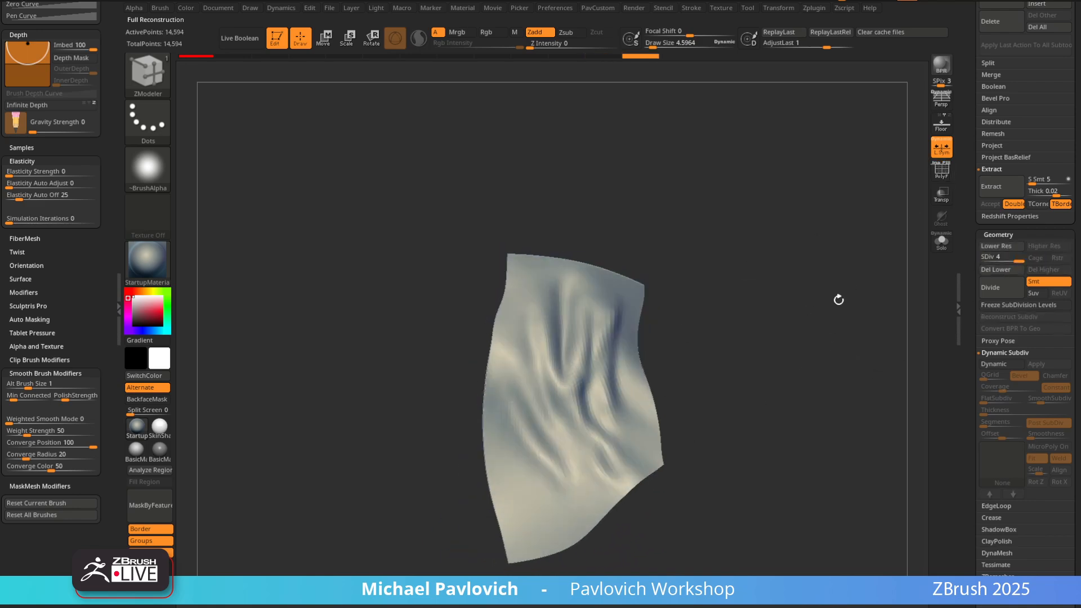
{"action": "left_click", "coordinate": [51, 219]}
Delete all subtools of the cape's morph difference tool and of the leftover sphere-based cape tool
{"action": "left_click_drag", "start_coordinate": [965, 198], "coordinate": [989, 387]}
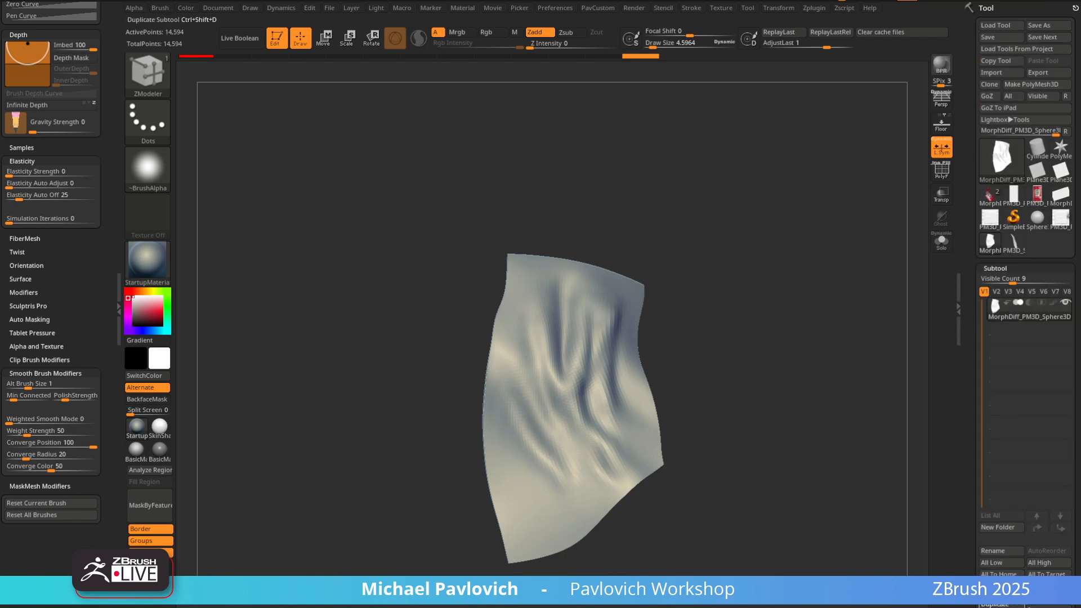
{"action": "left_click", "coordinate": [1002, 601]}
{"action": "left_click_drag", "start_coordinate": [968, 569], "coordinate": [970, 475]}
{"action": "left_click", "coordinate": [1039, 538]}
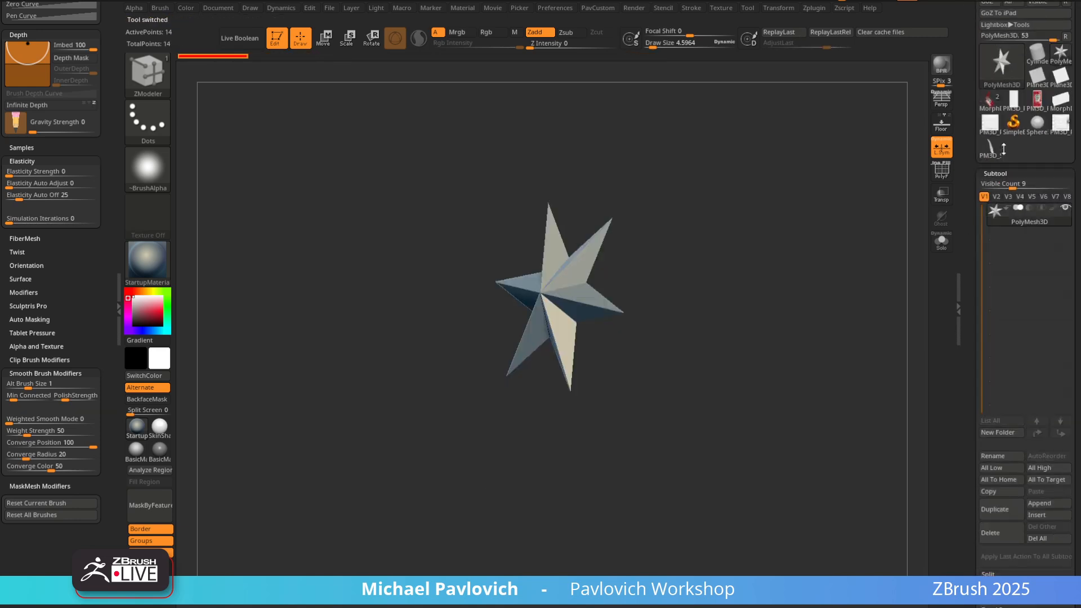
{"action": "left_click", "coordinate": [991, 149]}
{"action": "left_click", "coordinate": [1039, 538]}
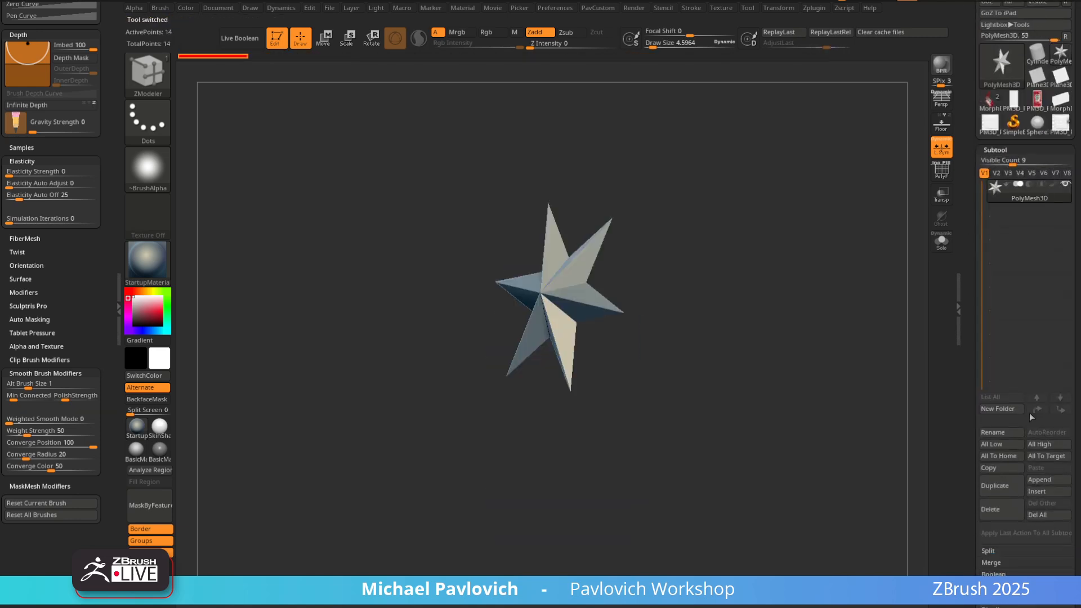
Switch to the PM3D_Plane3D tool, frame its square packet, and choose the Standard brush
{"action": "left_click", "coordinate": [1059, 133]}
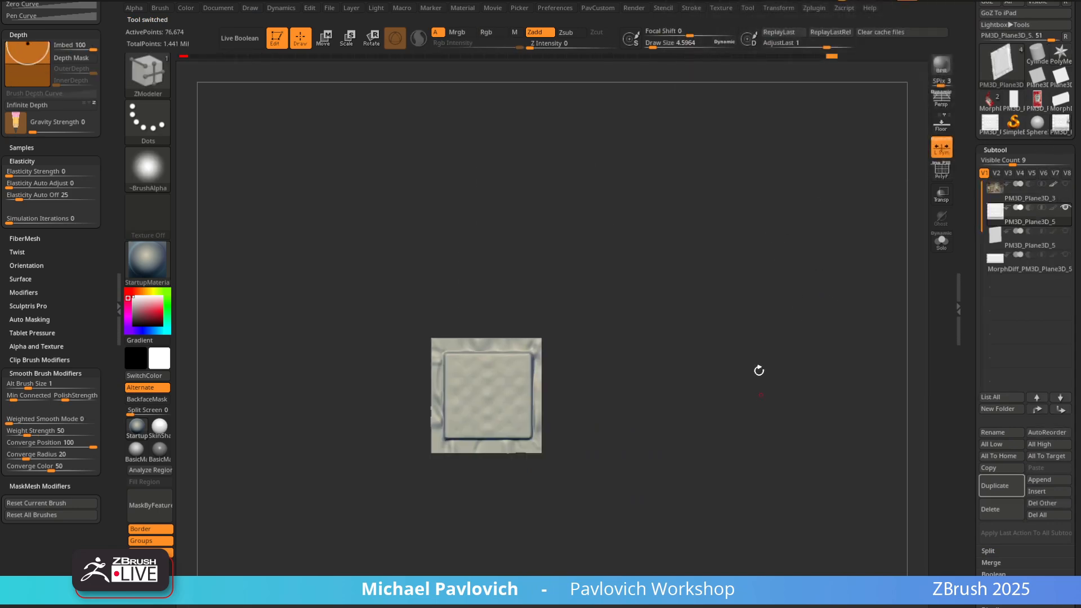
{"action": "key", "text": "f"}
{"action": "left_click_drag", "start_coordinate": [769, 357], "coordinate": [790, 354]}
{"action": "key", "text": "b"}
{"action": "key", "text": "s"}
{"action": "key", "text": "t"}
{"action": "left_click_drag", "start_coordinate": [787, 295], "coordinate": [799, 333], "text": "alt"}
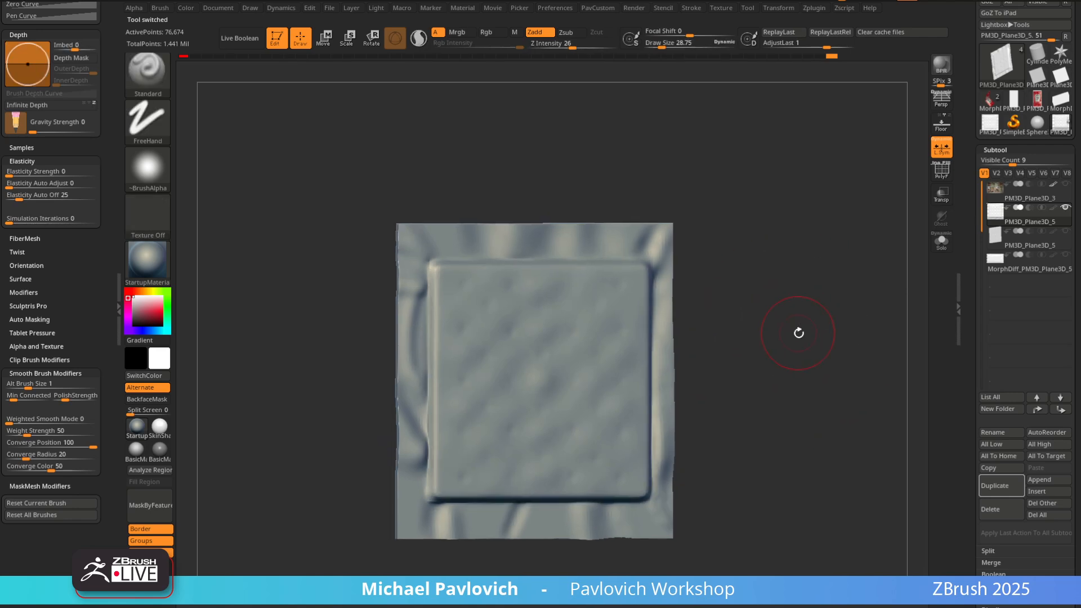
Rename the square packet's subtool as saltines
{"action": "left_click", "coordinate": [996, 431]}
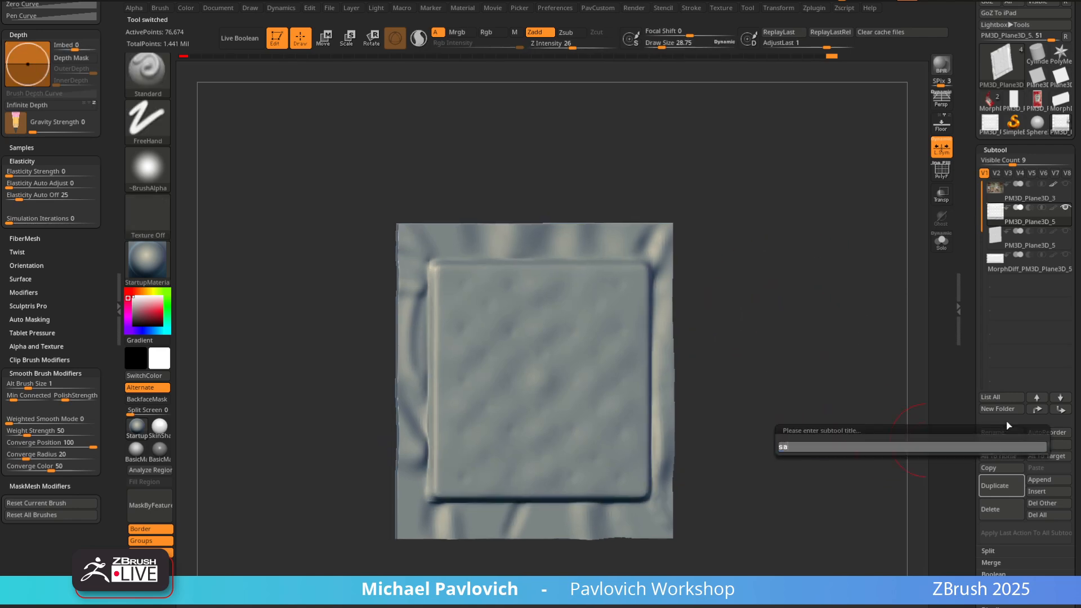
{"action": "type", "text": "saltines"}
{"action": "key", "text": "Return"}
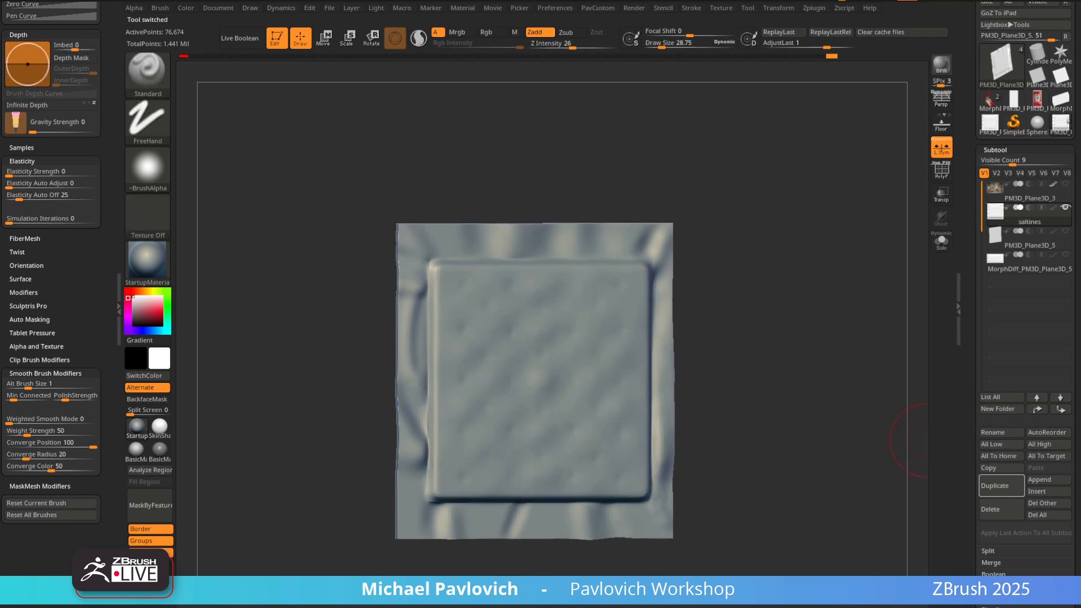
Delete the leftover PM3D_Plane3D_5 subtool below saltines
{"action": "left_click", "coordinate": [1046, 245]}
{"action": "left_click", "coordinate": [942, 243]}
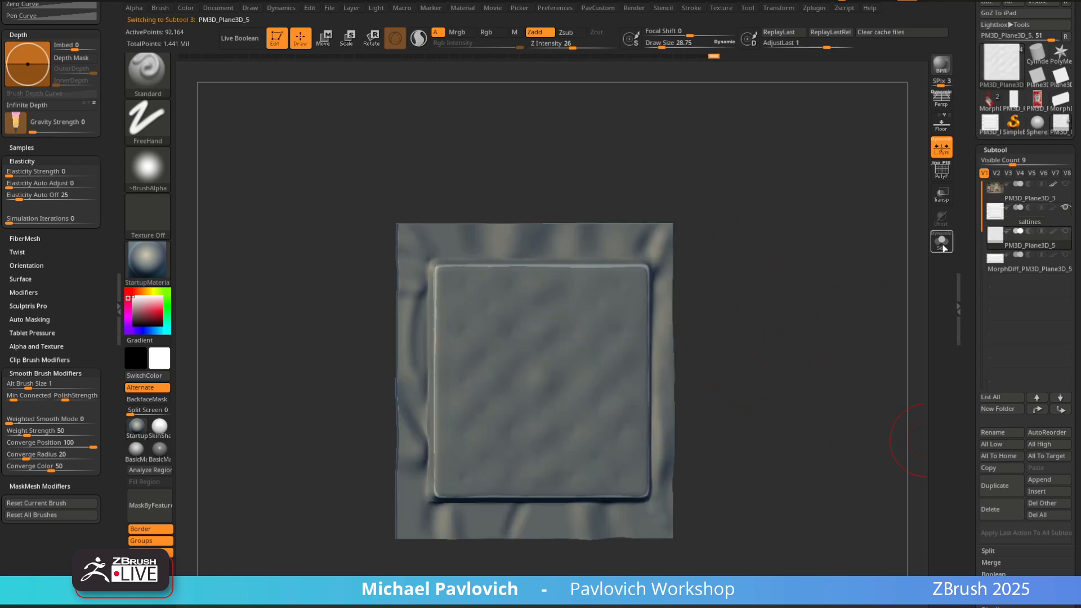
{"action": "left_click", "coordinate": [990, 509]}
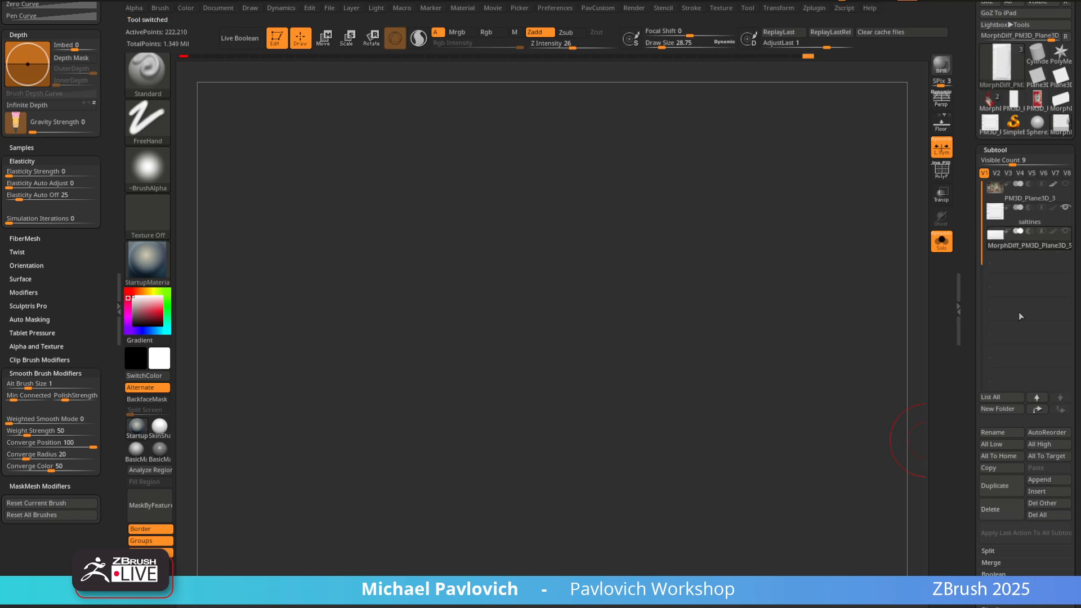
Isolate and frame the rectangular morph difference packet, and rename its subtool as energyPacket
{"action": "left_click", "coordinate": [941, 242]}
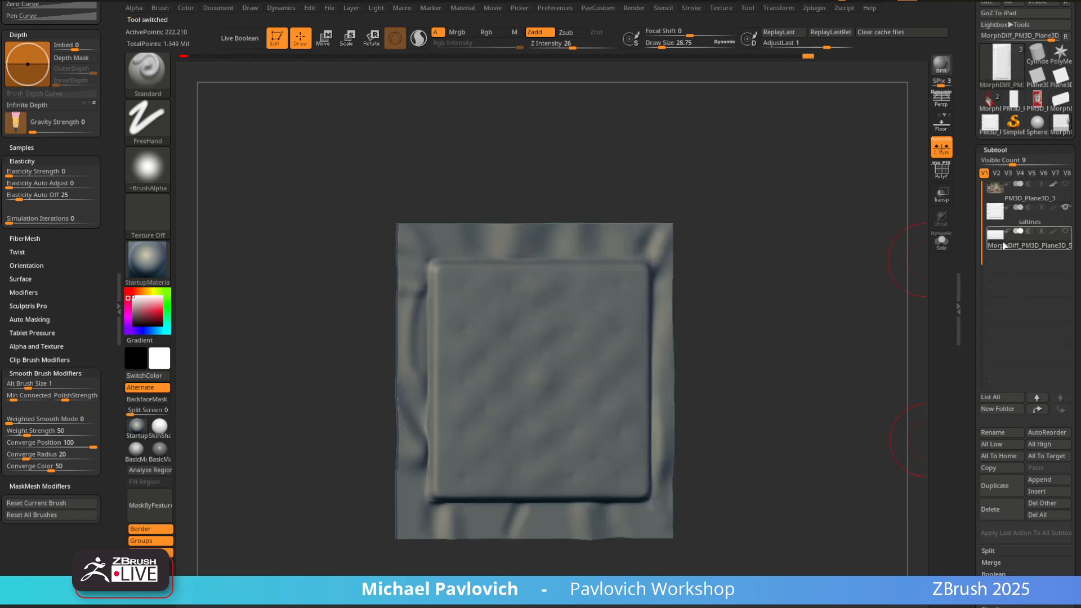
{"action": "left_click", "coordinate": [941, 242]}
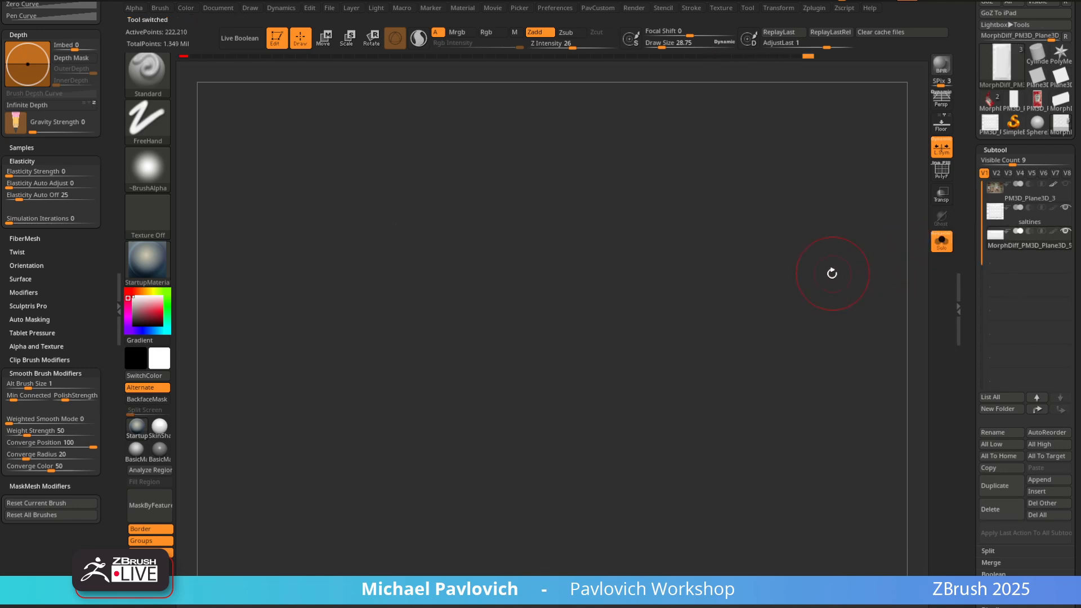
{"action": "key", "text": "f"}
{"action": "left_click_drag", "start_coordinate": [735, 274], "coordinate": [707, 263]}
{"action": "left_click", "coordinate": [1006, 431]}
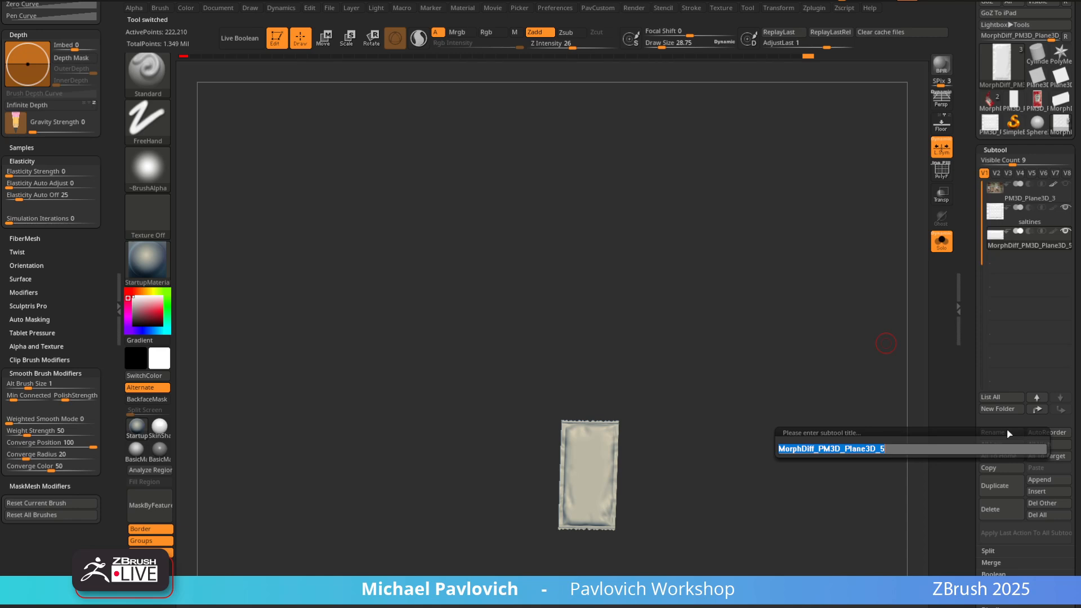
{"action": "type", "text": "p"}
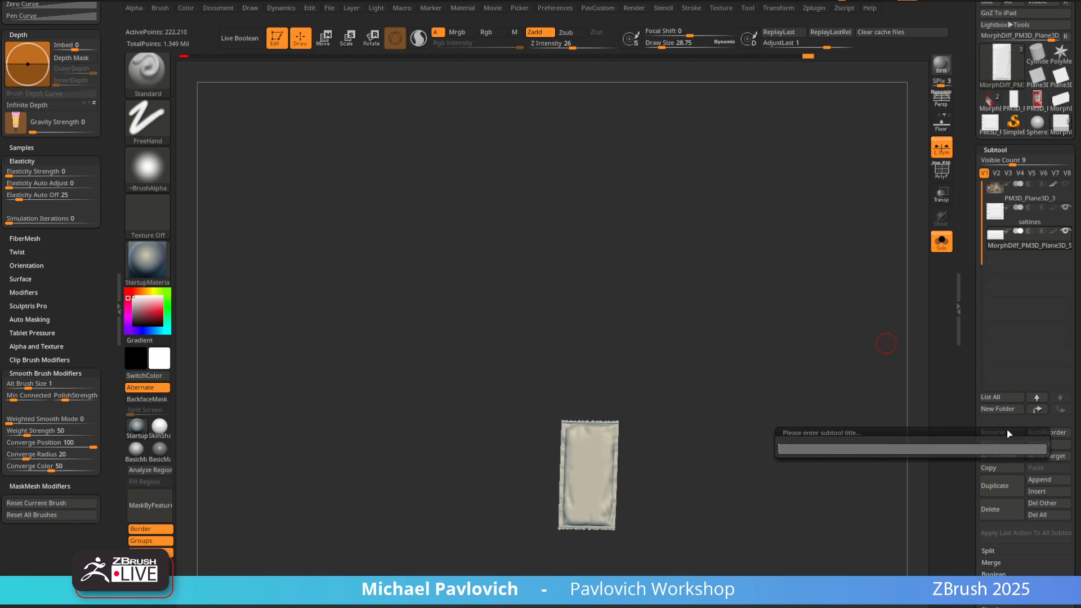
{"action": "type", "text": "nergyPacket"}
{"action": "key", "text": "Return"}
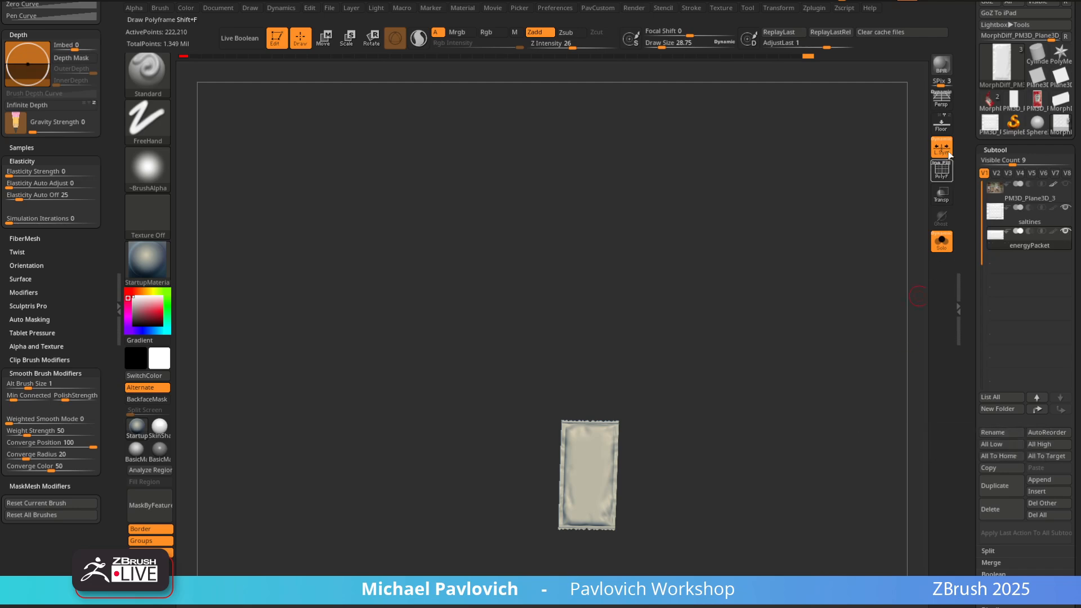
Select the reference photo's subtool and examine the dry roasted peanuts packet
{"action": "left_click", "coordinate": [1008, 193]}
{"action": "mouse_move", "coordinate": [820, 345]}
{"action": "left_mouse_down"}
{"action": "mouse_move", "coordinate": [856, 282]}
{"action": "mouse_move", "coordinate": [844, 319]}
{"action": "mouse_move", "coordinate": [850, 212]}
{"action": "mouse_move", "coordinate": [797, 312]}
{"action": "mouse_move", "coordinate": [855, 324]}
{"action": "left_mouse_up"}
{"action": "key", "text": "s"}
{"action": "left_click_drag", "start_coordinate": [783, 493], "coordinate": [629, 479], "text": "alt"}
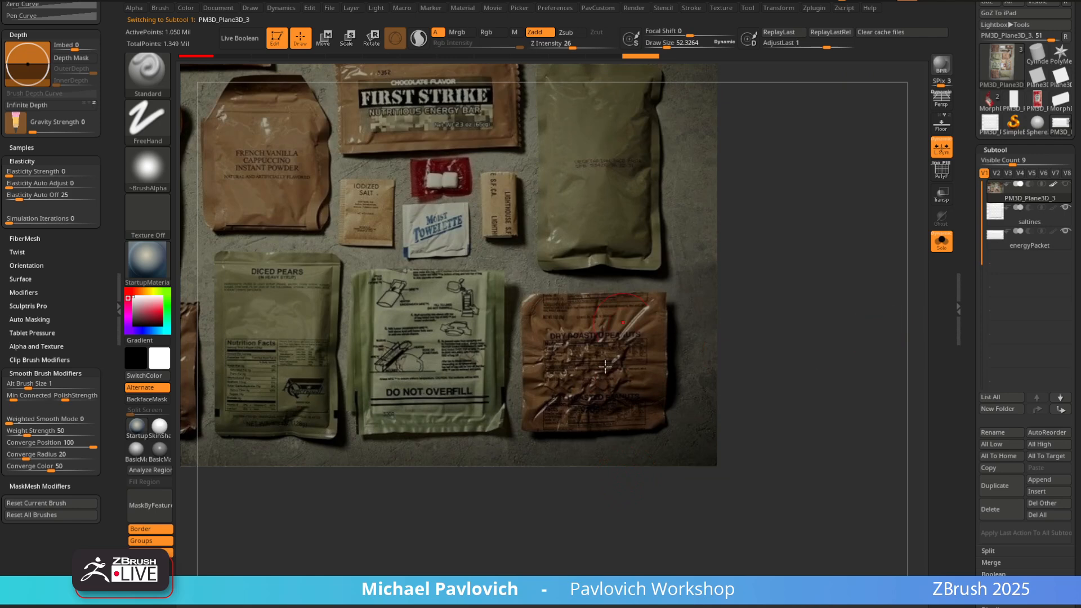
{"action": "mouse_move", "coordinate": [830, 251]}
{"action": "left_mouse_down", "text": "alt"}
{"action": "mouse_move", "coordinate": [847, 318]}
{"action": "mouse_move", "coordinate": [859, 326]}
{"action": "mouse_move", "coordinate": [821, 323]}
{"action": "mouse_move", "coordinate": [858, 322]}
{"action": "mouse_move", "coordinate": [840, 320]}
{"action": "left_mouse_up", "text": "alt"}
{"action": "key", "text": "s"}
{"action": "key", "text": "s"}
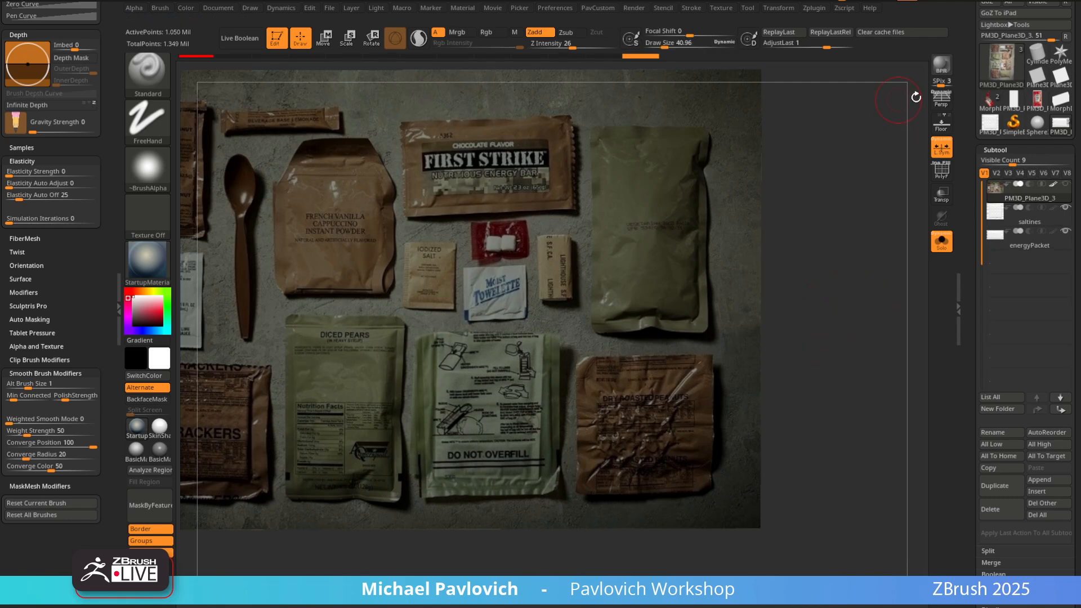
Switch to the web browser, search Google Images for "peanut", and open a picture of shelled peanuts
{"action": "key", "text": "alt+Tab"}
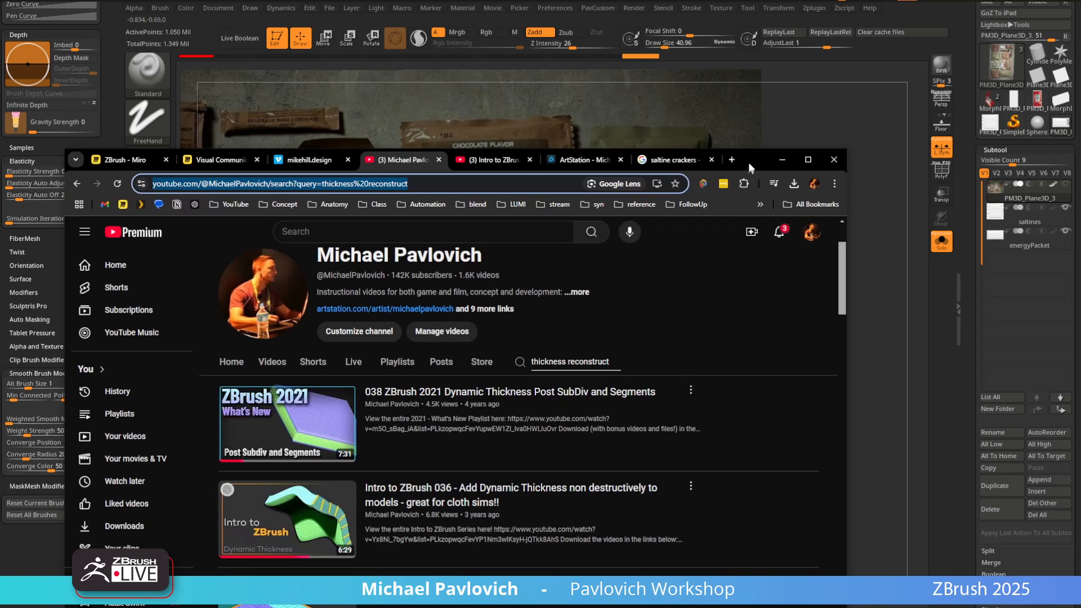
{"action": "left_click", "coordinate": [749, 138]}
{"action": "type", "text": "peanut"}
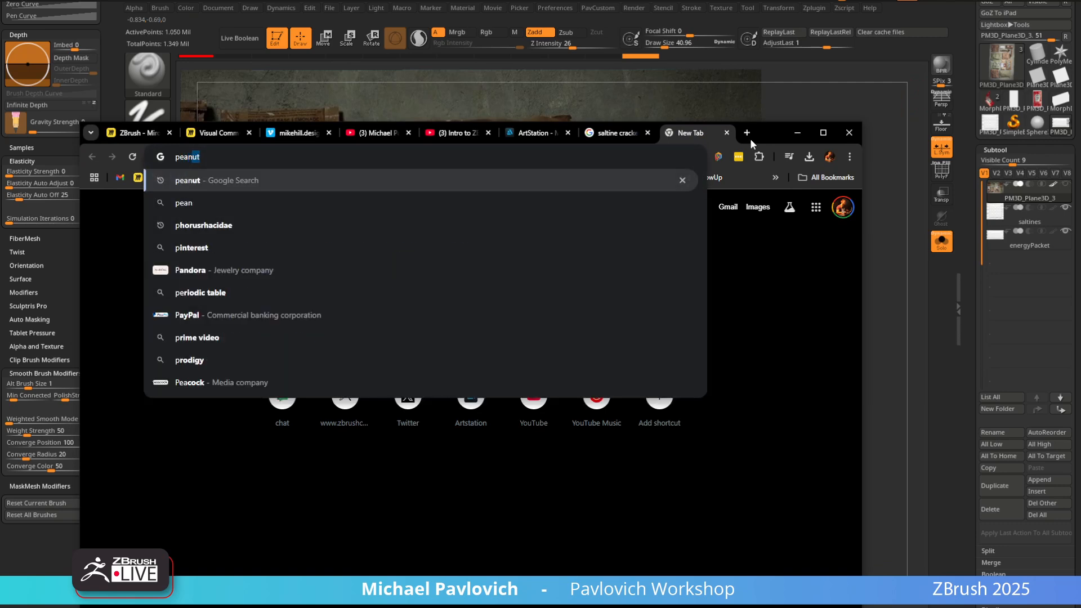
{"action": "key", "text": "Return"}
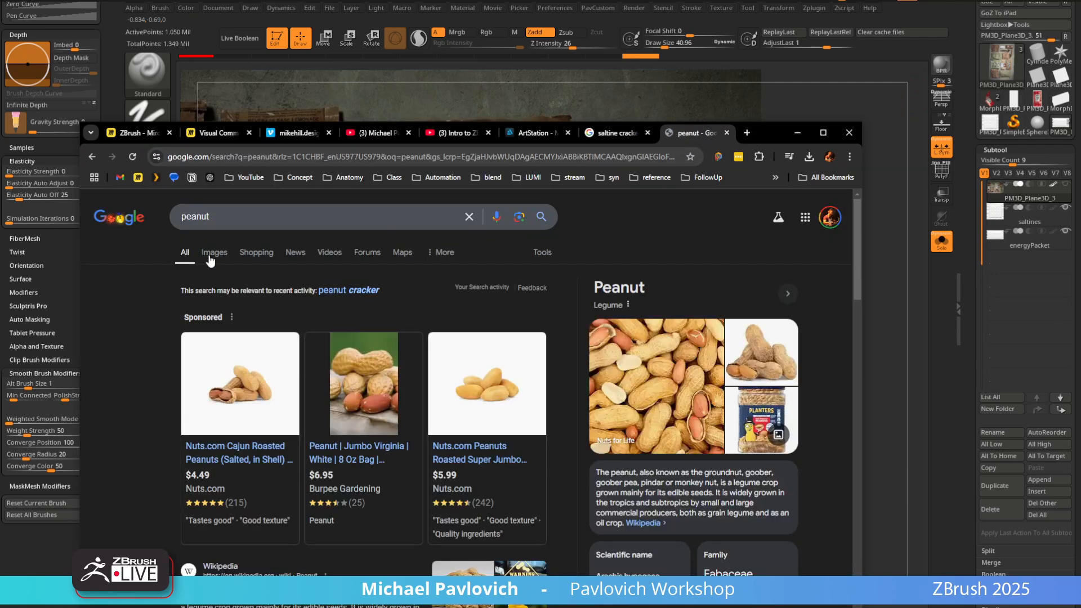
{"action": "left_click", "coordinate": [208, 253]}
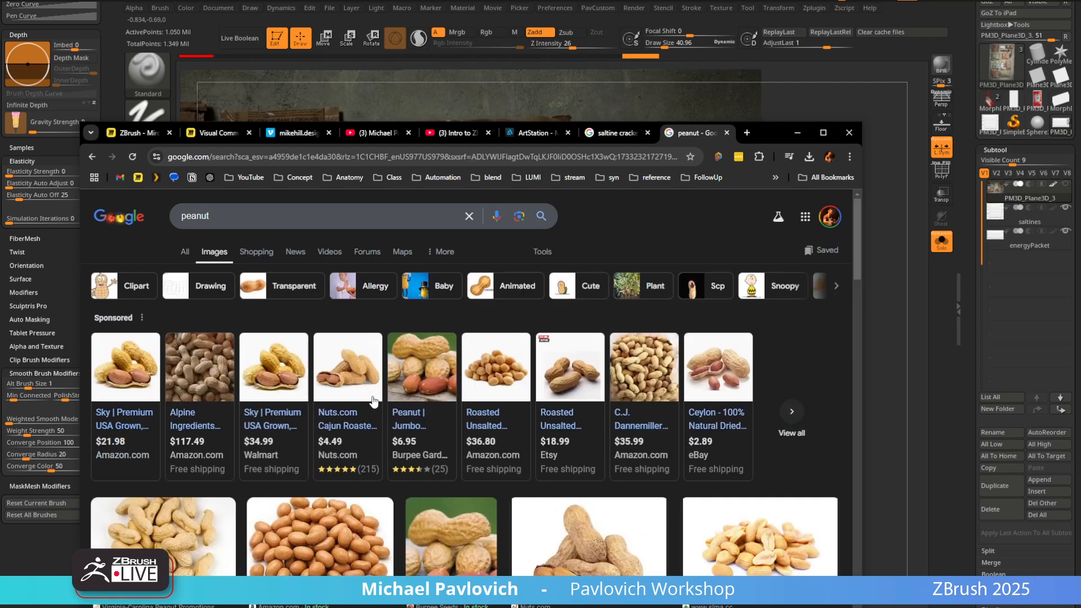
{"action": "scroll", "coordinate": [641, 441], "scroll_direction": "down", "scroll_amount": 2}
{"action": "left_click", "coordinate": [727, 423]}
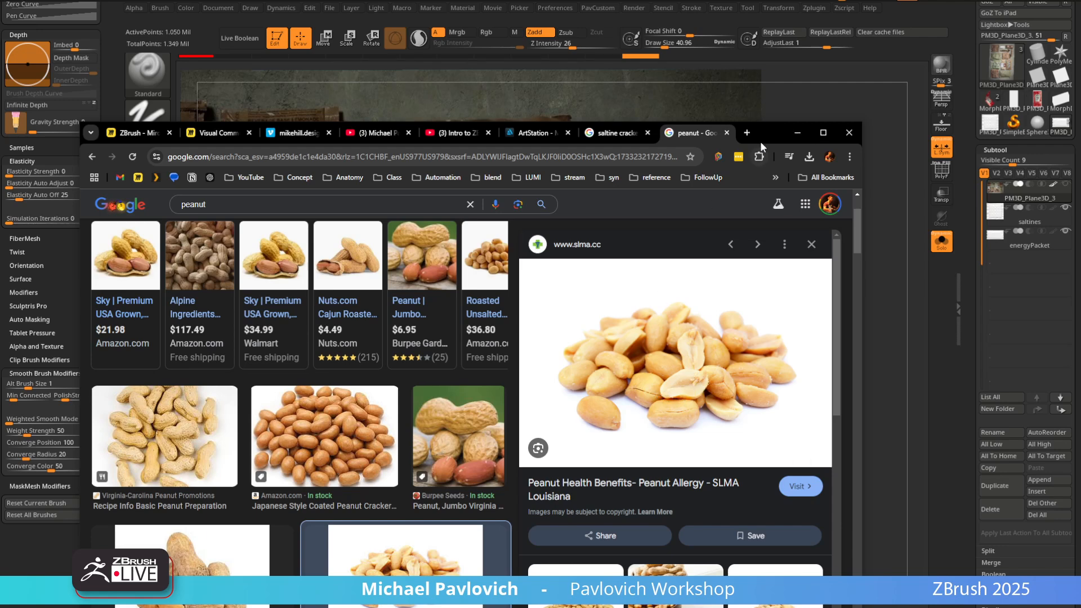
Return to ZBrush, leave edit mode for the reference plane, and clear the canvas
{"action": "left_click", "coordinate": [797, 133]}
{"action": "left_click", "coordinate": [276, 38]}
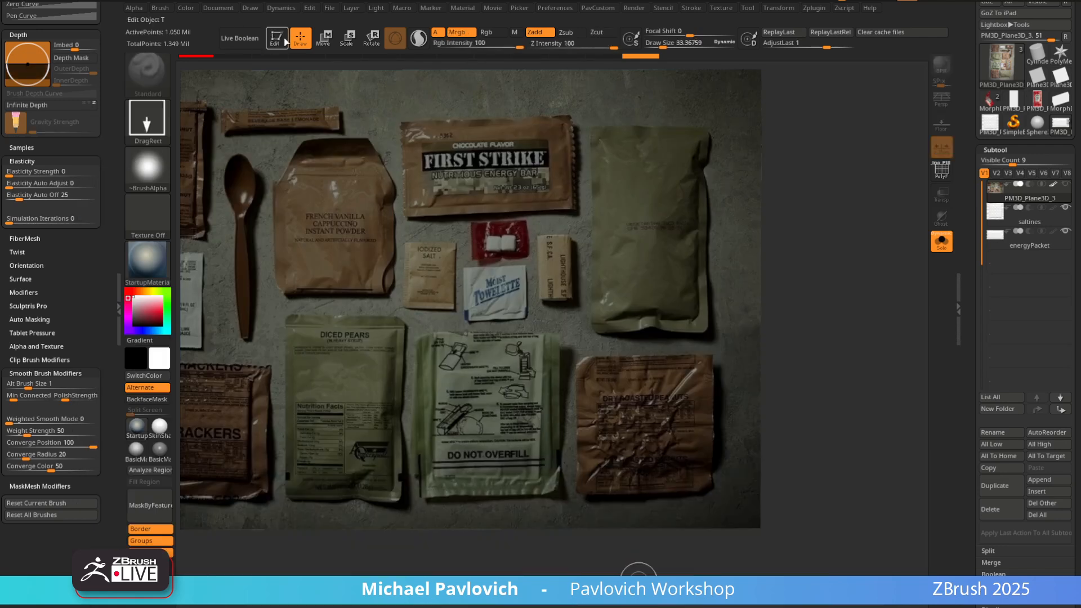
{"action": "key", "text": "ctrl+n"}
Draw a Sphere3D on the canvas in edit mode and convert it to a PolyMesh3D
{"action": "left_click", "coordinate": [1041, 123]}
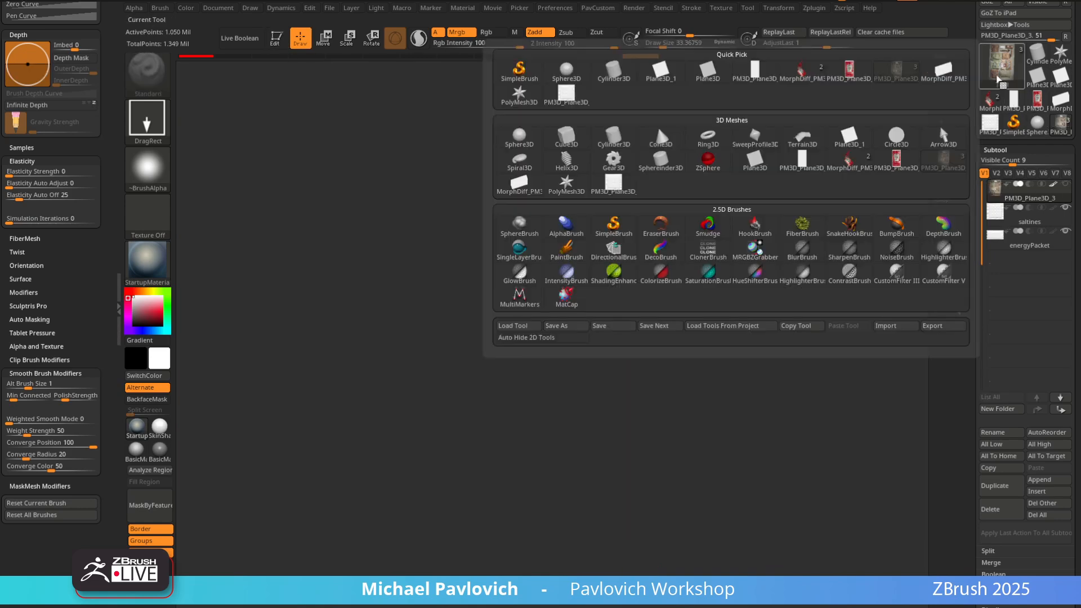
{"action": "left_click", "coordinate": [516, 175]}
{"action": "left_click", "coordinate": [997, 65]}
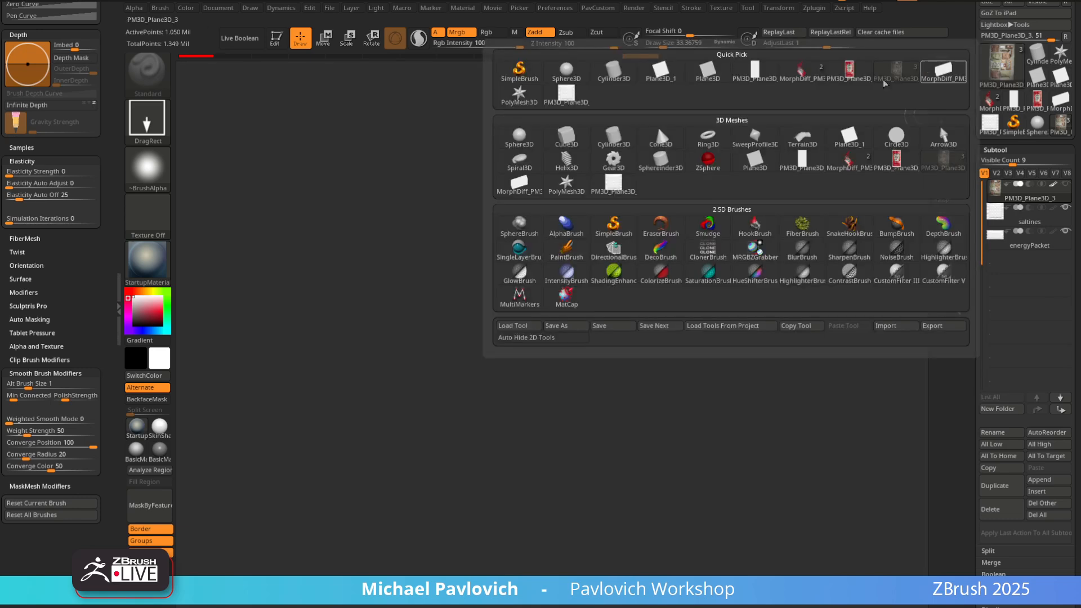
{"action": "left_click", "coordinate": [565, 92]}
{"action": "left_click_drag", "start_coordinate": [480, 315], "coordinate": [519, 382]}
{"action": "left_click", "coordinate": [276, 38]}
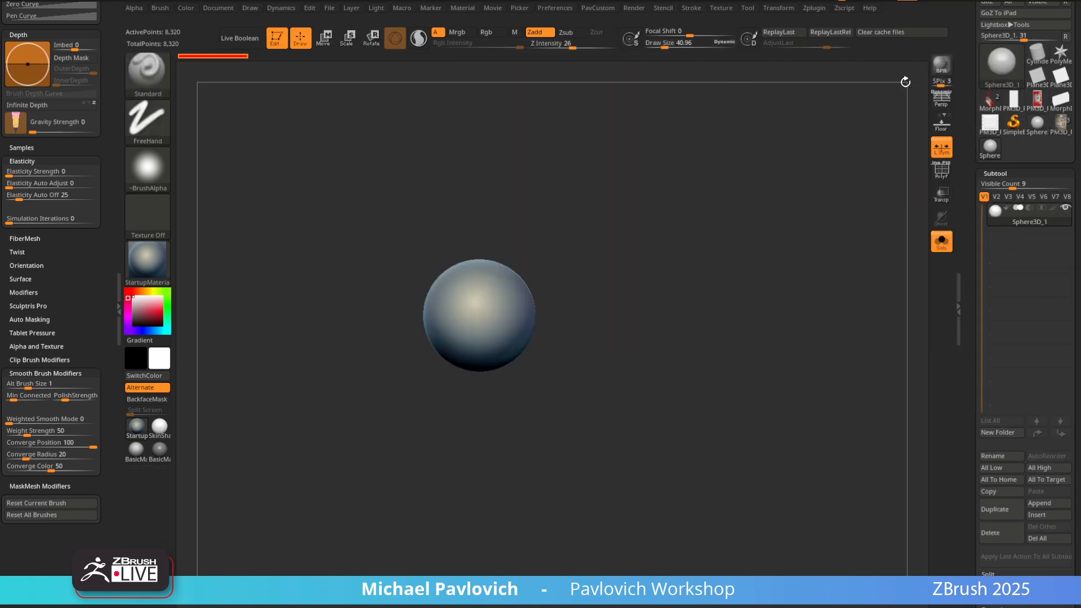
{"action": "left_click_drag", "start_coordinate": [972, 77], "coordinate": [972, 172]}
{"action": "left_click", "coordinate": [1025, 89]}
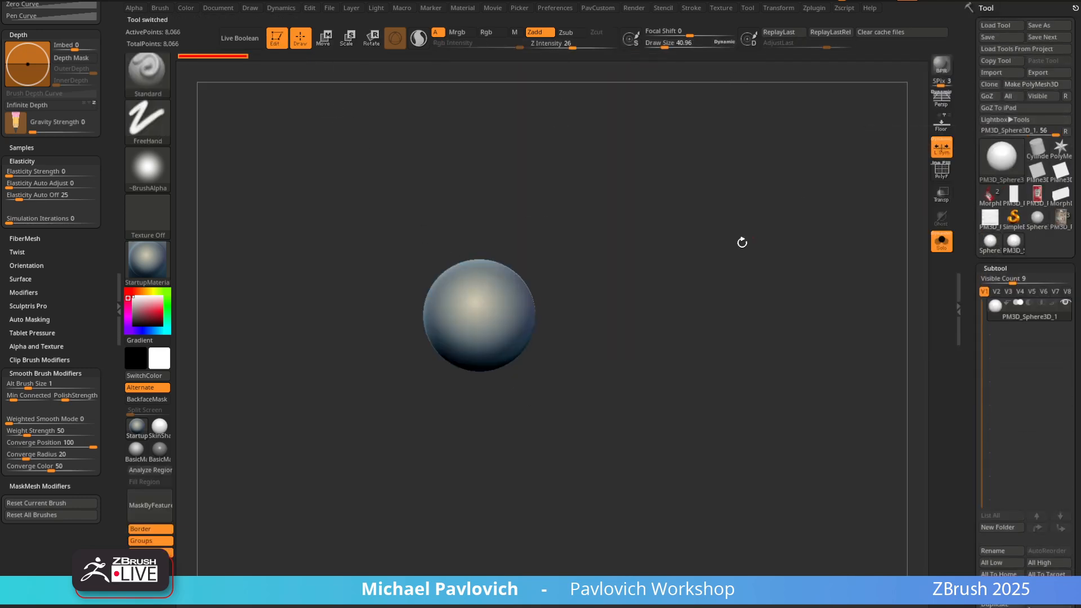
Stretch the sphere vertically into an elongated egg shape with the gizmo
{"action": "right_click_drag", "start_coordinate": [741, 241], "coordinate": [782, 275], "text": "ctrl"}
{"action": "key", "text": "w"}
{"action": "right_click_drag", "start_coordinate": [704, 258], "coordinate": [658, 228], "text": "ctrl"}
{"action": "left_click_drag", "start_coordinate": [481, 277], "coordinate": [481, 228]}
{"action": "key", "text": "q"}
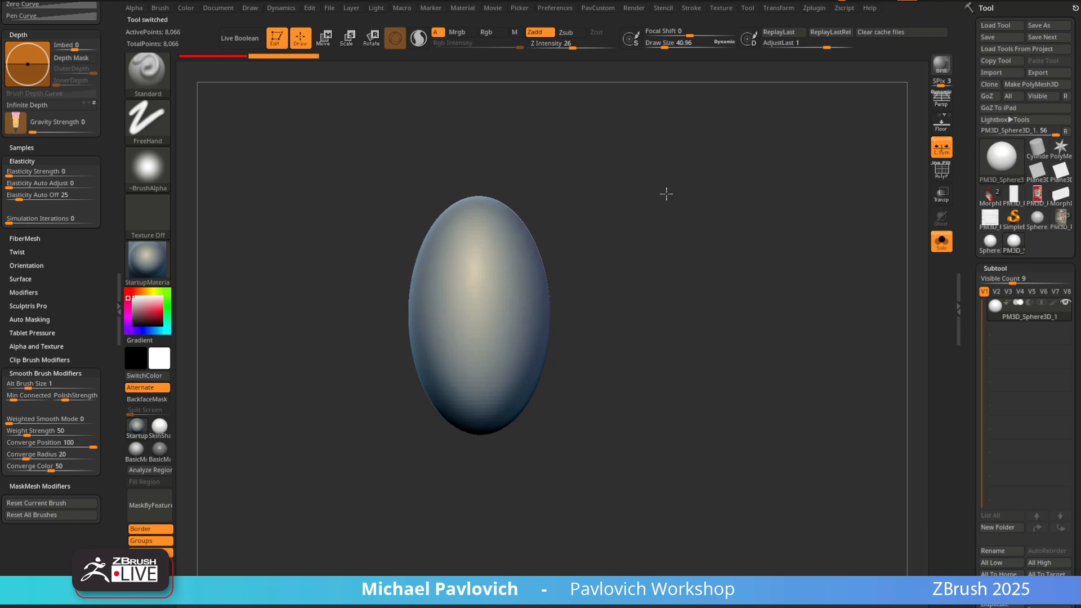
Enlarge the draw size and add a Bend Curve deformer to the egg-shaped mesh
{"action": "mouse_move", "coordinate": [666, 194]}
{"action": "right_mouse_down"}
{"action": "mouse_move", "coordinate": [644, 208]}
{"action": "mouse_move", "coordinate": [661, 191]}
{"action": "mouse_move", "coordinate": [656, 164]}
{"action": "mouse_move", "coordinate": [722, 222]}
{"action": "mouse_move", "coordinate": [705, 206]}
{"action": "mouse_move", "coordinate": [676, 224]}
{"action": "right_mouse_up"}
{"action": "key", "text": "s"}
{"action": "left_click_drag", "start_coordinate": [676, 224], "coordinate": [708, 224]}
{"action": "right_click_drag", "start_coordinate": [695, 210], "coordinate": [678, 241], "text": "alt"}
{"action": "key", "text": "s"}
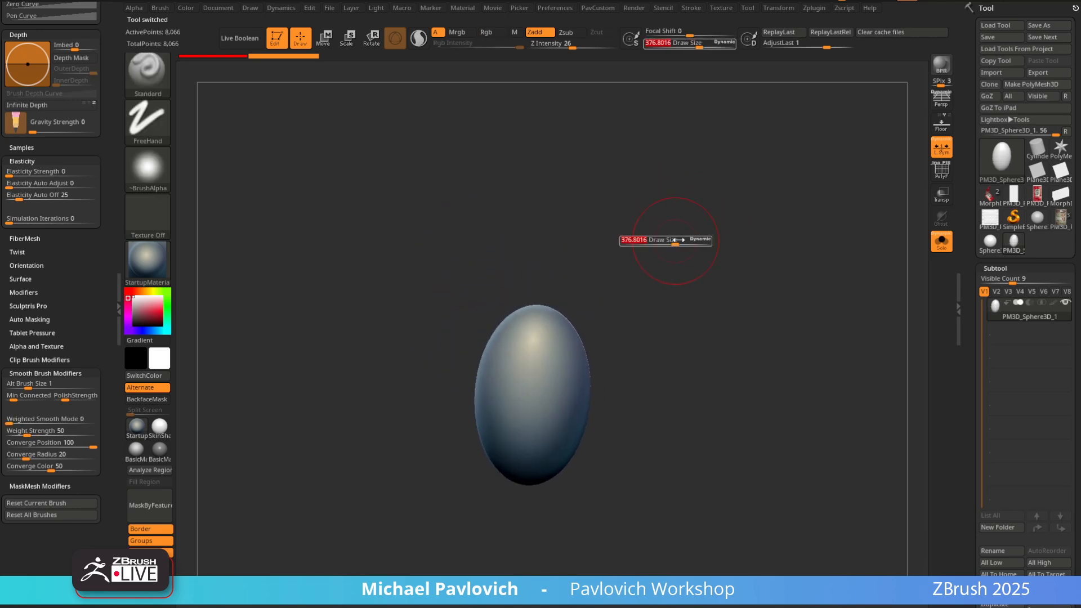
{"action": "key", "text": "w"}
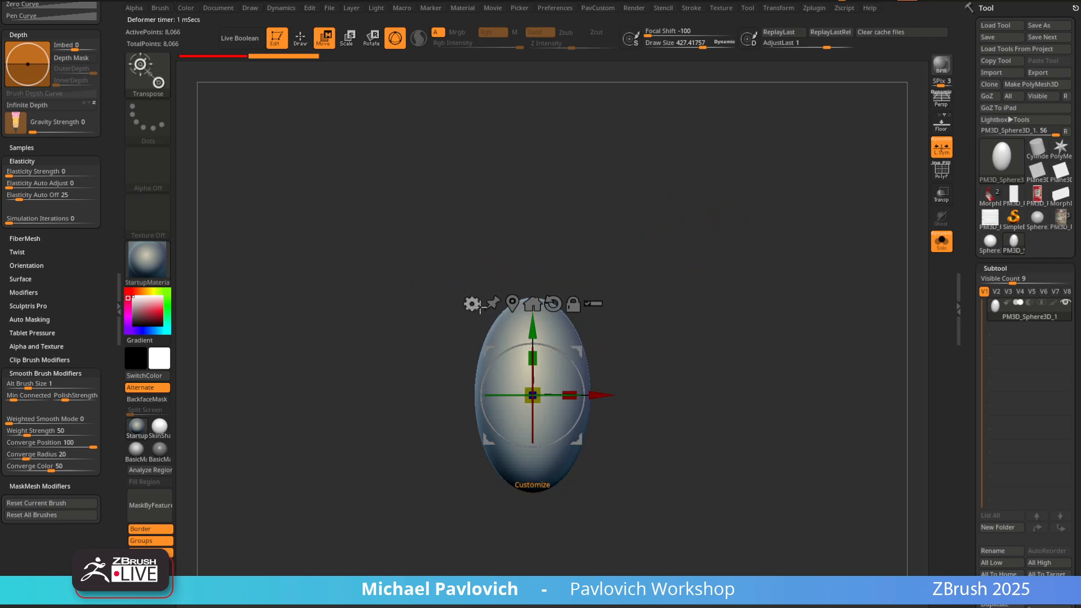
{"action": "left_click", "coordinate": [473, 306]}
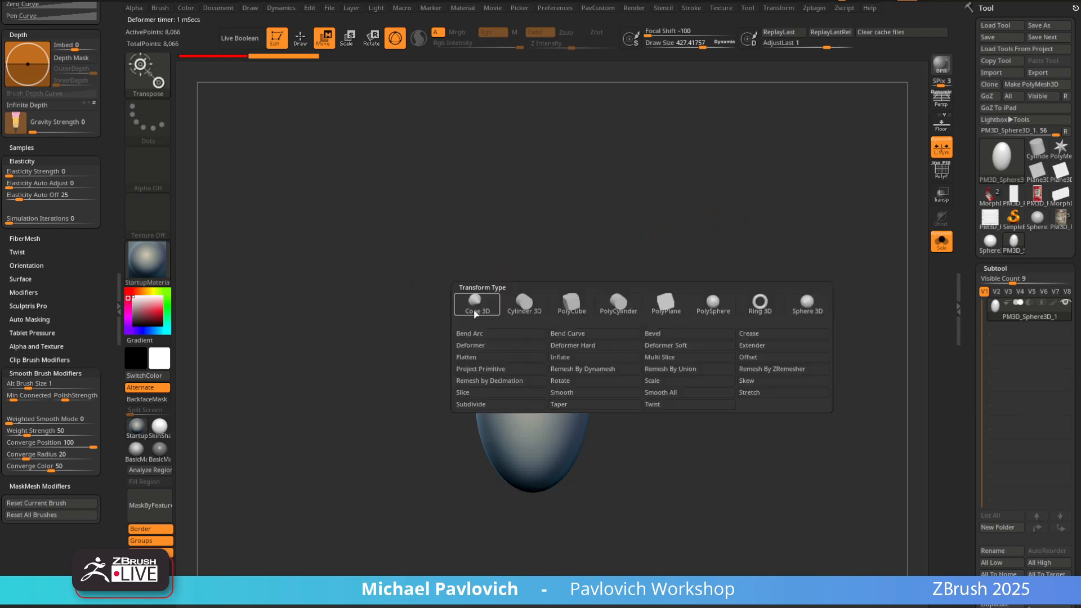
{"action": "left_click", "coordinate": [573, 337]}
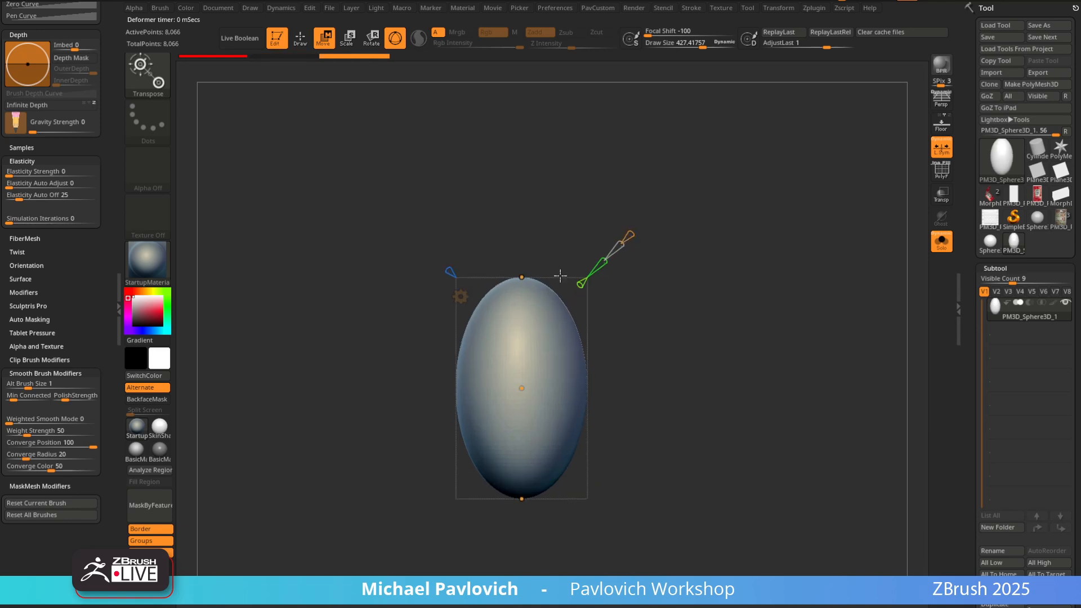
Bend the egg slightly sideways by shifting its Bend Curve control points, and return to draw mode
{"action": "left_click_drag", "start_coordinate": [532, 278], "coordinate": [576, 323]}
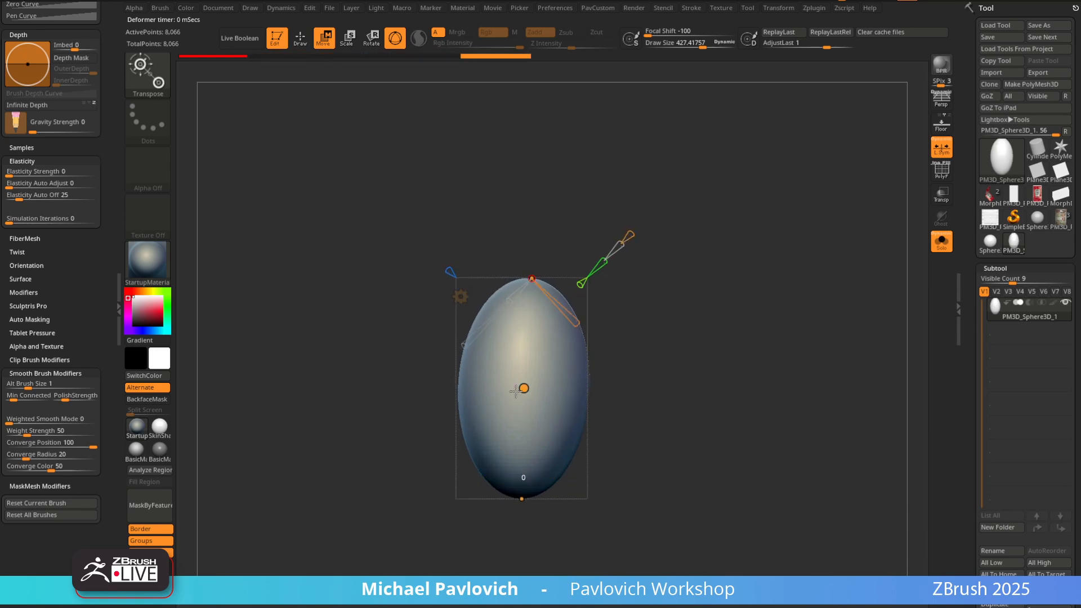
{"action": "left_click_drag", "start_coordinate": [515, 390], "coordinate": [507, 392]}
{"action": "left_click_drag", "start_coordinate": [521, 496], "coordinate": [530, 497]}
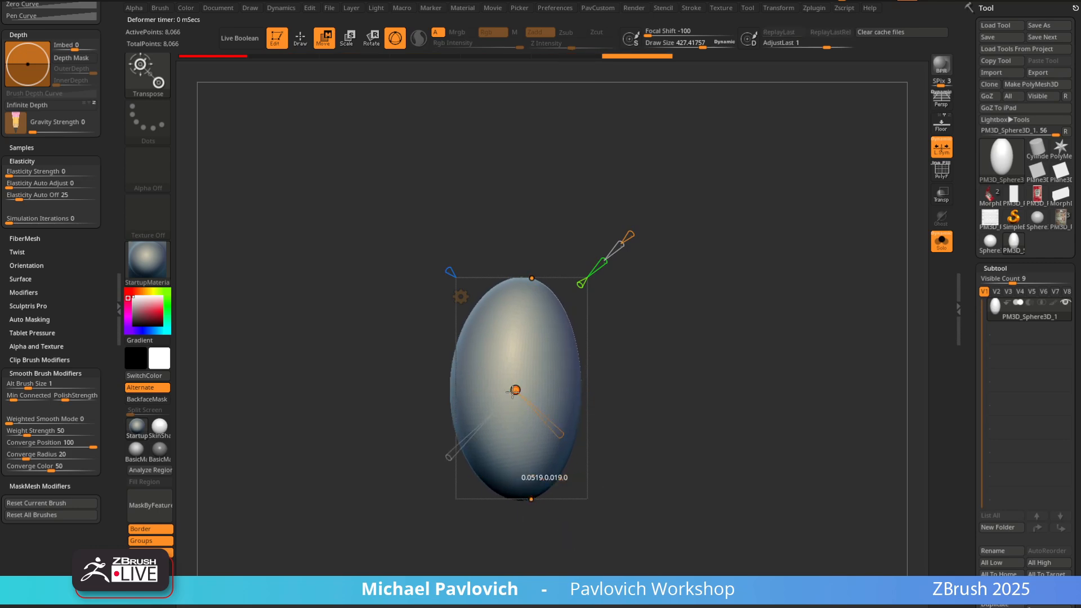
{"action": "key", "text": "q"}
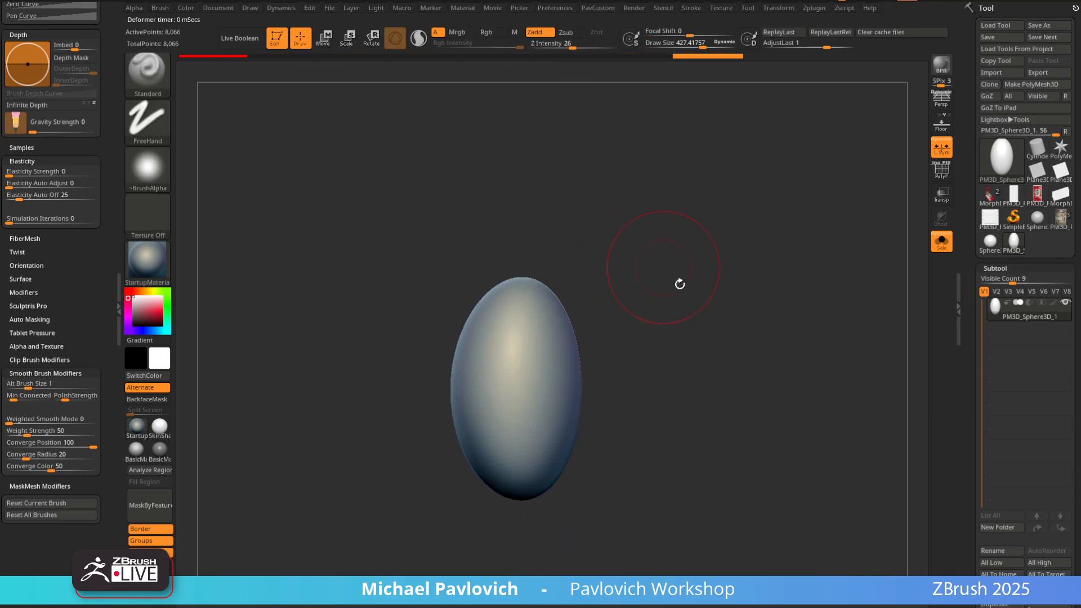
Smooth the egg's upper side into a lopsided nut shape and reduce the draw size to about 538
{"action": "left_click_drag", "start_coordinate": [680, 283], "coordinate": [558, 326]}
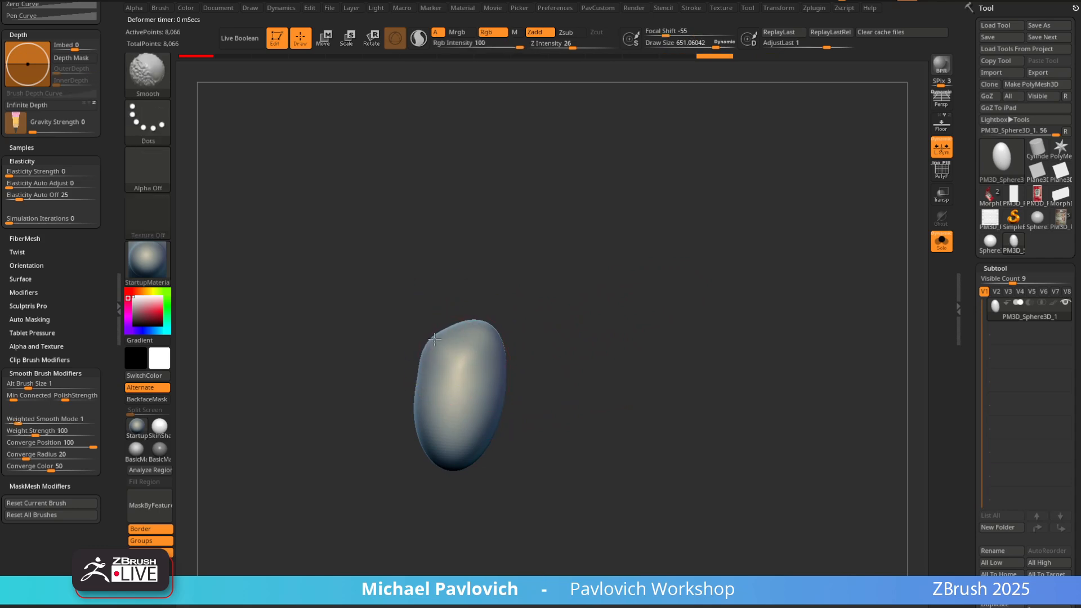
{"action": "mouse_move", "coordinate": [415, 347]}
{"action": "left_mouse_down", "text": "shift"}
{"action": "mouse_move", "coordinate": [504, 328]}
{"action": "mouse_move", "coordinate": [670, 229]}
{"action": "mouse_move", "coordinate": [728, 234]}
{"action": "mouse_move", "coordinate": [730, 287]}
{"action": "mouse_move", "coordinate": [689, 283]}
{"action": "left_mouse_up", "text": "shift"}
{"action": "key", "text": "s"}
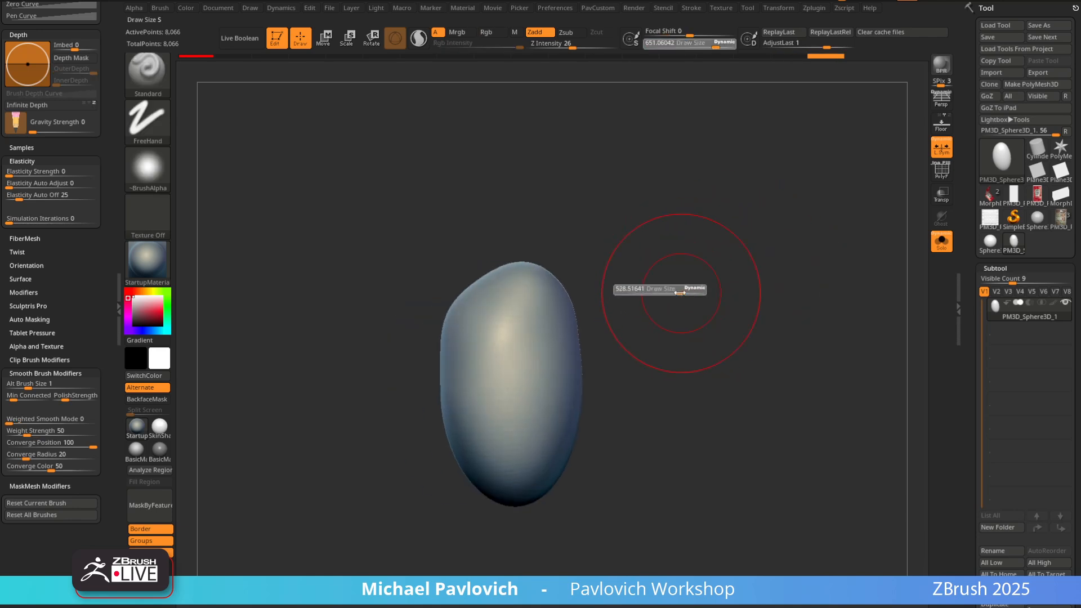
{"action": "left_click", "coordinate": [673, 289]}
Duplicate the nut-shaped subtool, make the copy active and view it end-on
{"action": "scroll", "coordinate": [969, 506], "scroll_direction": "down", "scroll_amount": 3}
{"action": "left_click", "coordinate": [995, 532]}
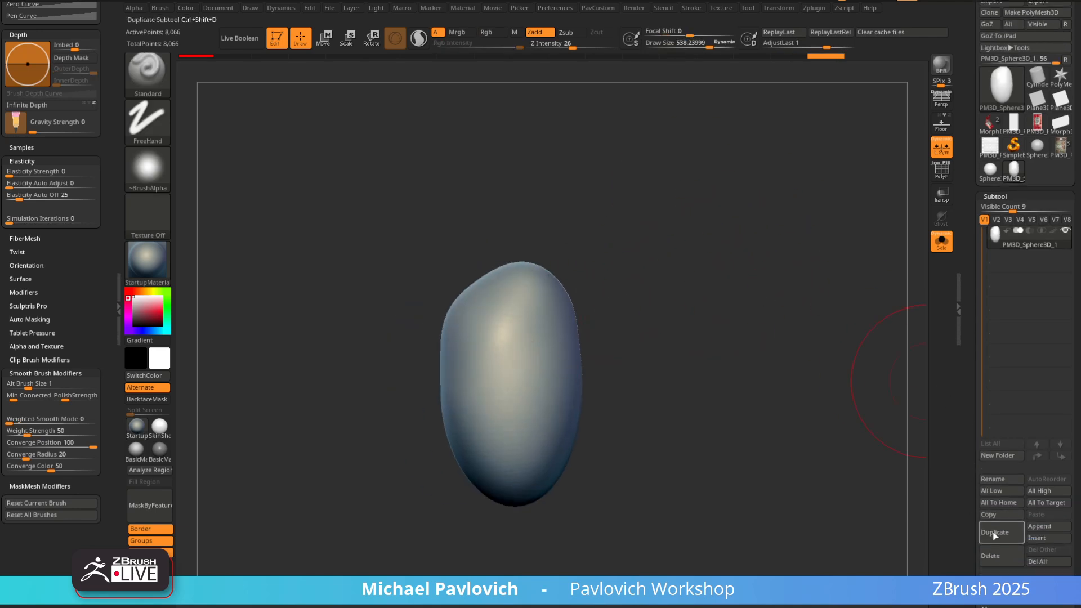
{"action": "mouse_move", "coordinate": [755, 326]}
{"action": "left_mouse_down"}
{"action": "mouse_move", "coordinate": [804, 352]}
{"action": "mouse_move", "coordinate": [757, 309]}
{"action": "left_mouse_up"}
{"action": "mouse_move", "coordinate": [766, 347]}
{"action": "left_mouse_down"}
{"action": "mouse_move", "coordinate": [774, 297]}
{"action": "mouse_move", "coordinate": [801, 319]}
{"action": "left_mouse_up"}
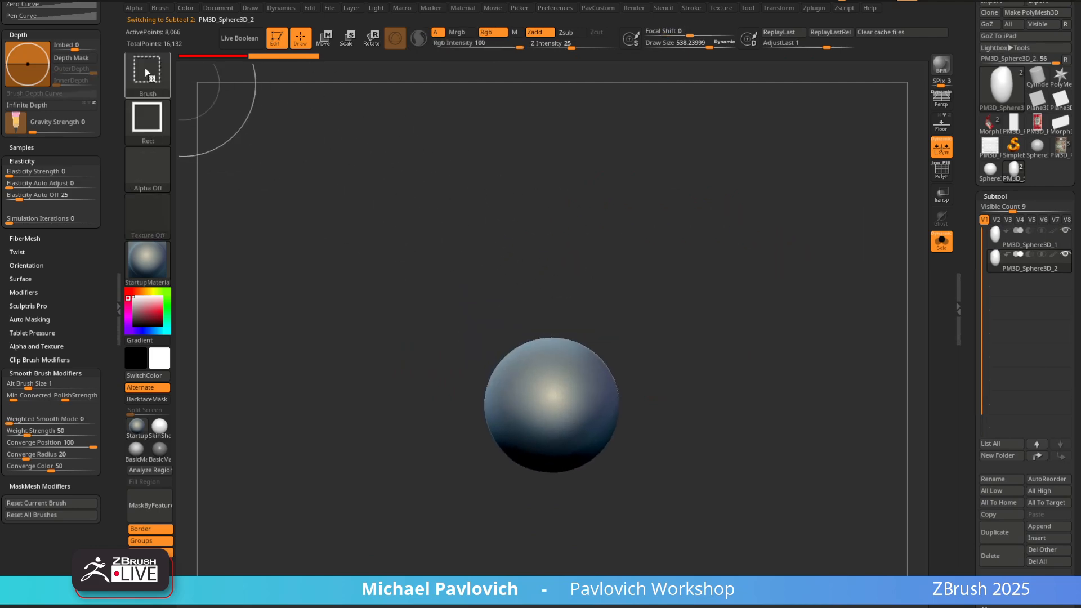
Cut away half of the copy lengthwise with the ClipCurve brush, using a shallow V-shaped curve
{"action": "key", "text": "b"}
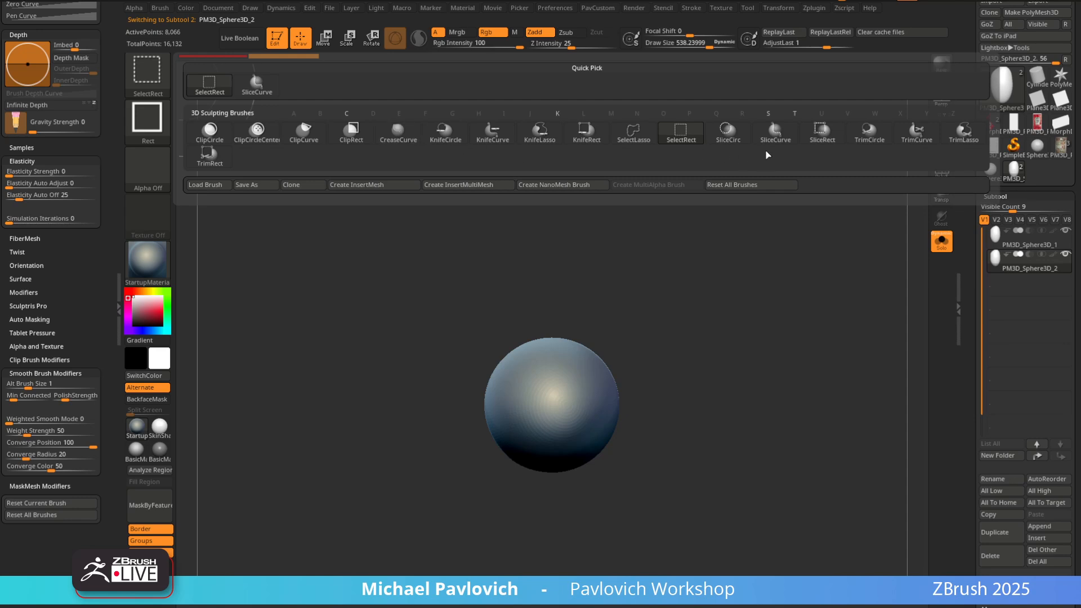
{"action": "key", "text": "c"}
{"action": "key", "text": "c"}
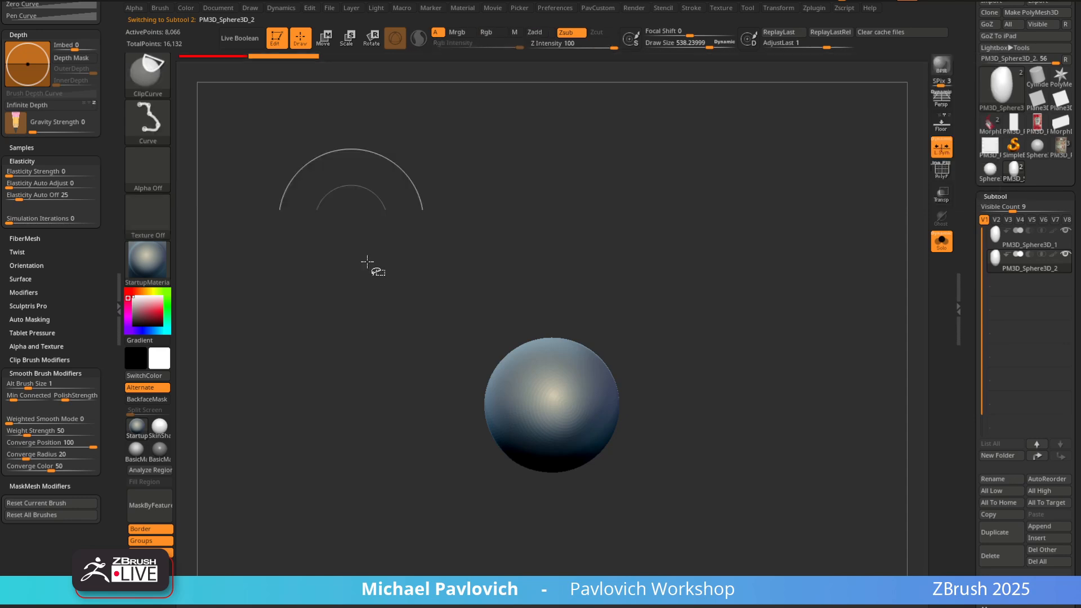
{"action": "mouse_move", "coordinate": [386, 321]}
{"action": "left_mouse_down"}
{"action": "mouse_move", "coordinate": [471, 362]}
{"action": "mouse_move", "coordinate": [591, 374]}
{"action": "mouse_move", "coordinate": [523, 414]}
{"action": "mouse_move", "coordinate": [700, 352]}
{"action": "mouse_move", "coordinate": [750, 356]}
{"action": "left_mouse_up"}
{"action": "key", "text": "alt"}
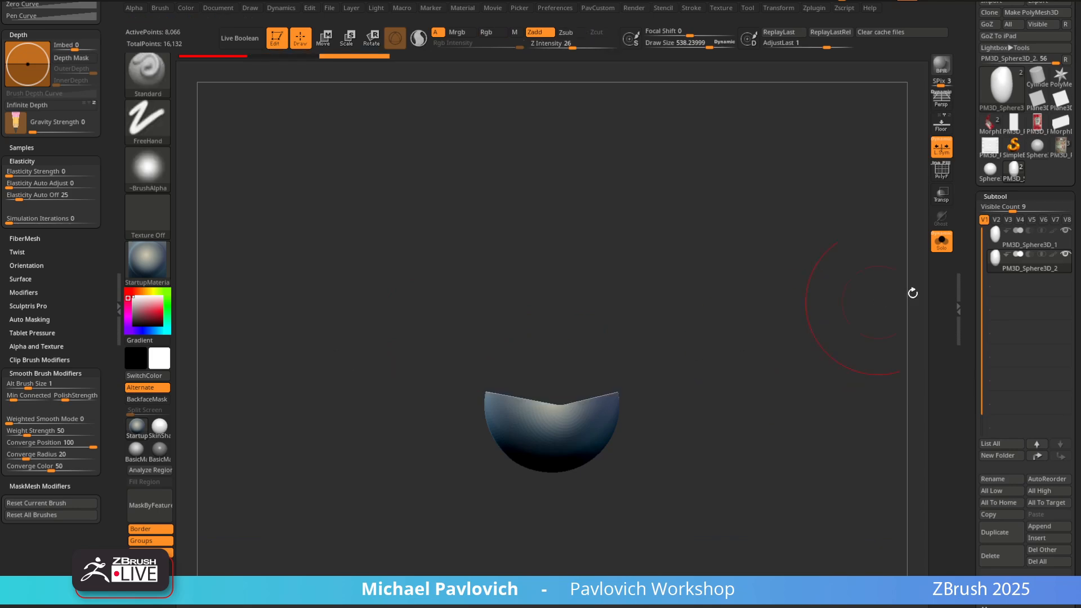
Smooth the cut face of the peanut half with a draw size of about 322
{"action": "mouse_move", "coordinate": [788, 287]}
{"action": "left_mouse_down"}
{"action": "mouse_move", "coordinate": [779, 340]}
{"action": "mouse_move", "coordinate": [823, 364]}
{"action": "mouse_move", "coordinate": [719, 372]}
{"action": "mouse_move", "coordinate": [707, 357]}
{"action": "mouse_move", "coordinate": [809, 316]}
{"action": "left_mouse_up"}
{"action": "key", "text": "s"}
{"action": "left_click", "coordinate": [666, 319]}
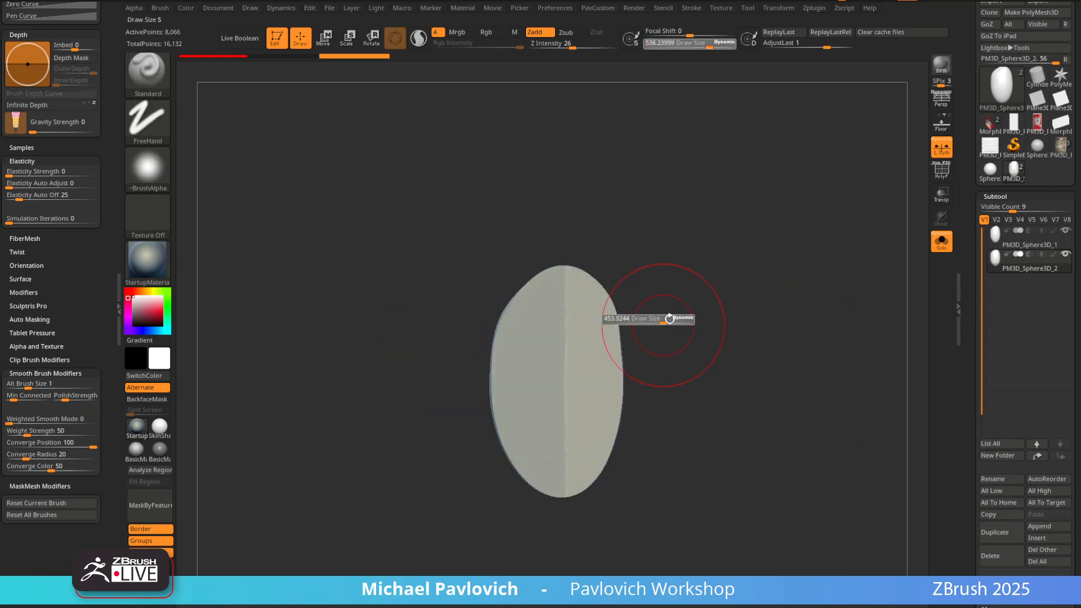
{"action": "mouse_move", "coordinate": [671, 319]}
{"action": "left_mouse_down"}
{"action": "mouse_move", "coordinate": [612, 291]}
{"action": "mouse_move", "coordinate": [640, 277]}
{"action": "left_mouse_up"}
{"action": "left_click_drag", "start_coordinate": [556, 315], "coordinate": [572, 405], "text": "shift"}
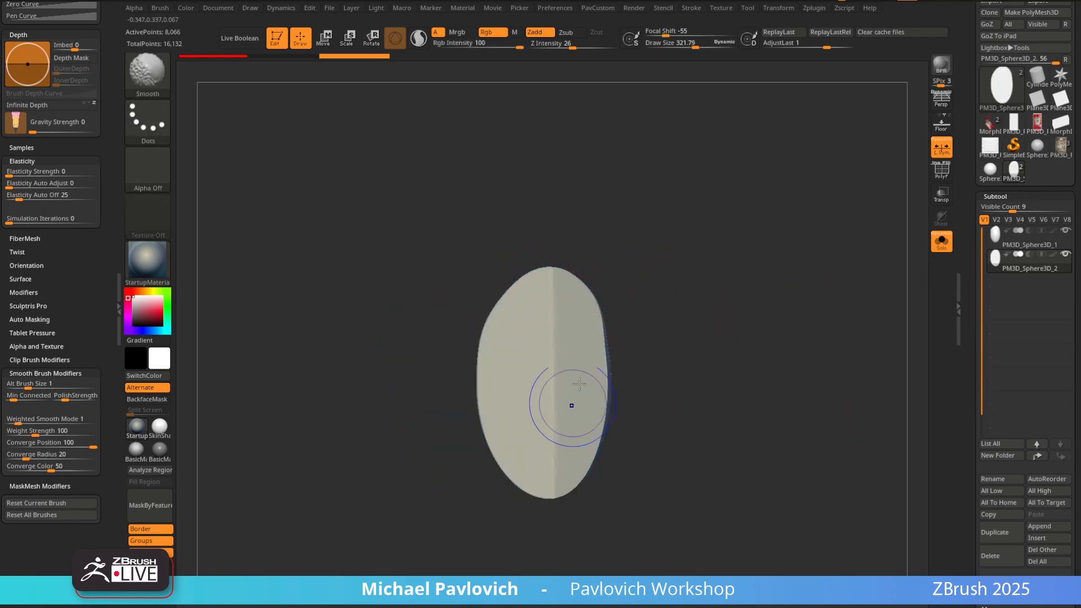
Carve a lengthwise groove along the middle of the cut face with the Standard brush, reducing the draw size to about 172
{"action": "left_click_drag", "start_coordinate": [687, 328], "coordinate": [705, 330]}
{"action": "key", "text": "s"}
{"action": "left_click_drag", "start_coordinate": [534, 358], "coordinate": [528, 356]}
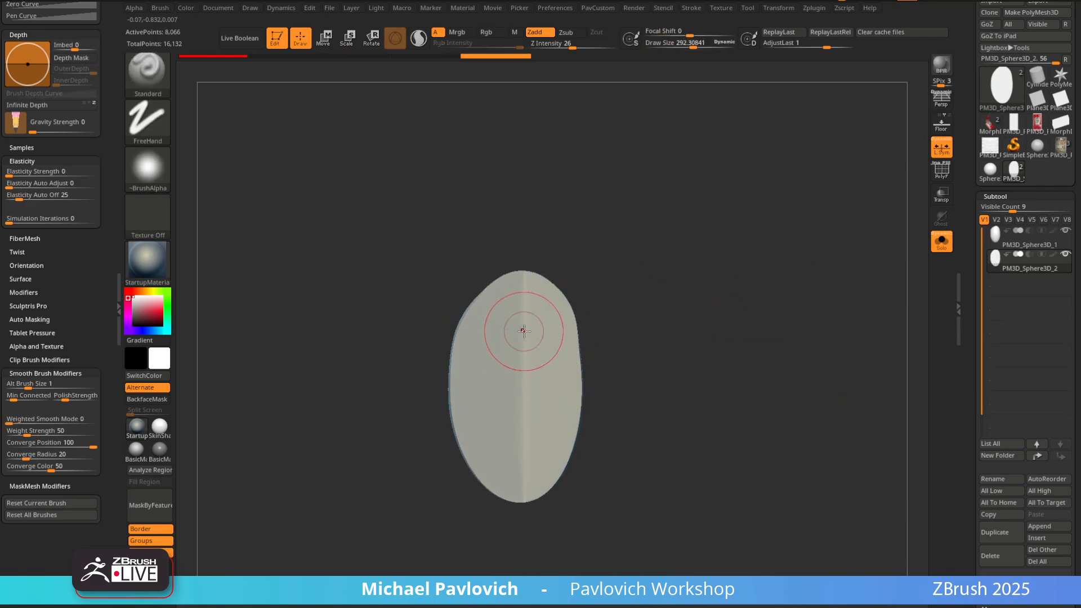
{"action": "left_click_drag", "start_coordinate": [532, 297], "coordinate": [526, 388]}
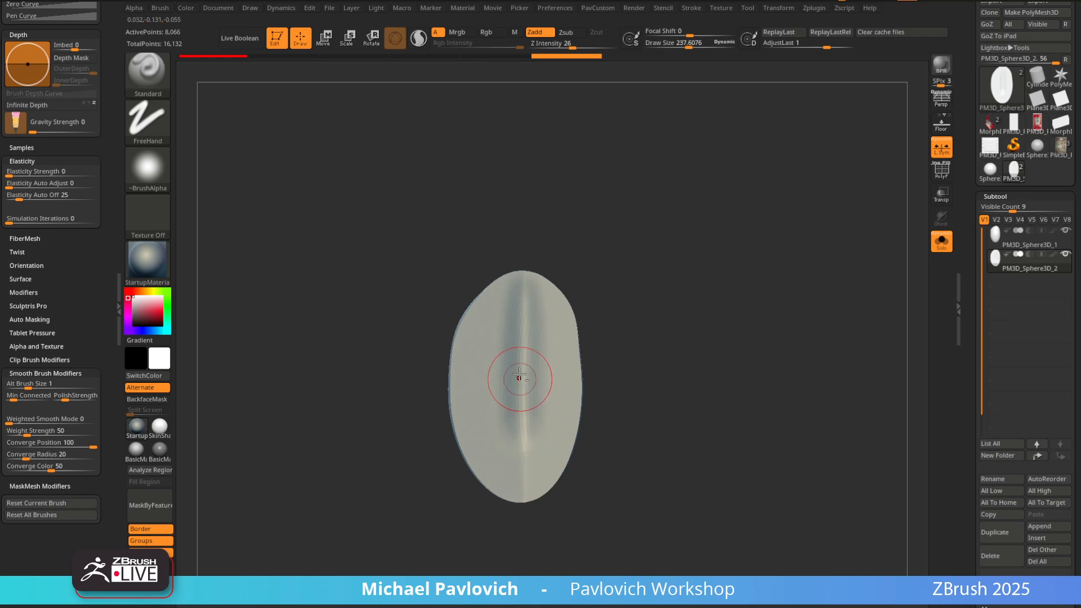
{"action": "left_click_drag", "start_coordinate": [531, 309], "coordinate": [522, 442], "text": "alt"}
{"action": "key", "text": "s"}
{"action": "key", "text": "s"}
{"action": "left_click_drag", "start_coordinate": [527, 389], "coordinate": [522, 389]}
{"action": "left_click_drag", "start_coordinate": [527, 321], "coordinate": [528, 388], "text": "alt"}
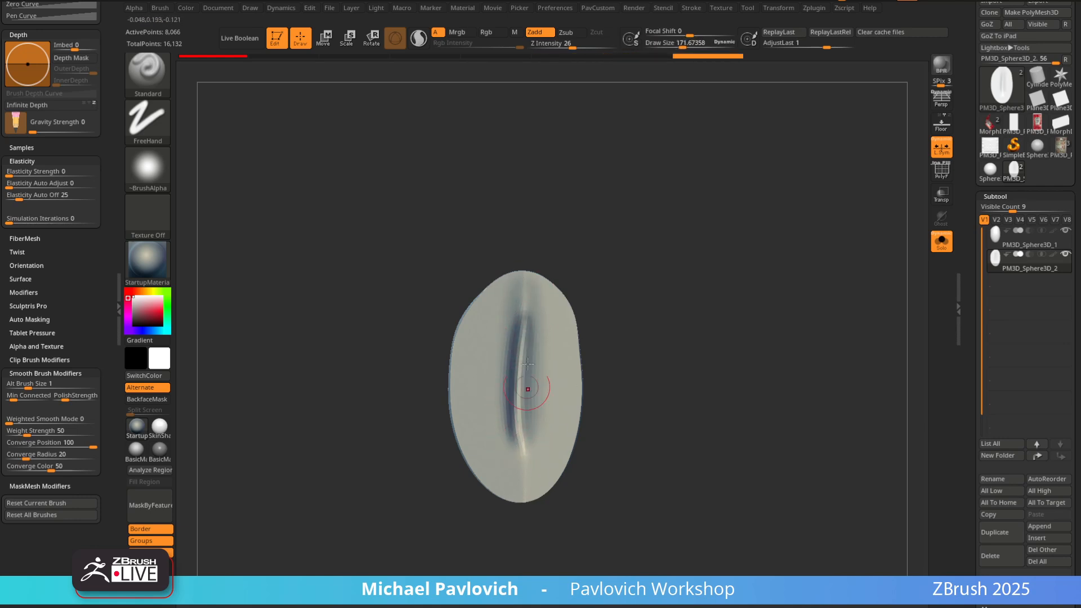
Turn off Solo and make the original uncut peanut subtool active
{"action": "mouse_move", "coordinate": [594, 308]}
{"action": "left_mouse_down"}
{"action": "mouse_move", "coordinate": [595, 296]}
{"action": "mouse_move", "coordinate": [530, 297]}
{"action": "mouse_move", "coordinate": [554, 313]}
{"action": "mouse_move", "coordinate": [517, 323]}
{"action": "left_mouse_up"}
{"action": "key", "text": "shift"}
{"action": "mouse_move", "coordinate": [670, 304]}
{"action": "left_mouse_down"}
{"action": "mouse_move", "coordinate": [821, 294]}
{"action": "mouse_move", "coordinate": [726, 293]}
{"action": "left_mouse_up"}
{"action": "left_click", "coordinate": [941, 243]}
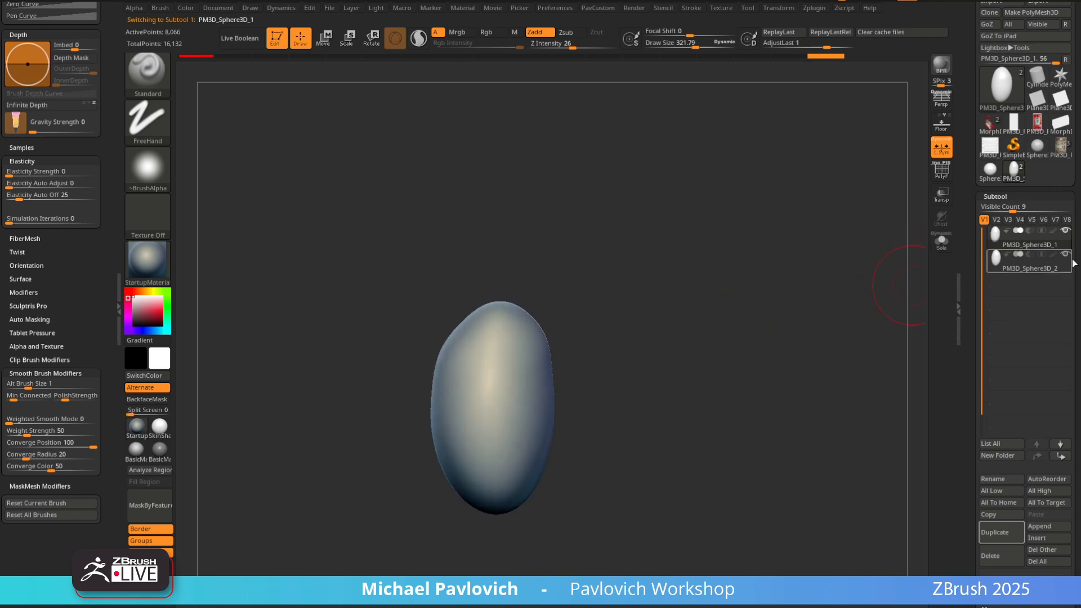
{"action": "mouse_move", "coordinate": [1022, 254]}
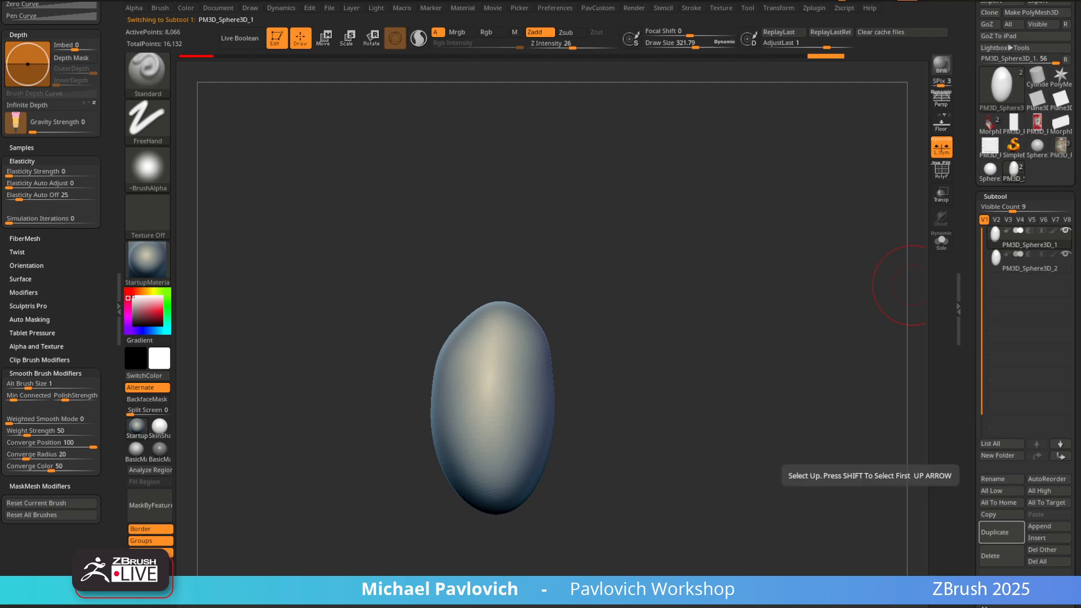
Switch to the browser, search the YouTube channel for "nanomesh" and look through the listed videos
{"action": "left_click_drag", "start_coordinate": [912, 285], "coordinate": [834, 126]}
{"action": "left_click", "coordinate": [477, 127]}
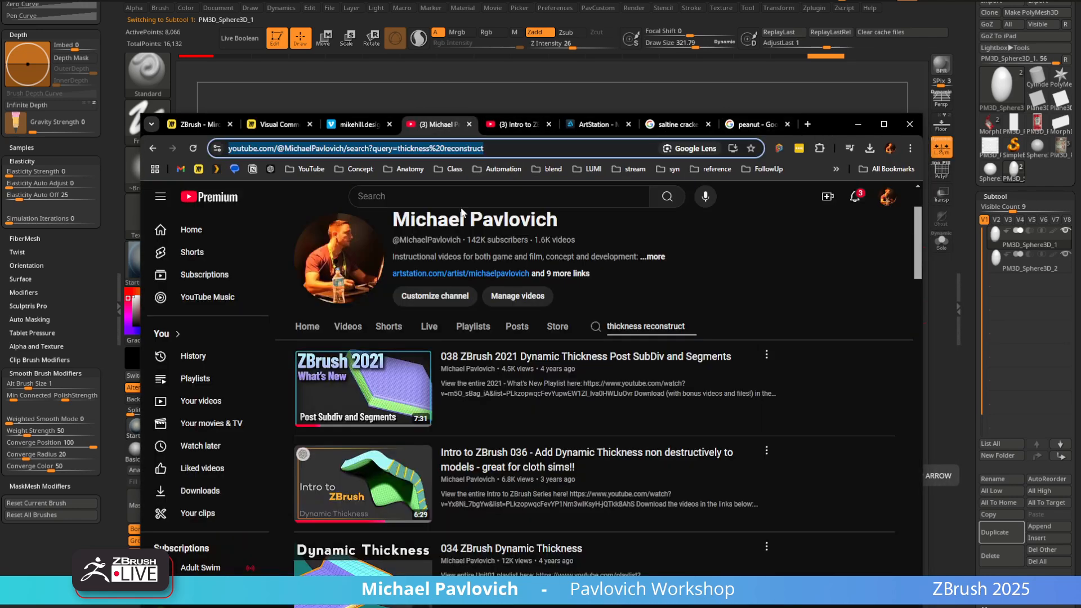
{"action": "double_click", "coordinate": [650, 437]}
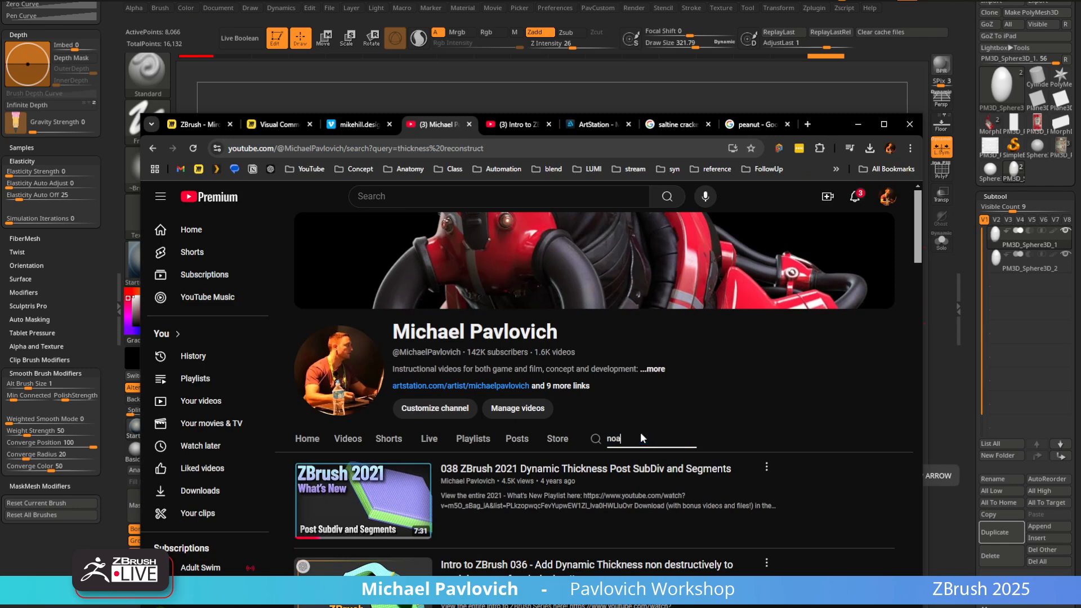
{"action": "type", "text": "nanomesh"}
{"action": "key", "text": "Return"}
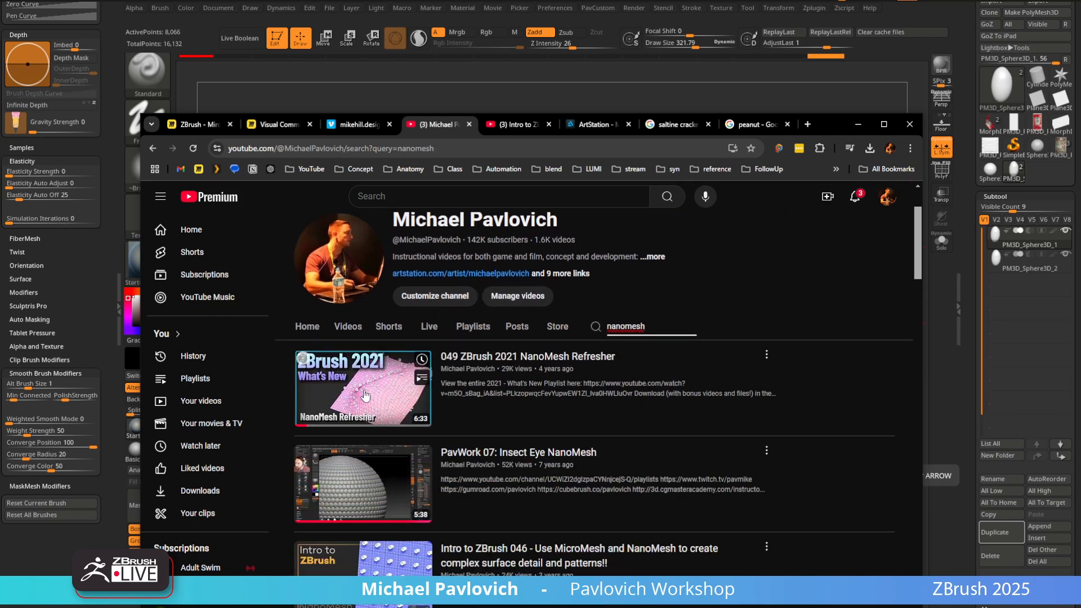
{"action": "scroll", "coordinate": [366, 450], "scroll_direction": "down", "scroll_amount": 4}
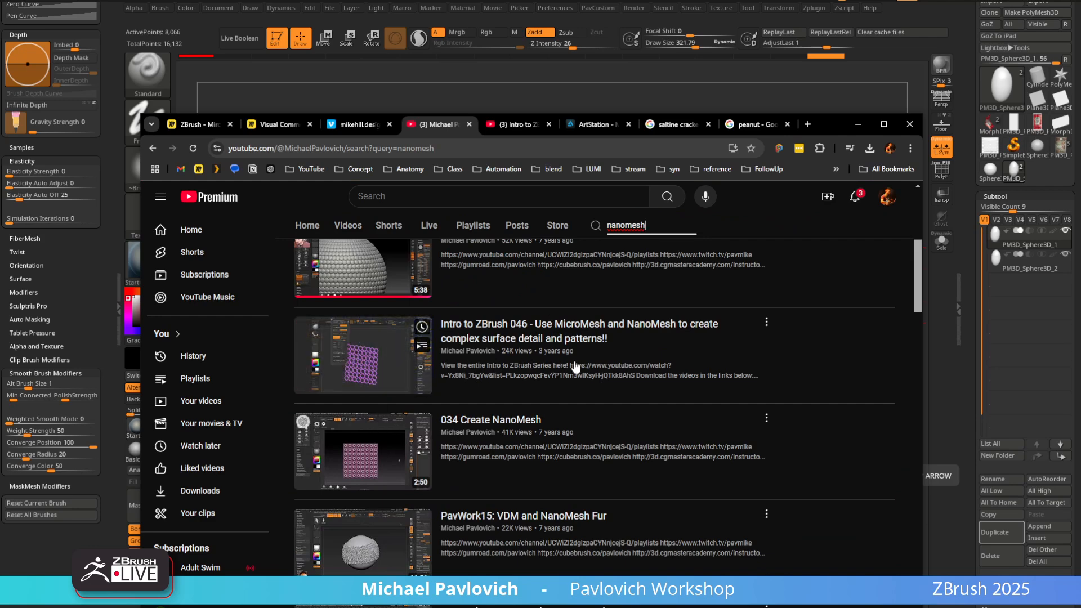
{"action": "scroll", "coordinate": [495, 394], "scroll_direction": "down", "scroll_amount": 3}
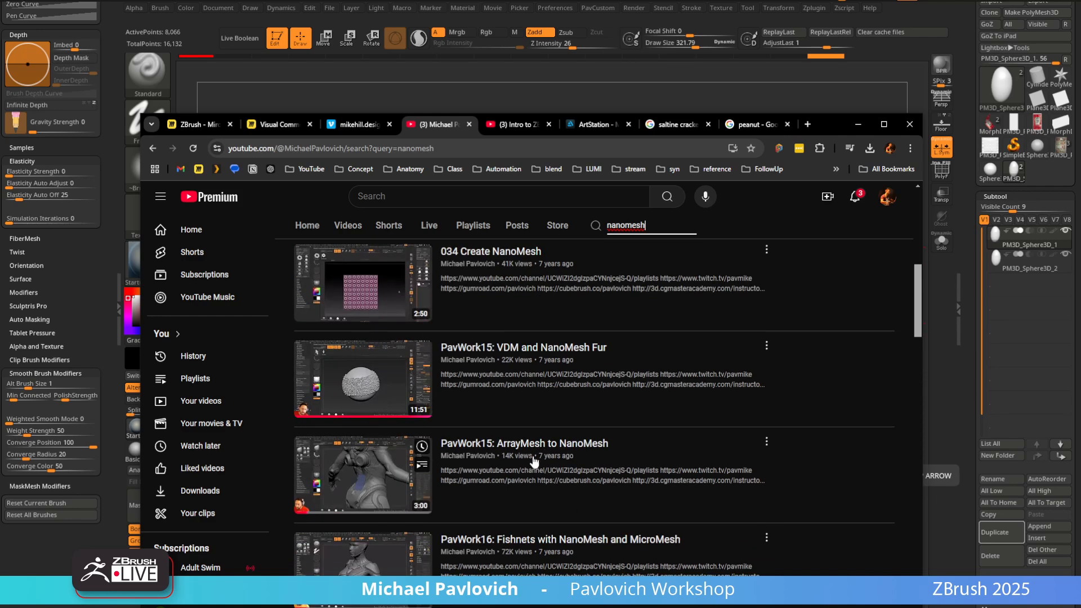
{"action": "scroll", "coordinate": [381, 415], "scroll_direction": "up", "scroll_amount": 6}
Search the channel for "micropoly" and open the video "041 ZBrush 2021 MicroPoly Fit Weld Scale and Unweld All Fake Rigid Body Simulation"
{"action": "left_click", "coordinate": [470, 148]}
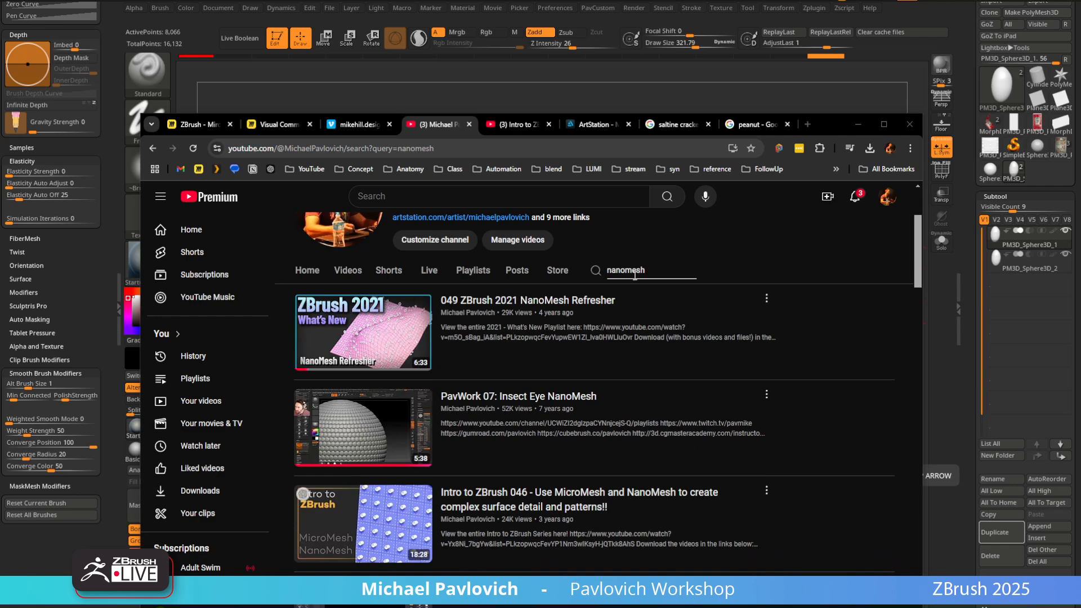
{"action": "type", "text": "mi"}
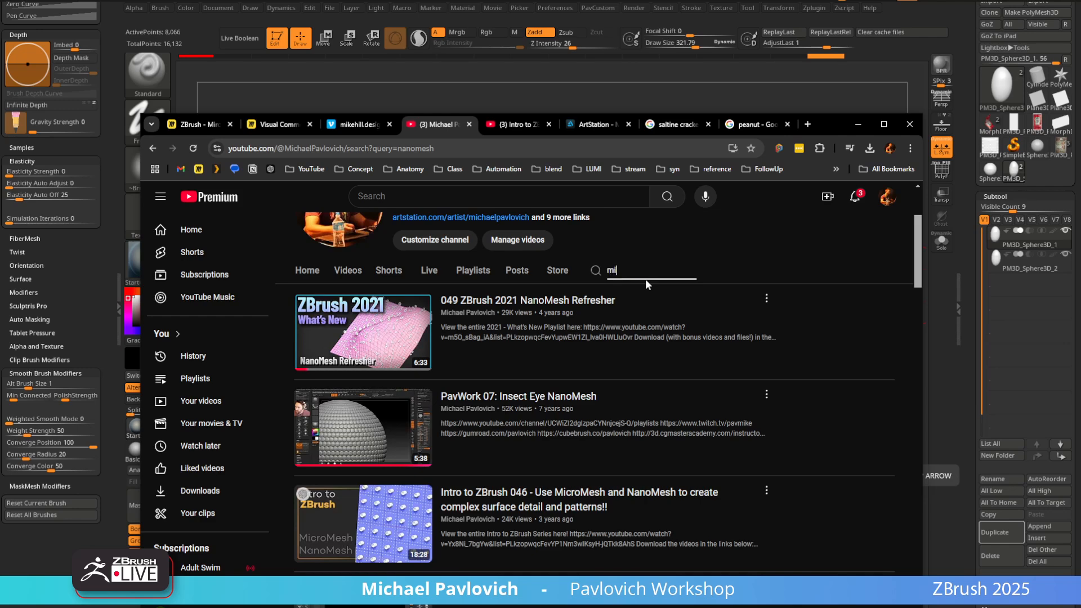
{"action": "type", "text": "cropoly"}
{"action": "key", "text": "Return"}
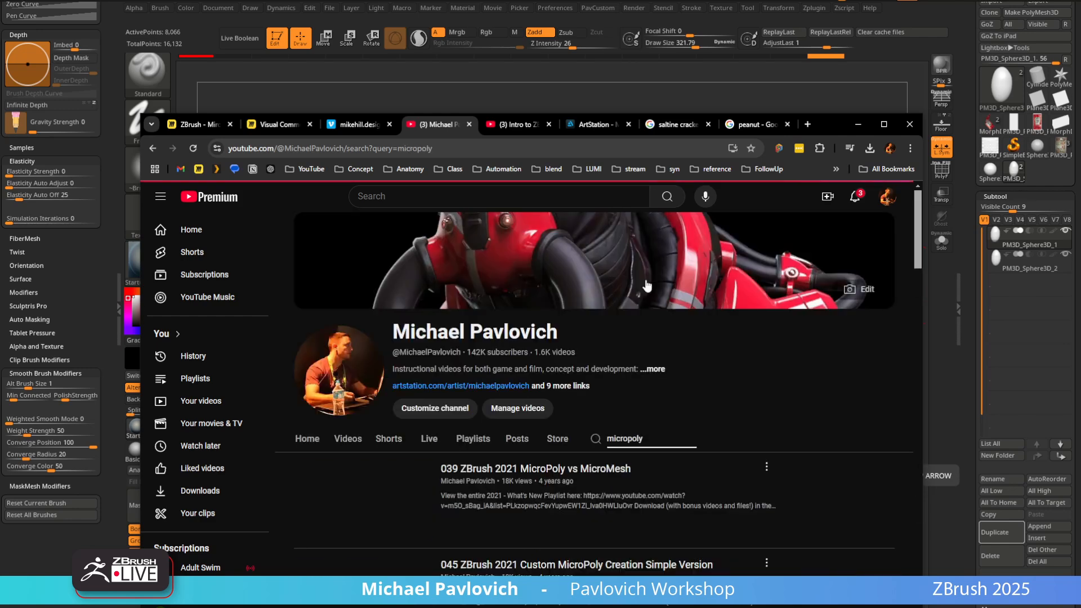
{"action": "scroll", "coordinate": [553, 372], "scroll_direction": "down", "scroll_amount": 2}
{"action": "scroll", "coordinate": [549, 377], "scroll_direction": "down", "scroll_amount": 2}
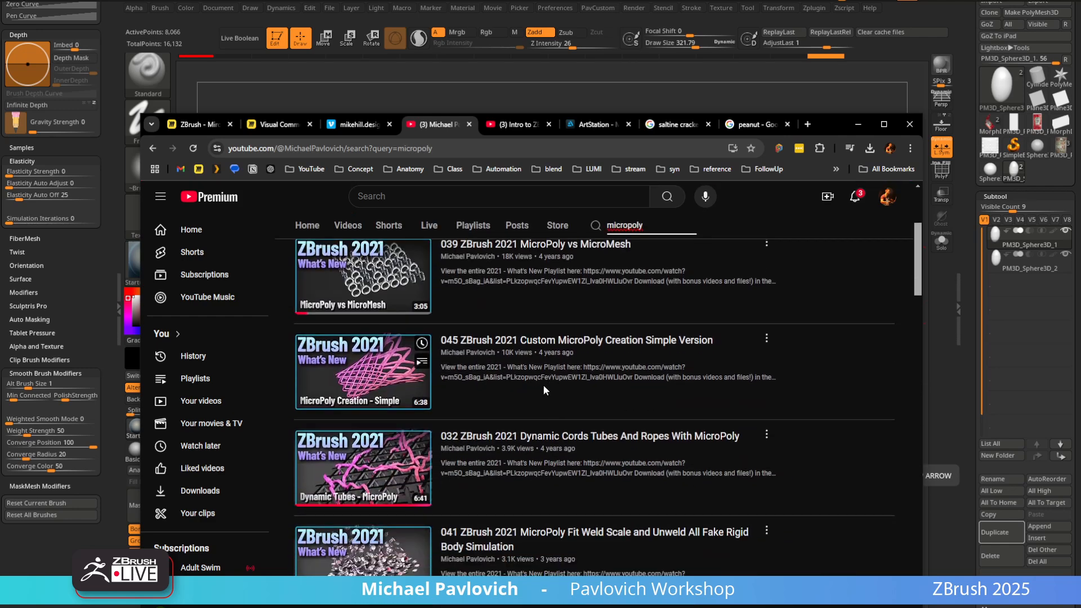
{"action": "scroll", "coordinate": [507, 338], "scroll_direction": "down", "scroll_amount": 3}
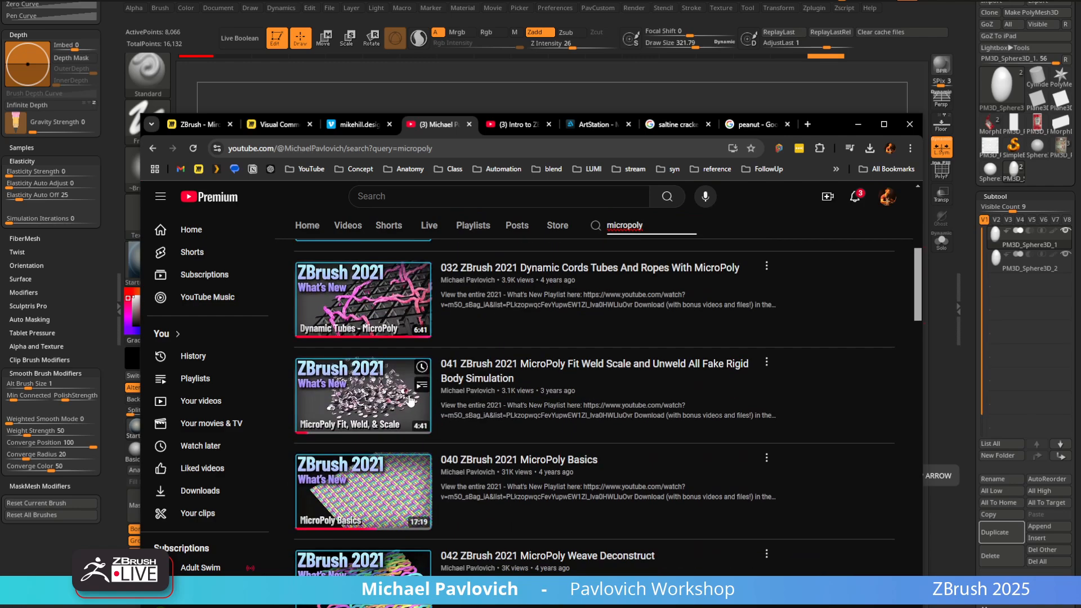
{"action": "left_click", "coordinate": [647, 373]}
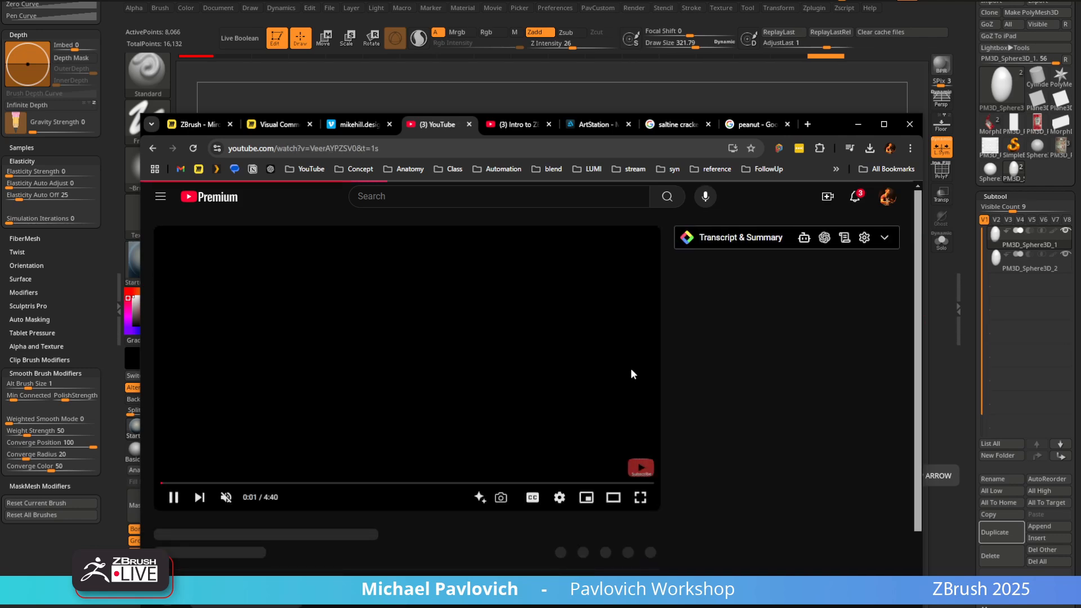
Skip ahead in the video to about 1:28 and enlarge the player to theater view
{"action": "left_click", "coordinate": [224, 484]}
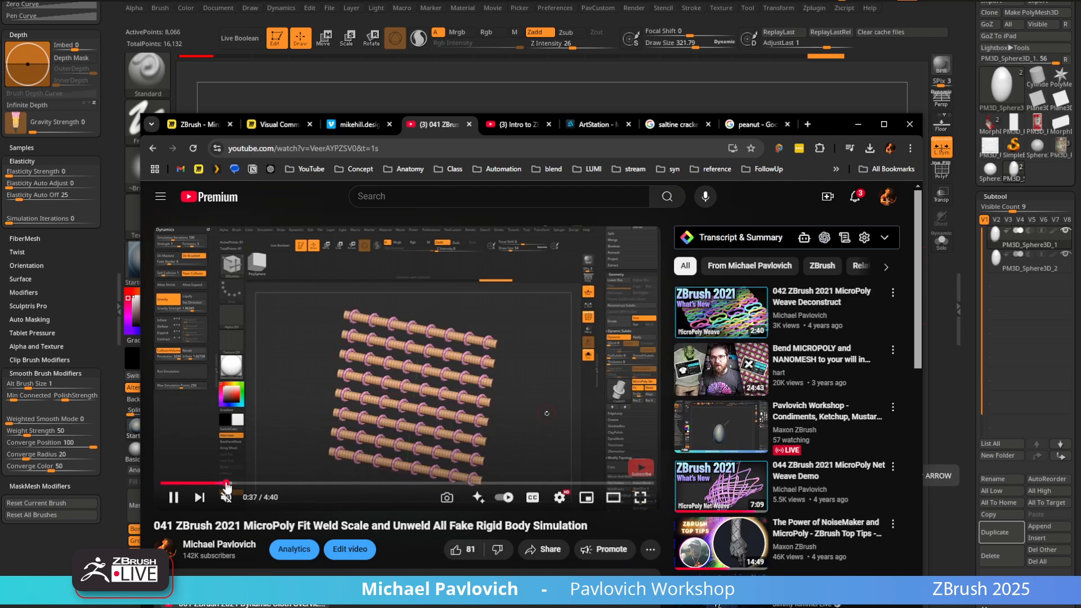
{"action": "left_click_drag", "start_coordinate": [227, 484], "coordinate": [318, 484]}
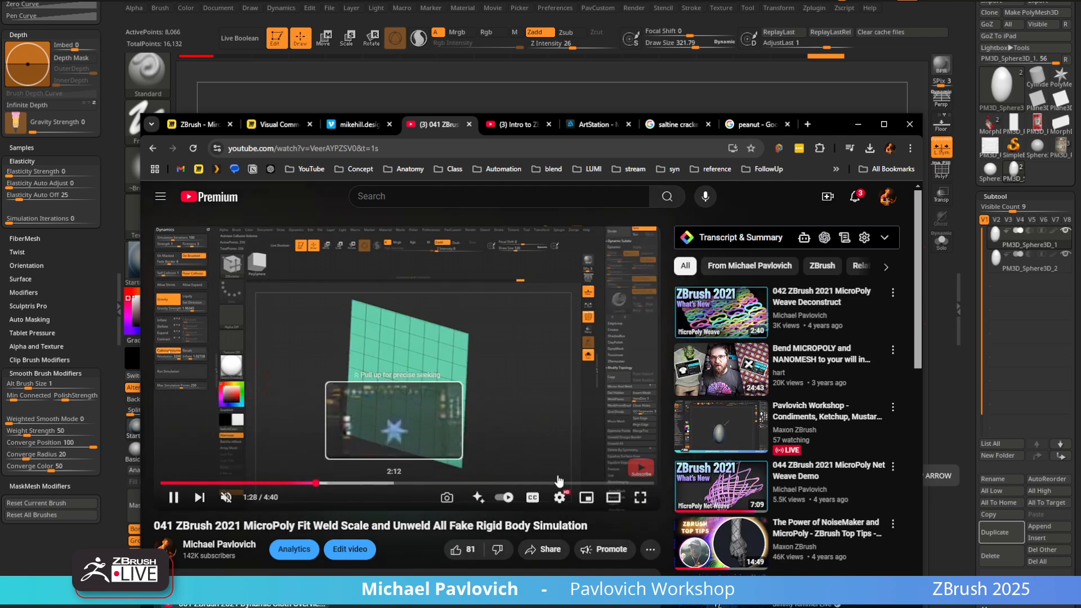
{"action": "left_click", "coordinate": [613, 497]}
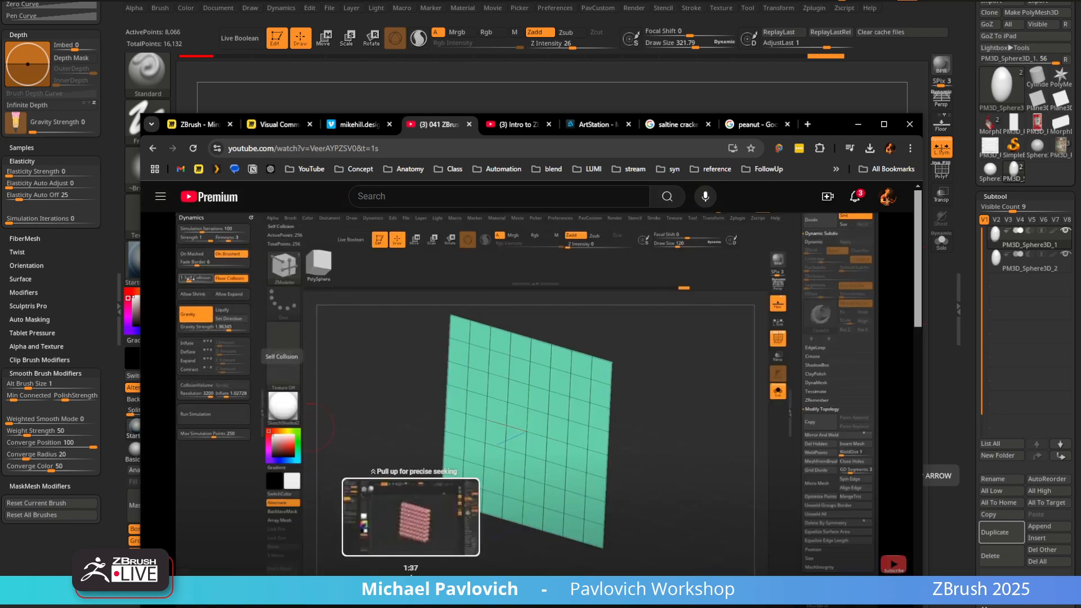
Skim through the rest of the video to examine the simulations of falling MicroPoly pieces
{"action": "left_click", "coordinate": [412, 581]}
{"action": "left_click", "coordinate": [429, 581]}
{"action": "left_click", "coordinate": [444, 581]}
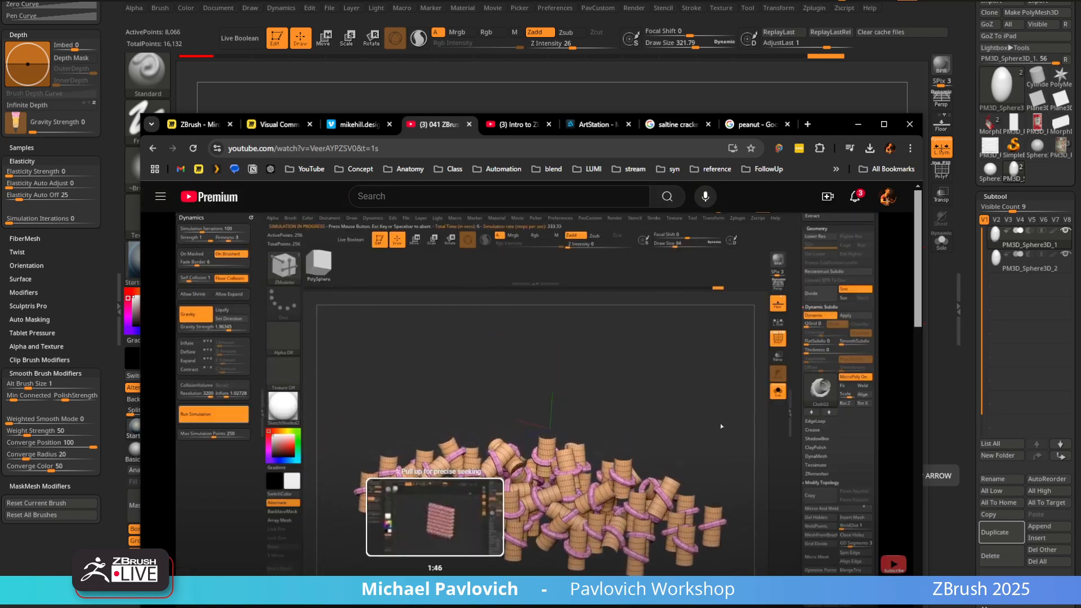
{"action": "left_click_drag", "start_coordinate": [434, 581], "coordinate": [537, 581]}
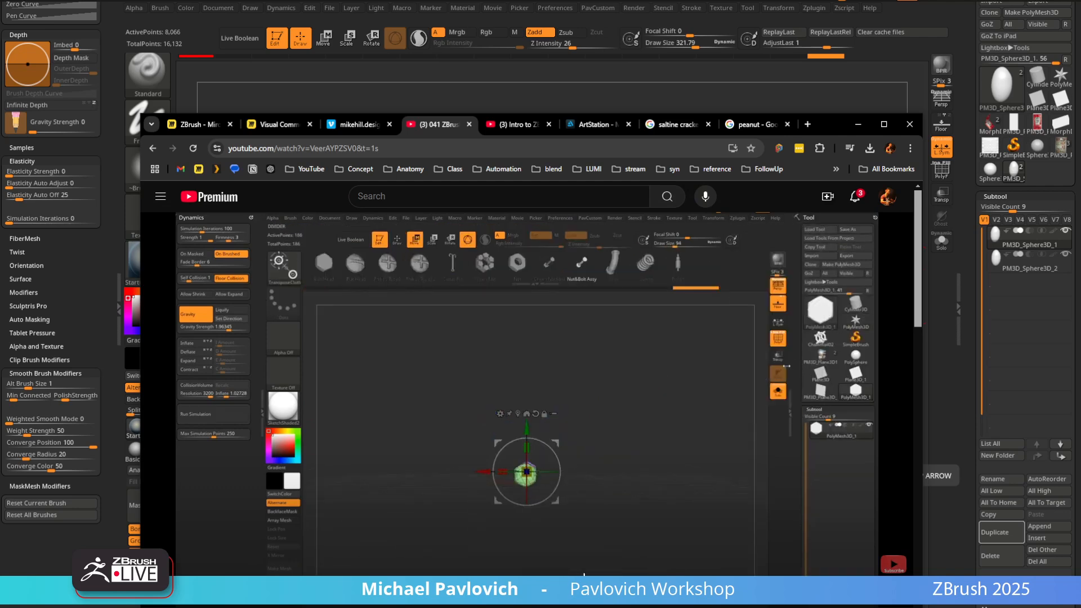
{"action": "left_click", "coordinate": [592, 576]}
{"action": "left_click", "coordinate": [625, 577]}
{"action": "left_click", "coordinate": [673, 576]}
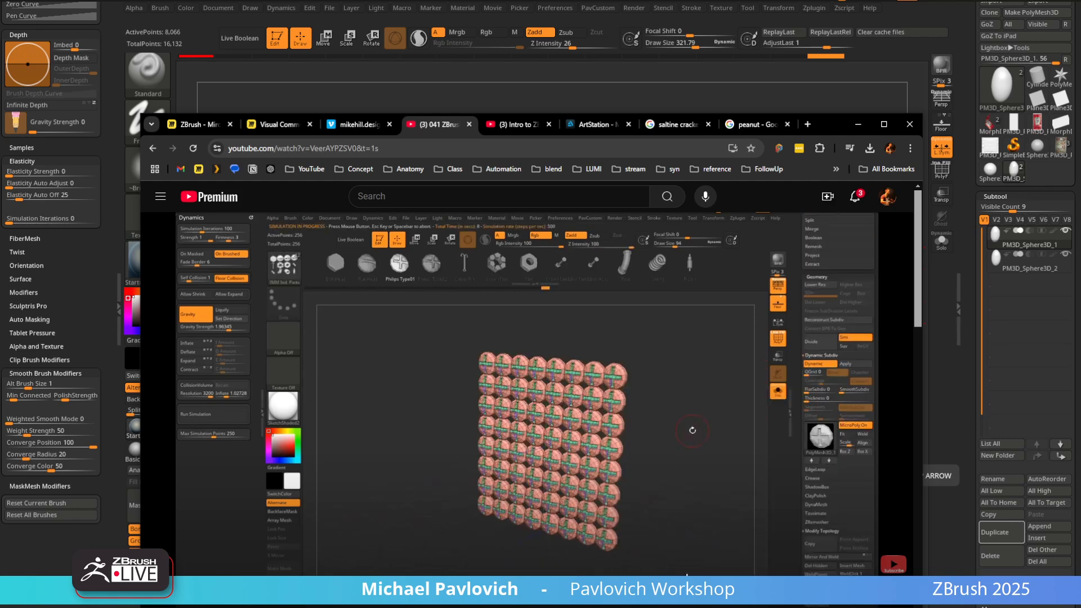
{"action": "left_click", "coordinate": [712, 575]}
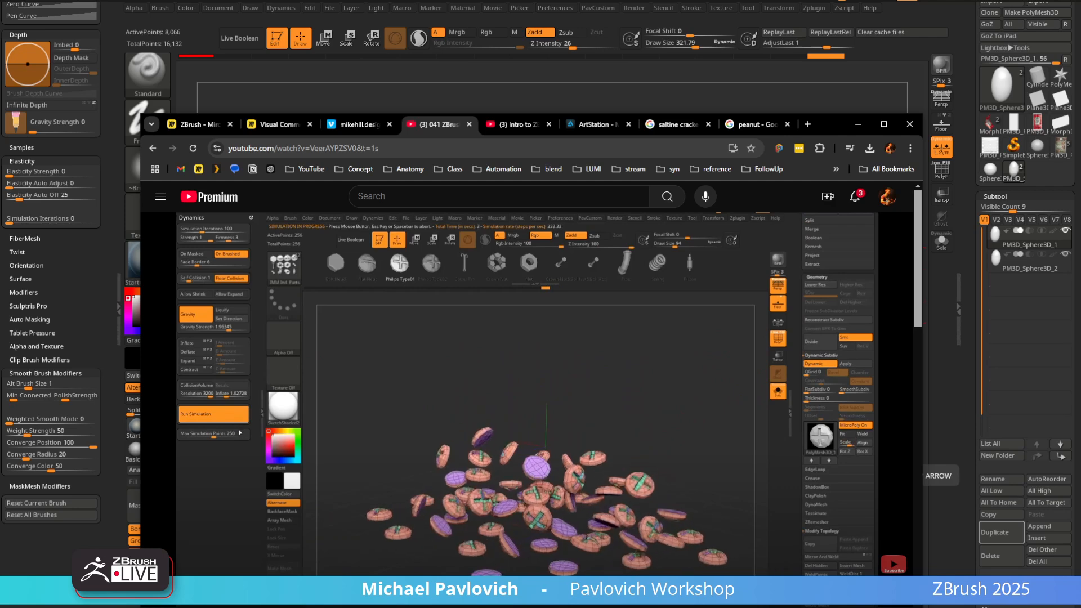
Return to ZBrush, duplicate the whole peanut twice and rotate the copies at different angles into a small cluster
{"action": "left_click", "coordinate": [340, 149]}
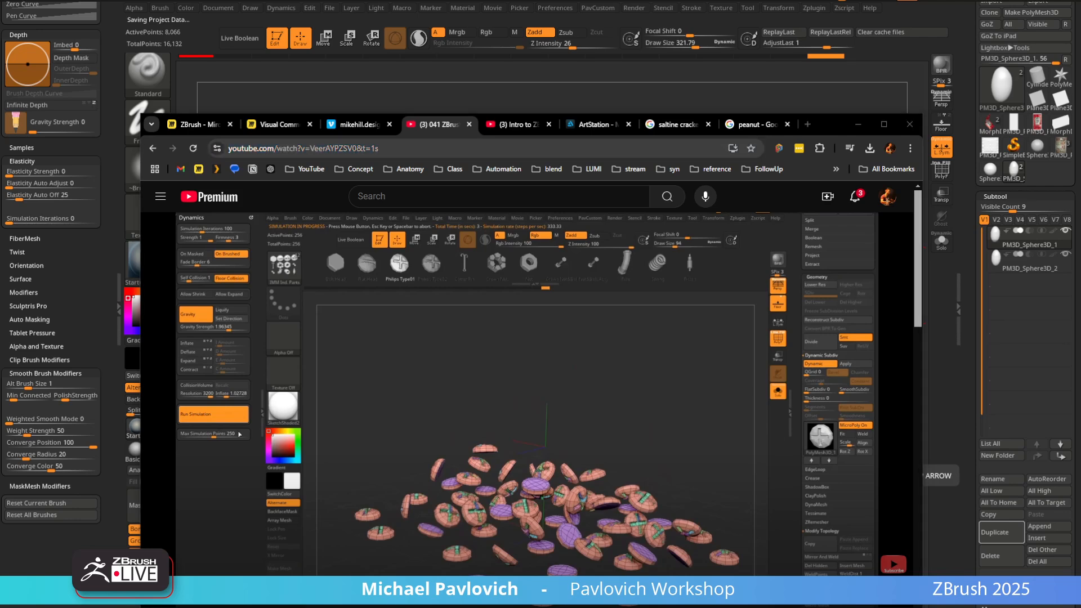
{"action": "left_click", "coordinate": [858, 125]}
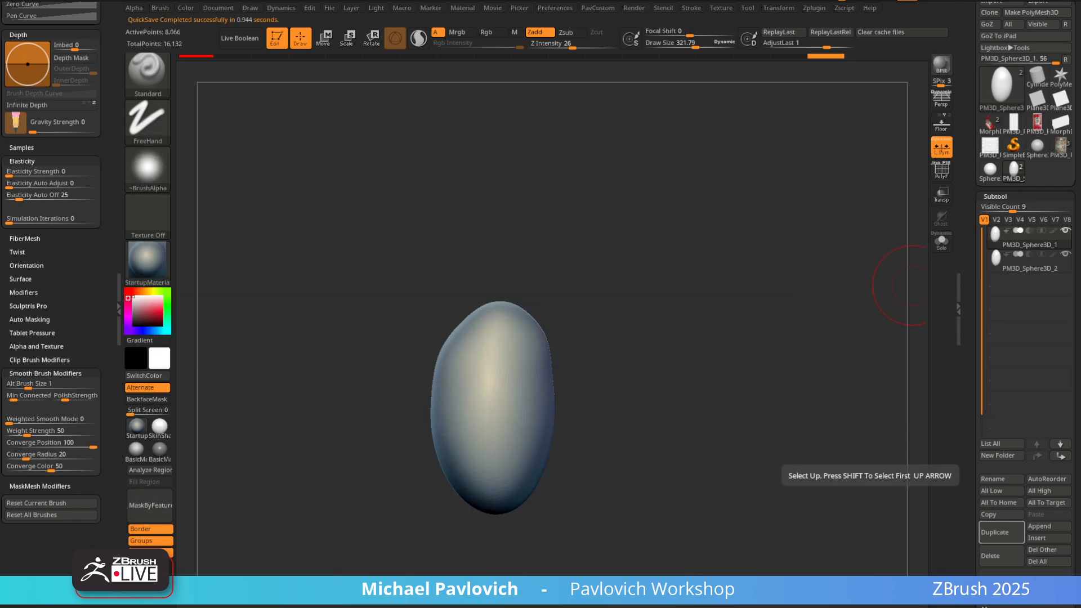
{"action": "right_click_drag", "start_coordinate": [702, 276], "coordinate": [670, 312]}
{"action": "key", "text": "w"}
{"action": "key", "text": "y"}
{"action": "left_click_drag", "start_coordinate": [578, 399], "coordinate": [626, 399], "text": "ctrl"}
{"action": "mouse_move", "coordinate": [600, 365]}
{"action": "left_mouse_down"}
{"action": "mouse_move", "coordinate": [628, 407]}
{"action": "mouse_move", "coordinate": [499, 464]}
{"action": "mouse_move", "coordinate": [532, 478]}
{"action": "left_mouse_up"}
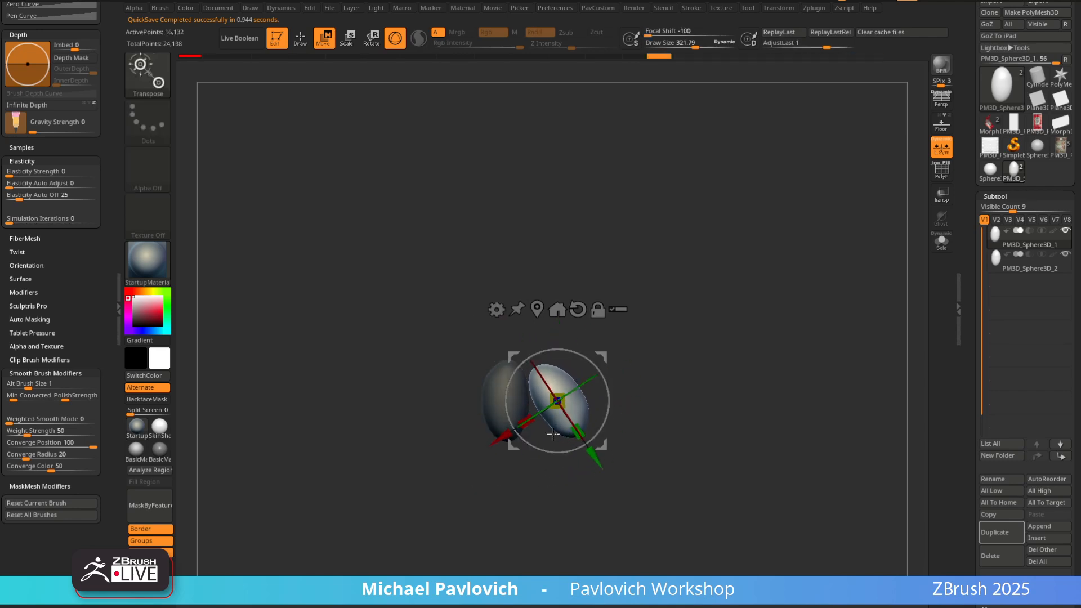
{"action": "mouse_move", "coordinate": [603, 356]}
{"action": "left_mouse_down", "text": "ctrl"}
{"action": "mouse_move", "coordinate": [657, 343]}
{"action": "mouse_move", "coordinate": [560, 341]}
{"action": "mouse_move", "coordinate": [662, 360]}
{"action": "mouse_move", "coordinate": [646, 441]}
{"action": "left_mouse_up", "text": "ctrl"}
{"action": "left_click_drag", "start_coordinate": [651, 329], "coordinate": [631, 248]}
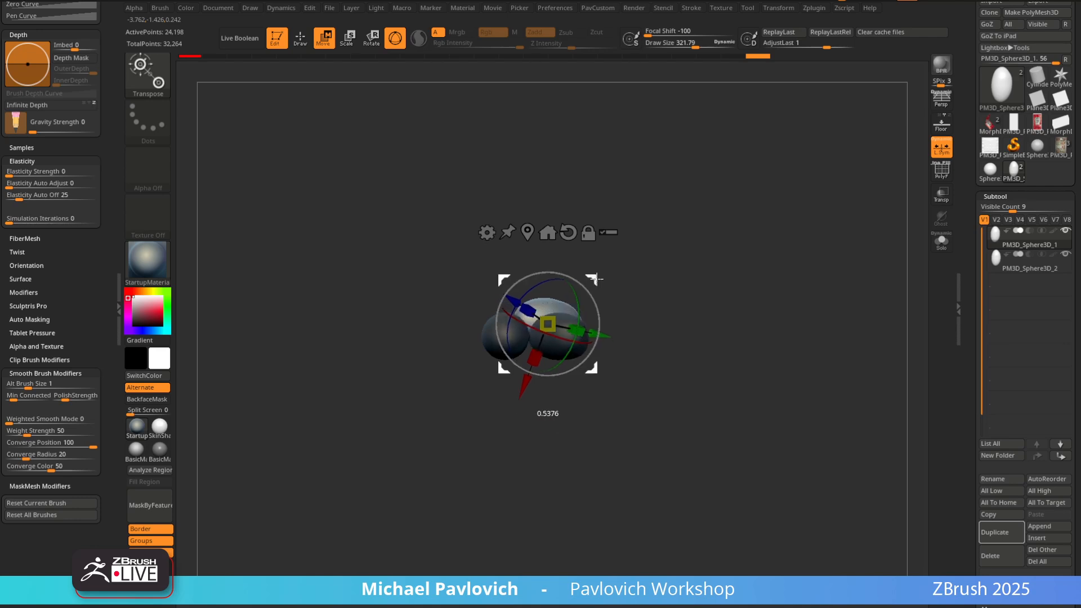
{"action": "key", "text": "q"}
Select the half-peanut subtool, move it beside the whole peanuts and turn it about 83° onto its side
{"action": "left_click", "coordinate": [1029, 270]}
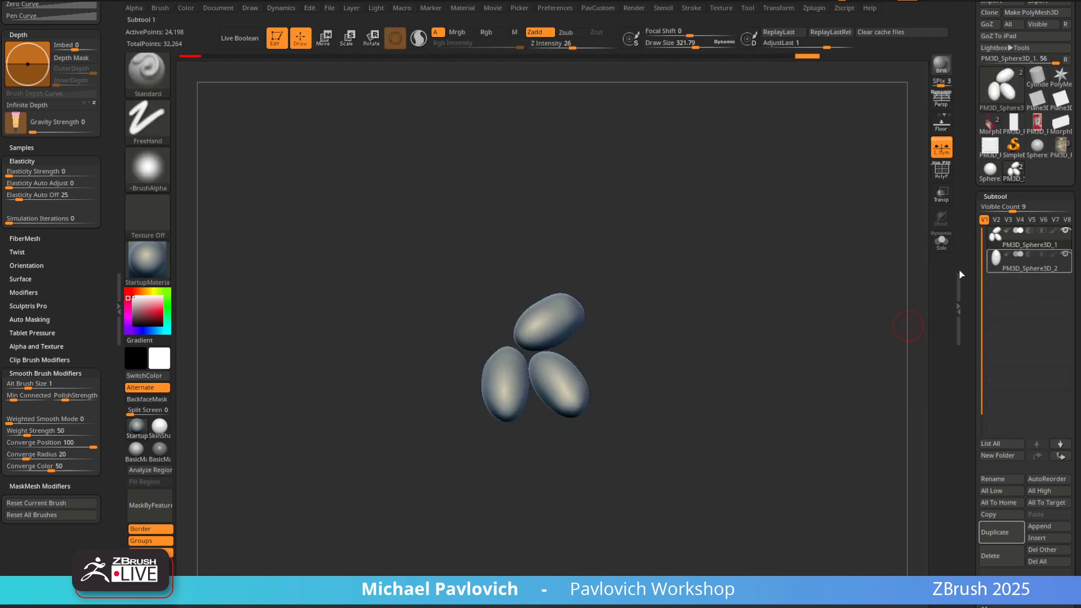
{"action": "key", "text": "w"}
{"action": "left_click_drag", "start_coordinate": [581, 301], "coordinate": [619, 305]}
{"action": "right_click_drag", "start_coordinate": [587, 320], "coordinate": [572, 340], "text": "alt"}
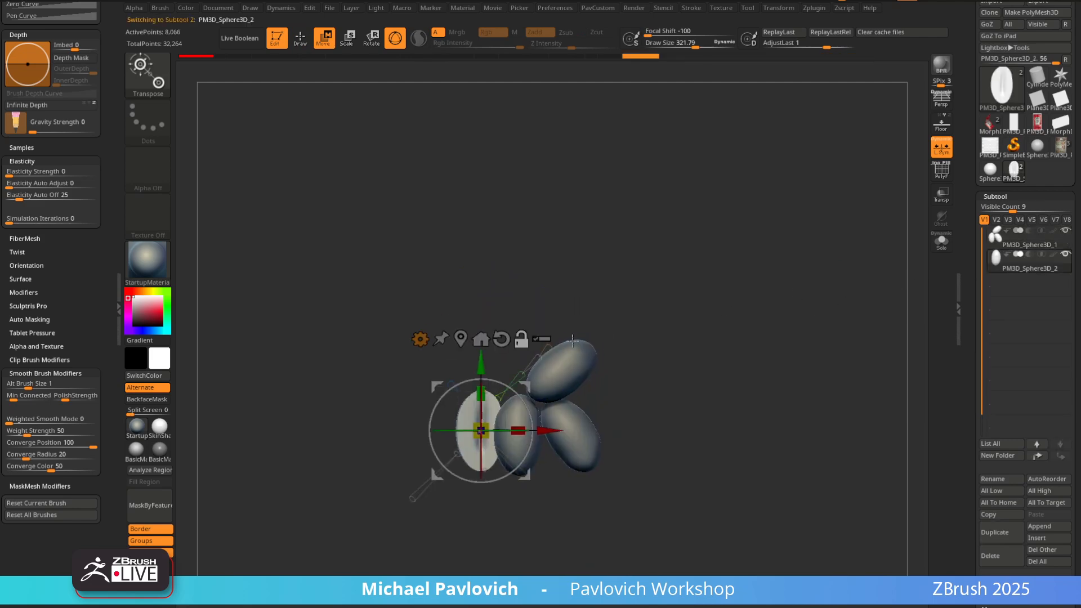
{"action": "left_click_drag", "start_coordinate": [493, 431], "coordinate": [563, 432]}
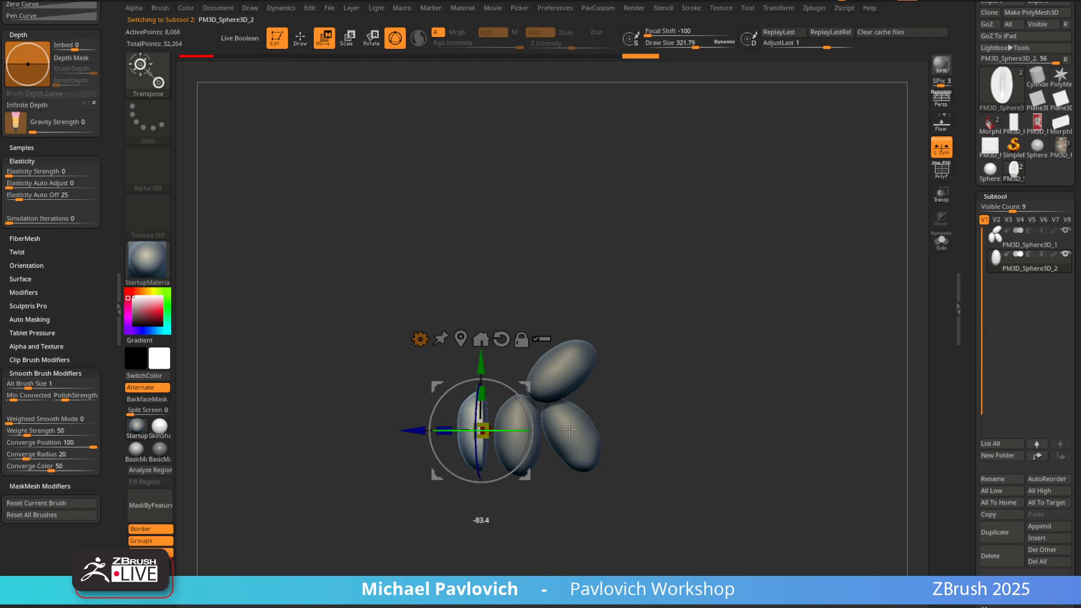
Duplicate the half peanut twice, placing and rotating the copies at opposite ends of the whole-peanut cluster
{"action": "left_click_drag", "start_coordinate": [525, 387], "coordinate": [587, 464]}
{"action": "mouse_move", "coordinate": [688, 372]}
{"action": "right_mouse_down"}
{"action": "mouse_move", "coordinate": [746, 316]}
{"action": "mouse_move", "coordinate": [696, 367]}
{"action": "right_mouse_up"}
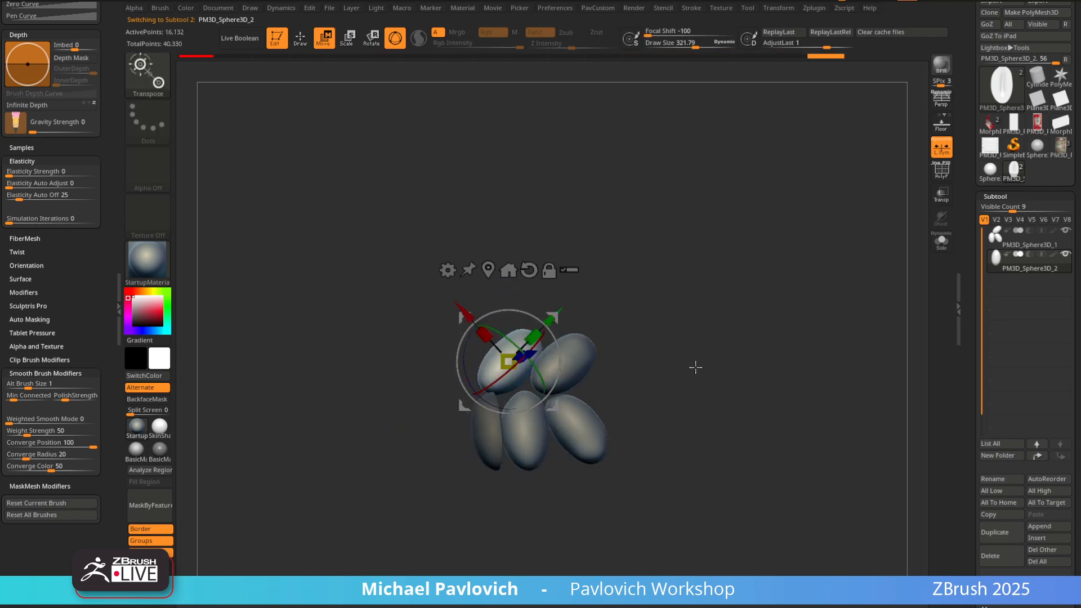
{"action": "left_click_drag", "start_coordinate": [509, 361], "coordinate": [610, 391], "text": "ctrl"}
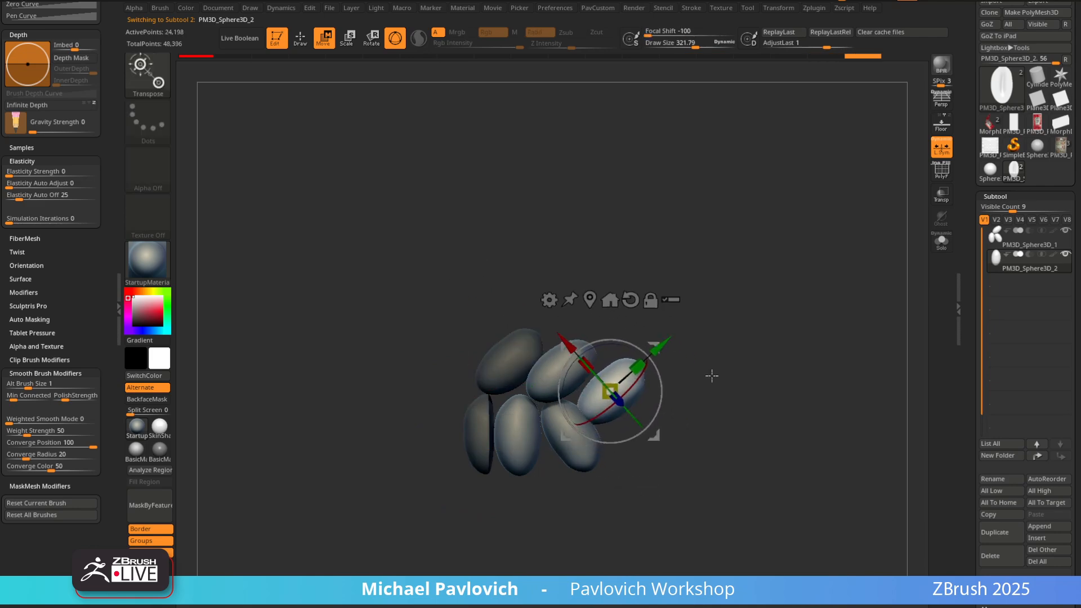
{"action": "mouse_move", "coordinate": [712, 375]}
{"action": "right_mouse_down"}
{"action": "mouse_move", "coordinate": [681, 290]}
{"action": "mouse_move", "coordinate": [735, 356]}
{"action": "mouse_move", "coordinate": [712, 370]}
{"action": "right_mouse_up"}
{"action": "mouse_move", "coordinate": [660, 377]}
{"action": "left_mouse_down"}
{"action": "mouse_move", "coordinate": [649, 345]}
{"action": "mouse_move", "coordinate": [657, 381]}
{"action": "left_mouse_up"}
{"action": "left_click_drag", "start_coordinate": [718, 328], "coordinate": [778, 336], "text": "ctrl"}
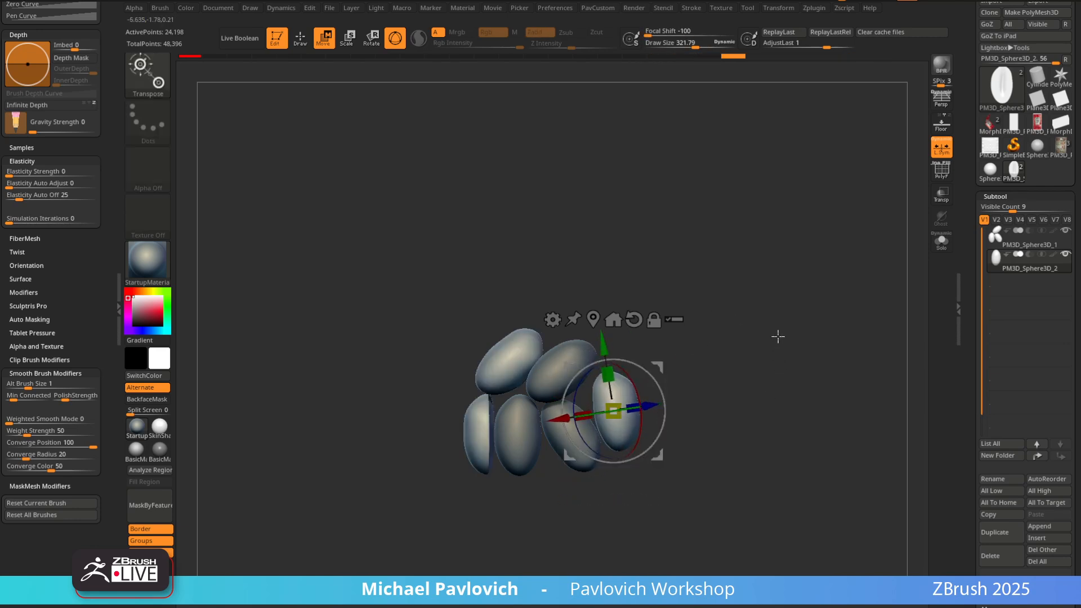
Merge the whole-peanut subtool down with the half-peanut subtool, accepting the non-undoable operation for the rest of the session
{"action": "left_click", "coordinate": [1015, 242]}
{"action": "key", "text": "ctrl+e"}
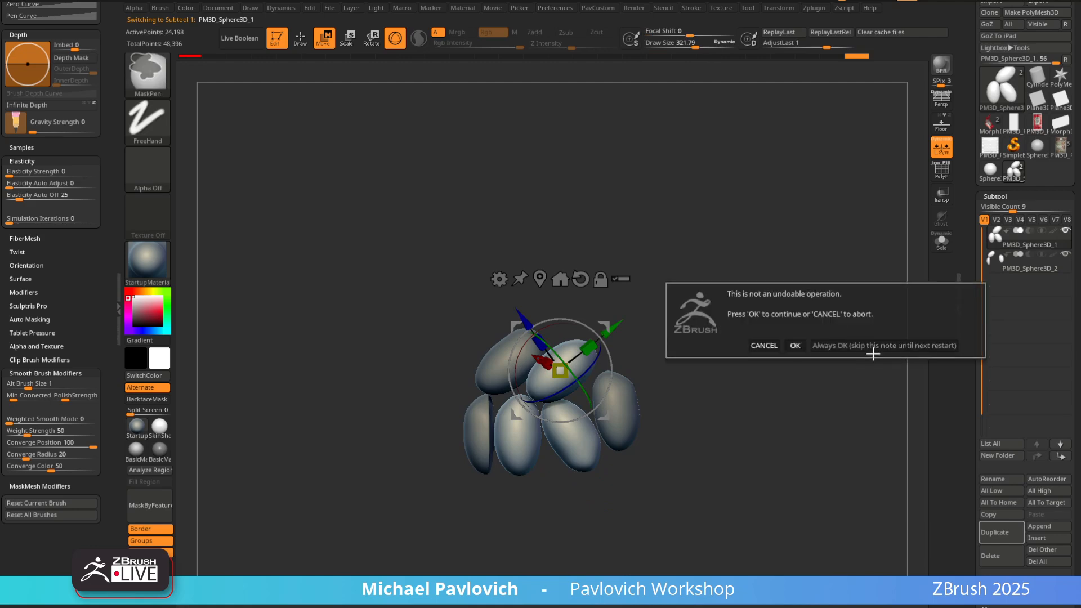
{"action": "left_click", "coordinate": [873, 347]}
{"action": "left_click_drag", "start_coordinate": [971, 367], "coordinate": [981, 269]}
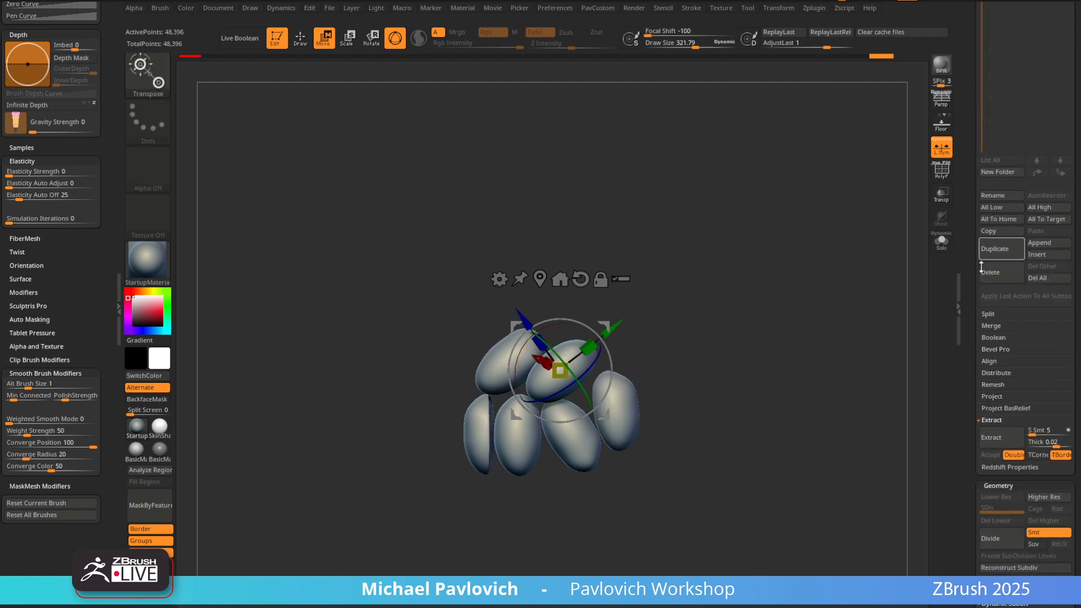
{"action": "left_click", "coordinate": [991, 326]}
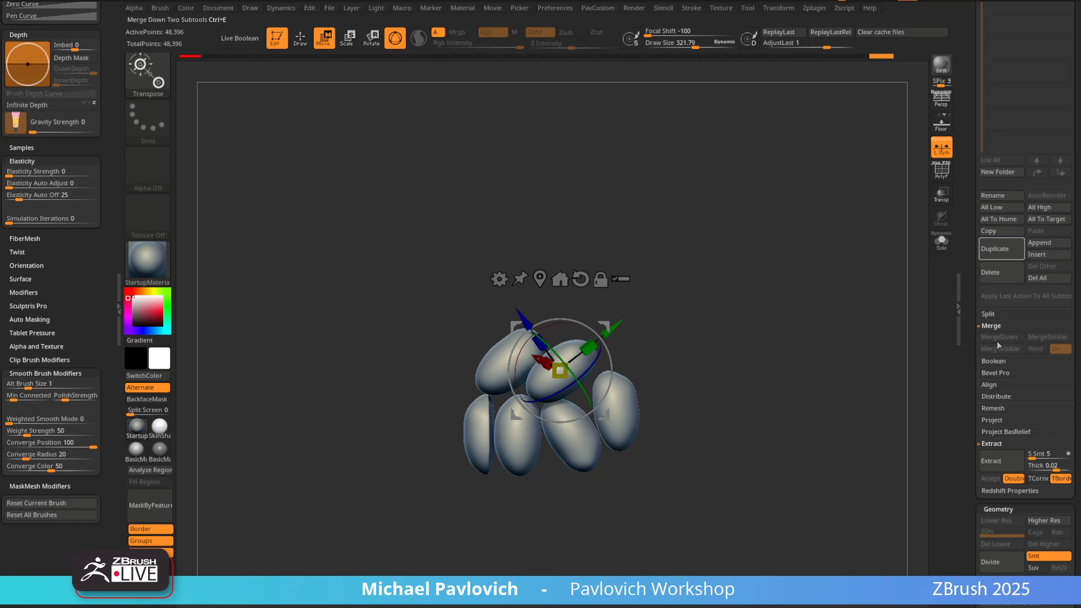
{"action": "left_click_drag", "start_coordinate": [970, 314], "coordinate": [973, 411]}
Duplicate the merged peanut cluster and rotate the copy so its peanuts lie differently beside the original
{"action": "left_click_drag", "start_coordinate": [781, 329], "coordinate": [770, 363], "text": "alt"}
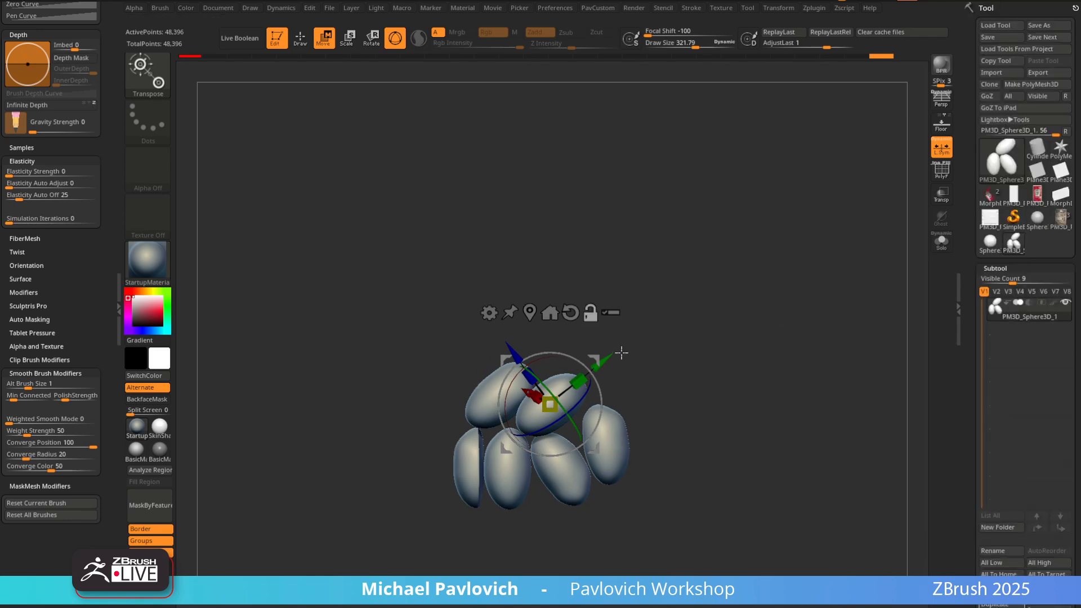
{"action": "left_click_drag", "start_coordinate": [596, 360], "coordinate": [686, 327], "text": "ctrl"}
{"action": "left_click_drag", "start_coordinate": [674, 278], "coordinate": [710, 311]}
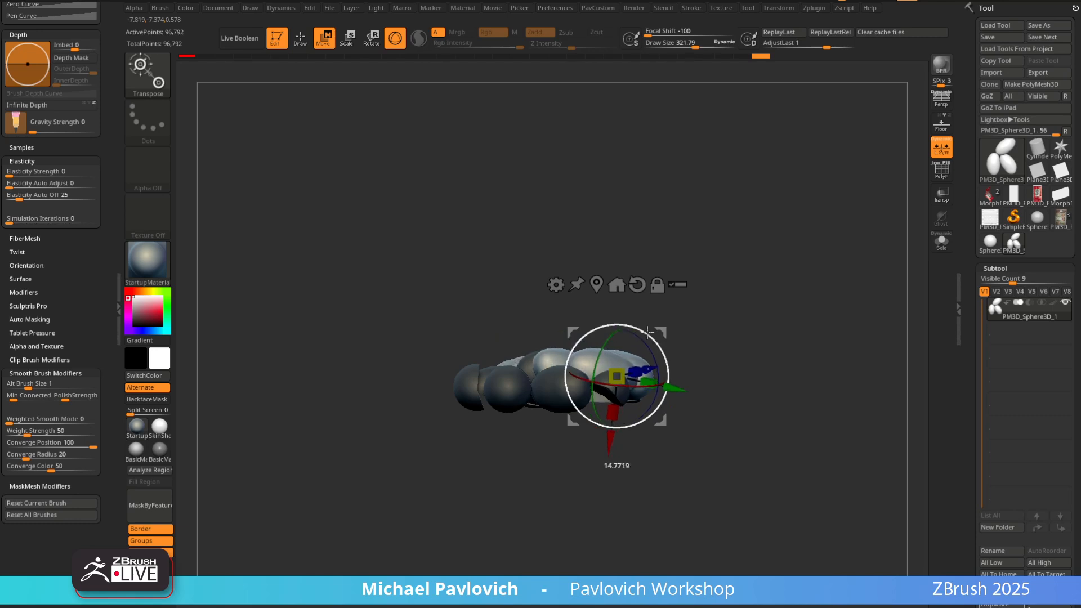
Duplicate the bean cluster with the gizmo and turn the copy so it fills the empty side of the pile
{"action": "key", "text": "q"}
{"action": "left_click_drag", "start_coordinate": [753, 253], "coordinate": [749, 332]}
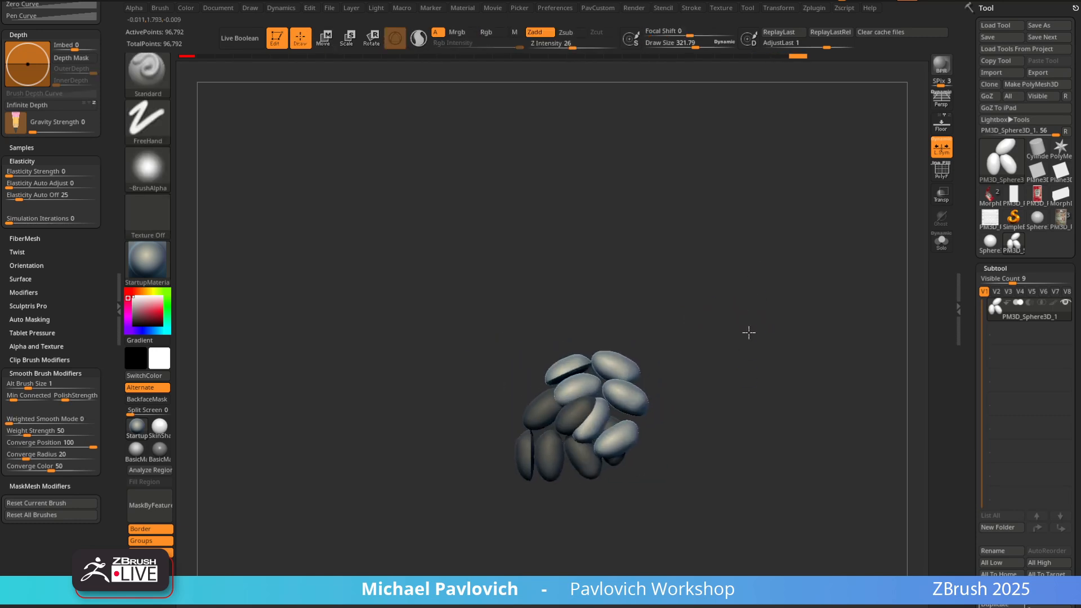
{"action": "key", "text": "w"}
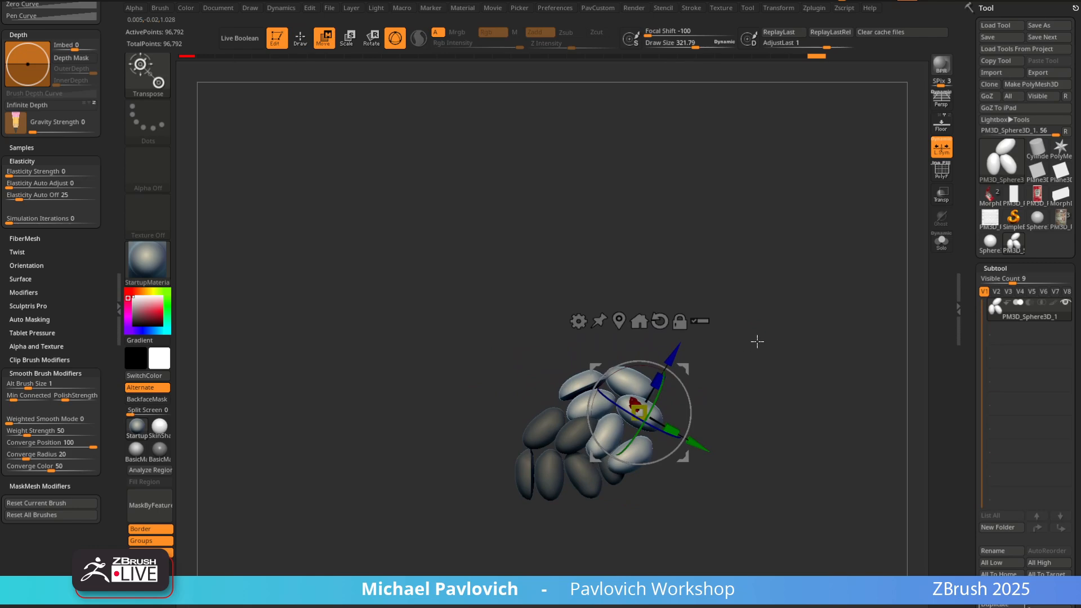
{"action": "left_click_drag", "start_coordinate": [686, 376], "coordinate": [540, 530], "text": "ctrl"}
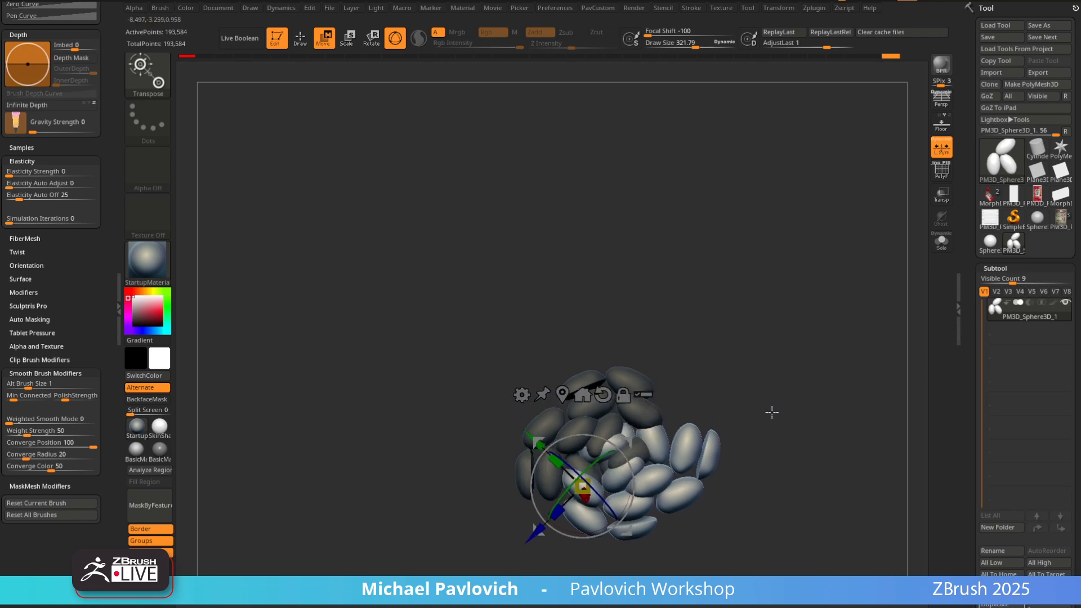
{"action": "left_click_drag", "start_coordinate": [772, 413], "coordinate": [569, 355]}
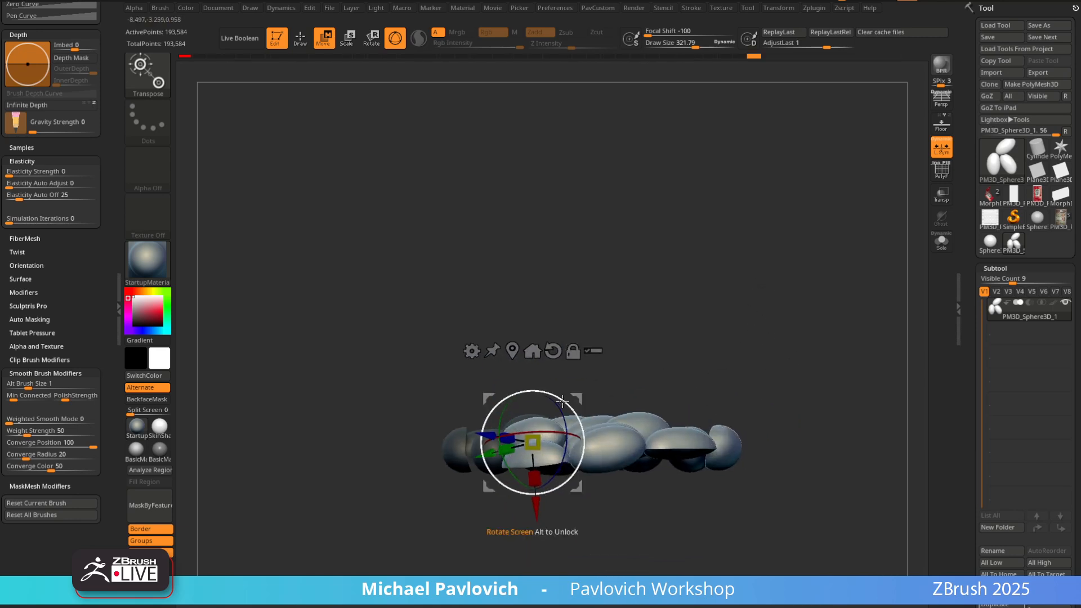
Nudge the copied beans against the original cluster and clear the mask
{"action": "key", "text": "q"}
{"action": "mouse_move", "coordinate": [704, 330]}
{"action": "left_mouse_down"}
{"action": "mouse_move", "coordinate": [741, 403]}
{"action": "mouse_move", "coordinate": [748, 350]}
{"action": "left_mouse_up"}
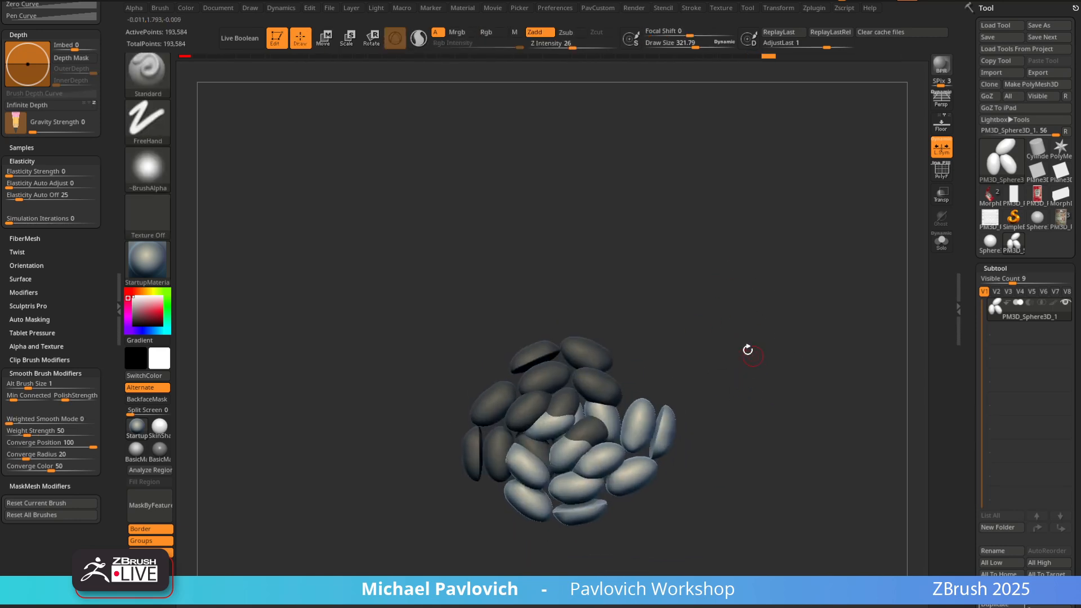
{"action": "key", "text": "w"}
{"action": "mouse_move", "coordinate": [573, 425]}
{"action": "left_mouse_down"}
{"action": "mouse_move", "coordinate": [593, 454]}
{"action": "mouse_move", "coordinate": [625, 438]}
{"action": "mouse_move", "coordinate": [613, 406]}
{"action": "mouse_move", "coordinate": [579, 395]}
{"action": "mouse_move", "coordinate": [570, 406]}
{"action": "mouse_move", "coordinate": [579, 413]}
{"action": "left_mouse_up"}
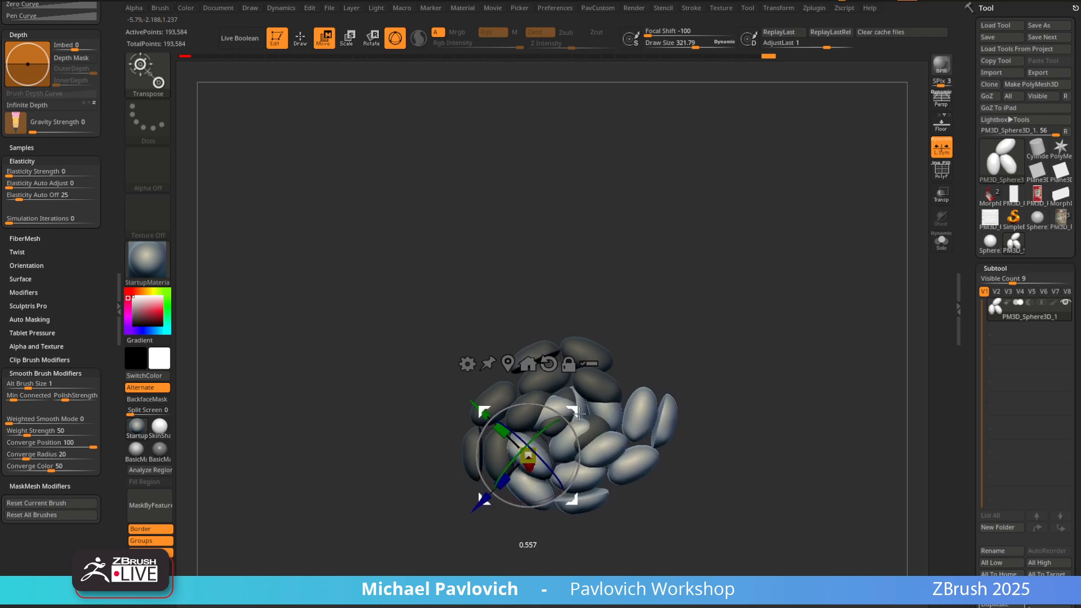
{"action": "key", "text": "q"}
{"action": "mouse_move", "coordinate": [709, 338]}
{"action": "left_mouse_down", "text": "alt"}
{"action": "mouse_move", "coordinate": [691, 333]}
{"action": "mouse_move", "coordinate": [704, 366]}
{"action": "left_mouse_up", "text": "alt"}
{"action": "left_click_drag", "start_coordinate": [800, 274], "coordinate": [806, 341], "text": "ctrl"}
{"action": "left_click_drag", "start_coordinate": [714, 269], "coordinate": [686, 292], "text": "alt"}
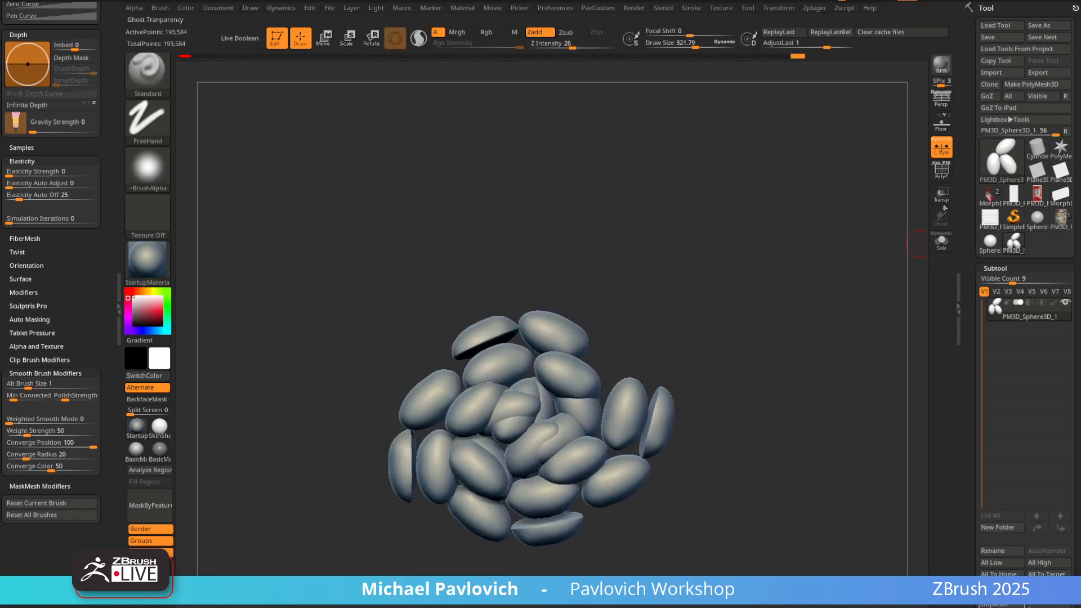
Show the polyframe and use Auto Groups to give each bean its own polygroup
{"action": "left_click", "coordinate": [942, 169]}
{"action": "key", "text": "shift+space"}
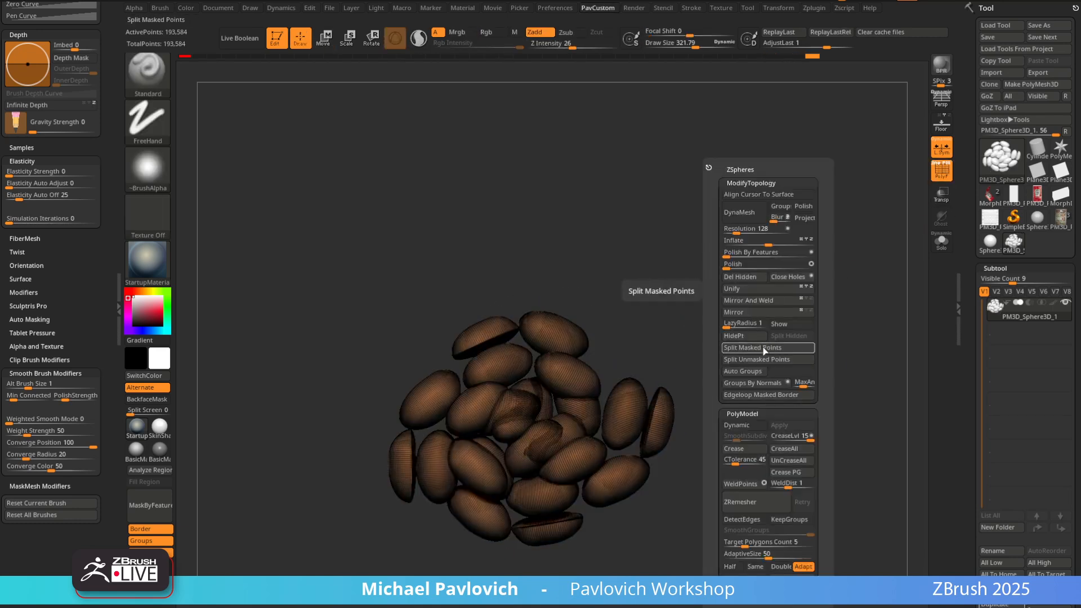
{"action": "left_click", "coordinate": [744, 371]}
Set the selection brush to SelectRect and hide the overlapping beans in the middle of the pile
{"action": "left_click", "coordinate": [653, 319], "text": "ctrl+shift"}
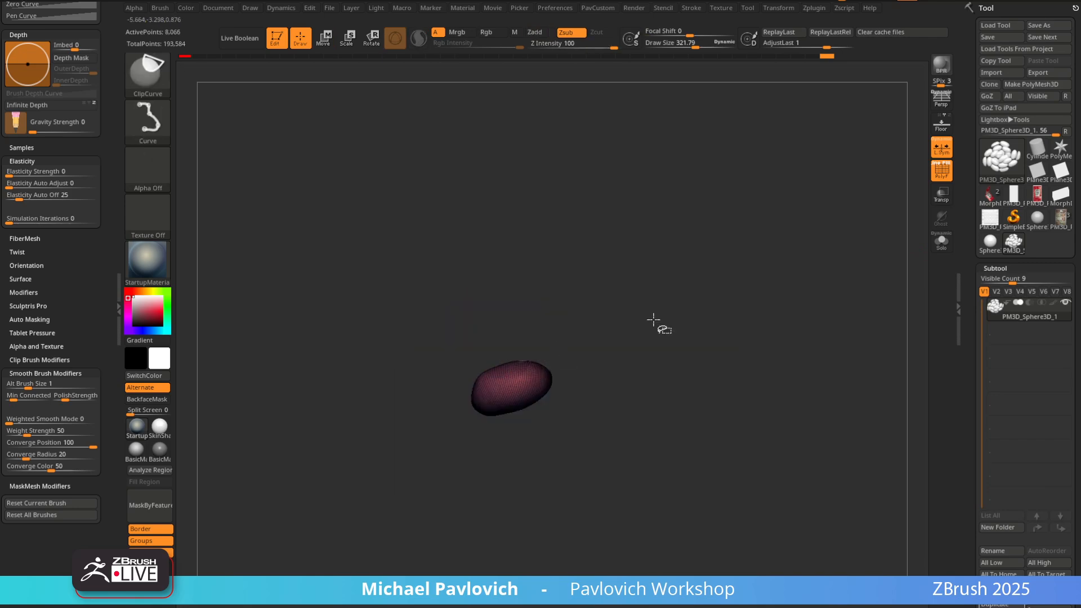
{"action": "left_click", "coordinate": [147, 73]}
{"action": "left_click", "coordinate": [208, 122]}
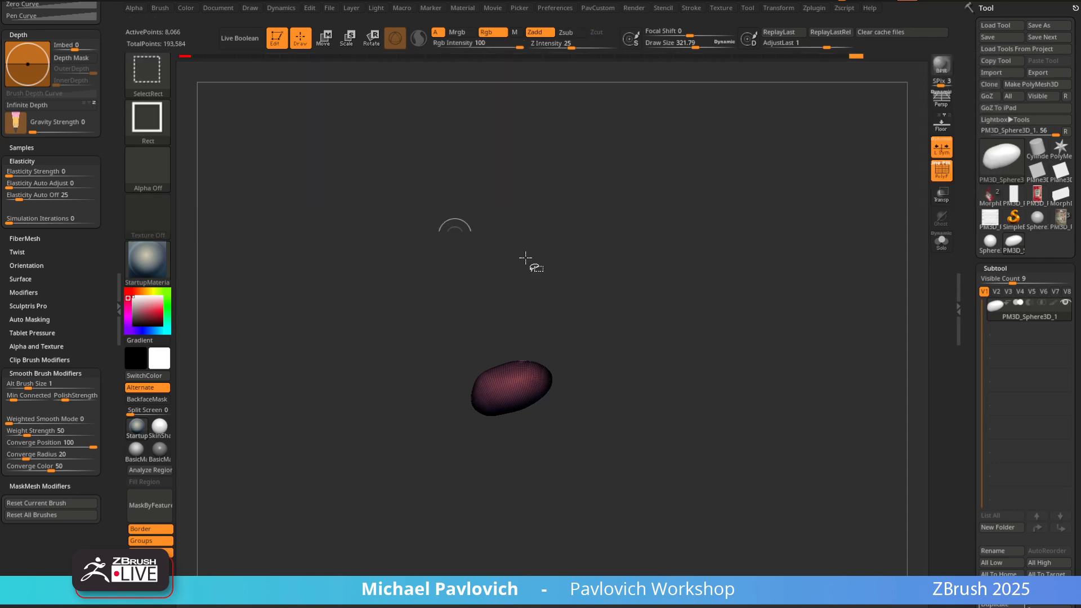
{"action": "left_click", "coordinate": [534, 264], "text": "ctrl+shift"}
{"action": "left_click", "coordinate": [578, 411], "text": "ctrl+alt+shift"}
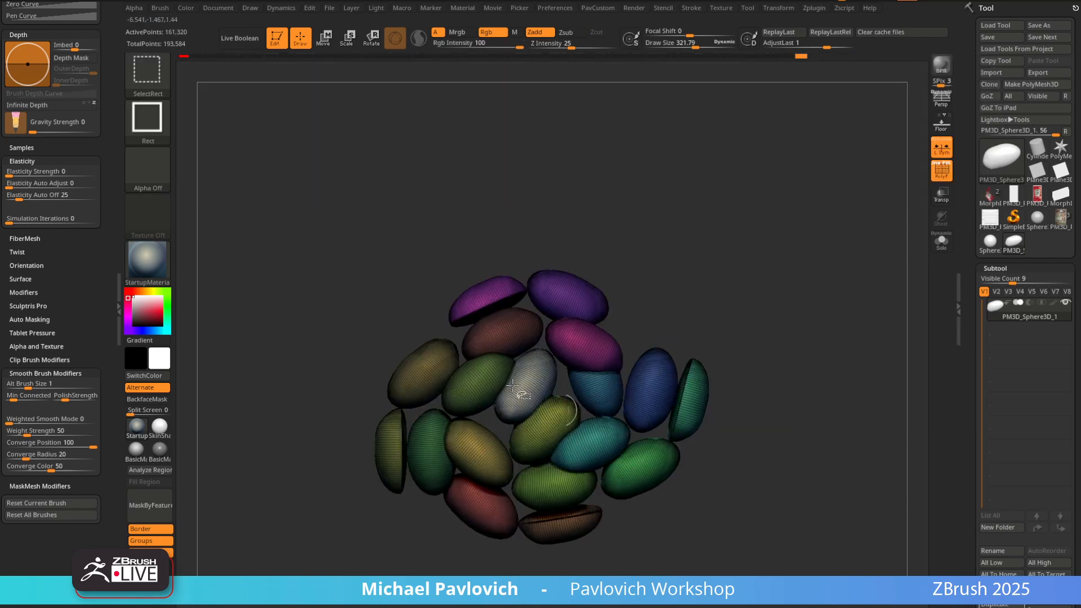
Hide one more bean near the upper middle, delete all hidden geometry and turn off the polyframe
{"action": "key", "text": "space"}
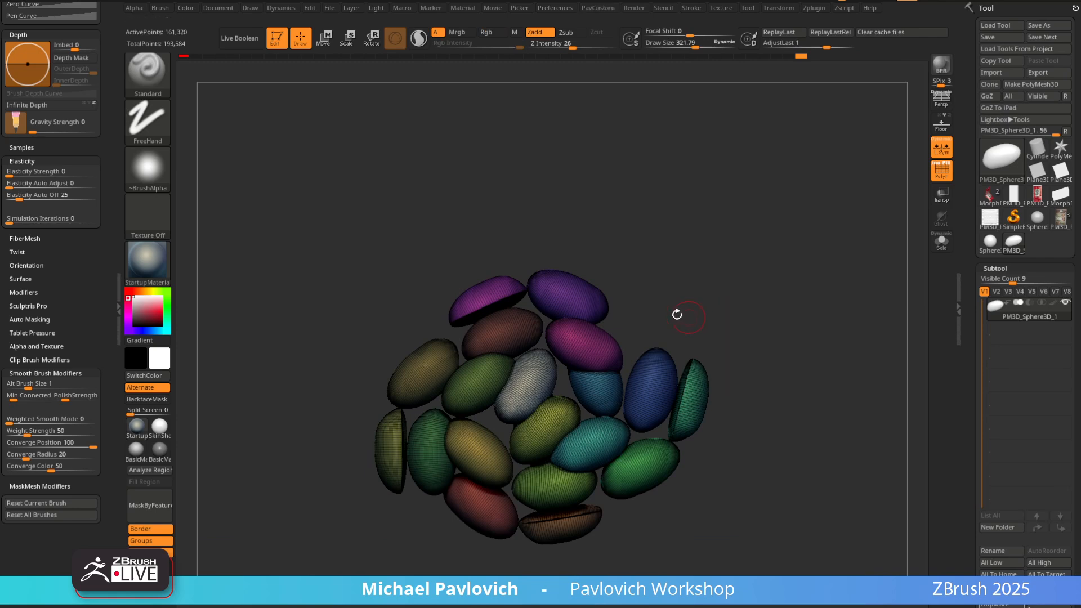
{"action": "left_click", "coordinate": [598, 343], "text": "ctrl+shift"}
{"action": "key", "text": "space"}
{"action": "left_click", "coordinate": [726, 277]}
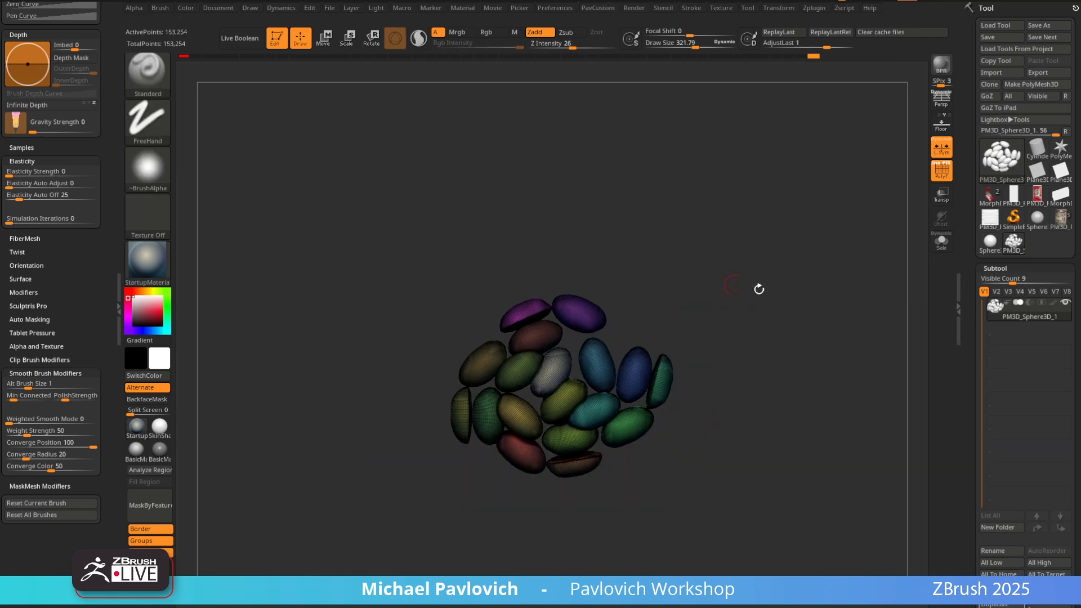
{"action": "left_click", "coordinate": [941, 170]}
{"action": "key", "text": "s"}
{"action": "left_click_drag", "start_coordinate": [811, 280], "coordinate": [776, 290], "text": "alt"}
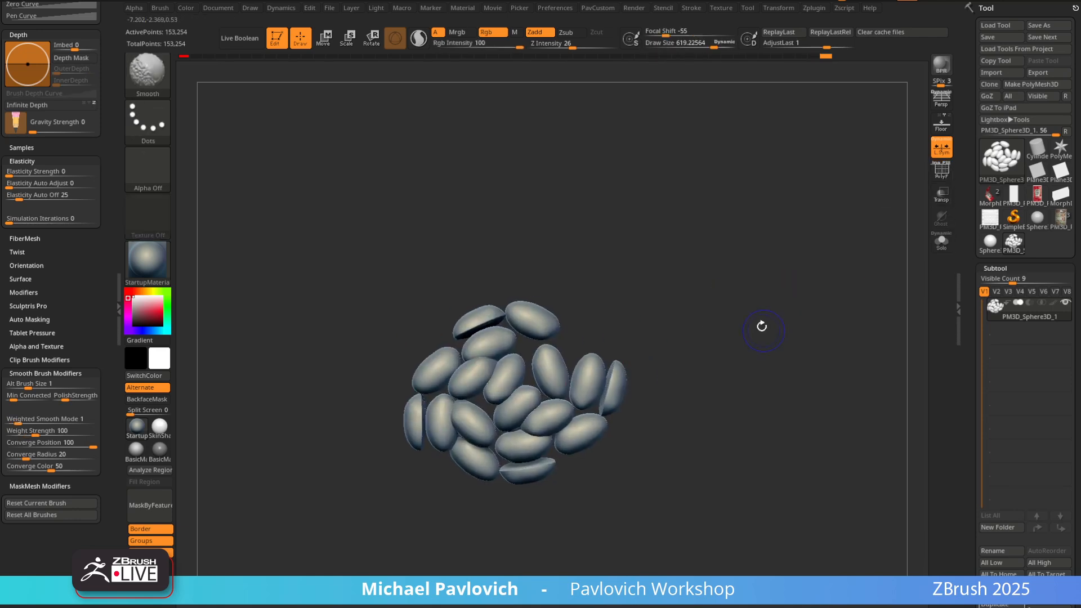
Append a plane mesh as a new subtool and make it the active subtool
{"action": "scroll", "coordinate": [976, 302], "scroll_direction": "down", "scroll_amount": 5}
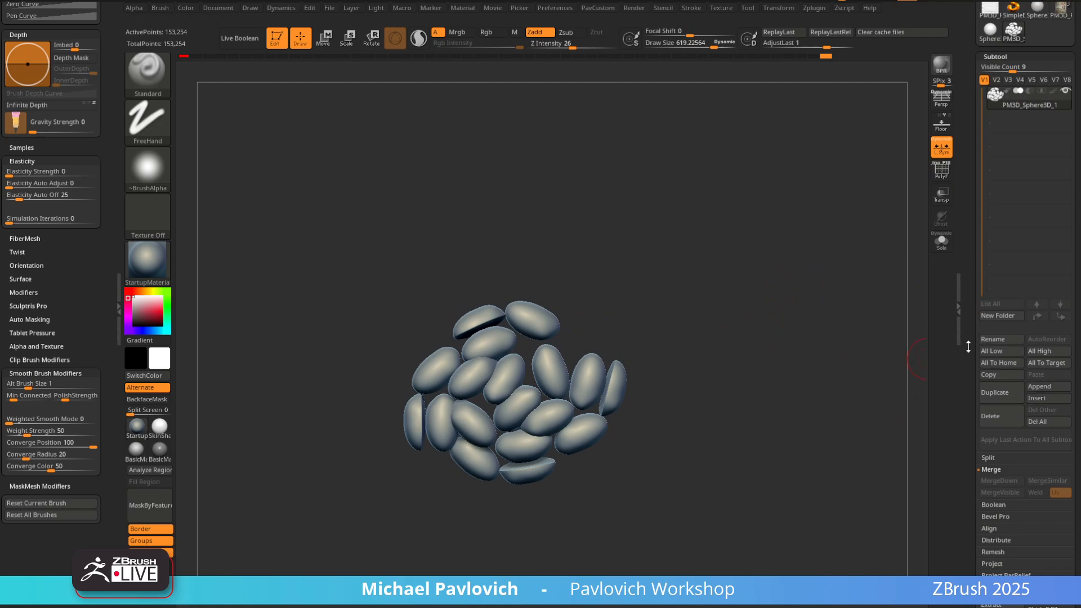
{"action": "left_click_drag", "start_coordinate": [918, 344], "coordinate": [1079, 346]}
{"action": "left_click", "coordinate": [1046, 386]}
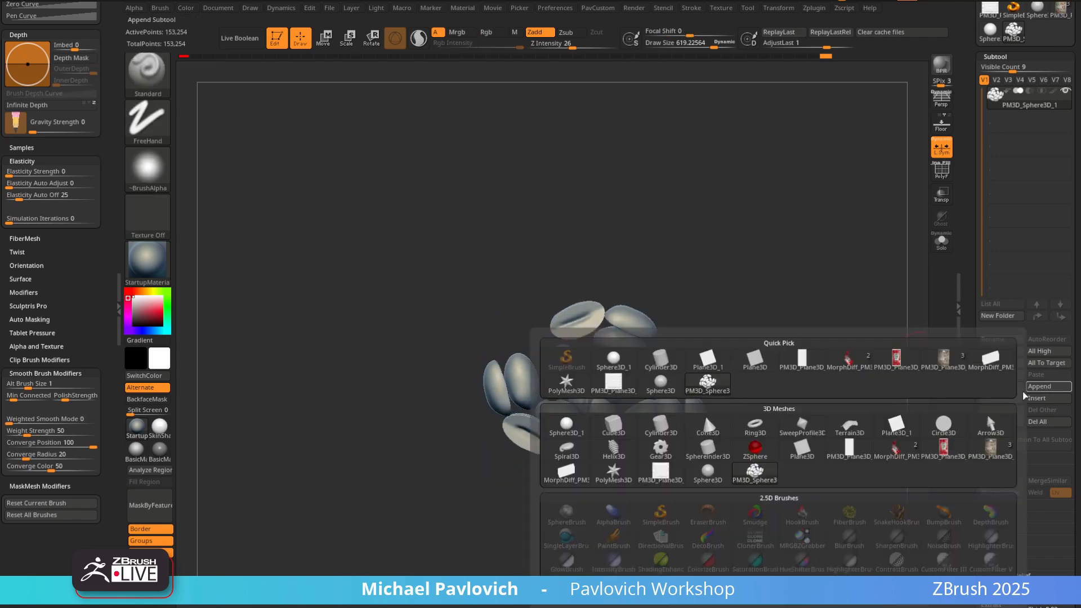
{"action": "left_click", "coordinate": [730, 374]}
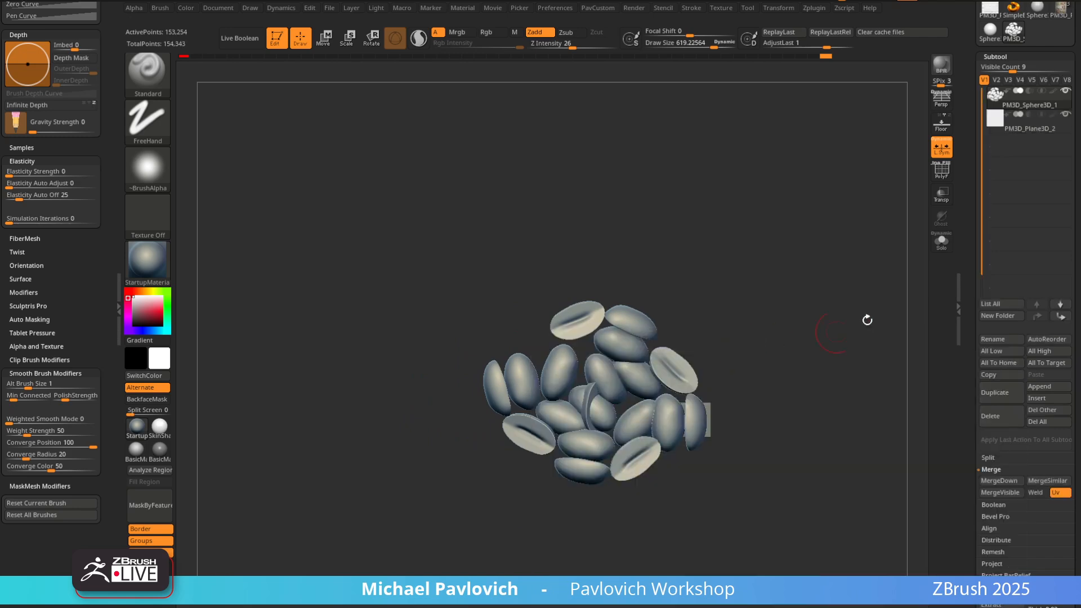
{"action": "left_click", "coordinate": [1042, 132]}
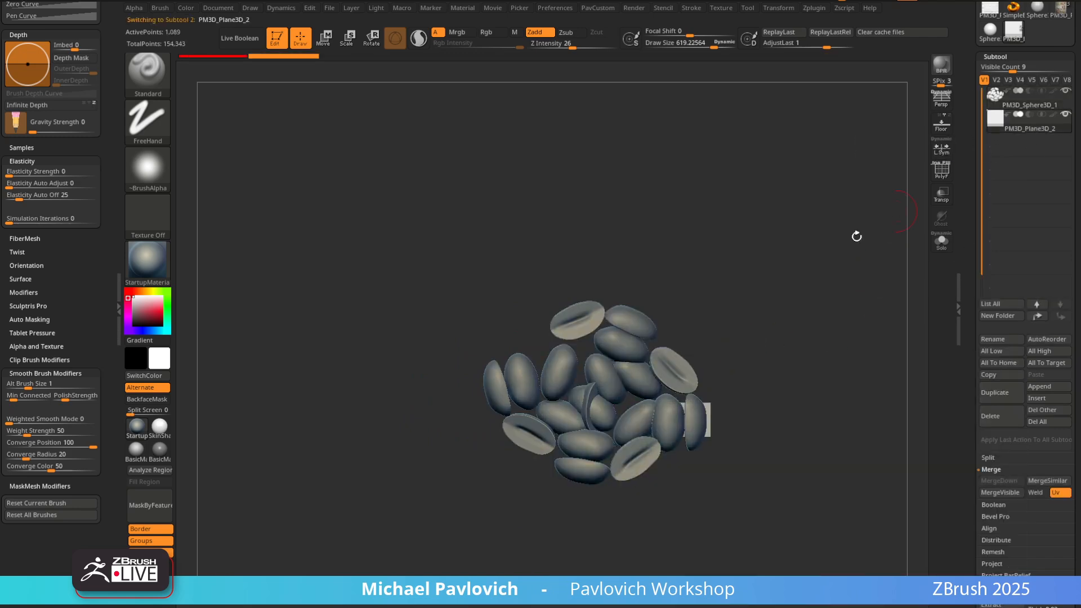
Compare the plane's position with the bean pile, isolating the plane with Solo
{"action": "left_click_drag", "start_coordinate": [857, 234], "coordinate": [808, 312]}
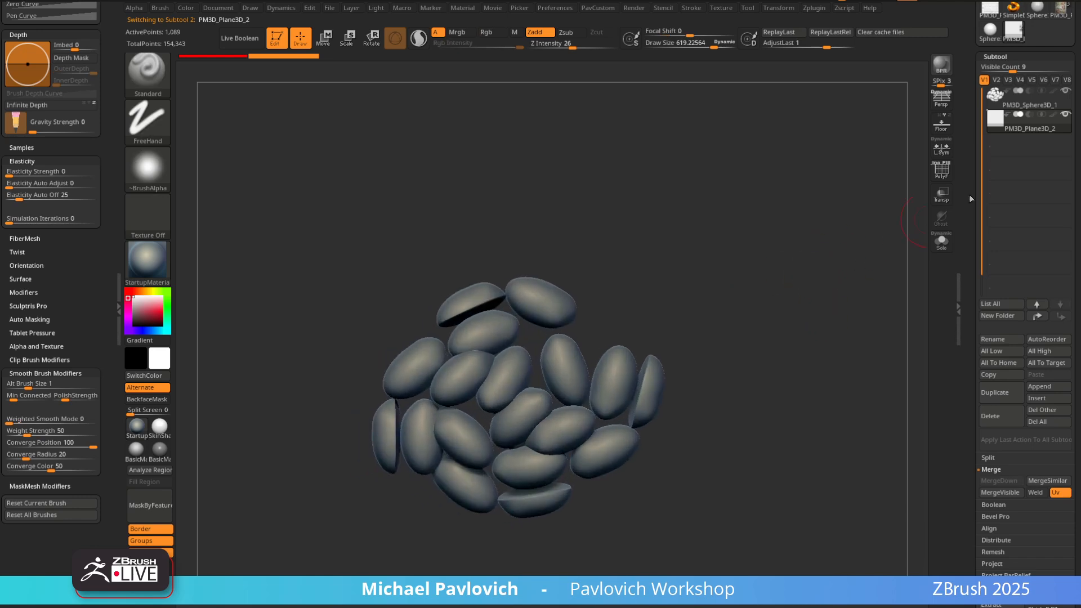
{"action": "left_click", "coordinate": [1021, 111]}
{"action": "left_click_drag", "start_coordinate": [840, 277], "coordinate": [888, 256]}
{"action": "left_click", "coordinate": [1019, 133]}
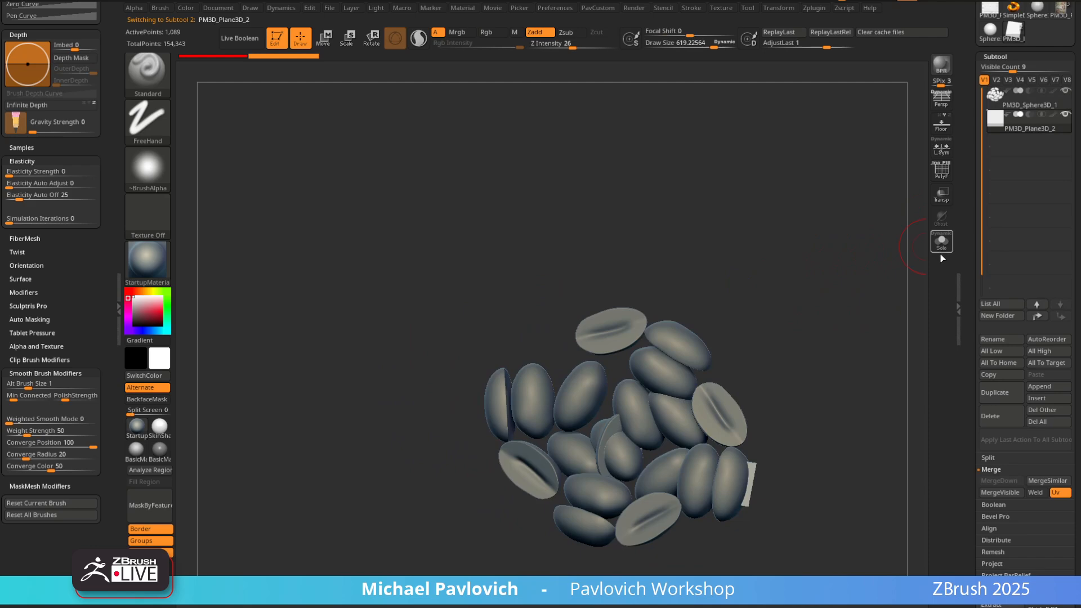
{"action": "left_click", "coordinate": [942, 243]}
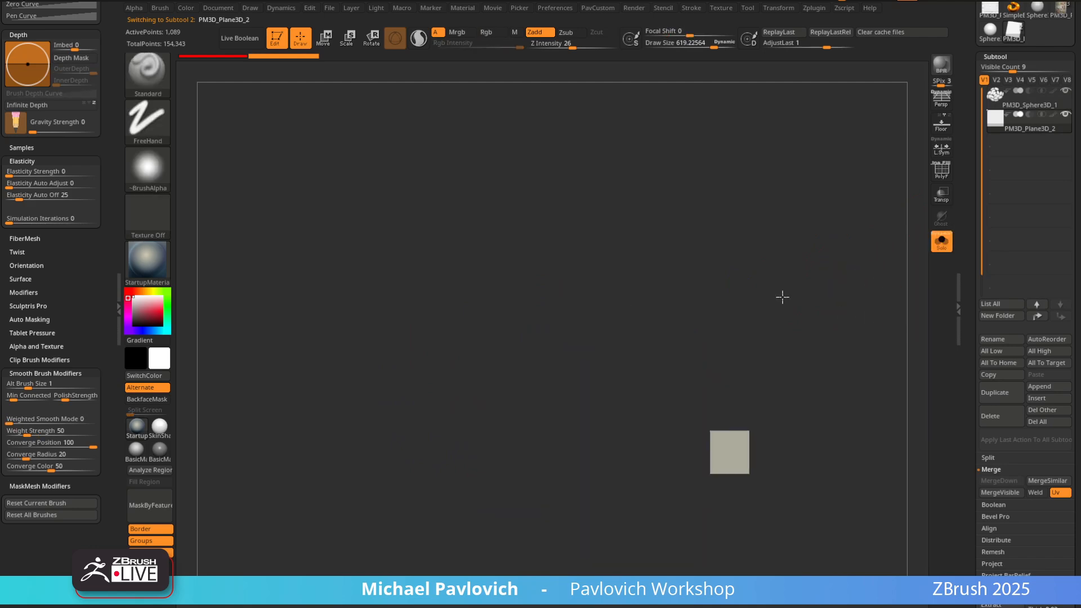
Reset the gizmo orientation on the beans subtool and rotate and move the pile toward the plane
{"action": "key", "text": "w"}
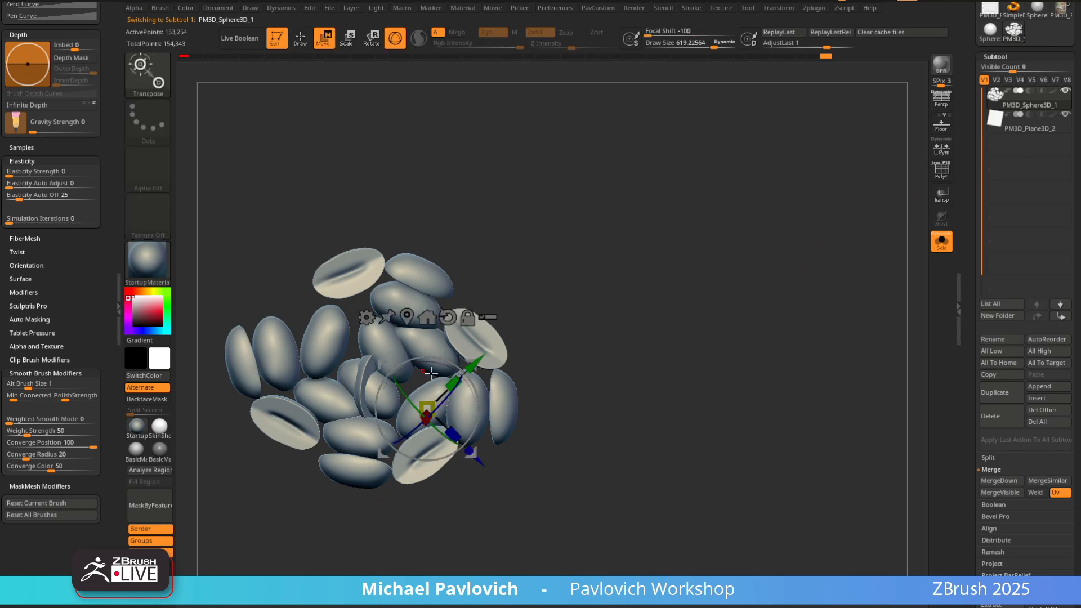
{"action": "left_click", "coordinate": [443, 316]}
{"action": "left_click_drag", "start_coordinate": [380, 362], "coordinate": [343, 381]}
{"action": "left_click_drag", "start_coordinate": [574, 292], "coordinate": [671, 306], "text": "alt"}
{"action": "left_click", "coordinate": [940, 246]}
{"action": "left_click_drag", "start_coordinate": [513, 337], "coordinate": [679, 361]}
{"action": "left_click_drag", "start_coordinate": [493, 390], "coordinate": [461, 407]}
{"action": "left_click_drag", "start_coordinate": [540, 349], "coordinate": [564, 350]}
Align the bean pile so it lies centred in front of the plane
{"action": "key", "text": "q"}
{"action": "mouse_move", "coordinate": [712, 309]}
{"action": "left_mouse_down", "text": "shift"}
{"action": "mouse_move", "coordinate": [683, 323]}
{"action": "mouse_move", "coordinate": [720, 351]}
{"action": "left_mouse_up", "text": "shift"}
{"action": "key", "text": "w"}
{"action": "mouse_move", "coordinate": [806, 289]}
{"action": "left_mouse_down", "text": "alt"}
{"action": "mouse_move", "coordinate": [761, 276]}
{"action": "mouse_move", "coordinate": [746, 282]}
{"action": "mouse_move", "coordinate": [752, 309]}
{"action": "mouse_move", "coordinate": [632, 345]}
{"action": "left_mouse_up", "text": "alt"}
{"action": "left_click_drag", "start_coordinate": [460, 394], "coordinate": [444, 395]}
{"action": "key", "text": "q"}
{"action": "left_click_drag", "start_coordinate": [769, 306], "coordinate": [702, 324], "text": "shift"}
{"action": "key", "text": "w"}
Select the plane subtool, consult the ration-pack reference photo in XnView MP, and scale the plane up to leave a margin around the beans
{"action": "left_click", "coordinate": [609, 340], "text": "alt"}
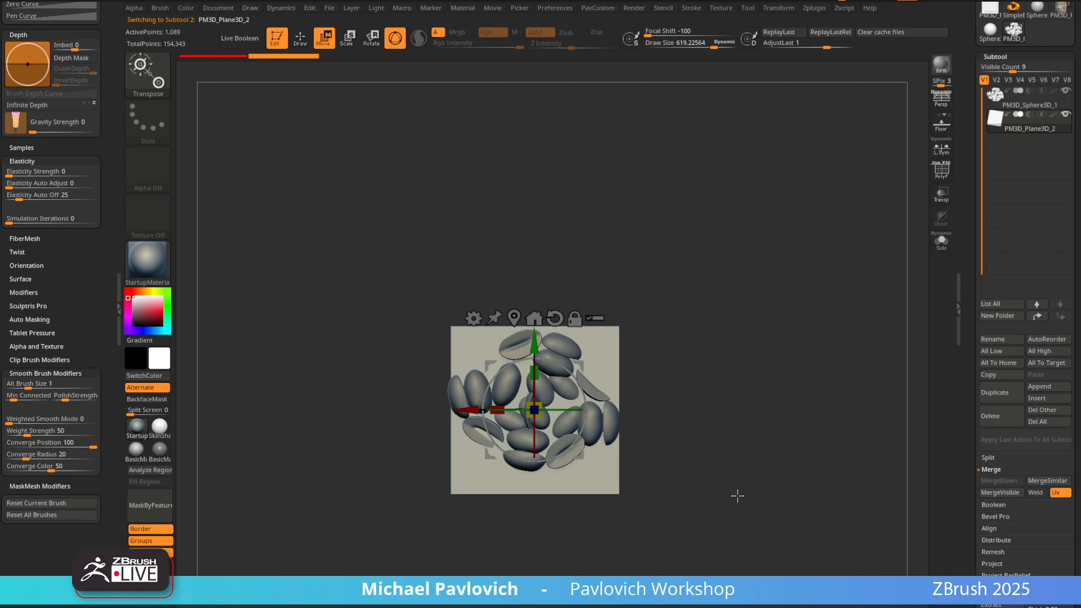
{"action": "left_click_drag", "start_coordinate": [569, 607], "coordinate": [576, 123]}
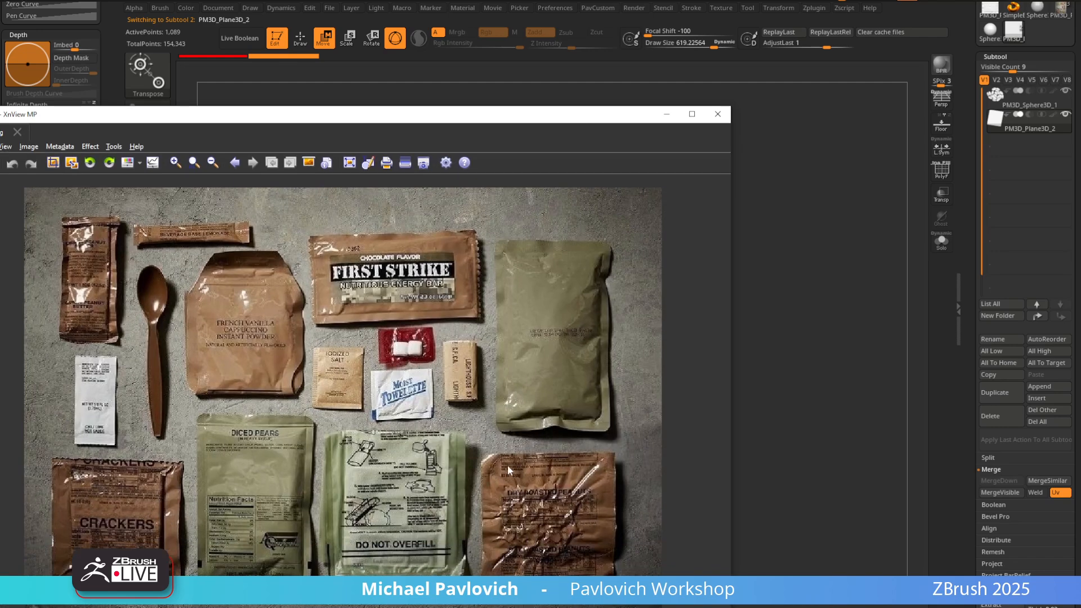
{"action": "left_click_drag", "start_coordinate": [471, 129], "coordinate": [478, 607]}
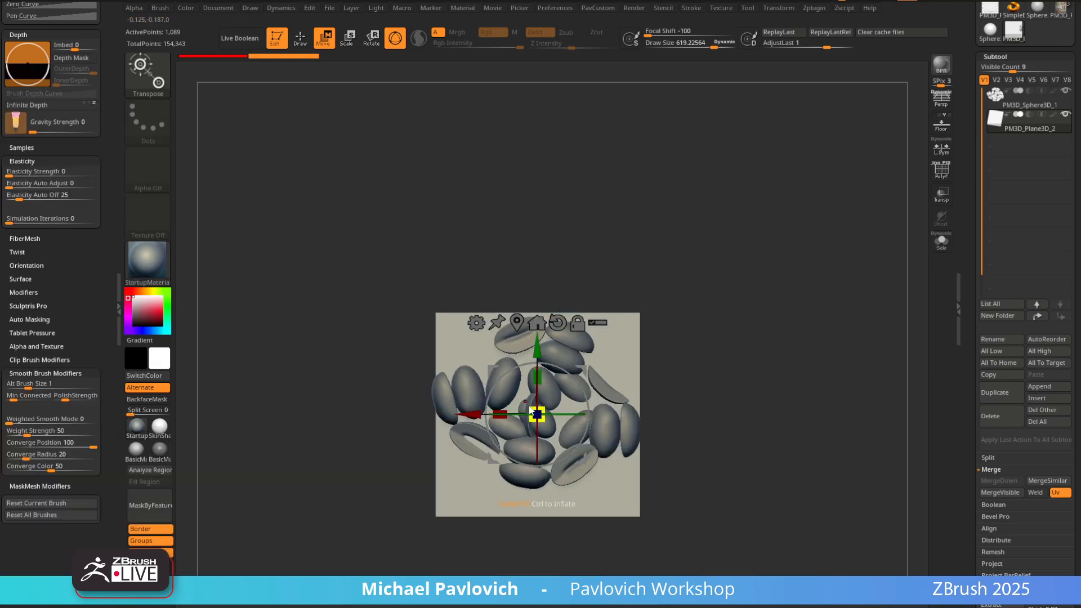
{"action": "left_click_drag", "start_coordinate": [535, 414], "coordinate": [586, 361]}
{"action": "left_click_drag", "start_coordinate": [550, 397], "coordinate": [643, 358]}
{"action": "mouse_move", "coordinate": [571, 376]}
{"action": "left_mouse_down"}
{"action": "mouse_move", "coordinate": [744, 315]}
{"action": "mouse_move", "coordinate": [719, 331]}
{"action": "mouse_move", "coordinate": [843, 298]}
{"action": "mouse_move", "coordinate": [806, 297]}
{"action": "mouse_move", "coordinate": [804, 284]}
{"action": "left_mouse_up"}
Show the plane's polyframe and add Y-axis symmetry to the active X symmetry
{"action": "key", "text": "q"}
{"action": "left_click", "coordinate": [941, 171]}
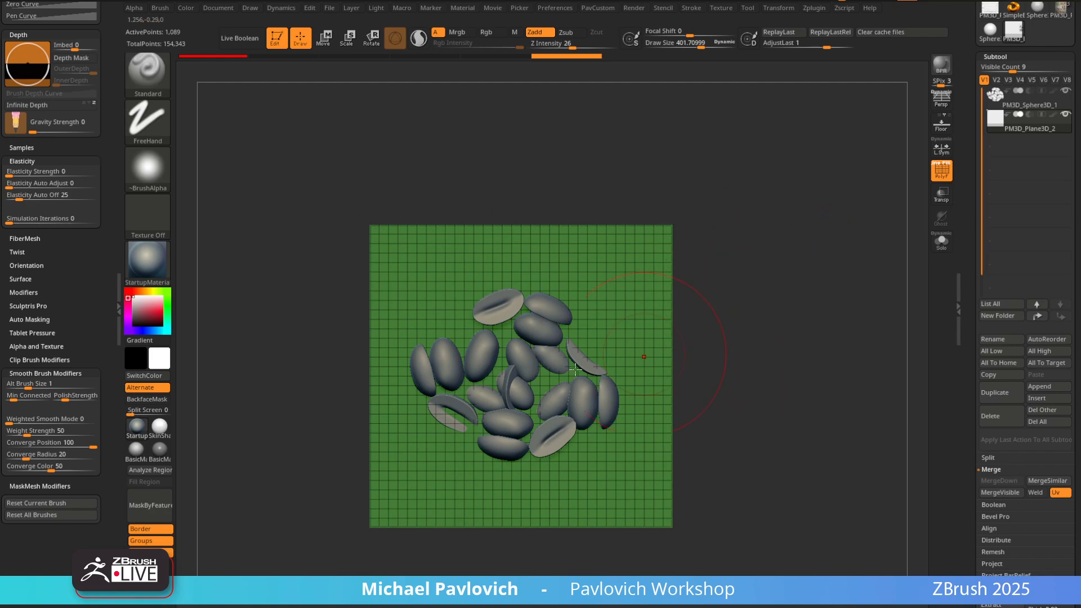
{"action": "key", "text": "ctrl+shift"}
{"action": "mouse_move", "coordinate": [655, 300]}
{"action": "left_mouse_down", "text": "ctrl+shift"}
{"action": "mouse_move", "coordinate": [806, 365]}
{"action": "mouse_move", "coordinate": [793, 364]}
{"action": "left_mouse_up", "text": "ctrl+shift"}
{"action": "left_click", "coordinate": [778, 7]}
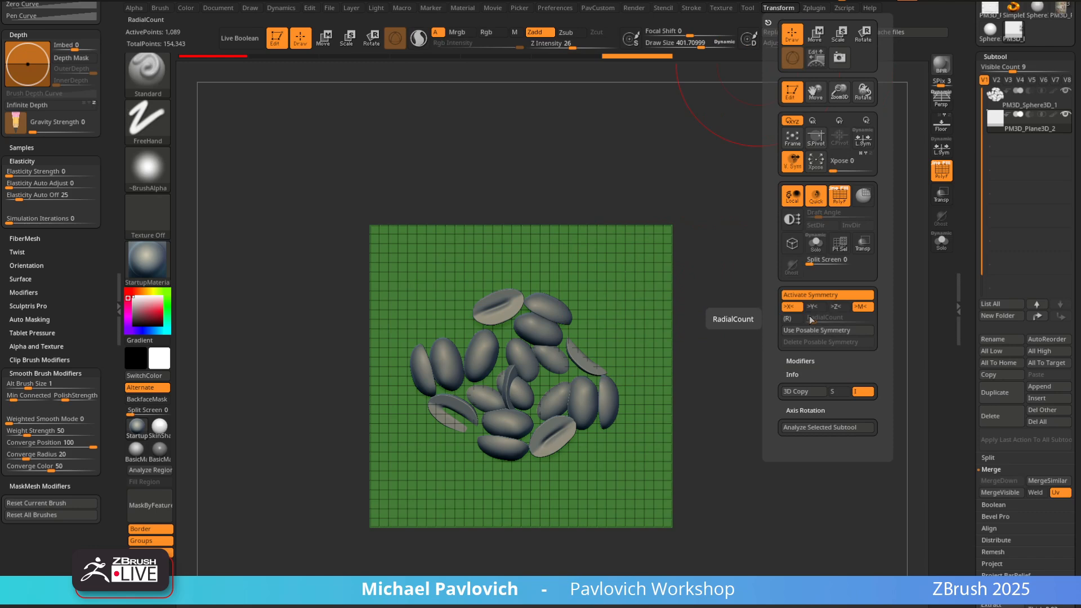
{"action": "left_click", "coordinate": [819, 308]}
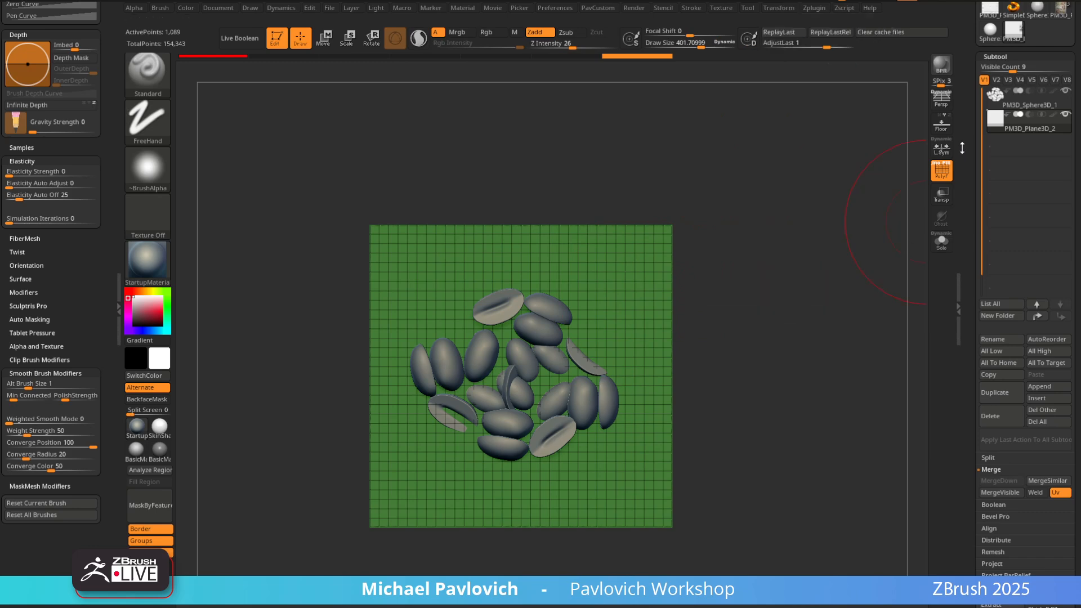
{"action": "left_click", "coordinate": [941, 124]}
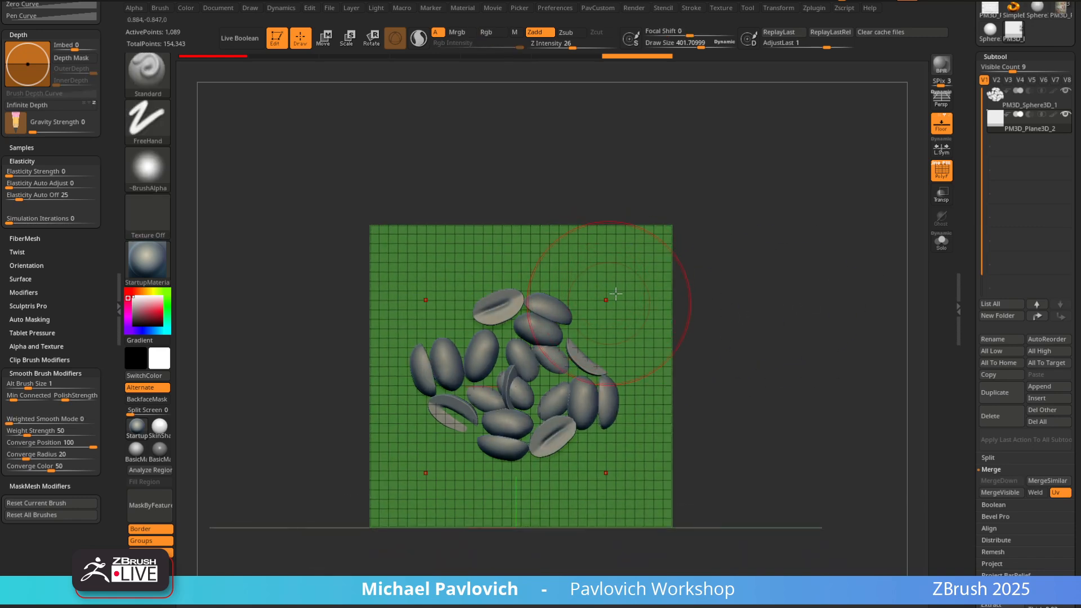
{"action": "left_click", "coordinate": [942, 171]}
{"action": "left_click", "coordinate": [942, 124]}
{"action": "mouse_move", "coordinate": [921, 176]}
{"action": "left_mouse_down"}
{"action": "mouse_move", "coordinate": [924, 197]}
{"action": "mouse_move", "coordinate": [871, 230]}
{"action": "left_mouse_up"}
{"action": "left_click", "coordinate": [942, 172]}
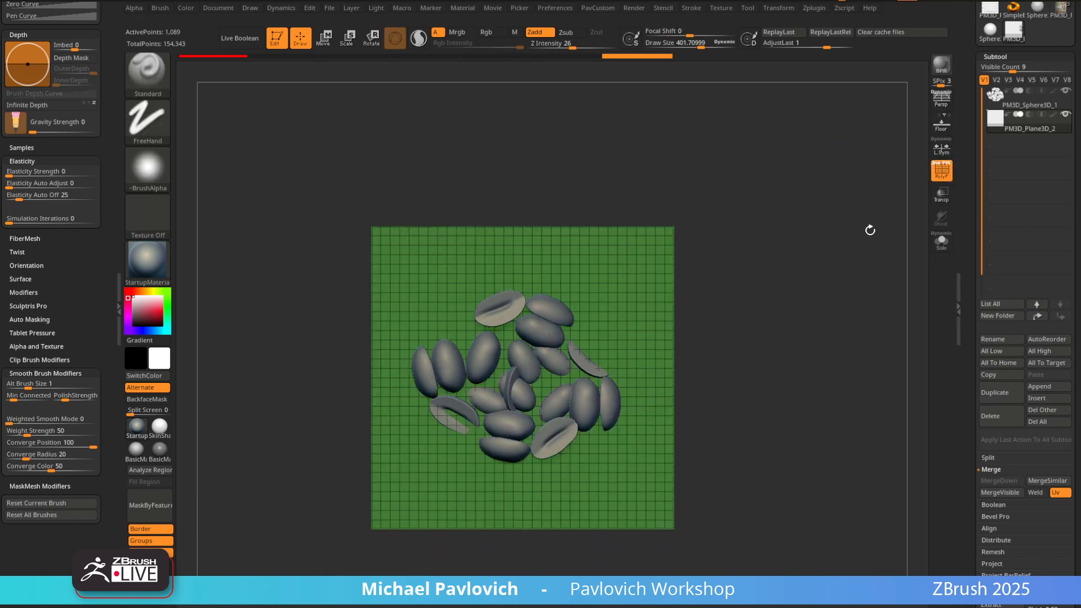
Assign a separate polygroup to the plane's central rectangle around the beans, leaving a border on all four sides
{"action": "mouse_move", "coordinate": [724, 264]}
{"action": "left_mouse_down", "text": "ctrl+shift"}
{"action": "mouse_move", "coordinate": [833, 347]}
{"action": "mouse_move", "coordinate": [506, 359]}
{"action": "mouse_move", "coordinate": [626, 498]}
{"action": "left_mouse_up", "text": "ctrl+shift"}
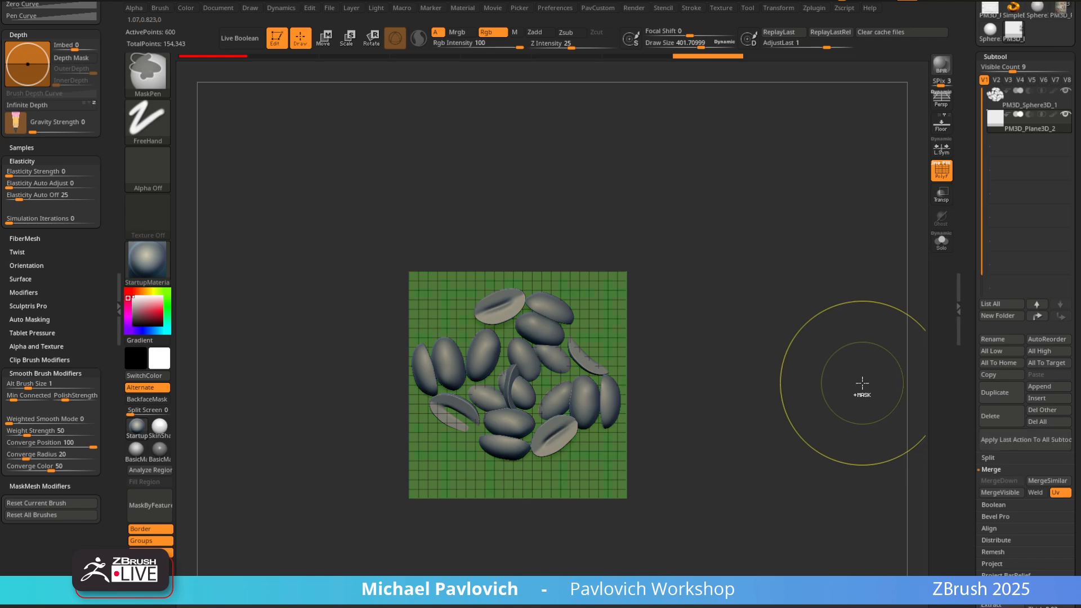
{"action": "left_click", "coordinate": [815, 339], "text": "ctrl+shift"}
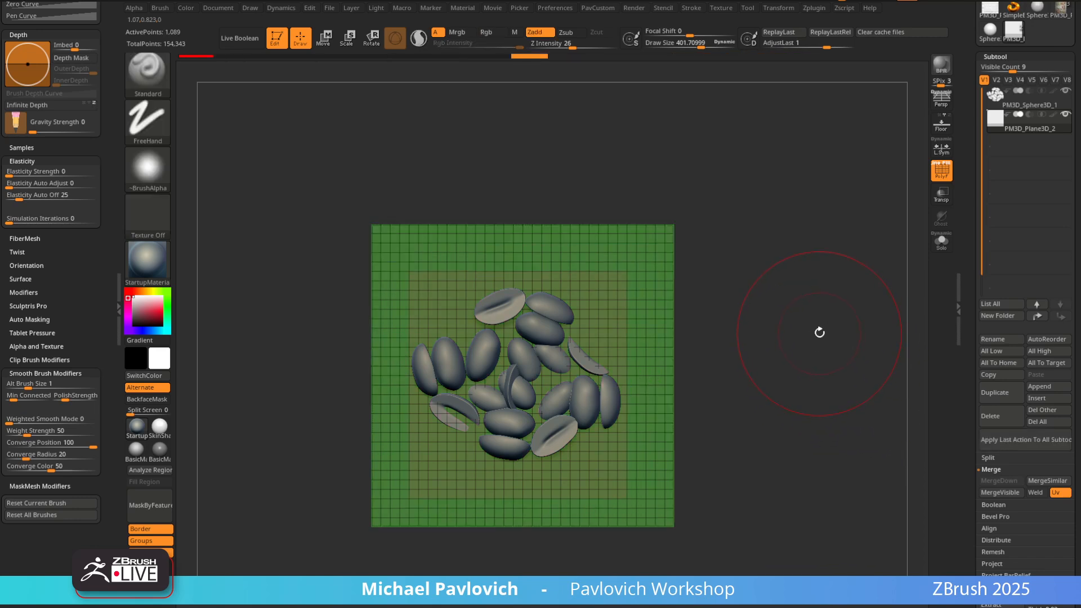
{"action": "mouse_move", "coordinate": [817, 330]}
{"action": "left_mouse_down", "text": "ctrl"}
{"action": "mouse_move", "coordinate": [775, 321]}
{"action": "mouse_move", "coordinate": [818, 338]}
{"action": "mouse_move", "coordinate": [464, 338]}
{"action": "mouse_move", "coordinate": [458, 303]}
{"action": "mouse_move", "coordinate": [484, 353]}
{"action": "mouse_move", "coordinate": [596, 478]}
{"action": "mouse_move", "coordinate": [635, 483]}
{"action": "mouse_move", "coordinate": [643, 495]}
{"action": "left_mouse_up", "text": "ctrl"}
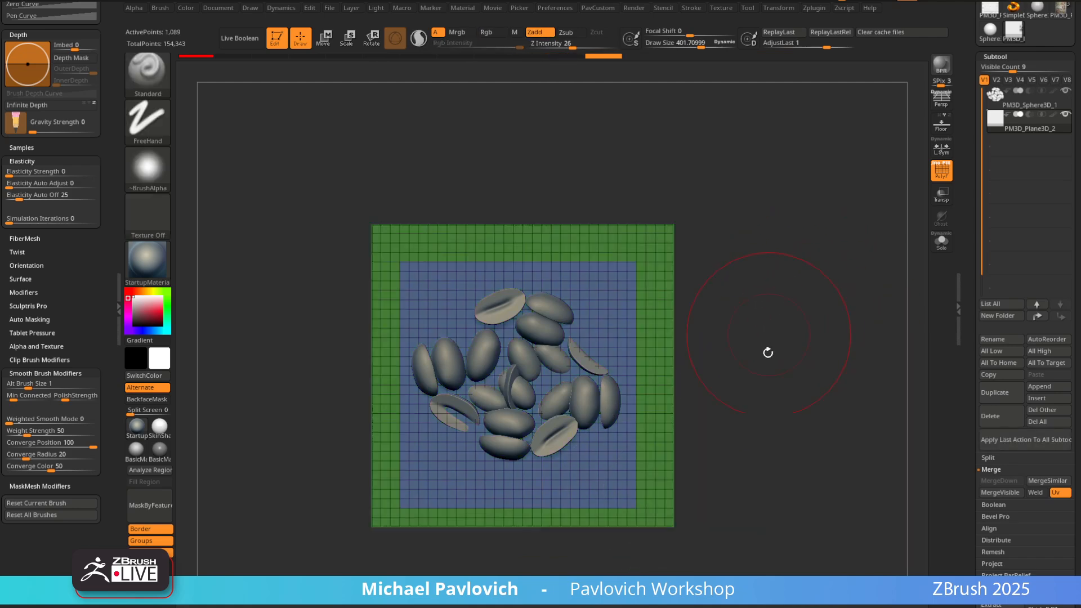
Give the central area a further polygroup, leaving narrow strips of the previous group along its upper and lower edges
{"action": "left_click", "coordinate": [629, 492], "text": "ctrl+shift"}
{"action": "left_click_drag", "start_coordinate": [753, 545], "coordinate": [359, 502], "text": "ctrl+shift"}
{"action": "key", "text": "ctrl+w"}
{"action": "left_click", "coordinate": [789, 389], "text": "ctrl+shift"}
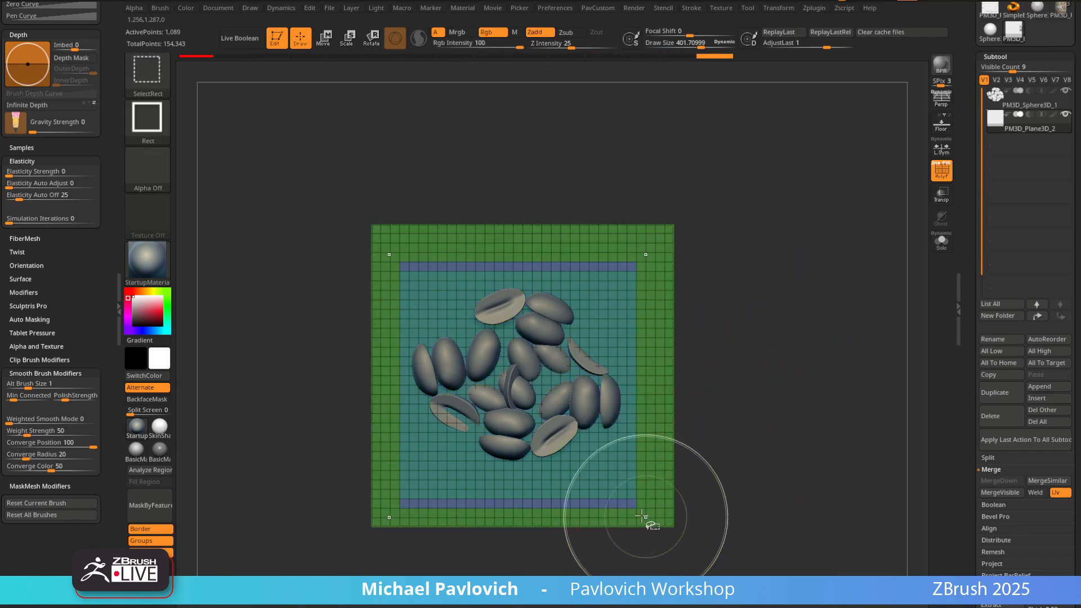
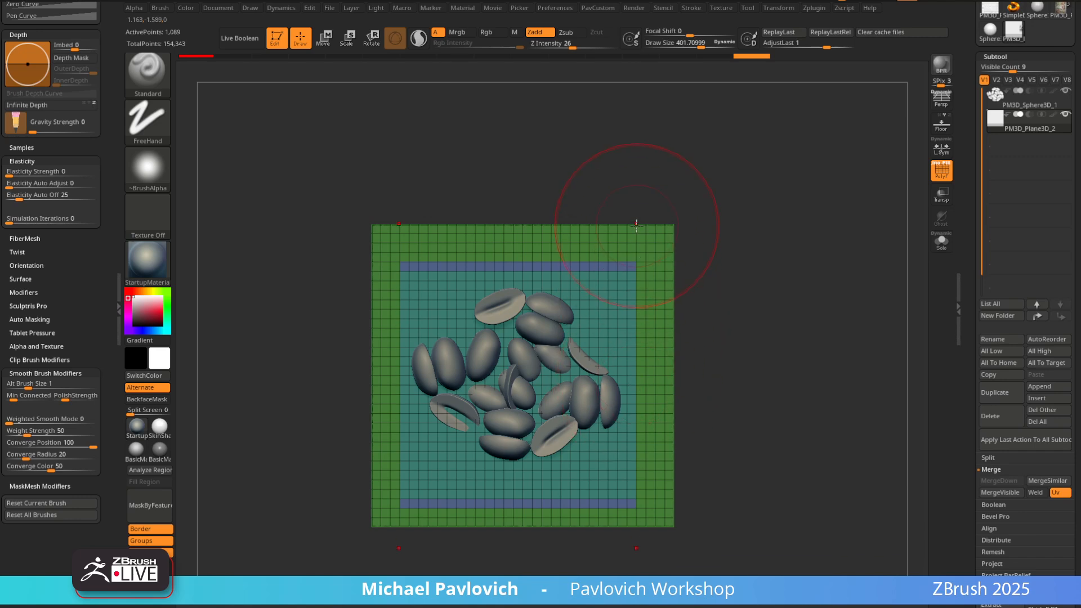
Unify the plane's size, then scale it up about its own centre so it frames the beans
{"action": "key", "text": "w"}
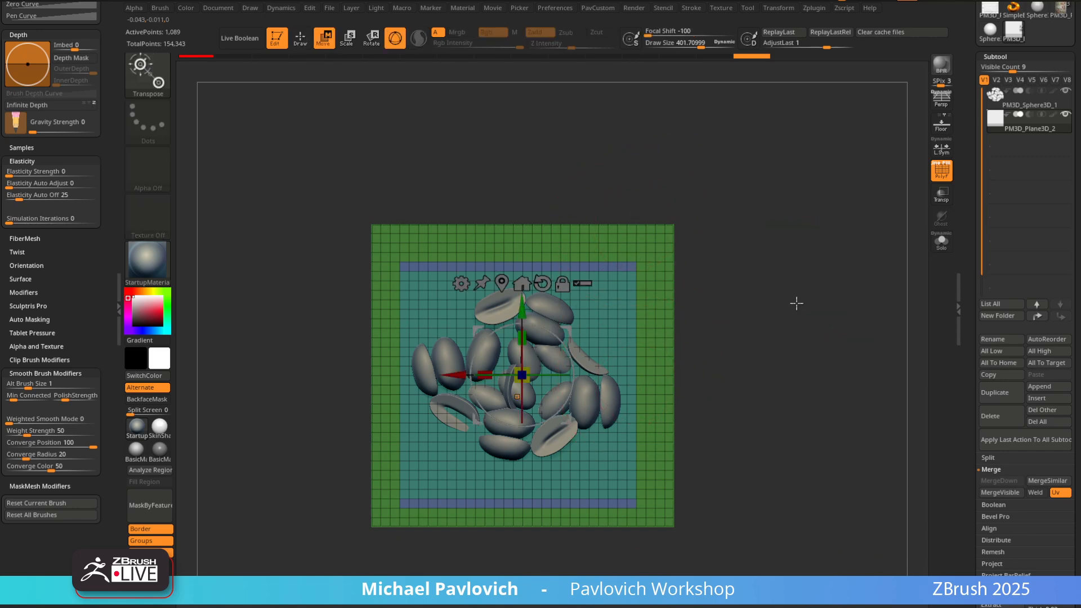
{"action": "key", "text": "q"}
{"action": "key", "text": "2"}
{"action": "left_click", "coordinate": [742, 270]}
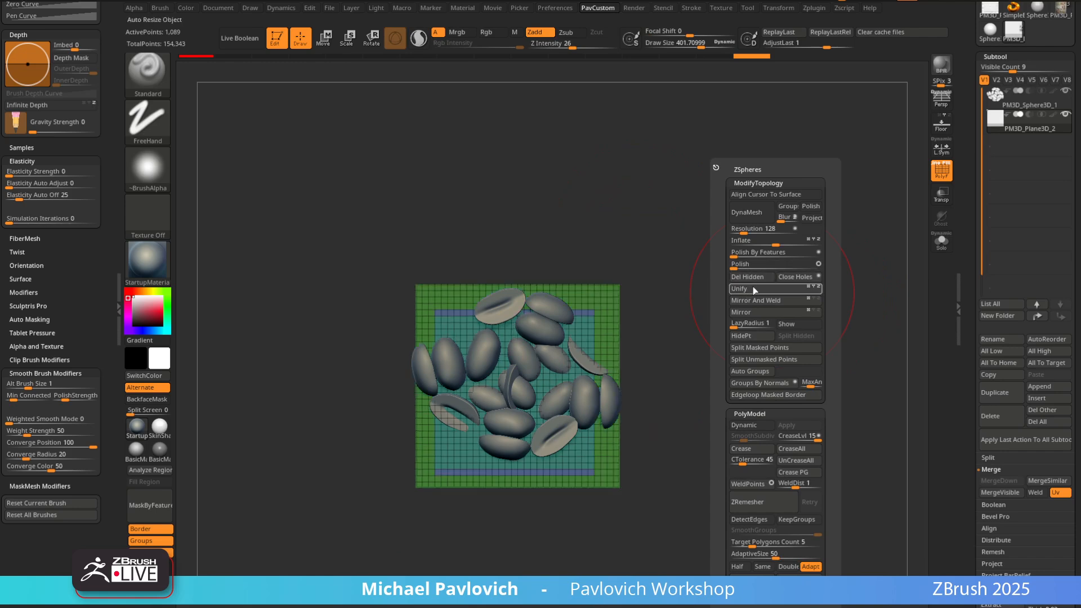
{"action": "key", "text": "w"}
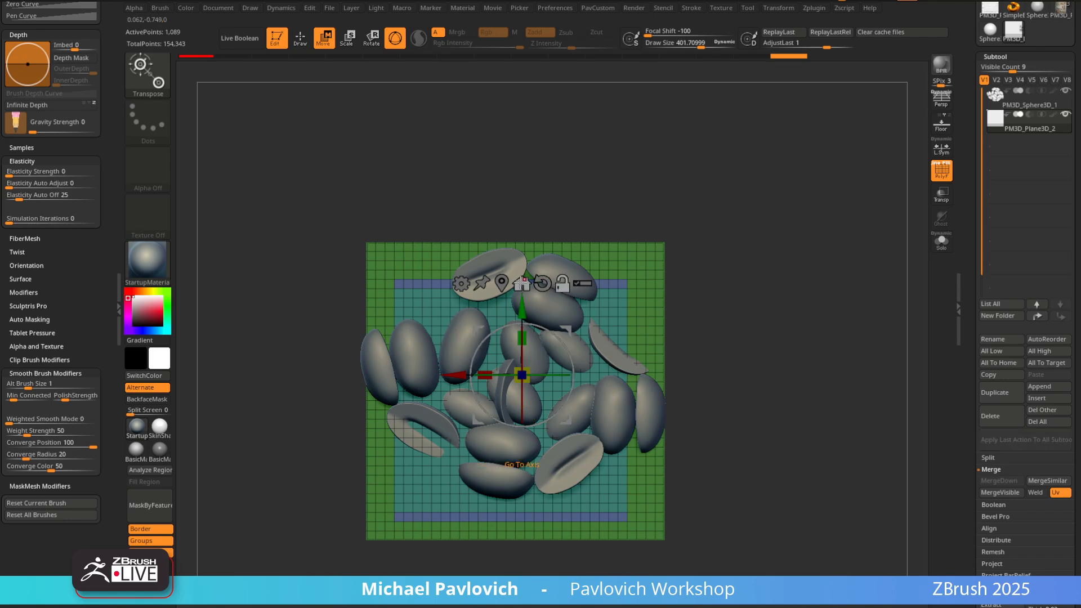
{"action": "left_click", "coordinate": [522, 282], "text": "alt"}
{"action": "left_click_drag", "start_coordinate": [516, 389], "coordinate": [880, 282]}
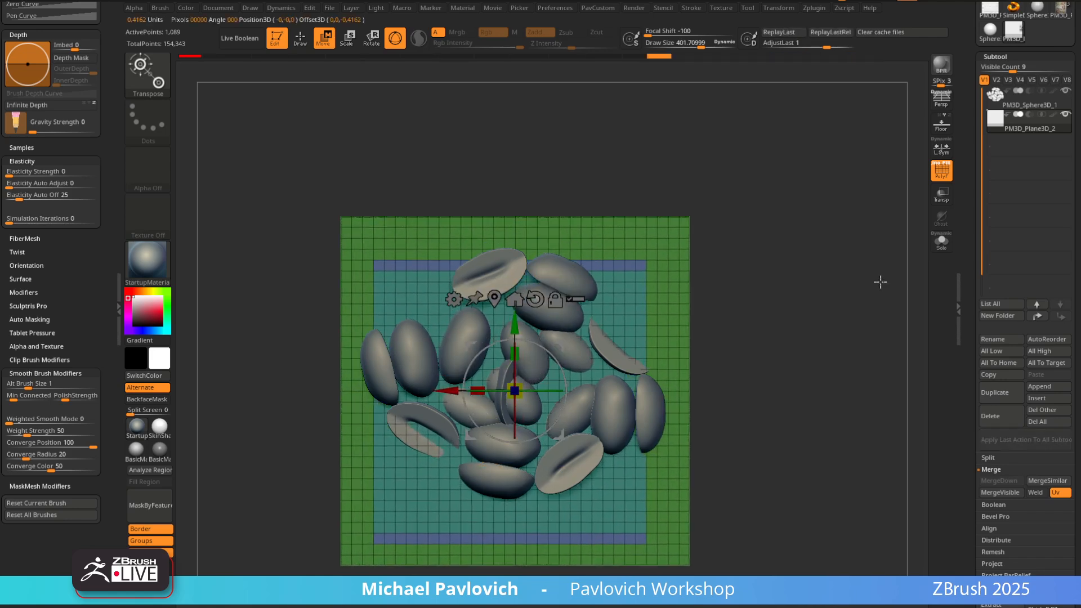
Check the plane's X, Y and Z position values in its geometry settings
{"action": "scroll", "coordinate": [971, 344], "scroll_direction": "down", "scroll_amount": 10}
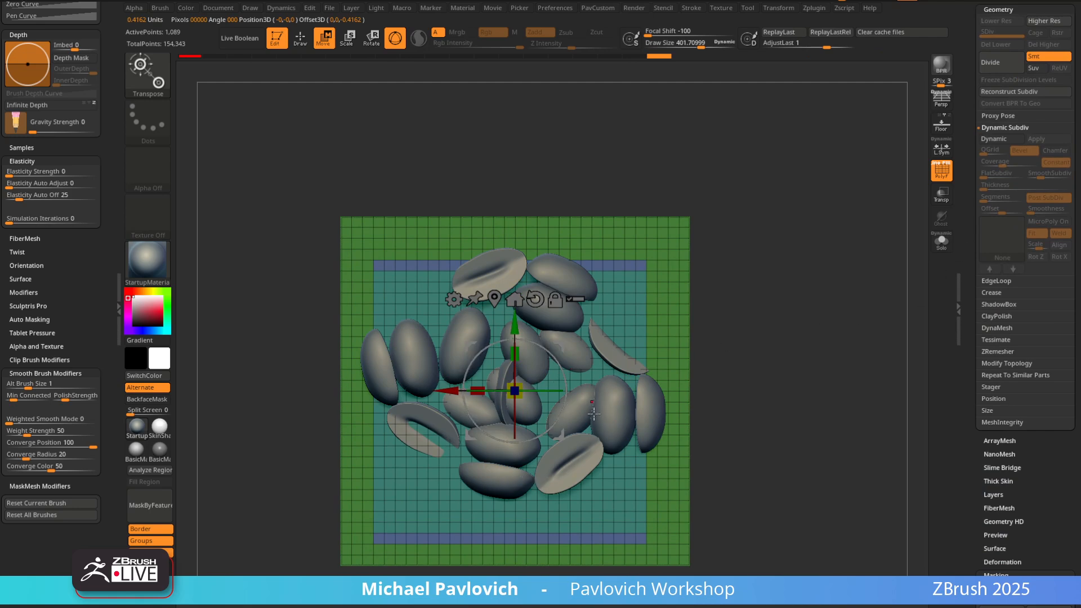
{"action": "scroll", "coordinate": [974, 383], "scroll_direction": "down", "scroll_amount": 1}
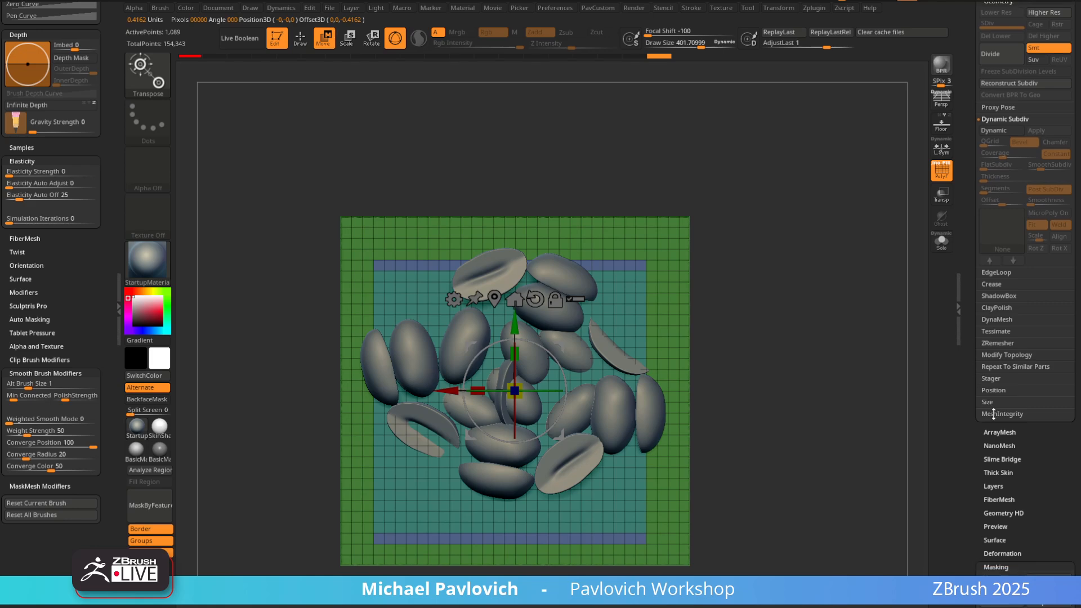
{"action": "left_click", "coordinate": [994, 390]}
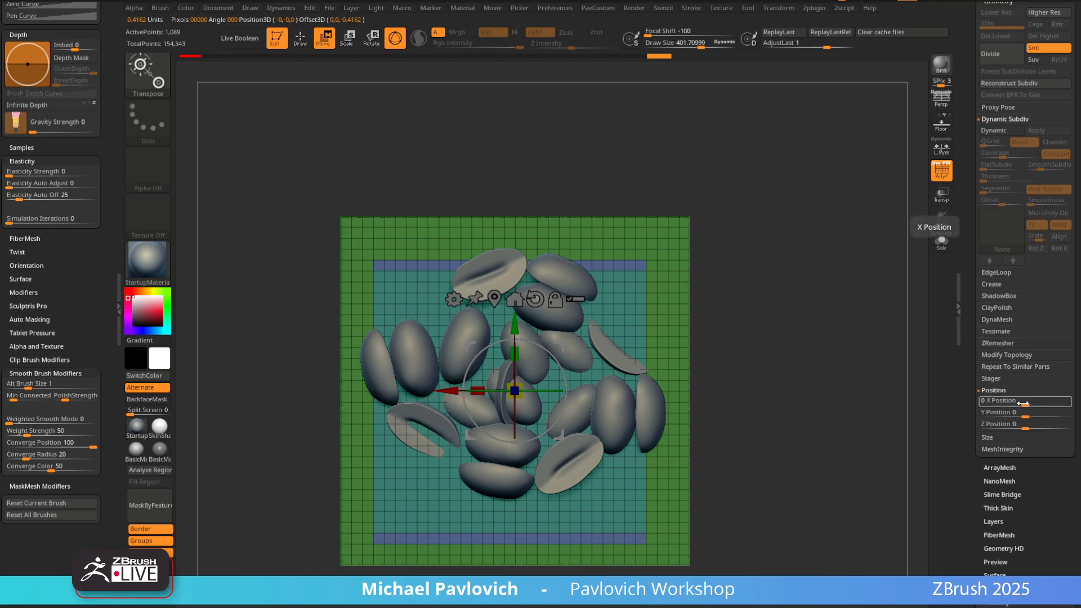
{"action": "scroll", "coordinate": [961, 476], "scroll_direction": "up", "scroll_amount": 10}
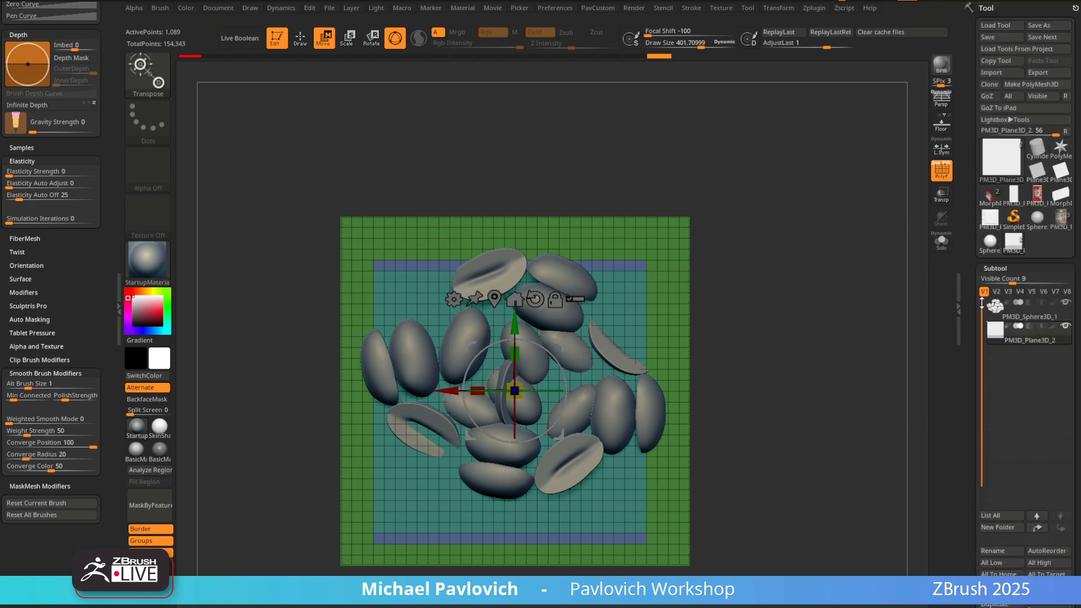
{"action": "scroll", "coordinate": [962, 271], "scroll_direction": "down", "scroll_amount": 10}
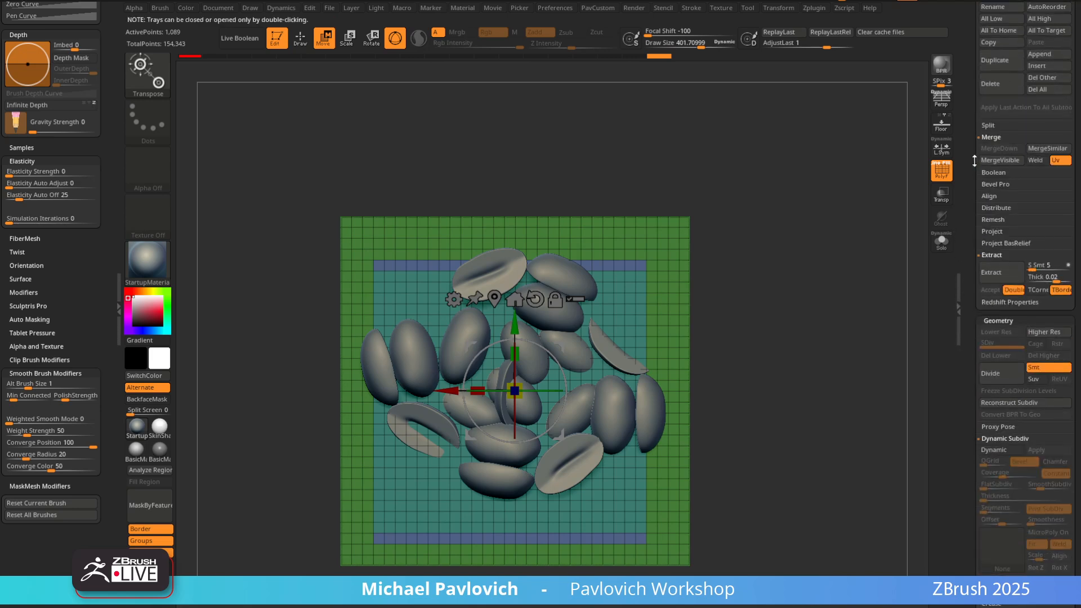
{"action": "scroll", "coordinate": [979, 128], "scroll_direction": "up", "scroll_amount": 10}
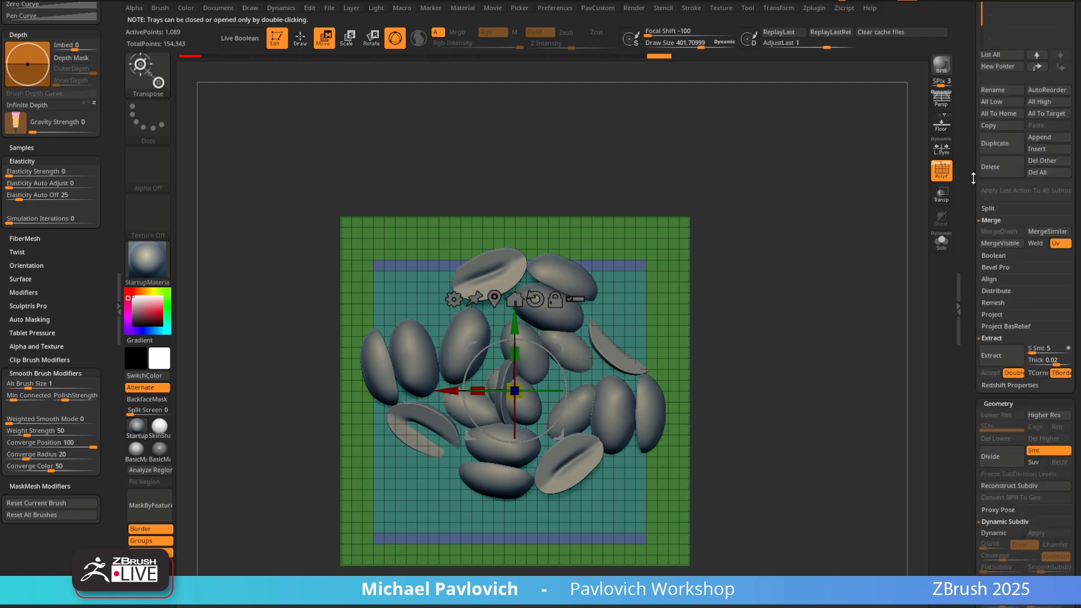
{"action": "left_click_drag", "start_coordinate": [776, 308], "coordinate": [772, 287]}
{"action": "key", "text": "q"}
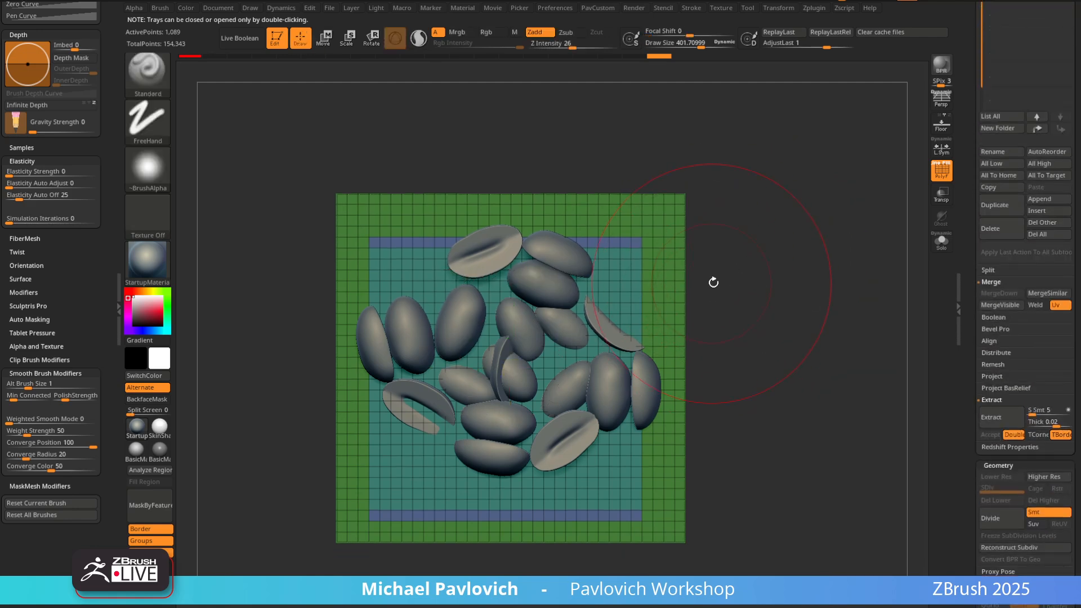
Merge the central strips into one polygroup and move the central area's lowest polygon row into the border's group
{"action": "left_click", "coordinate": [760, 249], "text": "ctrl"}
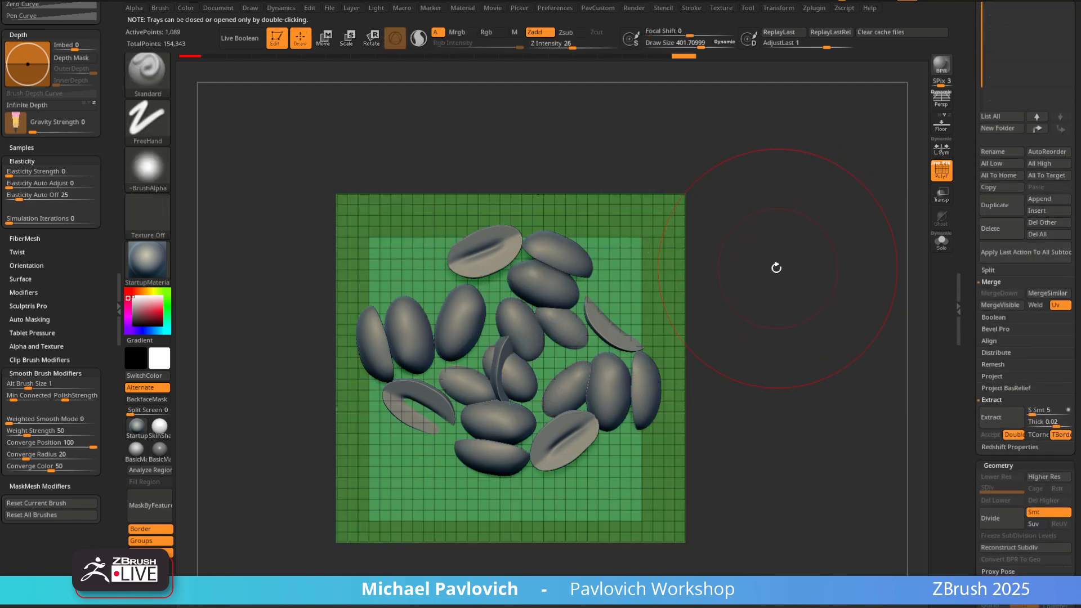
{"action": "left_click_drag", "start_coordinate": [762, 267], "coordinate": [775, 282], "text": "ctrl+shift"}
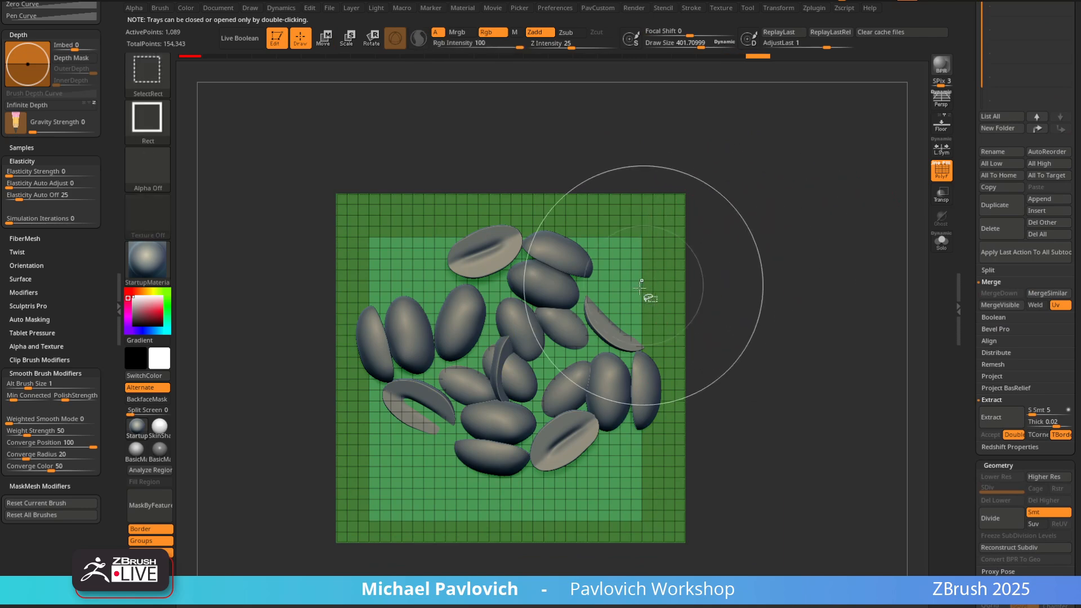
{"action": "left_click", "coordinate": [623, 283], "text": "ctrl+shift"}
{"action": "mouse_move", "coordinate": [756, 560]}
{"action": "left_mouse_down", "text": "ctrl+alt+shift"}
{"action": "mouse_move", "coordinate": [389, 531]}
{"action": "mouse_move", "coordinate": [322, 509]}
{"action": "left_mouse_up", "text": "ctrl+alt+shift"}
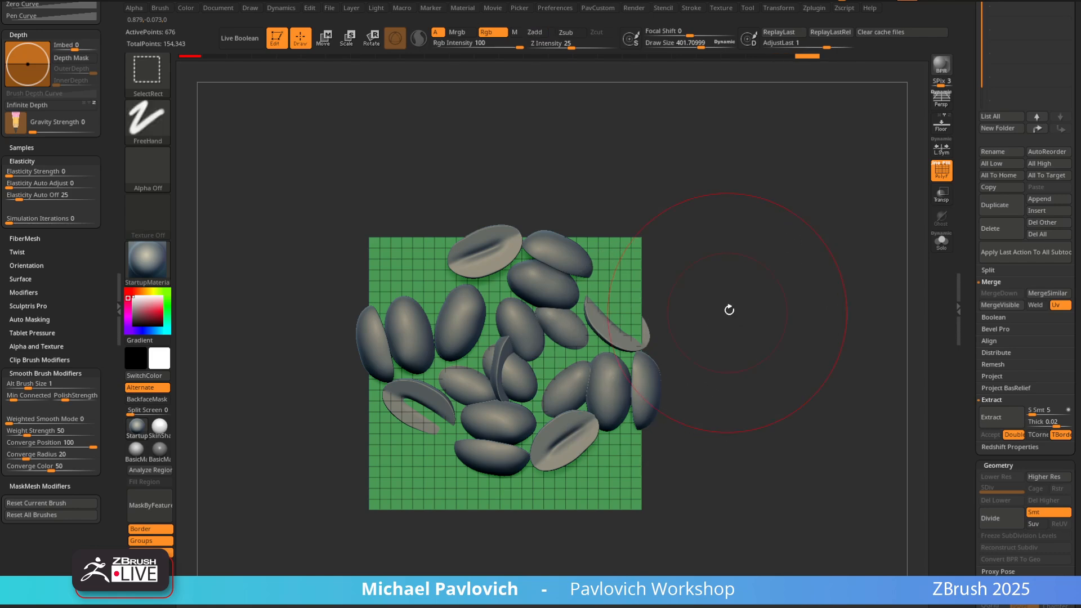
{"action": "key", "text": "ctrl+w"}
{"action": "left_click", "coordinate": [754, 336], "text": "ctrl+shift"}
{"action": "left_click", "coordinate": [632, 501], "text": "ctrl+alt+shift"}
{"action": "key", "text": "ctrl+w"}
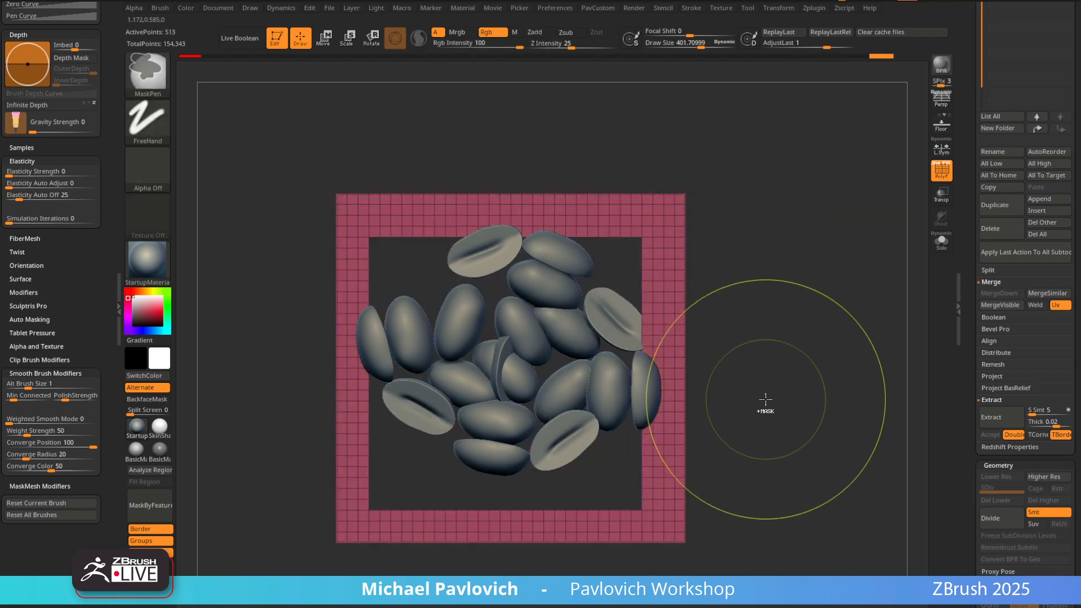
{"action": "left_click", "coordinate": [774, 395], "text": "ctrl+shift"}
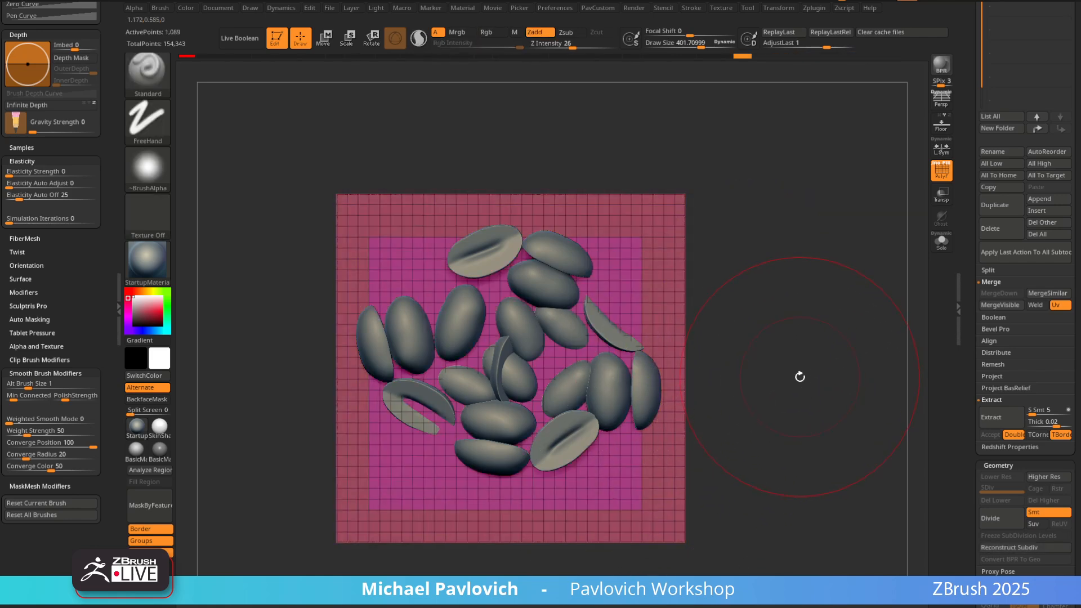
Transfer one more polygon row from the bottom of the central polygroup to the border group
{"action": "left_click", "coordinate": [663, 514], "text": "ctrl+shift"}
{"action": "left_click", "coordinate": [664, 513], "text": "ctrl+shift"}
{"action": "left_click_drag", "start_coordinate": [719, 552], "coordinate": [313, 507], "text": "ctrl+shift"}
{"action": "key", "text": "ctrl+w"}
{"action": "left_click", "coordinate": [786, 345], "text": "ctrl+shift"}
{"action": "left_click", "coordinate": [637, 511], "text": "ctrl+shift"}
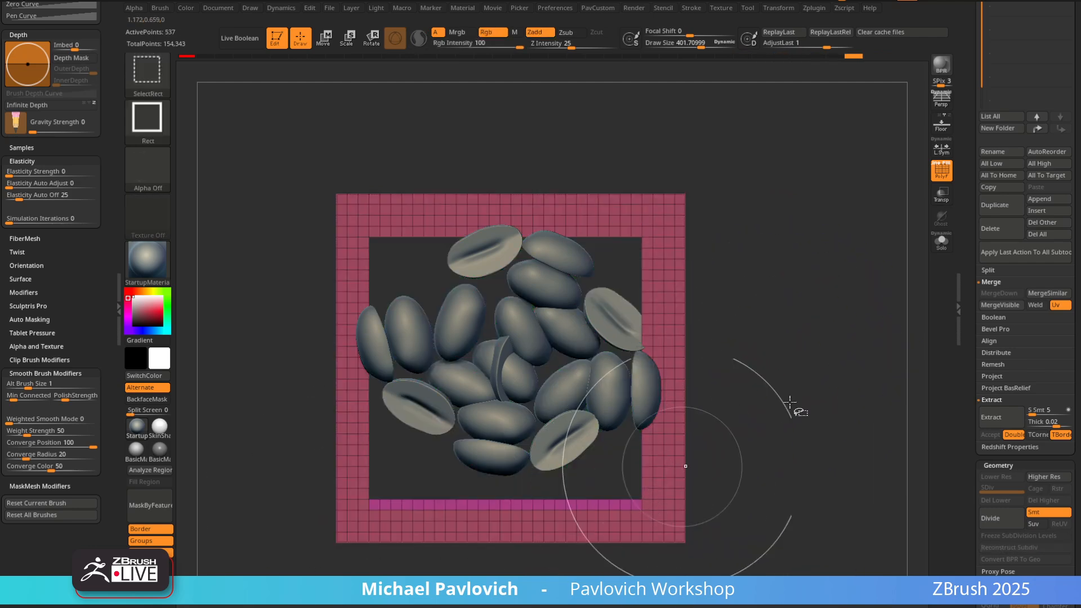
{"action": "key", "text": "ctrl+w"}
{"action": "left_click", "coordinate": [844, 357], "text": "ctrl+shift"}
Reduce the draw size to about 285 and give the central area, minus its leftmost column, a new polygroup
{"action": "key", "text": "s"}
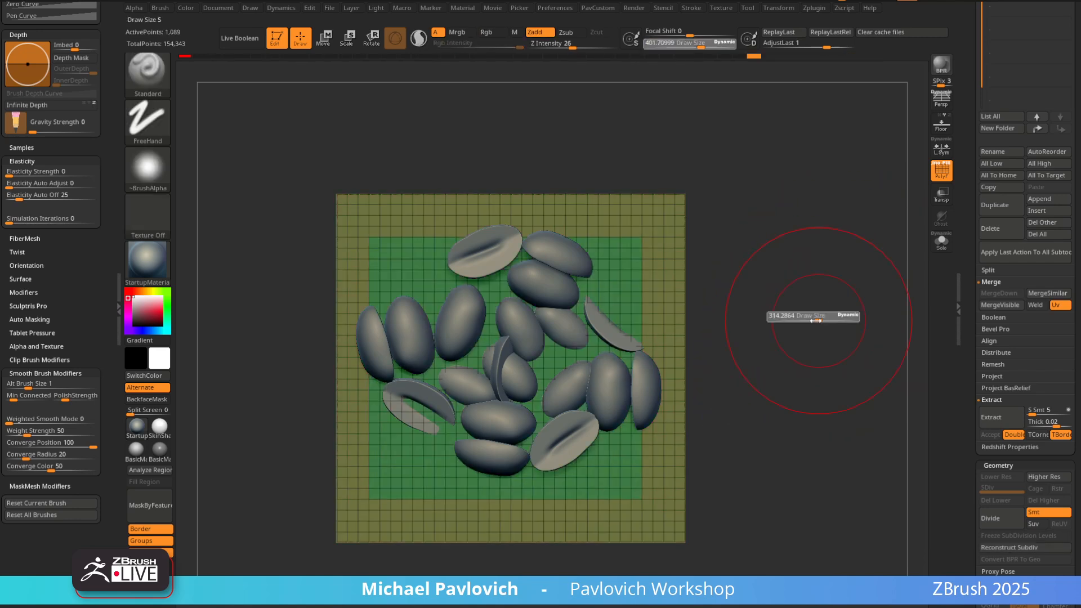
{"action": "left_click_drag", "start_coordinate": [825, 317], "coordinate": [818, 317]}
{"action": "left_click", "coordinate": [386, 251], "text": "ctrl+shift"}
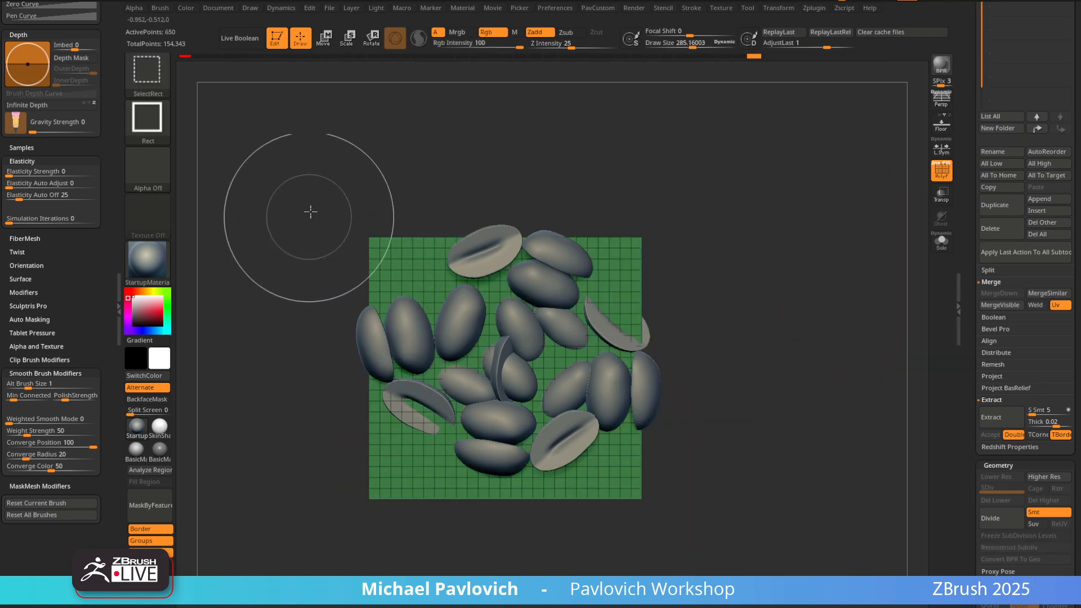
{"action": "left_click_drag", "start_coordinate": [309, 212], "coordinate": [371, 526], "text": "ctrl+alt+shift"}
{"action": "key", "text": "ctrl+w"}
{"action": "left_click", "coordinate": [812, 313], "text": "ctrl+shift"}
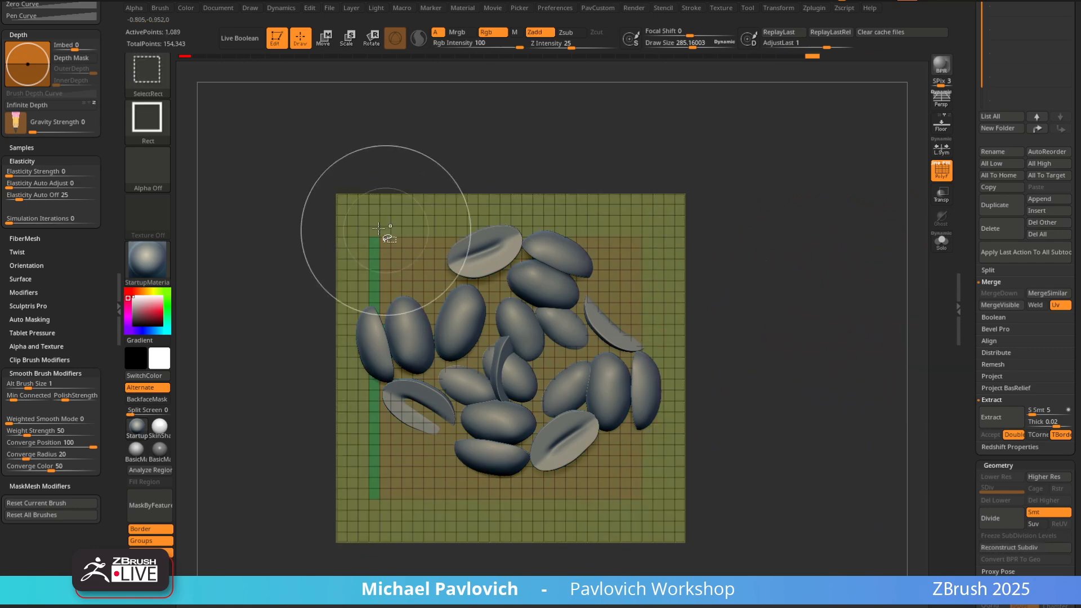
Assign the leftover column and the surrounding border to a single polygroup
{"action": "left_click", "coordinate": [392, 214], "text": "ctrl+shift"}
{"action": "left_click", "coordinate": [603, 144], "text": "ctrl+shift"}
{"action": "double_click", "coordinate": [393, 249], "text": "ctrl+shift"}
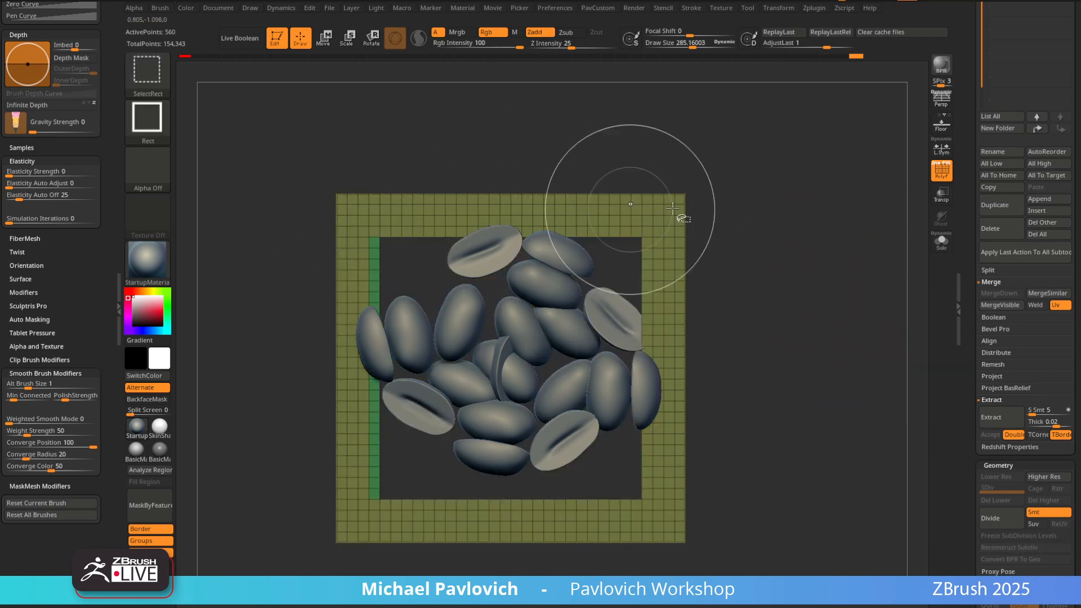
{"action": "key", "text": "ctrl+w"}
{"action": "left_click", "coordinate": [819, 219], "text": "ctrl+shift"}
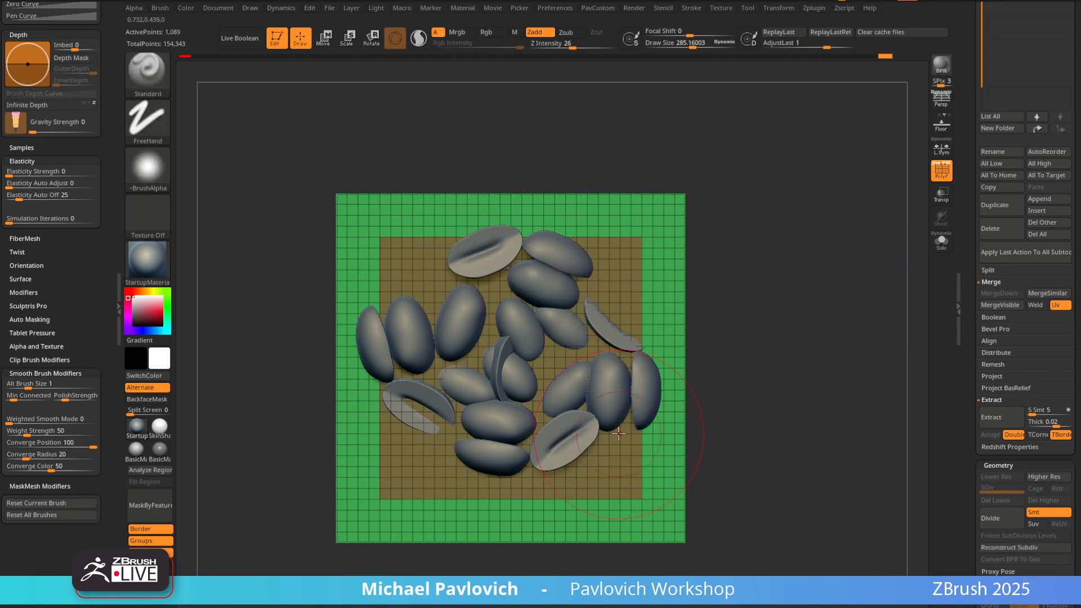
Select the bean pile, scale it down, and rotate it so it fits inside the plane's central square
{"action": "left_click", "coordinate": [616, 384], "text": "alt"}
{"action": "key", "text": "w"}
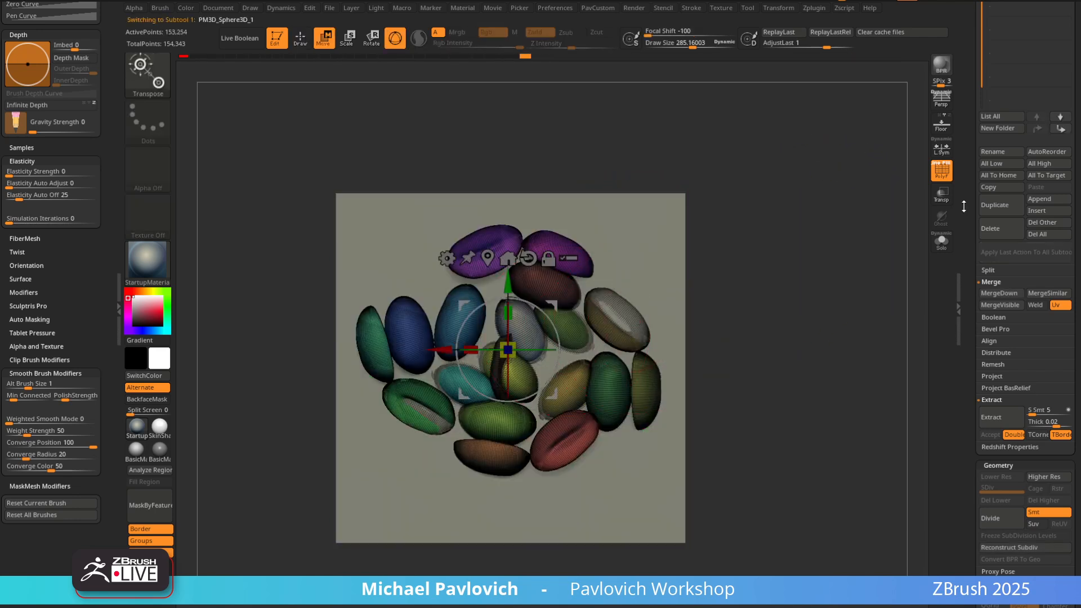
{"action": "key", "text": "shift+f"}
{"action": "left_click_drag", "start_coordinate": [511, 341], "coordinate": [493, 349]}
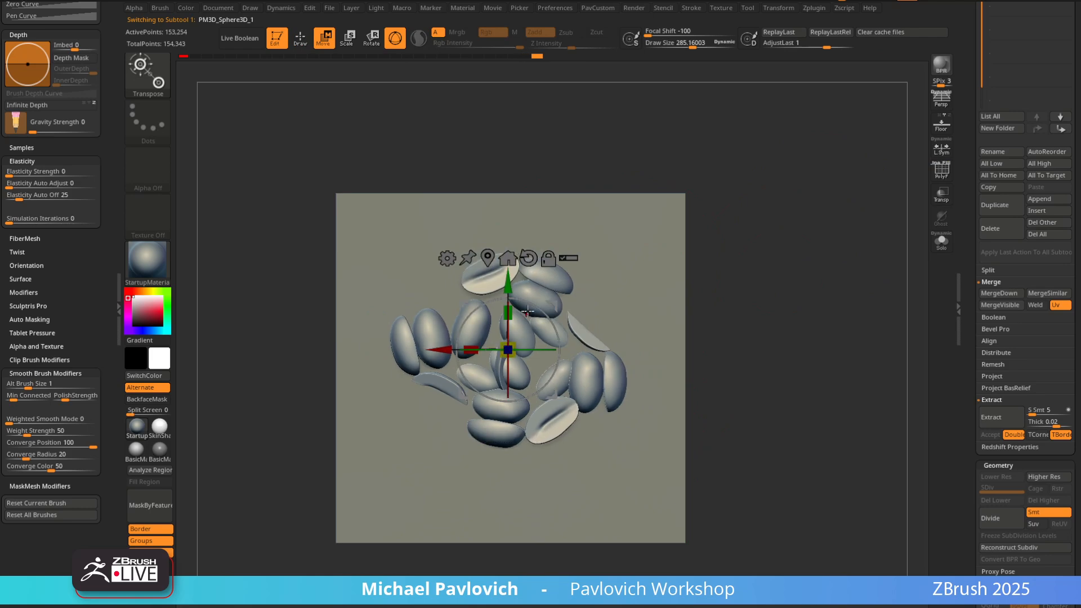
{"action": "mouse_move", "coordinate": [509, 282]}
{"action": "left_mouse_down"}
{"action": "mouse_move", "coordinate": [509, 307]}
{"action": "mouse_move", "coordinate": [556, 346]}
{"action": "mouse_move", "coordinate": [558, 313]}
{"action": "left_mouse_up"}
{"action": "key", "text": "q"}
Select the plane subtool with its polyframe shown and activate the ZModeler brush
{"action": "left_click", "coordinate": [937, 174]}
{"action": "left_click", "coordinate": [646, 285], "text": "alt"}
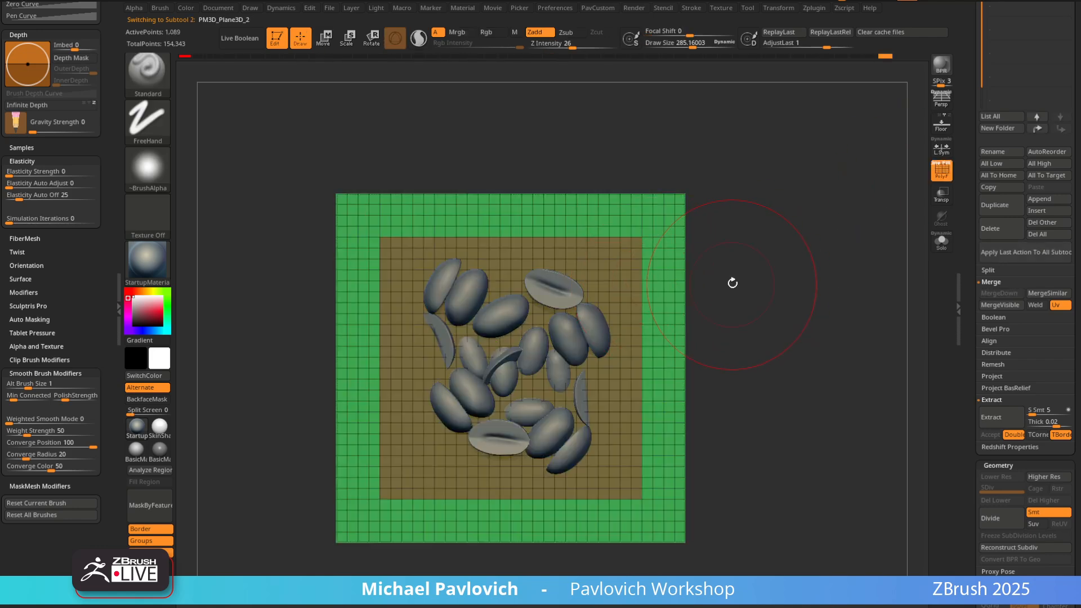
{"action": "mouse_move", "coordinate": [758, 259]}
{"action": "left_mouse_down", "text": "alt"}
{"action": "mouse_move", "coordinate": [758, 273]}
{"action": "mouse_move", "coordinate": [805, 270]}
{"action": "mouse_move", "coordinate": [727, 291]}
{"action": "left_mouse_up", "text": "alt"}
{"action": "key", "text": "w"}
{"action": "left_click_drag", "start_coordinate": [630, 243], "coordinate": [675, 245]}
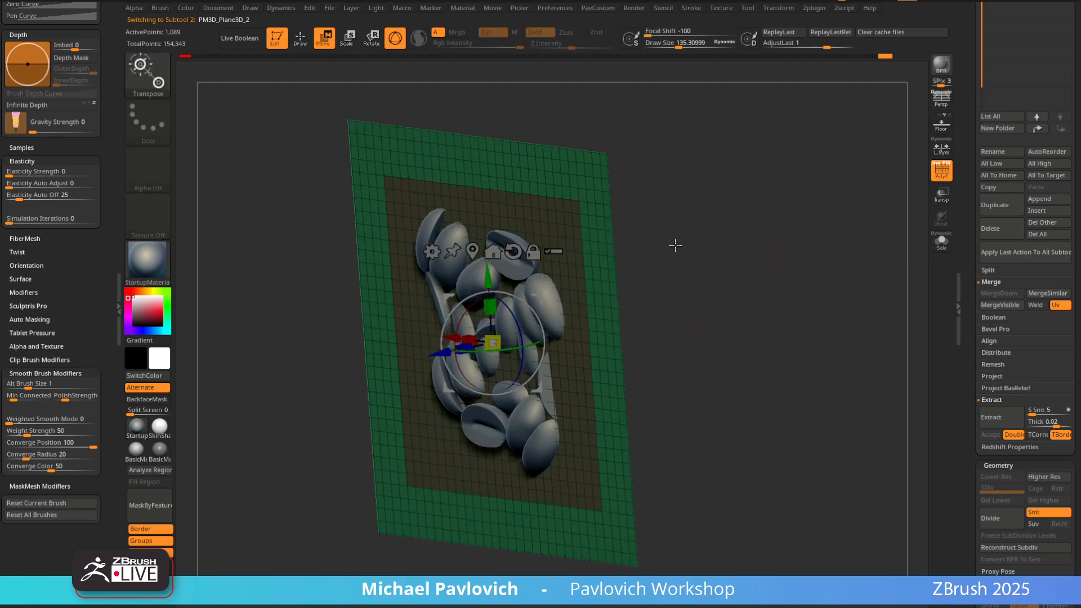
{"action": "key", "text": "q"}
{"action": "key", "text": "b"}
{"action": "key", "text": "z"}
{"action": "key", "text": "m"}
{"action": "key", "text": "space"}
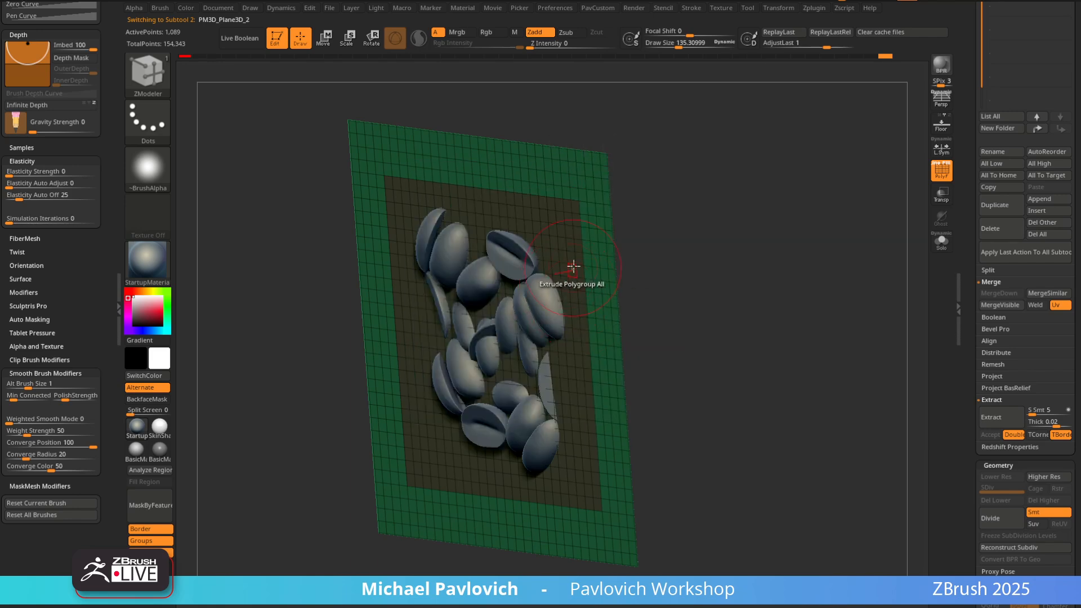
Extrude all polygons of the plane slightly to turn it into a thin slab
{"action": "key", "text": "space"}
{"action": "left_click", "coordinate": [481, 338]}
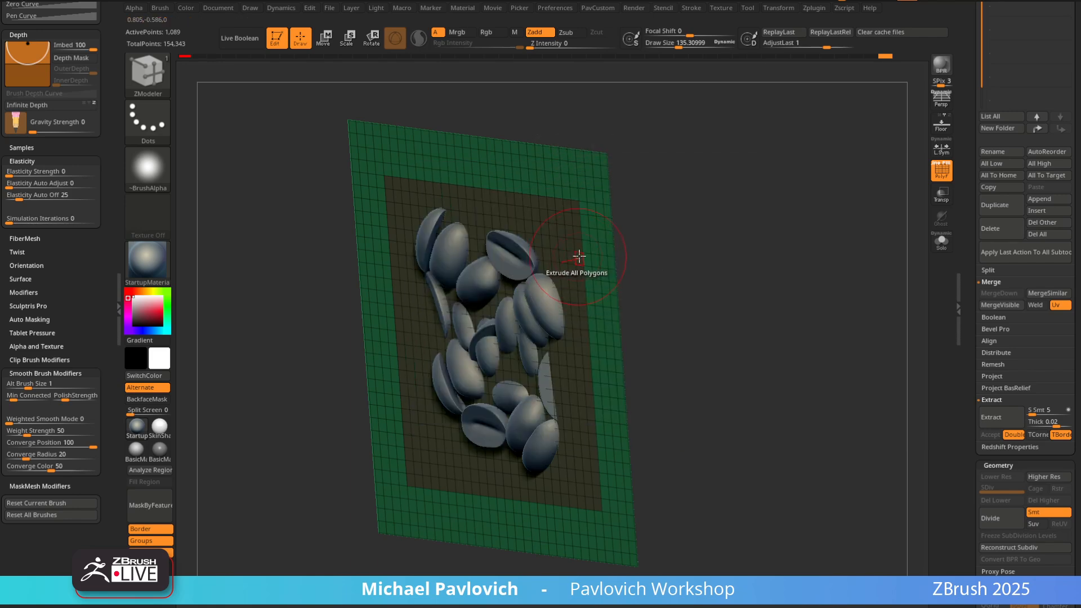
{"action": "left_click_drag", "start_coordinate": [584, 246], "coordinate": [576, 250]}
Regroup the slab's central square across both faces so it is separate from the border's polygroup
{"action": "right_click_drag", "start_coordinate": [577, 244], "coordinate": [748, 222], "text": "ctrl"}
{"action": "left_click_drag", "start_coordinate": [457, 263], "coordinate": [684, 479], "text": "ctrl+shift"}
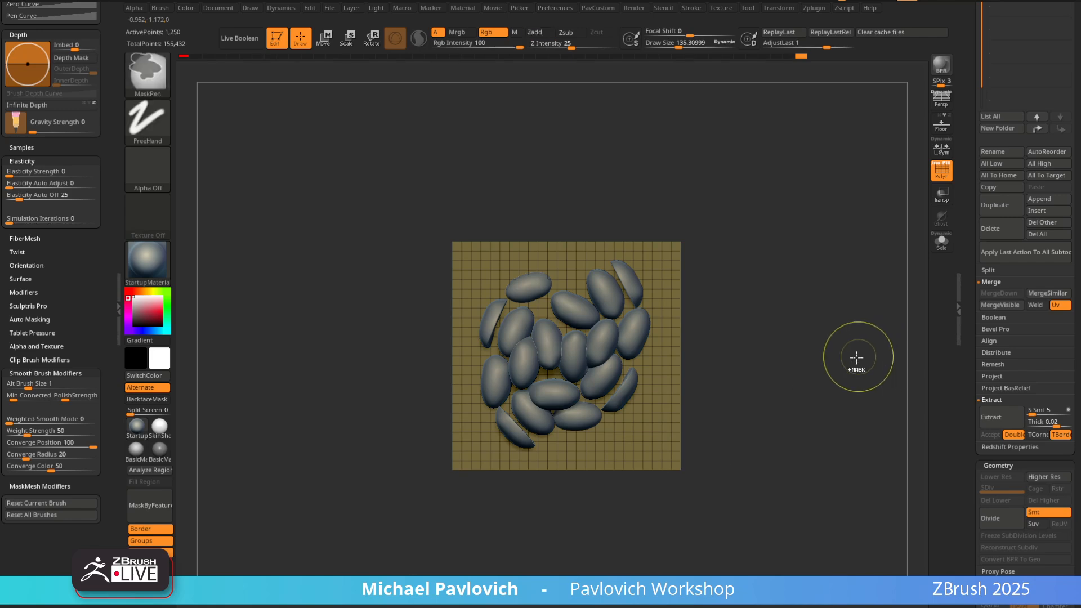
{"action": "left_click", "coordinate": [823, 338], "text": "ctrl+shift"}
{"action": "mouse_move", "coordinate": [823, 338]}
{"action": "right_mouse_down"}
{"action": "mouse_move", "coordinate": [762, 313]}
{"action": "mouse_move", "coordinate": [849, 305]}
{"action": "right_mouse_up"}
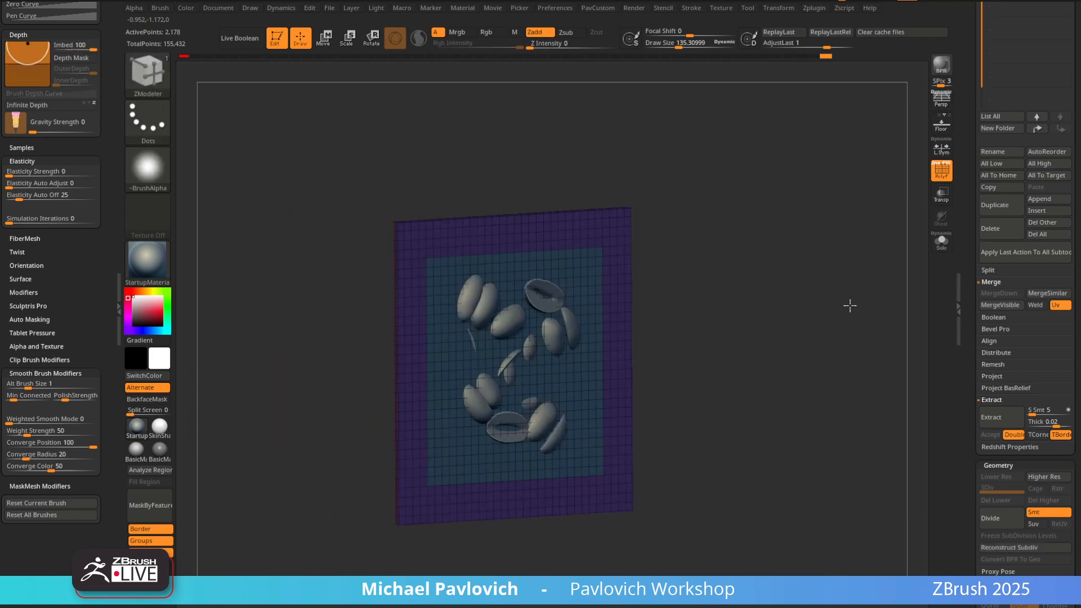
Subdivide the slab three times with Smt smoothing turned off and view its surface without the polyframe
{"action": "scroll", "coordinate": [1008, 259], "scroll_direction": "down", "scroll_amount": 5}
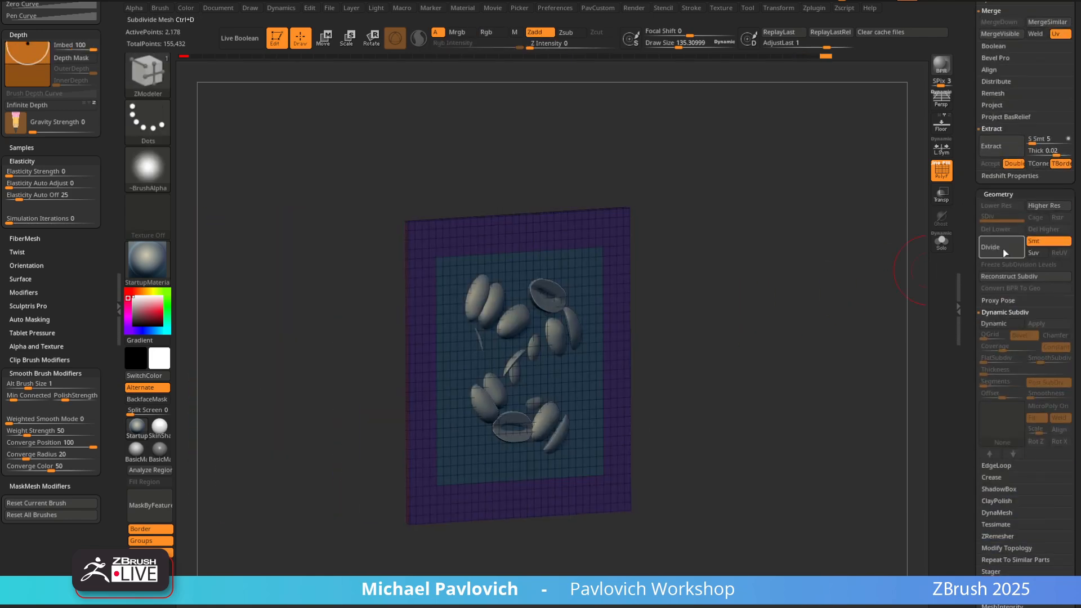
{"action": "double_click", "coordinate": [996, 254]}
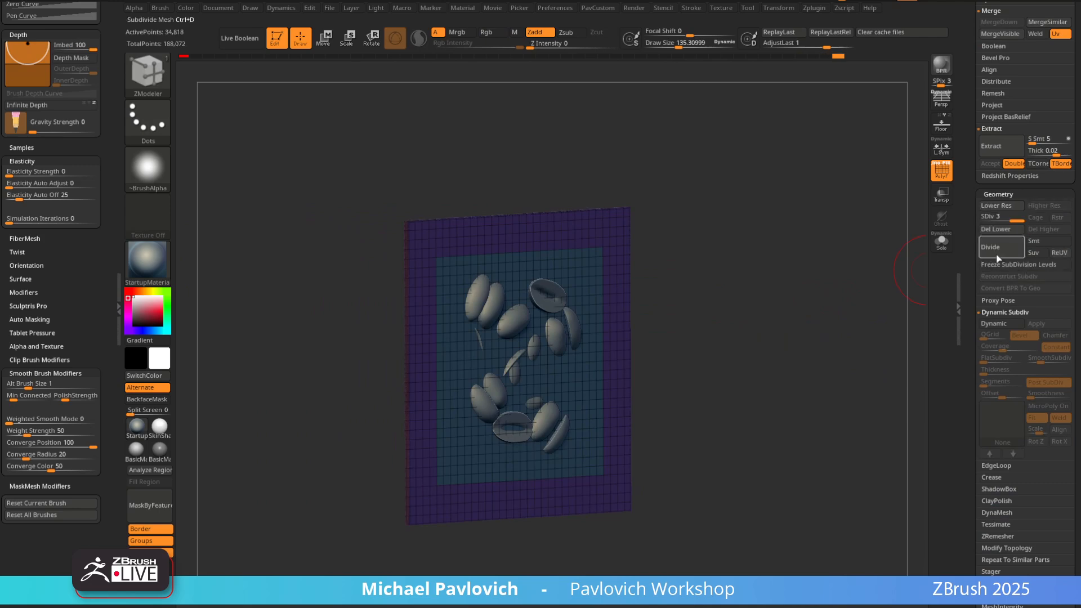
{"action": "right_click_drag", "start_coordinate": [848, 311], "coordinate": [869, 277], "text": "shift"}
{"action": "key", "text": "shift+f"}
{"action": "right_click_drag", "start_coordinate": [813, 304], "coordinate": [926, 178], "text": "alt"}
Remove the Transform palette from the tray and show the slab's polyframe again
{"action": "scroll", "coordinate": [937, 181], "scroll_direction": "up", "scroll_amount": 20}
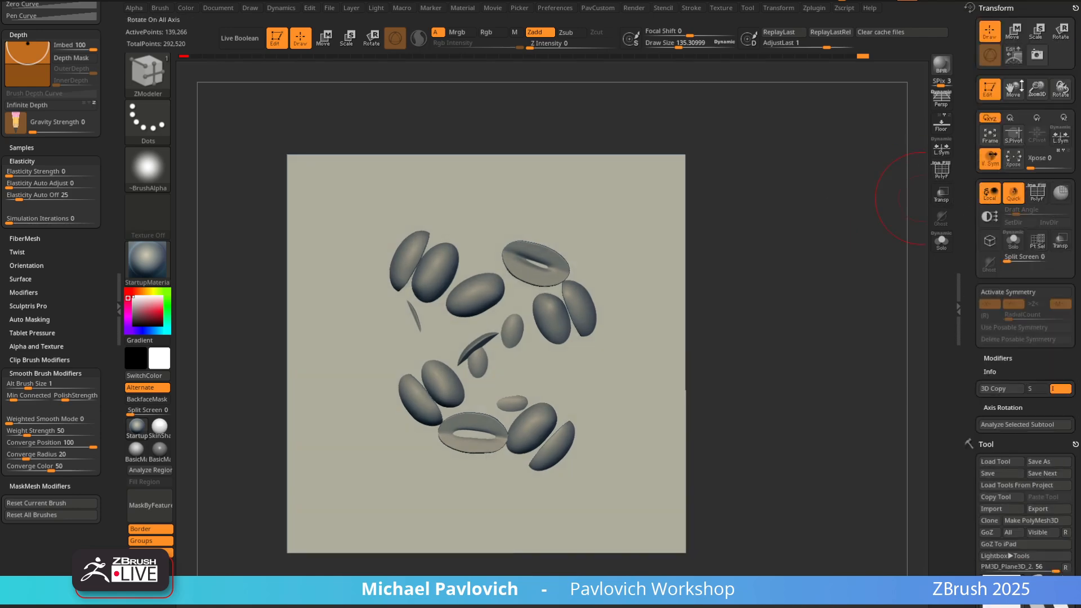
{"action": "left_click", "coordinate": [1076, 8]}
{"action": "key", "text": "shift+f"}
{"action": "right_click_drag", "start_coordinate": [793, 278], "coordinate": [812, 248], "text": "alt"}
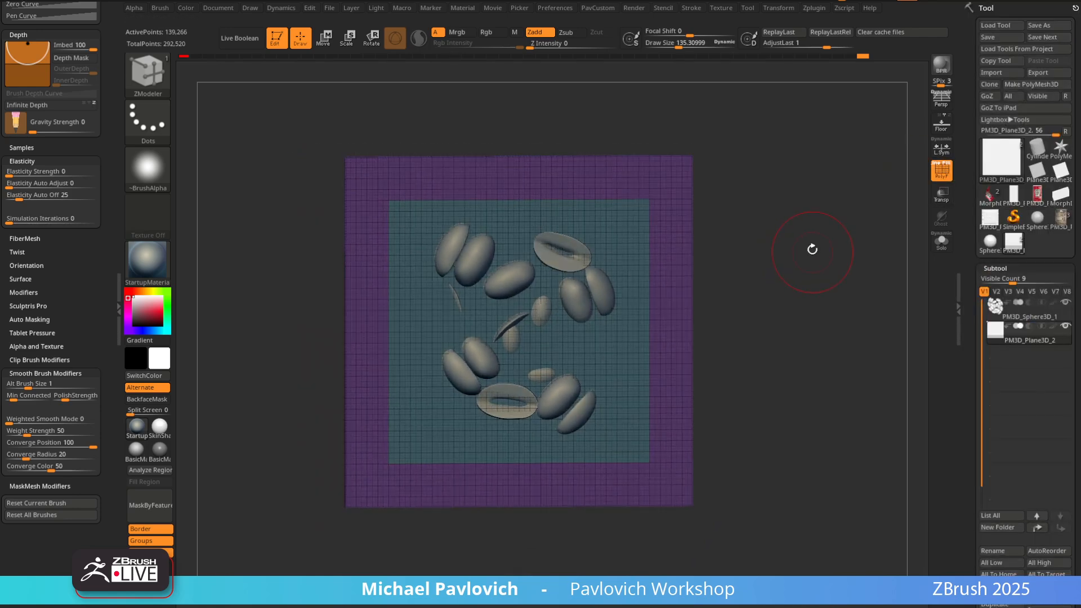
Mask the slab's border so only the central polygroup stays free, and ready TransposeCloth for moving it
{"action": "key", "text": "w"}
{"action": "right_click_drag", "start_coordinate": [607, 253], "coordinate": [858, 251]}
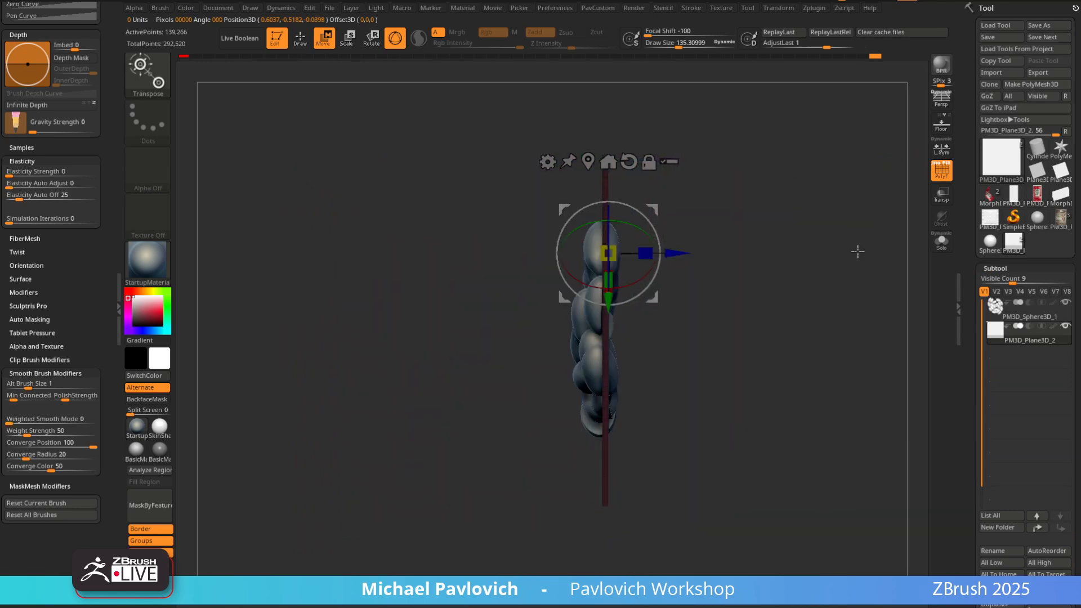
{"action": "mouse_move", "coordinate": [601, 159]}
{"action": "right_mouse_down"}
{"action": "mouse_move", "coordinate": [748, 220]}
{"action": "mouse_move", "coordinate": [735, 243]}
{"action": "mouse_move", "coordinate": [750, 234]}
{"action": "mouse_move", "coordinate": [587, 325]}
{"action": "right_mouse_up"}
{"action": "key", "text": "b"}
{"action": "key", "text": "t"}
{"action": "key", "text": "a"}
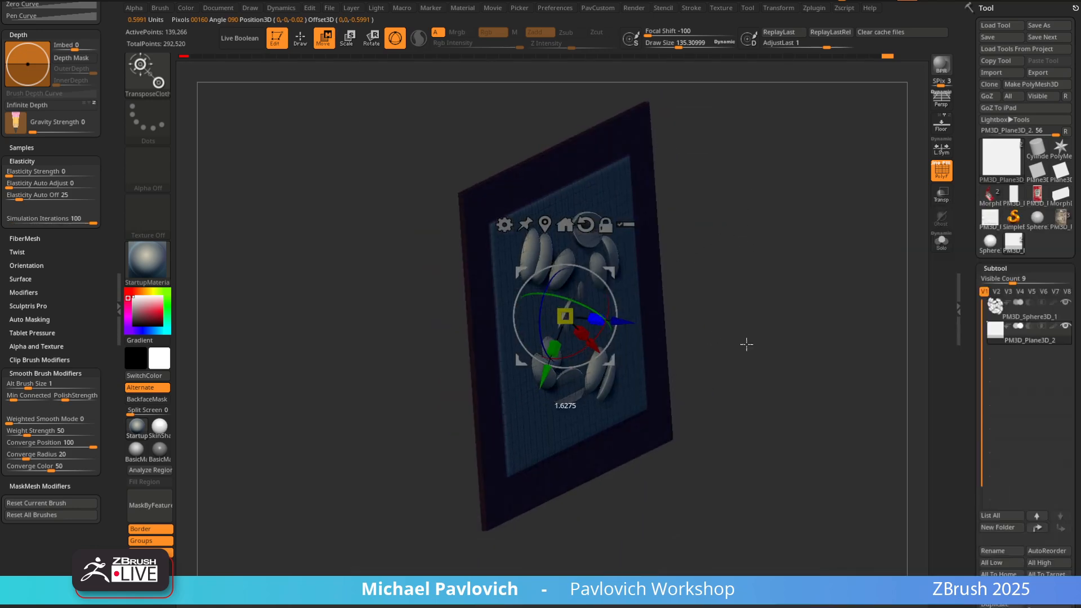
{"action": "key", "text": "b"}
{"action": "key", "text": "z"}
{"action": "key", "text": "m"}
{"action": "mouse_move", "coordinate": [811, 285]}
{"action": "right_mouse_down"}
{"action": "mouse_move", "coordinate": [871, 278]}
{"action": "mouse_move", "coordinate": [835, 299]}
{"action": "mouse_move", "coordinate": [755, 254]}
{"action": "right_mouse_up"}
{"action": "key", "text": "w"}
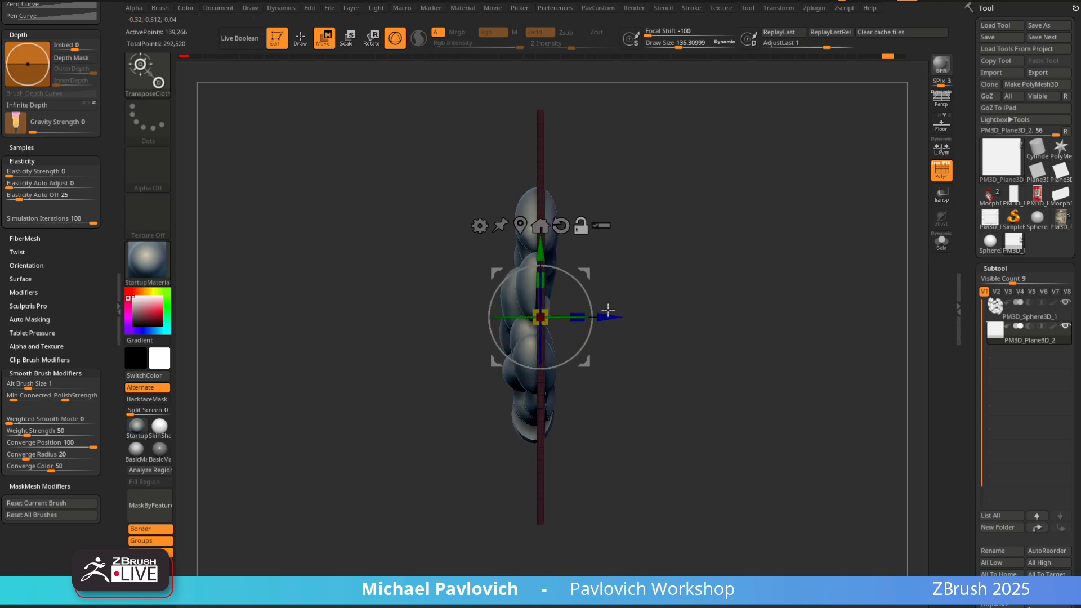
Bring up the Dynamics settings and scale the slab's unmasked centre along Z with TransposeCloth so it puffs out into a pillow
{"action": "right_click_drag", "start_coordinate": [892, 311], "coordinate": [415, 321]}
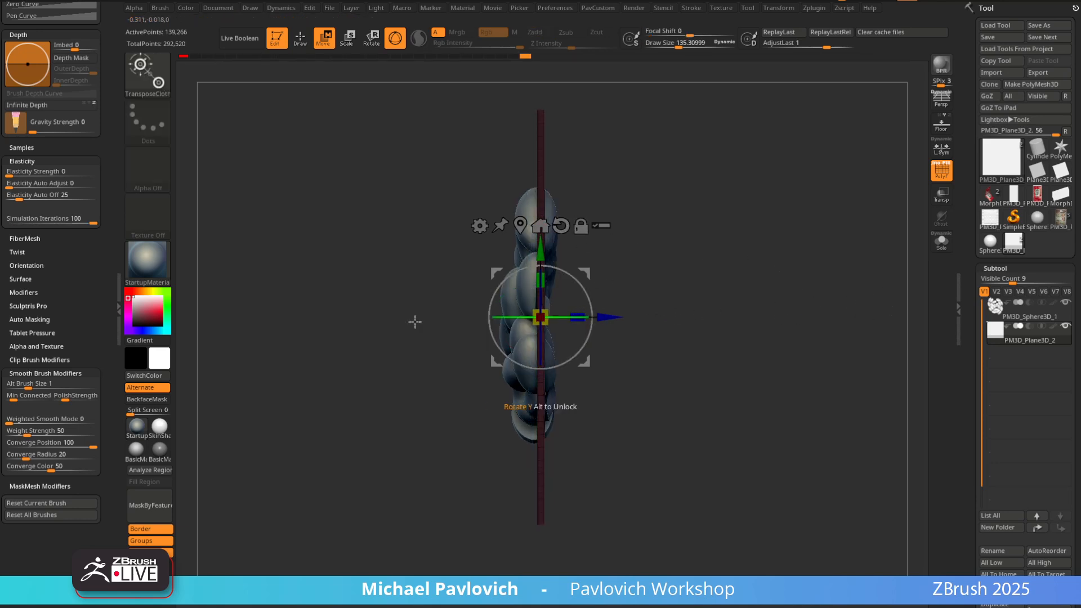
{"action": "left_click_drag", "start_coordinate": [74, 257], "coordinate": [88, 303]}
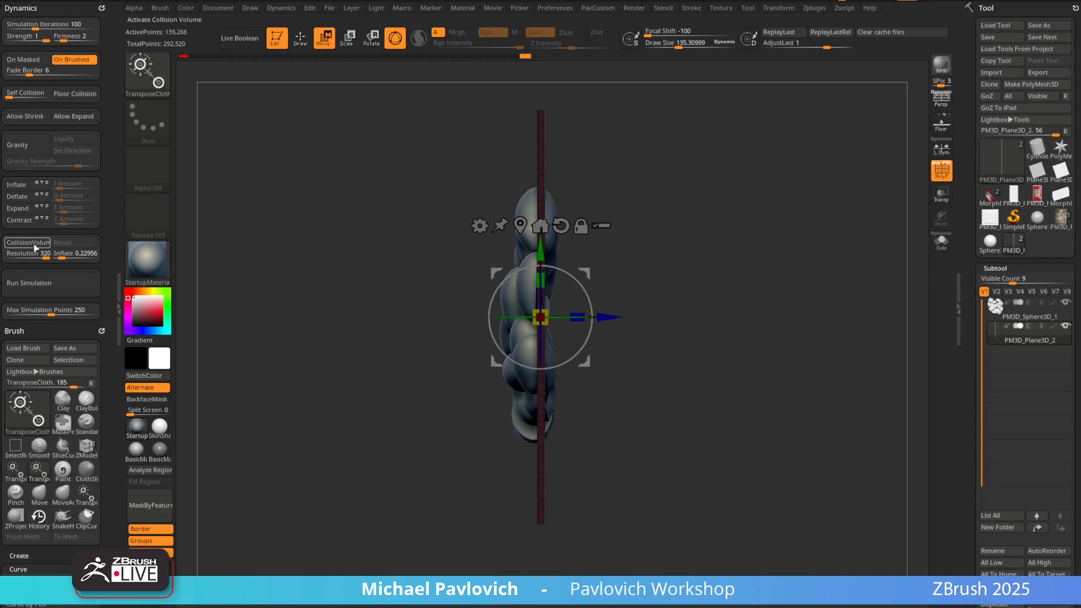
{"action": "left_click_drag", "start_coordinate": [837, 131], "coordinate": [593, 305]}
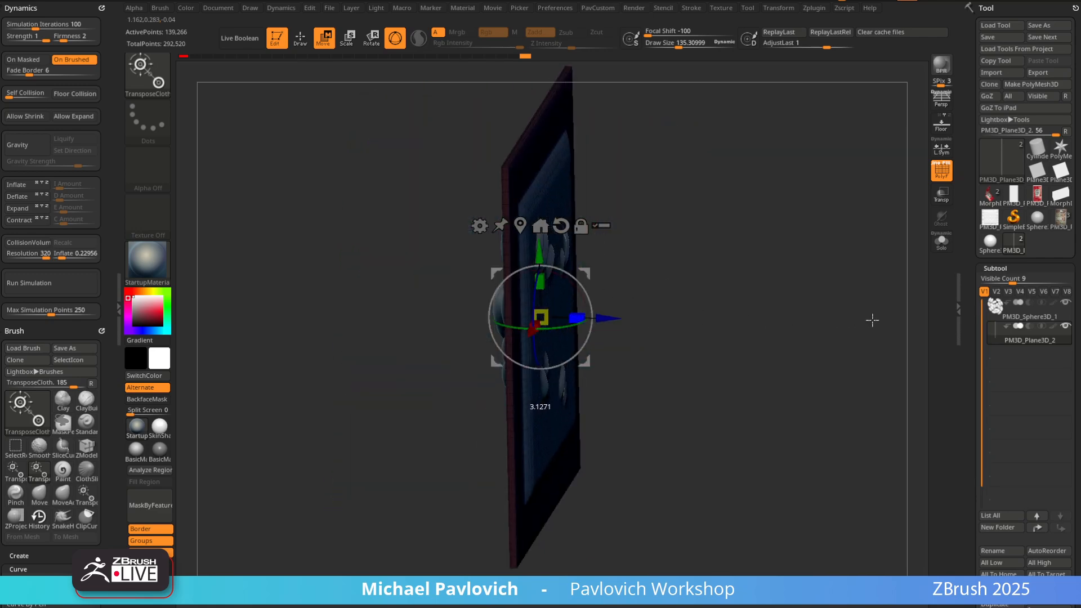
{"action": "left_click_drag", "start_coordinate": [901, 307], "coordinate": [791, 285]}
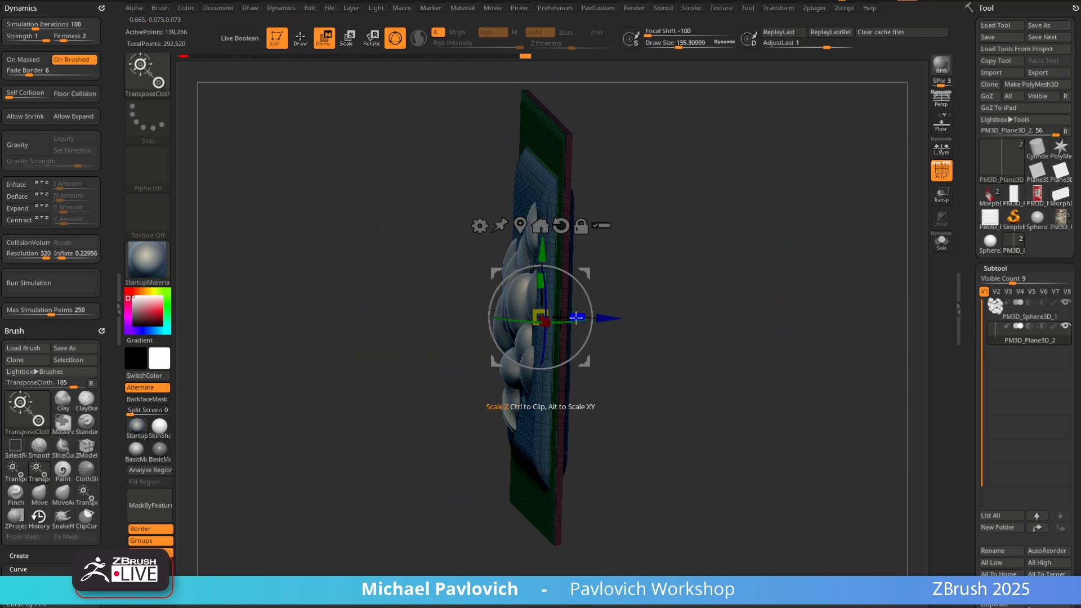
{"action": "mouse_move", "coordinate": [698, 311]}
{"action": "left_mouse_down"}
{"action": "mouse_move", "coordinate": [750, 307]}
{"action": "mouse_move", "coordinate": [723, 256]}
{"action": "mouse_move", "coordinate": [719, 273]}
{"action": "left_mouse_up"}
Turn on transparency and move the bean subtool about 0.07 along Z to centre it inside the puffed packet
{"action": "key", "text": "q"}
{"action": "left_click", "coordinate": [941, 194]}
{"action": "key", "text": "b"}
{"action": "key", "text": "s"}
{"action": "key", "text": "t"}
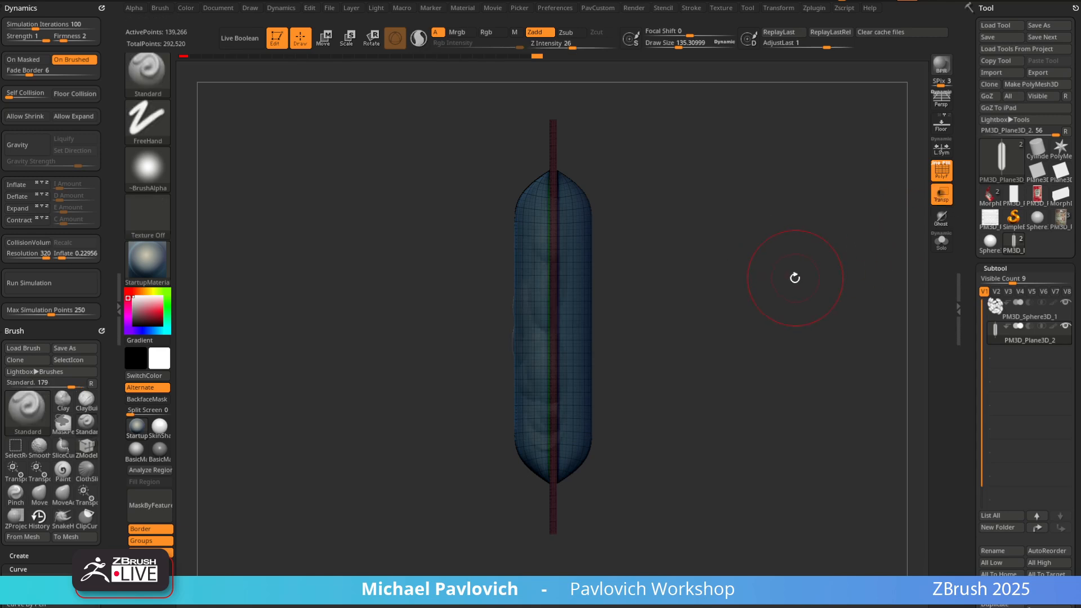
{"action": "left_click_drag", "start_coordinate": [794, 278], "coordinate": [784, 288], "text": "alt"}
{"action": "left_click", "coordinate": [1029, 317]}
{"action": "key", "text": "w"}
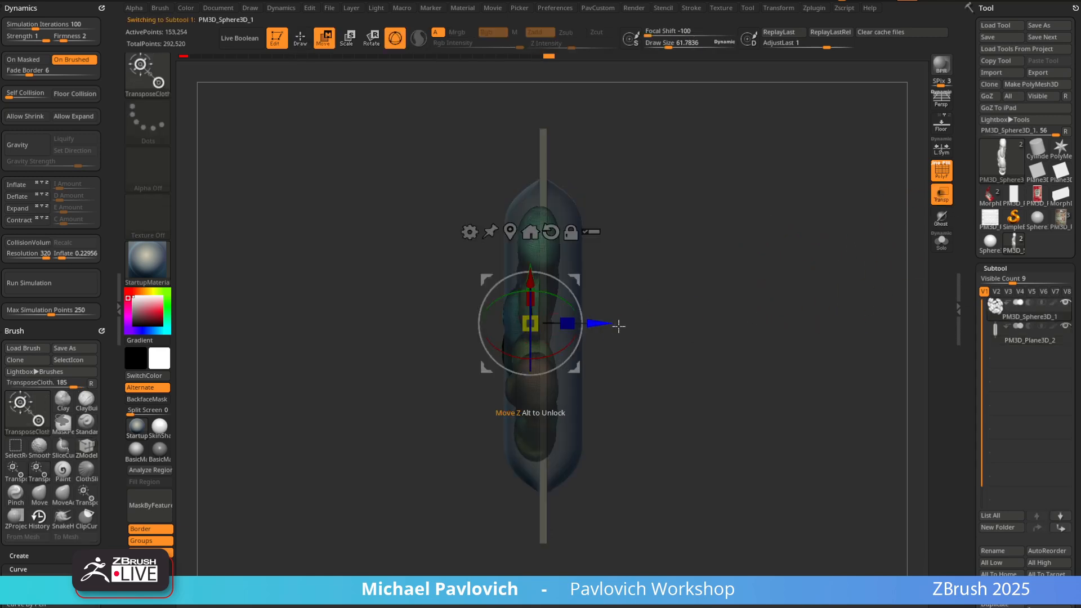
{"action": "left_click_drag", "start_coordinate": [612, 323], "coordinate": [624, 323]}
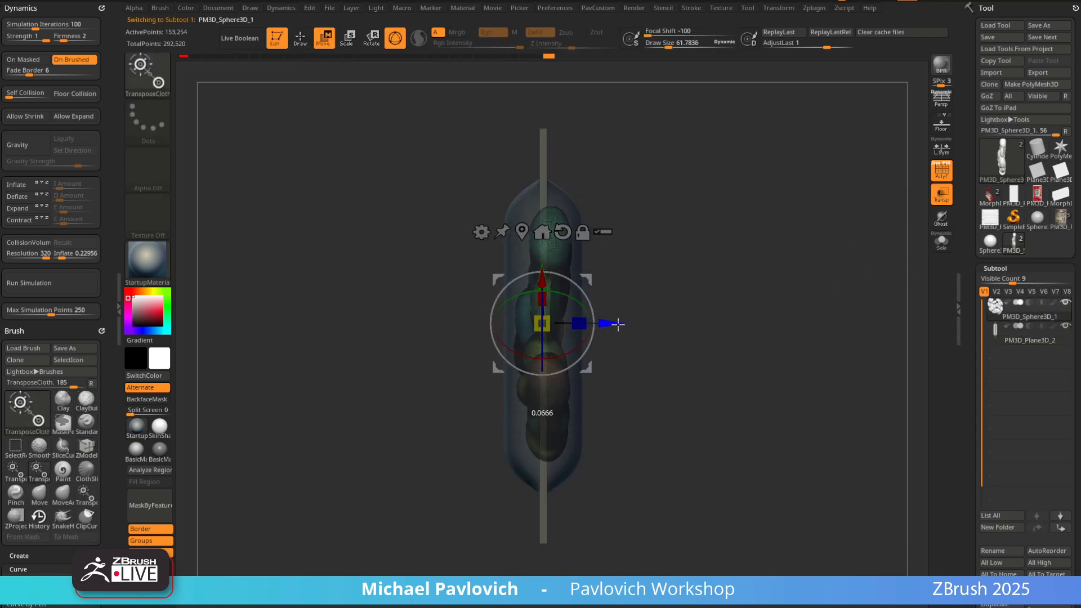
{"action": "key", "text": "q"}
Reselect the packet subtool, hide its polyframe and turn transparency off
{"action": "left_click_drag", "start_coordinate": [867, 286], "coordinate": [550, 333]}
{"action": "left_click", "coordinate": [550, 332], "text": "alt"}
{"action": "left_click_drag", "start_coordinate": [878, 328], "coordinate": [807, 287]}
{"action": "key", "text": "shift+f"}
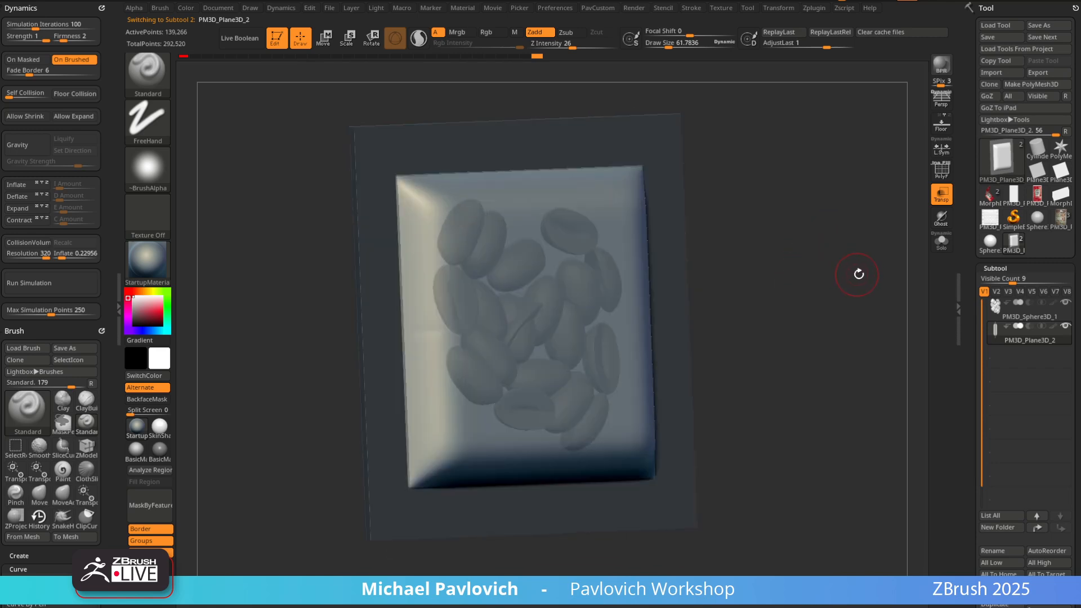
{"action": "left_click", "coordinate": [947, 201]}
{"action": "left_click_drag", "start_coordinate": [824, 250], "coordinate": [782, 262]}
Choose TransposeCloth for the packet, undo a short test simulation and activate the collision volume
{"action": "key", "text": "w"}
{"action": "left_click_drag", "start_coordinate": [669, 257], "coordinate": [736, 263]}
{"action": "key", "text": "b"}
{"action": "key", "text": "t"}
{"action": "key", "text": "c"}
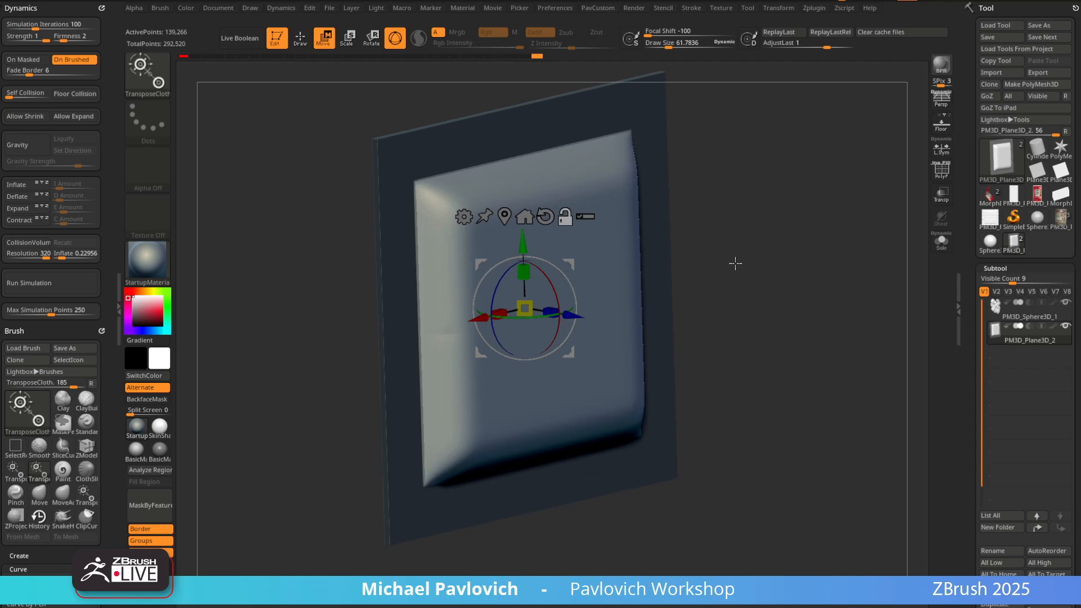
{"action": "left_click_drag", "start_coordinate": [524, 309], "coordinate": [524, 306]}
{"action": "key", "text": "ctrl+z"}
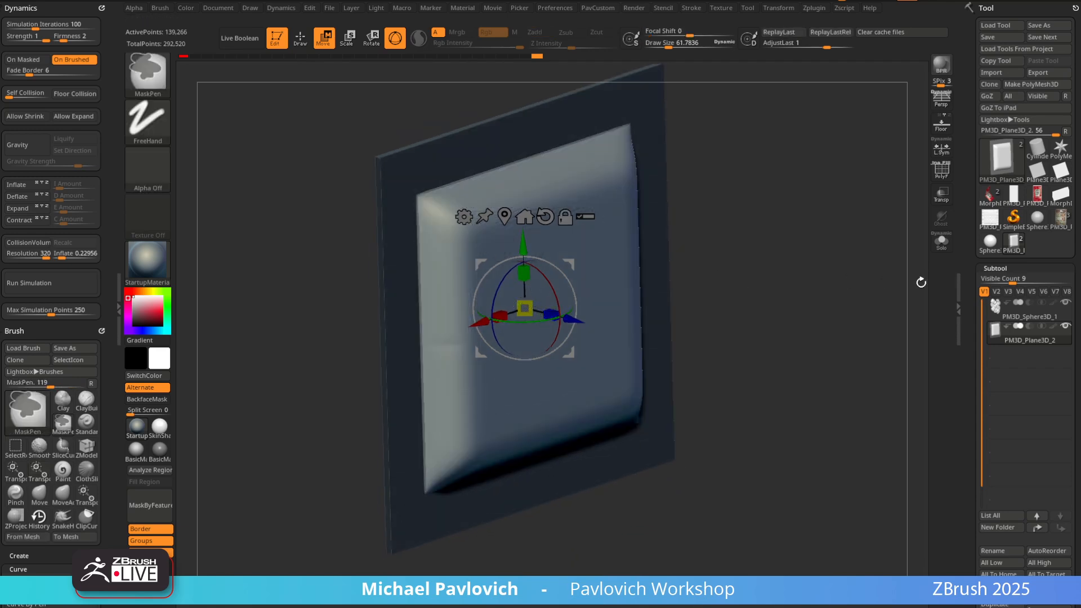
{"action": "left_click", "coordinate": [29, 244]}
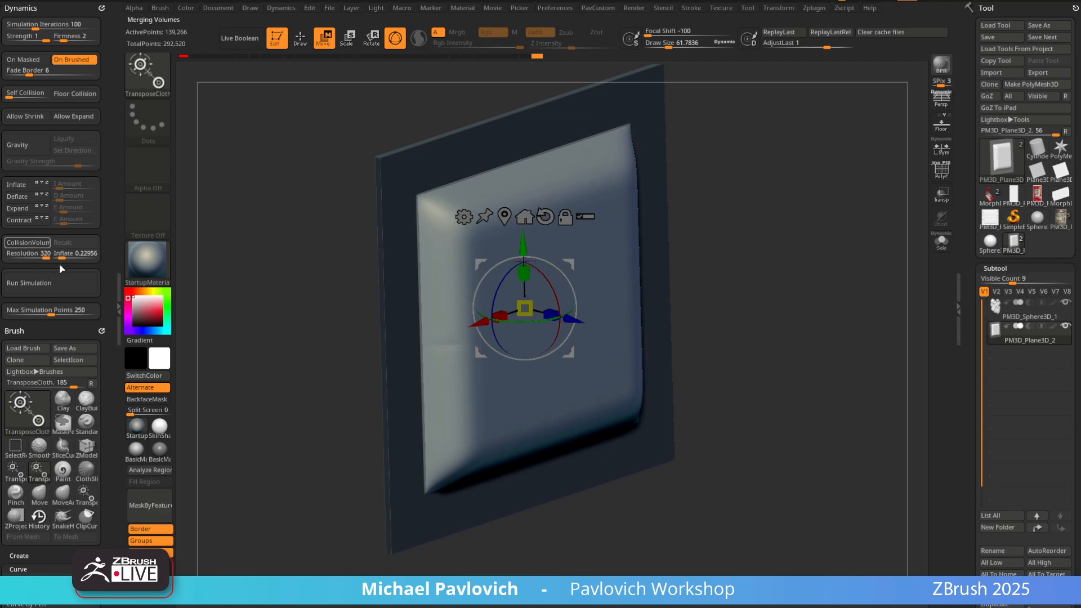
Lower the packet to subdivision level 3 and run a TransposeCloth simulation to shrink it around the beans
{"action": "scroll", "coordinate": [1019, 282], "scroll_direction": "down", "scroll_amount": 10}
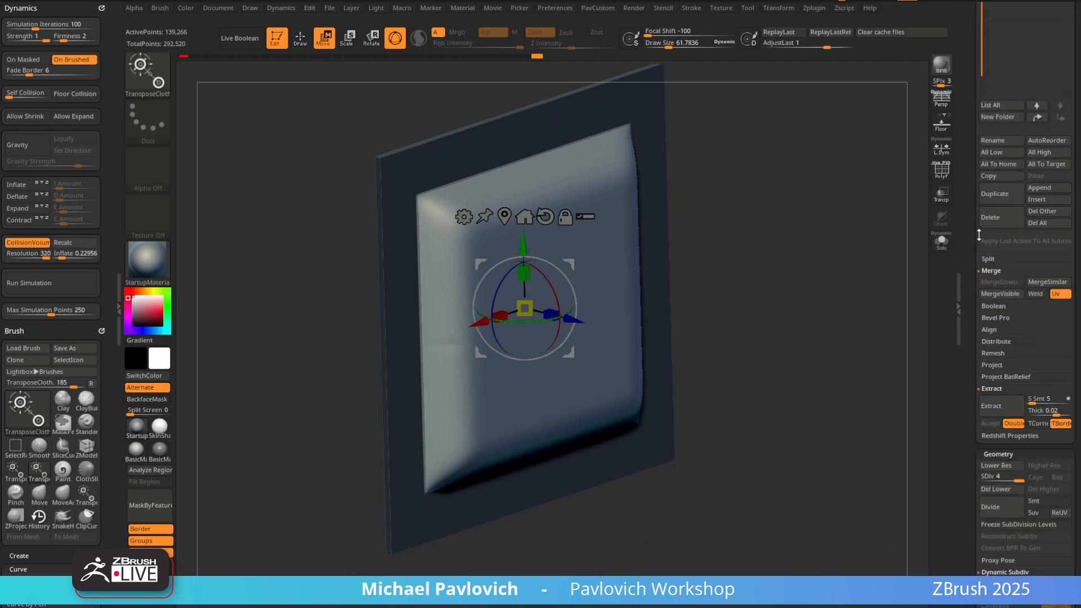
{"action": "left_click", "coordinate": [1006, 155]}
{"action": "left_click_drag", "start_coordinate": [797, 240], "coordinate": [809, 263]}
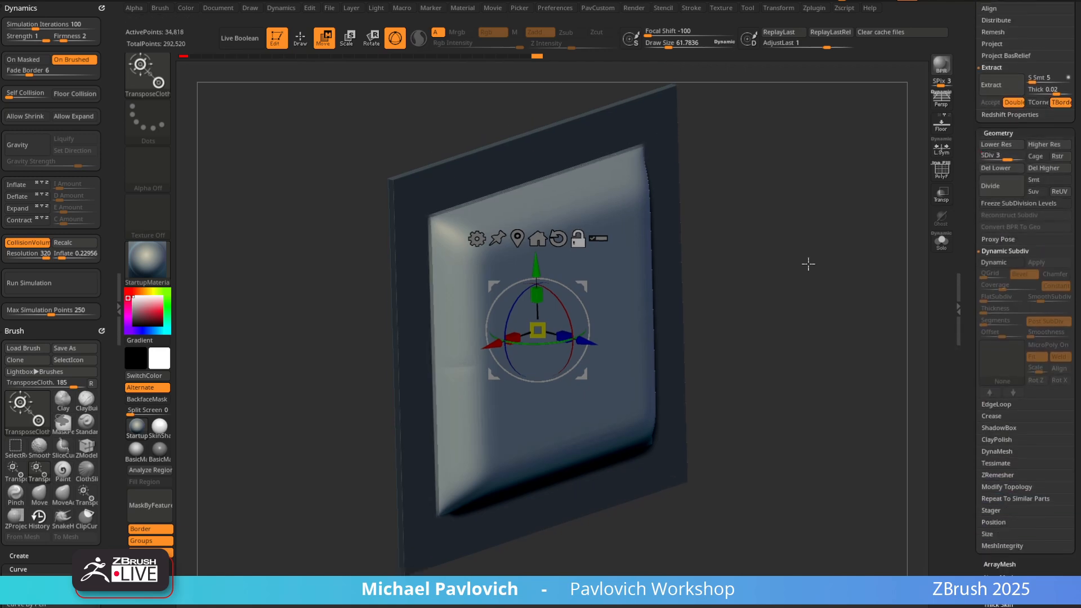
{"action": "left_click_drag", "start_coordinate": [562, 334], "coordinate": [474, 305]}
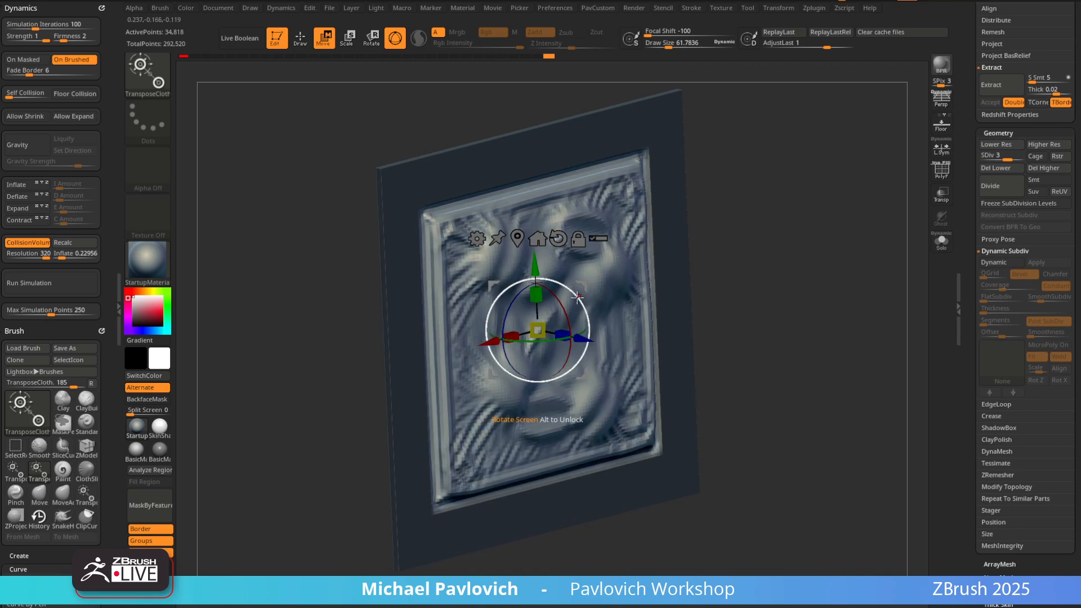
Remove the Dynamics palette from the tray and dock it there again
{"action": "mouse_move", "coordinate": [111, 175]}
{"action": "left_mouse_down"}
{"action": "mouse_move", "coordinate": [111, 104]}
{"action": "mouse_move", "coordinate": [111, 176]}
{"action": "left_mouse_up"}
{"action": "left_click_drag", "start_coordinate": [280, 1], "coordinate": [277, 3]}
{"action": "left_click", "coordinate": [279, 9]}
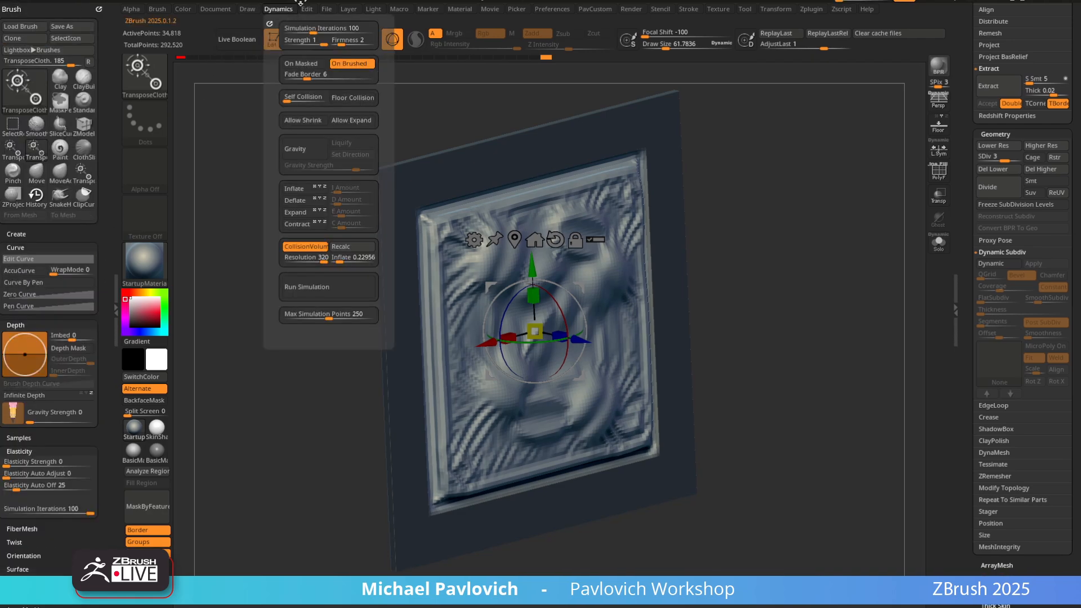
{"action": "left_click_drag", "start_coordinate": [300, 3], "coordinate": [303, 3]}
Undo the packet's cloth simulation and return it to subdivision level 4
{"action": "mouse_move", "coordinate": [779, 288]}
{"action": "left_mouse_down"}
{"action": "mouse_move", "coordinate": [793, 247]}
{"action": "mouse_move", "coordinate": [796, 274]}
{"action": "mouse_move", "coordinate": [877, 260]}
{"action": "mouse_move", "coordinate": [838, 282]}
{"action": "mouse_move", "coordinate": [790, 271]}
{"action": "mouse_move", "coordinate": [791, 225]}
{"action": "mouse_move", "coordinate": [791, 259]}
{"action": "left_mouse_up"}
{"action": "key", "text": "ctrl+z"}
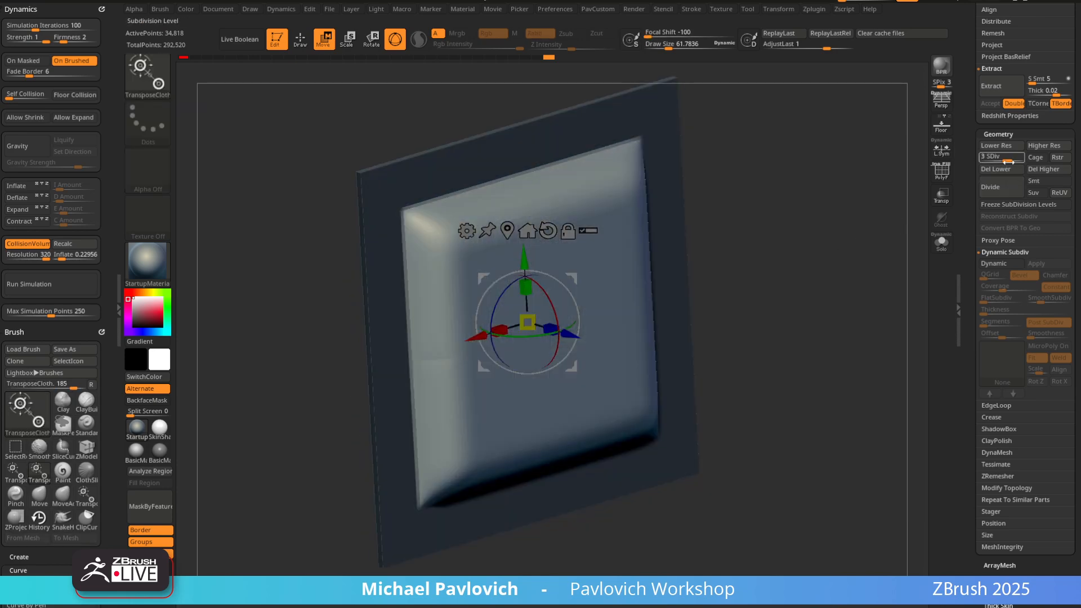
{"action": "key", "text": "ctrl+z"}
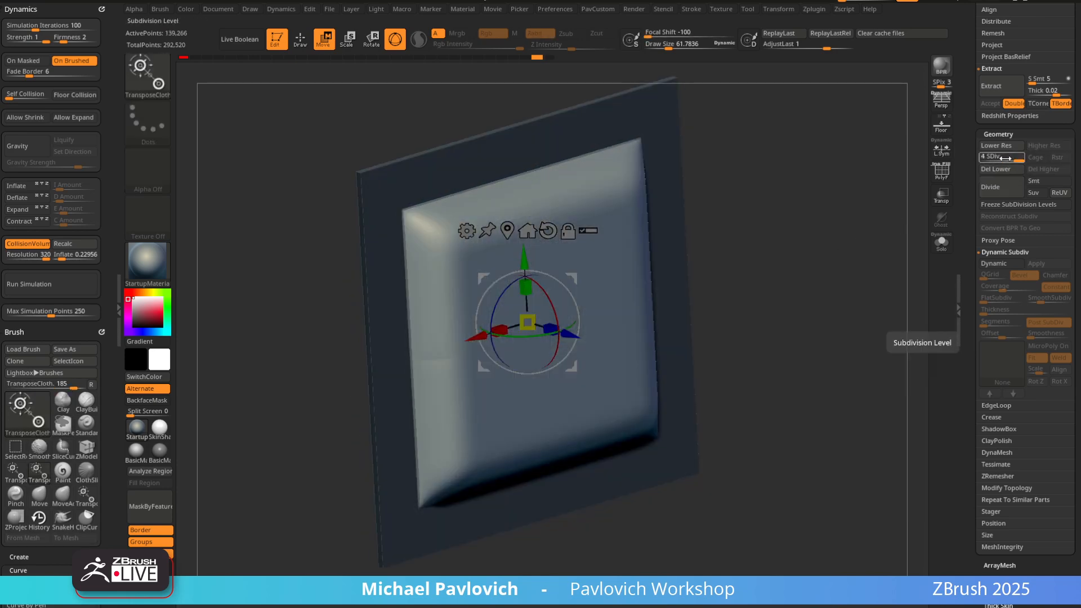
Set the packet to subdivision level 2 and run a TransposeCloth simulation to wrap it around the beans
{"action": "left_click_drag", "start_coordinate": [1006, 158], "coordinate": [996, 158]}
{"action": "left_click_drag", "start_coordinate": [804, 215], "coordinate": [829, 217]}
{"action": "left_click_drag", "start_coordinate": [556, 326], "coordinate": [551, 324]}
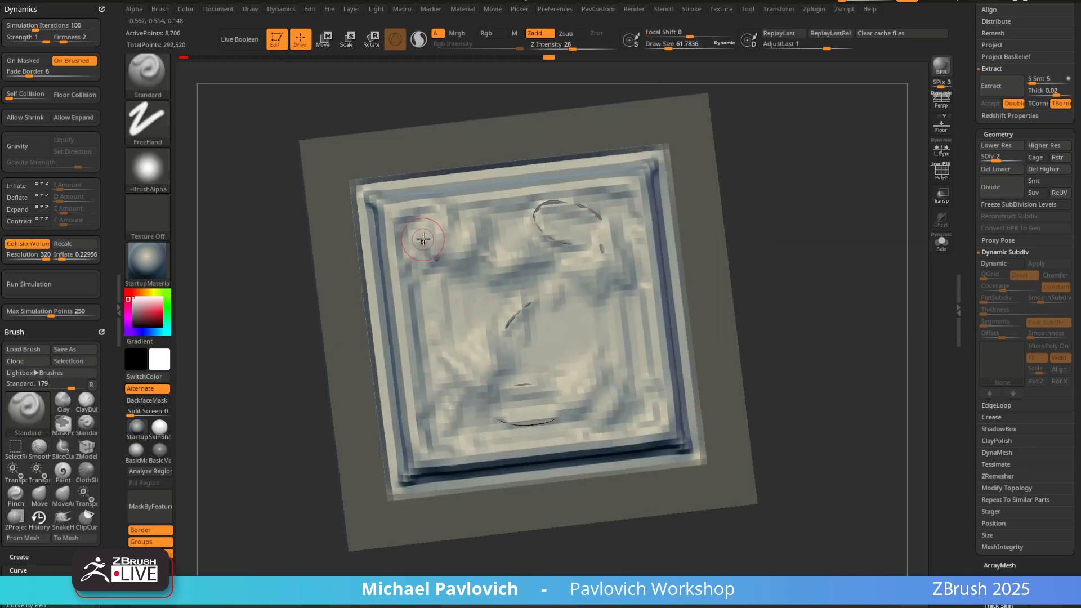
Smooth the wrinkled centre on both faces of the packet with a draw size of about 156
{"action": "left_click_drag", "start_coordinate": [422, 239], "coordinate": [445, 240]}
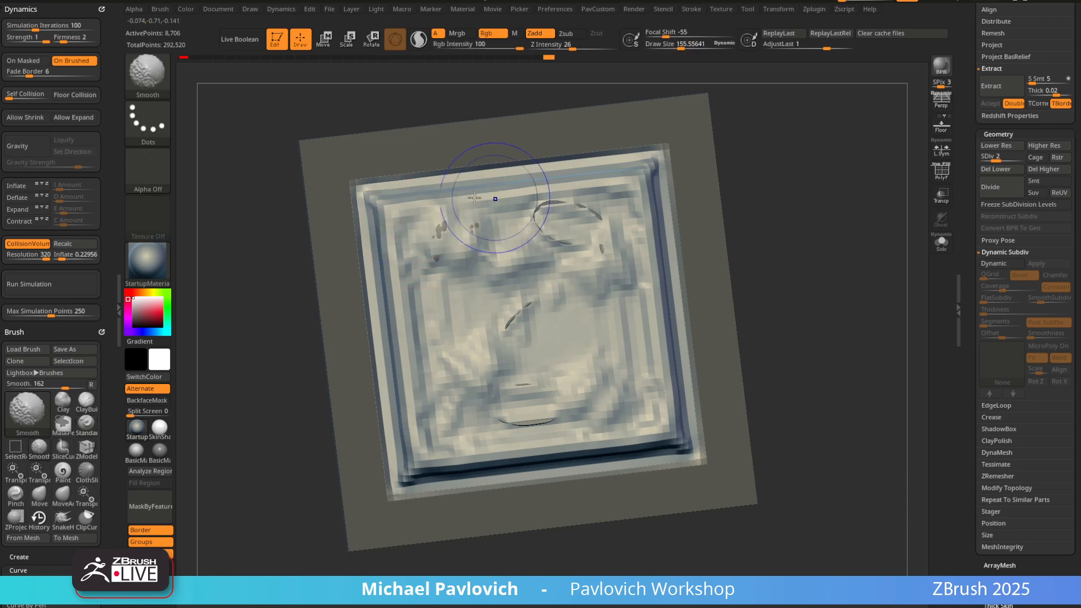
{"action": "mouse_move", "coordinate": [493, 210]}
{"action": "left_mouse_down", "text": "shift"}
{"action": "mouse_move", "coordinate": [392, 242]}
{"action": "mouse_move", "coordinate": [433, 415]}
{"action": "mouse_move", "coordinate": [566, 430]}
{"action": "mouse_move", "coordinate": [644, 364]}
{"action": "mouse_move", "coordinate": [605, 211]}
{"action": "mouse_move", "coordinate": [424, 318]}
{"action": "left_mouse_up", "text": "shift"}
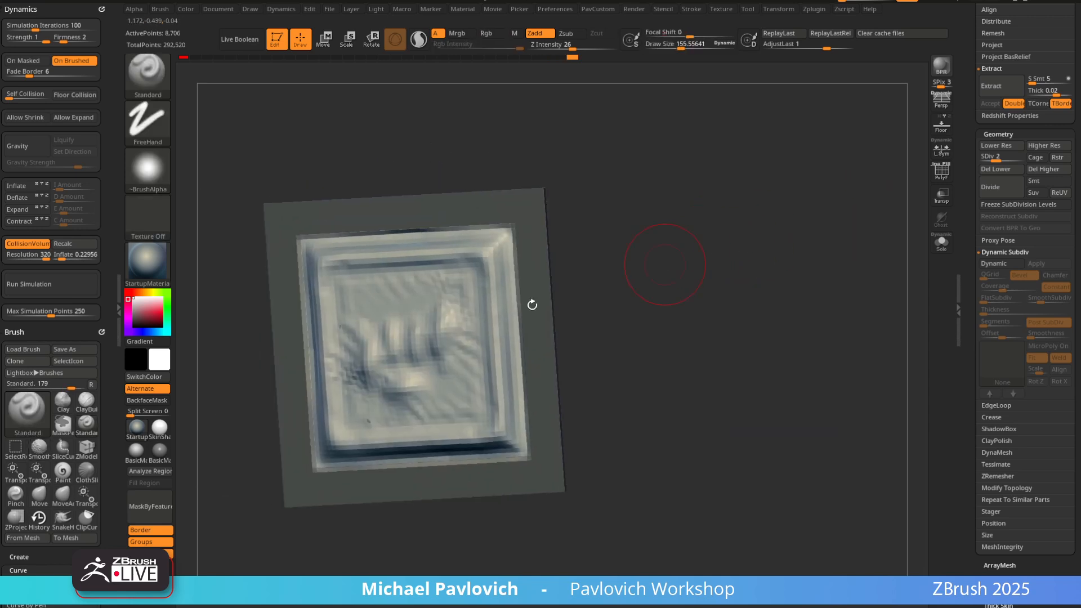
{"action": "mouse_move", "coordinate": [421, 451]}
{"action": "left_mouse_down", "text": "shift"}
{"action": "mouse_move", "coordinate": [510, 329]}
{"action": "mouse_move", "coordinate": [351, 239]}
{"action": "left_mouse_up", "text": "shift"}
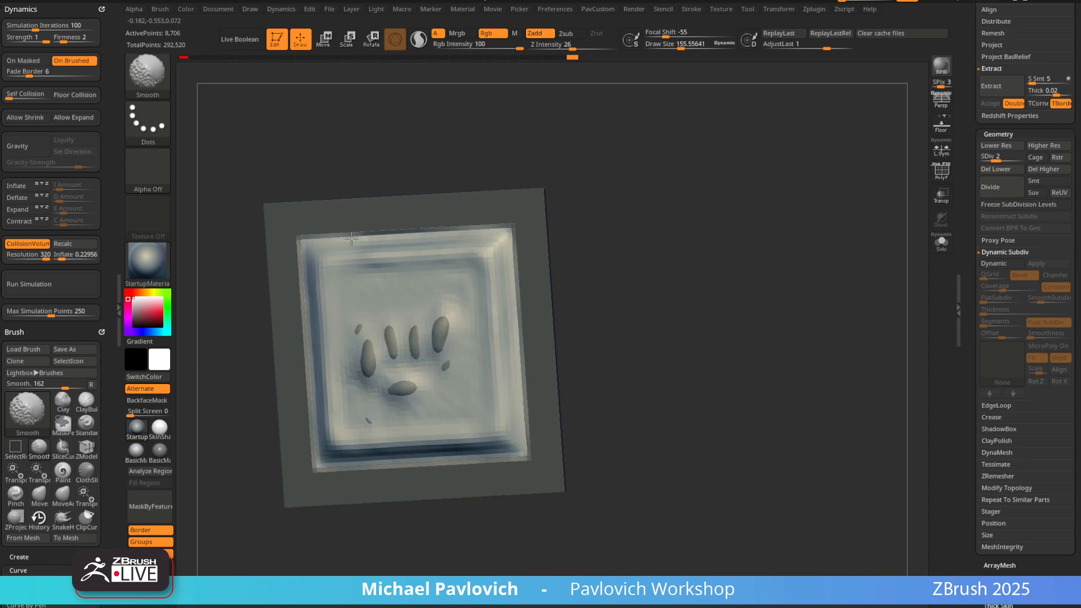
Inflate the packet's surface over the beans poking through its front and back faces with the Inflat brush
{"action": "mouse_move", "coordinate": [489, 262]}
{"action": "right_mouse_down"}
{"action": "mouse_move", "coordinate": [651, 265]}
{"action": "mouse_move", "coordinate": [641, 253]}
{"action": "right_mouse_up"}
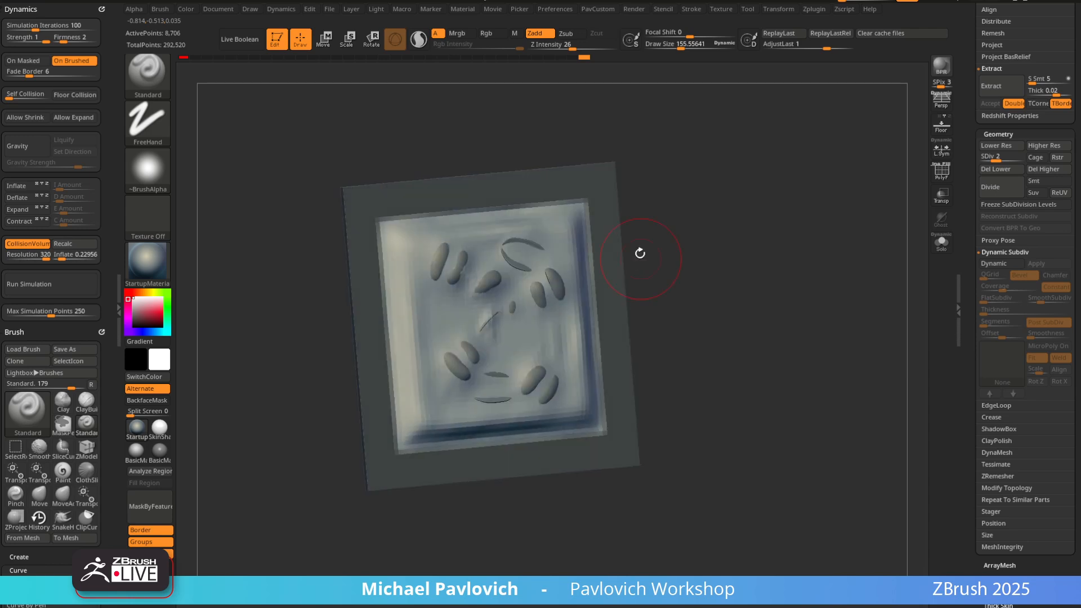
{"action": "key", "text": "b"}
{"action": "key", "text": "i"}
{"action": "key", "text": "n"}
{"action": "mouse_move", "coordinate": [438, 260]}
{"action": "left_mouse_down"}
{"action": "mouse_move", "coordinate": [460, 273]}
{"action": "mouse_move", "coordinate": [544, 251]}
{"action": "left_mouse_up"}
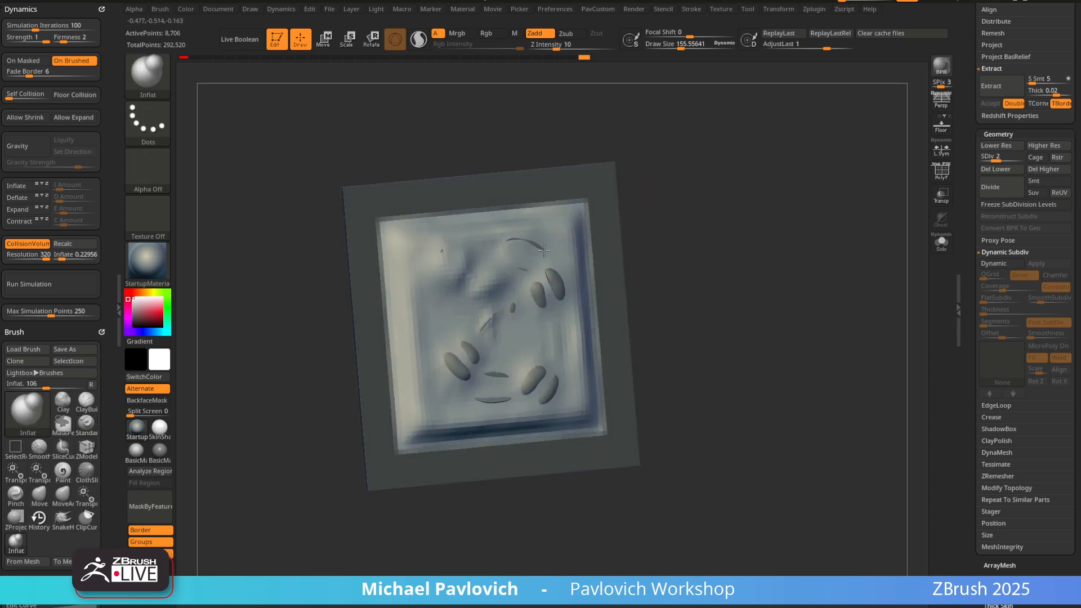
{"action": "left_click_drag", "start_coordinate": [472, 405], "coordinate": [574, 369]}
{"action": "right_click_drag", "start_coordinate": [794, 259], "coordinate": [666, 263]}
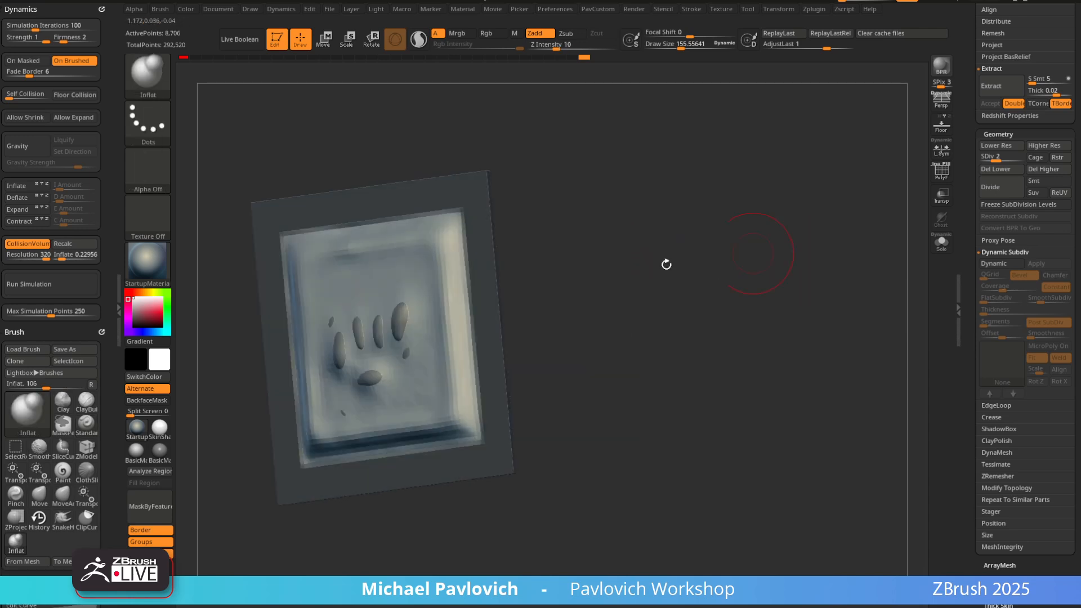
{"action": "left_click_drag", "start_coordinate": [329, 372], "coordinate": [349, 317]}
Raise the packet to subdivision level 3 and run another TransposeCloth simulation to tighten it around the beans
{"action": "mouse_move", "coordinate": [700, 244]}
{"action": "right_mouse_down"}
{"action": "mouse_move", "coordinate": [687, 222]}
{"action": "mouse_move", "coordinate": [697, 239]}
{"action": "mouse_move", "coordinate": [763, 253]}
{"action": "mouse_move", "coordinate": [822, 242]}
{"action": "right_mouse_up"}
{"action": "key", "text": "b"}
{"action": "key", "text": "t"}
{"action": "key", "text": "c"}
{"action": "left_click", "coordinate": [1006, 160]}
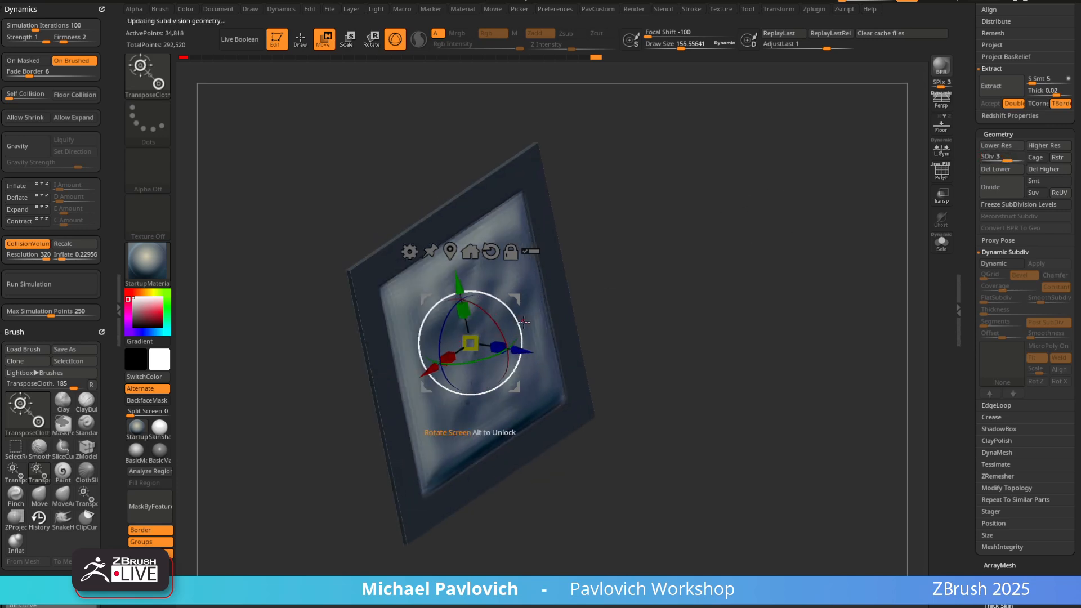
{"action": "left_click_drag", "start_coordinate": [491, 346], "coordinate": [450, 336]}
Switch to the Standard brush with a draw size of about 91 and face the packet's front straight on
{"action": "key", "text": "q"}
{"action": "right_click_drag", "start_coordinate": [696, 263], "coordinate": [775, 244]}
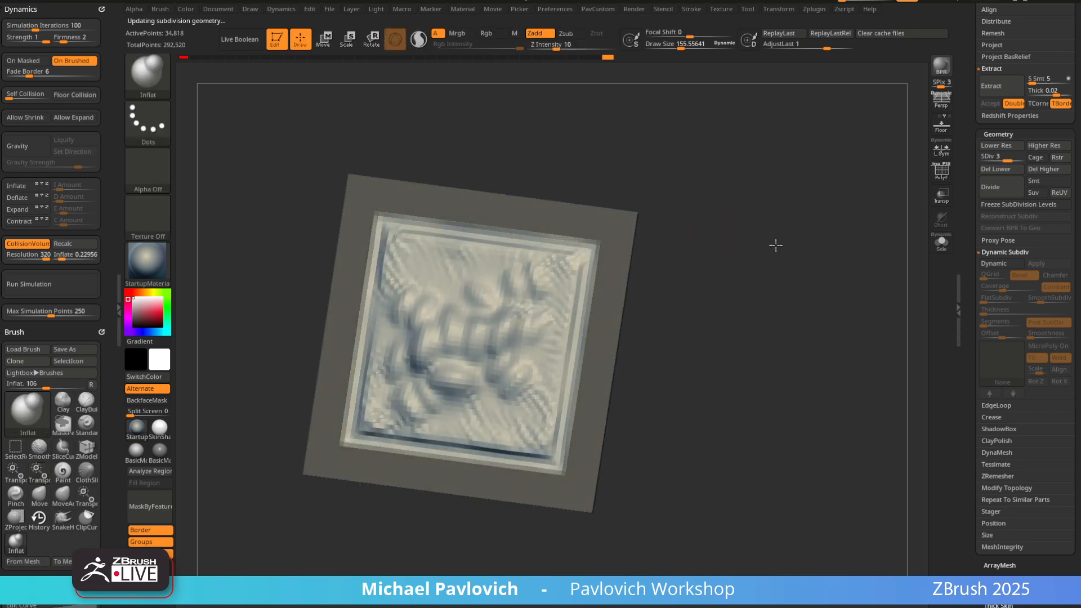
{"action": "right_click_drag", "start_coordinate": [724, 292], "coordinate": [666, 326]}
{"action": "mouse_move", "coordinate": [758, 277]}
{"action": "right_mouse_down", "text": "shift"}
{"action": "mouse_move", "coordinate": [715, 257]}
{"action": "mouse_move", "coordinate": [777, 246]}
{"action": "right_mouse_up", "text": "shift"}
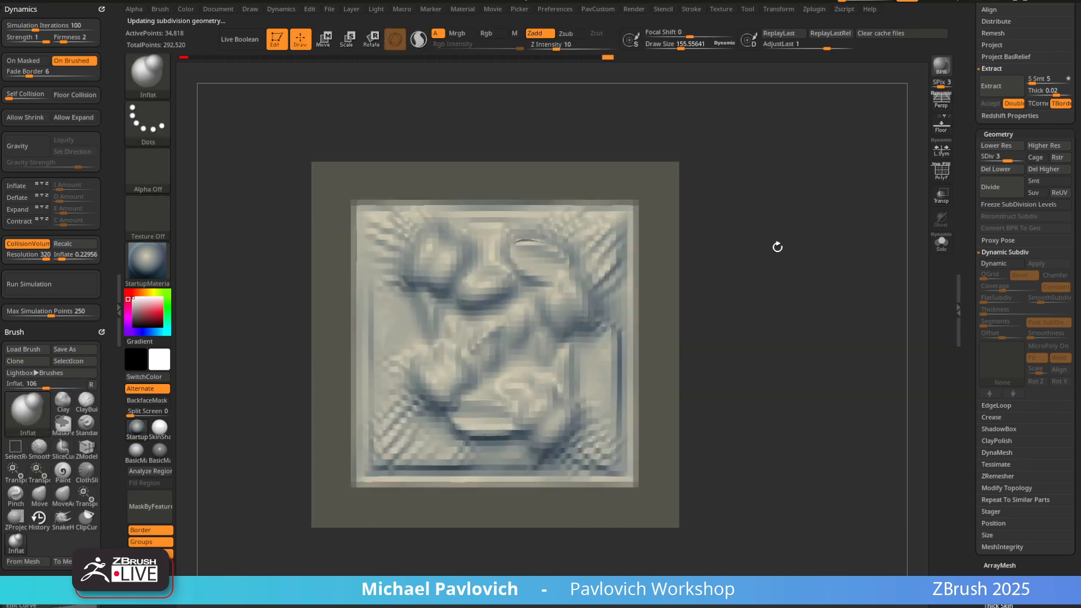
{"action": "key", "text": "b"}
{"action": "key", "text": "s"}
{"action": "key", "text": "t"}
{"action": "key", "text": "s"}
{"action": "left_click_drag", "start_coordinate": [591, 277], "coordinate": [583, 277]}
{"action": "right_click_drag", "start_coordinate": [629, 242], "coordinate": [617, 272], "text": "alt"}
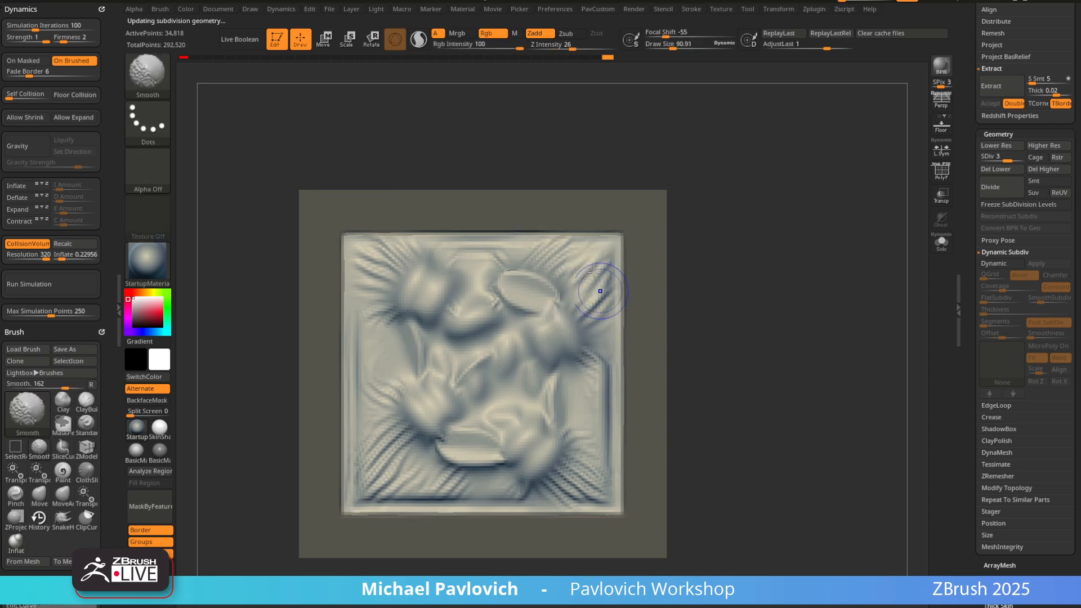
Clear the packet's mask and smooth the seam between the wrapped centre and the flat border on both faces
{"action": "key", "text": "shift"}
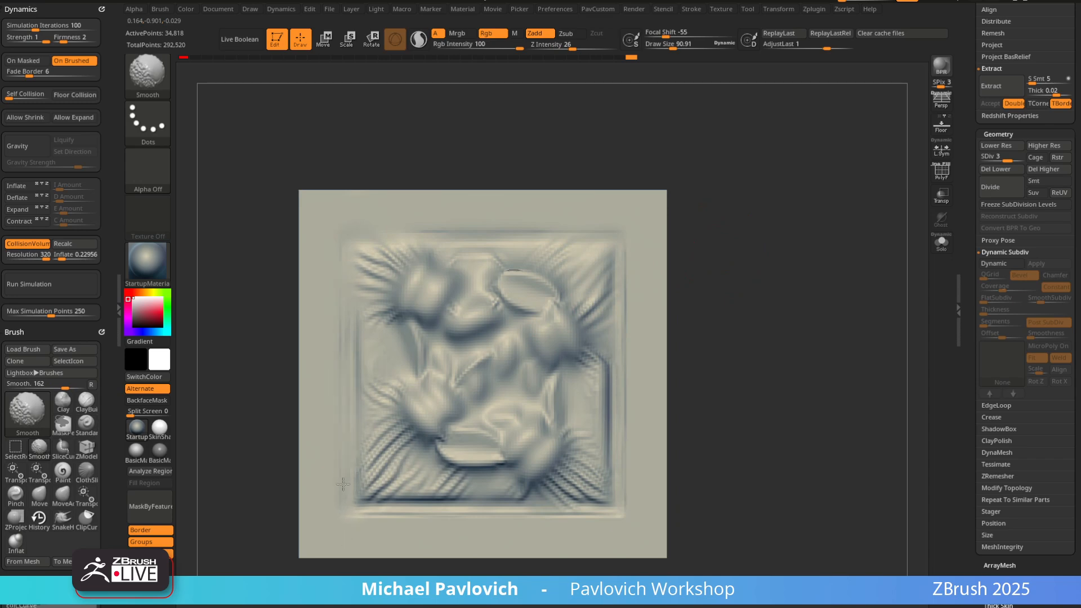
{"action": "mouse_move", "coordinate": [343, 485]}
{"action": "left_mouse_down", "text": "shift"}
{"action": "mouse_move", "coordinate": [490, 503]}
{"action": "mouse_move", "coordinate": [611, 399]}
{"action": "left_mouse_up", "text": "shift"}
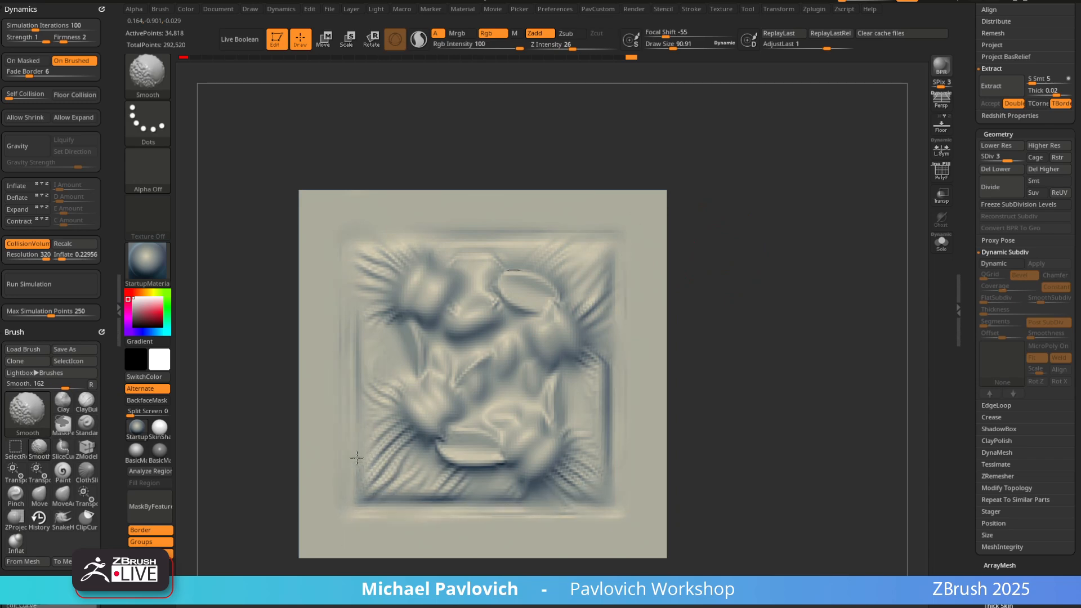
{"action": "mouse_move", "coordinate": [767, 336]}
{"action": "left_mouse_down"}
{"action": "mouse_move", "coordinate": [788, 314]}
{"action": "mouse_move", "coordinate": [683, 270]}
{"action": "mouse_move", "coordinate": [360, 293]}
{"action": "left_mouse_up"}
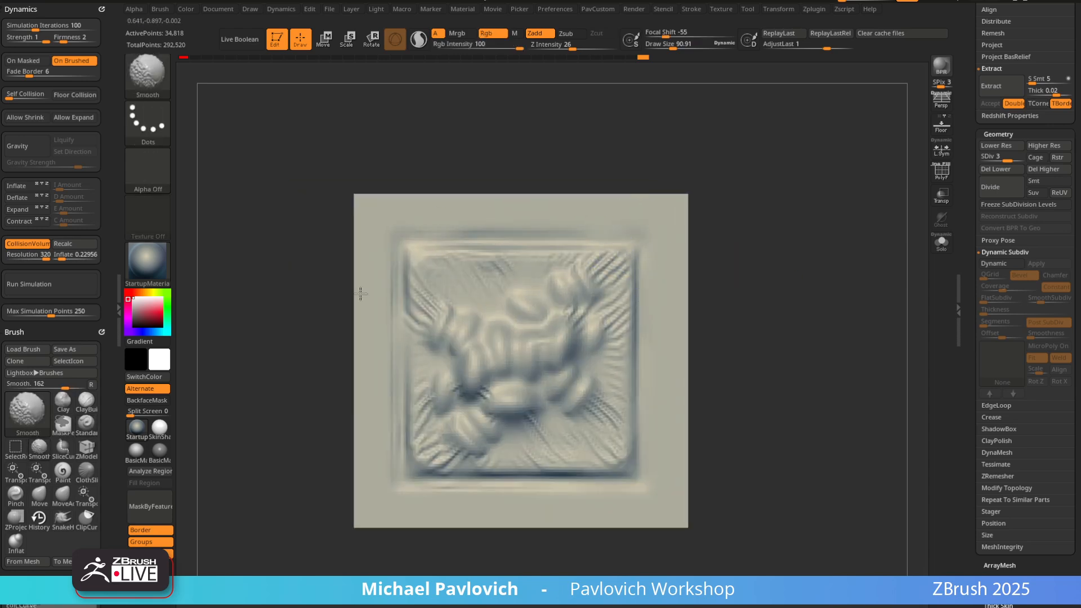
{"action": "left_click_drag", "start_coordinate": [666, 394], "coordinate": [633, 406], "text": "alt"}
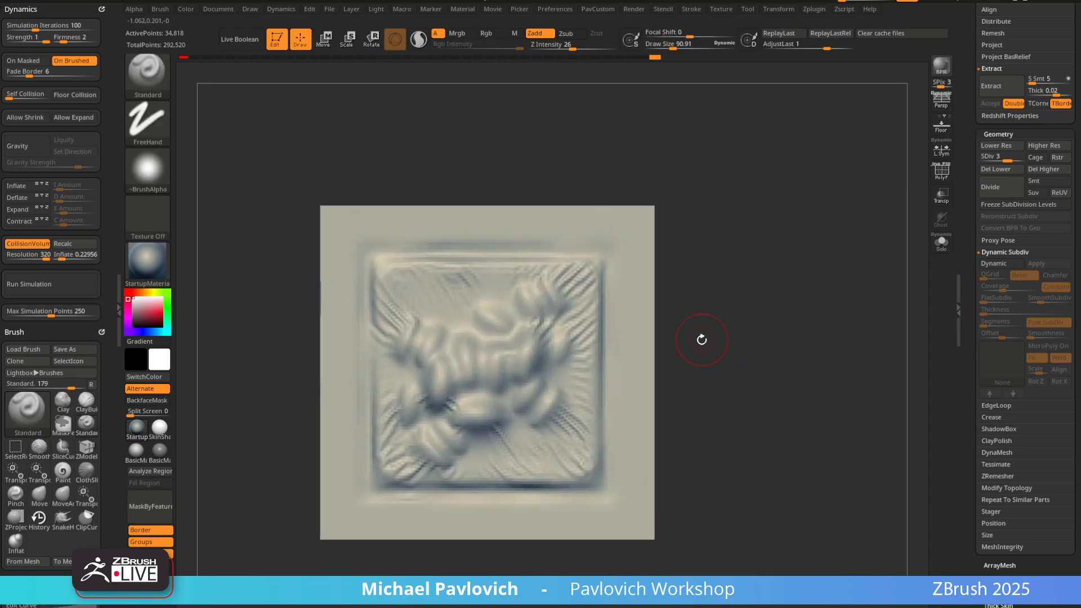
Sculpt diagonal wrinkles from the packet's upper-right corner toward the beans using the Standard brush at a draw size of about 65
{"action": "key", "text": "shift"}
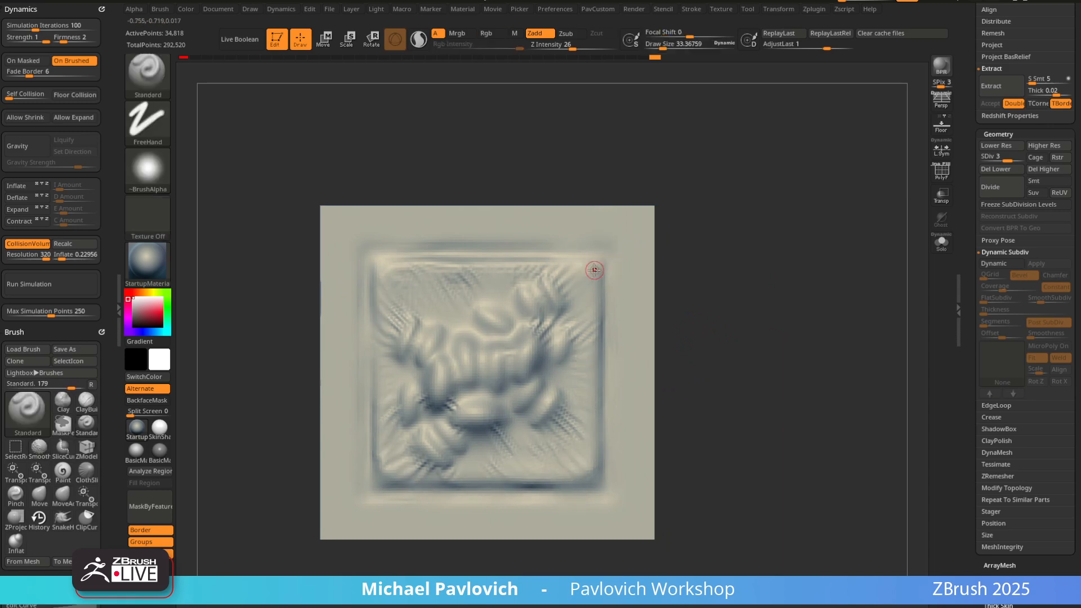
{"action": "key", "text": "ctrl+z"}
{"action": "left_click_drag", "start_coordinate": [649, 218], "coordinate": [572, 272]}
{"action": "left_click_drag", "start_coordinate": [637, 239], "coordinate": [575, 305]}
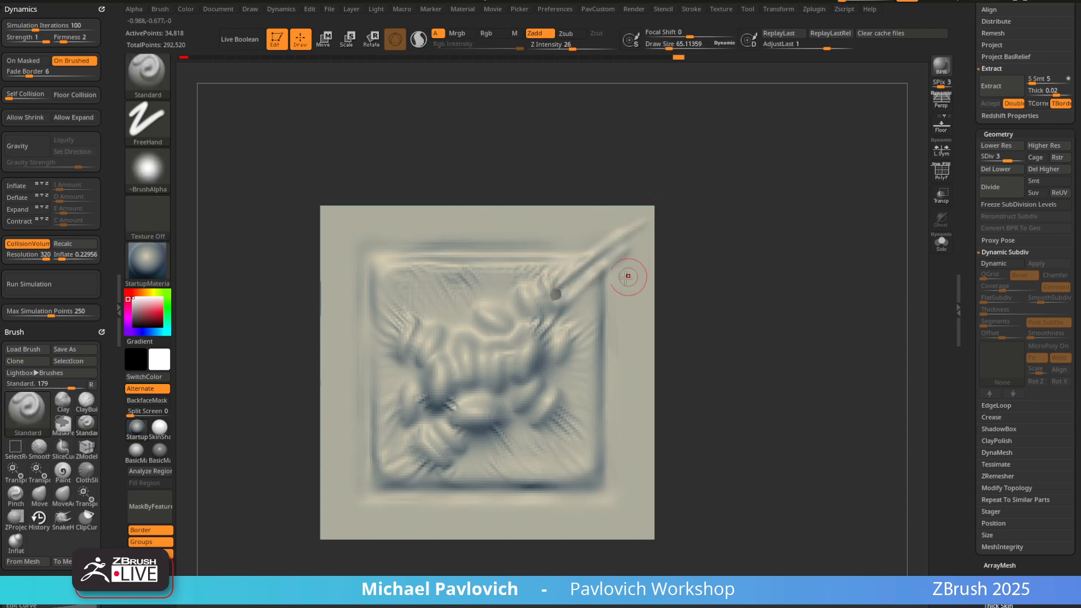
{"action": "left_click_drag", "start_coordinate": [627, 275], "coordinate": [573, 287], "text": "shift"}
{"action": "key", "text": "ctrl+z"}
{"action": "mouse_move", "coordinate": [643, 248]}
{"action": "left_mouse_down"}
{"action": "mouse_move", "coordinate": [563, 319]}
{"action": "mouse_move", "coordinate": [557, 311]}
{"action": "left_mouse_up"}
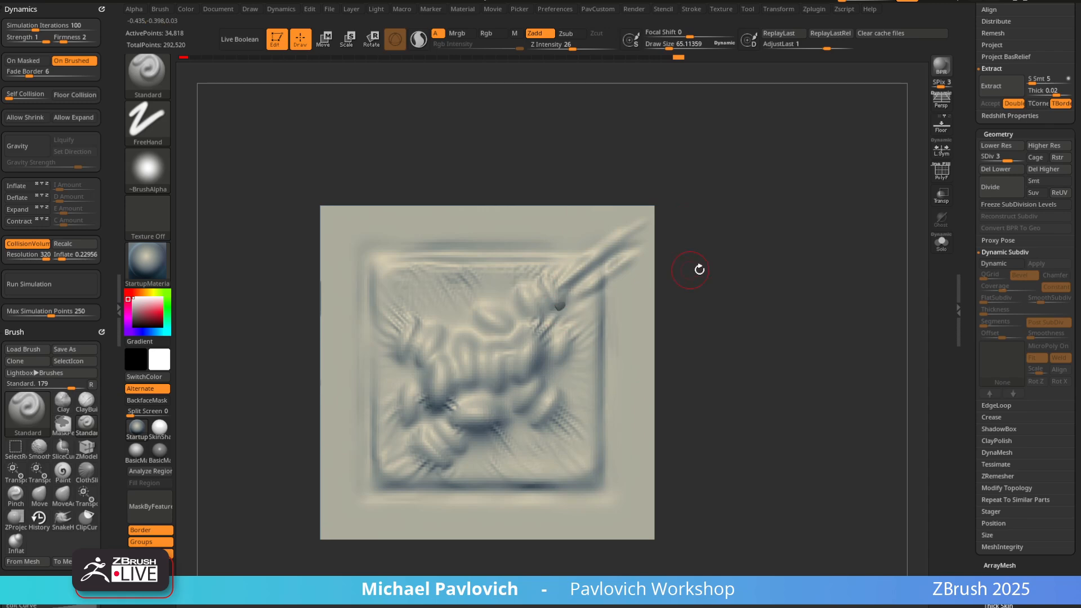
Sculpt broader wrinkles across the packet's right border and its upper-left and lower-left corners at a draw size of about 121
{"action": "left_click_drag", "start_coordinate": [700, 269], "coordinate": [672, 252], "text": "alt"}
{"action": "key", "text": "s"}
{"action": "left_click_drag", "start_coordinate": [560, 399], "coordinate": [568, 397]}
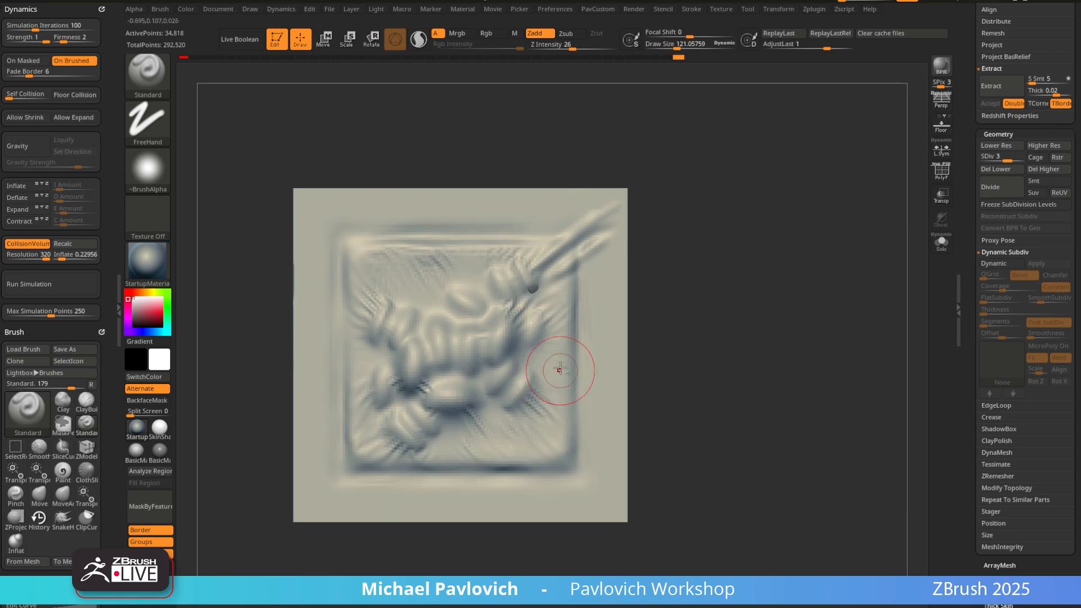
{"action": "left_click_drag", "start_coordinate": [622, 352], "coordinate": [532, 356]}
{"action": "key", "text": "s"}
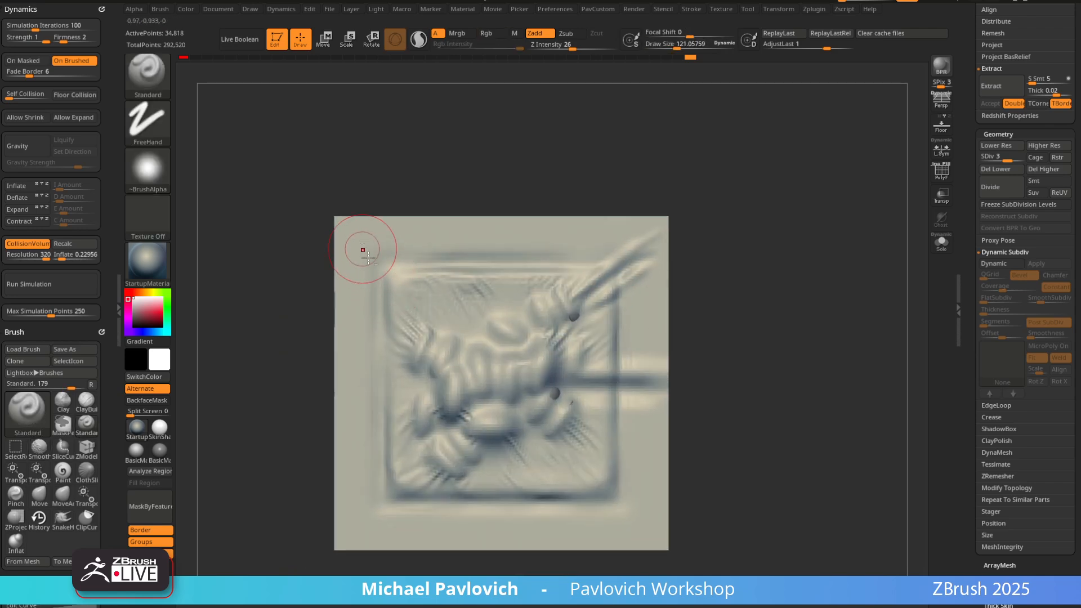
{"action": "left_click_drag", "start_coordinate": [425, 293], "coordinate": [346, 225]}
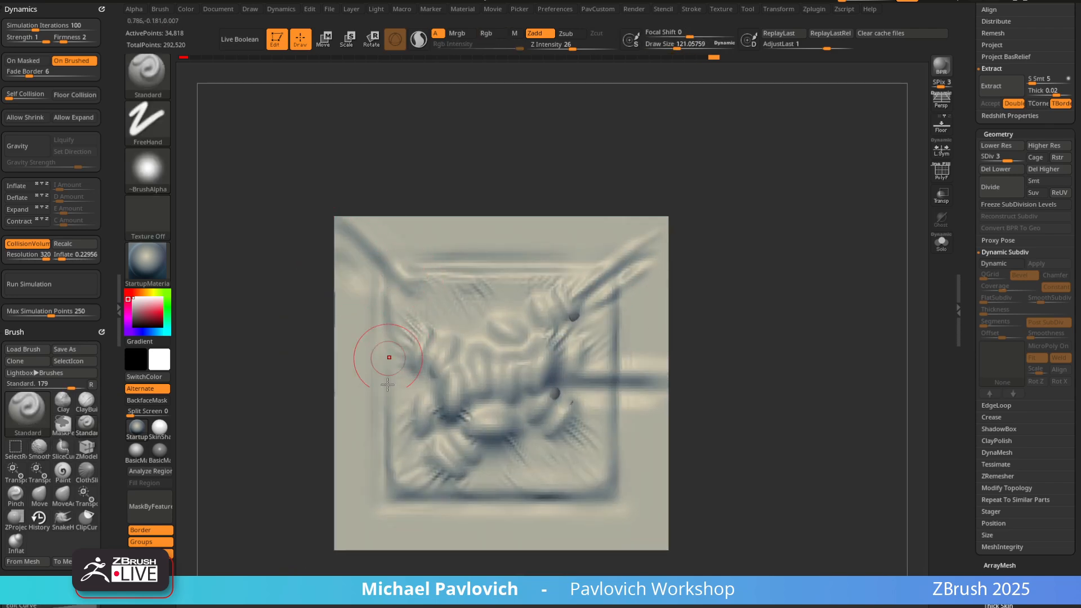
{"action": "right_click_drag", "start_coordinate": [368, 536], "coordinate": [385, 424], "text": "alt"}
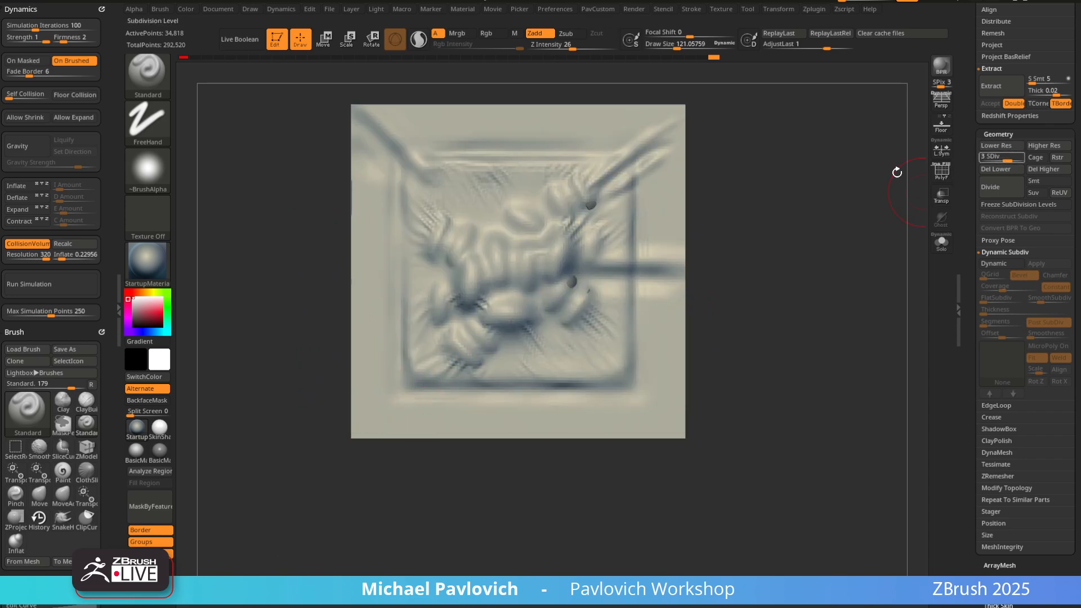
{"action": "right_click_drag", "start_coordinate": [393, 383], "coordinate": [394, 405], "text": "alt"}
{"action": "left_click_drag", "start_coordinate": [431, 381], "coordinate": [357, 449]}
{"action": "mouse_move", "coordinate": [422, 402]}
{"action": "left_mouse_down"}
{"action": "mouse_move", "coordinate": [364, 454]}
{"action": "mouse_move", "coordinate": [393, 457]}
{"action": "left_mouse_up"}
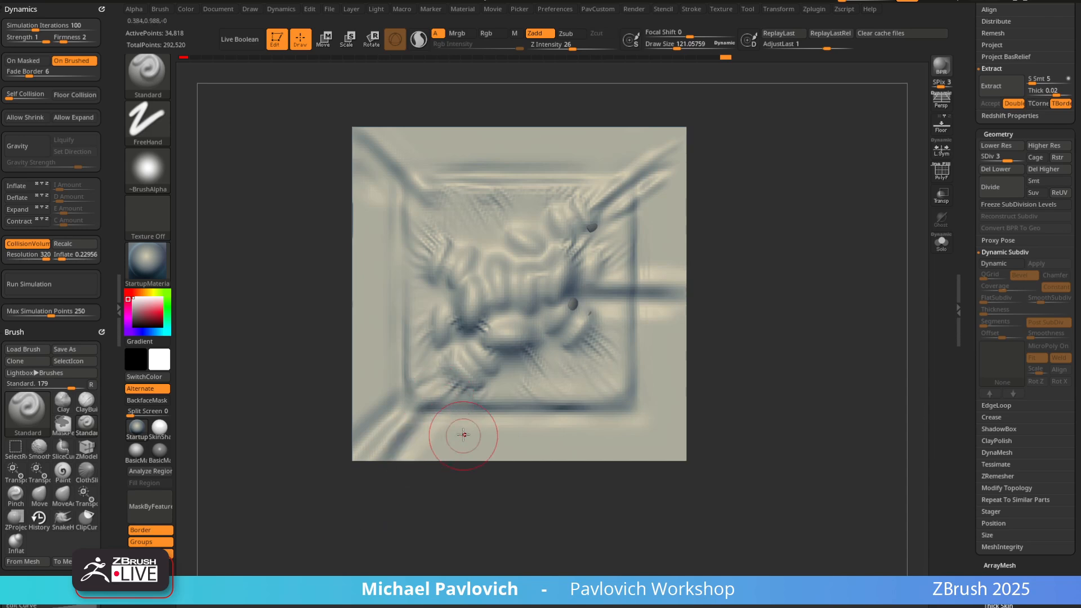
Add long wrinkles along the packet's bottom border and across the lower part of its right border
{"action": "left_click_drag", "start_coordinate": [455, 436], "coordinate": [676, 449]}
{"action": "left_click_drag", "start_coordinate": [519, 414], "coordinate": [709, 442]}
{"action": "right_click_drag", "start_coordinate": [736, 400], "coordinate": [745, 522], "text": "alt"}
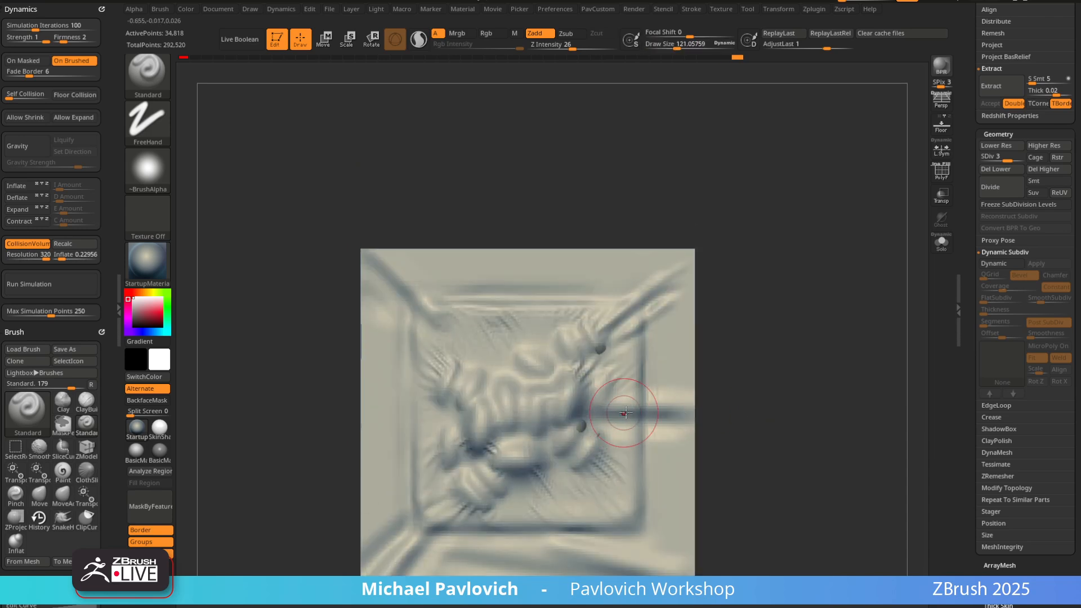
{"action": "left_click_drag", "start_coordinate": [571, 484], "coordinate": [732, 496]}
{"action": "right_click_drag", "start_coordinate": [772, 461], "coordinate": [734, 399], "text": "alt"}
{"action": "left_click_drag", "start_coordinate": [579, 423], "coordinate": [694, 440]}
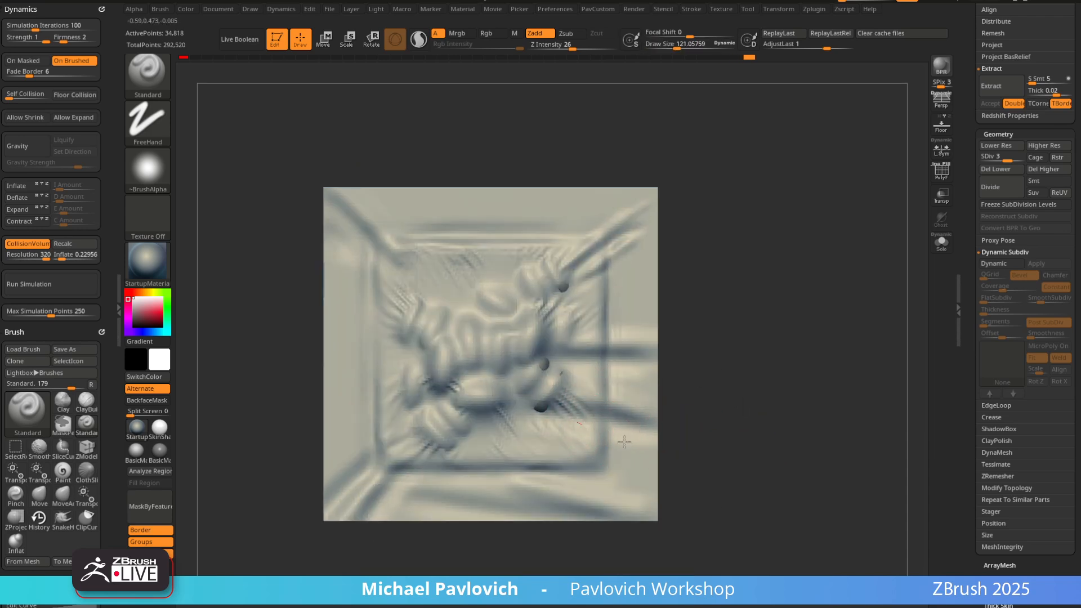
{"action": "left_click_drag", "start_coordinate": [623, 442], "coordinate": [684, 453]}
Sculpt wrinkles across the packet's left and top borders with the draw size at about 103
{"action": "right_click_drag", "start_coordinate": [710, 332], "coordinate": [744, 386], "text": "alt"}
{"action": "key", "text": "s"}
{"action": "left_click_drag", "start_coordinate": [418, 374], "coordinate": [354, 399]}
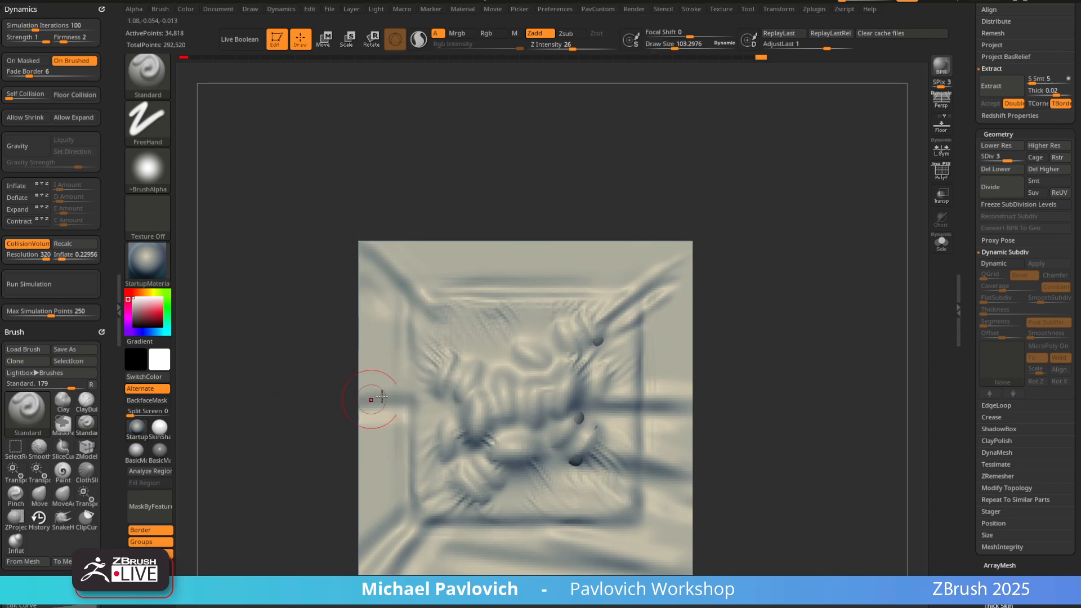
{"action": "mouse_move", "coordinate": [569, 394]}
{"action": "right_mouse_down"}
{"action": "mouse_move", "coordinate": [424, 427]}
{"action": "mouse_move", "coordinate": [391, 450]}
{"action": "right_mouse_up"}
{"action": "mouse_move", "coordinate": [410, 392]}
{"action": "left_mouse_down"}
{"action": "mouse_move", "coordinate": [316, 400]}
{"action": "mouse_move", "coordinate": [338, 390]}
{"action": "left_mouse_up"}
{"action": "left_click_drag", "start_coordinate": [407, 434], "coordinate": [307, 440]}
{"action": "left_click_drag", "start_coordinate": [531, 297], "coordinate": [592, 186]}
{"action": "left_click_drag", "start_coordinate": [583, 299], "coordinate": [631, 222]}
{"action": "mouse_move", "coordinate": [808, 220]}
{"action": "right_mouse_down", "text": "alt"}
{"action": "mouse_move", "coordinate": [791, 190]}
{"action": "mouse_move", "coordinate": [775, 227]}
{"action": "right_mouse_up", "text": "alt"}
Switch to the Pinch brush and enlarge its draw size to about 329
{"action": "key", "text": "b"}
{"action": "key", "text": "p"}
{"action": "key", "text": "i"}
{"action": "left_click_drag", "start_coordinate": [105, 297], "coordinate": [102, 124]}
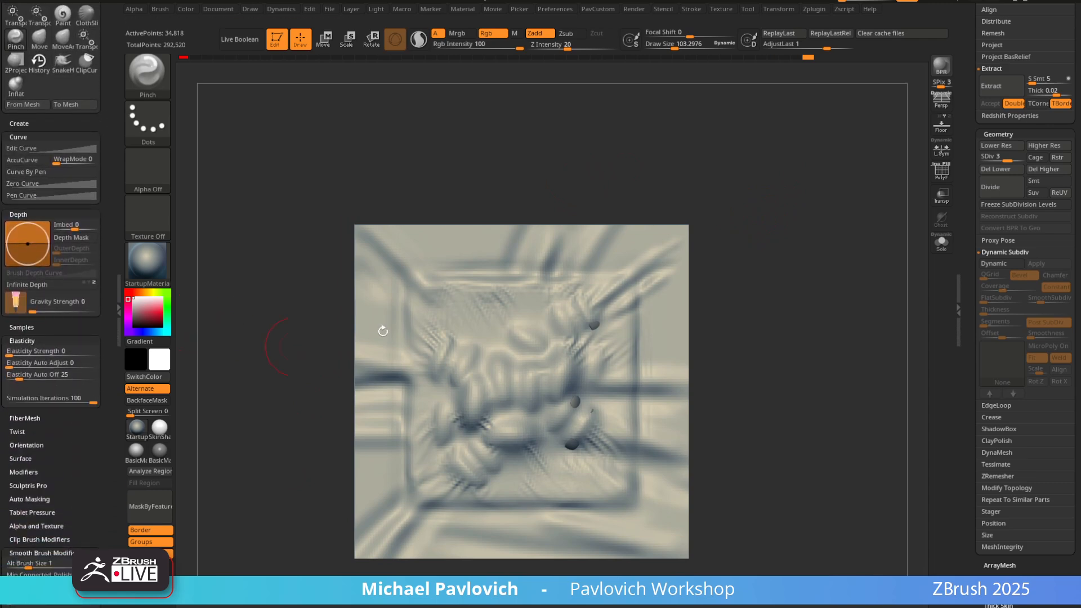
{"action": "key", "text": "]"}
{"action": "left_click_drag", "start_coordinate": [527, 305], "coordinate": [587, 293]}
{"action": "right_click_drag", "start_coordinate": [801, 252], "coordinate": [787, 233], "text": "alt"}
{"action": "key", "text": "ctrl+z"}
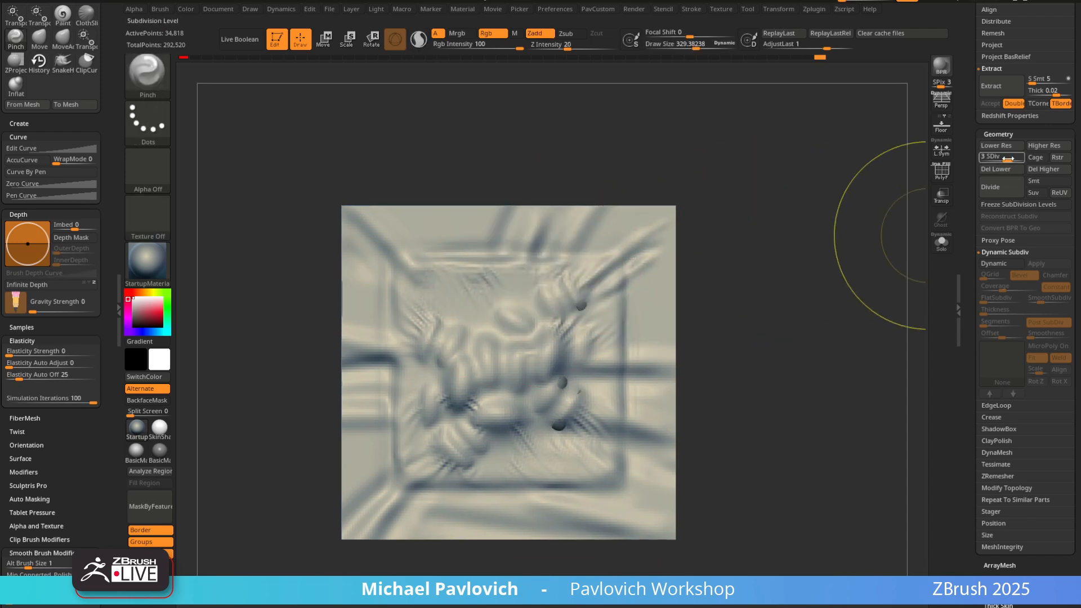
Lower the packet to subdivision level 2 and pinch its wrinkles and borders with large strokes
{"action": "left_click_drag", "start_coordinate": [1008, 158], "coordinate": [996, 159]}
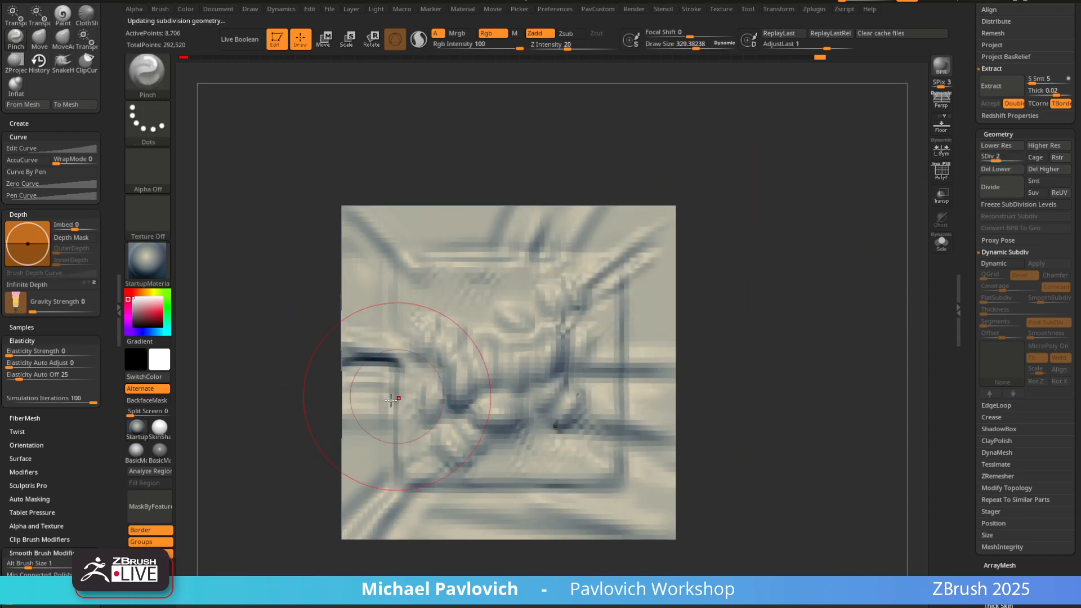
{"action": "mouse_move", "coordinate": [698, 338]}
{"action": "left_mouse_down"}
{"action": "mouse_move", "coordinate": [836, 233]}
{"action": "mouse_move", "coordinate": [715, 248]}
{"action": "left_mouse_up"}
{"action": "left_click_drag", "start_coordinate": [502, 275], "coordinate": [563, 285]}
{"action": "left_click_drag", "start_coordinate": [692, 451], "coordinate": [698, 496]}
{"action": "left_click", "coordinate": [964, 144]}
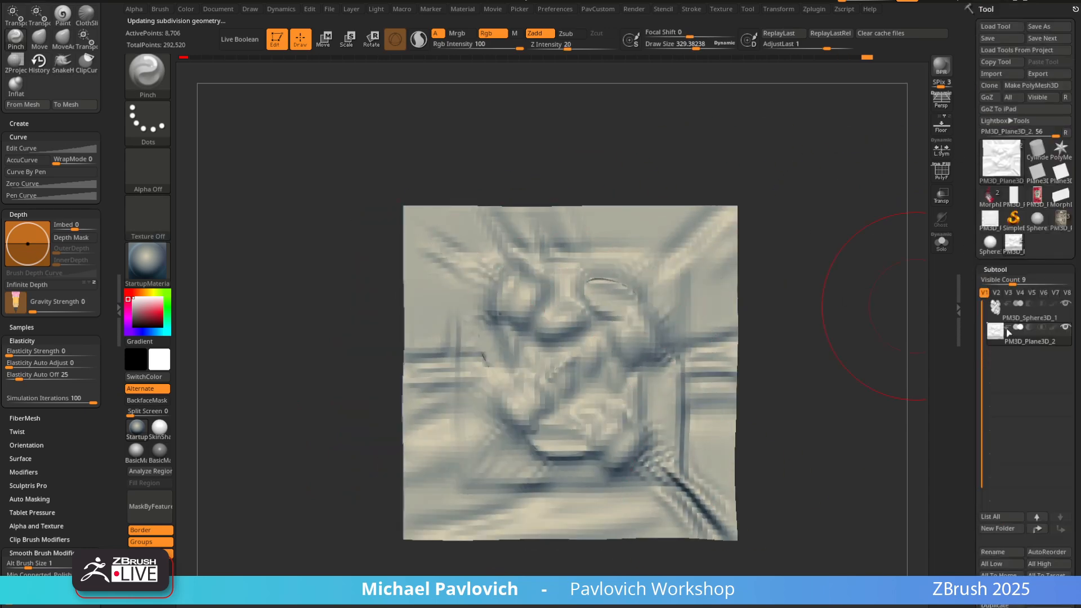
Raise the packet to subdivision level 4 and return to the Standard brush with a draw size of about 87
{"action": "left_click_drag", "start_coordinate": [889, 301], "coordinate": [700, 173], "text": "shift"}
{"action": "scroll", "coordinate": [1011, 269], "scroll_direction": "down", "scroll_amount": 5}
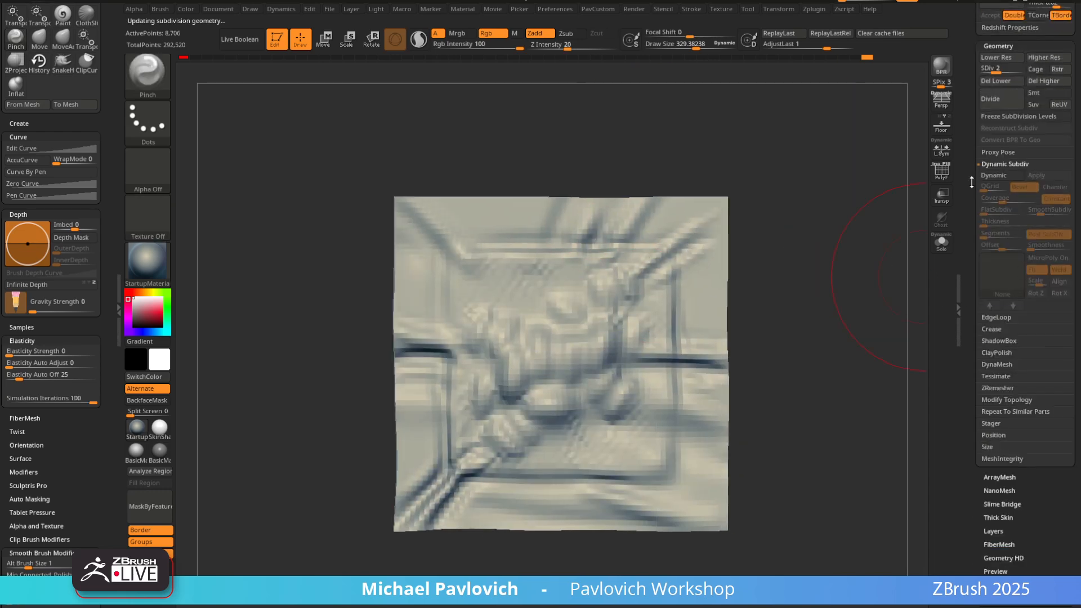
{"action": "left_click_drag", "start_coordinate": [999, 69], "coordinate": [1021, 70]}
{"action": "left_click_drag", "start_coordinate": [850, 229], "coordinate": [804, 244], "text": "alt"}
{"action": "key", "text": "b"}
{"action": "key", "text": "s"}
{"action": "key", "text": "t"}
{"action": "key", "text": "s"}
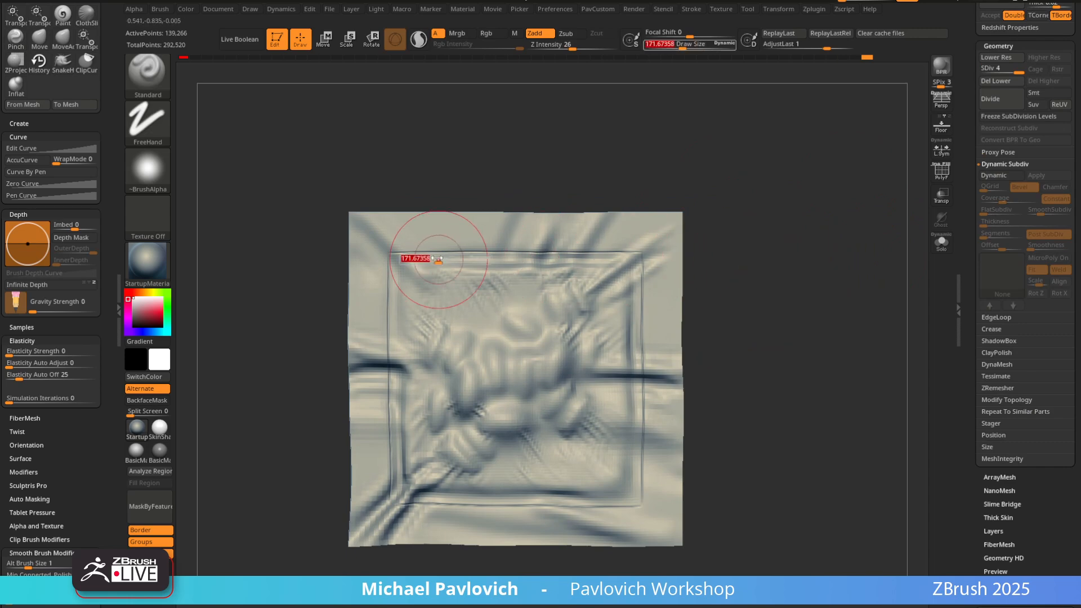
Smooth the hard border lines around the beans on the packet's front and back faces
{"action": "key", "text": "shift"}
{"action": "left_click_drag", "start_coordinate": [589, 248], "coordinate": [642, 308], "text": "shift"}
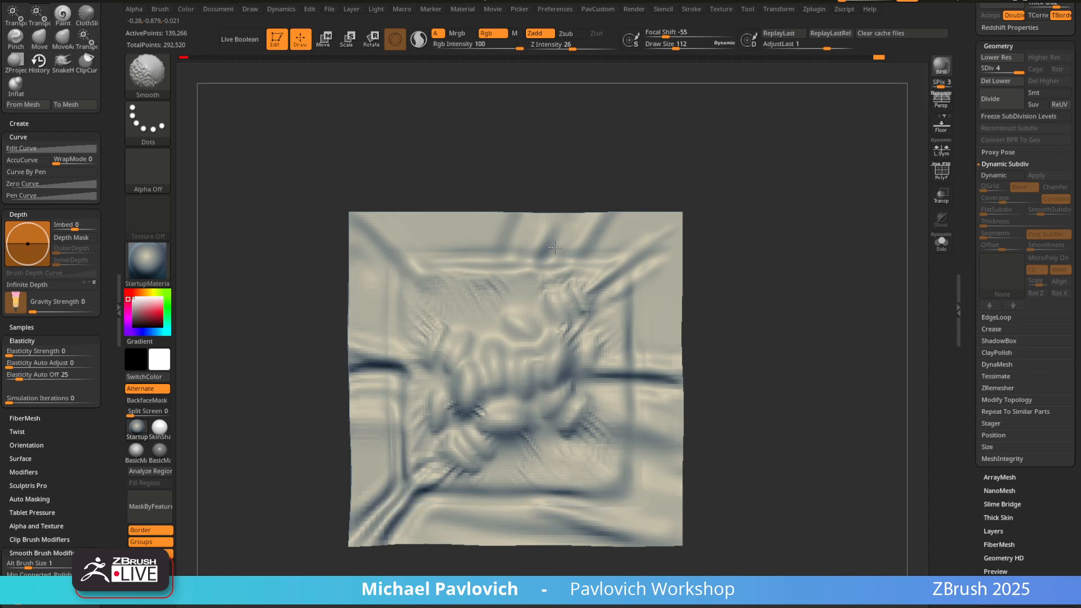
{"action": "mouse_move", "coordinate": [699, 209]}
{"action": "left_mouse_down", "text": "alt"}
{"action": "mouse_move", "coordinate": [751, 178]}
{"action": "mouse_move", "coordinate": [799, 197]}
{"action": "left_mouse_up", "text": "alt"}
{"action": "left_click_drag", "start_coordinate": [514, 264], "coordinate": [533, 246], "text": "shift"}
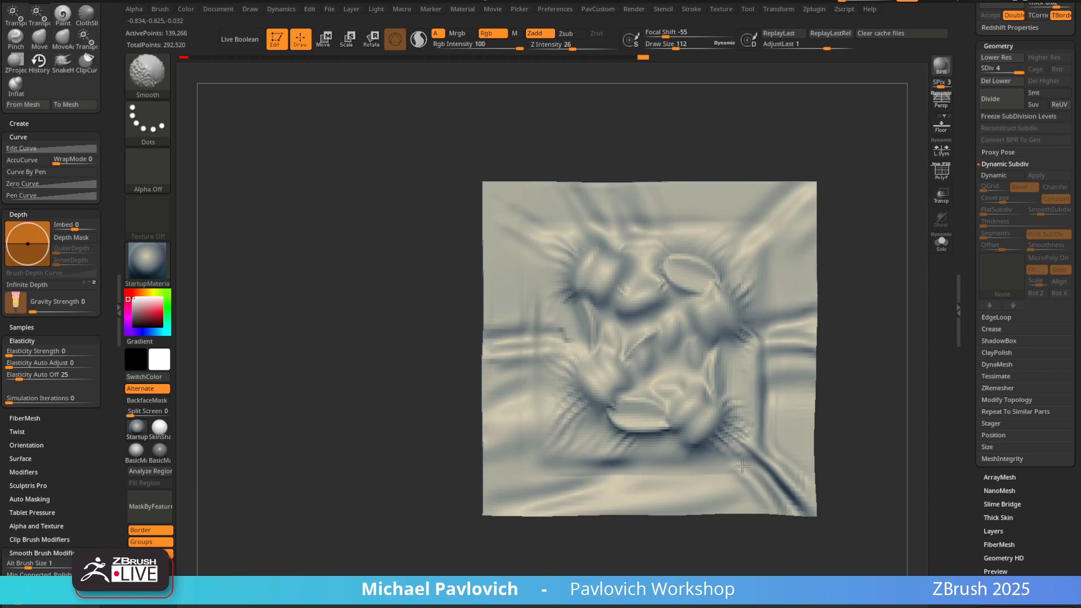
{"action": "mouse_move", "coordinate": [884, 189]}
{"action": "left_mouse_down", "text": "alt"}
{"action": "mouse_move", "coordinate": [796, 225]}
{"action": "mouse_move", "coordinate": [789, 197]}
{"action": "mouse_move", "coordinate": [702, 222]}
{"action": "mouse_move", "coordinate": [856, 251]}
{"action": "left_mouse_up", "text": "alt"}
Rename the packet subtool as peanuts
{"action": "left_click_drag", "start_coordinate": [967, 196], "coordinate": [962, 360]}
{"action": "left_click_drag", "start_coordinate": [855, 354], "coordinate": [819, 356], "text": "alt"}
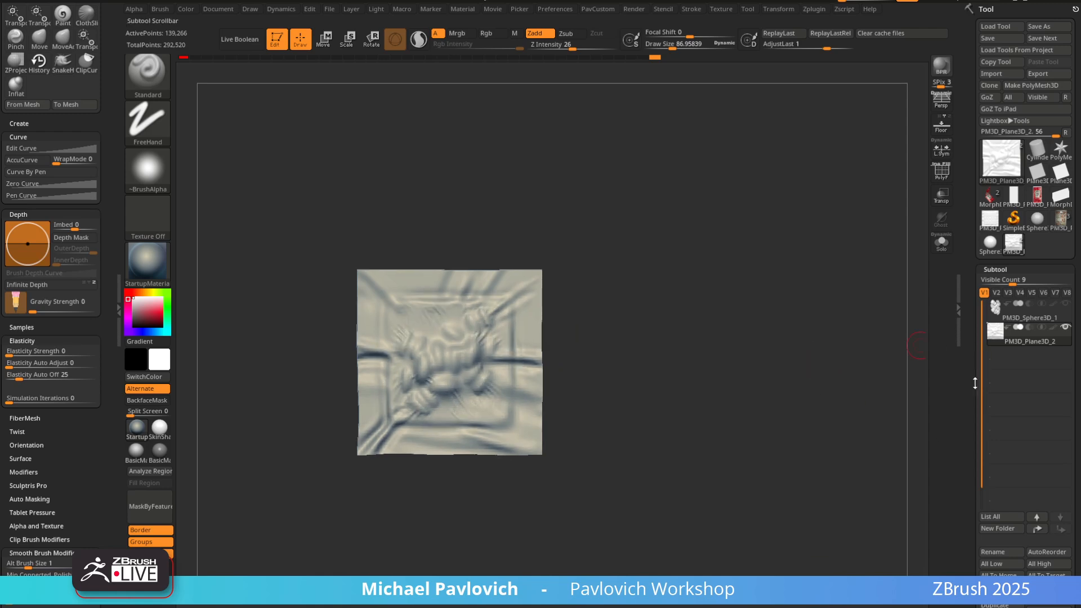
{"action": "left_click", "coordinate": [992, 552]}
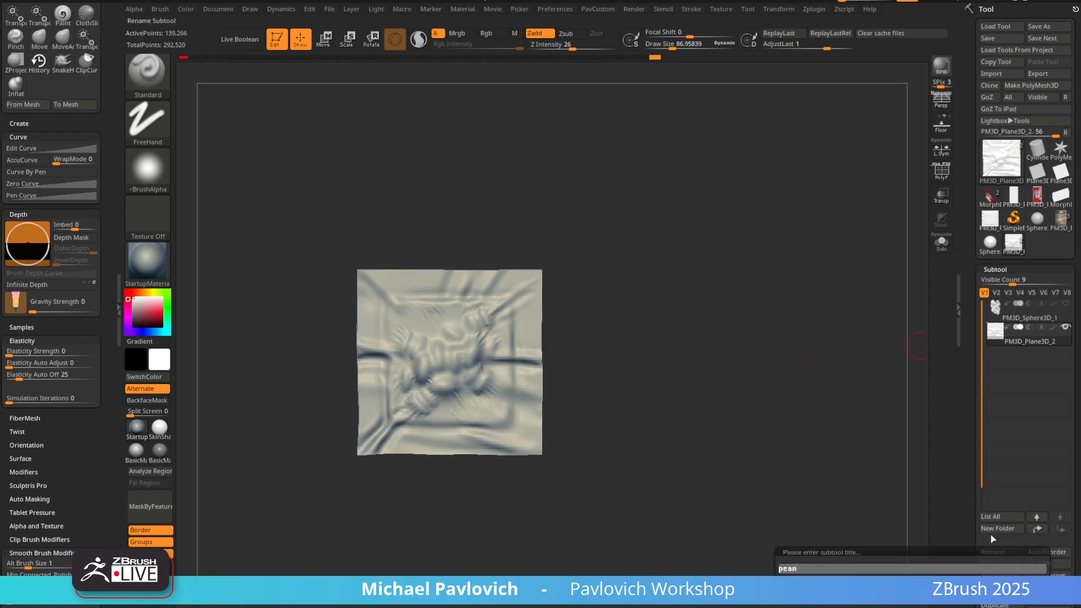
{"action": "type", "text": "pean"}
{"action": "key", "text": "Return"}
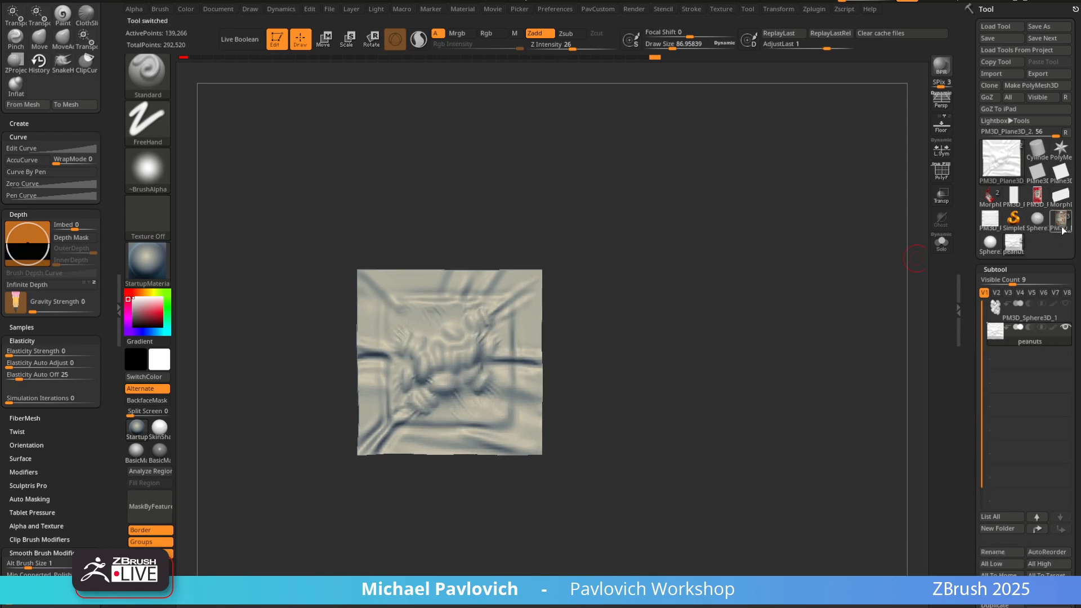
Open the tool holding the saltines and energyPacket subtools and append the peanuts packet to it
{"action": "left_click", "coordinate": [1062, 229]}
{"action": "left_click_drag", "start_coordinate": [966, 329], "coordinate": [967, 195]}
{"action": "left_click", "coordinate": [1040, 464]}
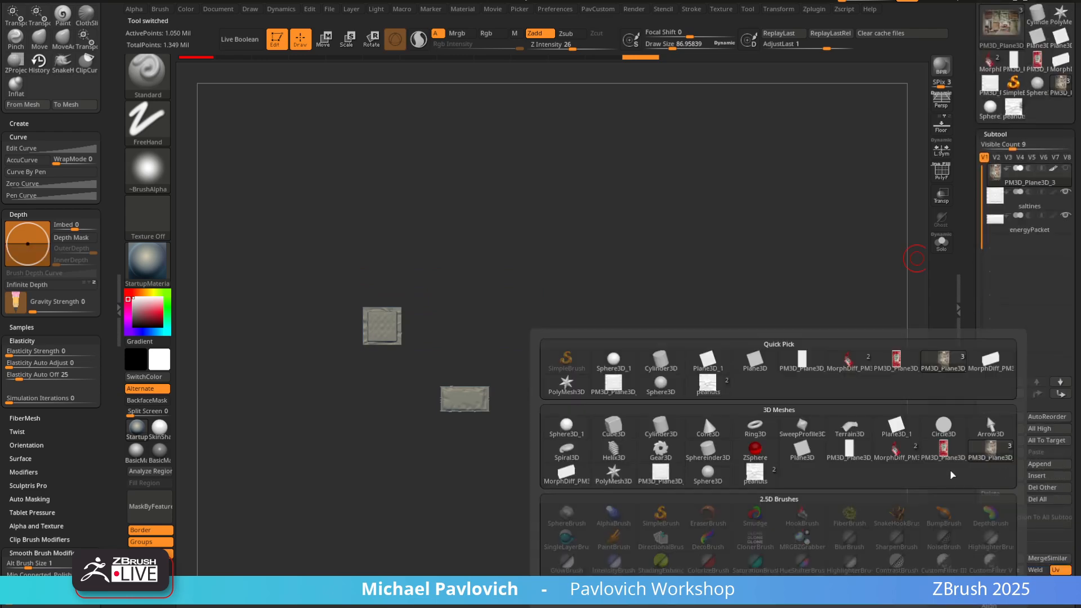
{"action": "left_click", "coordinate": [775, 482]}
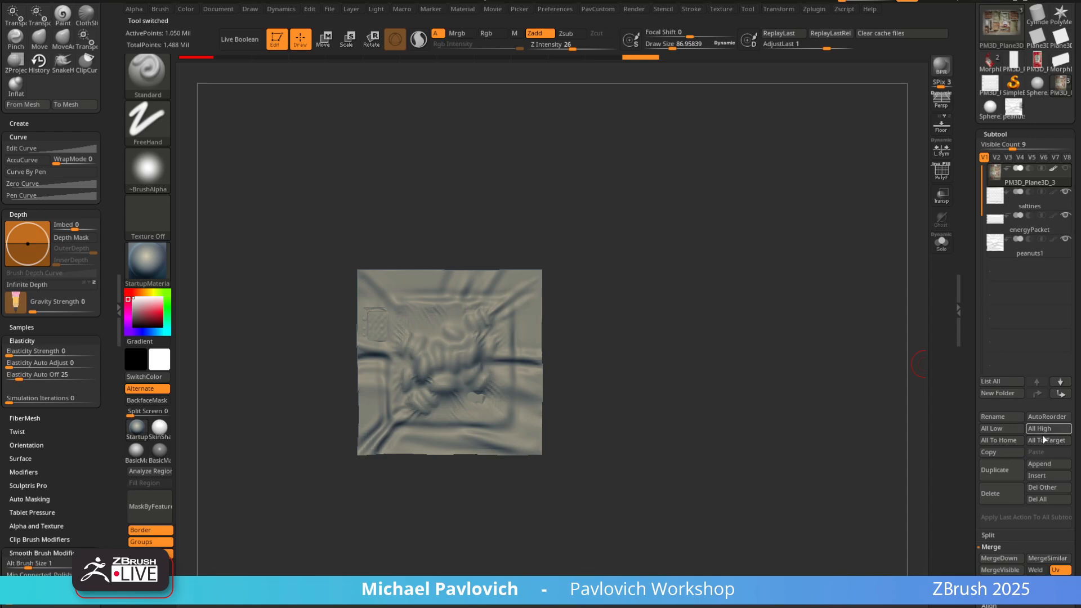
Append both MorphDiff ketchup packets to the tool holding the saltines, energyPacket and peanuts subtools
{"action": "left_click", "coordinate": [1041, 465]}
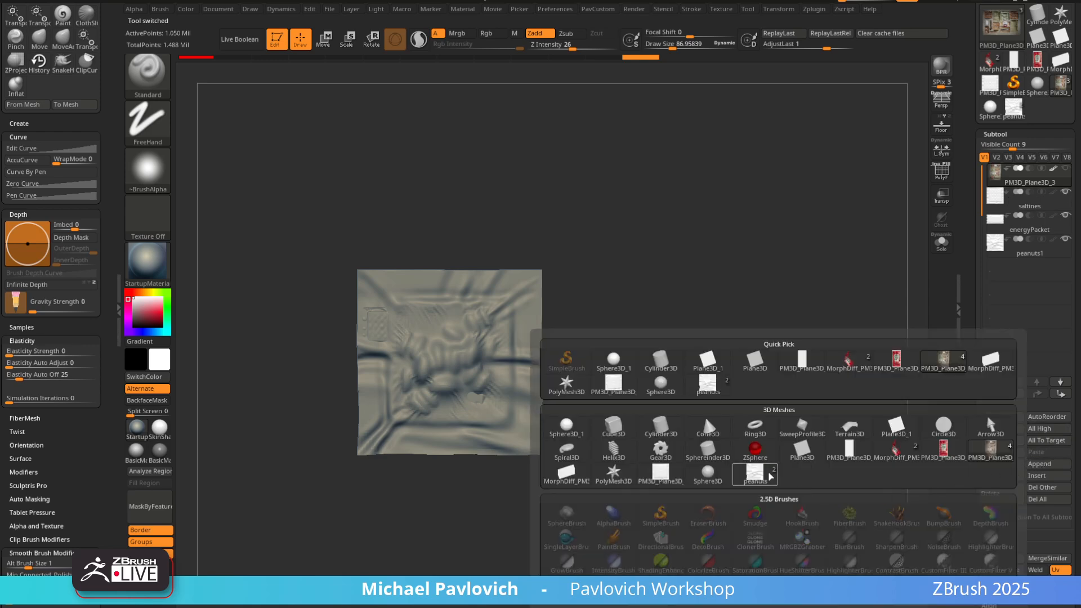
{"action": "left_click", "coordinate": [896, 453]}
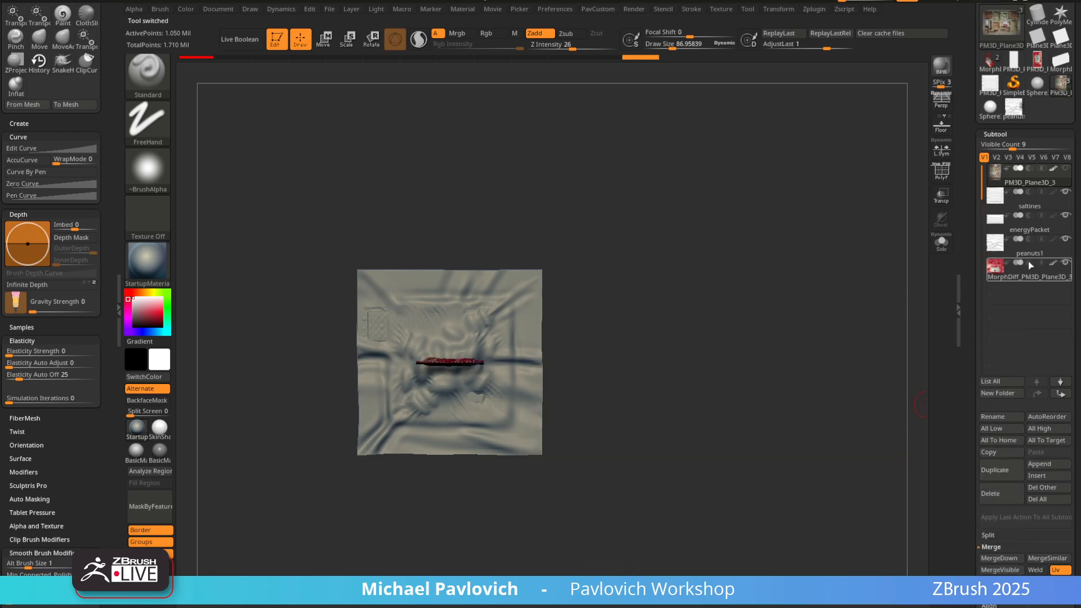
{"action": "left_click", "coordinate": [989, 62]}
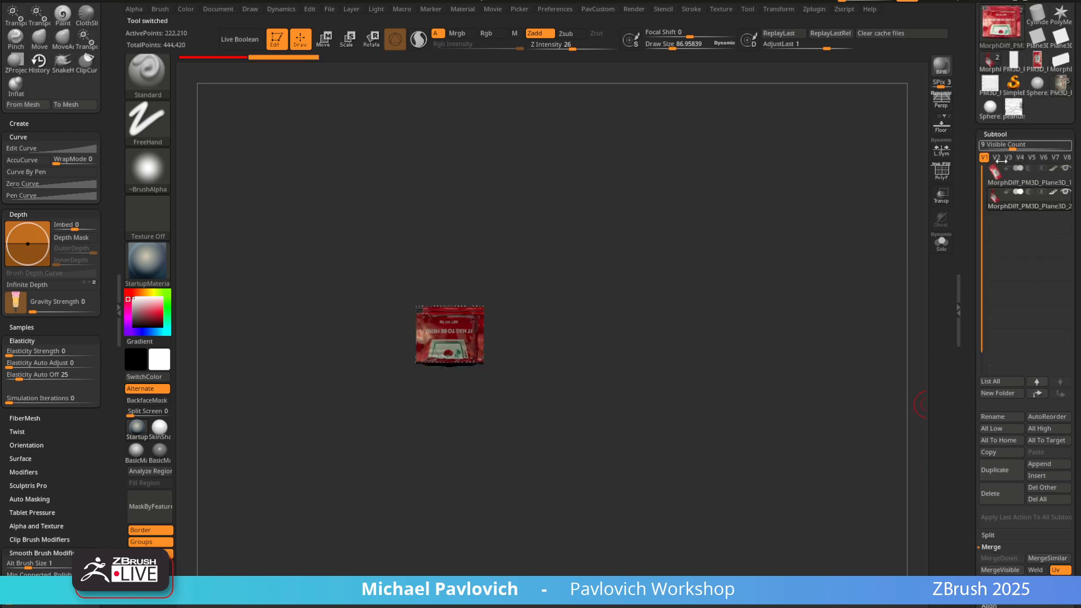
{"action": "left_click", "coordinate": [1059, 93]}
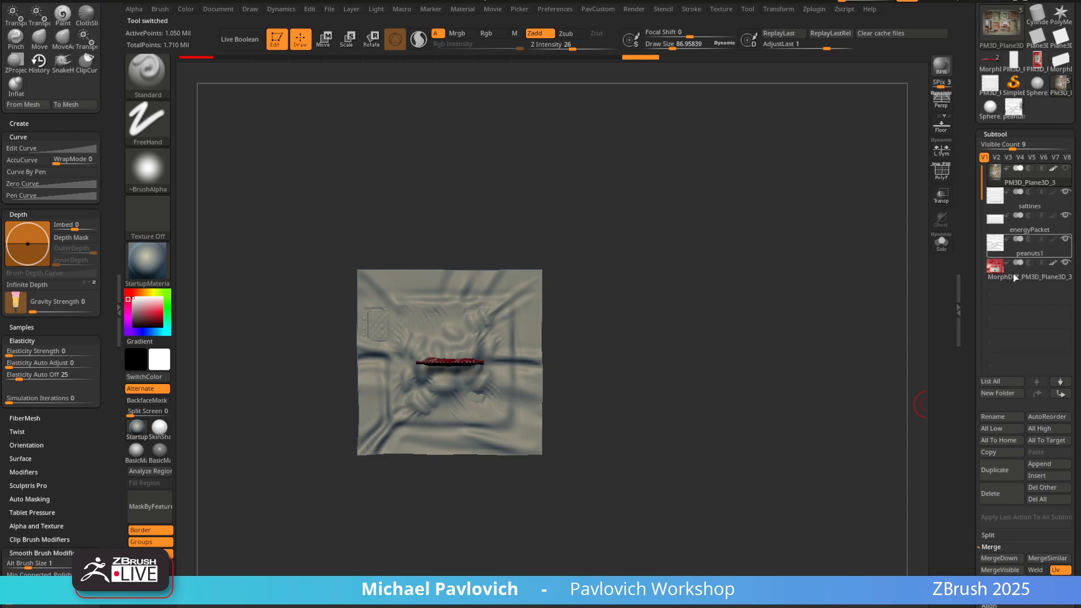
{"action": "left_click", "coordinate": [1046, 463]}
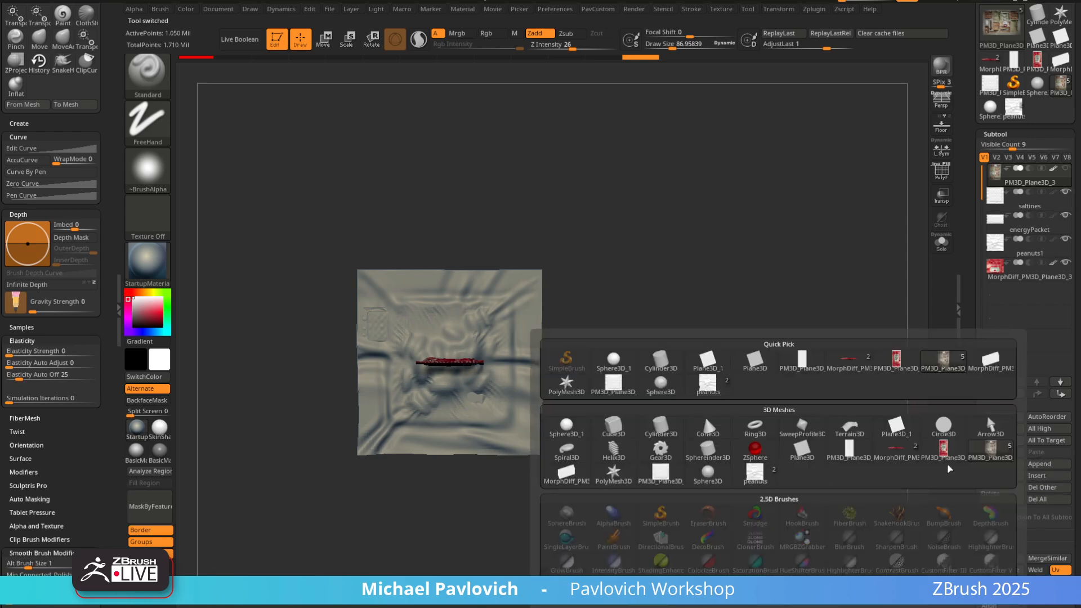
{"action": "left_click", "coordinate": [901, 459]}
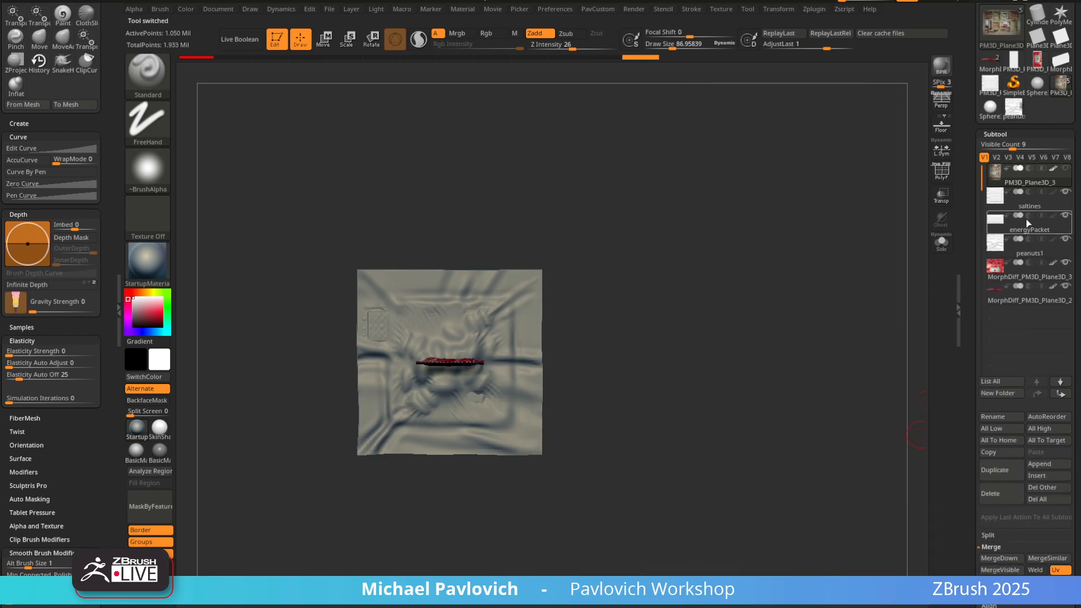
Delete the PM3D_Plane3D_3 subtool from the packet collection
{"action": "mouse_move", "coordinate": [1062, 188]}
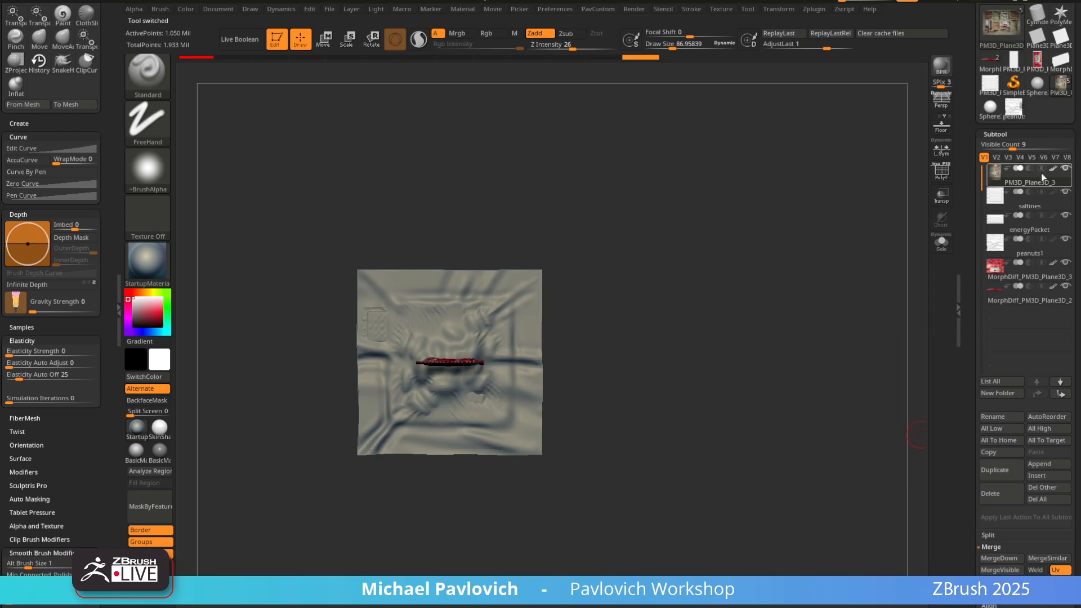
{"action": "left_click", "coordinate": [995, 495]}
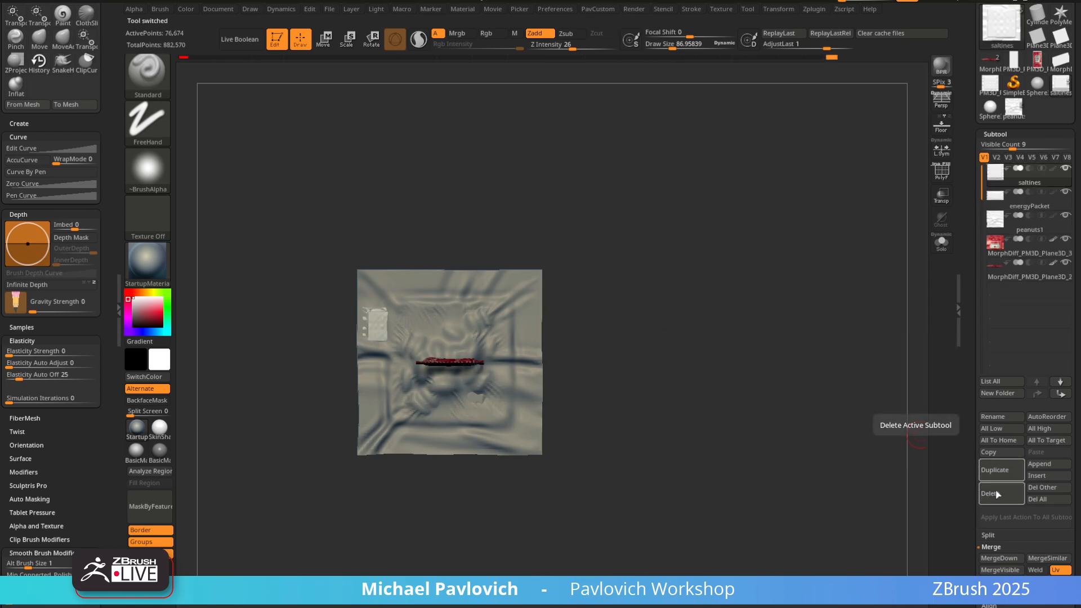
{"action": "left_click_drag", "start_coordinate": [837, 251], "coordinate": [858, 268]}
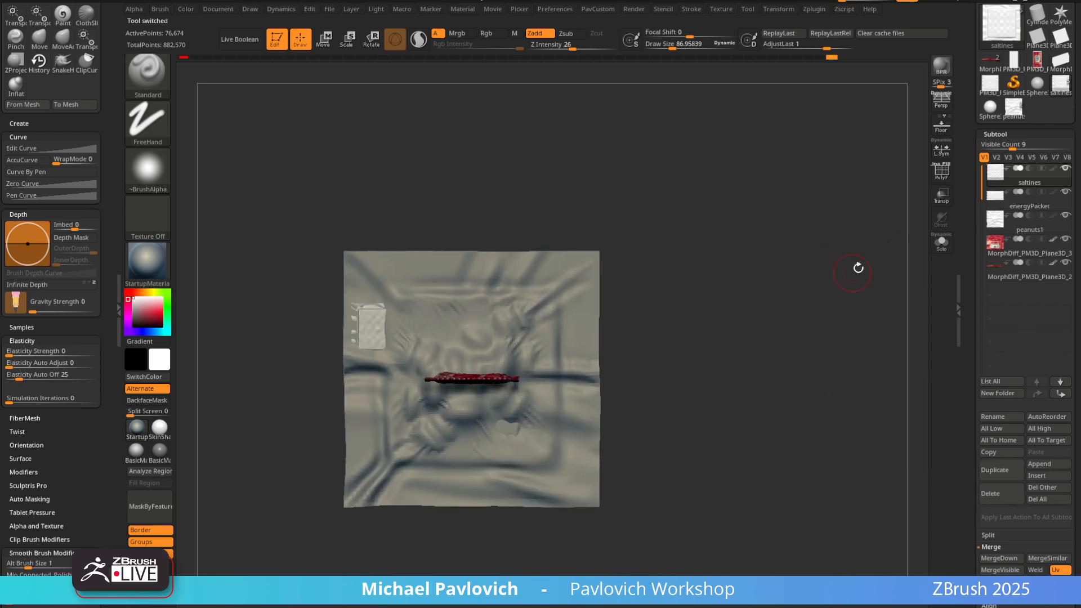
Select the MorphDiff_PM3D_Plane3D_3 ketchup packet and isolate it with Solo
{"action": "left_click", "coordinate": [1032, 230]}
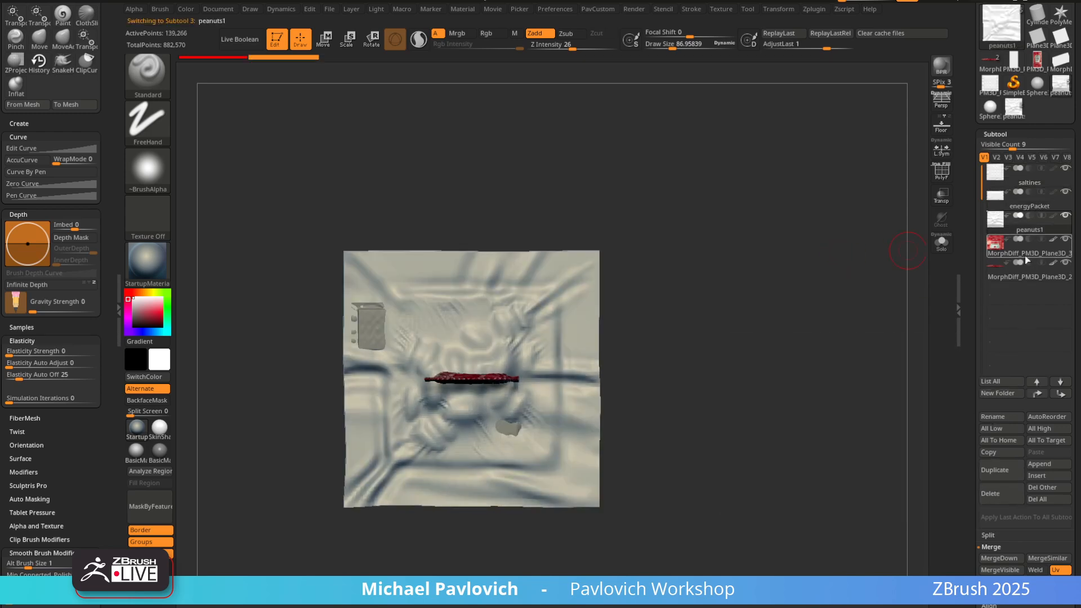
{"action": "left_click", "coordinate": [1027, 260]}
{"action": "left_click", "coordinate": [942, 242]}
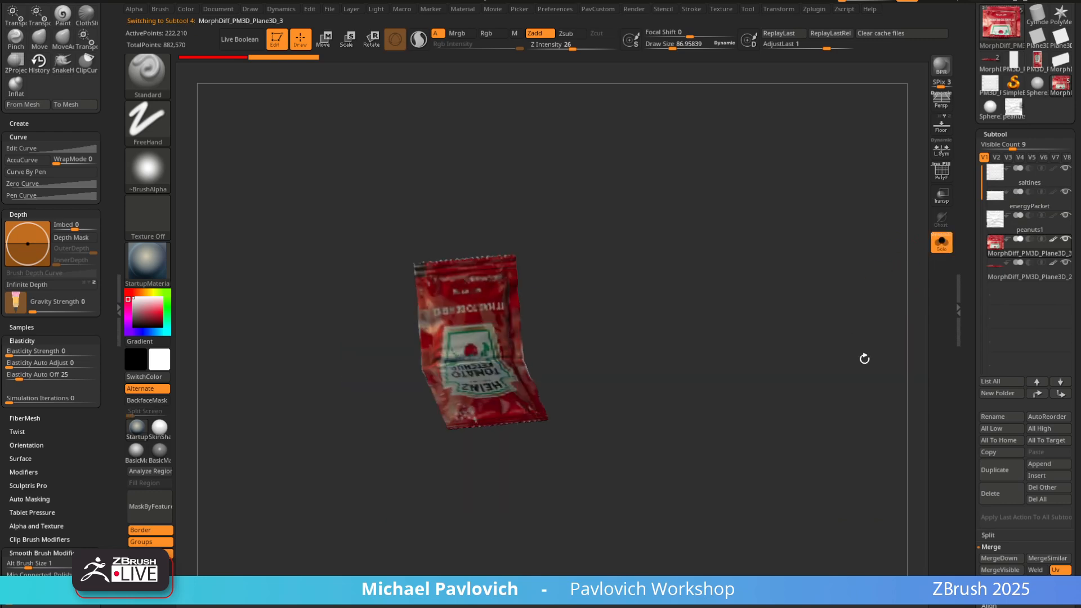
Rename the bent ketchup packet subtool MorphDiff_PM3D_Plane3D_3 as bentpacket
{"action": "left_click_drag", "start_coordinate": [864, 359], "coordinate": [940, 342]}
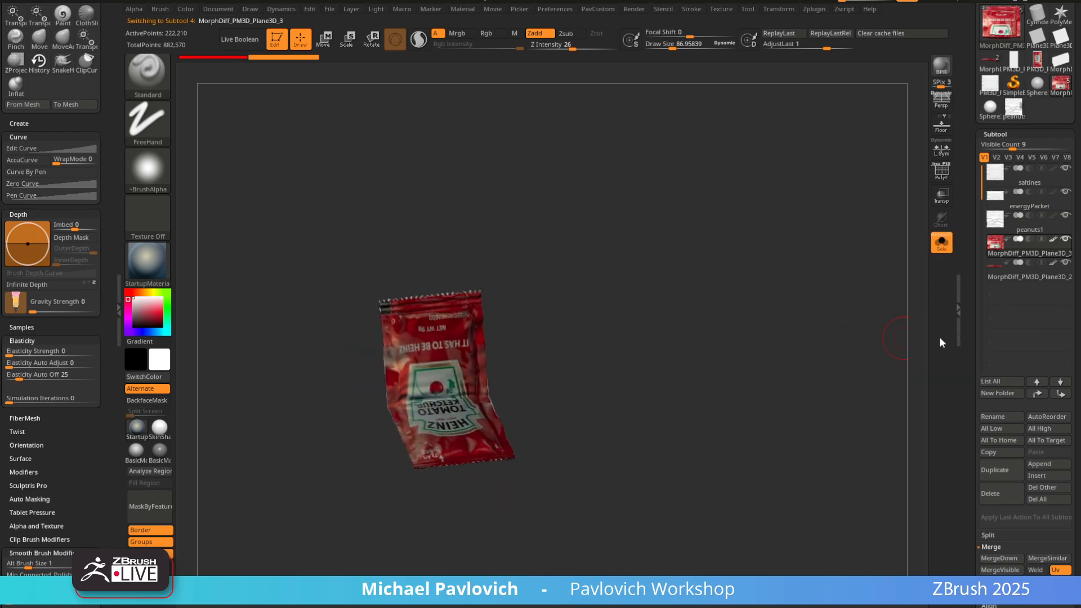
{"action": "left_click", "coordinate": [992, 418]}
{"action": "type", "text": "bentpac"}
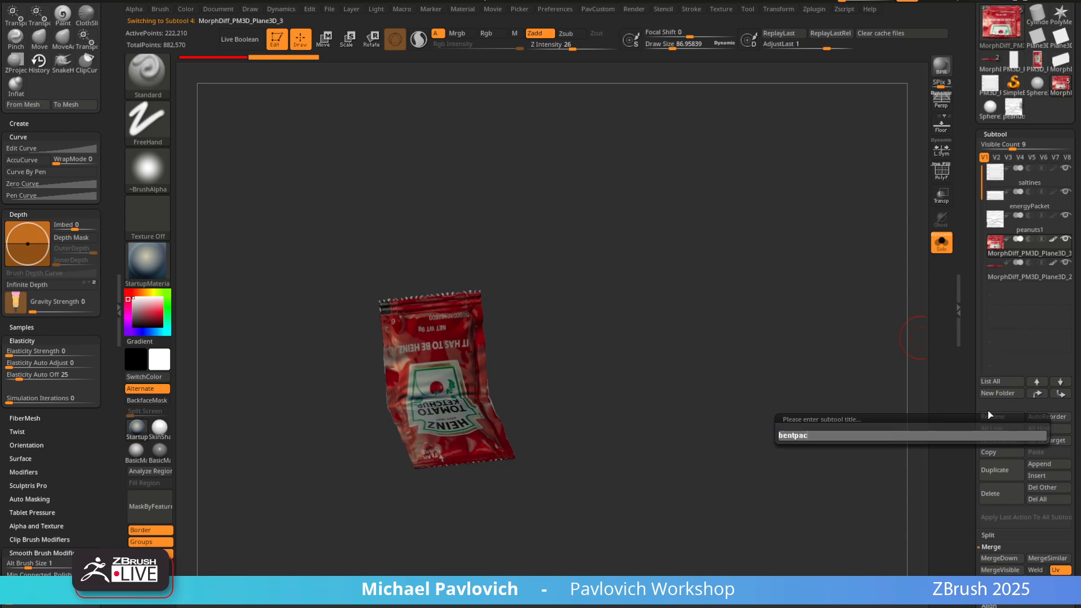
{"action": "type", "text": "ket"}
{"action": "key", "text": "Return"}
Rename the flat ketchup packet subtool MorphDiff_PM3D_Plane3D_2 as ketchup
{"action": "left_click", "coordinate": [1003, 276]}
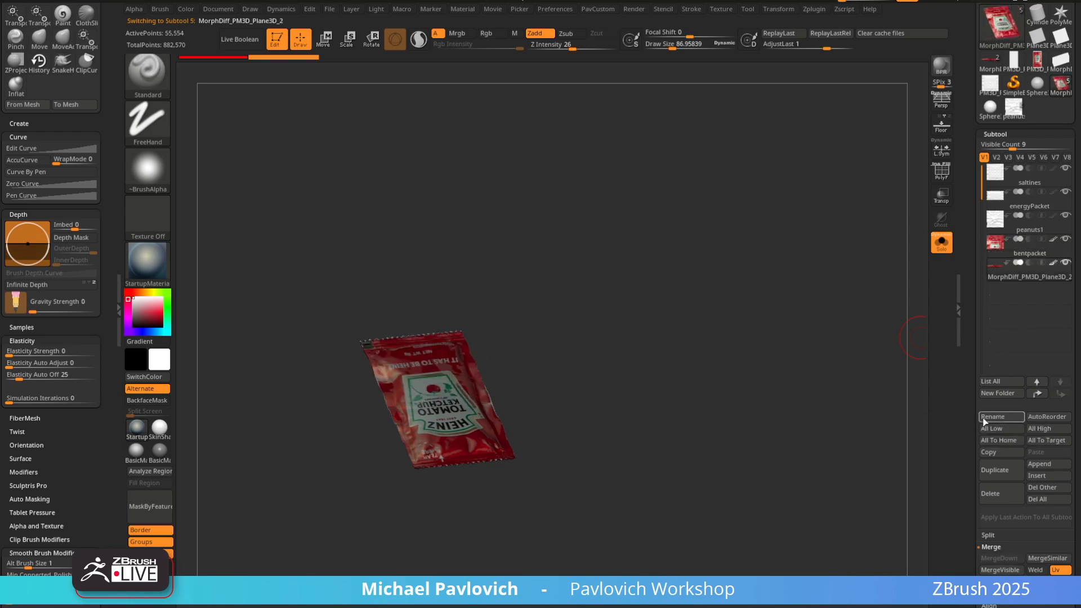
{"action": "left_click", "coordinate": [992, 416]}
{"action": "type", "text": "ketchup"}
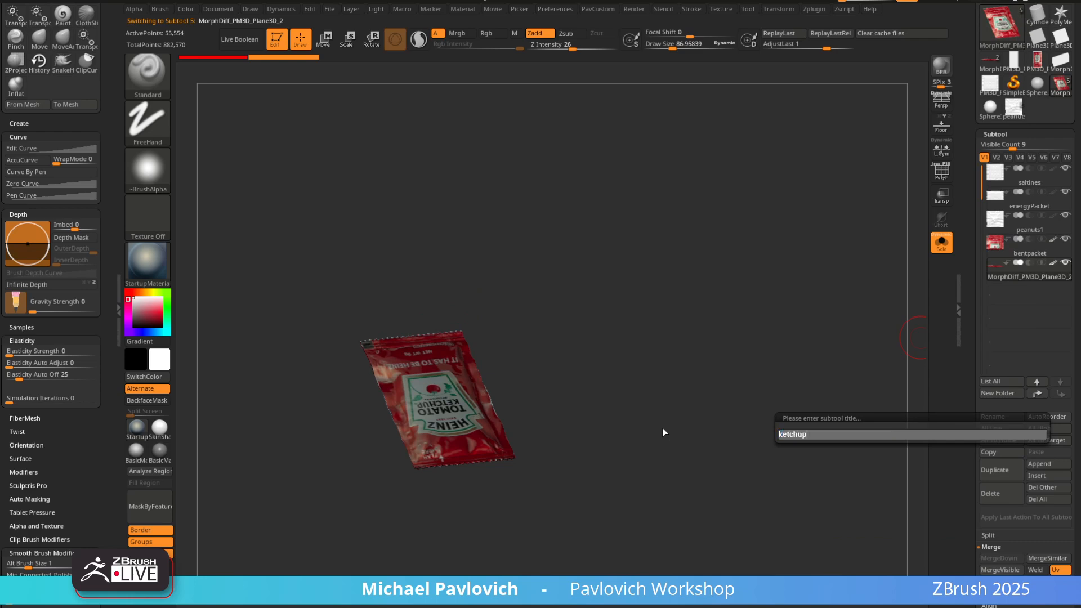
{"action": "key", "text": "Return"}
Rename the bent ketchup packet subtool as bentketchup
{"action": "left_click", "coordinate": [1025, 254]}
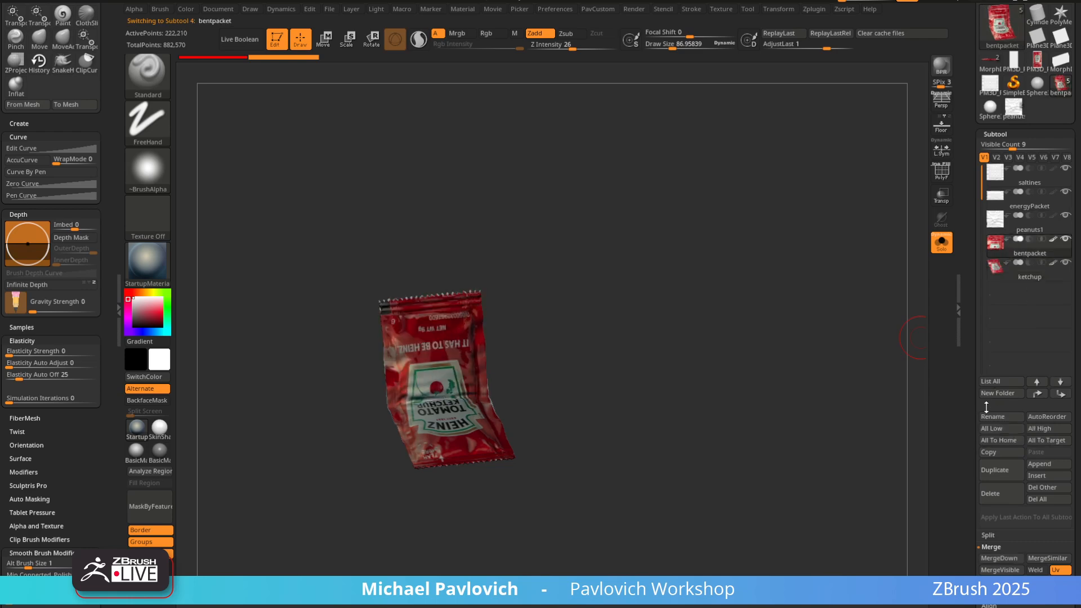
{"action": "left_click", "coordinate": [992, 416]}
{"action": "type", "text": "bent_"}
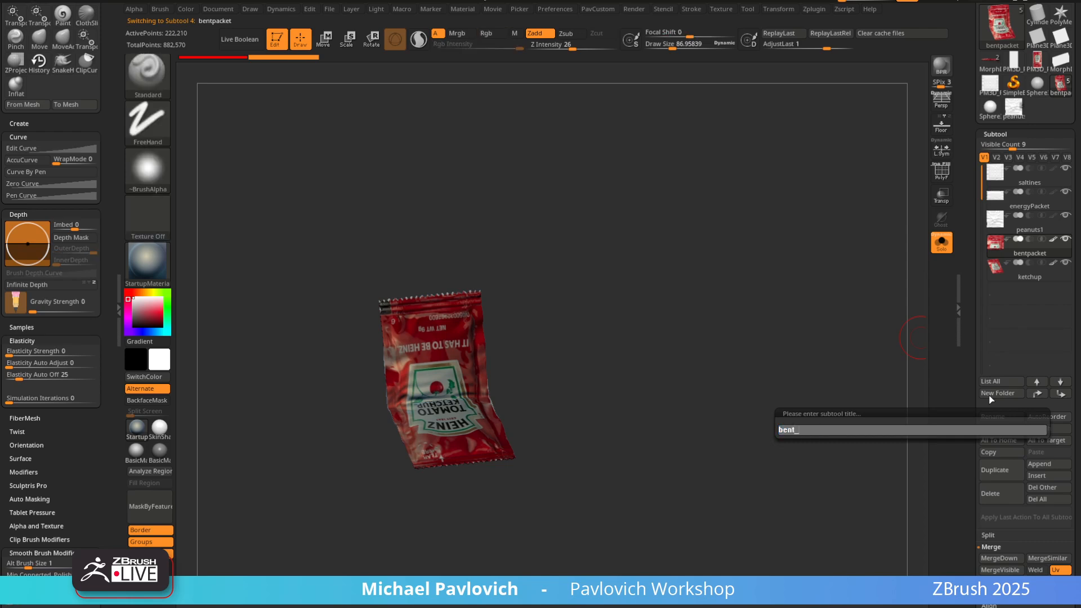
{"action": "type", "text": "ketchup"}
{"action": "key", "text": "Return"}
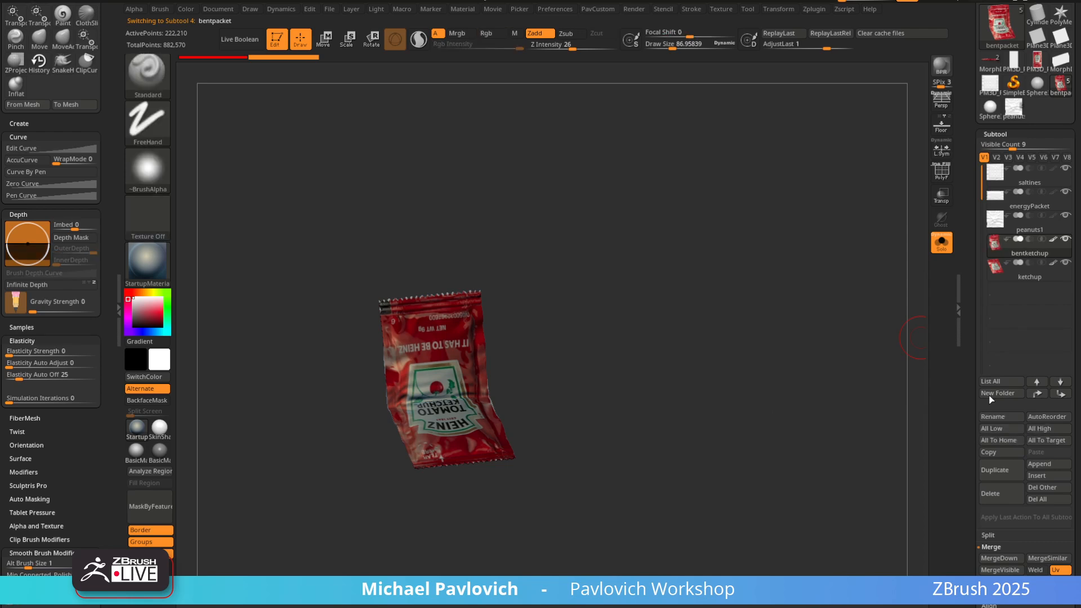
Rename the peanuts1 subtool as peanuts
{"action": "left_click", "coordinate": [1034, 222]}
{"action": "left_click", "coordinate": [992, 414]}
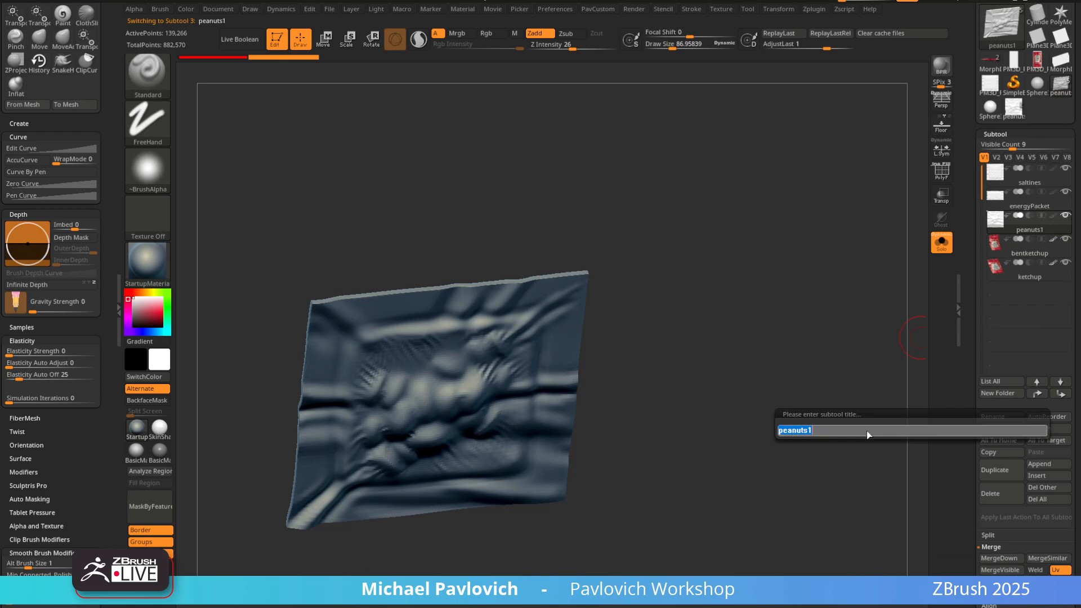
{"action": "type", "text": "="}
{"action": "key", "text": "Return"}
{"action": "left_click", "coordinate": [995, 417]}
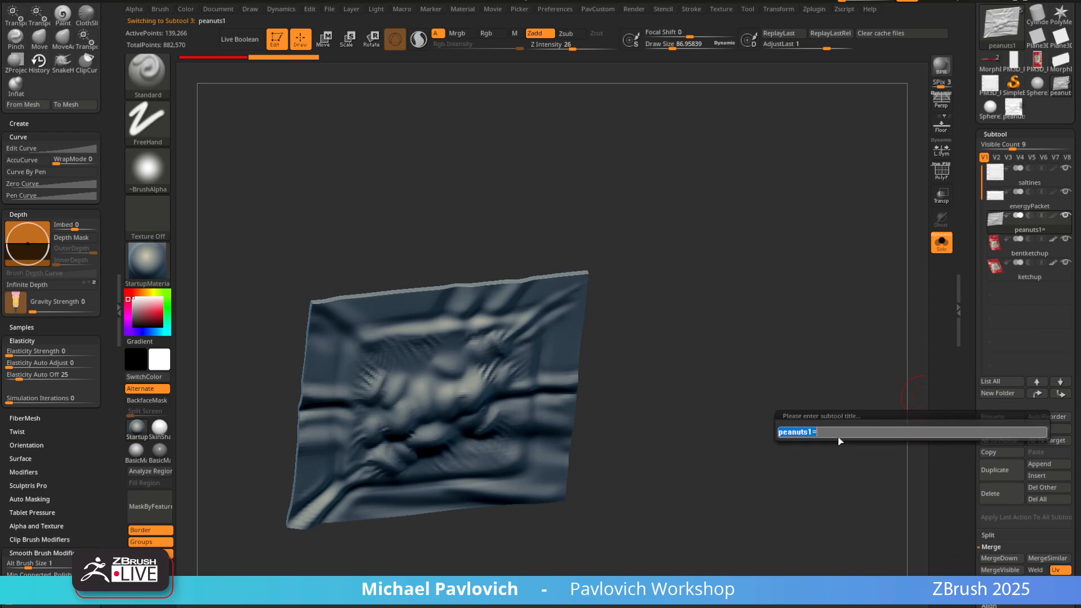
{"action": "type", "text": "peanuts"}
{"action": "key", "text": "Return"}
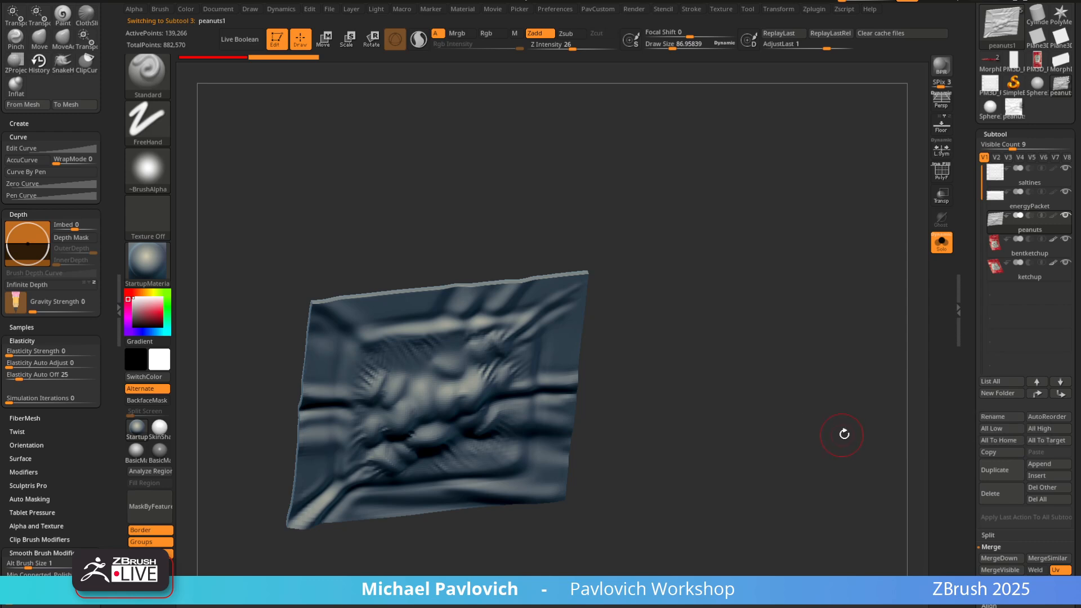
Shorten the name of the energyPacket subtool to energy
{"action": "left_click", "coordinate": [1029, 205]}
{"action": "left_click", "coordinate": [992, 417]}
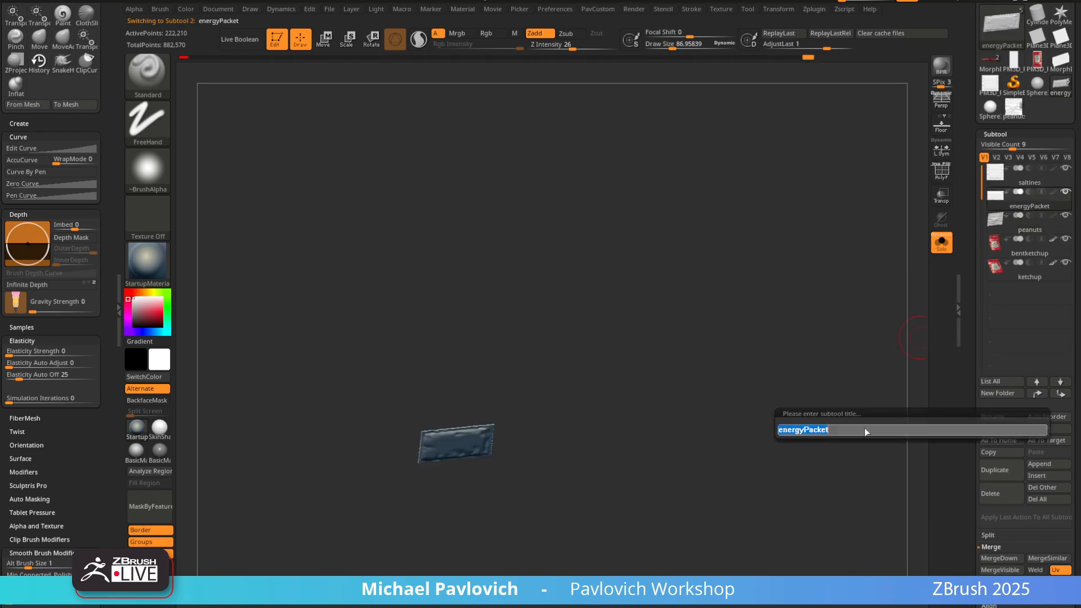
{"action": "key", "text": "BackSpace"}
{"action": "key", "text": "BackSpace"}
{"action": "key", "text": "BackSpace"}
{"action": "key", "text": "BackSpace"}
{"action": "key", "text": "BackSpace"}
{"action": "key", "text": "BackSpace"}
{"action": "key", "text": "BackSpace"}
{"action": "type", "text": "y"}
{"action": "key", "text": "Return"}
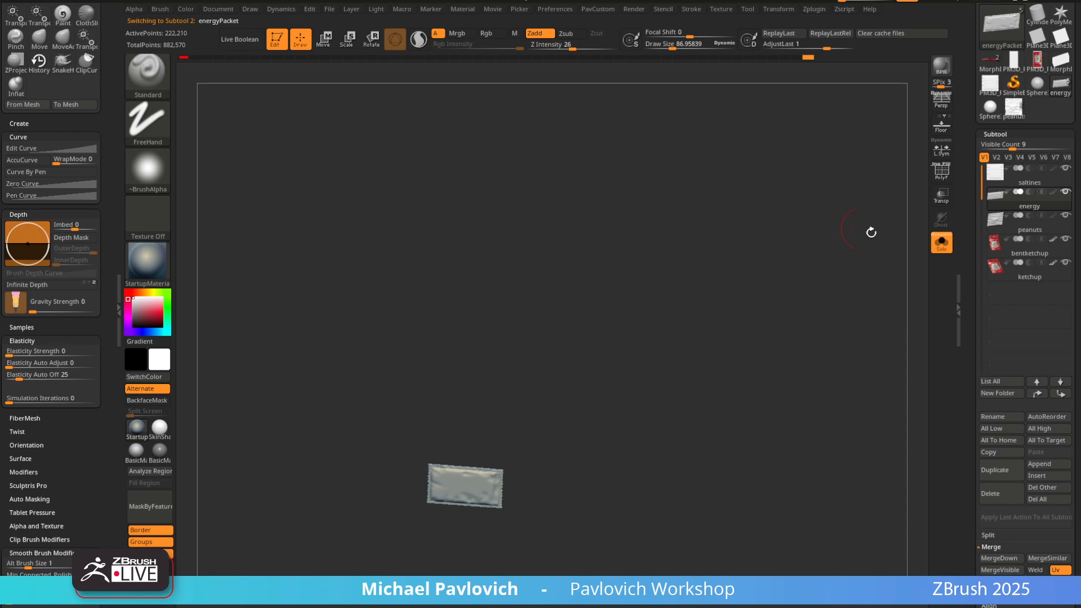
Turn off Solo, show the floor grid under the packets, and check the mres.jpg reference photo in XnView MP
{"action": "left_click", "coordinate": [949, 241]}
{"action": "left_click", "coordinate": [942, 125]}
{"action": "mouse_move", "coordinate": [808, 292]}
{"action": "left_mouse_down"}
{"action": "mouse_move", "coordinate": [695, 316]}
{"action": "mouse_move", "coordinate": [753, 328]}
{"action": "mouse_move", "coordinate": [741, 289]}
{"action": "mouse_move", "coordinate": [775, 277]}
{"action": "mouse_move", "coordinate": [774, 317]}
{"action": "mouse_move", "coordinate": [746, 261]}
{"action": "mouse_move", "coordinate": [639, 354]}
{"action": "mouse_move", "coordinate": [741, 290]}
{"action": "mouse_move", "coordinate": [629, 354]}
{"action": "left_mouse_up"}
{"action": "key", "text": "w"}
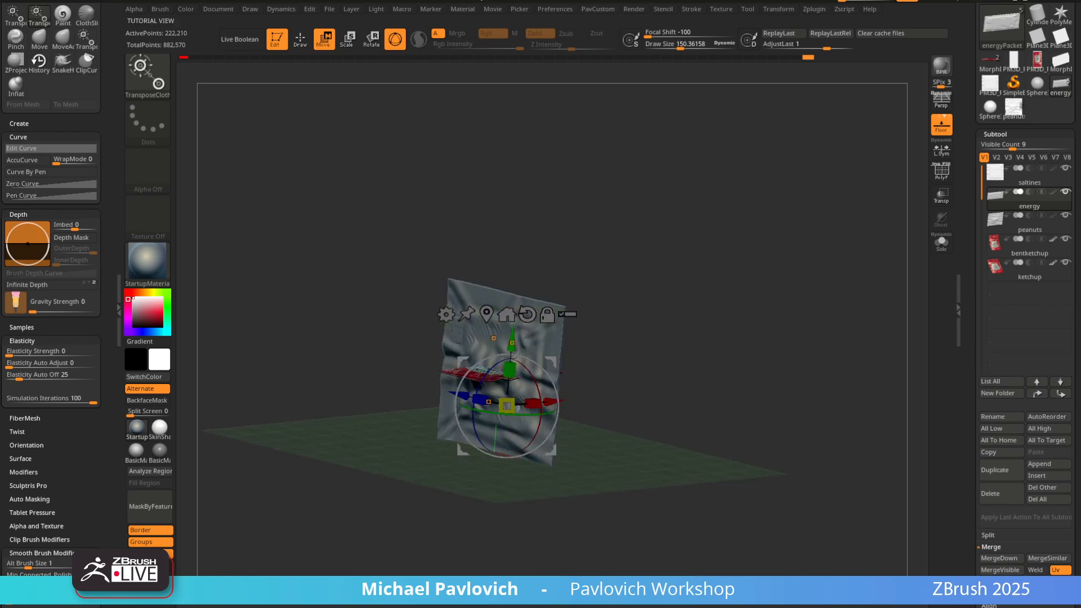
{"action": "key", "text": "alt+Tab"}
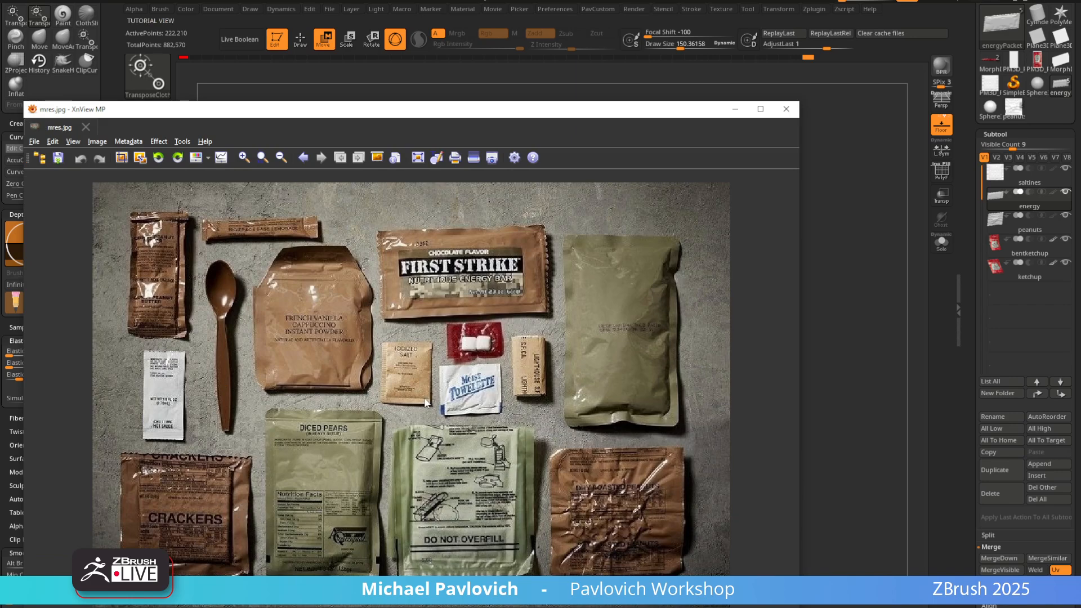
{"action": "key", "text": "alt+Tab"}
Move the energy packet about 0.13 units down toward the floor, and make the peanuts packet active with the Move gizmo
{"action": "left_click_drag", "start_coordinate": [684, 225], "coordinate": [742, 252]}
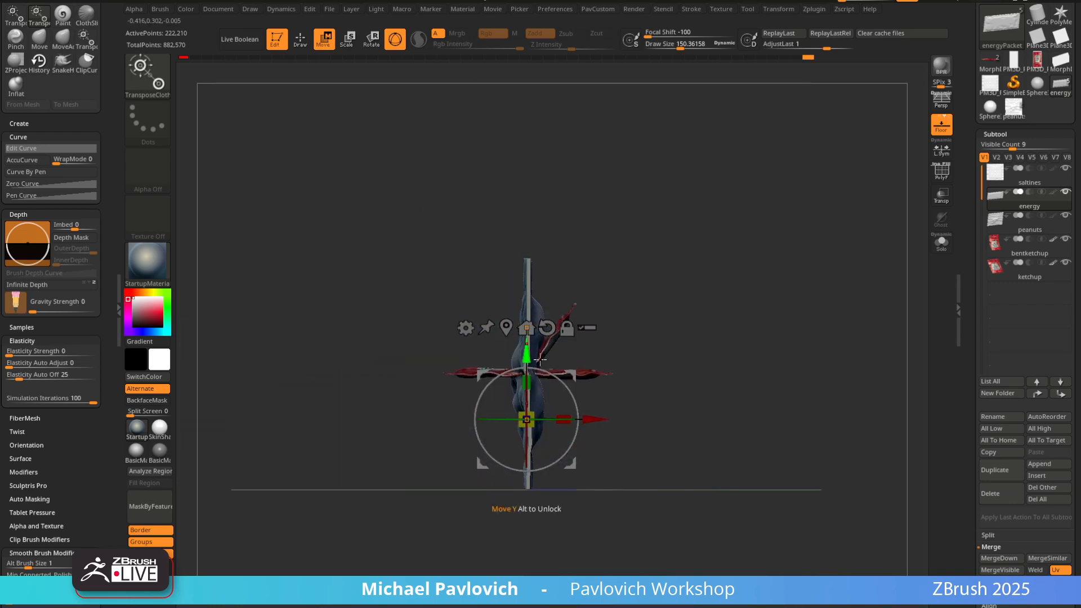
{"action": "left_click_drag", "start_coordinate": [571, 375], "coordinate": [576, 387]}
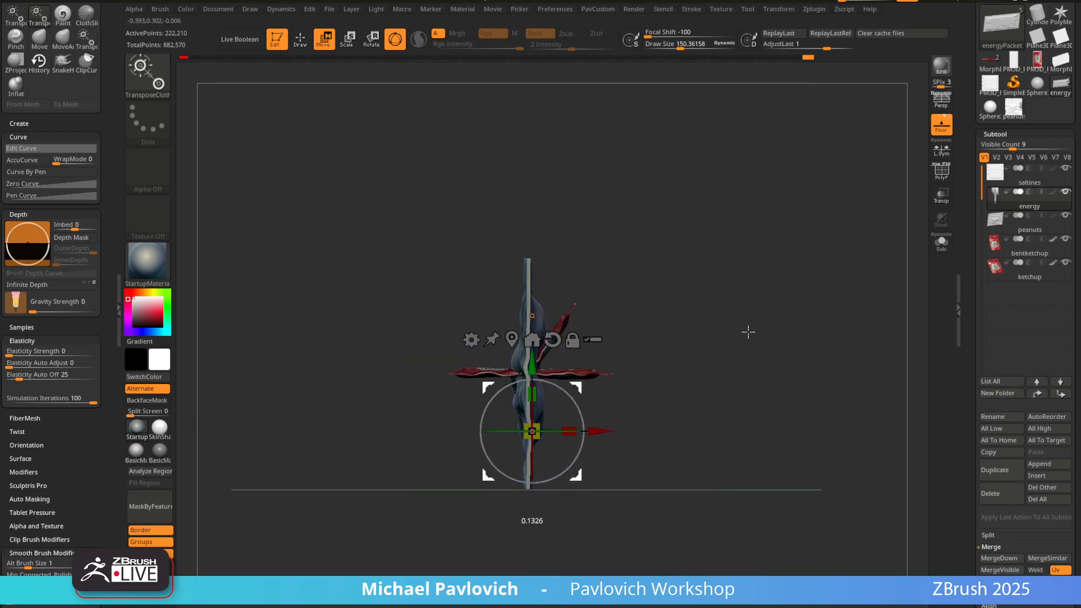
{"action": "mouse_move", "coordinate": [749, 331]}
{"action": "left_mouse_down"}
{"action": "mouse_move", "coordinate": [760, 353]}
{"action": "mouse_move", "coordinate": [724, 307]}
{"action": "left_mouse_up"}
{"action": "key", "text": "q"}
{"action": "left_click", "coordinate": [548, 330], "text": "alt"}
{"action": "left_click_drag", "start_coordinate": [656, 284], "coordinate": [704, 276]}
{"action": "key", "text": "w"}
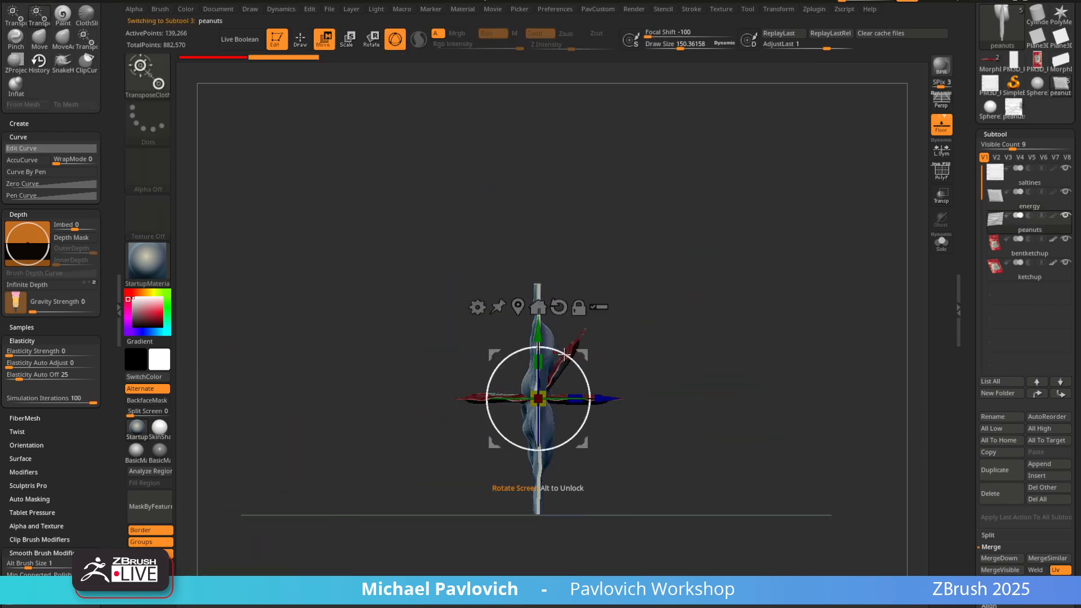
Try to rotate the peanuts packet flat with TransposeCloth active, and undo the rotations
{"action": "left_click_drag", "start_coordinate": [601, 411], "coordinate": [600, 440]}
{"action": "left_click_drag", "start_coordinate": [801, 352], "coordinate": [875, 335]}
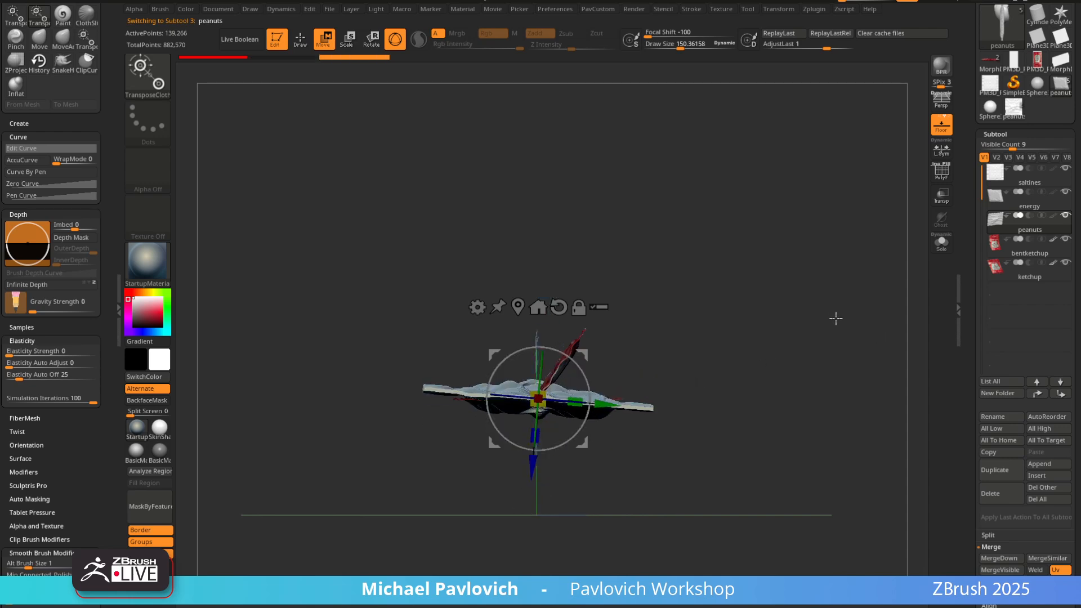
{"action": "left_click_drag", "start_coordinate": [591, 368], "coordinate": [583, 363]}
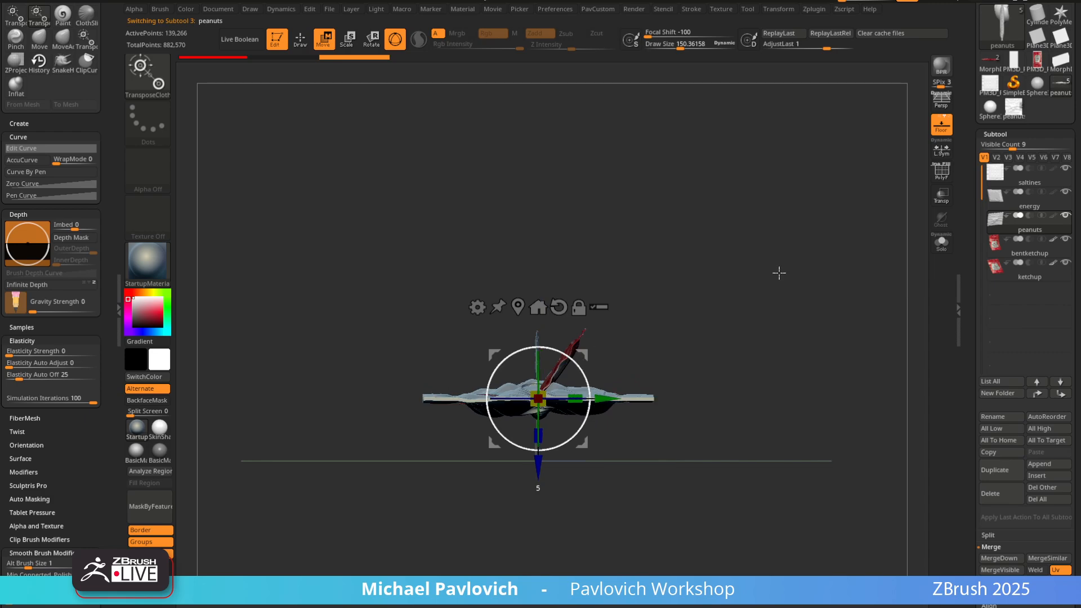
{"action": "mouse_move", "coordinate": [745, 323]}
{"action": "left_mouse_down"}
{"action": "mouse_move", "coordinate": [768, 345]}
{"action": "mouse_move", "coordinate": [751, 345]}
{"action": "mouse_move", "coordinate": [736, 310]}
{"action": "left_mouse_up"}
{"action": "key", "text": "ctrl+z"}
{"action": "key", "text": "ctrl+z"}
Switch from TransposeCloth to the regular Transpose brush and rotate the peanuts packet to lie parallel to the floor
{"action": "key", "text": "b"}
{"action": "key", "text": "t"}
{"action": "key", "text": "r"}
{"action": "left_click_drag", "start_coordinate": [569, 350], "coordinate": [610, 442]}
{"action": "left_click_drag", "start_coordinate": [746, 302], "coordinate": [820, 366]}
Slide the peanuts packet to one side of the flat ketchup packet and the bent ketchup packet to the other
{"action": "left_click_drag", "start_coordinate": [589, 310], "coordinate": [778, 310]}
{"action": "left_click_drag", "start_coordinate": [720, 334], "coordinate": [694, 326]}
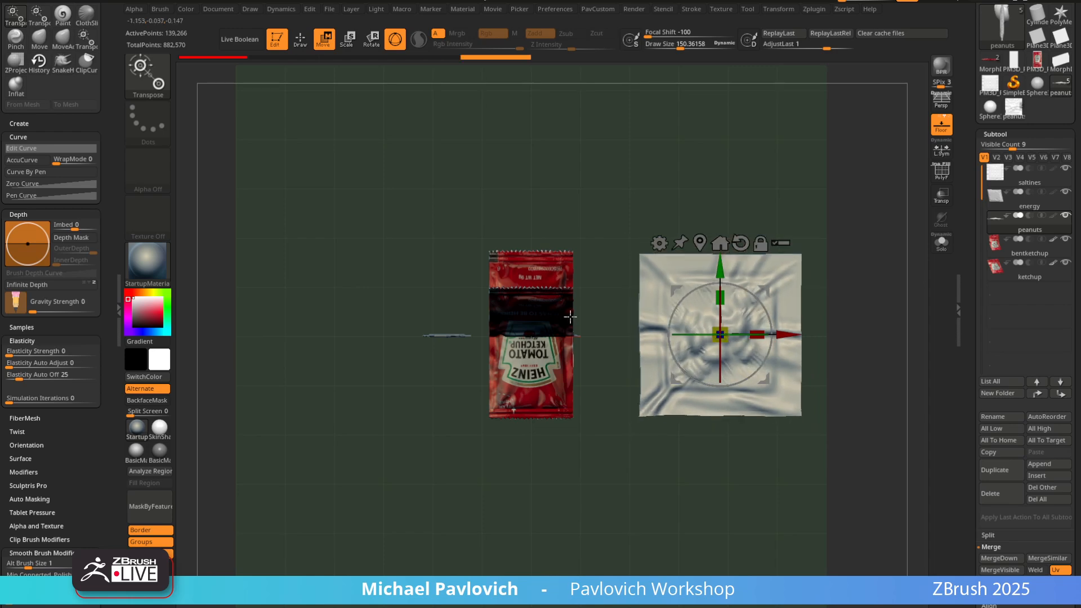
{"action": "left_click", "coordinate": [557, 314], "text": "alt"}
{"action": "left_click_drag", "start_coordinate": [580, 289], "coordinate": [388, 289]}
Select the saltines packet and scale it up uniformly to about twice the width of a ketchup packet
{"action": "key", "text": "q"}
{"action": "left_click", "coordinate": [459, 335], "text": "alt"}
{"action": "mouse_move", "coordinate": [476, 344]}
{"action": "left_mouse_down", "text": "shift"}
{"action": "mouse_move", "coordinate": [535, 360]}
{"action": "mouse_move", "coordinate": [584, 268]}
{"action": "left_mouse_up", "text": "shift"}
{"action": "key", "text": "w"}
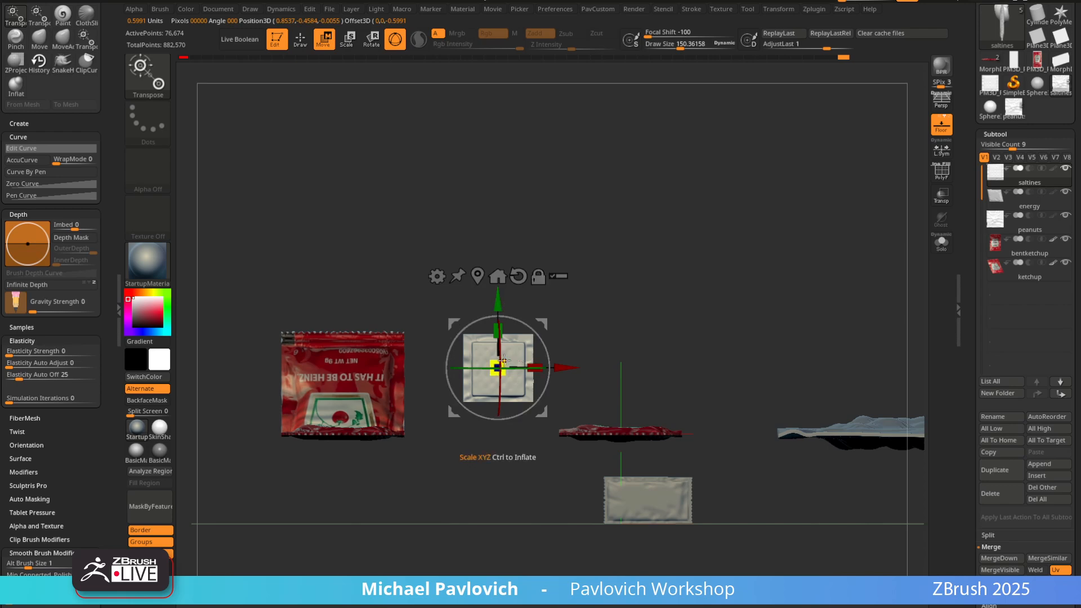
{"action": "left_click_drag", "start_coordinate": [504, 360], "coordinate": [565, 350]}
{"action": "left_click_drag", "start_coordinate": [701, 271], "coordinate": [698, 304], "text": "alt"}
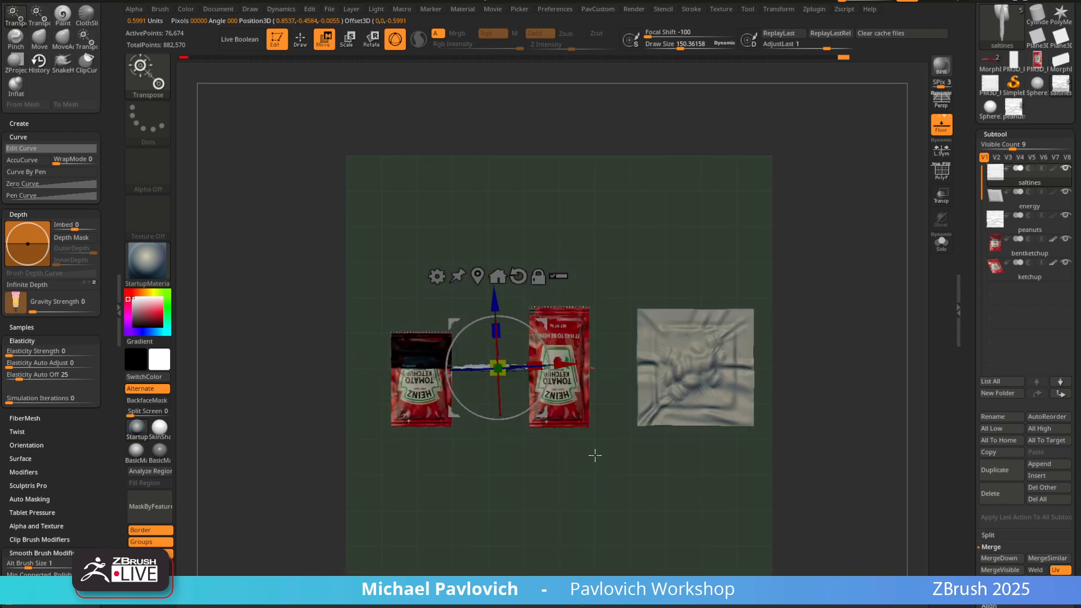
Rotate the saltines packet 90 degrees to lie flat and move it behind the row of ketchup packets
{"action": "left_click_drag", "start_coordinate": [595, 456], "coordinate": [620, 270], "text": "shift"}
{"action": "left_click_drag", "start_coordinate": [529, 327], "coordinate": [454, 343], "text": "shift"}
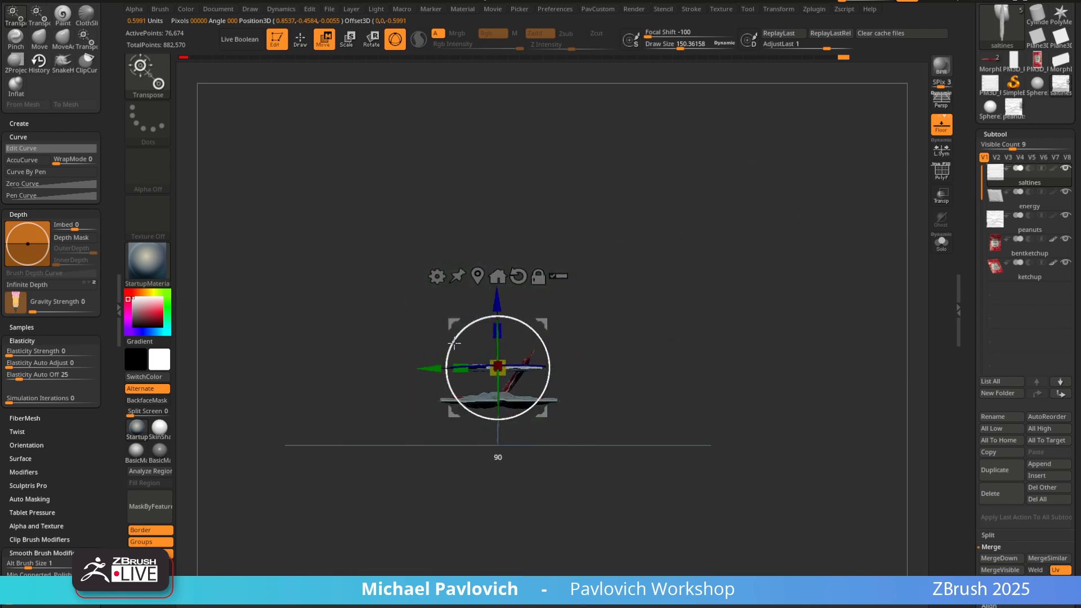
{"action": "left_click_drag", "start_coordinate": [650, 259], "coordinate": [657, 389]}
{"action": "left_click_drag", "start_coordinate": [541, 323], "coordinate": [668, 350]}
{"action": "mouse_move", "coordinate": [805, 383]}
{"action": "left_mouse_down"}
{"action": "mouse_move", "coordinate": [843, 243]}
{"action": "mouse_move", "coordinate": [794, 261]}
{"action": "left_mouse_up"}
{"action": "key", "text": "q"}
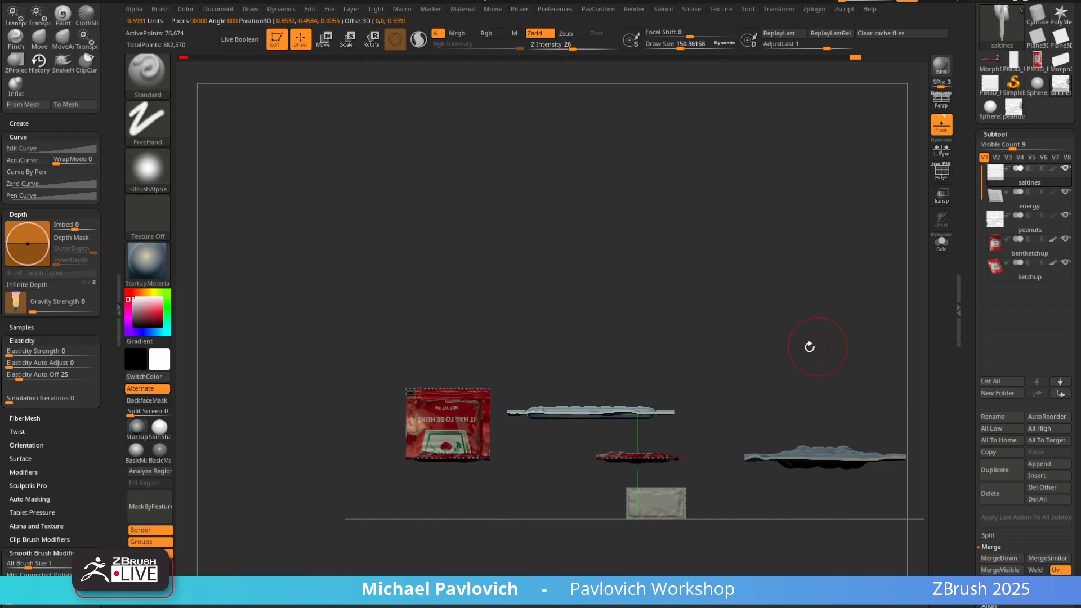
Select the small energy packet and rotate it by -90 degrees in the side view
{"action": "left_click_drag", "start_coordinate": [791, 327], "coordinate": [708, 289], "text": "alt"}
{"action": "left_click", "coordinate": [558, 466], "text": "alt"}
{"action": "left_click_drag", "start_coordinate": [659, 318], "coordinate": [782, 412]}
{"action": "left_click_drag", "start_coordinate": [783, 412], "coordinate": [777, 293], "text": "alt"}
{"action": "key", "text": "w"}
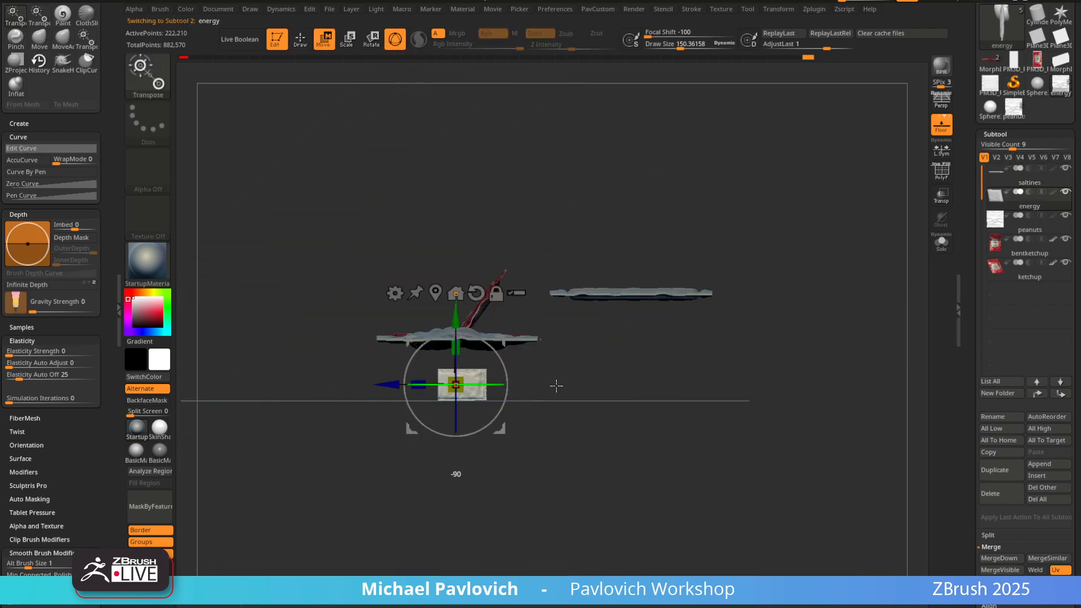
{"action": "left_click_drag", "start_coordinate": [570, 374], "coordinate": [638, 328], "text": "shift"}
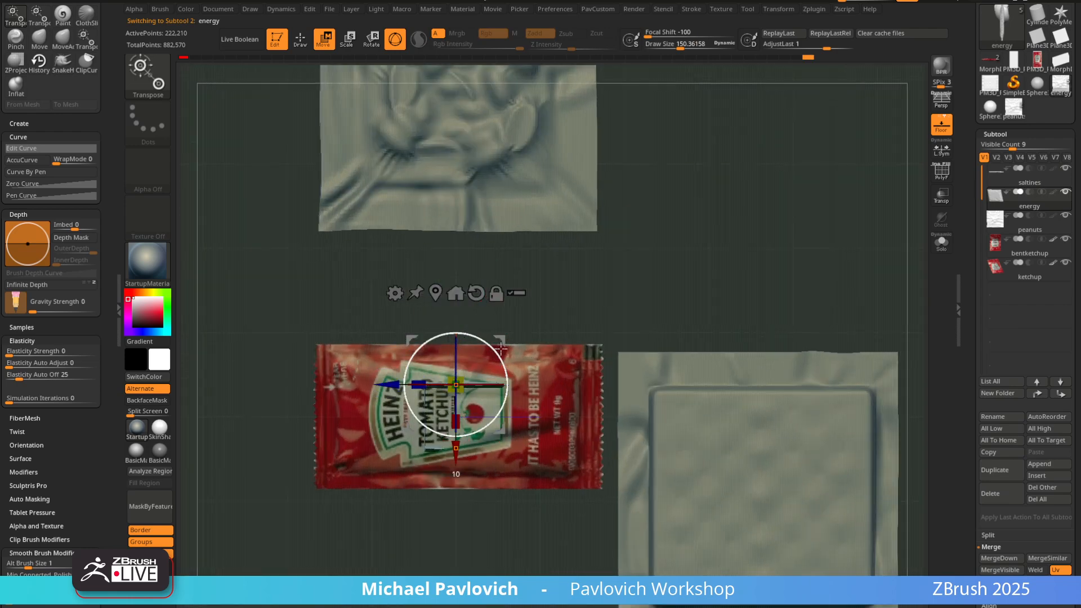
{"action": "mouse_move", "coordinate": [738, 286]}
{"action": "left_mouse_down"}
{"action": "mouse_move", "coordinate": [746, 232]}
{"action": "mouse_move", "coordinate": [725, 265]}
{"action": "left_mouse_up"}
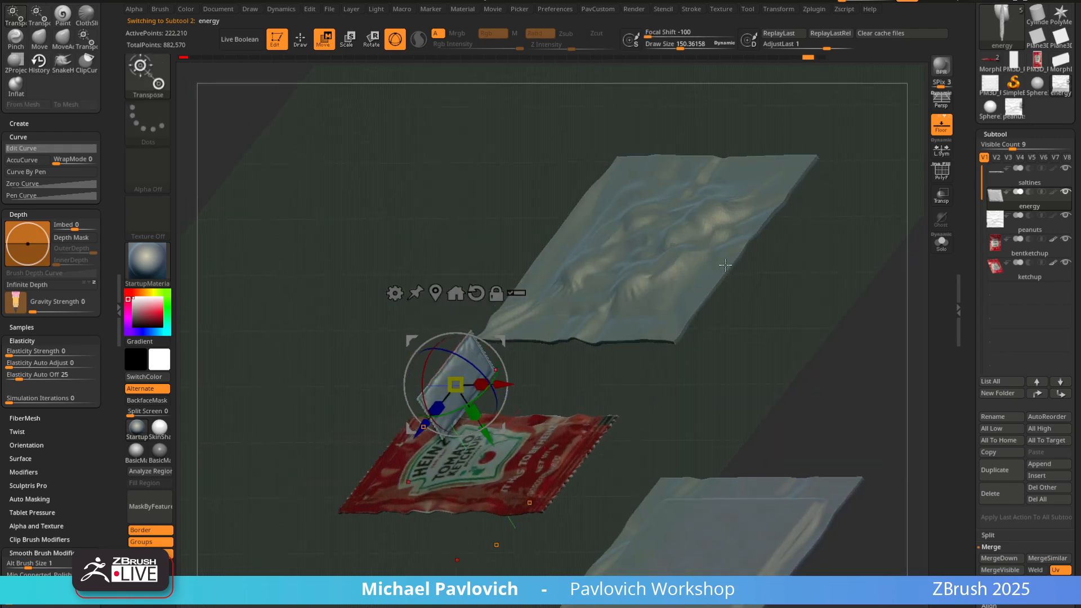
{"action": "key", "text": "c"}
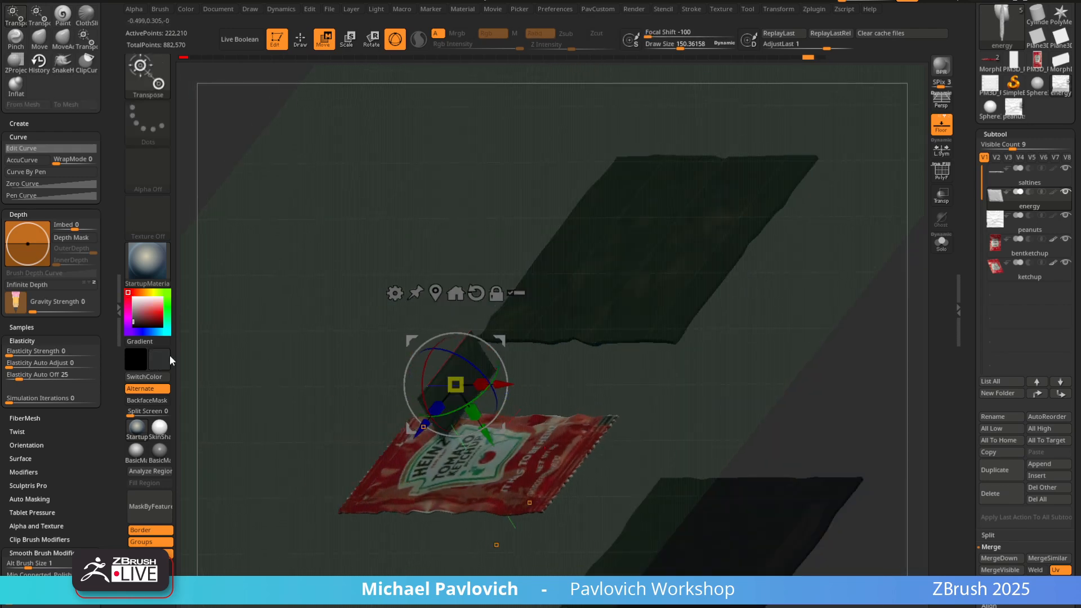
{"action": "left_click_drag", "start_coordinate": [137, 309], "coordinate": [128, 288]}
{"action": "left_click_drag", "start_coordinate": [792, 300], "coordinate": [823, 338]}
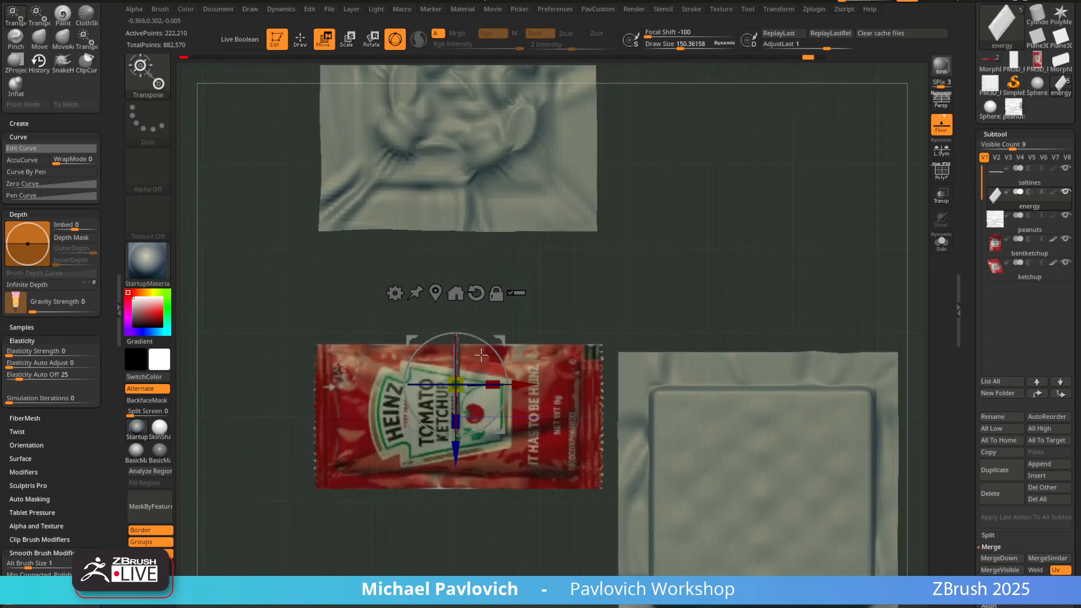
Lay the energy packet flat on the floor beside the bent ketchup packet, scaled up to be longer than the ketchup packets
{"action": "left_click_drag", "start_coordinate": [489, 344], "coordinate": [417, 352], "text": "alt"}
{"action": "left_click_drag", "start_coordinate": [768, 282], "coordinate": [708, 265], "text": "alt"}
{"action": "left_click_drag", "start_coordinate": [415, 344], "coordinate": [259, 425], "text": "shift"}
{"action": "left_click_drag", "start_coordinate": [589, 256], "coordinate": [687, 247], "text": "alt"}
{"action": "left_click_drag", "start_coordinate": [687, 247], "coordinate": [667, 153], "text": "shift"}
{"action": "left_click_drag", "start_coordinate": [555, 282], "coordinate": [723, 194]}
{"action": "left_click_drag", "start_coordinate": [723, 194], "coordinate": [751, 241], "text": "alt"}
{"action": "left_click_drag", "start_coordinate": [316, 371], "coordinate": [353, 371]}
{"action": "left_click_drag", "start_coordinate": [484, 307], "coordinate": [541, 272], "text": "alt"}
Move the bent ketchup packet about 0.62 units, down onto the floor and away from the energy packet
{"action": "key", "text": "q"}
{"action": "left_click", "coordinate": [420, 319], "text": "alt"}
{"action": "key", "text": "w"}
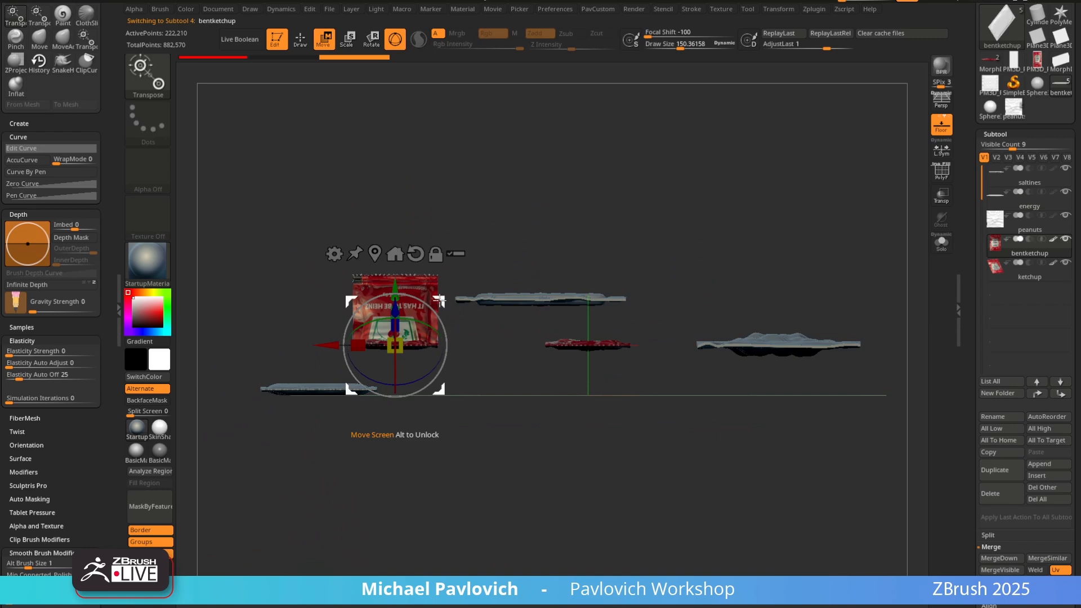
{"action": "left_click_drag", "start_coordinate": [438, 299], "coordinate": [483, 343]}
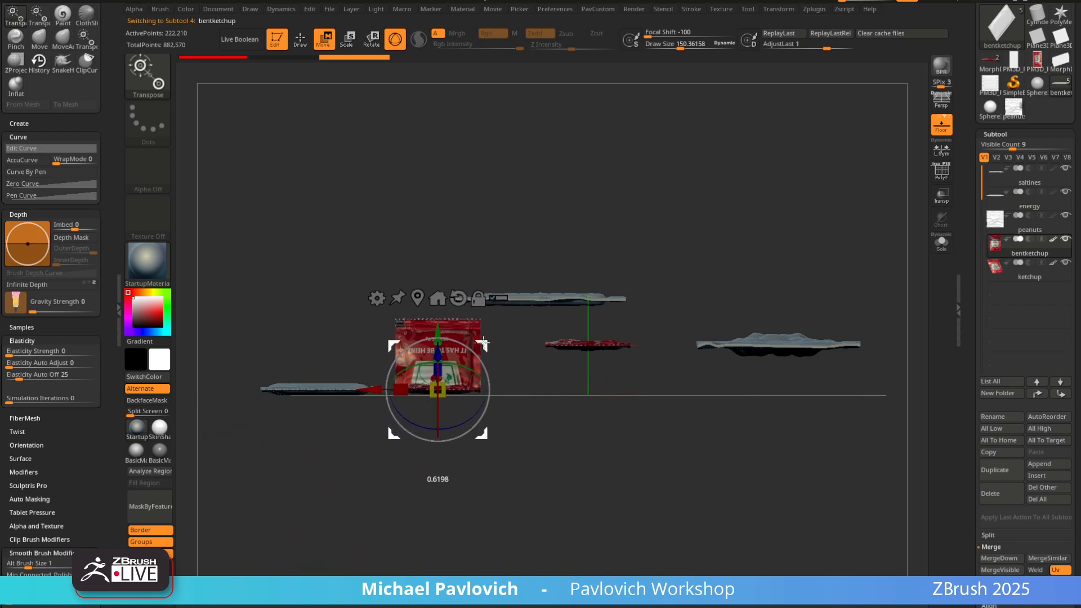
Lower the saltines packet onto the floor, and move the flat ketchup packet about 1.36 units to floor level beside the peanuts
{"action": "left_click", "coordinate": [579, 296], "text": "alt"}
{"action": "left_click_drag", "start_coordinate": [590, 256], "coordinate": [619, 341]}
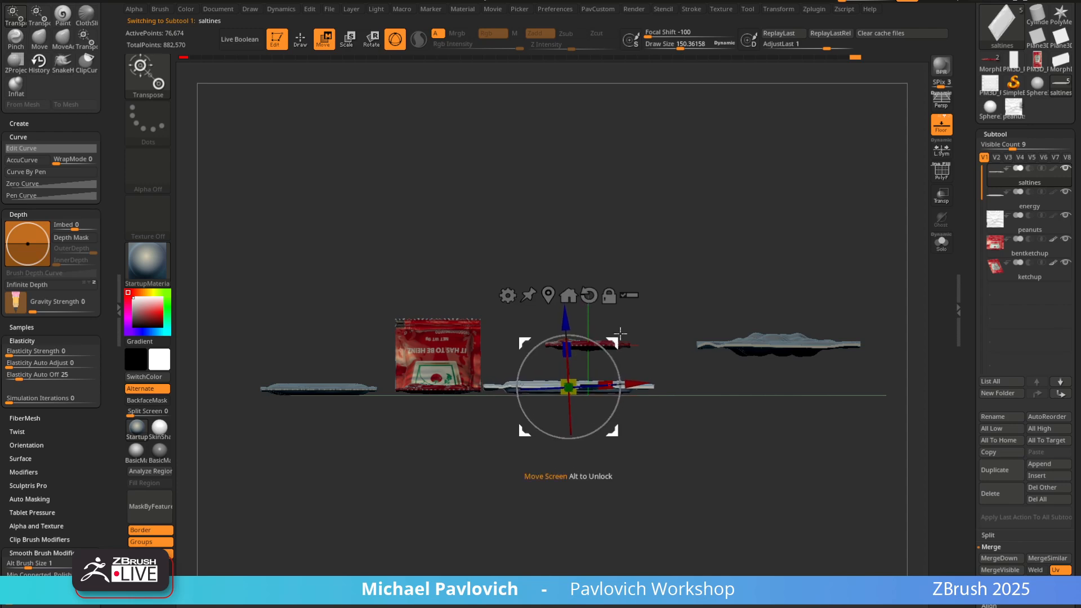
{"action": "left_click", "coordinate": [591, 342], "text": "alt"}
{"action": "left_click_drag", "start_coordinate": [632, 297], "coordinate": [761, 344]}
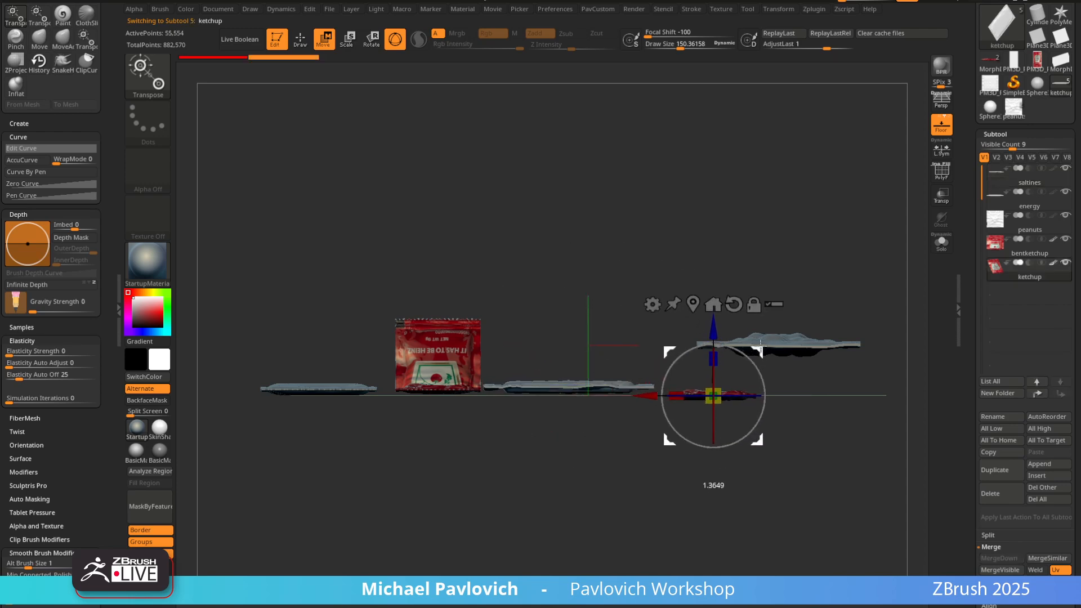
Move the peanuts packet about 0.82 units down onto the floor and check the packet layout from above
{"action": "left_click_drag", "start_coordinate": [867, 321], "coordinate": [754, 339], "text": "alt"}
{"action": "left_click", "coordinate": [679, 343], "text": "alt"}
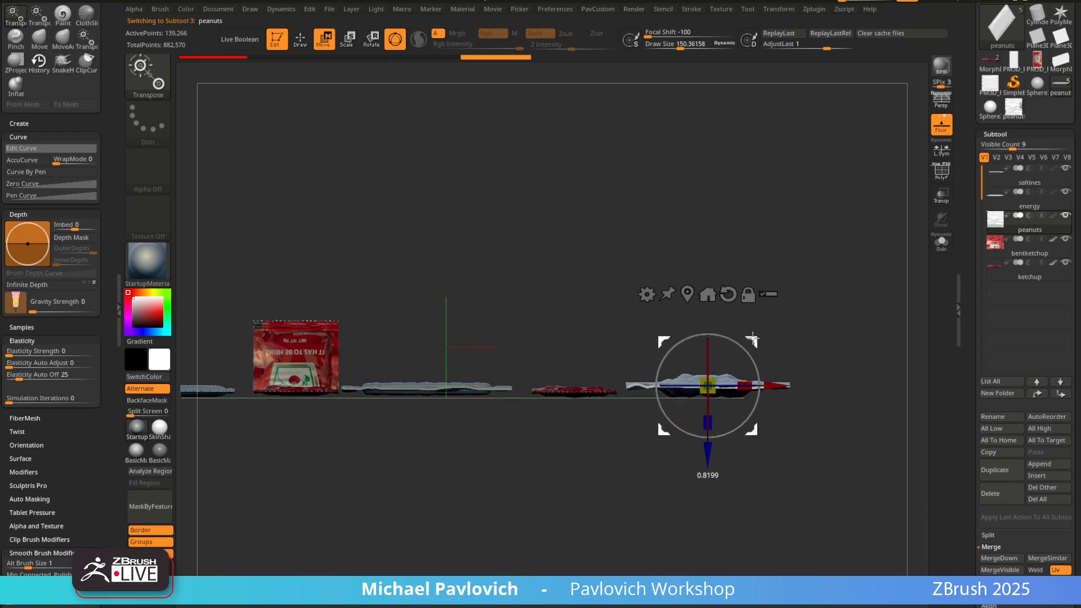
{"action": "key", "text": "q"}
{"action": "mouse_move", "coordinate": [806, 291]}
{"action": "left_mouse_down"}
{"action": "mouse_move", "coordinate": [753, 242]}
{"action": "mouse_move", "coordinate": [837, 170]}
{"action": "mouse_move", "coordinate": [700, 278]}
{"action": "mouse_move", "coordinate": [748, 316]}
{"action": "mouse_move", "coordinate": [640, 309]}
{"action": "mouse_move", "coordinate": [877, 243]}
{"action": "left_mouse_up"}
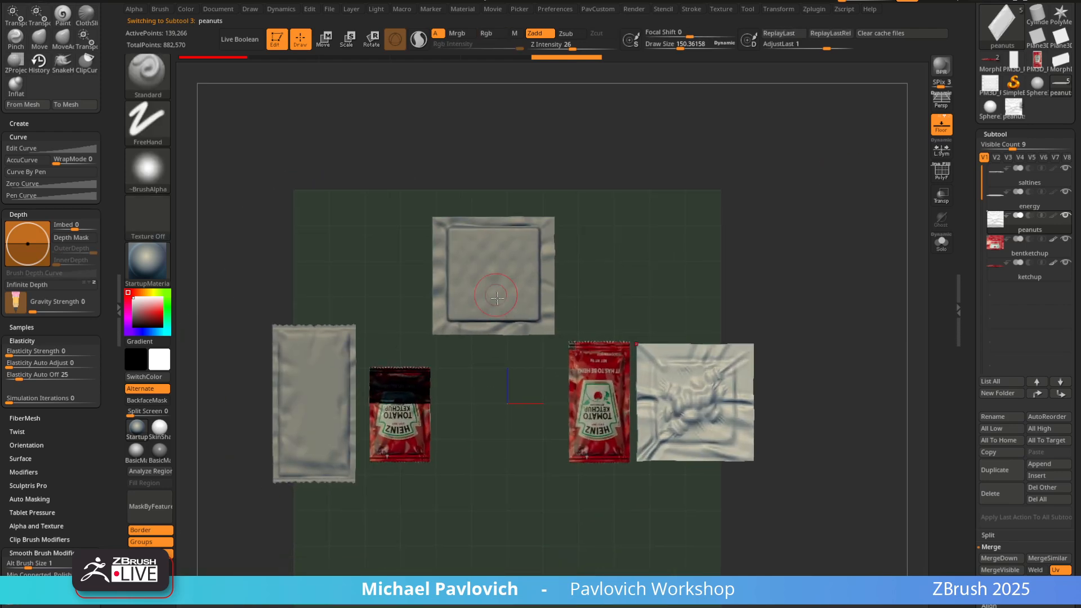
Move the saltines packet into the row between the bent and the flat ketchup packets, then check the layout at an angle
{"action": "left_click", "coordinate": [506, 282], "text": "alt"}
{"action": "key", "text": "w"}
{"action": "left_click", "coordinate": [513, 184], "text": "alt"}
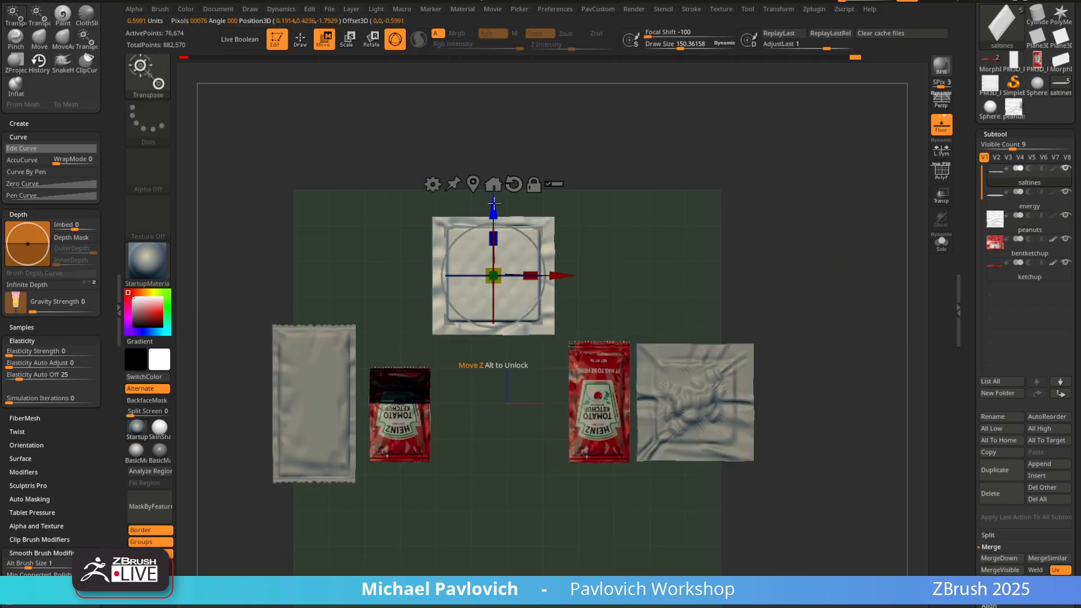
{"action": "left_click_drag", "start_coordinate": [493, 207], "coordinate": [506, 334]}
{"action": "left_click_drag", "start_coordinate": [563, 402], "coordinate": [569, 402]}
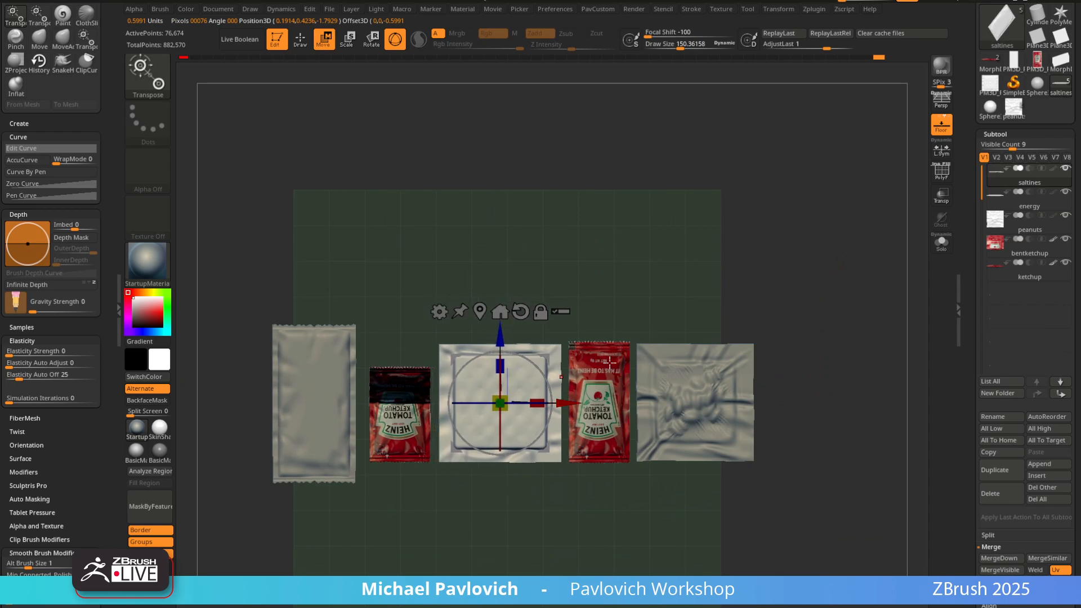
{"action": "key", "text": "q"}
{"action": "mouse_move", "coordinate": [802, 321]}
{"action": "left_mouse_down"}
{"action": "mouse_move", "coordinate": [816, 263]}
{"action": "mouse_move", "coordinate": [788, 269]}
{"action": "left_mouse_up"}
{"action": "mouse_move", "coordinate": [788, 269]}
{"action": "left_mouse_down", "text": "alt"}
{"action": "mouse_move", "coordinate": [814, 261]}
{"action": "mouse_move", "coordinate": [821, 244]}
{"action": "mouse_move", "coordinate": [809, 270]}
{"action": "mouse_move", "coordinate": [777, 246]}
{"action": "mouse_move", "coordinate": [827, 338]}
{"action": "mouse_move", "coordinate": [847, 309]}
{"action": "mouse_move", "coordinate": [755, 413]}
{"action": "mouse_move", "coordinate": [813, 336]}
{"action": "mouse_move", "coordinate": [811, 296]}
{"action": "left_mouse_up", "text": "alt"}
{"action": "key", "text": "w"}
{"action": "key", "text": "q"}
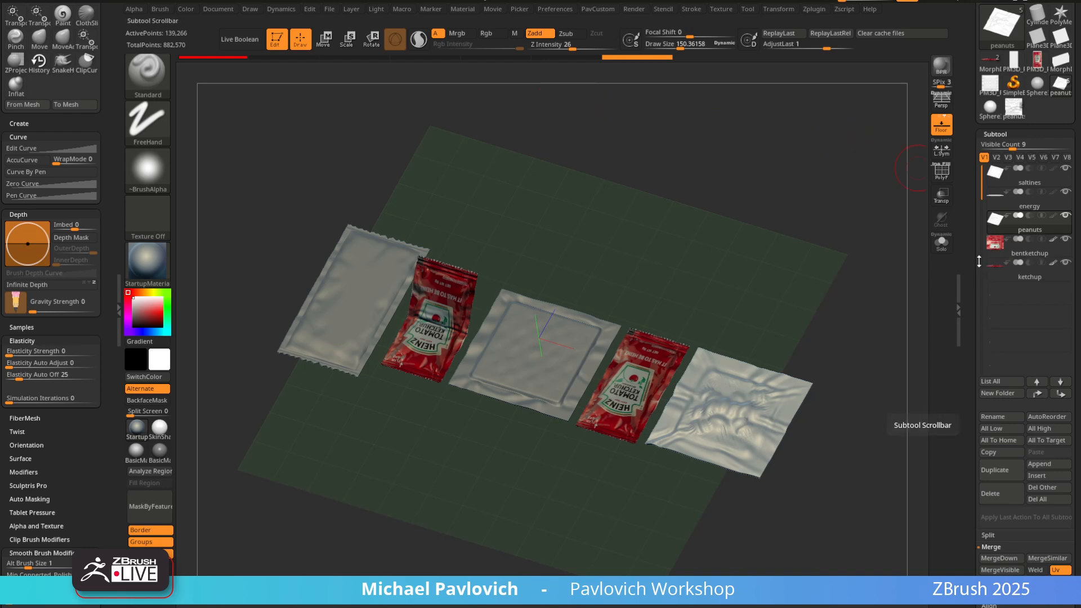
Move the bentketchup subtool to the top of the subtool list
{"action": "left_click_drag", "start_coordinate": [788, 319], "coordinate": [912, 262]}
{"action": "left_click", "coordinate": [1039, 252]}
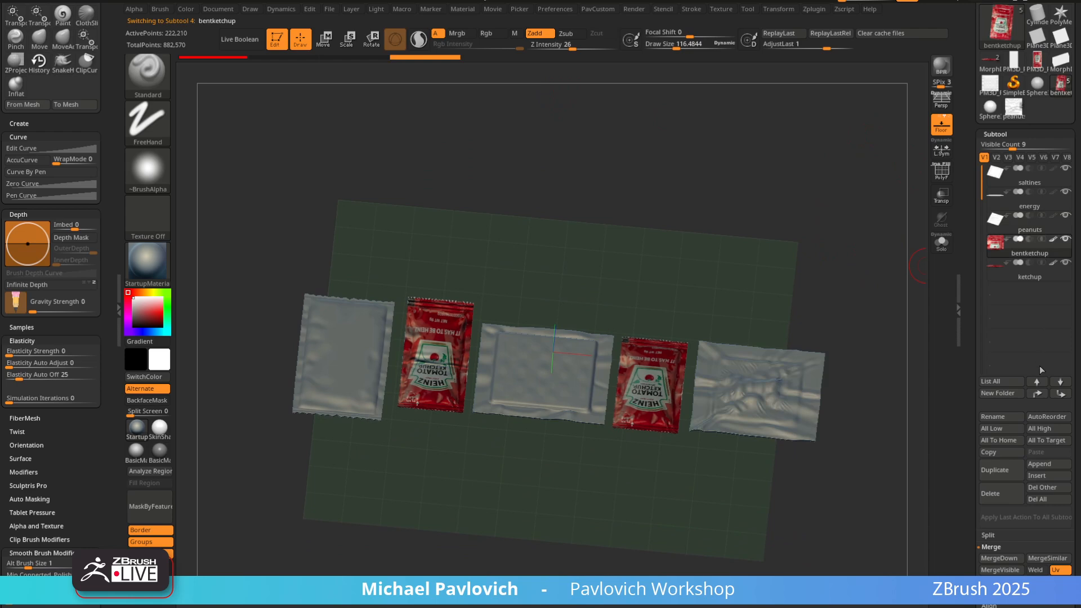
{"action": "left_click", "coordinate": [1038, 393], "text": "shift"}
Turn off polypaint display on all subtools and select the packets in turn to check which subtool each one is
{"action": "left_click_drag", "start_coordinate": [807, 313], "coordinate": [681, 340]}
{"action": "left_click", "coordinate": [601, 393], "text": "alt"}
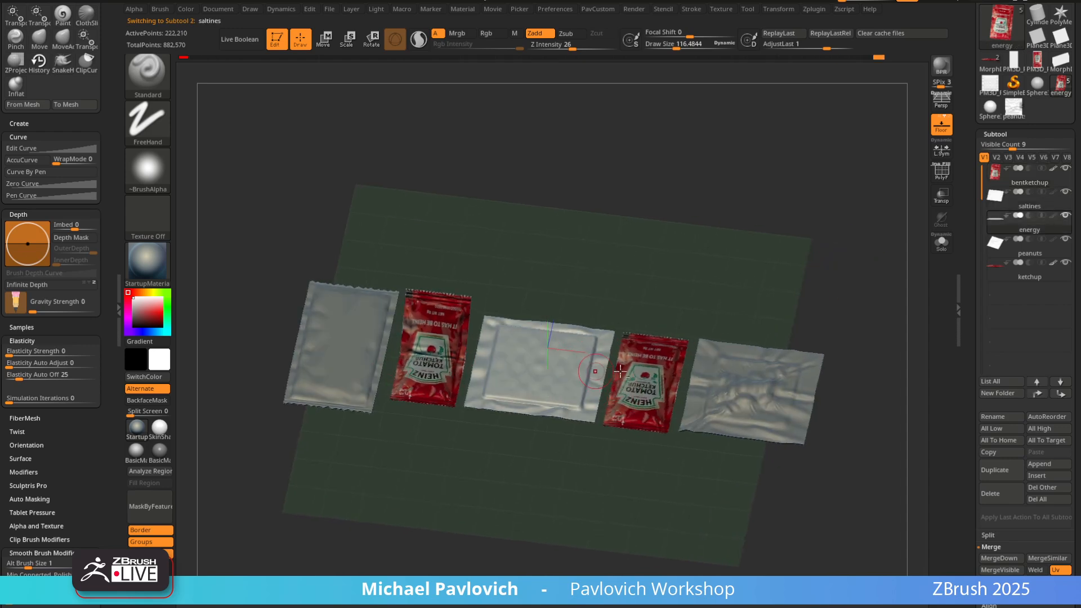
{"action": "left_click", "coordinate": [751, 409], "text": "alt"}
{"action": "left_click", "coordinate": [659, 366], "text": "alt"}
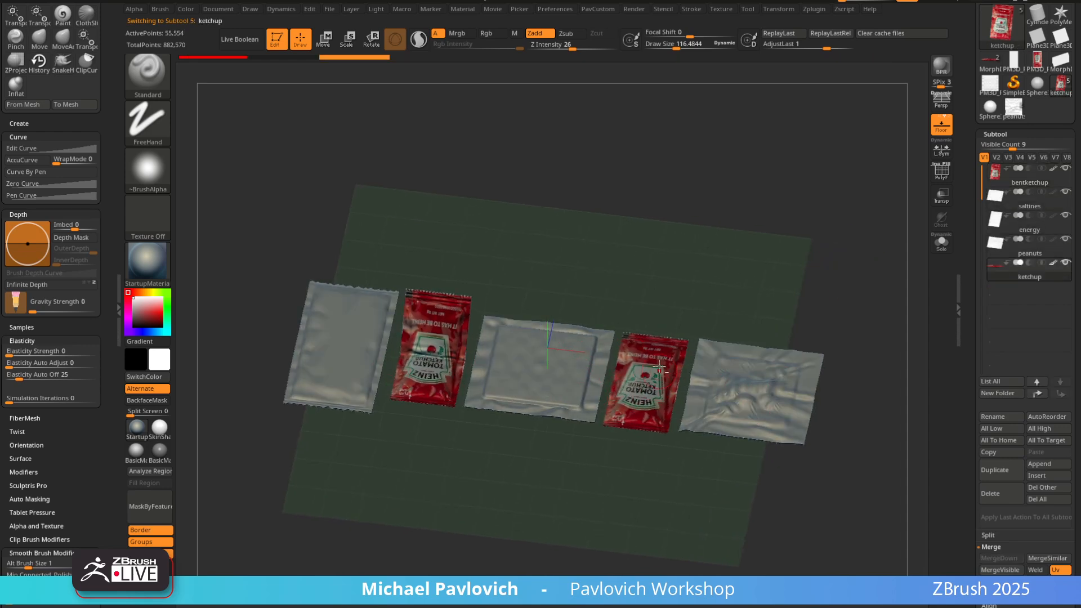
{"action": "left_click", "coordinate": [1052, 262], "text": "shift"}
{"action": "left_click", "coordinate": [554, 357], "text": "alt"}
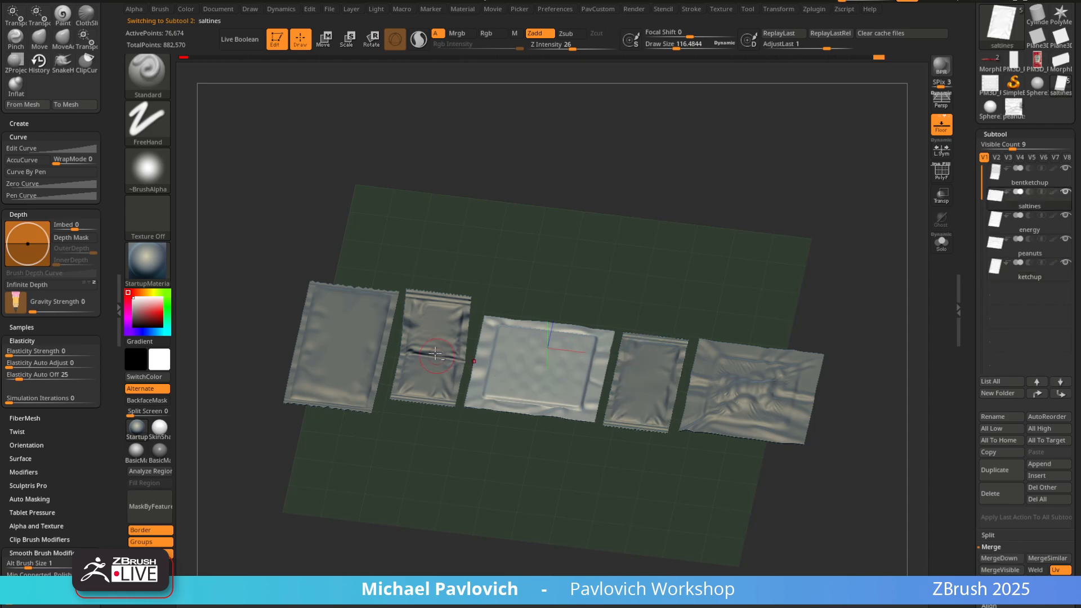
{"action": "left_click", "coordinate": [436, 350], "text": "alt"}
{"action": "left_click", "coordinate": [366, 355], "text": "alt"}
{"action": "left_click", "coordinate": [537, 370], "text": "alt"}
{"action": "left_click", "coordinate": [648, 389], "text": "alt"}
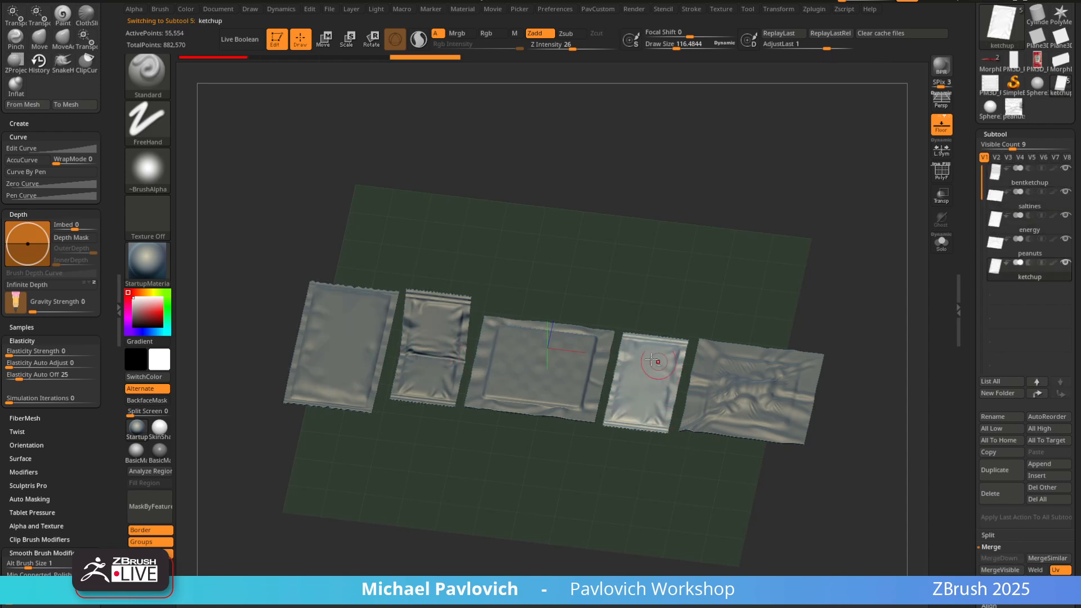
Move the ketchup subtool up to directly below saltines and back to the bottom of the subtool list
{"action": "left_click", "coordinate": [1038, 393]}
{"action": "left_click_drag", "start_coordinate": [1033, 239], "coordinate": [1034, 240]}
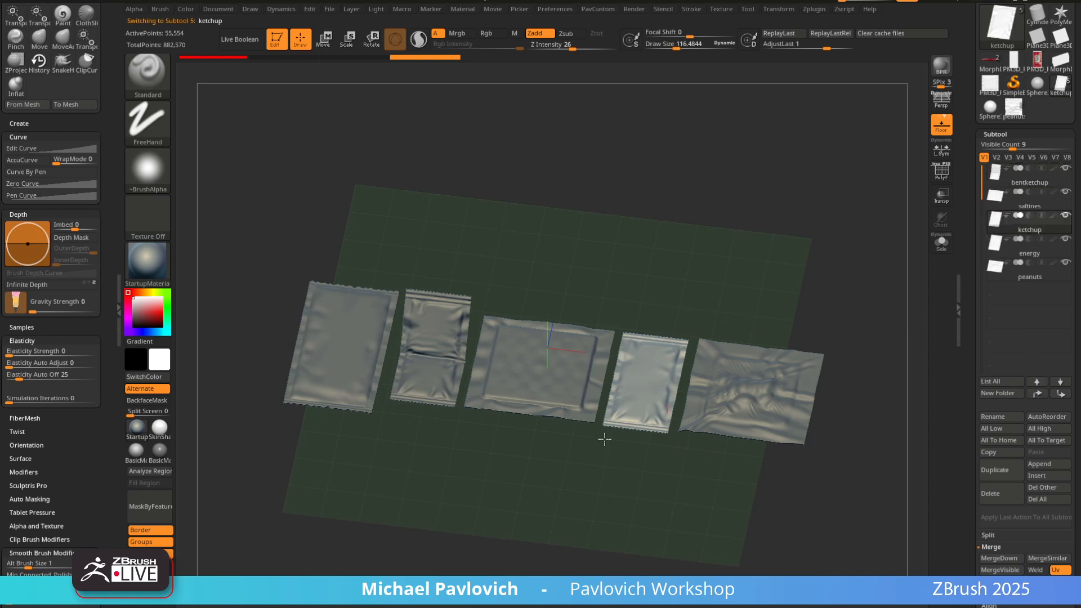
{"action": "left_click", "coordinate": [1058, 394]}
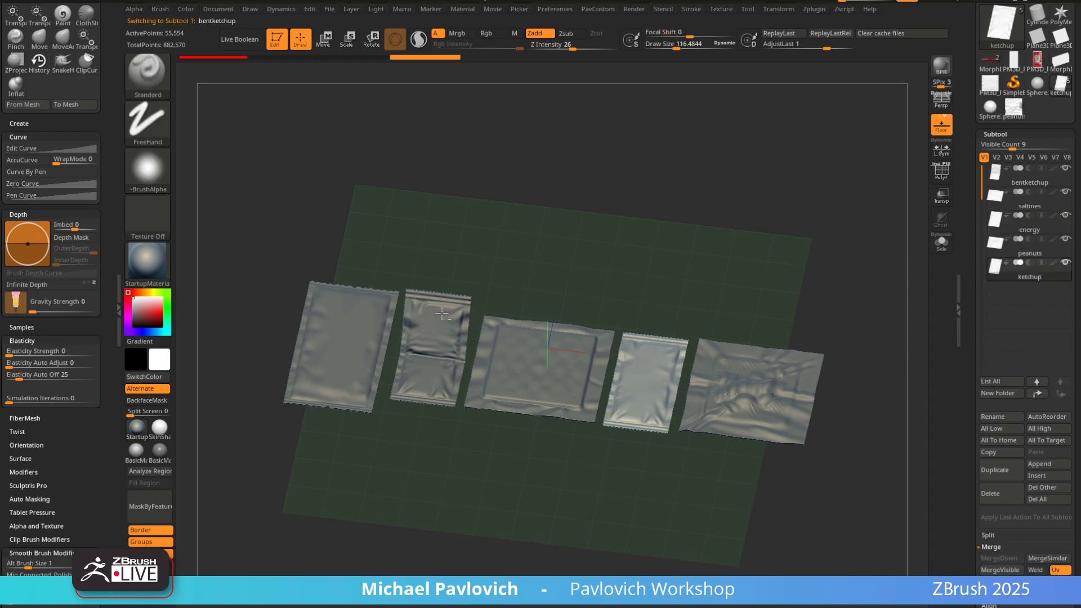
Move the bentketchup subtool to the bottom of the list and show only the two ketchup packets
{"action": "left_click", "coordinate": [1061, 394], "text": "shift"}
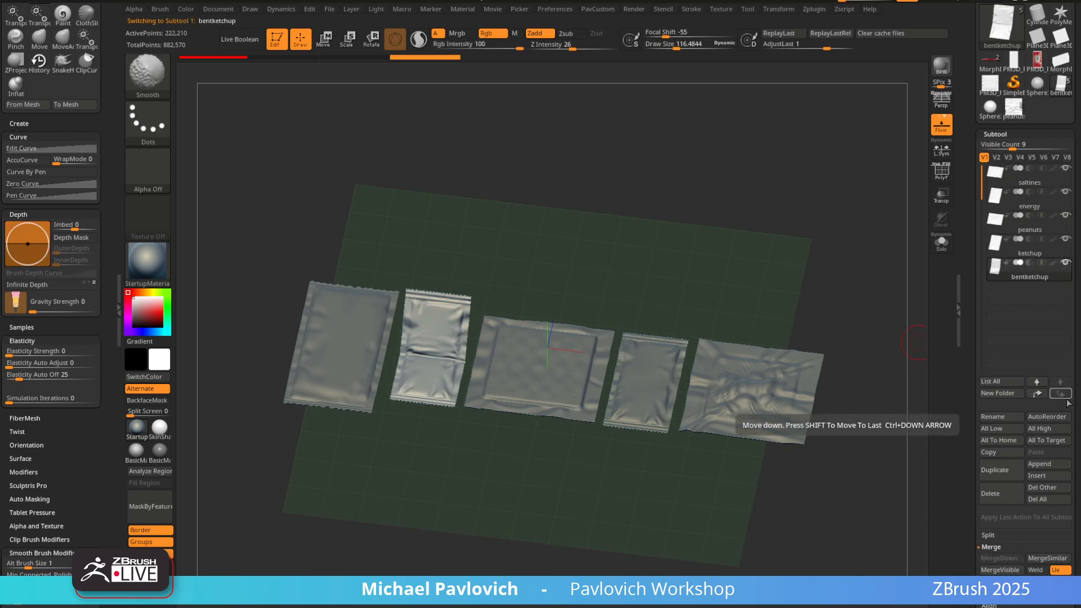
{"action": "left_click", "coordinate": [1065, 262], "text": "shift"}
{"action": "left_click", "coordinate": [1065, 239]}
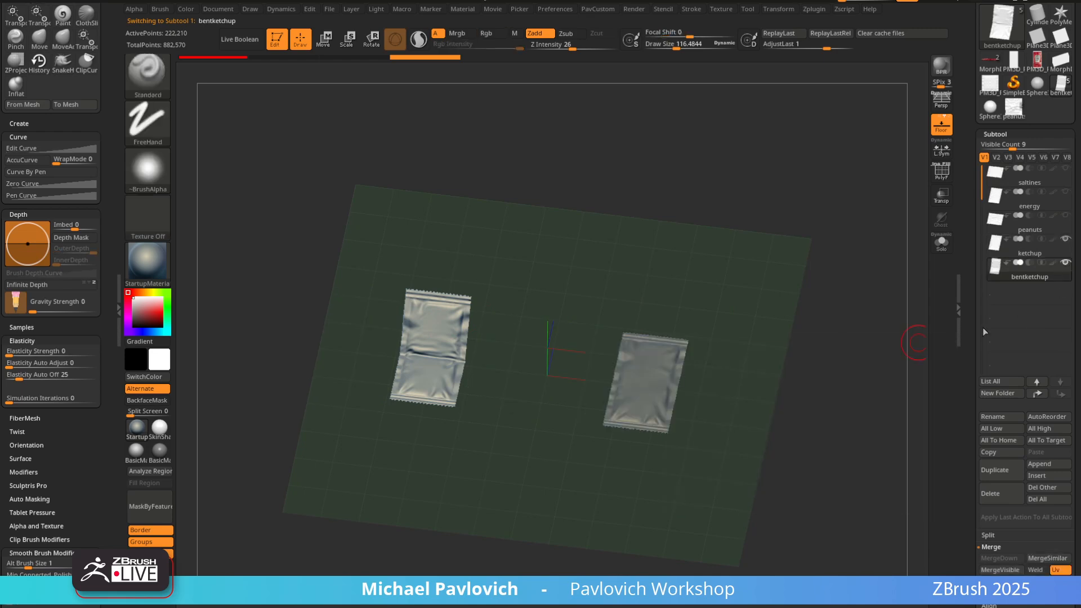
{"action": "left_click_drag", "start_coordinate": [666, 247], "coordinate": [691, 254]}
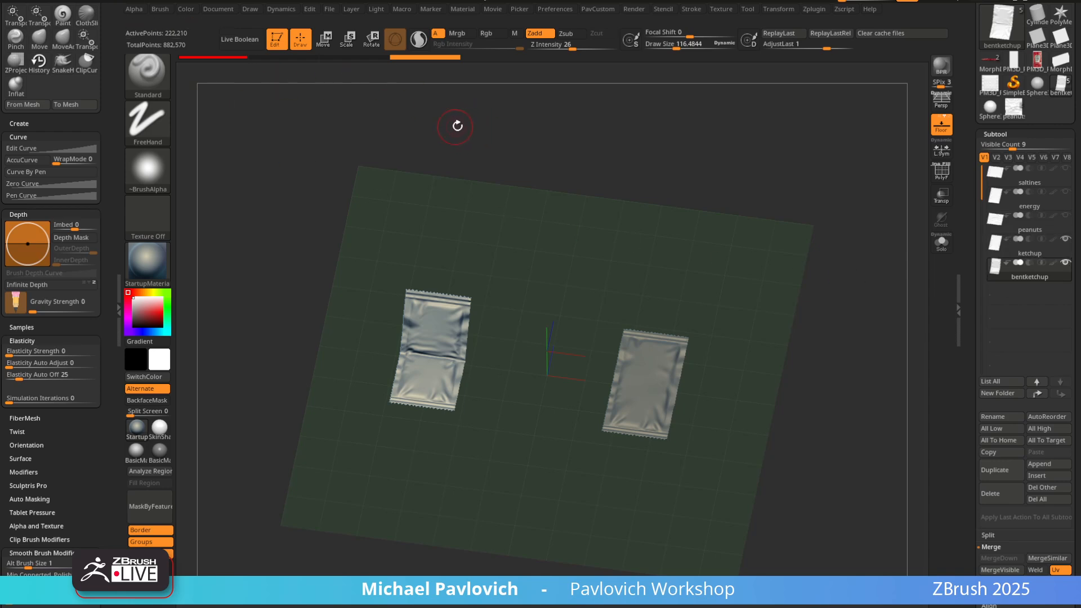
Move the bentketchup subtool to the top and back down to the bottom of the list, and show all packets again
{"action": "left_click", "coordinate": [1037, 381], "text": "shift"}
{"action": "mouse_move", "coordinate": [1037, 186]}
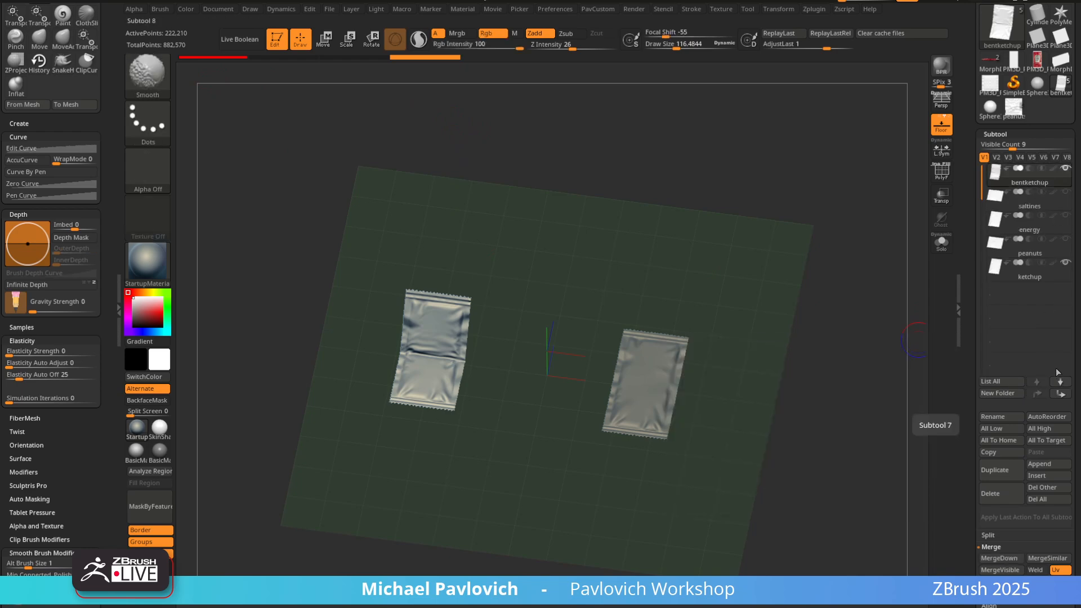
{"action": "left_click", "coordinate": [1057, 396]}
{"action": "left_click", "coordinate": [1056, 395]}
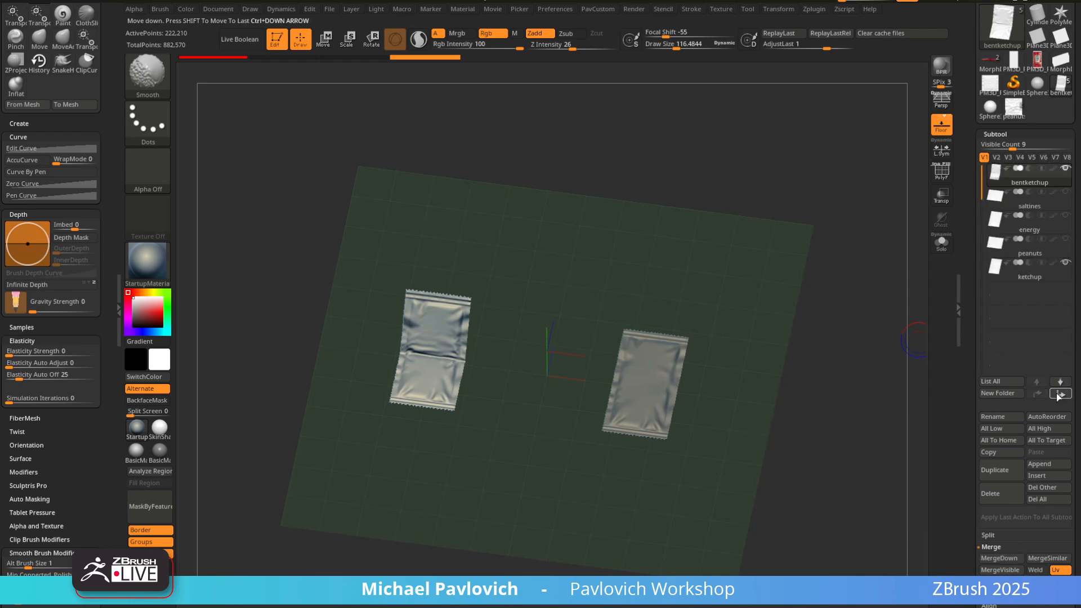
{"action": "left_click", "coordinate": [1058, 396]}
{"action": "left_click", "coordinate": [1060, 397]}
{"action": "right_click_drag", "start_coordinate": [802, 337], "coordinate": [910, 287]}
{"action": "left_click", "coordinate": [1066, 263], "text": "shift"}
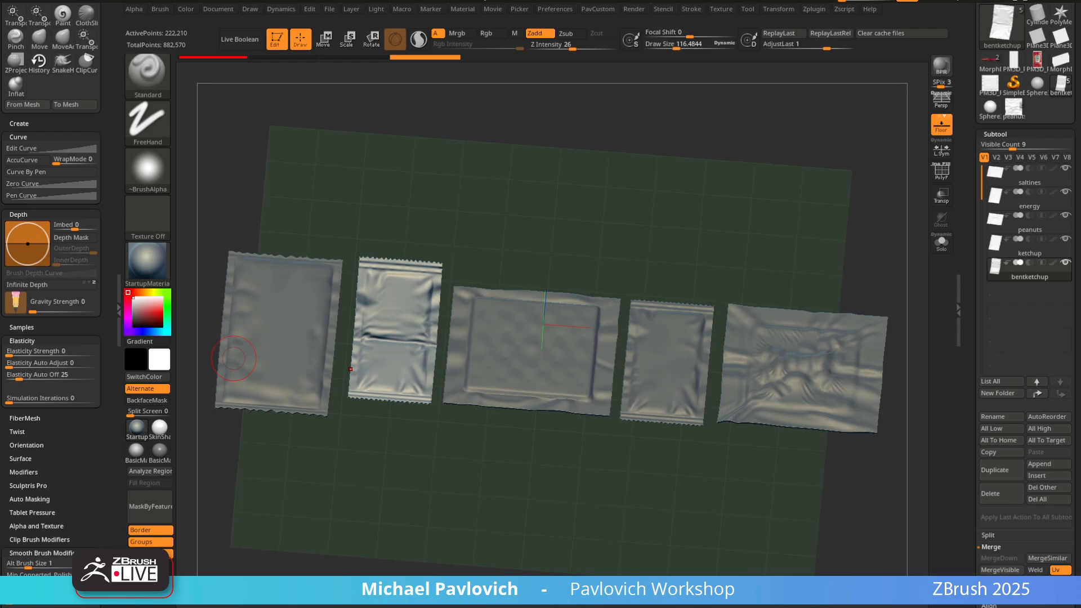
Look through the MorphDiff plane and peanuts tools and return to the tool with all five packets
{"action": "left_click_drag", "start_coordinate": [928, 189], "coordinate": [970, 327]}
{"action": "left_click", "coordinate": [1016, 247]}
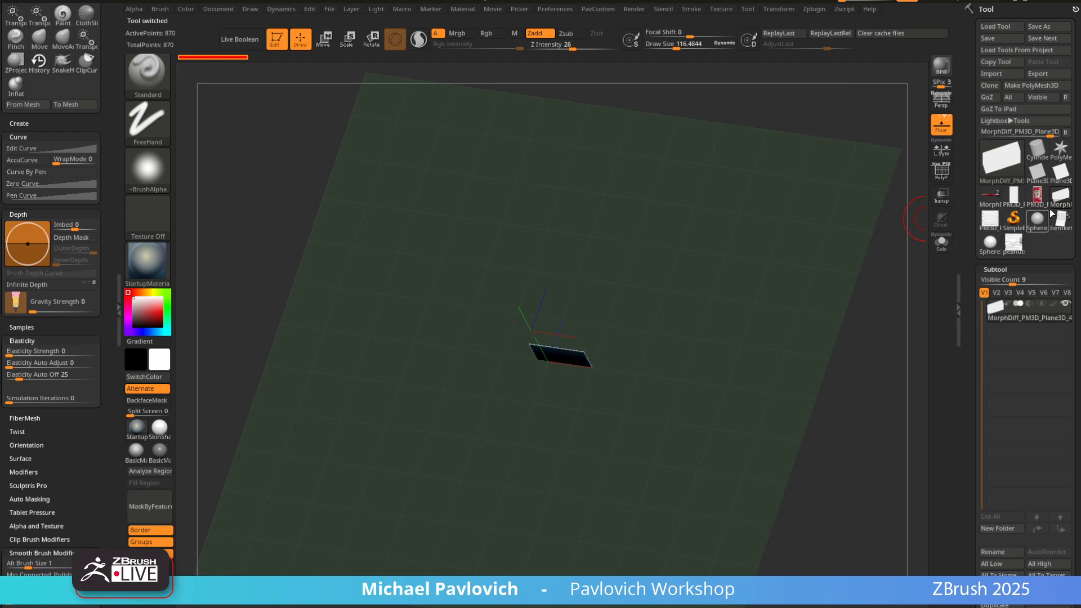
{"action": "left_click", "coordinate": [1061, 197]}
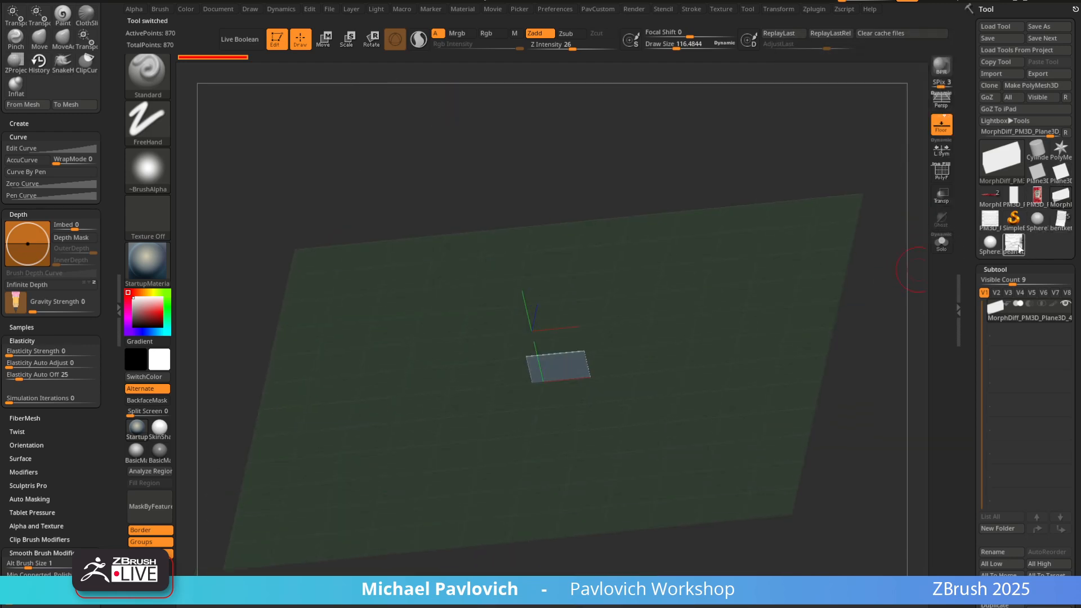
{"action": "left_click", "coordinate": [1016, 243]}
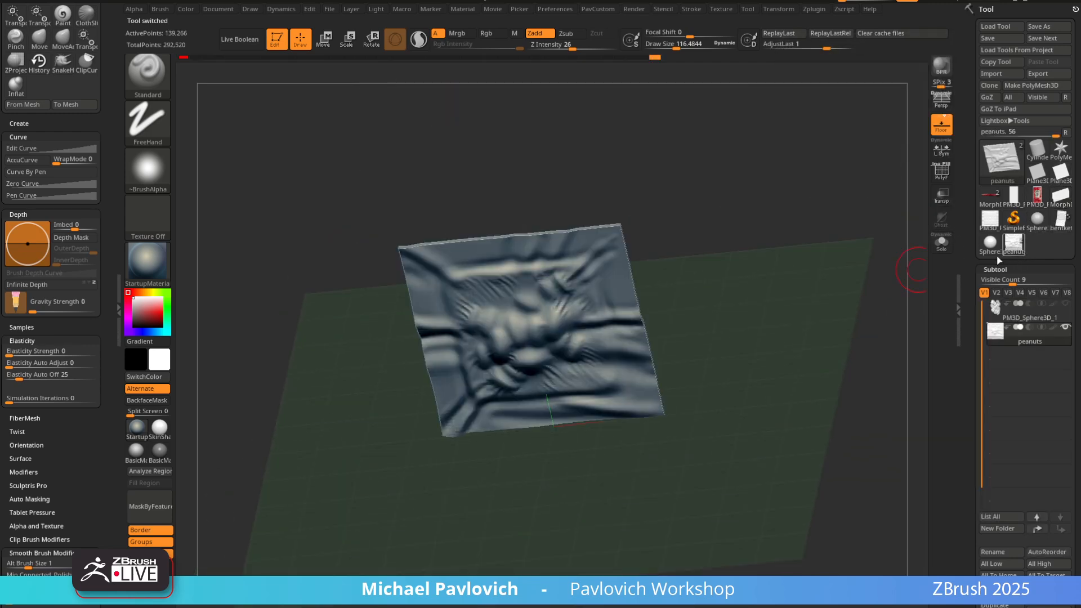
{"action": "left_click", "coordinate": [1066, 227]}
{"action": "mouse_move", "coordinate": [862, 287]}
{"action": "left_mouse_down"}
{"action": "mouse_move", "coordinate": [849, 189]}
{"action": "mouse_move", "coordinate": [863, 281]}
{"action": "left_mouse_up"}
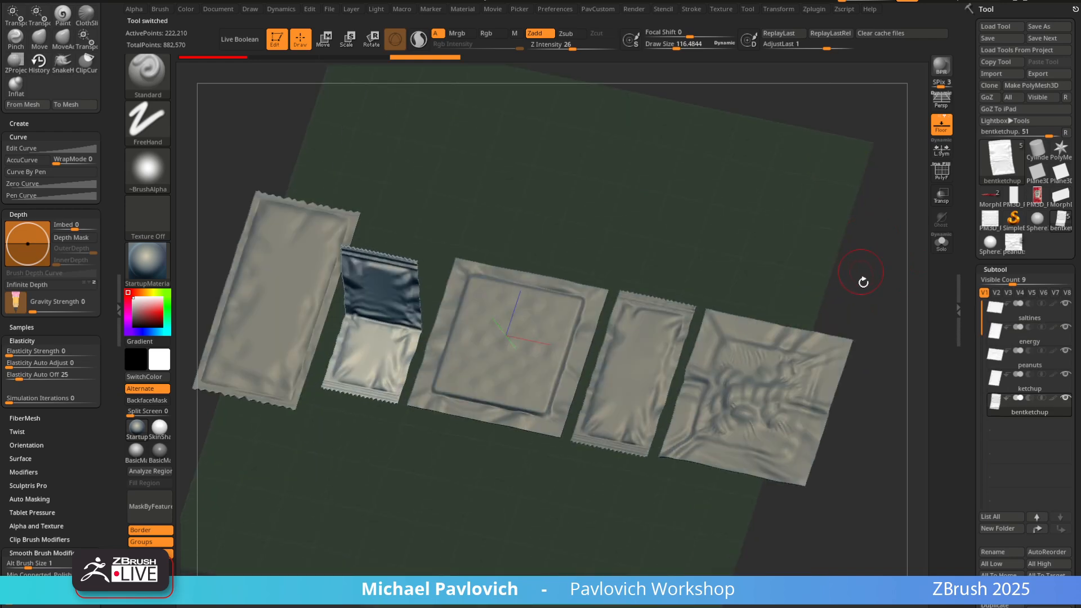
Turn the packets' polypaint display back on and compare the layout with the mres.jpg reference photo in XnView MP
{"action": "left_click", "coordinate": [779, 352], "text": "alt"}
{"action": "mouse_move", "coordinate": [808, 234]}
{"action": "left_mouse_down"}
{"action": "mouse_move", "coordinate": [806, 186]}
{"action": "mouse_move", "coordinate": [821, 218]}
{"action": "left_mouse_up"}
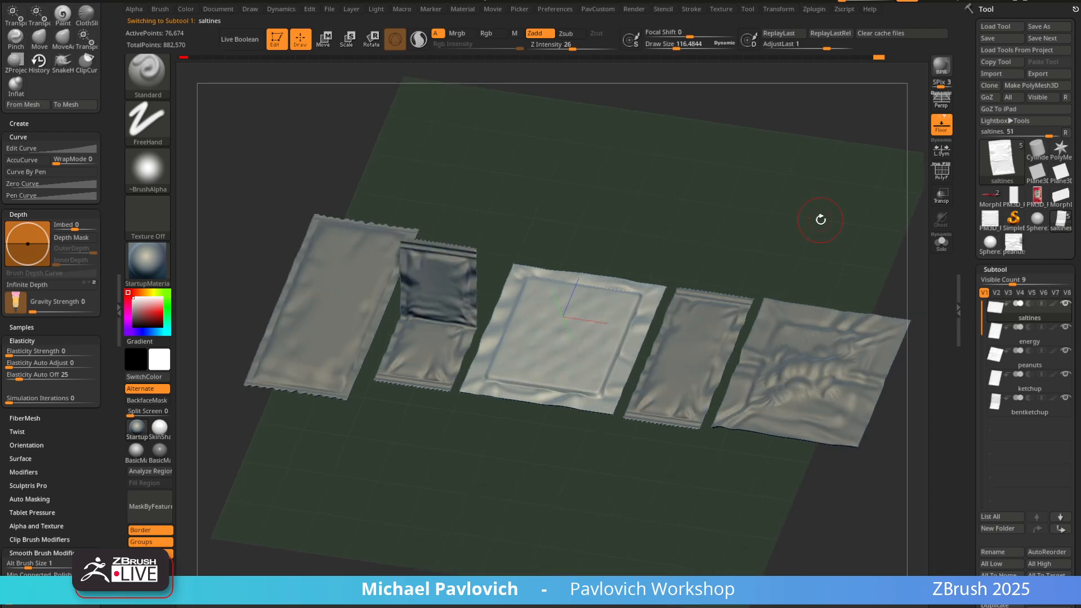
{"action": "left_click", "coordinate": [690, 343], "text": "alt"}
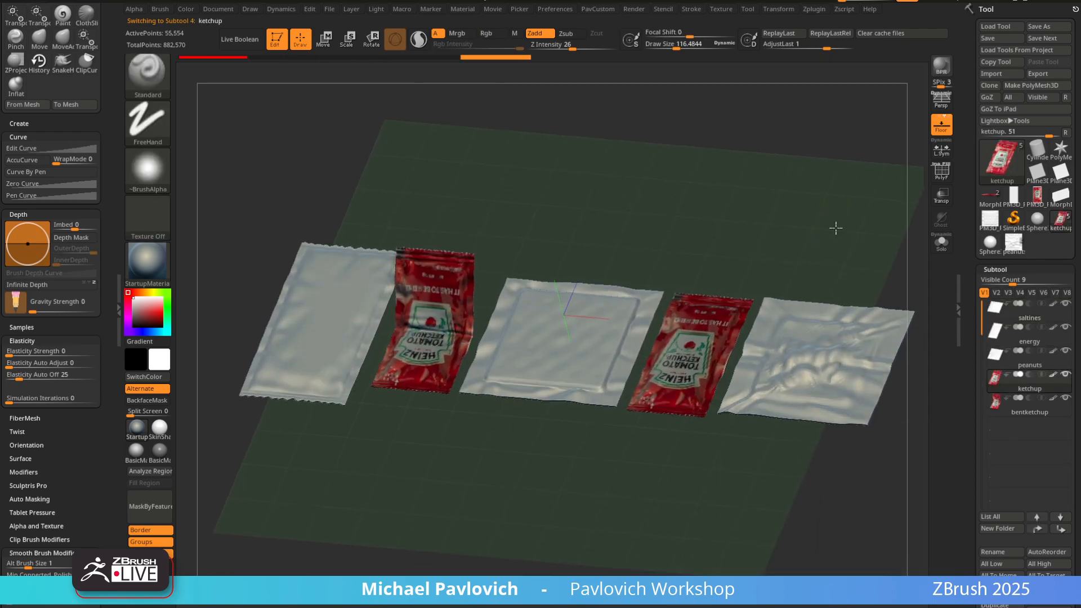
{"action": "left_click_drag", "start_coordinate": [835, 228], "coordinate": [824, 223]}
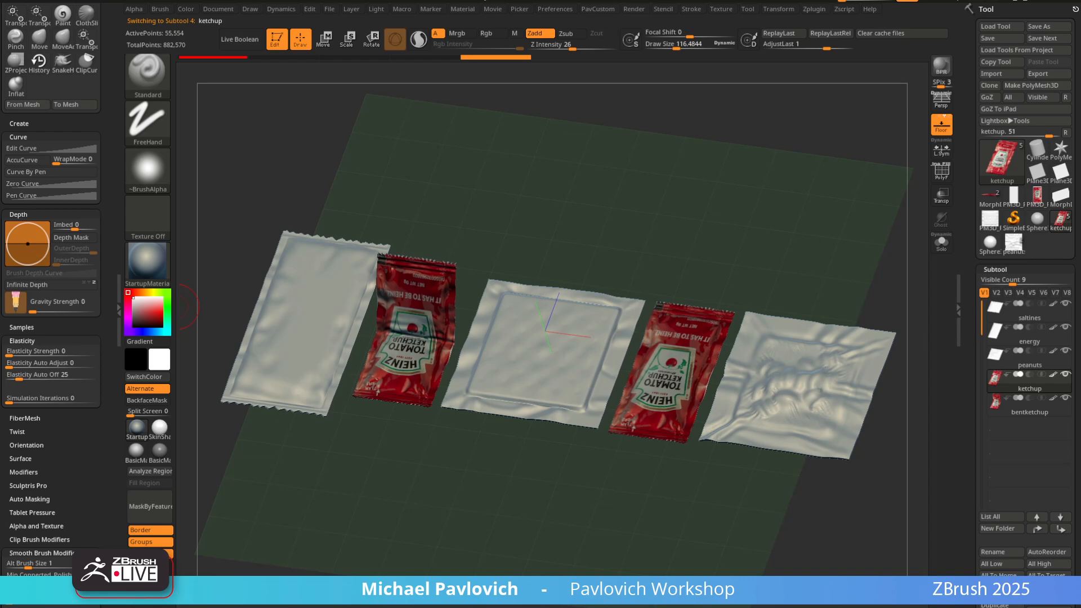
{"action": "key", "text": "alt+Tab"}
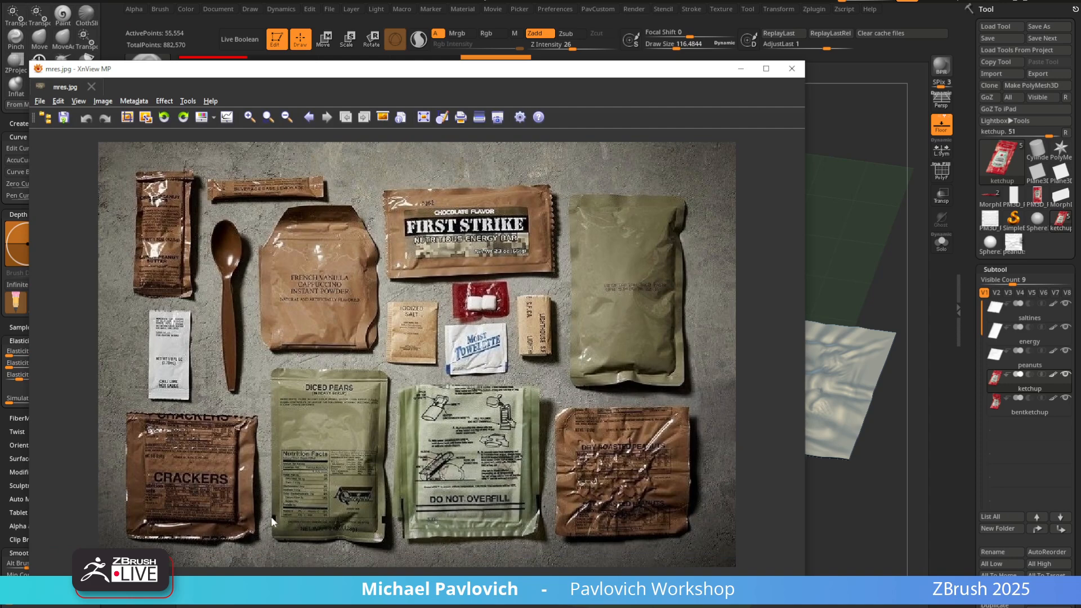
{"action": "key", "text": "alt+Tab"}
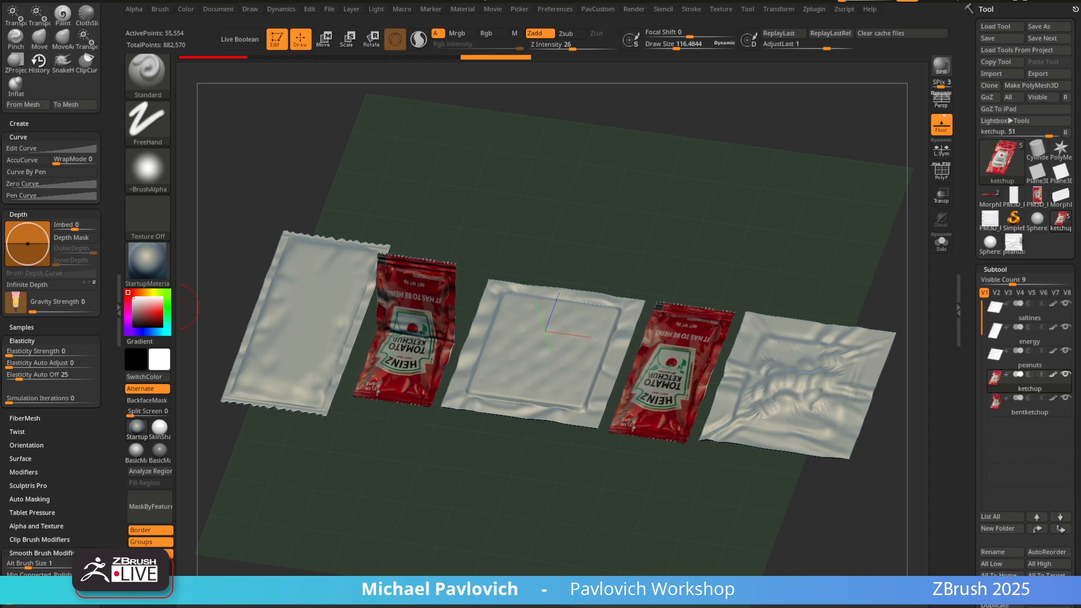
Hide the floor grid, set the draw size to about 183, and view the row of packets from the opposite side
{"action": "mouse_move", "coordinate": [849, 126]}
{"action": "left_mouse_down"}
{"action": "mouse_move", "coordinate": [873, 193]}
{"action": "mouse_move", "coordinate": [878, 138]}
{"action": "mouse_move", "coordinate": [822, 180]}
{"action": "mouse_move", "coordinate": [828, 238]}
{"action": "mouse_move", "coordinate": [826, 217]}
{"action": "mouse_move", "coordinate": [803, 234]}
{"action": "mouse_move", "coordinate": [794, 171]}
{"action": "mouse_move", "coordinate": [827, 212]}
{"action": "mouse_move", "coordinate": [801, 222]}
{"action": "left_mouse_up"}
{"action": "left_click", "coordinate": [941, 125]}
{"action": "key", "text": "f"}
{"action": "key", "text": "f"}
{"action": "key", "text": "s"}
{"action": "left_click", "coordinate": [824, 212]}
{"action": "key", "text": "s"}
{"action": "left_click", "coordinate": [811, 217]}
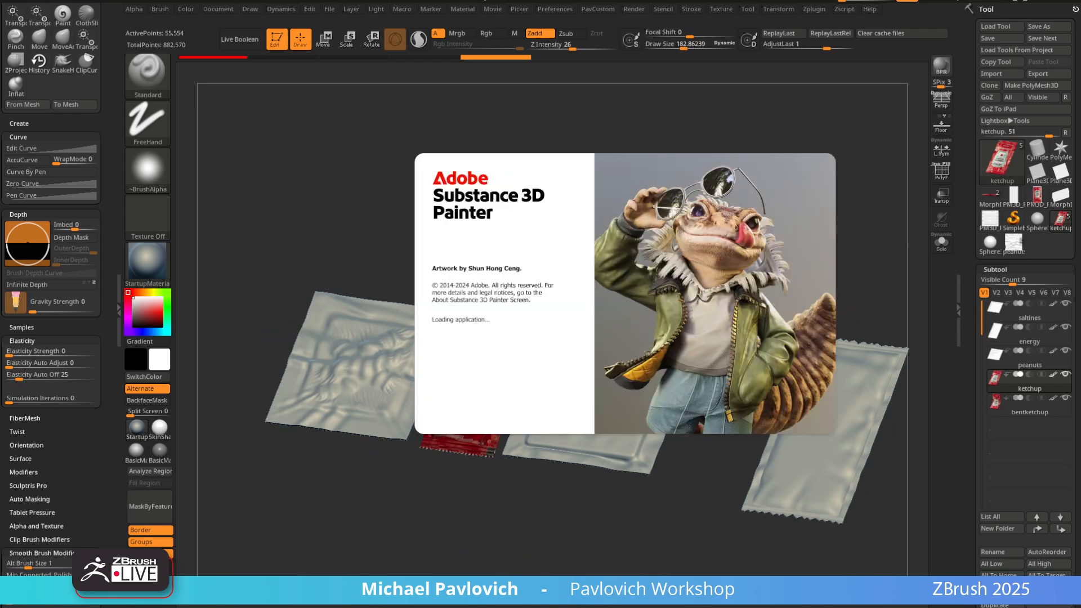
{"action": "left_click", "coordinate": [380, 116]}
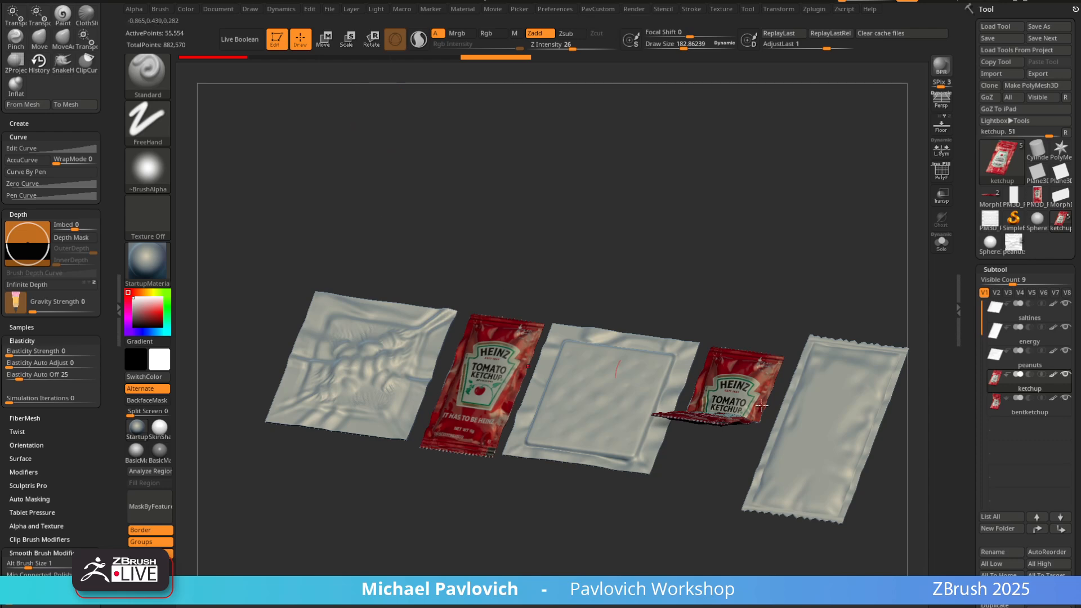
{"action": "mouse_move", "coordinate": [562, 258]}
{"action": "left_mouse_down"}
{"action": "mouse_move", "coordinate": [564, 286]}
{"action": "mouse_move", "coordinate": [543, 292]}
{"action": "mouse_move", "coordinate": [634, 258]}
{"action": "left_mouse_up"}
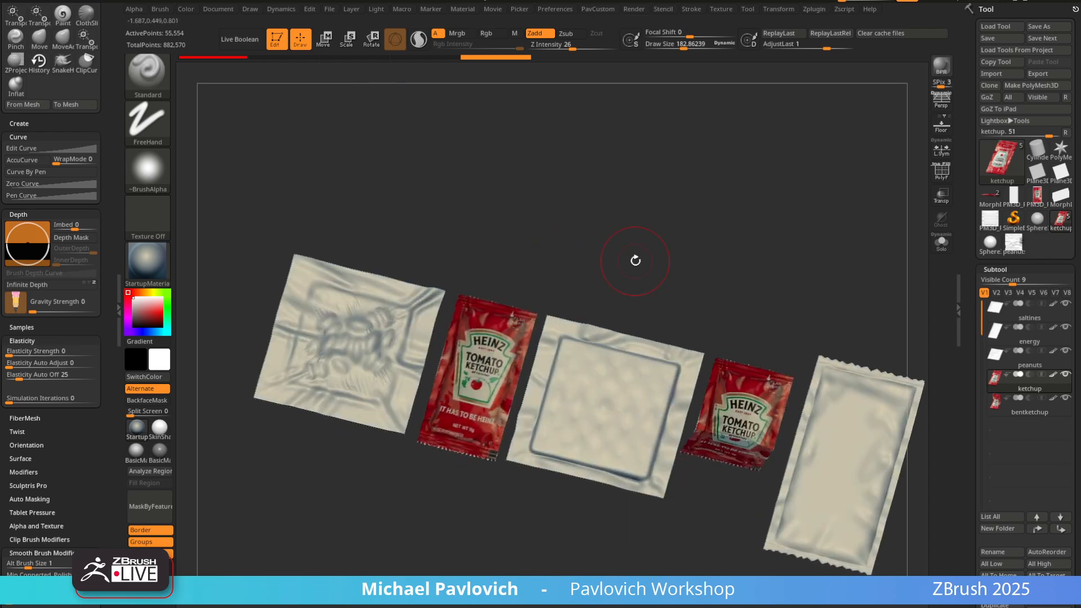
Rename the saltines subtool as saltines_high
{"action": "left_click", "coordinate": [1018, 323]}
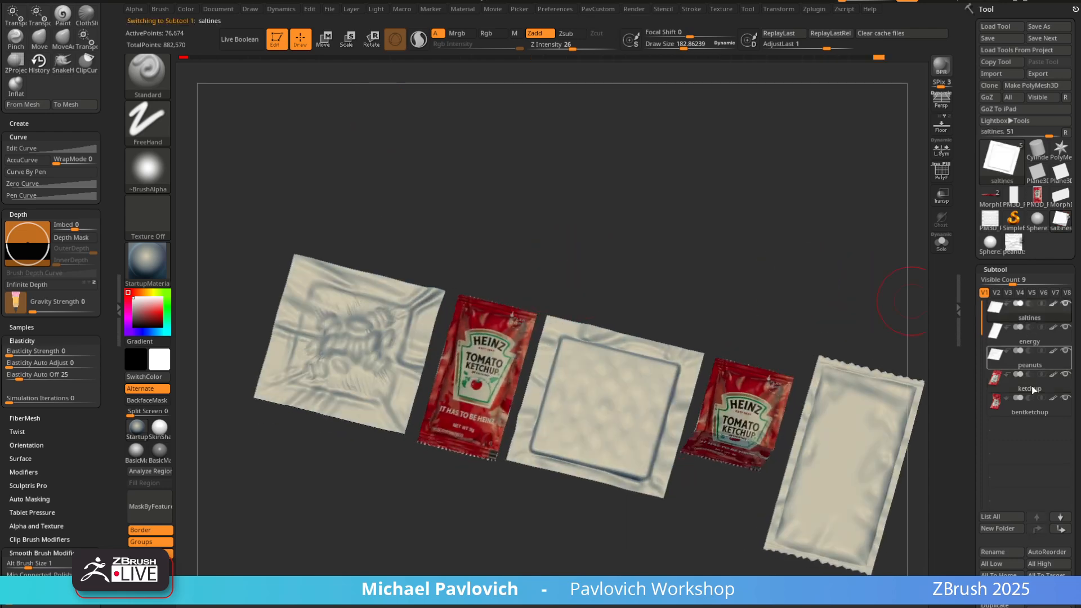
{"action": "left_click", "coordinate": [992, 552]}
{"action": "left_click", "coordinate": [849, 566]}
{"action": "type", "text": "_high"}
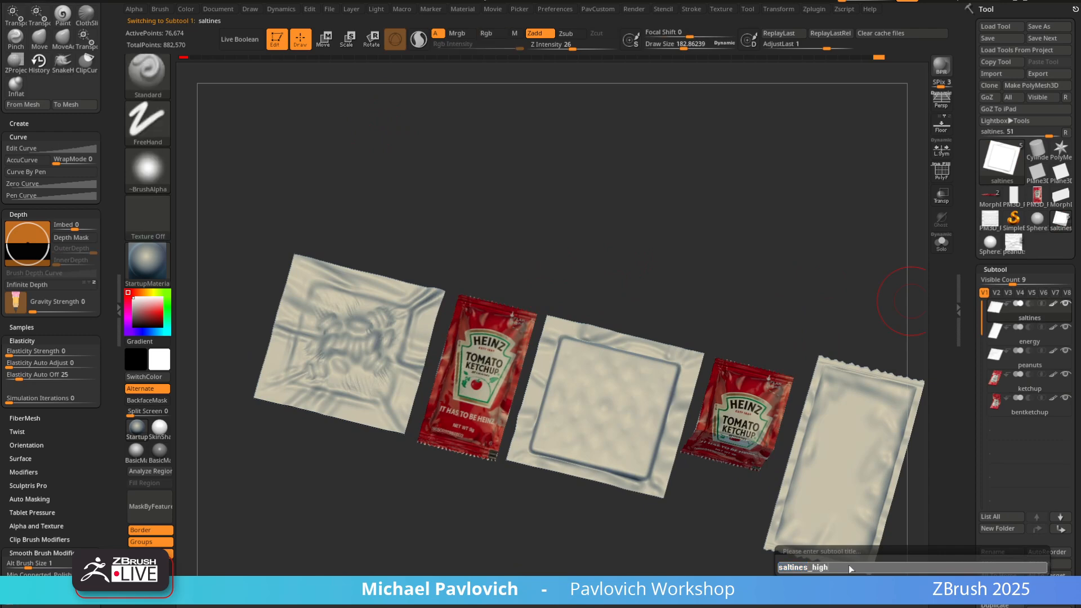
{"action": "key", "text": "Return"}
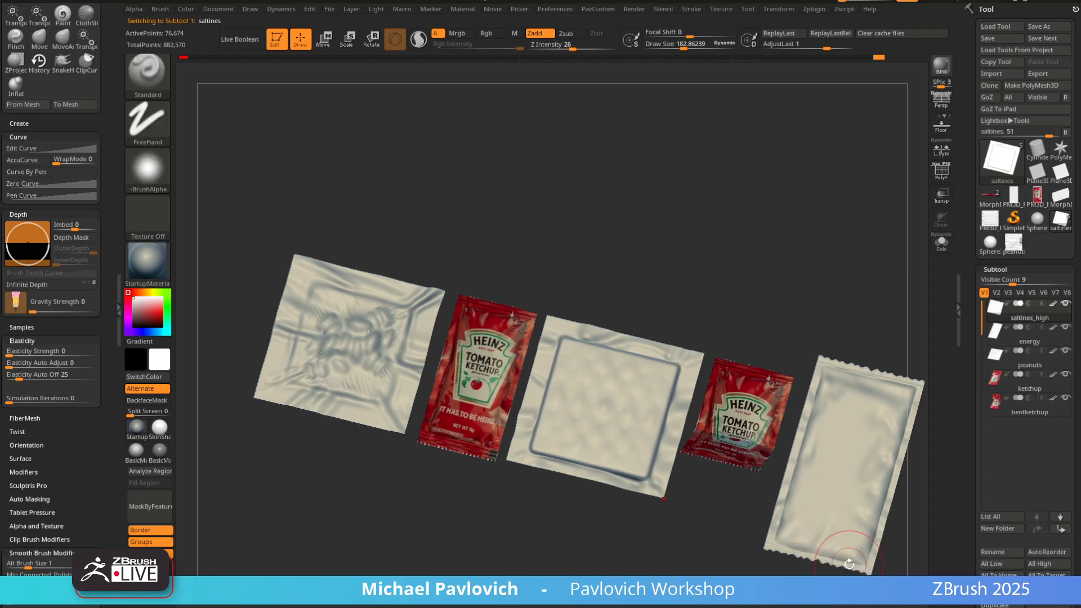
Rename the energy subtool as energy_high
{"action": "left_click", "coordinate": [1036, 339]}
{"action": "left_click", "coordinate": [992, 552]}
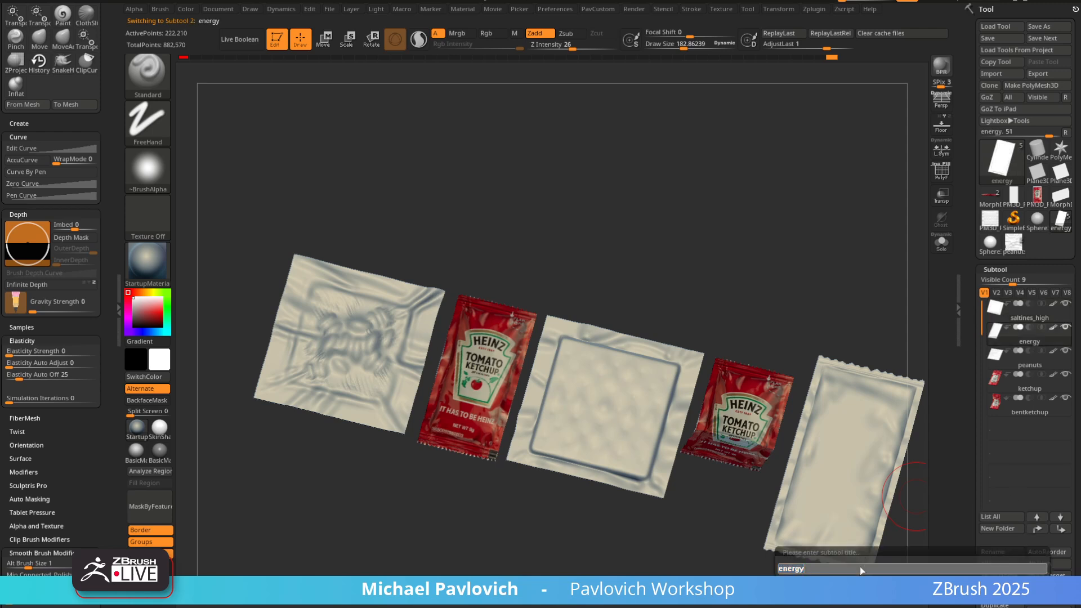
{"action": "left_click", "coordinate": [859, 566]}
{"action": "type", "text": "_high"}
{"action": "key", "text": "Return"}
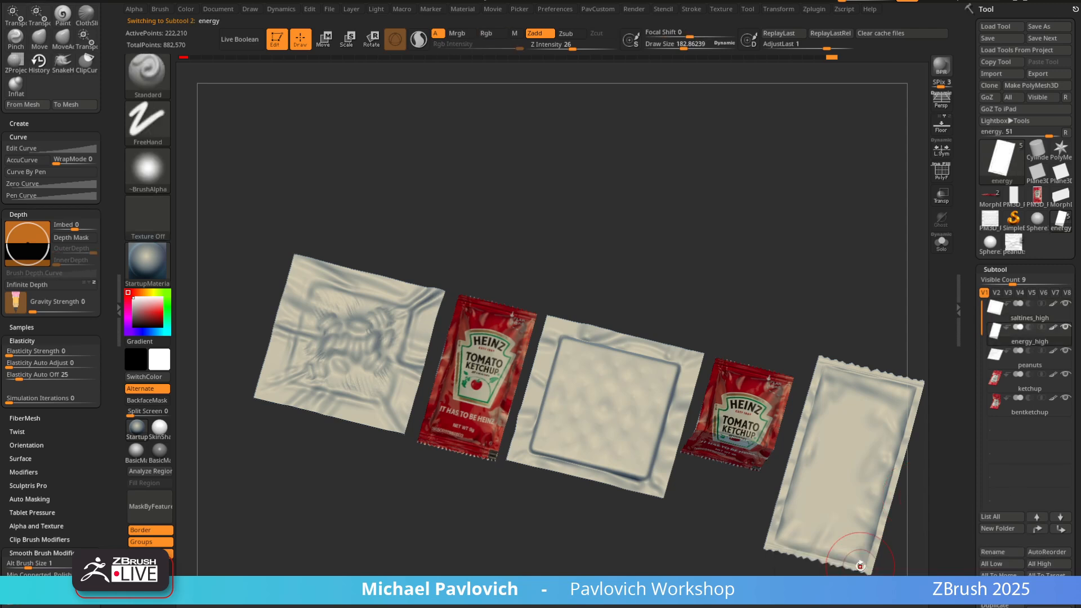
Rename the peanuts subtool as peanuts_high
{"action": "left_click", "coordinate": [1027, 360]}
{"action": "left_click", "coordinate": [995, 553]}
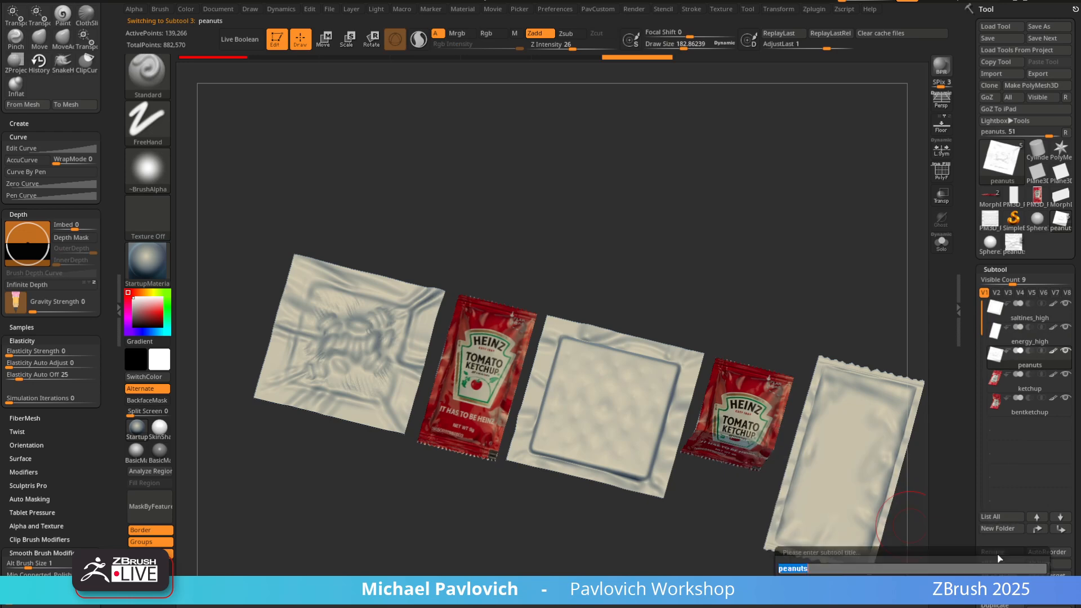
{"action": "left_click", "coordinate": [819, 568]}
{"action": "type", "text": "_high"}
{"action": "key", "text": "Return"}
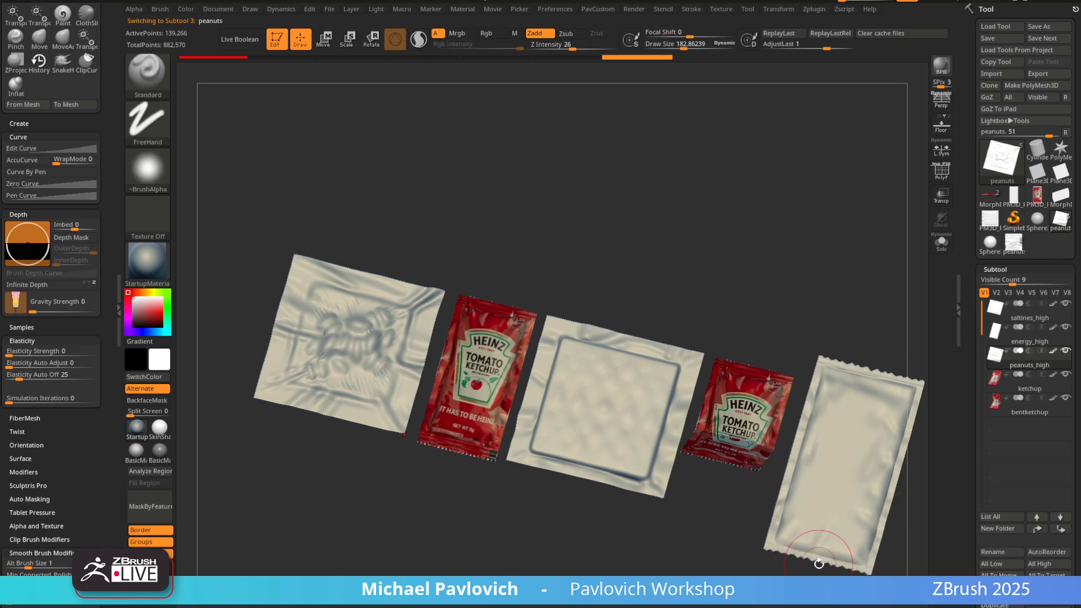
Rename the ketchup subtool as ketchup_high
{"action": "left_click", "coordinate": [992, 552]}
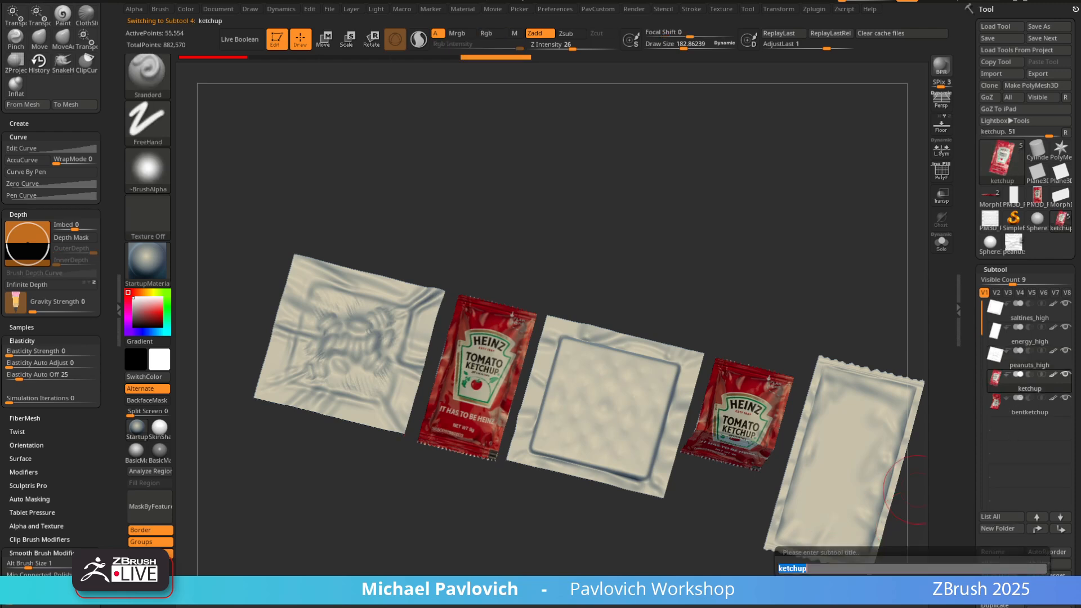
{"action": "left_click", "coordinate": [825, 570]}
{"action": "type", "text": "_high"}
{"action": "key", "text": "Return"}
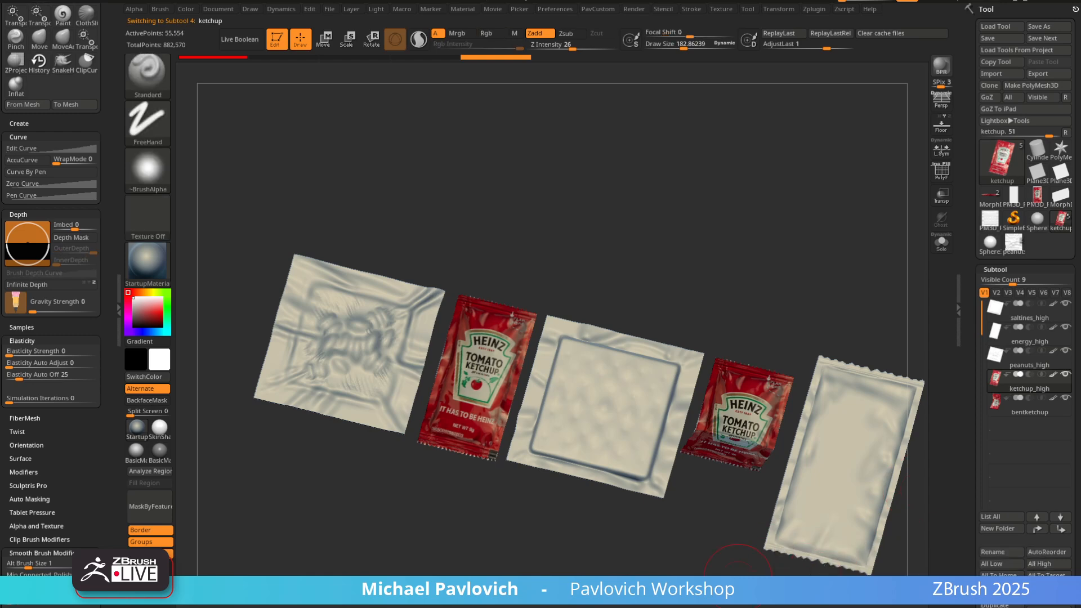
Switch to Chrome, open the instructor's YouTube channel from the bookmarks, and look through its created playlists
{"action": "left_click_drag", "start_coordinate": [1014, 70], "coordinate": [956, 67]}
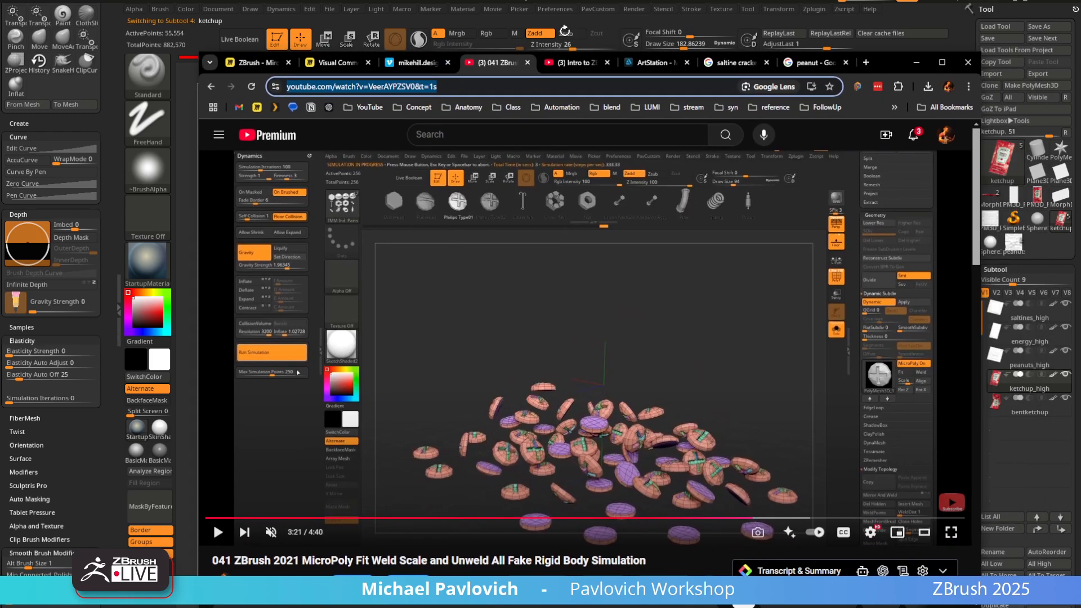
{"action": "left_click", "coordinate": [581, 67]}
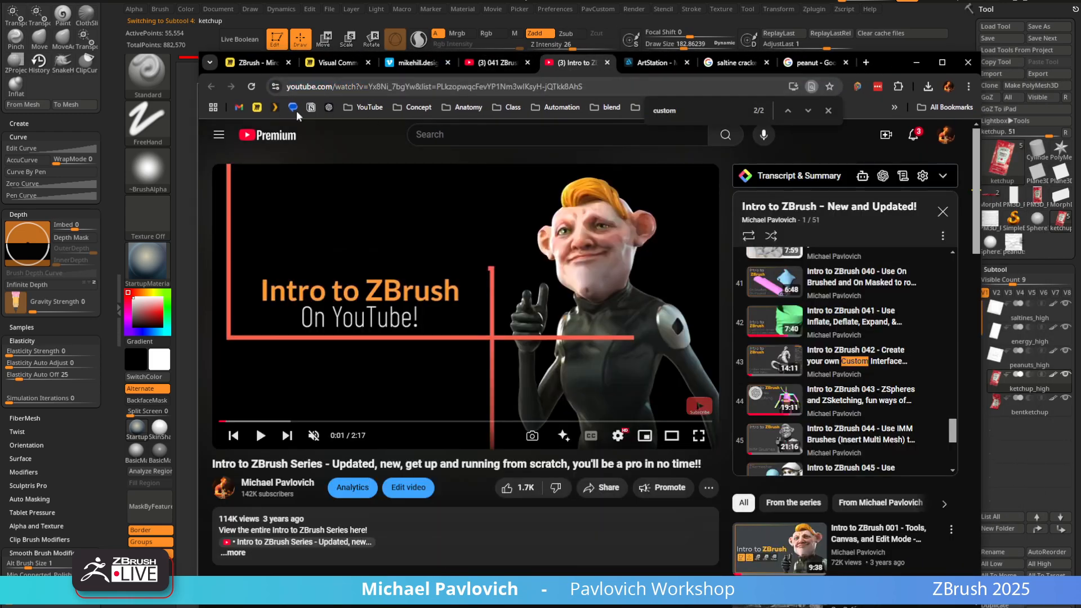
{"action": "left_click", "coordinate": [369, 107]}
{"action": "left_click", "coordinate": [394, 128]}
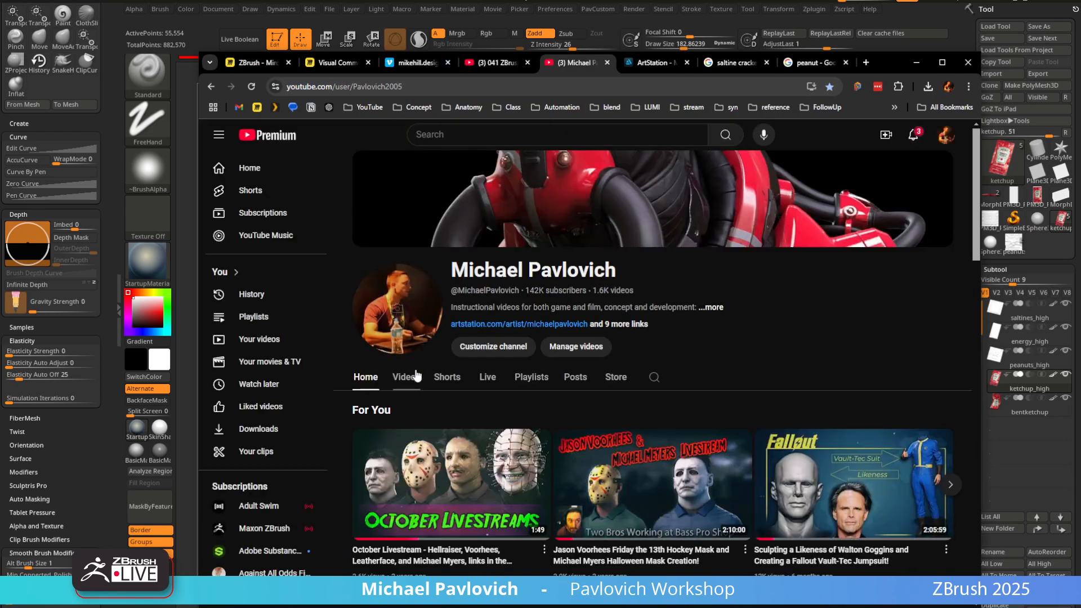
{"action": "left_click", "coordinate": [528, 377]}
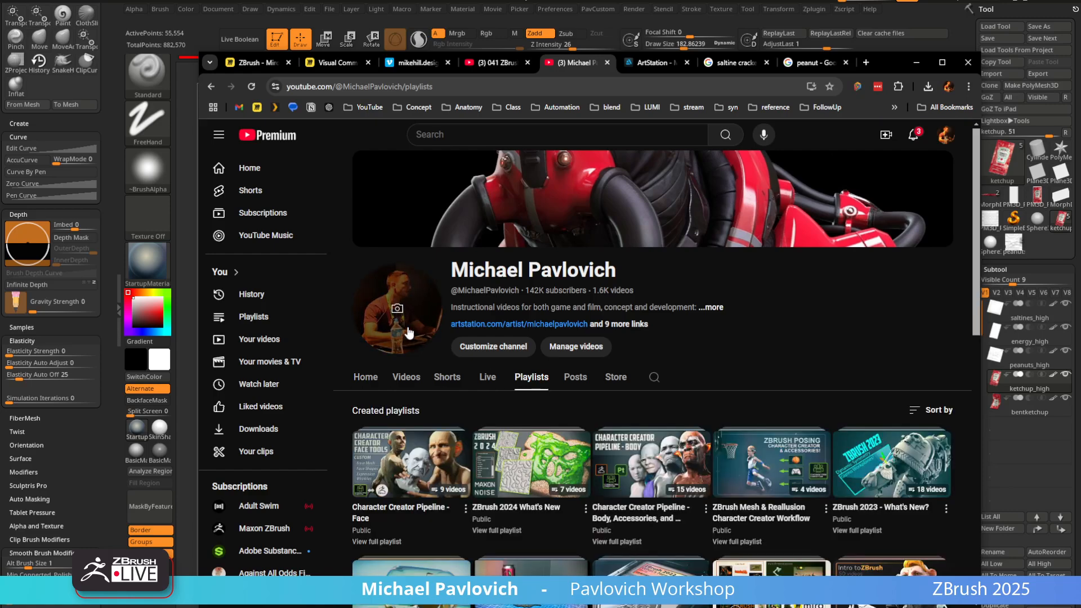
{"action": "scroll", "coordinate": [409, 332], "scroll_direction": "down", "scroll_amount": 12}
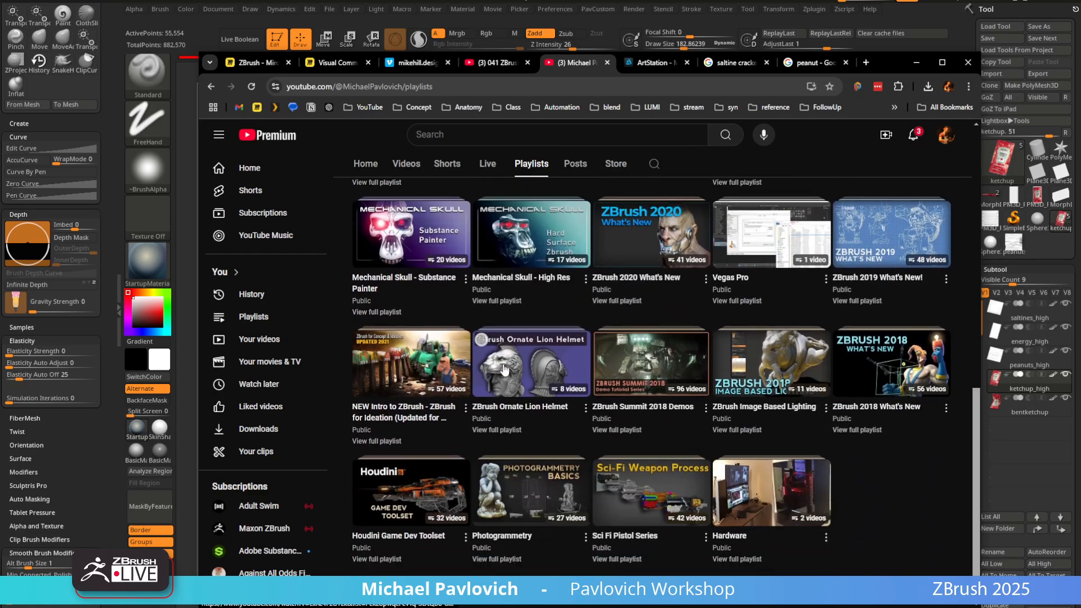
{"action": "scroll", "coordinate": [504, 370], "scroll_direction": "down", "scroll_amount": 3}
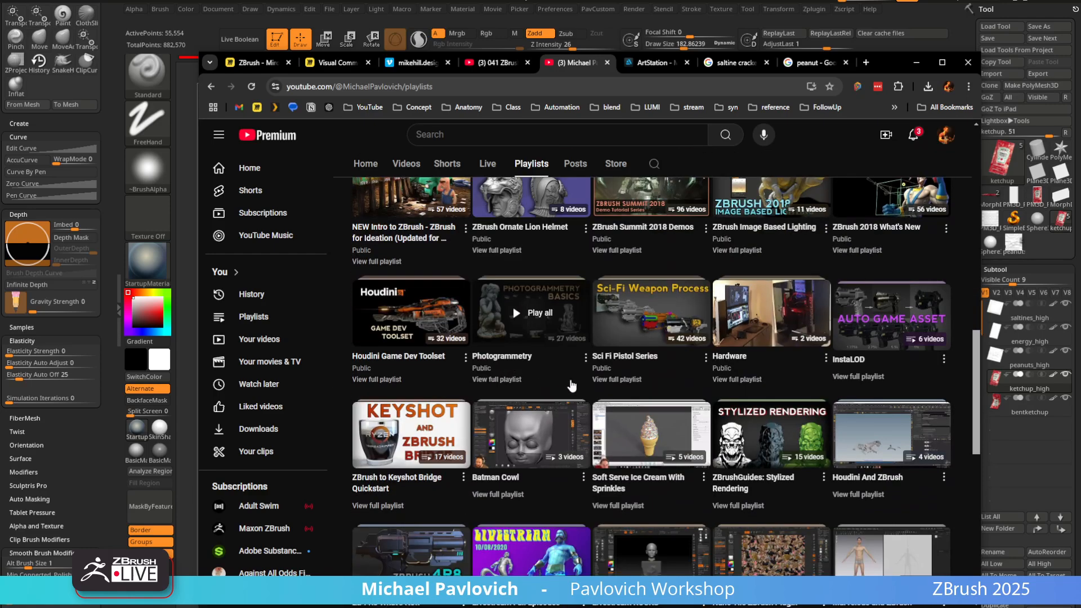
{"action": "scroll", "coordinate": [574, 383], "scroll_direction": "up", "scroll_amount": 2}
Find the ZBrush Summit 2018 Demo Tutorial Series in the full ArtStation portfolio and open its artwork page
{"action": "left_click", "coordinate": [653, 63]}
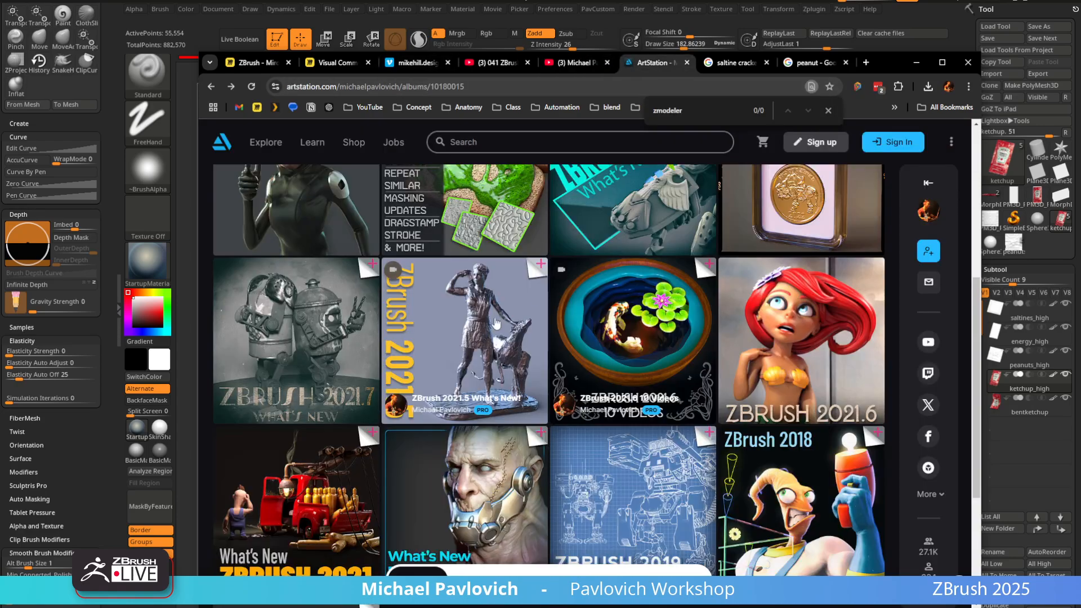
{"action": "scroll", "coordinate": [266, 269], "scroll_direction": "up", "scroll_amount": 1}
{"action": "left_click", "coordinate": [225, 347]}
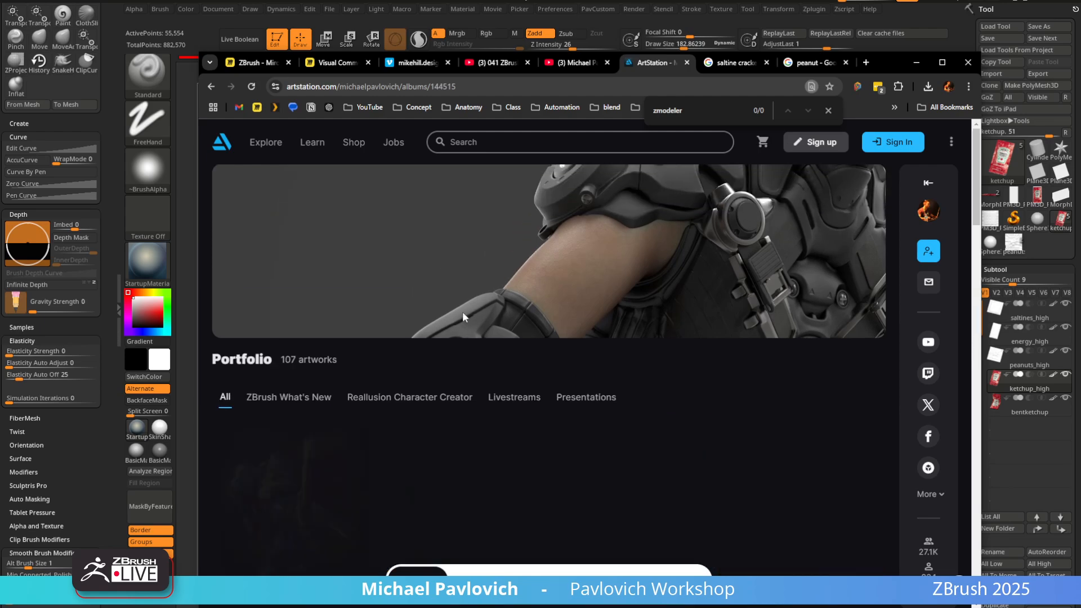
{"action": "scroll", "coordinate": [459, 314], "scroll_direction": "down", "scroll_amount": 8}
{"action": "mouse_move", "coordinate": [460, 317]}
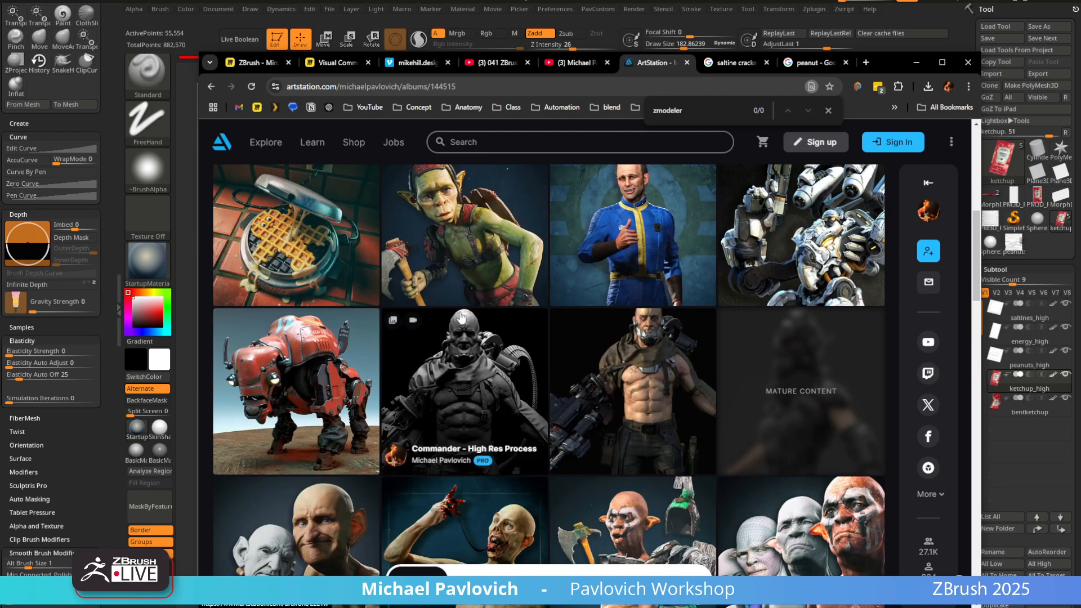
{"action": "scroll", "coordinate": [460, 317], "scroll_direction": "down", "scroll_amount": 9}
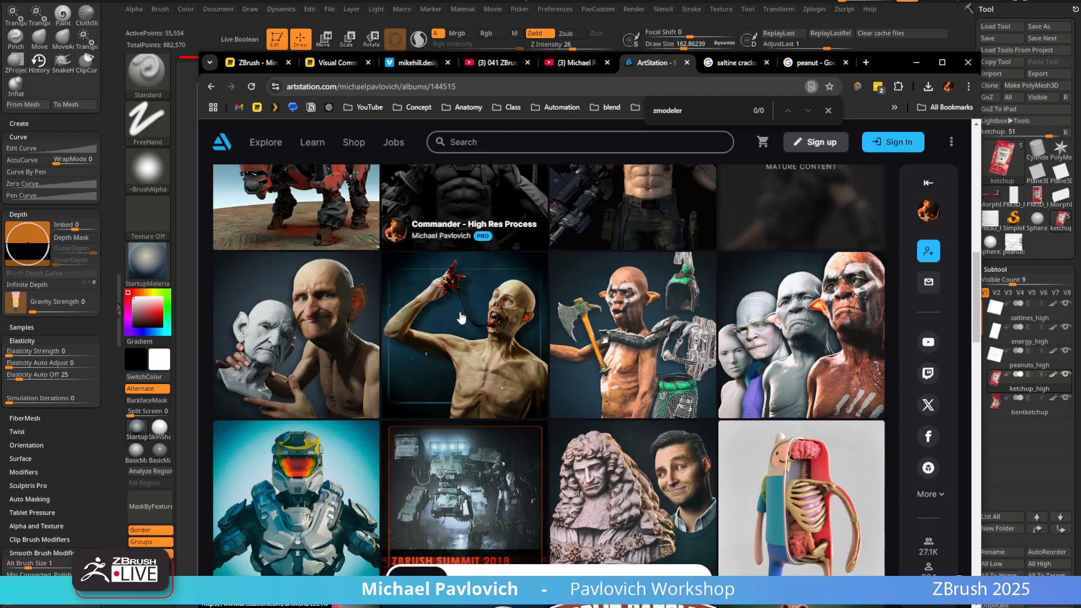
{"action": "left_click", "coordinate": [466, 321]}
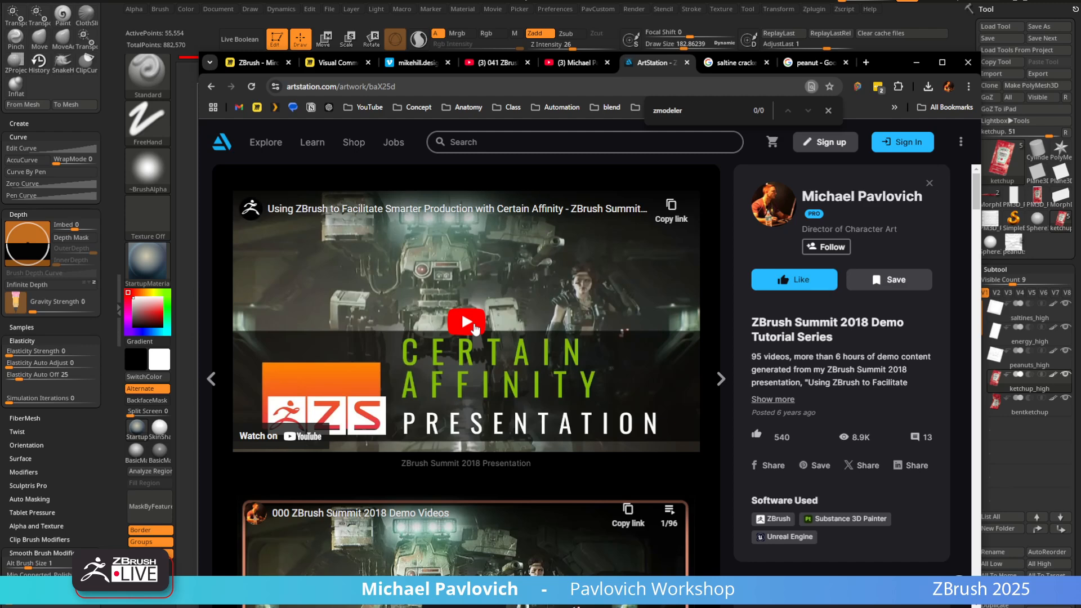
Preview the Certain Affinity presentation video, then browse the ZBrush Summit 2018 Demos video list on the same artwork page
{"action": "left_click", "coordinate": [474, 325]}
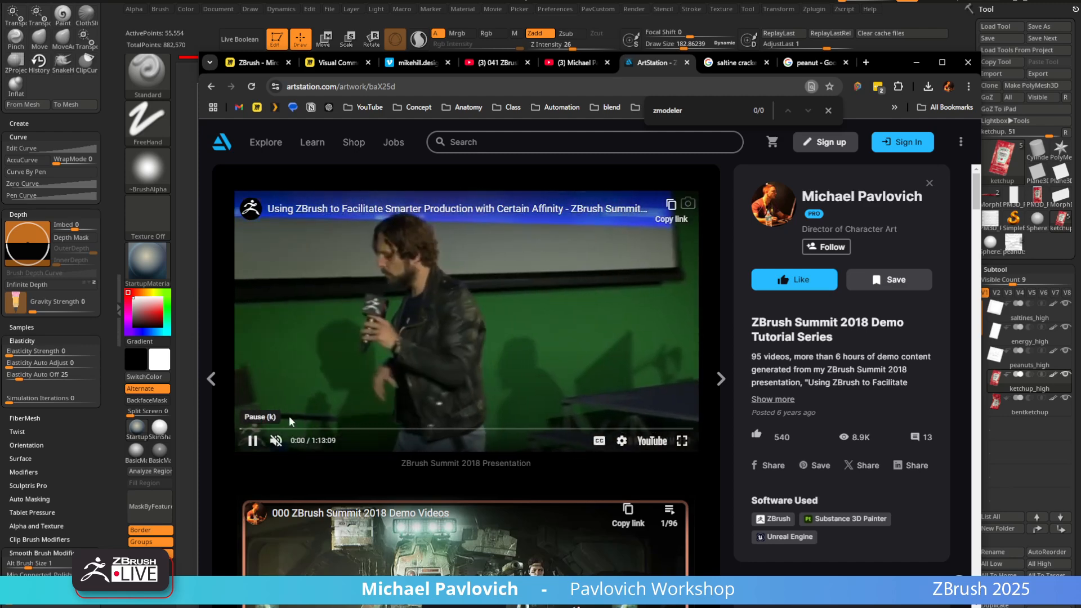
{"action": "left_click", "coordinate": [302, 430]}
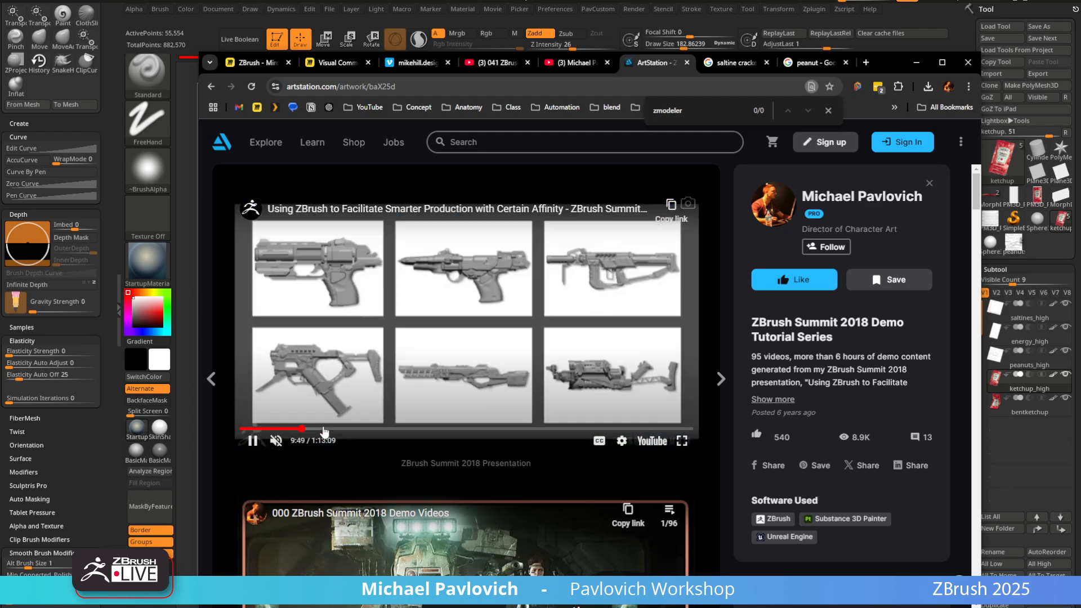
{"action": "scroll", "coordinate": [468, 406], "scroll_direction": "down", "scroll_amount": 5}
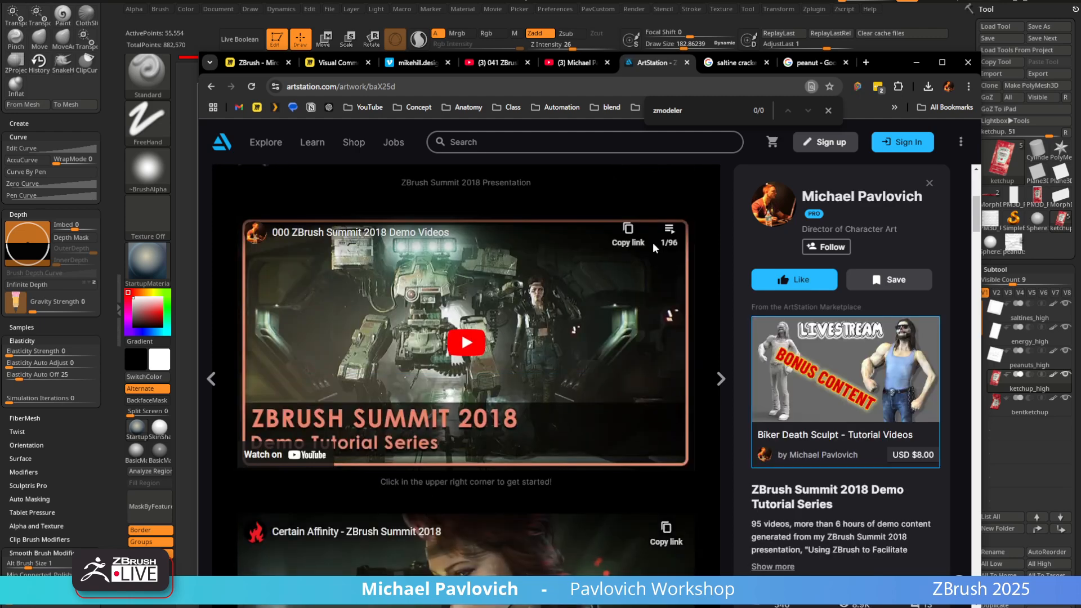
{"action": "left_click", "coordinate": [668, 231]}
{"action": "scroll", "coordinate": [640, 311], "scroll_direction": "down", "scroll_amount": 15}
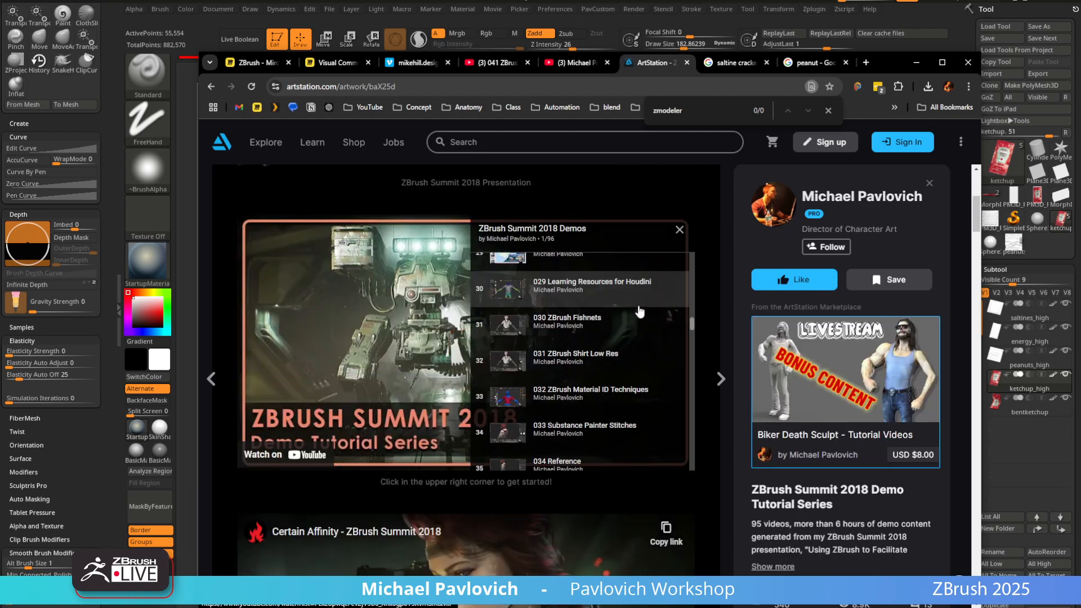
{"action": "scroll", "coordinate": [640, 312], "scroll_direction": "down", "scroll_amount": 2}
{"action": "left_click", "coordinate": [726, 290]}
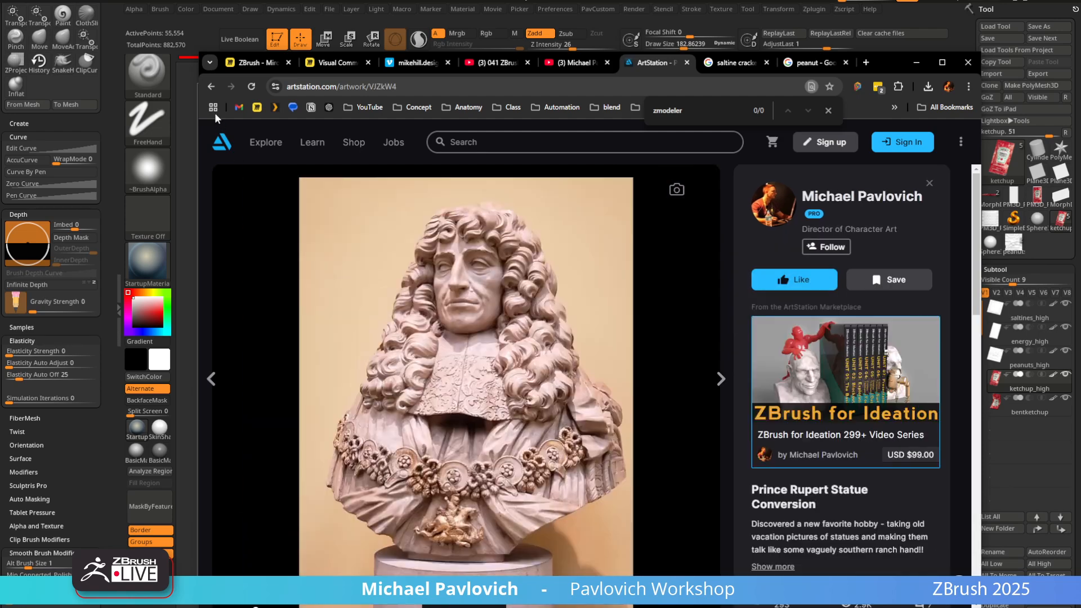
{"action": "left_click", "coordinate": [211, 88]}
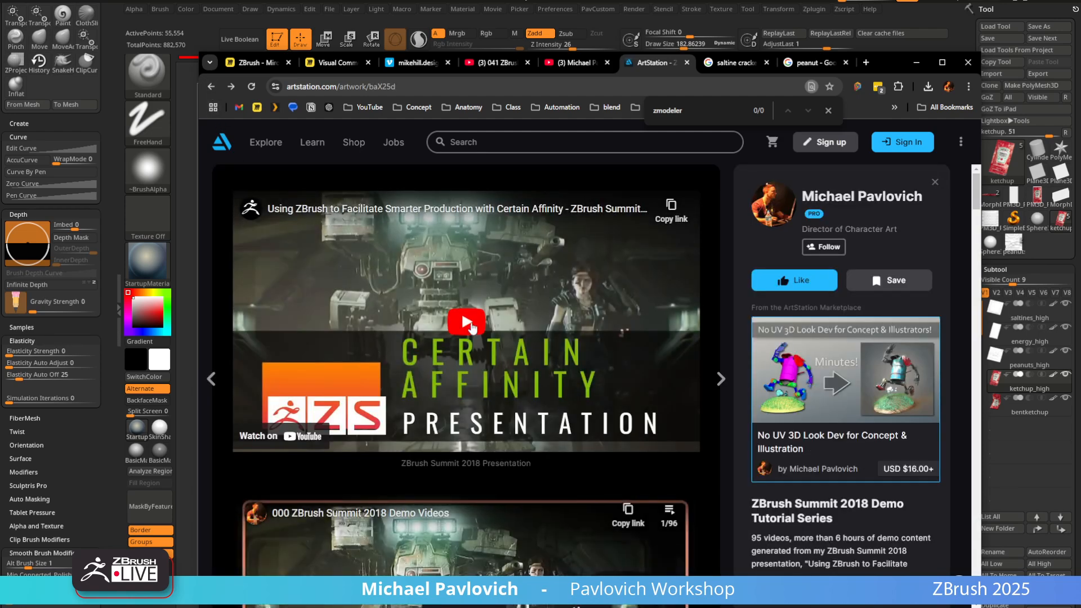
Skim the Certain Affinity presentation for the slides on _high naming, decimation, _low export and game assets, pausing it at the drone models
{"action": "left_click", "coordinate": [472, 332]}
{"action": "left_click_drag", "start_coordinate": [344, 431], "coordinate": [316, 431]}
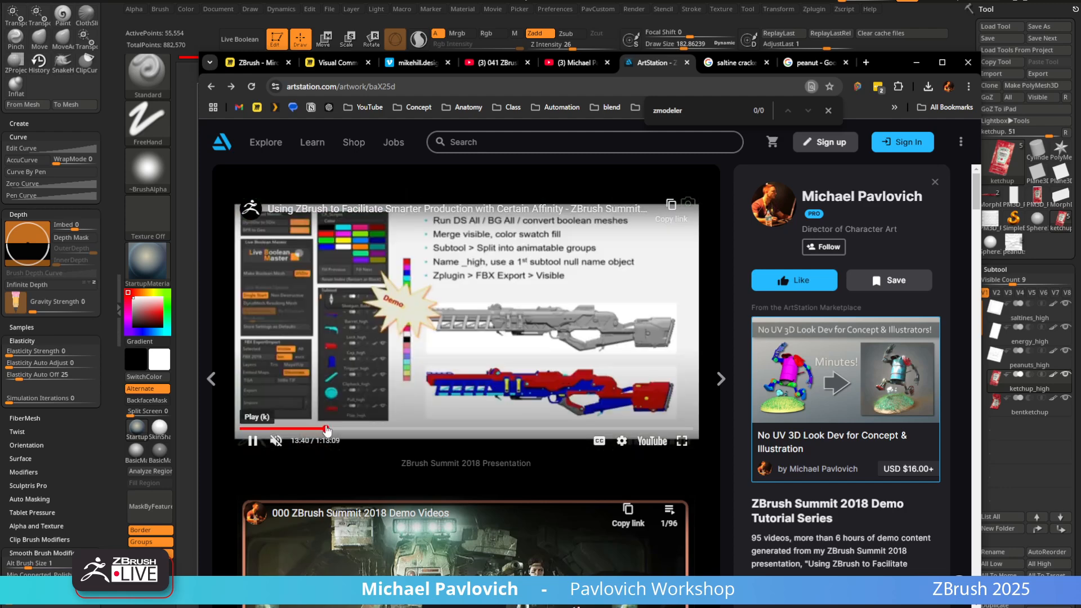
{"action": "left_click", "coordinate": [327, 429]}
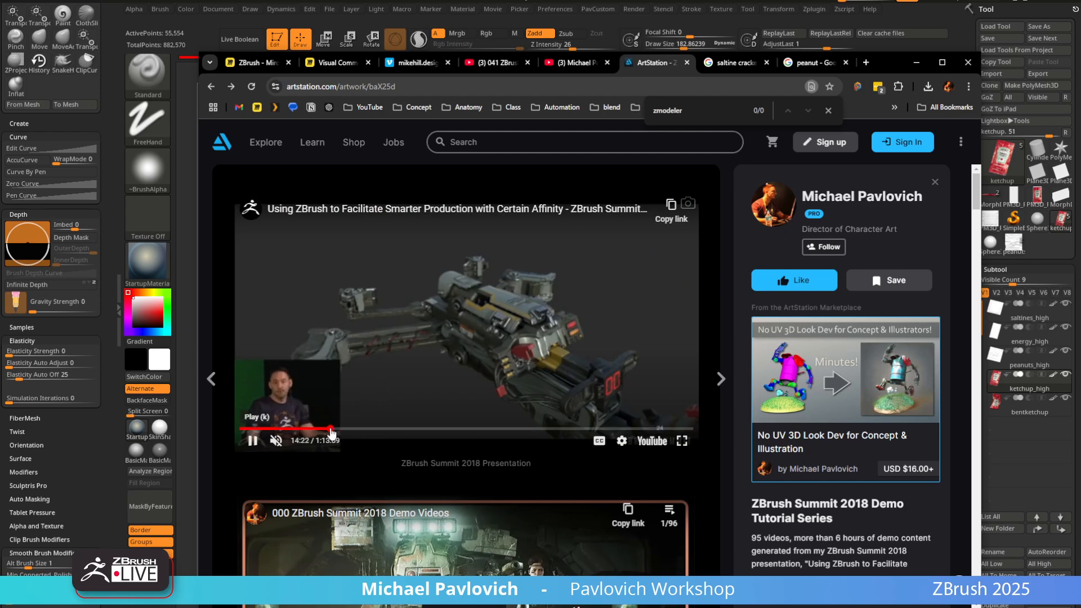
{"action": "left_click", "coordinate": [349, 429]}
{"action": "left_click", "coordinate": [356, 429]}
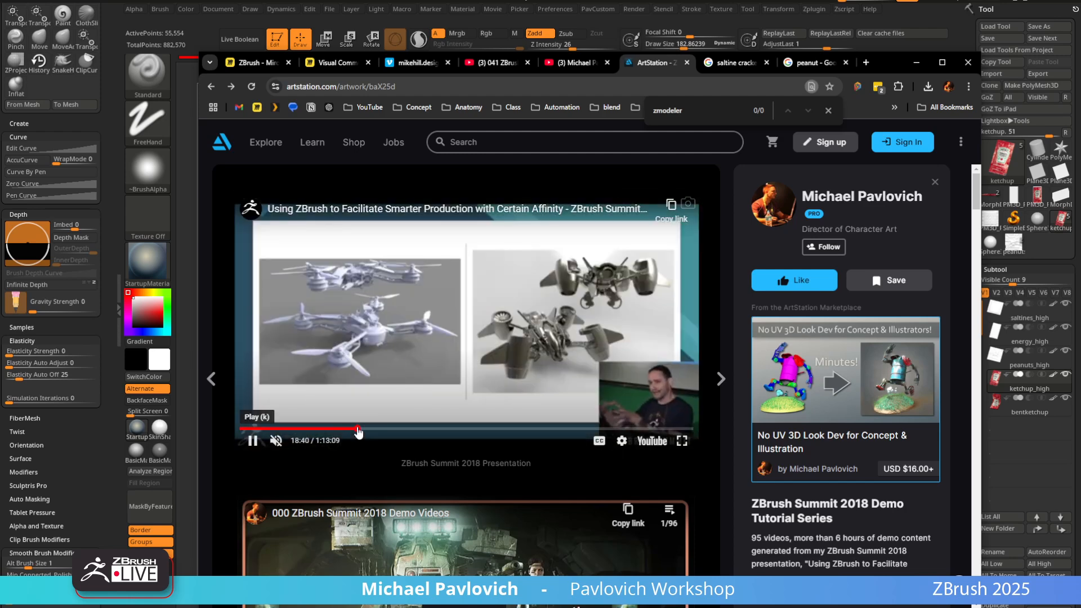
{"action": "left_click", "coordinate": [363, 429]}
{"action": "left_click", "coordinate": [371, 429]}
{"action": "left_click", "coordinate": [350, 430]}
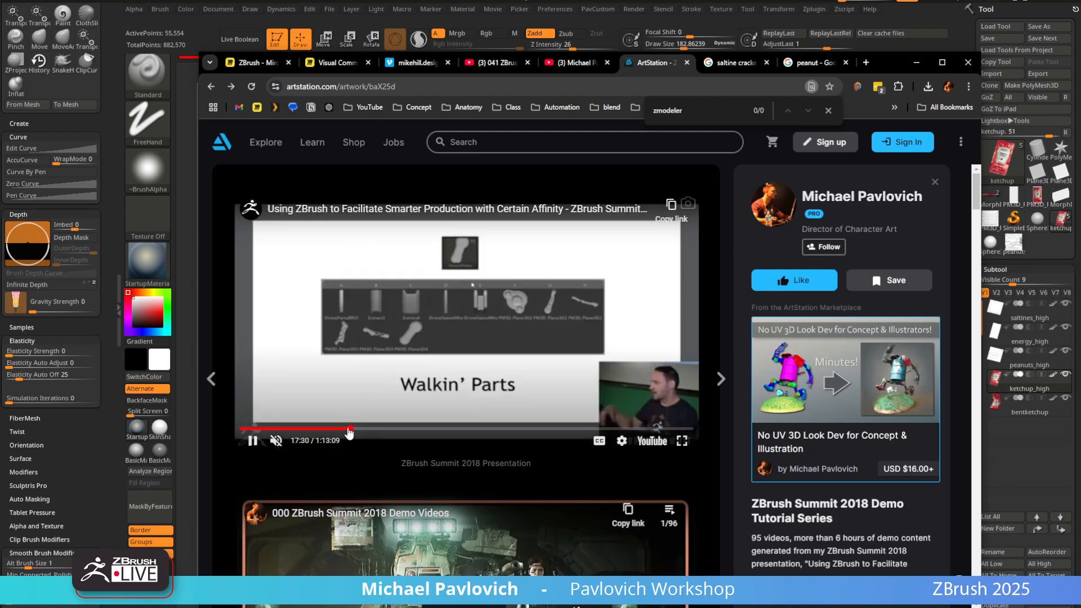
{"action": "left_click", "coordinate": [338, 429]}
{"action": "left_click", "coordinate": [325, 430]}
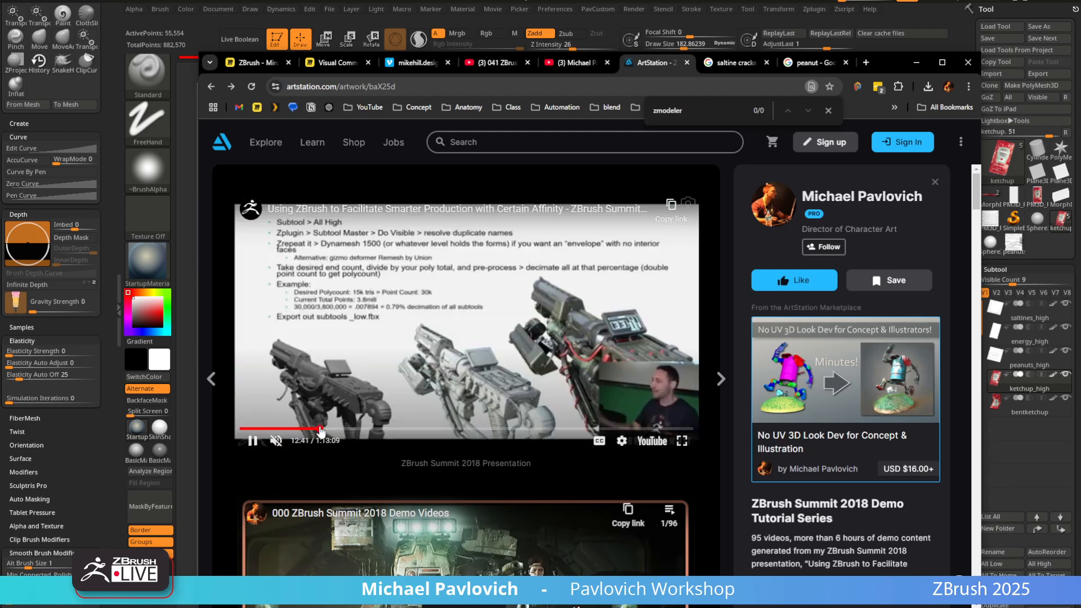
{"action": "left_click", "coordinate": [312, 430]}
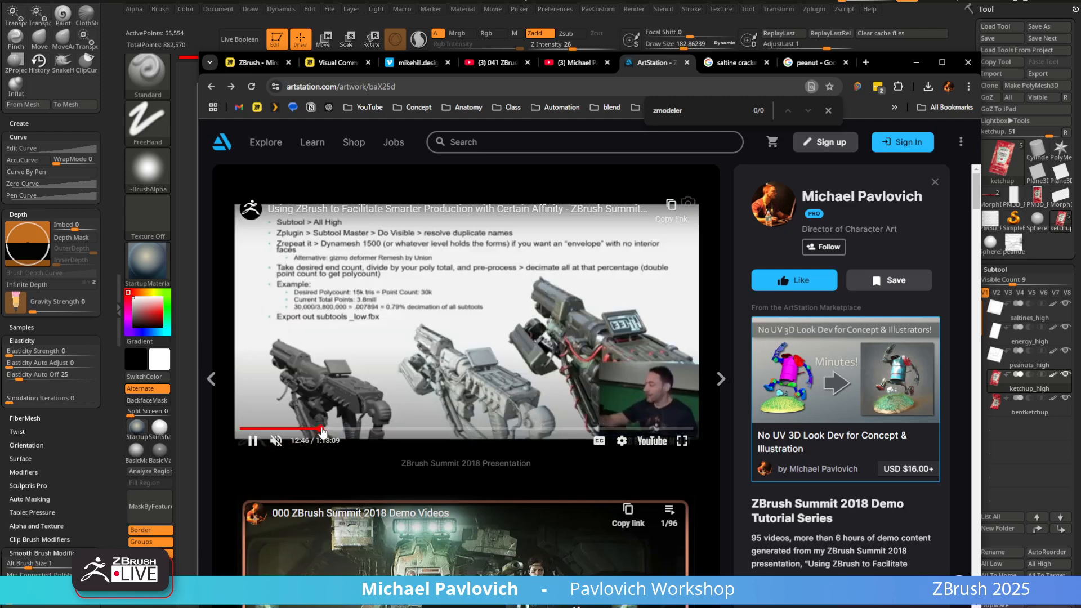
{"action": "left_click", "coordinate": [326, 430]}
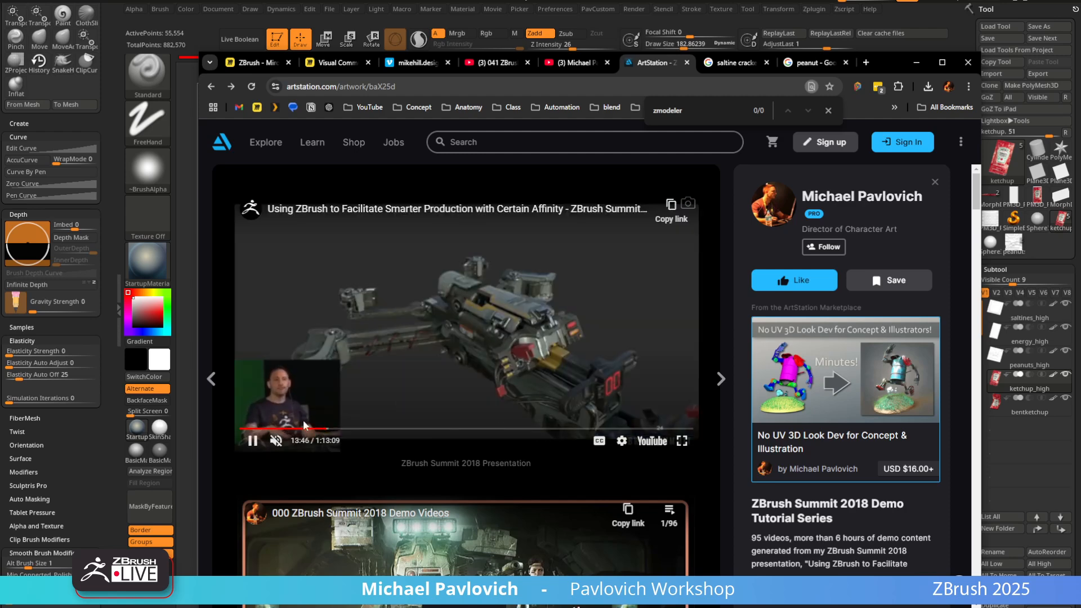
{"action": "left_click", "coordinate": [330, 429]}
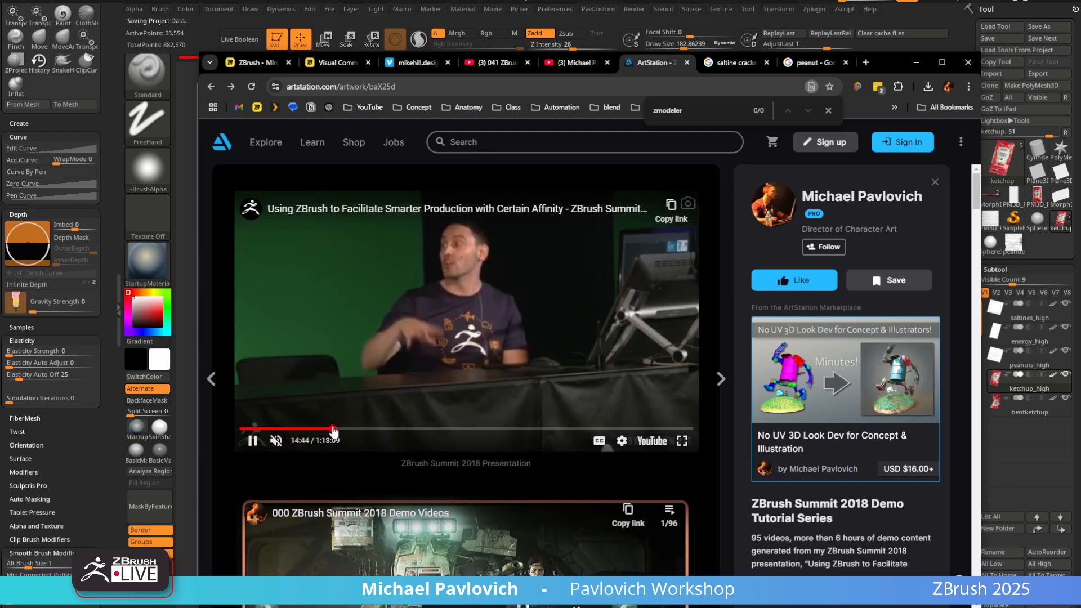
{"action": "left_click", "coordinate": [338, 430]}
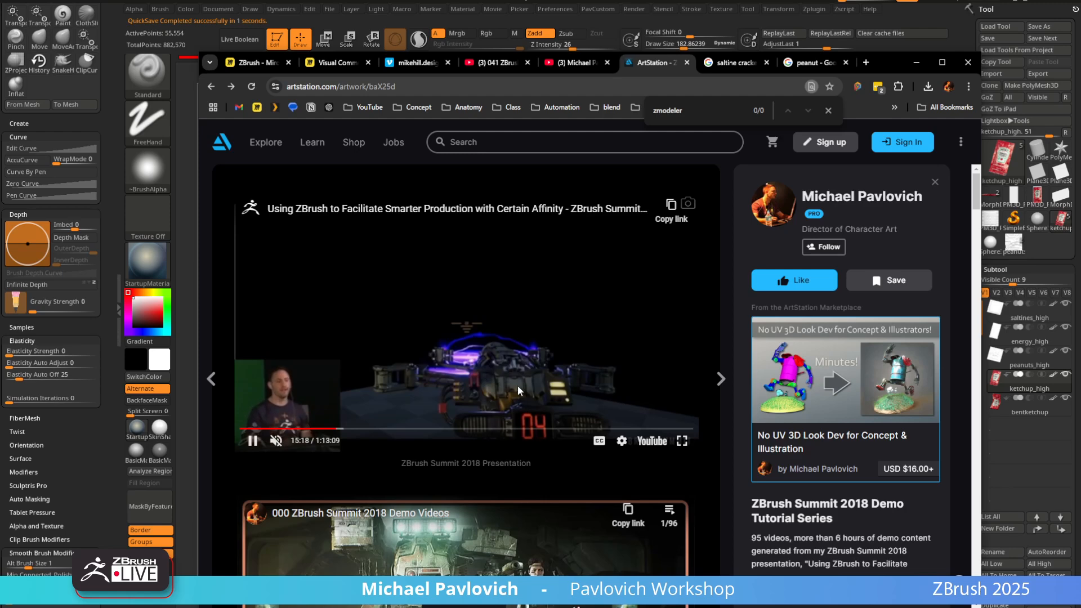
{"action": "left_click", "coordinate": [346, 429]}
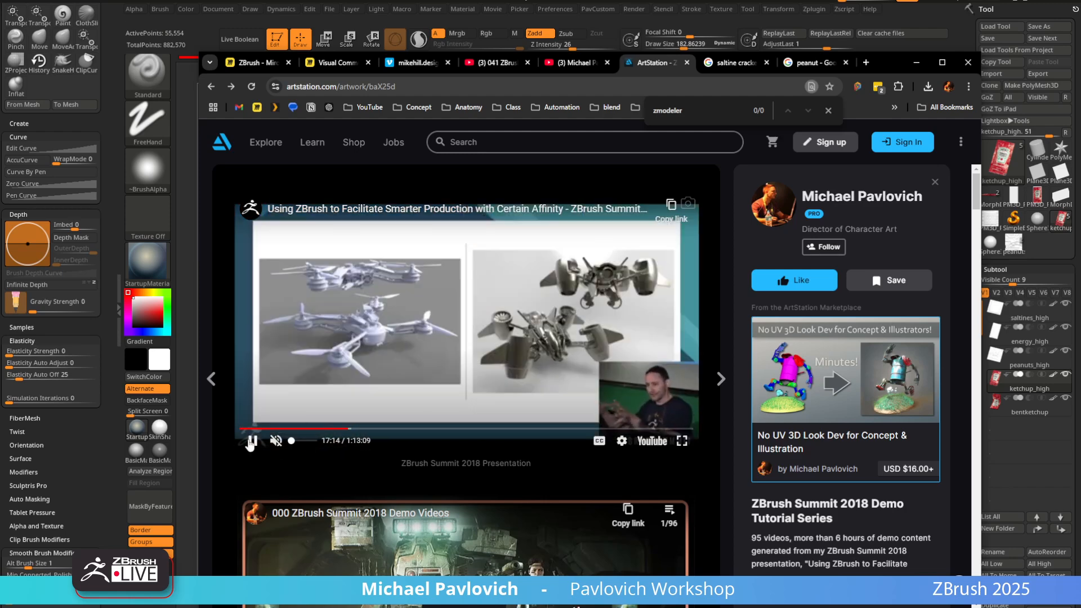
{"action": "left_click", "coordinate": [251, 441]}
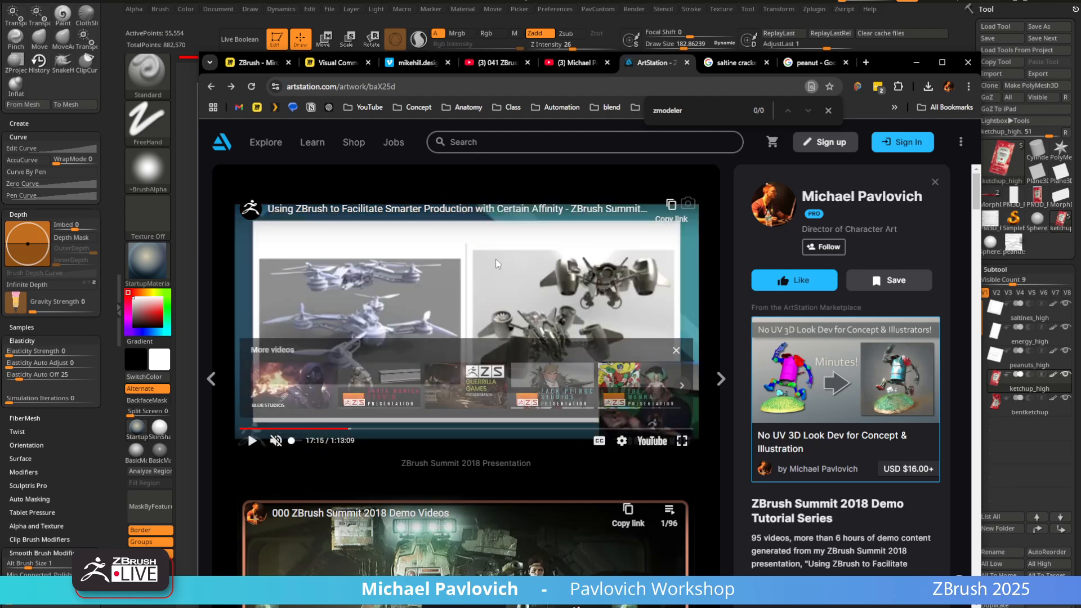
Open the Sci Fi Pistol Series and Speed Modeling and Texturing playlists from the YouTube channel in new tabs
{"action": "left_click", "coordinate": [586, 63]}
{"action": "scroll", "coordinate": [469, 343], "scroll_direction": "down", "scroll_amount": 2}
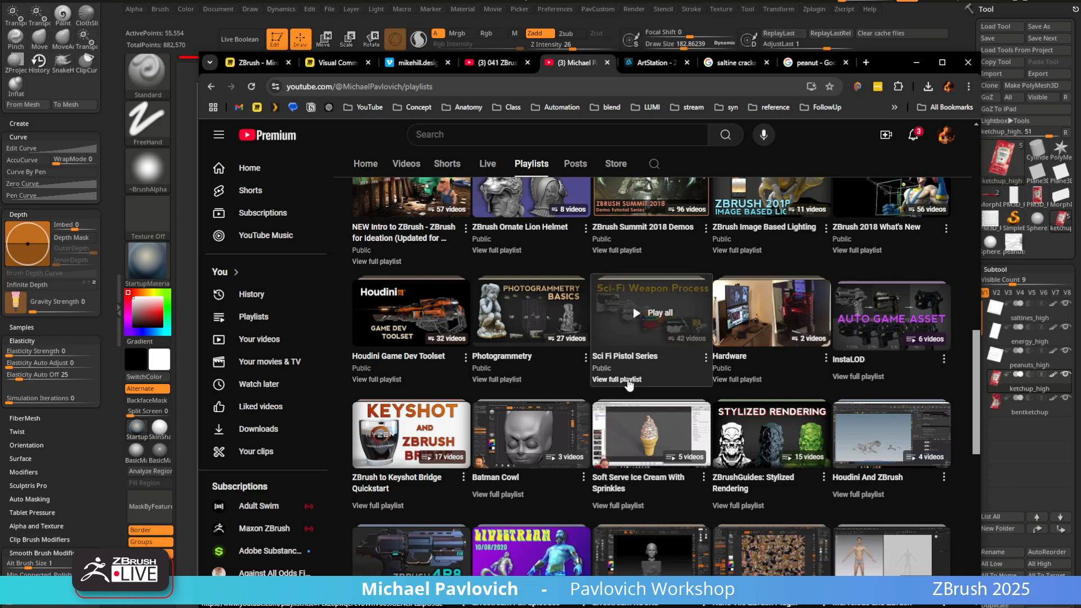
{"action": "middle_click", "coordinate": [625, 379]}
{"action": "scroll", "coordinate": [661, 344], "scroll_direction": "down", "scroll_amount": 5}
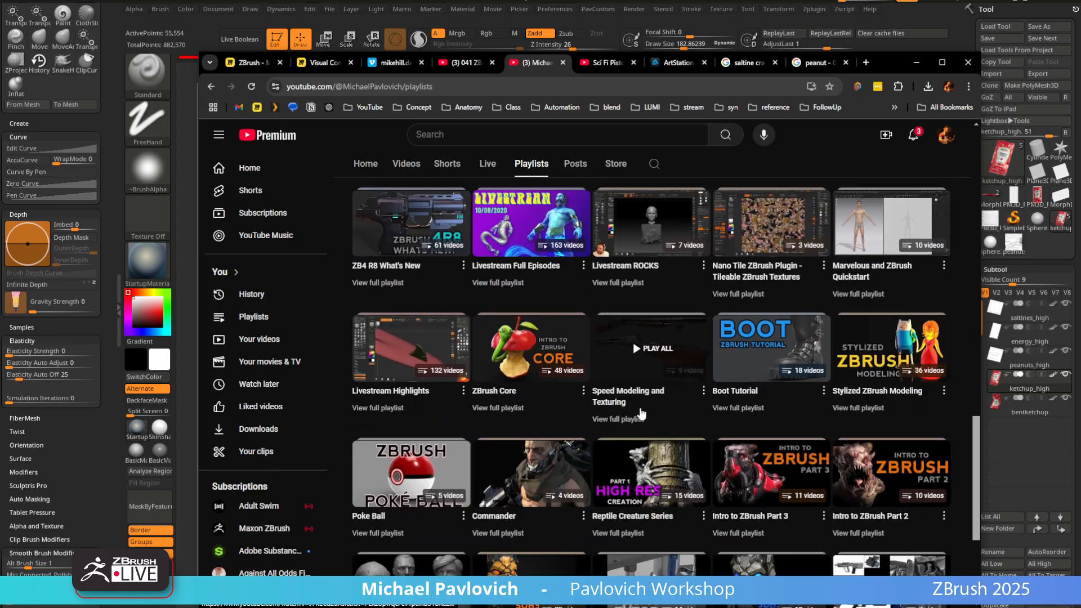
{"action": "middle_click", "coordinate": [639, 389]}
Select the Speed Modeling and Texturing playlist's web address and look through its videos down to 009 Texturing And Rendering
{"action": "left_click", "coordinate": [628, 67]}
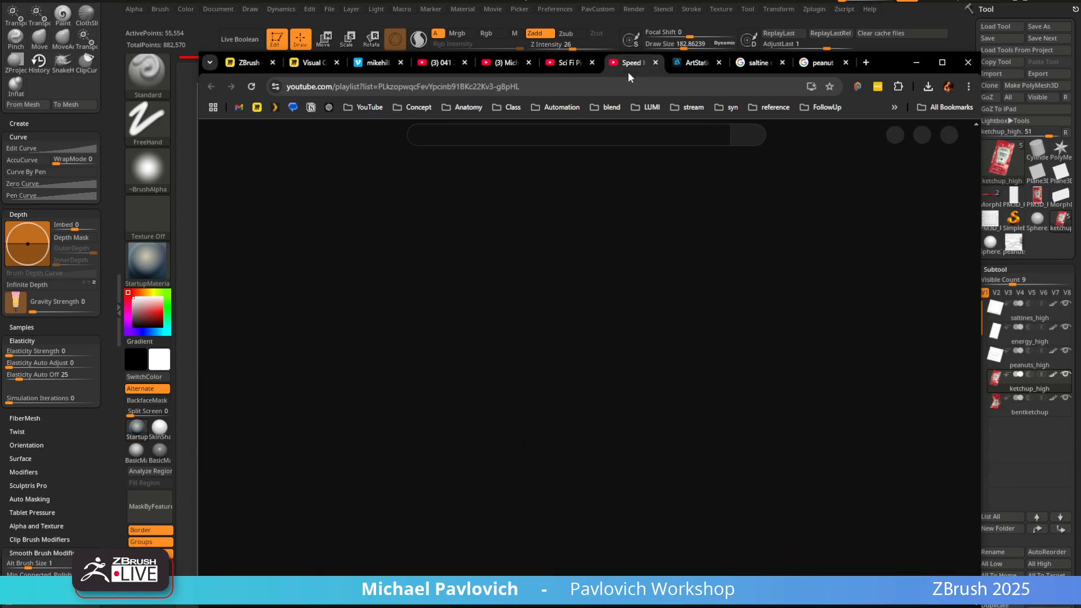
{"action": "left_click", "coordinate": [606, 90]}
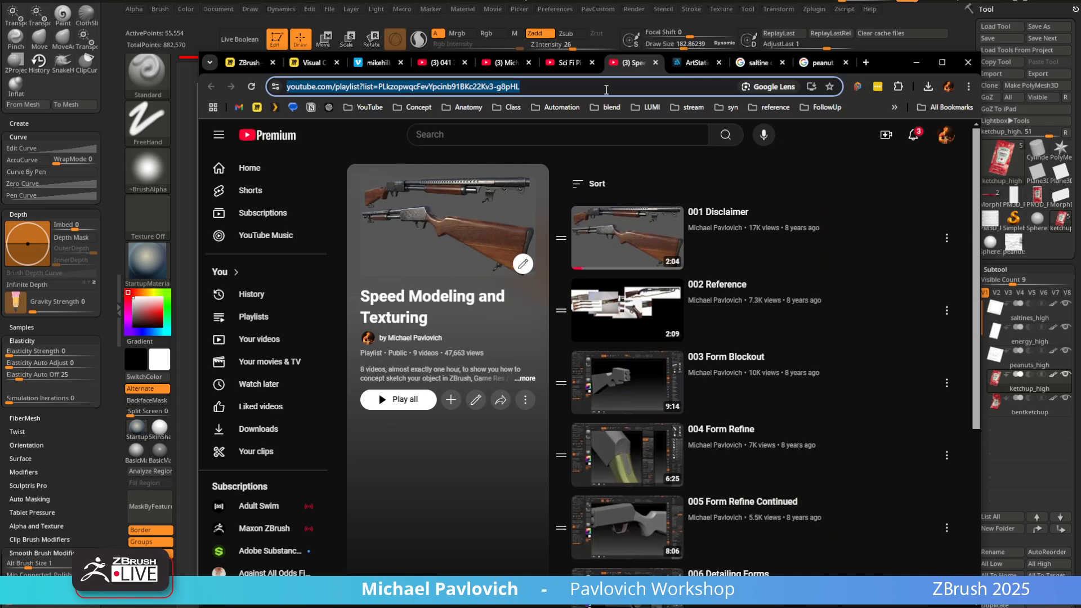
{"action": "scroll", "coordinate": [763, 460], "scroll_direction": "down", "scroll_amount": 5}
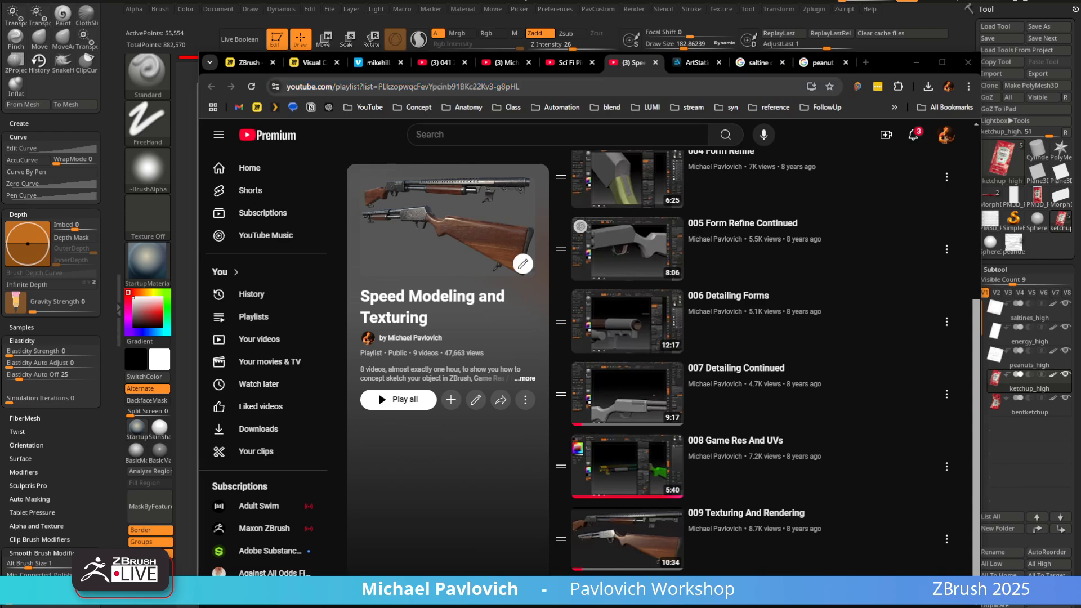
Select the Sci Fi Pistol Series playlist's web address, and browse the channel's playlists up to the Mechanical Skull and Houdini Auto Game Res series
{"action": "left_click", "coordinate": [566, 62]}
{"action": "double_click", "coordinate": [579, 87]}
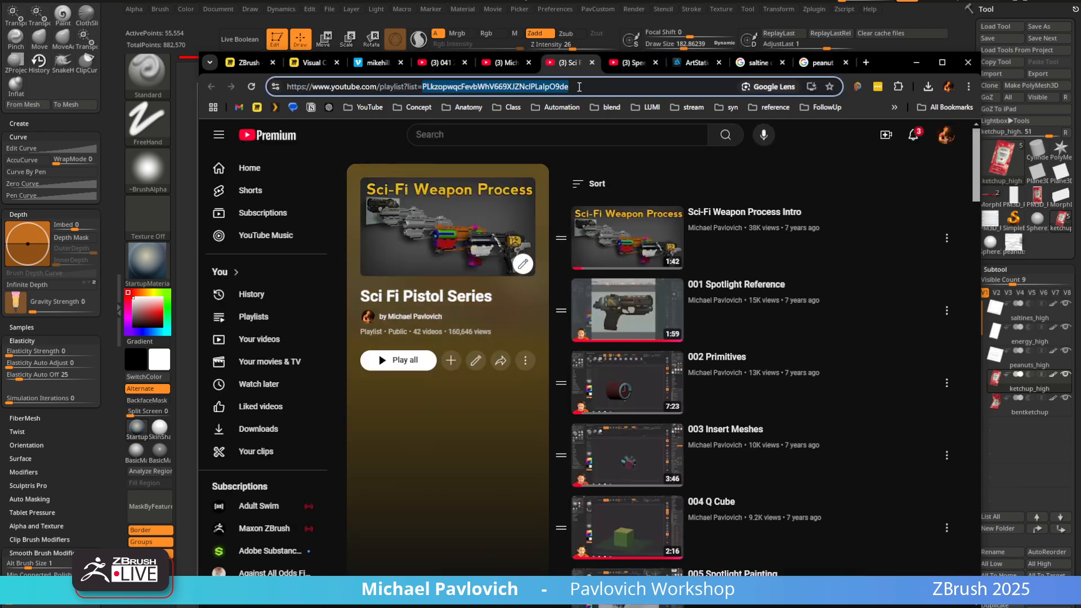
{"action": "triple_click", "coordinate": [579, 86]}
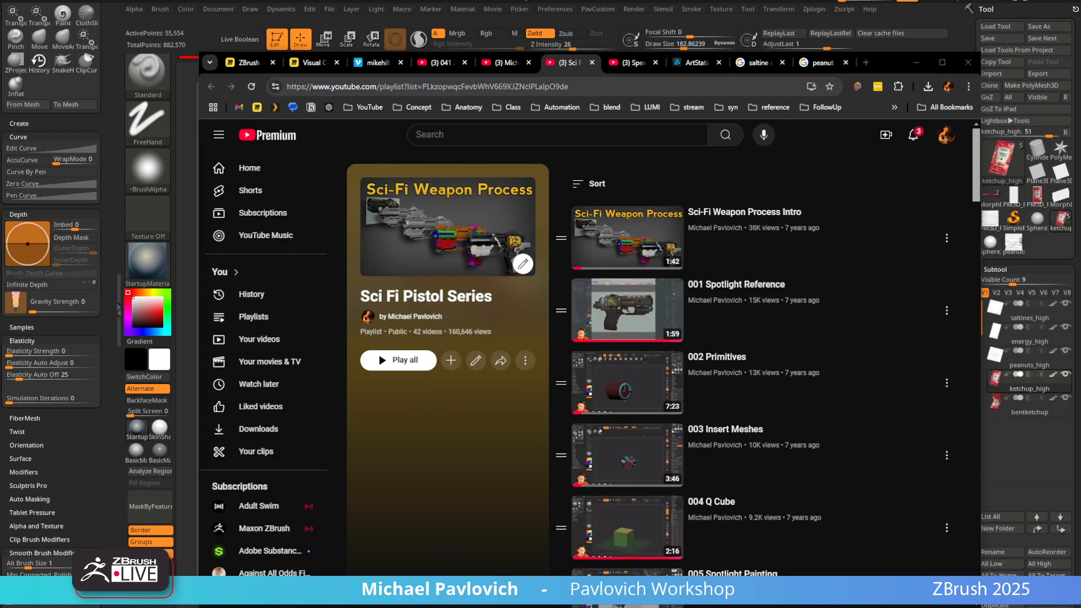
{"action": "left_click", "coordinate": [508, 61]}
{"action": "scroll", "coordinate": [530, 242], "scroll_direction": "down", "scroll_amount": 3}
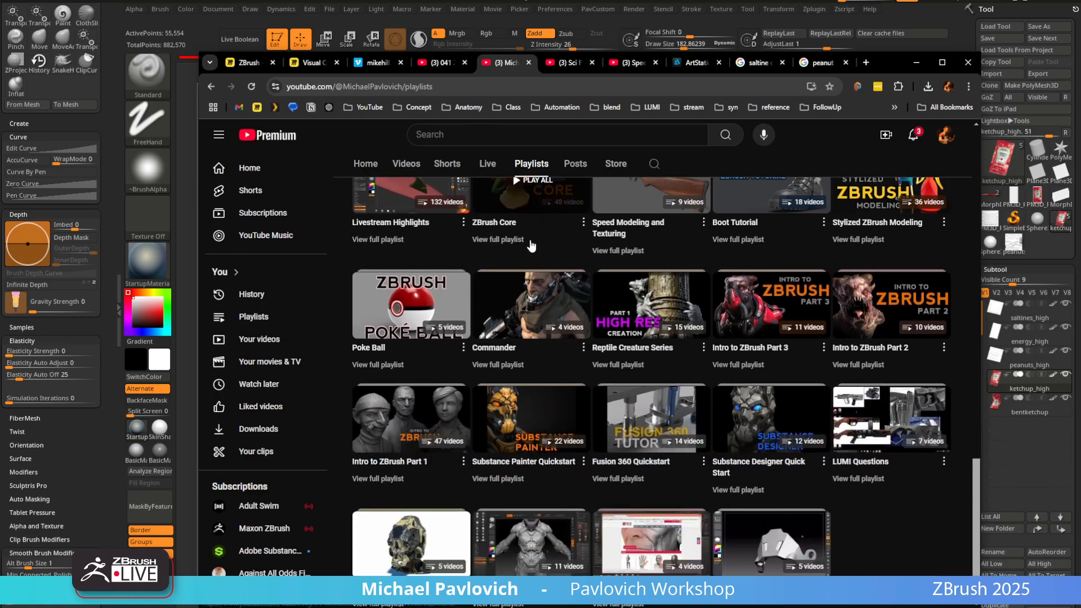
{"action": "scroll", "coordinate": [532, 242], "scroll_direction": "up", "scroll_amount": 6}
{"action": "scroll", "coordinate": [533, 242], "scroll_direction": "up", "scroll_amount": 10}
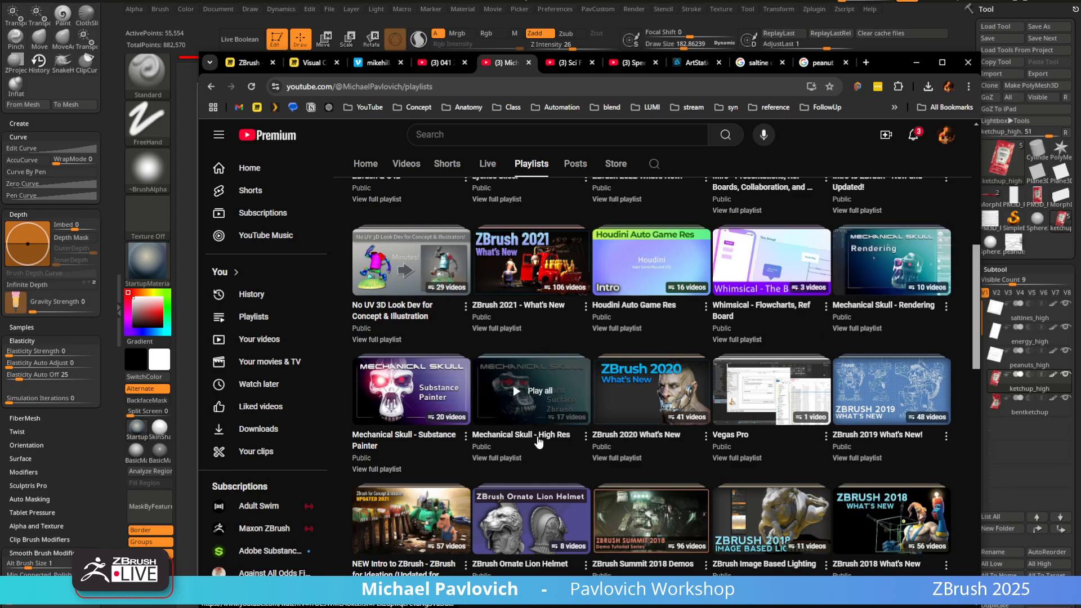
Switch back to ZBrush and rename the bentketchup subtool to bentketchup_high
{"action": "left_click", "coordinate": [916, 62]}
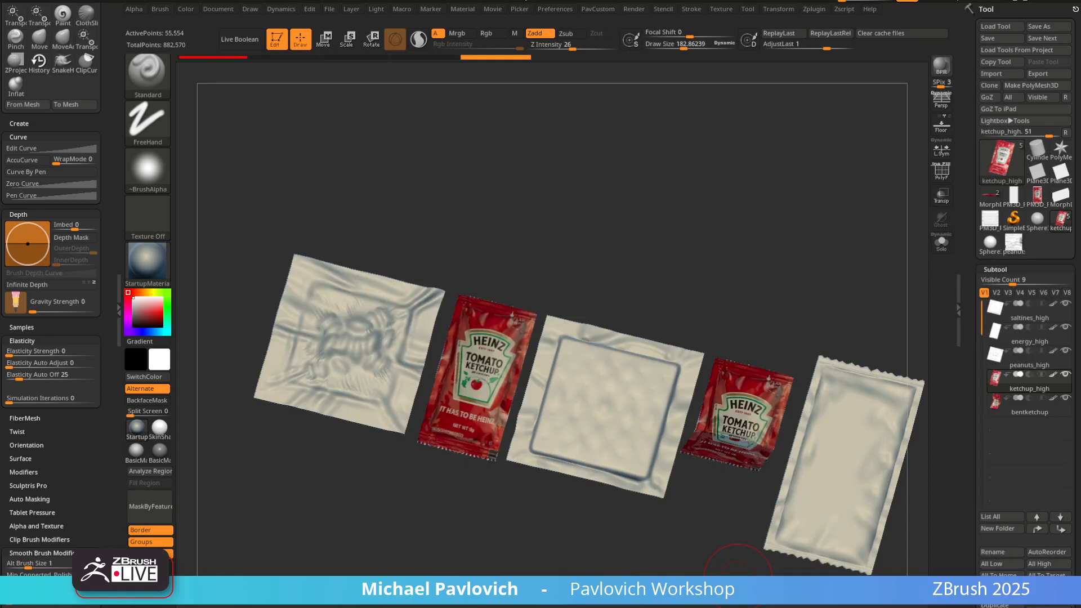
{"action": "left_click", "coordinate": [1055, 415]}
{"action": "left_click", "coordinate": [993, 551]}
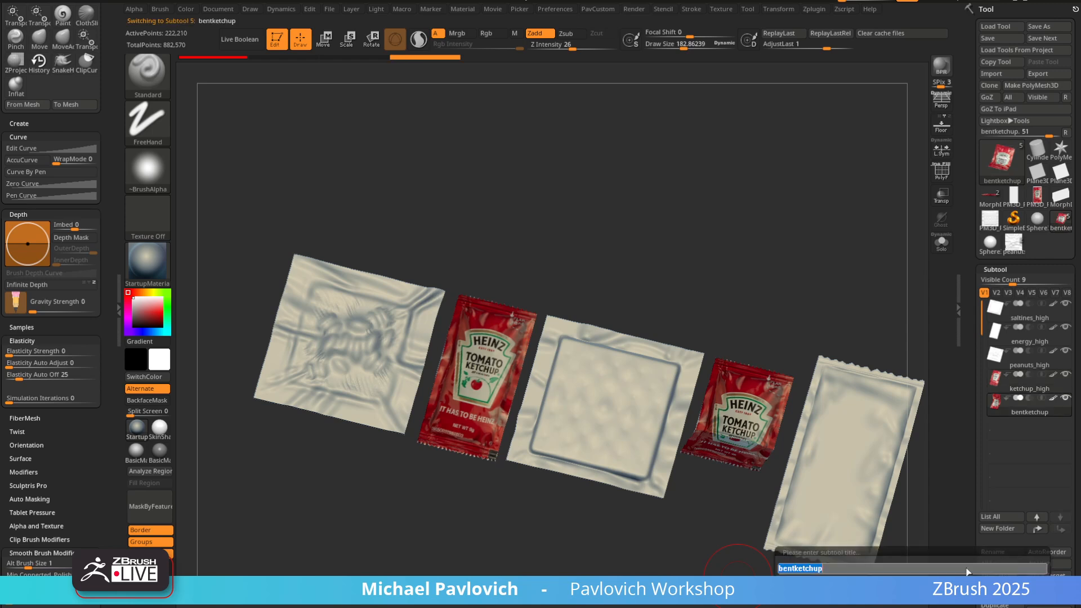
{"action": "type", "text": "_high"}
{"action": "key", "text": "Return"}
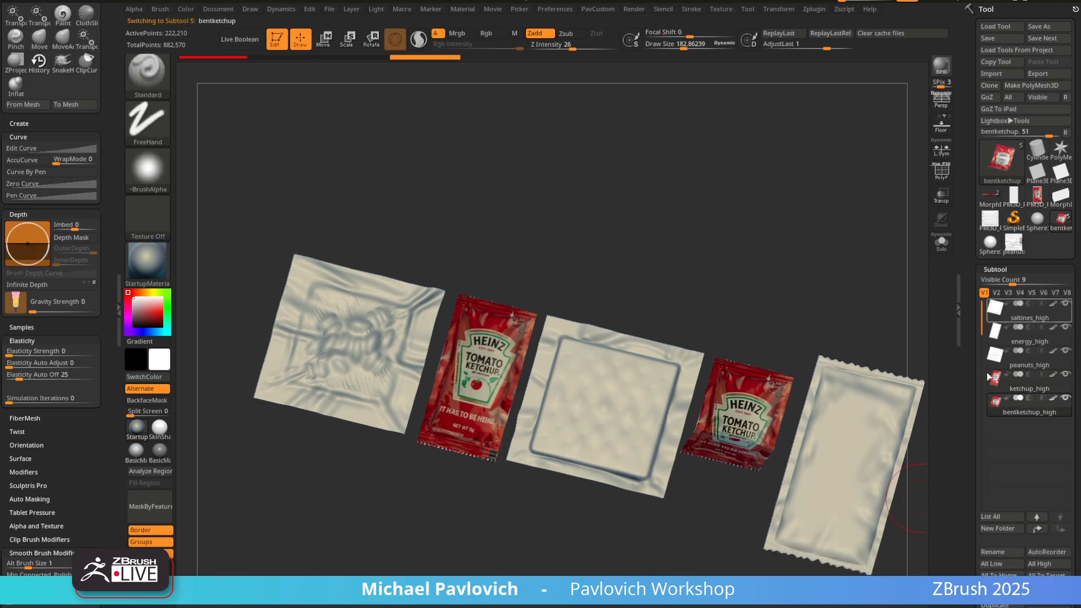
Export the high-resolution packets to the Desktop in FBX format under a file name beginning with packets_
{"action": "left_click", "coordinate": [1037, 73]}
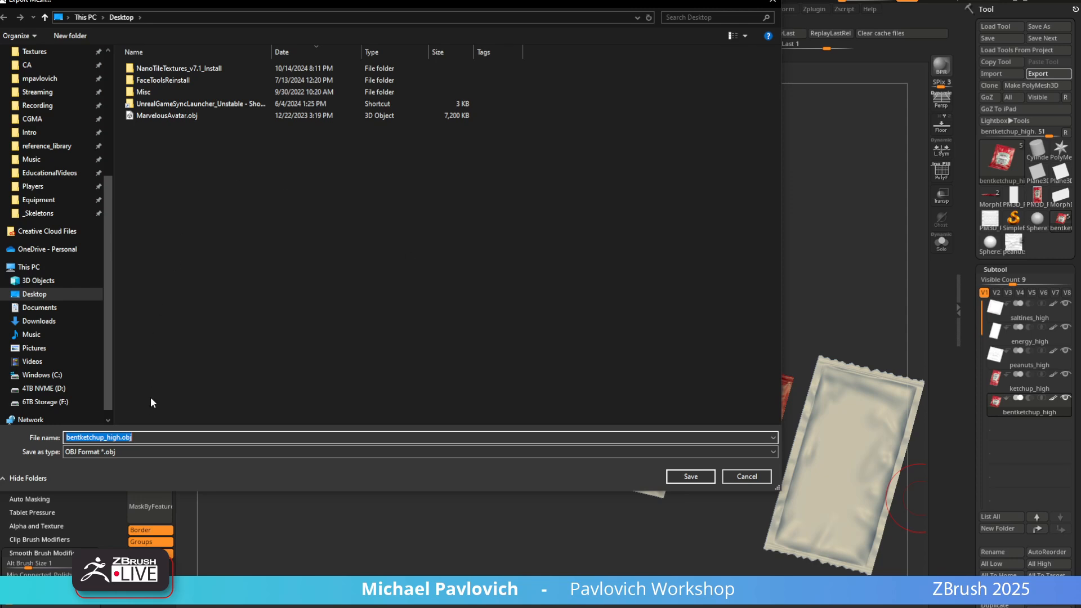
{"action": "left_click", "coordinate": [120, 452]}
{"action": "left_click", "coordinate": [90, 517]}
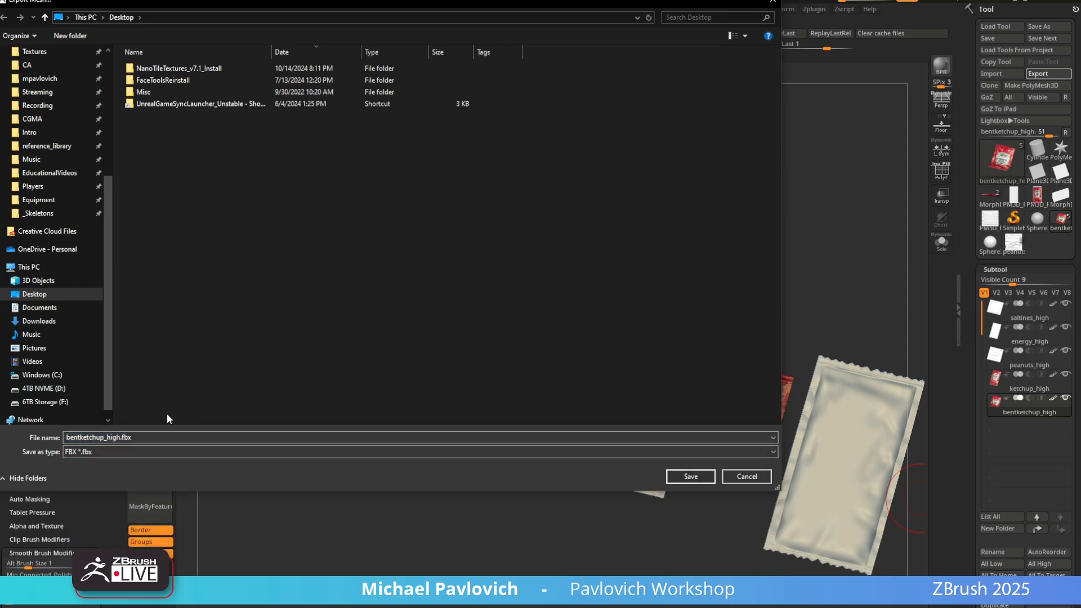
{"action": "left_click", "coordinate": [141, 438]}
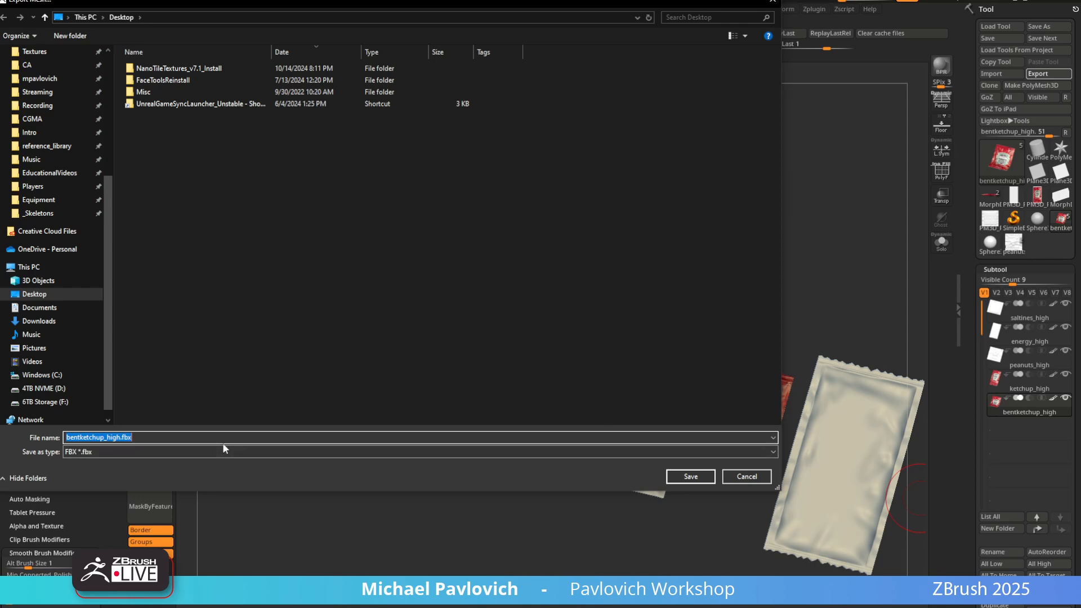
{"action": "type", "text": "packe"}
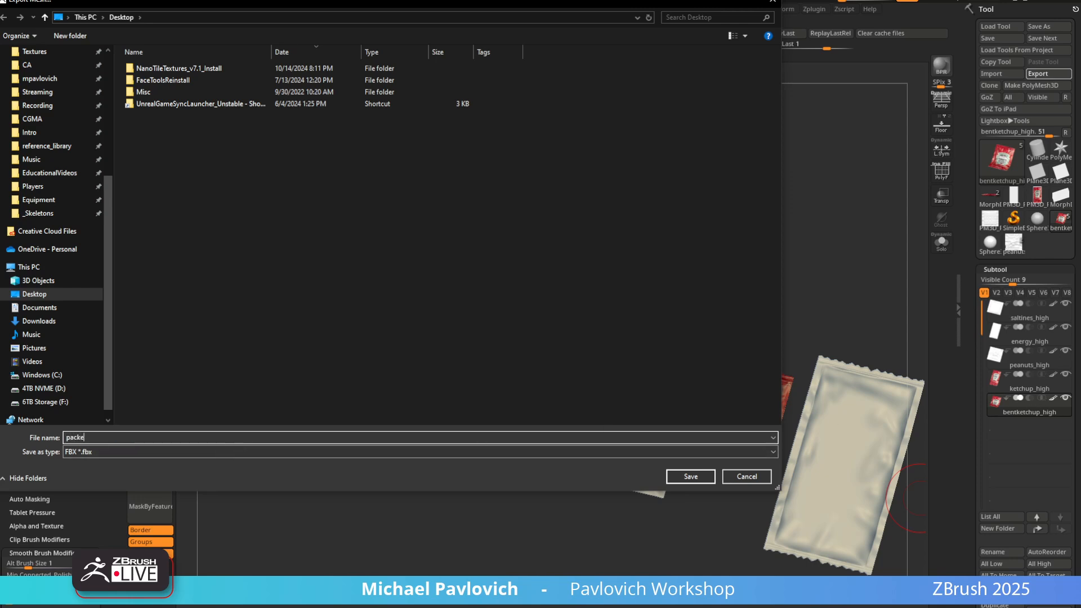
{"action": "type", "text": "ts_"}
{"action": "key", "text": "Return"}
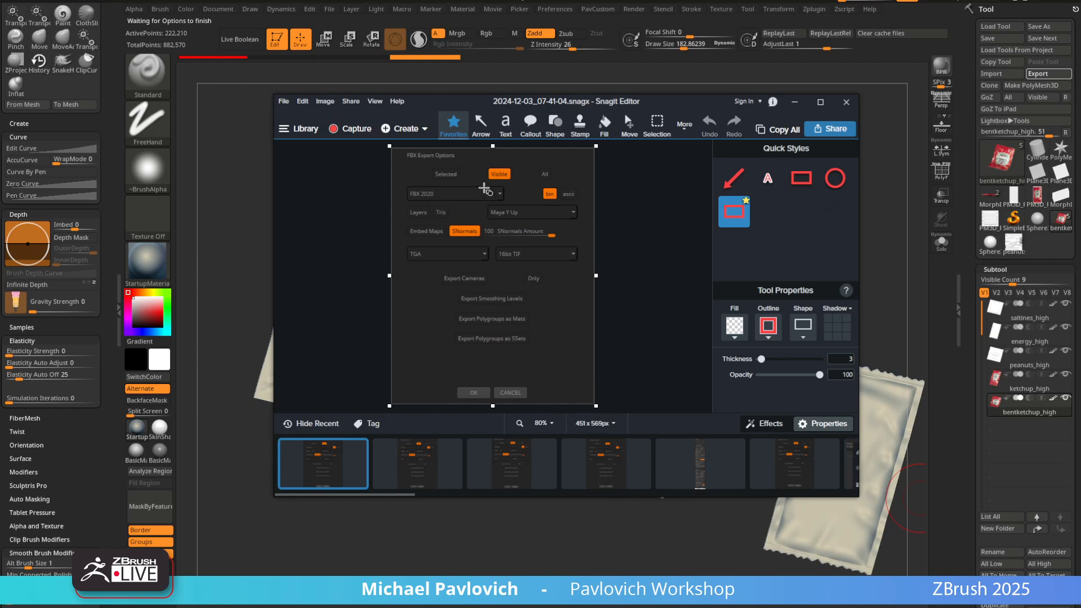
{"action": "left_click", "coordinate": [846, 102]}
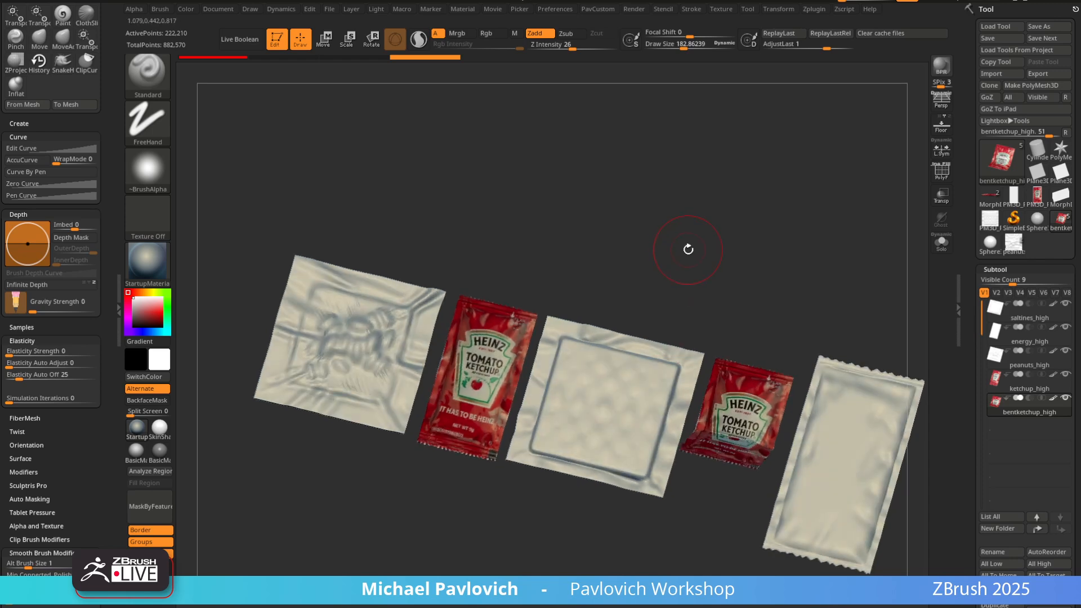
Rename the saltines_high subtool to saltines_low and copy the low suffix for reuse
{"action": "left_click_drag", "start_coordinate": [665, 271], "coordinate": [654, 235]}
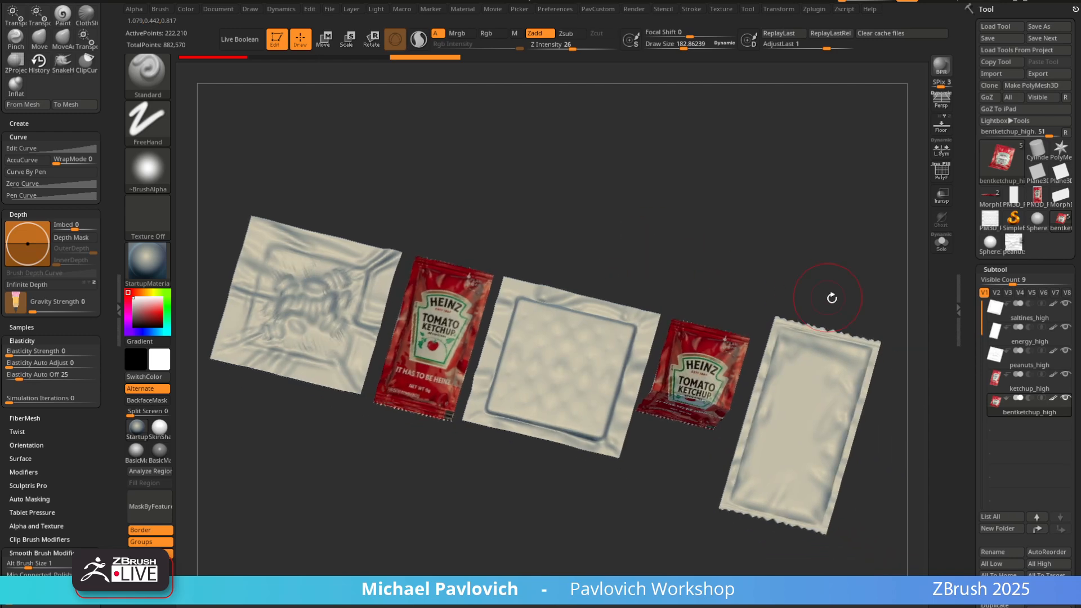
{"action": "left_click", "coordinate": [1020, 317]}
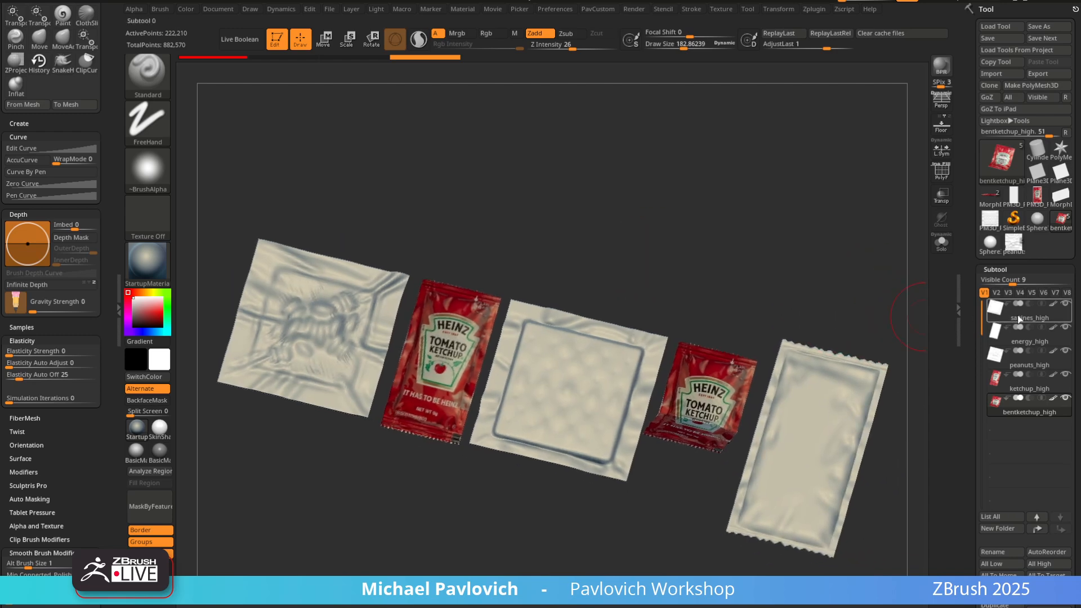
{"action": "scroll", "coordinate": [989, 475], "scroll_direction": "down", "scroll_amount": 3}
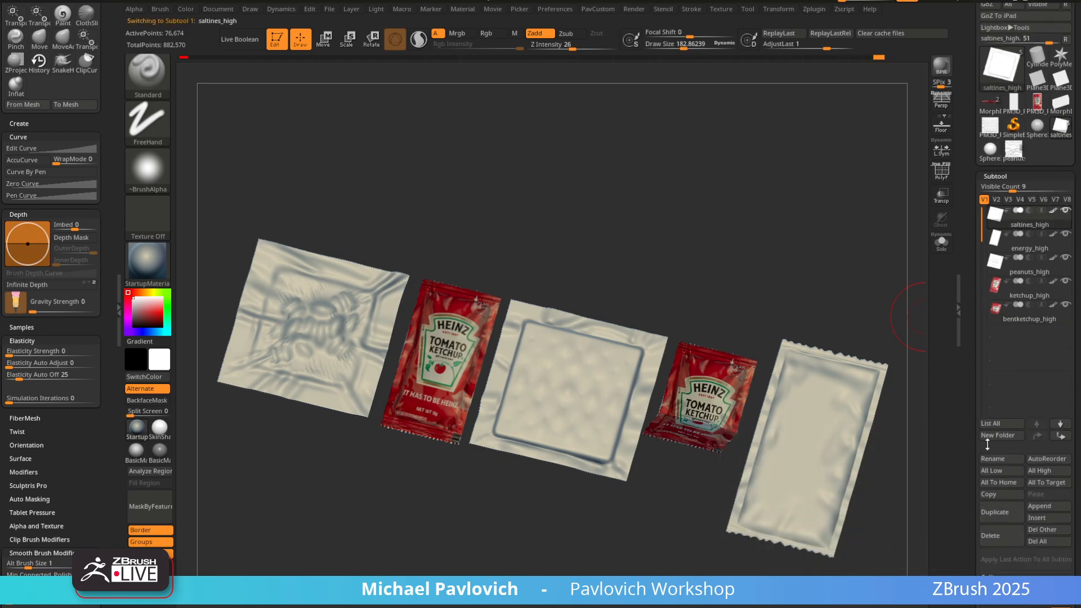
{"action": "left_click", "coordinate": [992, 459]}
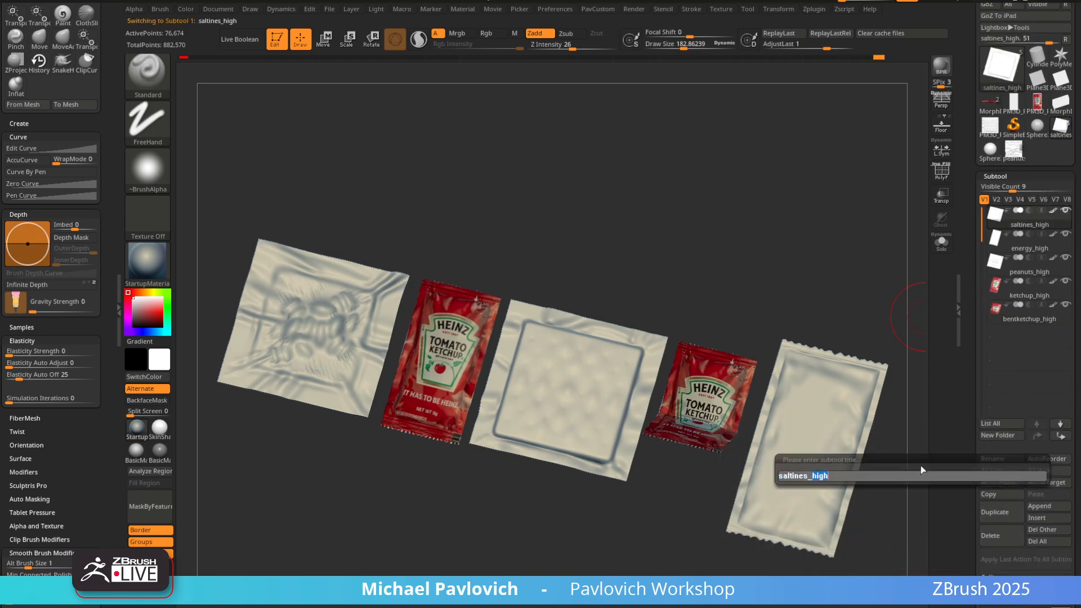
{"action": "key", "text": "BackSpace"}
{"action": "key", "text": "BackSpace"}
{"action": "key", "text": "BackSpace"}
{"action": "key", "text": "BackSpace"}
{"action": "type", "text": "low"}
{"action": "left_click_drag", "start_coordinate": [857, 480], "coordinate": [810, 480]}
{"action": "key", "text": "ctrl+c"}
{"action": "key", "text": "Return"}
Rename the energy_high and peanuts_high subtools to energy_low and peanuts_low
{"action": "left_click", "coordinate": [1068, 245]}
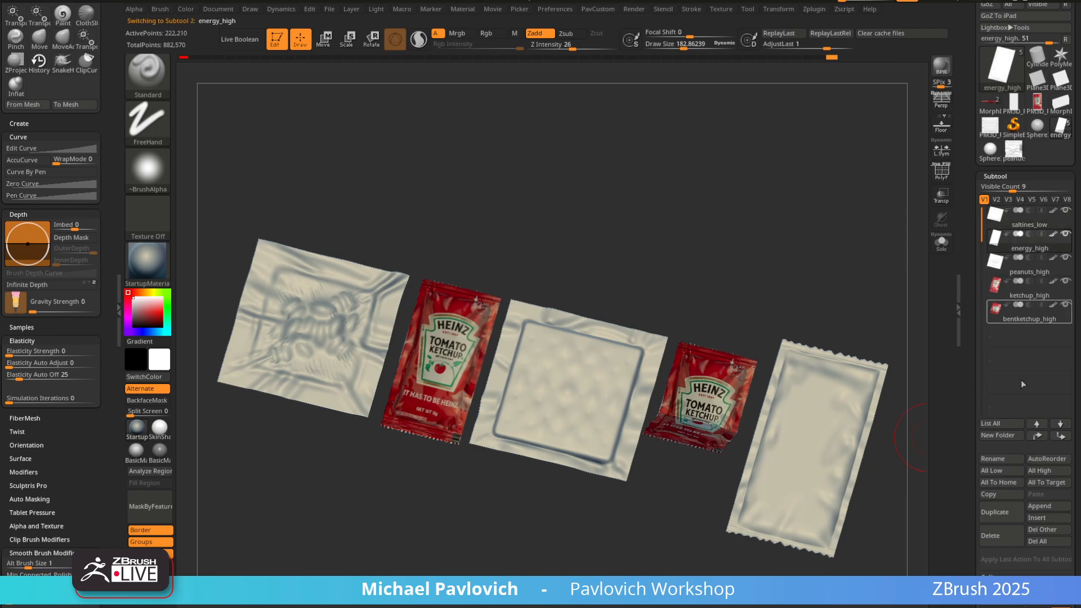
{"action": "left_click", "coordinate": [993, 459]}
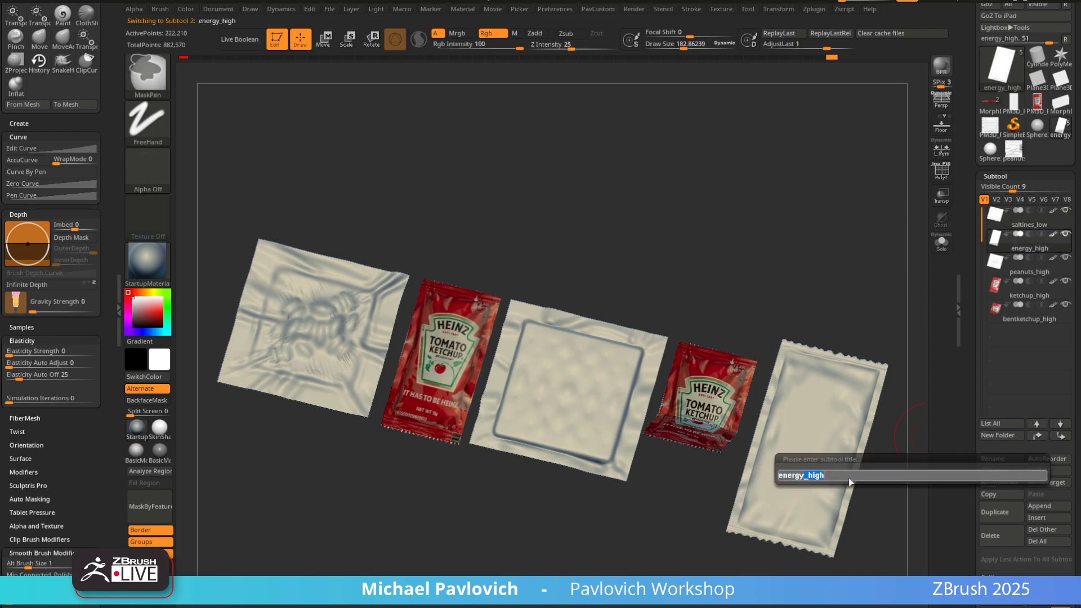
{"action": "key", "text": "ctrl+v"}
{"action": "key", "text": "Return"}
{"action": "left_click", "coordinate": [1027, 267]}
{"action": "left_click", "coordinate": [992, 459]}
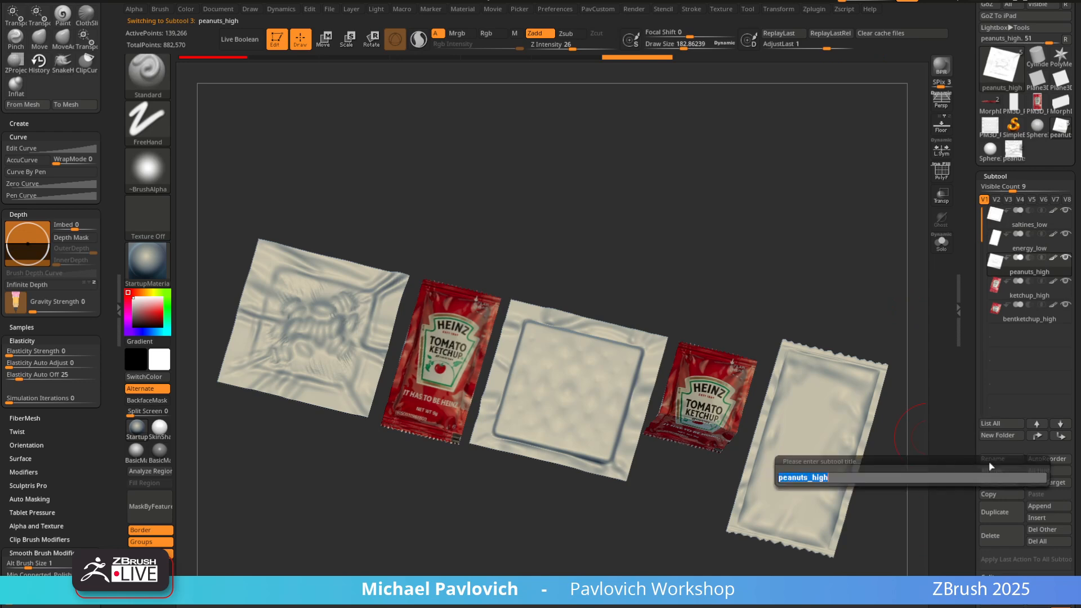
{"action": "key", "text": "ctrl+v"}
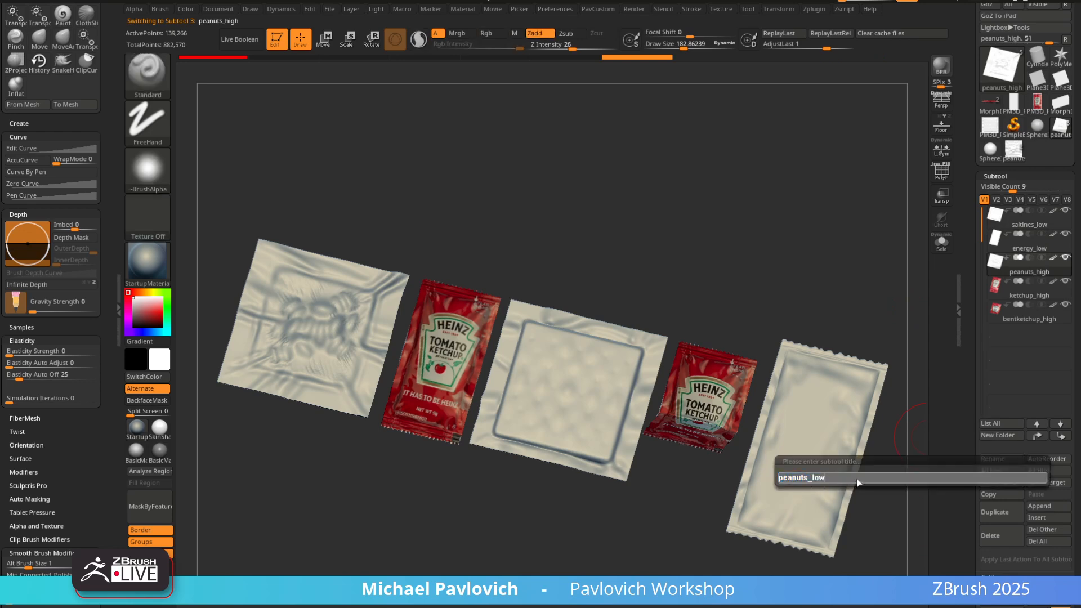
{"action": "key", "text": "Return"}
Rename the ketchup_high and bentketchup_high subtools to ketchup_low and bentketchup_low
{"action": "left_click", "coordinate": [1021, 295]}
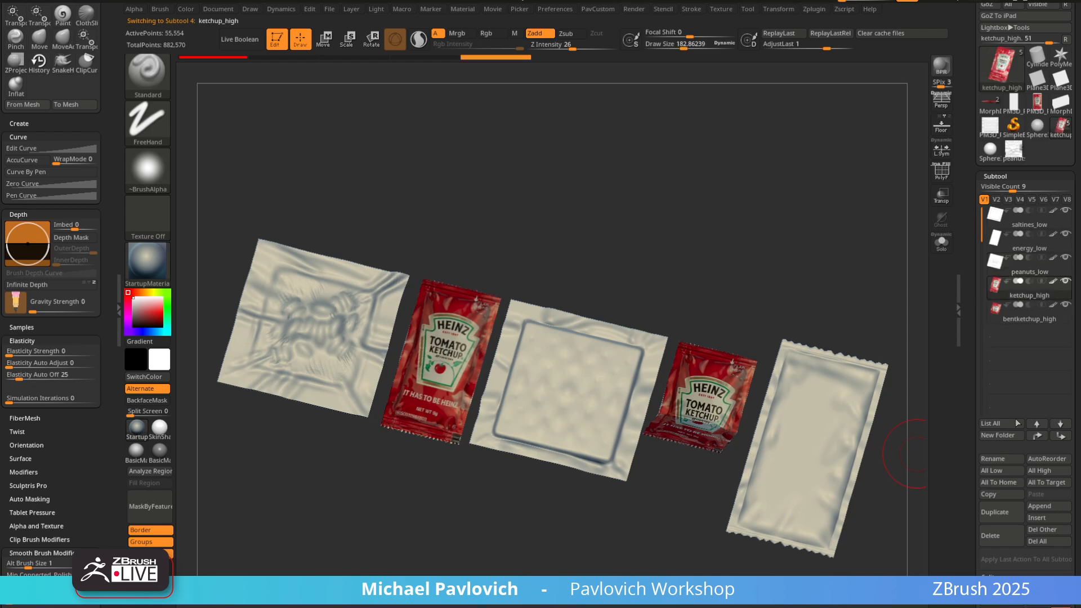
{"action": "left_click", "coordinate": [1008, 461]}
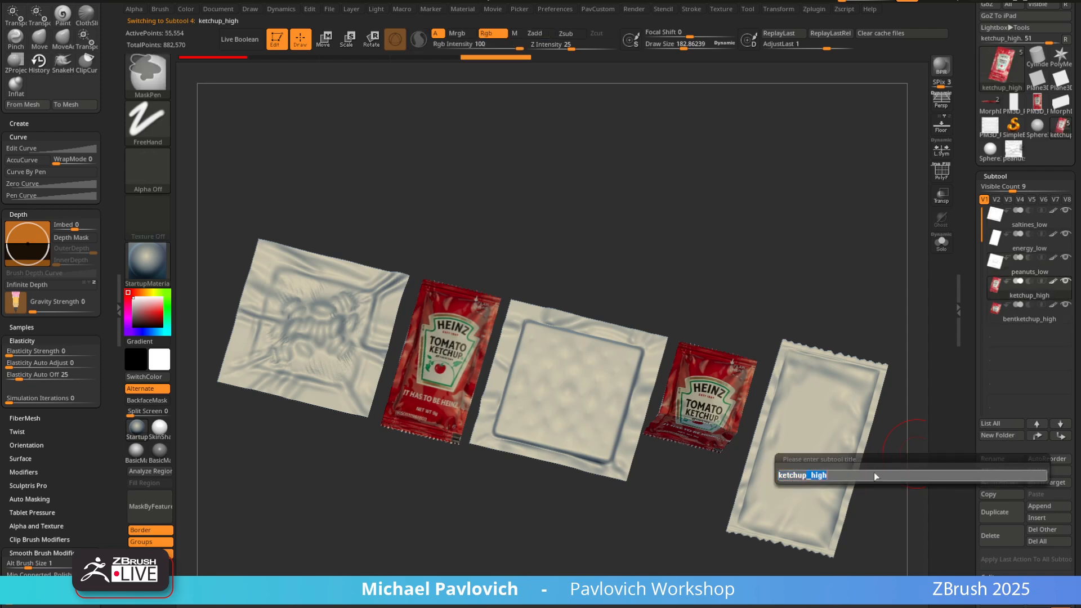
{"action": "key", "text": "ctrl+v"}
{"action": "key", "text": "Return"}
{"action": "left_click", "coordinate": [1018, 316]}
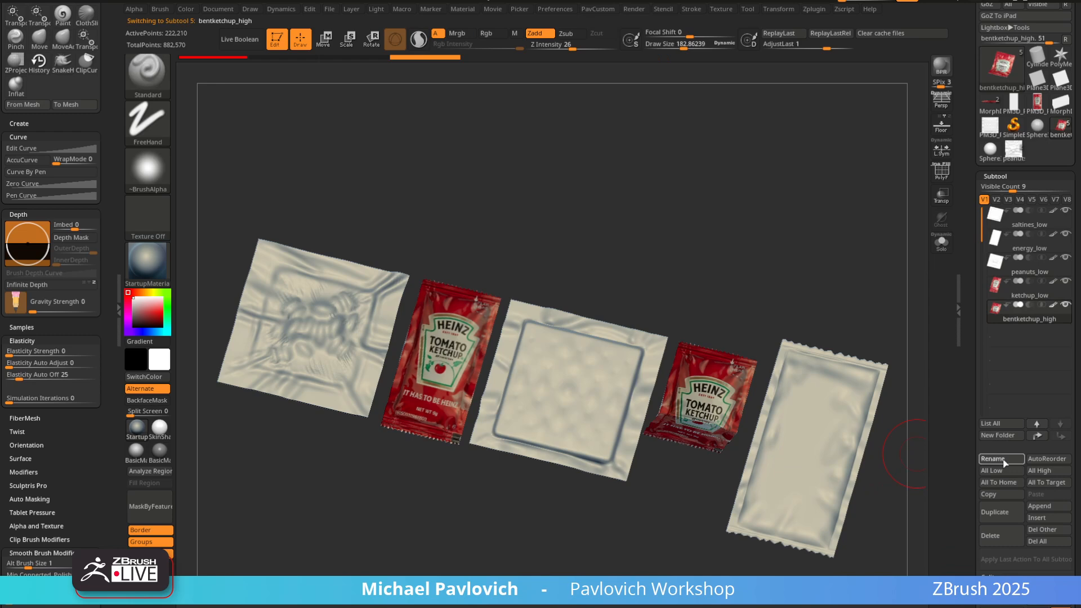
{"action": "left_click", "coordinate": [1007, 459]}
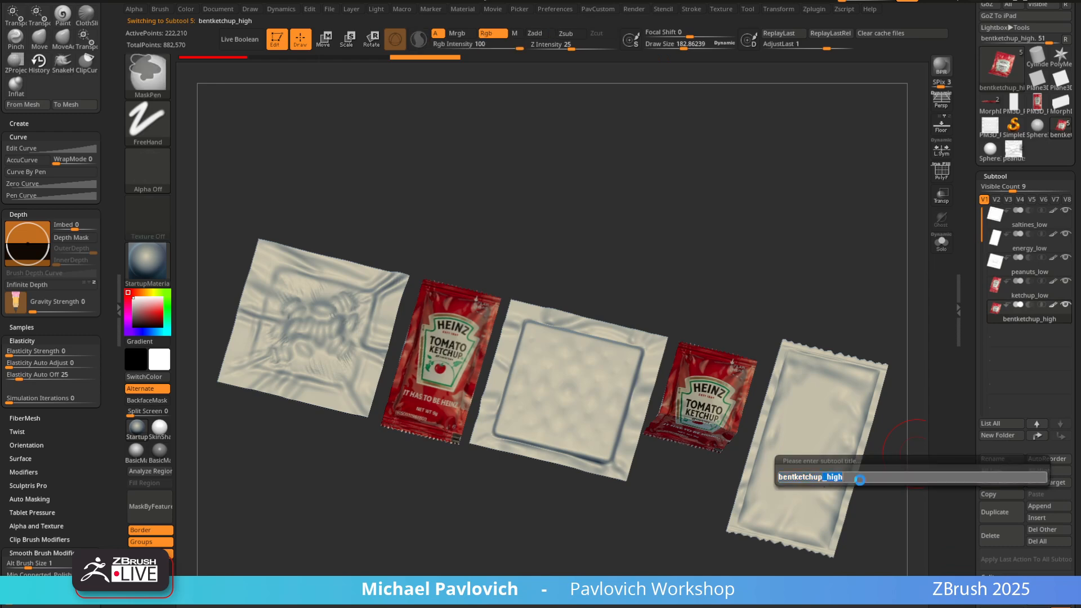
{"action": "key", "text": "ctrl+v"}
{"action": "key", "text": "Return"}
Turn off the polypaint display on all packet subtools
{"action": "left_click_drag", "start_coordinate": [745, 241], "coordinate": [726, 245], "text": "alt"}
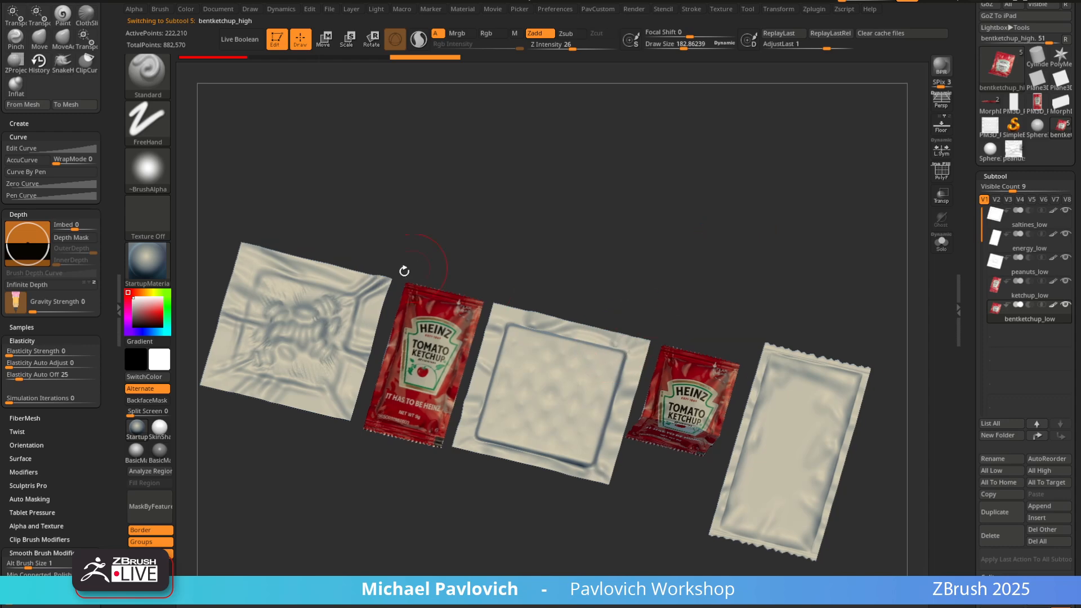
{"action": "left_click_drag", "start_coordinate": [566, 222], "coordinate": [602, 219], "text": "alt"}
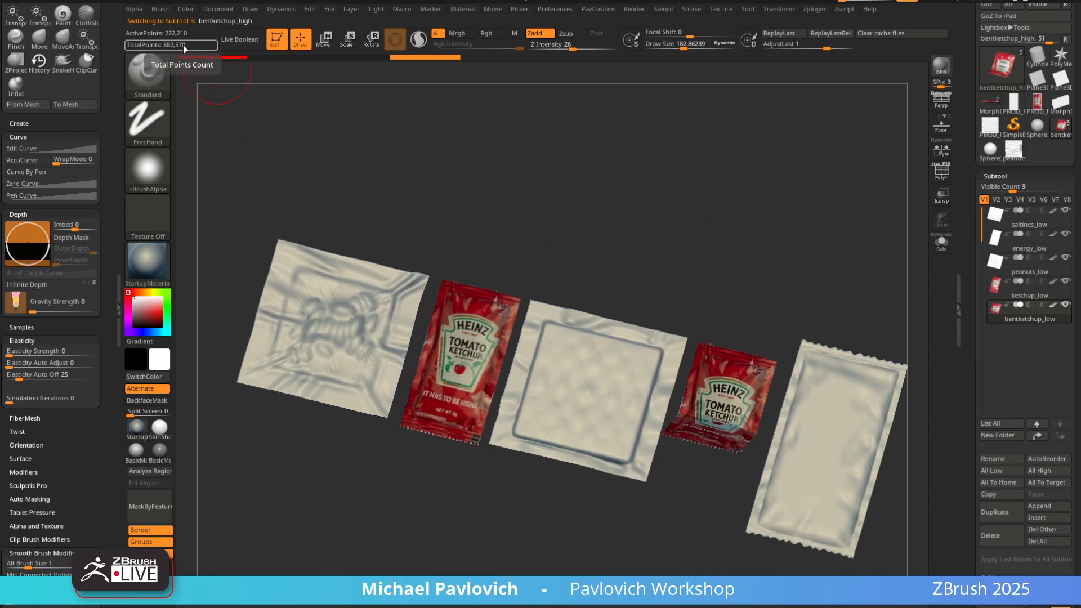
{"action": "mouse_move", "coordinate": [654, 191]}
{"action": "left_mouse_down"}
{"action": "mouse_move", "coordinate": [644, 183]}
{"action": "mouse_move", "coordinate": [670, 194]}
{"action": "left_mouse_up"}
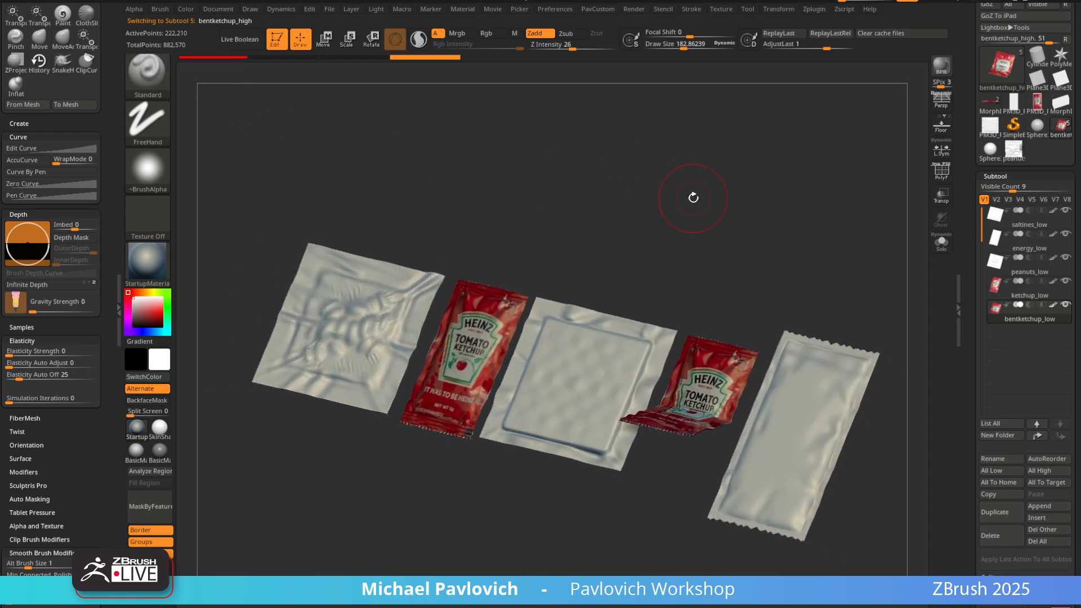
{"action": "scroll", "coordinate": [1002, 349], "scroll_direction": "down", "scroll_amount": 4}
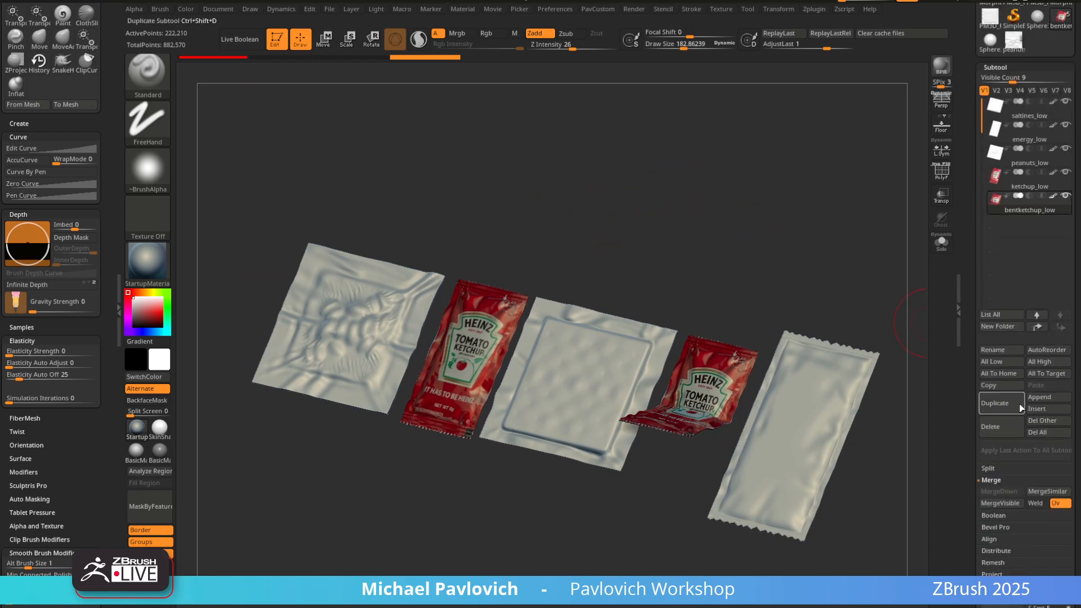
{"action": "scroll", "coordinate": [991, 395], "scroll_direction": "down", "scroll_amount": 8}
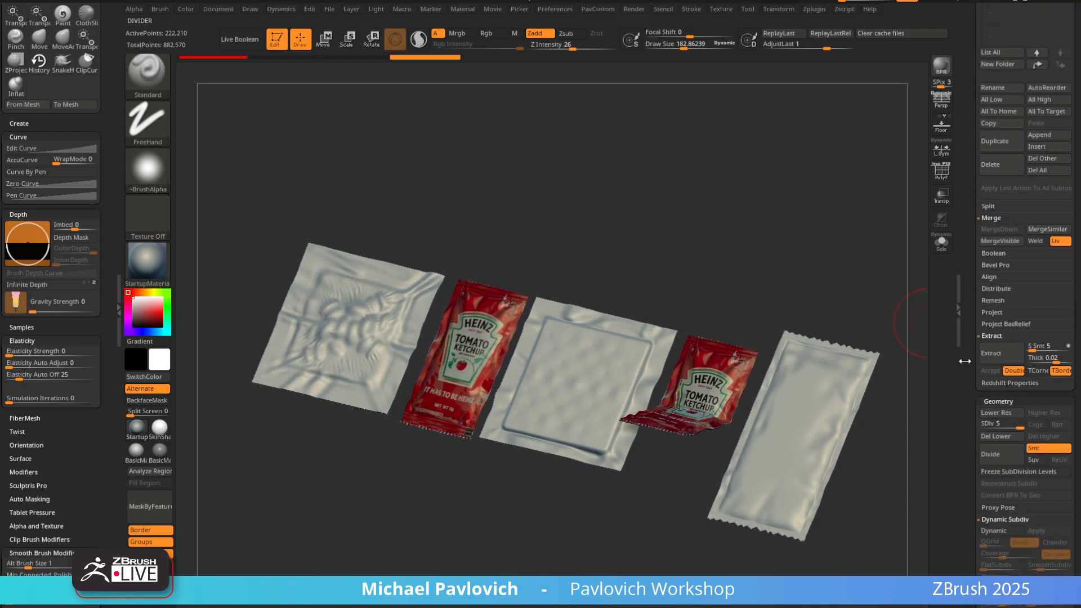
{"action": "scroll", "coordinate": [965, 249], "scroll_direction": "up", "scroll_amount": 12}
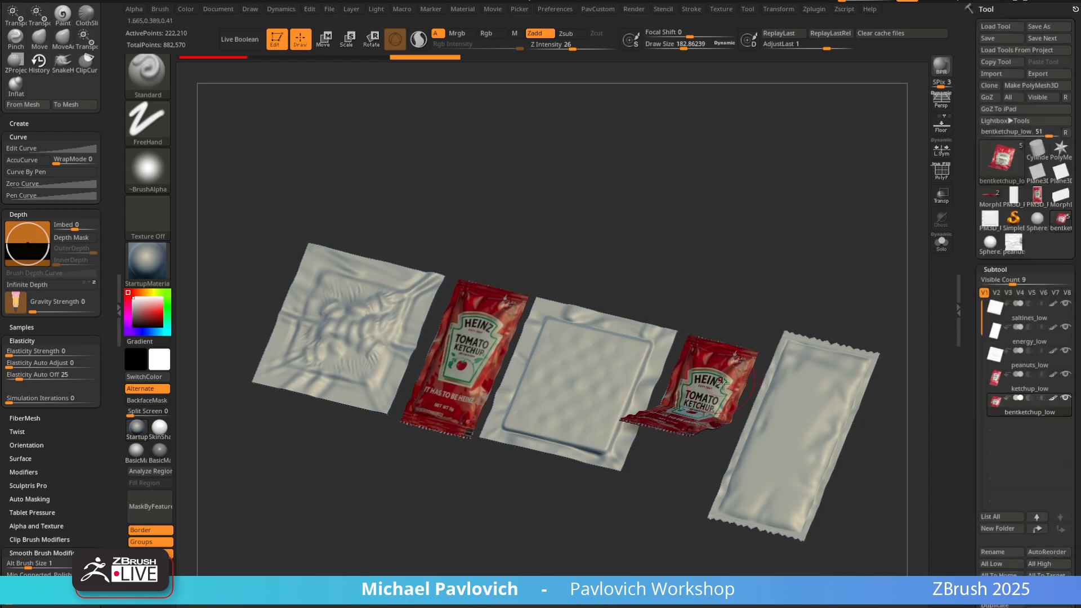
{"action": "left_click", "coordinate": [1052, 399], "text": "shift"}
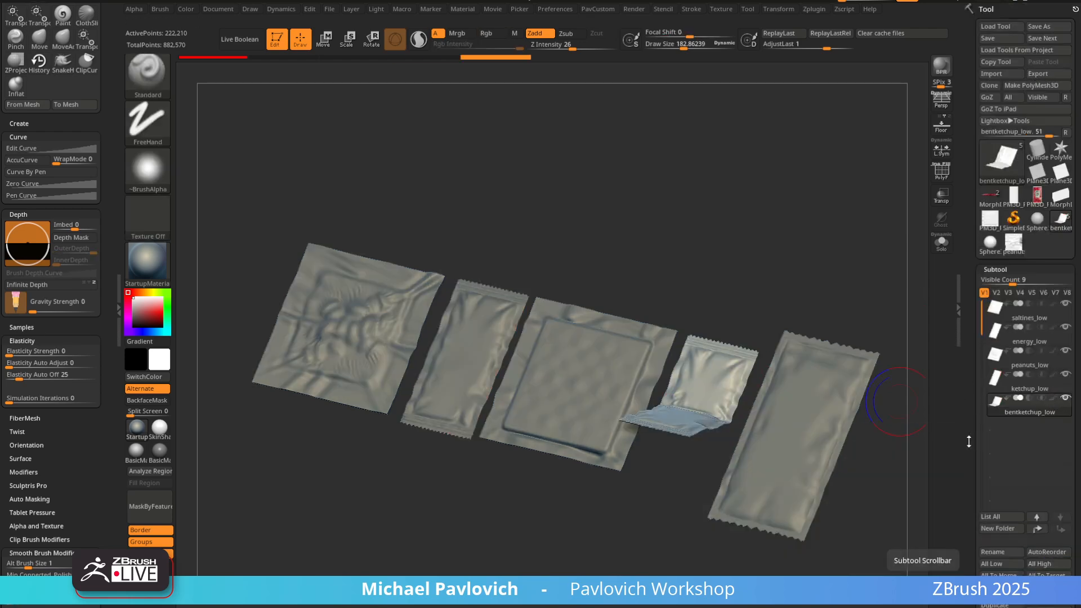
Lower the bentketchup_low subtool to subdivision level 1
{"action": "left_click_drag", "start_coordinate": [968, 441], "coordinate": [967, 337]}
{"action": "left_click_drag", "start_coordinate": [966, 464], "coordinate": [972, 437]}
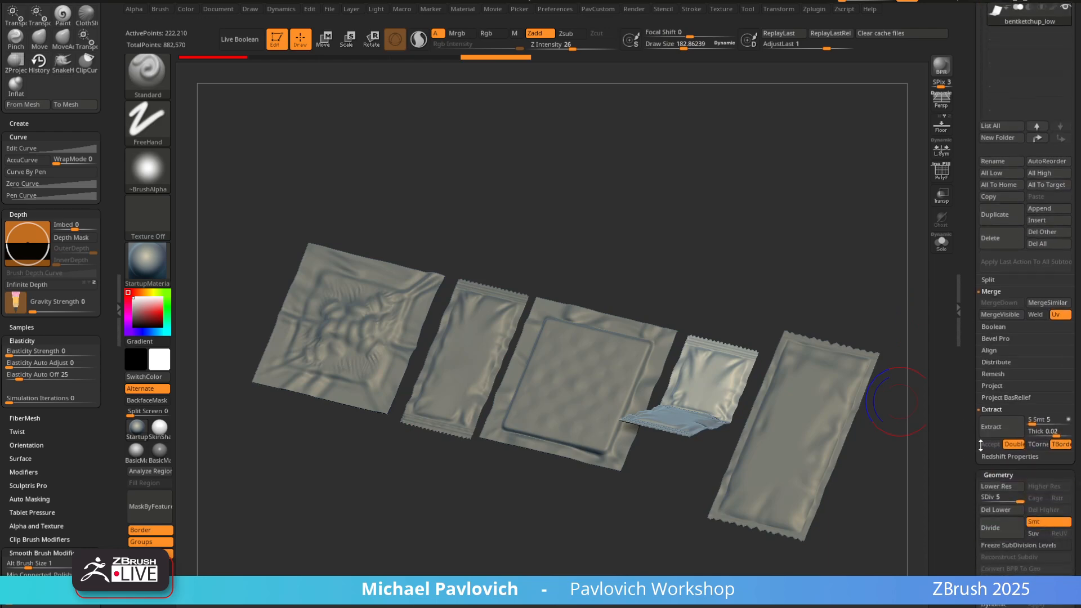
{"action": "left_click_drag", "start_coordinate": [1021, 498], "coordinate": [974, 500]}
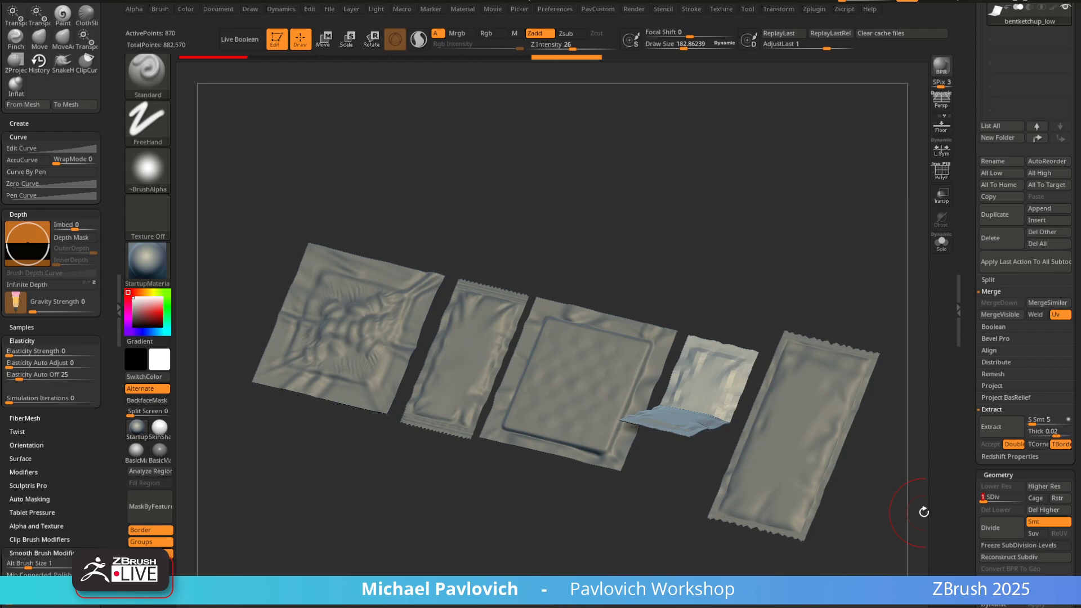
Set the bentketchup_low subtool to subdivision level 3 and delete its higher subdivision levels
{"action": "mouse_move", "coordinate": [915, 483]}
{"action": "right_mouse_down", "text": "ctrl"}
{"action": "mouse_move", "coordinate": [815, 550]}
{"action": "mouse_move", "coordinate": [685, 426]}
{"action": "right_mouse_up", "text": "ctrl"}
{"action": "key", "text": "s"}
{"action": "left_click_drag", "start_coordinate": [683, 426], "coordinate": [668, 426]}
{"action": "mouse_move", "coordinate": [659, 444]}
{"action": "right_mouse_down"}
{"action": "mouse_move", "coordinate": [615, 478]}
{"action": "mouse_move", "coordinate": [656, 457]}
{"action": "right_mouse_up"}
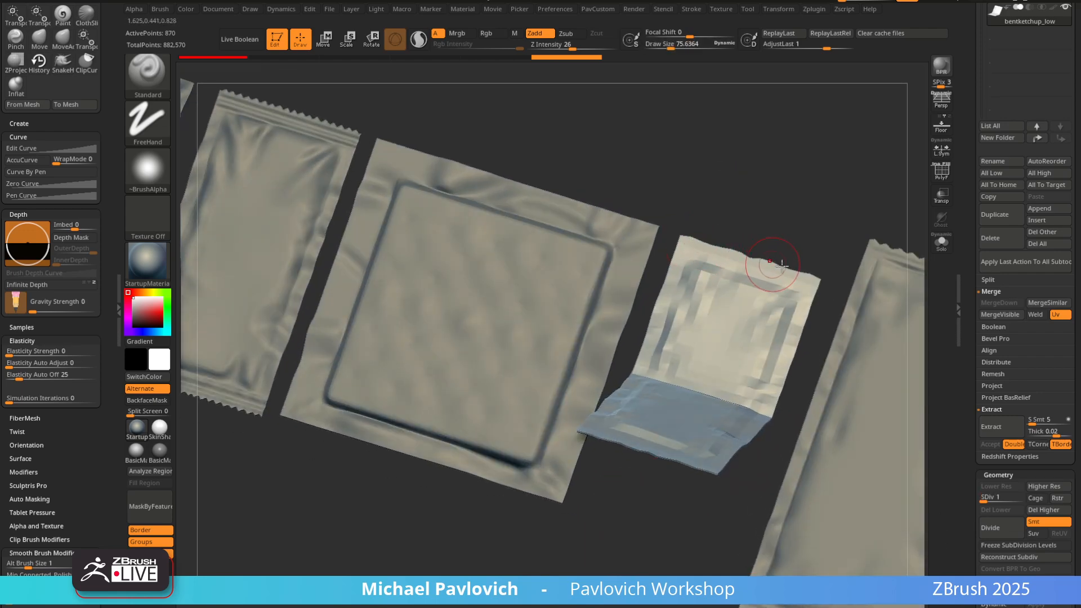
{"action": "left_click_drag", "start_coordinate": [989, 499], "coordinate": [999, 499]}
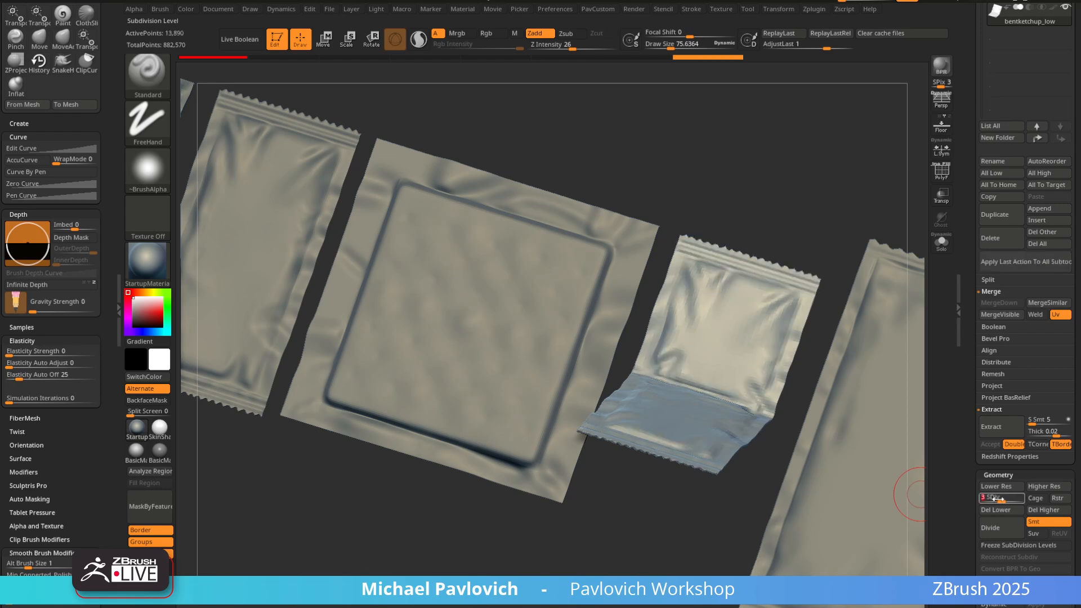
{"action": "left_click", "coordinate": [1046, 511]}
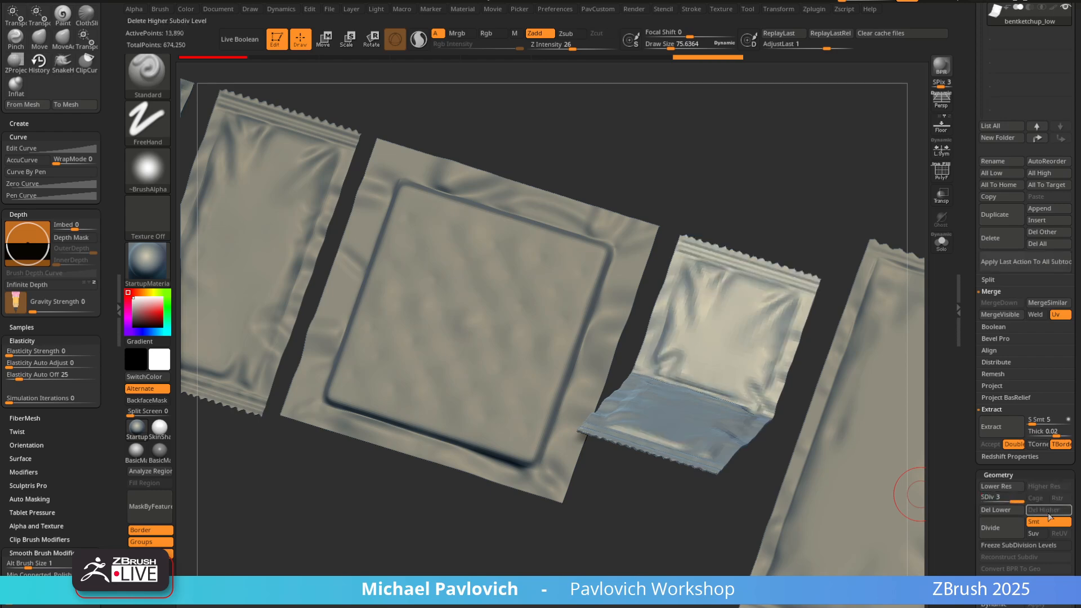
Isolate the bentketchup_low subtool with its wireframe shown and get a close view of its side border
{"action": "left_click", "coordinate": [941, 170]}
{"action": "left_click_drag", "start_coordinate": [811, 224], "coordinate": [725, 353]}
{"action": "left_click", "coordinate": [937, 243]}
{"action": "key", "text": "shift+z"}
{"action": "key", "text": "shift+z"}
{"action": "mouse_move", "coordinate": [766, 239]}
{"action": "left_mouse_down", "text": "alt"}
{"action": "mouse_move", "coordinate": [770, 476]}
{"action": "mouse_move", "coordinate": [746, 606]}
{"action": "left_mouse_up", "text": "alt"}
{"action": "left_click_drag", "start_coordinate": [726, 230], "coordinate": [704, 398], "text": "alt"}
Set the ZModeler edge action to Insert with a Single EdgeLoop target, and delete the mesh's lower subdivision levels
{"action": "key", "text": "b"}
{"action": "key", "text": "z"}
{"action": "key", "text": "m"}
{"action": "key", "text": "space"}
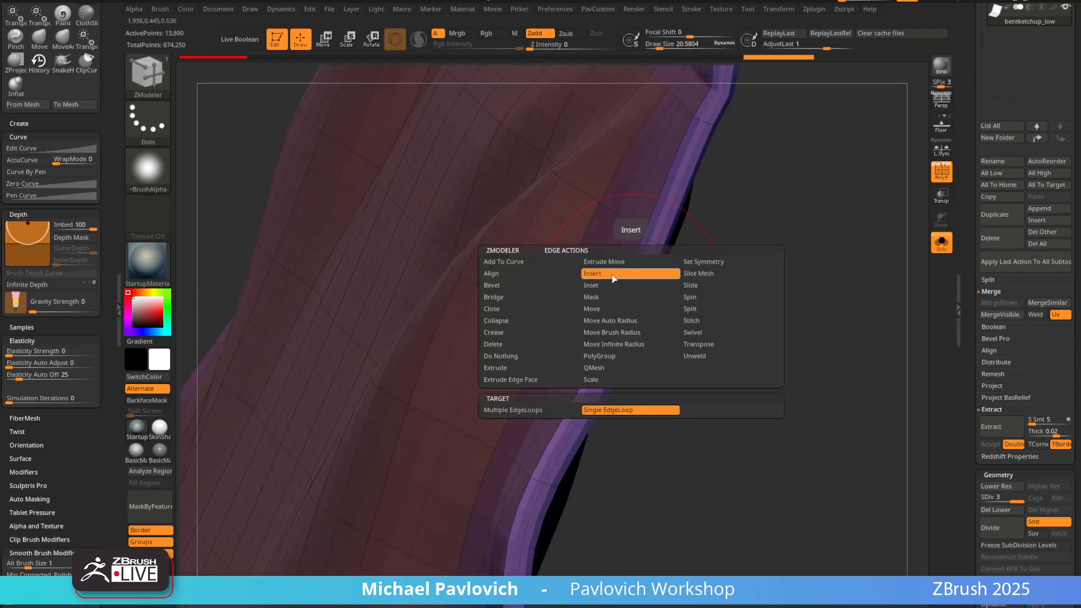
{"action": "left_click", "coordinate": [614, 278]}
{"action": "left_click", "coordinate": [649, 258]}
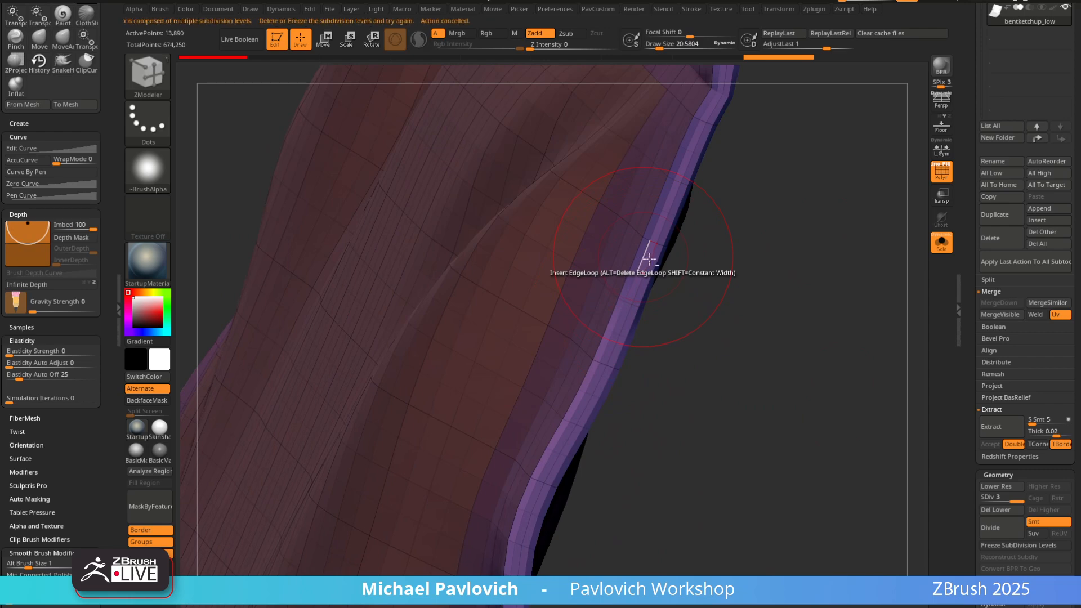
{"action": "left_click", "coordinate": [995, 510]}
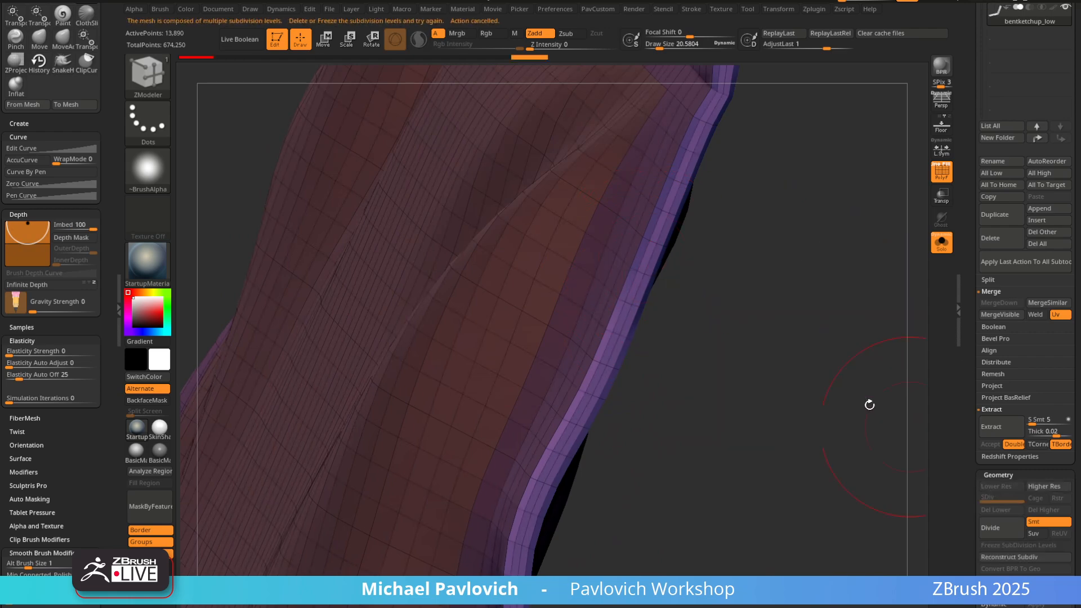
Delete the three extra edge loops running along the thin outer rim of the bent ketchup packet
{"action": "left_click", "coordinate": [644, 257], "text": "alt"}
{"action": "left_click", "coordinate": [652, 260], "text": "alt"}
{"action": "left_click_drag", "start_coordinate": [687, 259], "coordinate": [714, 286]}
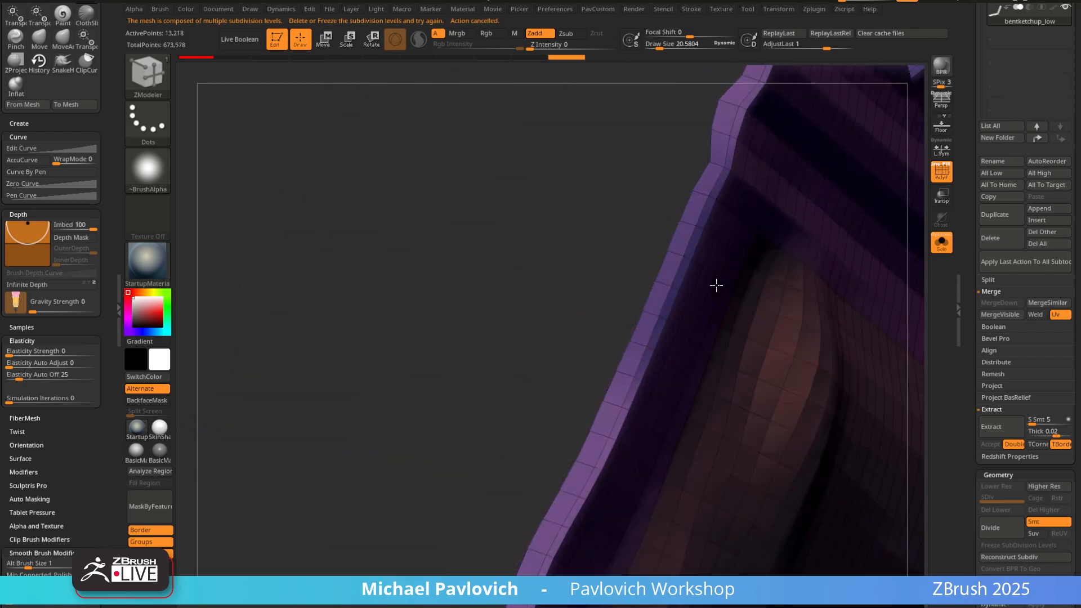
{"action": "left_click", "coordinate": [664, 304], "text": "alt"}
{"action": "left_click_drag", "start_coordinate": [555, 346], "coordinate": [641, 307]}
{"action": "left_click_drag", "start_coordinate": [742, 304], "coordinate": [769, 244], "text": "alt"}
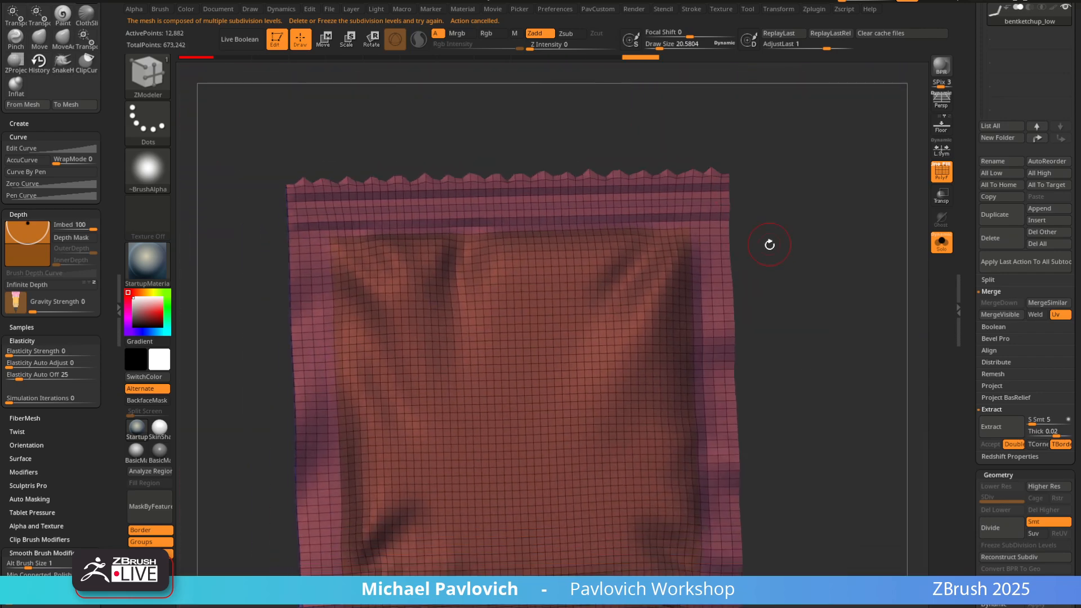
{"action": "left_click_drag", "start_coordinate": [820, 284], "coordinate": [817, 179], "text": "alt"}
{"action": "left_click_drag", "start_coordinate": [760, 251], "coordinate": [798, 311]}
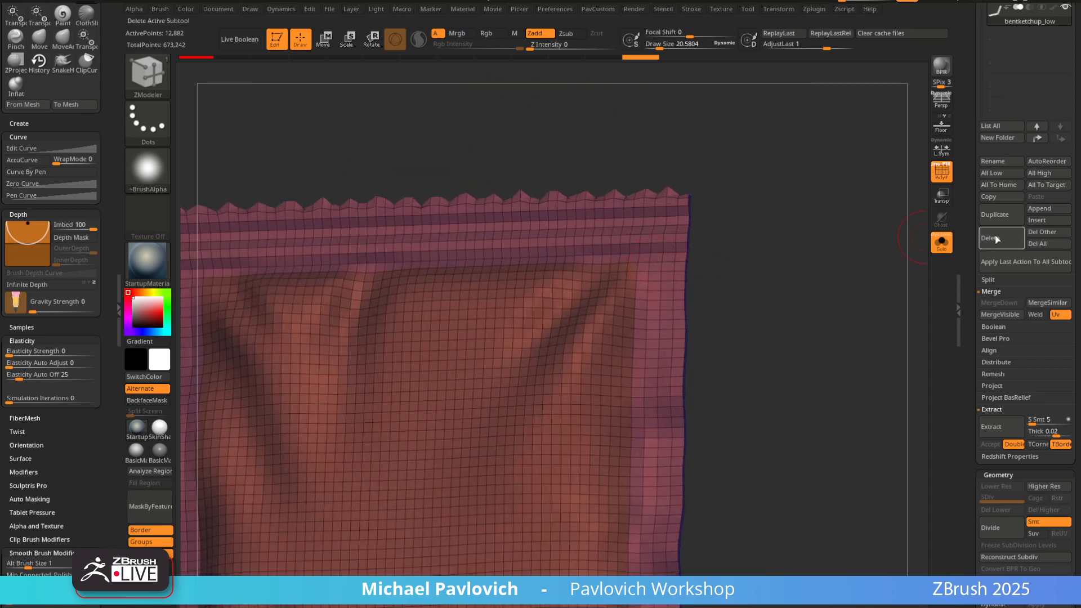
Set the Delete Loops angle to about 19.88 in the EdgeLoop settings
{"action": "scroll", "coordinate": [997, 239], "scroll_direction": "down", "scroll_amount": 10}
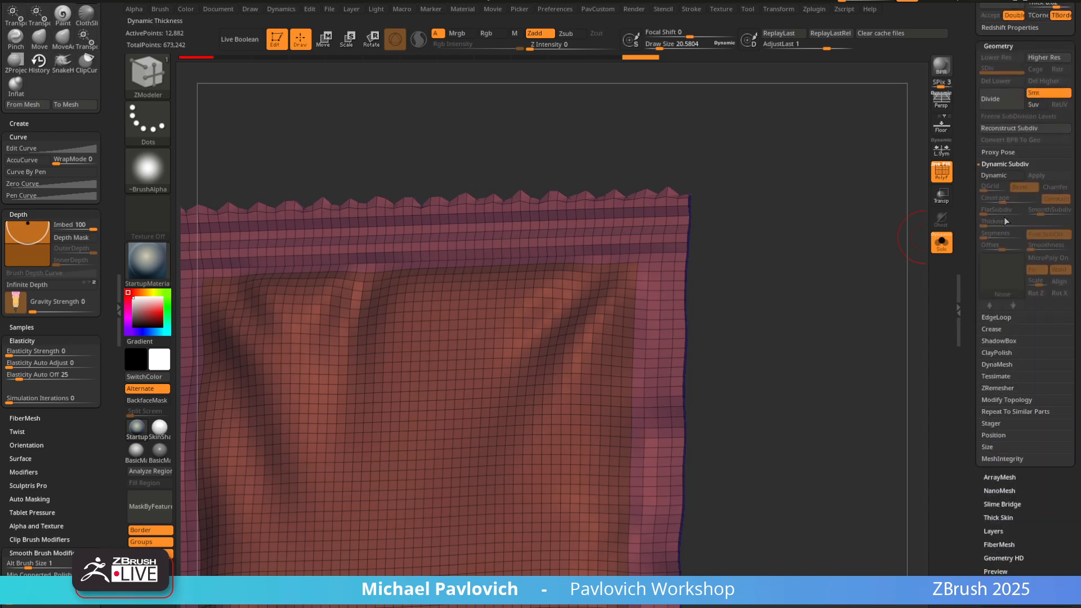
{"action": "left_click", "coordinate": [1001, 163], "text": "shift"}
{"action": "left_click", "coordinate": [996, 176]}
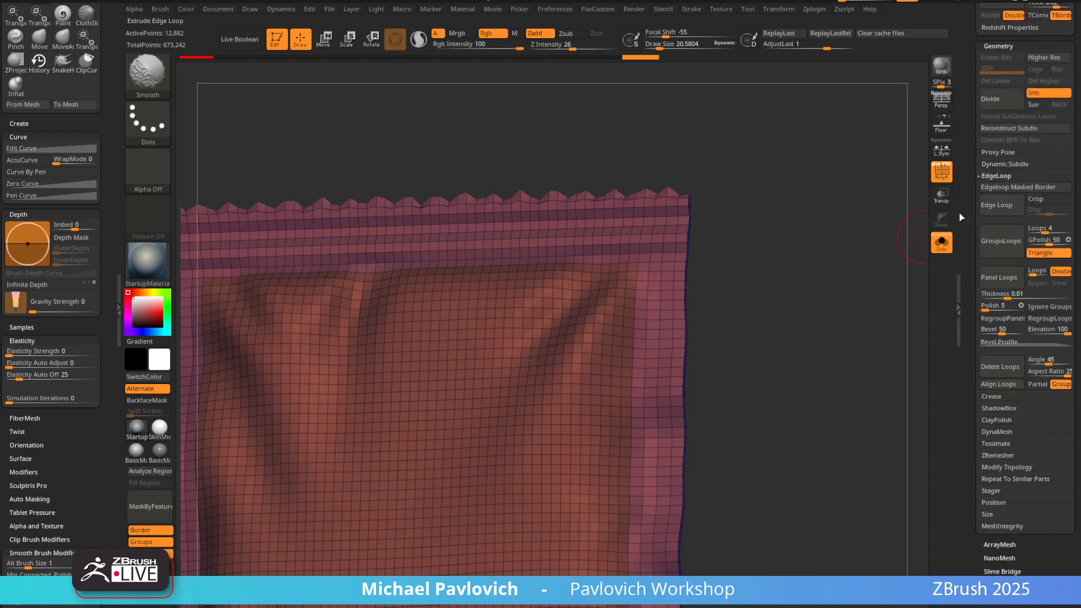
{"action": "mouse_move", "coordinate": [929, 266]}
{"action": "left_mouse_down"}
{"action": "mouse_move", "coordinate": [900, 306]}
{"action": "mouse_move", "coordinate": [878, 295]}
{"action": "mouse_move", "coordinate": [839, 315]}
{"action": "left_mouse_up"}
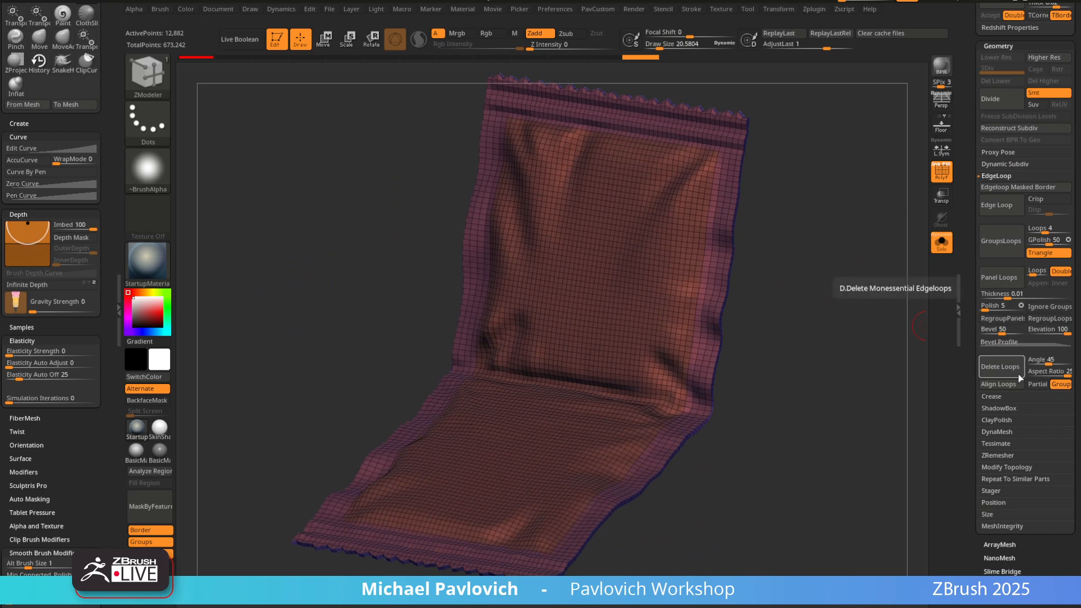
{"action": "mouse_move", "coordinate": [1048, 360]}
{"action": "left_mouse_down"}
{"action": "mouse_move", "coordinate": [1037, 361]}
{"action": "mouse_move", "coordinate": [1063, 362]}
{"action": "mouse_move", "coordinate": [1039, 362]}
{"action": "left_mouse_up"}
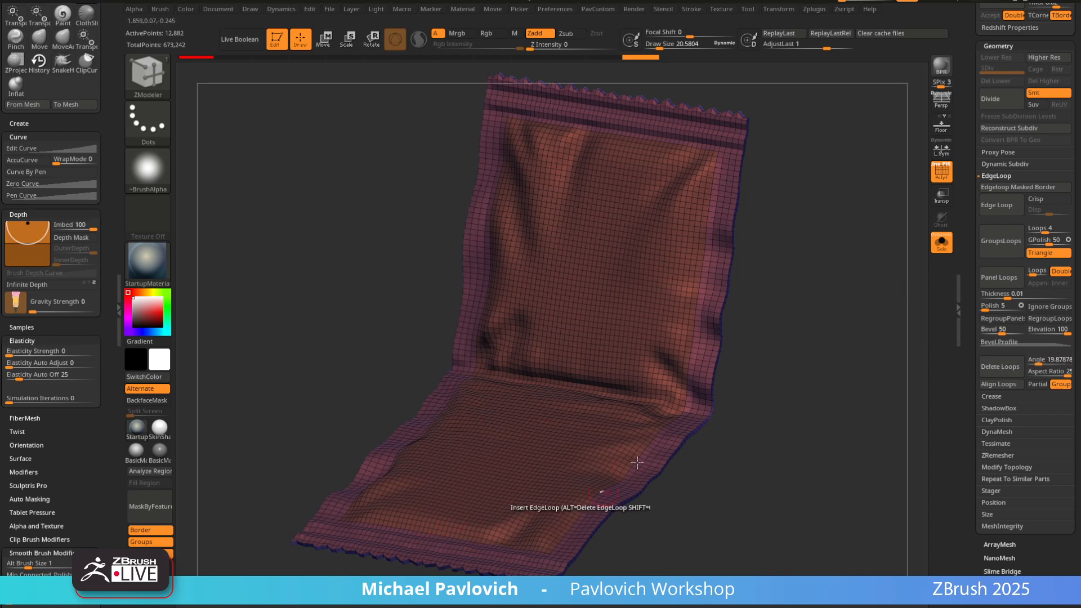
Switch from the ZModeler brush back to the Standard brush
{"action": "mouse_move", "coordinate": [726, 444]}
{"action": "left_mouse_down"}
{"action": "mouse_move", "coordinate": [805, 423]}
{"action": "mouse_move", "coordinate": [840, 280]}
{"action": "mouse_move", "coordinate": [818, 297]}
{"action": "mouse_move", "coordinate": [791, 265]}
{"action": "mouse_move", "coordinate": [723, 352]}
{"action": "mouse_move", "coordinate": [832, 362]}
{"action": "mouse_move", "coordinate": [795, 329]}
{"action": "mouse_move", "coordinate": [818, 330]}
{"action": "mouse_move", "coordinate": [806, 347]}
{"action": "mouse_move", "coordinate": [818, 364]}
{"action": "mouse_move", "coordinate": [832, 326]}
{"action": "left_mouse_up"}
{"action": "key", "text": "b"}
{"action": "key", "text": "s"}
{"action": "key", "text": "t"}
Inspect the ketchup_low subtool at subdivision levels 5 and 3 and compare its mesh density with bentketchup_low
{"action": "left_click_drag", "start_coordinate": [970, 281], "coordinate": [963, 451]}
{"action": "left_click", "coordinate": [1029, 389]}
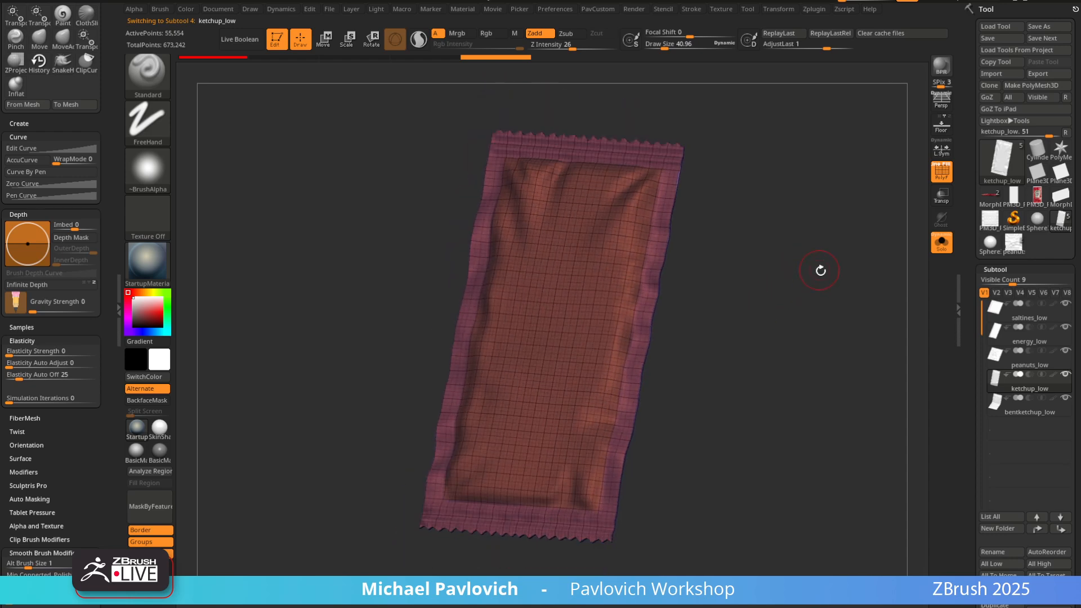
{"action": "scroll", "coordinate": [983, 217], "scroll_direction": "down", "scroll_amount": 10}
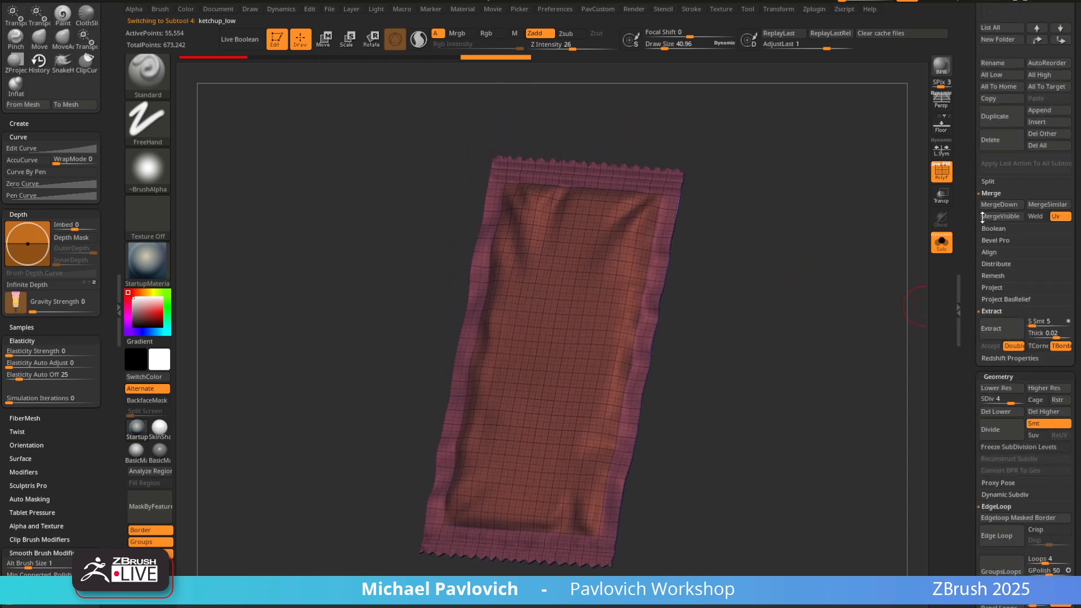
{"action": "left_click", "coordinate": [1031, 388]}
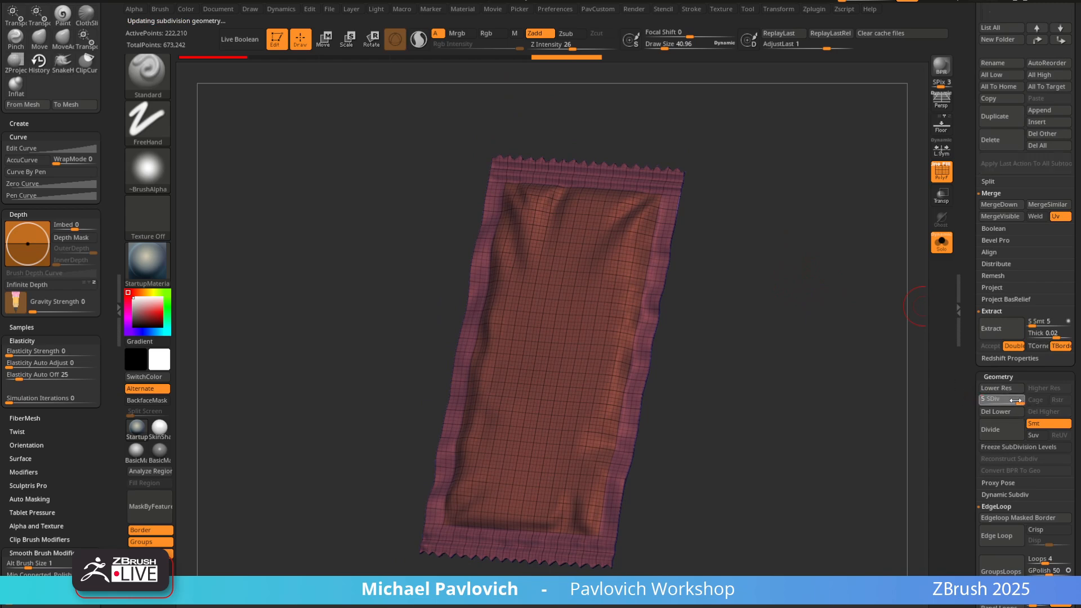
{"action": "mouse_move", "coordinate": [1016, 400]}
{"action": "left_mouse_down"}
{"action": "mouse_move", "coordinate": [1001, 399]}
{"action": "mouse_move", "coordinate": [1020, 402]}
{"action": "left_mouse_up"}
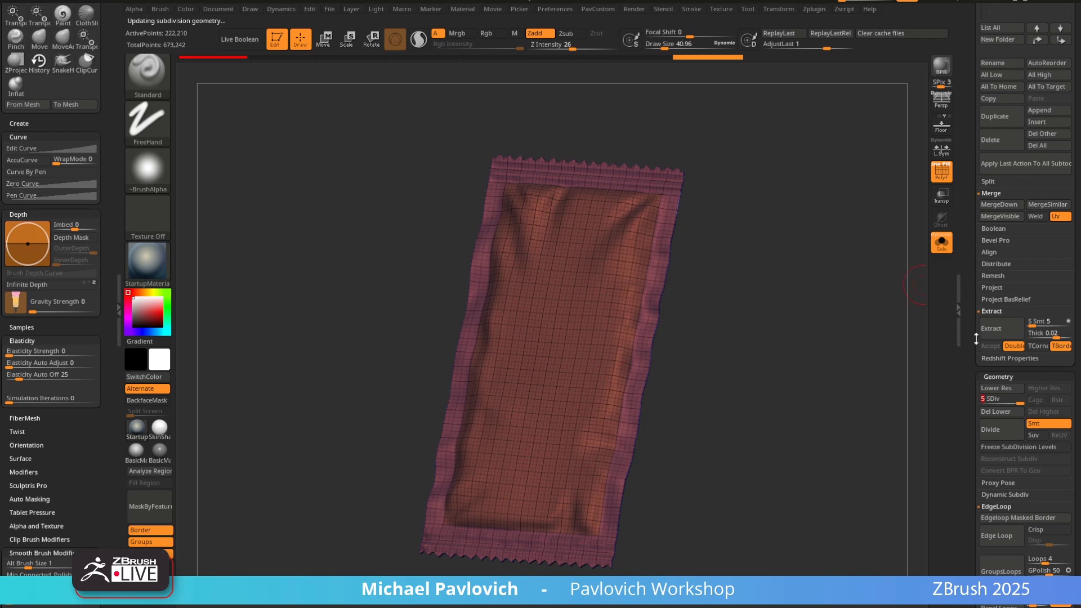
{"action": "scroll", "coordinate": [977, 337], "scroll_direction": "up", "scroll_amount": 10}
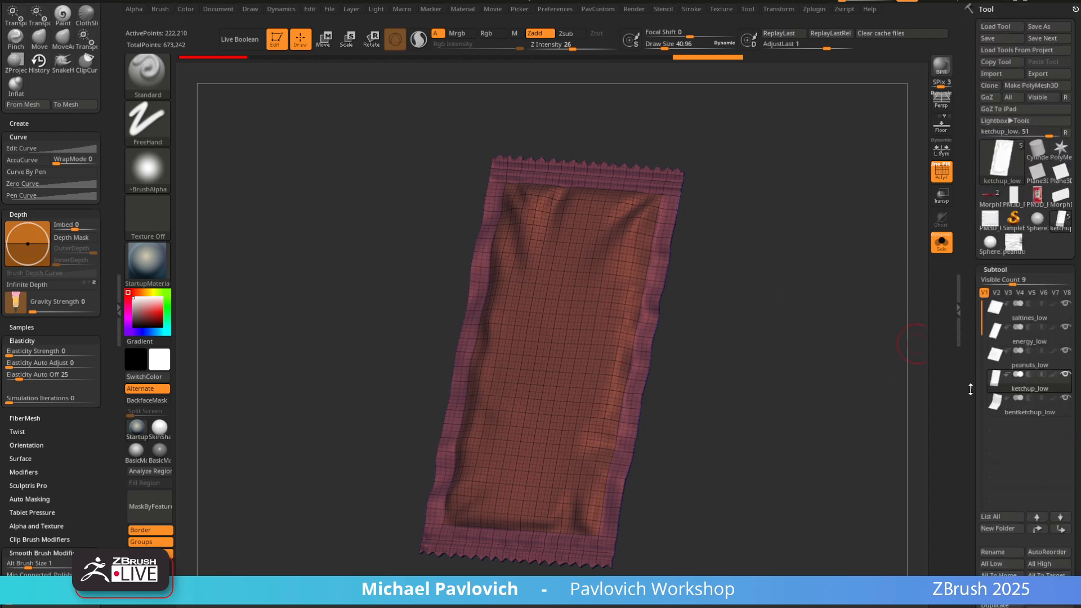
{"action": "scroll", "coordinate": [965, 309], "scroll_direction": "down", "scroll_amount": 4}
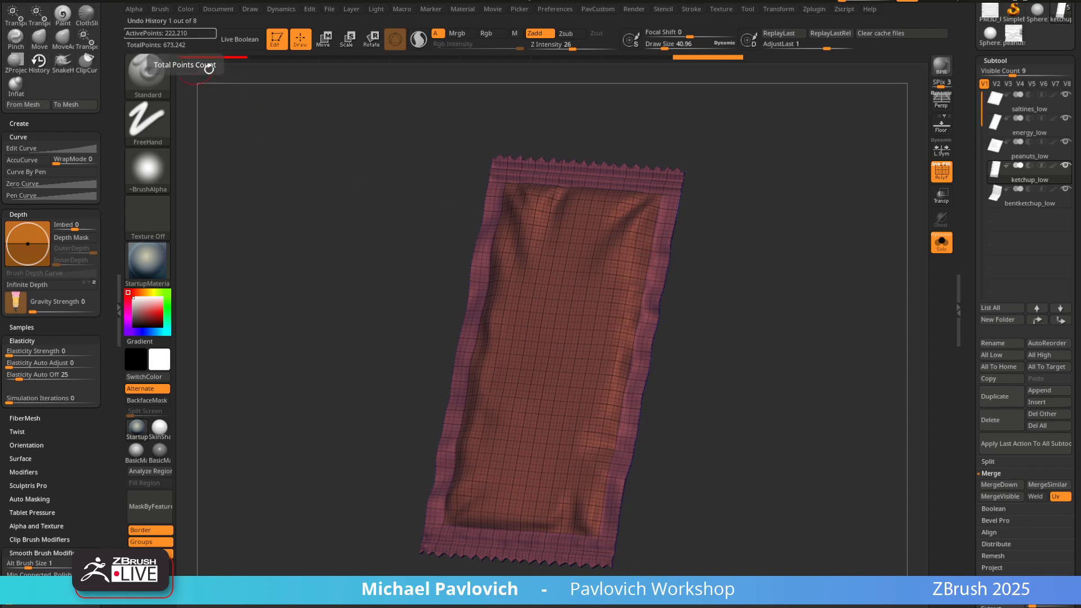
{"action": "scroll", "coordinate": [1021, 432], "scroll_direction": "down", "scroll_amount": 5}
{"action": "left_click_drag", "start_coordinate": [1021, 431], "coordinate": [1001, 432]}
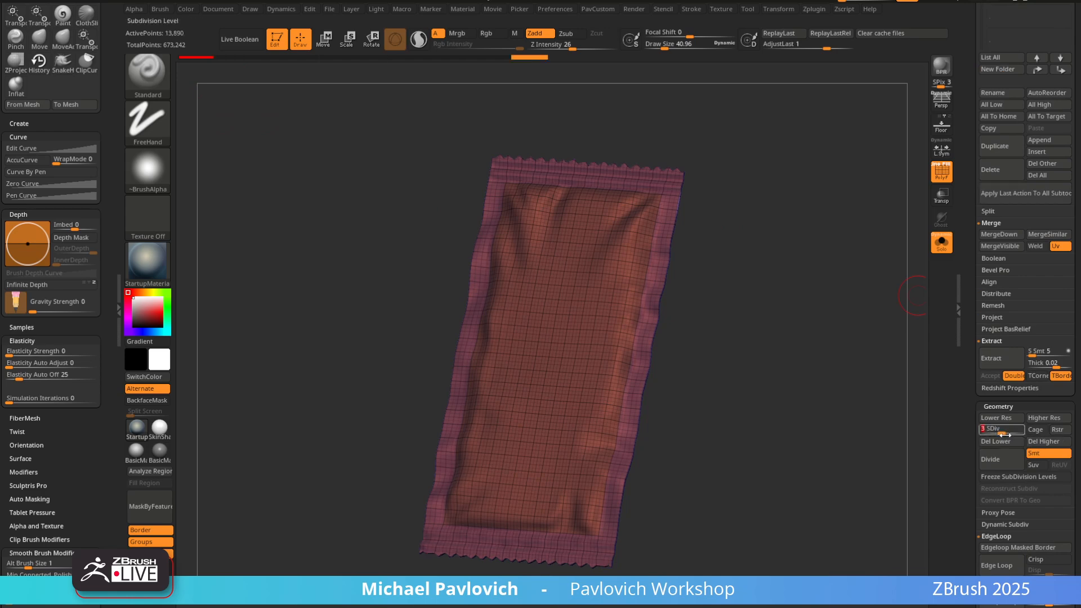
{"action": "scroll", "coordinate": [1030, 384], "scroll_direction": "up", "scroll_amount": 10}
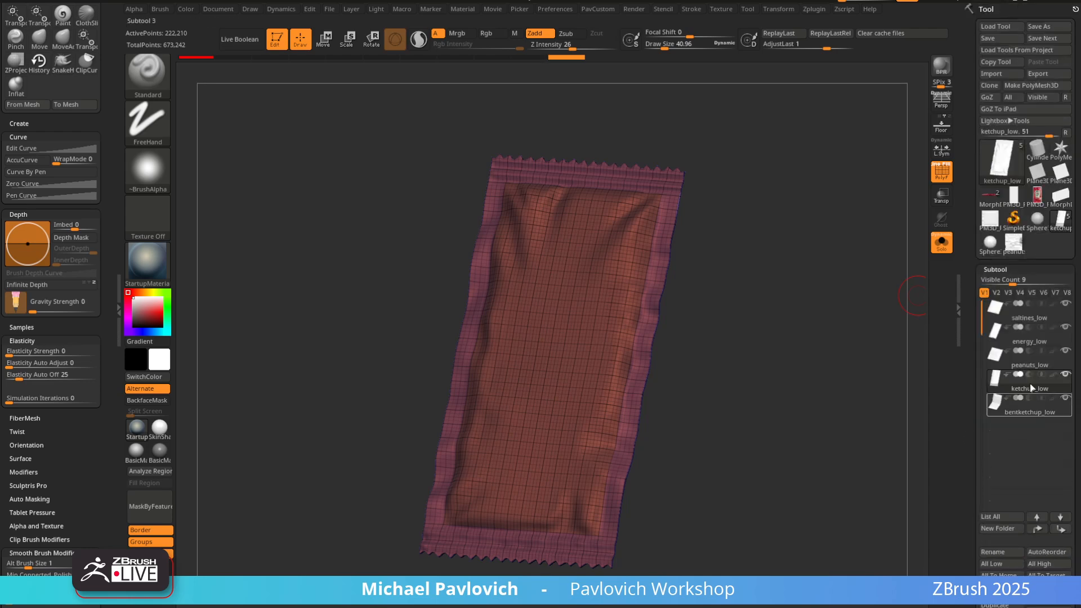
{"action": "left_click", "coordinate": [1028, 411]}
{"action": "left_click_drag", "start_coordinate": [820, 345], "coordinate": [883, 431]}
{"action": "left_click_drag", "start_coordinate": [639, 482], "coordinate": [219, 507], "text": "alt"}
{"action": "left_click_drag", "start_coordinate": [864, 278], "coordinate": [839, 261]}
{"action": "left_click_drag", "start_coordinate": [820, 356], "coordinate": [816, 341]}
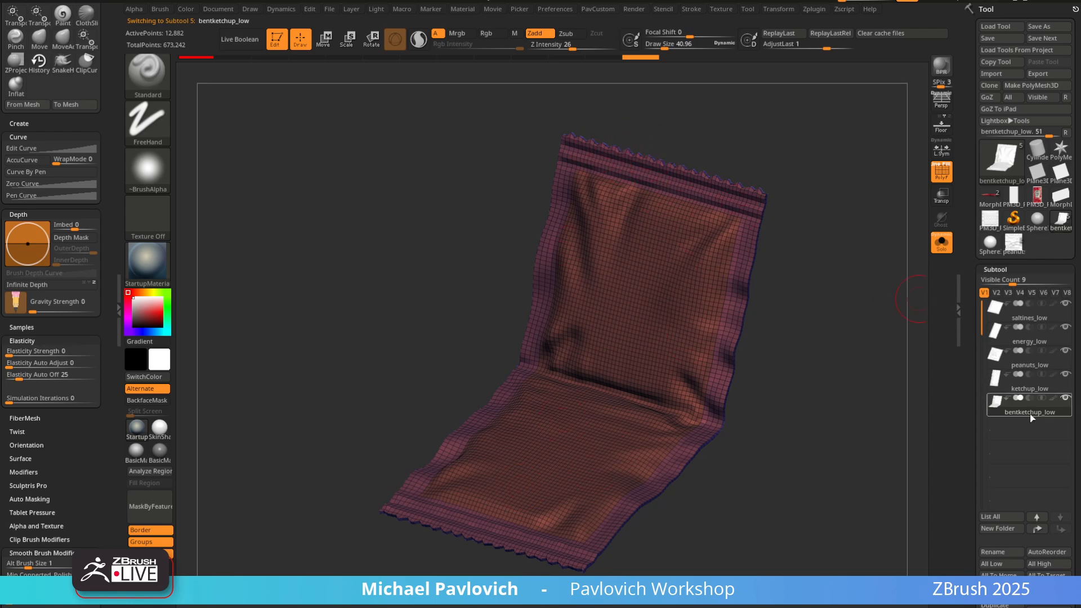
Set the ketchup_low subtool to subdivision level 3 and delete its higher subdivision levels
{"action": "left_click", "coordinate": [1037, 388]}
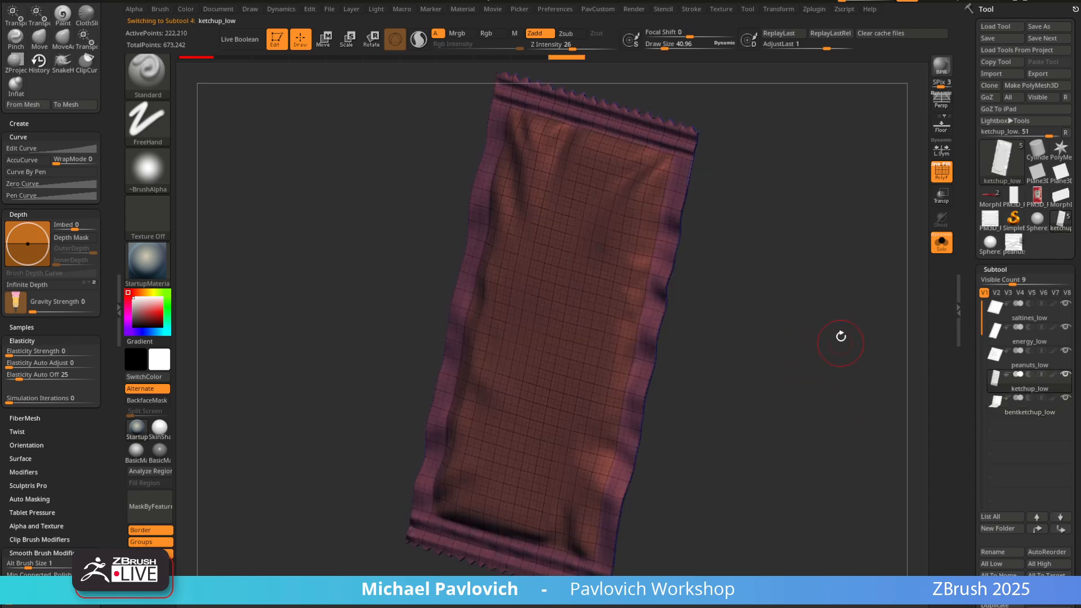
{"action": "scroll", "coordinate": [1018, 368], "scroll_direction": "down", "scroll_amount": 5}
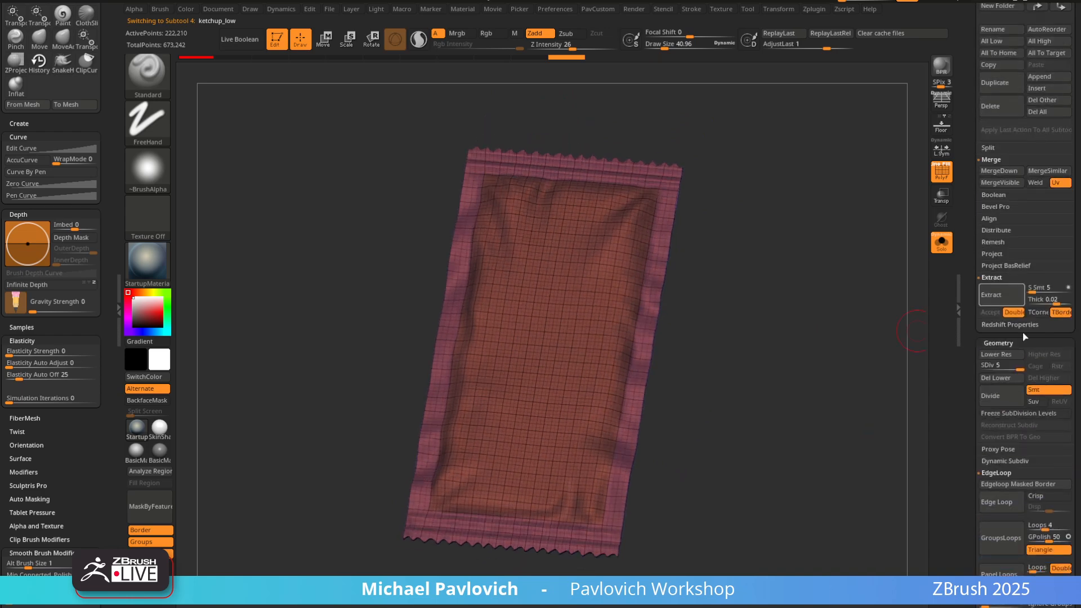
{"action": "left_click_drag", "start_coordinate": [1018, 368], "coordinate": [1001, 369]}
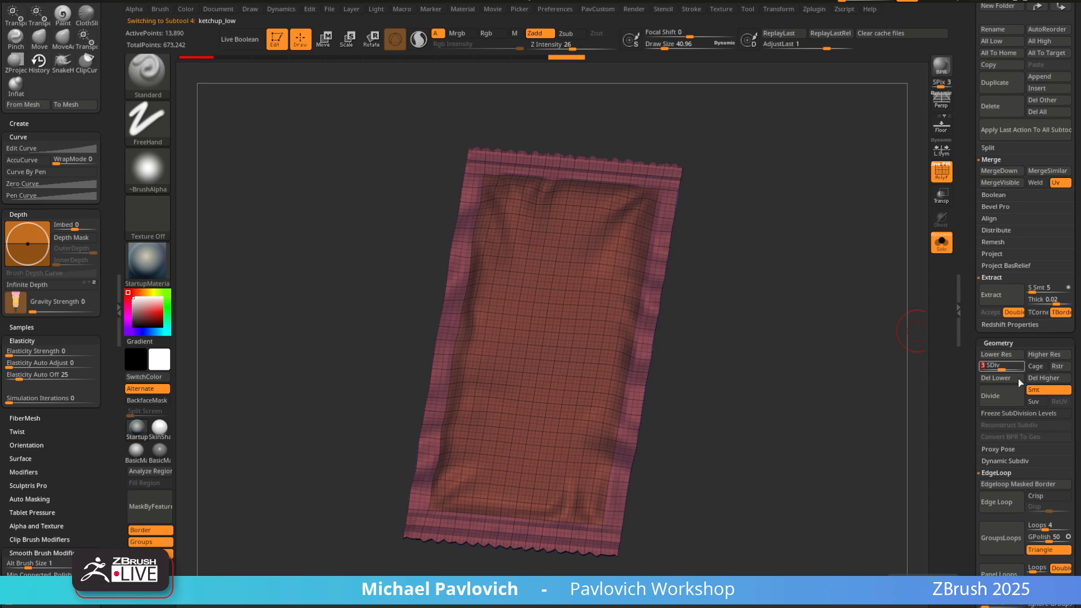
{"action": "left_click", "coordinate": [1043, 378]}
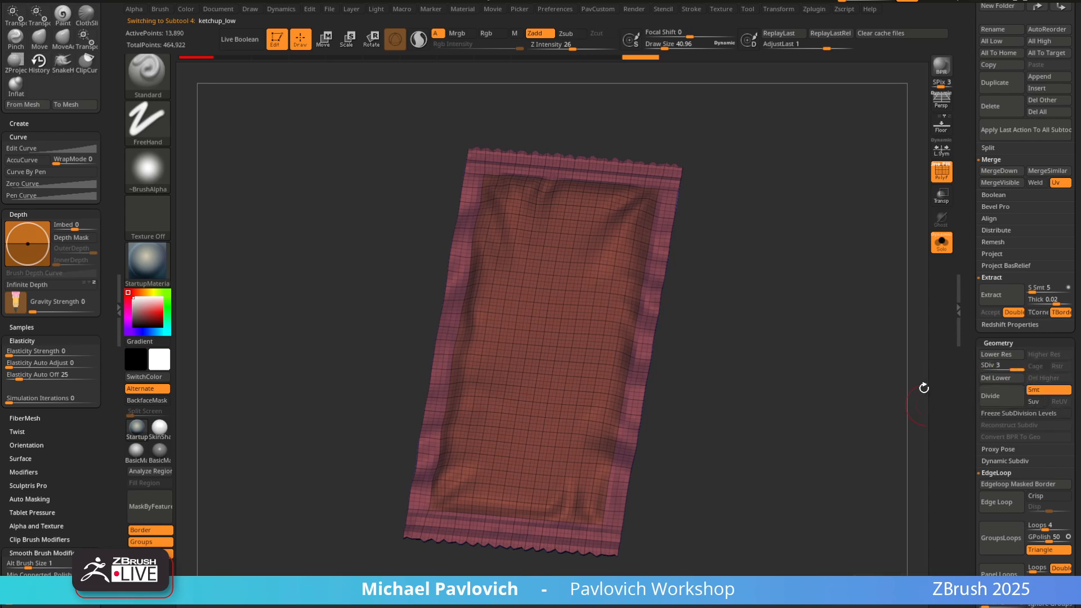
Set the peanuts_low subtool to subdivision level 1 and delete its higher subdivision levels
{"action": "scroll", "coordinate": [1029, 349], "scroll_direction": "up", "scroll_amount": 5}
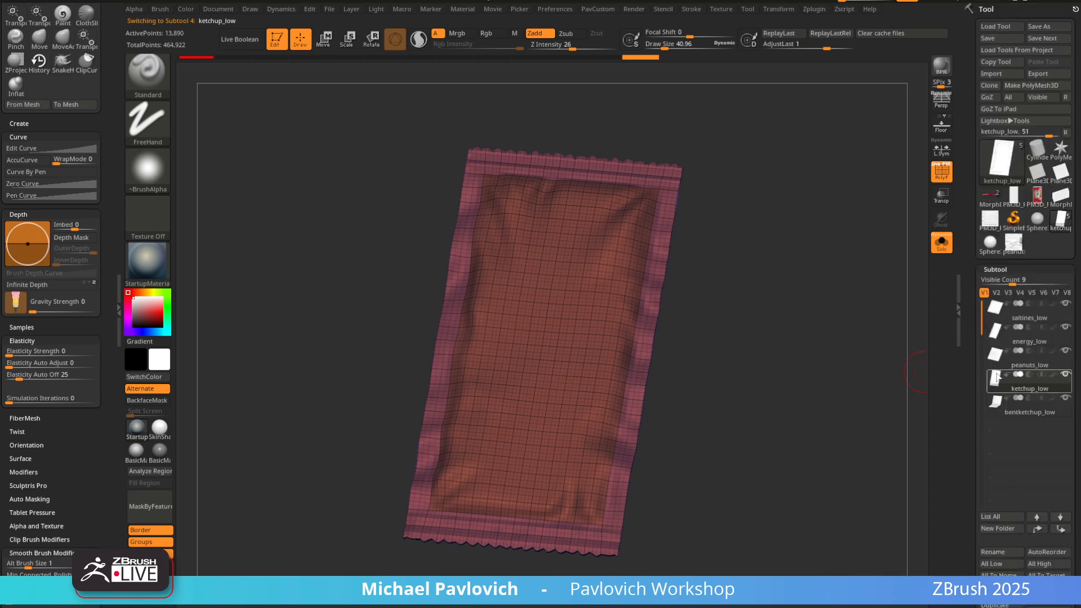
{"action": "left_click", "coordinate": [1033, 367]}
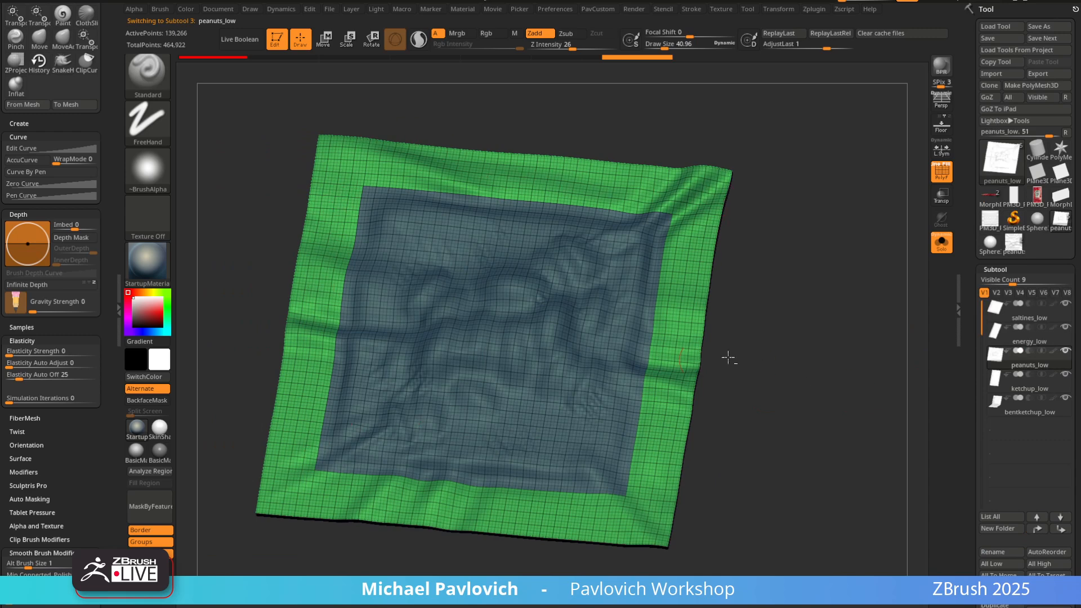
{"action": "scroll", "coordinate": [999, 284], "scroll_direction": "down", "scroll_amount": 5}
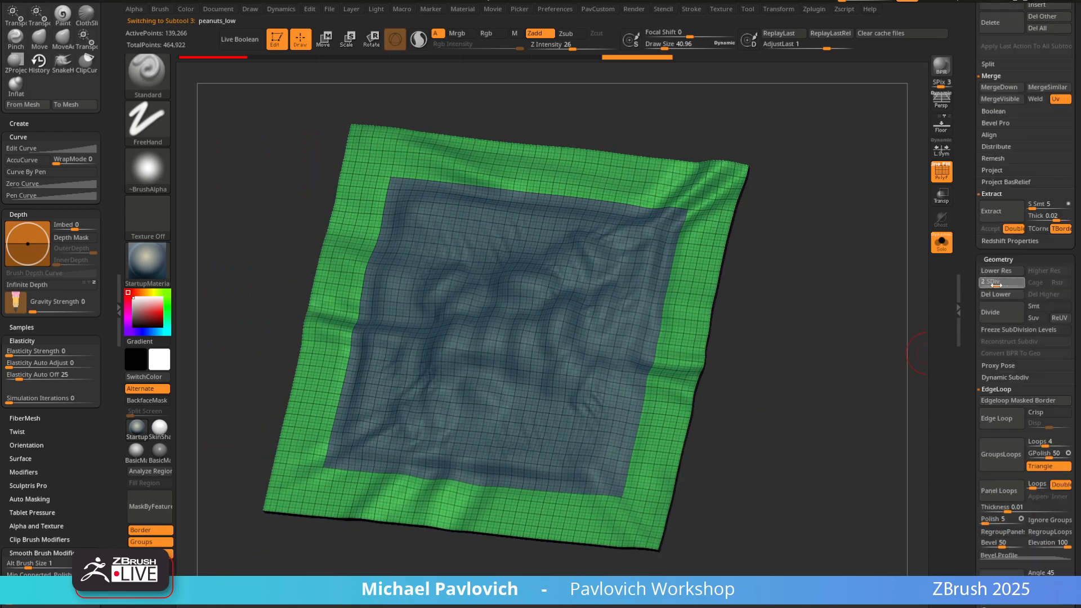
{"action": "left_click_drag", "start_coordinate": [992, 284], "coordinate": [983, 287]}
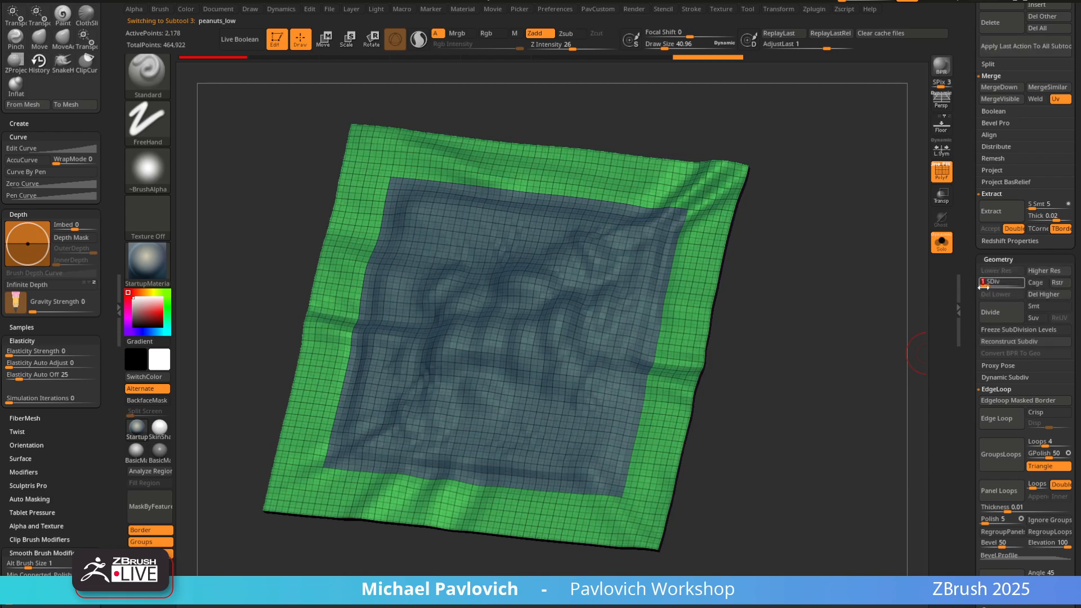
{"action": "left_click", "coordinate": [1048, 294]}
Set the energy_low subtool to subdivision level 3 and delete its higher subdivision levels
{"action": "scroll", "coordinate": [1047, 296], "scroll_direction": "up", "scroll_amount": 5}
{"action": "left_click", "coordinate": [1026, 338]}
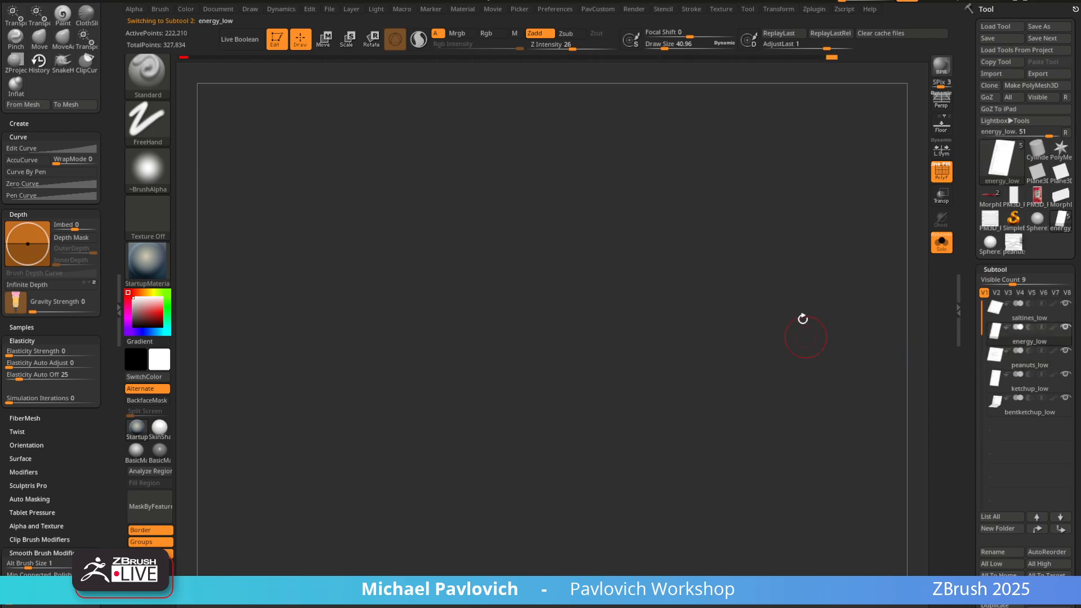
{"action": "left_click_drag", "start_coordinate": [702, 389], "coordinate": [348, 428], "text": "alt"}
{"action": "left_click_drag", "start_coordinate": [792, 315], "coordinate": [261, 328], "text": "alt"}
{"action": "left_click_drag", "start_coordinate": [973, 337], "coordinate": [973, 322]}
{"action": "scroll", "coordinate": [974, 322], "scroll_direction": "down", "scroll_amount": 8}
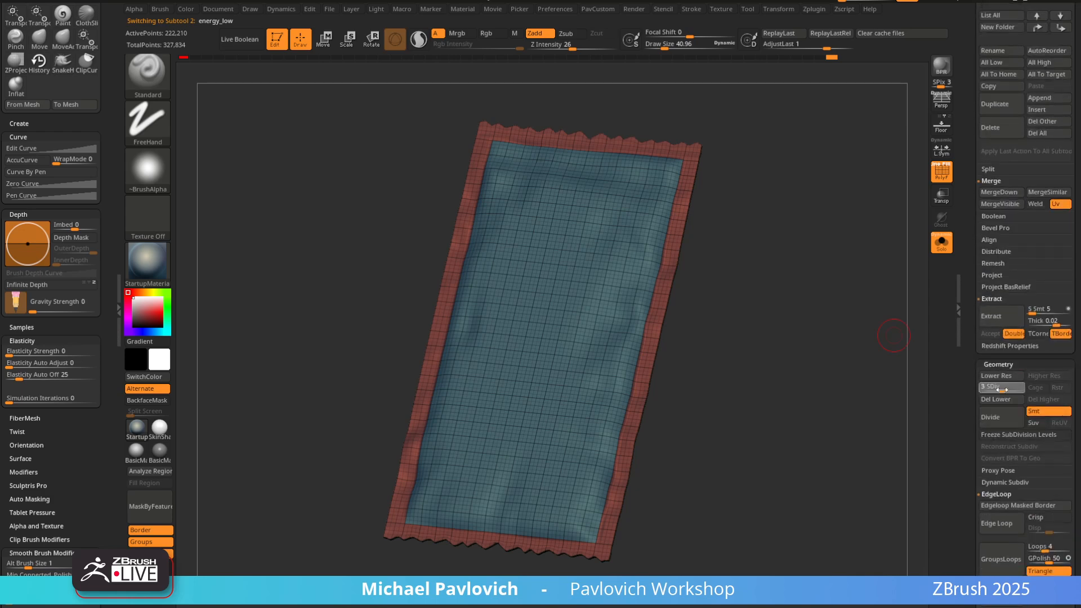
{"action": "left_click", "coordinate": [1045, 398]}
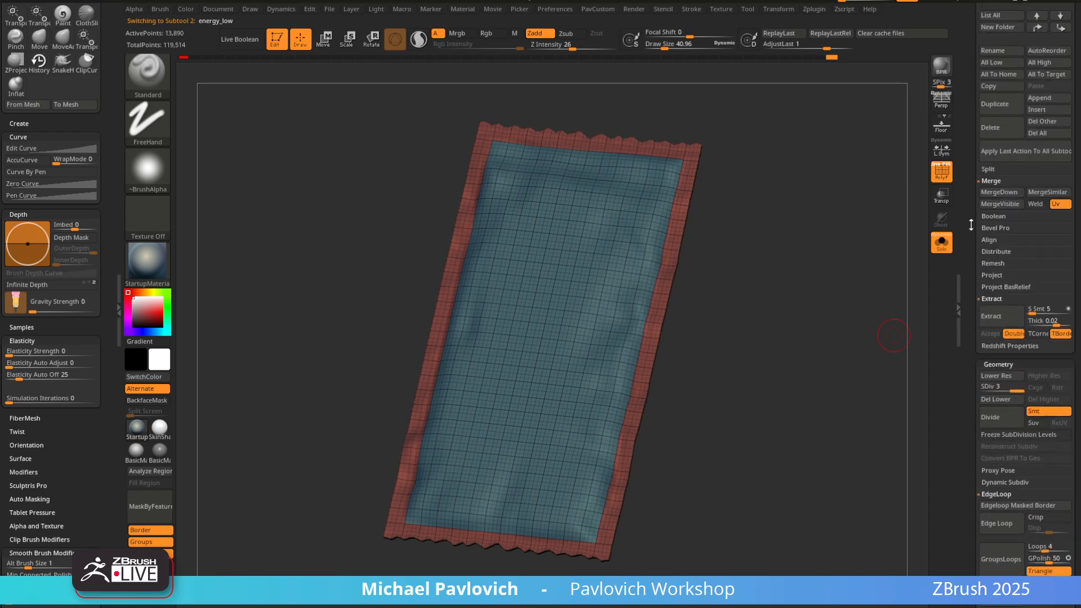
Set the saltines_low subtool to subdivision level 1 and delete its higher subdivision levels
{"action": "scroll", "coordinate": [976, 202], "scroll_direction": "up", "scroll_amount": 10}
{"action": "left_click", "coordinate": [1039, 317]}
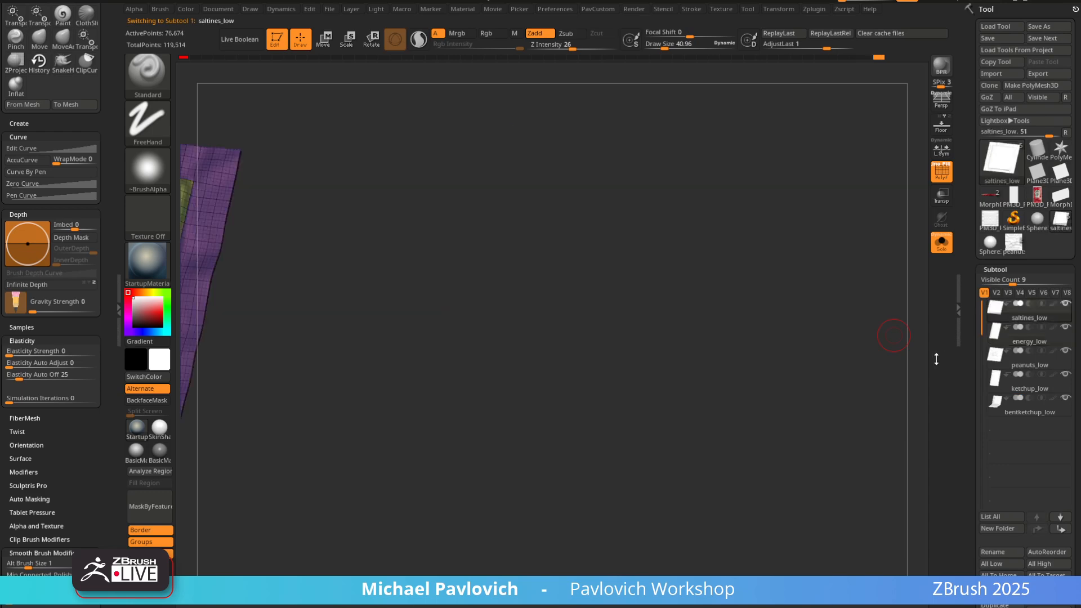
{"action": "left_click_drag", "start_coordinate": [780, 356], "coordinate": [763, 382]}
{"action": "scroll", "coordinate": [977, 343], "scroll_direction": "down", "scroll_amount": 8}
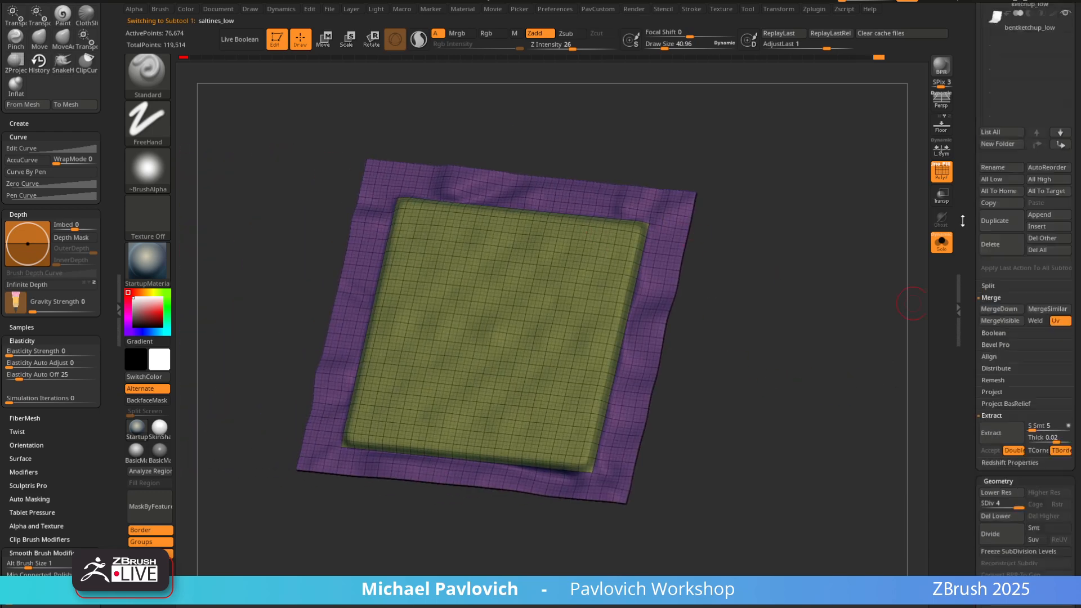
{"action": "left_click", "coordinate": [981, 323]}
{"action": "left_click", "coordinate": [1041, 336]}
{"action": "left_click_drag", "start_coordinate": [912, 348], "coordinate": [888, 393], "text": "alt"}
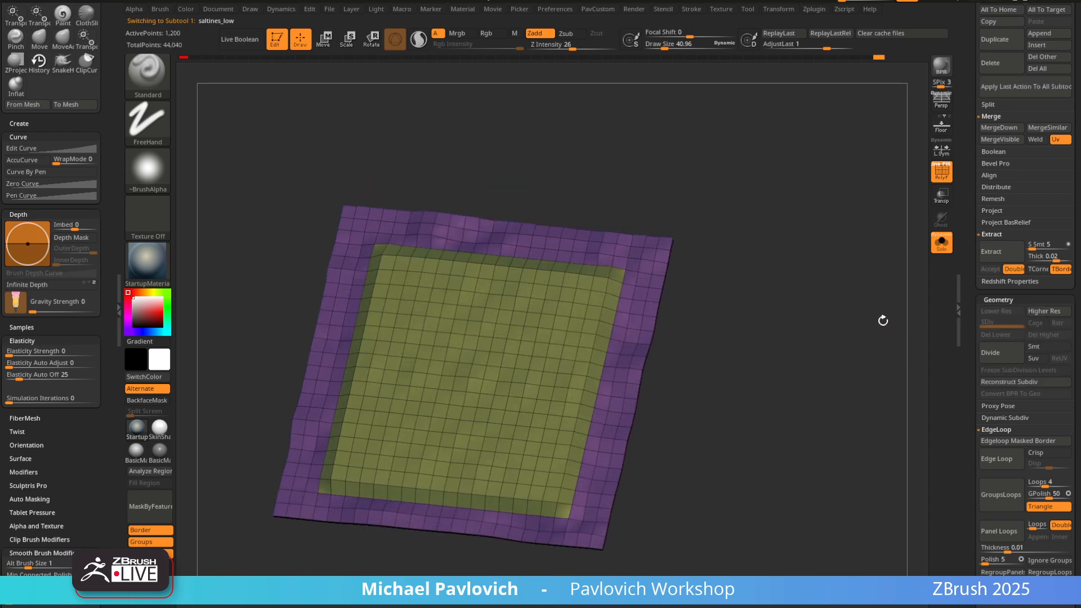
{"action": "left_click_drag", "start_coordinate": [970, 272], "coordinate": [925, 266]}
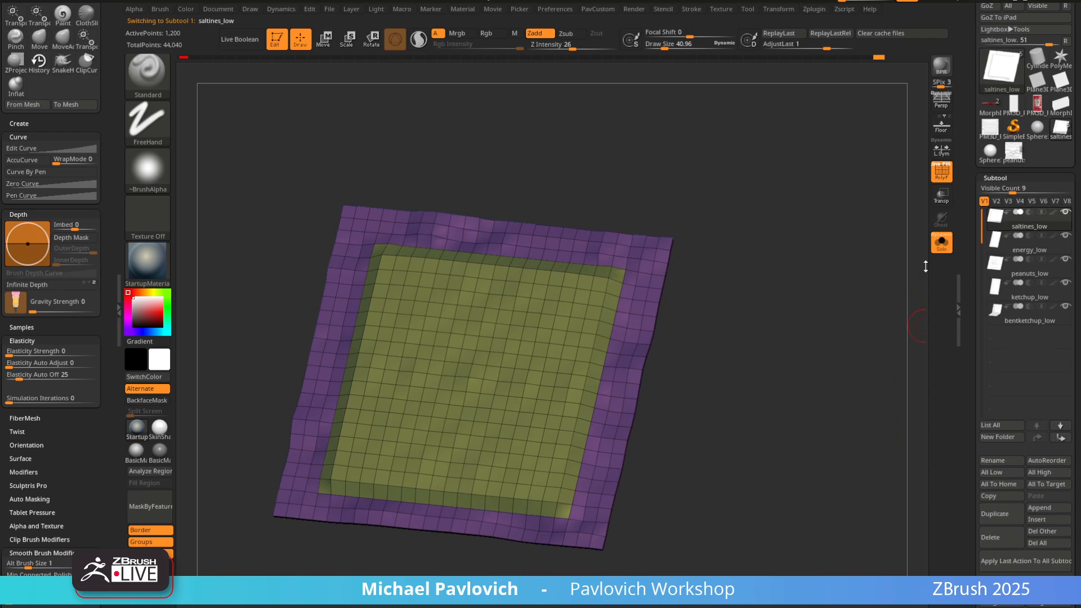
Merge the visible low packet subtools into a separate tool and examine the combined mesh and its point count
{"action": "left_click", "coordinate": [955, 416]}
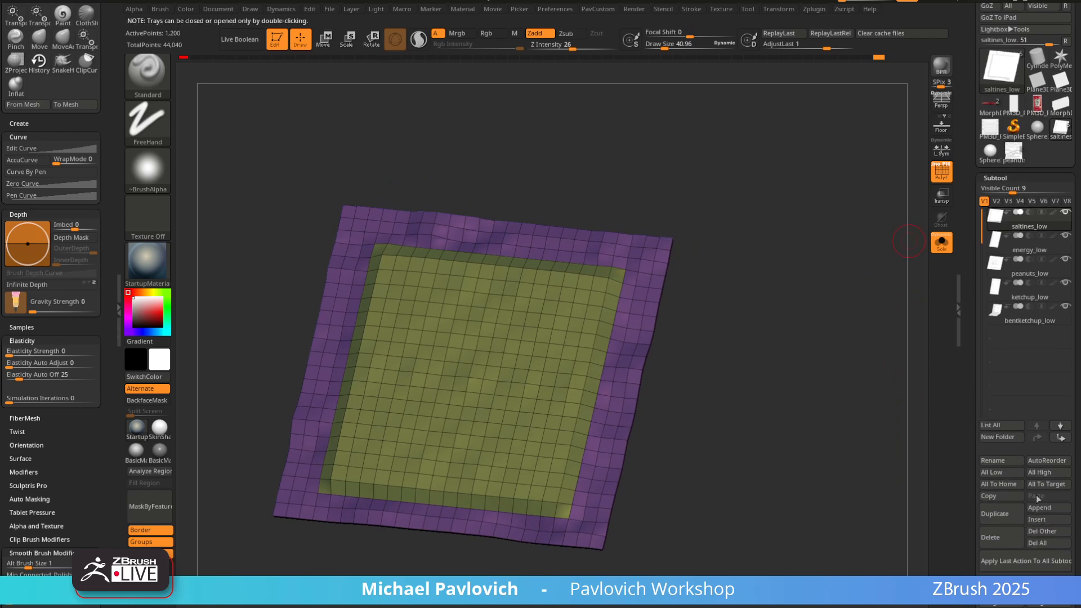
{"action": "scroll", "coordinate": [1008, 478], "scroll_direction": "down", "scroll_amount": 3}
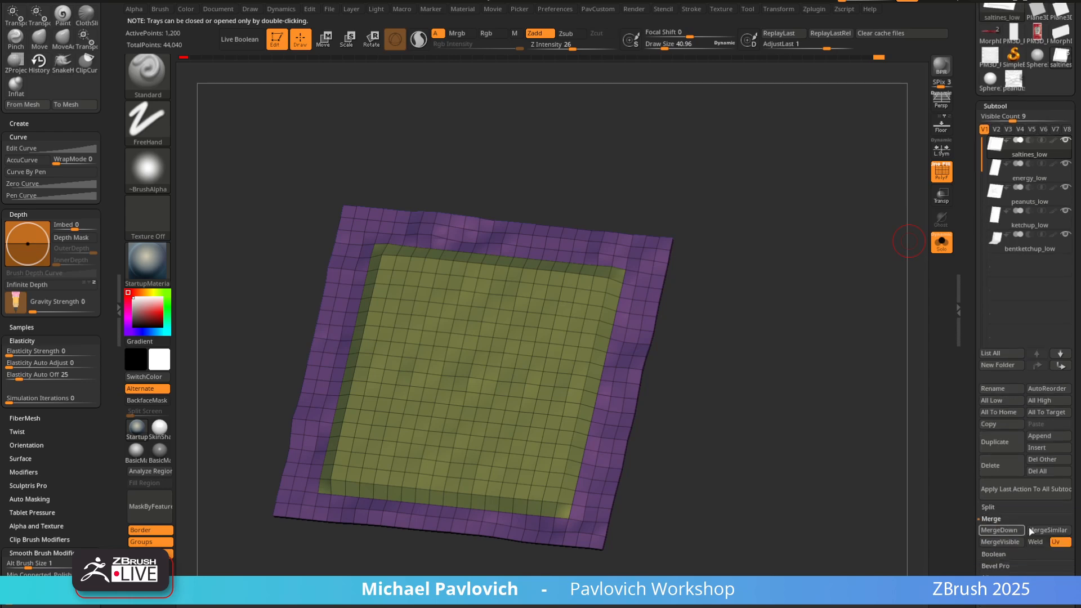
{"action": "scroll", "coordinate": [1028, 363], "scroll_direction": "up", "scroll_amount": 6}
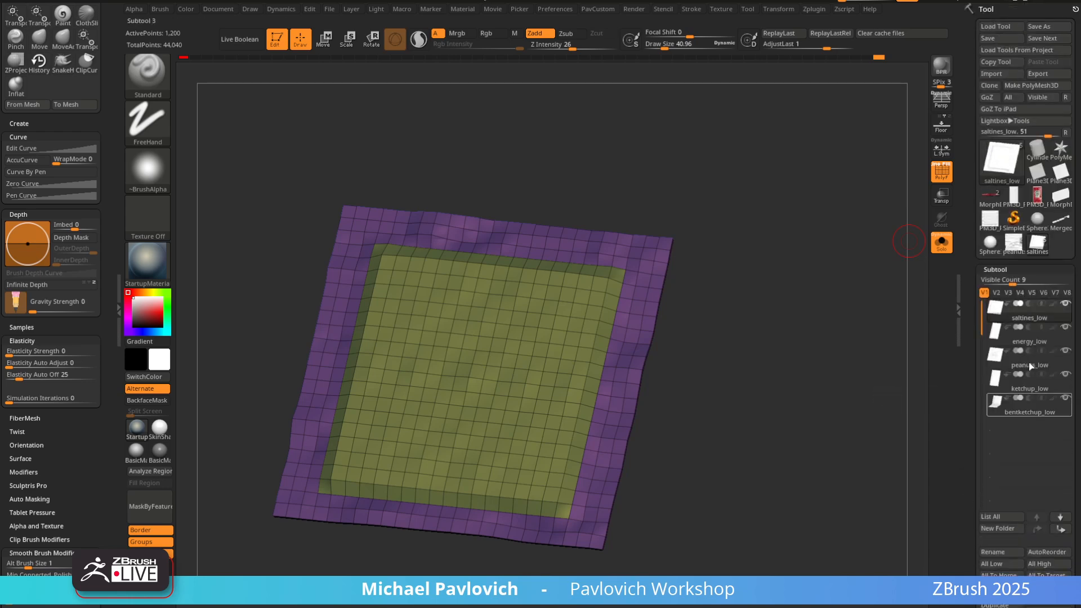
{"action": "left_click", "coordinate": [1061, 222]}
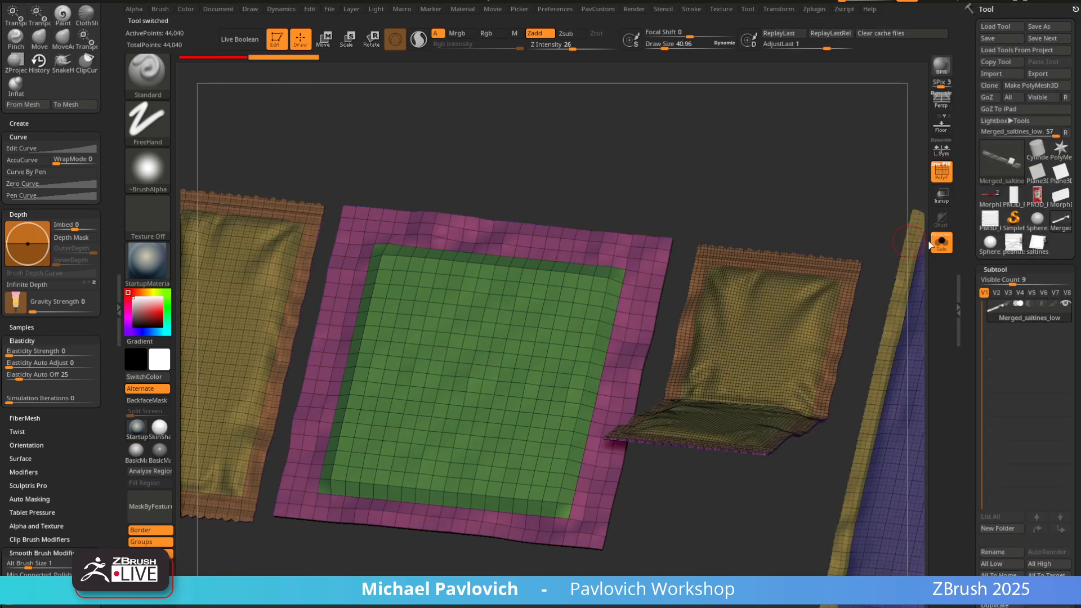
{"action": "key", "text": "f"}
{"action": "left_click_drag", "start_coordinate": [740, 125], "coordinate": [788, 152]}
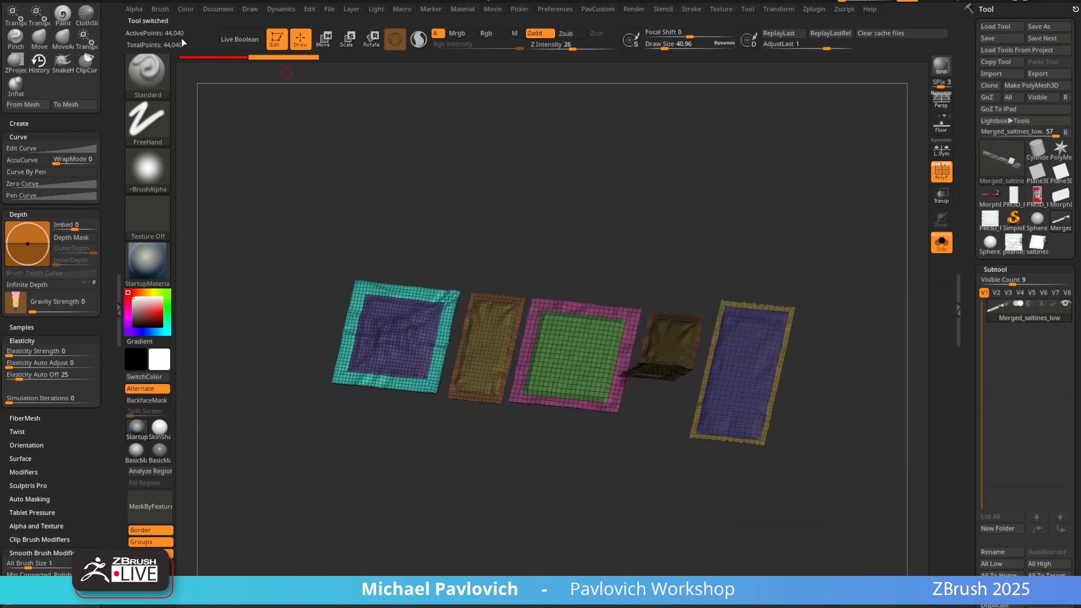
{"action": "left_click_drag", "start_coordinate": [751, 199], "coordinate": [732, 330]}
{"action": "left_click_drag", "start_coordinate": [822, 268], "coordinate": [825, 222], "text": "alt"}
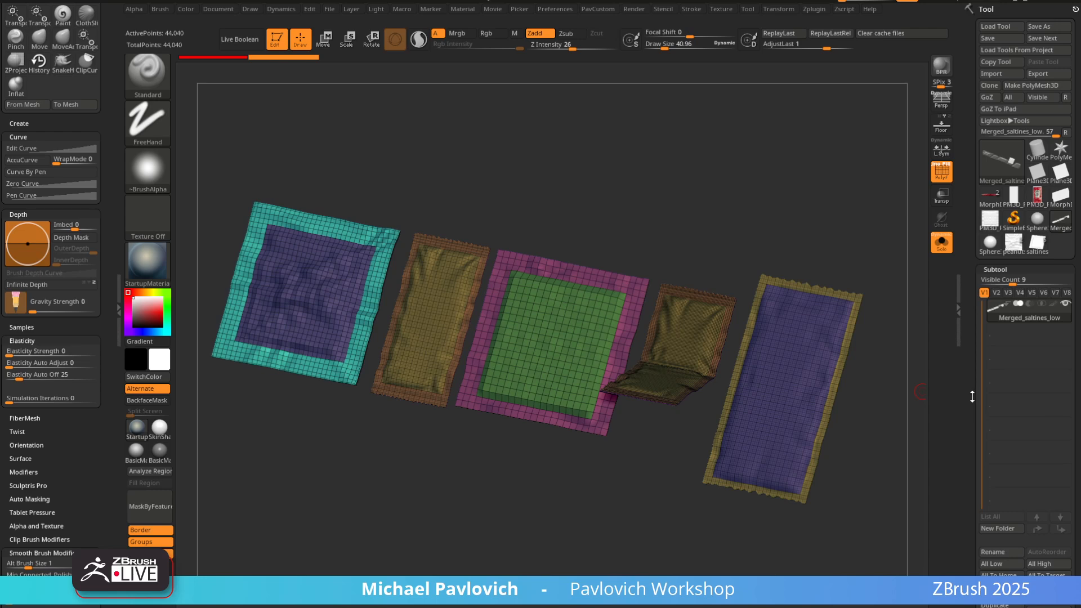
Delete the merged packet tool and switch back to the saltines_low tool
{"action": "left_click_drag", "start_coordinate": [973, 396], "coordinate": [970, 218]}
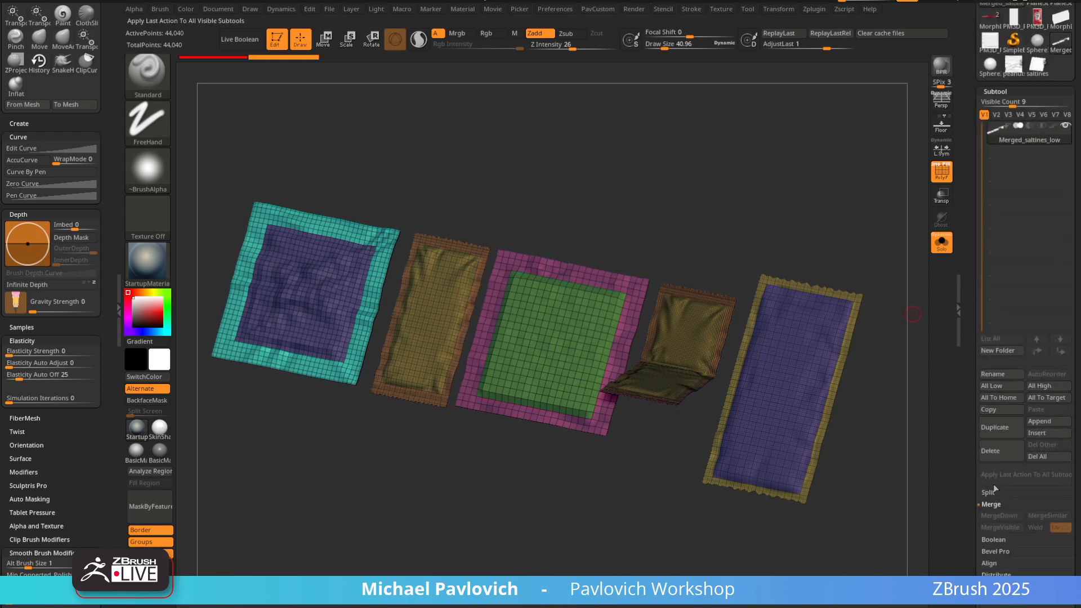
{"action": "left_click", "coordinate": [1038, 457]}
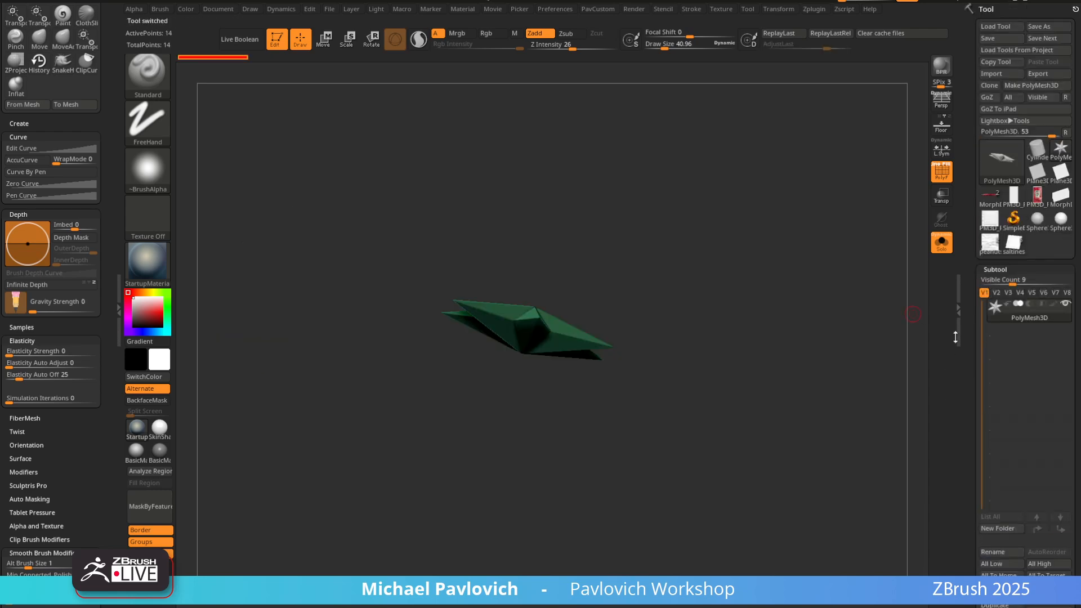
{"action": "left_click", "coordinate": [1013, 243]}
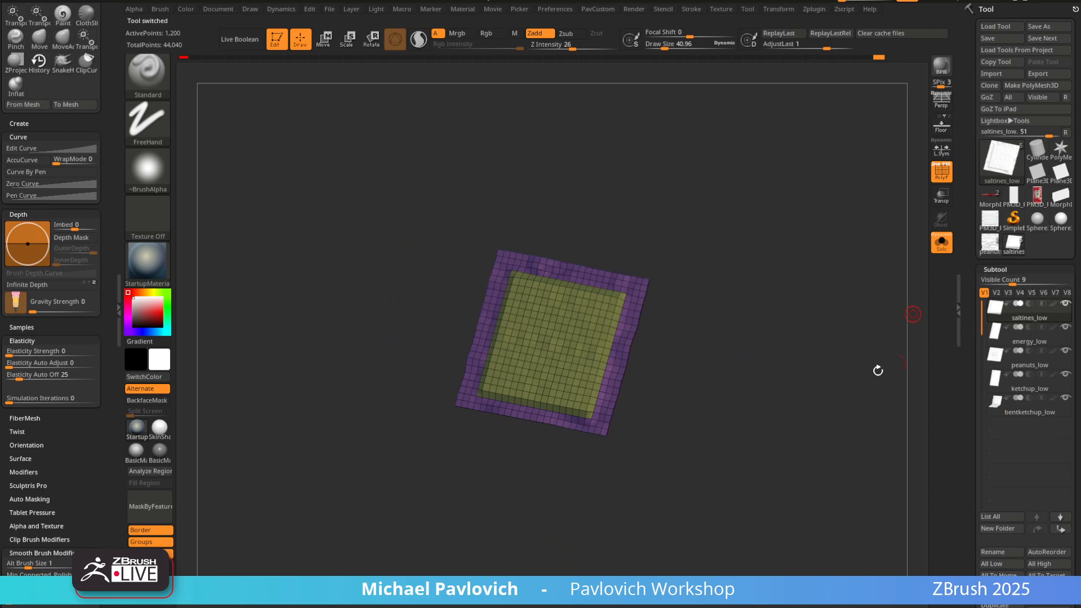
Turn off Solo to show all low packets and try to export them to the desktop as packets_low in FBX format
{"action": "left_click", "coordinate": [941, 242]}
{"action": "left_click_drag", "start_coordinate": [863, 232], "coordinate": [914, 212]}
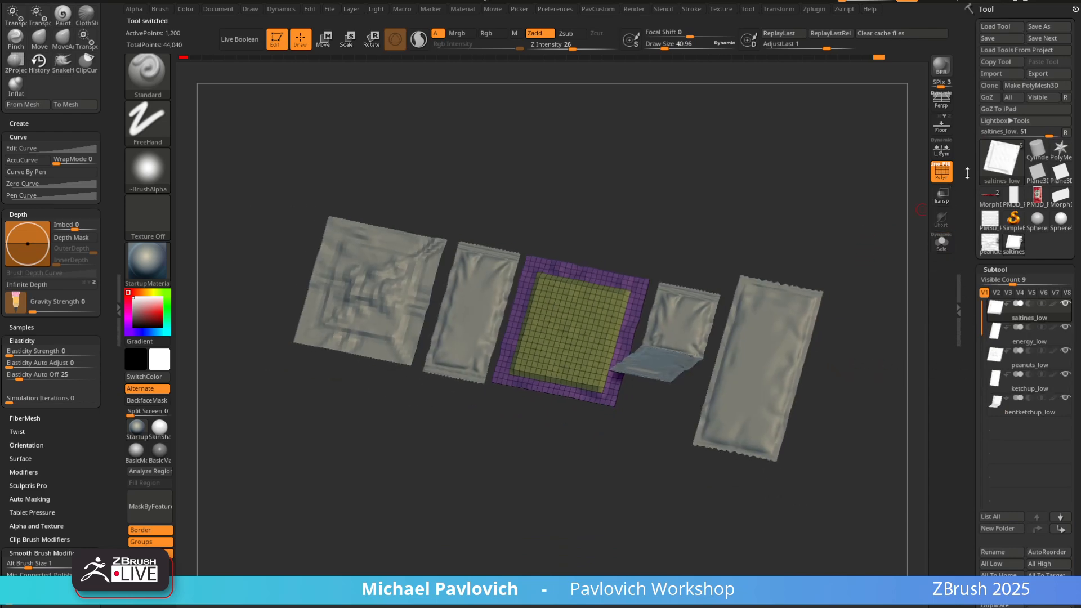
{"action": "left_click", "coordinate": [1038, 73]}
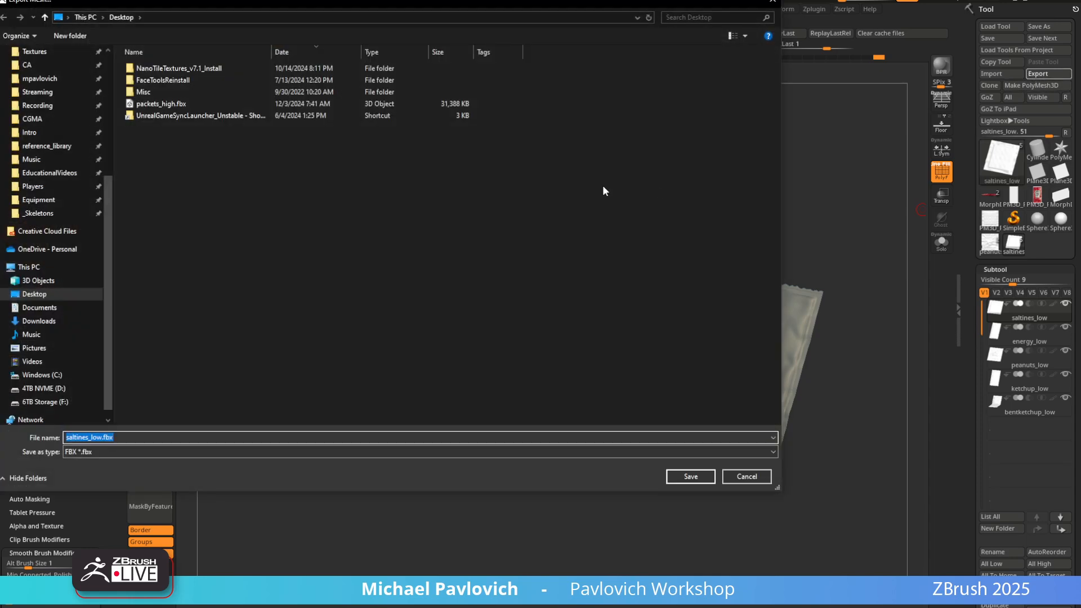
{"action": "left_click", "coordinate": [163, 103]}
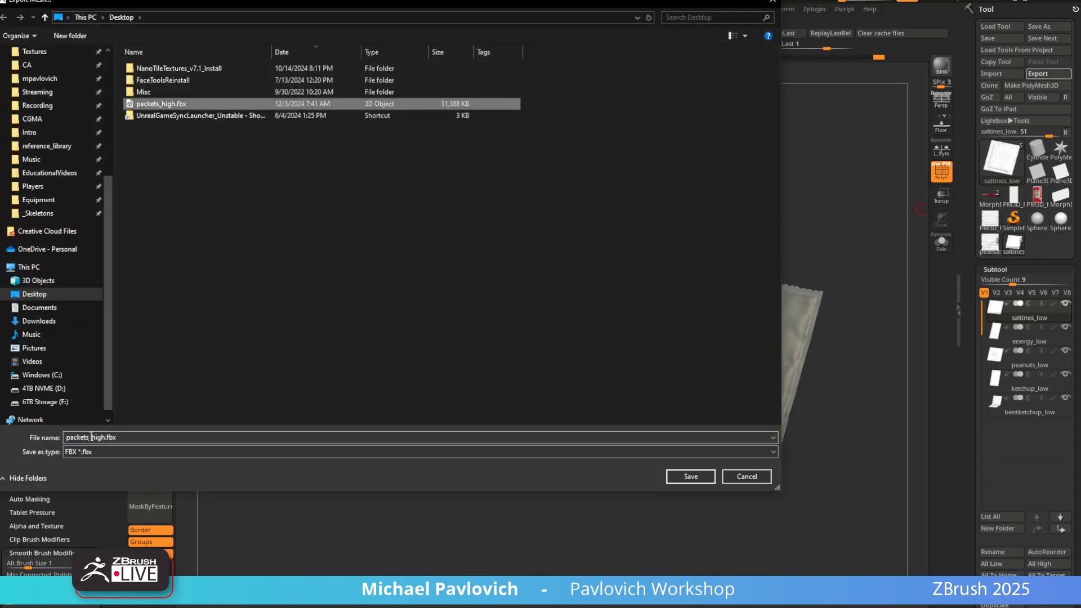
{"action": "left_click_drag", "start_coordinate": [91, 437], "coordinate": [135, 438]}
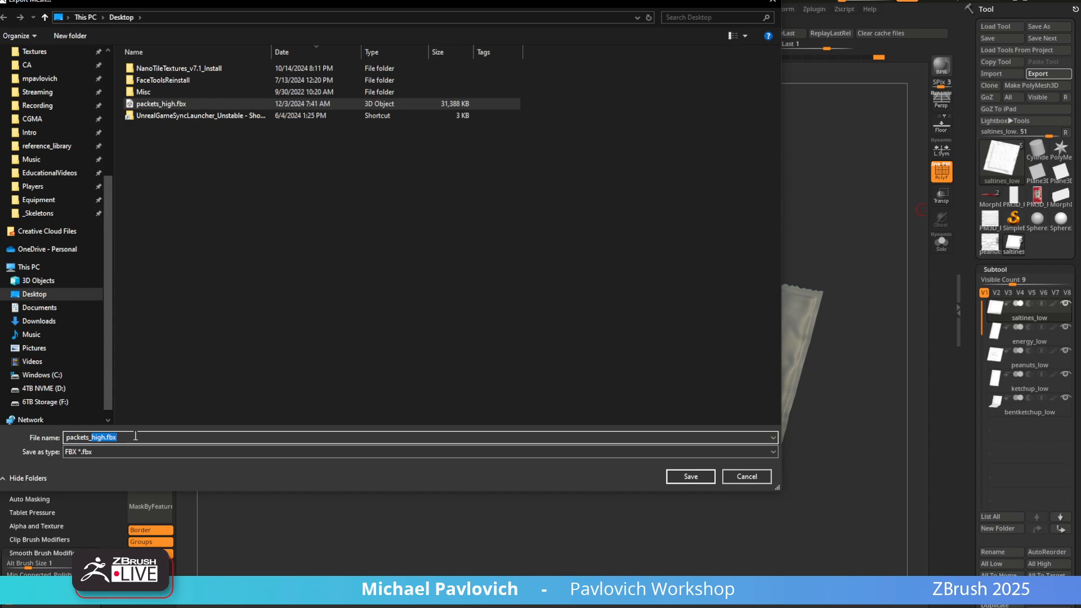
{"action": "type", "text": "low"}
{"action": "key", "text": "Return"}
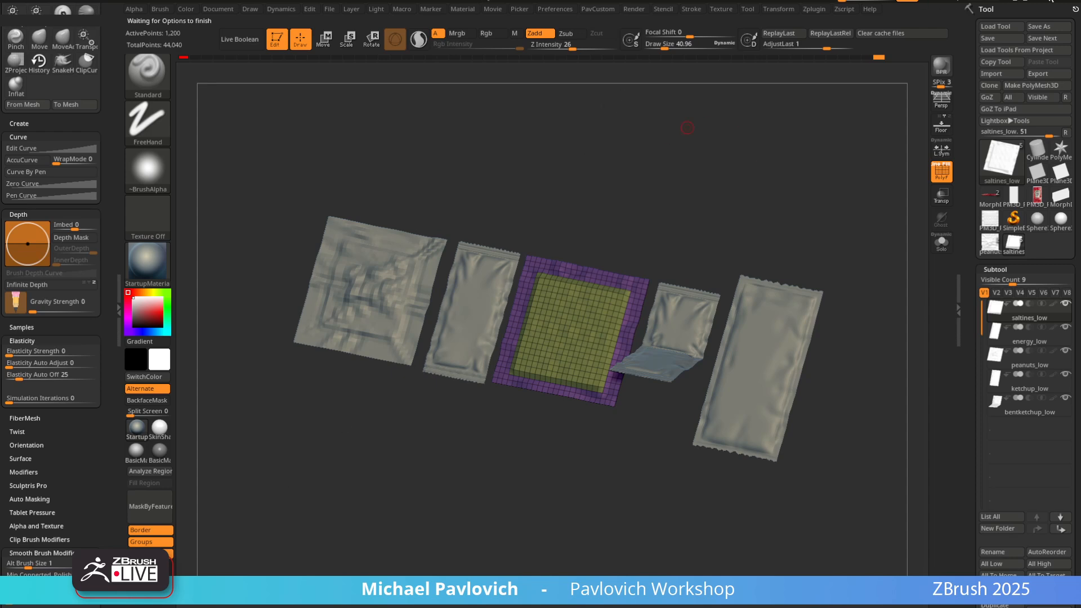
Switch to Substance 3D Painter and dismiss its What's new window
{"action": "left_click", "coordinate": [1037, 31]}
{"action": "key", "text": "alt+Tab"}
{"action": "key", "text": "alt+Tab"}
{"action": "key", "text": "alt+Tab"}
{"action": "key", "text": "alt+Tab"}
{"action": "key", "text": "alt+Tab"}
{"action": "key", "text": "alt+Tab"}
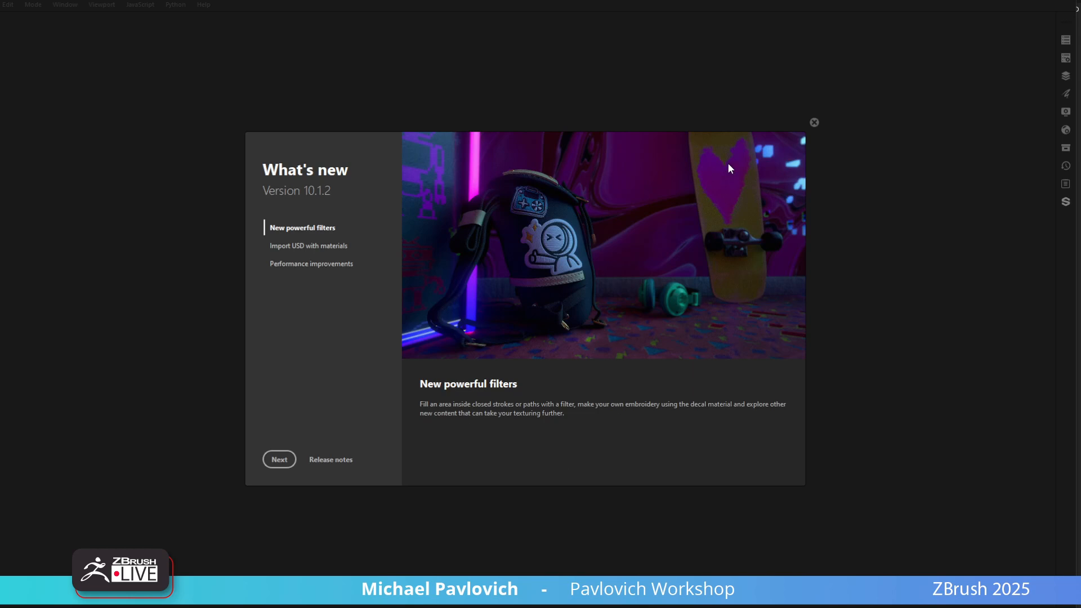
{"action": "left_click", "coordinate": [814, 122]}
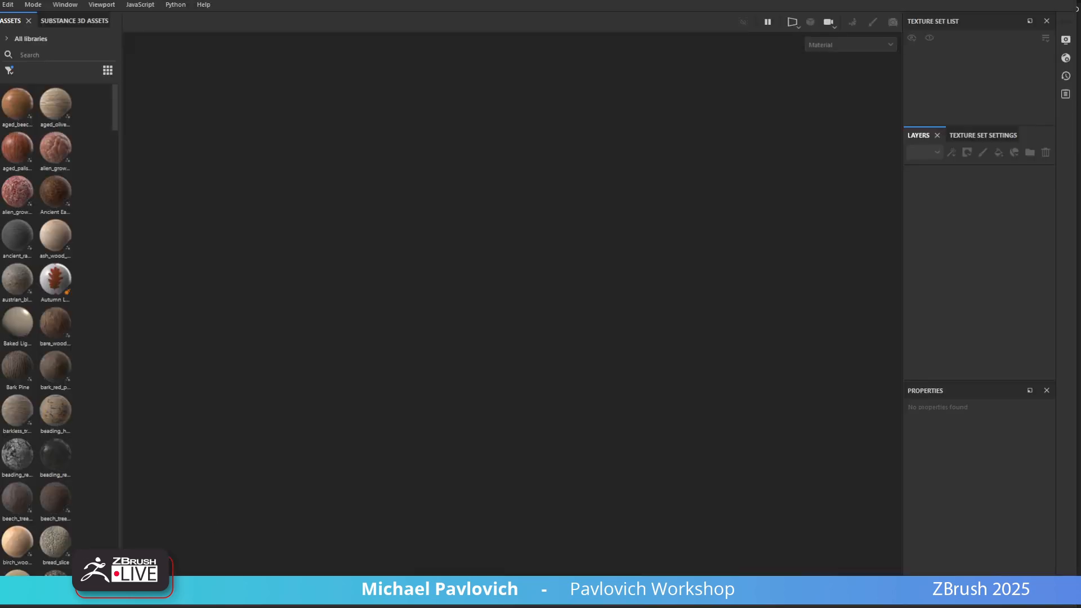
{"action": "key", "text": "alt+Tab"}
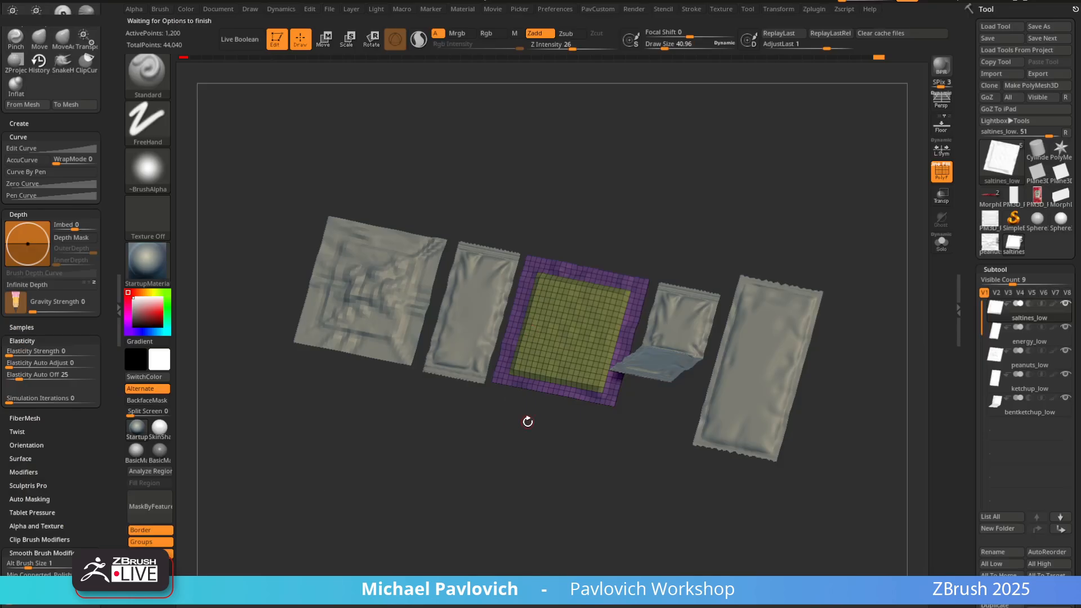
{"action": "key", "text": "alt+Tab"}
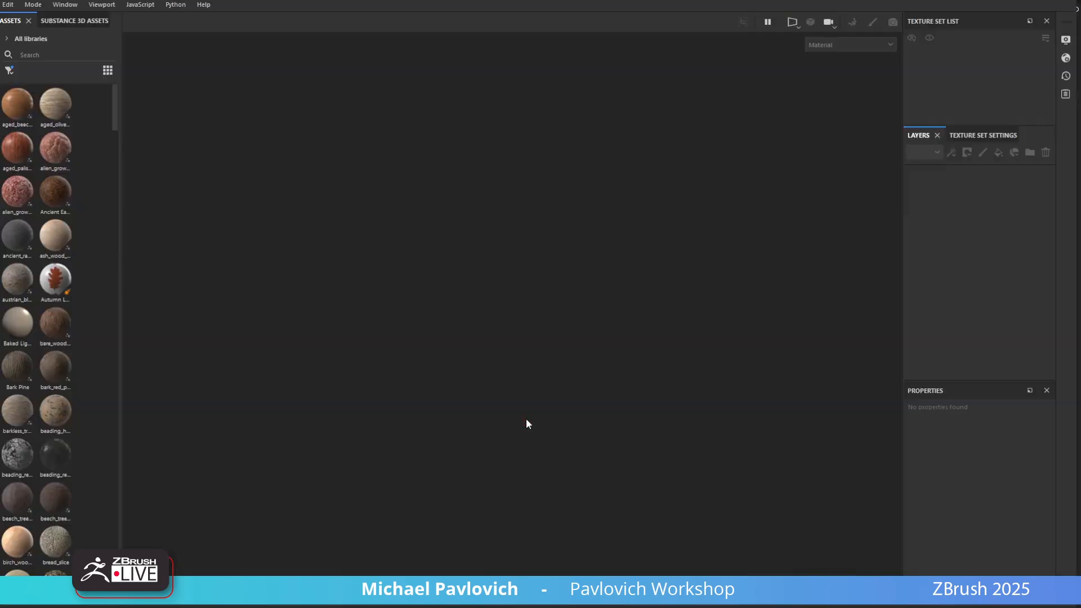
{"action": "key", "text": "alt+Tab"}
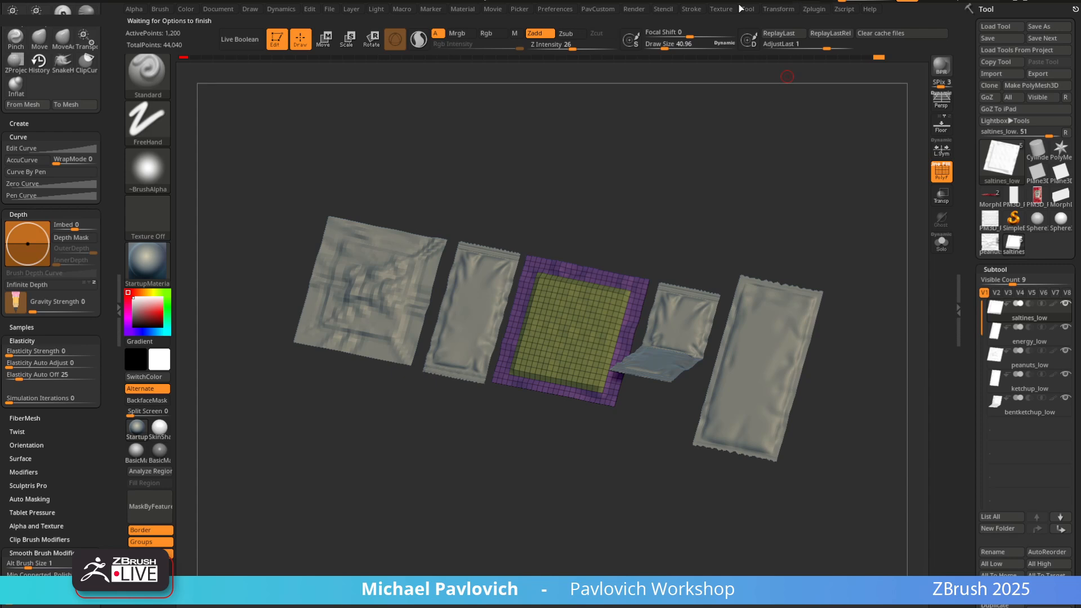
{"action": "key", "text": "super"}
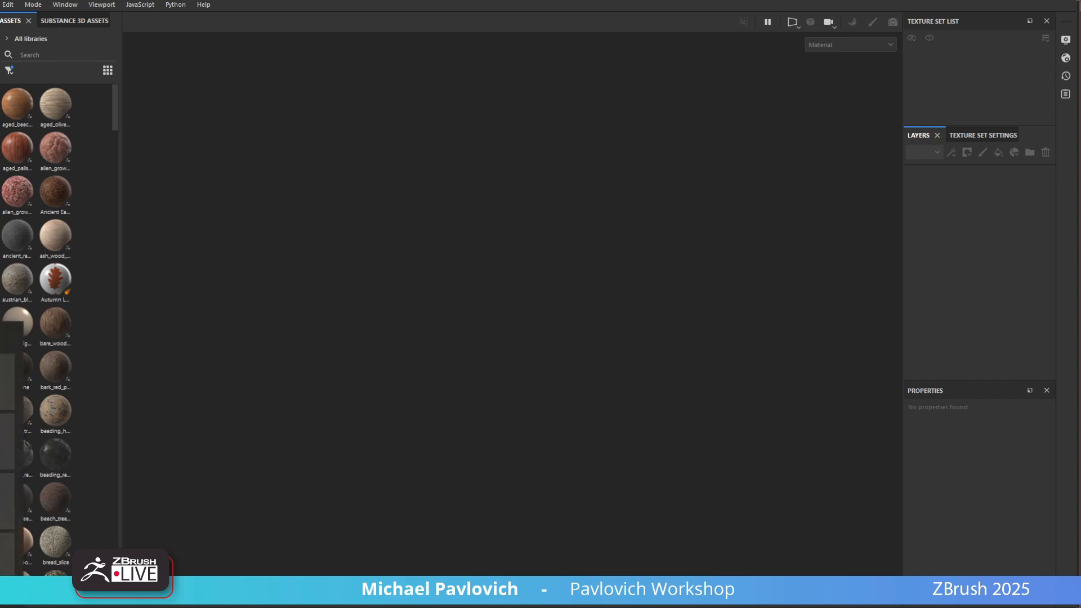
{"action": "key", "text": "alt+f"}
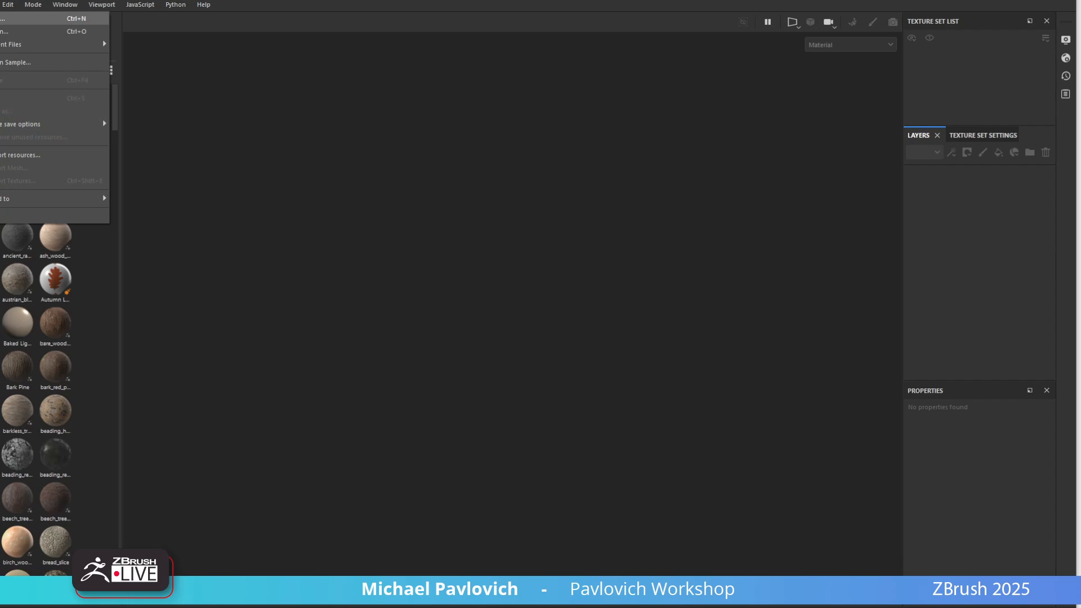
{"action": "left_click", "coordinate": [2, 19]}
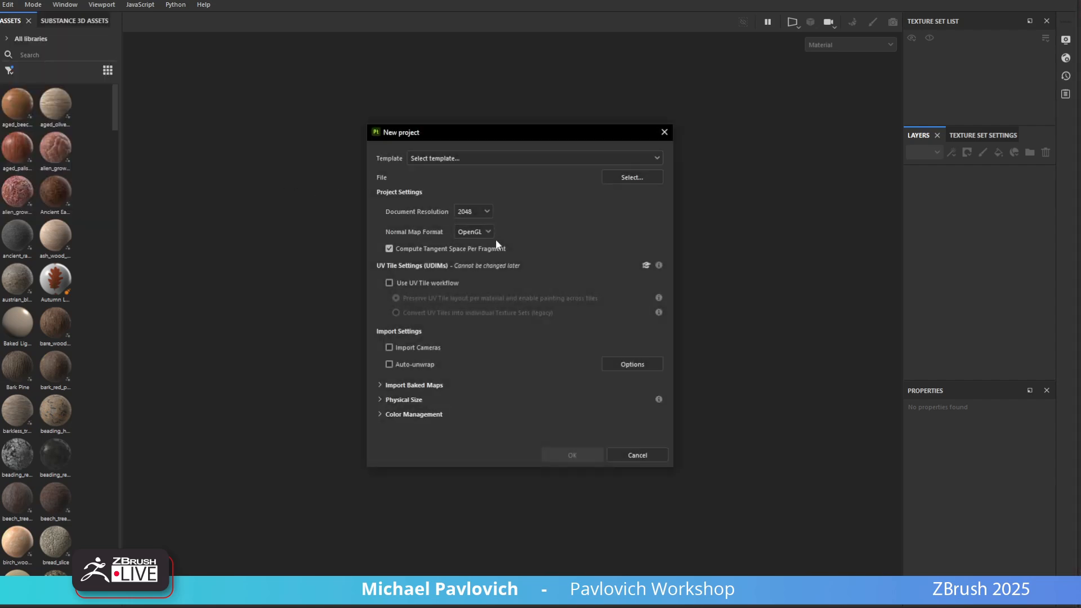
{"action": "left_click", "coordinate": [614, 175]}
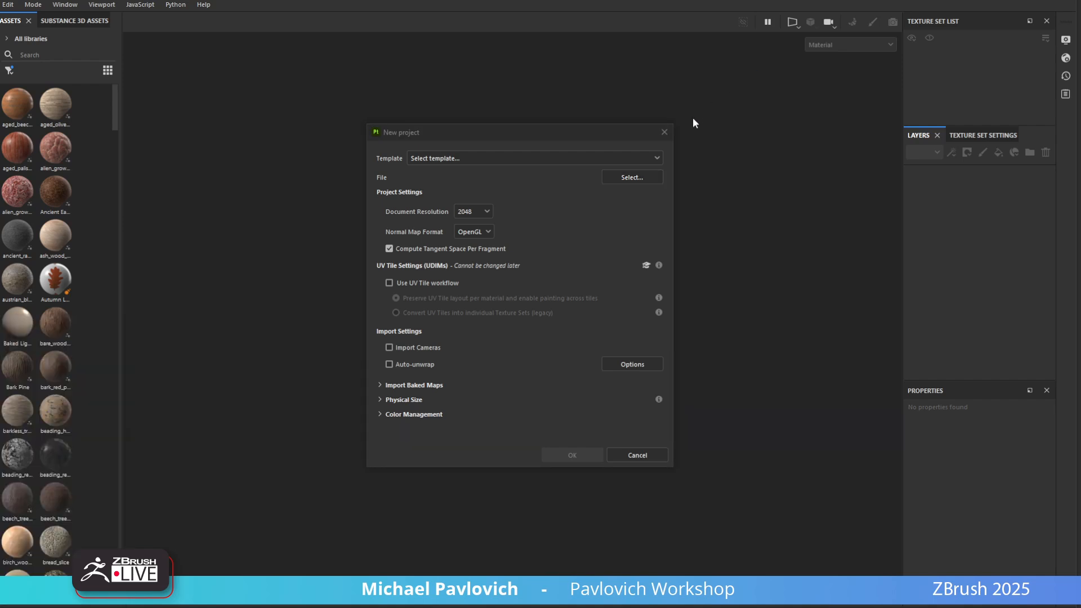
{"action": "left_click", "coordinate": [661, 136]}
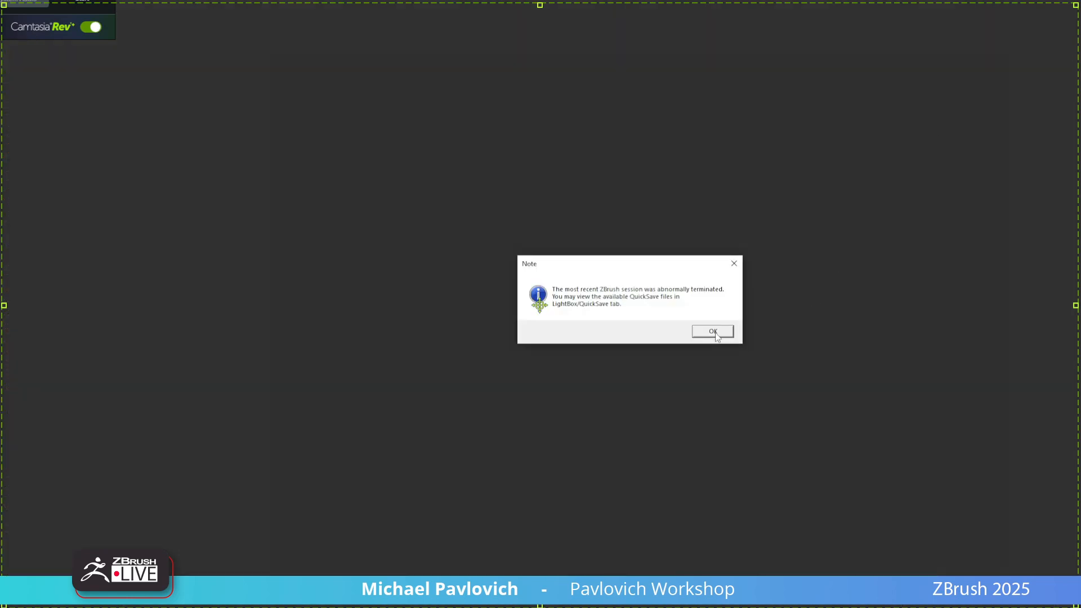
Dismiss the abnormal termination note in ZBrush, restore the packets project from QuickSave and expand its subtool list
{"action": "left_click", "coordinate": [714, 332]}
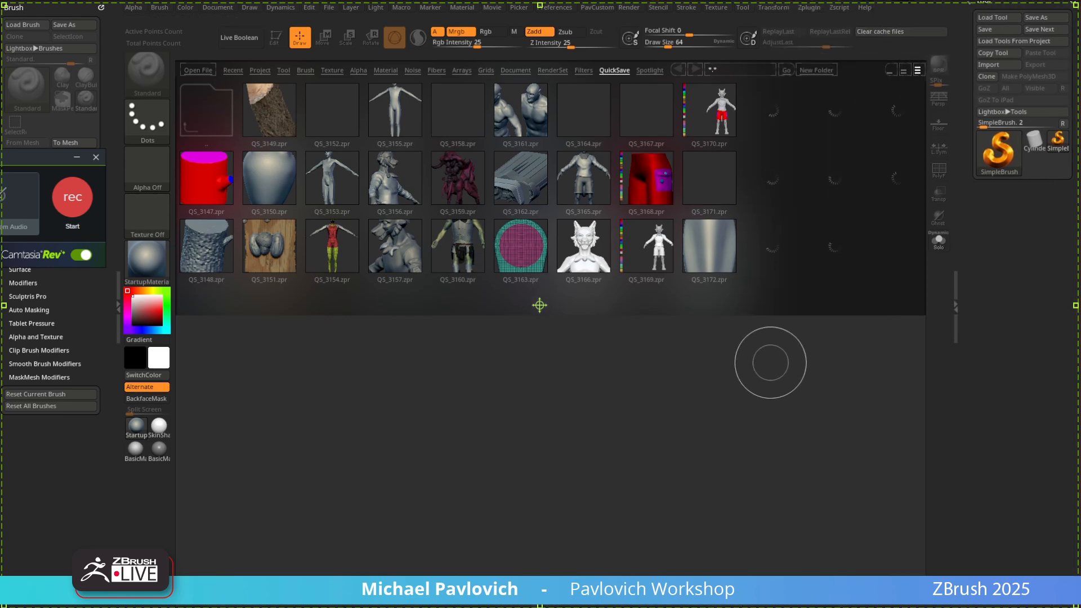
{"action": "left_click_drag", "start_coordinate": [768, 199], "coordinate": [462, 206]}
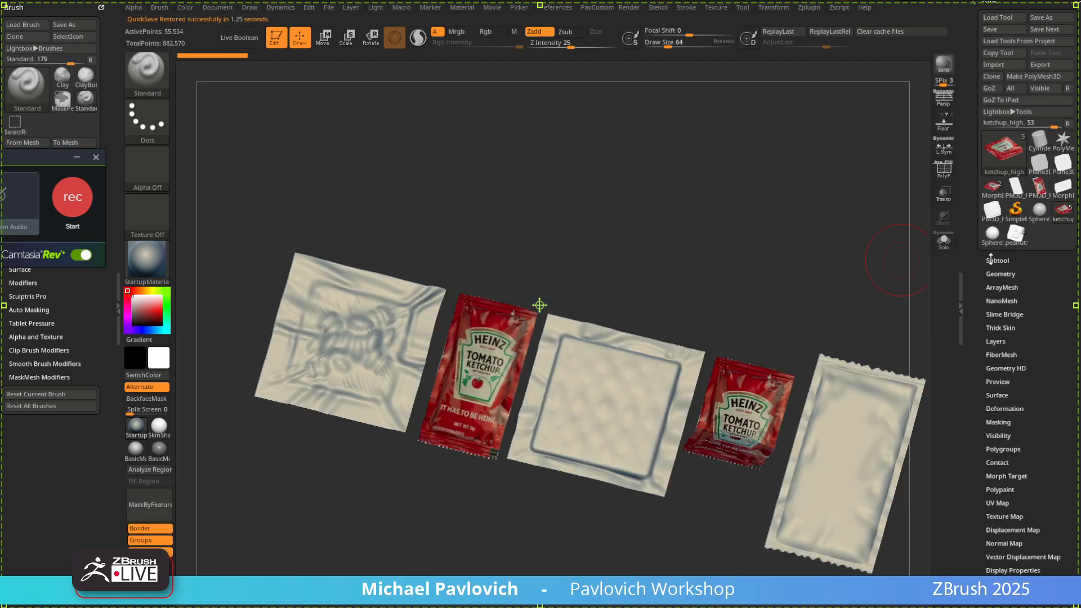
{"action": "left_click", "coordinate": [991, 259]}
{"action": "left_click_drag", "start_coordinate": [799, 246], "coordinate": [825, 223]}
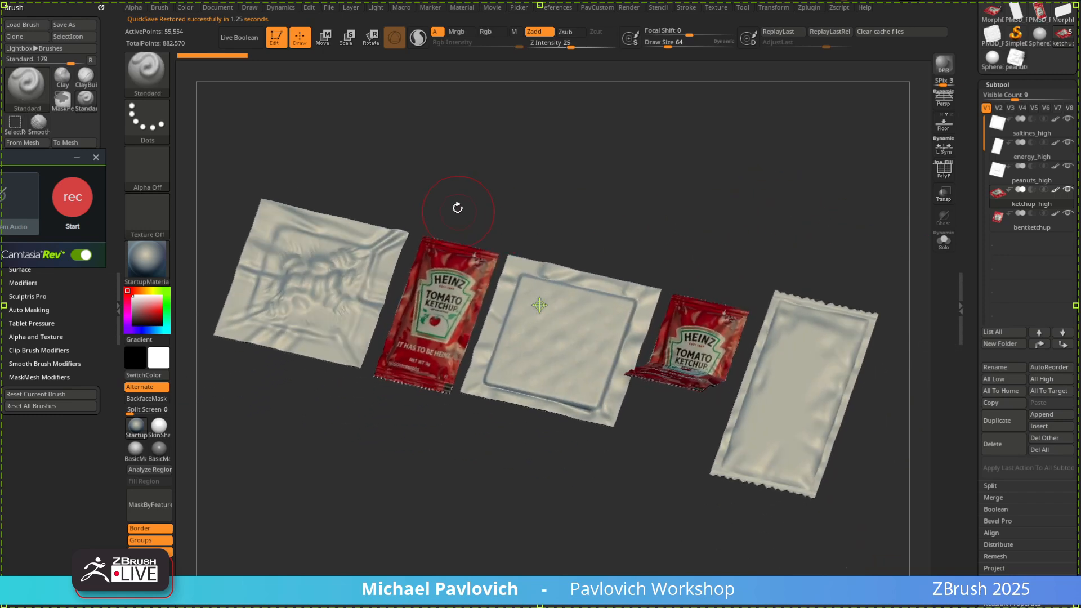
{"action": "left_click", "coordinate": [95, 158]}
{"action": "left_click_drag", "start_coordinate": [666, 137], "coordinate": [915, 174]}
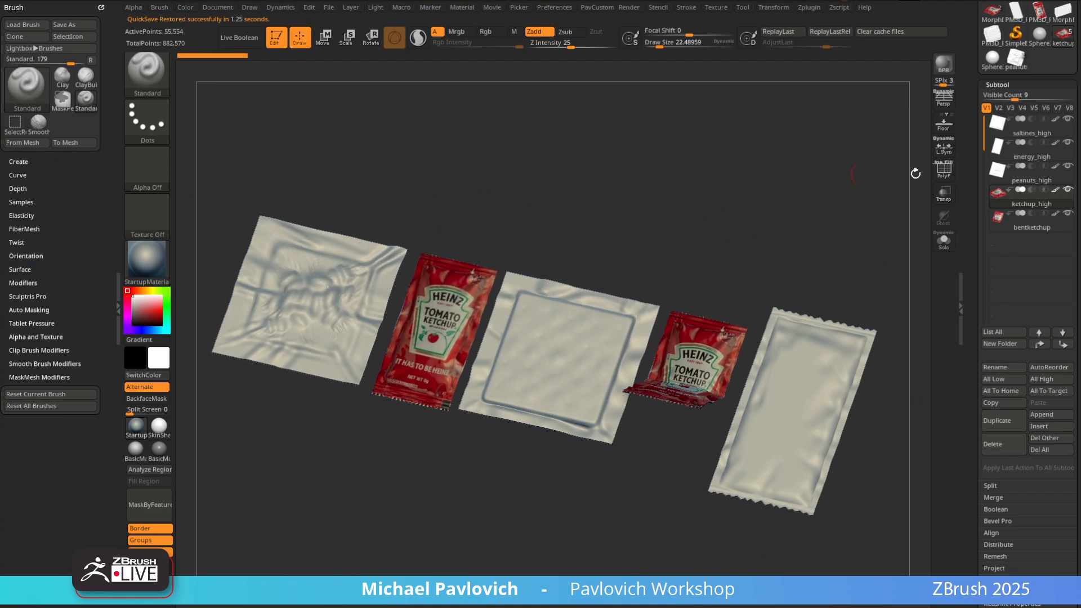
Rename the ketchup_high subtool as ketchup_low and select the saltines_high subtool
{"action": "left_click", "coordinate": [1005, 369]}
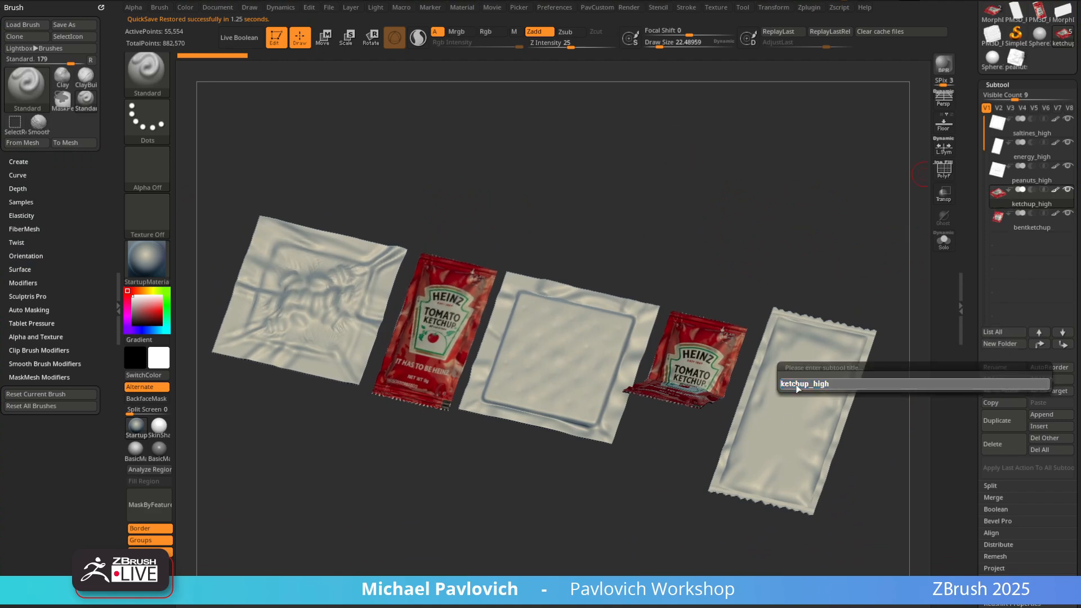
{"action": "type", "text": "_low"}
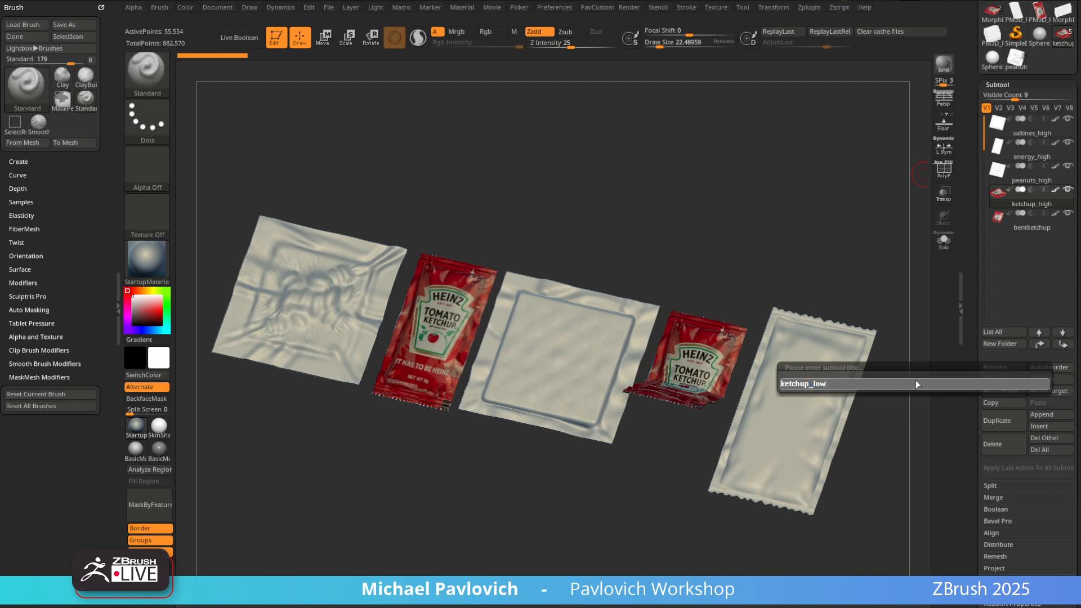
{"action": "key", "text": "Return"}
{"action": "left_click", "coordinate": [1027, 141]}
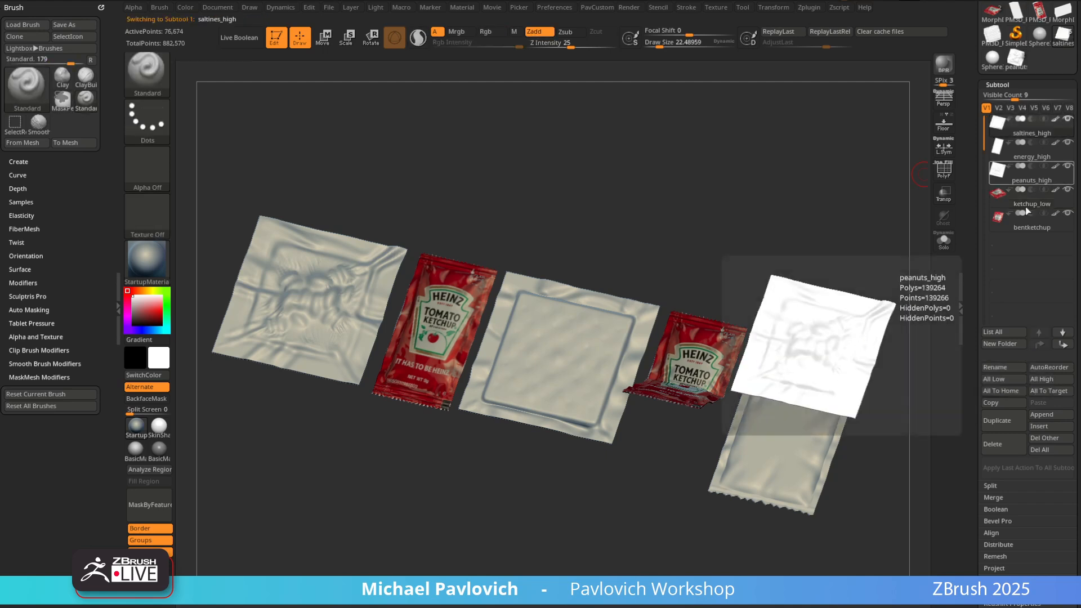
Rename the saltines_high subtool as saltines_low
{"action": "left_click", "coordinate": [1005, 367]}
{"action": "type", "text": "_low"}
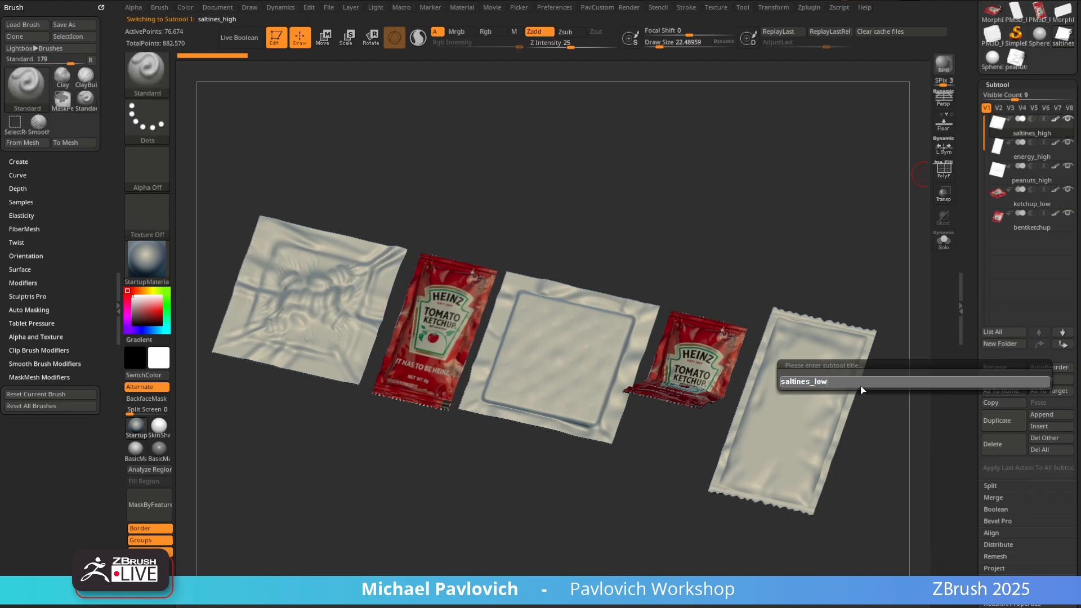
{"action": "key", "text": "Return"}
Select the energy_high subtool and rename it as energy_low
{"action": "left_click", "coordinate": [1042, 154]}
{"action": "left_click", "coordinate": [1005, 367]}
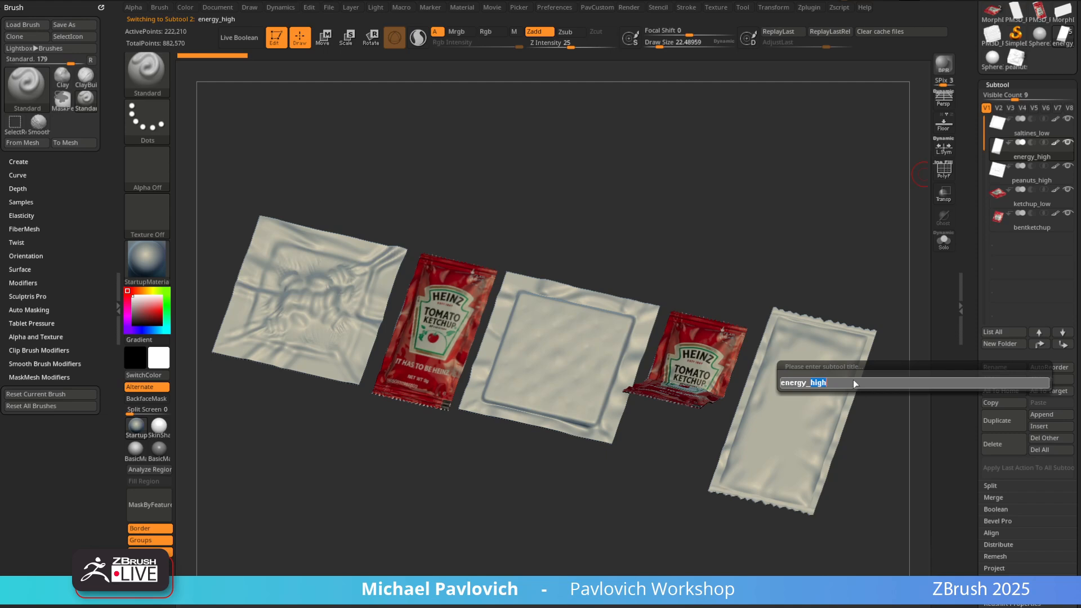
{"action": "key", "text": "BackSpace"}
{"action": "key", "text": "BackSpace"}
{"action": "key", "text": "BackSpace"}
{"action": "type", "text": "y_low"}
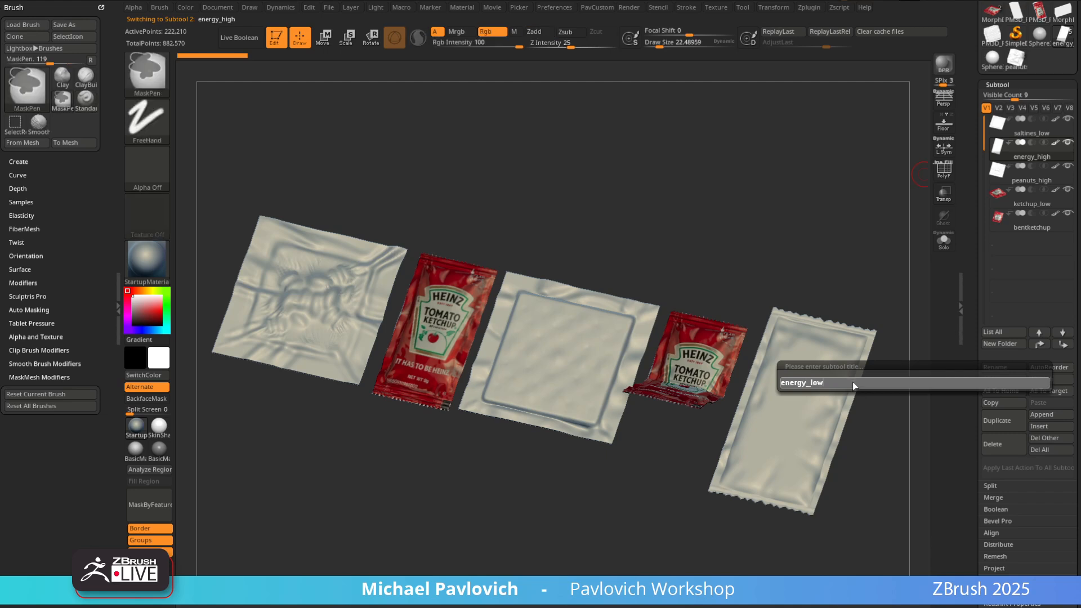
{"action": "key", "text": "Return"}
Select the peanuts_high subtool and rename it as peanuts_low
{"action": "left_click", "coordinate": [1031, 182]}
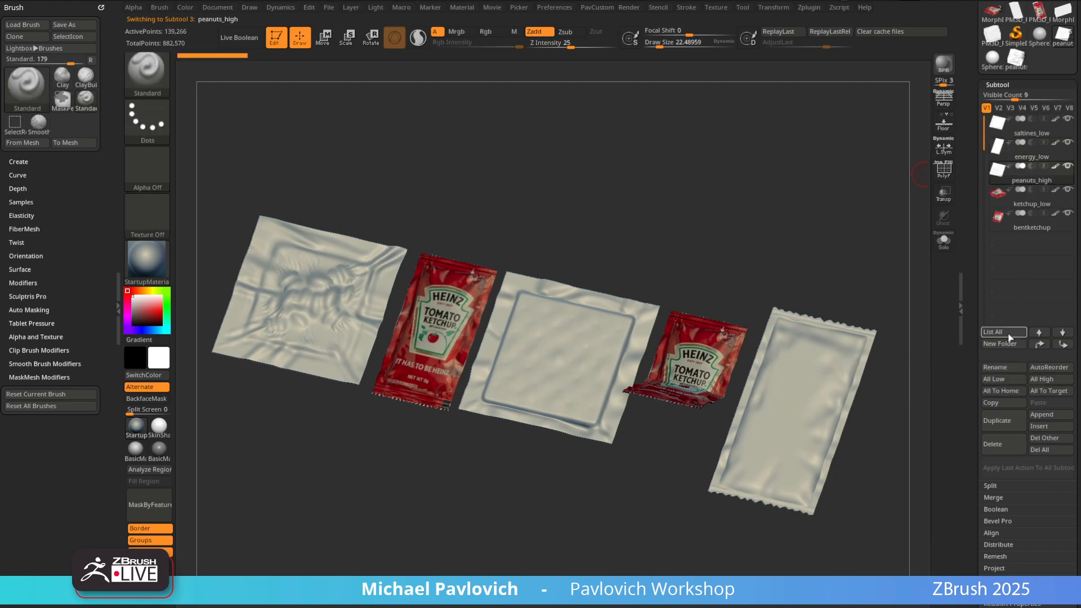
{"action": "left_click", "coordinate": [995, 367]}
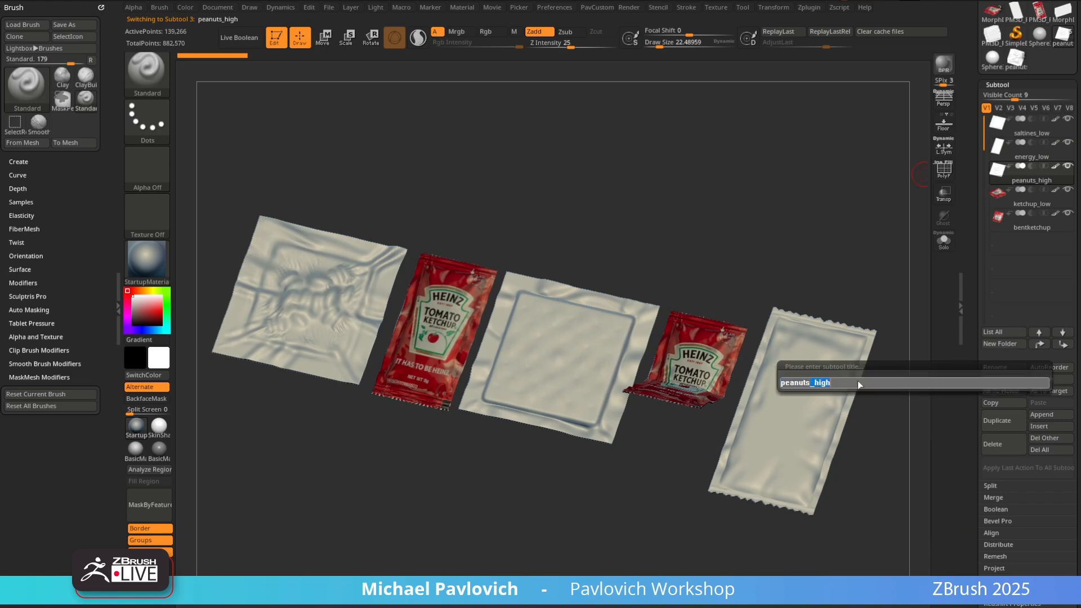
{"action": "key", "text": "BackSpace"}
{"action": "key", "text": "BackSpace"}
{"action": "key", "text": "BackSpace"}
{"action": "key", "text": "BackSpace"}
{"action": "type", "text": "low"}
{"action": "key", "text": "Return"}
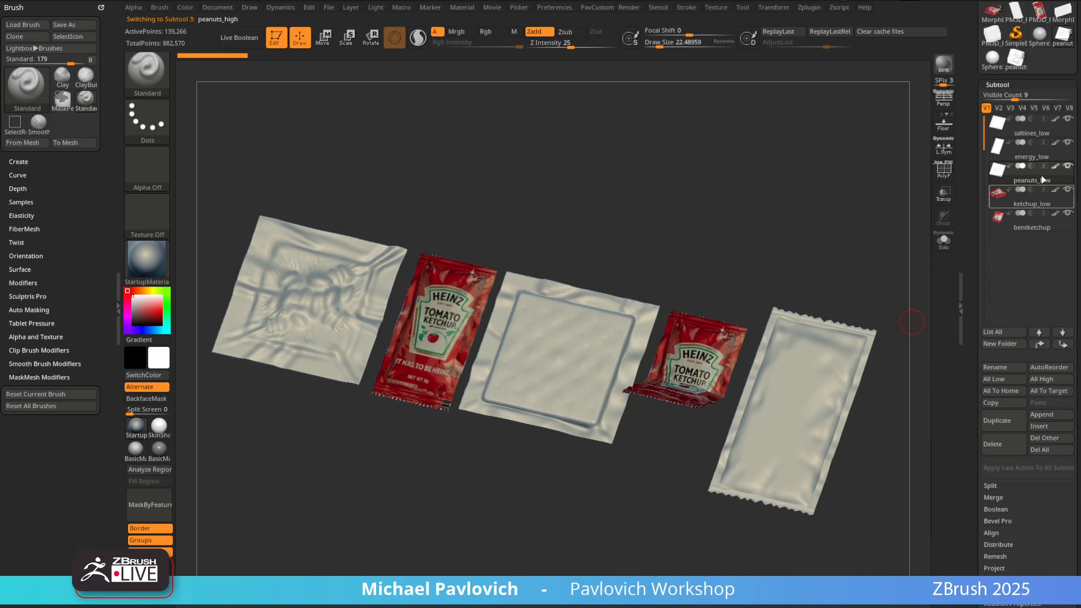
Select the bentketchup subtool and rename it as bentketchup_low
{"action": "left_click", "coordinate": [1033, 225]}
{"action": "left_click", "coordinate": [994, 367]}
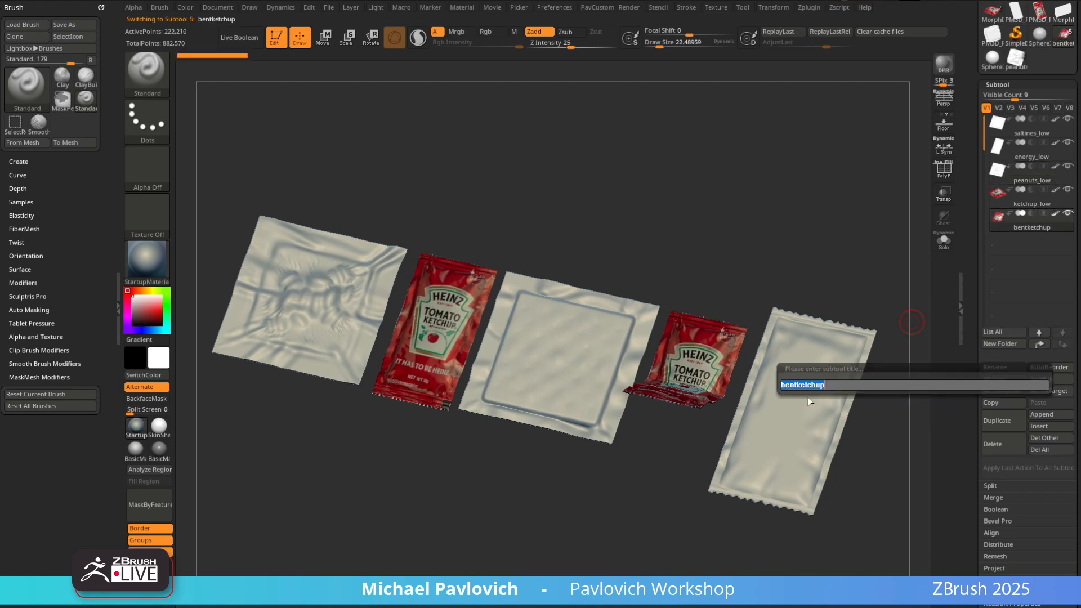
{"action": "left_click", "coordinate": [830, 388]}
{"action": "type", "text": "_low"}
{"action": "key", "text": "Return"}
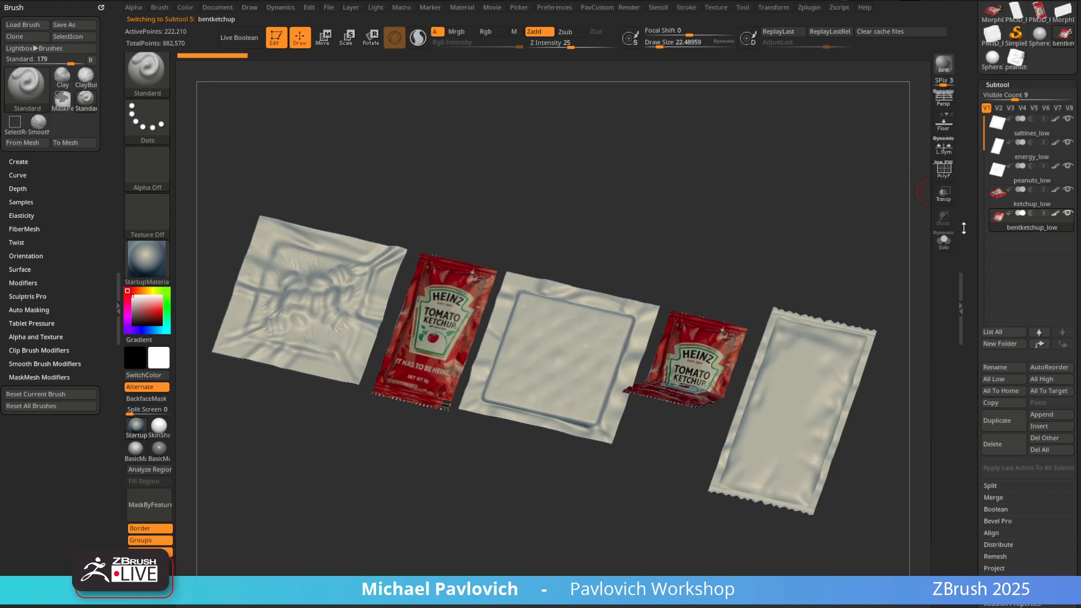
Select the energy_low packet, open its Geometry settings and reduce it to subdivision level 3
{"action": "left_click", "coordinate": [757, 369], "text": "alt"}
{"action": "mouse_move", "coordinate": [966, 319]}
{"action": "left_mouse_down"}
{"action": "mouse_move", "coordinate": [966, 220]}
{"action": "mouse_move", "coordinate": [968, 338]}
{"action": "mouse_move", "coordinate": [968, 204]}
{"action": "left_mouse_up"}
{"action": "left_click", "coordinate": [1054, 300], "text": "shift"}
{"action": "left_click", "coordinate": [1006, 259]}
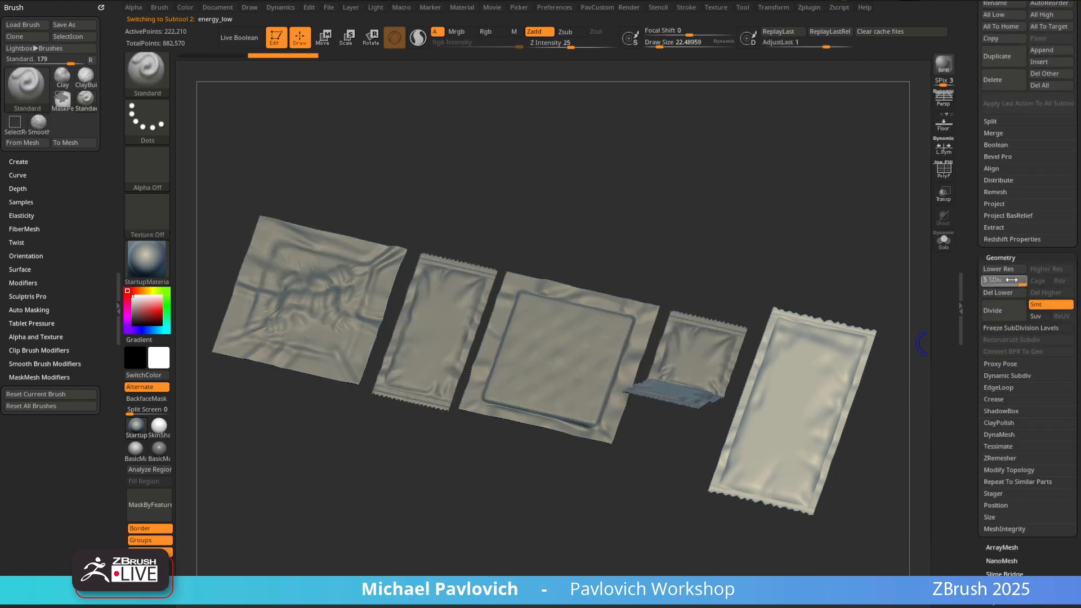
Reduce bentketchup_low to subdivision level 3 and delete its higher levels, and reduce saltines_low to its lowest subdivision level
{"action": "left_click", "coordinate": [796, 335], "text": "alt"}
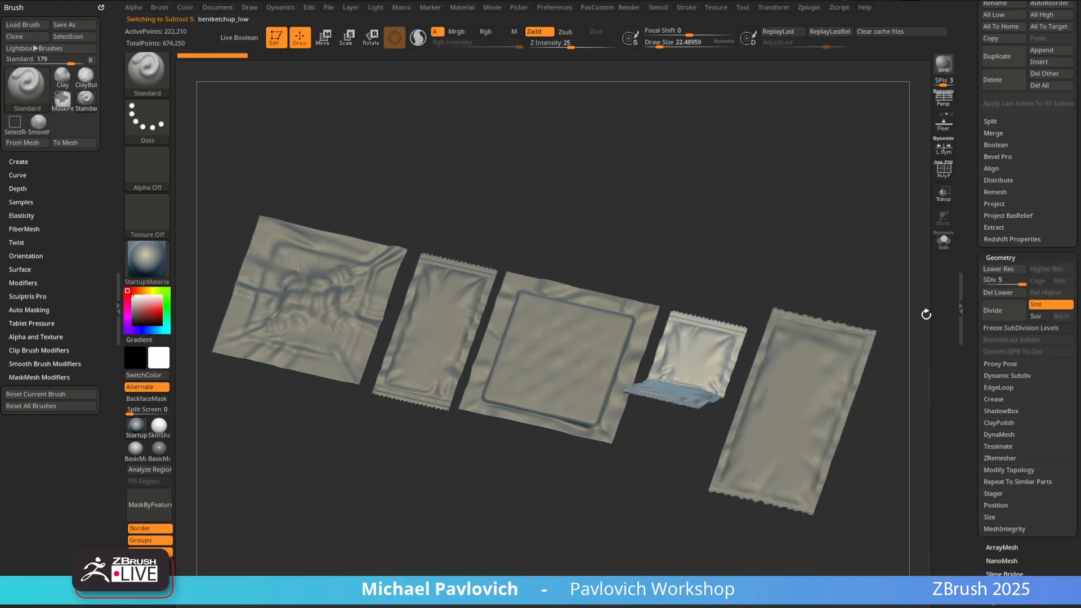
{"action": "left_click_drag", "start_coordinate": [1007, 281], "coordinate": [1008, 281]}
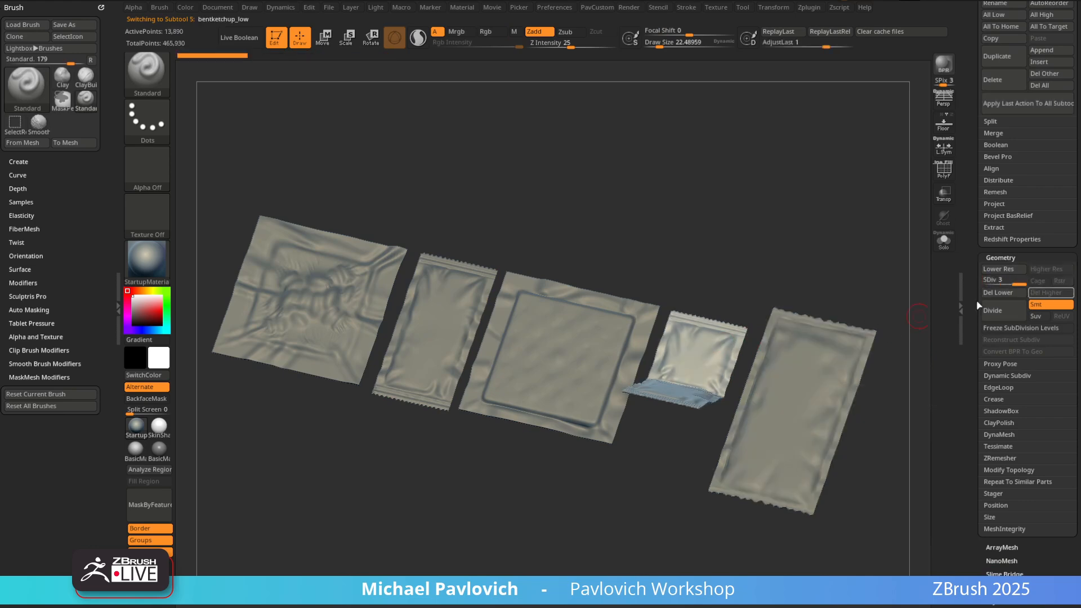
{"action": "left_click", "coordinate": [627, 339], "text": "alt"}
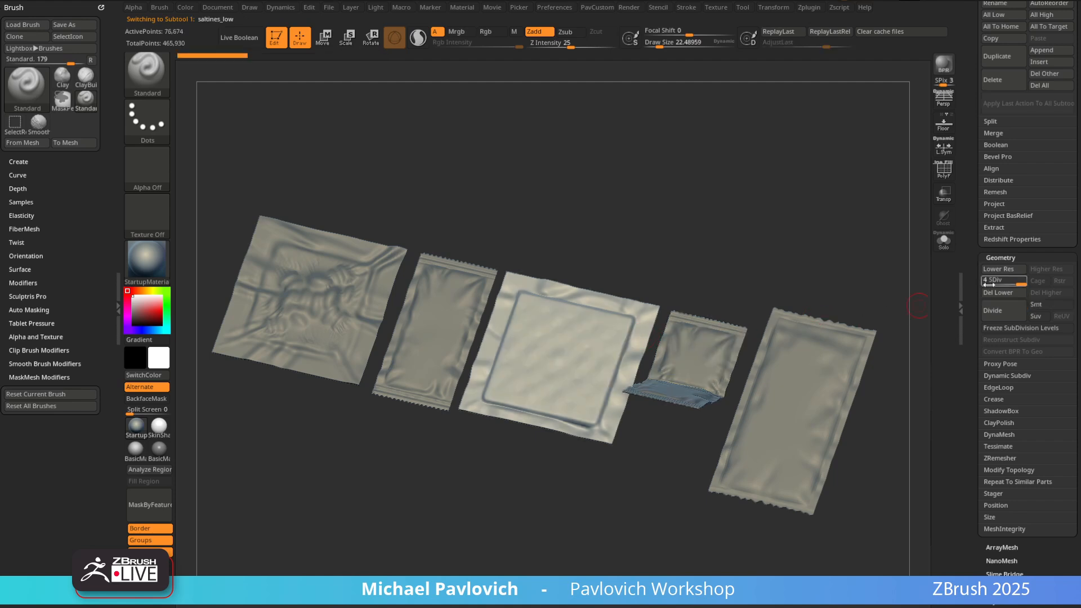
{"action": "mouse_move", "coordinate": [988, 284]}
{"action": "left_mouse_down"}
{"action": "mouse_move", "coordinate": [1021, 288]}
{"action": "mouse_move", "coordinate": [979, 285]}
{"action": "left_mouse_up"}
Try deleting ketchup_low's higher subdivision levels from its lowest level, and undo that reduction
{"action": "left_click", "coordinate": [457, 326], "text": "alt"}
{"action": "left_click", "coordinate": [1045, 293]}
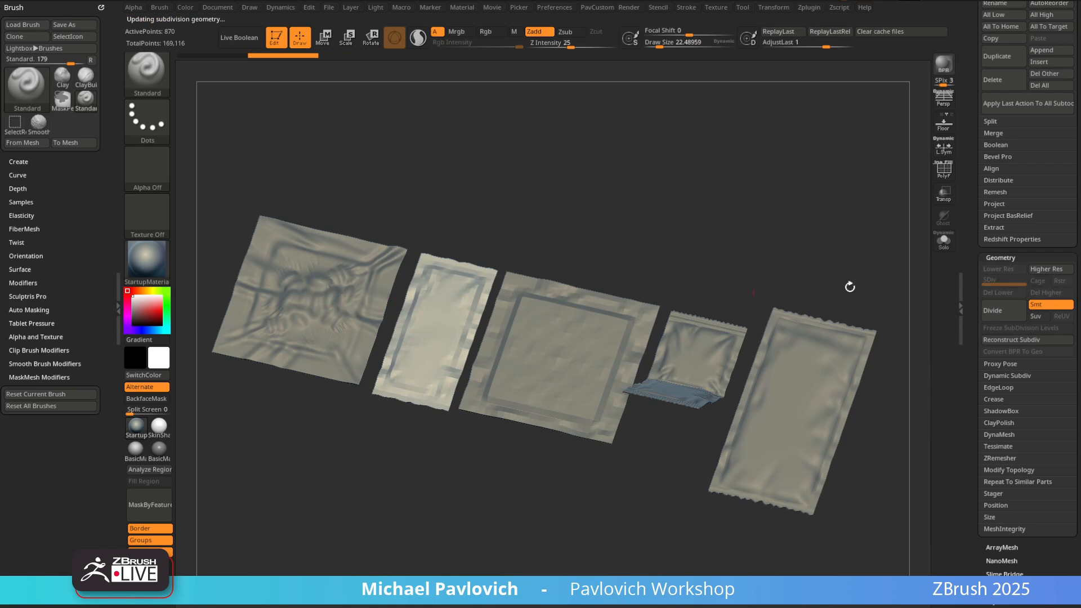
{"action": "key", "text": "ctrl+z"}
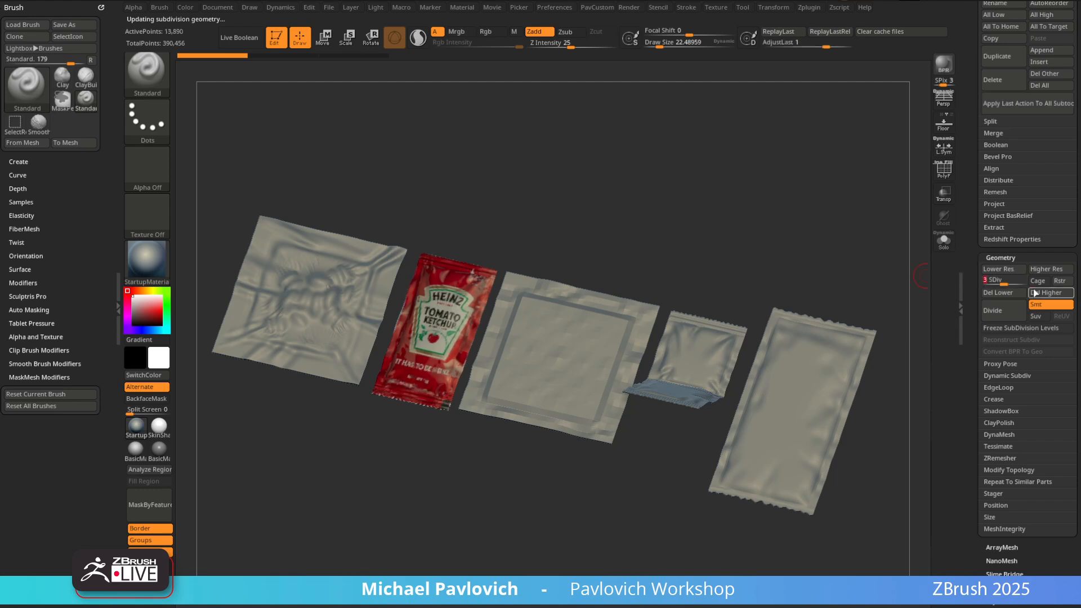
Delete ketchup_low's subdivision levels above level 3 and select the bentketchup_low subtool in the subtool list
{"action": "left_click", "coordinate": [1038, 293]}
{"action": "scroll", "coordinate": [1039, 328], "scroll_direction": "up", "scroll_amount": 5}
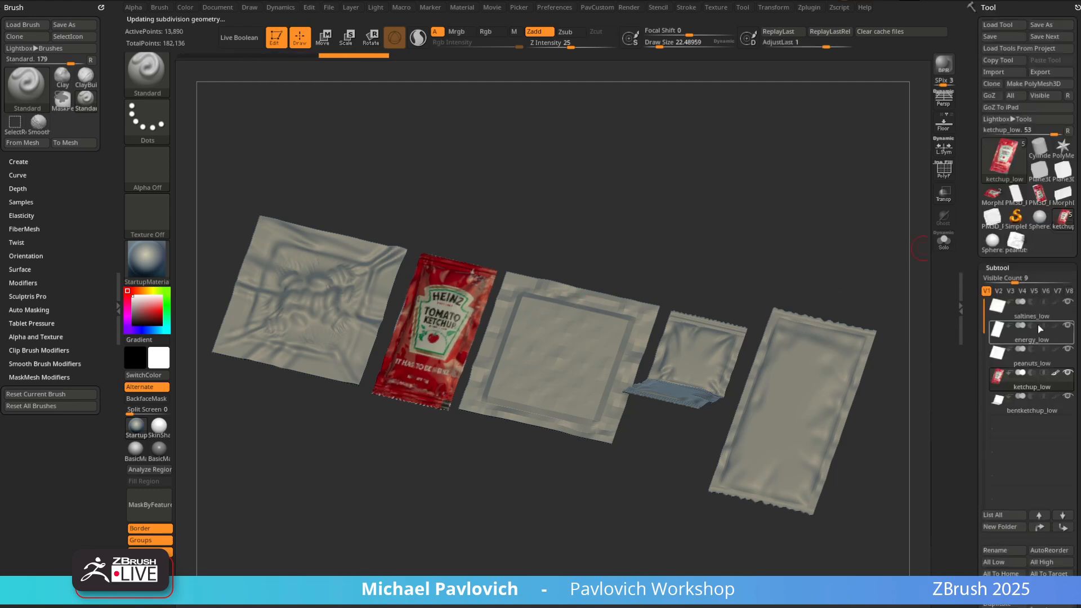
{"action": "left_click", "coordinate": [1019, 406]}
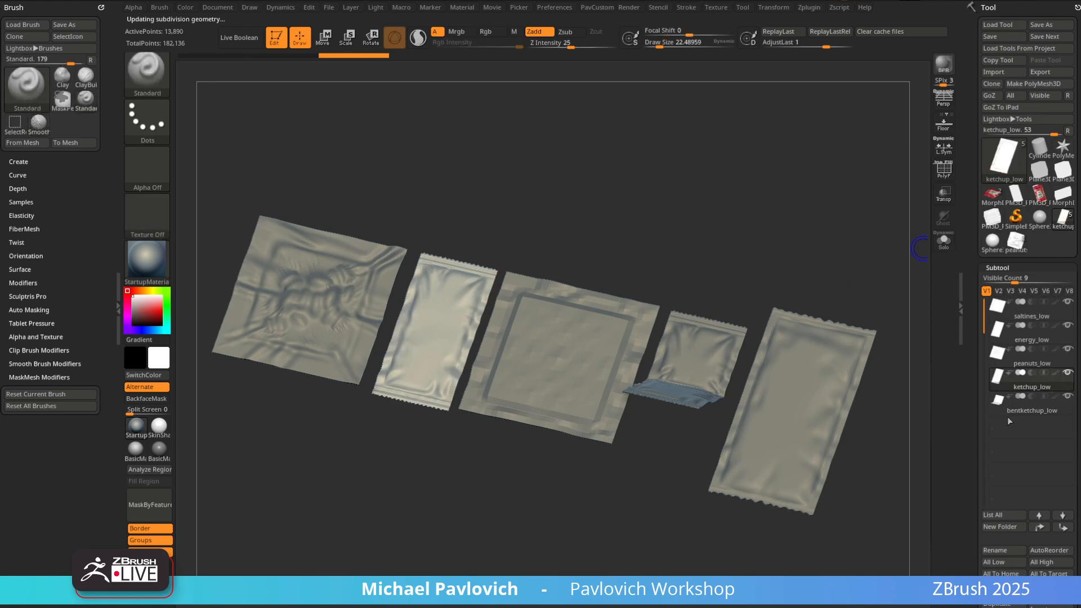
Make the peanuts_low subtool active and drop all subtools to their lowest subdivision level
{"action": "left_click", "coordinate": [369, 322], "text": "alt"}
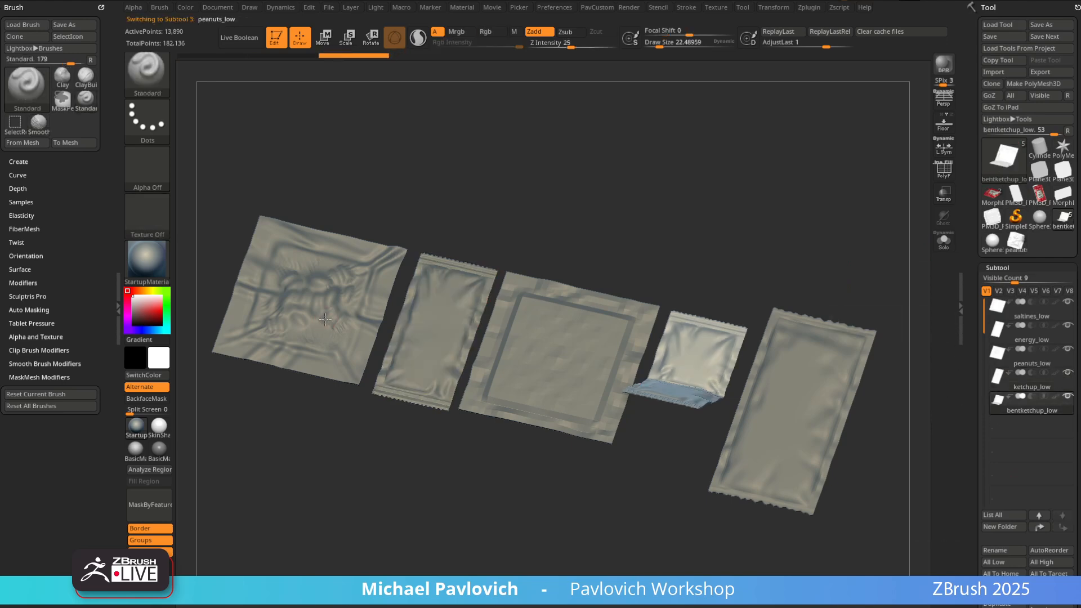
{"action": "left_click_drag", "start_coordinate": [967, 311], "coordinate": [967, 277]}
{"action": "scroll", "coordinate": [1013, 259], "scroll_direction": "down", "scroll_amount": 5}
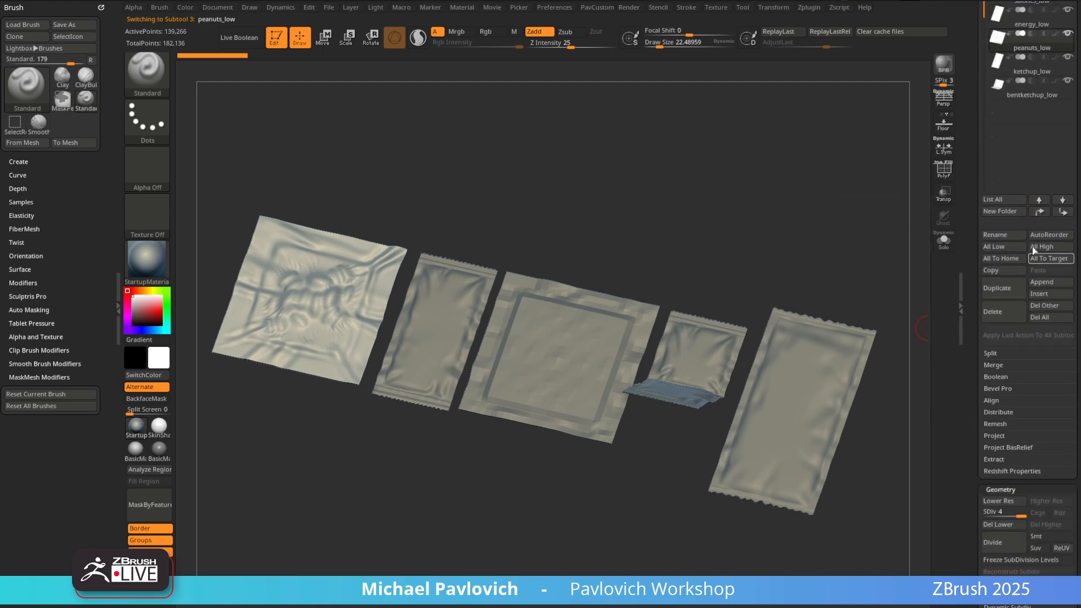
{"action": "left_click_drag", "start_coordinate": [976, 512], "coordinate": [979, 511]}
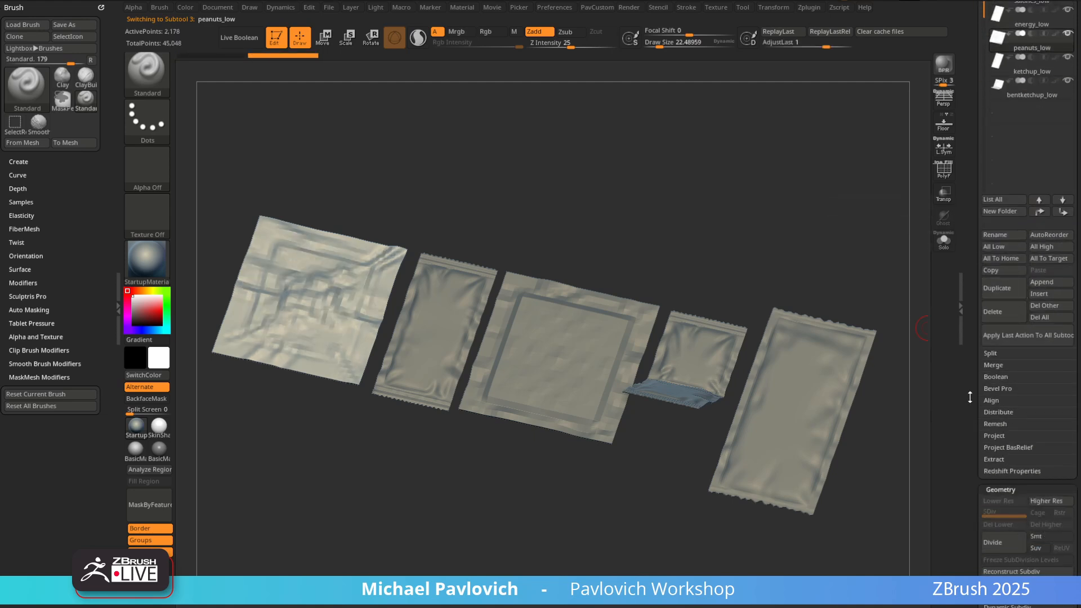
Merge all visible packet subtools into a new tool and display the merged tool
{"action": "left_click", "coordinate": [995, 365]}
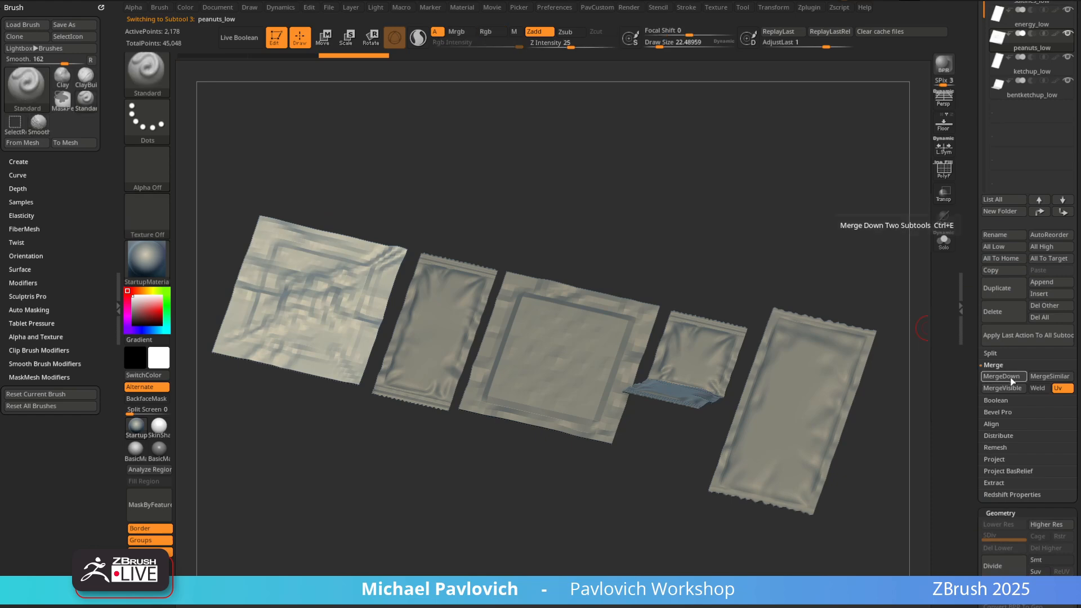
{"action": "scroll", "coordinate": [1023, 264], "scroll_direction": "up", "scroll_amount": 5}
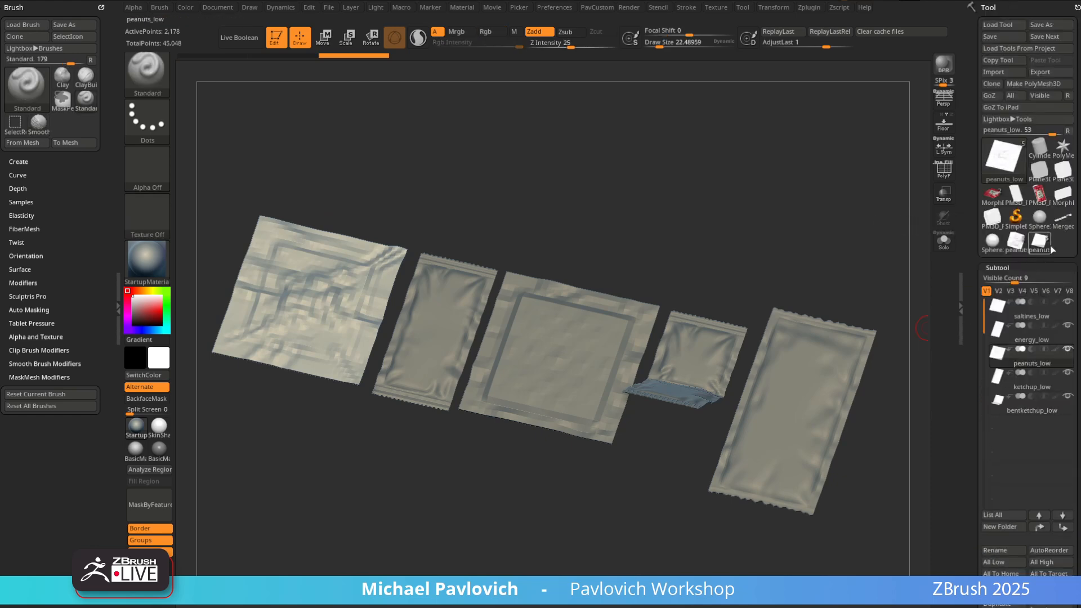
{"action": "left_click", "coordinate": [1062, 227]}
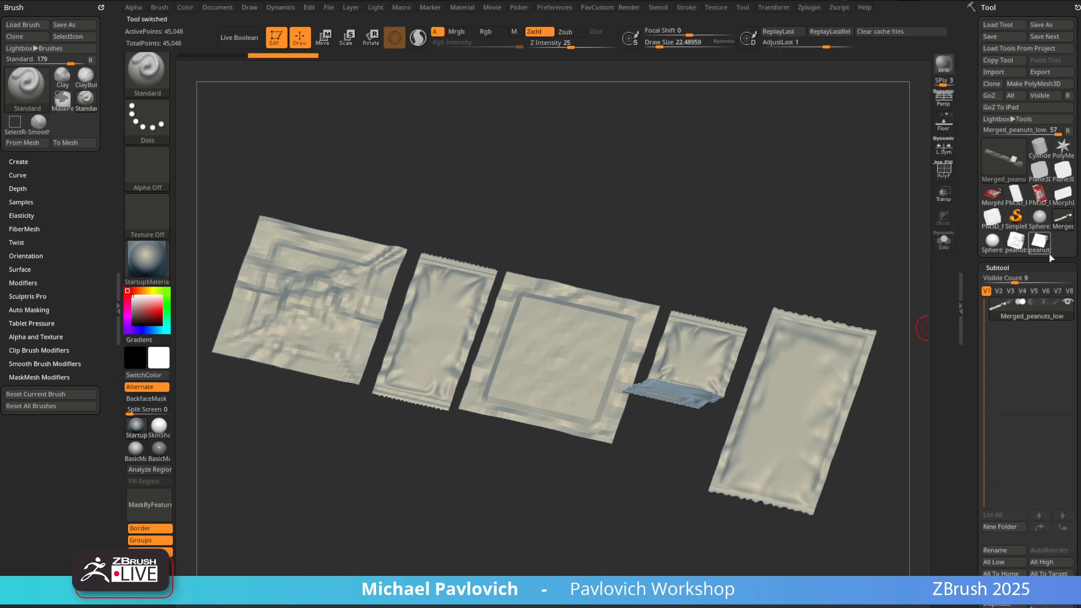
Reactivate the peanuts_low tool with its separate subtools, save the project and show polyframes
{"action": "left_click", "coordinate": [1040, 242]}
{"action": "key", "text": "ctrl+s"}
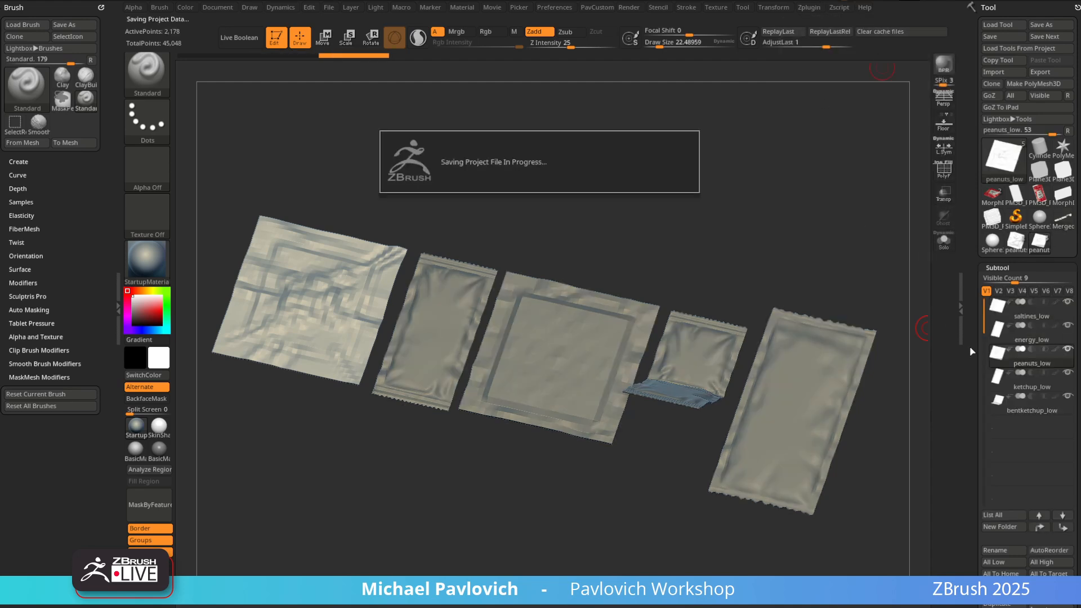
{"action": "left_click_drag", "start_coordinate": [669, 197], "coordinate": [713, 200], "text": "alt"}
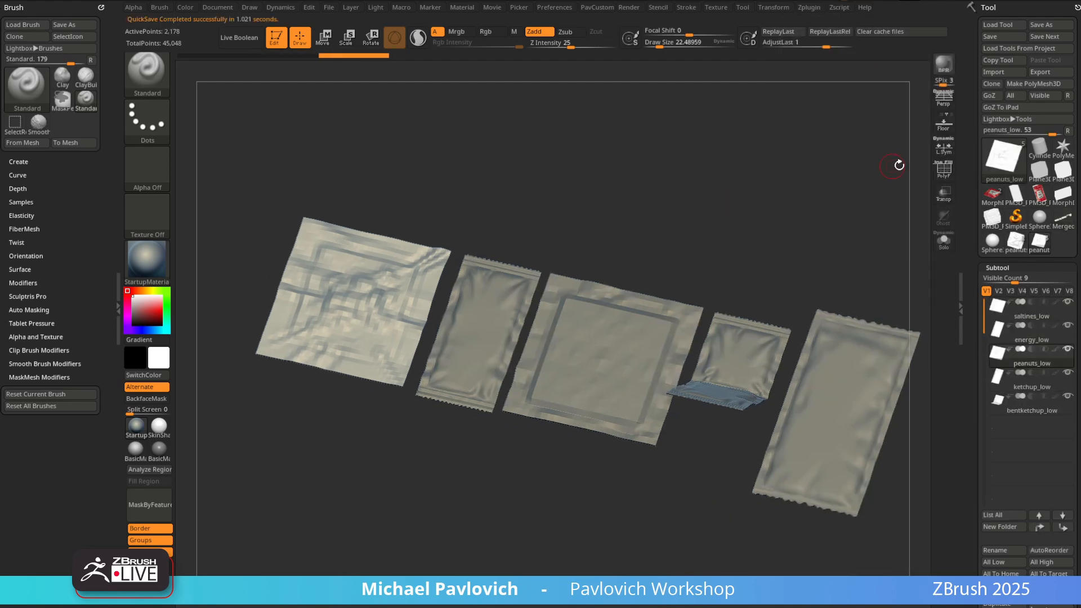
{"action": "left_click", "coordinate": [944, 170]}
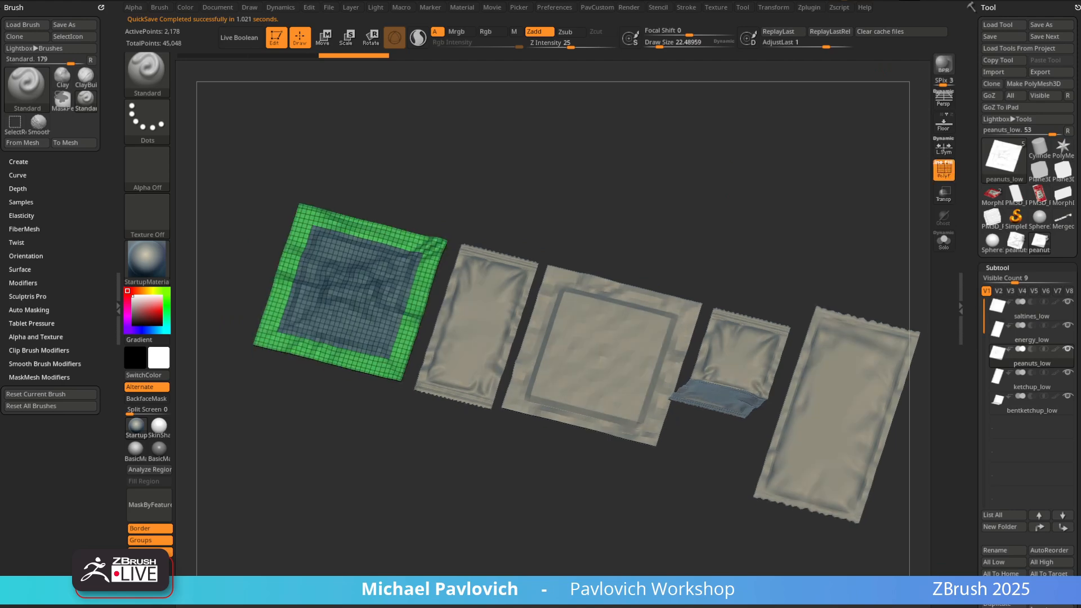
{"action": "key", "text": "alt+Tab"}
{"action": "left_click", "coordinate": [1, 5]}
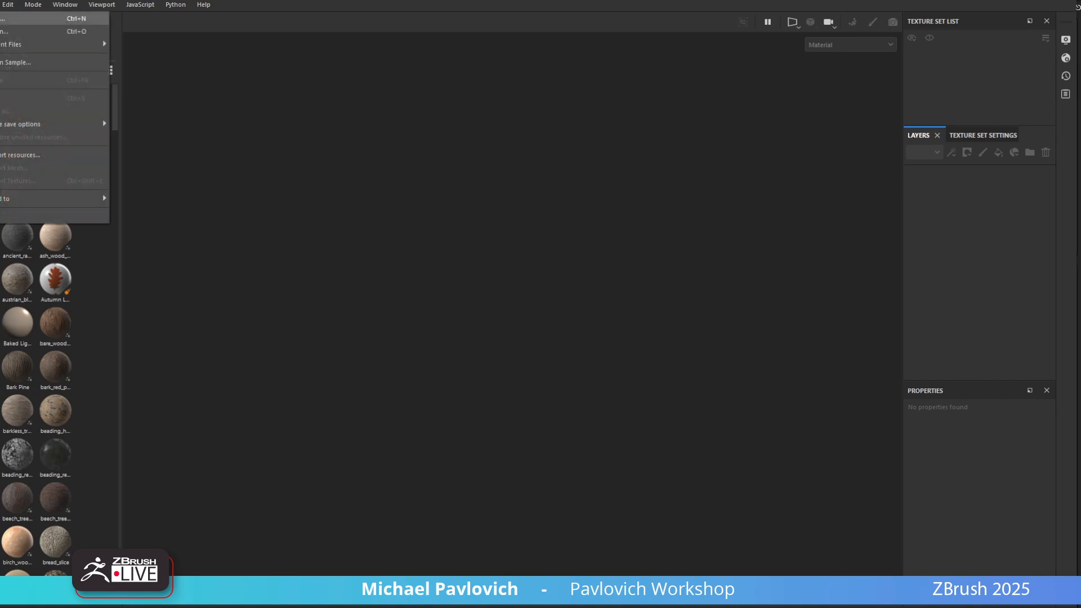
{"action": "left_click", "coordinate": [3, 18]}
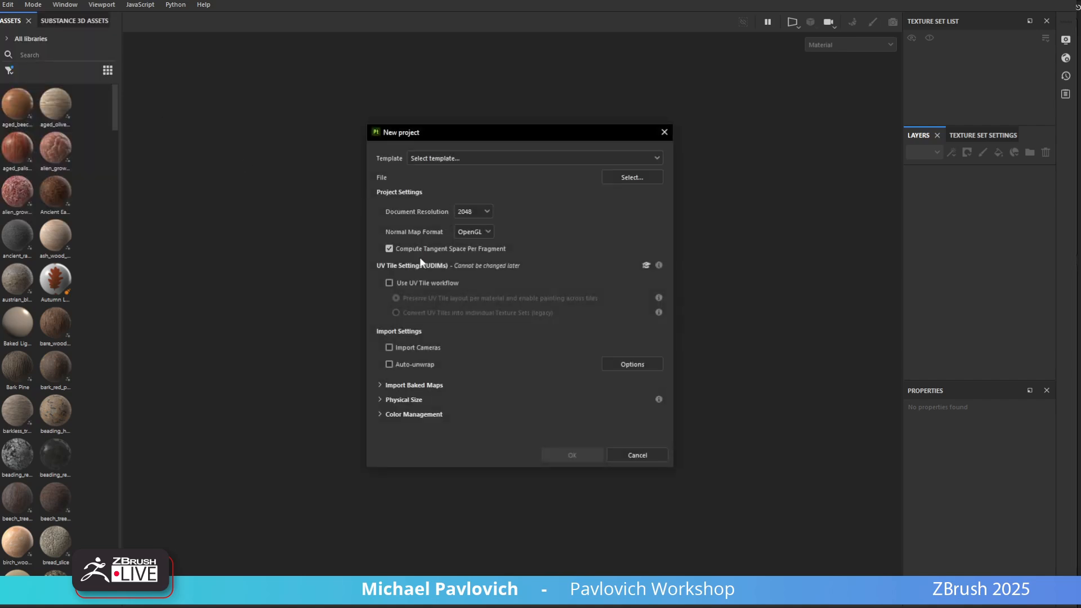
{"action": "left_click", "coordinate": [612, 456]}
{"action": "key", "text": "alt+Tab"}
Isolate the peanuts packet in Solo mode for a close view of its polygroups
{"action": "mouse_move", "coordinate": [733, 220]}
{"action": "left_mouse_down"}
{"action": "mouse_move", "coordinate": [707, 167]}
{"action": "mouse_move", "coordinate": [686, 182]}
{"action": "mouse_move", "coordinate": [786, 213]}
{"action": "mouse_move", "coordinate": [794, 226]}
{"action": "left_mouse_up"}
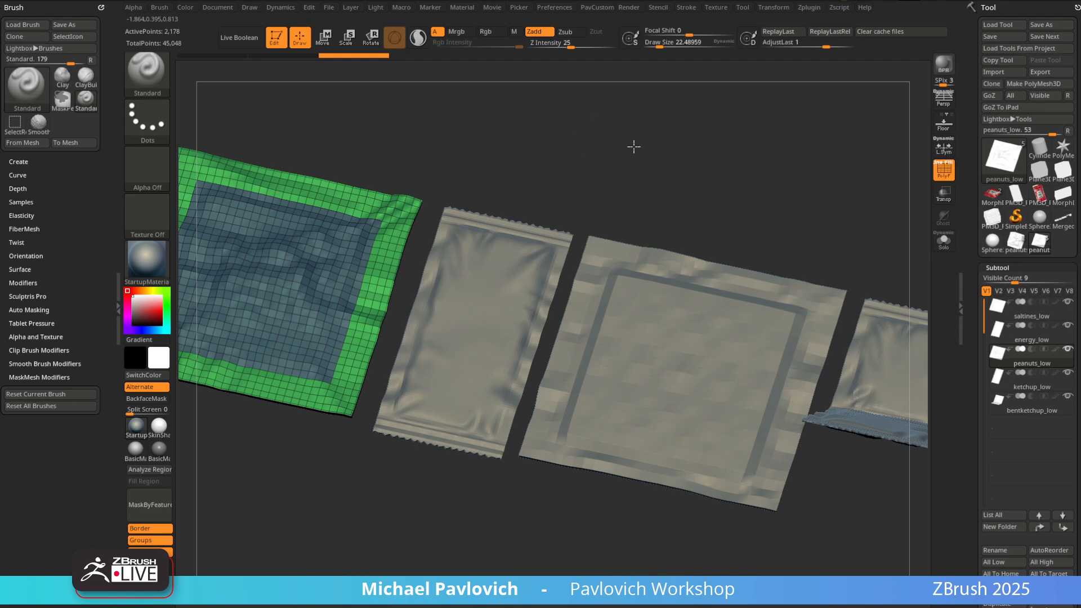
{"action": "left_click_drag", "start_coordinate": [633, 147], "coordinate": [633, 197]}
{"action": "left_click_drag", "start_coordinate": [633, 161], "coordinate": [774, 191], "text": "alt"}
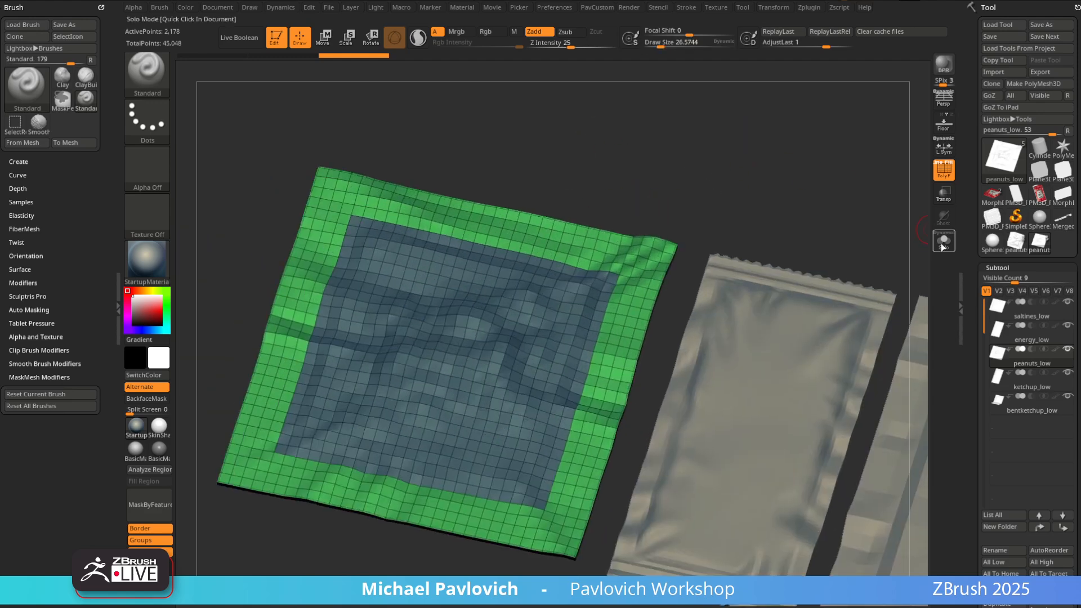
{"action": "left_click", "coordinate": [943, 240]}
{"action": "left_click_drag", "start_coordinate": [664, 216], "coordinate": [833, 205]}
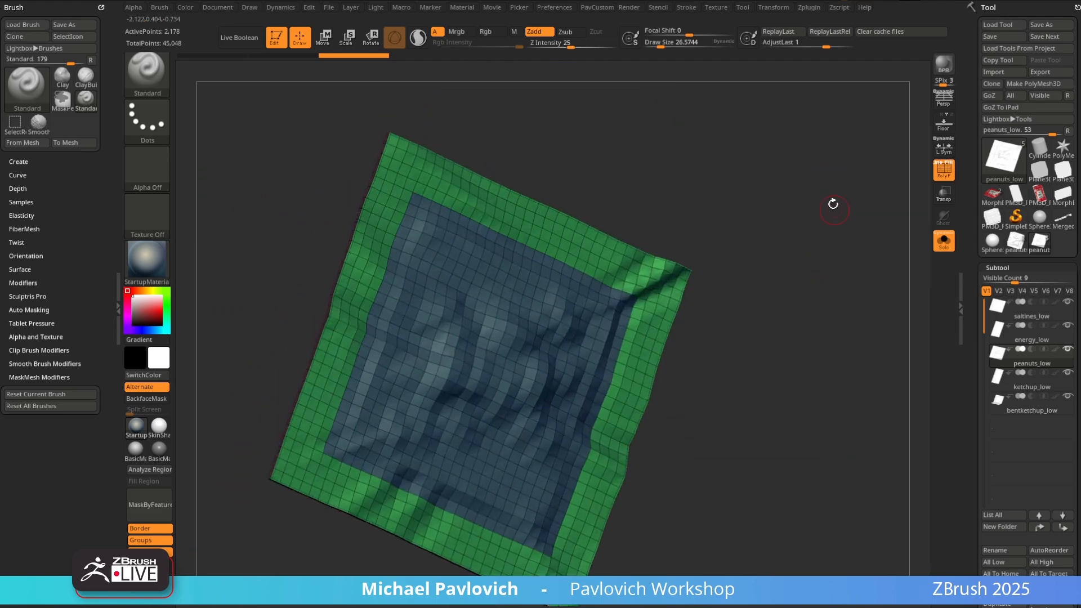
Combine the border and center areas on the front of the peanuts packet into one polygroup and show the whole mesh
{"action": "key", "text": "ctrl+shift"}
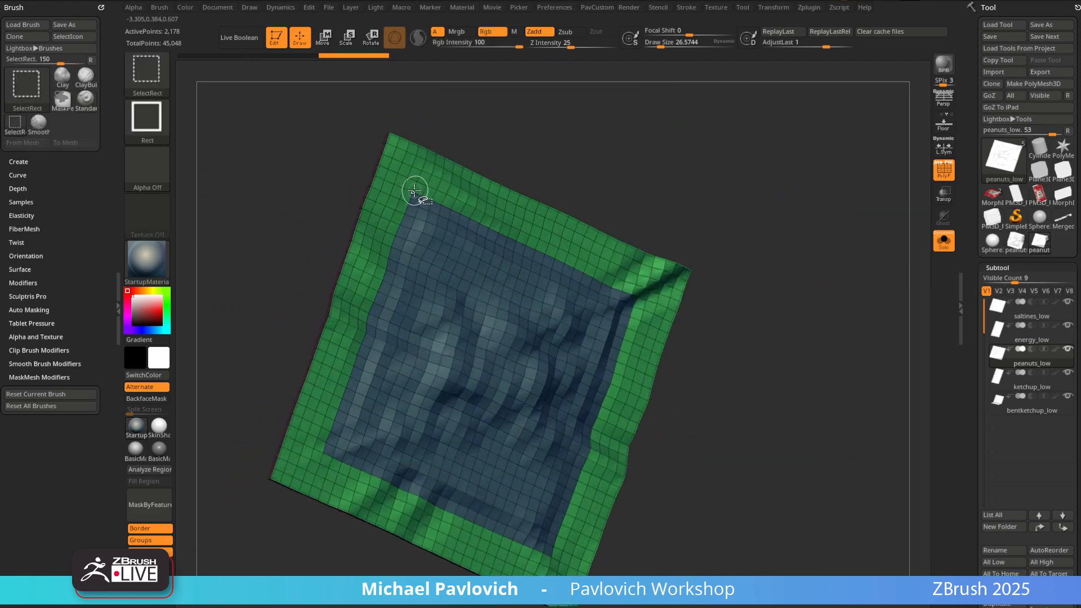
{"action": "left_click", "coordinate": [414, 194], "text": "ctrl+shift"}
{"action": "key", "text": "ctrl+w"}
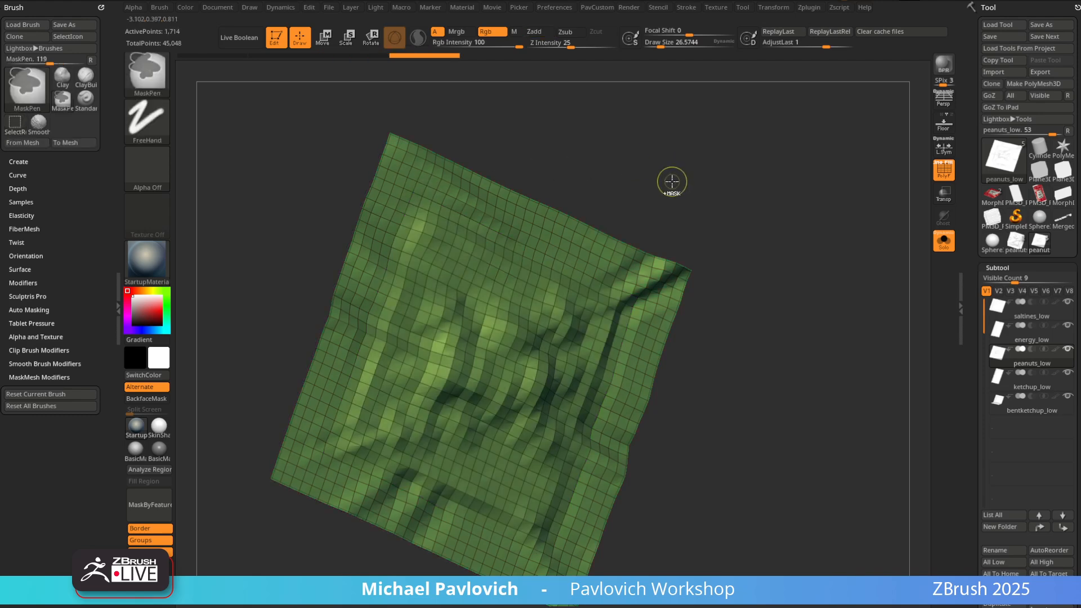
{"action": "left_click", "coordinate": [687, 168], "text": "ctrl+shift"}
{"action": "mouse_move", "coordinate": [688, 167]}
{"action": "left_mouse_down"}
{"action": "mouse_move", "coordinate": [767, 170]}
{"action": "mouse_move", "coordinate": [465, 218]}
{"action": "left_mouse_up"}
{"action": "key", "text": "ctrl"}
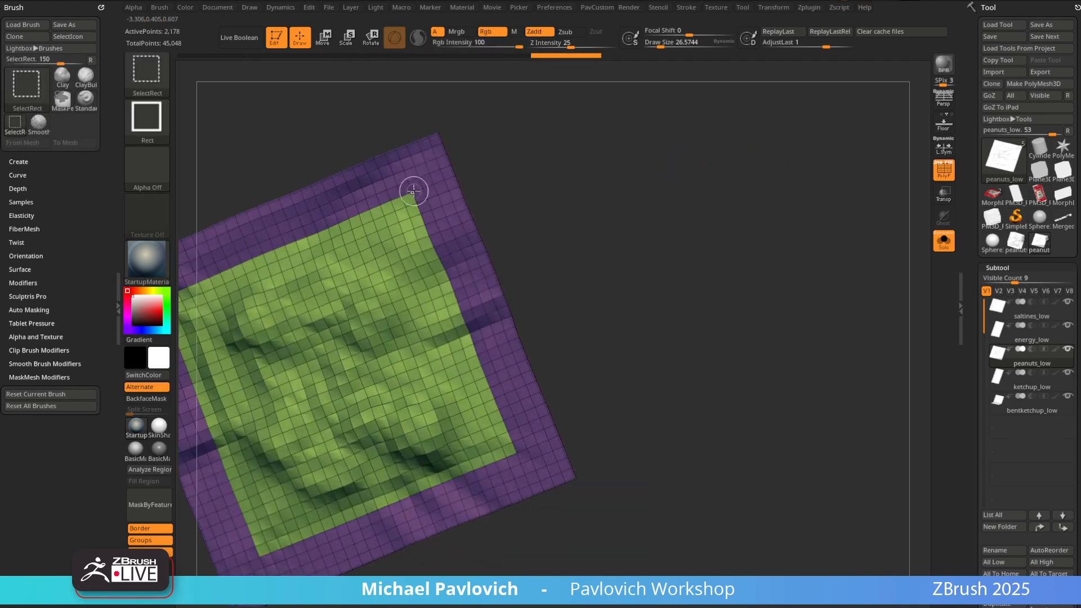
Apply the SkinShade4 material and combine the peanuts packet's visible border and center polygroups into one
{"action": "mouse_move", "coordinate": [631, 174]}
{"action": "left_mouse_down"}
{"action": "mouse_move", "coordinate": [683, 186]}
{"action": "mouse_move", "coordinate": [620, 174]}
{"action": "mouse_move", "coordinate": [630, 217]}
{"action": "left_mouse_up"}
{"action": "key", "text": "ctrl+shift"}
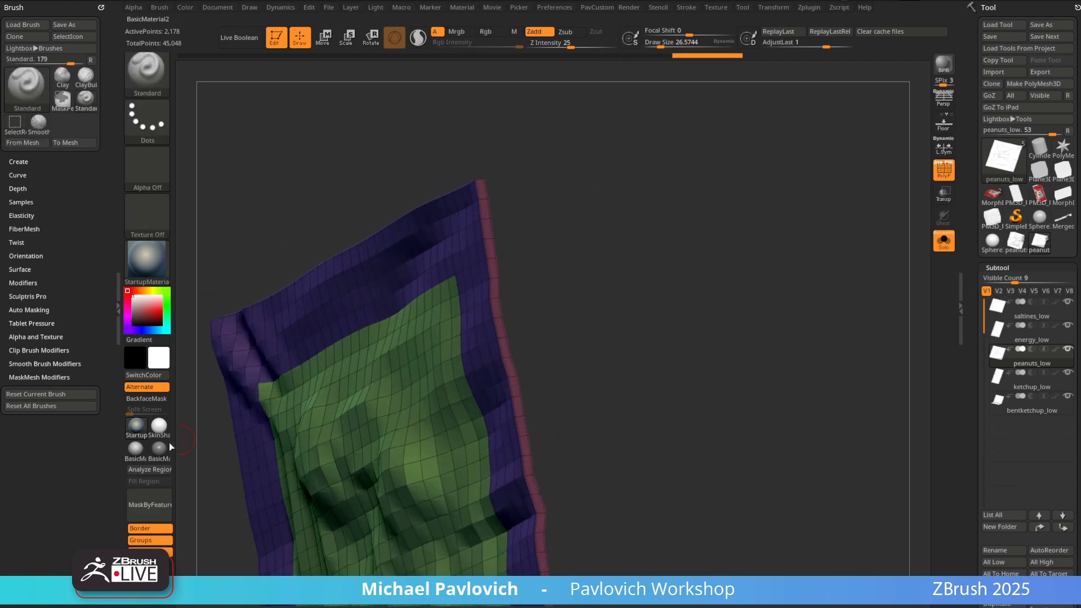
{"action": "left_click", "coordinate": [159, 427]}
{"action": "right_click_drag", "start_coordinate": [484, 268], "coordinate": [474, 277]}
{"action": "key", "text": "ctrl+shift"}
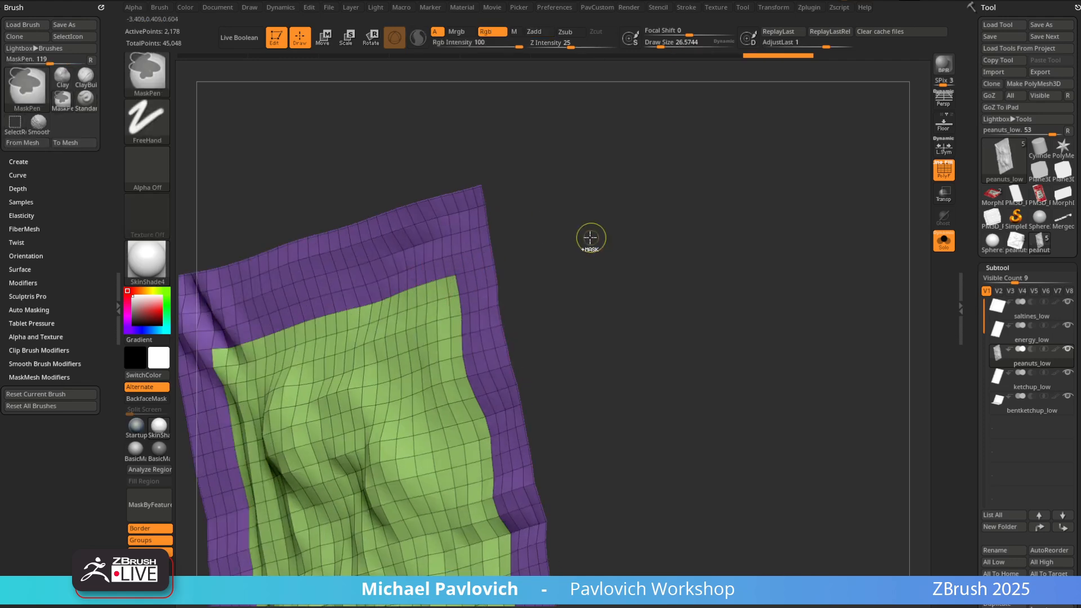
{"action": "key", "text": "ctrl+w"}
{"action": "key", "text": "d"}
{"action": "right_click_drag", "start_coordinate": [666, 237], "coordinate": [654, 221], "text": "ctrl"}
{"action": "right_click_drag", "start_coordinate": [654, 221], "coordinate": [499, 285], "text": "shift"}
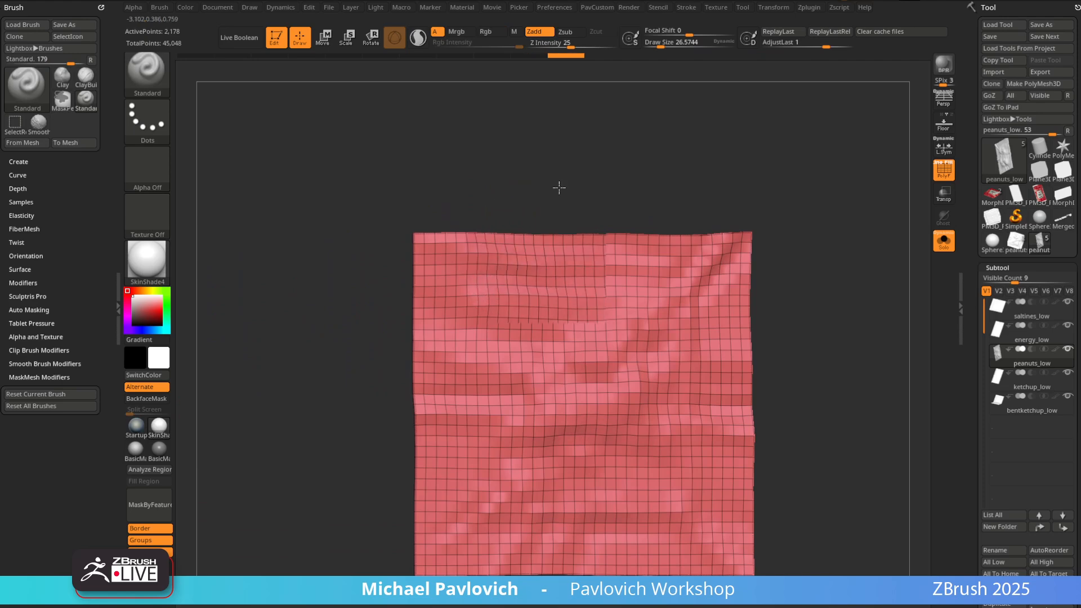
Isolate one face of the peanuts packet, assign it its own polygroup and unhide the whole mesh
{"action": "right_click_drag", "start_coordinate": [601, 256], "coordinate": [672, 243]}
{"action": "left_click", "coordinate": [445, 291], "text": "ctrl+shift"}
{"action": "key", "text": "ctrl+w"}
{"action": "left_click", "coordinate": [618, 216], "text": "ctrl+shift"}
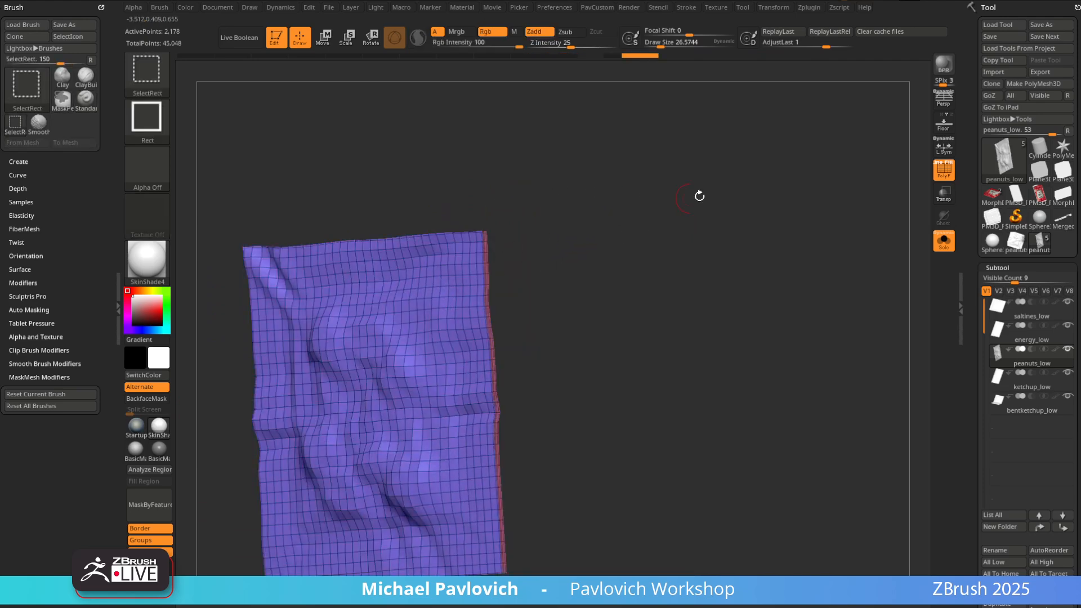
Isolate the peanuts packet's purple polygroup and regroup it with Auto Groups
{"action": "right_click_drag", "start_coordinate": [700, 196], "coordinate": [580, 216]}
{"action": "mouse_move", "coordinate": [618, 184]}
{"action": "right_mouse_down"}
{"action": "mouse_move", "coordinate": [683, 203]}
{"action": "mouse_move", "coordinate": [635, 203]}
{"action": "mouse_move", "coordinate": [678, 198]}
{"action": "mouse_move", "coordinate": [724, 217]}
{"action": "mouse_move", "coordinate": [719, 265]}
{"action": "mouse_move", "coordinate": [710, 224]}
{"action": "right_mouse_up"}
{"action": "left_click", "coordinate": [512, 310], "text": "ctrl+shift"}
{"action": "key", "text": "2"}
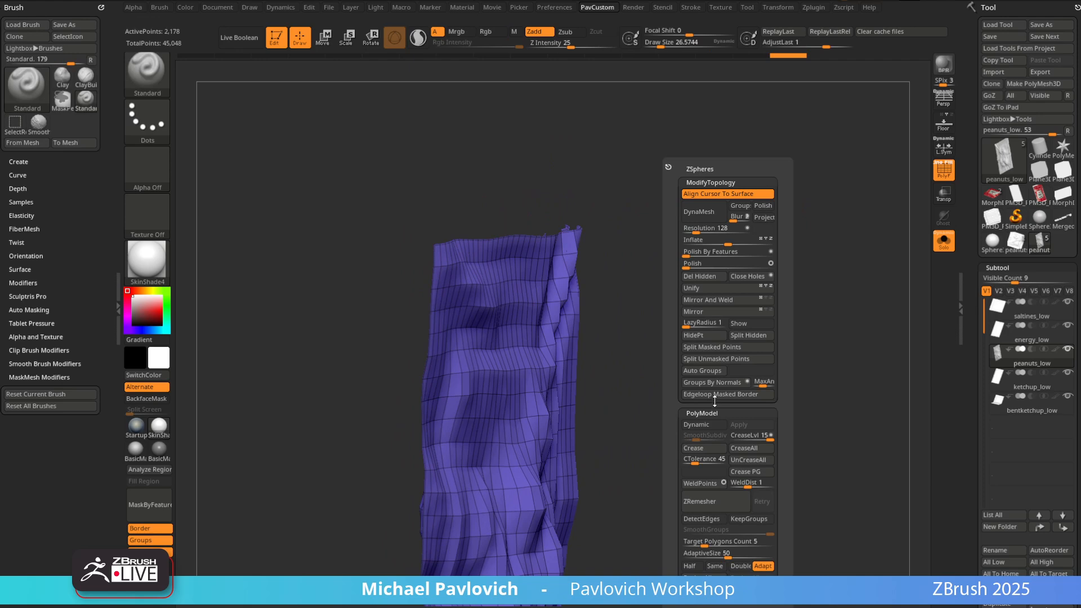
{"action": "left_click", "coordinate": [710, 368]}
{"action": "left_click", "coordinate": [701, 337], "text": "ctrl+shift"}
Combine the peanuts packet's front face and thin edge strip into one polygroup, then unhide the back face
{"action": "mouse_move", "coordinate": [718, 327]}
{"action": "right_mouse_down"}
{"action": "mouse_move", "coordinate": [805, 316]}
{"action": "mouse_move", "coordinate": [721, 299]}
{"action": "mouse_move", "coordinate": [799, 299]}
{"action": "mouse_move", "coordinate": [728, 338]}
{"action": "mouse_move", "coordinate": [651, 343]}
{"action": "right_mouse_up"}
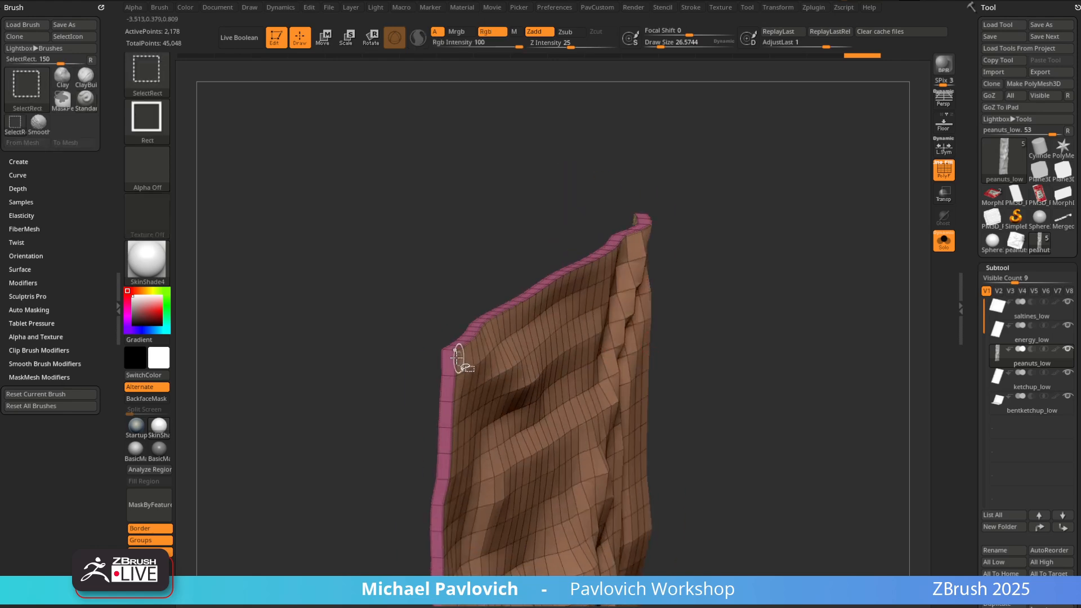
{"action": "right_click_drag", "start_coordinate": [748, 282], "coordinate": [686, 314]}
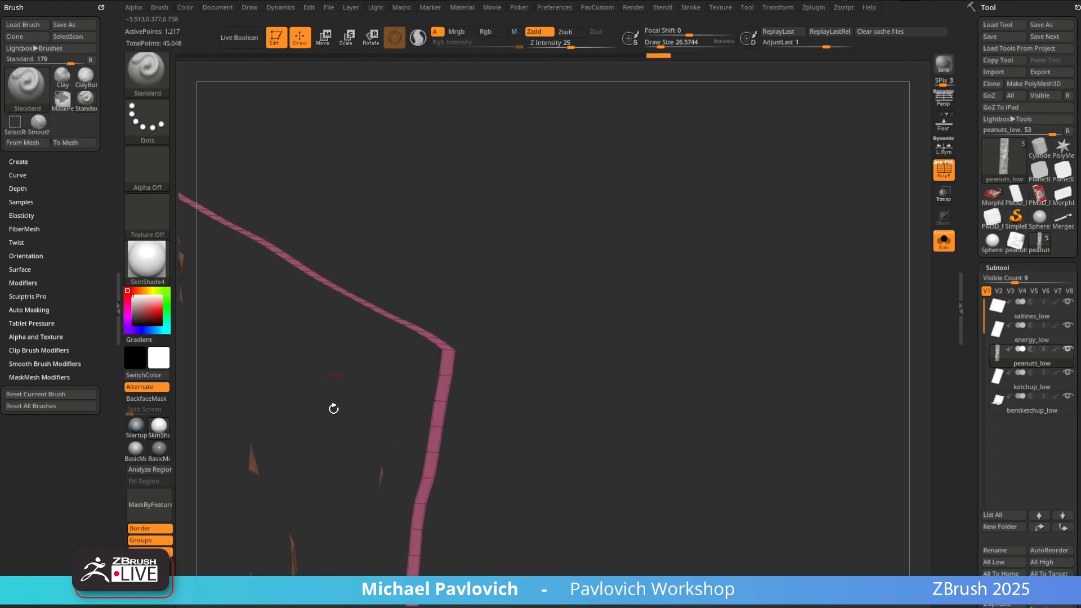
{"action": "mouse_move", "coordinate": [379, 401]}
{"action": "right_mouse_down"}
{"action": "mouse_move", "coordinate": [579, 315]}
{"action": "mouse_move", "coordinate": [603, 287]}
{"action": "right_mouse_up"}
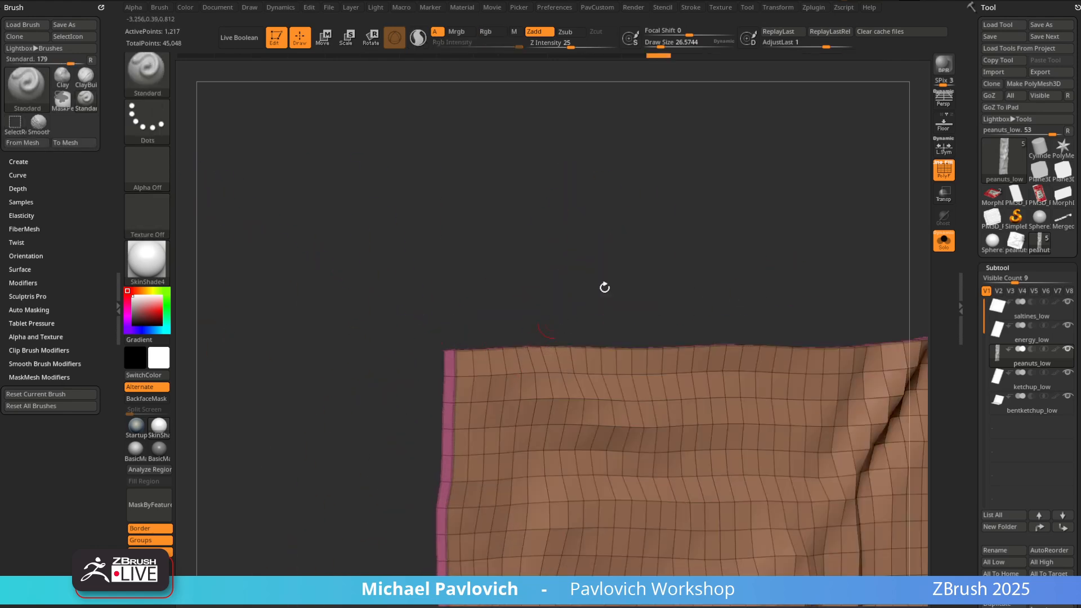
{"action": "right_click_drag", "start_coordinate": [446, 377], "coordinate": [445, 389]}
{"action": "key", "text": "ctrl+w"}
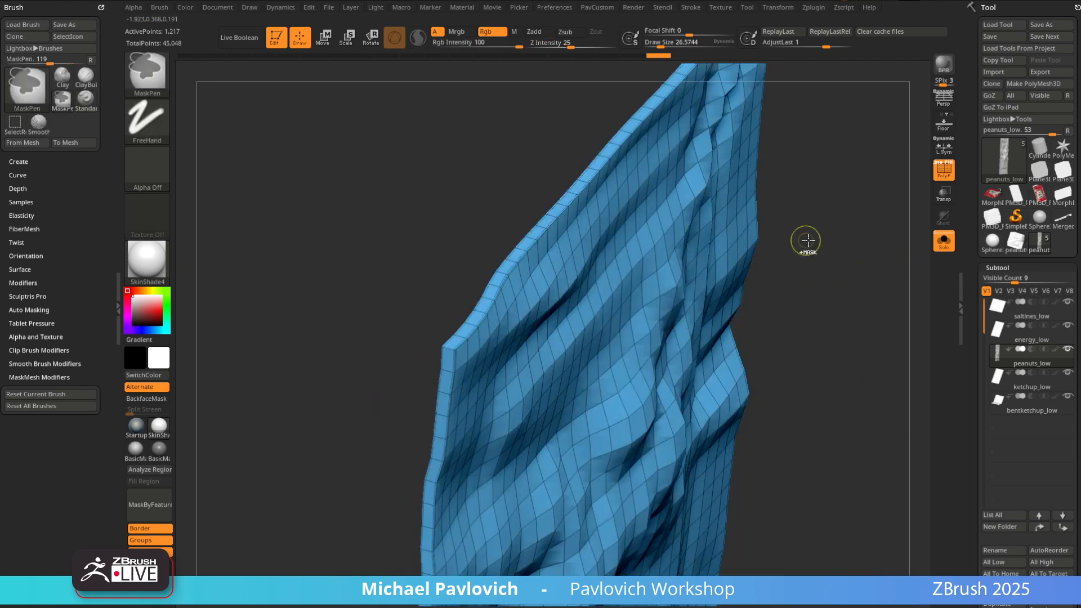
{"action": "left_click", "coordinate": [829, 249], "text": "ctrl+shift"}
{"action": "right_click_drag", "start_coordinate": [849, 255], "coordinate": [551, 339]}
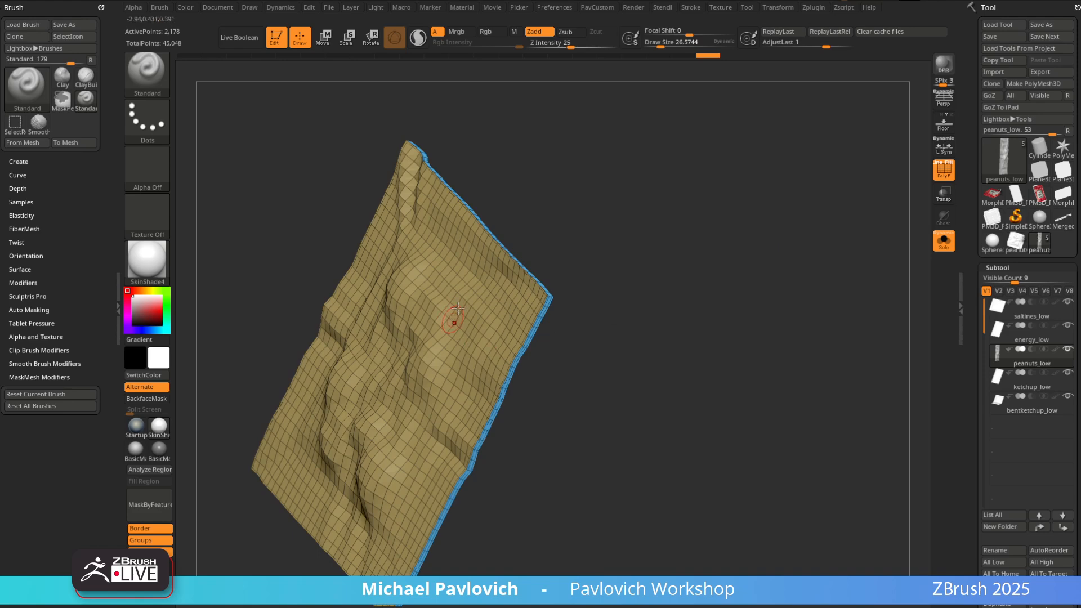
{"action": "right_click_drag", "start_coordinate": [458, 308], "coordinate": [630, 214]}
Switch to the saltines_low subtool and combine the border and center of its face into one polygroup
{"action": "left_click", "coordinate": [1043, 318]}
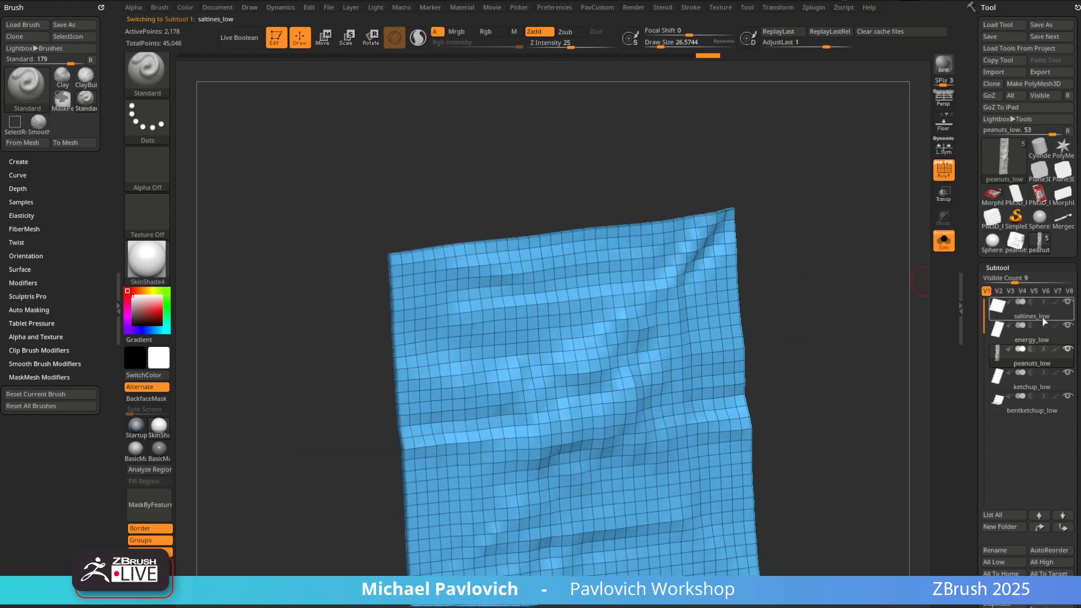
{"action": "key", "text": "f"}
{"action": "key", "text": "f"}
{"action": "right_click_drag", "start_coordinate": [784, 302], "coordinate": [858, 233]}
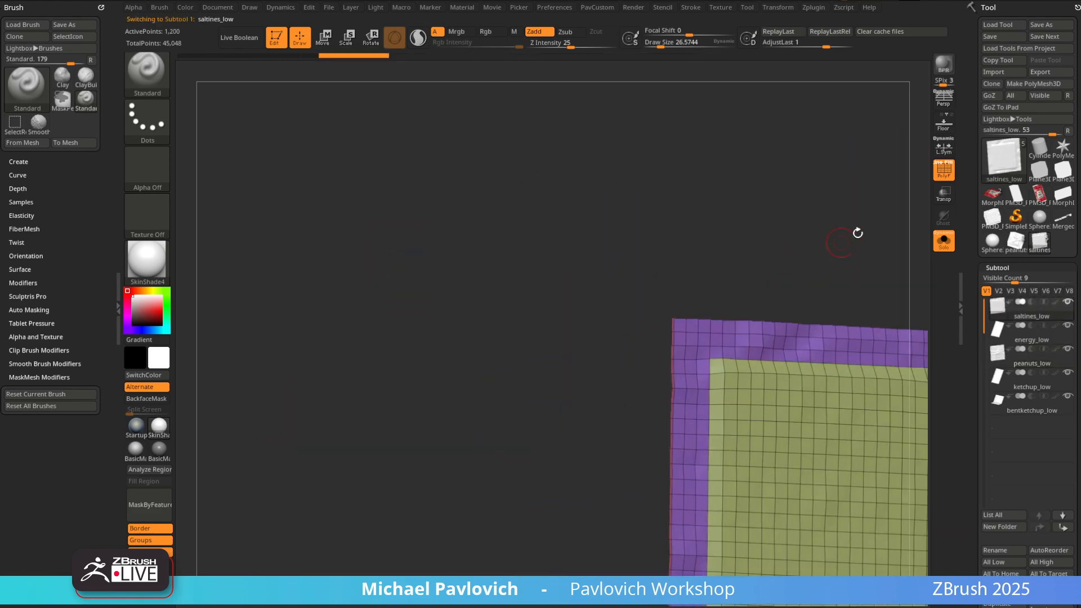
{"action": "key", "text": "f"}
{"action": "left_click", "coordinate": [433, 256], "text": "ctrl+shift"}
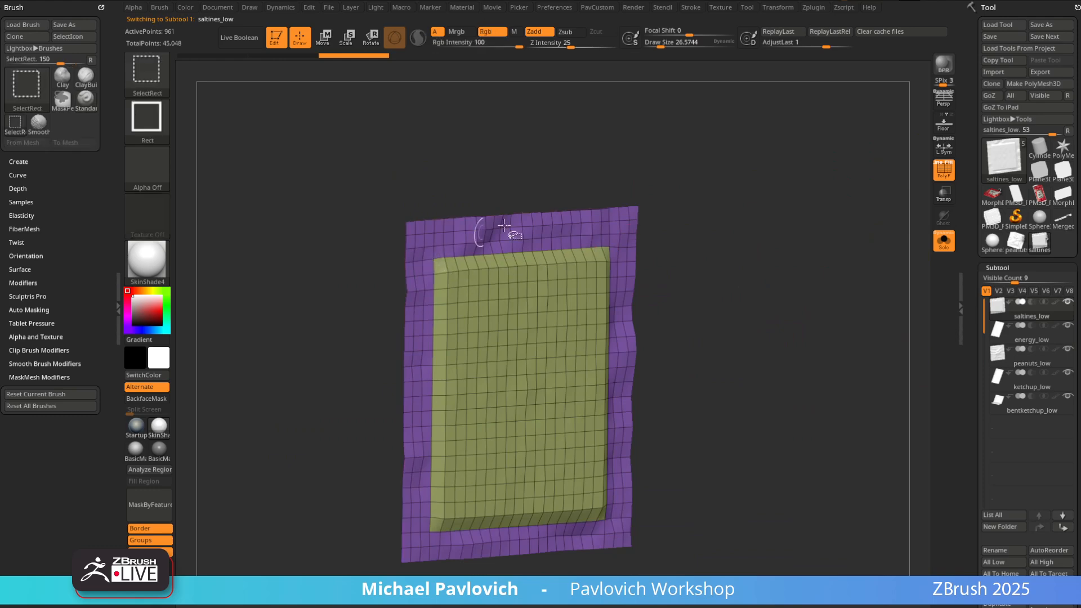
{"action": "left_click", "coordinate": [737, 183], "text": "ctrl+shift"}
{"action": "mouse_move", "coordinate": [731, 185]}
{"action": "right_mouse_down"}
{"action": "mouse_move", "coordinate": [816, 248]}
{"action": "mouse_move", "coordinate": [871, 210]}
{"action": "mouse_move", "coordinate": [790, 220]}
{"action": "right_mouse_up"}
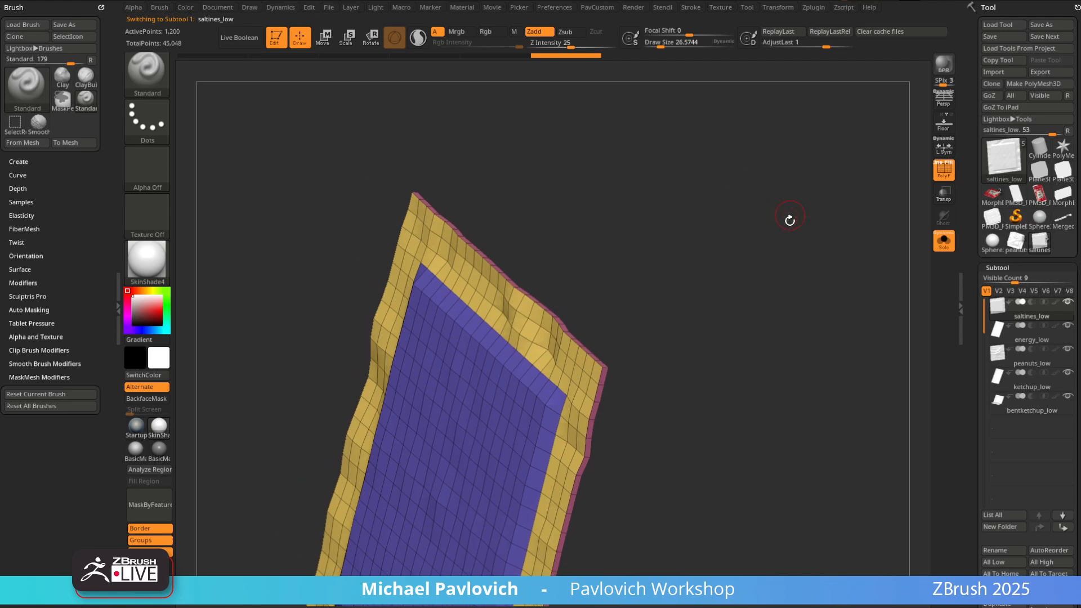
{"action": "key", "text": "ctrl+w"}
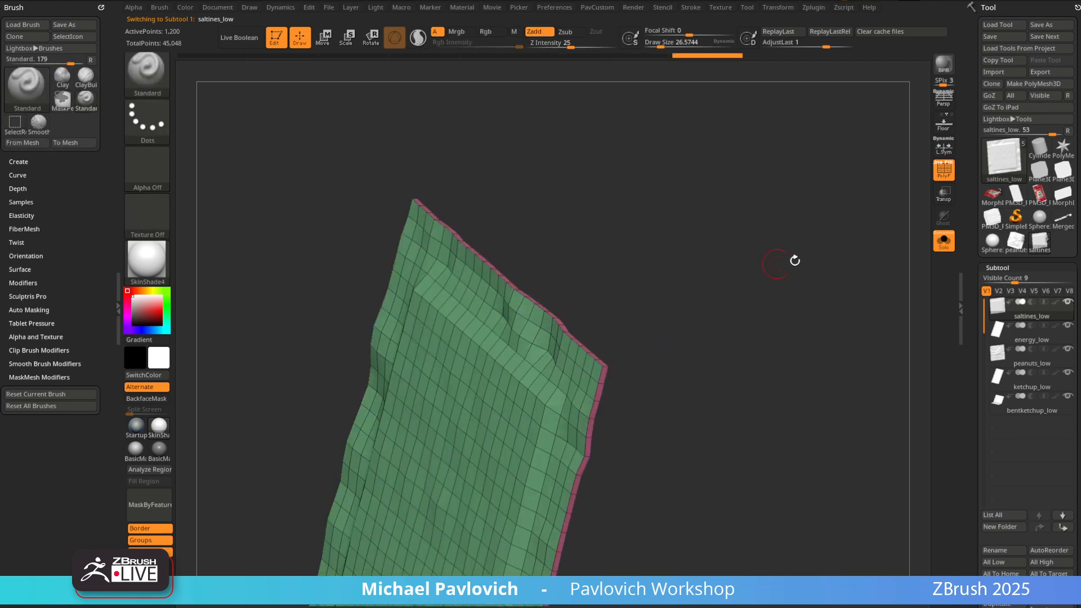
Split the saltines packet into two polygroups, one for a face and one for the opposite face with its edge strip
{"action": "right_click_drag", "start_coordinate": [794, 260], "coordinate": [637, 316]}
{"action": "left_click", "coordinate": [580, 372], "text": "ctrl+shift"}
{"action": "right_click_drag", "start_coordinate": [711, 283], "coordinate": [717, 304], "text": "ctrl"}
{"action": "left_click", "coordinate": [633, 363], "text": "ctrl+shift"}
{"action": "key", "text": "3"}
{"action": "left_click", "coordinate": [808, 371]}
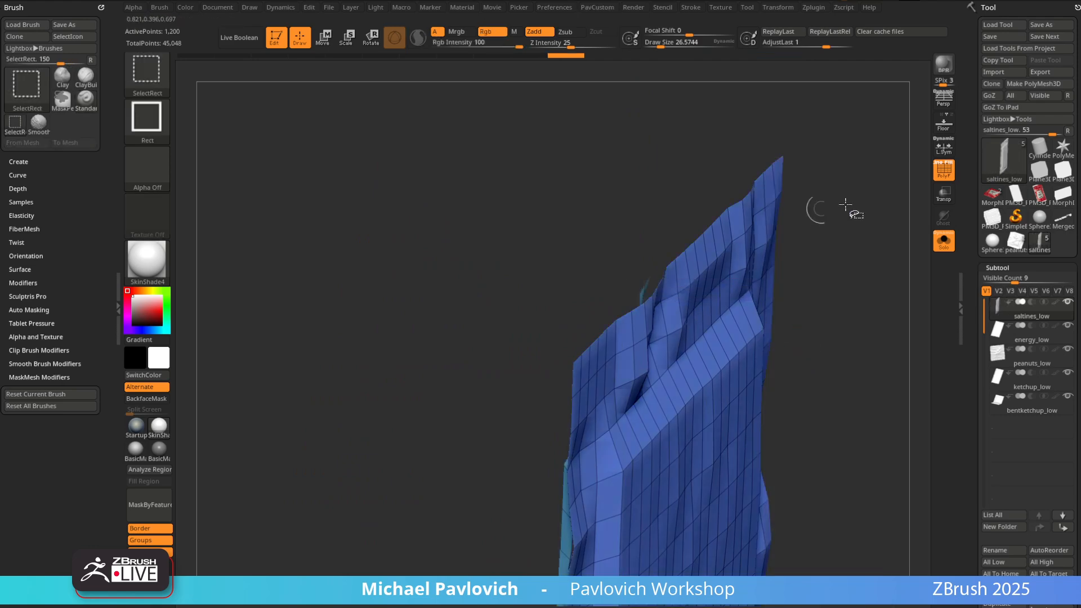
{"action": "left_click", "coordinate": [845, 205], "text": "ctrl+shift"}
{"action": "key", "text": "ctrl+w"}
{"action": "right_click_drag", "start_coordinate": [853, 258], "coordinate": [875, 305], "text": "ctrl"}
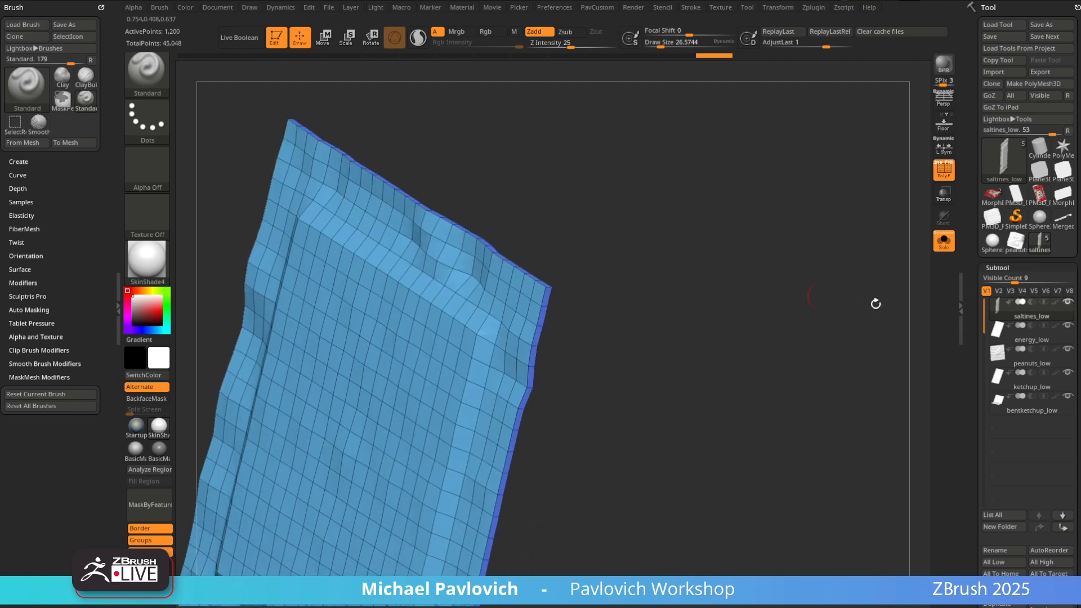
Switch to the energy_low subtool
{"action": "left_click", "coordinate": [1024, 338]}
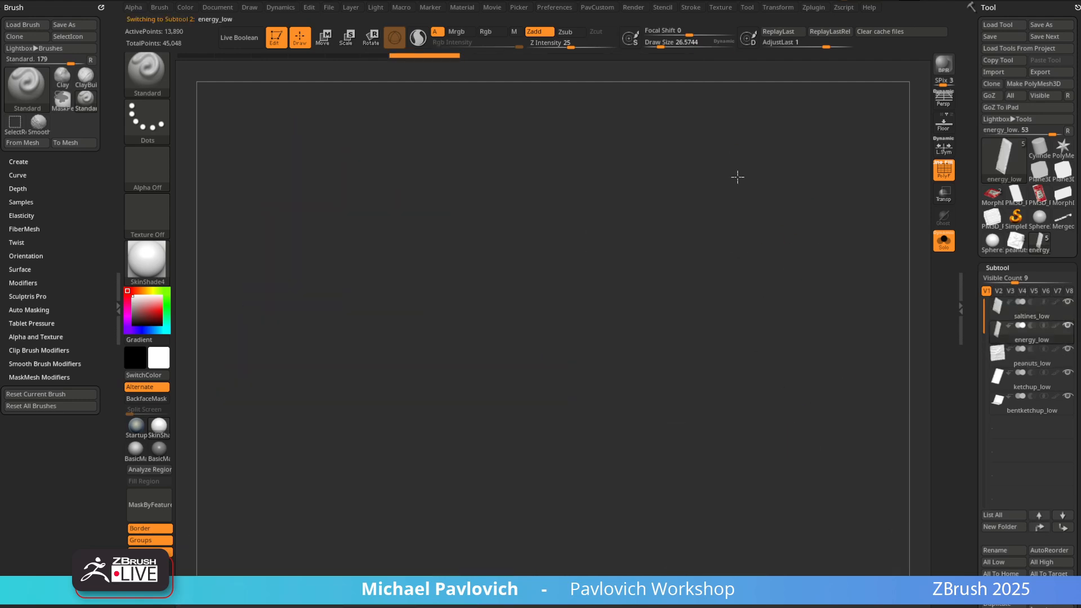
{"action": "right_click_drag", "start_coordinate": [766, 206], "coordinate": [782, 261]}
{"action": "key", "text": "space"}
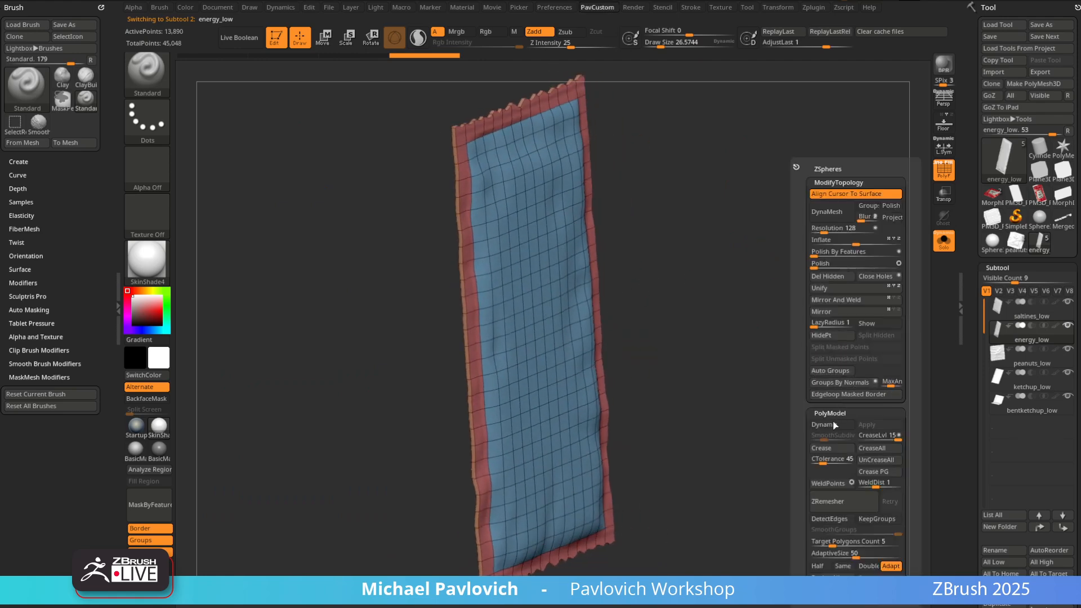
{"action": "left_click", "coordinate": [836, 384]}
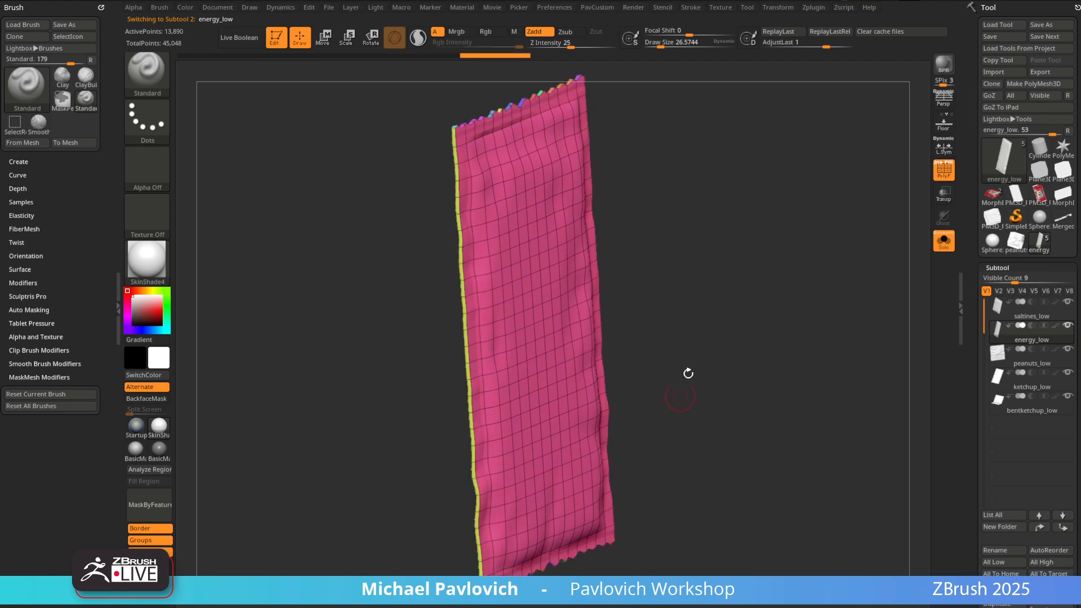
{"action": "key", "text": "ctrl+z"}
Isolate the energy packet's center panels, assign them one new polygroup, and unhide the rest of the packet
{"action": "right_click_drag", "start_coordinate": [704, 222], "coordinate": [788, 324], "text": "alt"}
{"action": "left_click", "coordinate": [419, 278], "text": "ctrl+shift"}
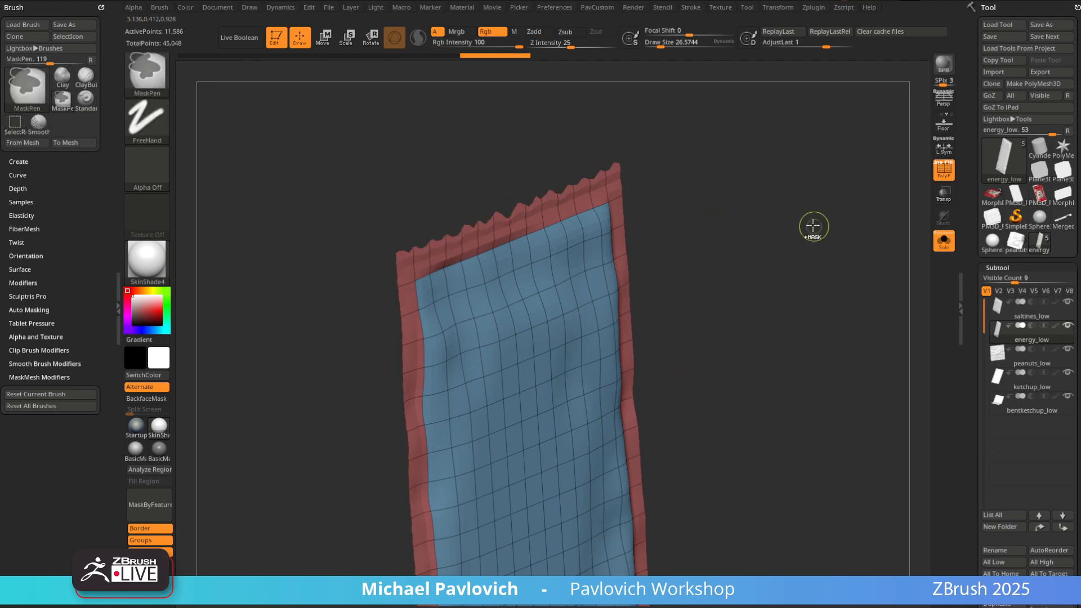
{"action": "key", "text": "ctrl+w"}
{"action": "left_click", "coordinate": [777, 220], "text": "ctrl+shift"}
{"action": "left_click_drag", "start_coordinate": [751, 186], "coordinate": [846, 231]}
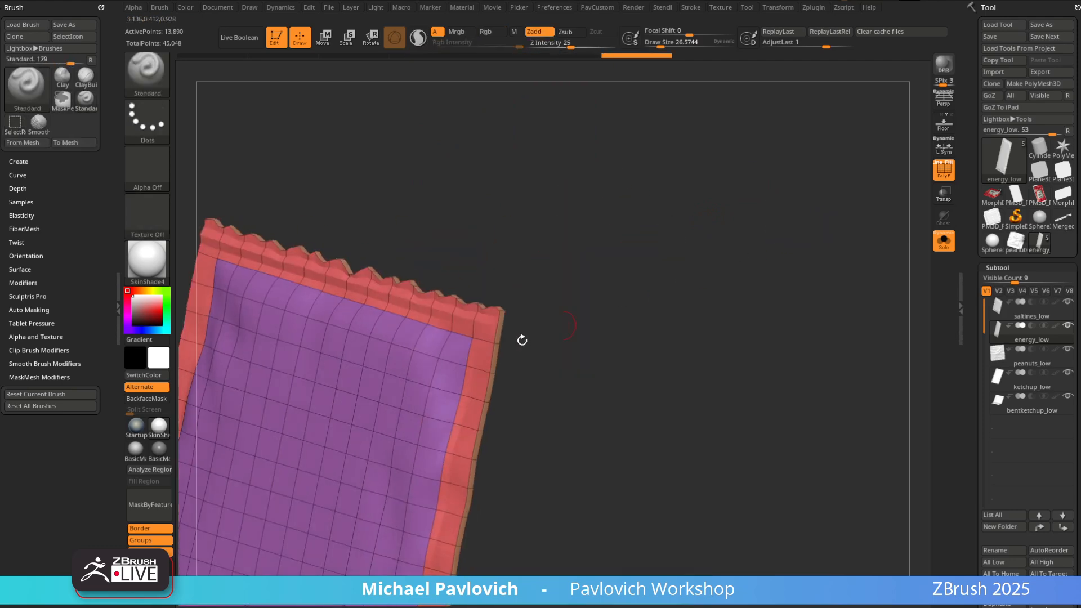
Isolate the energy packet's purple center polygroup and regroup it with Auto Groups
{"action": "left_click", "coordinate": [496, 336], "text": "ctrl+shift"}
{"action": "left_click_drag", "start_coordinate": [695, 253], "coordinate": [664, 266]}
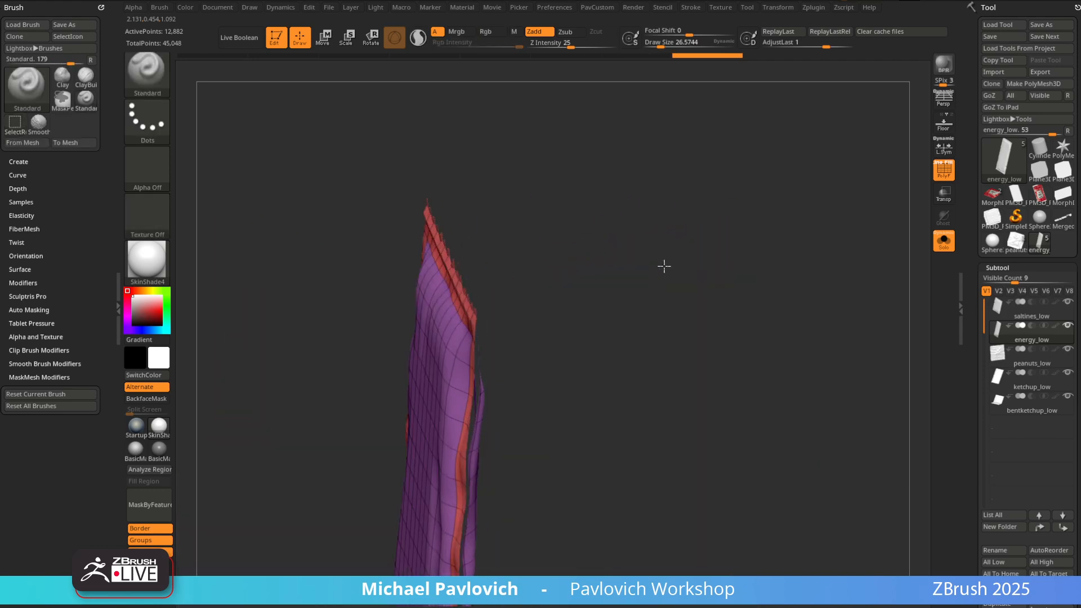
{"action": "left_click", "coordinate": [592, 280], "text": "ctrl+shift"}
{"action": "left_click", "coordinate": [436, 347], "text": "ctrl+shift"}
{"action": "key", "text": "space"}
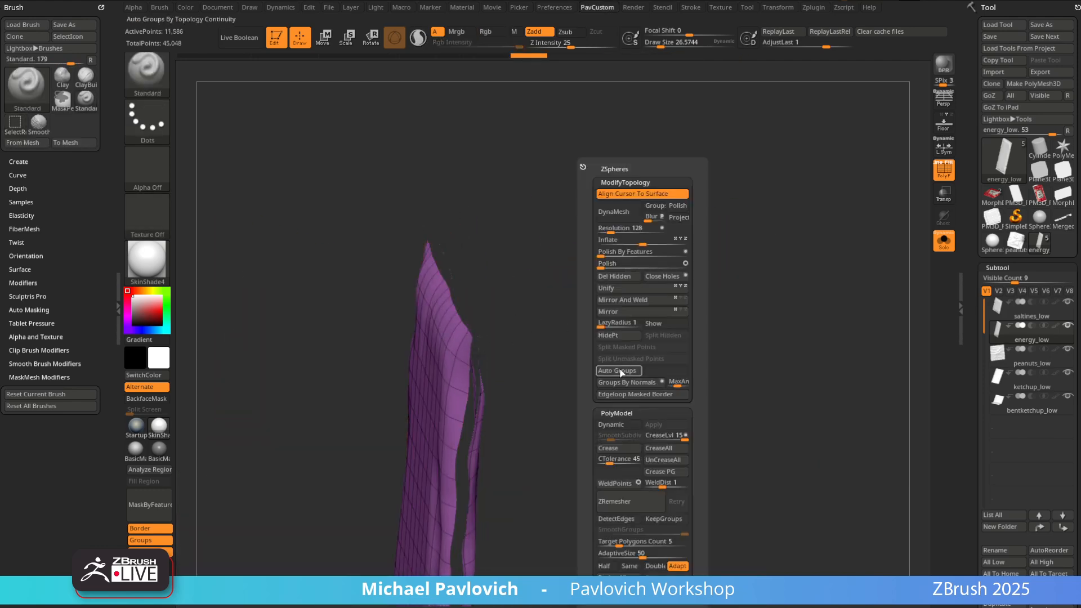
{"action": "left_click", "coordinate": [620, 372]}
Combine the center and border of the energy packet's back face into one polygroup, then unhide the whole packet
{"action": "left_click", "coordinate": [608, 345], "text": "ctrl+shift"}
{"action": "left_click_drag", "start_coordinate": [608, 345], "coordinate": [515, 341]}
{"action": "left_click", "coordinate": [519, 332], "text": "ctrl+shift"}
{"action": "key", "text": "ctrl+w"}
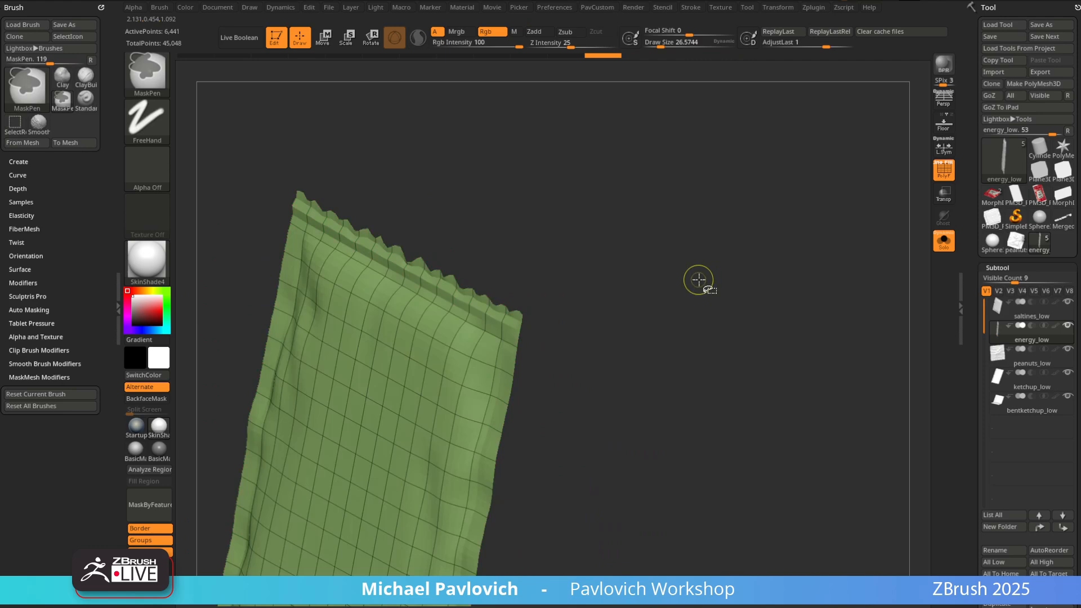
{"action": "left_click", "coordinate": [699, 280], "text": "ctrl+shift"}
{"action": "left_click_drag", "start_coordinate": [699, 280], "coordinate": [709, 217]}
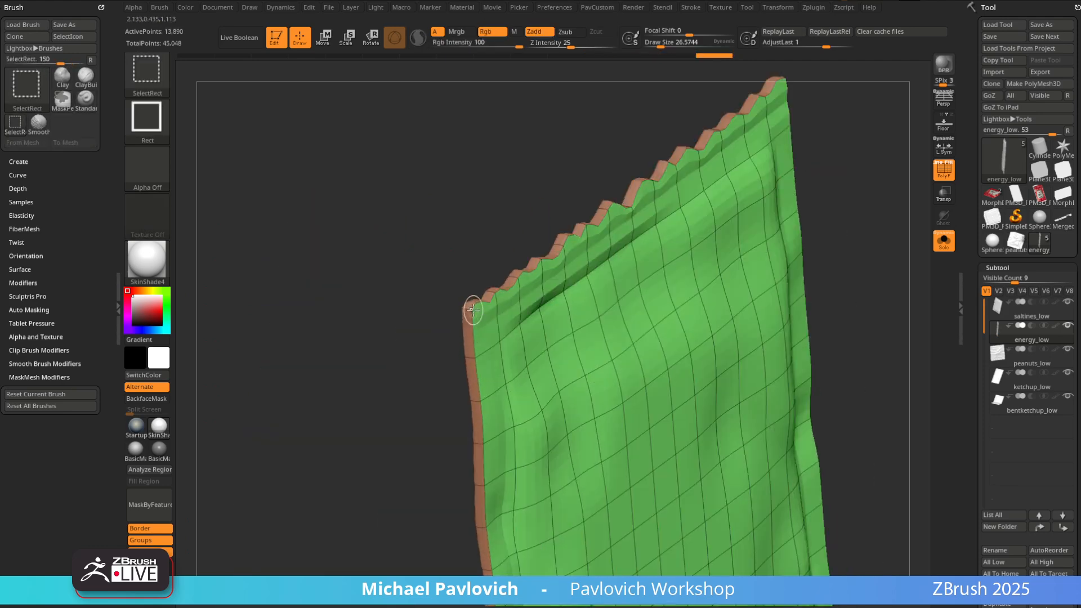
Combine the energy packet's front face and thin edge strip into one polygroup, and assign the opposite face its own new polygroup
{"action": "left_click", "coordinate": [473, 310], "text": "ctrl+shift"}
{"action": "key", "text": "ctrl+w"}
{"action": "left_click", "coordinate": [365, 439], "text": "ctrl+shift"}
{"action": "left_click_drag", "start_coordinate": [365, 438], "coordinate": [427, 390]}
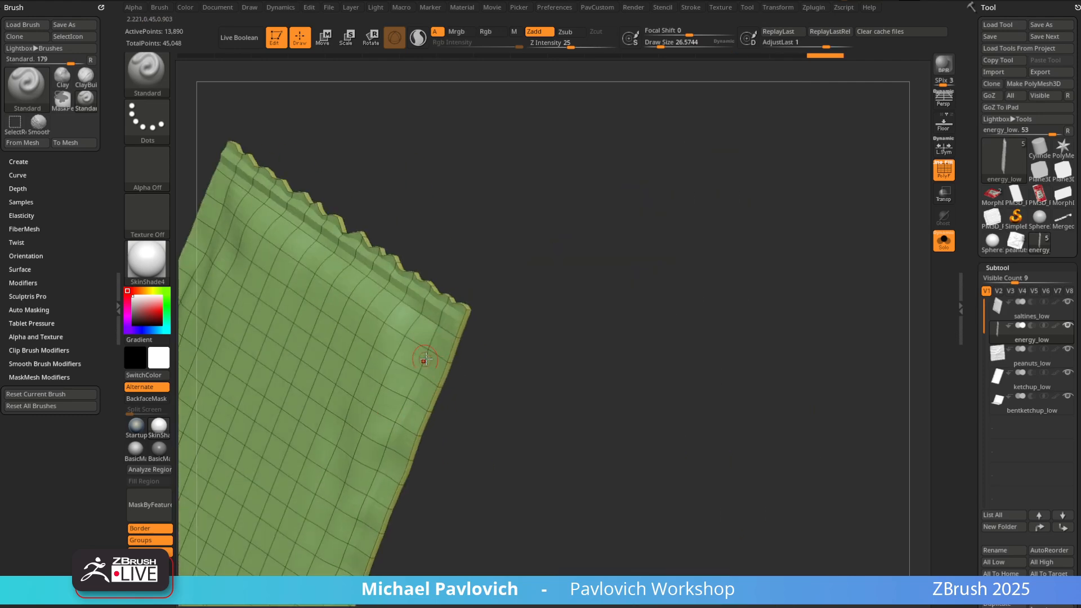
{"action": "left_click", "coordinate": [427, 354], "text": "ctrl+shift"}
{"action": "key", "text": "ctrl+w"}
{"action": "left_click", "coordinate": [495, 319], "text": "ctrl+shift"}
{"action": "left_click_drag", "start_coordinate": [509, 317], "coordinate": [562, 298]}
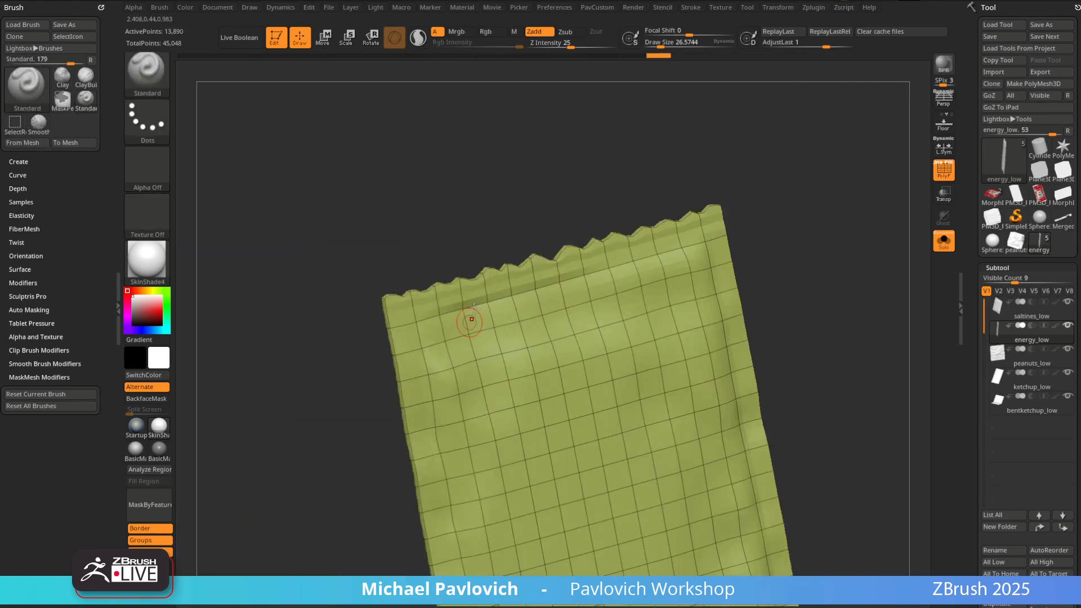
{"action": "left_click_drag", "start_coordinate": [472, 319], "coordinate": [439, 299]}
Check the polygroups on the peanuts_low, saltines_low and energy_low subtools from several angles
{"action": "left_click", "coordinate": [1035, 364]}
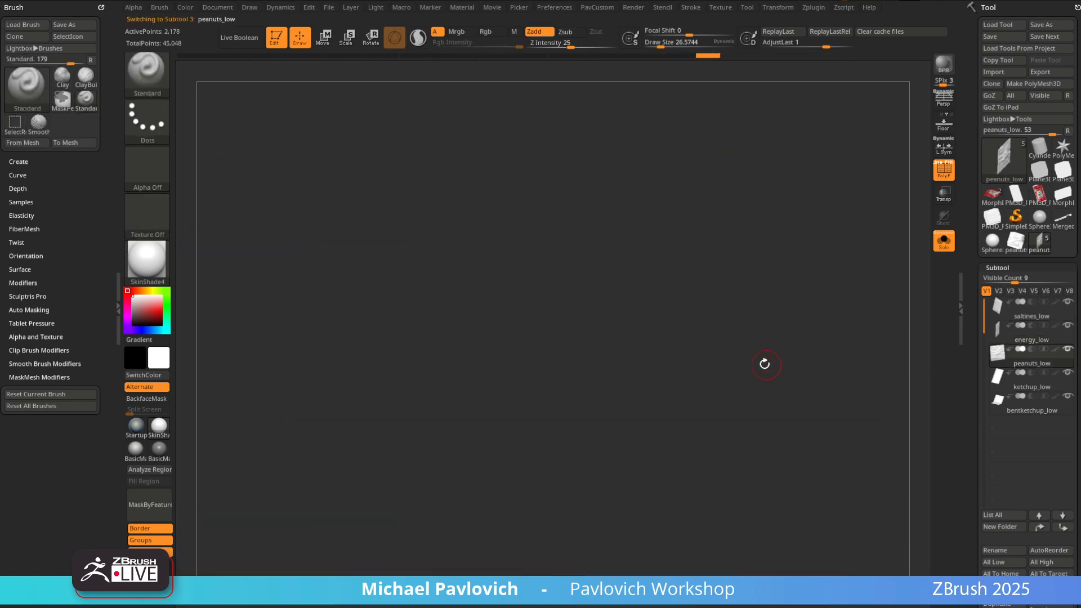
{"action": "left_click_drag", "start_coordinate": [679, 405], "coordinate": [722, 422]}
{"action": "left_click_drag", "start_coordinate": [876, 135], "coordinate": [825, 263]}
{"action": "left_click_drag", "start_coordinate": [610, 300], "coordinate": [822, 309]}
{"action": "left_click", "coordinate": [1036, 316]}
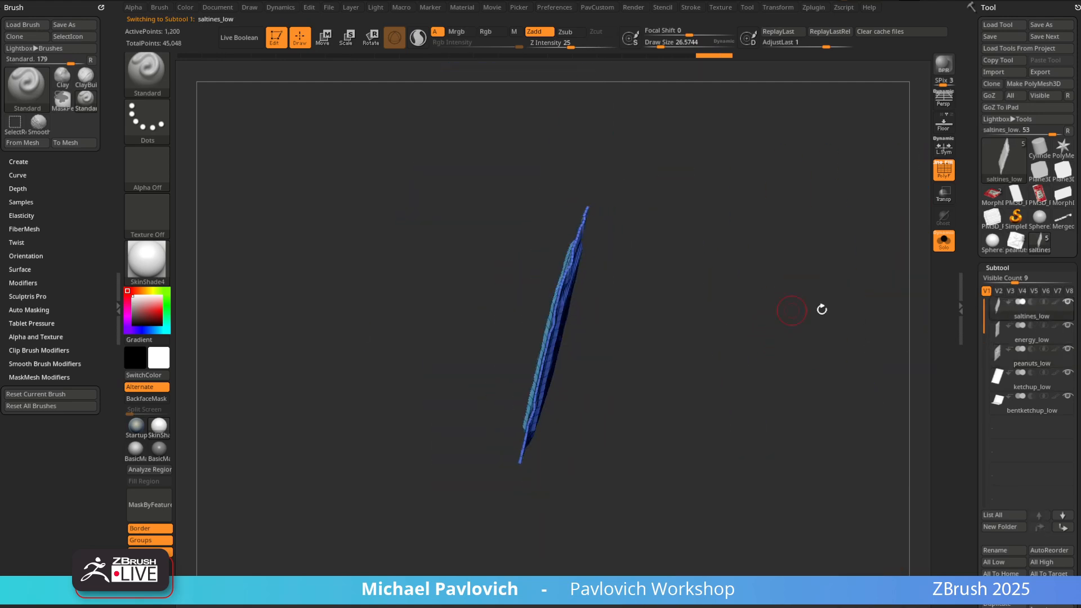
{"action": "left_click", "coordinate": [1023, 344]}
{"action": "left_click_drag", "start_coordinate": [833, 357], "coordinate": [810, 346]}
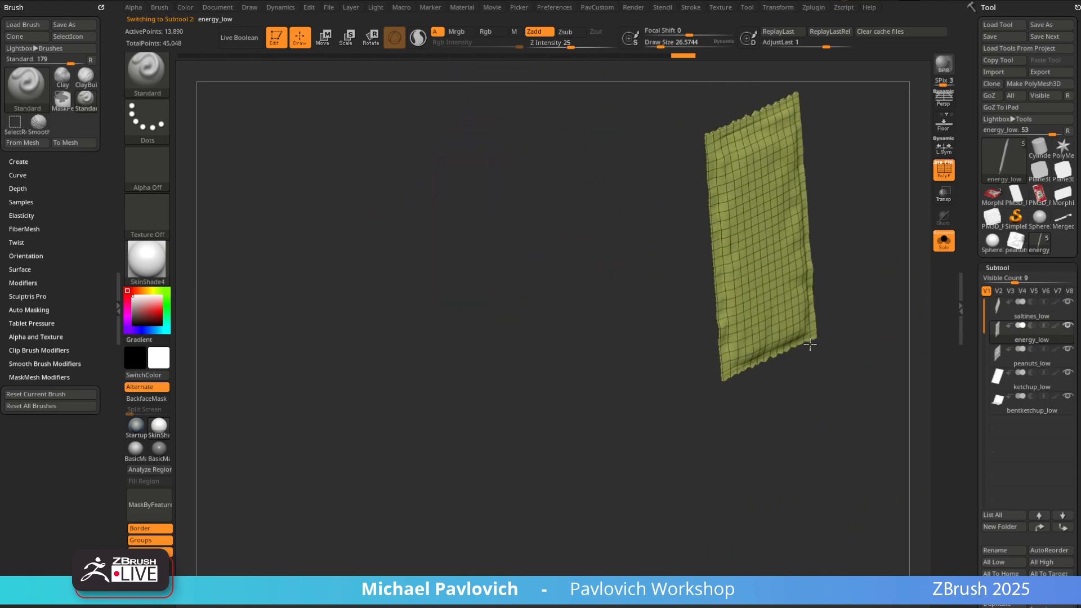
{"action": "left_click", "coordinate": [1021, 353]}
{"action": "left_click_drag", "start_coordinate": [874, 290], "coordinate": [844, 328]}
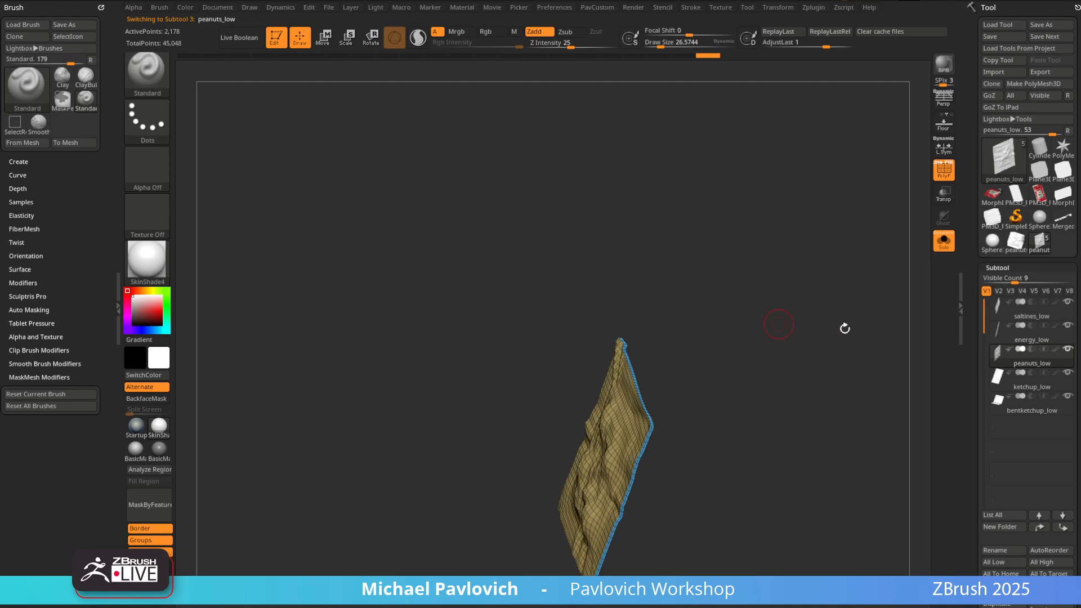
Switch to the ketchup_low subtool, merge its isolated faces into one polygroup, and separate them with Auto Groups
{"action": "left_click", "coordinate": [1043, 385]}
{"action": "left_click_drag", "start_coordinate": [803, 404], "coordinate": [712, 290]}
{"action": "left_click", "coordinate": [392, 226], "text": "ctrl+shift"}
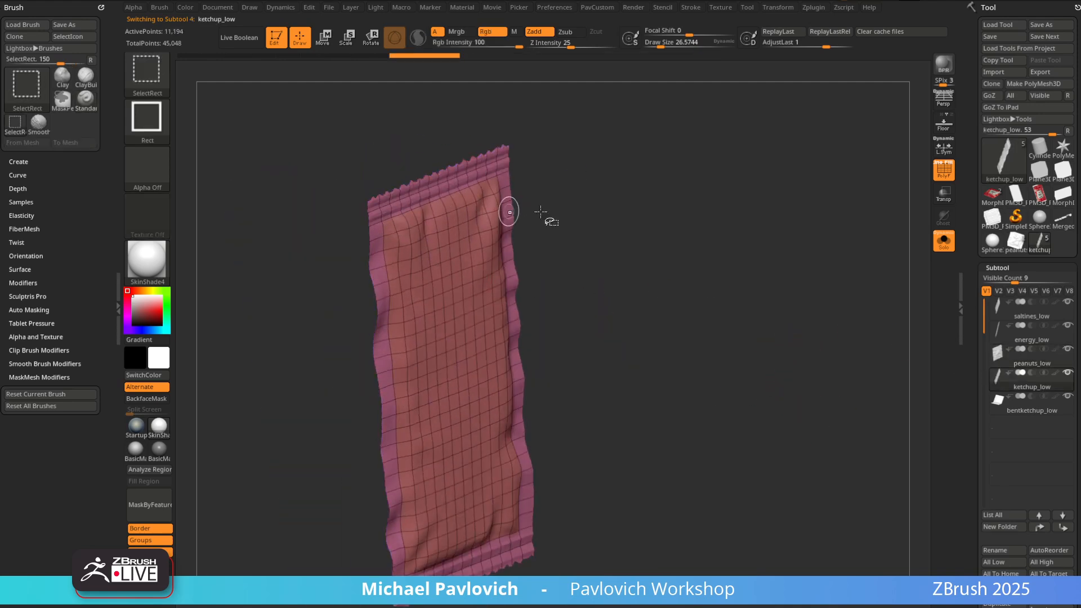
{"action": "key", "text": "ctrl+w"}
{"action": "key", "text": "grave"}
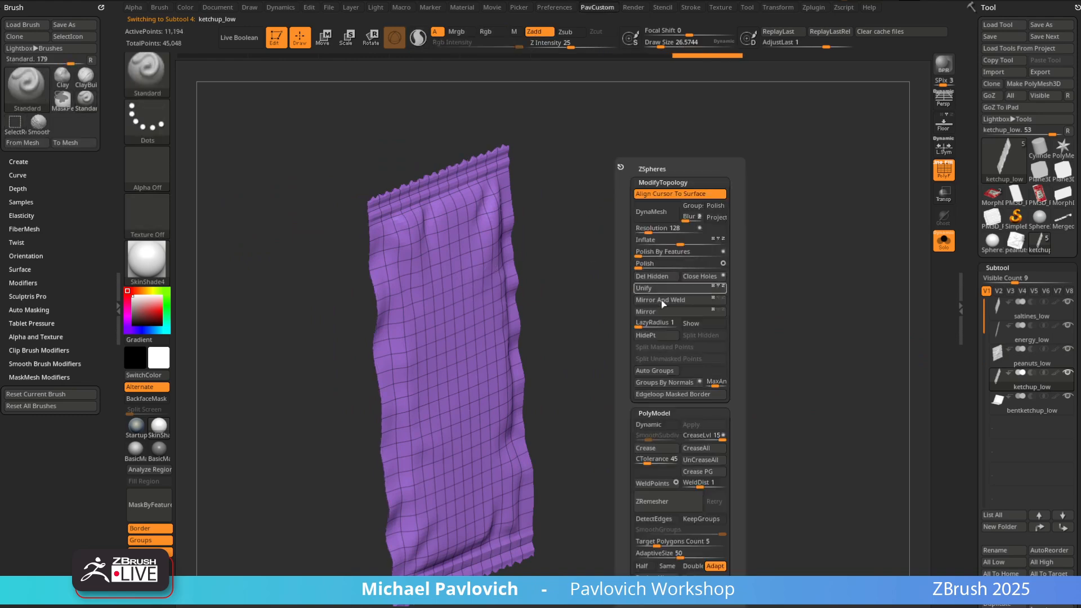
{"action": "left_click", "coordinate": [652, 375]}
{"action": "left_click", "coordinate": [560, 362], "text": "ctrl+shift"}
{"action": "left_click_drag", "start_coordinate": [688, 266], "coordinate": [715, 271]}
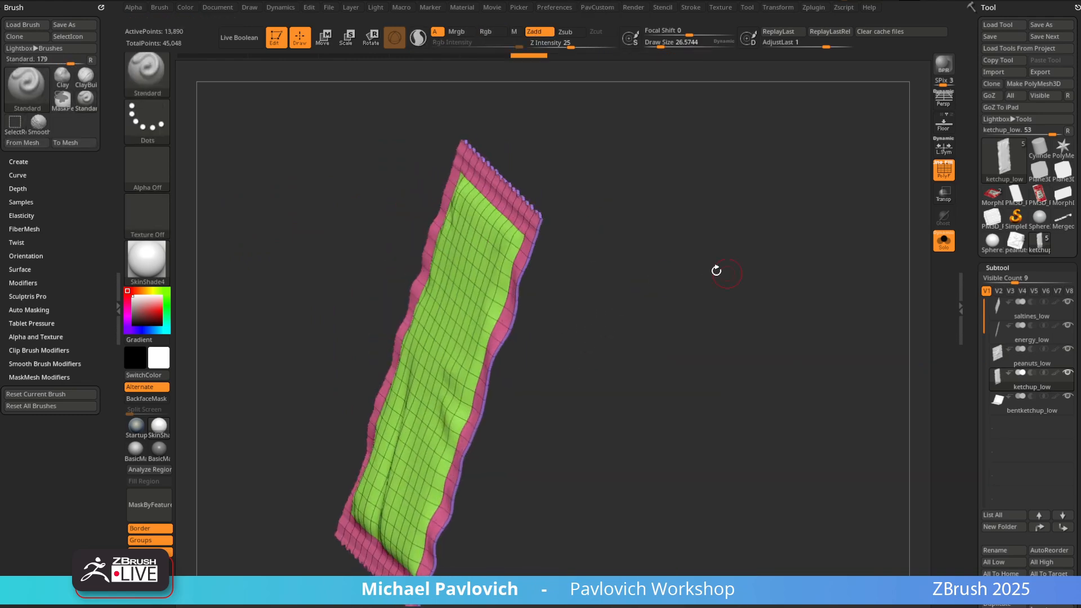
Combine the border and center of the ketchup packet's back face into one polygroup and unhide the packet
{"action": "left_click", "coordinate": [528, 238], "text": "ctrl+shift"}
{"action": "key", "text": "ctrl+w"}
{"action": "left_click", "coordinate": [621, 232], "text": "ctrl+shift"}
{"action": "left_click_drag", "start_coordinate": [626, 230], "coordinate": [807, 270]}
{"action": "left_click", "coordinate": [522, 216], "text": "ctrl+shift"}
{"action": "left_click", "coordinate": [807, 269], "text": "ctrl+shift"}
Combine the ketchup packet's front face and thin edge strip into one polygroup, then unhide the back face
{"action": "left_click", "coordinate": [485, 329], "text": "ctrl+shift"}
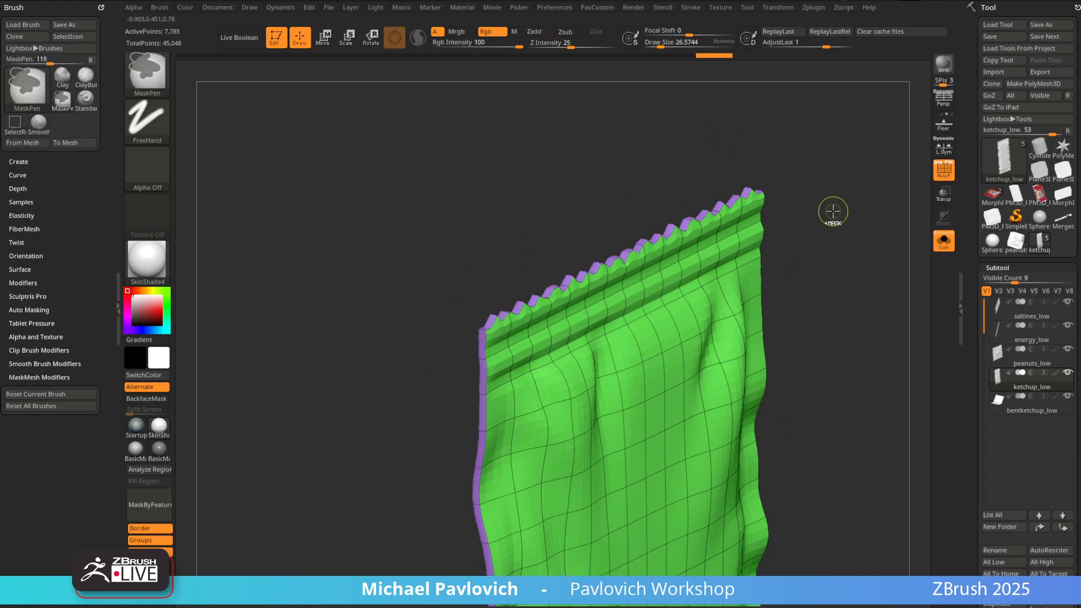
{"action": "key", "text": "ctrl+w"}
{"action": "left_click", "coordinate": [837, 217], "text": "ctrl+shift"}
{"action": "left_click_drag", "start_coordinate": [837, 217], "coordinate": [813, 257]}
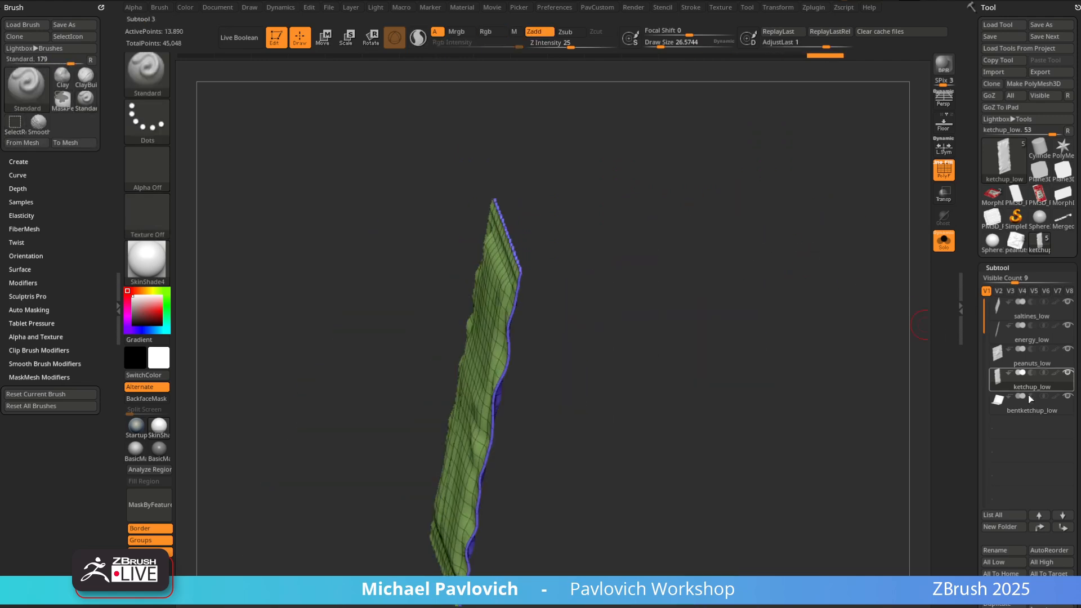
Switch to the bentketchup_low subtool and isolate the center panels of its faces
{"action": "left_click", "coordinate": [1028, 398]}
{"action": "left_click_drag", "start_coordinate": [816, 360], "coordinate": [814, 268]}
{"action": "left_click_drag", "start_coordinate": [901, 150], "coordinate": [541, 219], "text": "alt"}
{"action": "left_click", "coordinate": [661, 309], "text": "ctrl+shift"}
{"action": "left_click_drag", "start_coordinate": [811, 242], "coordinate": [849, 307], "text": "ctrl+shift"}
{"action": "key", "text": "4"}
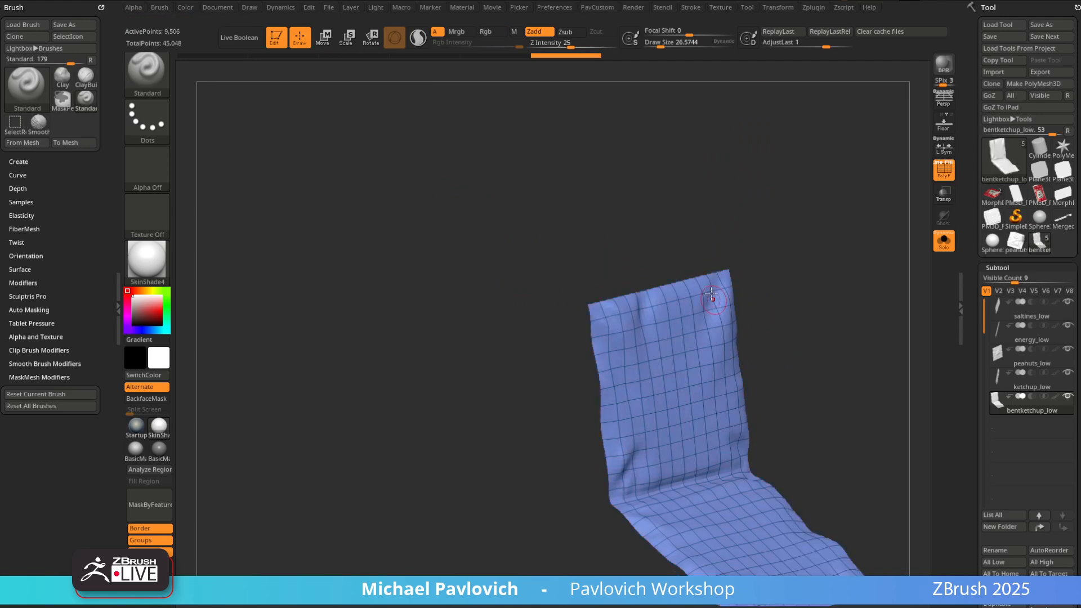
Combine the border and center of the bent ketchup packet's front face into one polygroup, then unhide the packet
{"action": "left_click", "coordinate": [623, 309], "text": "ctrl+shift"}
{"action": "left_click_drag", "start_coordinate": [850, 217], "coordinate": [912, 193], "text": "ctrl+shift"}
{"action": "key", "text": "ctrl+w"}
{"action": "left_click", "coordinate": [825, 253], "text": "ctrl+shift"}
Combine the border and center of the bent ketchup packet's back face into one polygroup
{"action": "left_click", "coordinate": [616, 338], "text": "ctrl+shift"}
{"action": "left_click_drag", "start_coordinate": [723, 225], "coordinate": [740, 317], "text": "ctrl+shift"}
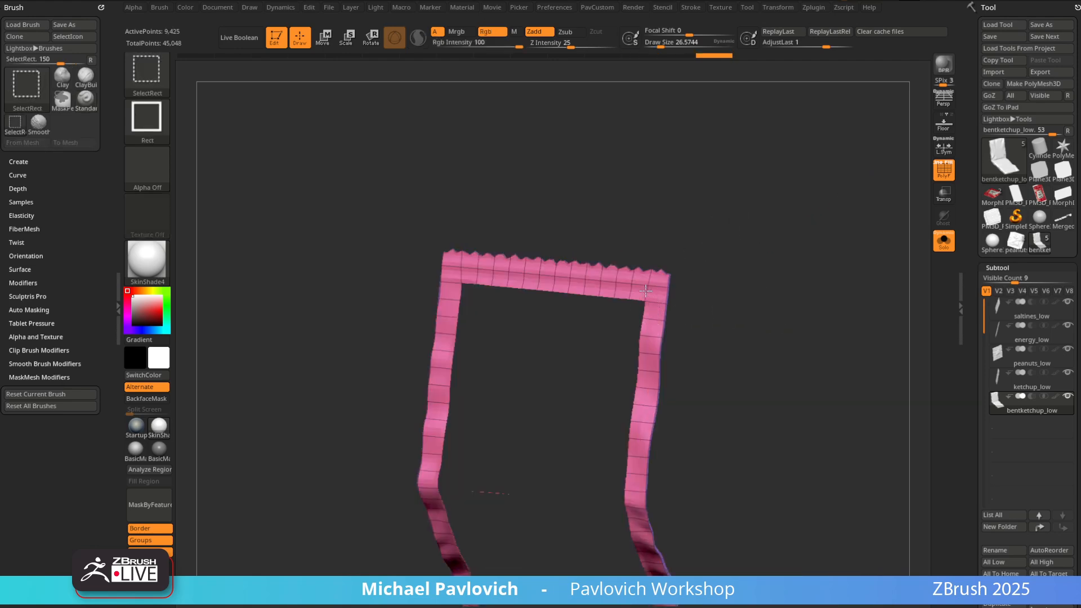
{"action": "left_click", "coordinate": [797, 323], "text": "ctrl+shift"}
{"action": "key", "text": "ctrl+w"}
{"action": "left_click_drag", "start_coordinate": [787, 183], "coordinate": [678, 169]}
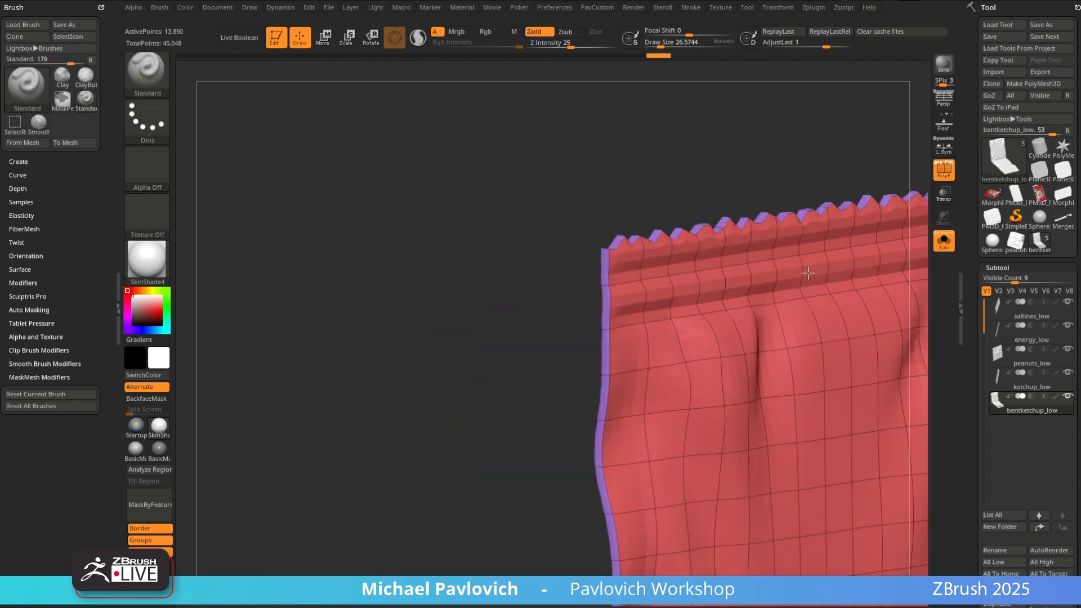
Combine the bent ketchup packet's front face with its thin edge strip into one polygroup, and assign the opposite face a separate one
{"action": "left_click_drag", "start_coordinate": [679, 124], "coordinate": [670, 281], "text": "alt"}
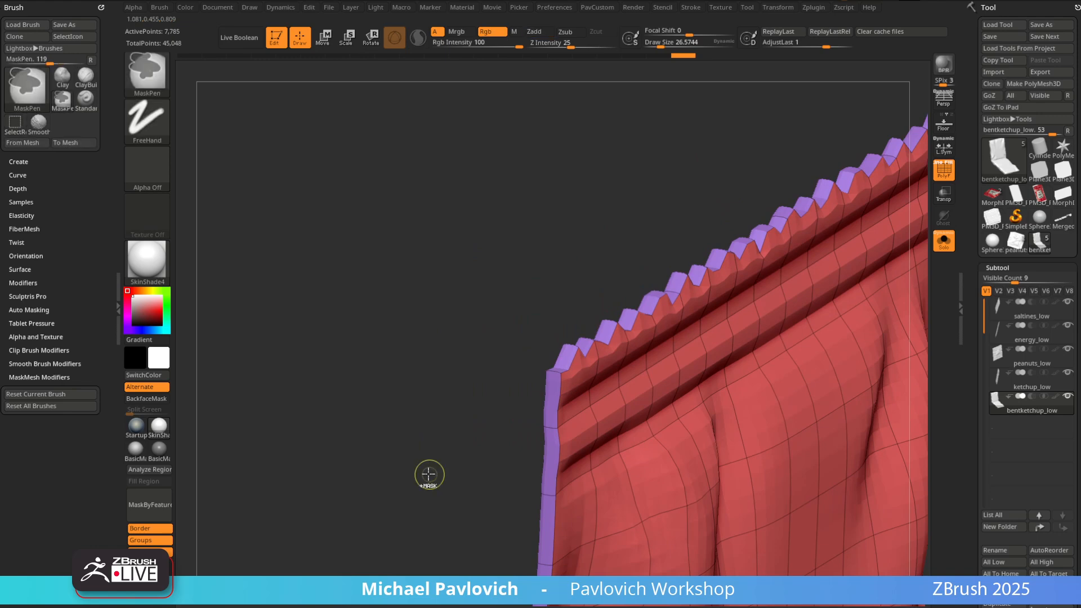
{"action": "key", "text": "ctrl+w"}
{"action": "left_click_drag", "start_coordinate": [423, 465], "coordinate": [444, 403]}
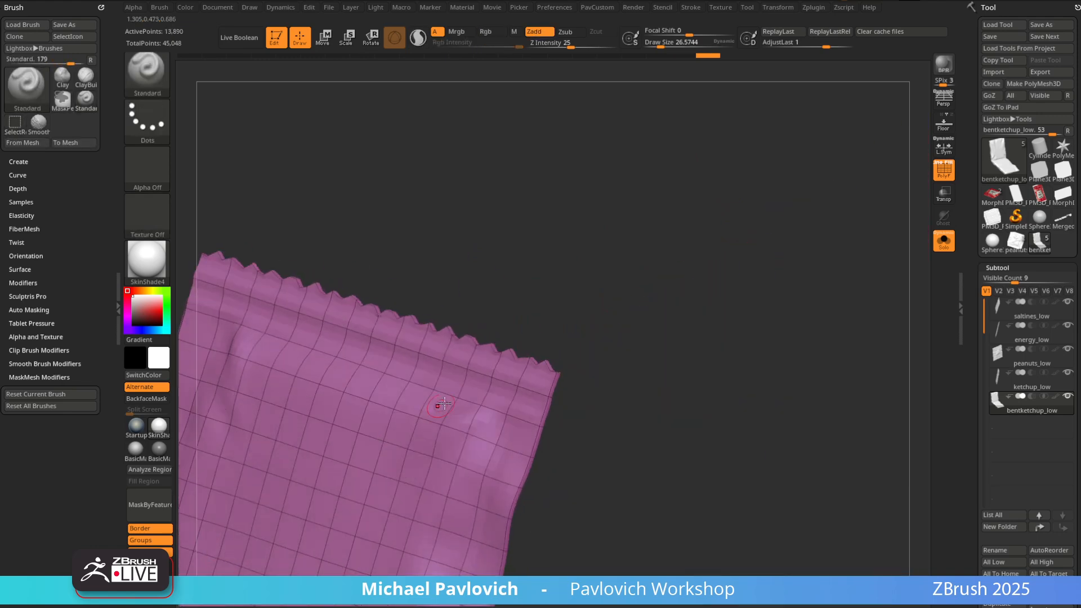
{"action": "left_click", "coordinate": [501, 411], "text": "ctrl+shift"}
{"action": "key", "text": "ctrl+w"}
{"action": "left_click", "coordinate": [720, 314], "text": "ctrl+shift"}
{"action": "left_click_drag", "start_coordinate": [721, 313], "coordinate": [833, 319], "text": "alt"}
Switch to the peanuts_low subtool and dock the Zplugin palette in the side tray
{"action": "left_click", "coordinate": [1025, 364]}
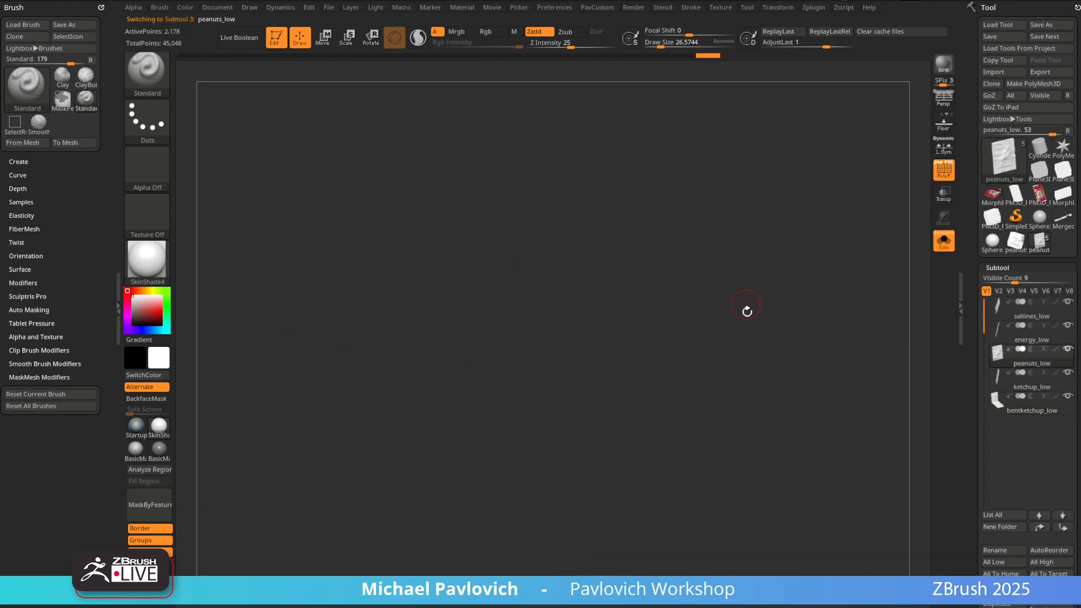
{"action": "left_click_drag", "start_coordinate": [814, 268], "coordinate": [567, 270]}
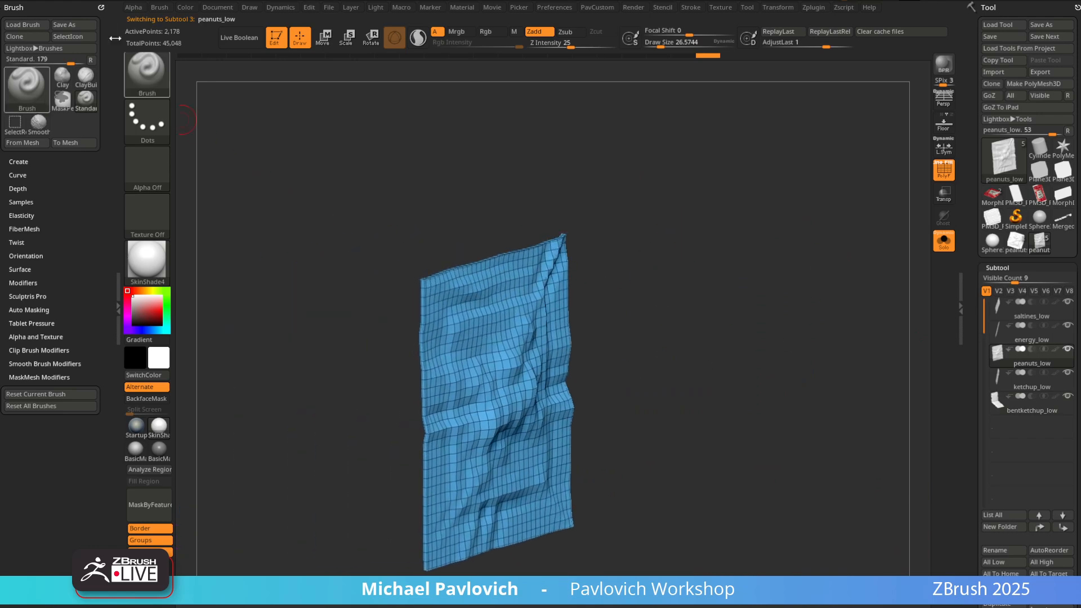
{"action": "left_click", "coordinate": [813, 7]}
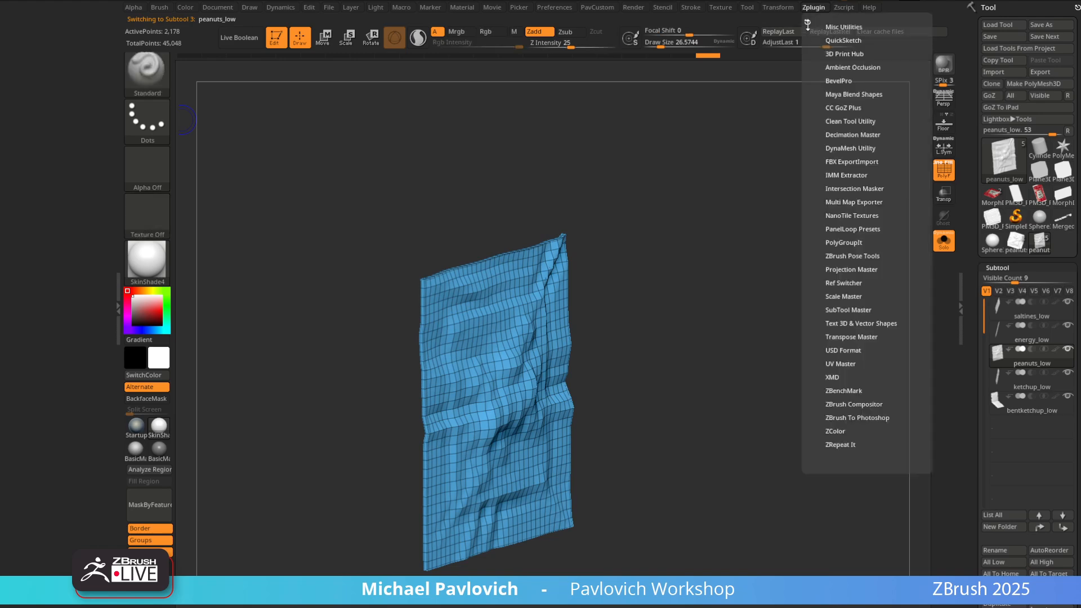
{"action": "left_click_drag", "start_coordinate": [317, 155], "coordinate": [73, 277]}
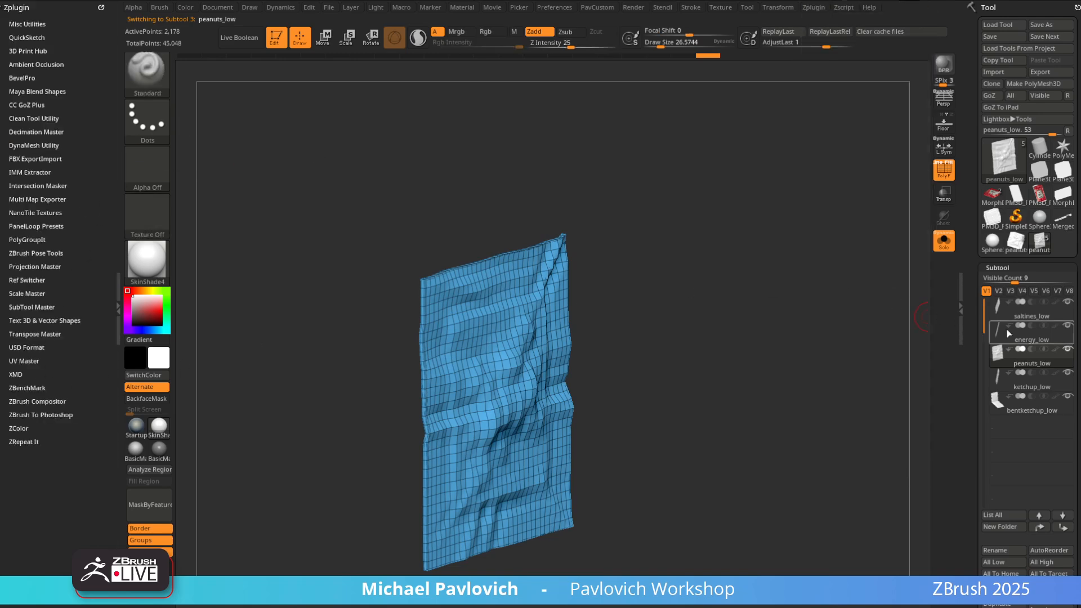
Delete the lower subdivision levels of the energy_low subtool
{"action": "left_click", "coordinate": [1014, 309]}
{"action": "scroll", "coordinate": [973, 237], "scroll_direction": "down", "scroll_amount": 10}
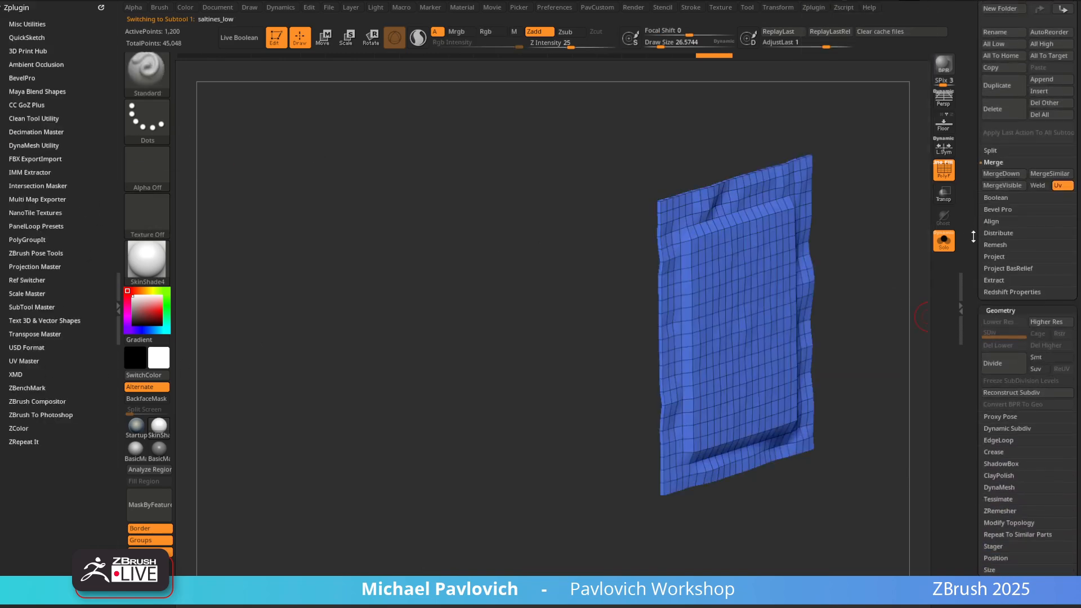
{"action": "scroll", "coordinate": [973, 237], "scroll_direction": "up", "scroll_amount": 4}
{"action": "left_click", "coordinate": [1023, 38]}
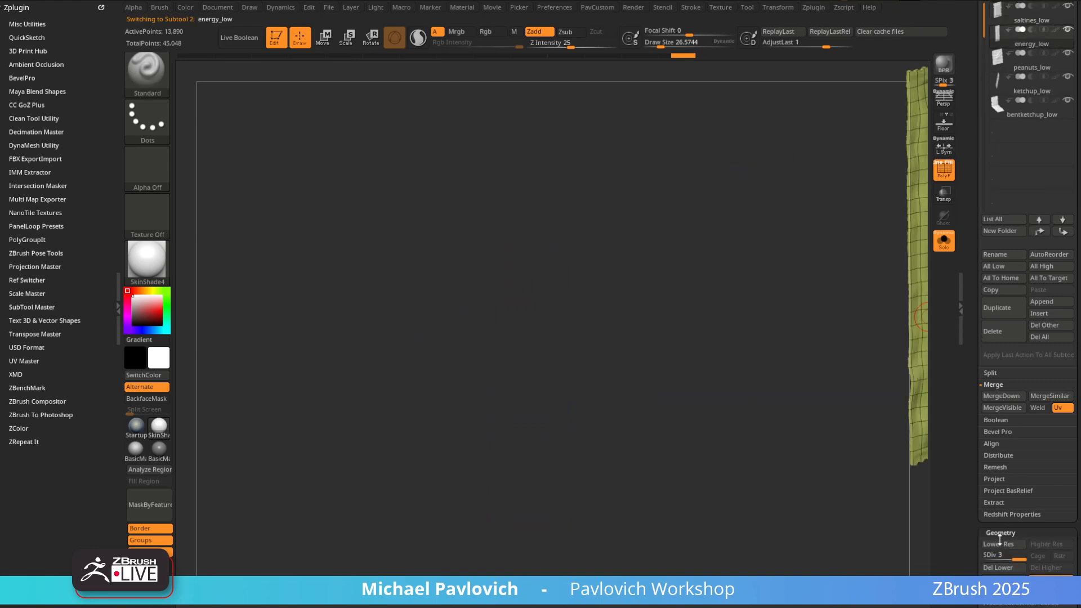
{"action": "left_click", "coordinate": [995, 568]}
{"action": "right_click_drag", "start_coordinate": [920, 432], "coordinate": [518, 428], "text": "alt"}
{"action": "left_click_drag", "start_coordinate": [985, 522], "coordinate": [987, 460]}
{"action": "left_click", "coordinate": [1000, 505]}
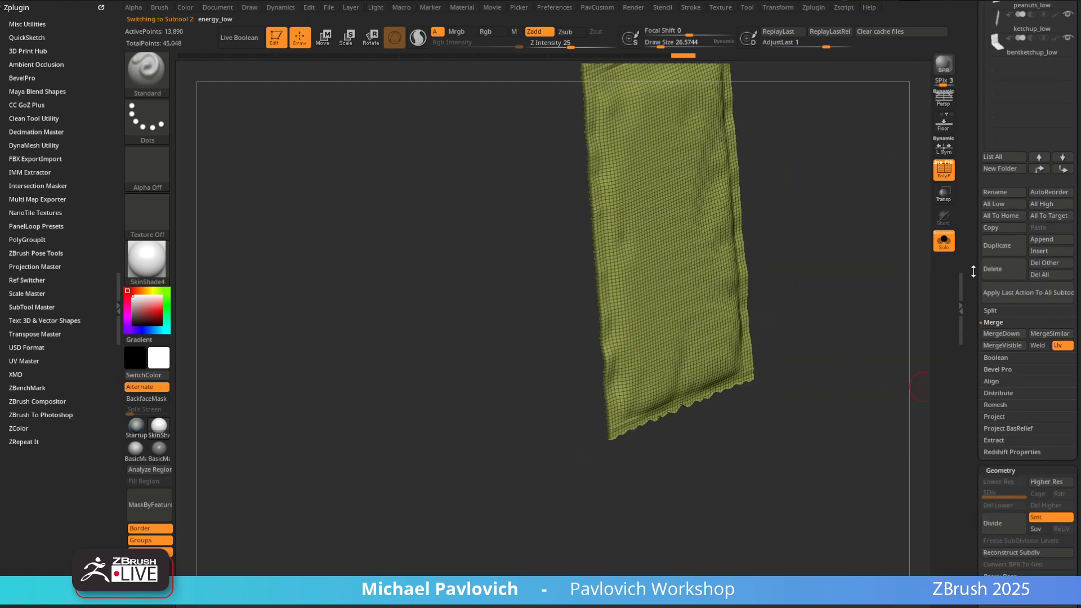
Delete the lower subdivision levels of the ketchup_low and bentketchup_low subtools
{"action": "scroll", "coordinate": [1028, 125], "scroll_direction": "up", "scroll_amount": 2}
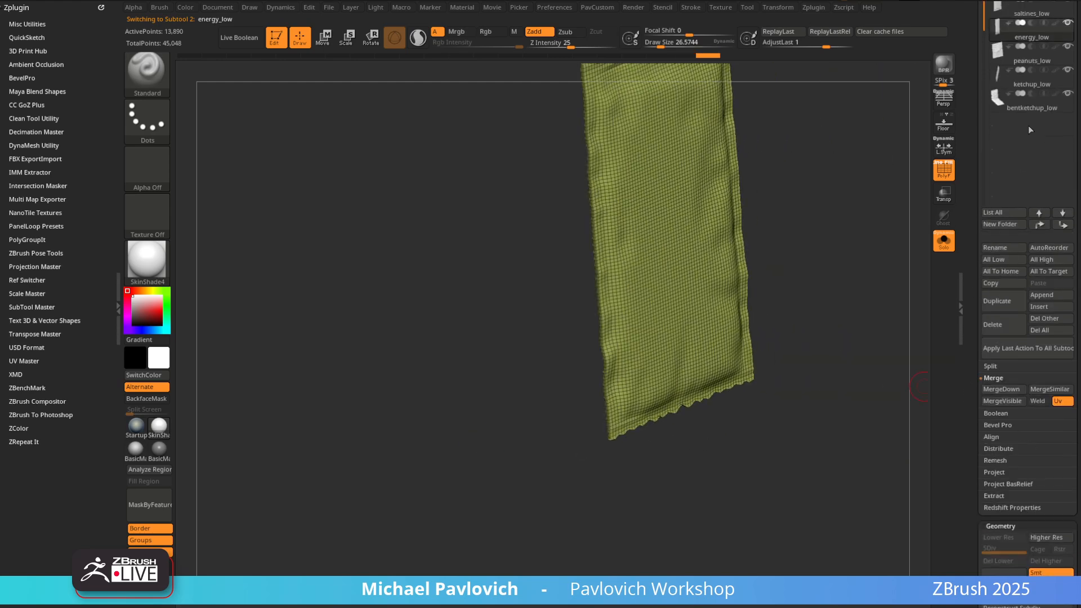
{"action": "left_click", "coordinate": [1039, 71]}
{"action": "left_click", "coordinate": [998, 561]}
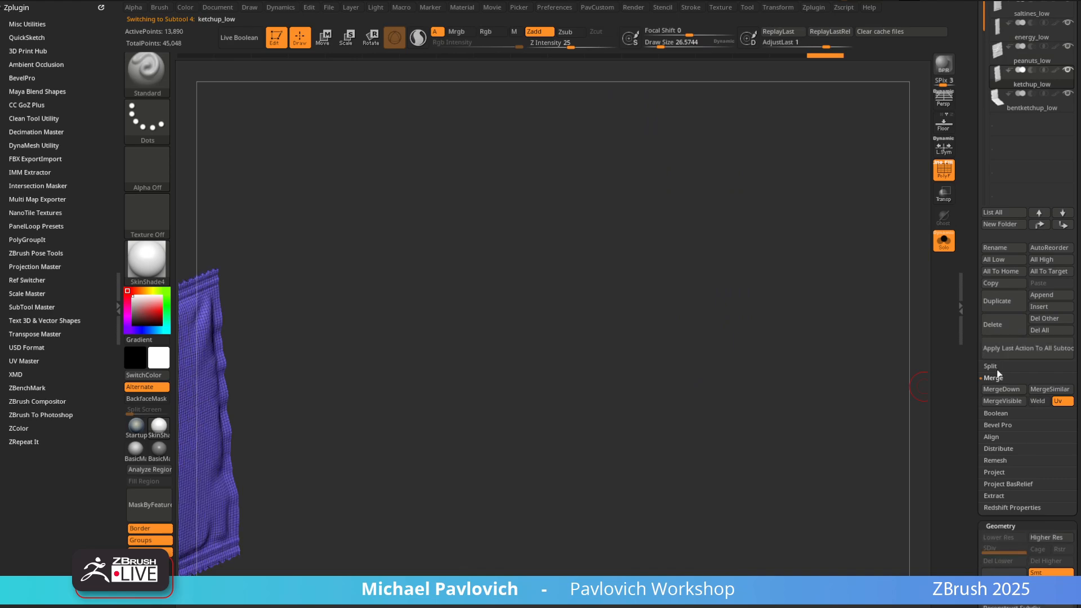
{"action": "left_click", "coordinate": [1023, 107]}
{"action": "scroll", "coordinate": [1059, 258], "scroll_direction": "up", "scroll_amount": 5}
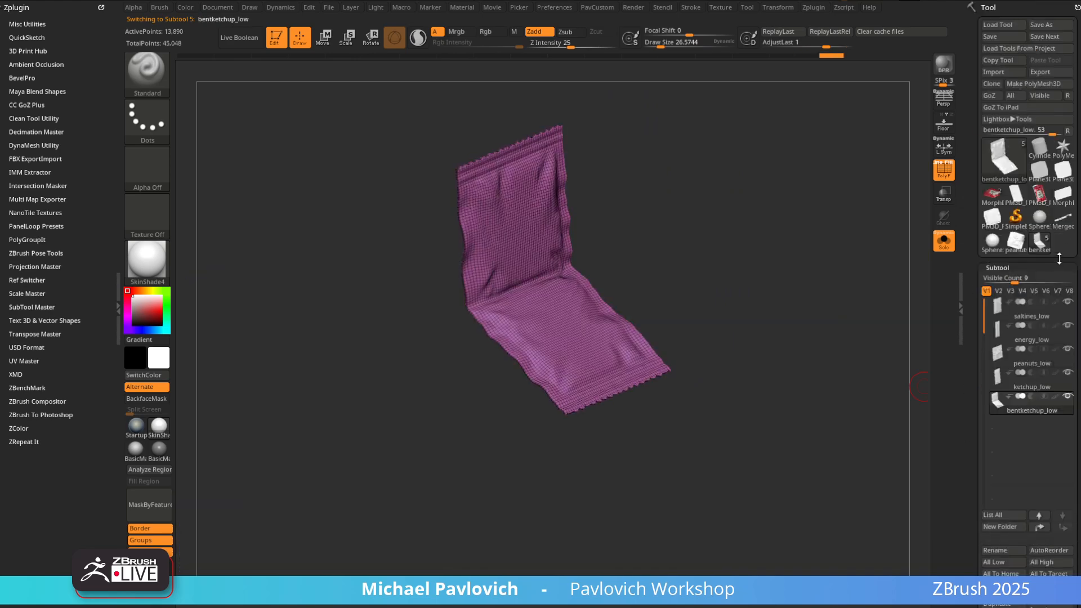
Unwrap the saltines_low subtool by polygroups with UV Master, then flatten its UVs for checking and unflatten the mesh
{"action": "left_click", "coordinate": [1023, 321]}
{"action": "left_click_drag", "start_coordinate": [840, 301], "coordinate": [815, 226], "text": "shift"}
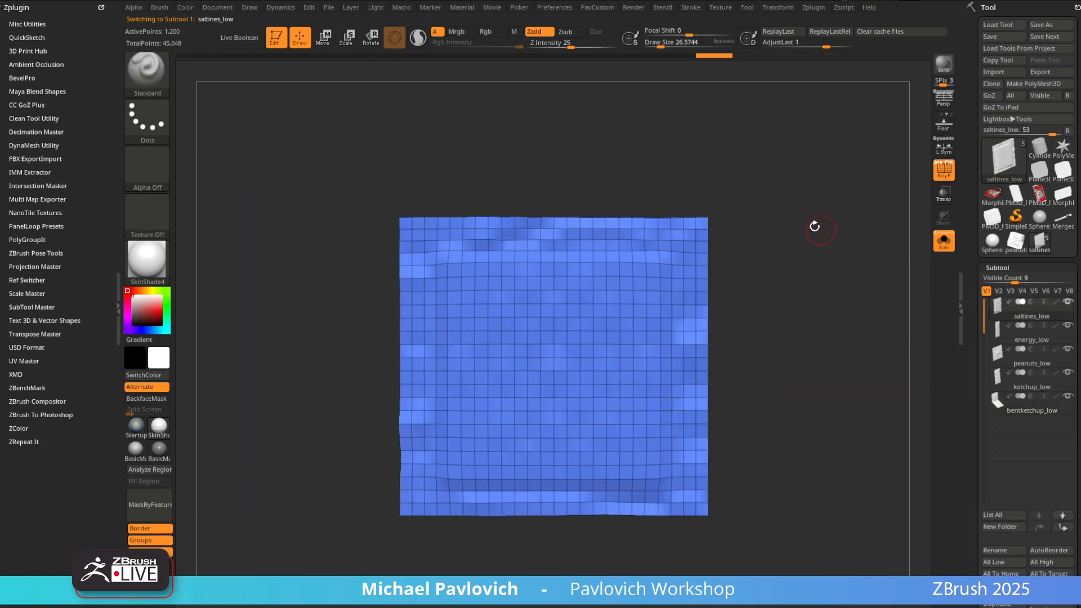
{"action": "left_click", "coordinate": [43, 360]}
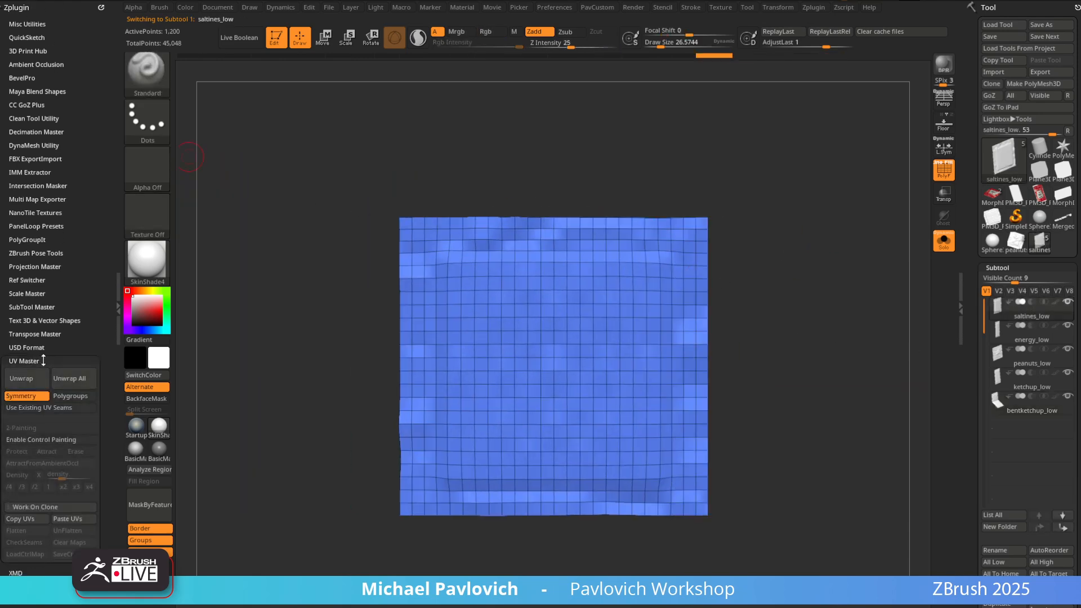
{"action": "left_click", "coordinate": [72, 396]}
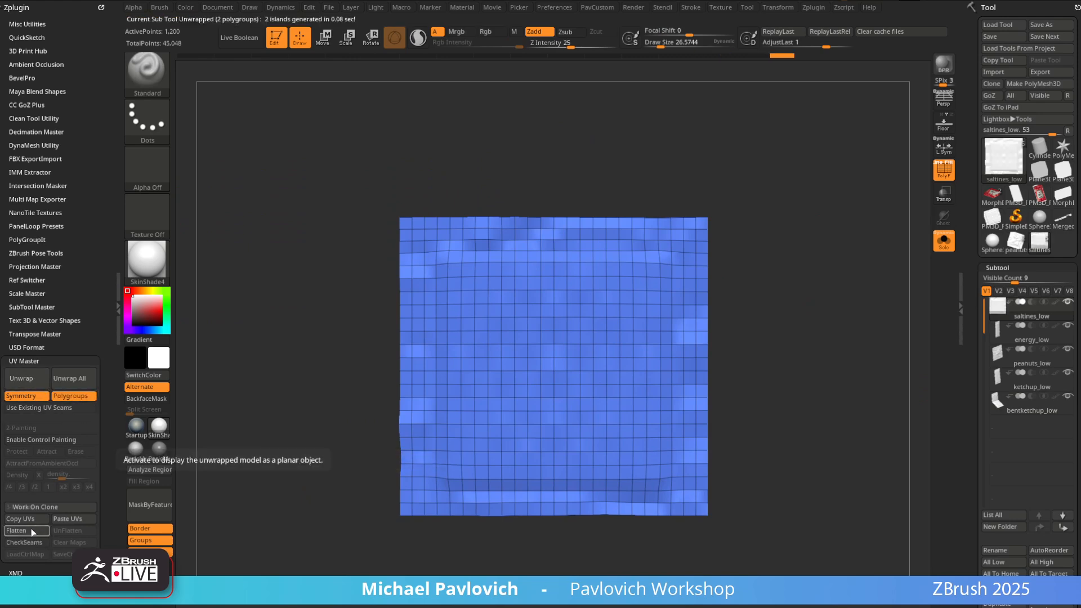
{"action": "left_click", "coordinate": [50, 530]}
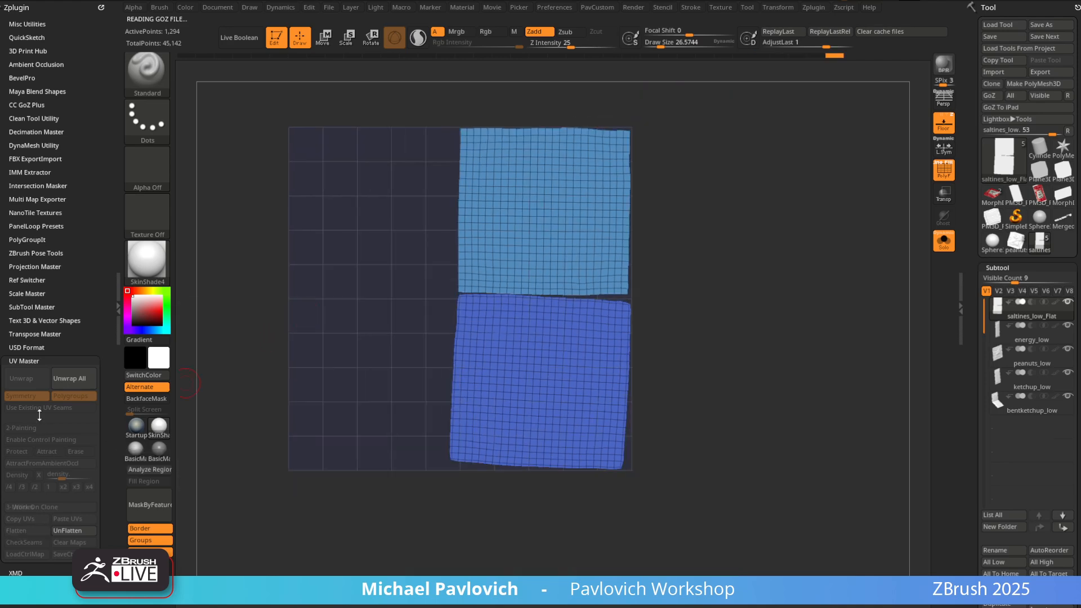
{"action": "left_click", "coordinate": [73, 531]}
Unwrap the energy_low subtool by polygroups and flatten it into its UV layout
{"action": "left_click", "coordinate": [1024, 341]}
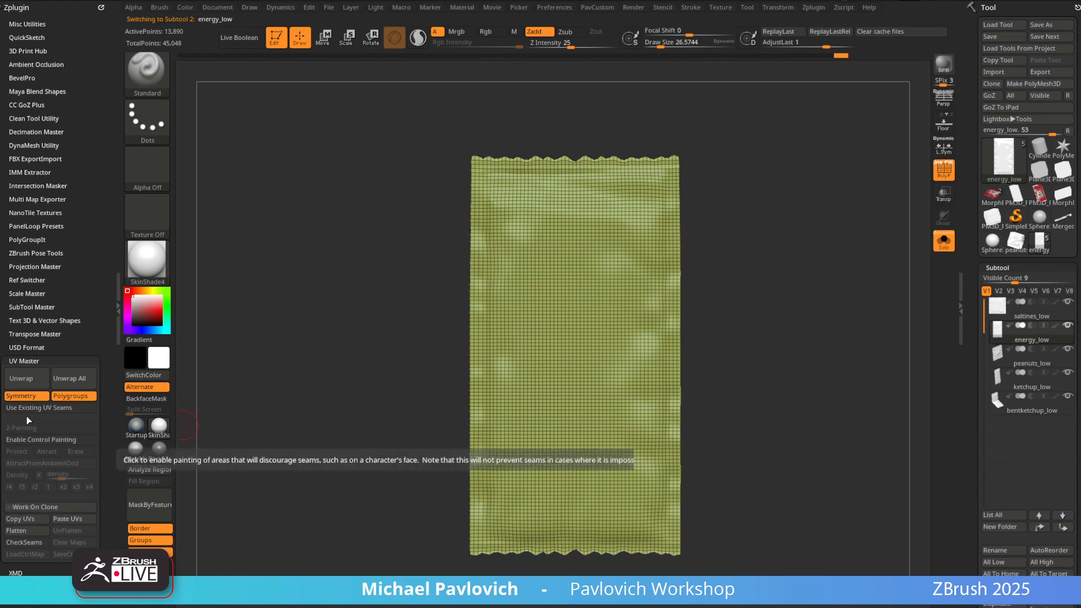
{"action": "left_click", "coordinate": [24, 377]}
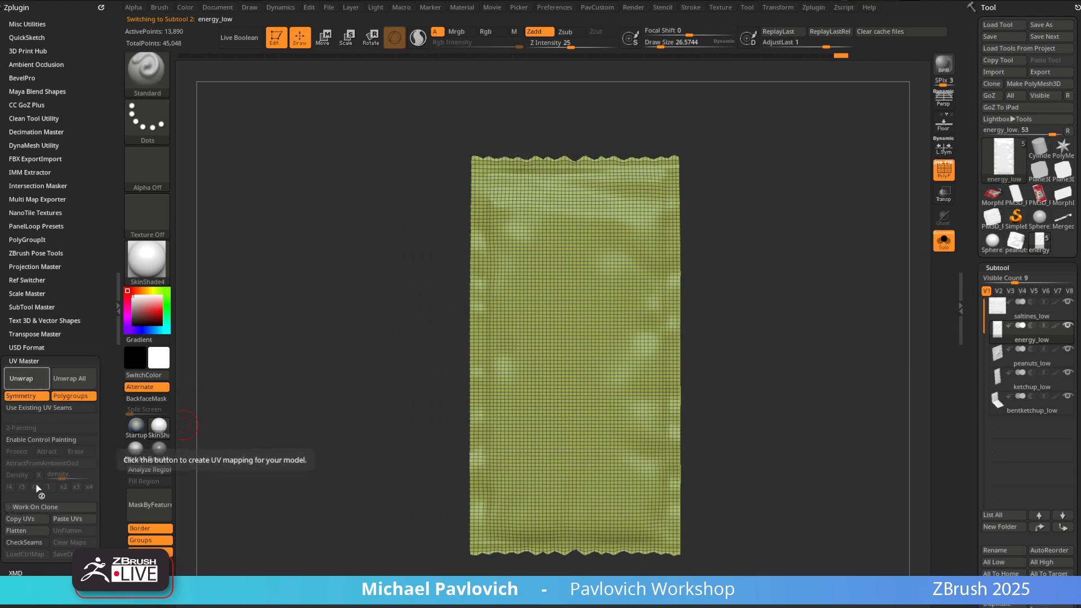
{"action": "left_click", "coordinate": [32, 529]}
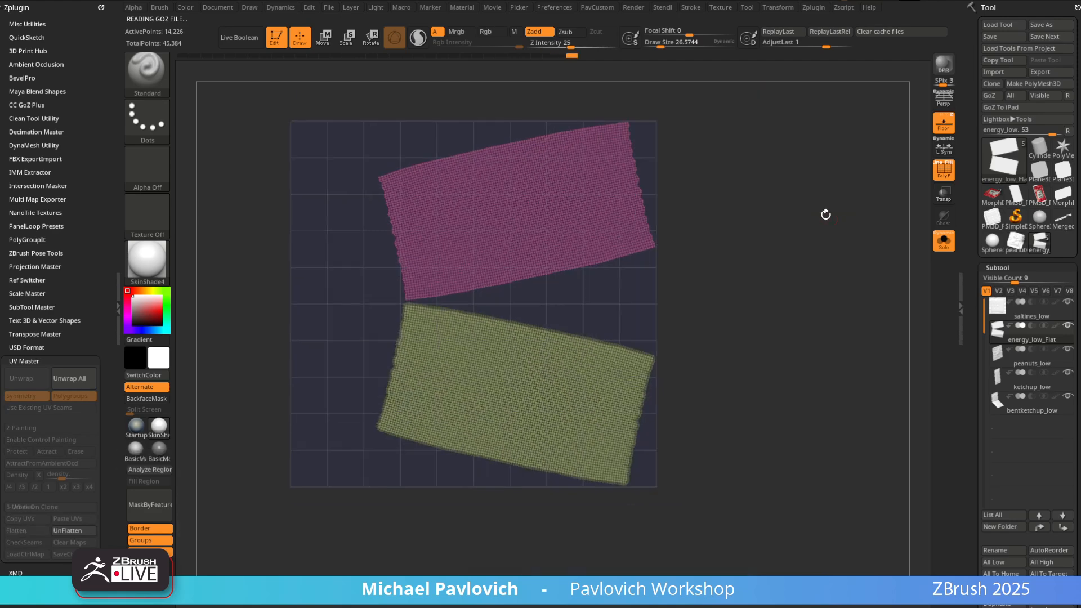
Rotate both flattened energy_low UV islands until they sit level, the first by about 12 degrees, and unflatten the mesh
{"action": "key", "text": "w"}
{"action": "left_click_drag", "start_coordinate": [757, 162], "coordinate": [803, 183], "text": "alt"}
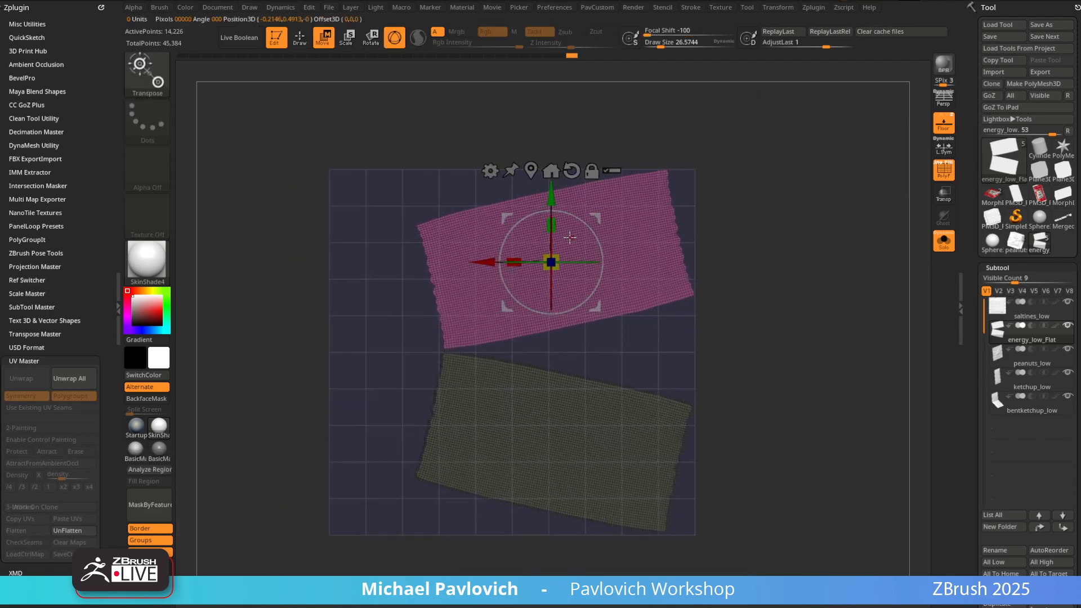
{"action": "left_click_drag", "start_coordinate": [583, 220], "coordinate": [584, 233]}
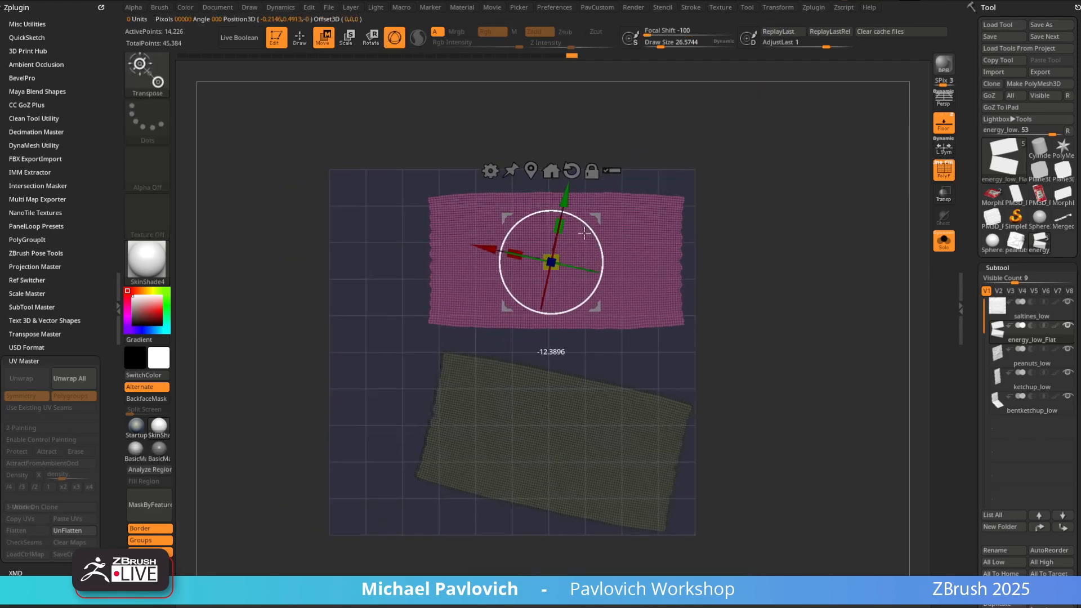
{"action": "left_click", "coordinate": [559, 410], "text": "ctrl"}
{"action": "left_click_drag", "start_coordinate": [596, 373], "coordinate": [599, 332]}
{"action": "left_click_drag", "start_coordinate": [755, 254], "coordinate": [787, 286], "text": "ctrl"}
{"action": "key", "text": "q"}
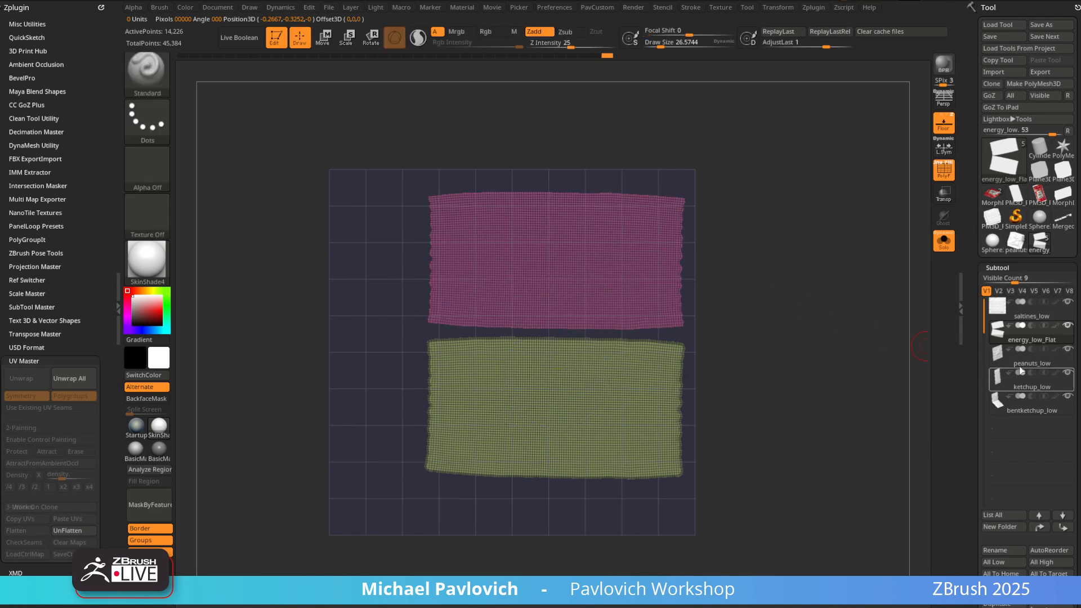
{"action": "left_click", "coordinate": [1020, 365]}
{"action": "left_click", "coordinate": [1000, 338]}
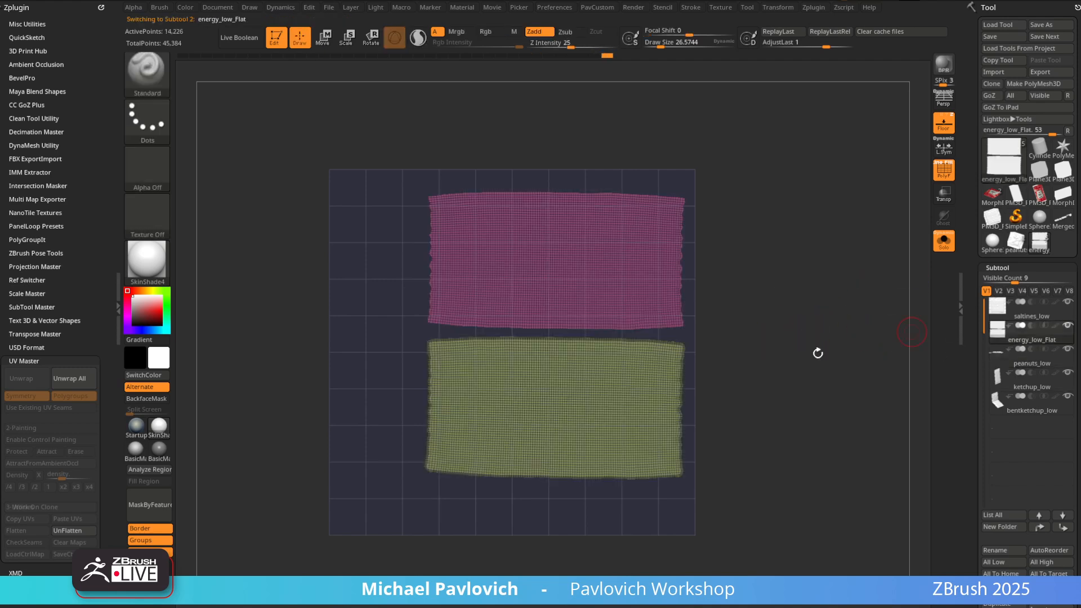
{"action": "left_click", "coordinate": [65, 530]}
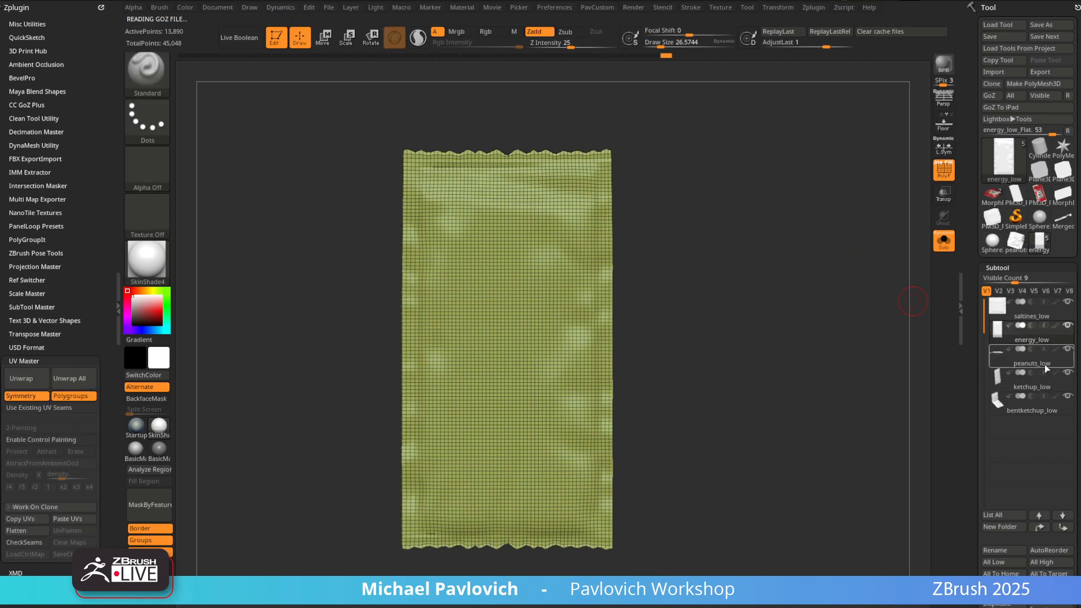
Unwrap the peanuts_low subtool by polygroups, flatten it to check the front and back islands, and unflatten the mesh
{"action": "left_click", "coordinate": [1045, 364]}
{"action": "key", "text": "f"}
{"action": "left_click_drag", "start_coordinate": [801, 341], "coordinate": [823, 350], "text": "alt"}
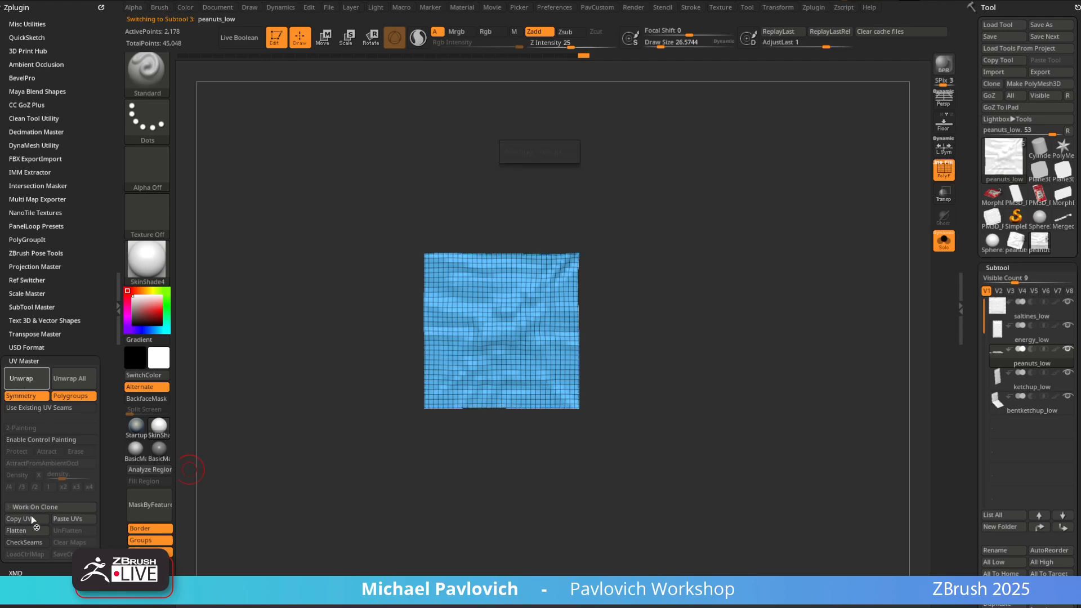
{"action": "left_click", "coordinate": [23, 531]}
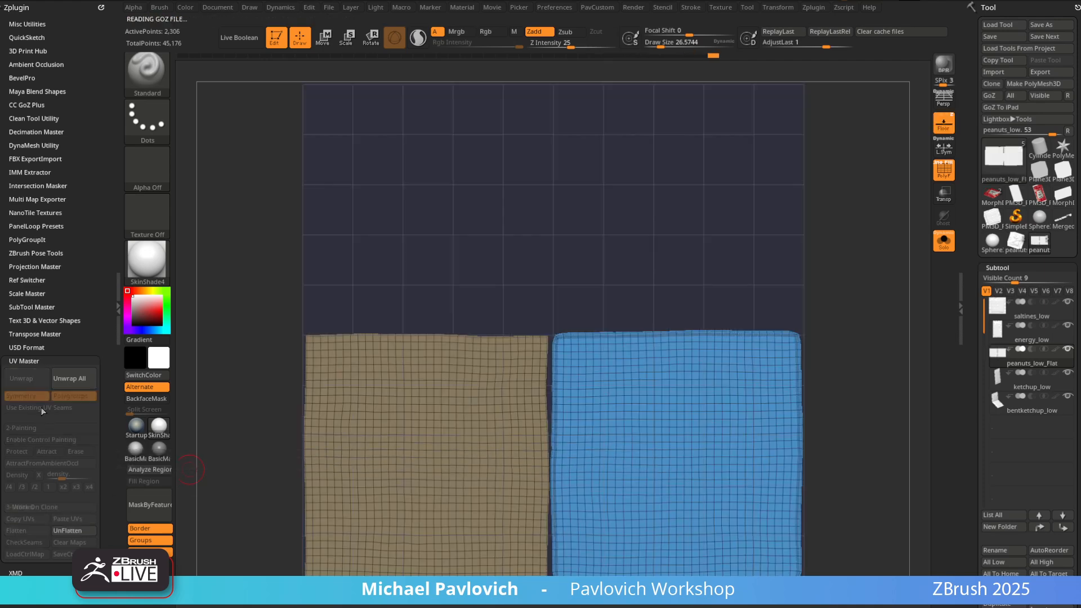
{"action": "left_click", "coordinate": [80, 534]}
Unwrap the ketchup_low subtool by polygroups, flatten it to check its UV layout, and return to the 3D mesh
{"action": "left_click", "coordinate": [1055, 372]}
{"action": "left_click_drag", "start_coordinate": [744, 295], "coordinate": [804, 331], "text": "alt"}
{"action": "left_click_drag", "start_coordinate": [725, 350], "coordinate": [857, 329], "text": "alt"}
{"action": "left_click_drag", "start_coordinate": [741, 291], "coordinate": [739, 315], "text": "alt"}
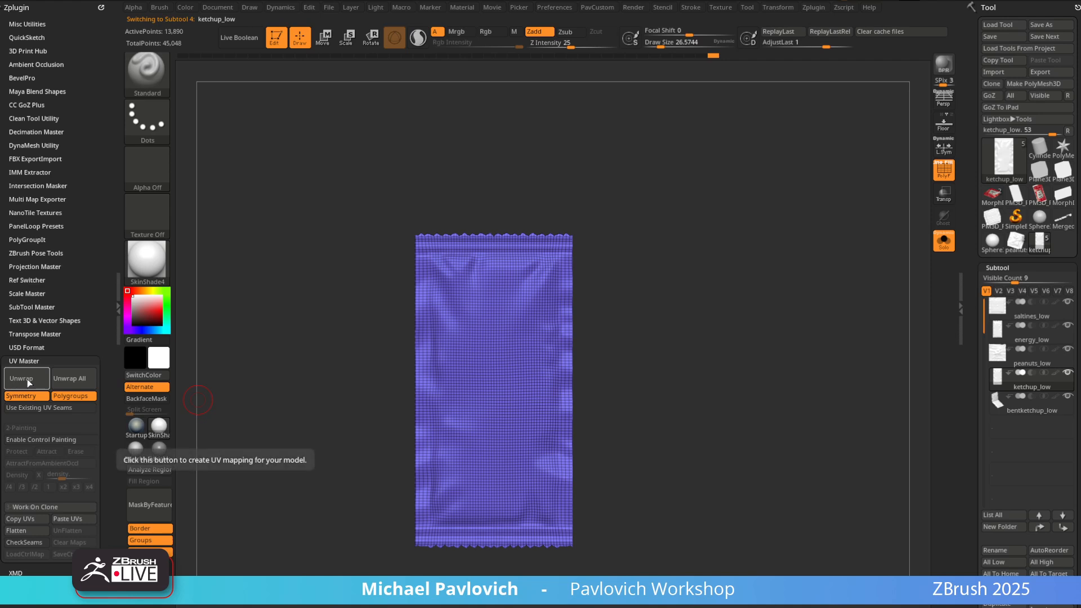
{"action": "left_click", "coordinate": [34, 531]}
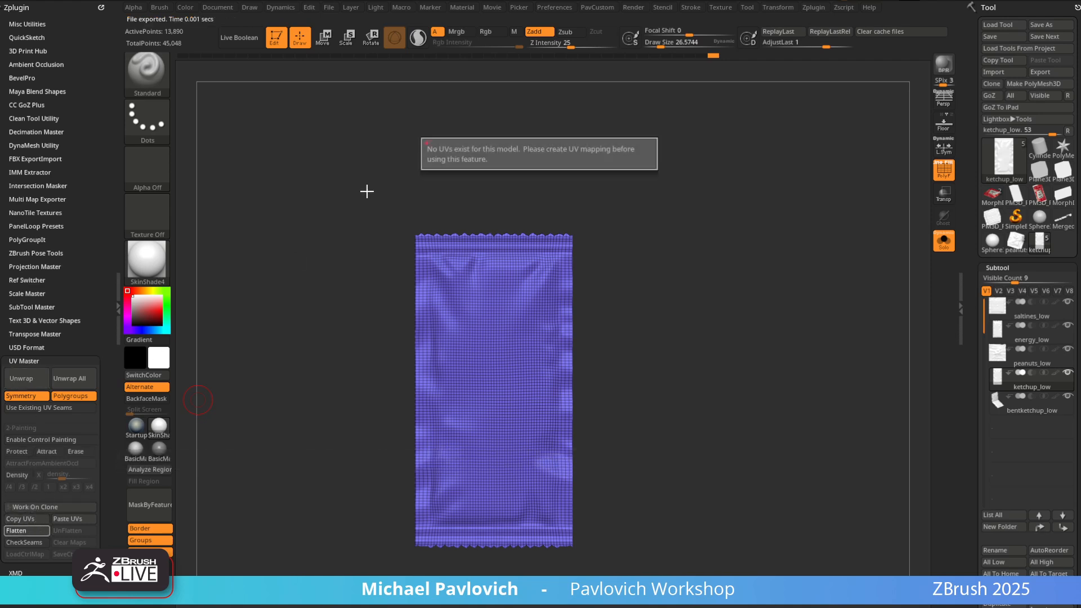
{"action": "left_click", "coordinate": [27, 531]}
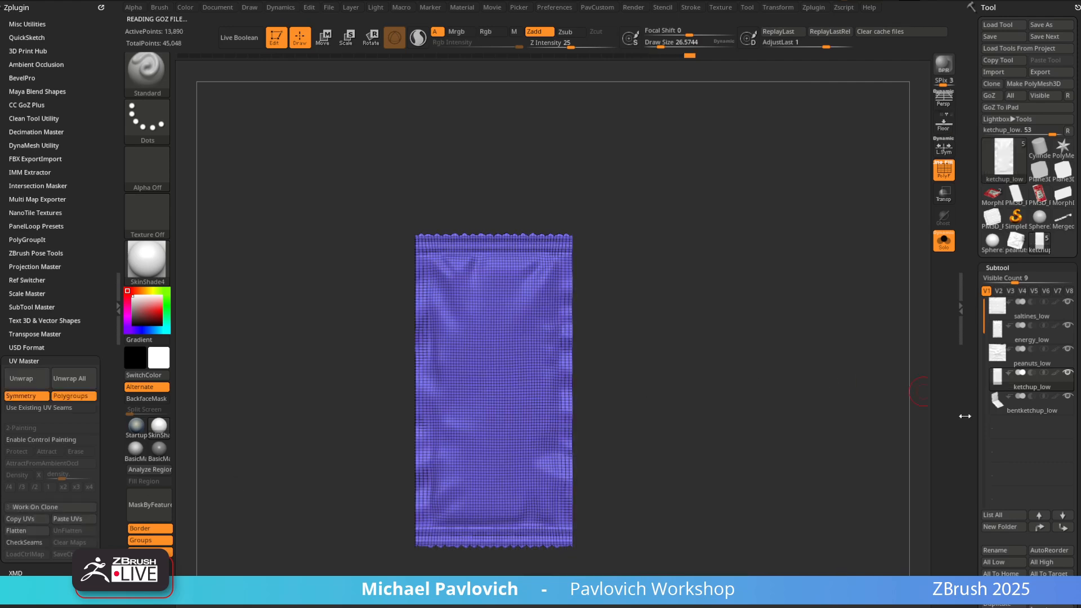
Unwrap the bentketchup_low subtool by polygroups and flatten it into its UV layout
{"action": "left_click", "coordinate": [997, 406]}
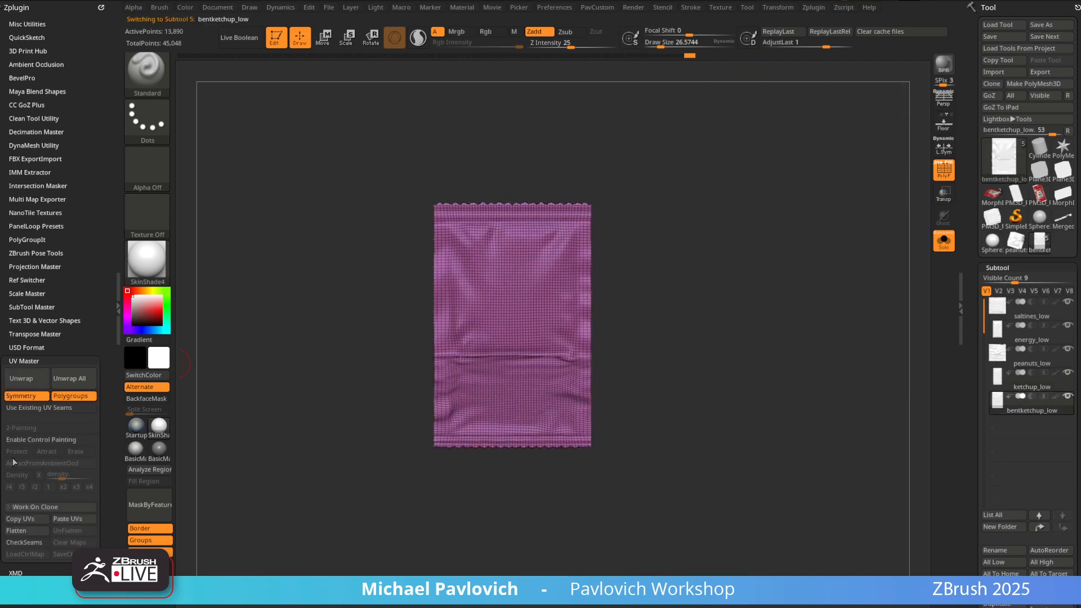
{"action": "left_click", "coordinate": [26, 383]}
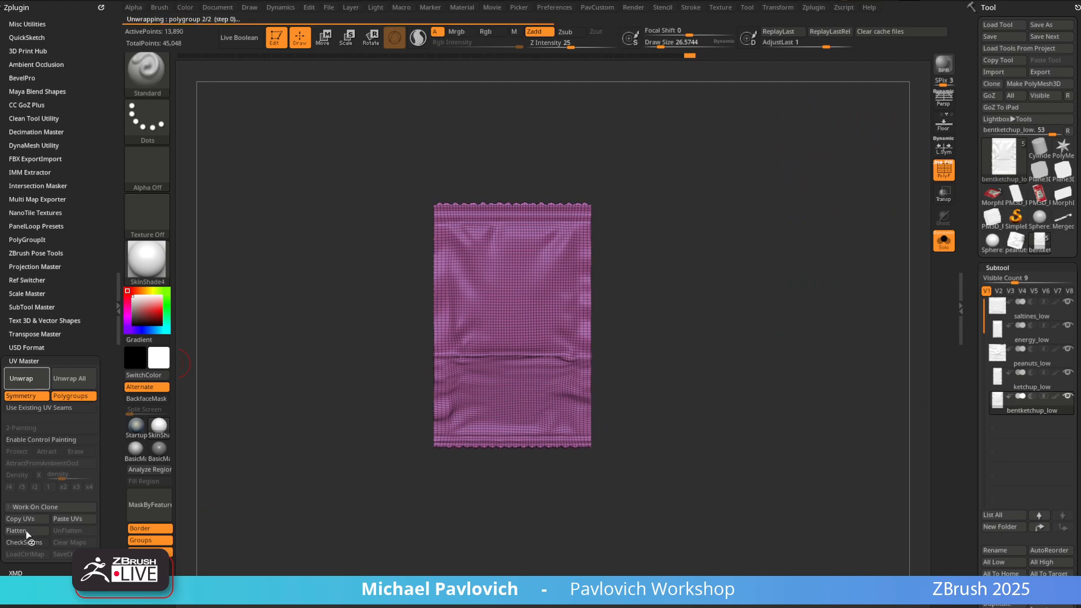
{"action": "left_click", "coordinate": [26, 531]}
Straighten the first UV island of the flattened bentketchup_low by rotating it upright, and unflatten the mesh
{"action": "left_click_drag", "start_coordinate": [839, 265], "coordinate": [855, 207], "text": "alt"}
{"action": "key", "text": "w"}
{"action": "left_click", "coordinate": [456, 310], "text": "ctrl"}
{"action": "left_click_drag", "start_coordinate": [501, 279], "coordinate": [506, 271]}
{"action": "key", "text": "q"}
{"action": "mouse_move", "coordinate": [789, 231]}
{"action": "left_mouse_down", "text": "ctrl"}
{"action": "mouse_move", "coordinate": [889, 242]}
{"action": "mouse_move", "coordinate": [885, 257]}
{"action": "left_mouse_up", "text": "ctrl"}
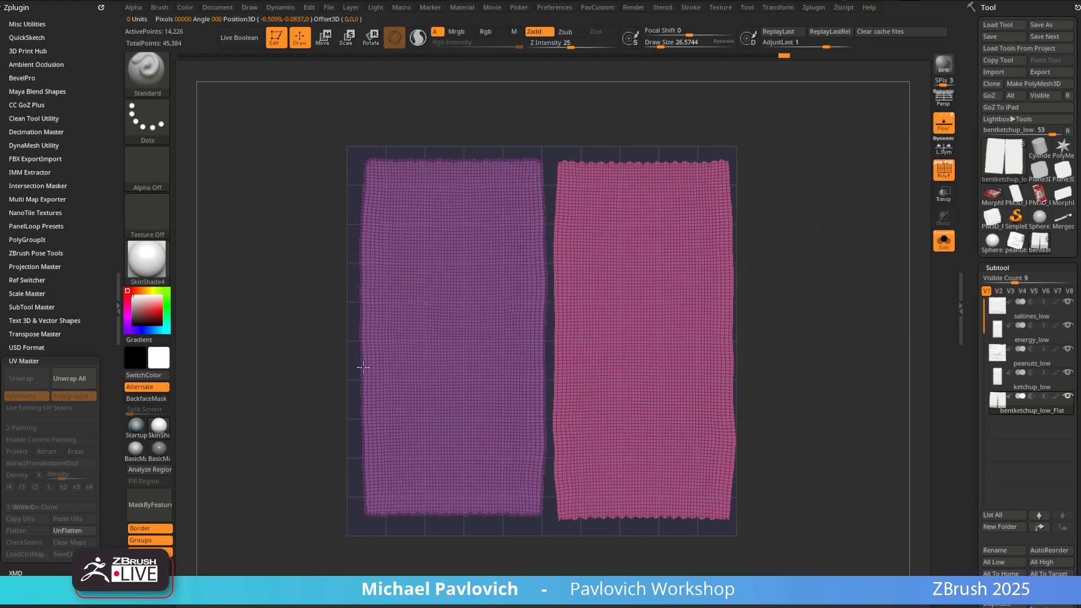
{"action": "left_click", "coordinate": [71, 530]}
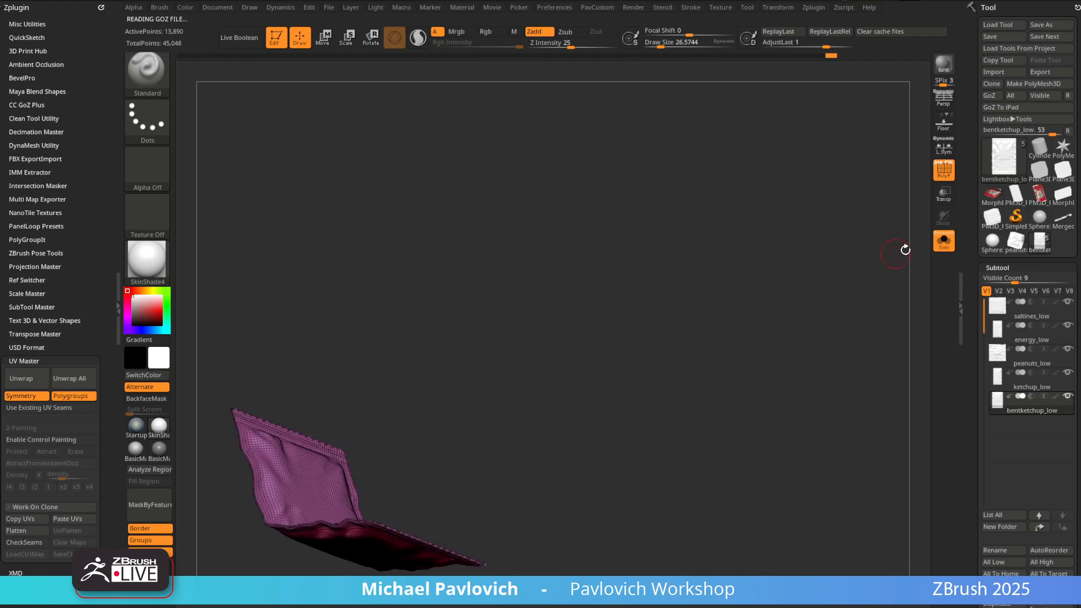
Show all five low-resolution packets with Solo and PolyFrame off, and save the project
{"action": "left_click_drag", "start_coordinate": [793, 290], "coordinate": [877, 275]}
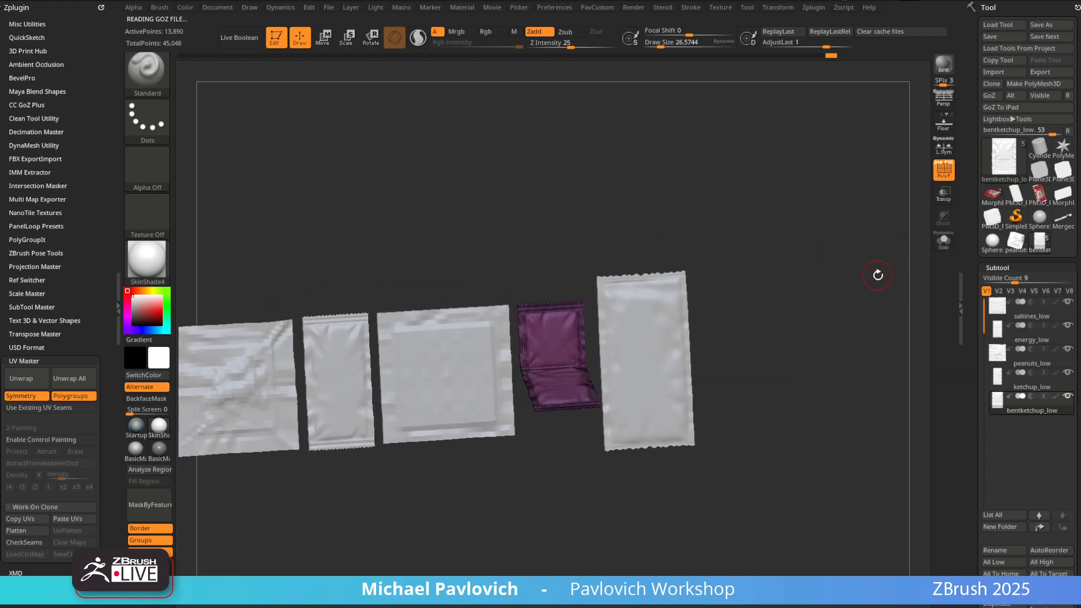
{"action": "key", "text": "ctrl+s"}
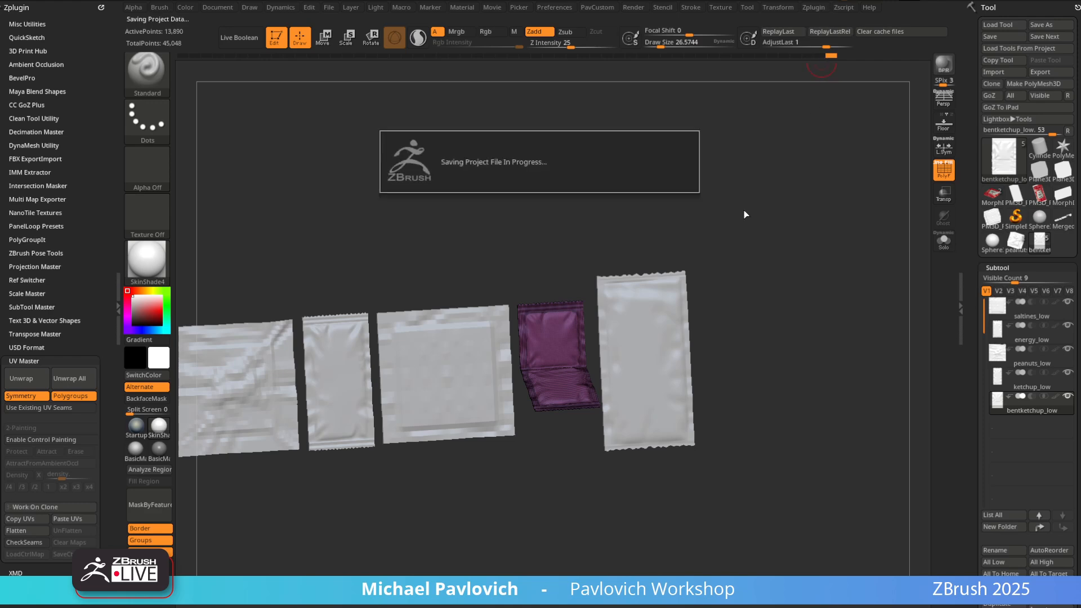
{"action": "left_click_drag", "start_coordinate": [771, 241], "coordinate": [869, 192]}
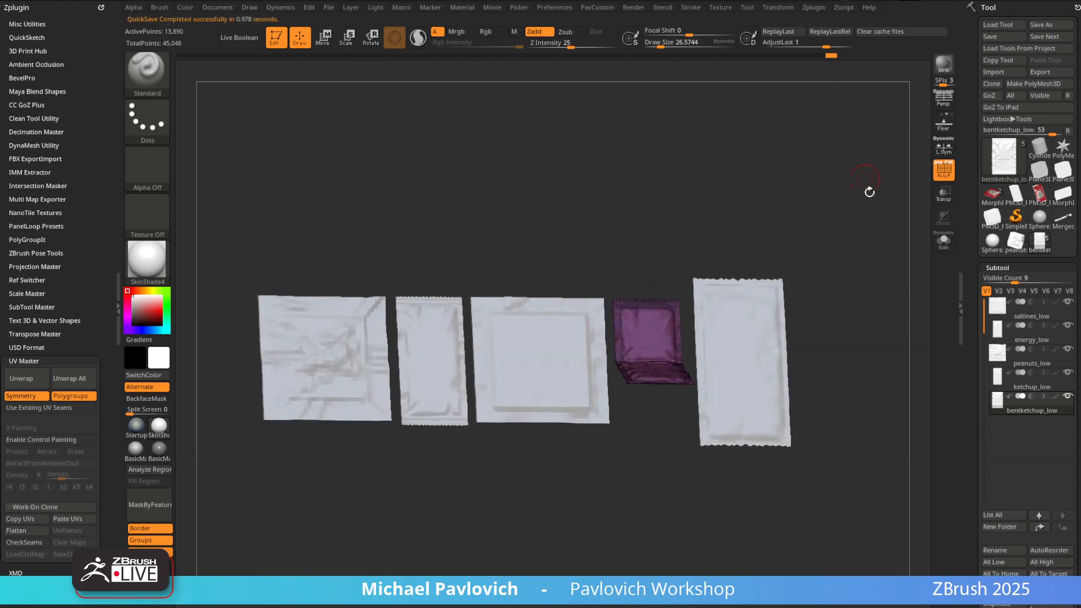
{"action": "left_click", "coordinate": [943, 176]}
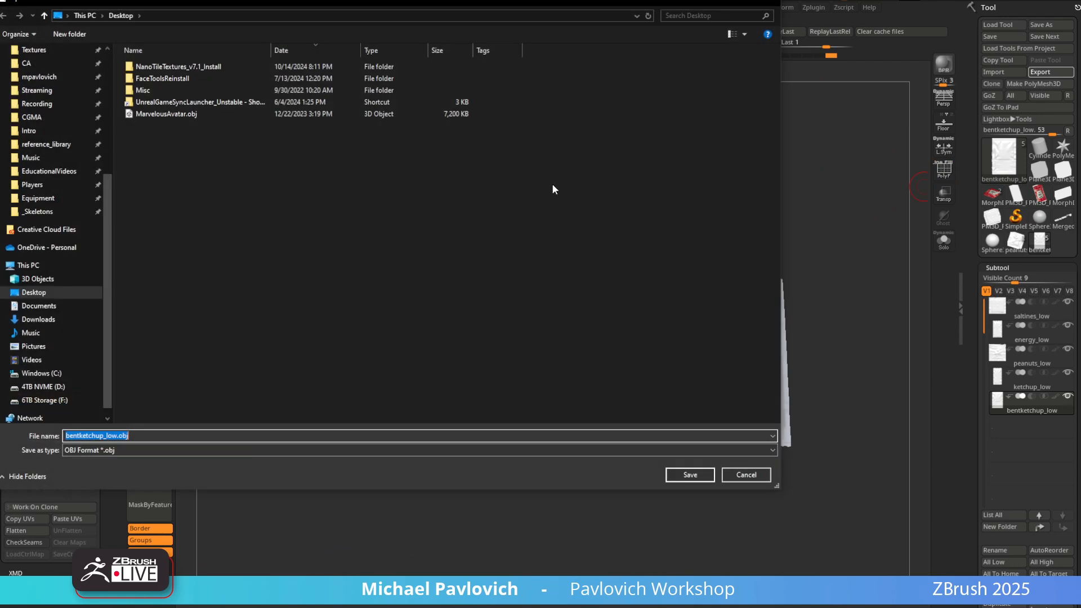
Export the low-resolution packets to the Desktop in FBX format as packets_low.fbx
{"action": "left_click", "coordinate": [136, 450]}
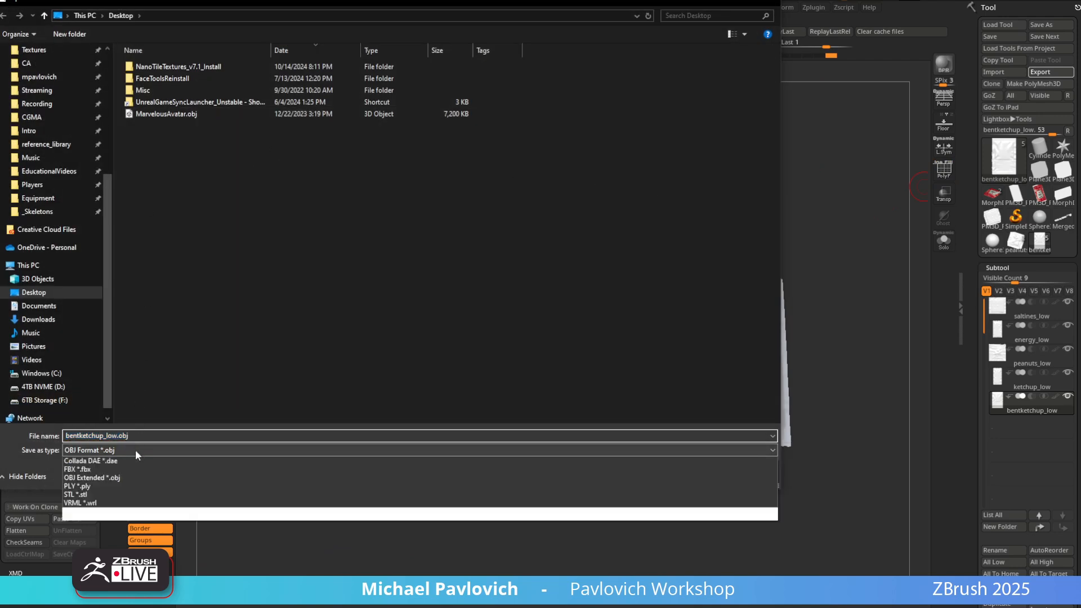
{"action": "left_click", "coordinate": [84, 554]}
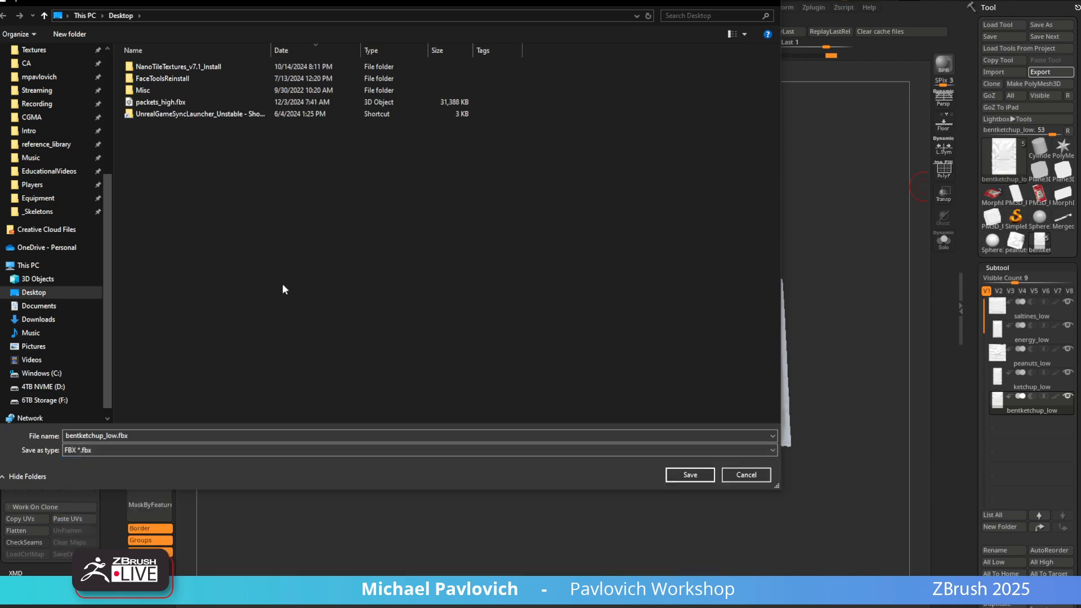
{"action": "left_click", "coordinate": [173, 101]}
{"action": "double_click", "coordinate": [95, 436]}
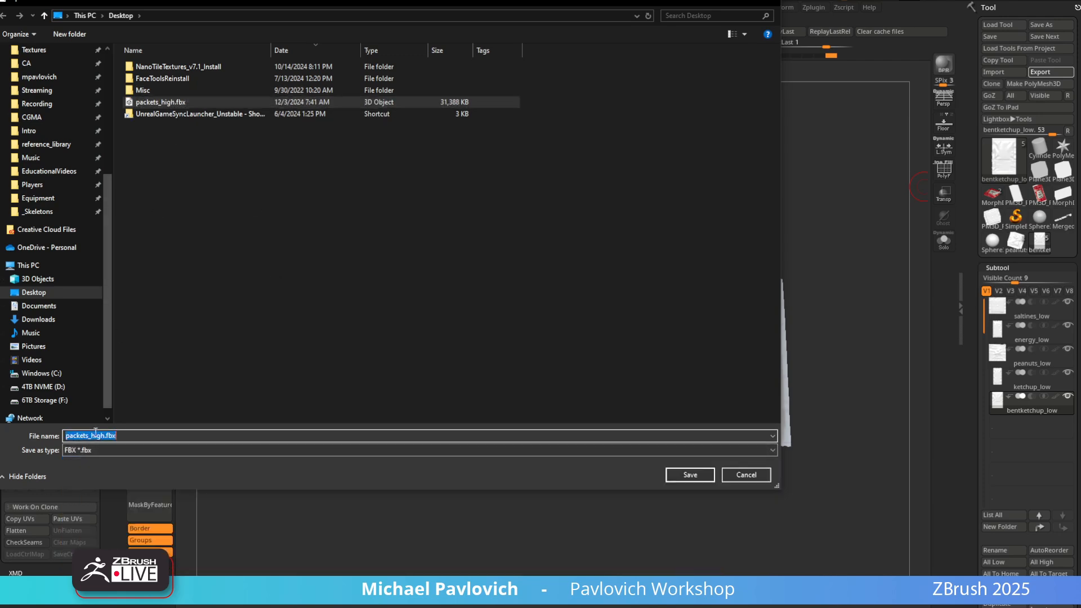
{"action": "type", "text": "low"}
{"action": "key", "text": "Return"}
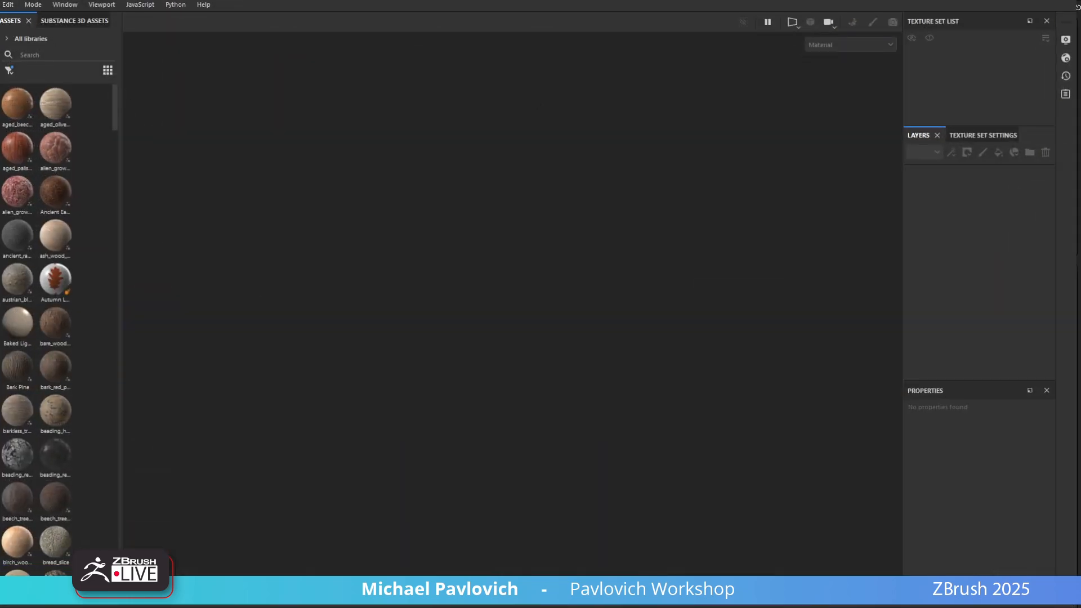
Switch to Substance Painter and create a new project from packets_low.fbx with 2048 resolution and OpenGL normal maps
{"action": "left_click", "coordinate": [0, 4]}
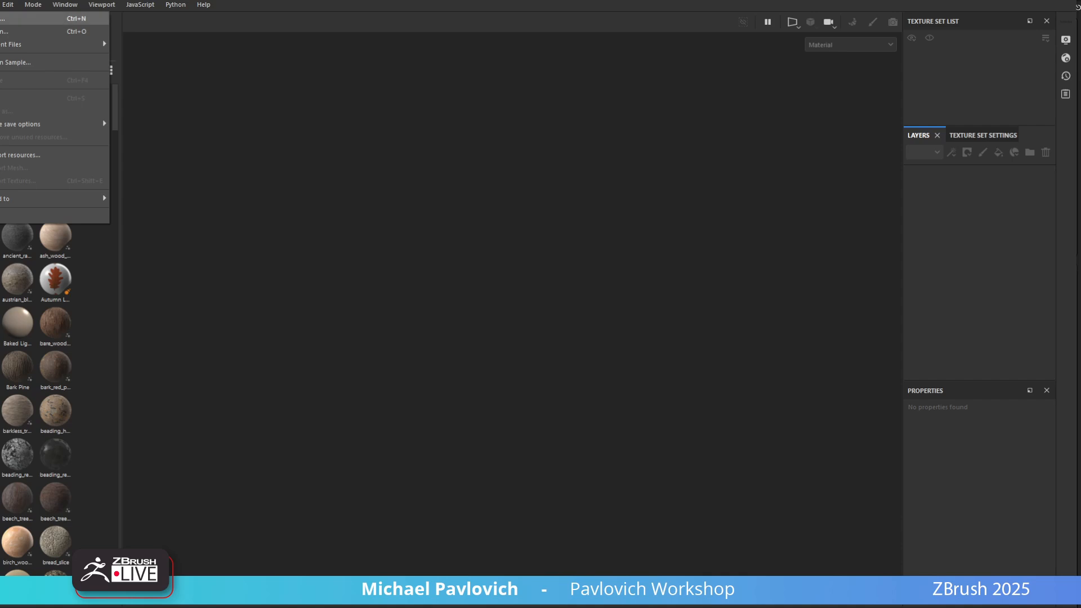
{"action": "left_click", "coordinate": [6, 5]}
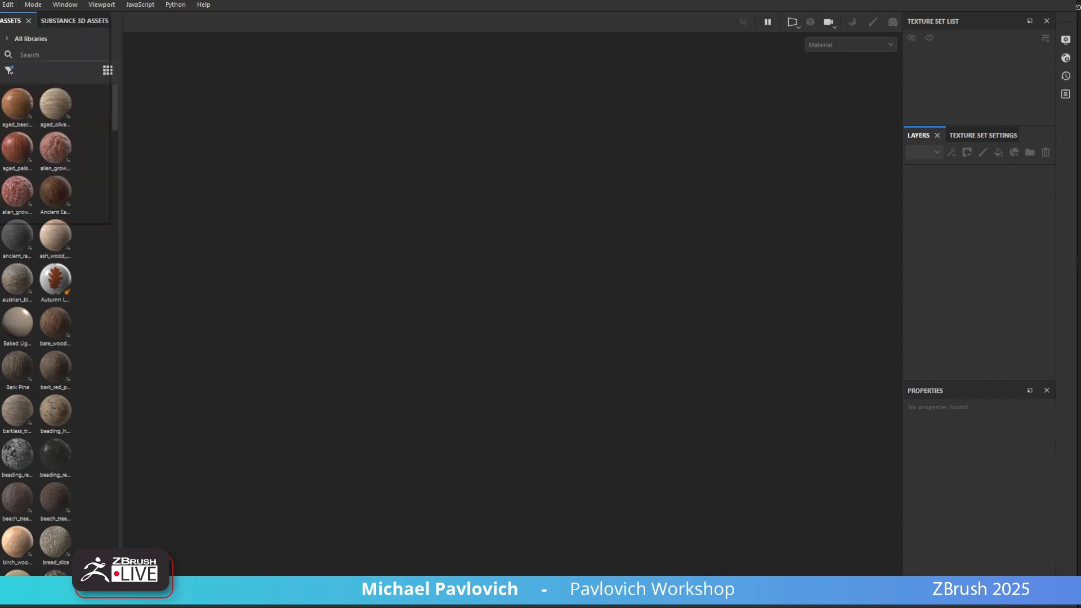
{"action": "left_click", "coordinate": [0, 4]}
{"action": "left_click", "coordinate": [2, 22]}
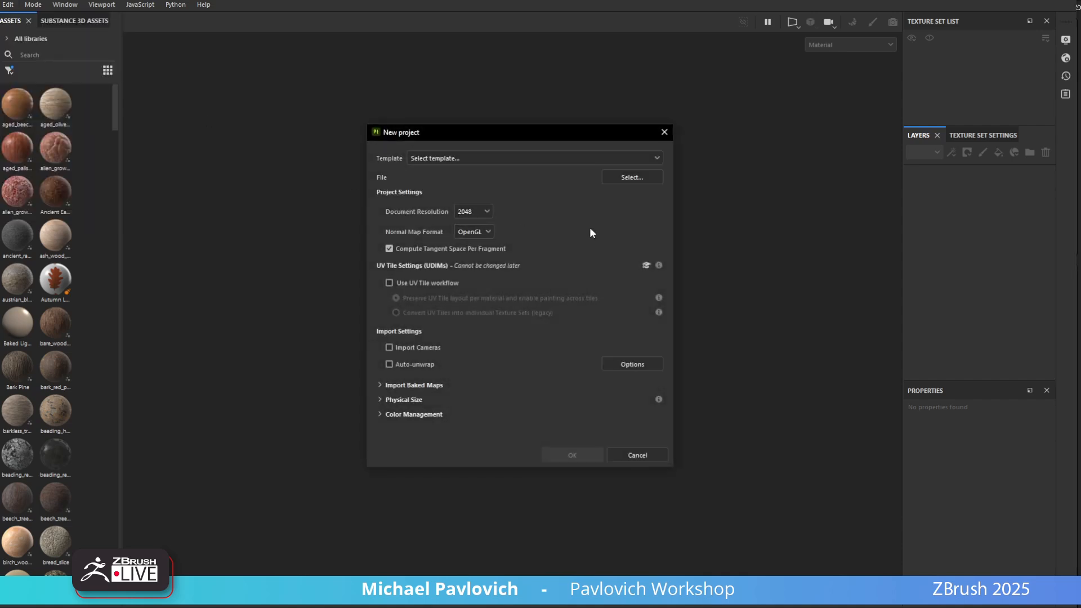
{"action": "left_click", "coordinate": [633, 177]}
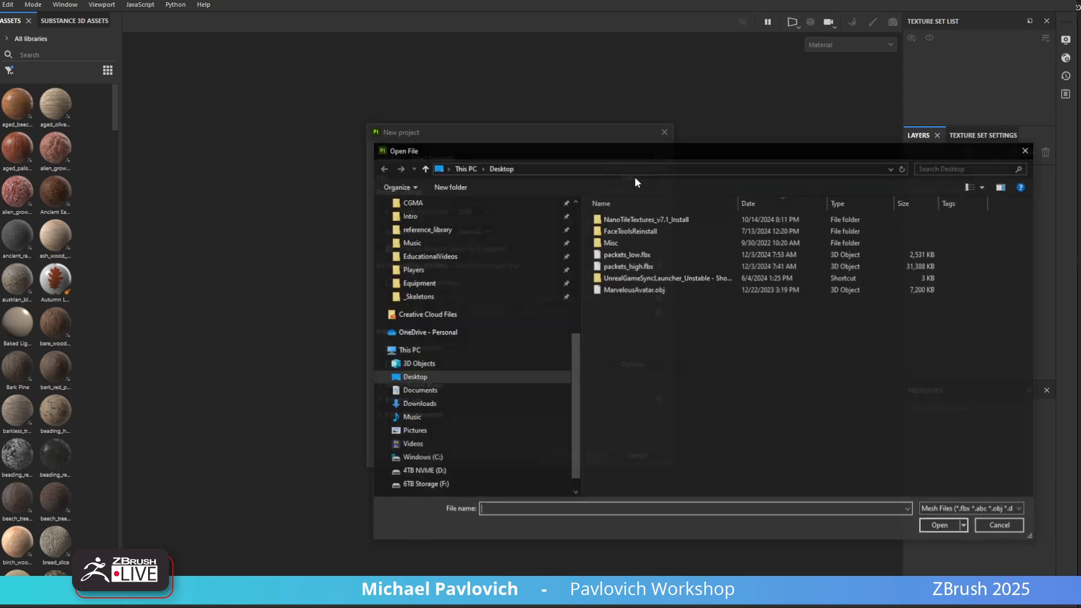
{"action": "left_click", "coordinate": [634, 257]}
{"action": "double_click", "coordinate": [634, 257]}
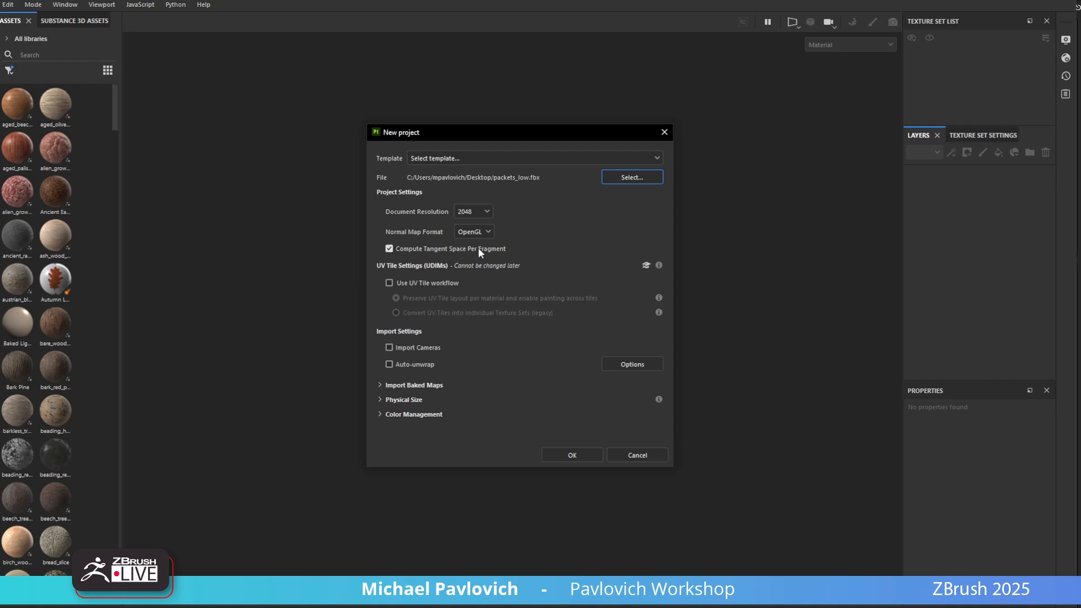
{"action": "left_click", "coordinate": [585, 453]}
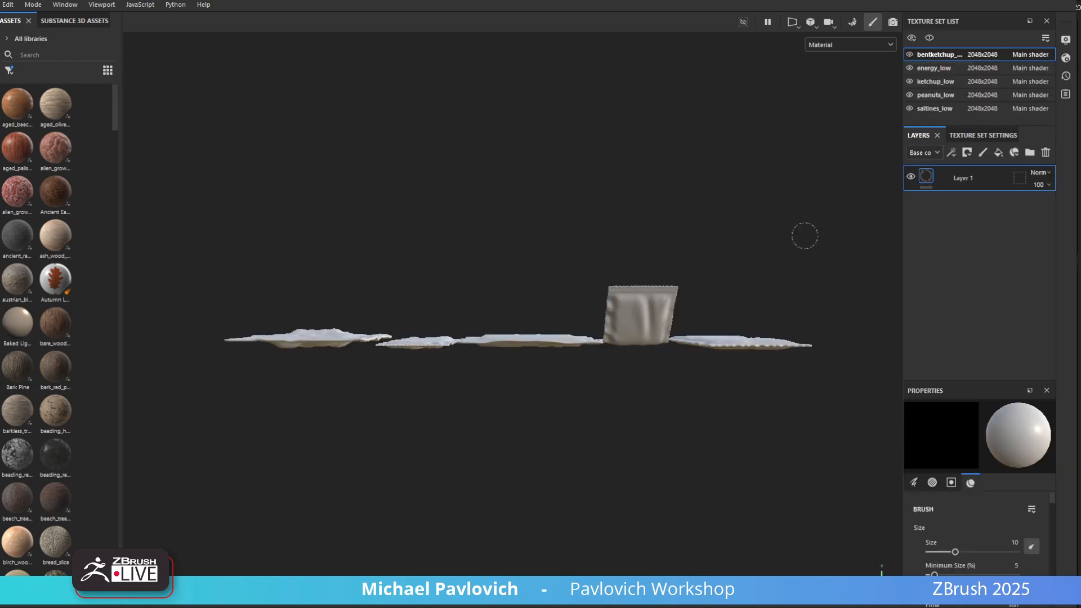
Open the mesh map baking settings and load packets_high.fbx as the high definition mesh
{"action": "left_click_drag", "start_coordinate": [586, 188], "coordinate": [524, 300], "text": "alt"}
{"action": "mouse_move", "coordinate": [541, 268]}
{"action": "left_mouse_down", "text": "alt"}
{"action": "mouse_move", "coordinate": [532, 272]}
{"action": "mouse_move", "coordinate": [559, 343]}
{"action": "left_mouse_up", "text": "alt"}
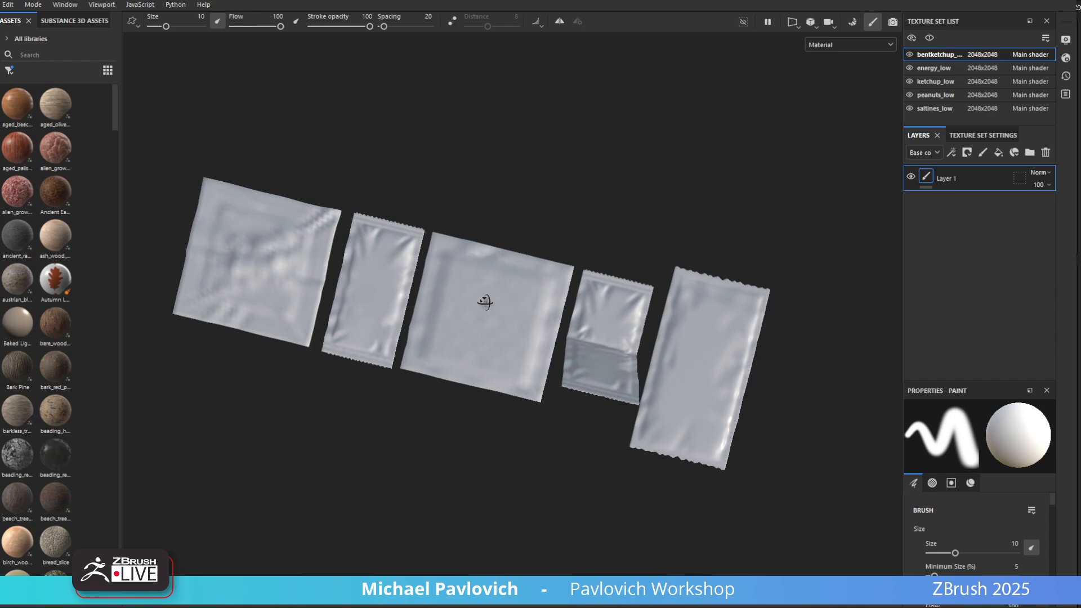
{"action": "mouse_move", "coordinate": [505, 314]}
{"action": "left_mouse_down", "text": "alt"}
{"action": "mouse_move", "coordinate": [575, 339]}
{"action": "mouse_move", "coordinate": [544, 205]}
{"action": "mouse_move", "coordinate": [526, 212]}
{"action": "left_mouse_up", "text": "alt"}
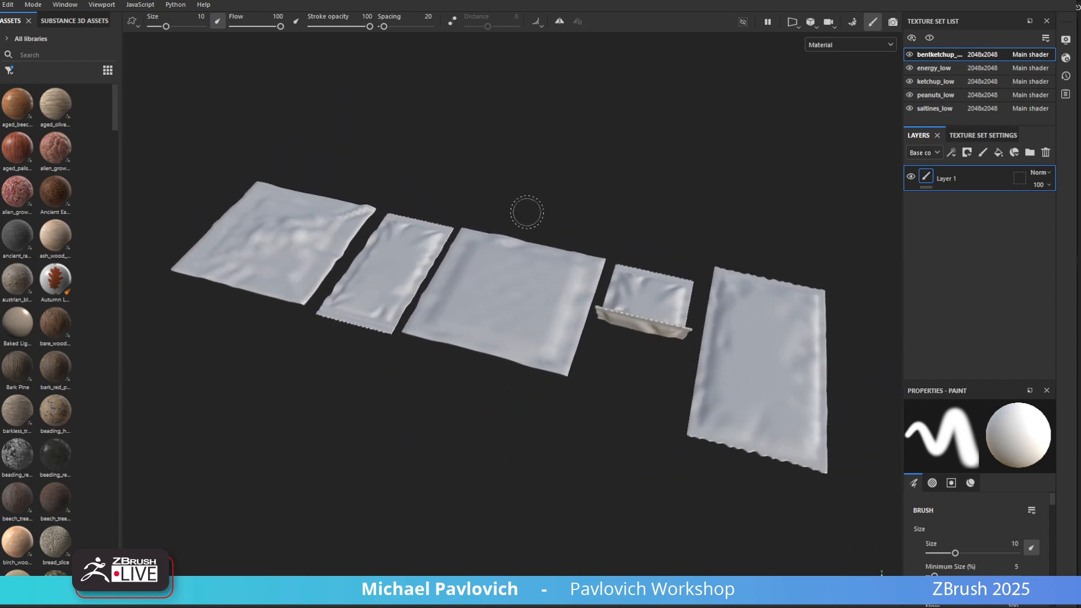
{"action": "left_click", "coordinate": [983, 135]}
{"action": "scroll", "coordinate": [1016, 297], "scroll_direction": "down", "scroll_amount": 5}
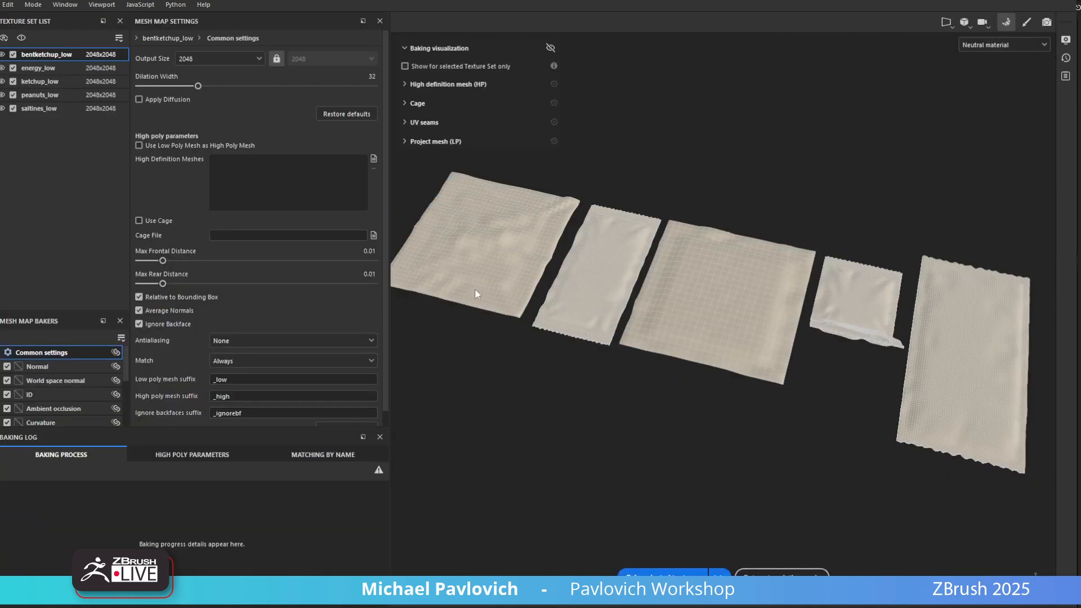
{"action": "left_click", "coordinate": [373, 159]}
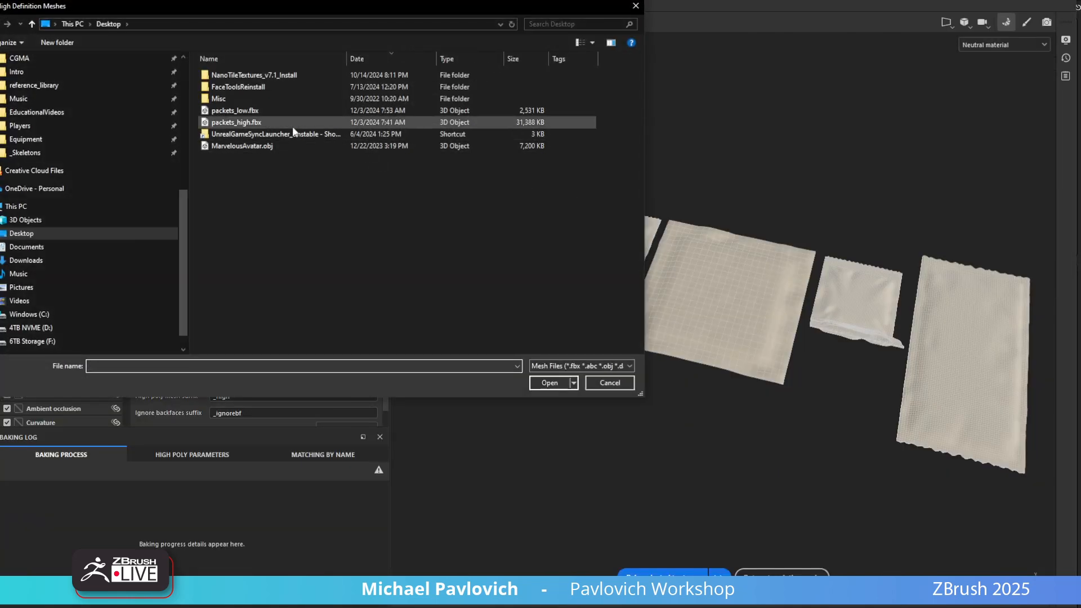
{"action": "double_click", "coordinate": [260, 119]}
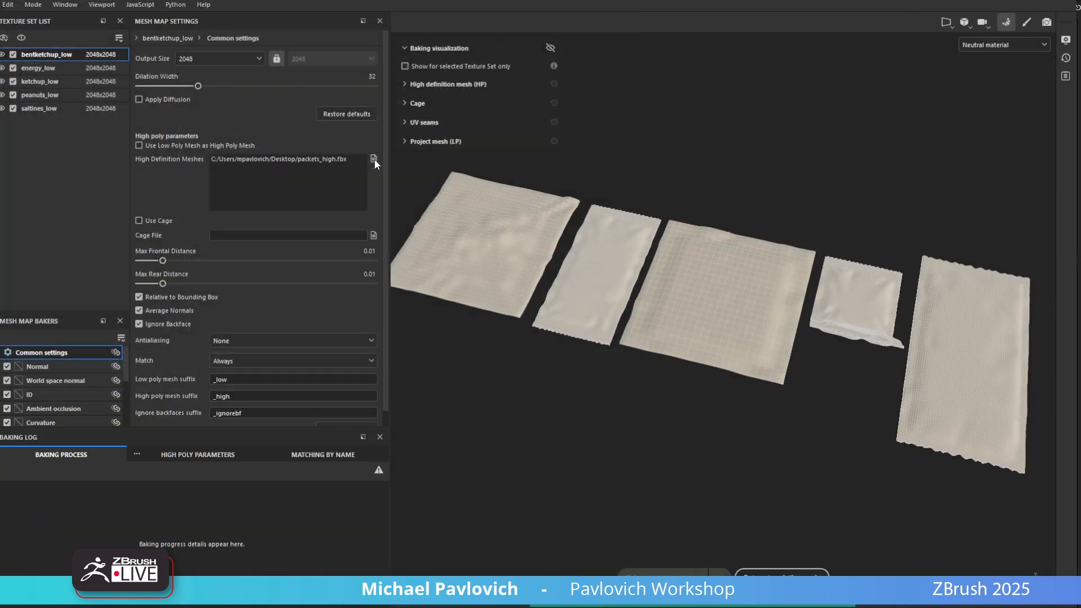
Tighten the bake cage around the packets by setting the max frontal distance to 0.0042
{"action": "left_click_drag", "start_coordinate": [948, 140], "coordinate": [891, 88], "text": "alt"}
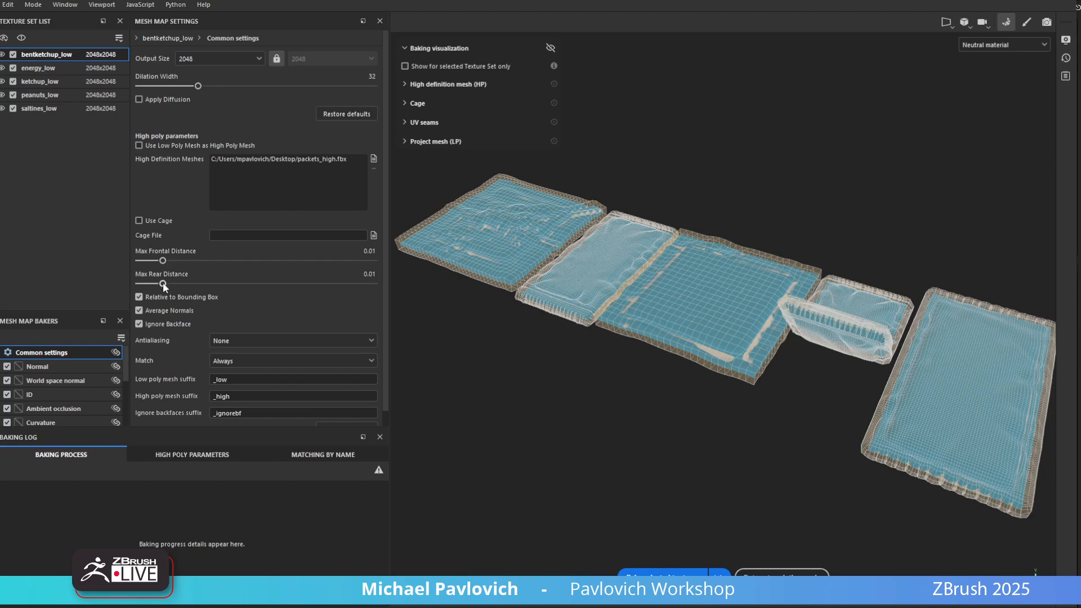
{"action": "mouse_move", "coordinate": [163, 260]}
{"action": "left_mouse_down"}
{"action": "mouse_move", "coordinate": [145, 263]}
{"action": "mouse_move", "coordinate": [156, 265]}
{"action": "left_mouse_up"}
{"action": "left_click_drag", "start_coordinate": [754, 193], "coordinate": [777, 195], "text": "alt"}
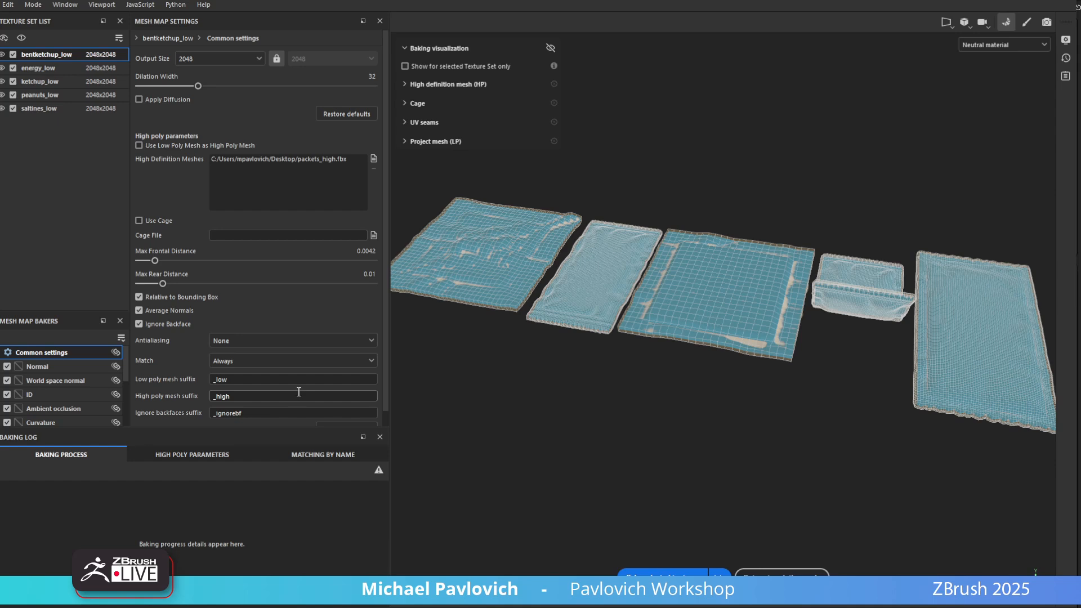
Match the high and low meshes by mesh name and set ambient occlusion self occlusion to Only Same Mesh Name
{"action": "scroll", "coordinate": [300, 392], "scroll_direction": "down", "scroll_amount": 1}
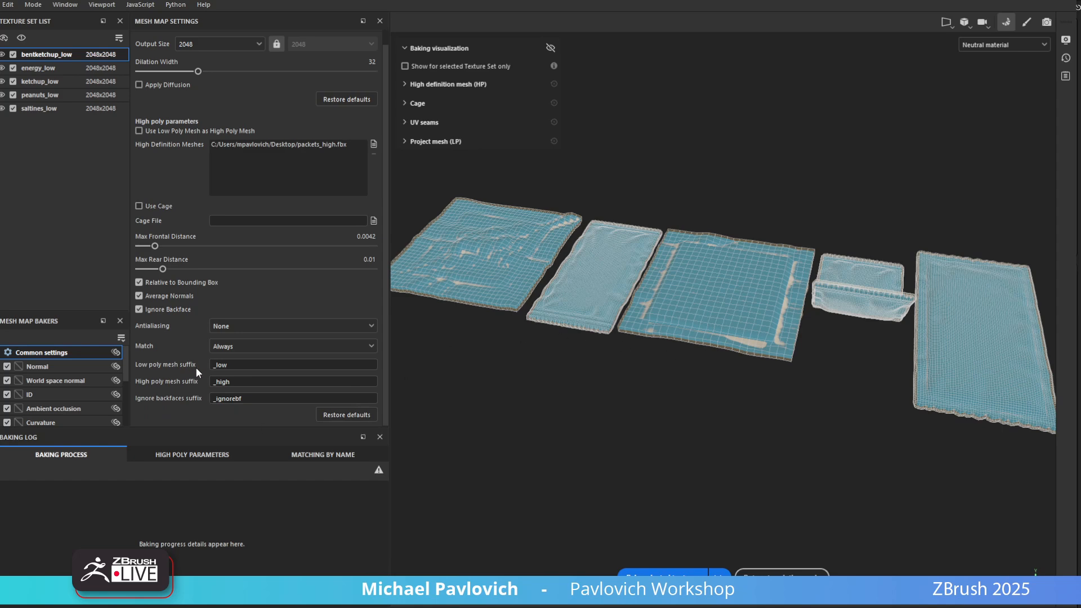
{"action": "left_click", "coordinate": [233, 346]}
{"action": "left_click", "coordinate": [237, 371]}
{"action": "left_click", "coordinate": [48, 410]}
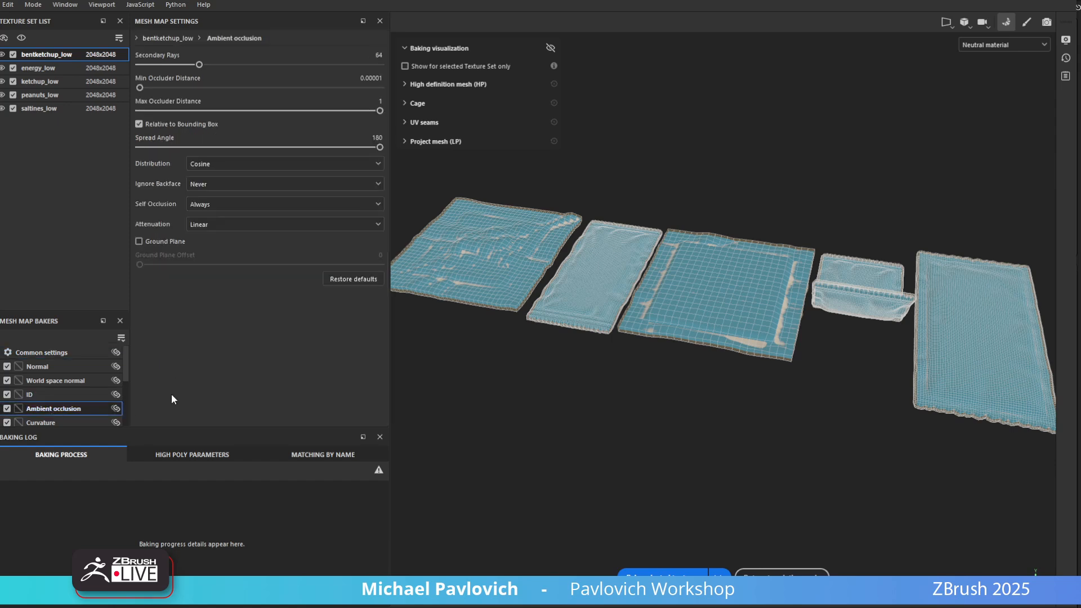
{"action": "left_click", "coordinate": [224, 203]}
{"action": "left_click", "coordinate": [214, 226]}
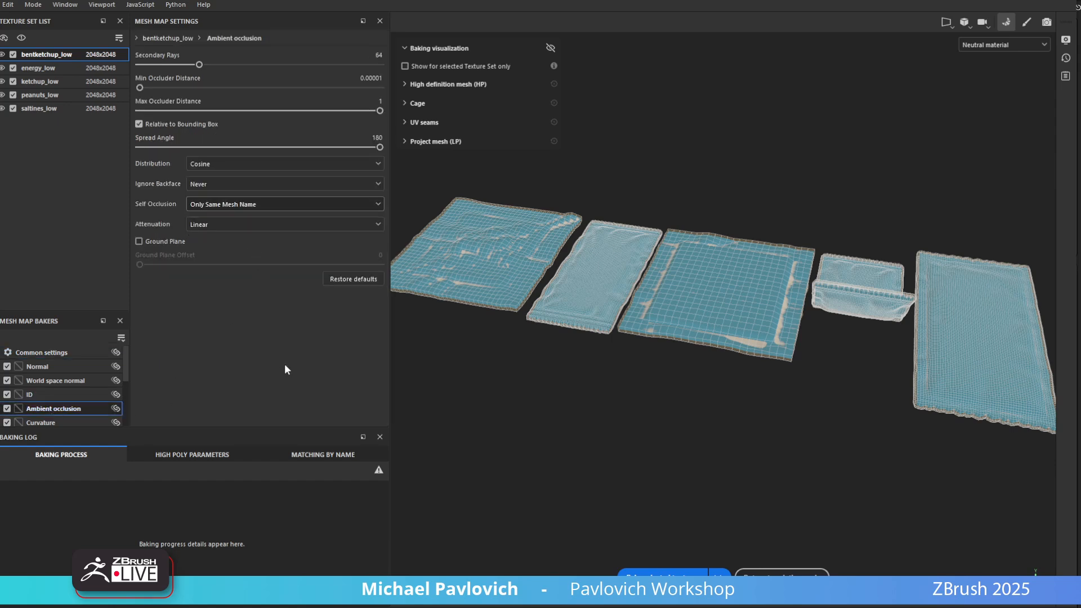
Set the ID map's color source to Vertex Color
{"action": "left_click", "coordinate": [56, 394]}
{"action": "left_click", "coordinate": [228, 56]}
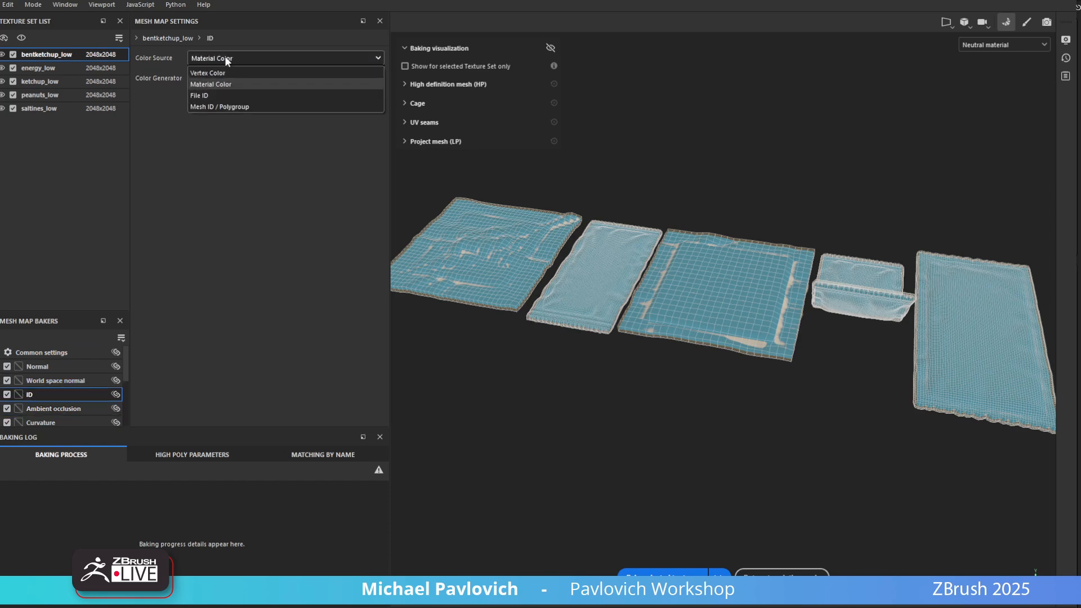
{"action": "left_click", "coordinate": [221, 73]}
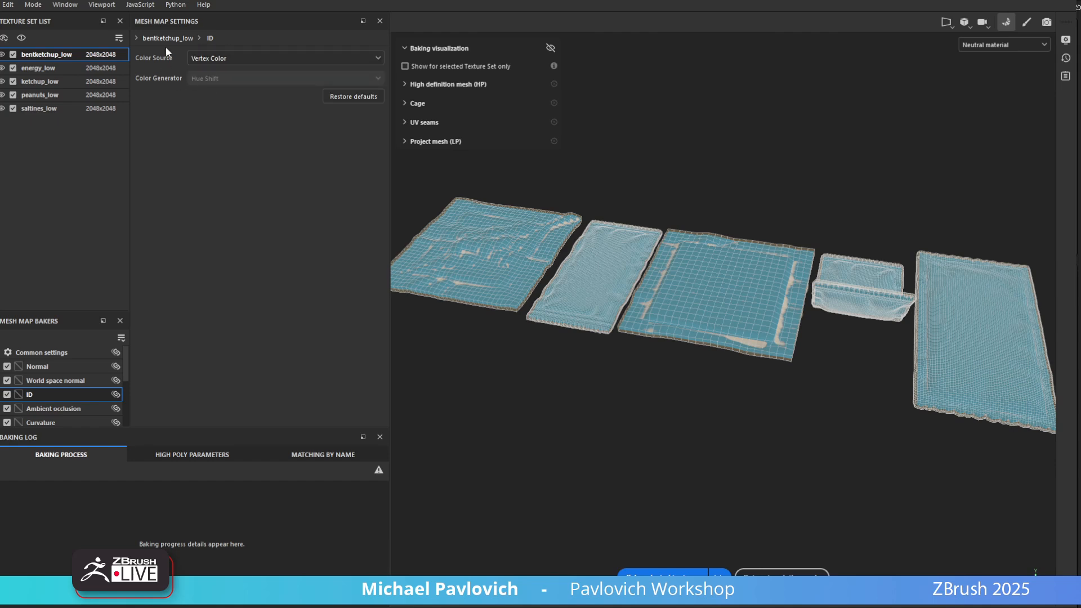
Bake the mesh maps for all five packet texture sets and return to painting mode
{"action": "left_click_drag", "start_coordinate": [698, 170], "coordinate": [691, 201], "text": "alt"}
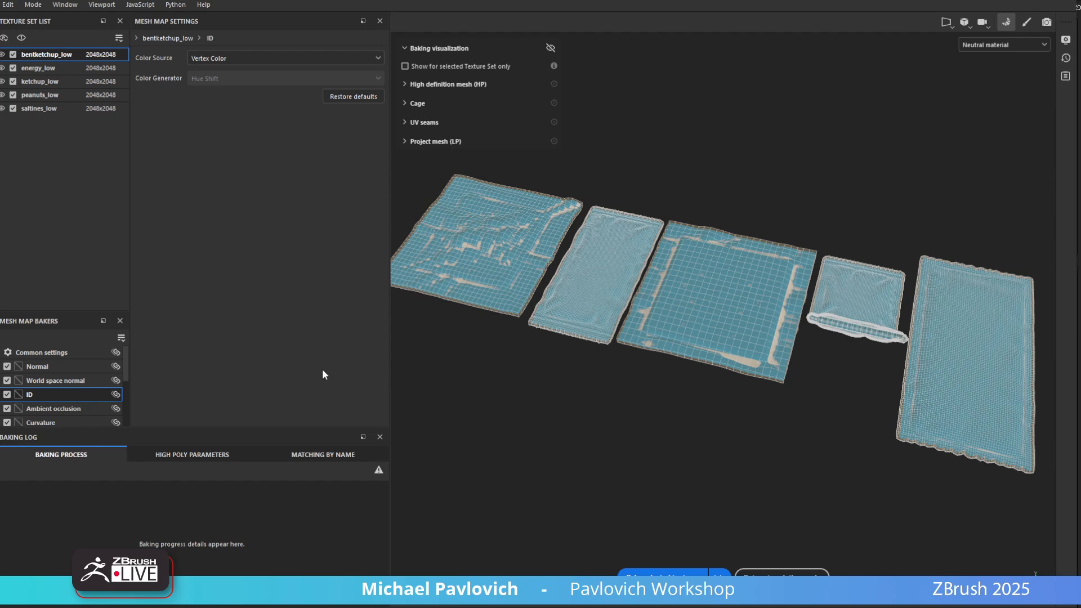
{"action": "left_click", "coordinate": [620, 574]}
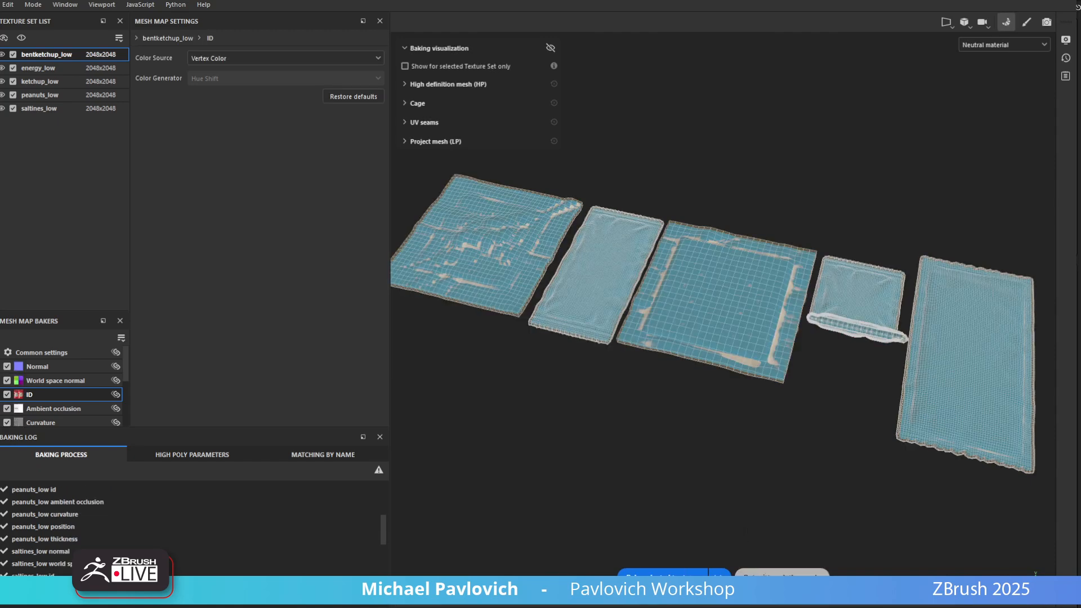
{"action": "left_click", "coordinate": [782, 573]}
{"action": "mouse_move", "coordinate": [548, 514]}
{"action": "left_mouse_down", "text": "alt"}
{"action": "mouse_move", "coordinate": [495, 448]}
{"action": "mouse_move", "coordinate": [598, 430]}
{"action": "mouse_move", "coordinate": [519, 448]}
{"action": "mouse_move", "coordinate": [596, 501]}
{"action": "mouse_move", "coordinate": [610, 526]}
{"action": "mouse_move", "coordinate": [505, 473]}
{"action": "left_mouse_up", "text": "alt"}
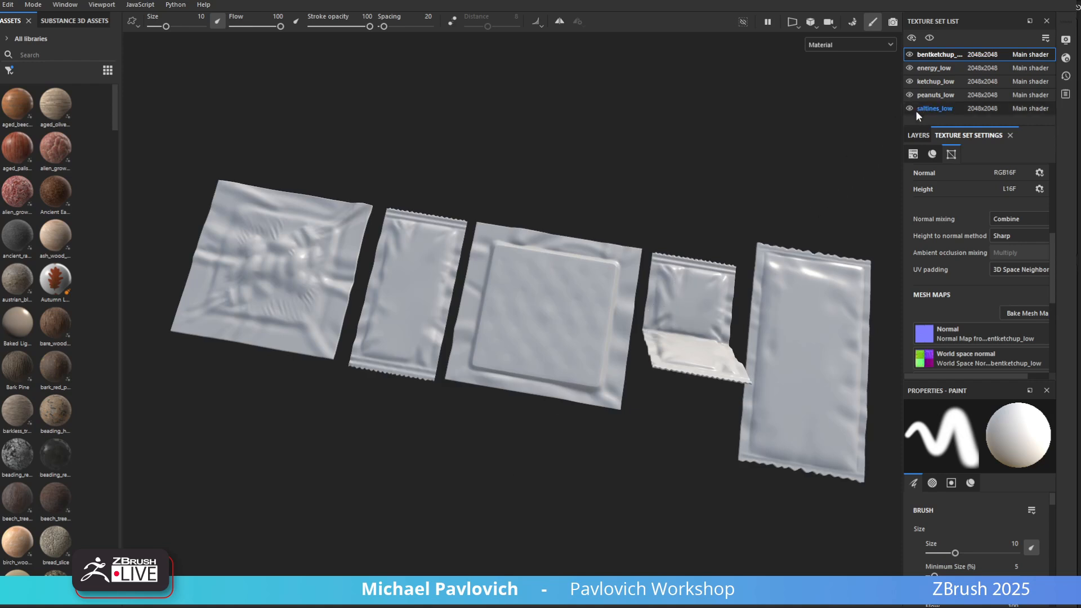
Add a fill layer to the ketchup_low texture set
{"action": "right_click", "coordinate": [420, 260], "text": "ctrl+alt"}
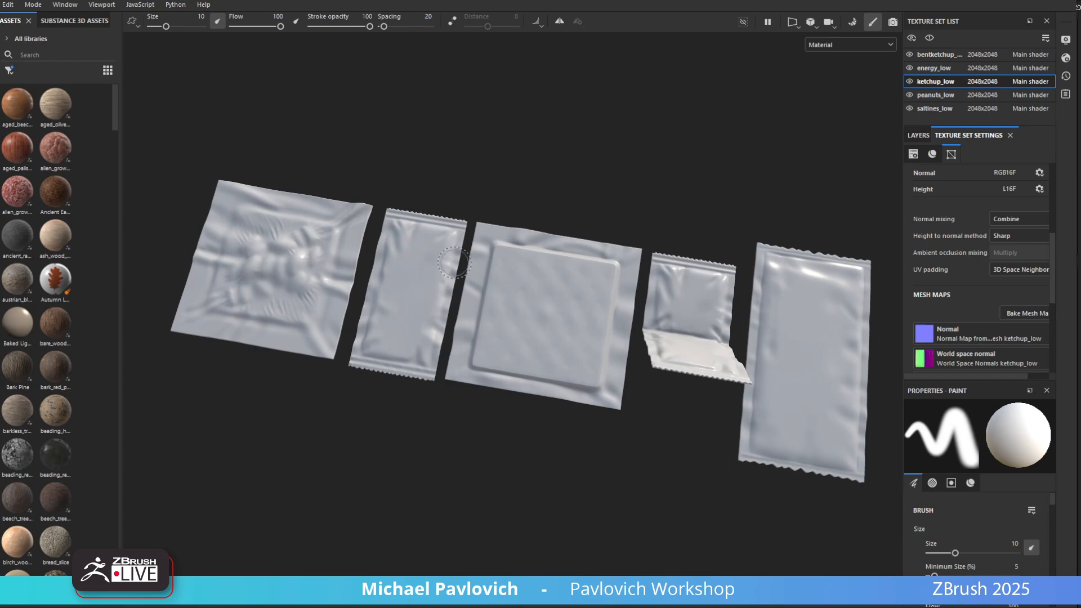
{"action": "left_click", "coordinate": [918, 135]}
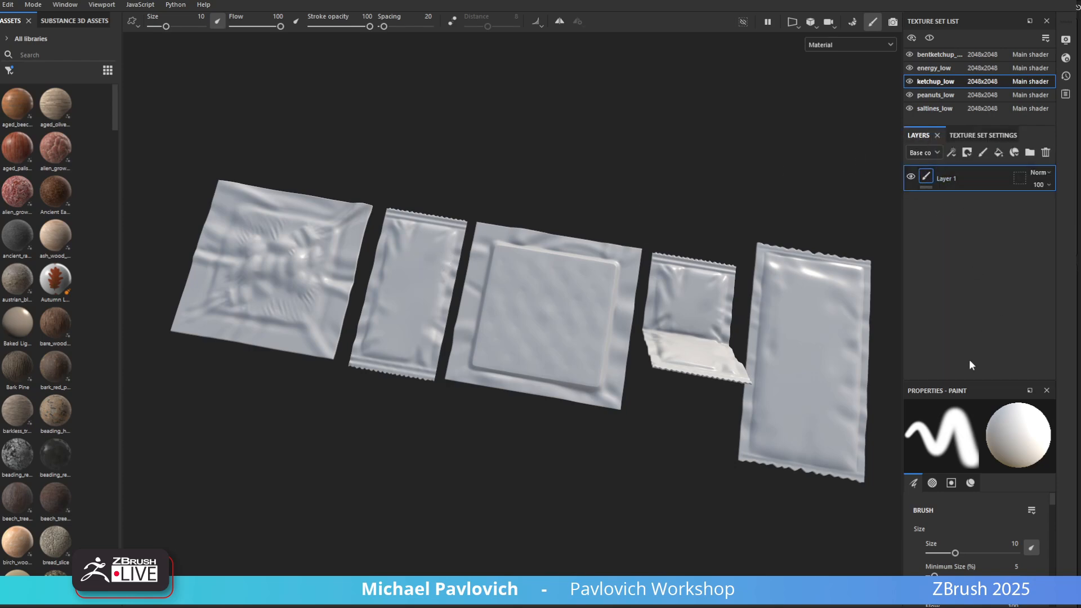
{"action": "left_click", "coordinate": [998, 152]}
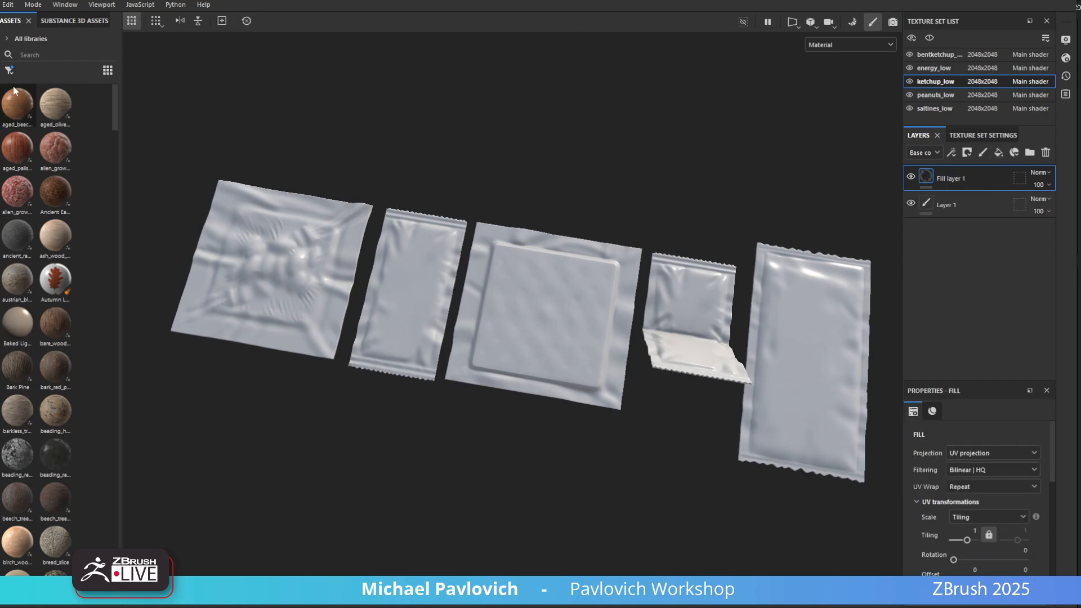
Search the assets for "project" and apply the Color Map from Mesh bentketchup_low to the fill layer's base color
{"action": "left_click", "coordinate": [40, 55]}
{"action": "type", "text": "project"}
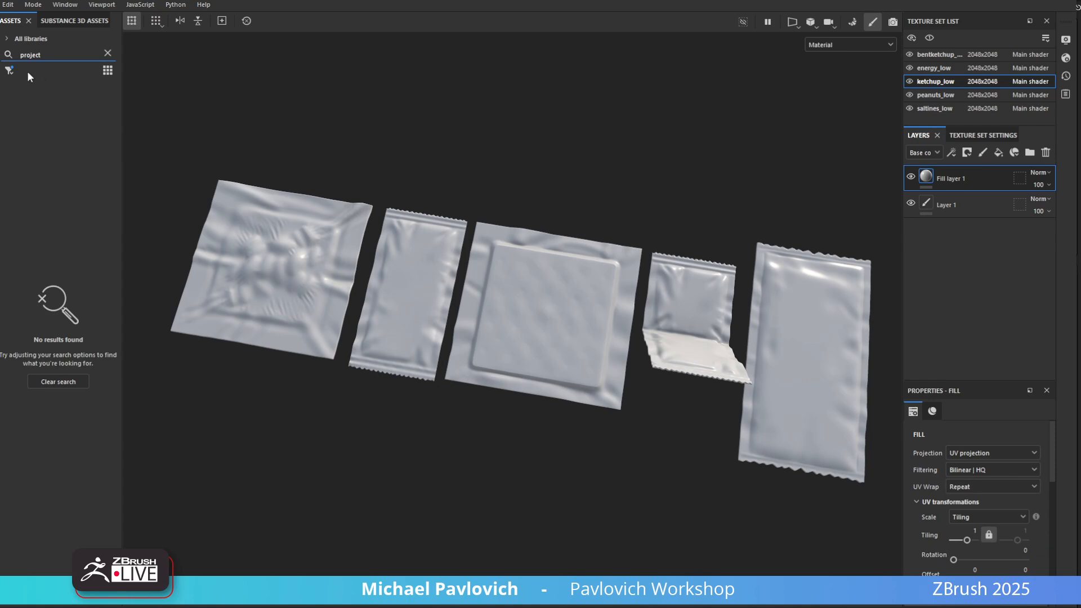
{"action": "left_click", "coordinate": [9, 70]}
{"action": "left_click", "coordinate": [50, 164]}
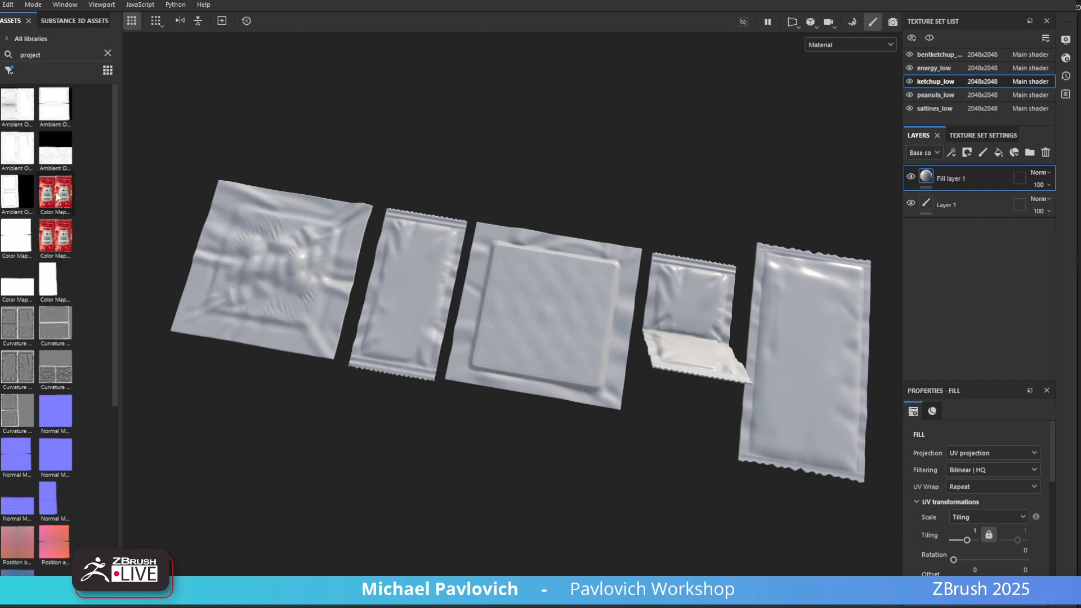
{"action": "mouse_move", "coordinate": [63, 198]}
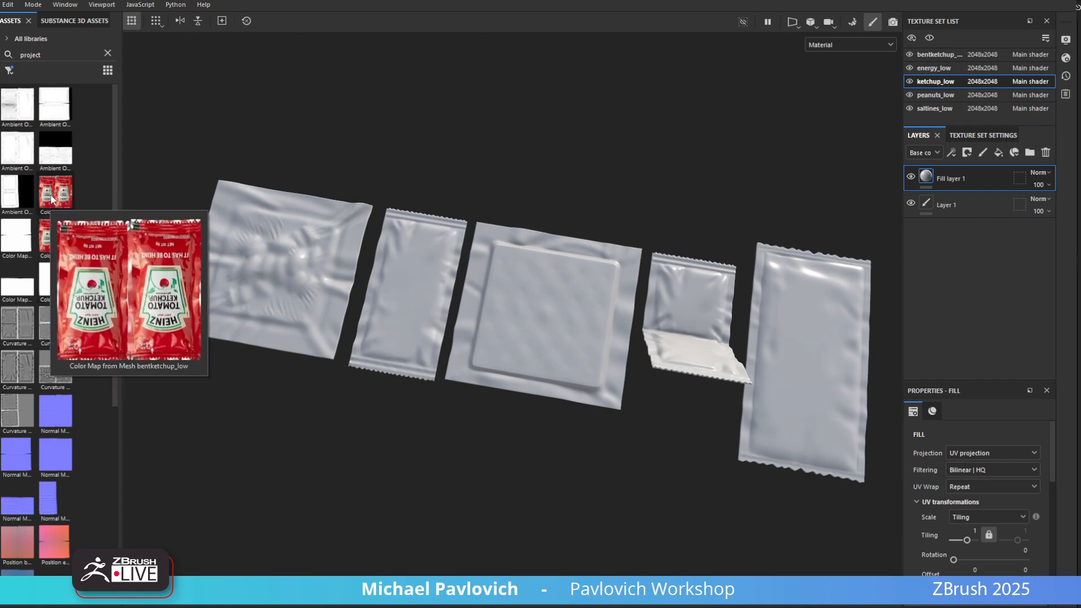
{"action": "left_click", "coordinate": [932, 411]}
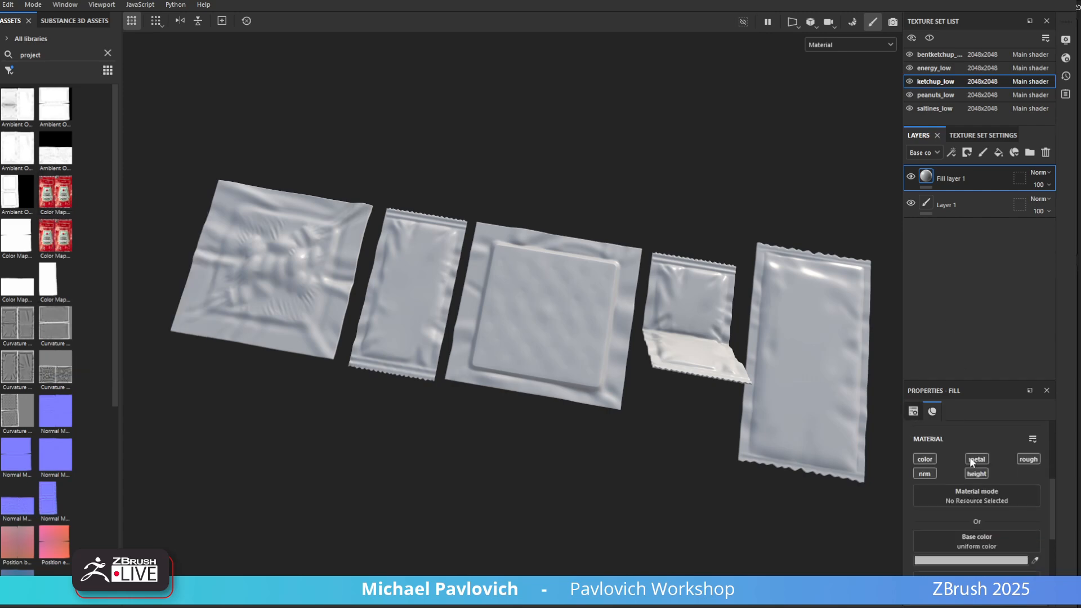
{"action": "left_click_drag", "start_coordinate": [56, 191], "coordinate": [974, 499]}
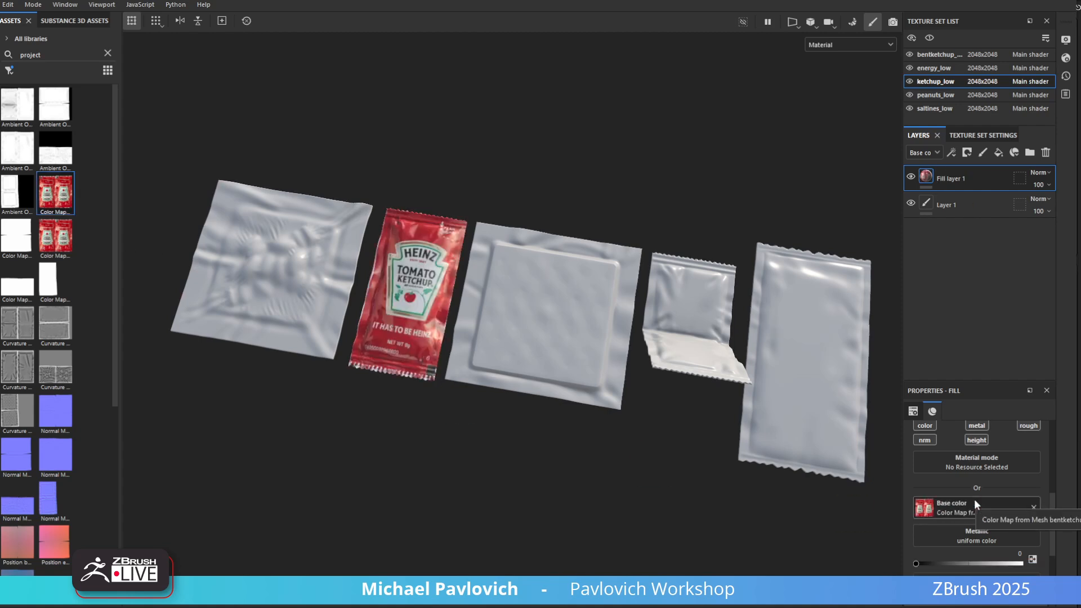
Add a fill layer to the bentketchup_low texture set with the ketchup_low color map as its base color
{"action": "right_click", "coordinate": [679, 317], "text": "ctrl+alt"}
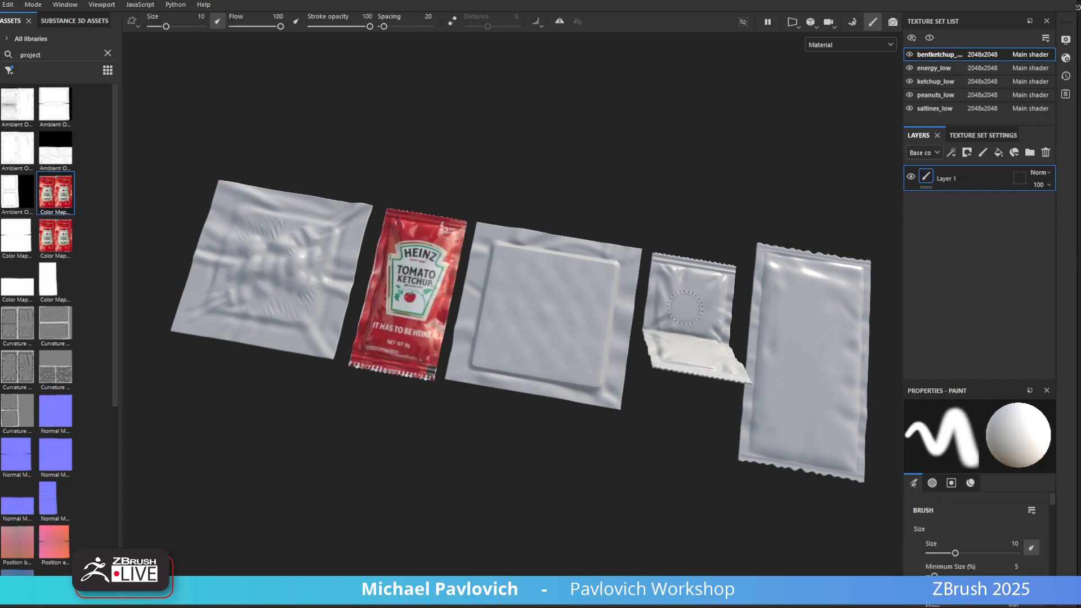
{"action": "left_click", "coordinate": [997, 152]}
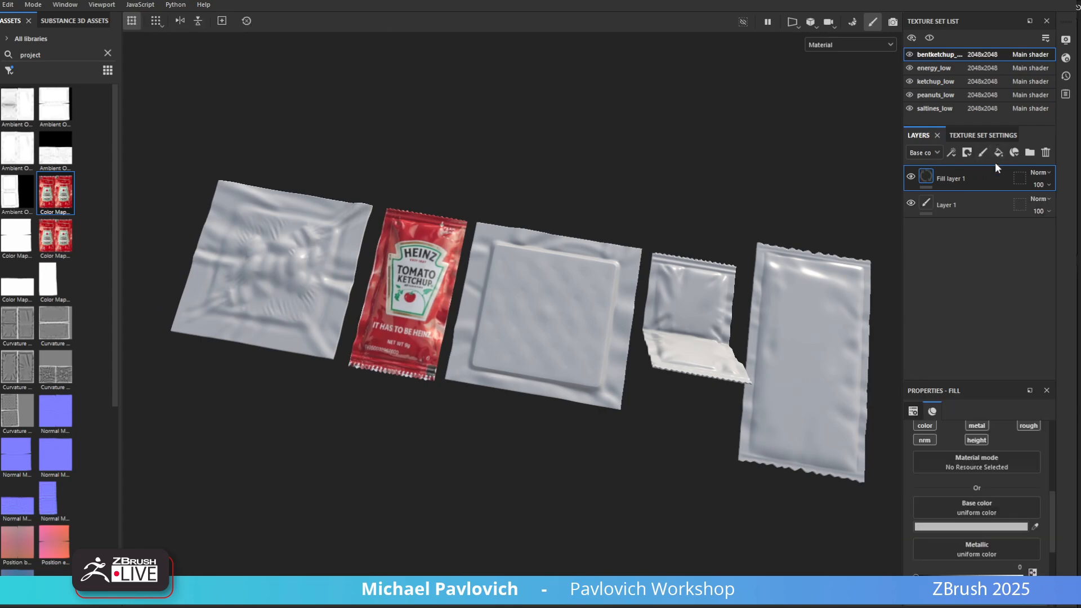
{"action": "left_click_drag", "start_coordinate": [55, 236], "coordinate": [976, 507]}
{"action": "mouse_move", "coordinate": [581, 473]}
{"action": "left_mouse_down", "text": "alt"}
{"action": "mouse_move", "coordinate": [551, 444]}
{"action": "mouse_move", "coordinate": [362, 397]}
{"action": "left_mouse_up", "text": "alt"}
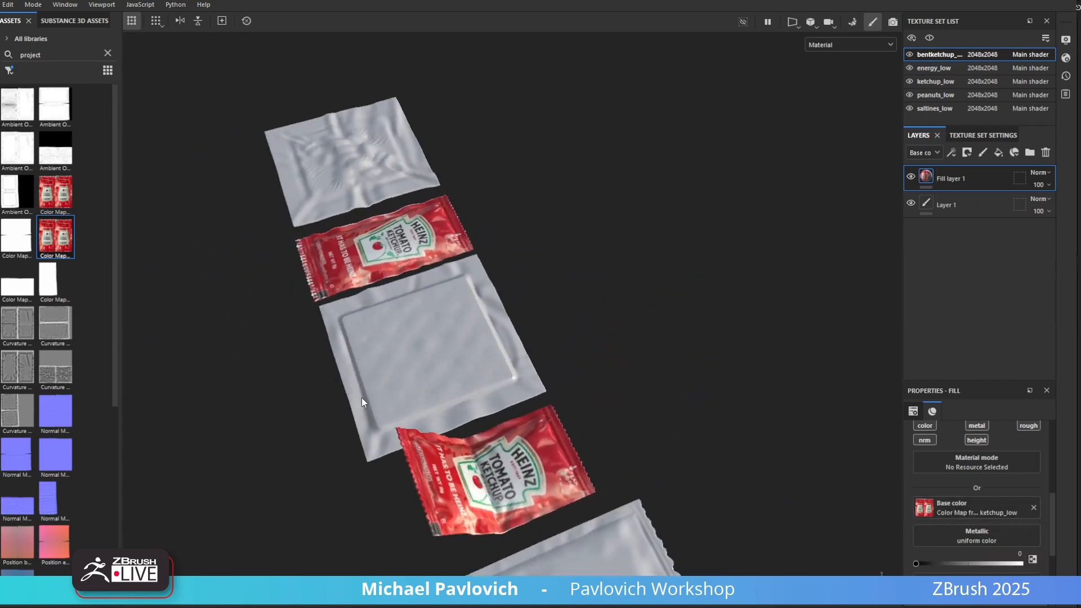
Make ketchup_low the active texture set and examine how the light plays over the textured ketchup packets from several angles
{"action": "mouse_move", "coordinate": [362, 398]}
{"action": "right_mouse_down", "text": "shift"}
{"action": "mouse_move", "coordinate": [471, 409]}
{"action": "mouse_move", "coordinate": [420, 410]}
{"action": "mouse_move", "coordinate": [451, 420]}
{"action": "right_mouse_up", "text": "shift"}
{"action": "left_click_drag", "start_coordinate": [356, 431], "coordinate": [603, 467], "text": "alt"}
{"action": "right_click", "coordinate": [317, 308], "text": "ctrl+alt"}
{"action": "middle_click_drag", "start_coordinate": [317, 308], "coordinate": [504, 363], "text": "alt"}
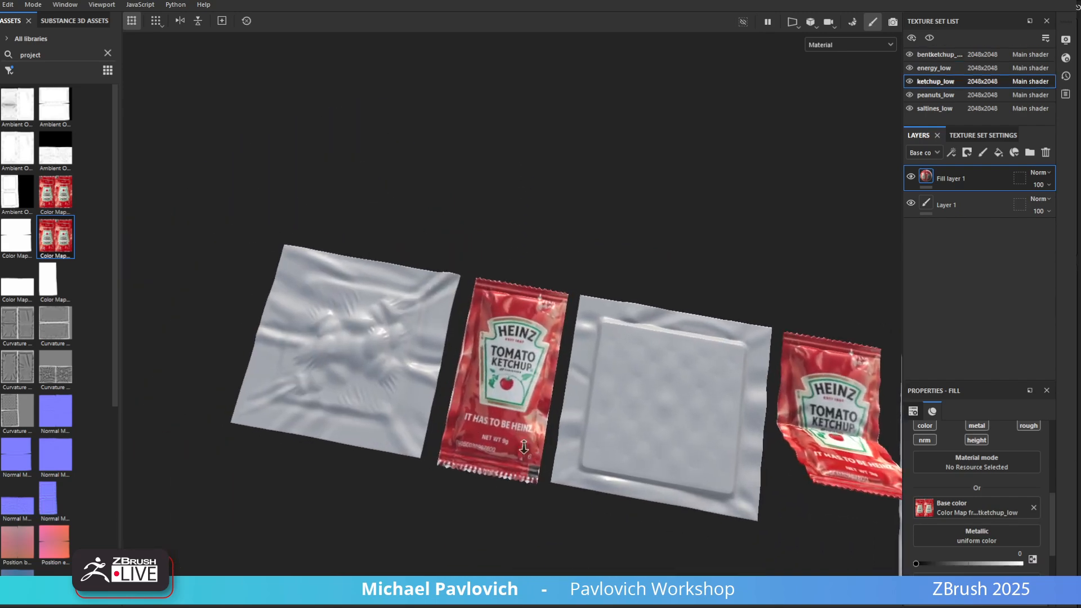
{"action": "right_click_drag", "start_coordinate": [504, 364], "coordinate": [478, 452], "text": "alt"}
{"action": "left_click_drag", "start_coordinate": [514, 350], "coordinate": [491, 376], "text": "alt"}
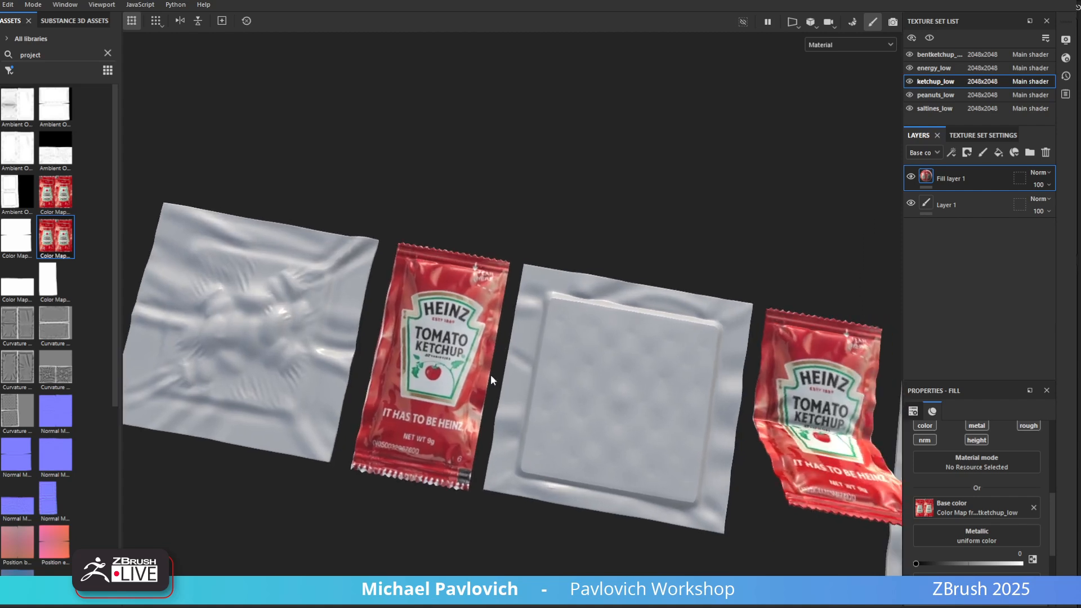
{"action": "mouse_move", "coordinate": [491, 377]}
{"action": "right_mouse_down", "text": "shift"}
{"action": "mouse_move", "coordinate": [514, 371]}
{"action": "mouse_move", "coordinate": [488, 377]}
{"action": "right_mouse_up", "text": "shift"}
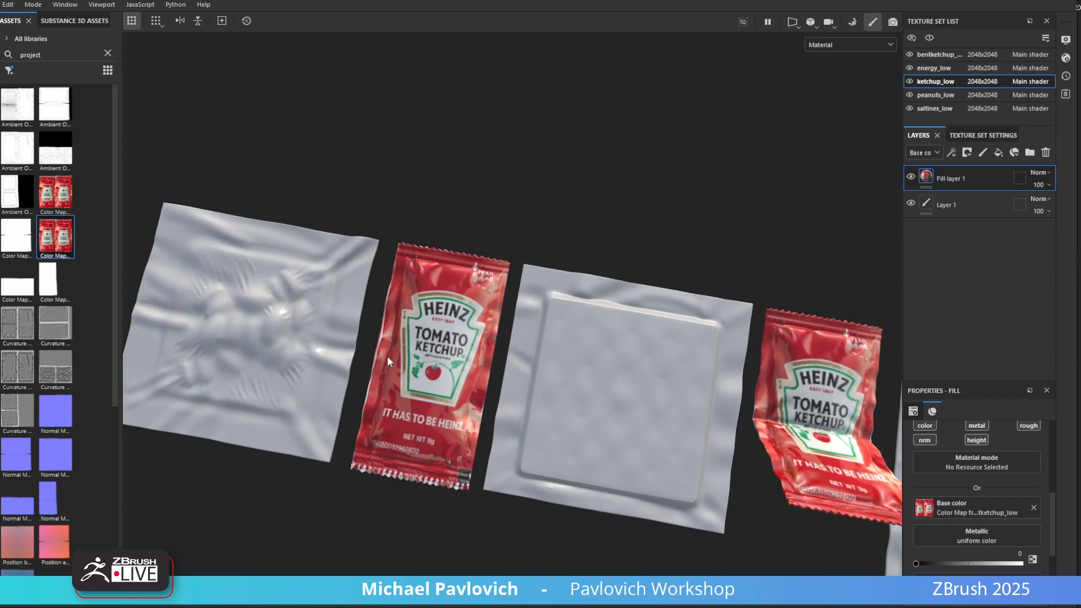
{"action": "left_click_drag", "start_coordinate": [388, 361], "coordinate": [437, 495], "text": "alt"}
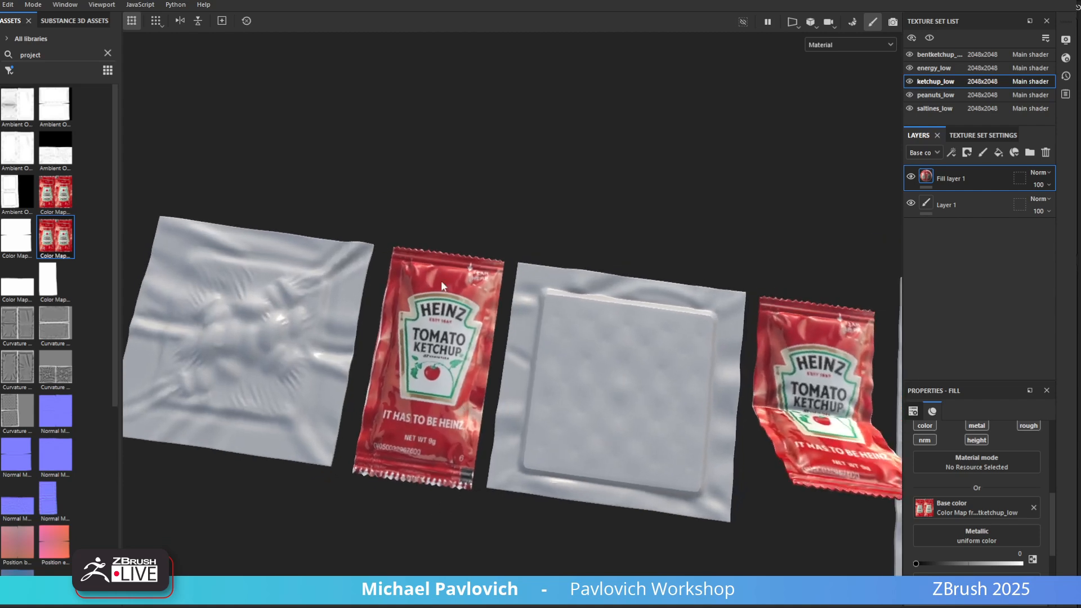
{"action": "middle_click_drag", "start_coordinate": [490, 374], "coordinate": [469, 379], "text": "alt"}
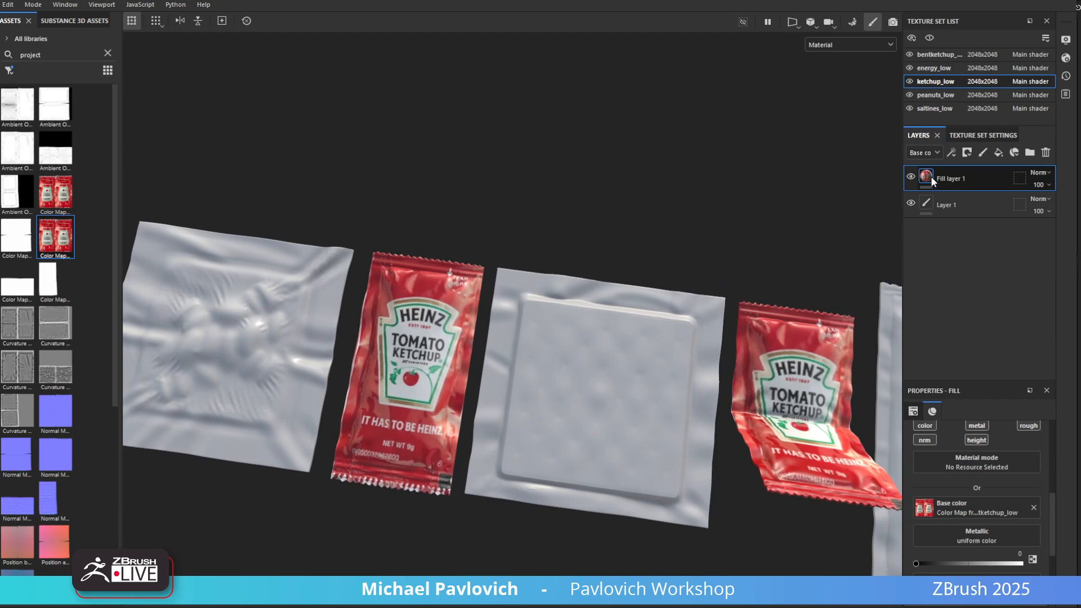
Compare the ketchup_low packet with and without its color map fill layer, leaving that layer hidden
{"action": "left_click", "coordinate": [911, 177]}
{"action": "left_click", "coordinate": [910, 177]}
{"action": "left_click", "coordinate": [910, 177]}
{"action": "left_click", "coordinate": [911, 177]}
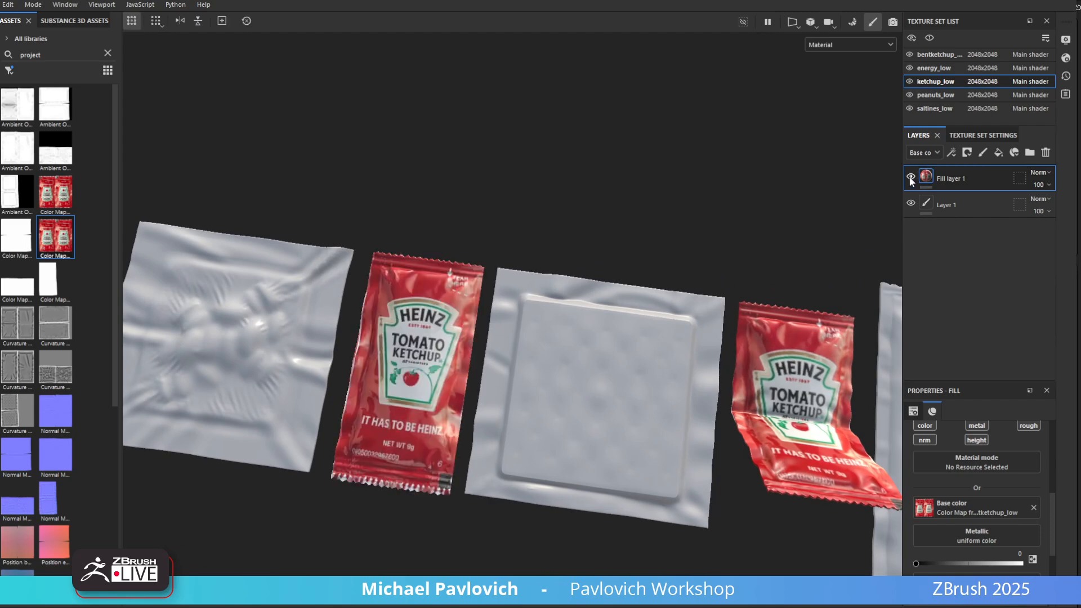
{"action": "left_click", "coordinate": [910, 178]}
{"action": "left_click", "coordinate": [911, 177]}
{"action": "left_click", "coordinate": [910, 177]}
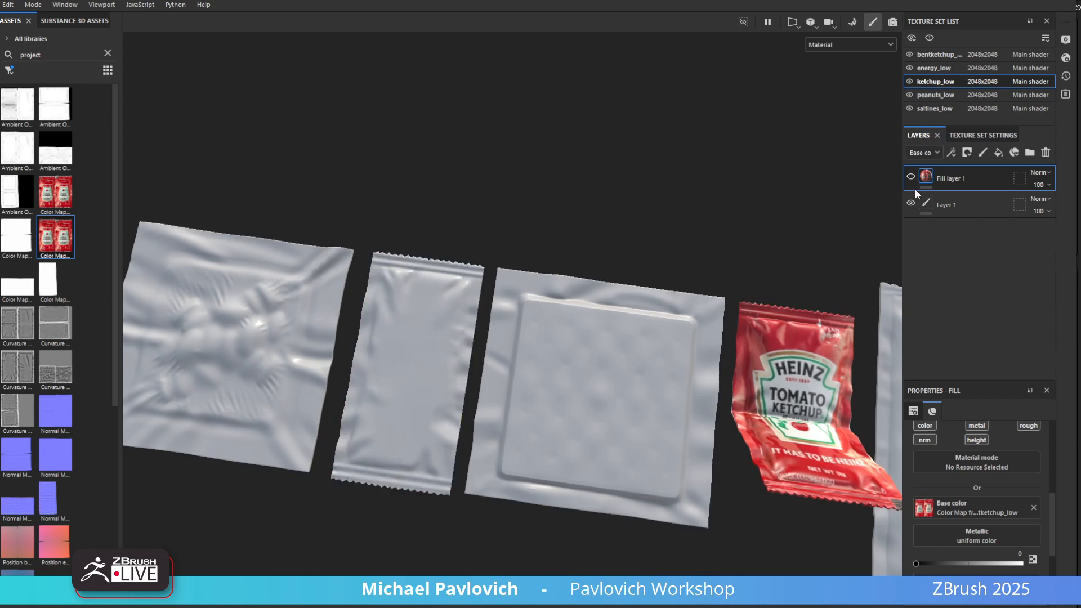
Add a second fill layer beneath ketchup_low's color map layer and set its base color to a red sampled from the bent ketchup packet
{"action": "left_click", "coordinate": [964, 202]}
{"action": "left_click", "coordinate": [995, 154]}
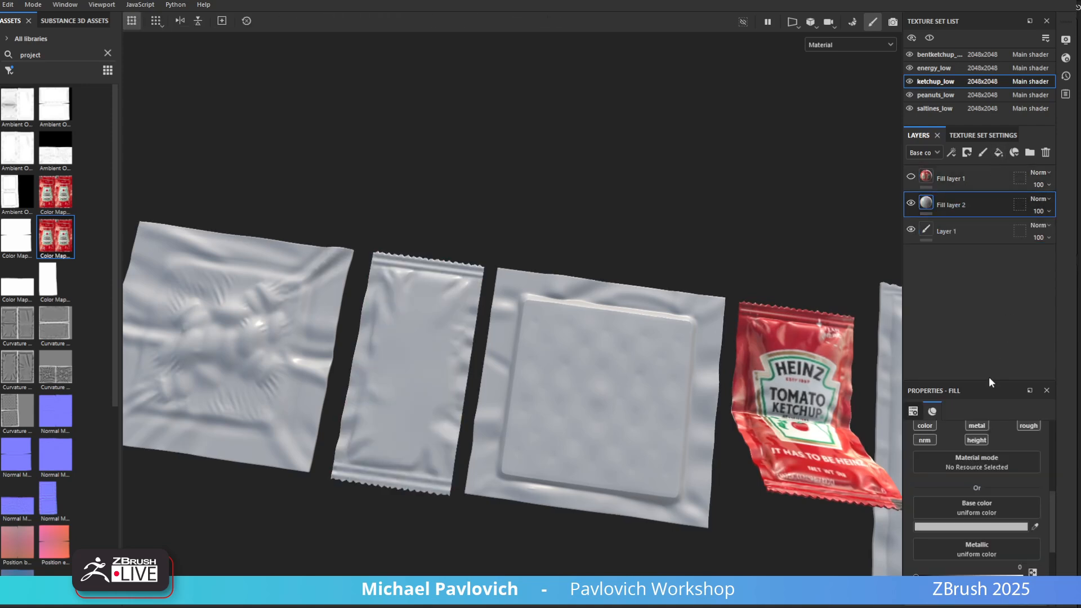
{"action": "scroll", "coordinate": [963, 473], "scroll_direction": "up", "scroll_amount": 1}
{"action": "scroll", "coordinate": [957, 501], "scroll_direction": "down", "scroll_amount": 1}
{"action": "left_click", "coordinate": [797, 336]}
{"action": "left_click_drag", "start_coordinate": [579, 290], "coordinate": [664, 321], "text": "alt"}
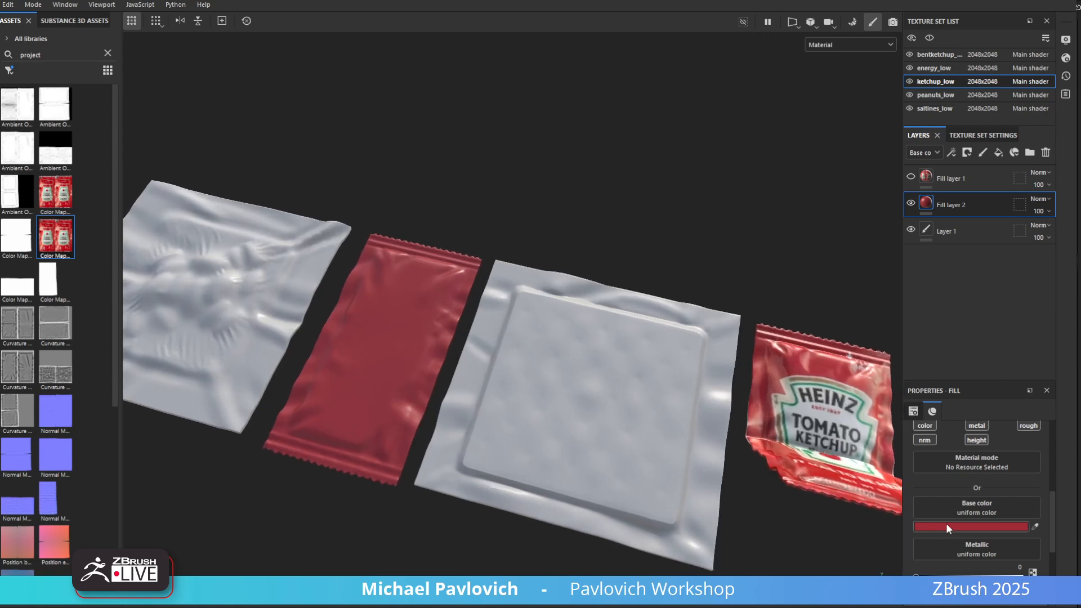
Brighten the lower fill layer's base color to a more vivid red and set its roughness to 0.2216
{"action": "left_click", "coordinate": [975, 525]}
{"action": "left_click_drag", "start_coordinate": [1080, 531], "coordinate": [1080, 500]}
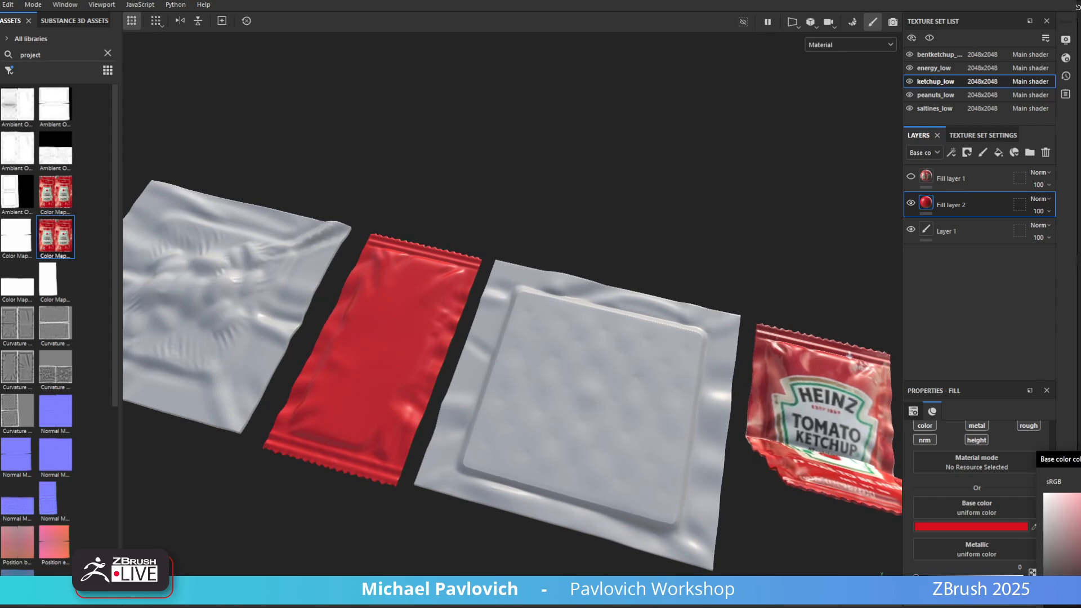
{"action": "scroll", "coordinate": [995, 519], "scroll_direction": "down", "scroll_amount": 3}
{"action": "left_click_drag", "start_coordinate": [916, 510], "coordinate": [861, 514]}
{"action": "scroll", "coordinate": [985, 512], "scroll_direction": "down", "scroll_amount": 3}
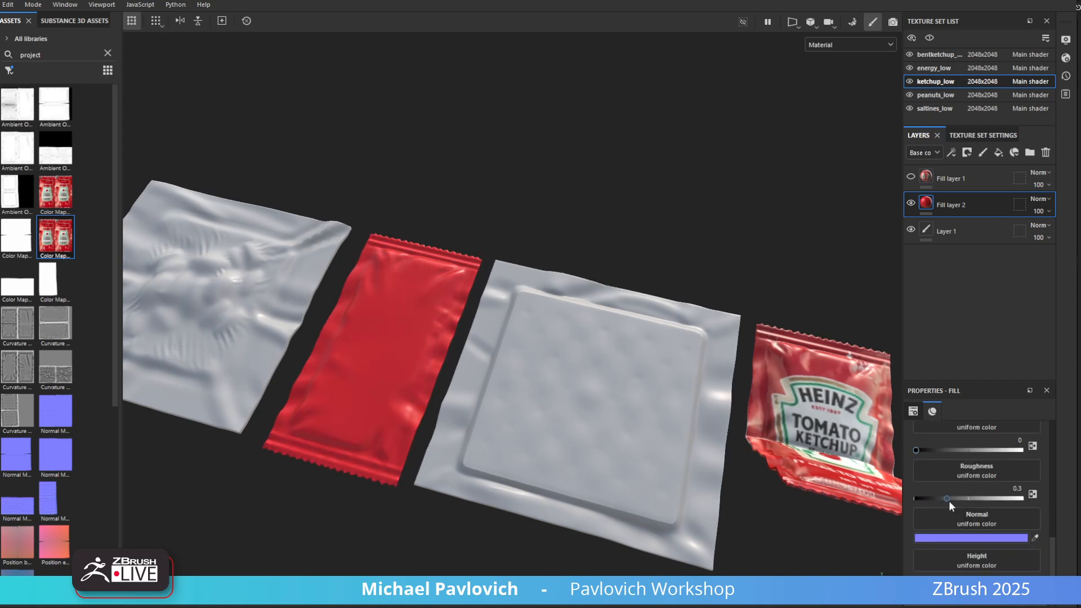
{"action": "mouse_move", "coordinate": [946, 497]}
{"action": "left_mouse_down"}
{"action": "mouse_move", "coordinate": [1036, 496]}
{"action": "mouse_move", "coordinate": [912, 501]}
{"action": "mouse_move", "coordinate": [965, 501]}
{"action": "mouse_move", "coordinate": [938, 504]}
{"action": "left_mouse_up"}
{"action": "left_click_drag", "start_coordinate": [614, 399], "coordinate": [644, 409], "text": "alt"}
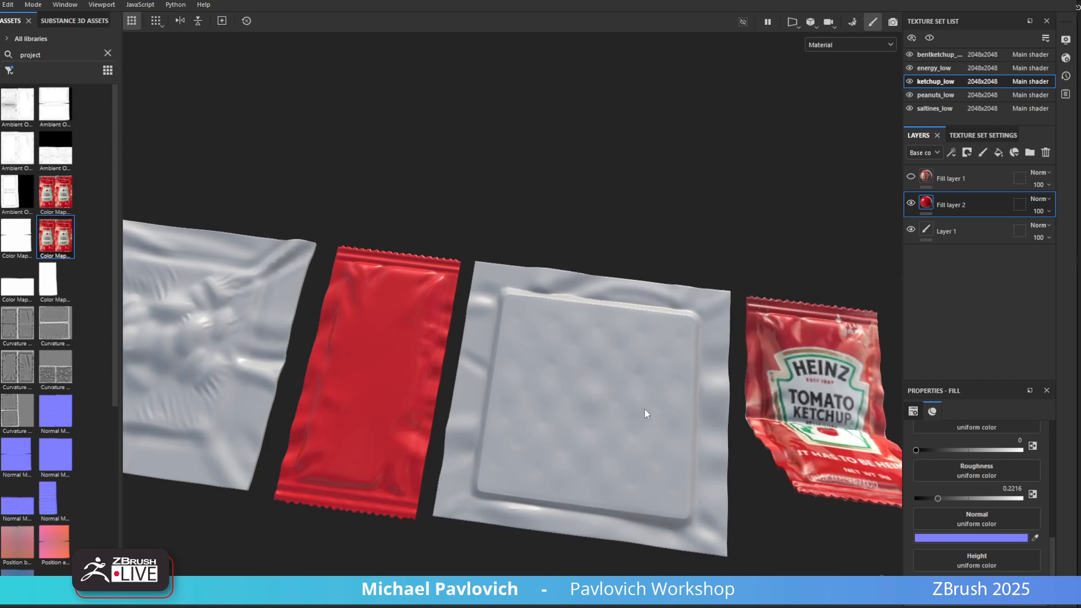
{"action": "left_click_drag", "start_coordinate": [463, 336], "coordinate": [601, 367], "text": "alt"}
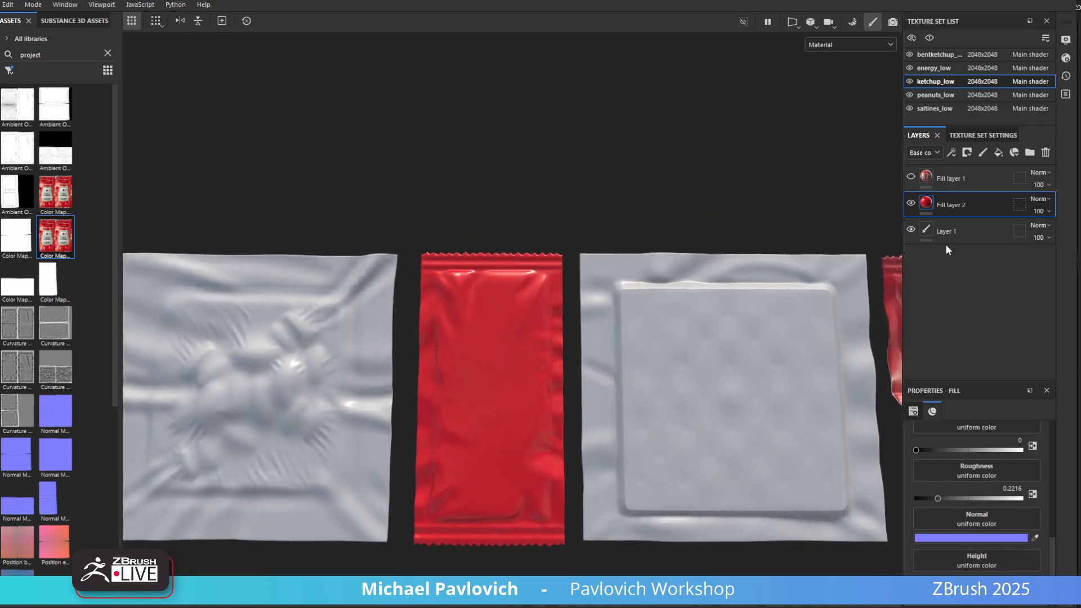
{"action": "middle_click_drag", "start_coordinate": [732, 242], "coordinate": [597, 255], "text": "alt"}
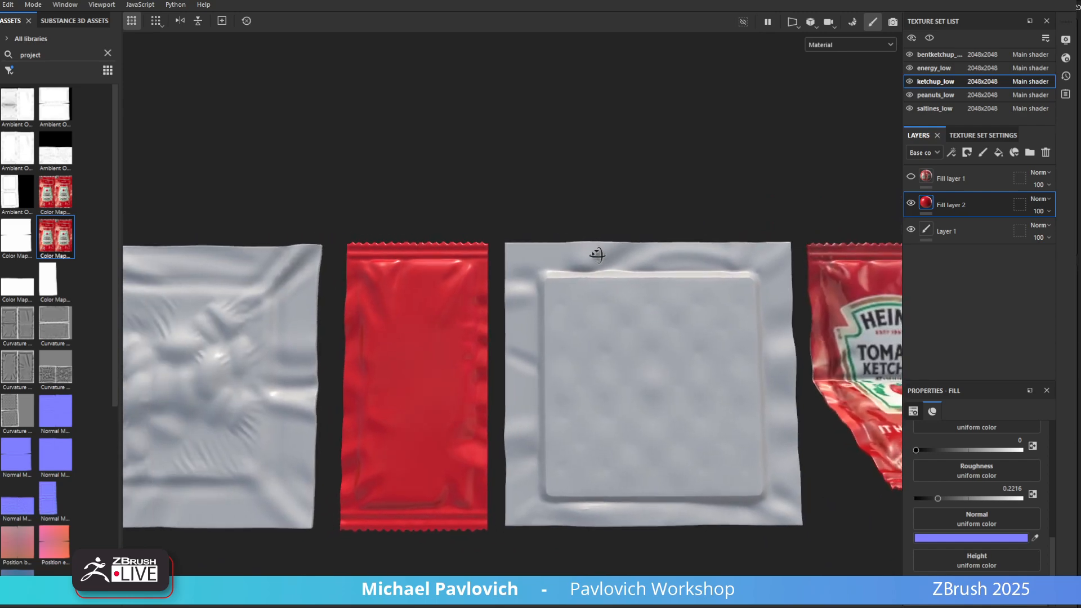
Add a new fill layer above the red one, give it a black mask, and add a paint effect to the mask
{"action": "left_click", "coordinate": [998, 154]}
{"action": "right_click", "coordinate": [945, 204]}
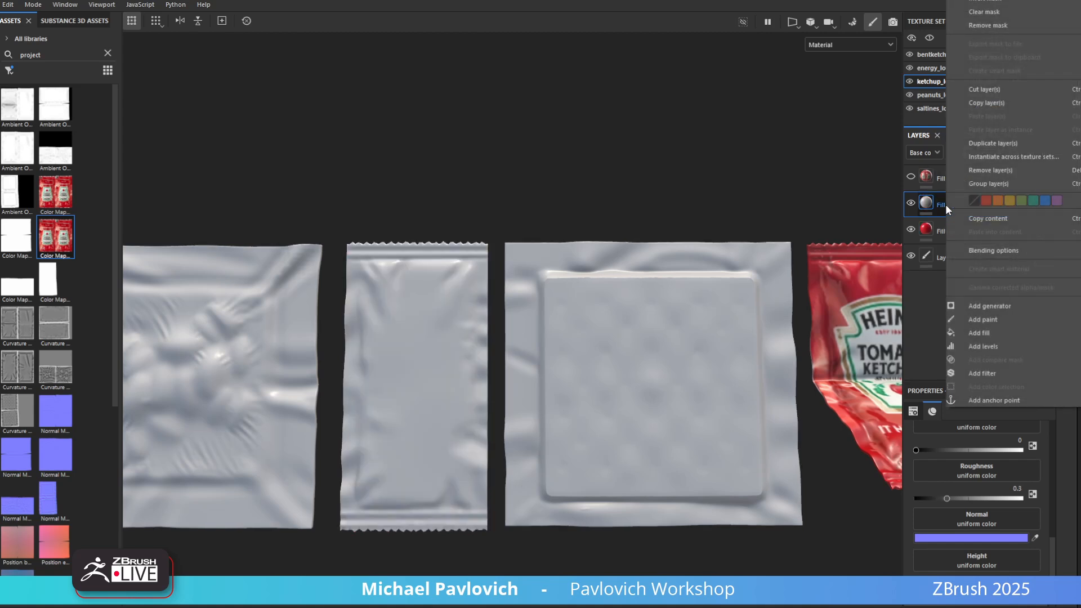
{"action": "left_click", "coordinate": [934, 212]}
{"action": "right_click", "coordinate": [930, 207]}
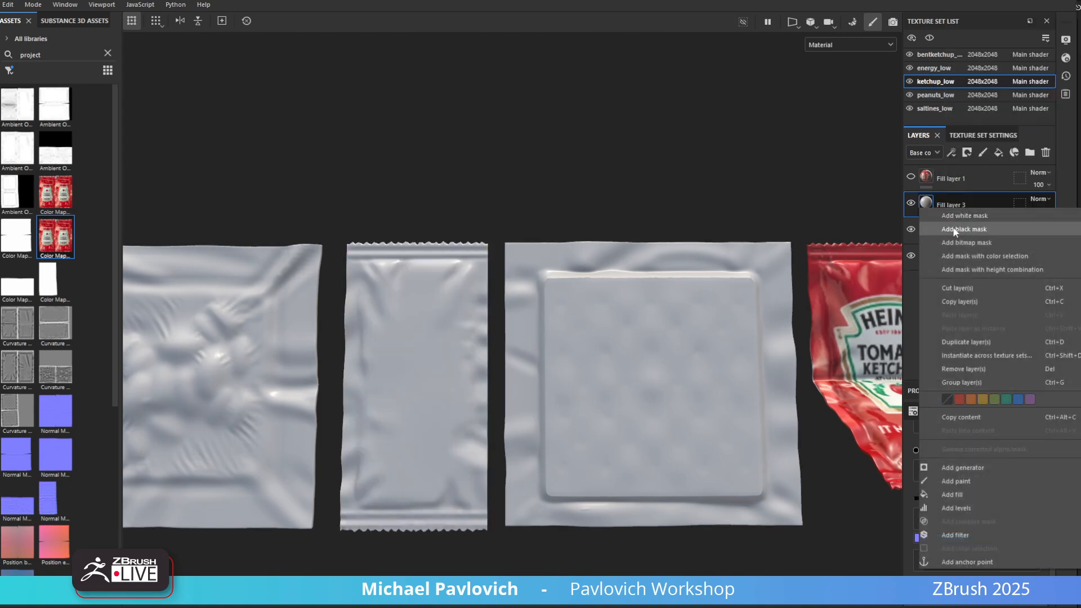
{"action": "left_click", "coordinate": [945, 215]}
{"action": "right_click", "coordinate": [943, 204]}
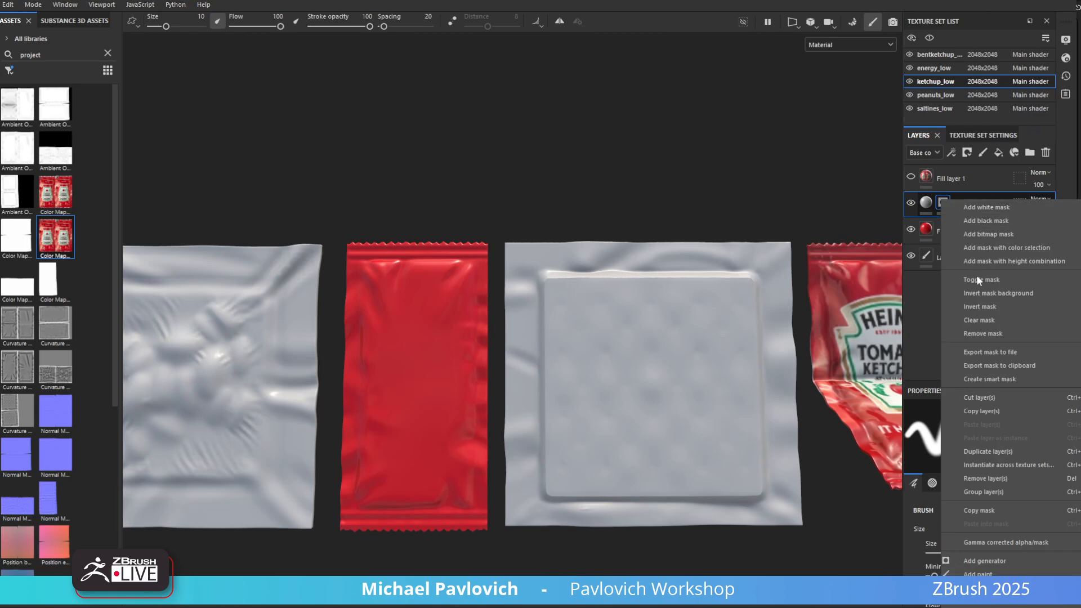
{"action": "left_click", "coordinate": [978, 574]}
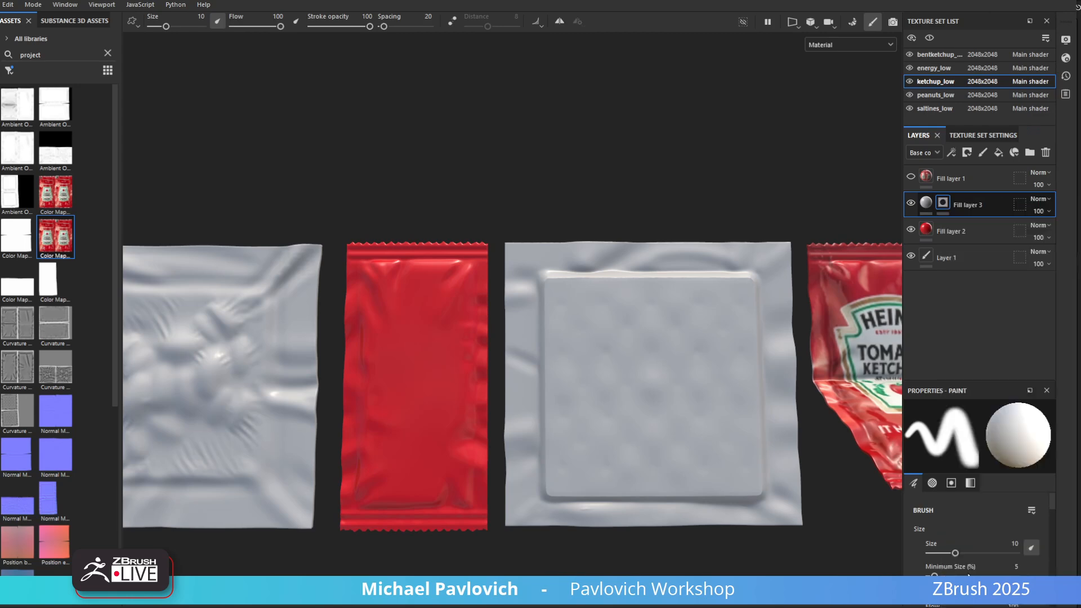
Filter the assets to alphas, clear the old search text, and choose the solid arrowhead alpha for the mask brush
{"action": "left_click", "coordinate": [9, 70]}
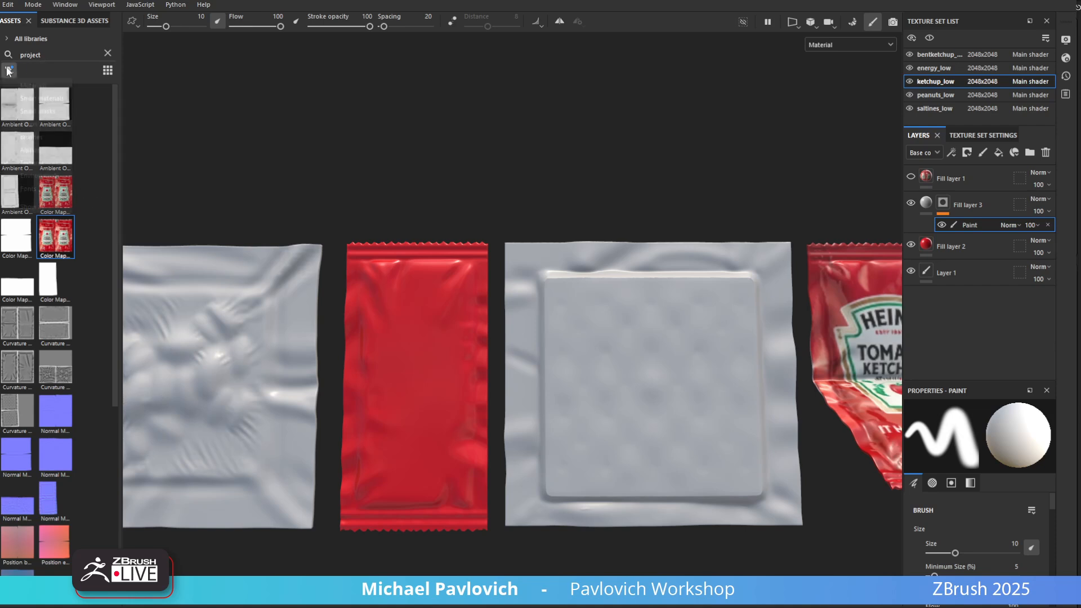
{"action": "left_click", "coordinate": [26, 111]}
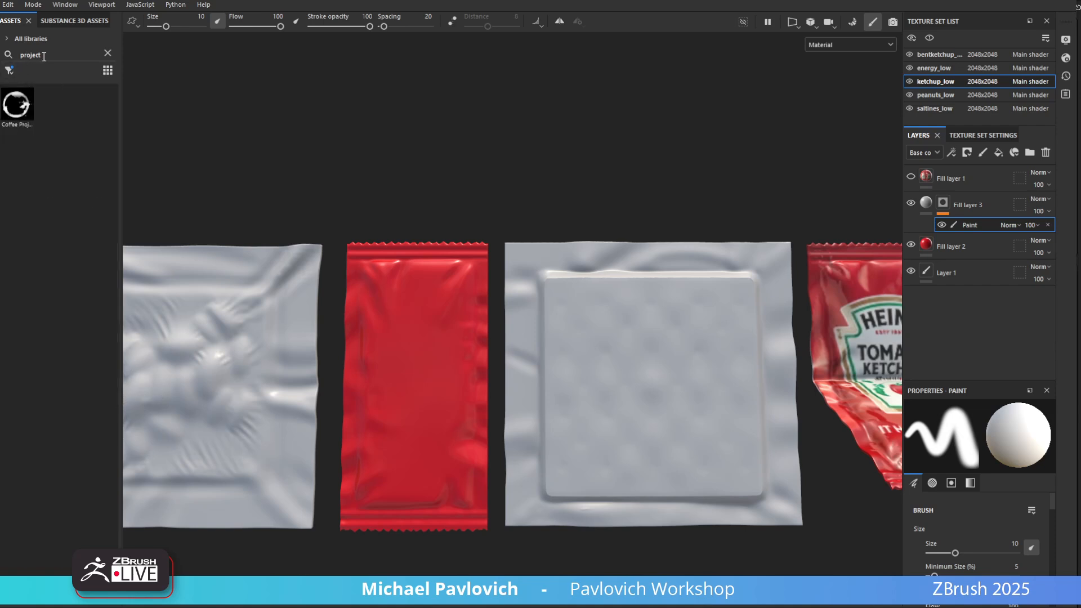
{"action": "left_click", "coordinate": [108, 53]}
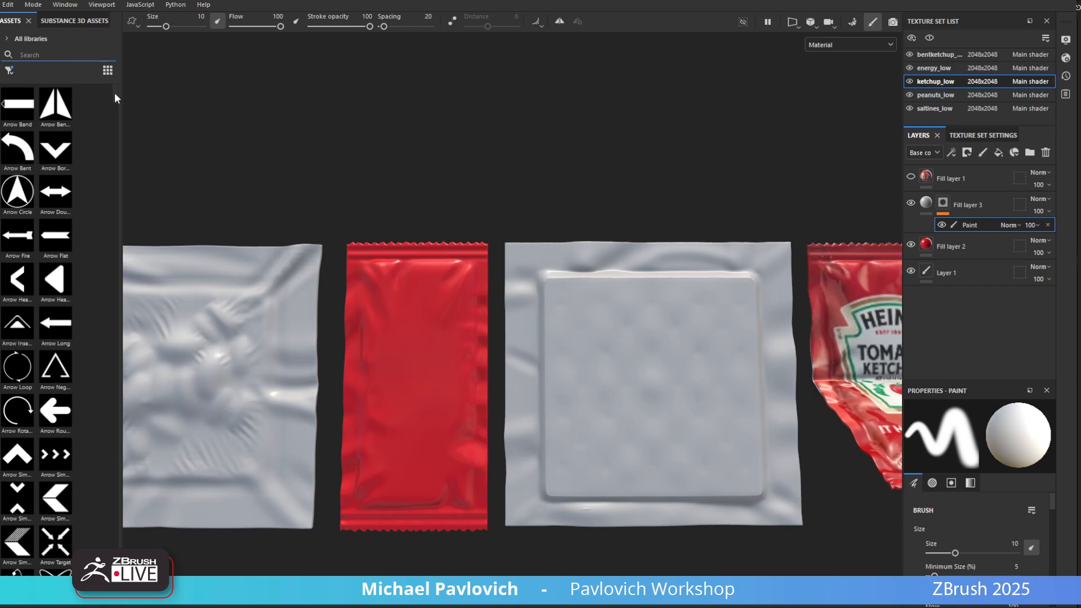
{"action": "left_click_drag", "start_coordinate": [113, 92], "coordinate": [120, 143]}
{"action": "scroll", "coordinate": [90, 162], "scroll_direction": "up", "scroll_amount": 15}
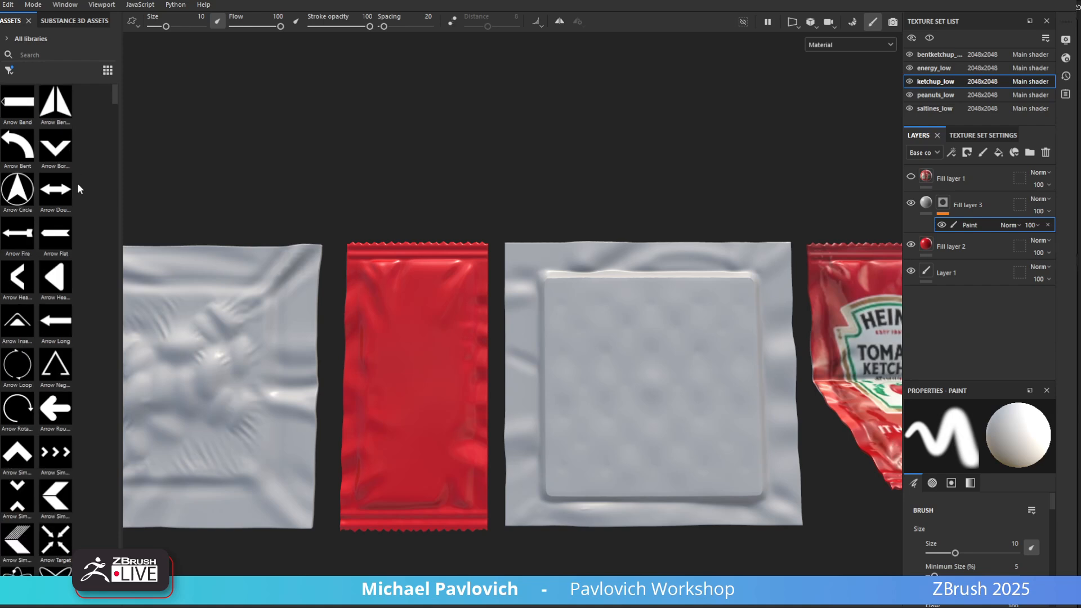
{"action": "left_click", "coordinate": [54, 280]}
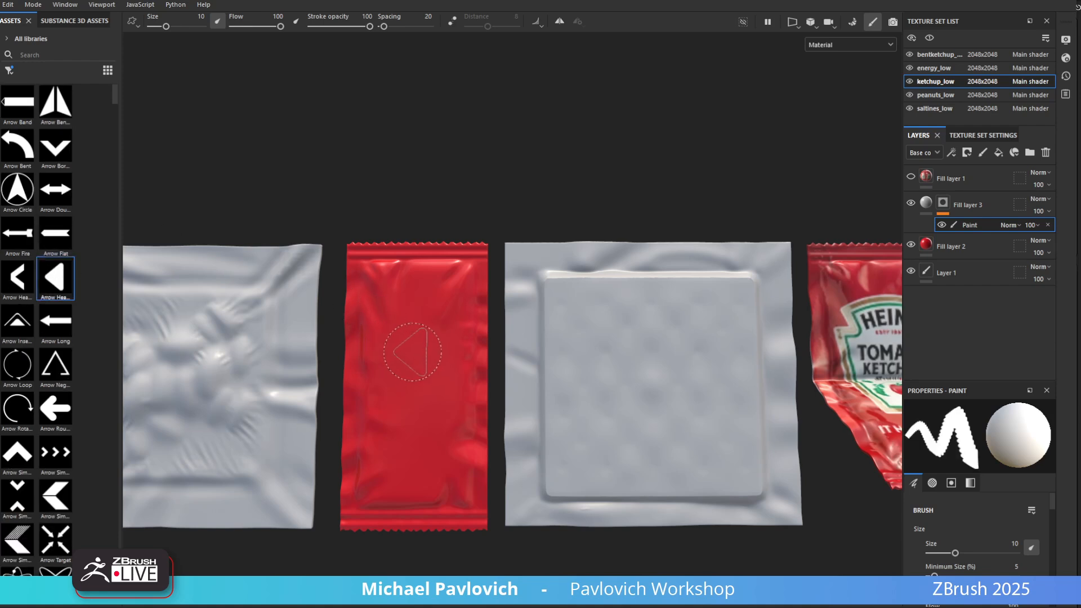
Stamp a left-pointing triangle into the mask on the upper half of the ketchup packet with brush size 24.82
{"action": "left_click_drag", "start_coordinate": [412, 351], "coordinate": [414, 350], "text": "ctrl"}
{"action": "right_click_drag", "start_coordinate": [414, 351], "coordinate": [415, 350], "text": "ctrl"}
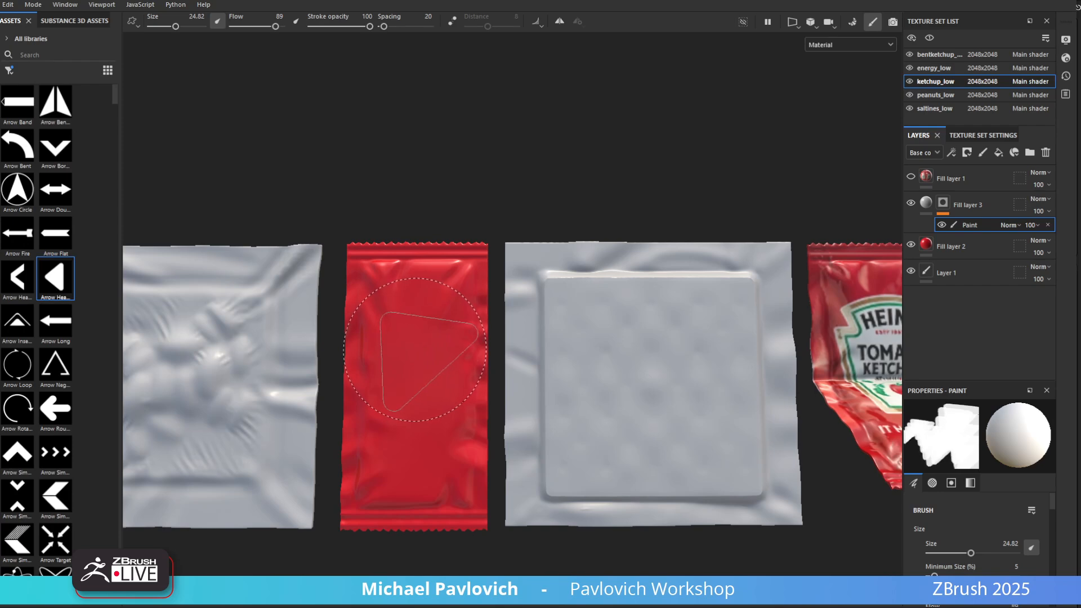
{"action": "left_click_drag", "start_coordinate": [415, 349], "coordinate": [415, 349], "text": "ctrl"}
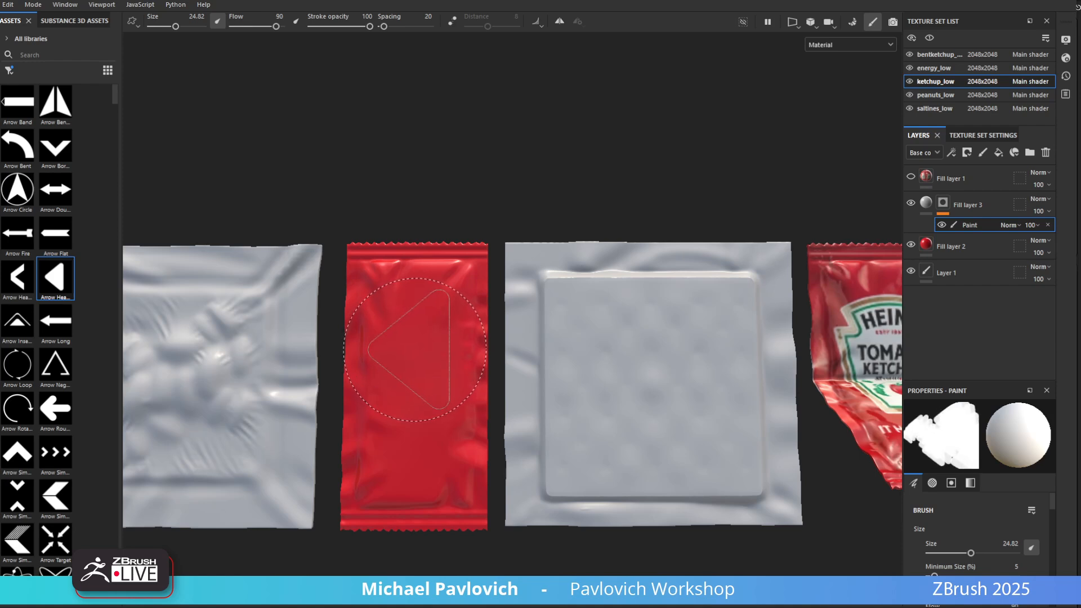
{"action": "left_click", "coordinate": [423, 329]}
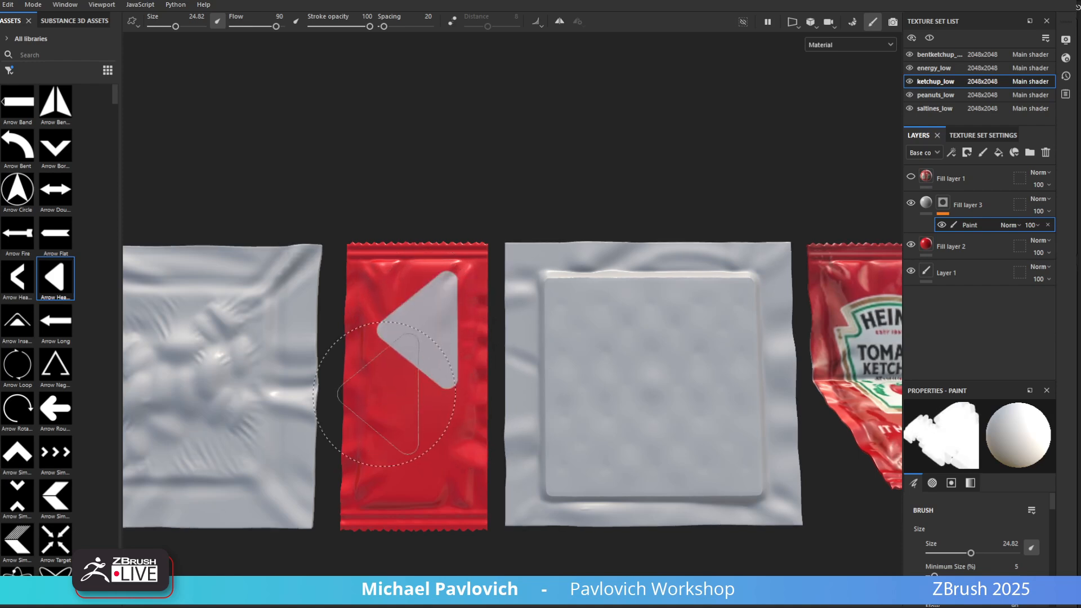
Stamp a right-pointing triangle into the mask on the packet's lower half with brush size 24.43 and flow 97
{"action": "left_click_drag", "start_coordinate": [385, 394], "coordinate": [390, 387], "text": "ctrl"}
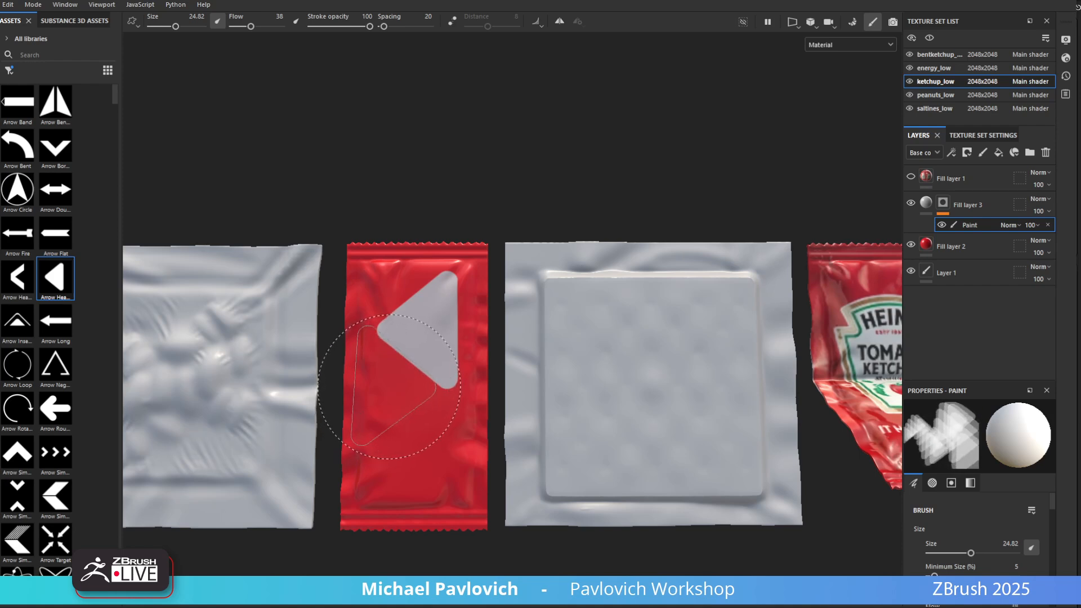
{"action": "left_click", "coordinate": [401, 427]}
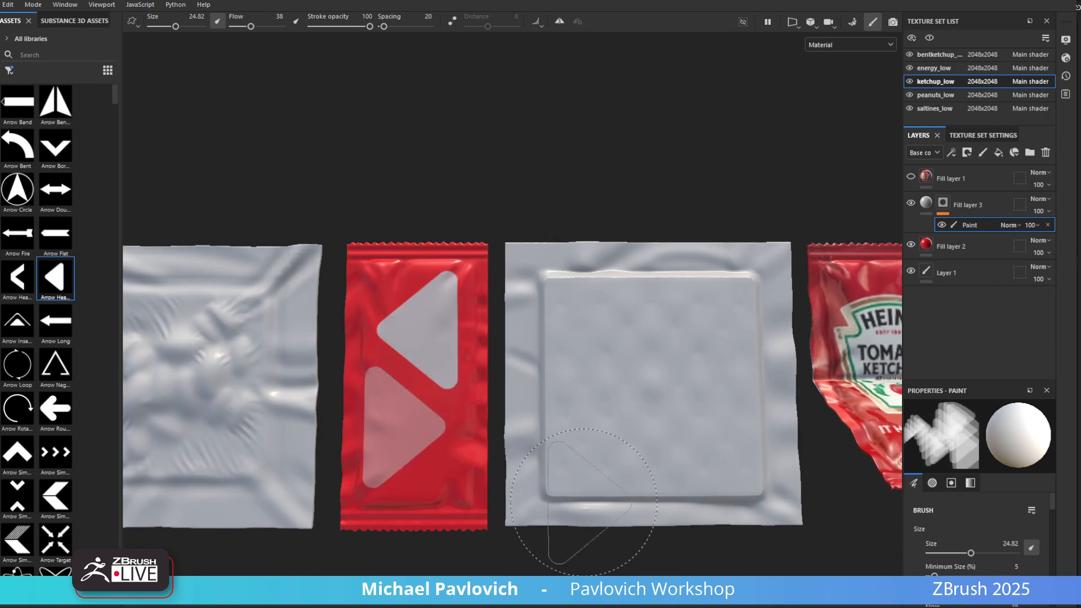
{"action": "key", "text": "ctrl+z"}
{"action": "mouse_move", "coordinate": [433, 433]}
{"action": "right_mouse_down", "text": "ctrl"}
{"action": "mouse_move", "coordinate": [485, 433]}
{"action": "mouse_move", "coordinate": [462, 433]}
{"action": "right_mouse_up", "text": "ctrl"}
{"action": "left_click_drag", "start_coordinate": [434, 435], "coordinate": [434, 424], "text": "ctrl"}
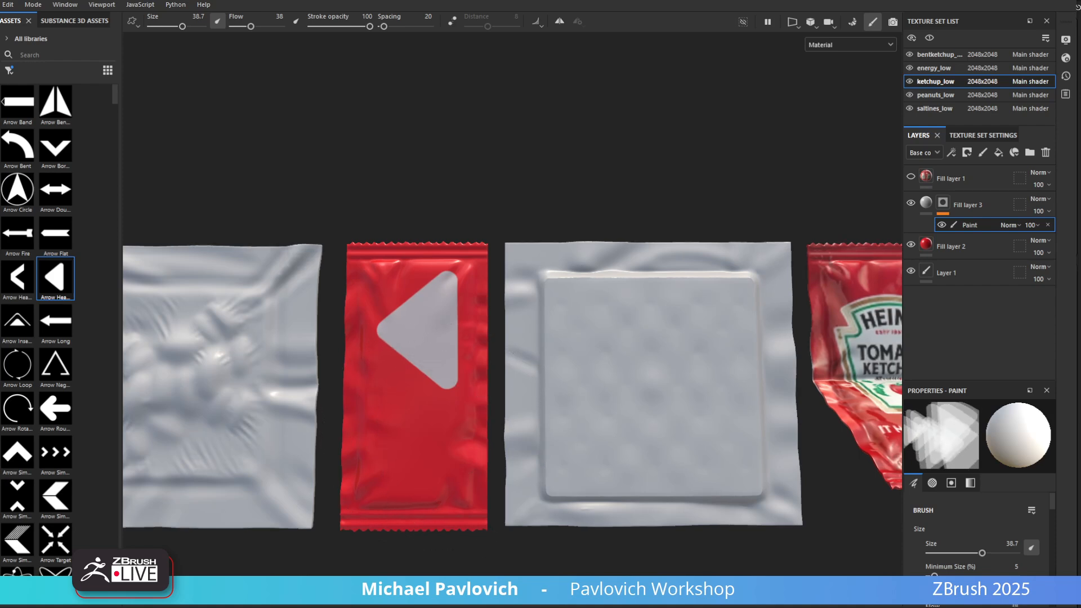
{"action": "scroll", "coordinate": [977, 535], "scroll_direction": "down", "scroll_amount": 3}
{"action": "scroll", "coordinate": [943, 564], "scroll_direction": "up", "scroll_amount": 1}
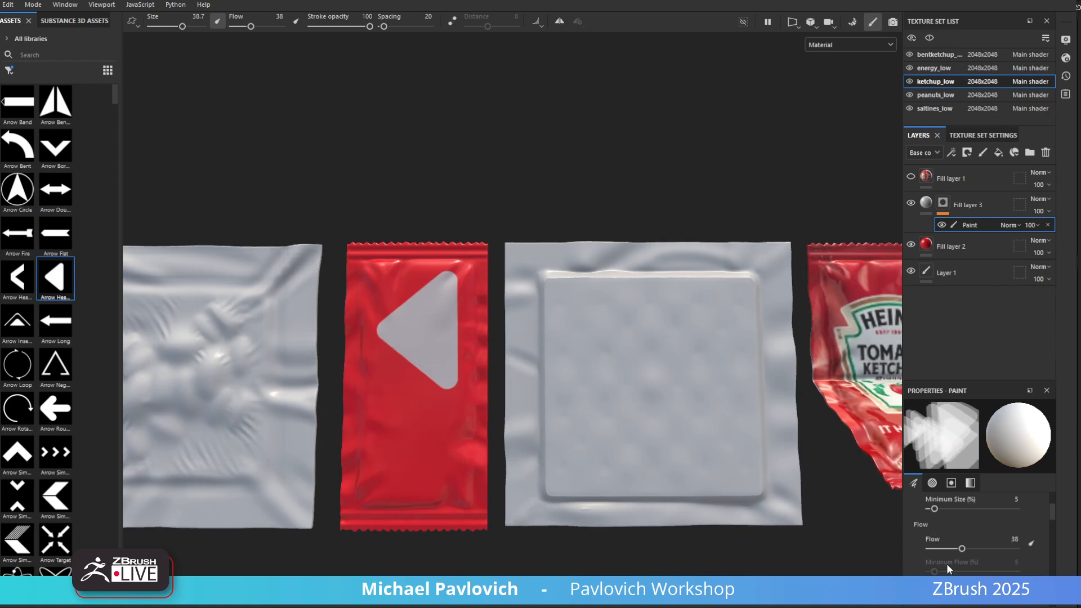
{"action": "left_click_drag", "start_coordinate": [963, 548], "coordinate": [1015, 546]}
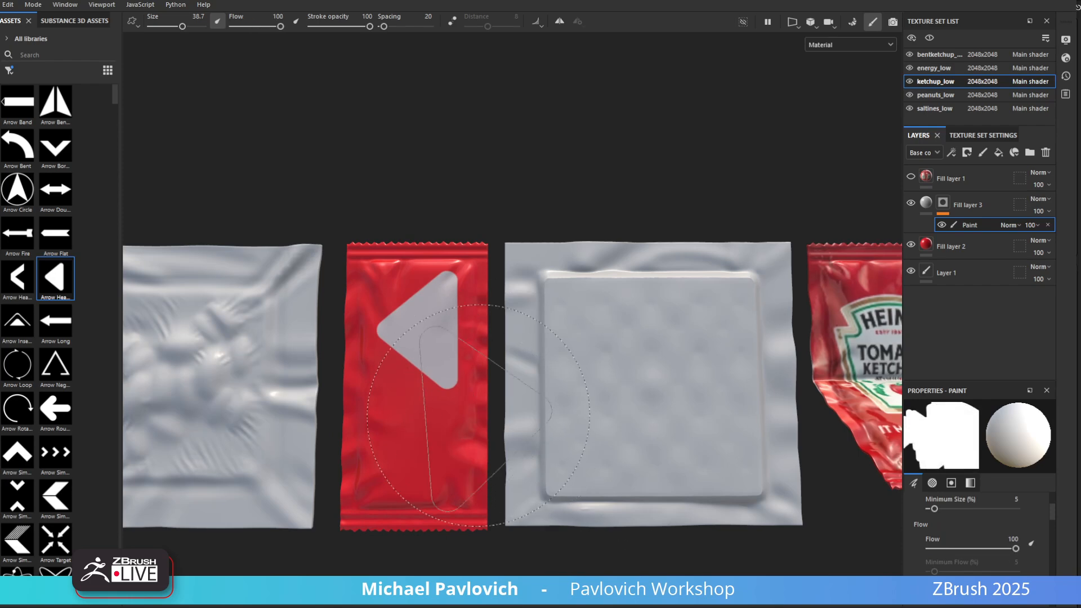
{"action": "right_click_drag", "start_coordinate": [408, 432], "coordinate": [387, 433], "text": "ctrl"}
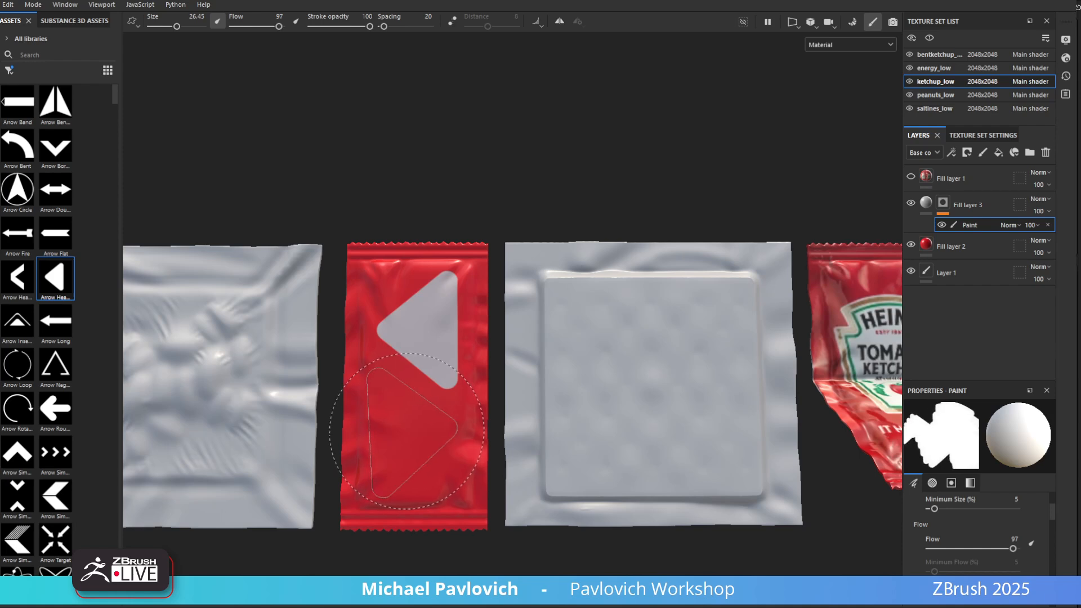
{"action": "right_click_drag", "start_coordinate": [387, 433], "coordinate": [383, 433], "text": "ctrl"}
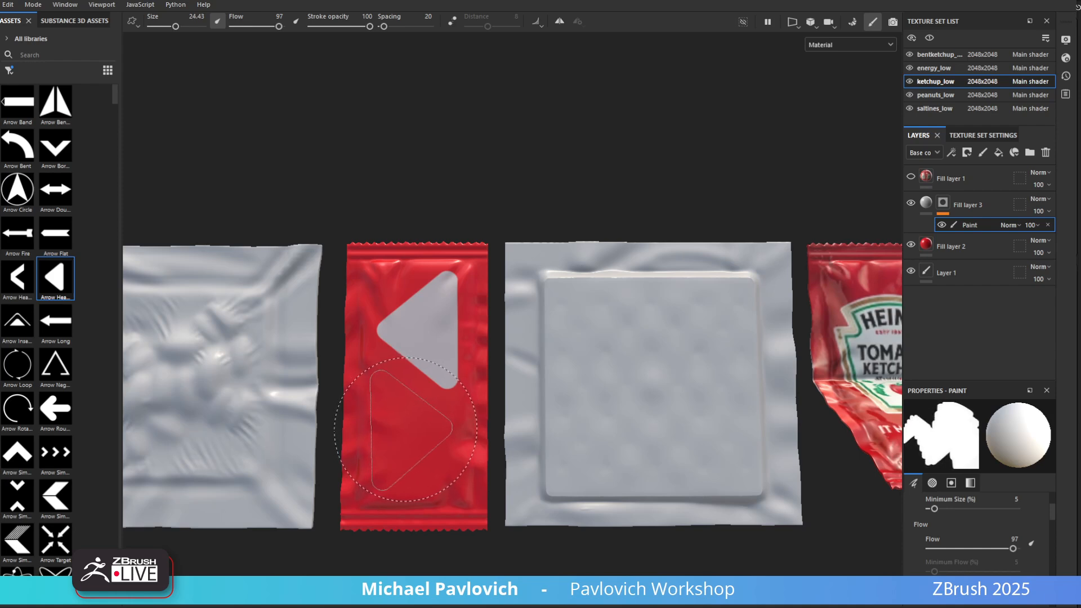
{"action": "left_click", "coordinate": [405, 429]}
{"action": "middle_click_drag", "start_coordinate": [507, 169], "coordinate": [489, 177]}
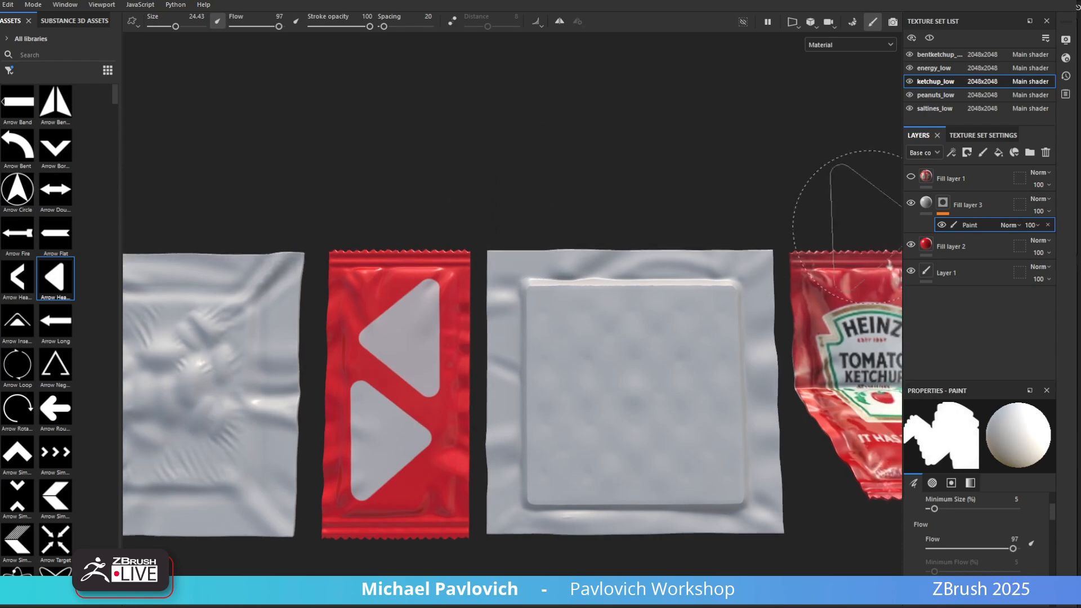
Set the masked fill layer's base color to a pale pinkish gray and turn off its height channel
{"action": "left_click", "coordinate": [929, 207]}
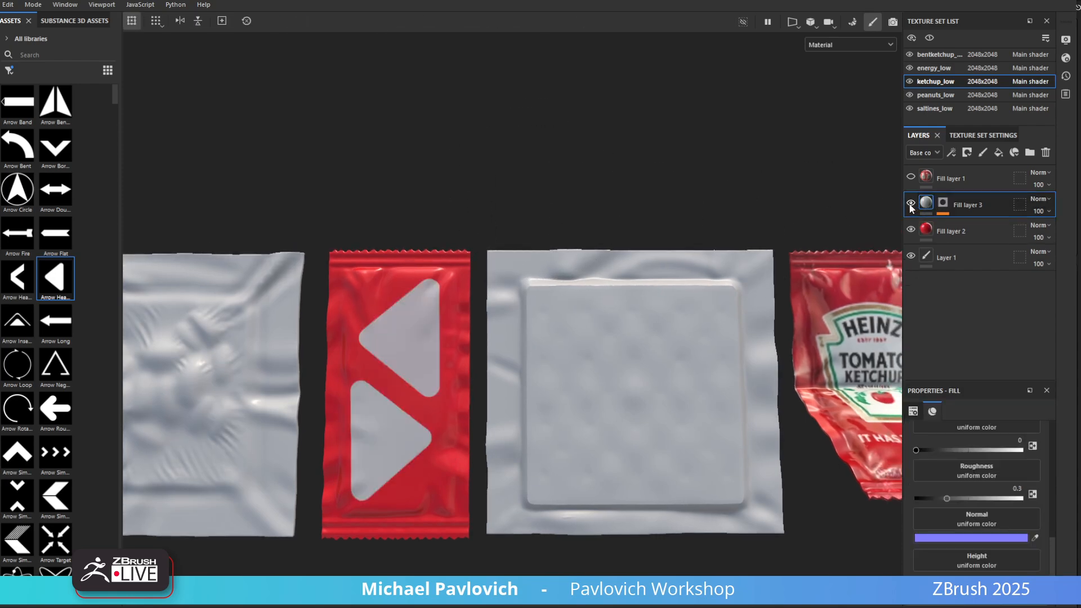
{"action": "scroll", "coordinate": [979, 481], "scroll_direction": "up", "scroll_amount": 3}
{"action": "left_click", "coordinate": [974, 467]}
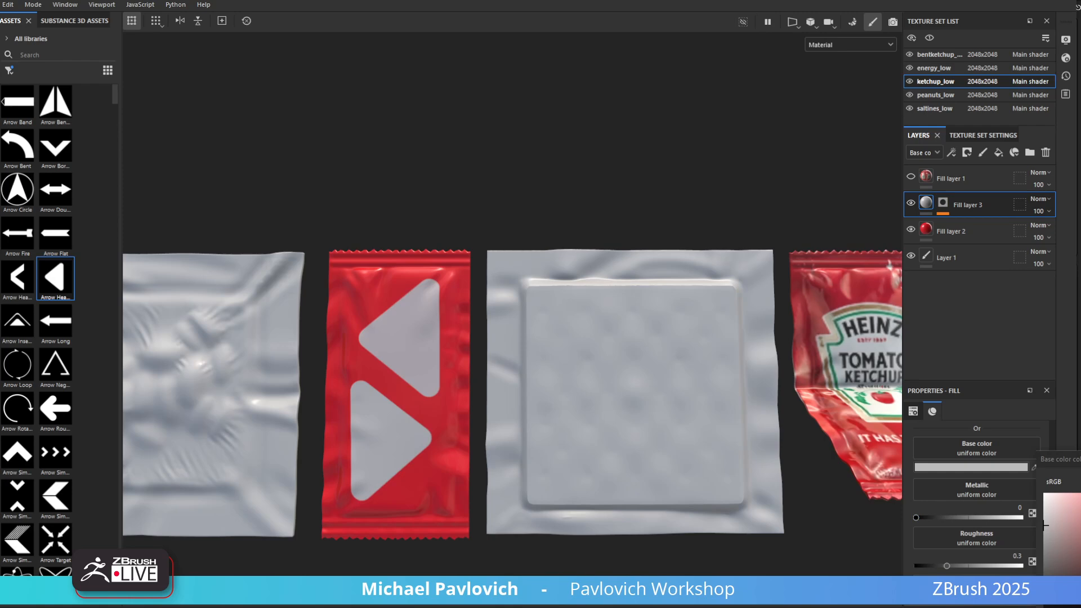
{"action": "mouse_move", "coordinate": [1077, 535]}
{"action": "left_mouse_down"}
{"action": "mouse_move", "coordinate": [1079, 513]}
{"action": "mouse_move", "coordinate": [1076, 526]}
{"action": "mouse_move", "coordinate": [1041, 482]}
{"action": "left_mouse_up"}
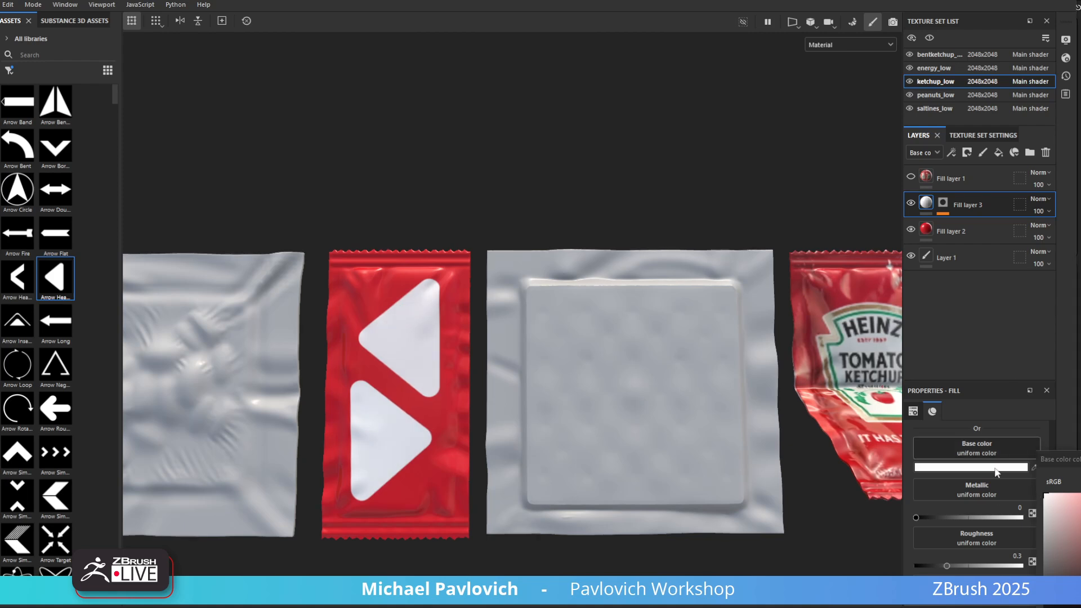
{"action": "scroll", "coordinate": [994, 495], "scroll_direction": "down", "scroll_amount": 2}
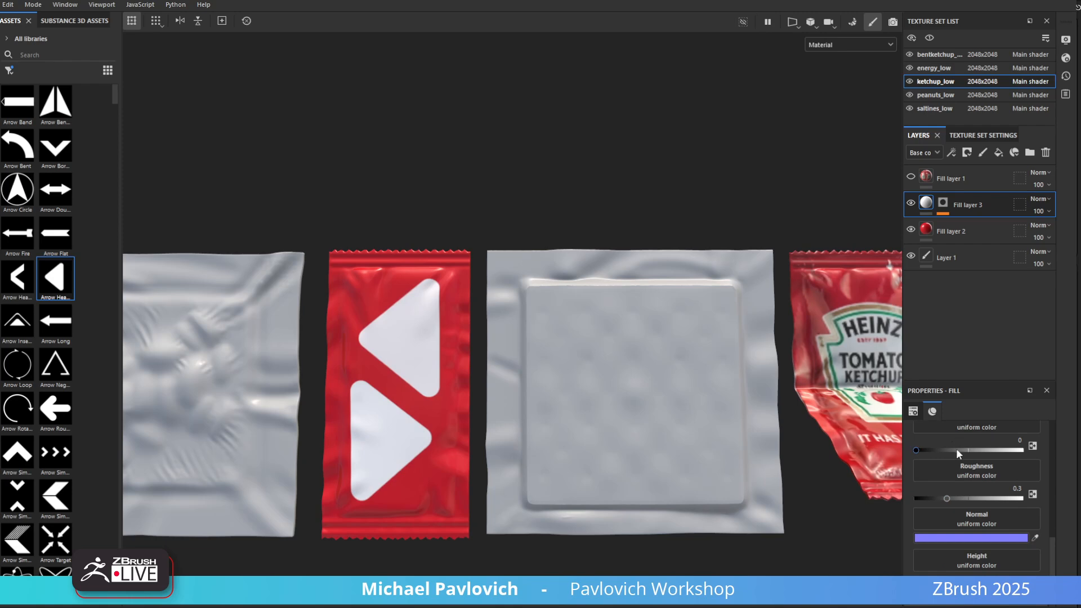
{"action": "scroll", "coordinate": [969, 473], "scroll_direction": "up", "scroll_amount": 2}
{"action": "left_click", "coordinate": [980, 502]}
{"action": "left_click", "coordinate": [1047, 515]}
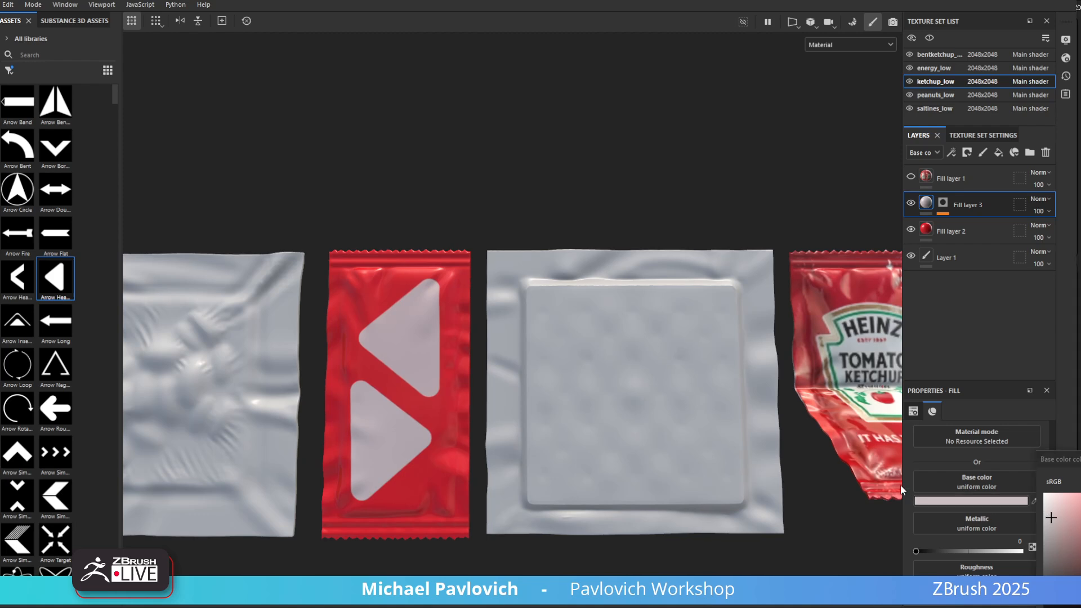
{"action": "scroll", "coordinate": [977, 495], "scroll_direction": "down", "scroll_amount": 3}
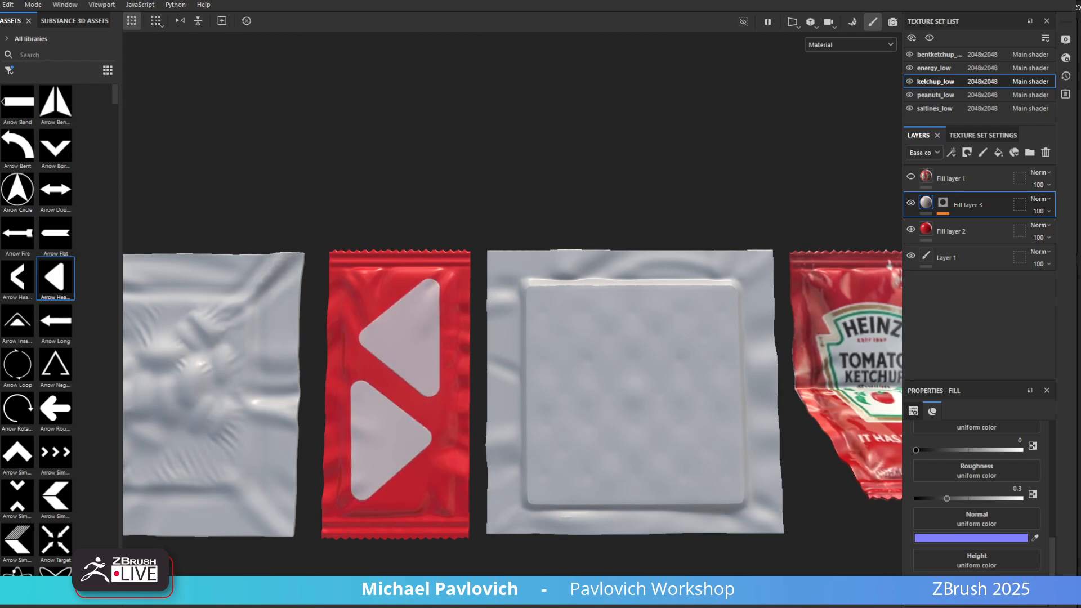
{"action": "scroll", "coordinate": [978, 501], "scroll_direction": "up", "scroll_amount": 5}
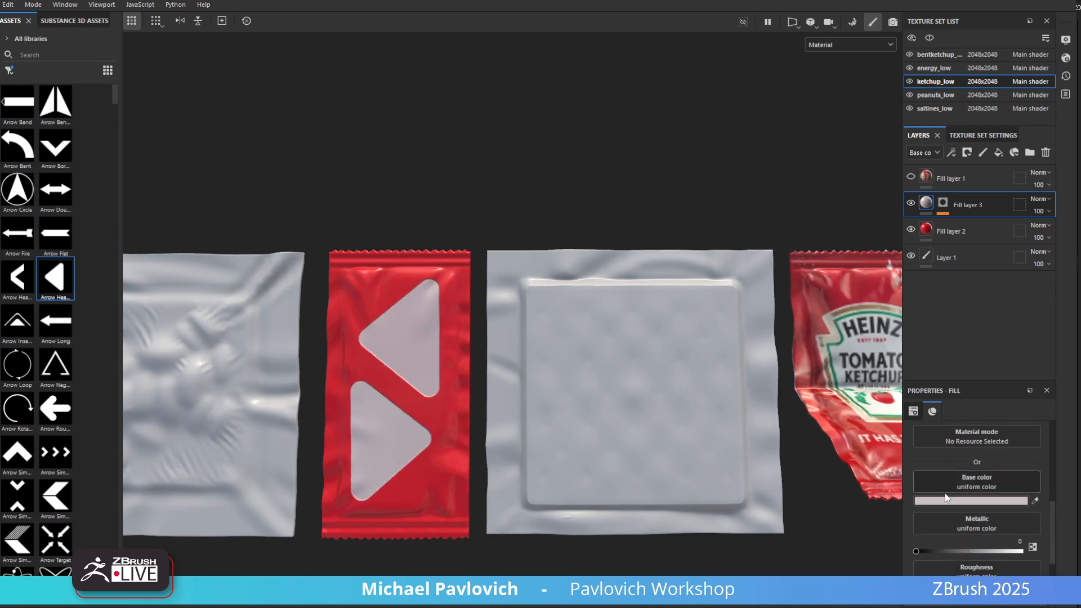
{"action": "left_click_drag", "start_coordinate": [503, 317], "coordinate": [577, 262], "text": "alt"}
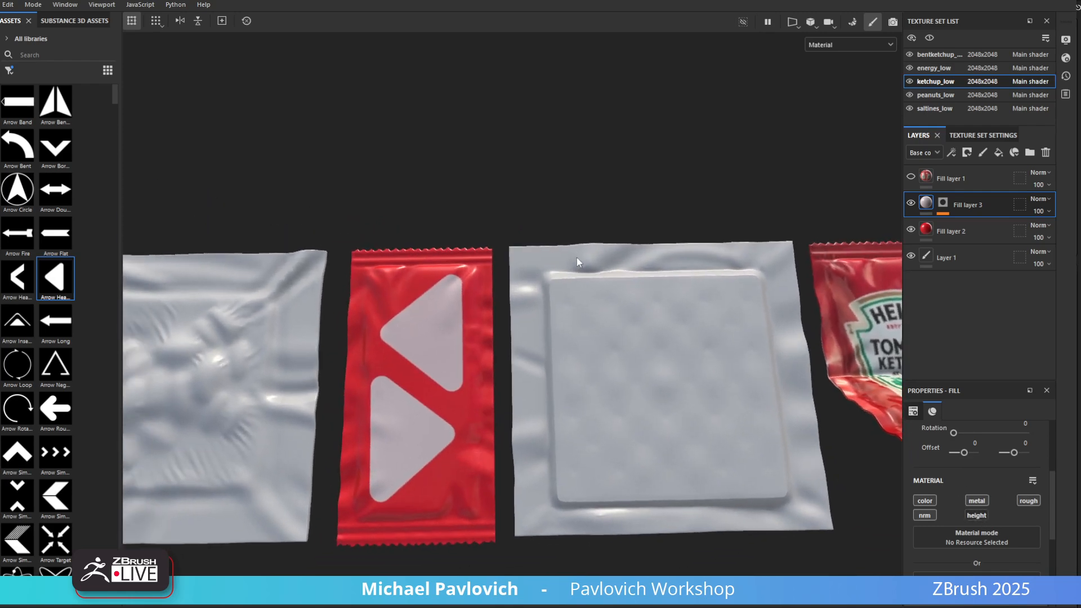
Search the assets for "font", replace the alphas filter so fonts are listed, and browse to a Berlin Sans font
{"action": "left_click", "coordinate": [46, 54]}
{"action": "type", "text": "test"}
{"action": "key", "text": "BackSpace"}
{"action": "key", "text": "BackSpace"}
{"action": "key", "text": "BackSpace"}
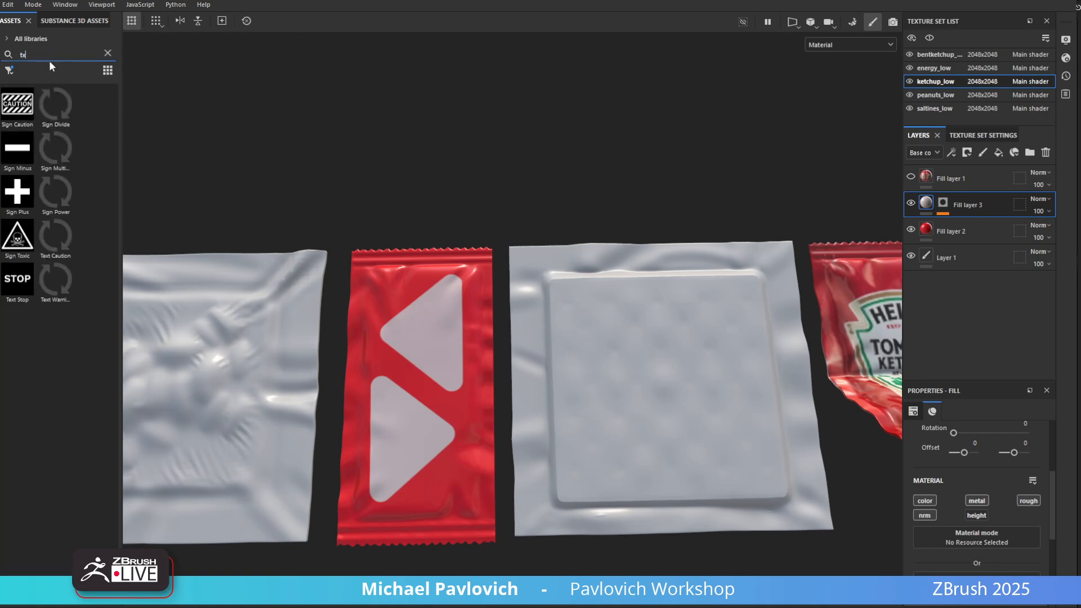
{"action": "type", "text": "xfont"}
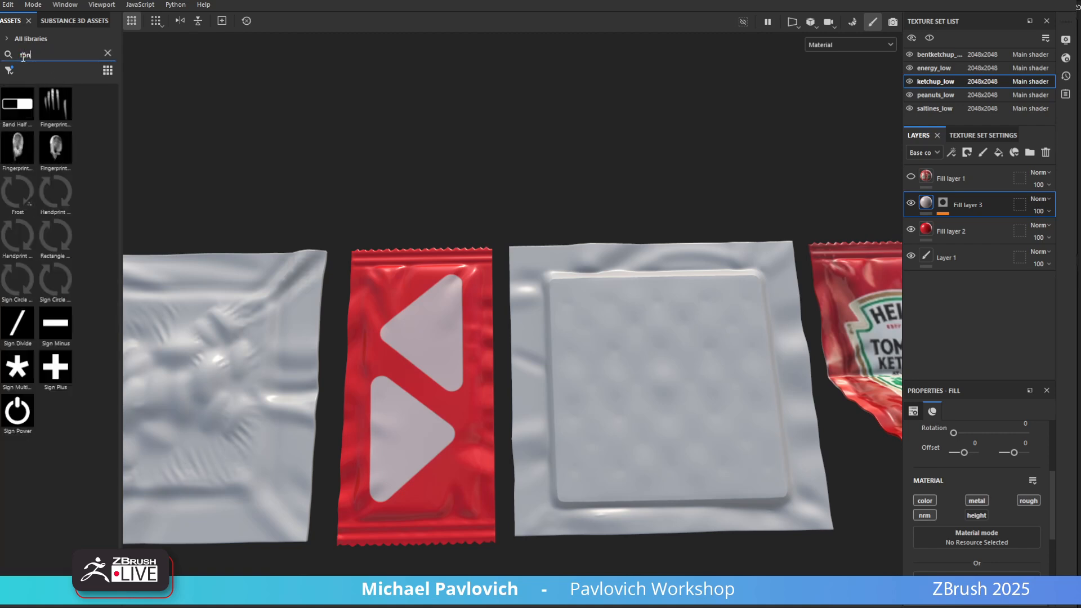
{"action": "left_click", "coordinate": [8, 70]}
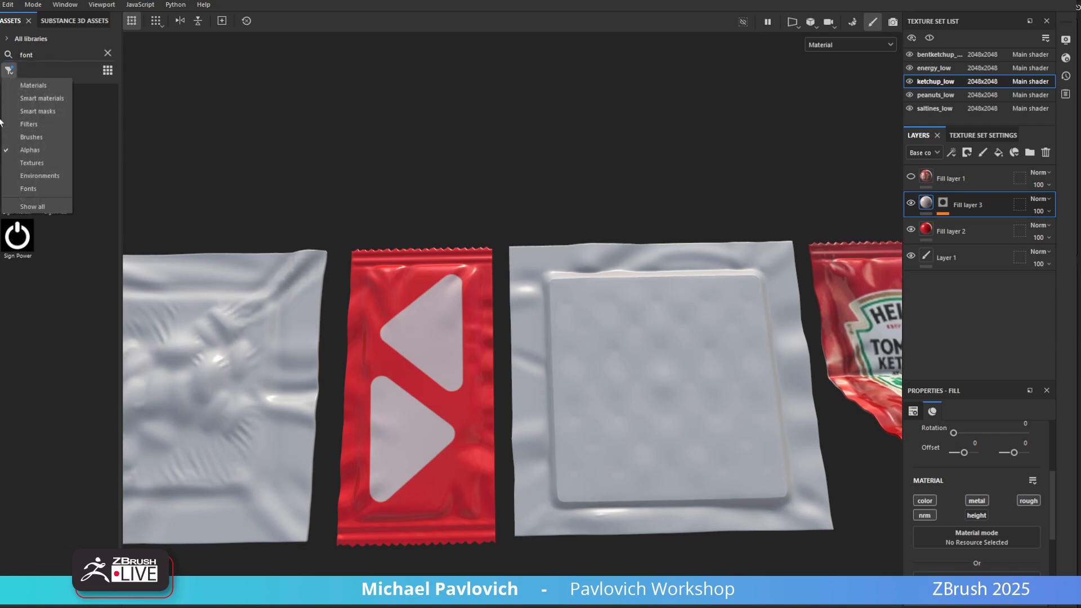
{"action": "left_click", "coordinate": [26, 160]}
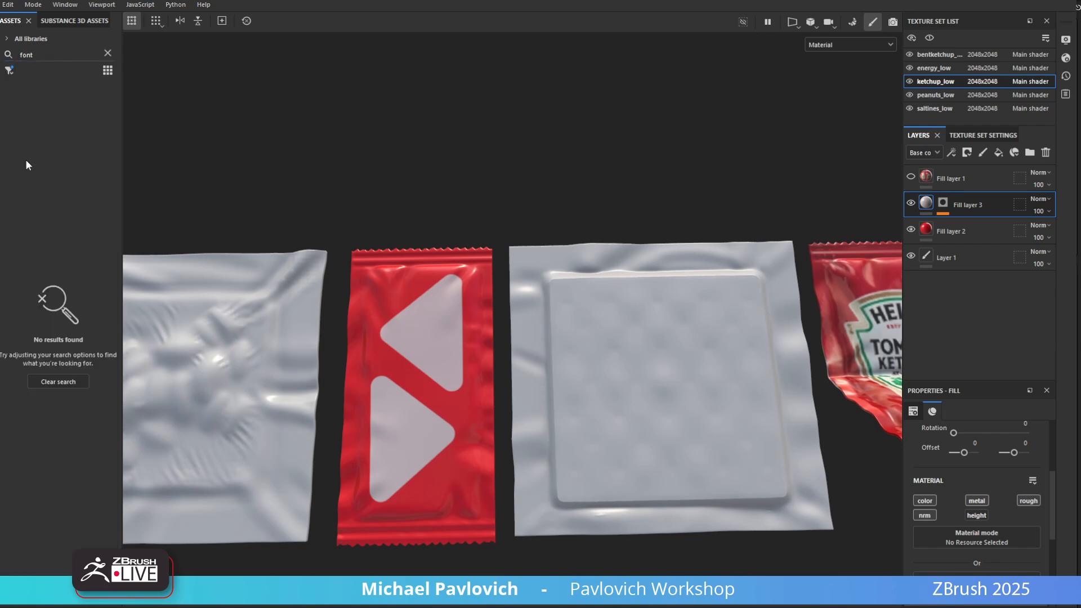
{"action": "left_click", "coordinate": [9, 70]}
{"action": "left_click", "coordinate": [29, 188]}
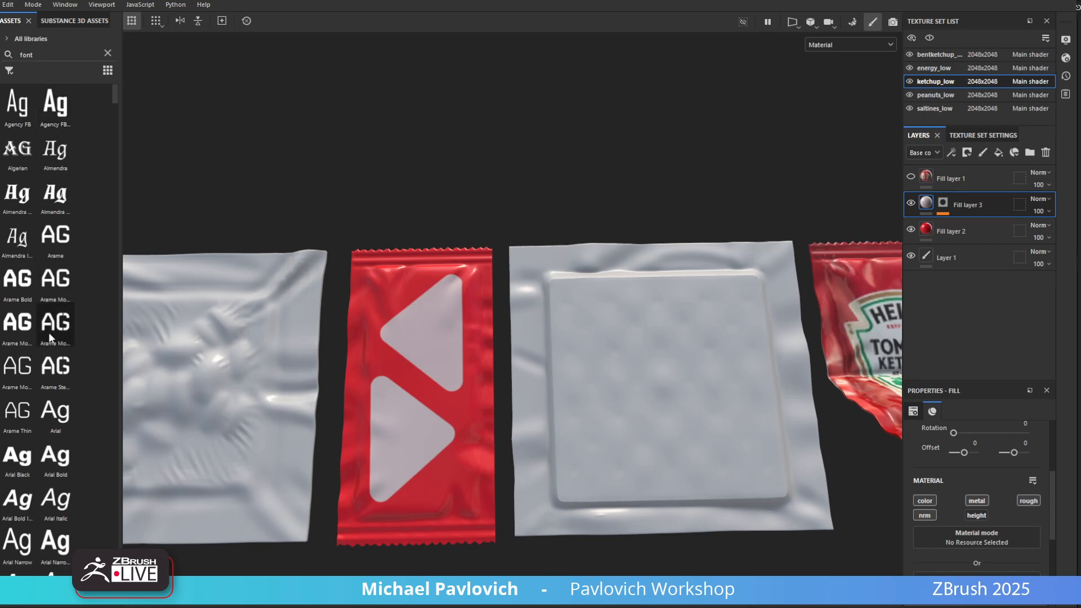
{"action": "scroll", "coordinate": [49, 332], "scroll_direction": "down", "scroll_amount": 10}
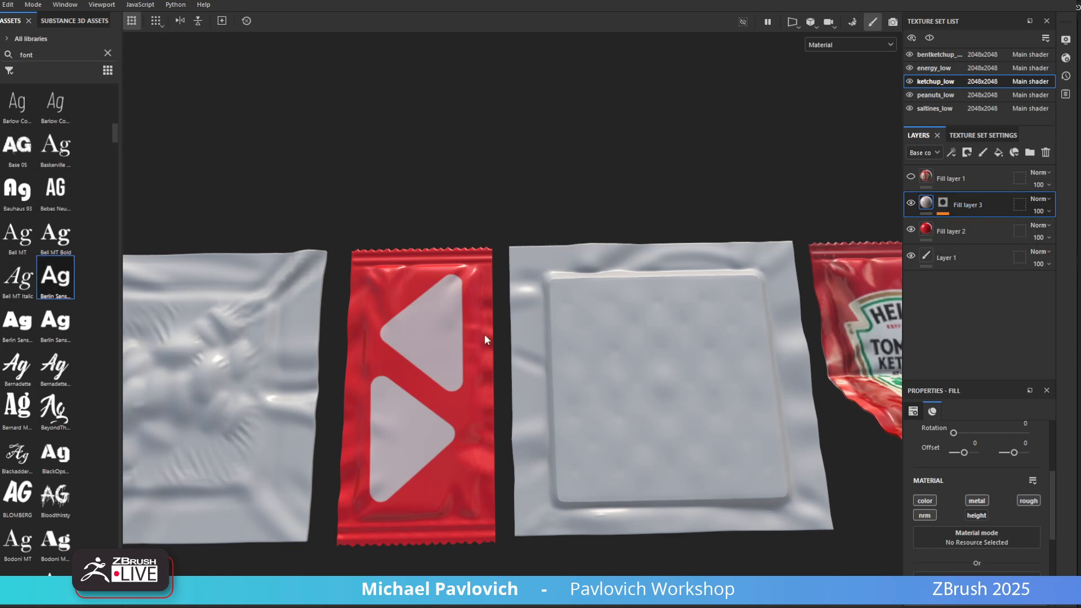
Add a fill layer above the masked triangle layer, with a black mask and a paint effect on the mask
{"action": "left_click", "coordinate": [998, 153]}
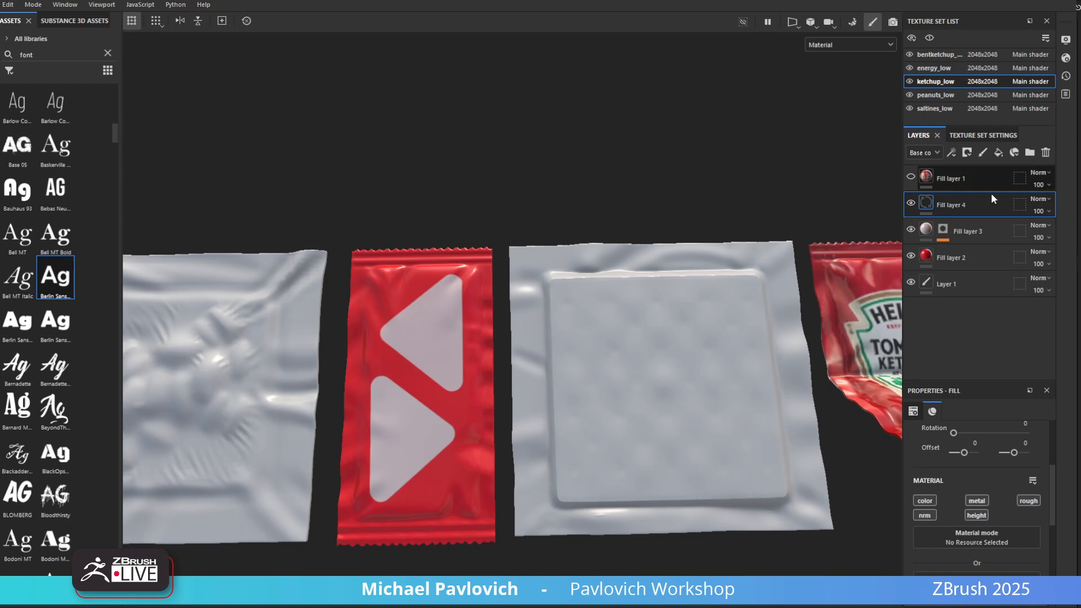
{"action": "right_click", "coordinate": [928, 201]}
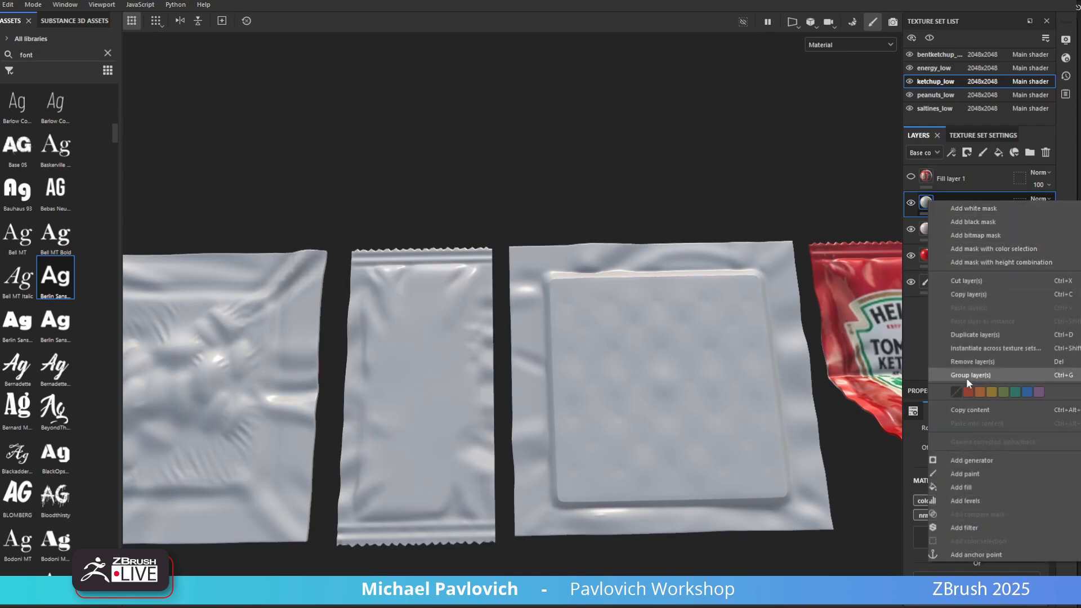
{"action": "left_click", "coordinate": [944, 222]}
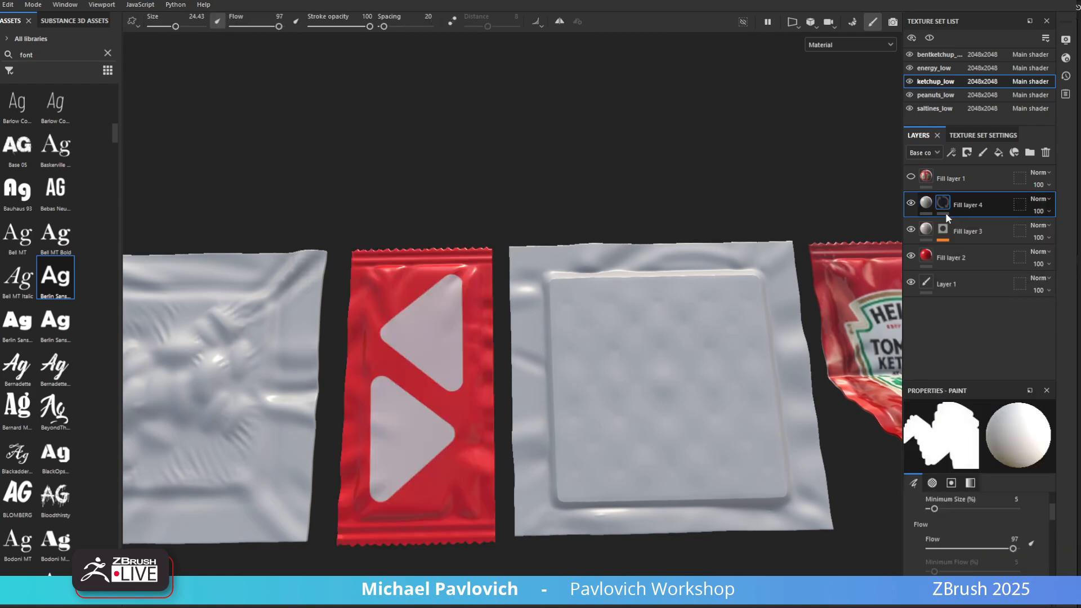
{"action": "right_click", "coordinate": [944, 202]}
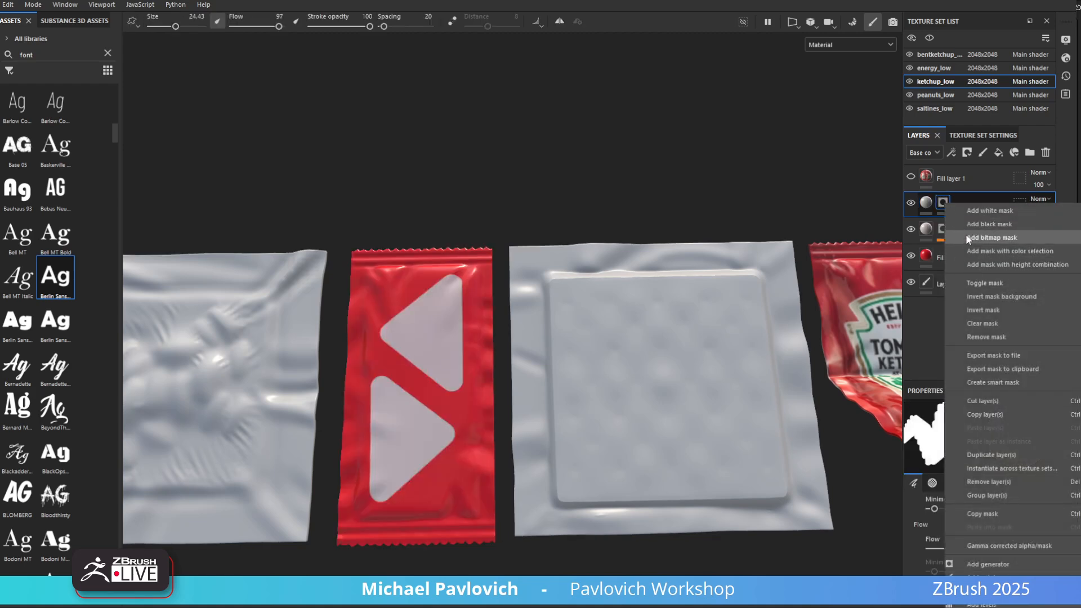
{"action": "left_click", "coordinate": [981, 577]}
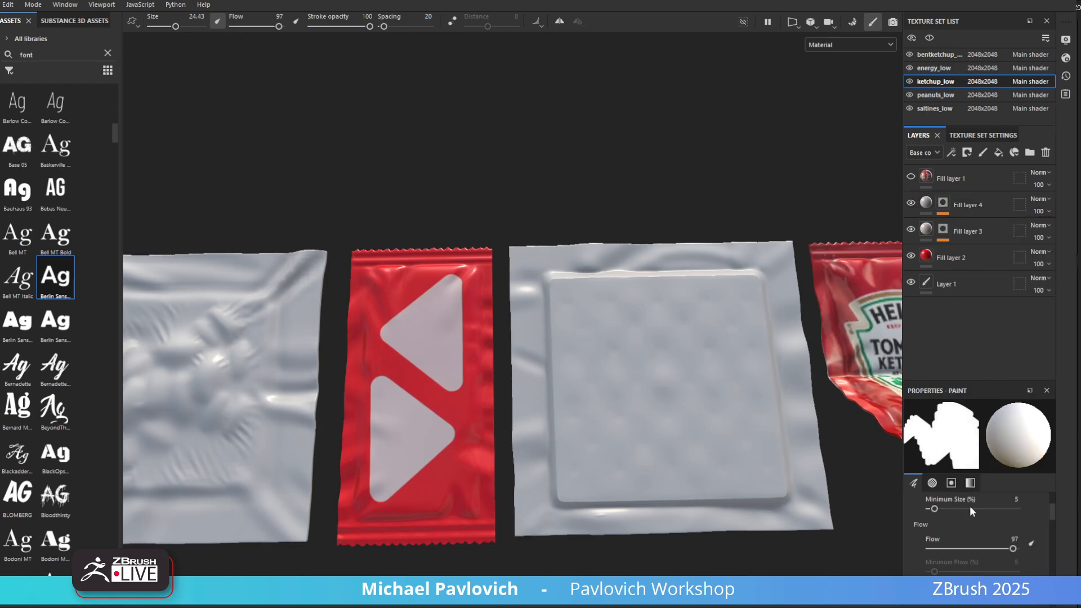
Set the new fill layer's base color to near black
{"action": "left_click", "coordinate": [926, 203]}
{"action": "left_click", "coordinate": [928, 256]}
{"action": "scroll", "coordinate": [954, 551], "scroll_direction": "down", "scroll_amount": 1}
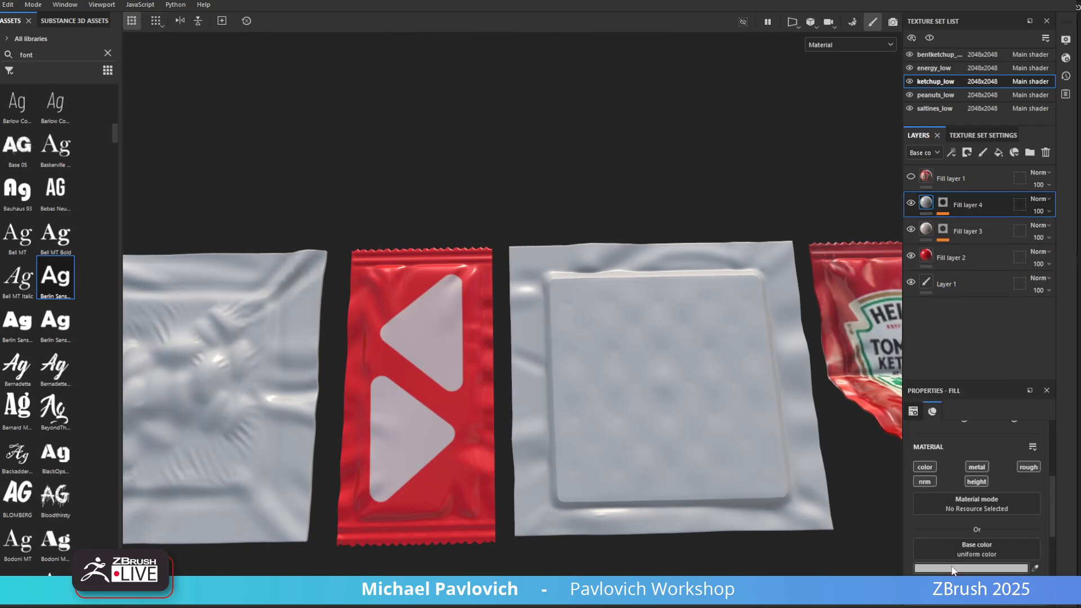
{"action": "left_click", "coordinate": [963, 569]}
{"action": "left_click_drag", "start_coordinate": [1044, 579], "coordinate": [1041, 604]}
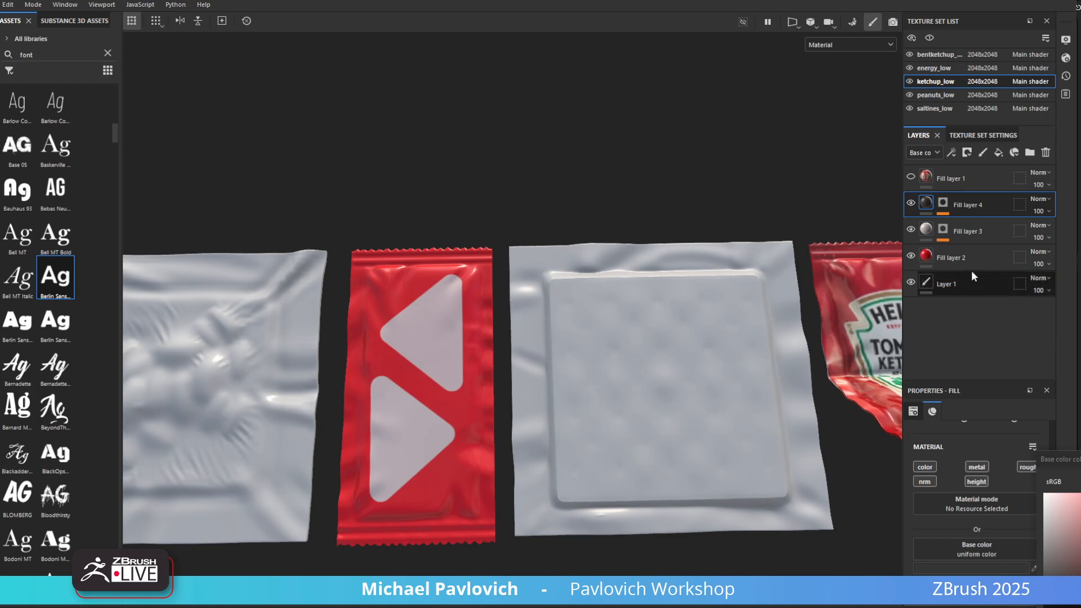
Activate the new mask's paint effect, list only brushes without the old search text, and choose the Basic Hard brush
{"action": "left_click", "coordinate": [942, 204]}
{"action": "left_click", "coordinate": [972, 225]}
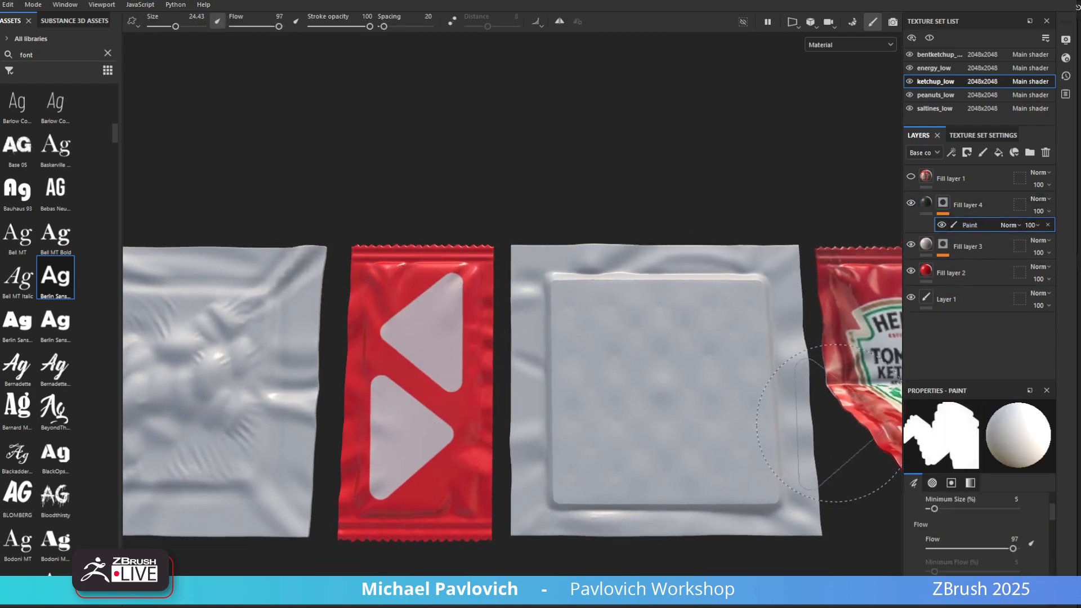
{"action": "left_click", "coordinate": [17, 71]}
{"action": "left_click", "coordinate": [23, 124]}
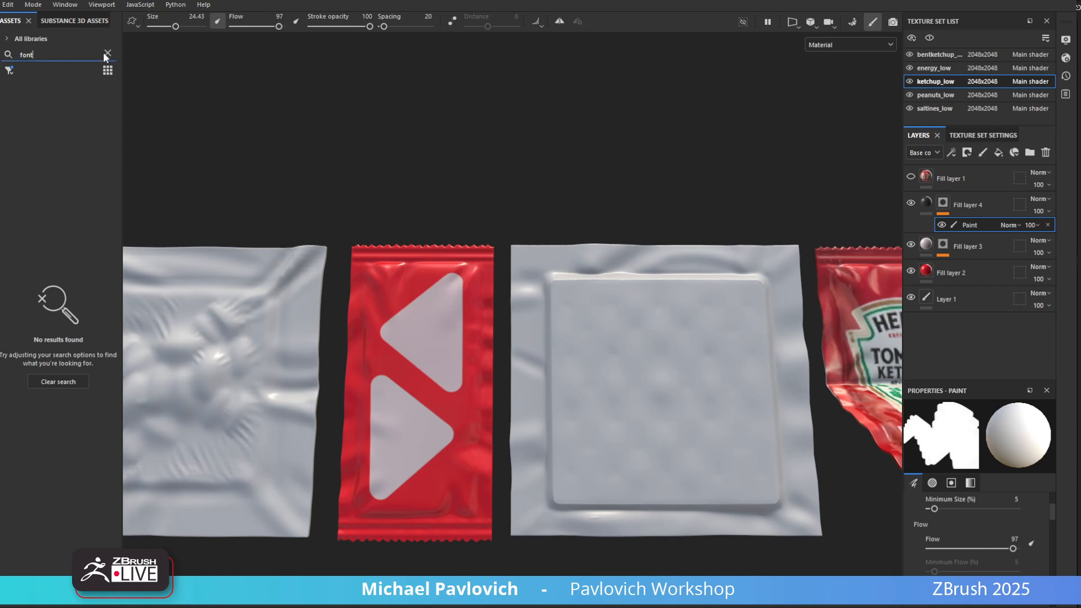
{"action": "left_click", "coordinate": [105, 53]}
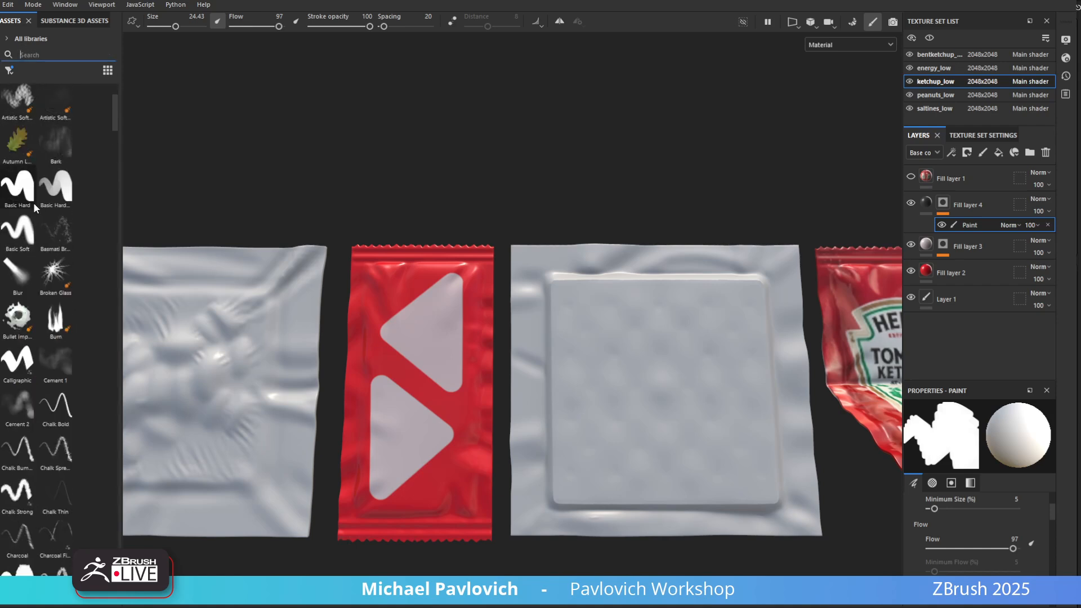
{"action": "left_click", "coordinate": [18, 323]}
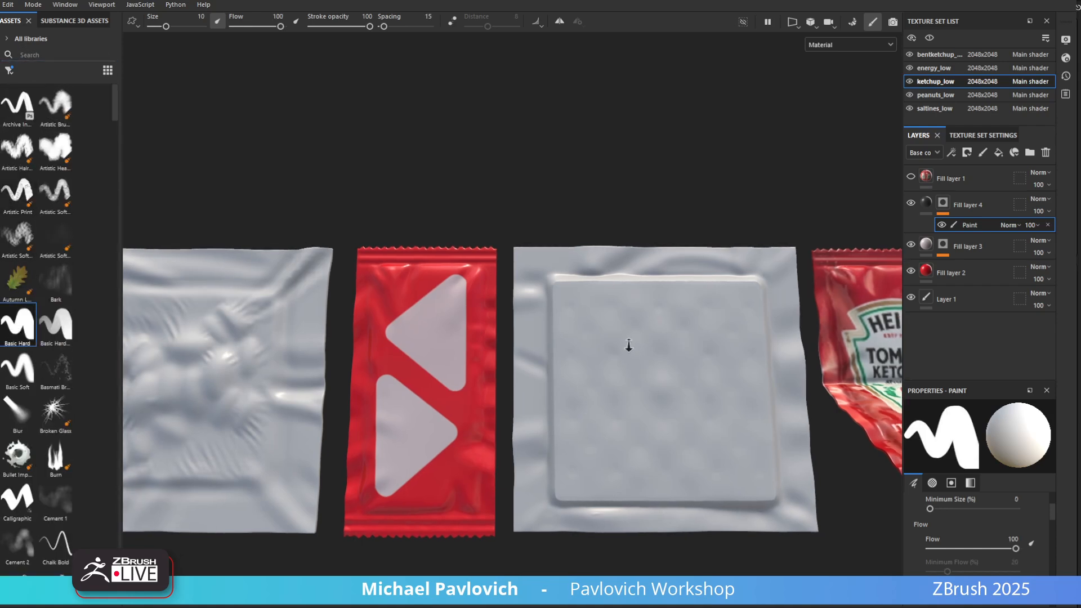
Reduce the brush size to 2.45 and switch the viewport to the 2D only view of the ketchup packet
{"action": "right_click_drag", "start_coordinate": [629, 345], "coordinate": [618, 343], "text": "alt"}
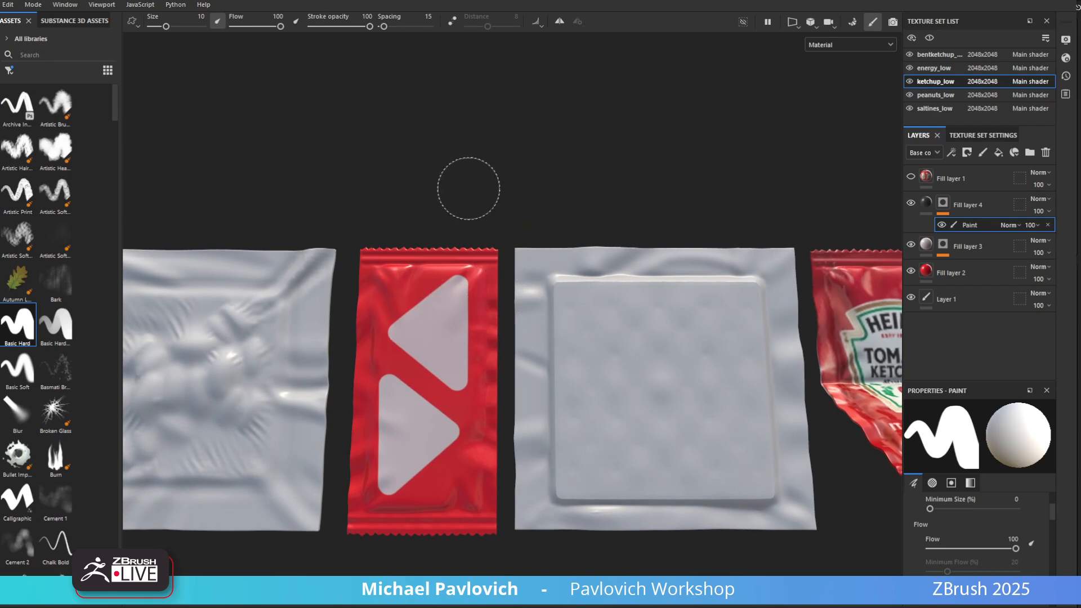
{"action": "right_click_drag", "start_coordinate": [459, 203], "coordinate": [460, 205], "text": "ctrl"}
{"action": "middle_click_drag", "start_coordinate": [460, 204], "coordinate": [554, 141], "text": "alt"}
{"action": "right_click_drag", "start_coordinate": [554, 142], "coordinate": [722, 116], "text": "alt"}
{"action": "left_click", "coordinate": [795, 23]}
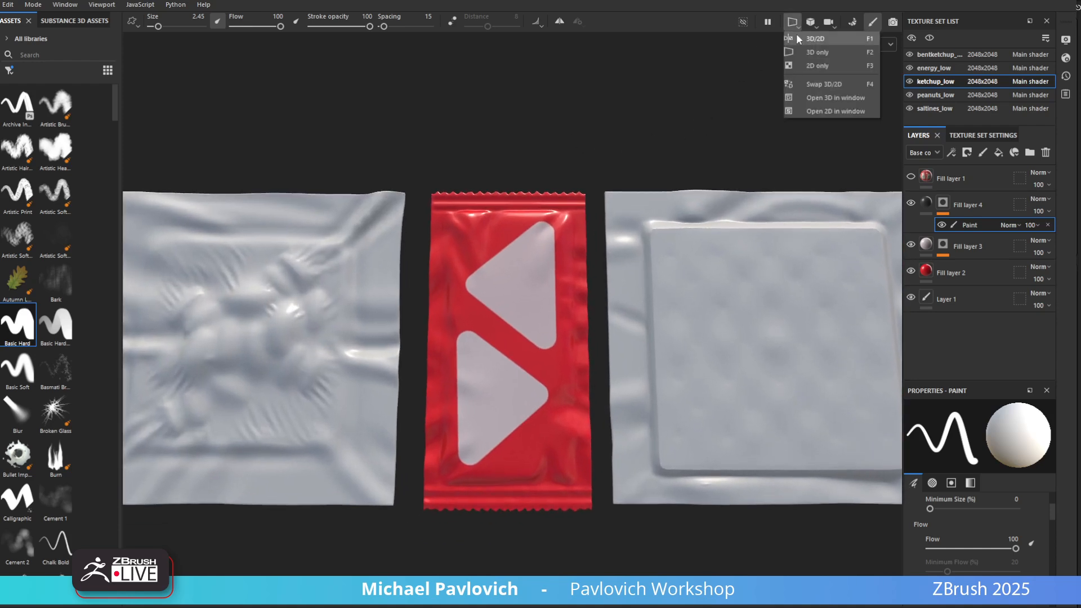
{"action": "left_click", "coordinate": [801, 65]}
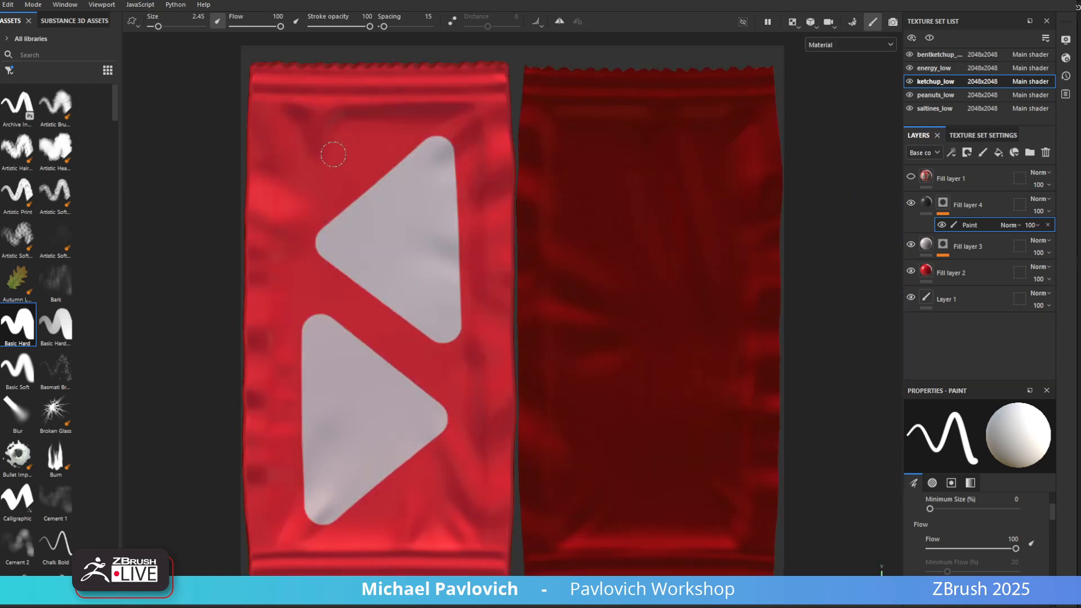
Set the brush alignment to UV and reduce its size to 0.56
{"action": "mouse_move", "coordinate": [280, 115]}
{"action": "right_mouse_down", "text": "alt"}
{"action": "mouse_move", "coordinate": [269, 118]}
{"action": "mouse_move", "coordinate": [285, 121]}
{"action": "right_mouse_up", "text": "alt"}
{"action": "right_click", "coordinate": [332, 120]}
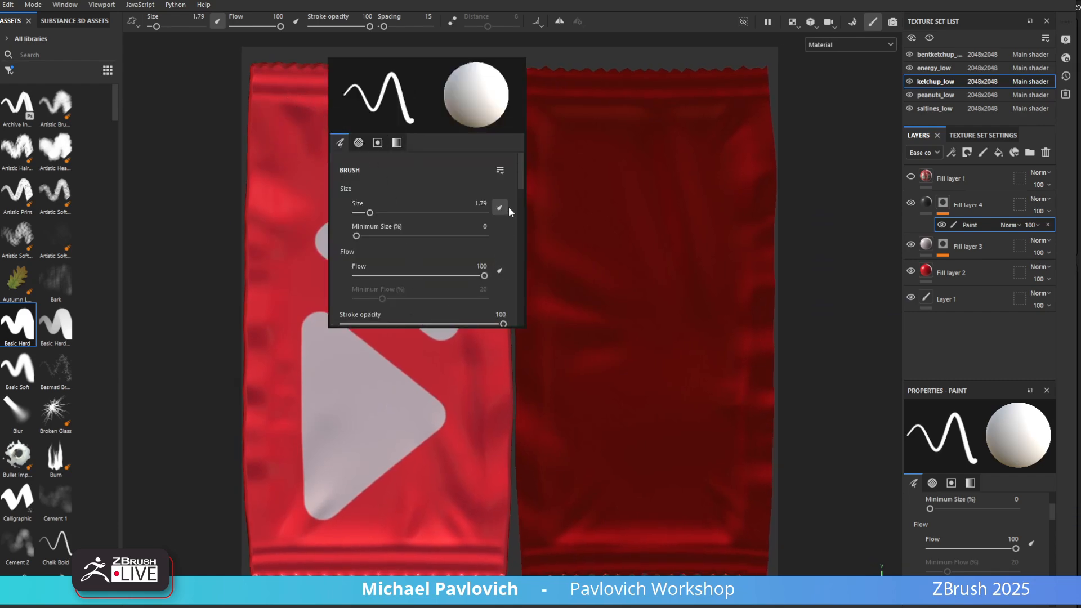
{"action": "scroll", "coordinate": [521, 218], "scroll_direction": "down", "scroll_amount": 6}
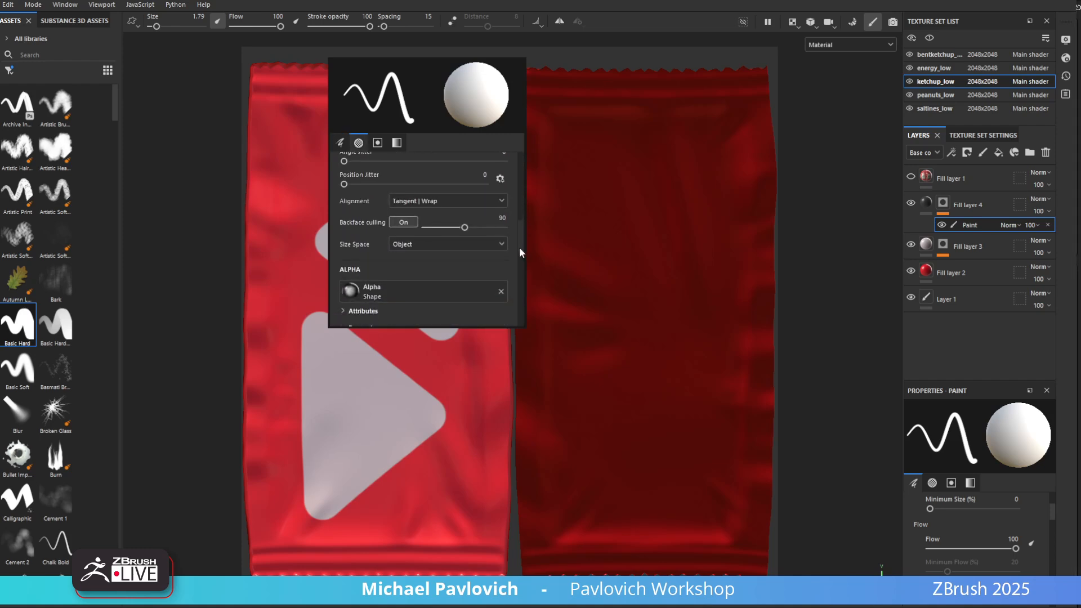
{"action": "left_click", "coordinate": [483, 201]}
{"action": "left_click", "coordinate": [471, 224]}
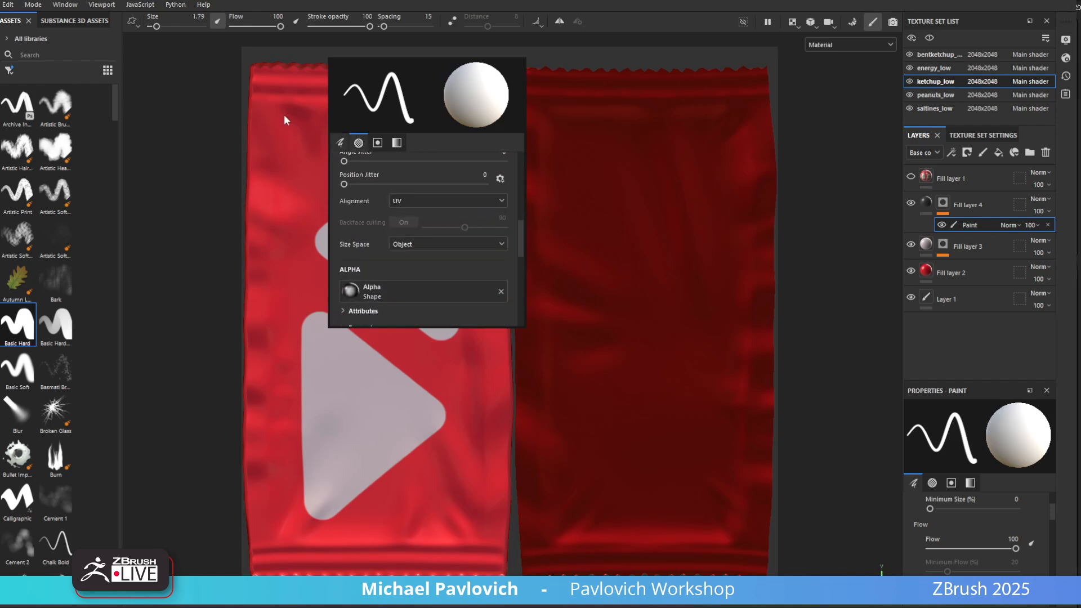
{"action": "right_click_drag", "start_coordinate": [283, 117], "coordinate": [261, 111], "text": "ctrl"}
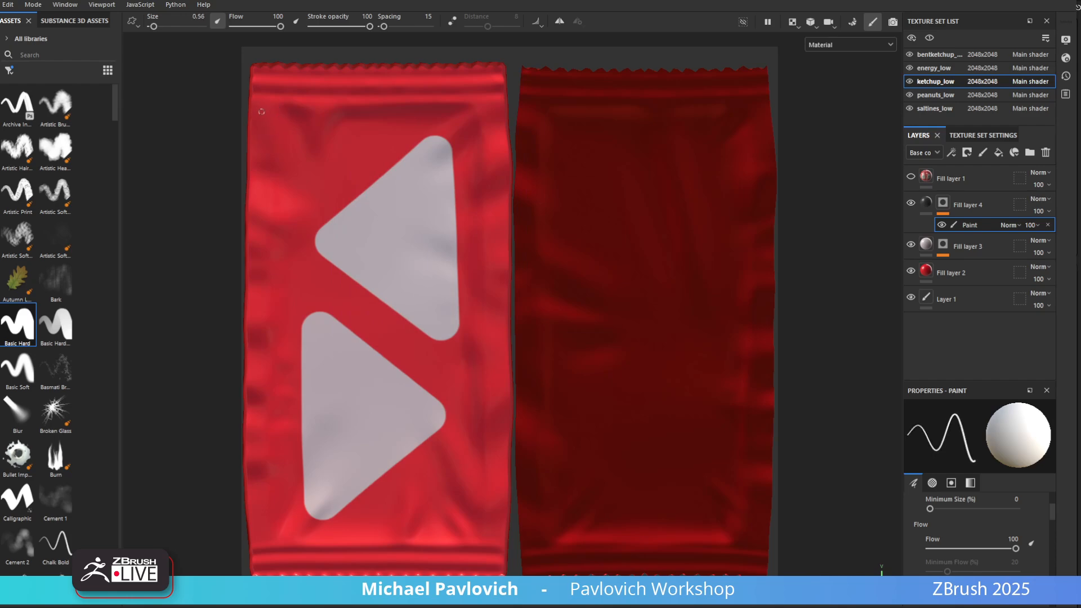
Paint three straight diagonal mask lines: above the upper triangle, between the two triangles, and below the lower triangle
{"action": "left_click", "coordinate": [262, 101]}
{"action": "left_click", "coordinate": [263, 542], "text": "shift"}
{"action": "left_click", "coordinate": [307, 231], "text": "shift"}
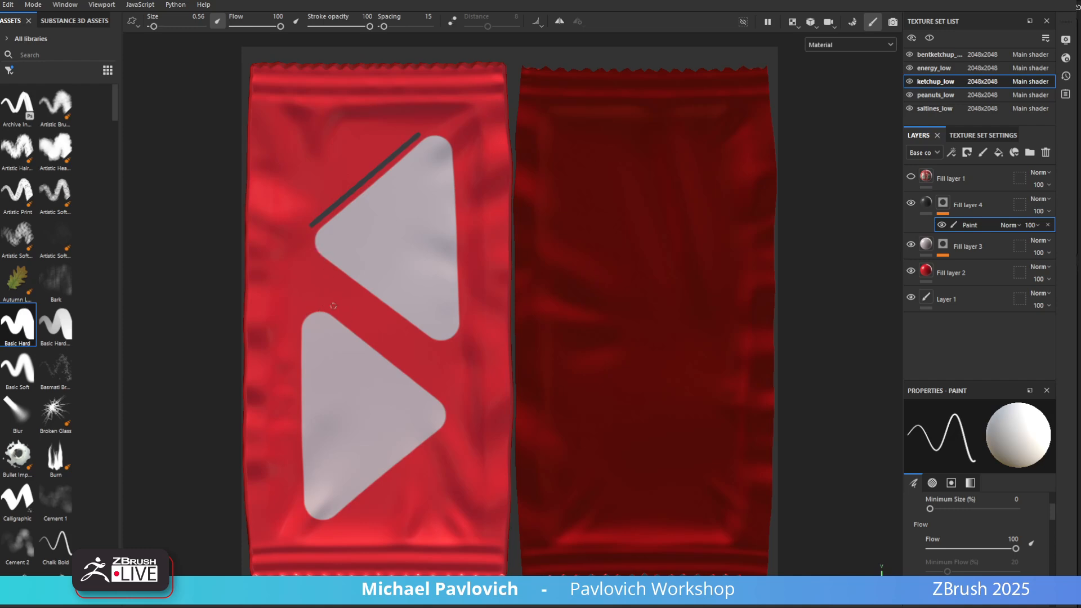
{"action": "left_click", "coordinate": [451, 405], "text": "shift"}
{"action": "left_click", "coordinate": [336, 526], "text": "shift"}
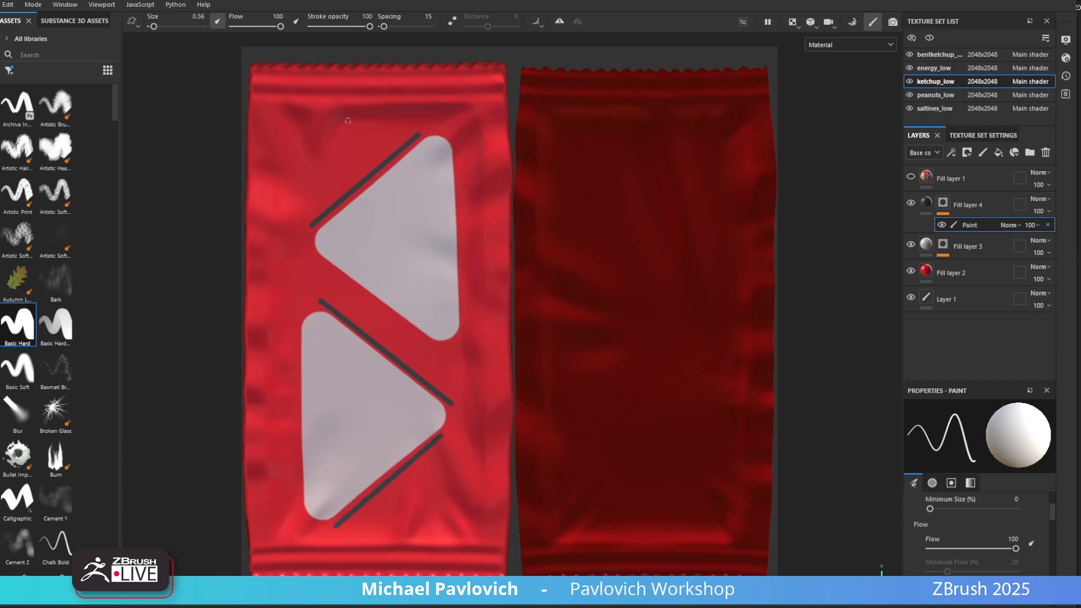
Switch the viewport back to the 3D only view of the ketchup packet
{"action": "left_click", "coordinate": [796, 24]}
{"action": "left_click", "coordinate": [799, 53]}
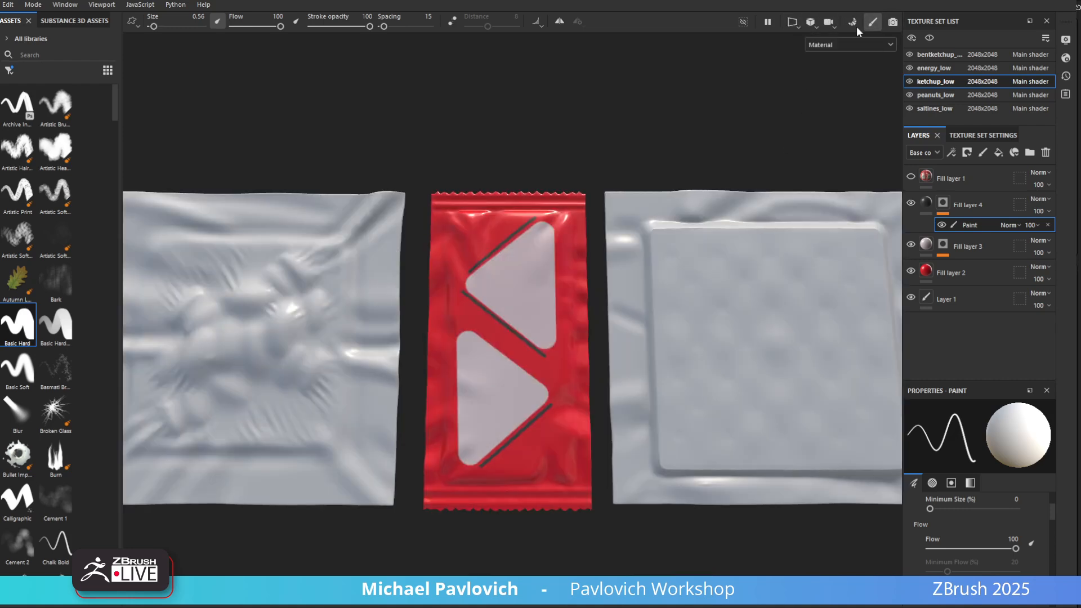
{"action": "left_click", "coordinate": [833, 45]}
{"action": "left_click", "coordinate": [772, 54]}
{"action": "mouse_move", "coordinate": [618, 123]}
{"action": "left_mouse_down", "text": "alt"}
{"action": "mouse_move", "coordinate": [628, 138]}
{"action": "mouse_move", "coordinate": [635, 126]}
{"action": "mouse_move", "coordinate": [683, 150]}
{"action": "mouse_move", "coordinate": [667, 146]}
{"action": "left_mouse_up", "text": "alt"}
Duplicate the dark line fill layer and rename the copy to "text"
{"action": "left_click", "coordinate": [967, 203]}
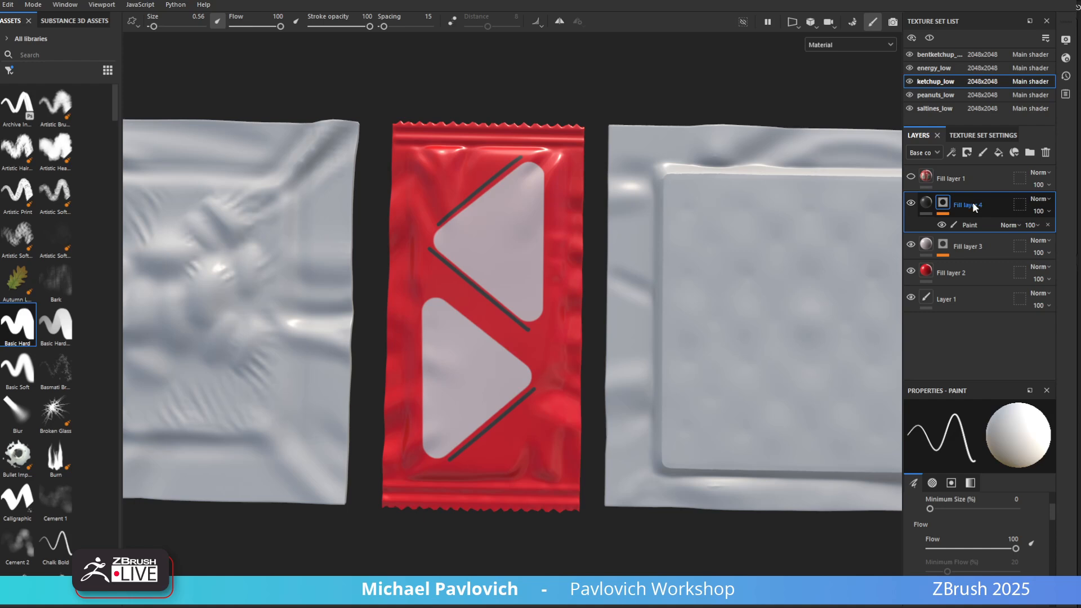
{"action": "key", "text": "ctrl+d"}
{"action": "double_click", "coordinate": [970, 205]}
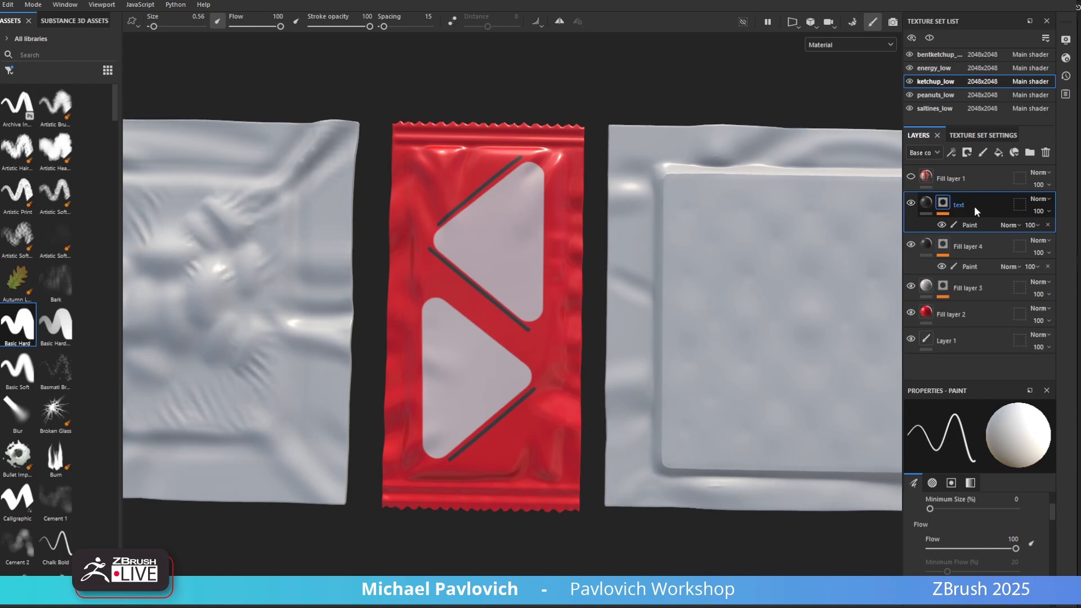
Replace the text layer's copied mask paint with an empty paint effect and set the brush size to 8.32
{"action": "left_click", "coordinate": [1048, 225]}
{"action": "right_click", "coordinate": [947, 205]}
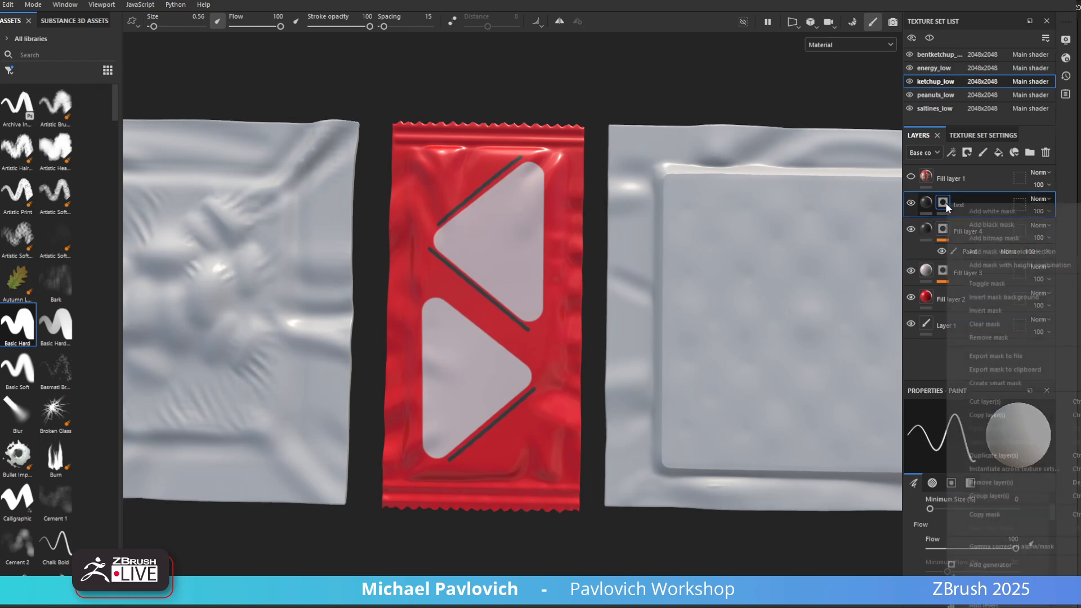
{"action": "left_click", "coordinate": [991, 578]}
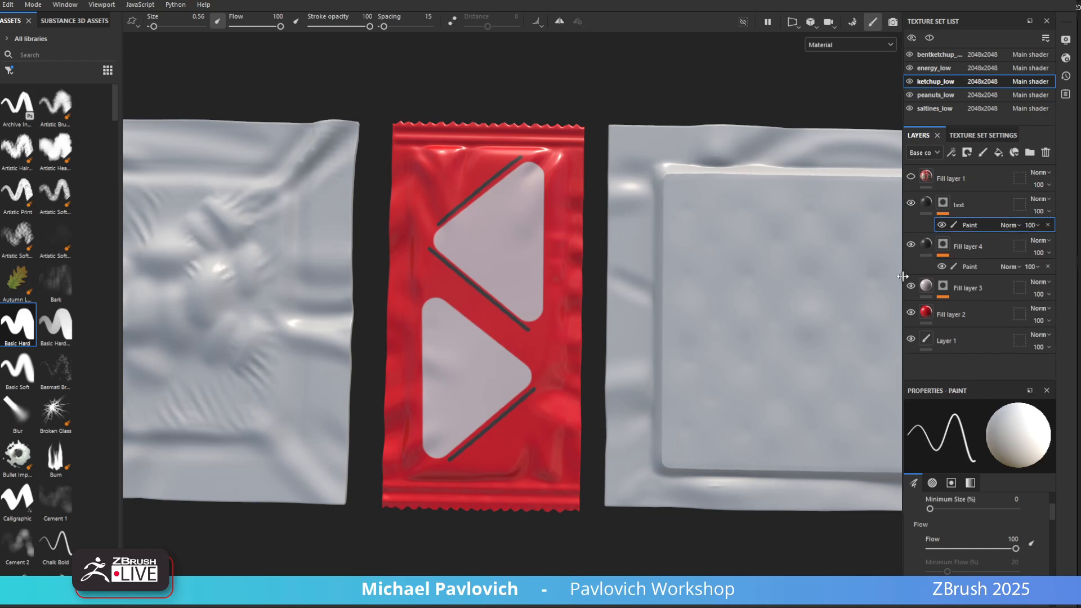
{"action": "right_click_drag", "start_coordinate": [438, 298], "coordinate": [434, 296], "text": "ctrl"}
{"action": "mouse_move", "coordinate": [434, 297]}
{"action": "left_mouse_down", "text": "alt"}
{"action": "mouse_move", "coordinate": [458, 302]}
{"action": "mouse_move", "coordinate": [425, 297]}
{"action": "mouse_move", "coordinate": [445, 292]}
{"action": "left_mouse_up", "text": "alt"}
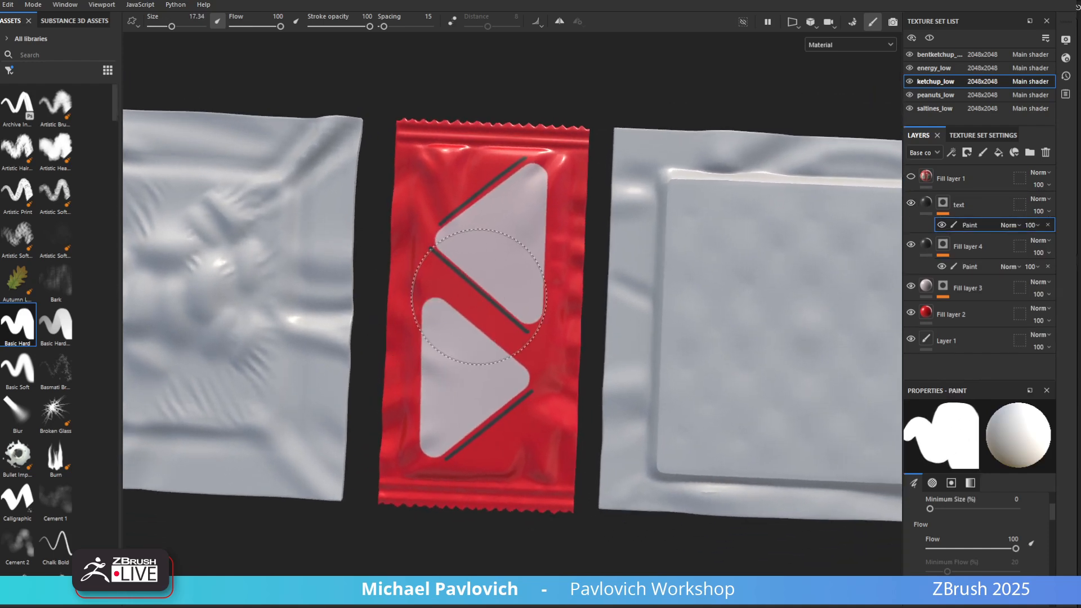
{"action": "right_click_drag", "start_coordinate": [445, 293], "coordinate": [479, 304], "text": "ctrl"}
{"action": "left_click_drag", "start_coordinate": [478, 304], "coordinate": [486, 302], "text": "alt"}
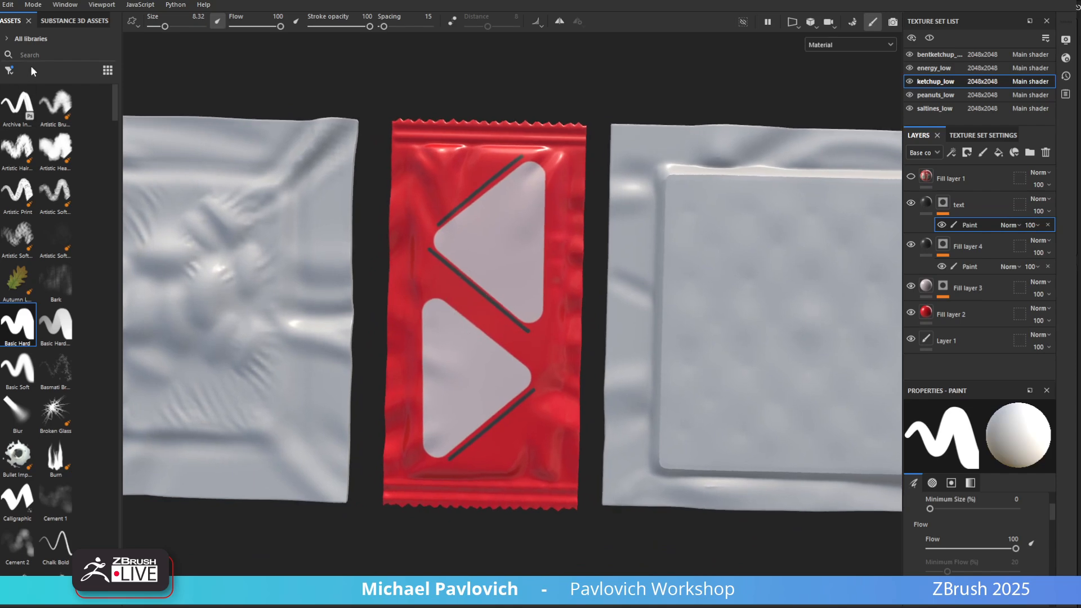
Search the asset library for fonts and assign the Arame Mono font to the paint brush's grayscale source
{"action": "left_click", "coordinate": [10, 70]}
{"action": "left_click", "coordinate": [15, 137]}
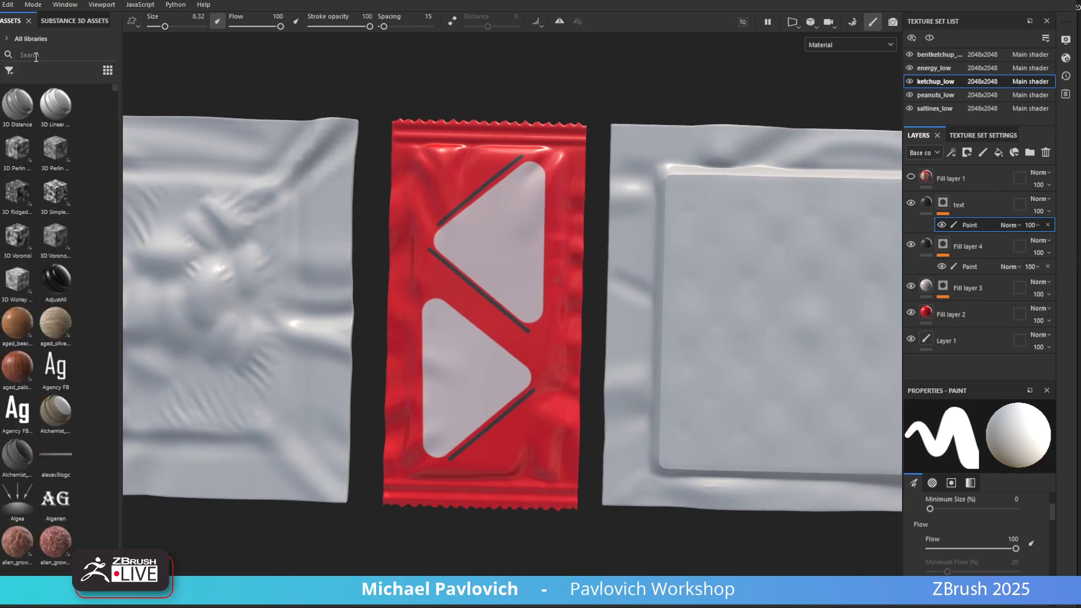
{"action": "type", "text": "font"}
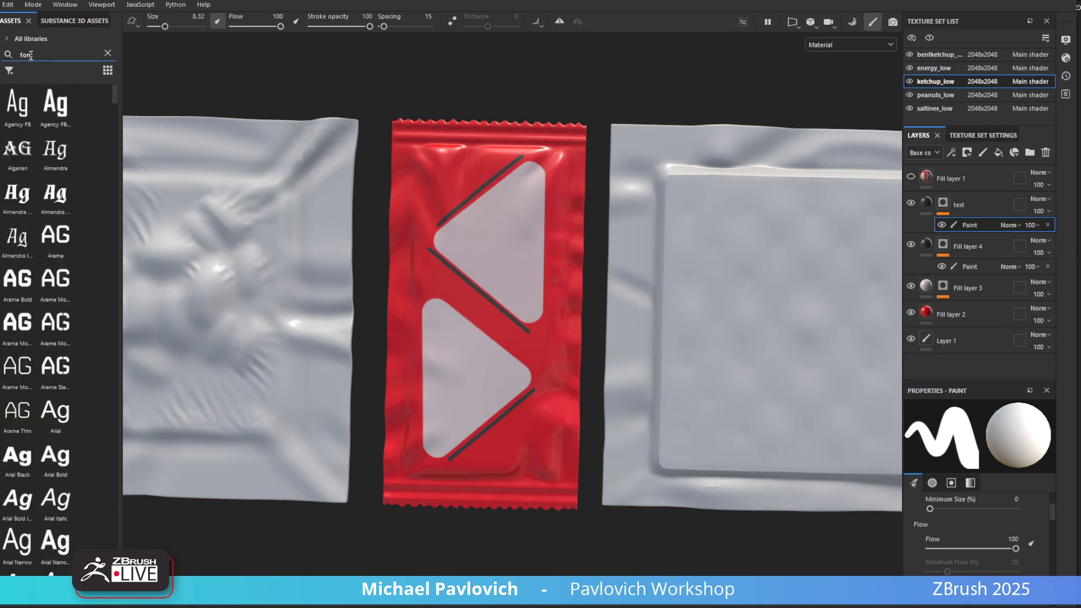
{"action": "left_click", "coordinate": [932, 482]}
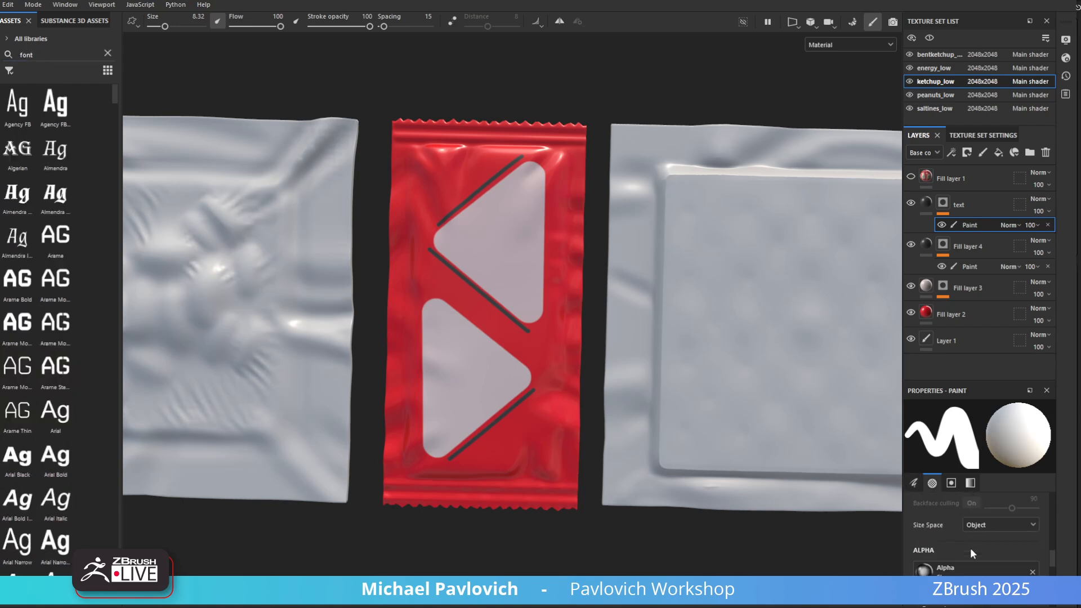
{"action": "scroll", "coordinate": [972, 552], "scroll_direction": "down", "scroll_amount": 5}
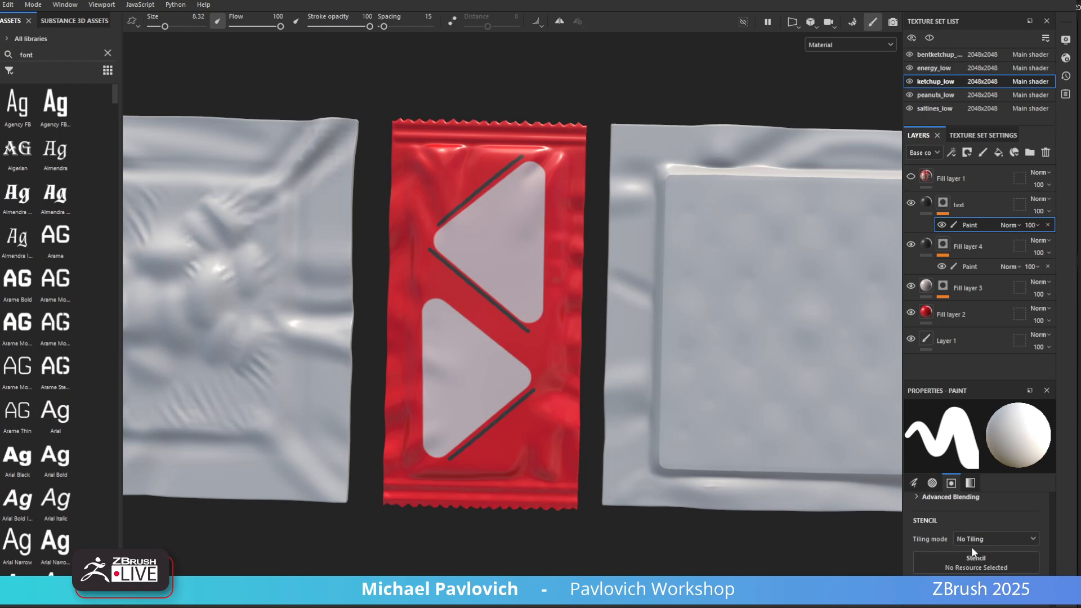
{"action": "scroll", "coordinate": [971, 546], "scroll_direction": "down", "scroll_amount": 2}
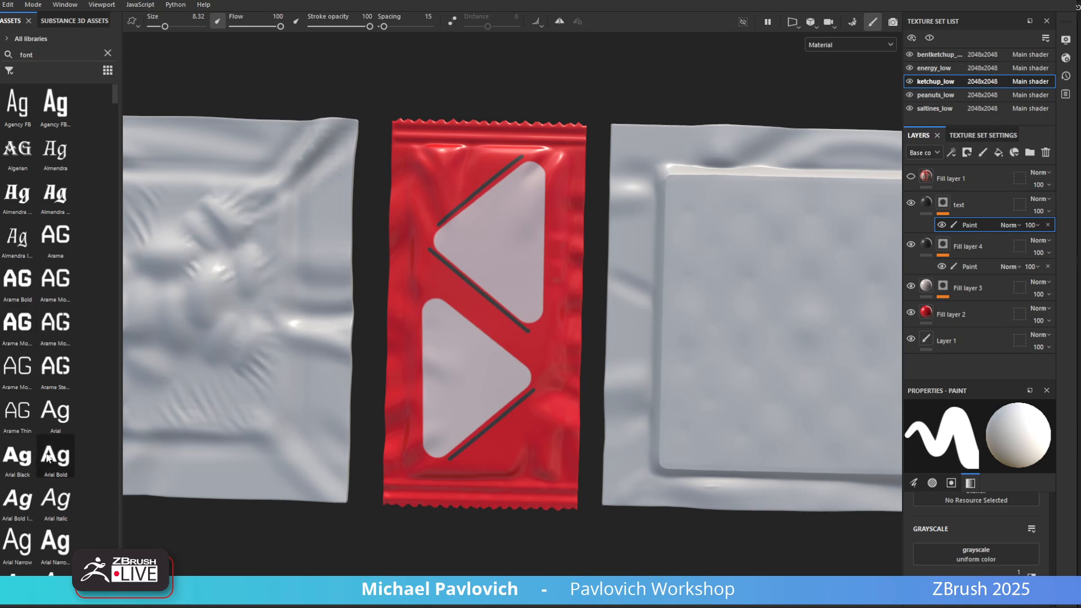
{"action": "left_click_drag", "start_coordinate": [55, 282], "coordinate": [976, 555]}
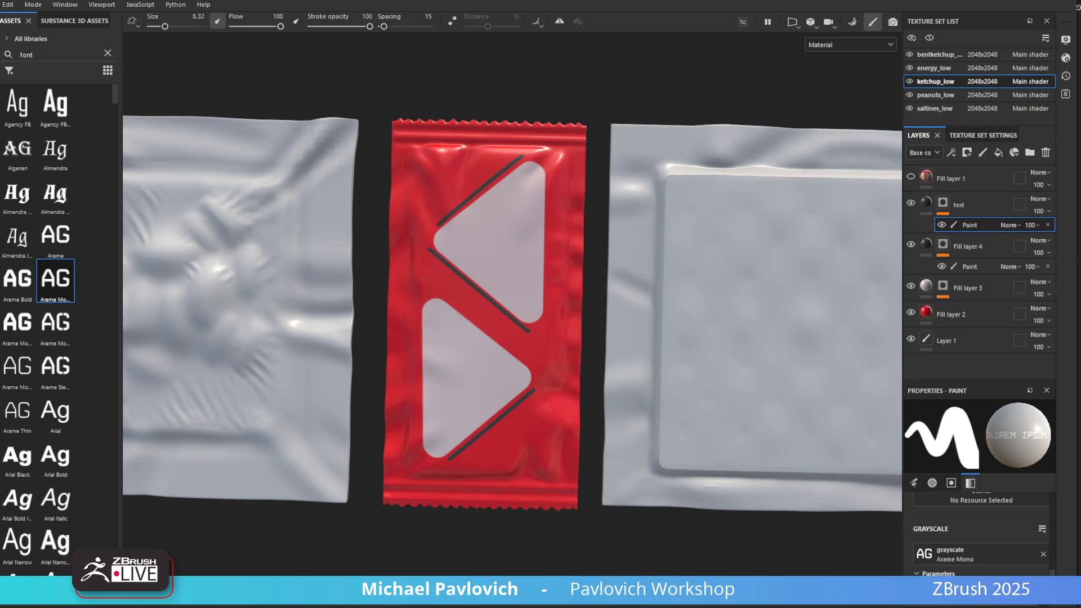
Try stamping the placeholder text across the middle of the ketchup packet at brush size 22.9, and undo it
{"action": "right_click_drag", "start_coordinate": [485, 287], "coordinate": [523, 287], "text": "ctrl"}
{"action": "left_click", "coordinate": [484, 286]}
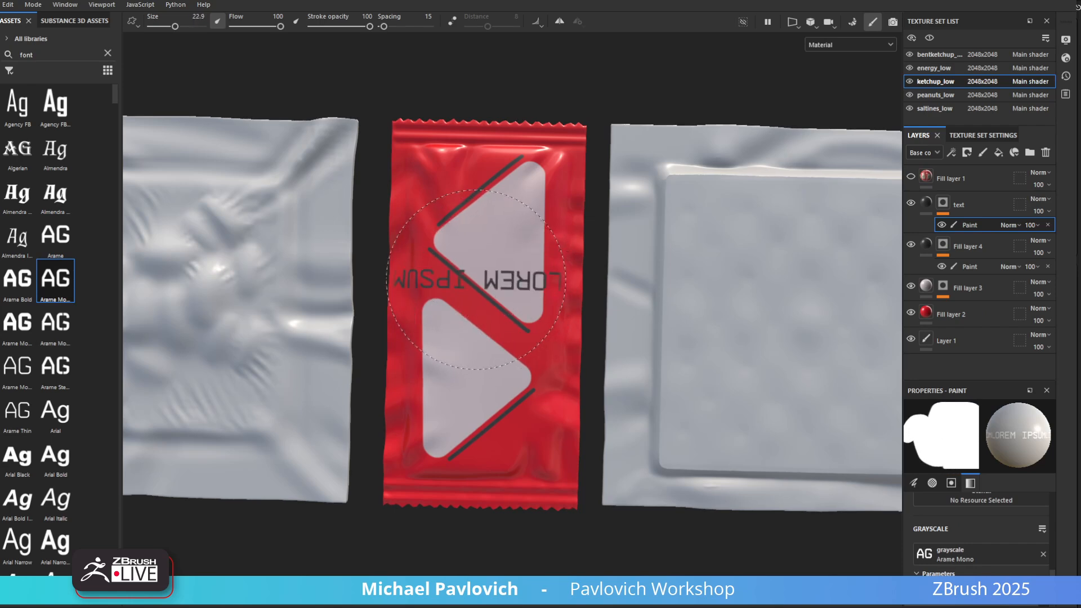
{"action": "key", "text": "ctrl+z"}
Set the brush size to 14.18, change the font text to "Ketchup" and stamp it diagonally between the two triangles
{"action": "right_click_drag", "start_coordinate": [478, 313], "coordinate": [456, 313], "text": "ctrl"}
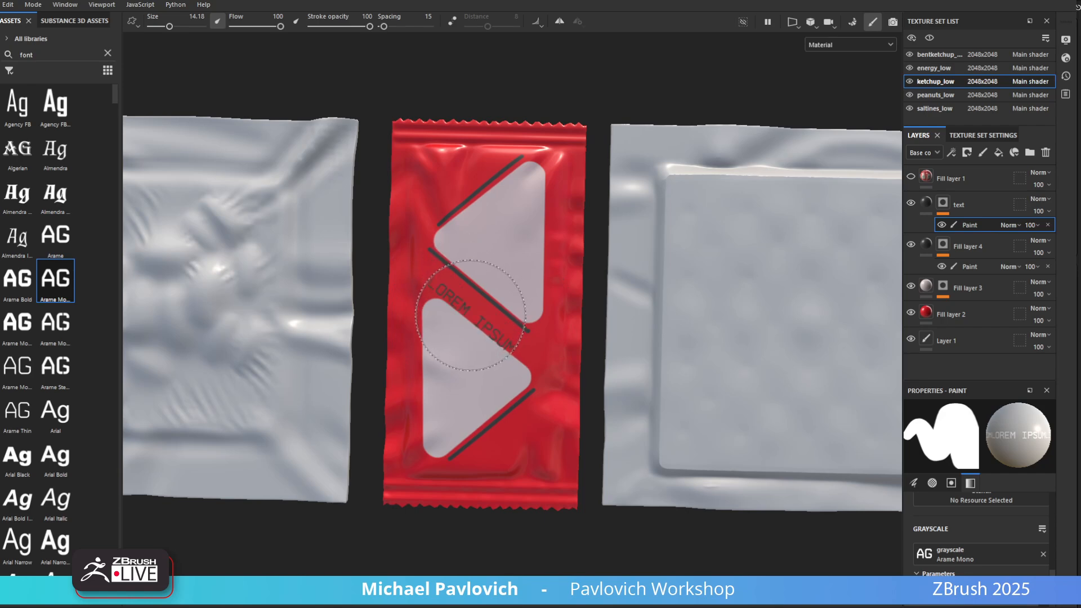
{"action": "left_click", "coordinate": [473, 309]}
{"action": "scroll", "coordinate": [989, 501], "scroll_direction": "down", "scroll_amount": 3}
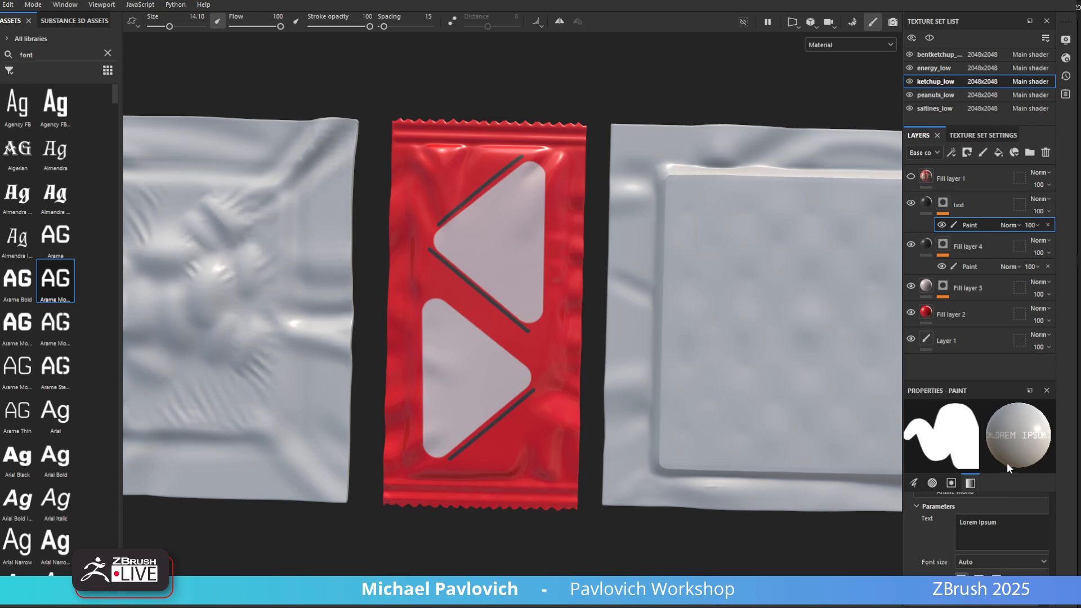
{"action": "left_click_drag", "start_coordinate": [1001, 525], "coordinate": [930, 523]}
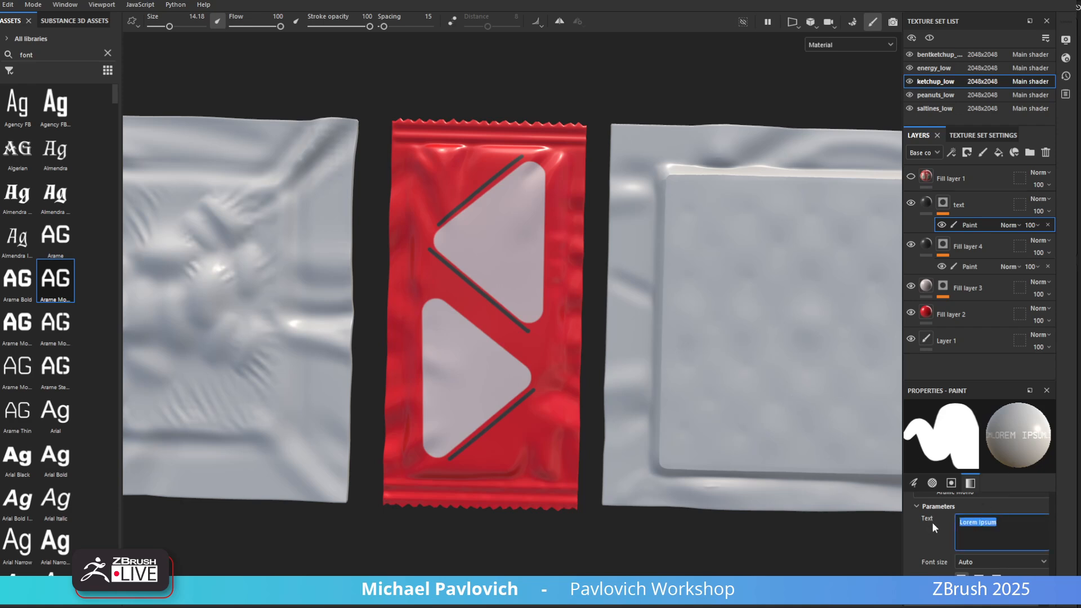
{"action": "type", "text": "Ketchup"}
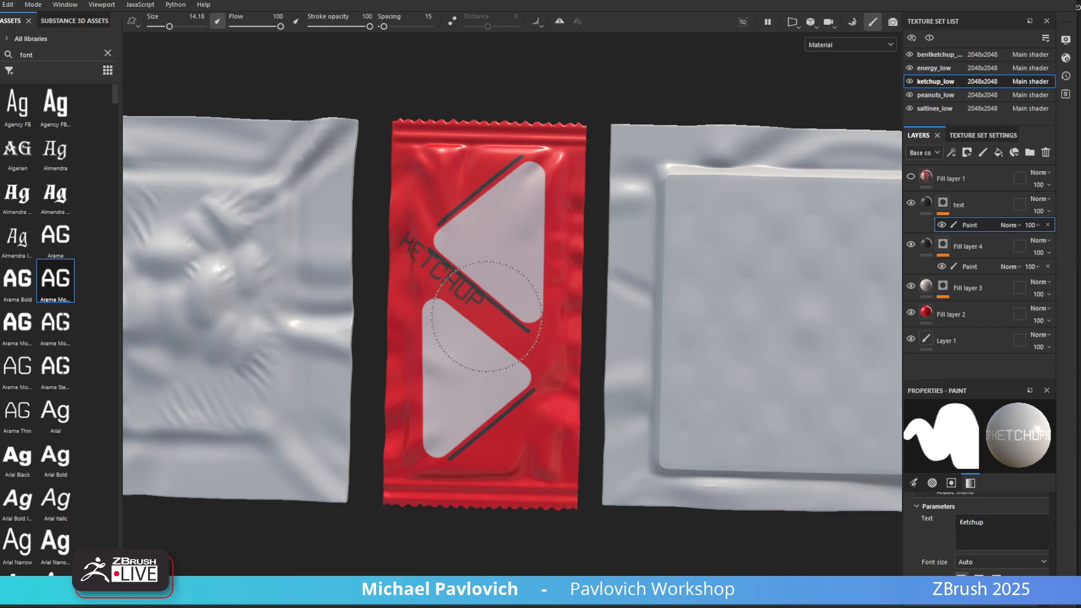
{"action": "left_click", "coordinate": [477, 320]}
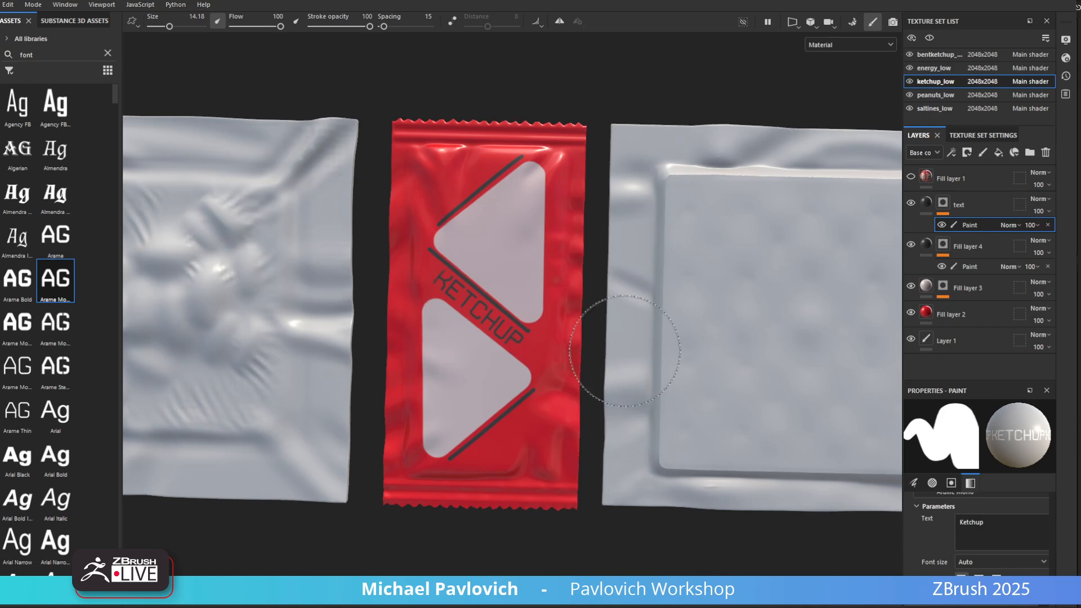
Examine the stamped ketchup packet and its neighbouring packets from several angles and distances
{"action": "left_click_drag", "start_coordinate": [687, 370], "coordinate": [662, 332], "text": "alt"}
{"action": "right_click_drag", "start_coordinate": [661, 332], "coordinate": [263, 250], "text": "alt"}
{"action": "middle_click_drag", "start_coordinate": [263, 251], "coordinate": [133, 242], "text": "alt"}
{"action": "right_click_drag", "start_coordinate": [338, 271], "coordinate": [567, 314], "text": "alt"}
{"action": "middle_click_drag", "start_coordinate": [567, 313], "coordinate": [502, 315], "text": "alt"}
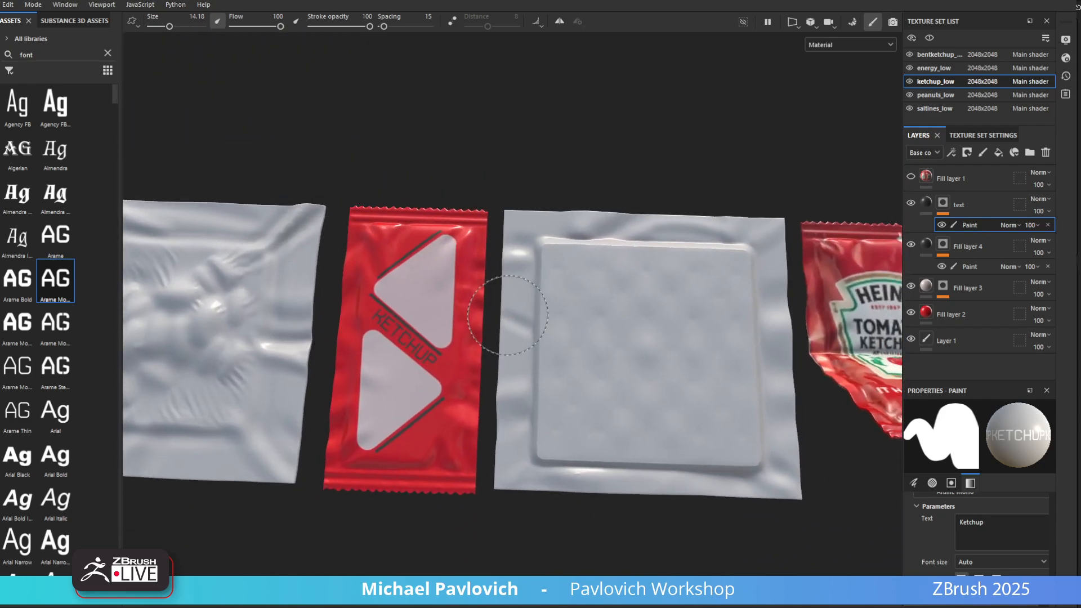
{"action": "mouse_move", "coordinate": [502, 316]}
{"action": "left_mouse_down", "text": "alt"}
{"action": "mouse_move", "coordinate": [523, 317]}
{"action": "mouse_move", "coordinate": [503, 315]}
{"action": "left_mouse_up", "text": "alt"}
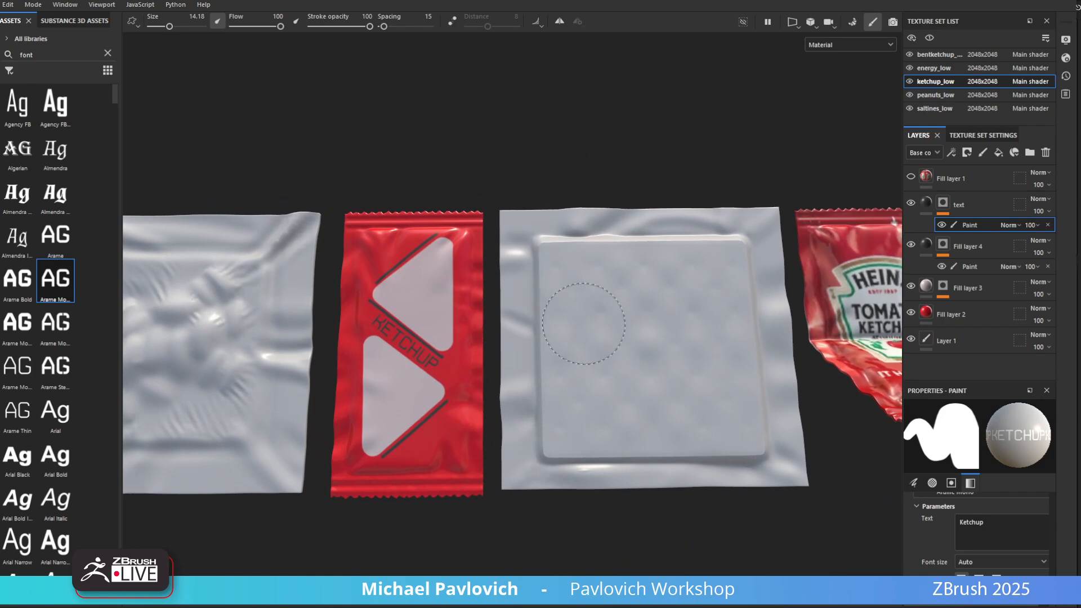
{"action": "right_click_drag", "start_coordinate": [619, 287], "coordinate": [343, 263], "text": "alt"}
{"action": "left_click_drag", "start_coordinate": [343, 263], "coordinate": [539, 325], "text": "alt"}
{"action": "middle_click_drag", "start_coordinate": [412, 325], "coordinate": [484, 309], "text": "alt"}
{"action": "left_click_drag", "start_coordinate": [485, 309], "coordinate": [451, 321], "text": "alt"}
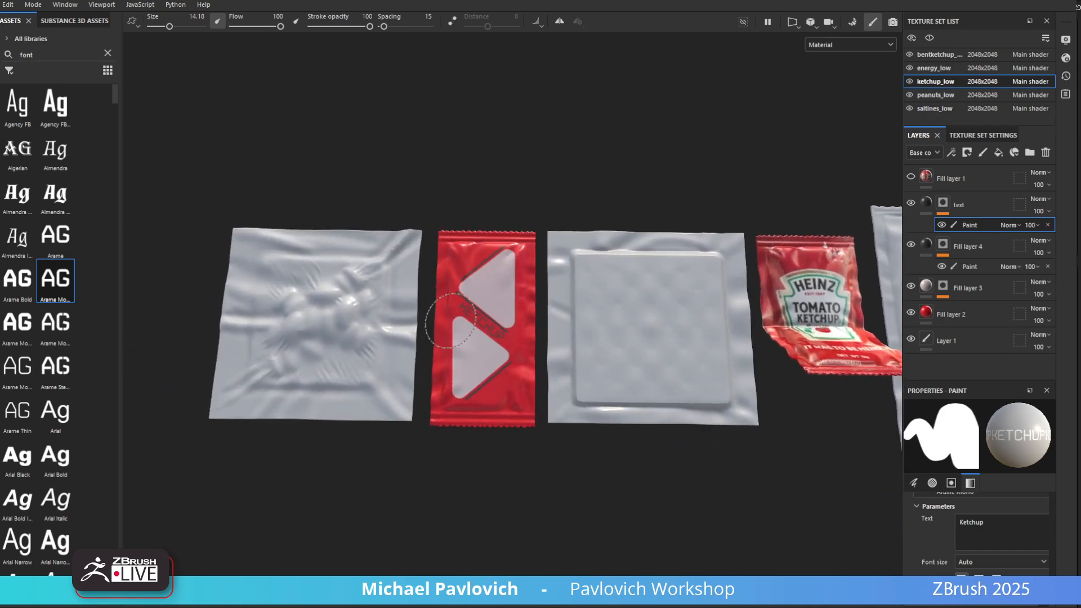
Add a fill layer to the peanuts_low texture set and give it a tan base color
{"action": "right_click", "coordinate": [328, 306], "text": "ctrl+alt"}
{"action": "middle_click_drag", "start_coordinate": [572, 262], "coordinate": [680, 264], "text": "alt"}
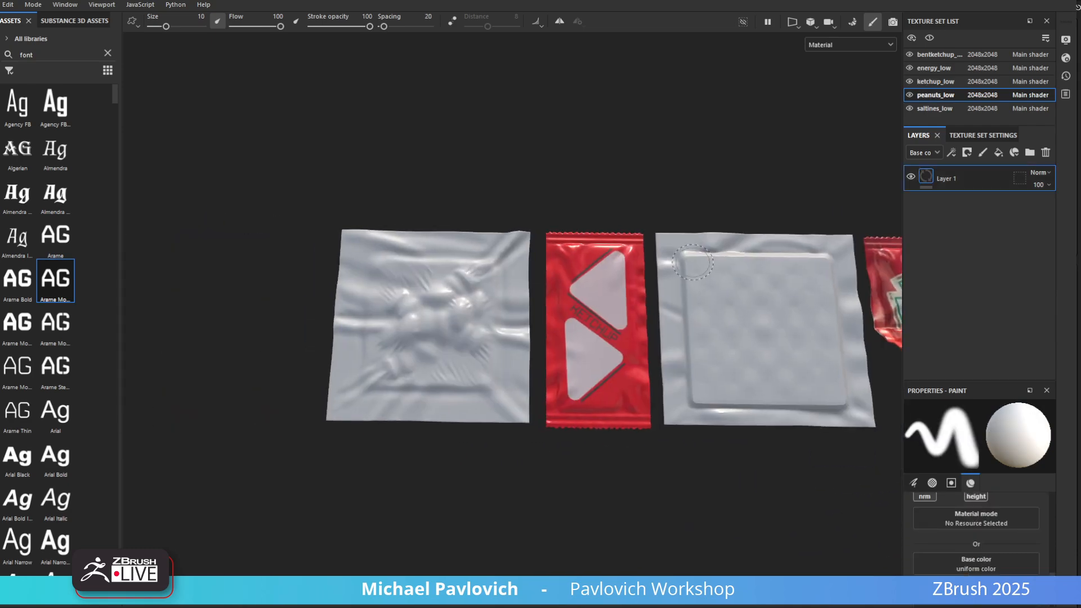
{"action": "left_click", "coordinate": [998, 152]}
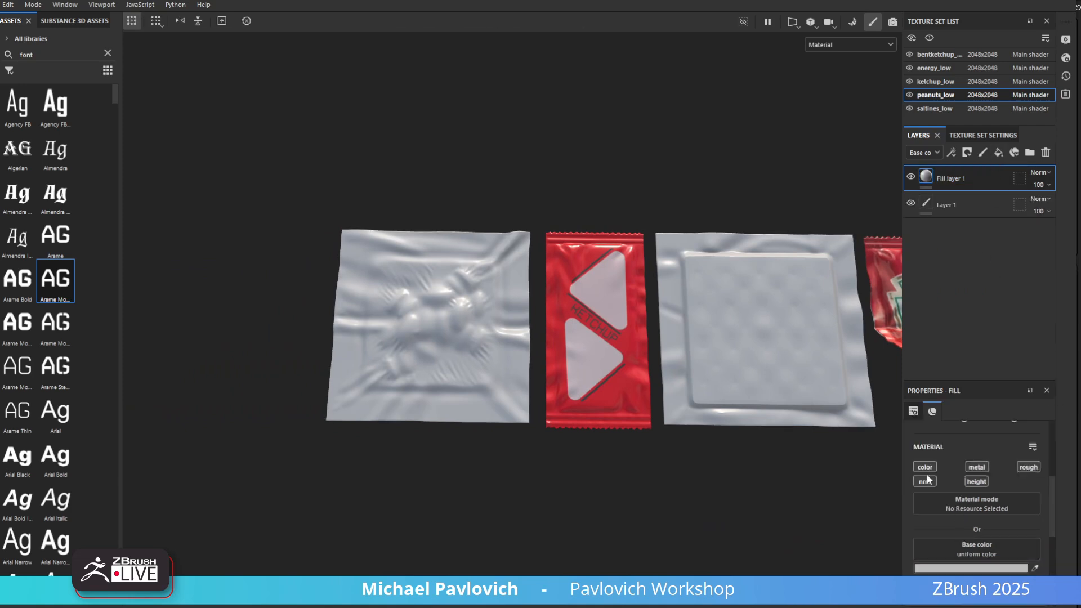
{"action": "left_click", "coordinate": [969, 568]}
{"action": "left_click", "coordinate": [1080, 558]}
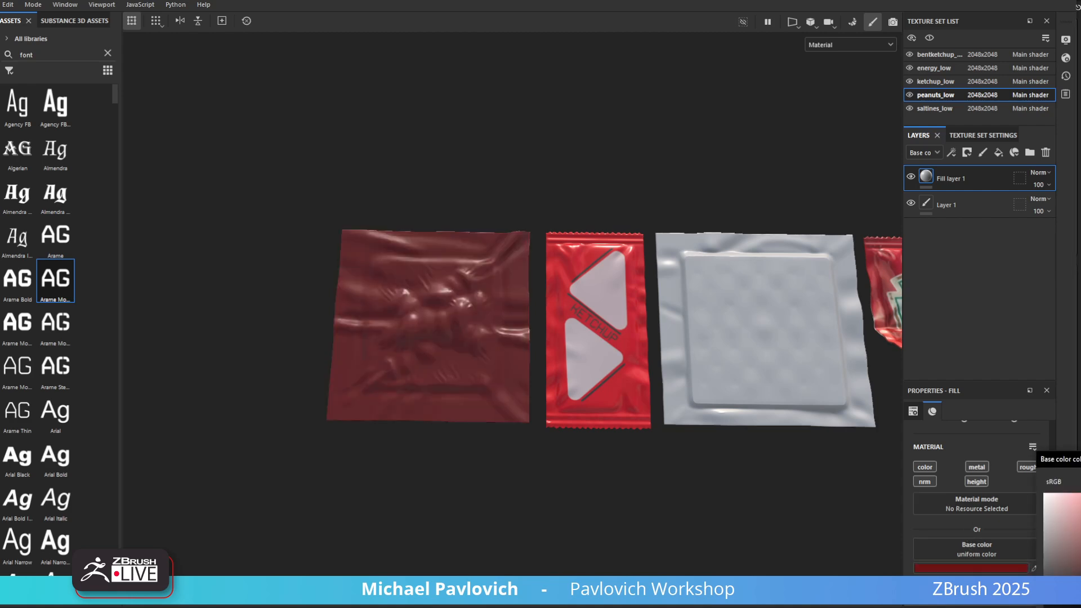
{"action": "left_click_drag", "start_coordinate": [1080, 495], "coordinate": [1080, 507]}
{"action": "left_click_drag", "start_coordinate": [1080, 554], "coordinate": [1080, 541]}
Frame all five packets at an angle and switch to rendering mode
{"action": "left_click_drag", "start_coordinate": [498, 330], "coordinate": [464, 330], "text": "alt"}
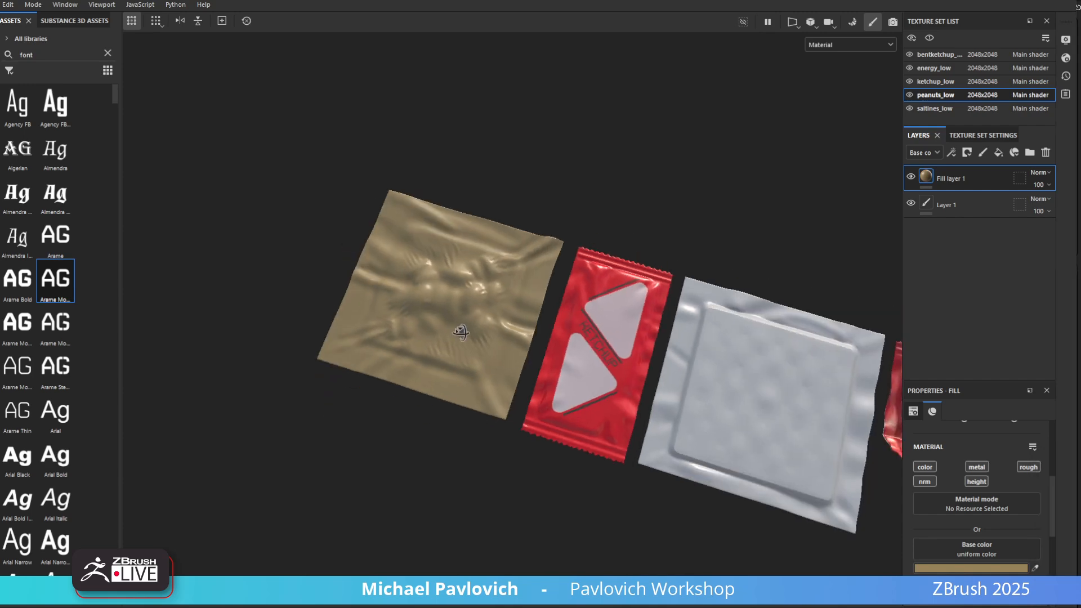
{"action": "right_click_drag", "start_coordinate": [464, 330], "coordinate": [598, 355], "text": "alt"}
{"action": "middle_click_drag", "start_coordinate": [598, 354], "coordinate": [442, 342], "text": "alt"}
{"action": "left_click_drag", "start_coordinate": [442, 342], "coordinate": [453, 314], "text": "alt"}
{"action": "left_click_drag", "start_coordinate": [657, 259], "coordinate": [554, 301], "text": "alt"}
{"action": "left_click", "coordinate": [893, 22]}
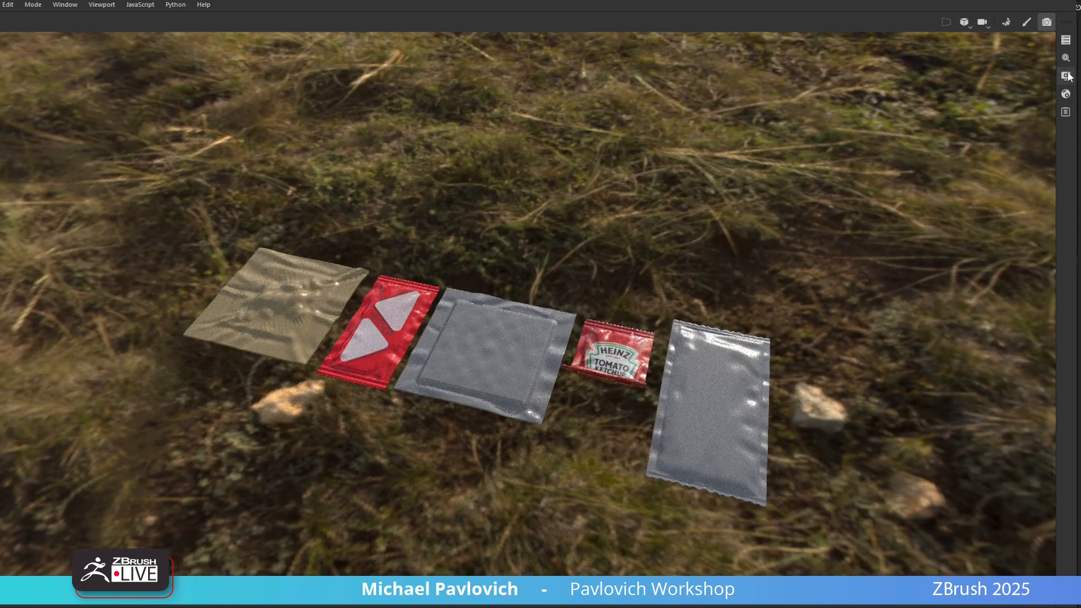
Set the render's environment map to Bonifacio Aragon Stairs
{"action": "left_click", "coordinate": [1066, 75]}
{"action": "left_click", "coordinate": [947, 178]}
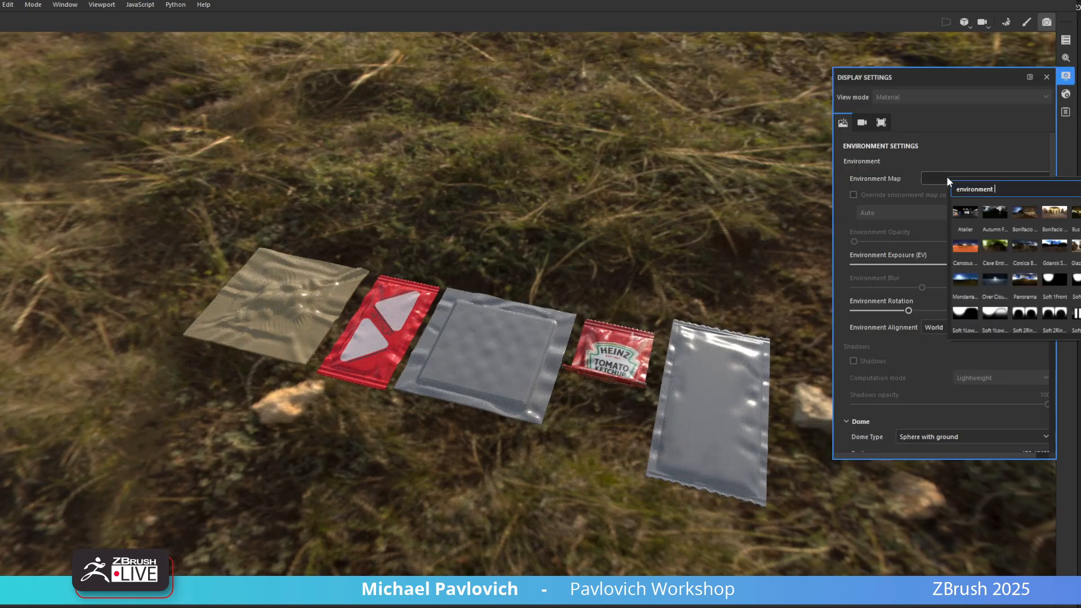
{"action": "left_click", "coordinate": [1026, 214]}
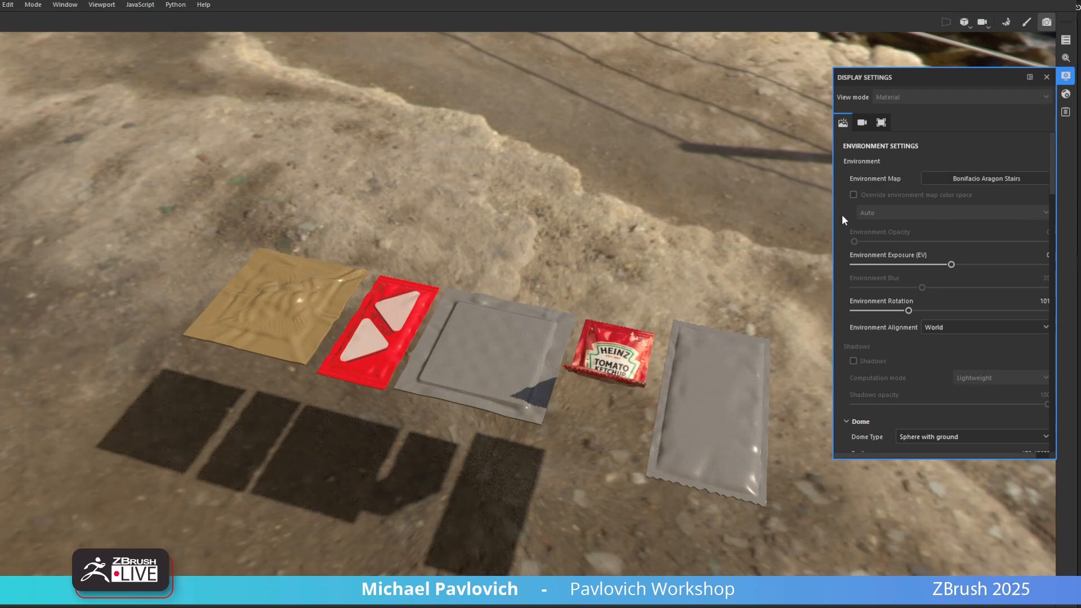
Rotate the environment lighting and frame the row of packets from the opposite end
{"action": "left_click_drag", "start_coordinate": [604, 267], "coordinate": [563, 241], "text": "alt"}
{"action": "right_click_drag", "start_coordinate": [713, 276], "coordinate": [518, 245], "text": "shift"}
{"action": "left_click_drag", "start_coordinate": [518, 245], "coordinate": [238, 259], "text": "alt"}
{"action": "middle_click_drag", "start_coordinate": [237, 258], "coordinate": [582, 123], "text": "alt"}
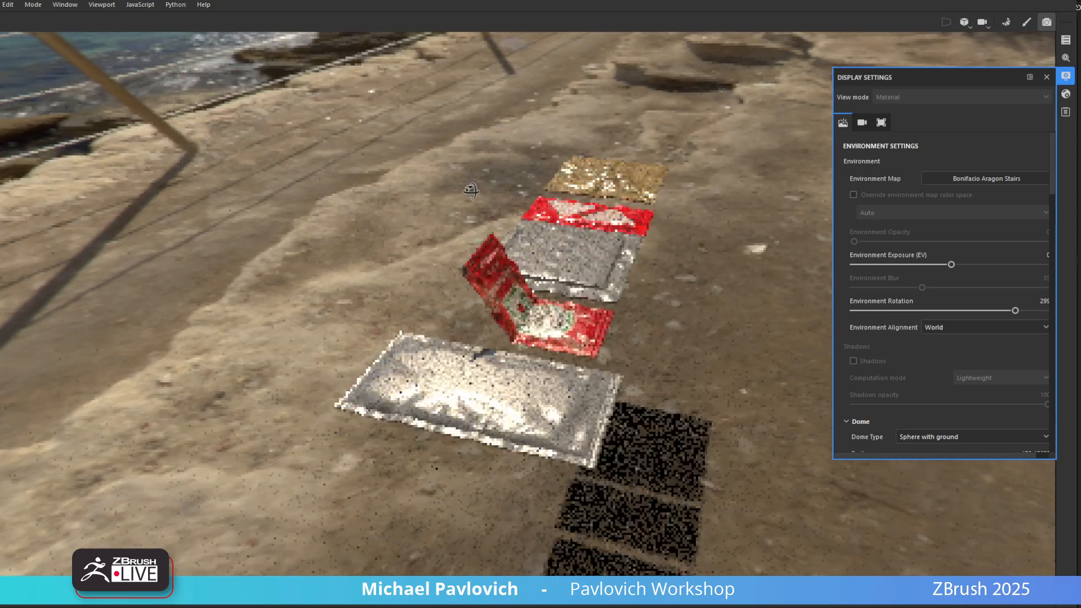
{"action": "left_click_drag", "start_coordinate": [582, 122], "coordinate": [506, 164], "text": "alt"}
{"action": "right_click_drag", "start_coordinate": [505, 169], "coordinate": [422, 201], "text": "shift"}
{"action": "left_click_drag", "start_coordinate": [422, 201], "coordinate": [499, 224], "text": "alt"}
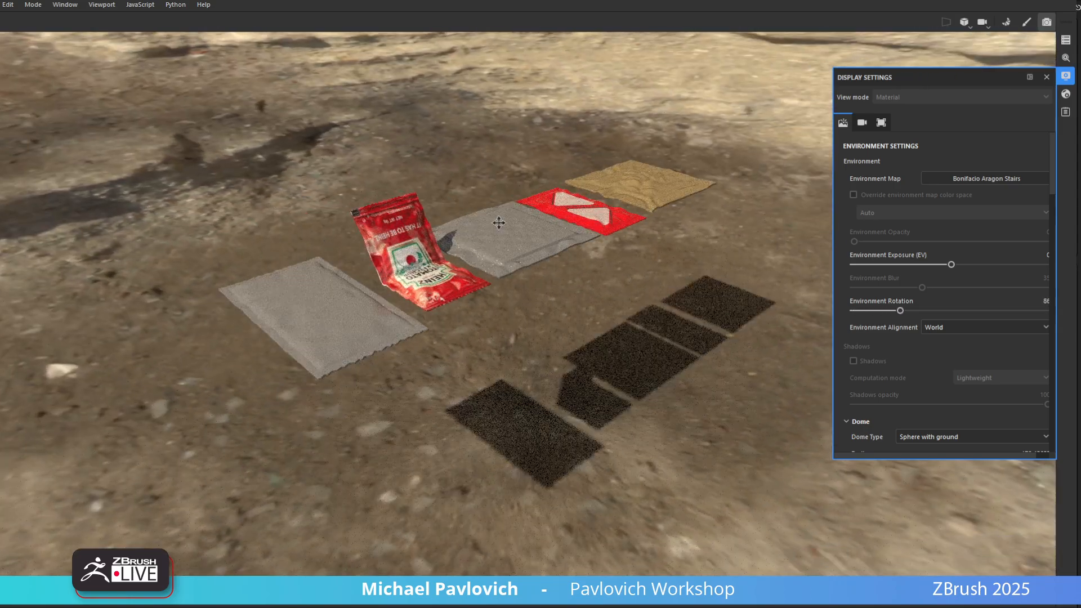
{"action": "middle_click_drag", "start_coordinate": [500, 225], "coordinate": [436, 276], "text": "alt"}
Raise the dome's ground plane close beneath the packets, to a Y position of about -0.41
{"action": "scroll", "coordinate": [912, 362], "scroll_direction": "down", "scroll_amount": 4}
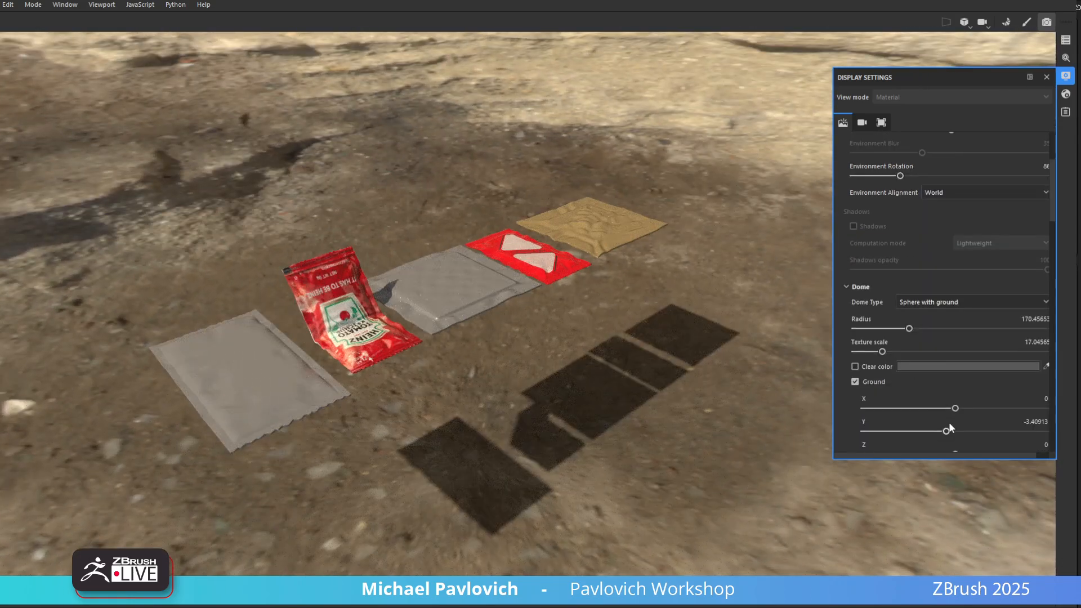
{"action": "left_click_drag", "start_coordinate": [948, 432], "coordinate": [955, 433]}
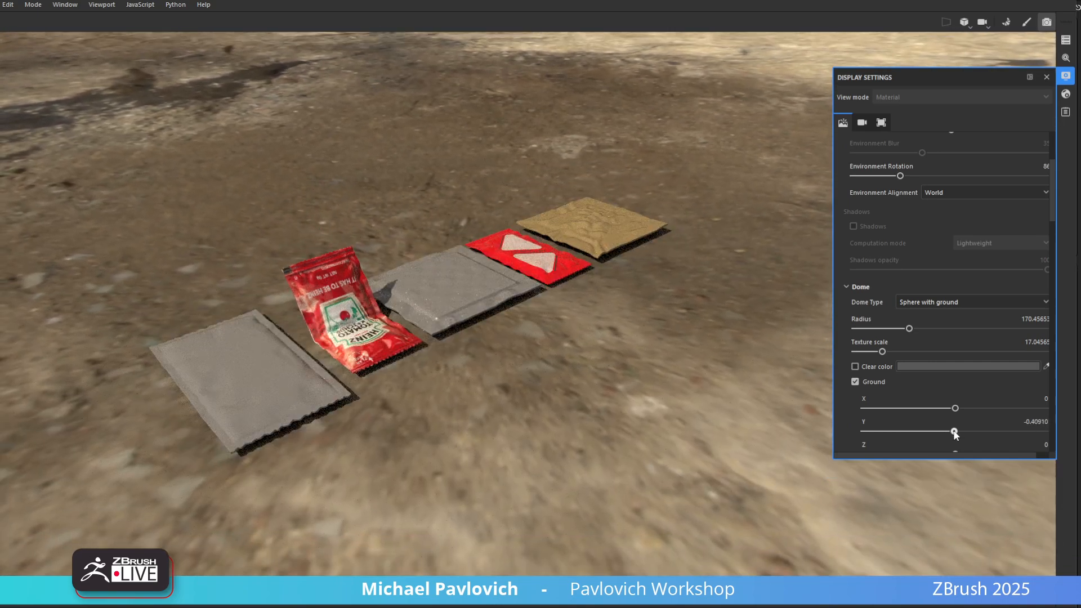
{"action": "left_click", "coordinate": [1032, 428]}
{"action": "left_click", "coordinate": [1033, 424]}
{"action": "type", "text": "3"}
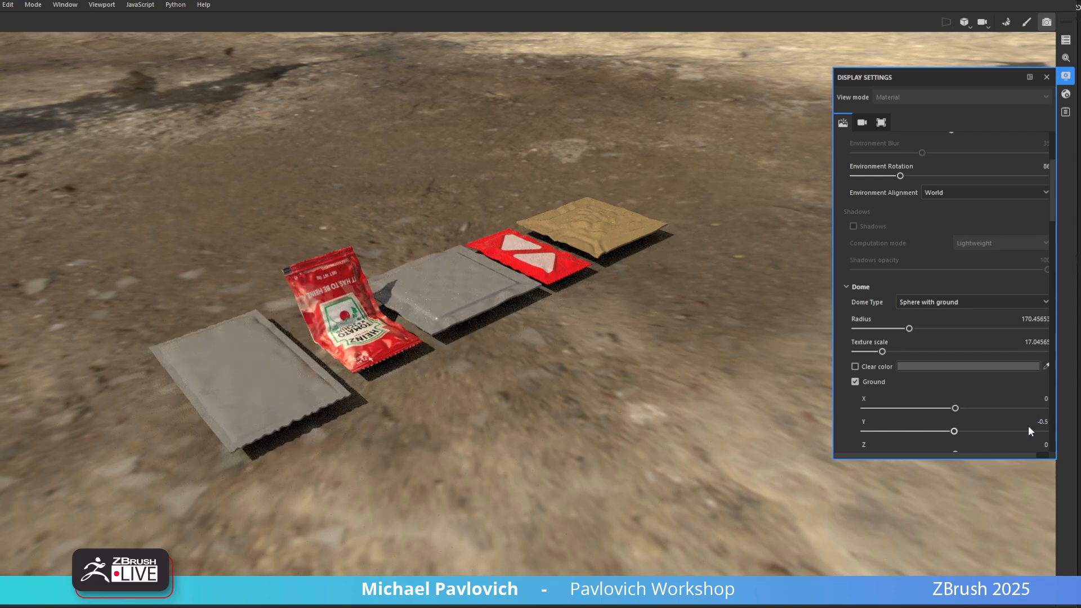
{"action": "left_click", "coordinate": [1030, 432]}
{"action": "left_click", "coordinate": [1033, 421]}
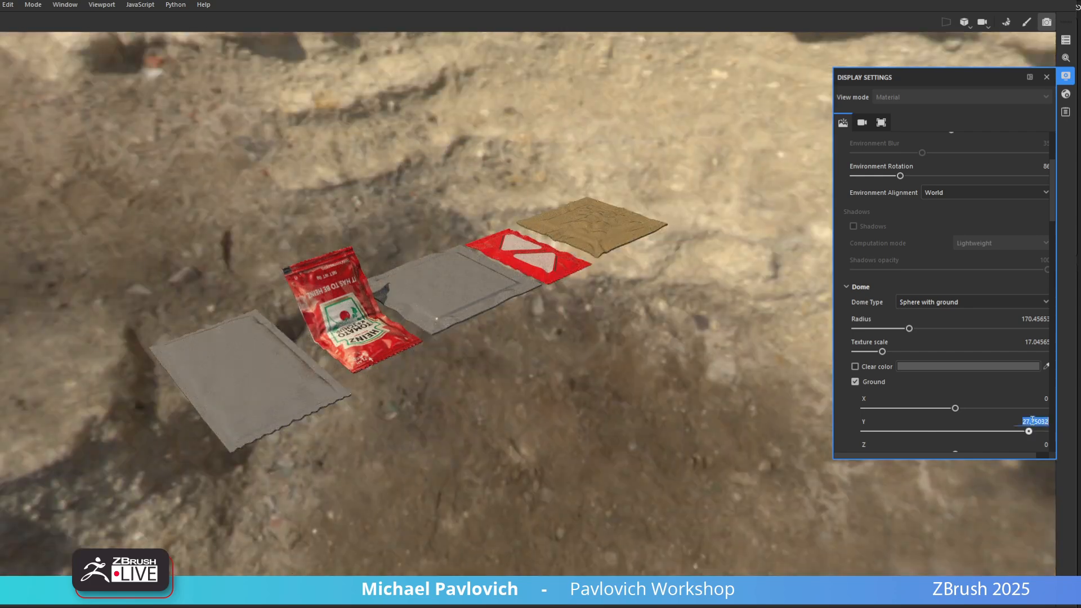
{"action": "key", "text": "BackSpace"}
{"action": "left_click_drag", "start_coordinate": [1028, 432], "coordinate": [955, 436]}
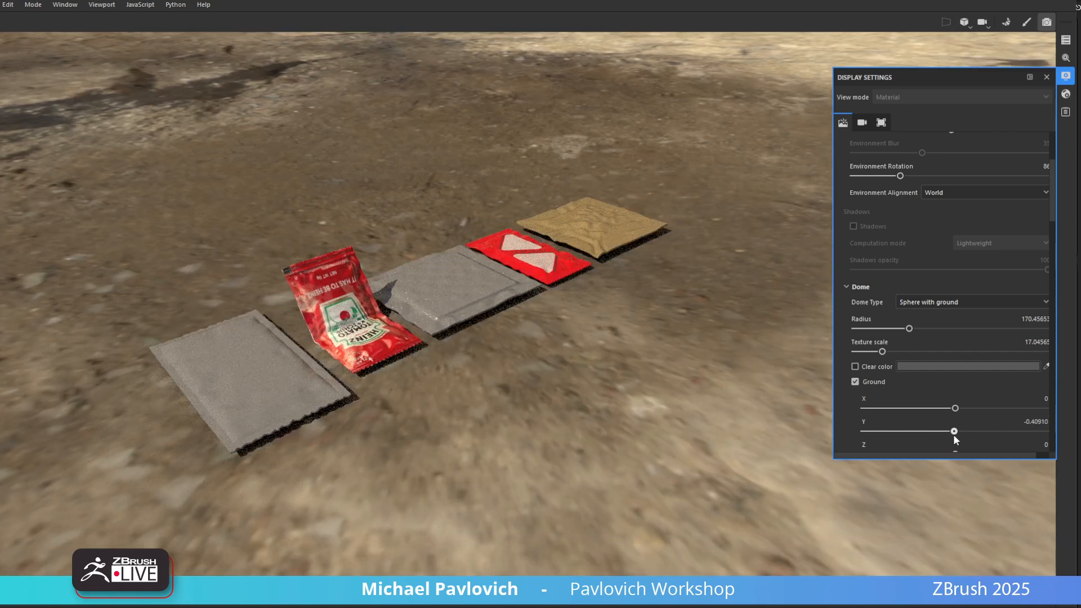
Fine-tune the ground plane's Y position to -0.35
{"action": "left_click", "coordinate": [1034, 422]}
{"action": "left_click", "coordinate": [1039, 424]}
{"action": "key", "text": "BackSpace"}
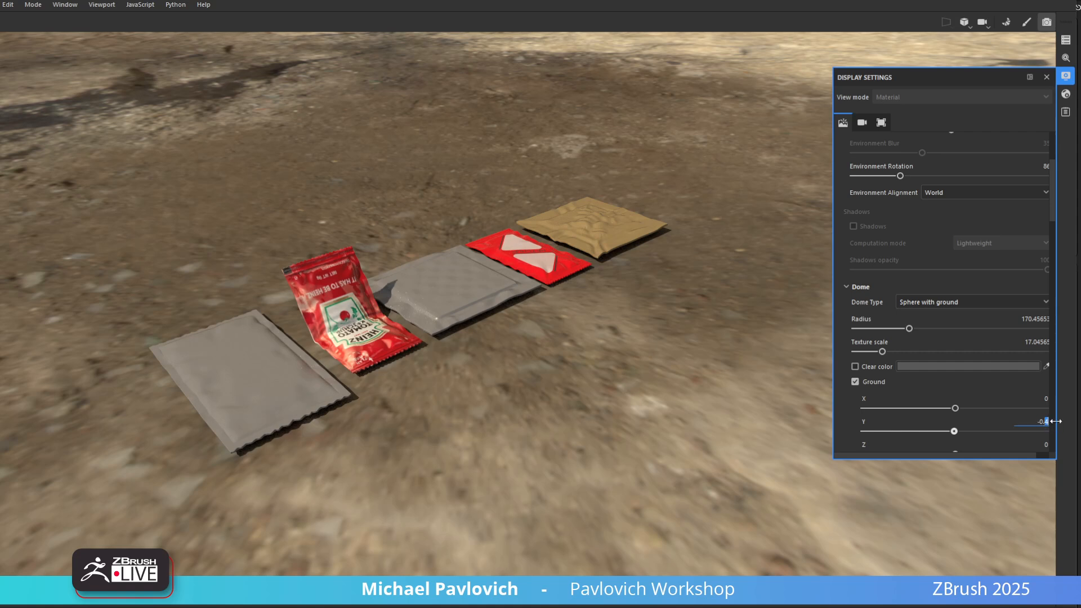
{"action": "type", "text": "39"}
{"action": "key", "text": "Return"}
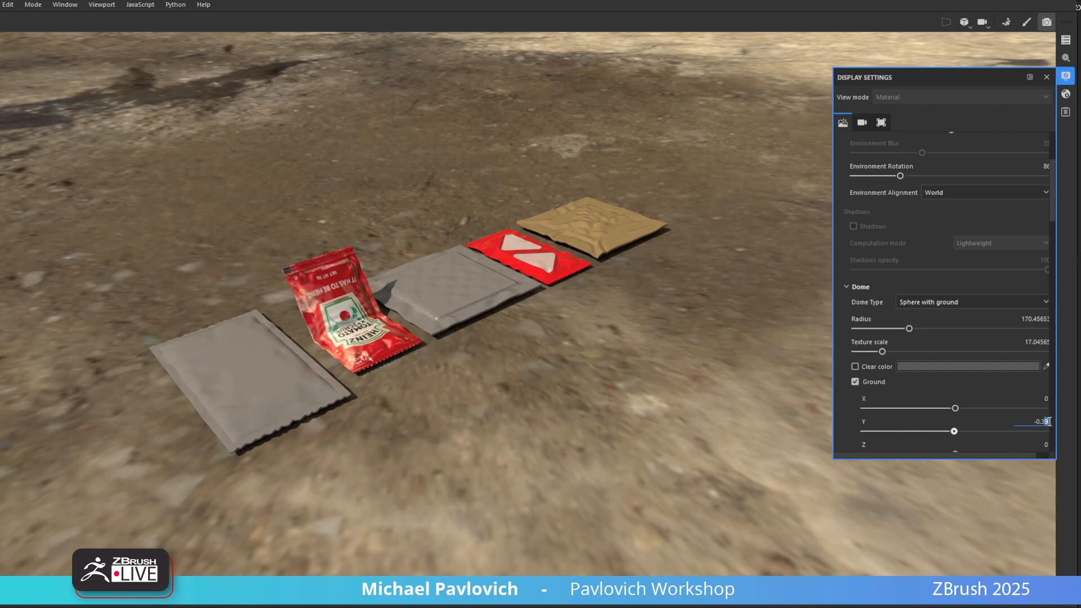
{"action": "key", "text": "Return"}
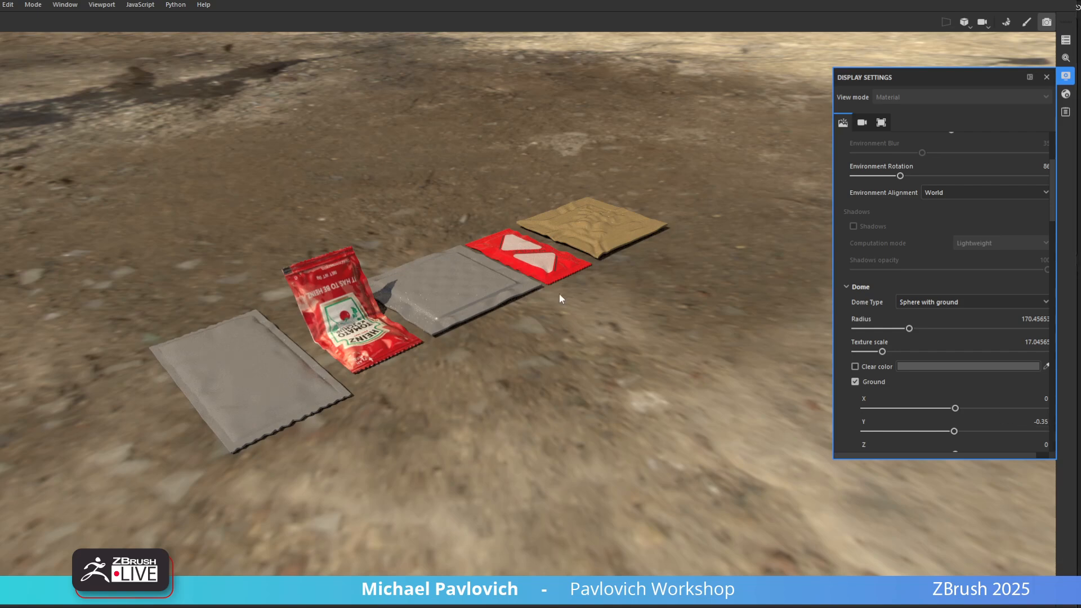
Rotate the environment to about 227 and frame the packets from a low angle
{"action": "left_click_drag", "start_coordinate": [585, 296], "coordinate": [501, 330], "text": "alt"}
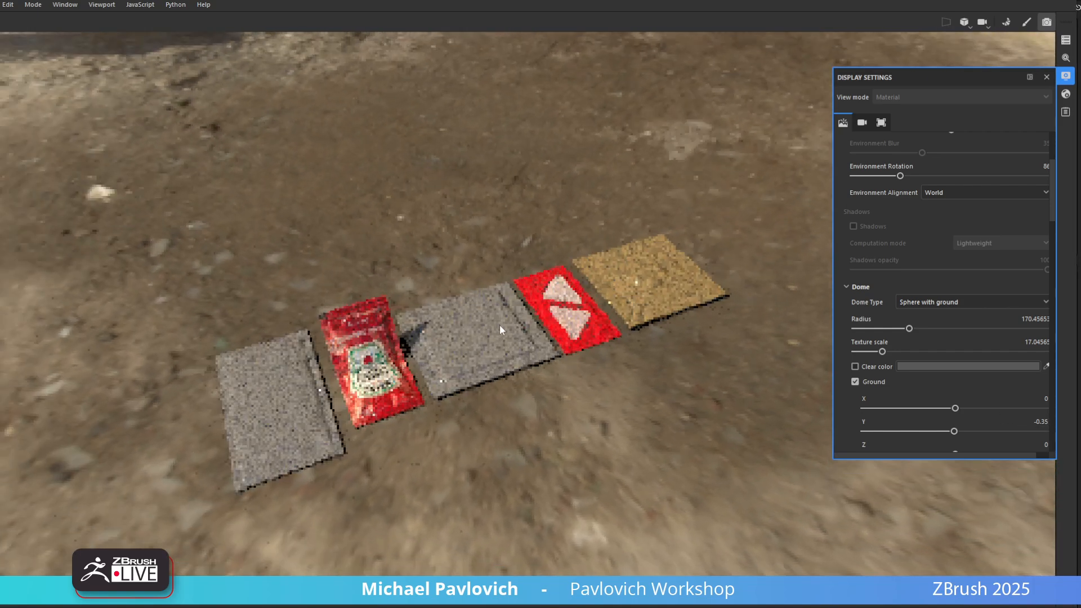
{"action": "right_click_drag", "start_coordinate": [643, 354], "coordinate": [682, 338], "text": "shift"}
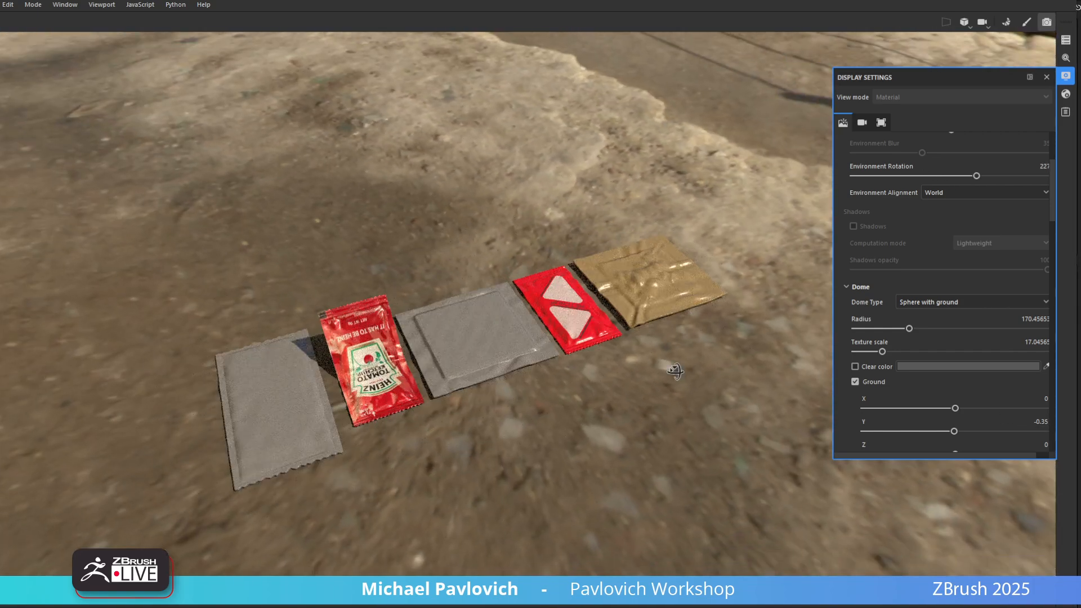
{"action": "left_click_drag", "start_coordinate": [682, 338], "coordinate": [643, 336], "text": "alt"}
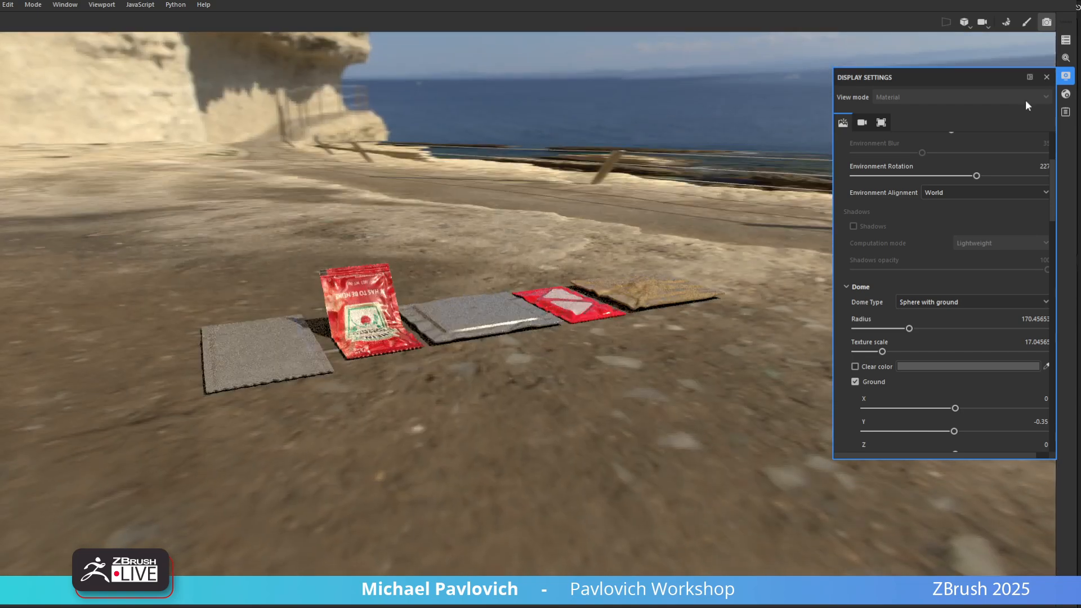
Close the display settings, leave the rendered view and look over the row of packets in the painting viewport
{"action": "left_click", "coordinate": [1046, 77]}
{"action": "mouse_move", "coordinate": [793, 224]}
{"action": "left_mouse_down", "text": "alt"}
{"action": "mouse_move", "coordinate": [862, 235]}
{"action": "mouse_move", "coordinate": [791, 232]}
{"action": "left_mouse_up", "text": "alt"}
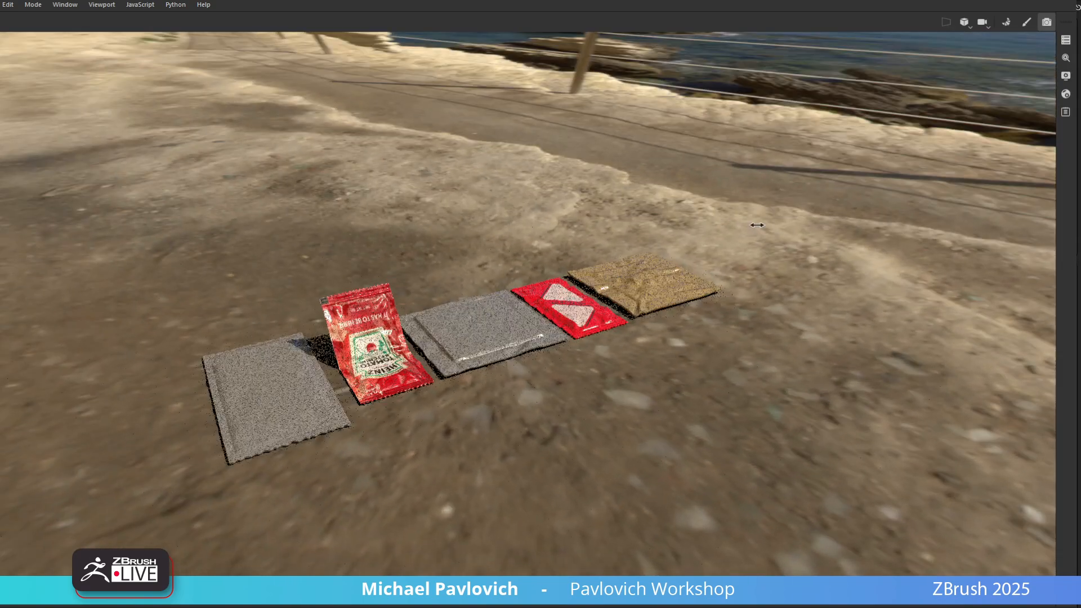
{"action": "right_click_drag", "start_coordinate": [792, 232], "coordinate": [792, 256], "text": "shift"}
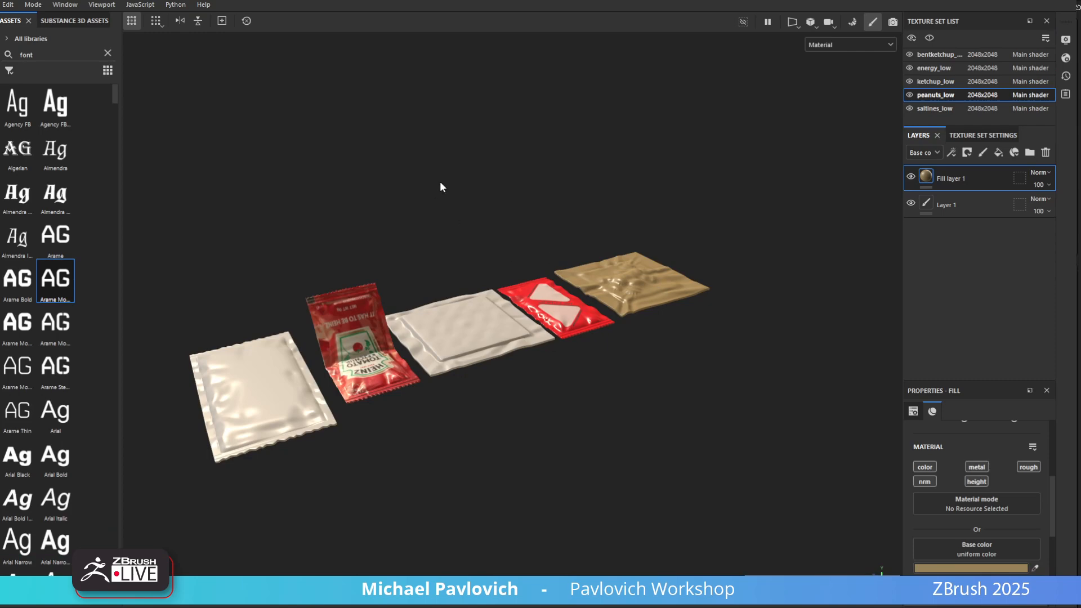
{"action": "left_click_drag", "start_coordinate": [441, 186], "coordinate": [591, 173], "text": "alt"}
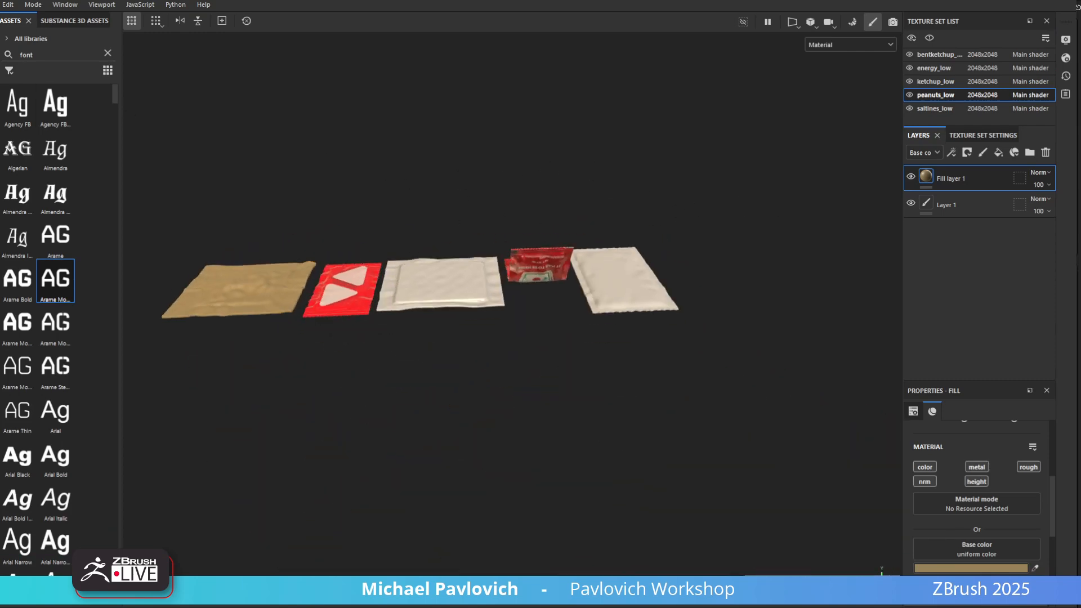
Switch to ZBrush, turn on polypaint display for all the low-resolution packets and select the energy_low subtool
{"action": "key", "text": "alt+Tab"}
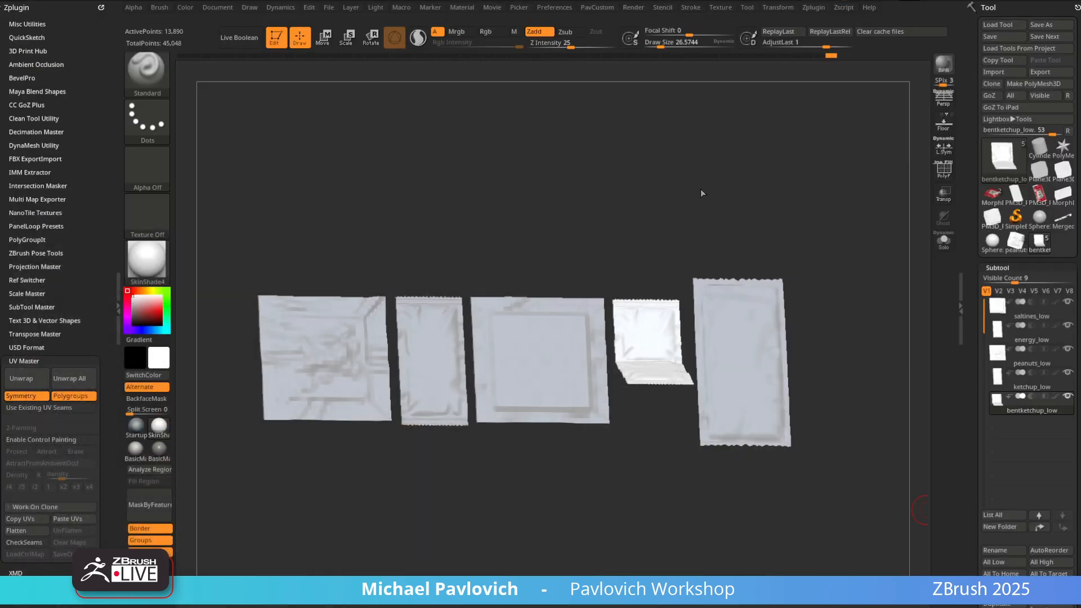
{"action": "left_click_drag", "start_coordinate": [702, 193], "coordinate": [818, 251]}
{"action": "left_click", "coordinate": [1055, 326], "text": "shift"}
{"action": "mouse_move", "coordinate": [895, 311]}
{"action": "left_mouse_down"}
{"action": "mouse_move", "coordinate": [827, 278]}
{"action": "mouse_move", "coordinate": [854, 264]}
{"action": "left_mouse_up"}
{"action": "left_click", "coordinate": [1054, 326], "text": "shift"}
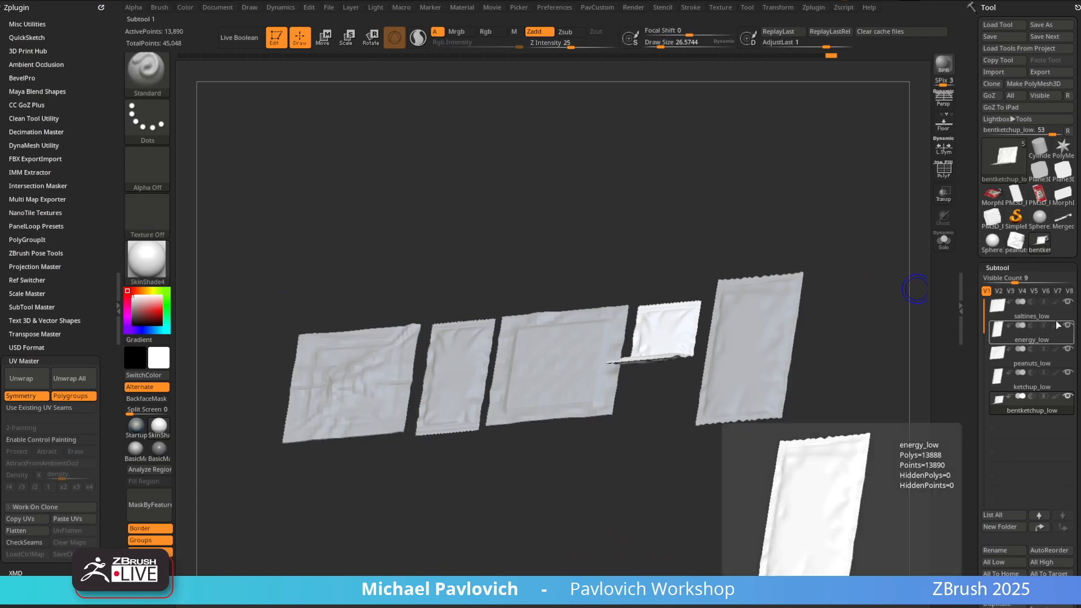
{"action": "left_click", "coordinate": [1056, 324], "text": "shift"}
{"action": "mouse_move", "coordinate": [826, 241]}
{"action": "left_mouse_down"}
{"action": "mouse_move", "coordinate": [830, 270]}
{"action": "mouse_move", "coordinate": [806, 299]}
{"action": "left_mouse_up"}
{"action": "left_click", "coordinate": [772, 336], "text": "alt"}
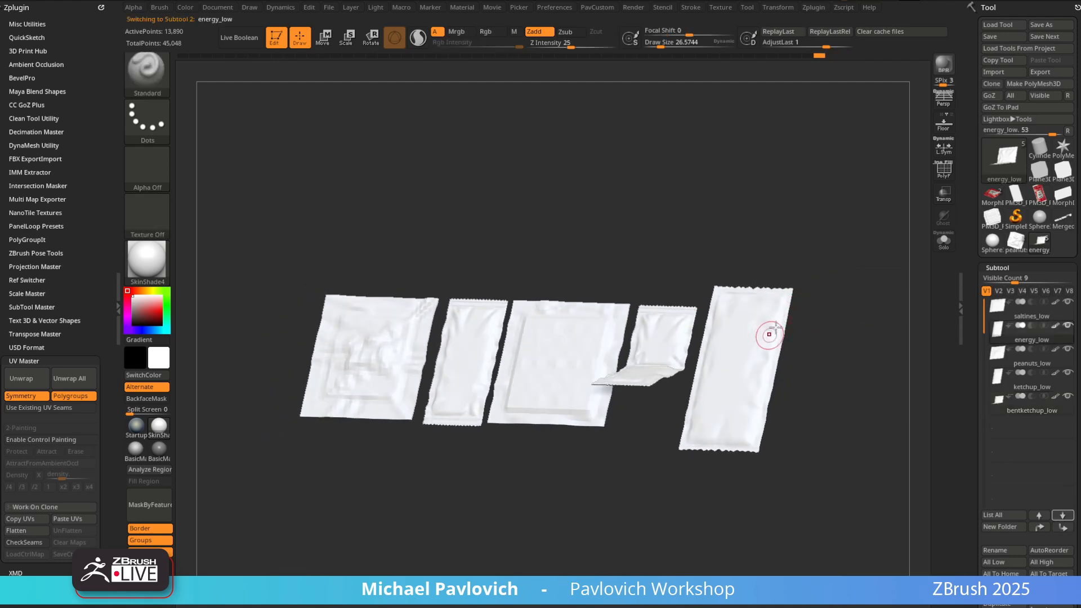
{"action": "left_click_drag", "start_coordinate": [773, 208], "coordinate": [790, 186], "text": "alt"}
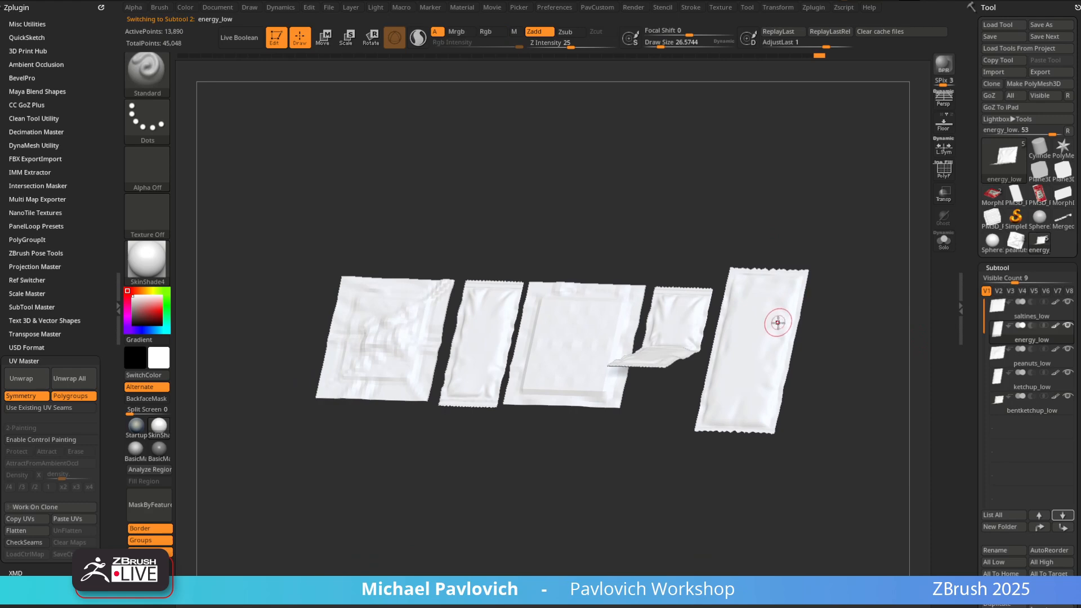
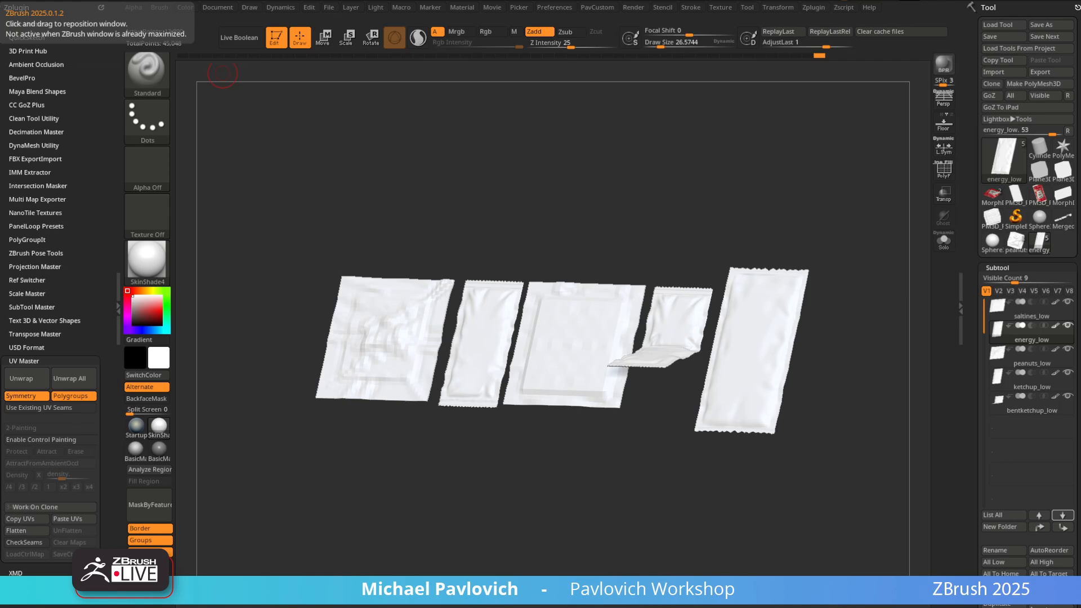
Switch to the browser, search the YouTube channel for "stitch", browse the resulting videos and return to ZBrush
{"action": "key", "text": "alt+Tab"}
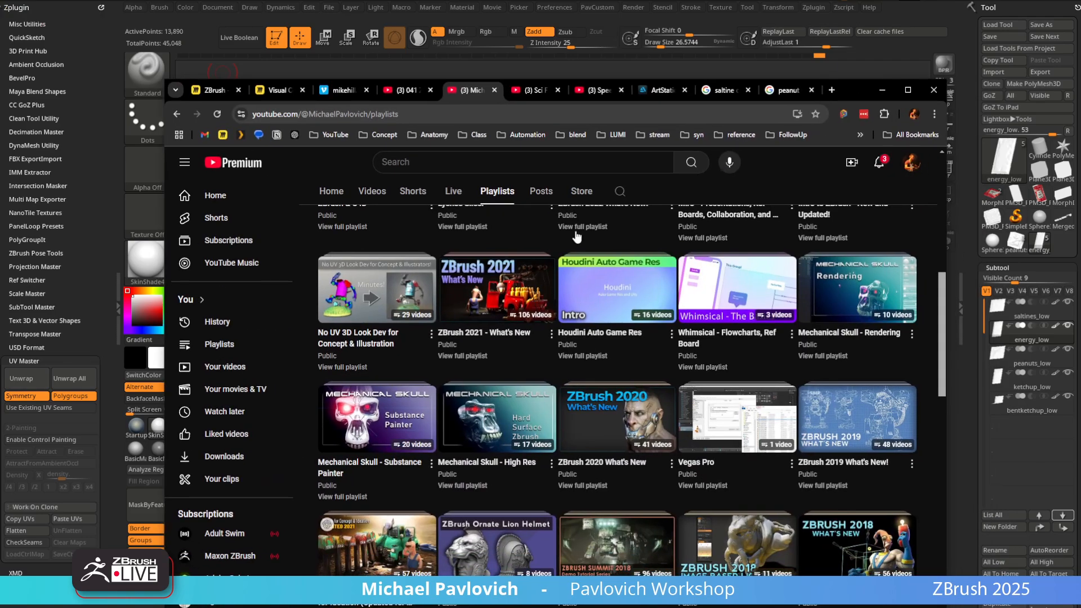
{"action": "scroll", "coordinate": [626, 377], "scroll_direction": "up", "scroll_amount": 5}
{"action": "left_click", "coordinate": [620, 405]}
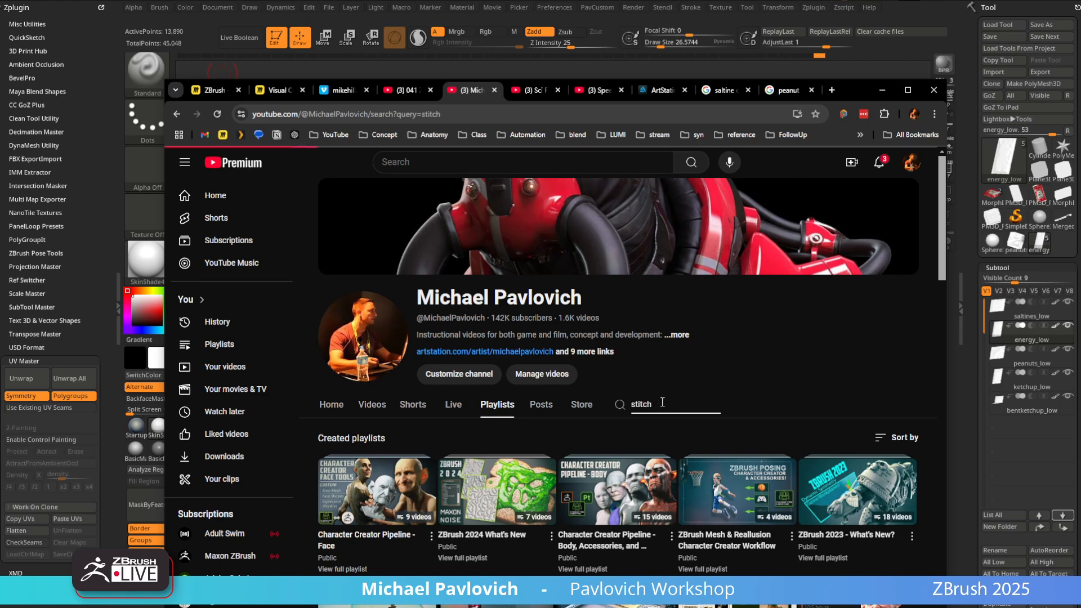
{"action": "key", "text": "Return"}
{"action": "scroll", "coordinate": [597, 382], "scroll_direction": "down", "scroll_amount": 3}
{"action": "scroll", "coordinate": [601, 389], "scroll_direction": "down", "scroll_amount": 12}
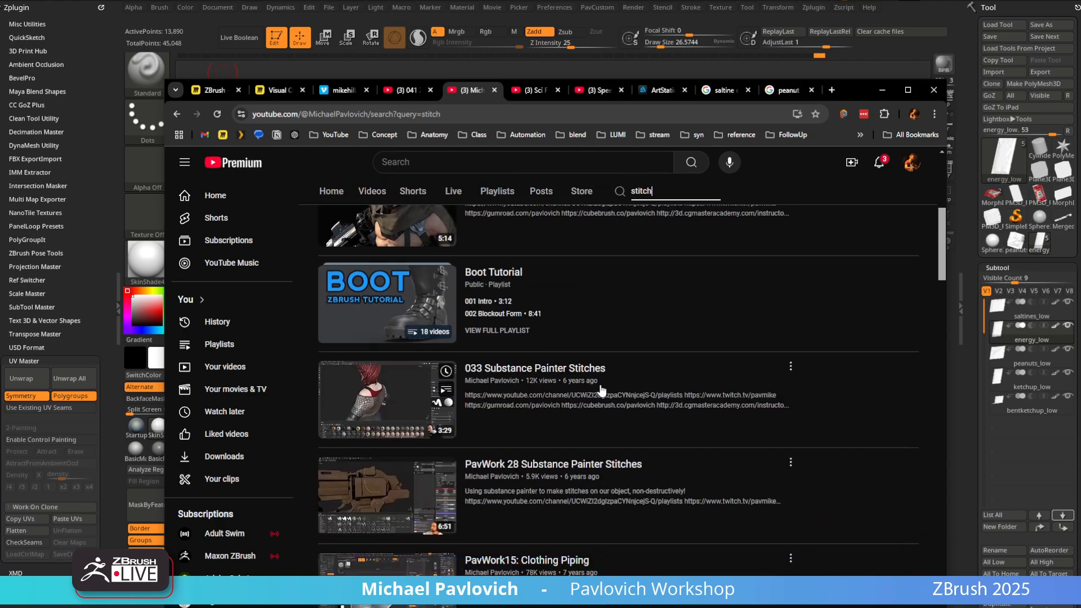
{"action": "scroll", "coordinate": [601, 390], "scroll_direction": "up", "scroll_amount": 15}
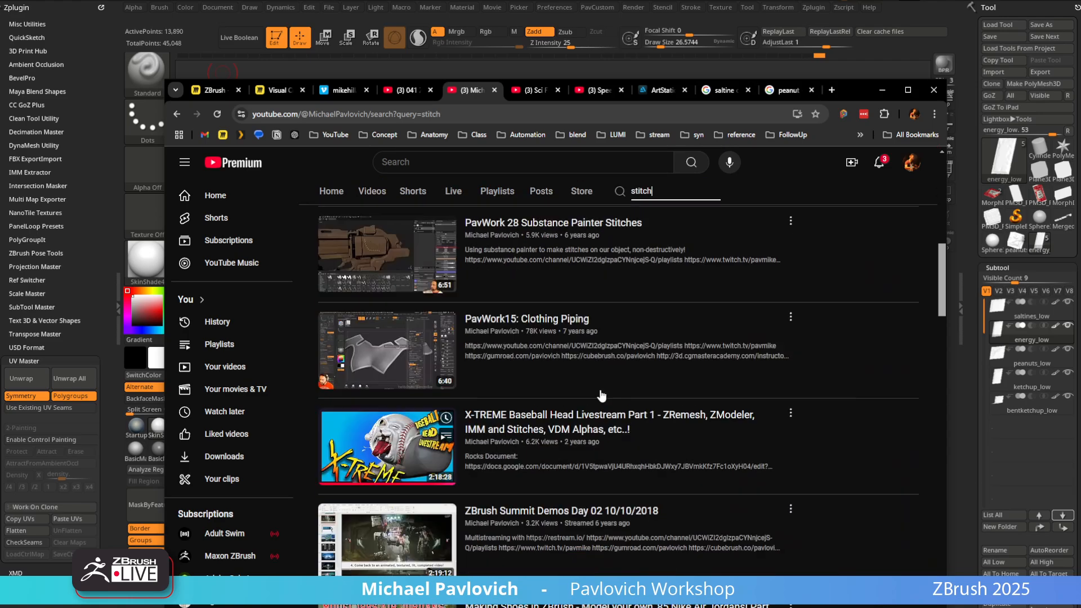
{"action": "left_click_drag", "start_coordinate": [855, 88], "coordinate": [859, 607]}
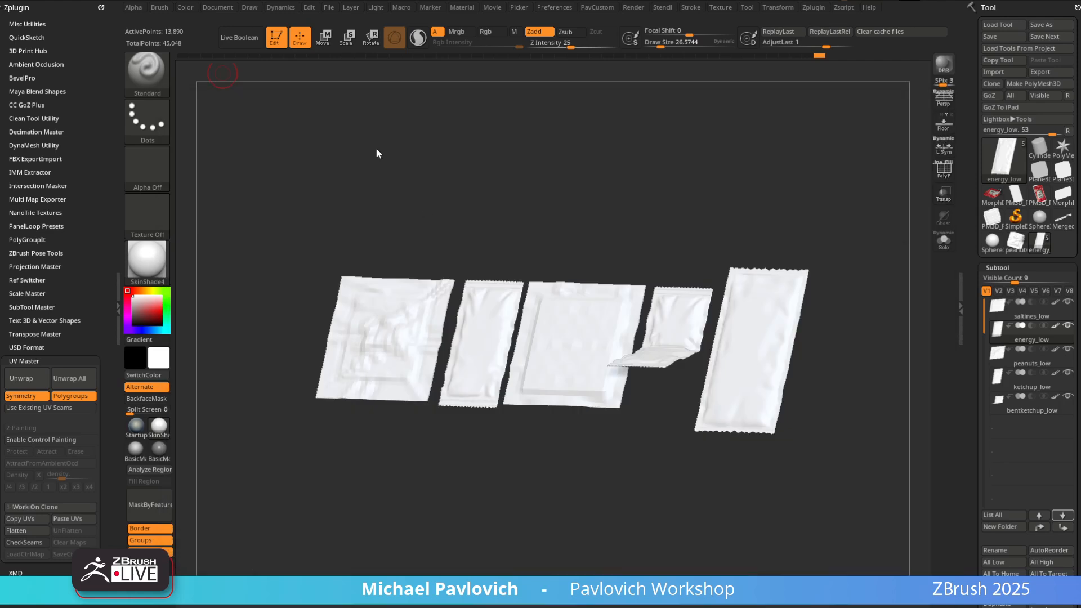
Clear the packets from the canvas, load a Sphere3D and convert it to a PolyMesh3D
{"action": "left_click", "coordinate": [281, 41]}
{"action": "left_click", "coordinate": [405, 59]}
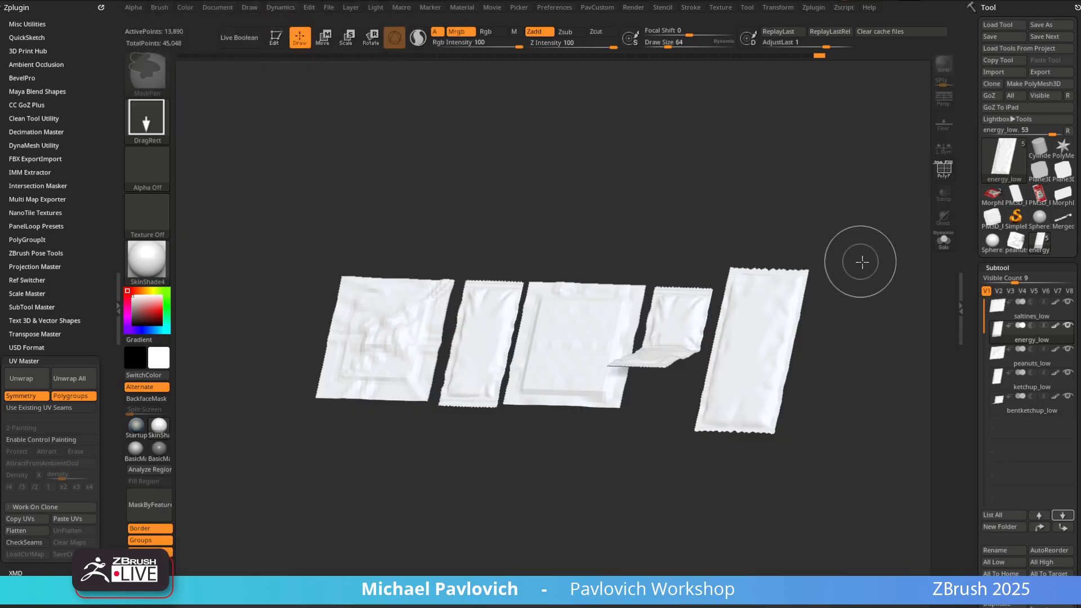
{"action": "key", "text": "ctrl+n"}
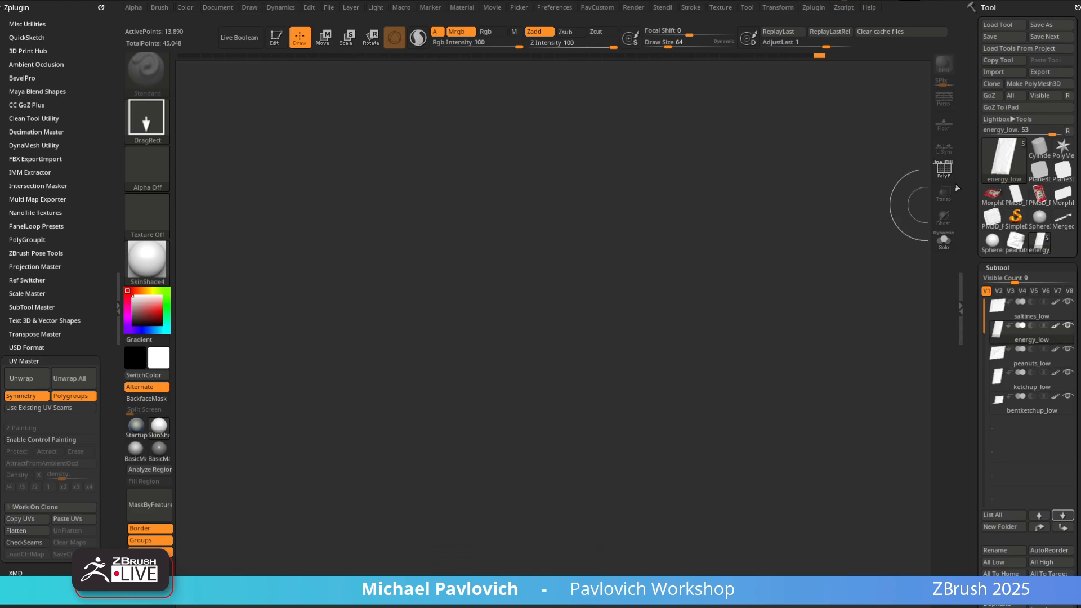
{"action": "left_click", "coordinate": [1004, 161]}
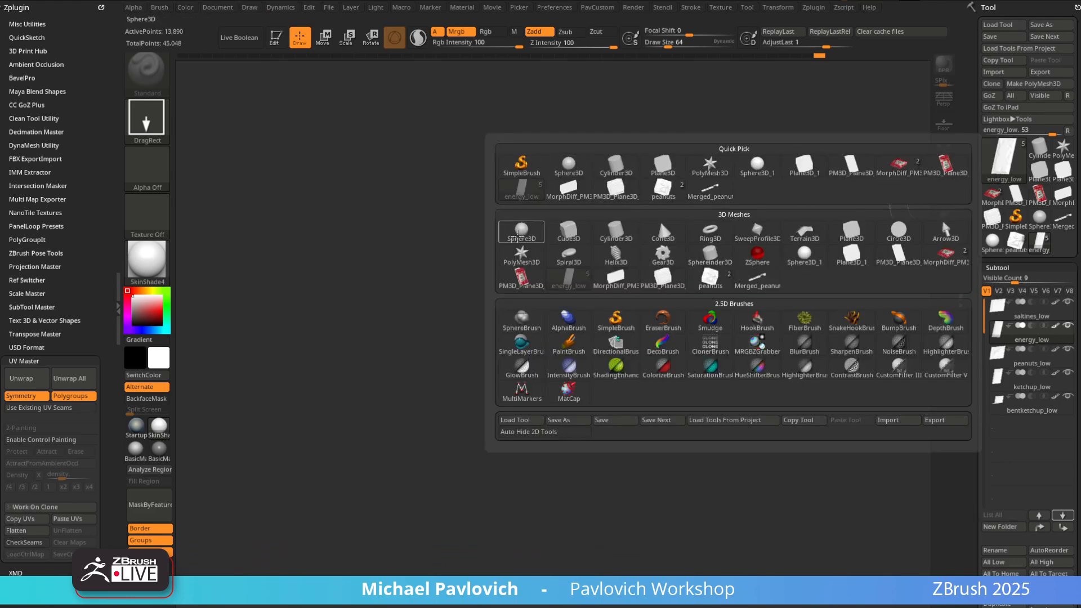
{"action": "left_click", "coordinate": [522, 230]}
{"action": "left_click", "coordinate": [1033, 84]}
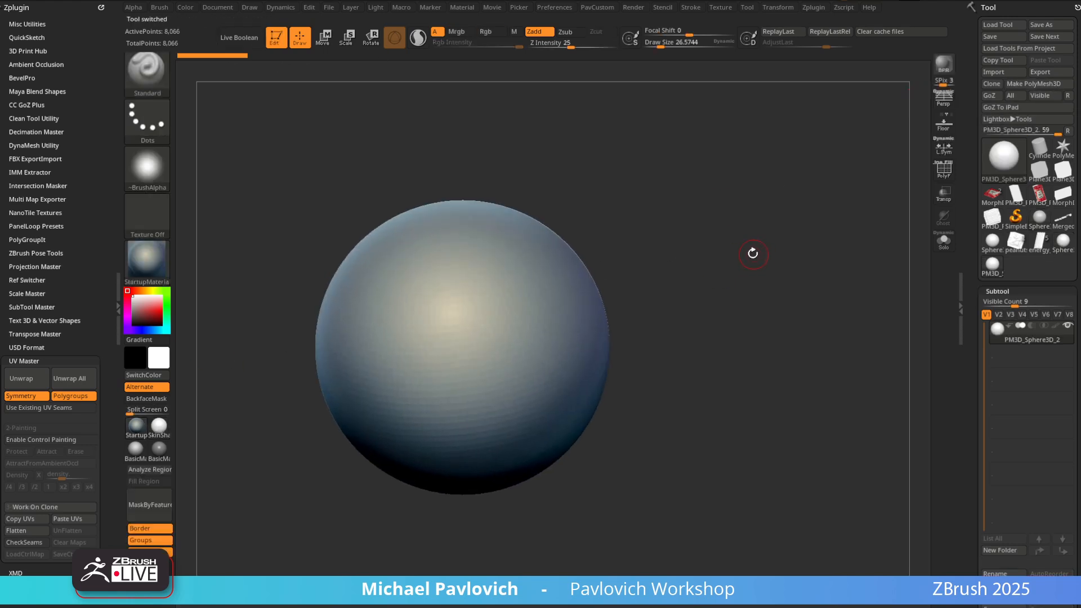
Subdivide the sphere twice and choose the DamStandard brush
{"action": "key", "text": "ctrl+d"}
{"action": "key", "text": "ctrl+d"}
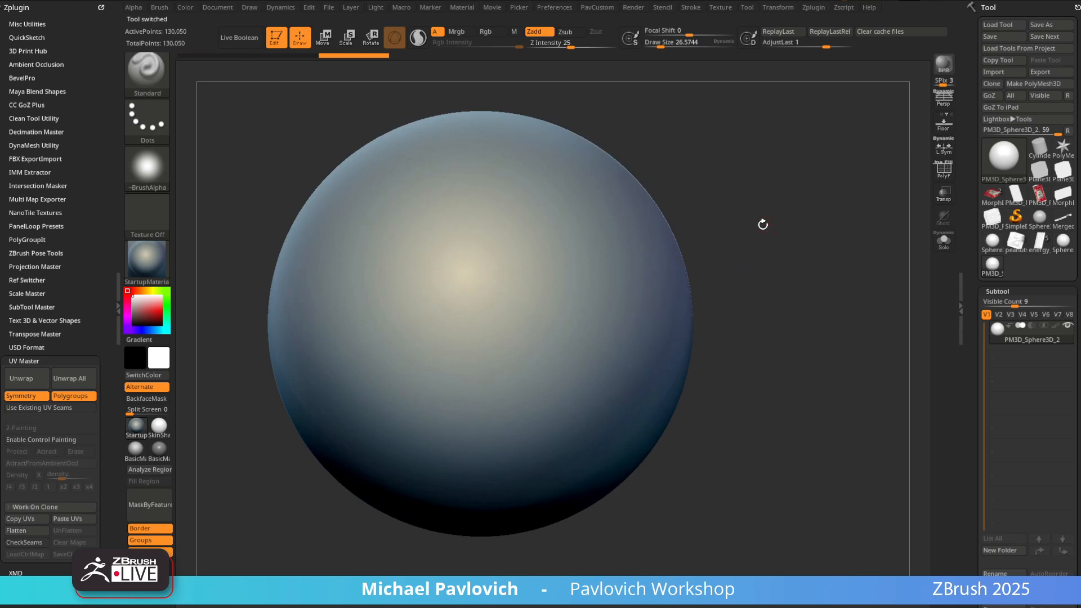
{"action": "left_click_drag", "start_coordinate": [757, 220], "coordinate": [750, 239], "text": "alt"}
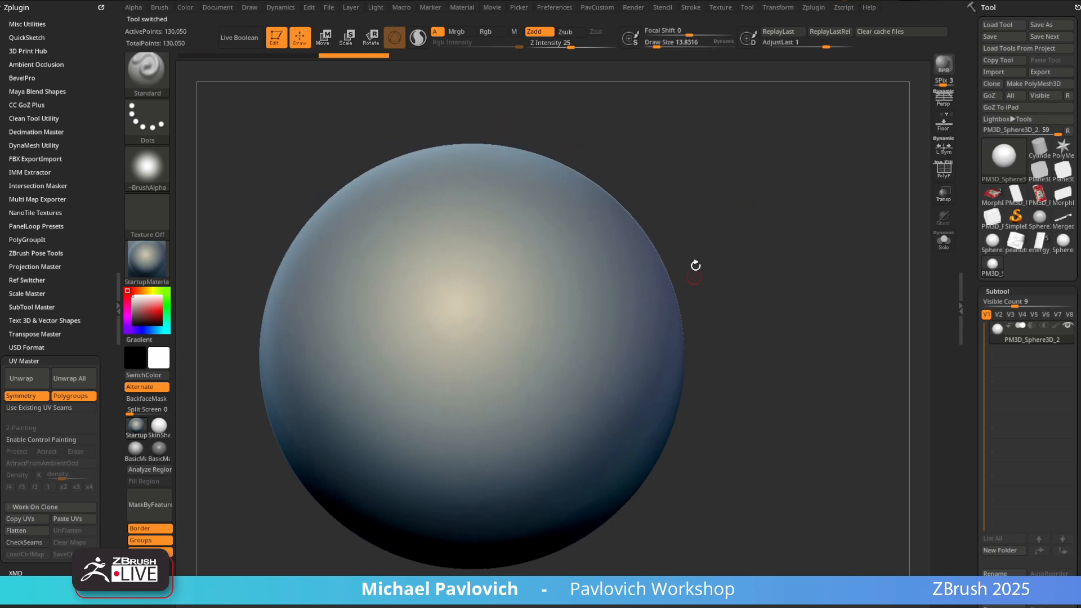
{"action": "key", "text": "b"}
{"action": "key", "text": "d"}
{"action": "key", "text": "s"}
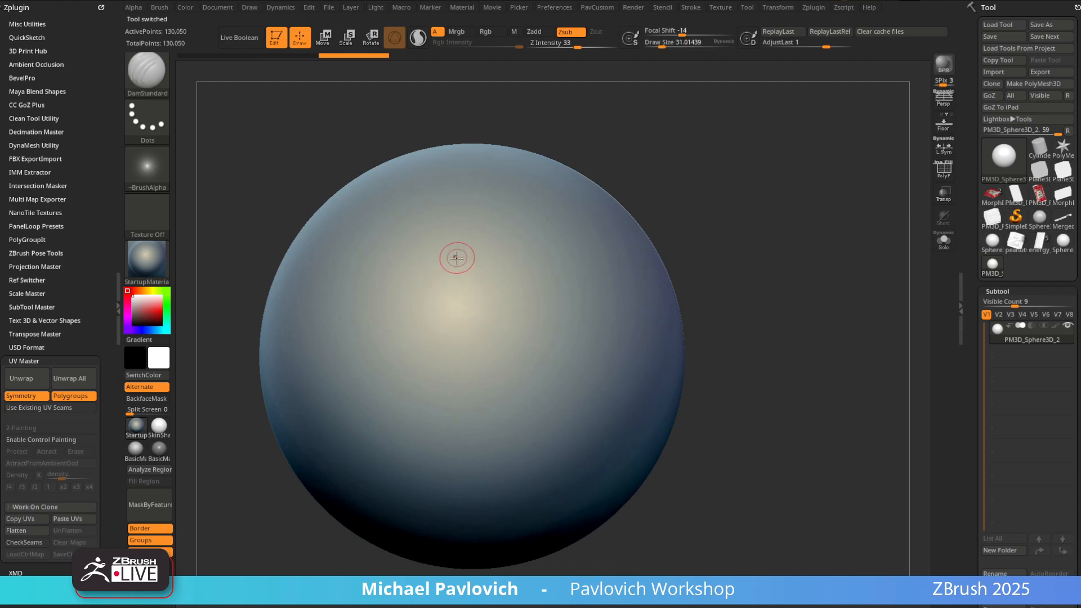
Try carving vertical grooves down the front of the sphere with DamStandard and undo the strokes
{"action": "left_click_drag", "start_coordinate": [454, 256], "coordinate": [470, 367]}
{"action": "left_click_drag", "start_coordinate": [748, 254], "coordinate": [752, 269], "text": "alt"}
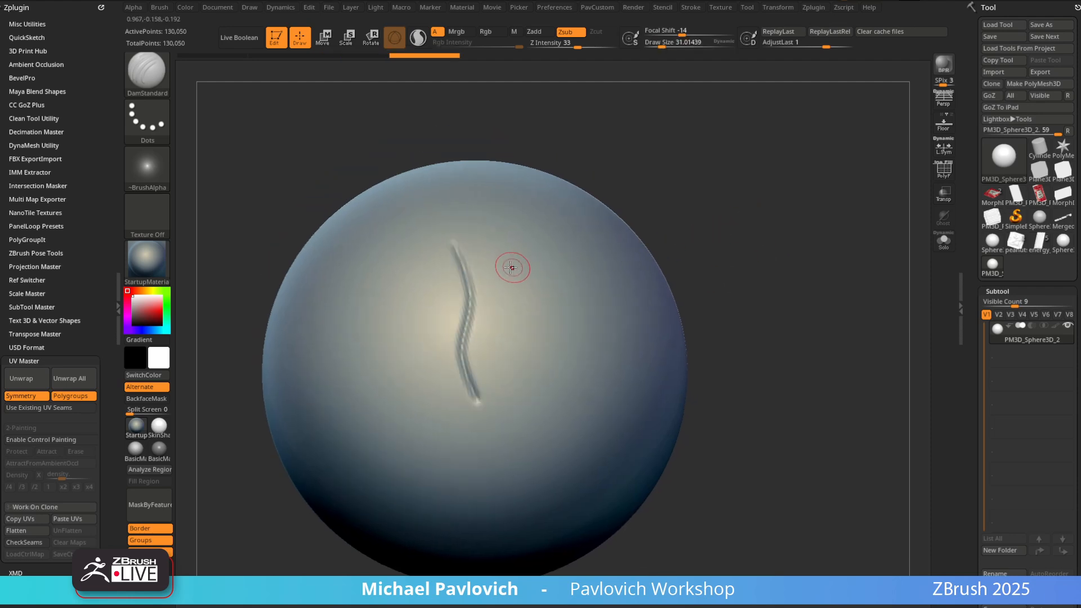
{"action": "key", "text": "ctrl+z"}
{"action": "left_click_drag", "start_coordinate": [487, 245], "coordinate": [476, 434]}
{"action": "key", "text": "ctrl+z"}
Subdivide the sphere once more and carve a nearly straight vertical groove down its front
{"action": "key", "text": "ctrl+d"}
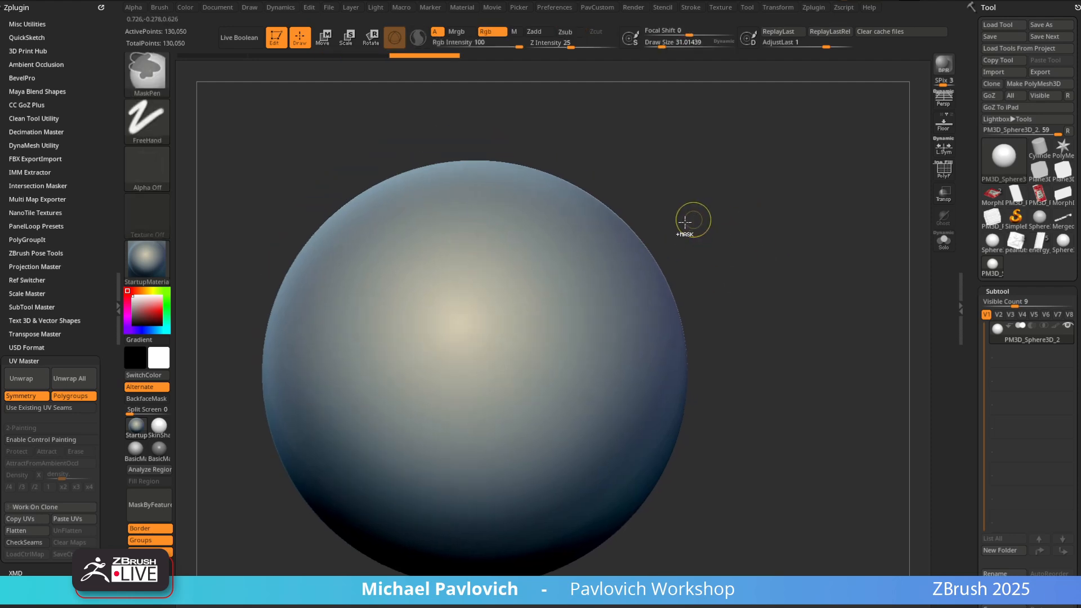
{"action": "left_click_drag", "start_coordinate": [502, 236], "coordinate": [488, 405]}
{"action": "mouse_move", "coordinate": [726, 194]}
{"action": "left_mouse_down"}
{"action": "mouse_move", "coordinate": [744, 198]}
{"action": "mouse_move", "coordinate": [700, 205]}
{"action": "left_mouse_up"}
Sculpt six short raised stitches across the groove with the Clay brush at a draw size of about 21
{"action": "key", "text": "2"}
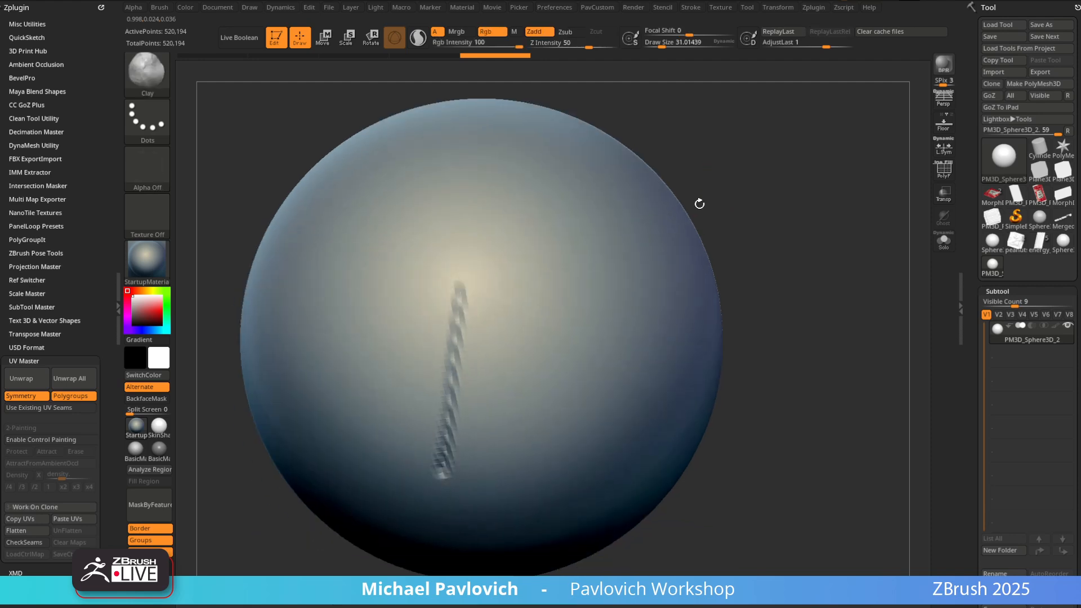
{"action": "mouse_move", "coordinate": [476, 294]}
{"action": "left_mouse_down"}
{"action": "mouse_move", "coordinate": [458, 296]}
{"action": "mouse_move", "coordinate": [475, 287]}
{"action": "left_mouse_up"}
{"action": "mouse_move", "coordinate": [460, 332]}
{"action": "left_mouse_down"}
{"action": "mouse_move", "coordinate": [451, 330]}
{"action": "mouse_move", "coordinate": [448, 356]}
{"action": "mouse_move", "coordinate": [461, 356]}
{"action": "left_mouse_up"}
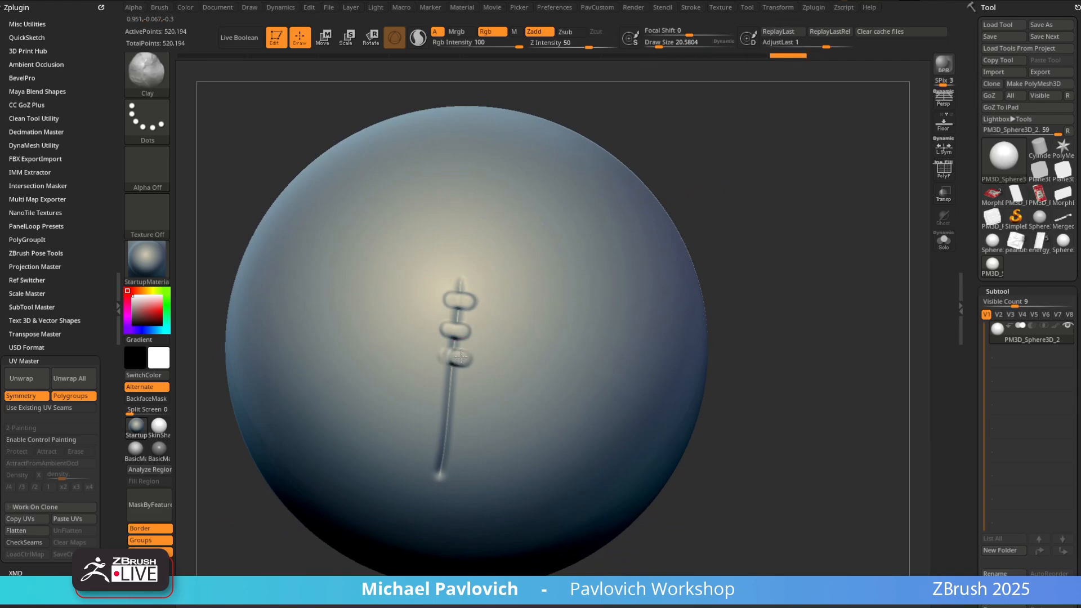
{"action": "right_click_drag", "start_coordinate": [449, 354], "coordinate": [647, 240]}
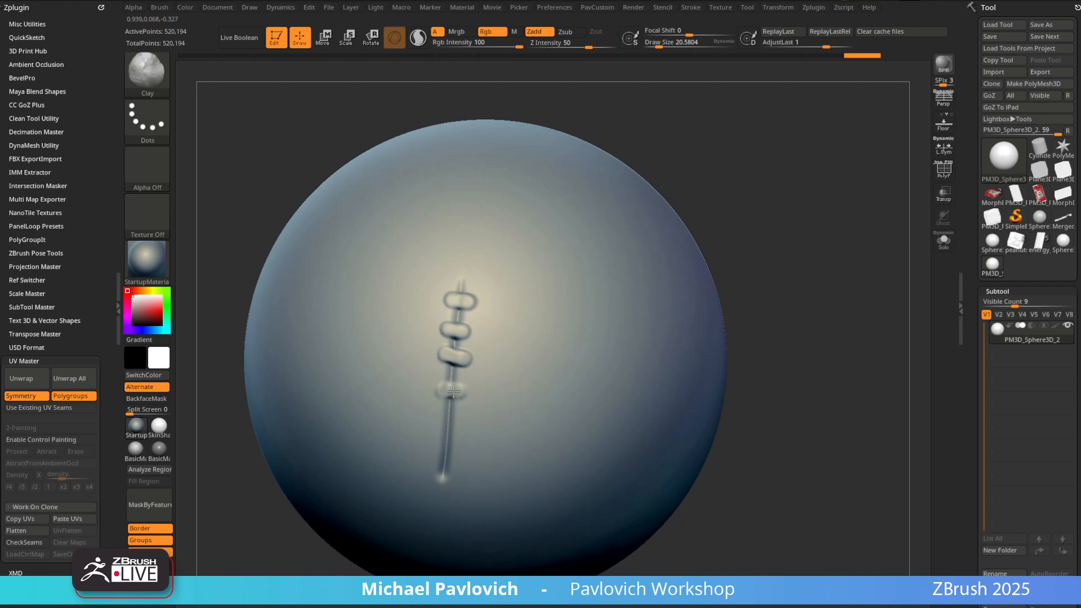
{"action": "left_click_drag", "start_coordinate": [453, 391], "coordinate": [439, 389]}
{"action": "right_click_drag", "start_coordinate": [765, 241], "coordinate": [749, 251]}
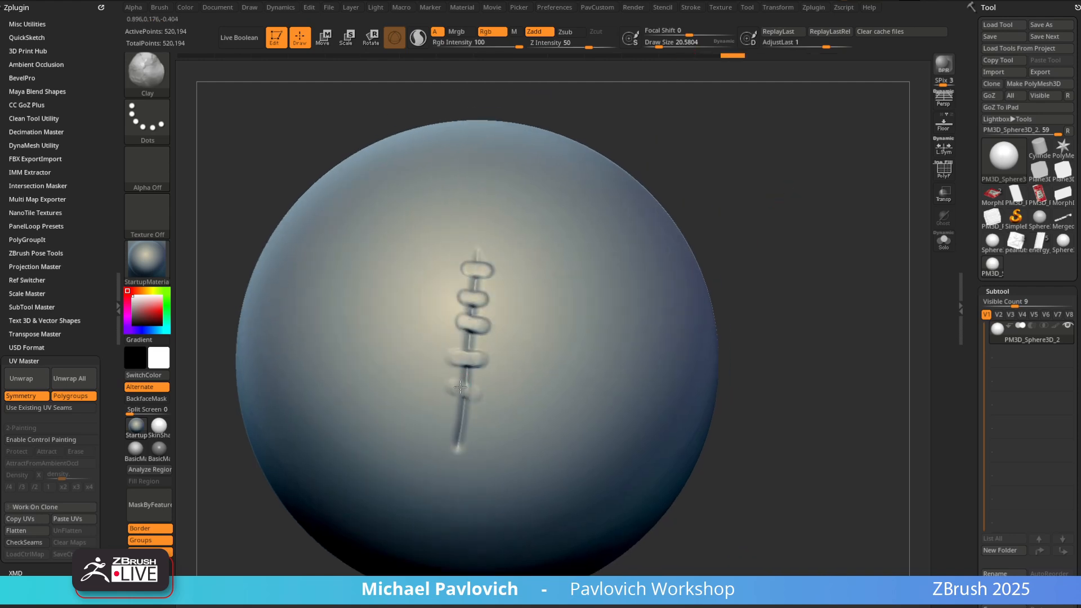
{"action": "left_click_drag", "start_coordinate": [460, 387], "coordinate": [477, 417]}
Press holes into both ends of the upper four stitches using the Standard brush at a draw size of about 22
{"action": "right_click_drag", "start_coordinate": [693, 234], "coordinate": [639, 190]}
{"action": "key", "text": "b"}
{"action": "key", "text": "s"}
{"action": "key", "text": "t"}
{"action": "key", "text": "s"}
{"action": "left_click_drag", "start_coordinate": [446, 304], "coordinate": [479, 293]}
{"action": "left_click_drag", "start_coordinate": [620, 176], "coordinate": [664, 203]}
{"action": "key", "text": "bracketleft"}
{"action": "key", "text": "bracketleft"}
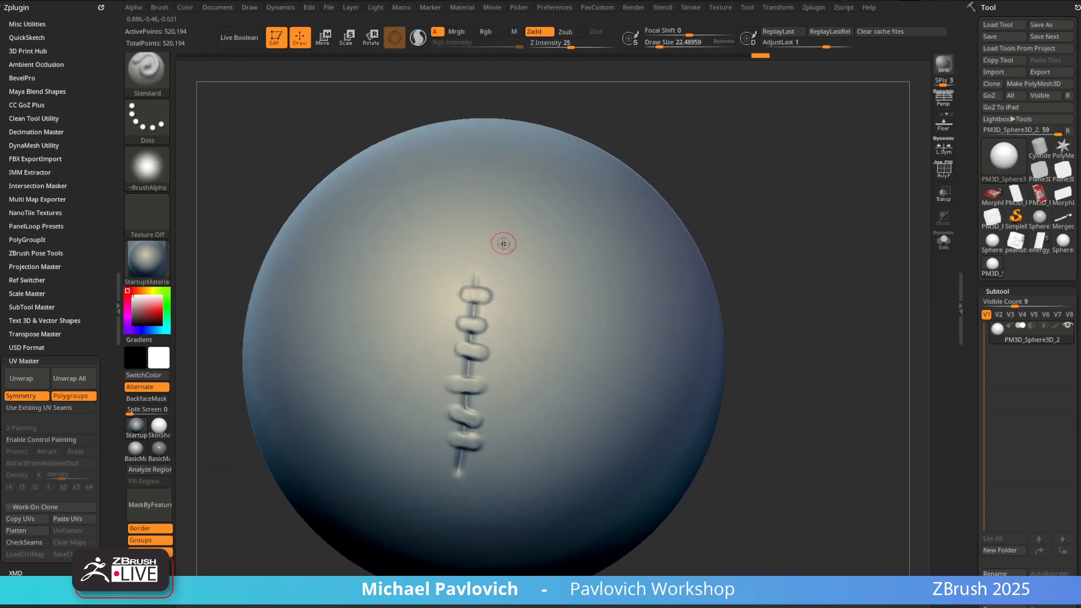
{"action": "key", "text": "grave"}
{"action": "mouse_move", "coordinate": [461, 293]}
{"action": "left_mouse_down", "text": "alt"}
{"action": "mouse_move", "coordinate": [491, 297]}
{"action": "mouse_move", "coordinate": [487, 327]}
{"action": "mouse_move", "coordinate": [454, 347]}
{"action": "mouse_move", "coordinate": [491, 354]}
{"action": "left_mouse_up", "text": "alt"}
{"action": "left_click_drag", "start_coordinate": [447, 381], "coordinate": [485, 388], "text": "alt"}
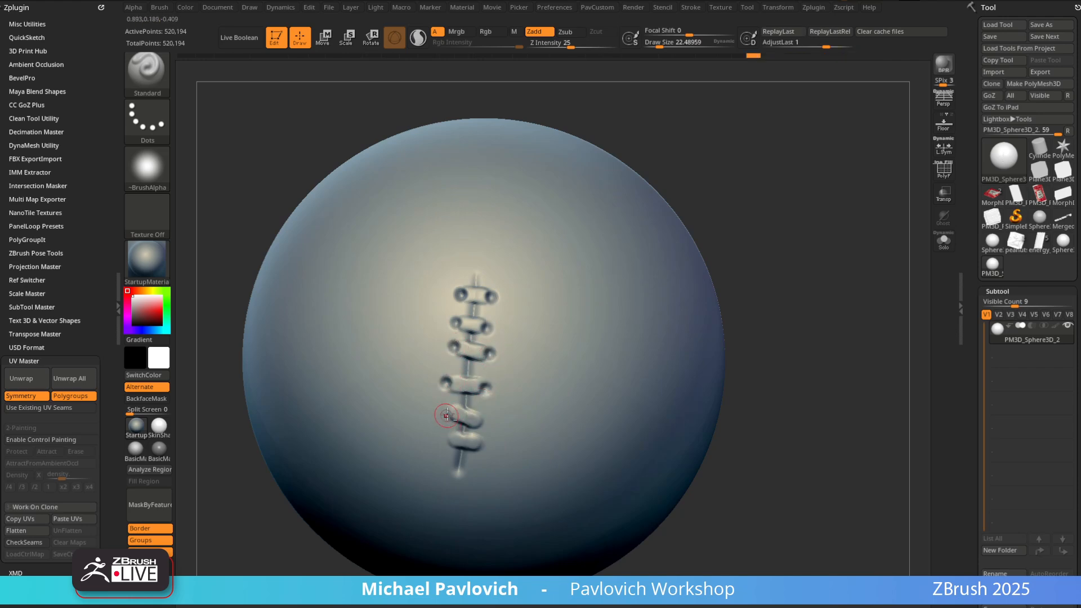
Press matching holes into both ends of the lower two stitches
{"action": "left_click_drag", "start_coordinate": [481, 428], "coordinate": [482, 427], "text": "alt"}
{"action": "left_click_drag", "start_coordinate": [804, 247], "coordinate": [830, 183]}
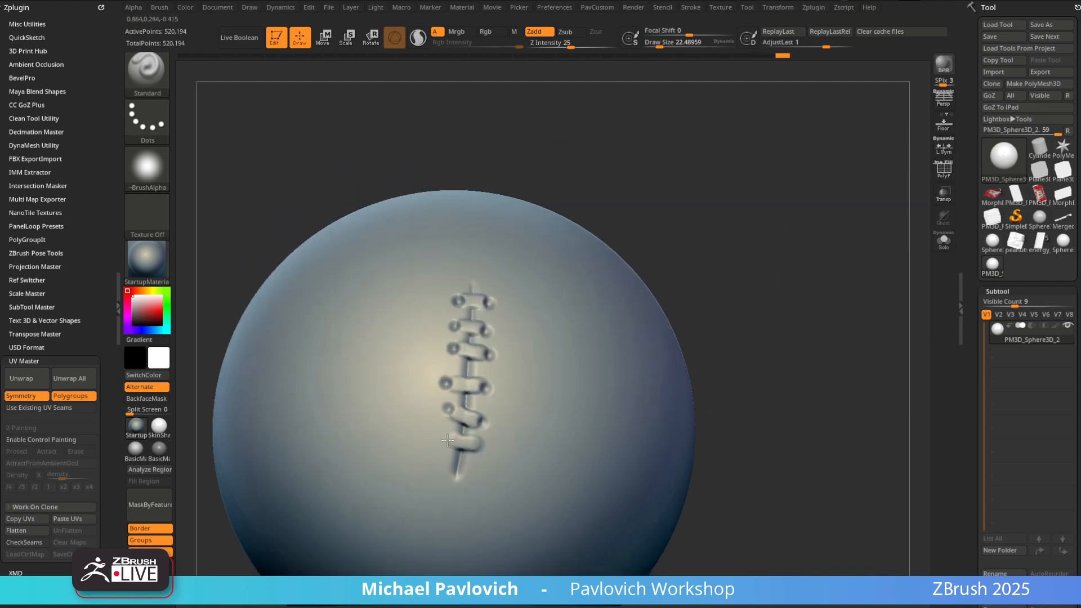
{"action": "left_click_drag", "start_coordinate": [447, 440], "coordinate": [483, 442], "text": "alt"}
{"action": "mouse_move", "coordinate": [754, 264]}
{"action": "left_mouse_down"}
{"action": "mouse_move", "coordinate": [764, 213]}
{"action": "mouse_move", "coordinate": [736, 214]}
{"action": "left_mouse_up"}
Build up the upper three stitches between their holes with the ClayBuildup brush at draw size 28.75
{"action": "key", "text": "b"}
{"action": "key", "text": "c"}
{"action": "key", "text": "b"}
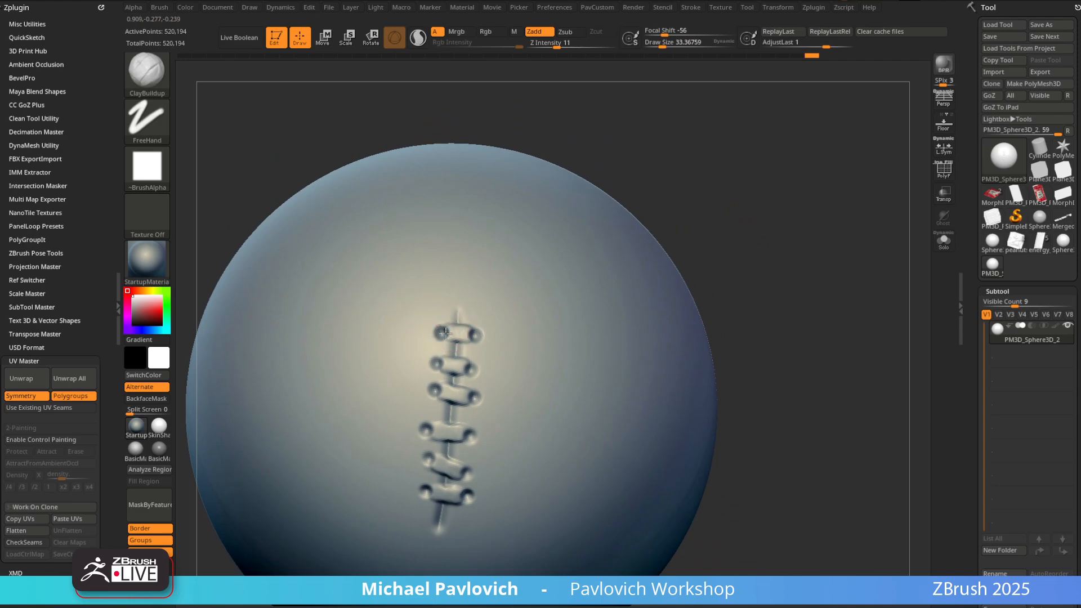
{"action": "key", "text": "bracketleft"}
{"action": "left_click_drag", "start_coordinate": [447, 332], "coordinate": [455, 334]}
{"action": "left_click_drag", "start_coordinate": [698, 226], "coordinate": [713, 190], "text": "alt"}
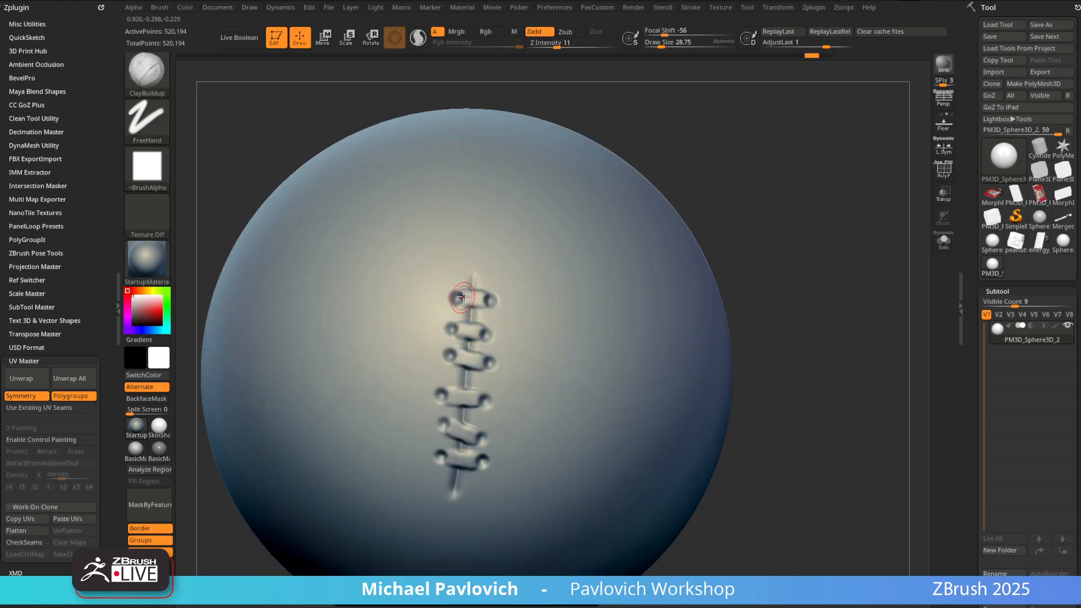
{"action": "mouse_move", "coordinate": [478, 299]}
{"action": "left_mouse_down"}
{"action": "mouse_move", "coordinate": [489, 299]}
{"action": "mouse_move", "coordinate": [474, 359]}
{"action": "left_mouse_up"}
Build up the lower three stitches between their holes with the ClayBuildup brush
{"action": "left_click_drag", "start_coordinate": [440, 396], "coordinate": [479, 398]}
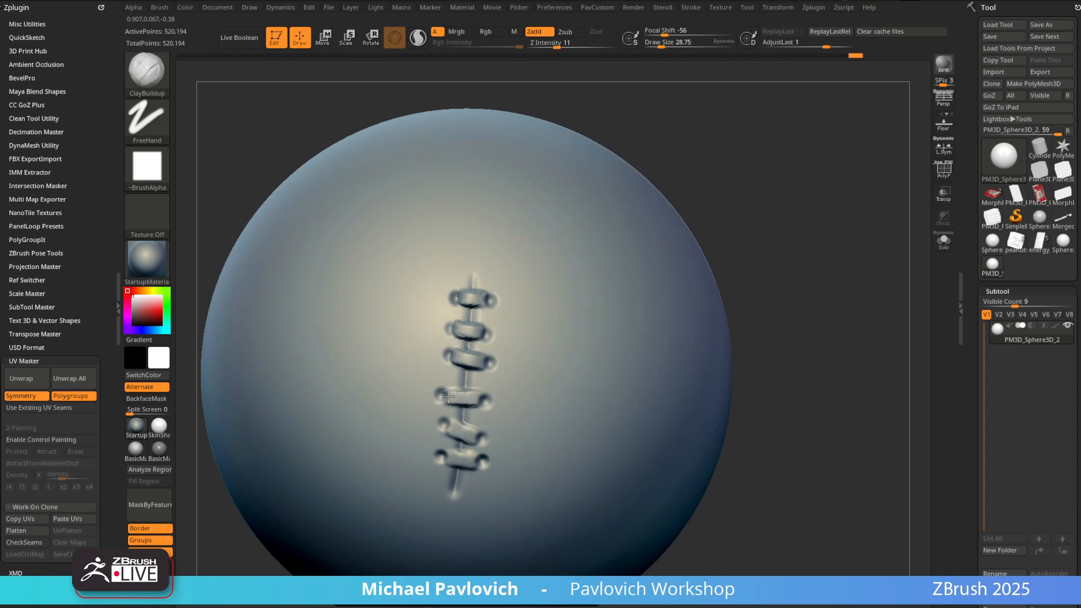
{"action": "left_click_drag", "start_coordinate": [442, 431], "coordinate": [483, 441]}
{"action": "left_click_drag", "start_coordinate": [763, 267], "coordinate": [754, 204], "text": "alt"}
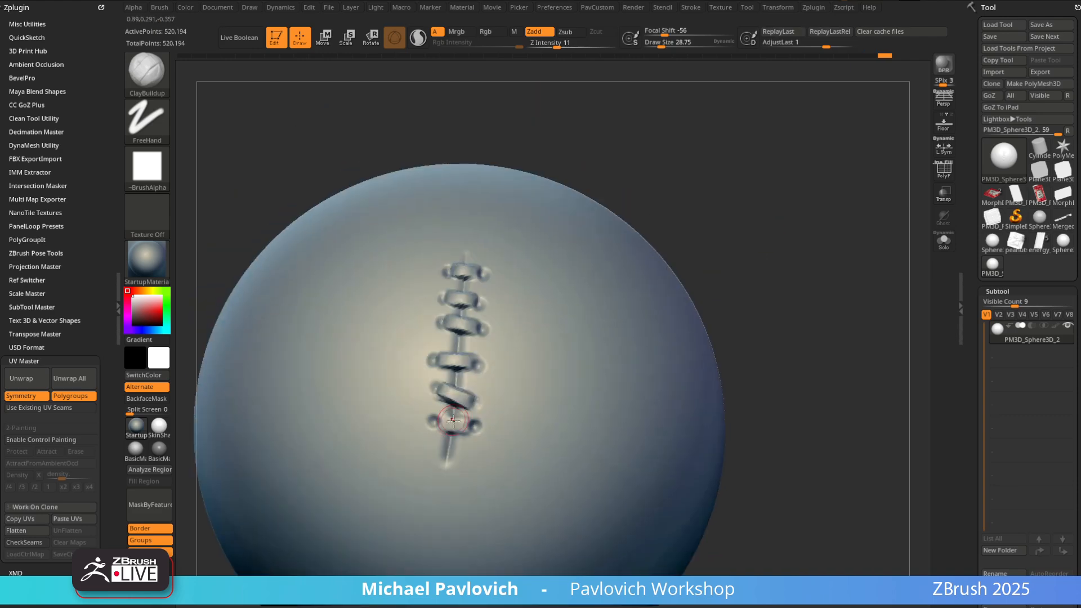
{"action": "left_click_drag", "start_coordinate": [436, 422], "coordinate": [474, 425]}
{"action": "mouse_move", "coordinate": [750, 244]}
{"action": "left_mouse_down"}
{"action": "mouse_move", "coordinate": [751, 209]}
{"action": "mouse_move", "coordinate": [763, 243]}
{"action": "mouse_move", "coordinate": [753, 191]}
{"action": "mouse_move", "coordinate": [683, 282]}
{"action": "mouse_move", "coordinate": [772, 198]}
{"action": "mouse_move", "coordinate": [738, 88]}
{"action": "left_mouse_up"}
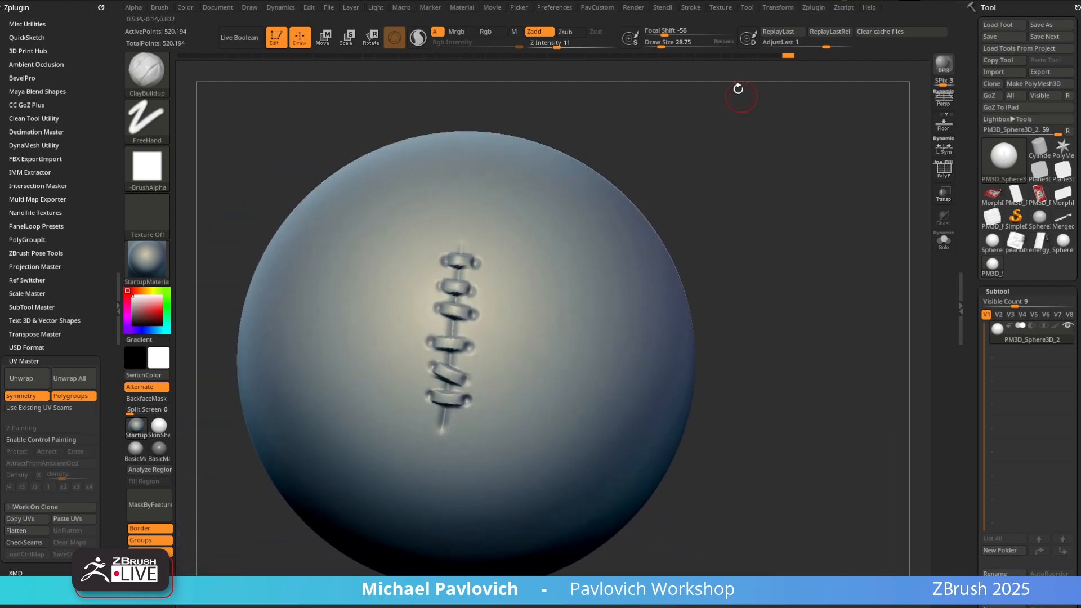
Scrub the undo history back to the plain sphere and forward again to the finished stitches
{"action": "left_click_drag", "start_coordinate": [786, 57], "coordinate": [642, 72]}
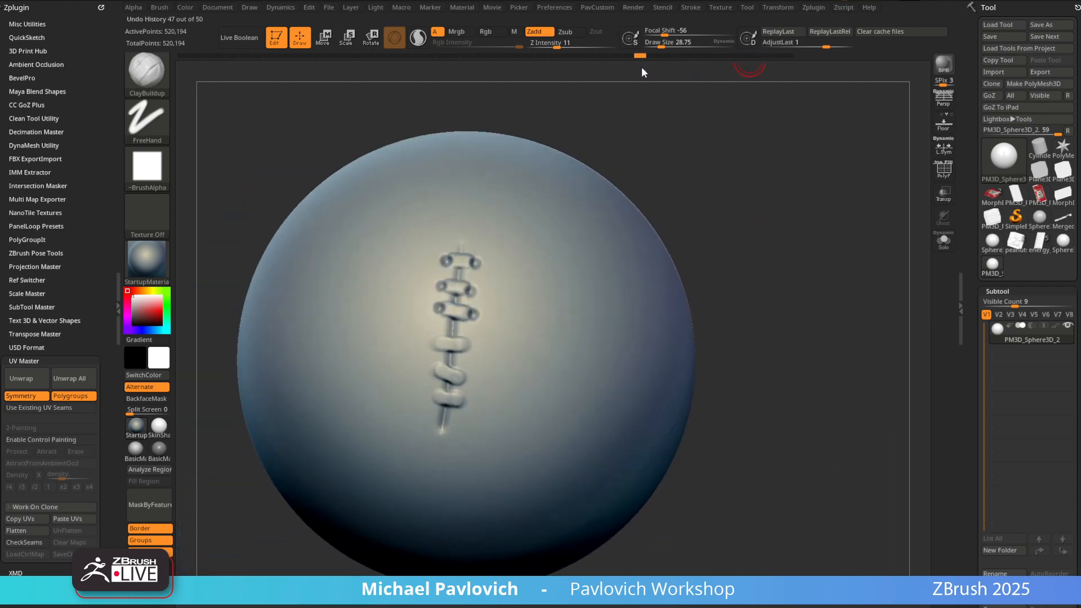
{"action": "left_click_drag", "start_coordinate": [490, 79], "coordinate": [382, 80]}
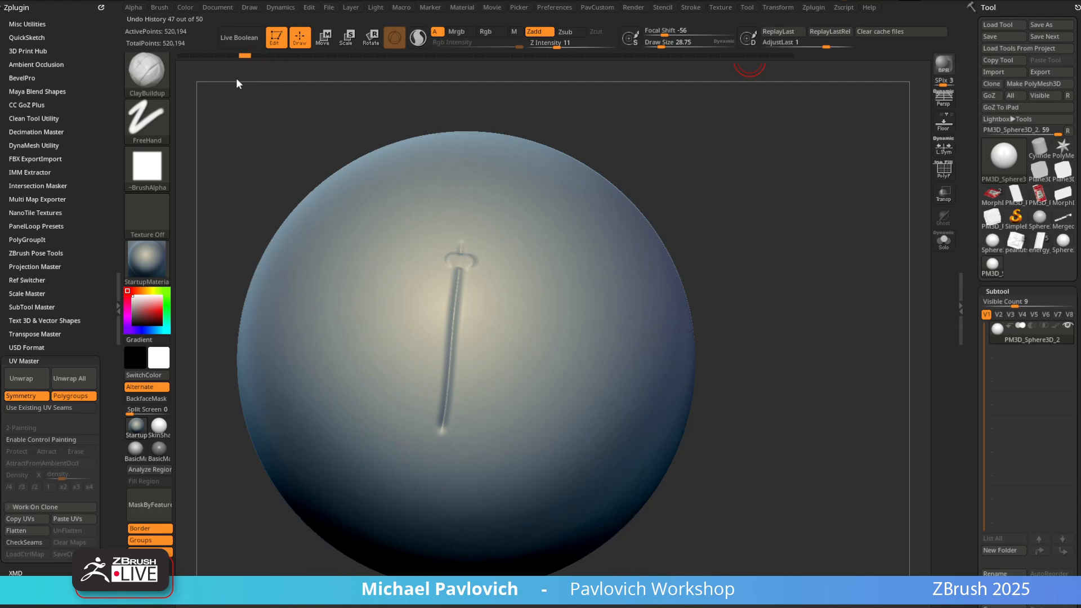
{"action": "left_click_drag", "start_coordinate": [236, 84], "coordinate": [221, 77]}
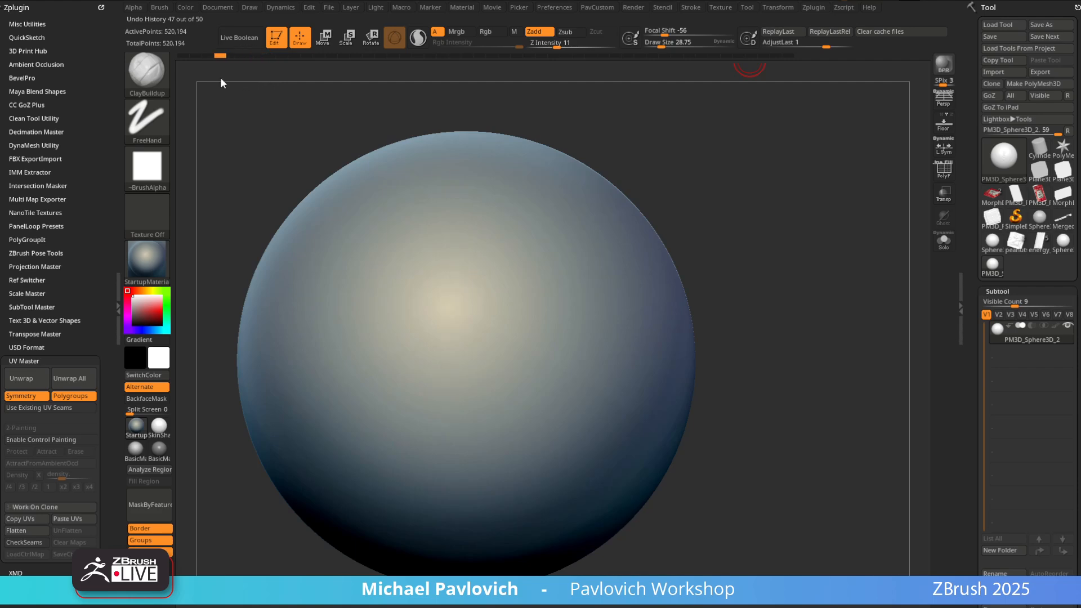
{"action": "left_click", "coordinate": [794, 56]}
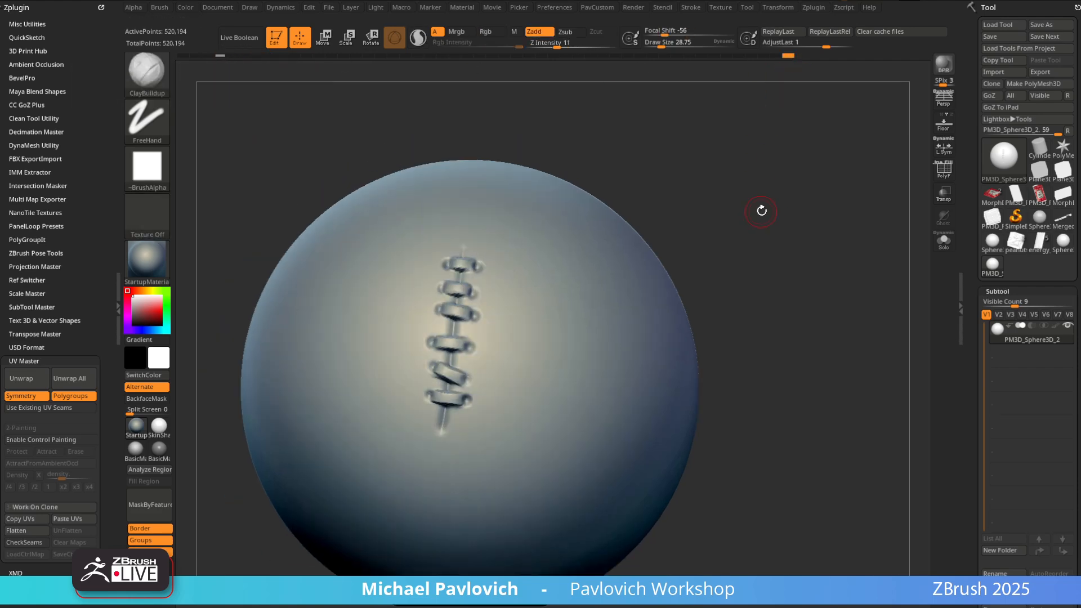
Select the XTractor brush and enlarge its draw size to about 76 over the stitches
{"action": "key", "text": "b"}
{"action": "key", "text": "x"}
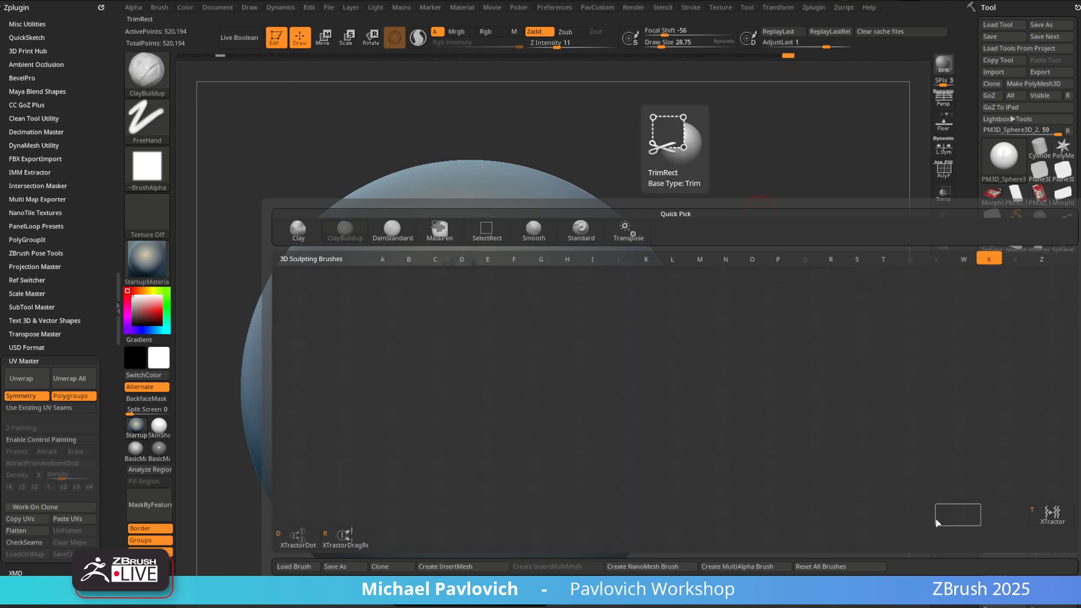
{"action": "left_click", "coordinate": [1050, 515]}
{"action": "mouse_move", "coordinate": [784, 266]}
{"action": "left_mouse_down", "text": "alt"}
{"action": "mouse_move", "coordinate": [816, 220]}
{"action": "mouse_move", "coordinate": [810, 184]}
{"action": "left_mouse_up", "text": "alt"}
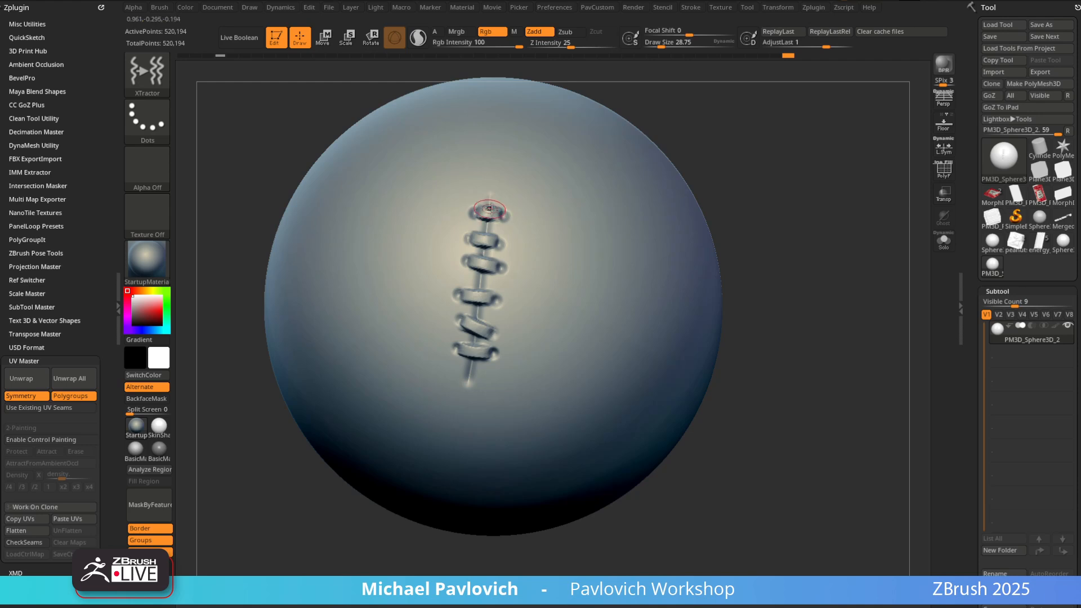
{"action": "key", "text": "s"}
{"action": "left_click_drag", "start_coordinate": [491, 212], "coordinate": [497, 212]}
{"action": "key", "text": "3"}
{"action": "left_click", "coordinate": [523, 187]}
{"action": "left_click_drag", "start_coordinate": [704, 99], "coordinate": [723, 121], "text": "alt"}
{"action": "key", "text": "s"}
{"action": "left_click_drag", "start_coordinate": [508, 246], "coordinate": [515, 246]}
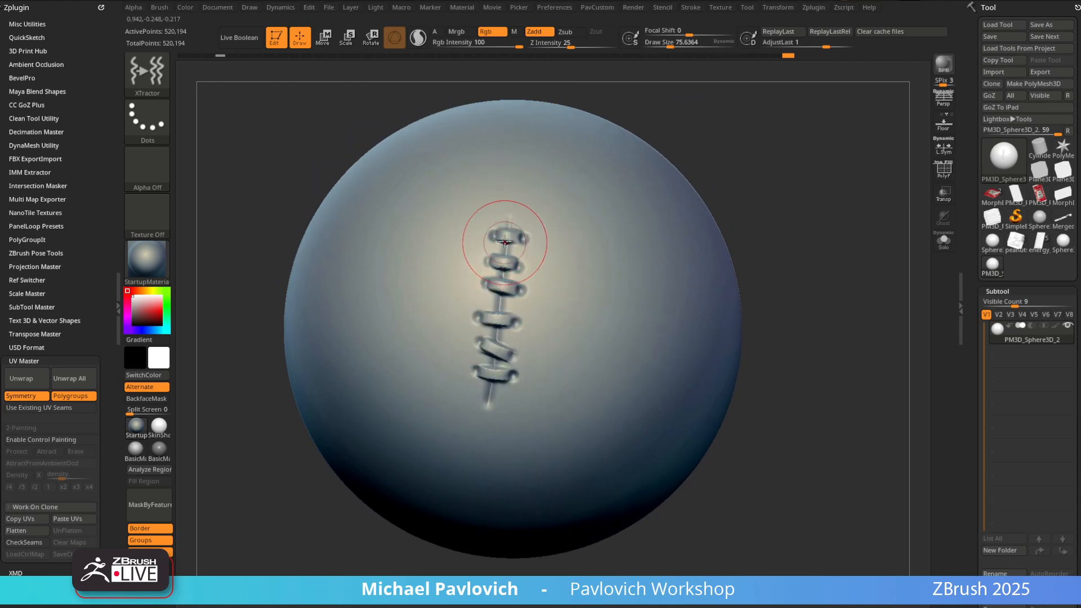
{"action": "left_click_drag", "start_coordinate": [733, 139], "coordinate": [734, 146]}
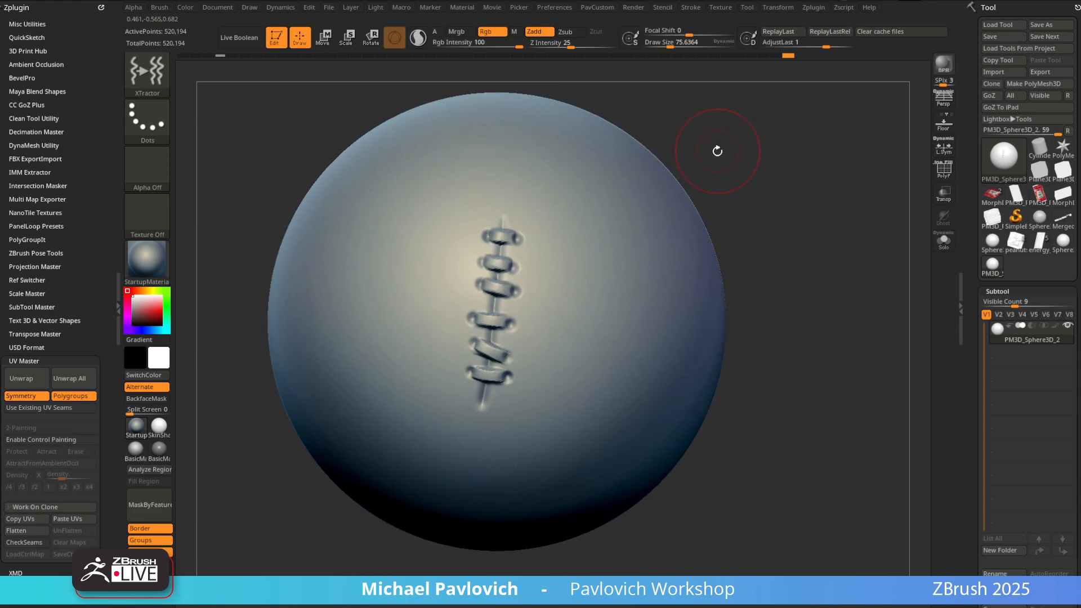
{"action": "left_click", "coordinate": [777, 8]}
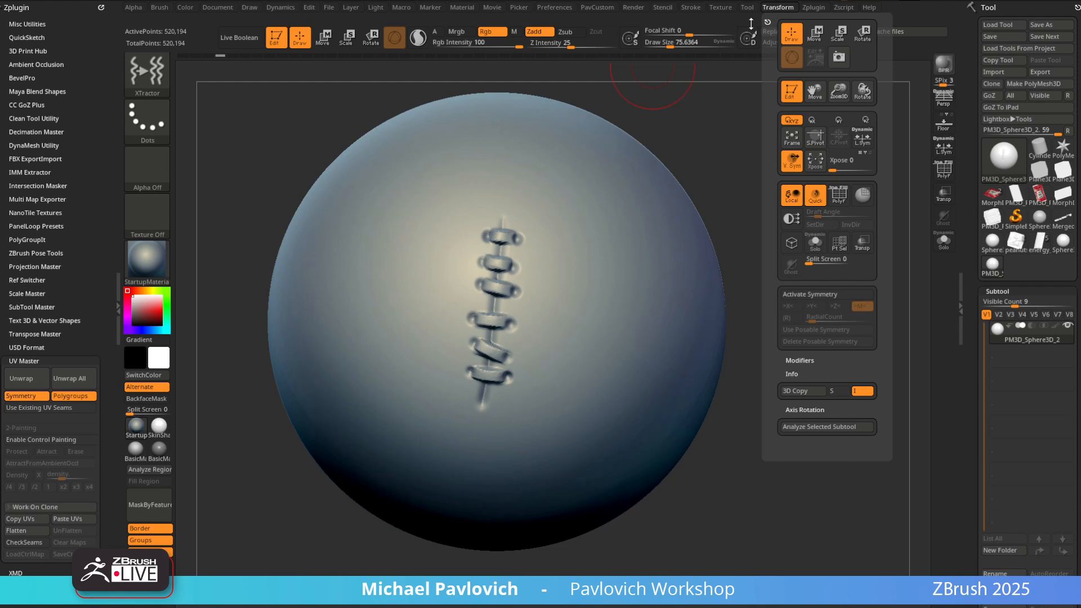
Switch to the browser, search the YouTube channel for "xtractor", look through the listed videos, and return to ZBrush
{"action": "left_click_drag", "start_coordinate": [648, 607], "coordinate": [750, 48]}
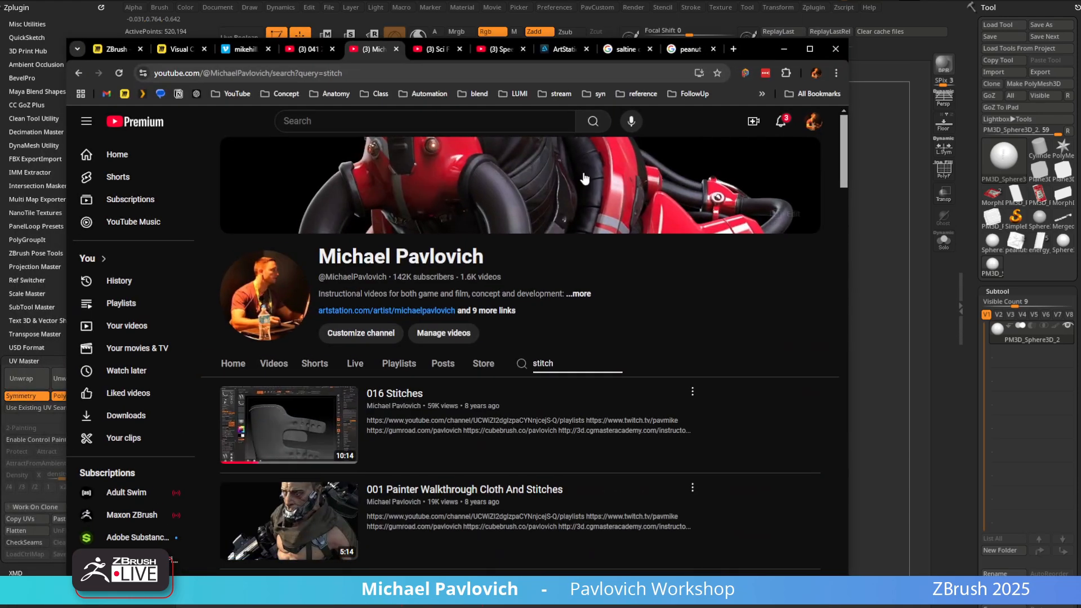
{"action": "left_click", "coordinate": [551, 360]}
{"action": "type", "text": "xtractor"}
{"action": "key", "text": "Return"}
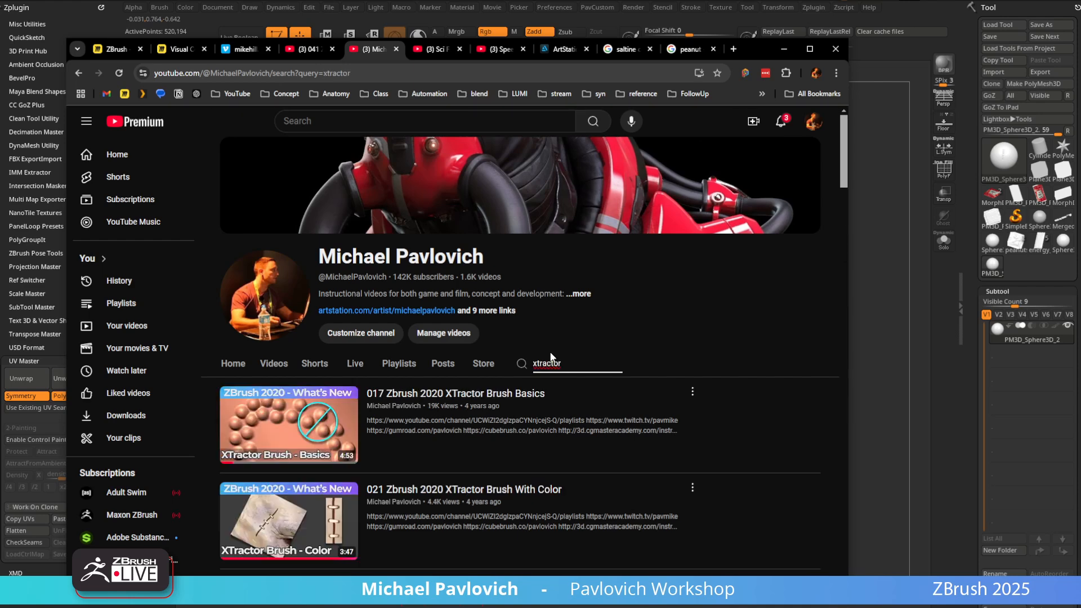
{"action": "scroll", "coordinate": [403, 451], "scroll_direction": "down", "scroll_amount": 3}
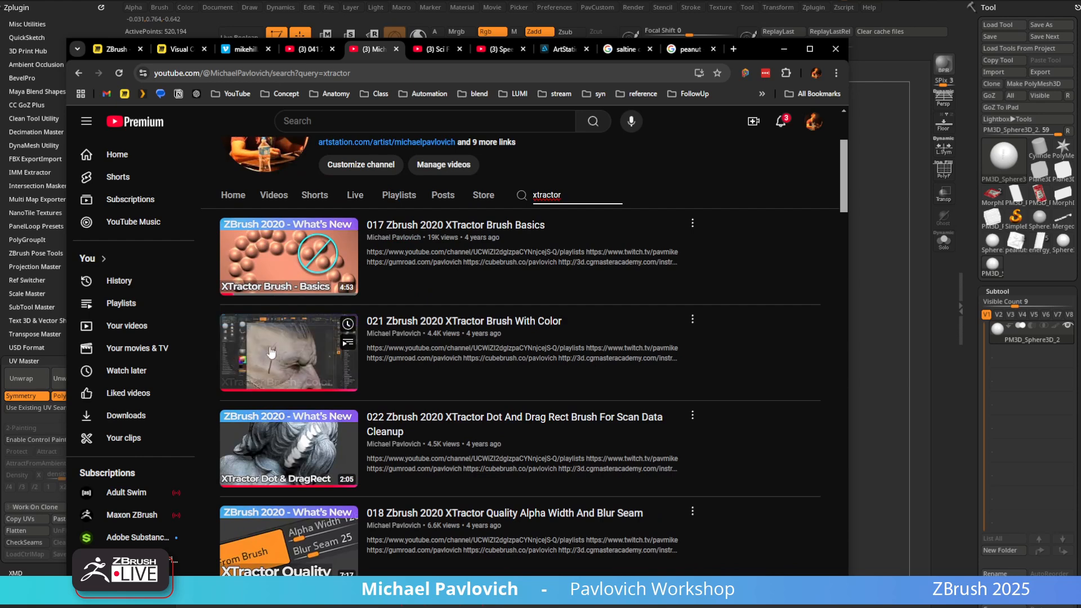
{"action": "left_click_drag", "start_coordinate": [775, 53], "coordinate": [732, 607]}
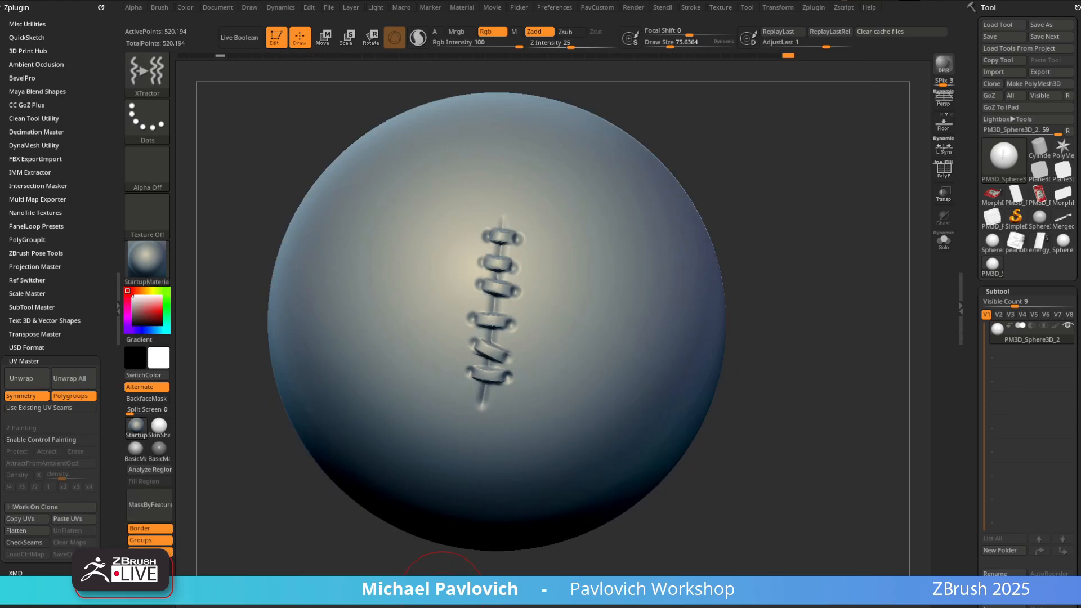
Apply the SkinShade4 material to the stitched sphere and choose a muted reddish-brown color
{"action": "left_click_drag", "start_coordinate": [796, 229], "coordinate": [771, 189]}
{"action": "left_click", "coordinate": [158, 426]}
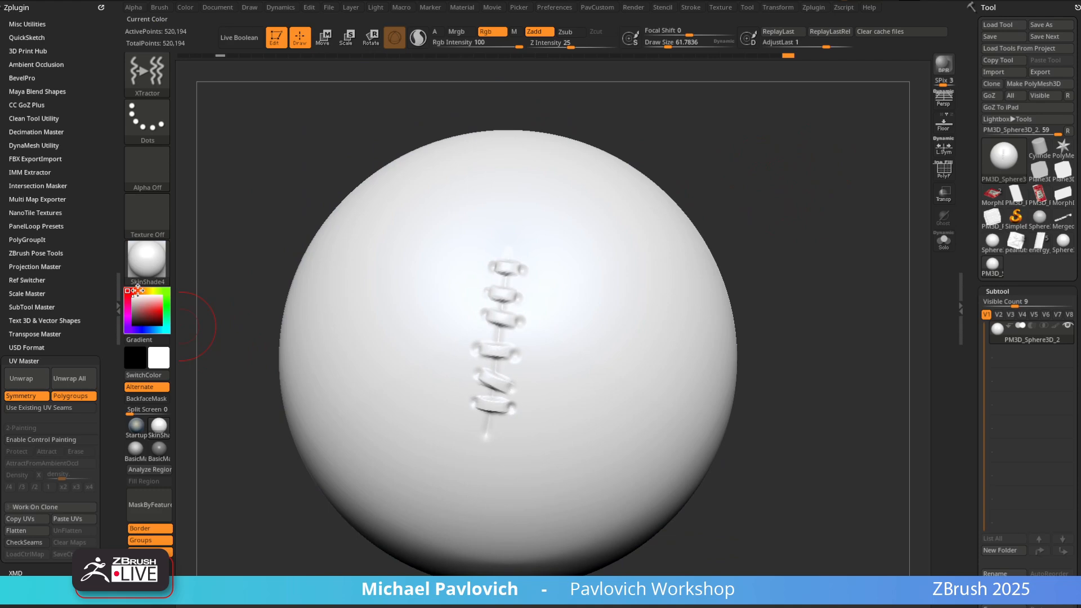
{"action": "left_click", "coordinate": [137, 290]}
{"action": "left_click", "coordinate": [142, 311]}
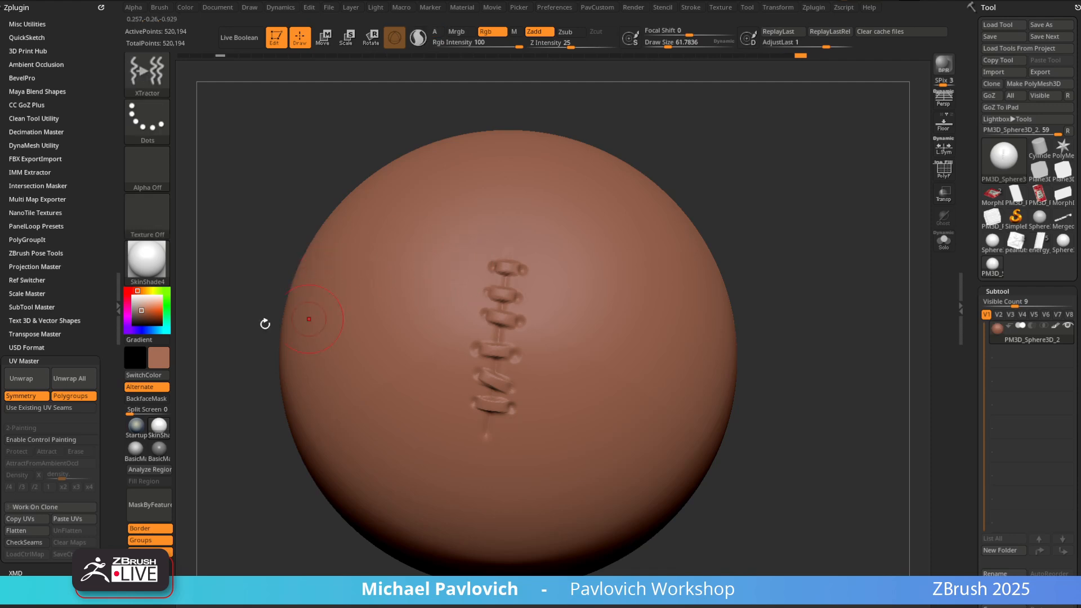
Switch to the Standard brush with a red hue, enabling Rgb and disabling Zadd so it paints color only
{"action": "left_click_drag", "start_coordinate": [137, 291], "coordinate": [127, 291]}
{"action": "key", "text": "b"}
{"action": "key", "text": "s"}
{"action": "key", "text": "t"}
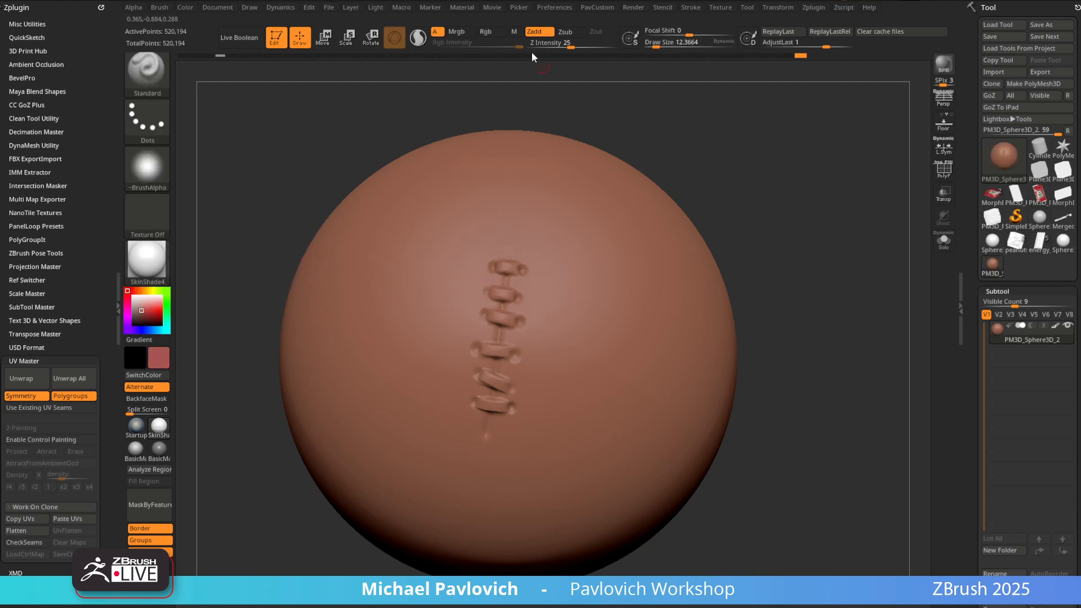
{"action": "left_click", "coordinate": [535, 33]}
{"action": "left_click_drag", "start_coordinate": [691, 149], "coordinate": [649, 178], "text": "alt"}
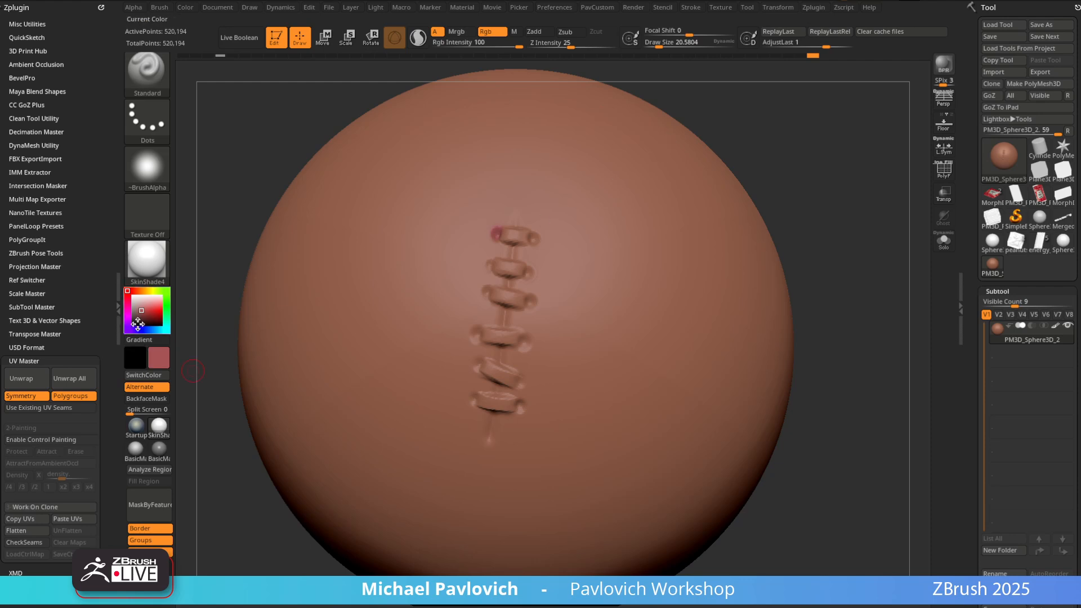
Paint the top stitch's holes and one hole of the second stitch dark maroon at a draw size of about 26.6
{"action": "left_click_drag", "start_coordinate": [138, 324], "coordinate": [147, 319]}
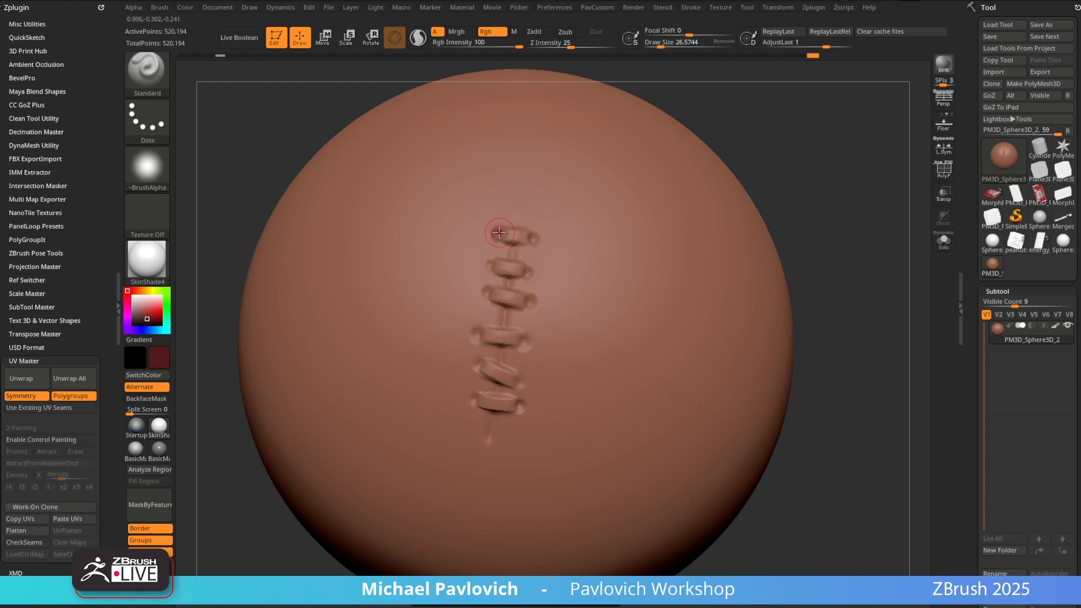
{"action": "left_click_drag", "start_coordinate": [499, 232], "coordinate": [533, 237]}
{"action": "left_click", "coordinate": [490, 266]}
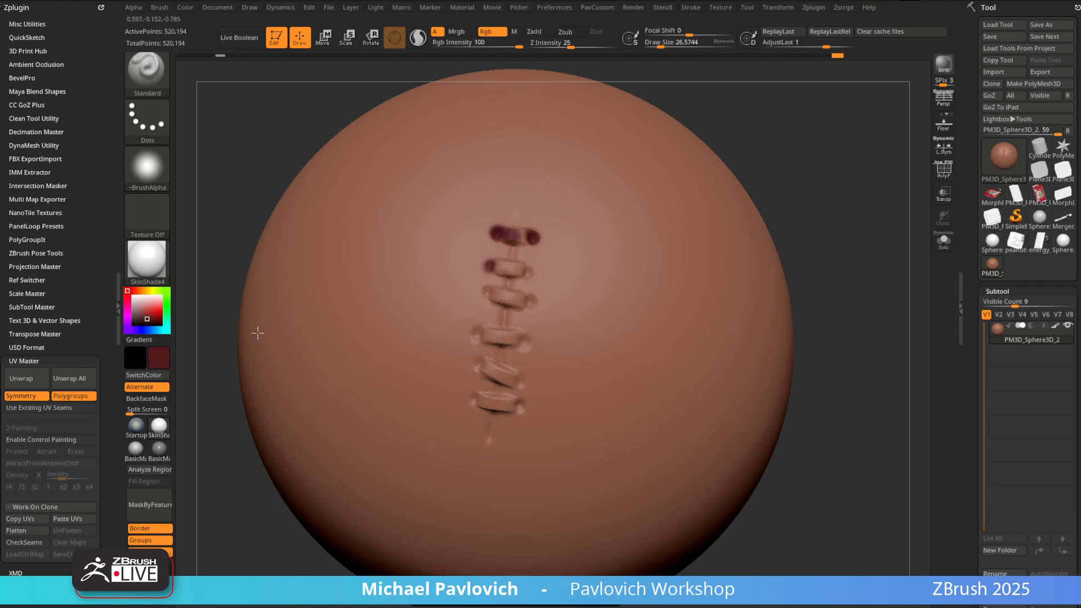
Paint the remaining stitch holes and the full length of the seam in red with RGB 138, 29, 29
{"action": "left_click", "coordinate": [151, 315]}
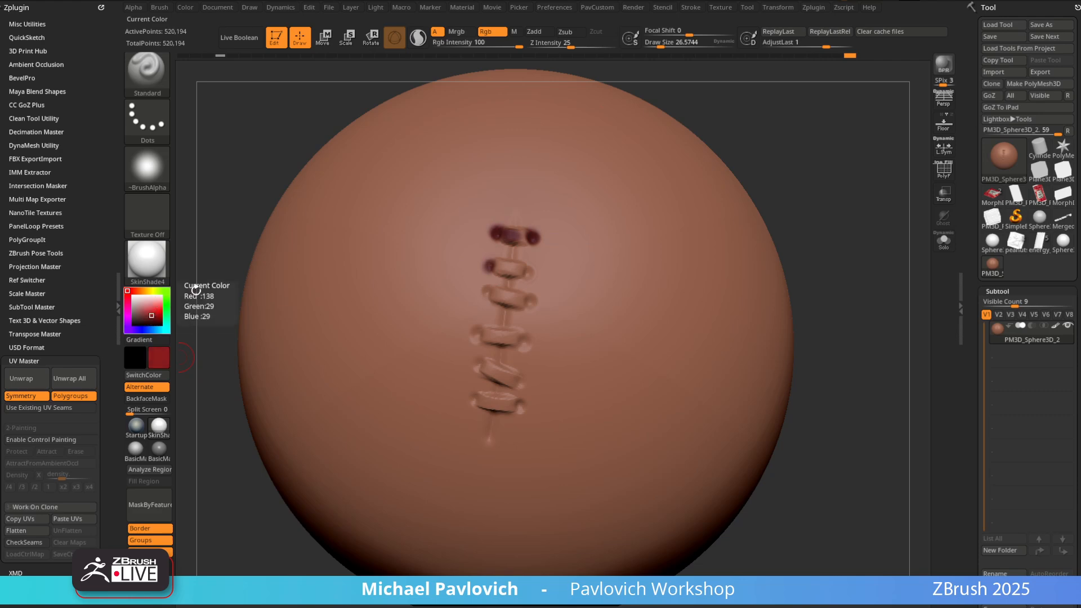
{"action": "left_click", "coordinate": [528, 273]}
{"action": "left_click", "coordinate": [533, 302]}
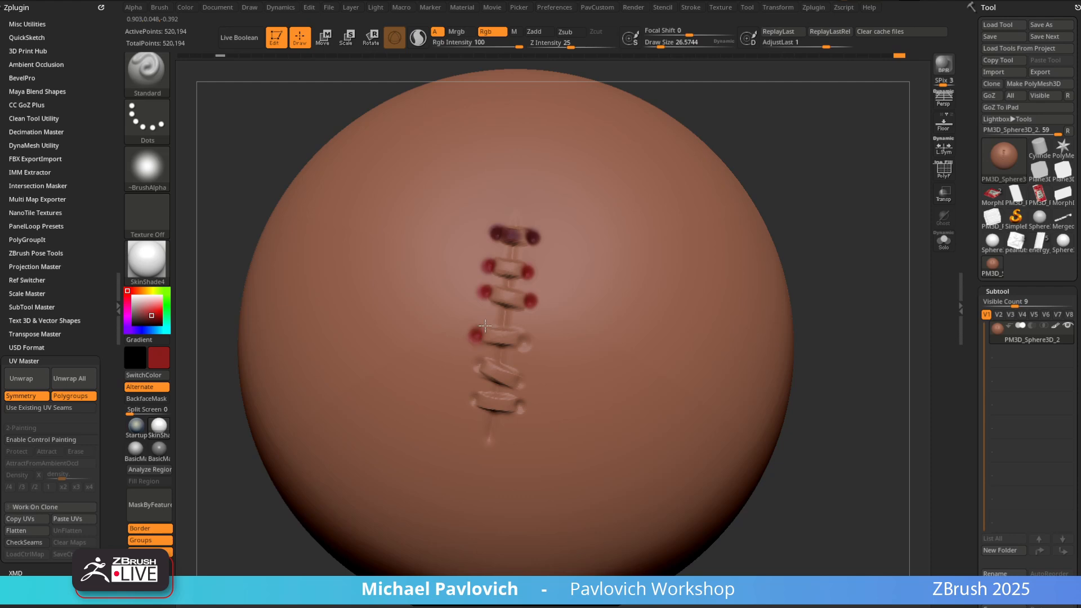
{"action": "left_click", "coordinate": [525, 341]}
{"action": "left_click_drag", "start_coordinate": [519, 229], "coordinate": [486, 441]}
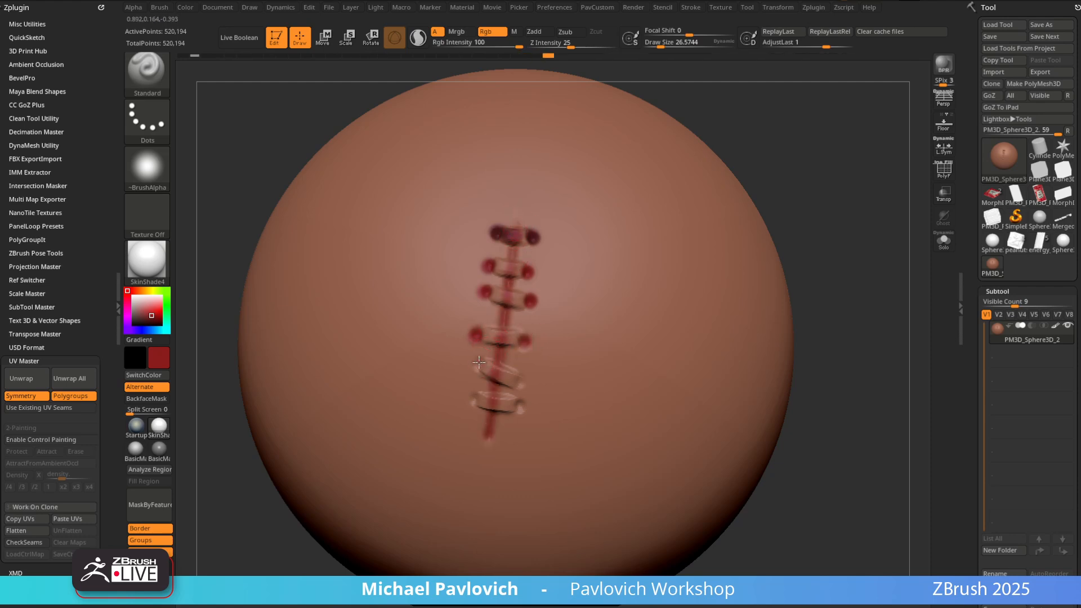
{"action": "left_click", "coordinate": [520, 382]}
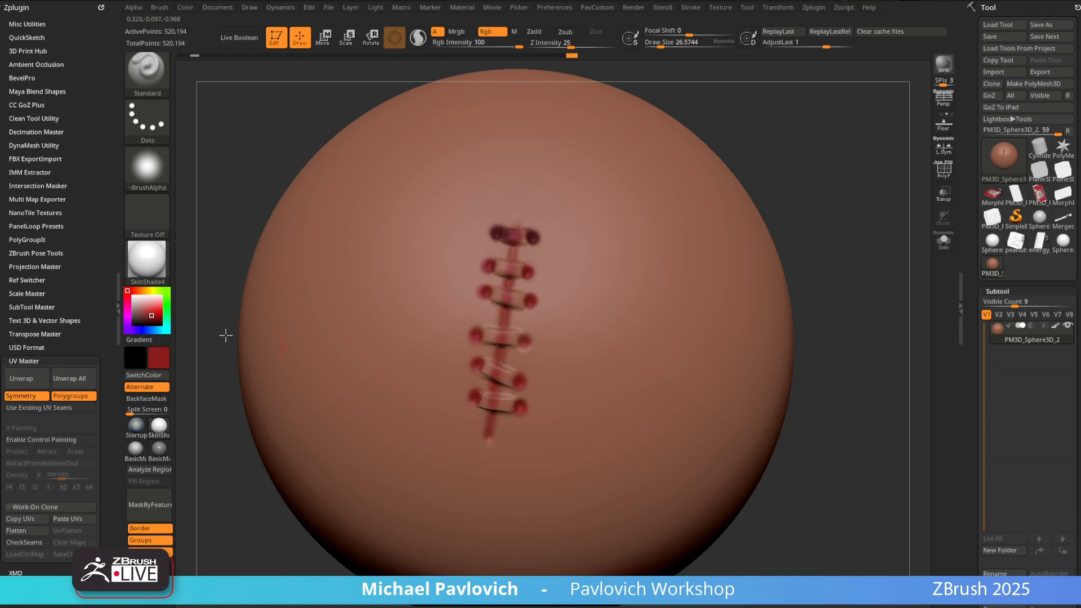
Paint all six stitch threads in a muted yellow-tan color between their holes
{"action": "left_click", "coordinate": [148, 290]}
{"action": "left_click_drag", "start_coordinate": [145, 304], "coordinate": [140, 309]}
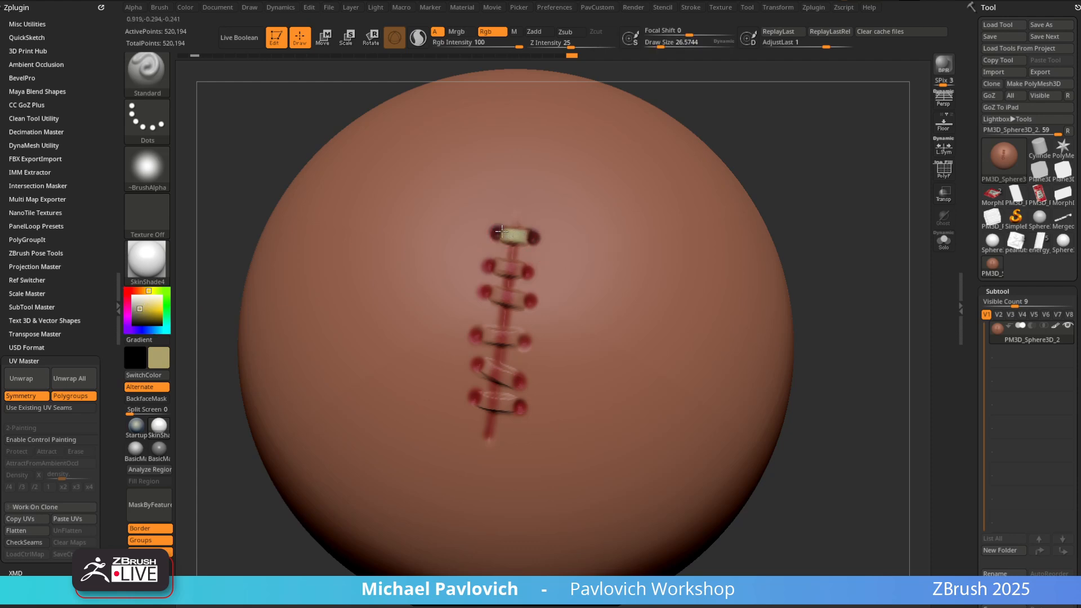
{"action": "mouse_move", "coordinate": [495, 265]}
{"action": "left_mouse_down"}
{"action": "mouse_move", "coordinate": [521, 270]}
{"action": "mouse_move", "coordinate": [494, 291]}
{"action": "left_mouse_up"}
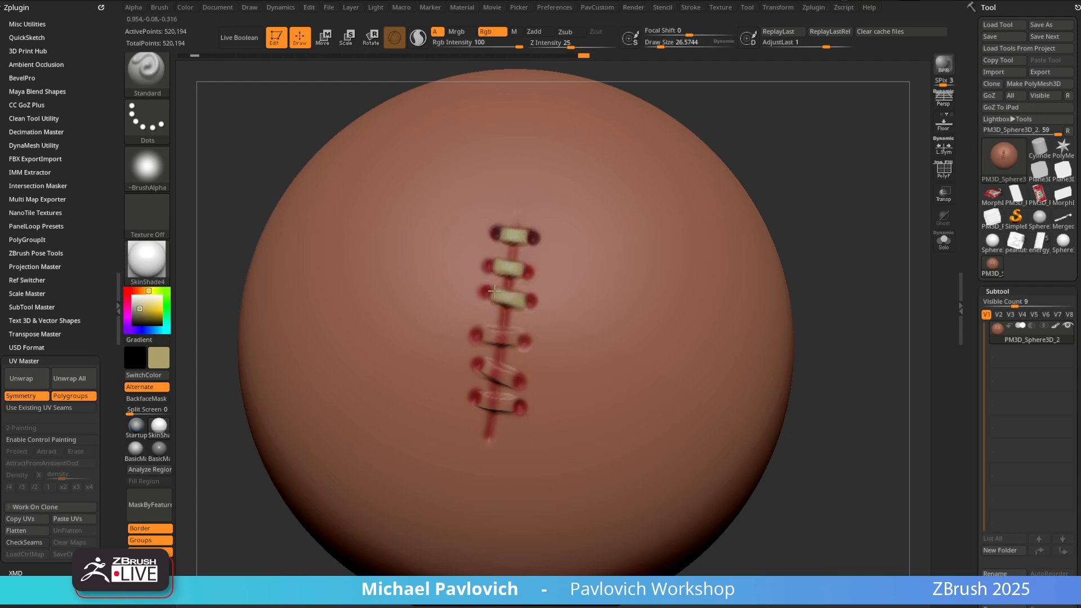
{"action": "mouse_move", "coordinate": [484, 334]}
{"action": "left_mouse_down"}
{"action": "mouse_move", "coordinate": [510, 339]}
{"action": "mouse_move", "coordinate": [488, 366]}
{"action": "mouse_move", "coordinate": [507, 379]}
{"action": "mouse_move", "coordinate": [482, 400]}
{"action": "left_mouse_up"}
Sample the red from the painted wound and touch up the top stitch's holes at draw size 10.99
{"action": "left_click_drag", "start_coordinate": [804, 159], "coordinate": [728, 162]}
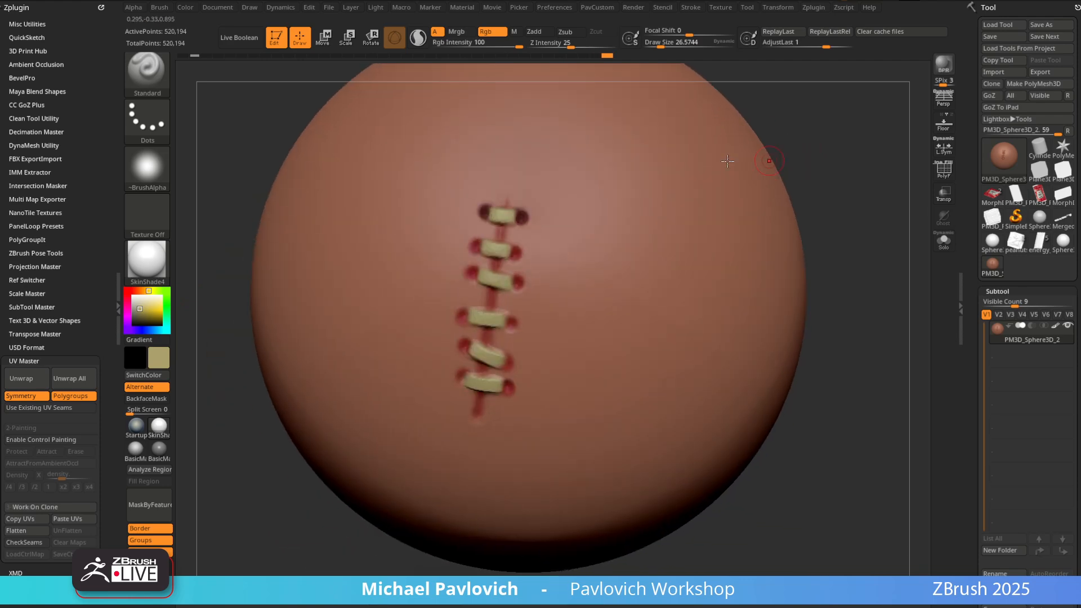
{"action": "key", "text": "c"}
{"action": "left_click_drag", "start_coordinate": [759, 123], "coordinate": [761, 156], "text": "alt"}
{"action": "key", "text": "bracketleft"}
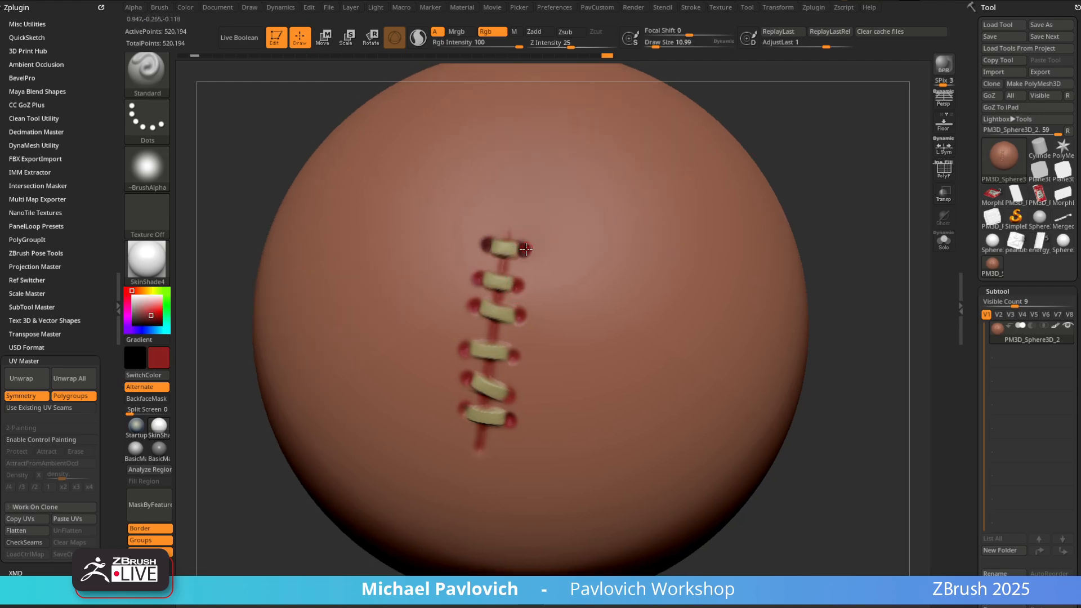
{"action": "left_click_drag", "start_coordinate": [491, 241], "coordinate": [488, 248]}
{"action": "left_click_drag", "start_coordinate": [803, 116], "coordinate": [837, 110]}
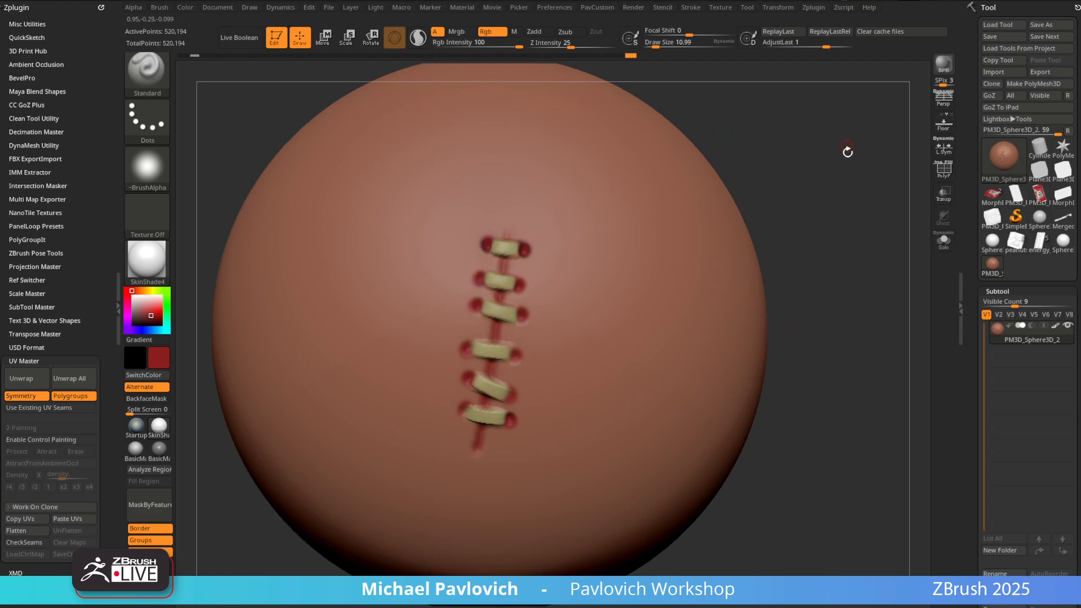
Select the XTractor brush and dock the Brush palette in the side tray
{"action": "mouse_move", "coordinate": [819, 171]}
{"action": "left_mouse_down"}
{"action": "mouse_move", "coordinate": [801, 176]}
{"action": "mouse_move", "coordinate": [801, 164]}
{"action": "left_mouse_up"}
{"action": "key", "text": "b"}
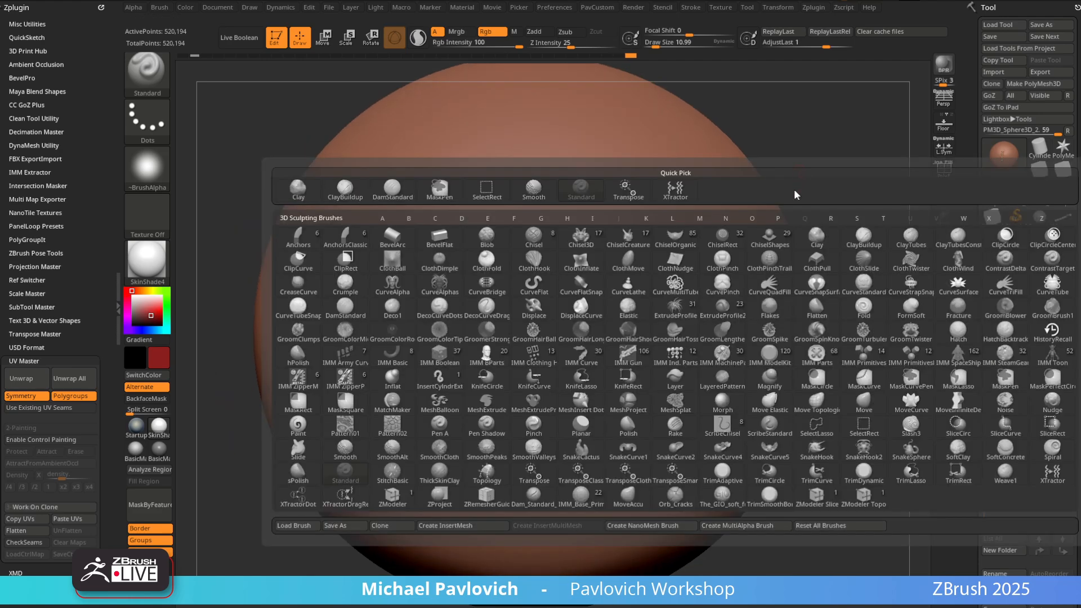
{"action": "left_click", "coordinate": [1052, 475]}
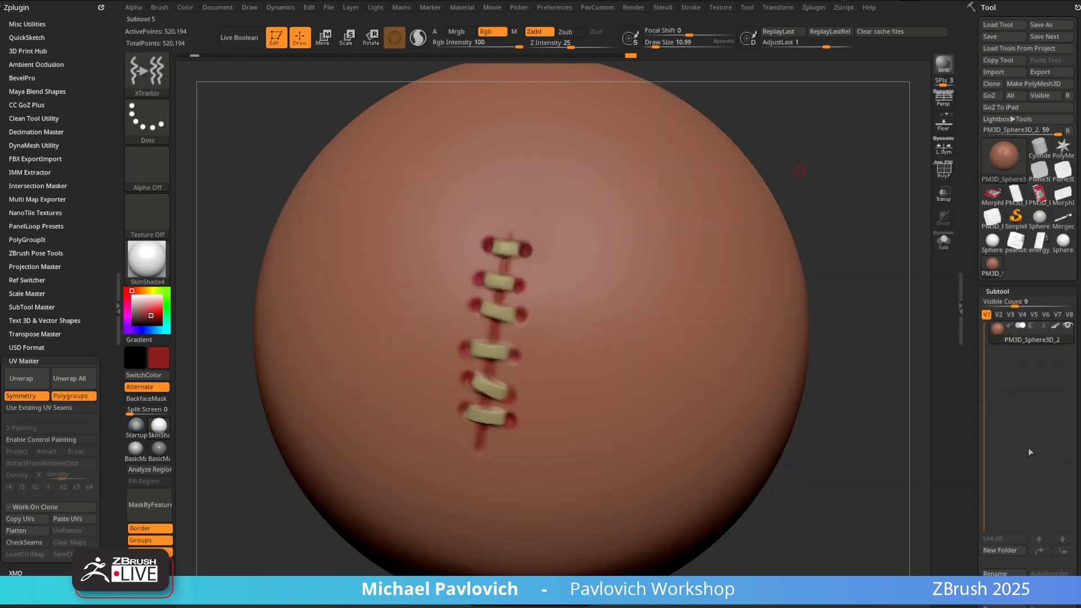
{"action": "left_click_drag", "start_coordinate": [864, 141], "coordinate": [852, 146]}
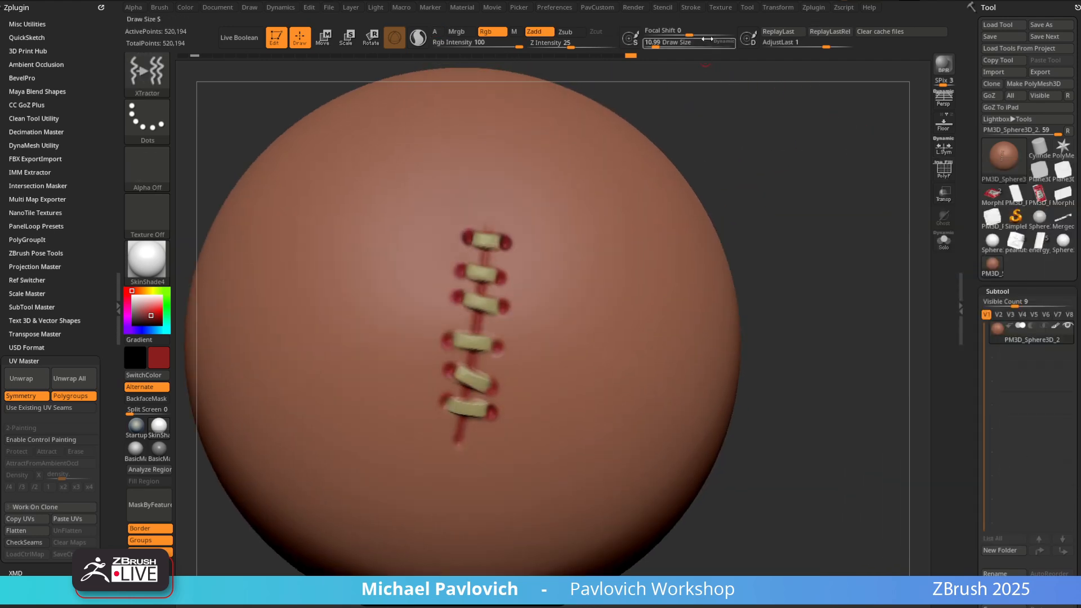
{"action": "left_click", "coordinate": [160, 8]}
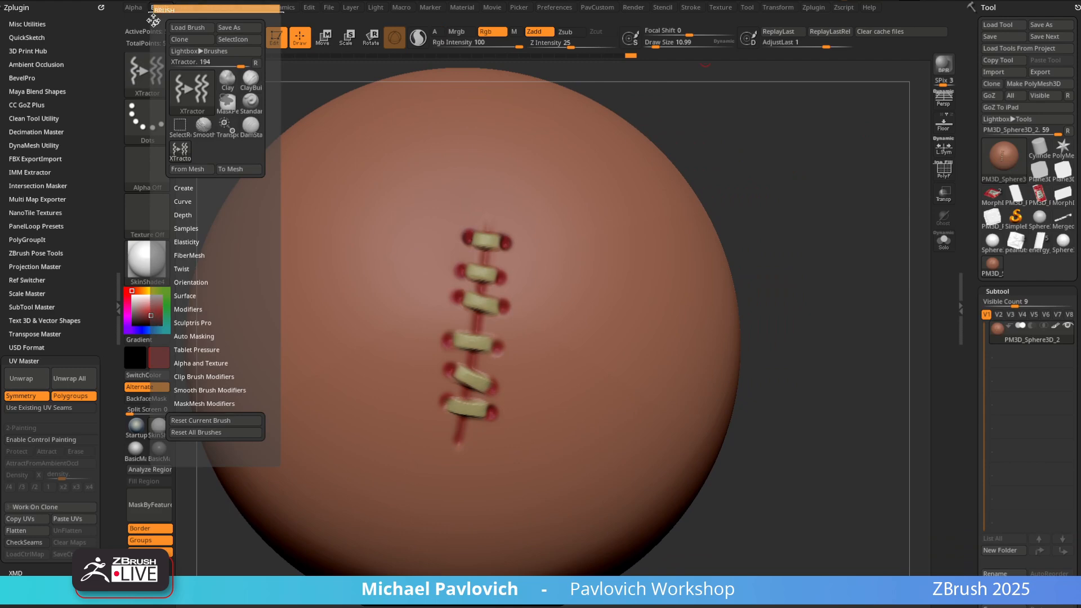
{"action": "left_click_drag", "start_coordinate": [153, 17], "coordinate": [73, 144]}
{"action": "key", "text": "shift"}
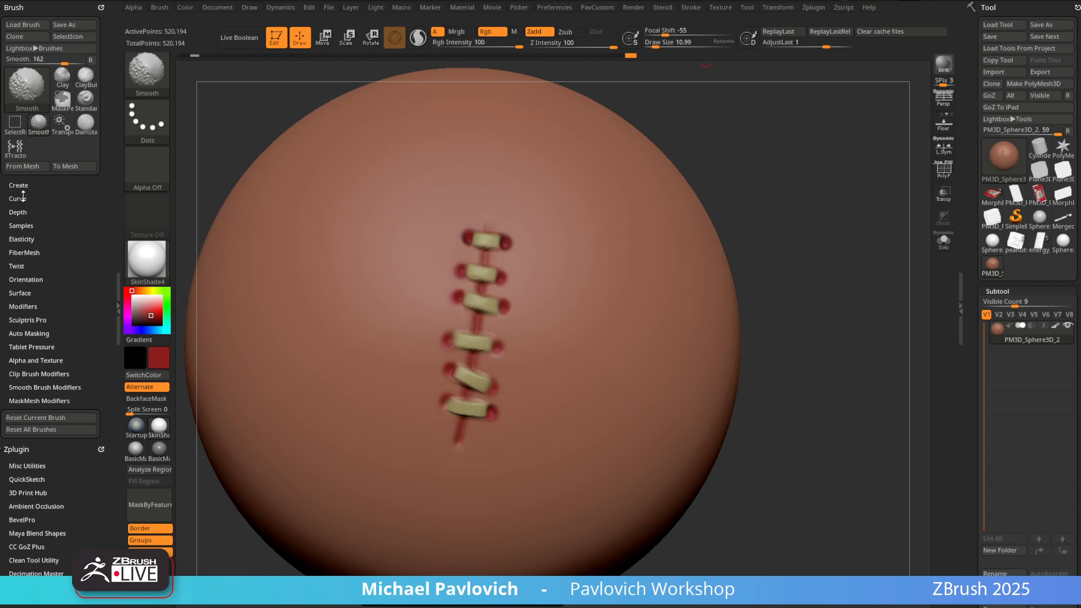
Set the XTractor brush's draw size to about 126 for covering the width of the painted stitches
{"action": "left_click_drag", "start_coordinate": [782, 147], "coordinate": [823, 149]}
{"action": "key", "text": "s"}
{"action": "left_click_drag", "start_coordinate": [615, 230], "coordinate": [637, 234]}
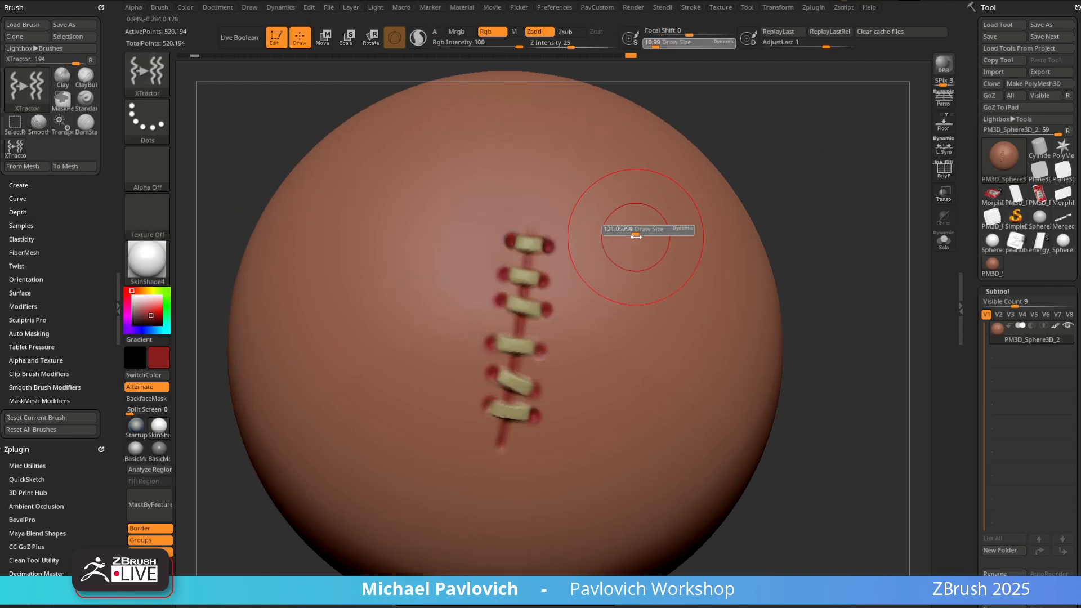
{"action": "right_click_drag", "start_coordinate": [635, 234], "coordinate": [553, 223]}
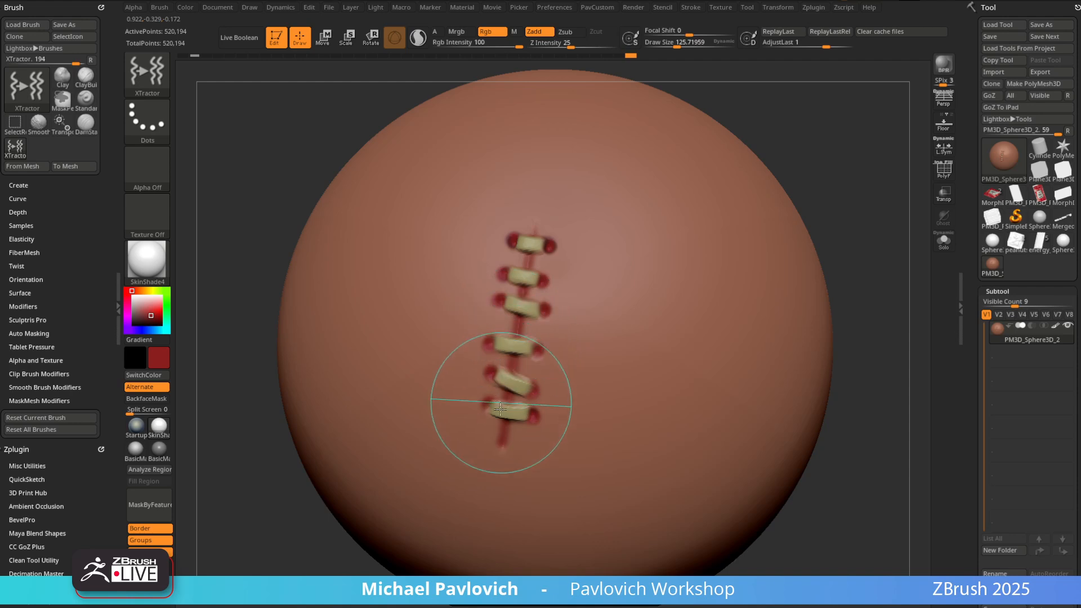
Capture the six painted stitches with the XTractor brush, and lay two long stitched seams beside them at draw size about 83
{"action": "left_click_drag", "start_coordinate": [501, 408], "coordinate": [498, 426]}
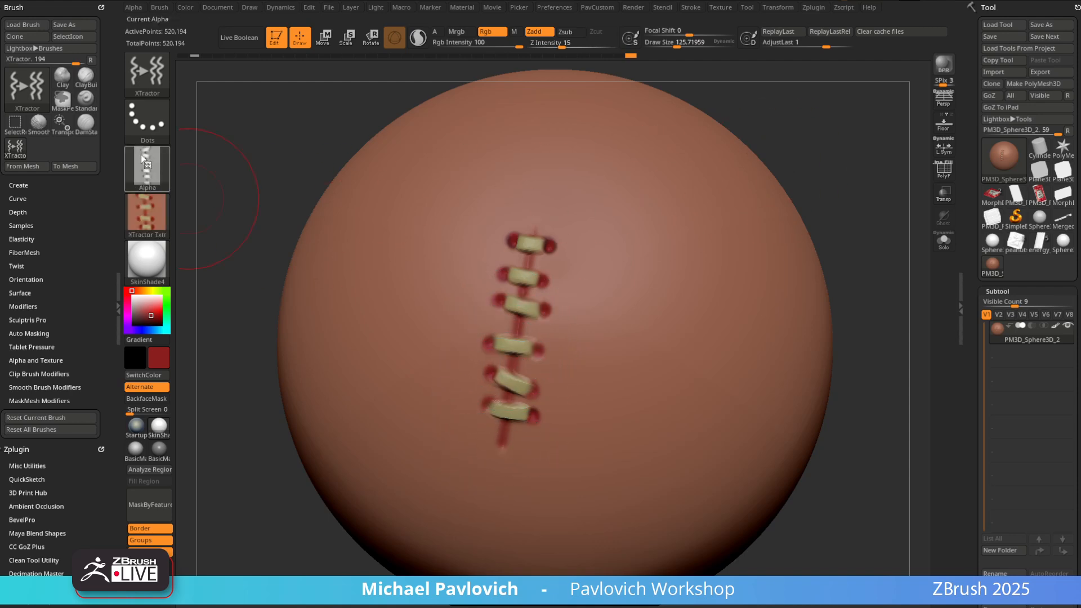
{"action": "mouse_move", "coordinate": [841, 165]}
{"action": "left_mouse_down"}
{"action": "mouse_move", "coordinate": [601, 206]}
{"action": "mouse_move", "coordinate": [556, 340]}
{"action": "mouse_move", "coordinate": [498, 400]}
{"action": "left_mouse_up"}
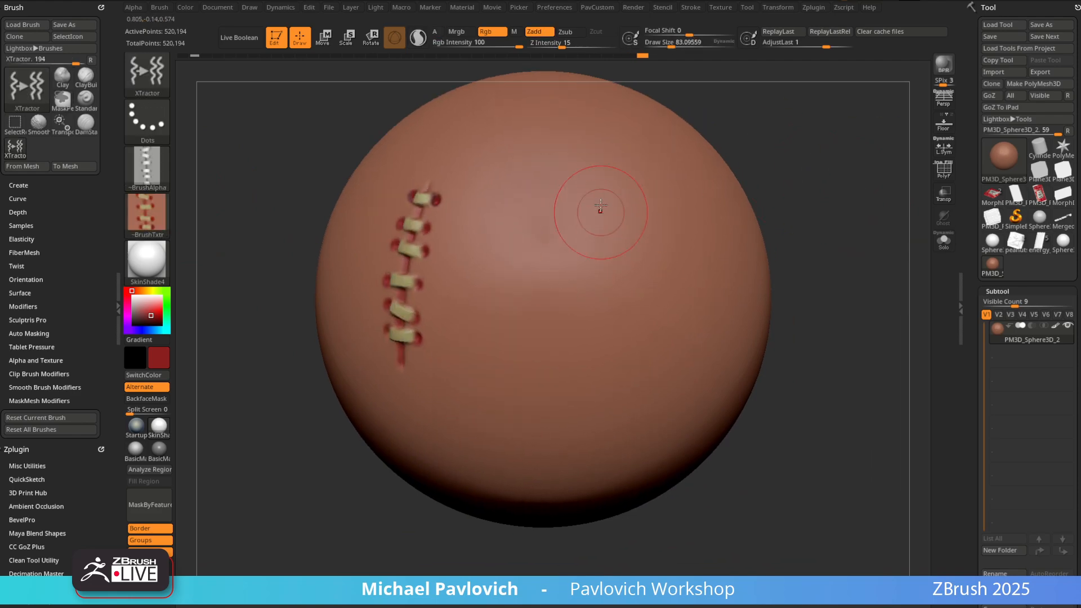
{"action": "left_click_drag", "start_coordinate": [601, 206], "coordinate": [523, 414]}
{"action": "mouse_move", "coordinate": [805, 169]}
{"action": "left_mouse_down"}
{"action": "mouse_move", "coordinate": [828, 157]}
{"action": "mouse_move", "coordinate": [777, 169]}
{"action": "mouse_move", "coordinate": [820, 174]}
{"action": "mouse_move", "coordinate": [813, 166]}
{"action": "left_mouse_up"}
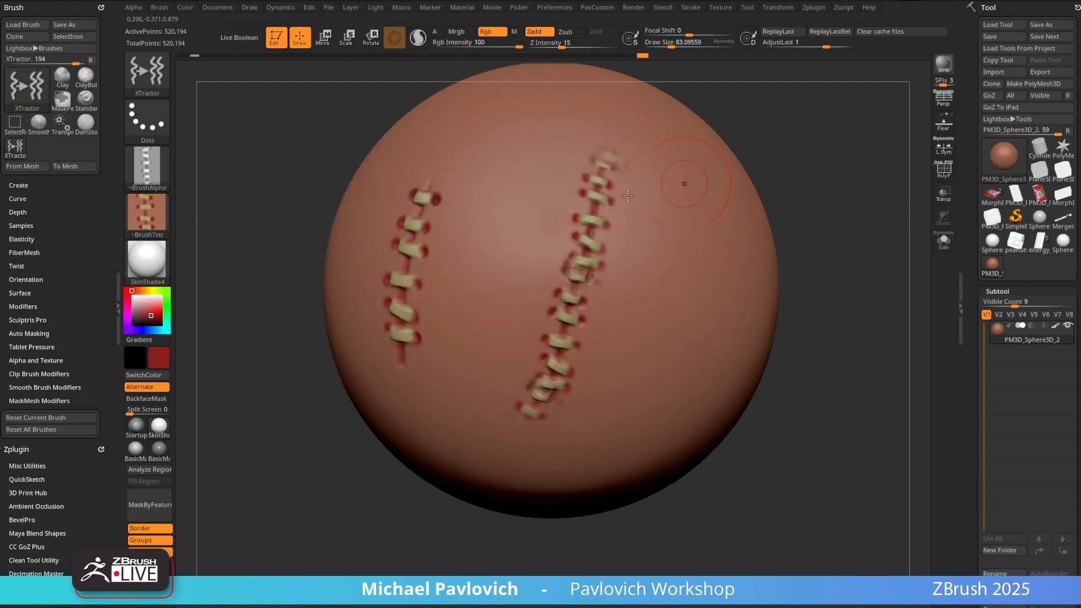
{"action": "left_click_drag", "start_coordinate": [532, 116], "coordinate": [457, 400]}
{"action": "left_click_drag", "start_coordinate": [870, 185], "coordinate": [883, 153]}
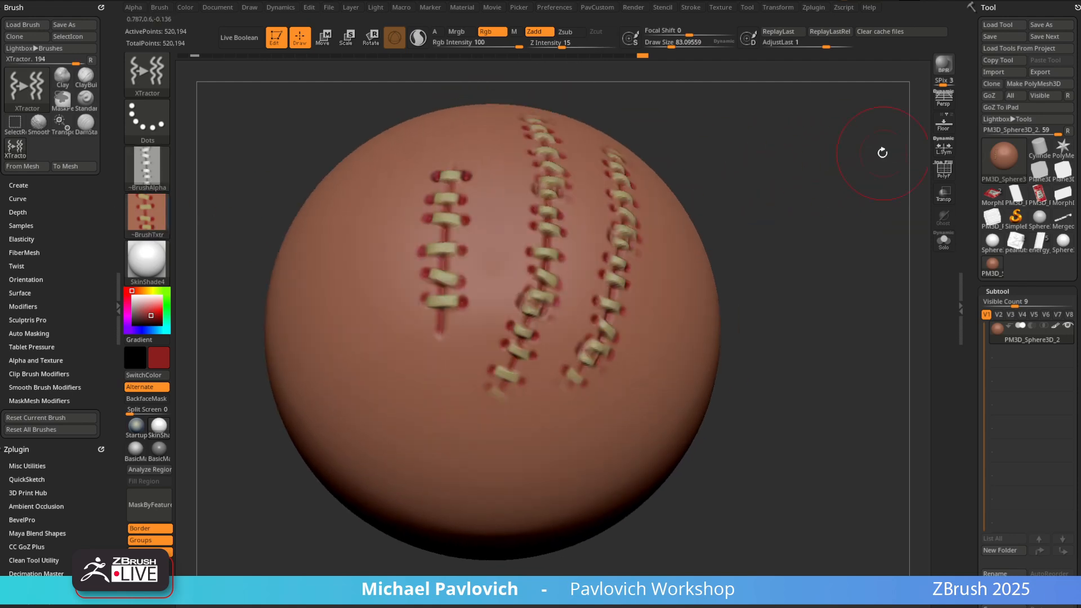
Set the brush's Z Intensity to 10 and lay another diagonal stitched seam on the sphere's blank side
{"action": "left_click", "coordinate": [566, 45]}
{"action": "type", "text": "10"}
{"action": "key", "text": "Return"}
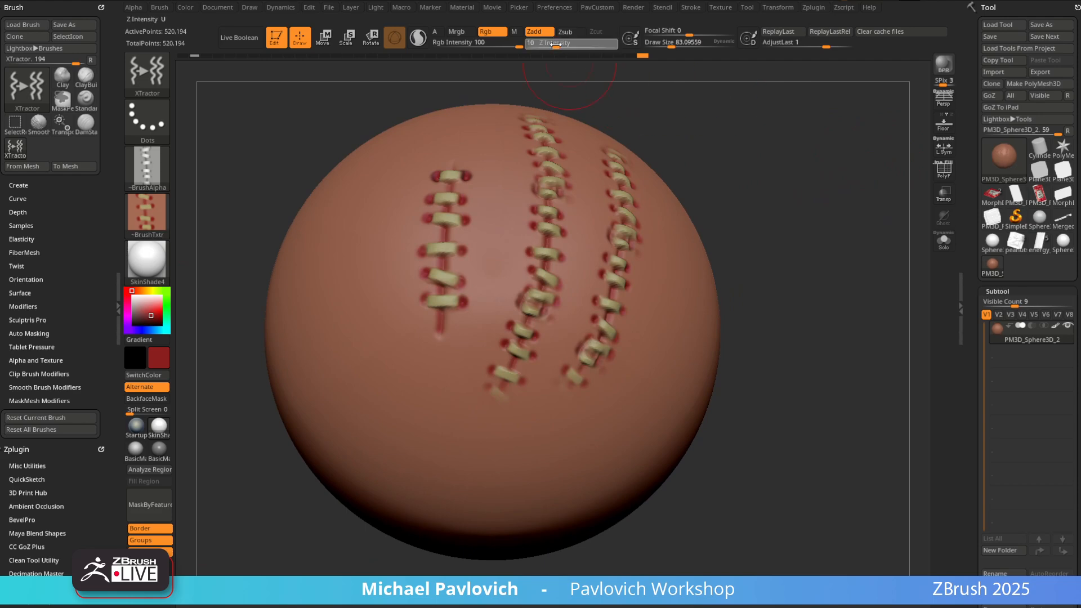
{"action": "mouse_move", "coordinate": [795, 203]}
{"action": "left_mouse_down"}
{"action": "mouse_move", "coordinate": [700, 201]}
{"action": "mouse_move", "coordinate": [561, 366]}
{"action": "mouse_move", "coordinate": [507, 458]}
{"action": "left_mouse_up"}
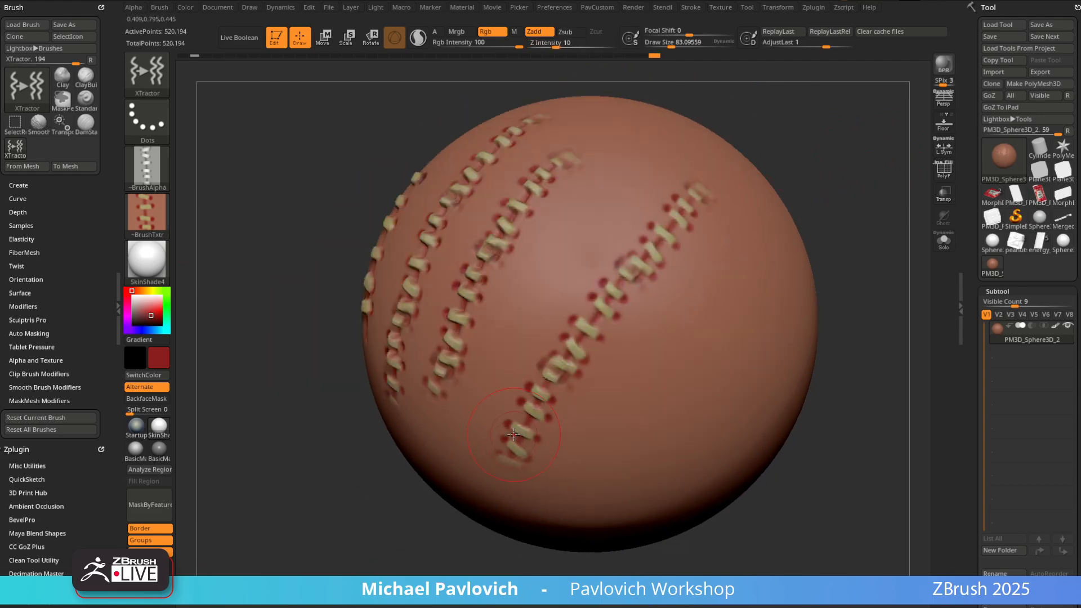
{"action": "left_click_drag", "start_coordinate": [856, 214], "coordinate": [866, 159]}
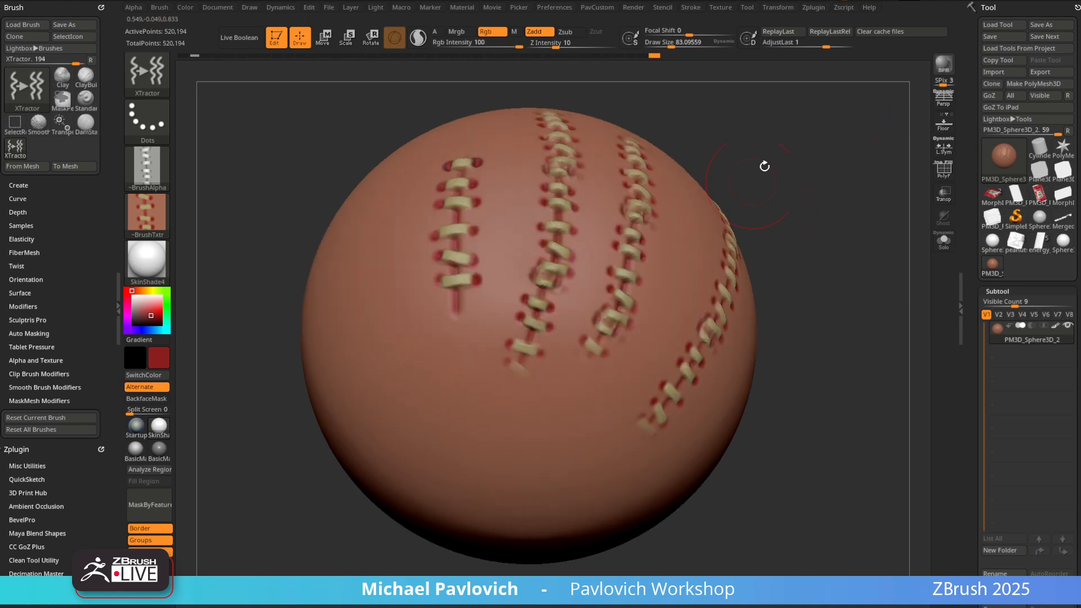
{"action": "left_click_drag", "start_coordinate": [765, 166], "coordinate": [760, 188]}
{"action": "left_click_drag", "start_coordinate": [728, 129], "coordinate": [813, 164]}
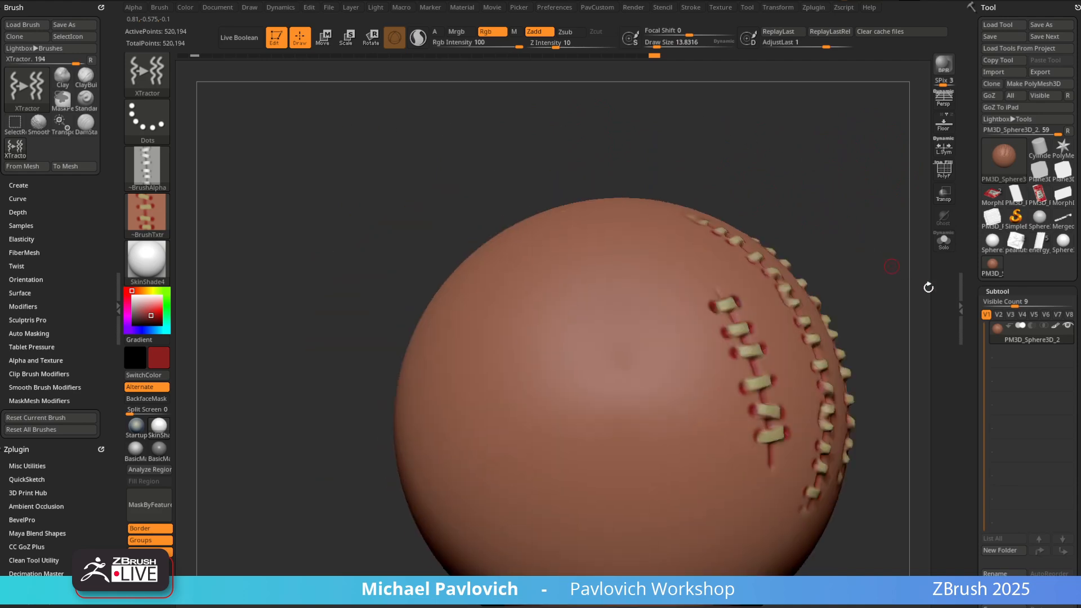
Turn off the sphere's polypaint display and clear the XTractor brush's captured alpha and texture
{"action": "left_click", "coordinate": [1057, 327]}
{"action": "mouse_move", "coordinate": [883, 220]}
{"action": "left_mouse_down"}
{"action": "mouse_move", "coordinate": [873, 225]}
{"action": "mouse_move", "coordinate": [906, 235]}
{"action": "left_mouse_up"}
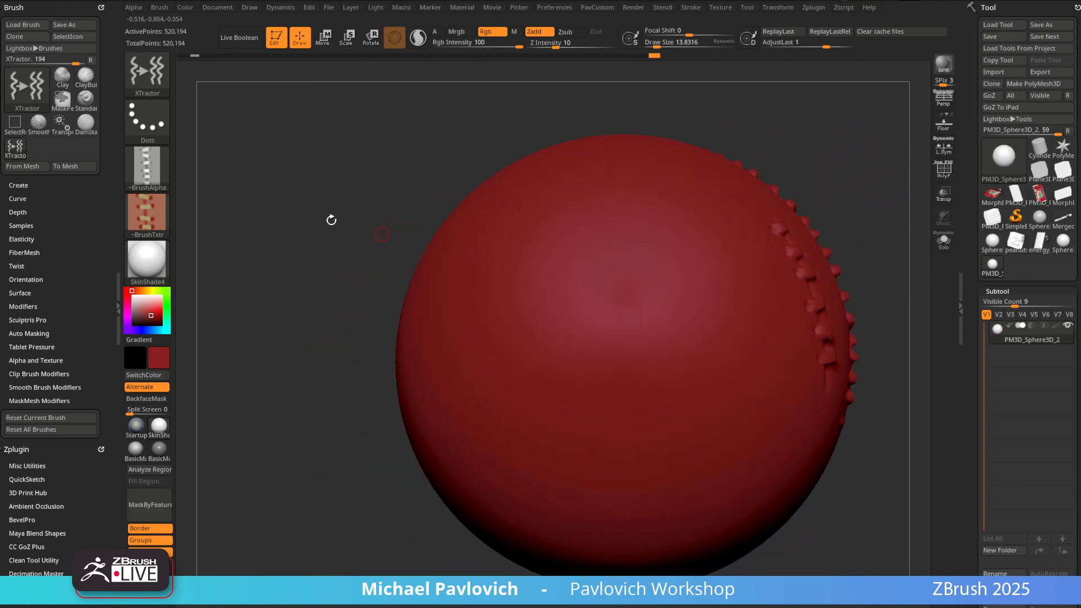
{"action": "left_click", "coordinate": [148, 170]}
{"action": "left_click", "coordinate": [209, 184]}
{"action": "left_click", "coordinate": [149, 214]}
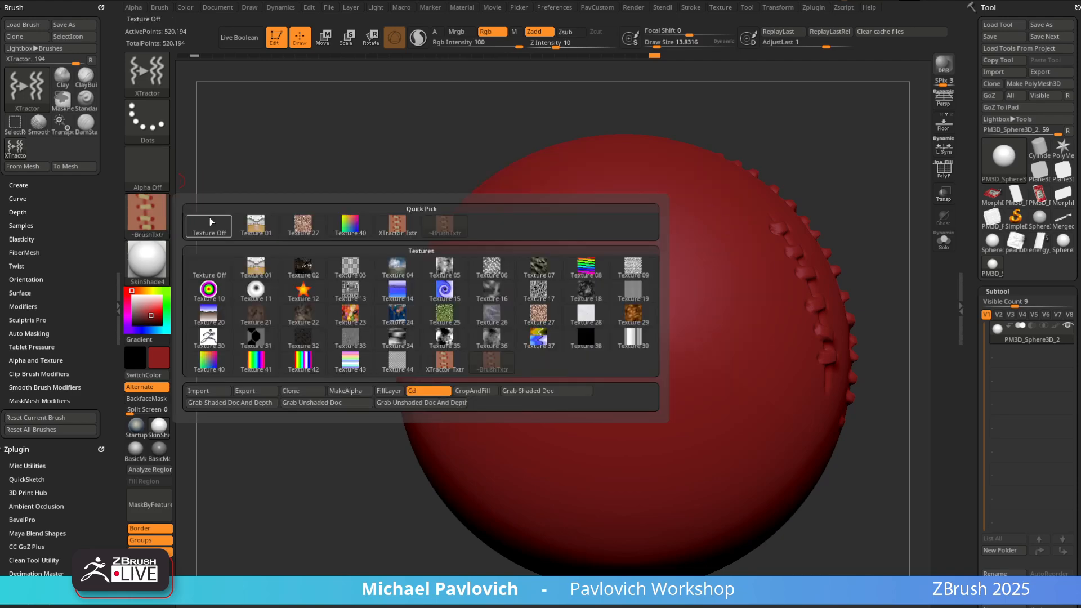
{"action": "left_click", "coordinate": [210, 219]}
Set the current color to white and switch the sphere's material to StartupMaterial
{"action": "left_click_drag", "start_coordinate": [833, 143], "coordinate": [757, 147], "text": "alt"}
{"action": "left_click_drag", "start_coordinate": [968, 261], "coordinate": [965, 203]}
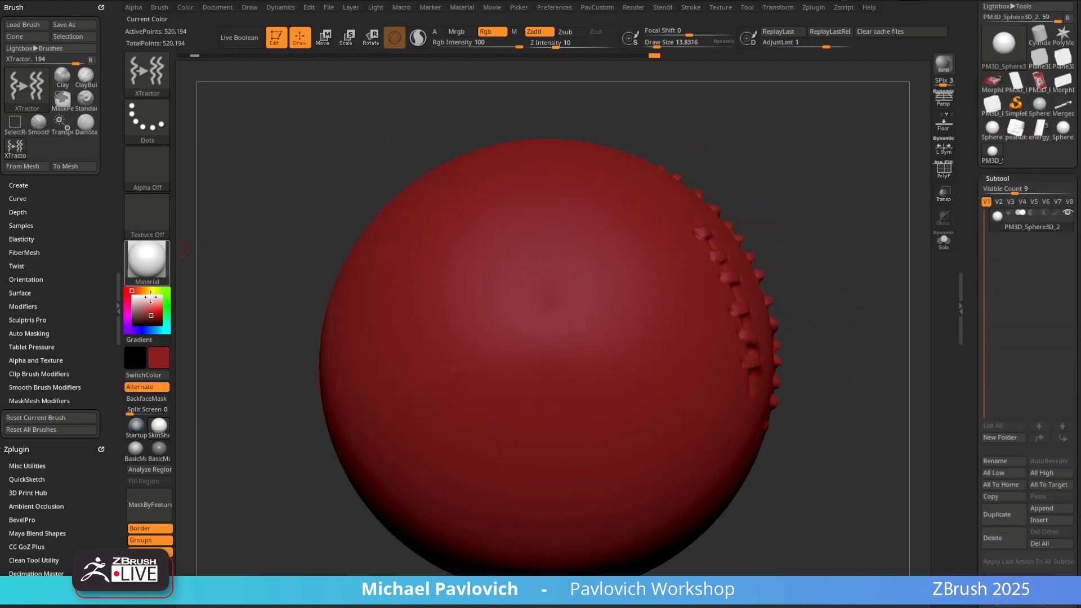
{"action": "left_click_drag", "start_coordinate": [142, 305], "coordinate": [129, 290]}
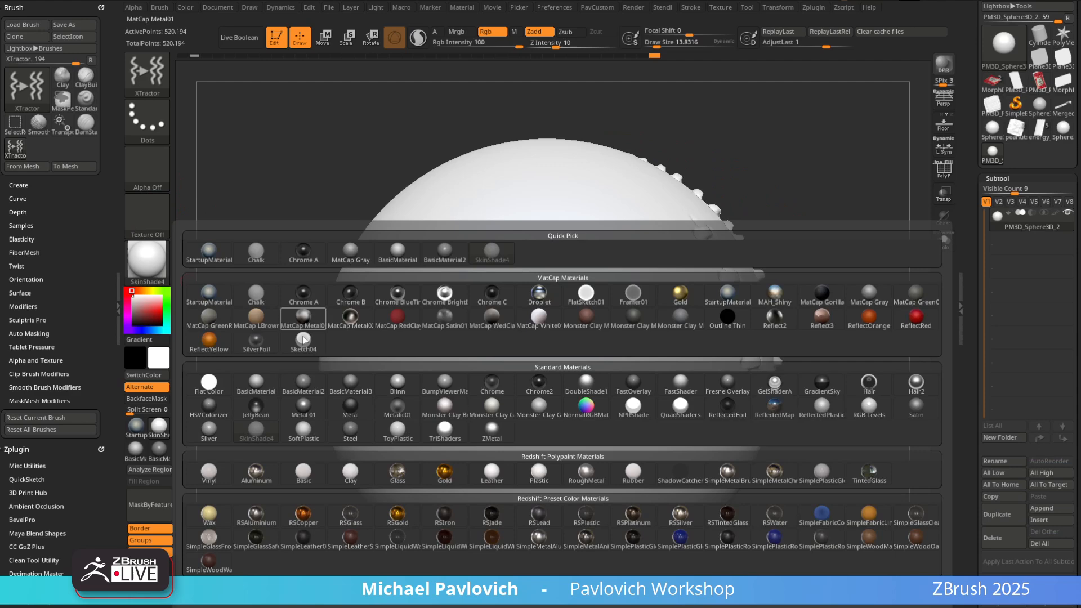
{"action": "left_click", "coordinate": [209, 293]}
Delete the sphere's lower subdivision levels and turn a blank side of it into view
{"action": "scroll", "coordinate": [990, 346], "scroll_direction": "down", "scroll_amount": 10}
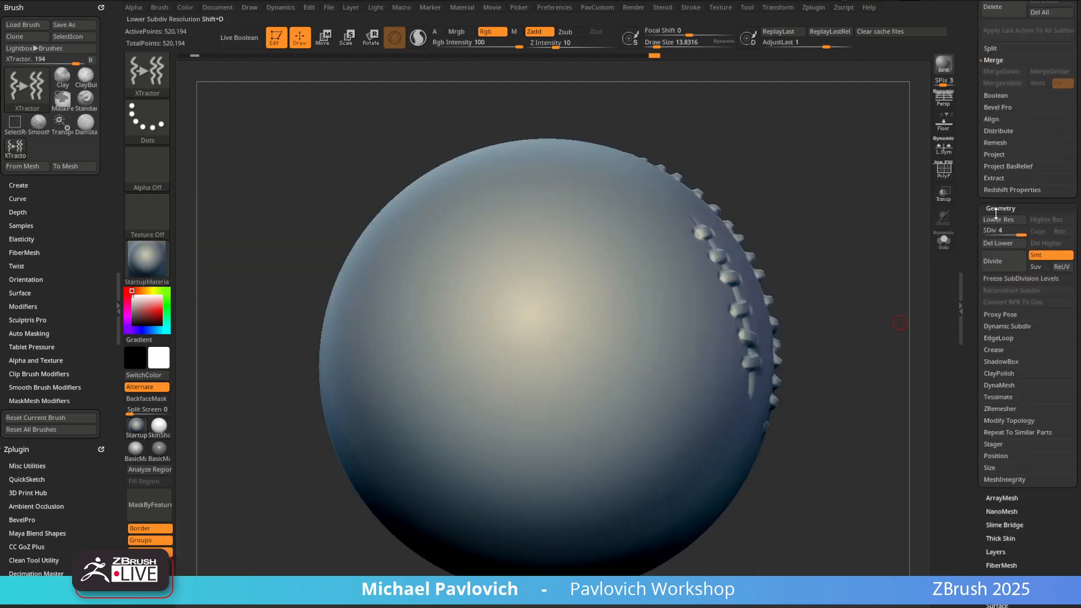
{"action": "left_click", "coordinate": [1005, 243]}
{"action": "left_click_drag", "start_coordinate": [823, 182], "coordinate": [725, 159]}
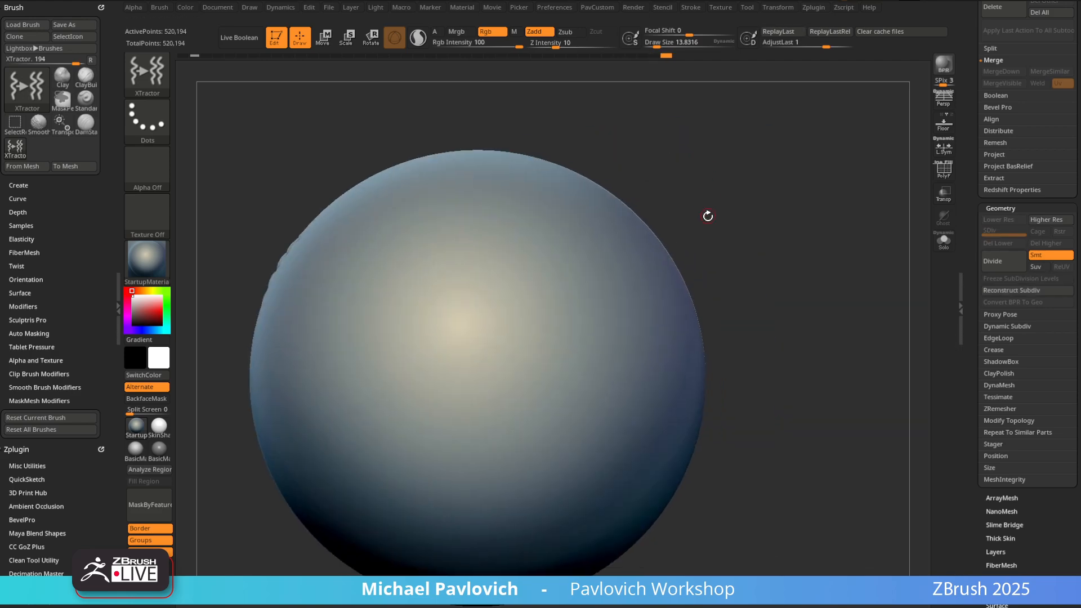
Select the IMM Primitives brush and choose PolySphere as the mesh to insert
{"action": "key", "text": "b"}
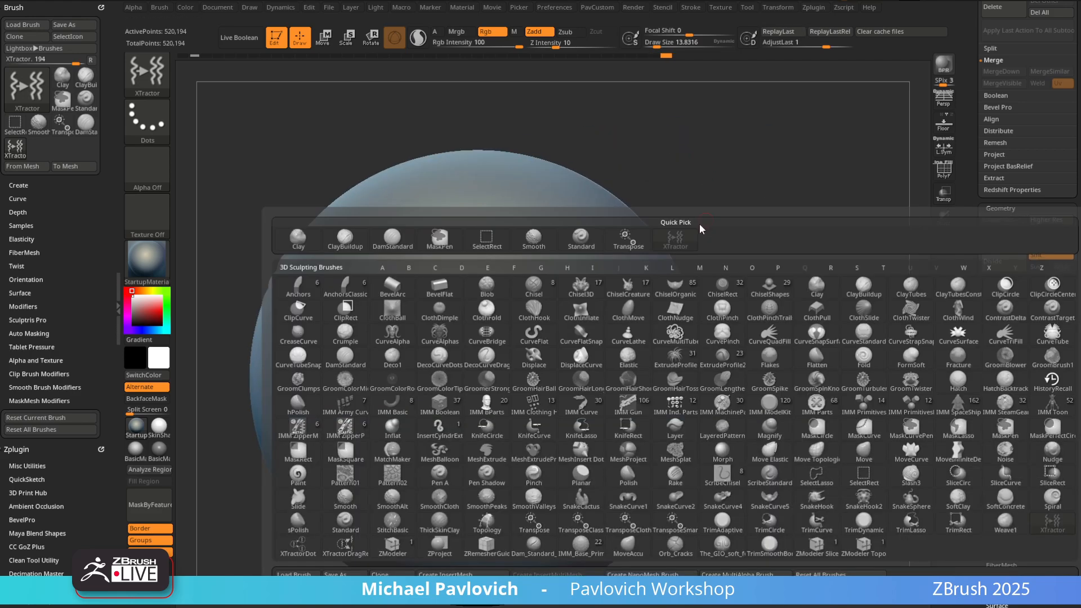
{"action": "key", "text": "i"}
{"action": "left_click", "coordinate": [861, 411]}
{"action": "key", "text": "m"}
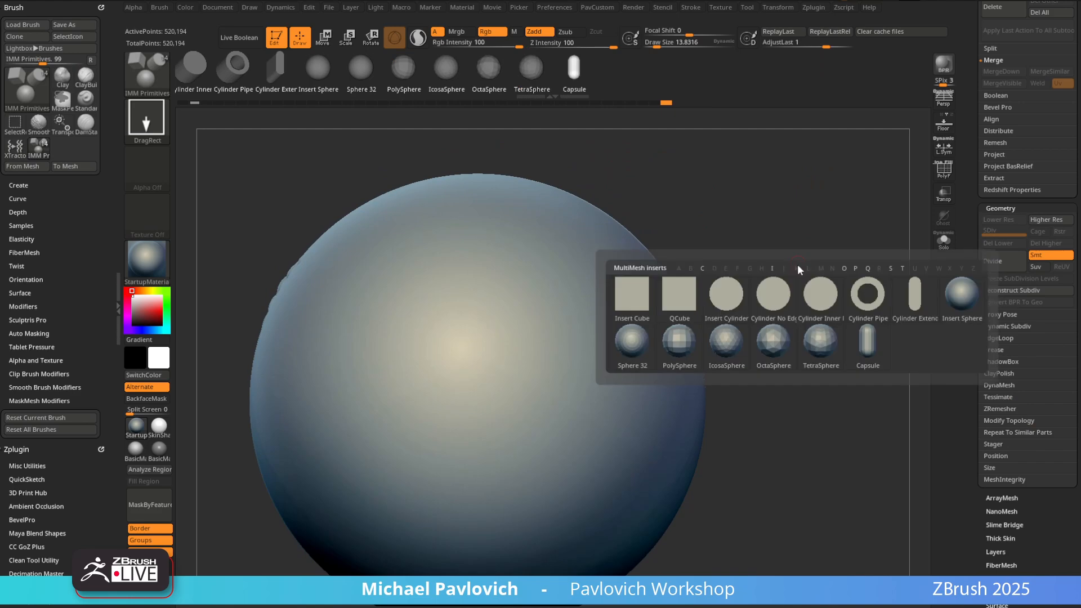
{"action": "left_click", "coordinate": [695, 326]}
{"action": "mouse_move", "coordinate": [783, 248]}
{"action": "left_mouse_down", "text": "alt"}
{"action": "mouse_move", "coordinate": [818, 246]}
{"action": "mouse_move", "coordinate": [810, 276]}
{"action": "left_mouse_up", "text": "alt"}
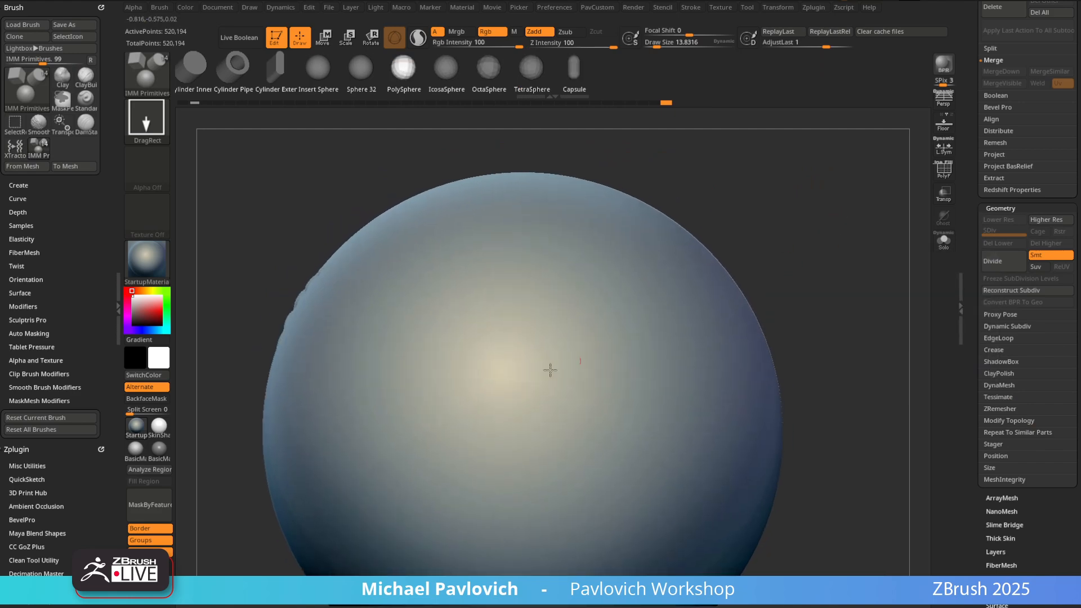
Try inserting a small PolySphere on the sphere's surface, and undo it
{"action": "left_click_drag", "start_coordinate": [549, 373], "coordinate": [568, 395]}
{"action": "left_click_drag", "start_coordinate": [844, 290], "coordinate": [833, 248], "text": "alt"}
{"action": "key", "text": "ctrl+z"}
Set the IMM brush's Imbed depth to 24 and insert a test PolySphere on the surface, undoing the insertion
{"action": "left_click", "coordinate": [18, 212]}
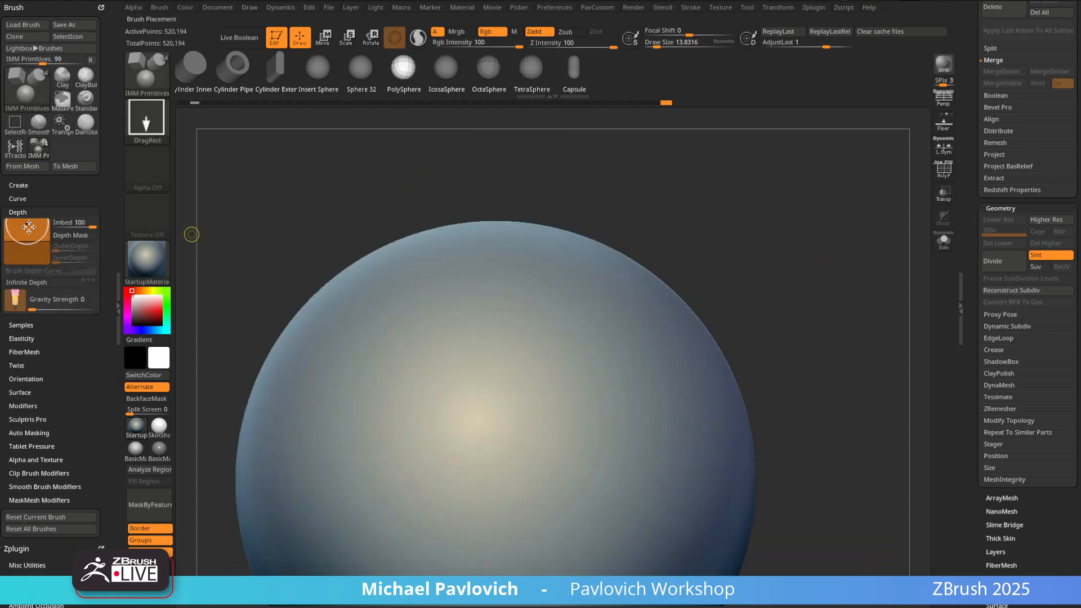
{"action": "left_click_drag", "start_coordinate": [29, 227], "coordinate": [28, 237]}
{"action": "left_click_drag", "start_coordinate": [473, 341], "coordinate": [502, 318]}
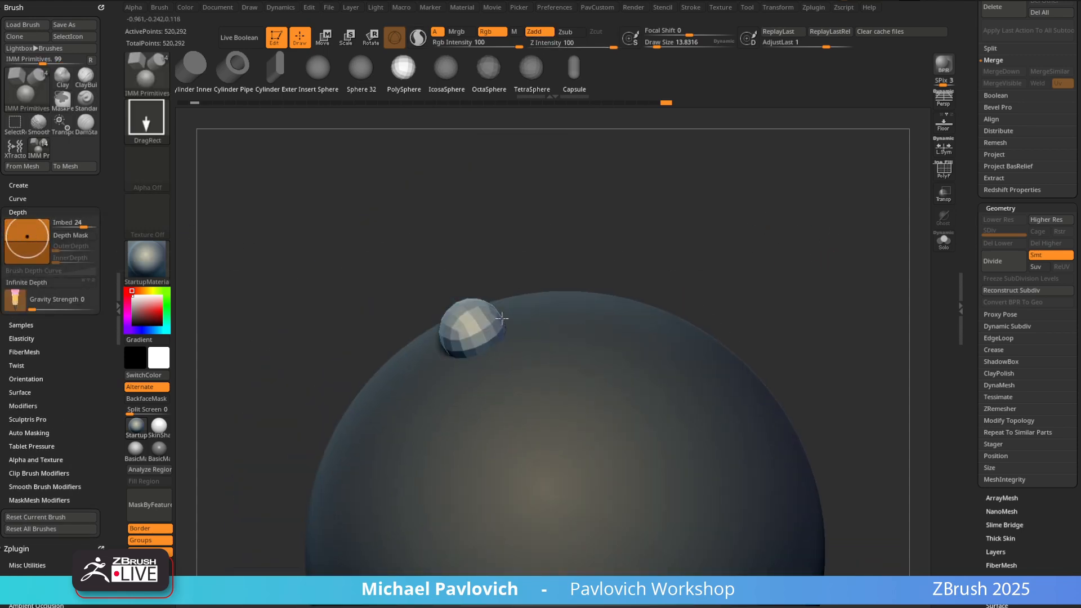
{"action": "key", "text": "ctrl+z"}
{"action": "left_click_drag", "start_coordinate": [751, 205], "coordinate": [760, 110], "text": "alt"}
Switch the IMM brush's stroke to Dots and try a chain of PolySpheres down the surface, undoing it
{"action": "left_click", "coordinate": [146, 119]}
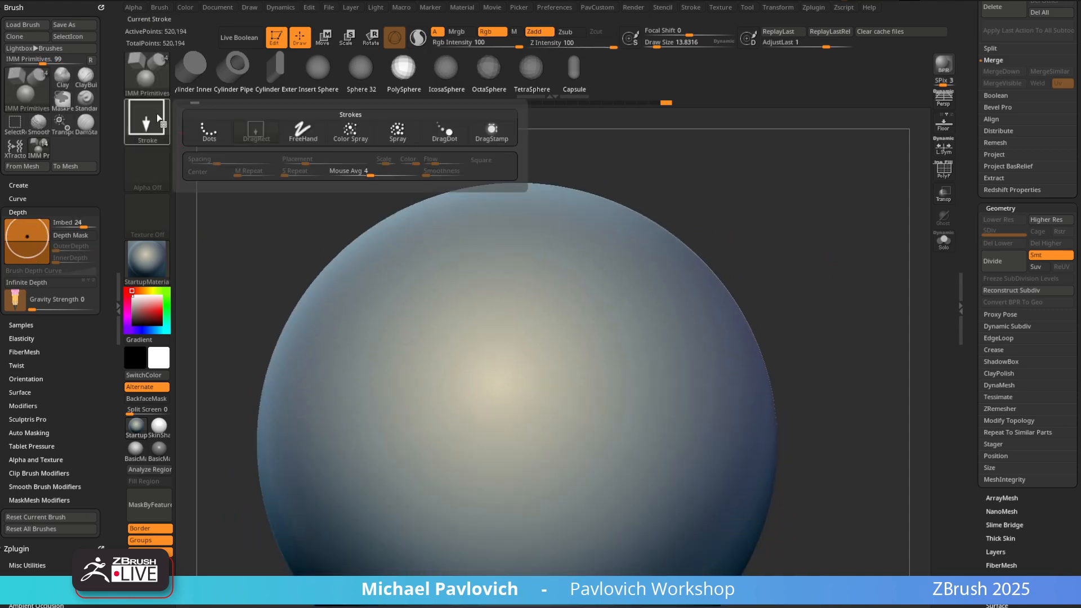
{"action": "left_click", "coordinate": [209, 130]}
{"action": "mouse_move", "coordinate": [457, 280]}
{"action": "left_mouse_down"}
{"action": "mouse_move", "coordinate": [540, 473]}
{"action": "mouse_move", "coordinate": [553, 469]}
{"action": "left_mouse_up"}
{"action": "left_click_drag", "start_coordinate": [826, 309], "coordinate": [810, 254], "text": "alt"}
{"action": "key", "text": "ctrl+z"}
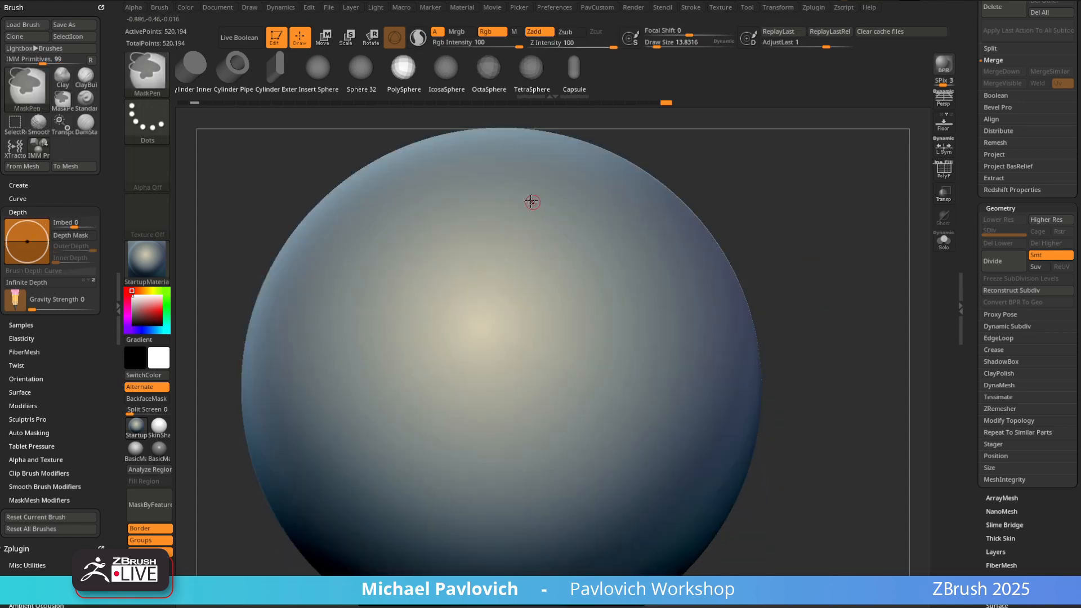
Paint two winding chains of PolySpheres across the sphere, undoing each one
{"action": "mouse_move", "coordinate": [527, 198]}
{"action": "left_mouse_down"}
{"action": "mouse_move", "coordinate": [520, 366]}
{"action": "mouse_move", "coordinate": [589, 489]}
{"action": "left_mouse_up"}
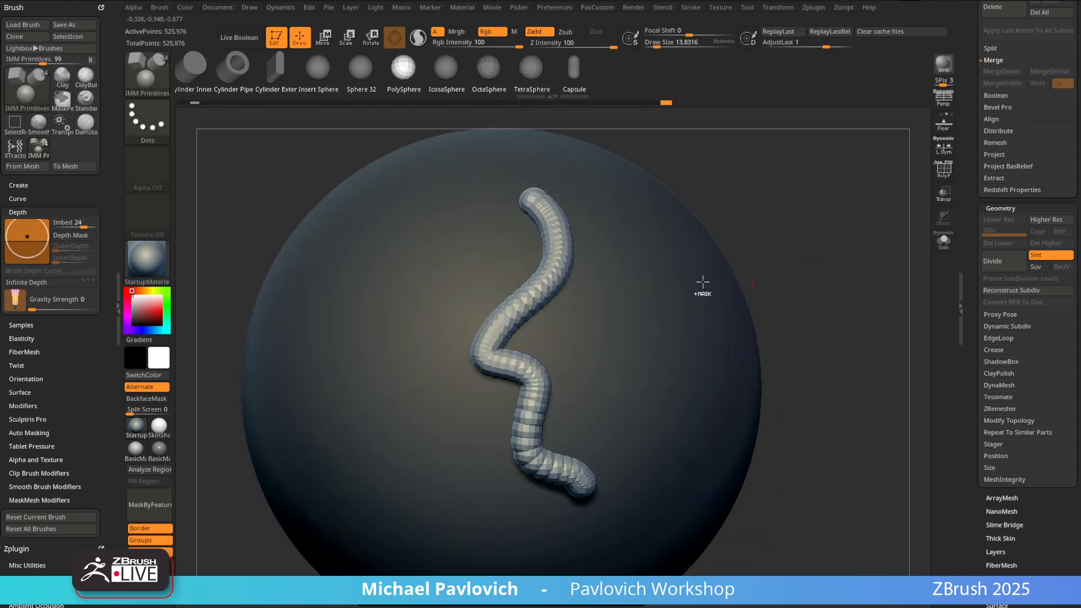
{"action": "key", "text": "ctrl+z"}
{"action": "mouse_move", "coordinate": [532, 195]}
{"action": "left_mouse_down"}
{"action": "mouse_move", "coordinate": [516, 221]}
{"action": "mouse_move", "coordinate": [549, 408]}
{"action": "mouse_move", "coordinate": [409, 397]}
{"action": "left_mouse_up"}
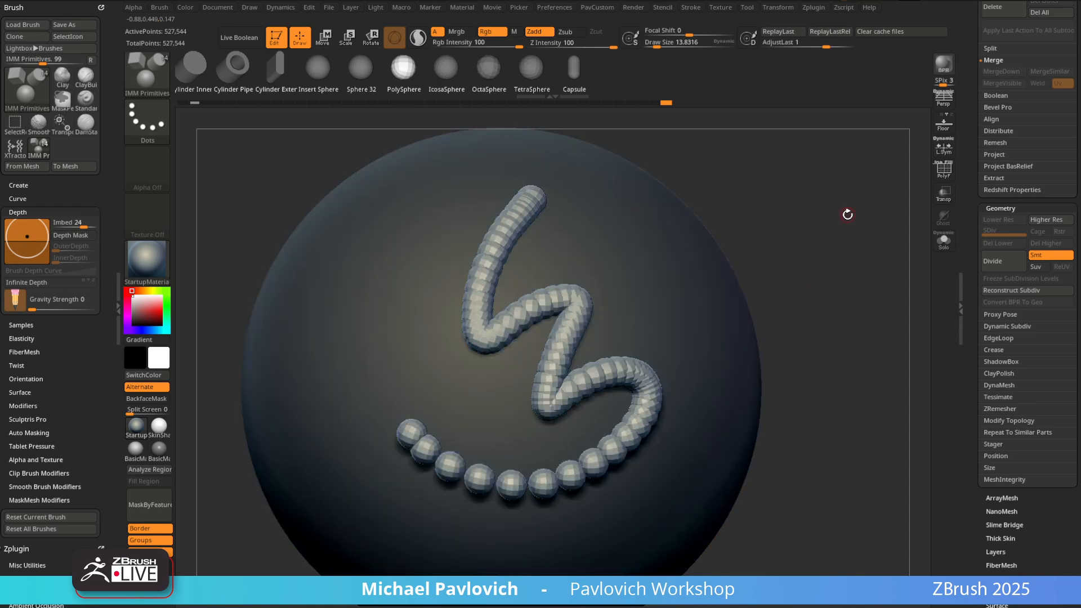
{"action": "key", "text": "ctrl+z"}
{"action": "left_click_drag", "start_coordinate": [837, 212], "coordinate": [833, 210], "text": "alt"}
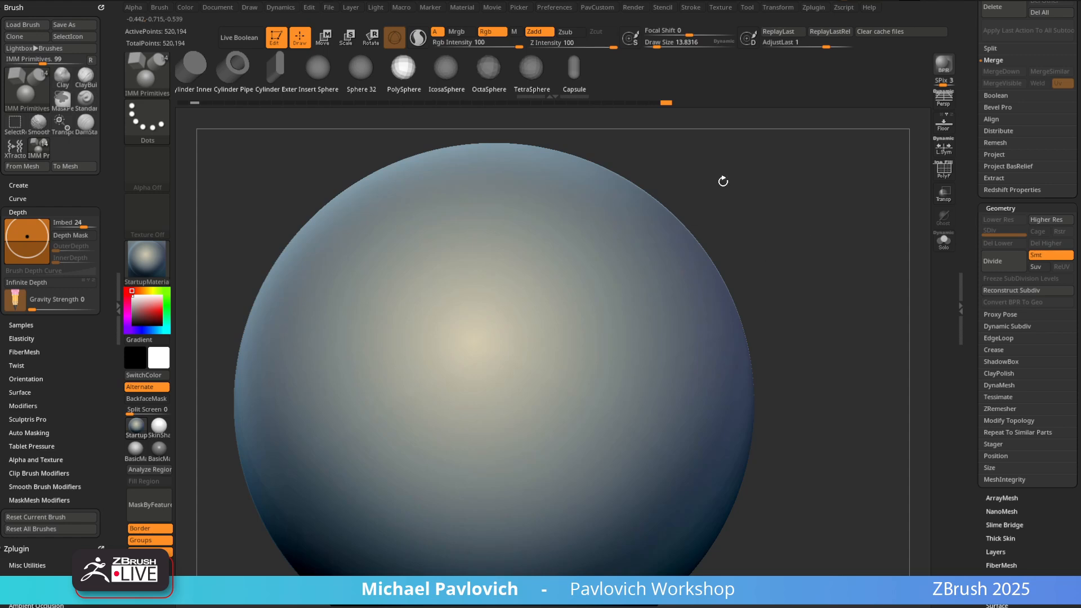
Select the Standard brush at draw size about 35.8 and assign the arrow-shaped Alpha 33
{"action": "mouse_move", "coordinate": [723, 181]}
{"action": "left_mouse_down"}
{"action": "mouse_move", "coordinate": [797, 183]}
{"action": "mouse_move", "coordinate": [790, 193]}
{"action": "mouse_move", "coordinate": [807, 185]}
{"action": "mouse_move", "coordinate": [801, 193]}
{"action": "left_mouse_up"}
{"action": "key", "text": "s"}
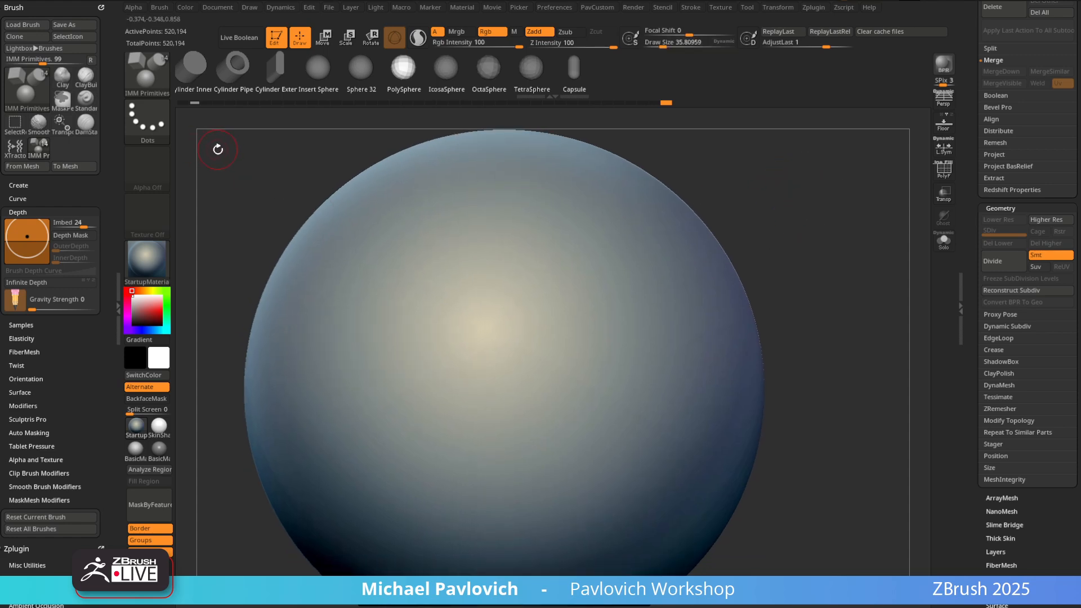
{"action": "key", "text": "b"}
{"action": "key", "text": "s"}
{"action": "key", "text": "t"}
{"action": "left_click", "coordinate": [155, 129]}
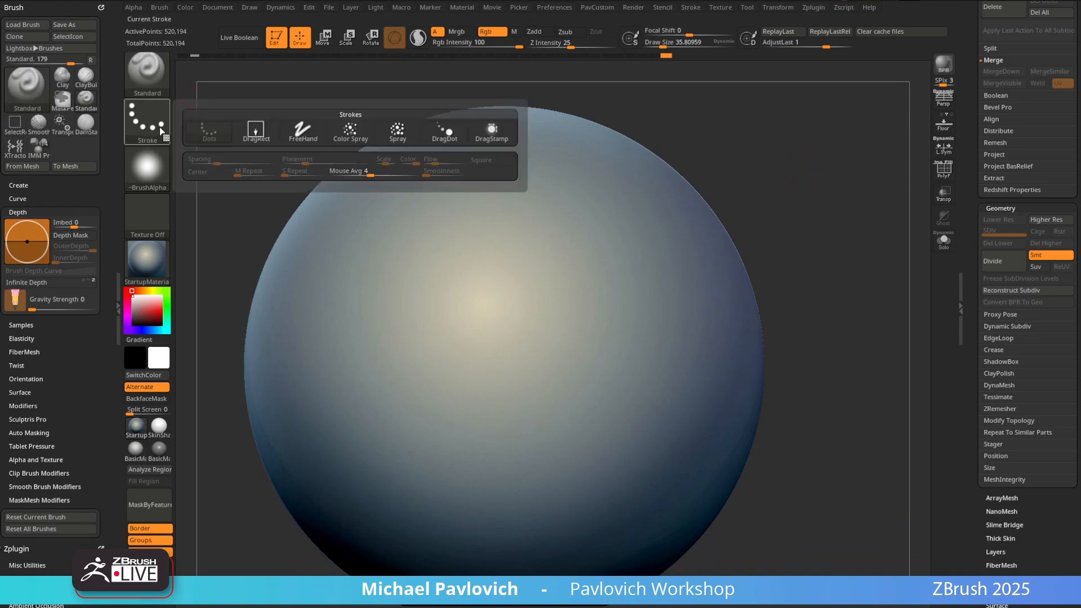
{"action": "left_click", "coordinate": [147, 167]}
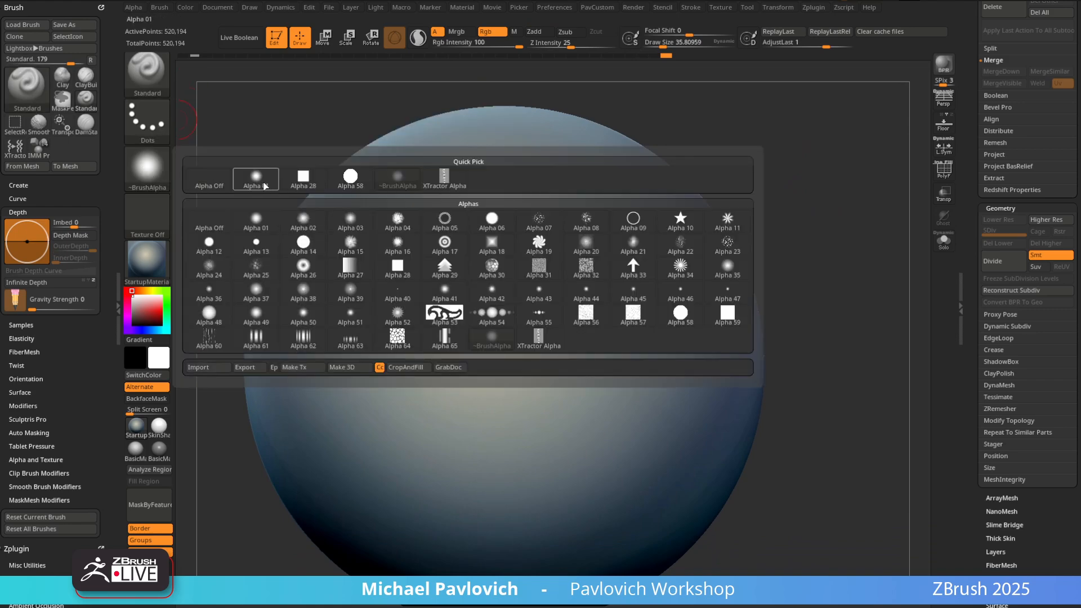
{"action": "left_click", "coordinate": [633, 267]}
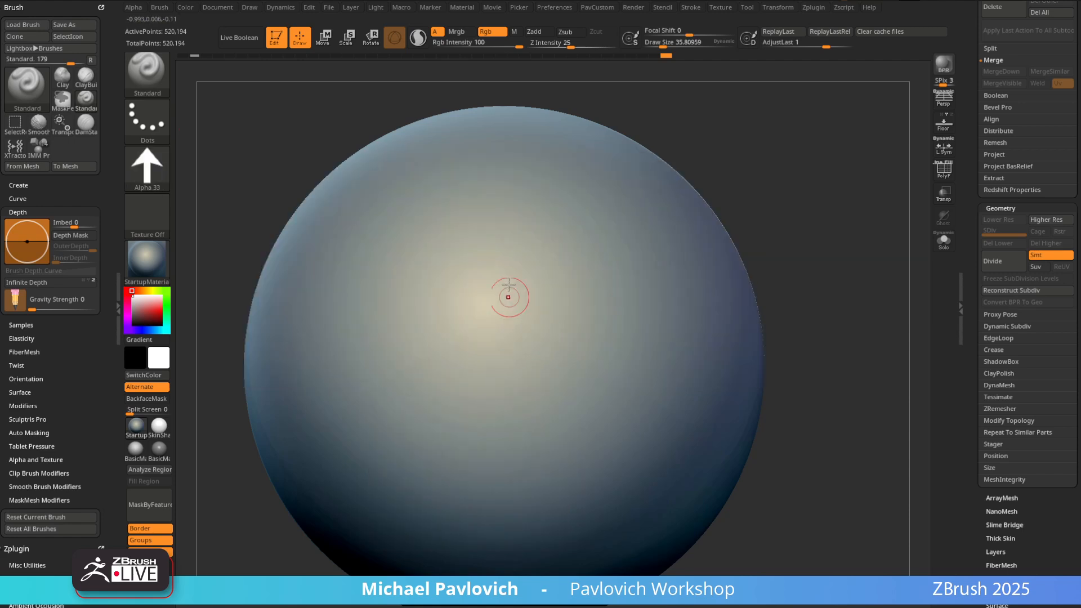
Undo a test stroke with the arrow alpha, and switch the Standard brush from Rgb to Zadd
{"action": "left_click_drag", "start_coordinate": [508, 287], "coordinate": [496, 419]}
{"action": "key", "text": "ctrl+z"}
{"action": "left_click_drag", "start_coordinate": [725, 113], "coordinate": [677, 123], "text": "alt"}
{"action": "left_click", "coordinate": [491, 32]}
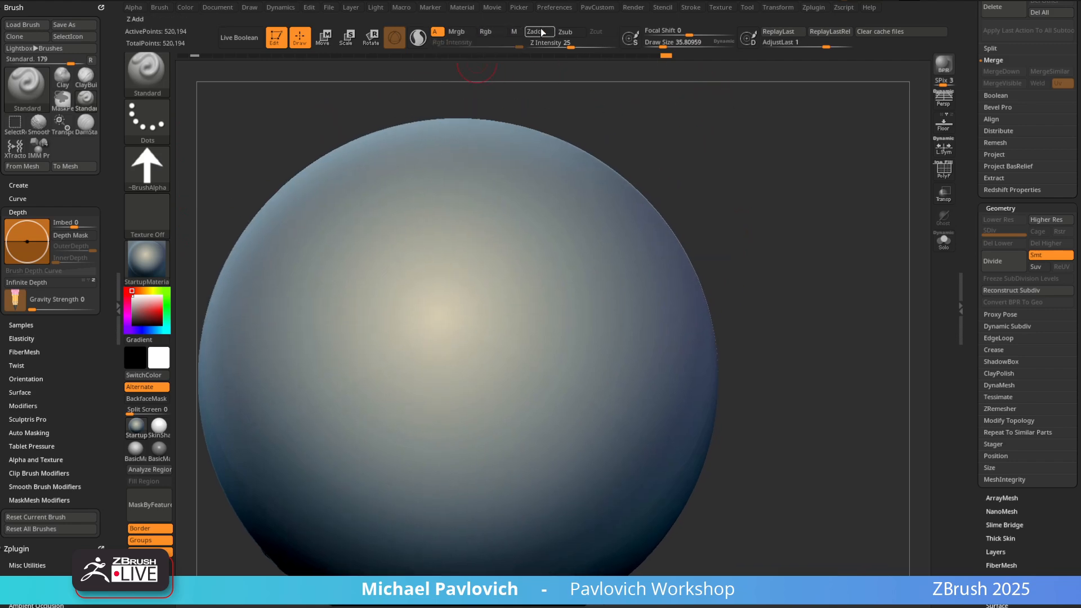
{"action": "left_click", "coordinate": [543, 32]}
Sculpt two Zadd strokes of repeated arrows down the sphere with the Dots stroke, undoing each one
{"action": "left_click_drag", "start_coordinate": [639, 167], "coordinate": [663, 157], "text": "alt"}
{"action": "mouse_move", "coordinate": [453, 214]}
{"action": "left_mouse_down"}
{"action": "mouse_move", "coordinate": [459, 293]}
{"action": "mouse_move", "coordinate": [484, 352]}
{"action": "left_mouse_up"}
{"action": "key", "text": "ctrl+z"}
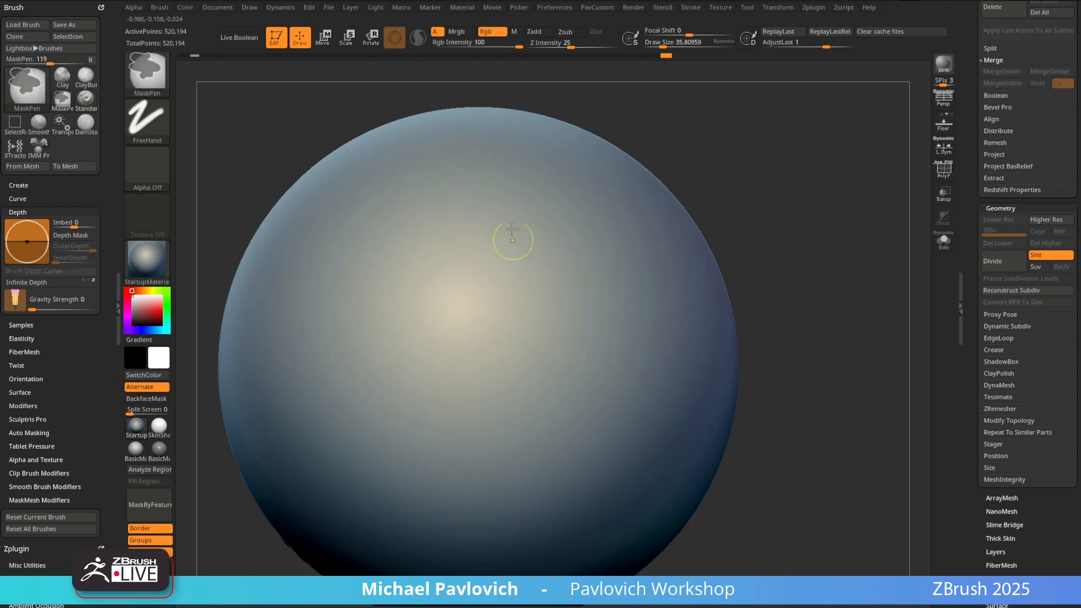
{"action": "mouse_move", "coordinate": [500, 197]}
{"action": "left_mouse_down"}
{"action": "mouse_move", "coordinate": [503, 360]}
{"action": "mouse_move", "coordinate": [463, 464]}
{"action": "left_mouse_up"}
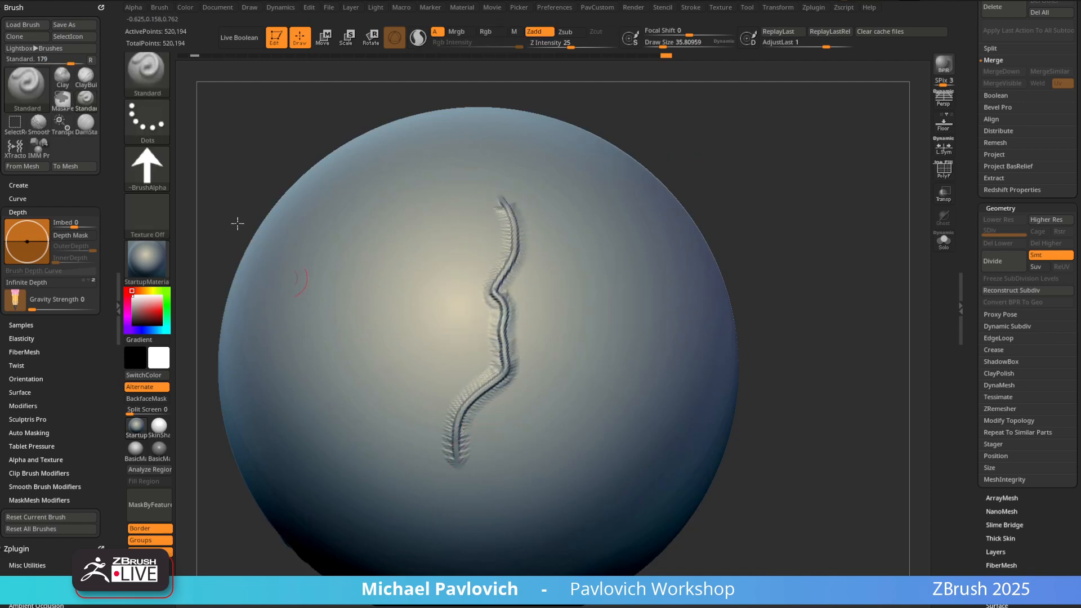
{"action": "key", "text": "ctrl+z"}
Switch the Standard brush's stroke to DragRect and stamp two test arrows on the sphere, undoing each one
{"action": "left_click", "coordinate": [147, 122]}
{"action": "left_click", "coordinate": [256, 131]}
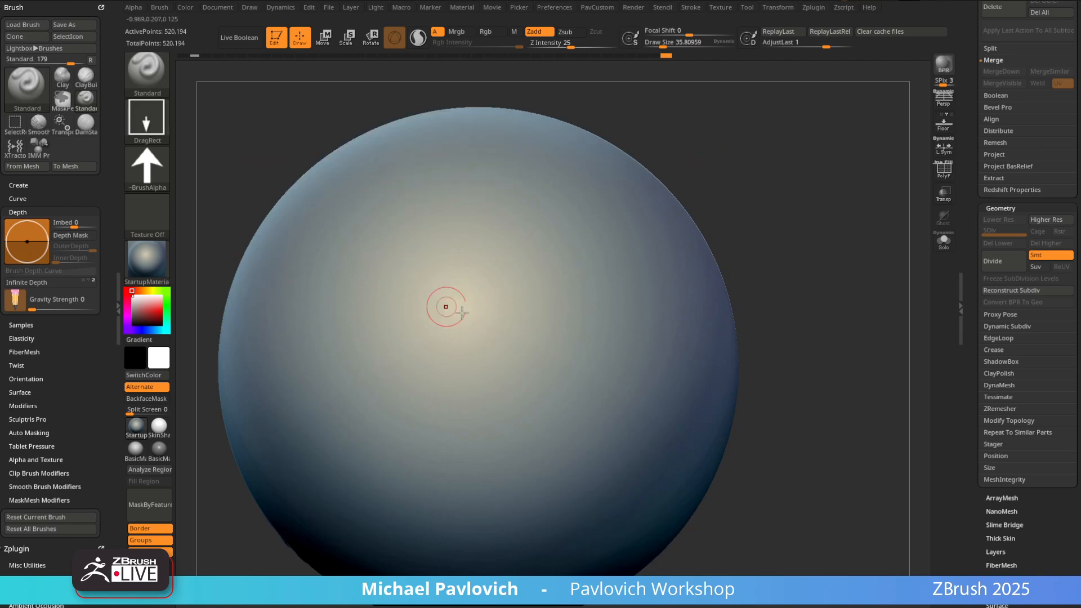
{"action": "left_click_drag", "start_coordinate": [488, 331], "coordinate": [554, 339]}
{"action": "key", "text": "ctrl+z"}
{"action": "left_click_drag", "start_coordinate": [466, 319], "coordinate": [450, 355]}
{"action": "key", "text": "ctrl+z"}
Set the brush's Focal Shift to -100 and stamp two test arrows with DragRect, undoing each one
{"action": "left_click_drag", "start_coordinate": [684, 33], "coordinate": [643, 33]}
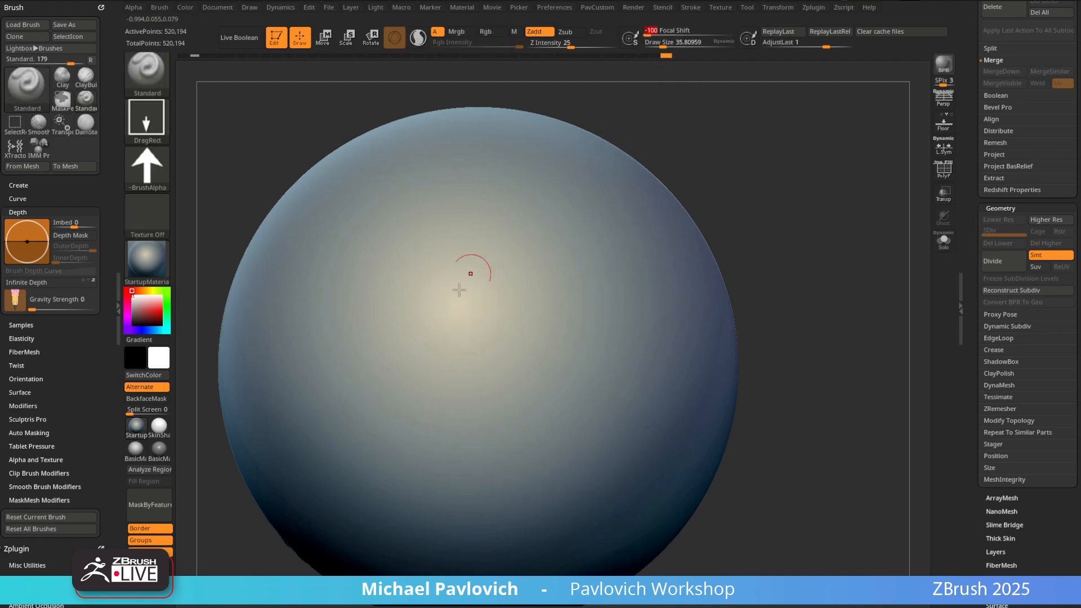
{"action": "left_click_drag", "start_coordinate": [446, 296], "coordinate": [508, 358]}
{"action": "left_click_drag", "start_coordinate": [806, 220], "coordinate": [736, 208]}
{"action": "left_click_drag", "start_coordinate": [849, 160], "coordinate": [740, 175], "text": "alt"}
{"action": "key", "text": "ctrl+z"}
{"action": "left_click_drag", "start_coordinate": [374, 229], "coordinate": [388, 204]}
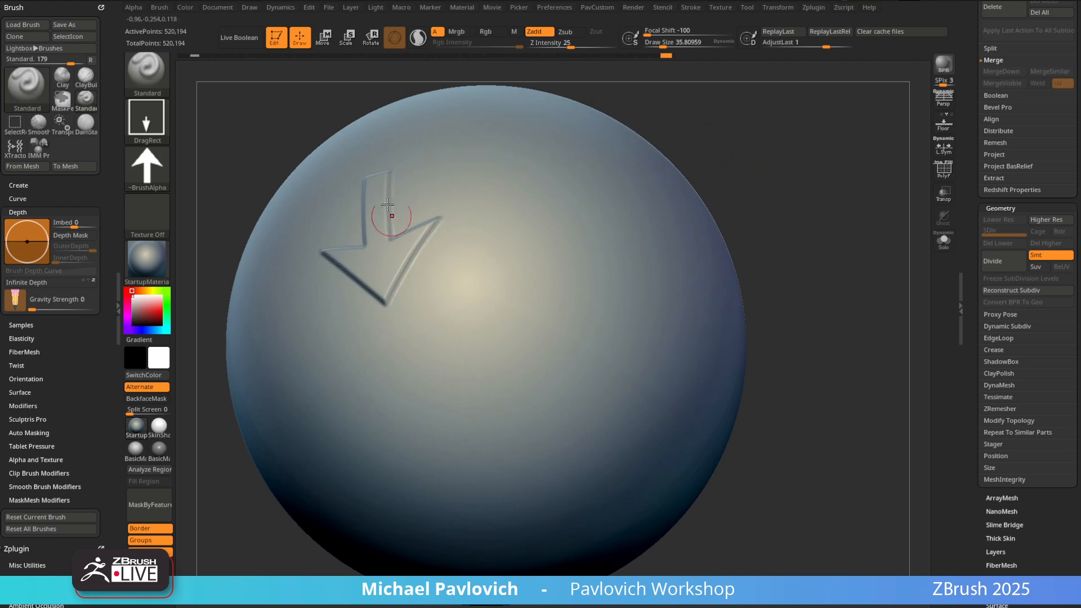
{"action": "key", "text": "ctrl+z"}
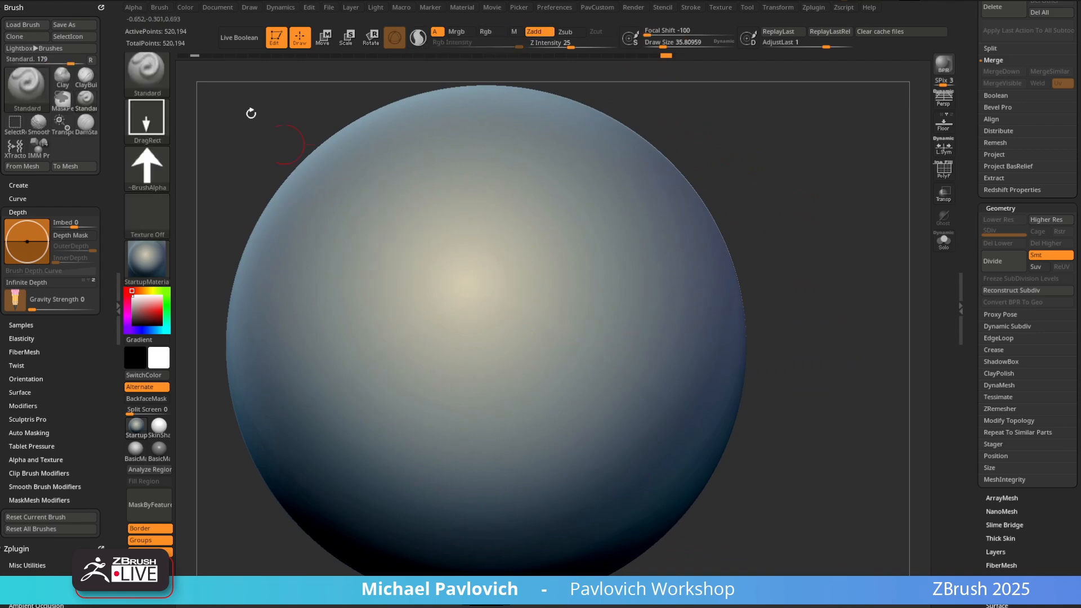
Dock the Stroke palette in the tray and turn on Curve Mode for the Standard brush's DragRect stroke
{"action": "left_click", "coordinate": [670, 11]}
{"action": "left_click", "coordinate": [694, 7]}
{"action": "mouse_move", "coordinate": [686, 19]}
{"action": "left_mouse_down"}
{"action": "mouse_move", "coordinate": [596, 49]}
{"action": "mouse_move", "coordinate": [34, 110]}
{"action": "left_mouse_up"}
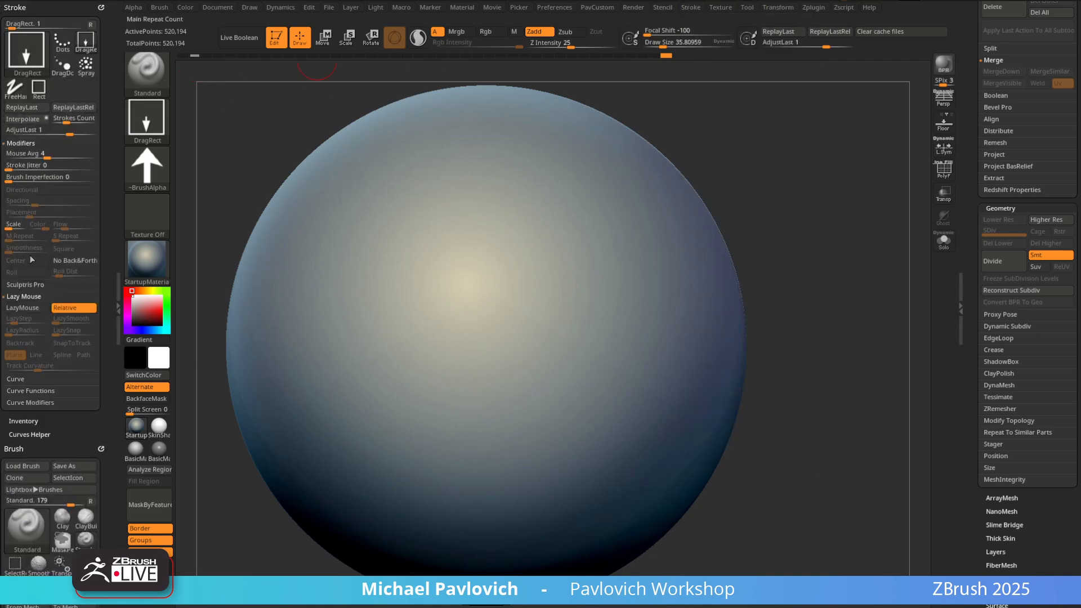
{"action": "left_click", "coordinate": [25, 379], "text": "shift"}
{"action": "left_click", "coordinate": [28, 390]}
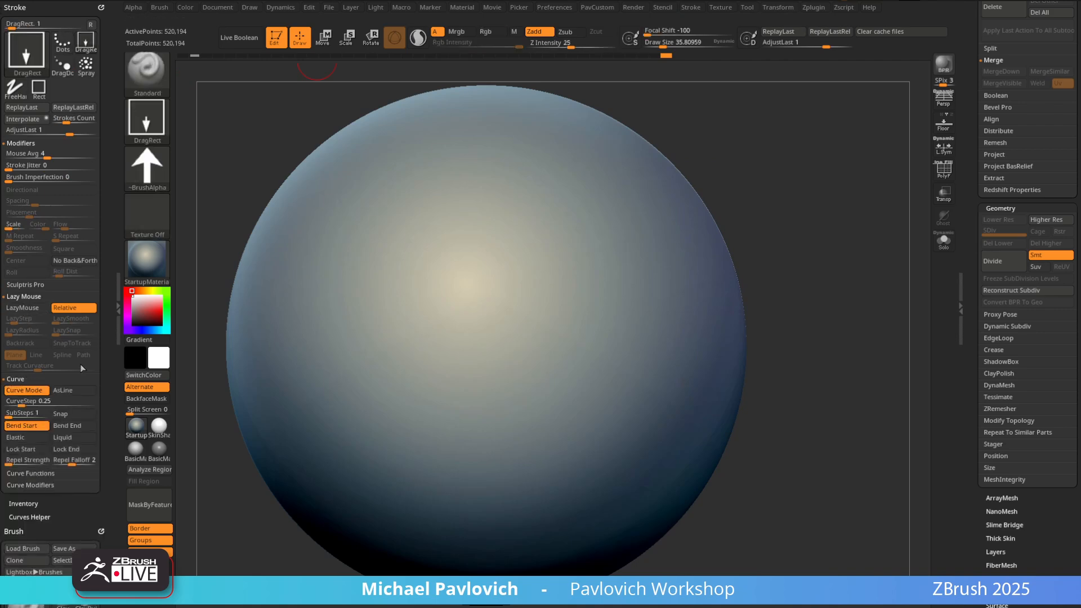
Draw an S-shaped curve down the sphere, sculpt the arrow alpha along it, and undo the result
{"action": "left_click_drag", "start_coordinate": [901, 142], "coordinate": [854, 154]}
{"action": "left_click_drag", "start_coordinate": [459, 311], "coordinate": [517, 400]}
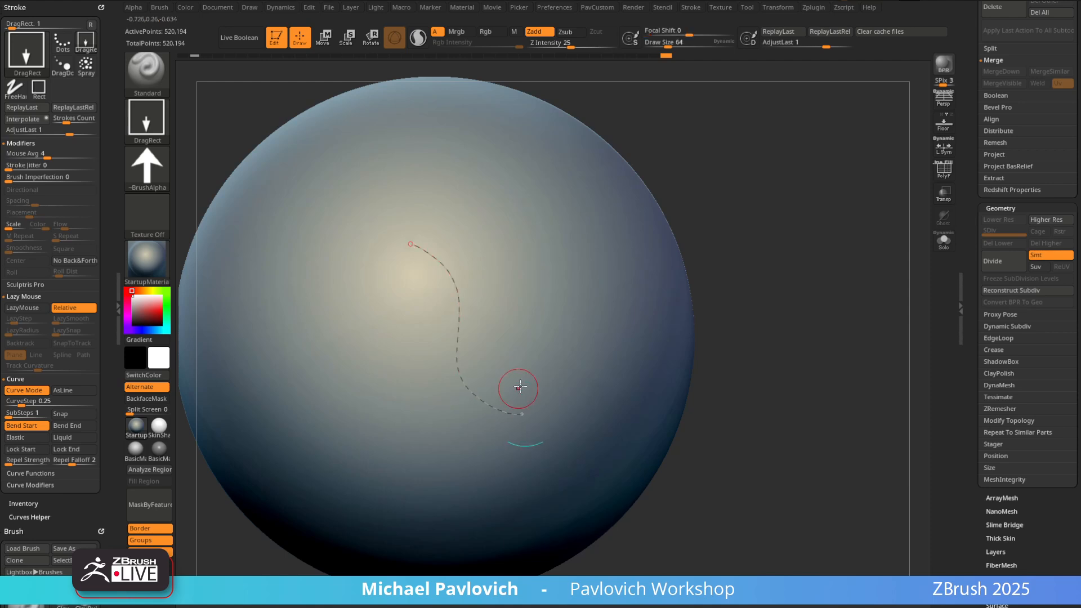
{"action": "left_click_drag", "start_coordinate": [763, 222], "coordinate": [747, 227]}
{"action": "left_click_drag", "start_coordinate": [525, 398], "coordinate": [545, 416]}
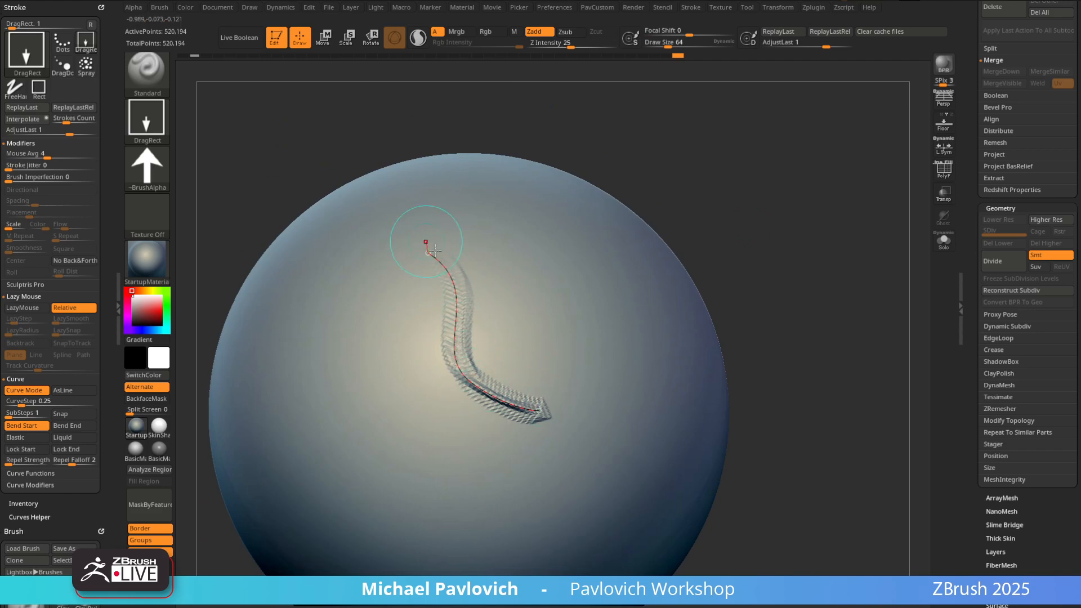
{"action": "left_click_drag", "start_coordinate": [732, 271], "coordinate": [738, 301]}
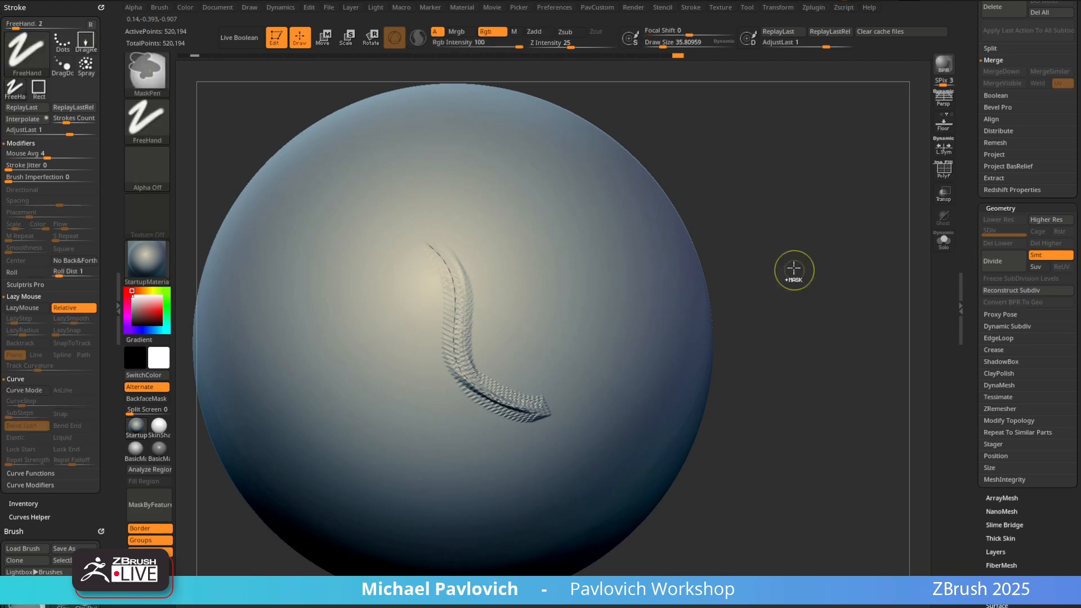
{"action": "key", "text": "ctrl+z"}
{"action": "mouse_move", "coordinate": [794, 265]}
{"action": "left_mouse_down"}
{"action": "mouse_move", "coordinate": [782, 218]}
{"action": "mouse_move", "coordinate": [750, 171]}
{"action": "left_mouse_up"}
{"action": "key", "text": "ctrl+z"}
Switch the sculpting brush to DecoCurveDots
{"action": "key", "text": "b"}
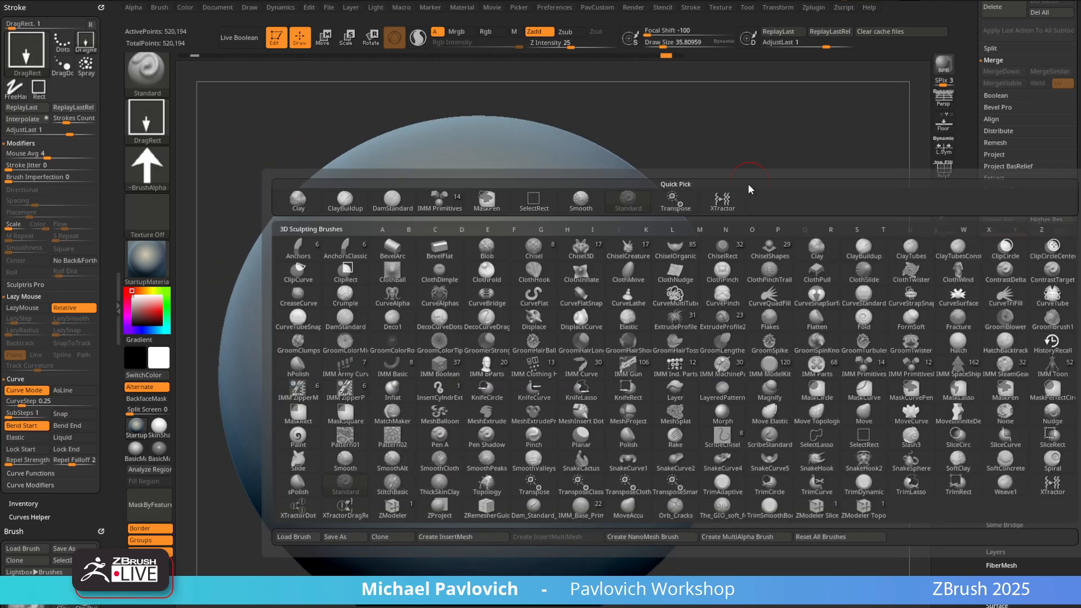
{"action": "key", "text": "d"}
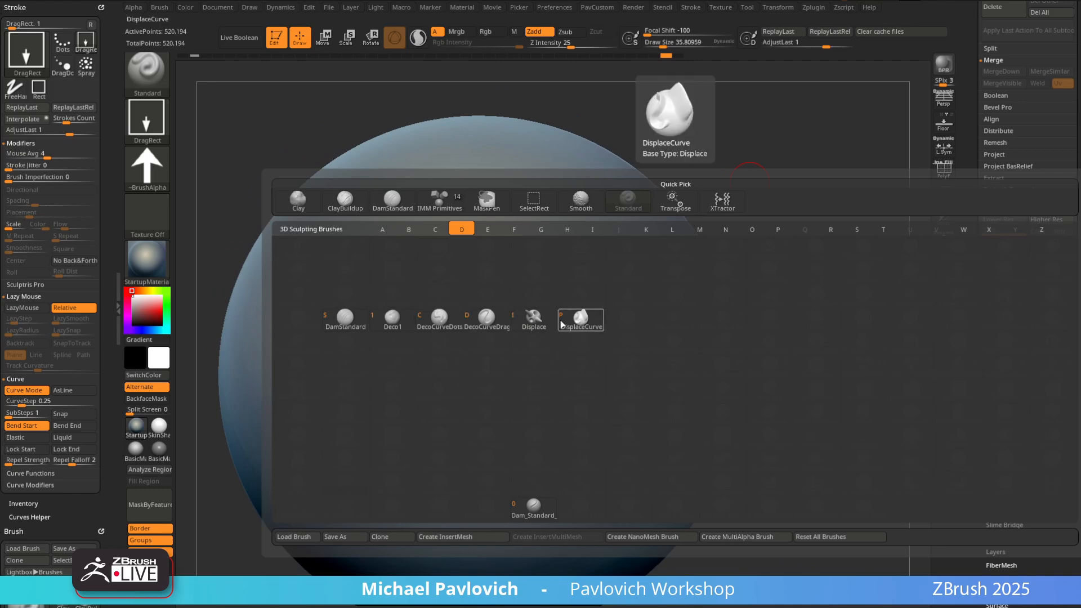
{"action": "left_click", "coordinate": [439, 317]}
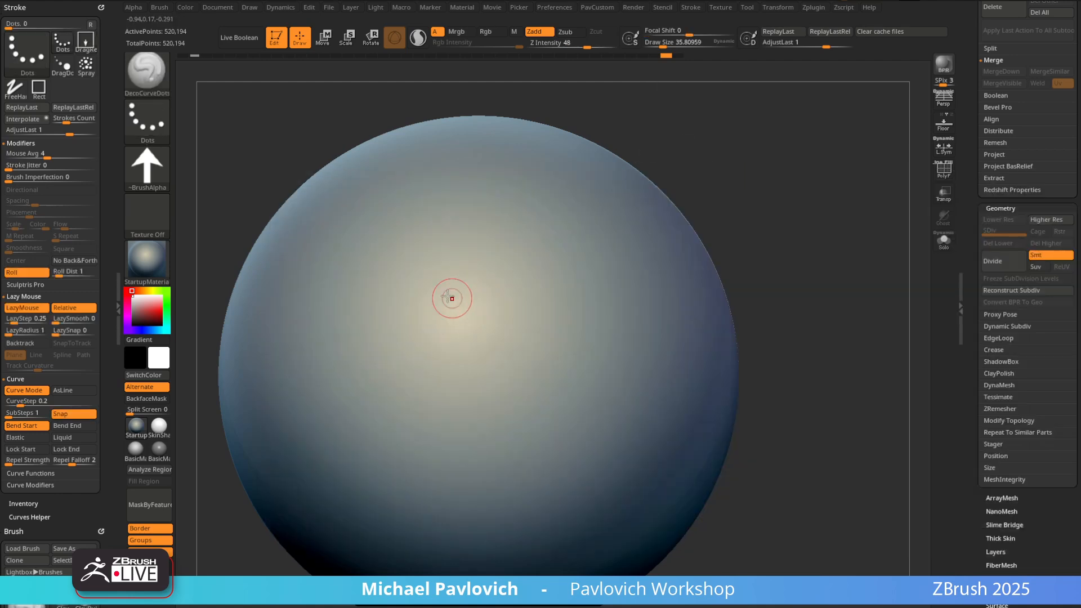
Sculpt a curved test stroke down the sphere, reapply it along its curve, and undo everything
{"action": "left_click_drag", "start_coordinate": [377, 252], "coordinate": [412, 285]}
{"action": "mouse_move", "coordinate": [476, 422]}
{"action": "left_mouse_down"}
{"action": "mouse_move", "coordinate": [561, 393]}
{"action": "mouse_move", "coordinate": [549, 384]}
{"action": "left_mouse_up"}
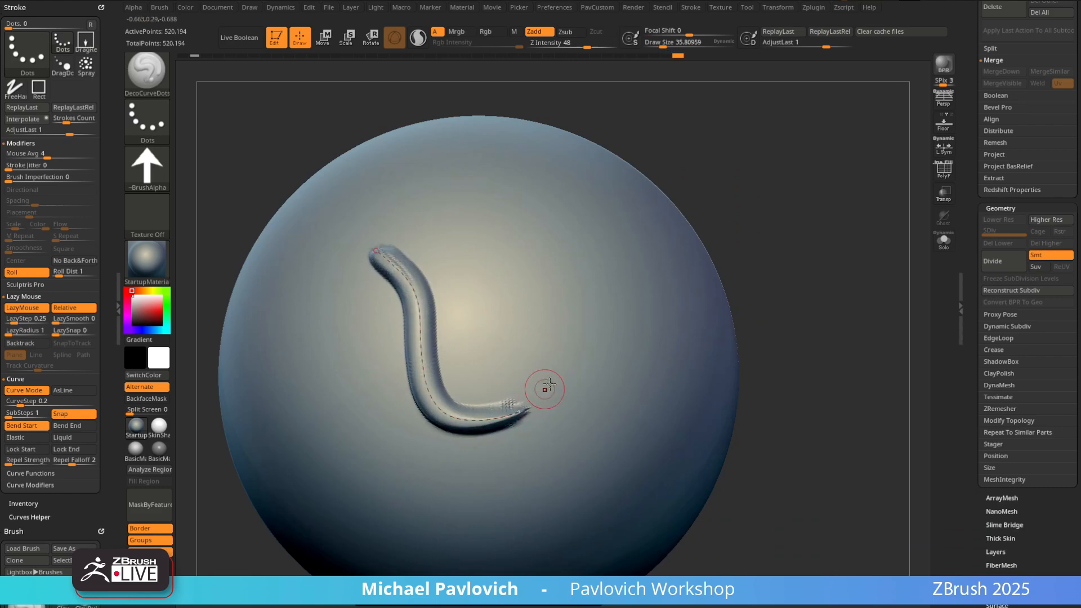
{"action": "key", "text": "ctrl+z"}
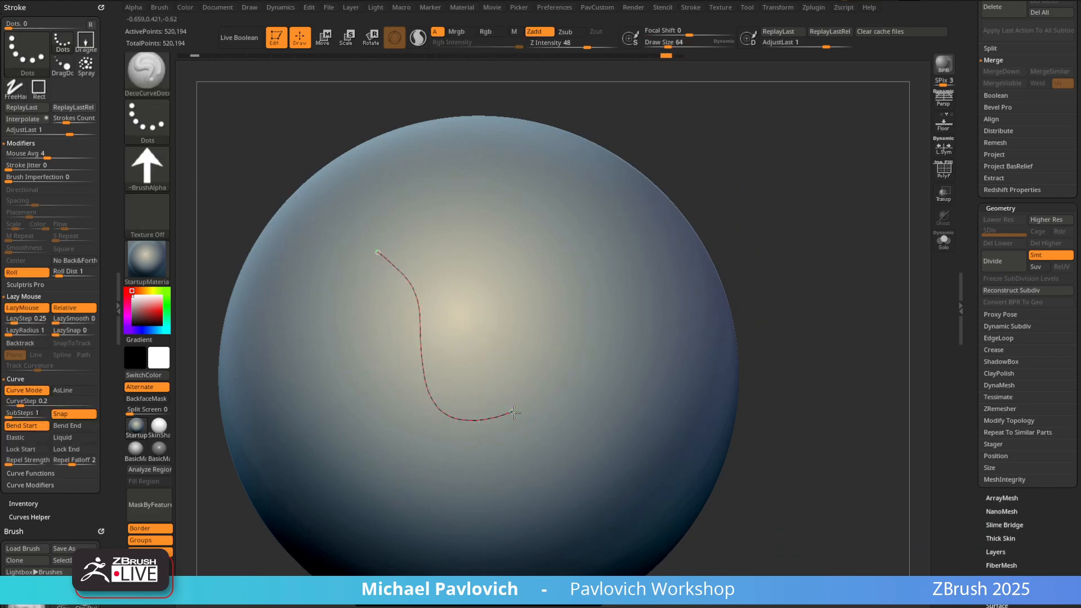
{"action": "left_click", "coordinate": [513, 411]}
{"action": "key", "text": "ctrl+z"}
{"action": "left_click", "coordinate": [512, 412]}
{"action": "key", "text": "ctrl+z"}
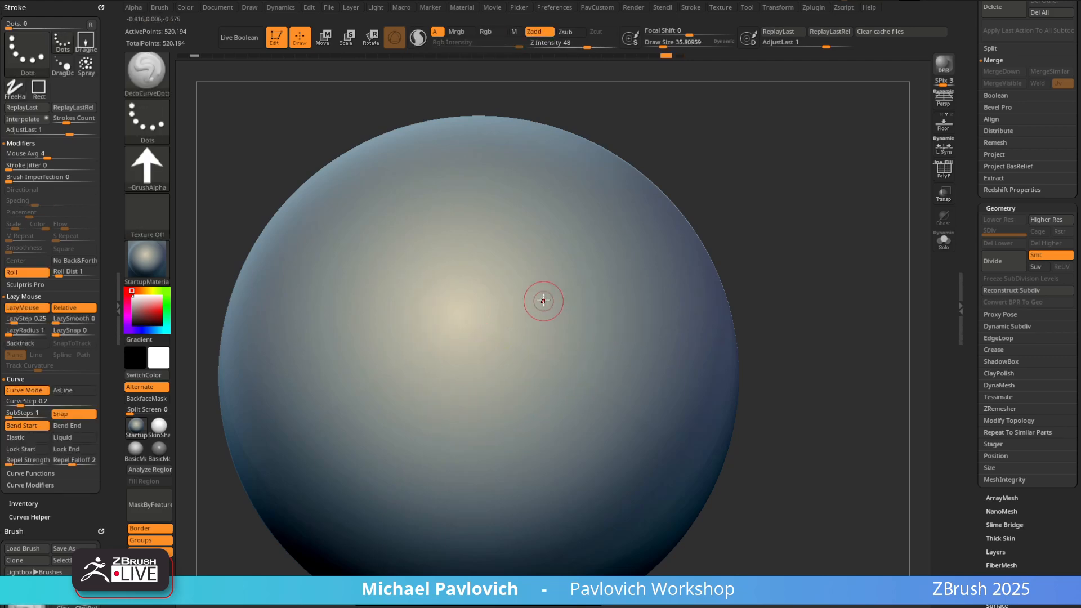
{"action": "key", "text": "b"}
{"action": "key", "text": "c"}
{"action": "key", "text": "b"}
Switch to the browser, look through the YouTube channel's video results for "curve alpha", and return to ZBrush
{"action": "left_click", "coordinate": [546, 596]}
{"action": "scroll", "coordinate": [479, 311], "scroll_direction": "down", "scroll_amount": 2}
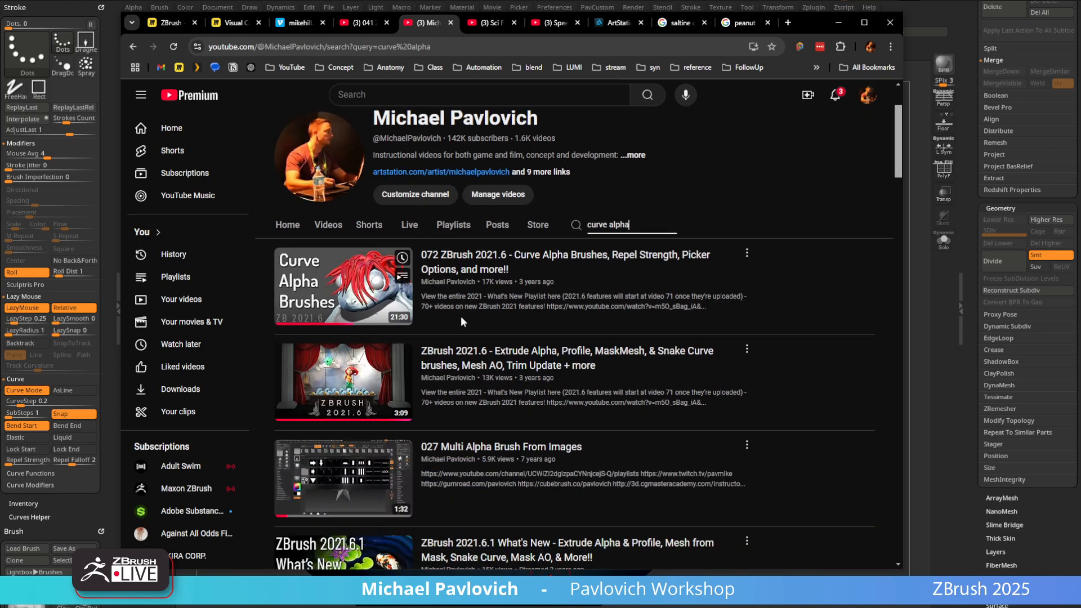
{"action": "scroll", "coordinate": [821, 316], "scroll_direction": "down", "scroll_amount": 1}
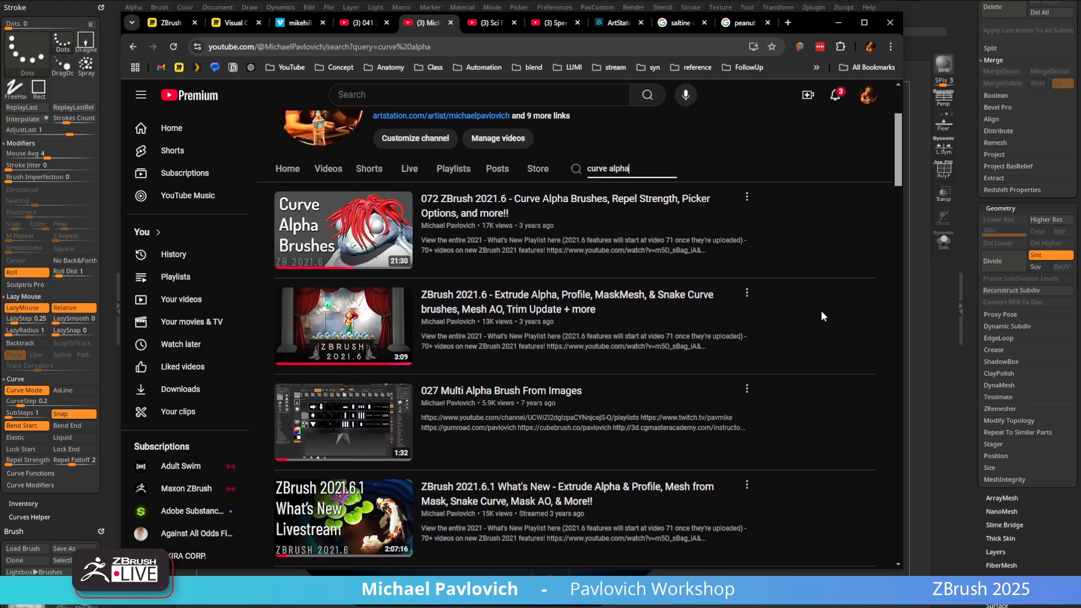
{"action": "scroll", "coordinate": [840, 307], "scroll_direction": "down", "scroll_amount": 6}
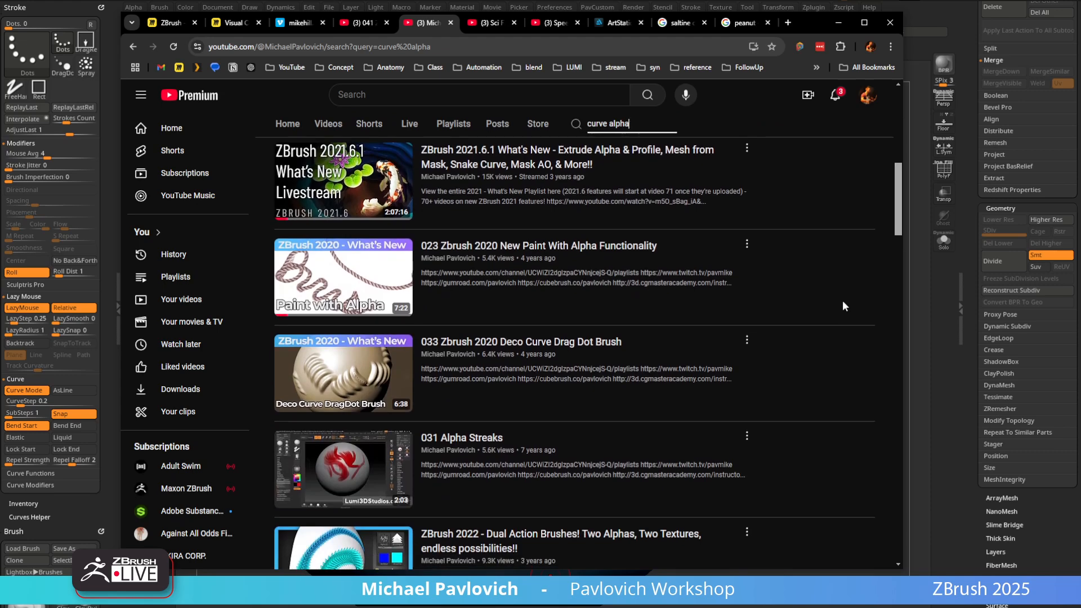
{"action": "scroll", "coordinate": [842, 302], "scroll_direction": "down", "scroll_amount": 1}
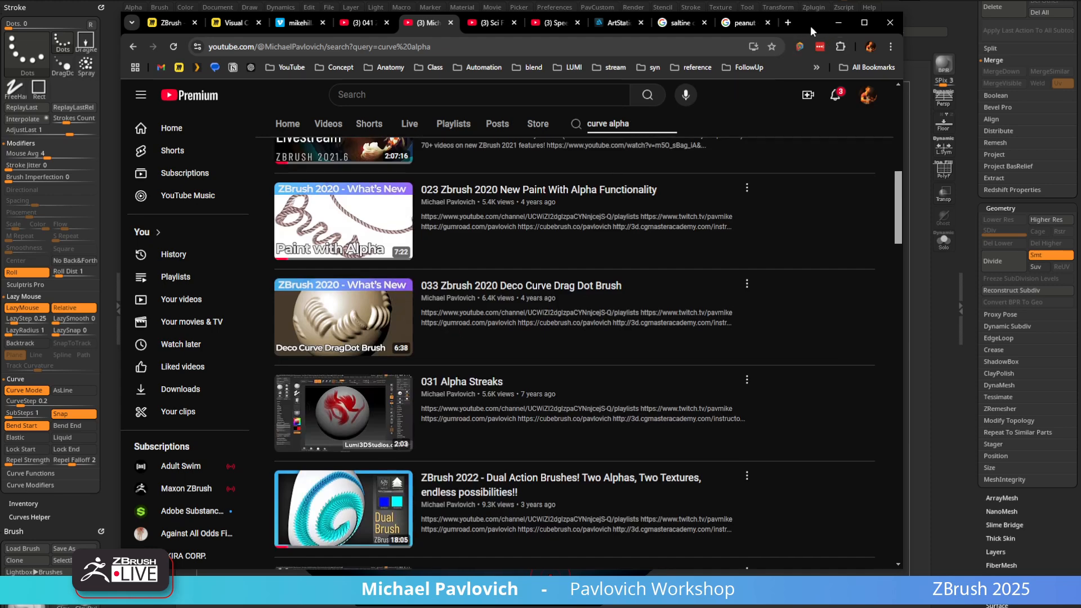
{"action": "left_click", "coordinate": [839, 23]}
{"action": "left_click_drag", "start_coordinate": [816, 275], "coordinate": [826, 268]}
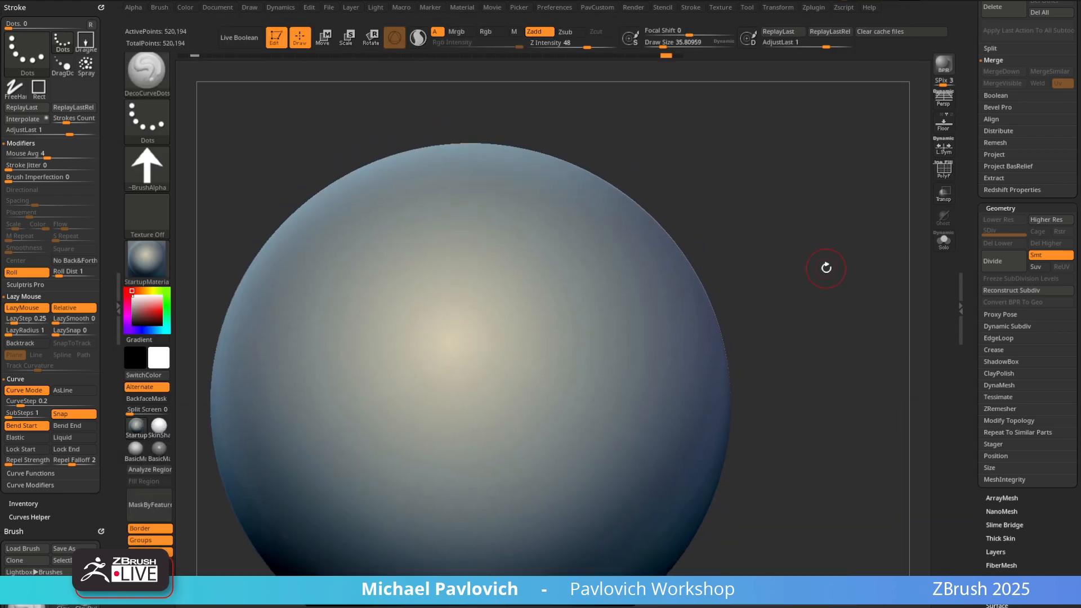
{"action": "key", "text": "c"}
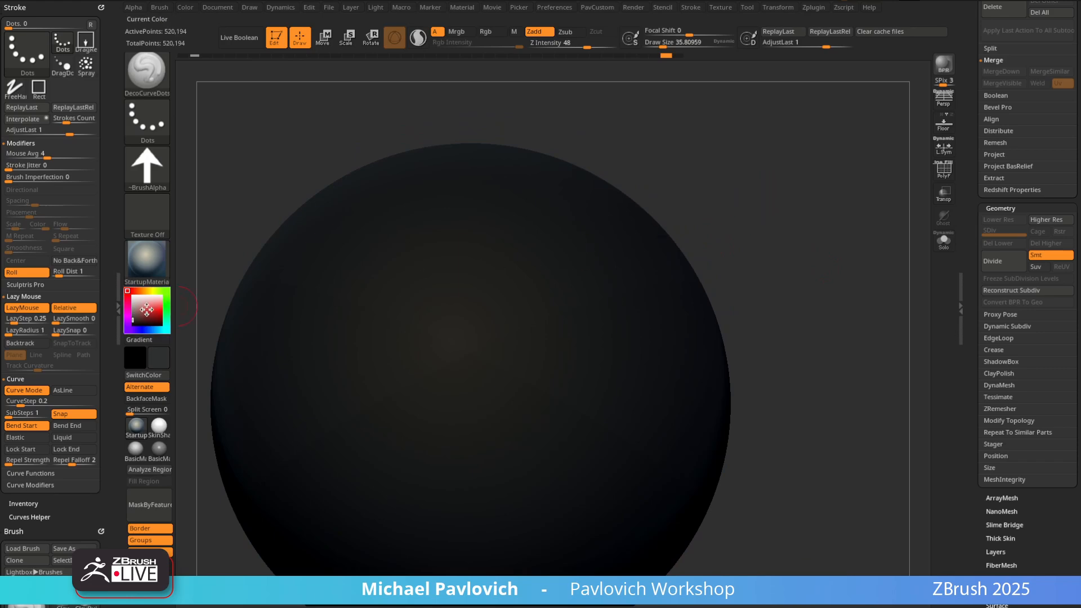
{"action": "left_click_drag", "start_coordinate": [146, 310], "coordinate": [127, 292]}
Open the brush library to choose another sculpting brush
{"action": "key", "text": "b"}
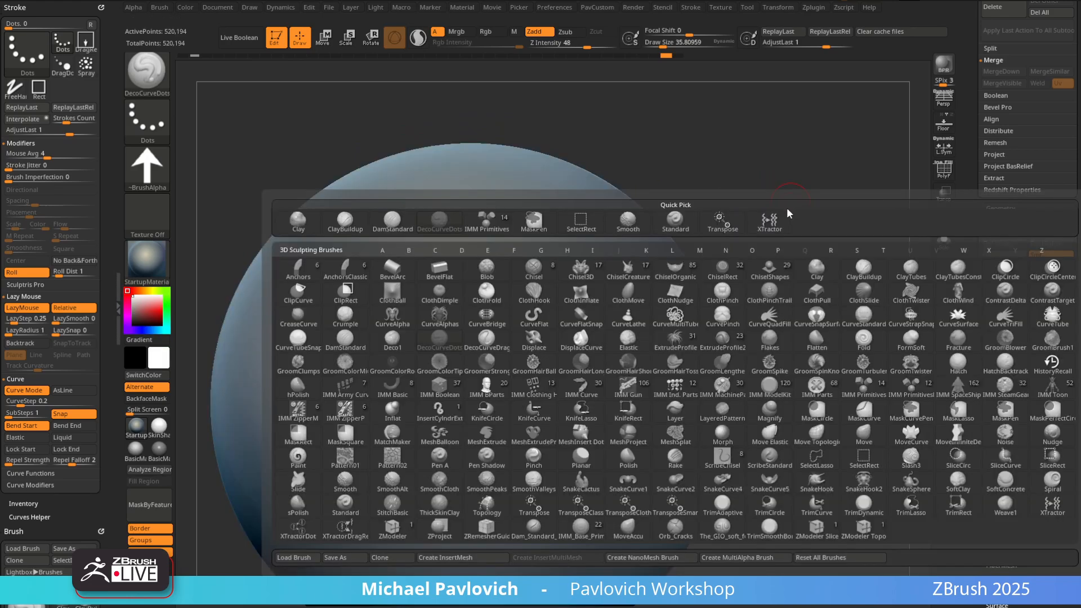
Try a short curve stroke on the front of the sphere with the DecoCurveDragDot brush, and undo it
{"action": "key", "text": "d"}
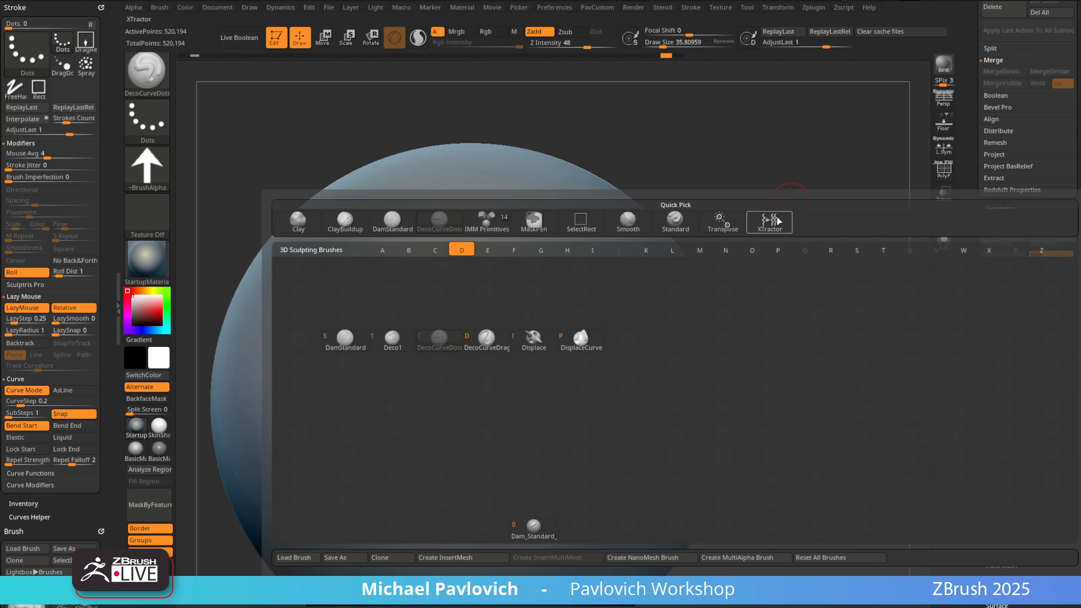
{"action": "left_click", "coordinate": [488, 343]}
{"action": "left_click_drag", "start_coordinate": [447, 316], "coordinate": [472, 354]}
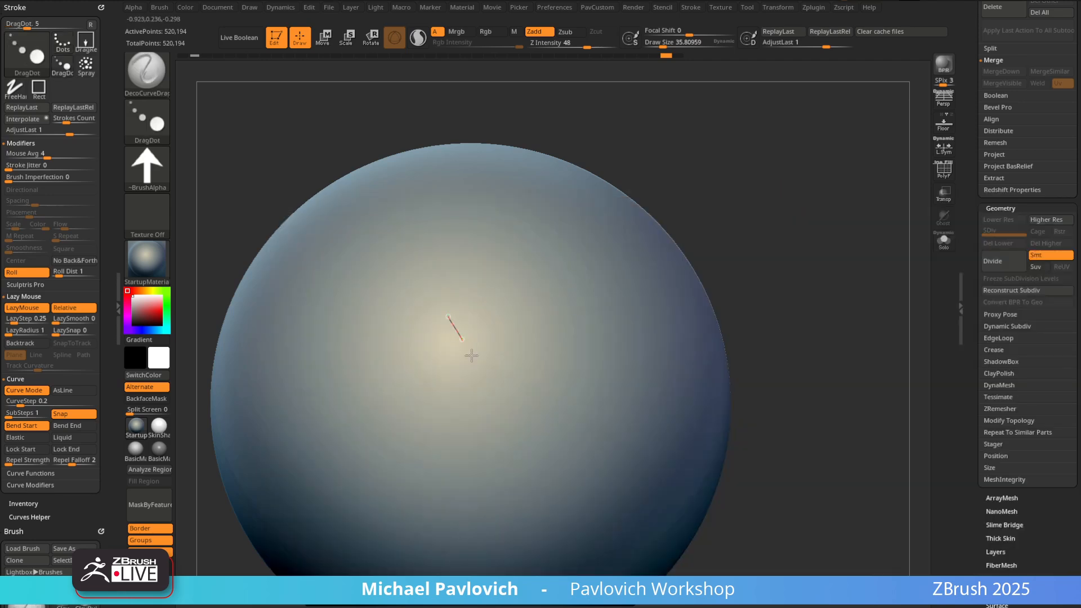
{"action": "left_click", "coordinate": [535, 461]}
{"action": "mouse_move", "coordinate": [834, 318]}
{"action": "left_mouse_down", "text": "alt"}
{"action": "mouse_move", "coordinate": [833, 266]}
{"action": "mouse_move", "coordinate": [820, 249]}
{"action": "left_mouse_up", "text": "alt"}
{"action": "key", "text": "ctrl+z"}
{"action": "key", "text": "ctrl+z"}
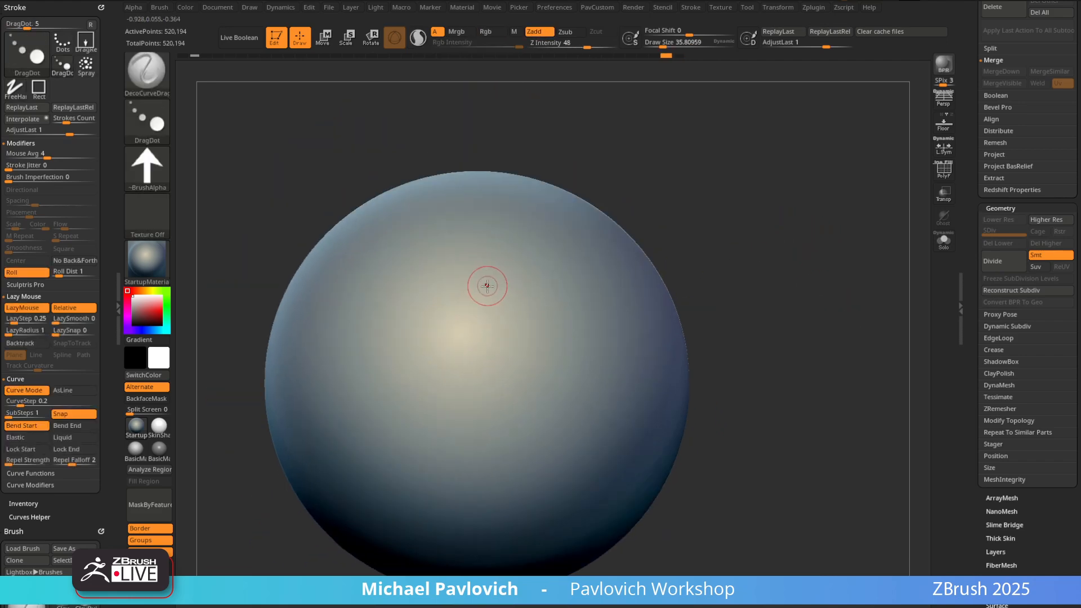
Try an S-shaped curve stroke on the sphere with the DecoCurveDots brush, and undo it
{"action": "key", "text": "b"}
{"action": "key", "text": "b"}
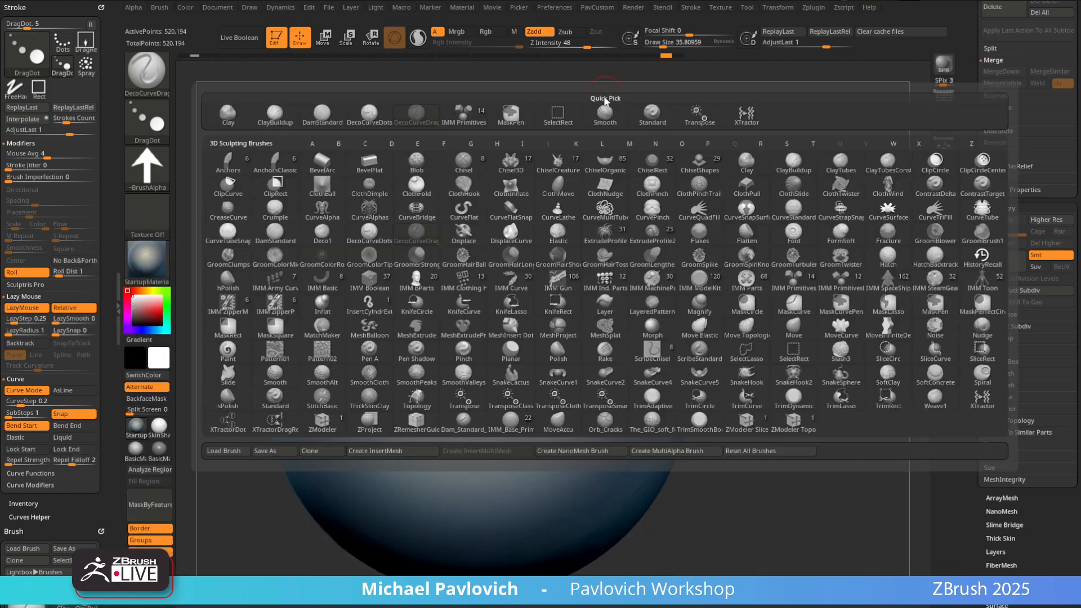
{"action": "key", "text": "d"}
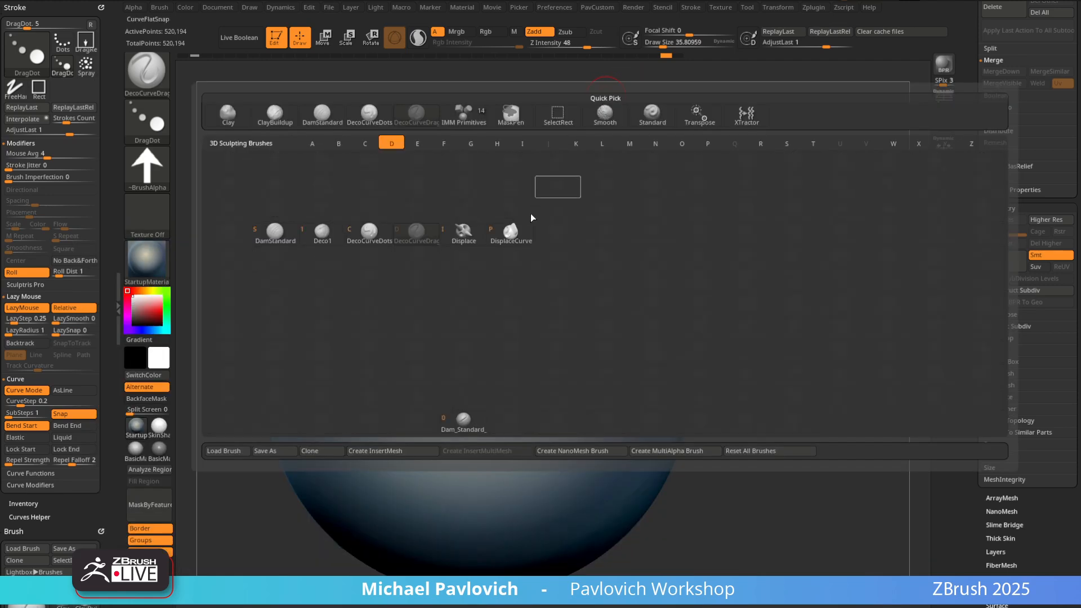
{"action": "left_click", "coordinate": [371, 232]}
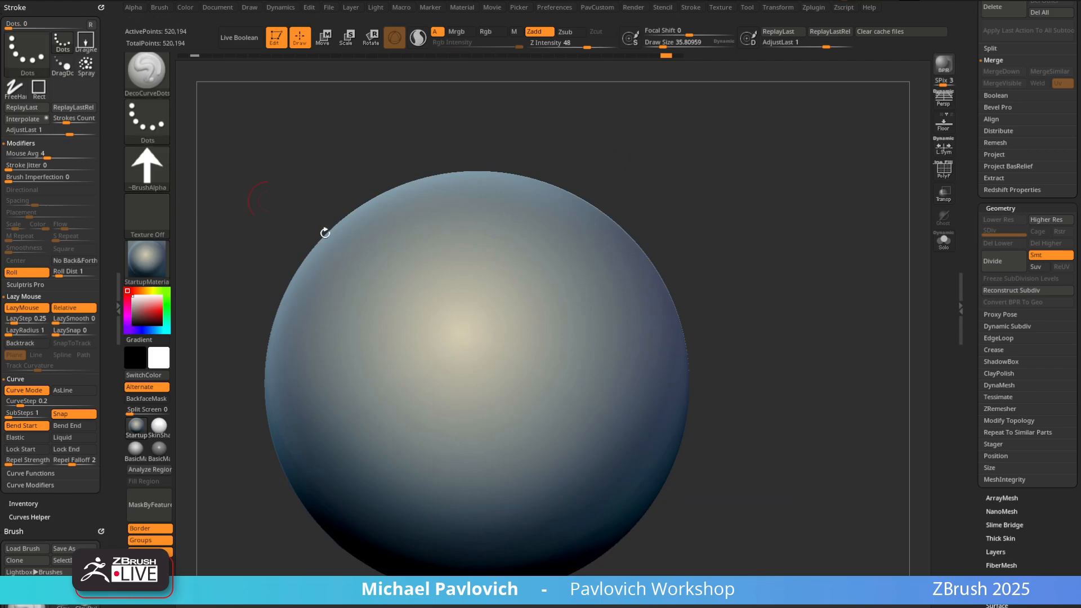
{"action": "left_click_drag", "start_coordinate": [394, 288], "coordinate": [492, 368]}
{"action": "left_click", "coordinate": [566, 423]}
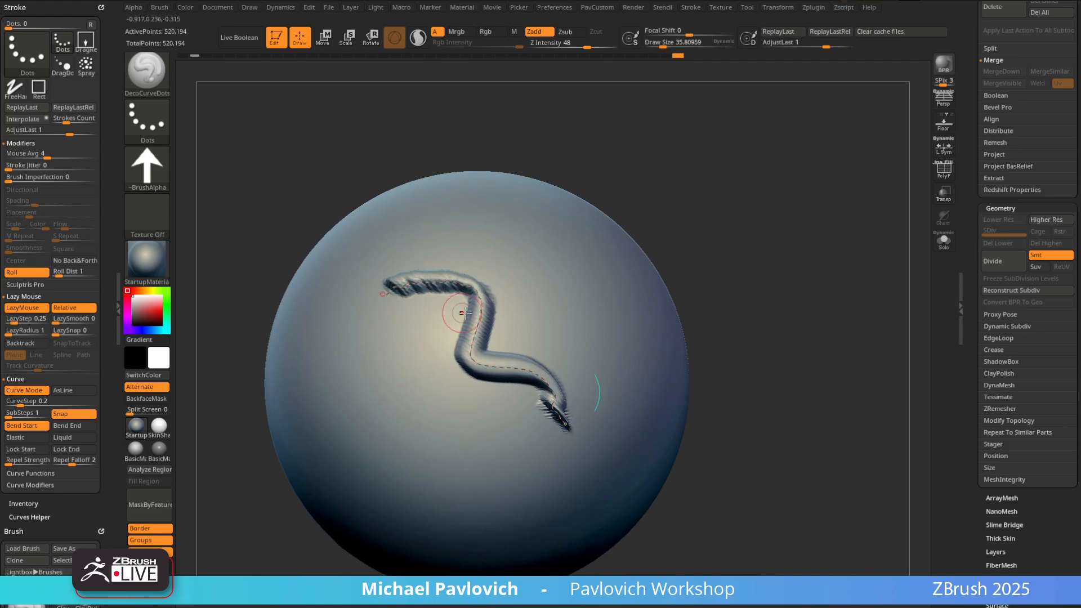
{"action": "key", "text": "ctrl+z"}
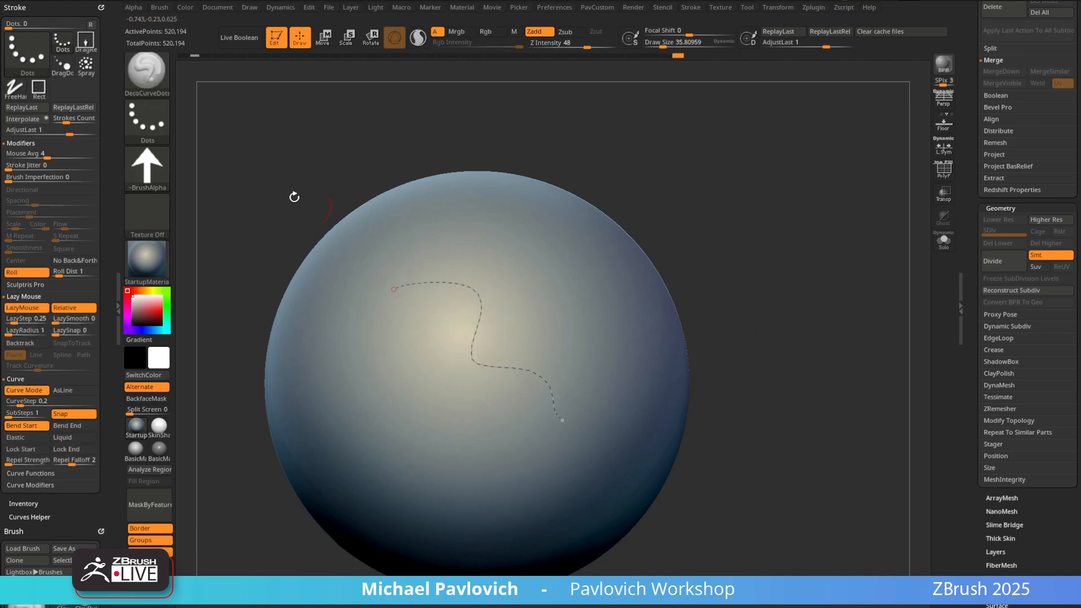
{"action": "key", "text": "ctrl+z"}
Draw an S-shaped curve on the sphere with the DecoCurveDragDot brush and pull its lower end to bend the stroke
{"action": "key", "text": "b"}
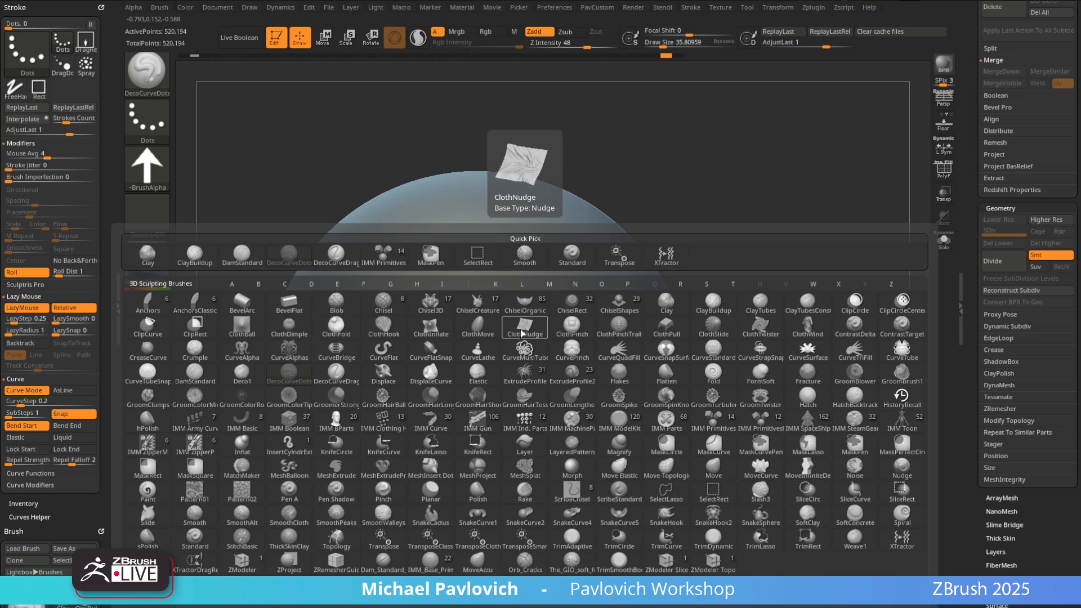
{"action": "key", "text": "d"}
{"action": "left_click", "coordinate": [339, 376]}
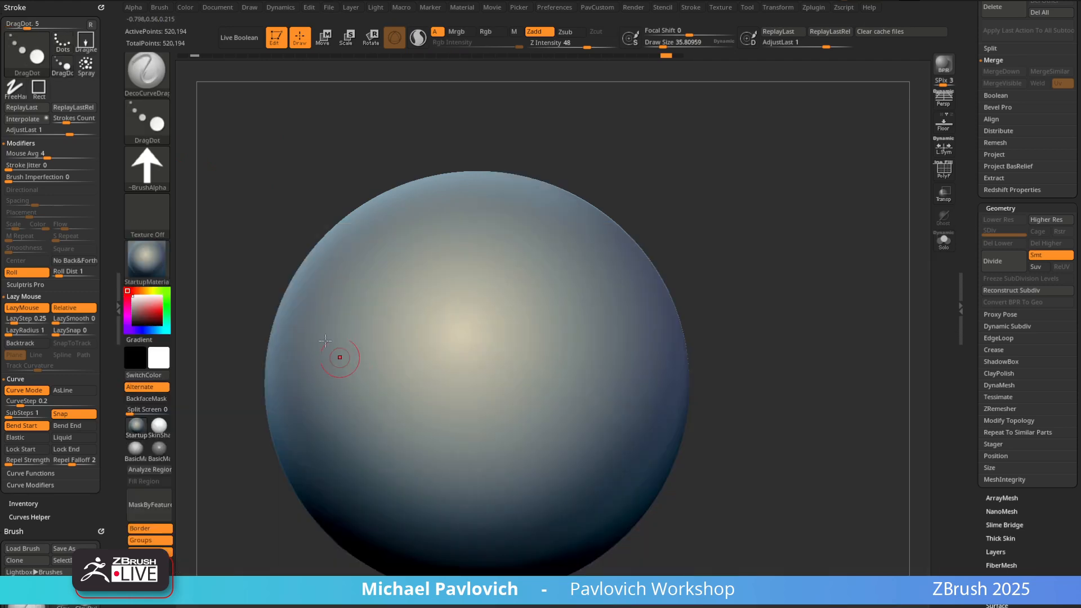
{"action": "left_click_drag", "start_coordinate": [216, 123], "coordinate": [531, 201]}
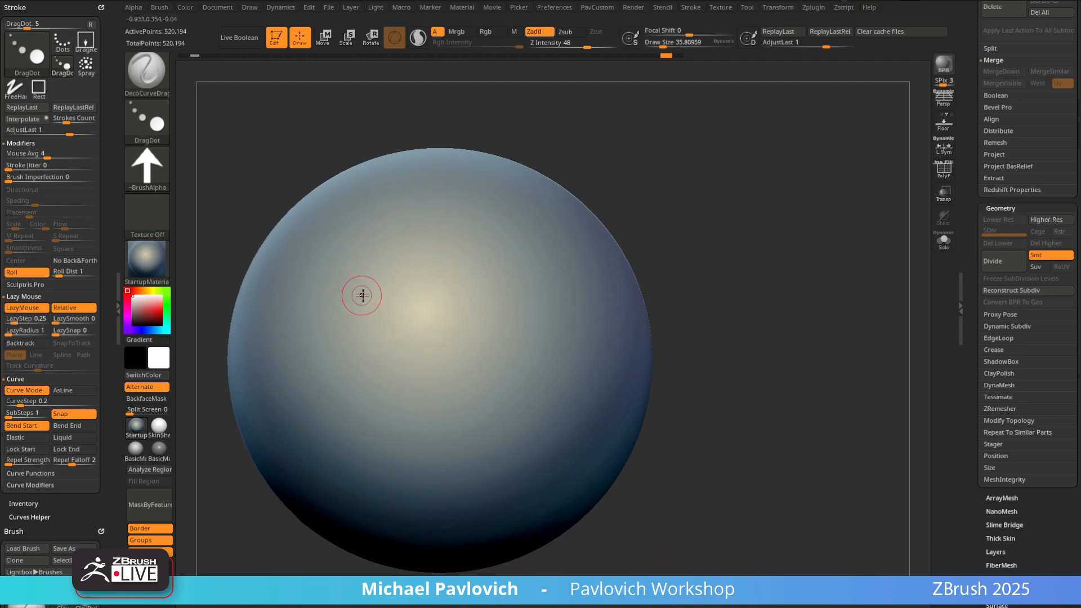
{"action": "left_click_drag", "start_coordinate": [362, 295], "coordinate": [603, 321]}
{"action": "mouse_move", "coordinate": [665, 276]}
{"action": "left_mouse_down"}
{"action": "mouse_move", "coordinate": [737, 220]}
{"action": "mouse_move", "coordinate": [707, 179]}
{"action": "left_mouse_up"}
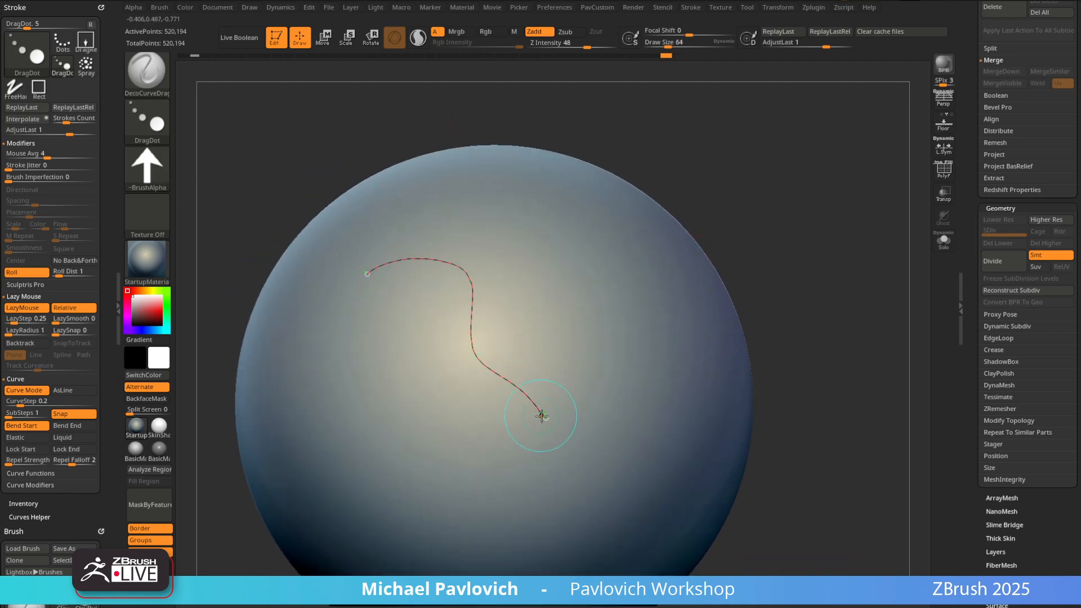
{"action": "mouse_move", "coordinate": [543, 418]}
{"action": "left_mouse_down"}
{"action": "mouse_move", "coordinate": [567, 454]}
{"action": "mouse_move", "coordinate": [391, 486]}
{"action": "left_mouse_up"}
{"action": "mouse_move", "coordinate": [794, 298]}
{"action": "left_mouse_down"}
{"action": "mouse_move", "coordinate": [773, 195]}
{"action": "mouse_move", "coordinate": [746, 239]}
{"action": "left_mouse_up"}
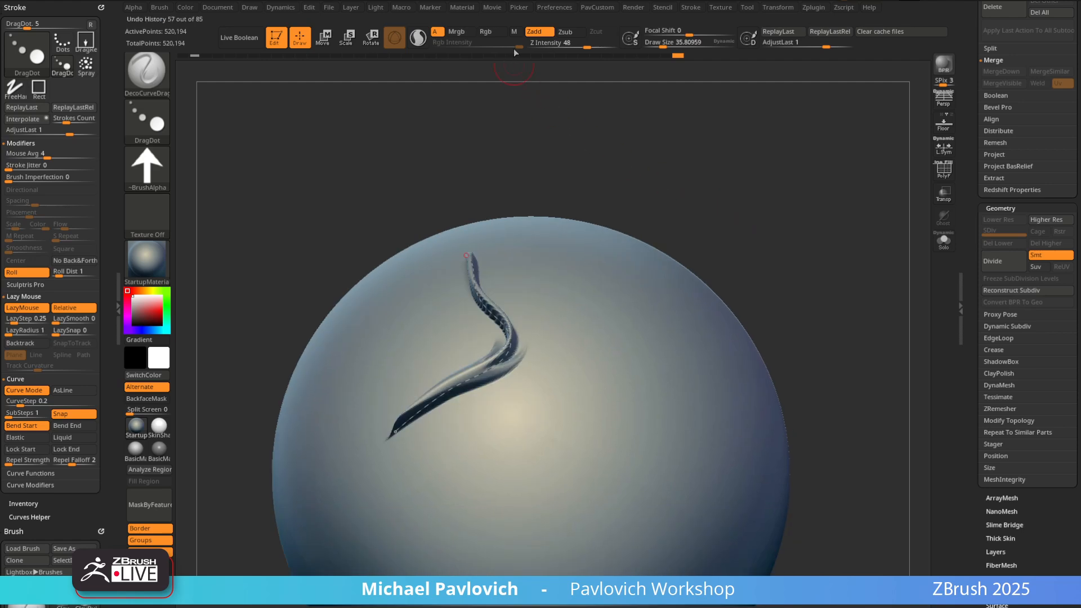
Switch the brush to Zsub and pull the curve's lower end outward to carve the stroke into the sphere
{"action": "left_click", "coordinate": [579, 31]}
{"action": "left_click_drag", "start_coordinate": [647, 164], "coordinate": [632, 108], "text": "alt"}
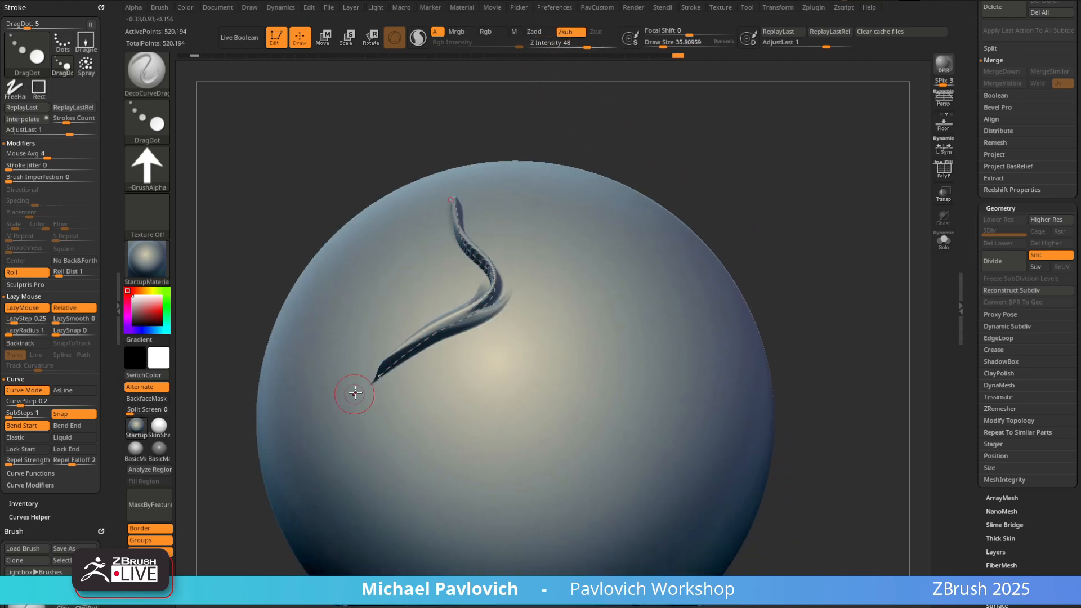
{"action": "left_click_drag", "start_coordinate": [380, 376], "coordinate": [360, 411]}
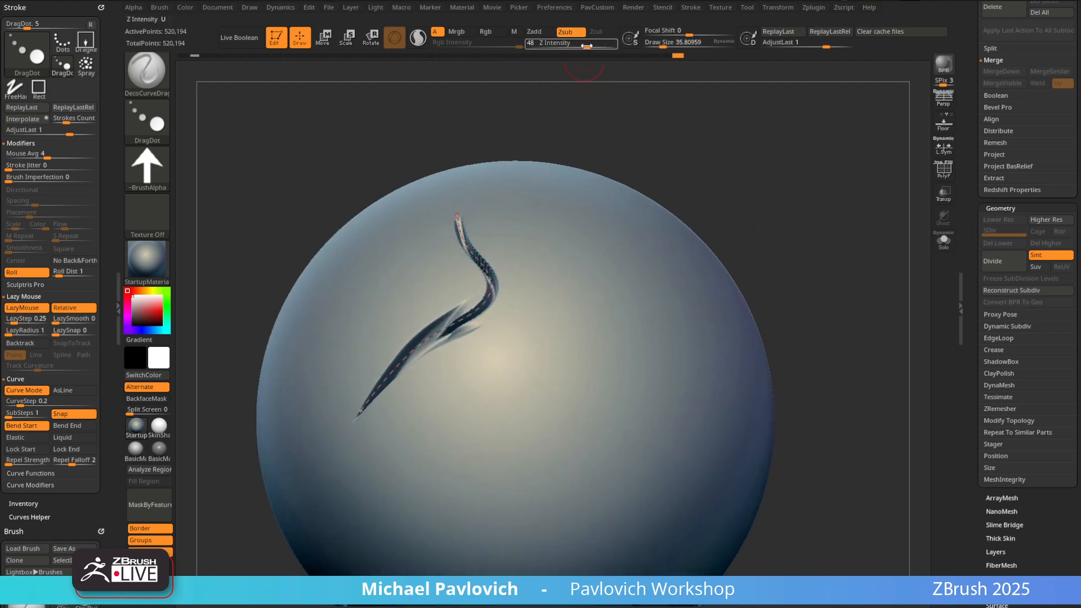
Set Z Intensity to 33 and reshape the carved stroke by pulling both ends of its curve
{"action": "left_click", "coordinate": [578, 46]}
{"action": "left_click_drag", "start_coordinate": [656, 99], "coordinate": [674, 131]}
{"action": "left_click_drag", "start_coordinate": [378, 365], "coordinate": [372, 392]}
{"action": "left_click_drag", "start_coordinate": [711, 141], "coordinate": [667, 128]}
{"action": "mouse_move", "coordinate": [471, 175]}
{"action": "left_mouse_down"}
{"action": "mouse_move", "coordinate": [430, 174]}
{"action": "mouse_move", "coordinate": [541, 168]}
{"action": "left_mouse_up"}
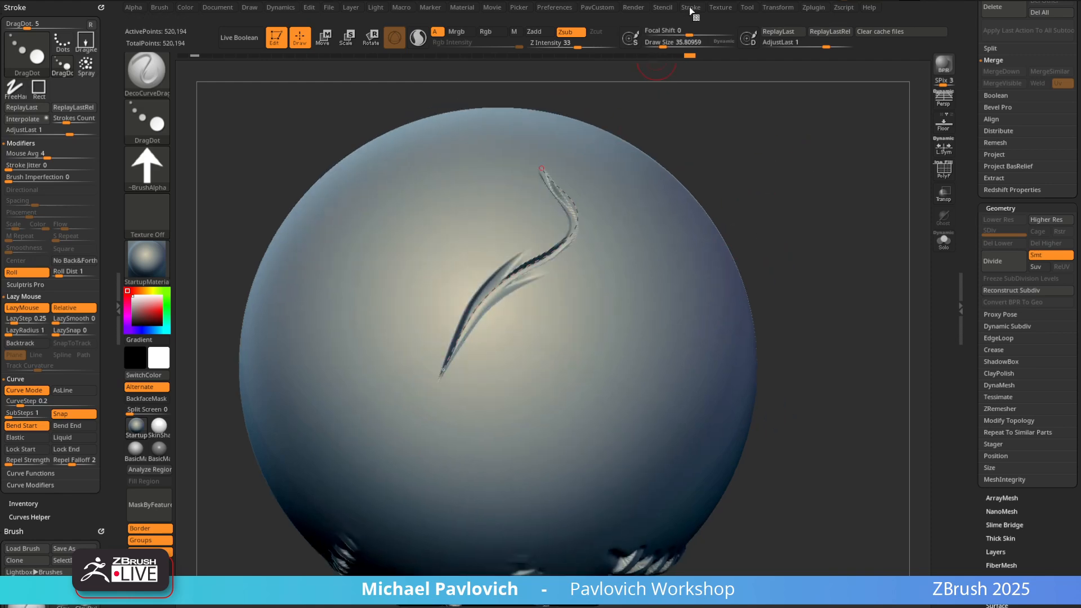
Enable Bend End for the curve and reshape the carved stroke by pulling its upper and lower ends
{"action": "left_click", "coordinate": [691, 7]}
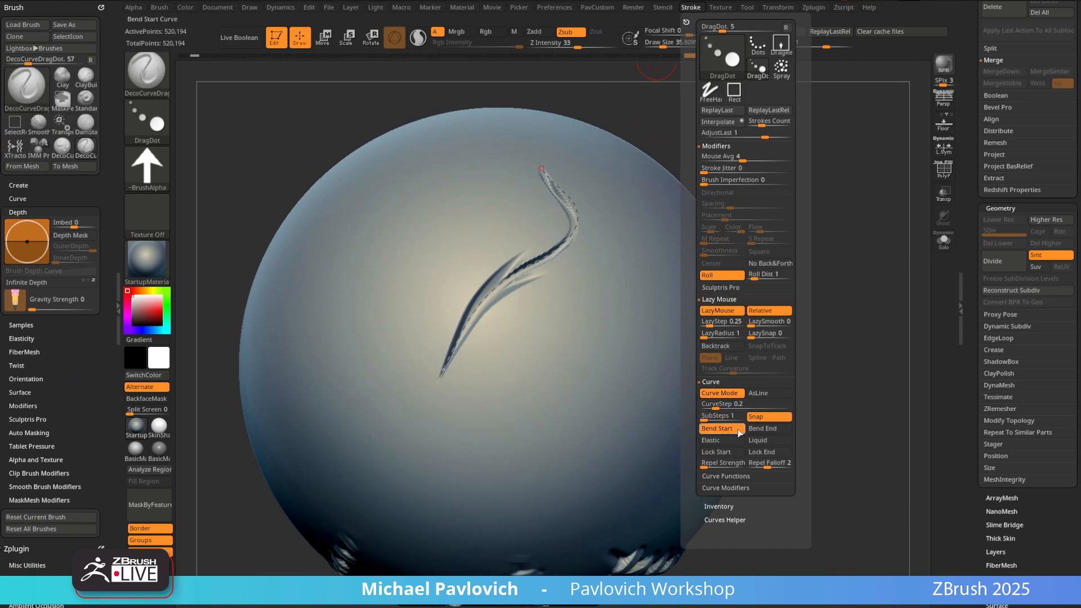
{"action": "left_click", "coordinate": [763, 429]}
{"action": "mouse_move", "coordinate": [541, 168]}
{"action": "left_mouse_down"}
{"action": "mouse_move", "coordinate": [555, 151]}
{"action": "mouse_move", "coordinate": [494, 194]}
{"action": "left_mouse_up"}
{"action": "mouse_move", "coordinate": [436, 374]}
{"action": "left_mouse_down"}
{"action": "mouse_move", "coordinate": [529, 375]}
{"action": "mouse_move", "coordinate": [568, 388]}
{"action": "mouse_move", "coordinate": [507, 405]}
{"action": "mouse_move", "coordinate": [333, 397]}
{"action": "left_mouse_up"}
{"action": "mouse_move", "coordinate": [789, 205]}
{"action": "left_mouse_down"}
{"action": "mouse_move", "coordinate": [758, 158]}
{"action": "mouse_move", "coordinate": [794, 203]}
{"action": "left_mouse_up"}
{"action": "mouse_move", "coordinate": [367, 389]}
{"action": "left_mouse_down"}
{"action": "mouse_move", "coordinate": [473, 304]}
{"action": "mouse_move", "coordinate": [537, 211]}
{"action": "mouse_move", "coordinate": [583, 321]}
{"action": "mouse_move", "coordinate": [766, 281]}
{"action": "mouse_move", "coordinate": [732, 224]}
{"action": "left_mouse_up"}
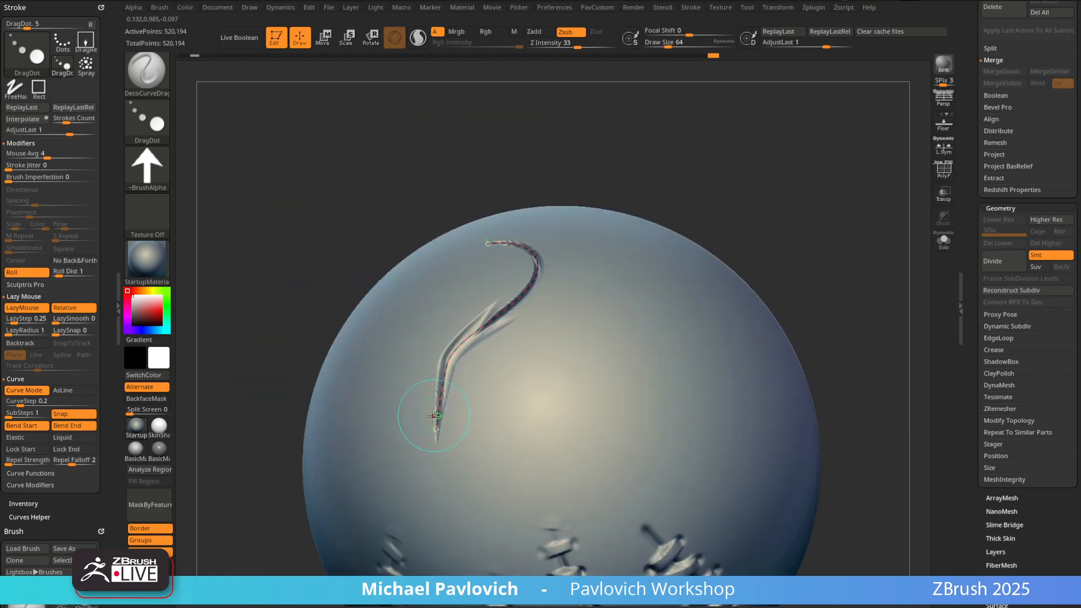
{"action": "left_click_drag", "start_coordinate": [435, 420], "coordinate": [529, 431]}
{"action": "left_click_drag", "start_coordinate": [749, 179], "coordinate": [760, 229]}
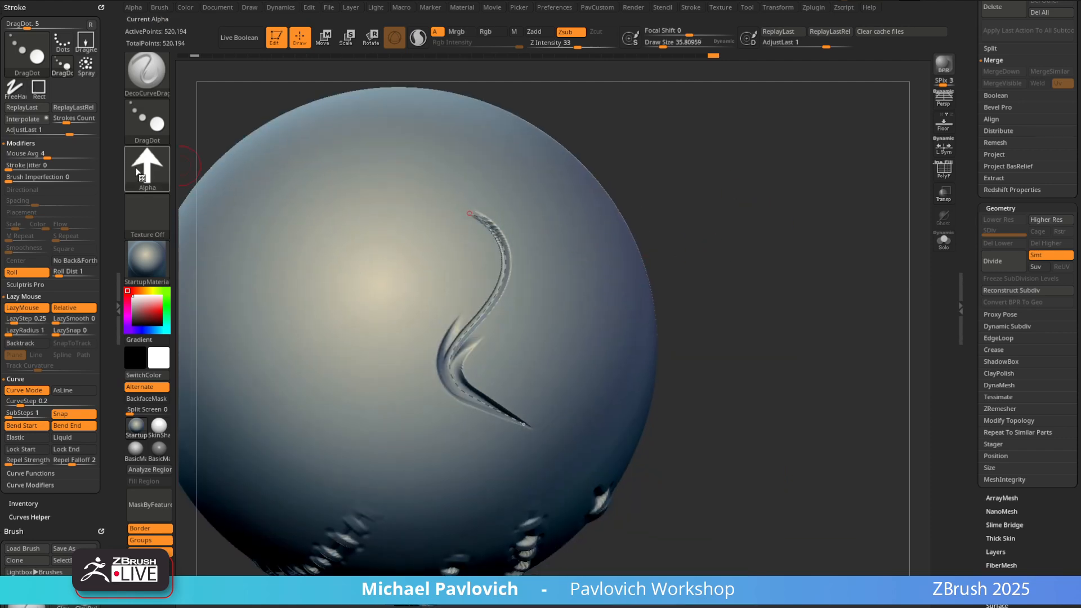
{"action": "left_click_drag", "start_coordinate": [748, 316], "coordinate": [758, 293], "text": "alt"}
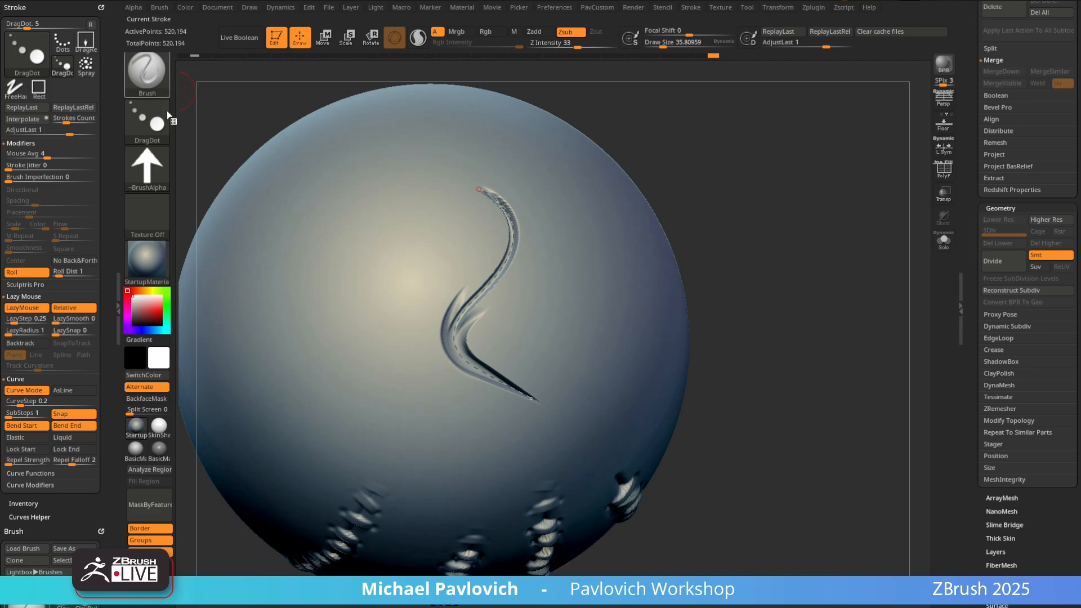
Apply the DecoCurveDots brush to the existing S-shaped curve on the sphere
{"action": "left_click", "coordinate": [146, 71]}
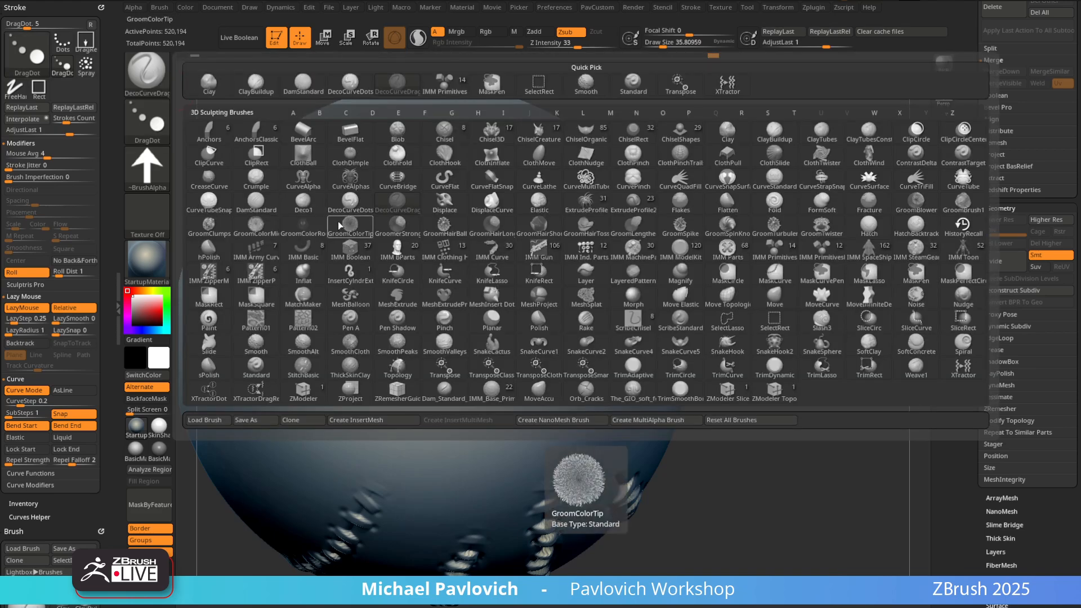
{"action": "left_click", "coordinate": [350, 201]}
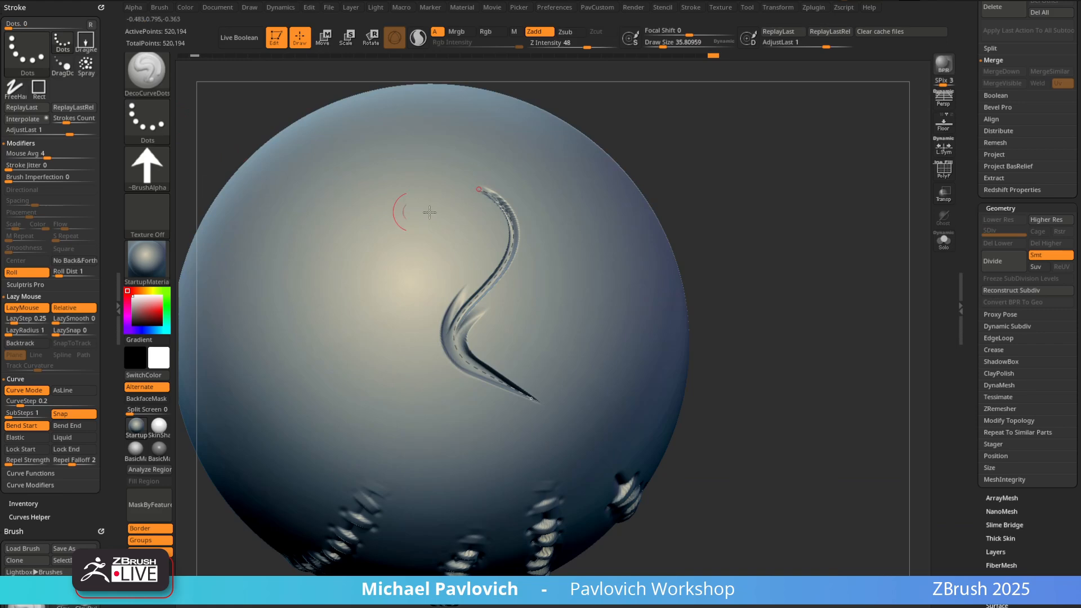
{"action": "left_click_drag", "start_coordinate": [702, 186], "coordinate": [688, 168], "text": "alt"}
{"action": "left_click", "coordinate": [510, 389]}
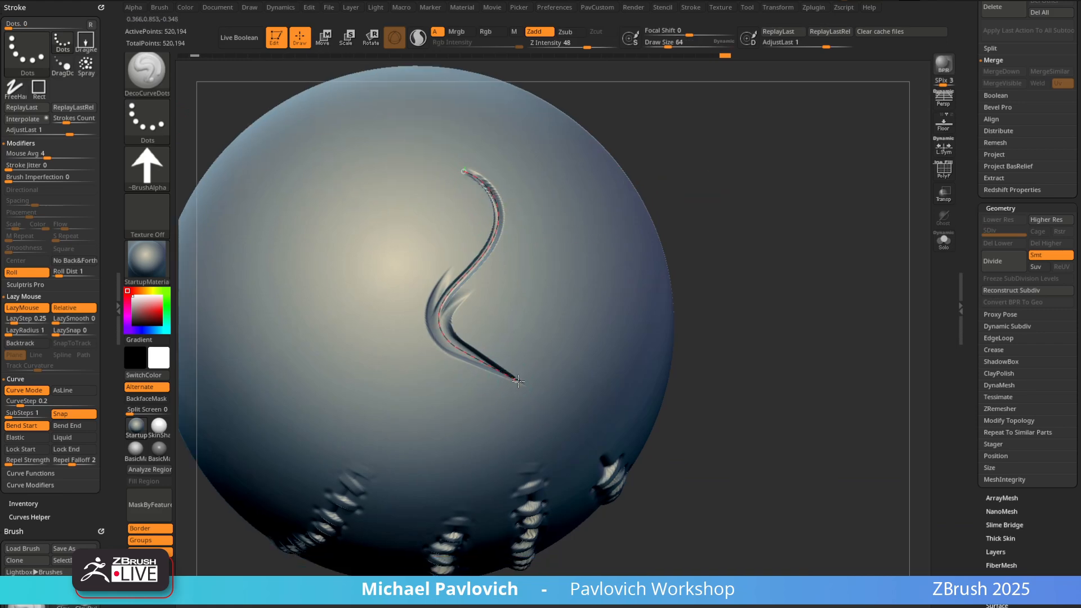
Set CurveStep to 0.54444 and reapply the dots stroke along the existing curve
{"action": "right_click_drag", "start_coordinate": [609, 286], "coordinate": [582, 276]}
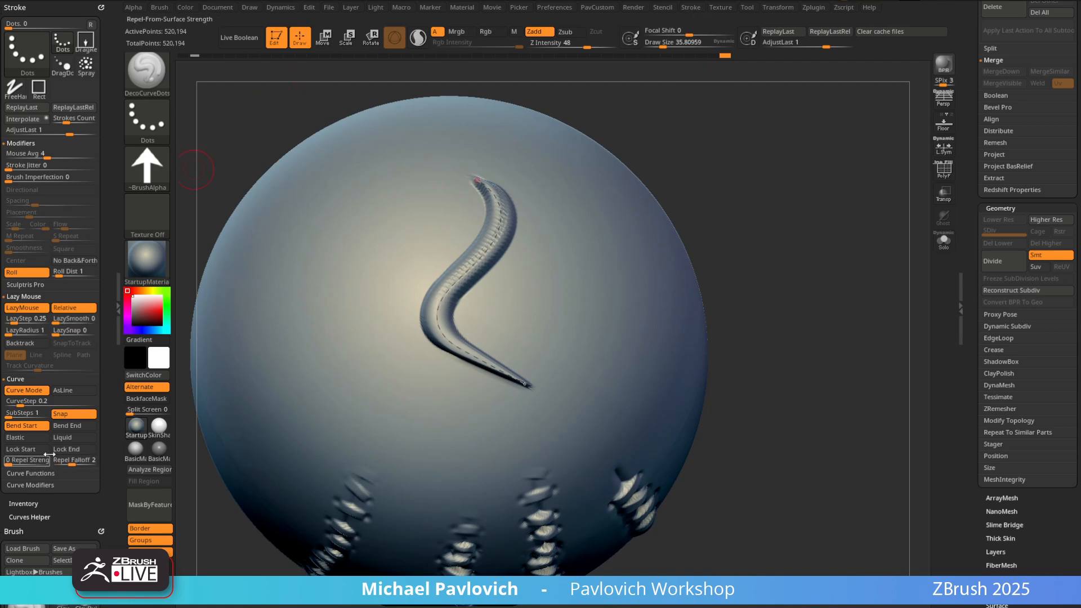
{"action": "left_click_drag", "start_coordinate": [22, 404], "coordinate": [33, 403]}
{"action": "left_click", "coordinate": [531, 383]}
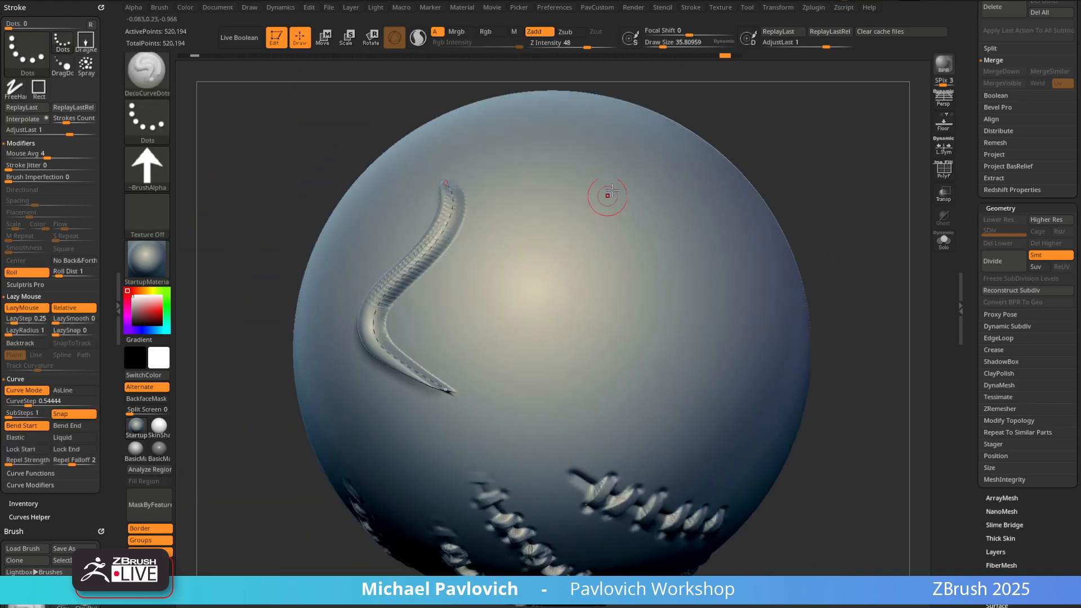
Draw two S-shaped curves beside the raised stroke, applying the dots brush to each, and undo the last applied stroke
{"action": "left_click_drag", "start_coordinate": [613, 198], "coordinate": [576, 369]}
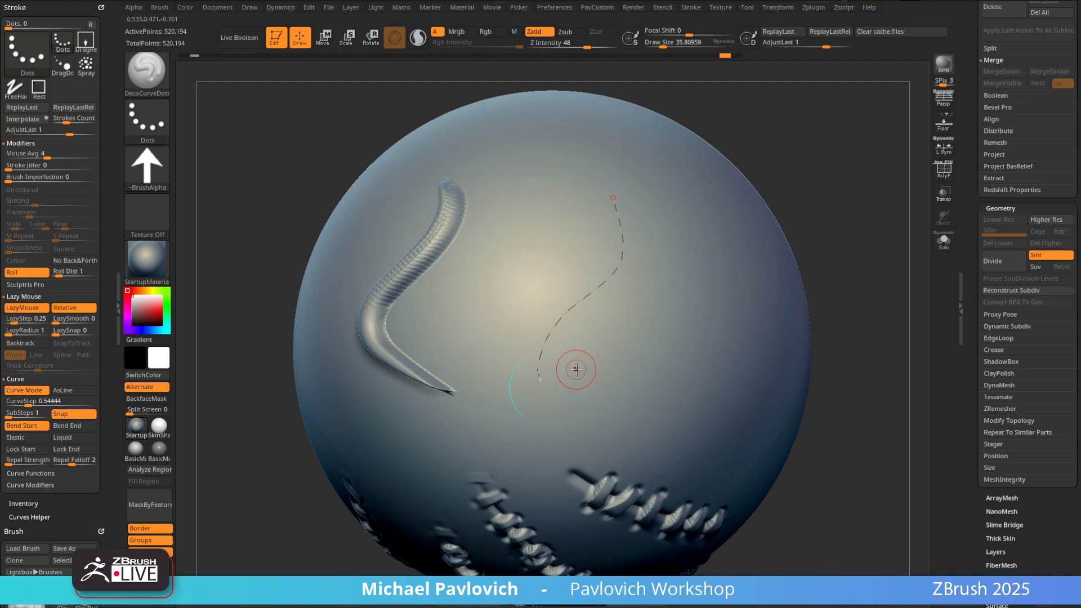
{"action": "left_click", "coordinate": [542, 373]}
{"action": "left_click_drag", "start_coordinate": [876, 236], "coordinate": [696, 271]}
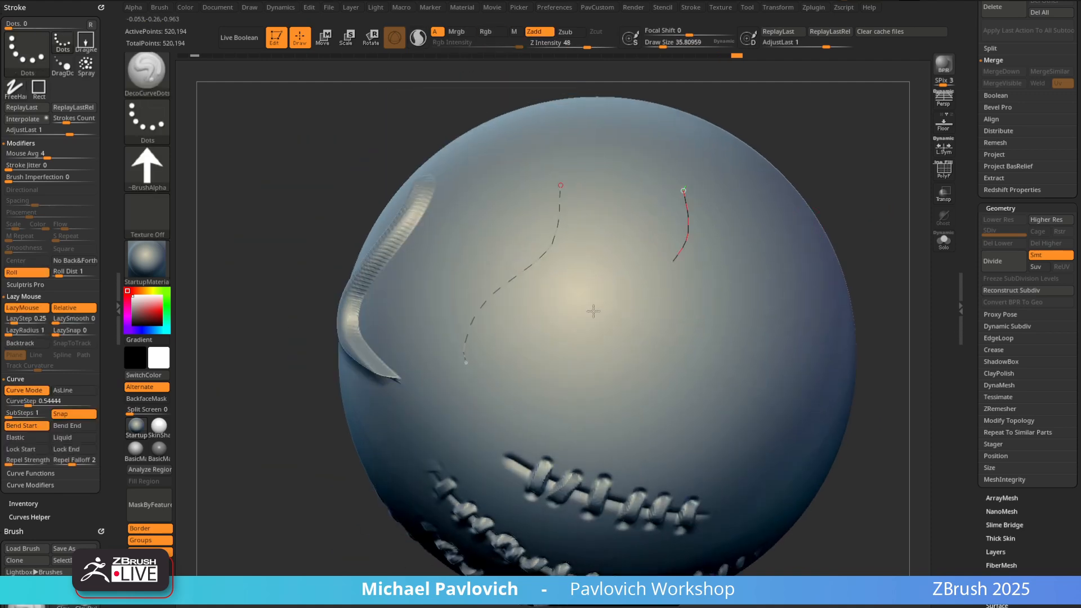
{"action": "left_click_drag", "start_coordinate": [670, 293], "coordinate": [545, 379]}
{"action": "left_click", "coordinate": [545, 379]}
{"action": "mouse_move", "coordinate": [884, 222]}
{"action": "left_mouse_down", "text": "alt"}
{"action": "mouse_move", "coordinate": [842, 204]}
{"action": "mouse_move", "coordinate": [857, 181]}
{"action": "mouse_move", "coordinate": [843, 196]}
{"action": "left_mouse_up", "text": "alt"}
{"action": "key", "text": "ctrl+z"}
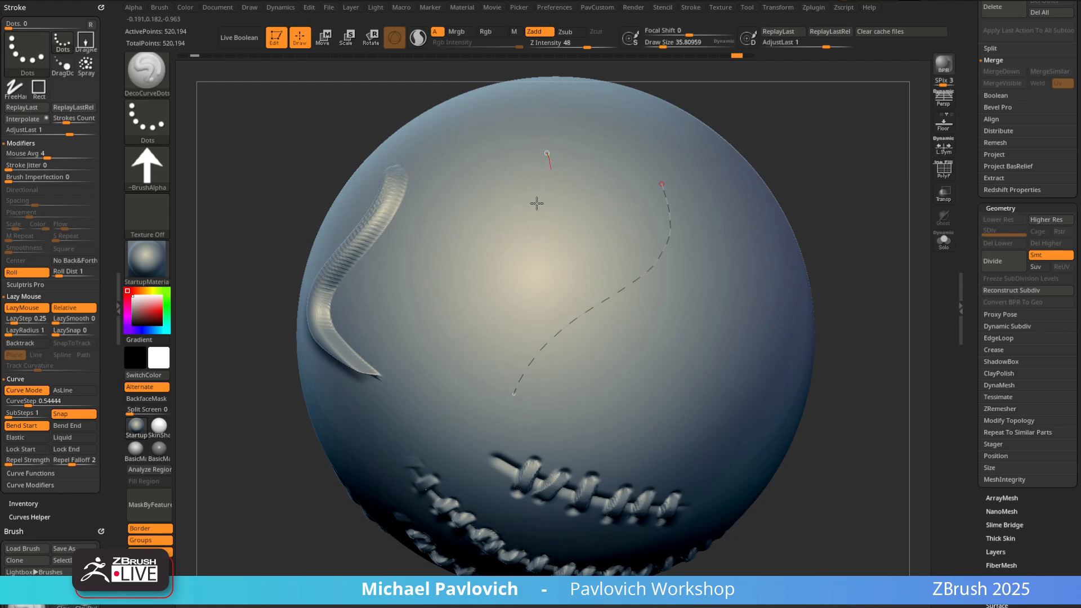
Try another S-shaped dots curve between the raised stroke and the remaining curve, and undo it
{"action": "left_click_drag", "start_coordinate": [546, 166], "coordinate": [410, 379]}
{"action": "left_click", "coordinate": [406, 380]}
{"action": "mouse_move", "coordinate": [839, 197]}
{"action": "left_mouse_down"}
{"action": "mouse_move", "coordinate": [850, 182]}
{"action": "mouse_move", "coordinate": [776, 181]}
{"action": "left_mouse_up"}
{"action": "key", "text": "ctrl+z"}
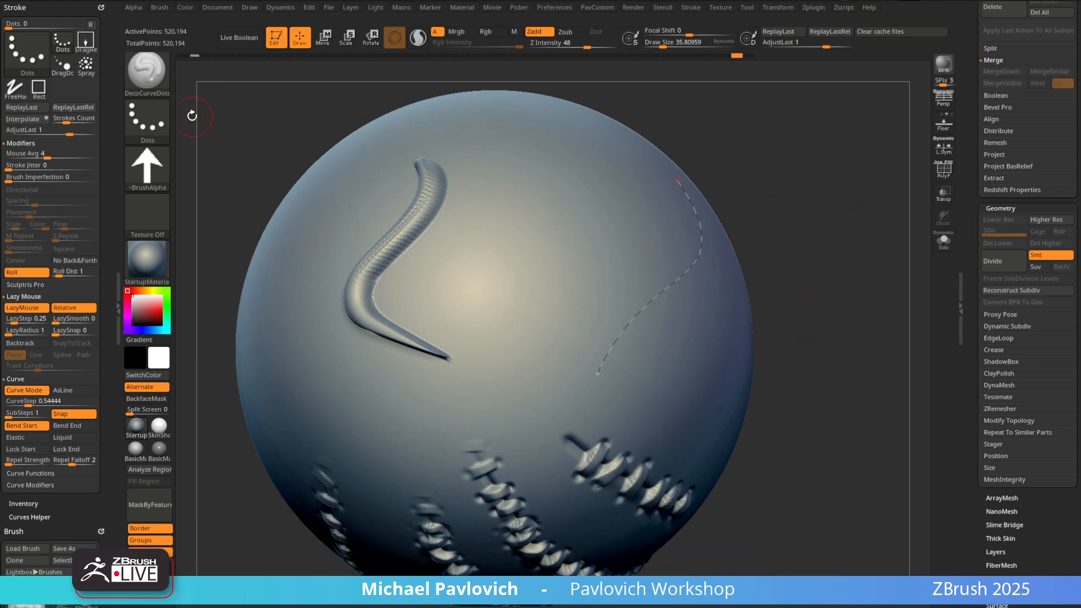
Change the DecoCurveDots brush's stroke type to DragDot
{"action": "left_click", "coordinate": [147, 119]}
{"action": "left_click", "coordinate": [445, 131]}
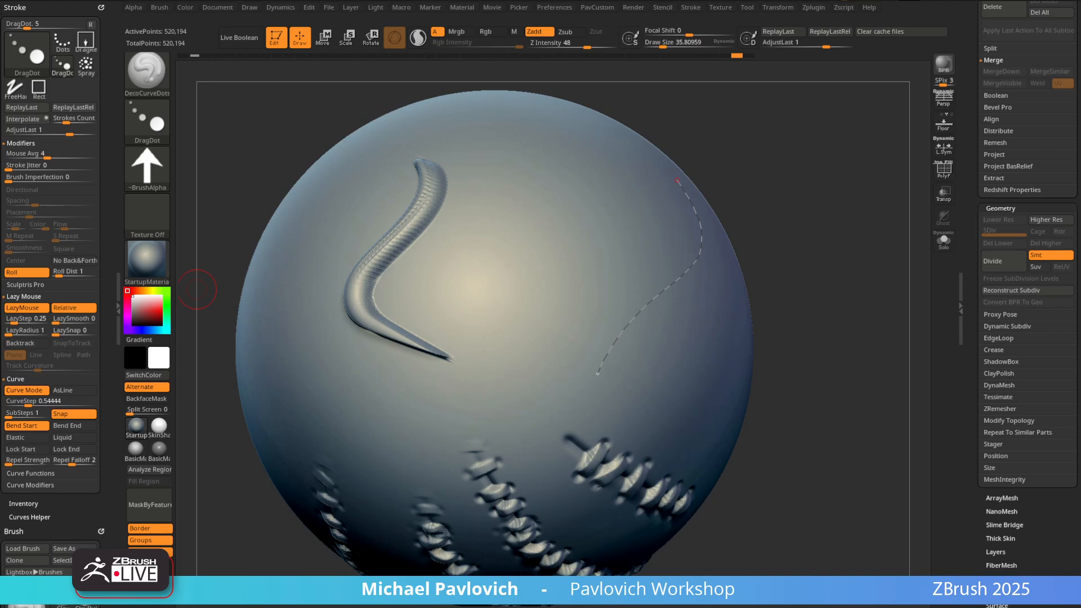
Switch to Substance 3D Painter and make energy_low, the tall blank packet's texture set, active
{"action": "key", "text": "alt+Tab"}
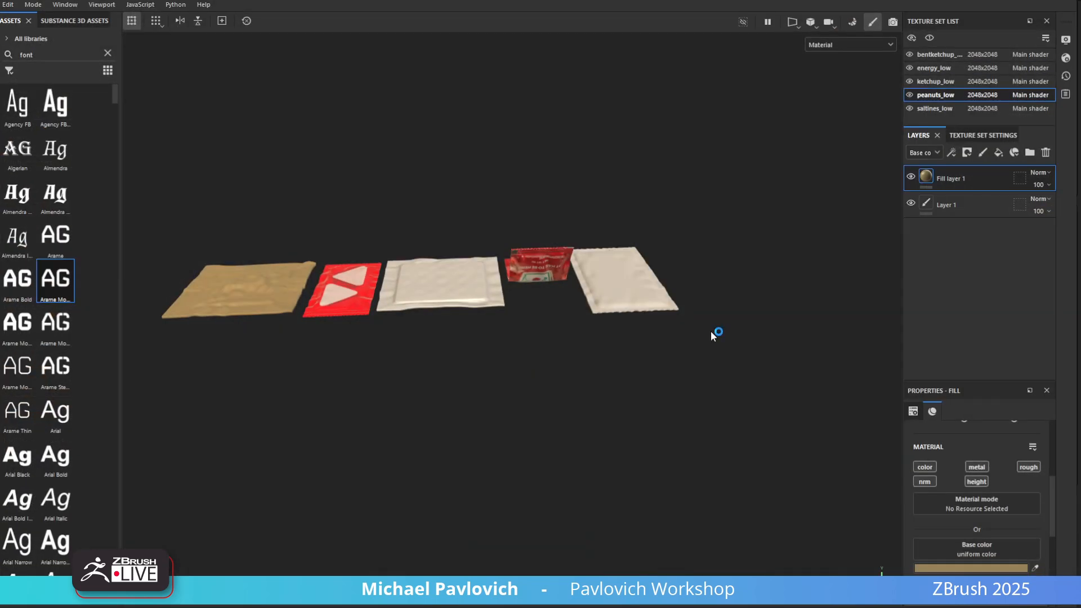
{"action": "left_click_drag", "start_coordinate": [704, 313], "coordinate": [690, 388], "text": "alt"}
{"action": "right_click_drag", "start_coordinate": [664, 299], "coordinate": [800, 388], "text": "alt"}
{"action": "middle_click_drag", "start_coordinate": [599, 287], "coordinate": [587, 288], "text": "alt"}
{"action": "right_click_drag", "start_coordinate": [586, 288], "coordinate": [858, 356], "text": "alt"}
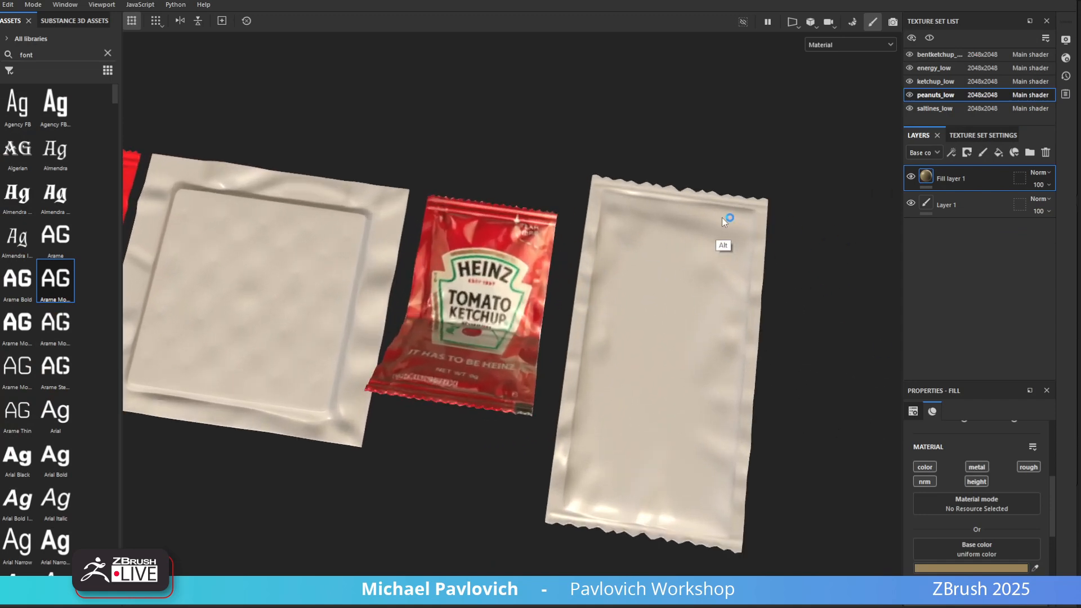
{"action": "right_click", "coordinate": [685, 272], "text": "ctrl+alt"}
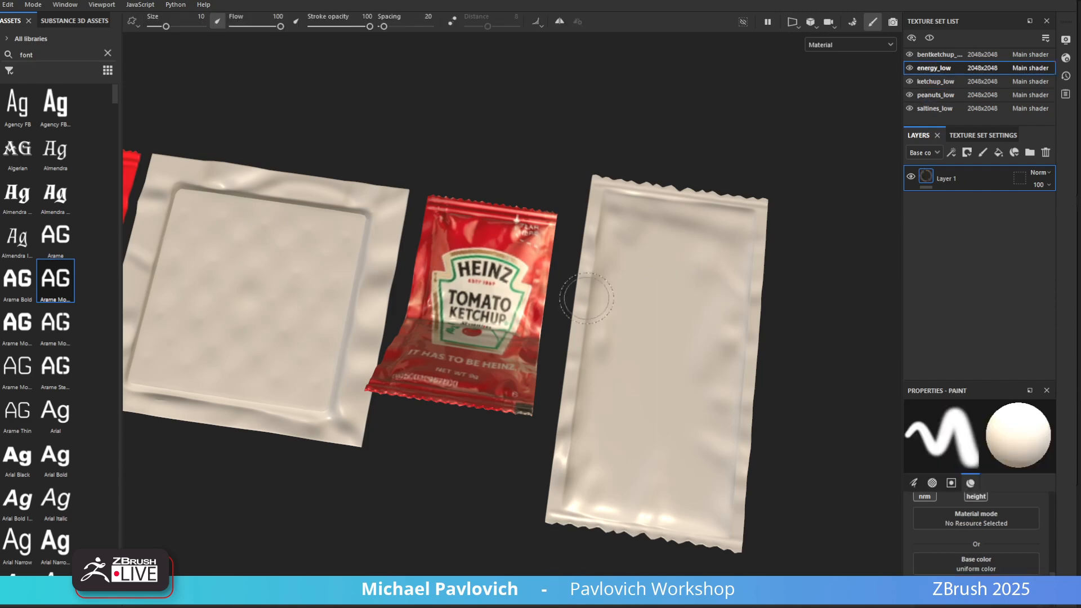
Make ketchup_low, the texture set of the red packet with white triangles, active
{"action": "middle_click_drag", "start_coordinate": [298, 299], "coordinate": [698, 329], "text": "alt"}
{"action": "right_click_drag", "start_coordinate": [448, 274], "coordinate": [652, 353], "text": "alt"}
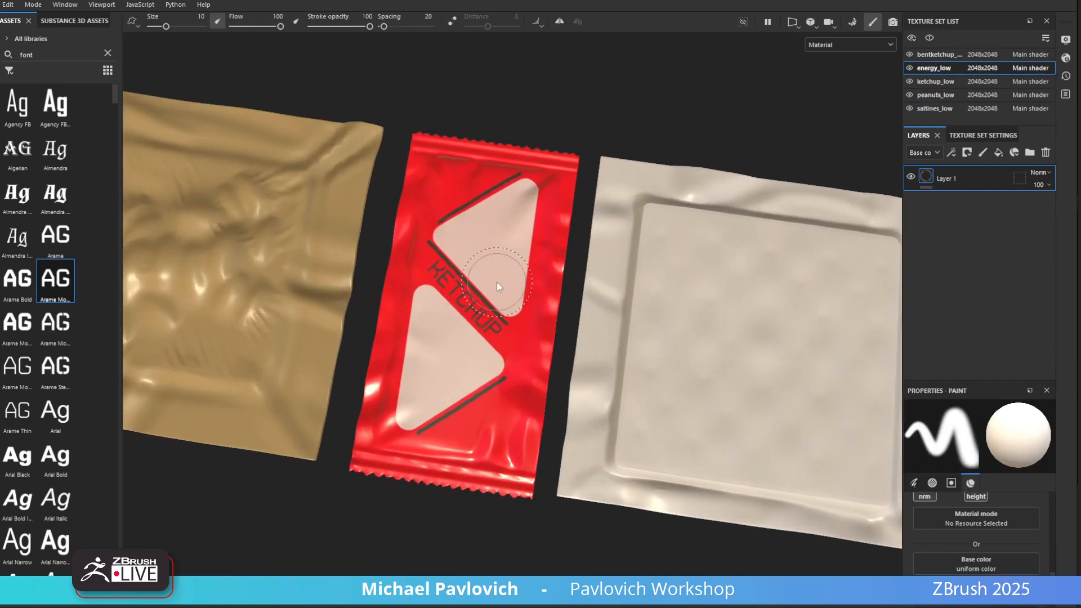
{"action": "right_click", "coordinate": [414, 239], "text": "ctrl+alt"}
{"action": "right_click_drag", "start_coordinate": [414, 240], "coordinate": [474, 295], "text": "alt"}
{"action": "left_click_drag", "start_coordinate": [474, 295], "coordinate": [497, 298], "text": "alt"}
{"action": "middle_click_drag", "start_coordinate": [485, 282], "coordinate": [473, 293], "text": "alt"}
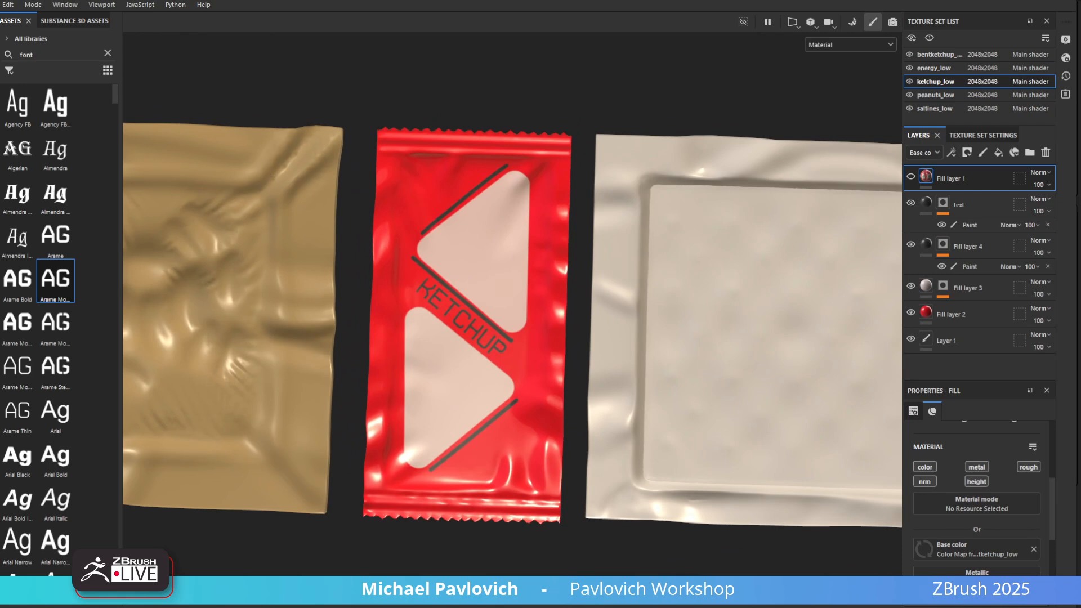
Search the asset library for "stitch" and filter the results to brushes
{"action": "type", "text": "stitch"}
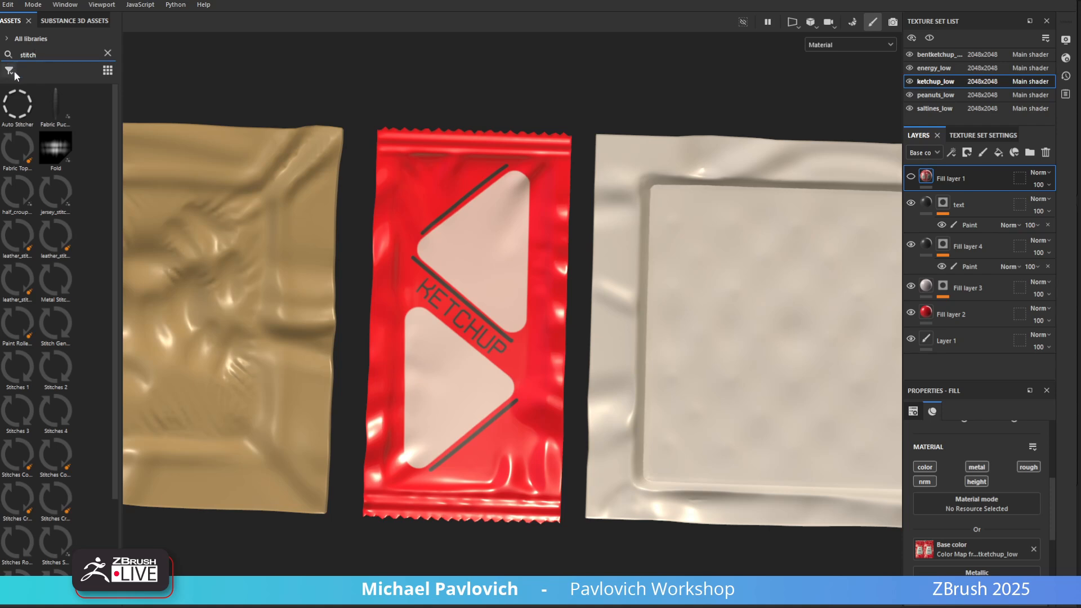
{"action": "left_click", "coordinate": [10, 70]}
{"action": "left_click", "coordinate": [32, 137]}
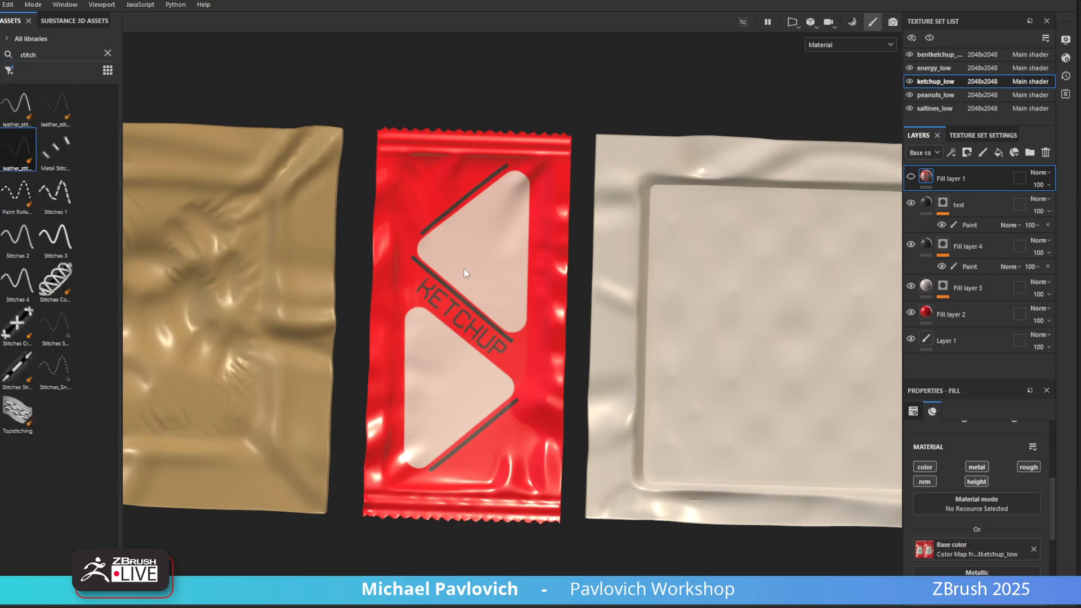
Add a fill layer at the top of the ketchup_low stack and give it a black mask with a paint effect
{"action": "left_click", "coordinate": [999, 153]}
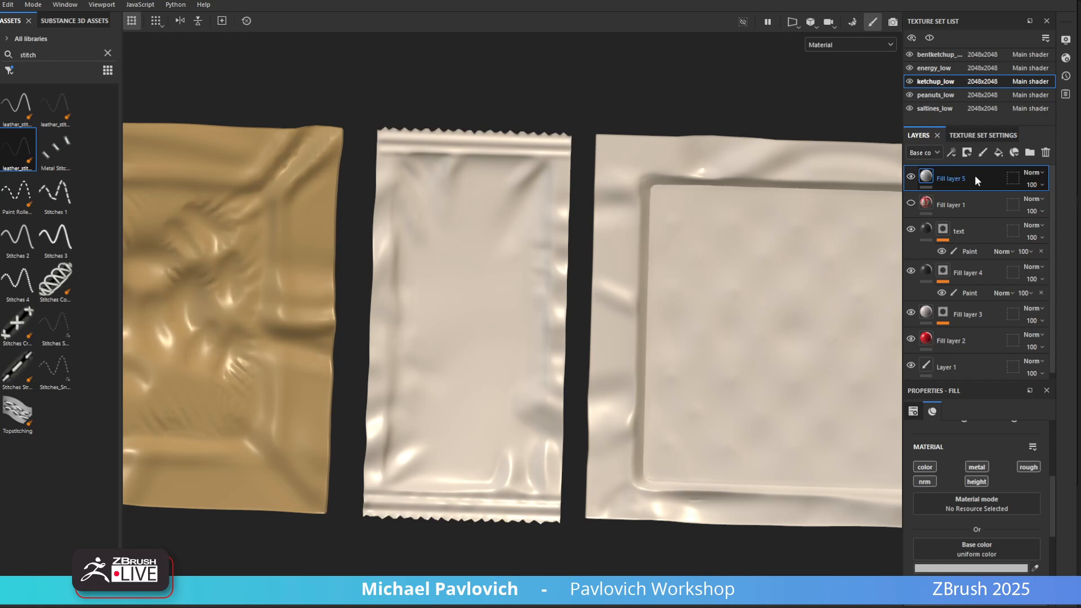
{"action": "left_click", "coordinate": [1045, 153]}
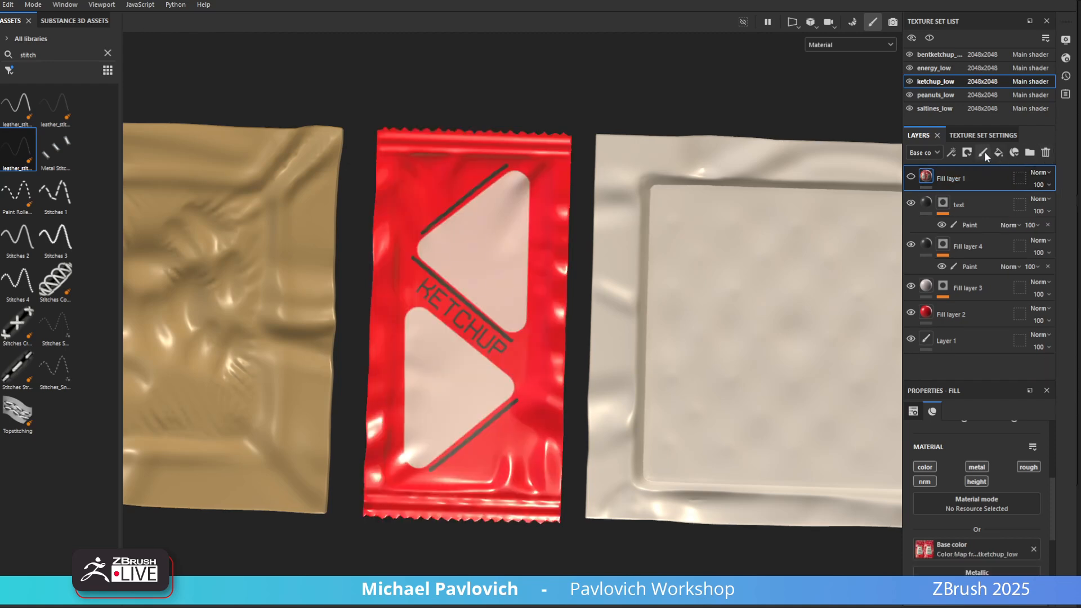
{"action": "left_click", "coordinate": [998, 153]}
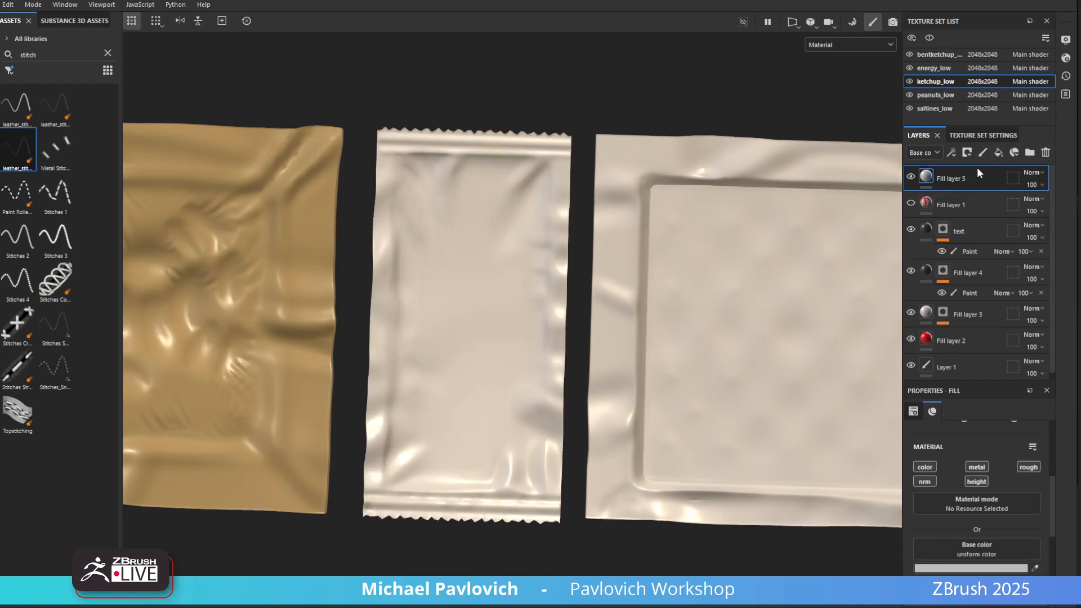
{"action": "right_click", "coordinate": [931, 173]}
{"action": "key", "text": "Escape"}
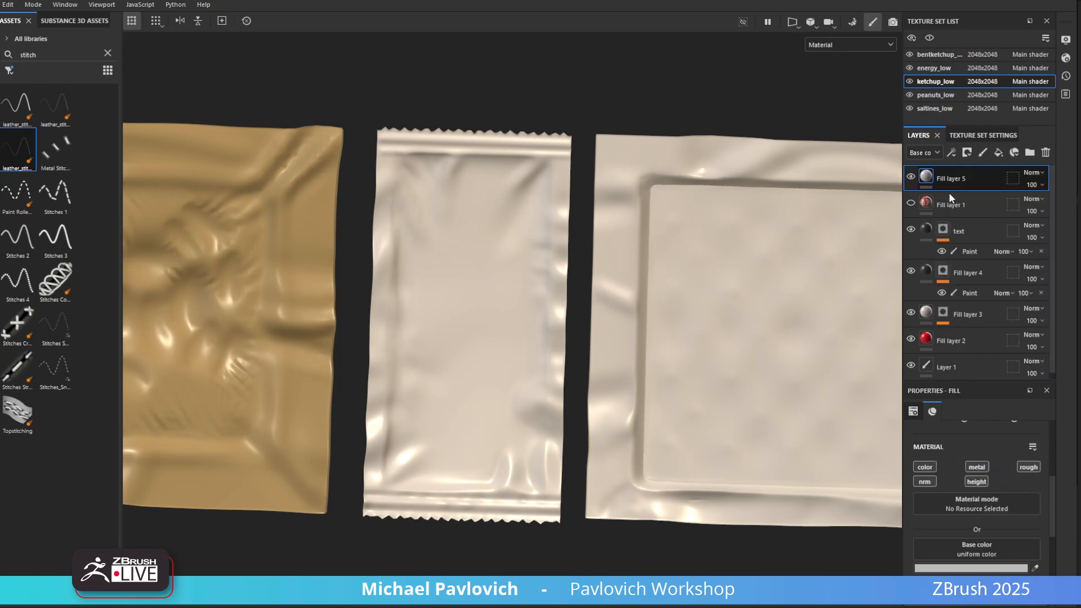
{"action": "right_click", "coordinate": [942, 176]}
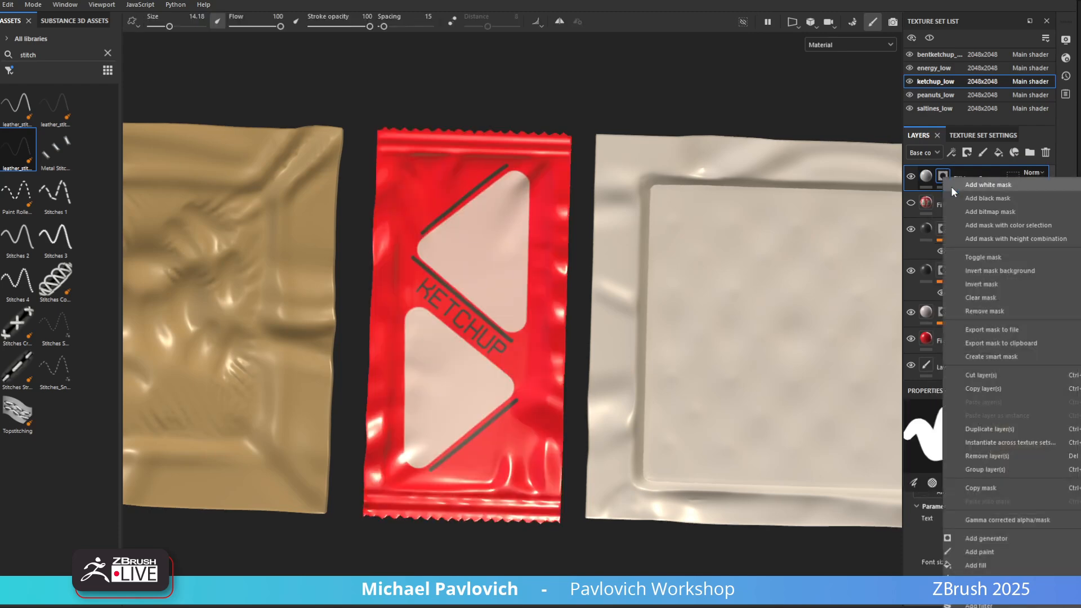
{"action": "left_click", "coordinate": [983, 553]}
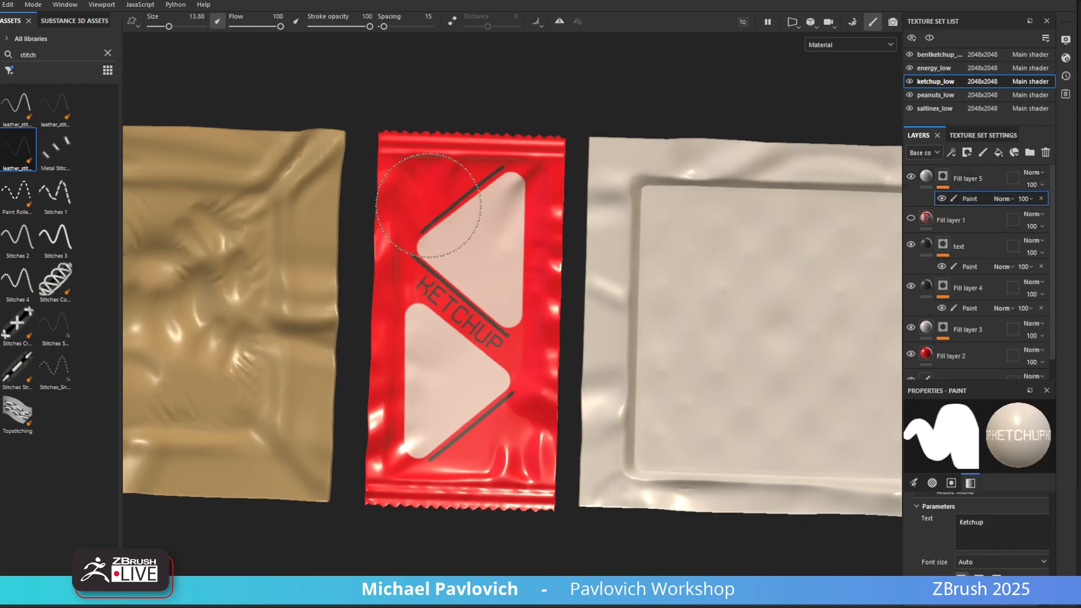
Choose the Stitches 1 path brush for painting the new fill layer's mask
{"action": "right_click_drag", "start_coordinate": [429, 205], "coordinate": [389, 206], "text": "ctrl"}
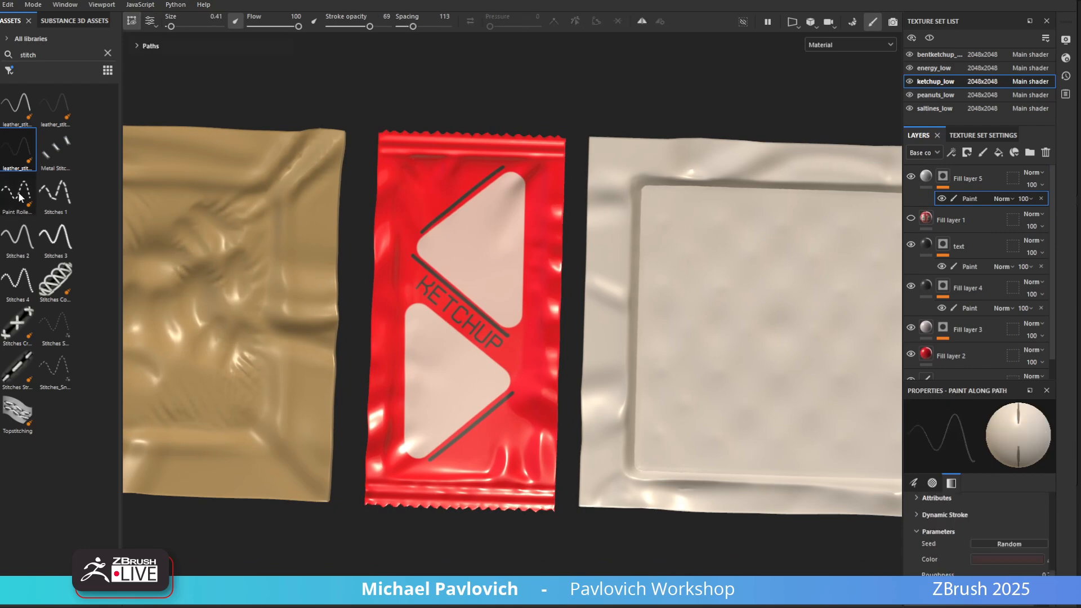
{"action": "left_click", "coordinate": [58, 191]}
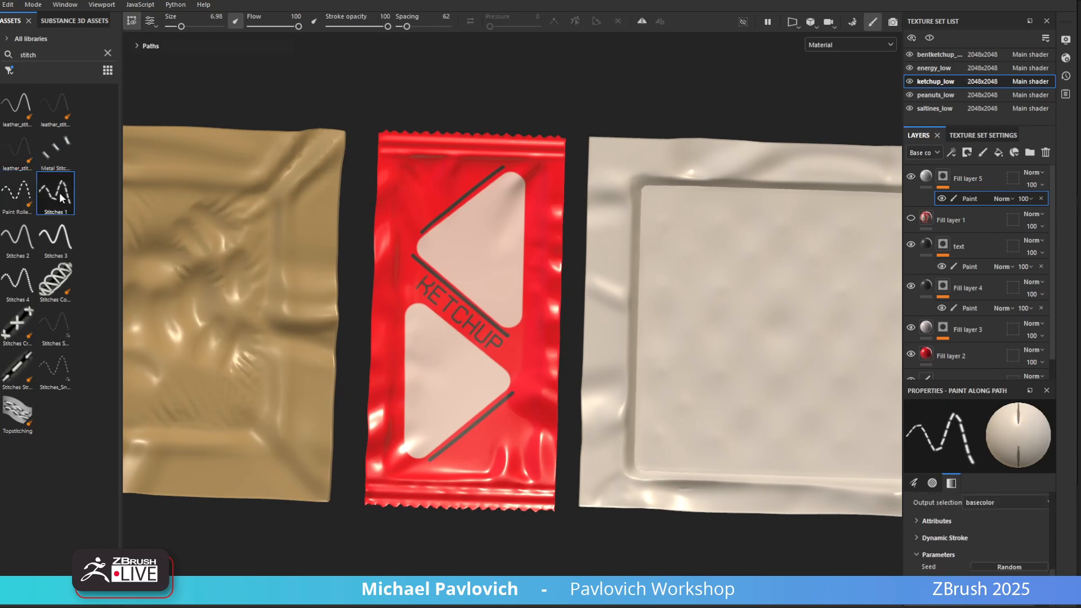
{"action": "left_click", "coordinate": [395, 168]}
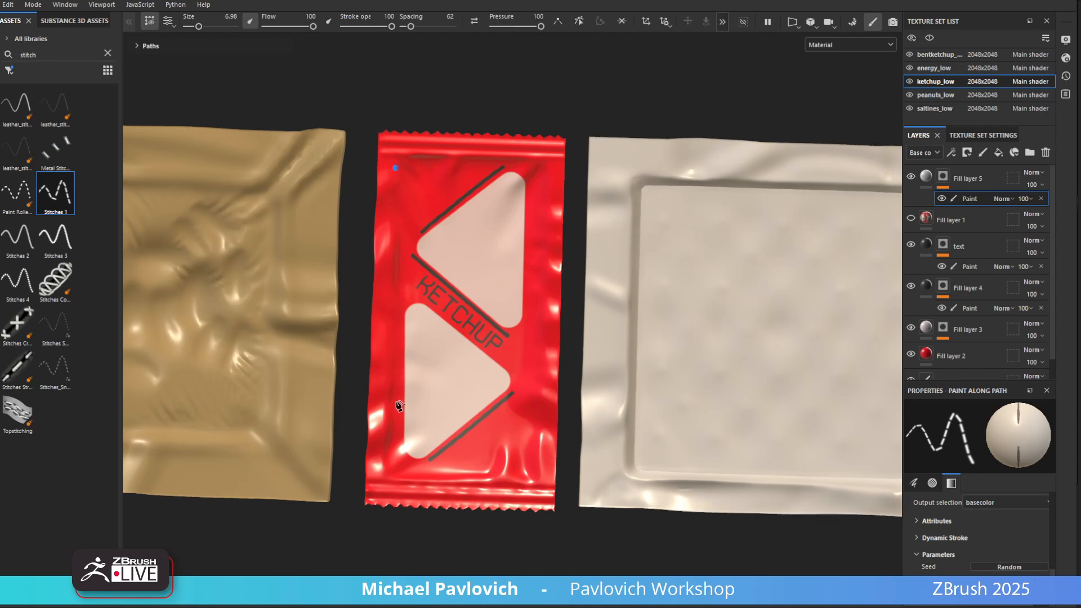
{"action": "left_click", "coordinate": [387, 445]}
{"action": "key", "text": "ctrl+z"}
{"action": "key", "text": "ctrl+z"}
Draw a five-point stitch path along the red packet's upper seam, around its upper-left corner and partway down the left side
{"action": "left_click", "coordinate": [538, 158]}
{"action": "left_click", "coordinate": [409, 152]}
{"action": "left_click", "coordinate": [395, 176]}
{"action": "left_click", "coordinate": [394, 213]}
{"action": "left_click", "coordinate": [387, 349]}
Set Fill layer 5's base color to orange
{"action": "left_click_drag", "start_coordinate": [478, 112], "coordinate": [519, 58], "text": "alt"}
{"action": "right_click_drag", "start_coordinate": [519, 58], "coordinate": [691, 164], "text": "alt"}
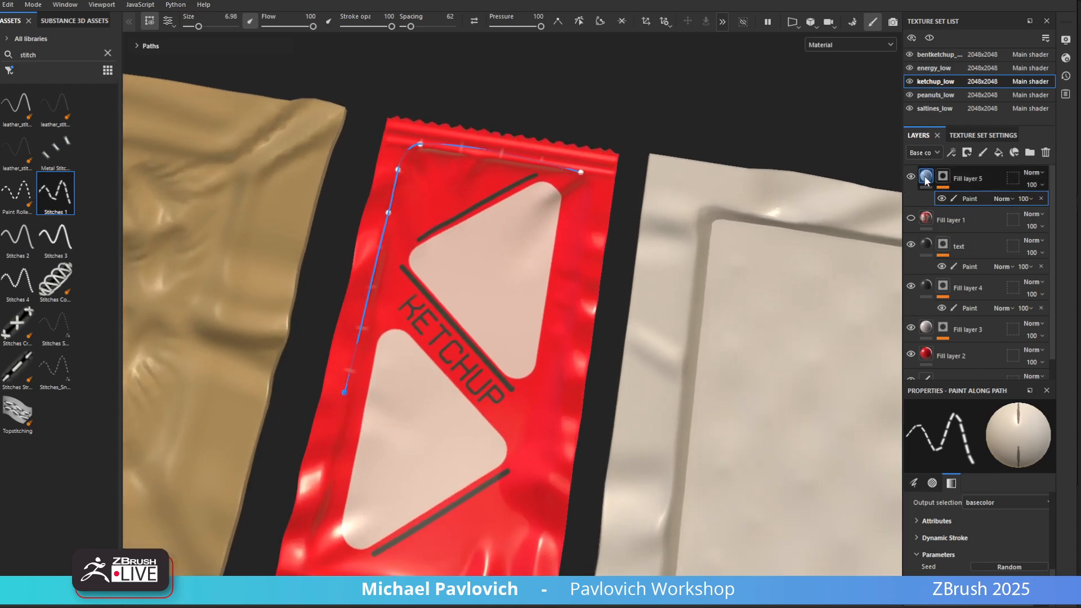
{"action": "scroll", "coordinate": [960, 440], "scroll_direction": "down", "scroll_amount": 5}
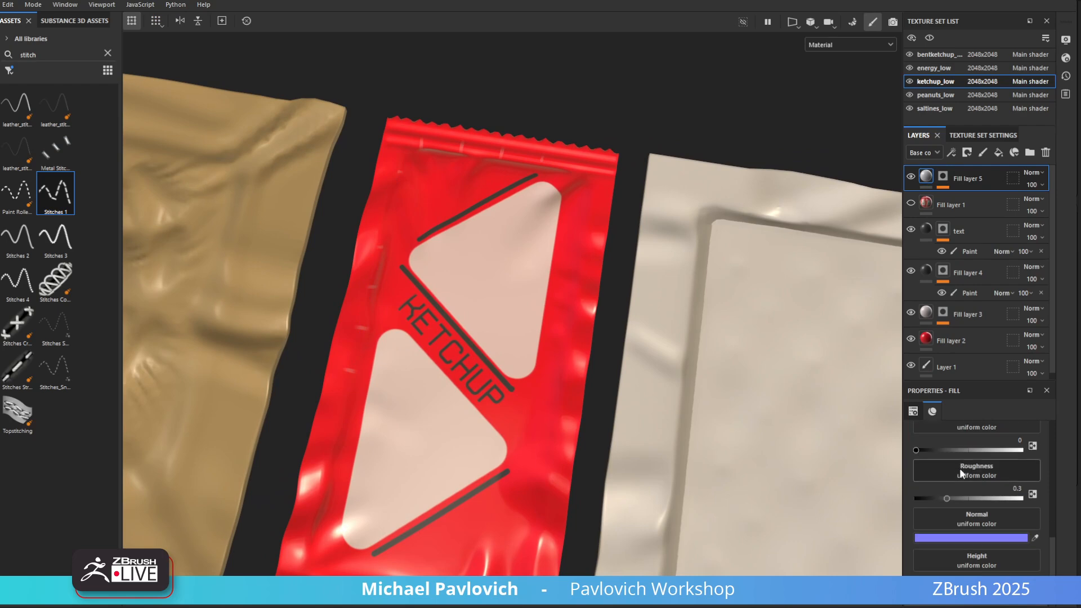
{"action": "scroll", "coordinate": [958, 487], "scroll_direction": "up", "scroll_amount": 2}
{"action": "left_click", "coordinate": [967, 468]}
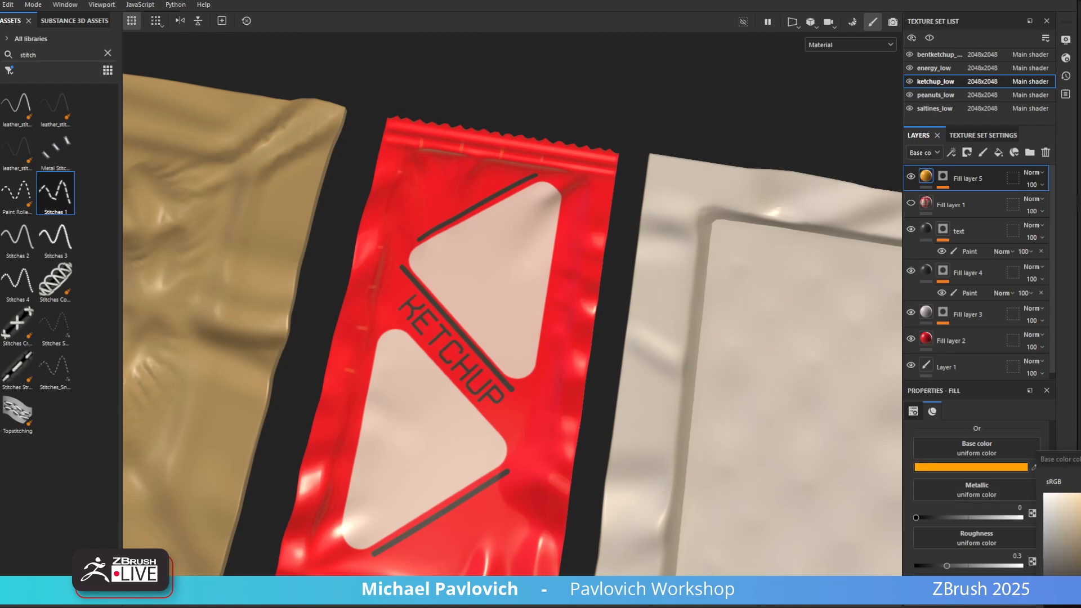
{"action": "scroll", "coordinate": [1002, 495], "scroll_direction": "down", "scroll_amount": 2}
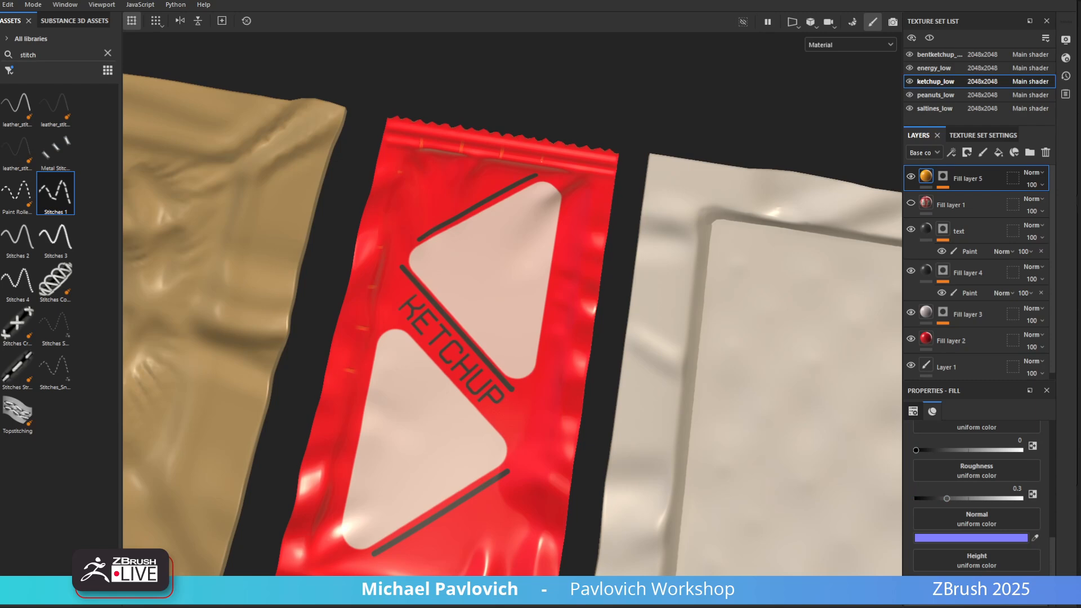
Examine Fill layer 5's mask in isolation, then return to the layer's material
{"action": "left_click", "coordinate": [943, 178]}
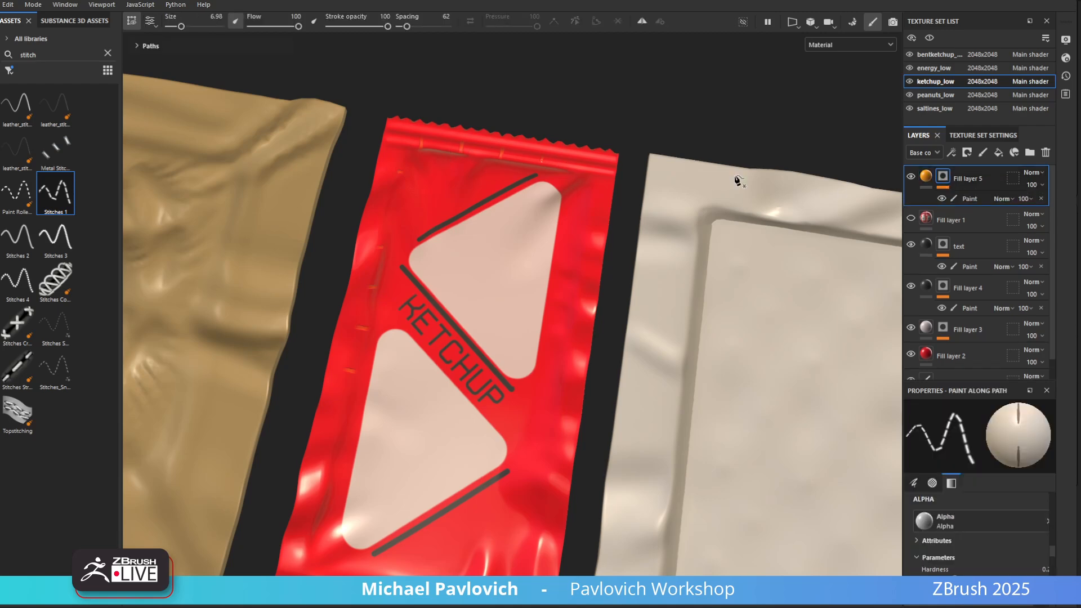
{"action": "left_click", "coordinate": [943, 178], "text": "alt"}
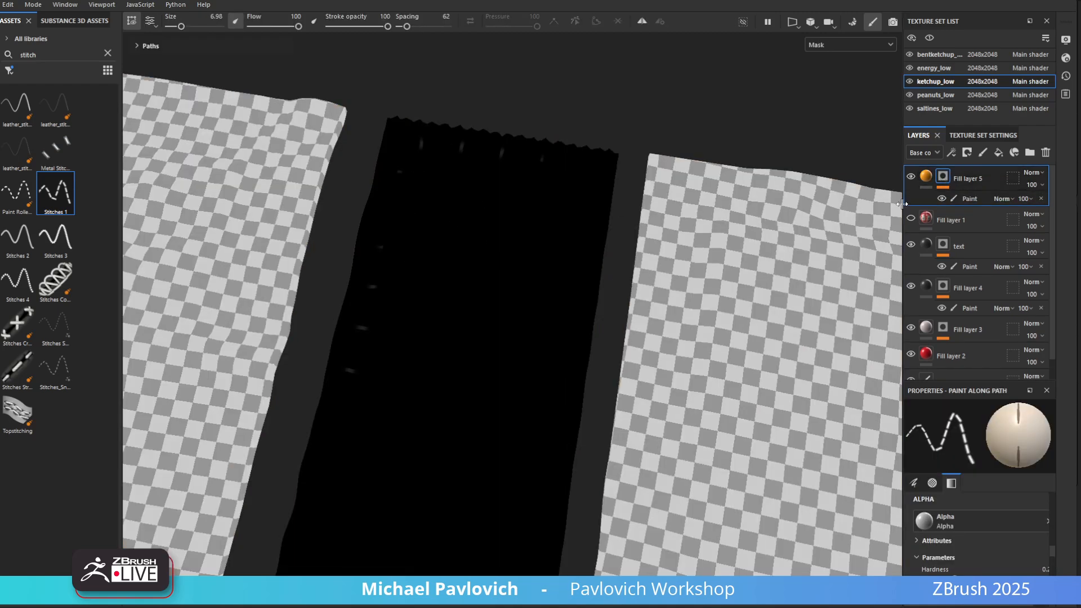
{"action": "left_click", "coordinate": [926, 176]}
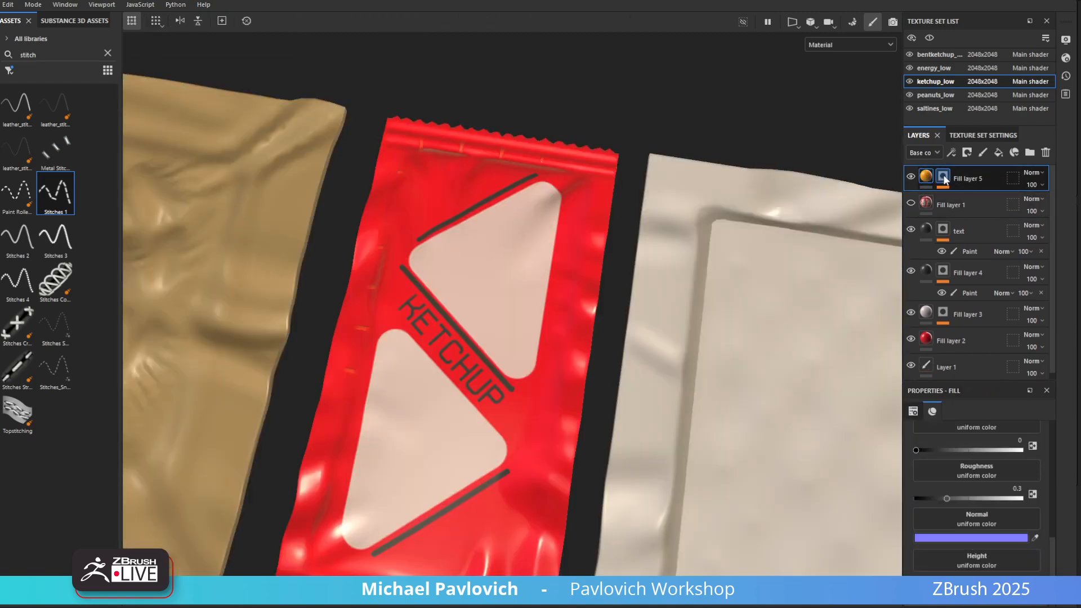
Reselect the stitch path in Fill layer 5's paint effect and move its lower end point slightly down
{"action": "left_click", "coordinate": [965, 197]}
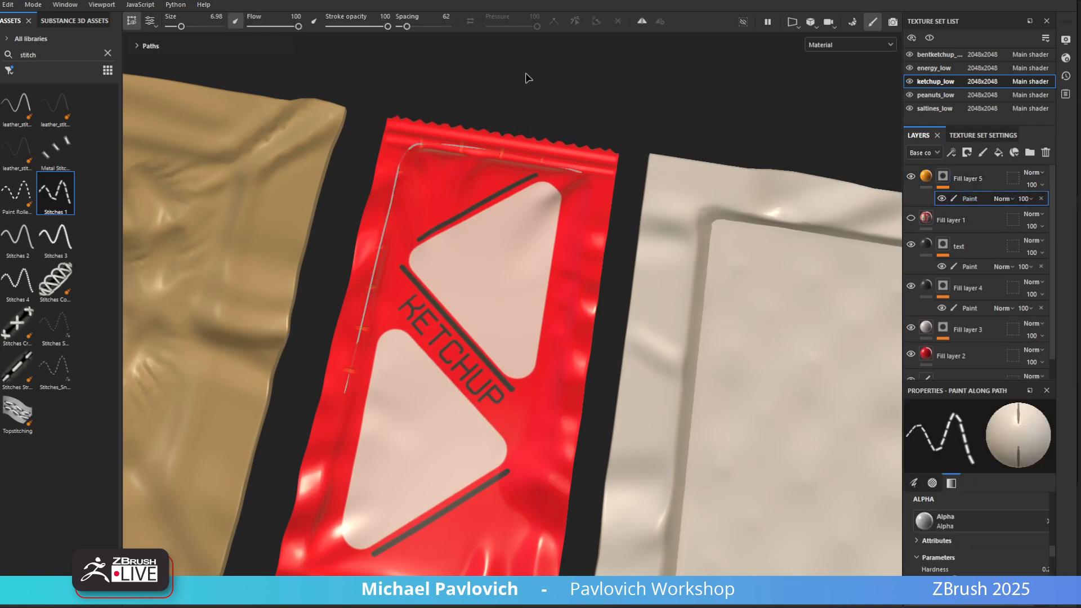
{"action": "left_click", "coordinate": [347, 395]}
{"action": "left_click_drag", "start_coordinate": [344, 394], "coordinate": [347, 401]}
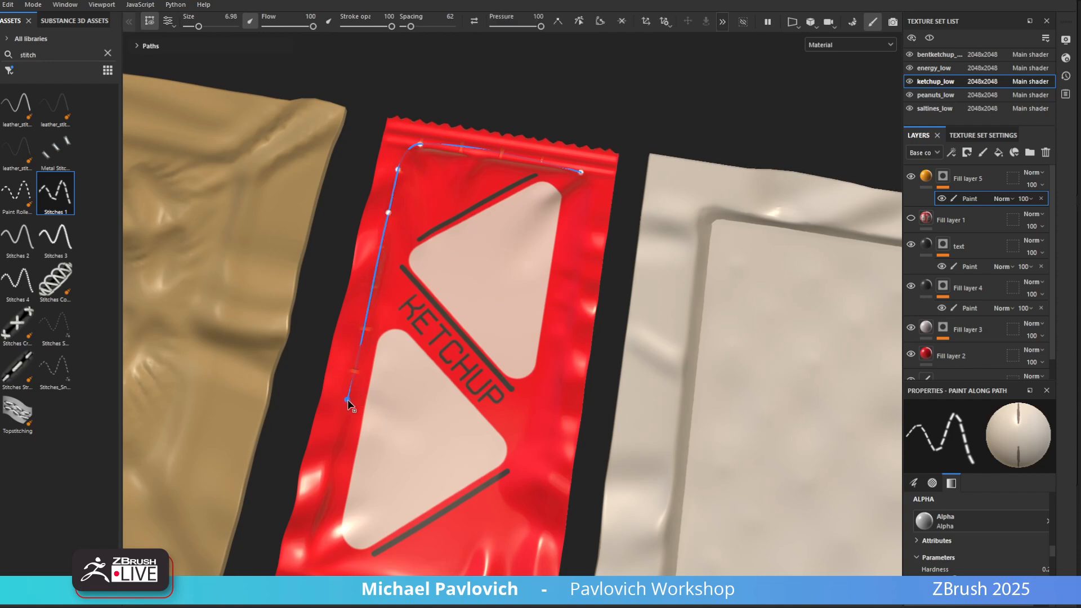
Widen the properties area and set the path's stitch category to Decorative with Ladder Stitch as the decorative stitch
{"action": "scroll", "coordinate": [990, 543], "scroll_direction": "down", "scroll_amount": 2}
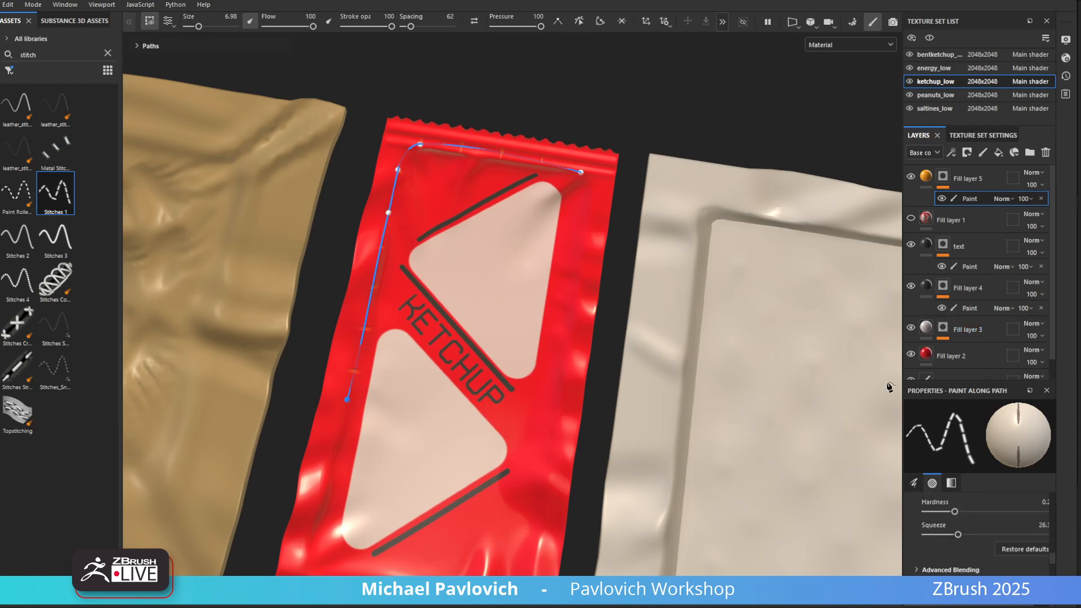
{"action": "left_click_drag", "start_coordinate": [903, 368], "coordinate": [837, 369]}
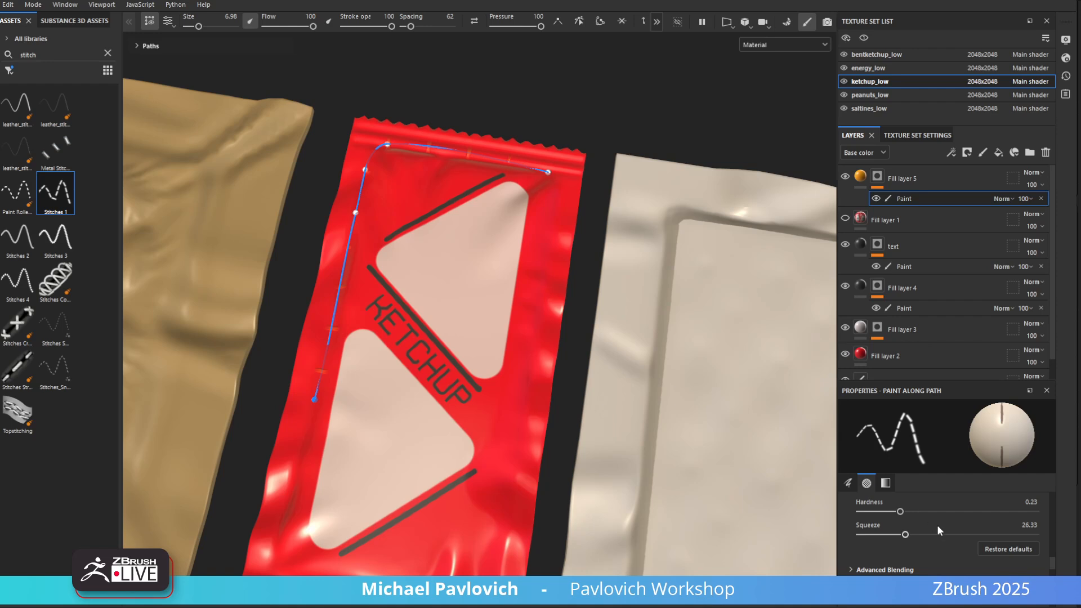
{"action": "scroll", "coordinate": [961, 545], "scroll_direction": "down", "scroll_amount": 3}
{"action": "scroll", "coordinate": [962, 546], "scroll_direction": "down", "scroll_amount": 3}
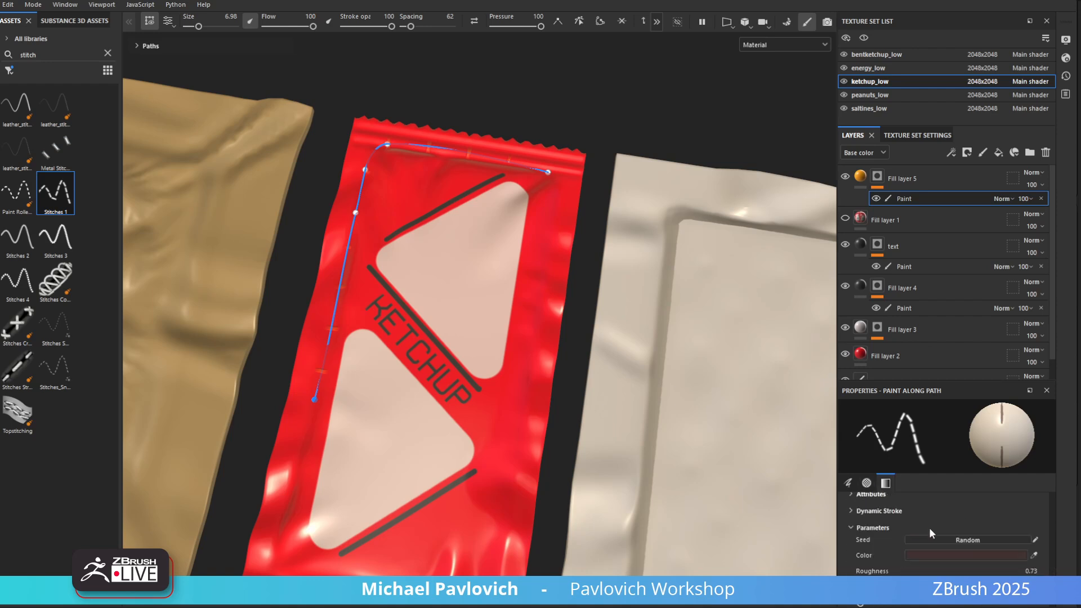
{"action": "scroll", "coordinate": [951, 562], "scroll_direction": "down", "scroll_amount": 1}
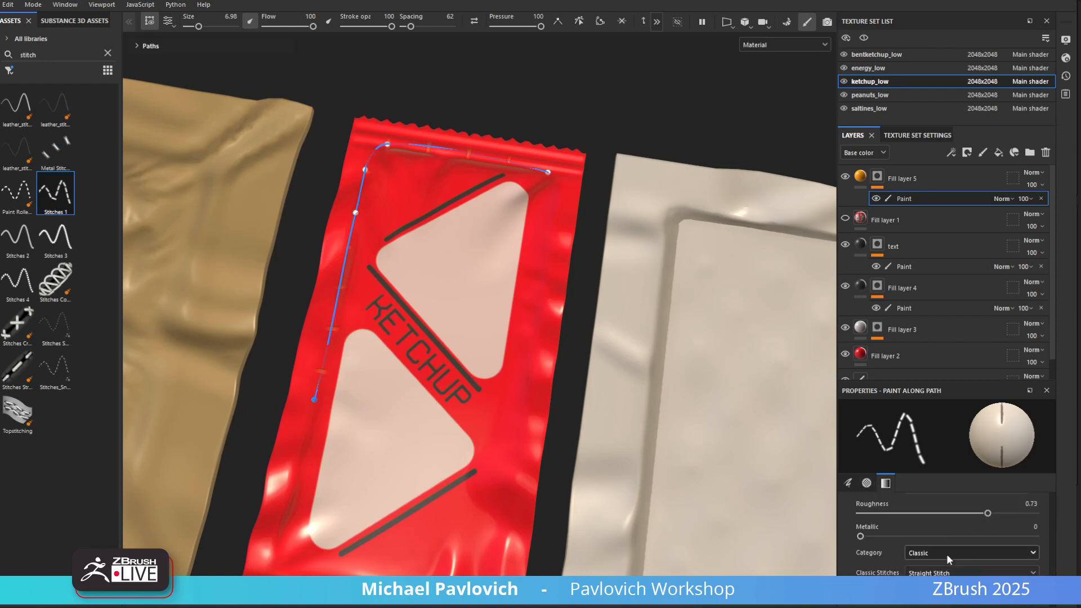
{"action": "left_click", "coordinate": [949, 553]}
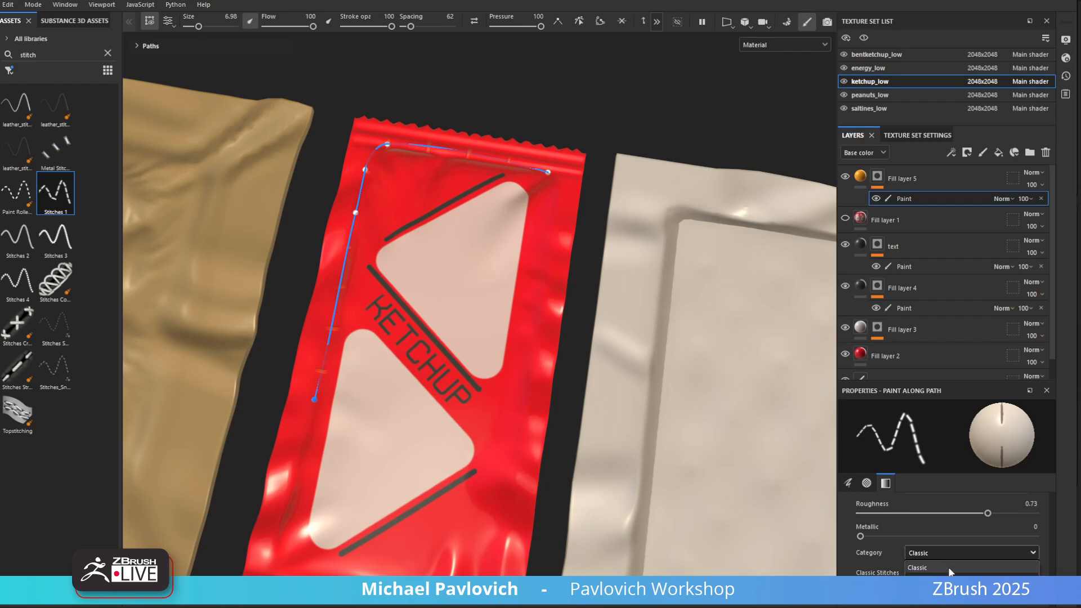
{"action": "left_click", "coordinate": [948, 577]}
{"action": "scroll", "coordinate": [918, 553], "scroll_direction": "down", "scroll_amount": 2}
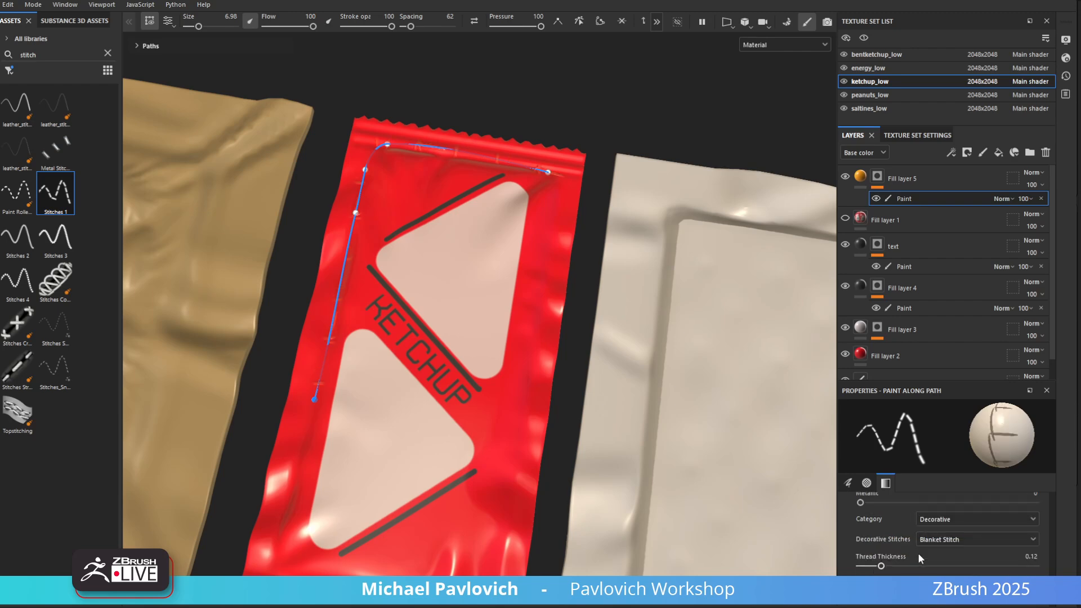
{"action": "left_click", "coordinate": [948, 506]}
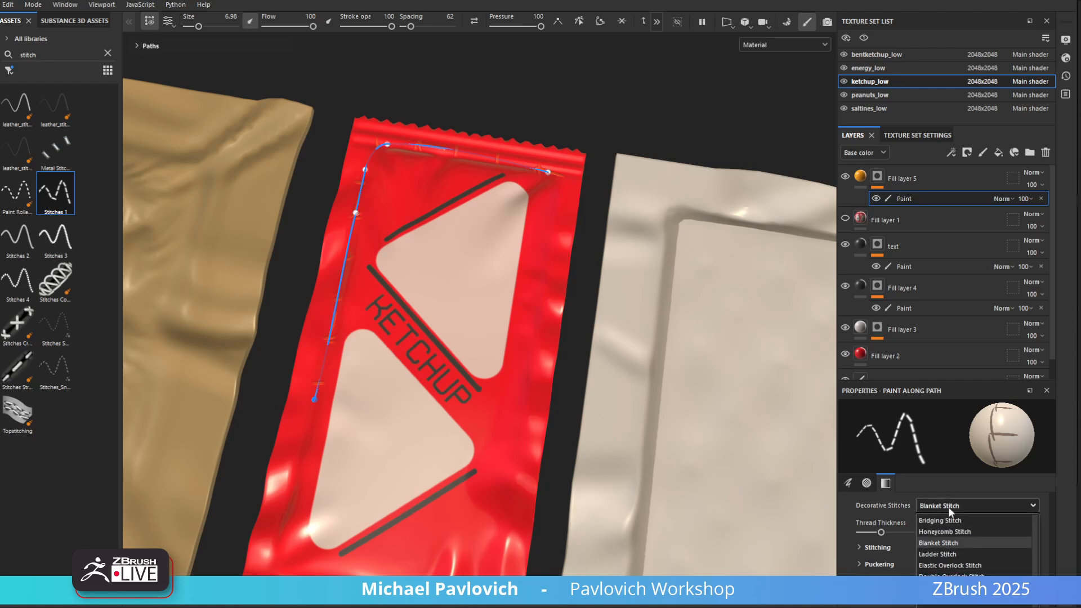
{"action": "left_click", "coordinate": [961, 553]}
Increase the stitch path's brush size to 7.59
{"action": "left_click_drag", "start_coordinate": [592, 117], "coordinate": [587, 158], "text": "alt"}
{"action": "scroll", "coordinate": [918, 554], "scroll_direction": "up", "scroll_amount": 5}
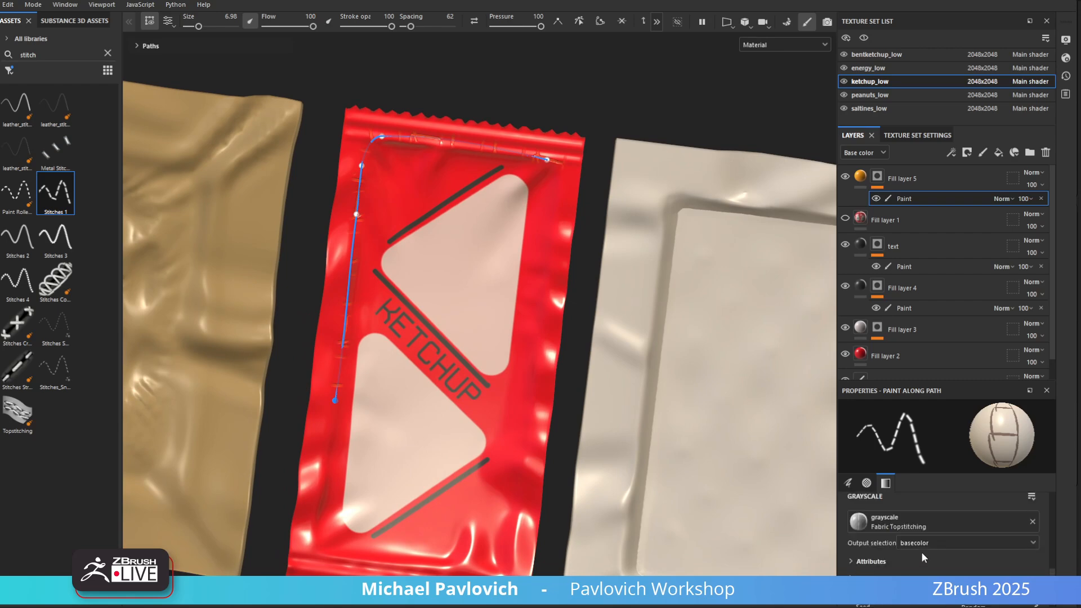
{"action": "scroll", "coordinate": [904, 543], "scroll_direction": "down", "scroll_amount": 5}
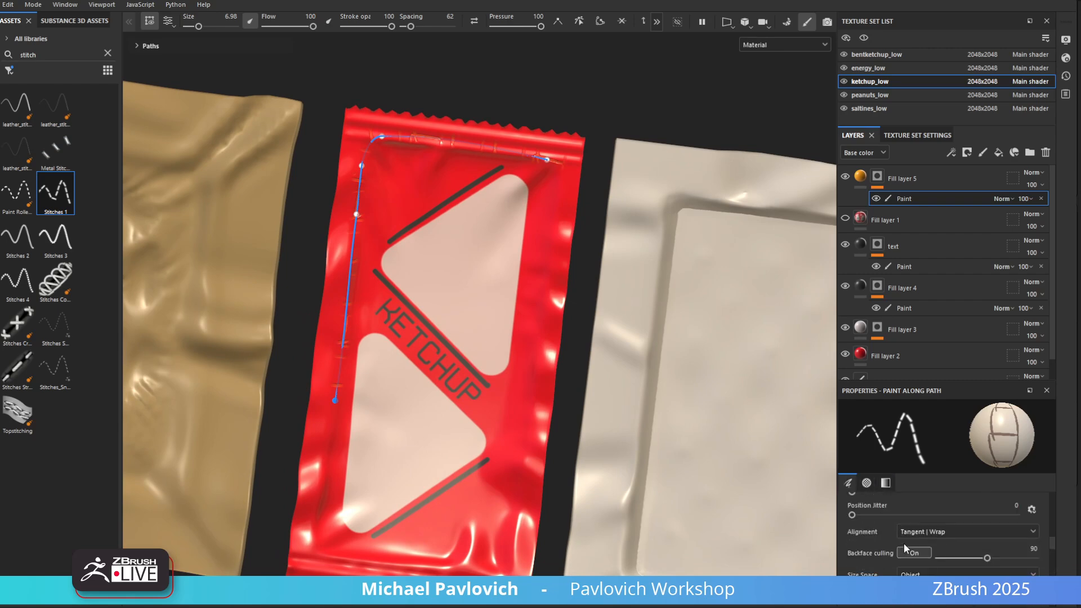
{"action": "scroll", "coordinate": [904, 542], "scroll_direction": "up", "scroll_amount": 5}
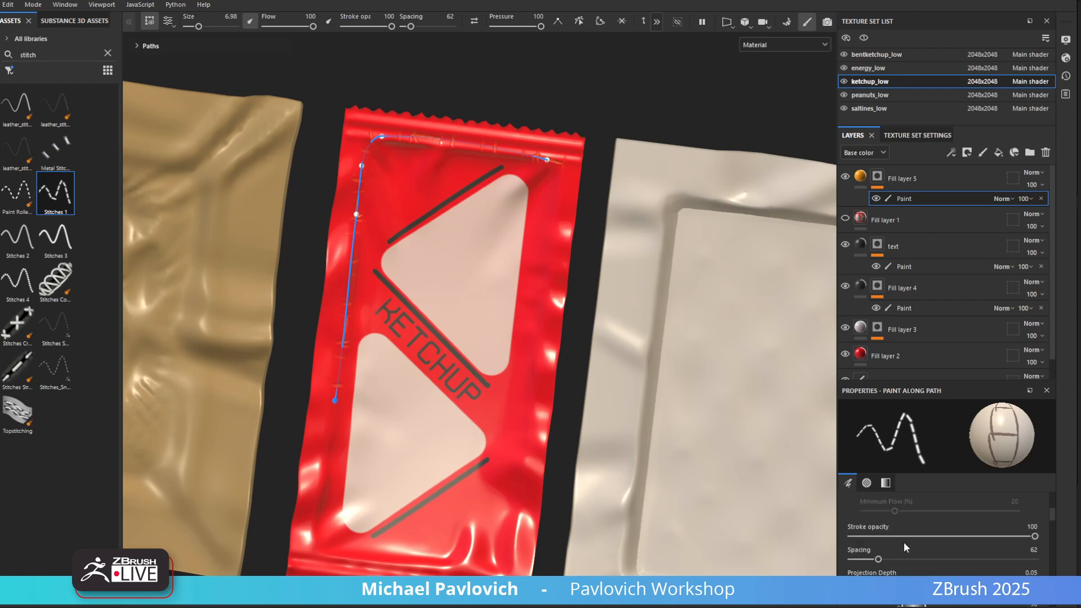
{"action": "mouse_move", "coordinate": [899, 552]}
{"action": "left_mouse_down"}
{"action": "mouse_move", "coordinate": [913, 553]}
{"action": "mouse_move", "coordinate": [902, 555]}
{"action": "left_mouse_up"}
Reduce the stitch path's spacing to 23
{"action": "scroll", "coordinate": [888, 555], "scroll_direction": "down", "scroll_amount": 2}
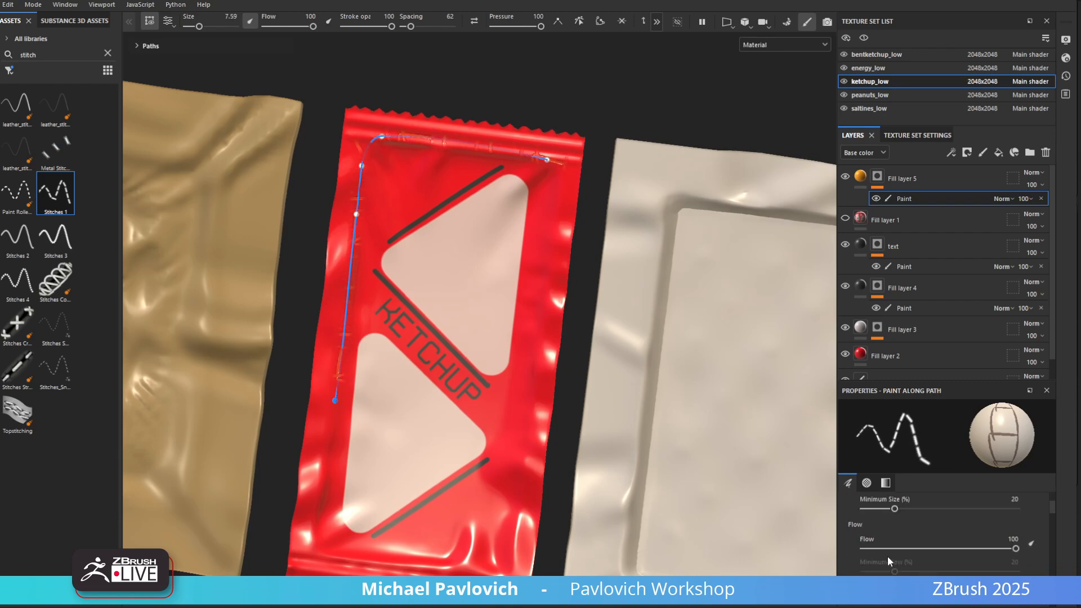
{"action": "scroll", "coordinate": [930, 551], "scroll_direction": "down", "scroll_amount": 3}
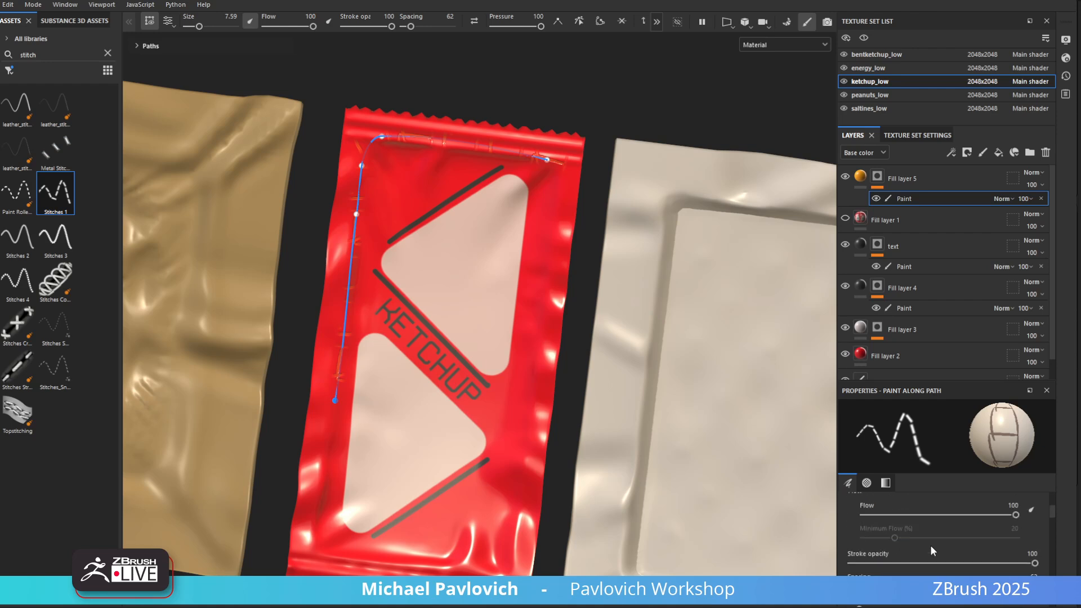
{"action": "mouse_move", "coordinate": [881, 555]}
{"action": "left_mouse_down"}
{"action": "mouse_move", "coordinate": [926, 553]}
{"action": "mouse_move", "coordinate": [860, 554]}
{"action": "left_mouse_up"}
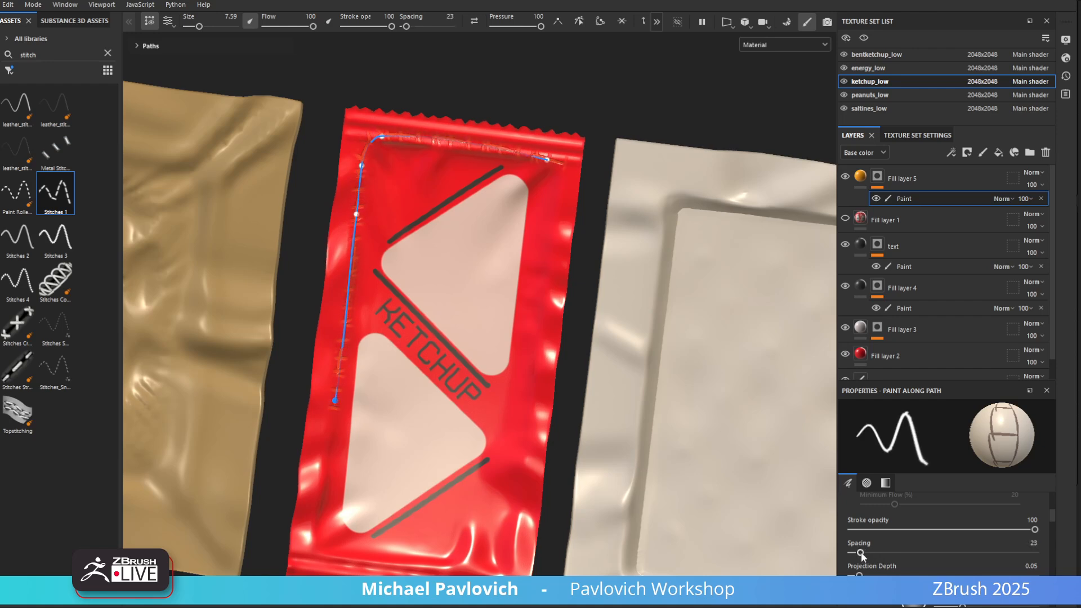
Set Fill layer 5's base color to white (R, G and B at 1.0)
{"action": "scroll", "coordinate": [946, 551], "scroll_direction": "down", "scroll_amount": 4}
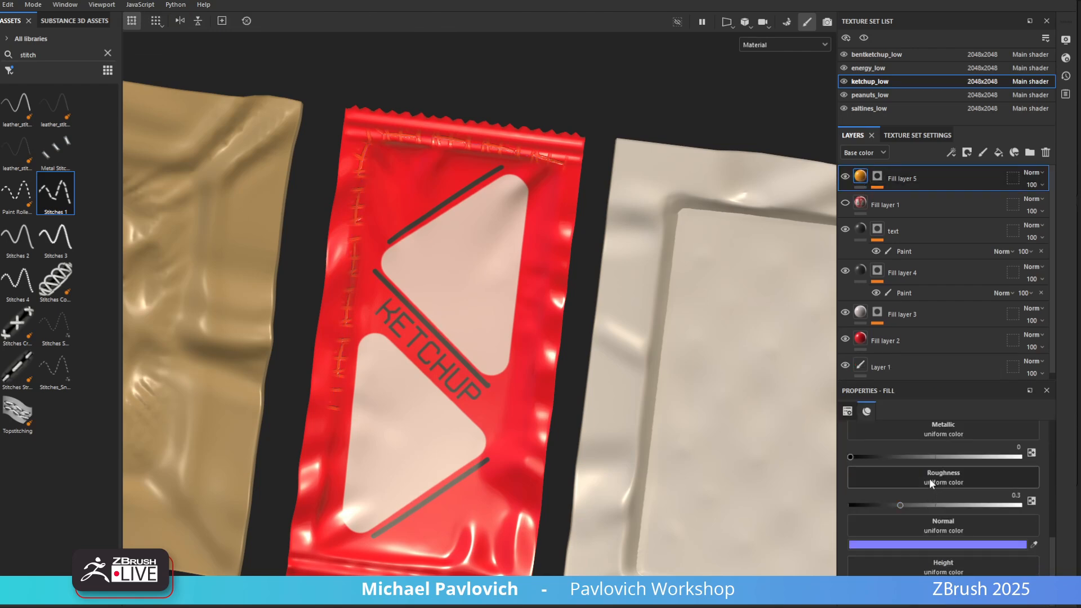
{"action": "scroll", "coordinate": [929, 481], "scroll_direction": "up", "scroll_amount": 3}
{"action": "left_click", "coordinate": [956, 508]}
{"action": "left_click_drag", "start_coordinate": [1051, 504], "coordinate": [1057, 308]}
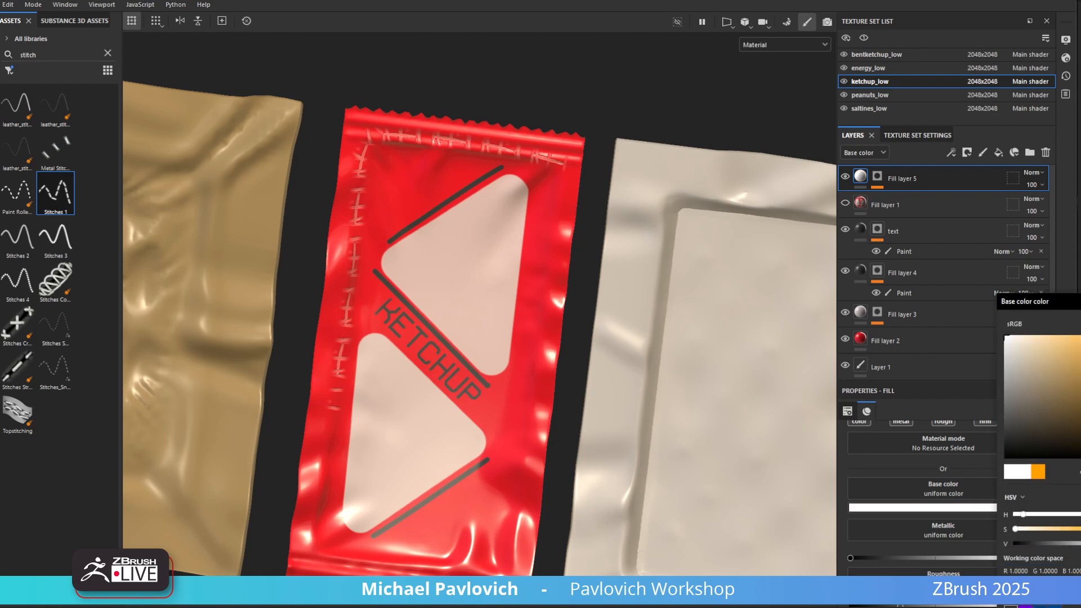
Adjust the alpha hardness of the stitch path on Fill layer 5's mask and review its Fabric Topstitching parameters
{"action": "key", "text": "Escape"}
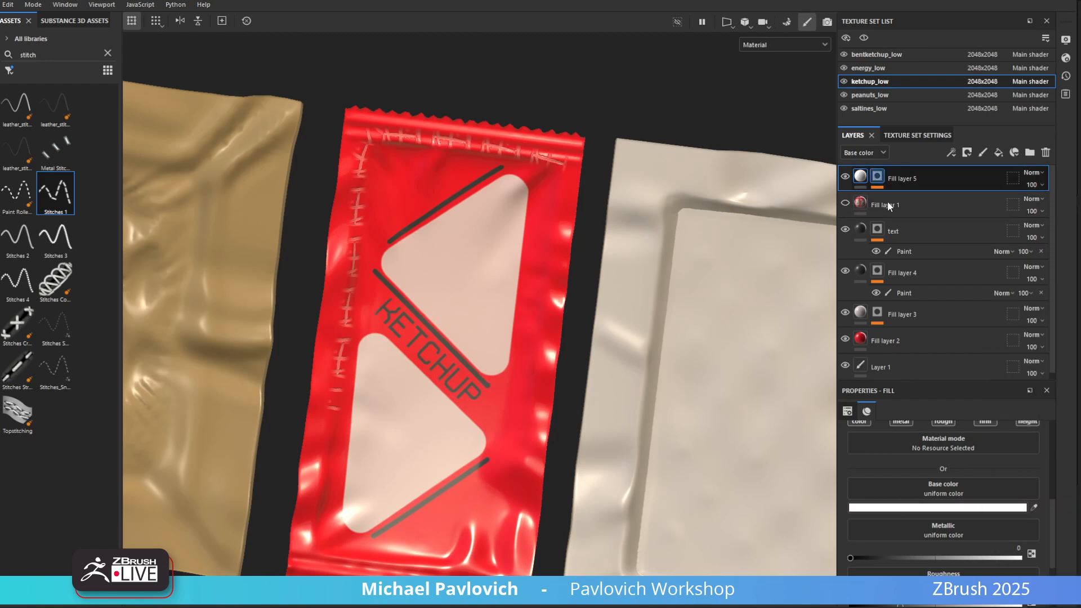
{"action": "scroll", "coordinate": [895, 540], "scroll_direction": "down", "scroll_amount": 3}
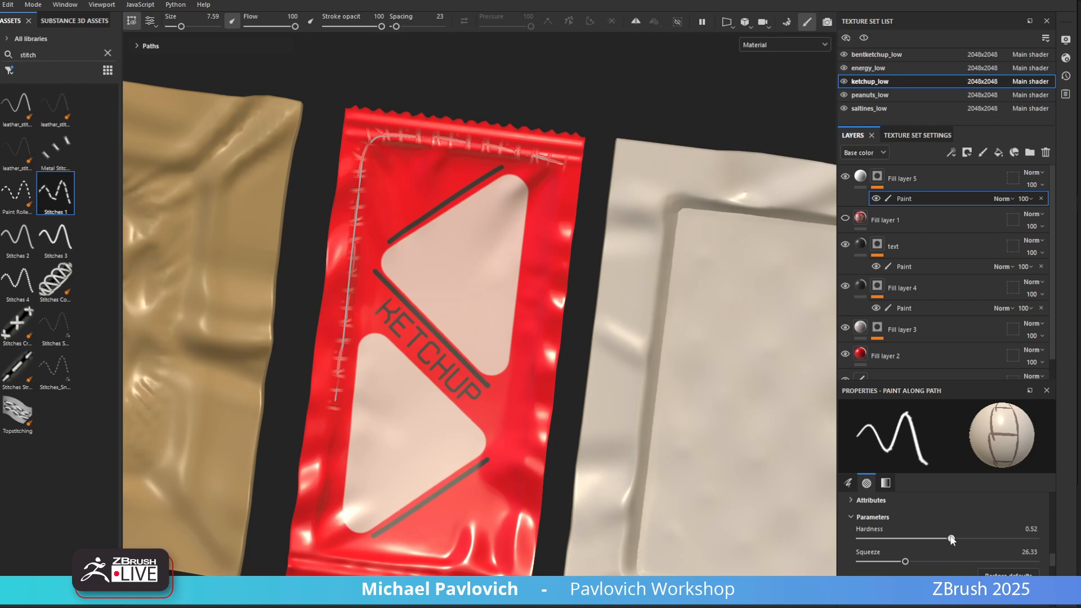
{"action": "mouse_move", "coordinate": [951, 539]}
{"action": "left_mouse_down"}
{"action": "mouse_move", "coordinate": [882, 540]}
{"action": "mouse_move", "coordinate": [965, 539]}
{"action": "mouse_move", "coordinate": [929, 539]}
{"action": "left_mouse_up"}
{"action": "scroll", "coordinate": [905, 539], "scroll_direction": "down", "scroll_amount": 5}
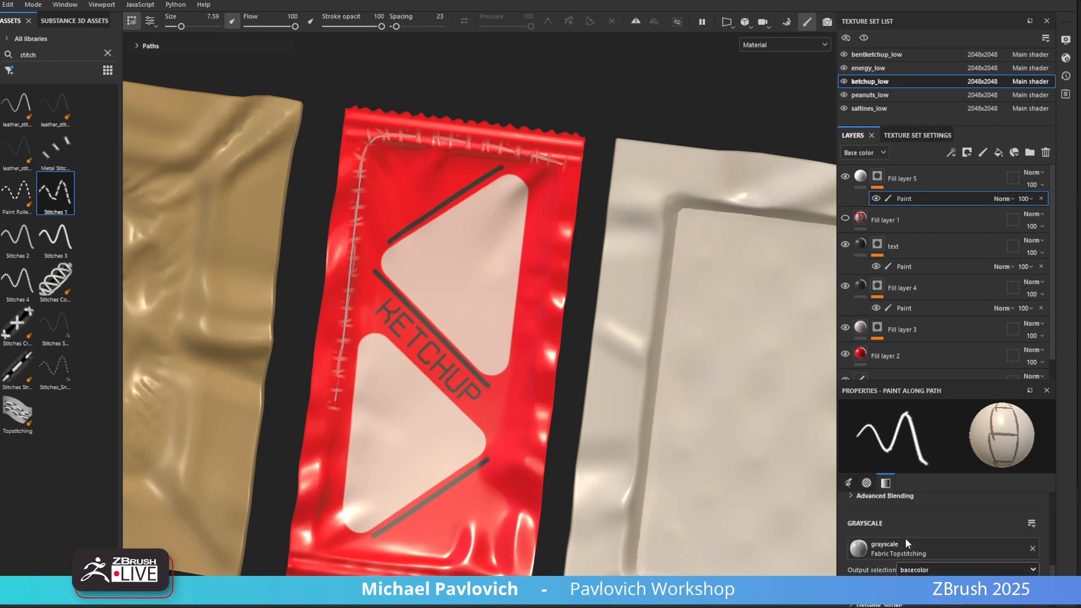
{"action": "scroll", "coordinate": [906, 538], "scroll_direction": "down", "scroll_amount": 5}
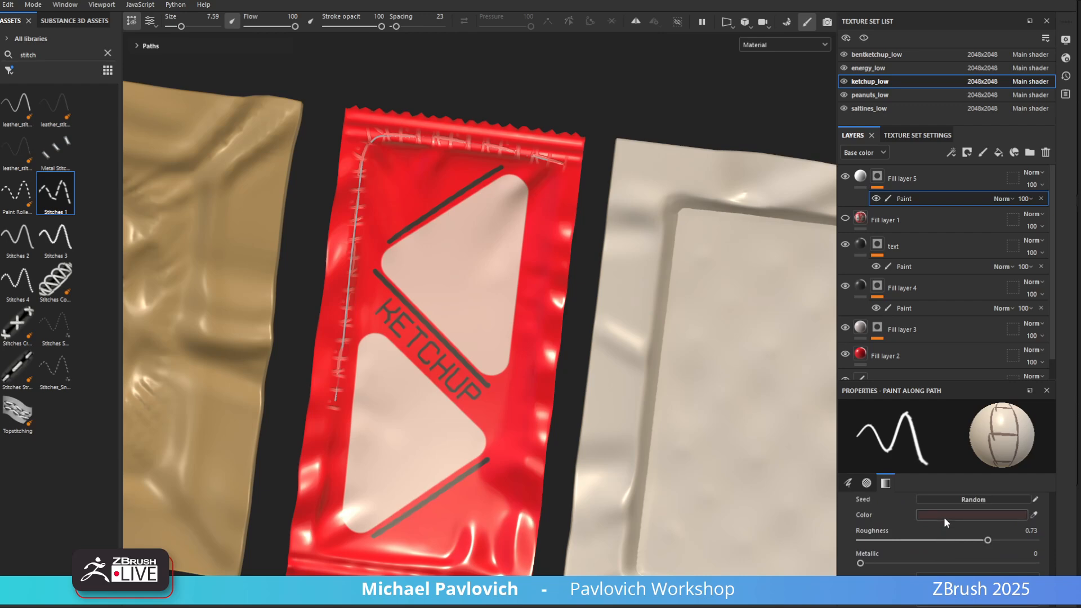
{"action": "left_click", "coordinate": [945, 517]}
{"action": "left_click", "coordinate": [944, 514]}
{"action": "scroll", "coordinate": [918, 528], "scroll_direction": "down", "scroll_amount": 4}
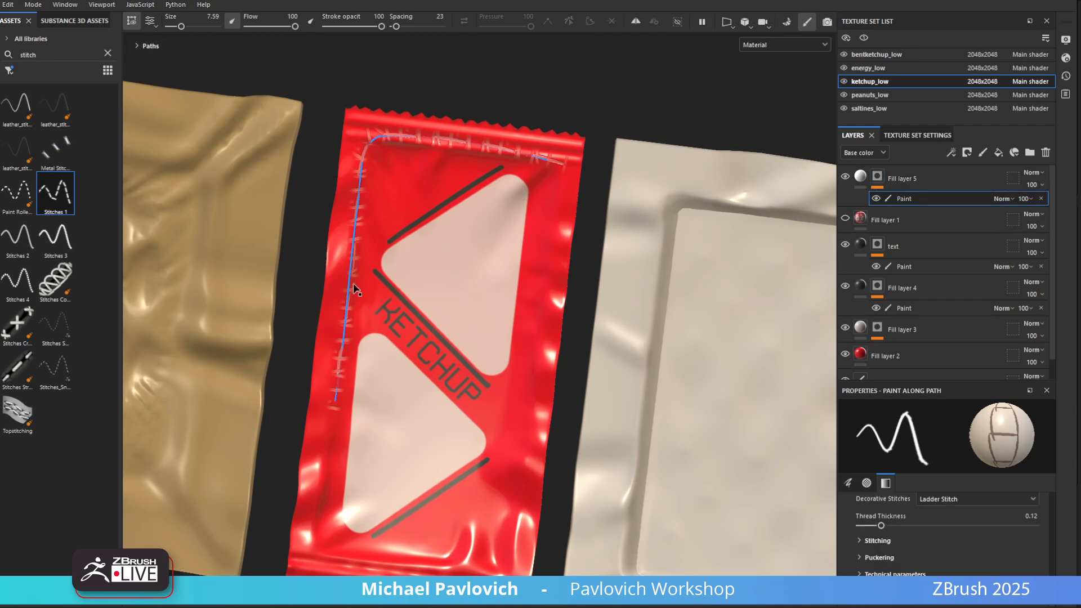
Reshape the ladder stitch path by moving its two middle points along the left side of the ketchup packet
{"action": "left_click", "coordinate": [548, 159]}
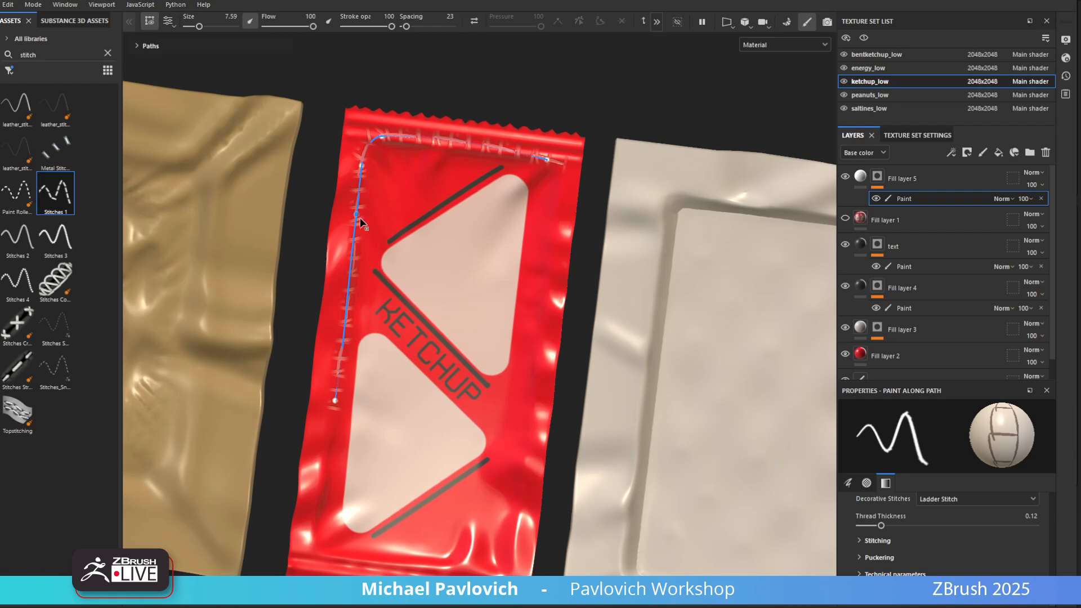
{"action": "left_click_drag", "start_coordinate": [359, 217], "coordinate": [384, 210]}
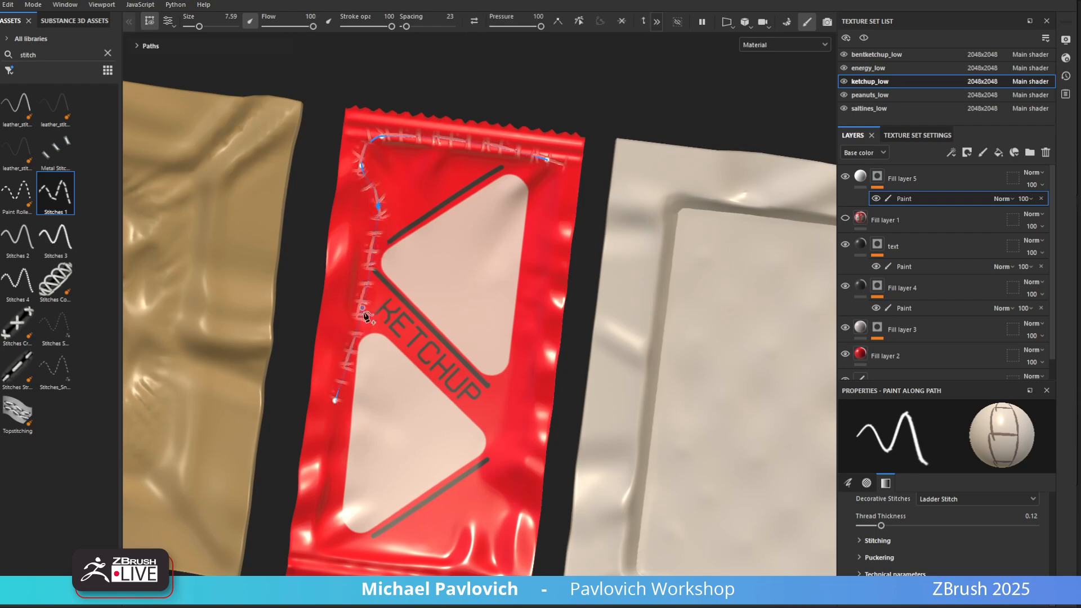
{"action": "left_click_drag", "start_coordinate": [364, 311], "coordinate": [358, 259]}
{"action": "left_click", "coordinate": [361, 166]}
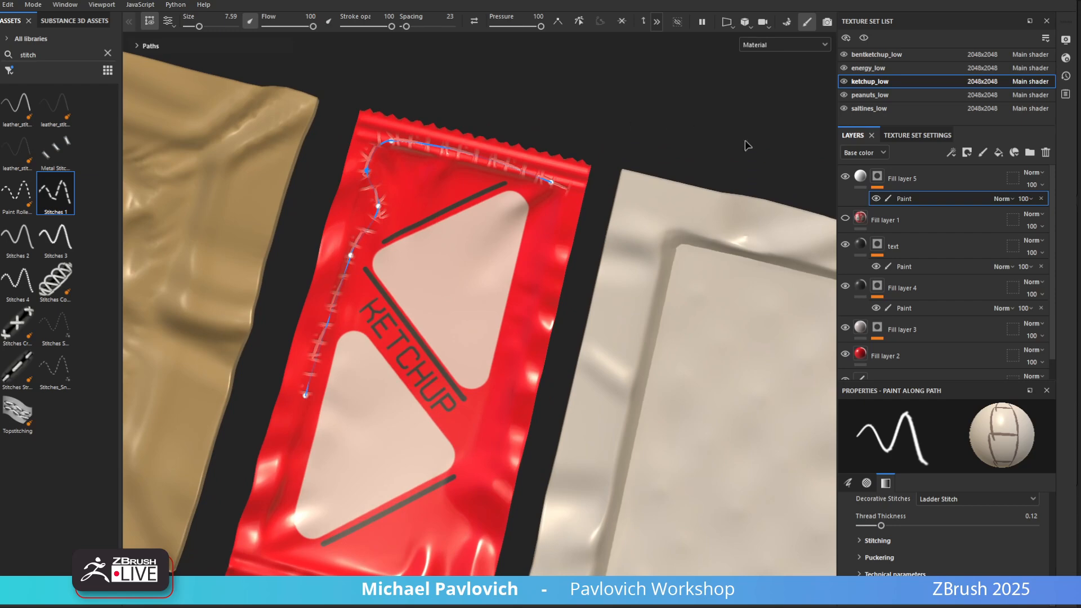
Add a new paint layer above Fill layer 5 and choose a leather stitch path tool for it
{"action": "left_click", "coordinate": [982, 153]}
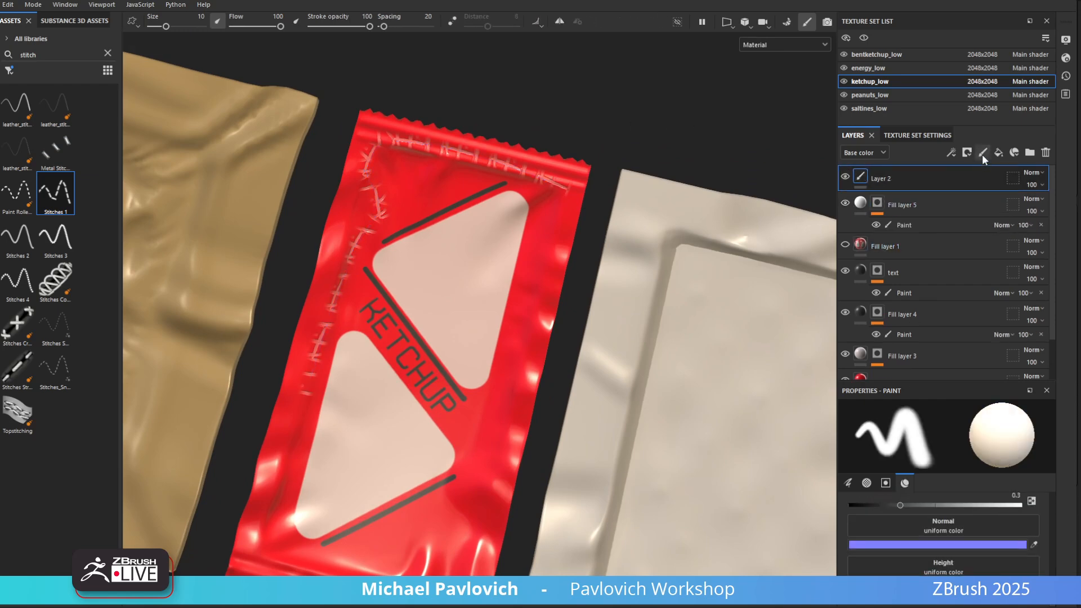
{"action": "scroll", "coordinate": [599, 108], "scroll_direction": "down", "scroll_amount": 2}
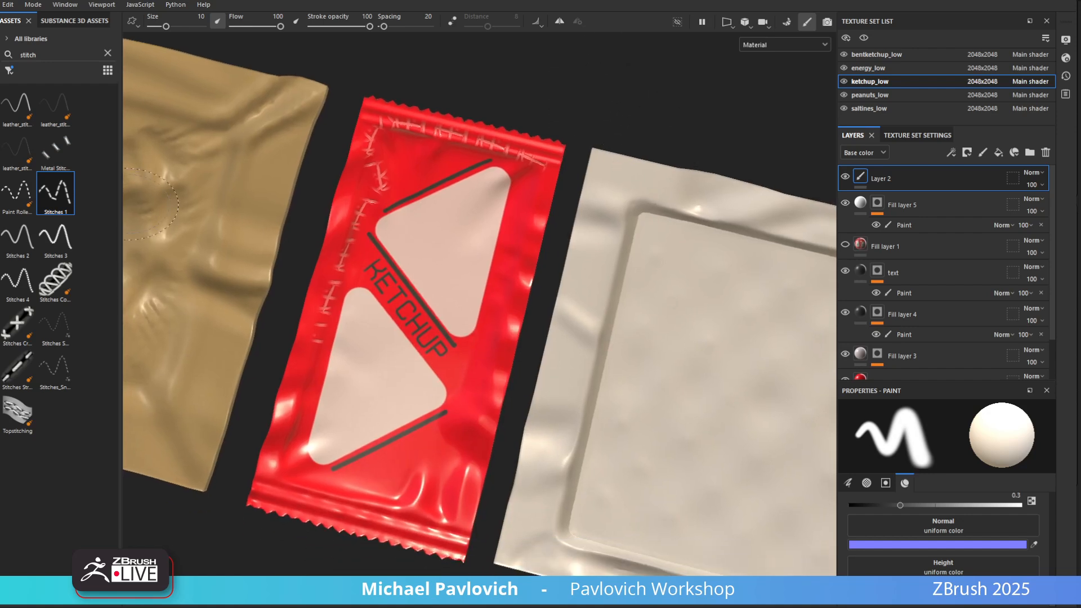
{"action": "scroll", "coordinate": [885, 561], "scroll_direction": "up", "scroll_amount": 1}
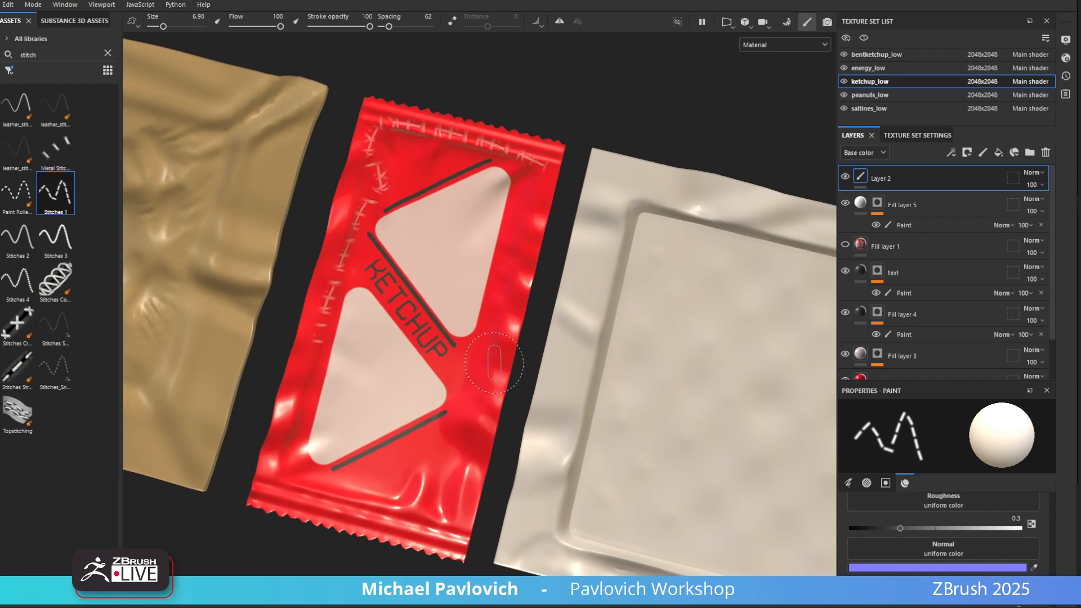
{"action": "left_click", "coordinate": [18, 148]}
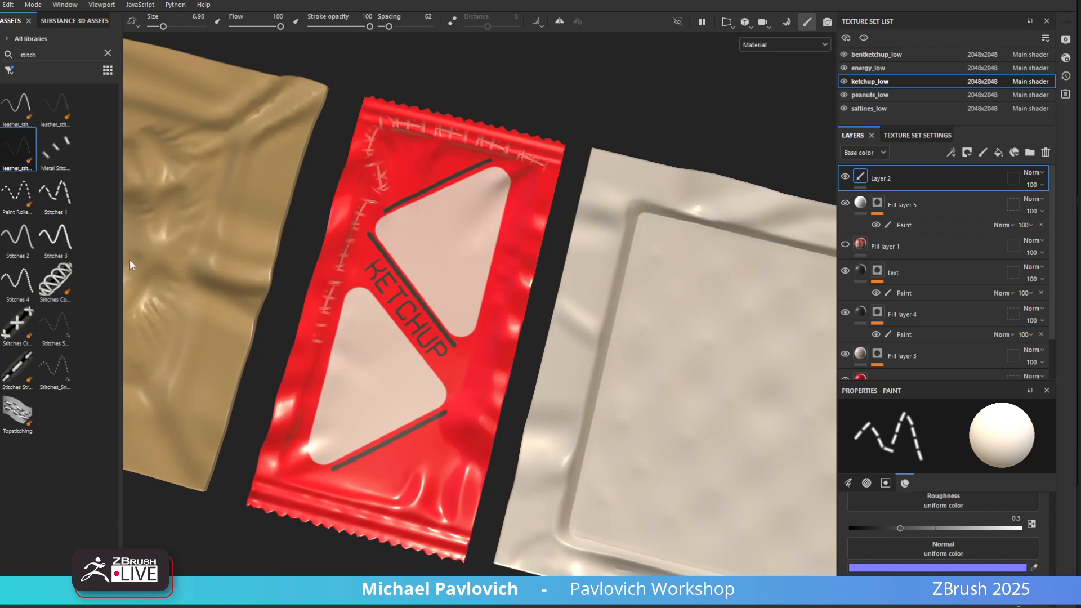
Draw a five-point stitch path down the right side of the ketchup packet
{"action": "left_click", "coordinate": [532, 196]}
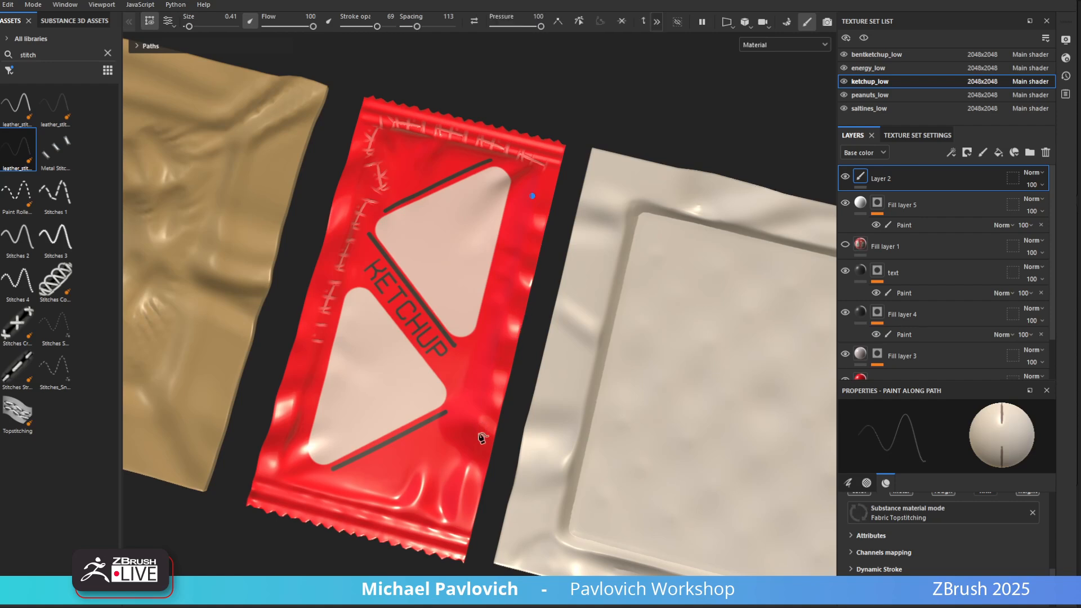
{"action": "left_click", "coordinate": [502, 307]}
{"action": "left_click", "coordinate": [470, 395]}
{"action": "left_click", "coordinate": [462, 457]}
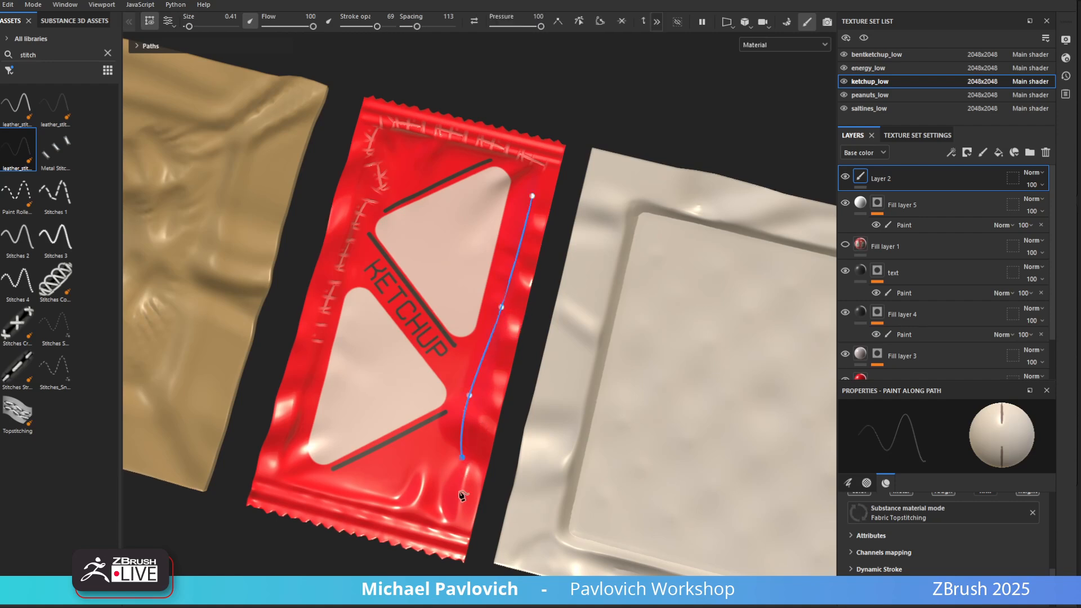
{"action": "left_click", "coordinate": [457, 497]}
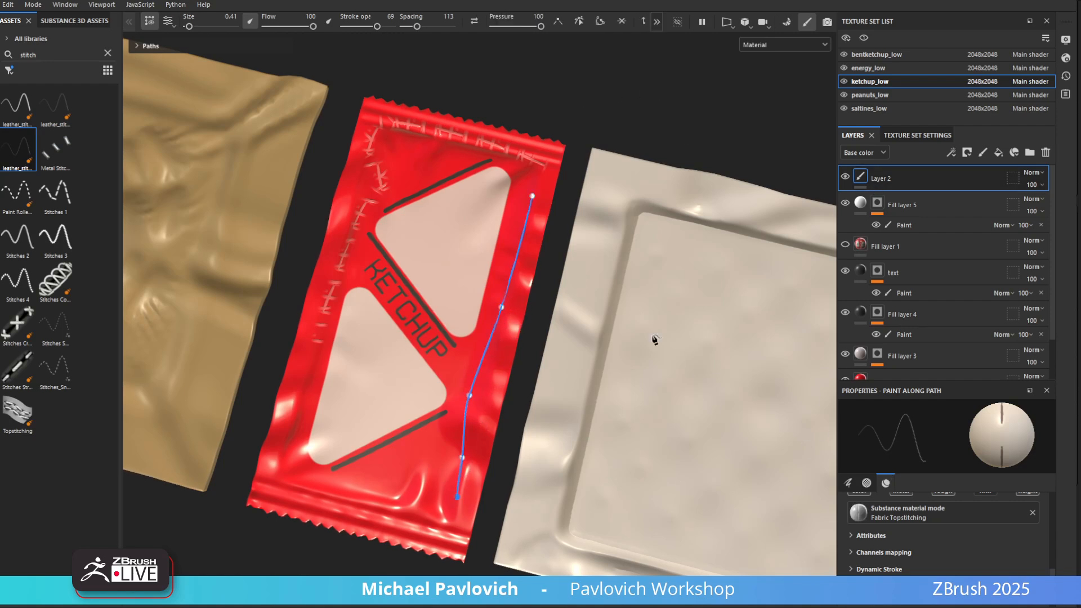
{"action": "left_click_drag", "start_coordinate": [647, 264], "coordinate": [710, 116], "text": "alt"}
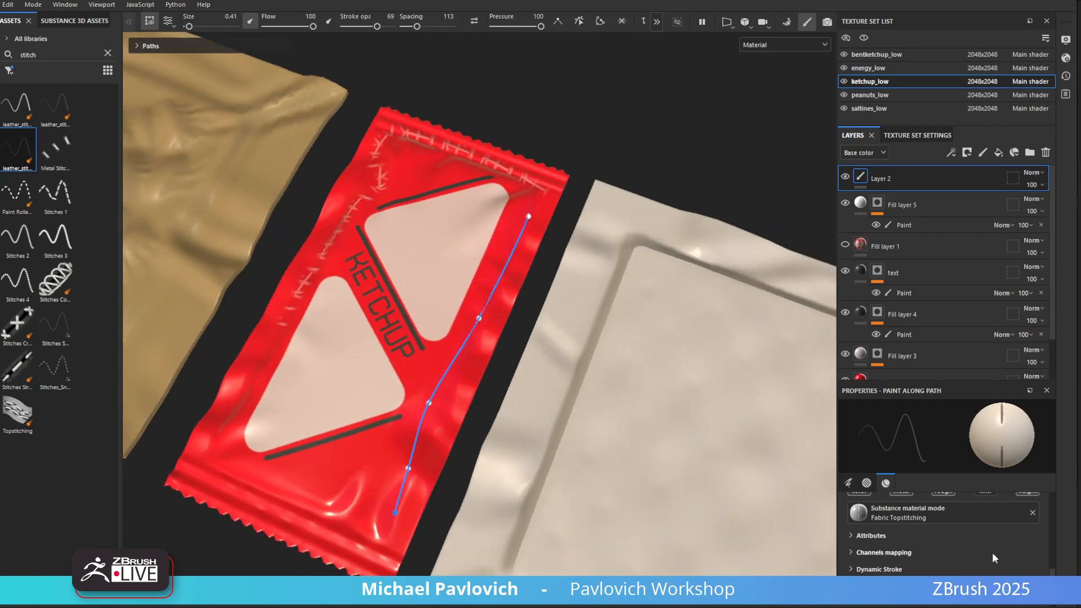
Stop editing the new path's points and increase its brush size to 7.39
{"action": "scroll", "coordinate": [986, 549], "scroll_direction": "up", "scroll_amount": 5}
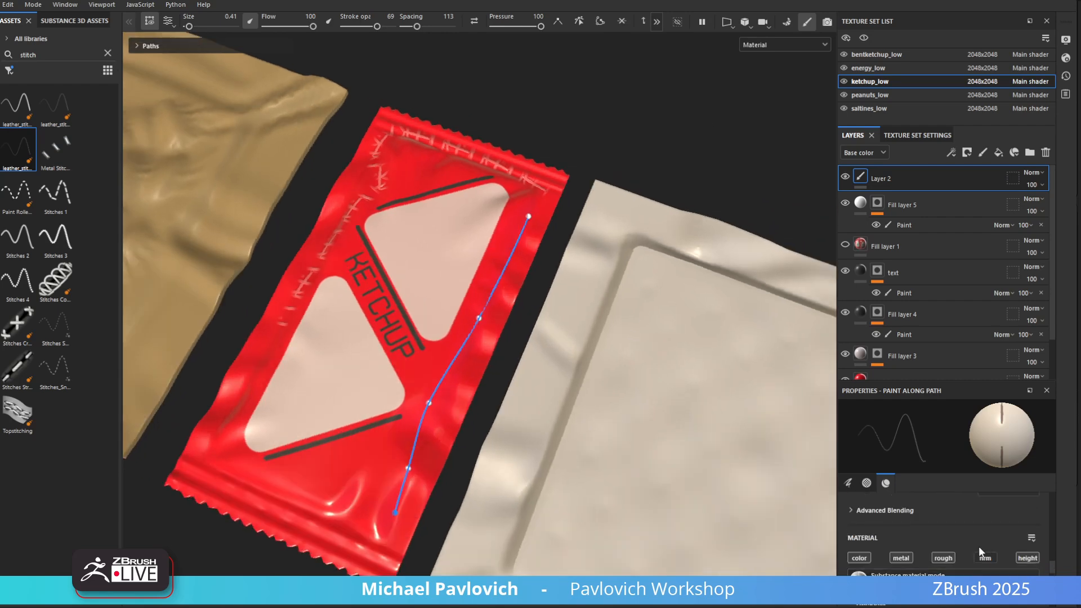
{"action": "left_click", "coordinate": [151, 22]}
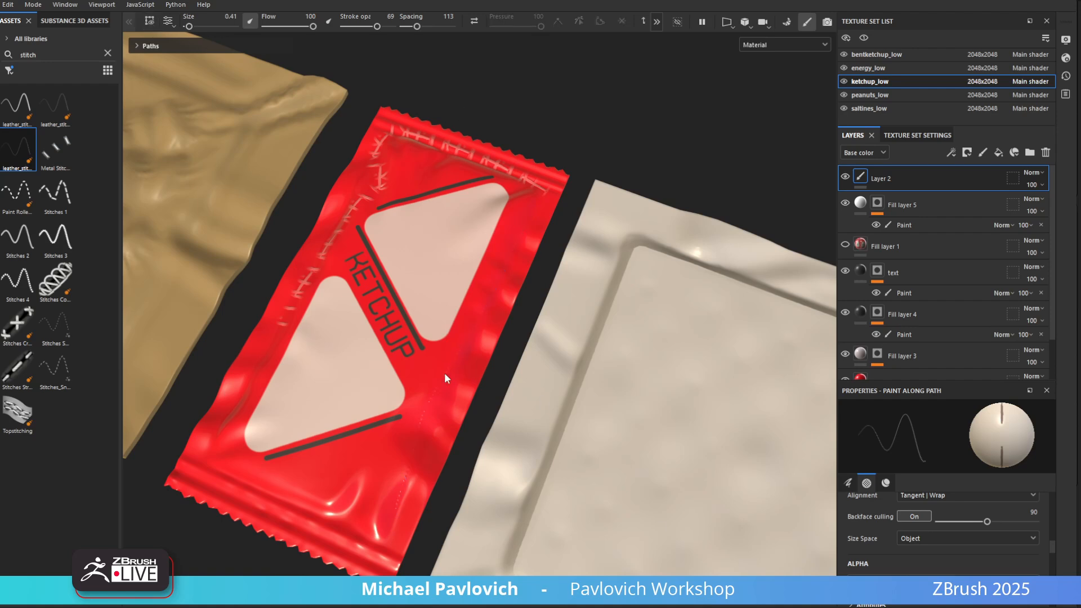
{"action": "scroll", "coordinate": [924, 536], "scroll_direction": "up", "scroll_amount": 5}
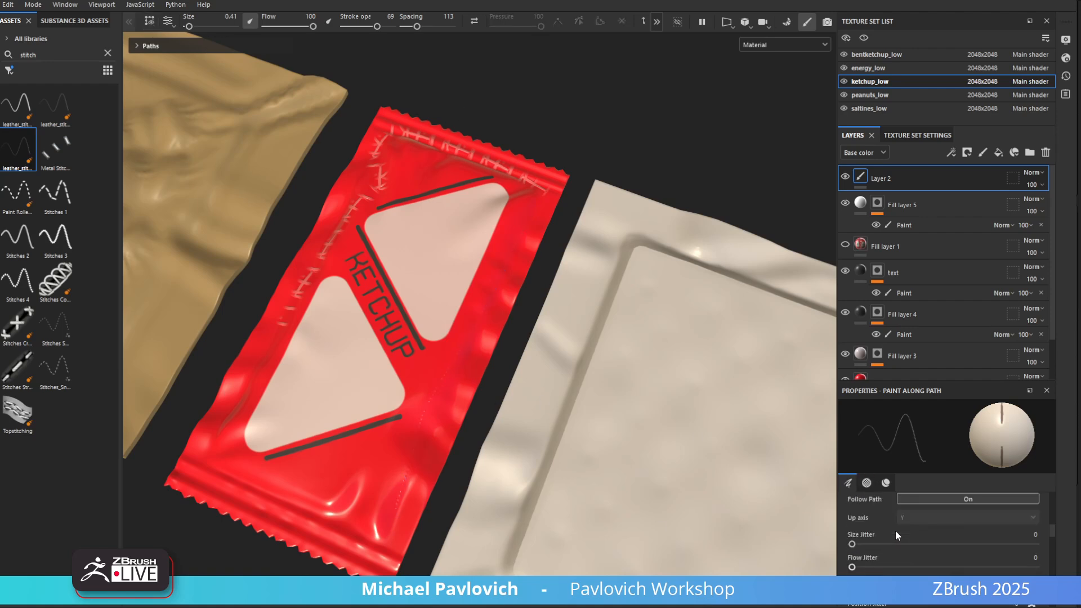
{"action": "scroll", "coordinate": [897, 528], "scroll_direction": "up", "scroll_amount": 3}
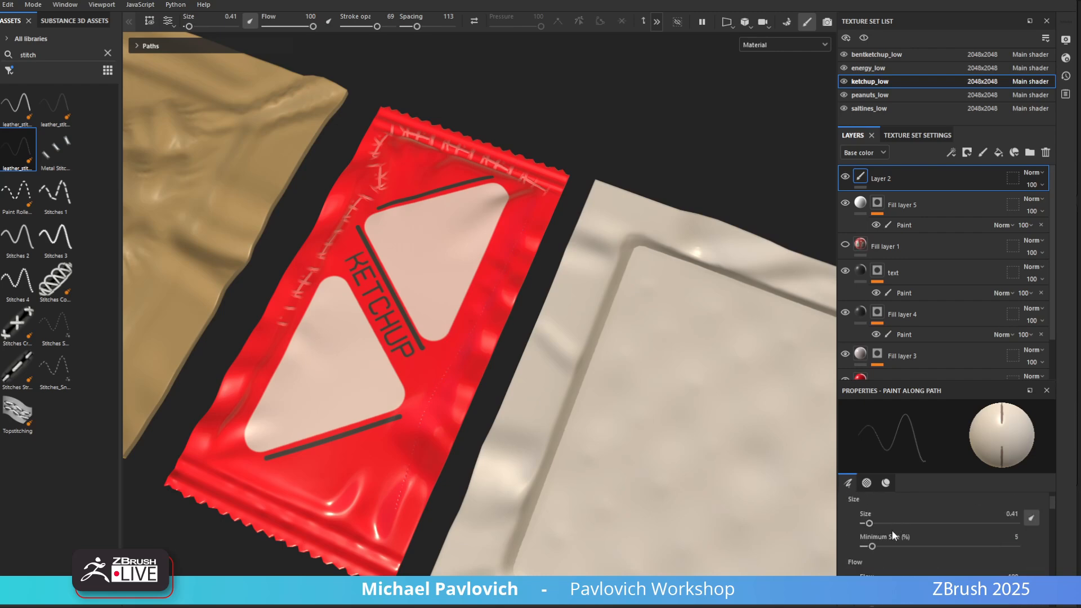
{"action": "mouse_move", "coordinate": [871, 523]}
{"action": "left_mouse_down"}
{"action": "mouse_move", "coordinate": [918, 523]}
{"action": "mouse_move", "coordinate": [902, 524]}
{"action": "left_mouse_up"}
Enlarge the properties area to reveal the new path's Fabric Topstitching parameters
{"action": "scroll", "coordinate": [922, 547], "scroll_direction": "down", "scroll_amount": 7}
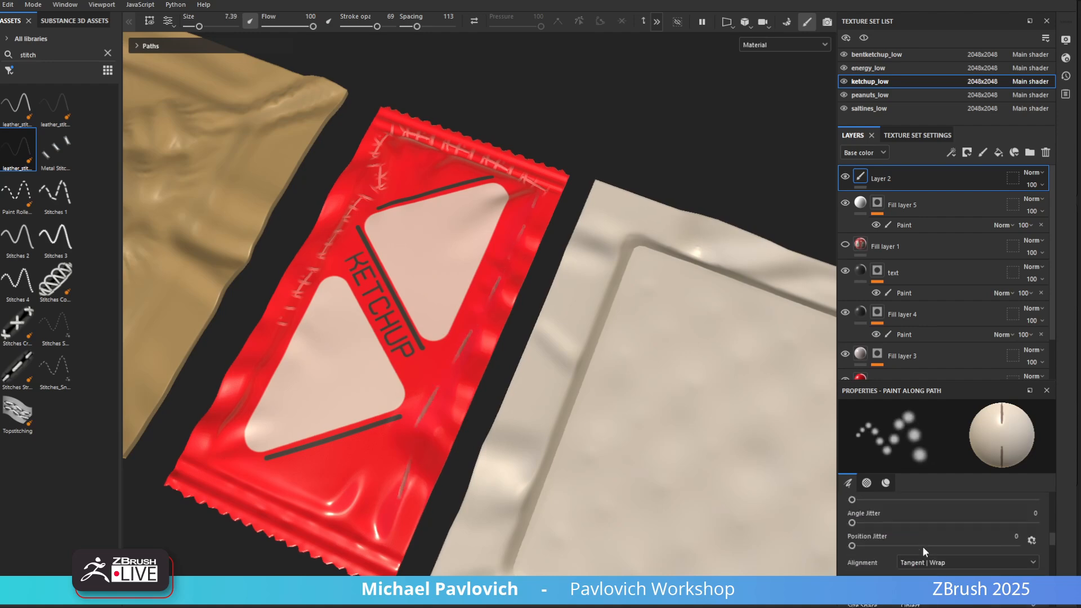
{"action": "scroll", "coordinate": [928, 544], "scroll_direction": "down", "scroll_amount": 5}
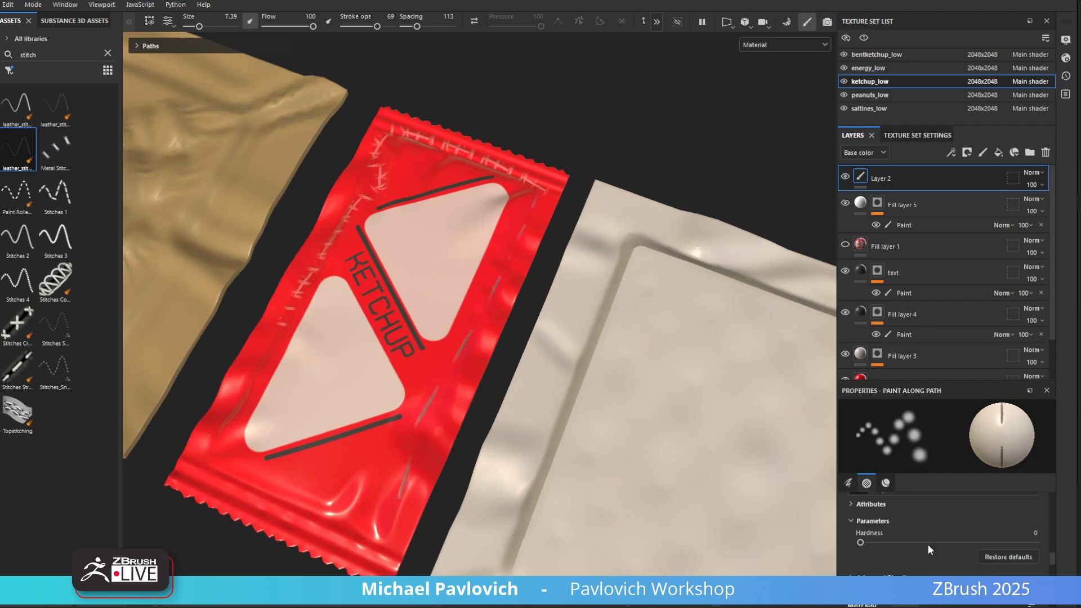
{"action": "scroll", "coordinate": [927, 544], "scroll_direction": "down", "scroll_amount": 3}
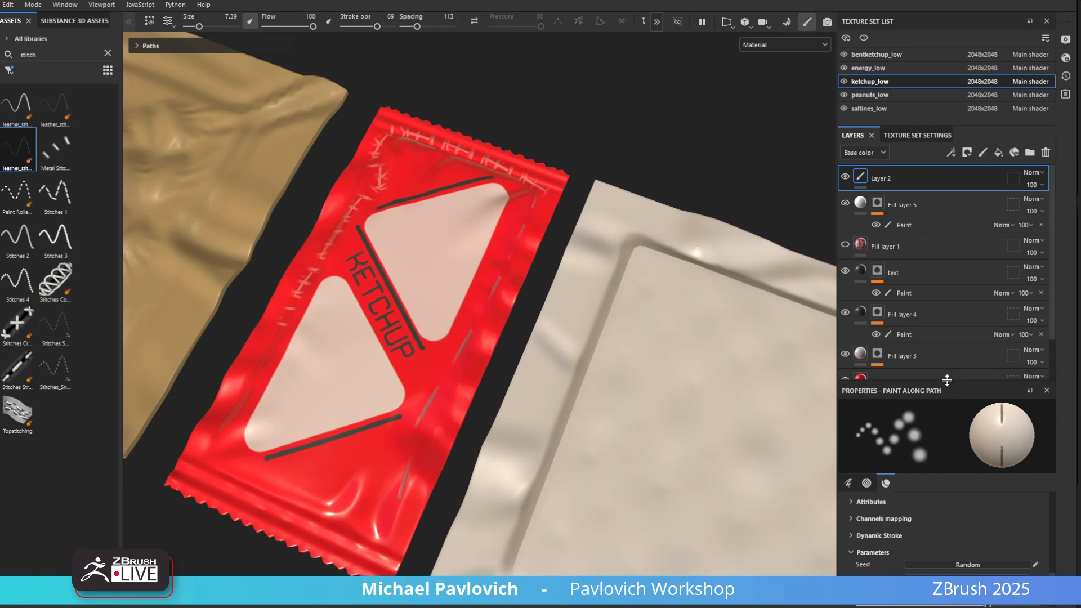
{"action": "left_click_drag", "start_coordinate": [946, 383], "coordinate": [948, 215]}
{"action": "scroll", "coordinate": [949, 452], "scroll_direction": "down", "scroll_amount": 1}
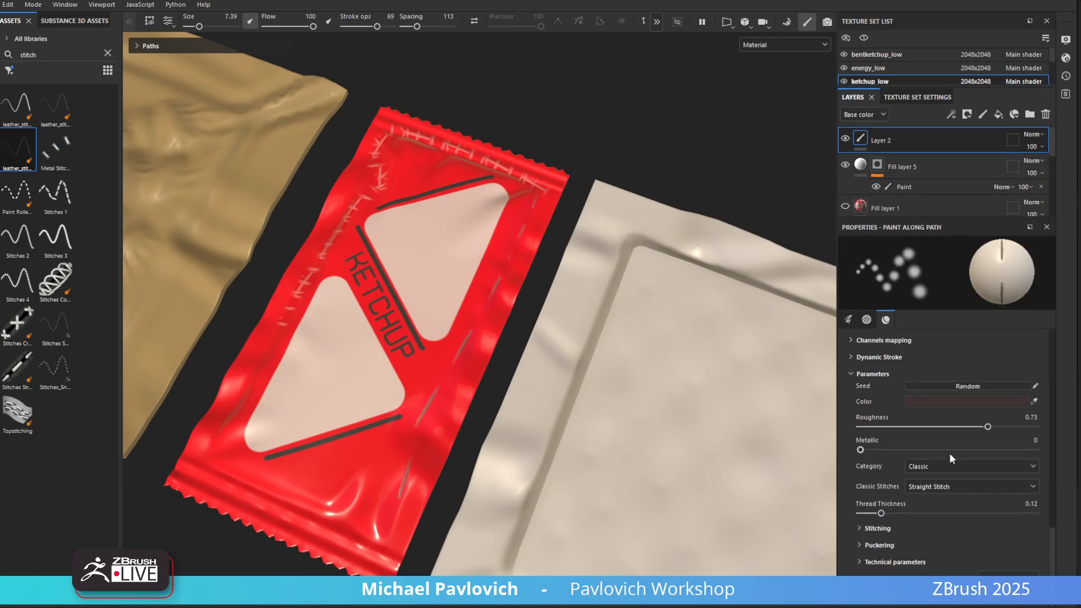
Expand the Stitching parameters and look through the new path's alpha, alignment and material settings
{"action": "left_click", "coordinate": [859, 526]}
{"action": "scroll", "coordinate": [927, 525], "scroll_direction": "down", "scroll_amount": 2}
{"action": "scroll", "coordinate": [929, 525], "scroll_direction": "down", "scroll_amount": 1}
{"action": "scroll", "coordinate": [931, 519], "scroll_direction": "up", "scroll_amount": 9}
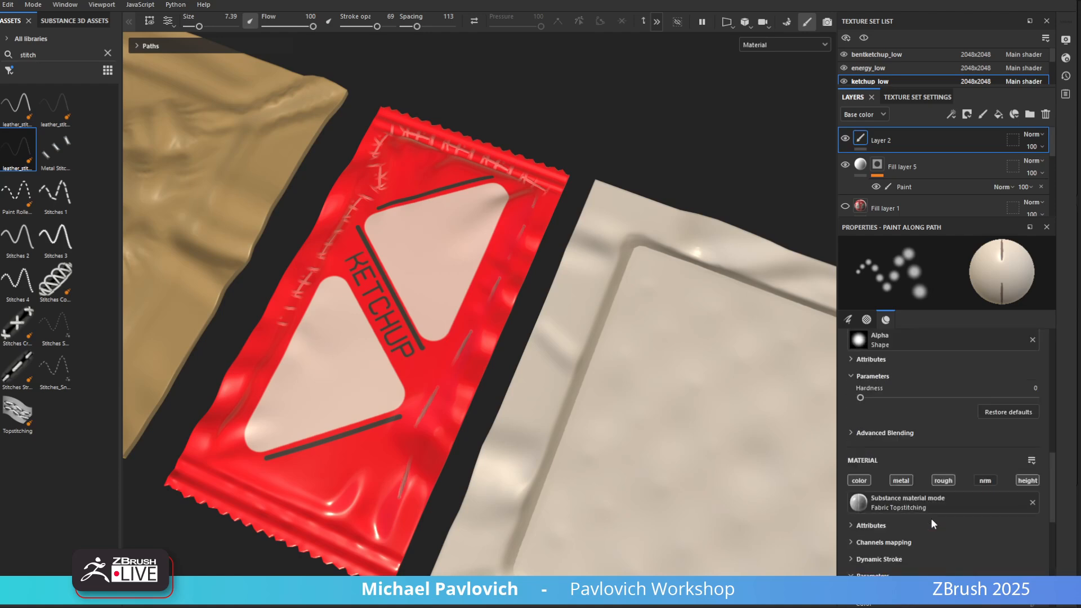
{"action": "scroll", "coordinate": [932, 519], "scroll_direction": "up", "scroll_amount": 3}
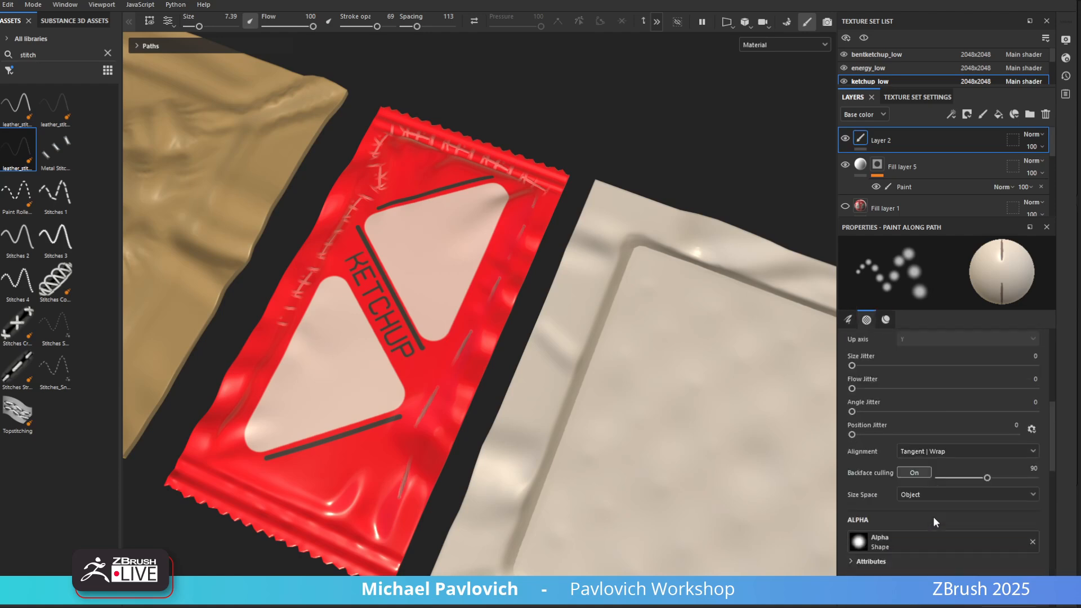
{"action": "scroll", "coordinate": [934, 515], "scroll_direction": "down", "scroll_amount": 5}
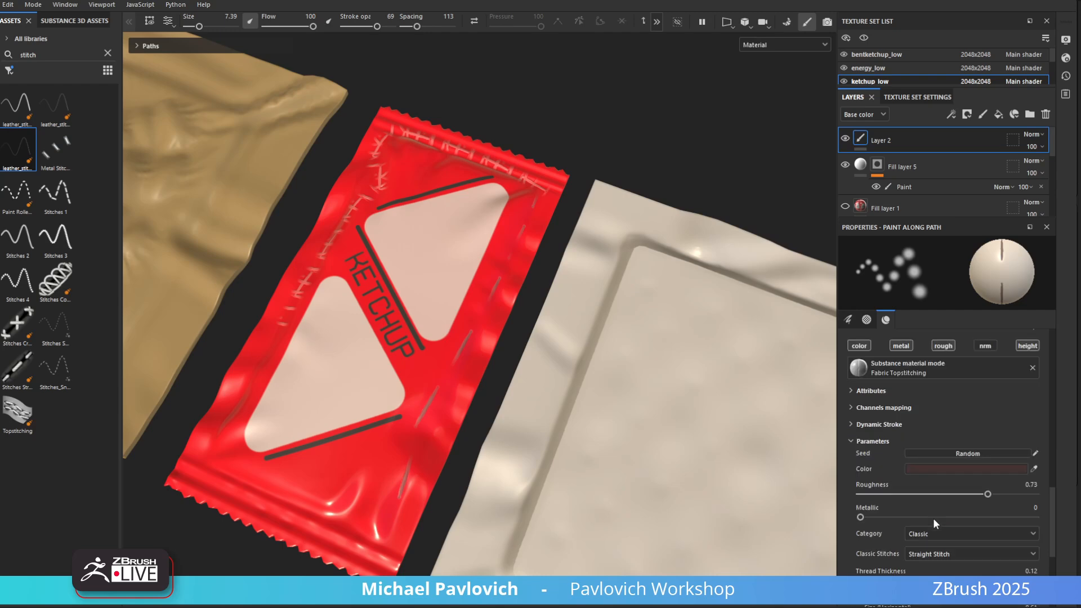
{"action": "scroll", "coordinate": [929, 448], "scroll_direction": "up", "scroll_amount": 1}
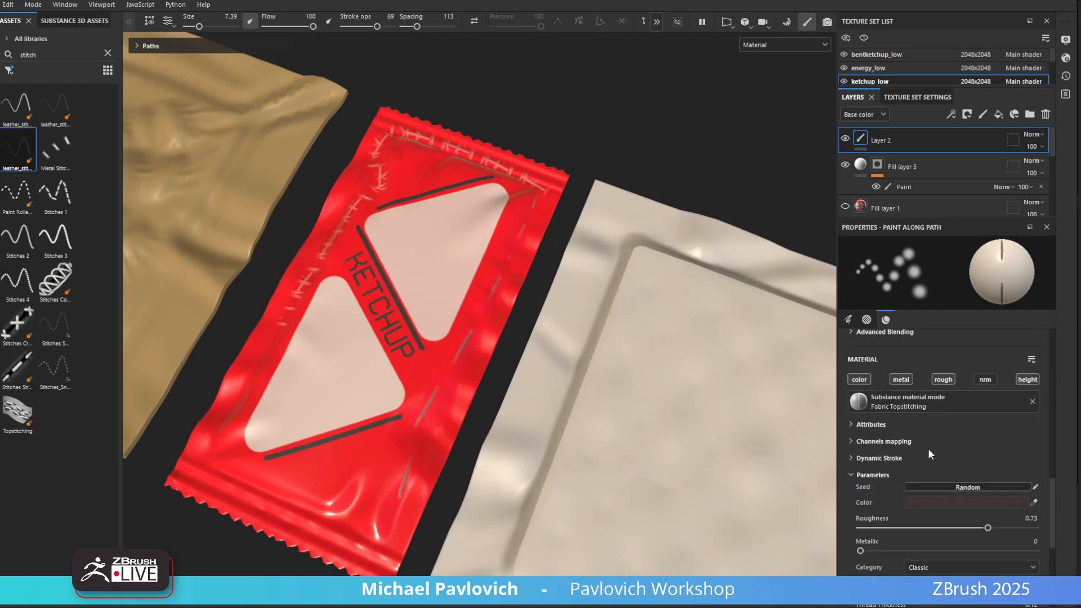
Set the new path's stitch category to Decorative with Elastic Overlock Stitch as the decorative stitch
{"action": "scroll", "coordinate": [929, 454], "scroll_direction": "down", "scroll_amount": 1}
{"action": "left_click", "coordinate": [937, 534]}
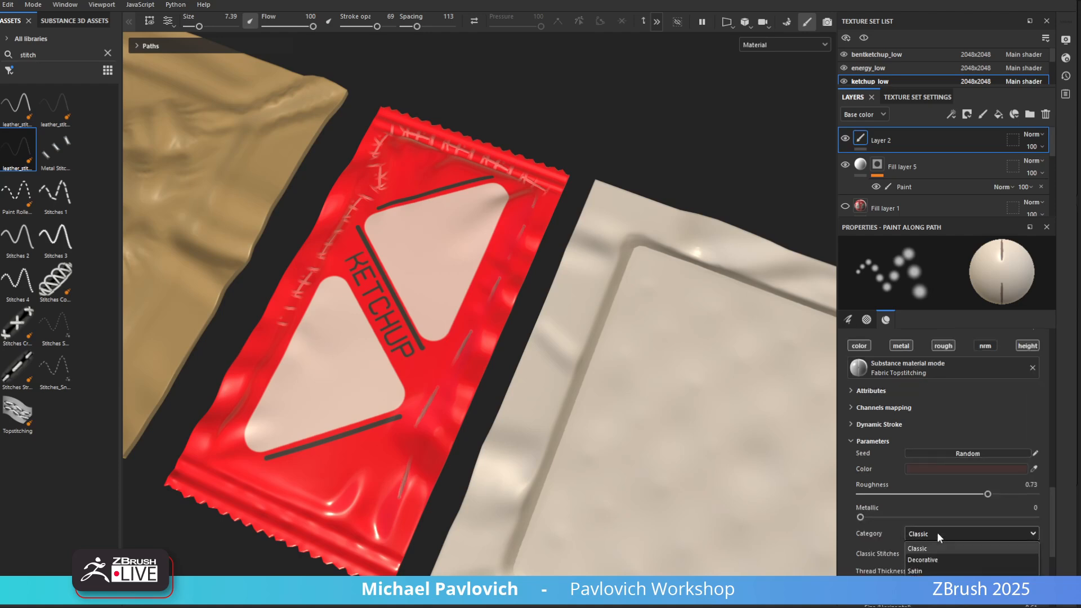
{"action": "left_click", "coordinate": [939, 559]}
{"action": "scroll", "coordinate": [936, 549], "scroll_direction": "down", "scroll_amount": 2}
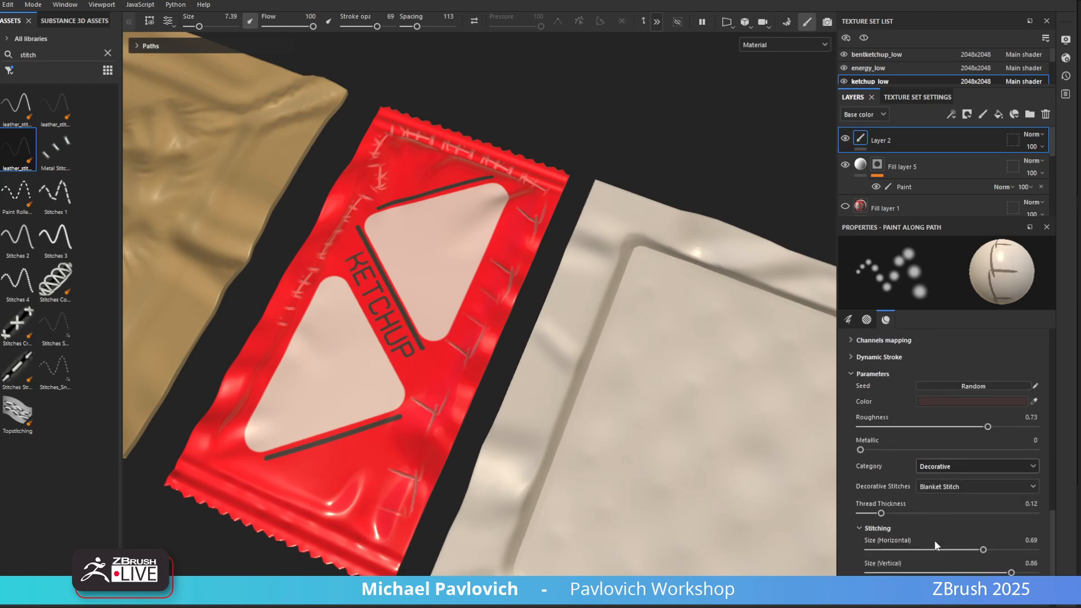
{"action": "left_click", "coordinate": [946, 485]}
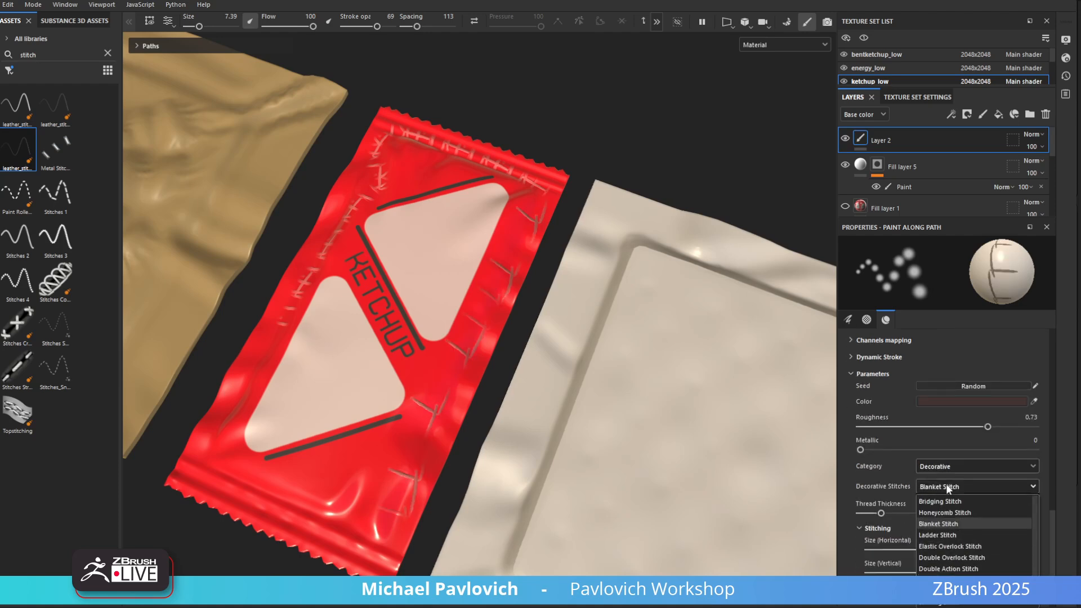
{"action": "left_click", "coordinate": [949, 546]}
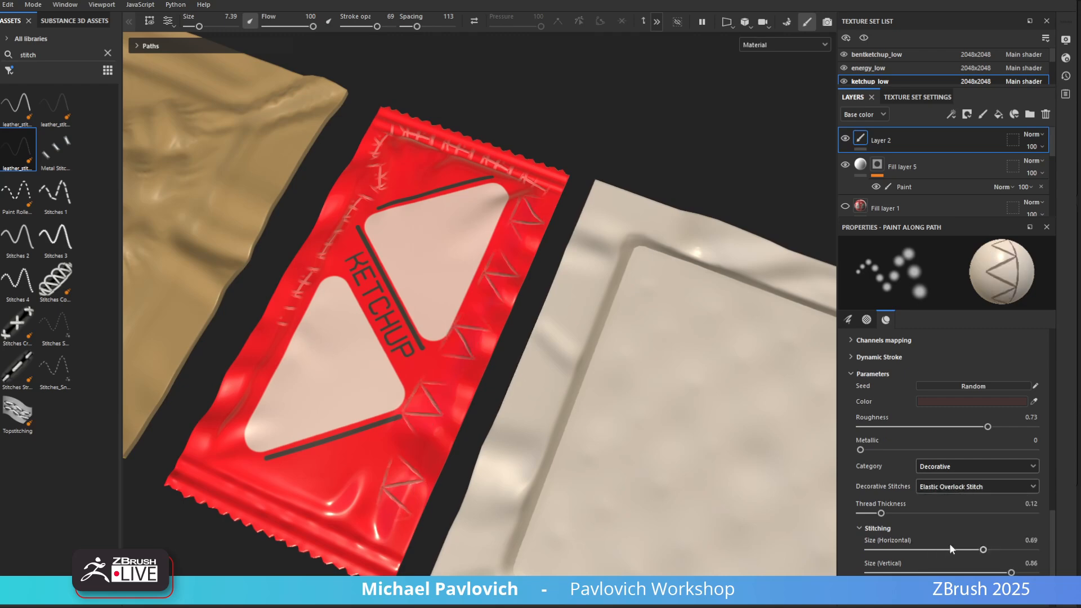
Change the Elastic Overlock Stitch color to a light pink
{"action": "scroll", "coordinate": [904, 502], "scroll_direction": "up", "scroll_amount": 3}
{"action": "left_click", "coordinate": [938, 503]}
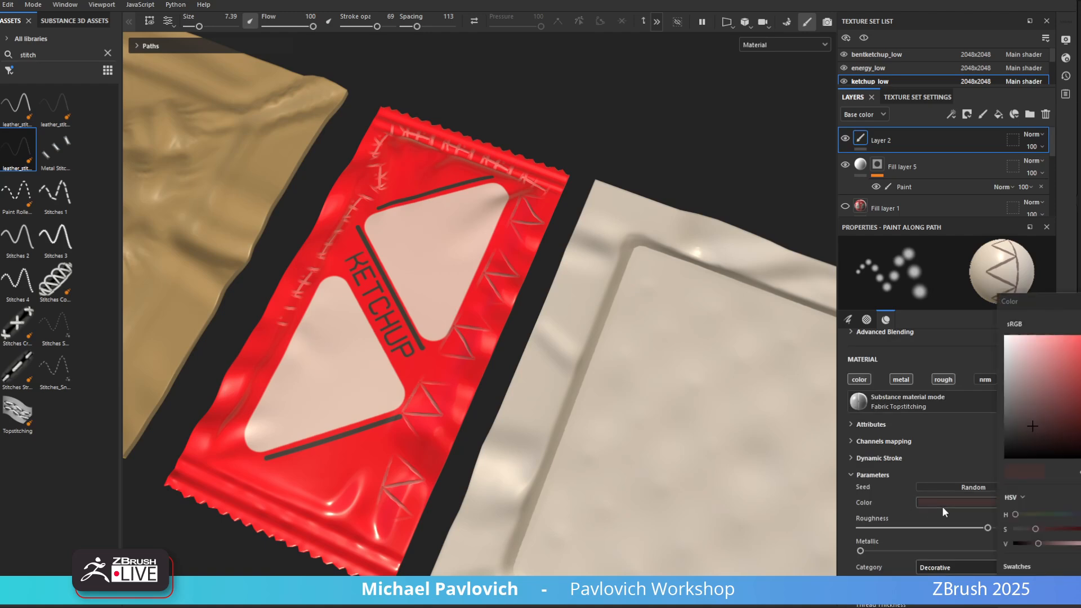
{"action": "left_click", "coordinate": [1029, 345]}
{"action": "left_click_drag", "start_coordinate": [1029, 346], "coordinate": [1032, 342]}
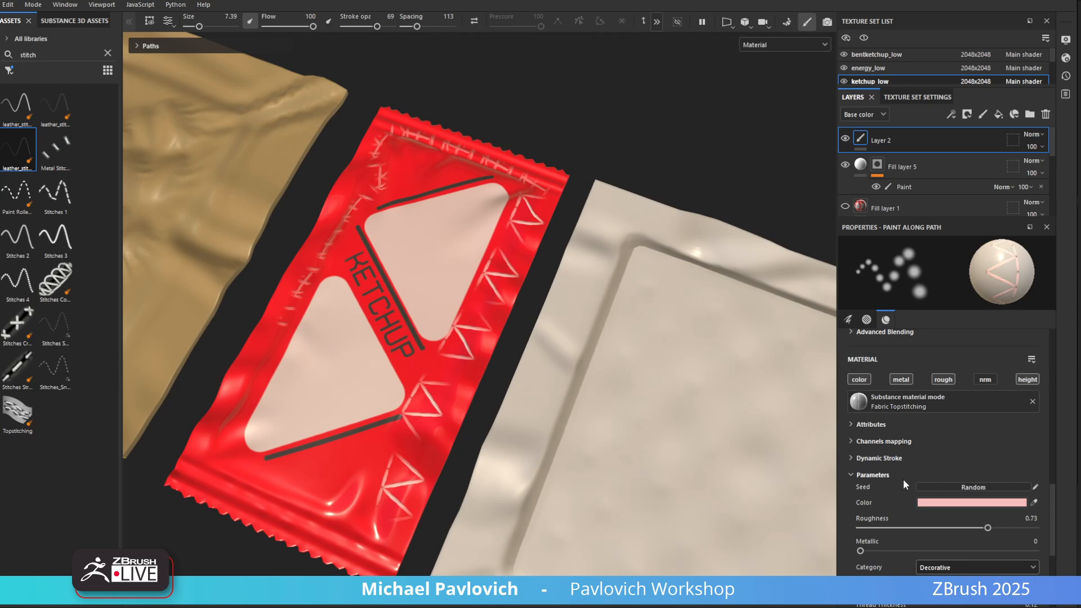
Reduce the Elastic Overlock Stitch path's spacing to 63 so the stitches sit closer together
{"action": "scroll", "coordinate": [903, 476], "scroll_direction": "up", "scroll_amount": 8}
{"action": "scroll", "coordinate": [896, 437], "scroll_direction": "up", "scroll_amount": 5}
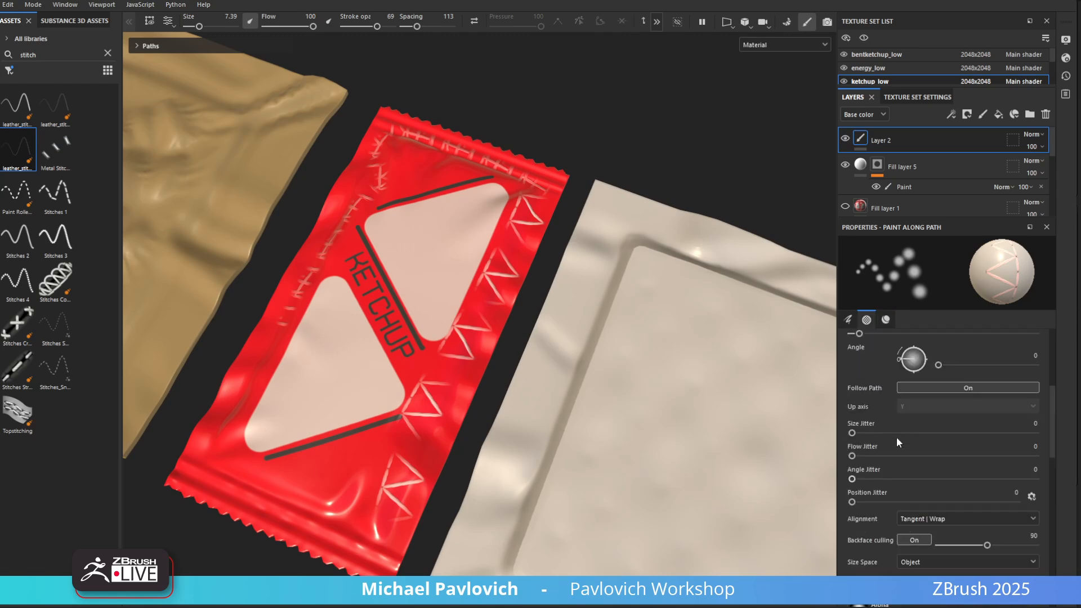
{"action": "mouse_move", "coordinate": [893, 446]}
{"action": "left_mouse_down"}
{"action": "mouse_move", "coordinate": [871, 452]}
{"action": "mouse_move", "coordinate": [879, 448]}
{"action": "left_mouse_up"}
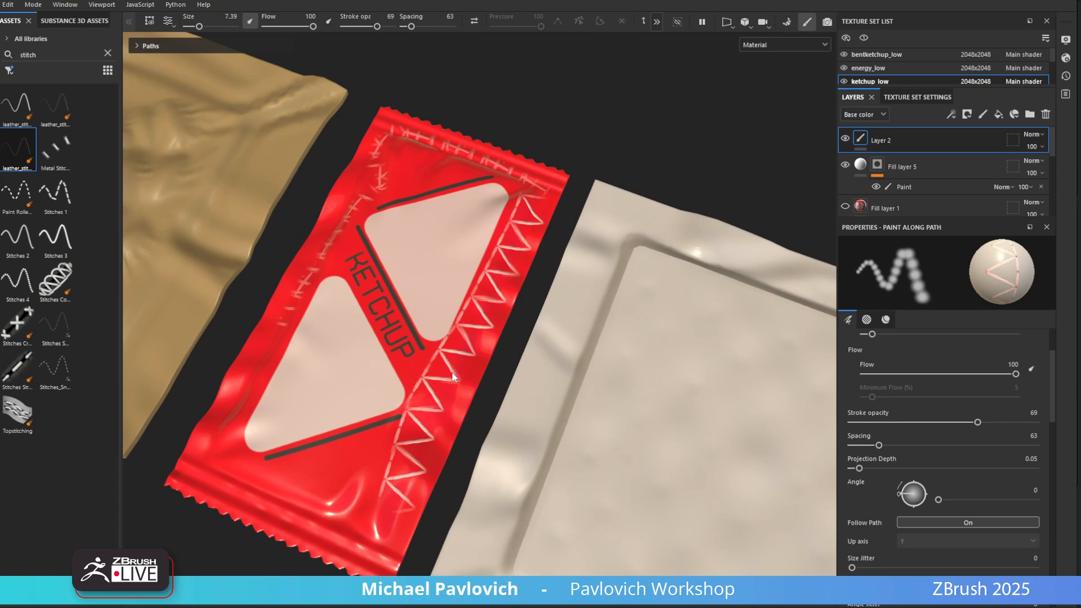
Show the path's points, move a middle point and the lower end point, and set the stitch size to 4.3
{"action": "left_click", "coordinate": [153, 19]}
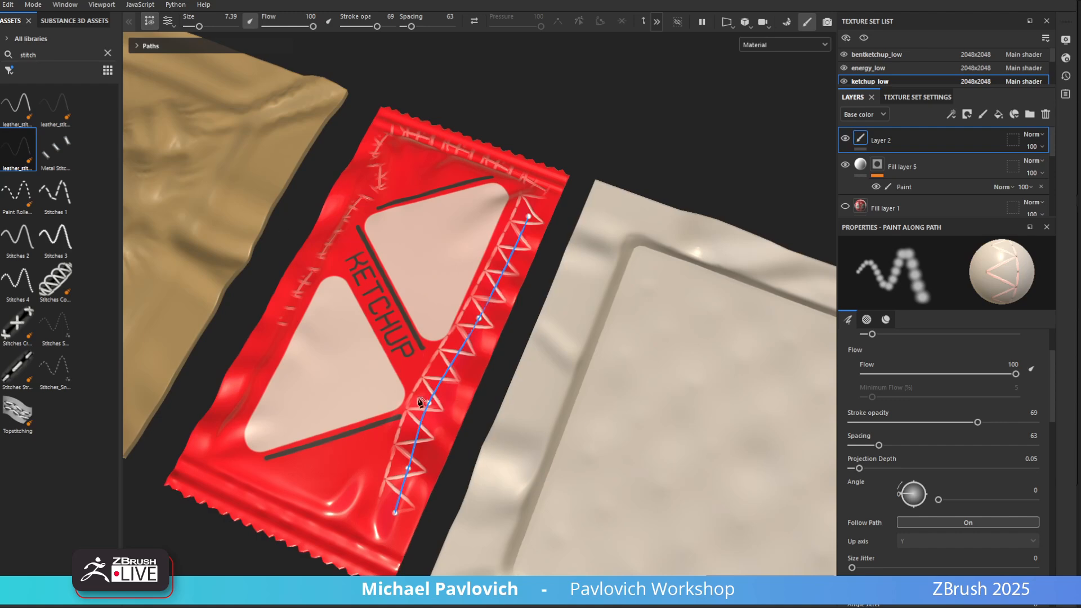
{"action": "left_click_drag", "start_coordinate": [427, 406], "coordinate": [453, 403]}
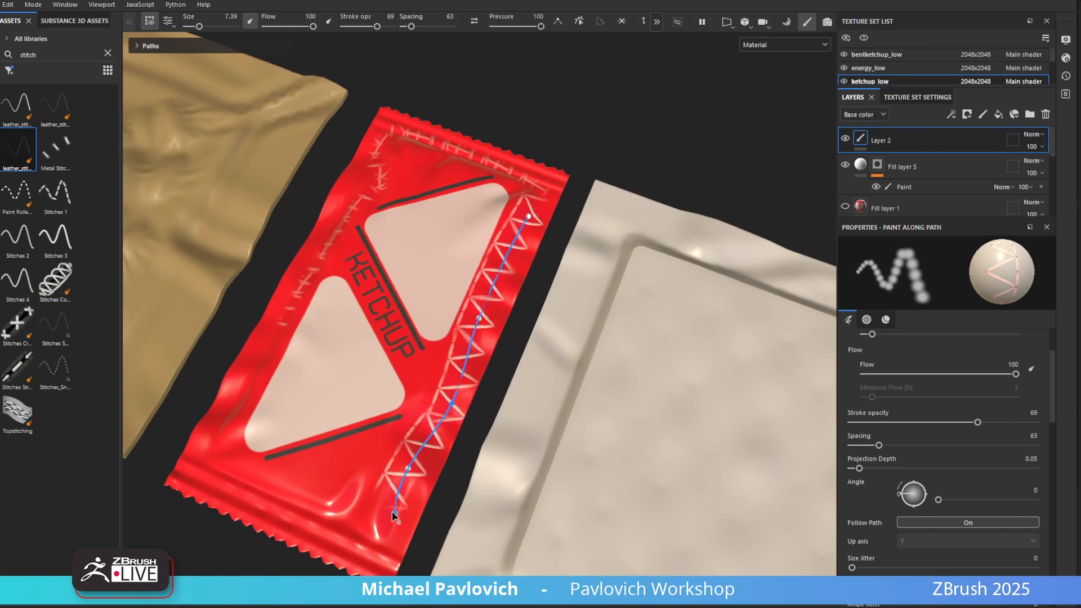
{"action": "left_click_drag", "start_coordinate": [394, 513], "coordinate": [368, 505]}
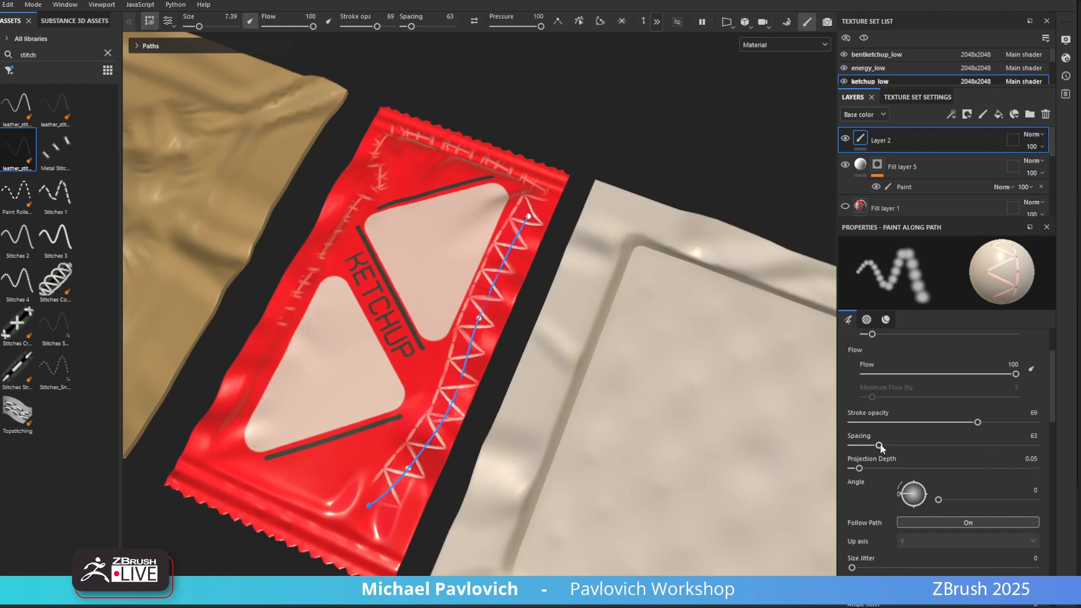
{"action": "scroll", "coordinate": [876, 433], "scroll_direction": "up", "scroll_amount": 2}
{"action": "mouse_move", "coordinate": [893, 379]}
{"action": "left_mouse_down"}
{"action": "mouse_move", "coordinate": [903, 379]}
{"action": "mouse_move", "coordinate": [893, 379]}
{"action": "left_mouse_up"}
Try Feather Stitch and Bridging Stitch on the path and settle on Honeycomb Stitch as the decorative stitch
{"action": "scroll", "coordinate": [929, 492], "scroll_direction": "down", "scroll_amount": 6}
{"action": "scroll", "coordinate": [932, 489], "scroll_direction": "down", "scroll_amount": 2}
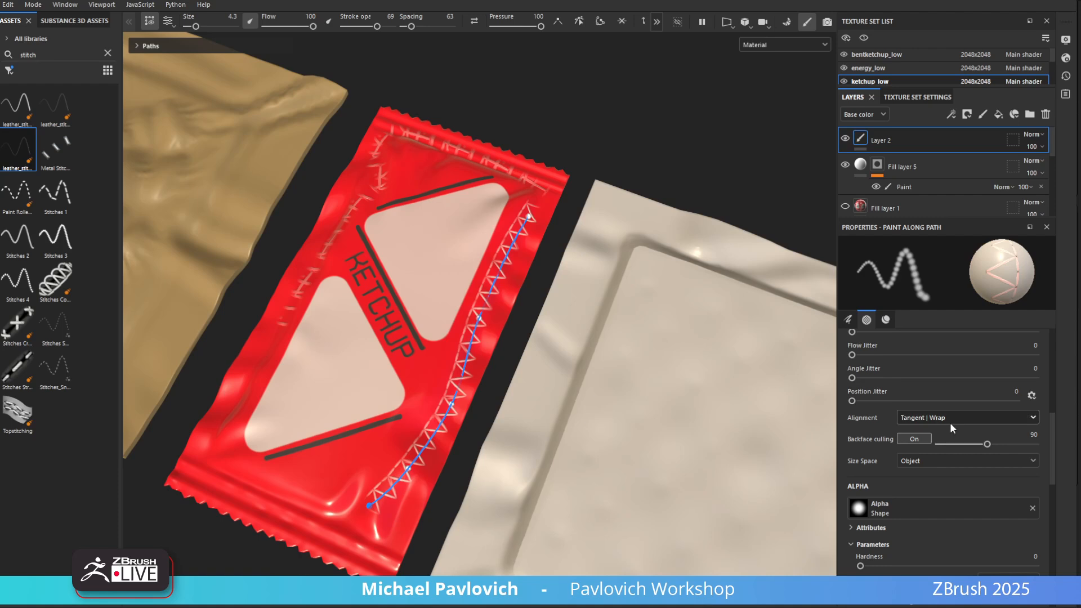
{"action": "scroll", "coordinate": [949, 428], "scroll_direction": "down", "scroll_amount": 3}
{"action": "scroll", "coordinate": [953, 449], "scroll_direction": "down", "scroll_amount": 6}
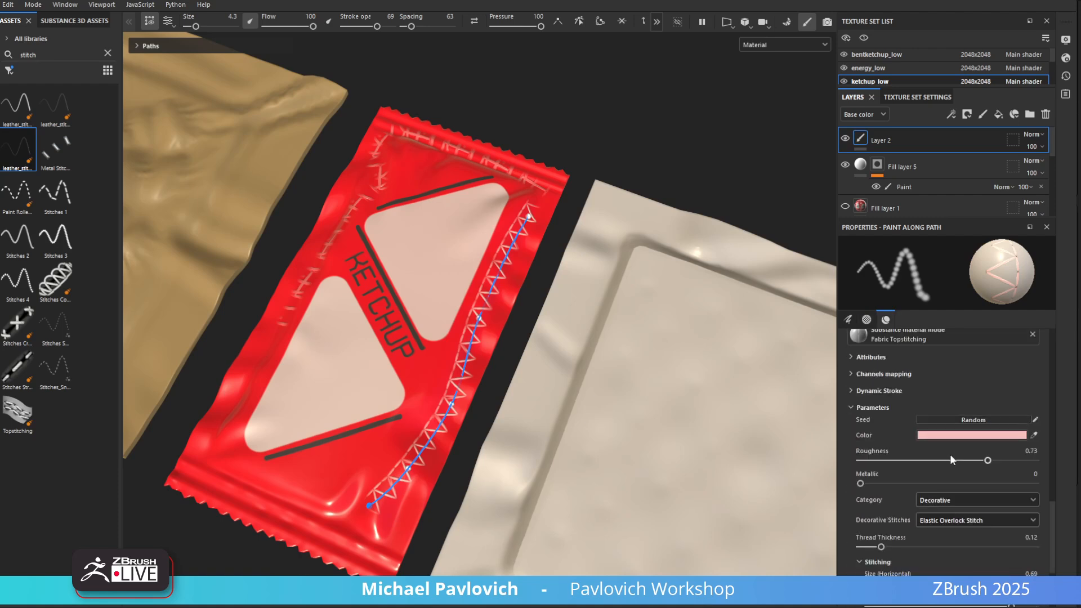
{"action": "left_click", "coordinate": [943, 502]}
{"action": "left_click", "coordinate": [944, 500]}
{"action": "left_click", "coordinate": [944, 518]}
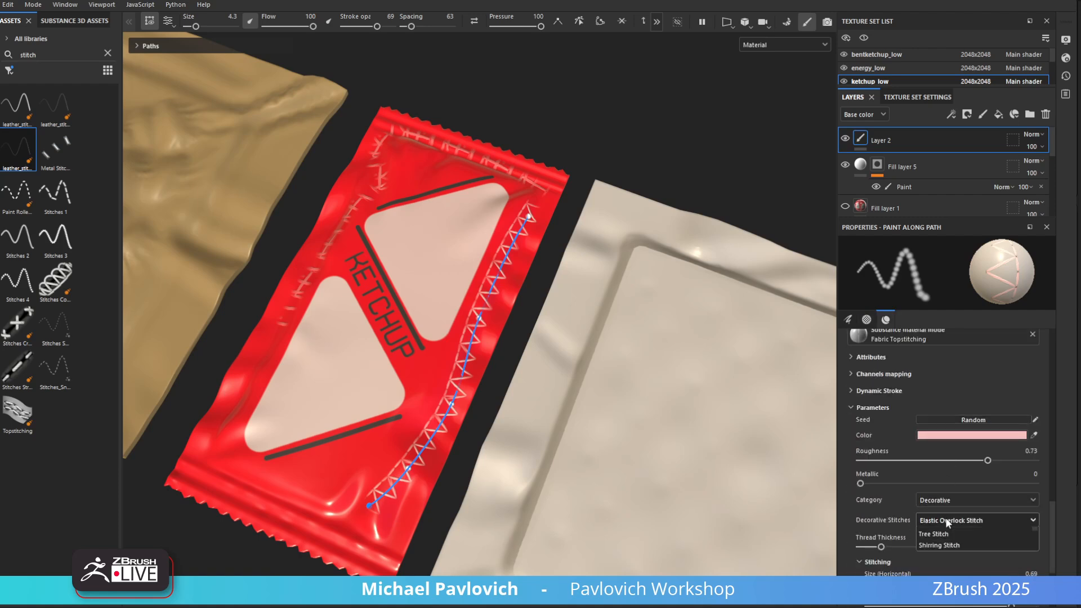
{"action": "left_click", "coordinate": [947, 606]}
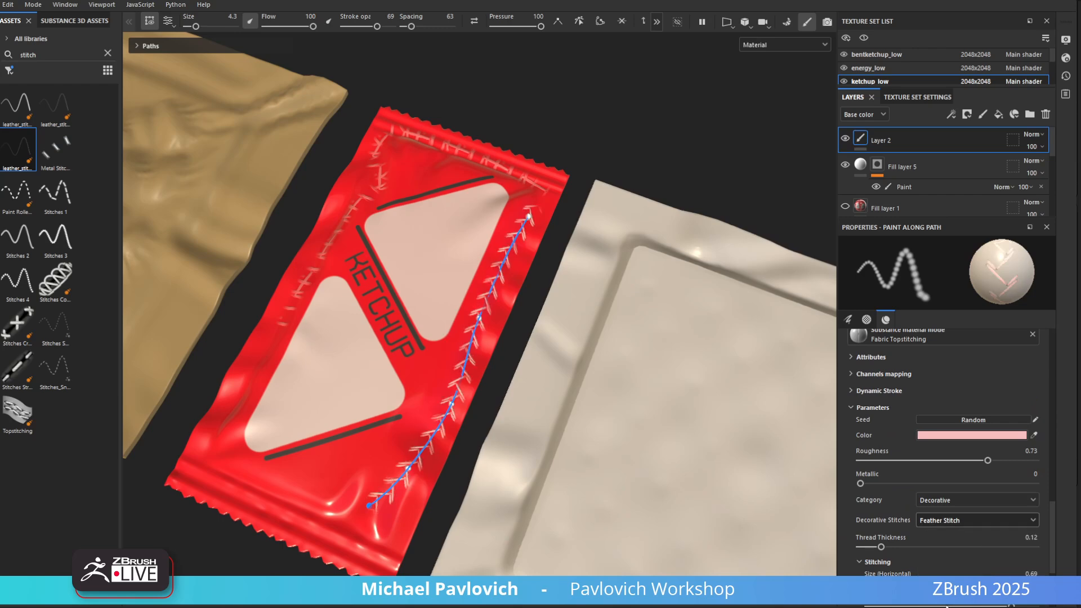
{"action": "left_click", "coordinate": [940, 523]}
{"action": "left_click", "coordinate": [941, 536]}
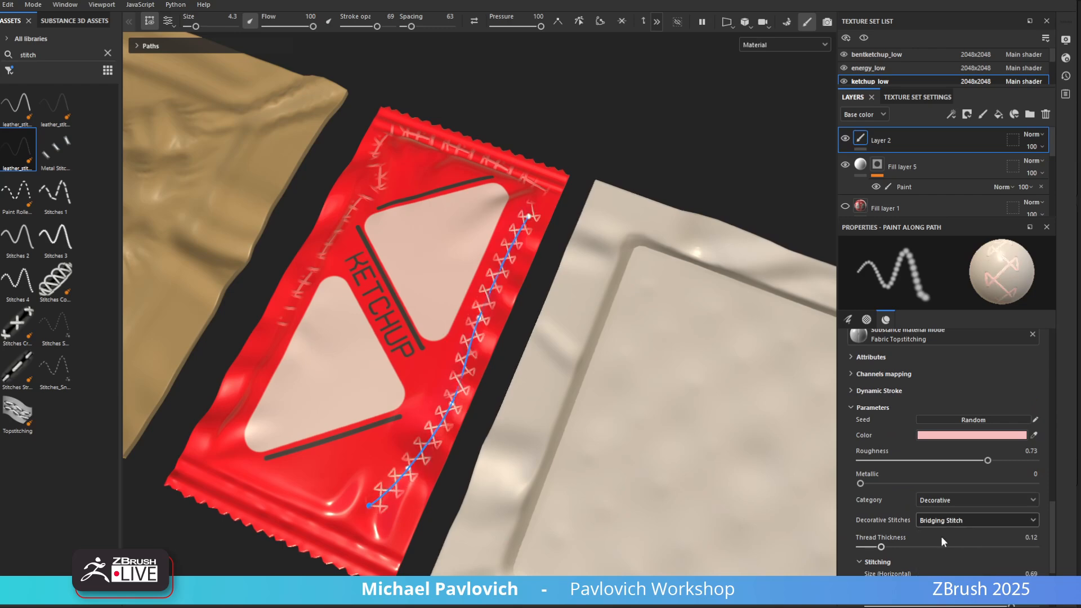
{"action": "left_click", "coordinate": [947, 522]}
{"action": "left_click", "coordinate": [944, 547]}
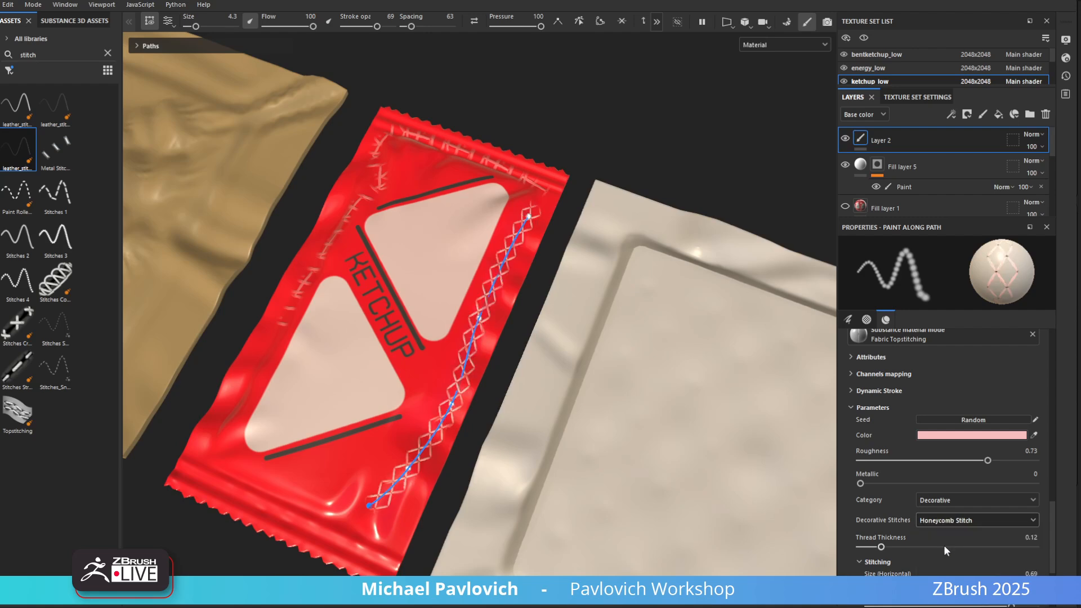
Reposition the Honeycomb Stitch path's two end points and a middle point along the ketchup packet's long side
{"action": "left_click_drag", "start_coordinate": [369, 506], "coordinate": [392, 515]}
{"action": "left_click_drag", "start_coordinate": [439, 404], "coordinate": [442, 403]}
{"action": "mouse_move", "coordinate": [528, 218]}
{"action": "left_mouse_down"}
{"action": "mouse_move", "coordinate": [530, 189]}
{"action": "mouse_move", "coordinate": [529, 204]}
{"action": "left_mouse_up"}
{"action": "left_click_drag", "start_coordinate": [443, 401], "coordinate": [439, 401]}
Extend the Honeycomb Stitch path along the packet's lower edge and partway up the opposite long side
{"action": "left_click", "coordinate": [375, 528]}
{"action": "left_click", "coordinate": [313, 514]}
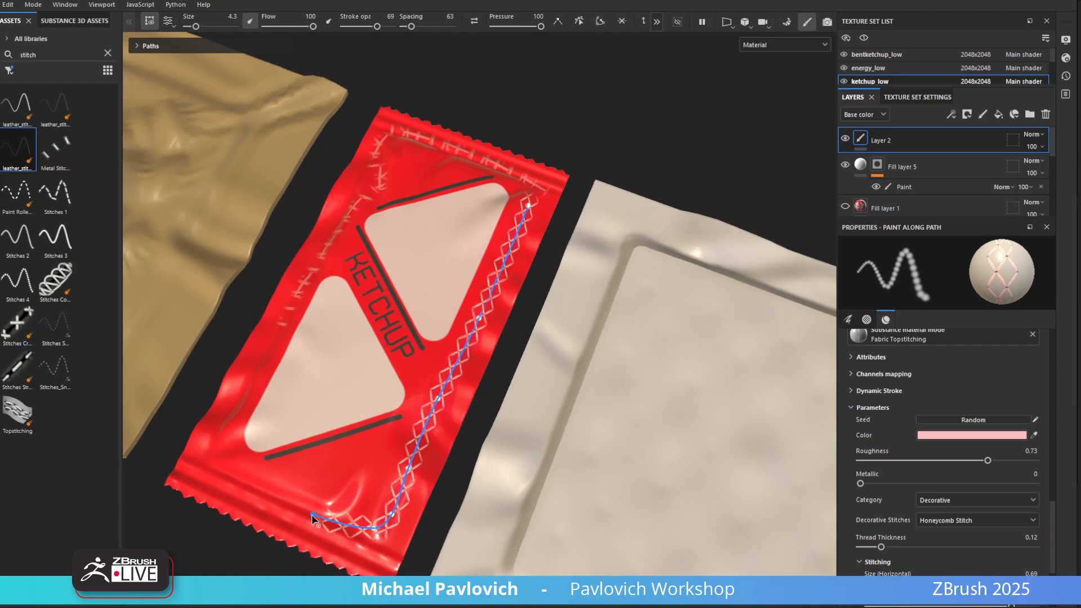
{"action": "left_click", "coordinate": [262, 495]}
{"action": "left_click", "coordinate": [221, 474]}
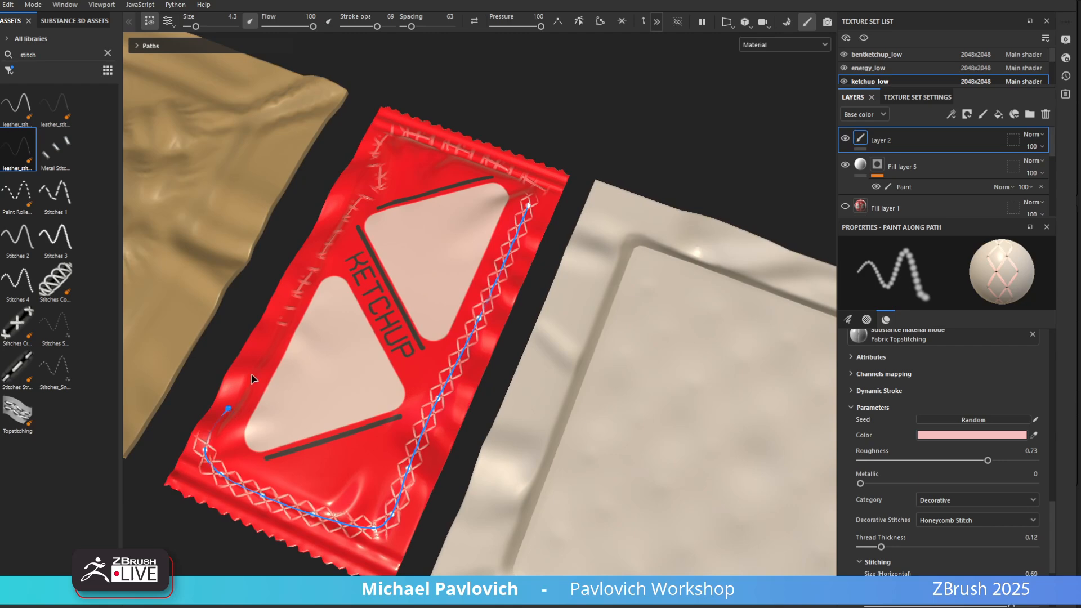
{"action": "left_click", "coordinate": [268, 347]}
Change the Honeycomb Stitch color from the color picker to a bright, fully saturated yellow
{"action": "left_click_drag", "start_coordinate": [186, 537], "coordinate": [279, 501], "text": "alt"}
{"action": "left_click", "coordinate": [970, 435]}
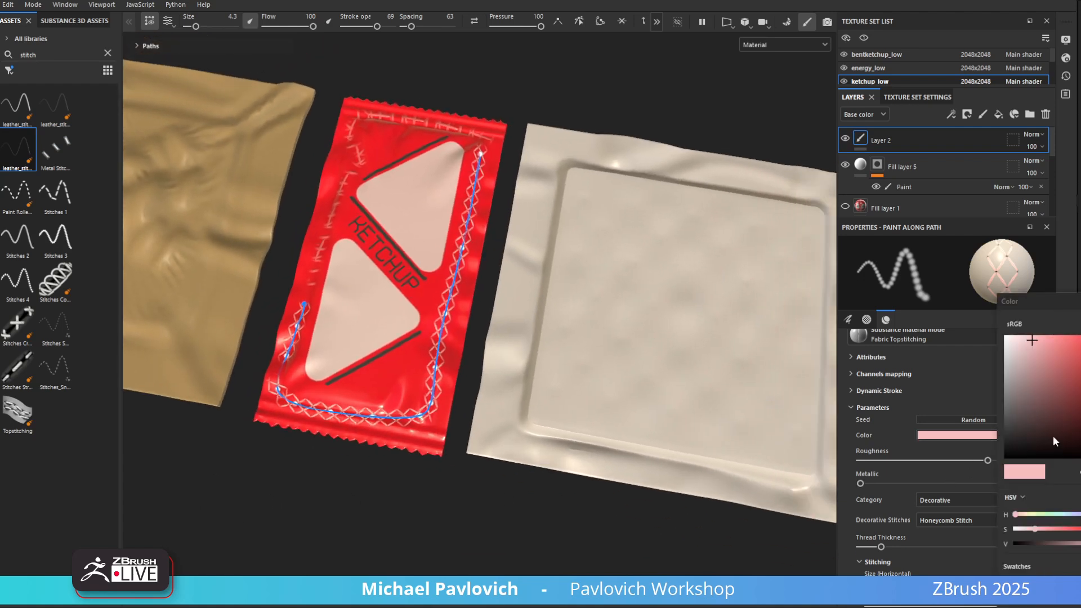
{"action": "left_click_drag", "start_coordinate": [1015, 515], "coordinate": [1029, 514]}
{"action": "left_click_drag", "start_coordinate": [1032, 340], "coordinate": [1080, 337]}
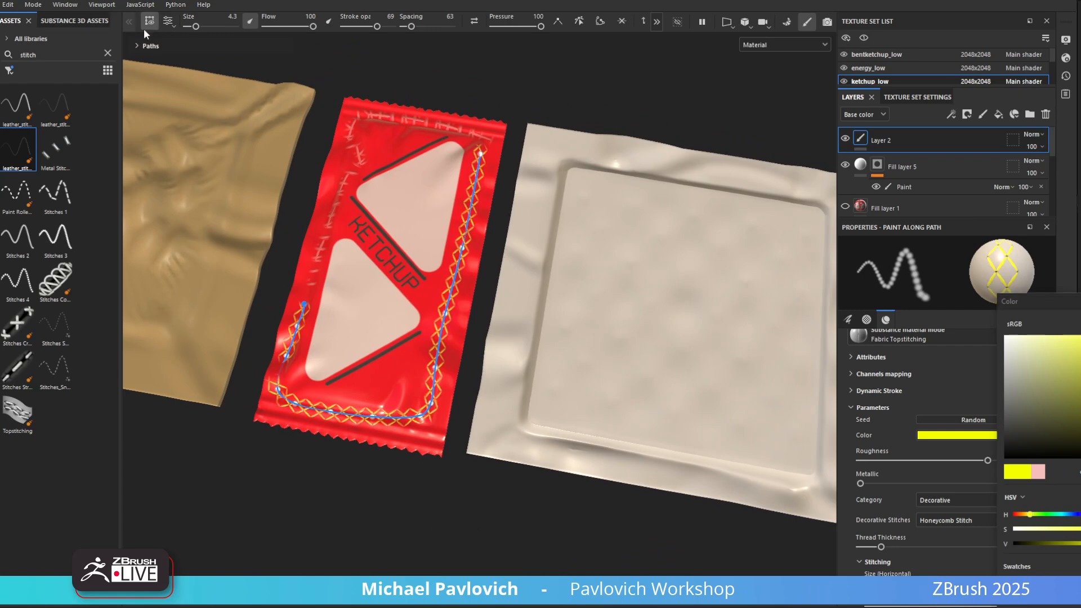
Switch to ZBrush and load the Stitch1 brush from the Stitch brush folder in Lightbox
{"action": "left_click_drag", "start_coordinate": [200, 168], "coordinate": [434, 376], "text": "alt"}
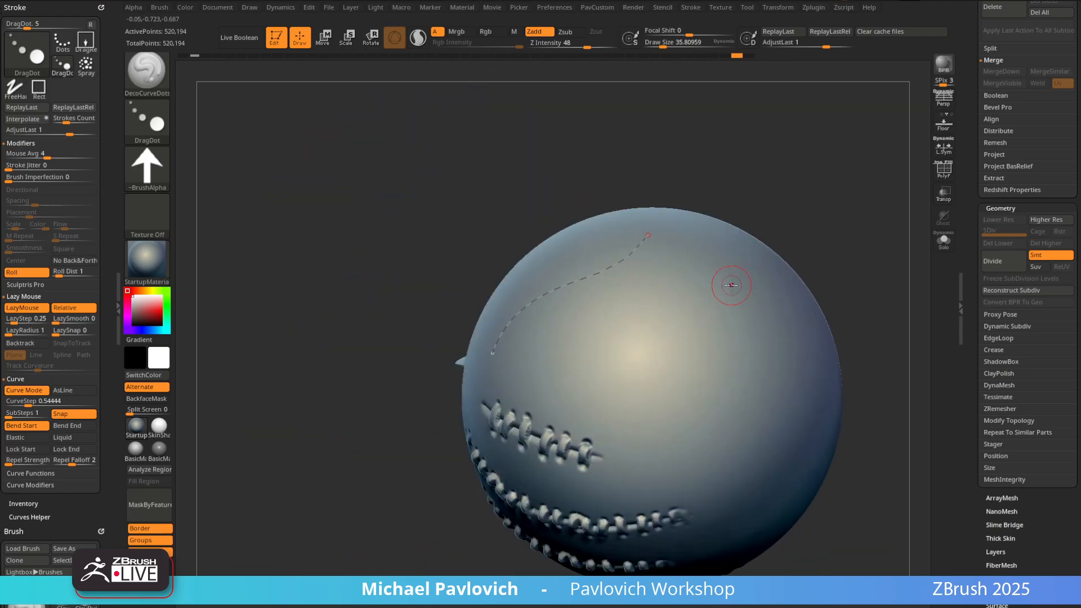
{"action": "left_click_drag", "start_coordinate": [783, 197], "coordinate": [660, 204], "text": "alt"}
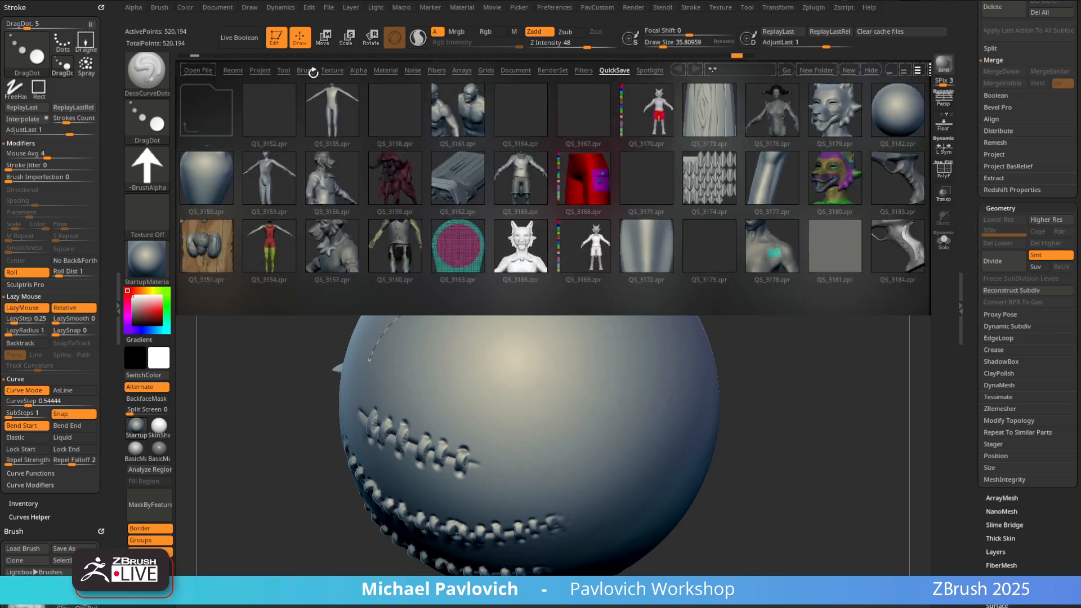
{"action": "scroll", "coordinate": [589, 211], "scroll_direction": "down", "scroll_amount": 6}
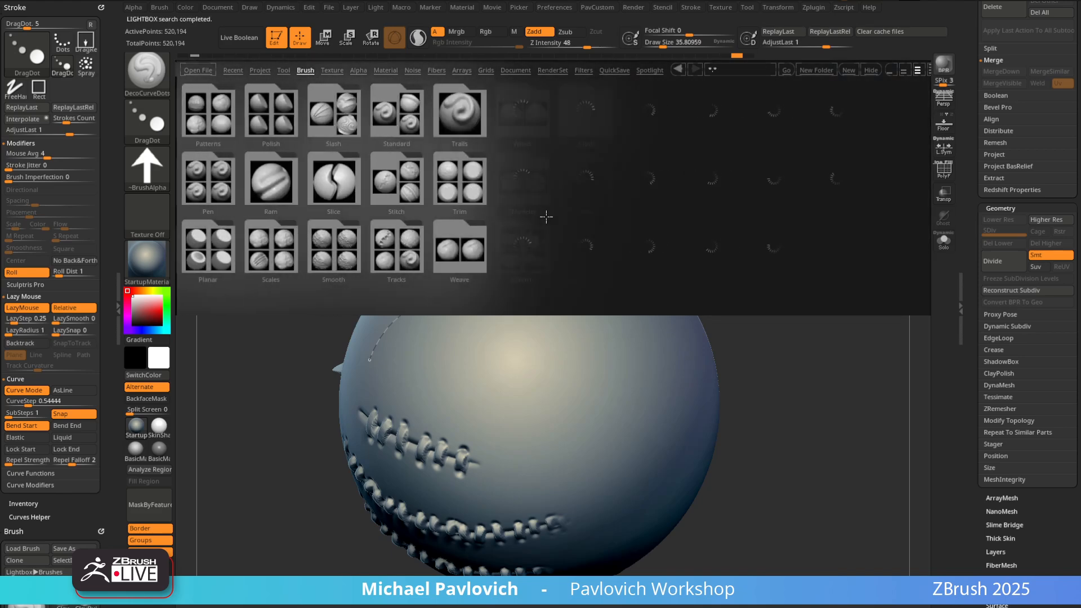
{"action": "scroll", "coordinate": [555, 220], "scroll_direction": "down", "scroll_amount": 3}
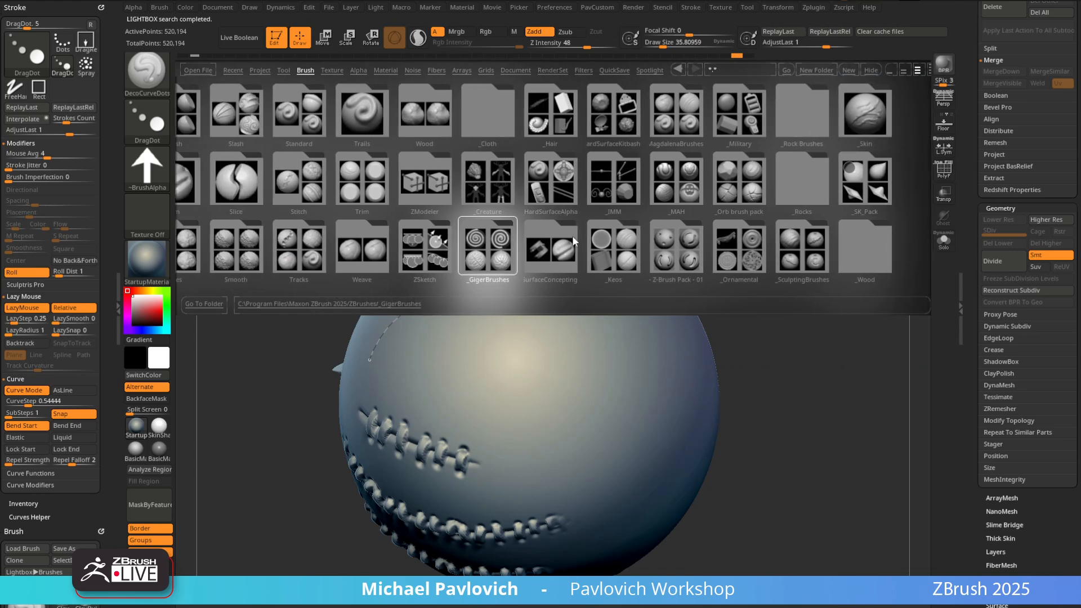
{"action": "scroll", "coordinate": [394, 264], "scroll_direction": "up", "scroll_amount": 2}
{"action": "left_click", "coordinate": [318, 180]}
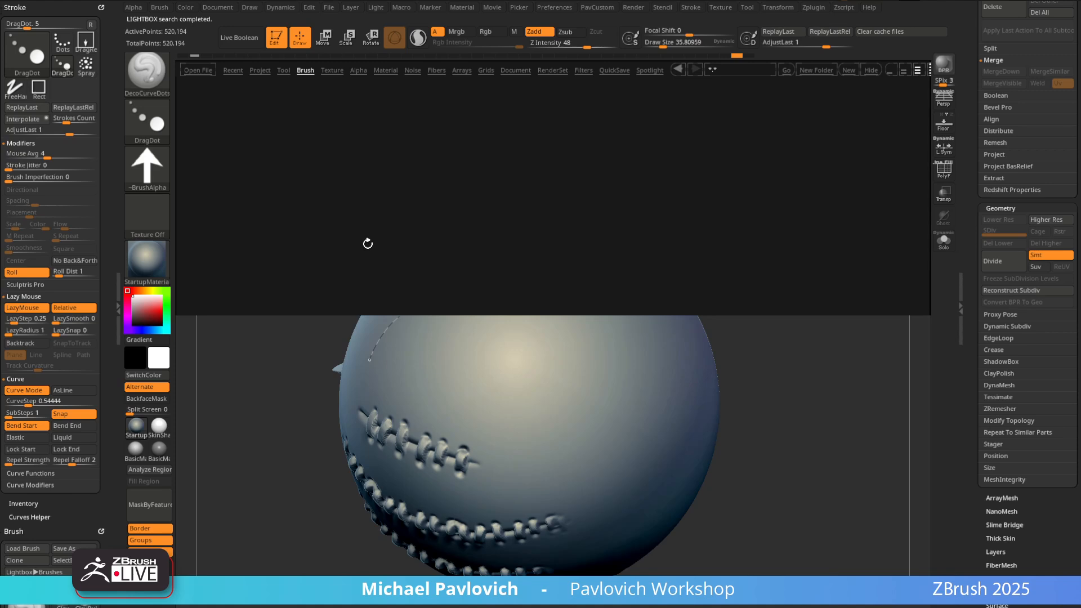
{"action": "double_click", "coordinate": [224, 177]}
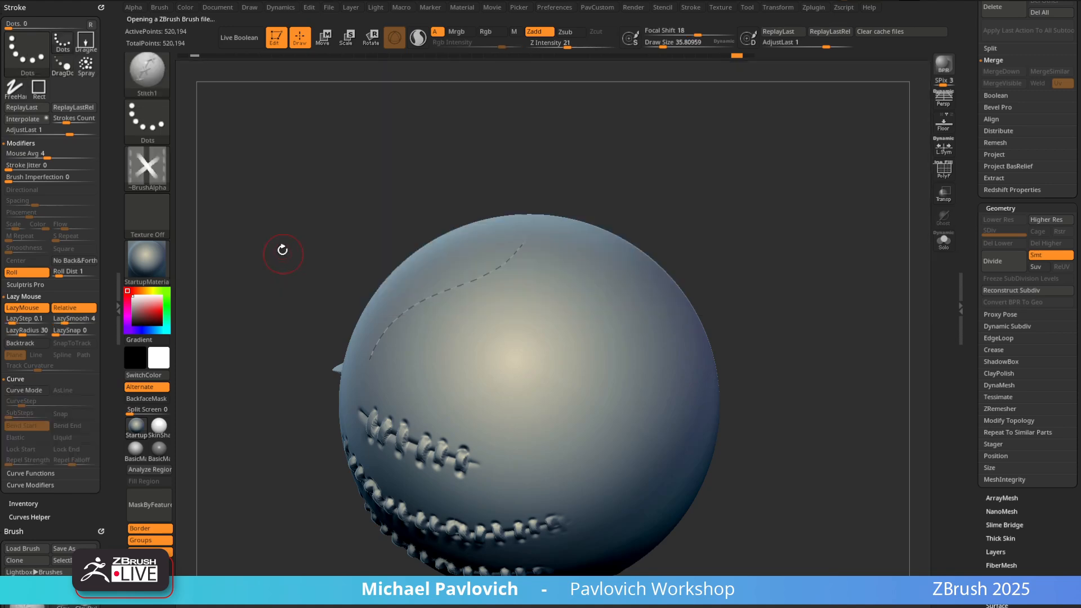
Review the Stitch1 brush's stroke and Lazy Mouse settings and delete the leftover dashed curve from the sphere
{"action": "mouse_move", "coordinate": [148, 167]}
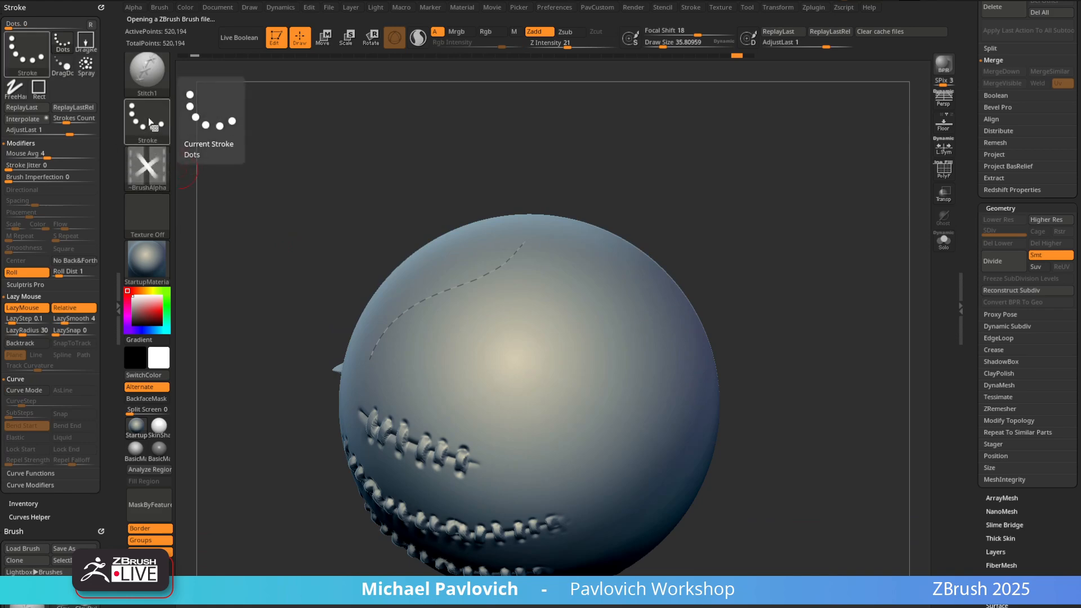
{"action": "left_click_drag", "start_coordinate": [782, 229], "coordinate": [750, 127], "text": "alt"}
{"action": "left_click", "coordinate": [693, 9]}
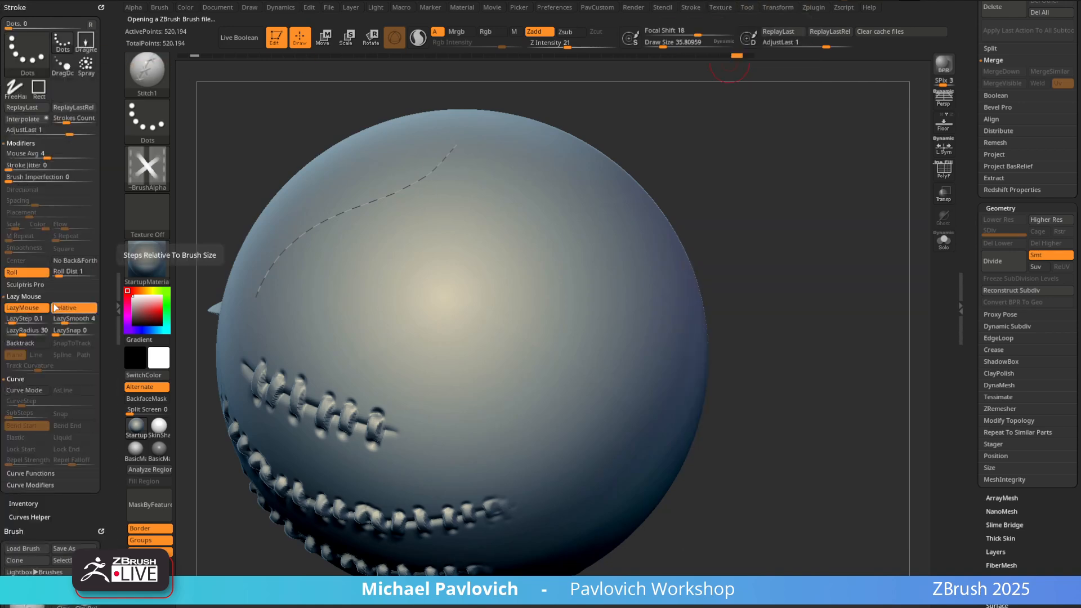
{"action": "left_click_drag", "start_coordinate": [772, 200], "coordinate": [760, 193], "text": "alt"}
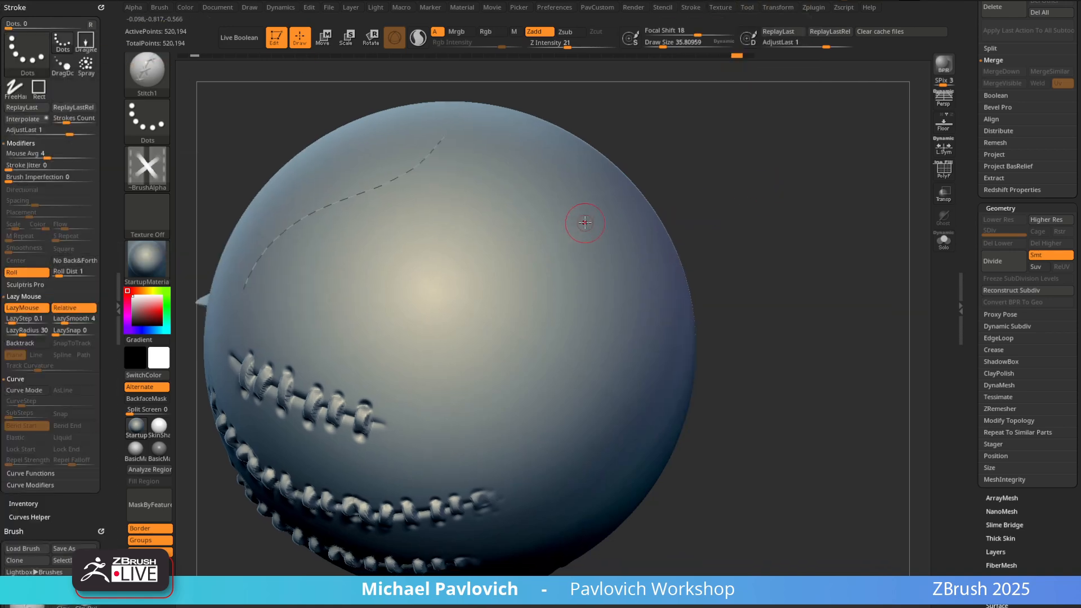
{"action": "left_click_drag", "start_coordinate": [674, 162], "coordinate": [705, 184], "text": "alt"}
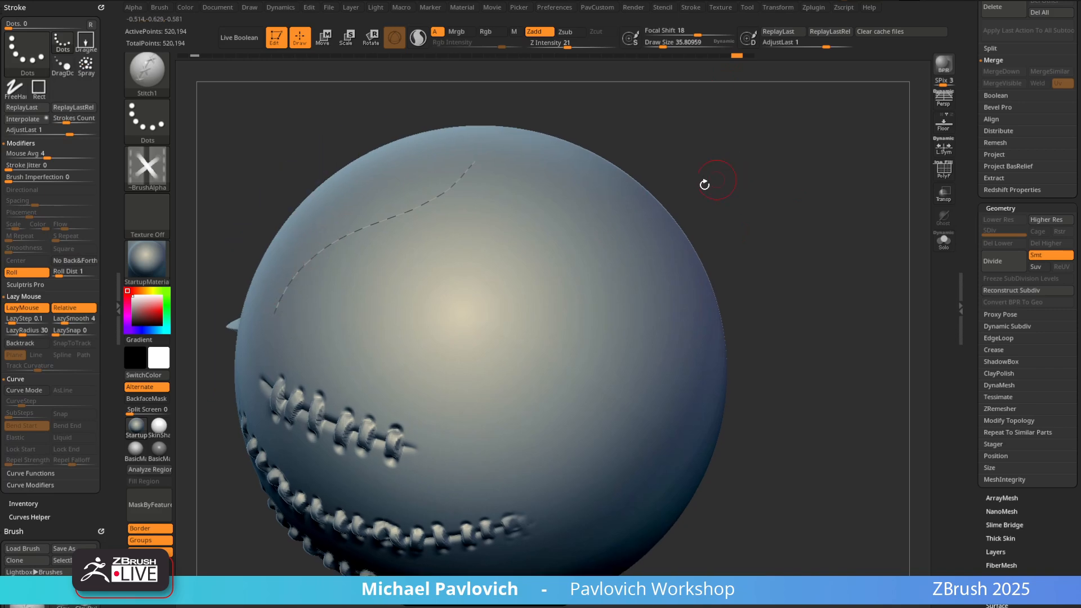
{"action": "left_click", "coordinate": [40, 473]}
{"action": "left_click", "coordinate": [31, 485]}
Try a short Stitch1 stroke down the front of the sphere and undo it
{"action": "right_click_drag", "start_coordinate": [563, 256], "coordinate": [554, 236], "text": "alt"}
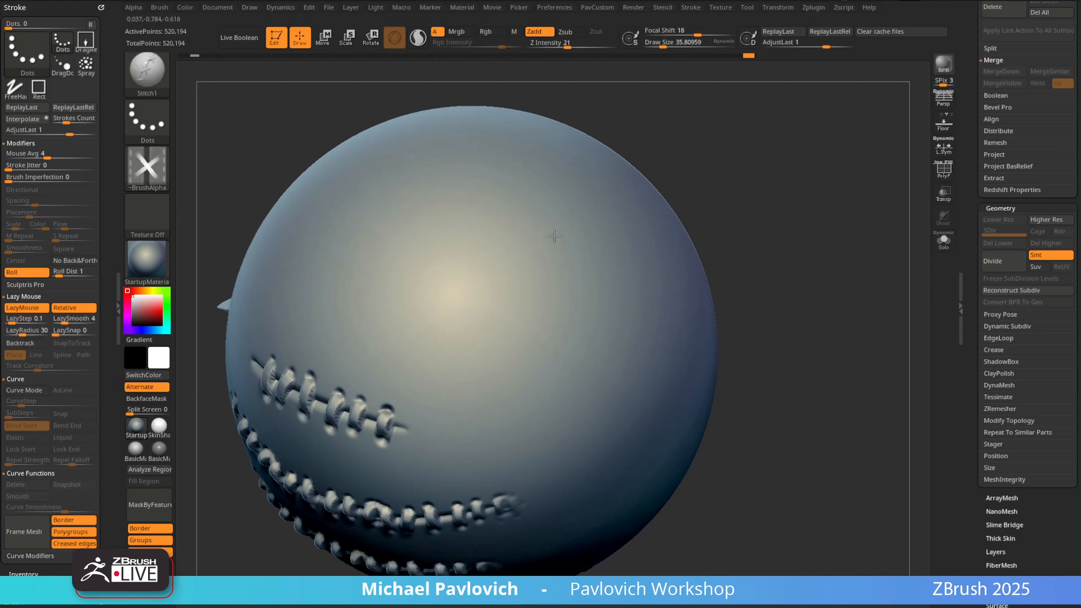
{"action": "mouse_move", "coordinate": [490, 188]}
{"action": "left_mouse_down"}
{"action": "mouse_move", "coordinate": [497, 270]}
{"action": "mouse_move", "coordinate": [481, 340]}
{"action": "mouse_move", "coordinate": [508, 422]}
{"action": "left_mouse_up"}
{"action": "right_click_drag", "start_coordinate": [755, 232], "coordinate": [723, 223], "text": "alt"}
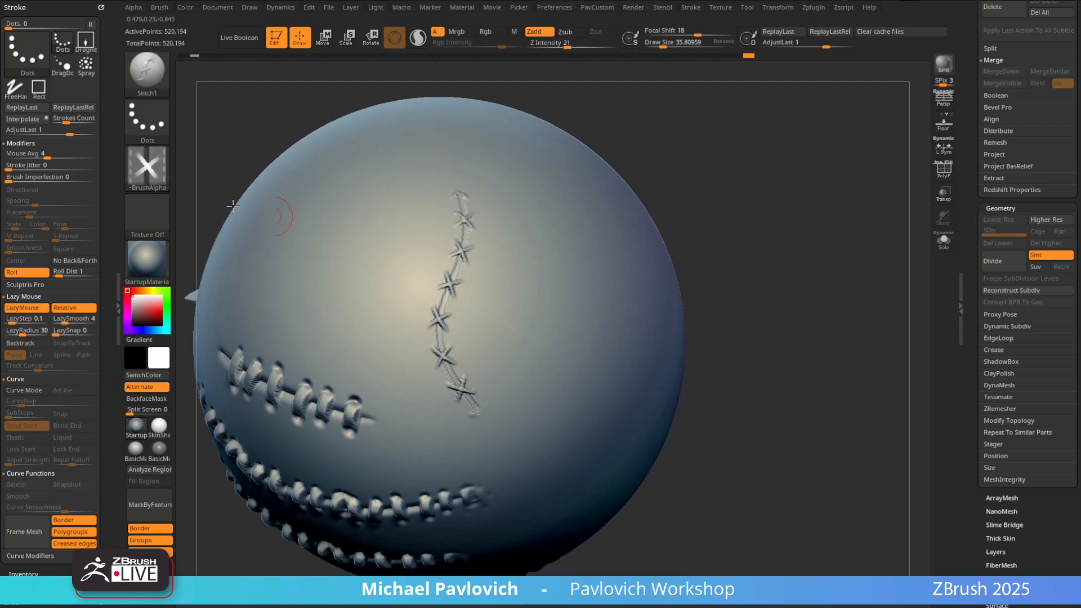
{"action": "key", "text": "ctrl+z"}
Draw a long winding Stitch1 stroke on the sphere and a larger one beside it with Draw Size about 79
{"action": "mouse_move", "coordinate": [473, 160]}
{"action": "left_mouse_down"}
{"action": "mouse_move", "coordinate": [447, 344]}
{"action": "mouse_move", "coordinate": [509, 467]}
{"action": "mouse_move", "coordinate": [298, 217]}
{"action": "mouse_move", "coordinate": [298, 316]}
{"action": "left_mouse_up"}
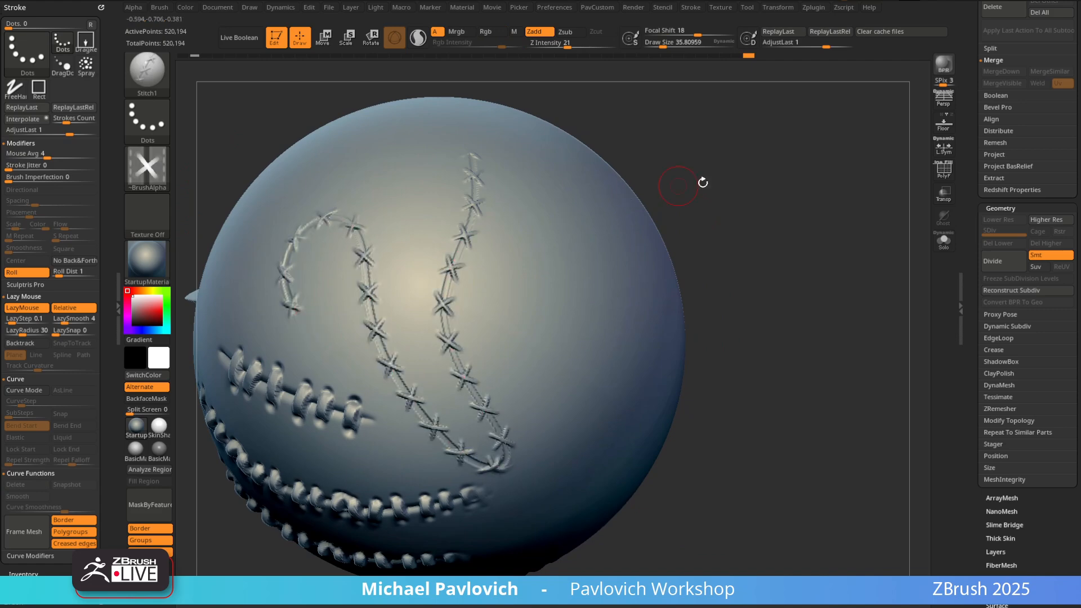
{"action": "mouse_move", "coordinate": [703, 182]}
{"action": "left_mouse_down"}
{"action": "mouse_move", "coordinate": [746, 144]}
{"action": "mouse_move", "coordinate": [735, 173]}
{"action": "left_mouse_up"}
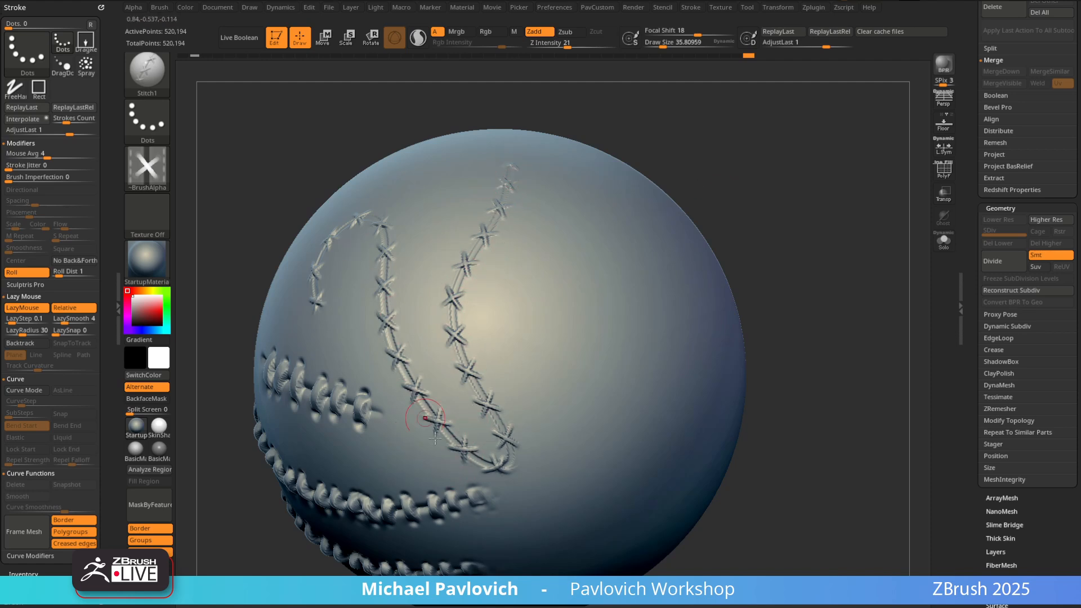
{"action": "mouse_move", "coordinate": [755, 190]}
{"action": "left_mouse_down"}
{"action": "mouse_move", "coordinate": [793, 178]}
{"action": "mouse_move", "coordinate": [733, 167]}
{"action": "mouse_move", "coordinate": [721, 182]}
{"action": "left_mouse_up"}
{"action": "key", "text": "s"}
{"action": "mouse_move", "coordinate": [551, 222]}
{"action": "left_mouse_down"}
{"action": "mouse_move", "coordinate": [555, 357]}
{"action": "mouse_move", "coordinate": [541, 480]}
{"action": "left_mouse_up"}
{"action": "left_click_drag", "start_coordinate": [808, 216], "coordinate": [765, 218]}
Replace the Stitch1 brush with the Standard_1 brush, using the Dots stroke and its arrow alpha
{"action": "left_click", "coordinate": [148, 72]}
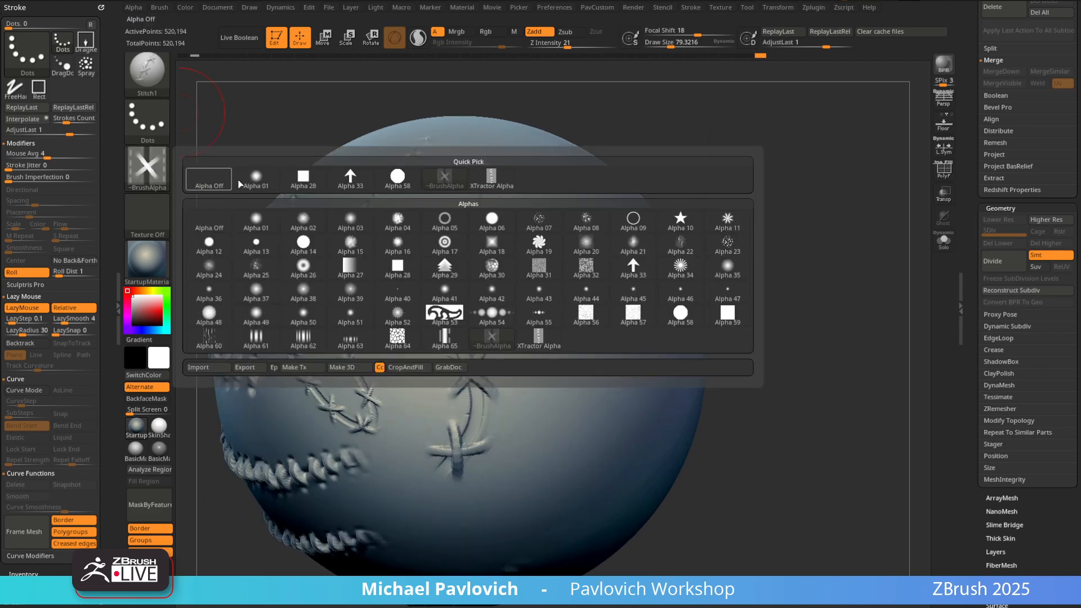
{"action": "key", "text": "b"}
{"action": "key", "text": "s"}
{"action": "key", "text": "t"}
{"action": "left_click_drag", "start_coordinate": [760, 203], "coordinate": [667, 216], "text": "alt"}
{"action": "left_click", "coordinate": [147, 73]}
{"action": "left_click", "coordinate": [287, 423]}
{"action": "left_click", "coordinate": [152, 120]}
{"action": "left_click", "coordinate": [227, 143]}
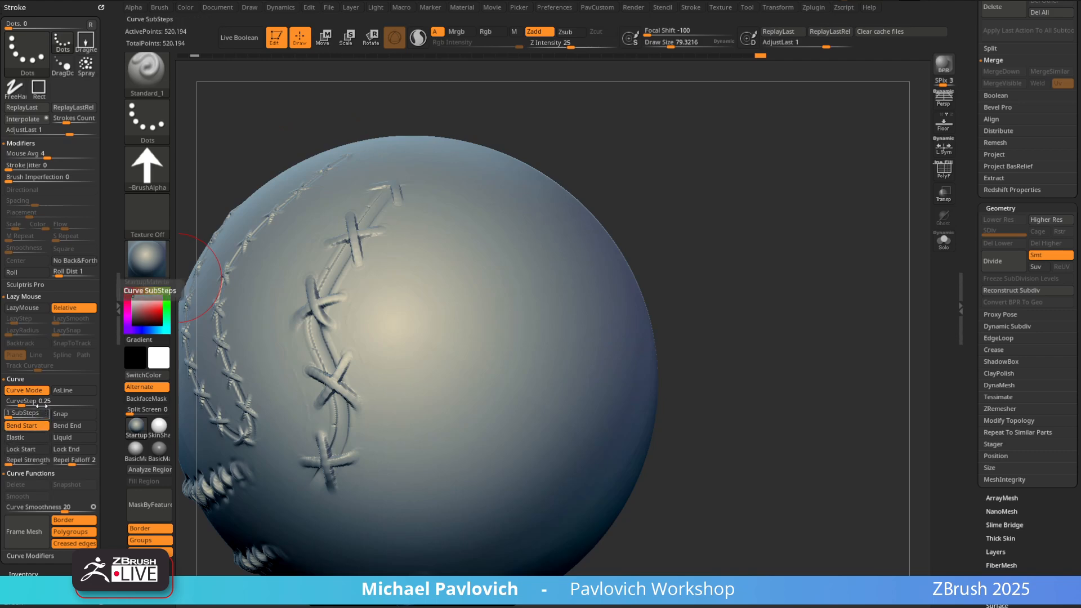
Turn on Roll for the Standard_1 brush and draw a short curve down the sphere's empty side
{"action": "scroll", "coordinate": [2, 340], "scroll_direction": "down", "scroll_amount": 5}
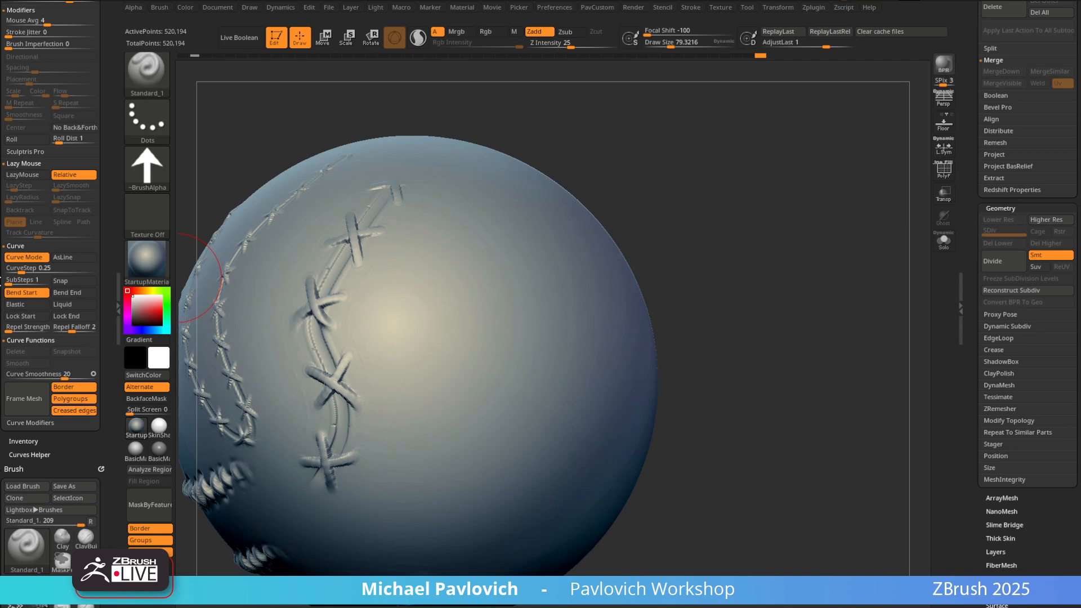
{"action": "scroll", "coordinate": [22, 294], "scroll_direction": "up", "scroll_amount": 2}
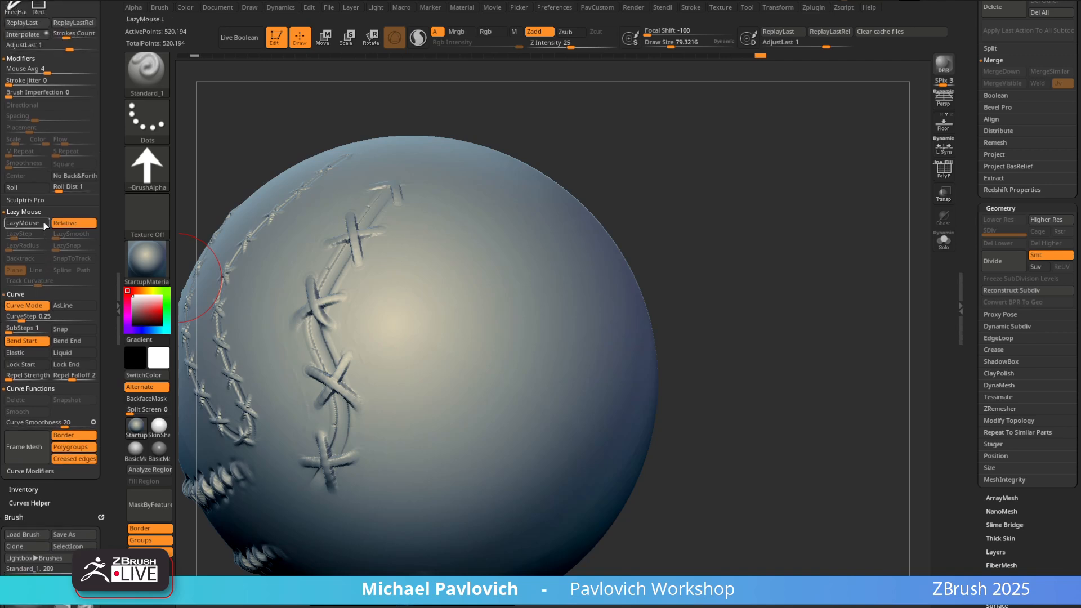
{"action": "left_click", "coordinate": [35, 189]}
{"action": "left_click_drag", "start_coordinate": [508, 225], "coordinate": [493, 281]}
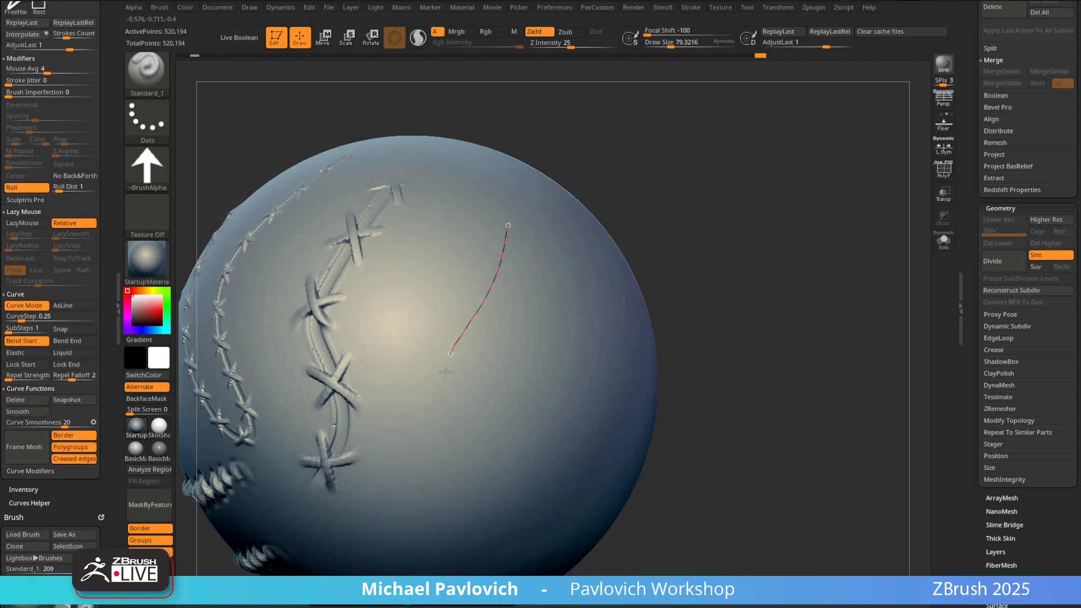
{"action": "left_click", "coordinate": [200, 231]}
Turn off Curve Mode for the Standard_1 brush, test a freehand stroke on the sphere and undo it
{"action": "left_click", "coordinate": [24, 306]}
{"action": "left_click_drag", "start_coordinate": [642, 140], "coordinate": [664, 135]}
{"action": "left_click_drag", "start_coordinate": [503, 203], "coordinate": [456, 315]}
{"action": "key", "text": "ctrl+z"}
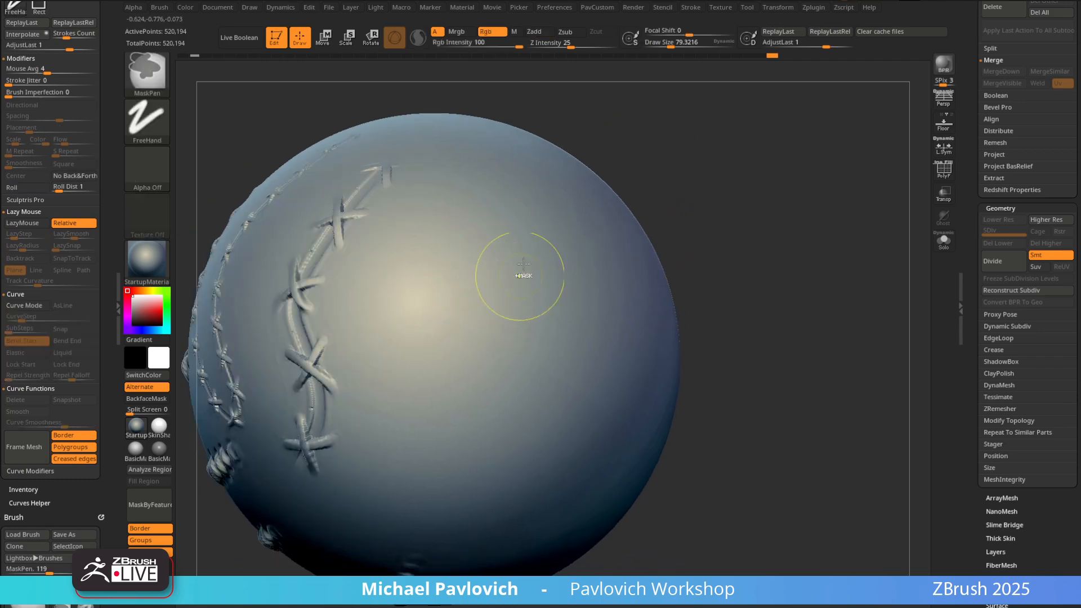
Test freehand arrow strokes with the Standard_1 brush on the sphere's empty side and undo them
{"action": "mouse_move", "coordinate": [446, 229]}
{"action": "left_mouse_down"}
{"action": "mouse_move", "coordinate": [426, 366]}
{"action": "mouse_move", "coordinate": [450, 439]}
{"action": "left_mouse_up"}
{"action": "key", "text": "ctrl+z"}
{"action": "mouse_move", "coordinate": [502, 198]}
{"action": "left_mouse_down"}
{"action": "mouse_move", "coordinate": [476, 270]}
{"action": "mouse_move", "coordinate": [397, 395]}
{"action": "mouse_move", "coordinate": [445, 493]}
{"action": "mouse_move", "coordinate": [375, 333]}
{"action": "left_mouse_up"}
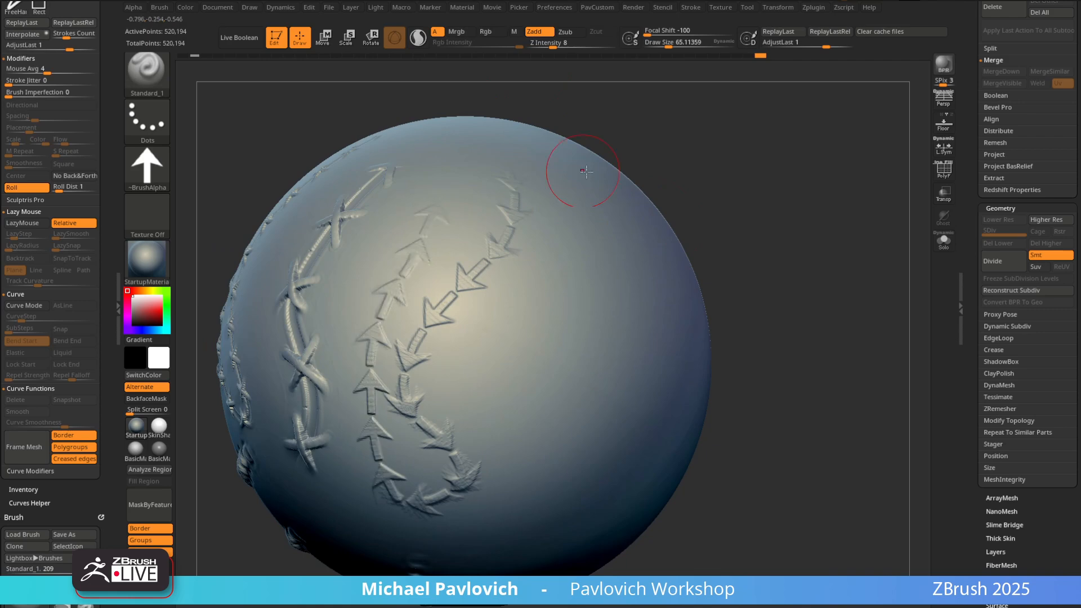
{"action": "key", "text": "ctrl+z"}
Try the Standard_1 brush on the sphere with a solid round alpha and with the ring-shaped Alpha 05
{"action": "left_click", "coordinate": [147, 169]}
{"action": "left_click", "coordinate": [492, 237]}
{"action": "mouse_move", "coordinate": [543, 211]}
{"action": "left_mouse_down"}
{"action": "mouse_move", "coordinate": [416, 394]}
{"action": "mouse_move", "coordinate": [591, 329]}
{"action": "left_mouse_up"}
{"action": "key", "text": "ctrl+z"}
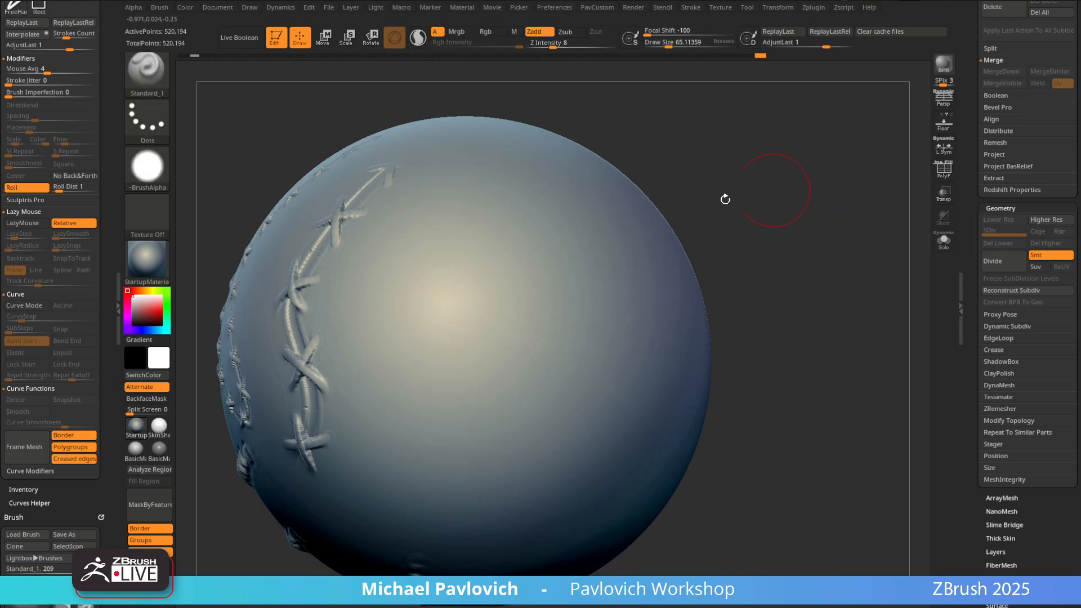
{"action": "left_click", "coordinate": [136, 188]}
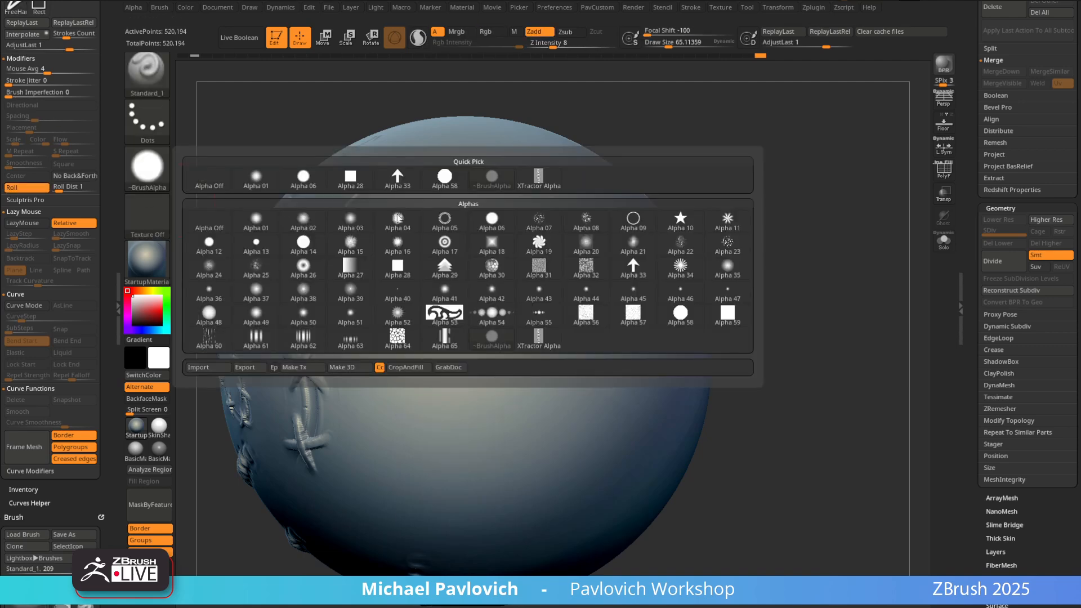
{"action": "left_click", "coordinate": [451, 236]}
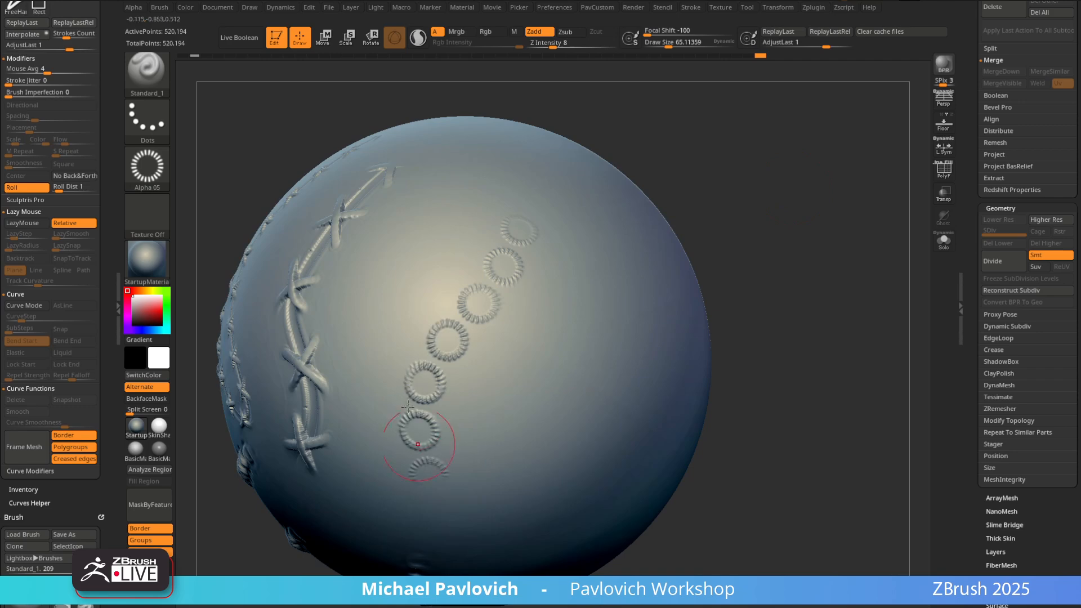
Assign the star-shaped Alpha 10 to the Standard_1 brush and draw a freehand stroke down the sphere
{"action": "left_click", "coordinate": [157, 170]}
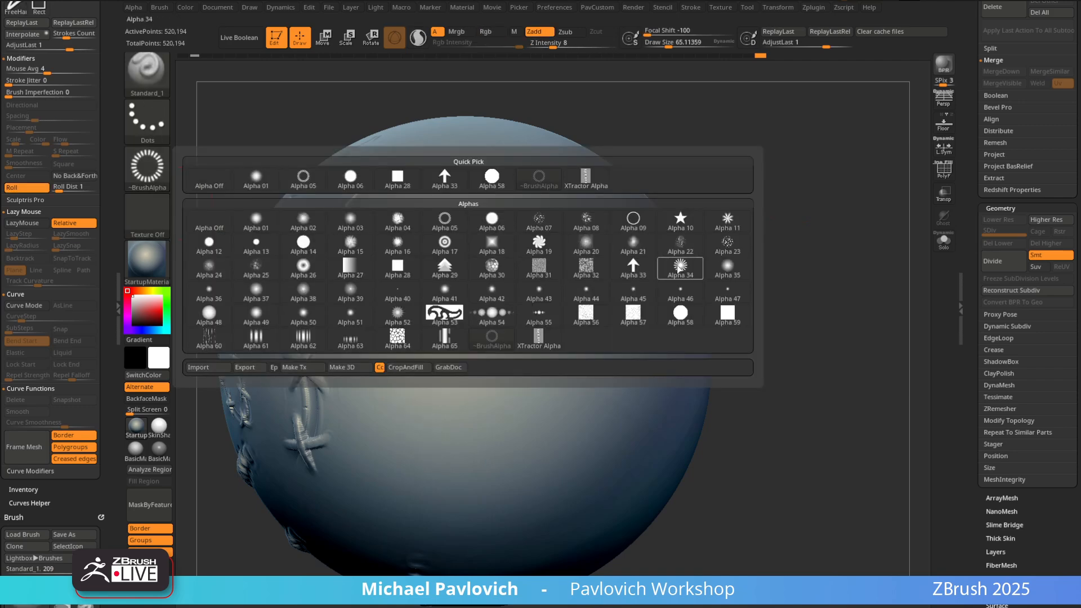
{"action": "left_click", "coordinate": [680, 220]}
{"action": "mouse_move", "coordinate": [557, 246]}
{"action": "left_mouse_down"}
{"action": "mouse_move", "coordinate": [481, 301]}
{"action": "mouse_move", "coordinate": [425, 386]}
{"action": "mouse_move", "coordinate": [415, 460]}
{"action": "mouse_move", "coordinate": [482, 543]}
{"action": "left_mouse_up"}
Clone the Stitch1 brush and assign the star-shaped Alpha 10 to the copy
{"action": "mouse_move", "coordinate": [799, 233]}
{"action": "left_mouse_down", "text": "alt"}
{"action": "mouse_move", "coordinate": [769, 222]}
{"action": "mouse_move", "coordinate": [767, 165]}
{"action": "mouse_move", "coordinate": [799, 164]}
{"action": "left_mouse_up", "text": "alt"}
{"action": "key", "text": "b"}
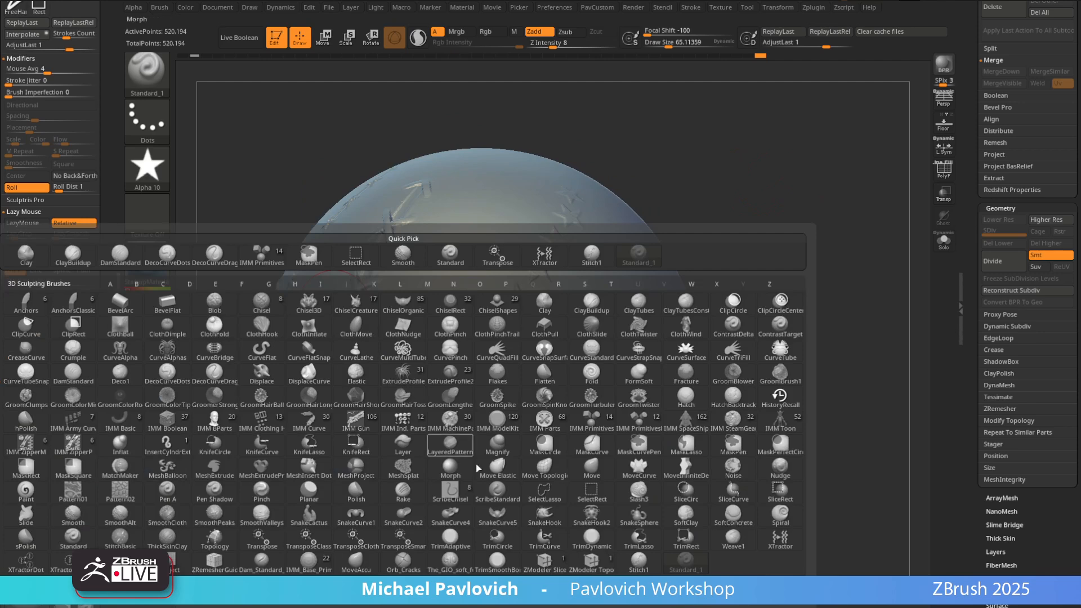
{"action": "left_click", "coordinate": [514, 415]}
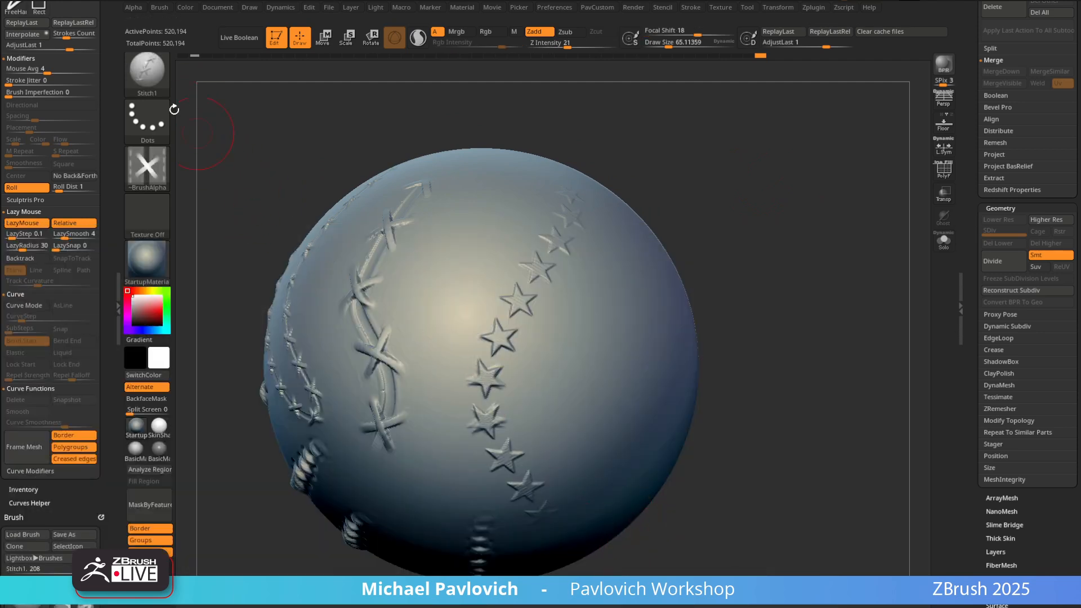
{"action": "left_click", "coordinate": [152, 76]}
{"action": "left_click", "coordinate": [298, 424]}
{"action": "left_click", "coordinate": [159, 172]}
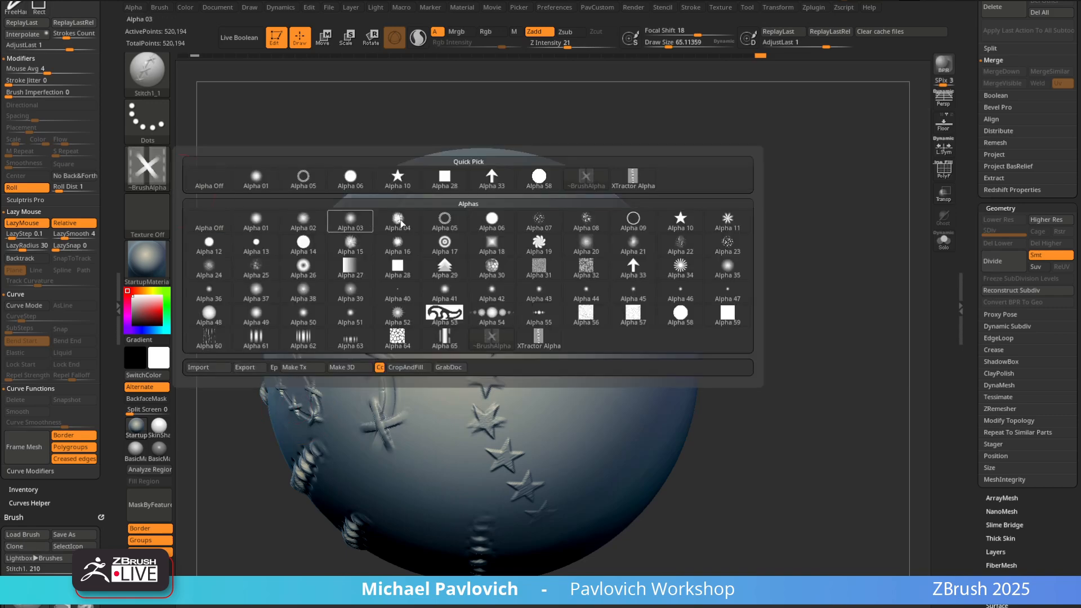
{"action": "left_click", "coordinate": [398, 178]}
Undo a first star stroke and draw a long winding one with the cloned brush at Draw Size about 41
{"action": "mouse_move", "coordinate": [617, 257]}
{"action": "left_mouse_down"}
{"action": "mouse_move", "coordinate": [562, 389]}
{"action": "mouse_move", "coordinate": [563, 448]}
{"action": "left_mouse_up"}
{"action": "left_click_drag", "start_coordinate": [760, 289], "coordinate": [696, 278], "text": "alt"}
{"action": "key", "text": "ctrl+z"}
{"action": "key", "text": "bracketleft"}
{"action": "mouse_move", "coordinate": [557, 234]}
{"action": "left_mouse_down"}
{"action": "mouse_move", "coordinate": [512, 340]}
{"action": "mouse_move", "coordinate": [505, 428]}
{"action": "mouse_move", "coordinate": [557, 469]}
{"action": "mouse_move", "coordinate": [582, 328]}
{"action": "left_mouse_up"}
{"action": "left_click_drag", "start_coordinate": [757, 267], "coordinate": [658, 247]}
{"action": "mouse_move", "coordinate": [568, 225]}
{"action": "left_mouse_down"}
{"action": "mouse_move", "coordinate": [584, 302]}
{"action": "mouse_move", "coordinate": [541, 425]}
{"action": "mouse_move", "coordinate": [647, 296]}
{"action": "mouse_move", "coordinate": [616, 228]}
{"action": "left_mouse_up"}
{"action": "mouse_move", "coordinate": [710, 217]}
{"action": "left_mouse_down"}
{"action": "mouse_move", "coordinate": [796, 210]}
{"action": "mouse_move", "coordinate": [637, 219]}
{"action": "left_mouse_up"}
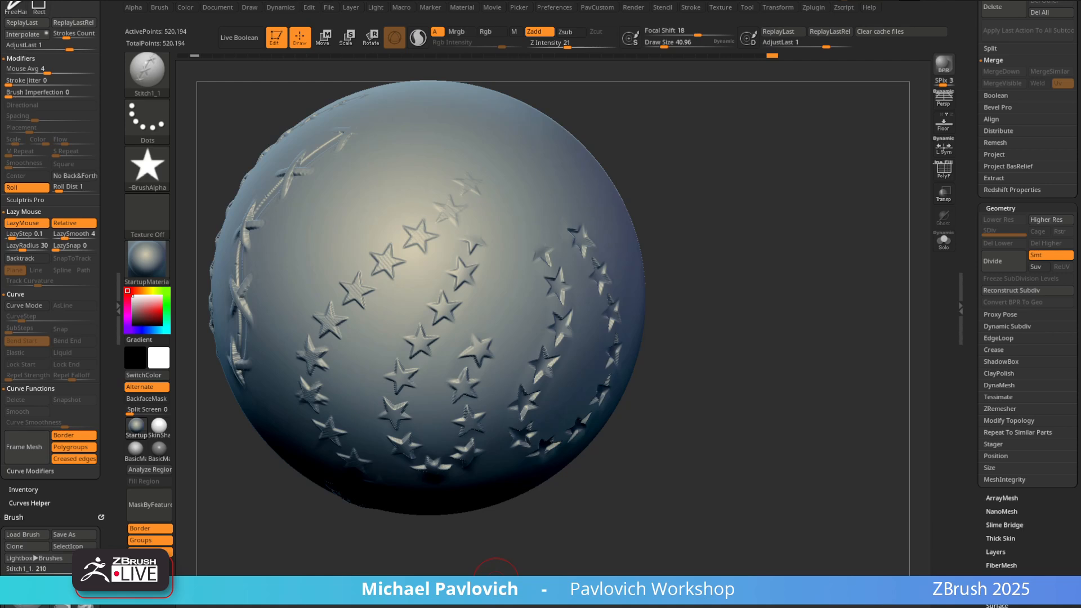
Turn on PolyFrame, mask a small round spot above the stars on the sphere and convert it to its own polygroup
{"action": "left_click_drag", "start_coordinate": [818, 261], "coordinate": [689, 358]}
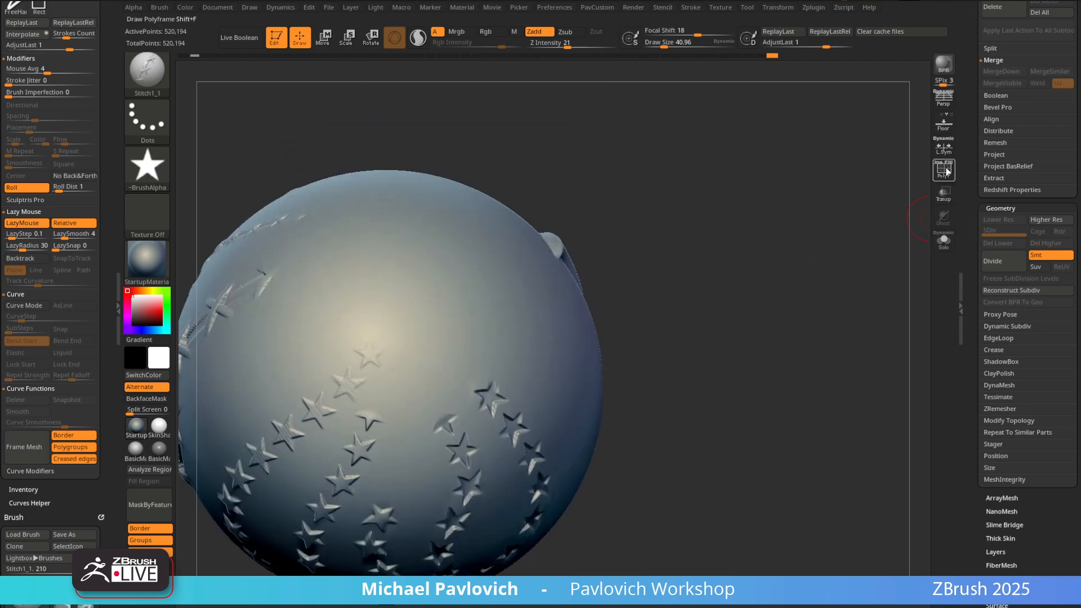
{"action": "left_click", "coordinate": [943, 171]}
{"action": "left_click_drag", "start_coordinate": [845, 205], "coordinate": [834, 265]}
{"action": "left_click_drag", "start_coordinate": [530, 344], "coordinate": [531, 352], "text": "ctrl"}
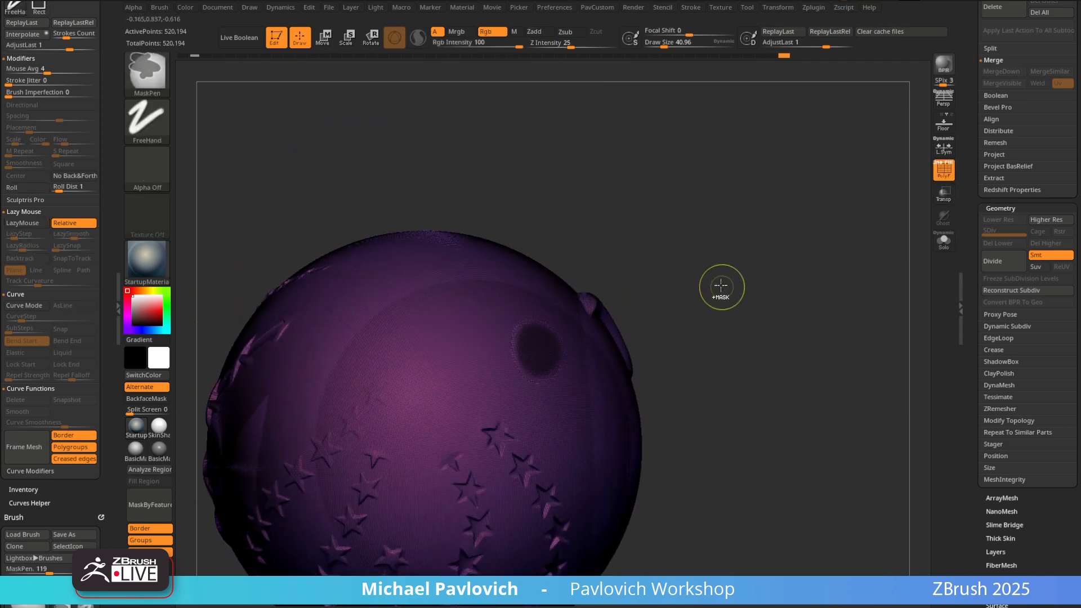
{"action": "key", "text": "ctrl+w"}
{"action": "mouse_move", "coordinate": [722, 288]}
{"action": "left_mouse_down", "text": "alt"}
{"action": "mouse_move", "coordinate": [753, 301]}
{"action": "mouse_move", "coordinate": [732, 304]}
{"action": "left_mouse_up", "text": "alt"}
Check selective visibility with the round polygroup and a rectangular patch of the sphere, restoring the full mesh each time
{"action": "left_click", "coordinate": [553, 352], "text": "ctrl+shift"}
{"action": "mouse_move", "coordinate": [845, 261]}
{"action": "left_mouse_down"}
{"action": "mouse_move", "coordinate": [837, 251]}
{"action": "mouse_move", "coordinate": [822, 263]}
{"action": "left_mouse_up"}
{"action": "left_click", "coordinate": [832, 271], "text": "ctrl+shift"}
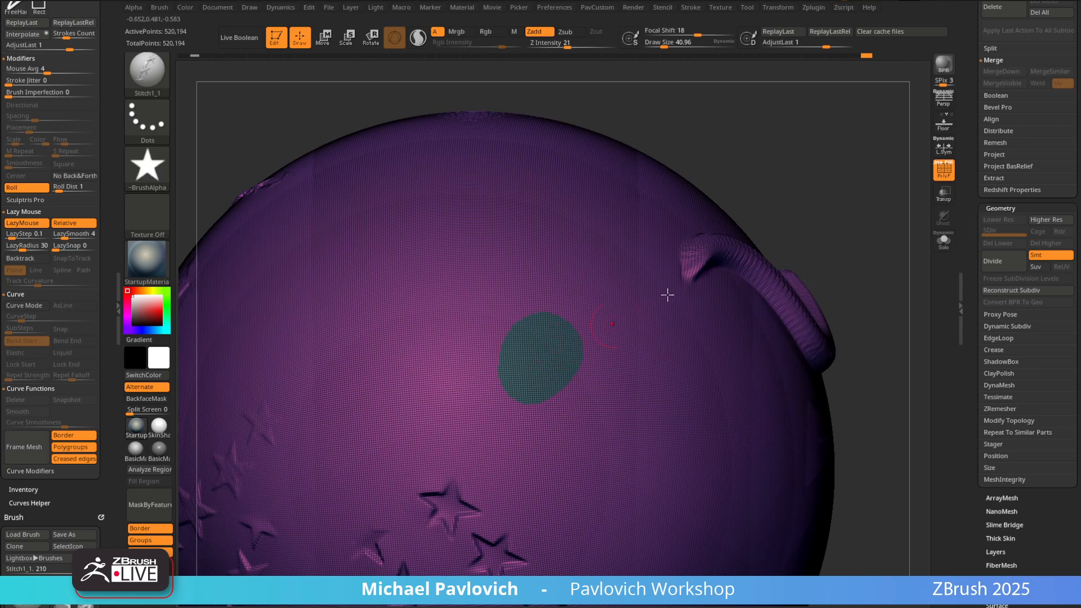
{"action": "mouse_move", "coordinate": [667, 294]}
{"action": "right_mouse_down"}
{"action": "mouse_move", "coordinate": [745, 239]}
{"action": "mouse_move", "coordinate": [668, 299]}
{"action": "right_mouse_up"}
{"action": "left_click_drag", "start_coordinate": [819, 146], "coordinate": [761, 202], "text": "ctrl+shift"}
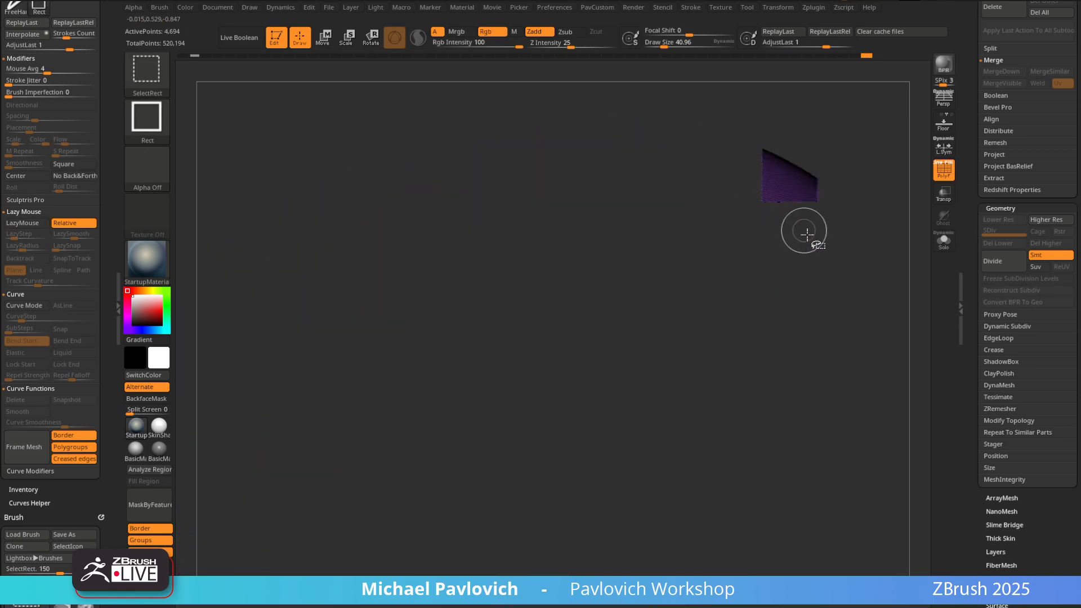
{"action": "left_click", "coordinate": [832, 222], "text": "ctrl+shift"}
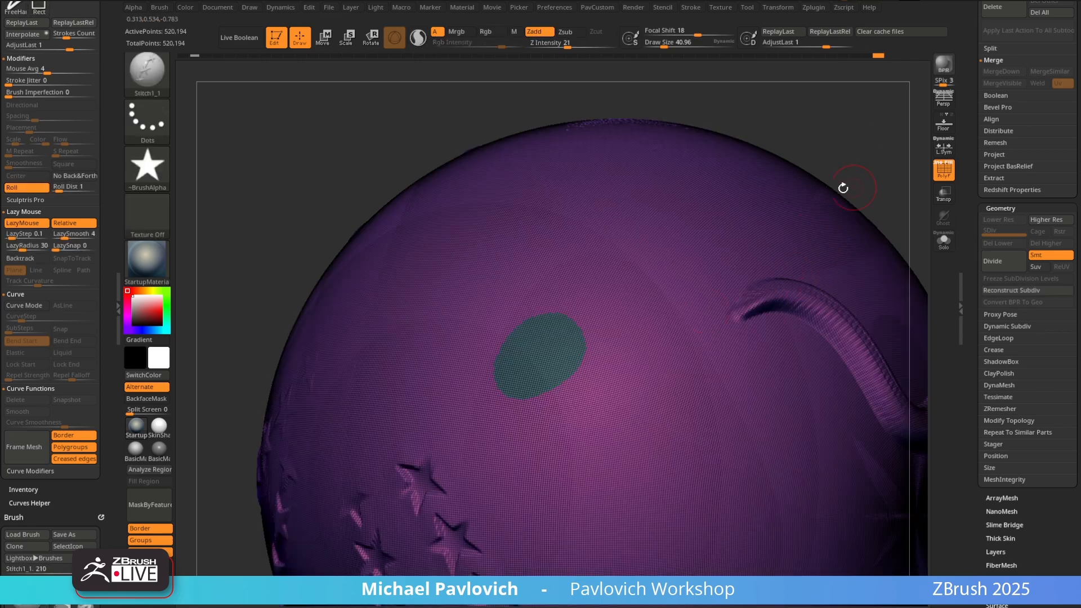
{"action": "left_click_drag", "start_coordinate": [855, 155], "coordinate": [778, 222], "text": "ctrl+shift"}
{"action": "left_click", "coordinate": [820, 222], "text": "ctrl+shift"}
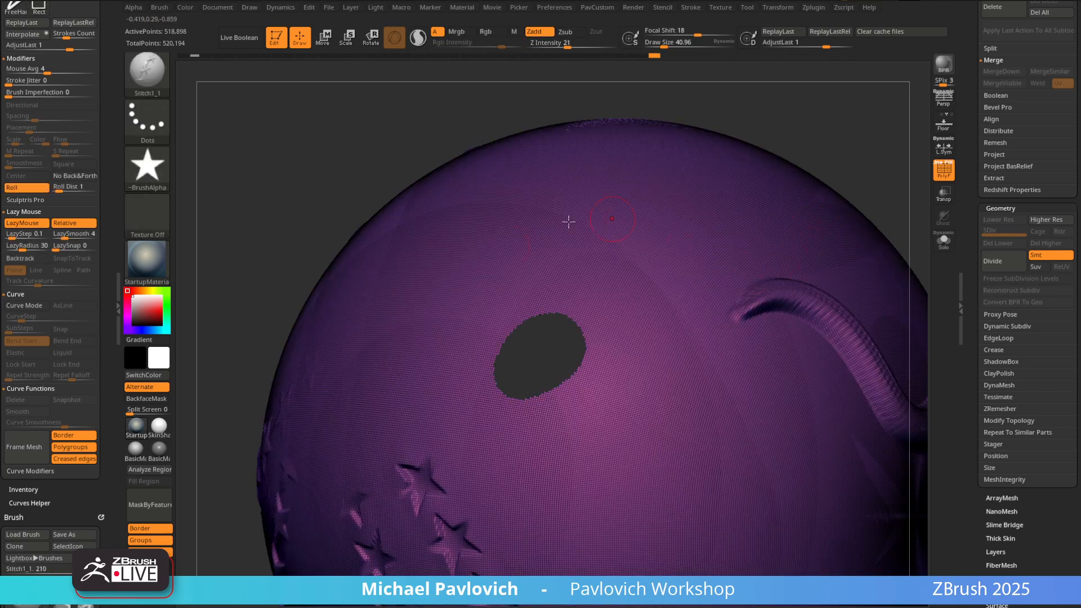
{"action": "left_click", "coordinate": [837, 136], "text": "ctrl+shift"}
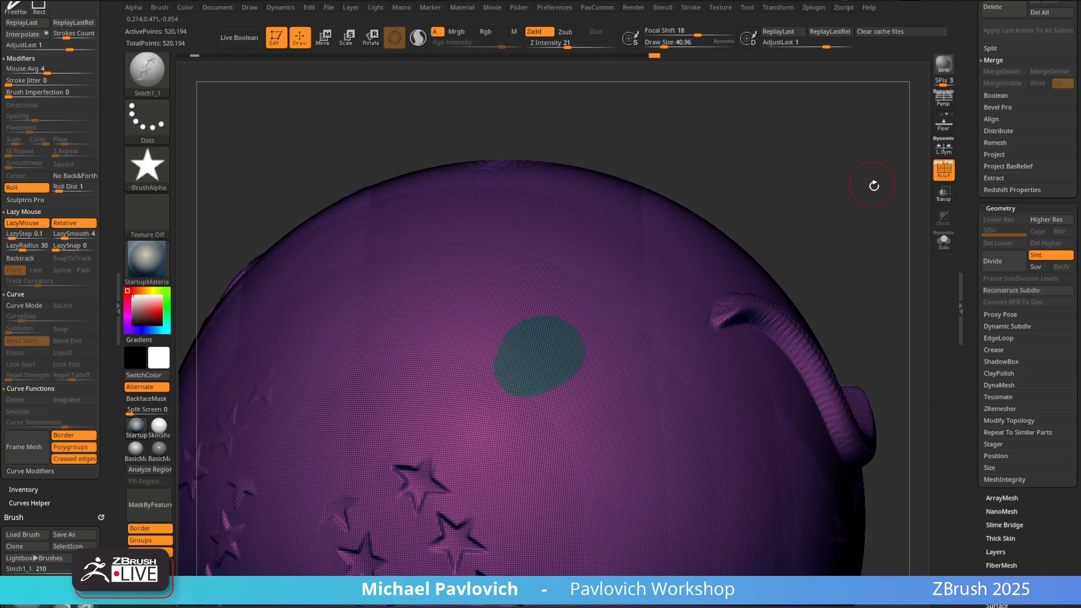
{"action": "right_click_drag", "start_coordinate": [876, 181], "coordinate": [843, 163]}
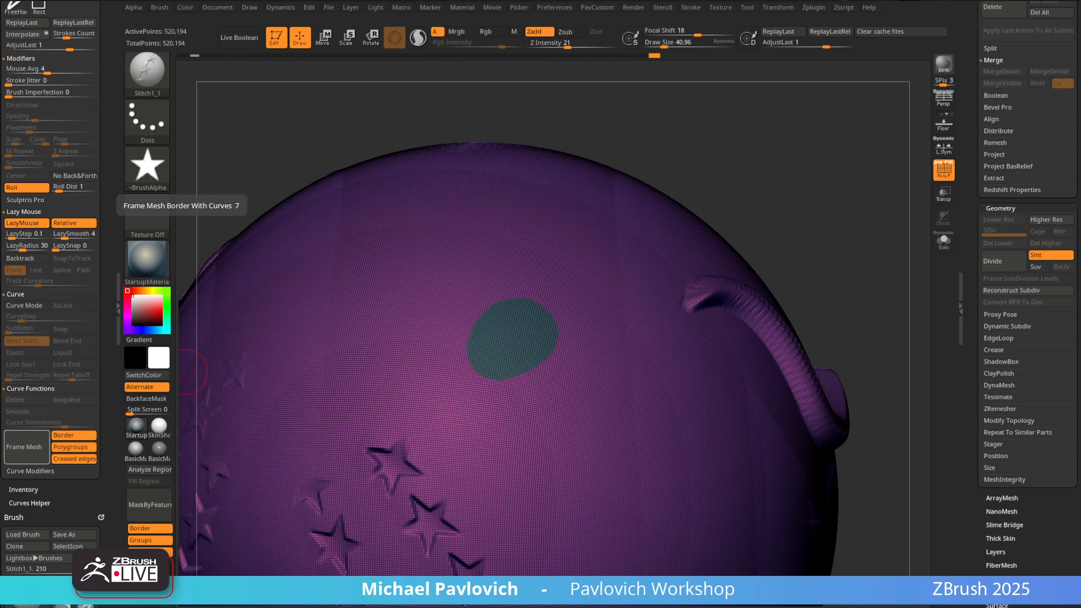
Switch to the browser, return from the YouTube channel search and look through the channel's playlists
{"action": "key", "text": "alt+Tab"}
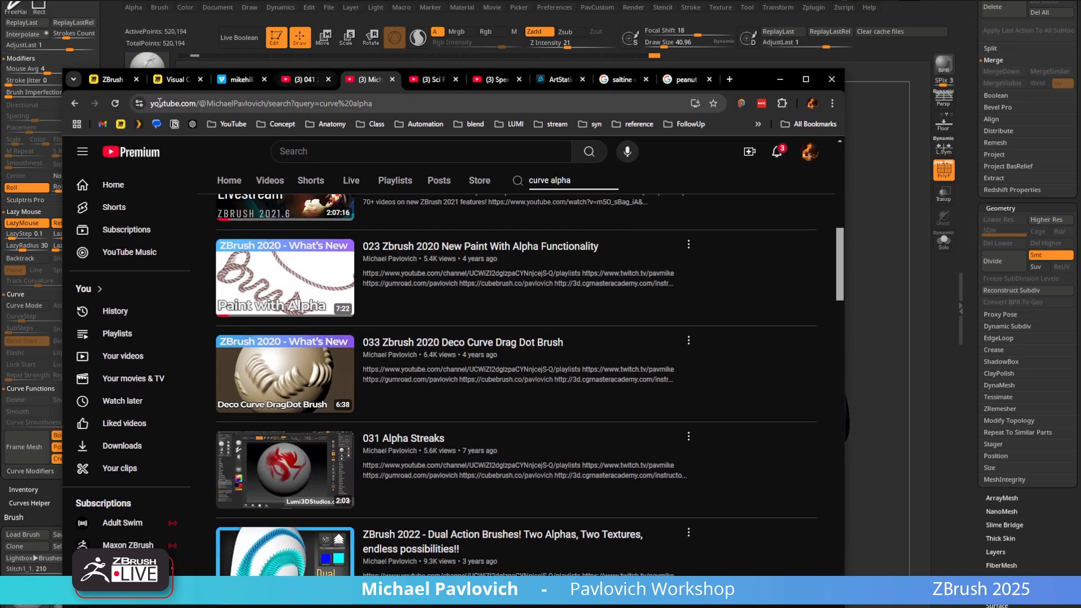
{"action": "left_click", "coordinate": [74, 103]}
{"action": "left_click", "coordinate": [382, 393]}
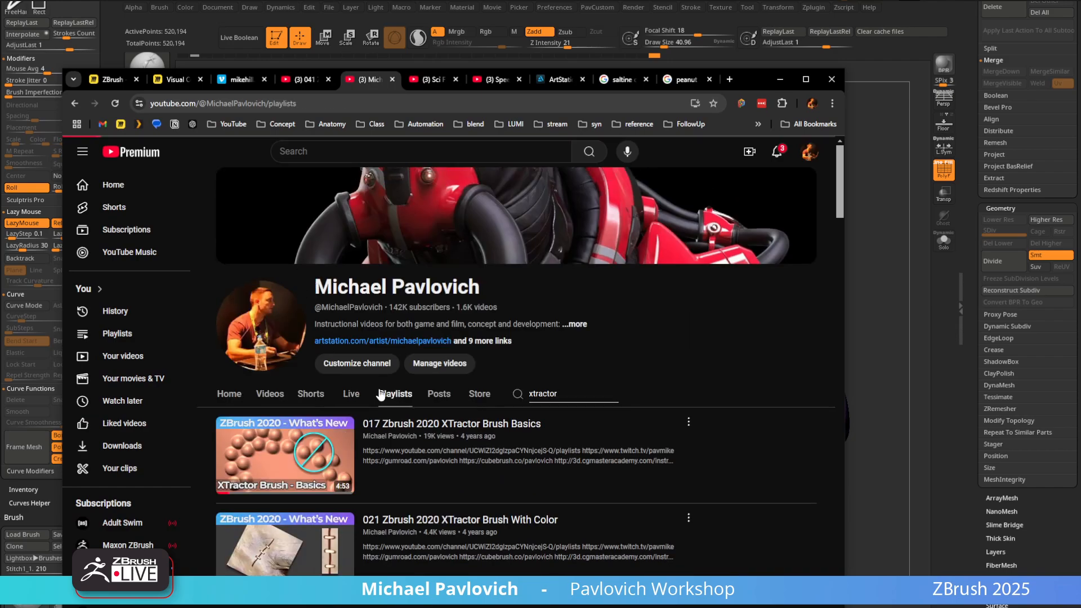
{"action": "scroll", "coordinate": [260, 333], "scroll_direction": "down", "scroll_amount": 5}
{"action": "scroll", "coordinate": [263, 333], "scroll_direction": "up", "scroll_amount": 5}
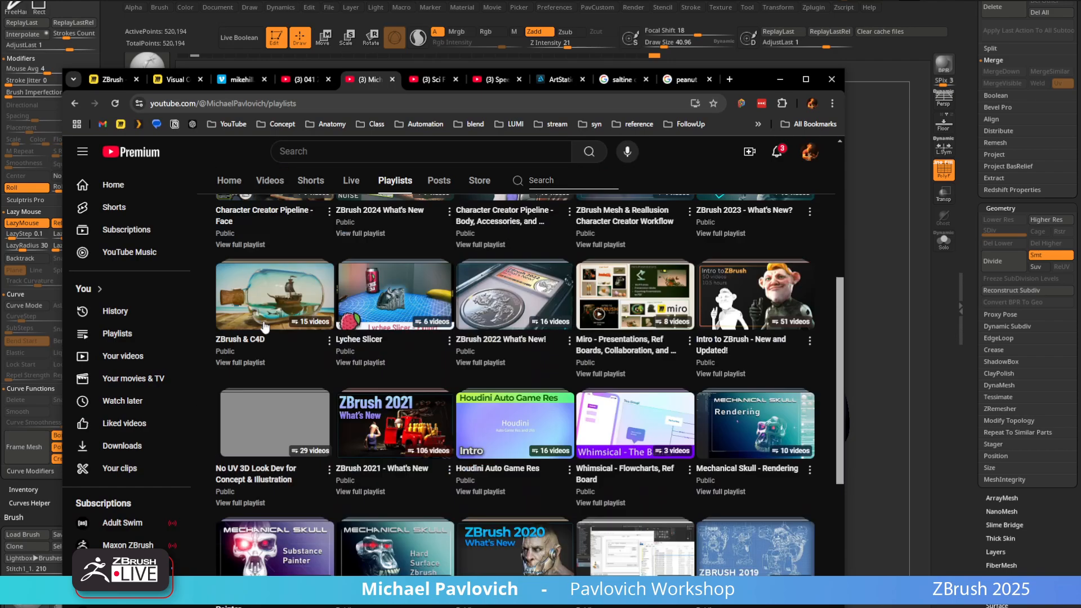
Open the ZBrush Mesh & Reallusion Character Creator Workflow playlist from the channel's home page
{"action": "left_click", "coordinate": [242, 393]}
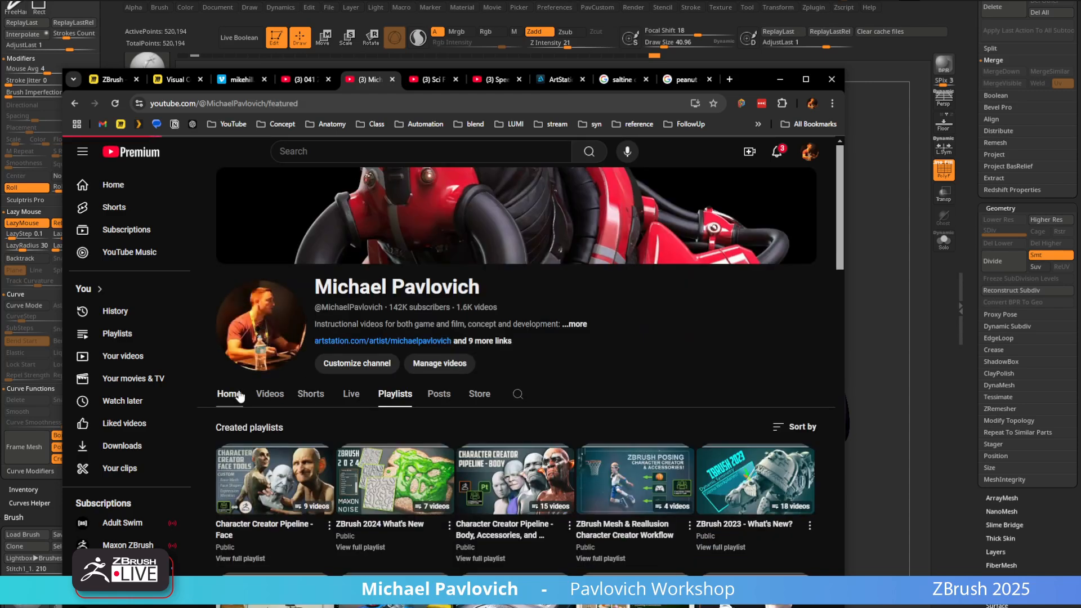
{"action": "scroll", "coordinate": [246, 387], "scroll_direction": "down", "scroll_amount": 6}
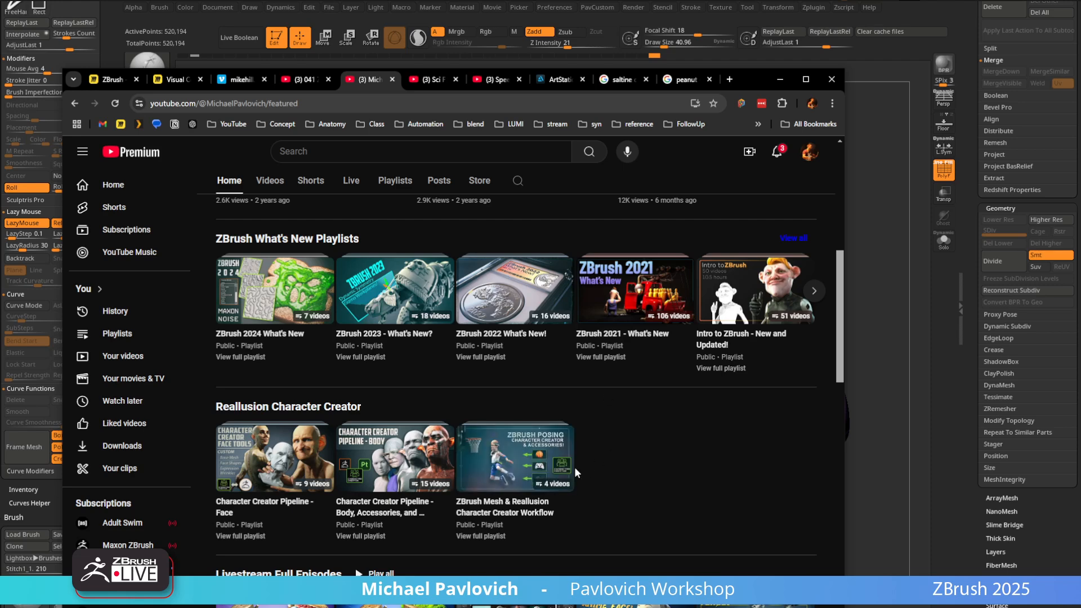
{"action": "left_click", "coordinate": [549, 440]}
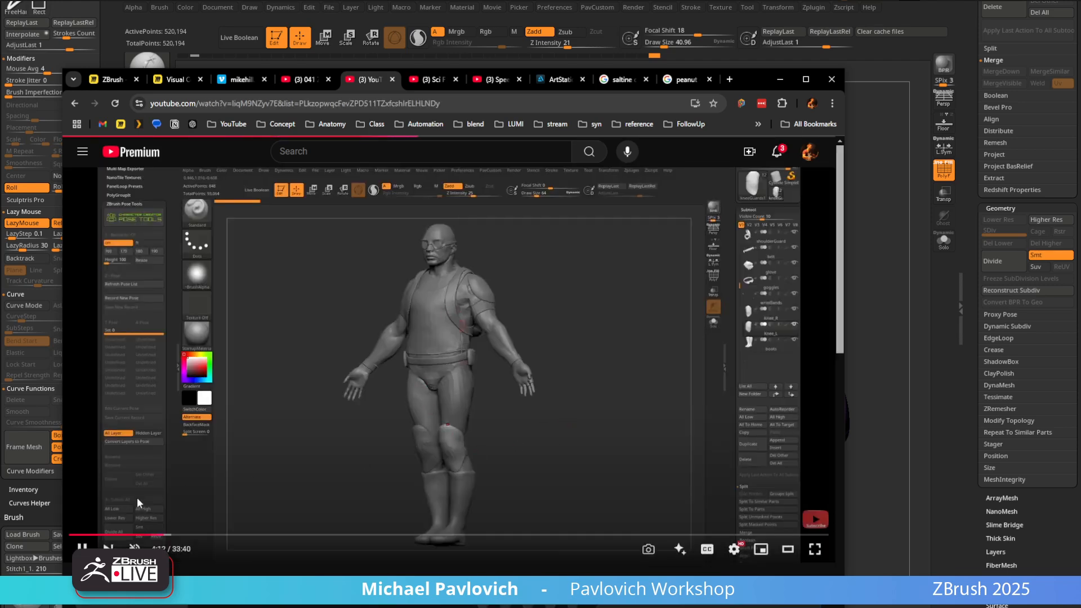
Check the playlist's video list and rewind the ZBrush Pose Tools video to its intro
{"action": "scroll", "coordinate": [124, 537], "scroll_direction": "down", "scroll_amount": 3}
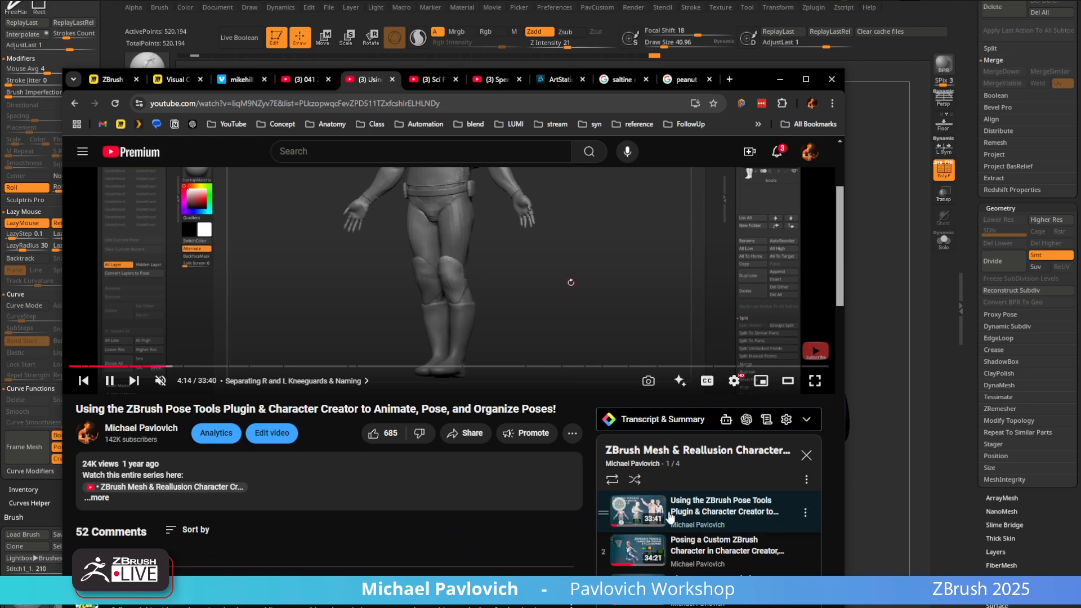
{"action": "left_click", "coordinate": [75, 367]}
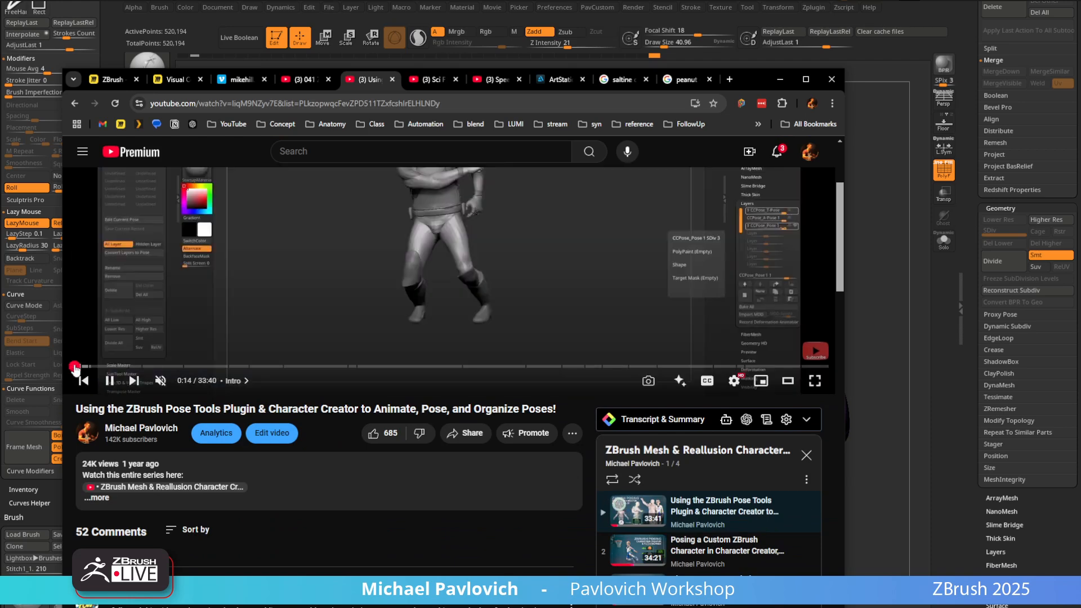
{"action": "scroll", "coordinate": [74, 367], "scroll_direction": "up", "scroll_amount": 3}
{"action": "left_click_drag", "start_coordinate": [73, 535], "coordinate": [62, 536]}
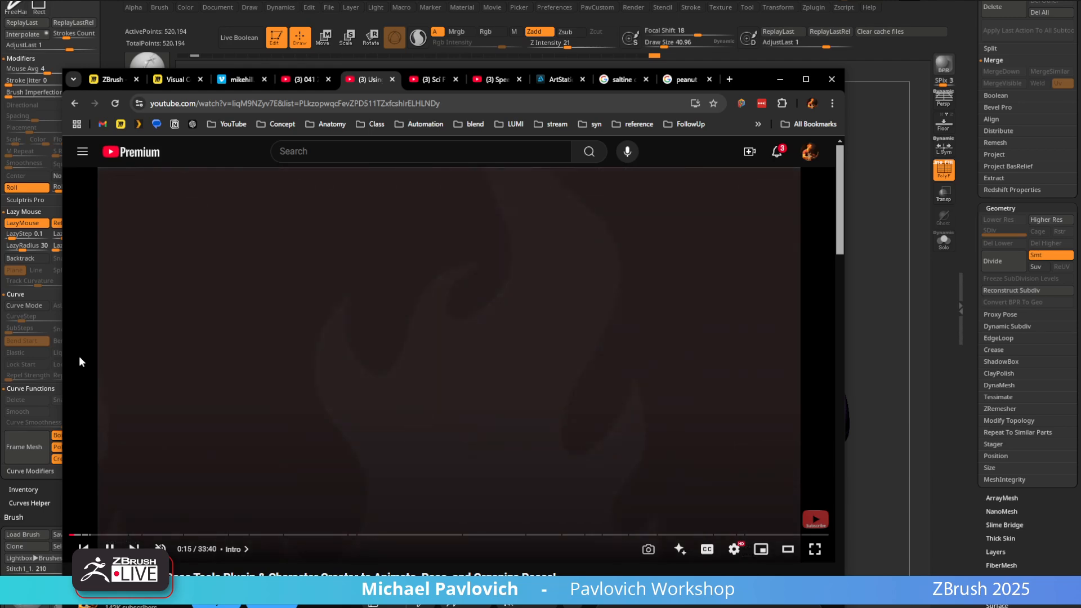
Return to the channel's home page and close the mini player of the Pose Tools video
{"action": "left_click", "coordinate": [74, 103]}
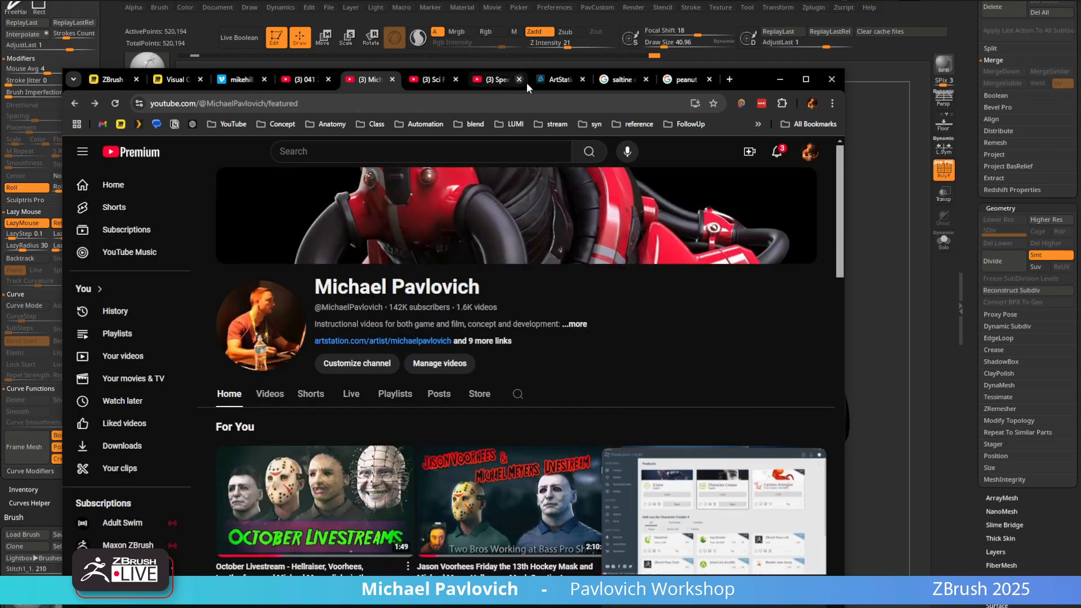
{"action": "left_click", "coordinate": [306, 103]}
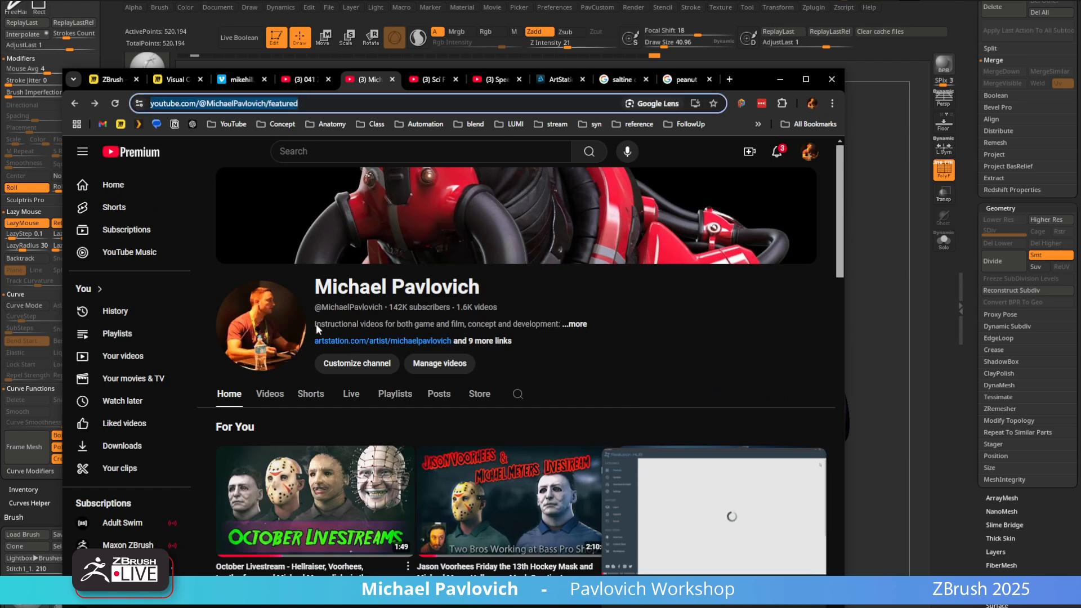
{"action": "scroll", "coordinate": [316, 323], "scroll_direction": "down", "scroll_amount": 4}
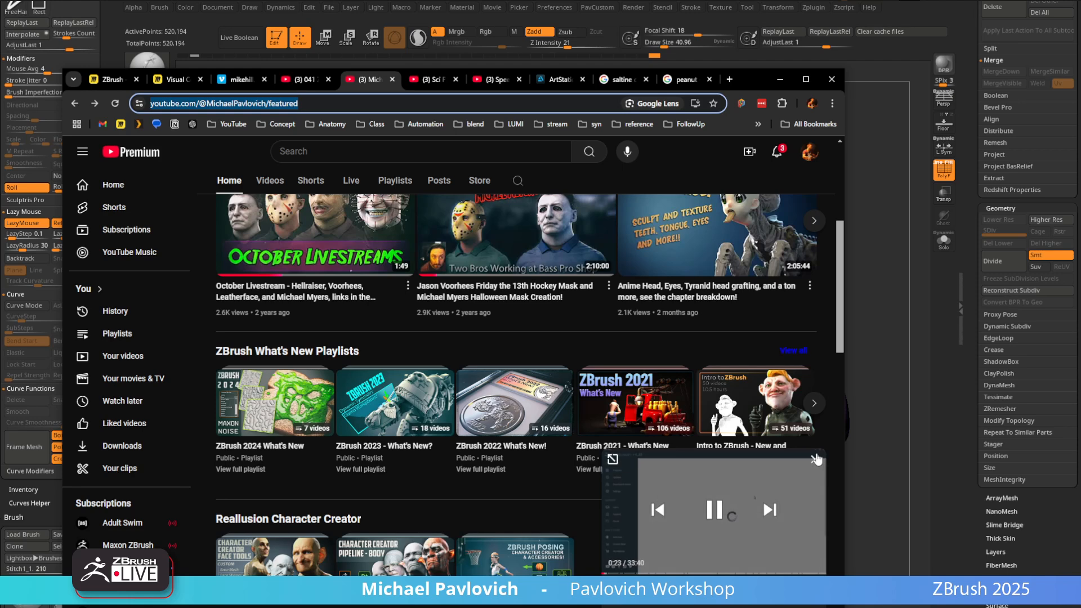
{"action": "left_click", "coordinate": [816, 459]}
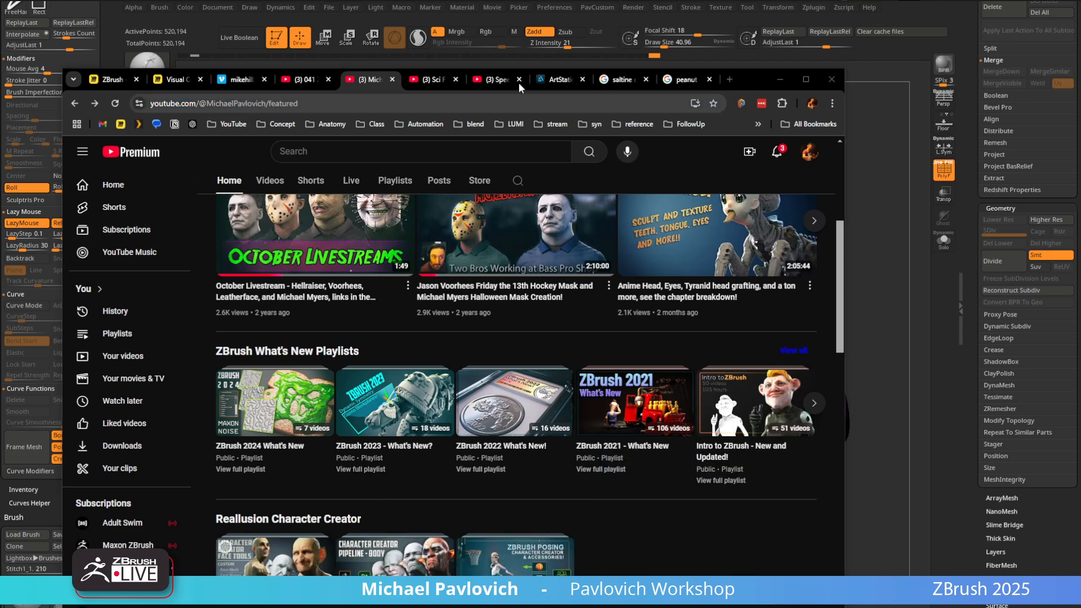
Open the ArtStation home page, minimize the browser window and bring it back over the sphere
{"action": "left_click", "coordinate": [561, 79]}
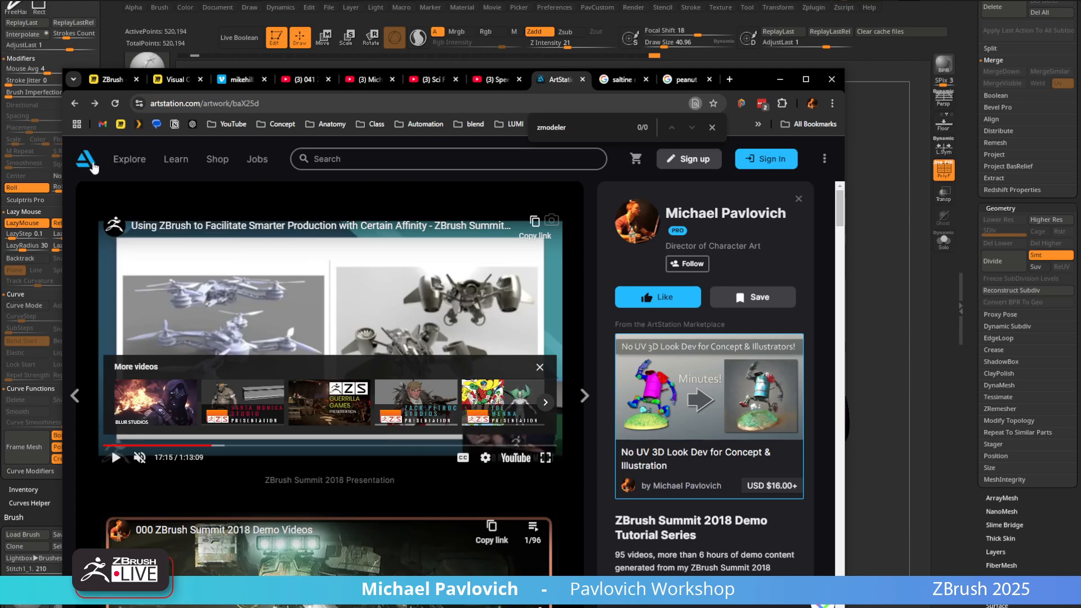
{"action": "left_click", "coordinate": [91, 164]}
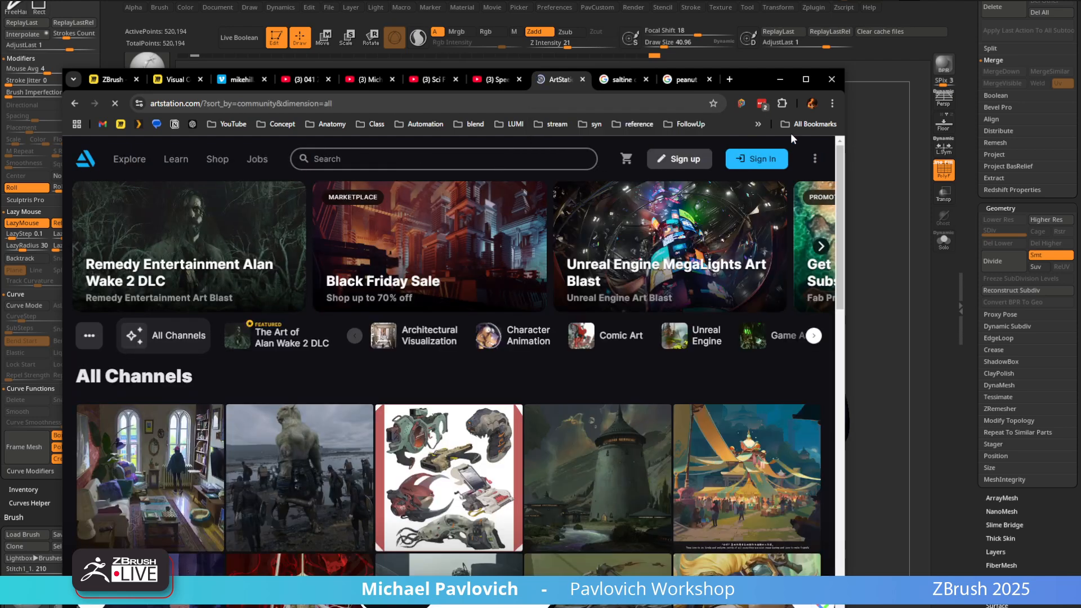
{"action": "left_click", "coordinate": [811, 104]}
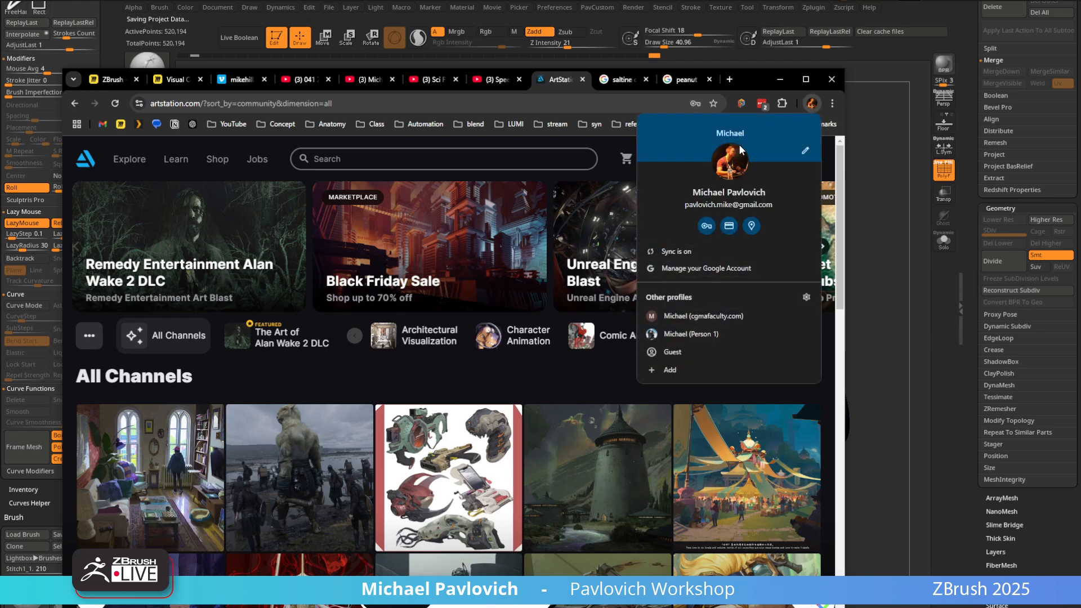
{"action": "left_click", "coordinate": [780, 79]}
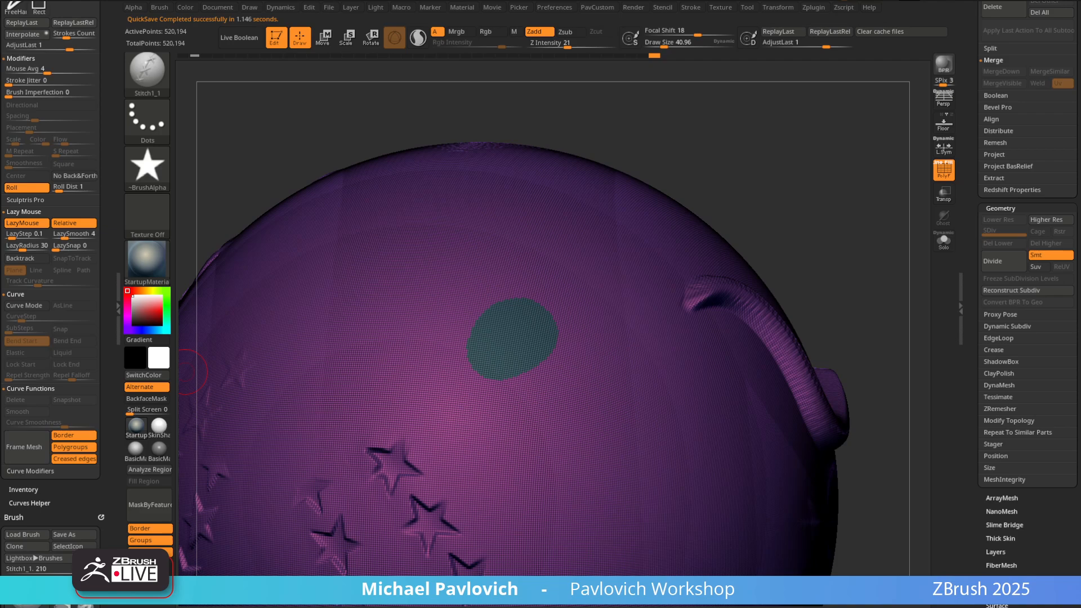
{"action": "left_click_drag", "start_coordinate": [896, 607], "coordinate": [791, 40]}
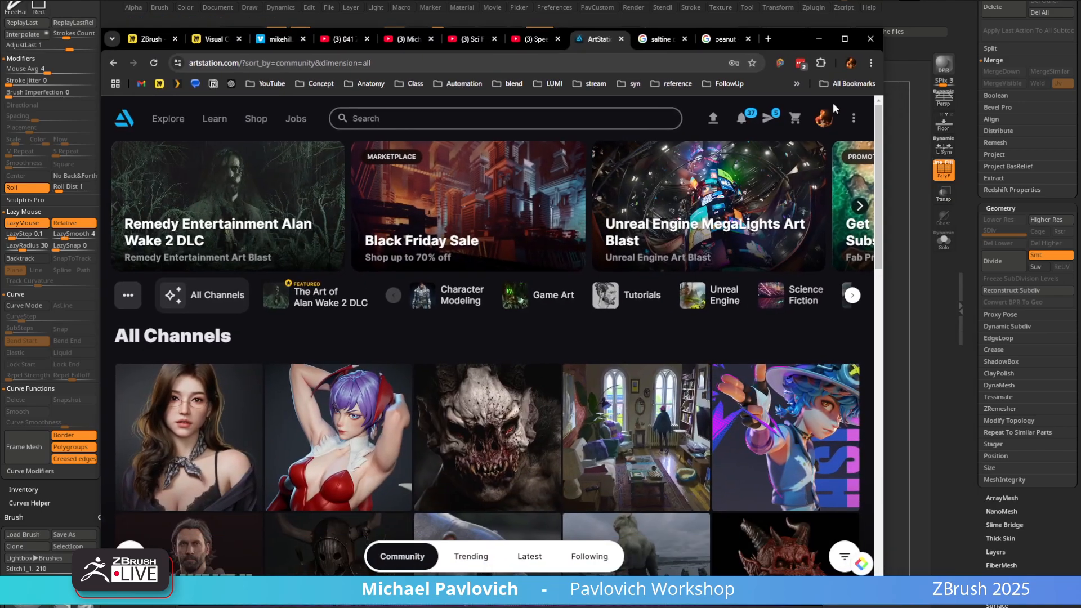
Open the signed-in artist's own ArtStation profile and show its ZBrush What's New album
{"action": "left_click", "coordinate": [825, 118]}
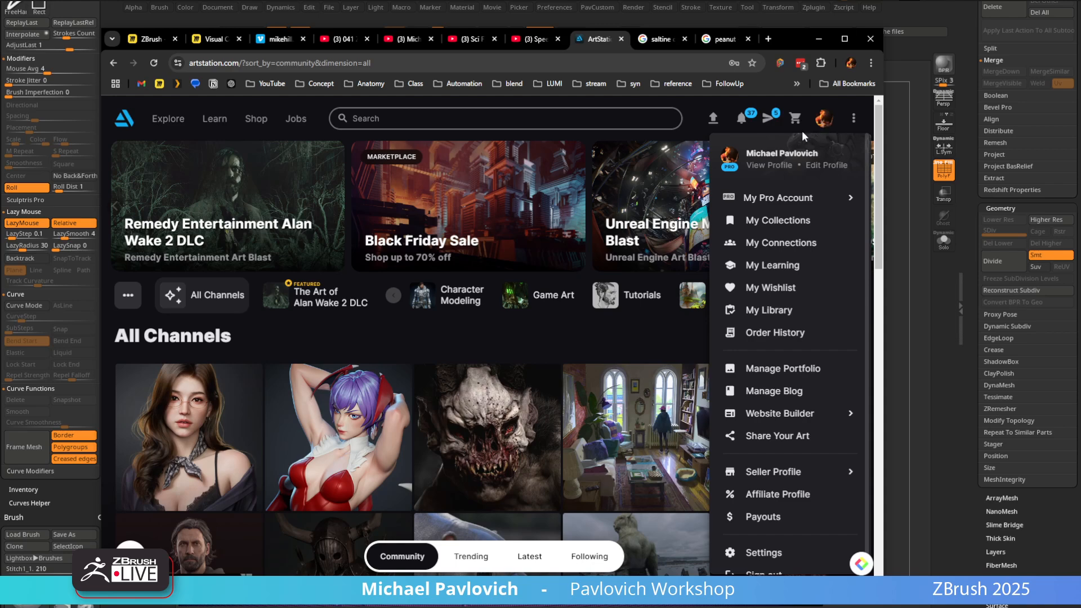
{"action": "left_click", "coordinate": [769, 165]}
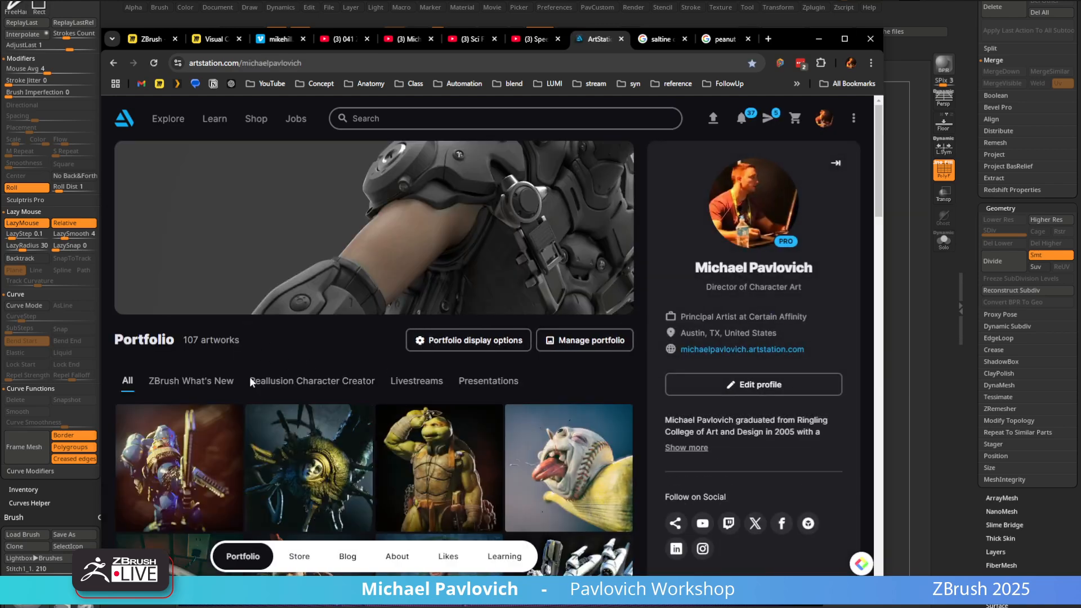
{"action": "left_click", "coordinate": [220, 381]}
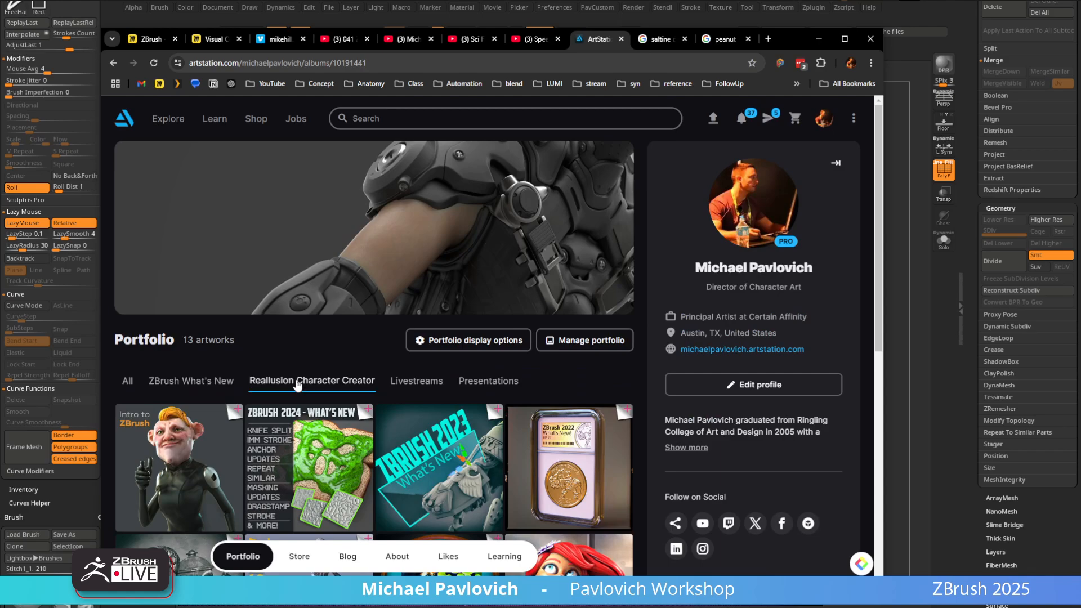
Browse the Reallusion Character Creator album in the portfolio and select the album's web address
{"action": "left_click", "coordinate": [312, 381]}
{"action": "scroll", "coordinate": [280, 417], "scroll_direction": "down", "scroll_amount": 2}
{"action": "scroll", "coordinate": [280, 417], "scroll_direction": "down", "scroll_amount": 6}
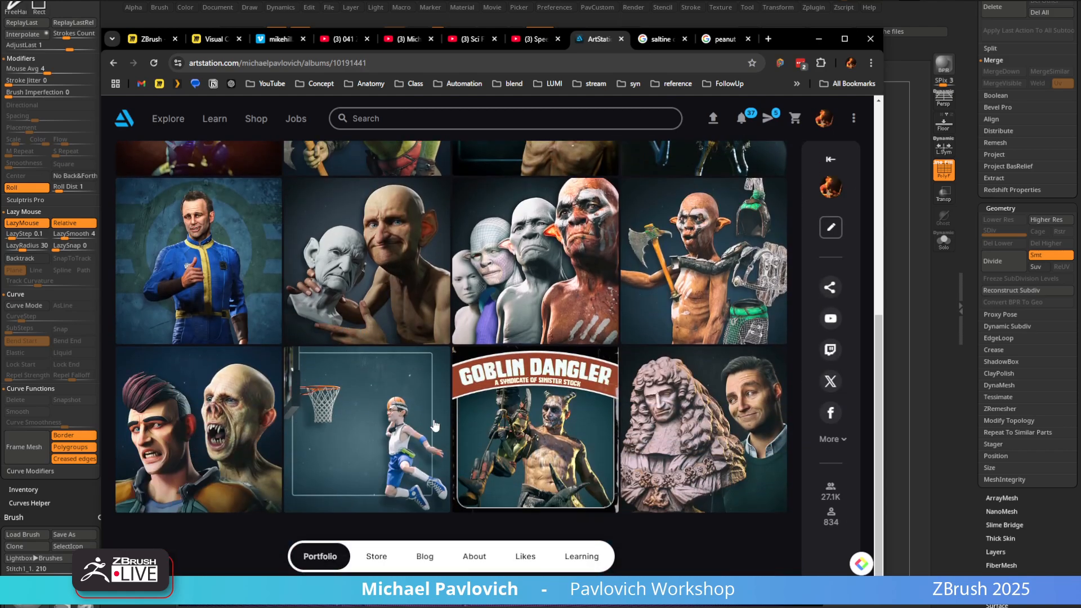
{"action": "scroll", "coordinate": [563, 355], "scroll_direction": "up", "scroll_amount": 5}
{"action": "left_click", "coordinate": [352, 61]}
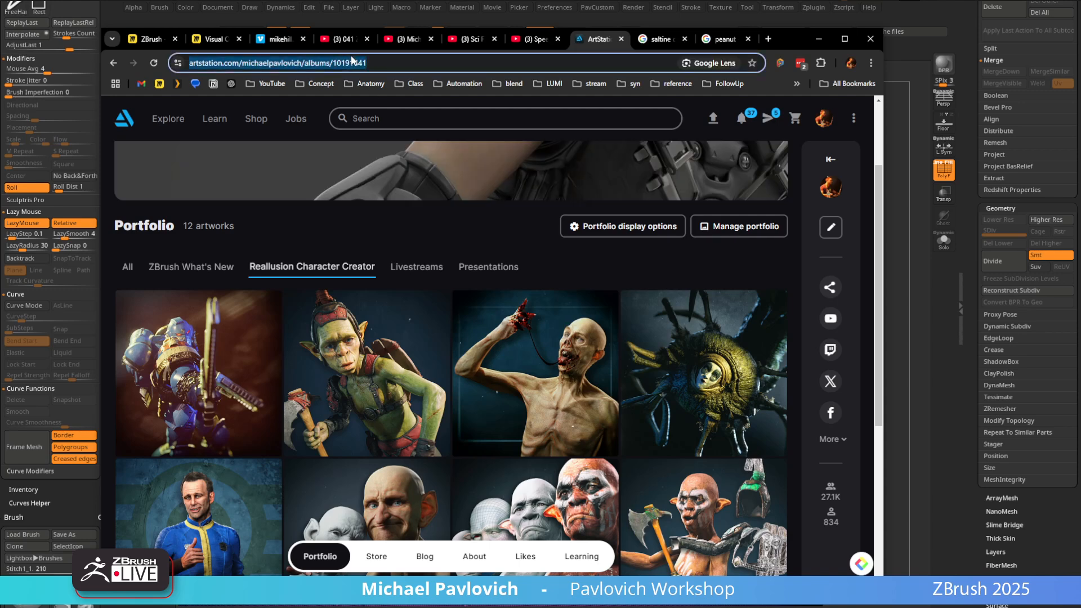
{"action": "key", "text": "alt+Tab"}
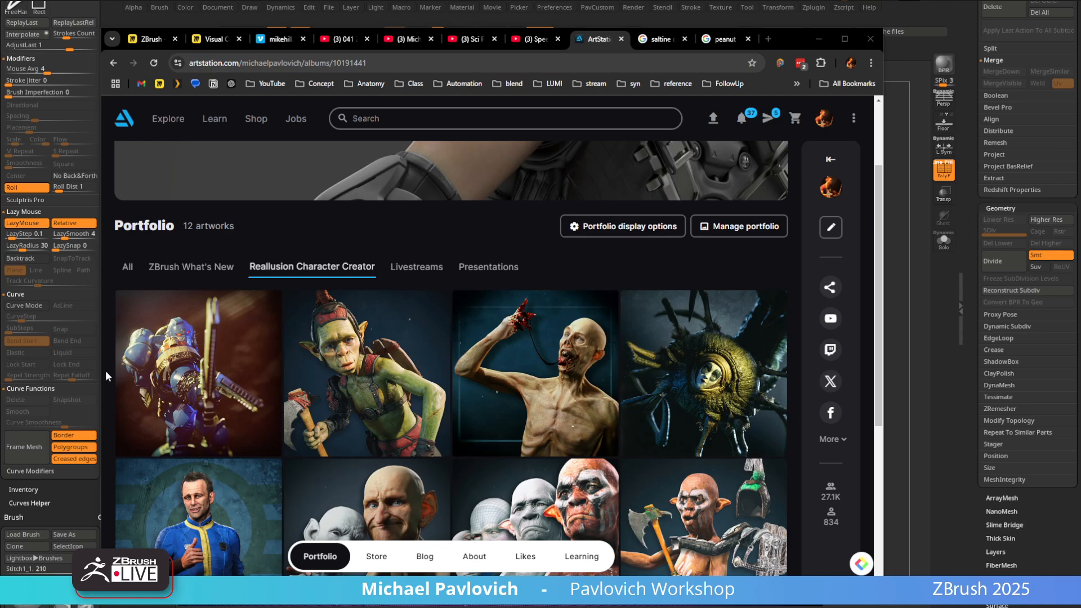
Open the Warhammer 40k Ultramarine artwork, look through its images and return to ZBrush
{"action": "mouse_move", "coordinate": [165, 381]}
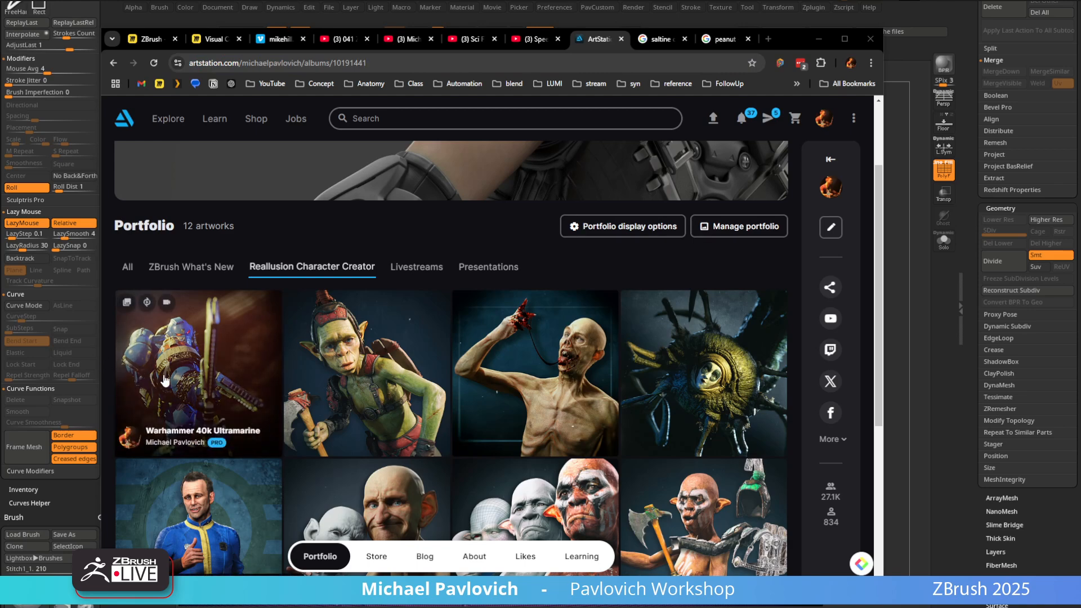
{"action": "left_click", "coordinate": [242, 389]}
{"action": "scroll", "coordinate": [238, 380], "scroll_direction": "down", "scroll_amount": 7}
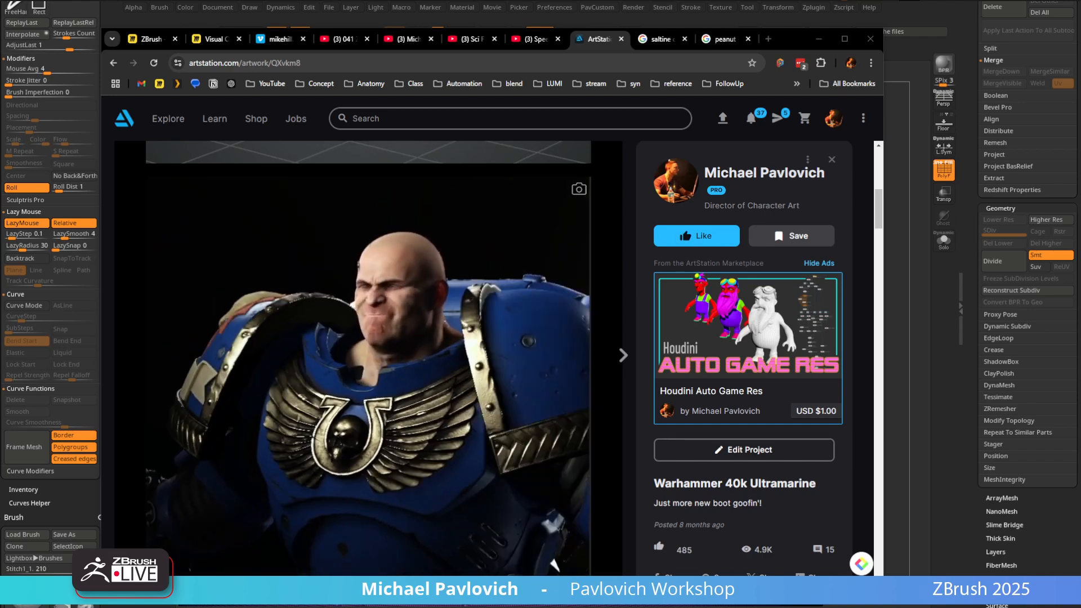
{"action": "left_click", "coordinate": [819, 39]}
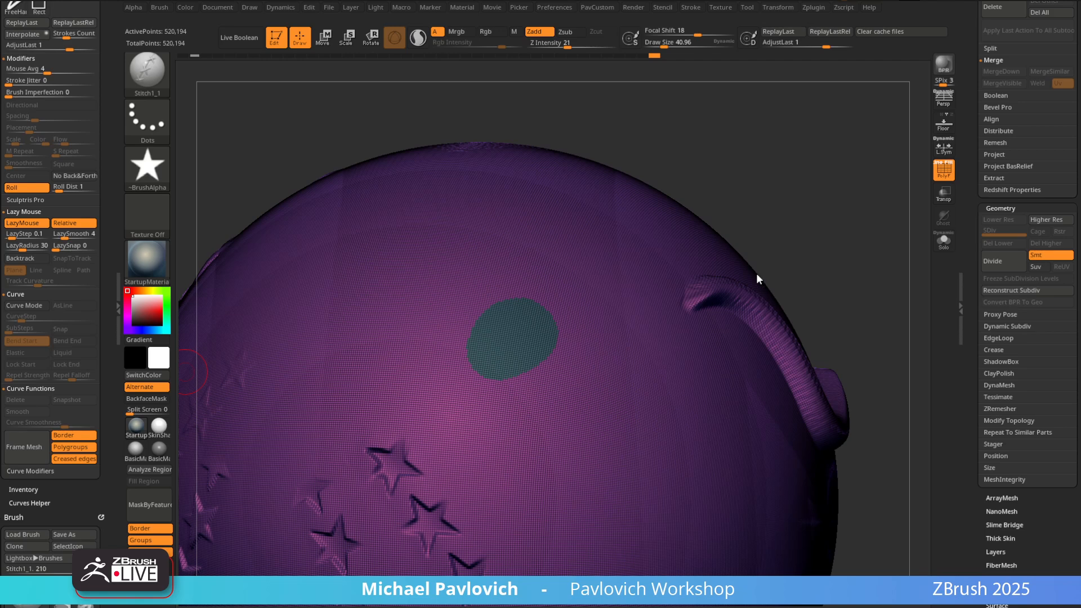
Replace the sphere with the Cylinder3D primitive, and switch from that to the Spiral3D primitive
{"action": "scroll", "coordinate": [980, 141], "scroll_direction": "up", "scroll_amount": 10}
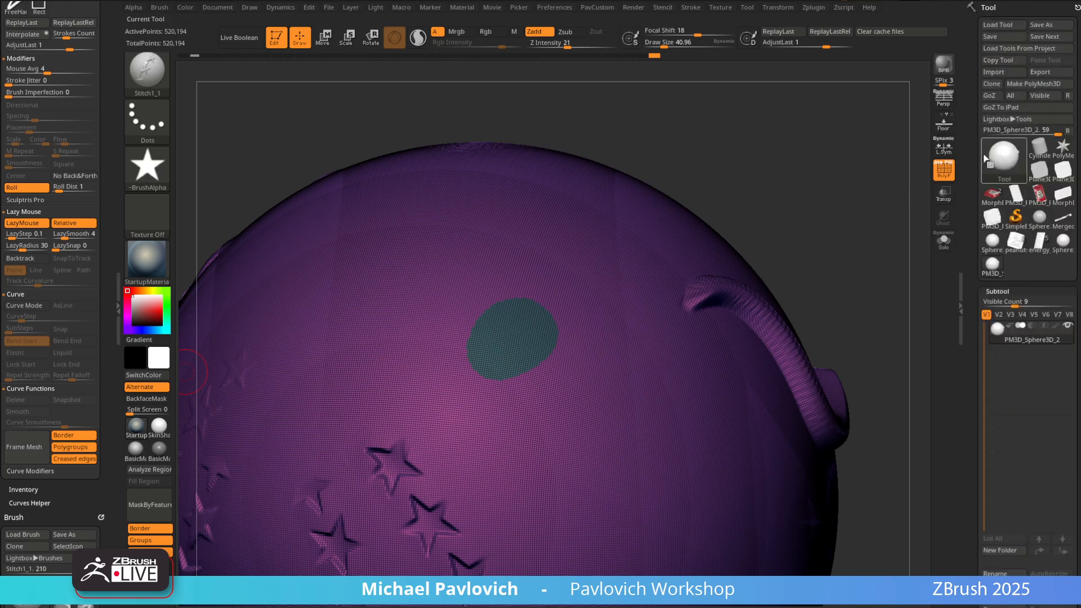
{"action": "left_click", "coordinate": [1035, 154]}
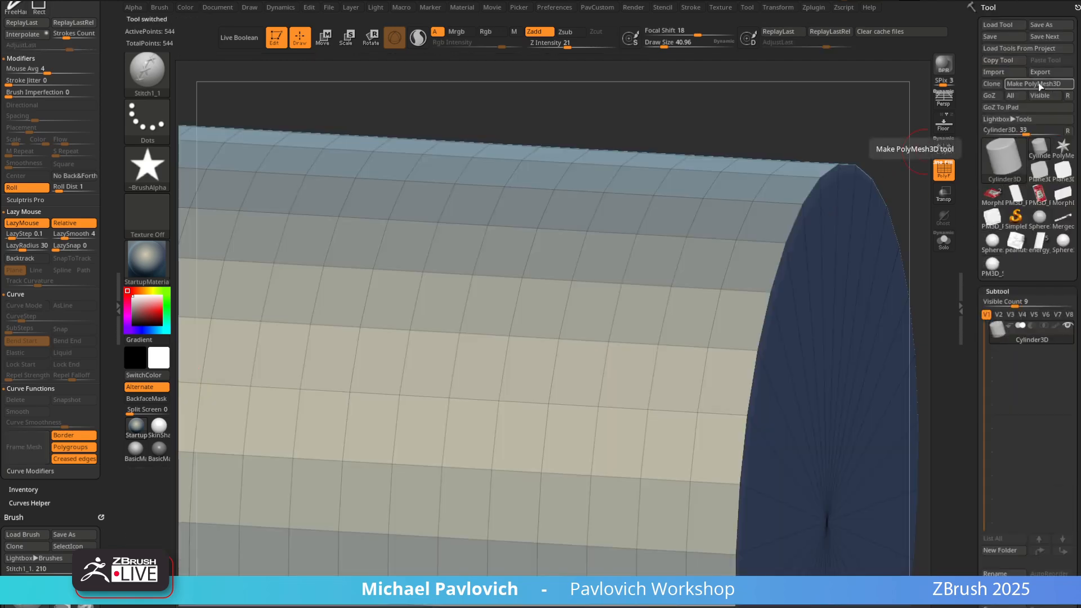
{"action": "left_click", "coordinate": [1003, 160]}
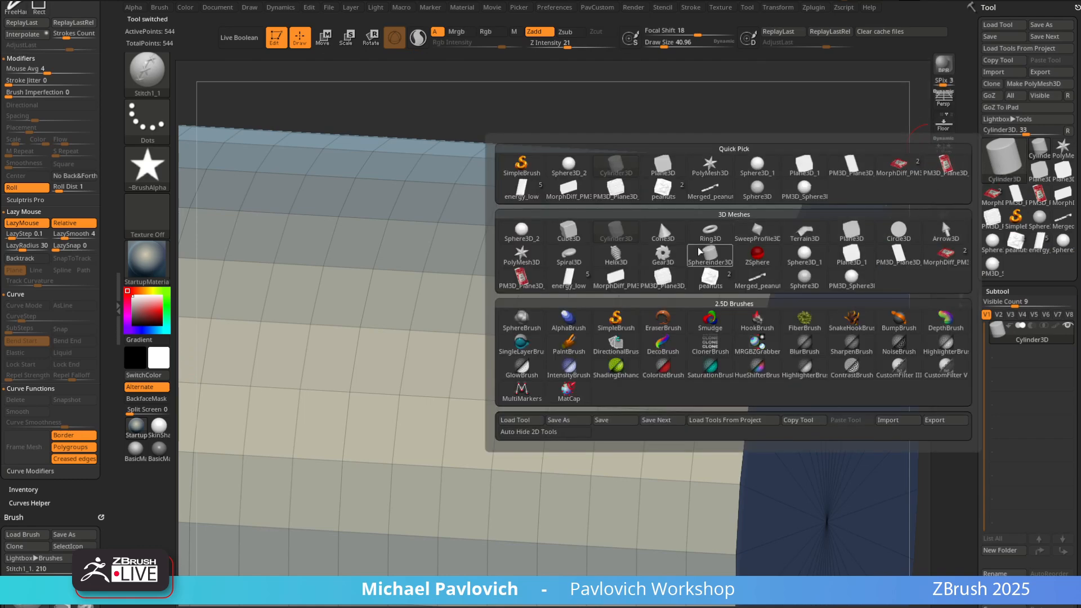
{"action": "mouse_move", "coordinate": [686, 258]}
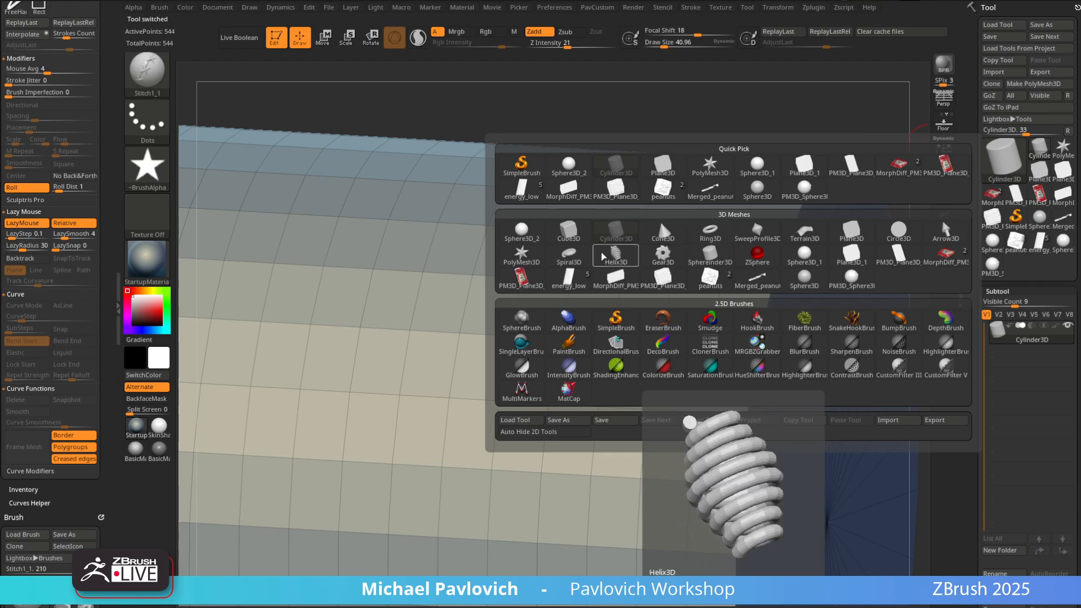
{"action": "left_click", "coordinate": [568, 254]}
{"action": "left_click_drag", "start_coordinate": [762, 340], "coordinate": [805, 253]}
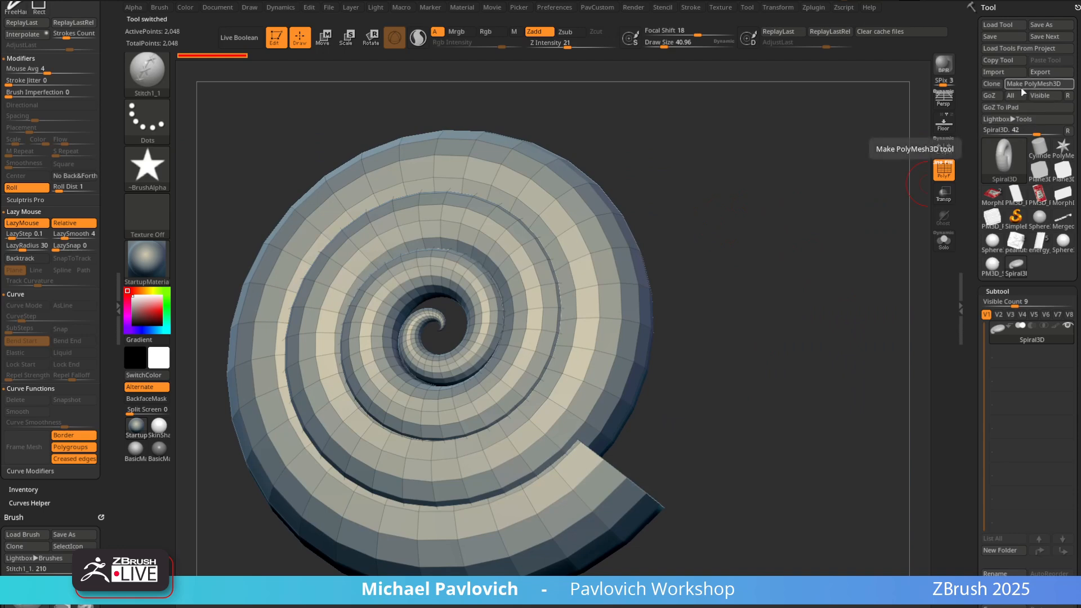
Increase the Spiral3D's first Disp value in its initialization settings to stretch the coils into a cone
{"action": "mouse_move", "coordinate": [1004, 285]}
{"action": "left_mouse_down"}
{"action": "mouse_move", "coordinate": [1001, 91]}
{"action": "mouse_move", "coordinate": [999, 171]}
{"action": "left_mouse_up"}
{"action": "left_click", "coordinate": [998, 97]}
{"action": "left_click", "coordinate": [995, 225]}
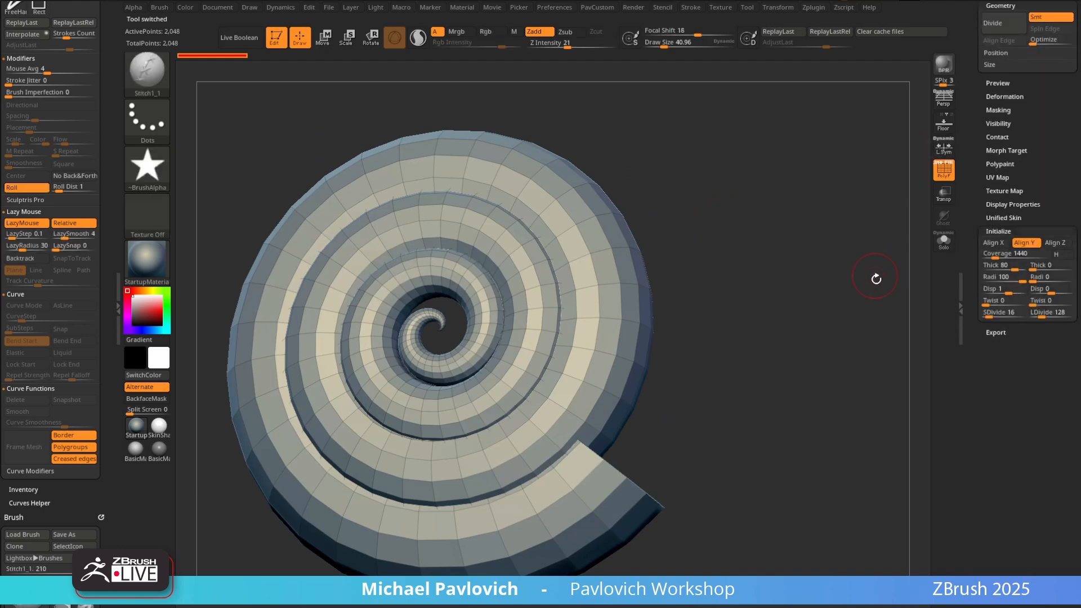
{"action": "left_click_drag", "start_coordinate": [876, 278], "coordinate": [985, 288]}
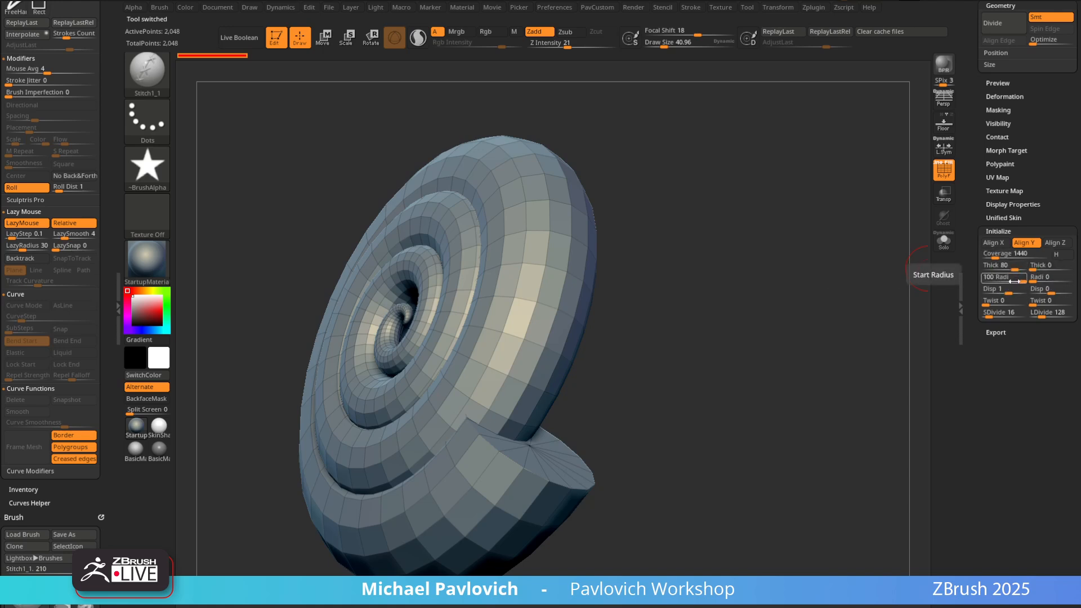
{"action": "left_click_drag", "start_coordinate": [1008, 291], "coordinate": [1015, 292]}
{"action": "left_click_drag", "start_coordinate": [770, 299], "coordinate": [786, 328]}
Convert the stretched spiral primitive into an editable PolyMesh3D
{"action": "left_click_drag", "start_coordinate": [968, 221], "coordinate": [968, 371]}
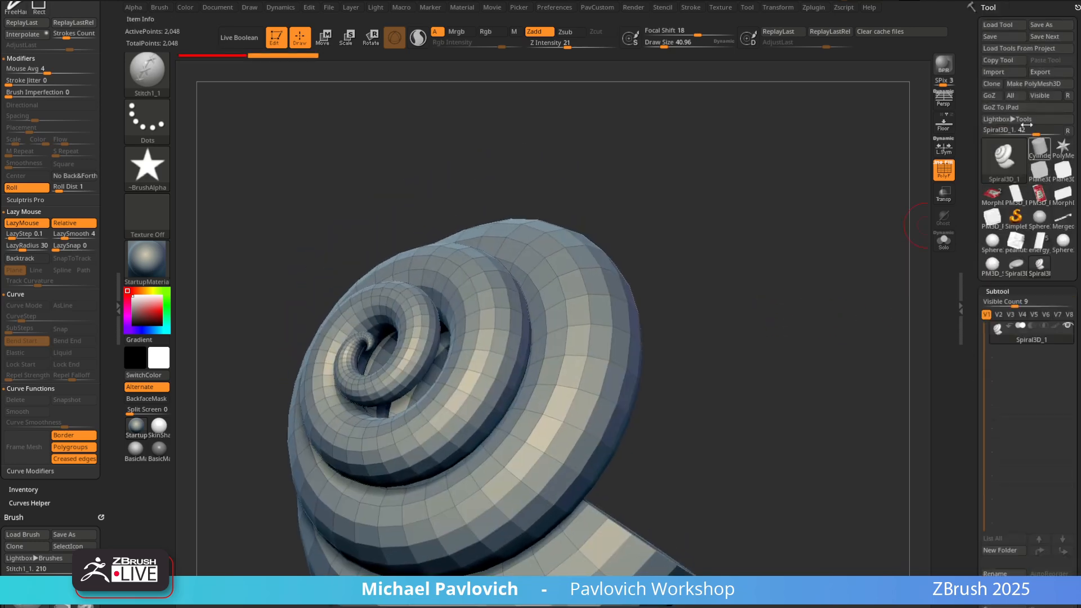
{"action": "left_click", "coordinate": [1032, 84]}
{"action": "scroll", "coordinate": [833, 279], "scroll_direction": "up", "scroll_amount": 3}
{"action": "left_click_drag", "start_coordinate": [845, 262], "coordinate": [854, 188]}
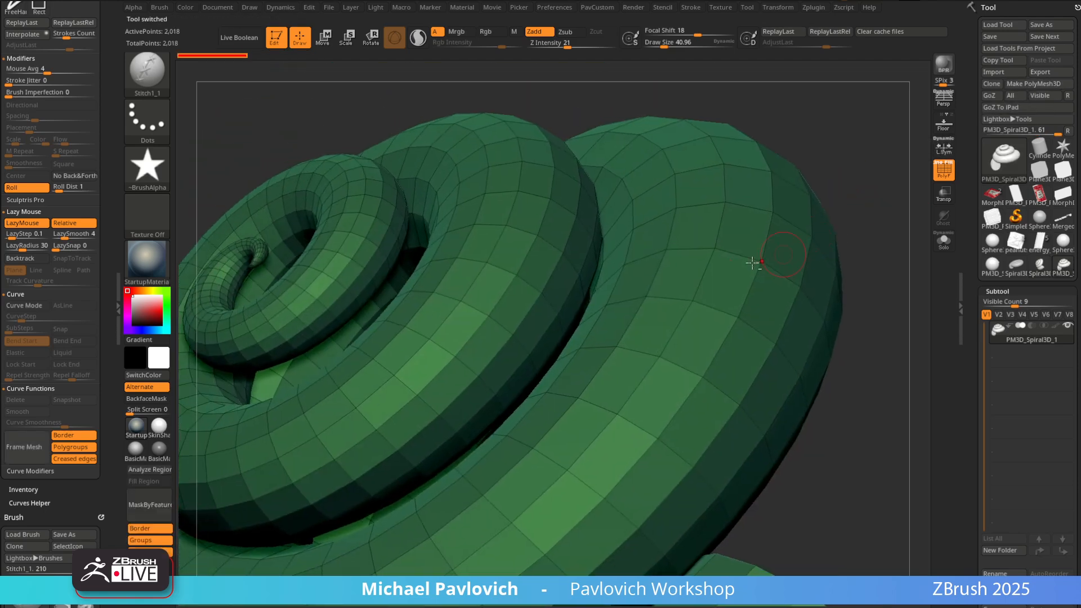
Using ZModeler's PolyGroup edge action with the Polyloop target, assign a separate polygroup to one loop running along the spiral
{"action": "left_click", "coordinate": [589, 308]}
{"action": "left_click", "coordinate": [558, 345]}
{"action": "key", "text": "space"}
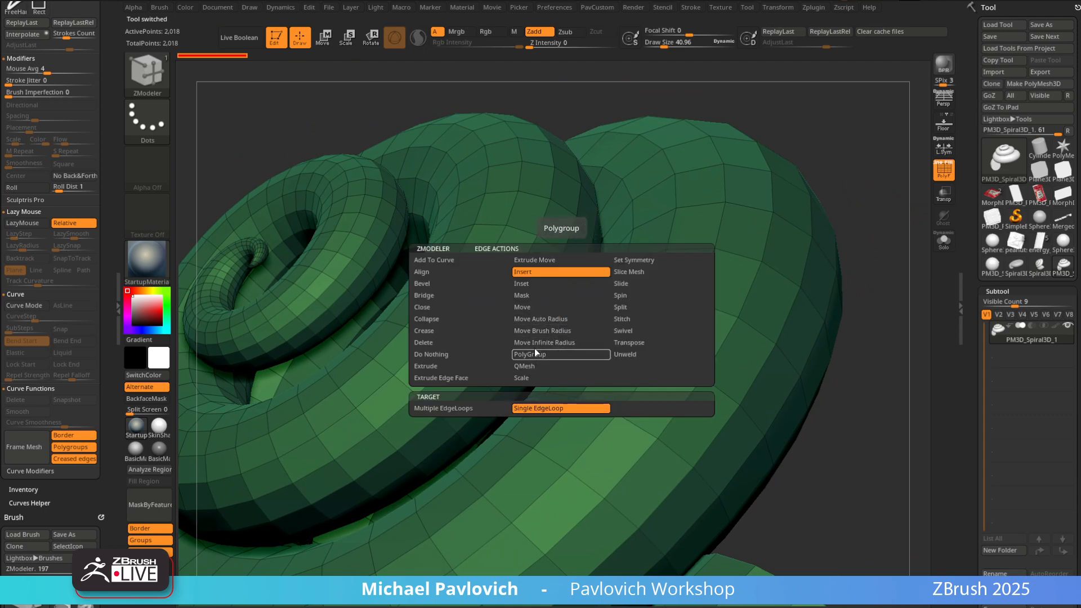
{"action": "left_click", "coordinate": [562, 355]}
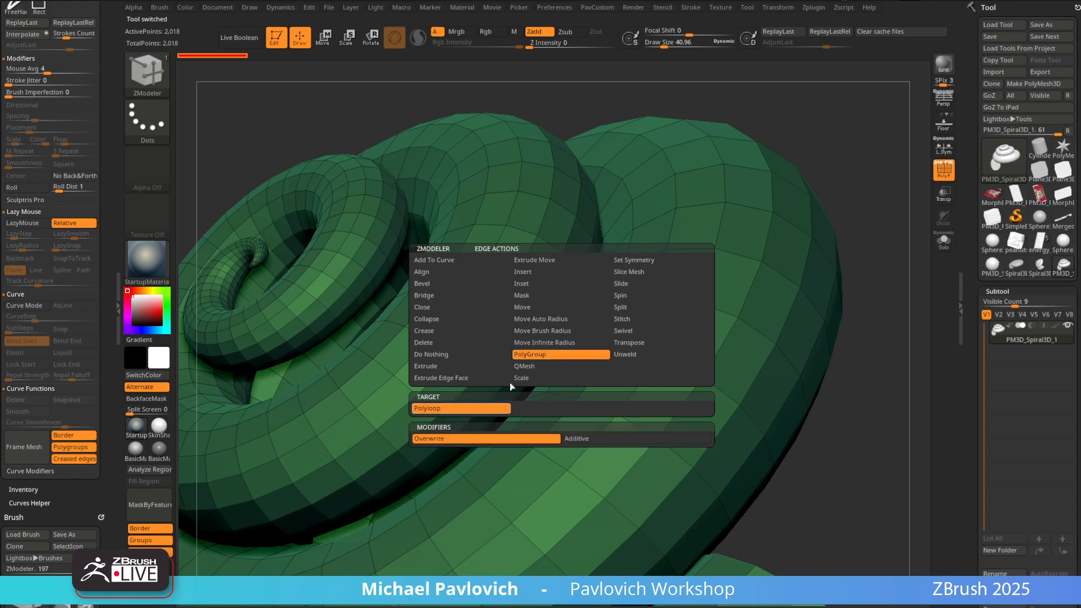
{"action": "left_click", "coordinate": [524, 366]}
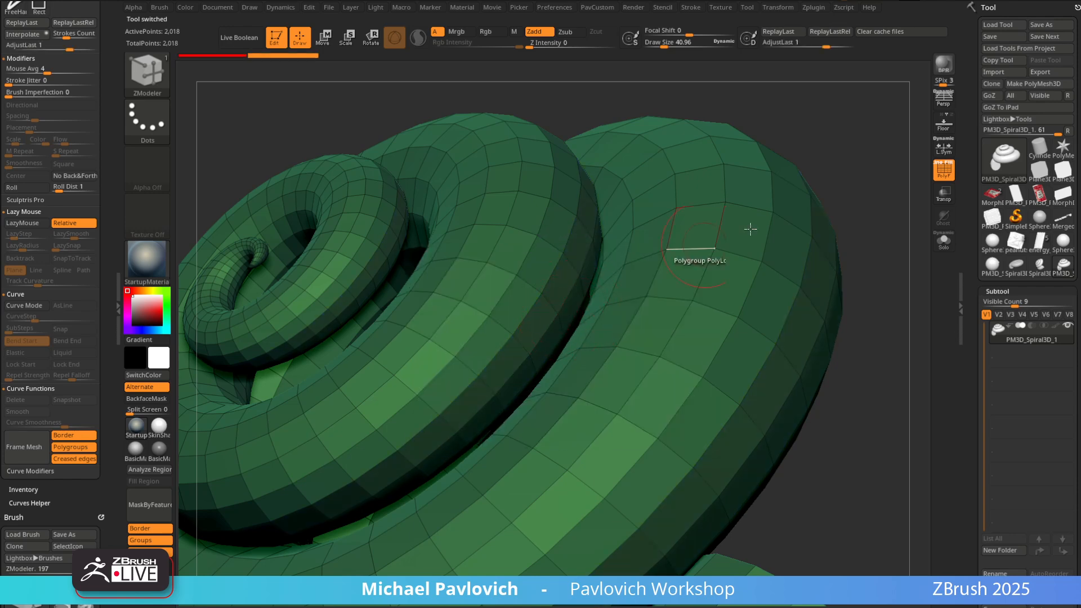
{"action": "right_click_drag", "start_coordinate": [750, 233], "coordinate": [695, 261]}
{"action": "left_click", "coordinate": [591, 289]}
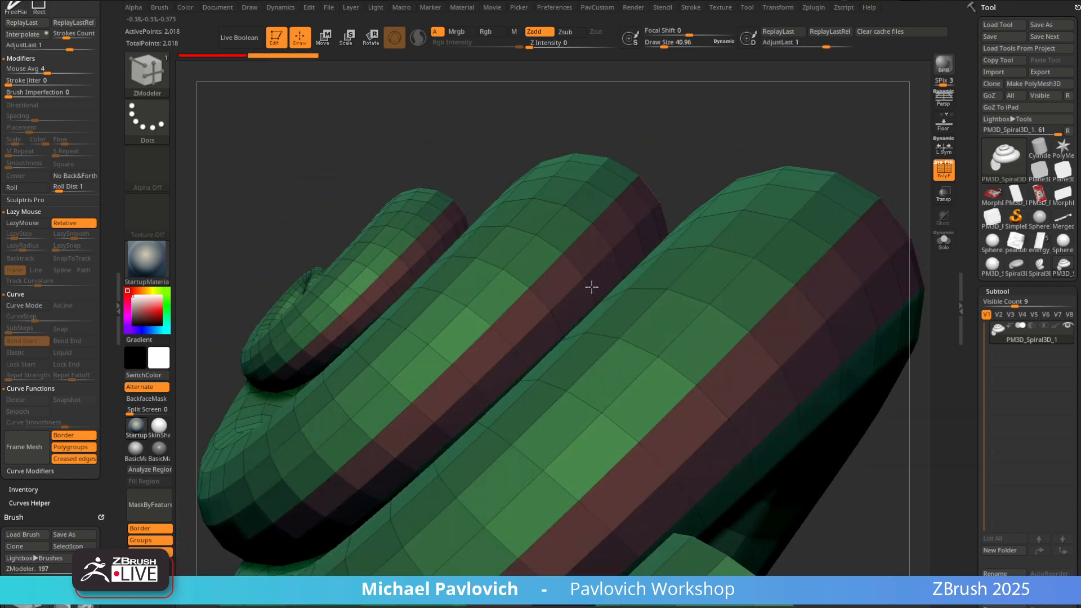
Try raising the polygrouped band along the spiral with the QMesh polygon action targeting Polygroup All, and undo it
{"action": "left_click_drag", "start_coordinate": [752, 112], "coordinate": [746, 141]}
{"action": "key", "text": "space"}
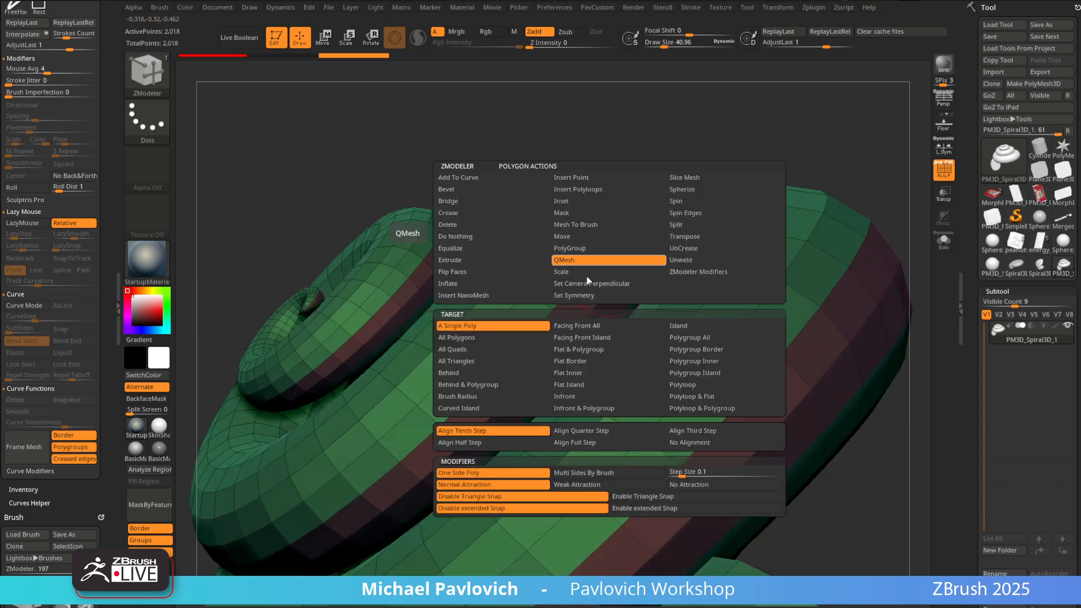
{"action": "left_click", "coordinate": [690, 337]}
{"action": "left_click_drag", "start_coordinate": [615, 307], "coordinate": [645, 309]}
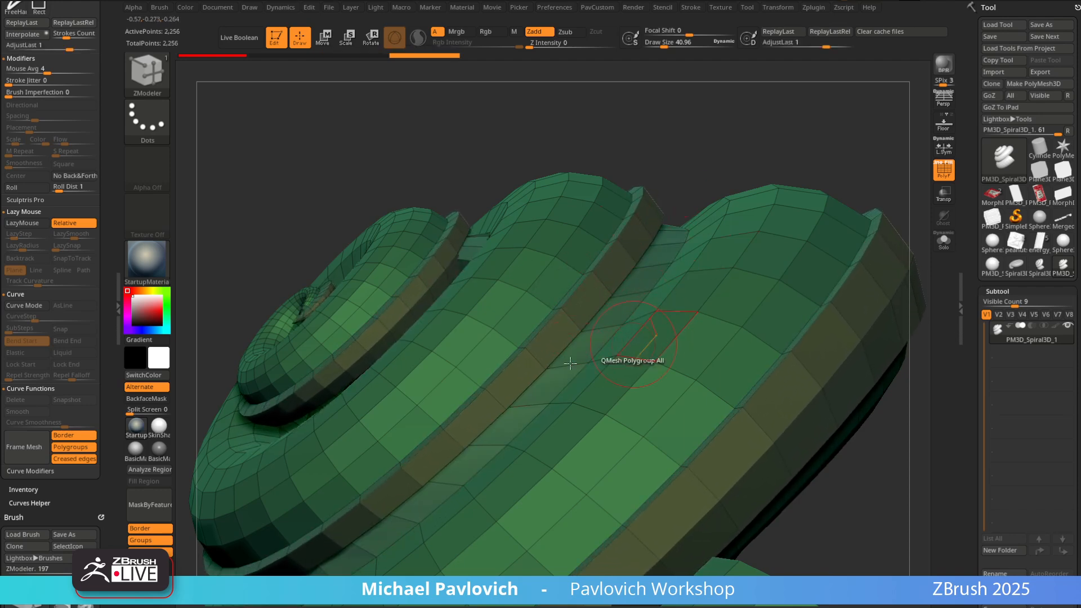
{"action": "key", "text": "ctrl+z"}
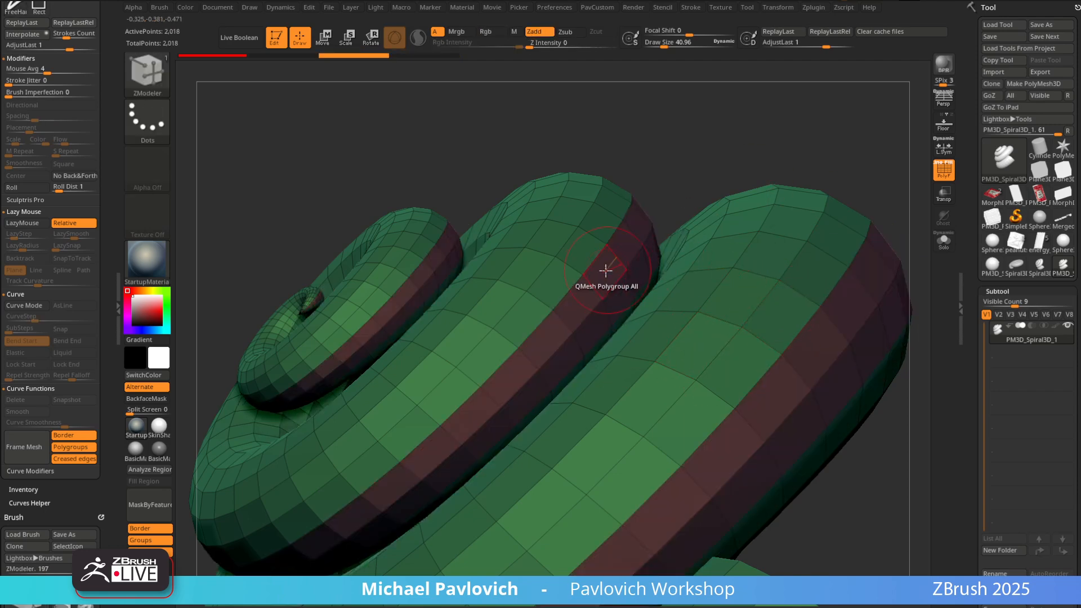
Try raising the same band with the Extrude polygon action targeting Polygroup All, and undo it
{"action": "key", "text": "space"}
{"action": "left_click", "coordinate": [485, 261]}
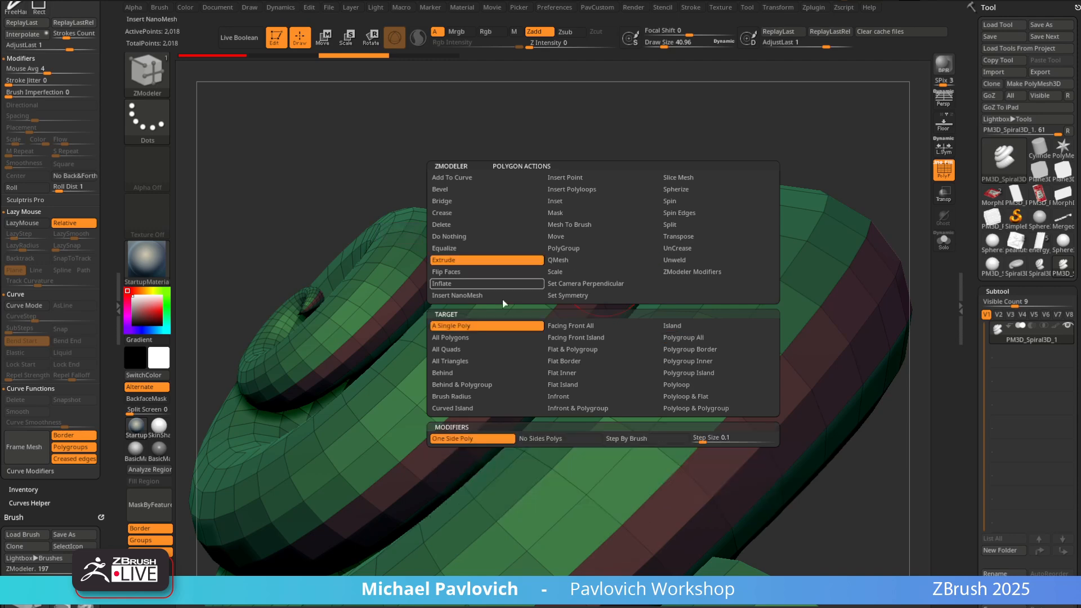
{"action": "left_click", "coordinate": [683, 338]}
{"action": "left_click_drag", "start_coordinate": [582, 307], "coordinate": [549, 328]}
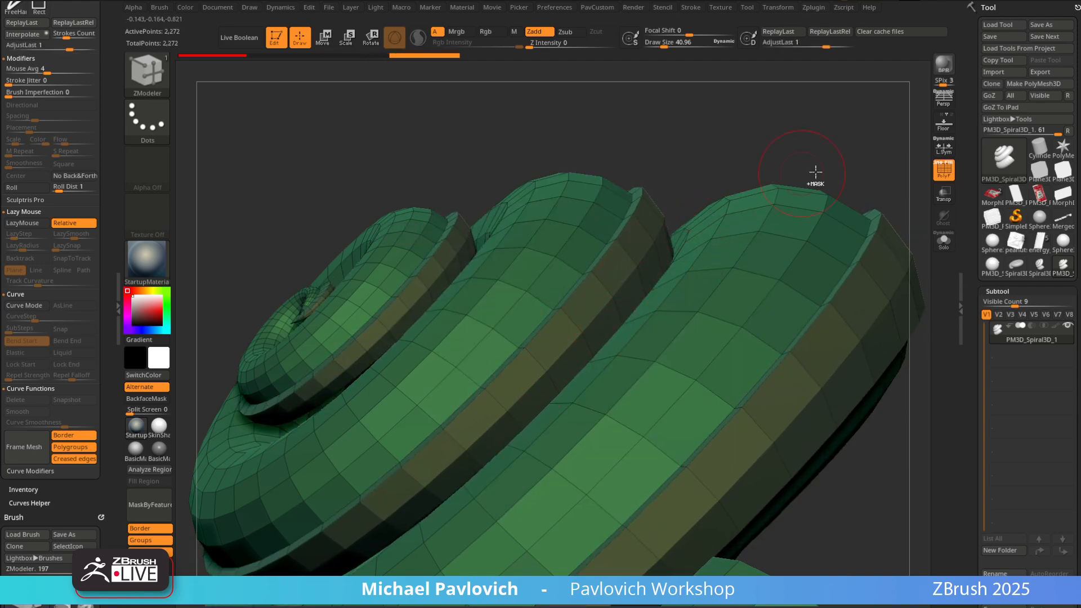
{"action": "key", "text": "ctrl+z"}
Reduce the draw size to about 24 and mark a short strip of polygons on the outer coil as a temporary polygroup
{"action": "mouse_move", "coordinate": [814, 169]}
{"action": "left_mouse_down"}
{"action": "mouse_move", "coordinate": [777, 153]}
{"action": "mouse_move", "coordinate": [839, 132]}
{"action": "mouse_move", "coordinate": [794, 164]}
{"action": "left_mouse_up"}
{"action": "key", "text": "s"}
{"action": "left_click_drag", "start_coordinate": [674, 304], "coordinate": [670, 304]}
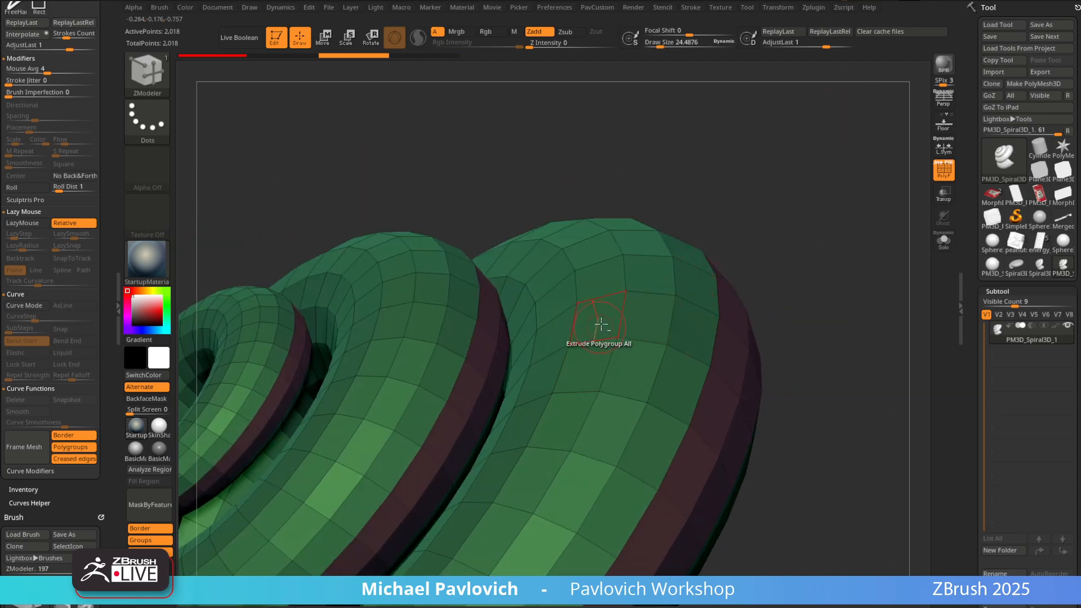
{"action": "left_click_drag", "start_coordinate": [601, 324], "coordinate": [561, 422], "text": "alt"}
{"action": "left_click_drag", "start_coordinate": [794, 316], "coordinate": [779, 250]}
Set the polygon action to QMesh with the Polygroup All target and pull the marked strip out into a raised block
{"action": "right_click", "coordinate": [599, 339]}
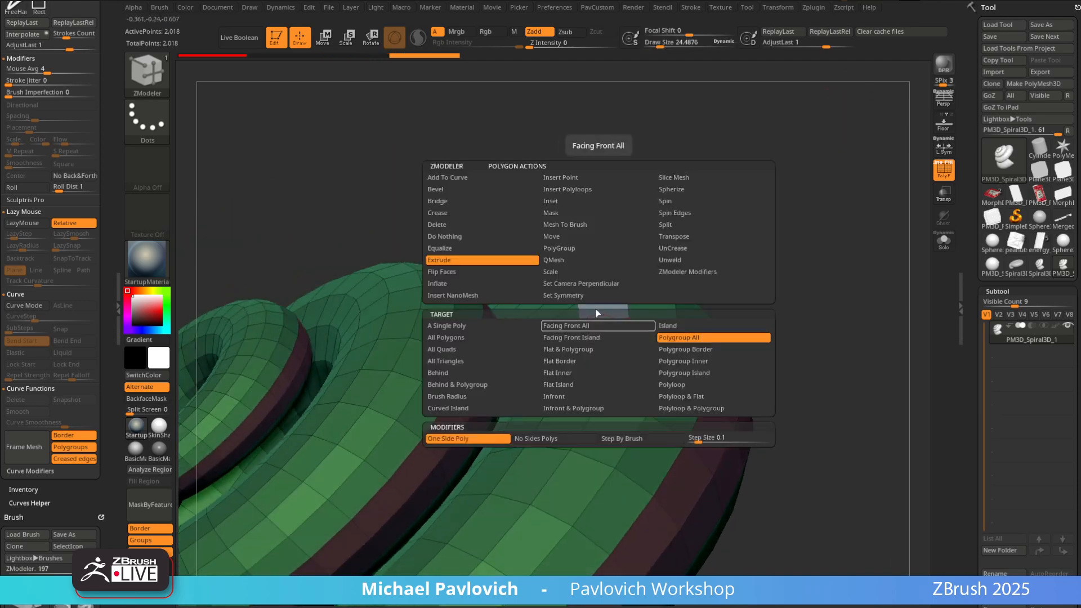
{"action": "left_click", "coordinate": [569, 259]}
{"action": "left_click", "coordinate": [675, 338]}
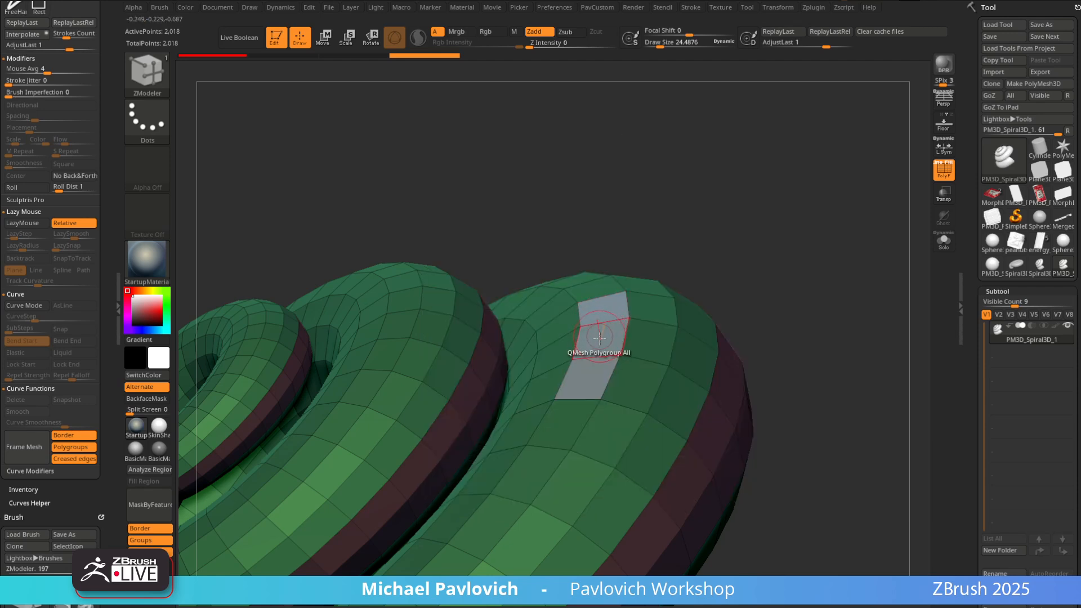
{"action": "left_click_drag", "start_coordinate": [599, 341], "coordinate": [590, 247]}
Extend the top of the raised block outward with QMesh in several additional levels
{"action": "left_click_drag", "start_coordinate": [662, 219], "coordinate": [623, 294]}
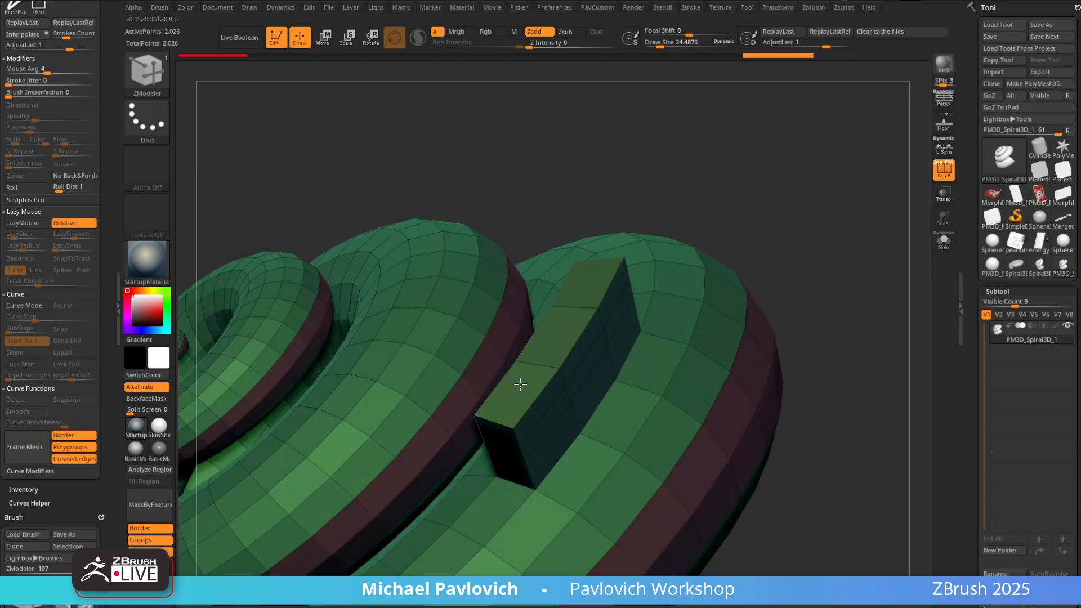
{"action": "left_click_drag", "start_coordinate": [809, 204], "coordinate": [780, 183]}
{"action": "left_click_drag", "start_coordinate": [572, 275], "coordinate": [554, 234]}
{"action": "left_click", "coordinate": [544, 255]}
{"action": "left_click_drag", "start_coordinate": [709, 167], "coordinate": [740, 168]}
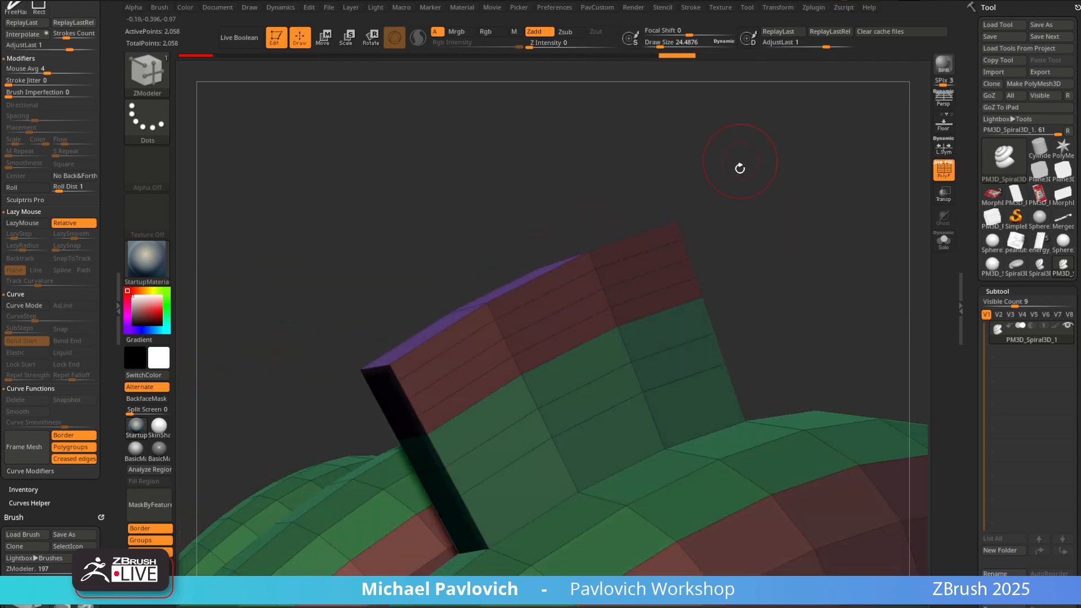
Mark polygons on the block's side and push them through with QMesh to cut openings and a notch
{"action": "left_click_drag", "start_coordinate": [557, 301], "coordinate": [563, 318], "text": "alt"}
{"action": "left_click_drag", "start_coordinate": [701, 209], "coordinate": [721, 208]}
{"action": "left_click_drag", "start_coordinate": [570, 300], "coordinate": [477, 317]}
{"action": "left_click_drag", "start_coordinate": [749, 254], "coordinate": [584, 366]}
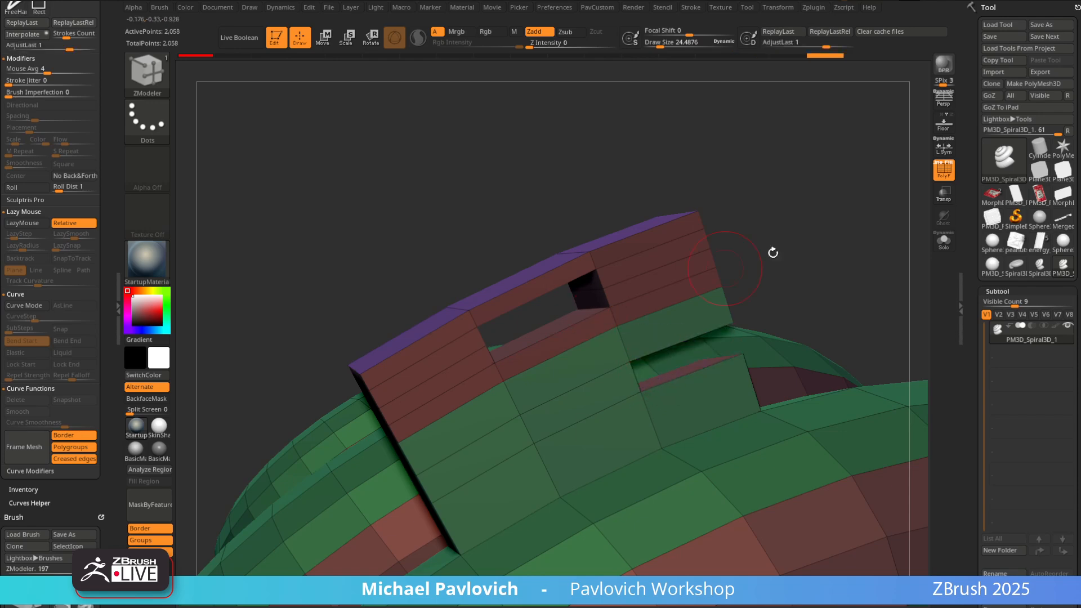
{"action": "left_click_drag", "start_coordinate": [775, 251], "coordinate": [617, 394]}
{"action": "left_click_drag", "start_coordinate": [686, 344], "coordinate": [470, 325]}
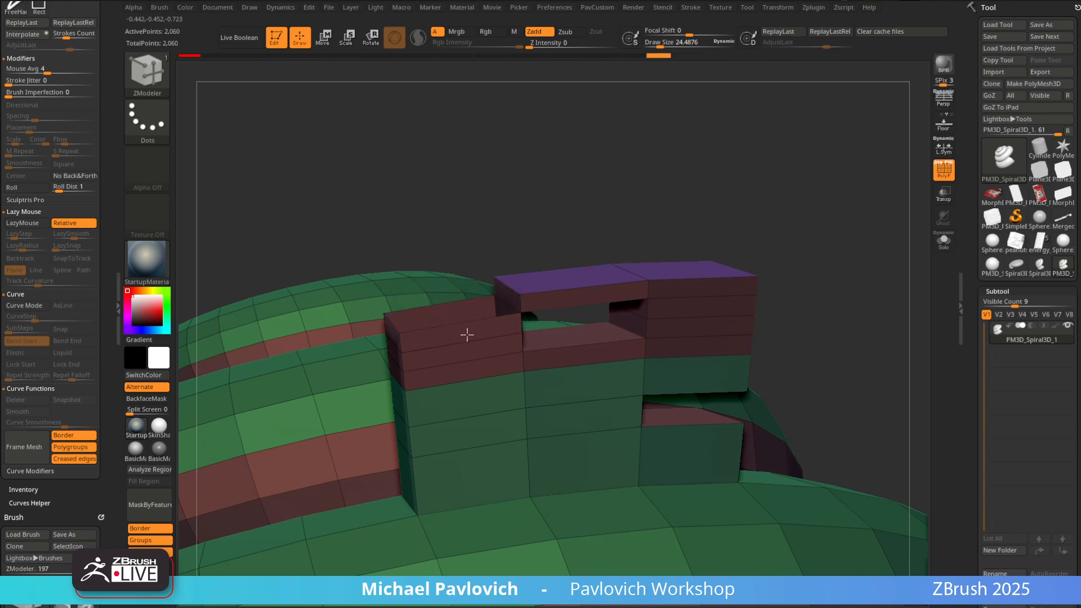
Undo the recent QMesh cuts in the block and cut a different arrangement of openings through its side
{"action": "key", "text": "ctrl+z"}
{"action": "key", "text": "ctrl+z"}
{"action": "key", "text": "ctrl+z"}
{"action": "left_click_drag", "start_coordinate": [669, 236], "coordinate": [745, 222]}
{"action": "key", "text": "ctrl+z"}
{"action": "left_click", "coordinate": [554, 283], "text": "alt"}
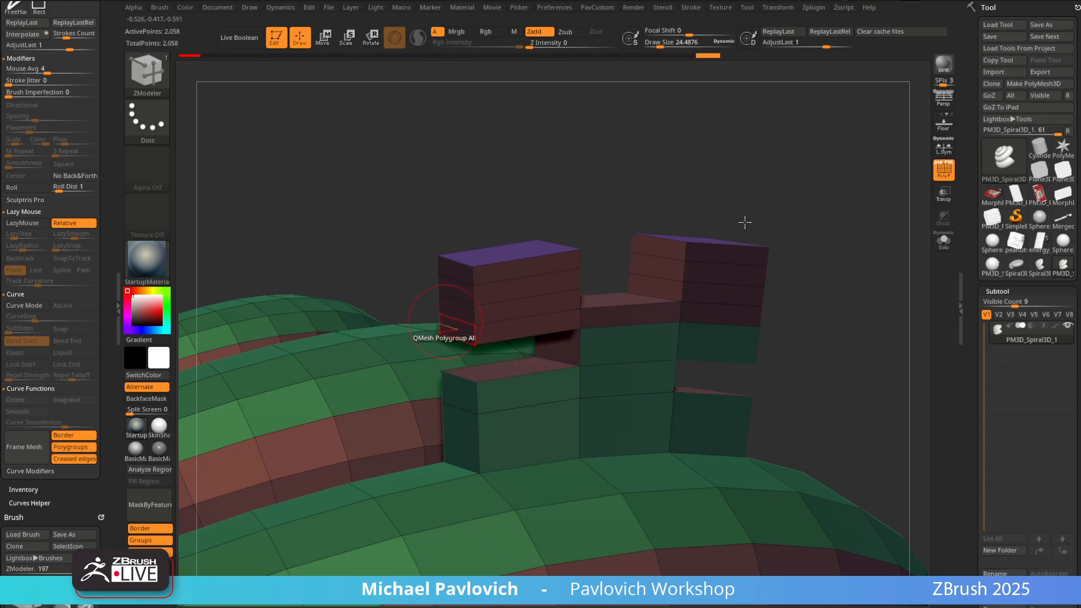
Try to pull the raised blocks' polygroup outward with QMesh Polygroup All, and undo it
{"action": "left_click_drag", "start_coordinate": [858, 191], "coordinate": [742, 198]}
{"action": "left_click_drag", "start_coordinate": [652, 316], "coordinate": [575, 313]}
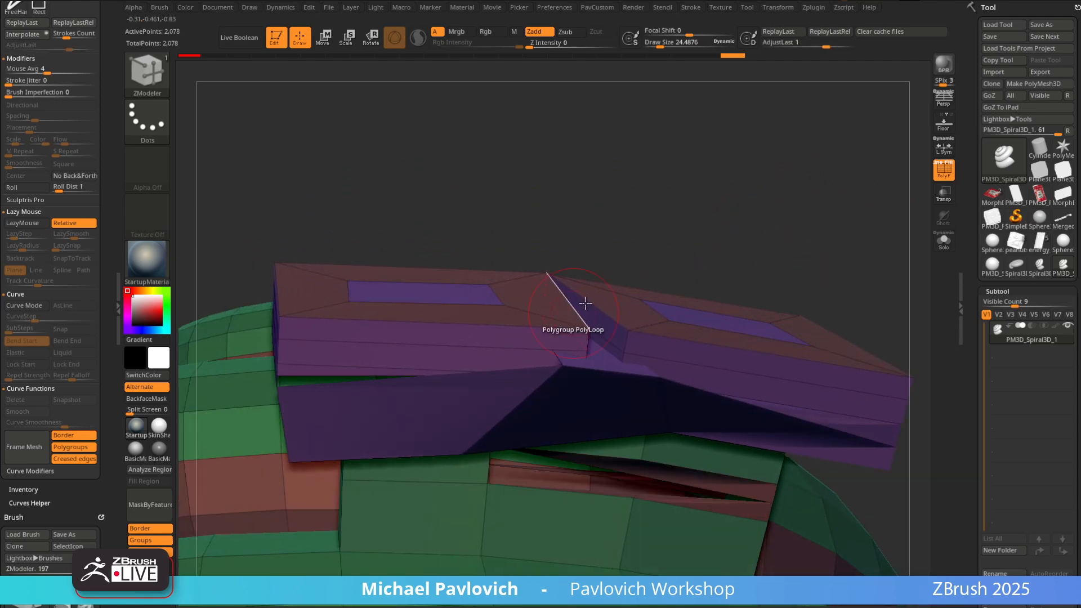
{"action": "key", "text": "ctrl+z"}
Pull a polygon from one raised block across the gap with QMesh so a bridge joins the two block tops
{"action": "key", "text": "space"}
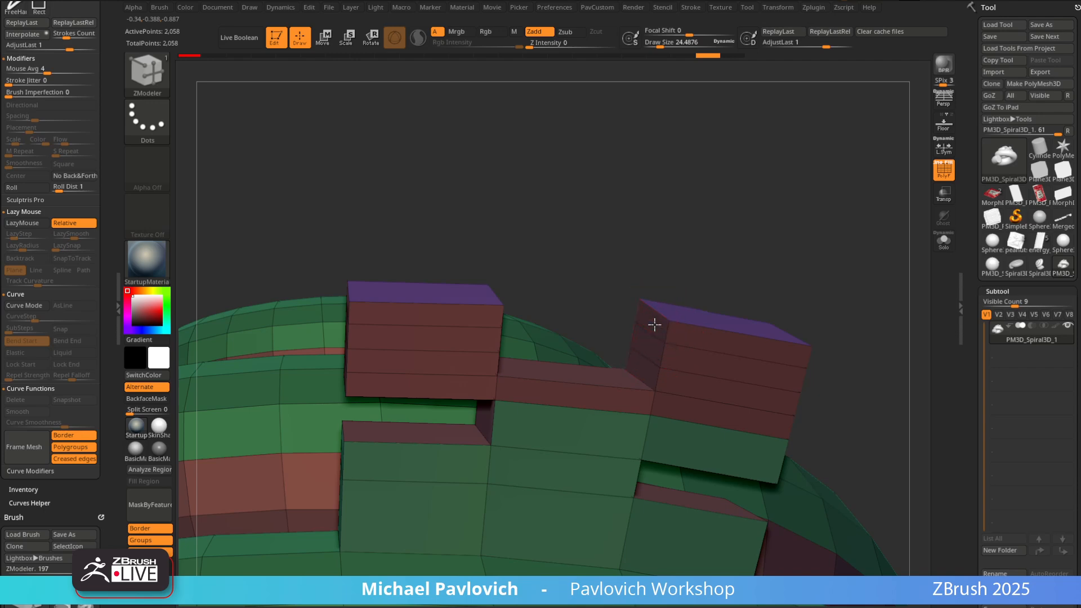
{"action": "left_click_drag", "start_coordinate": [654, 325], "coordinate": [522, 313]}
{"action": "left_click_drag", "start_coordinate": [636, 256], "coordinate": [580, 241]}
{"action": "mouse_move", "coordinate": [525, 313]}
{"action": "left_mouse_down", "text": "shift"}
{"action": "mouse_move", "coordinate": [519, 289]}
{"action": "mouse_move", "coordinate": [504, 332]}
{"action": "mouse_move", "coordinate": [573, 283]}
{"action": "left_mouse_up", "text": "shift"}
{"action": "key", "text": "ctrl+z"}
{"action": "left_click_drag", "start_coordinate": [581, 183], "coordinate": [578, 231]}
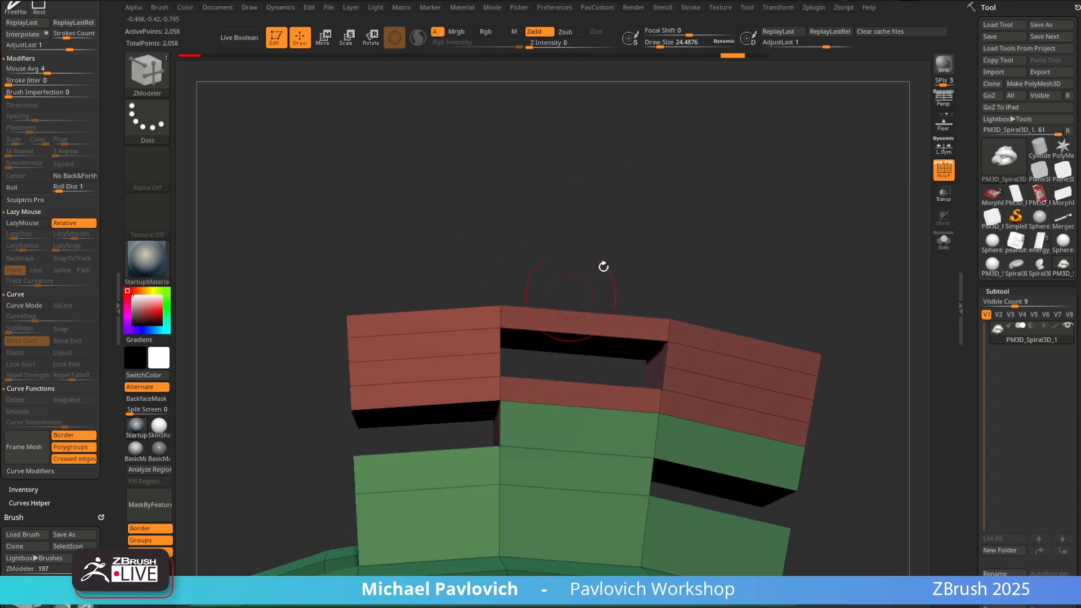
{"action": "left_click_drag", "start_coordinate": [604, 267], "coordinate": [800, 242]}
{"action": "left_click_drag", "start_coordinate": [505, 152], "coordinate": [585, 203]}
{"action": "left_click", "coordinate": [431, 395]}
{"action": "left_click", "coordinate": [435, 381]}
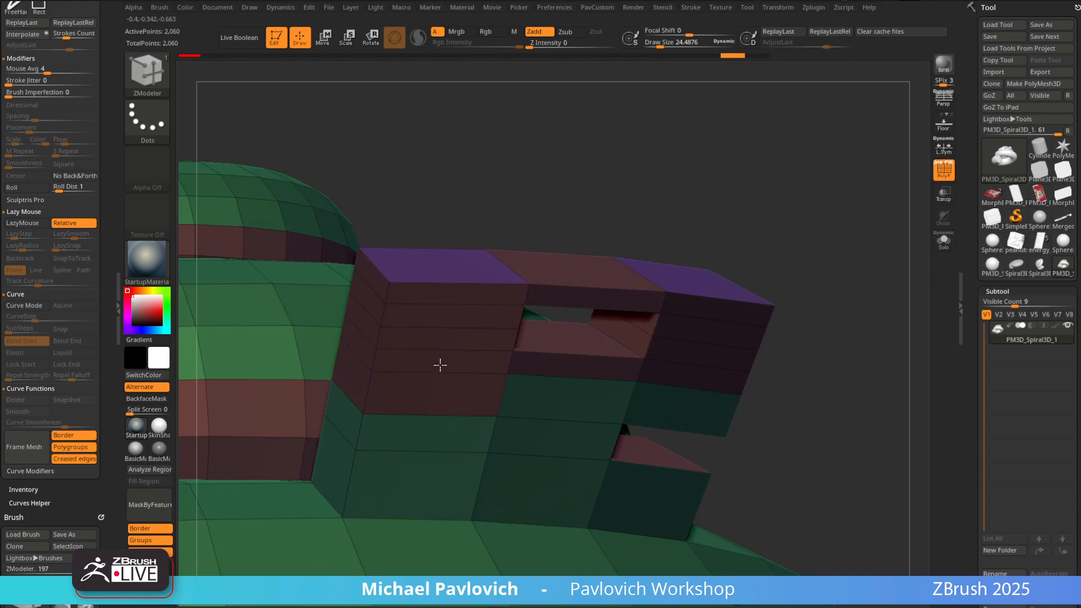
{"action": "mouse_move", "coordinate": [477, 379]}
{"action": "left_mouse_down", "text": "shift"}
{"action": "mouse_move", "coordinate": [372, 360]}
{"action": "mouse_move", "coordinate": [489, 388]}
{"action": "left_mouse_up", "text": "shift"}
{"action": "key", "text": "ctrl+z"}
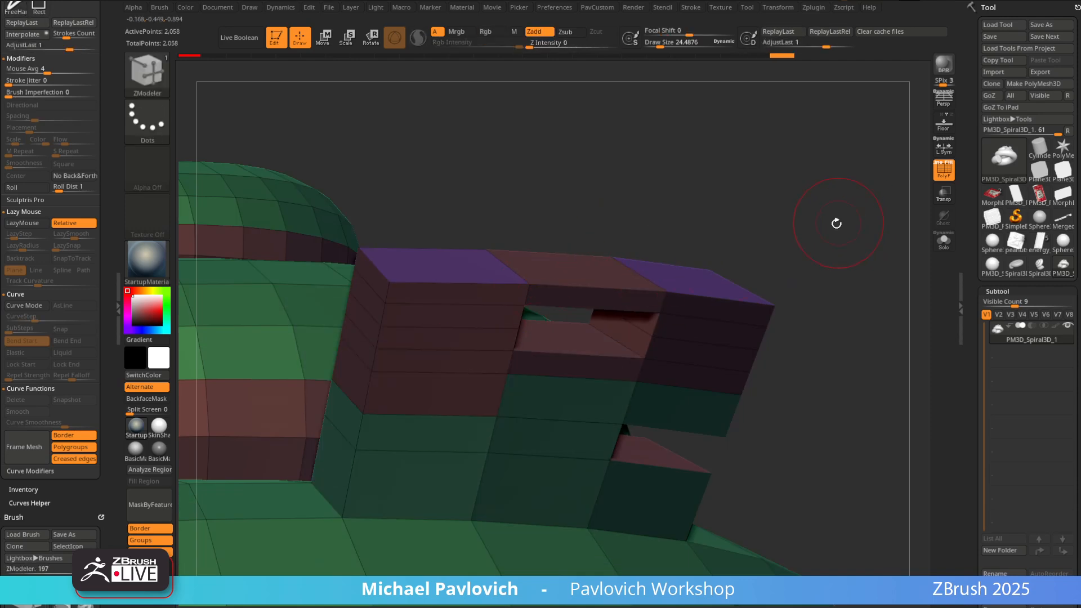
Set the polygon action to Extrude with the A Single Poly target and extrude the bridge's top polygon upward
{"action": "mouse_move", "coordinate": [827, 242]}
{"action": "left_mouse_down", "text": "alt"}
{"action": "mouse_move", "coordinate": [818, 230]}
{"action": "mouse_move", "coordinate": [828, 246]}
{"action": "mouse_move", "coordinate": [755, 221]}
{"action": "mouse_move", "coordinate": [704, 264]}
{"action": "mouse_move", "coordinate": [703, 249]}
{"action": "mouse_move", "coordinate": [514, 330]}
{"action": "left_mouse_up", "text": "alt"}
{"action": "key", "text": "space"}
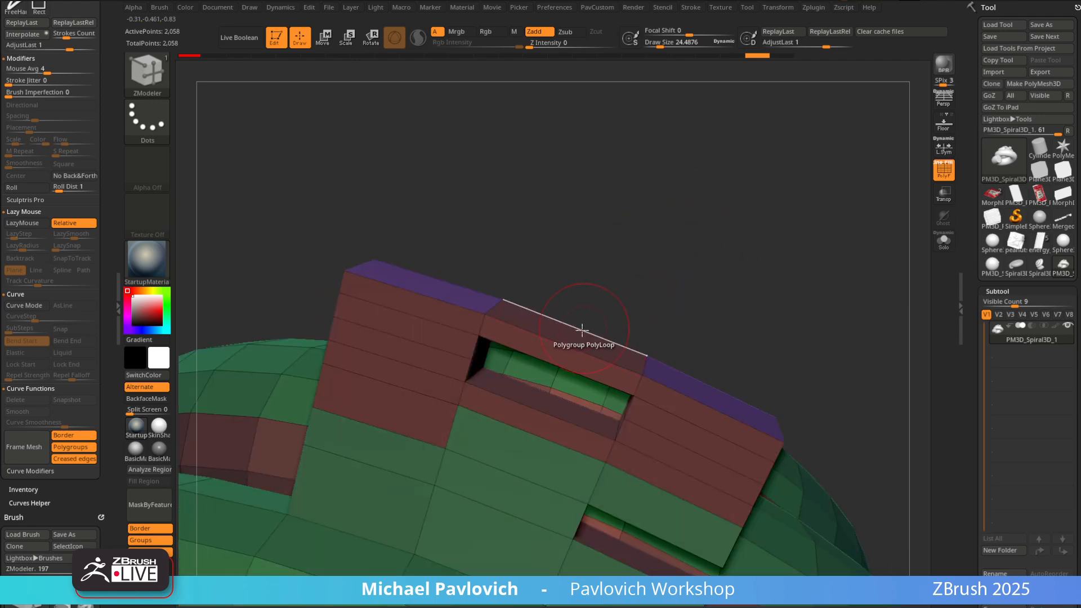
{"action": "key", "text": "space"}
{"action": "left_click", "coordinate": [437, 262]}
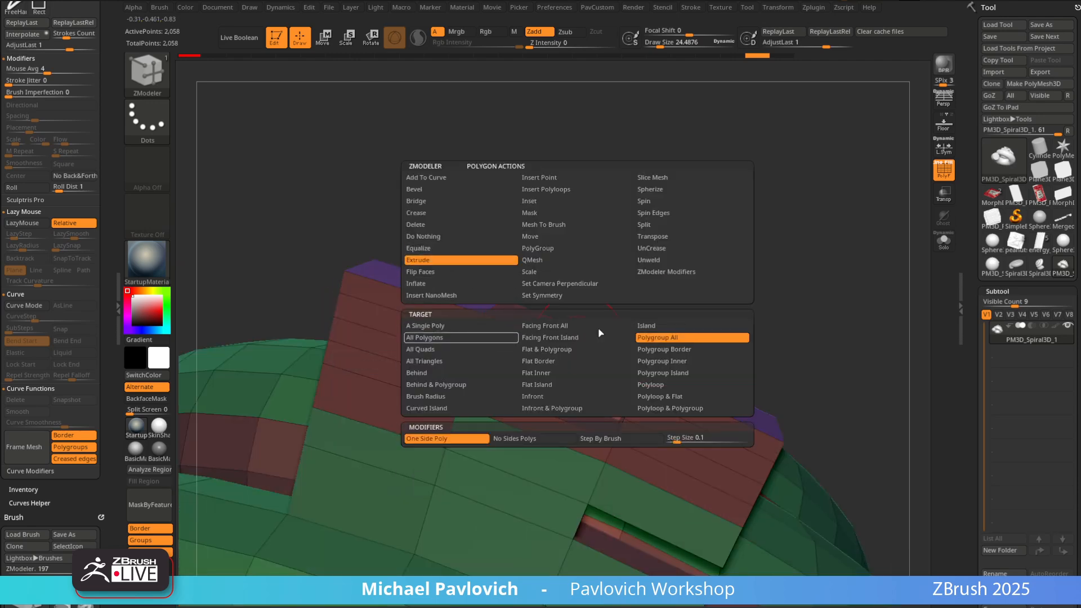
{"action": "left_click", "coordinate": [656, 362]}
{"action": "key", "text": "space"}
{"action": "left_click", "coordinate": [442, 324]}
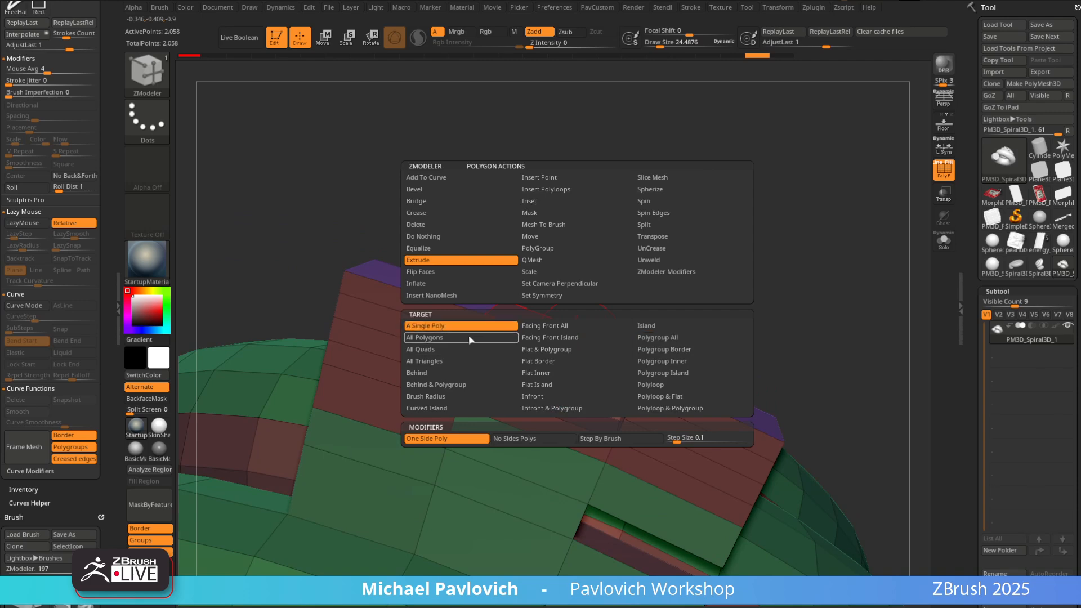
{"action": "left_click_drag", "start_coordinate": [601, 342], "coordinate": [611, 308]}
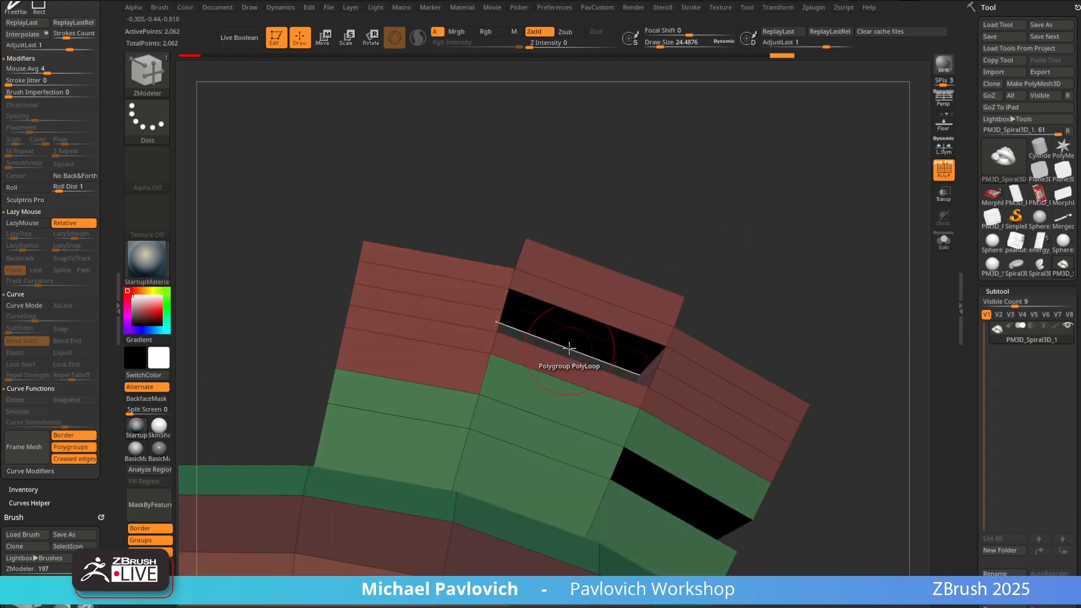
Extrude polygons on the end face of the raised block outward, one polygon at a time
{"action": "key", "text": "ctrl"}
{"action": "right_click_drag", "start_coordinate": [739, 268], "coordinate": [726, 315]}
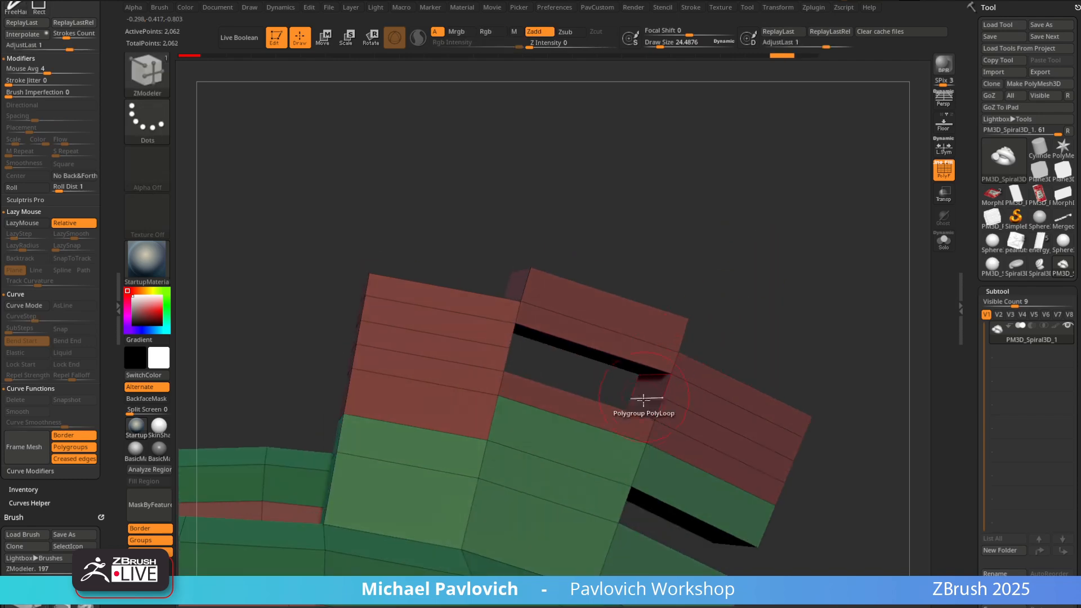
{"action": "left_click_drag", "start_coordinate": [644, 398], "coordinate": [586, 385]}
{"action": "key", "text": "ctrl+z"}
{"action": "right_click_drag", "start_coordinate": [808, 271], "coordinate": [687, 264]}
{"action": "left_click_drag", "start_coordinate": [620, 336], "coordinate": [634, 365]}
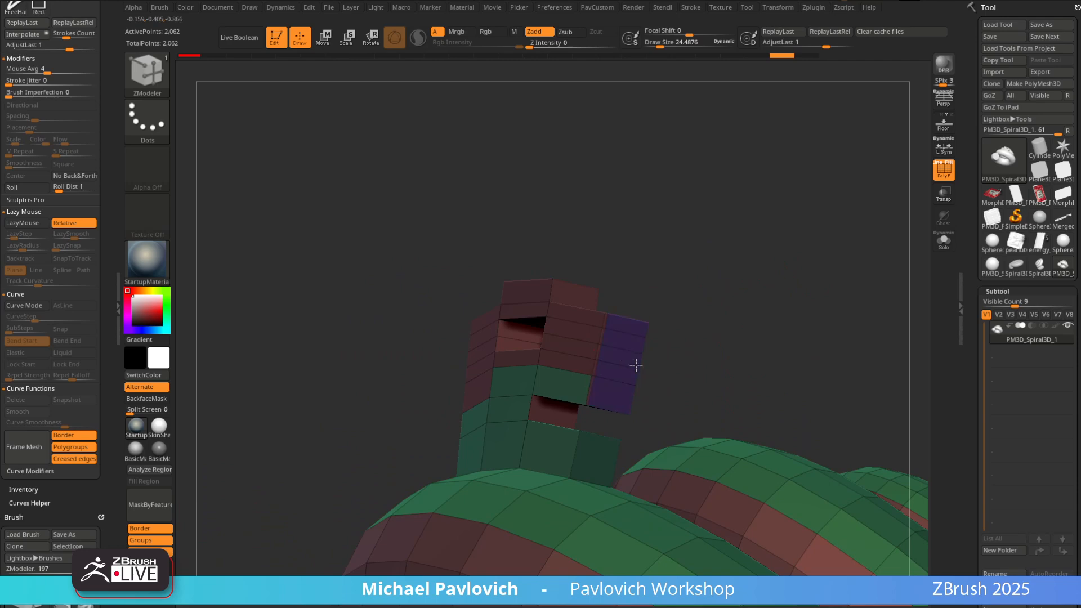
{"action": "right_click_drag", "start_coordinate": [620, 372], "coordinate": [784, 316]}
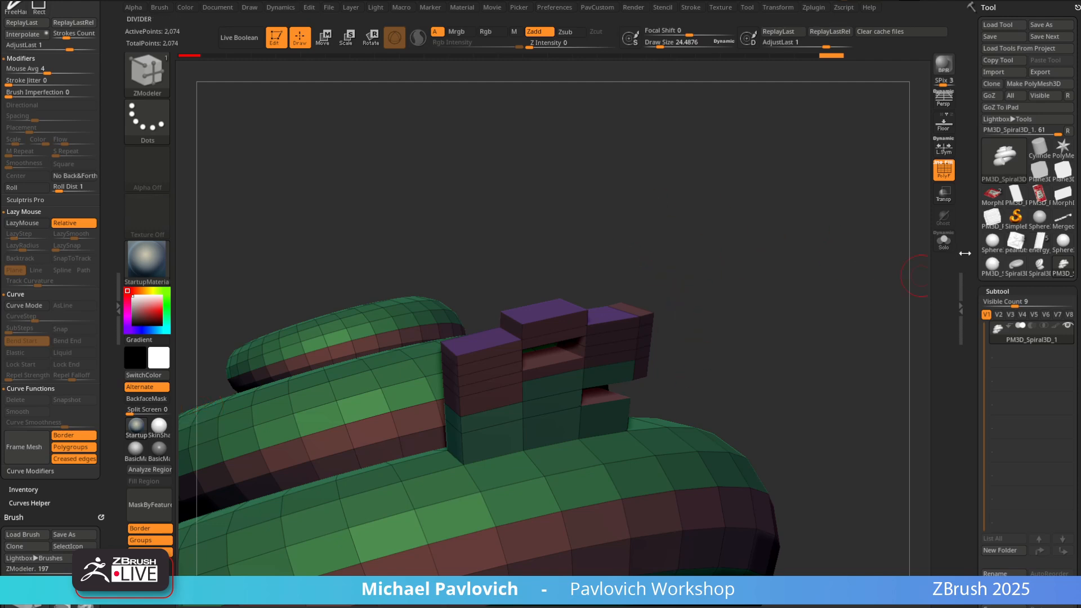
Switch to the Cylinder3D primitive, convert it to a PolyMesh3D and assign its polygroups by normals
{"action": "left_click", "coordinate": [1001, 173]}
{"action": "left_click", "coordinate": [918, 135]}
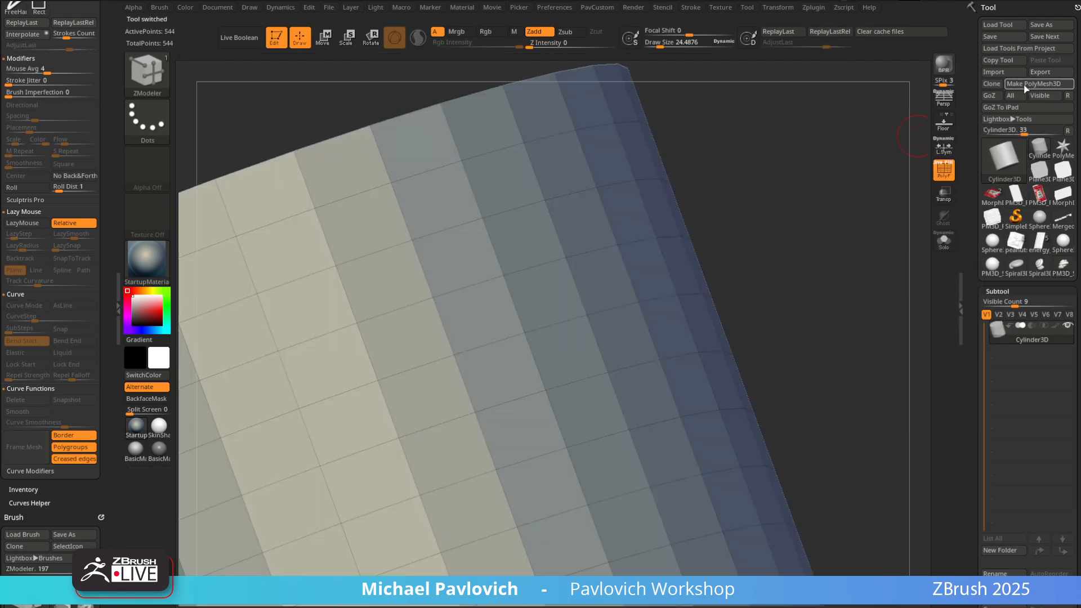
{"action": "left_click", "coordinate": [1025, 84]}
{"action": "left_click_drag", "start_coordinate": [770, 201], "coordinate": [762, 345]}
{"action": "key", "text": "space"}
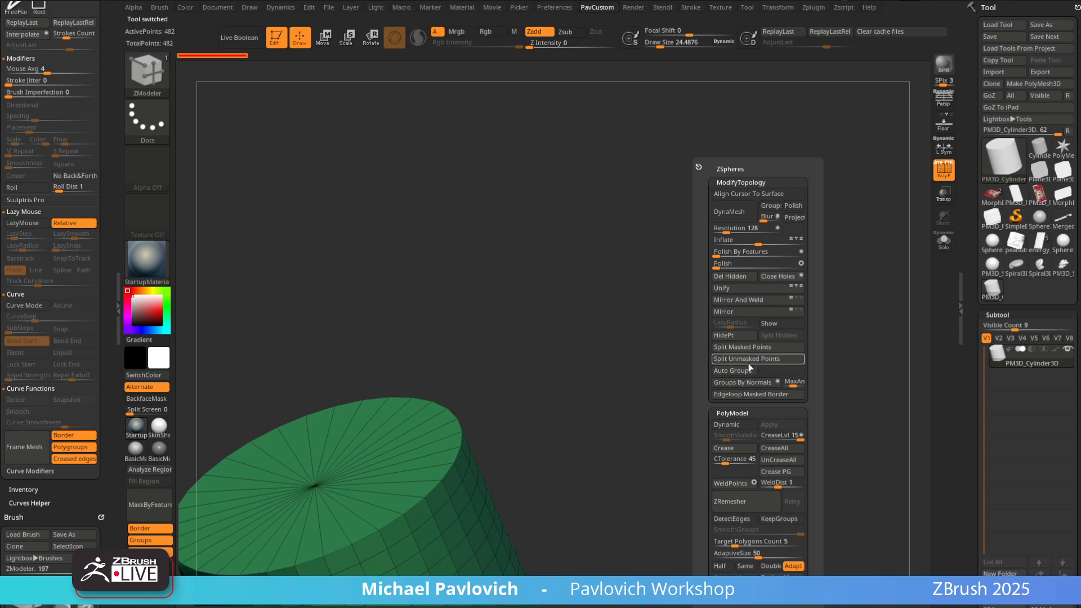
{"action": "left_click", "coordinate": [748, 383]}
Isolate the cylinder's side polygroup, fill it with red (R 223, G 0, B 0) and show the whole cylinder again
{"action": "left_click_drag", "start_coordinate": [550, 451], "coordinate": [828, 279]}
{"action": "left_click", "coordinate": [944, 169]}
{"action": "left_click", "coordinate": [615, 345], "text": "ctrl+shift"}
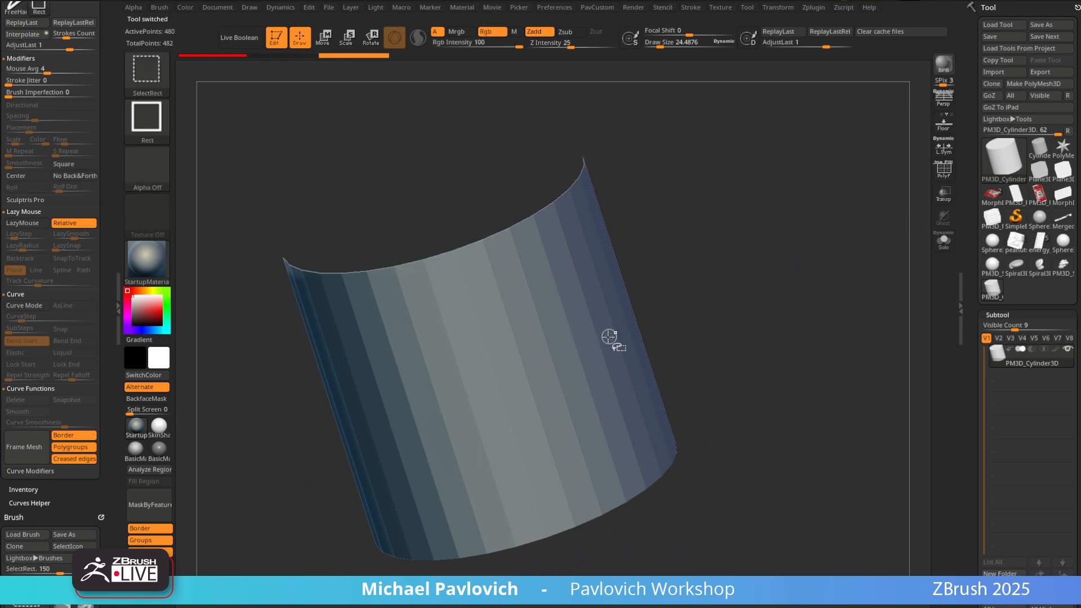
{"action": "left_click_drag", "start_coordinate": [162, 313], "coordinate": [162, 304]}
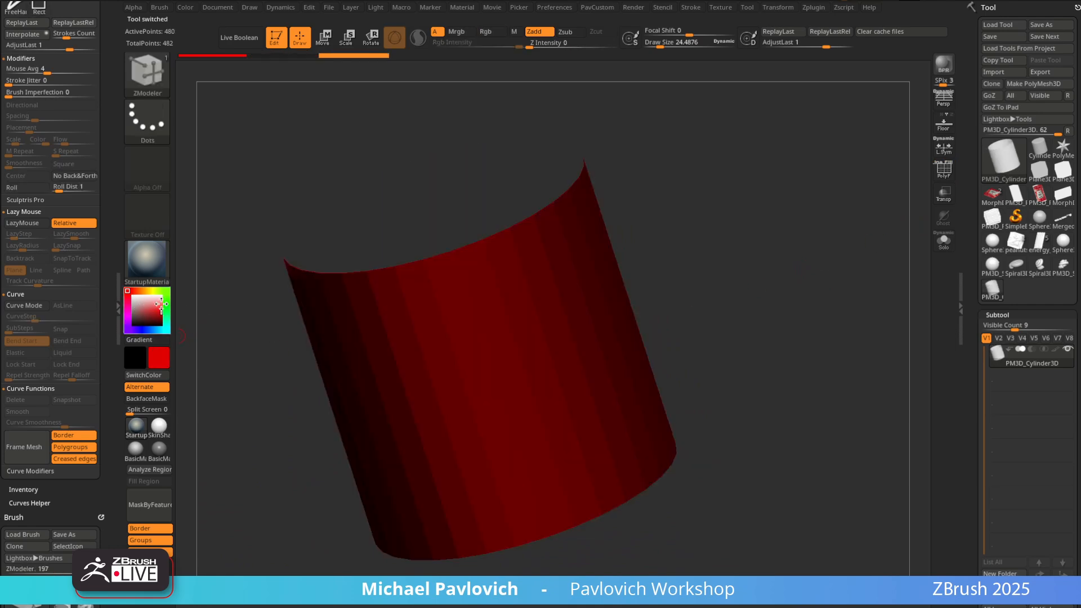
{"action": "left_click", "coordinate": [192, 8]}
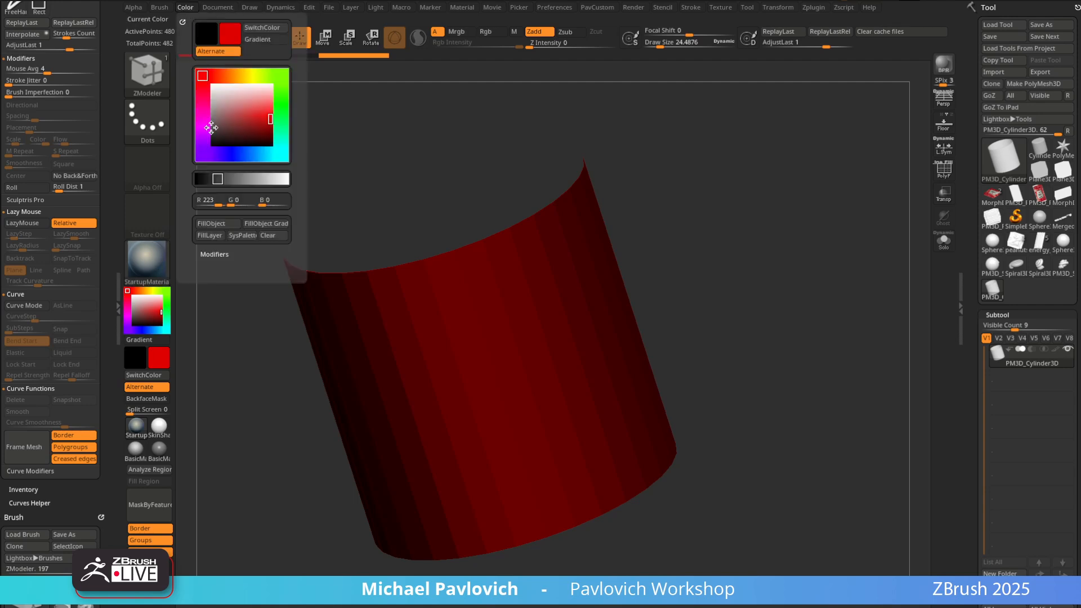
{"action": "left_click", "coordinate": [212, 221]}
{"action": "left_click", "coordinate": [765, 236], "text": "ctrl+shift"}
{"action": "key", "text": "f"}
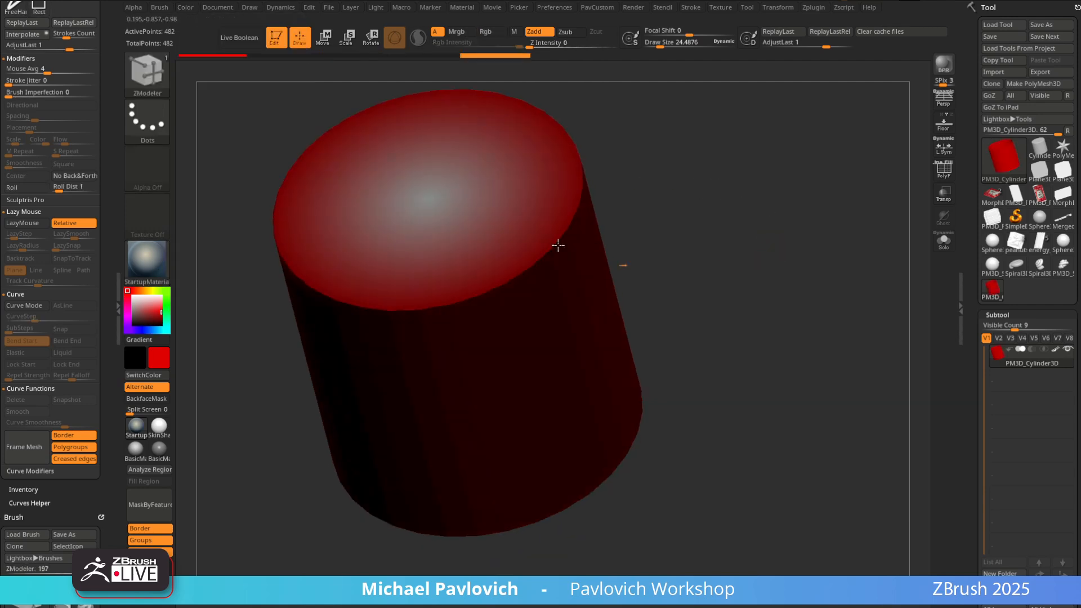
Show the wireframe with polygroups on the cylinder and change the material to SkinShade4
{"action": "key", "text": "shift+f"}
{"action": "left_click_drag", "start_coordinate": [844, 188], "coordinate": [976, 242], "text": "alt"}
{"action": "left_click", "coordinate": [159, 426]}
{"action": "left_click_drag", "start_coordinate": [703, 191], "coordinate": [698, 236]}
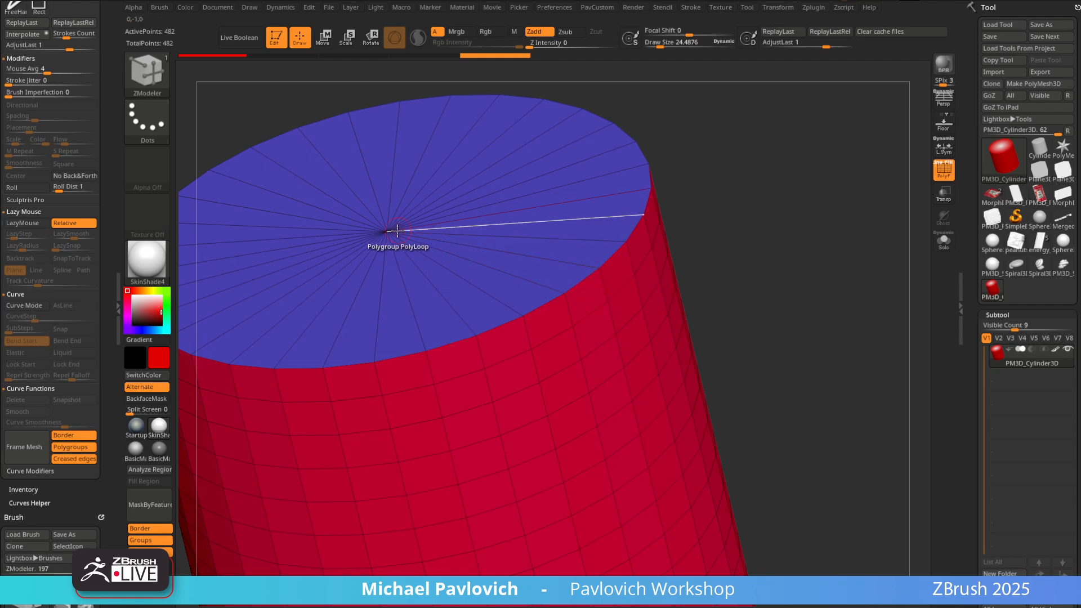
Undo the red fill and show the whole cylinder with its wireframe and polygroups
{"action": "left_click", "coordinate": [943, 169]}
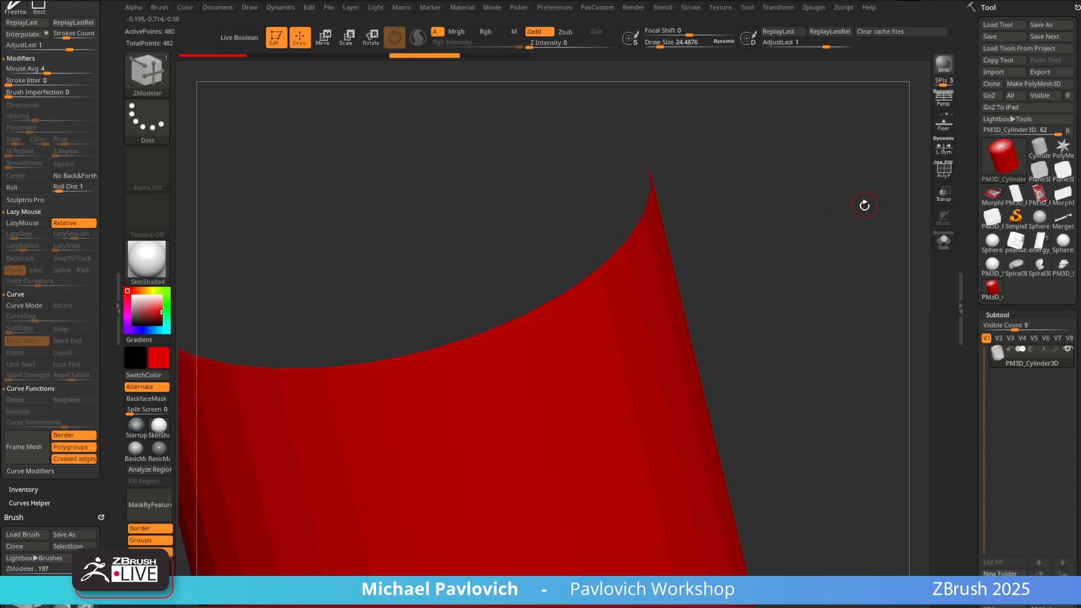
{"action": "left_click", "coordinate": [856, 211], "text": "ctrl+shift"}
{"action": "left_click_drag", "start_coordinate": [854, 213], "coordinate": [852, 189], "text": "alt"}
{"action": "left_click", "coordinate": [944, 170]}
{"action": "left_click_drag", "start_coordinate": [818, 227], "coordinate": [821, 211], "text": "alt"}
{"action": "left_click_drag", "start_coordinate": [804, 285], "coordinate": [787, 212], "text": "alt"}
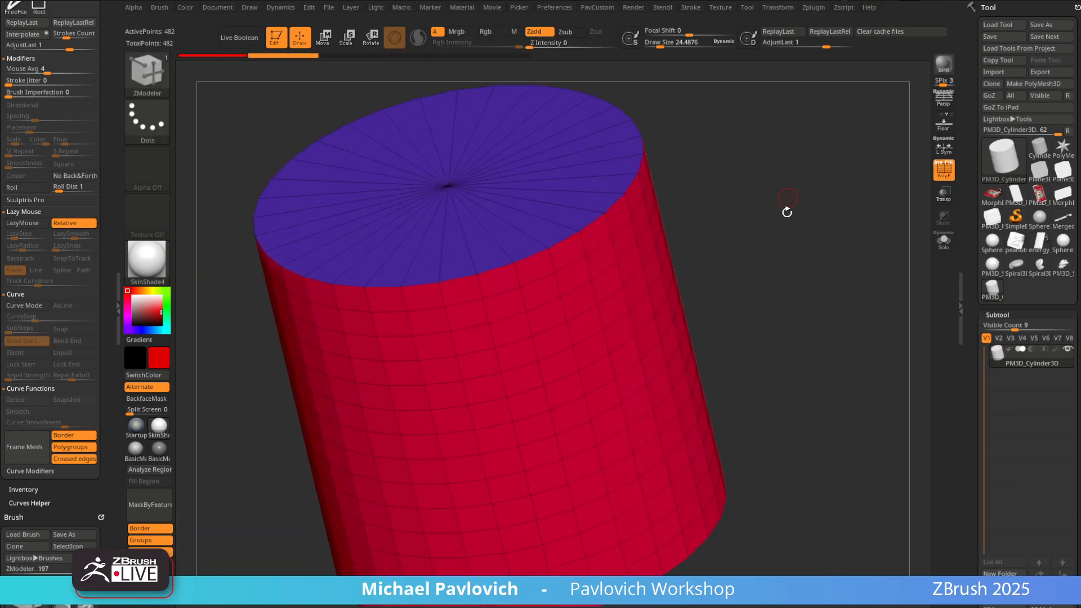
Set the edge action to Insert with the Multiple EdgeLoops target and add dense concentric loops to the cylinder's caps
{"action": "left_click_drag", "start_coordinate": [972, 296], "coordinate": [971, 165]}
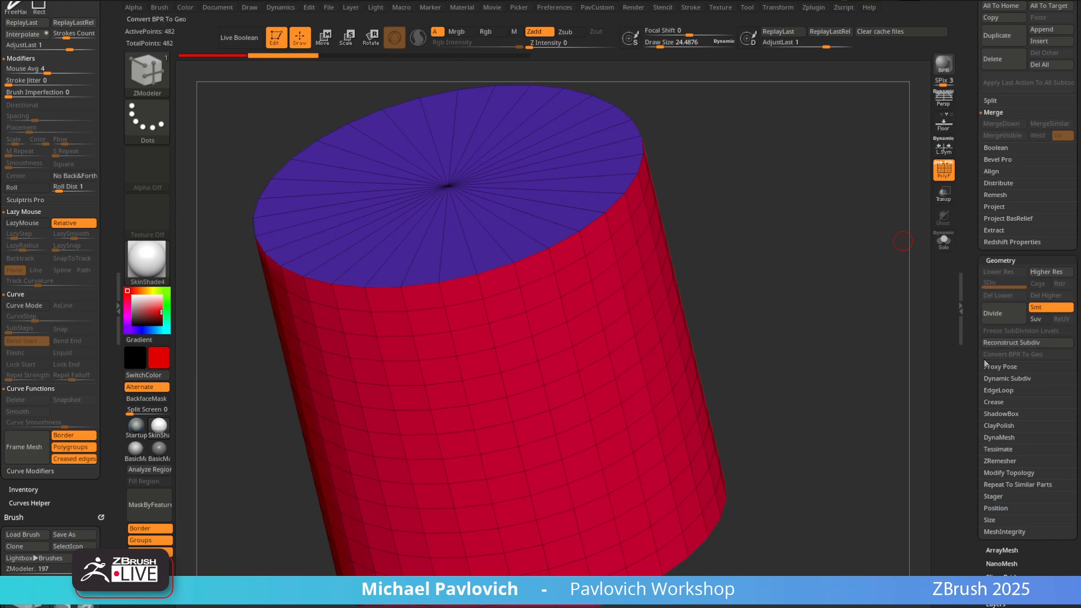
{"action": "scroll", "coordinate": [984, 359], "scroll_direction": "down", "scroll_amount": 3}
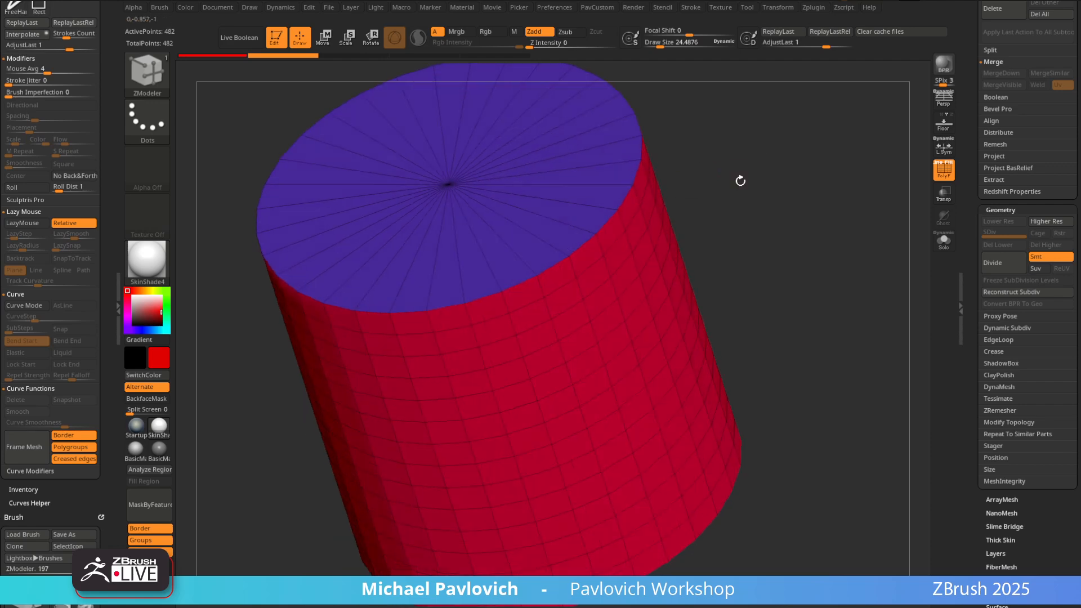
{"action": "left_click_drag", "start_coordinate": [741, 178], "coordinate": [684, 258]}
{"action": "key", "text": "space"}
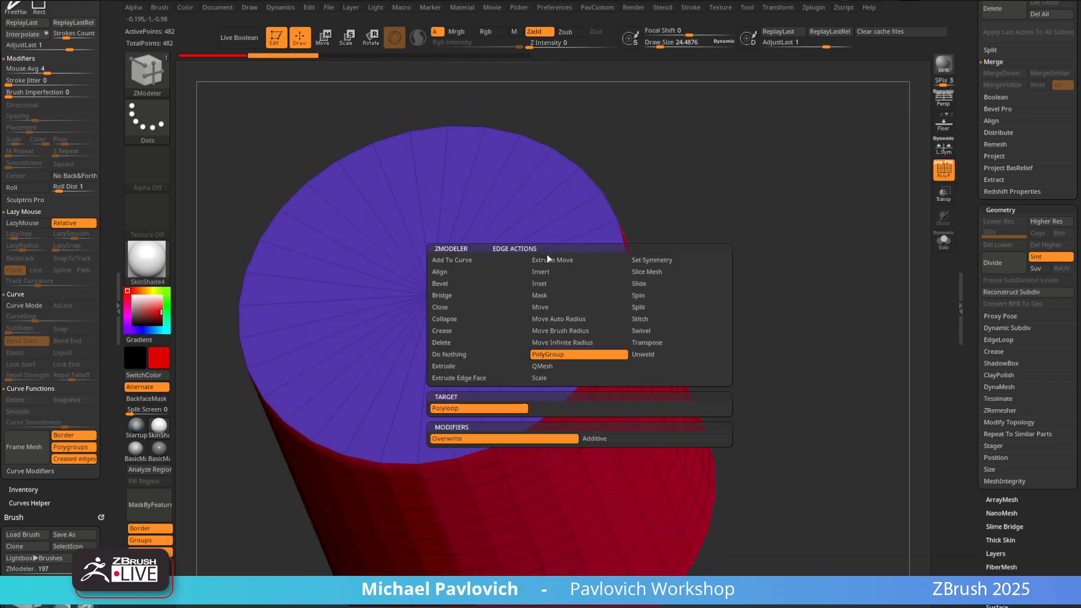
{"action": "left_click", "coordinate": [574, 271]}
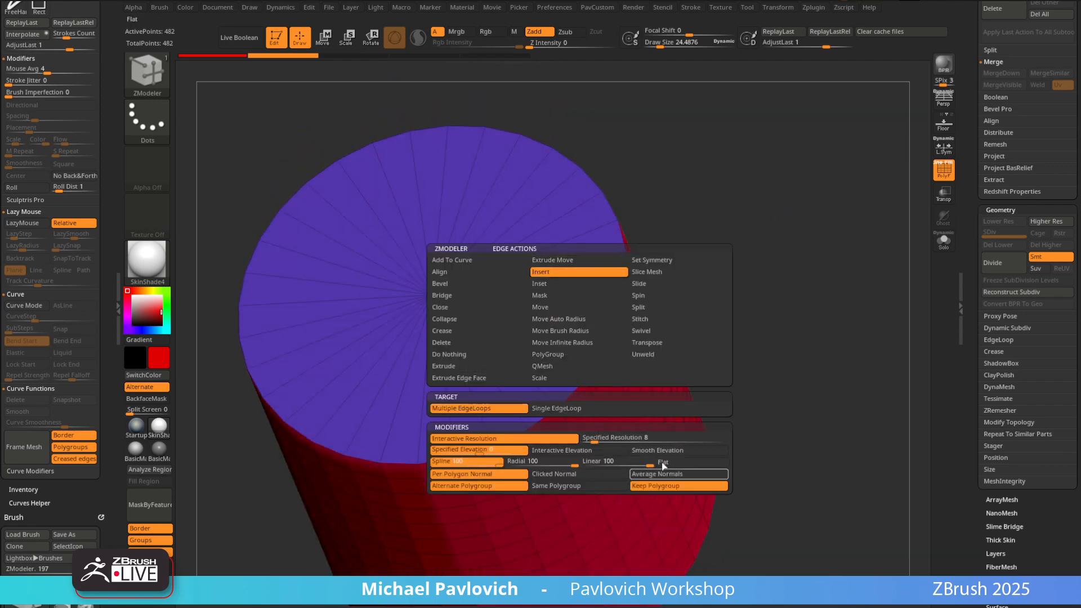
{"action": "left_click", "coordinate": [569, 325]}
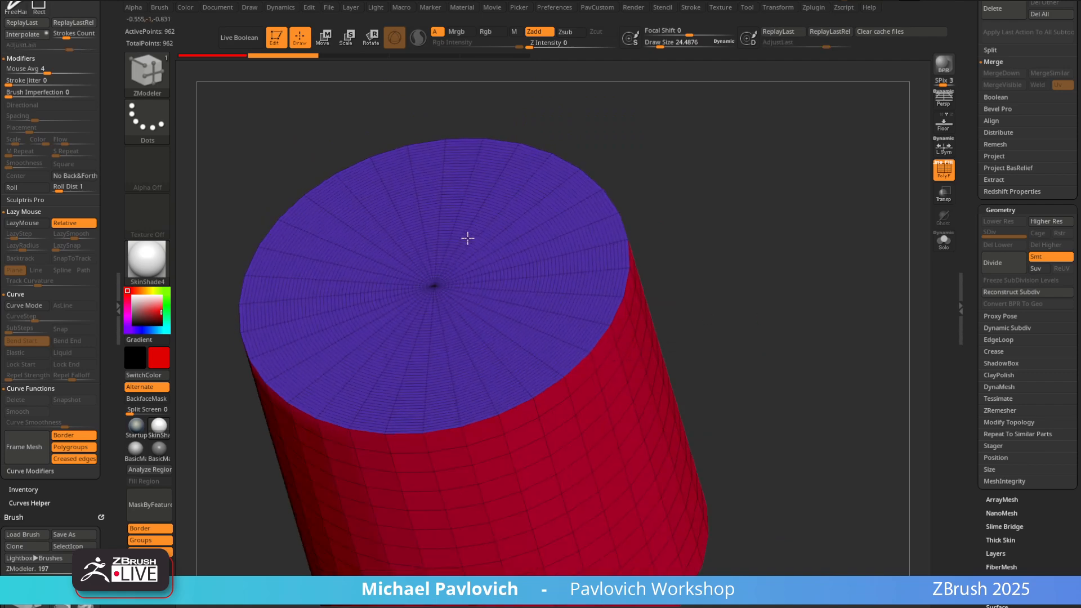
{"action": "left_click_drag", "start_coordinate": [788, 314], "coordinate": [804, 307]}
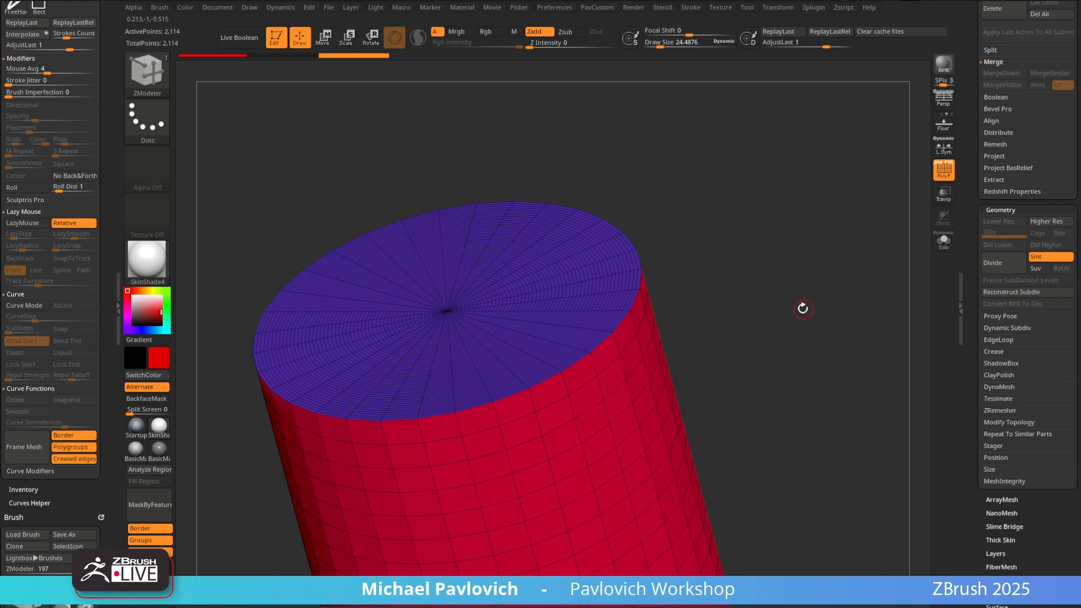
With the wireframe hidden, isolate the cylinder's side polygroup, fill it with dark red (R 185, G 0, B 0) and unhide the caps
{"action": "left_click", "coordinate": [937, 178]}
{"action": "left_click_drag", "start_coordinate": [799, 264], "coordinate": [810, 254]}
{"action": "left_click_drag", "start_coordinate": [170, 311], "coordinate": [132, 295]}
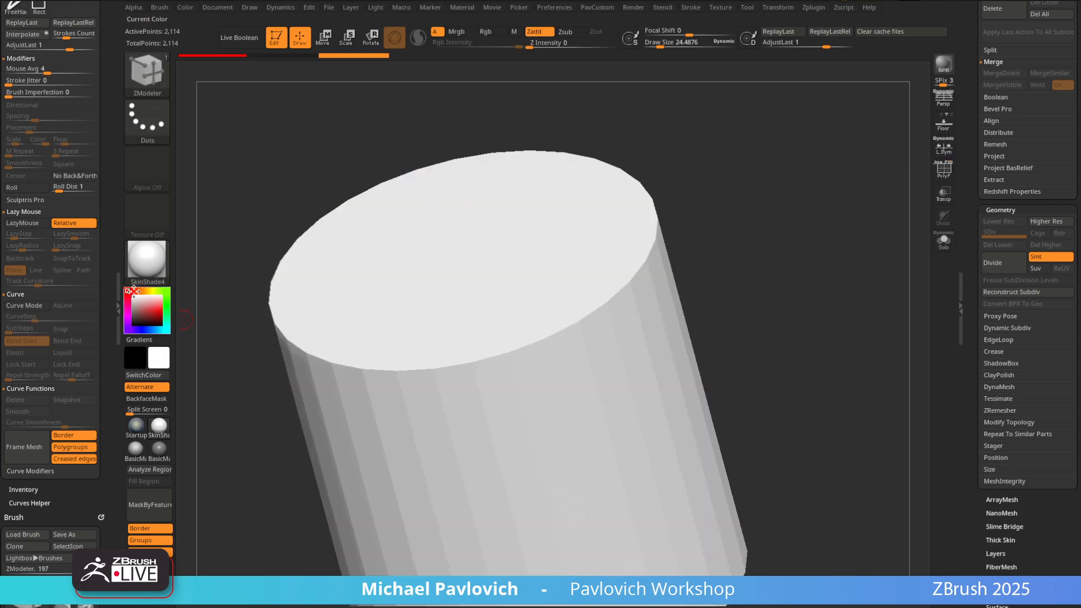
{"action": "left_click_drag", "start_coordinate": [730, 332], "coordinate": [718, 318]}
{"action": "left_click", "coordinate": [625, 384], "text": "ctrl+shift"}
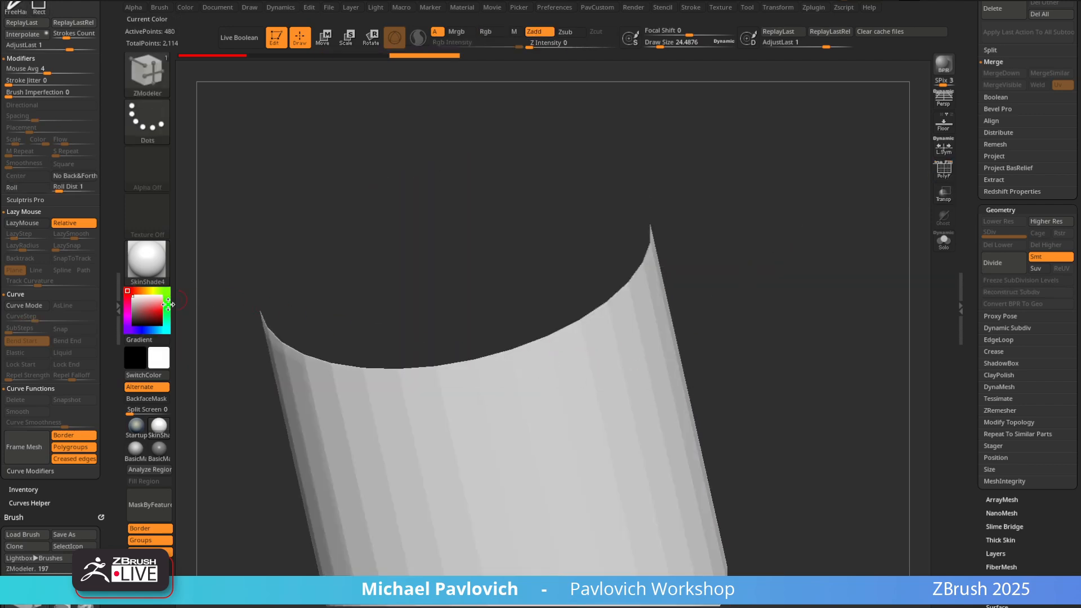
{"action": "left_click_drag", "start_coordinate": [167, 309], "coordinate": [161, 313]}
{"action": "left_click", "coordinate": [185, 7]}
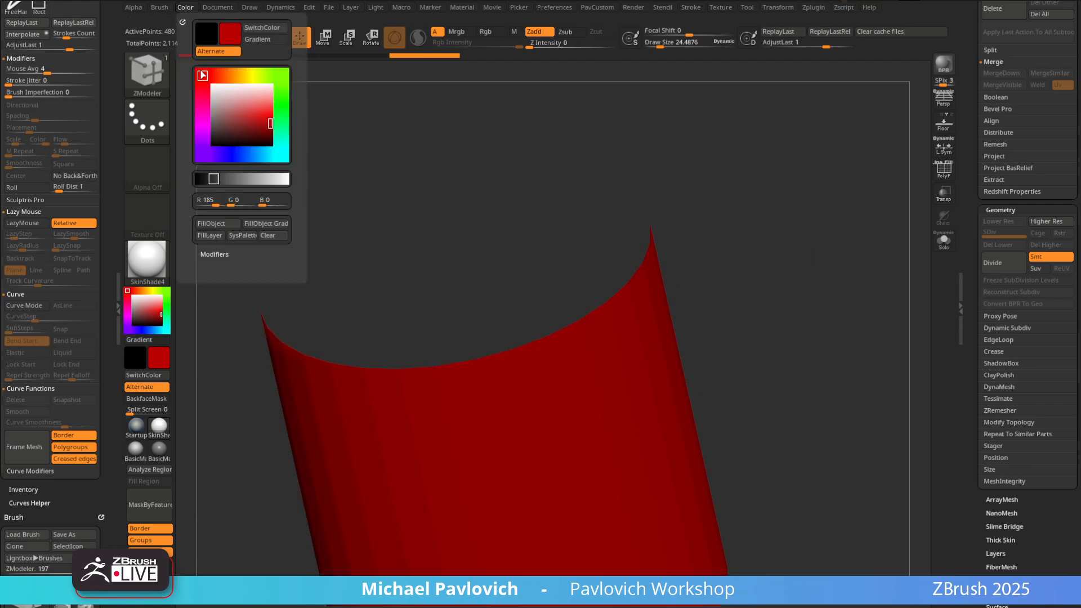
{"action": "left_click", "coordinate": [218, 226]}
{"action": "left_click", "coordinate": [802, 264], "text": "ctrl+shift"}
Examine the colour transition along the cap's rim up close, with and without the wireframe
{"action": "left_click_drag", "start_coordinate": [785, 246], "coordinate": [718, 261]}
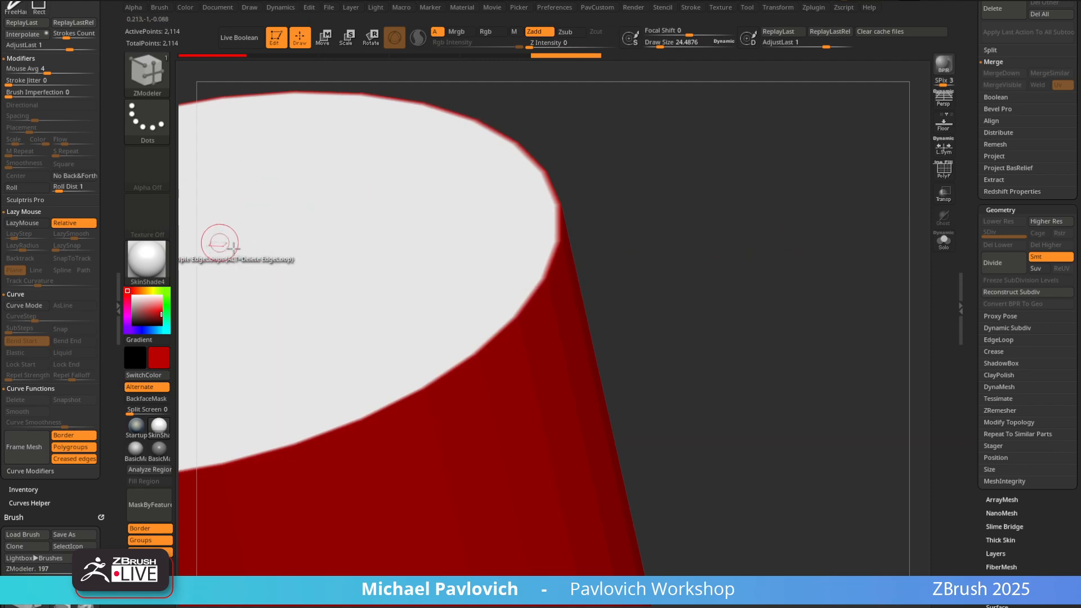
{"action": "left_click_drag", "start_coordinate": [777, 253], "coordinate": [894, 252], "text": "alt"}
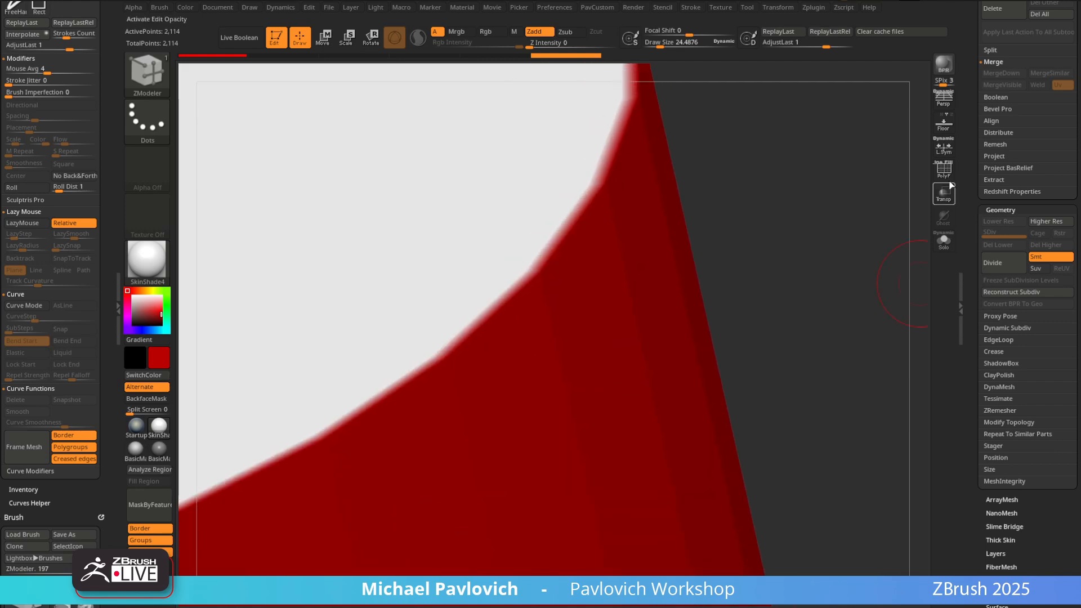
{"action": "left_click", "coordinate": [944, 169]}
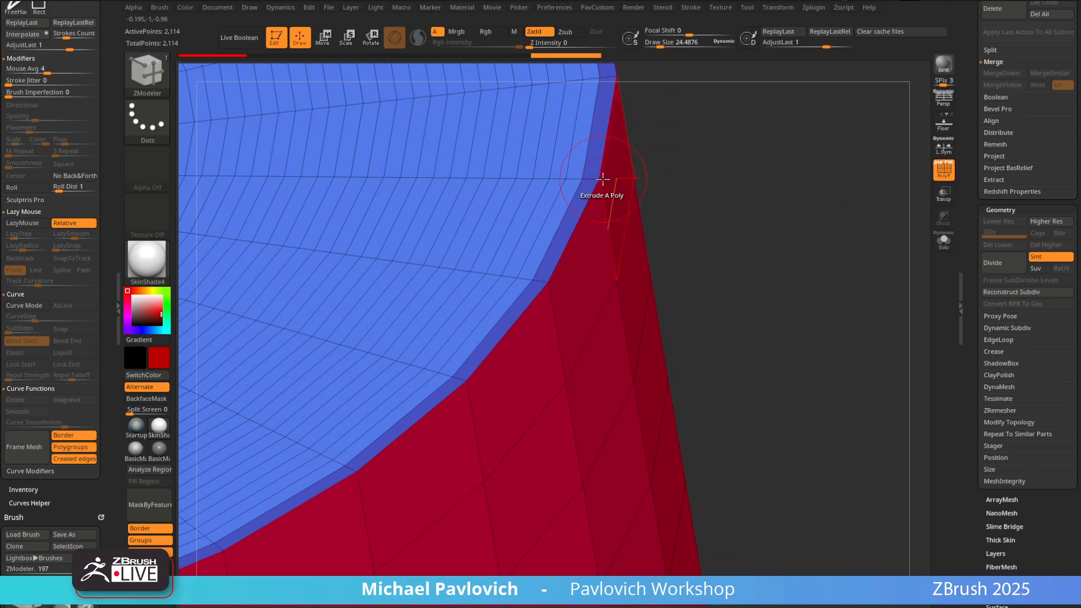
{"action": "left_click", "coordinate": [944, 171]}
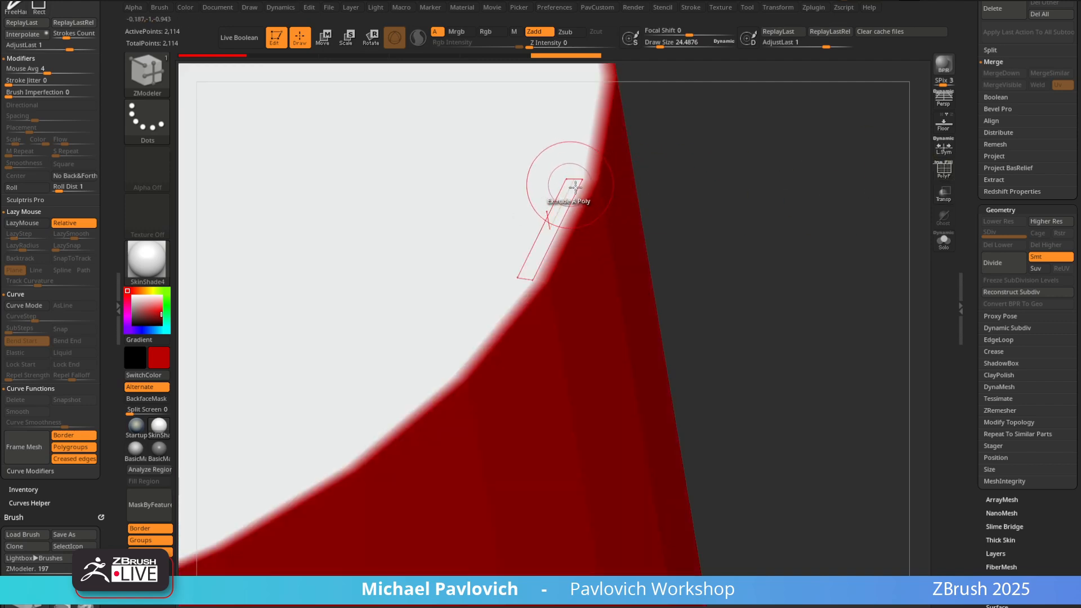
{"action": "right_click_drag", "start_coordinate": [884, 232], "coordinate": [820, 63], "text": "ctrl"}
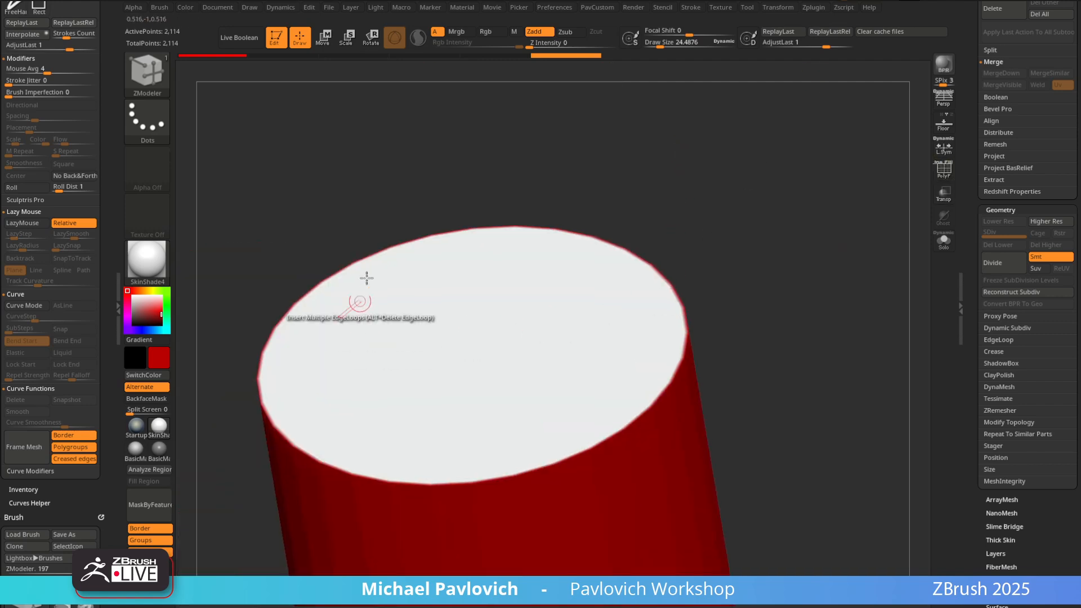
Undo the red fill on the cylinder's side, unhide the caps and set the active colour to white
{"action": "left_click", "coordinate": [946, 173]}
{"action": "right_click_drag", "start_coordinate": [861, 257], "coordinate": [839, 207], "text": "alt"}
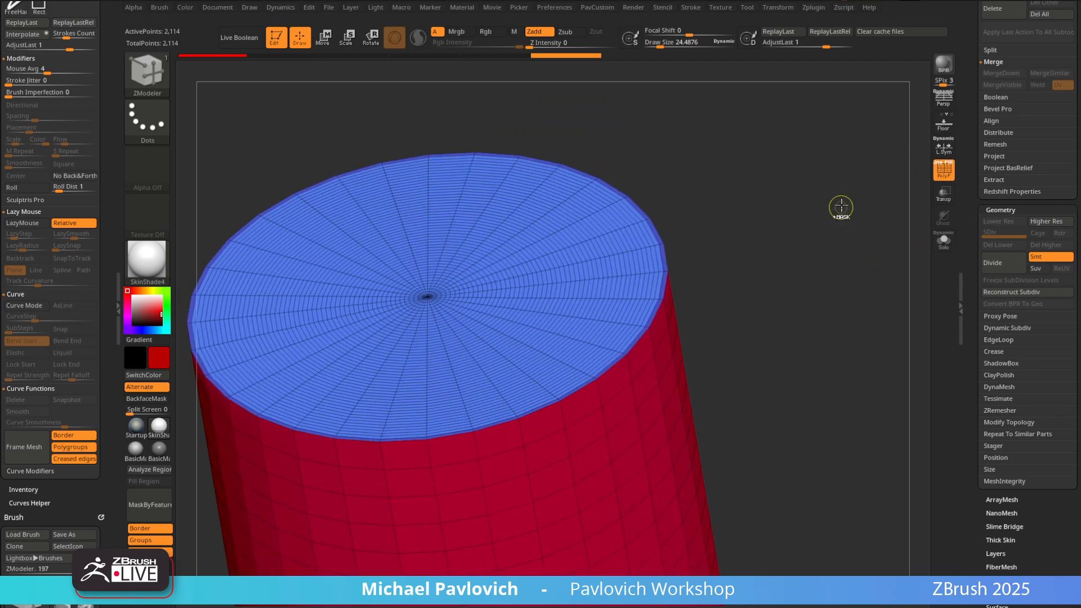
{"action": "key", "text": "ctrl+z"}
{"action": "right_click_drag", "start_coordinate": [782, 229], "coordinate": [795, 215], "text": "alt"}
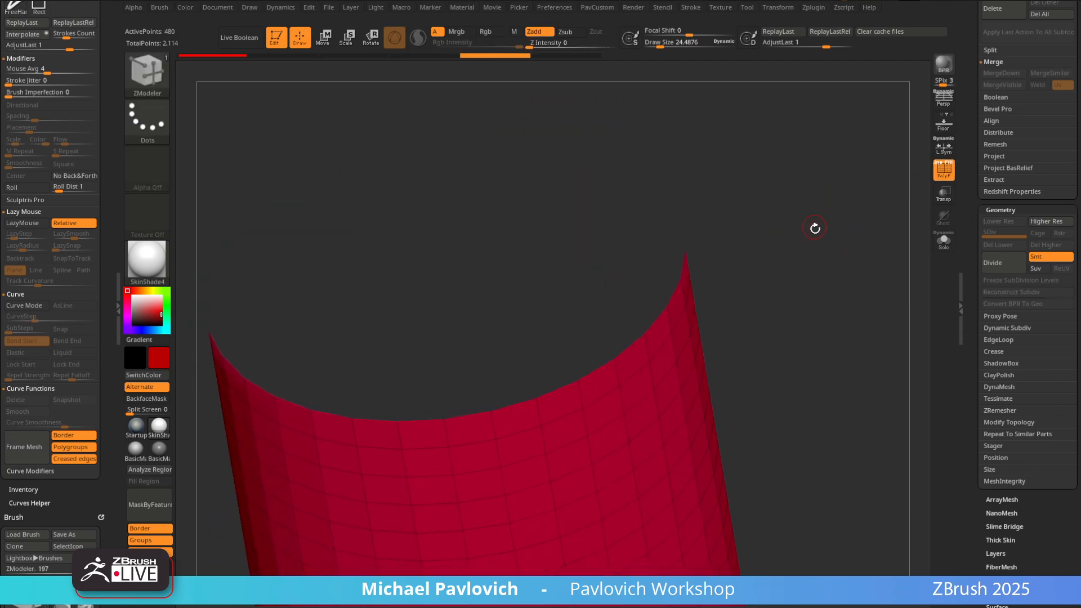
{"action": "key", "text": "shift+f"}
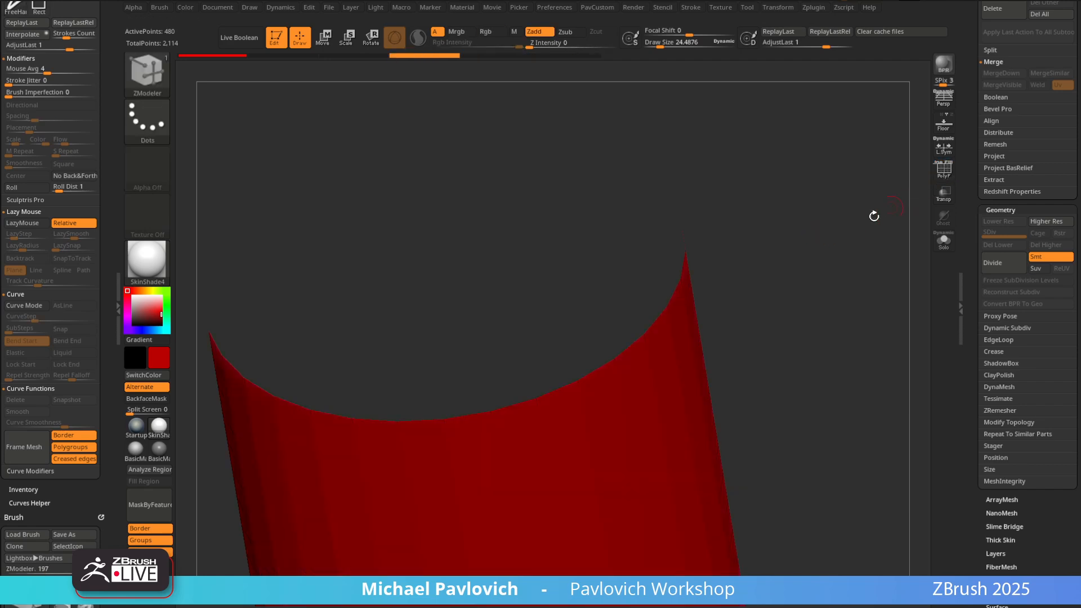
{"action": "left_click", "coordinate": [798, 241], "text": "ctrl+shift"}
{"action": "left_click", "coordinate": [127, 290]}
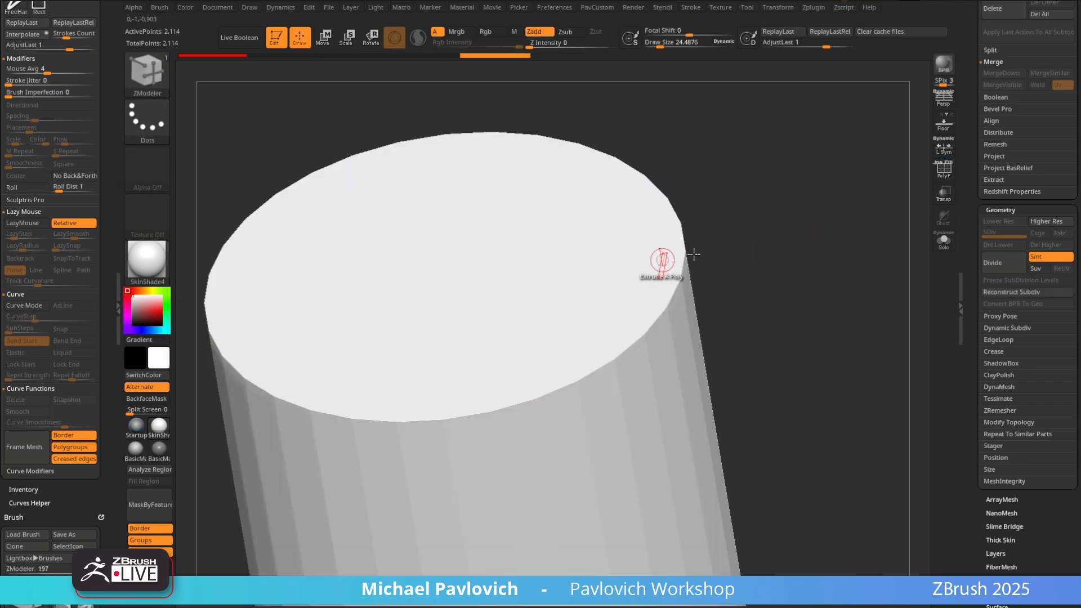
Undo the dense concentric cap loops, keeping separate polygroups for the cylinder's caps and side, with the wireframe shown
{"action": "left_click", "coordinate": [936, 172]}
{"action": "key", "text": "ctrl+z"}
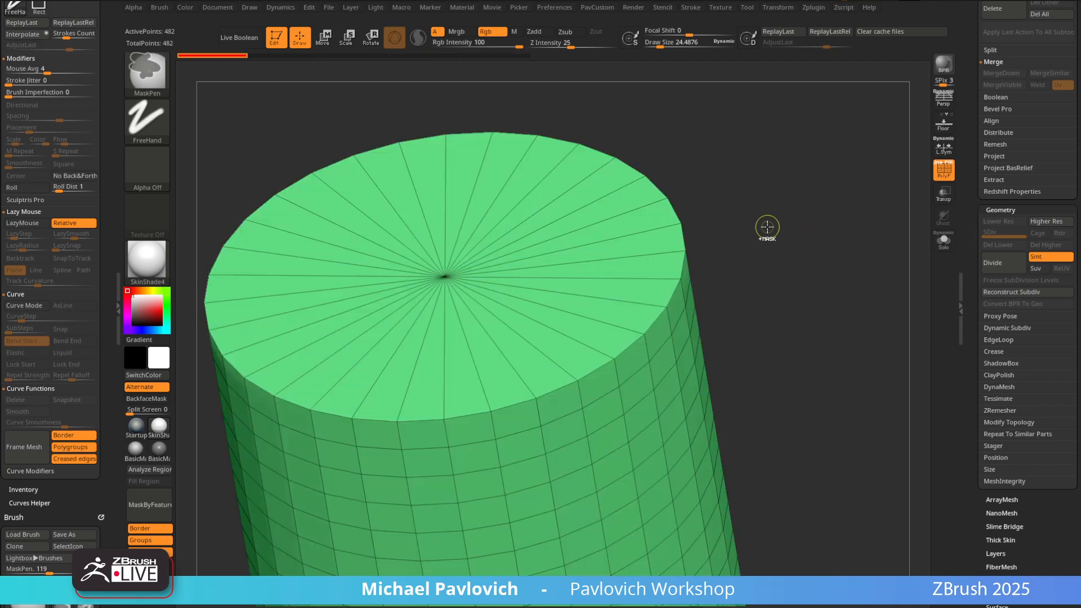
{"action": "left_click_drag", "start_coordinate": [834, 257], "coordinate": [812, 253], "text": "alt"}
{"action": "key", "text": "grave"}
{"action": "left_click", "coordinate": [798, 371]}
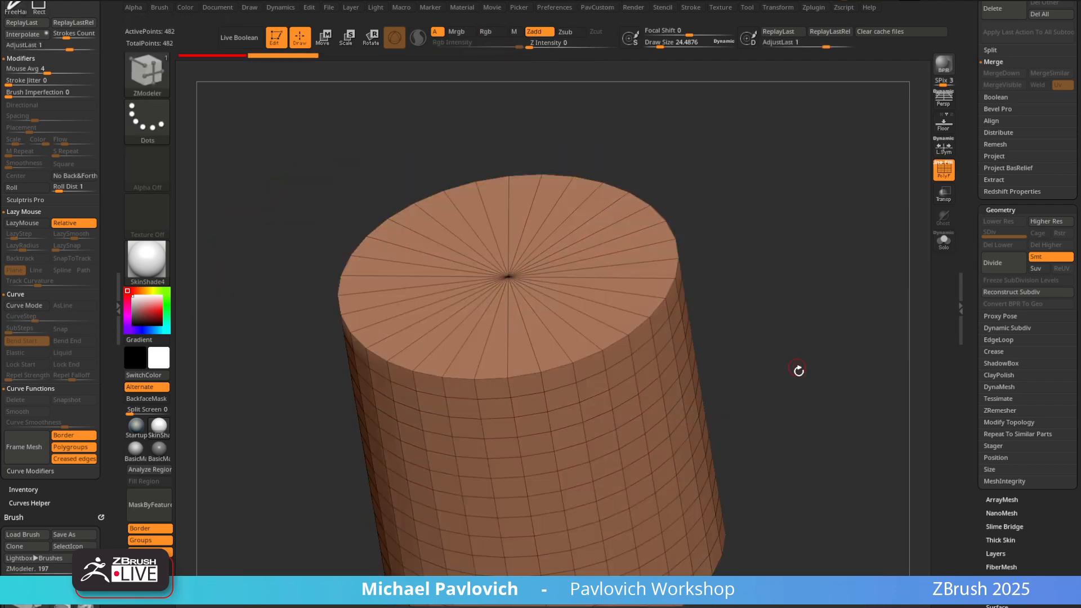
{"action": "key", "text": "grave"}
{"action": "left_click", "coordinate": [799, 384]}
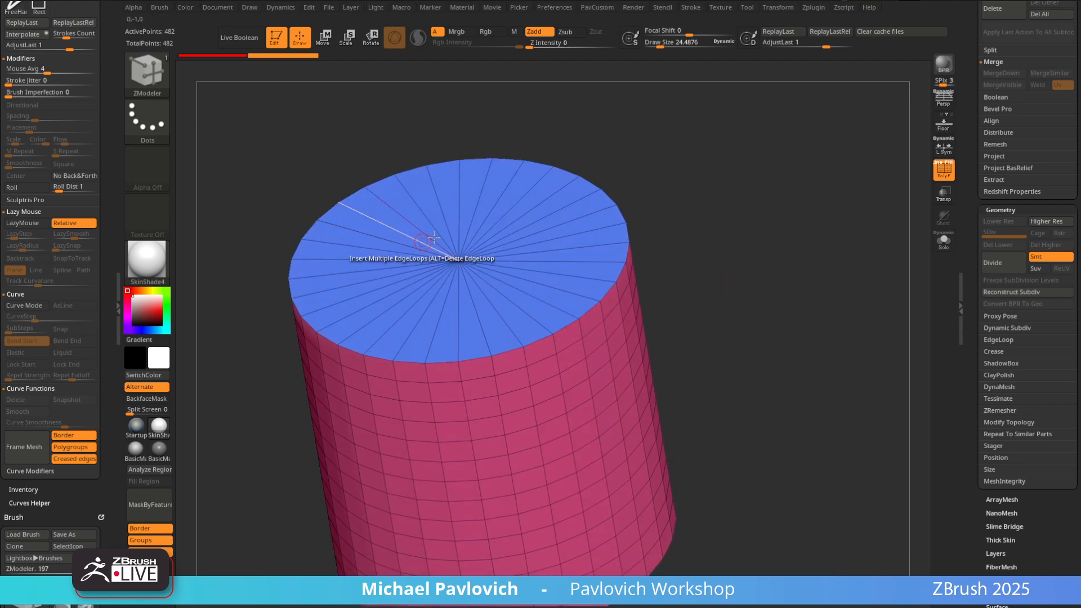
Unweld the cylinder's polygroup borders with Unweld Groups Border in the Modify Topology settings
{"action": "scroll", "coordinate": [974, 218], "scroll_direction": "down", "scroll_amount": 1}
{"action": "scroll", "coordinate": [975, 219], "scroll_direction": "down", "scroll_amount": 1}
{"action": "key", "text": "shift"}
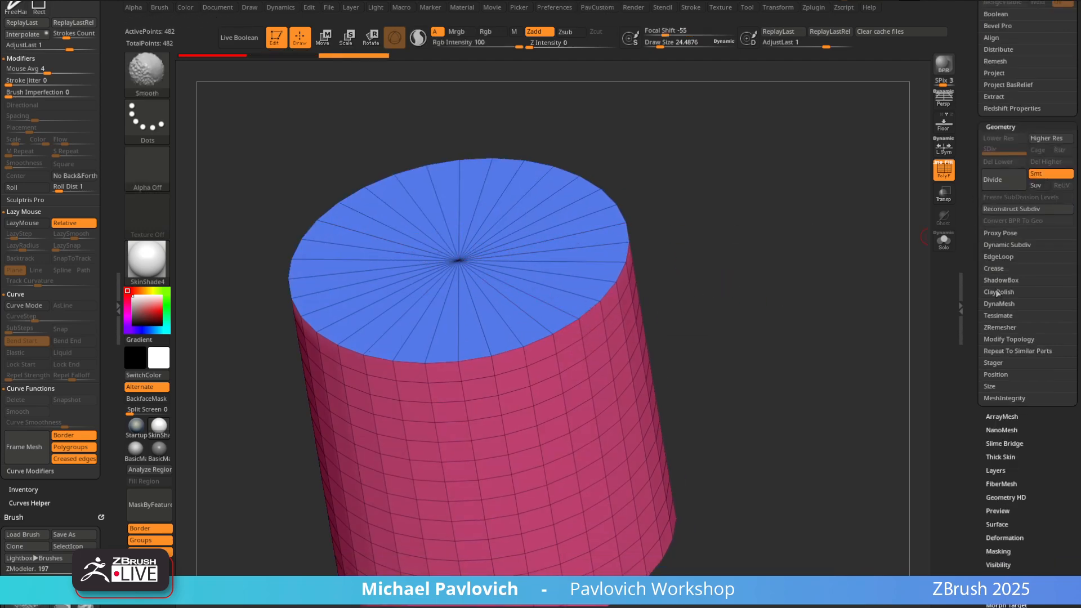
{"action": "left_click", "coordinate": [997, 339]}
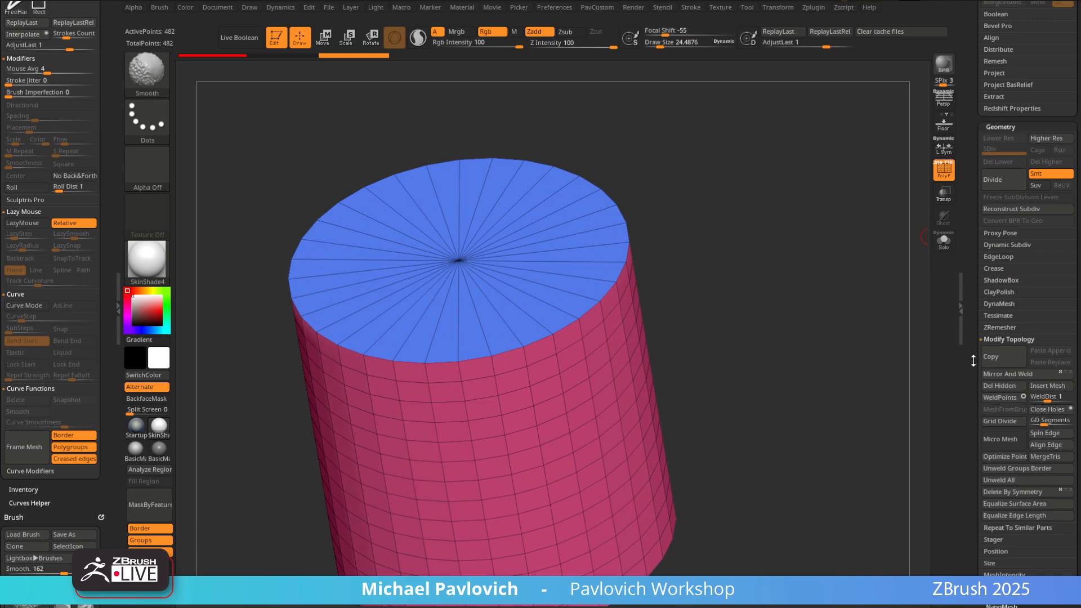
{"action": "scroll", "coordinate": [1000, 372], "scroll_direction": "down", "scroll_amount": 1}
{"action": "left_click", "coordinate": [1015, 391]}
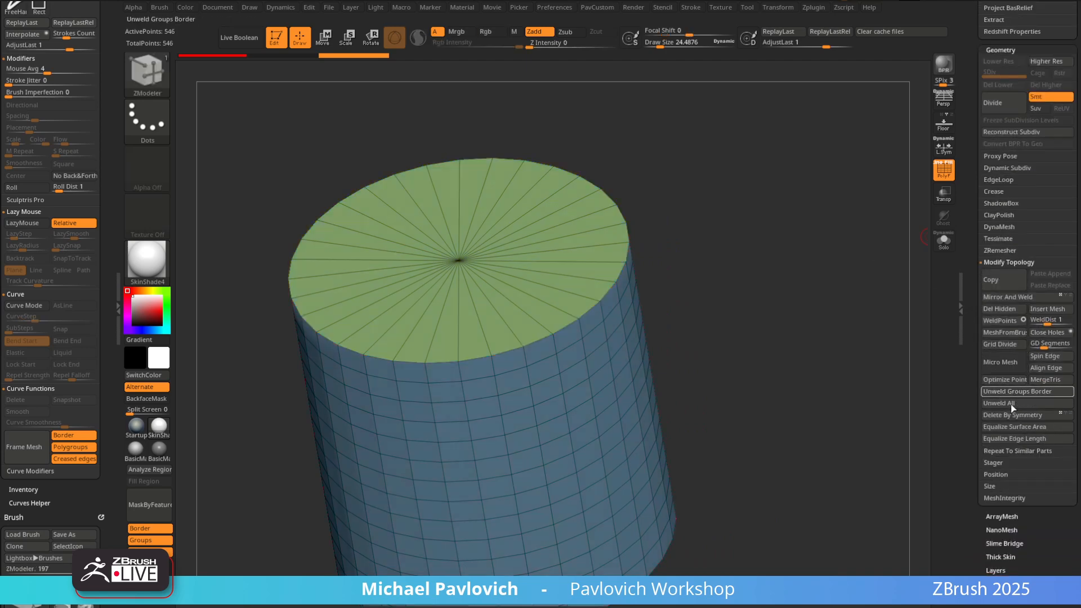
Preview the unwelded cylinder with Dynamic Subdivision and examine the separation between its cap and side
{"action": "left_click_drag", "start_coordinate": [825, 396], "coordinate": [573, 234]}
{"action": "mouse_move", "coordinate": [659, 157]}
{"action": "left_mouse_down", "text": "alt"}
{"action": "mouse_move", "coordinate": [752, 266]}
{"action": "mouse_move", "coordinate": [657, 253]}
{"action": "left_mouse_up", "text": "alt"}
{"action": "key", "text": "s"}
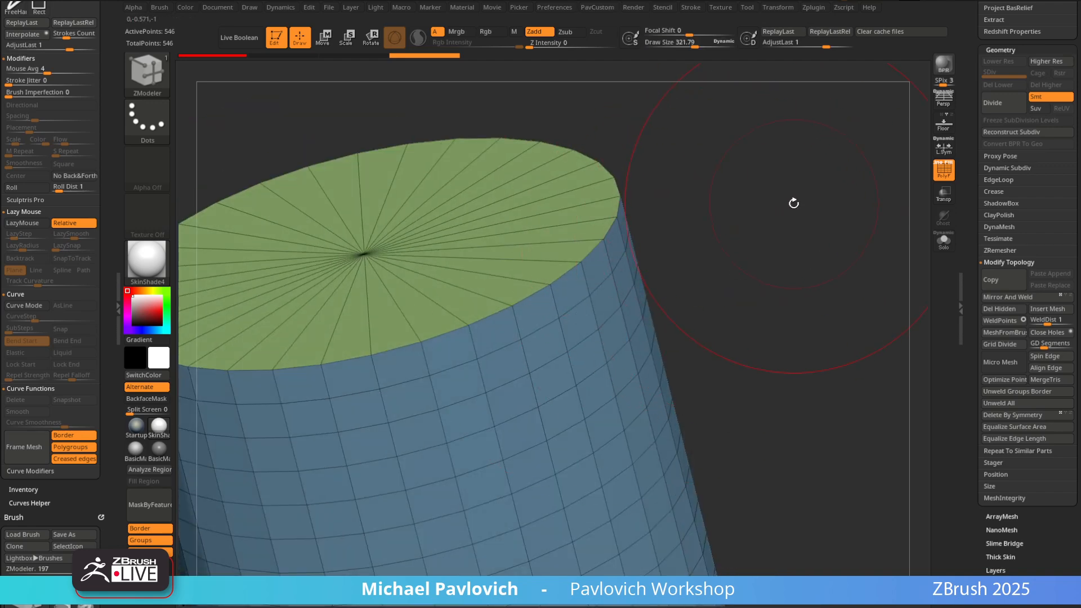
{"action": "key", "text": "d"}
{"action": "left_click", "coordinate": [727, 368]}
{"action": "left_click_drag", "start_coordinate": [772, 268], "coordinate": [698, 299]}
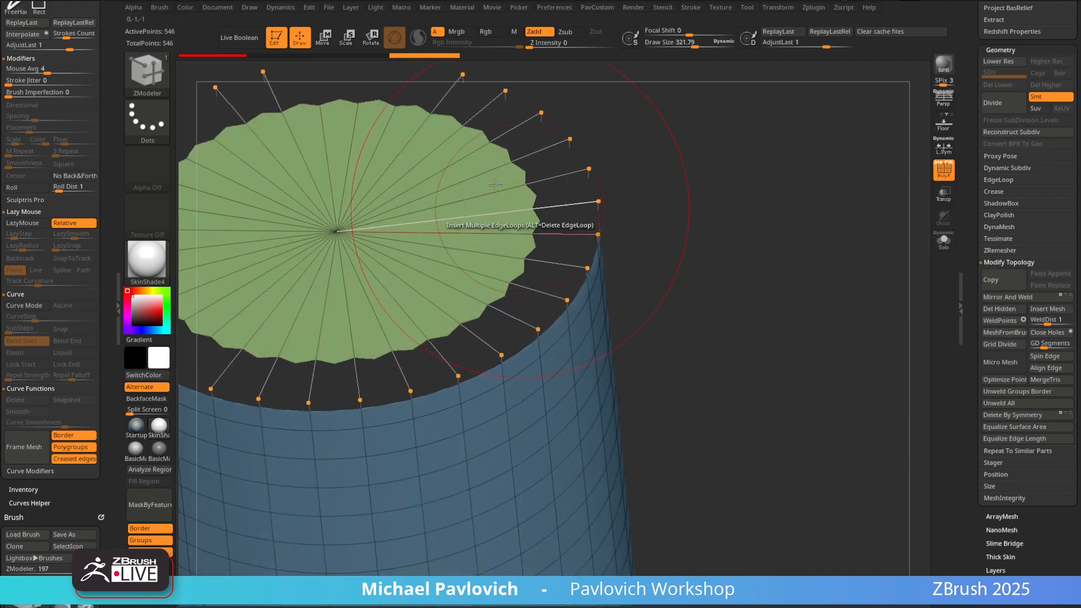
Undo the unwelding of the polygroup borders and reduce the draw size to about 58
{"action": "key", "text": "ctrl+z"}
{"action": "key", "text": "s"}
{"action": "mouse_move", "coordinate": [766, 258]}
{"action": "left_mouse_down"}
{"action": "mouse_move", "coordinate": [739, 256]}
{"action": "mouse_move", "coordinate": [780, 289]}
{"action": "mouse_move", "coordinate": [808, 220]}
{"action": "mouse_move", "coordinate": [626, 388]}
{"action": "left_mouse_up"}
{"action": "key", "text": "ctrl+shift"}
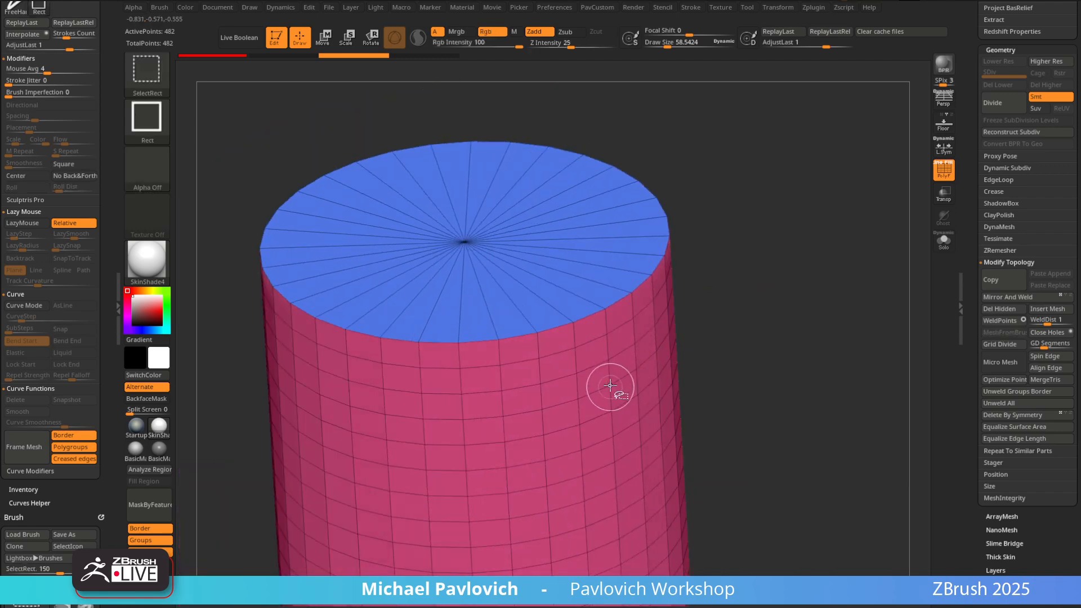
Isolate the welded cylinder's side polygroup, fill it with dark red and unhide the caps
{"action": "left_click", "coordinate": [611, 411], "text": "ctrl+shift"}
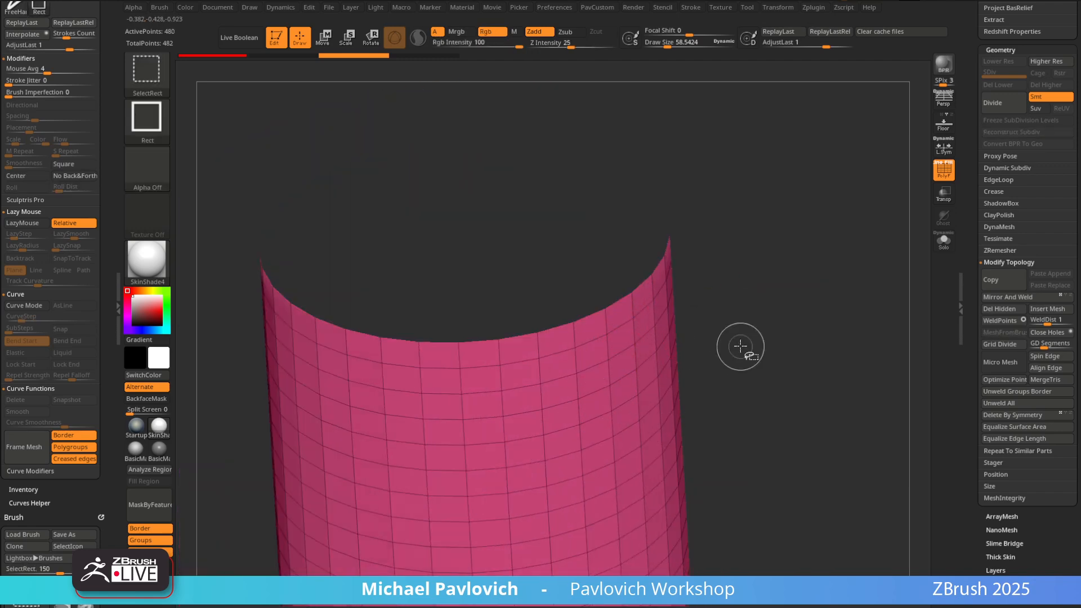
{"action": "left_click", "coordinate": [163, 310]}
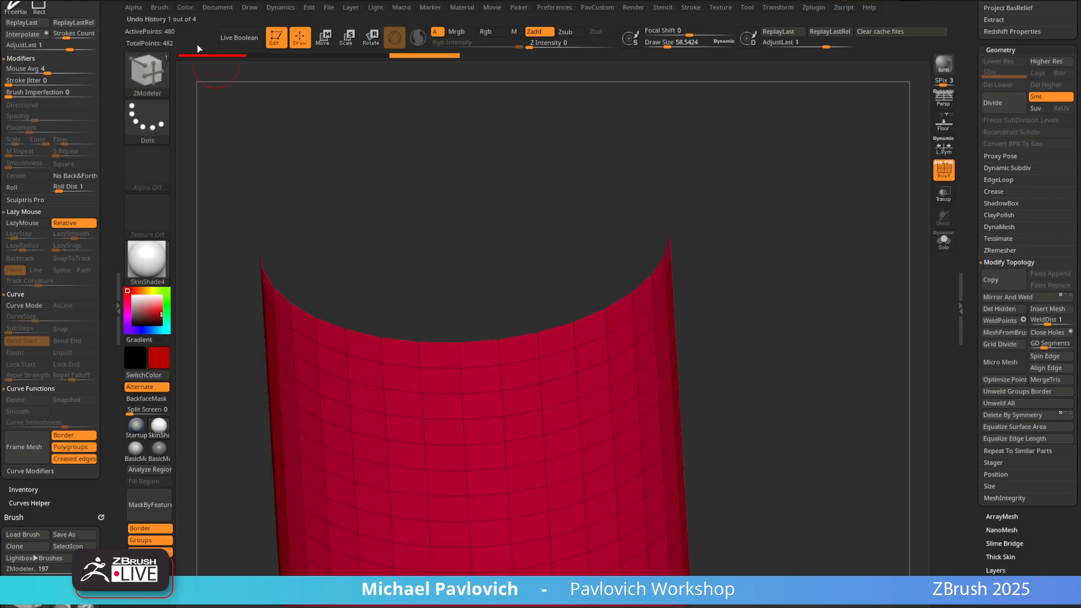
{"action": "left_click", "coordinate": [185, 7]}
{"action": "left_click", "coordinate": [220, 225]}
{"action": "left_click", "coordinate": [726, 166], "text": "ctrl+shift"}
{"action": "left_click_drag", "start_coordinate": [786, 257], "coordinate": [762, 277], "text": "alt"}
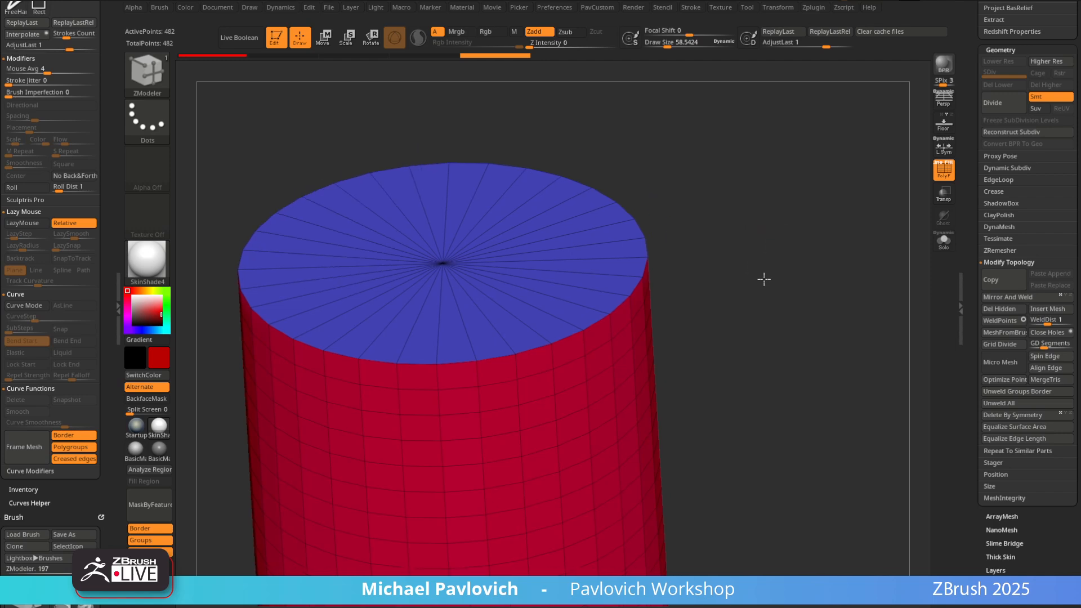
Hide the wireframe and isolate the cap to examine its colour transition
{"action": "left_click", "coordinate": [944, 172]}
{"action": "key", "text": "ctrl+z"}
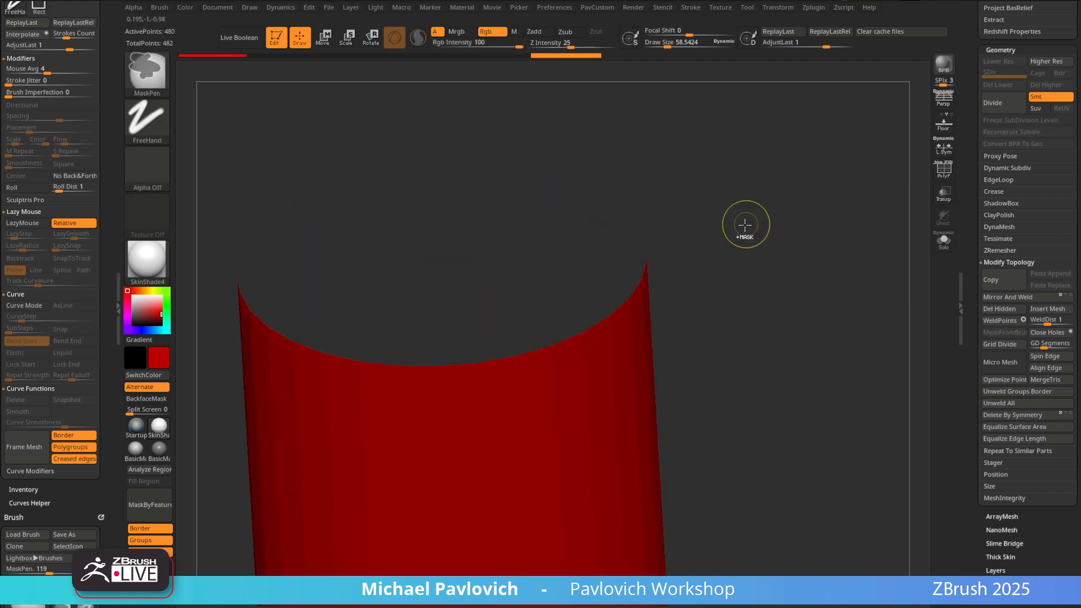
{"action": "left_click", "coordinate": [847, 218], "text": "ctrl+shift"}
{"action": "left_click", "coordinate": [600, 267], "text": "ctrl+shift"}
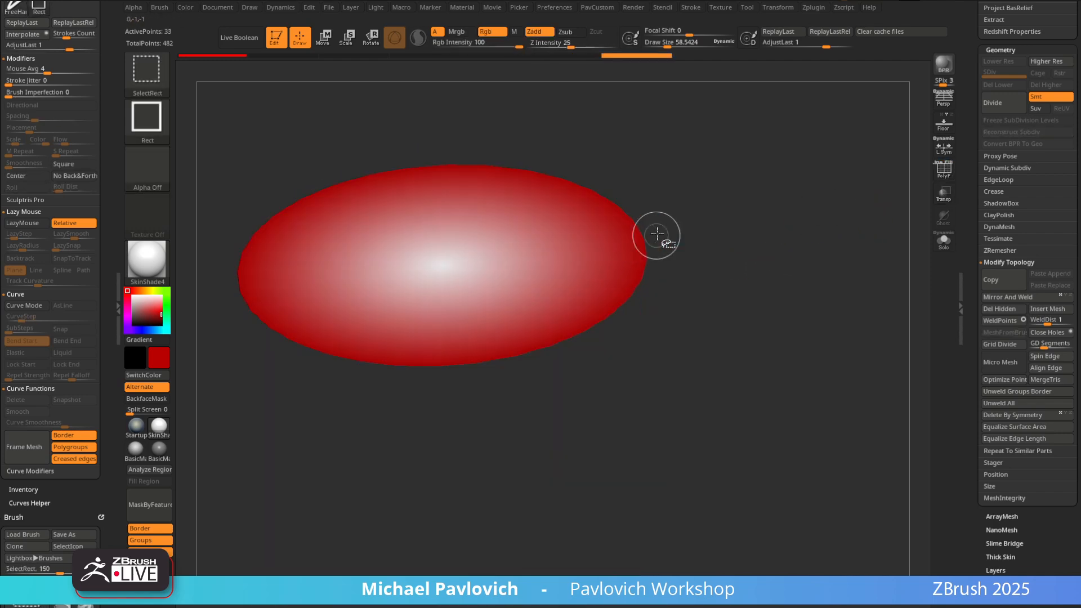
Undo the dark red side fill and bring the whole cylinder back into view
{"action": "left_click", "coordinate": [826, 243], "text": "ctrl+shift"}
{"action": "key", "text": "ctrl+z"}
{"action": "key", "text": "ctrl+z"}
{"action": "key", "text": "ctrl+z"}
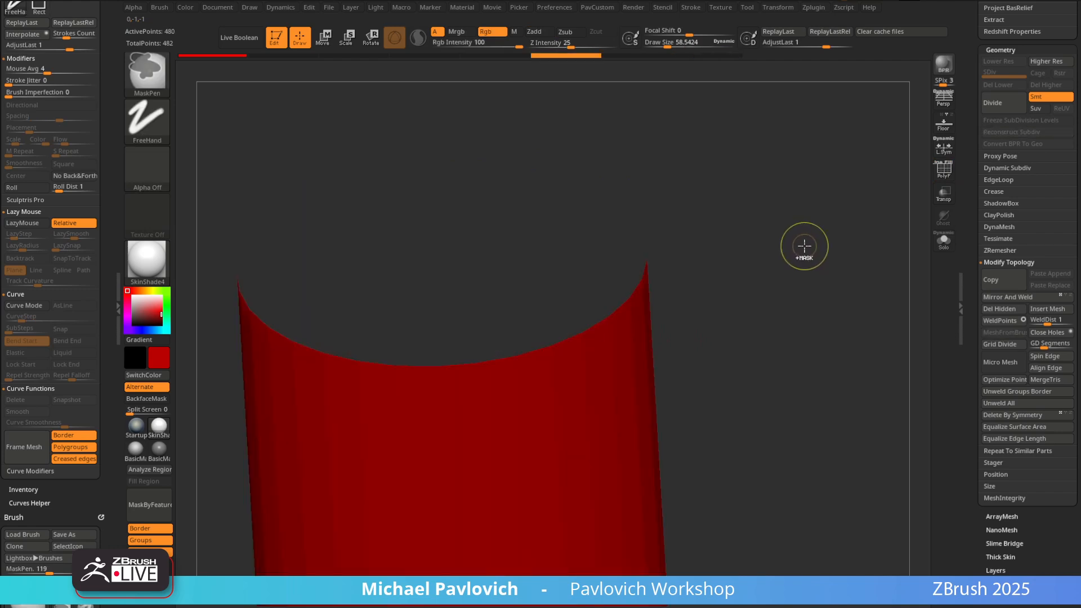
{"action": "key", "text": "ctrl+z"}
{"action": "key", "text": "ctrl+z"}
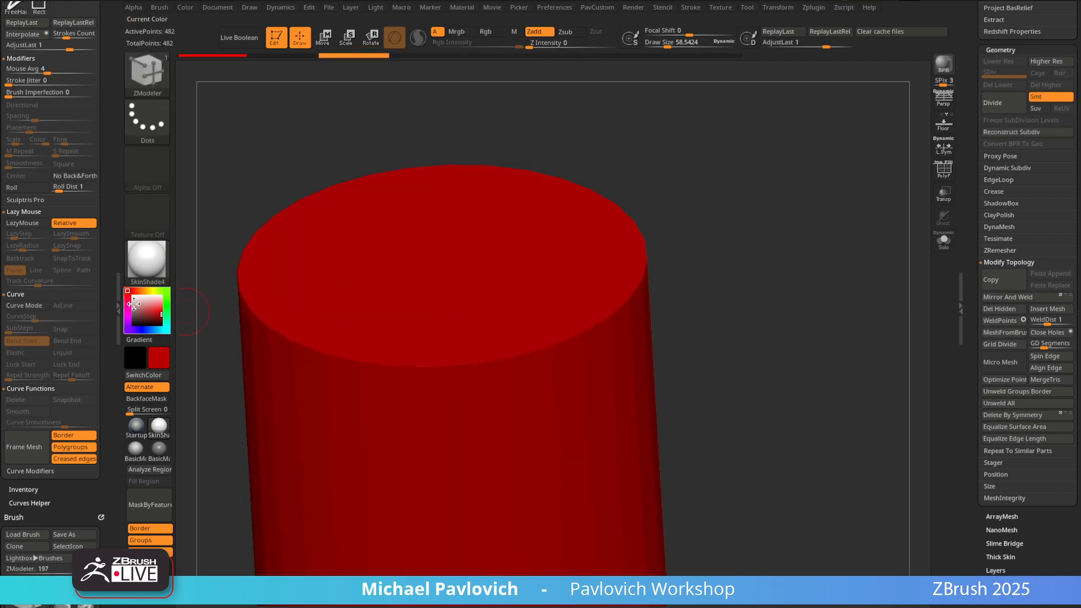
Set the active colour to white, show the wireframe and unweld the cylinder's polygroup borders
{"action": "left_click", "coordinate": [133, 304]}
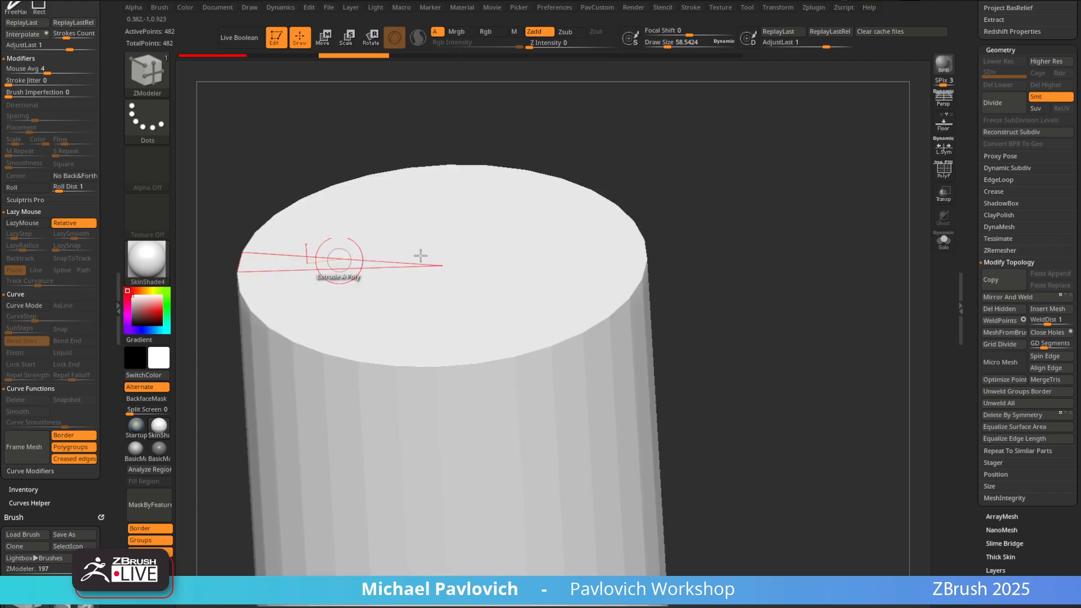
{"action": "left_click", "coordinate": [950, 178]}
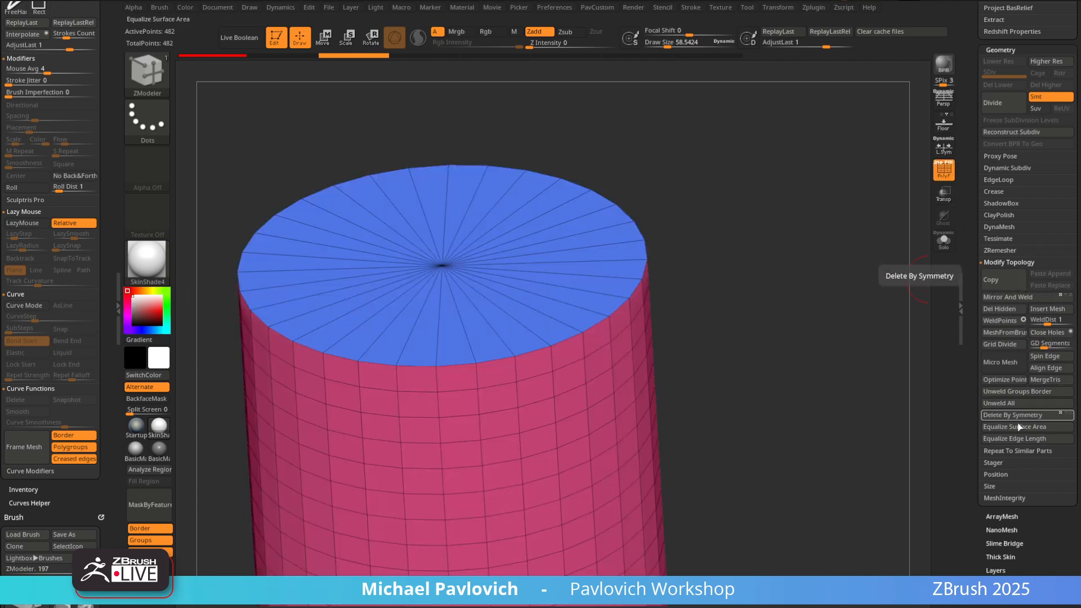
{"action": "left_click", "coordinate": [1017, 392]}
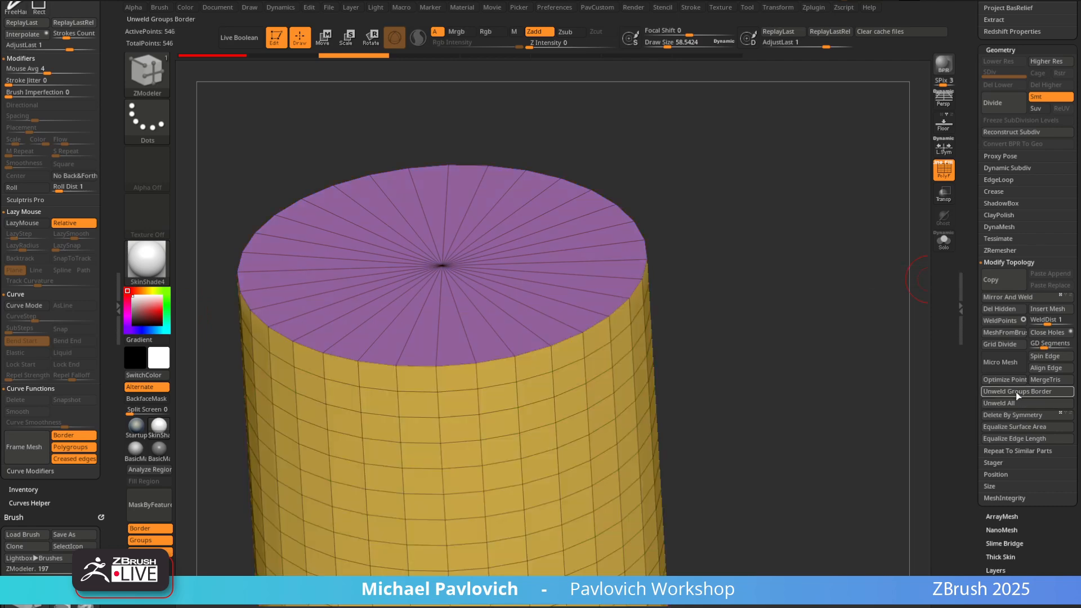
Isolate the unwelded side, fill it with bright red (R 255, G 23, B 23) using FillObject and unhide the caps
{"action": "key", "text": "ctrl"}
{"action": "left_click", "coordinate": [614, 366], "text": "ctrl+shift"}
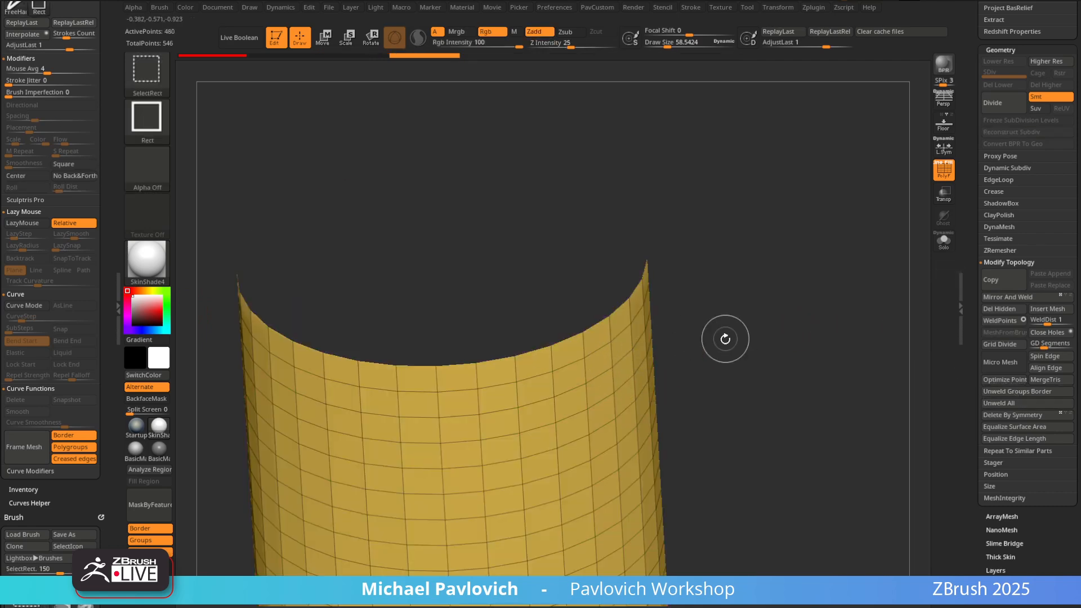
{"action": "key", "text": "b"}
{"action": "key", "text": "z"}
{"action": "key", "text": "m"}
{"action": "key", "text": "ctrl+w"}
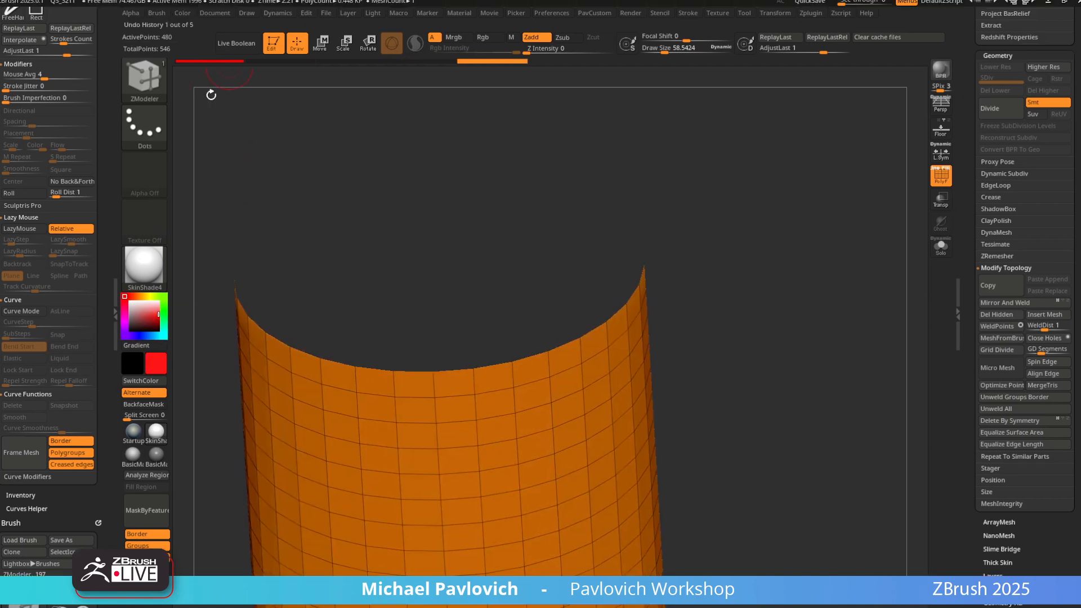
{"action": "left_click", "coordinate": [185, 16]}
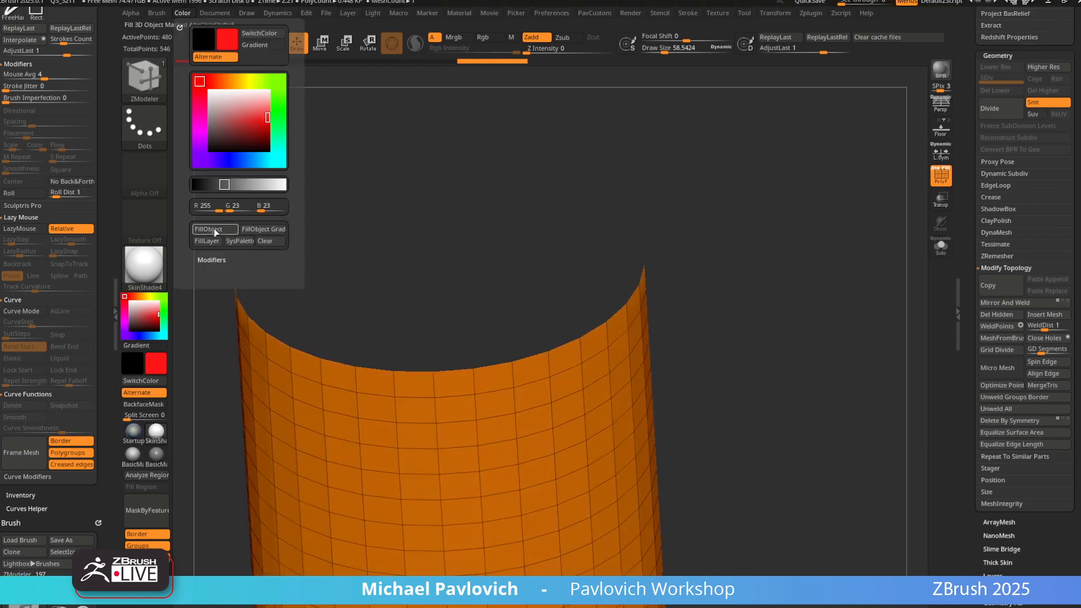
{"action": "left_click", "coordinate": [656, 212], "text": "ctrl+shift"}
Hide the wireframe and inspect the cap's colour, alone and with the side, using a brief Dynamic Subdivision preview
{"action": "left_click", "coordinate": [944, 181]}
{"action": "left_click_drag", "start_coordinate": [839, 214], "coordinate": [779, 273]}
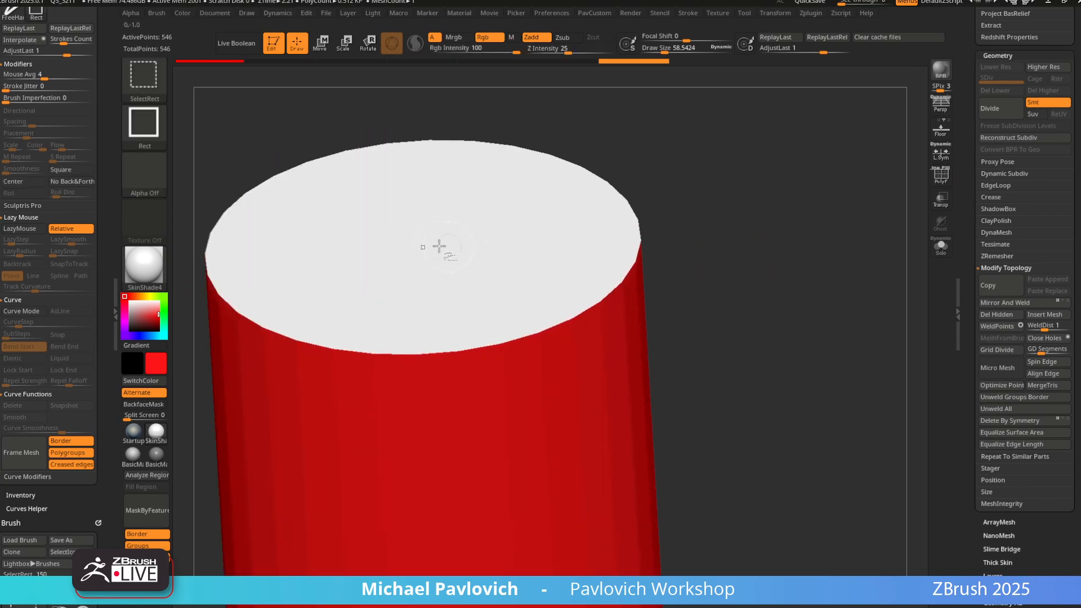
{"action": "left_click", "coordinate": [438, 247], "text": "ctrl+shift"}
{"action": "left_click", "coordinate": [783, 233], "text": "ctrl+shift"}
{"action": "key", "text": "d"}
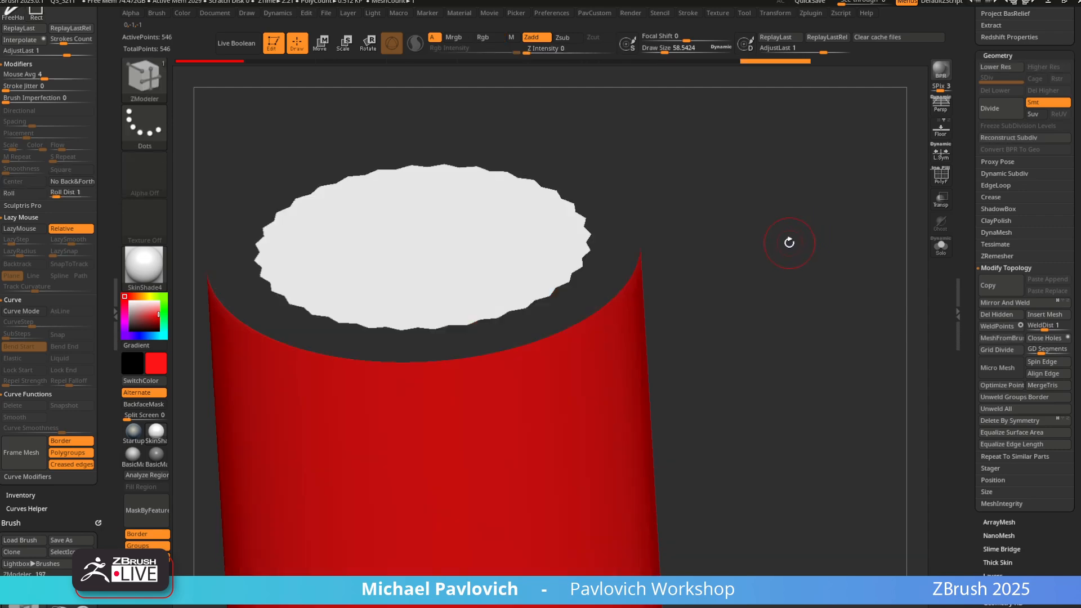
{"action": "key", "text": "shift+d"}
{"action": "mouse_move", "coordinate": [748, 207]}
{"action": "left_mouse_down", "text": "alt"}
{"action": "mouse_move", "coordinate": [742, 232]}
{"action": "mouse_move", "coordinate": [739, 197]}
{"action": "left_mouse_up", "text": "alt"}
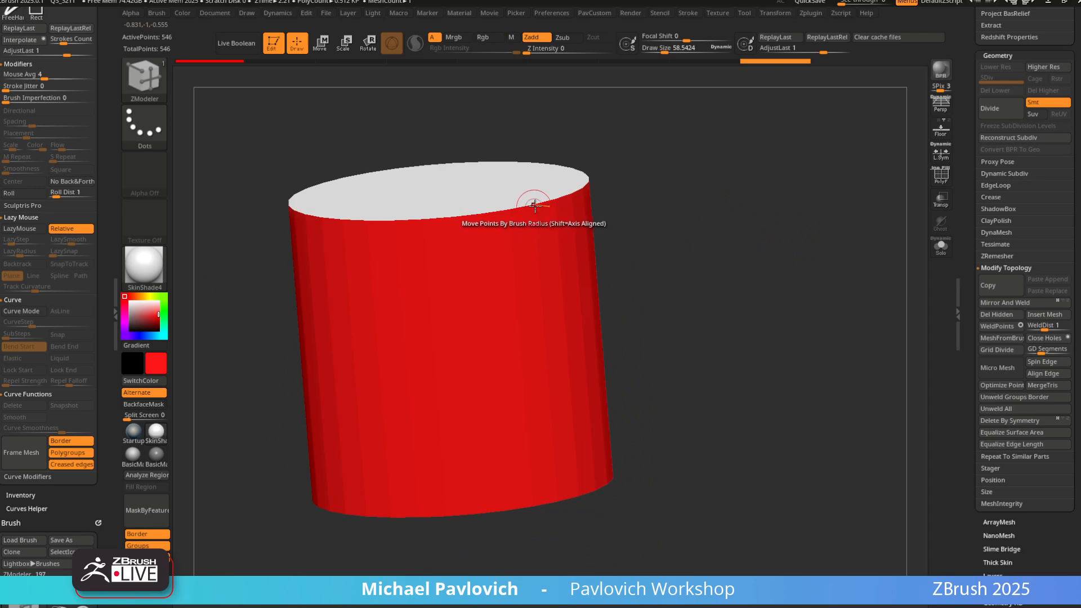
Examine the colour border along the unwelded cylinder's rim up close and from both ends
{"action": "left_click_drag", "start_coordinate": [714, 107], "coordinate": [707, 270], "text": "alt"}
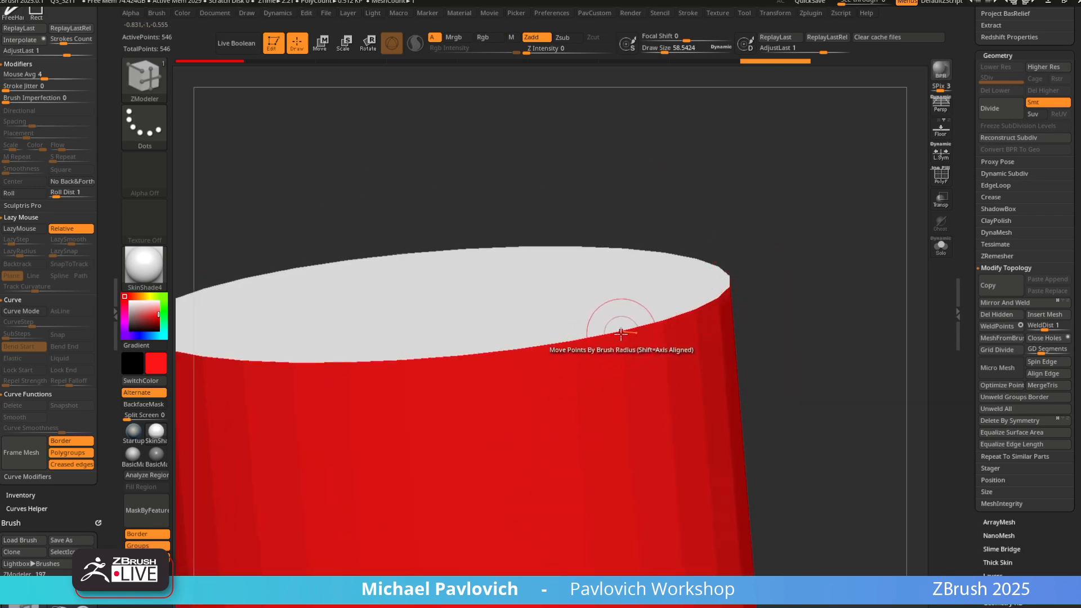
{"action": "left_click_drag", "start_coordinate": [734, 324], "coordinate": [543, 299]}
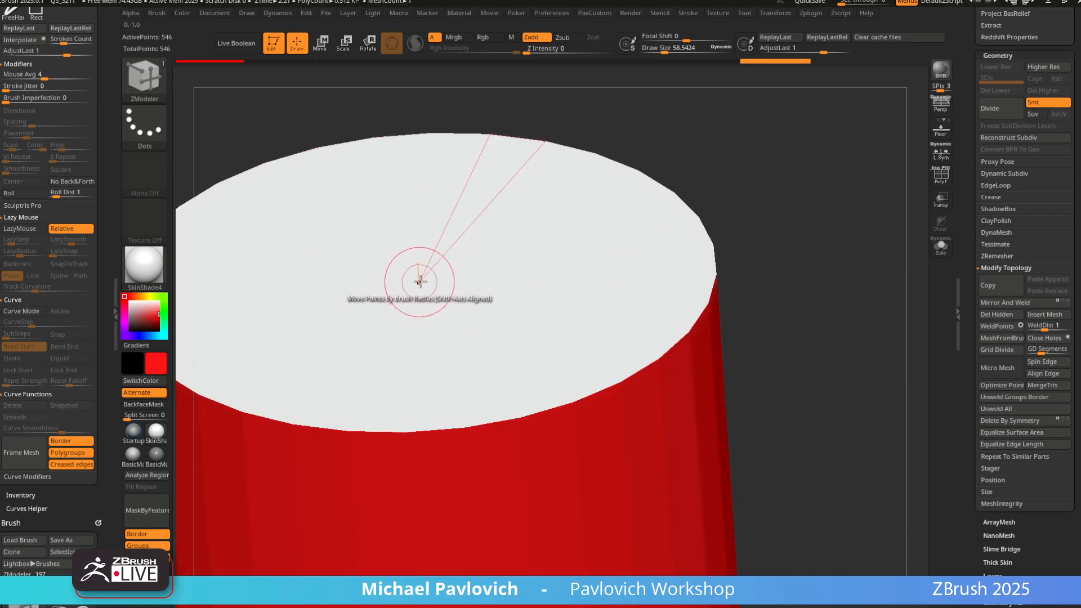
{"action": "key", "text": "shift"}
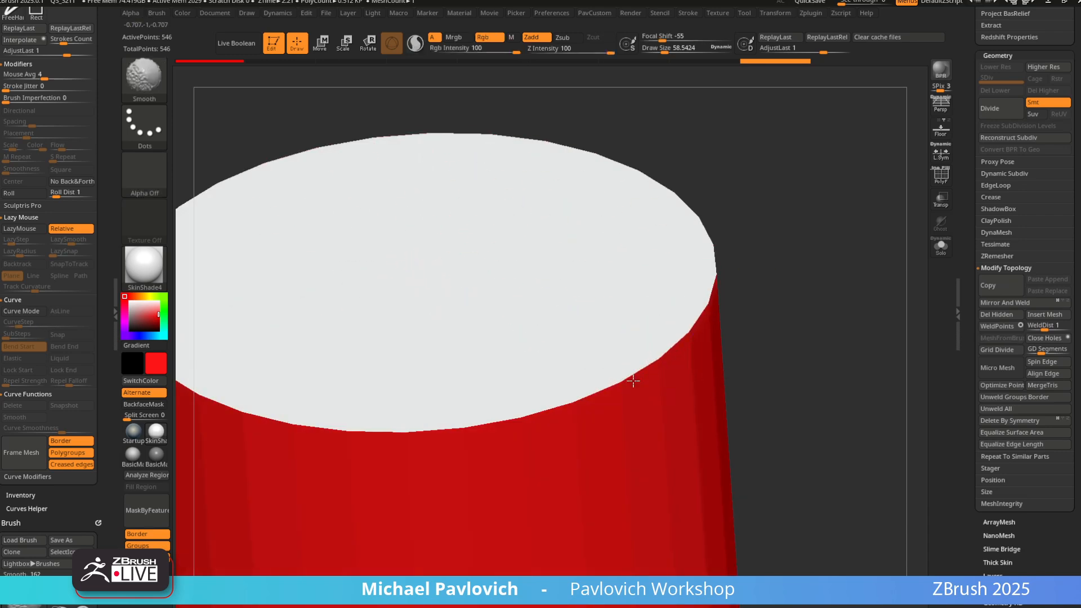
{"action": "left_click_drag", "start_coordinate": [832, 305], "coordinate": [691, 275], "text": "alt"}
{"action": "left_click_drag", "start_coordinate": [691, 265], "coordinate": [660, 281]}
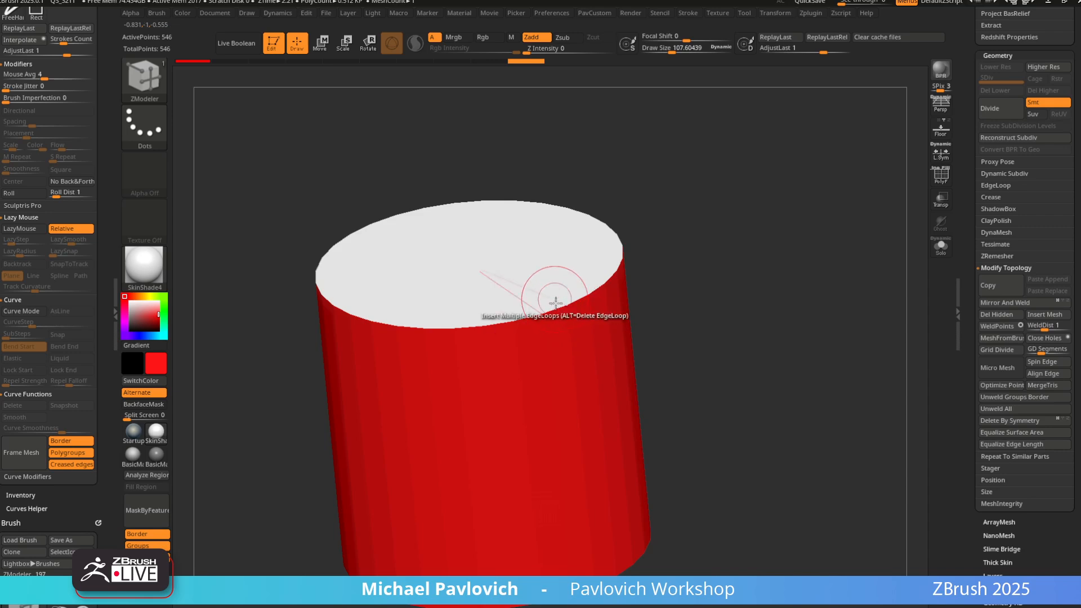
{"action": "left_click_drag", "start_coordinate": [719, 282], "coordinate": [642, 299]}
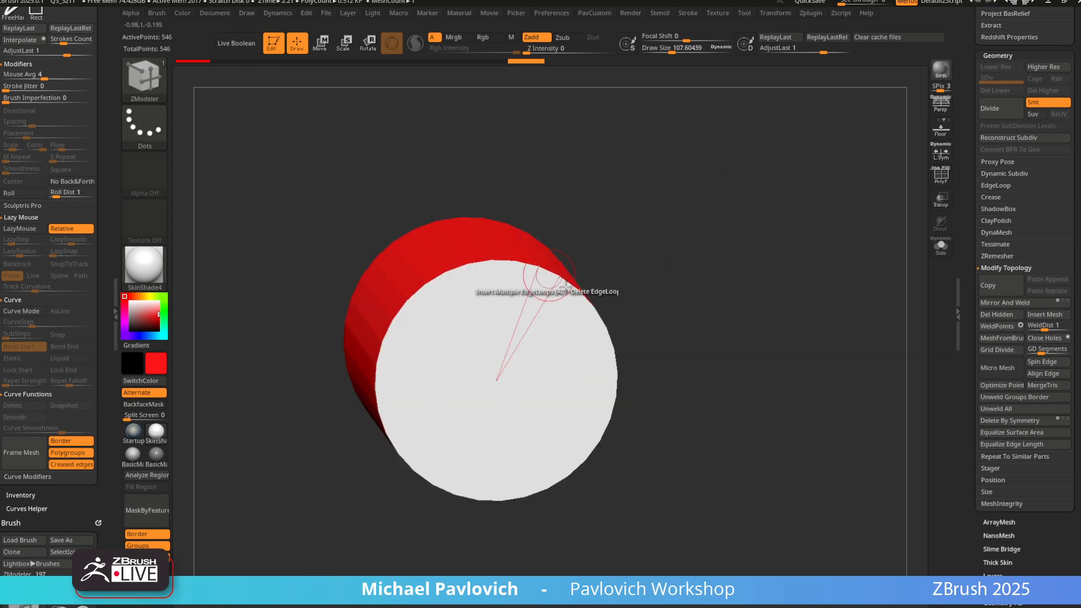
{"action": "left_click_drag", "start_coordinate": [632, 198], "coordinate": [793, 285]}
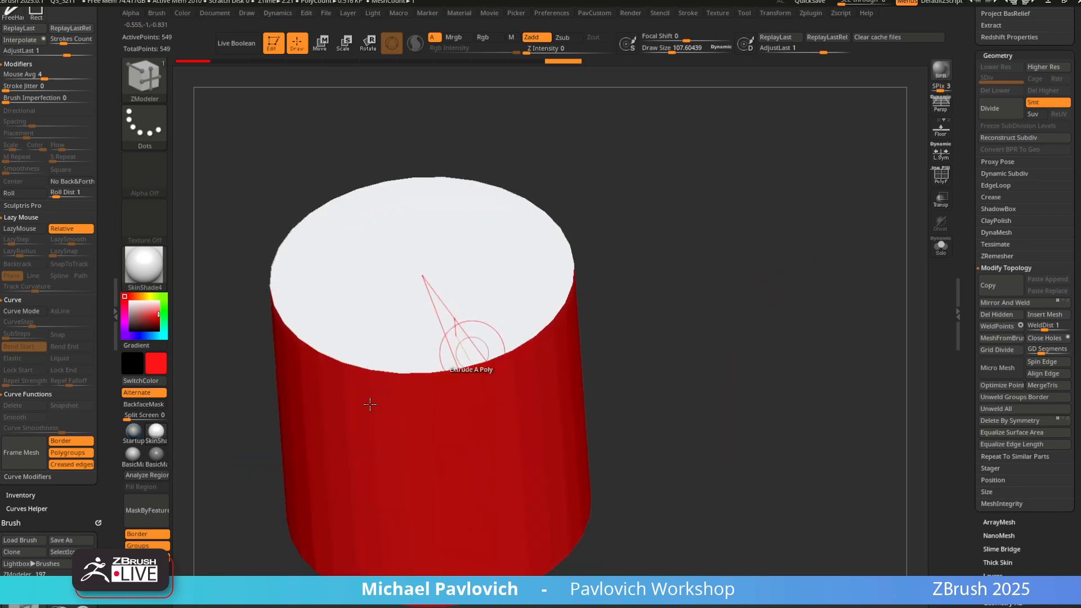
{"action": "left_click_drag", "start_coordinate": [692, 434], "coordinate": [771, 387]}
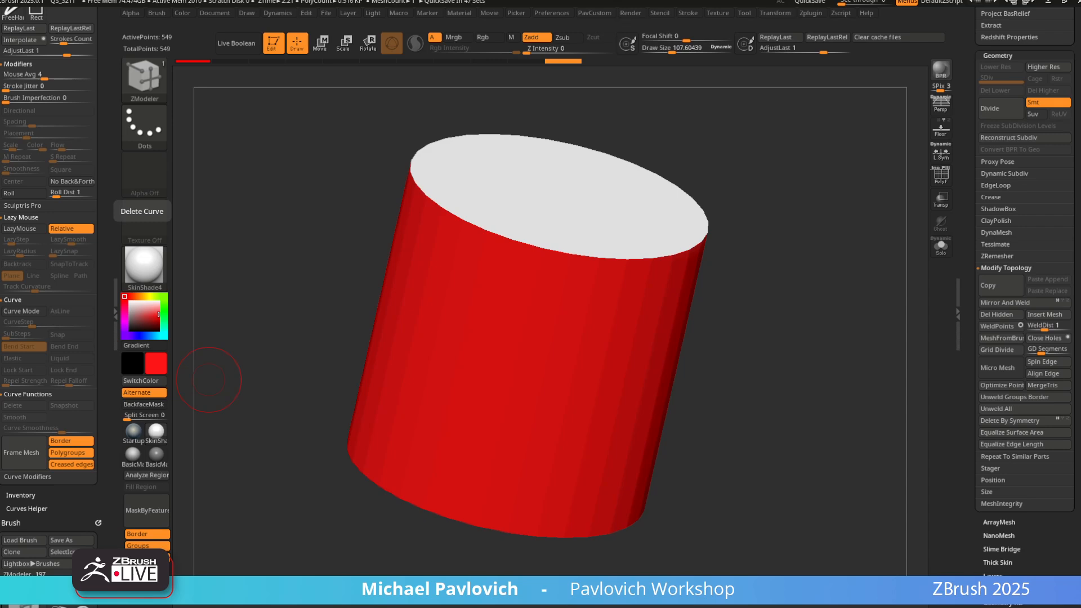
{"action": "left_click_drag", "start_coordinate": [968, 164], "coordinate": [963, 270]}
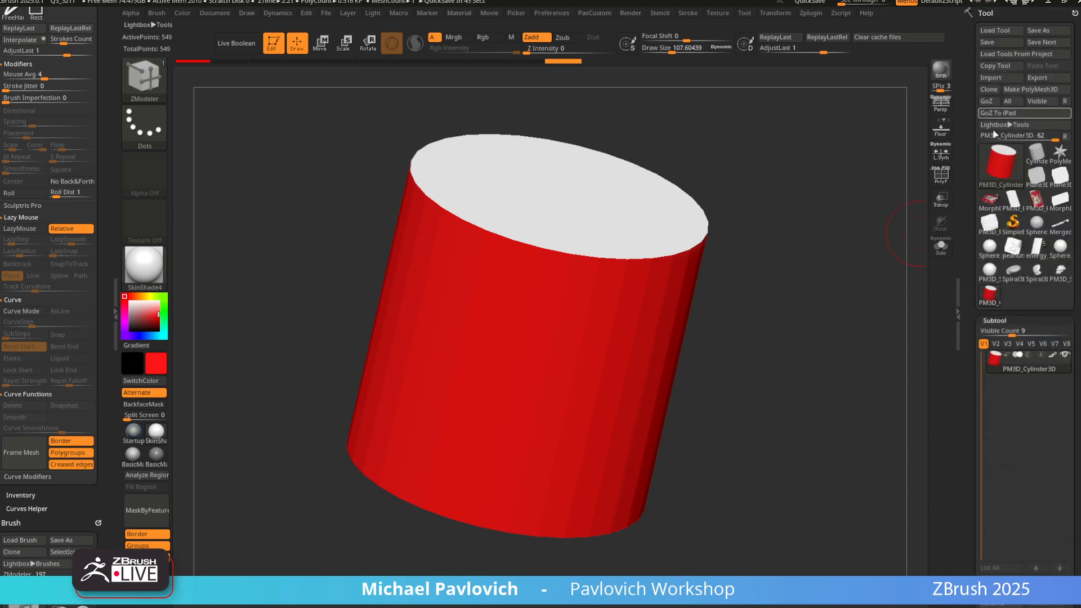
{"action": "left_click_drag", "start_coordinate": [838, 134], "coordinate": [827, 188], "text": "alt"}
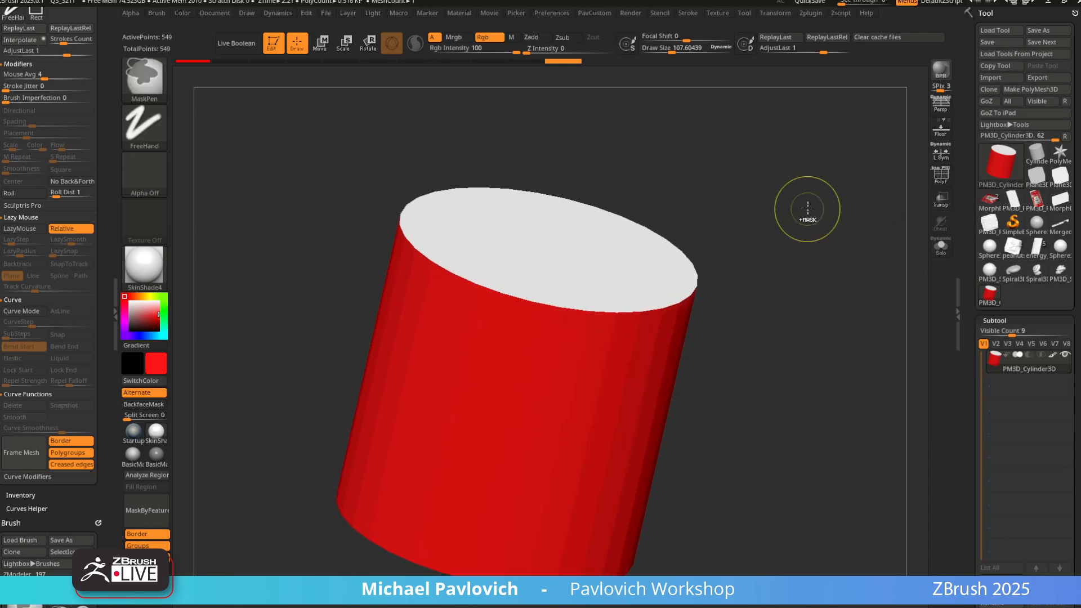
{"action": "left_click", "coordinate": [996, 30]}
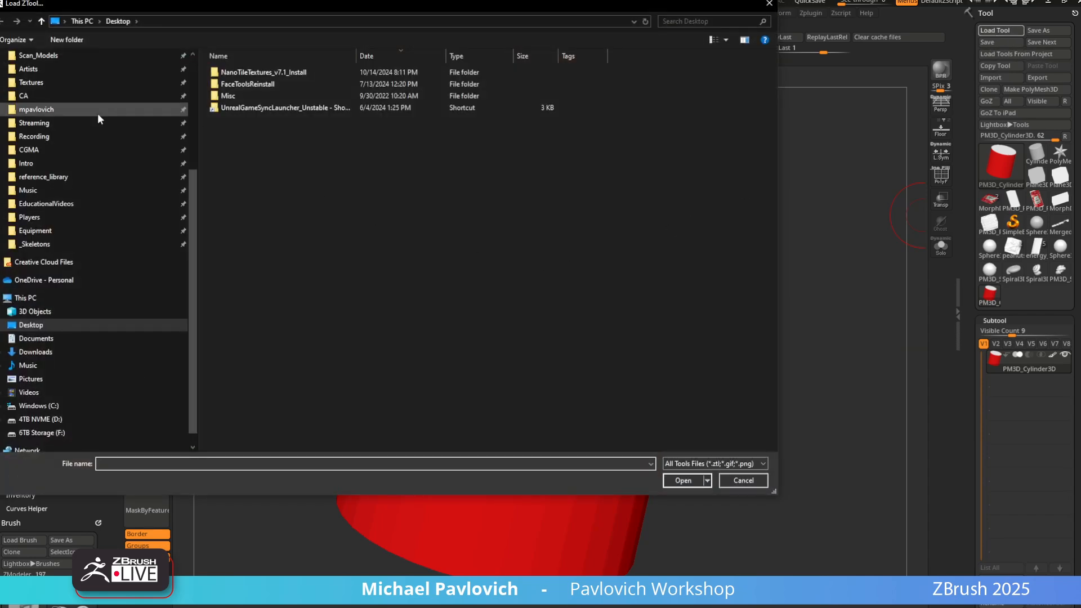
{"action": "left_click", "coordinate": [732, 480]}
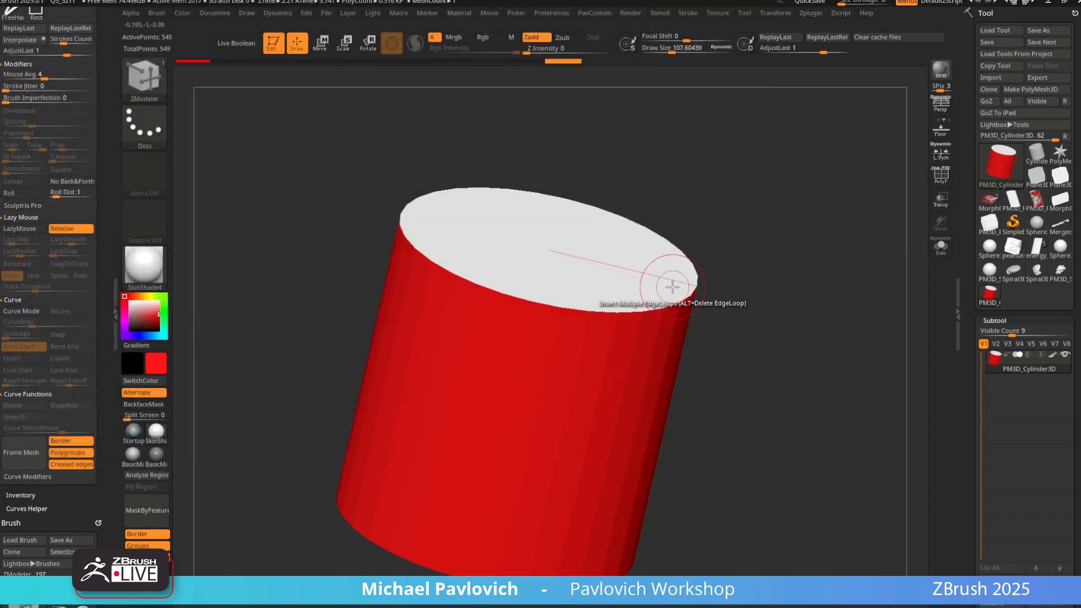
Load DemoSoldier.ZTL from the Lightbox tools, close Lightbox and turn the figure to face the view
{"action": "key", "text": "comma"}
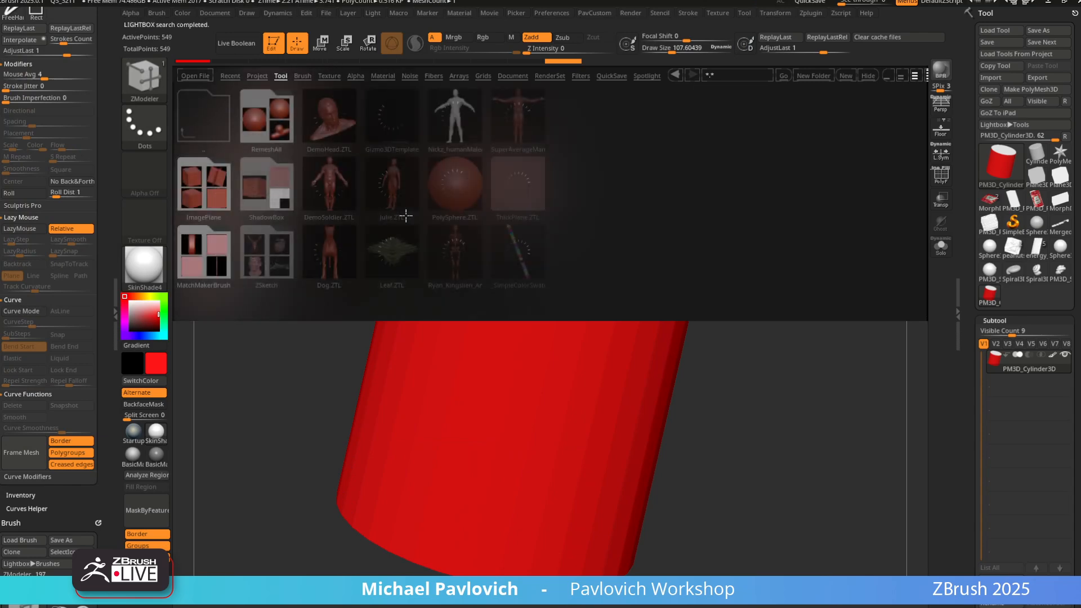
{"action": "double_click", "coordinate": [319, 192]}
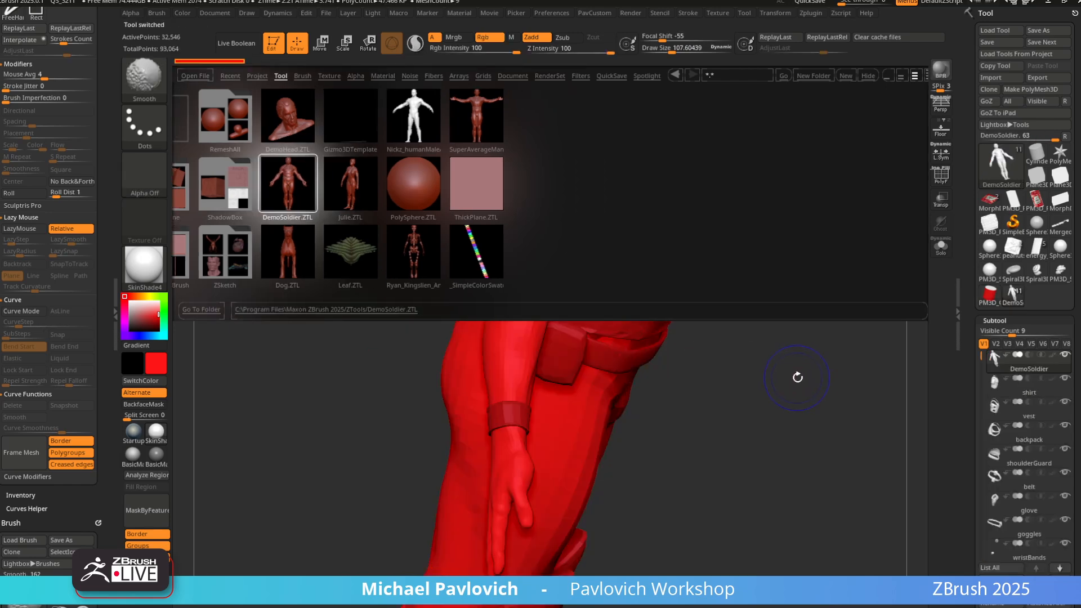
{"action": "left_click_drag", "start_coordinate": [796, 377], "coordinate": [740, 344]}
{"action": "key", "text": "comma"}
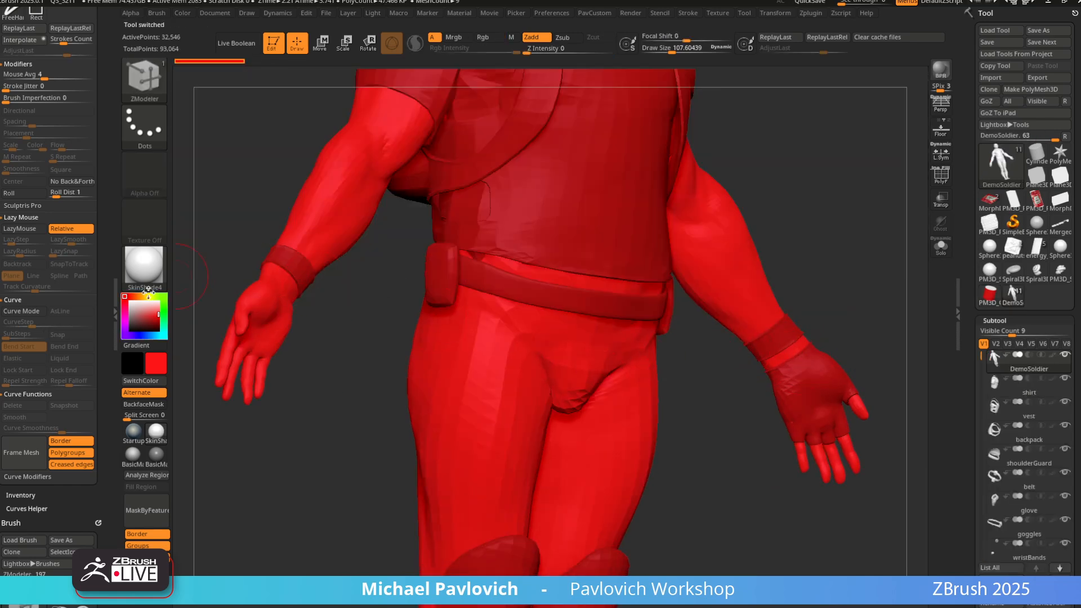
Set the active colour to white, switch to the startup material and solo the DemoSoldier body
{"action": "left_click", "coordinate": [127, 293]}
{"action": "left_click", "coordinate": [133, 431]}
{"action": "left_click_drag", "start_coordinate": [811, 163], "coordinate": [786, 316], "text": "alt"}
{"action": "left_click", "coordinate": [941, 247]}
{"action": "left_click_drag", "start_coordinate": [890, 248], "coordinate": [868, 287], "text": "alt"}
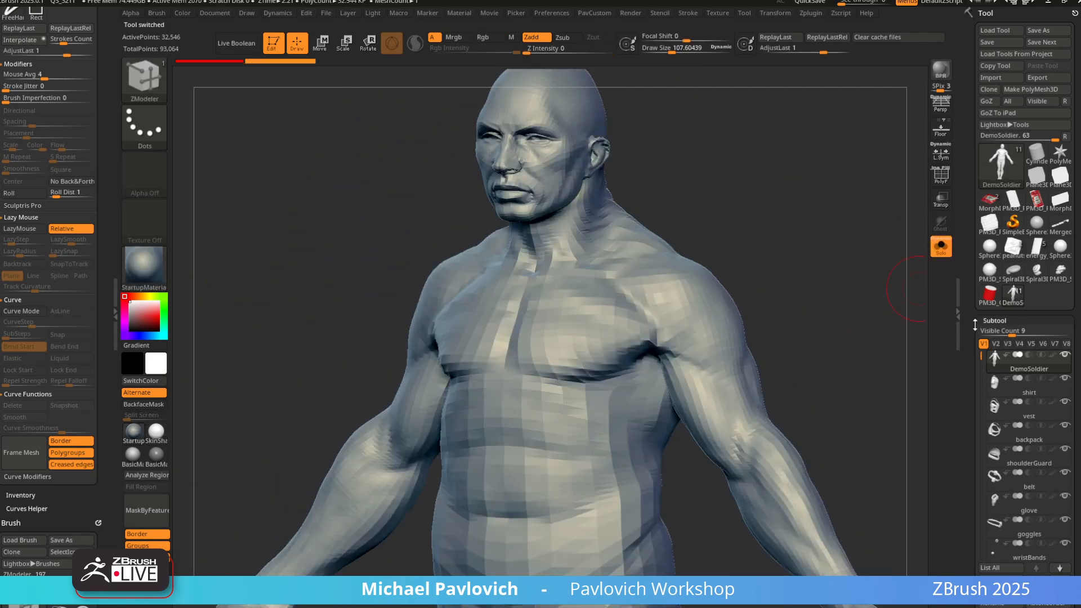
Delete the body's lower subdivision levels and paint a mask over the shoulder cap
{"action": "scroll", "coordinate": [991, 265], "scroll_direction": "down", "scroll_amount": 10}
{"action": "left_click", "coordinate": [1001, 244]}
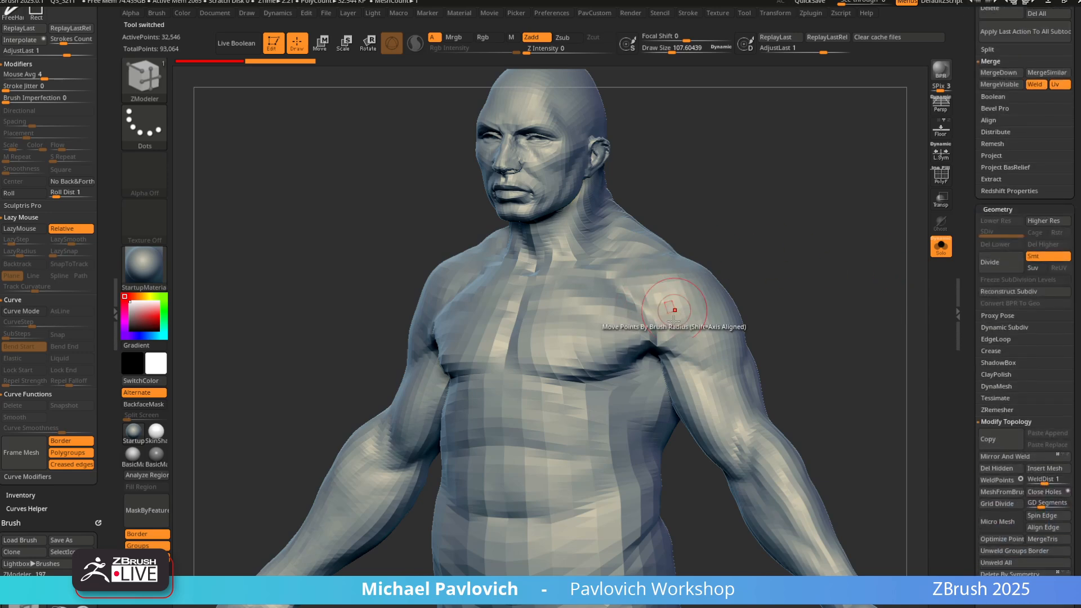
{"action": "left_click_drag", "start_coordinate": [788, 293], "coordinate": [750, 301]}
{"action": "mouse_move", "coordinate": [676, 316]}
{"action": "left_mouse_down", "text": "ctrl"}
{"action": "mouse_move", "coordinate": [648, 349]}
{"action": "mouse_move", "coordinate": [602, 338]}
{"action": "mouse_move", "coordinate": [648, 397]}
{"action": "mouse_move", "coordinate": [693, 391]}
{"action": "mouse_move", "coordinate": [692, 347]}
{"action": "left_mouse_up", "text": "ctrl"}
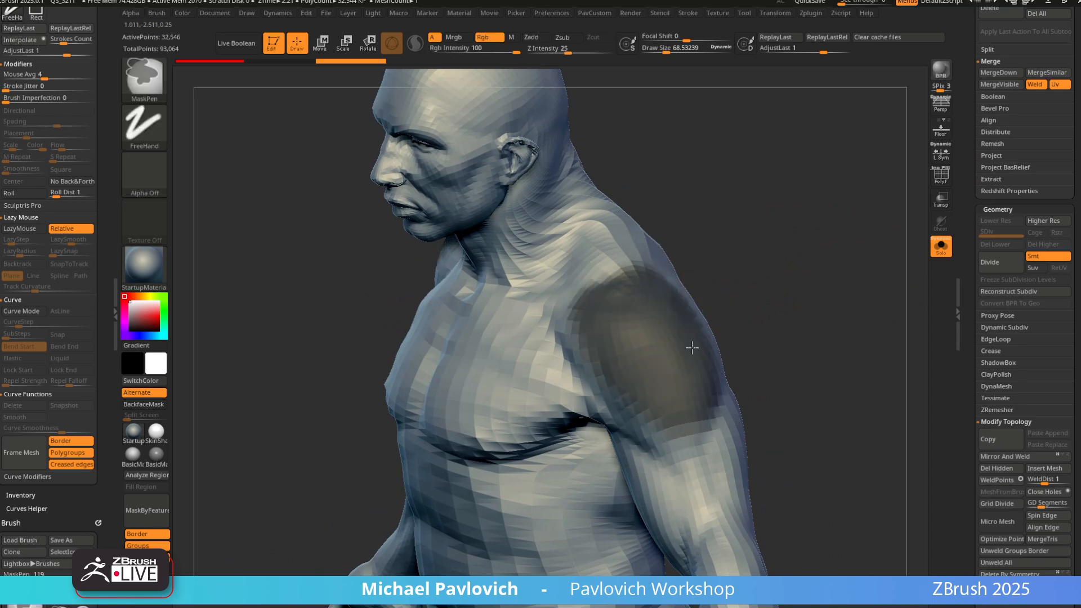
{"action": "left_click_drag", "start_coordinate": [656, 300], "coordinate": [639, 297], "text": "ctrl"}
On a duplicate of the DemoSoldier subtool, isolate the masked shoulder areas and delete the hidden geometry
{"action": "left_click_drag", "start_coordinate": [971, 260], "coordinate": [876, 388]}
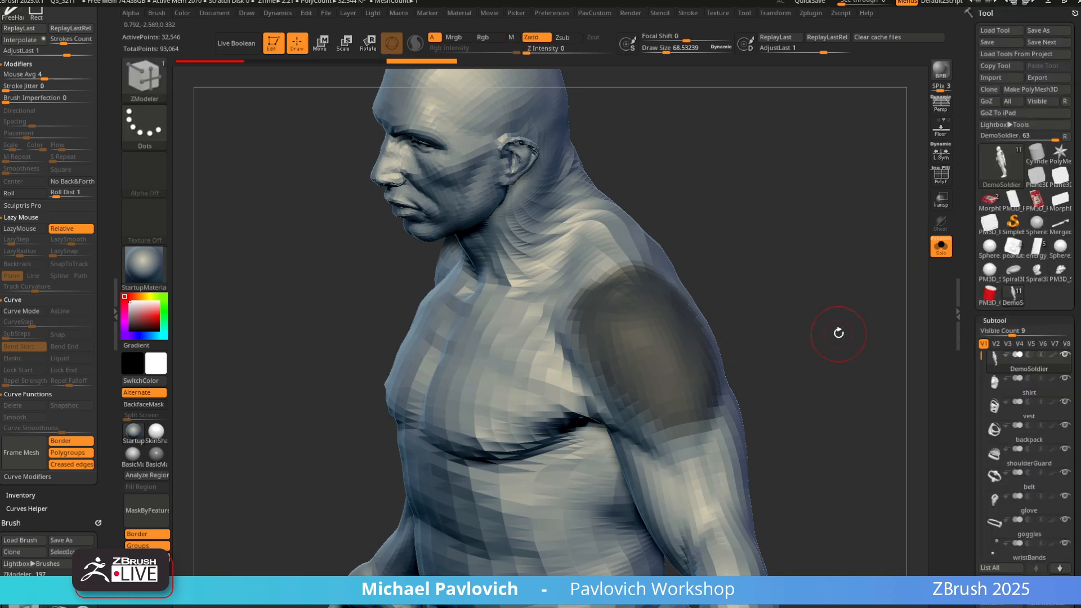
{"action": "left_click_drag", "start_coordinate": [966, 405], "coordinate": [965, 322]}
{"action": "left_click", "coordinate": [993, 573]}
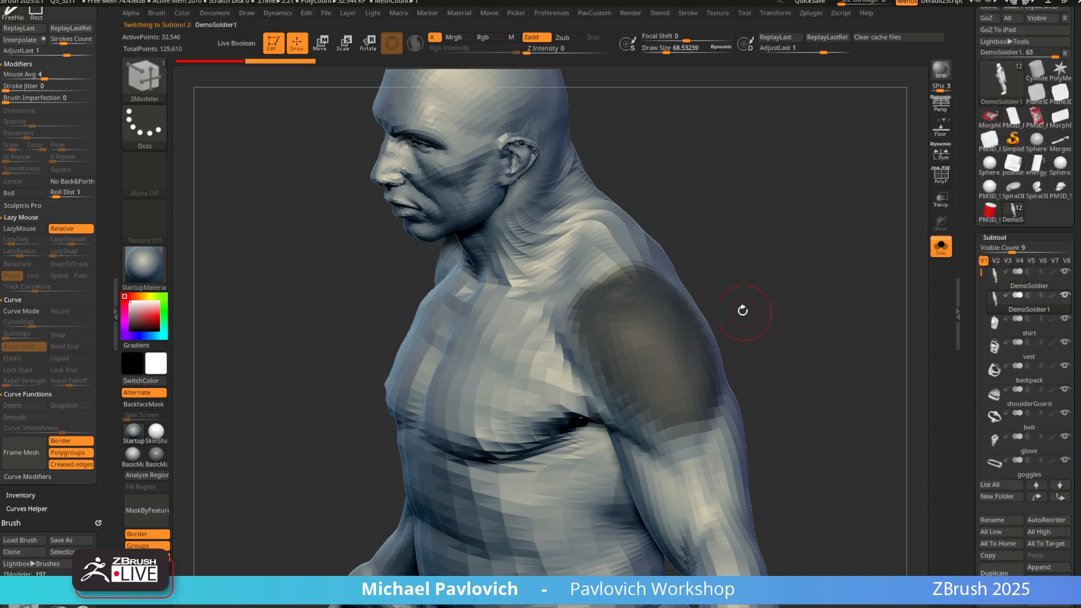
{"action": "left_click", "coordinate": [848, 275]}
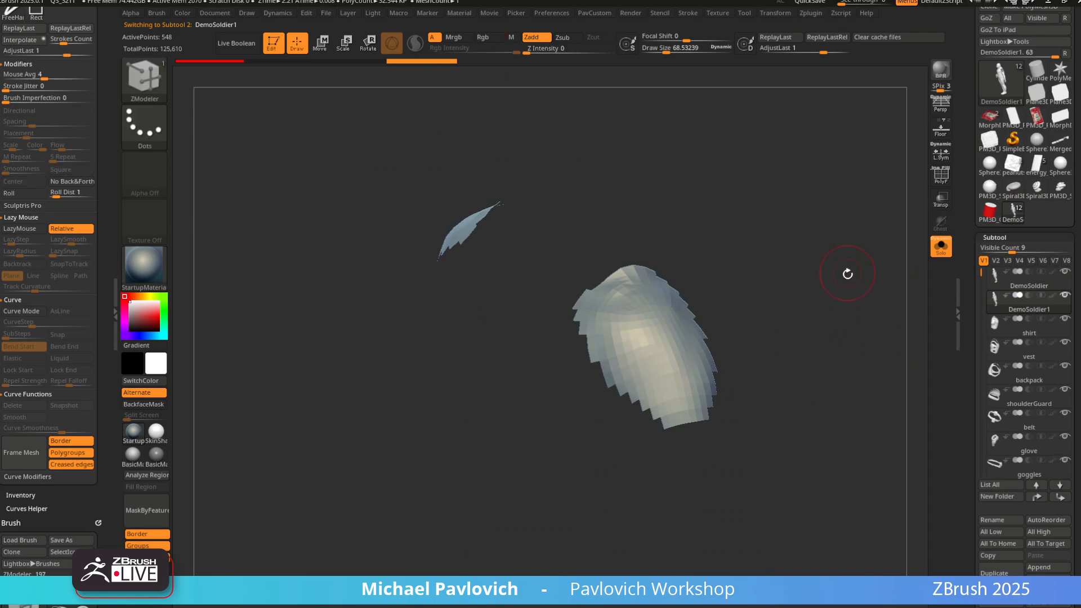
{"action": "key", "text": "3"}
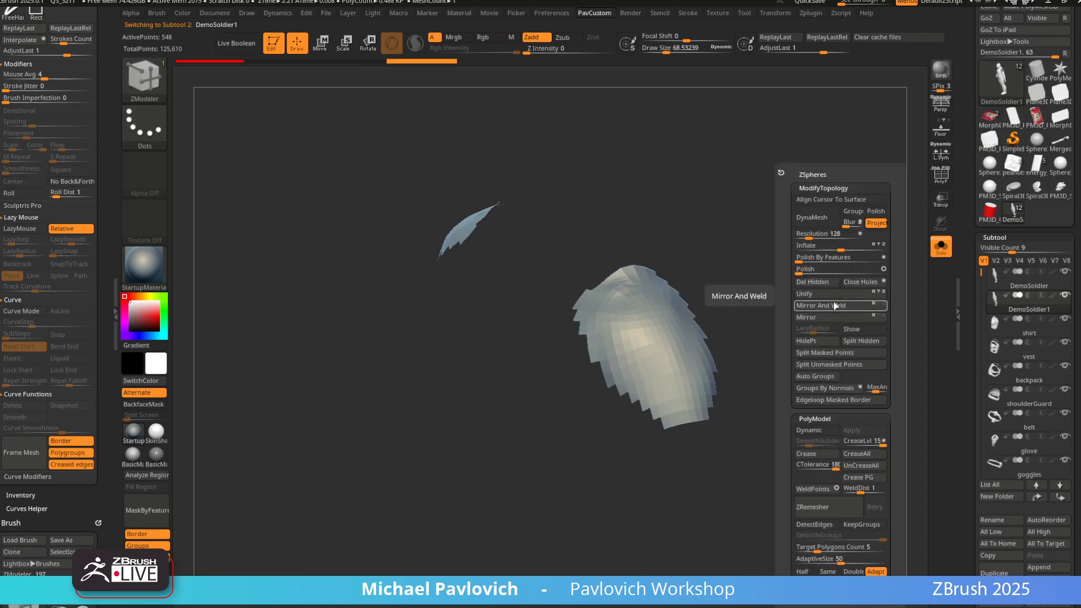
{"action": "left_click", "coordinate": [822, 284]}
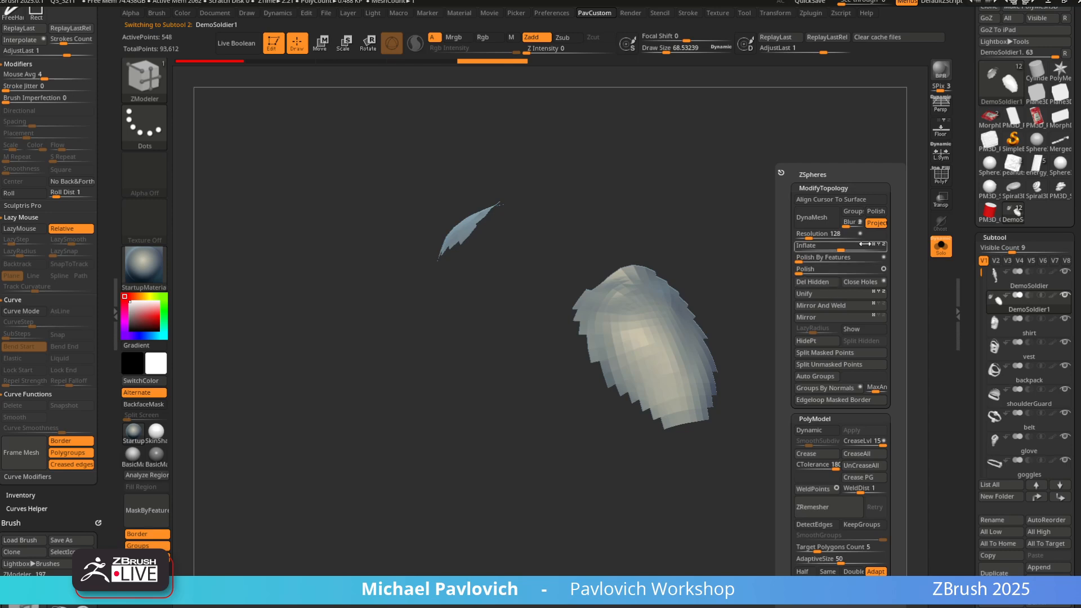
Smooth the shoulder patches with Polish By Features and ZRemesh them at Half with AdaptiveSize 0
{"action": "left_click", "coordinate": [838, 259]}
{"action": "left_click", "coordinate": [782, 306]}
{"action": "key", "text": "3"}
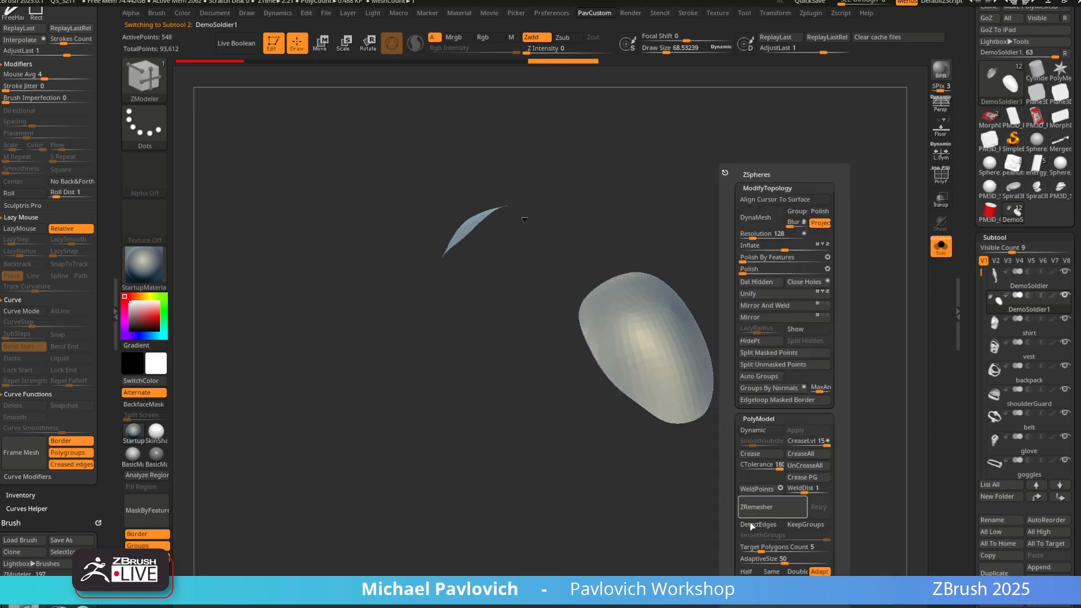
{"action": "left_click", "coordinate": [746, 572]}
{"action": "left_click_drag", "start_coordinate": [784, 563], "coordinate": [740, 562]}
{"action": "left_click", "coordinate": [785, 509]}
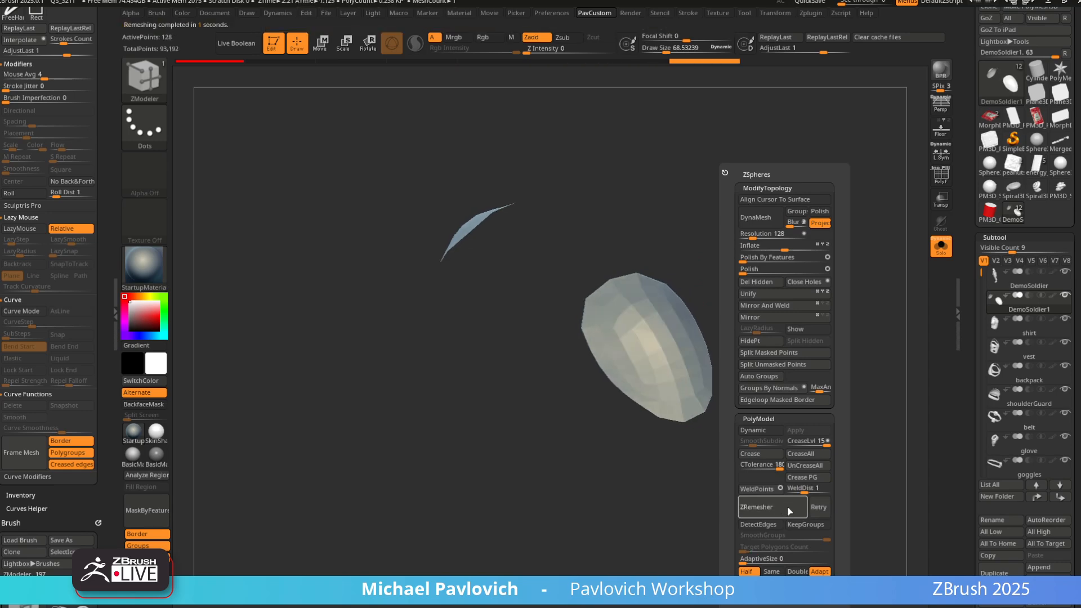
Show the wireframe on the remeshed shoulder patches and open the NanoMesh settings
{"action": "key", "text": "shift+f"}
{"action": "key", "text": "f"}
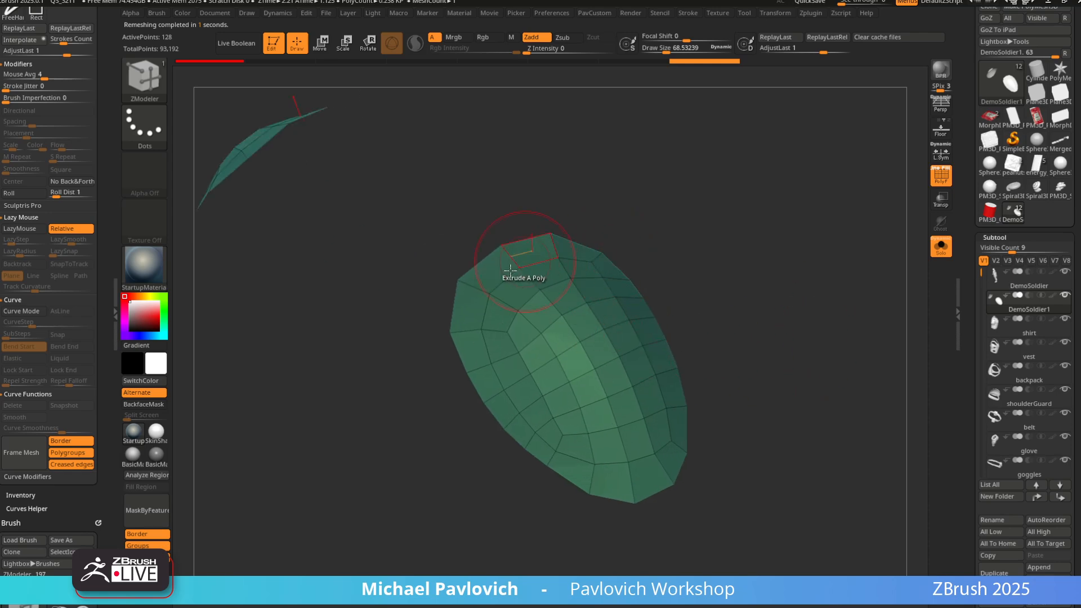
{"action": "left_click_drag", "start_coordinate": [743, 387], "coordinate": [837, 355]}
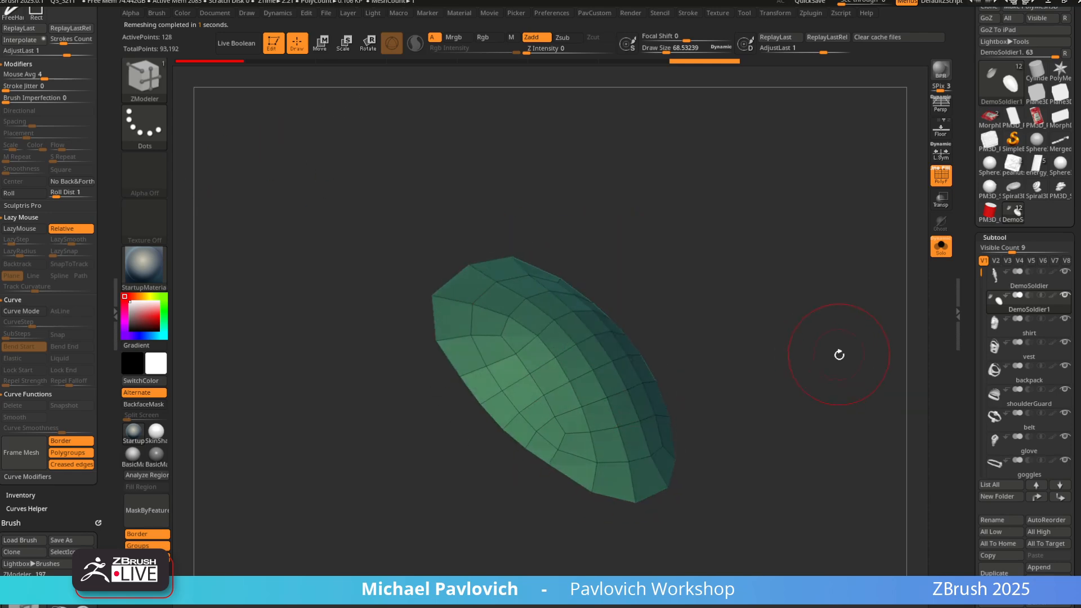
{"action": "left_click_drag", "start_coordinate": [964, 346], "coordinate": [964, 162]}
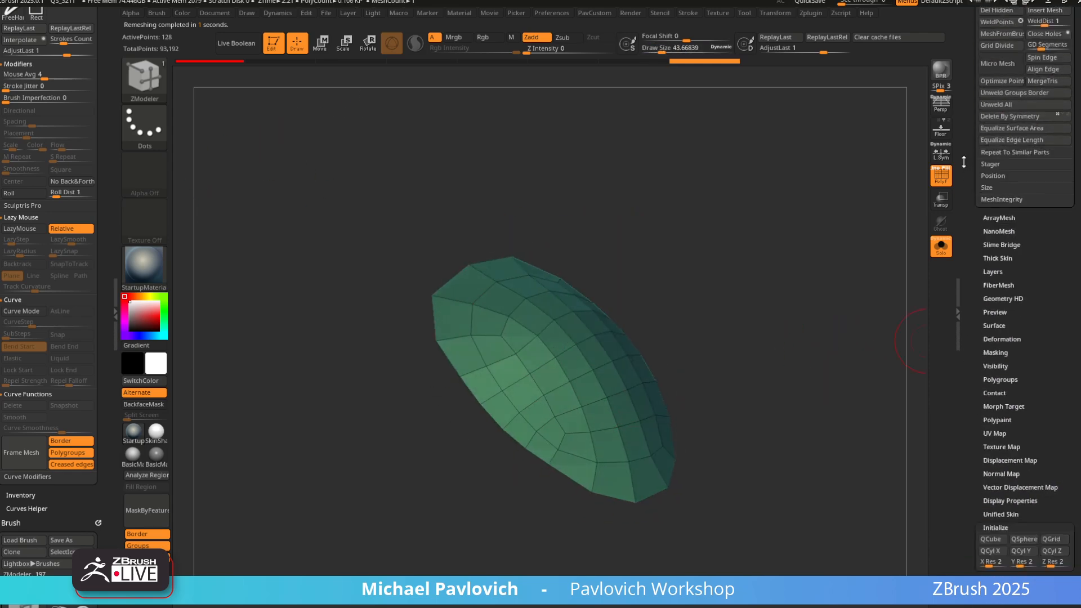
{"action": "left_click", "coordinate": [999, 233]}
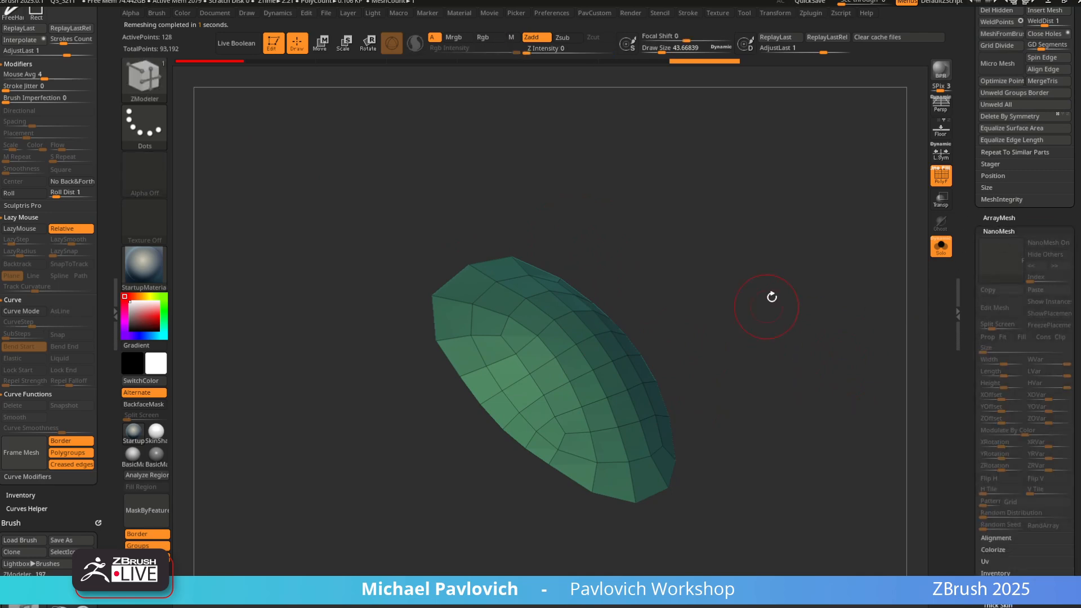
Choose the IMM Ind. Parts insert brush
{"action": "key", "text": "b"}
{"action": "key", "text": "i"}
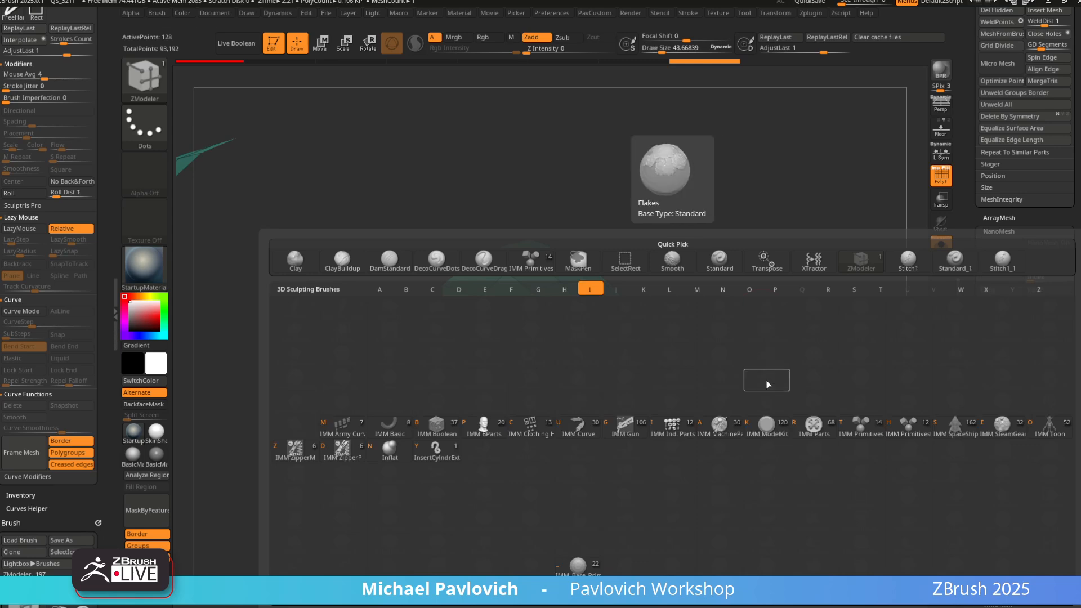
{"action": "left_click", "coordinate": [672, 430]}
Clear the tray of its docked palettes, dock the Brush palette there and collapse its subpalettes
{"action": "left_click", "coordinate": [115, 18]}
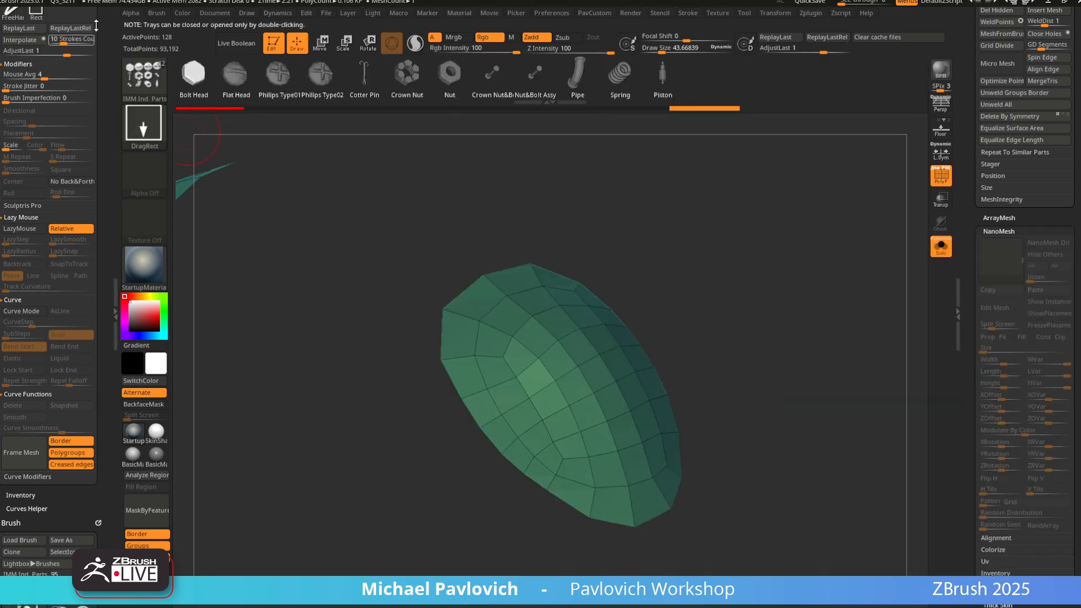
{"action": "left_click_drag", "start_coordinate": [105, 17], "coordinate": [106, 52]}
{"action": "left_click", "coordinate": [98, 14]}
{"action": "left_click", "coordinate": [100, 13]}
{"action": "left_click", "coordinate": [101, 16]}
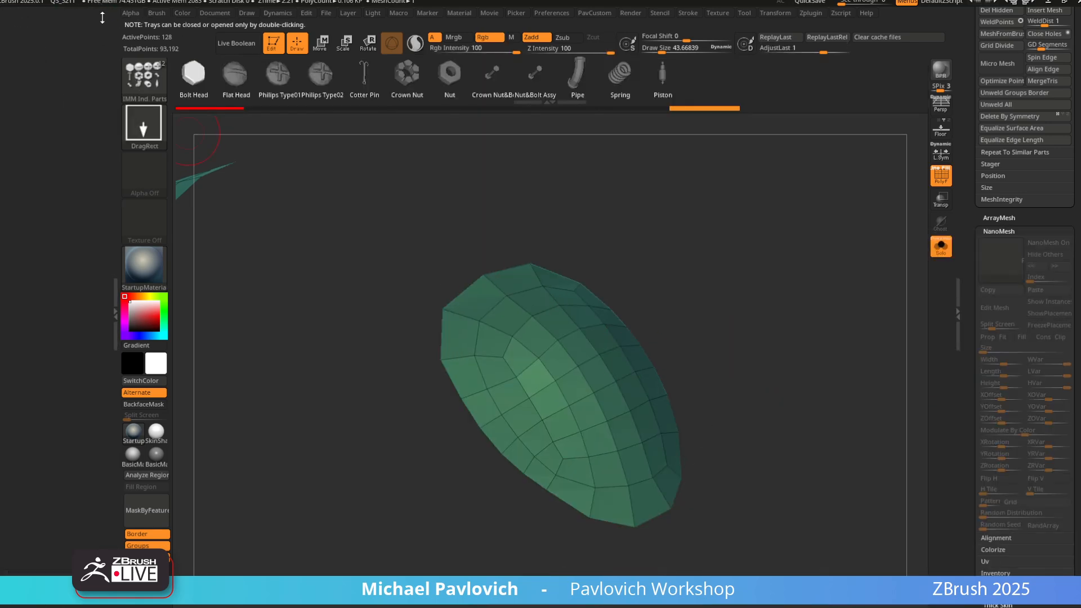
{"action": "left_click", "coordinate": [156, 13]}
{"action": "left_click", "coordinate": [160, 14]}
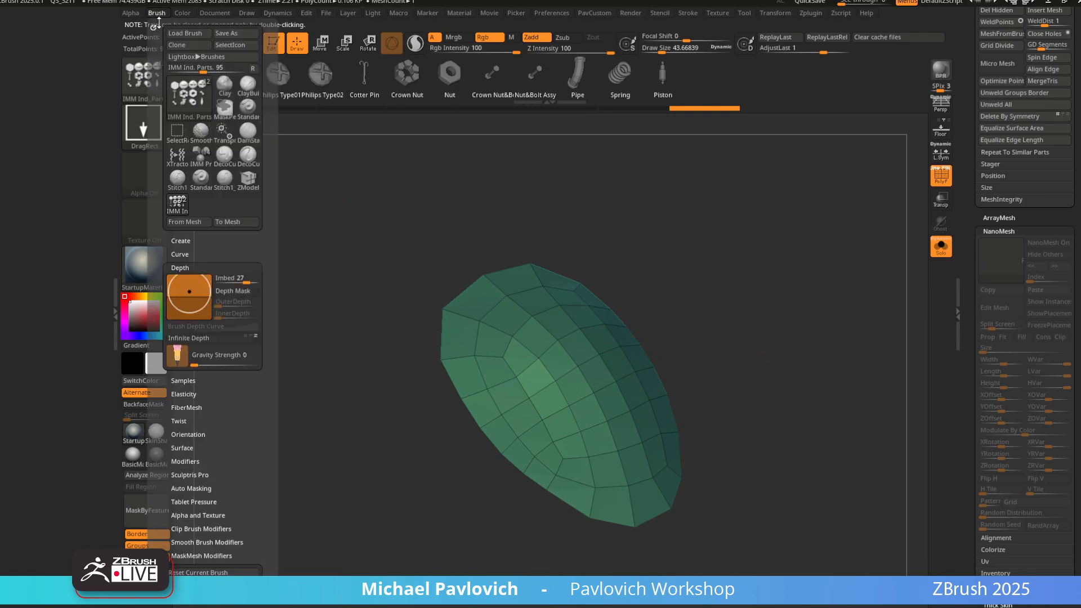
{"action": "mouse_move", "coordinate": [154, 27]}
{"action": "left_mouse_down"}
{"action": "mouse_move", "coordinate": [137, 22]}
{"action": "mouse_move", "coordinate": [35, 177]}
{"action": "left_mouse_up"}
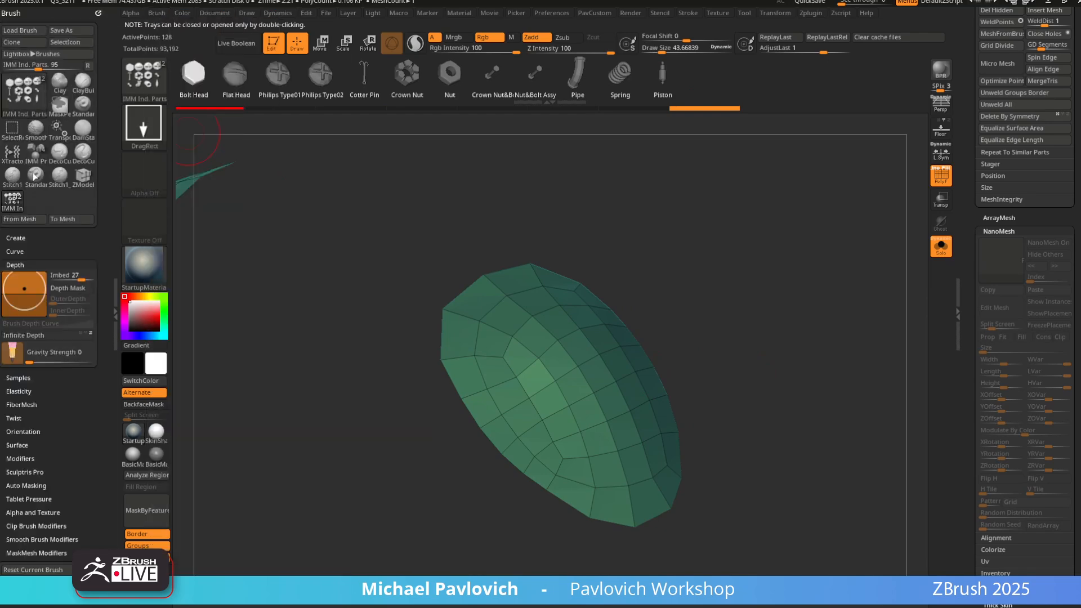
{"action": "left_click", "coordinate": [23, 265], "text": "shift"}
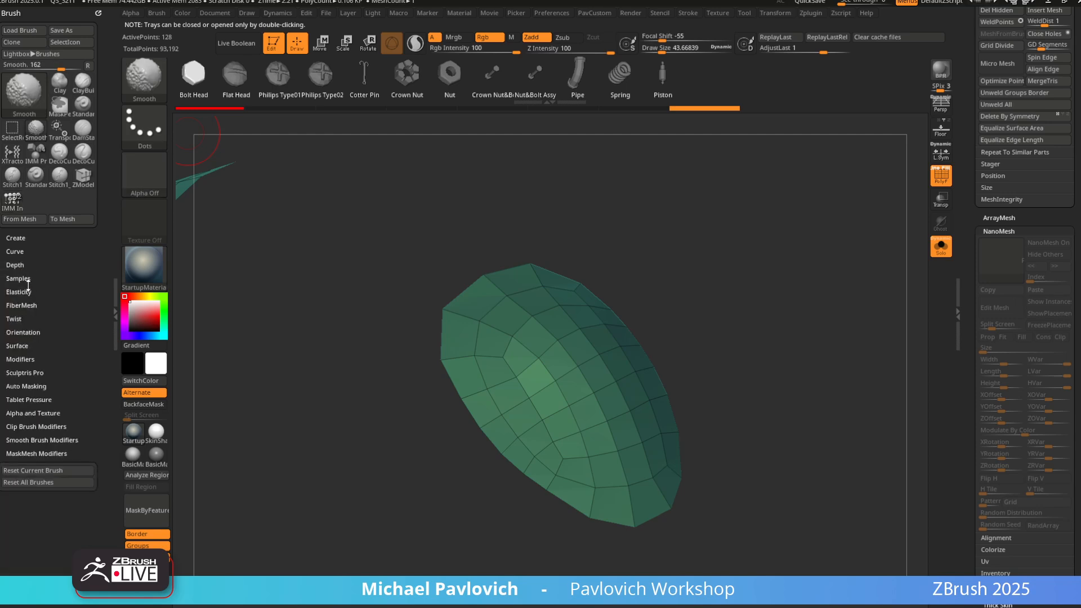
Create a NanoMesh brush from IMM Ind. Parts and set its polygon action to Insert NanoMesh on All Polygons
{"action": "left_click", "coordinate": [20, 238]}
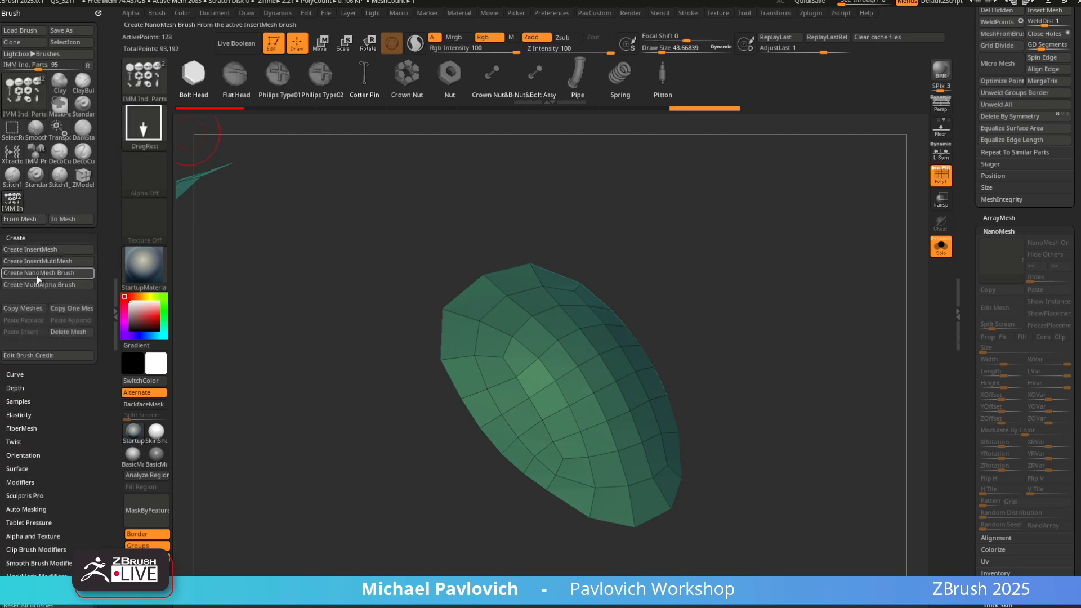
{"action": "left_click_drag", "start_coordinate": [354, 265], "coordinate": [596, 321]}
{"action": "key", "text": "space"}
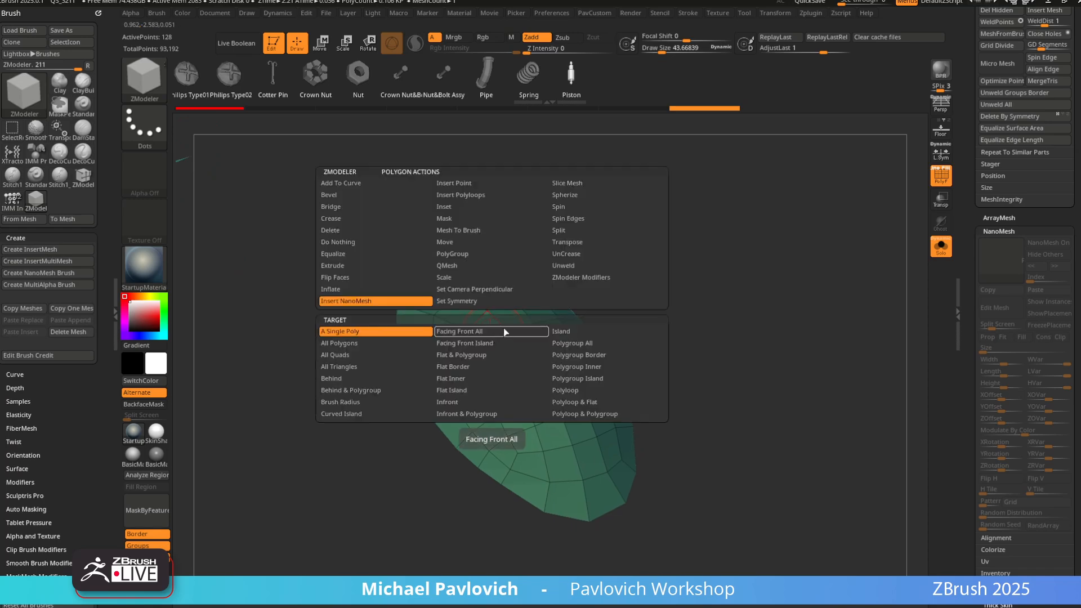
{"action": "left_click", "coordinate": [373, 301]}
{"action": "left_click", "coordinate": [367, 332]}
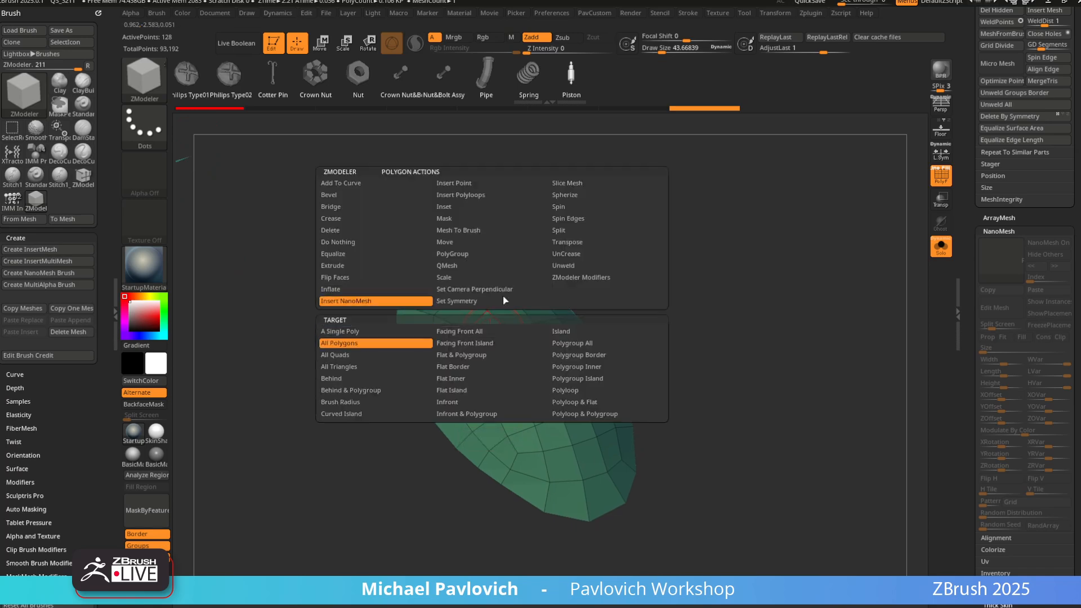
Insert Philips Type01 screw heads as a NanoMesh on every polygon of the shoulder patches
{"action": "left_click", "coordinate": [198, 76]}
{"action": "left_click_drag", "start_coordinate": [625, 244], "coordinate": [661, 231], "text": "alt"}
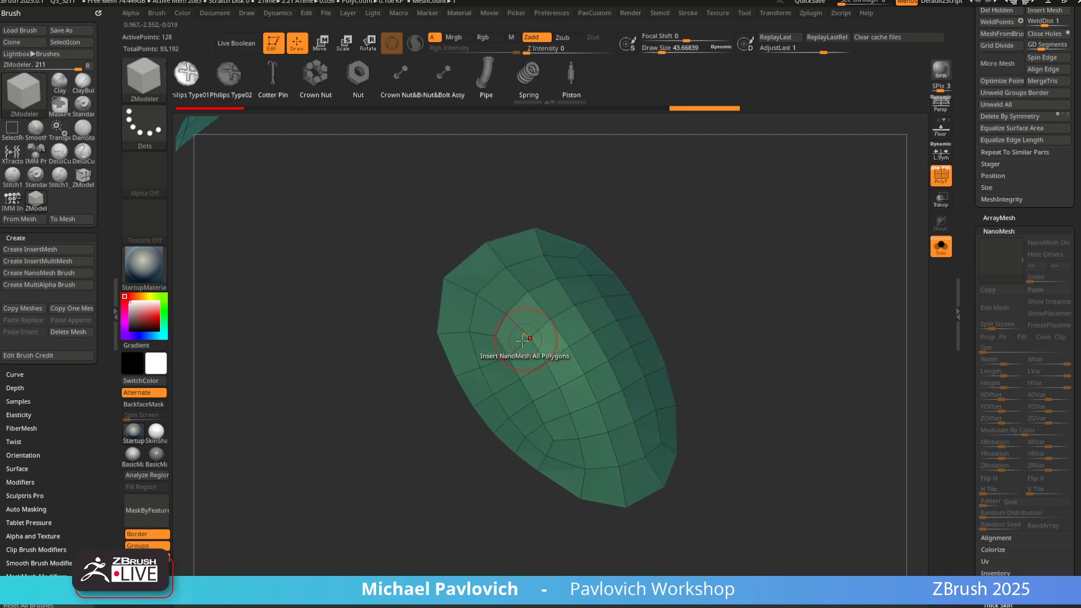
{"action": "left_click_drag", "start_coordinate": [522, 341], "coordinate": [553, 376]}
{"action": "left_click_drag", "start_coordinate": [746, 304], "coordinate": [987, 352]}
Set the NanoMesh to proportional mode with a size of 0.17789
{"action": "left_click", "coordinate": [1022, 337]}
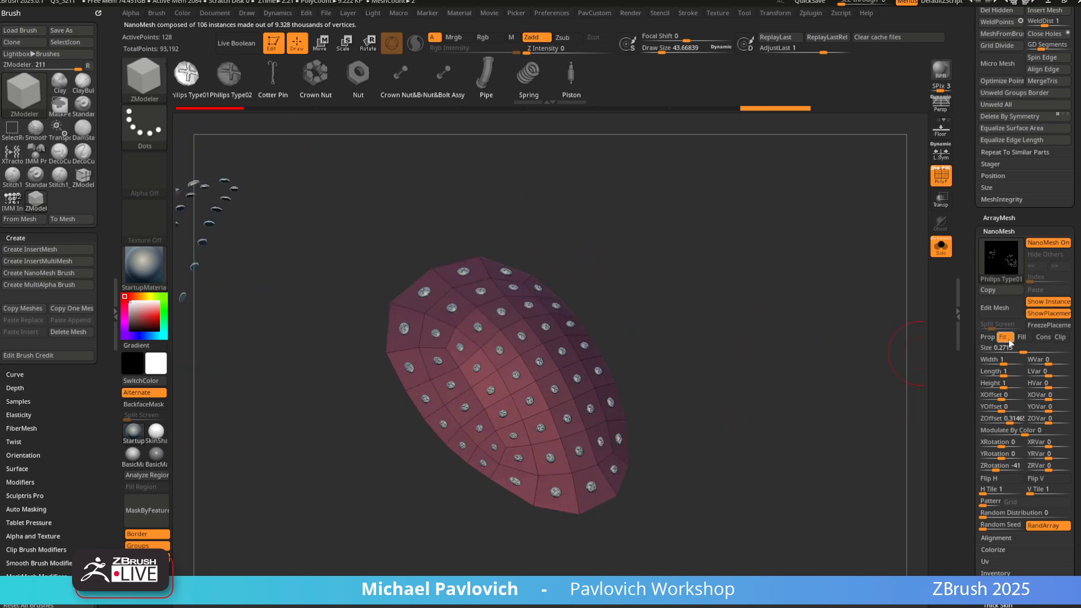
{"action": "left_click", "coordinate": [987, 337]}
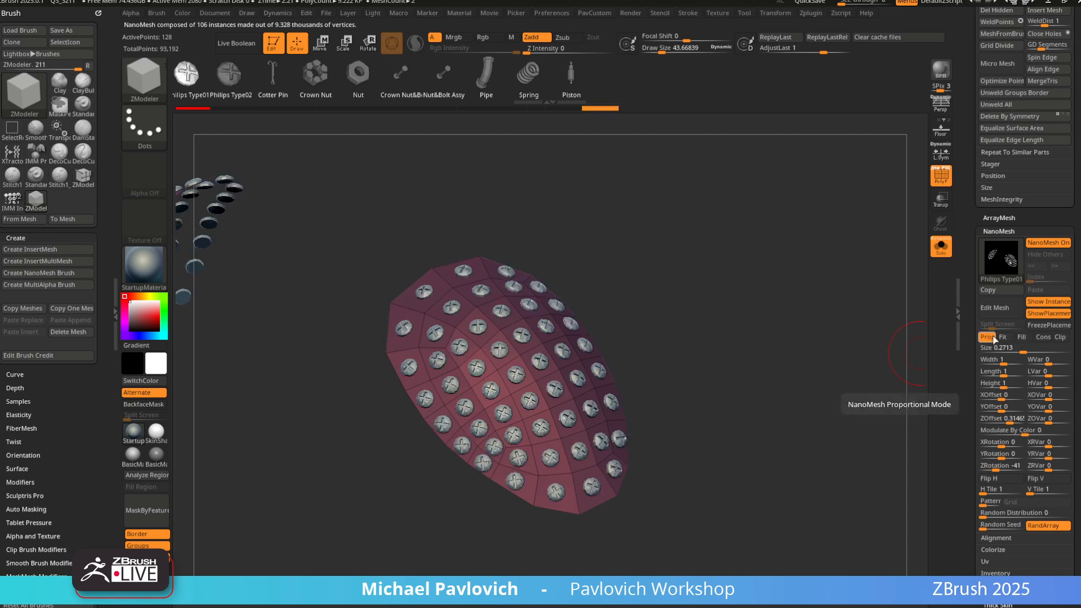
{"action": "left_click_drag", "start_coordinate": [1029, 349], "coordinate": [1021, 350]}
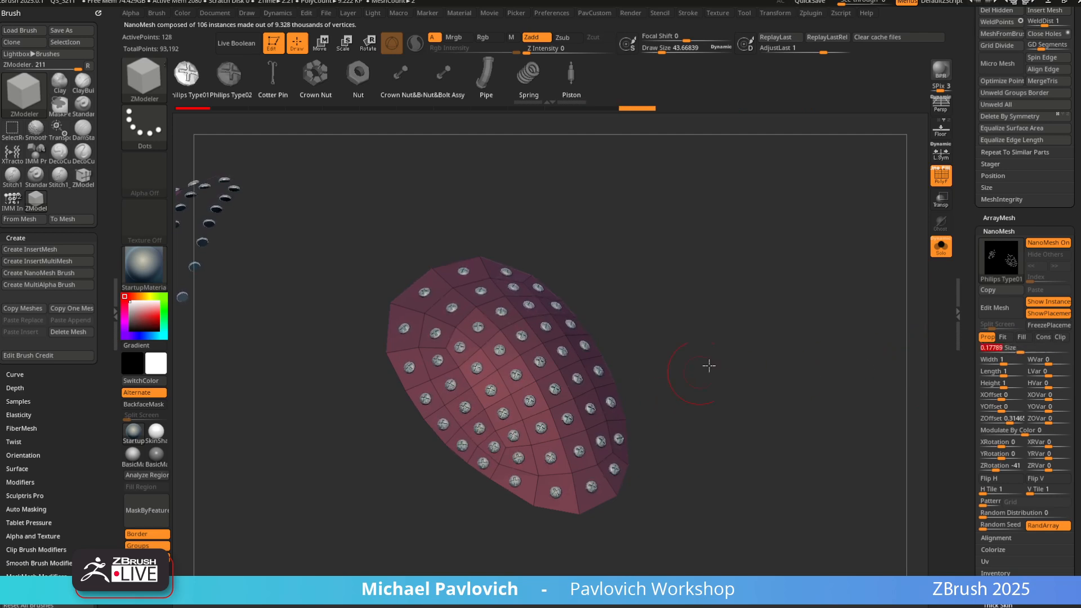
Reshape the outer border and nearby polygons of the shoulder patch with the Move brush, reducing its draw size for finer adjustments
{"action": "left_click_drag", "start_coordinate": [709, 367], "coordinate": [719, 358], "text": "alt"}
{"action": "key", "text": "s"}
{"action": "left_click_drag", "start_coordinate": [707, 370], "coordinate": [717, 369]}
{"action": "key", "text": "b"}
{"action": "key", "text": "m"}
{"action": "key", "text": "v"}
{"action": "mouse_move", "coordinate": [516, 416]}
{"action": "left_mouse_down"}
{"action": "mouse_move", "coordinate": [503, 436]}
{"action": "mouse_move", "coordinate": [478, 440]}
{"action": "left_mouse_up"}
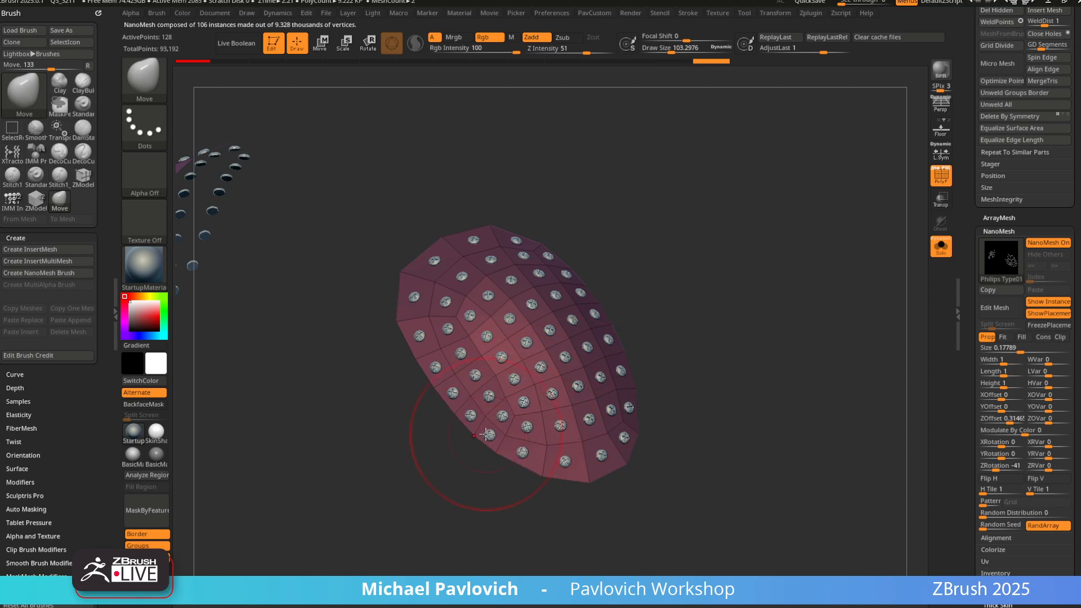
{"action": "left_click_drag", "start_coordinate": [453, 397], "coordinate": [440, 399]}
{"action": "left_click_drag", "start_coordinate": [421, 353], "coordinate": [407, 348]}
{"action": "left_click_drag", "start_coordinate": [510, 417], "coordinate": [518, 406]}
{"action": "key", "text": "bracketleft"}
{"action": "left_click_drag", "start_coordinate": [479, 360], "coordinate": [474, 356]}
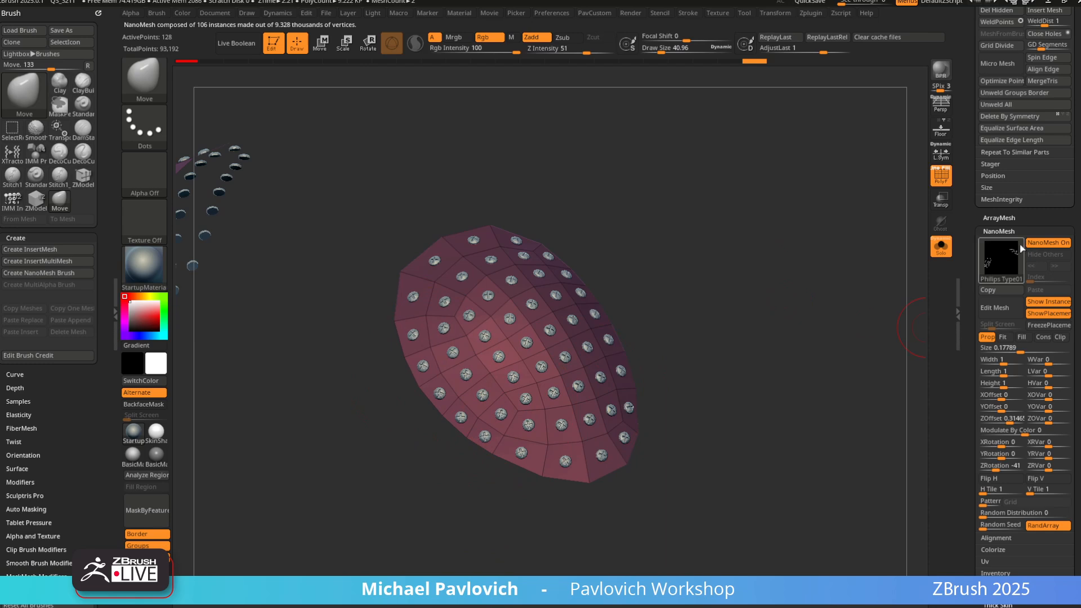
Turn off the NanoMesh screw heads and turn on Dynamic Subdivision for the shoulder patches
{"action": "left_click", "coordinate": [1039, 244]}
{"action": "left_click", "coordinate": [993, 232]}
{"action": "left_click_drag", "start_coordinate": [970, 280], "coordinate": [967, 366]}
{"action": "left_click", "coordinate": [991, 411]}
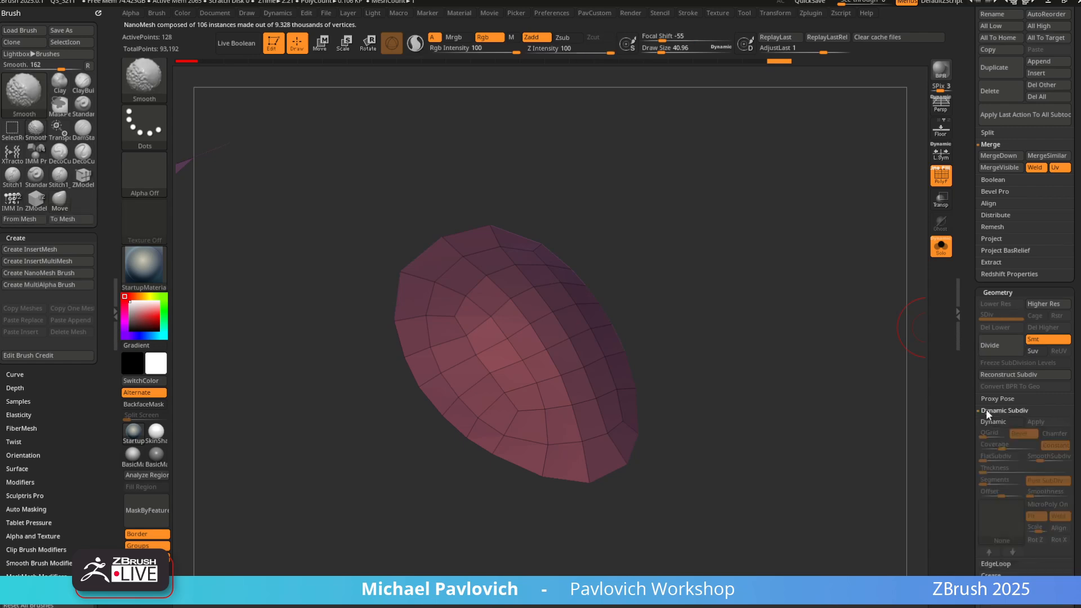
{"action": "left_click", "coordinate": [1001, 387]}
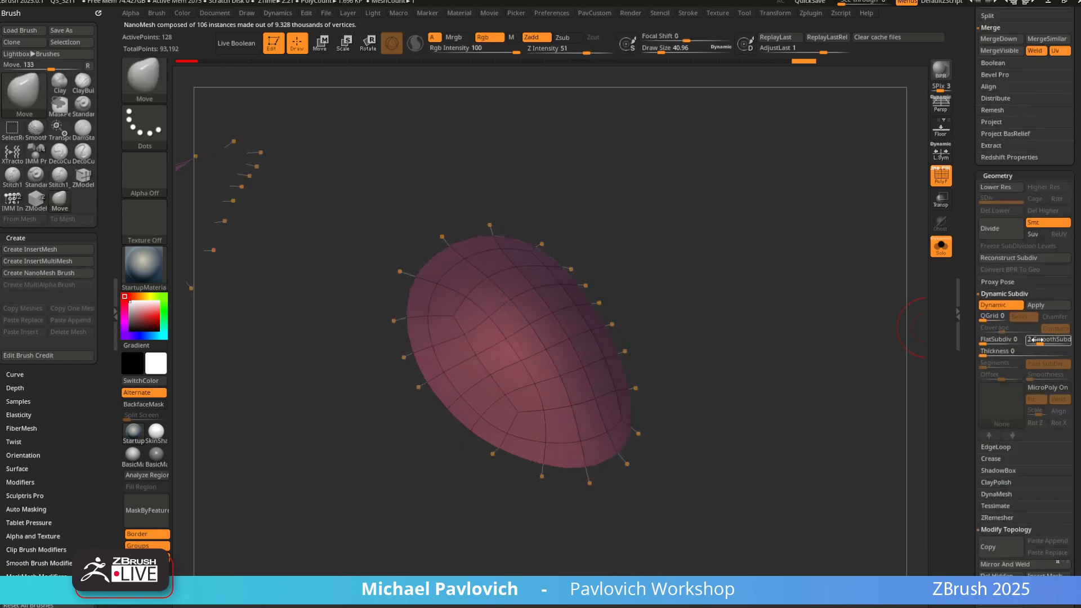
Turn on MicroPoly for the shoulder patches and choose the Scales03 mesh
{"action": "left_click", "coordinate": [1042, 387]}
{"action": "left_click", "coordinate": [1041, 388]}
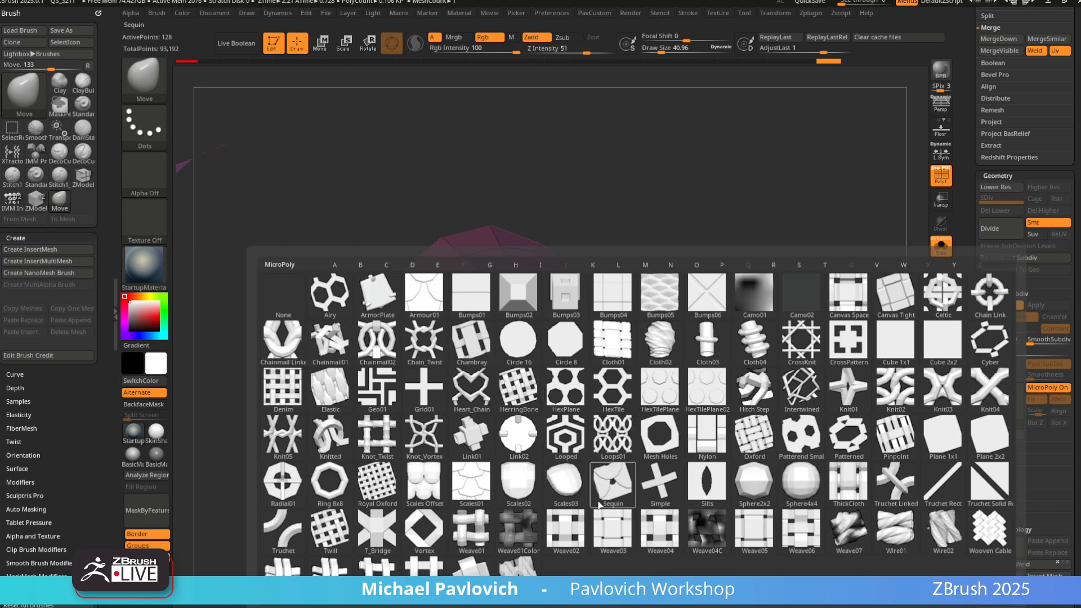
{"action": "left_click", "coordinate": [567, 481]}
{"action": "left_click_drag", "start_coordinate": [789, 316], "coordinate": [811, 357]}
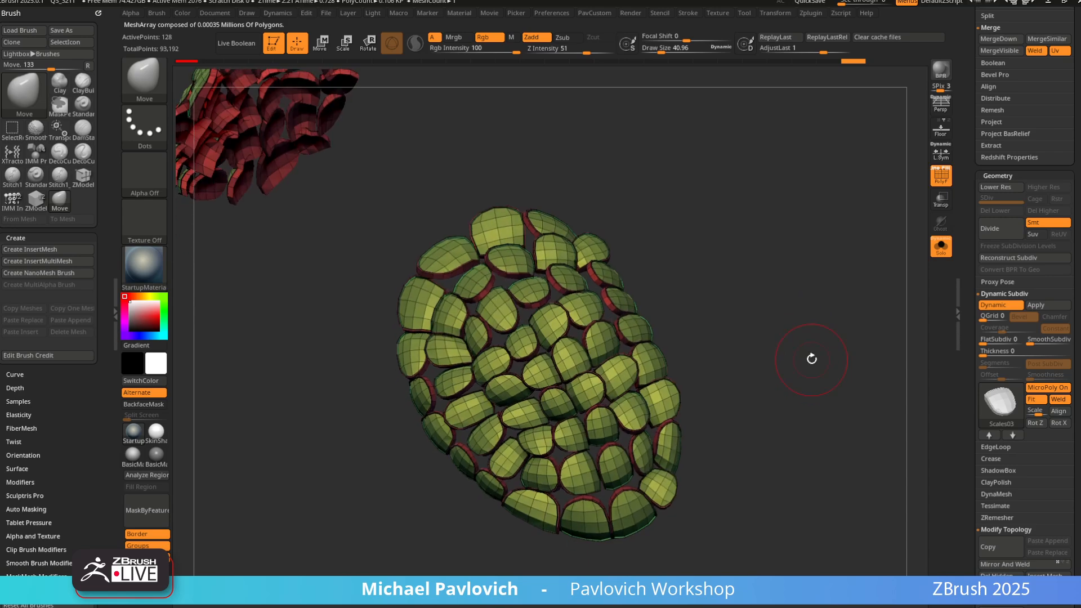
Align the MicroPoly scales across the patch and spin them around Z to change their overlap direction
{"action": "left_click", "coordinate": [1056, 412]}
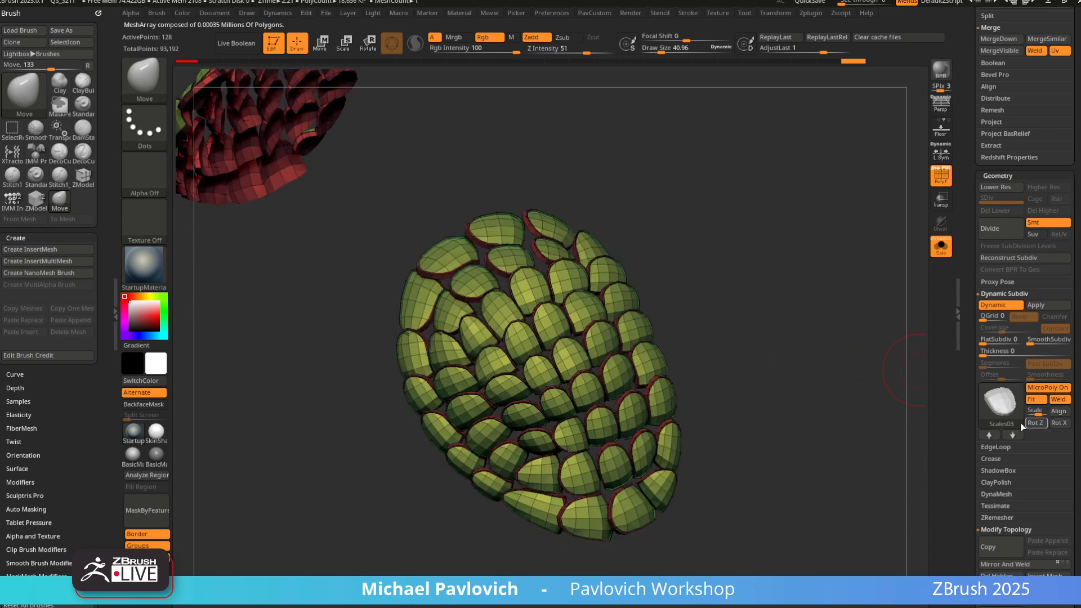
{"action": "left_click", "coordinate": [1030, 421]}
{"action": "left_click", "coordinate": [1040, 424]}
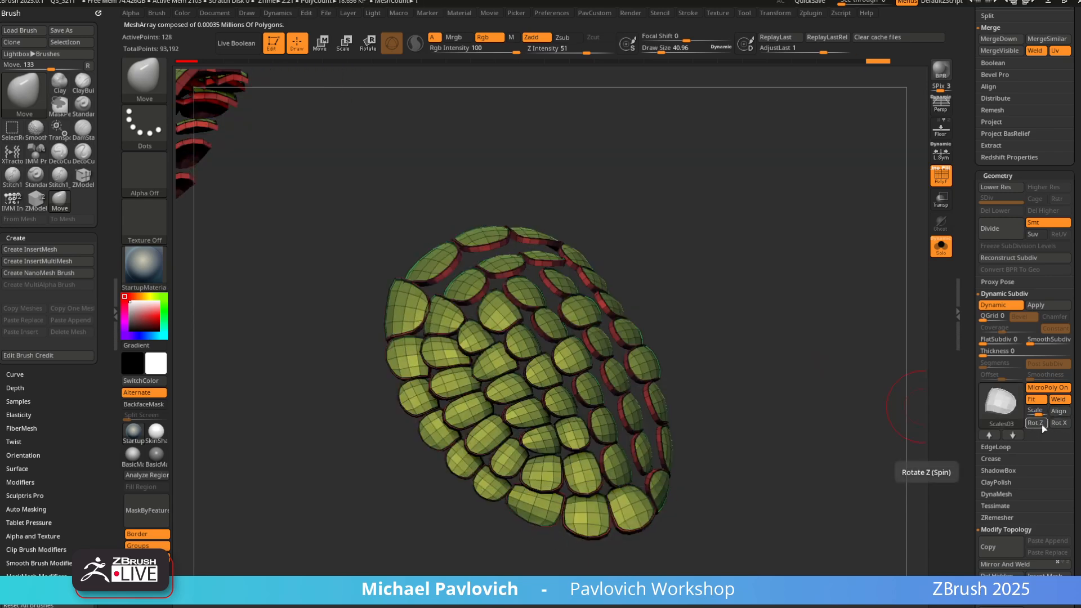
{"action": "left_click", "coordinate": [1041, 424]}
{"action": "left_click_drag", "start_coordinate": [816, 387], "coordinate": [818, 389]}
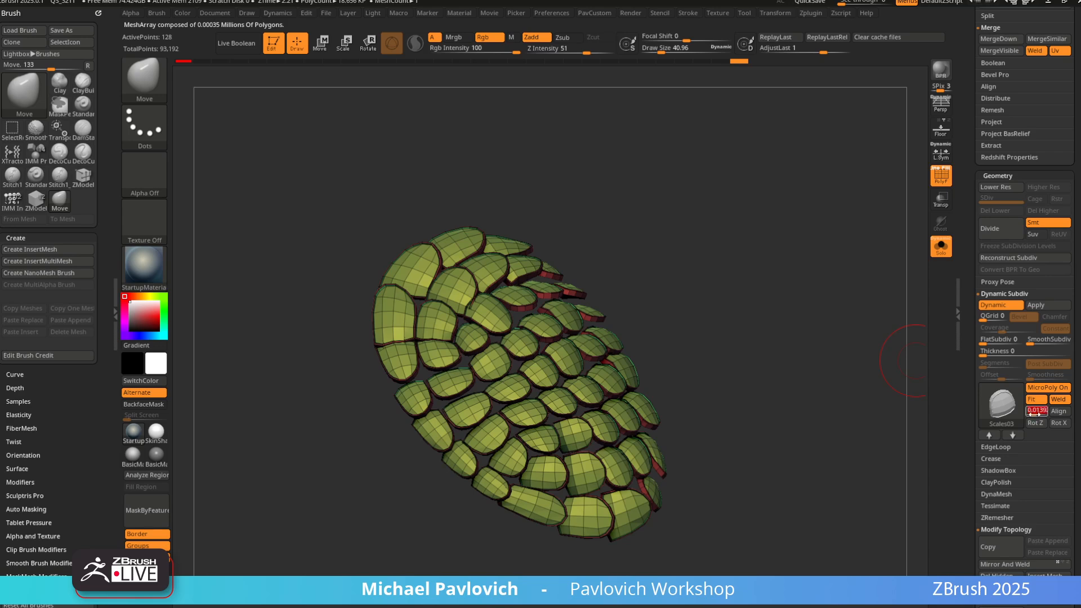
Fine-tune the MicroPoly scale value and check the overlap of the Scales03 pieces on the patch
{"action": "left_click_drag", "start_coordinate": [1037, 414], "coordinate": [1039, 412]}
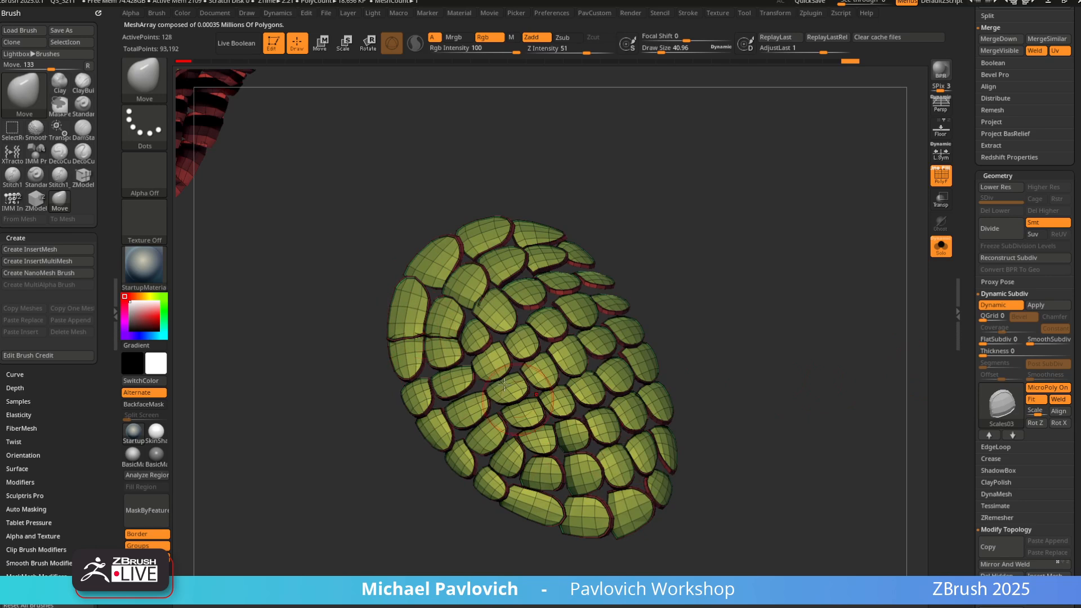
{"action": "mouse_move", "coordinate": [793, 345]}
{"action": "left_mouse_down"}
{"action": "mouse_move", "coordinate": [727, 294]}
{"action": "mouse_move", "coordinate": [780, 312]}
{"action": "mouse_move", "coordinate": [539, 333]}
{"action": "left_mouse_up"}
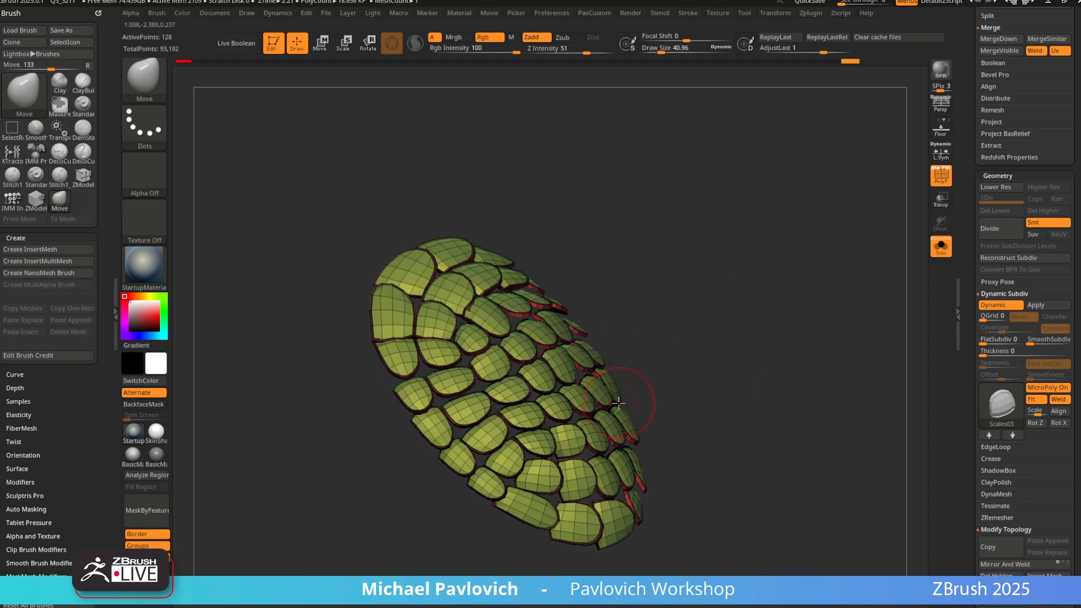
{"action": "left_click_drag", "start_coordinate": [676, 381], "coordinate": [580, 251]}
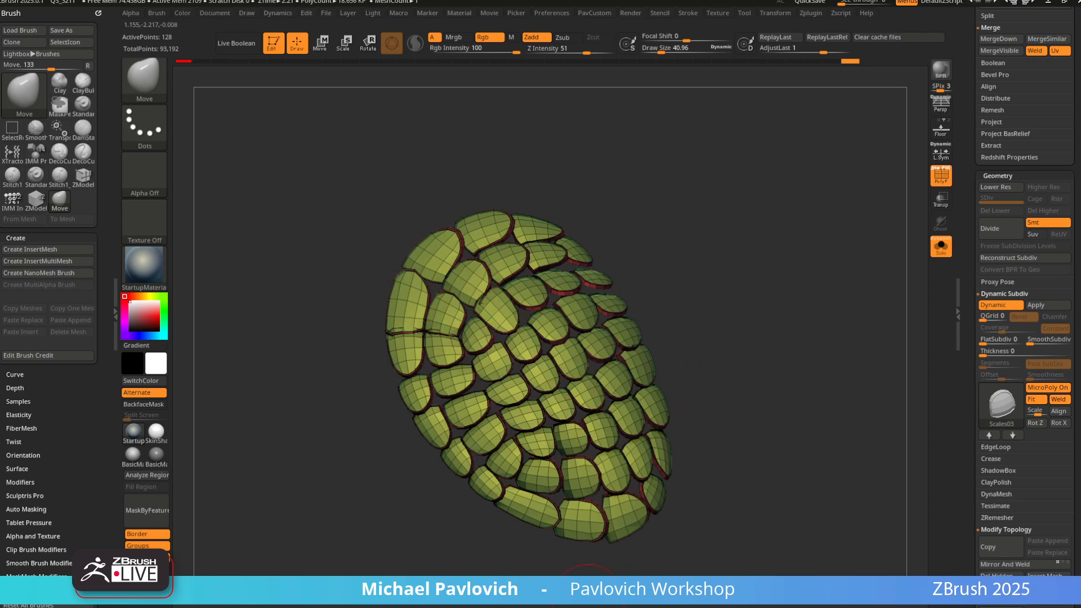
Switch to the browser, return to the YouTube channel's search page and search the channel for nanomesh
{"action": "left_click_drag", "start_coordinate": [811, 607], "coordinate": [812, 79]}
{"action": "left_click", "coordinate": [369, 186]}
{"action": "left_click", "coordinate": [134, 109]}
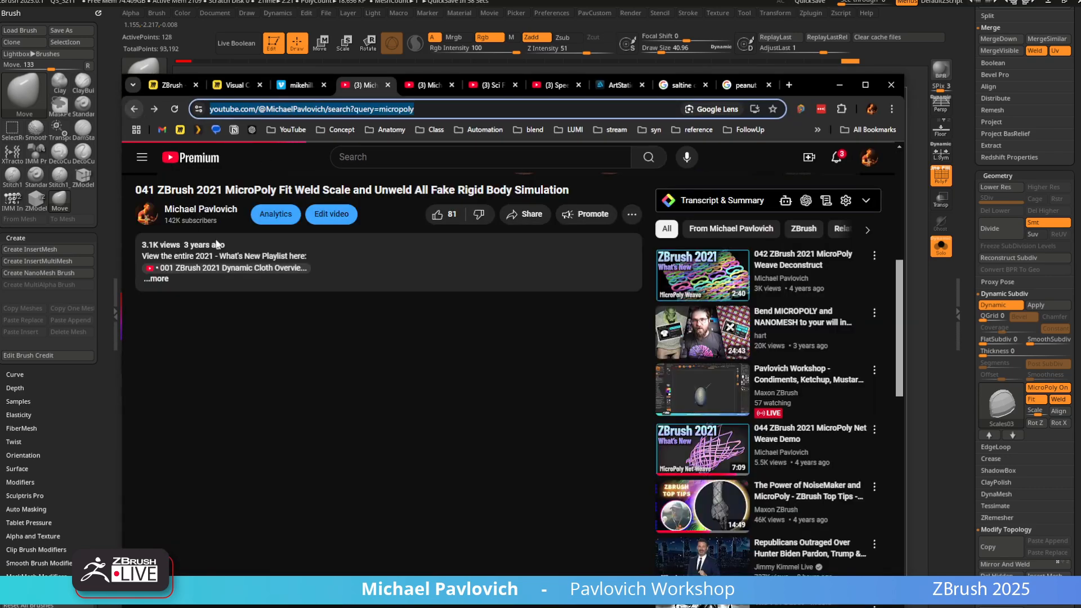
{"action": "double_click", "coordinate": [612, 398]}
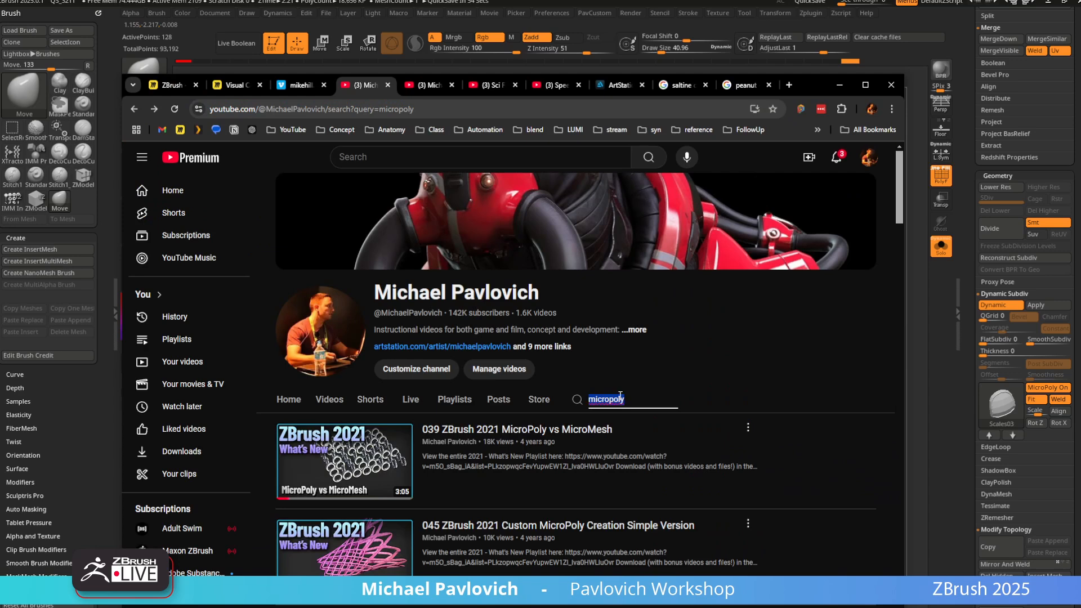
{"action": "type", "text": "nanomesh"}
{"action": "key", "text": "Return"}
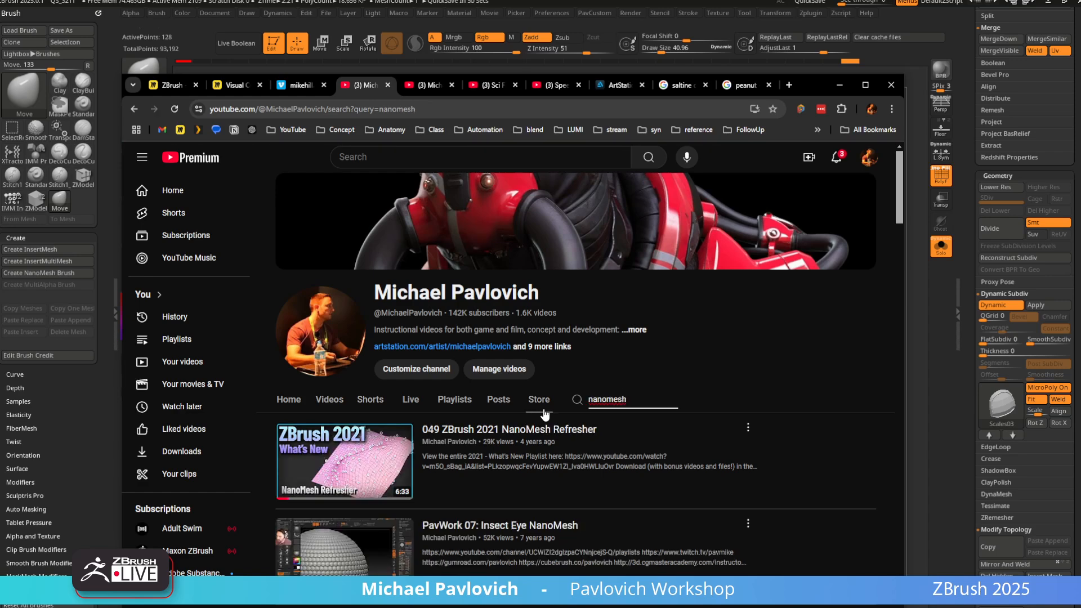
Search the channel for chain mail, look through the MicroPoly videos and minimize the browser to return to ZBrush
{"action": "scroll", "coordinate": [544, 415], "scroll_direction": "down", "scroll_amount": 2}
{"action": "scroll", "coordinate": [563, 408], "scroll_direction": "up", "scroll_amount": 2}
{"action": "type", "text": "mail"}
{"action": "key", "text": "Return"}
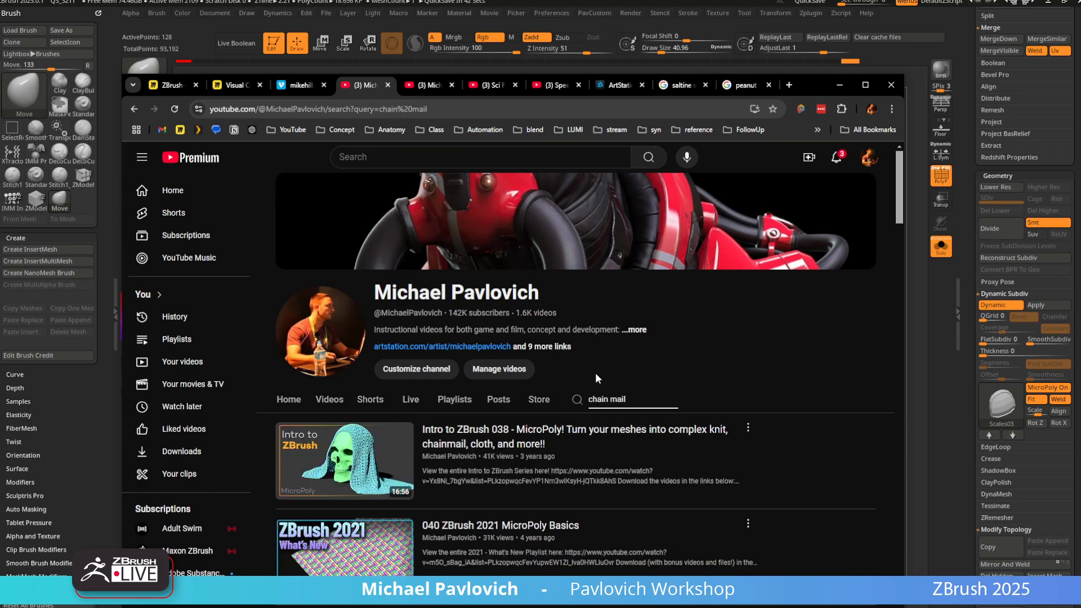
{"action": "scroll", "coordinate": [596, 373], "scroll_direction": "down", "scroll_amount": 6}
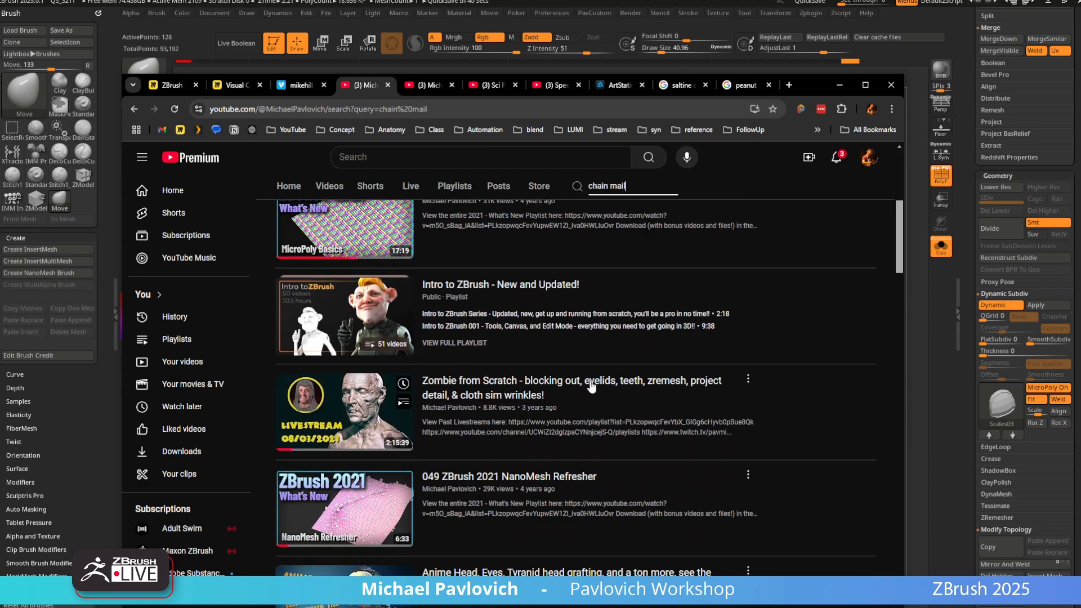
{"action": "scroll", "coordinate": [417, 303], "scroll_direction": "up", "scroll_amount": 3}
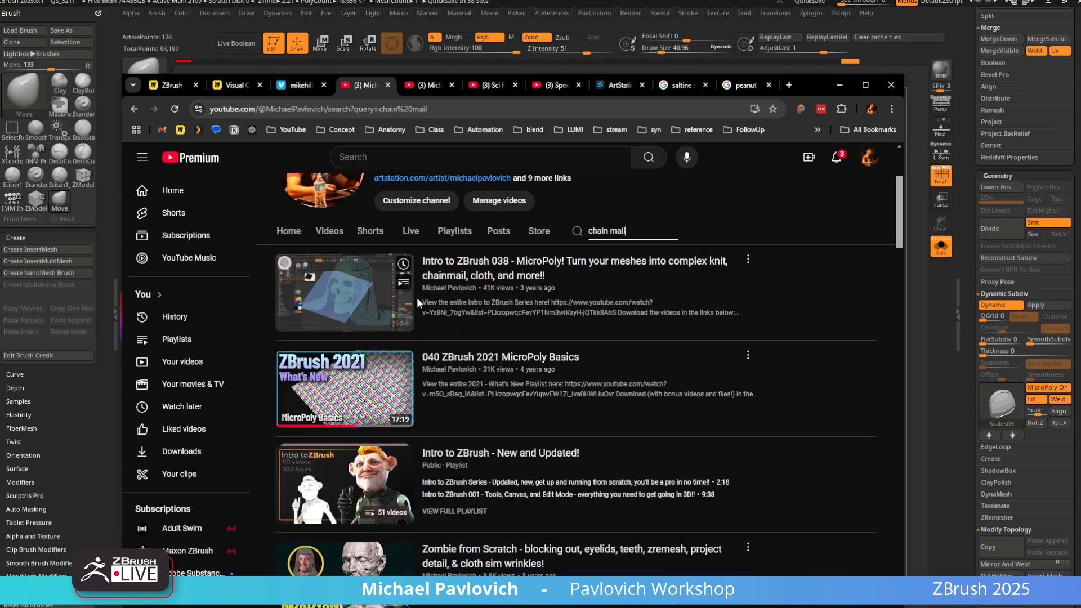
{"action": "left_click", "coordinate": [838, 86]}
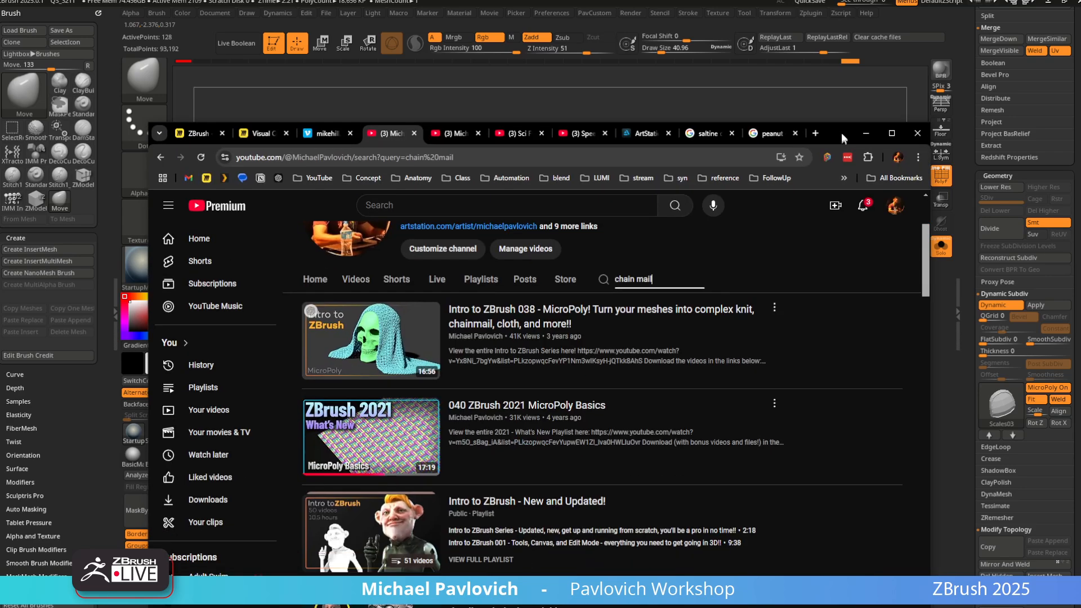
{"action": "left_click_drag", "start_coordinate": [841, 133], "coordinate": [821, 94]}
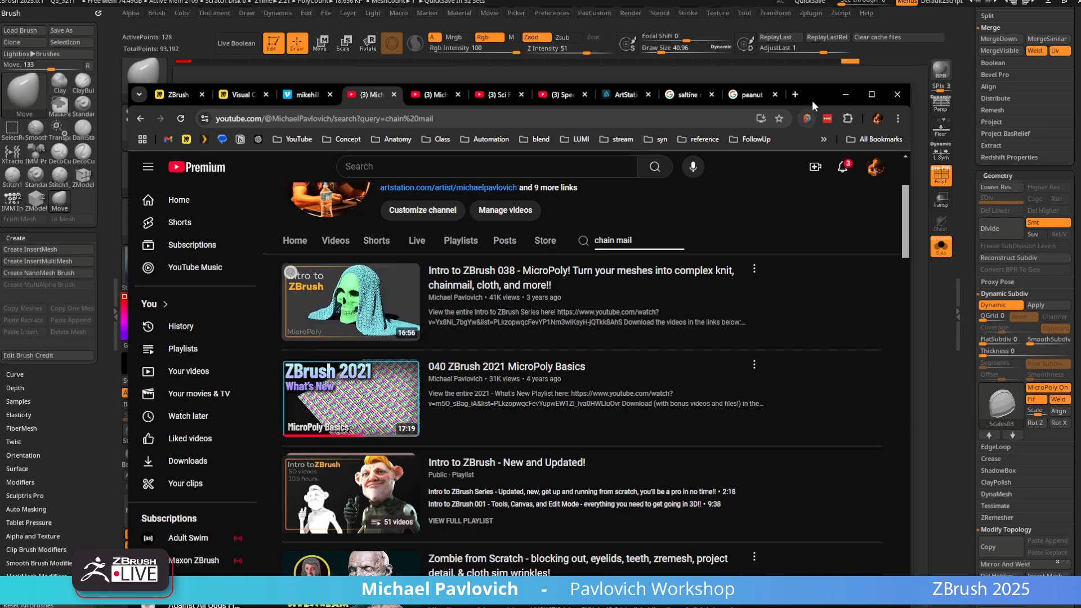
{"action": "left_click", "coordinate": [846, 94]}
Switch the active tool to a Cube3D primitive and convert it to a PolyMesh3D
{"action": "mouse_move", "coordinate": [733, 306]}
{"action": "left_mouse_down"}
{"action": "mouse_move", "coordinate": [730, 255]}
{"action": "mouse_move", "coordinate": [719, 309]}
{"action": "left_mouse_up"}
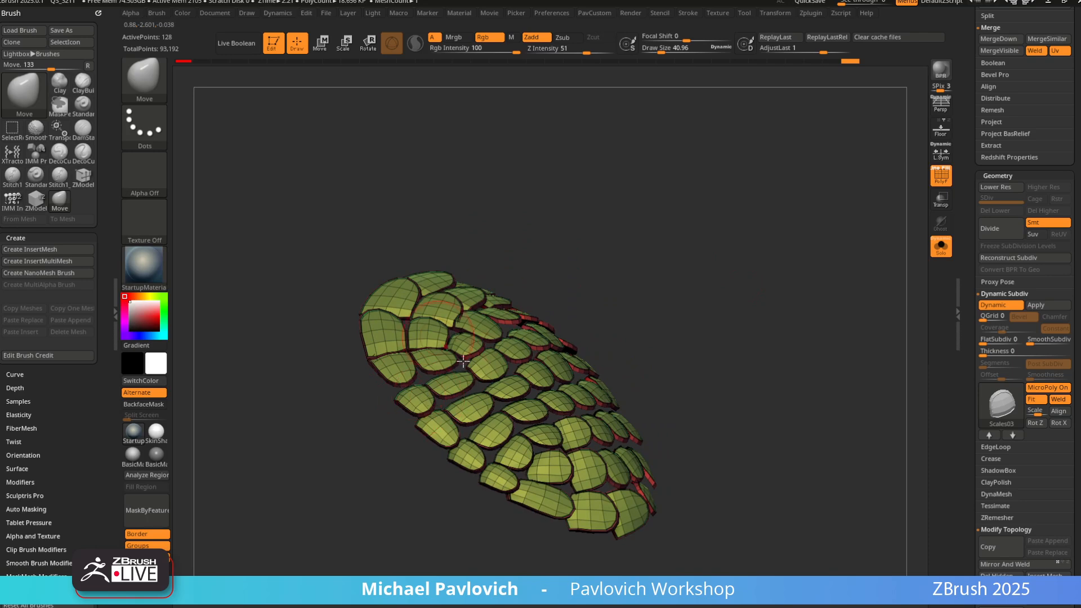
{"action": "left_click_drag", "start_coordinate": [643, 432], "coordinate": [735, 365]}
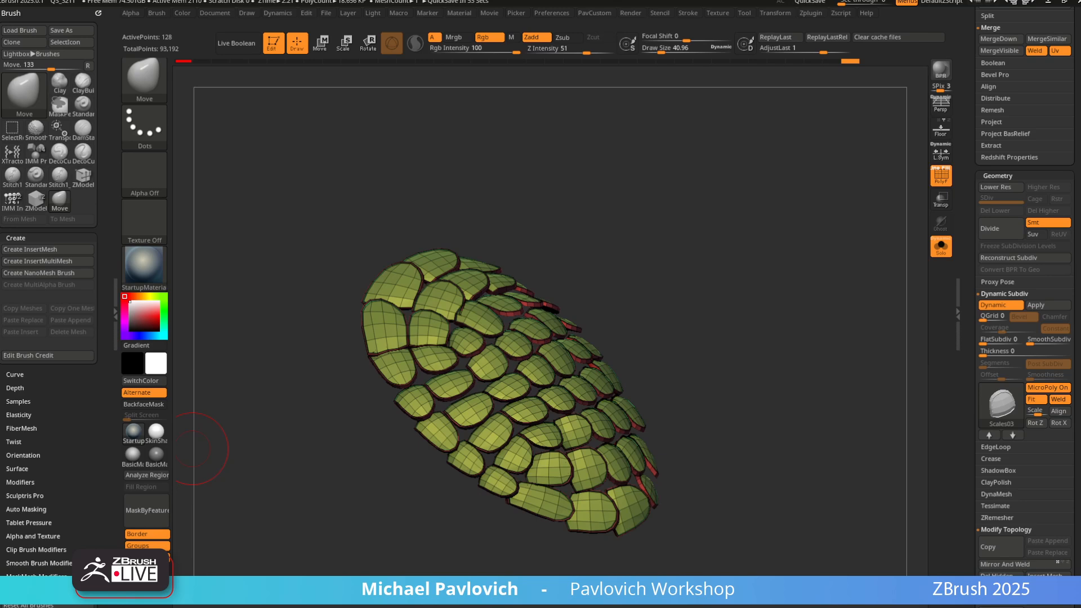
{"action": "left_click_drag", "start_coordinate": [973, 182], "coordinate": [949, 339]}
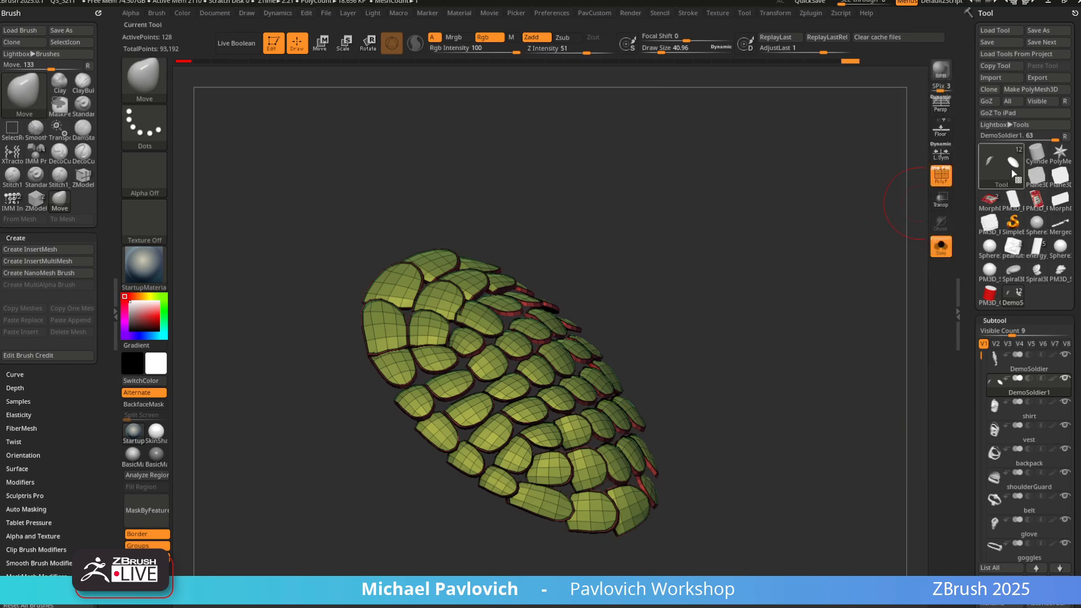
{"action": "left_click", "coordinate": [1036, 154]}
{"action": "left_click", "coordinate": [1001, 165]}
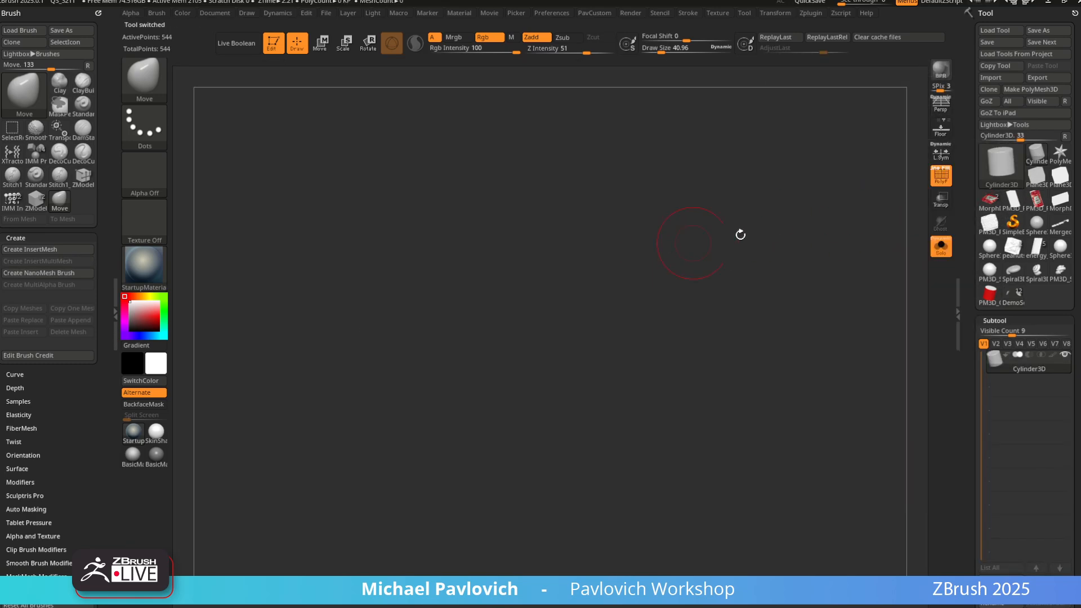
{"action": "left_click", "coordinate": [998, 164]}
{"action": "left_click", "coordinate": [660, 269]}
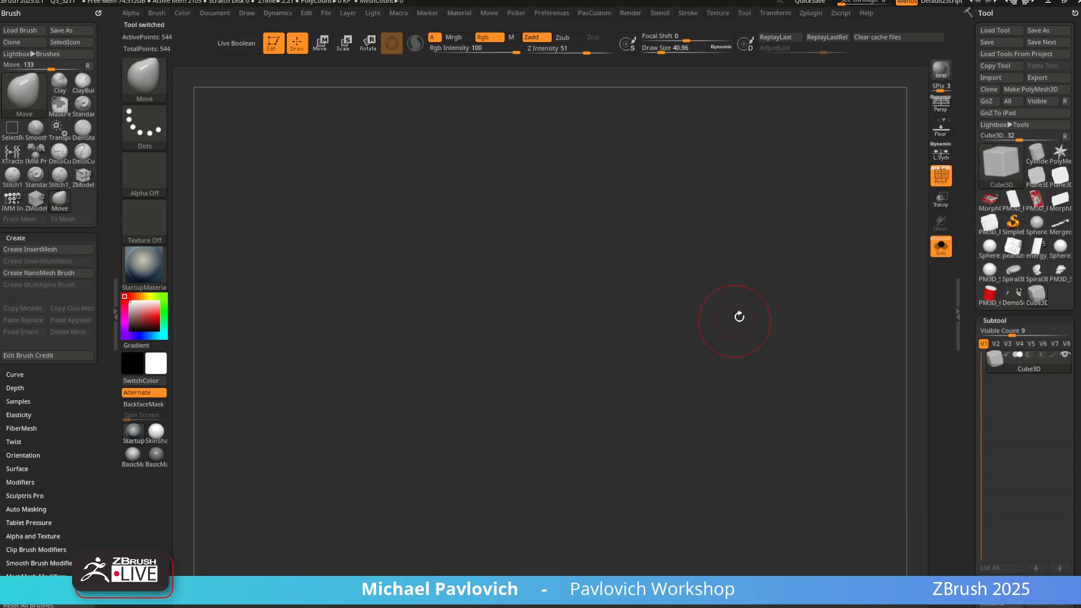
{"action": "key", "text": "f"}
{"action": "left_click", "coordinate": [1026, 93]}
Subdivide the polymesh cube three times
{"action": "key", "text": "w"}
{"action": "right_click_drag", "start_coordinate": [866, 184], "coordinate": [744, 248], "text": "ctrl"}
{"action": "mouse_move", "coordinate": [592, 304]}
{"action": "left_mouse_down"}
{"action": "mouse_move", "coordinate": [578, 302]}
{"action": "mouse_move", "coordinate": [598, 307]}
{"action": "mouse_move", "coordinate": [551, 161]}
{"action": "left_mouse_up"}
{"action": "key", "text": "q"}
{"action": "right_click_drag", "start_coordinate": [805, 246], "coordinate": [751, 252], "text": "ctrl"}
{"action": "mouse_move", "coordinate": [752, 252]}
{"action": "right_mouse_down"}
{"action": "mouse_move", "coordinate": [698, 259]}
{"action": "mouse_move", "coordinate": [726, 452]}
{"action": "right_mouse_up"}
{"action": "right_click_drag", "start_coordinate": [726, 452], "coordinate": [794, 352], "text": "ctrl"}
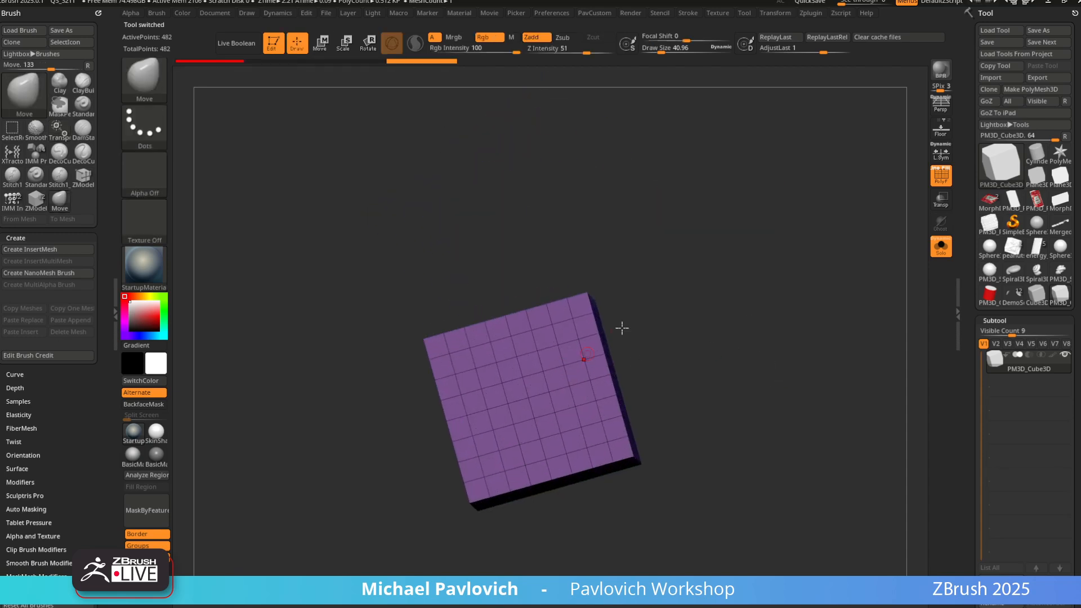
{"action": "right_click_drag", "start_coordinate": [622, 328], "coordinate": [673, 313]}
{"action": "key", "text": "ctrl+d"}
{"action": "key", "text": "ctrl+d"}
{"action": "key", "text": "ctrl+d"}
{"action": "right_click_drag", "start_coordinate": [476, 415], "coordinate": [502, 358]}
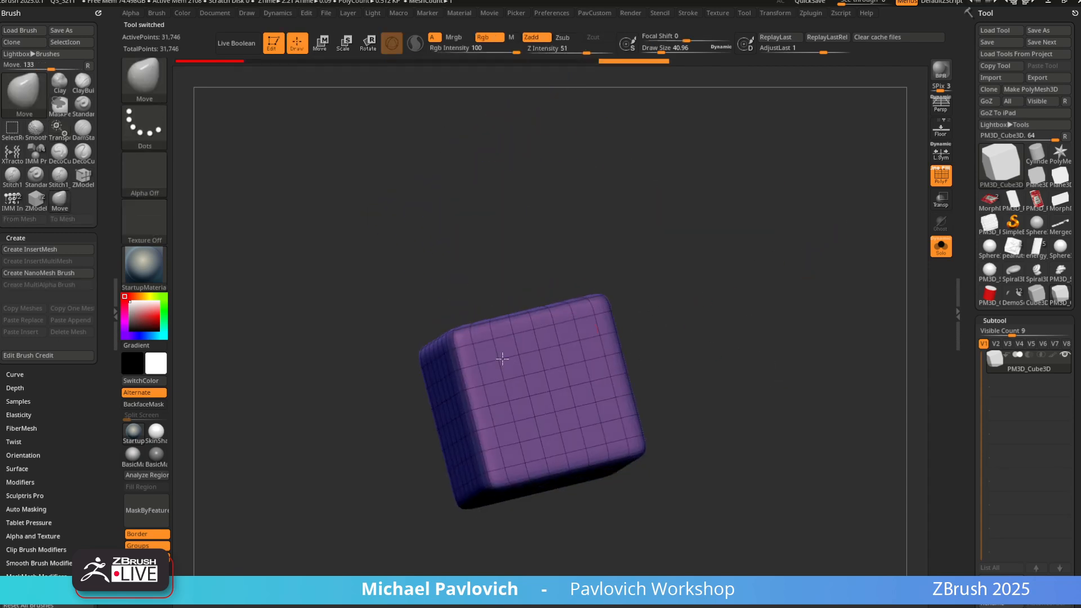
Give the cube the SkinShade4 material and switch to the Standard brush with a larger draw size
{"action": "left_click", "coordinate": [157, 433]}
{"action": "mouse_move", "coordinate": [722, 274]}
{"action": "right_mouse_down", "text": "alt"}
{"action": "mouse_move", "coordinate": [732, 234]}
{"action": "mouse_move", "coordinate": [767, 284]}
{"action": "right_mouse_up", "text": "alt"}
{"action": "key", "text": "s"}
{"action": "left_click", "coordinate": [767, 284]}
{"action": "key", "text": "2"}
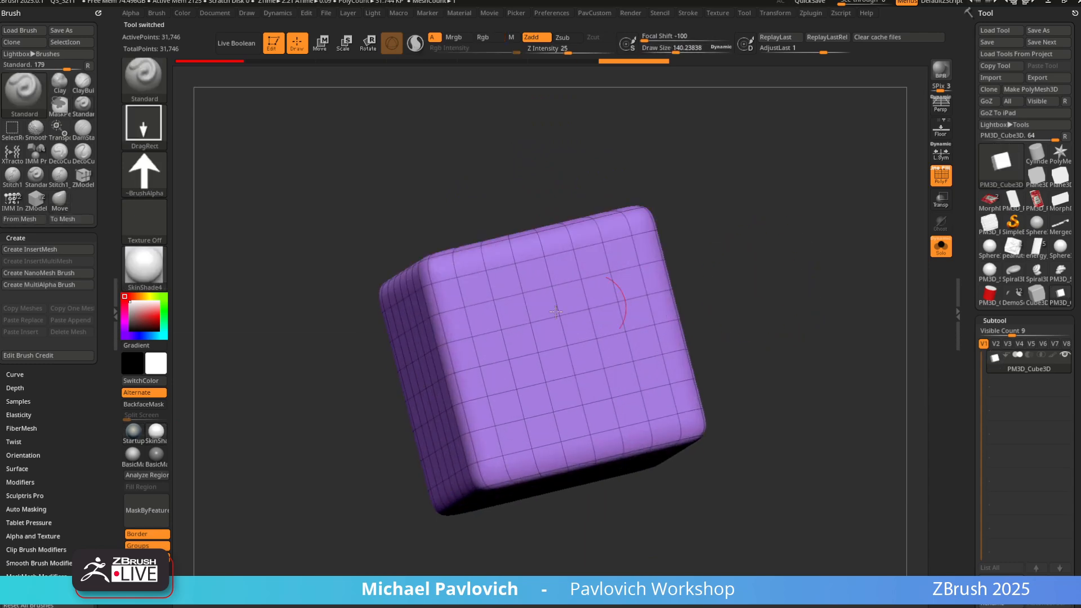
{"action": "key", "text": "ctrl+z"}
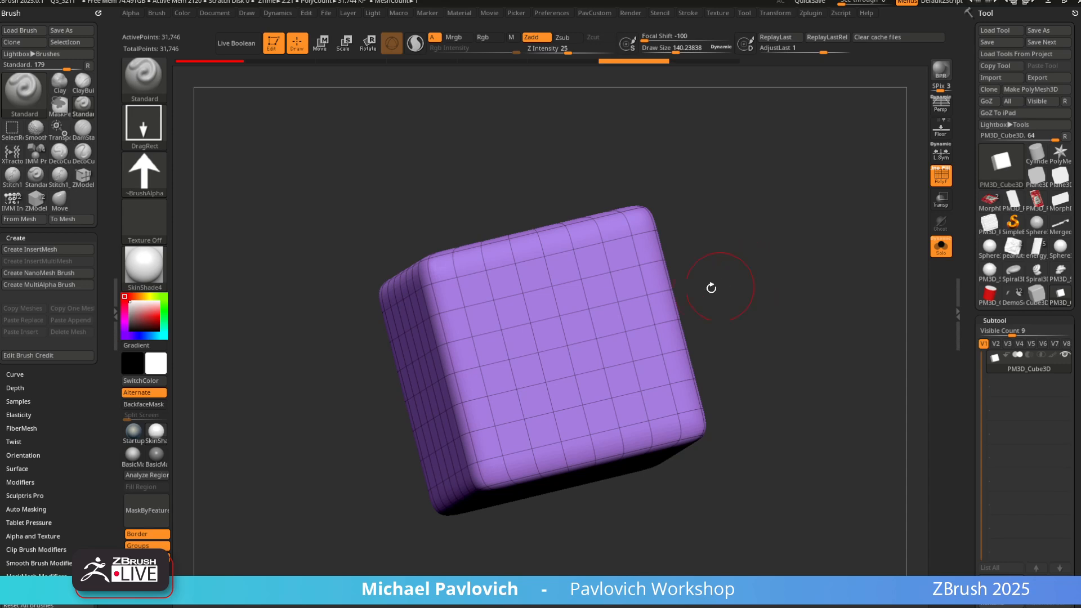
Set the Standard brush to a Dots stroke with Alpha Off, and reset all brushes to their defaults
{"action": "left_click", "coordinate": [144, 128]}
{"action": "left_click", "coordinate": [205, 141]}
{"action": "left_click", "coordinate": [150, 174]}
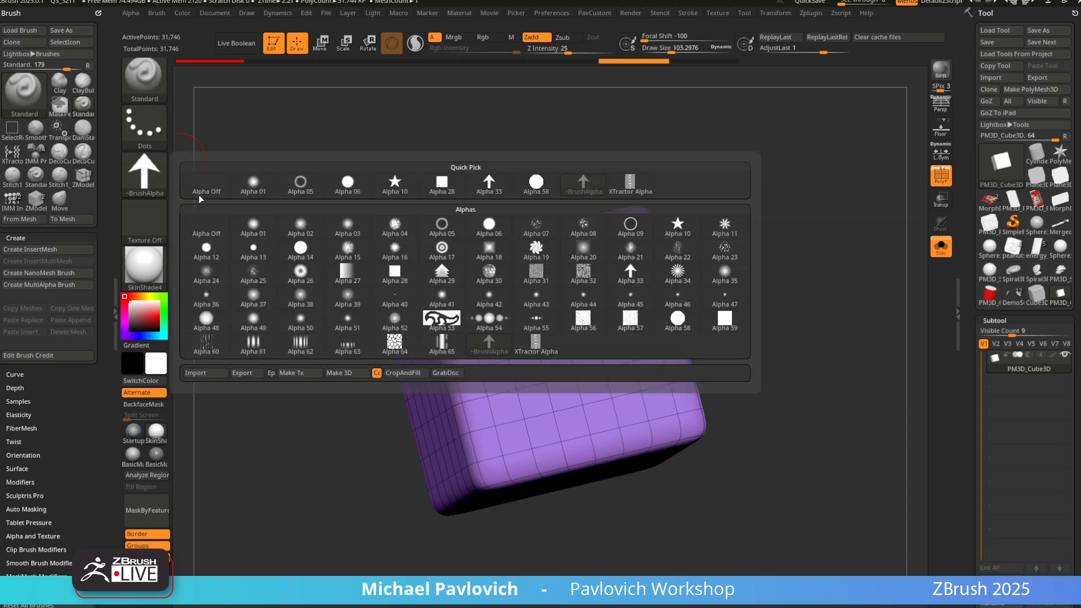
{"action": "left_click", "coordinate": [200, 190]}
{"action": "left_click_drag", "start_coordinate": [313, 143], "coordinate": [305, 184]}
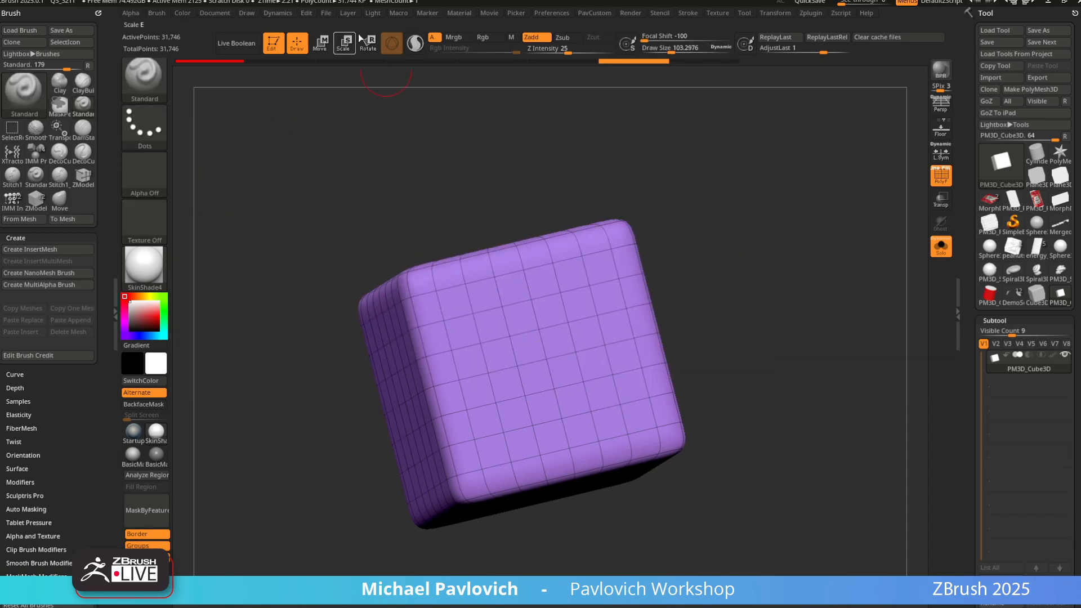
{"action": "left_click", "coordinate": [156, 14]}
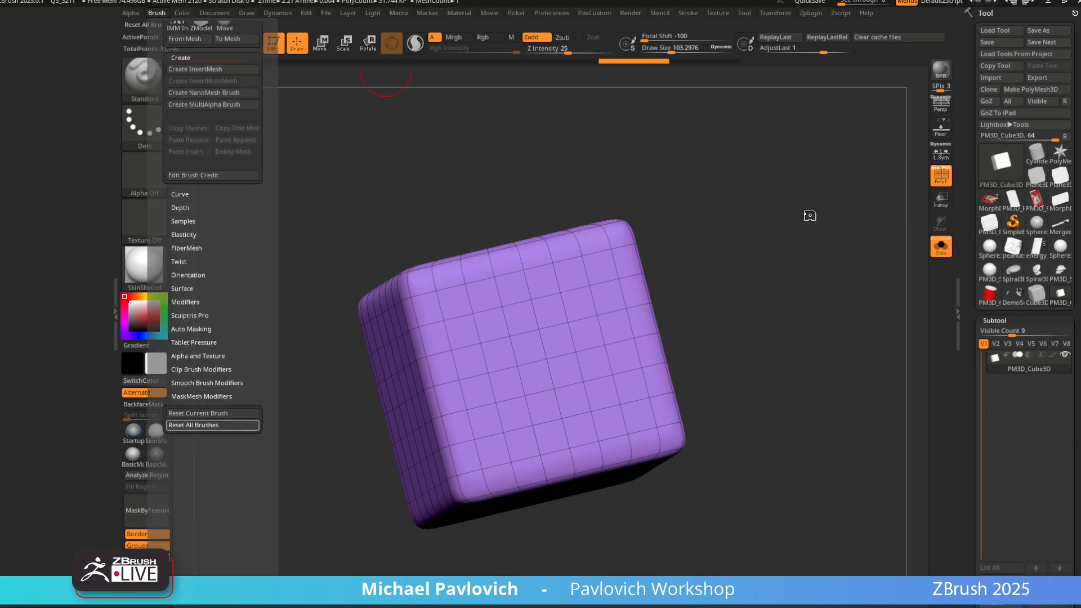
{"action": "left_click", "coordinate": [212, 425]}
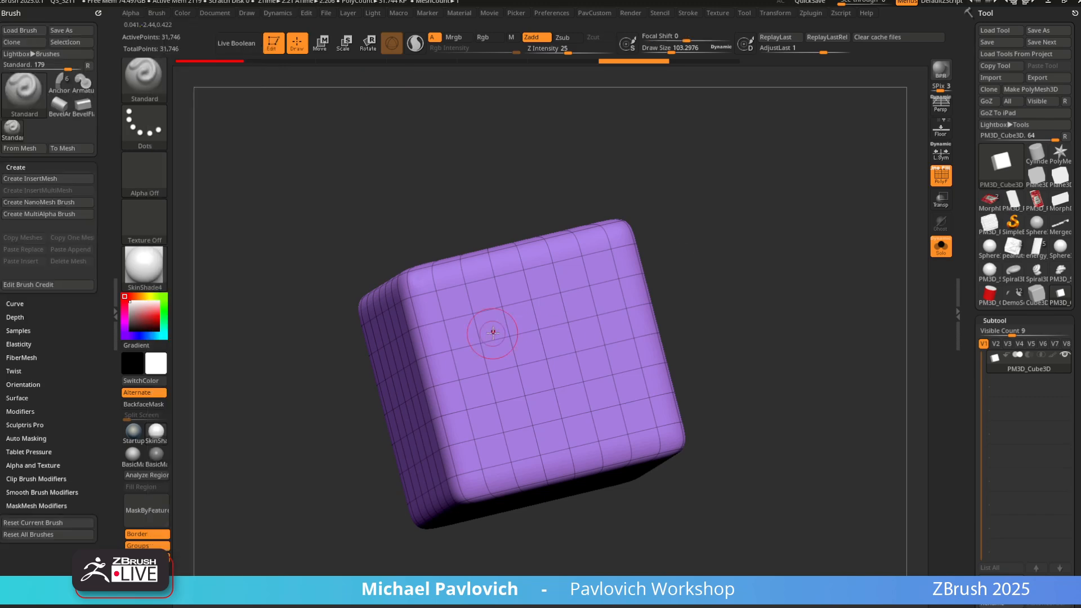
Try Standard brush test strokes on the faces of the cube and undo them
{"action": "mouse_move", "coordinate": [496, 292]}
{"action": "left_mouse_down"}
{"action": "mouse_move", "coordinate": [518, 389]}
{"action": "mouse_move", "coordinate": [603, 322]}
{"action": "left_mouse_up"}
{"action": "key", "text": "ctrl+z"}
{"action": "key", "text": "ctrl+z"}
{"action": "key", "text": "ctrl+z"}
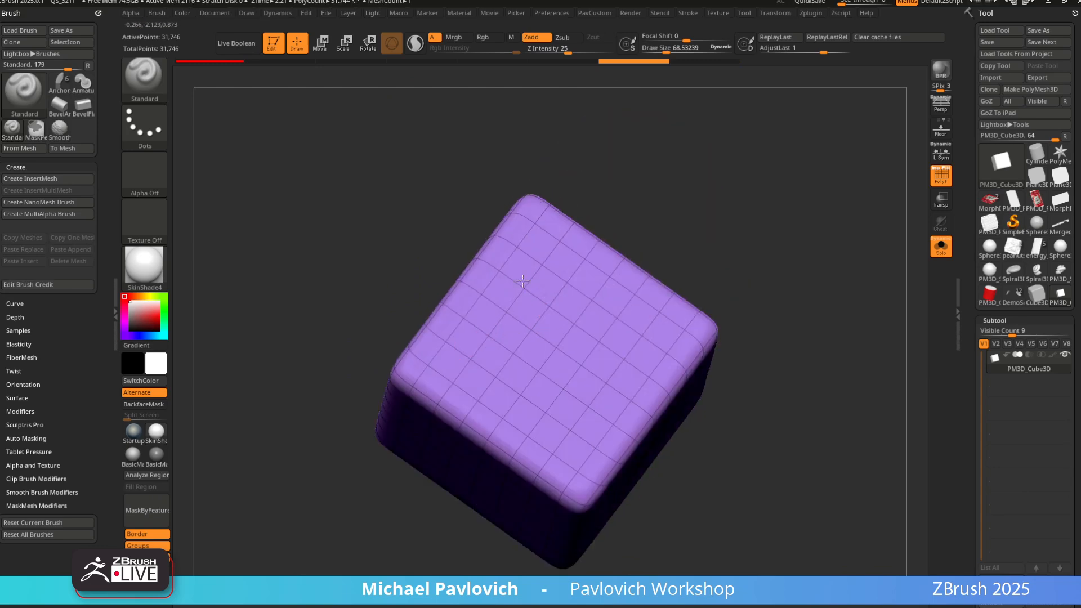
{"action": "mouse_move", "coordinate": [484, 338]}
{"action": "left_mouse_down"}
{"action": "mouse_move", "coordinate": [529, 298]}
{"action": "mouse_move", "coordinate": [611, 377]}
{"action": "left_mouse_up"}
{"action": "left_click_drag", "start_coordinate": [785, 291], "coordinate": [797, 293]}
{"action": "key", "text": "ctrl+z"}
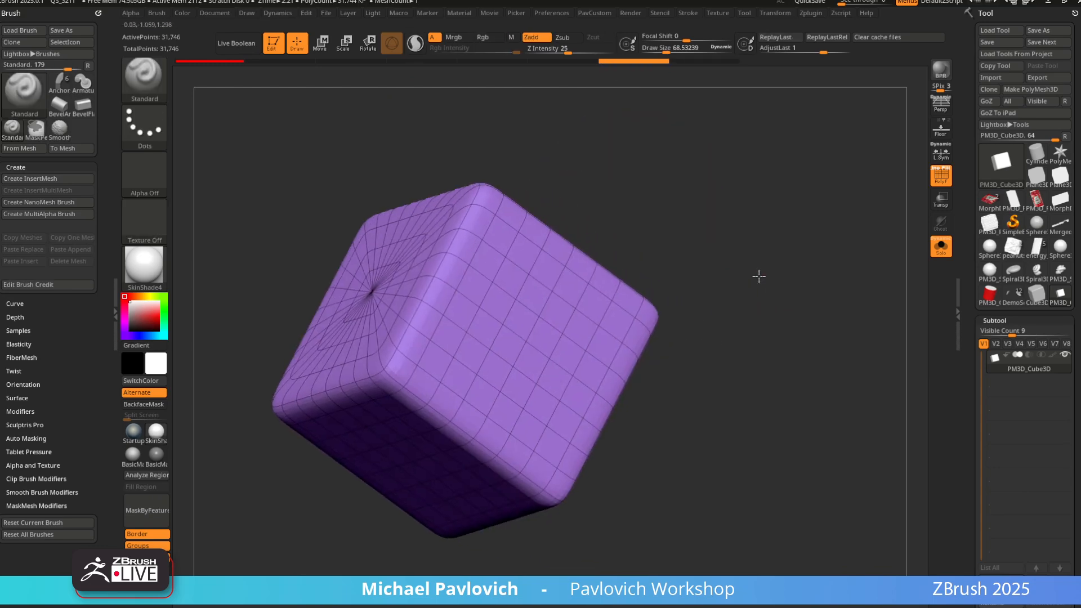
Show the transform gizmo on the cube's faces and examine its orientation from several angles
{"action": "key", "text": "w"}
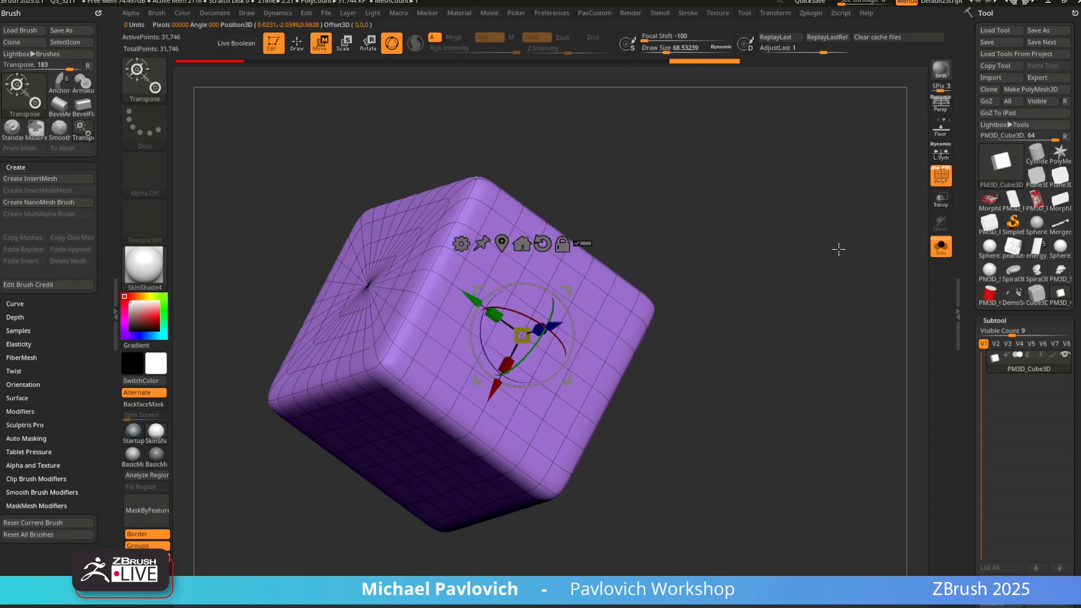
{"action": "left_click", "coordinate": [553, 325]}
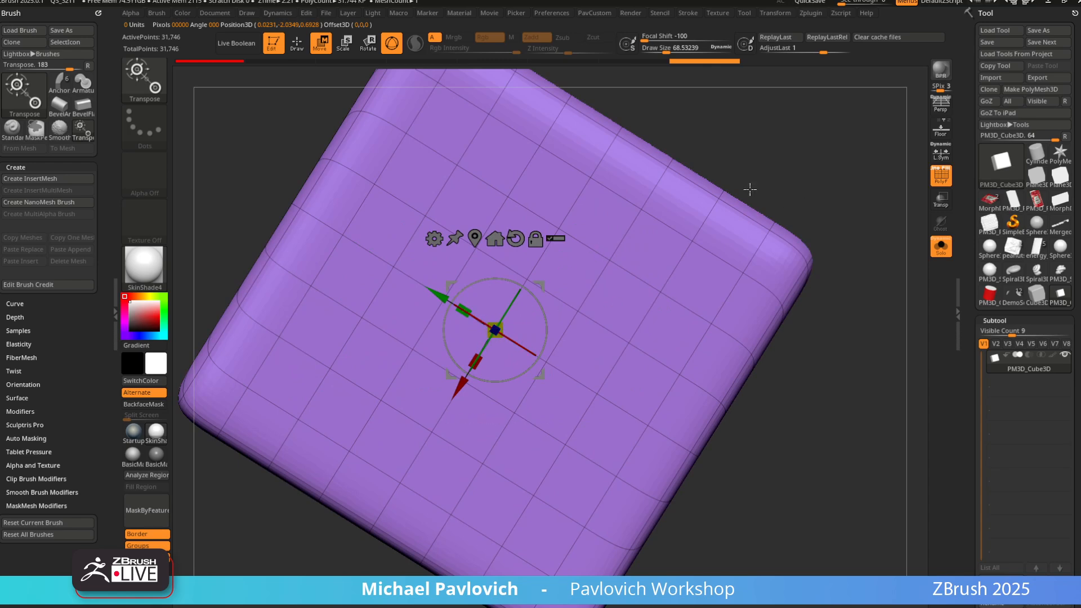
{"action": "left_click_drag", "start_coordinate": [750, 186], "coordinate": [772, 164]}
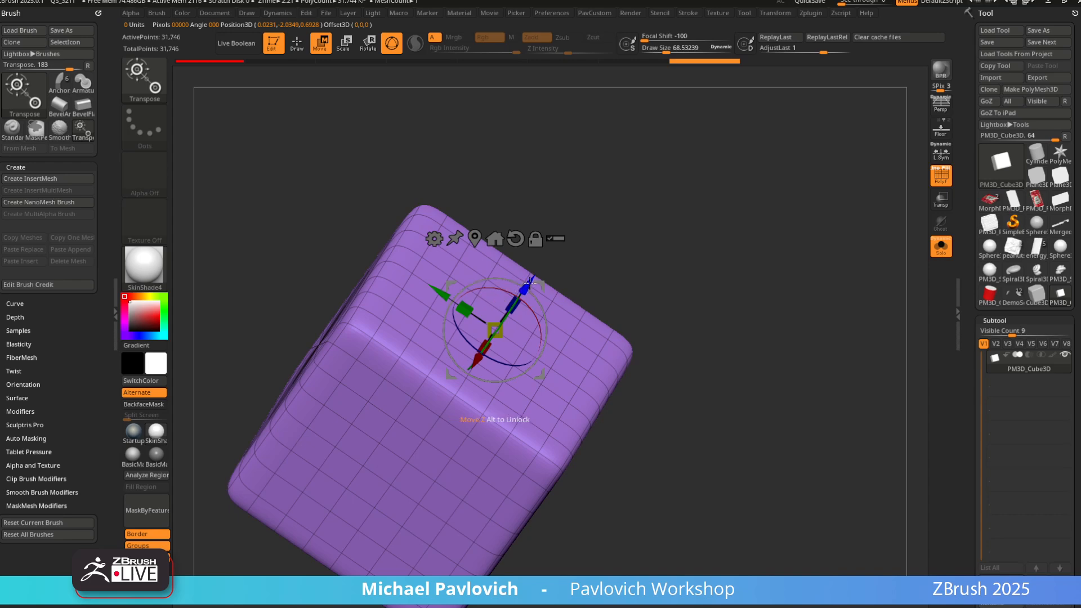
{"action": "left_click", "coordinate": [530, 284]}
{"action": "key", "text": "f"}
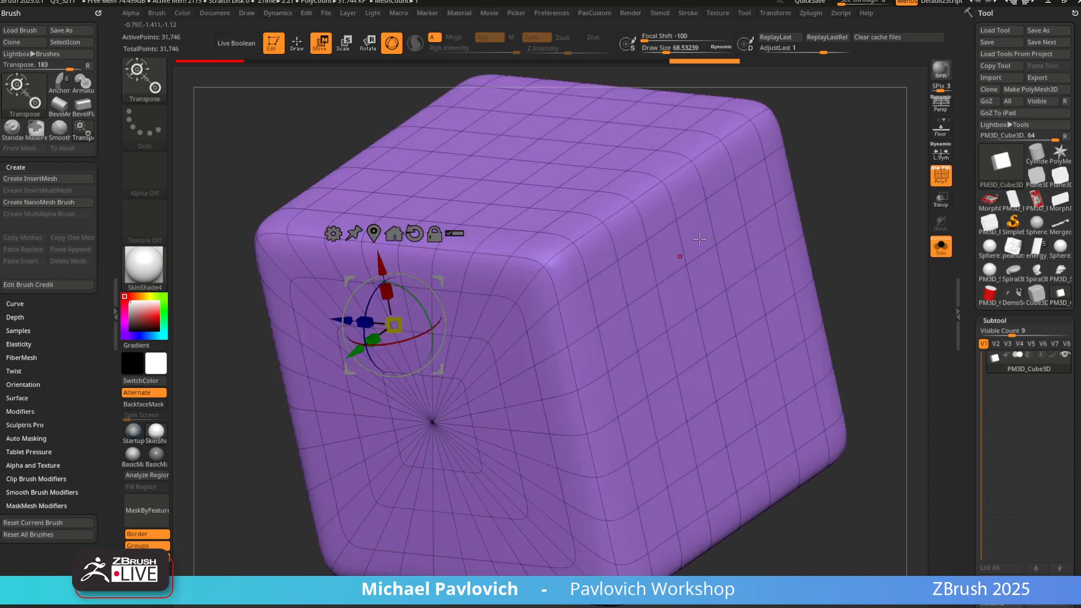
{"action": "left_click_drag", "start_coordinate": [861, 186], "coordinate": [646, 295]}
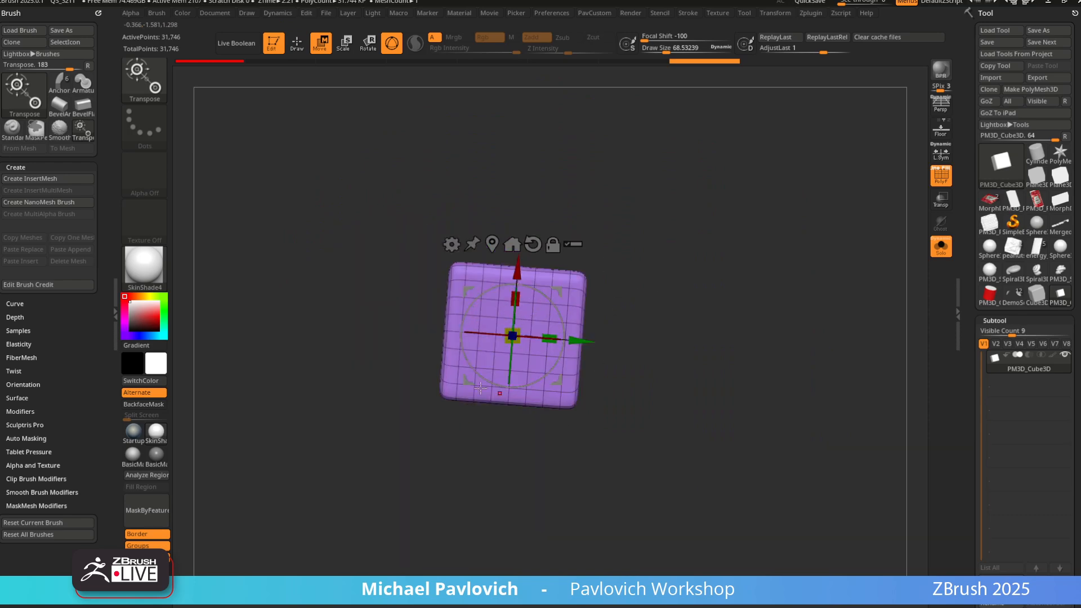
{"action": "key", "text": "q"}
Sculpt Standard brush strokes across one face of the cube, using a draw size of about 62
{"action": "mouse_move", "coordinate": [690, 261]}
{"action": "left_mouse_down", "text": "alt"}
{"action": "mouse_move", "coordinate": [753, 311]}
{"action": "mouse_move", "coordinate": [830, 331]}
{"action": "left_mouse_up", "text": "alt"}
{"action": "mouse_move", "coordinate": [465, 187]}
{"action": "left_mouse_down"}
{"action": "mouse_move", "coordinate": [451, 307]}
{"action": "mouse_move", "coordinate": [656, 276]}
{"action": "mouse_move", "coordinate": [487, 183]}
{"action": "mouse_move", "coordinate": [453, 193]}
{"action": "left_mouse_up"}
{"action": "left_click_drag", "start_coordinate": [865, 225], "coordinate": [813, 235]}
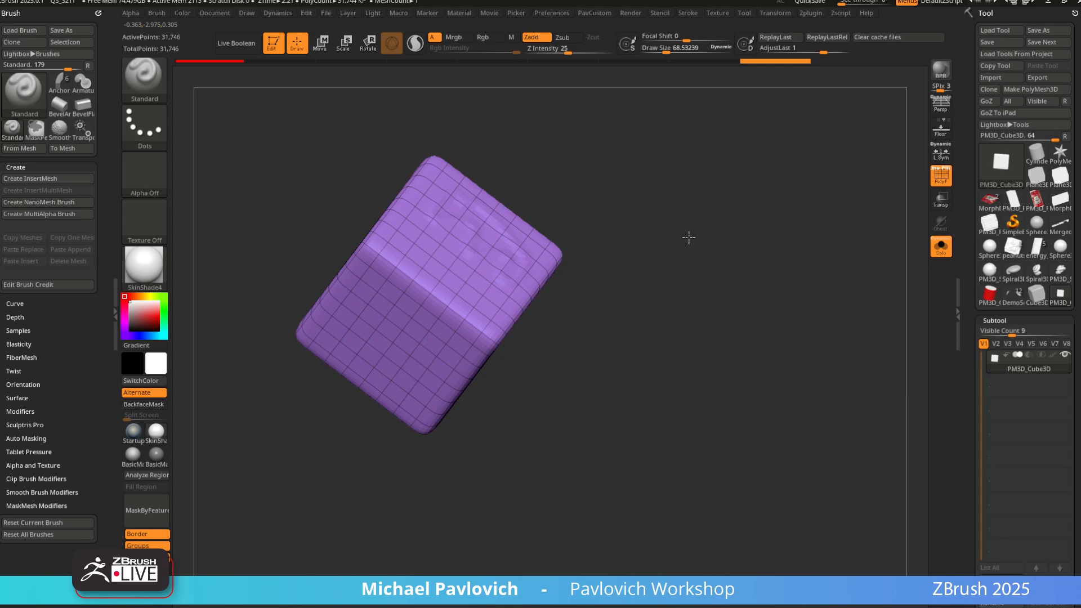
{"action": "left_click_drag", "start_coordinate": [689, 238], "coordinate": [817, 197]}
{"action": "mouse_move", "coordinate": [816, 197]}
{"action": "left_mouse_down", "text": "alt"}
{"action": "mouse_move", "coordinate": [833, 210]}
{"action": "mouse_move", "coordinate": [823, 217]}
{"action": "left_mouse_up", "text": "alt"}
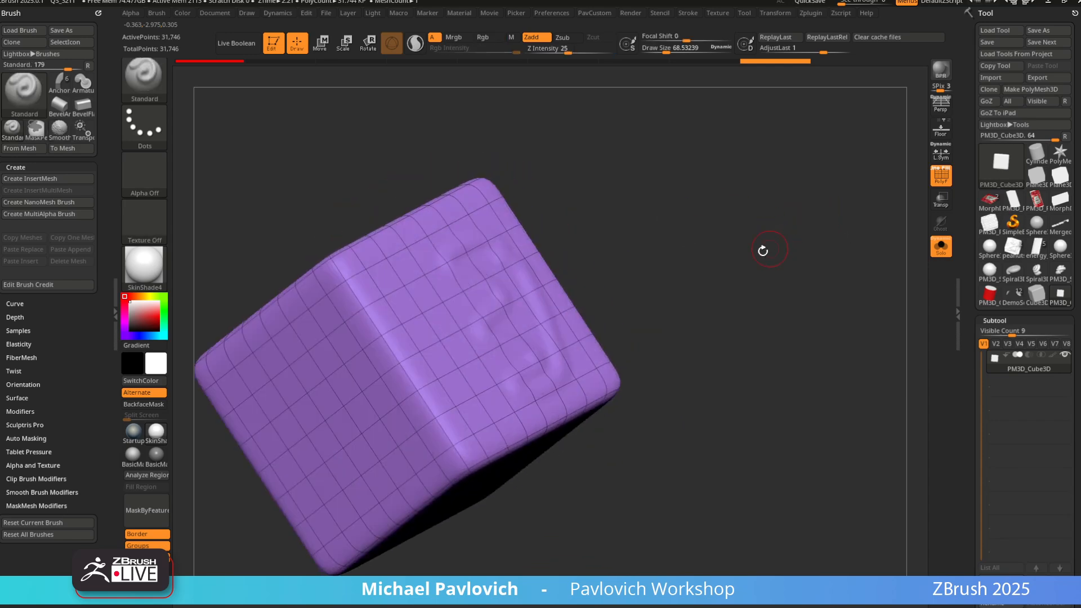
{"action": "mouse_move", "coordinate": [762, 251]}
{"action": "left_mouse_down"}
{"action": "mouse_move", "coordinate": [792, 228]}
{"action": "mouse_move", "coordinate": [770, 225]}
{"action": "left_mouse_up"}
{"action": "key", "text": "s"}
{"action": "mouse_move", "coordinate": [510, 319]}
{"action": "left_mouse_down"}
{"action": "mouse_move", "coordinate": [529, 319]}
{"action": "mouse_move", "coordinate": [408, 299]}
{"action": "mouse_move", "coordinate": [440, 341]}
{"action": "mouse_move", "coordinate": [450, 276]}
{"action": "mouse_move", "coordinate": [413, 233]}
{"action": "mouse_move", "coordinate": [541, 212]}
{"action": "mouse_move", "coordinate": [495, 394]}
{"action": "left_mouse_up"}
{"action": "mouse_move", "coordinate": [636, 315]}
{"action": "left_mouse_down"}
{"action": "mouse_move", "coordinate": [685, 270]}
{"action": "mouse_move", "coordinate": [670, 270]}
{"action": "left_mouse_up"}
{"action": "key", "text": "s"}
{"action": "mouse_move", "coordinate": [685, 270]}
{"action": "left_mouse_down", "text": "alt"}
{"action": "mouse_move", "coordinate": [704, 250]}
{"action": "mouse_move", "coordinate": [698, 228]}
{"action": "mouse_move", "coordinate": [744, 242]}
{"action": "mouse_move", "coordinate": [724, 246]}
{"action": "left_mouse_up", "text": "alt"}
Duplicate the cube subtool and make the upper of the two subtools active
{"action": "left_click_drag", "start_coordinate": [960, 402], "coordinate": [967, 287]}
{"action": "left_click", "coordinate": [995, 515]}
{"action": "left_click_drag", "start_coordinate": [802, 326], "coordinate": [811, 354], "text": "alt"}
{"action": "key", "text": "alt+Up"}
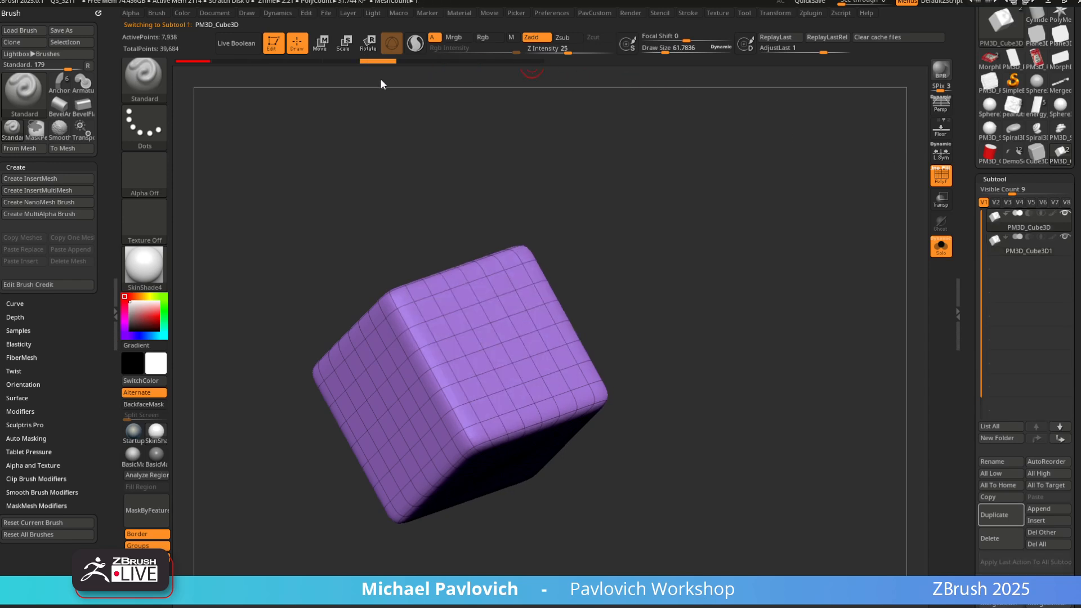
Reposition the transform gizmo on a face of PM3D_Cube3D, face that side straight on, and return to Draw mode
{"action": "key", "text": "w"}
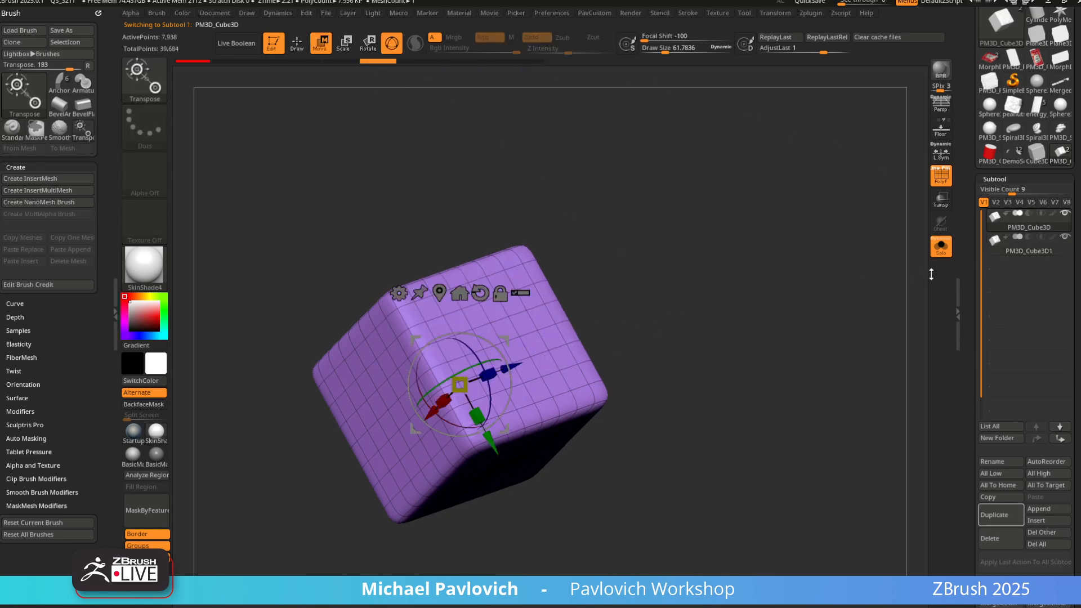
{"action": "left_click", "coordinate": [1035, 251]}
{"action": "left_click", "coordinate": [1031, 223]}
{"action": "left_click_drag", "start_coordinate": [505, 342], "coordinate": [358, 435], "text": "alt"}
{"action": "left_click", "coordinate": [506, 341], "text": "alt"}
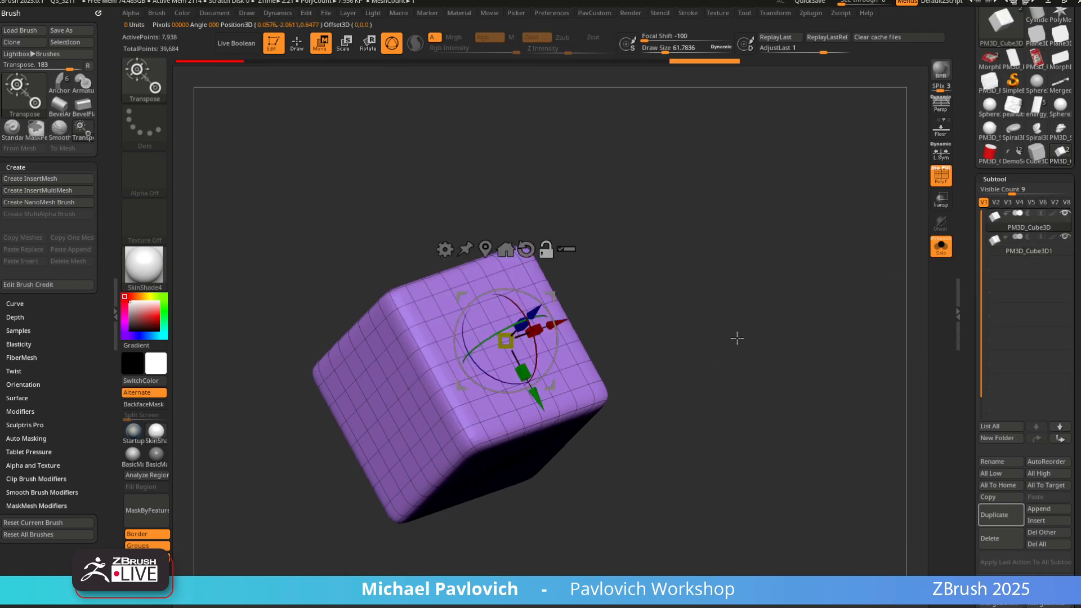
{"action": "left_click_drag", "start_coordinate": [735, 339], "coordinate": [718, 343], "text": "shift"}
{"action": "key", "text": "q"}
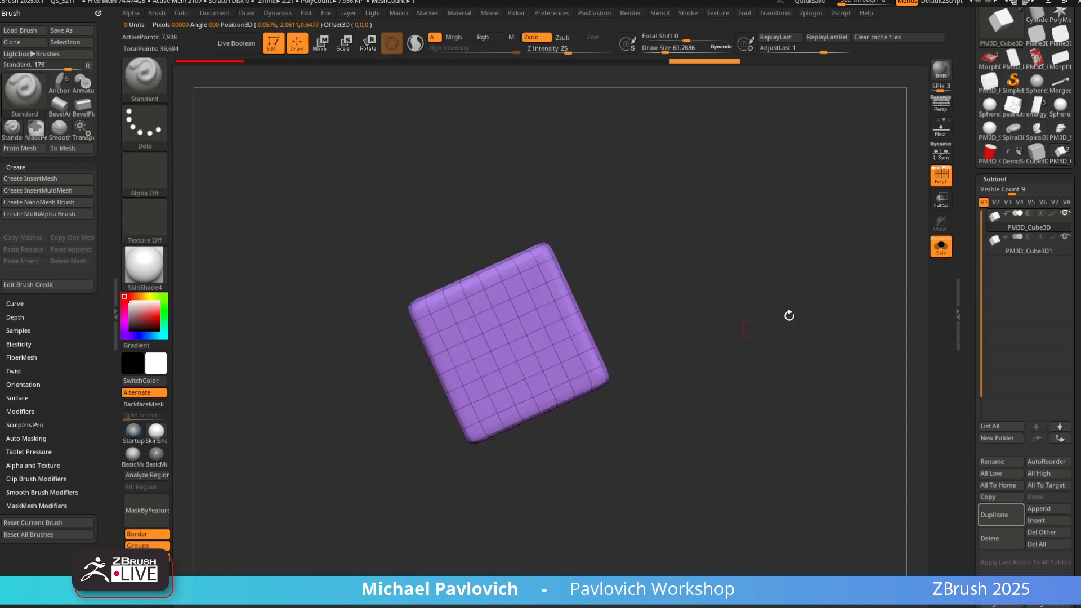
Select the PM3D_Cube3D1 subtool, frame it, and sculpt more Standard brush strokes across the center of its facing side
{"action": "left_click", "coordinate": [1037, 249]}
{"action": "left_click", "coordinate": [941, 246]}
{"action": "key", "text": "f"}
{"action": "left_click", "coordinate": [940, 246]}
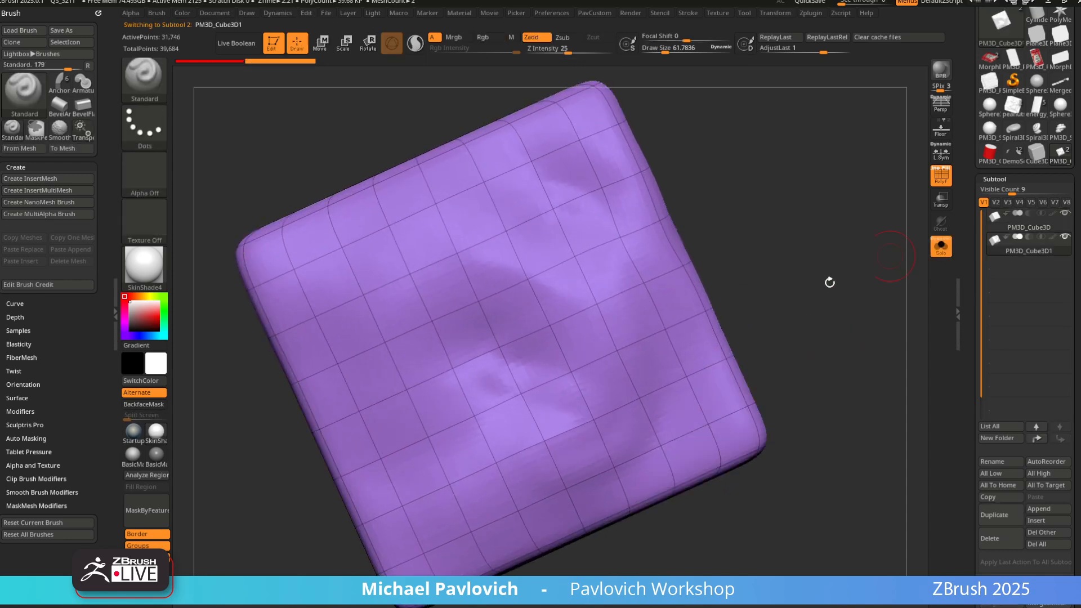
{"action": "key", "text": "s"}
{"action": "mouse_move", "coordinate": [507, 293]}
{"action": "left_mouse_down"}
{"action": "mouse_move", "coordinate": [451, 299]}
{"action": "mouse_move", "coordinate": [578, 333]}
{"action": "left_mouse_up"}
{"action": "left_click_drag", "start_coordinate": [510, 348], "coordinate": [628, 397]}
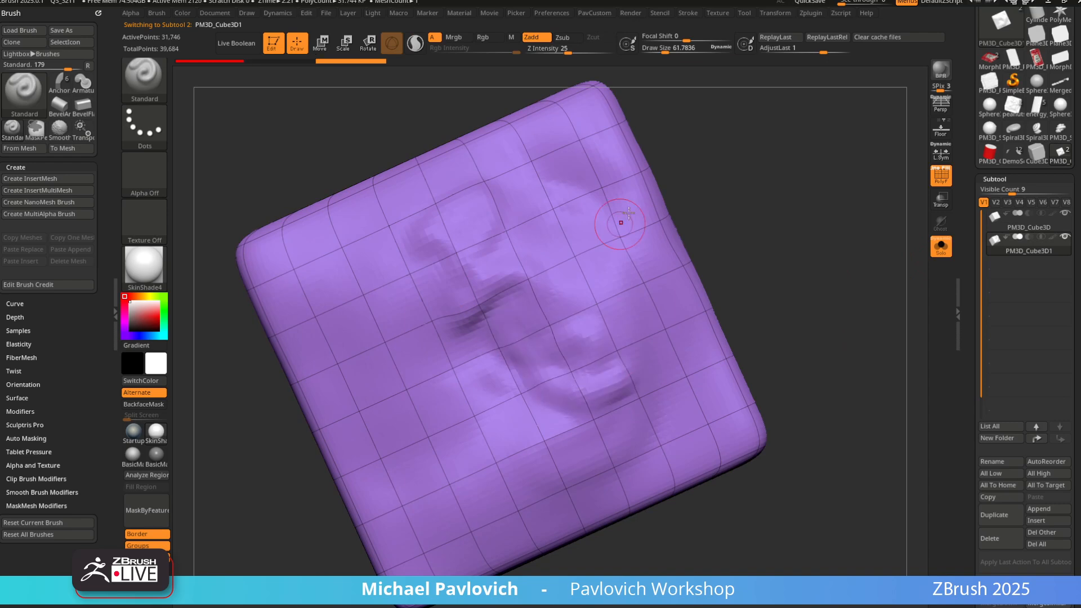